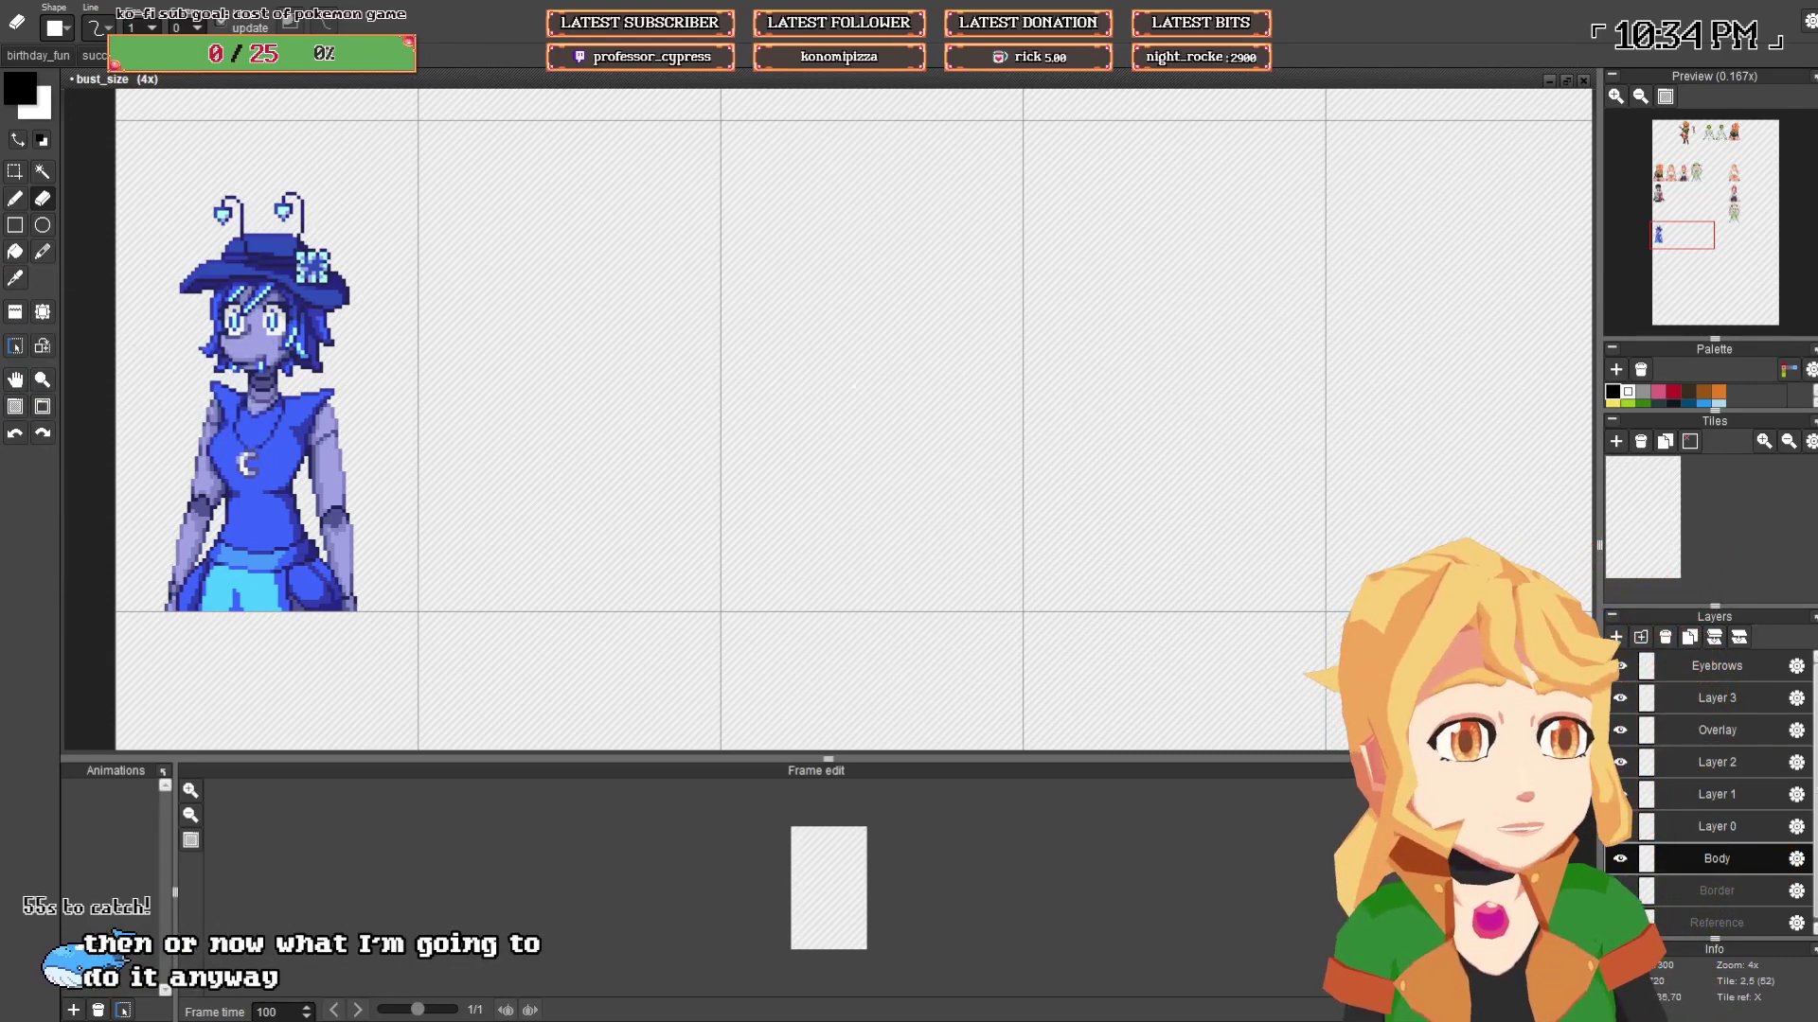
- Copy the blue character's whole tile into the next two empty tiles of the same row
drag(580, 312, 670, 312)
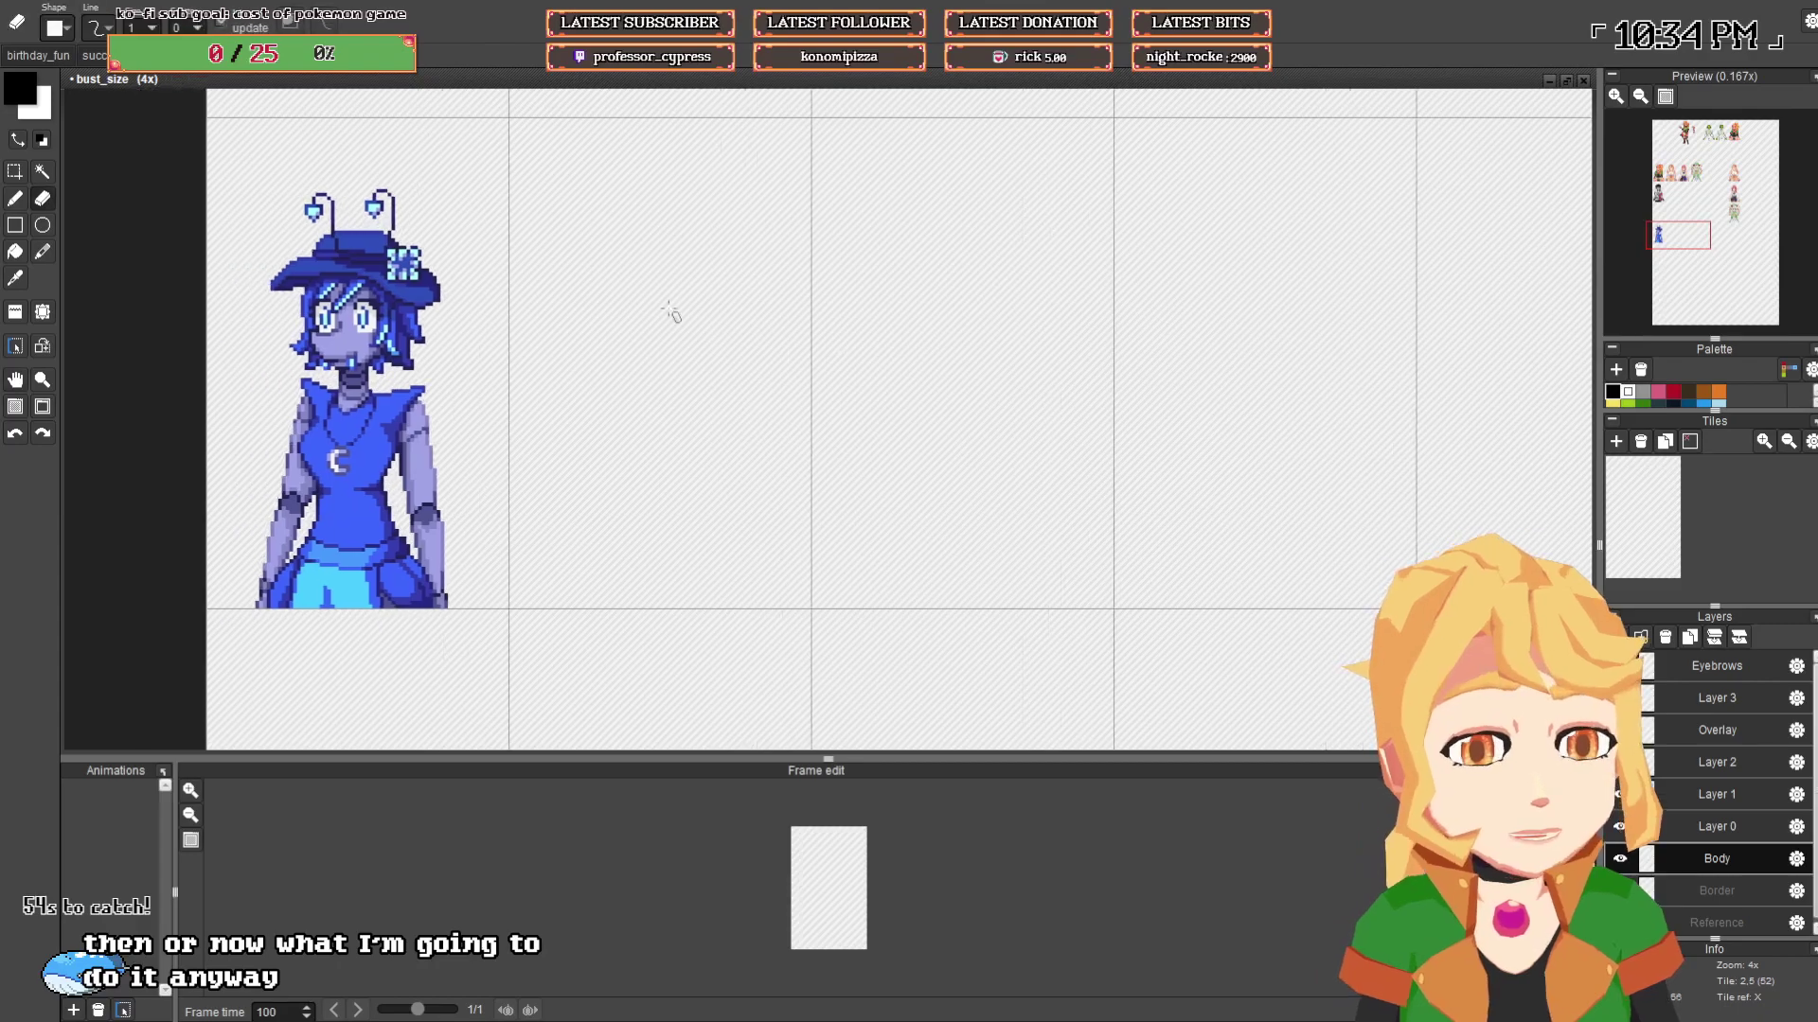
click(15, 312)
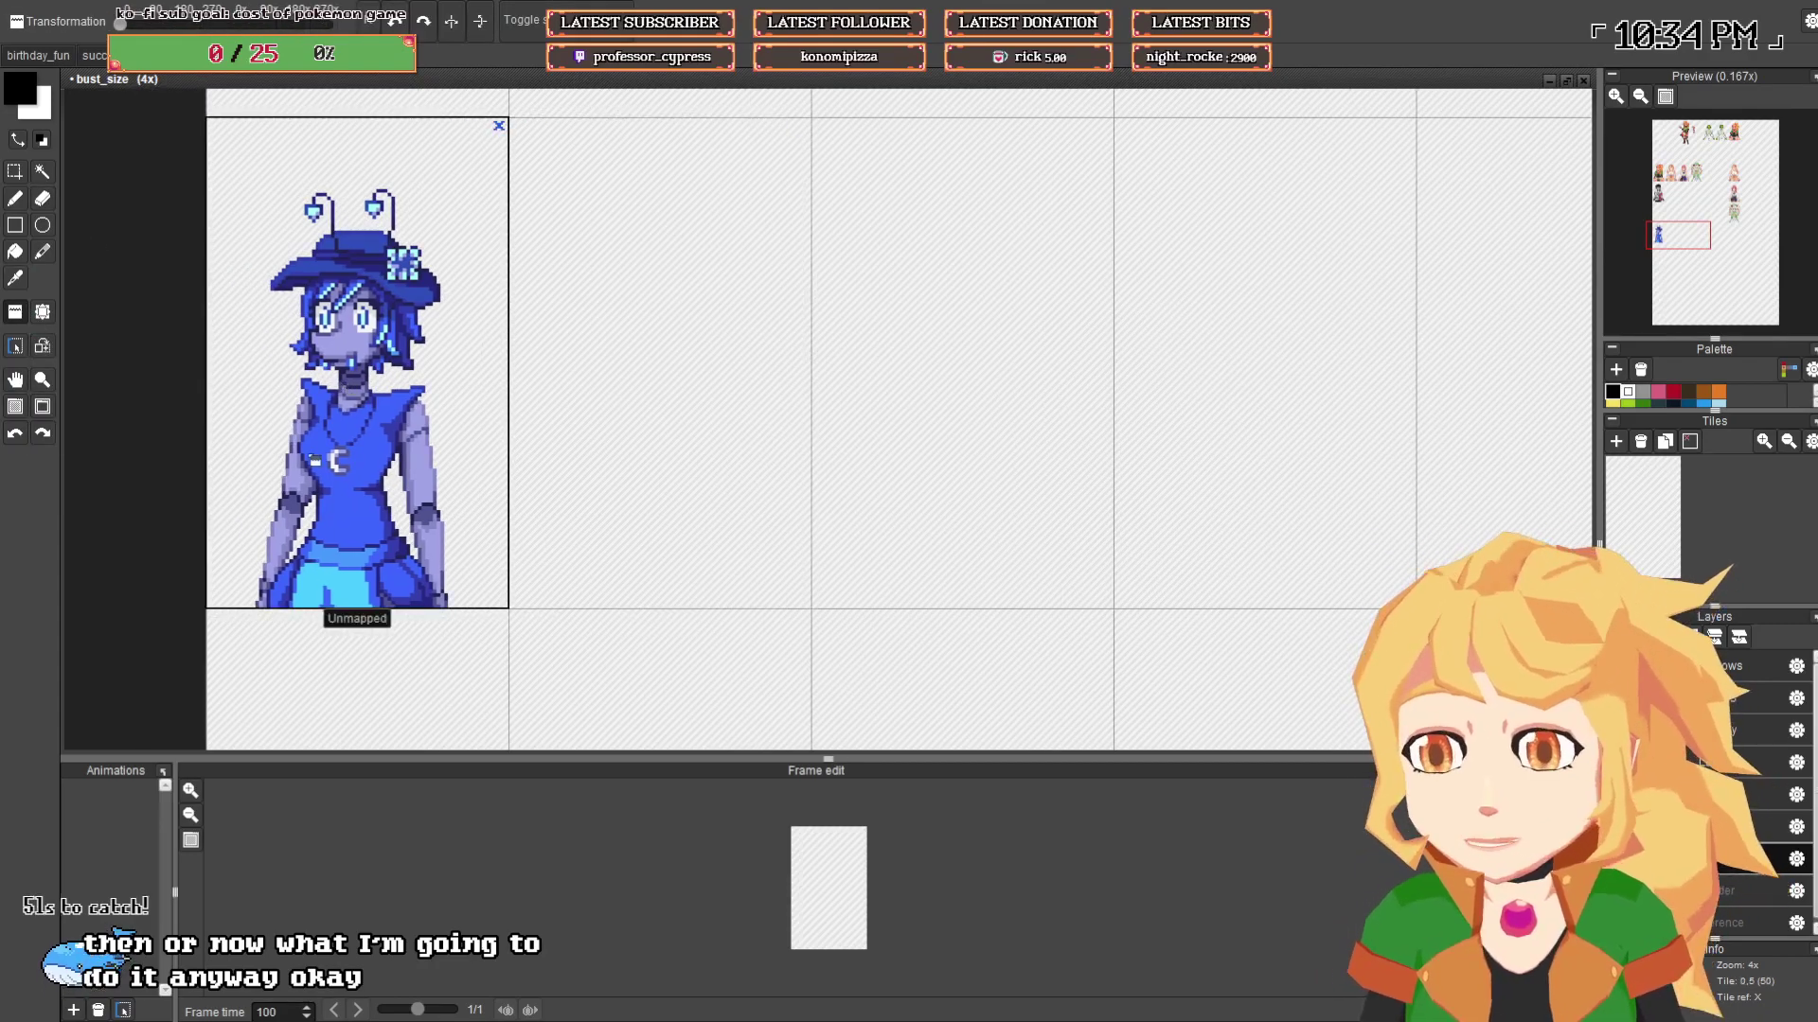
right_click(327, 445)
click(654, 417)
click(956, 378)
drag(1211, 343, 1119, 351)
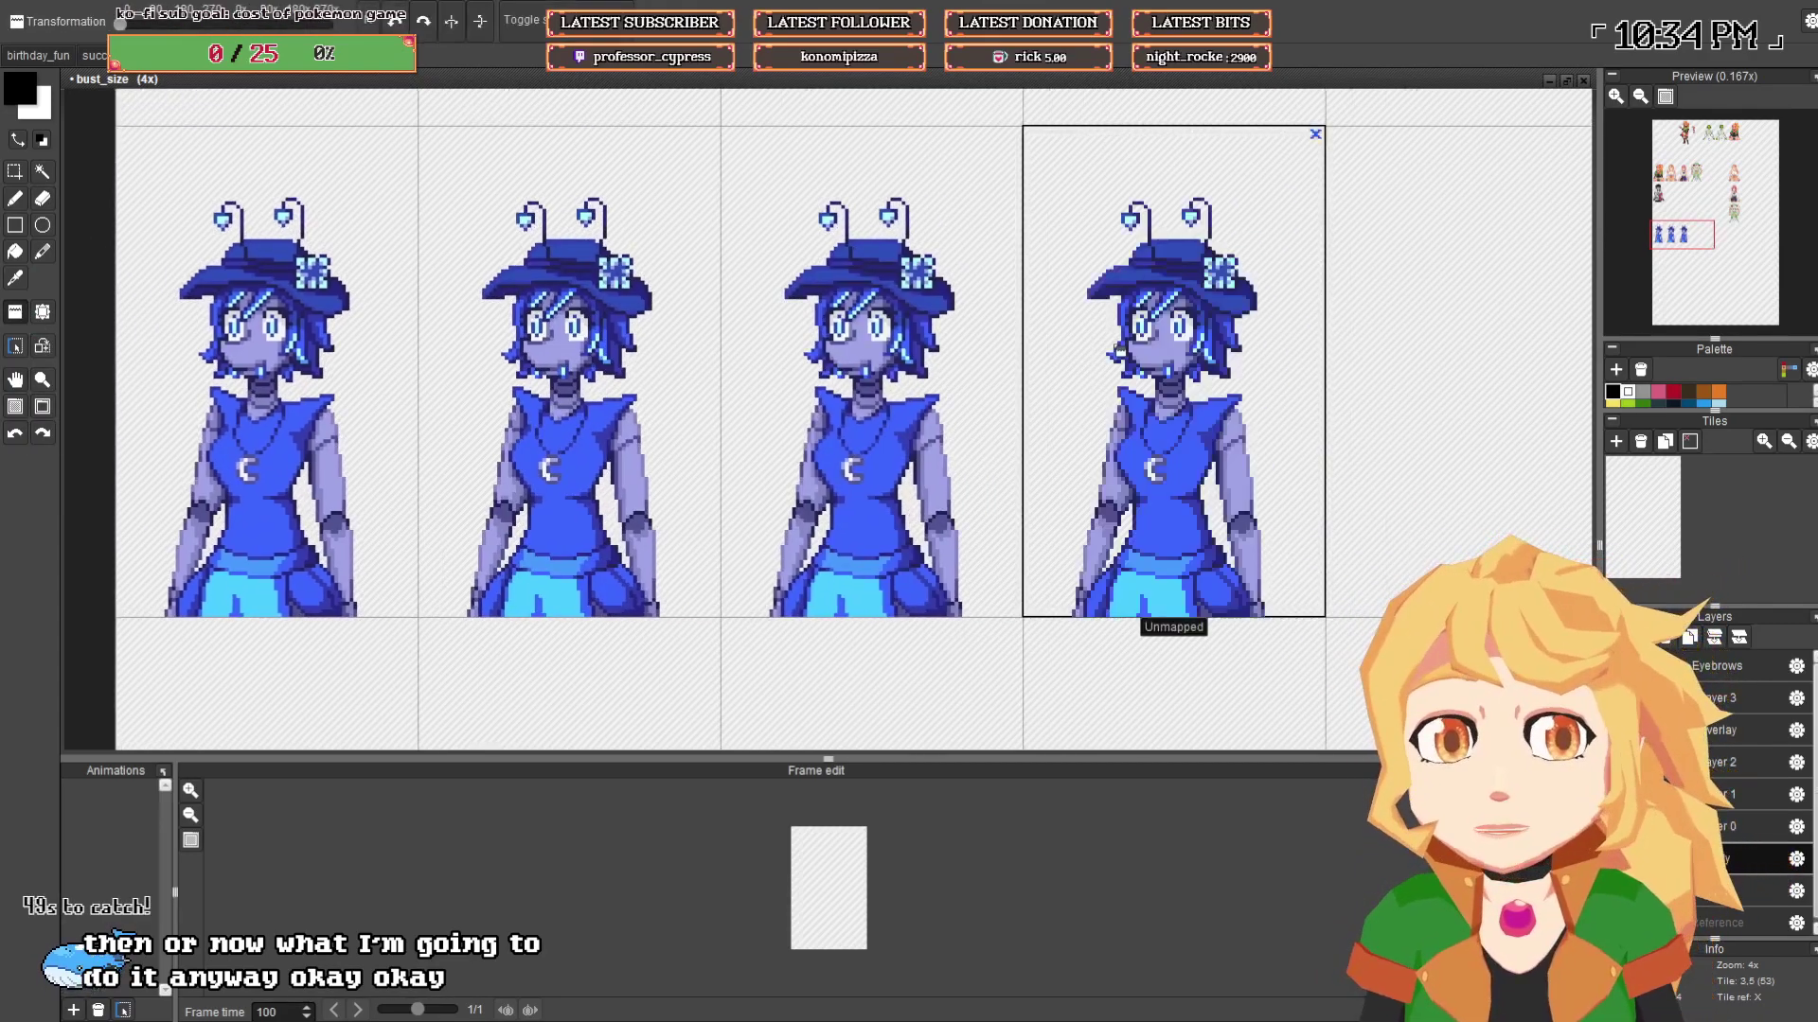
- Clear the extra character copy from the row's third tile by stamping an empty tile over it
right_click(1045, 471)
click(943, 477)
drag(866, 507, 881, 505)
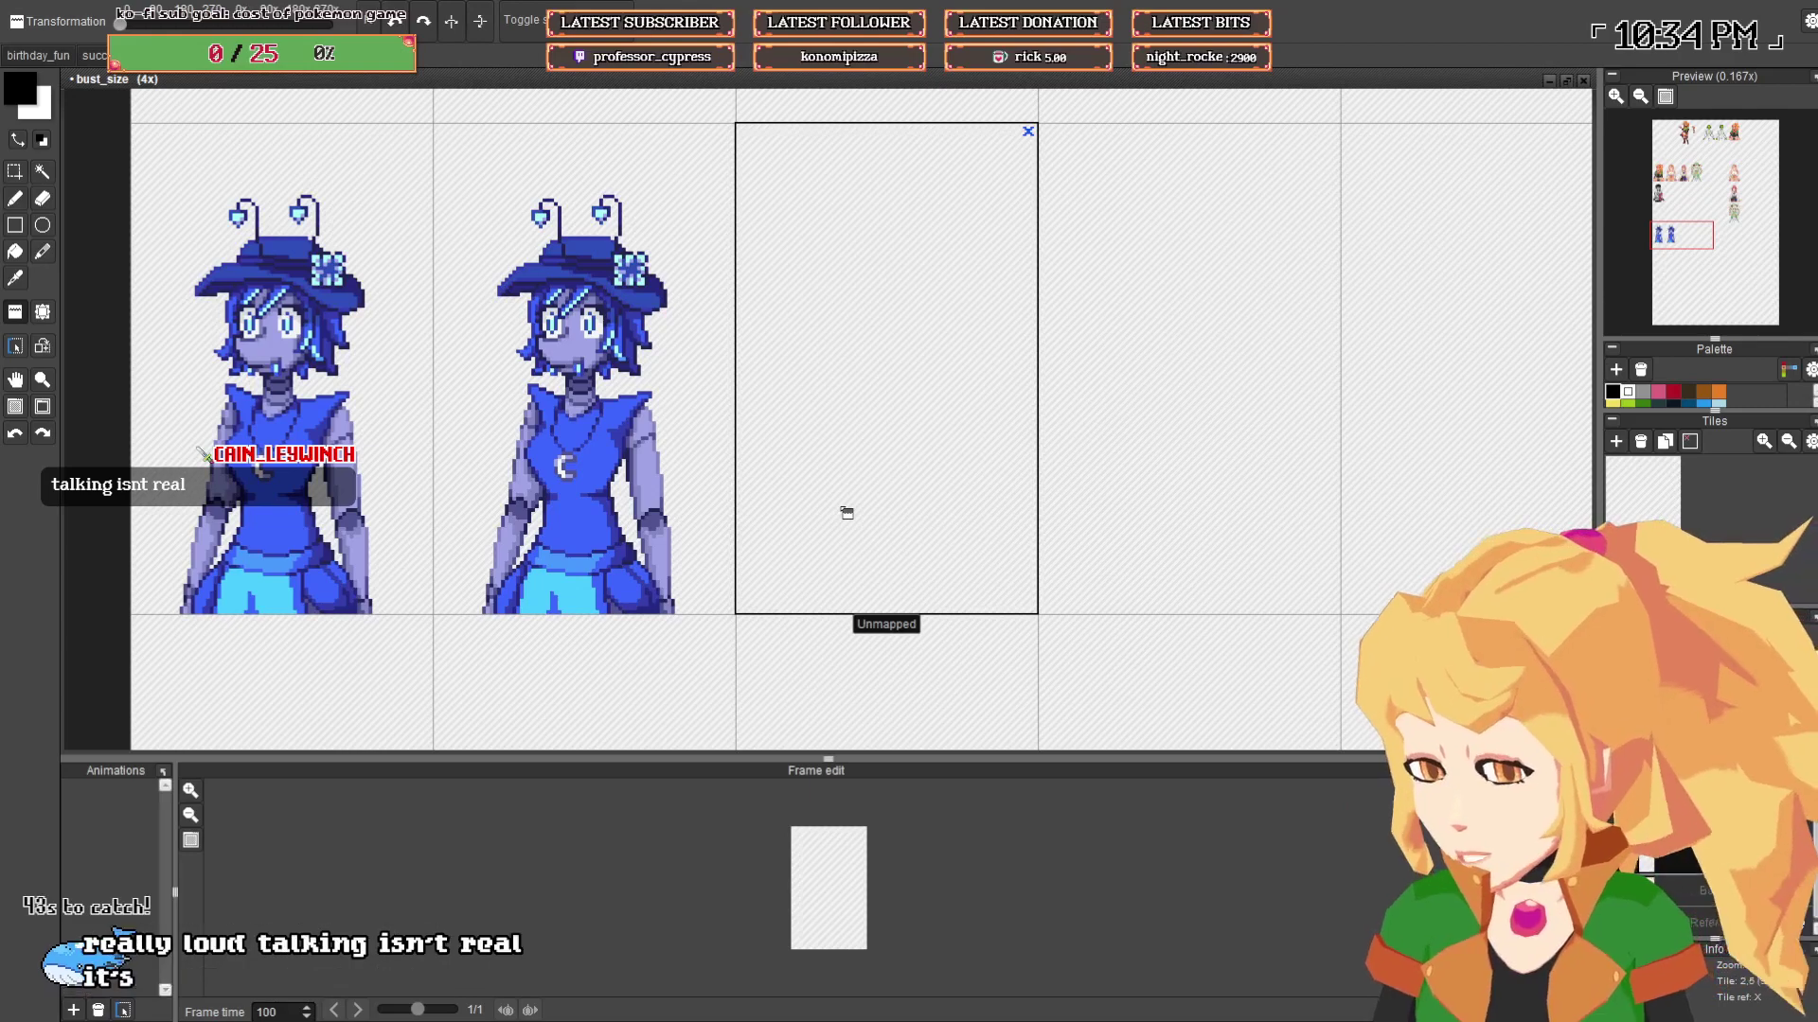
drag(845, 452, 880, 448)
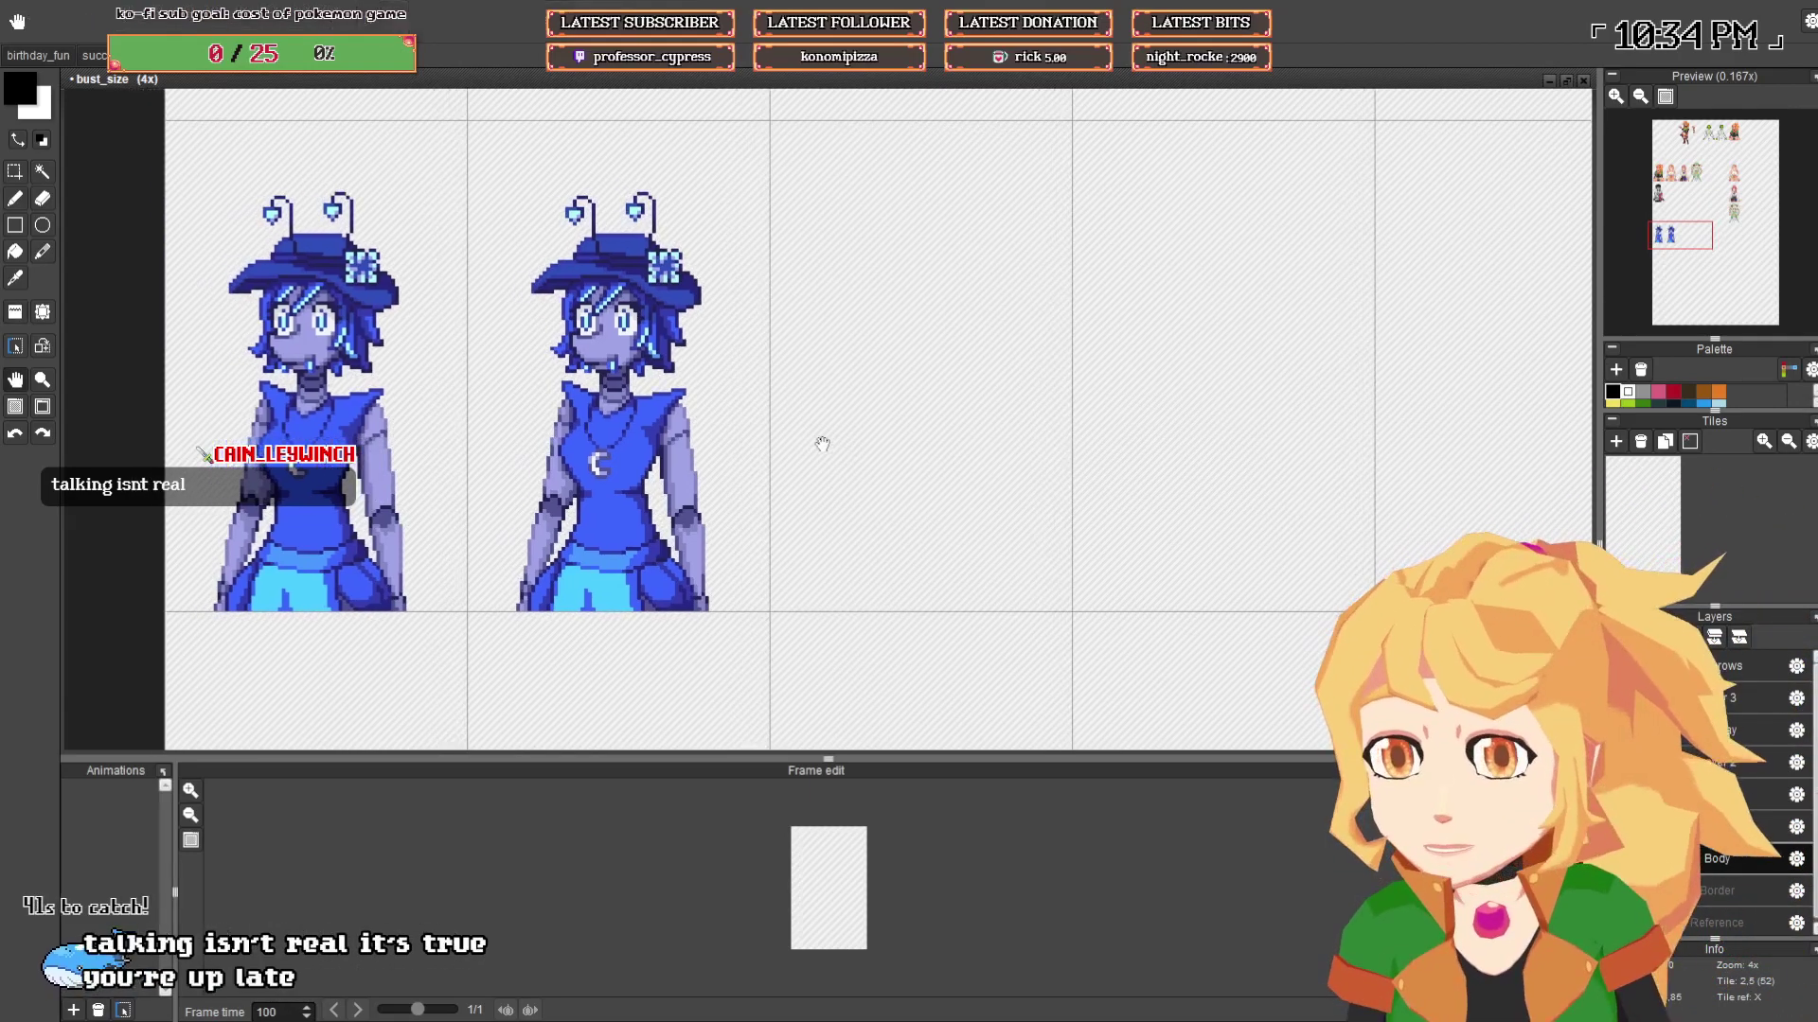
drag(491, 416, 552, 433)
key(b)
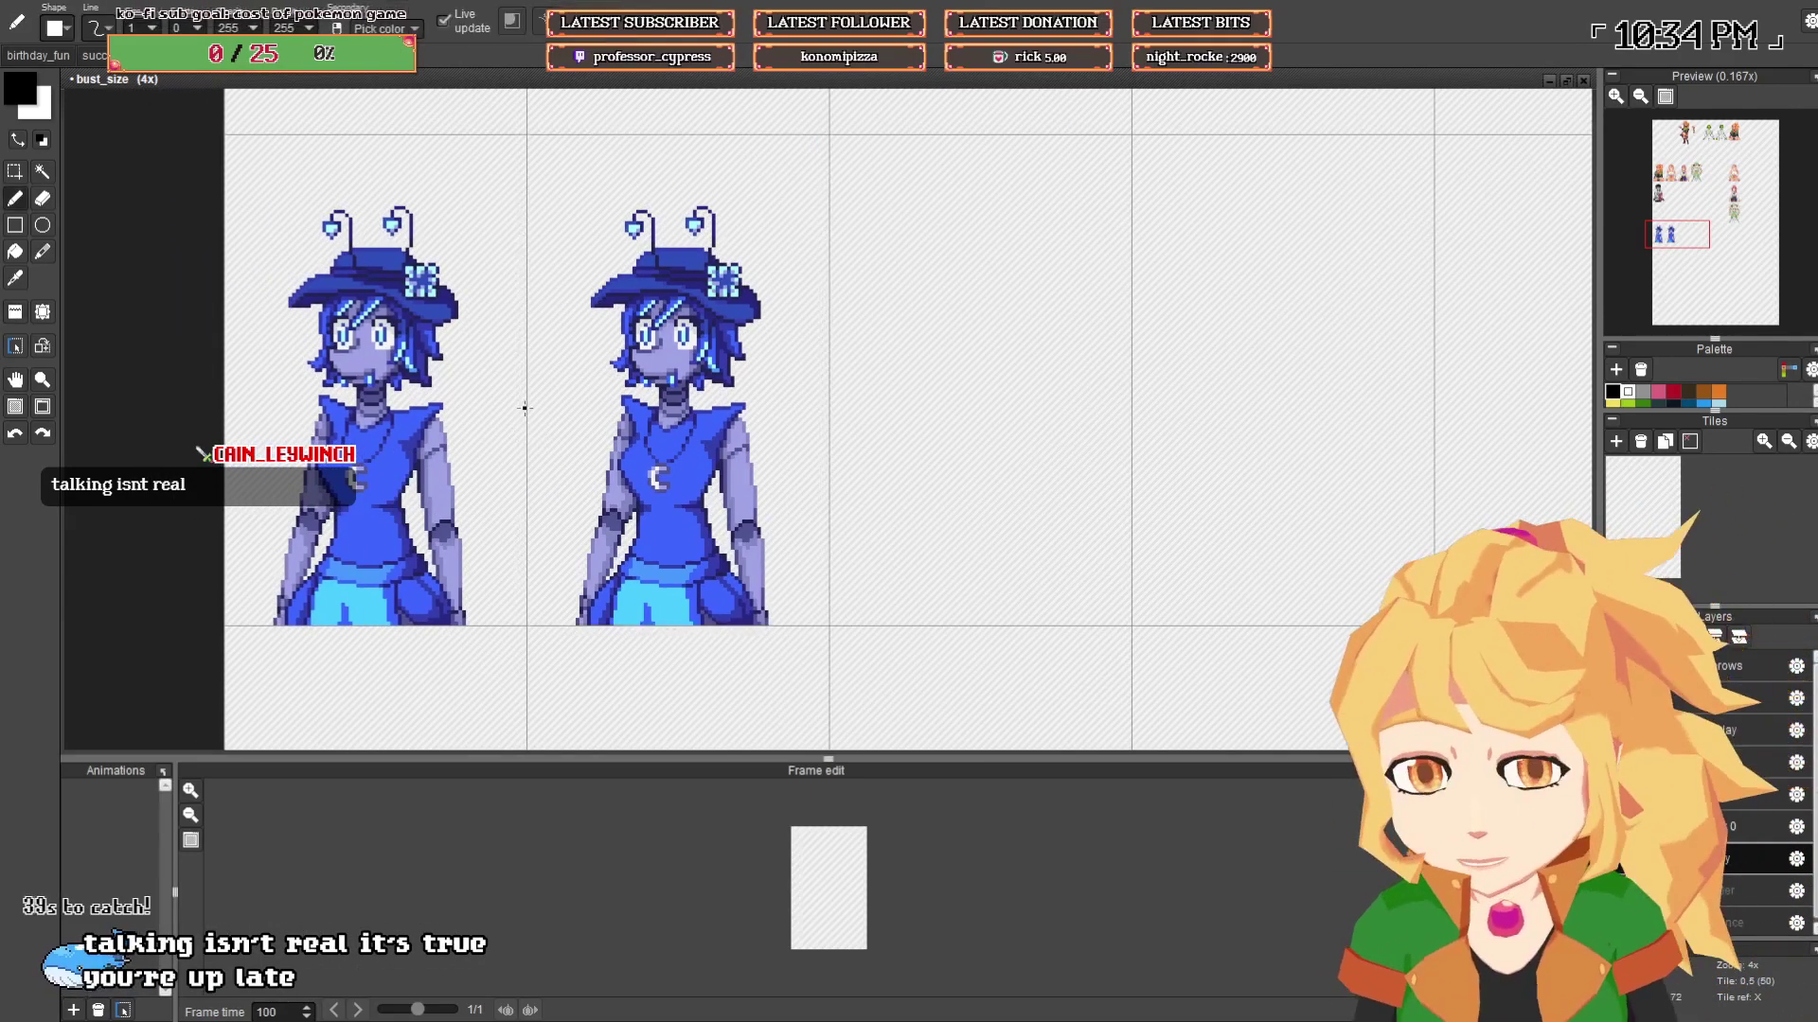
scroll(600, 409, up, 2)
drag(643, 425, 603, 425)
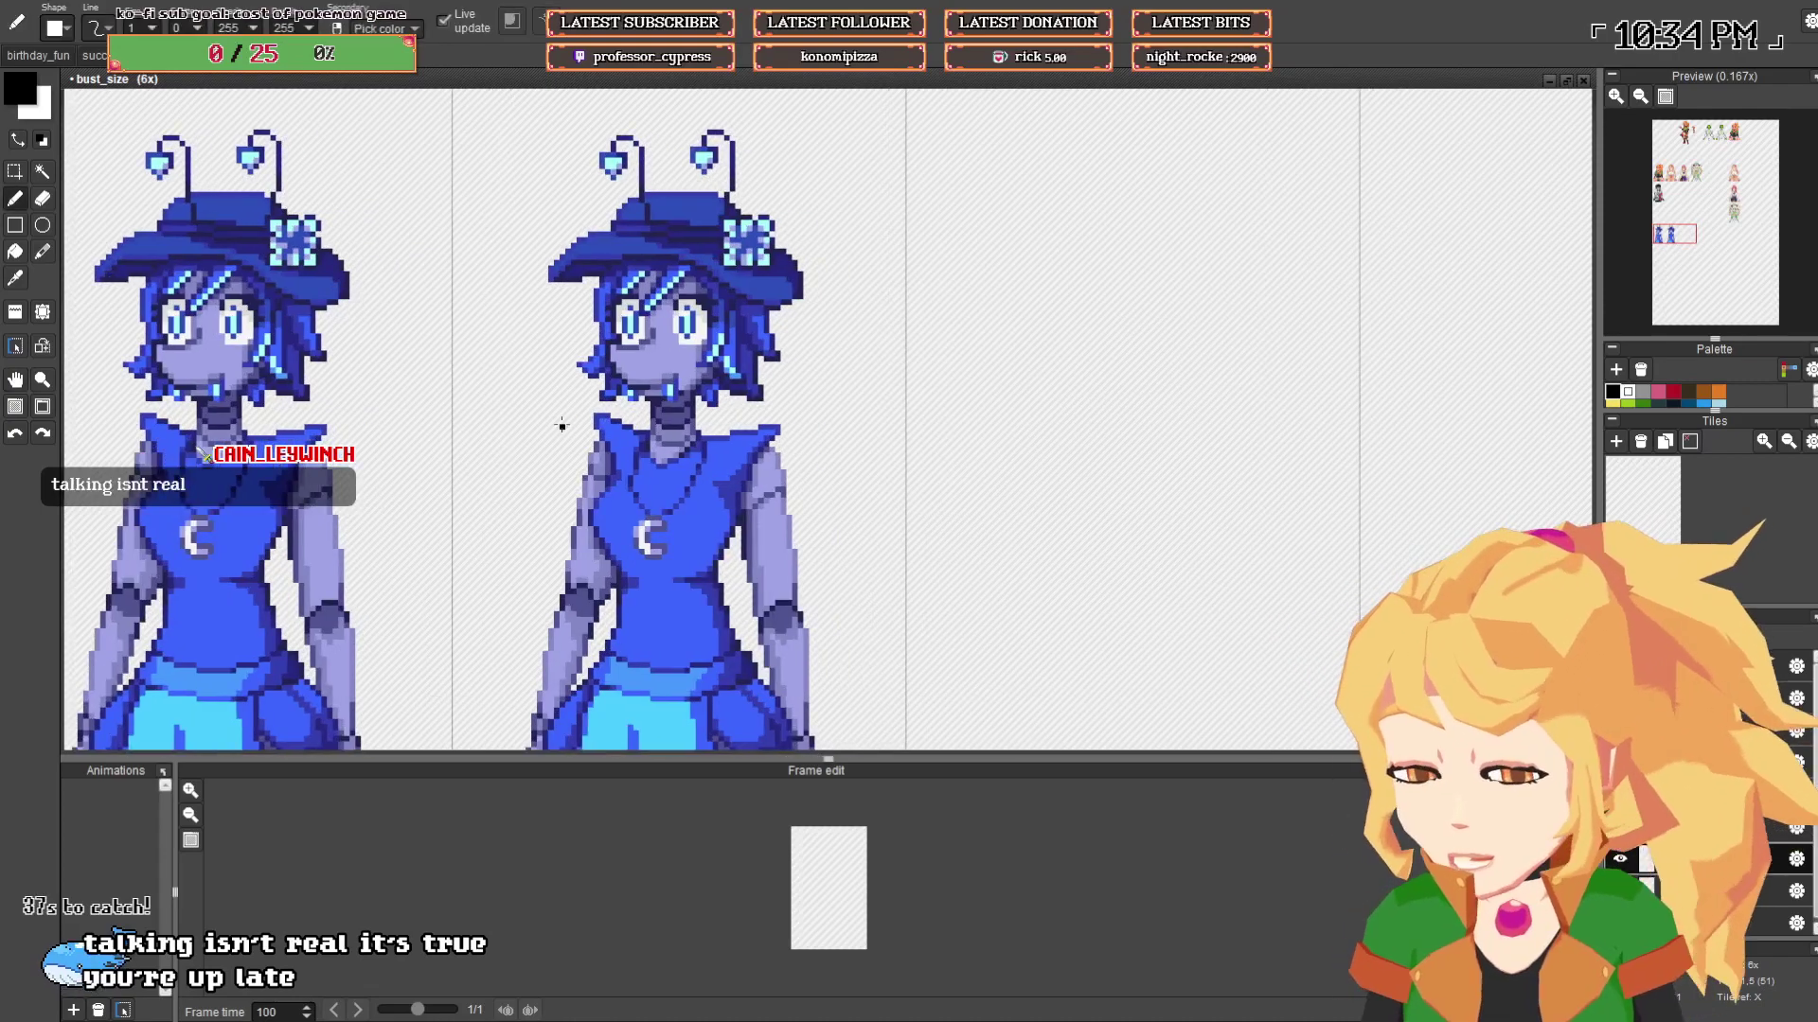
scroll(624, 437, right, 1)
scroll(620, 443, right, 1)
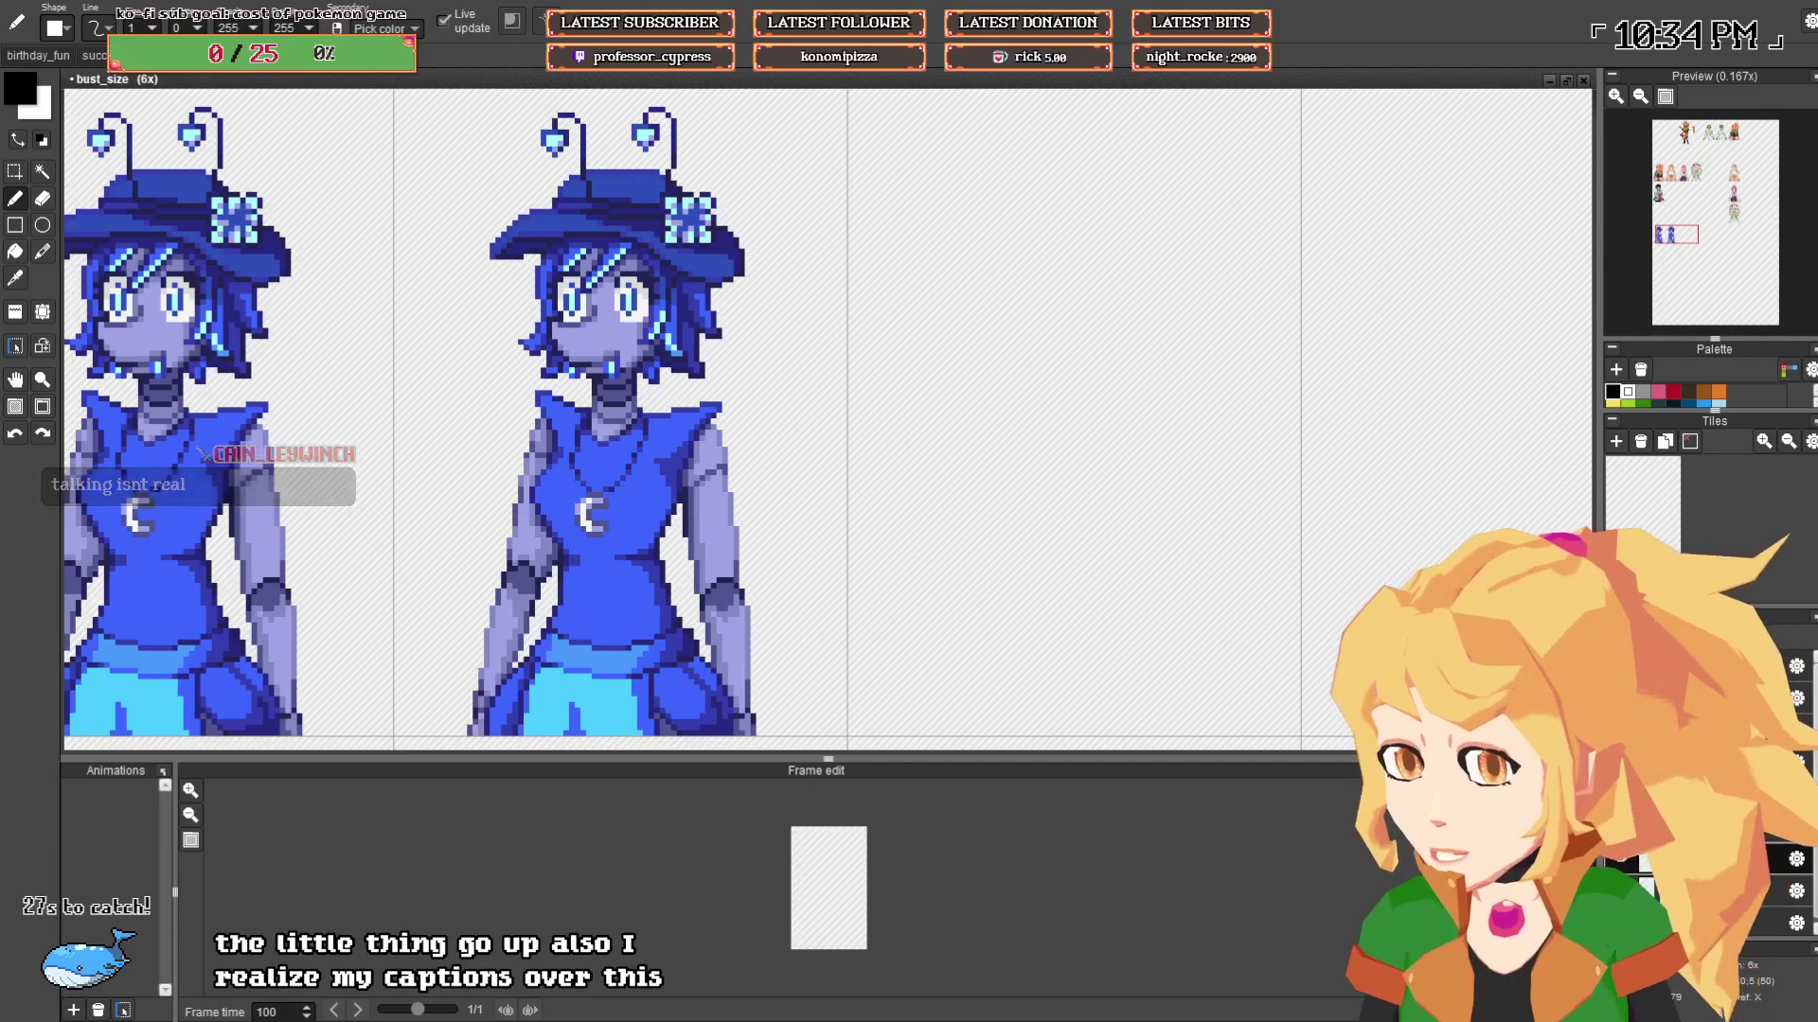
drag(548, 164, 501, 119)
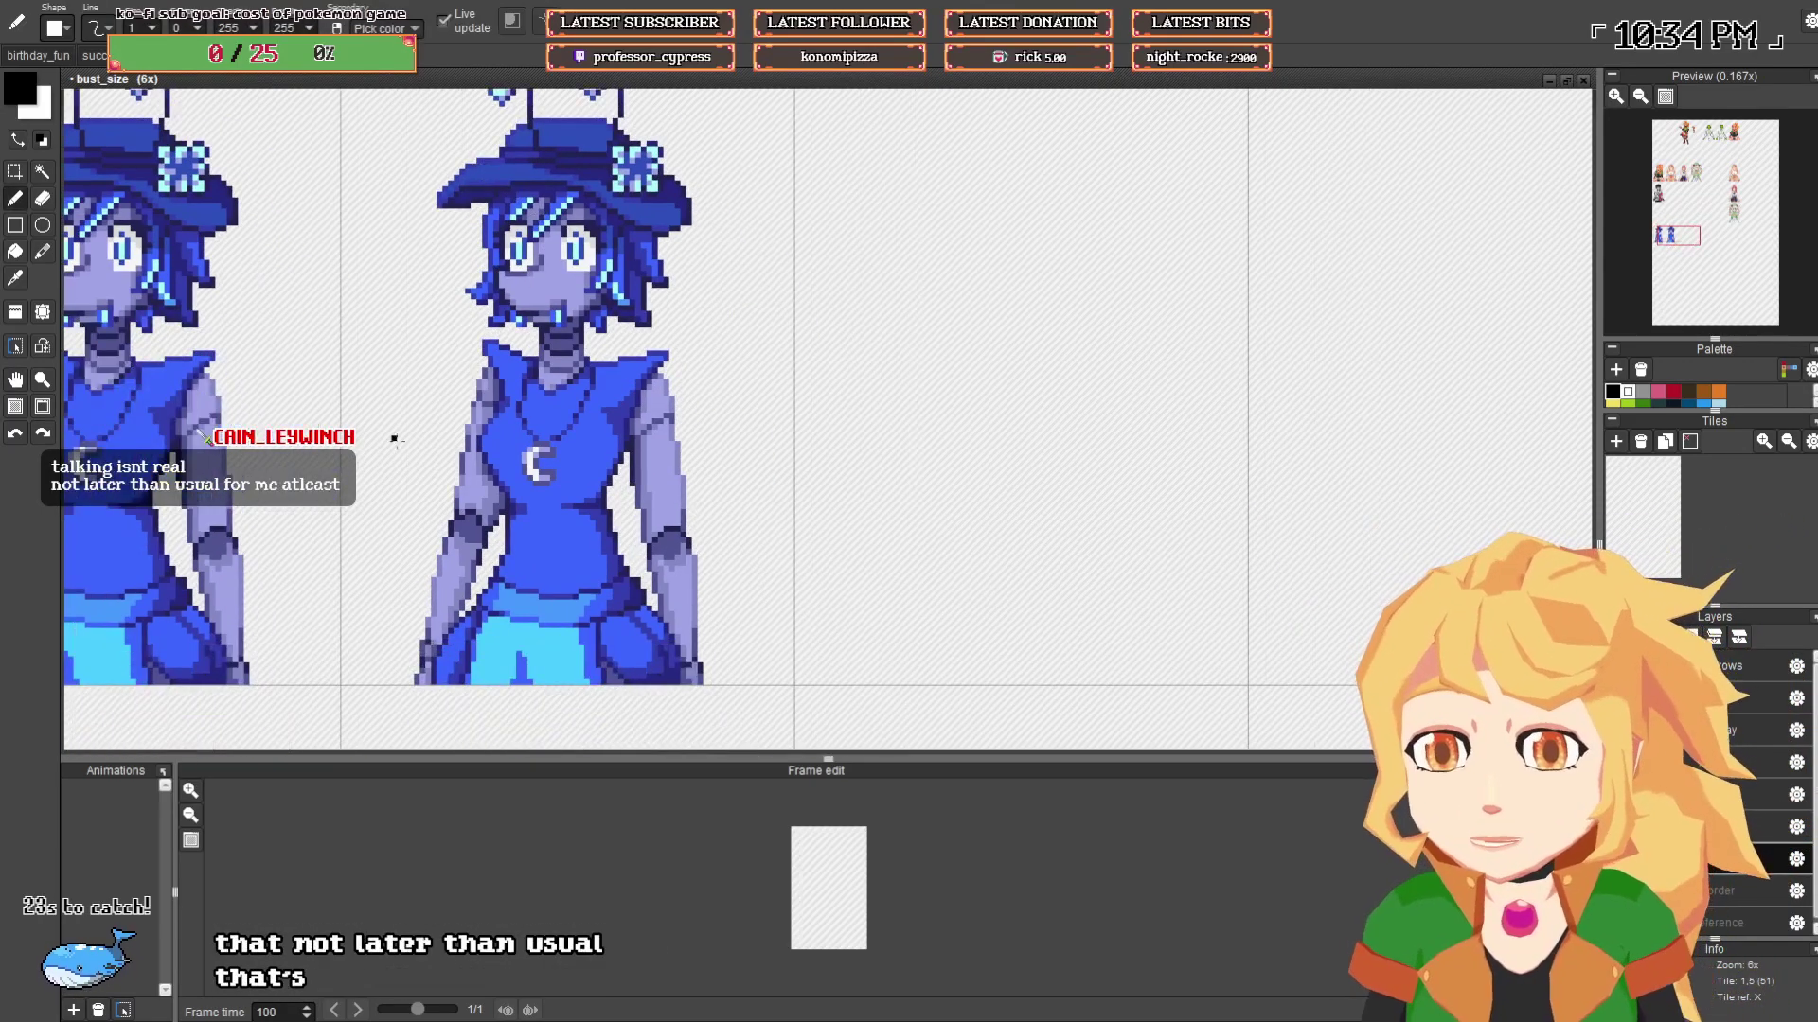
- Create a new animation and set the original character's tile as its first frame
drag(394, 434, 593, 475)
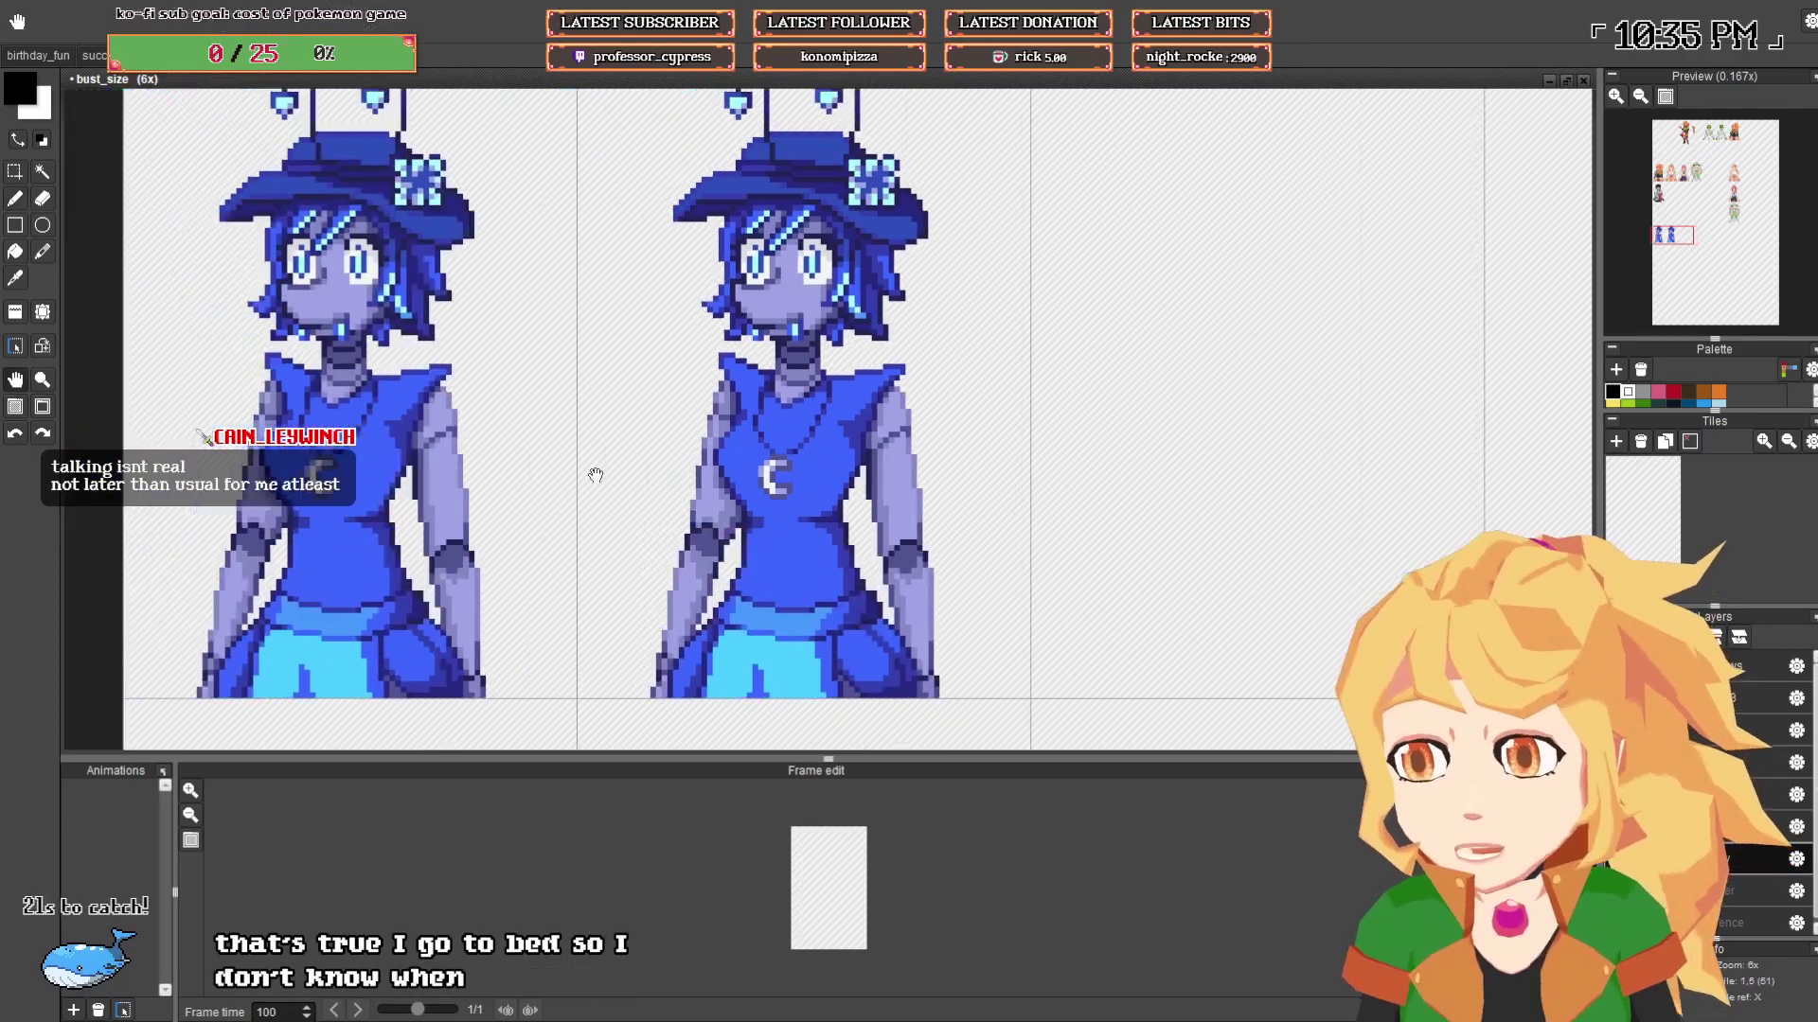
click(74, 1010)
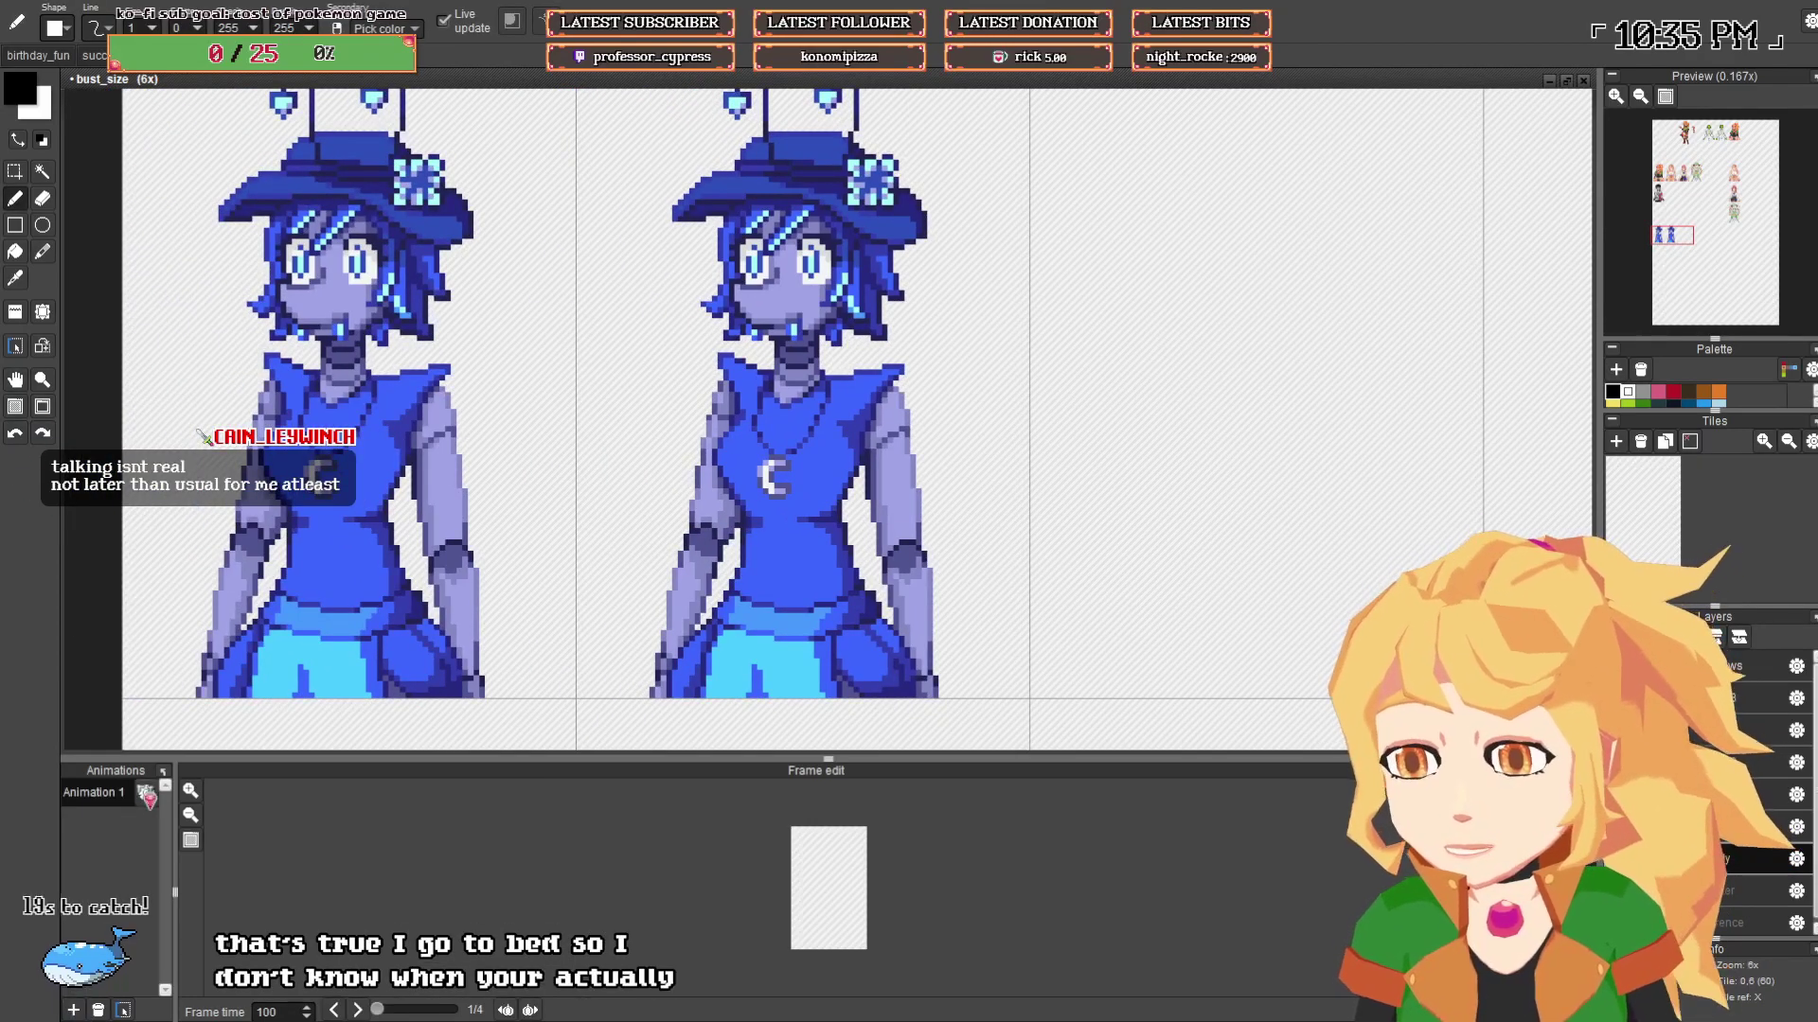
click(17, 353)
click(377, 462)
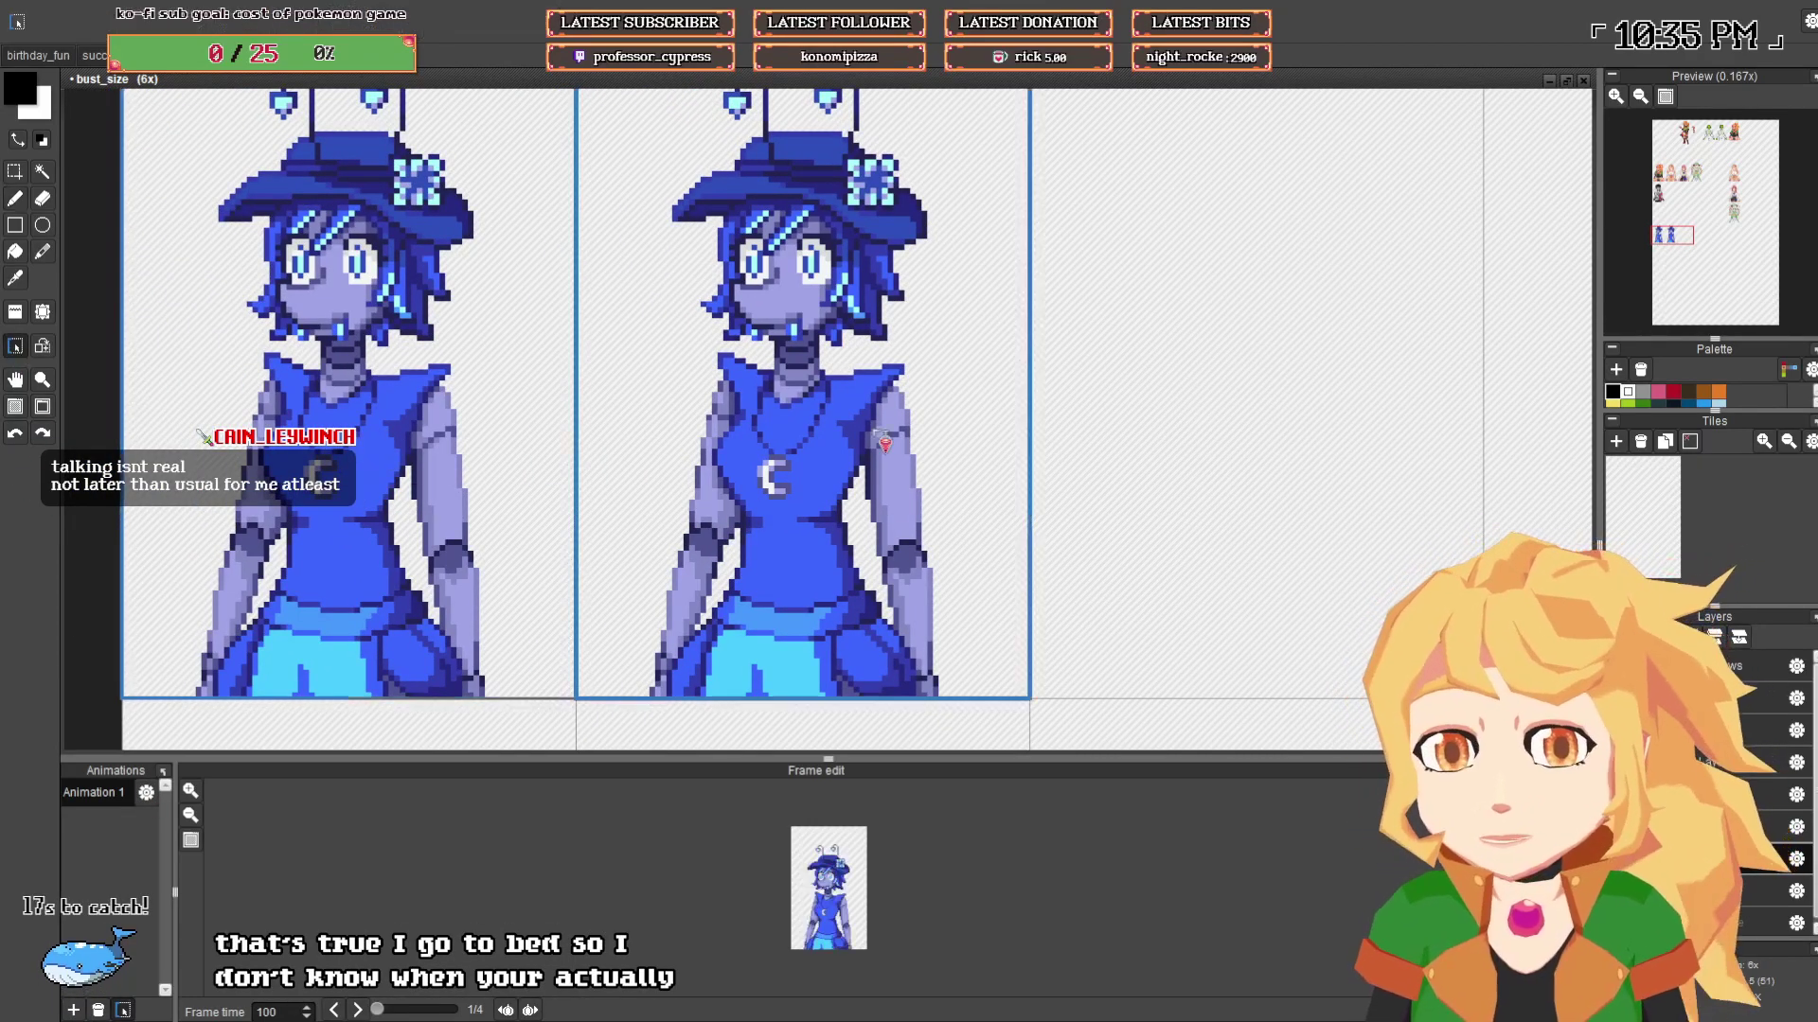
drag(868, 432, 649, 443)
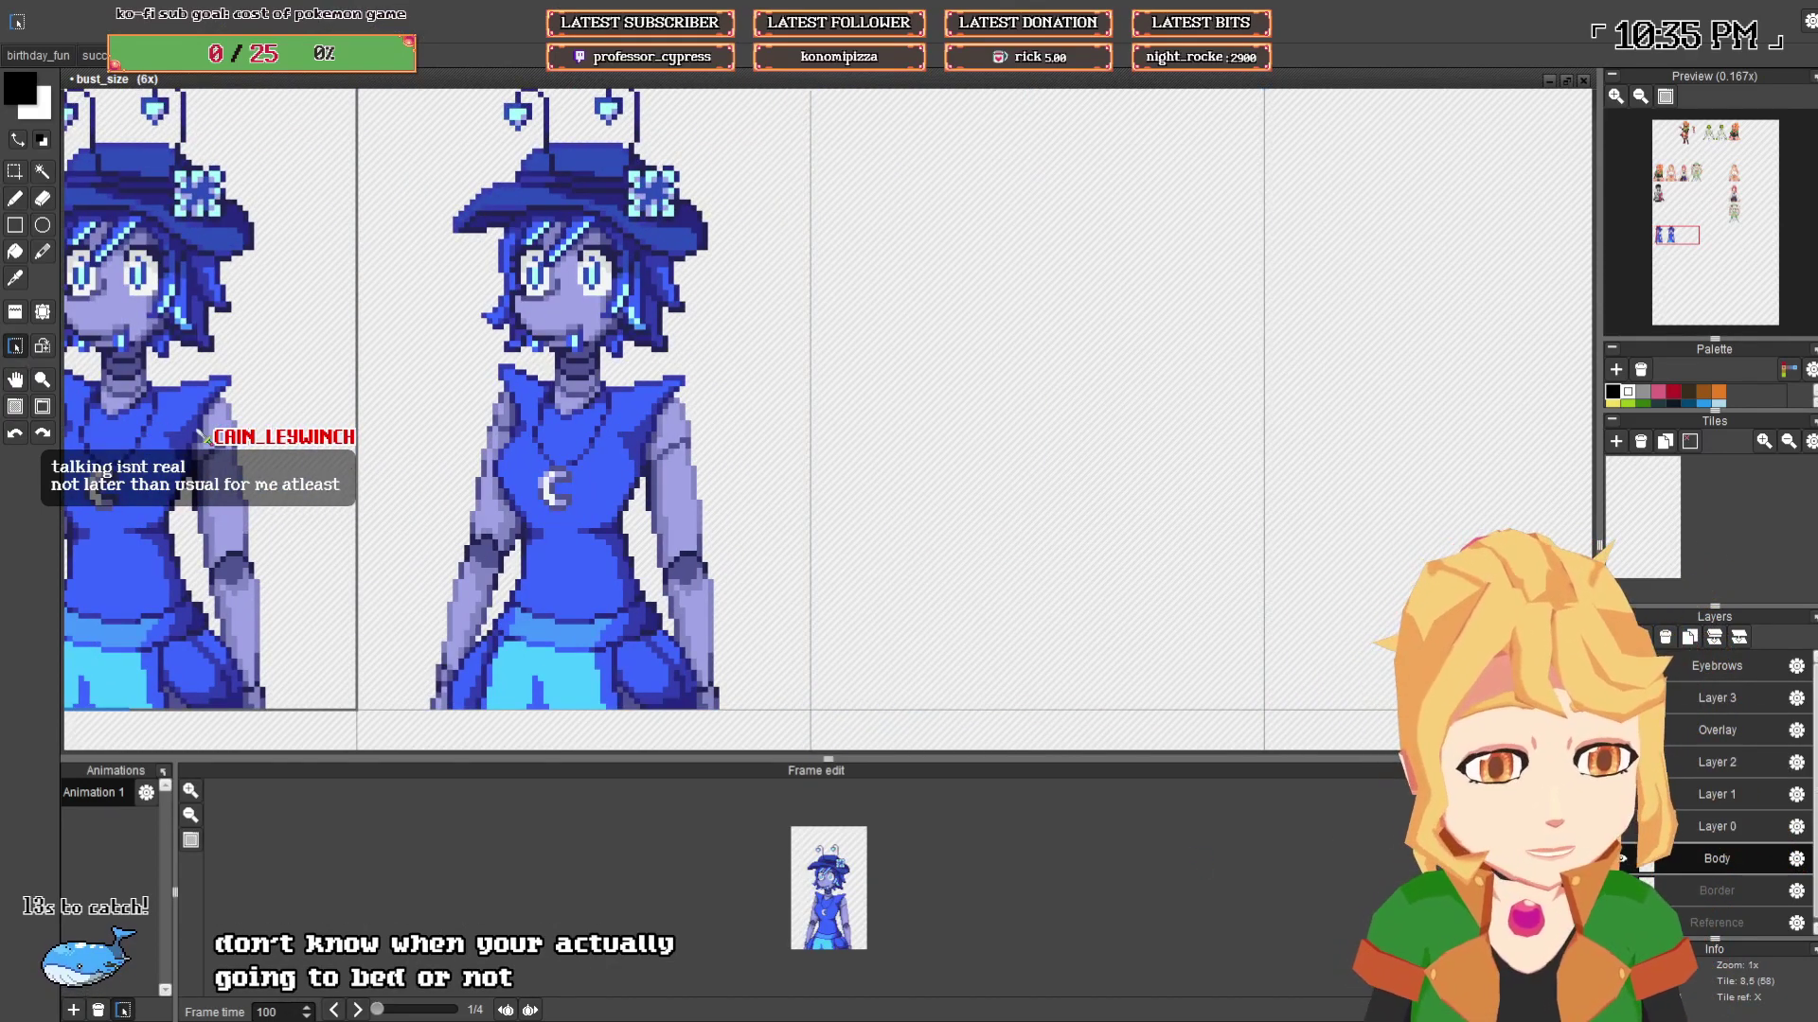
drag(842, 519, 896, 534)
key(b)
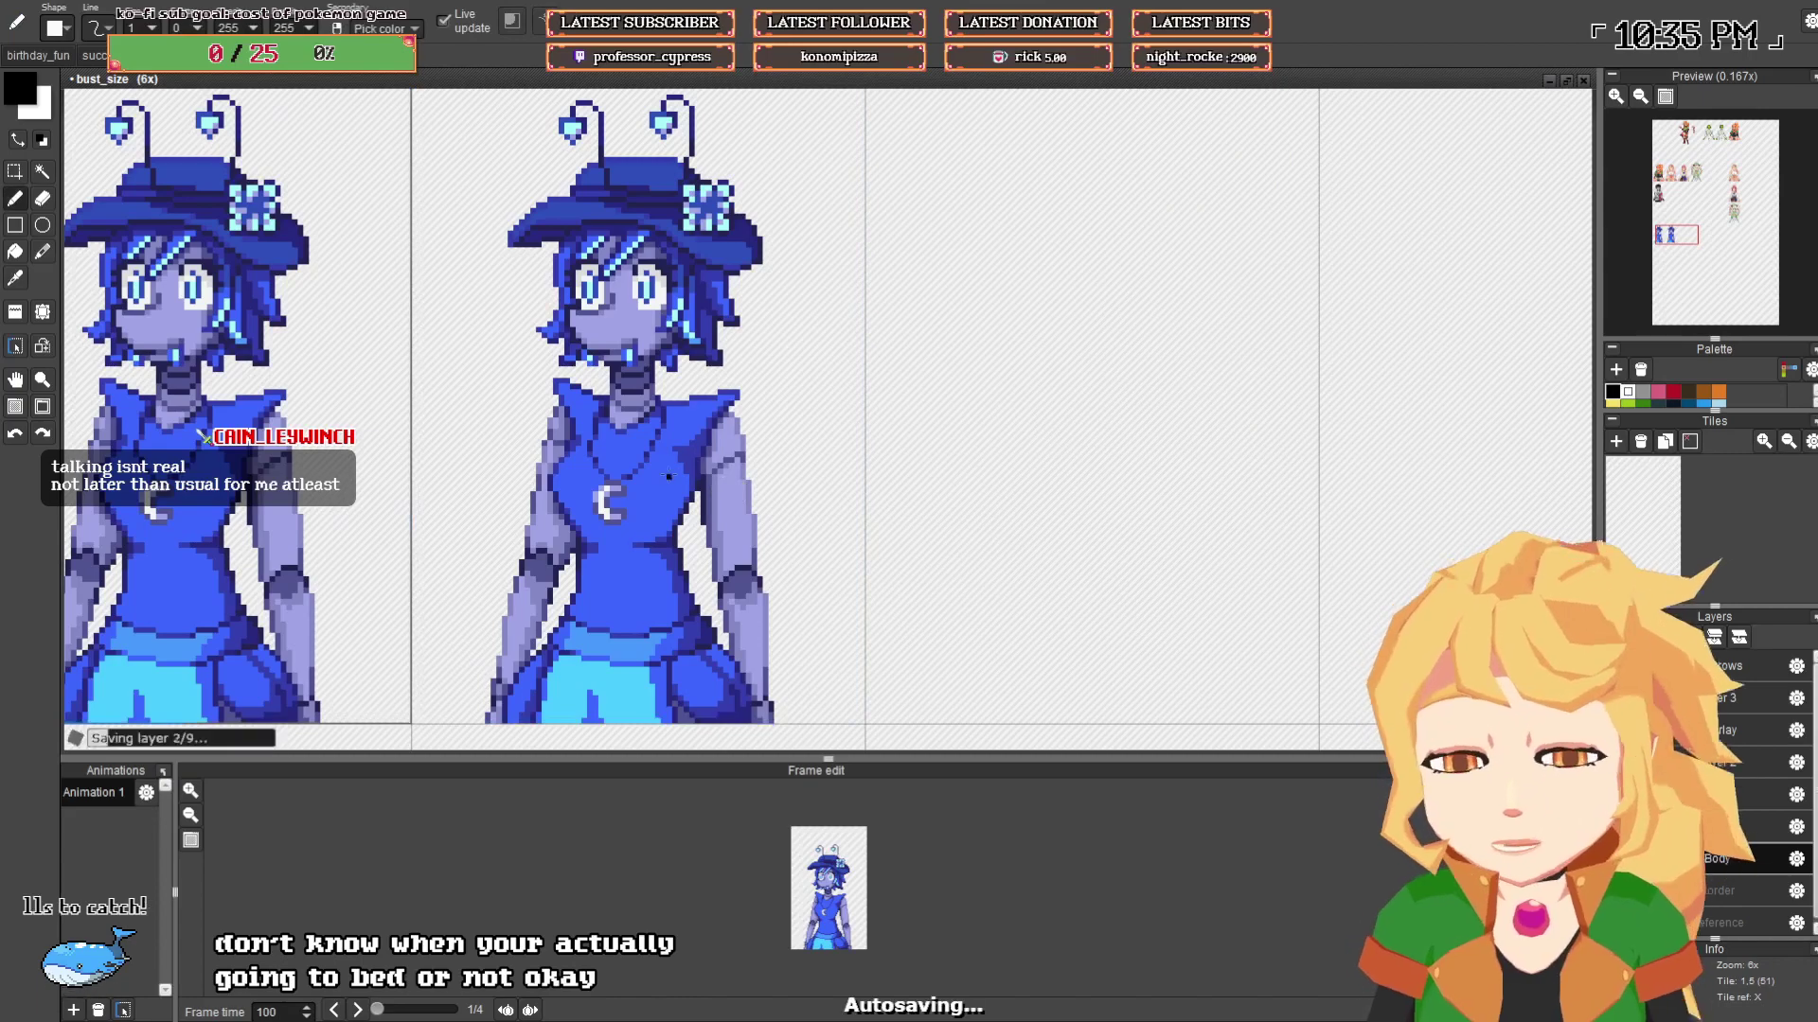
- Select the second character's chest area down to the waist, including the crescent pendant, and shift it up by one pixel
drag(669, 476, 556, 492)
scroll(579, 304, down, 1)
drag(580, 305, 512, 315)
click(19, 174)
drag(468, 495, 594, 454)
scroll(424, 450, up, 1)
scroll(423, 451, up, 1)
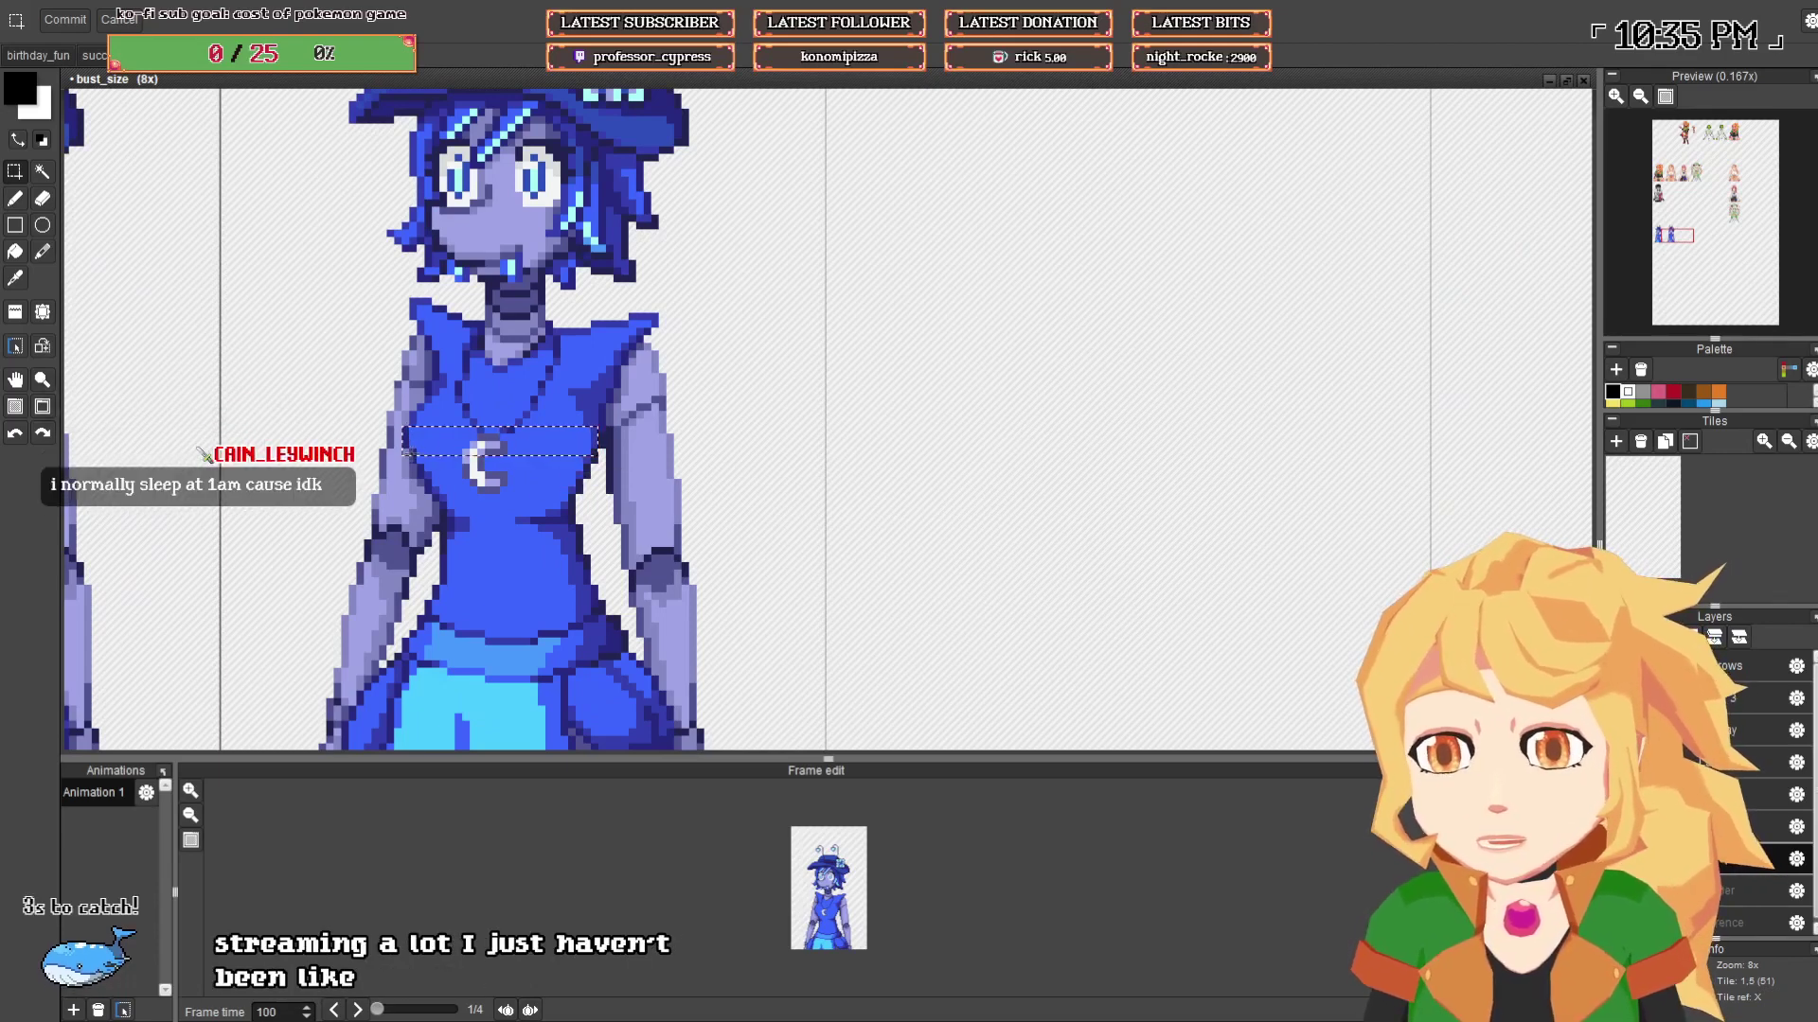
key(ctrl+z)
drag(405, 431, 600, 446)
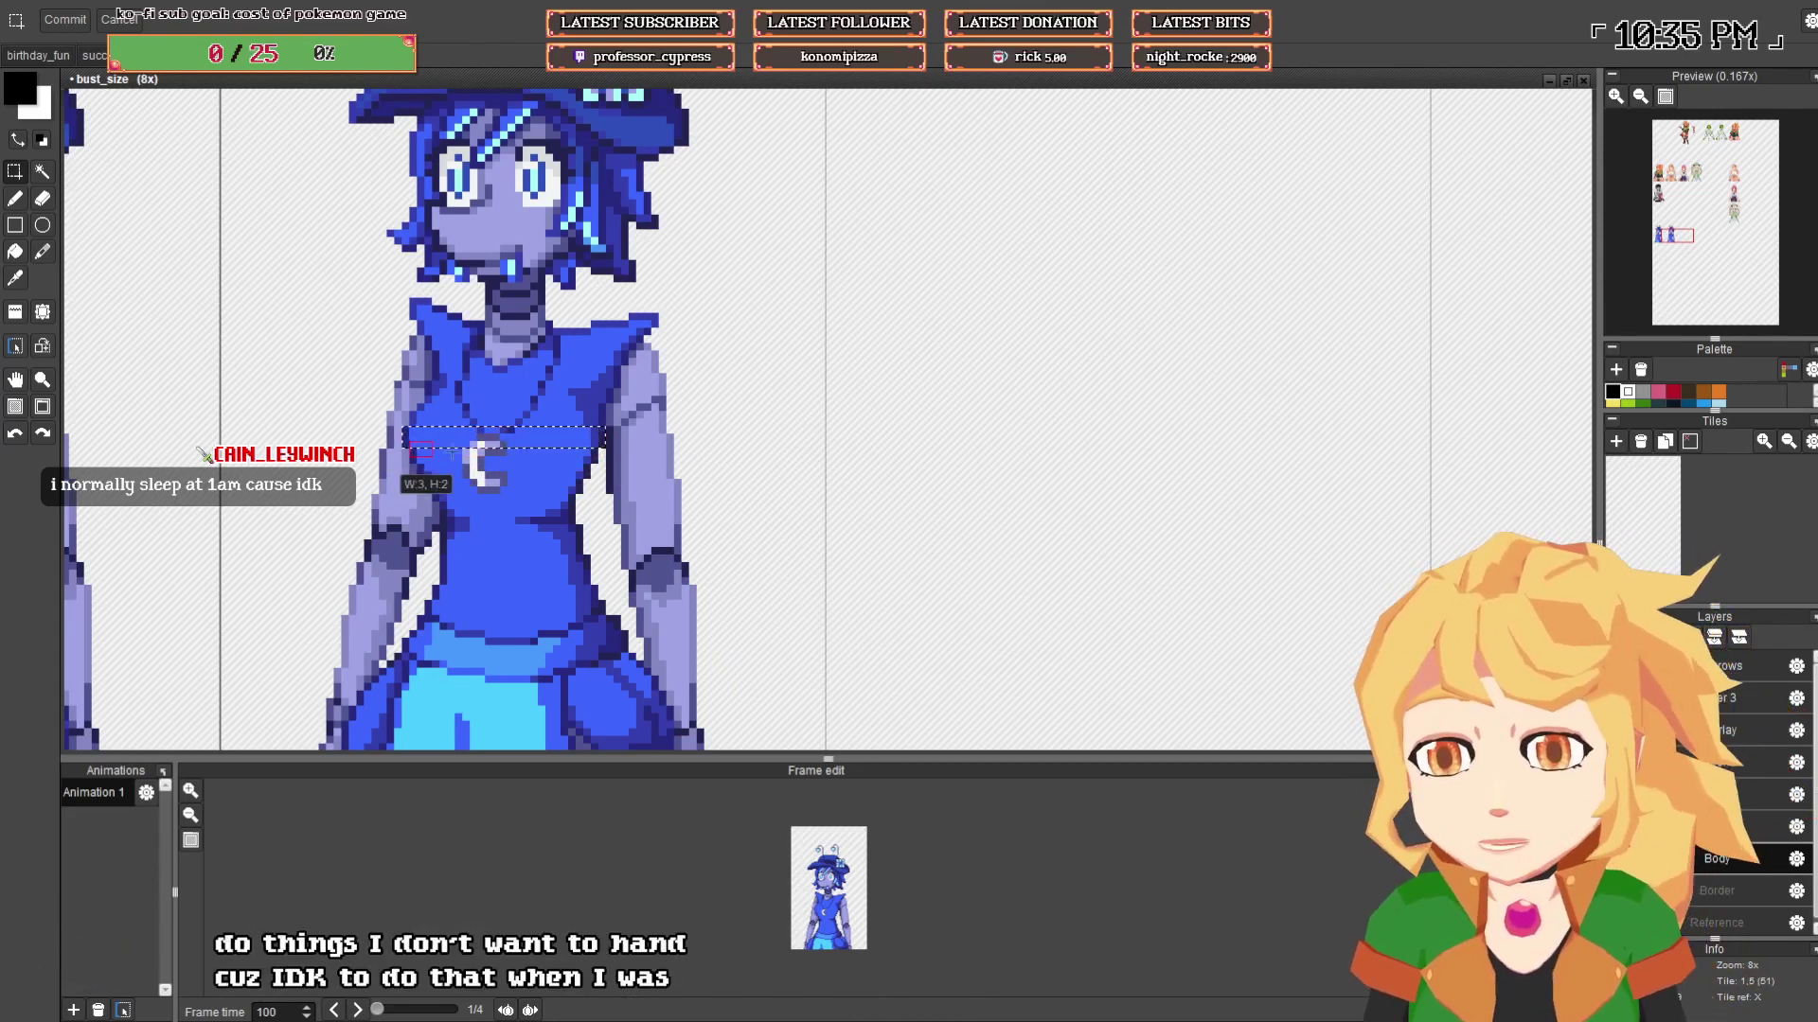
drag(413, 446, 595, 472)
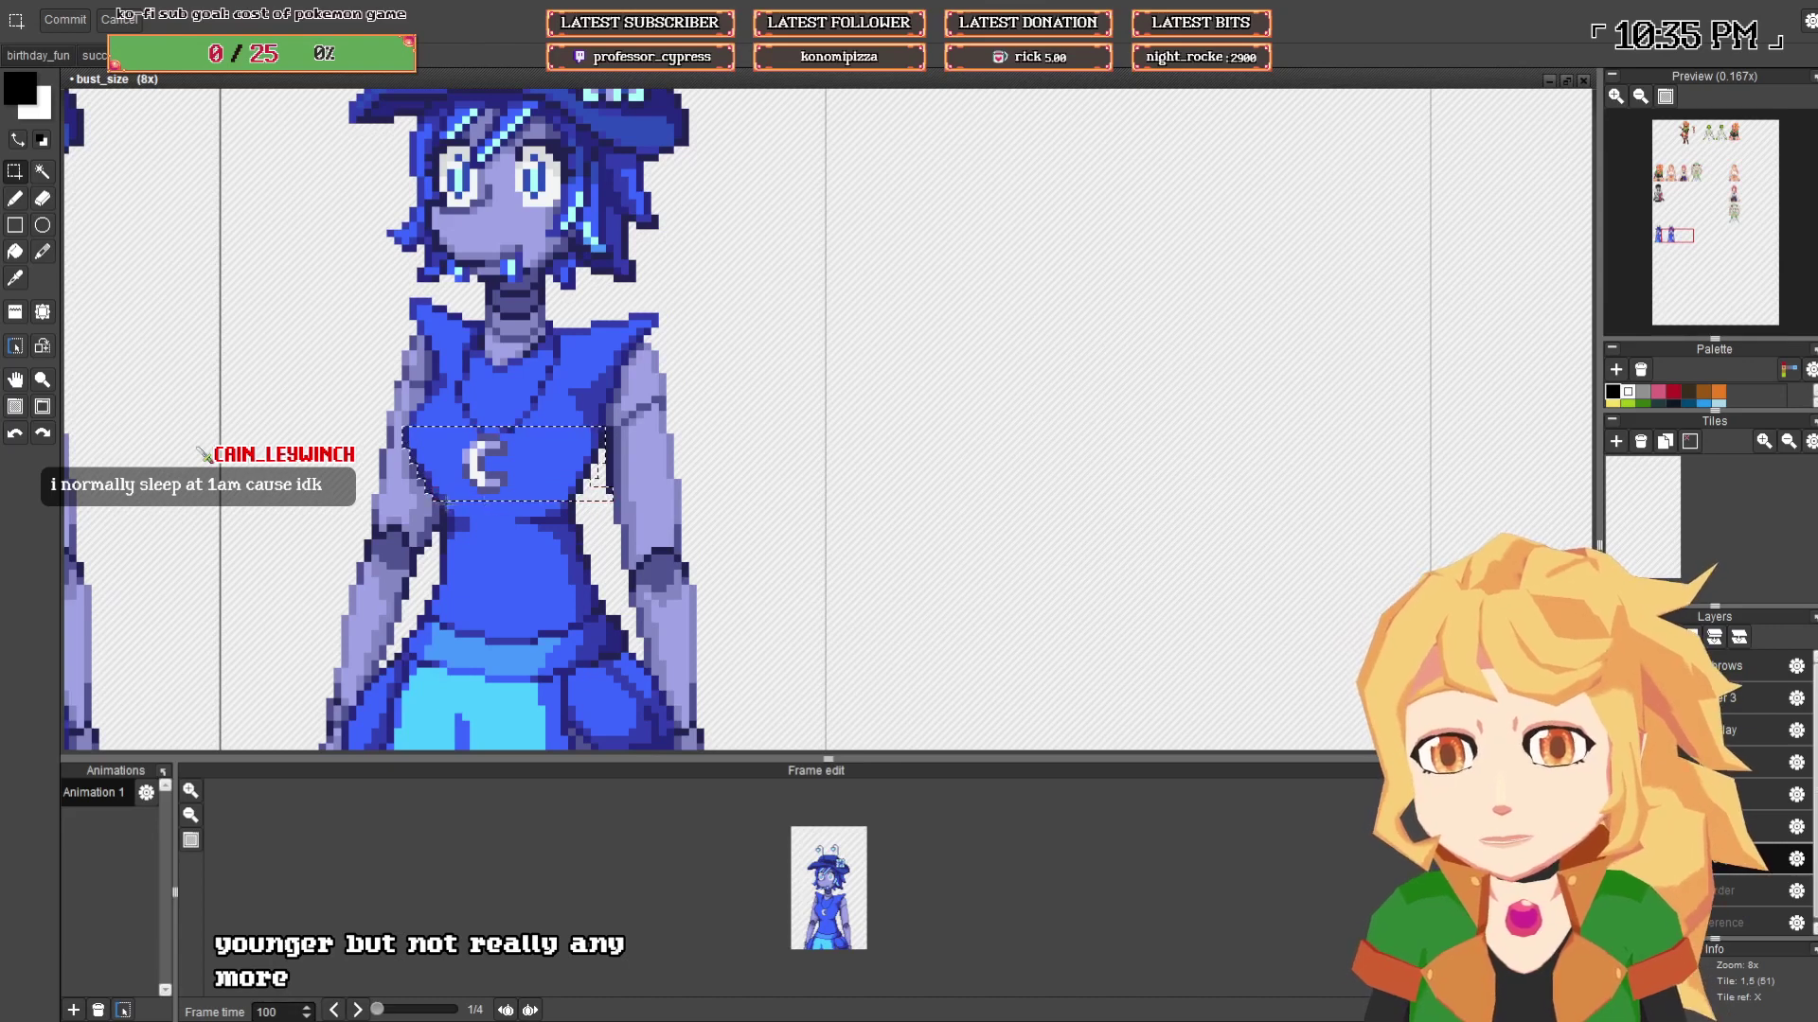
mouse_move(557, 519)
mouse_down()
mouse_move(568, 528)
mouse_move(552, 525)
mouse_up()
key(Return)
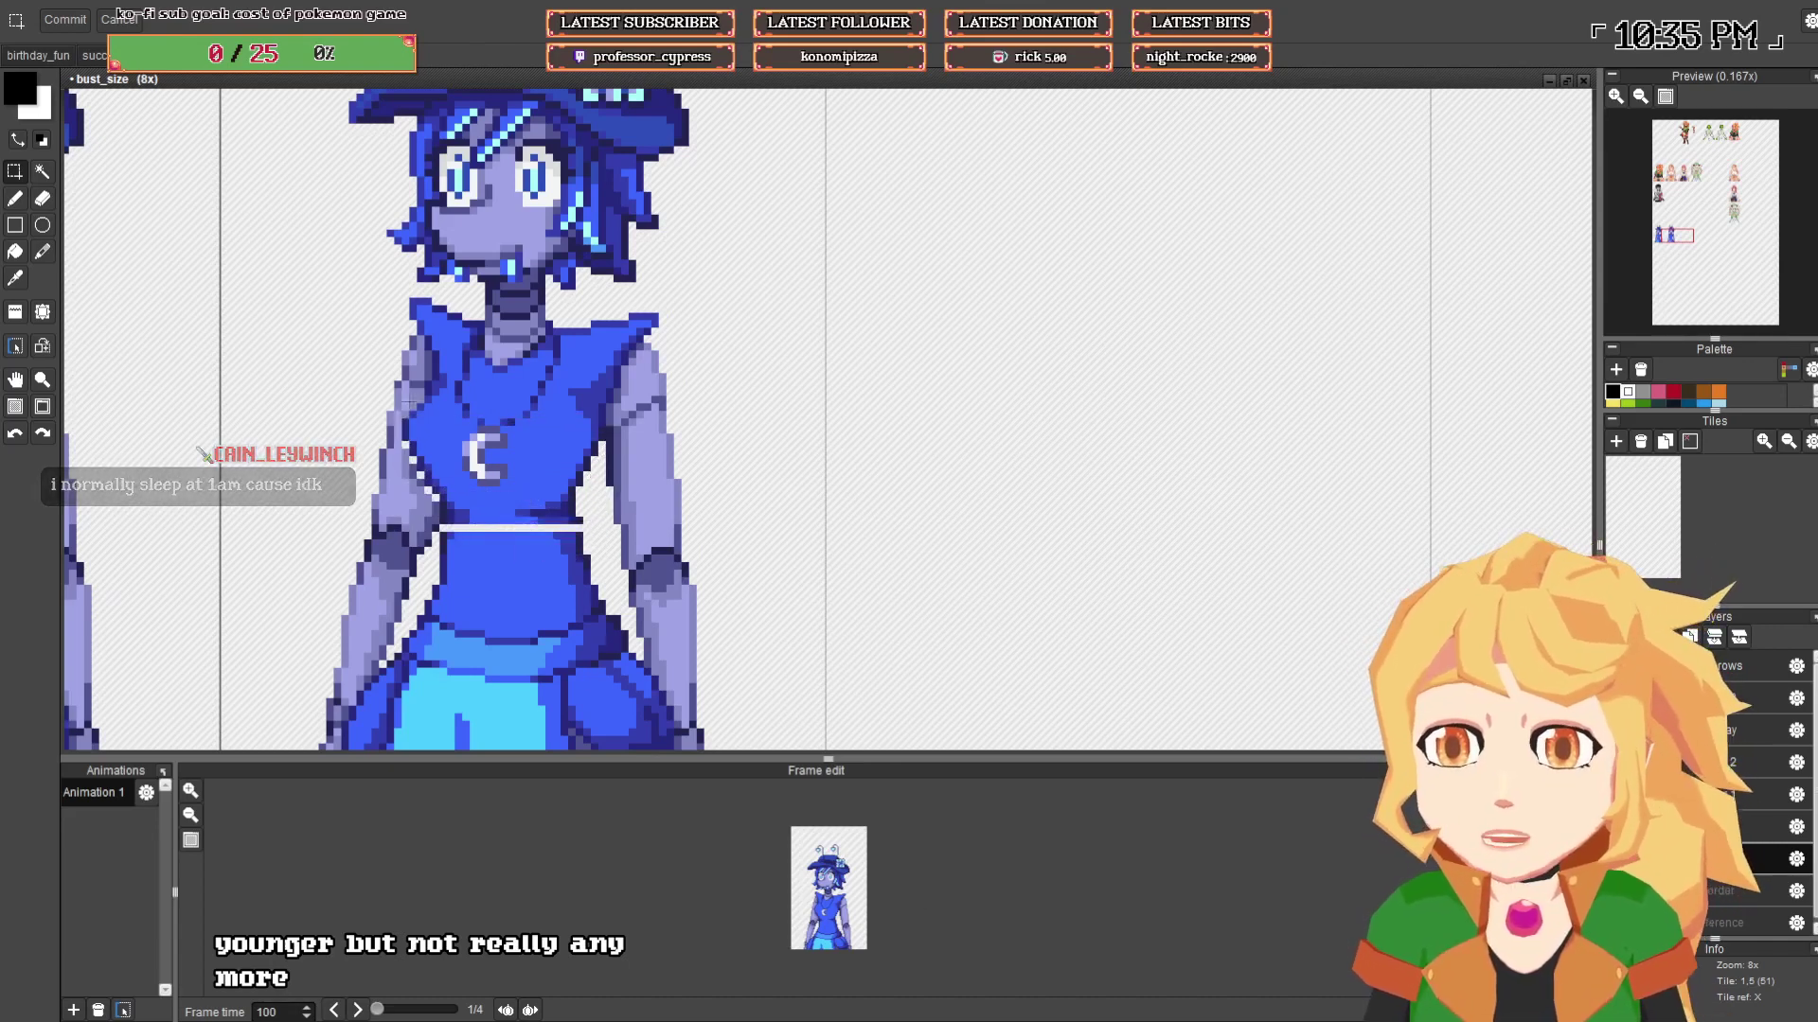
- Repaint the dark blue outline pixels where the second character's chest meets the arm on the pendant's side, using colours sampled from the shirt
key(c)
key(b)
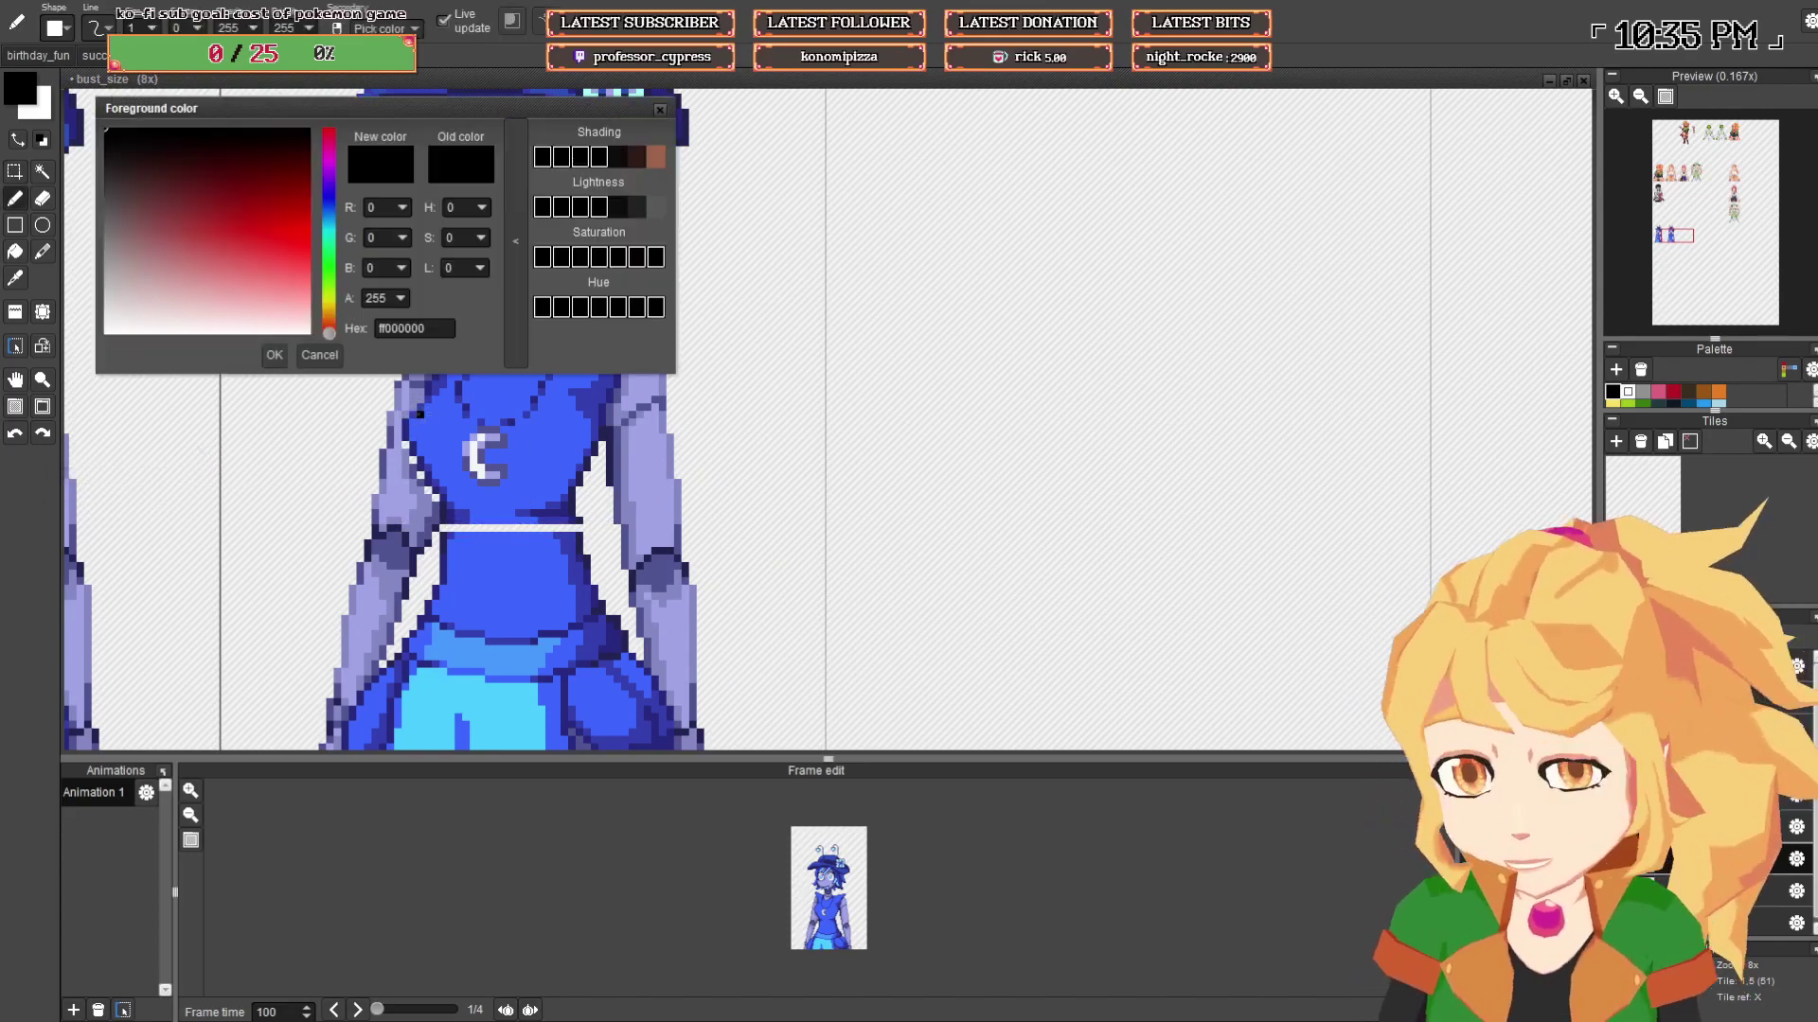
click(332, 363)
drag(428, 404, 436, 436)
scroll(440, 437, up, 5)
right_click(379, 441)
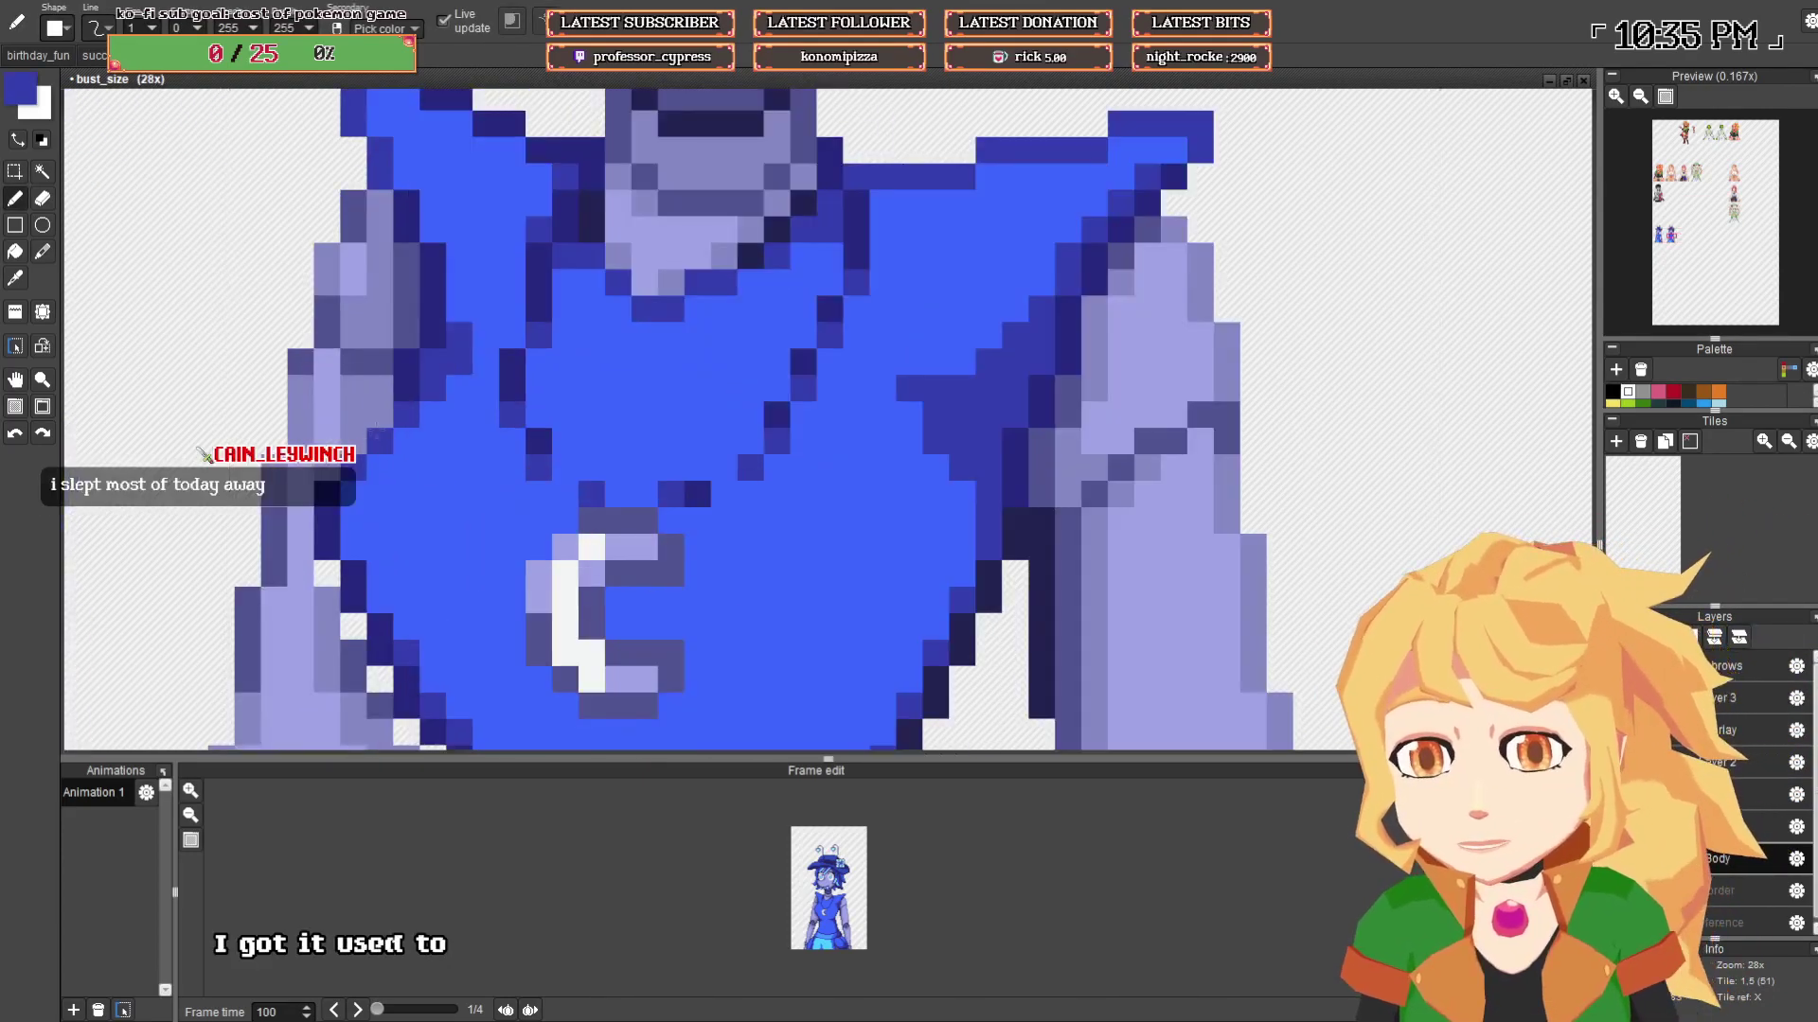
click(380, 441)
click(406, 414)
right_click(382, 414)
click(406, 415)
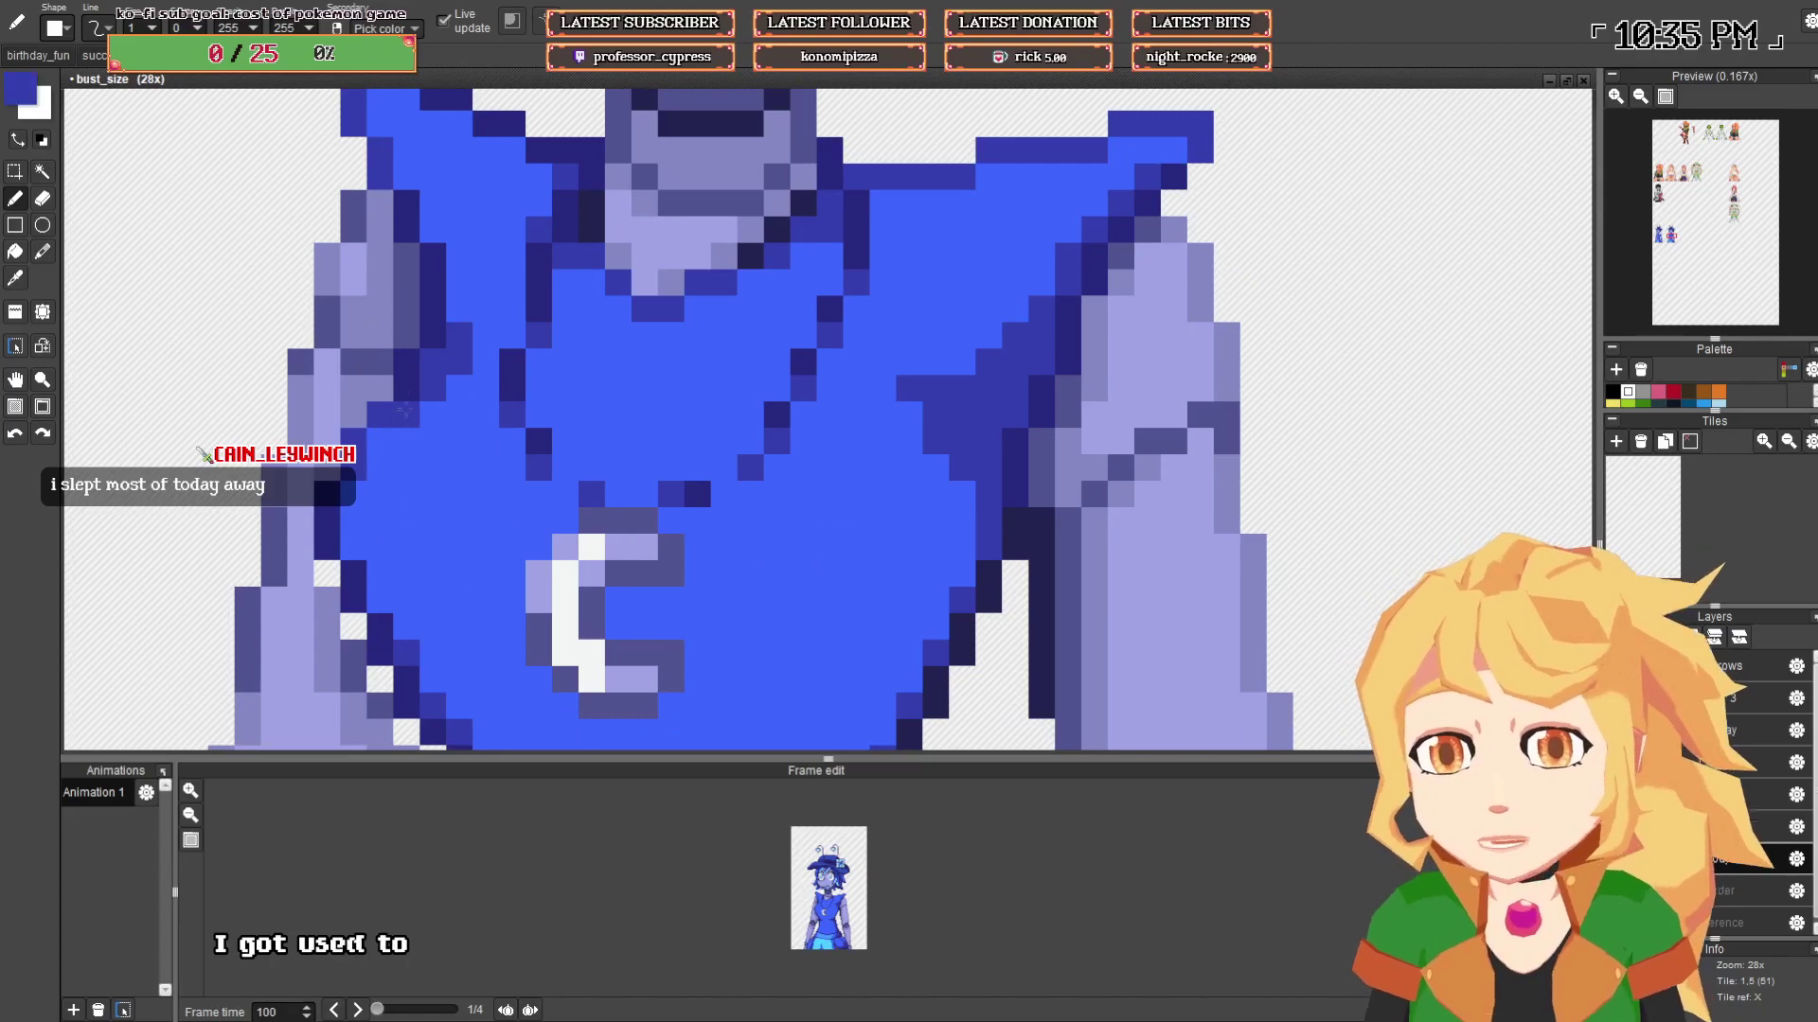
mouse_move(407, 389)
mouse_down()
mouse_move(459, 388)
mouse_move(435, 389)
mouse_up()
right_click(461, 408)
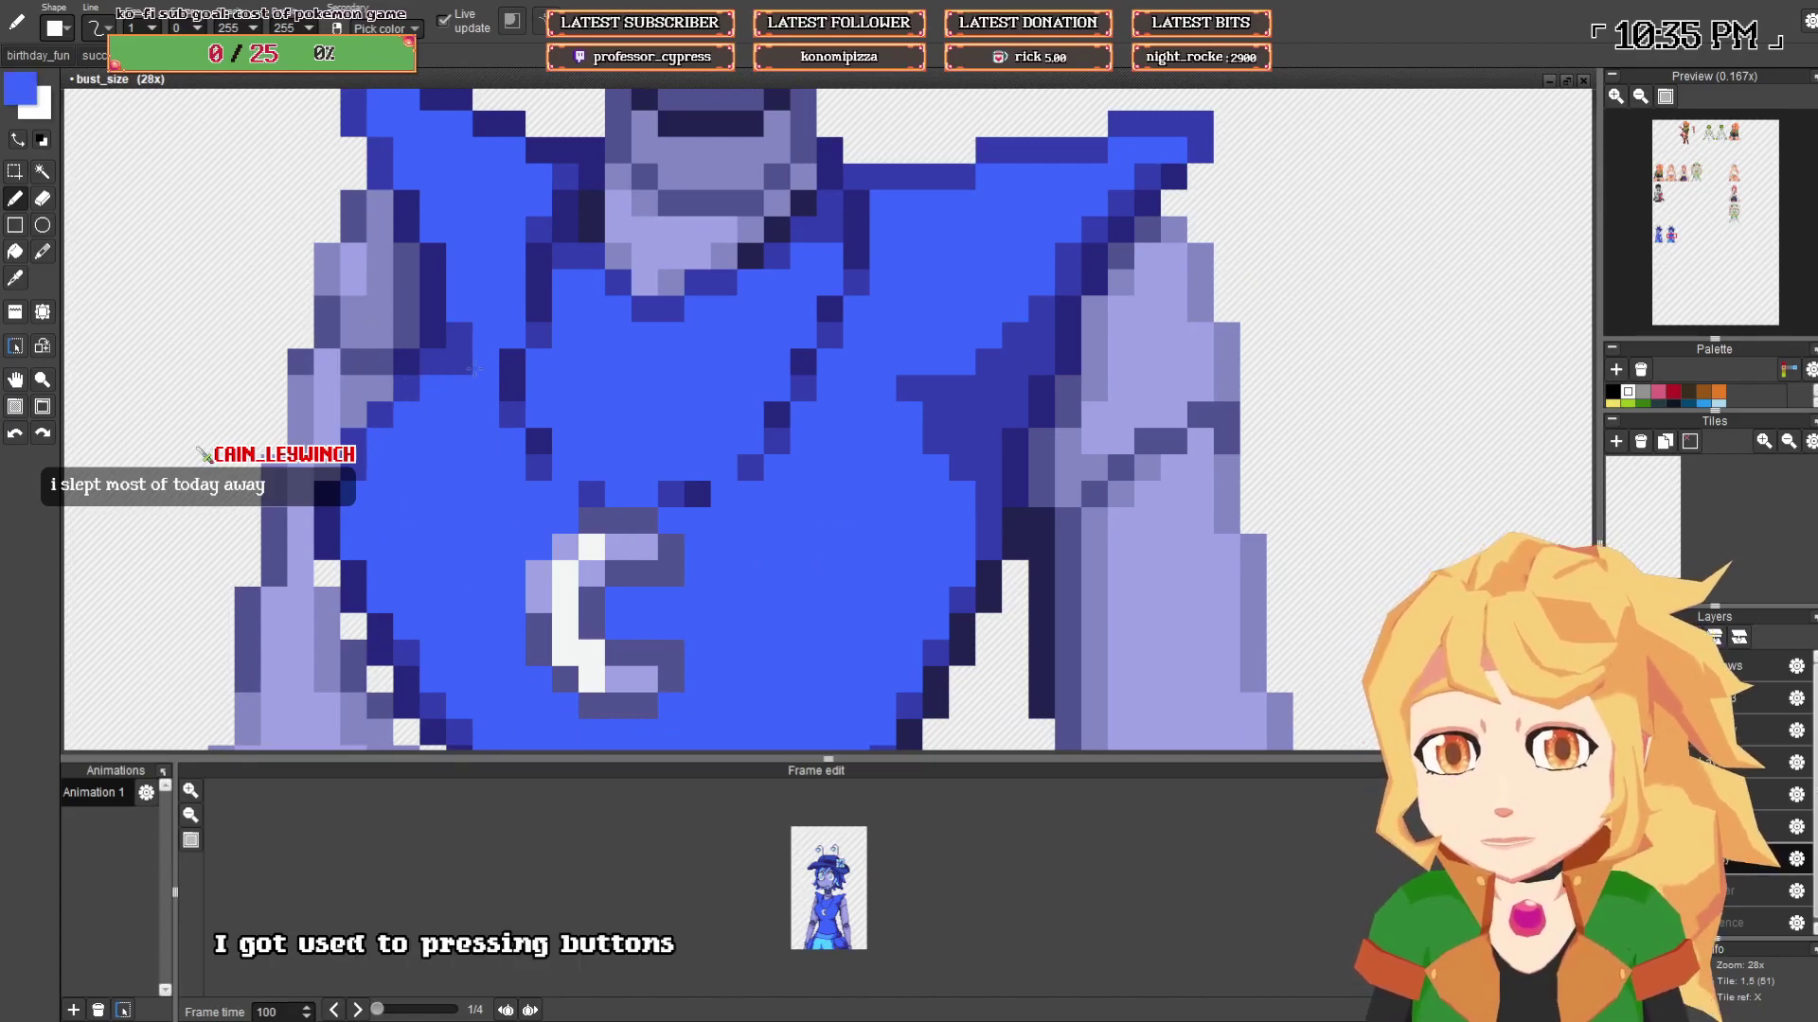
scroll(729, 446, down, 3)
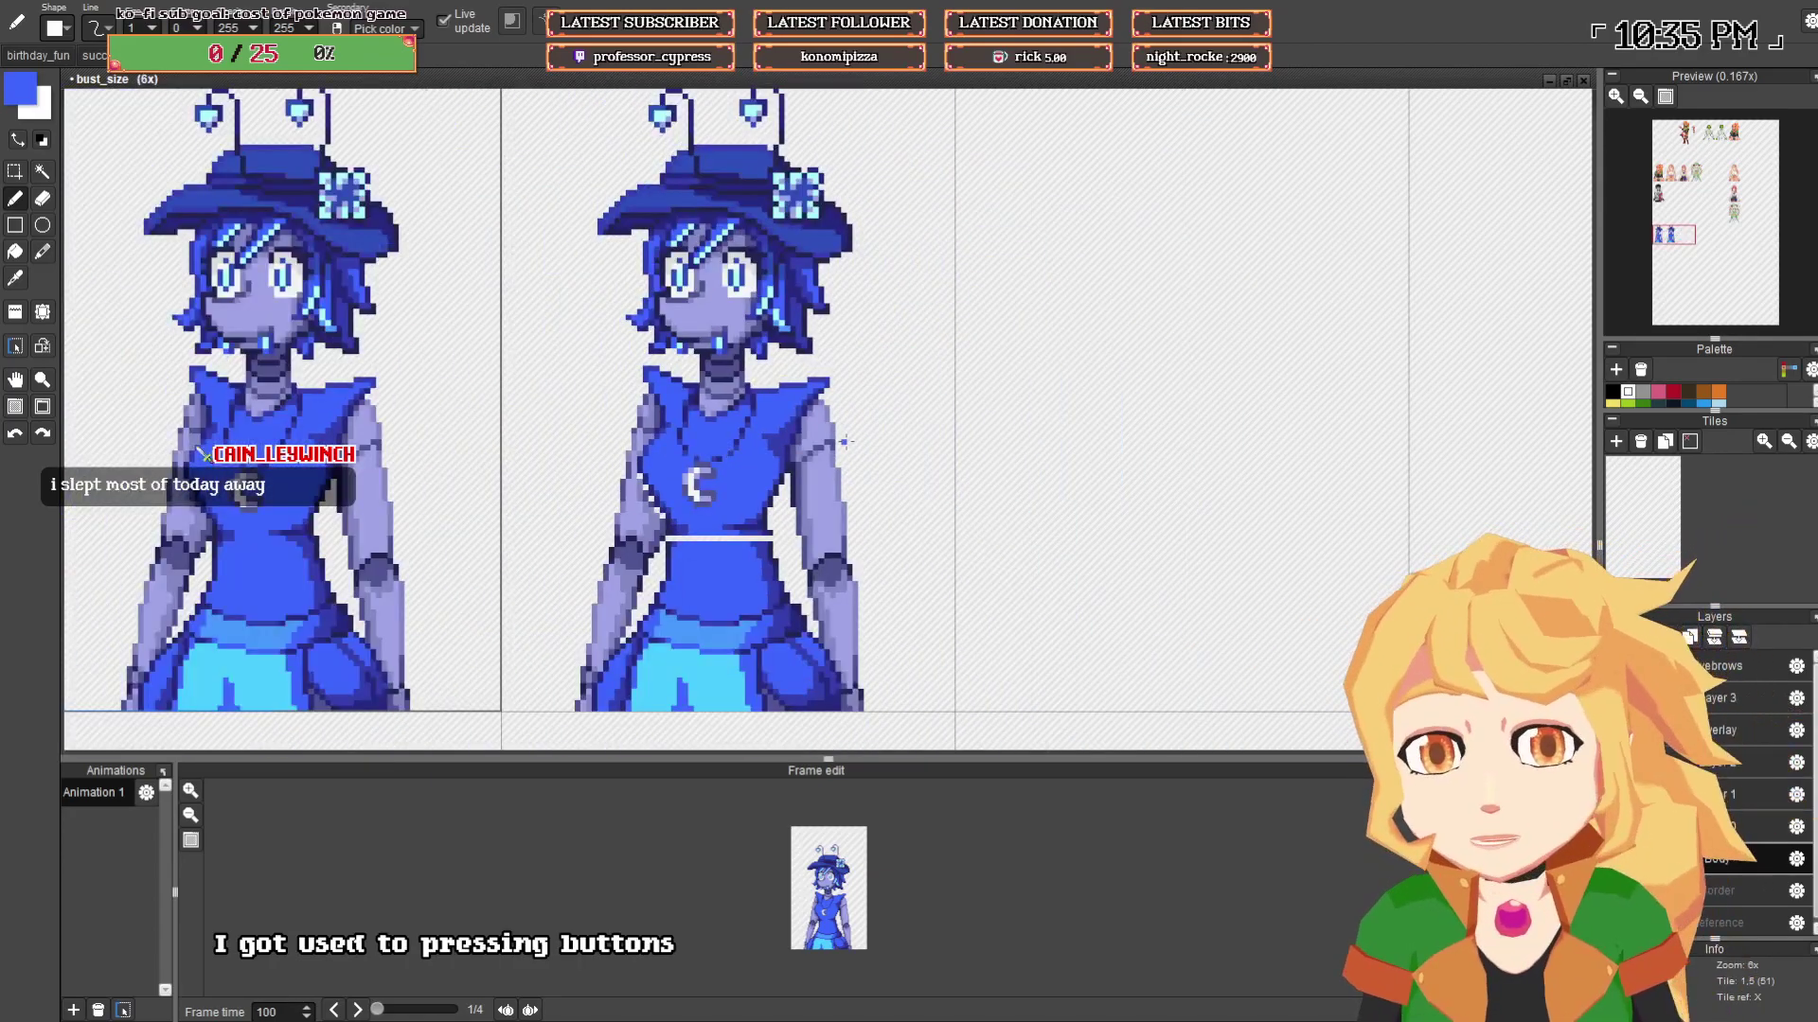
- Fill the one-pixel gap across the second character's waist with the matching outline, shadow and shirt blues
scroll(719, 471, up, 2)
alt+click(715, 473)
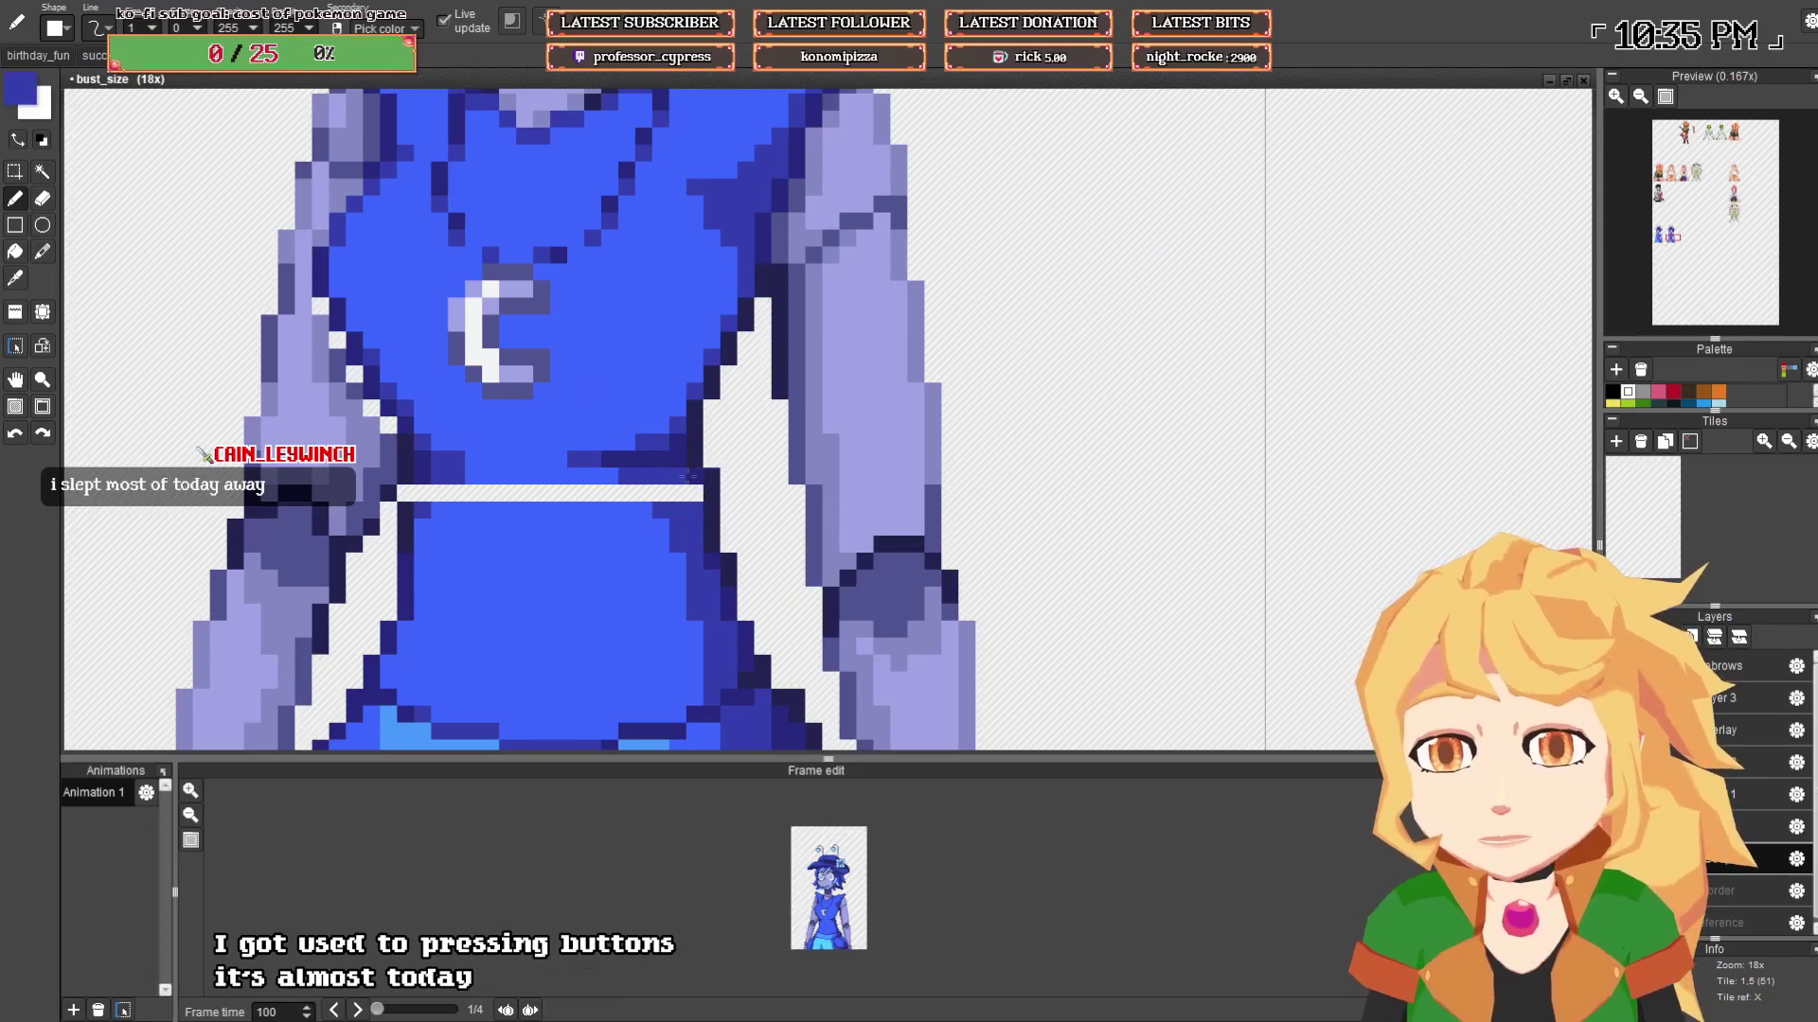
click(695, 488)
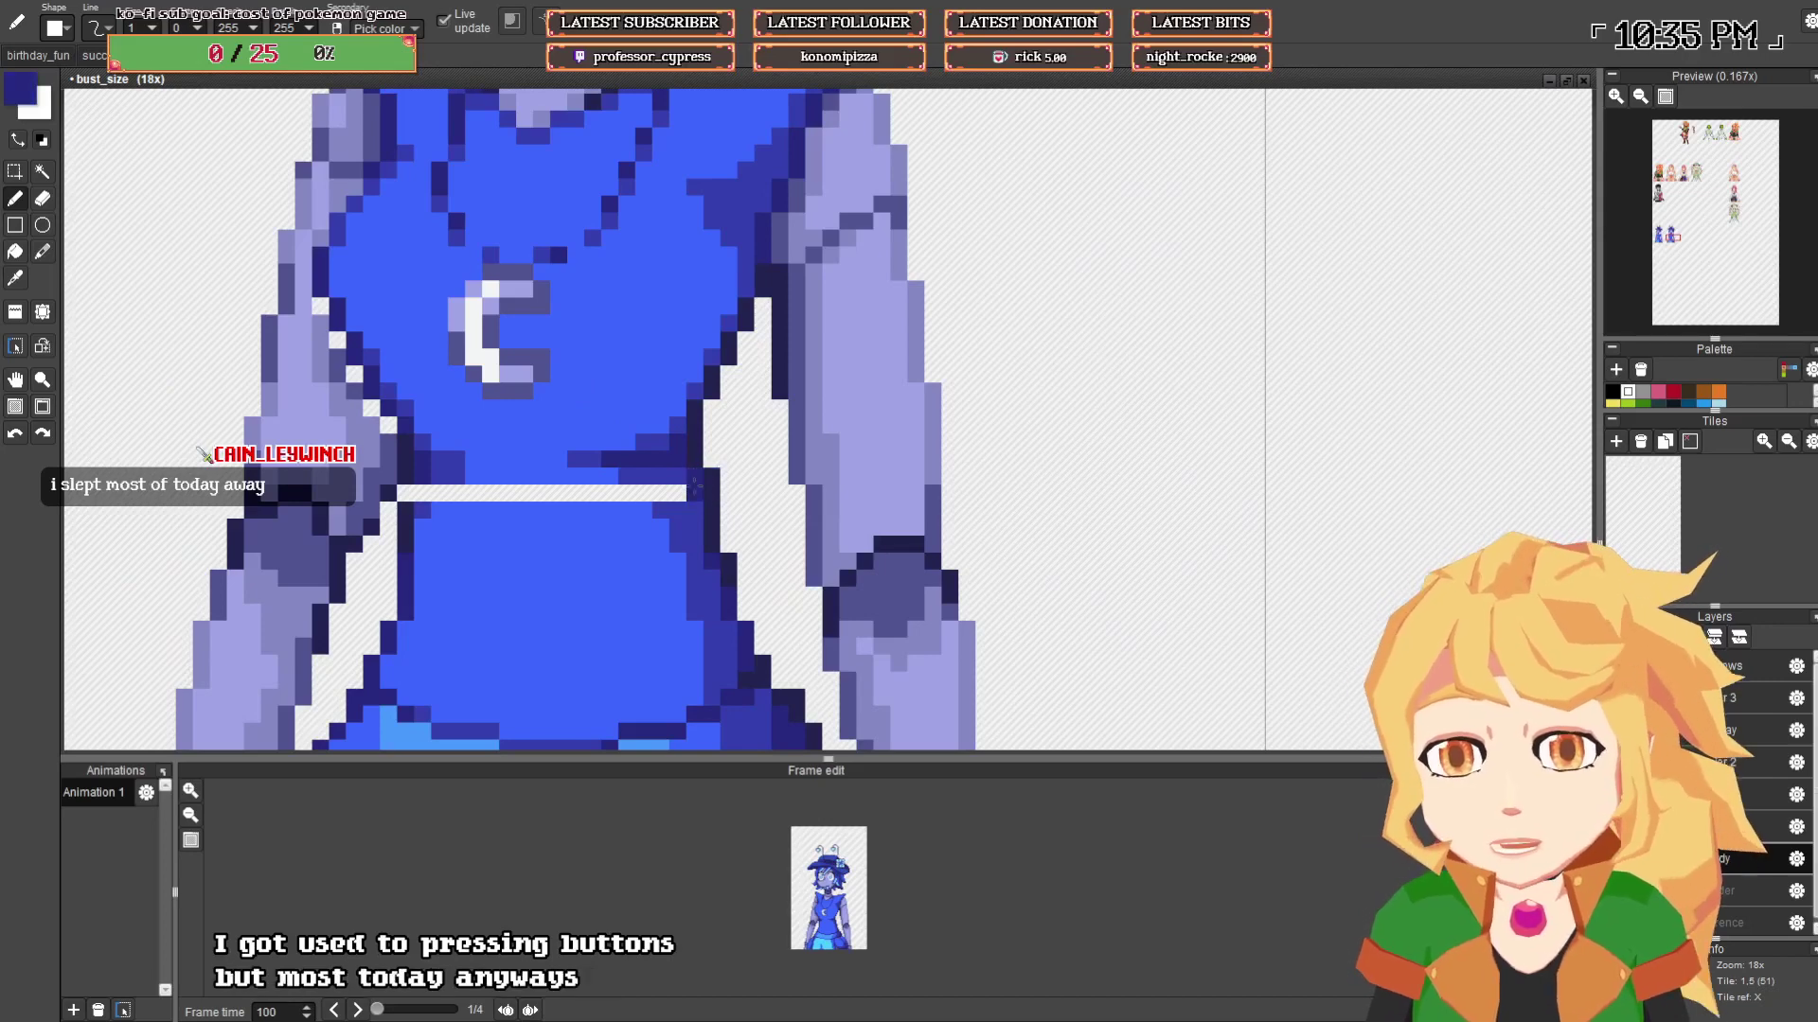
right_click(595, 478)
mouse_move(609, 480)
mouse_down()
mouse_move(627, 488)
mouse_move(413, 493)
mouse_up()
right_click(434, 479)
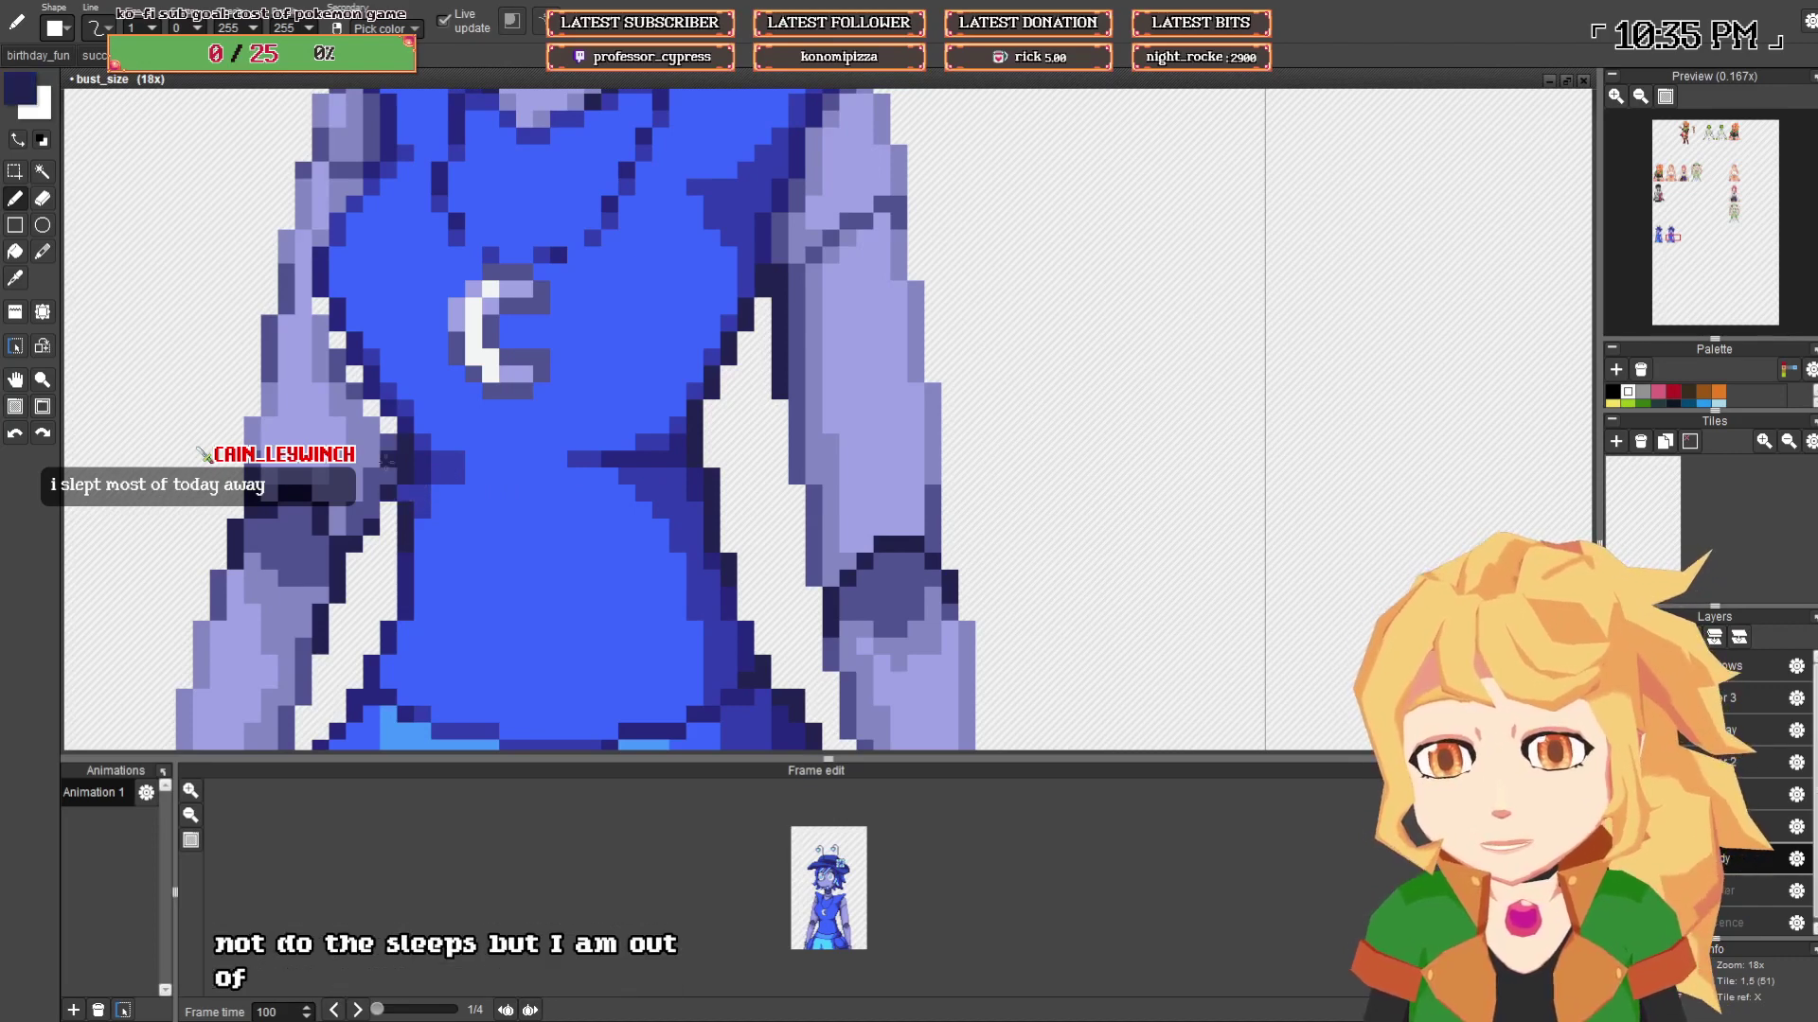
- Fill the blank pixels between the second character's chest and the arm nearest the pendant with the arm's shadow colour
alt+click(388, 458)
click(389, 425)
click(371, 406)
key(ctrl+z)
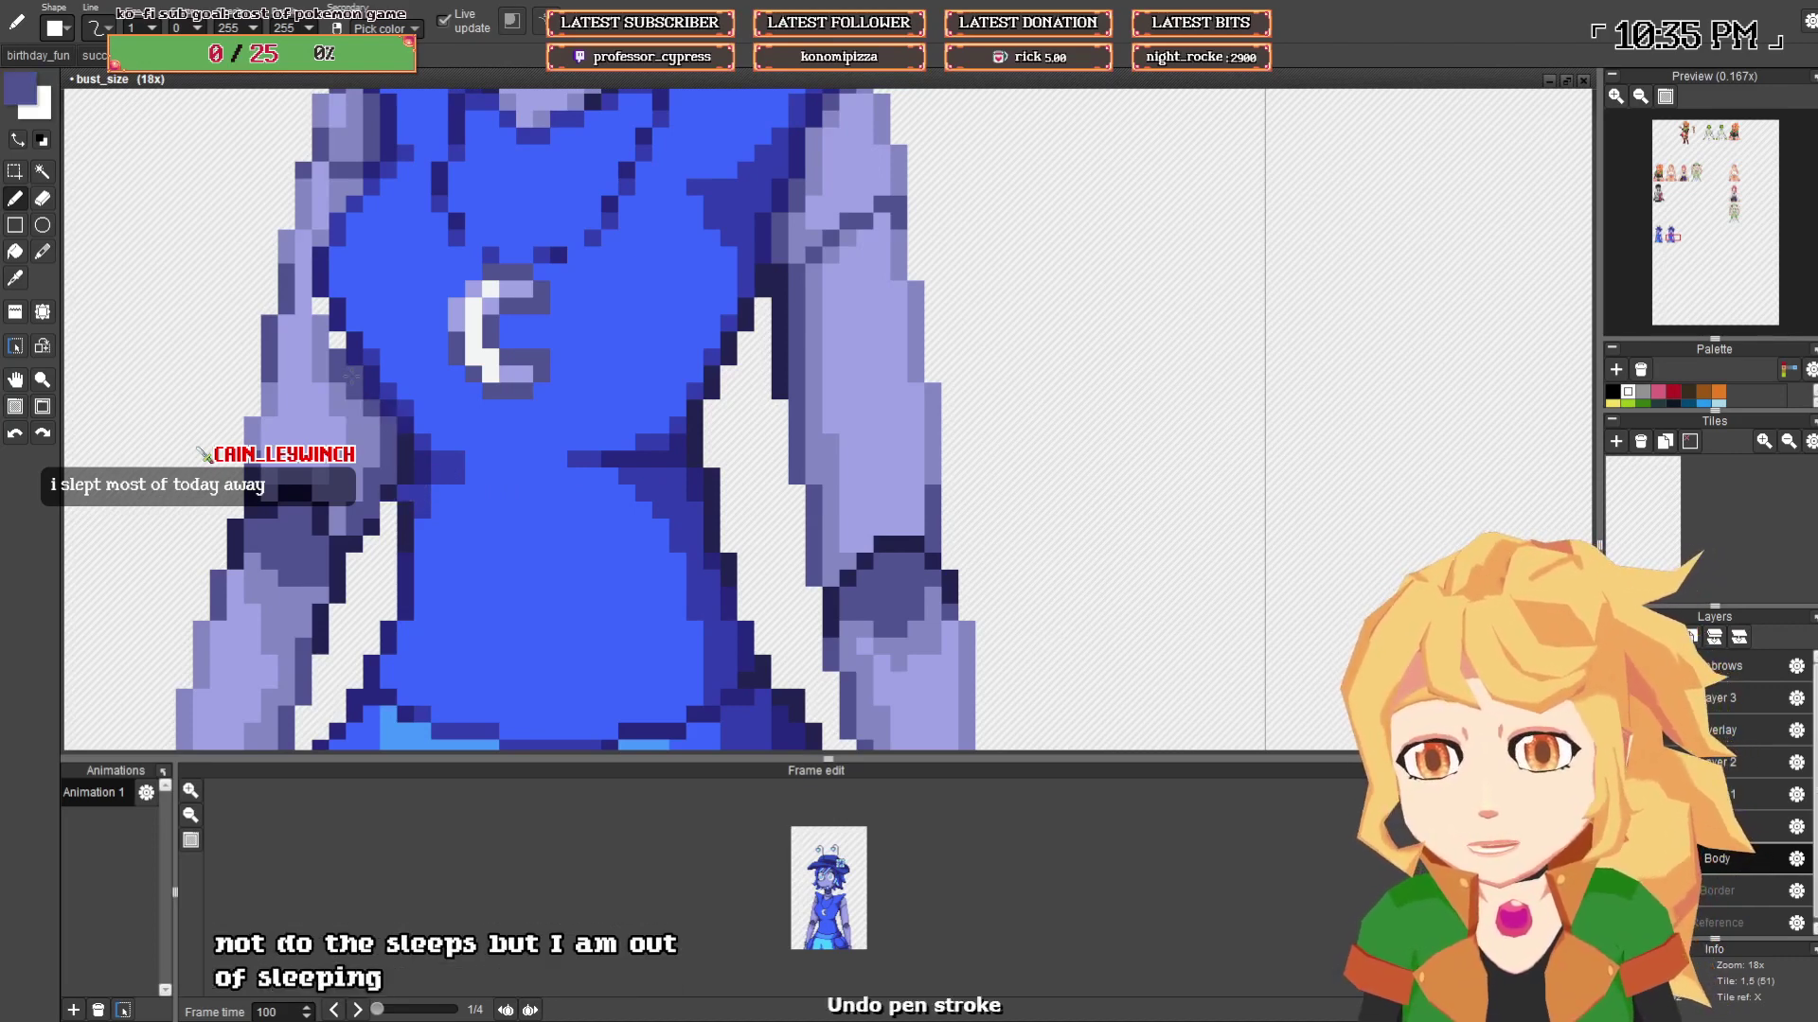
click(337, 338)
scroll(418, 319, down, 5)
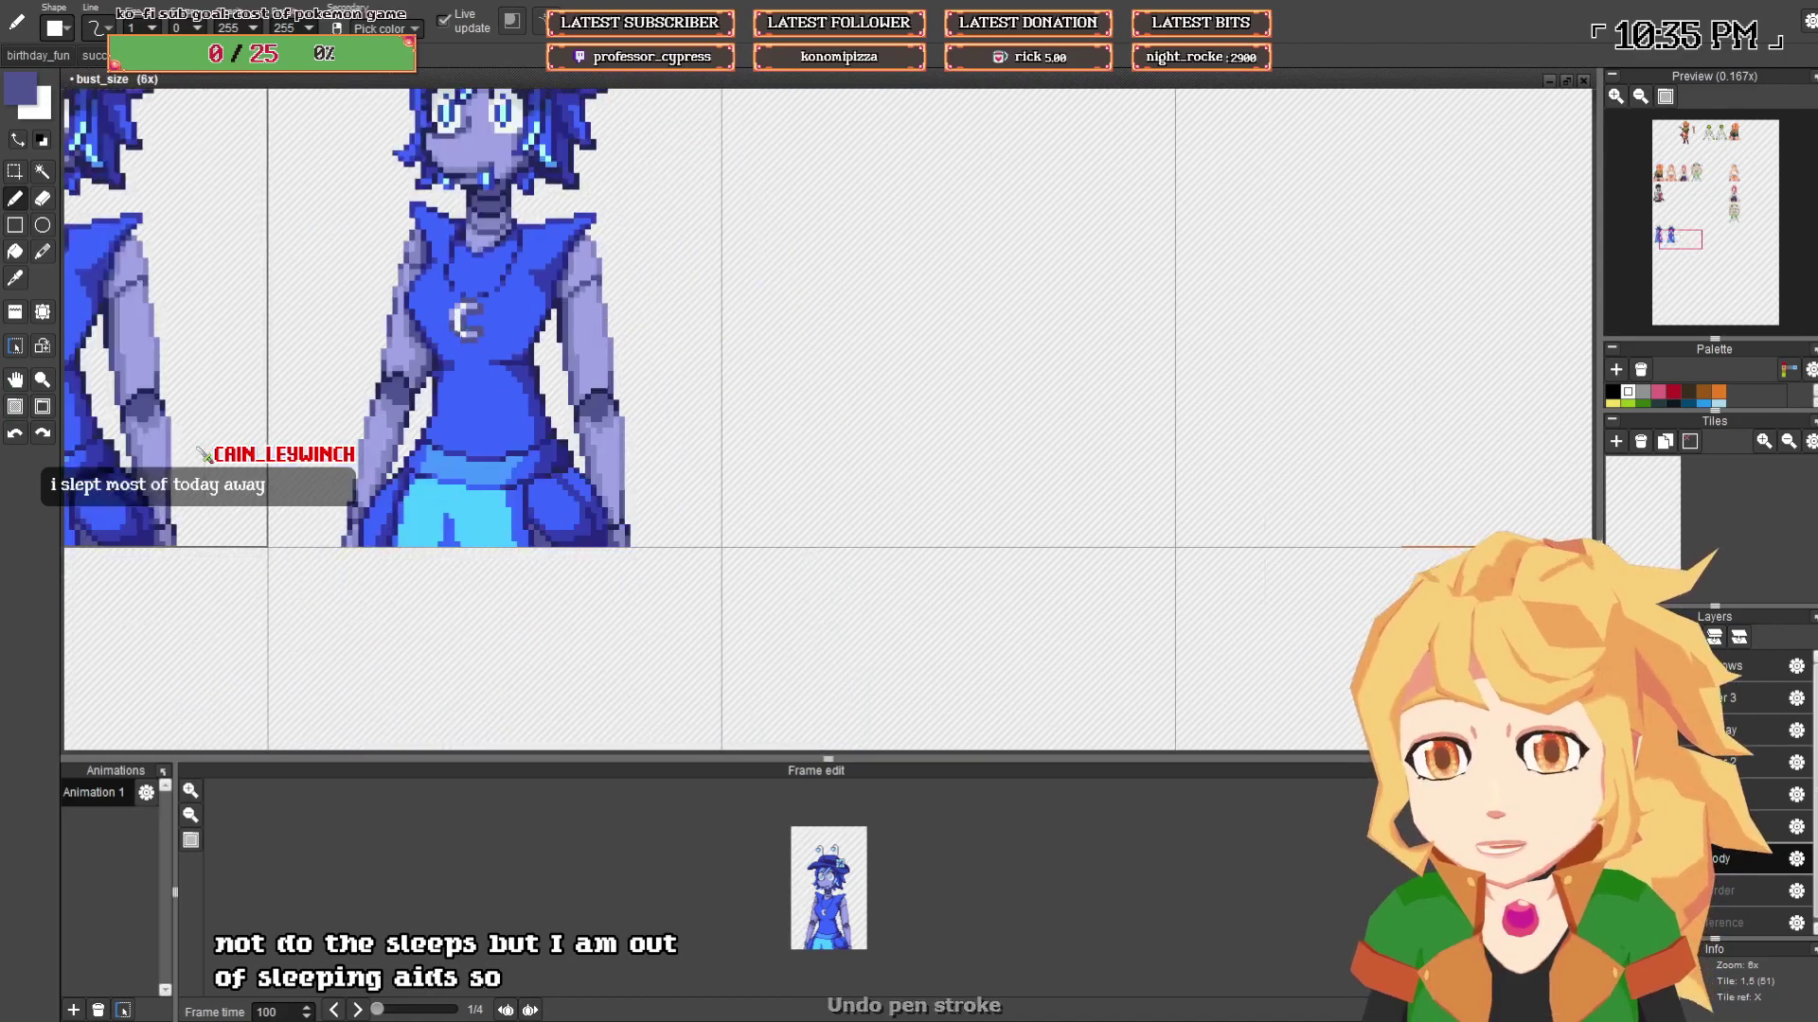
- Flip between the animation's first and second frames to compare the two poses
drag(590, 407, 615, 437)
scroll(877, 615, up, 2)
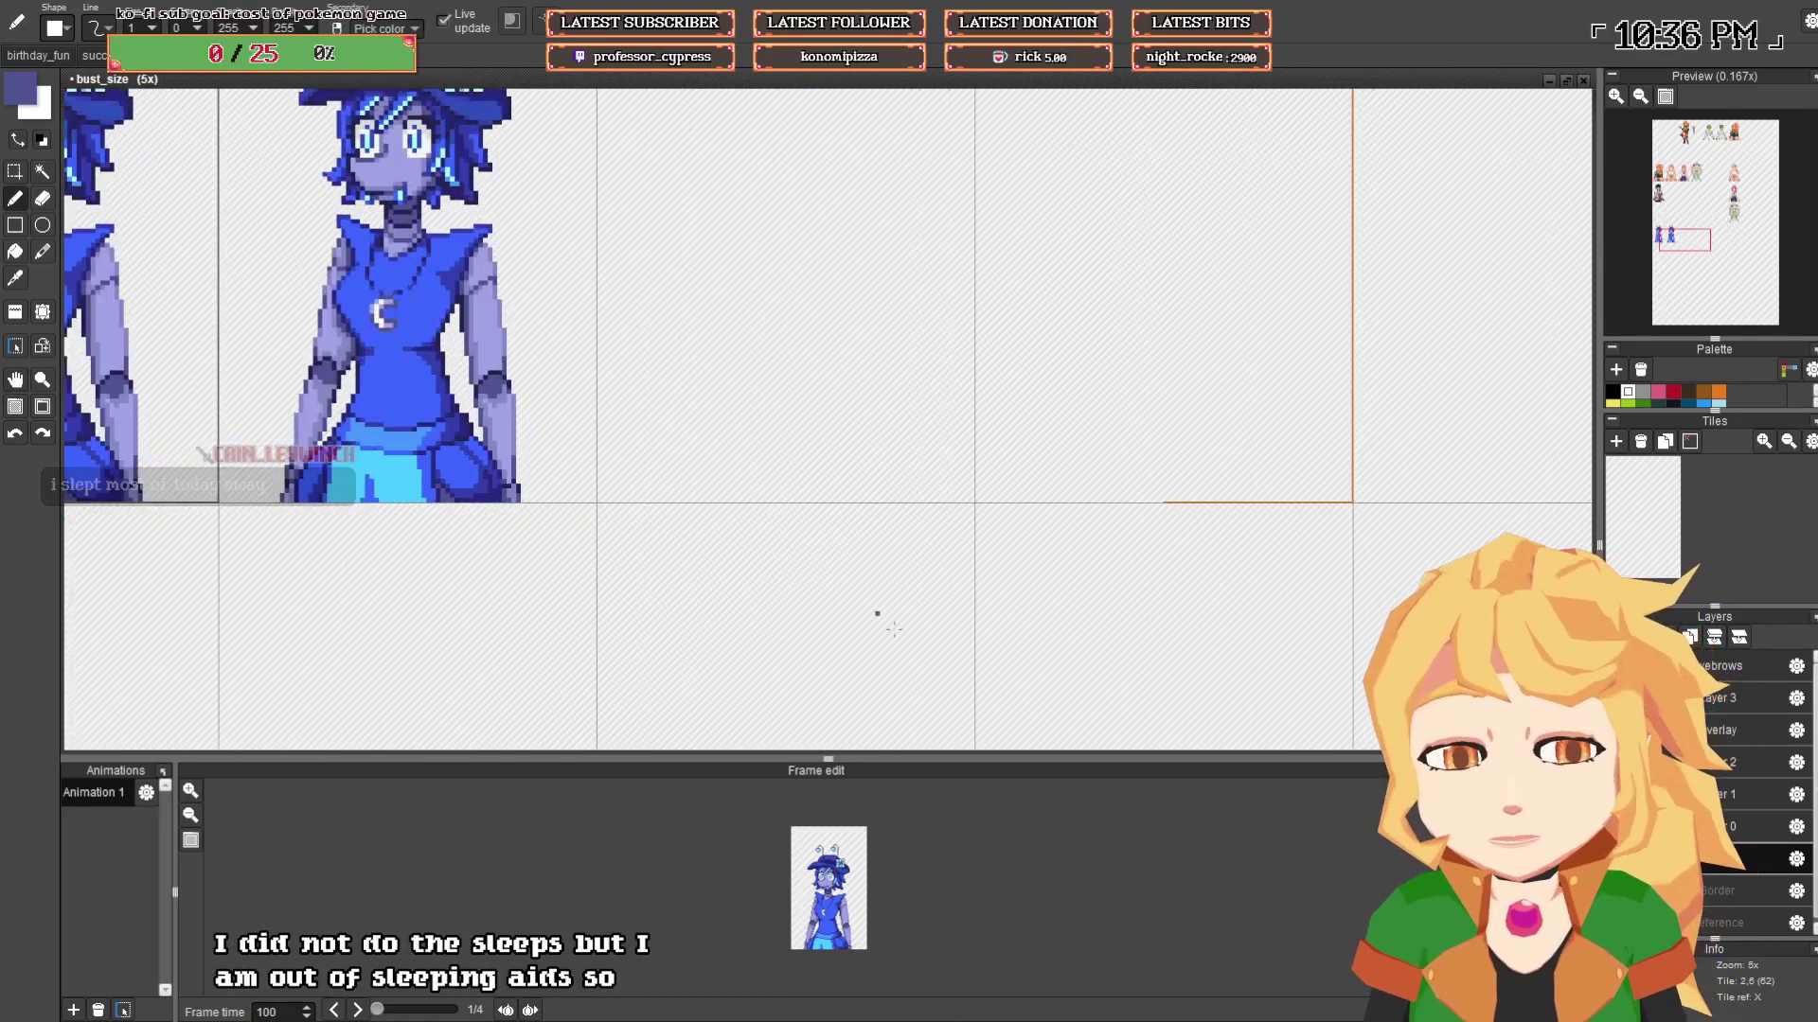
click(358, 1010)
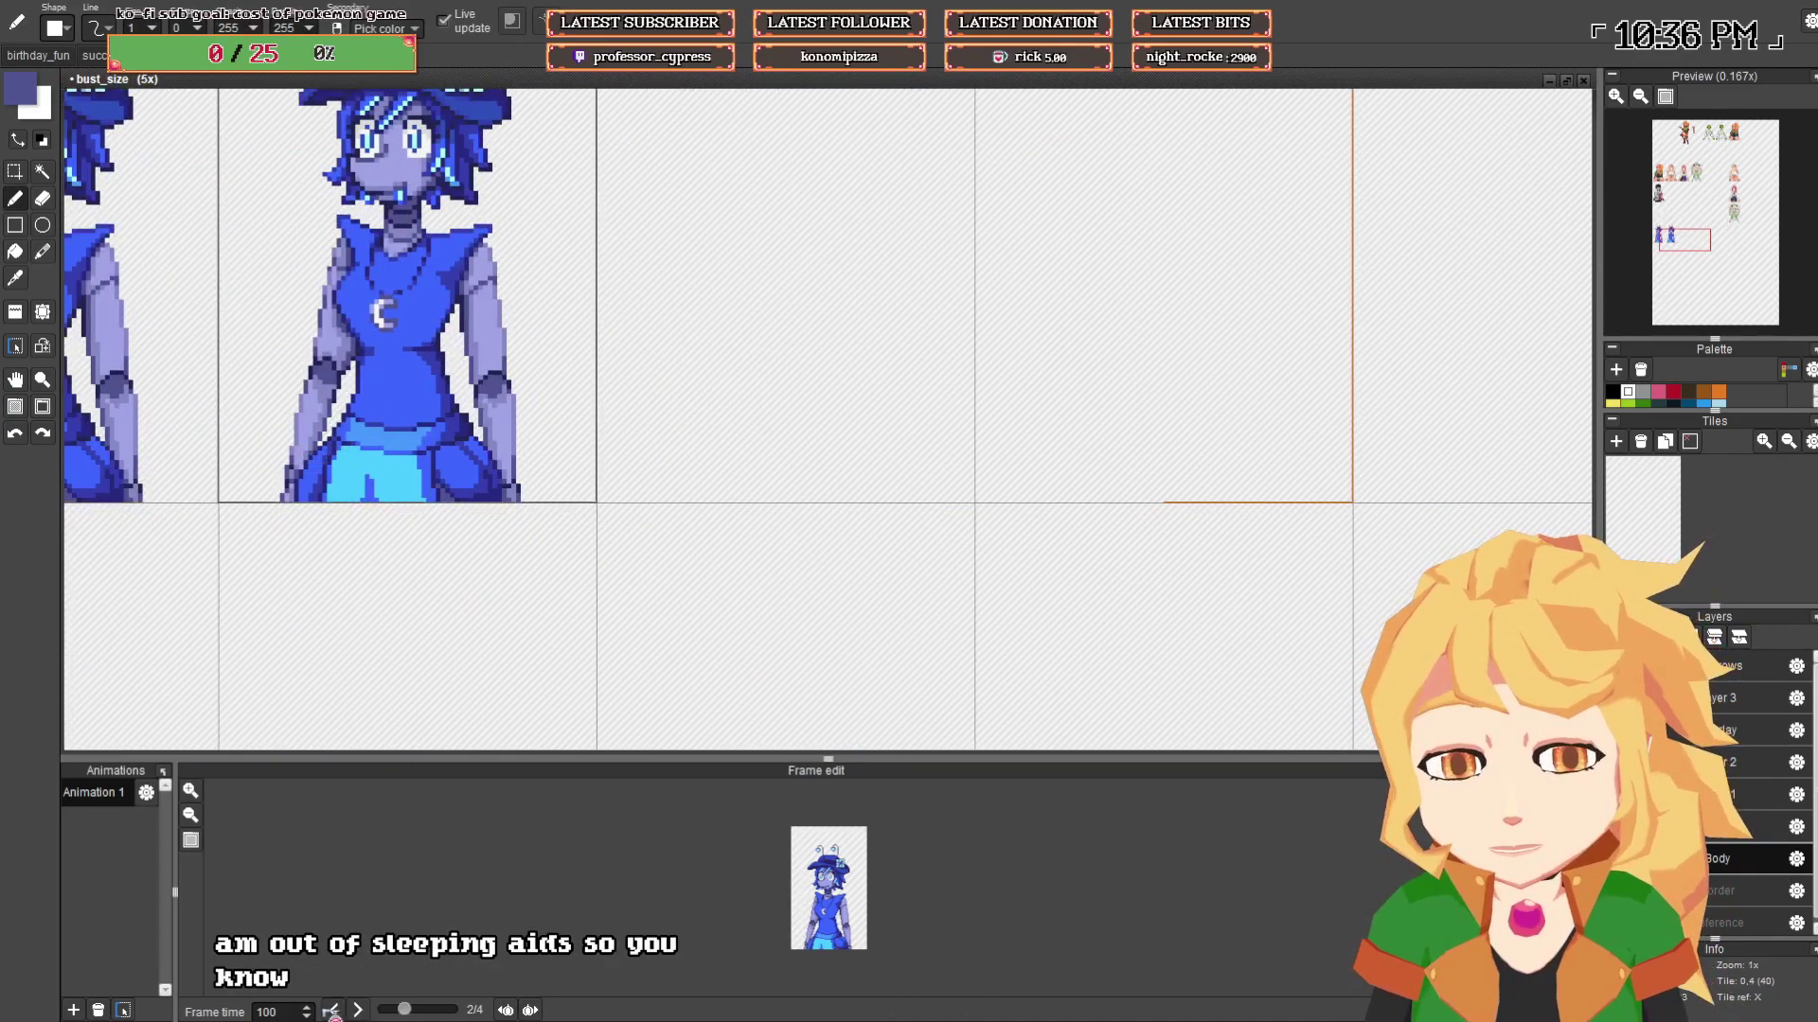
click(334, 1011)
click(359, 1011)
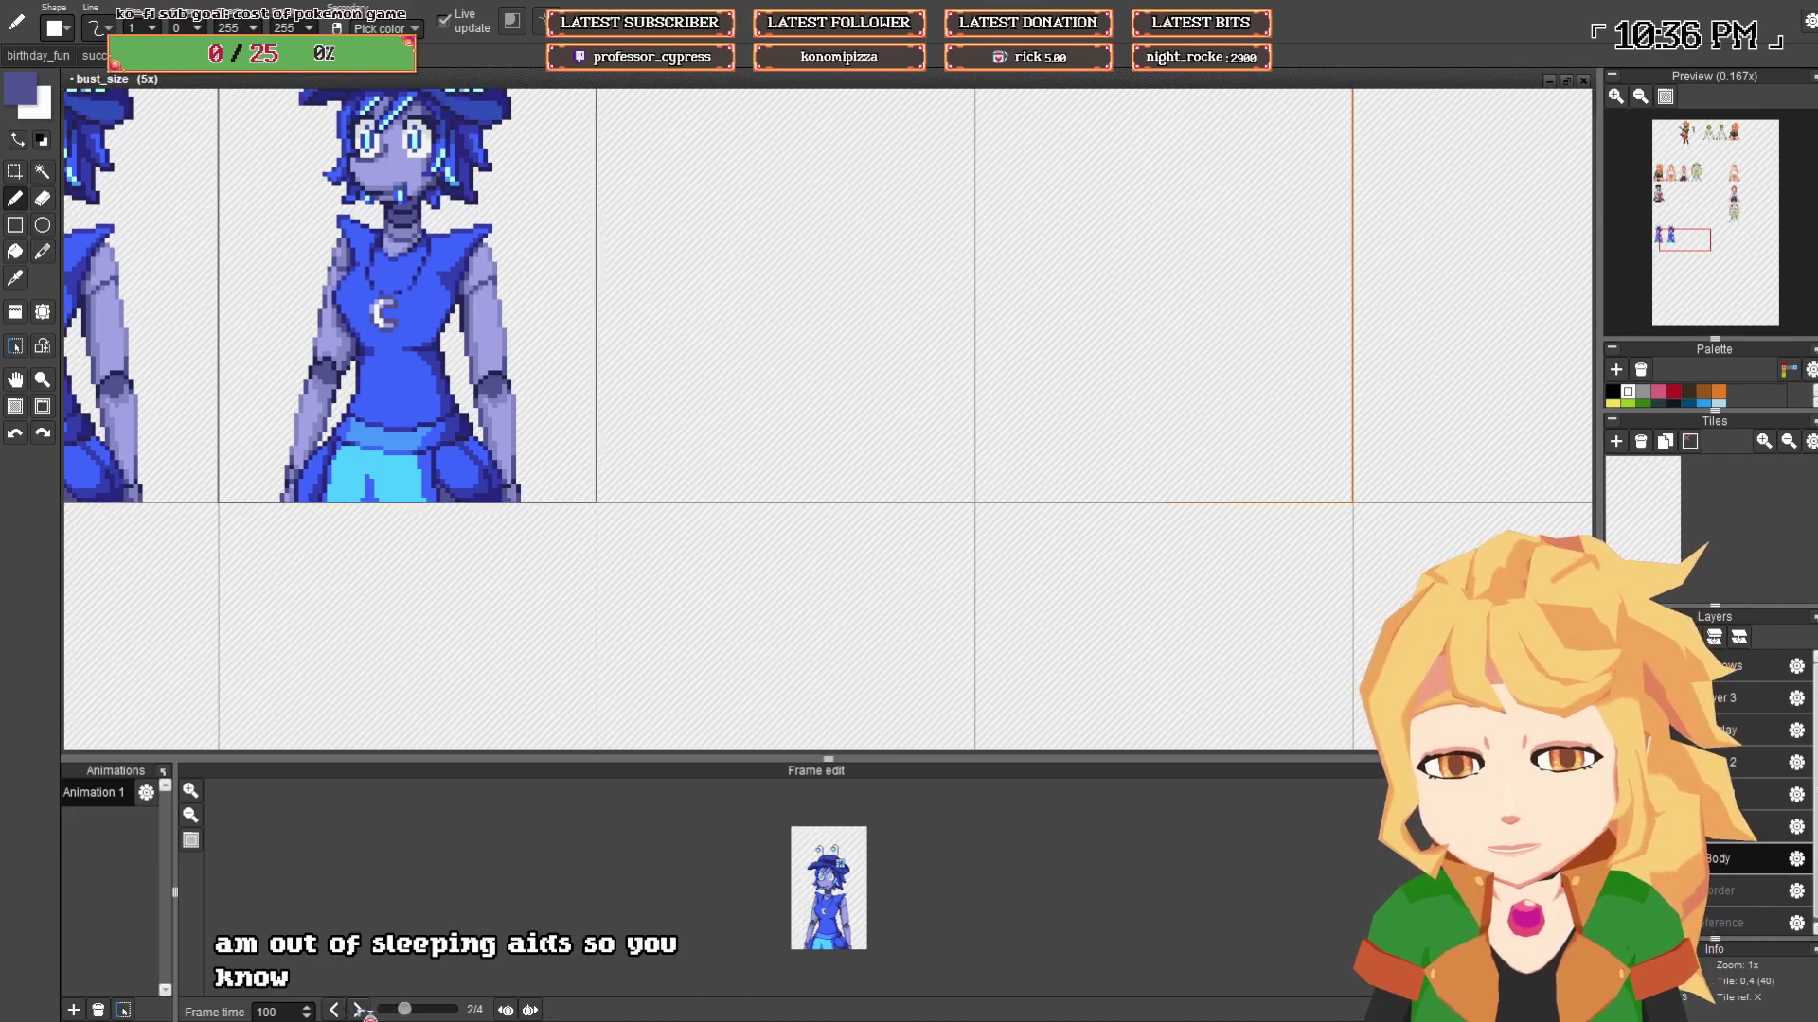
- Select the second character from the antennae down to the hips and shift it up by one pixel
scroll(570, 358, up, 2)
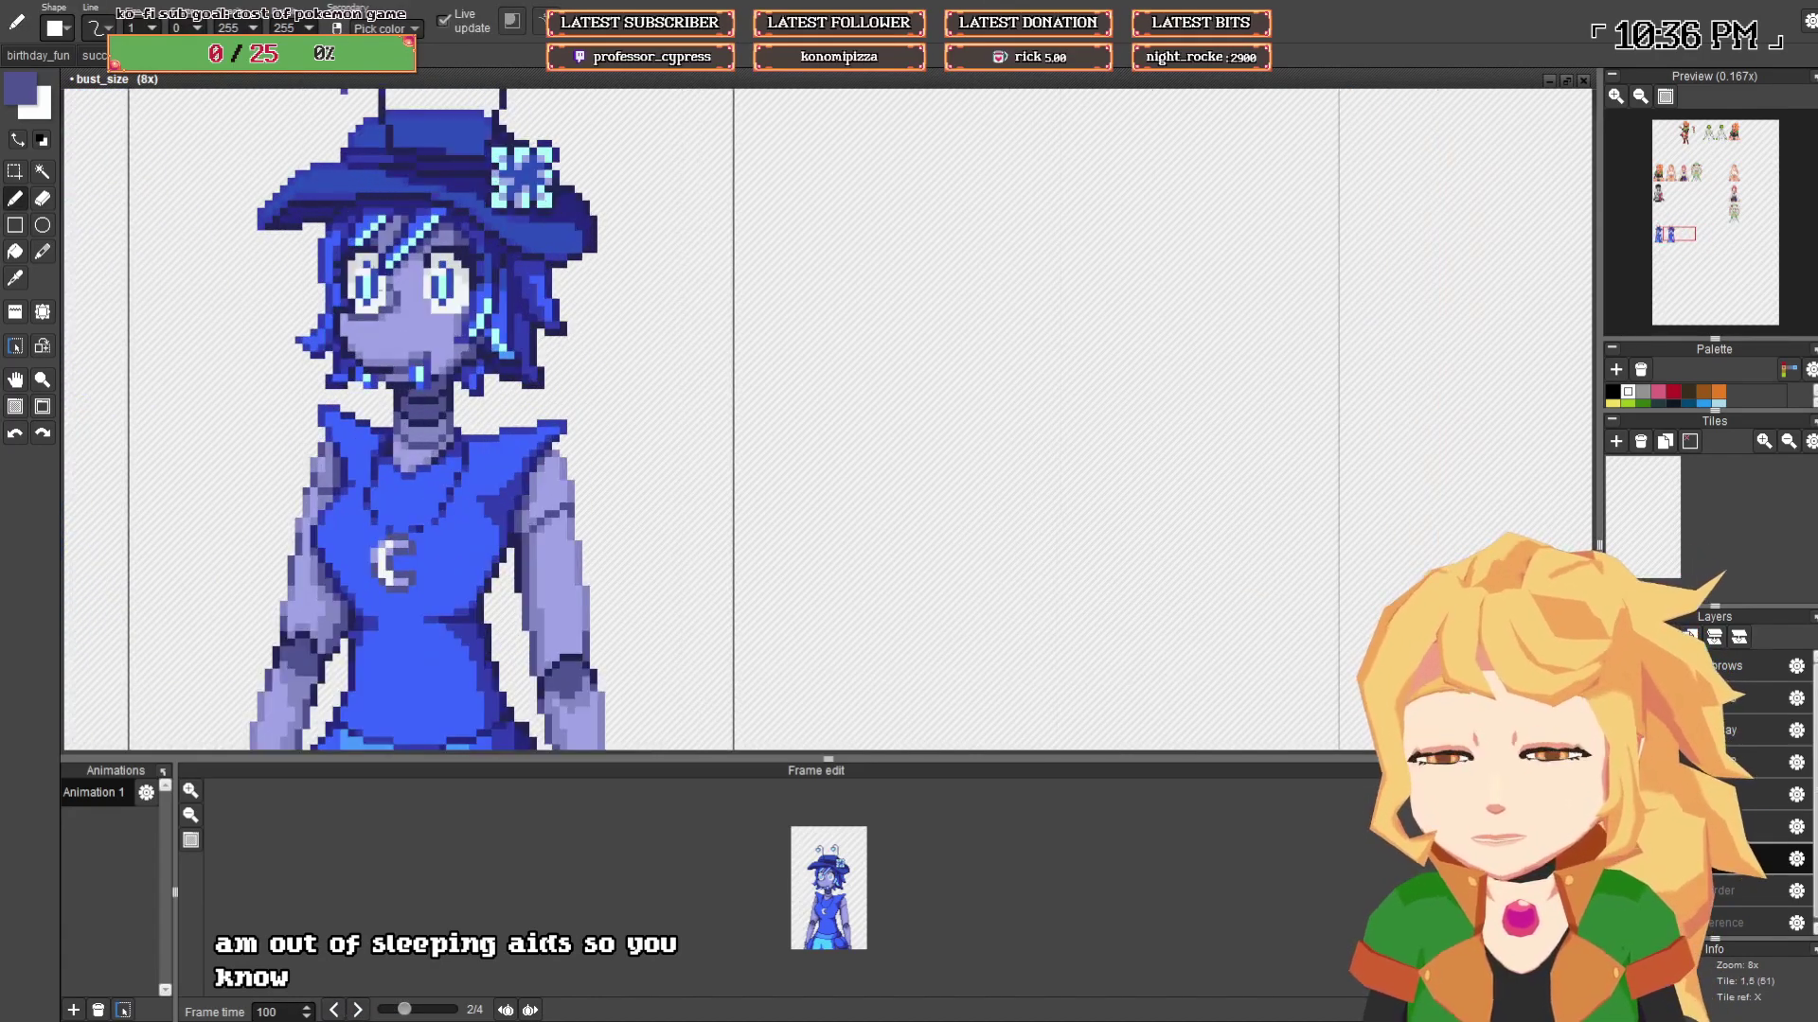
drag(381, 289, 402, 348)
click(15, 171)
scroll(635, 378, down, 2)
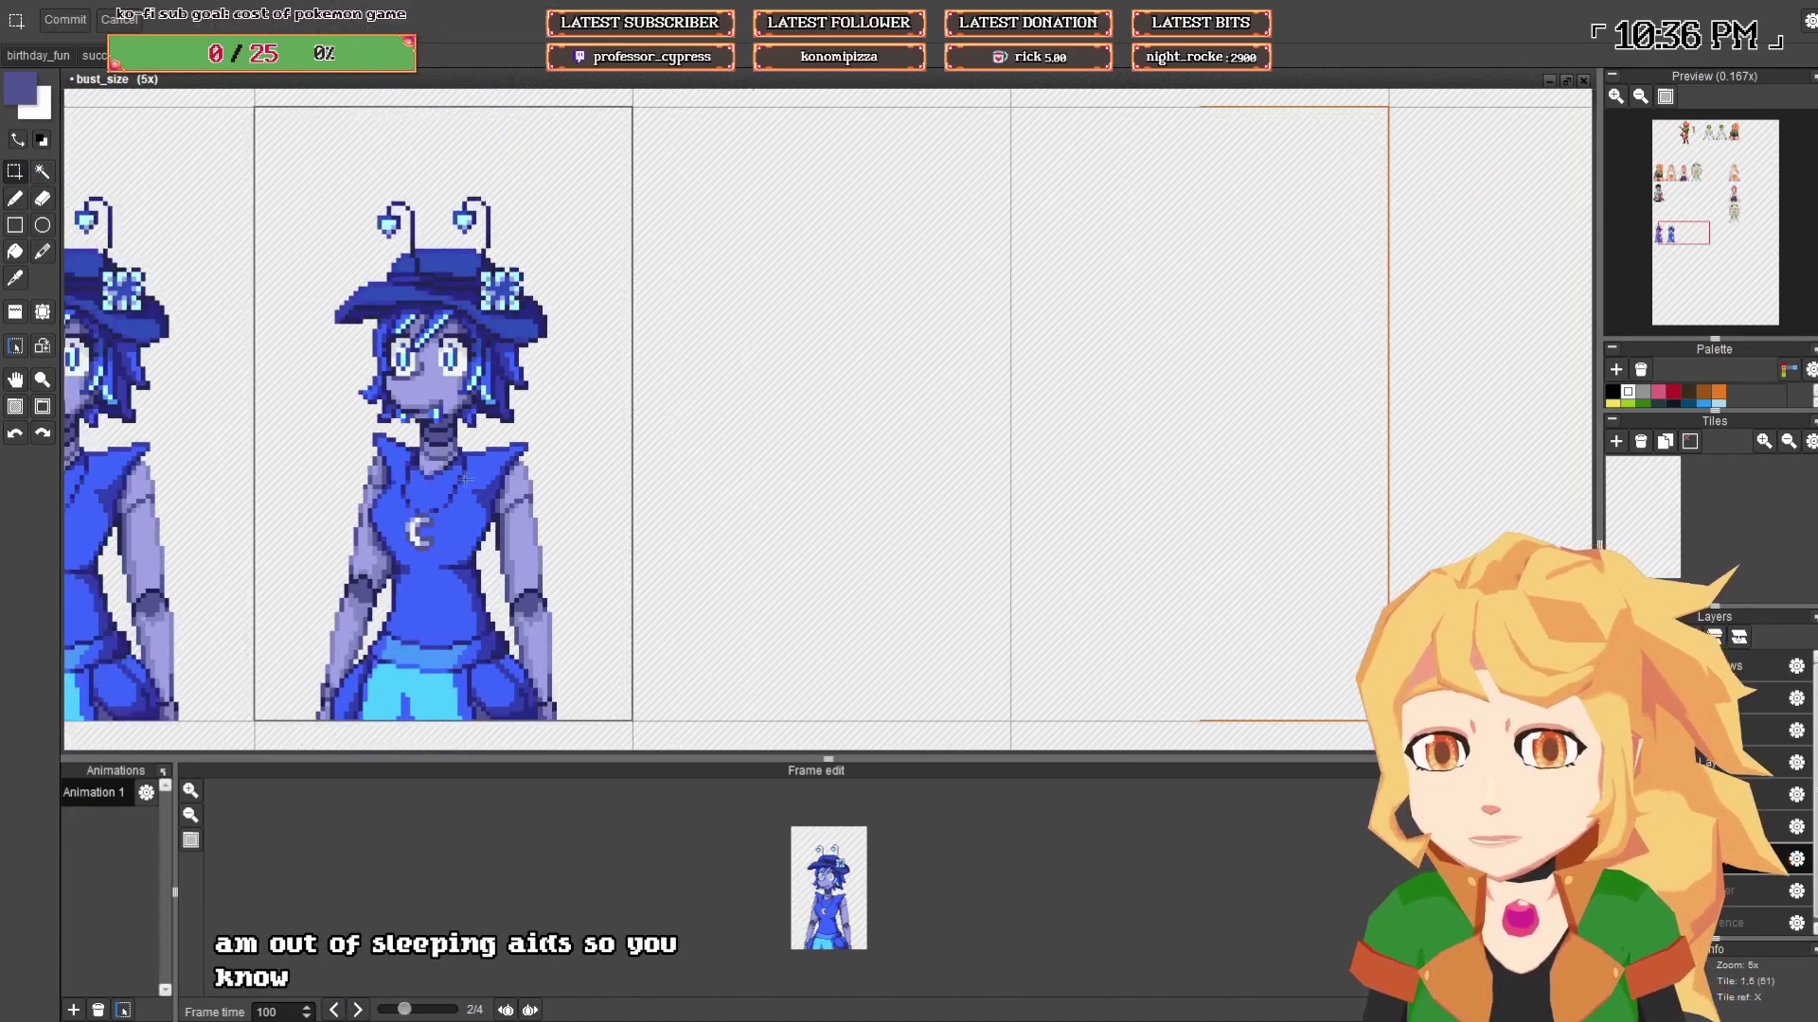
drag(636, 377, 573, 428)
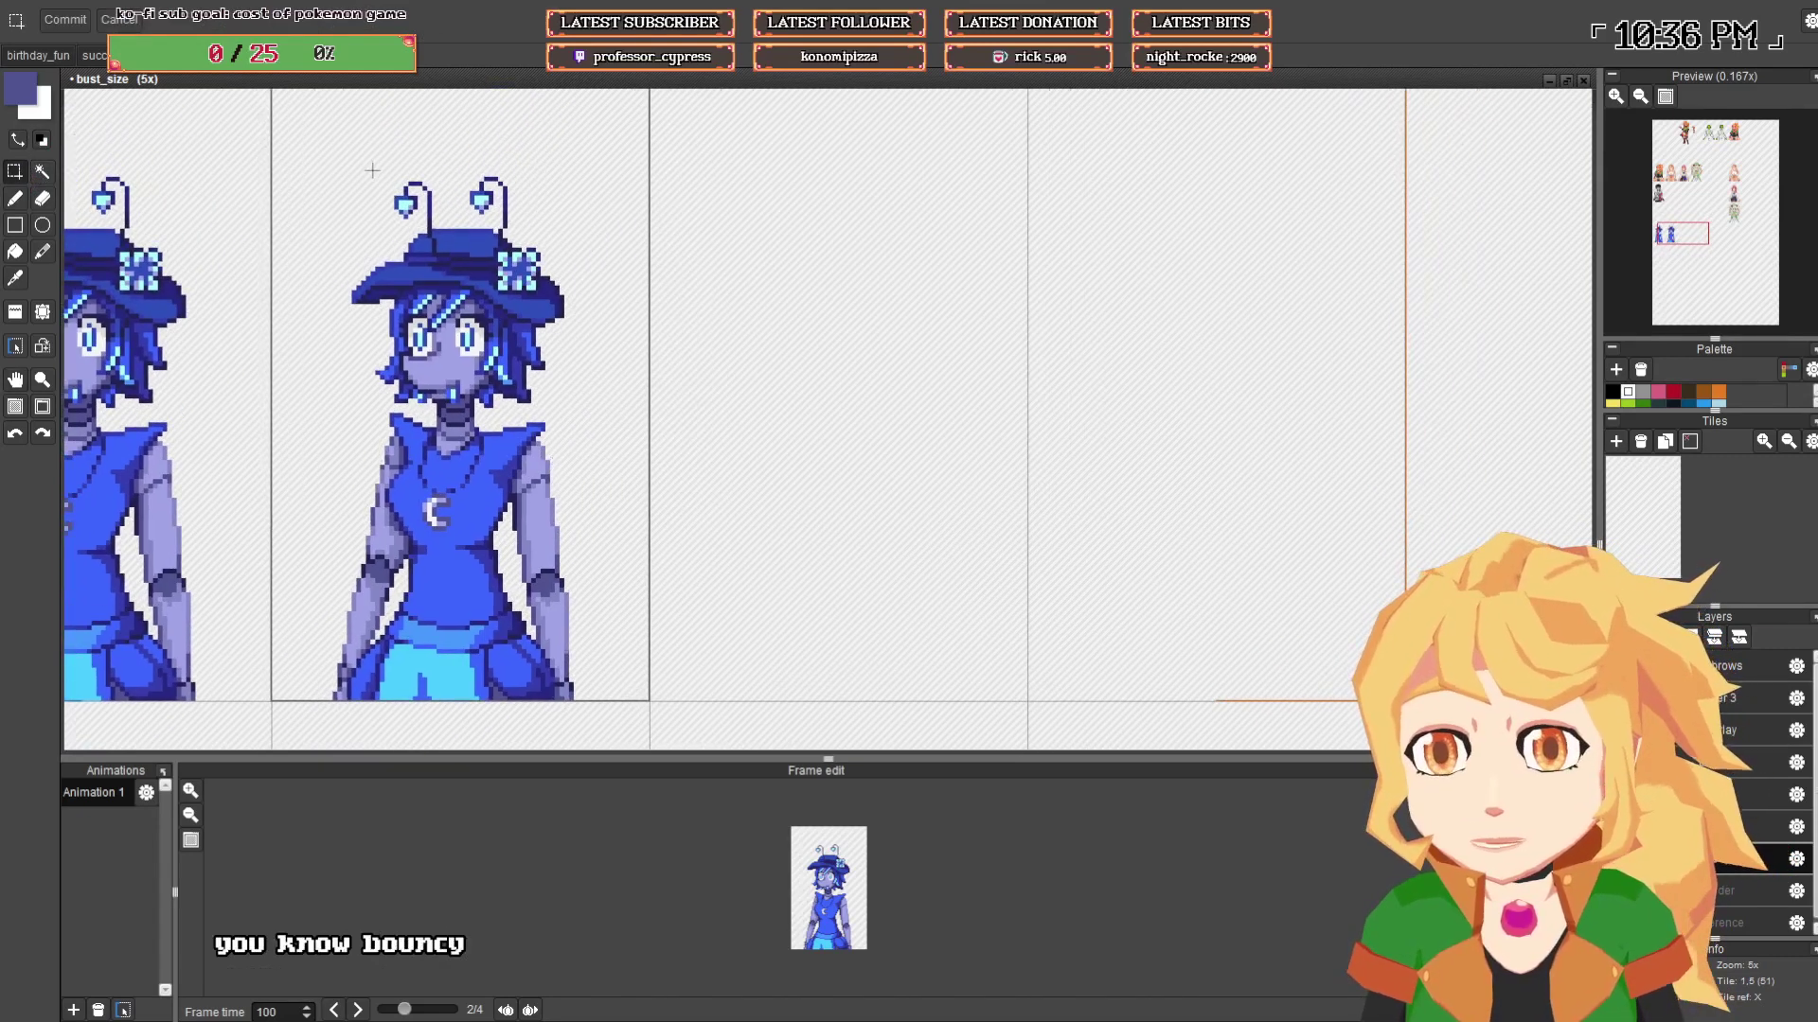
drag(308, 148, 542, 653)
click(673, 628)
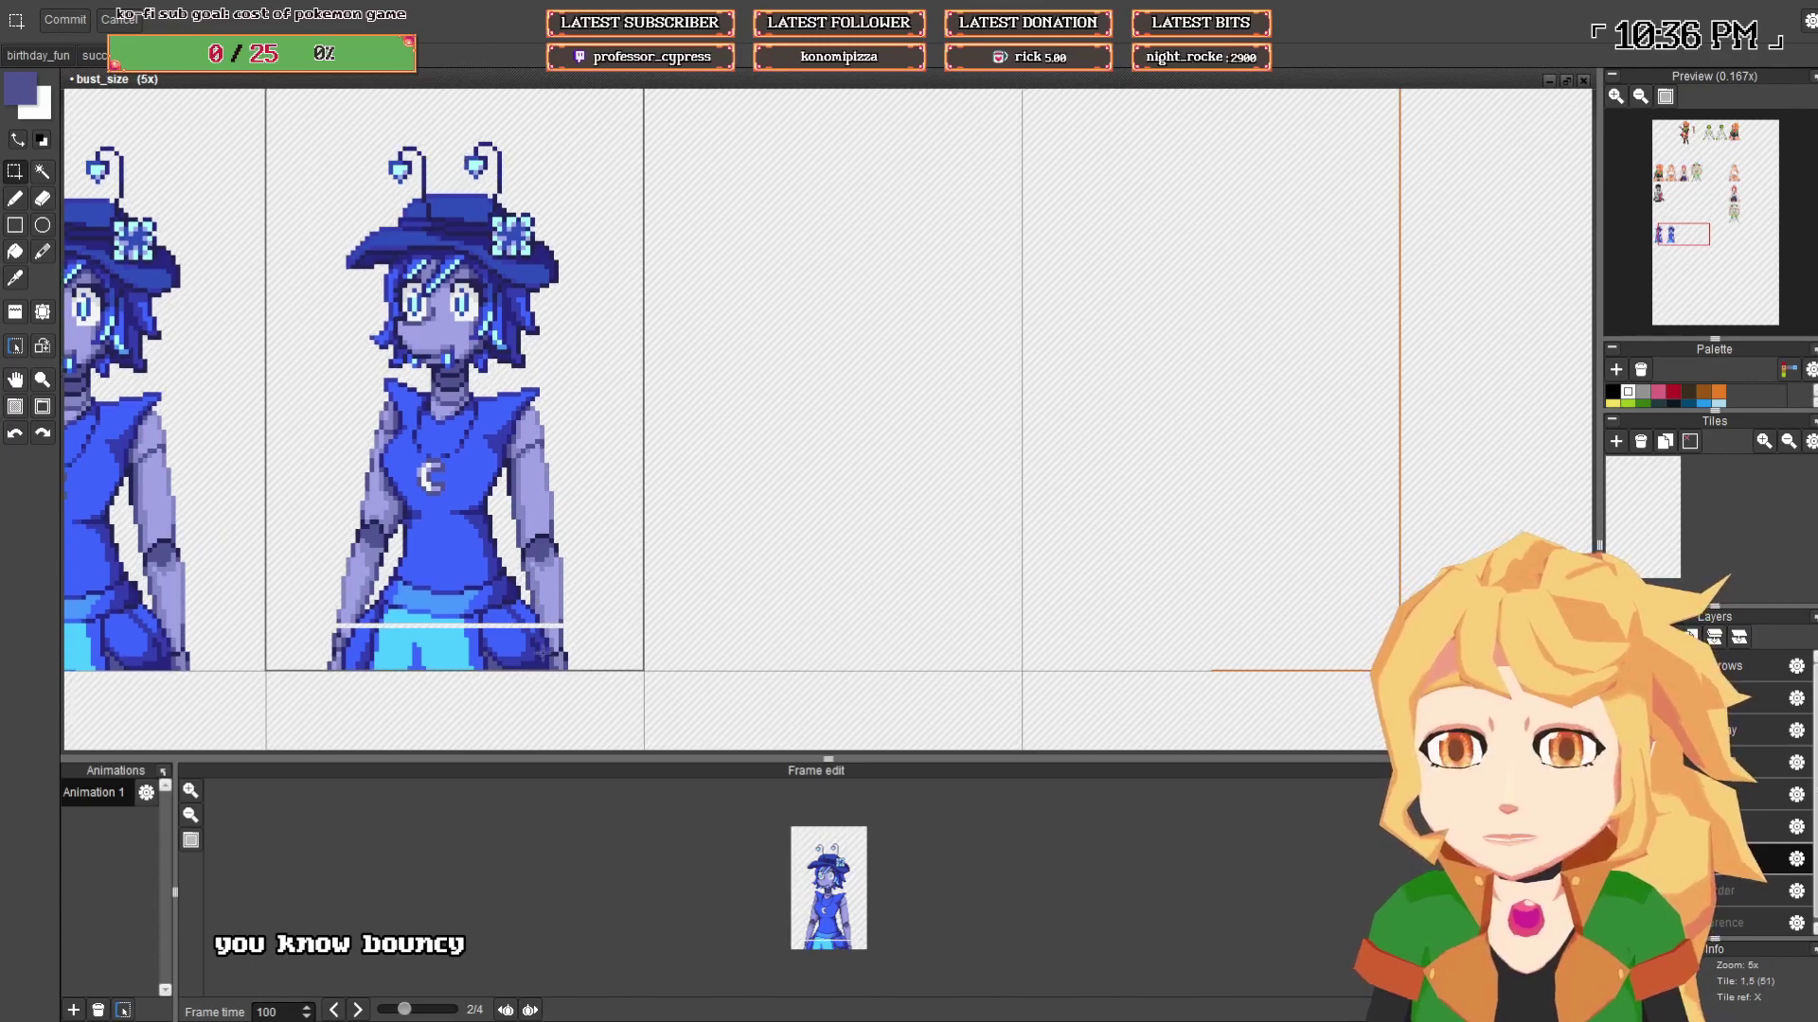
- Select the second character's lower forearm and hand beside the hip pouch and shift them up by one pixel
scroll(541, 652, up, 5)
drag(563, 547, 698, 732)
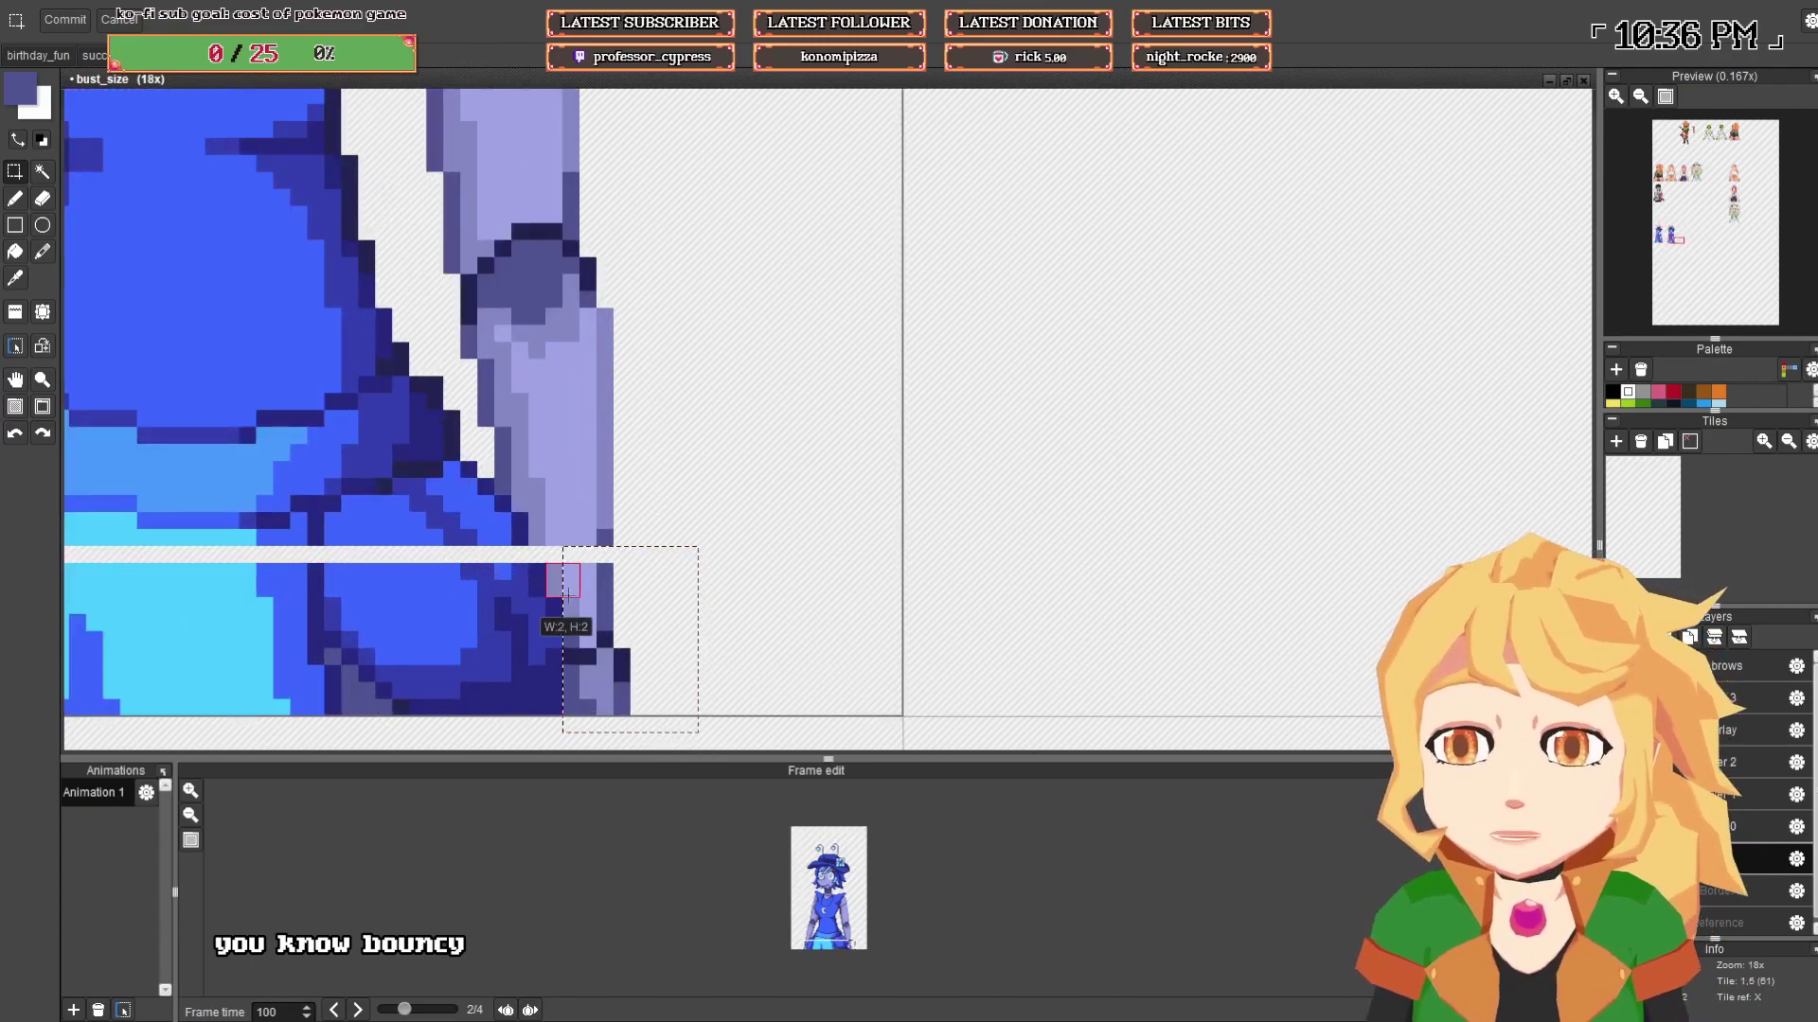
drag(549, 560, 671, 742)
key(ctrl+t)
drag(588, 683, 588, 665)
key(Return)
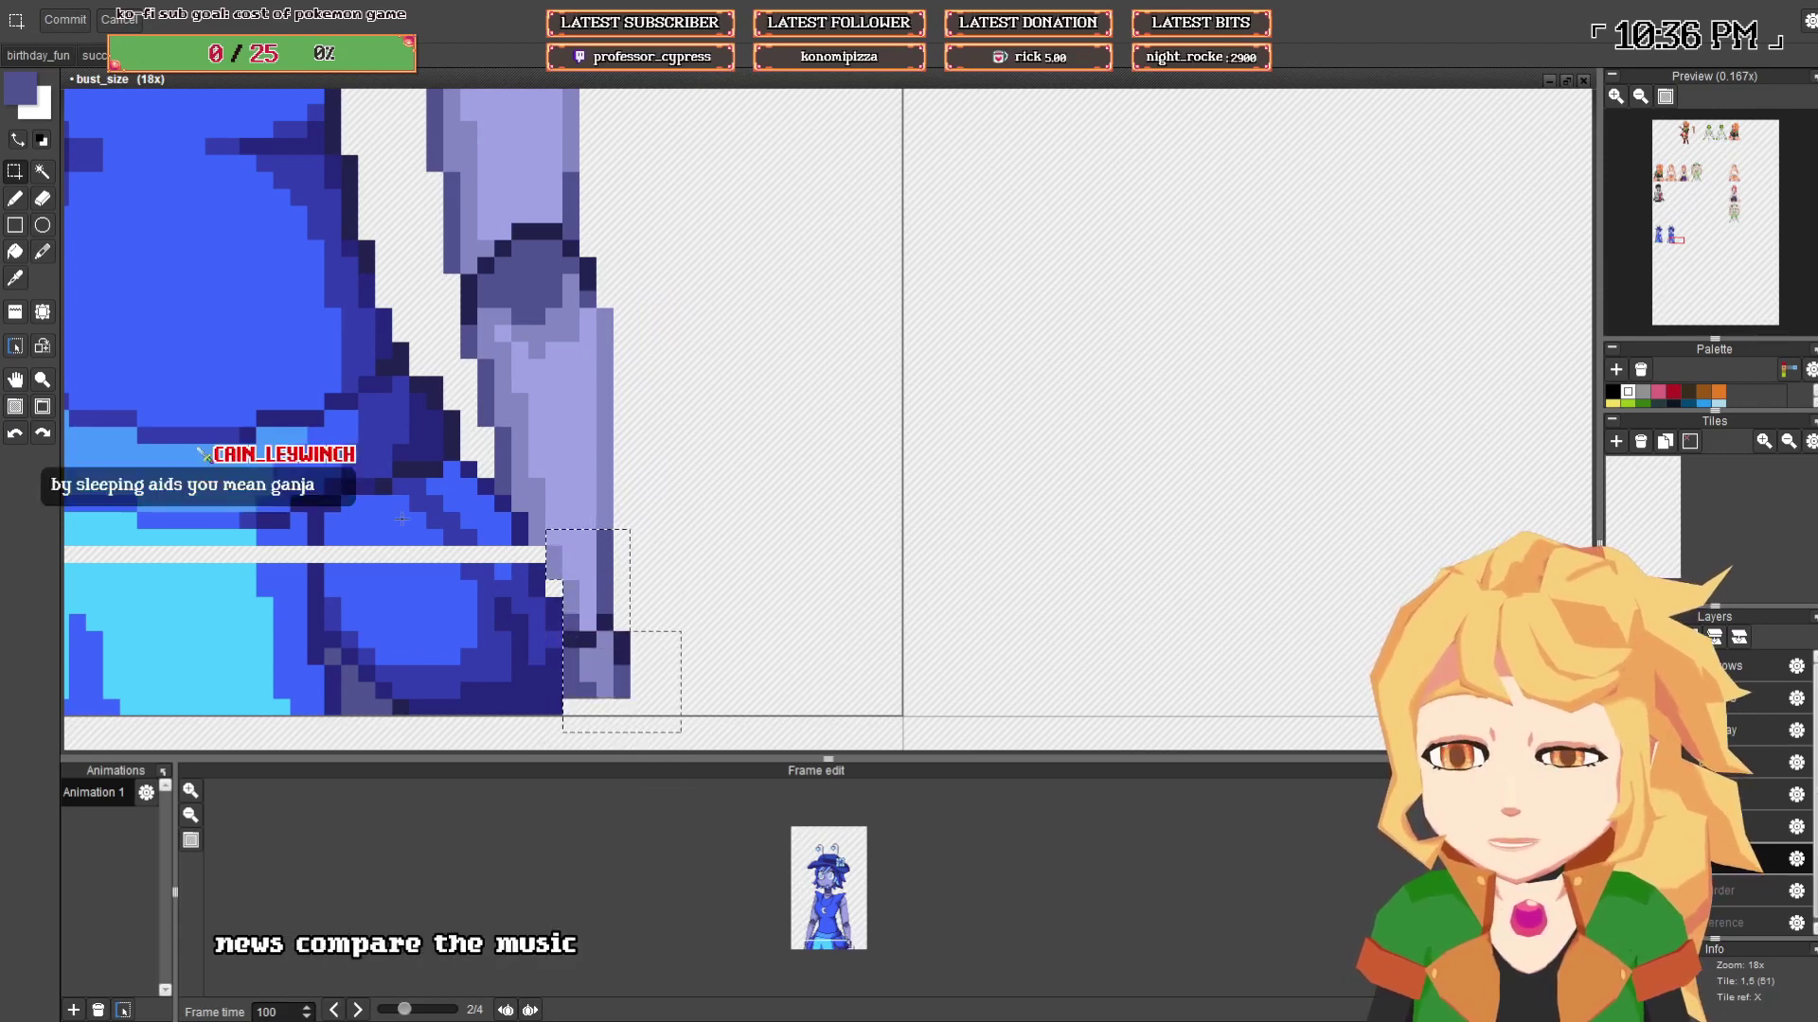
click(401, 519)
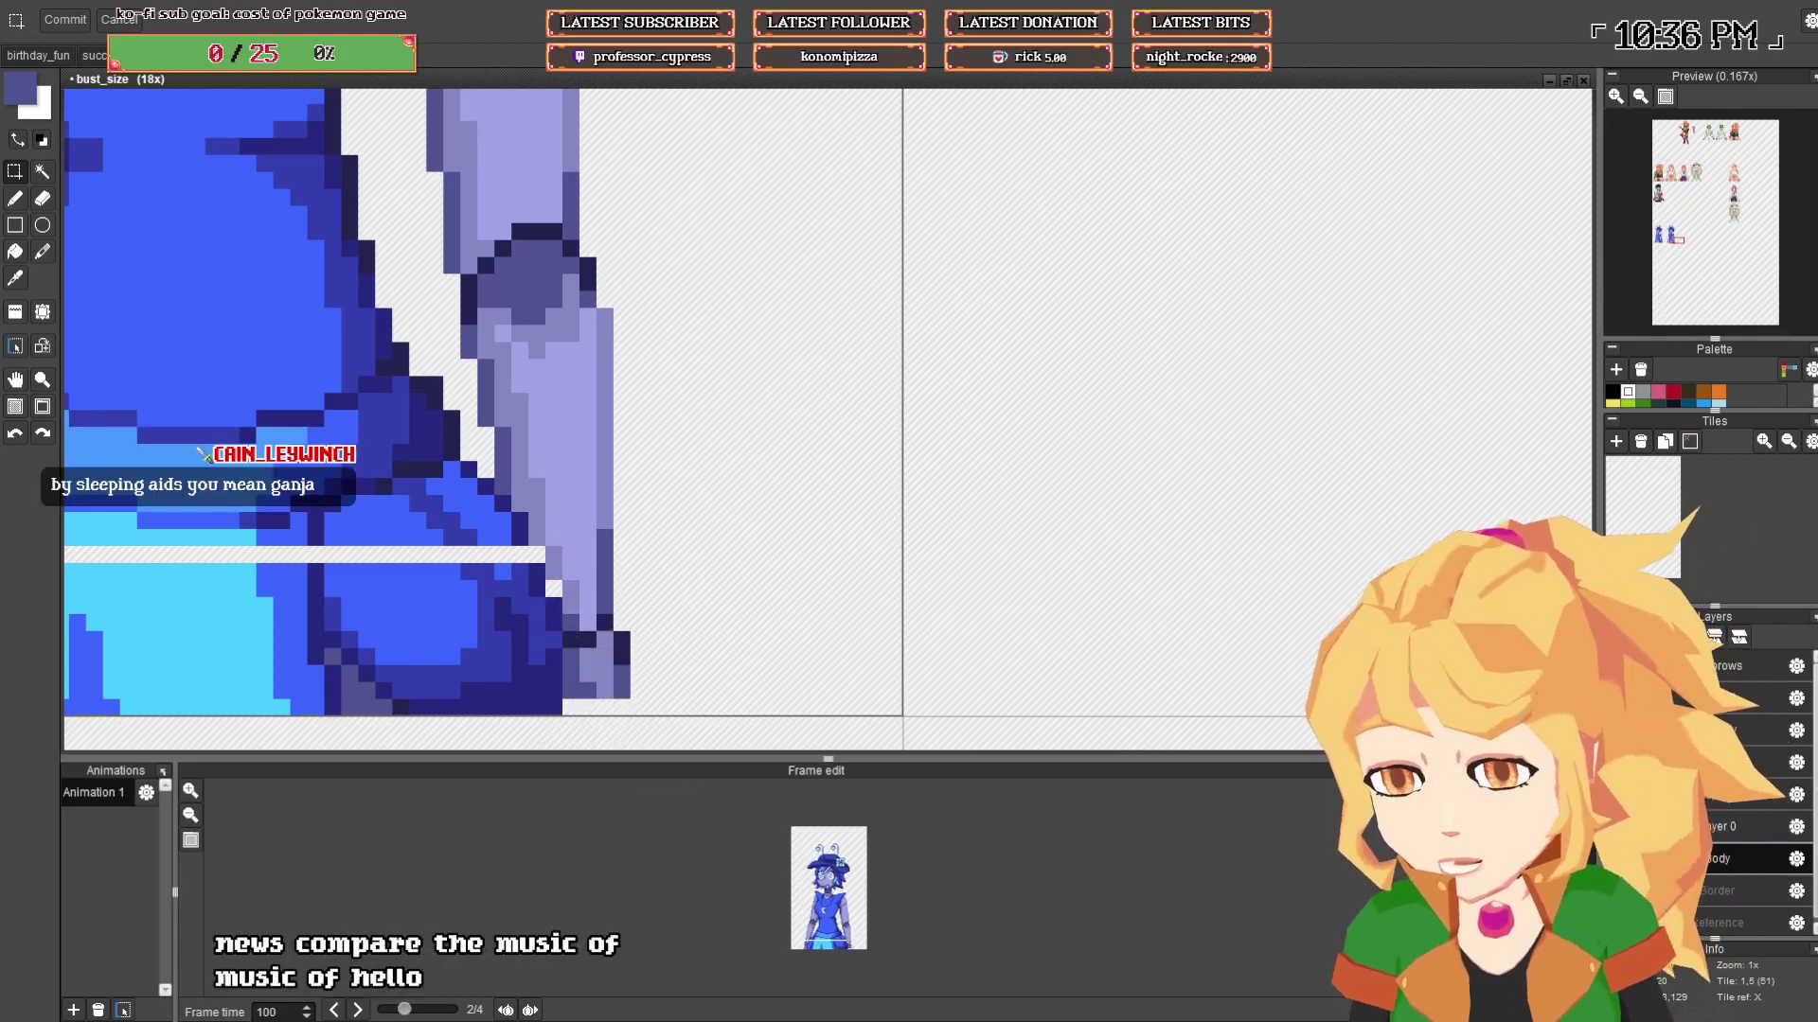
- Select the second character's other hand, away from the pouch, and shift it up by one pixel
drag(497, 562, 599, 582)
scroll(599, 582, down, 3)
drag(357, 587, 433, 683)
scroll(438, 571, up, 4)
scroll(400, 595, down, 3)
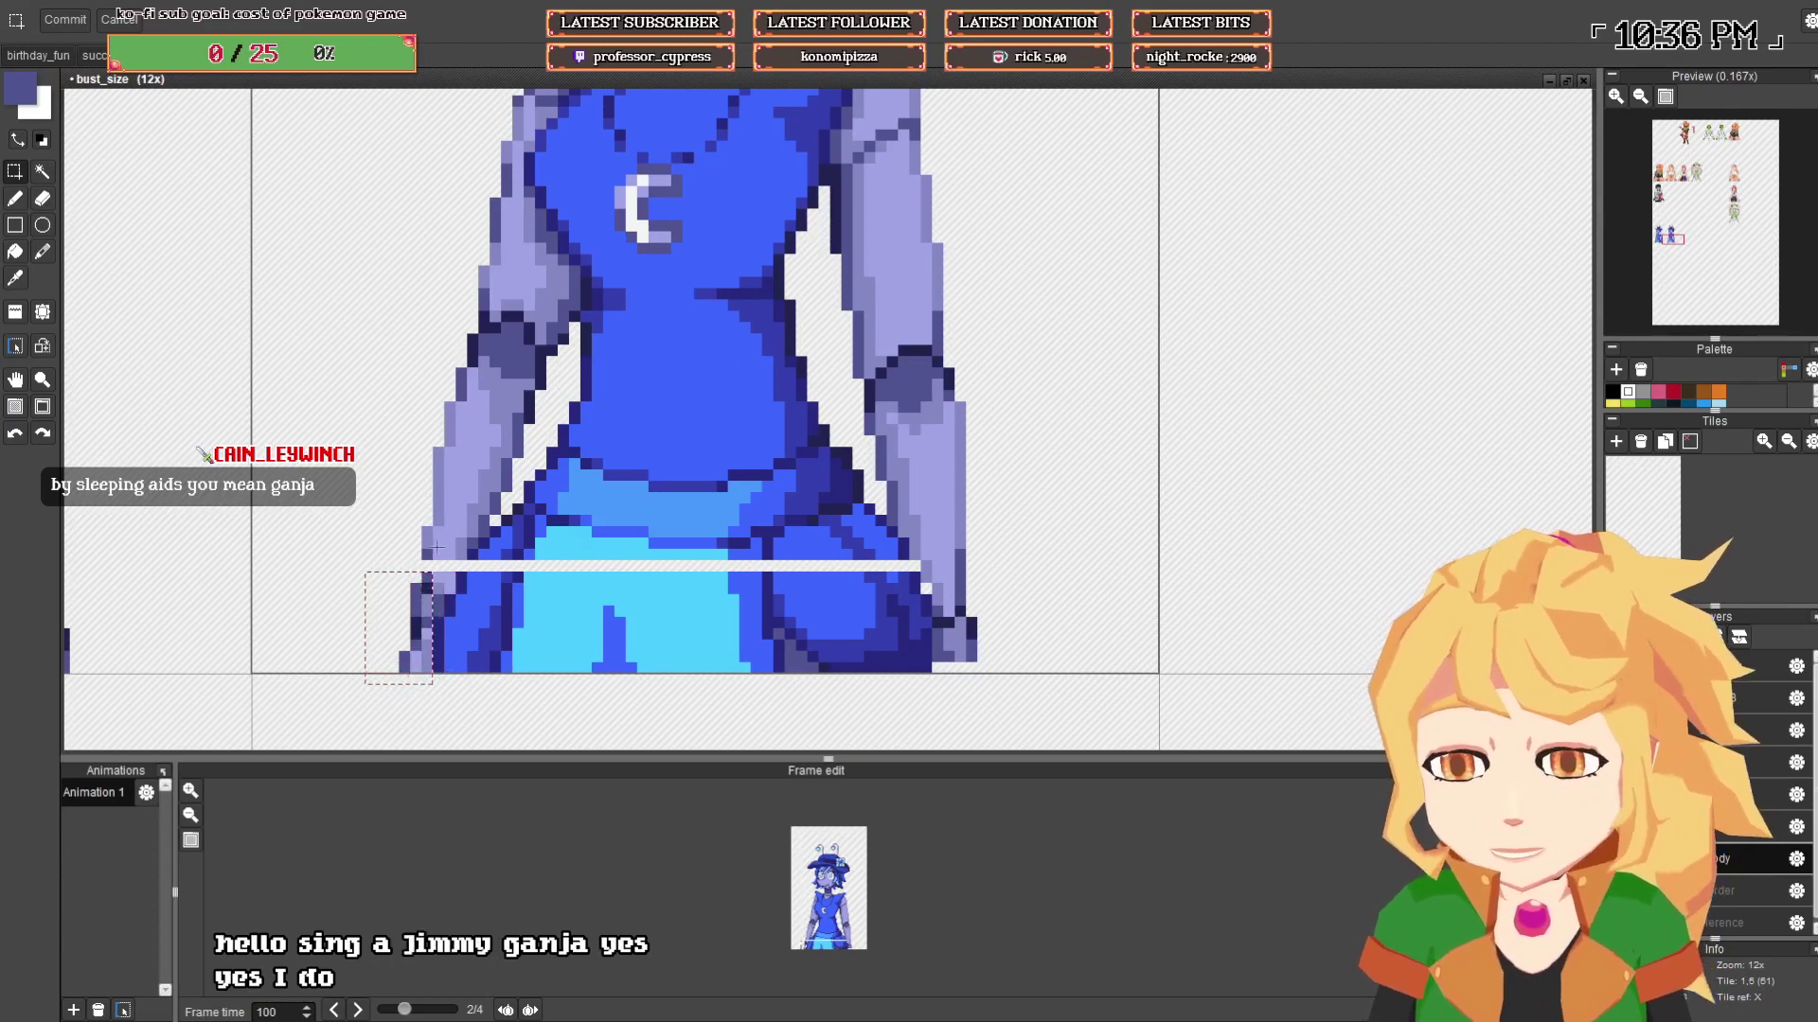
drag(449, 588, 449, 588)
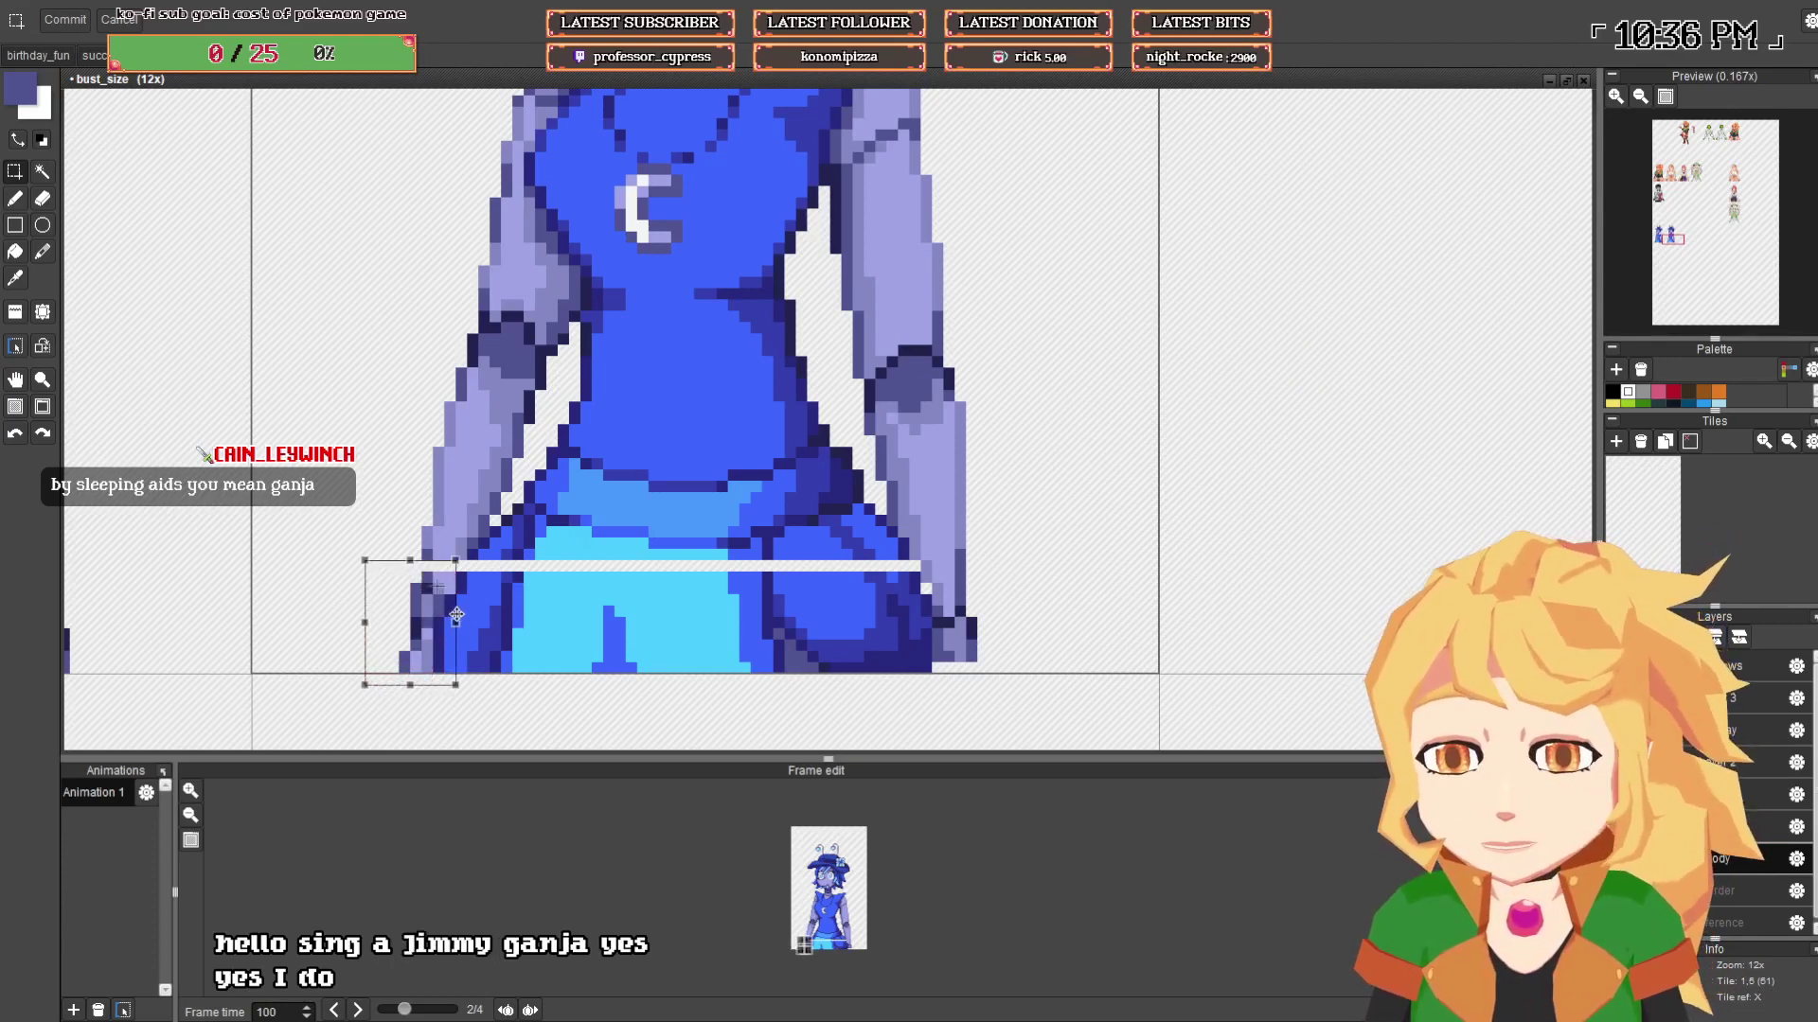
key(Up)
key(Return)
- Fill the blank pixels around the raised hand away from the pouch with the neighbouring skin, shadow and outline colours
key(b)
scroll(415, 647, up, 4)
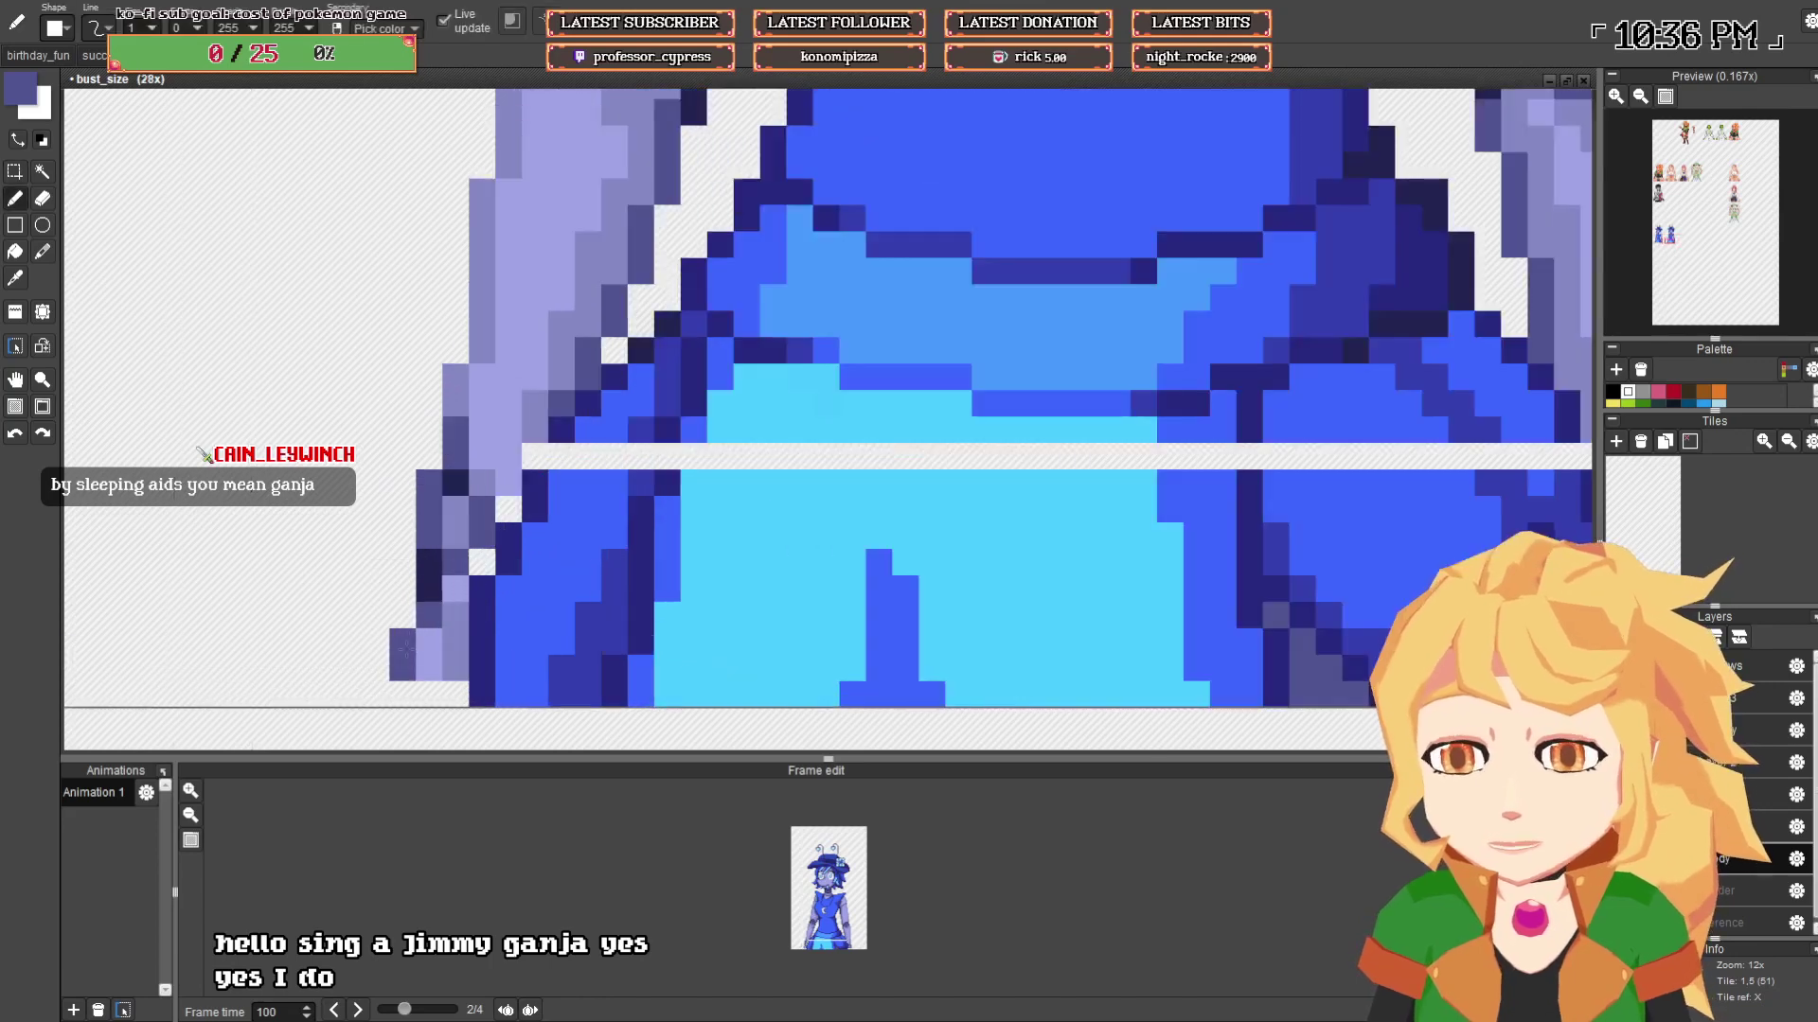
right_click(429, 669)
click(429, 693)
right_click(457, 669)
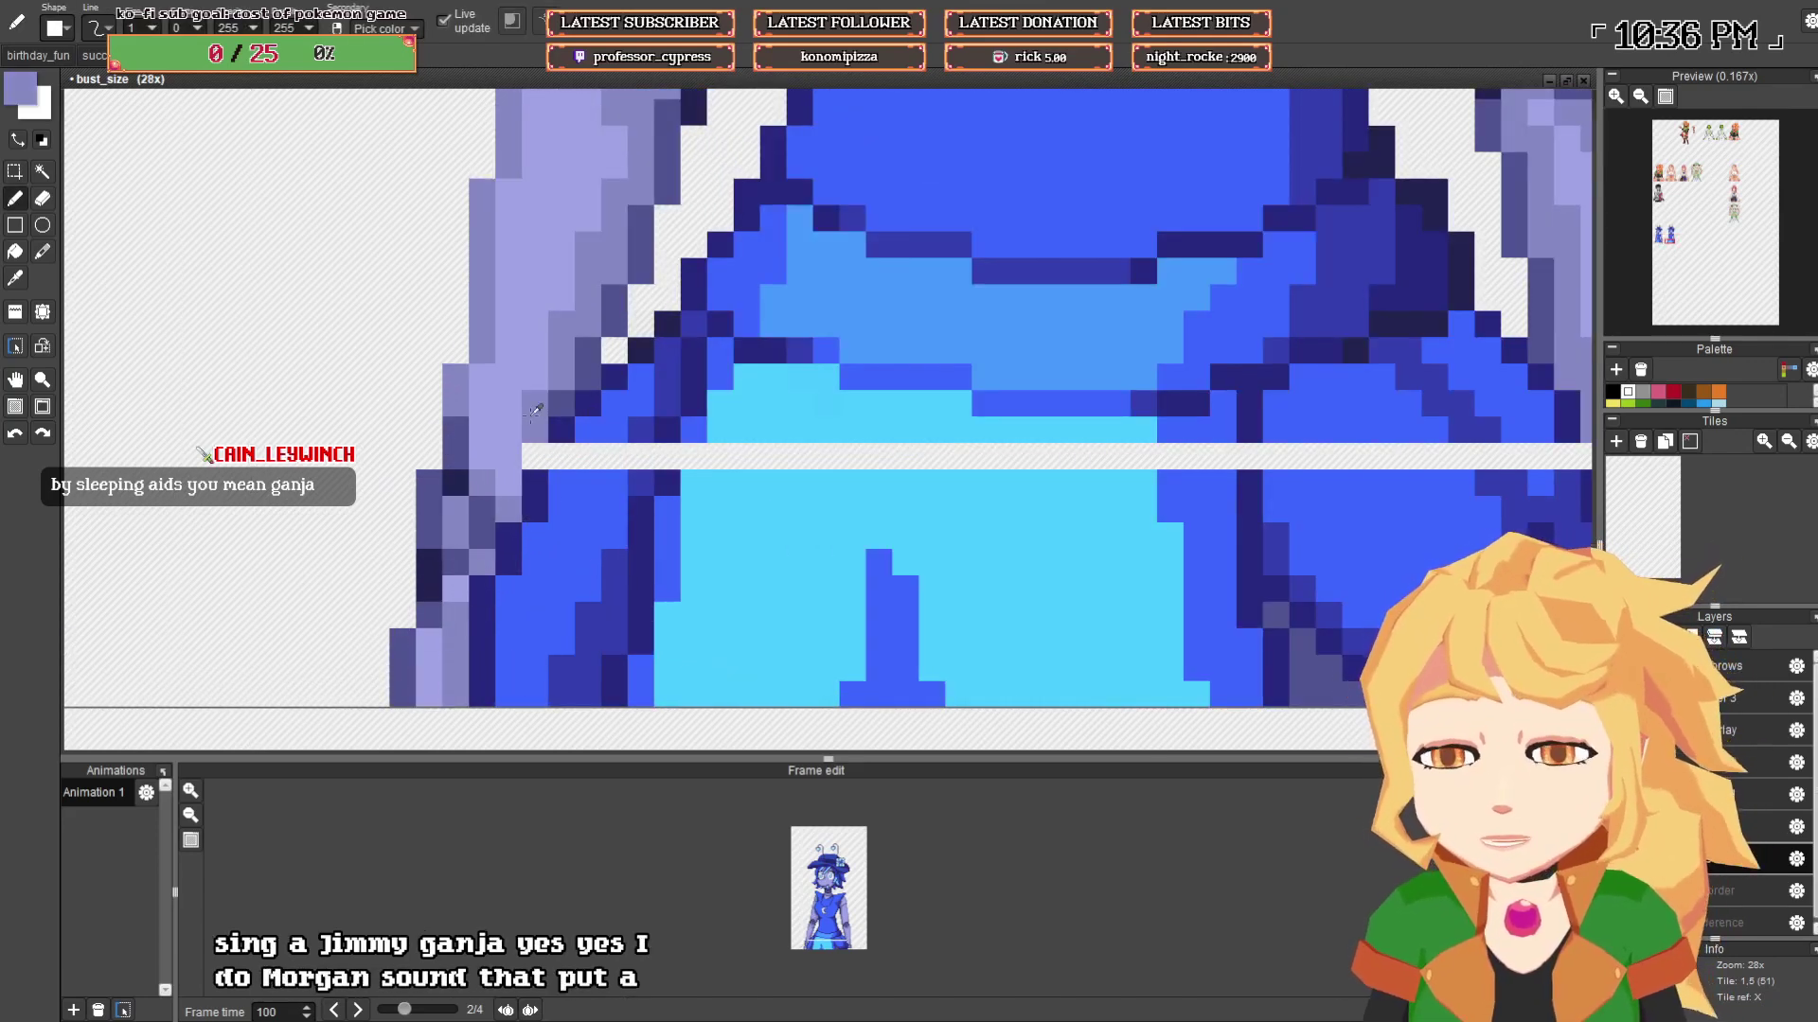
click(535, 455)
right_click(560, 431)
click(560, 456)
- Fill the blank pixels at the pouch's outer edge and the adjoining wrist with matching outline, shadow and blue colours
drag(1567, 452, 863, 530)
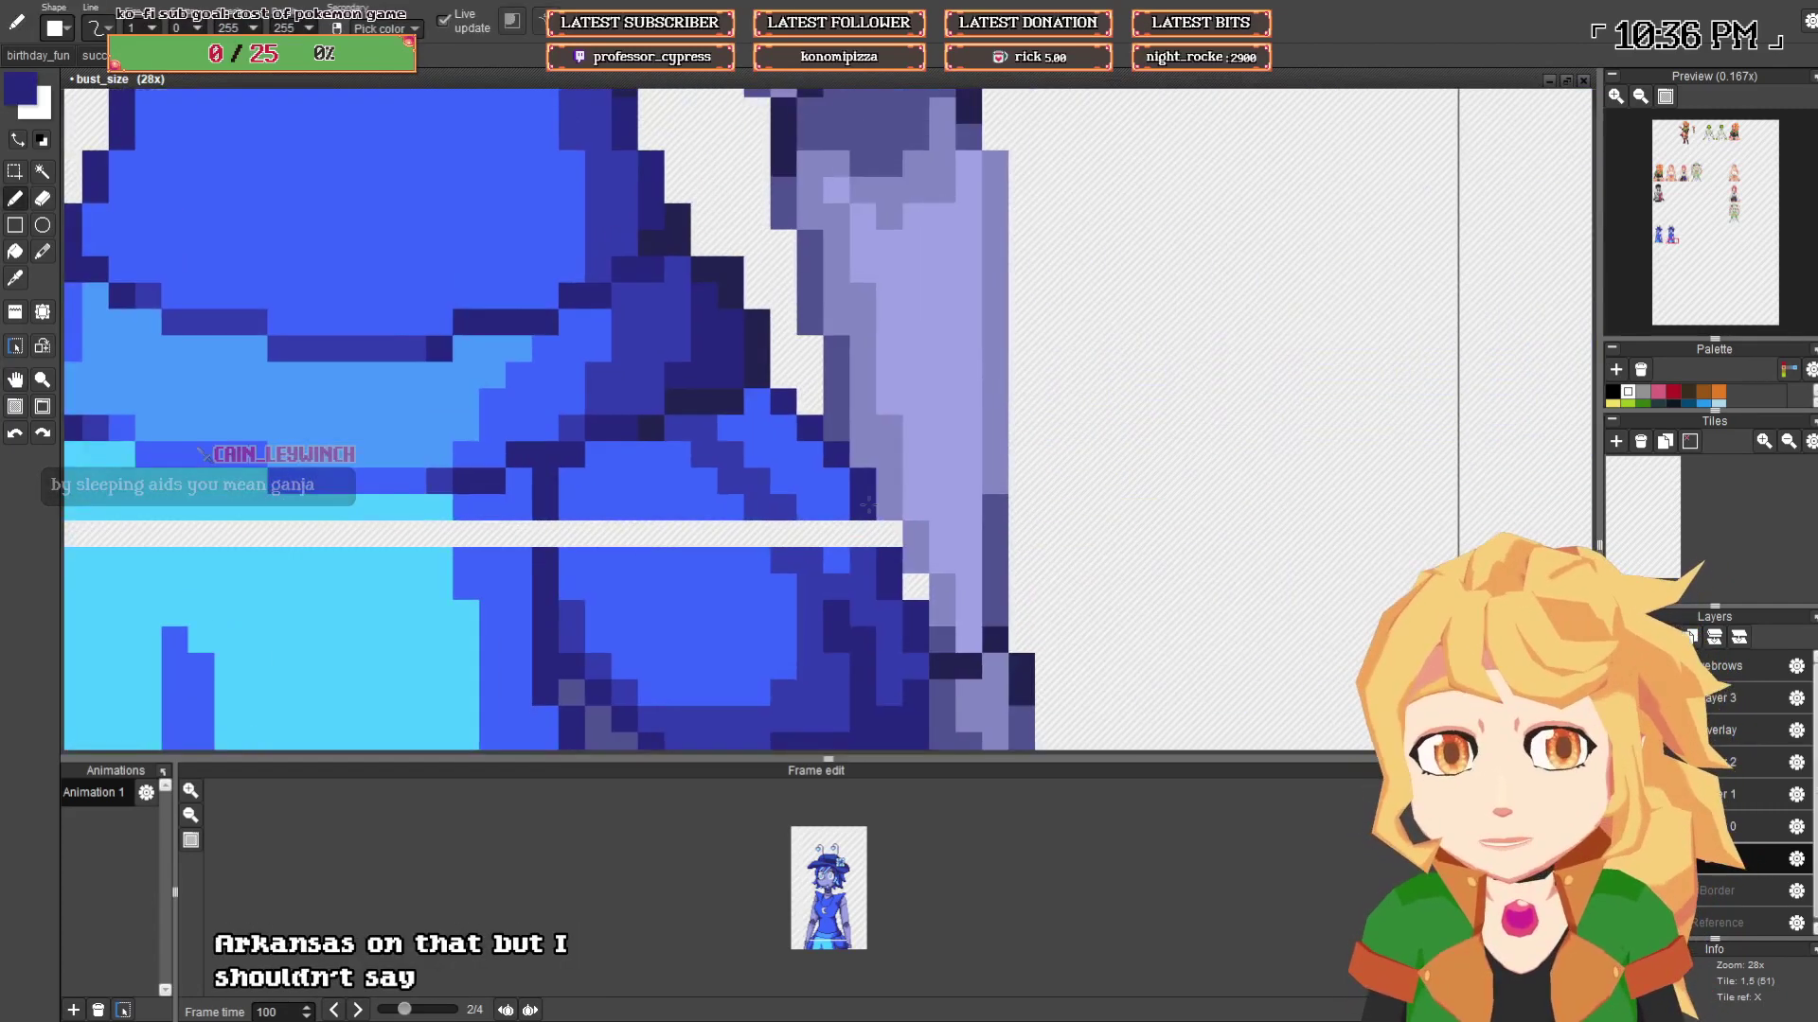
click(863, 530)
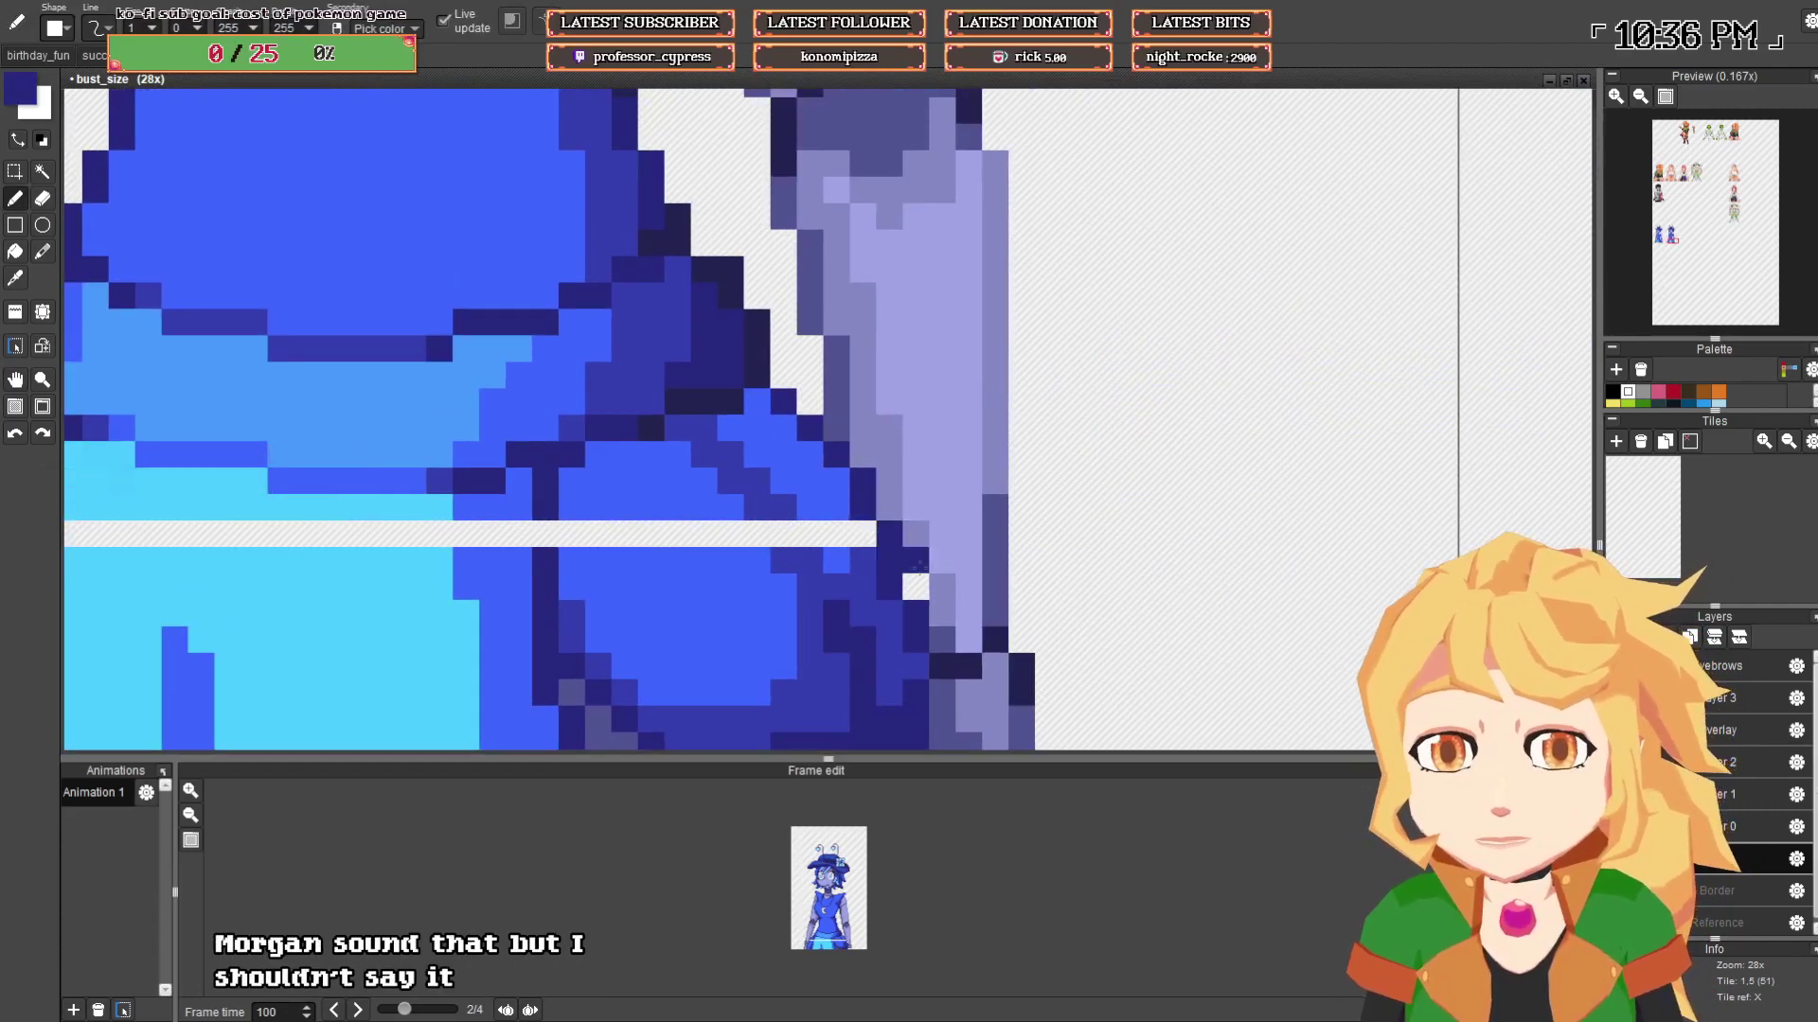
alt+click(915, 563)
click(916, 585)
alt+click(821, 560)
click(770, 534)
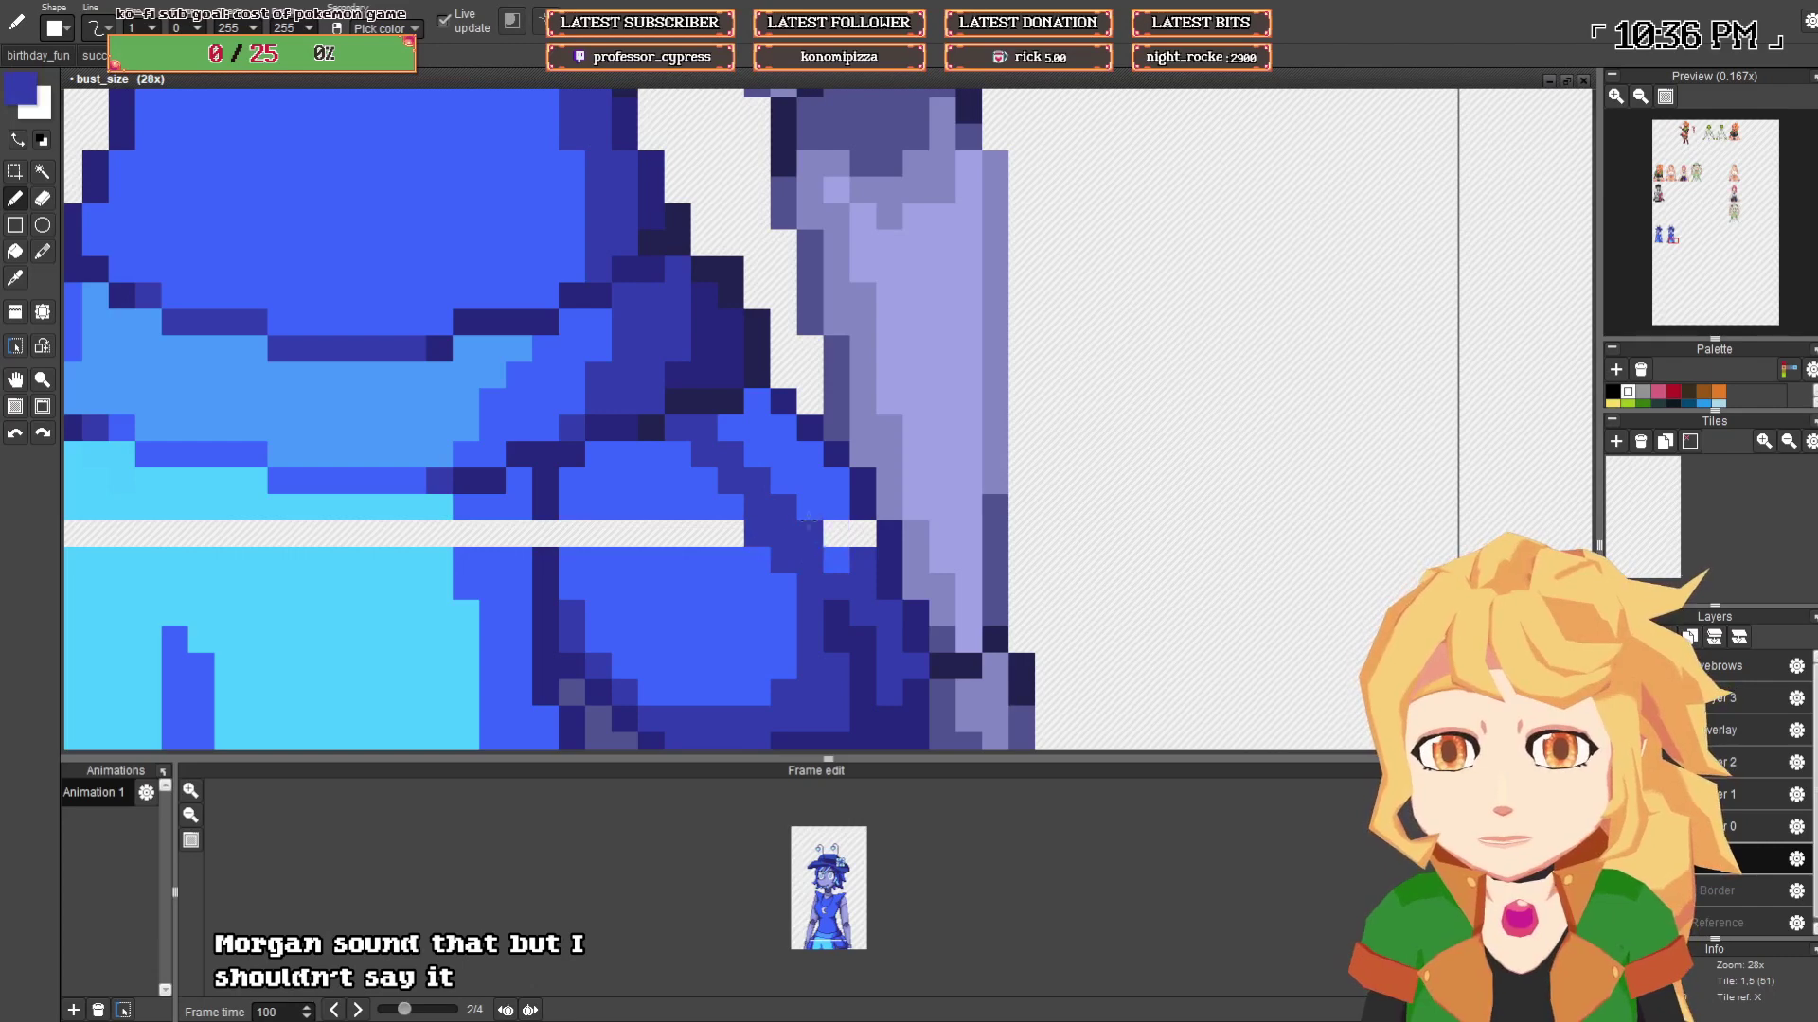
click(836, 534)
alt+click(861, 503)
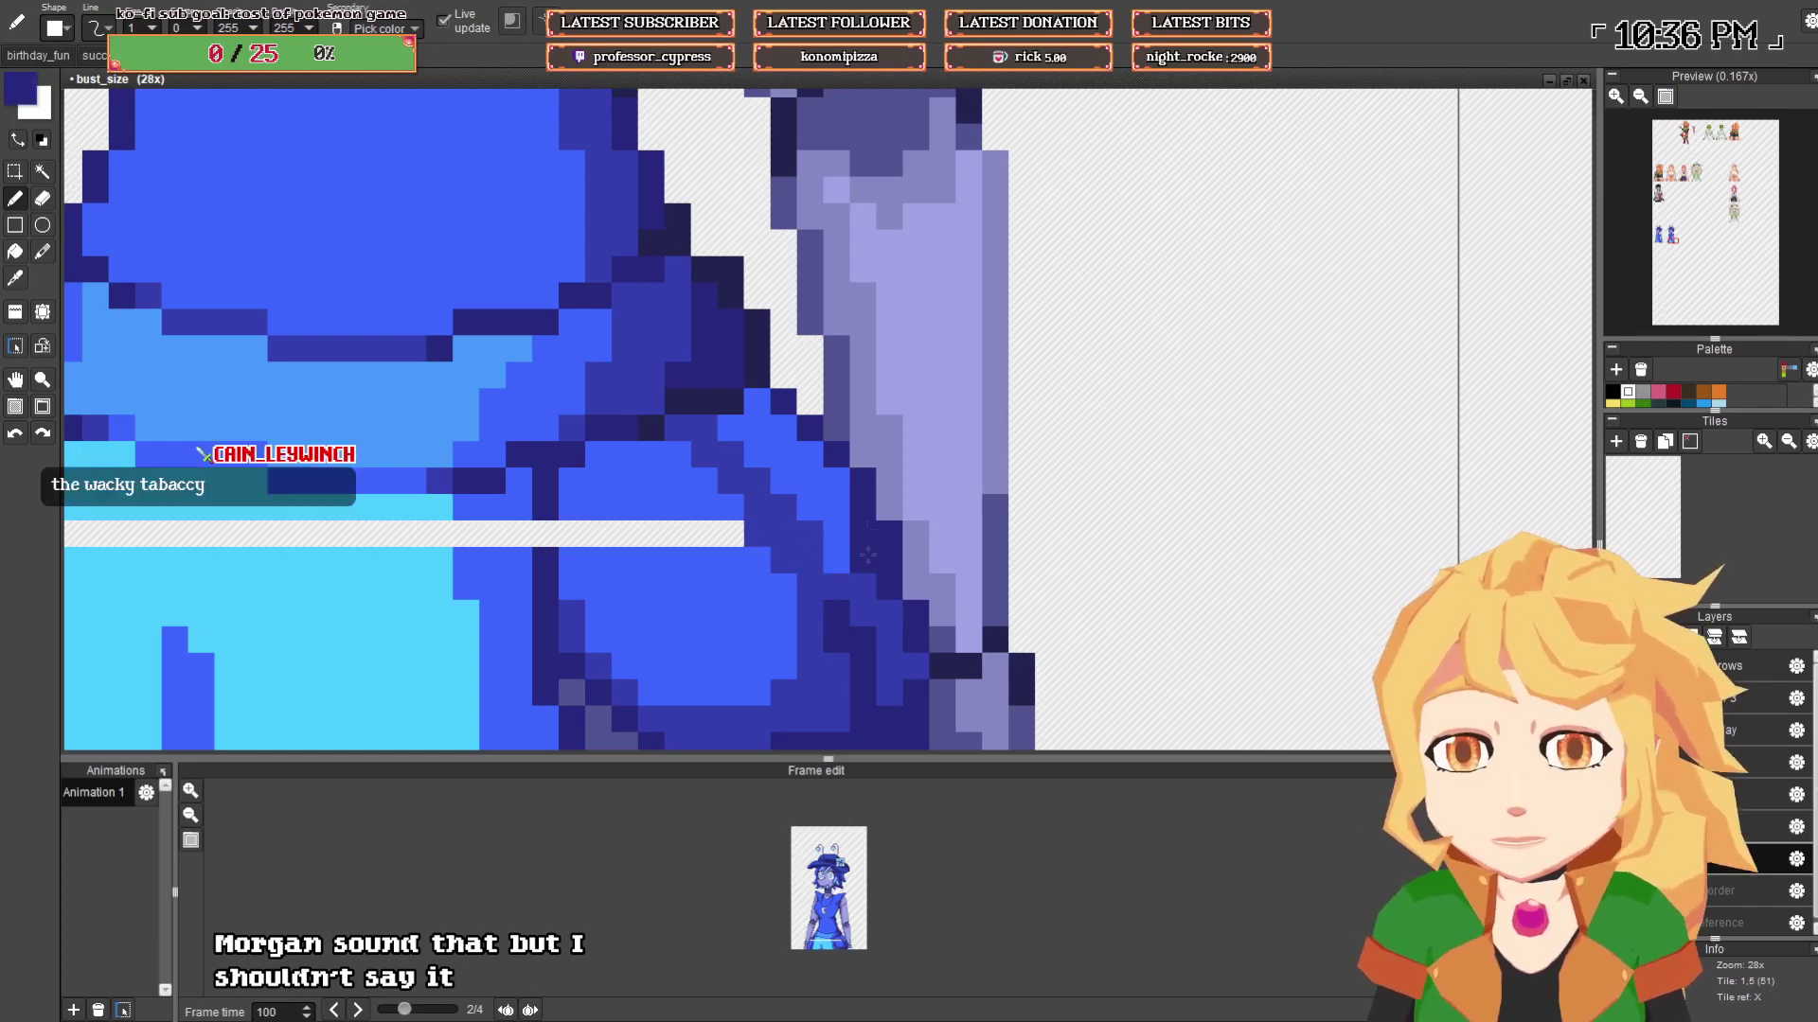
- Complete the gap across the hip pouch with its blue fill and dark outline colours
alt+click(869, 555)
click(863, 535)
mouse_move(604, 533)
mouse_down()
mouse_move(707, 573)
mouse_move(773, 568)
mouse_move(649, 568)
mouse_move(700, 581)
mouse_move(701, 530)
mouse_move(888, 536)
mouse_up()
right_click(700, 582)
click(702, 536)
right_click(730, 561)
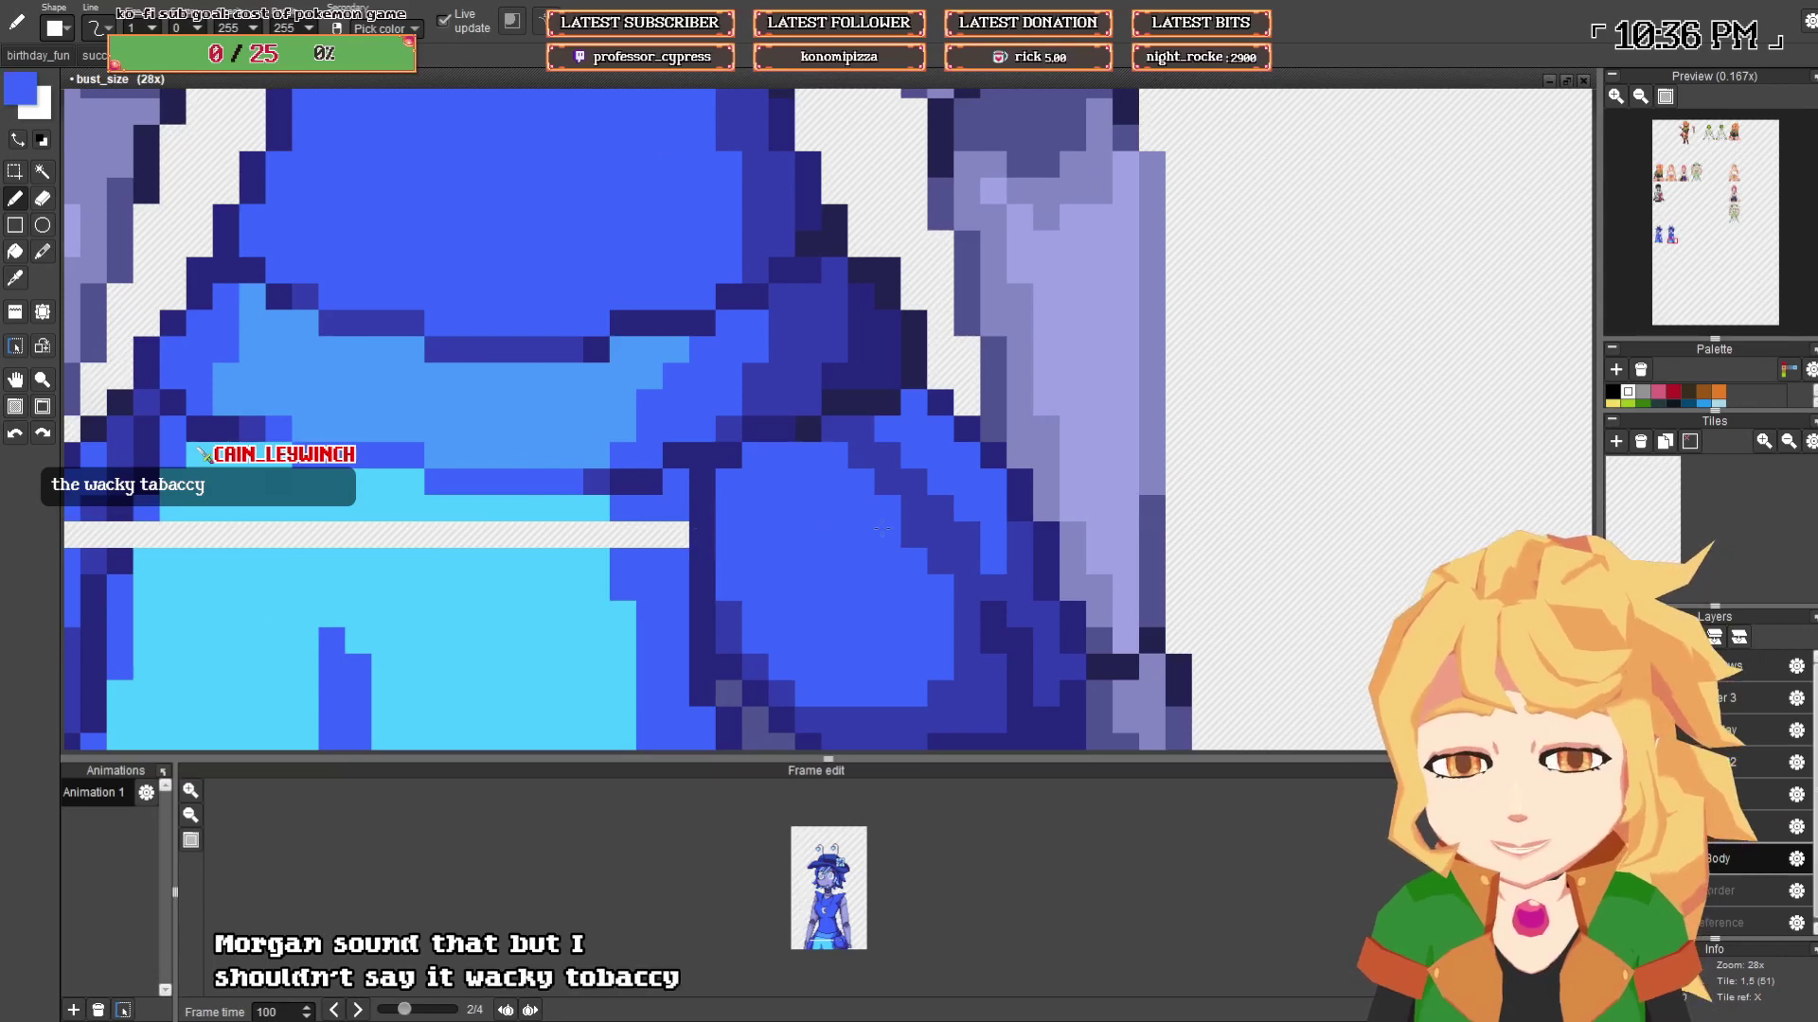
- Fill the gap across the hip opposite the pouch with outline and blue shades, undoing the stray pen stroke
drag(613, 564, 923, 564)
right_click(430, 558)
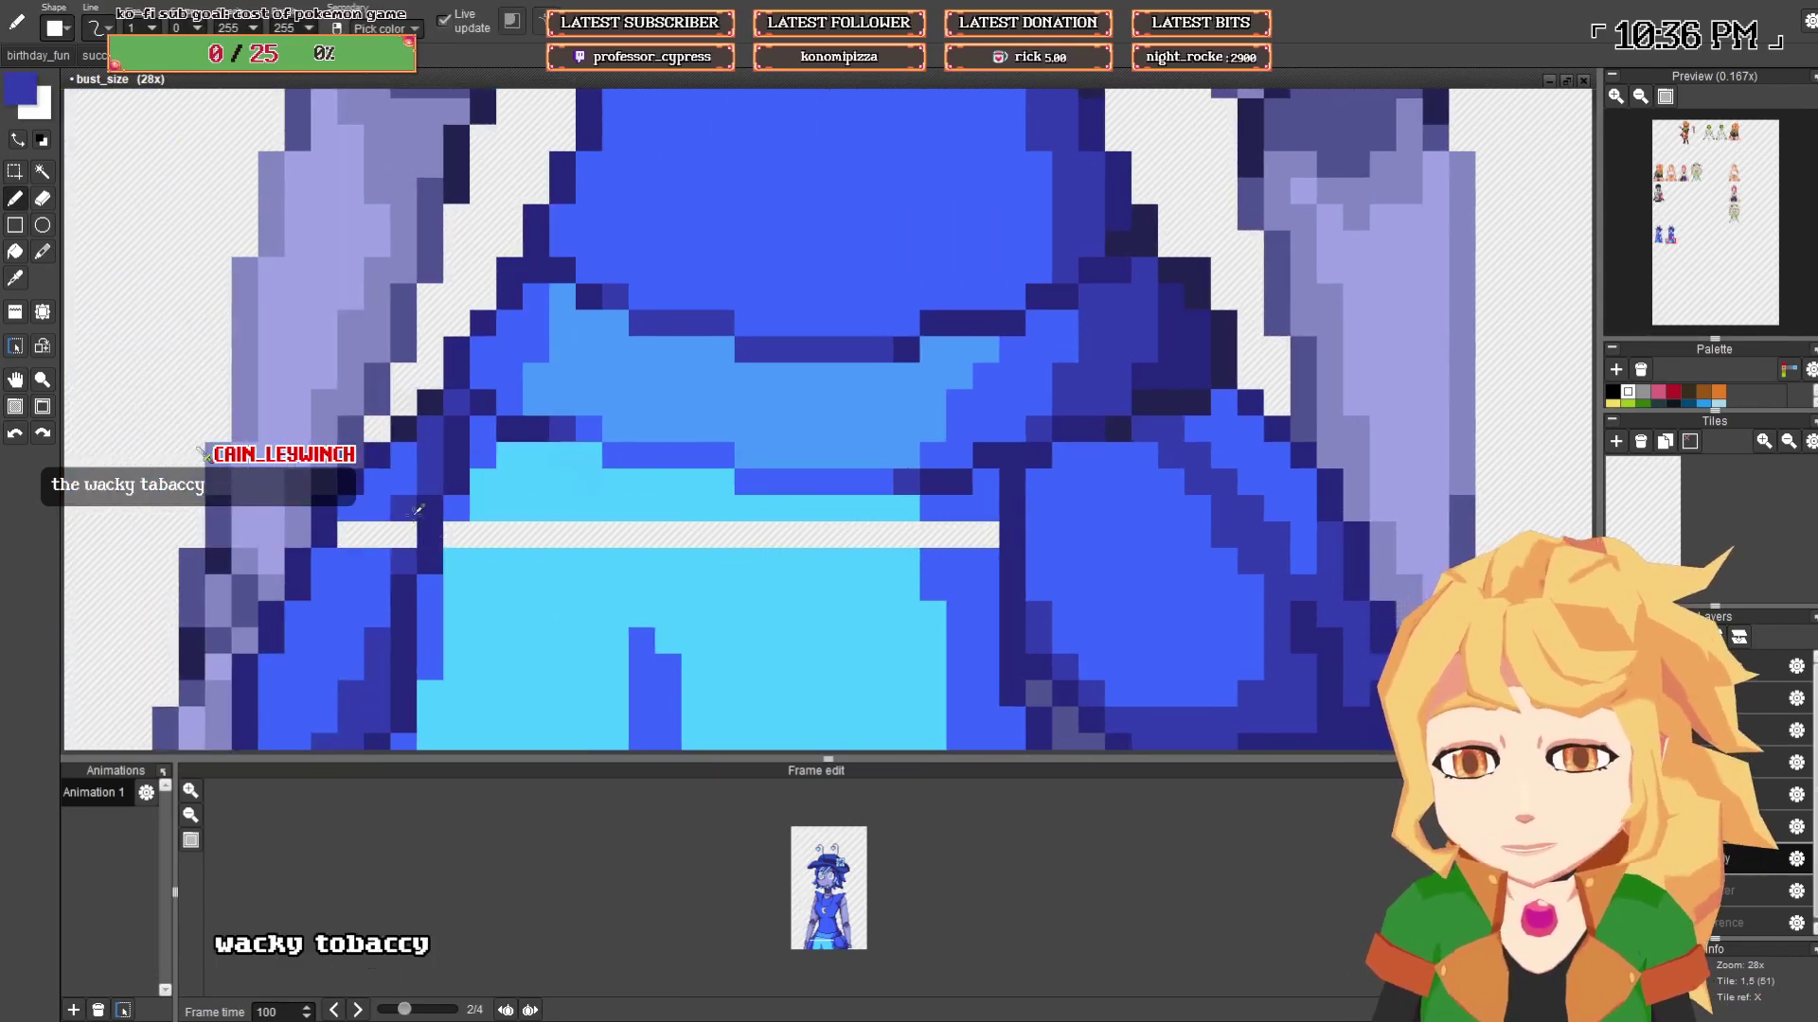
alt+click(389, 512)
drag(377, 535, 336, 535)
key(ctrl+z)
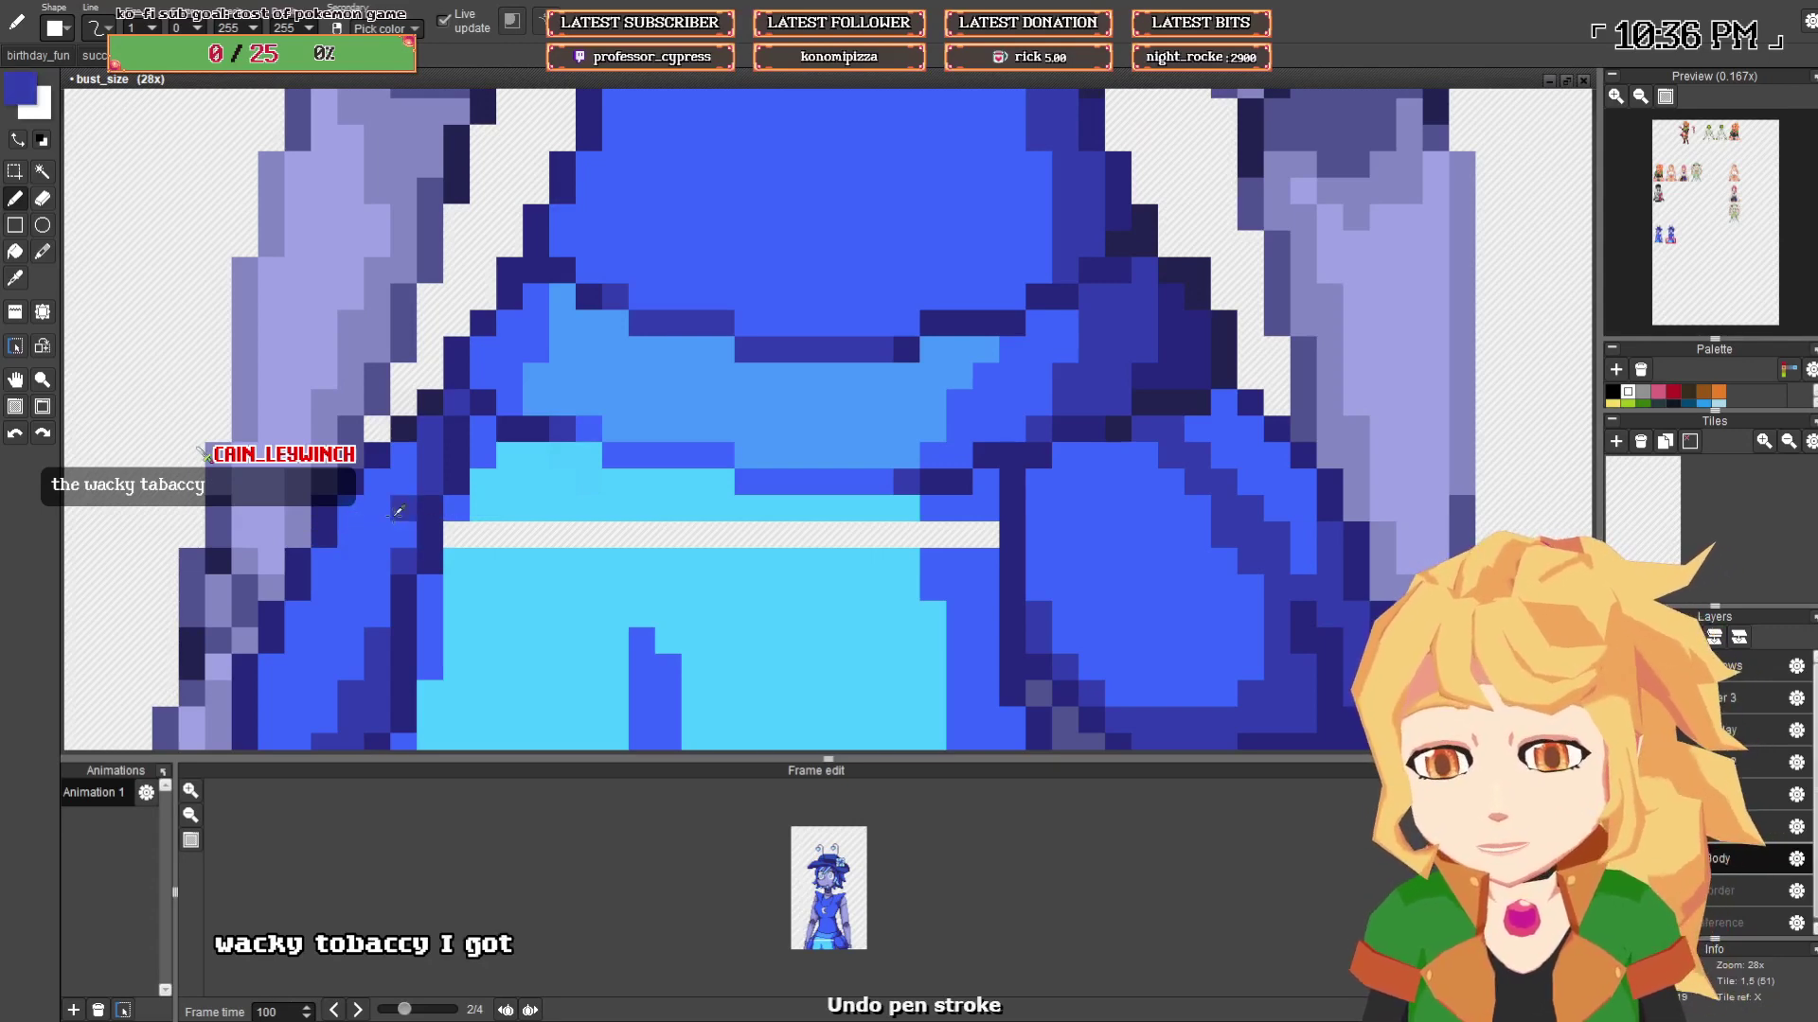
- Fill the remaining gap across the front of the garment with the matching light blue and side blue
alt+click(476, 503)
click(456, 534)
drag(488, 514, 985, 534)
right_click(932, 512)
- Enlarge the frame preview and flip between the first and second frames to compare the poses
scroll(880, 901, up, 1)
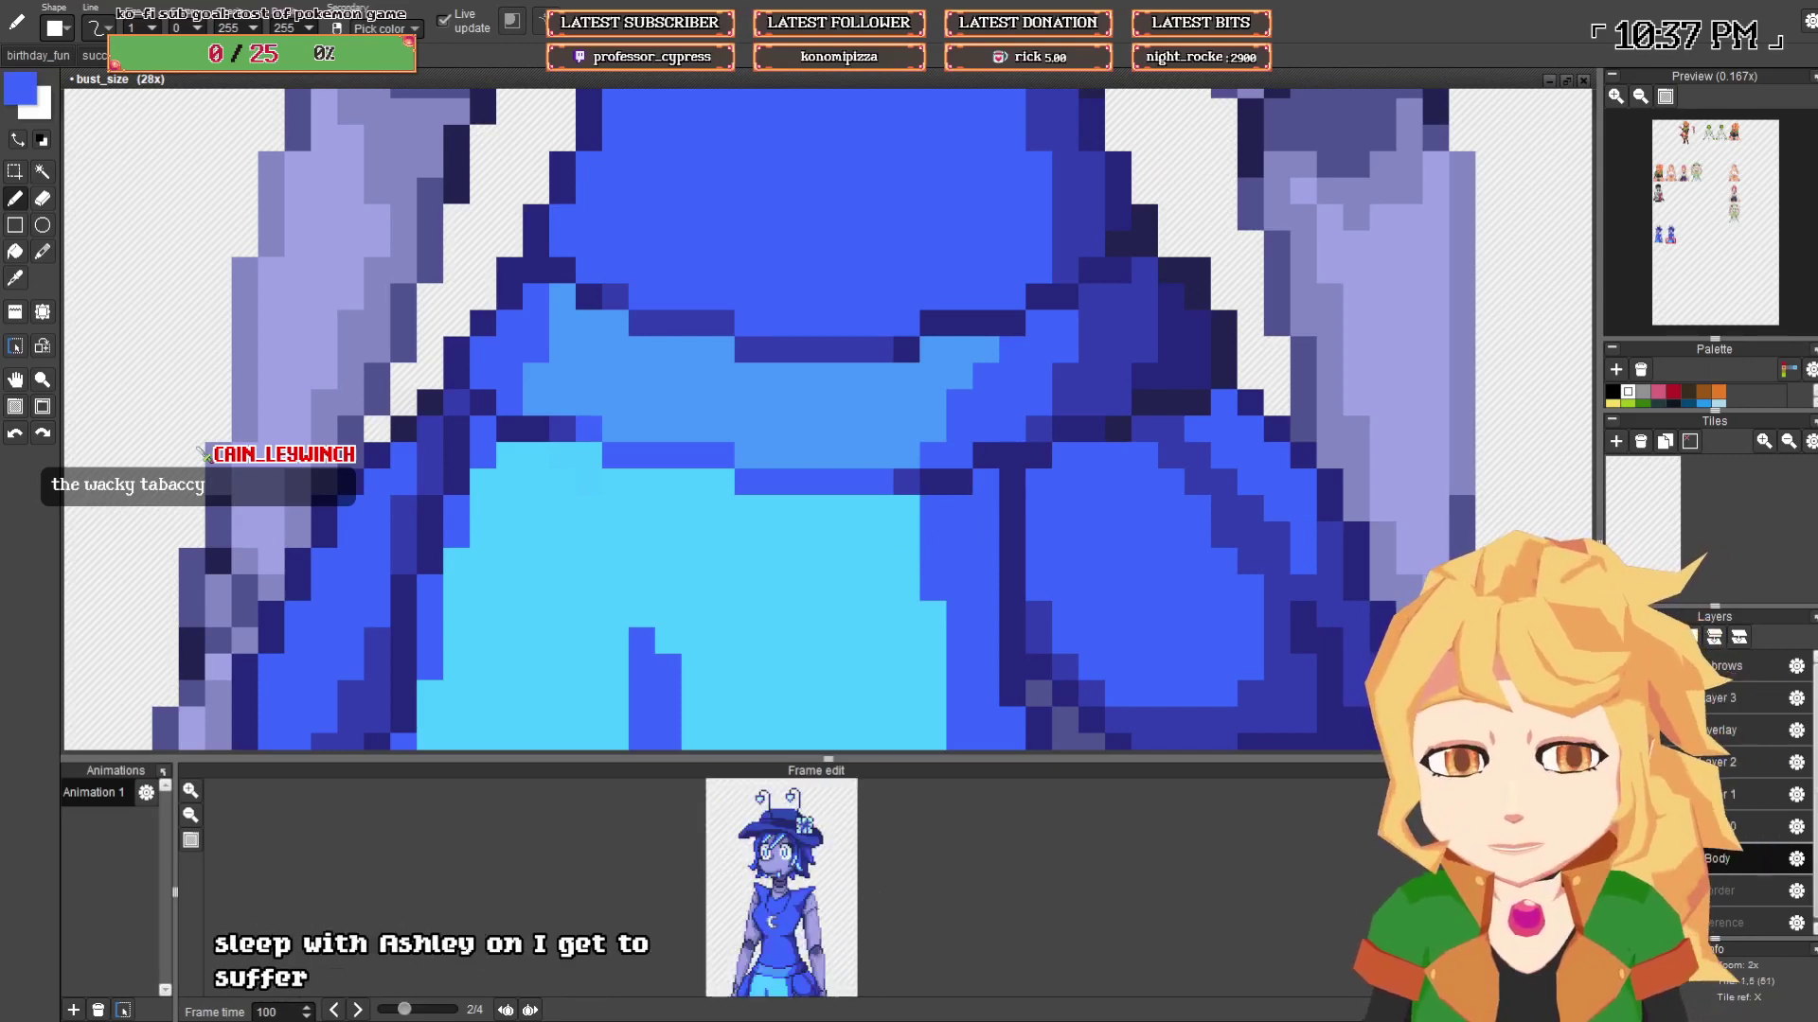
mouse_move(880, 901)
mouse_down()
mouse_move(910, 878)
mouse_move(896, 895)
mouse_up()
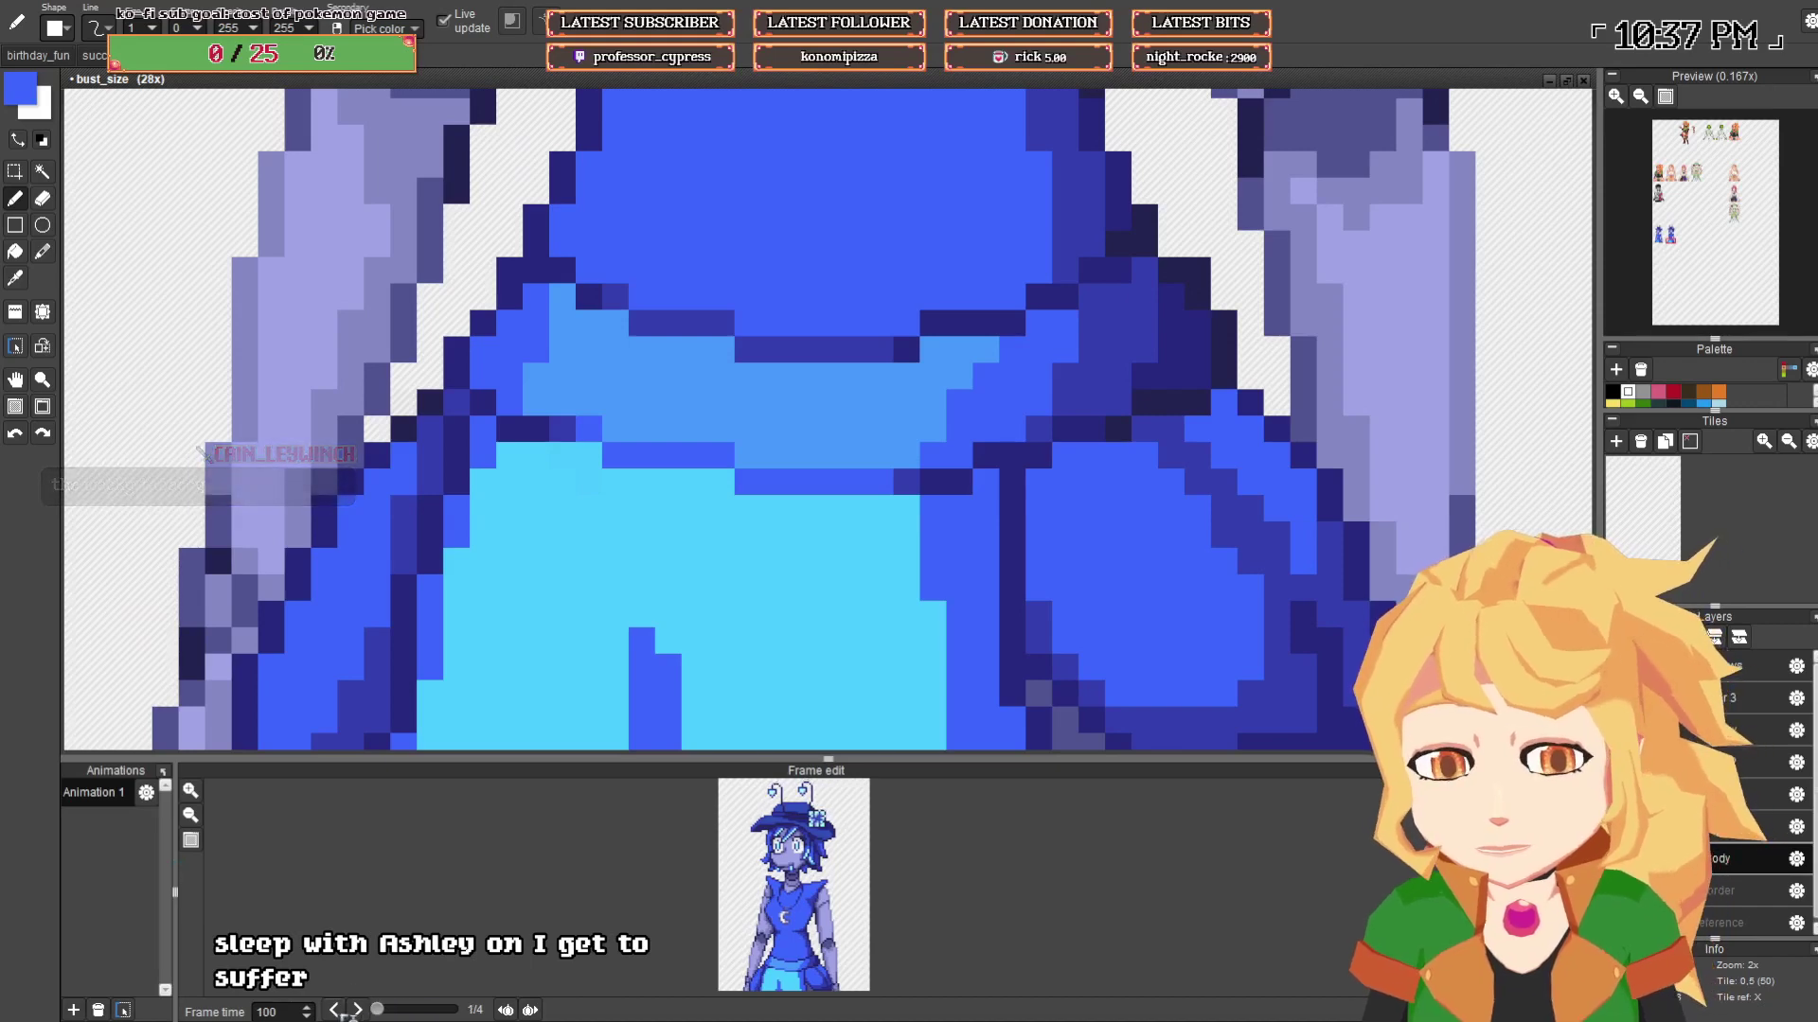
click(336, 1010)
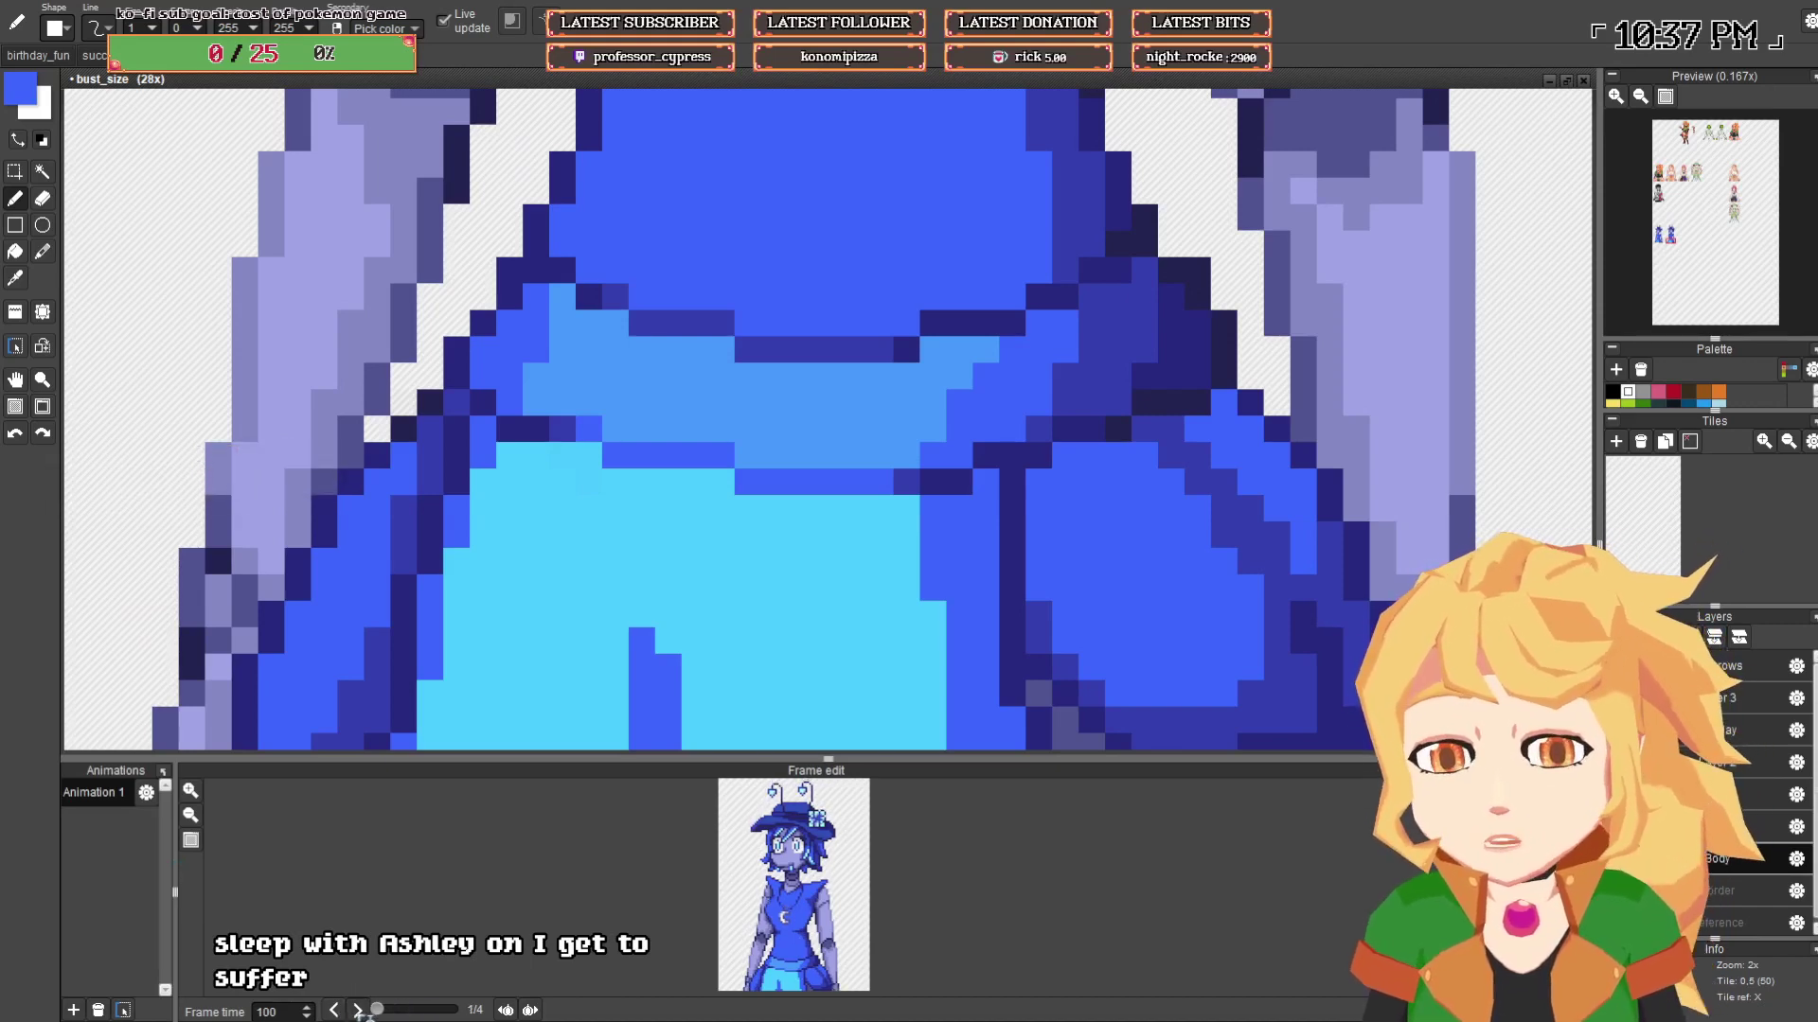
click(358, 1010)
scroll(720, 320, down, 4)
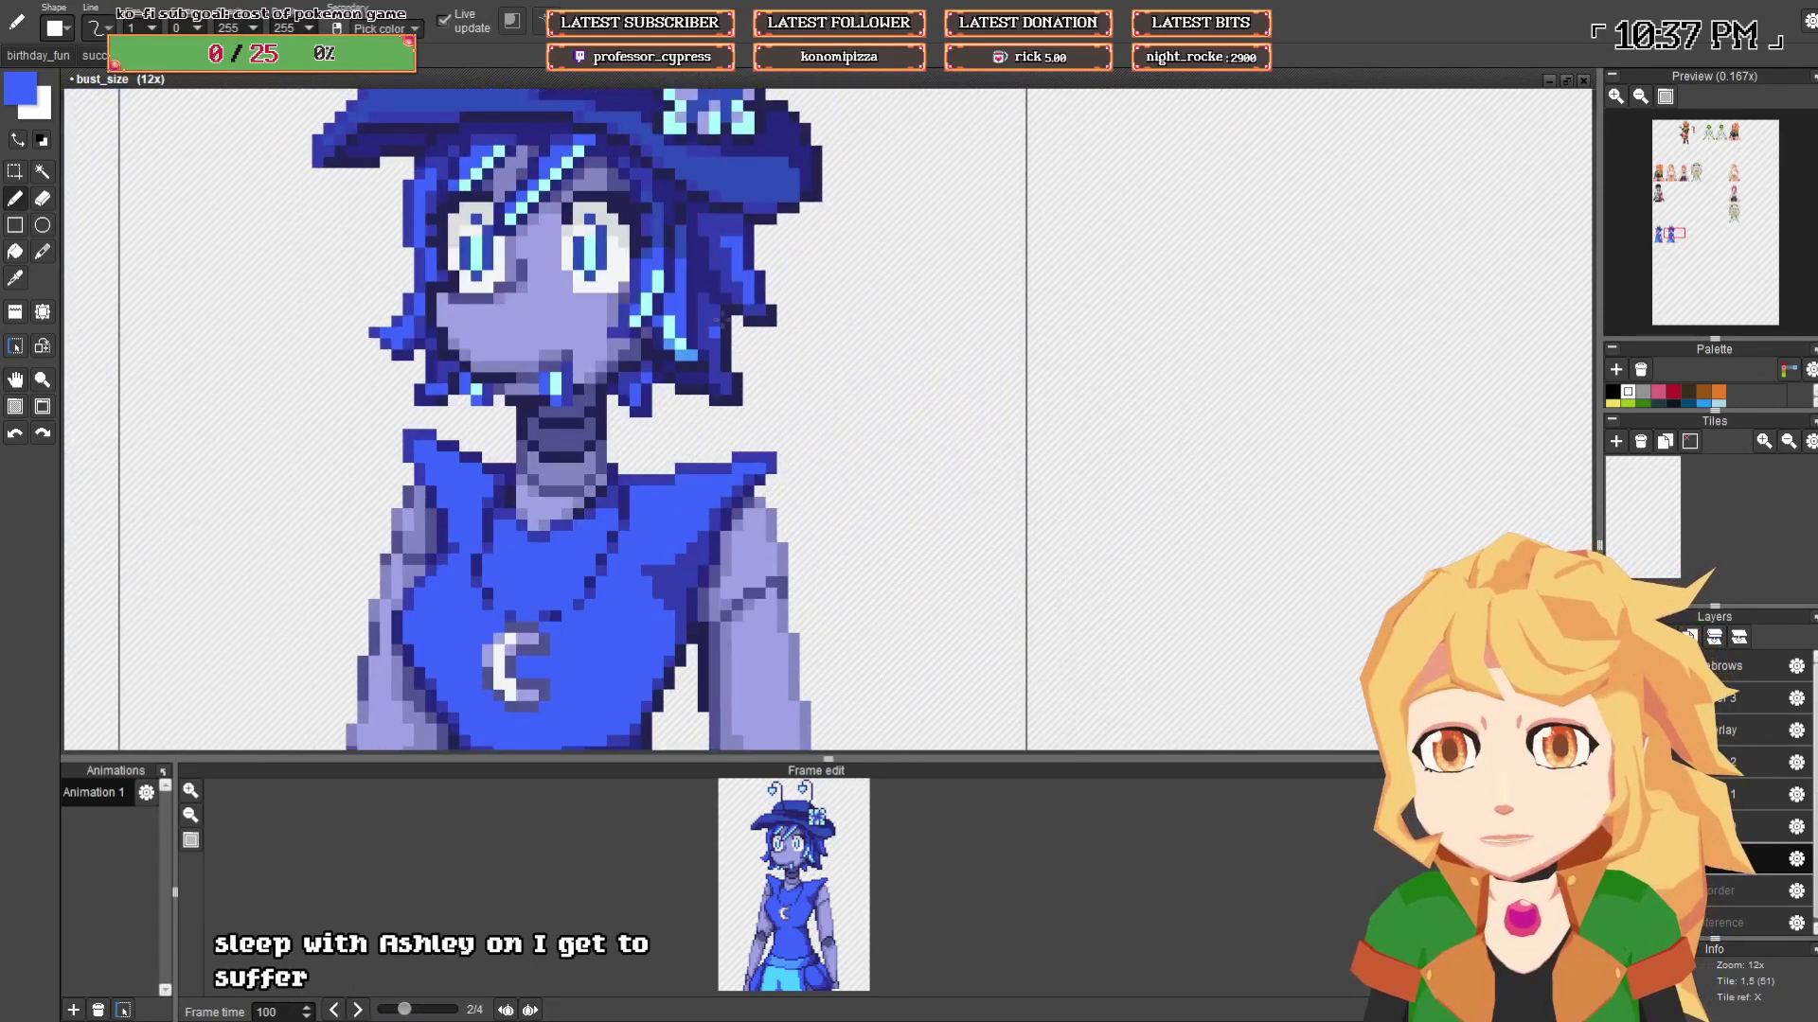
scroll(724, 320, down, 2)
scroll(618, 459, down, 1)
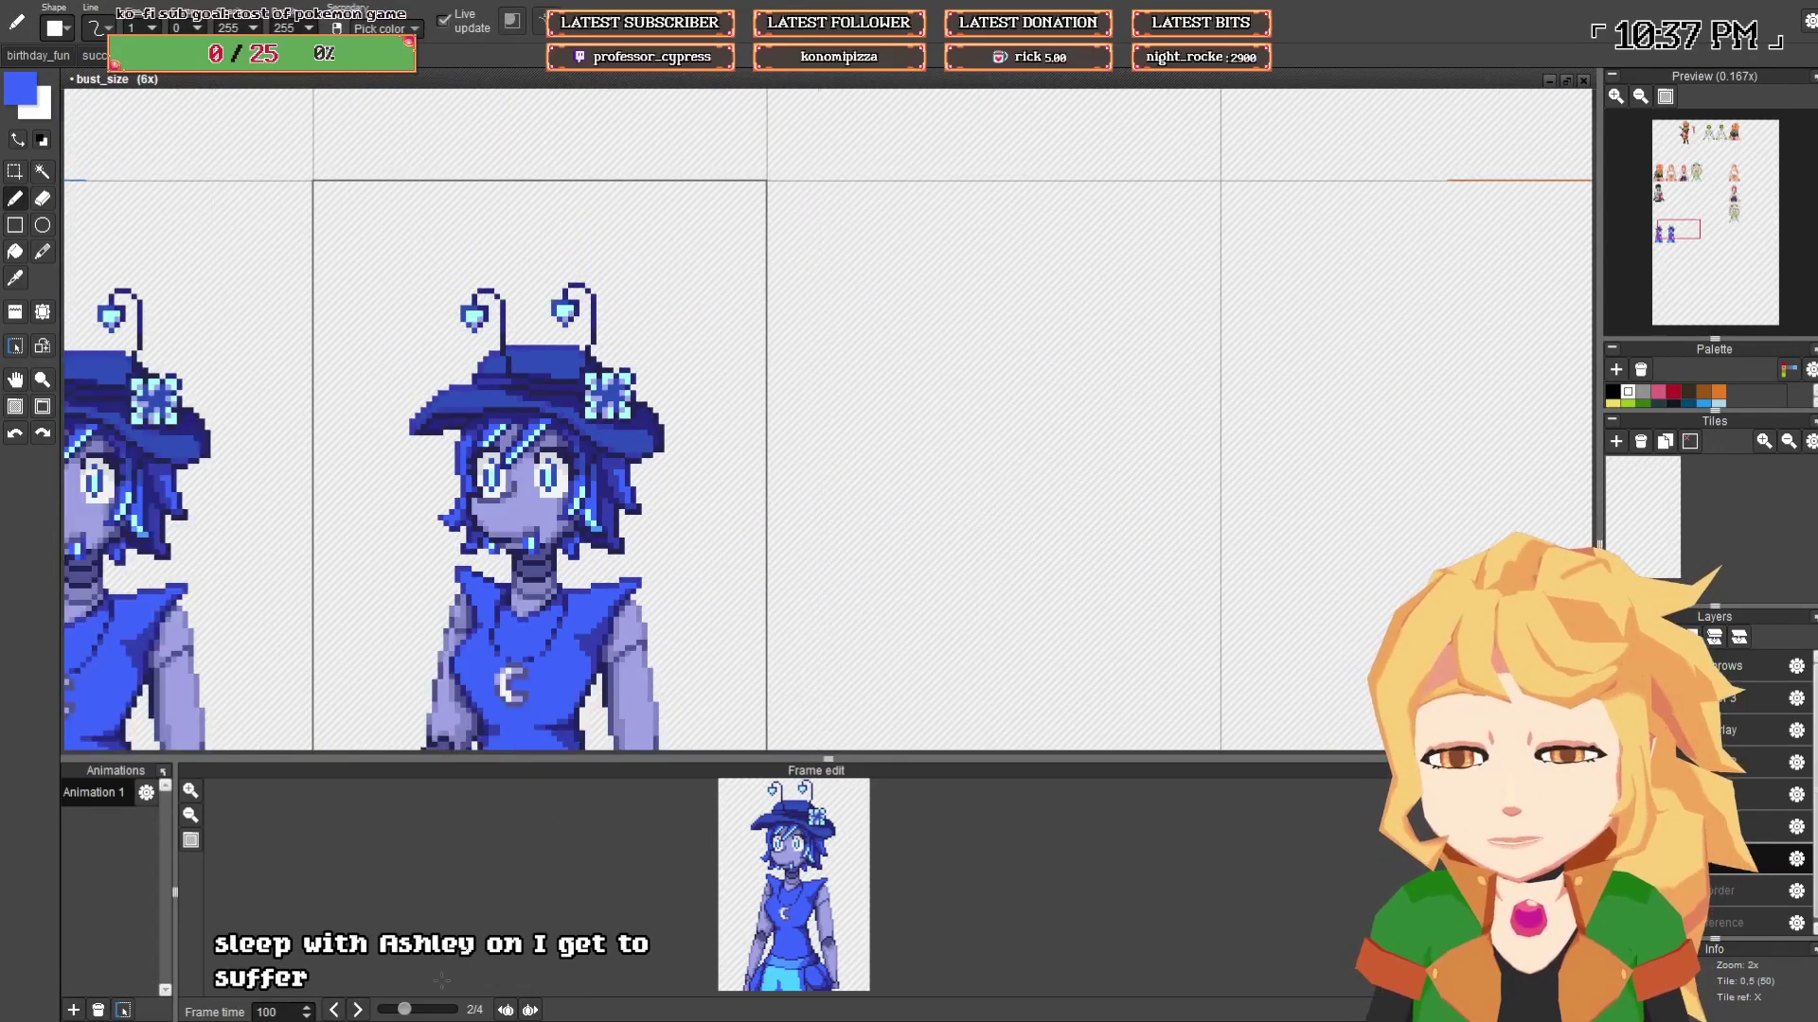
click(336, 1012)
click(359, 1011)
drag(586, 436, 484, 394)
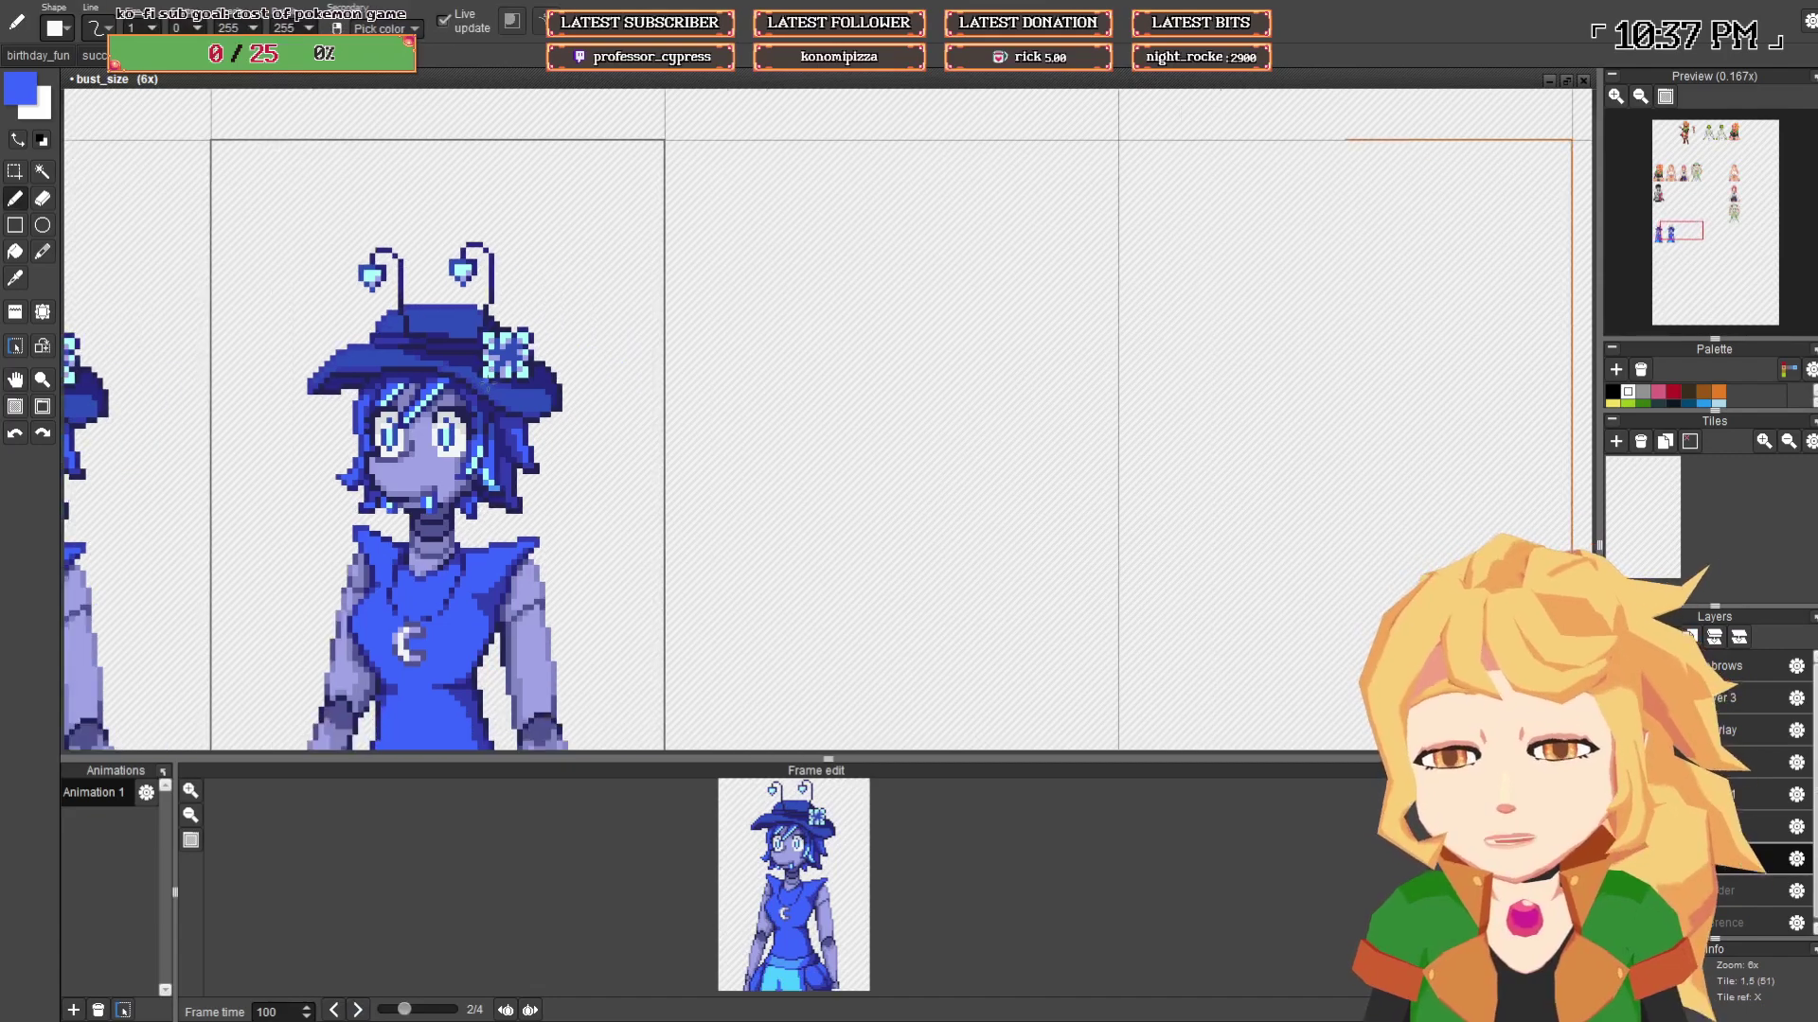
- Fill the blank pixels beneath the second character's hand beside the pouch with its skin and shadow colours
scroll(484, 394, down, 2)
scroll(480, 398, up, 4)
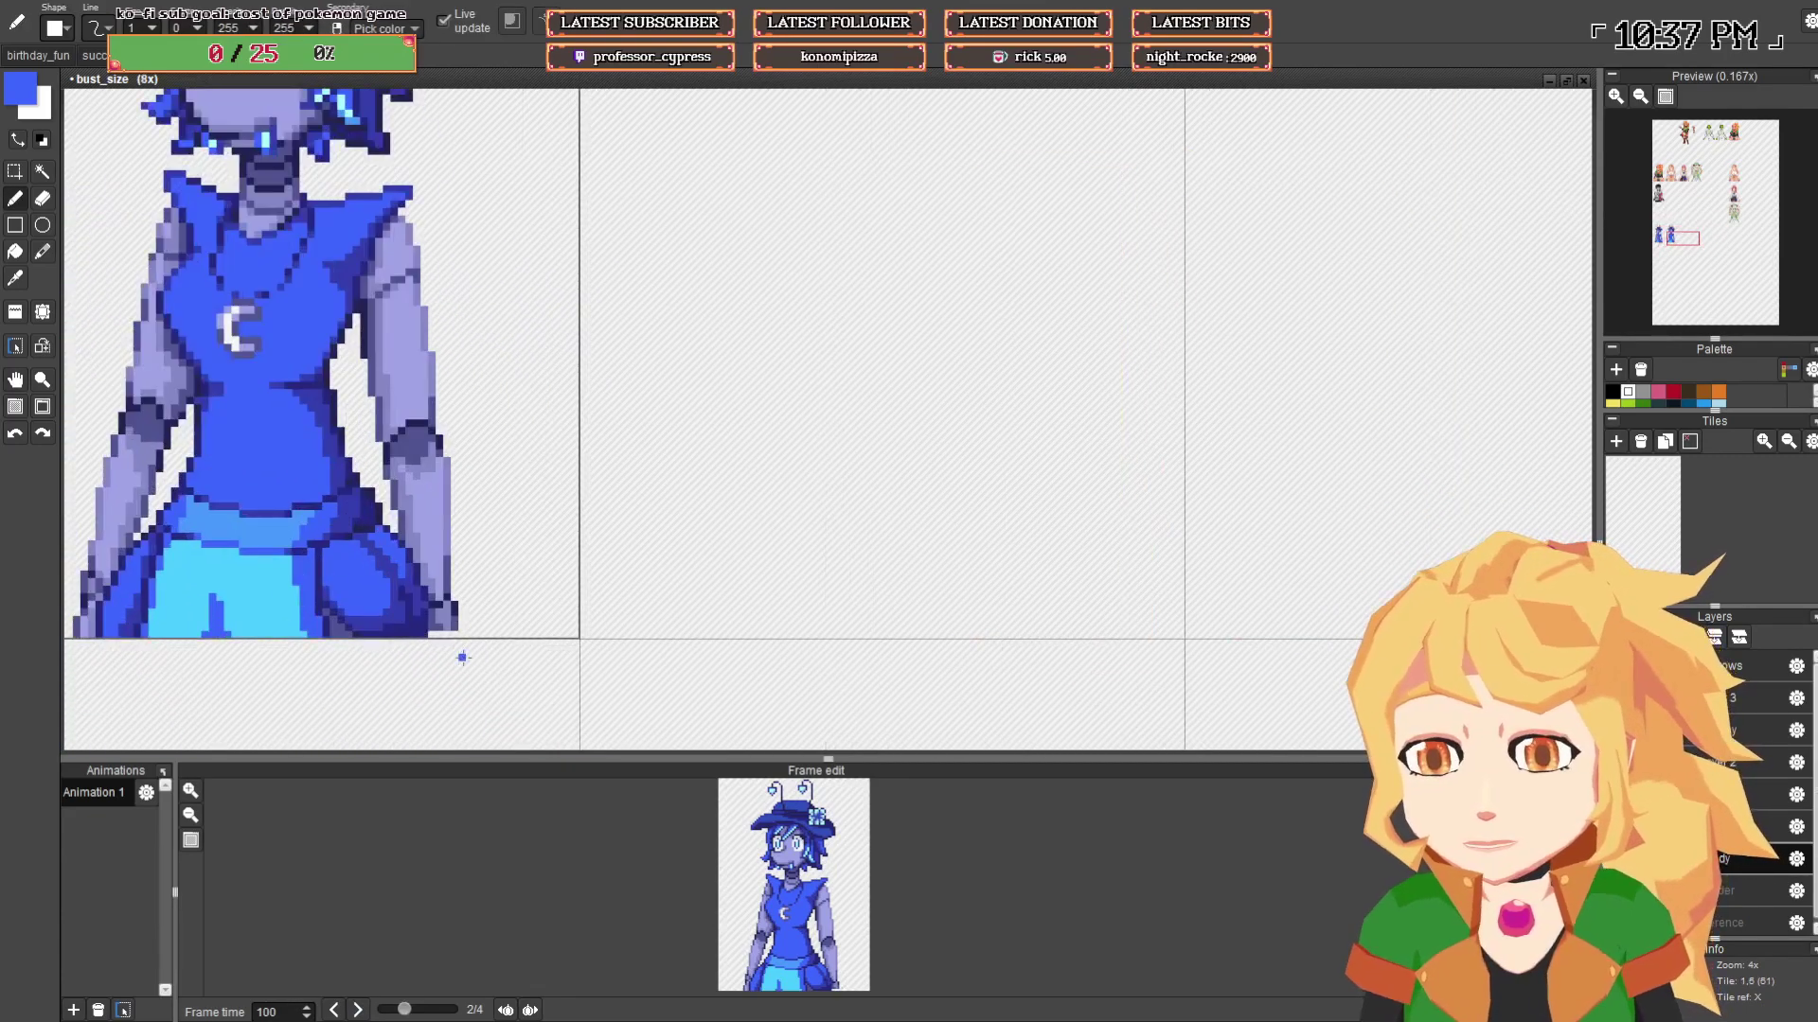
right_click(433, 614)
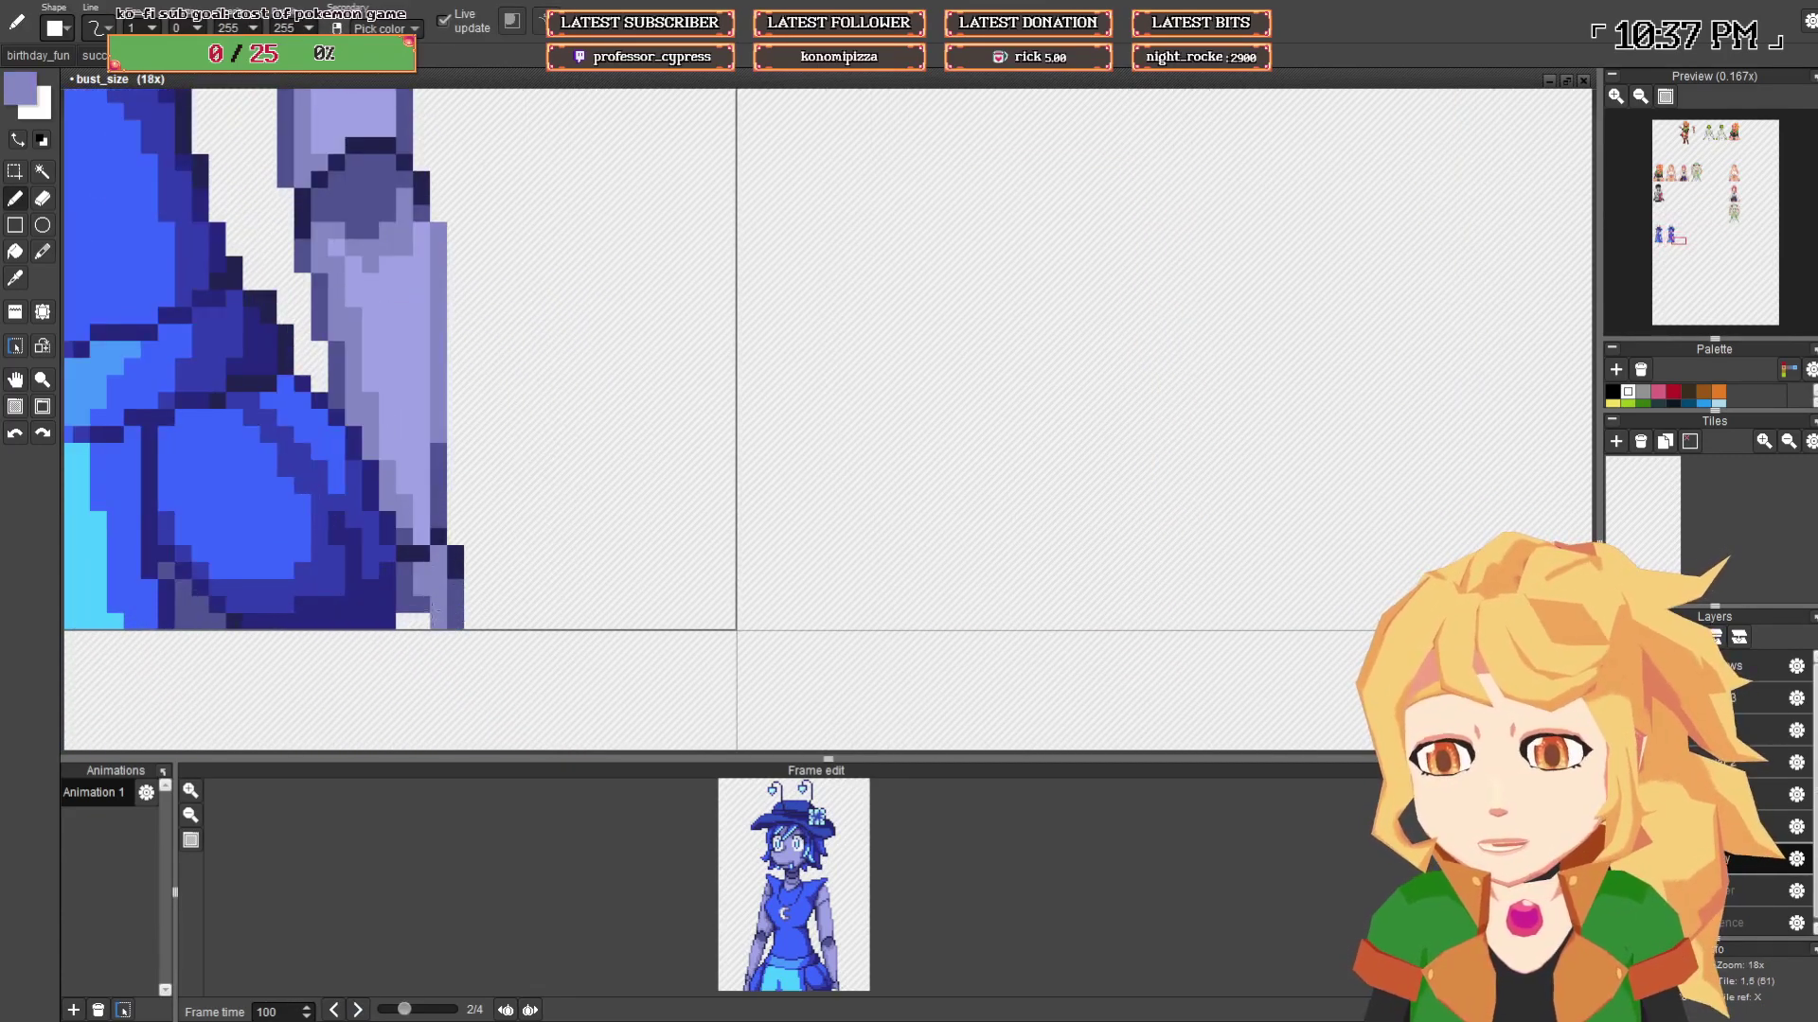
scroll(401, 631, down, 6)
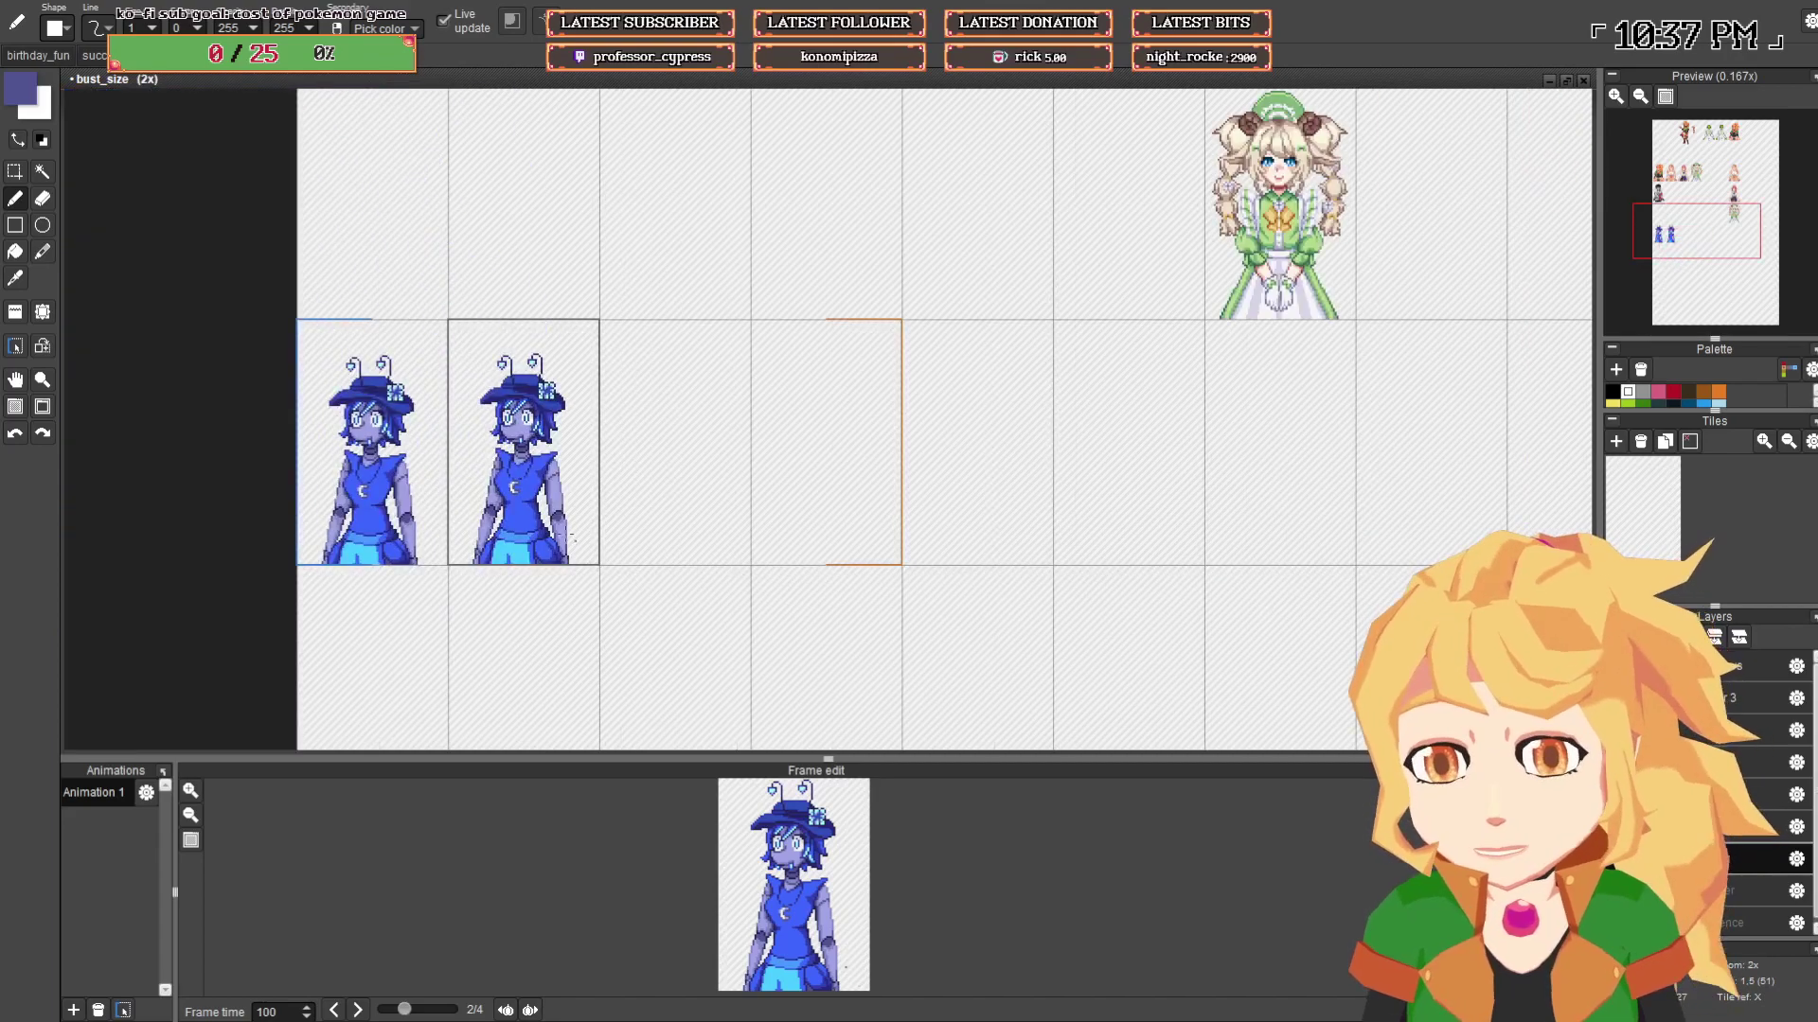
- Step repeatedly through all four animation frames to check the bounce motion
scroll(700, 627, up, 3)
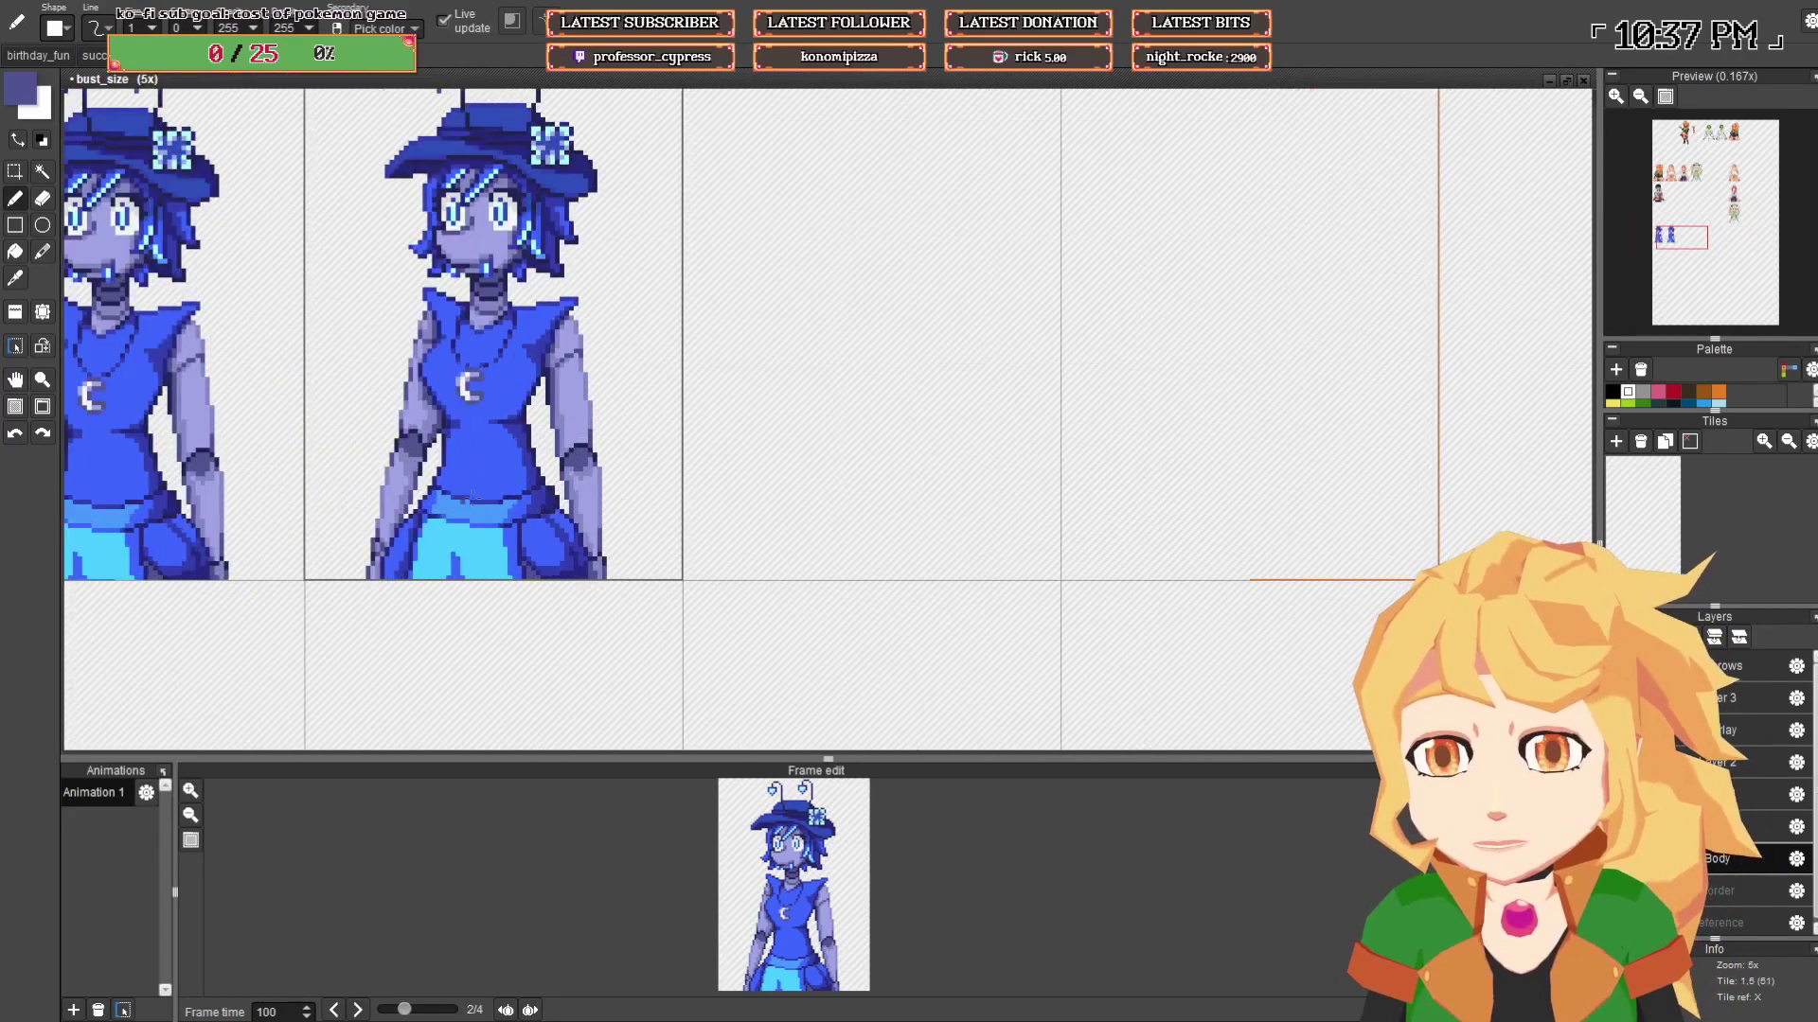
drag(475, 498, 460, 533)
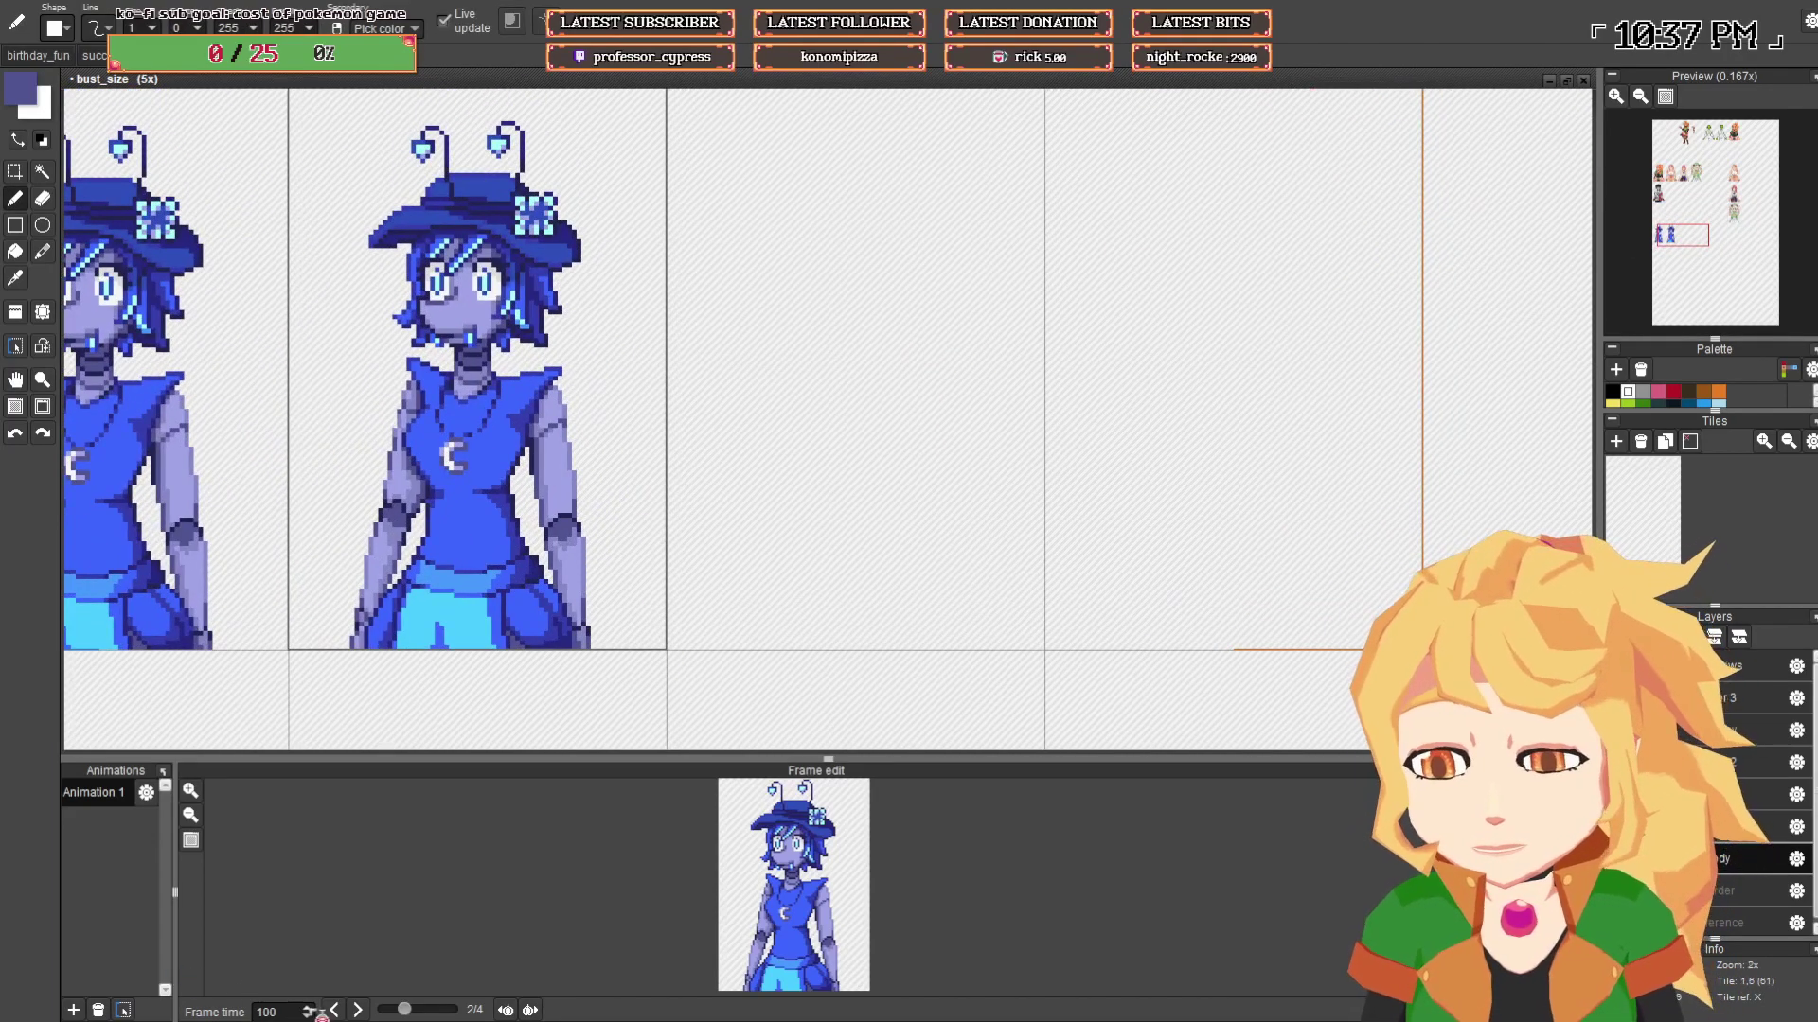
click(358, 1010)
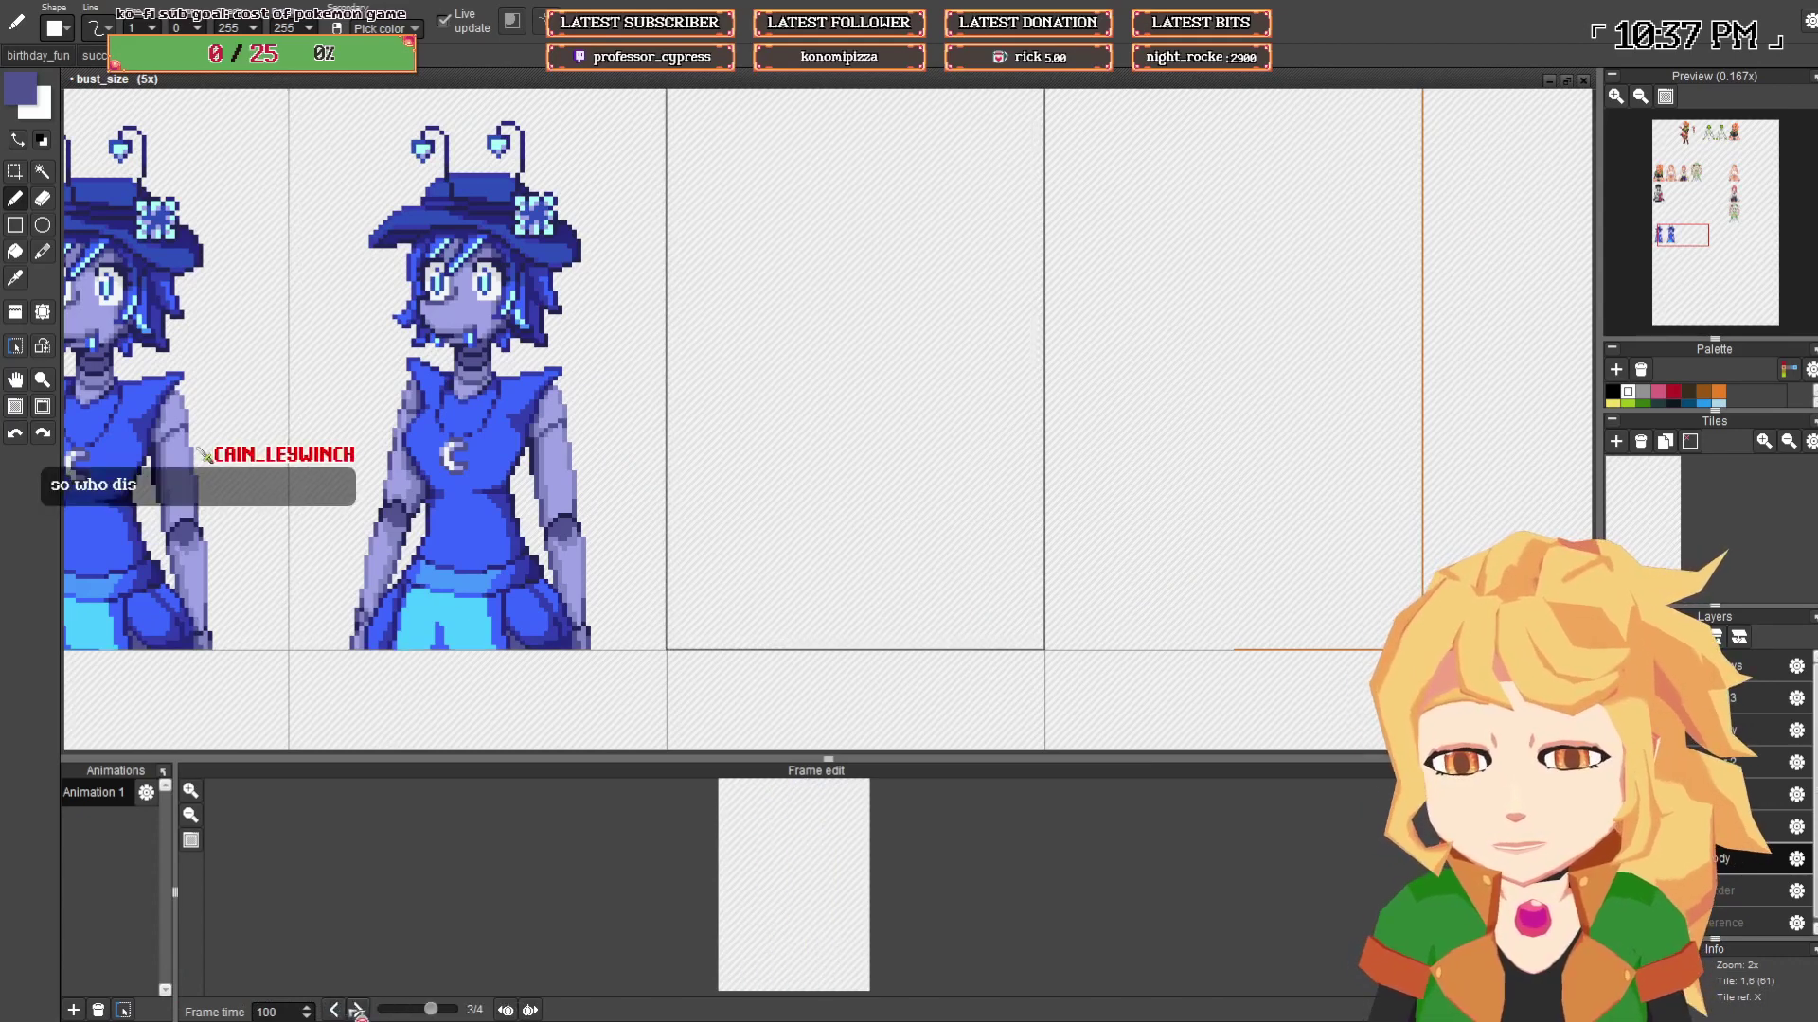
click(355, 1011)
click(352, 1011)
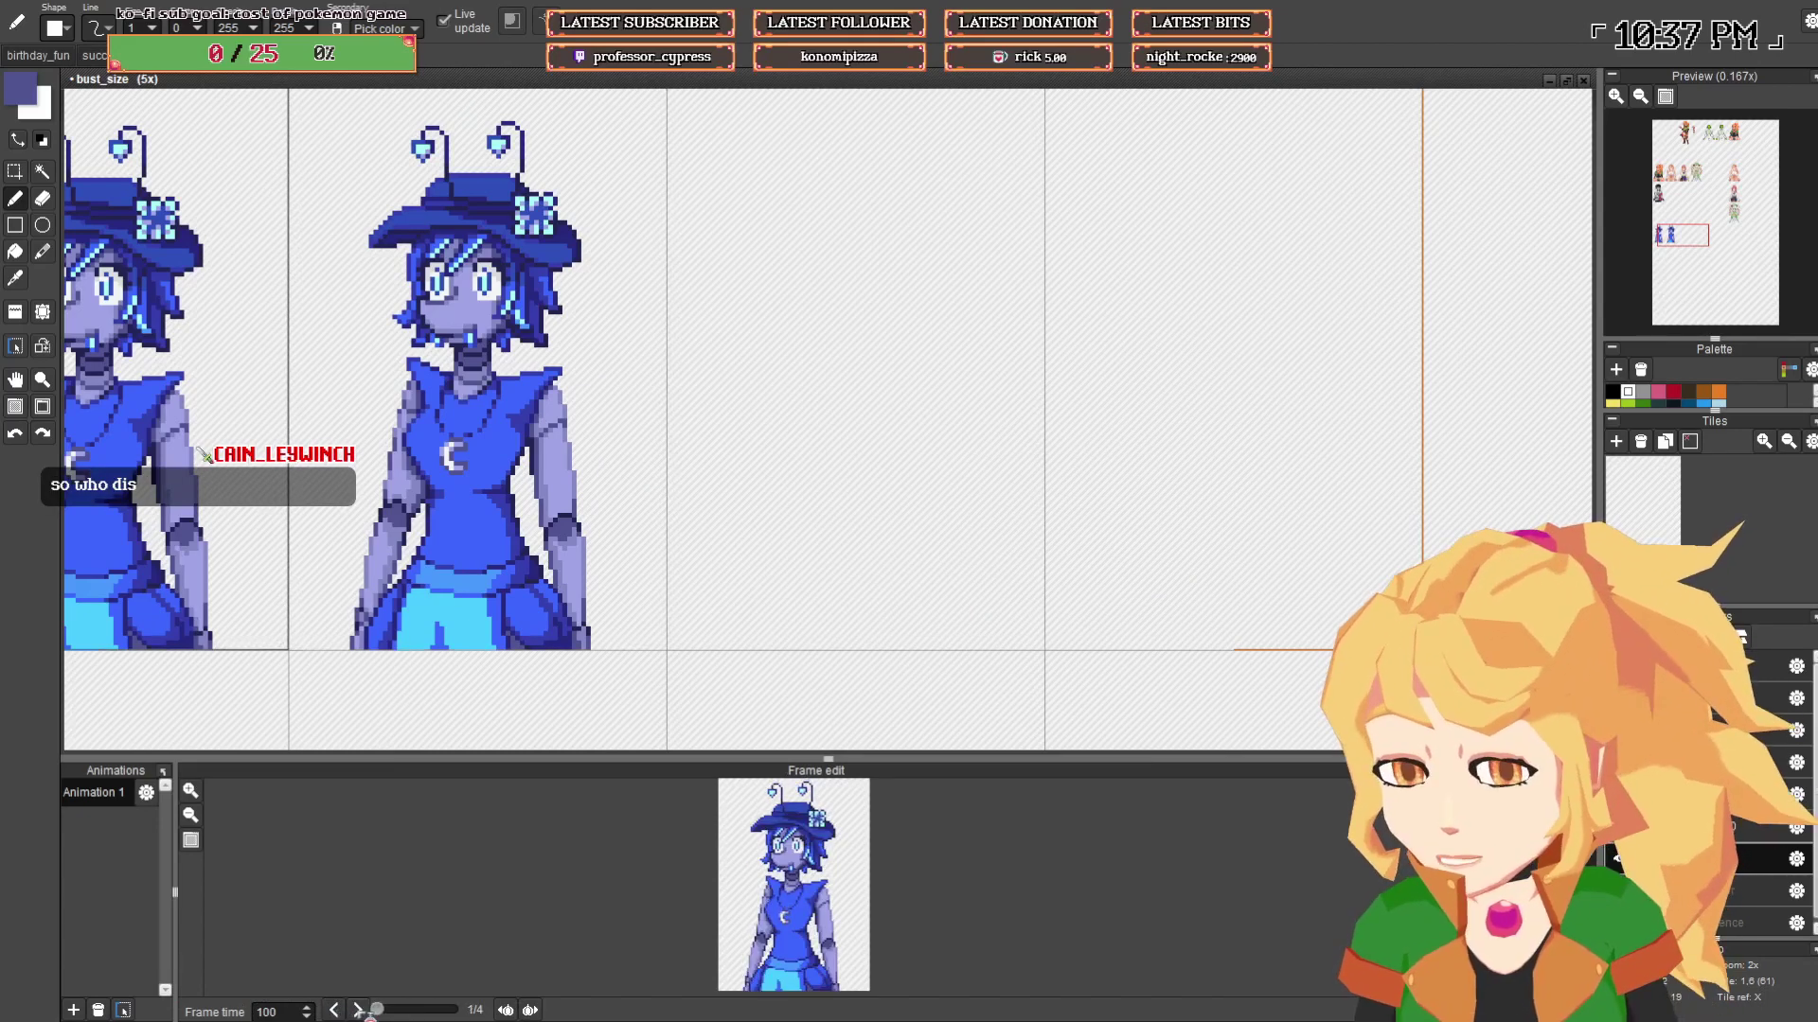
click(358, 1010)
click(336, 1010)
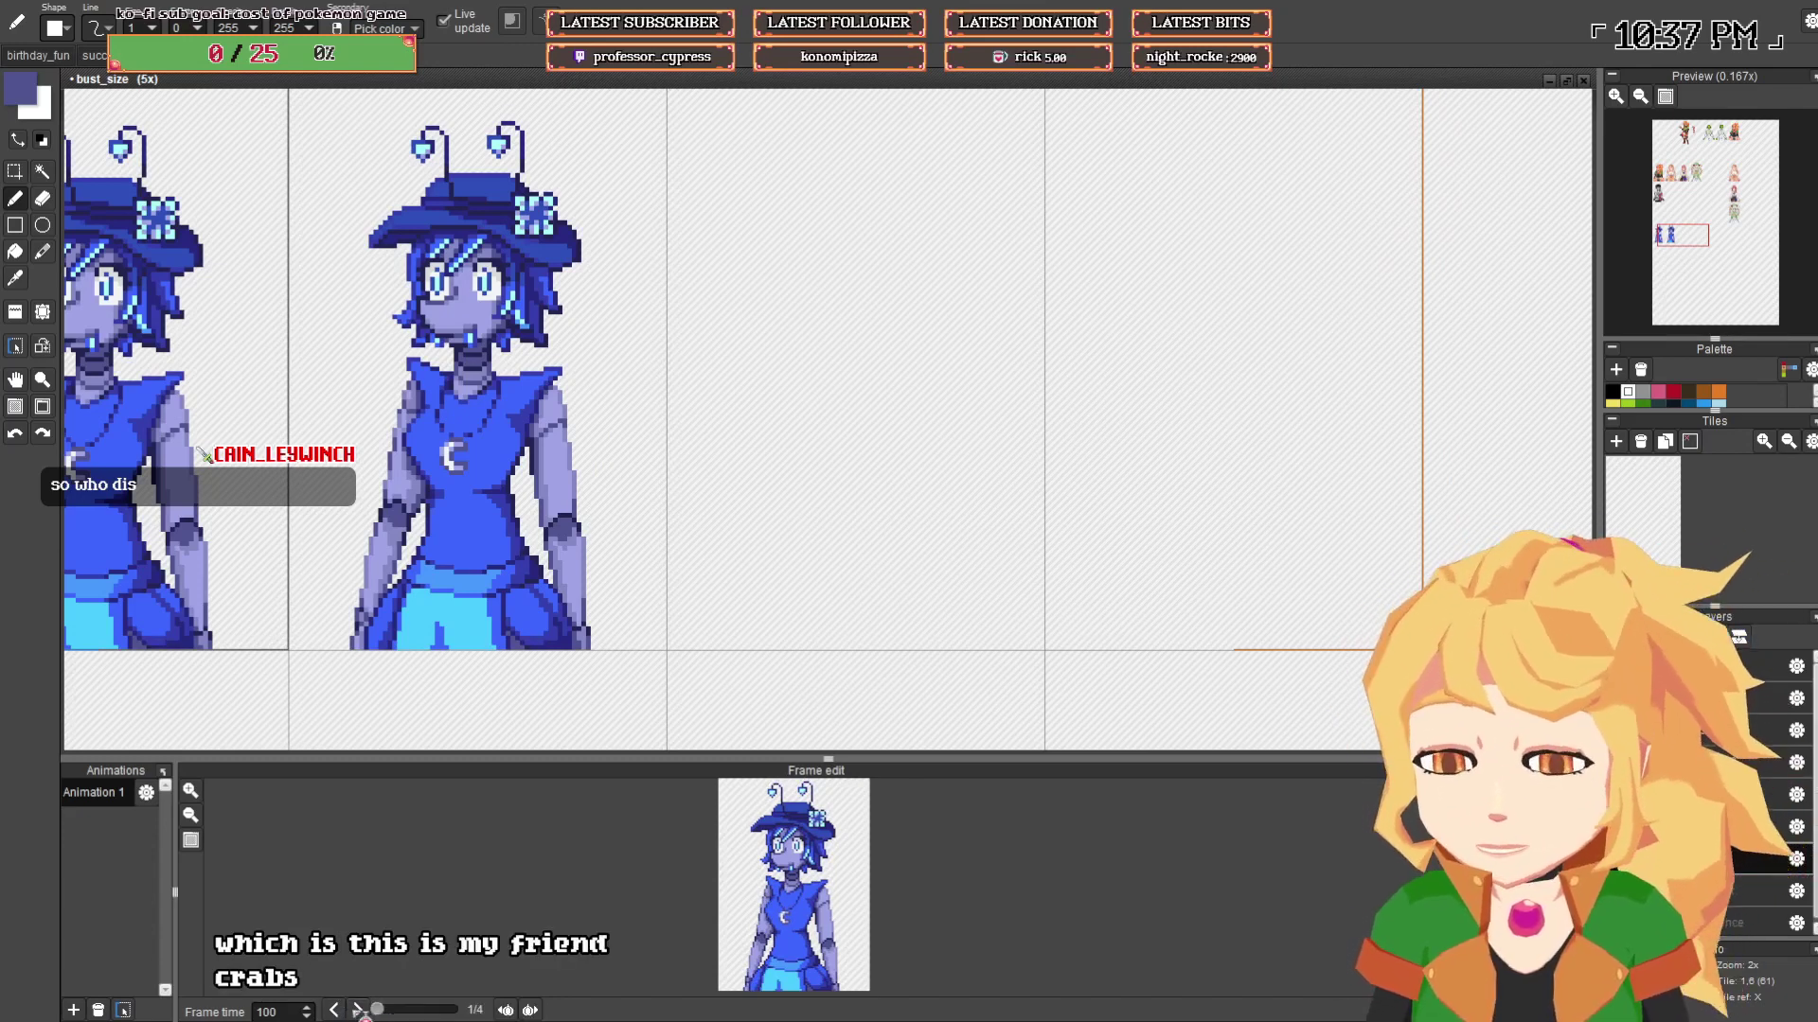
click(358, 1011)
click(357, 1011)
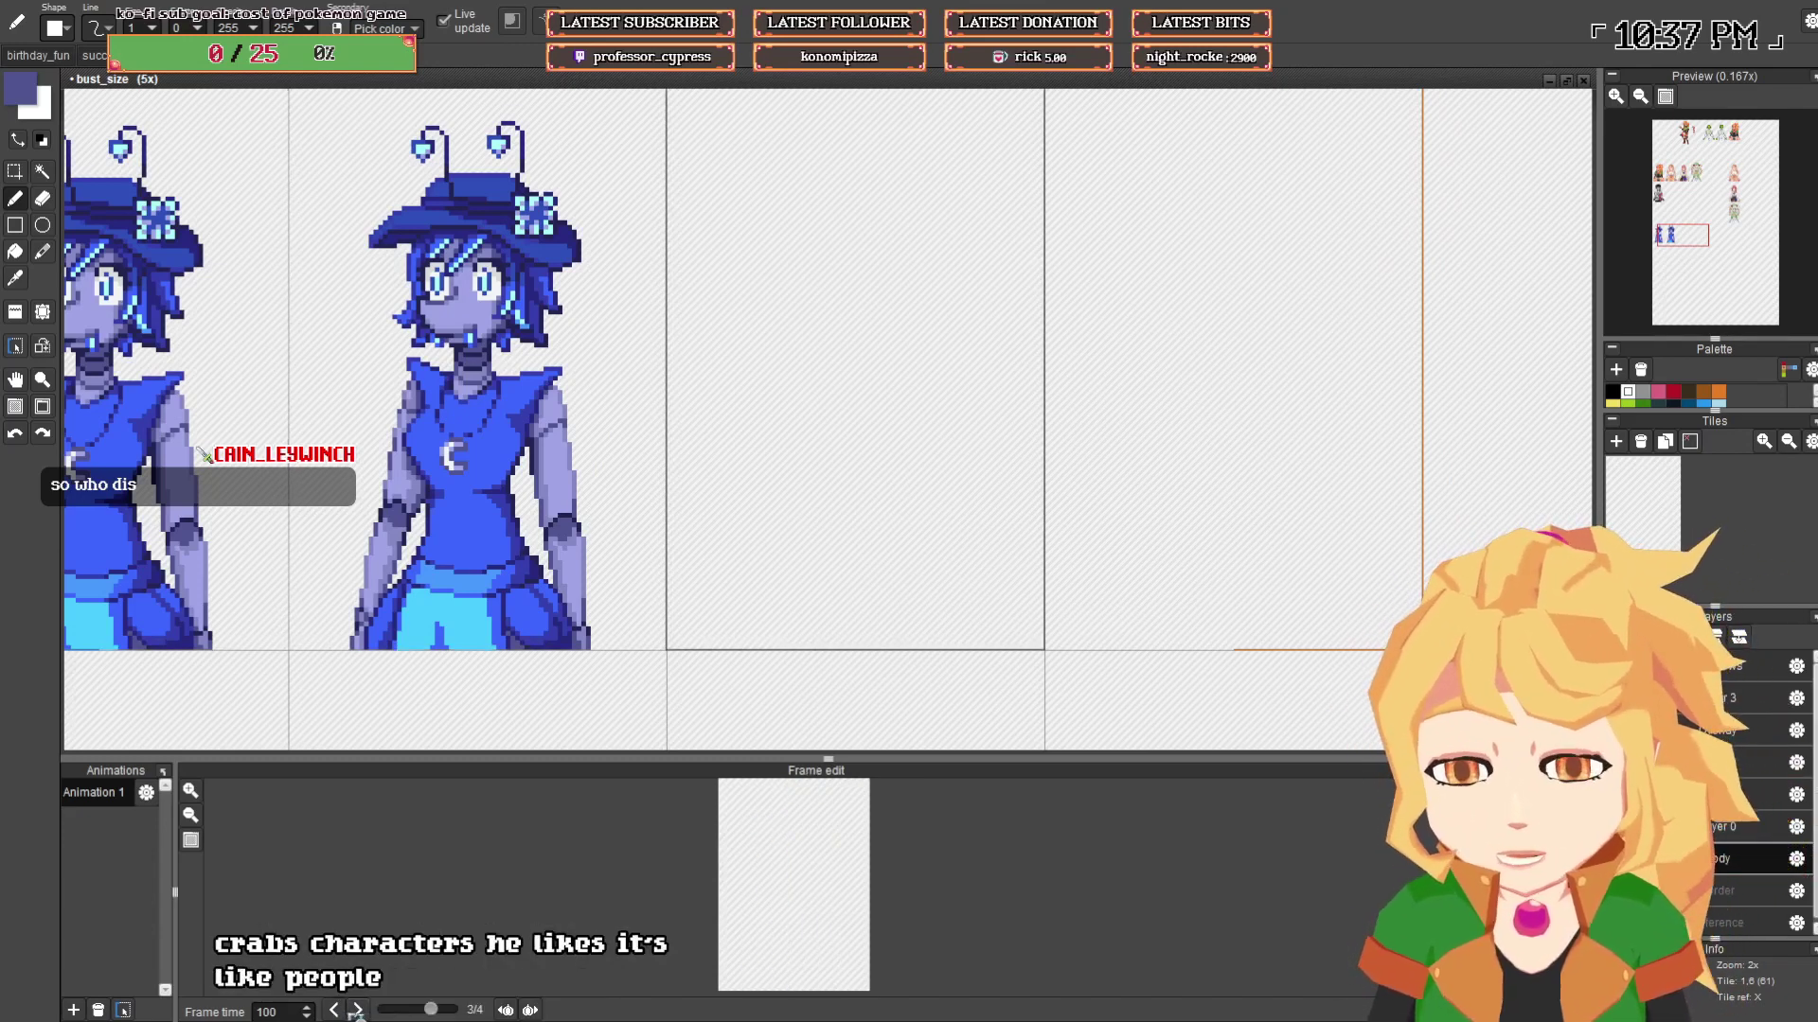
click(358, 1011)
click(358, 1011)
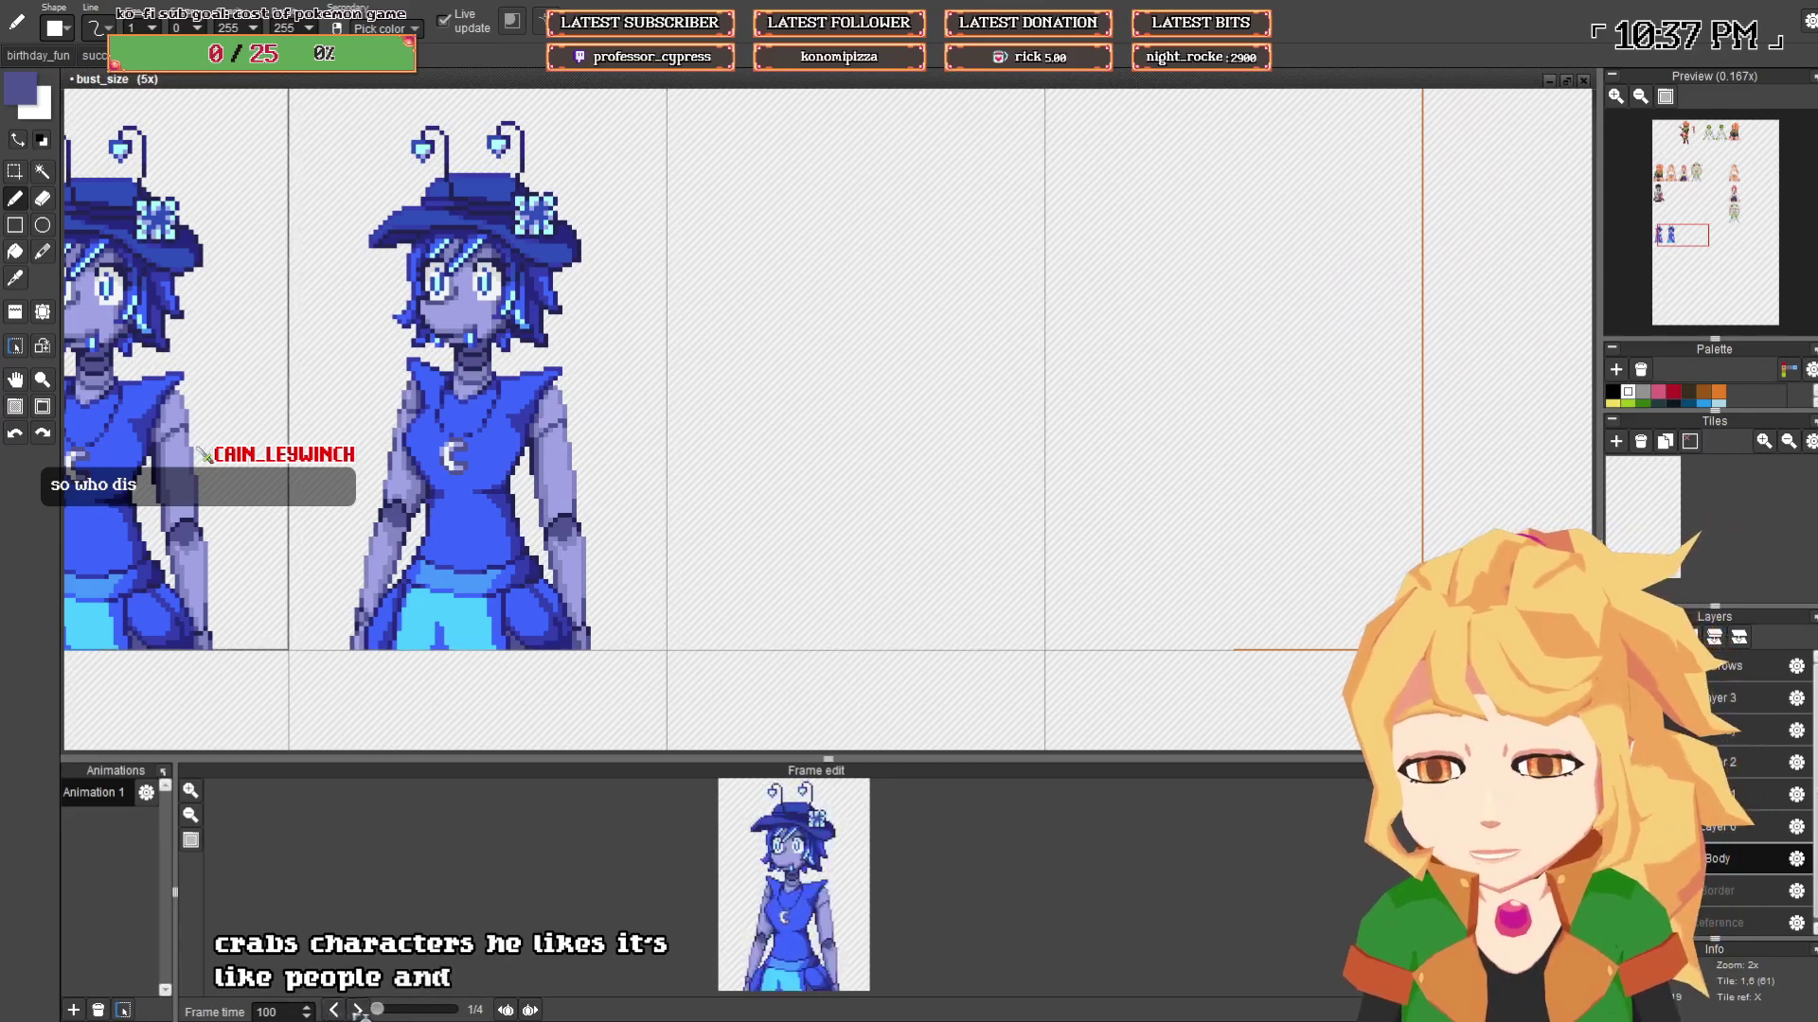
click(358, 1011)
- Duplicate the second character's tile into the empty third frame tile
drag(554, 432, 540, 459)
drag(551, 455, 352, 457)
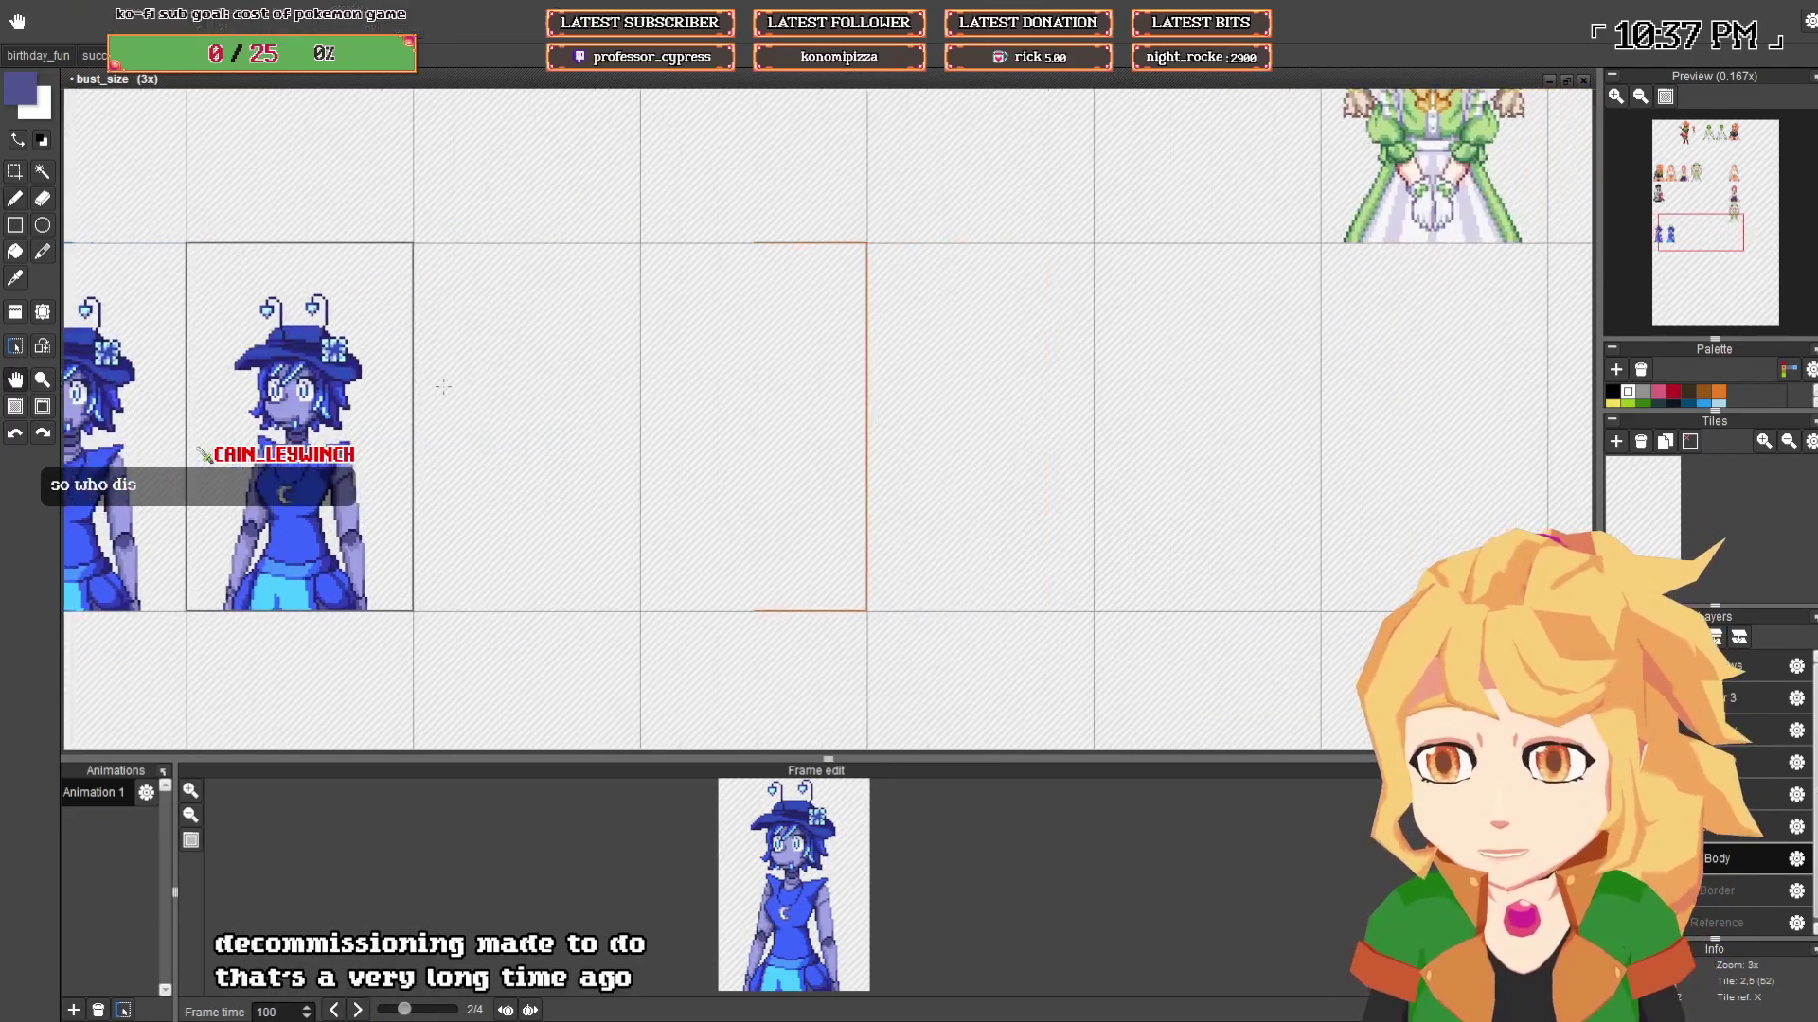
click(17, 318)
click(530, 497)
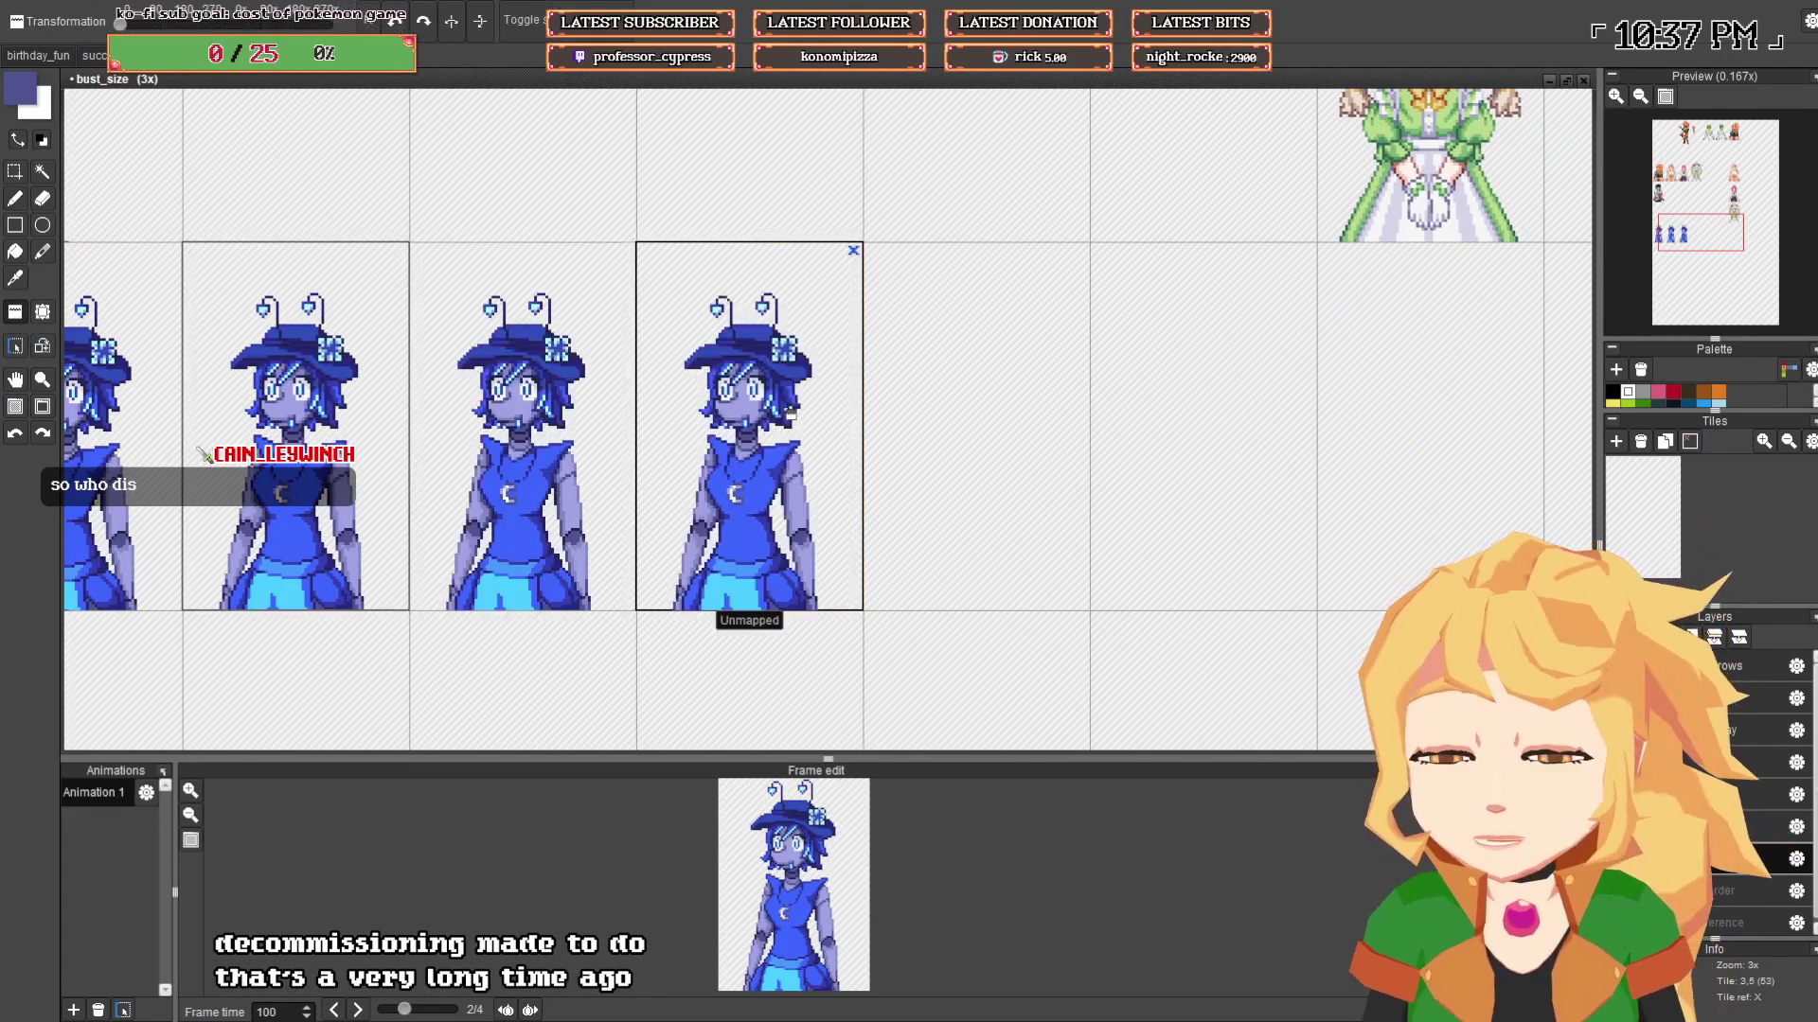
drag(686, 497, 653, 506)
- Select the third character's upper body from the antennae down to just above the waist and move it up one pixel
click(15, 170)
drag(610, 441, 609, 415)
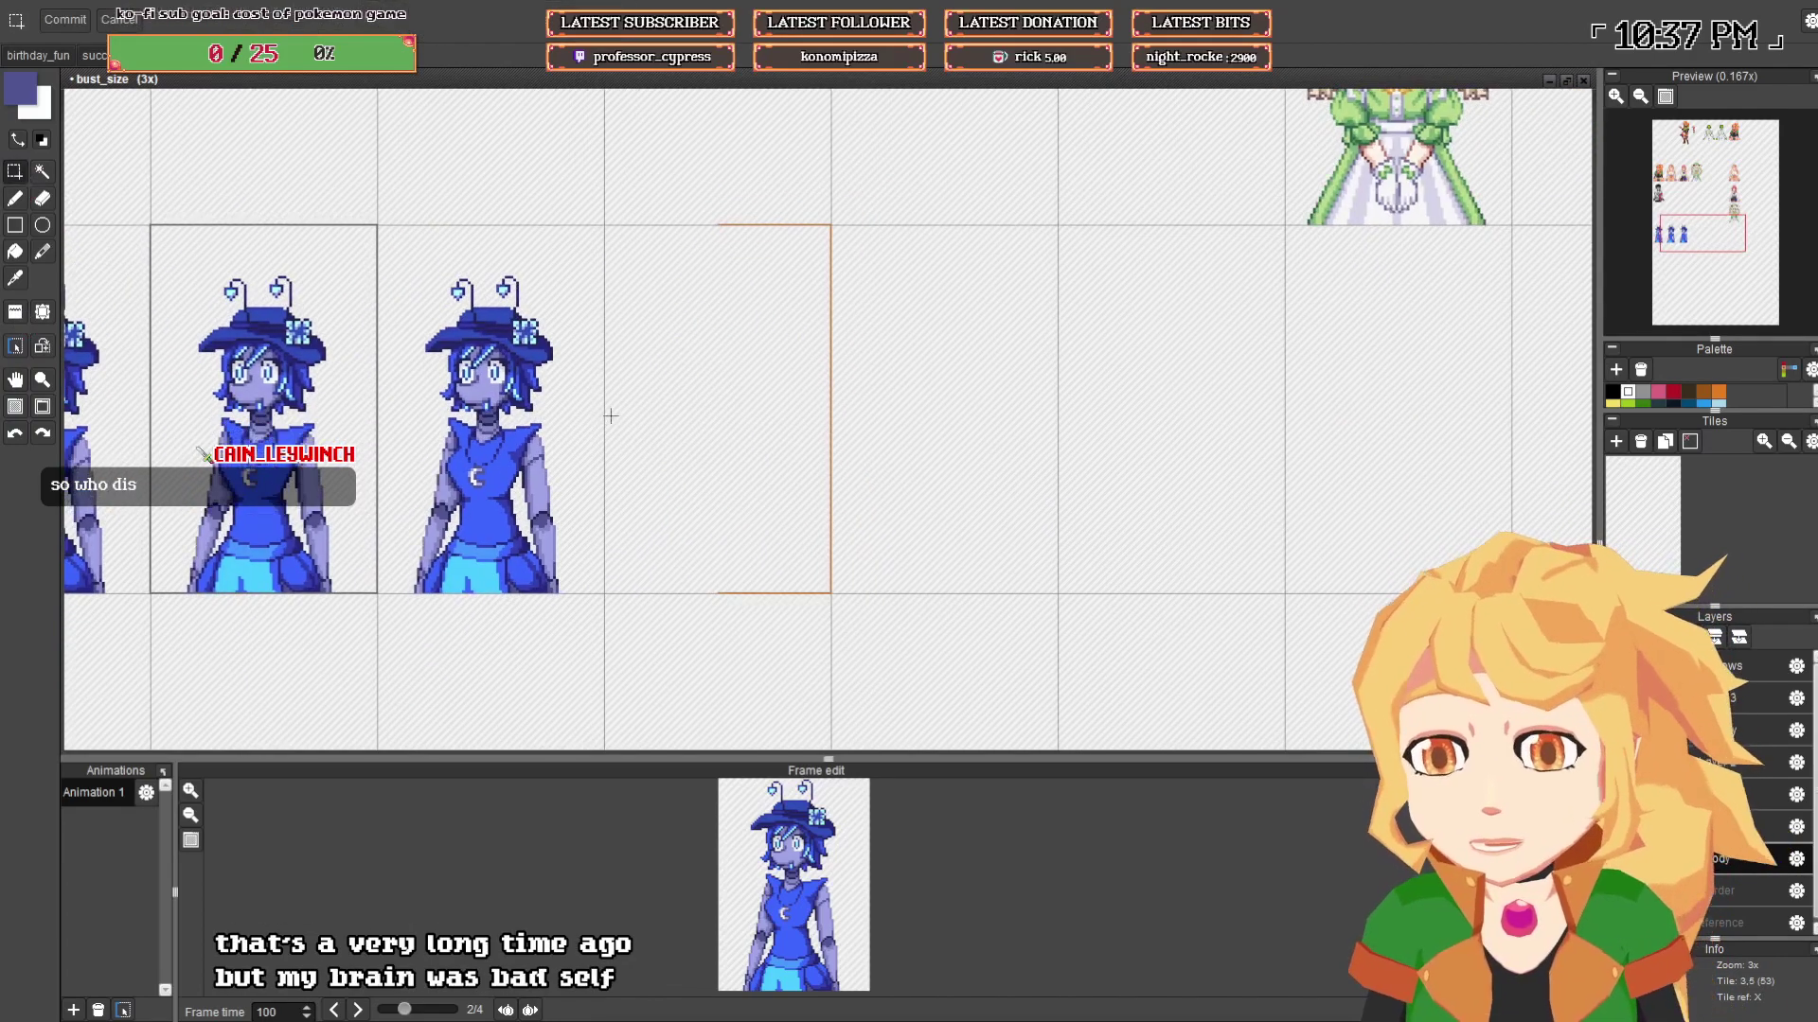
scroll(587, 416, up, 1)
scroll(373, 247, up, 1)
drag(347, 223, 644, 584)
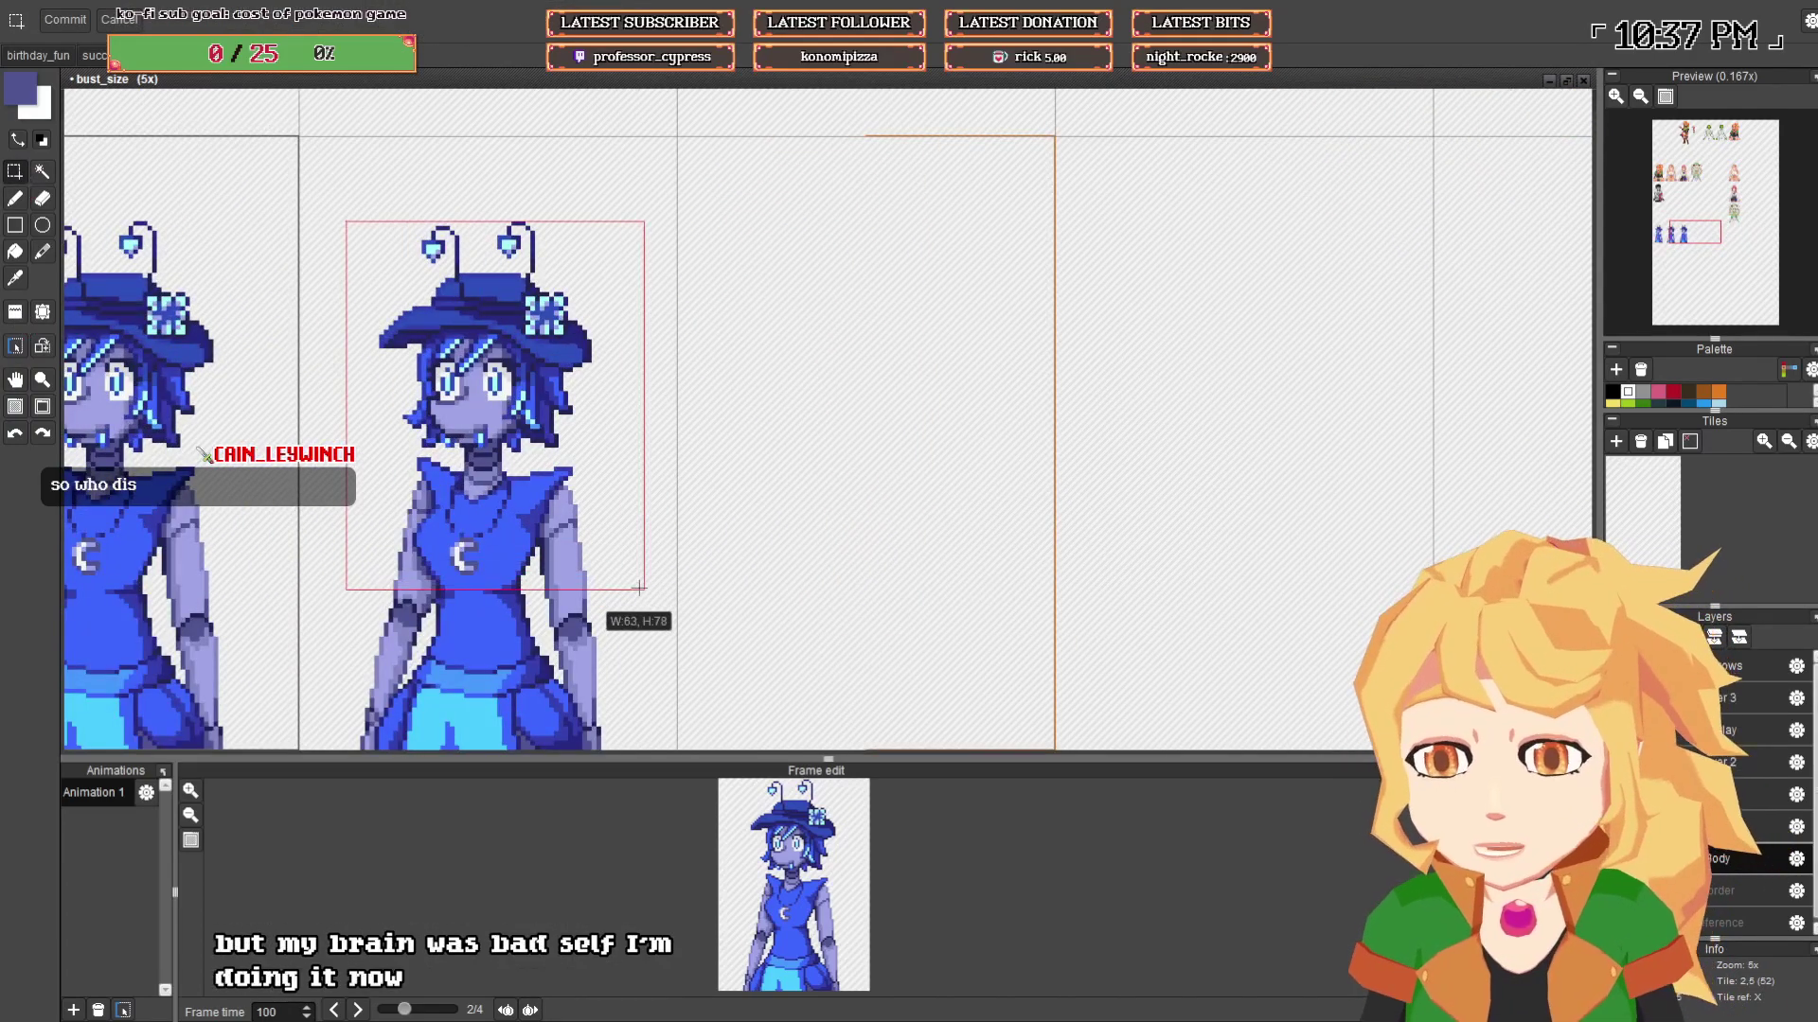
drag(520, 590, 534, 538)
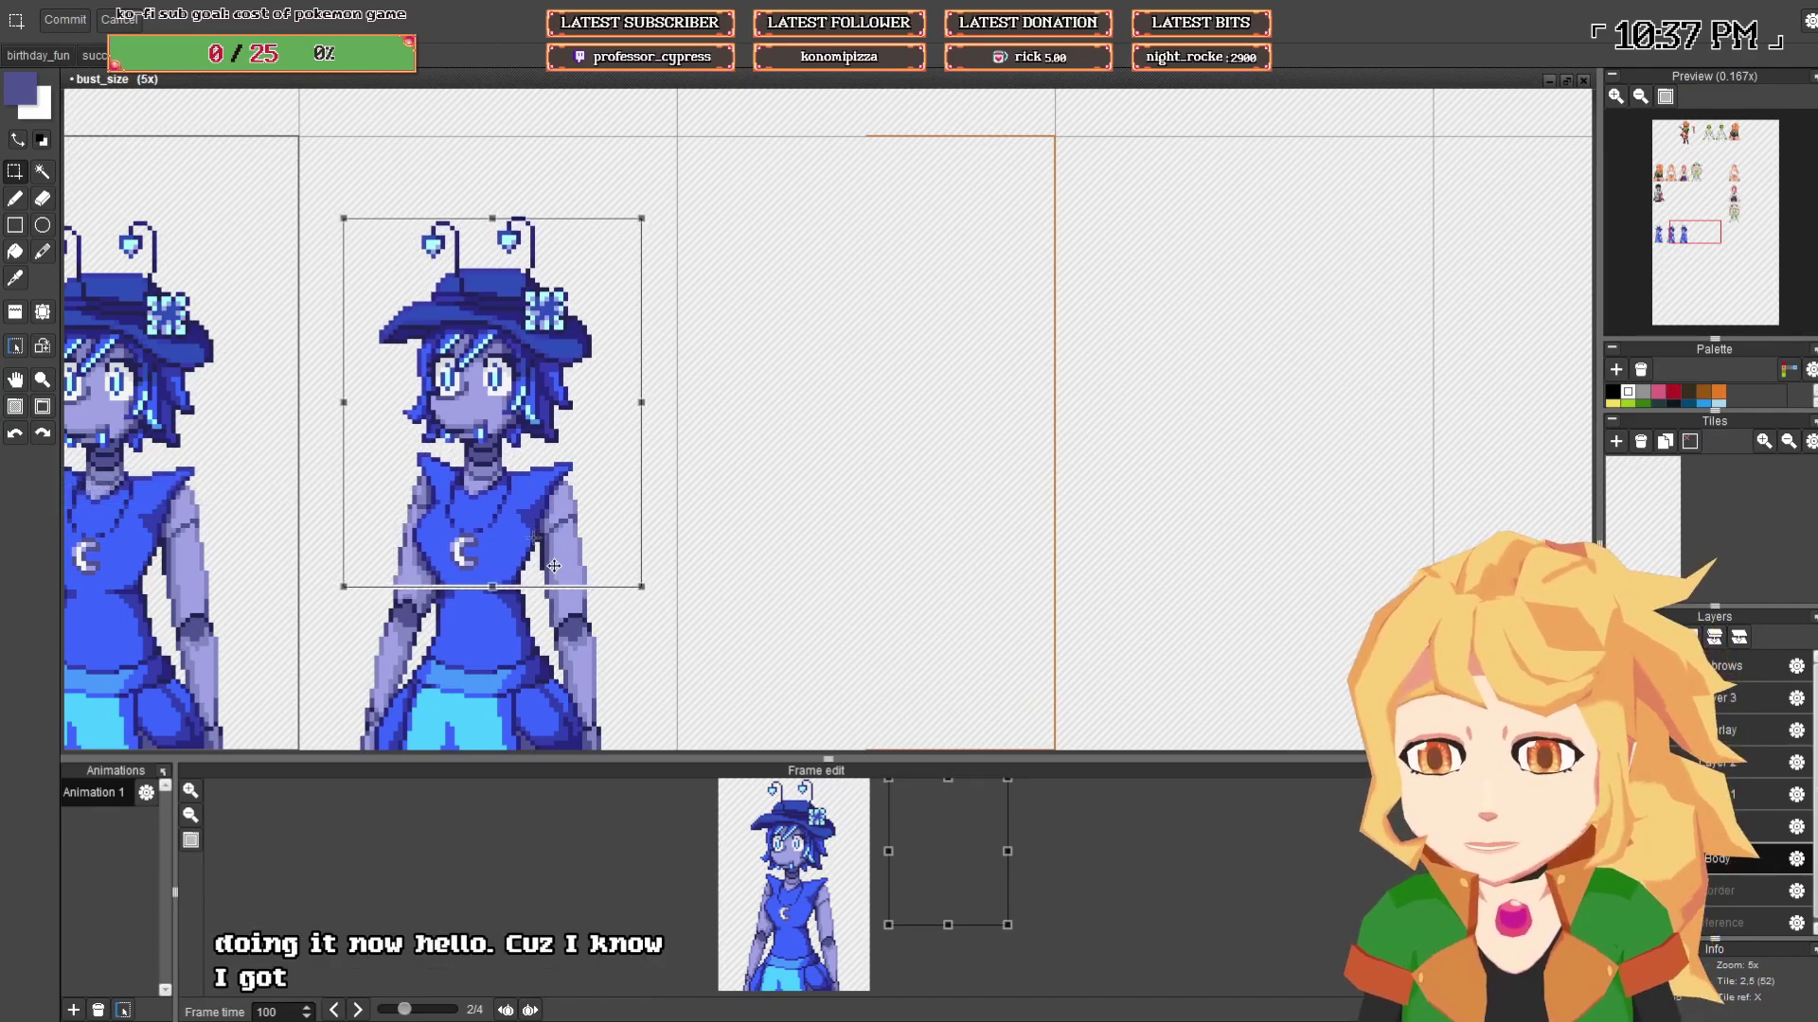
click(717, 516)
- Fill the blank pixel row across the third character's left-side arm with its sampled skin and shadow colours
drag(444, 574, 802, 544)
scroll(418, 567, up, 5)
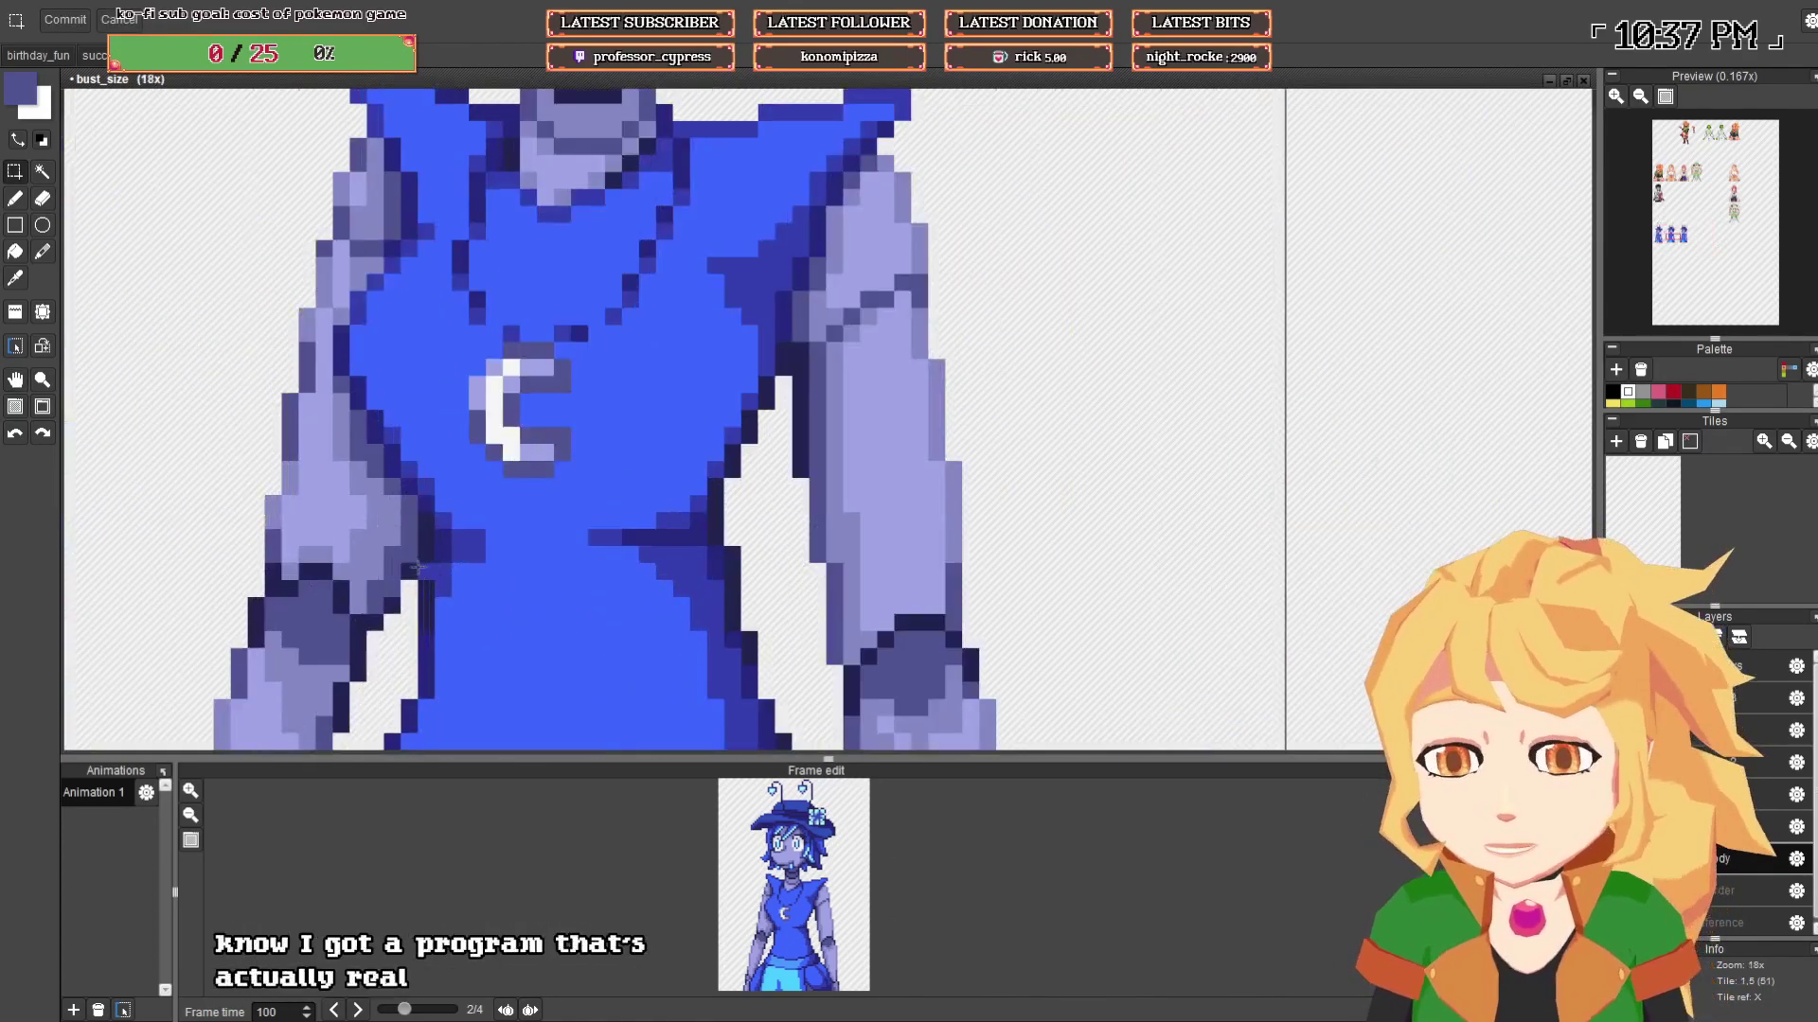
key(c)
click(319, 359)
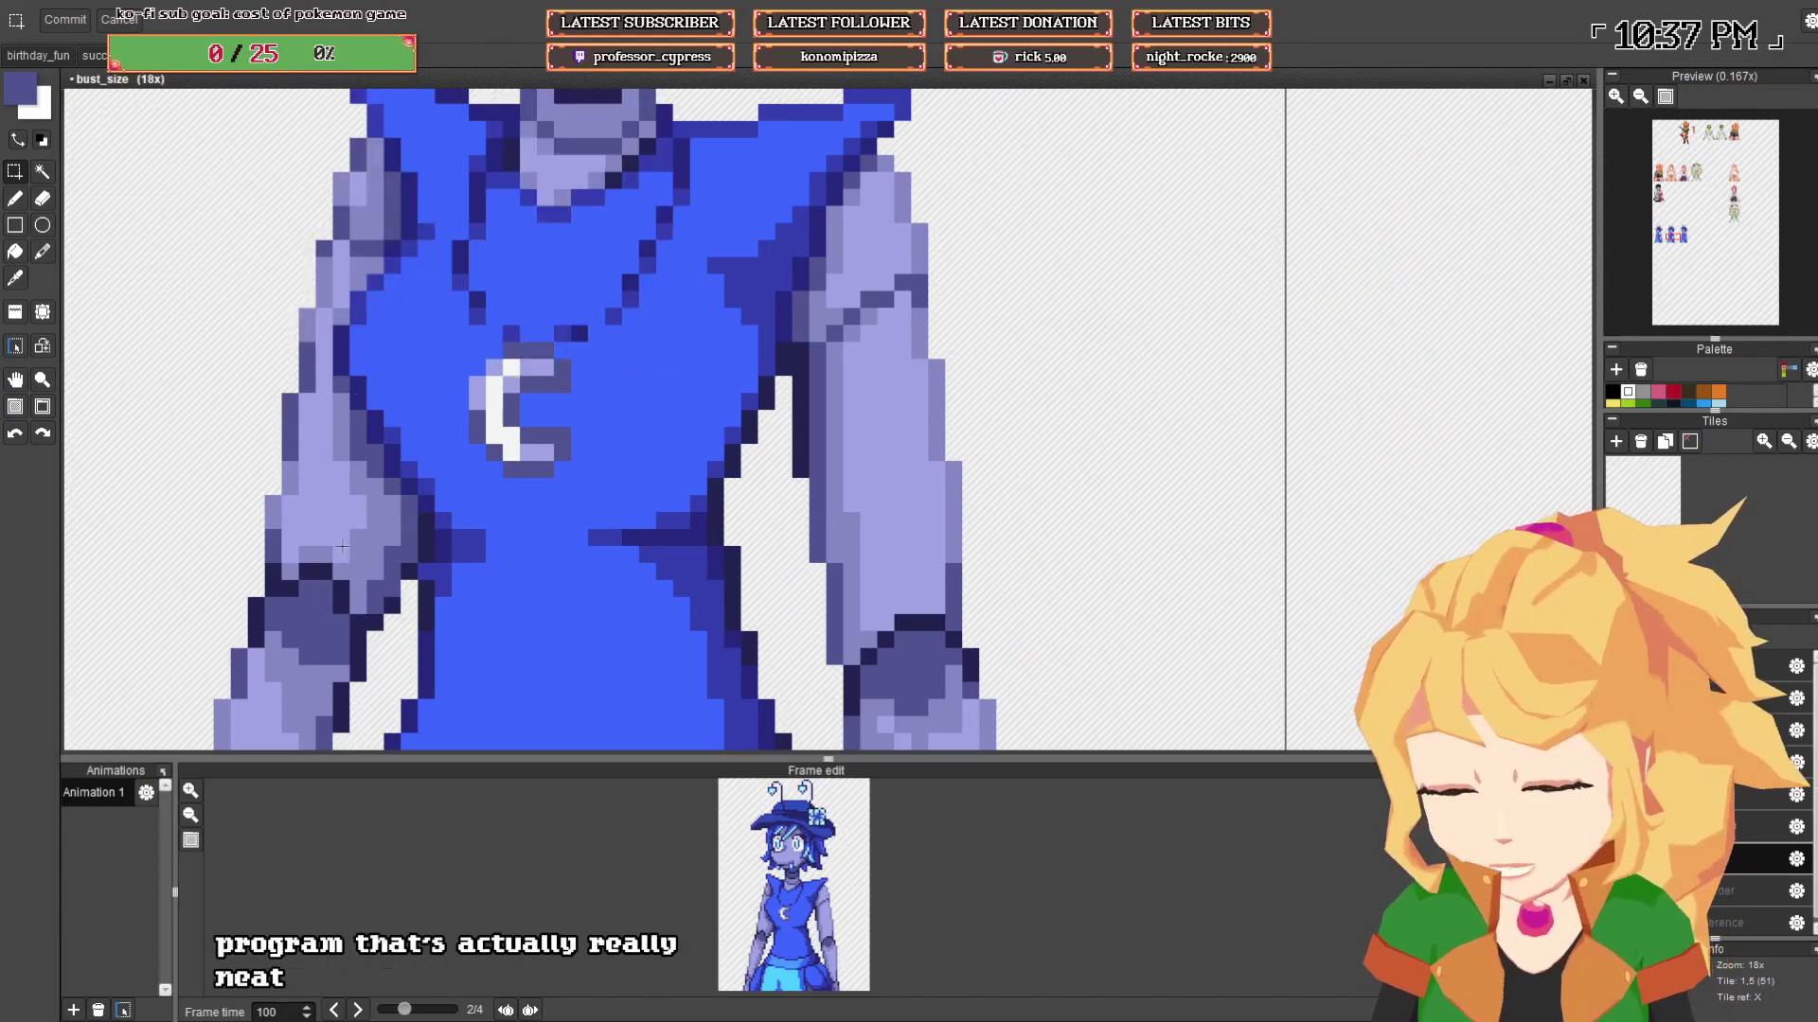
key(b)
right_click(426, 556)
scroll(579, 532, down, 3)
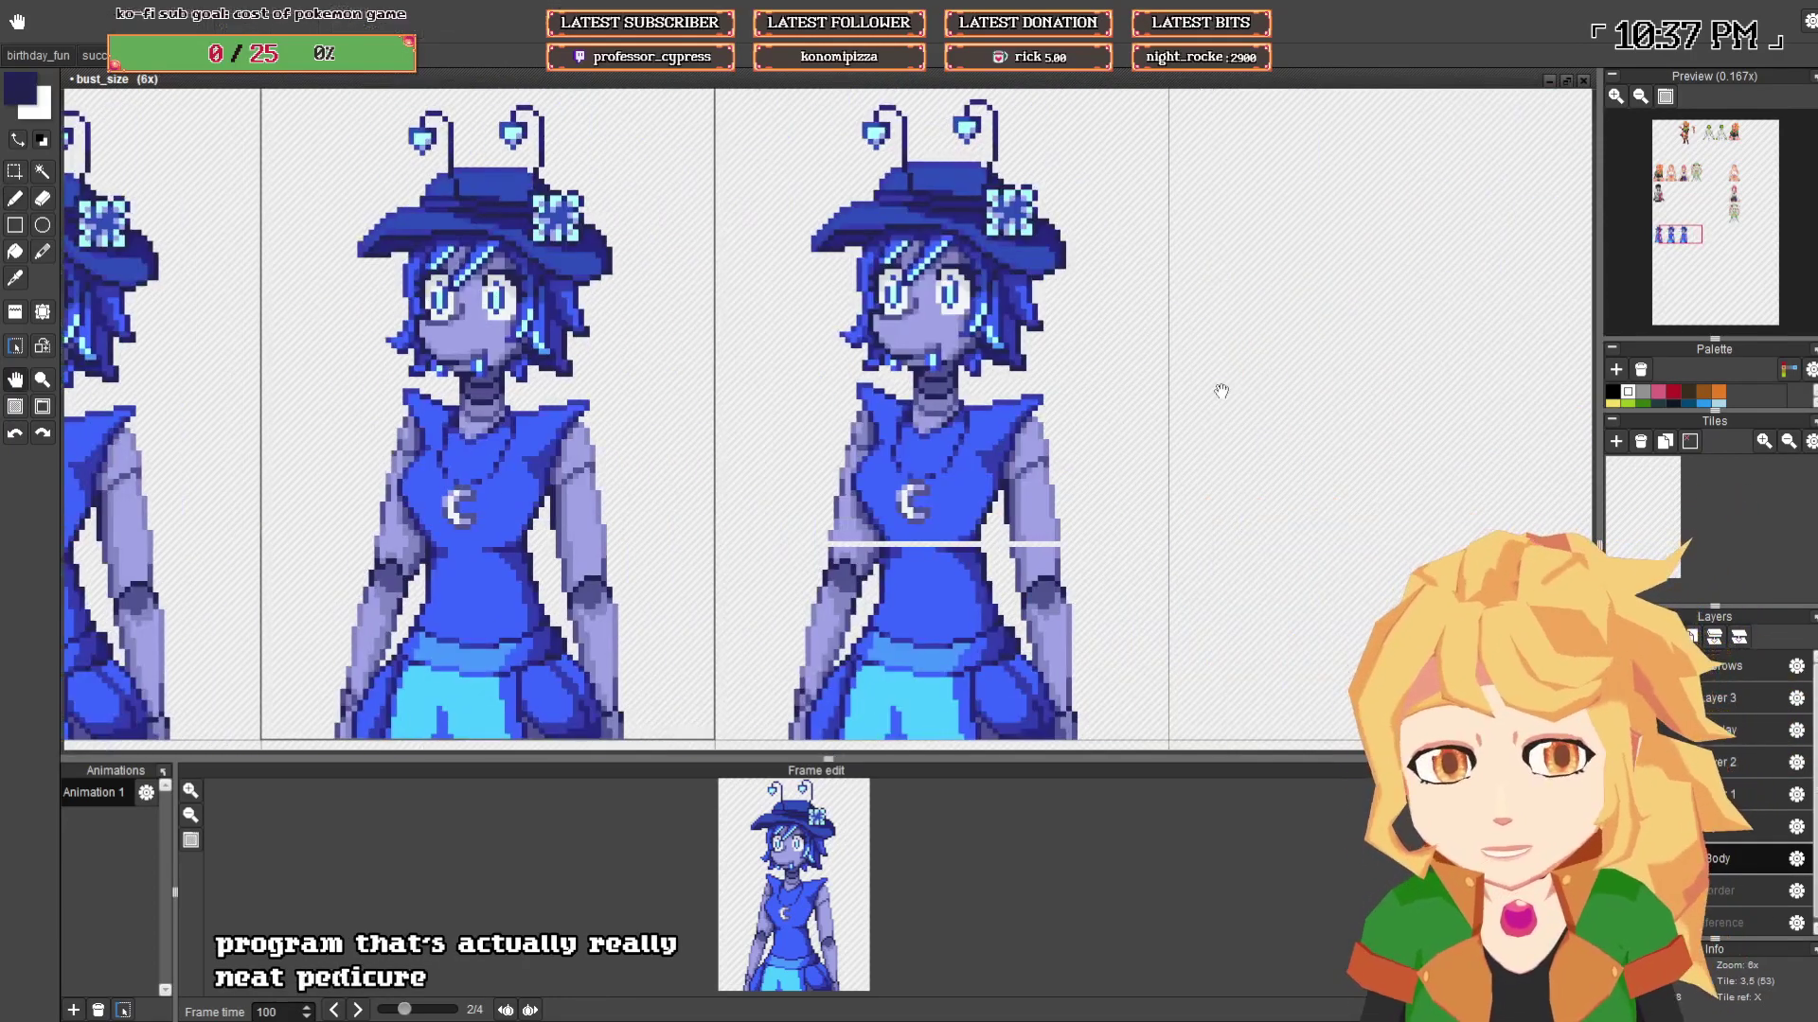
scroll(980, 508, up, 4)
mouse_move(471, 662)
mouse_down()
mouse_move(417, 651)
mouse_move(375, 683)
mouse_move(357, 647)
mouse_move(338, 676)
mouse_move(230, 659)
mouse_up()
alt+click(440, 656)
scroll(629, 524, down, 3)
scroll(628, 524, up, 3)
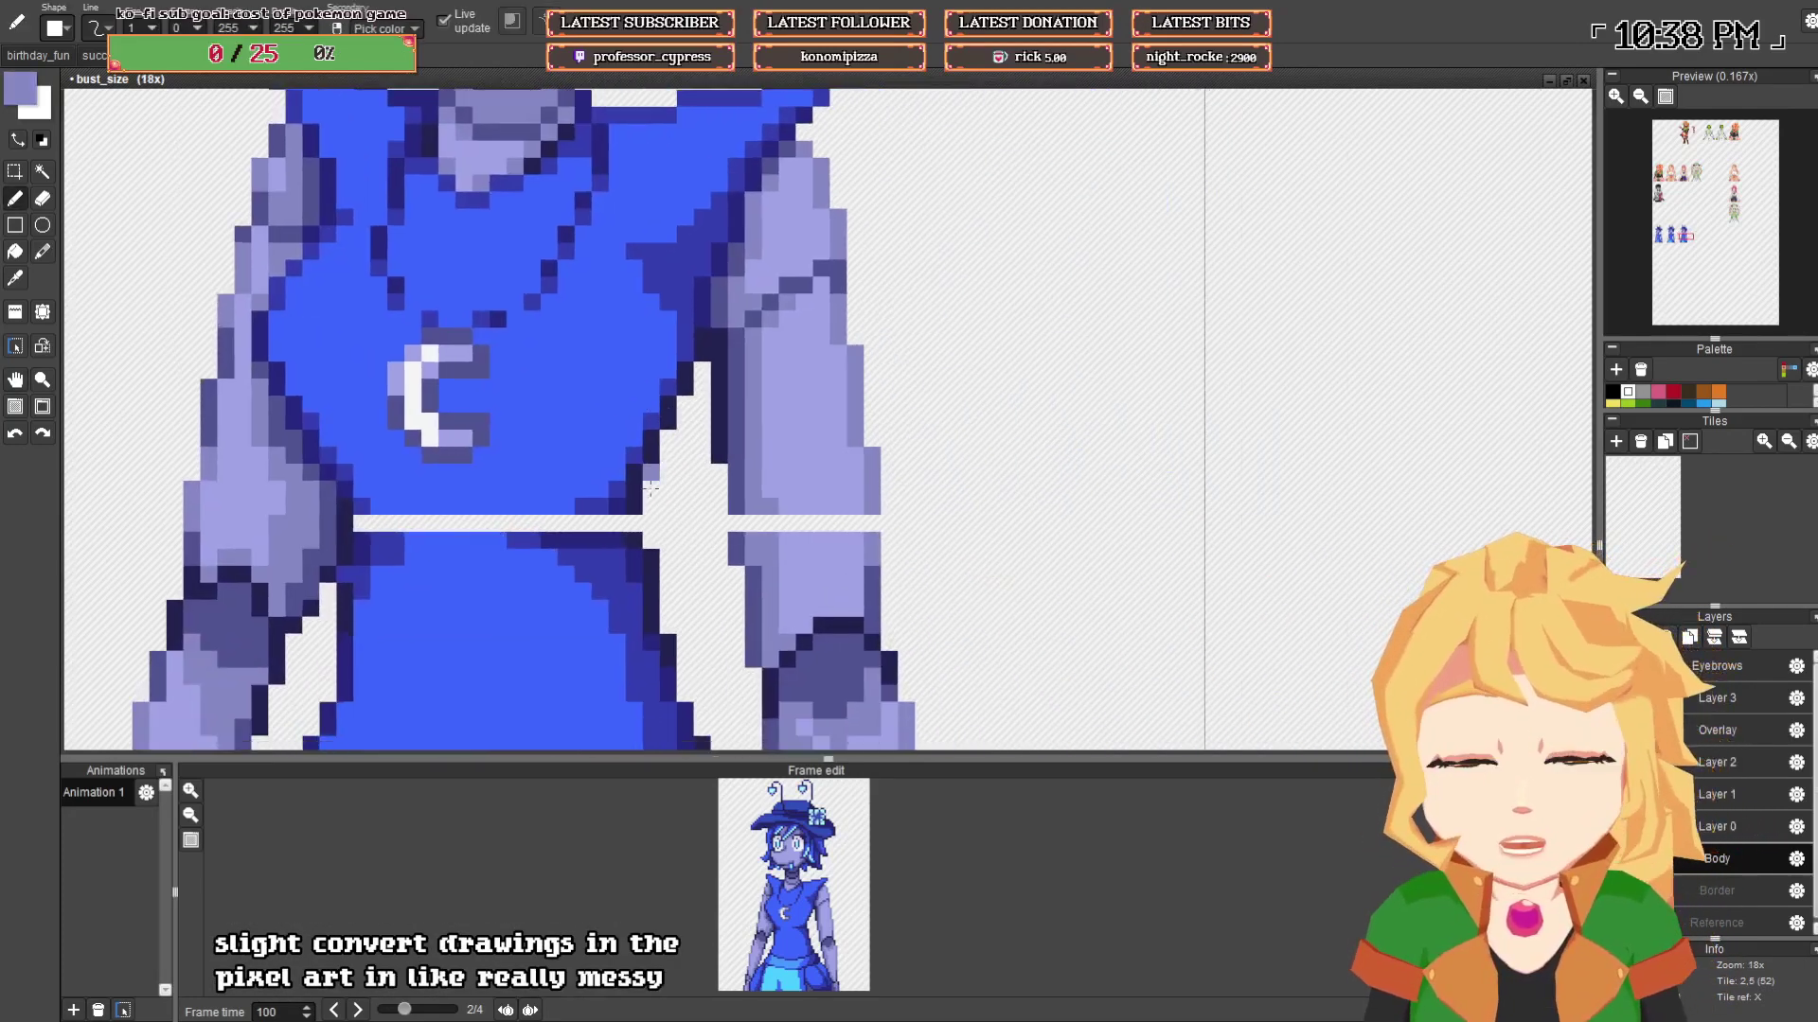
- Fill the blank pixel row across the third character's waist with the shirt's blue and its shadow colours
alt+click(632, 523)
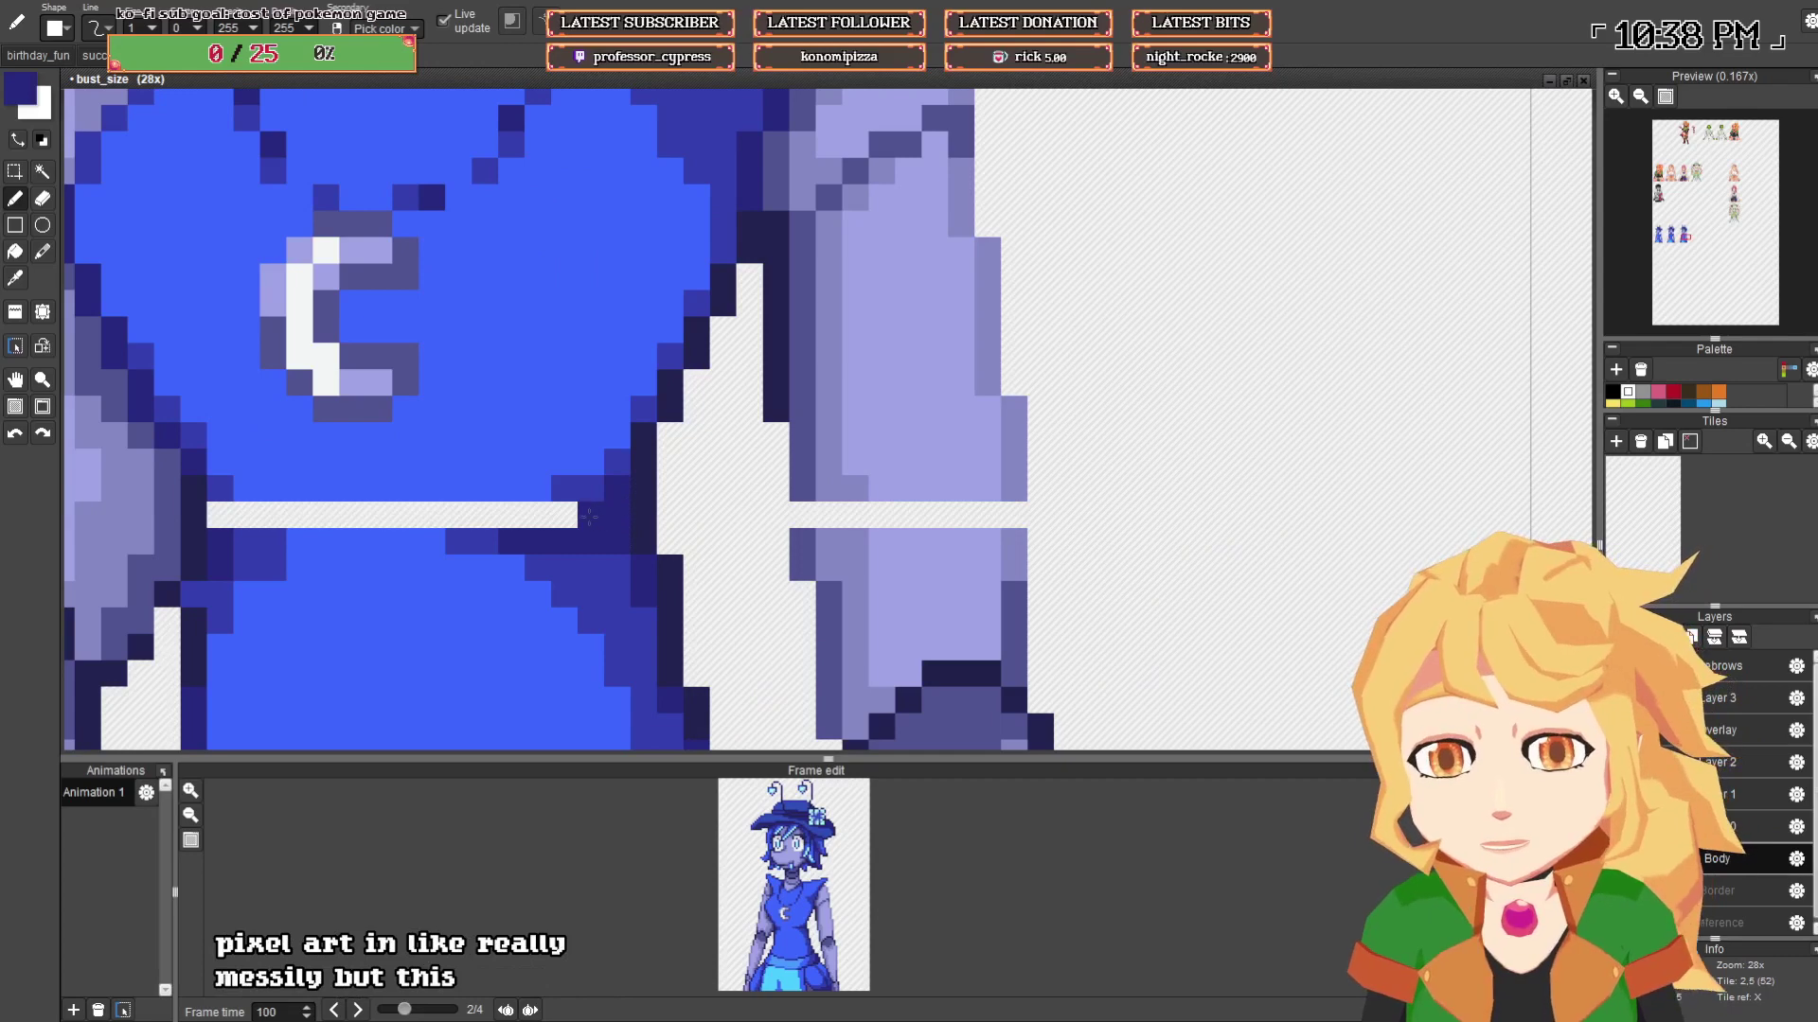
mouse_move(589, 516)
mouse_down()
mouse_move(491, 513)
mouse_move(483, 486)
mouse_move(416, 512)
mouse_move(271, 516)
mouse_up()
right_click(483, 485)
right_click(257, 541)
click(227, 519)
click(245, 517)
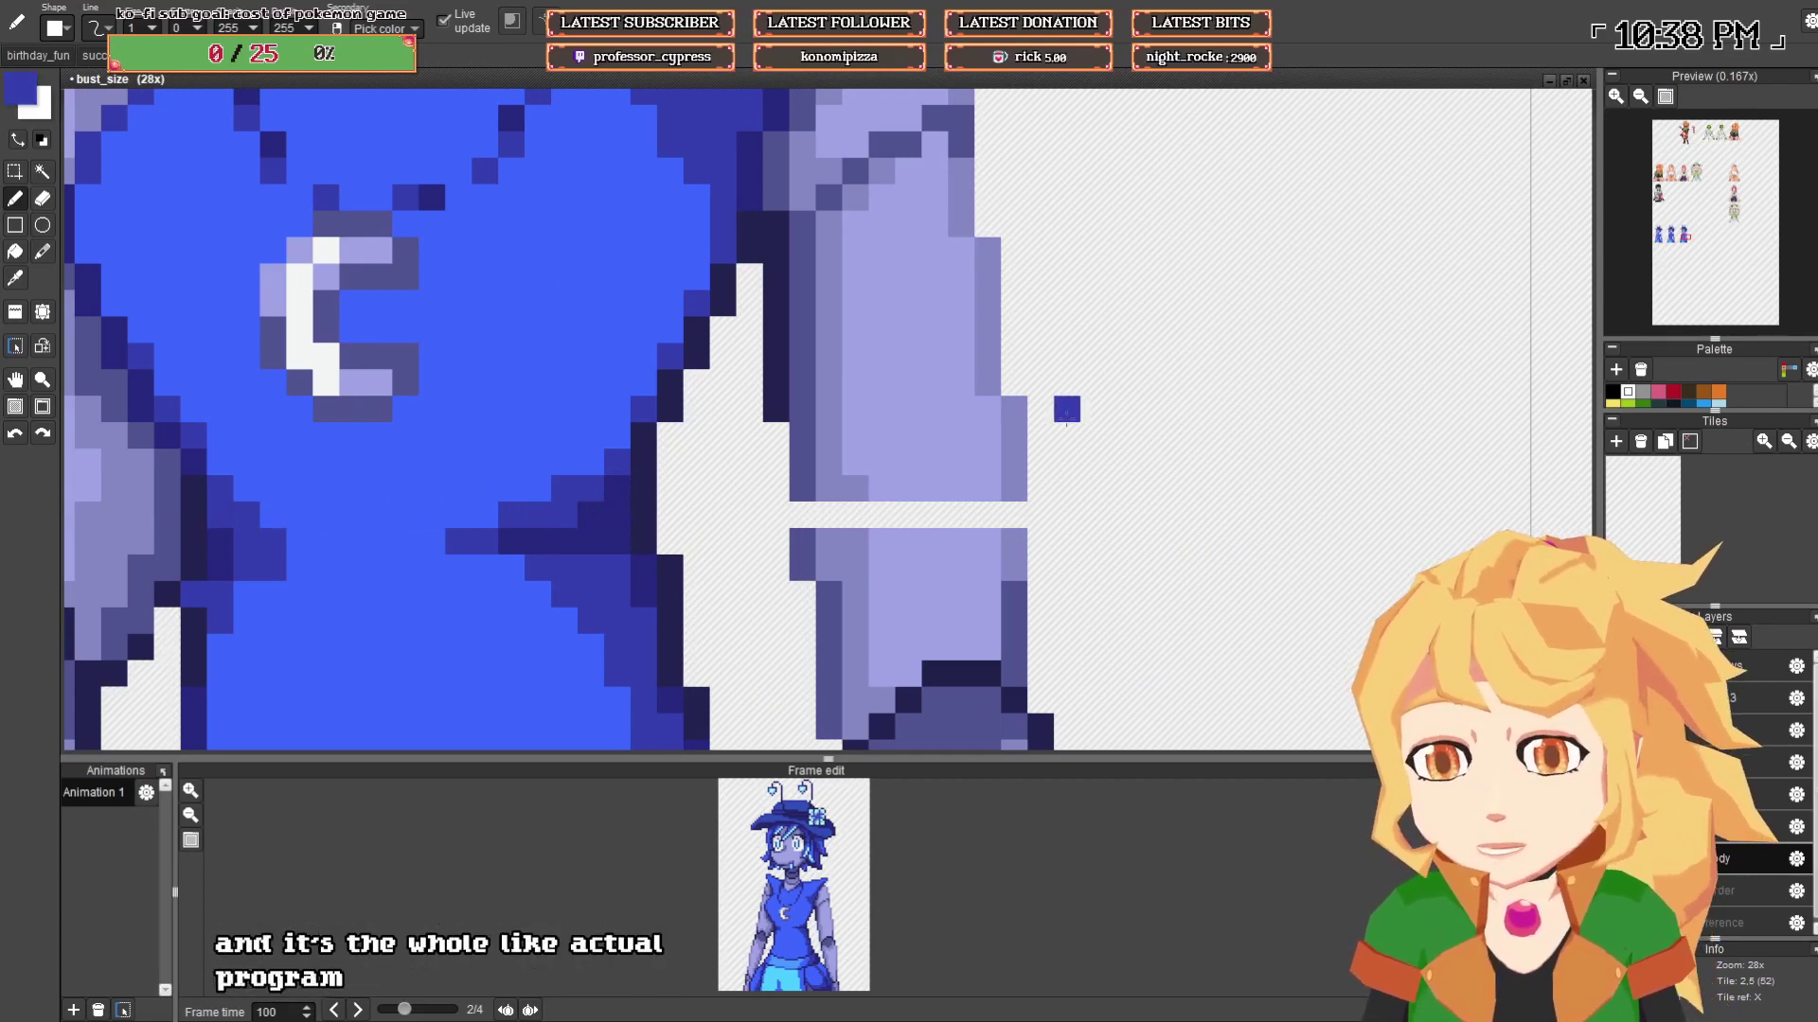
- Close the blank pixel row across the third character's right-side arm using its outline and skin colours
drag(1067, 407, 757, 408)
right_click(519, 543)
right_click(499, 547)
click(494, 517)
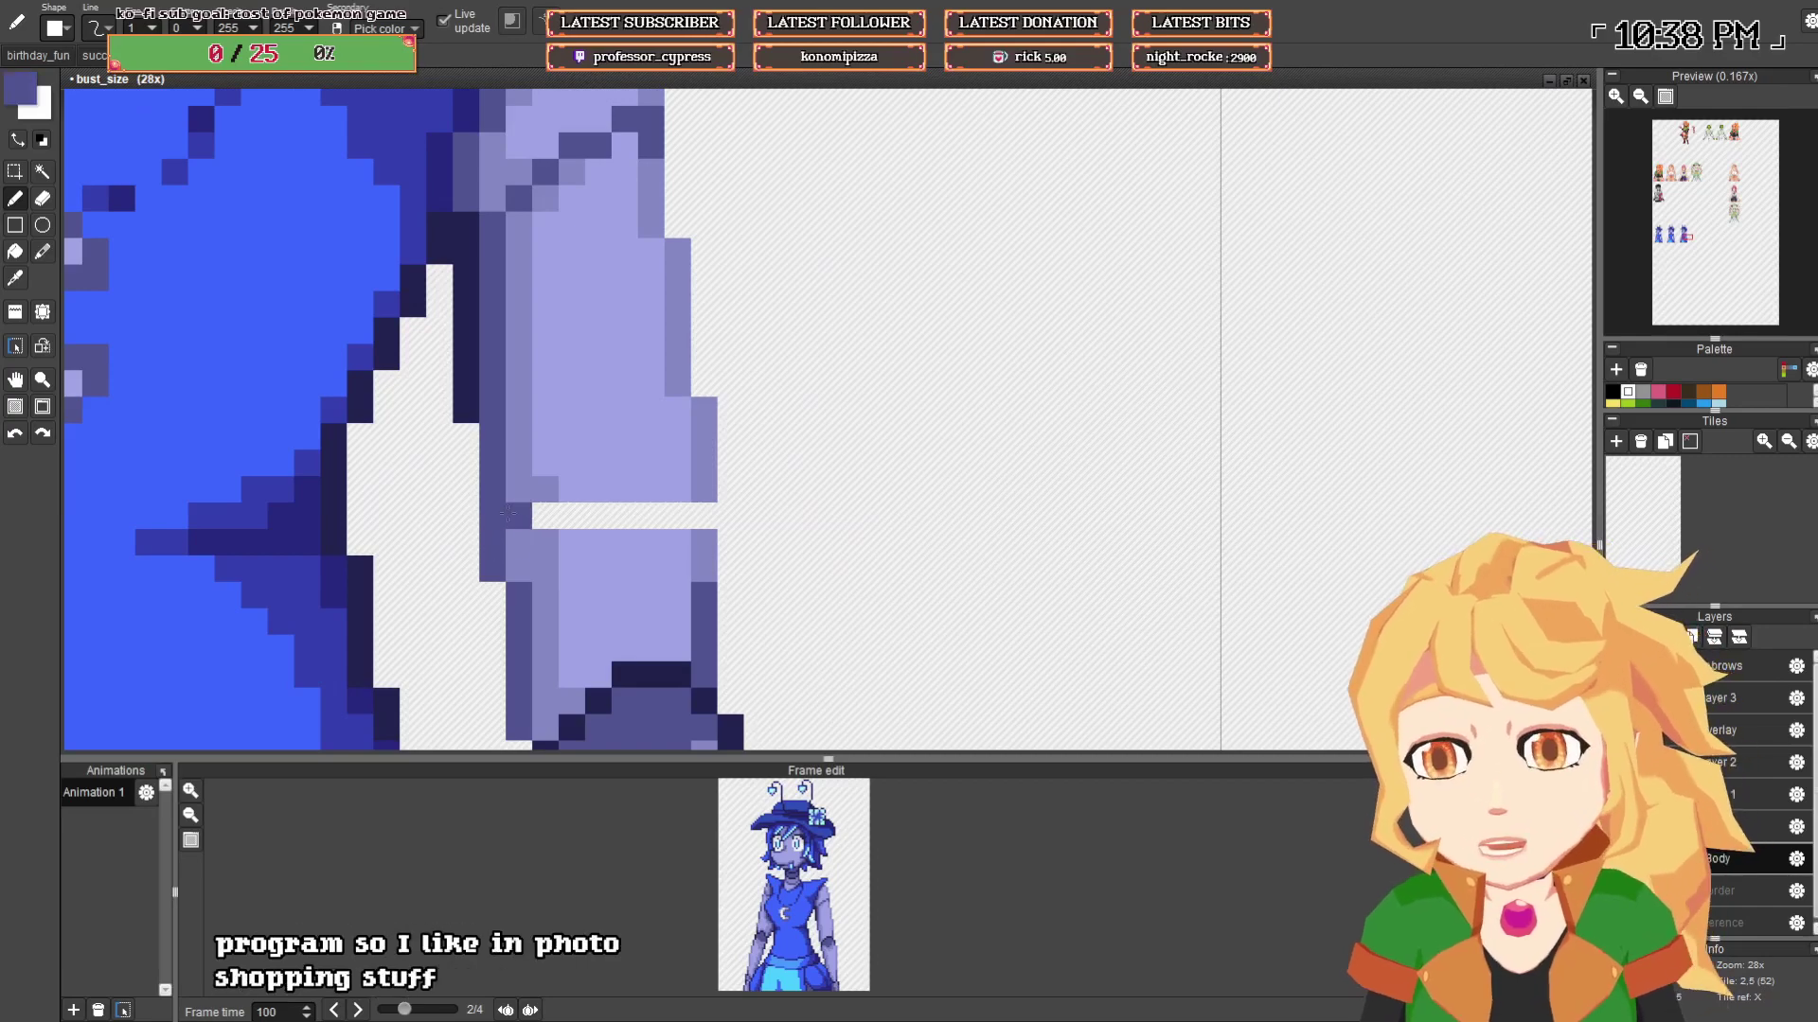
right_click(529, 492)
drag(568, 516, 701, 520)
scroll(701, 520, down, 8)
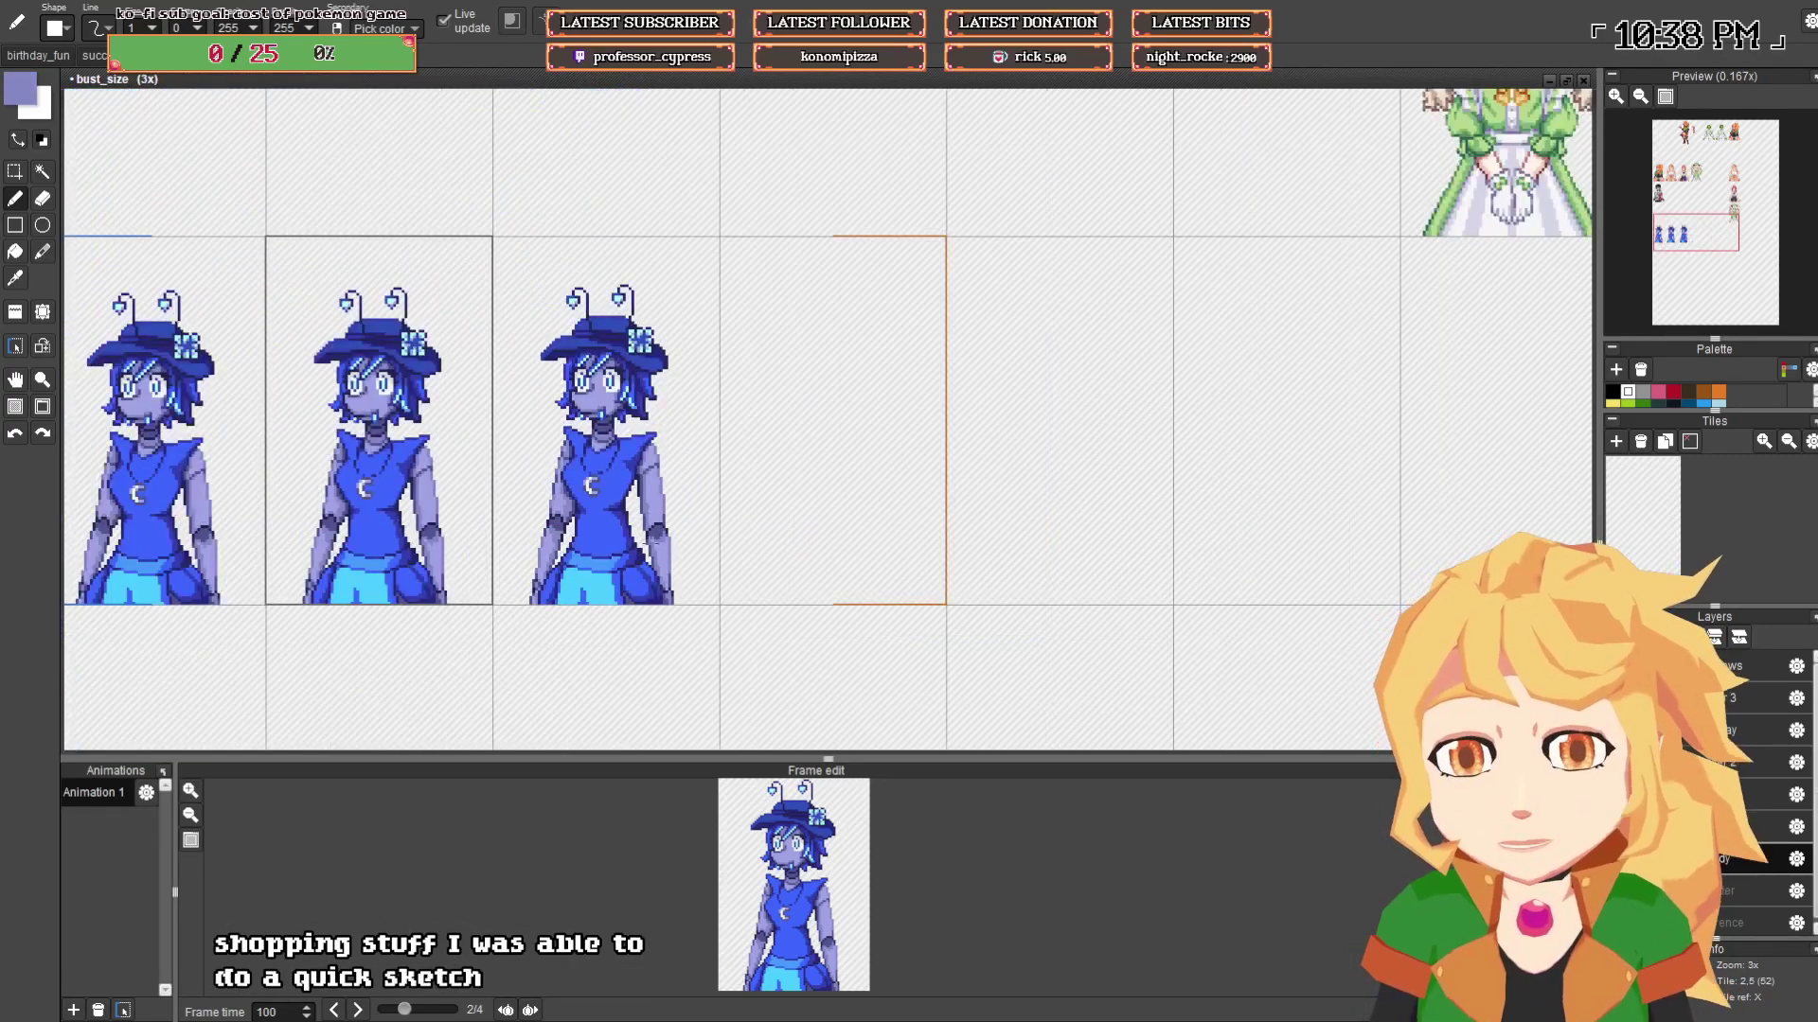
- Show the third animation frame in the frame preview
scroll(556, 704, up, 1)
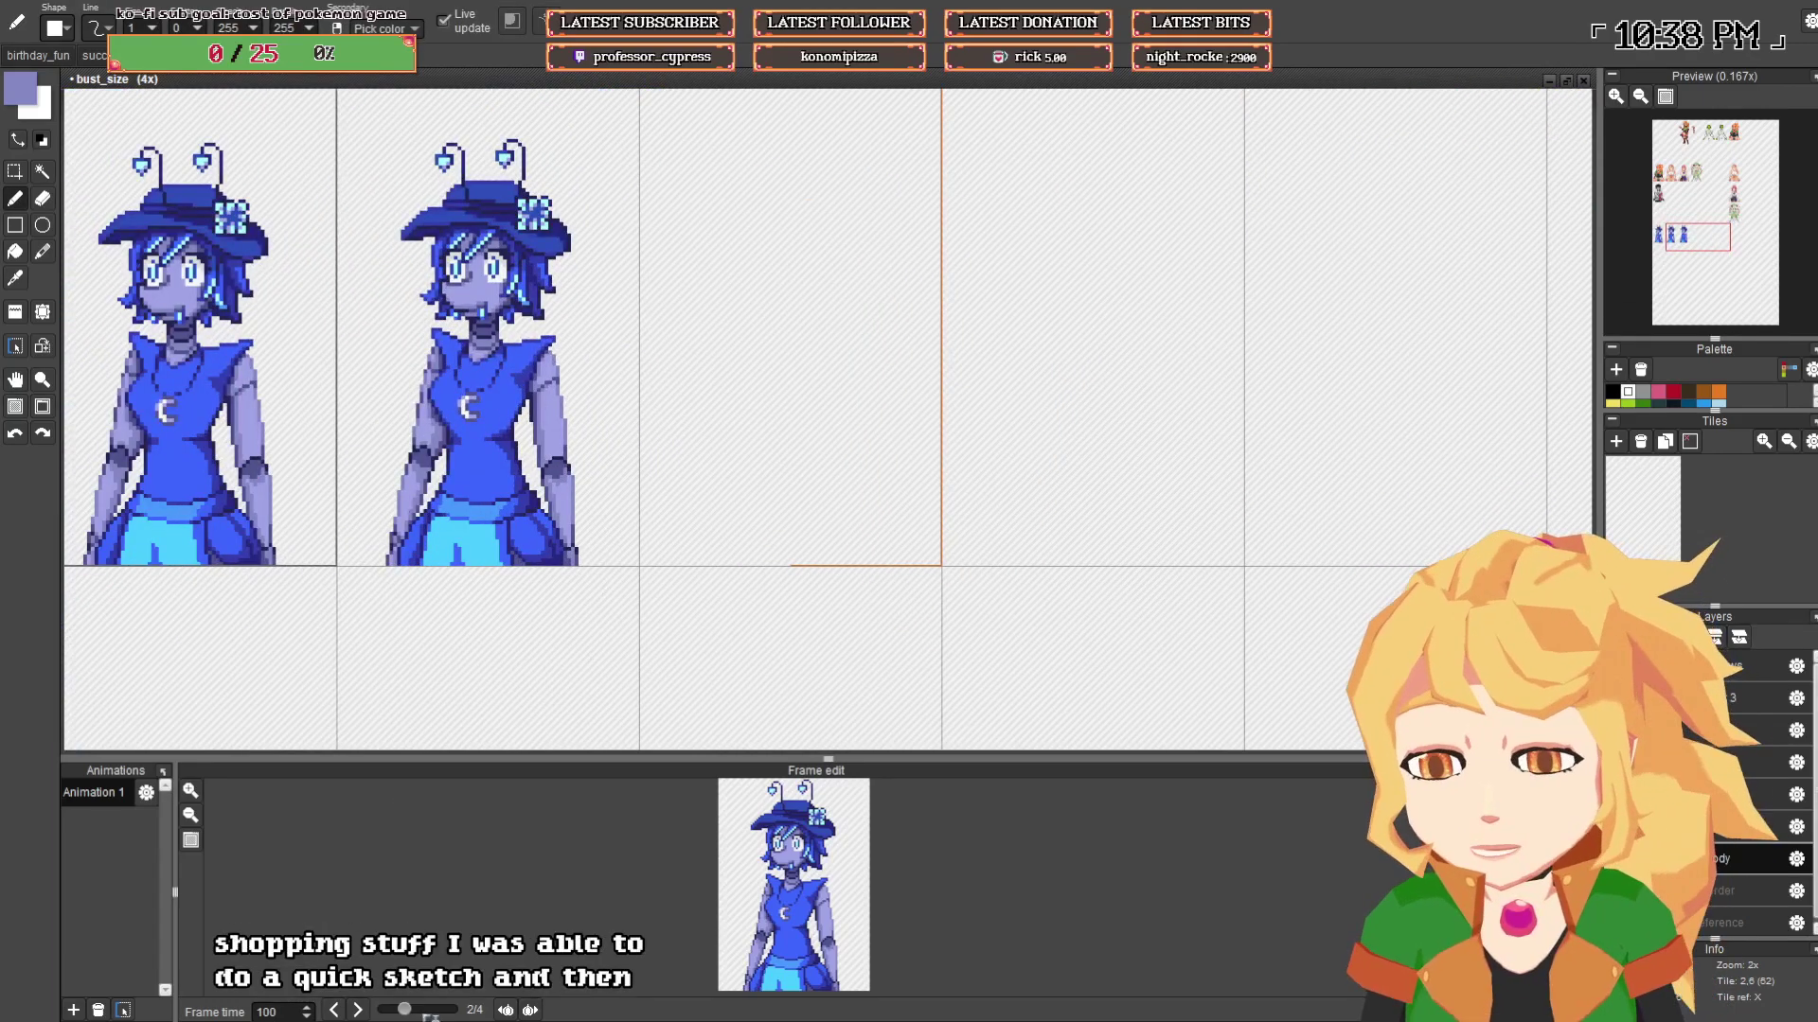
click(359, 1011)
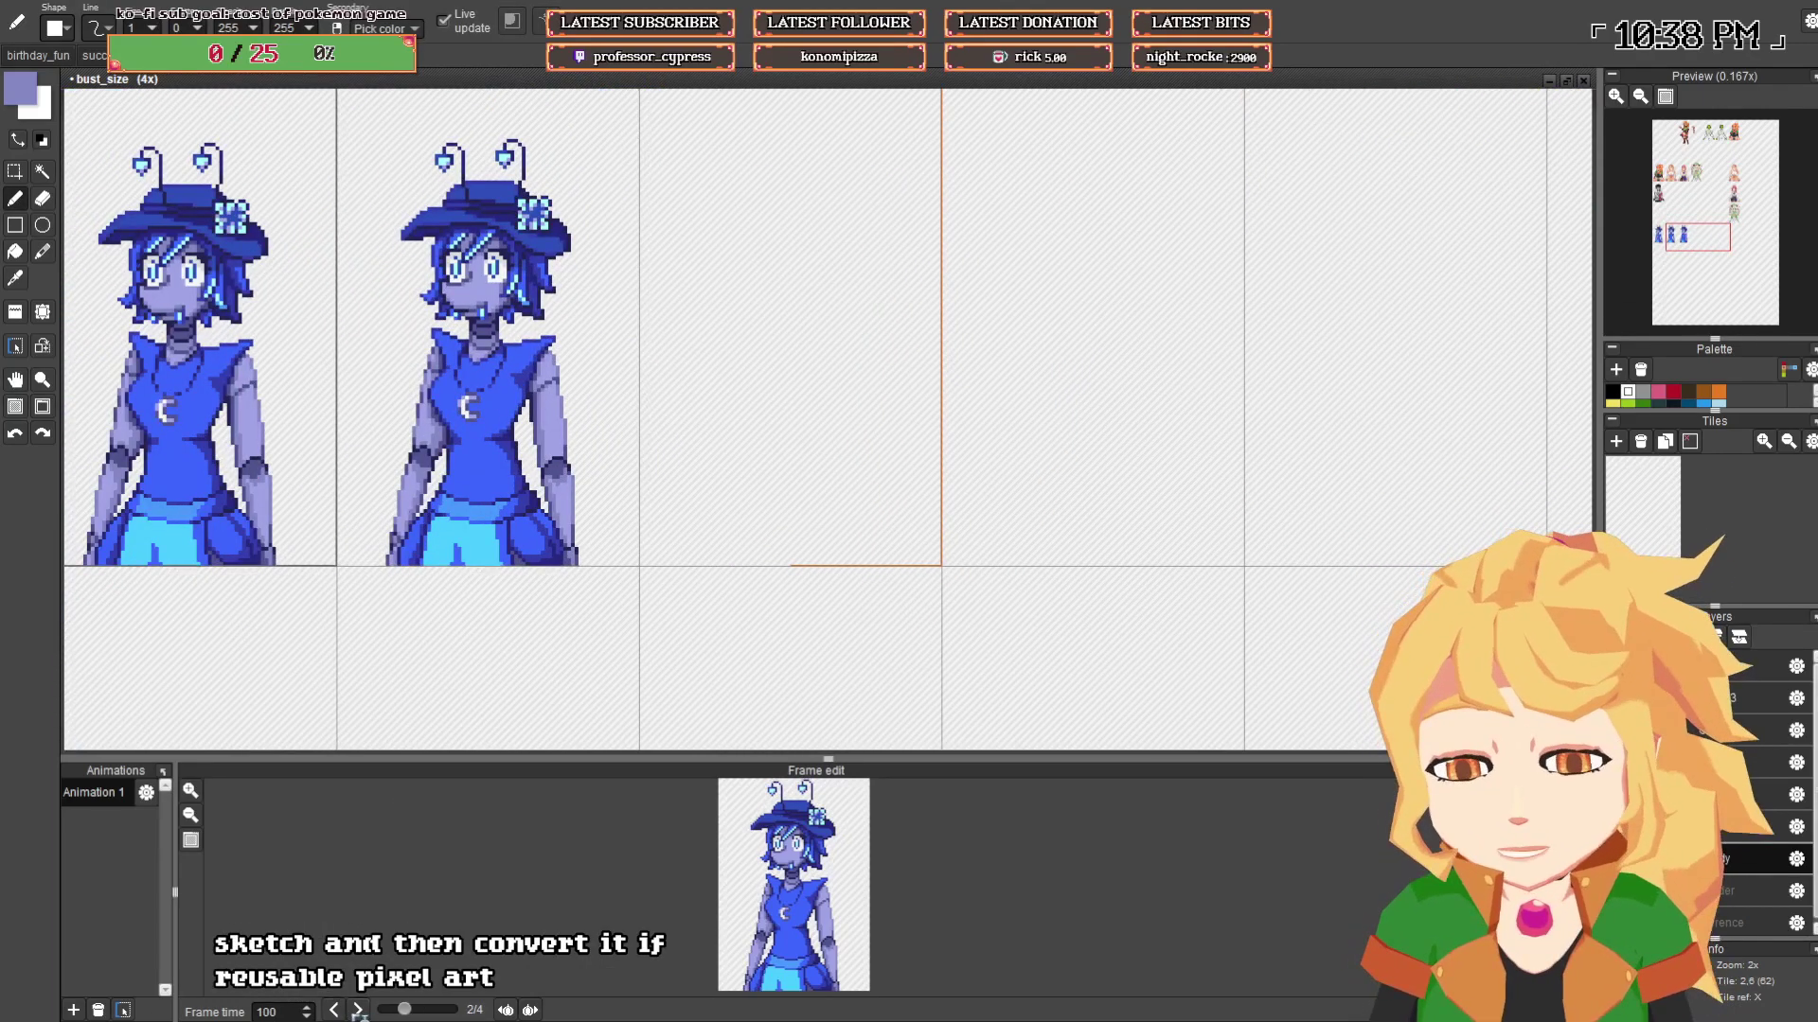
scroll(438, 413, up, 1)
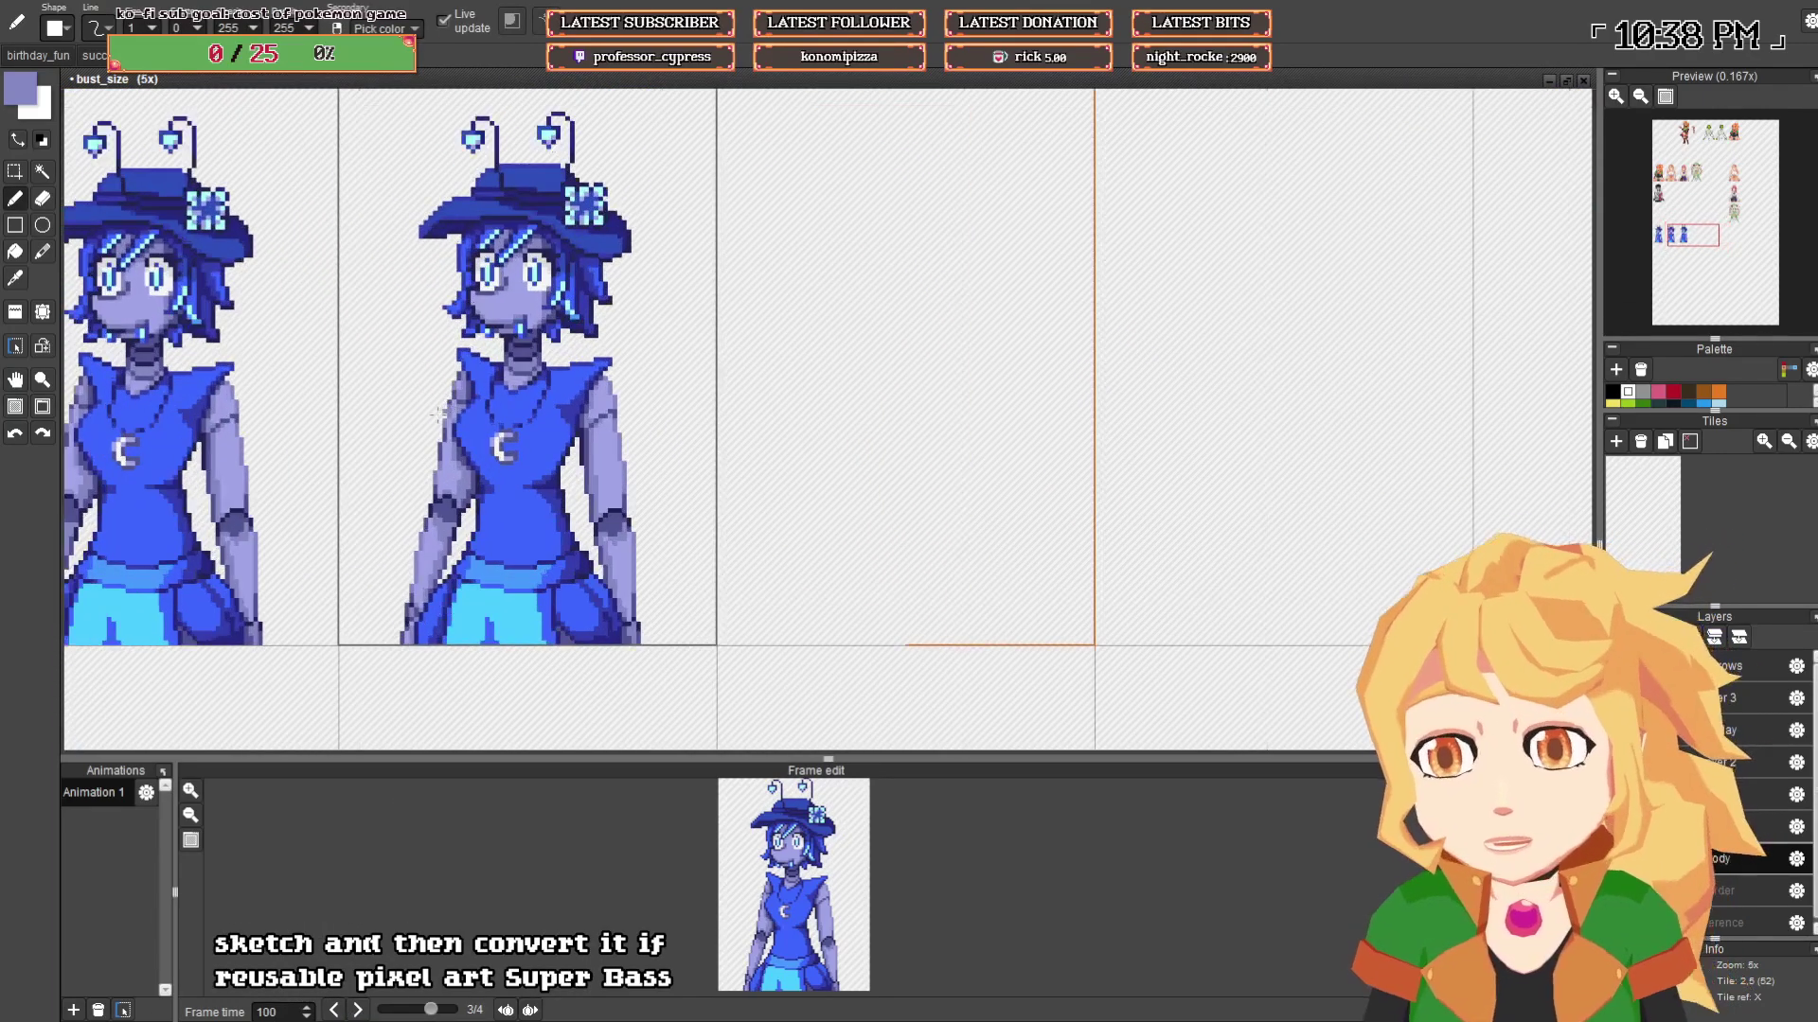
- Try to select almost the whole third character down to the hands and nudge it up one pixel
click(17, 172)
drag(362, 116, 680, 701)
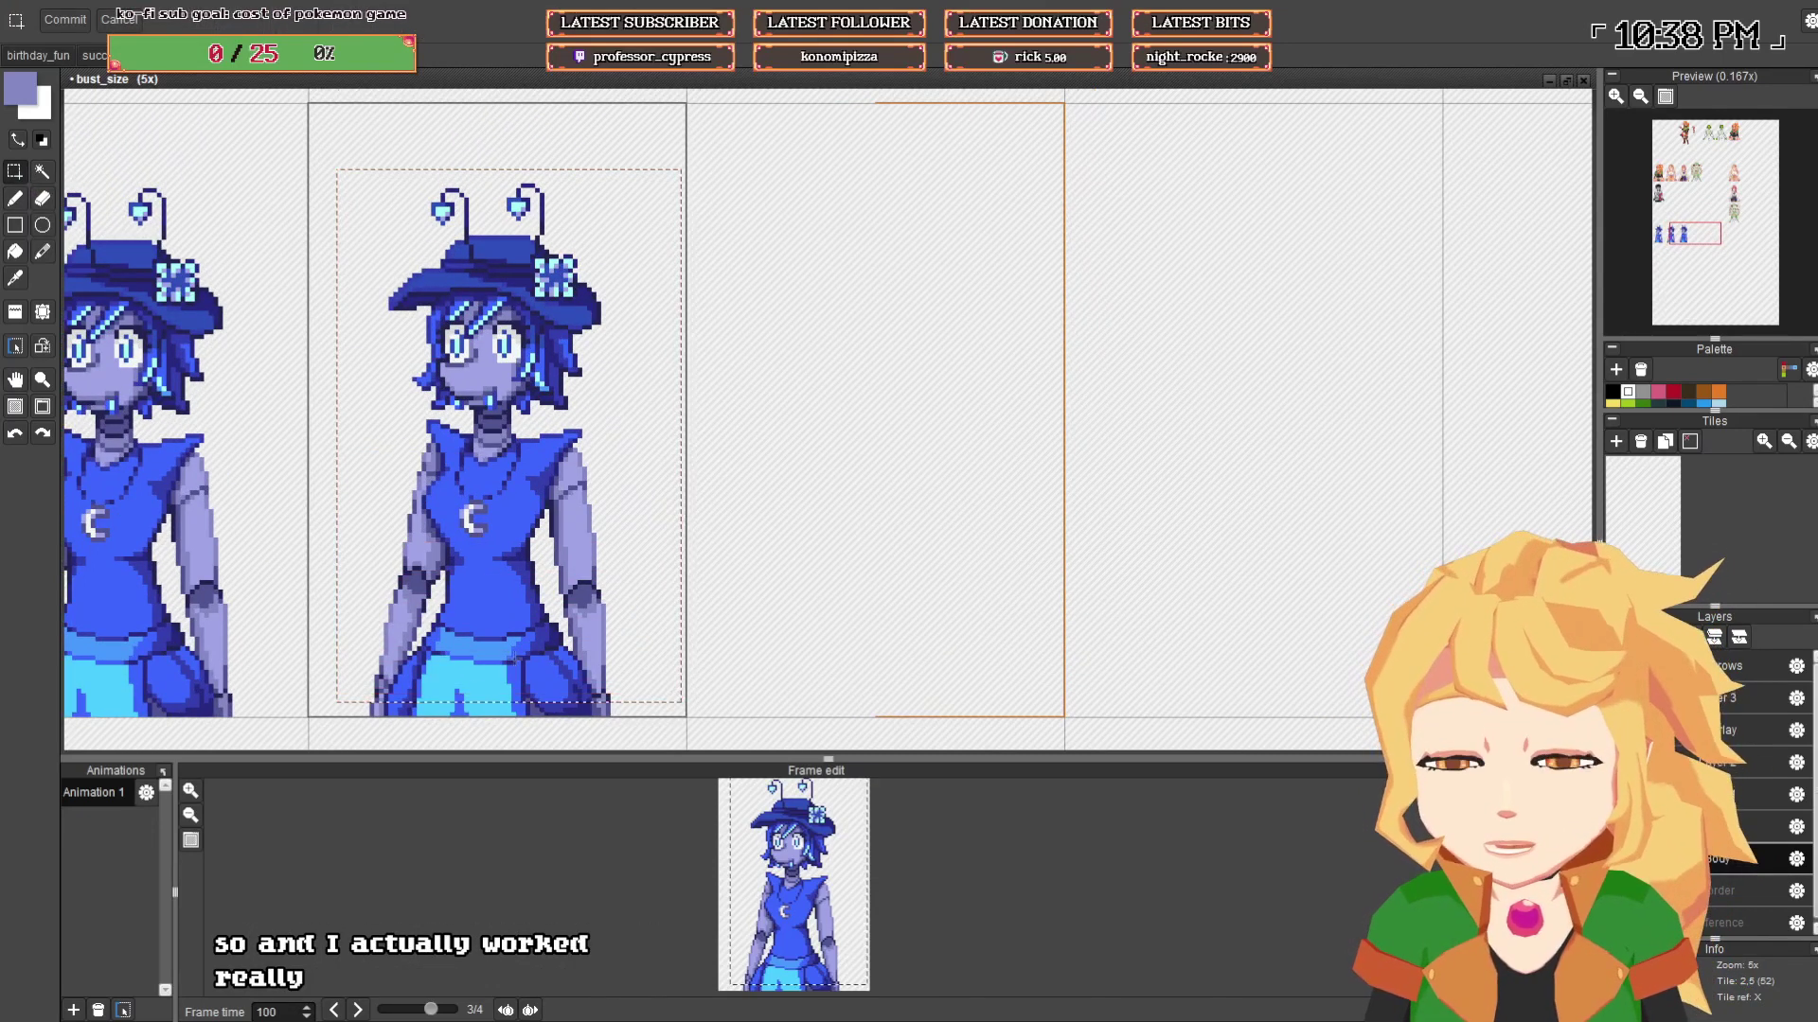
key(ctrl+t)
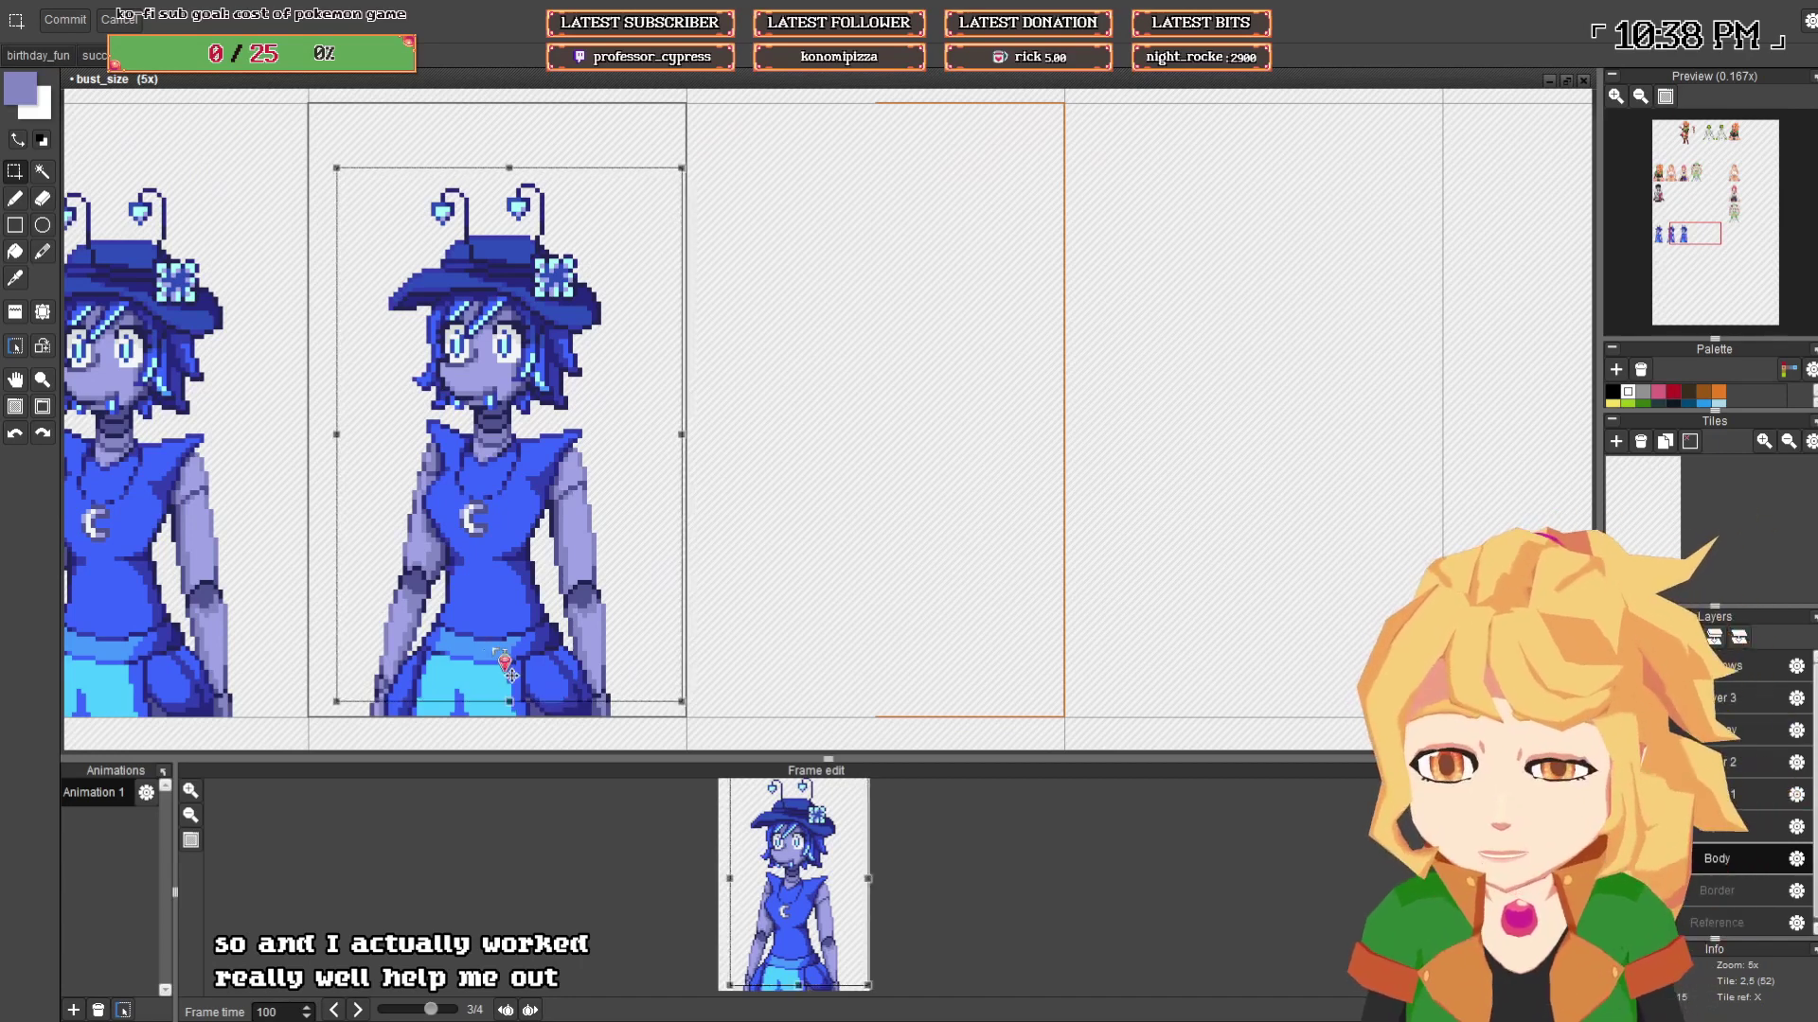
key(Up)
click(844, 630)
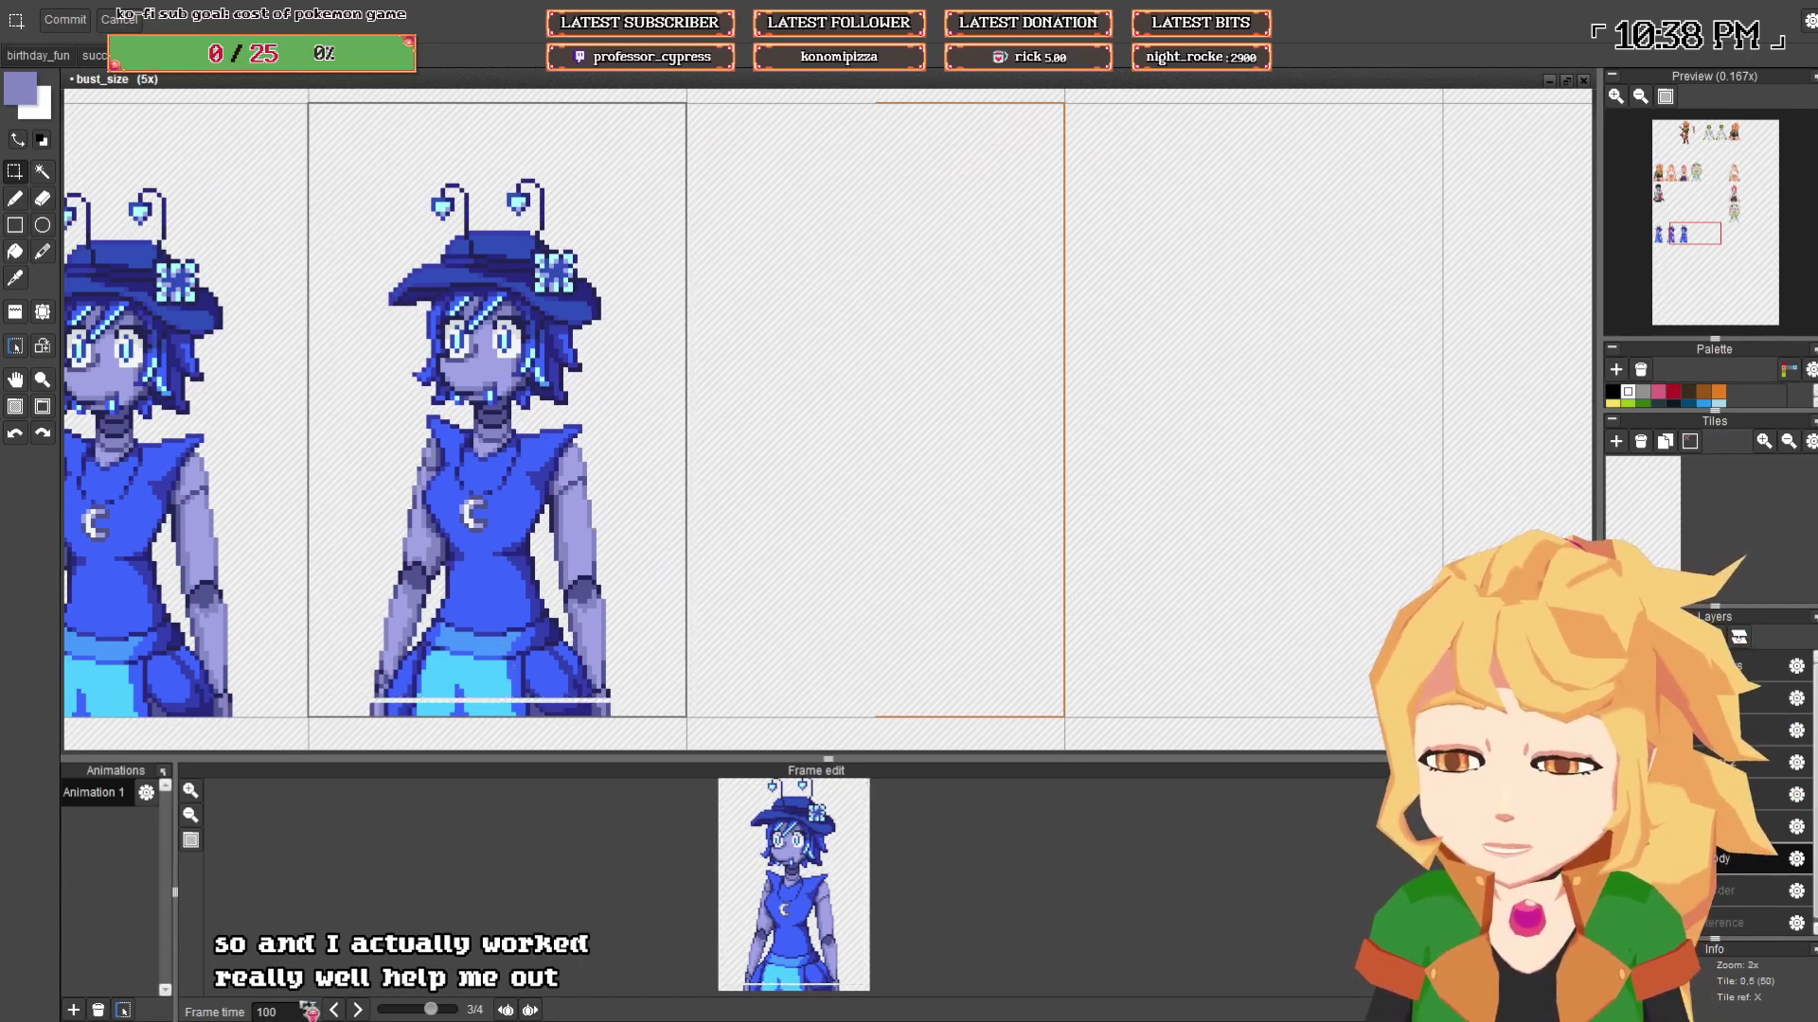
- Flip between neighbouring frames to compare the poses, and undo the selected area's one-pixel shift
click(335, 1010)
click(358, 1010)
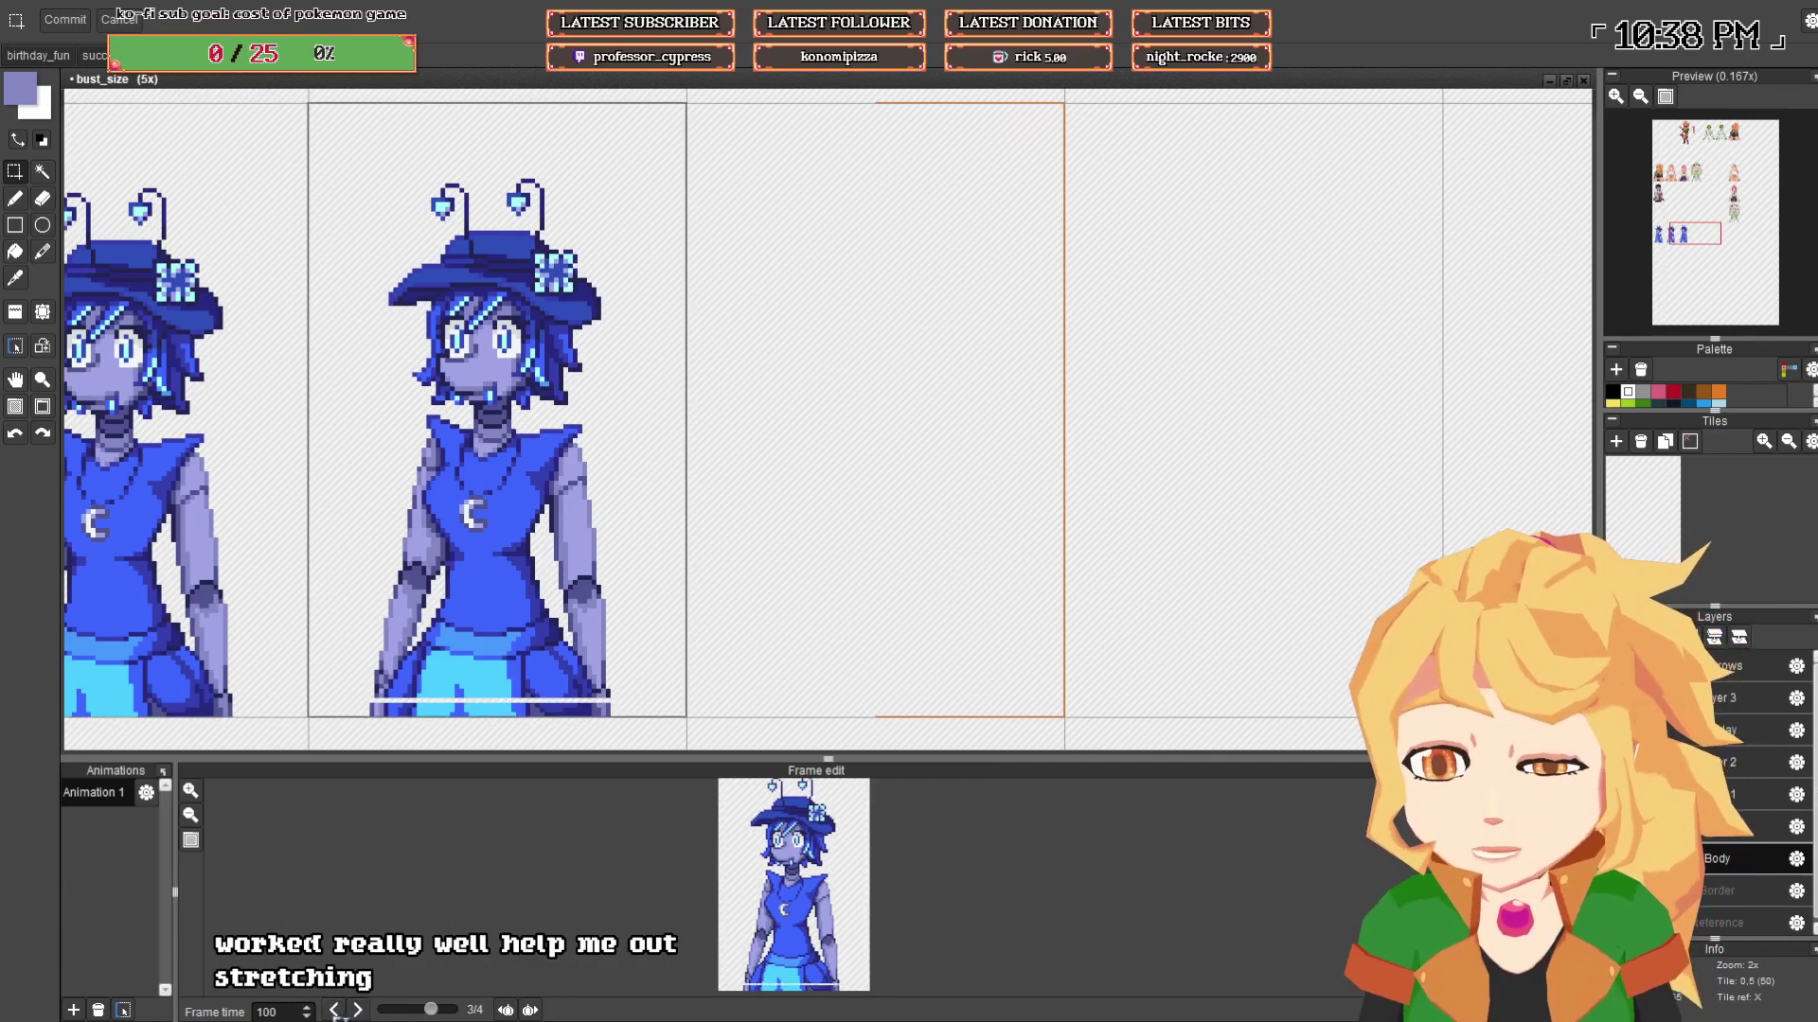
click(335, 1011)
click(335, 1011)
click(359, 1011)
click(359, 1011)
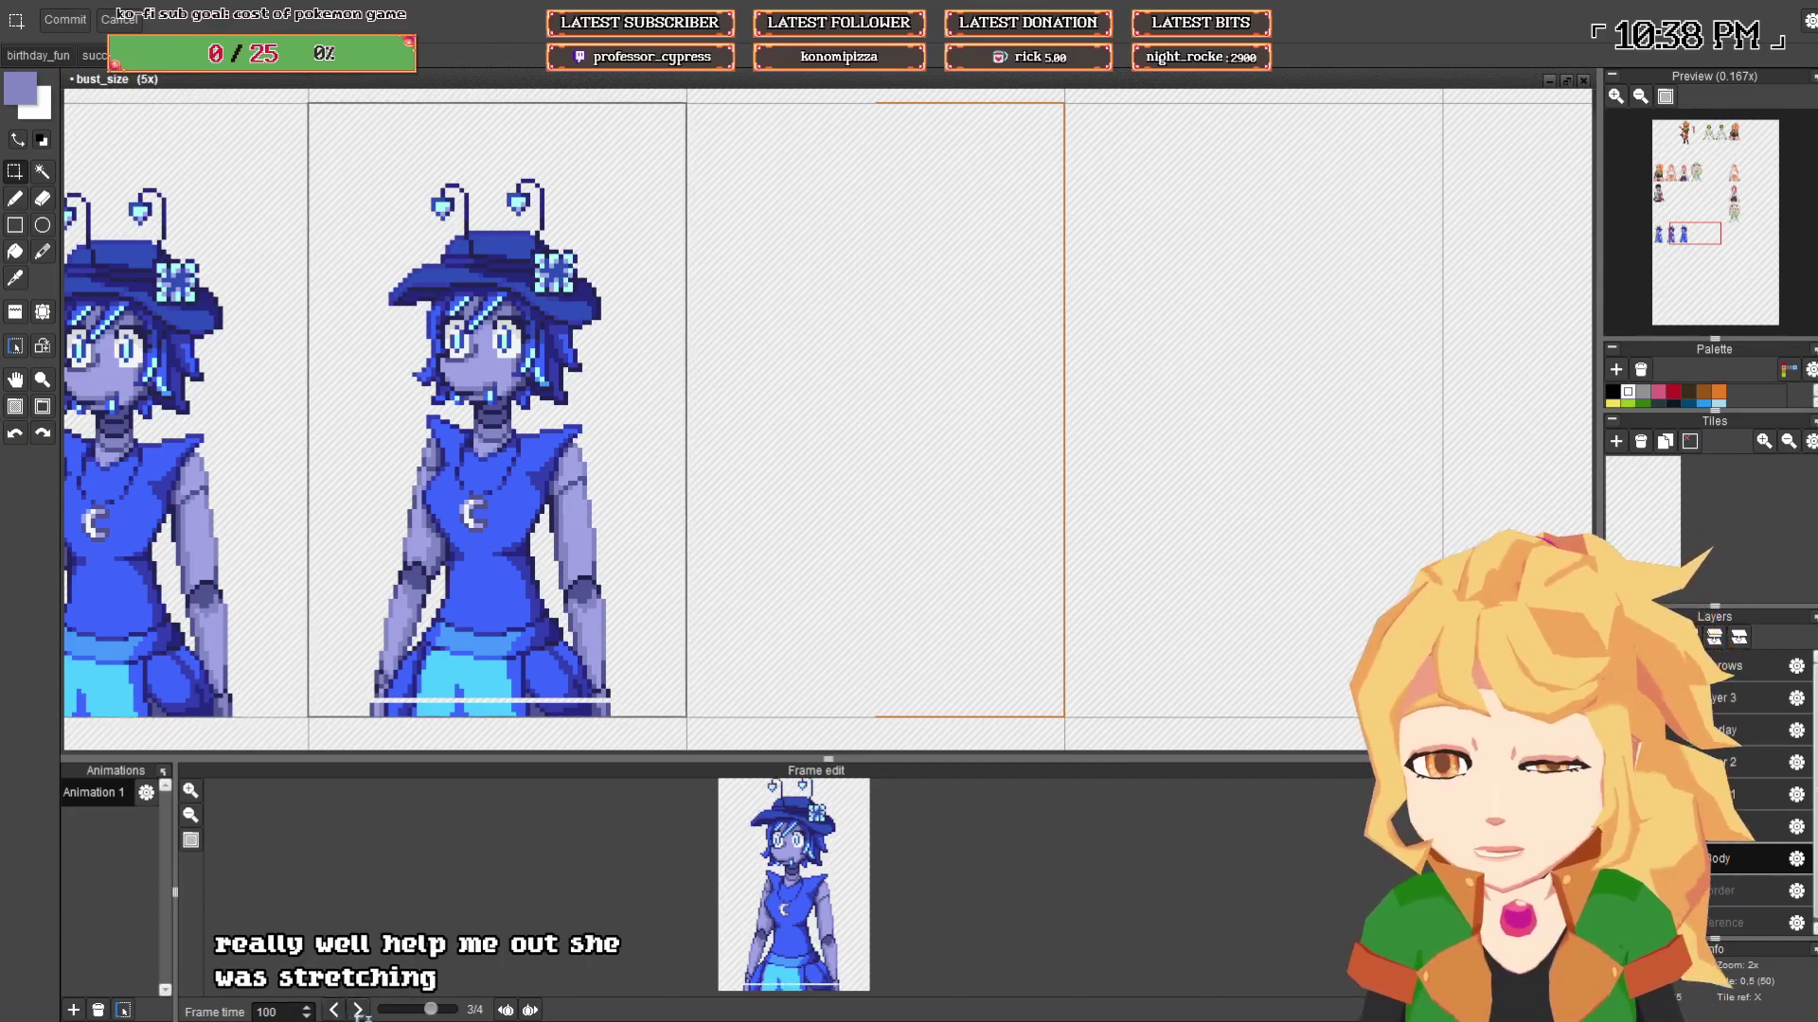
scroll(483, 642, up, 3)
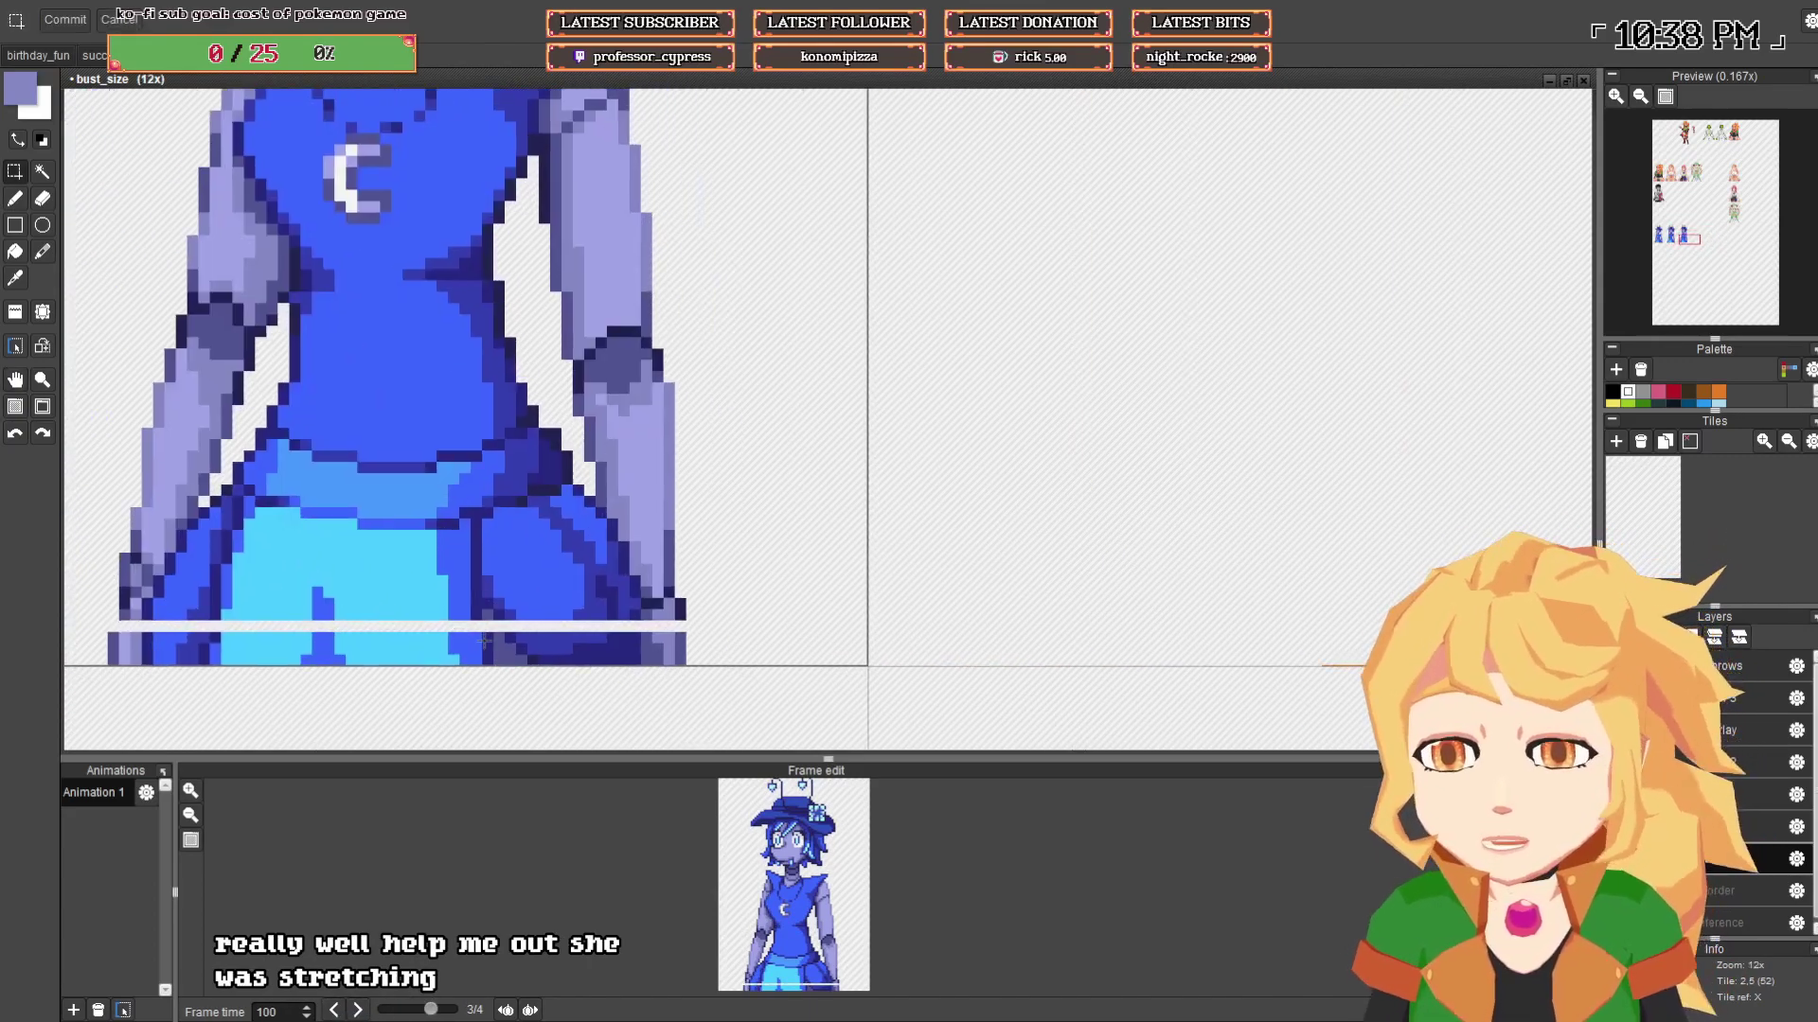
key(ctrl+z)
key(ctrl+z)
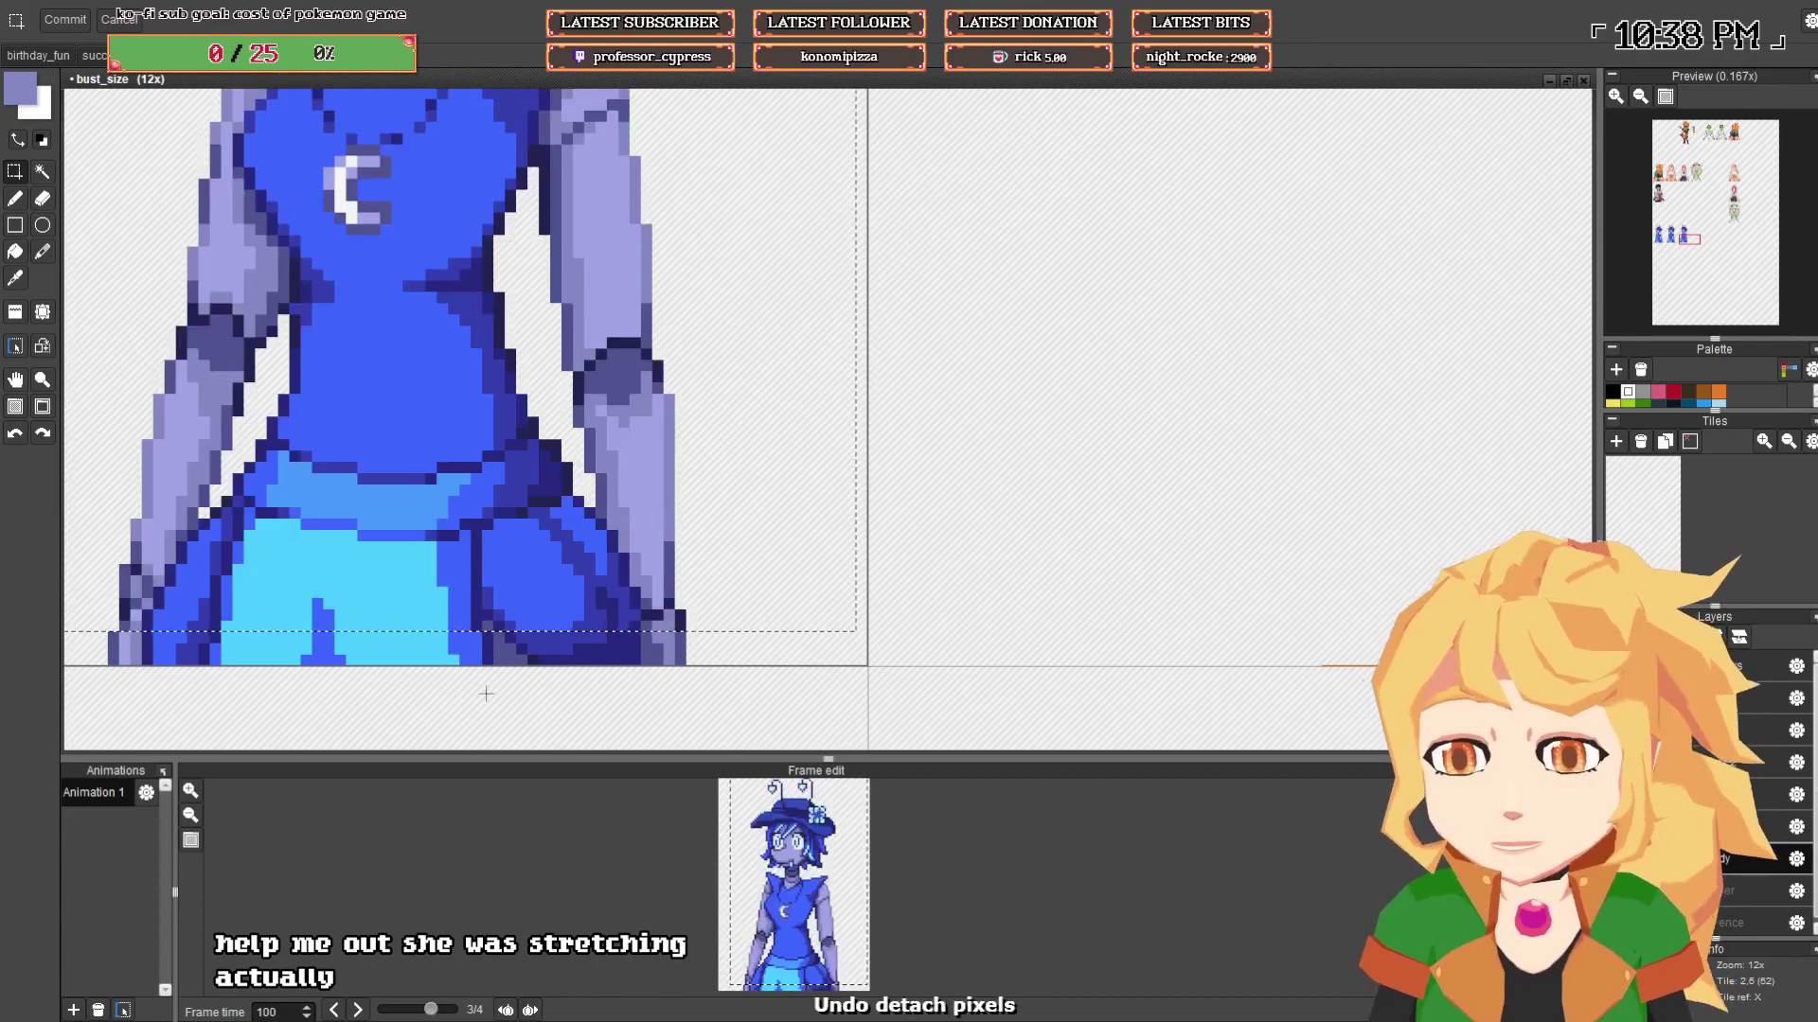
- Shift the third frame's entire character up one pixel with the layer move tool
scroll(479, 690, down, 3)
scroll(473, 660, down, 1)
click(44, 313)
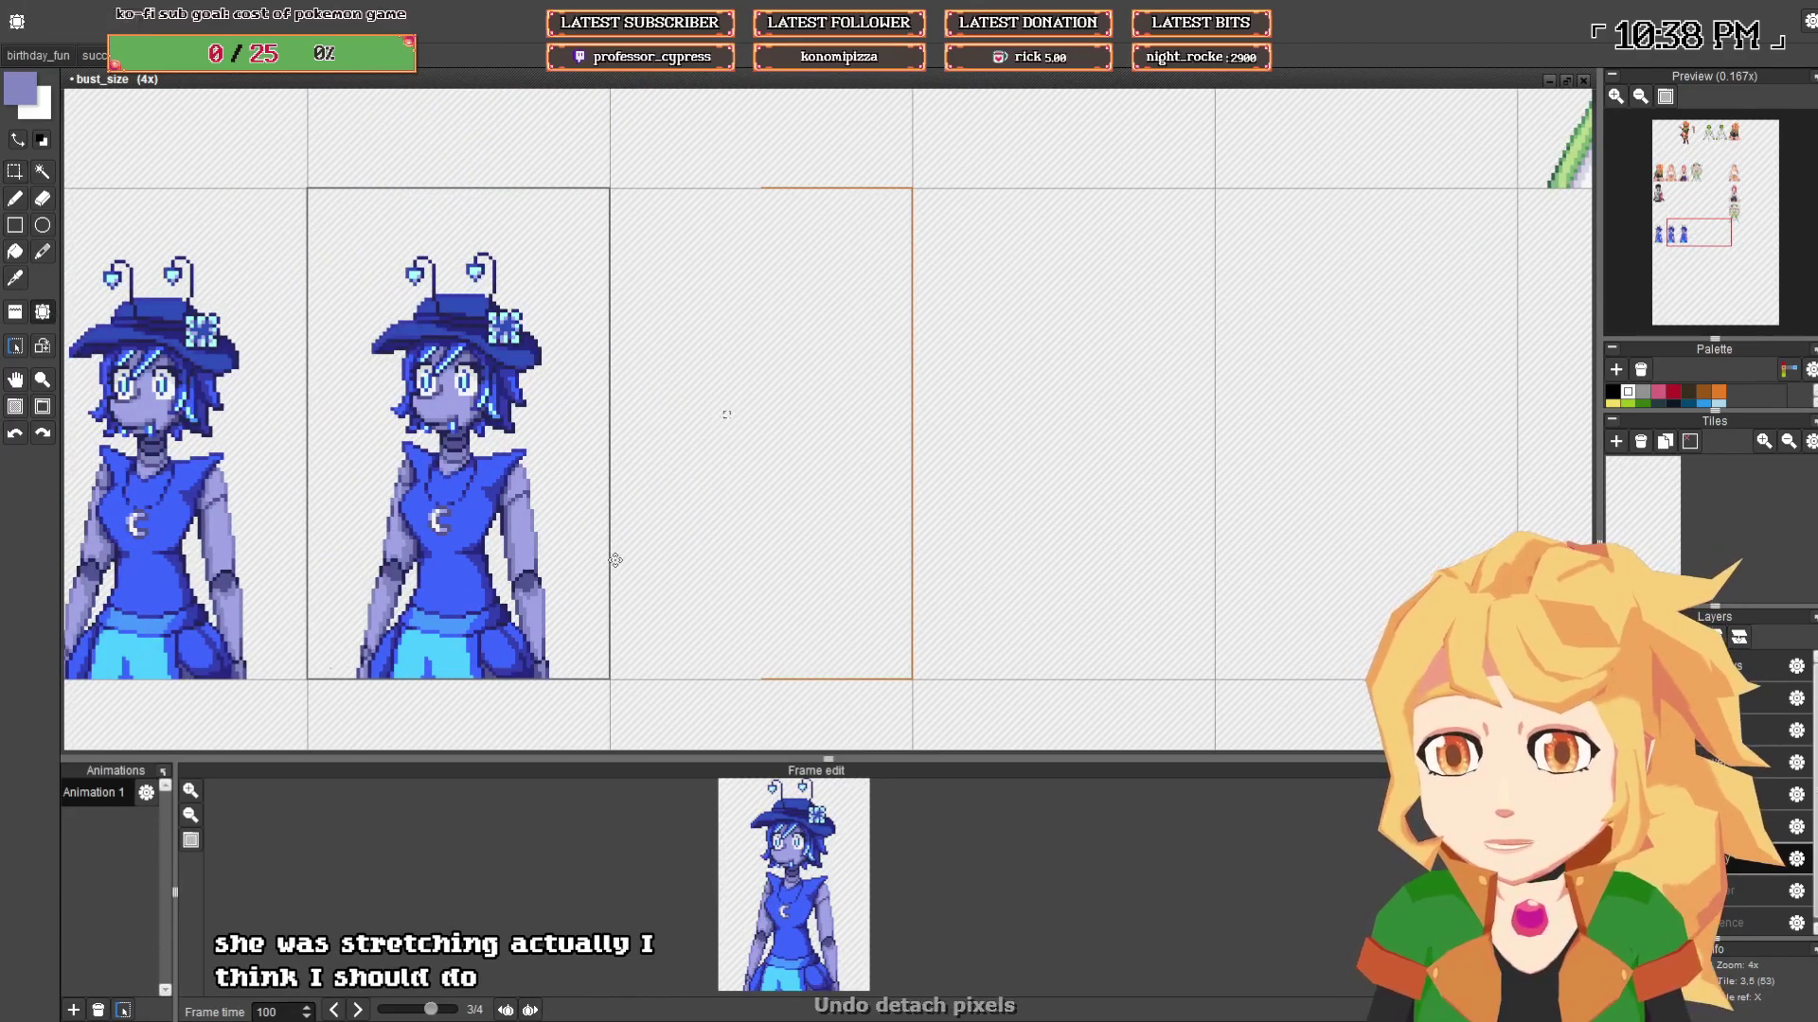
drag(560, 567, 560, 564)
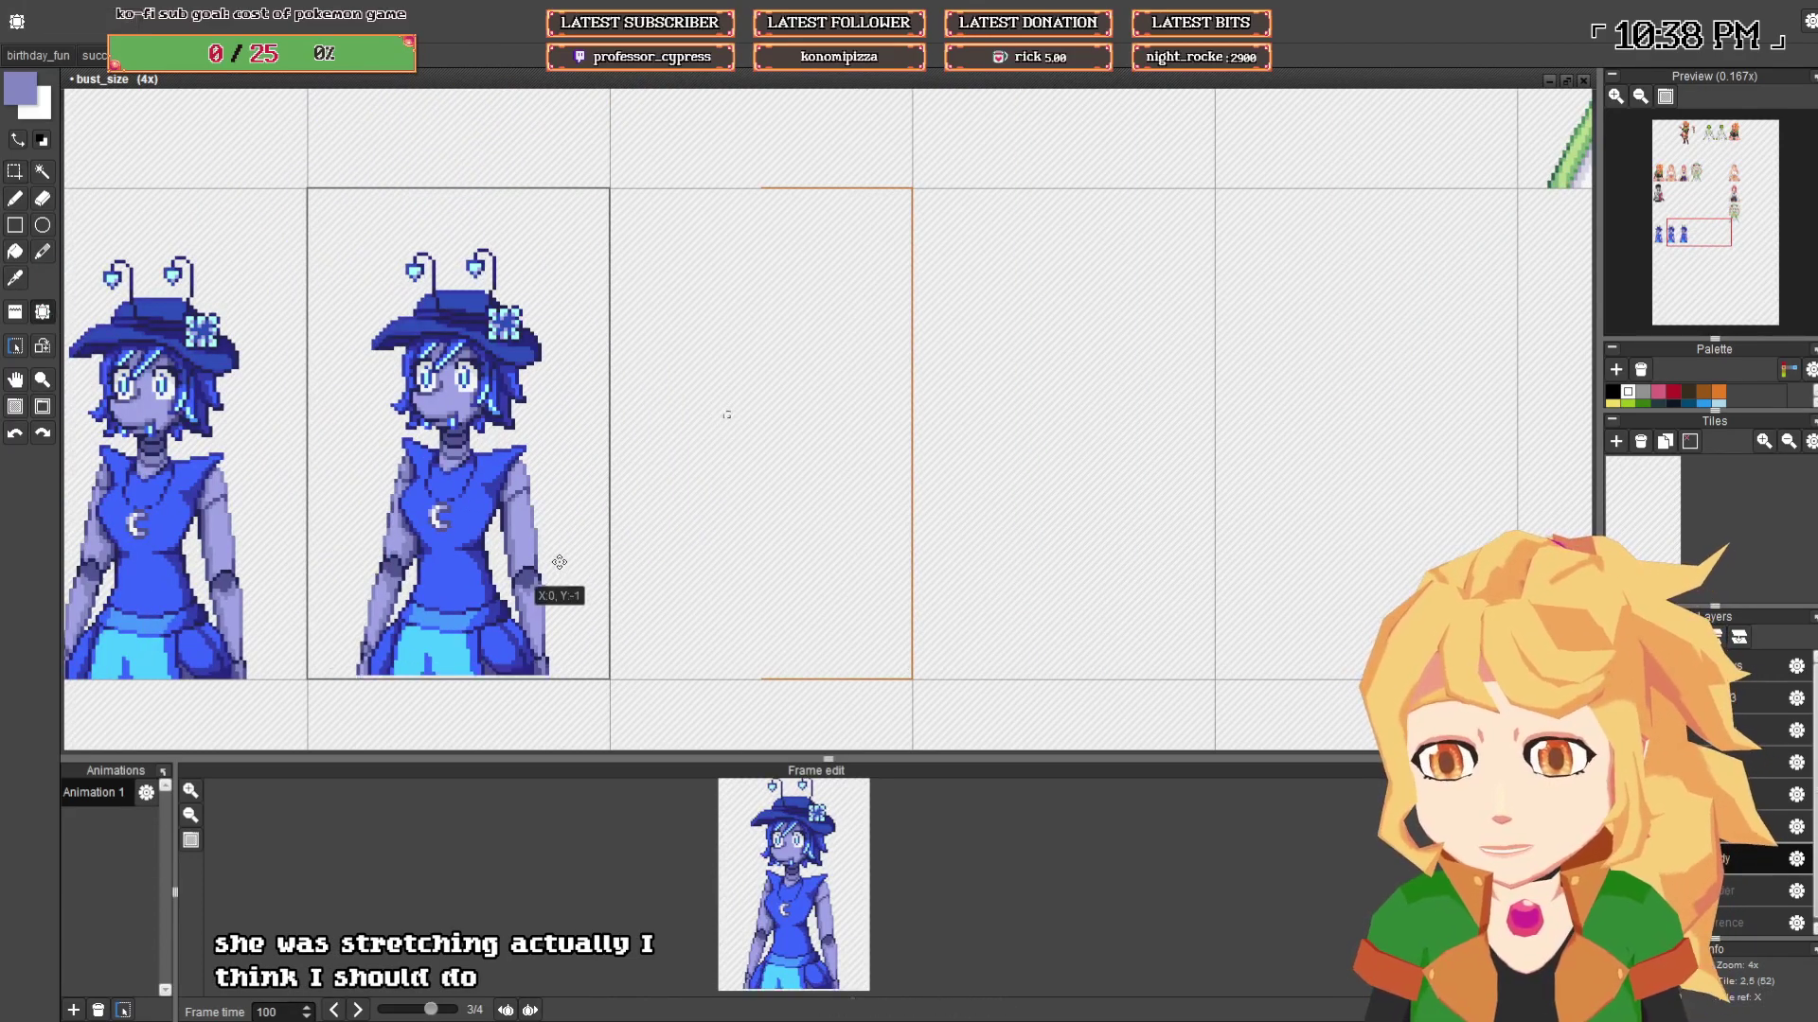
- Fill the blank bottom row beneath the third character's left-side hand and hip garment with the colours sampled above it
click(17, 176)
drag(449, 601, 549, 446)
key(b)
scroll(496, 556, up, 1)
scroll(479, 572, up, 3)
right_click(479, 485)
right_click(468, 485)
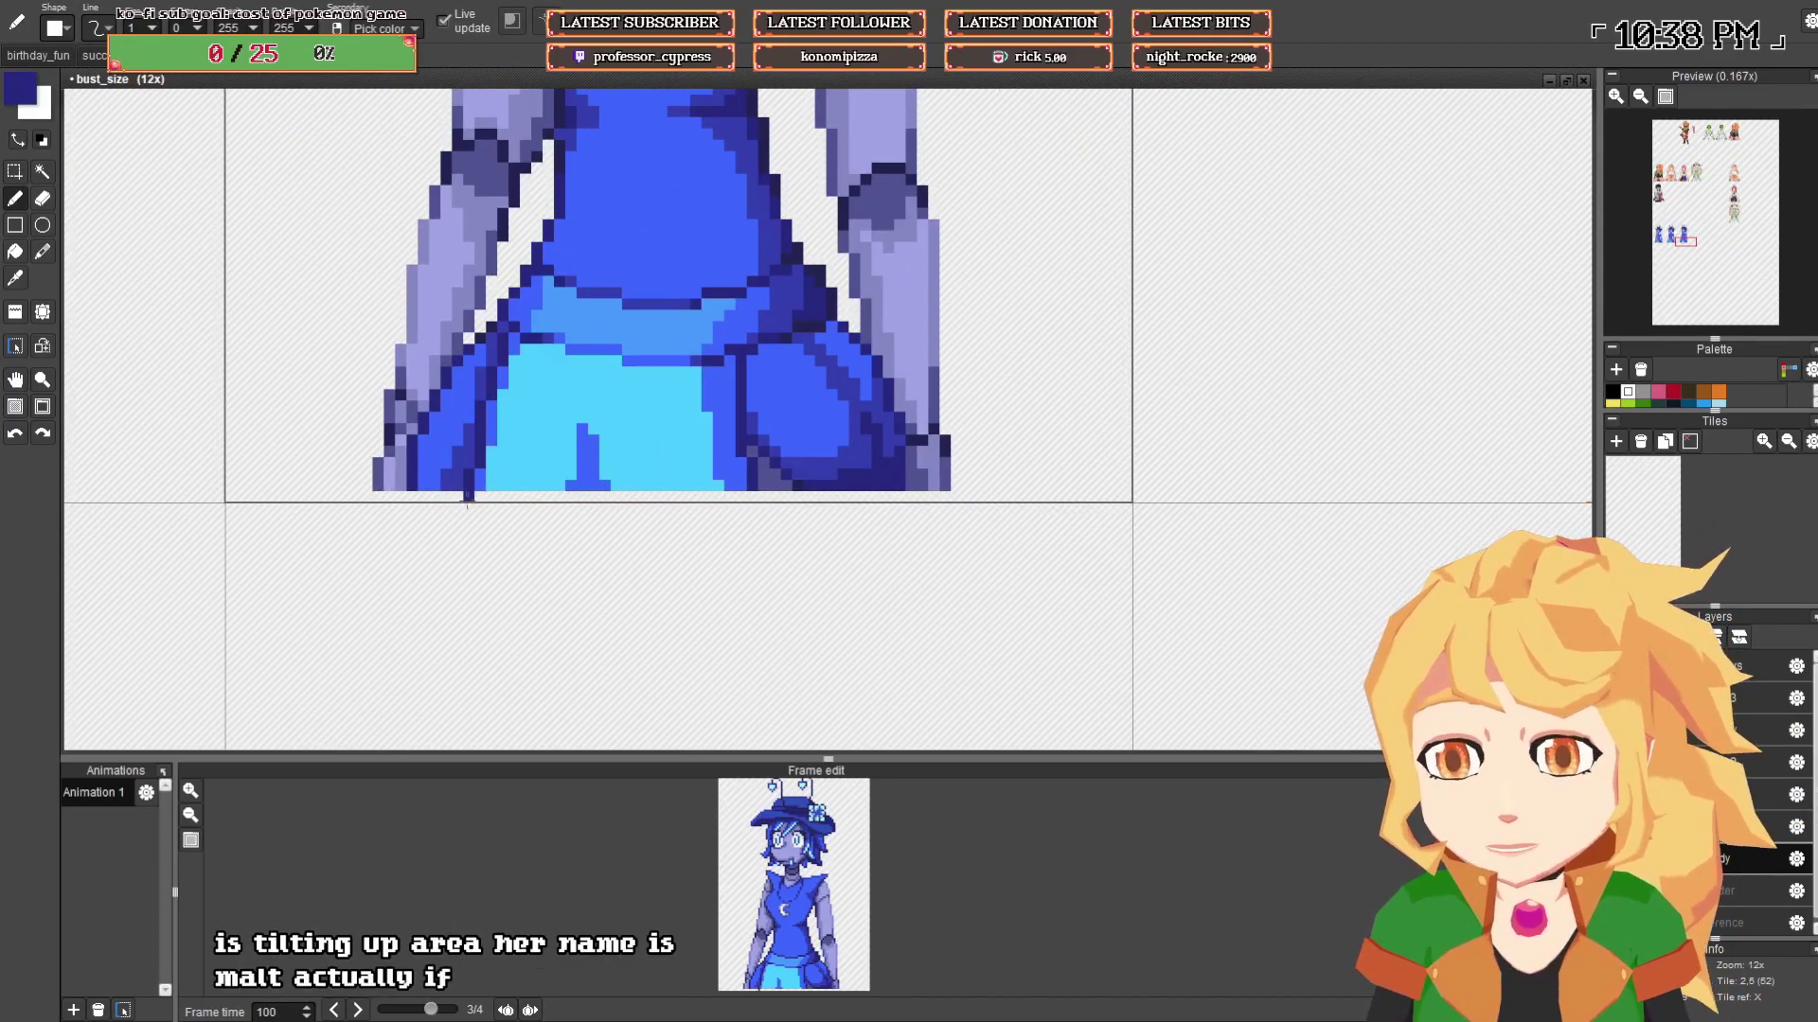
right_click(423, 486)
drag(423, 496, 434, 496)
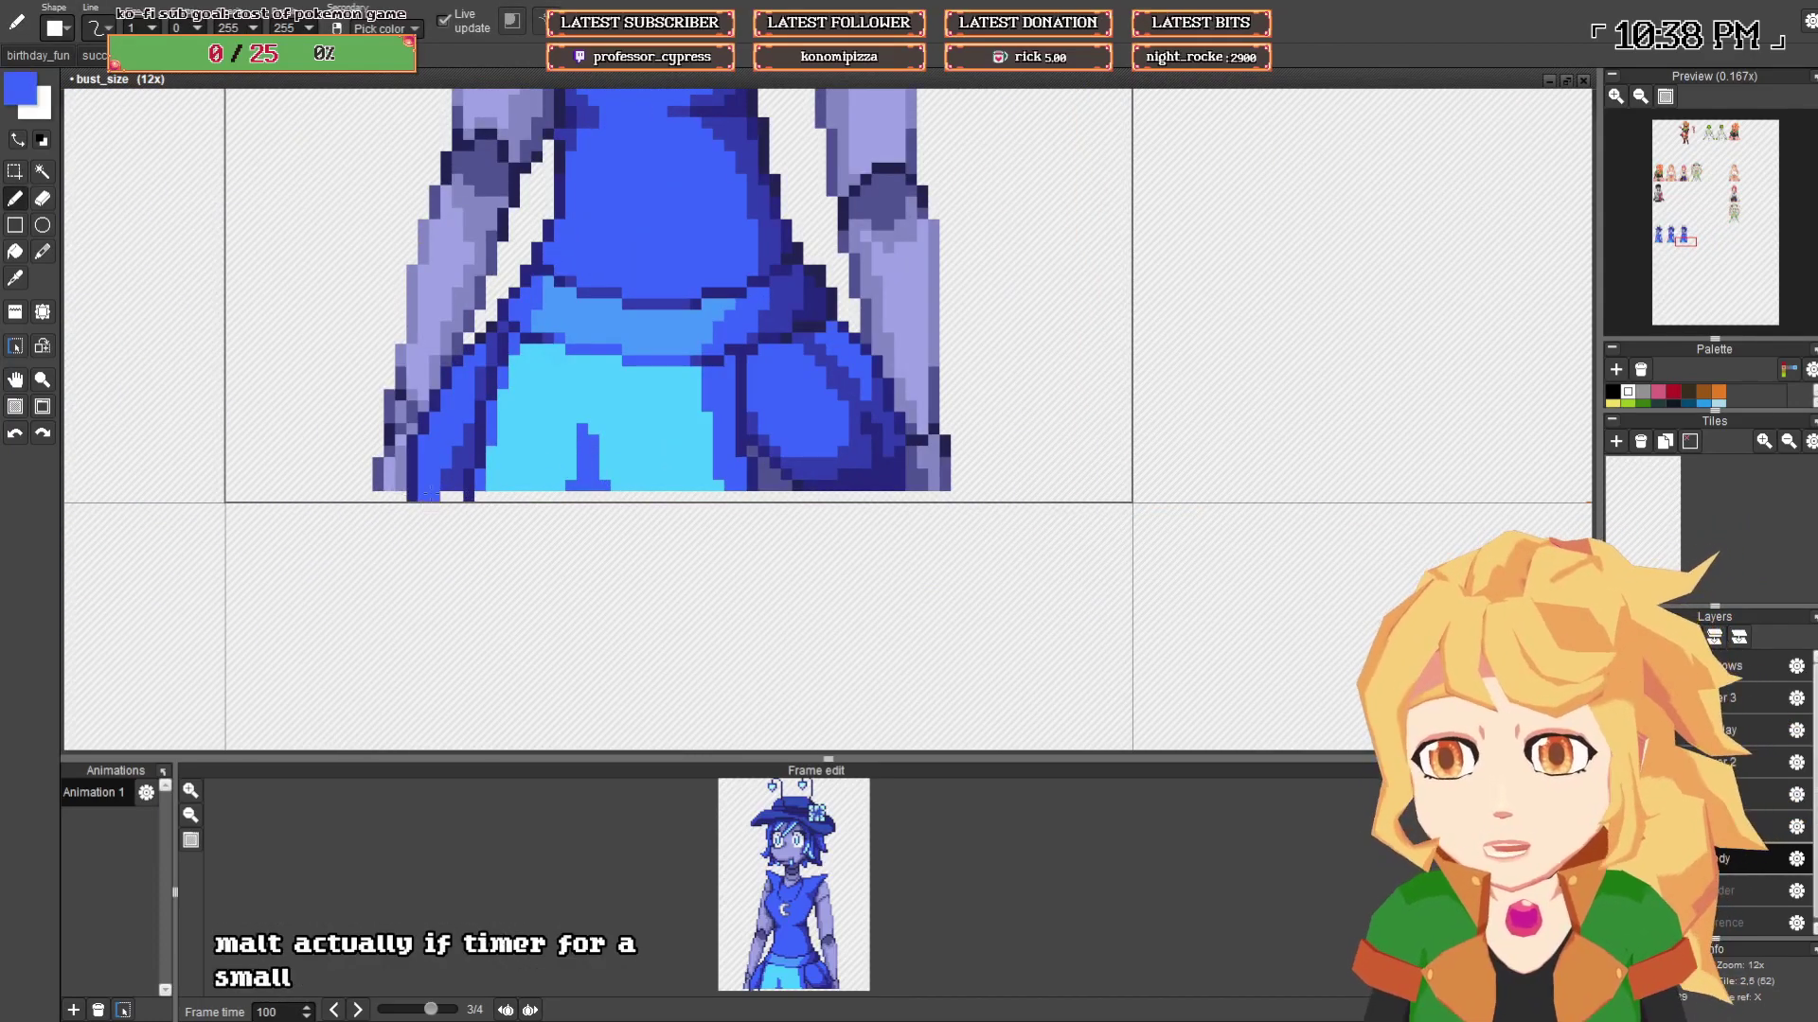
right_click(443, 487)
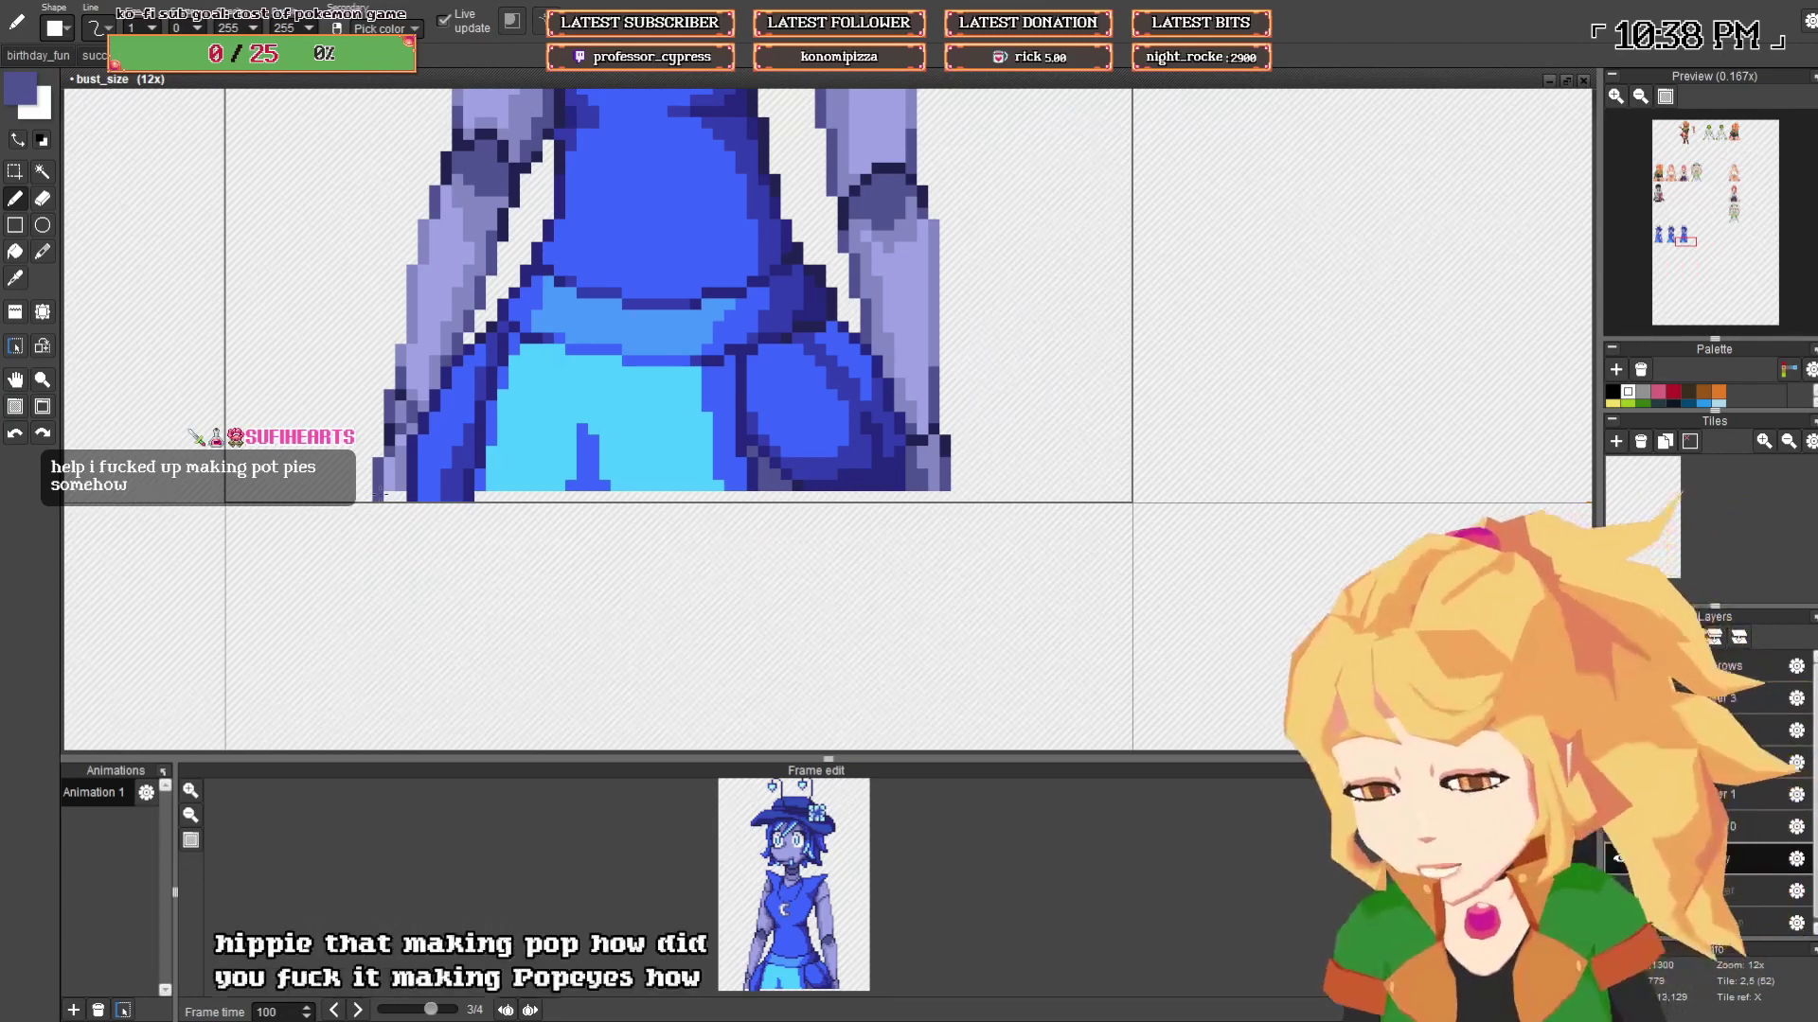
right_click(392, 486)
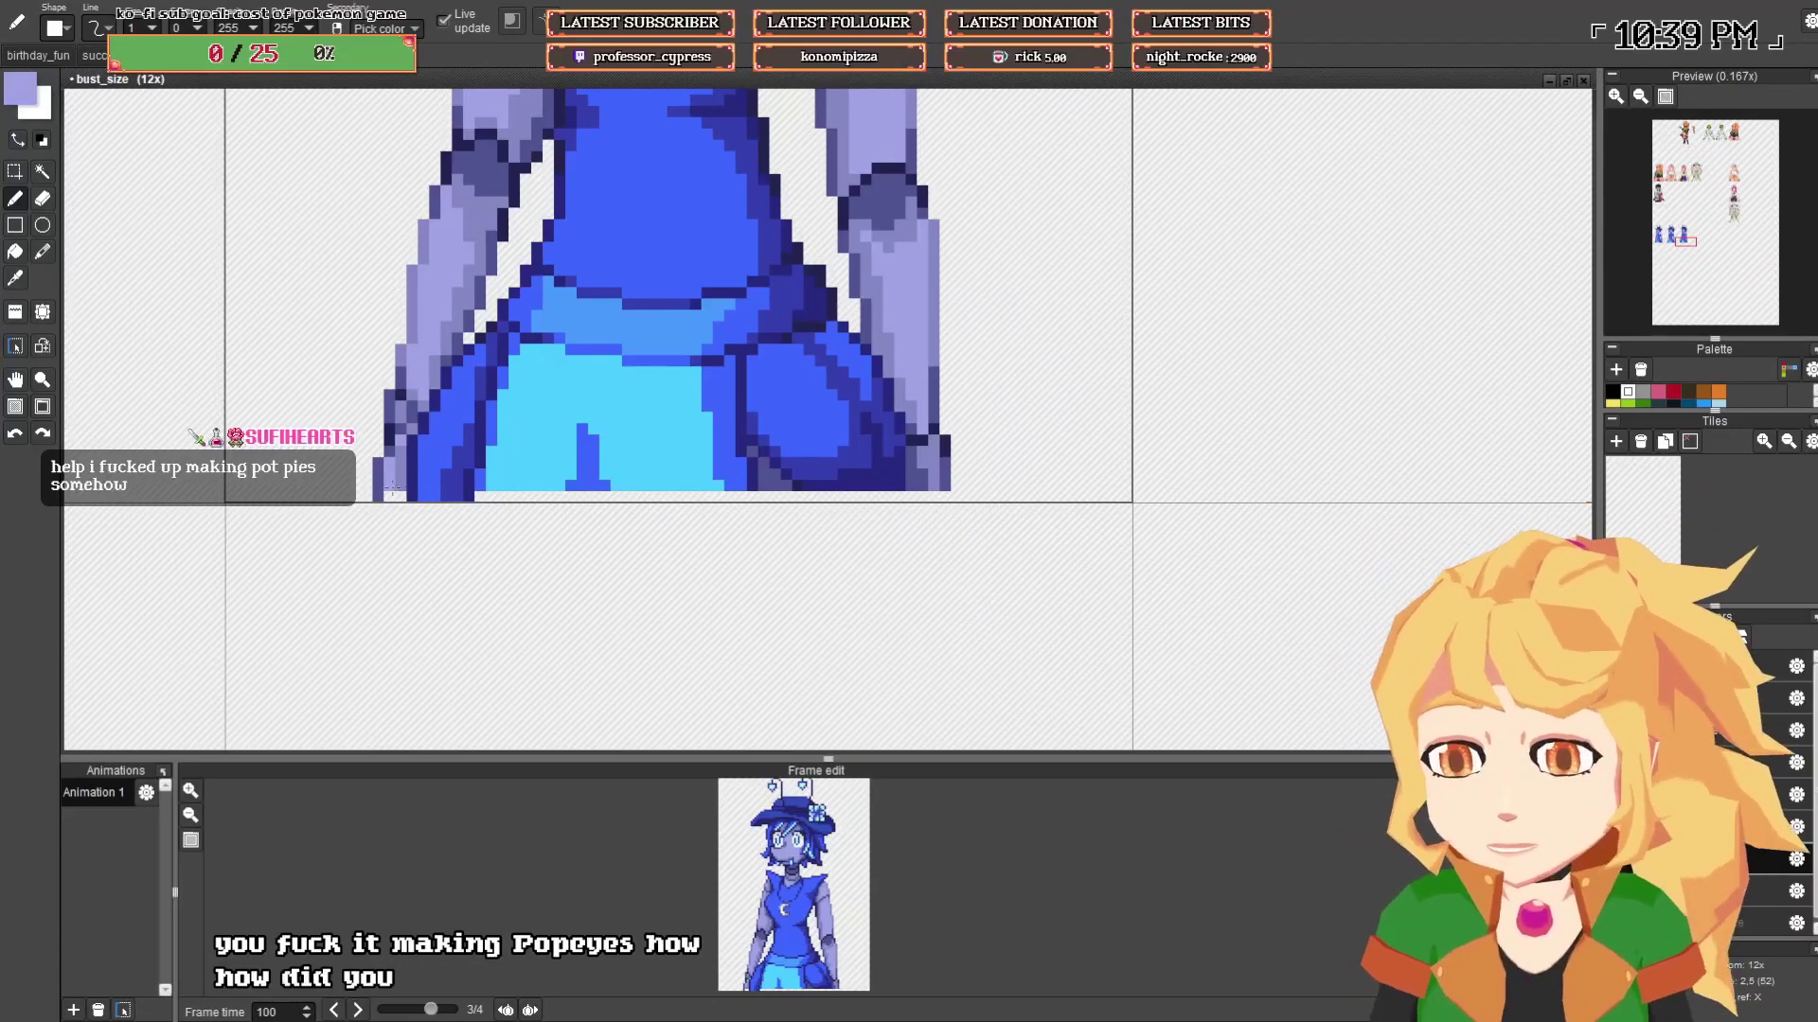
- Extend the third character's shorts into the blank bottom row with their light blue and darker blue fold and edge colours
right_click(480, 486)
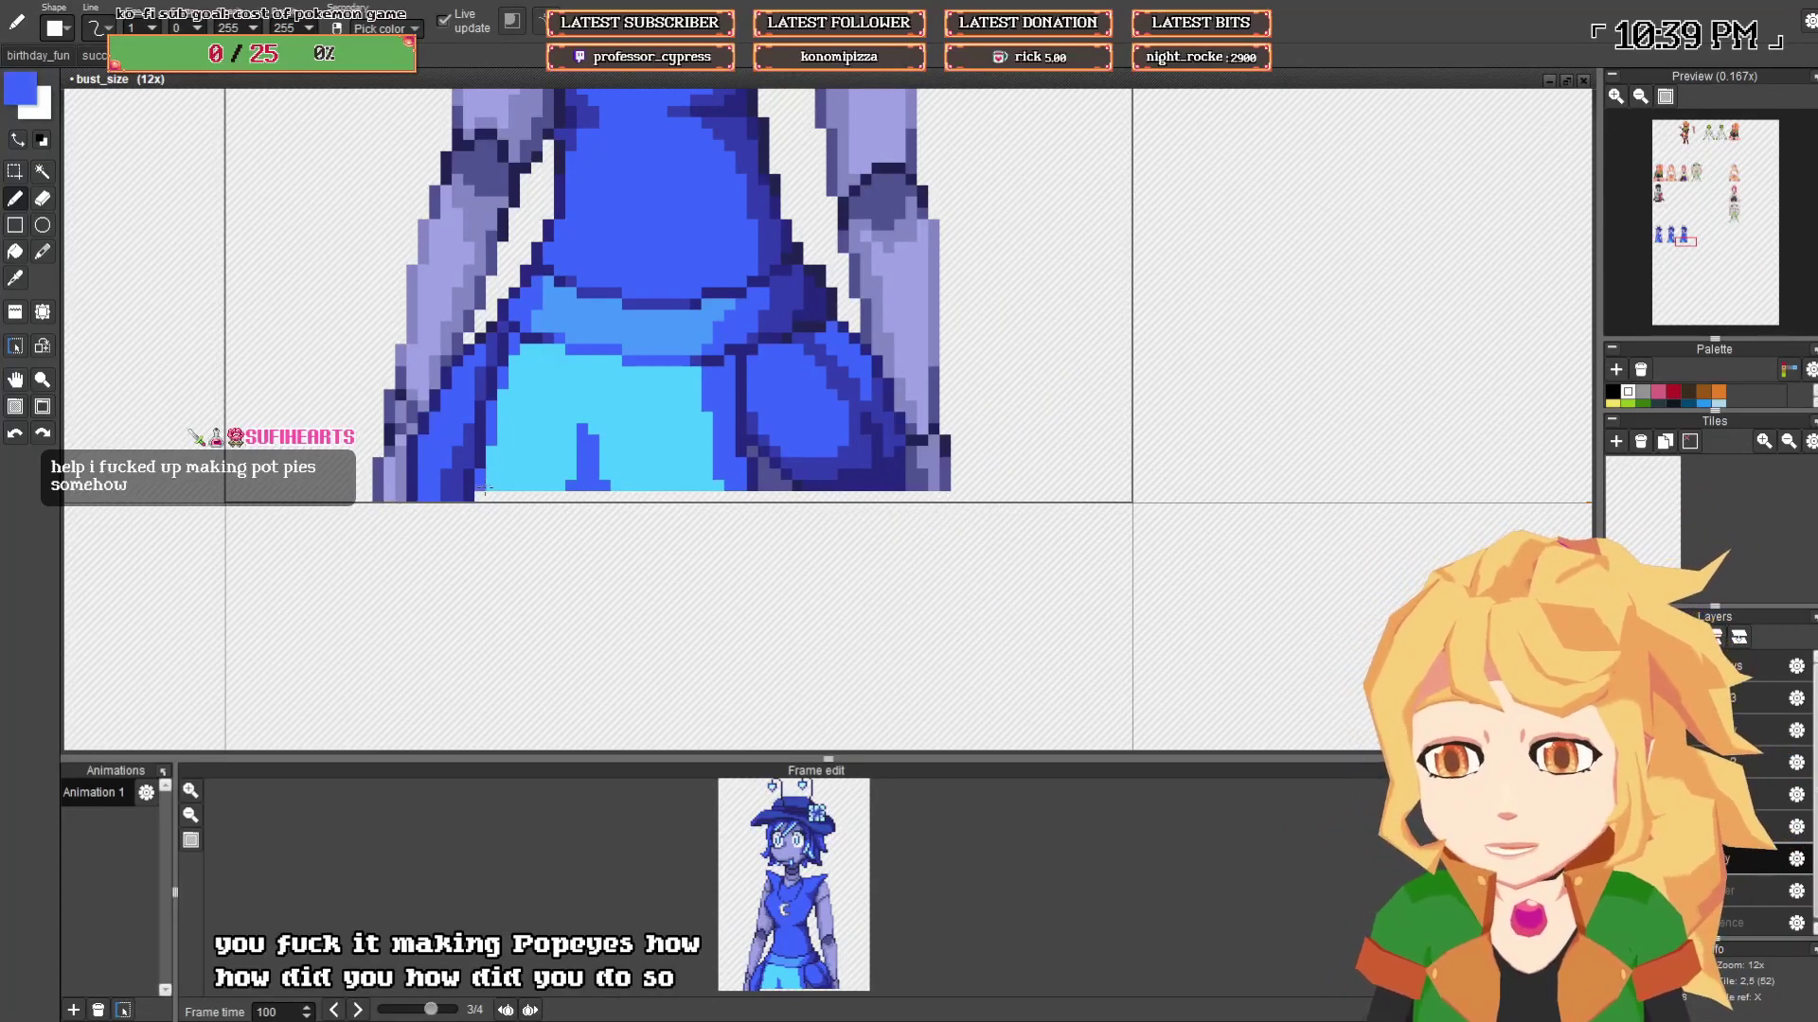
click(480, 497)
right_click(490, 484)
right_click(568, 486)
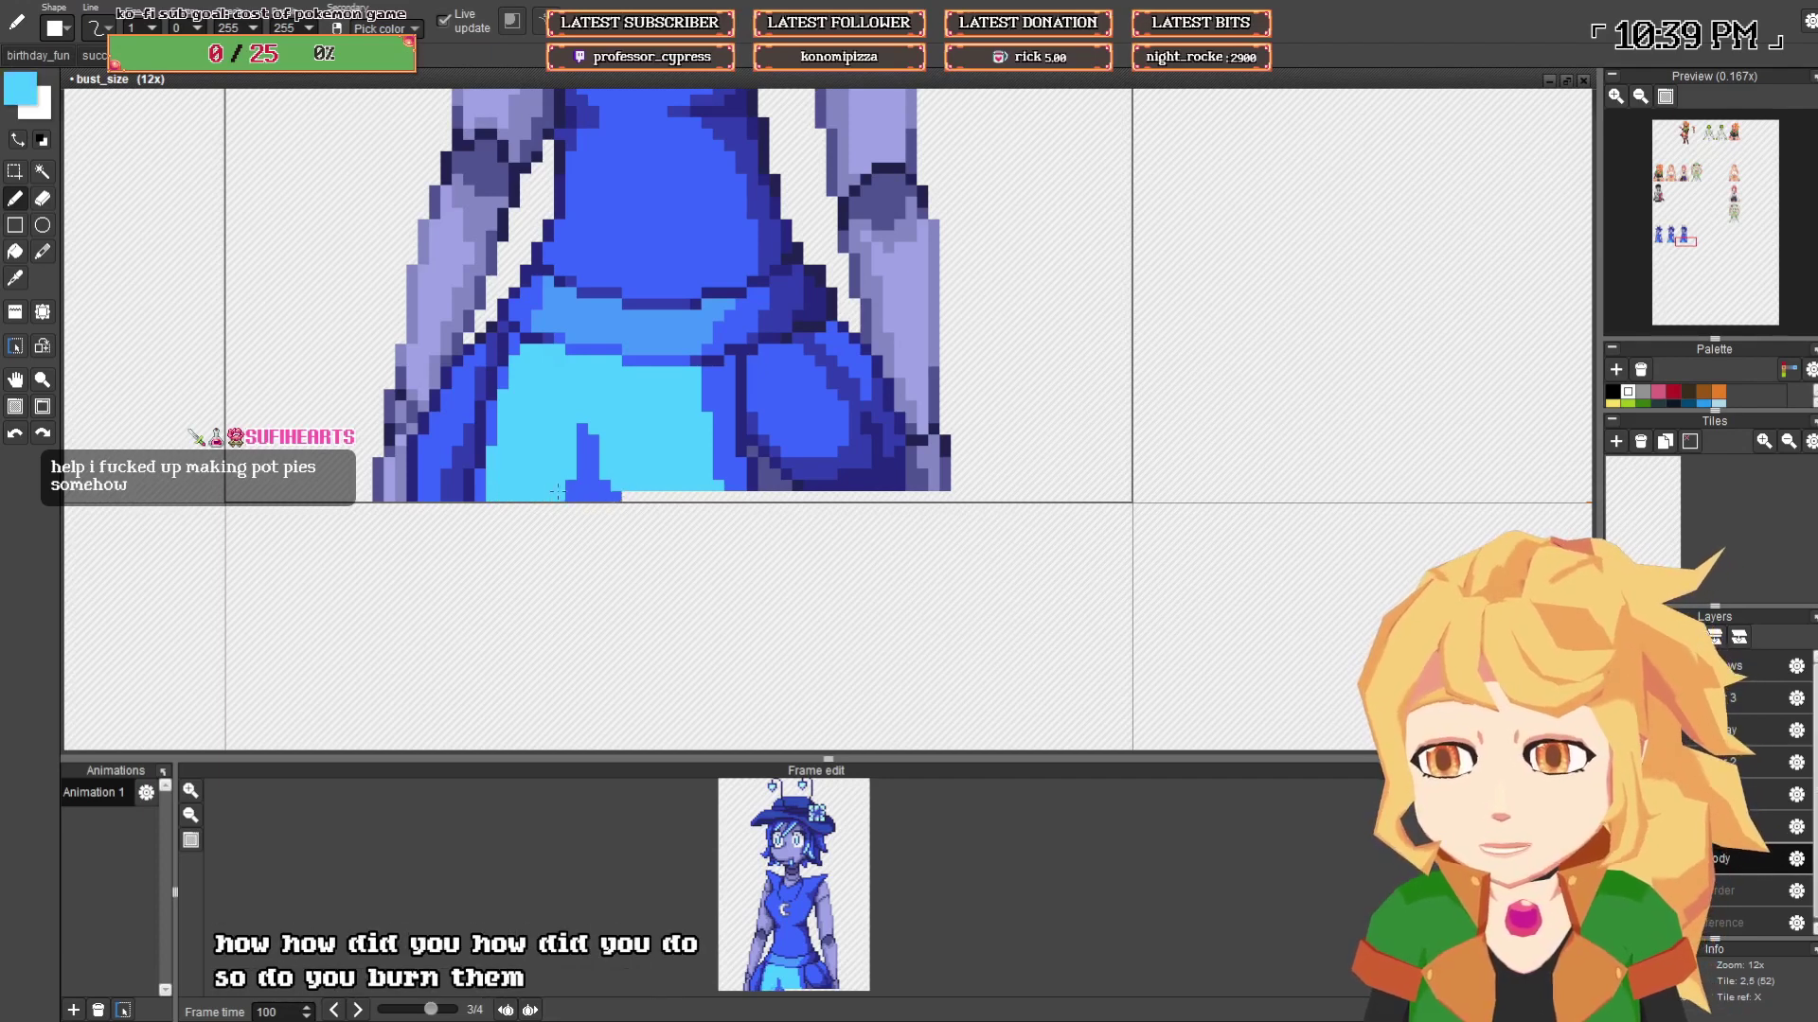
right_click(620, 491)
drag(620, 490, 721, 495)
right_click(736, 493)
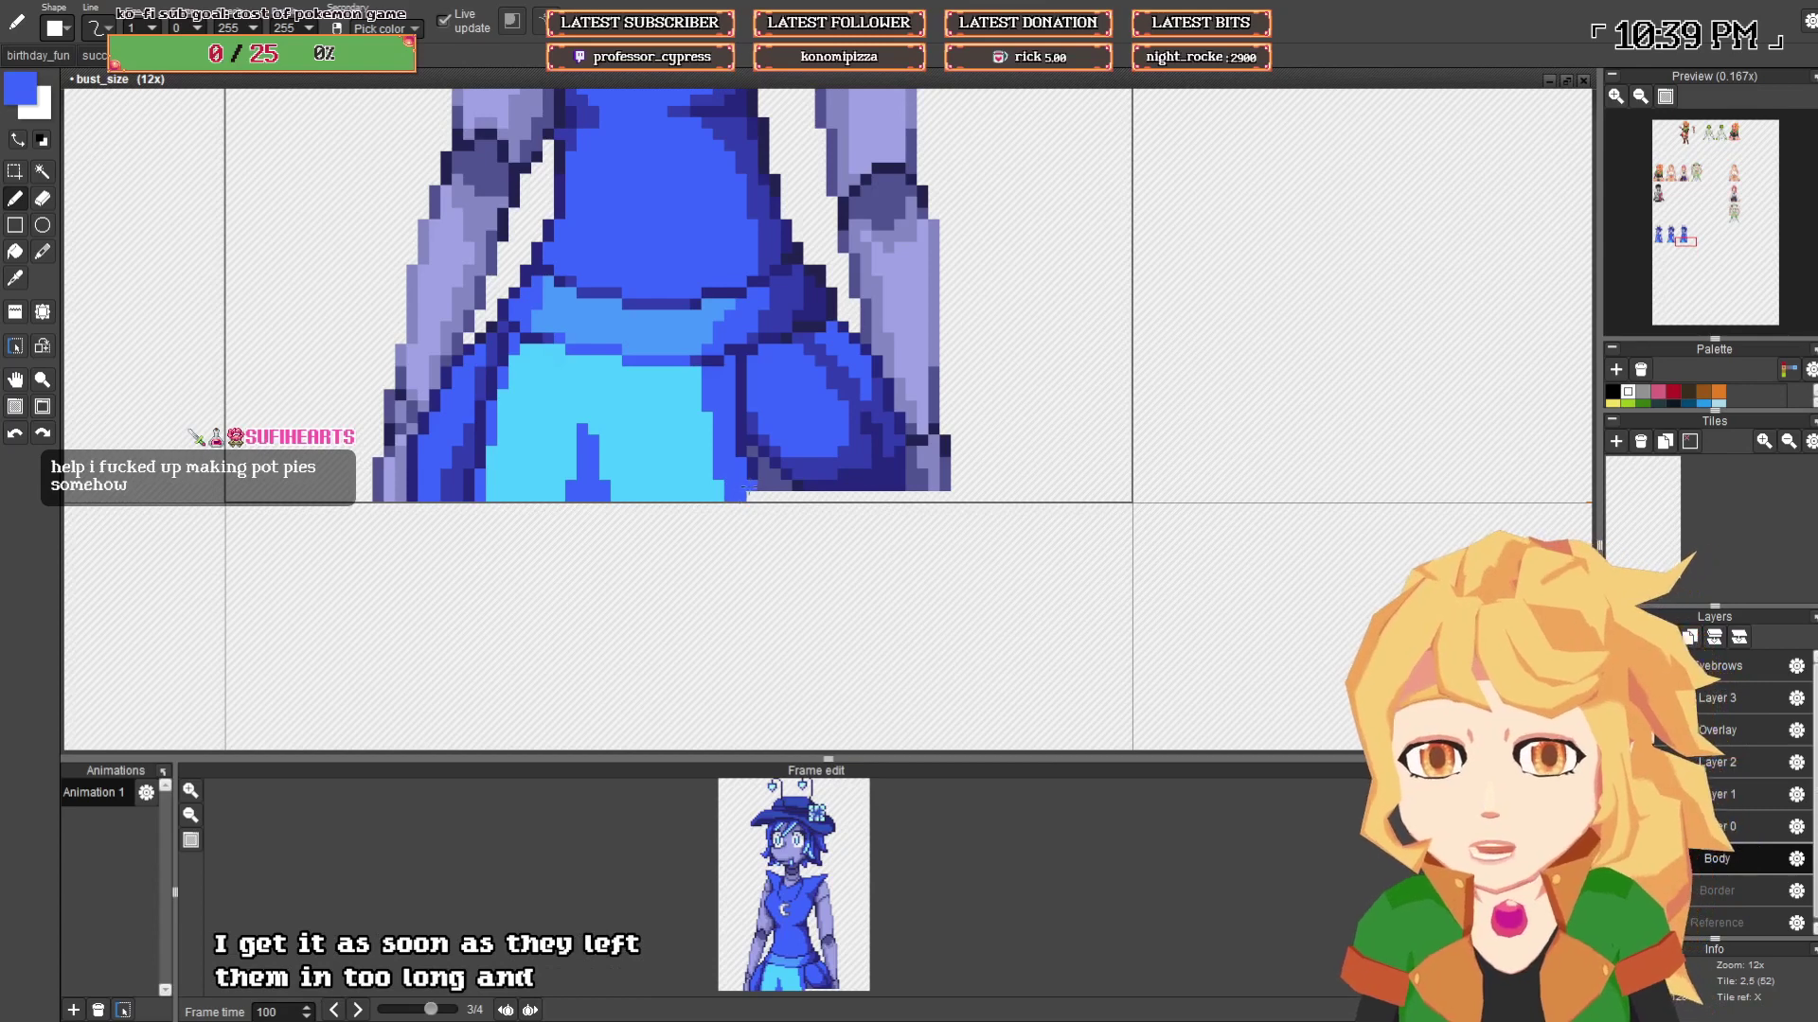
- Fill the remaining blank bottom row beneath the third character's pouch and right-side hand with matching shadow and skin colours
drag(745, 495, 923, 495)
right_click(798, 486)
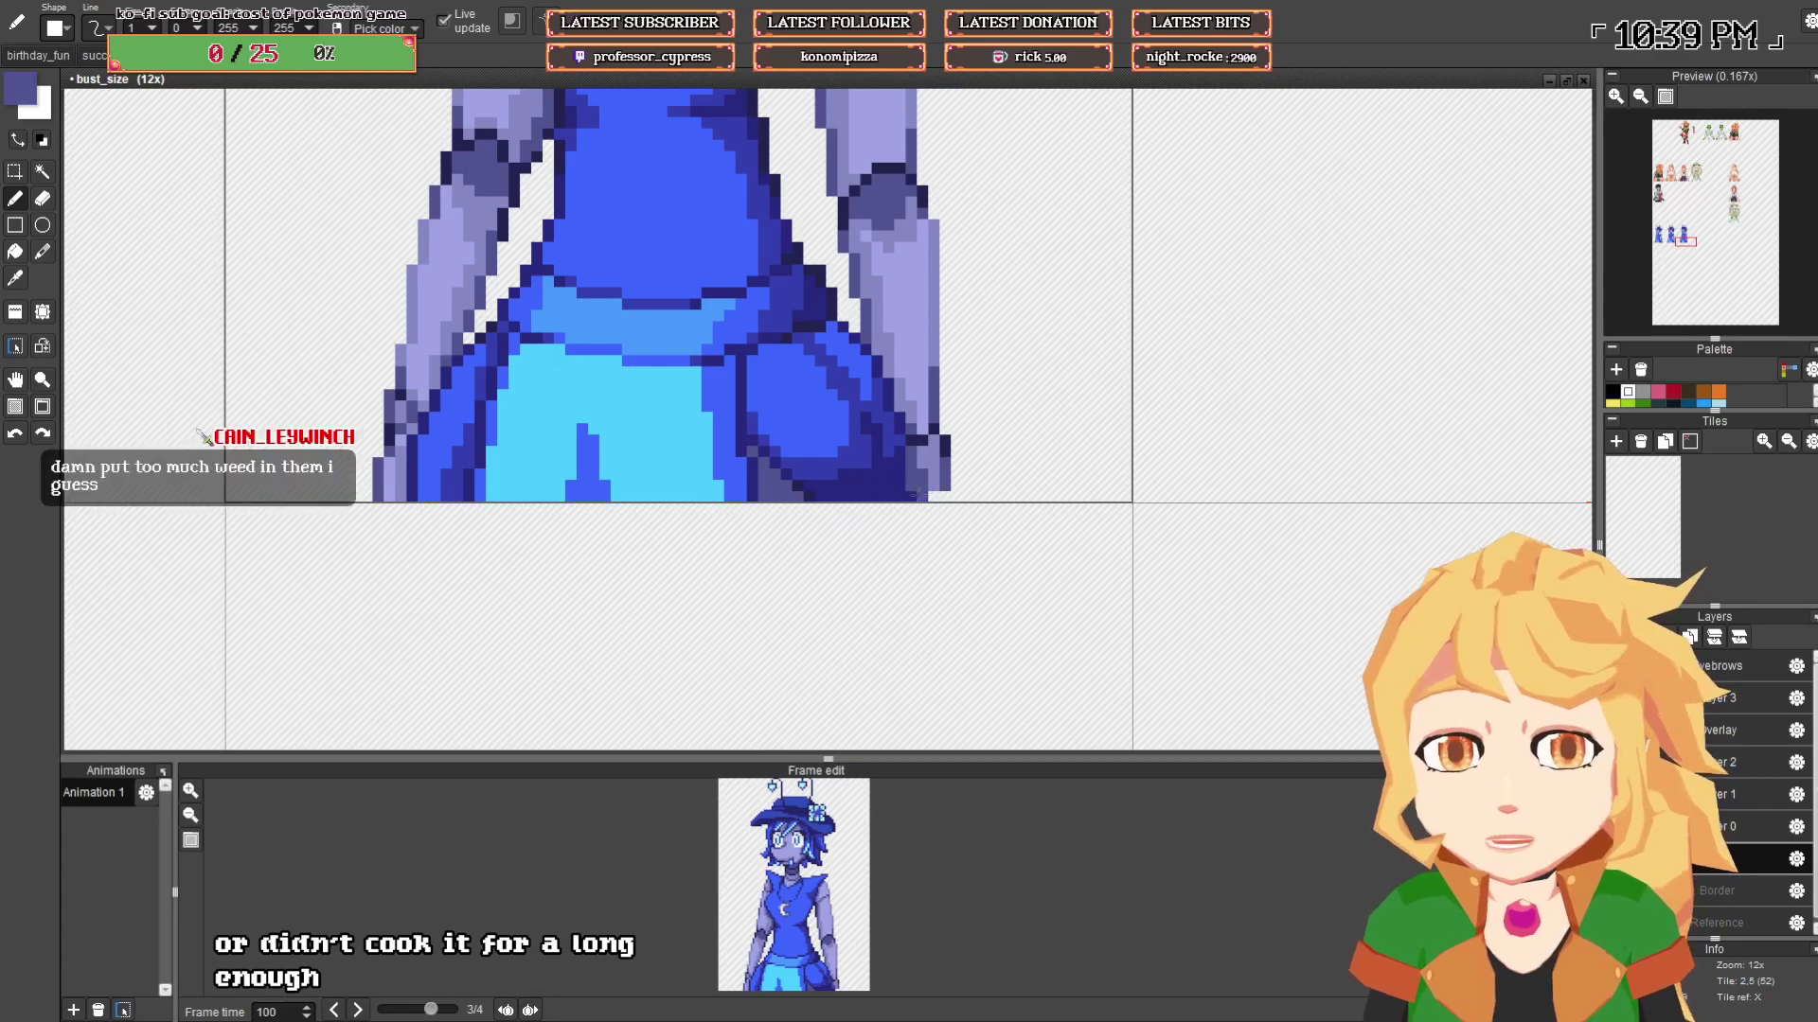
right_click(933, 489)
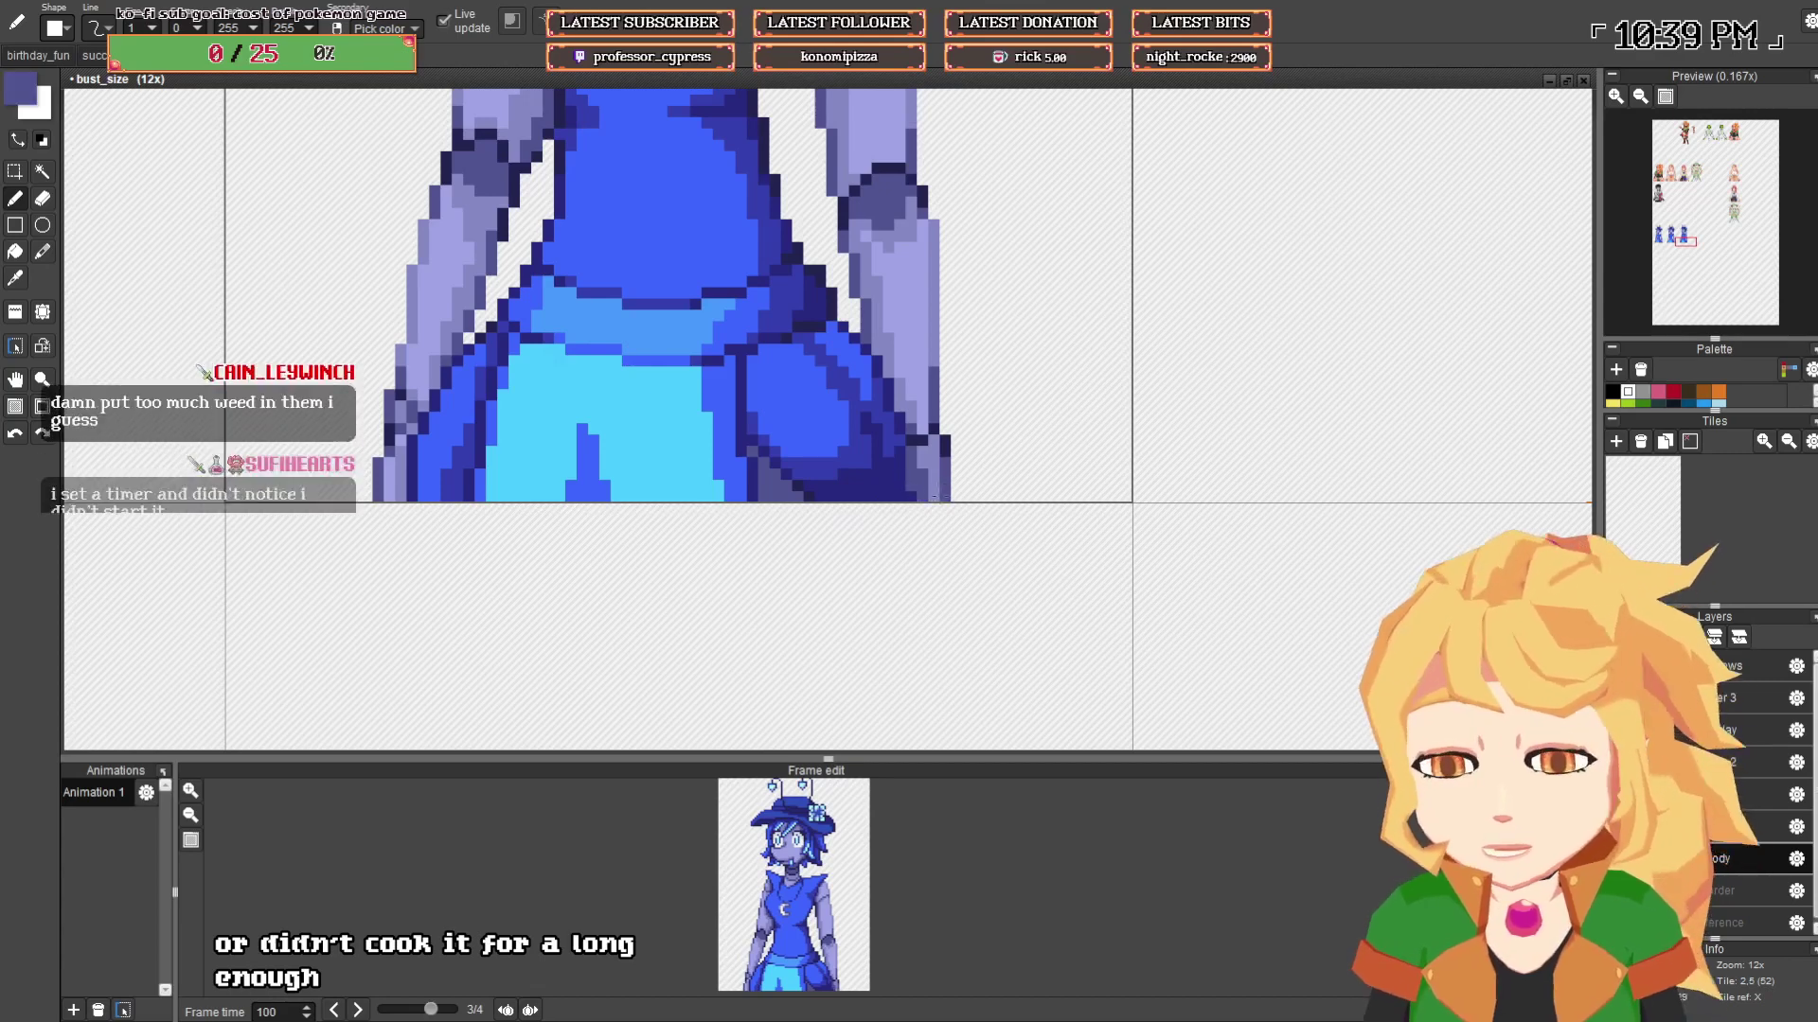
drag(697, 421, 789, 516)
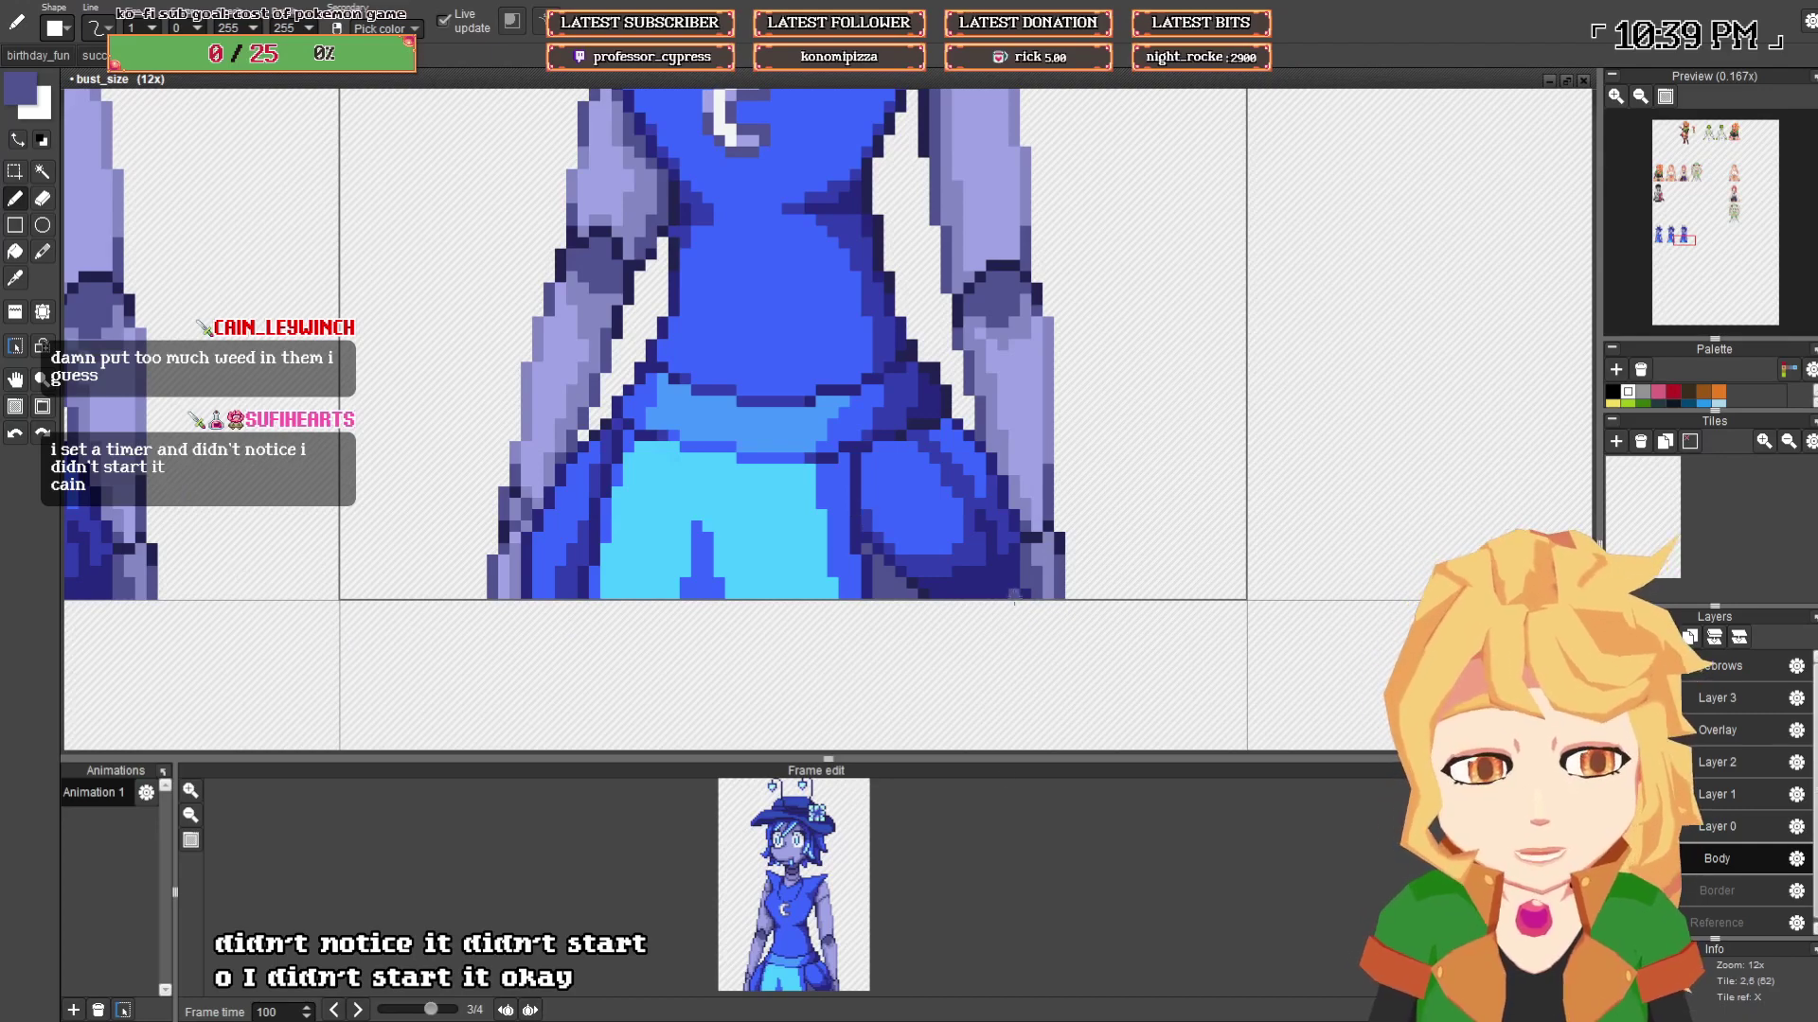
alt+click(1018, 585)
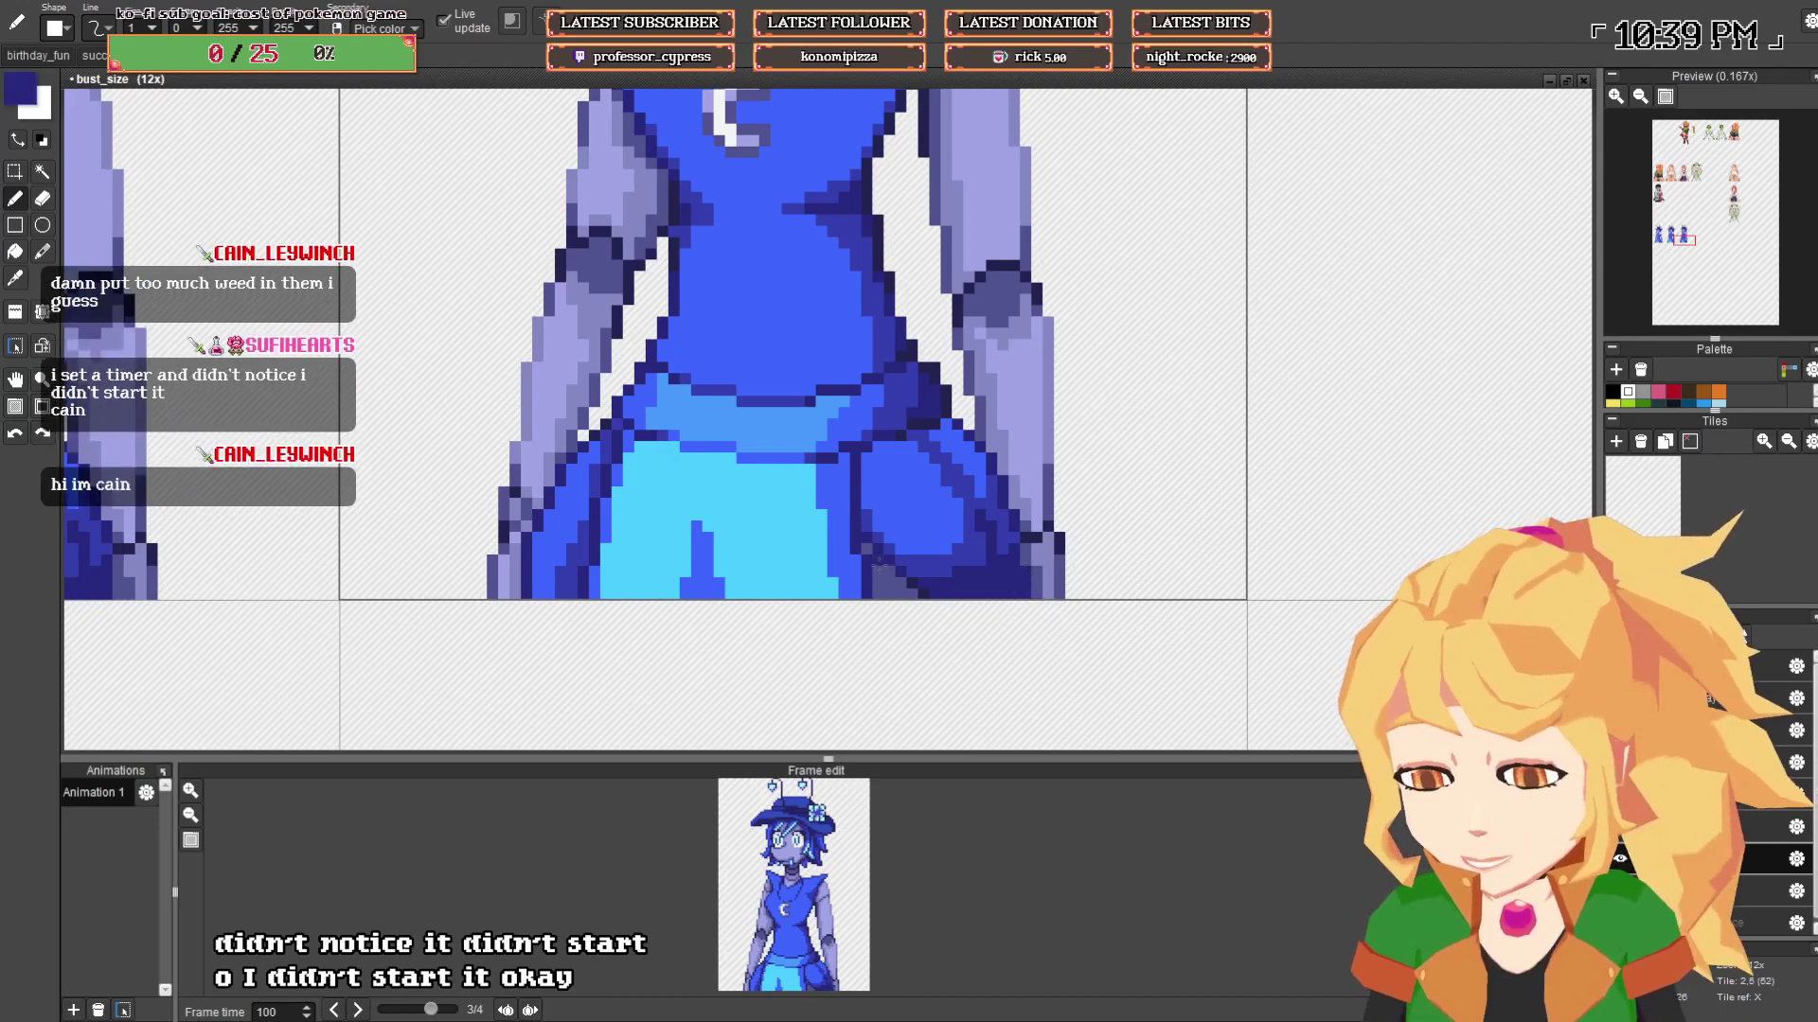
scroll(719, 367, down, 2)
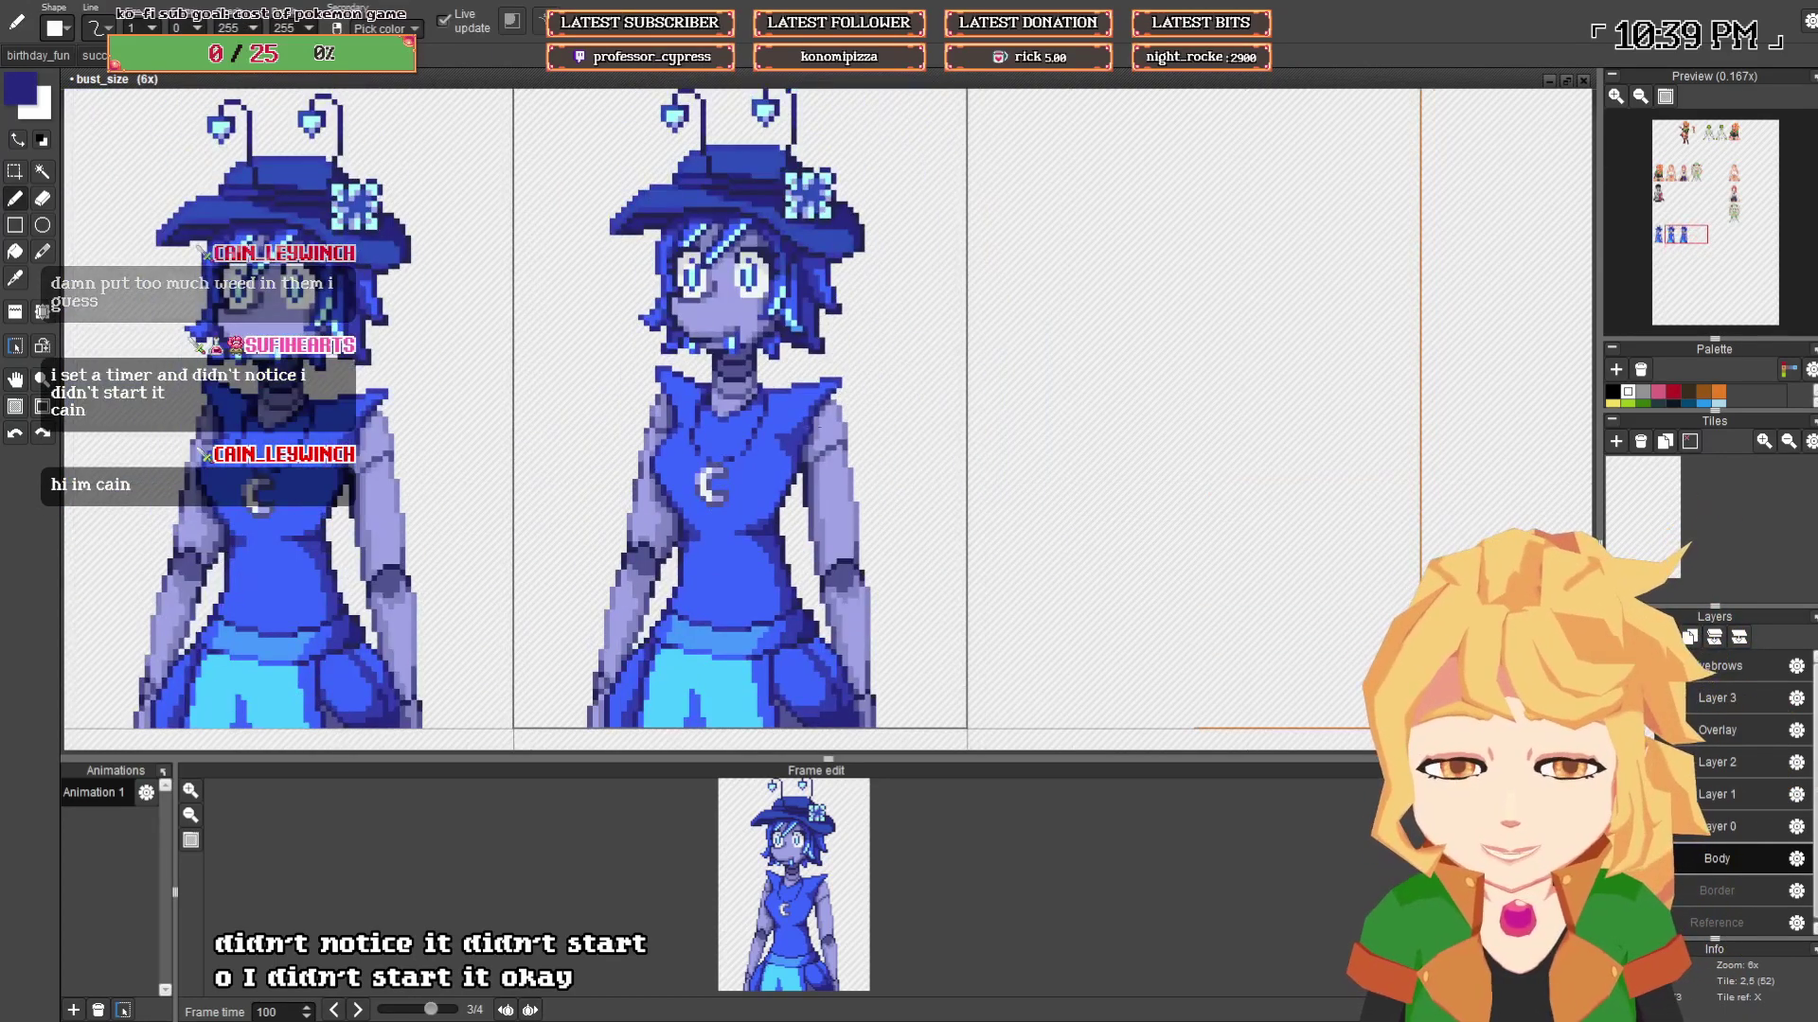
- Repaint the outline and shadow pixels at the outer end of the third character's right-side waist fold with neighbouring sampled blues
click(334, 1011)
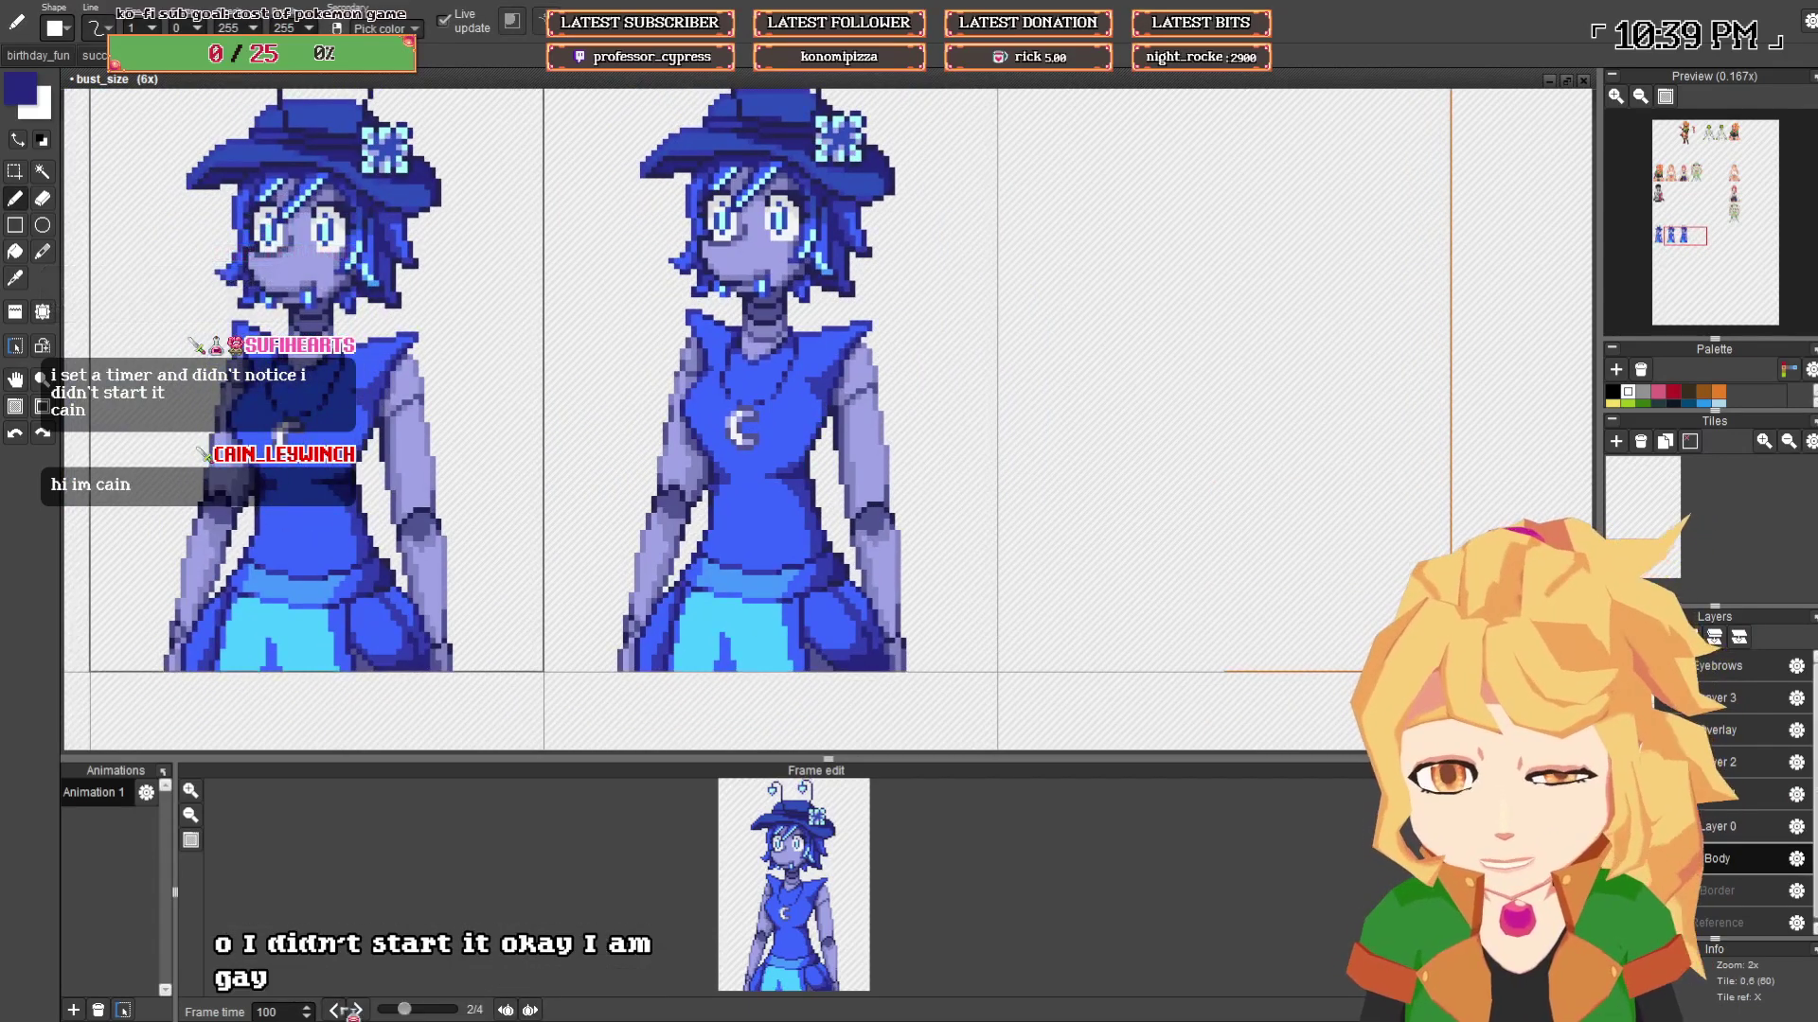
click(334, 1010)
click(358, 1010)
click(358, 1011)
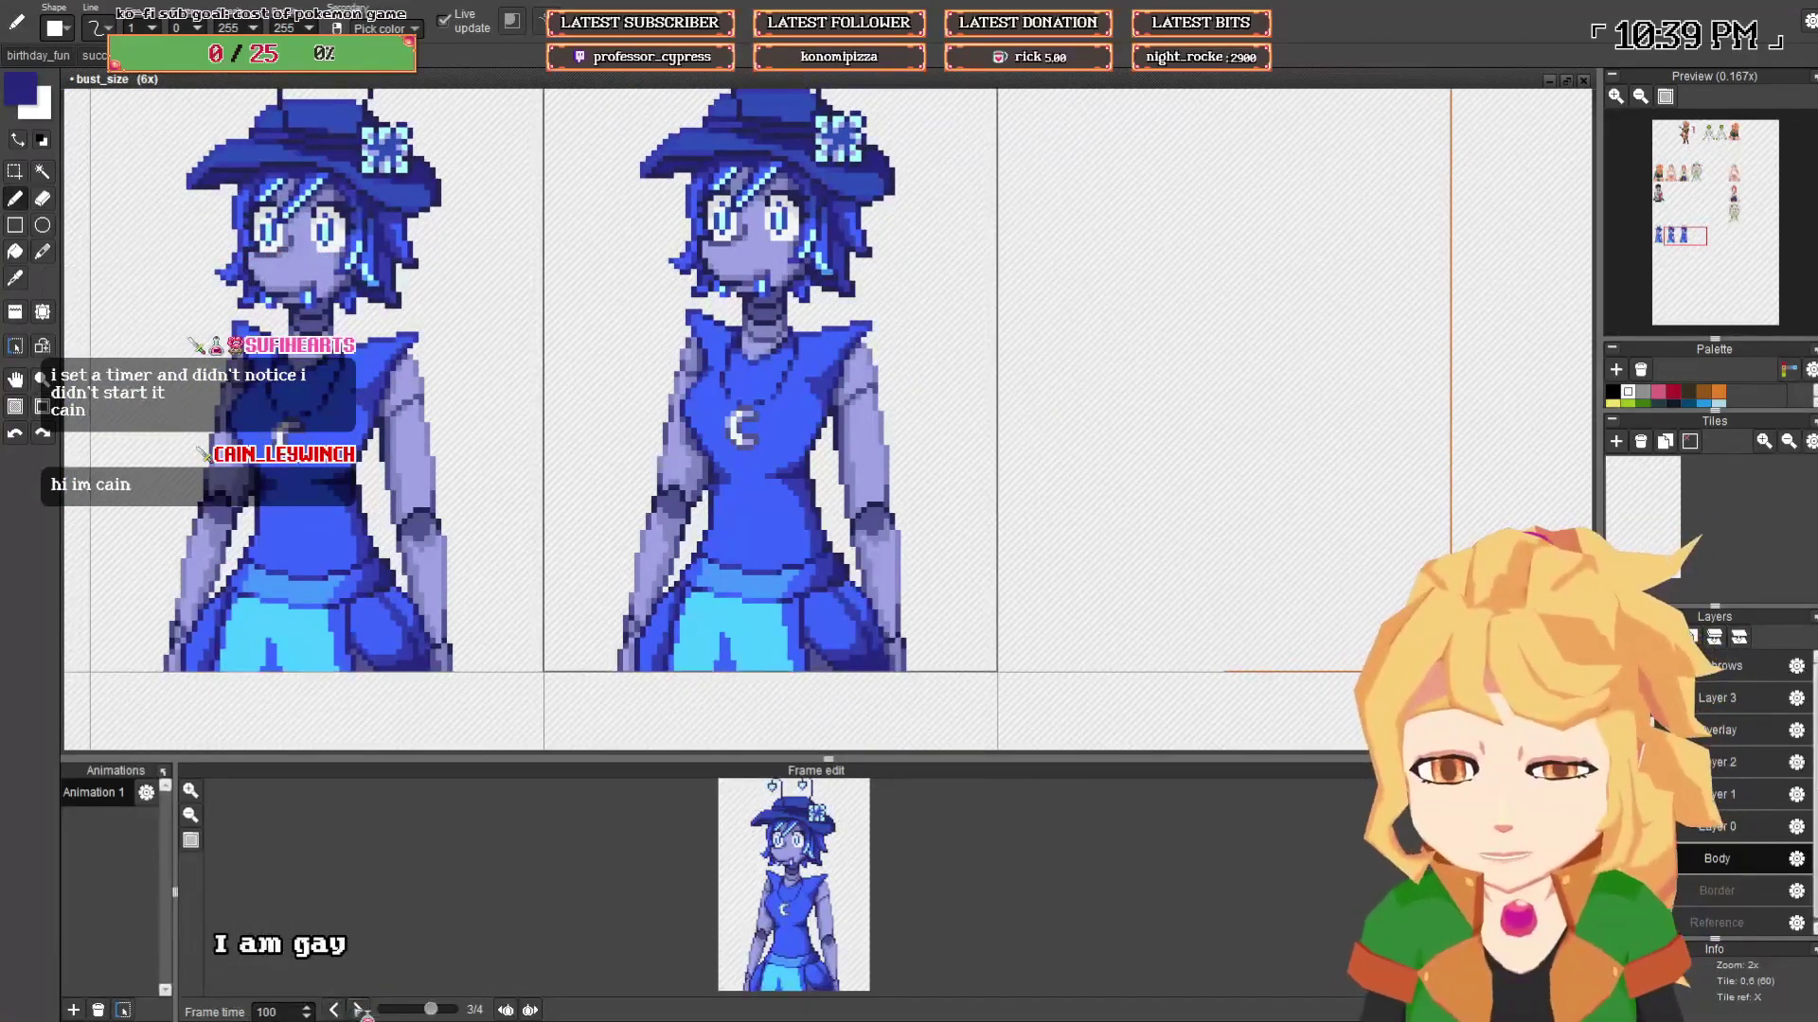
scroll(758, 464, up, 2)
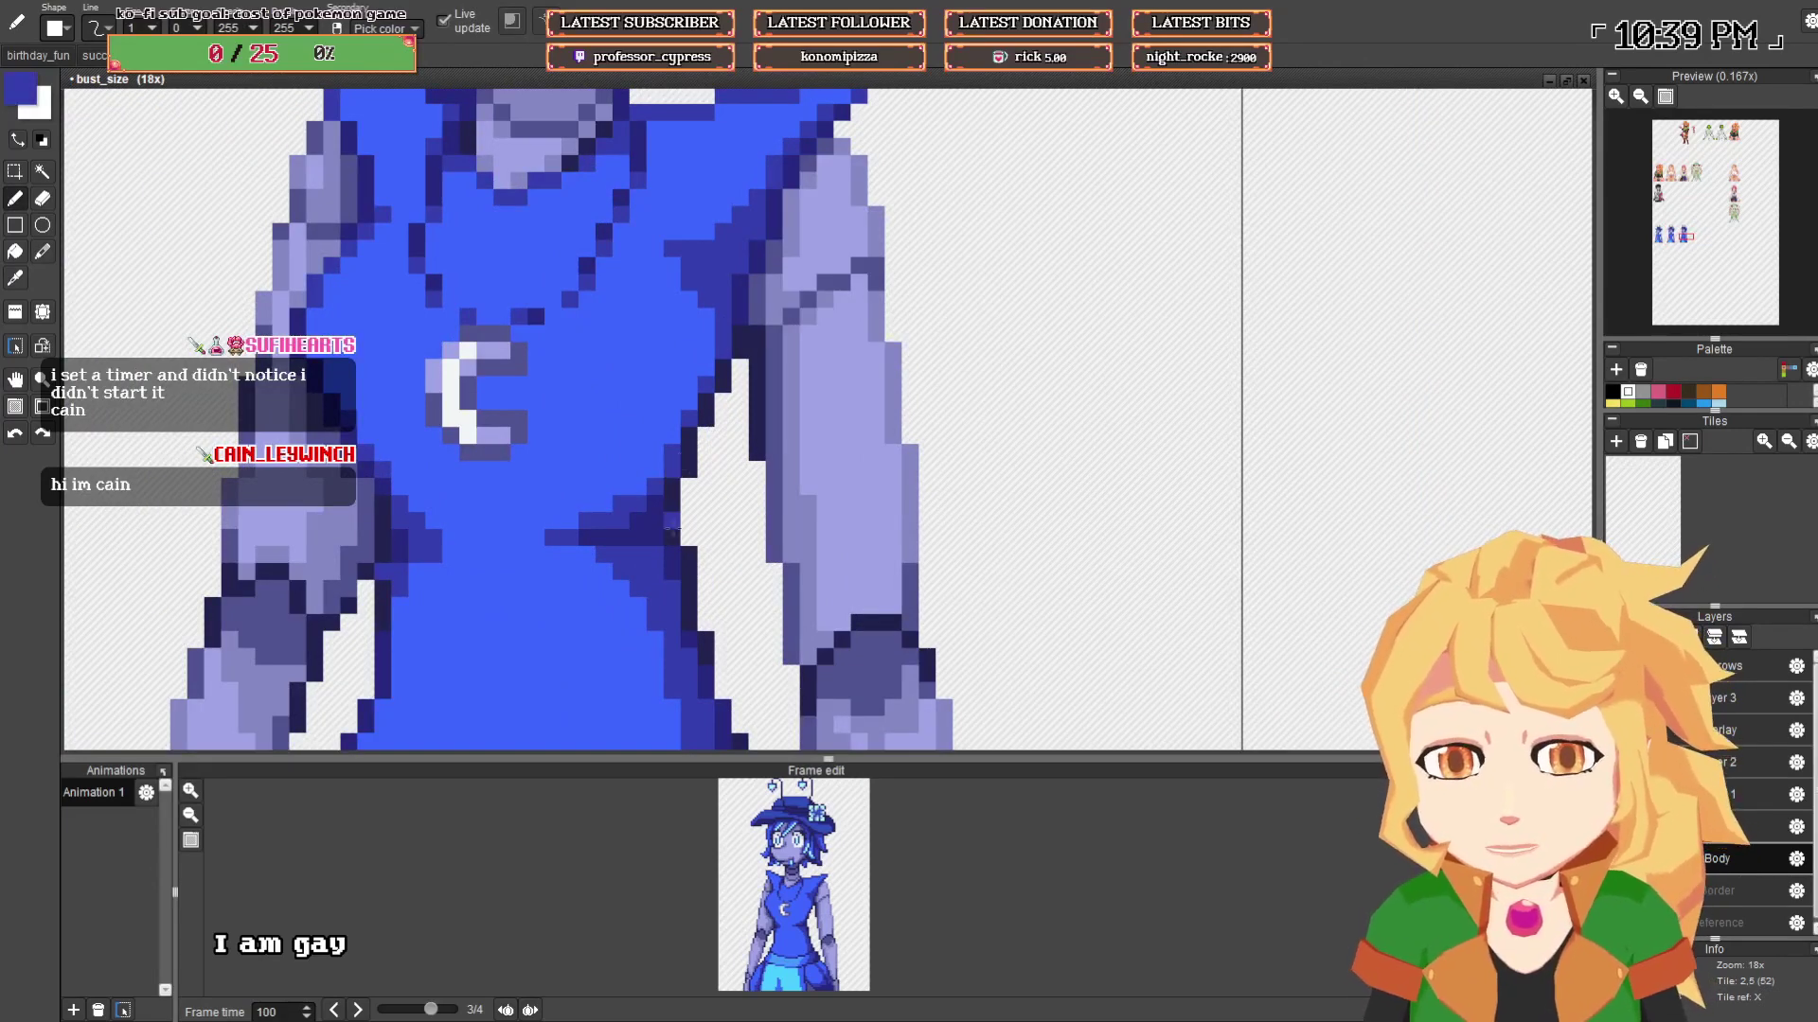
right_click(689, 555)
click(689, 537)
right_click(655, 537)
click(672, 538)
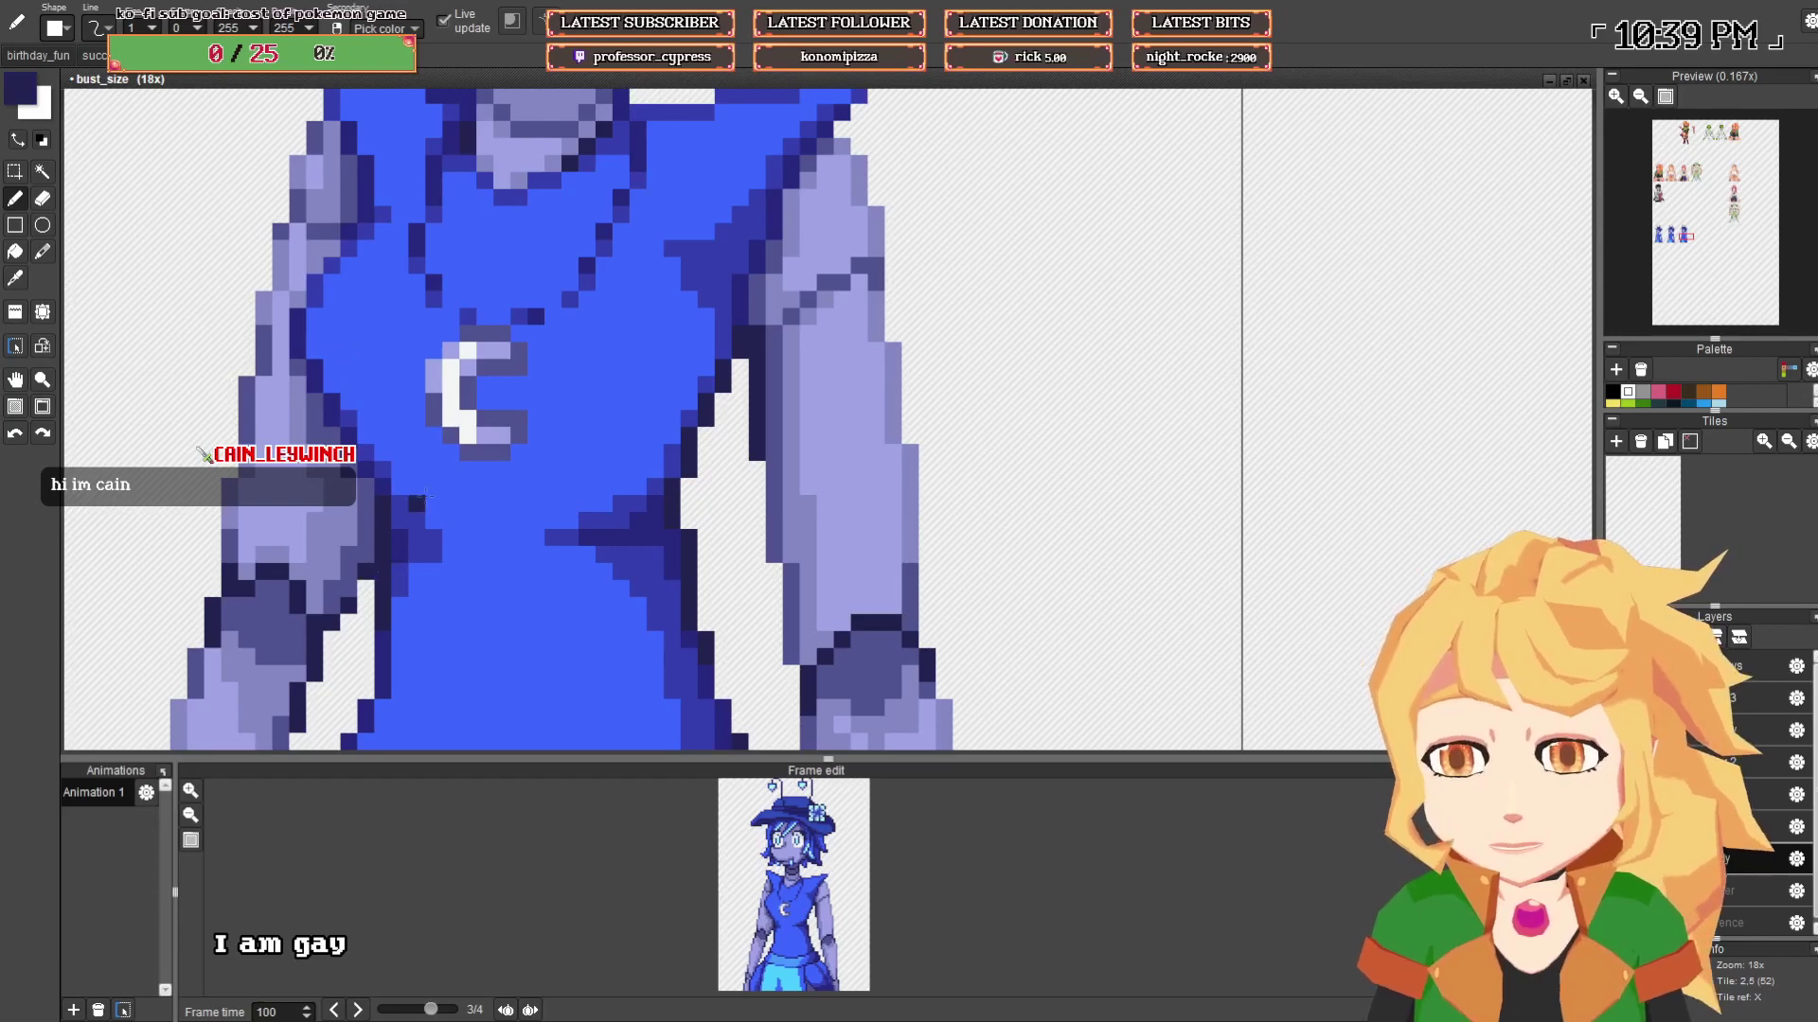
- Darken the shading just above the third character's right-side waist fold with navy blue sampled from the torso
scroll(424, 495, down, 2)
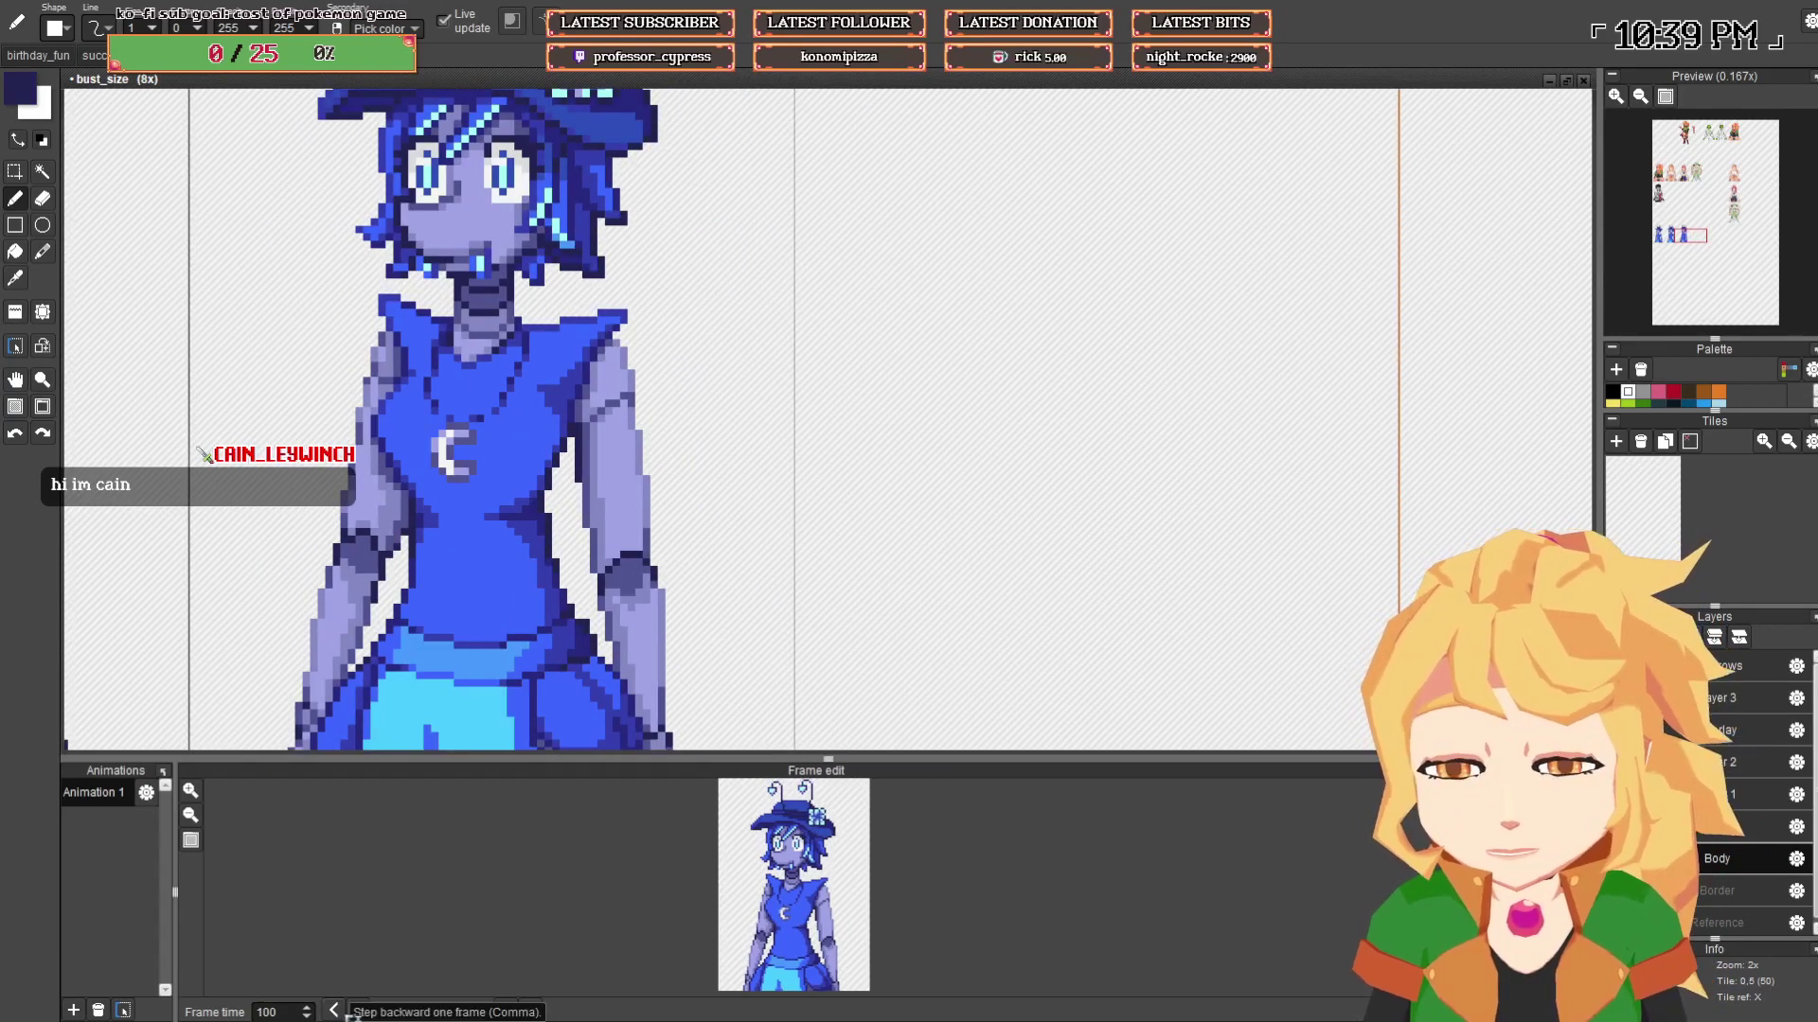
scroll(662, 343, up, 2)
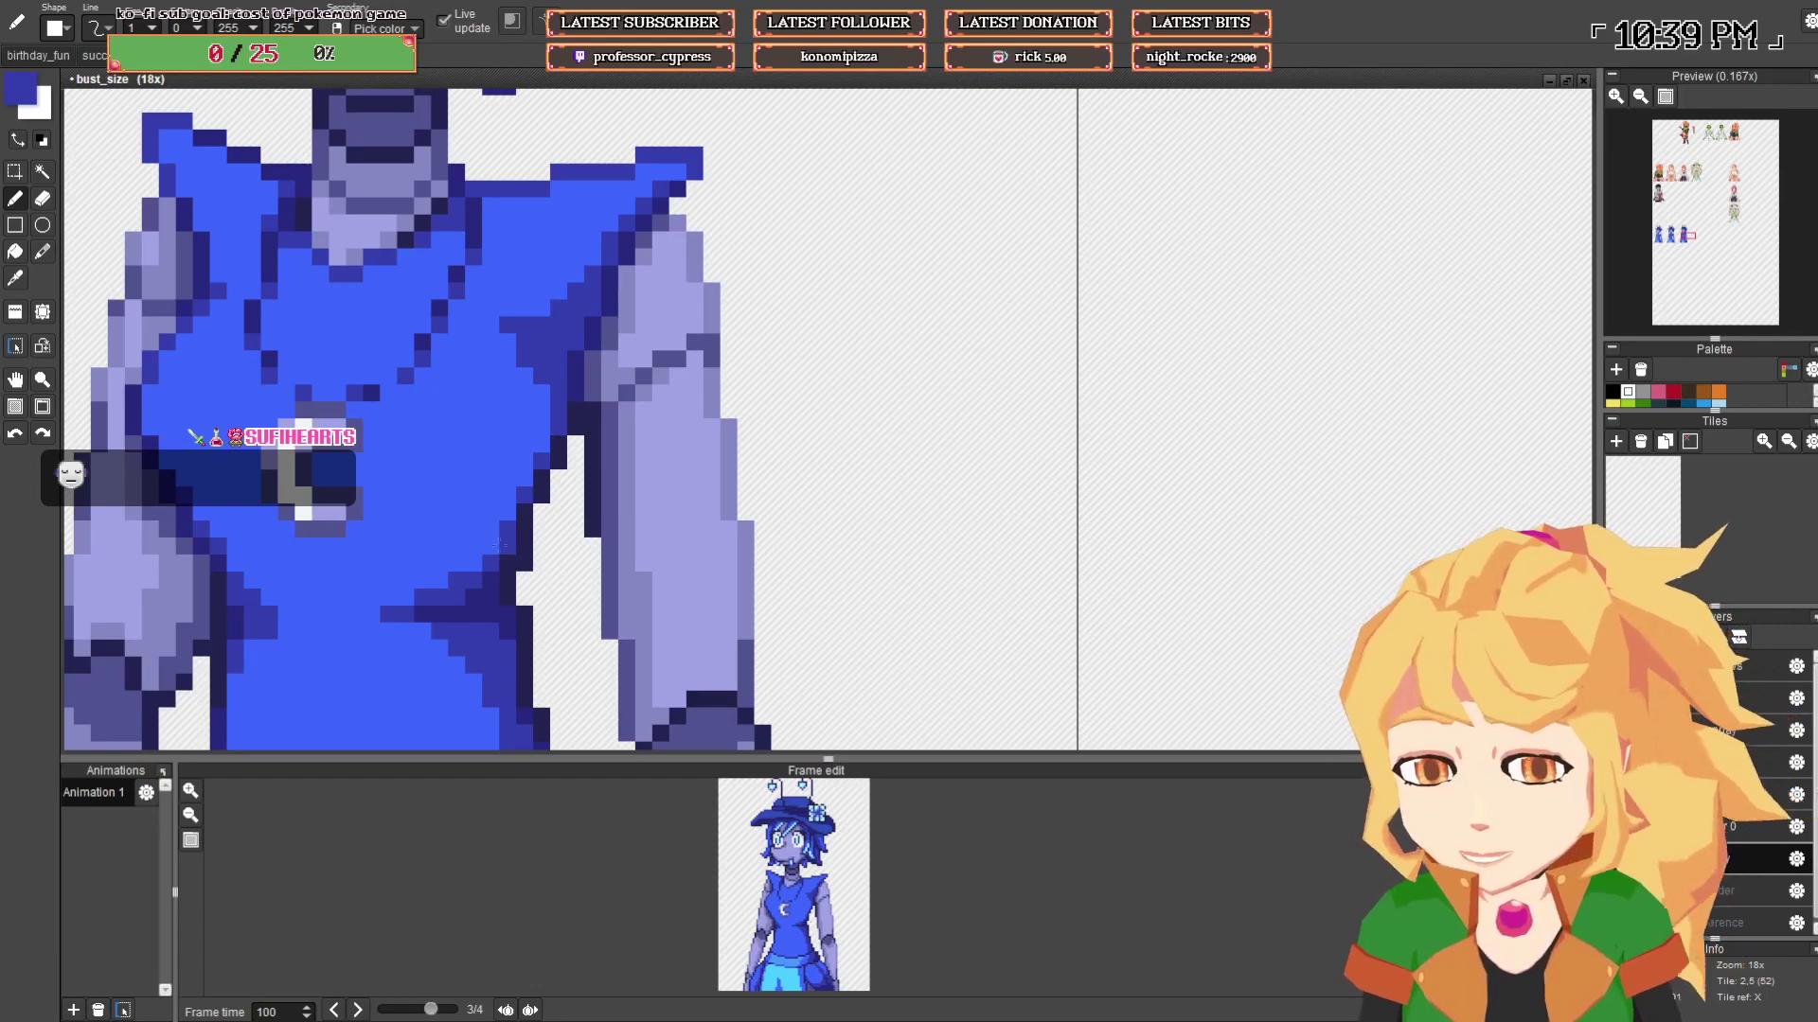
right_click(492, 584)
scroll(502, 567, down, 2)
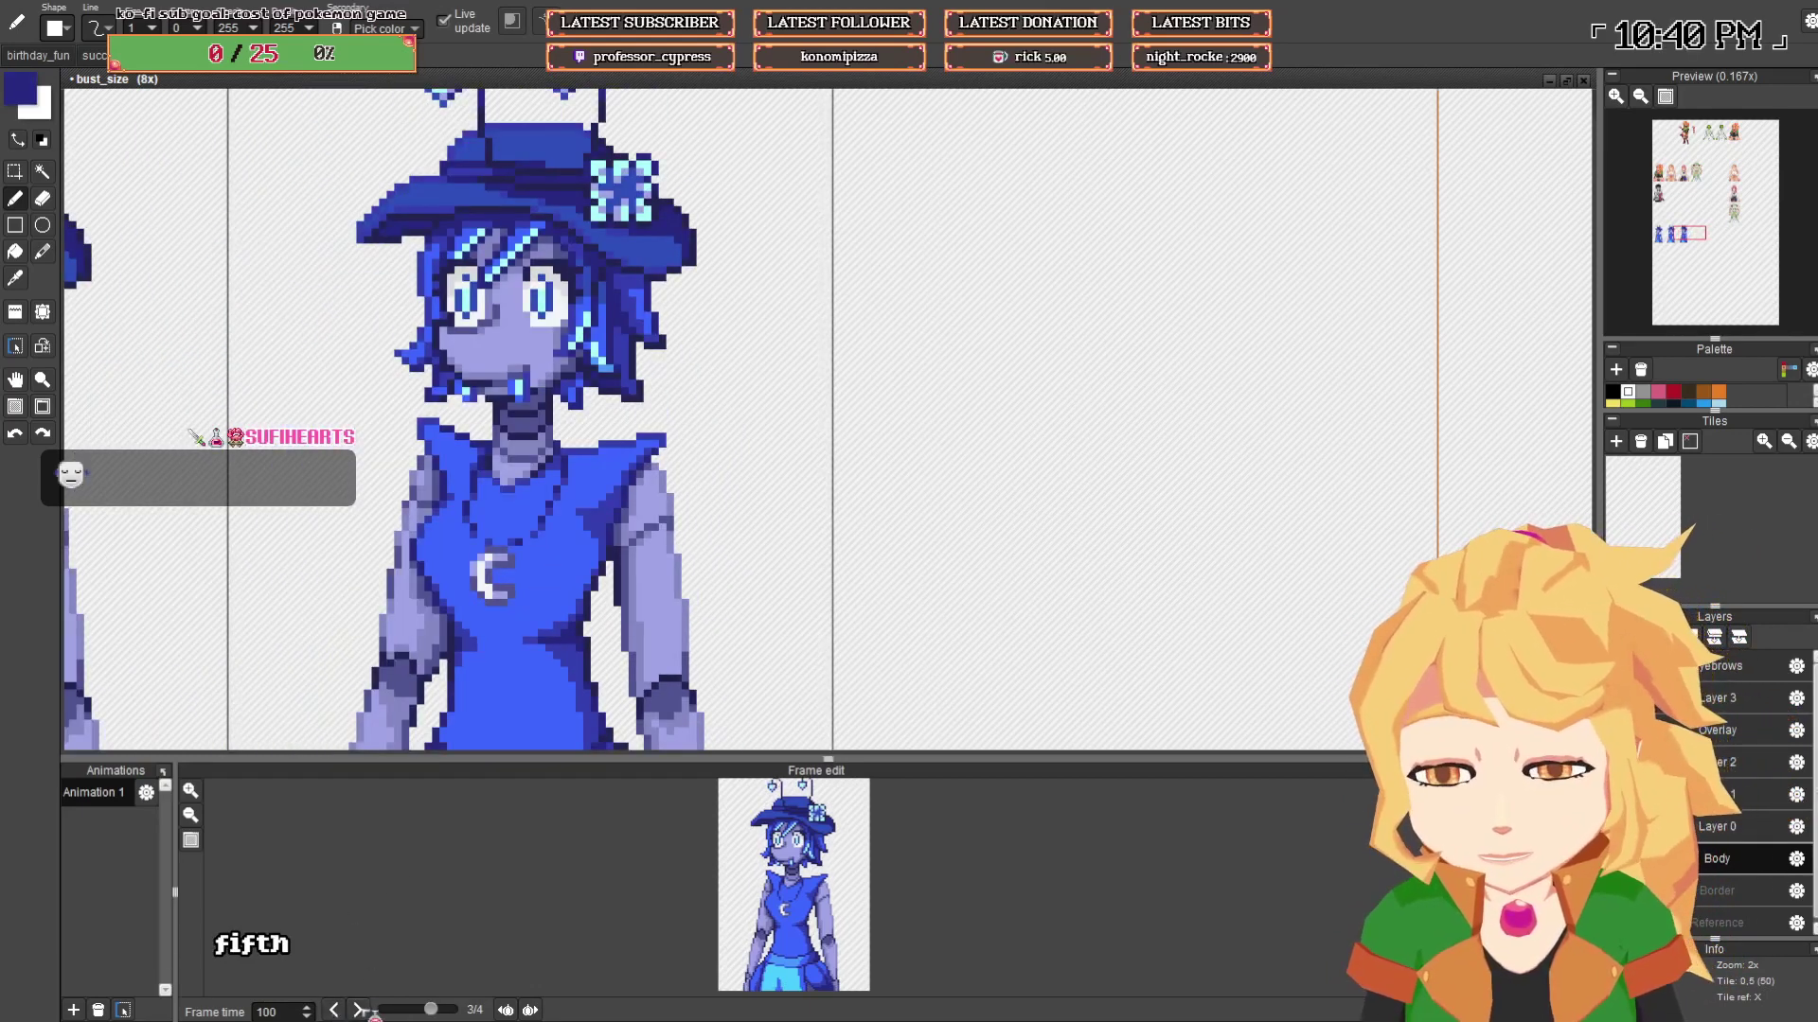
scroll(639, 507, up, 2)
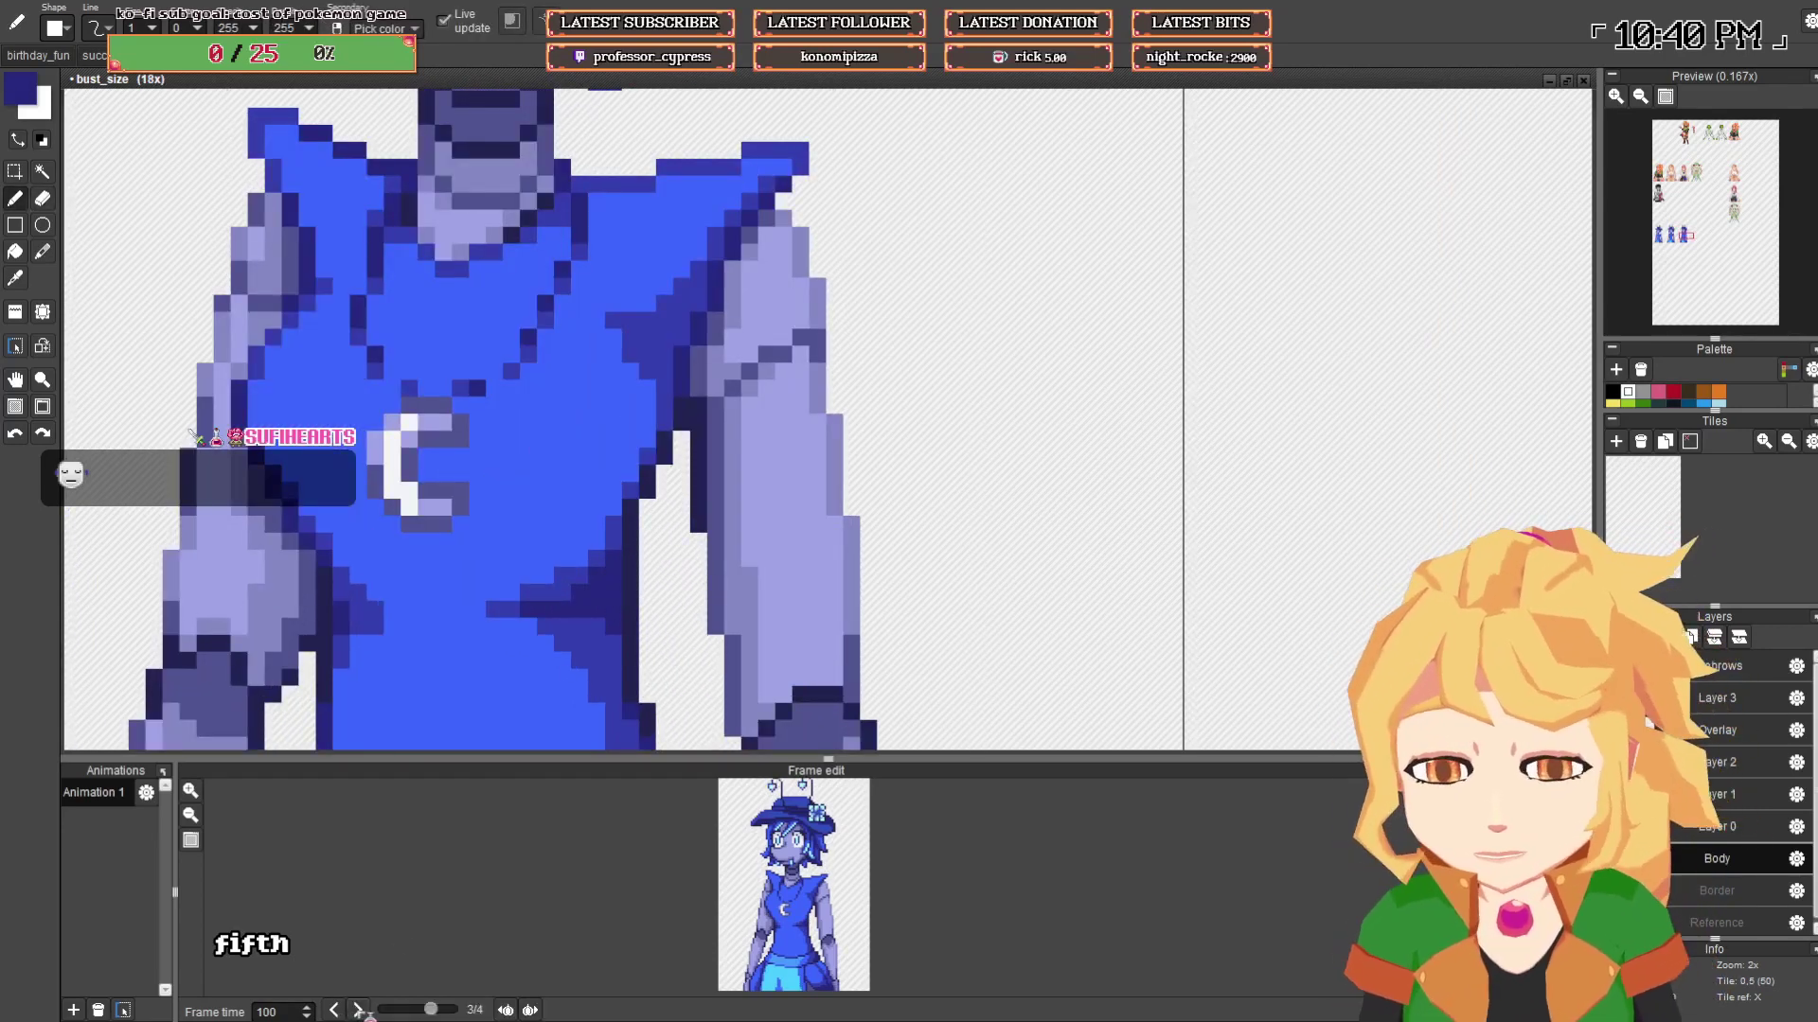
- Step back and forth through the animation frames to check the third frame's body movement and waist shading
click(336, 1012)
click(357, 1011)
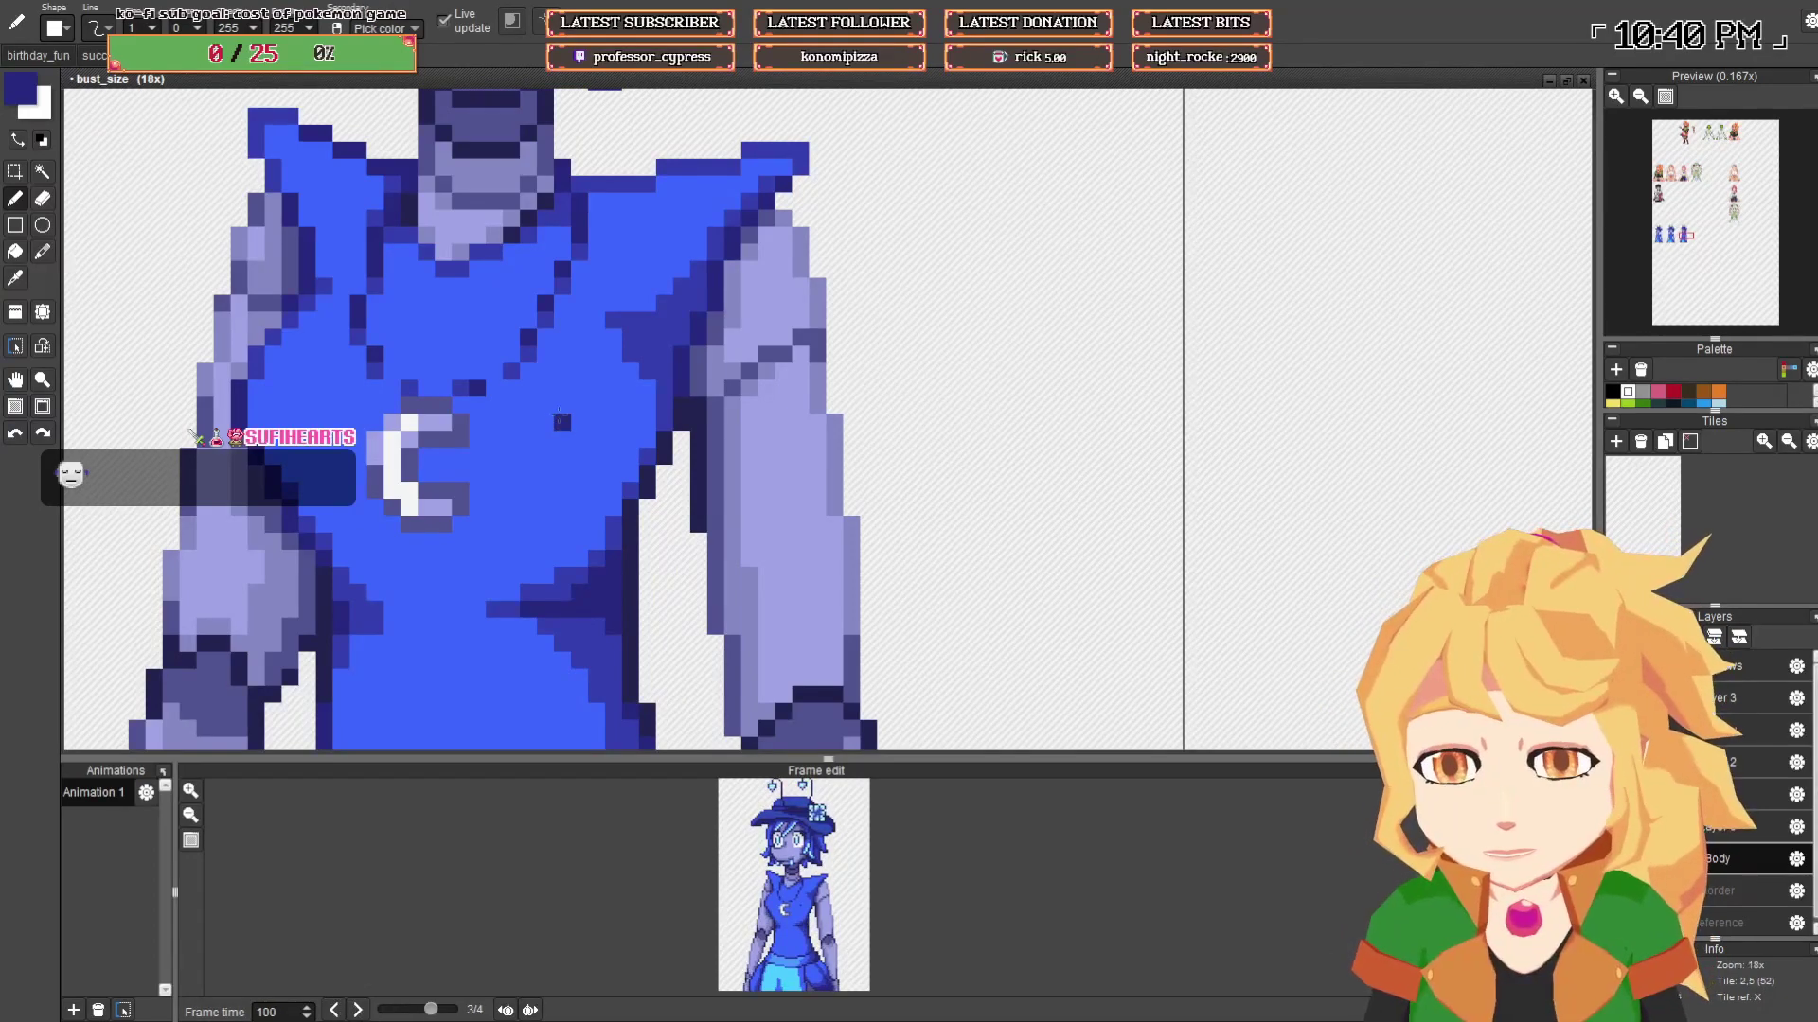
scroll(289, 626, down, 3)
drag(290, 626, 704, 429)
scroll(386, 426, up, 2)
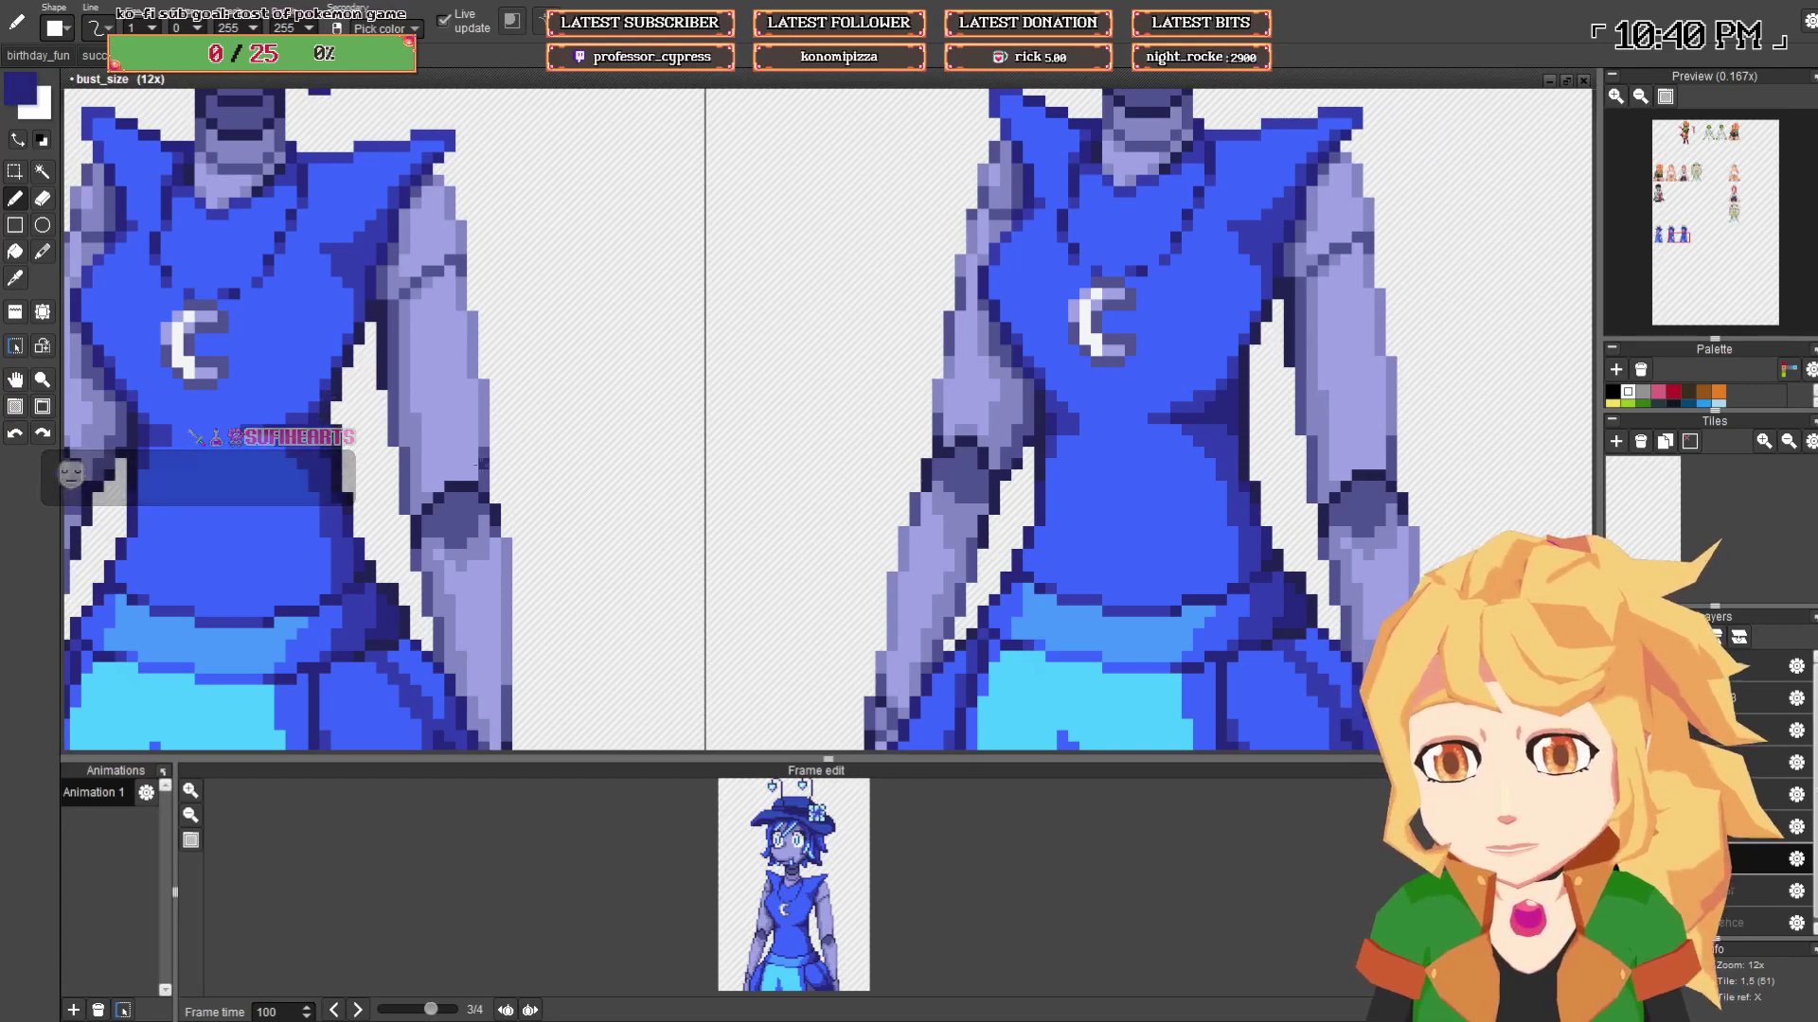
scroll(568, 454, down, 2)
click(358, 1011)
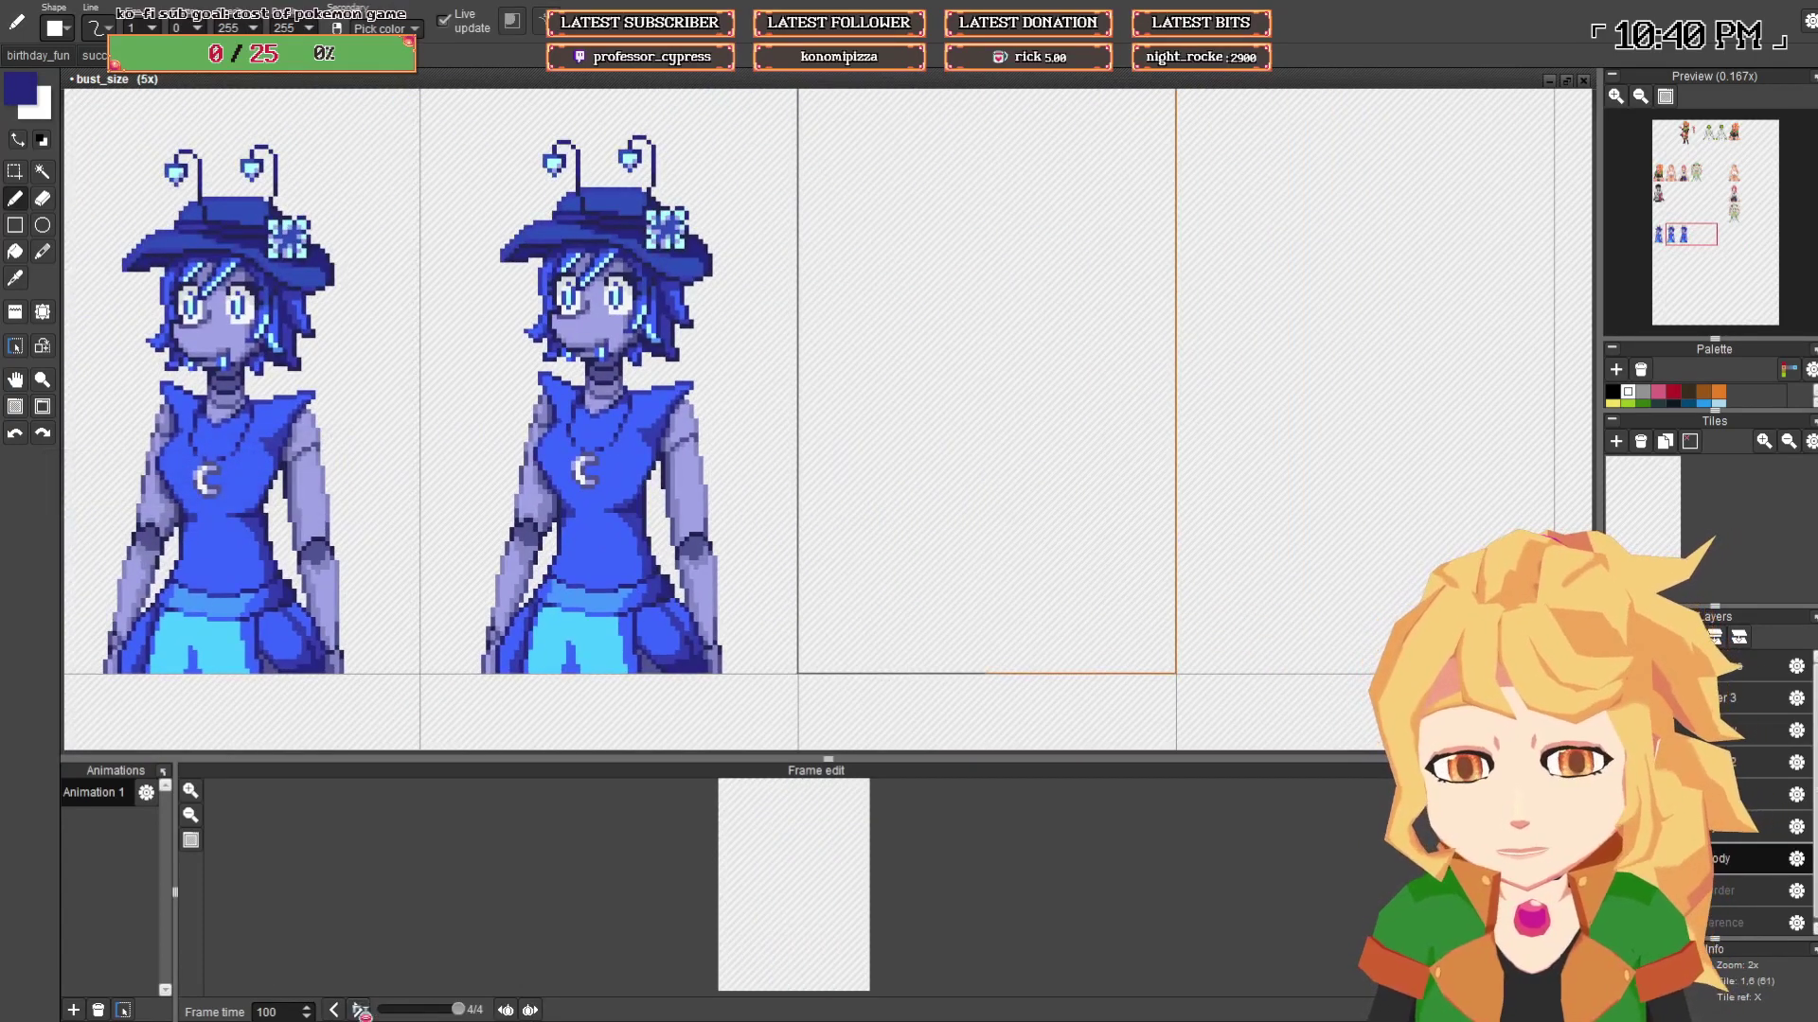
click(358, 1011)
click(358, 1011)
click(358, 1011)
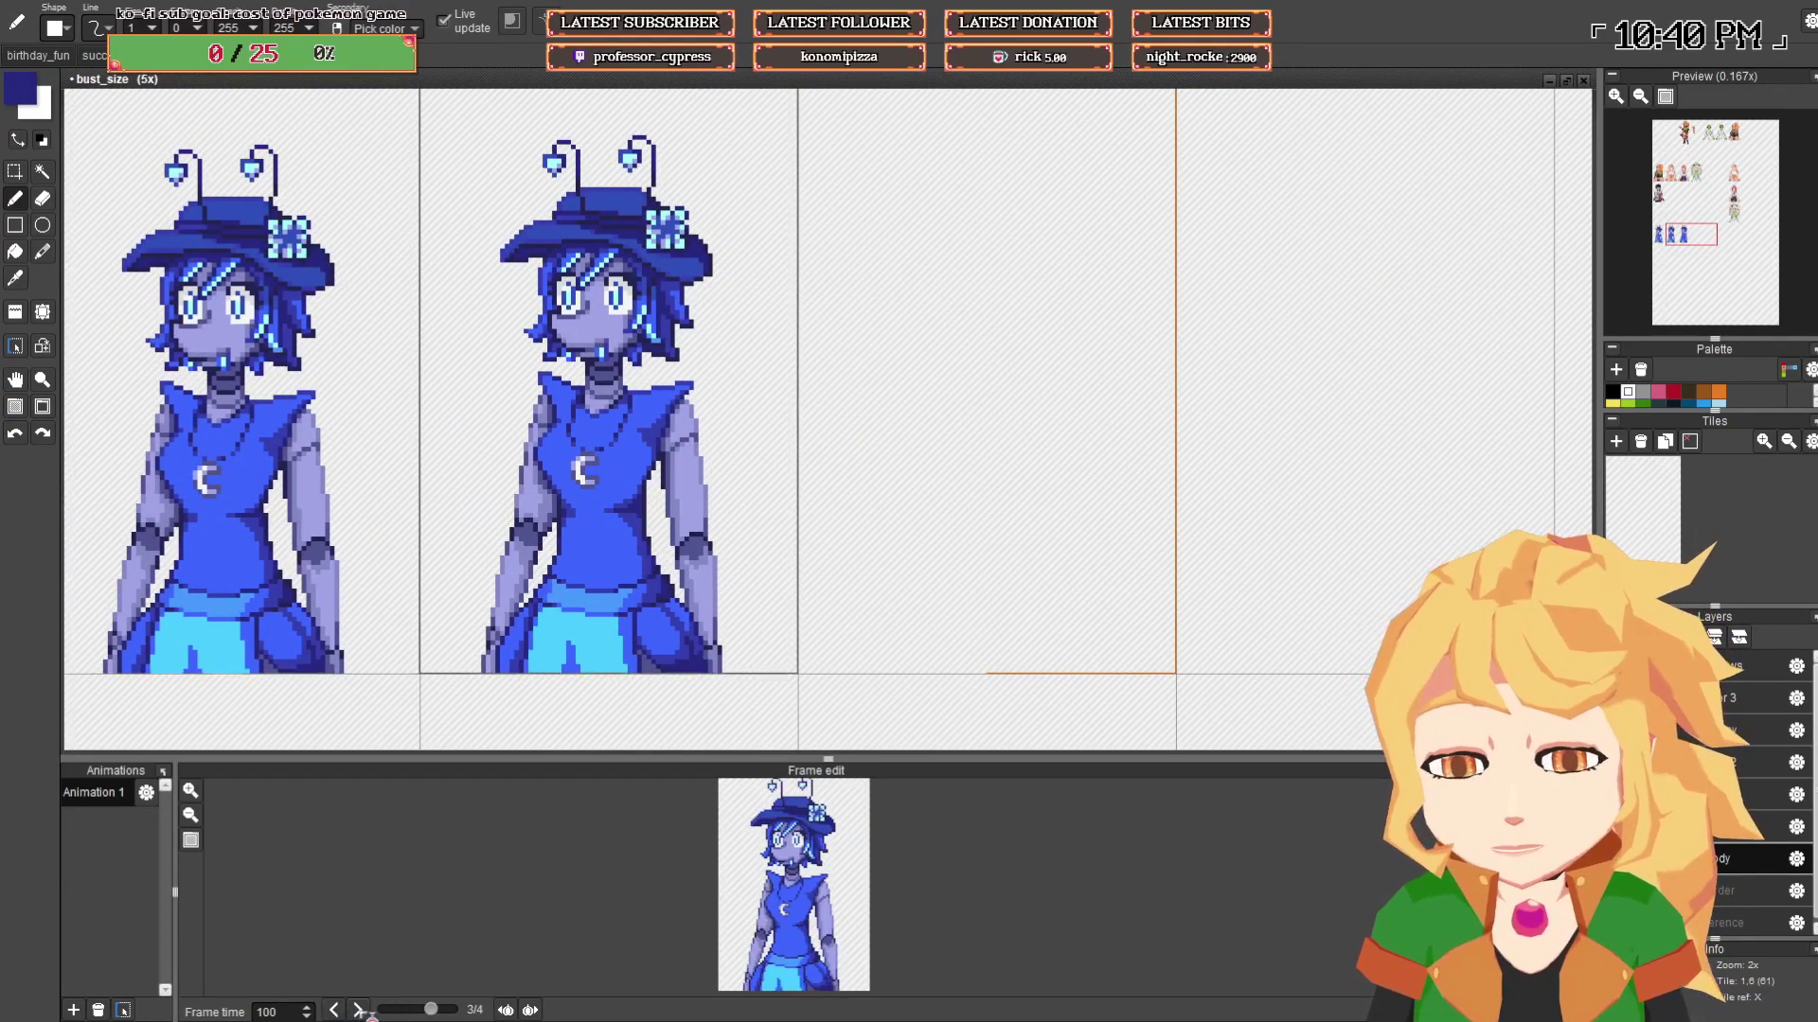
click(358, 1011)
click(334, 1011)
click(335, 1011)
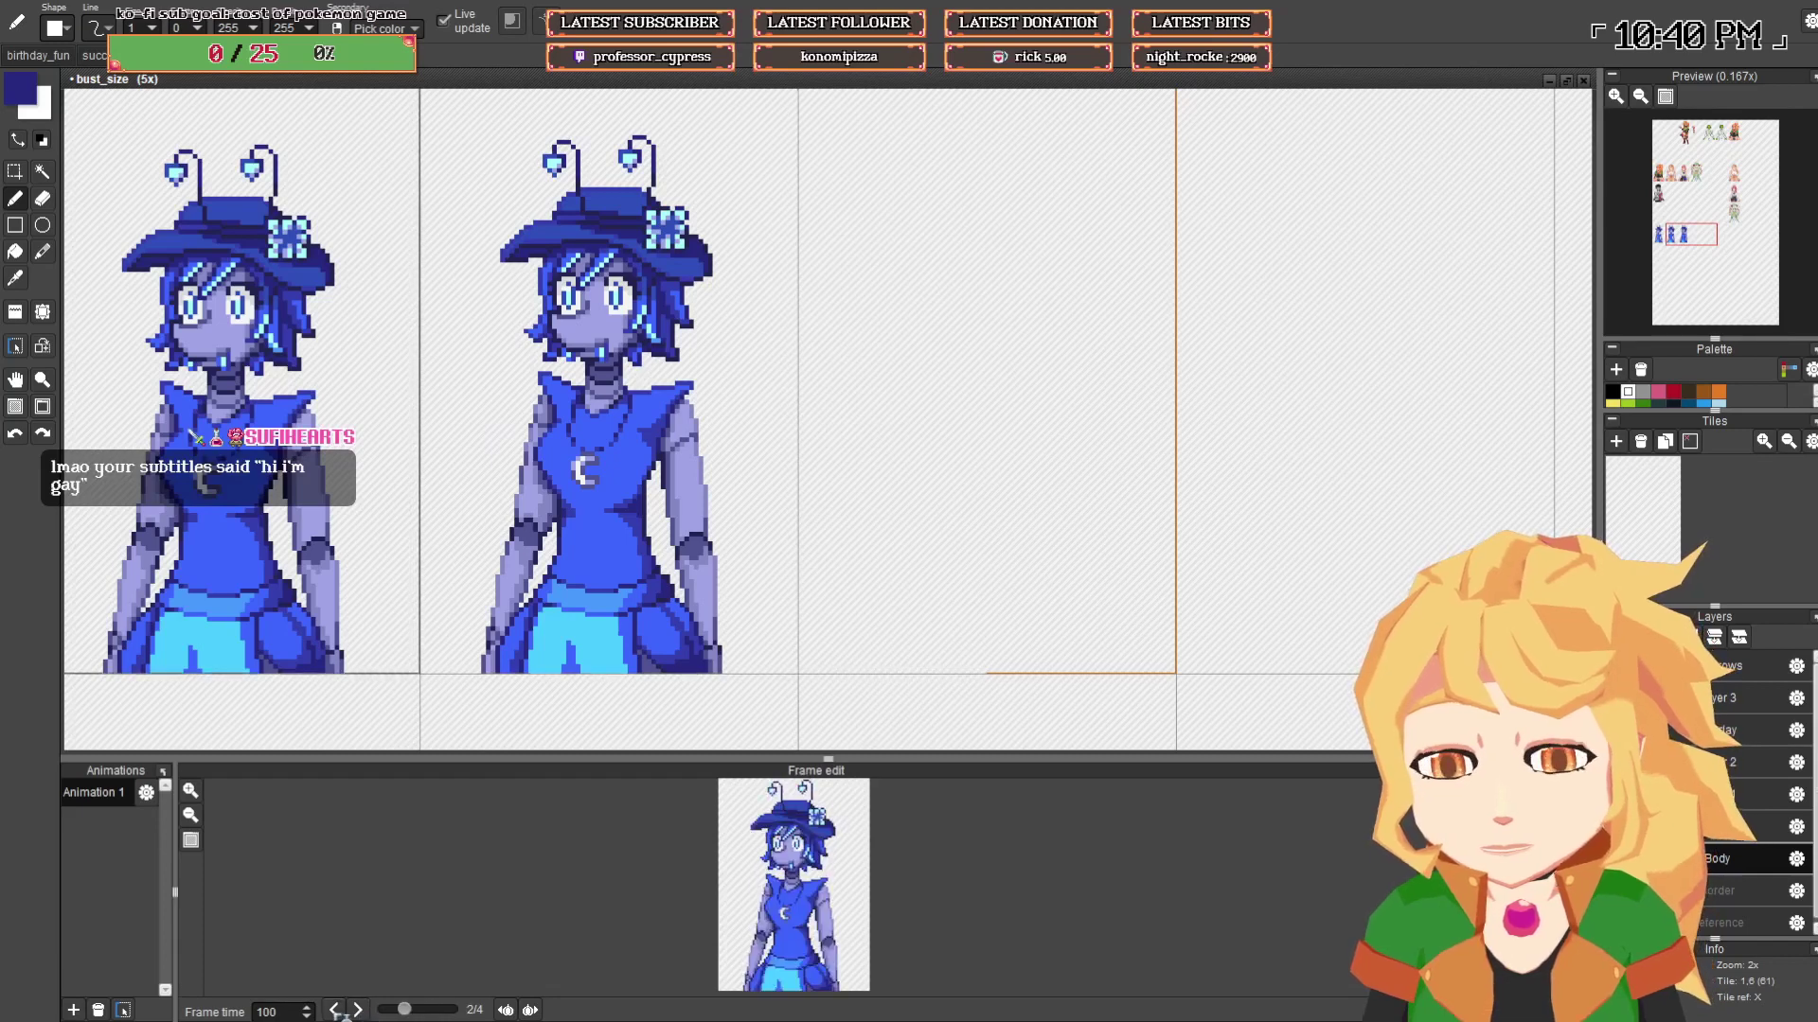
click(334, 1011)
click(358, 1011)
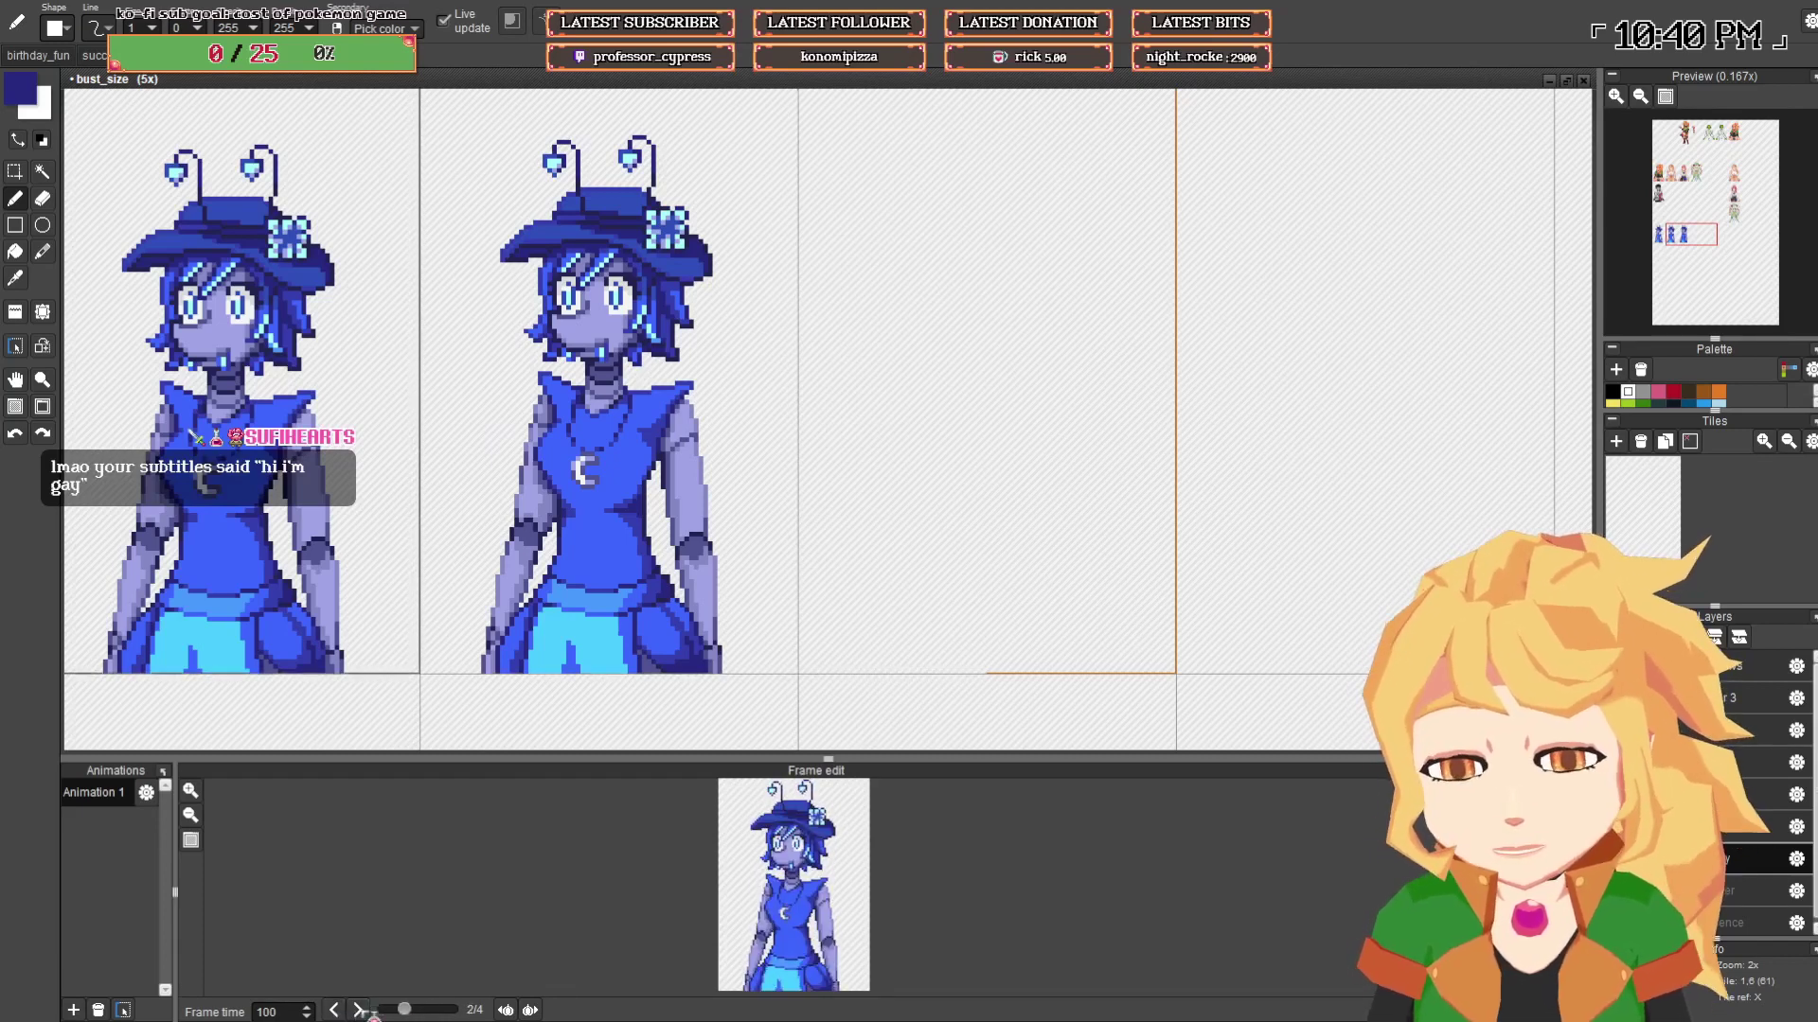
click(358, 1011)
drag(641, 275, 589, 292)
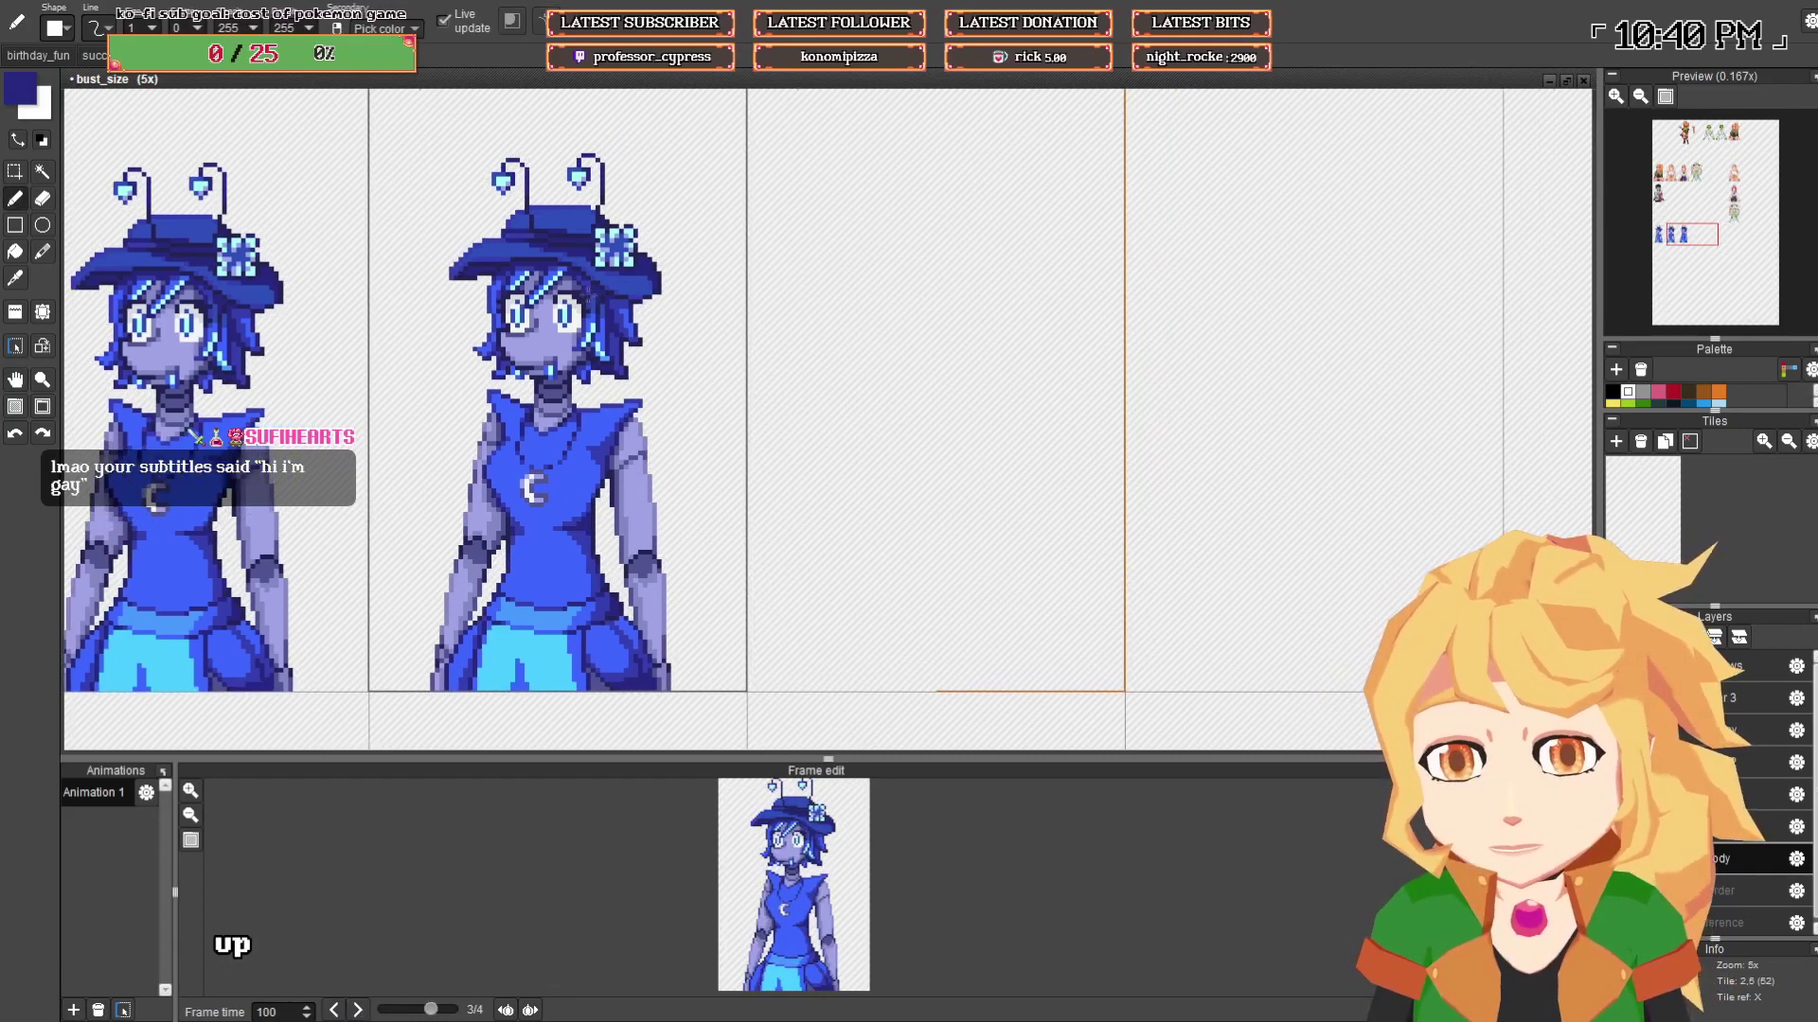
drag(515, 447, 938, 442)
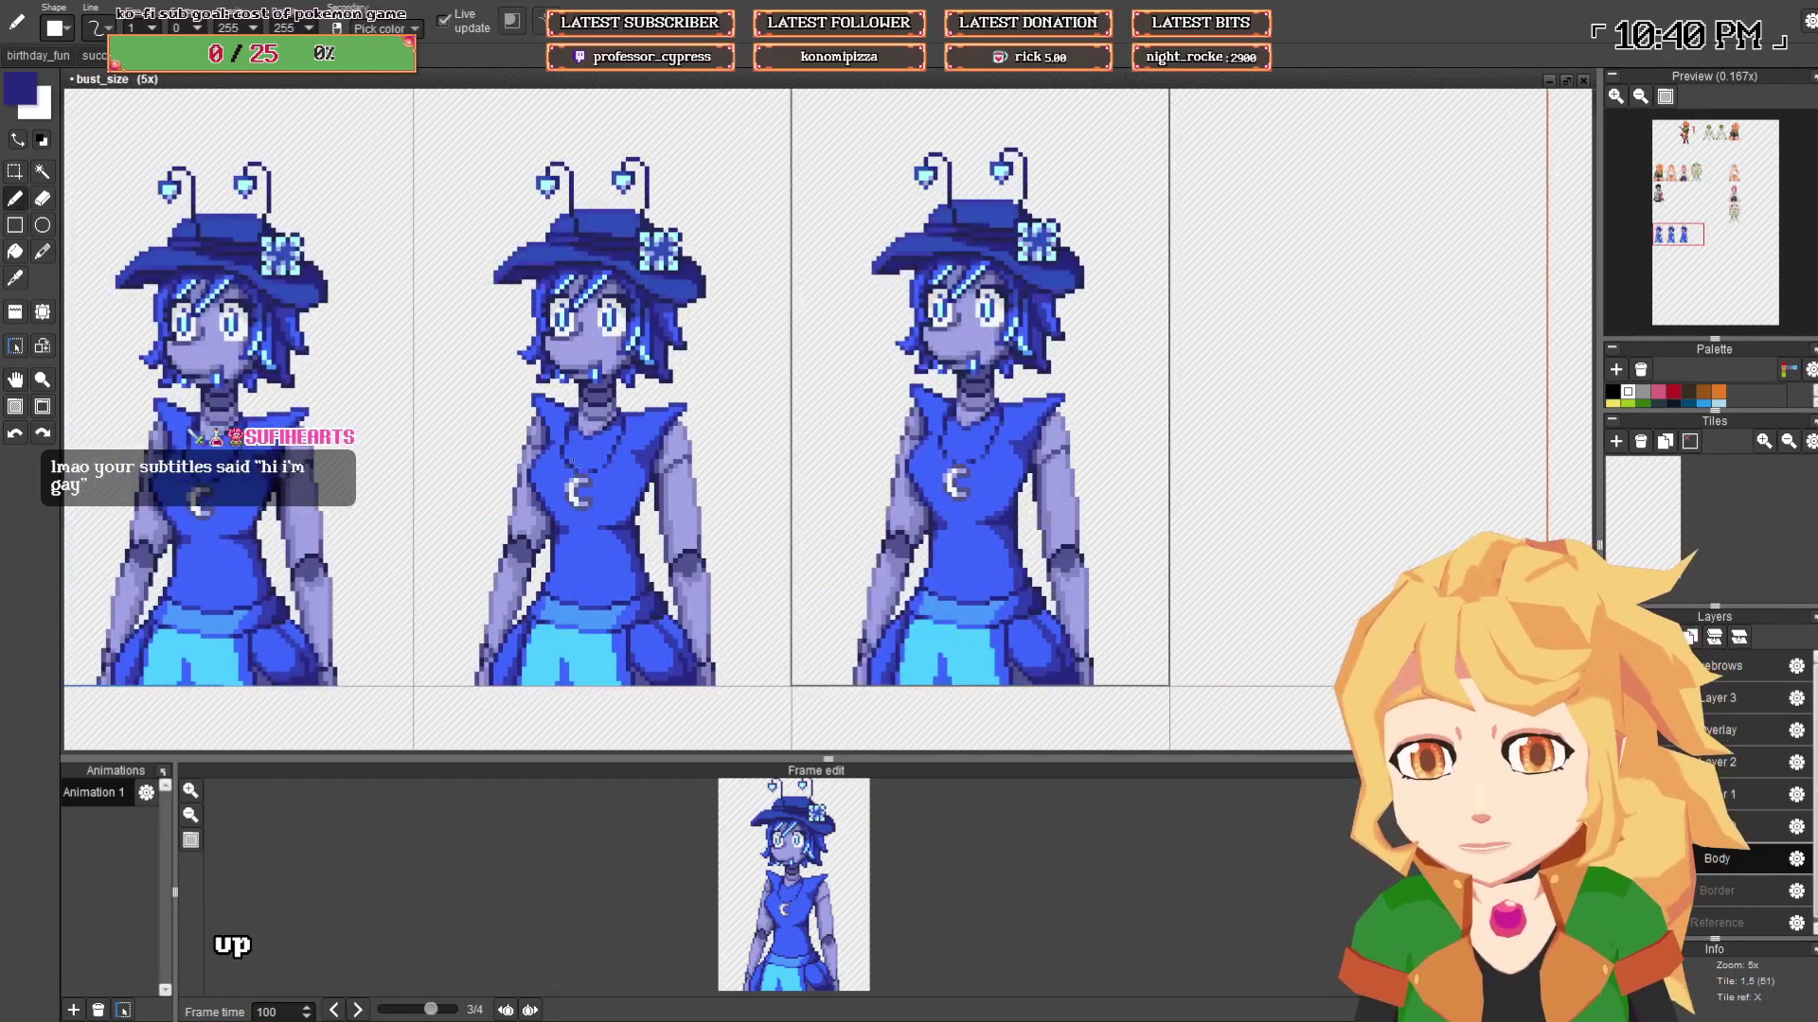
- Retouch a shading pixel on the second character's torso with a darker blue sampled beside it
scroll(572, 464, up, 3)
right_click(575, 483)
click(558, 483)
scroll(558, 483, down, 2)
- Compare the torsos of the first three characters and step through their frames to examine the bounce
key(space)
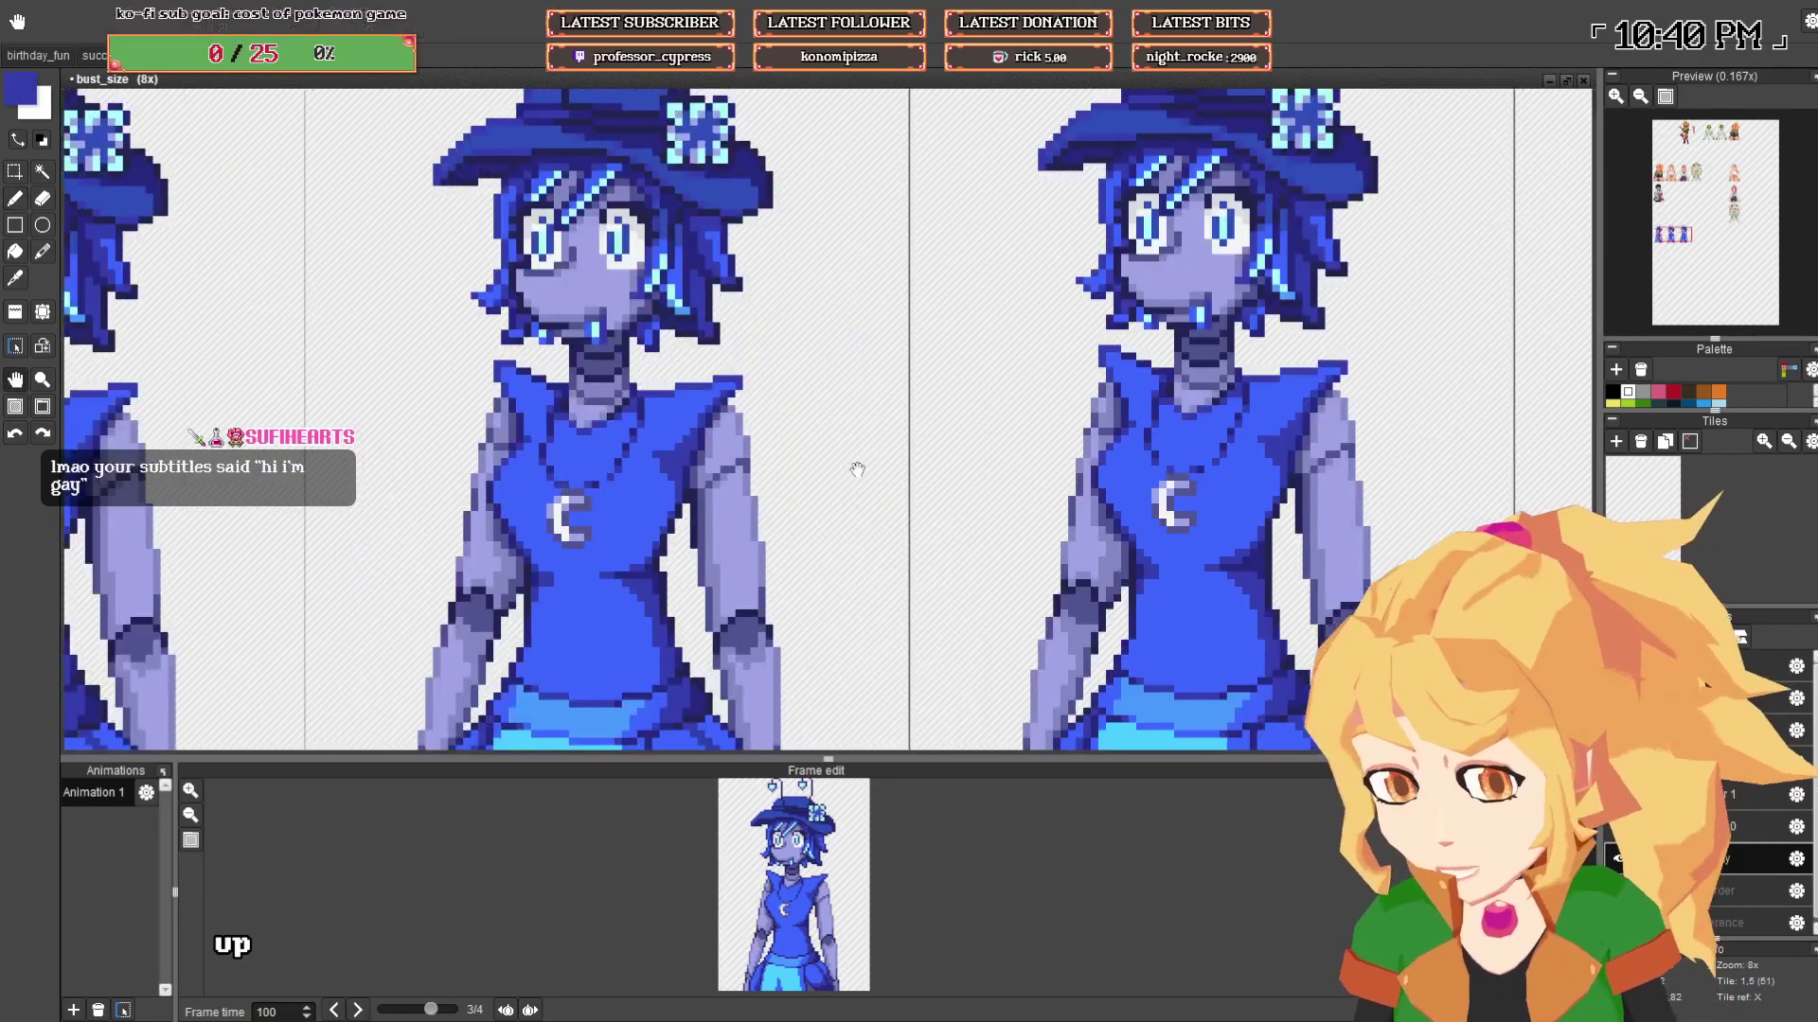
drag(857, 470, 684, 444)
scroll(743, 453, up, 3)
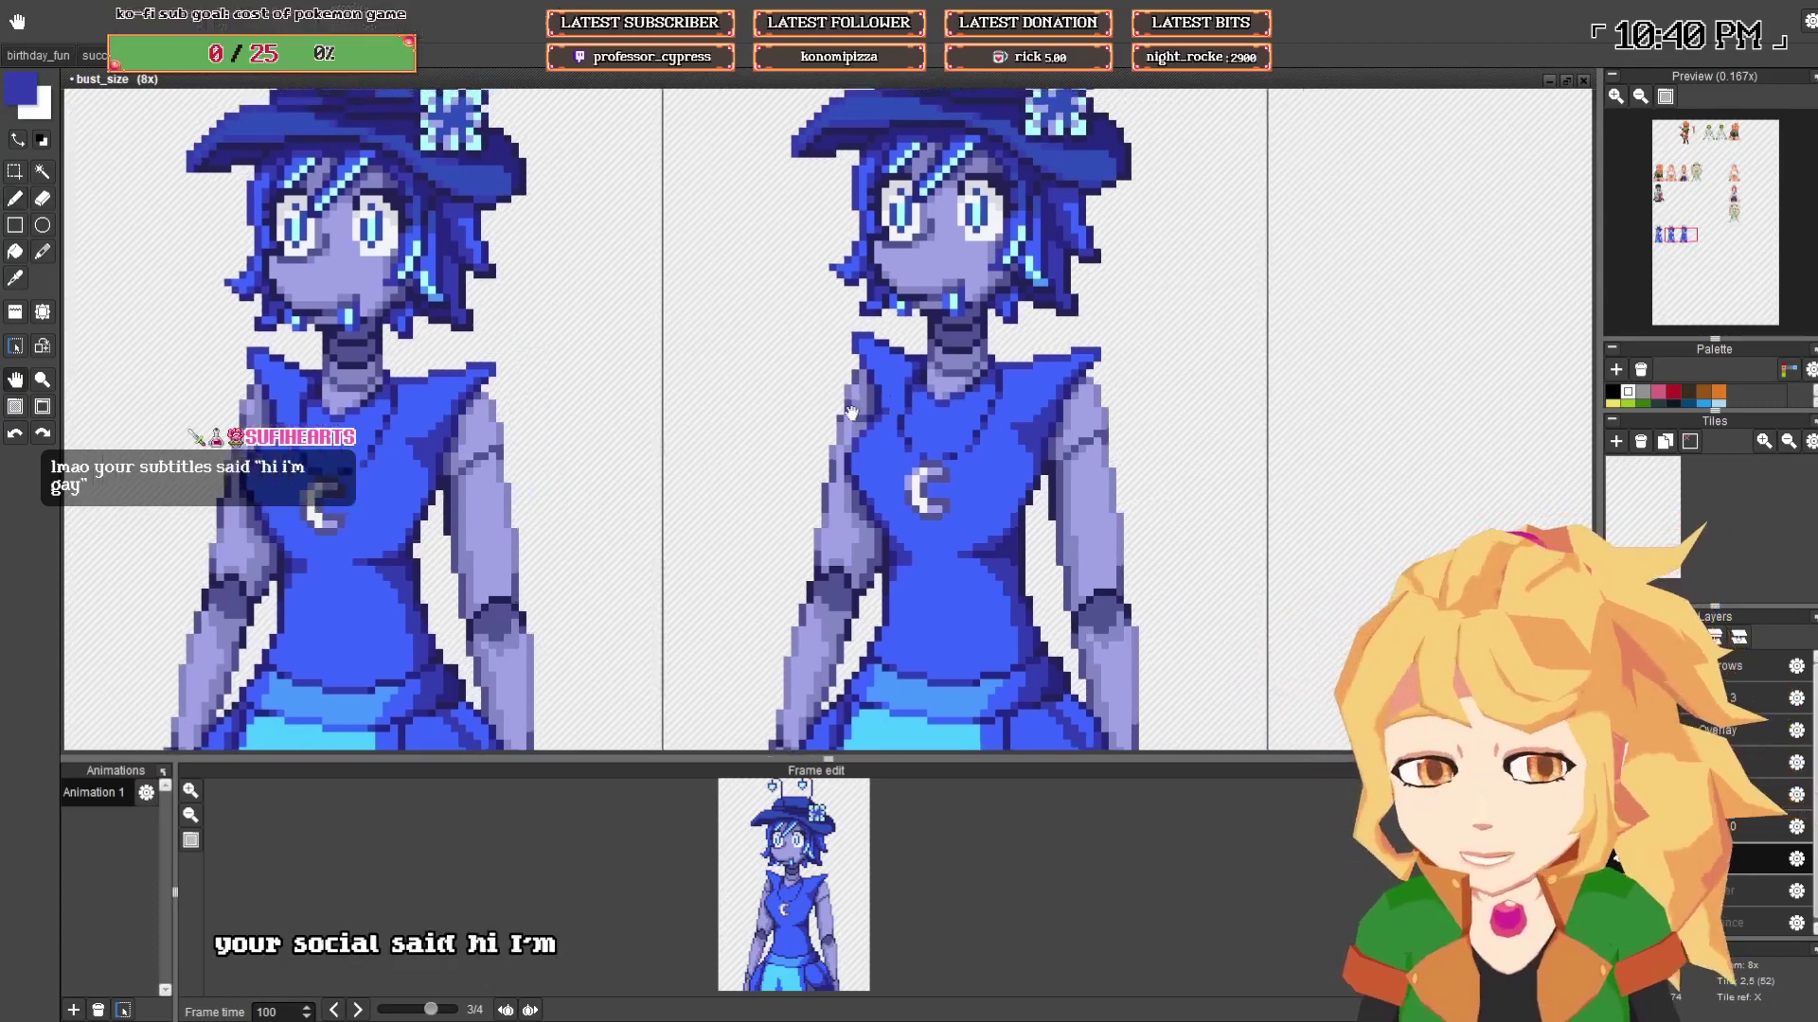
scroll(837, 462, down, 5)
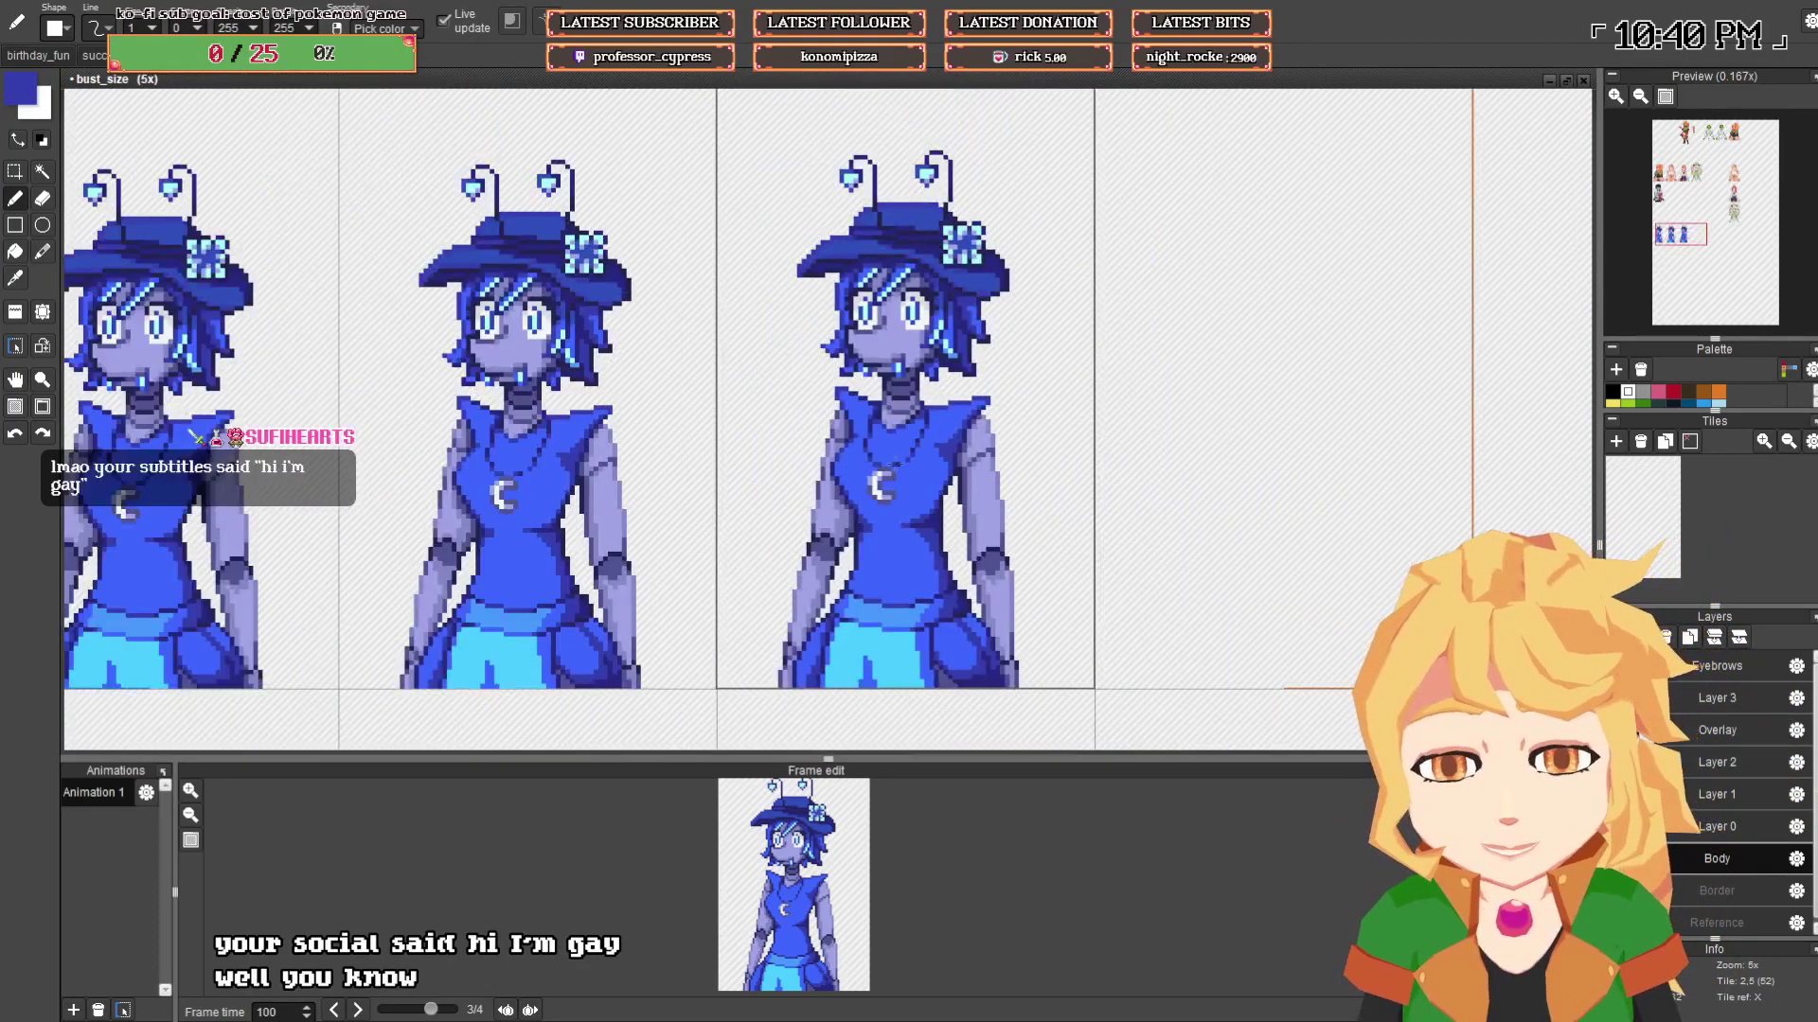
scroll(831, 480, right, 3)
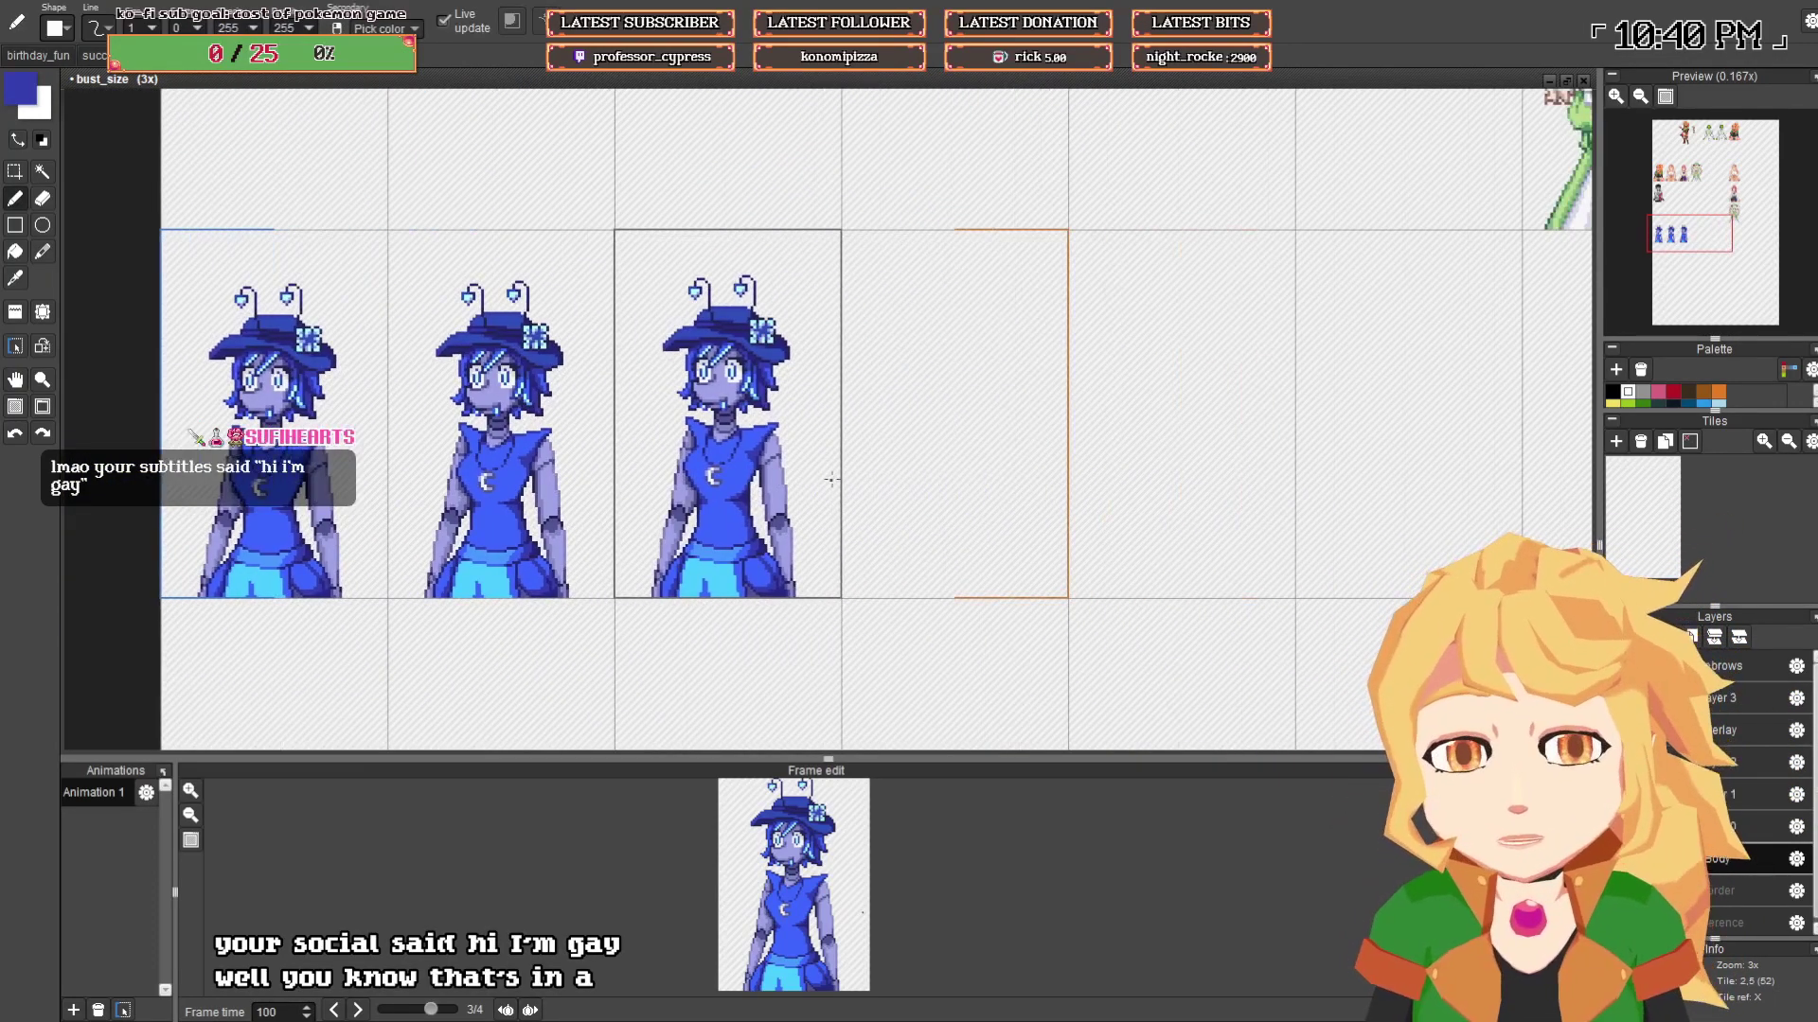
scroll(697, 475, up, 3)
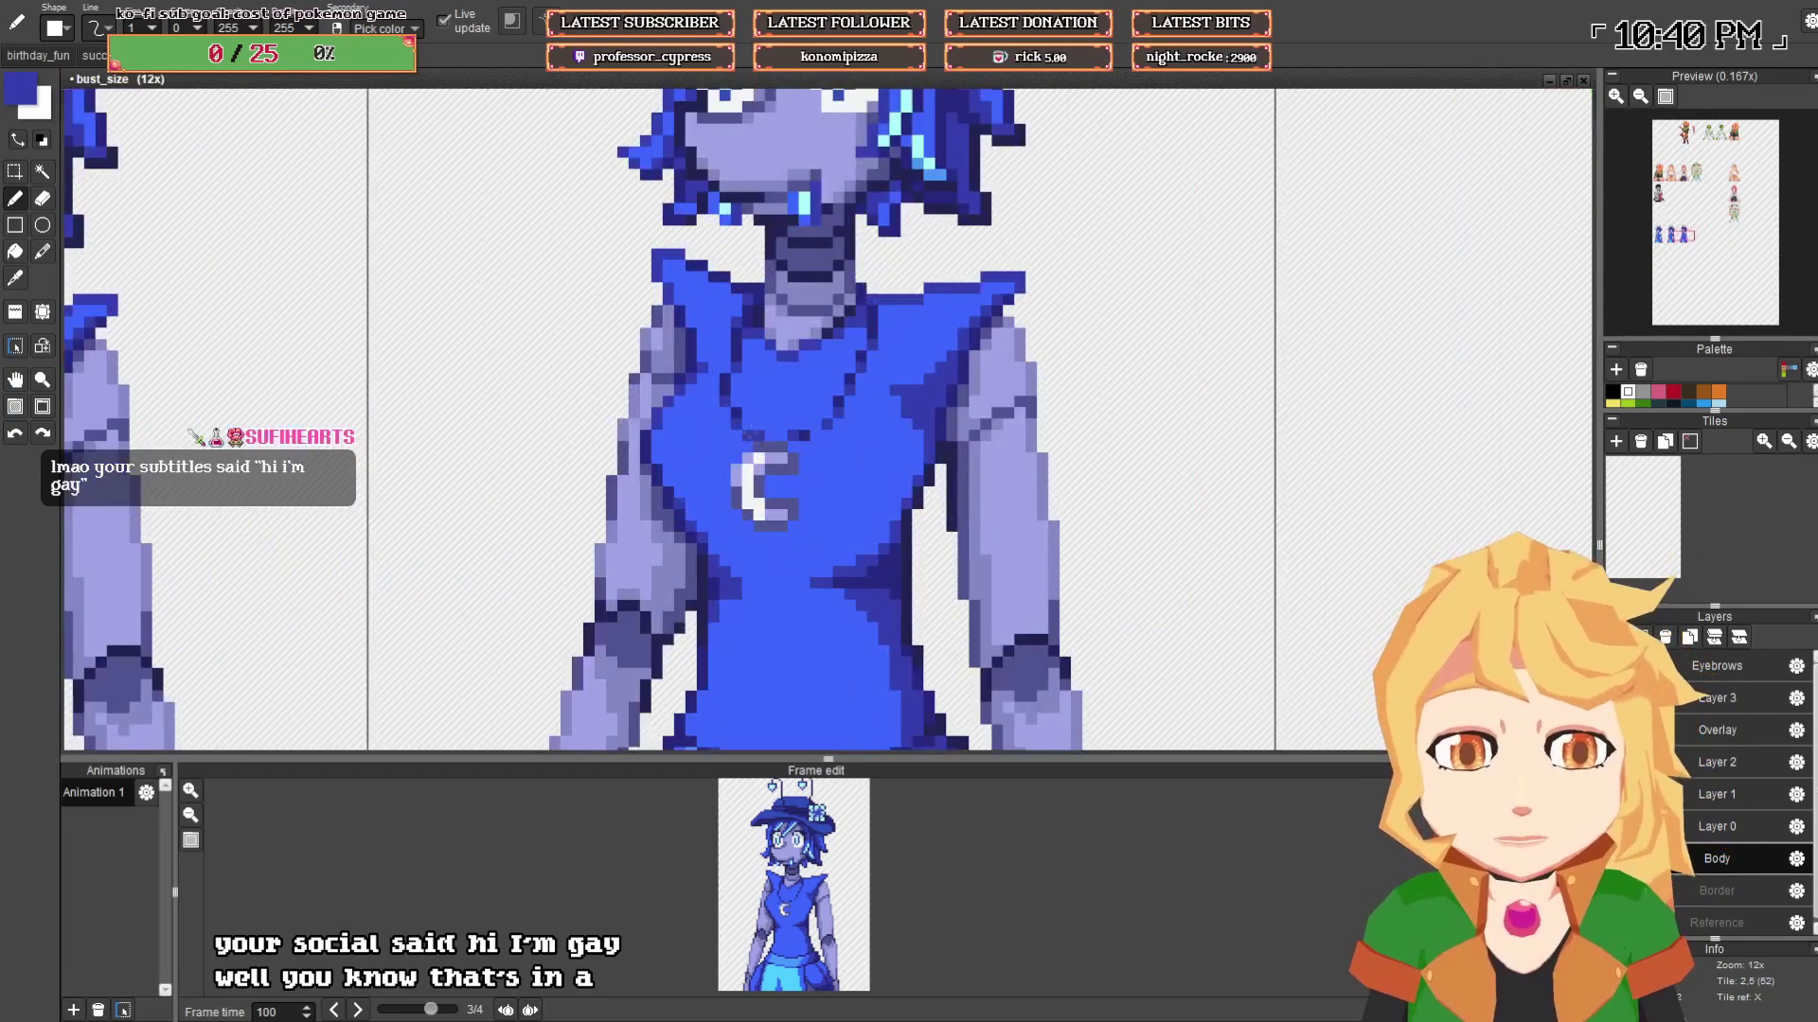
scroll(820, 422, down, 2)
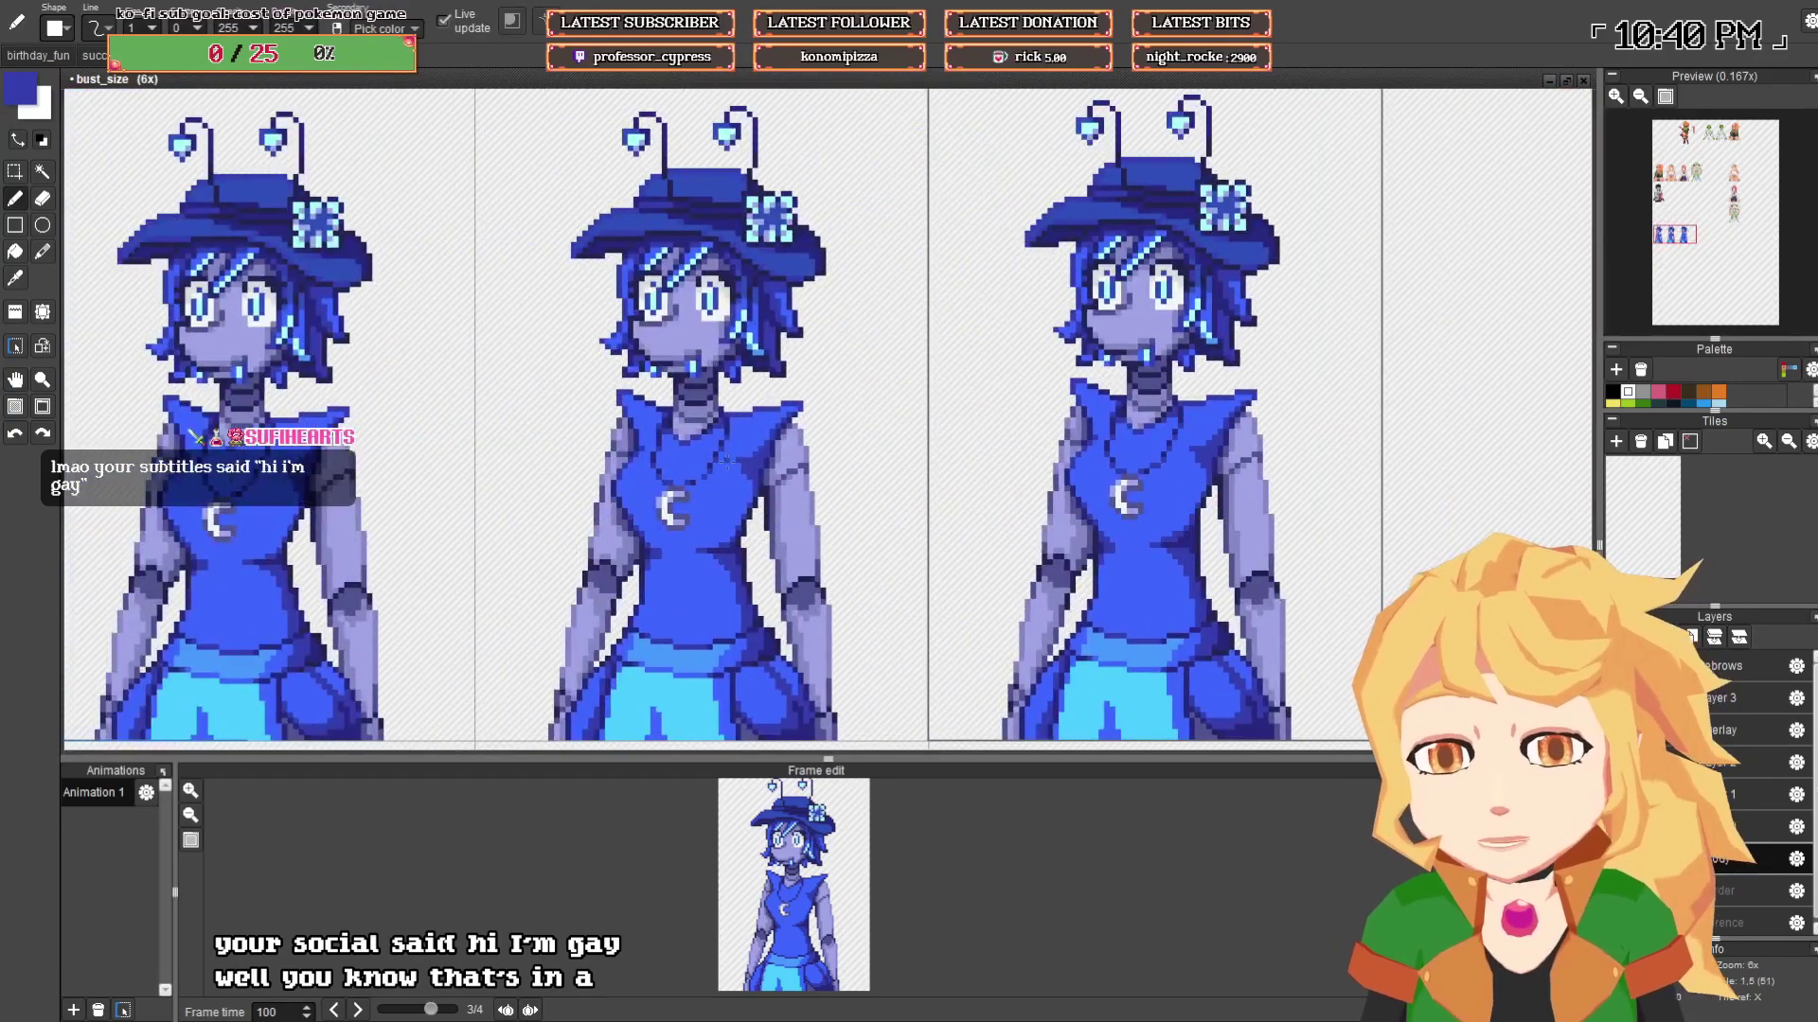
scroll(726, 461, up, 2)
scroll(554, 522, down, 3)
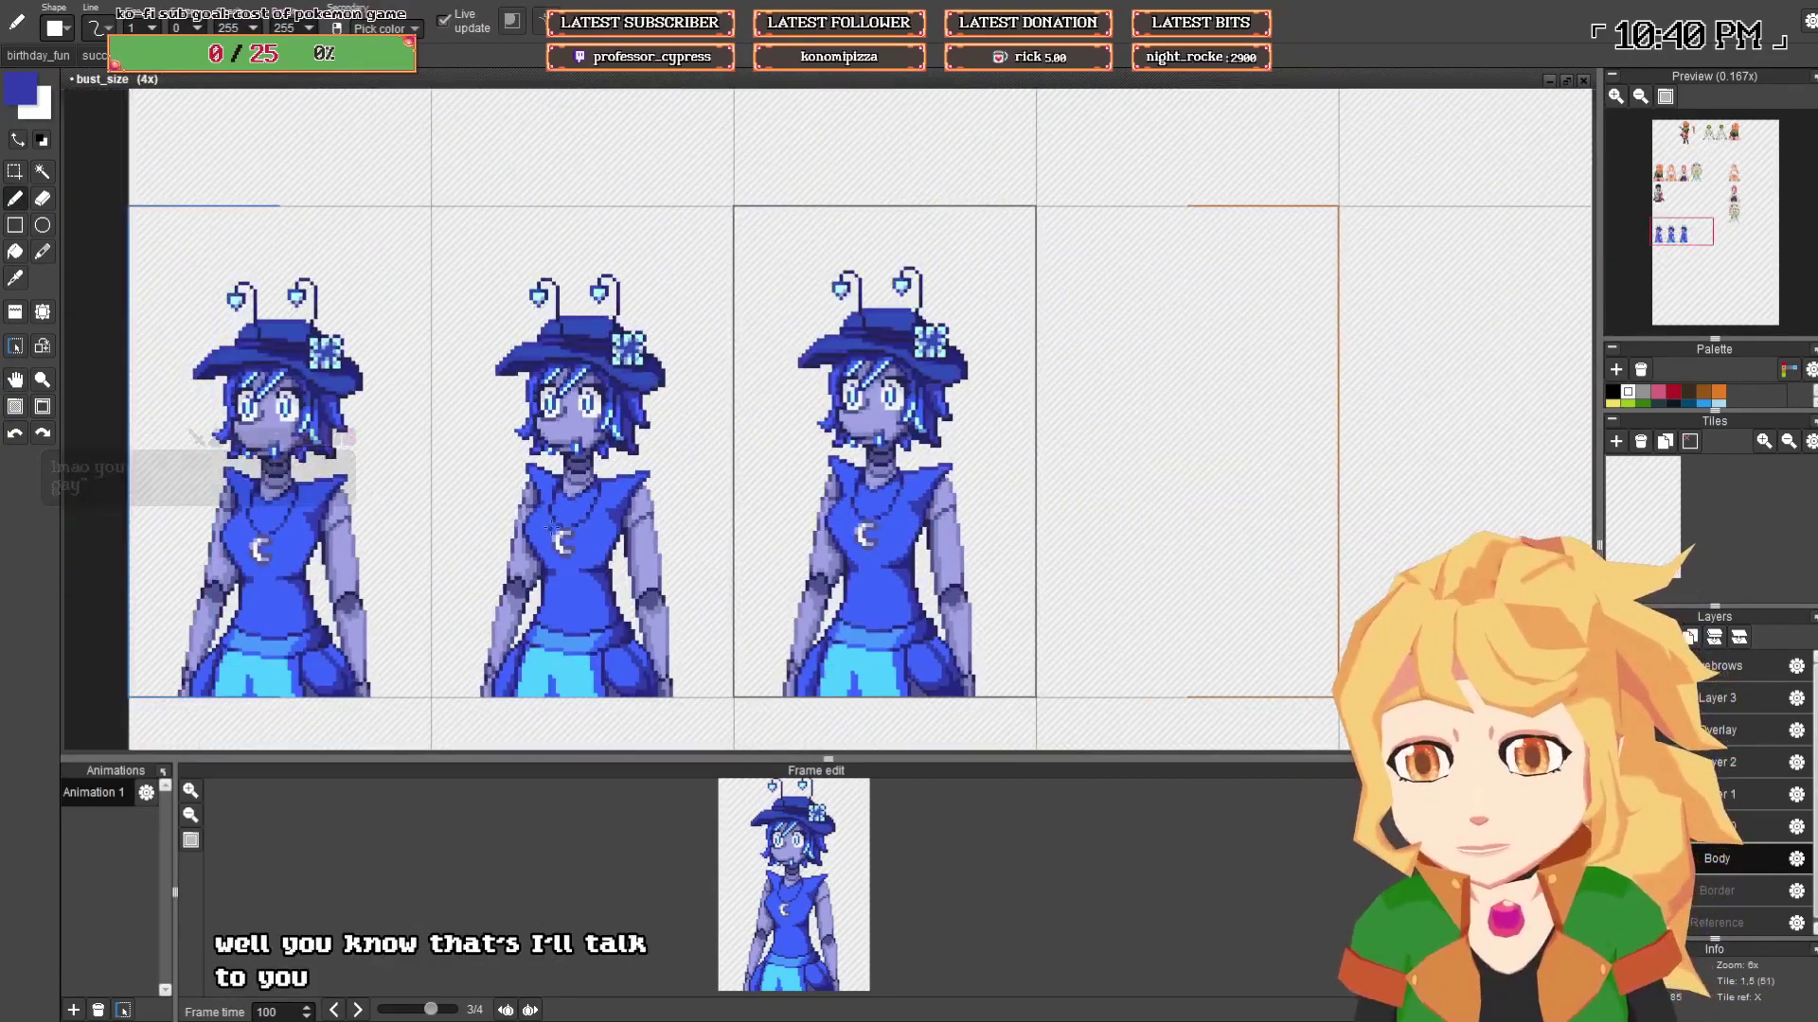
drag(778, 522, 644, 483)
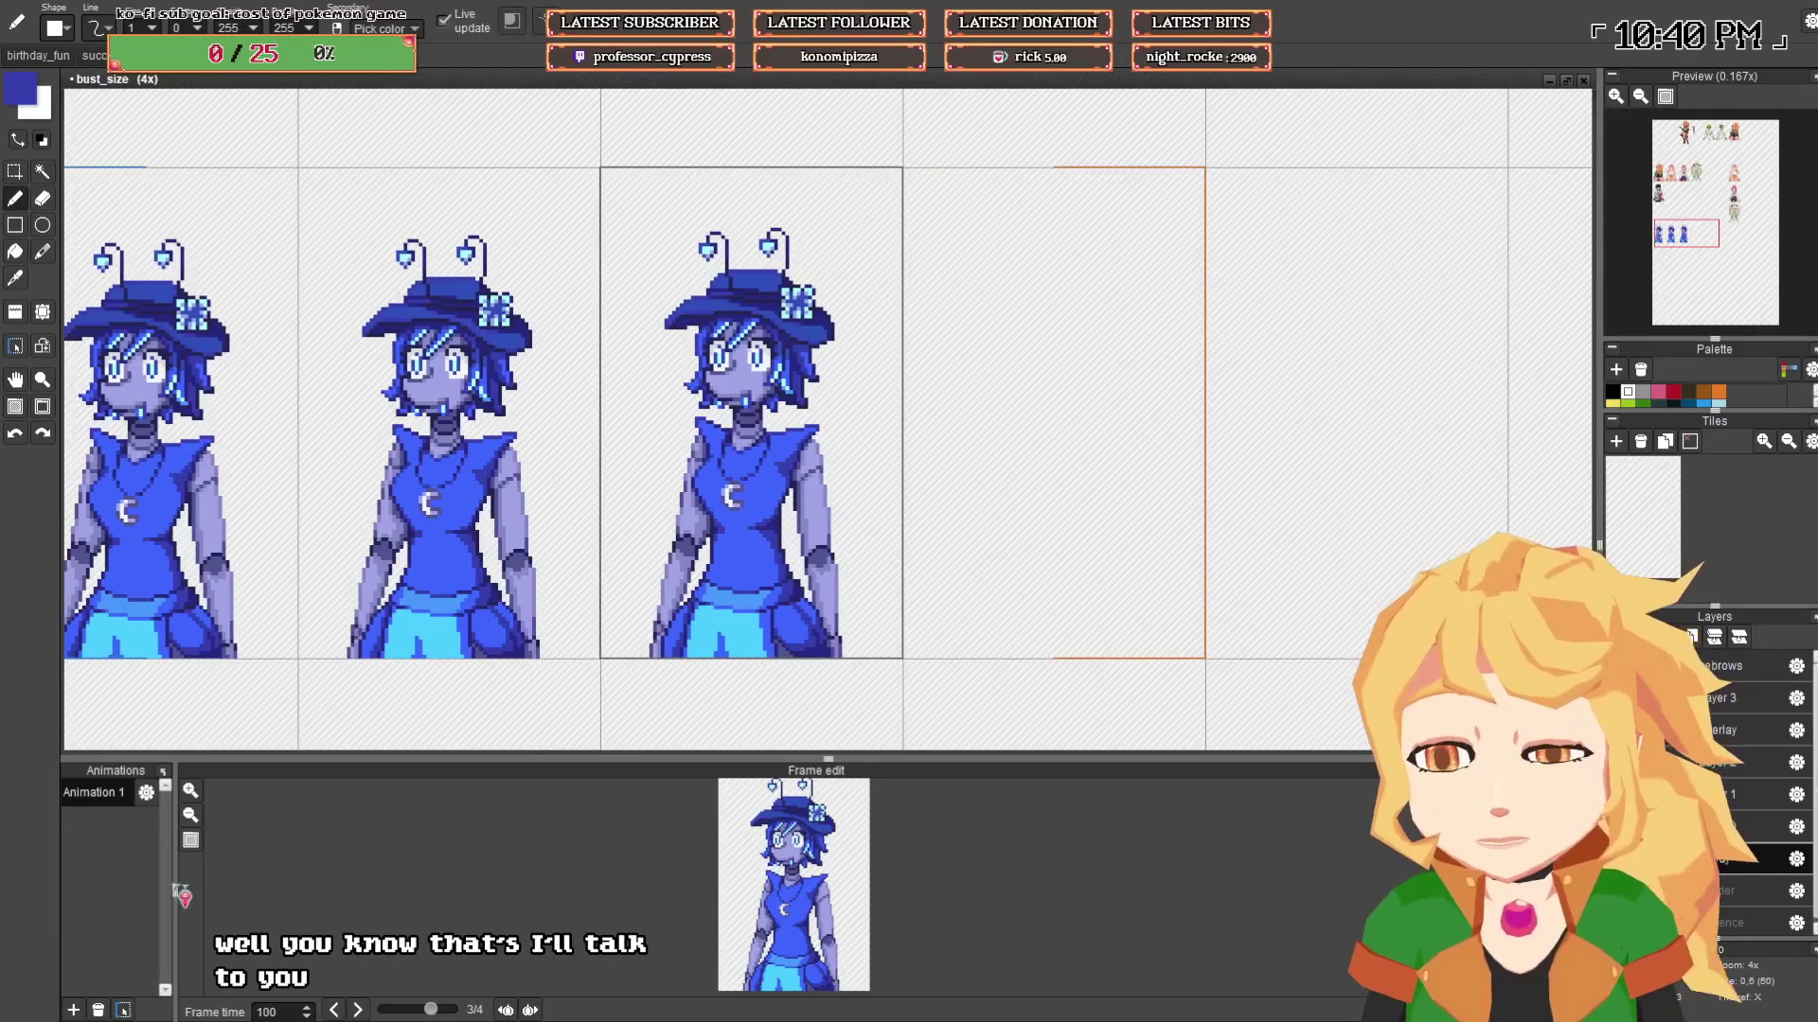
click(337, 1010)
click(337, 1010)
click(337, 1011)
click(359, 1010)
click(358, 1010)
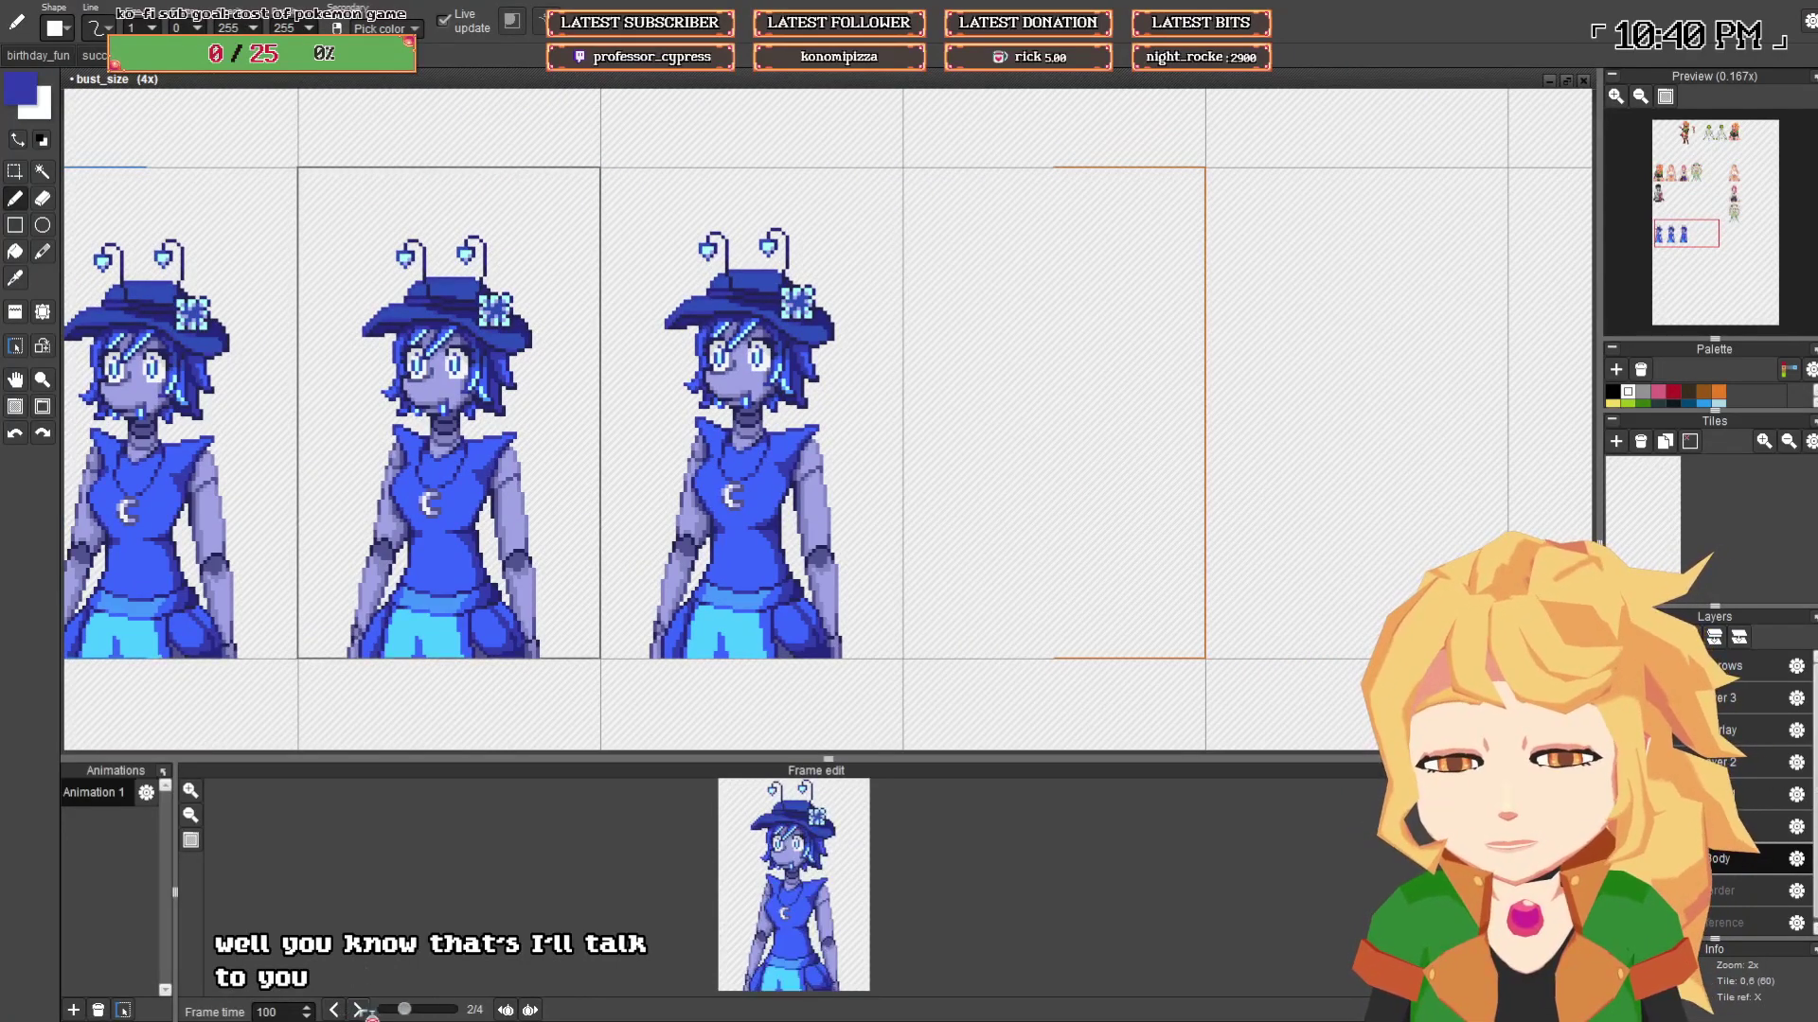
click(358, 1010)
click(358, 1011)
click(333, 1010)
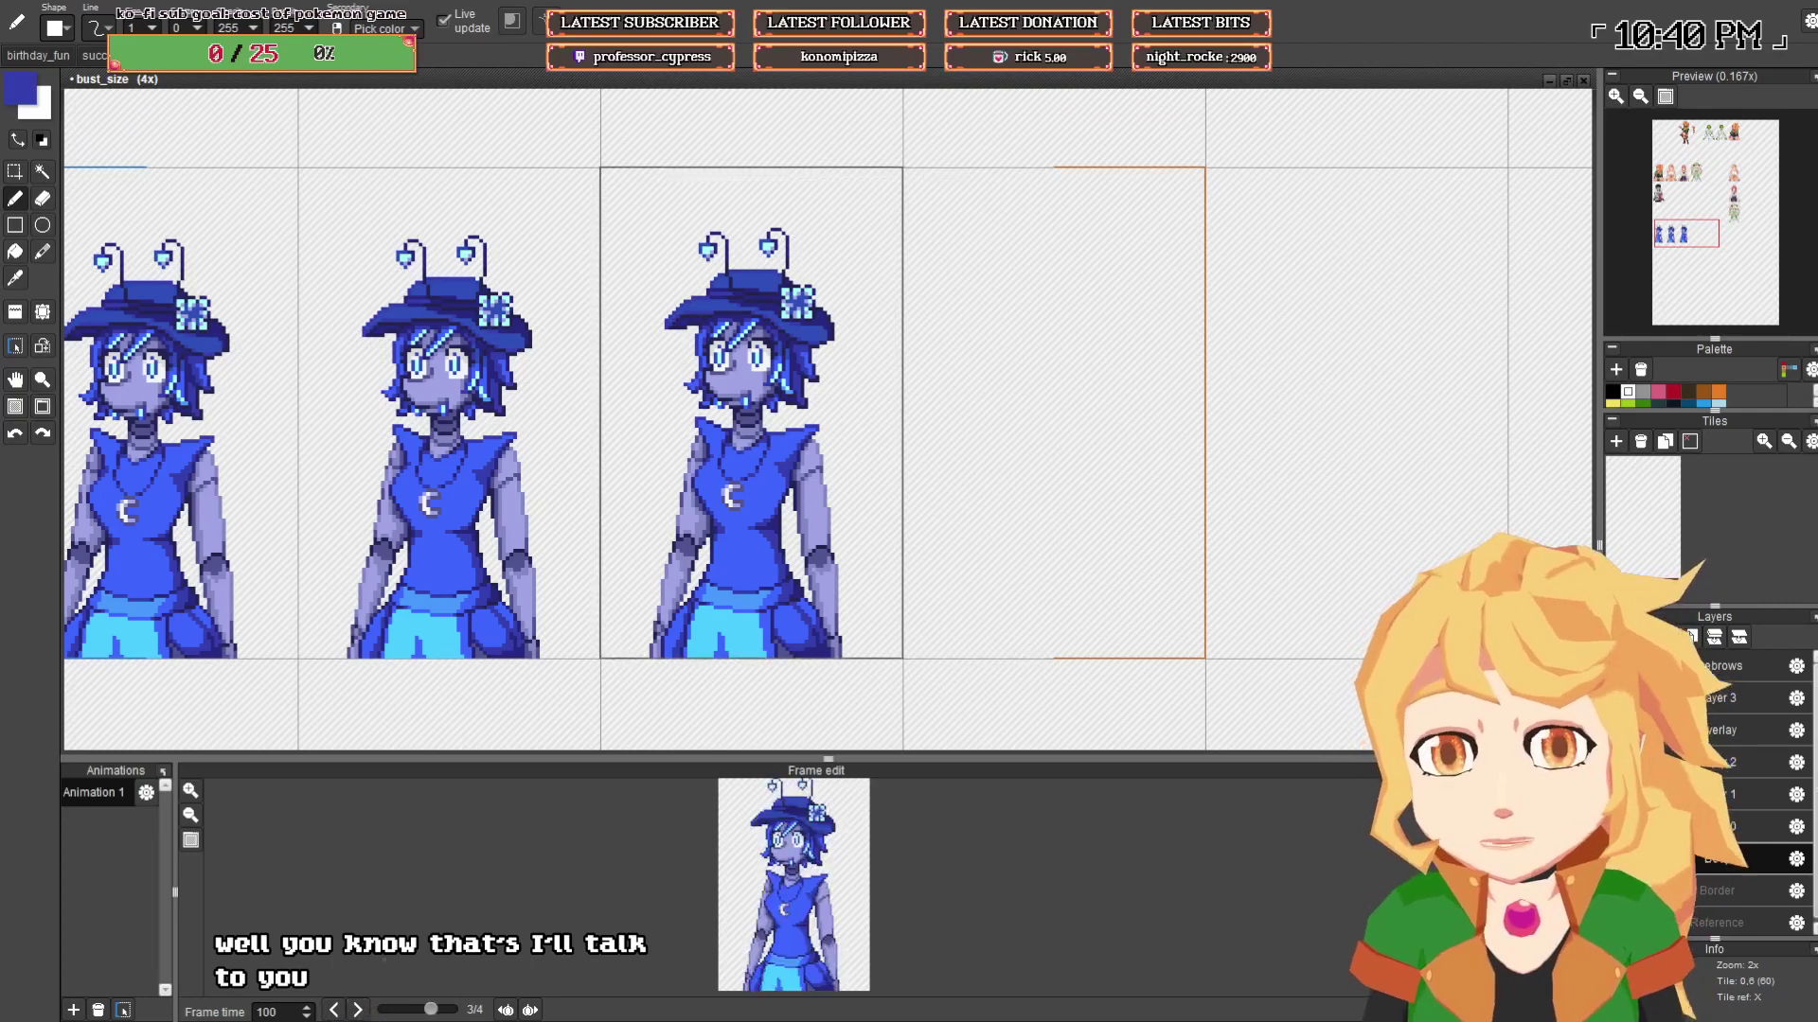
- Place copies of the second character's tile in the fourth and fifth cells of the row
click(16, 312)
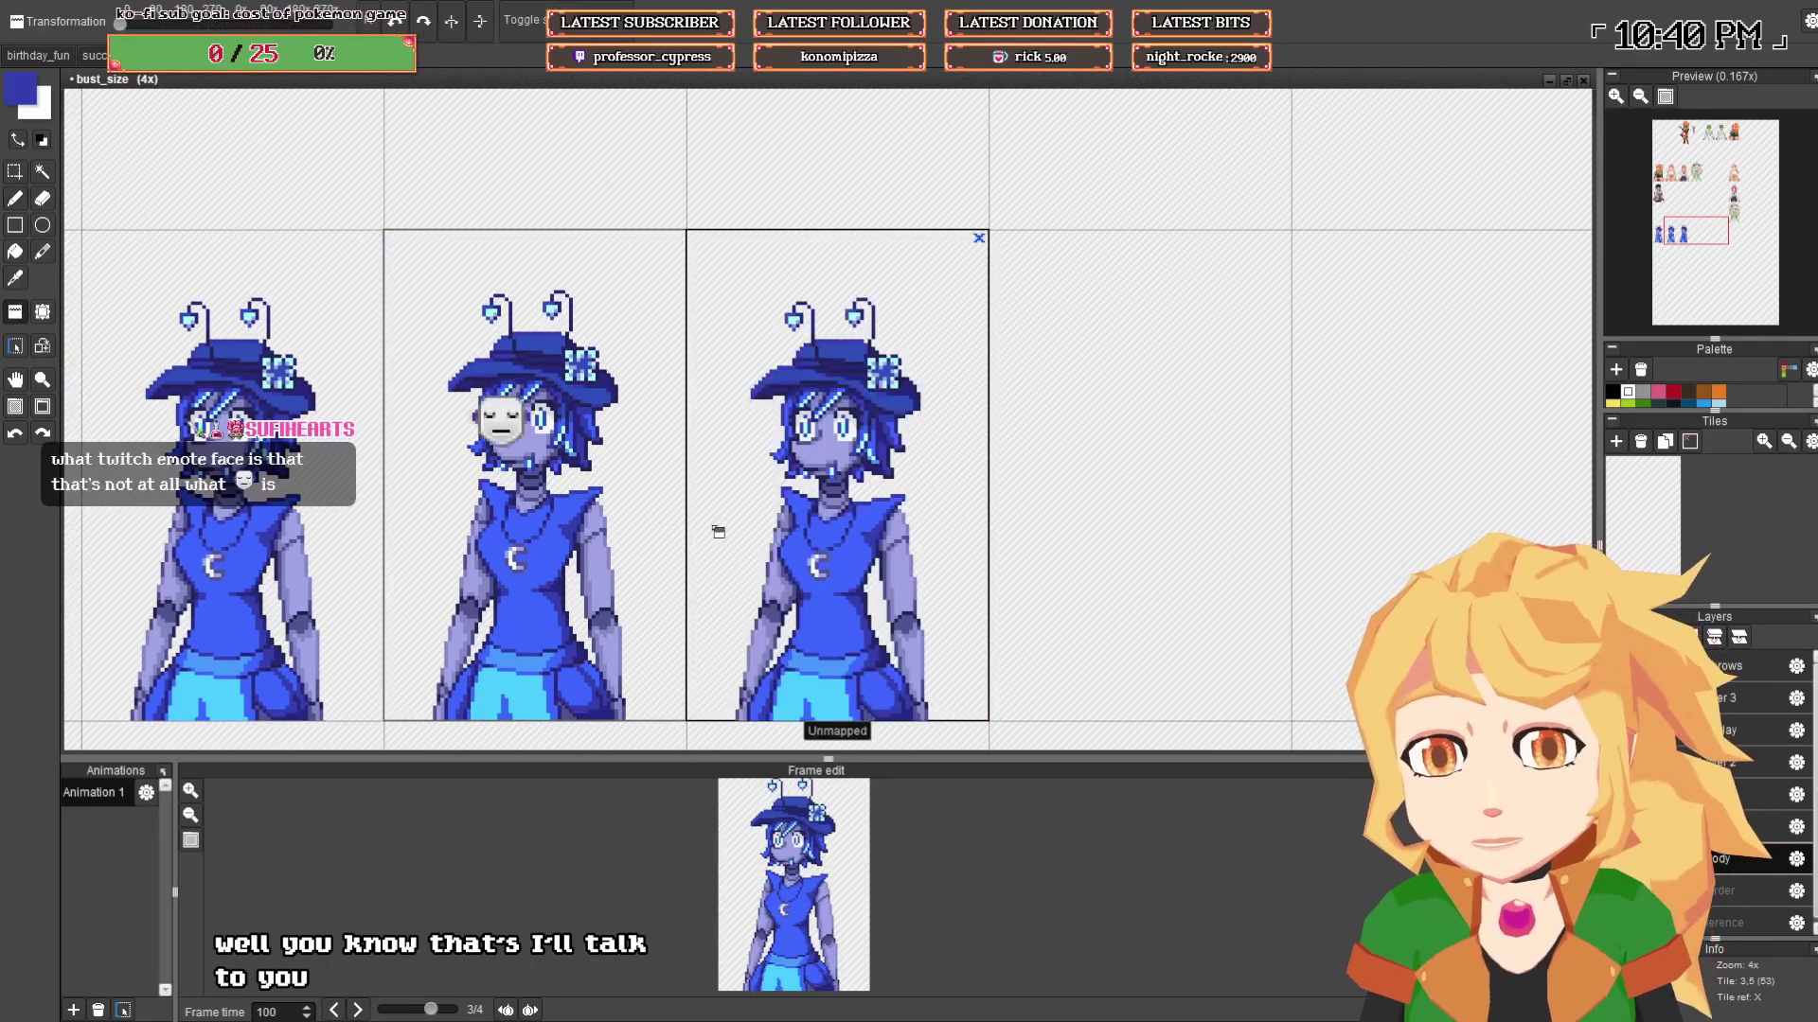
scroll(655, 447, down, 2)
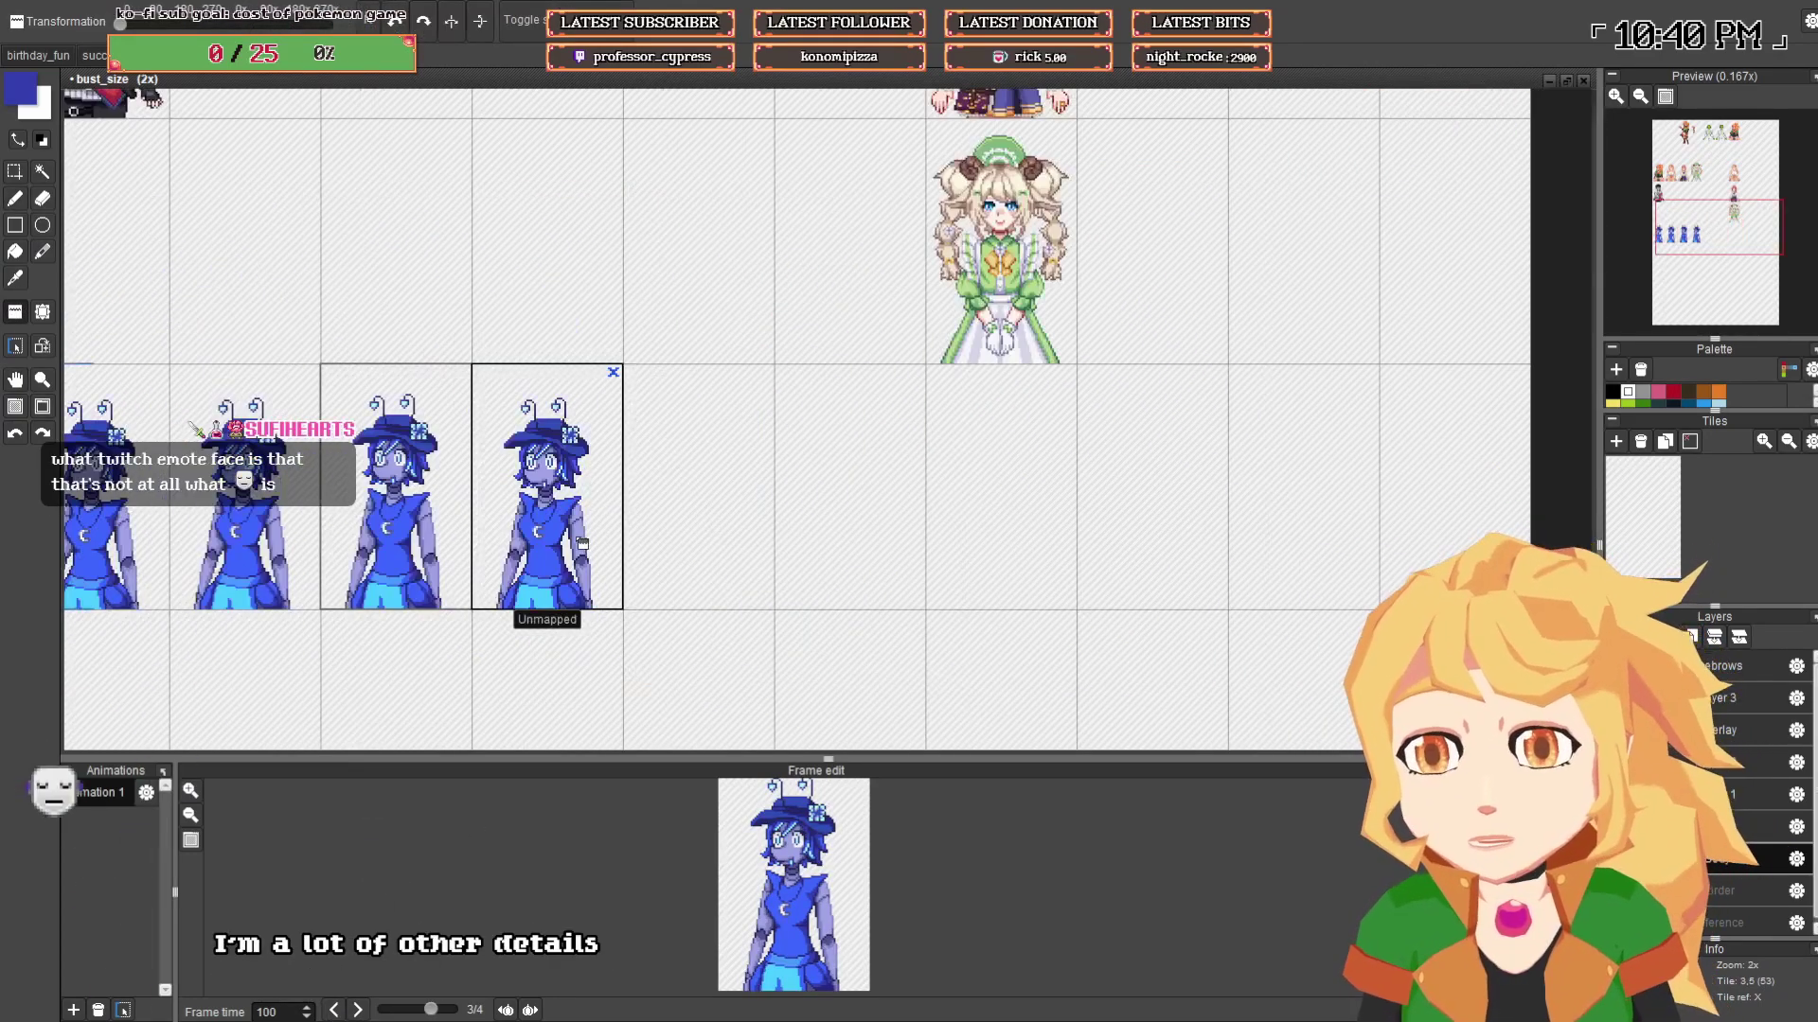
scroll(727, 476, up, 1)
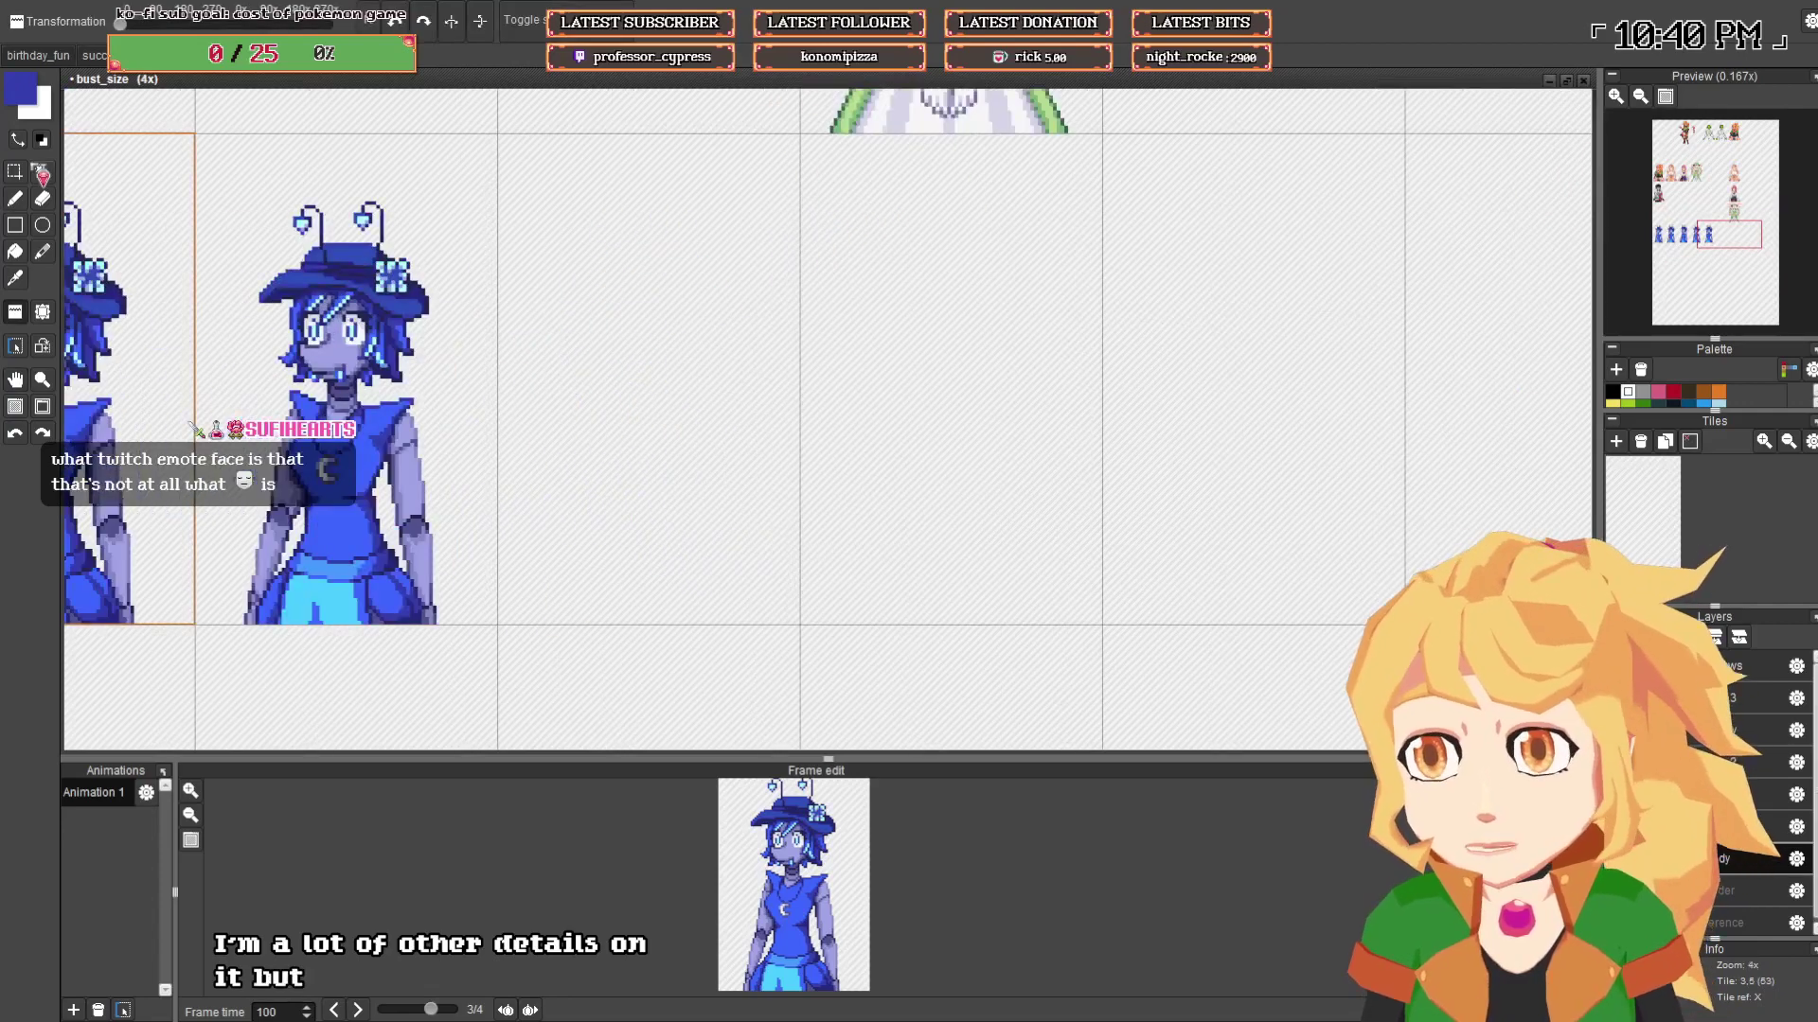
- Select the fifth character's head and upper neck and shift them down one pixel
click(16, 172)
scroll(260, 214, up, 1)
drag(221, 181, 547, 461)
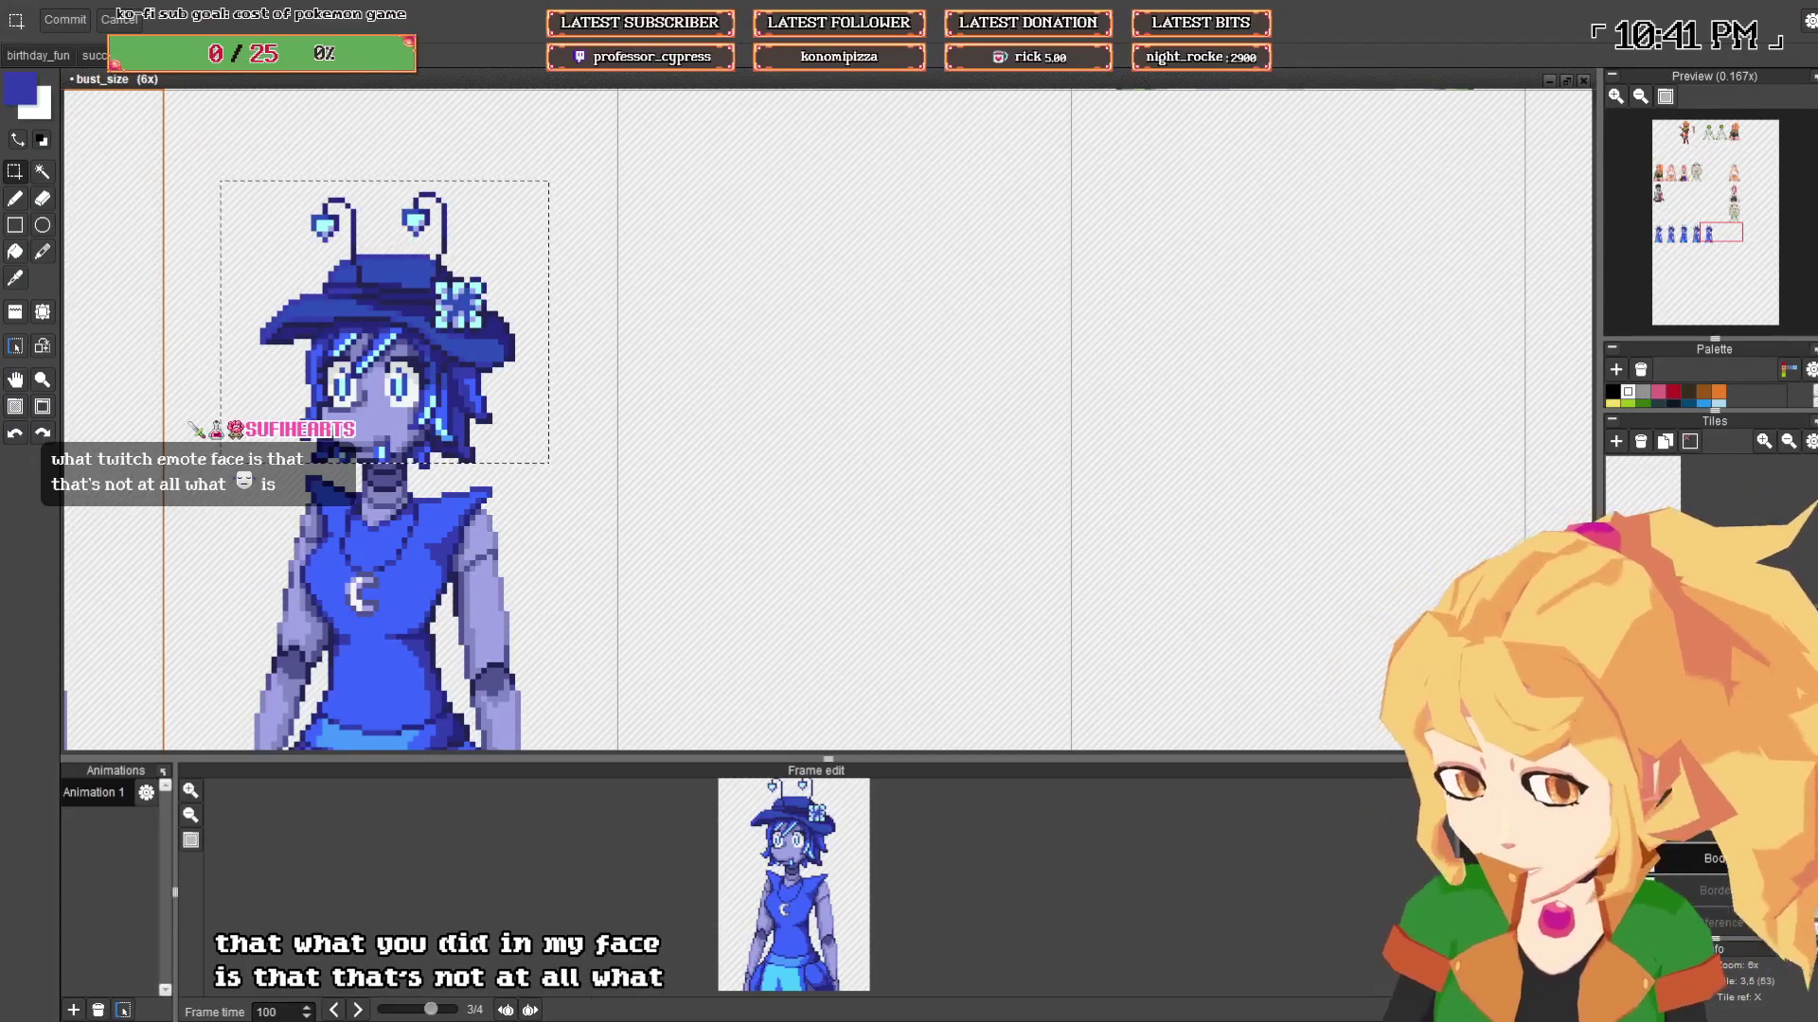
scroll(377, 453, up, 2)
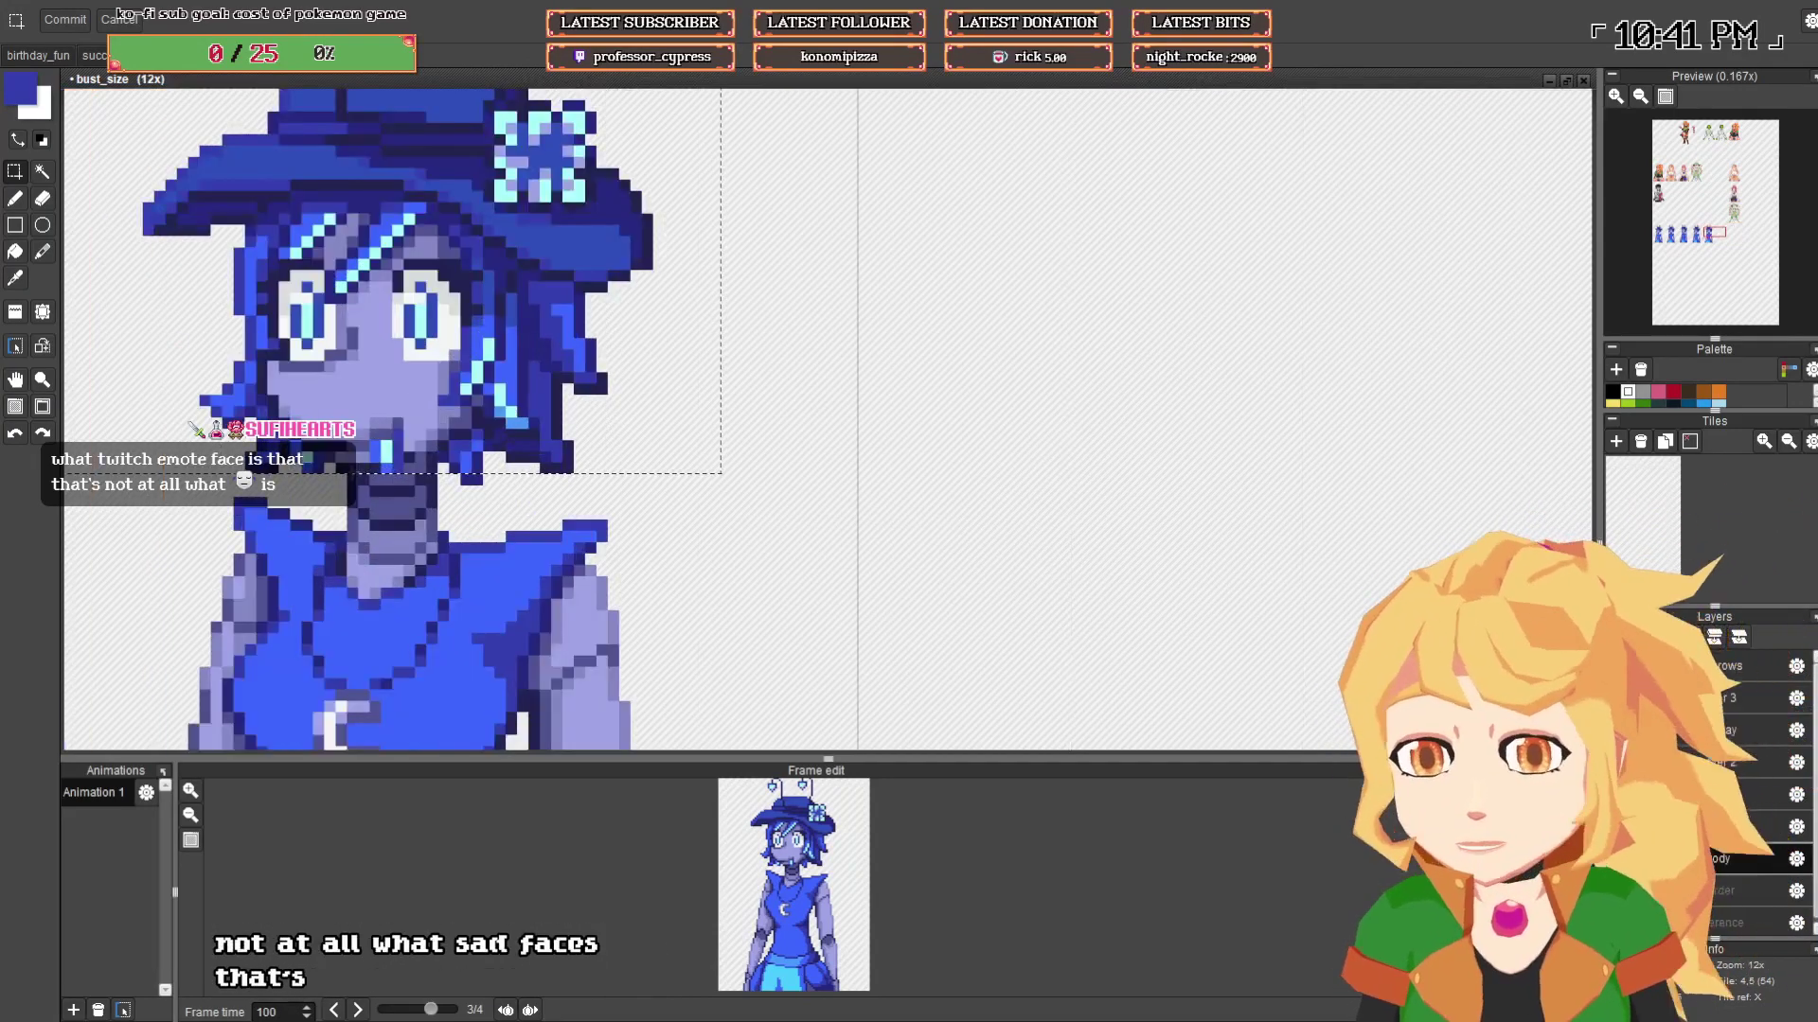
mouse_move(364, 459)
mouse_down()
mouse_move(447, 502)
mouse_move(424, 495)
mouse_move(417, 536)
mouse_up()
click(812, 442)
- Undo the stray pen stroke on the fifth character's neck and retouch the neck with sampled shadow purple
key(b)
right_click(379, 525)
key(ctrl+z)
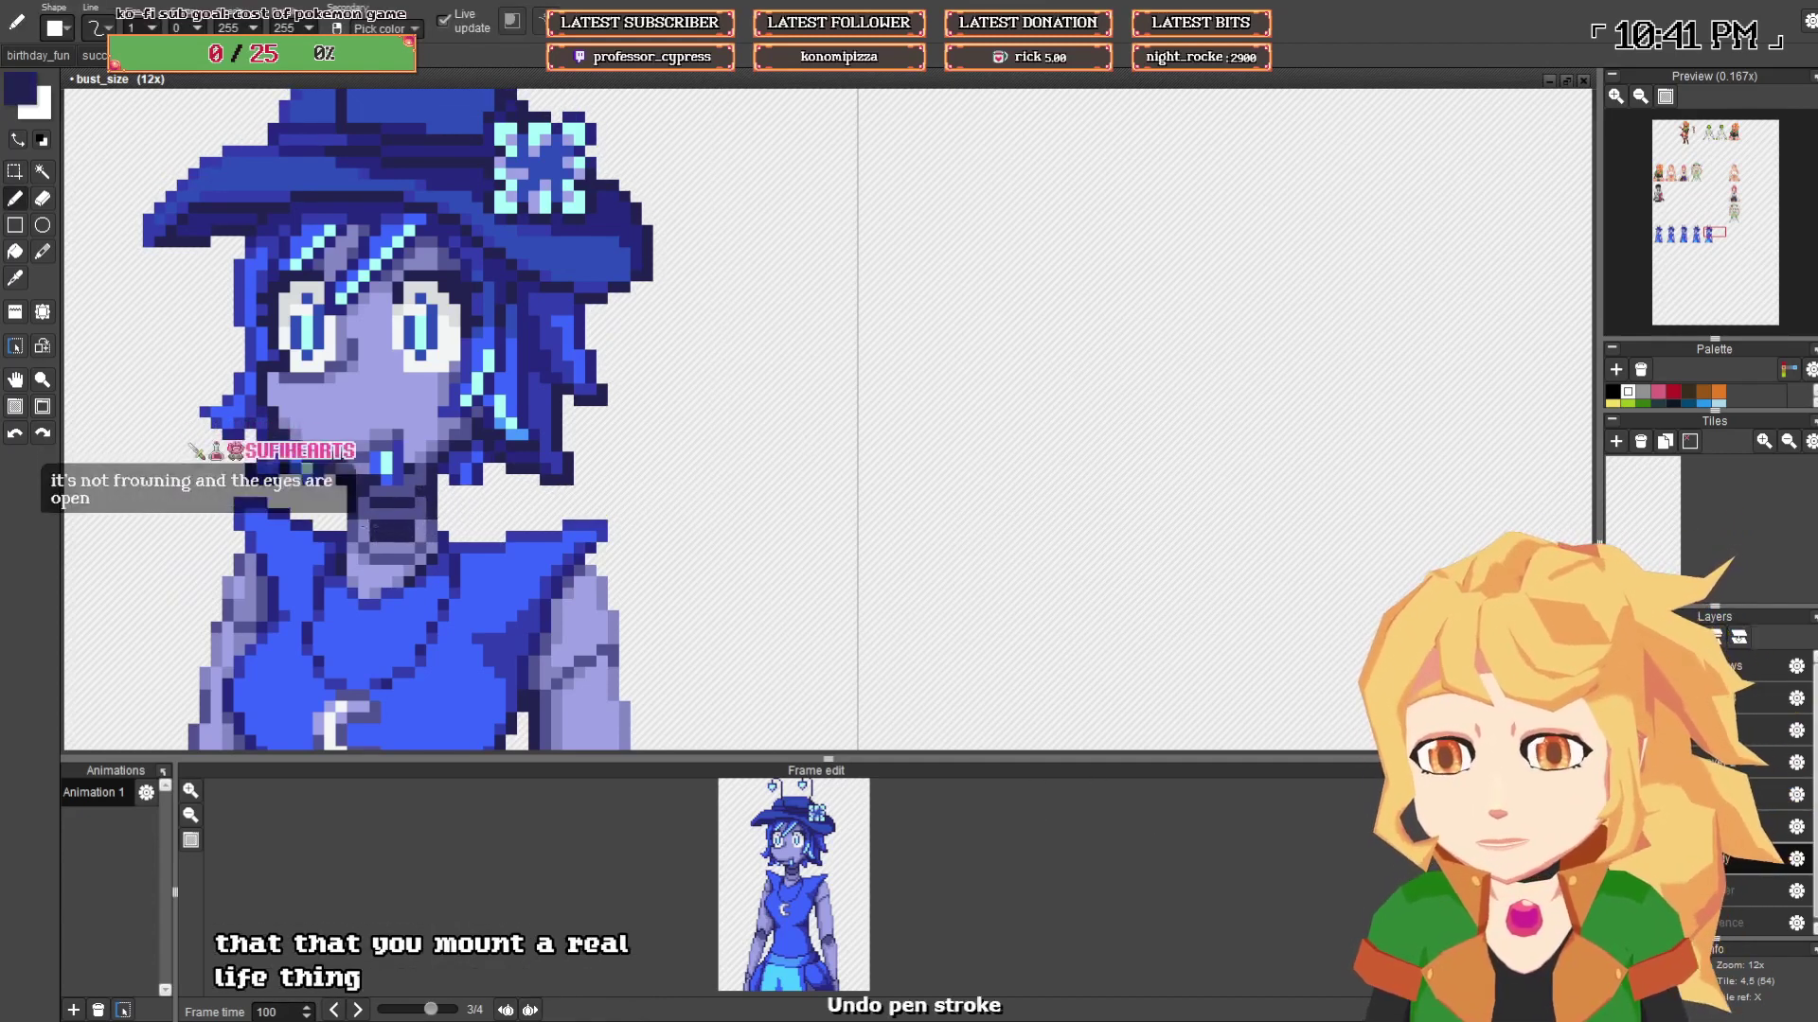
right_click(410, 517)
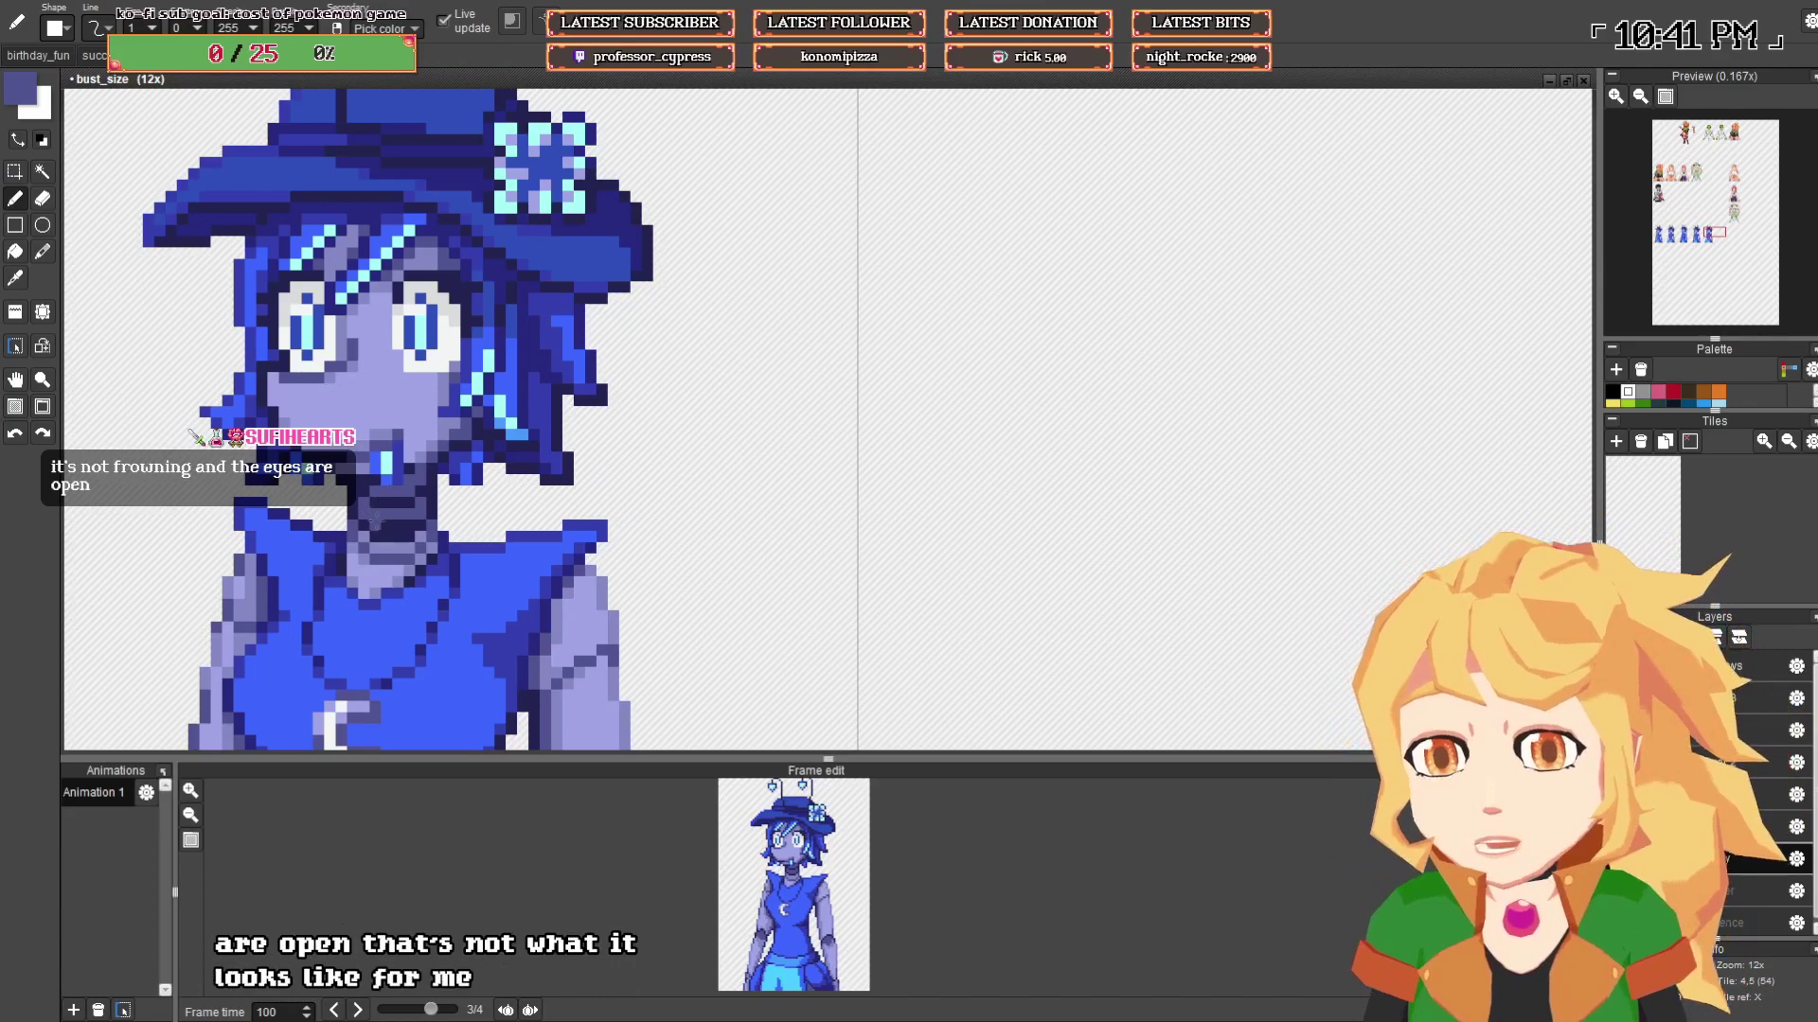
scroll(432, 505, down, 3)
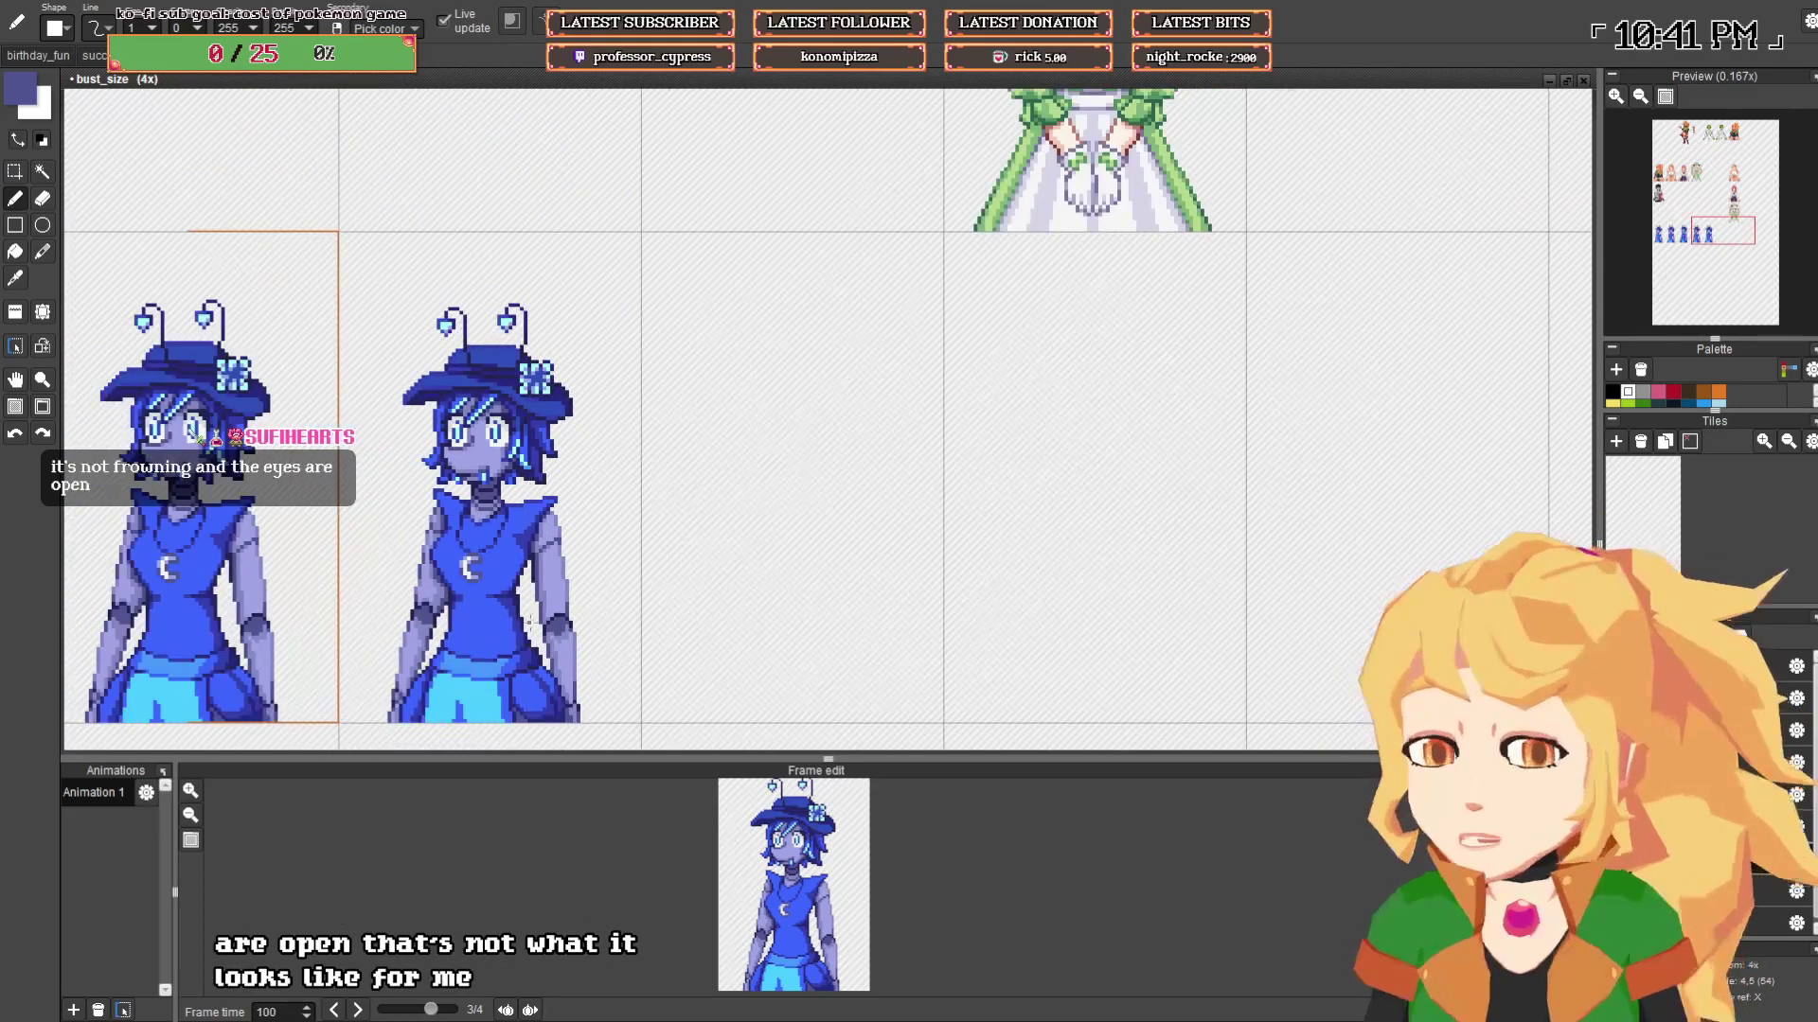
drag(530, 623, 595, 569)
click(357, 1010)
click(335, 1011)
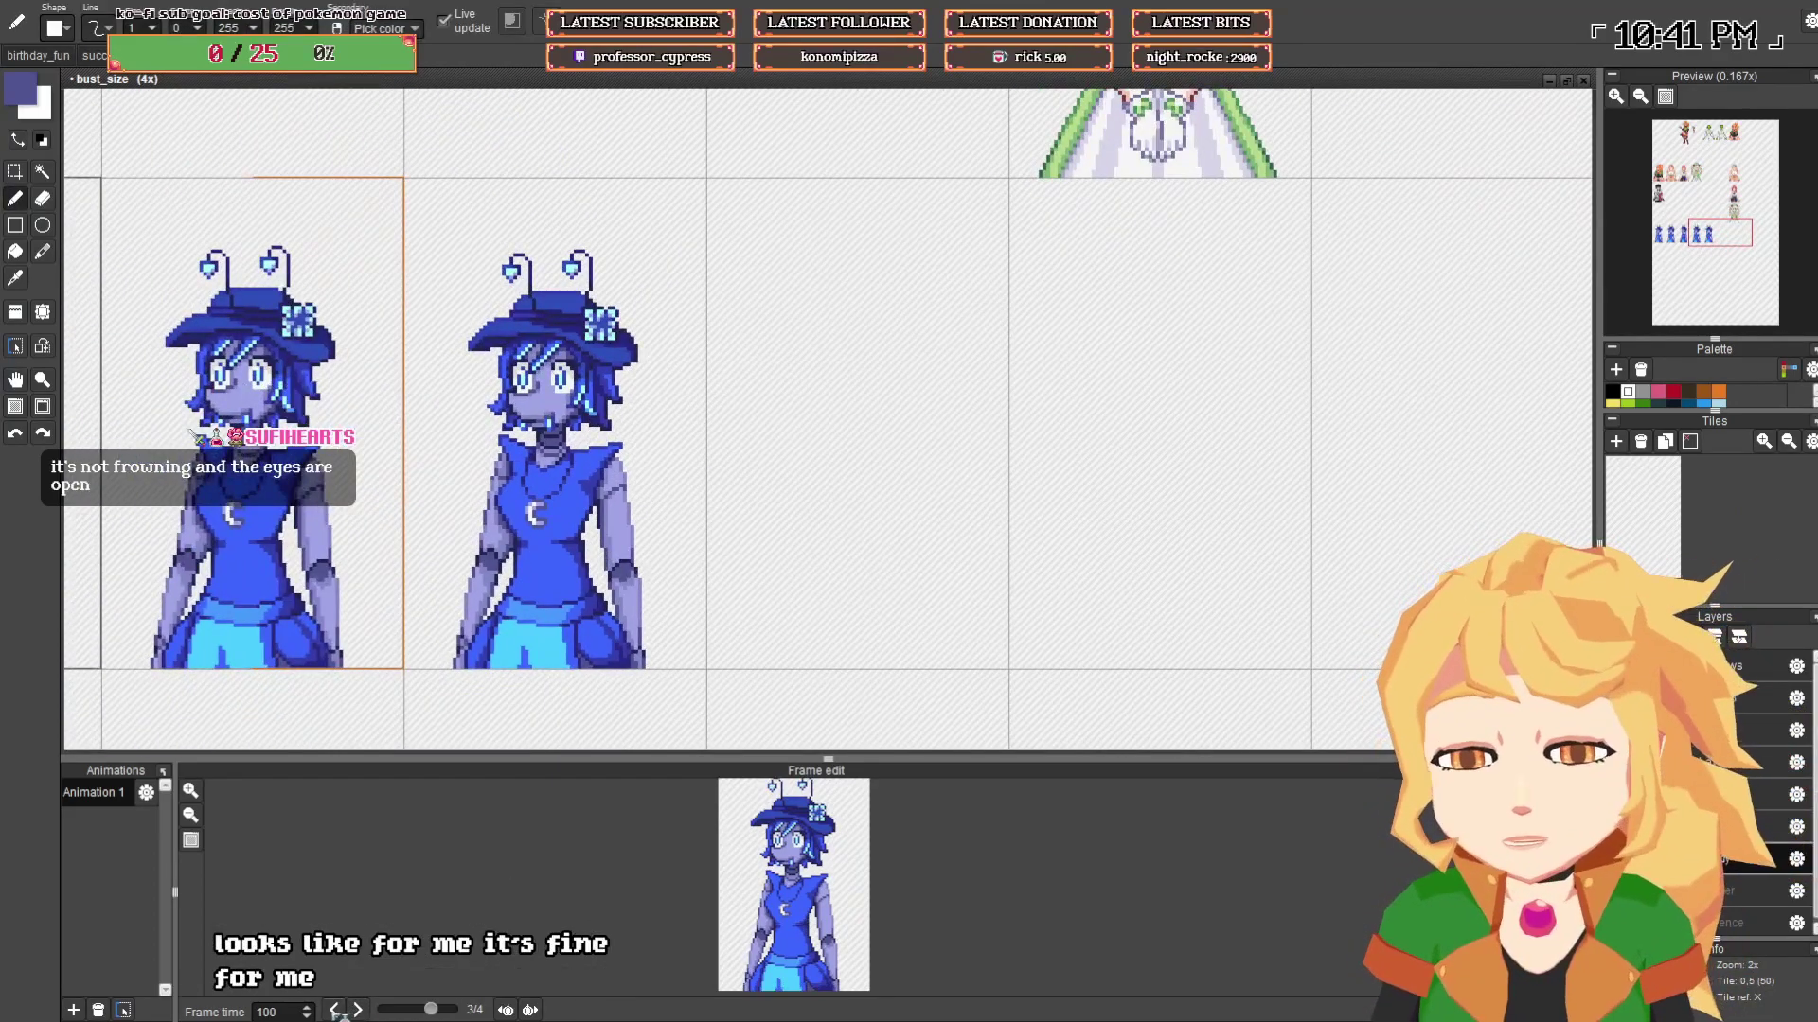
- Set Animation 1's length to 5 frames and step through all the frames to check the bounce
click(357, 1010)
click(358, 1010)
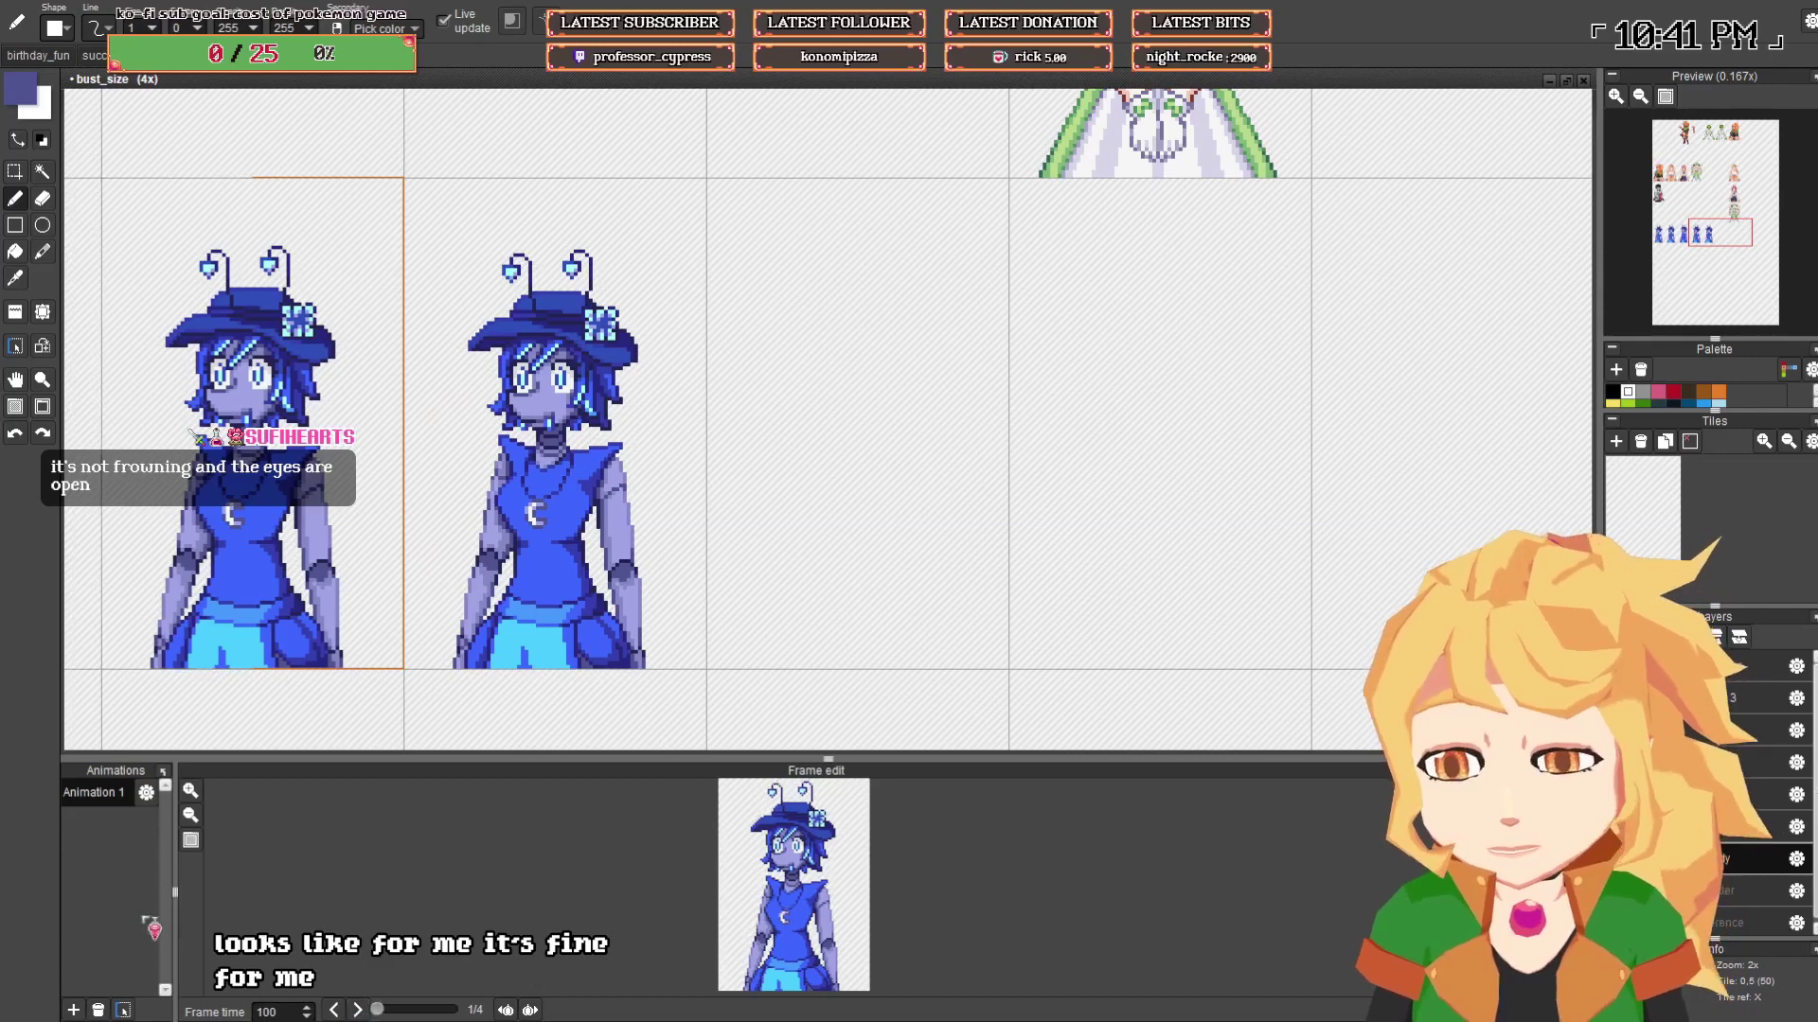
double_click(105, 794)
click(217, 719)
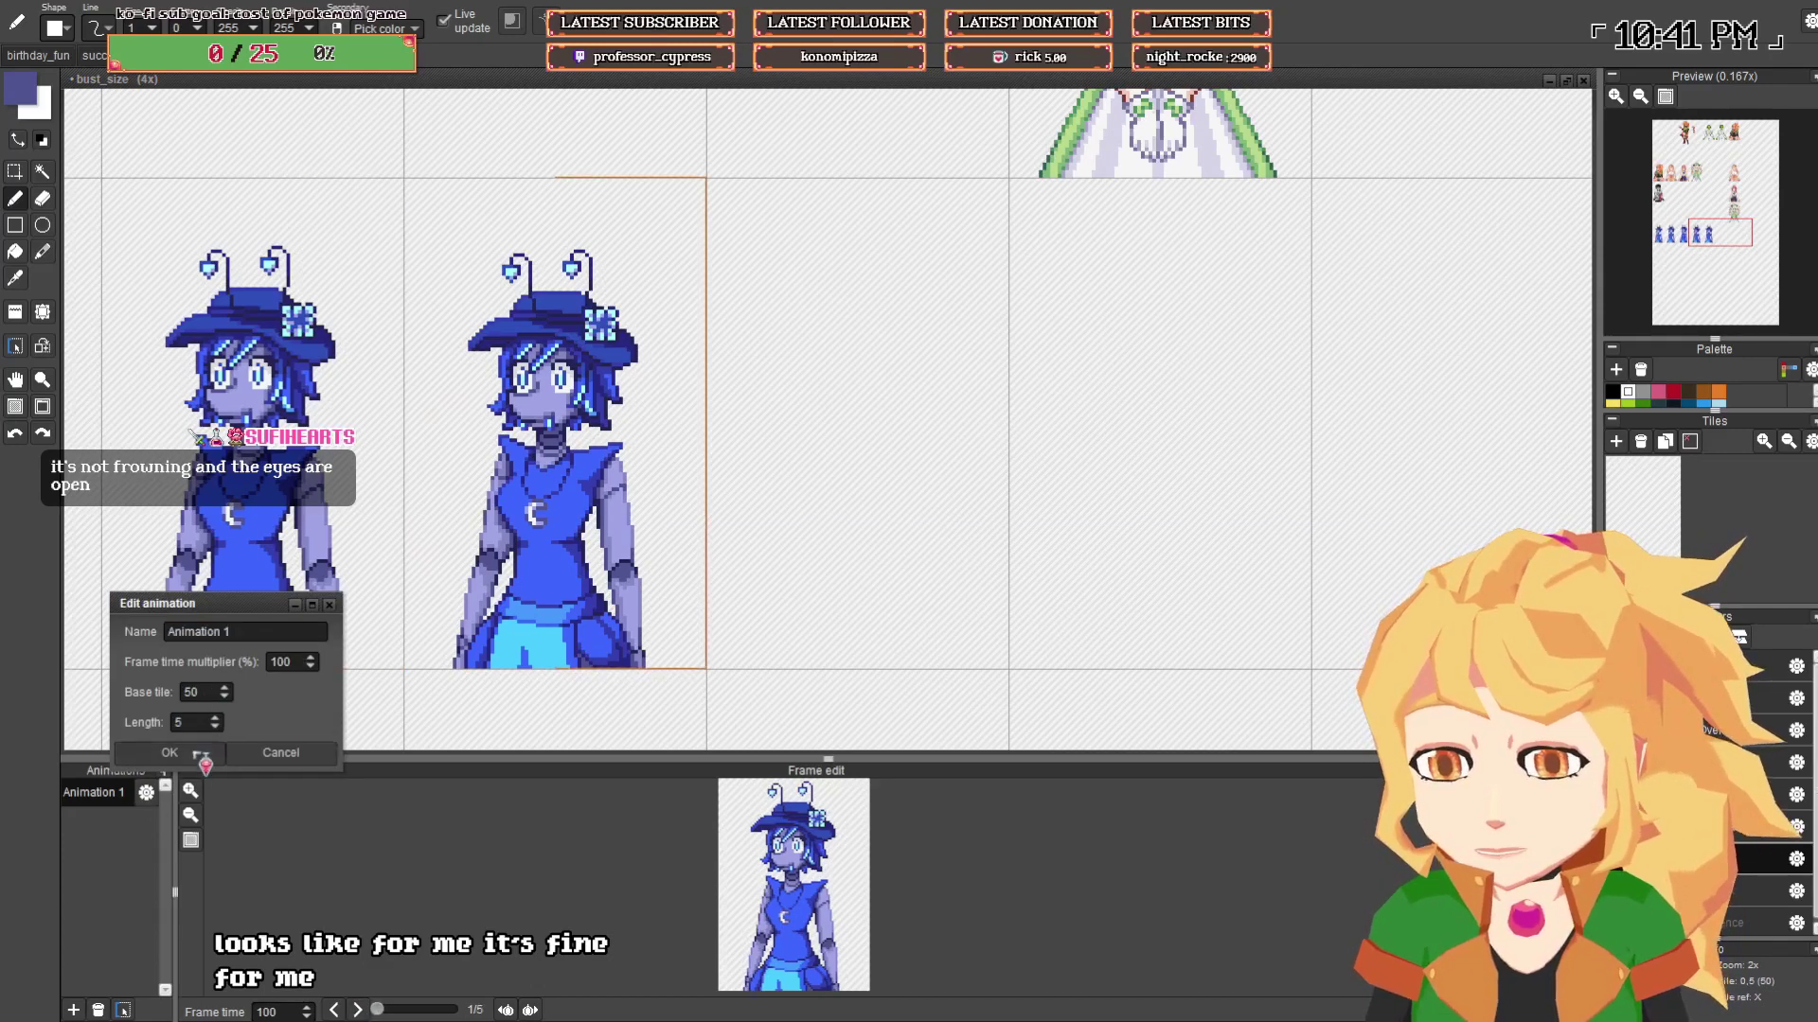
click(194, 752)
click(358, 1010)
click(358, 1010)
click(358, 1010)
click(358, 1010)
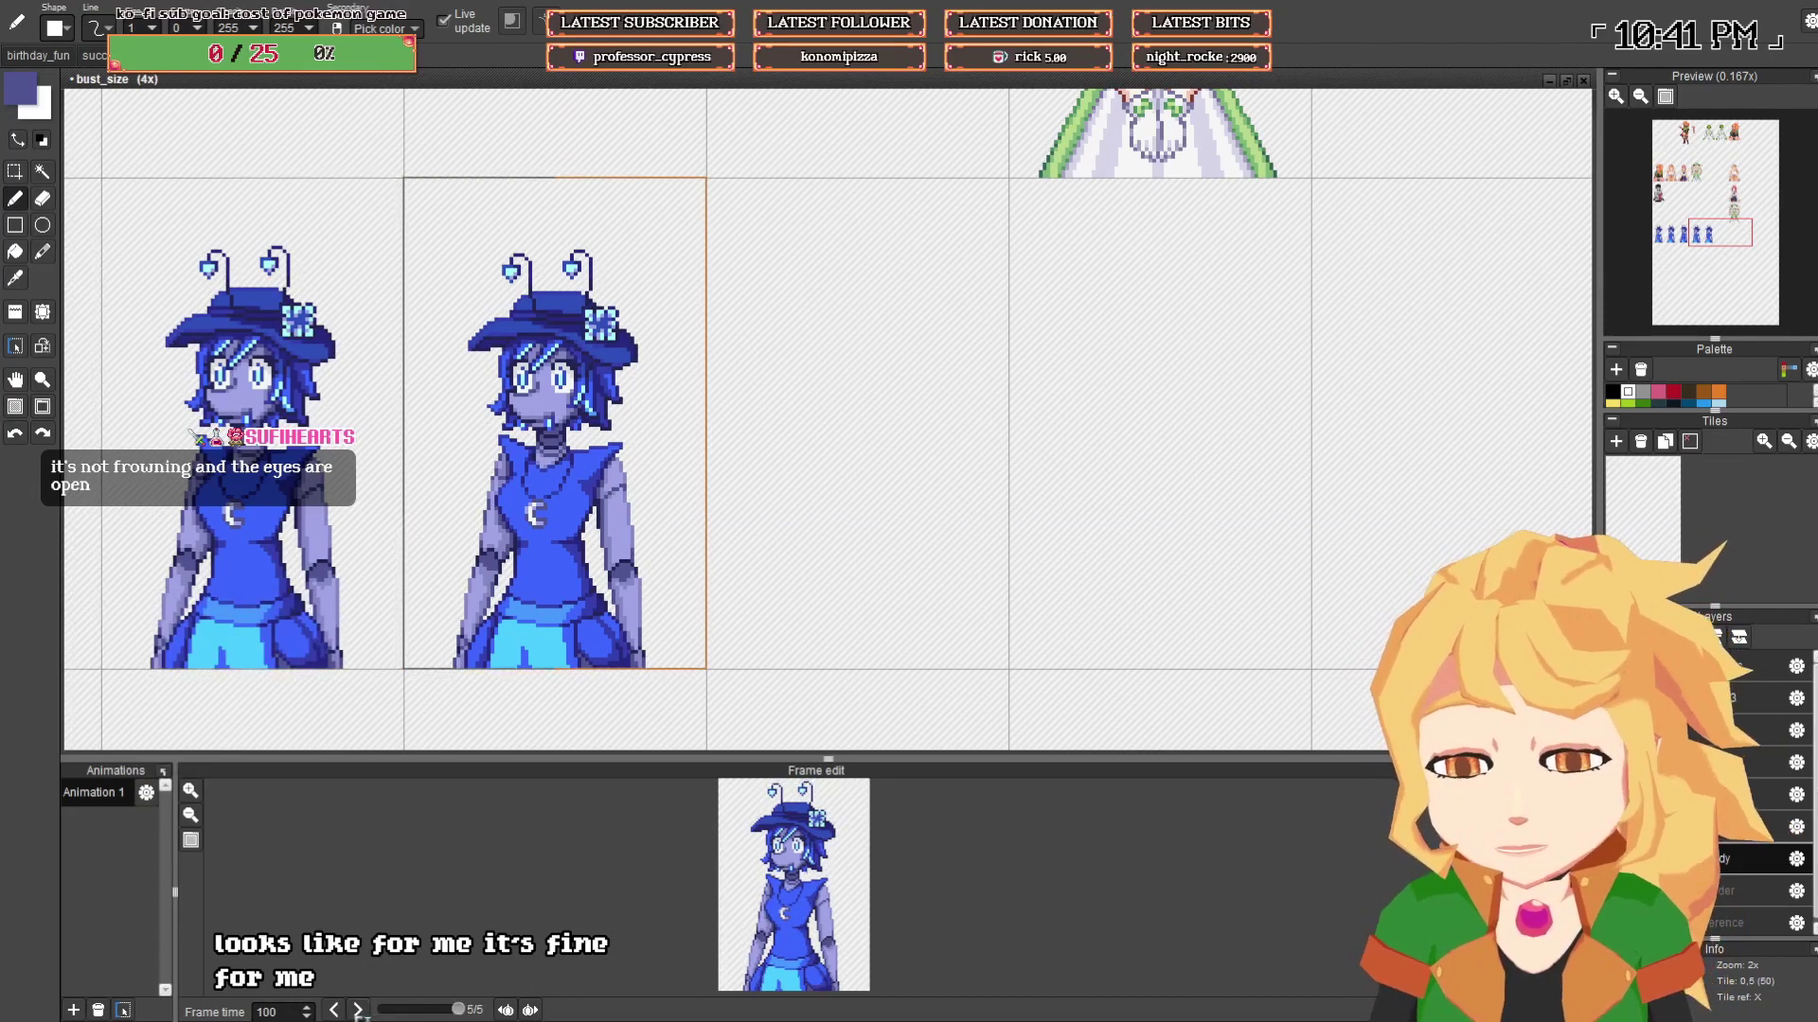
- Select the chest band around the moon pendant on the fifth character and shift it down one pixel
click(23, 168)
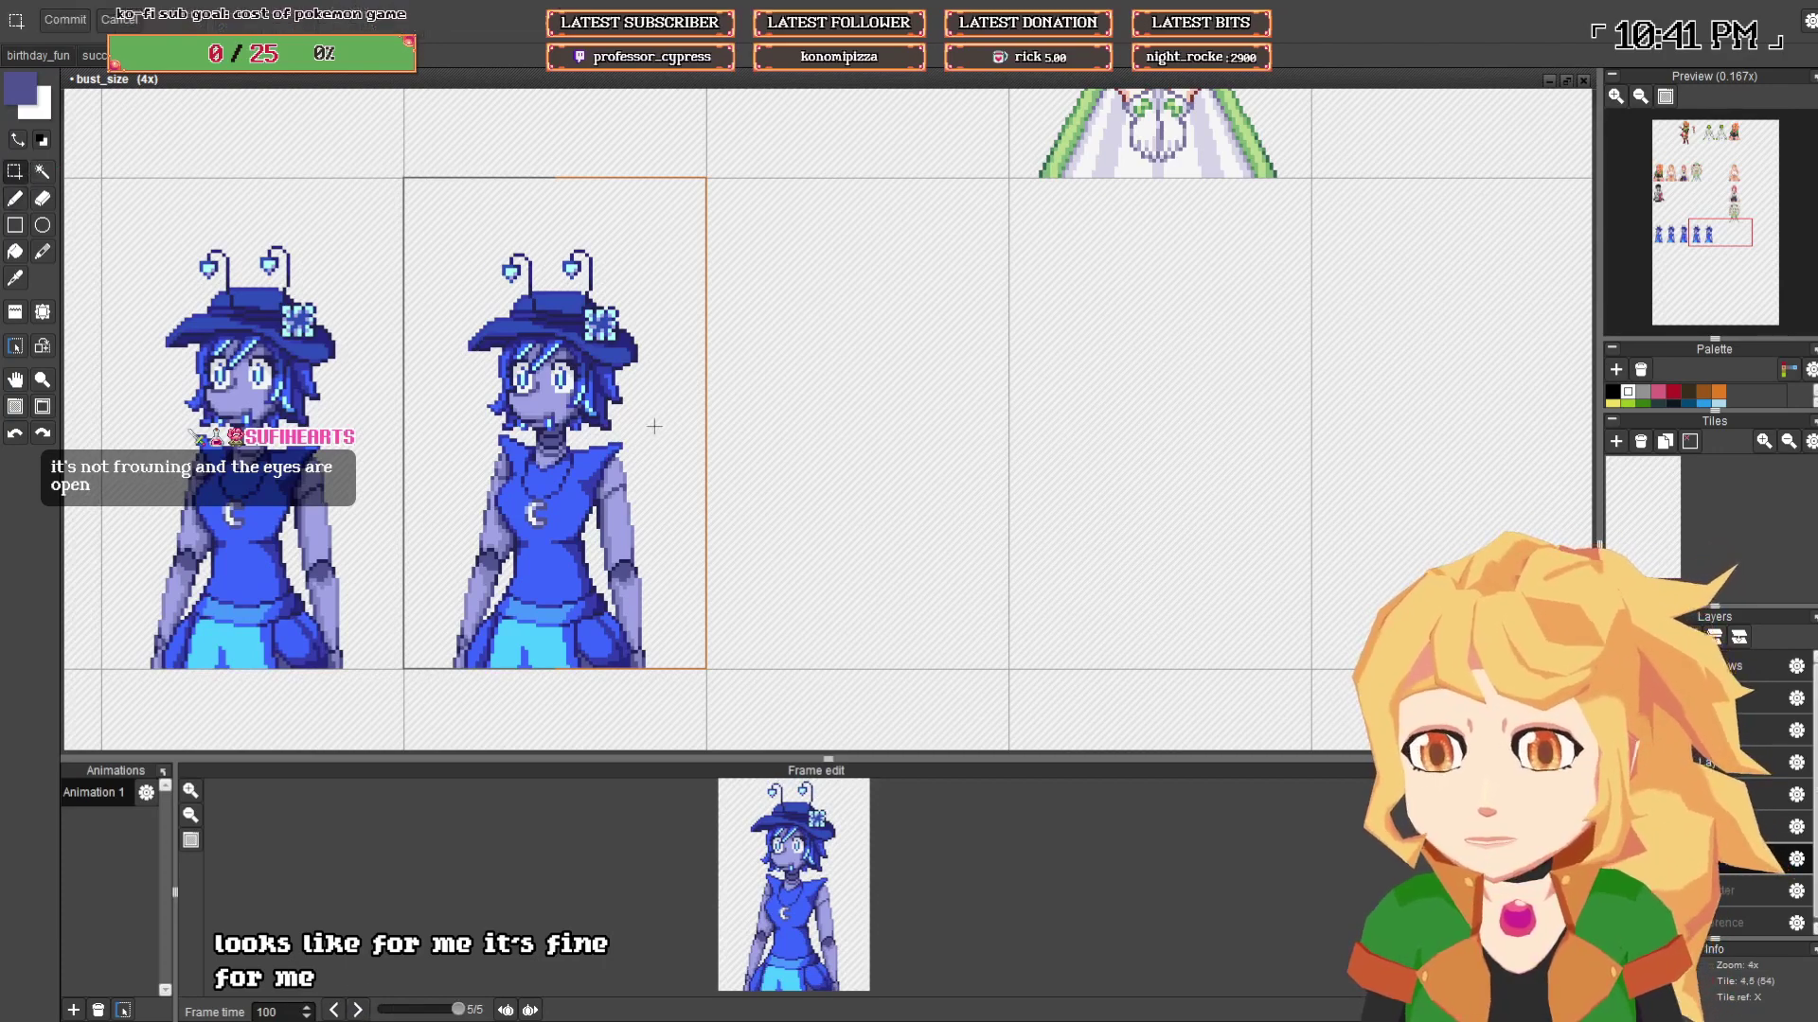
scroll(653, 426, up, 2)
scroll(328, 447, up, 1)
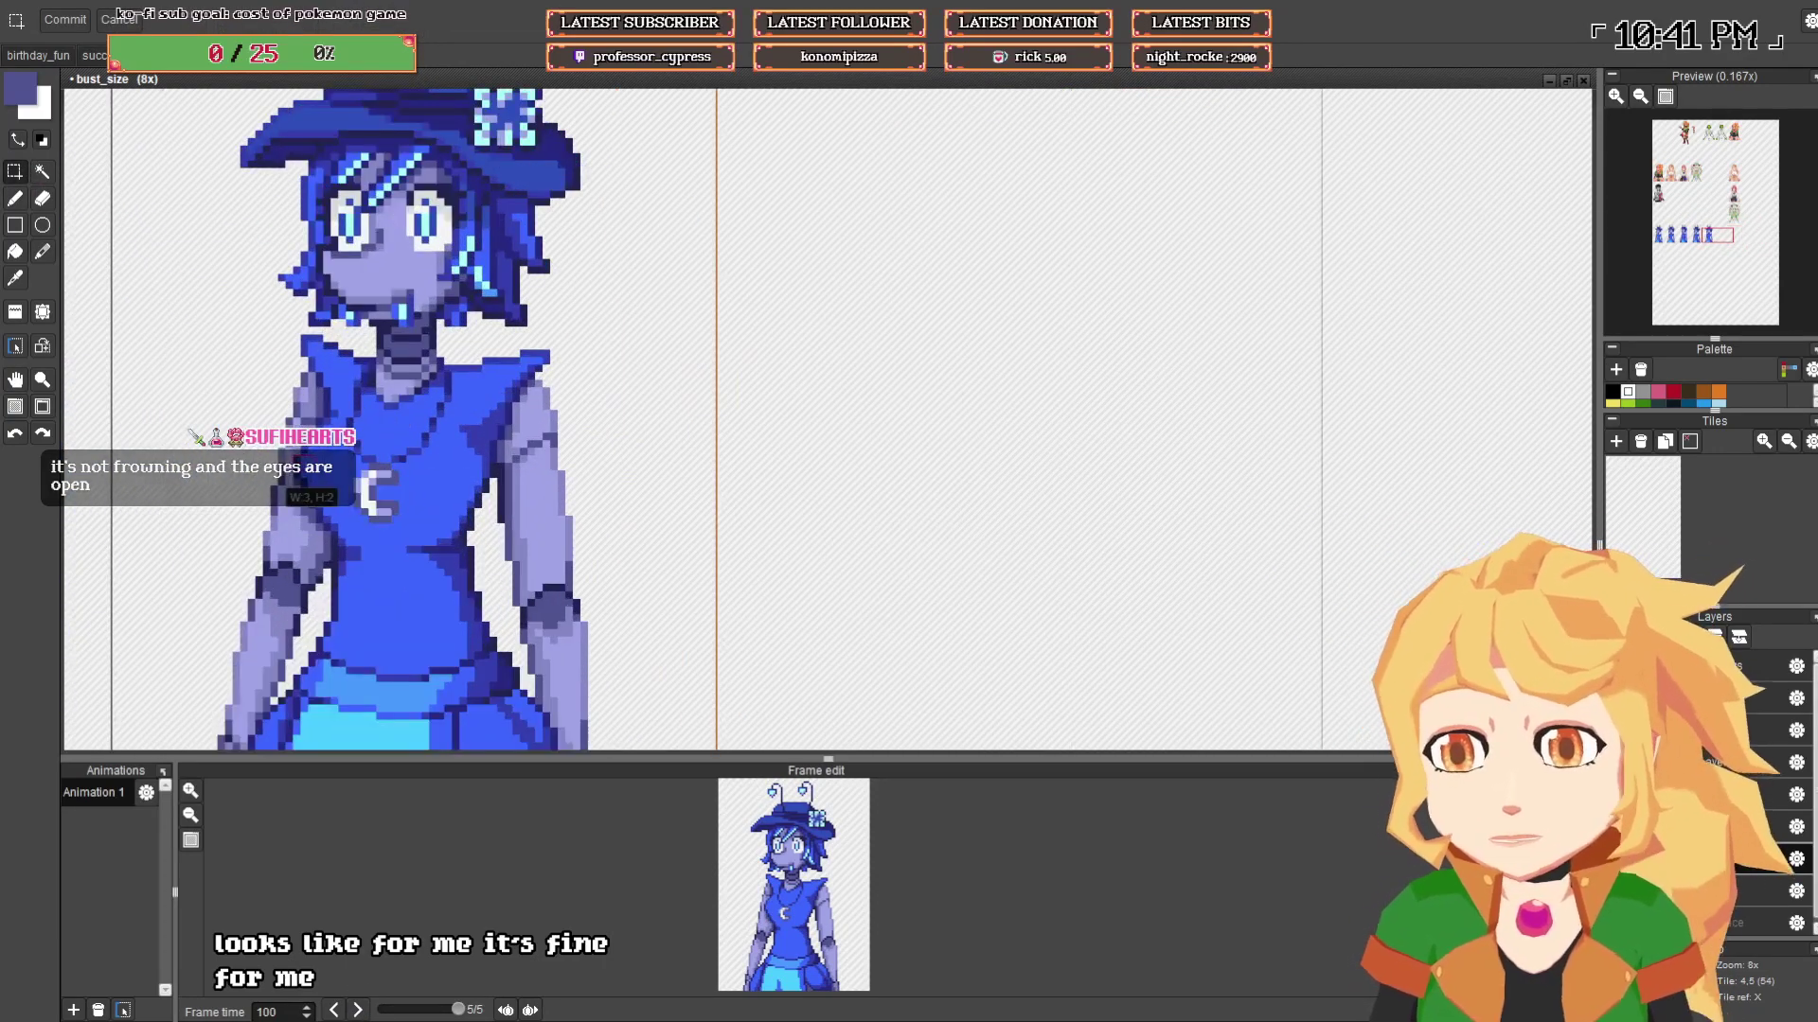
drag(308, 464, 496, 520)
drag(308, 434, 495, 520)
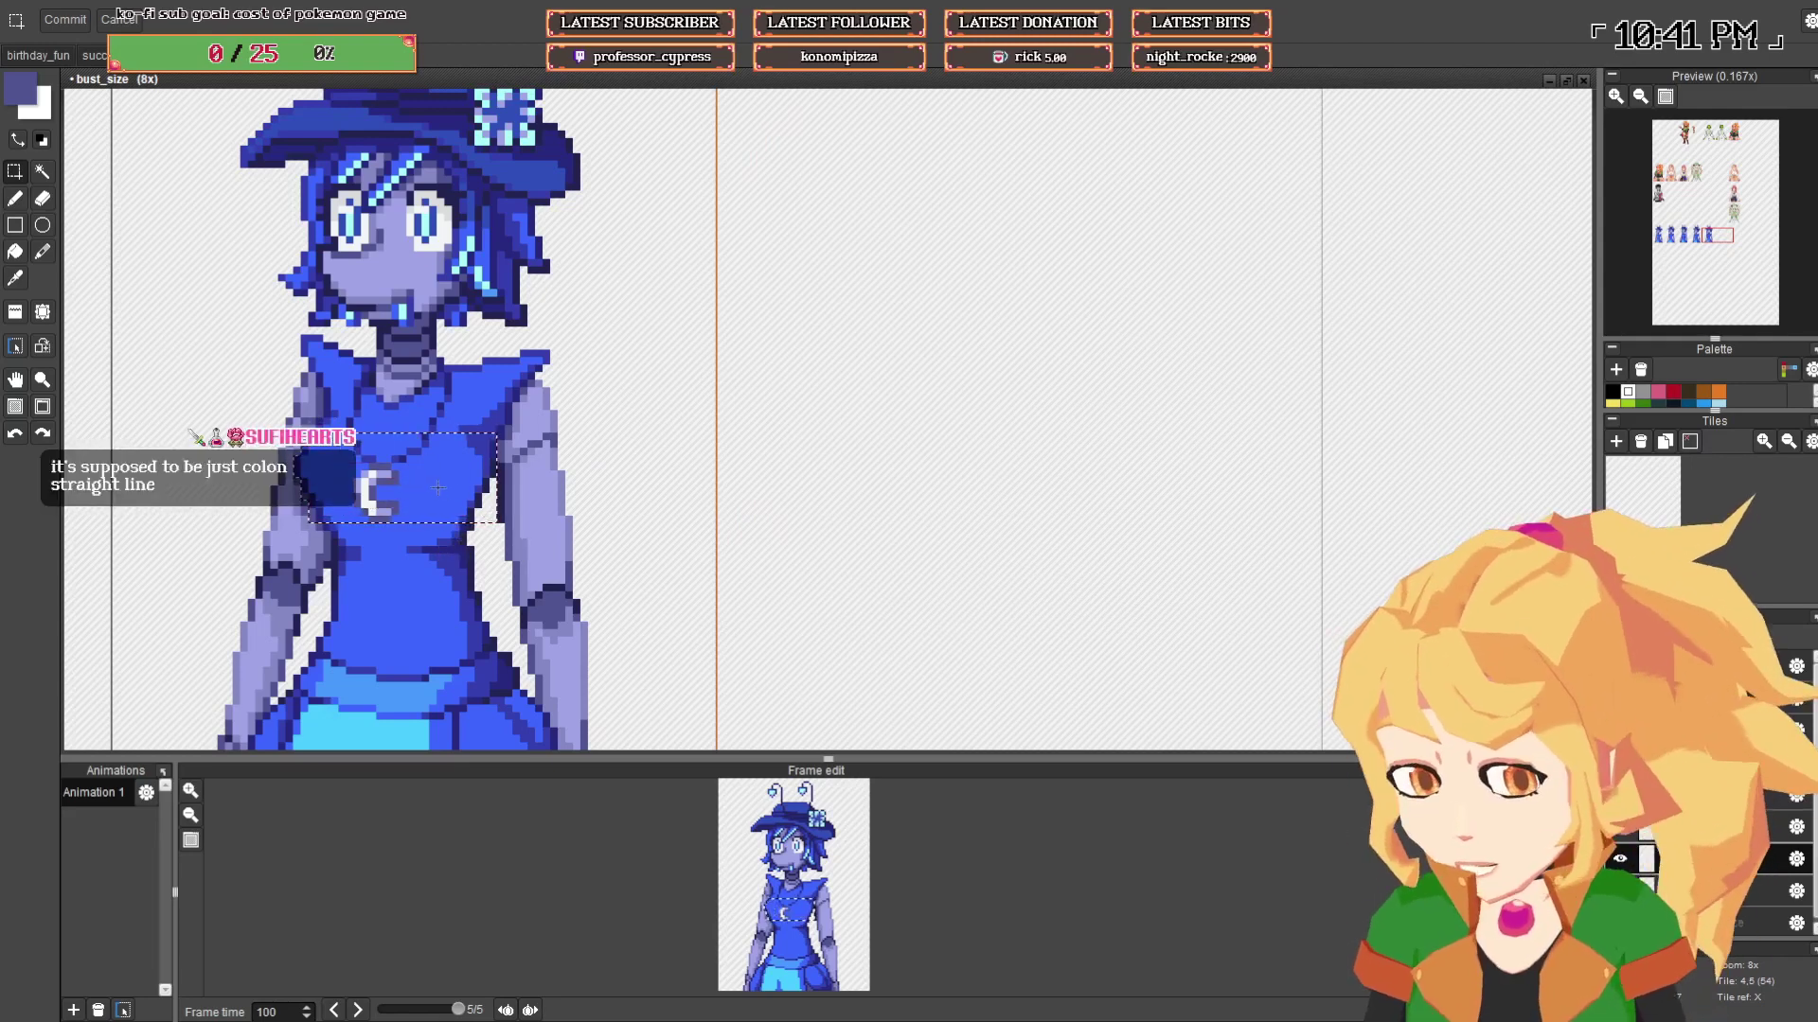
key(ctrl+t)
key(Down)
- Fill the blank pixel row across the fifth character's chest with blue and purple shades sampled from the neighbouring pixels
key(b)
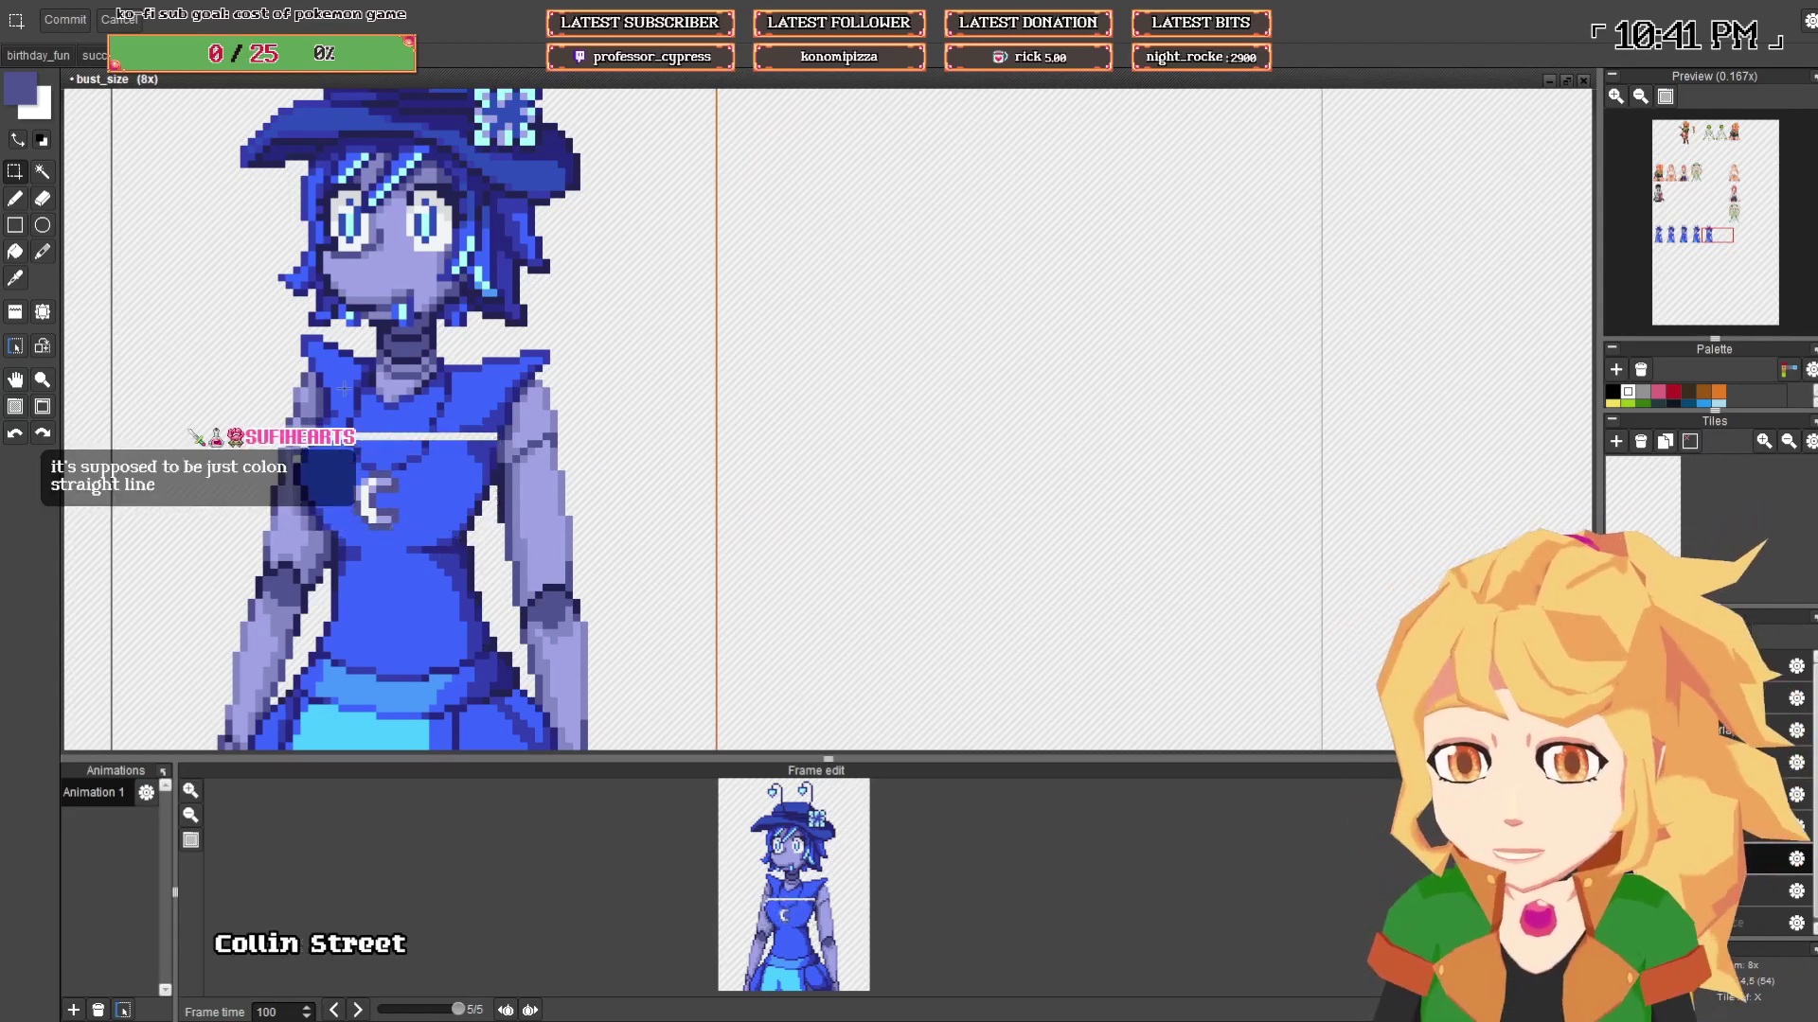
scroll(315, 443, up, 1)
right_click(306, 398)
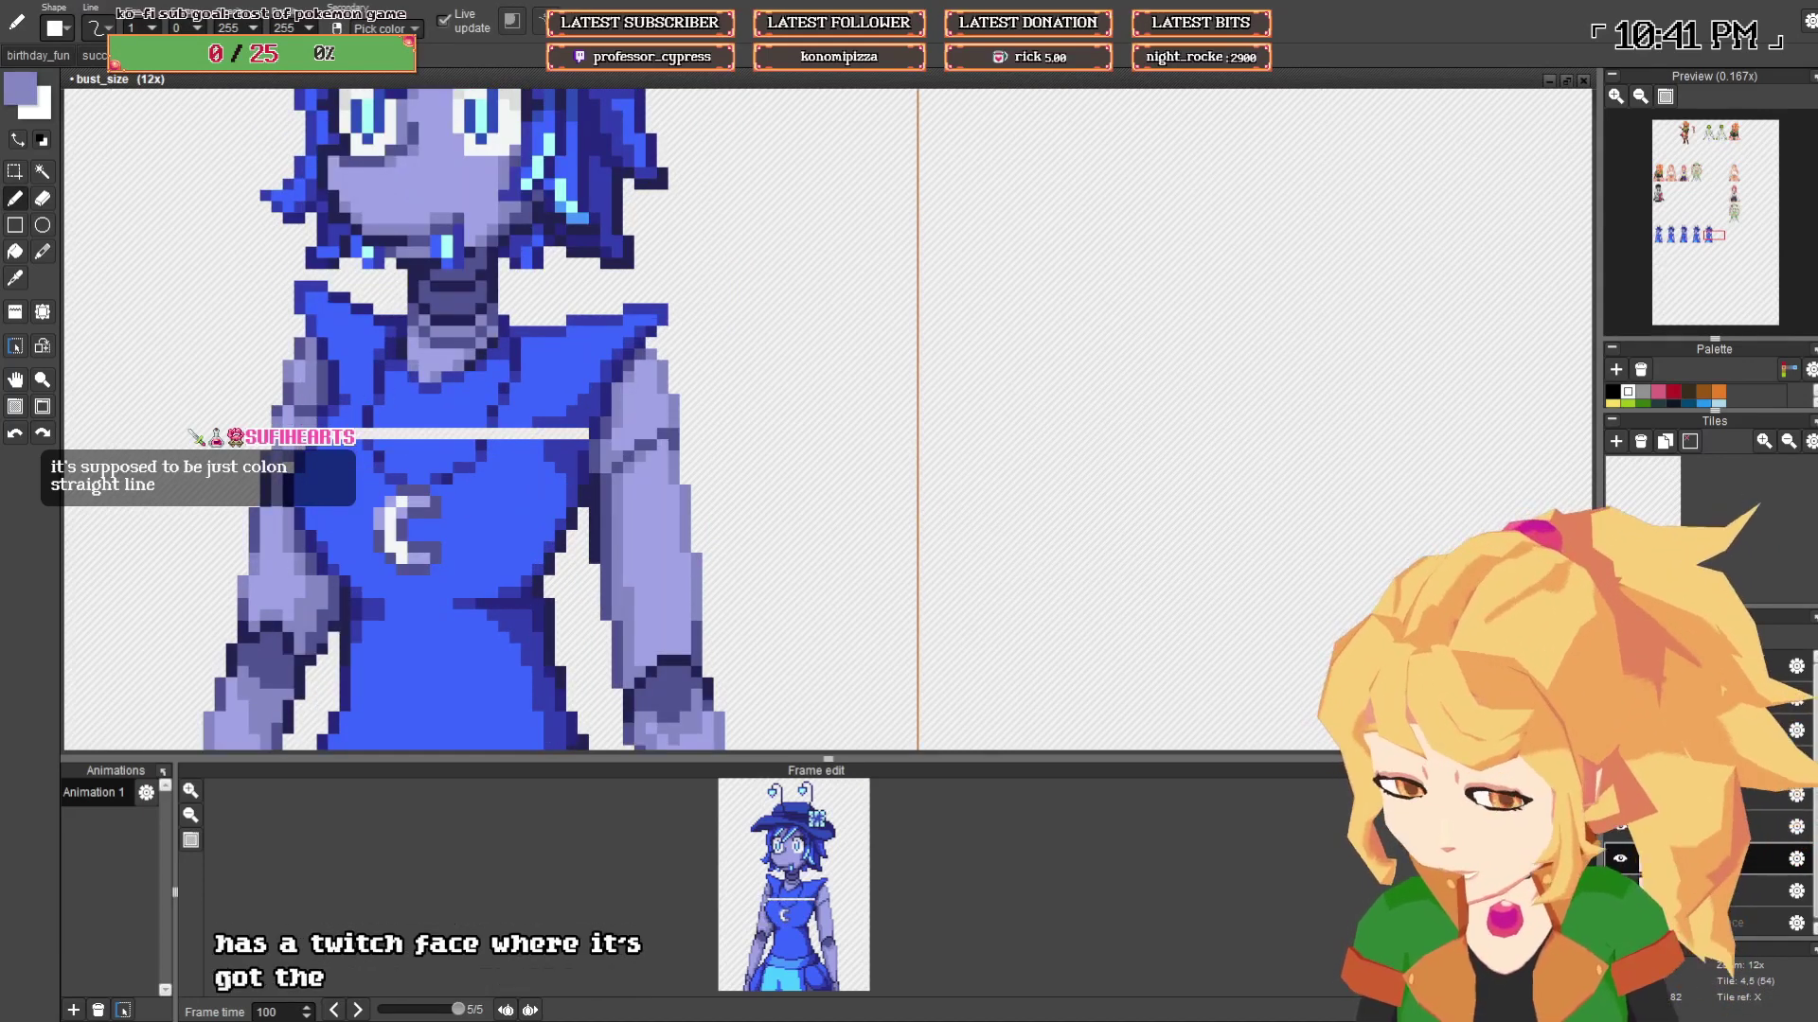
click(311, 433)
right_click(322, 446)
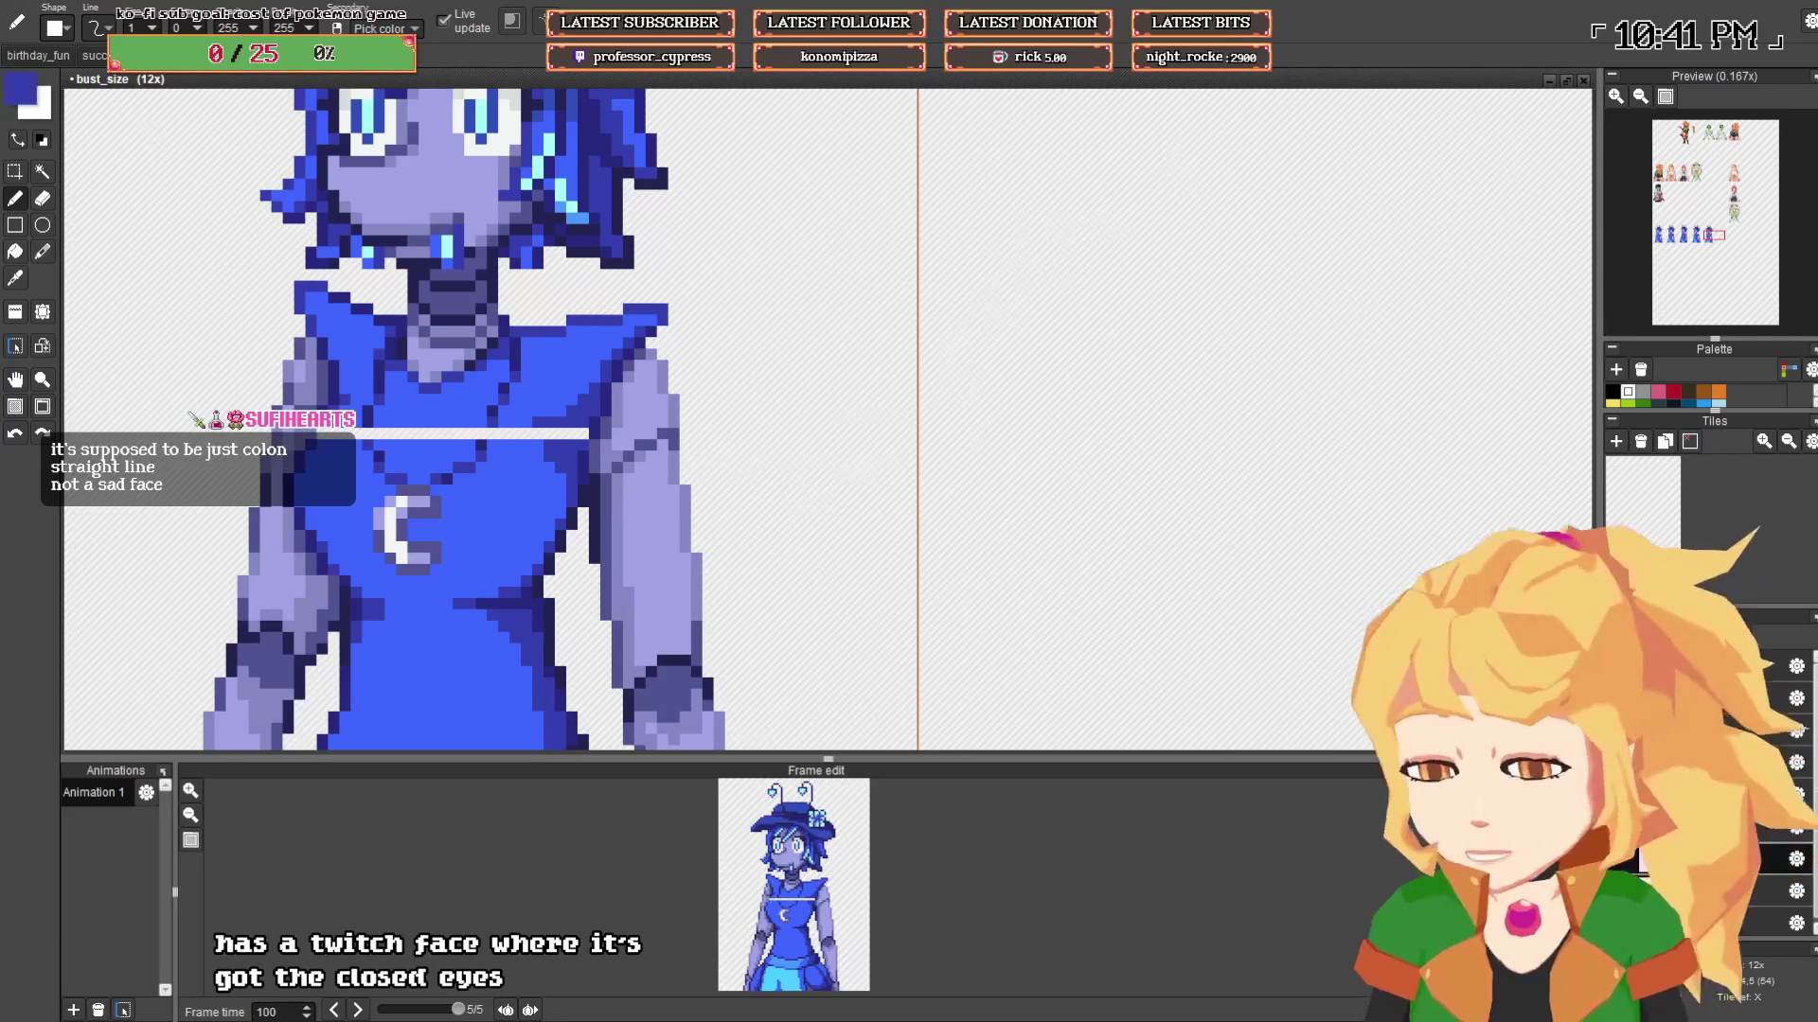
click(323, 434)
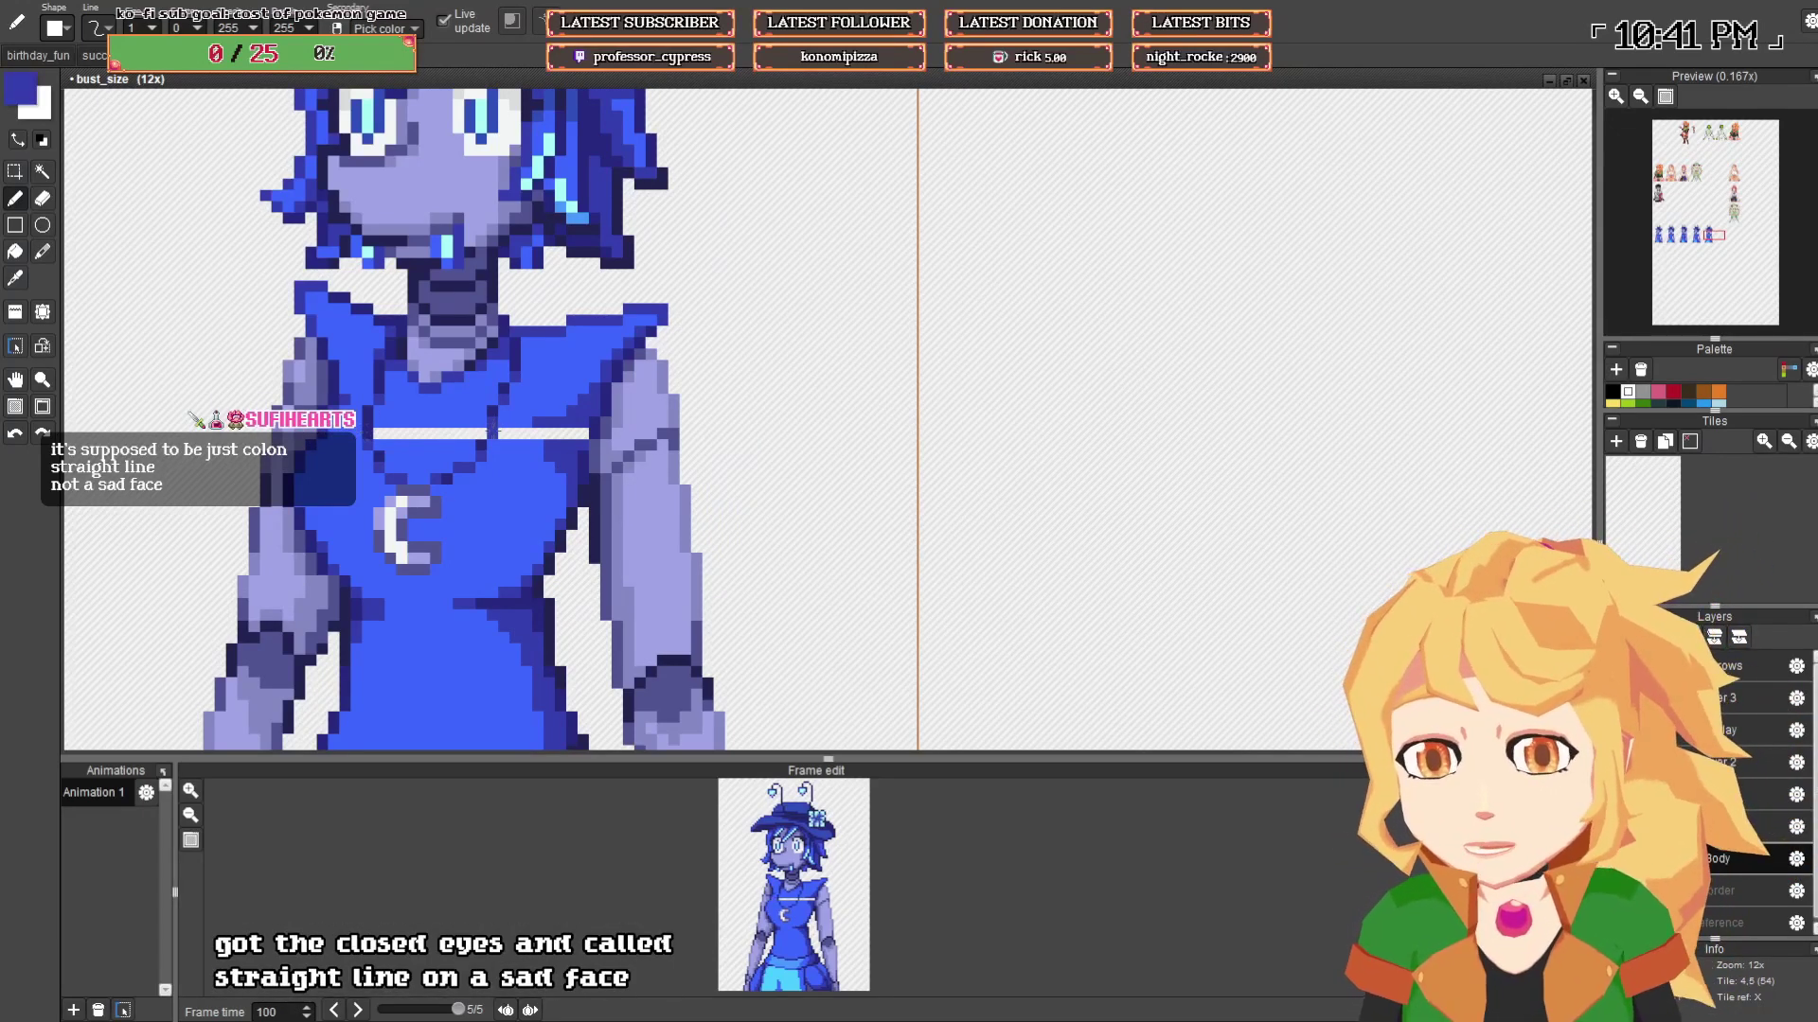
click(504, 432)
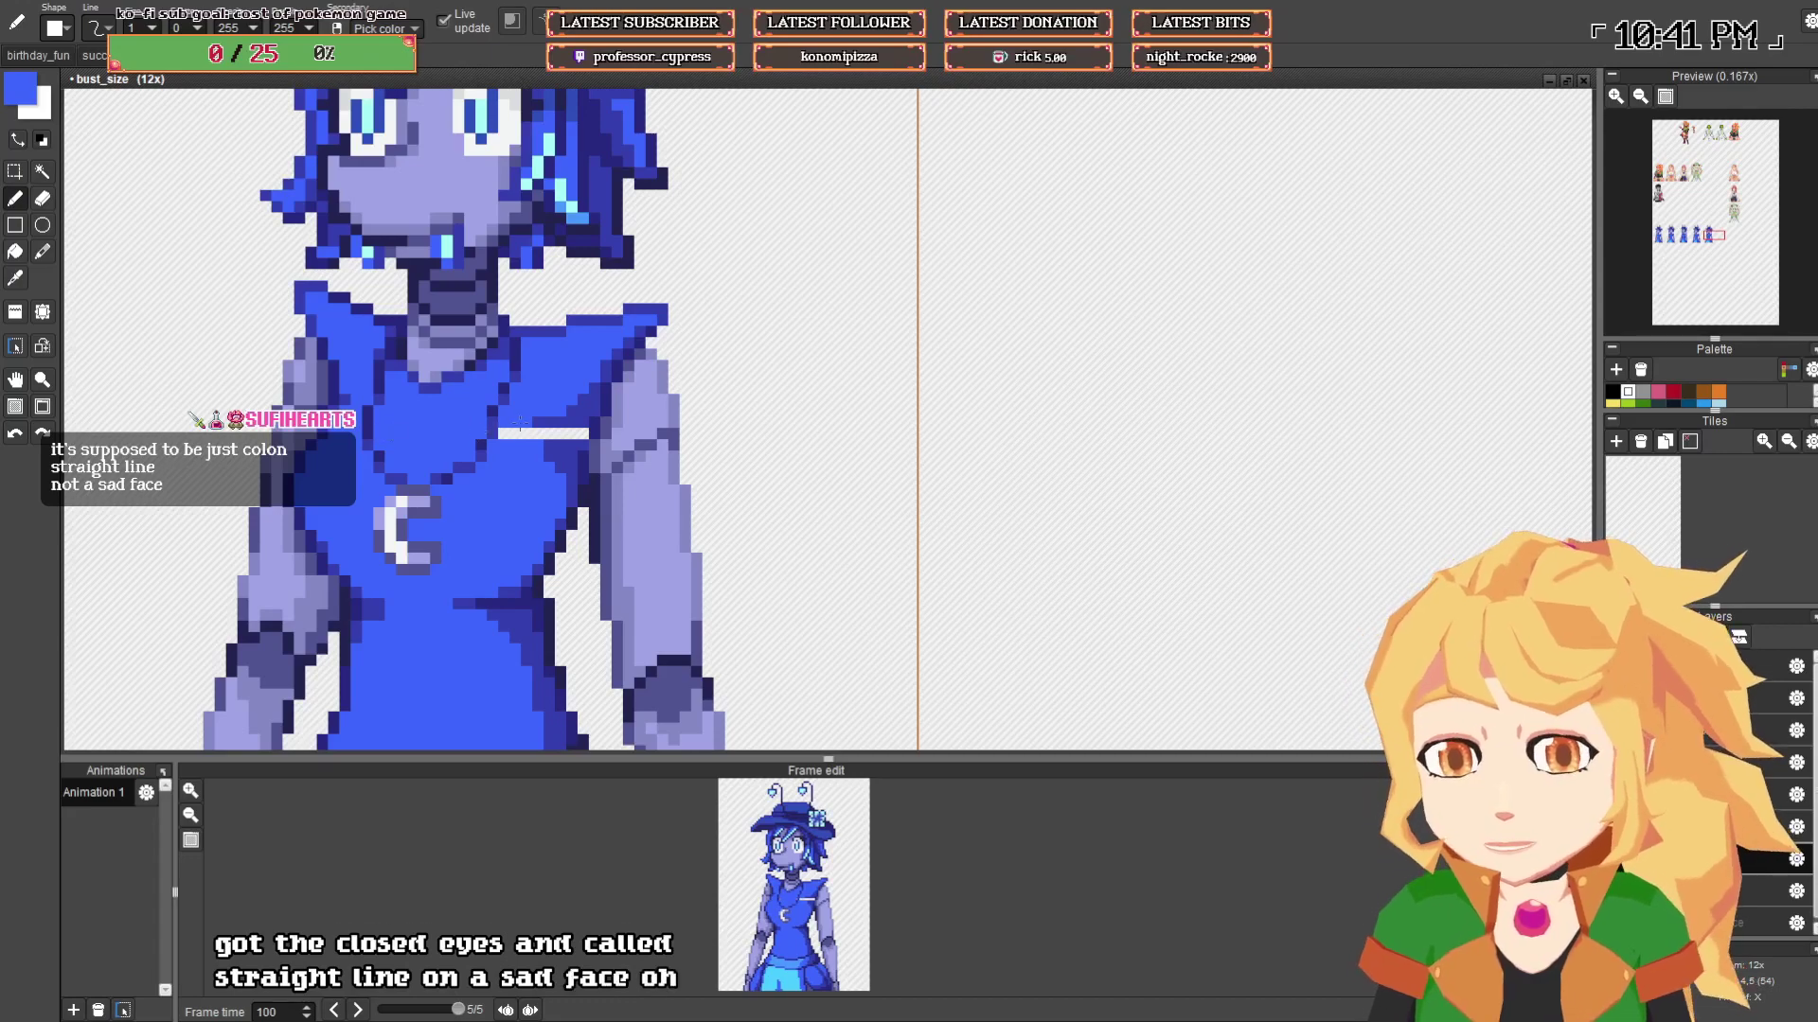
drag(505, 433, 585, 433)
right_click(552, 421)
scroll(582, 445, down, 4)
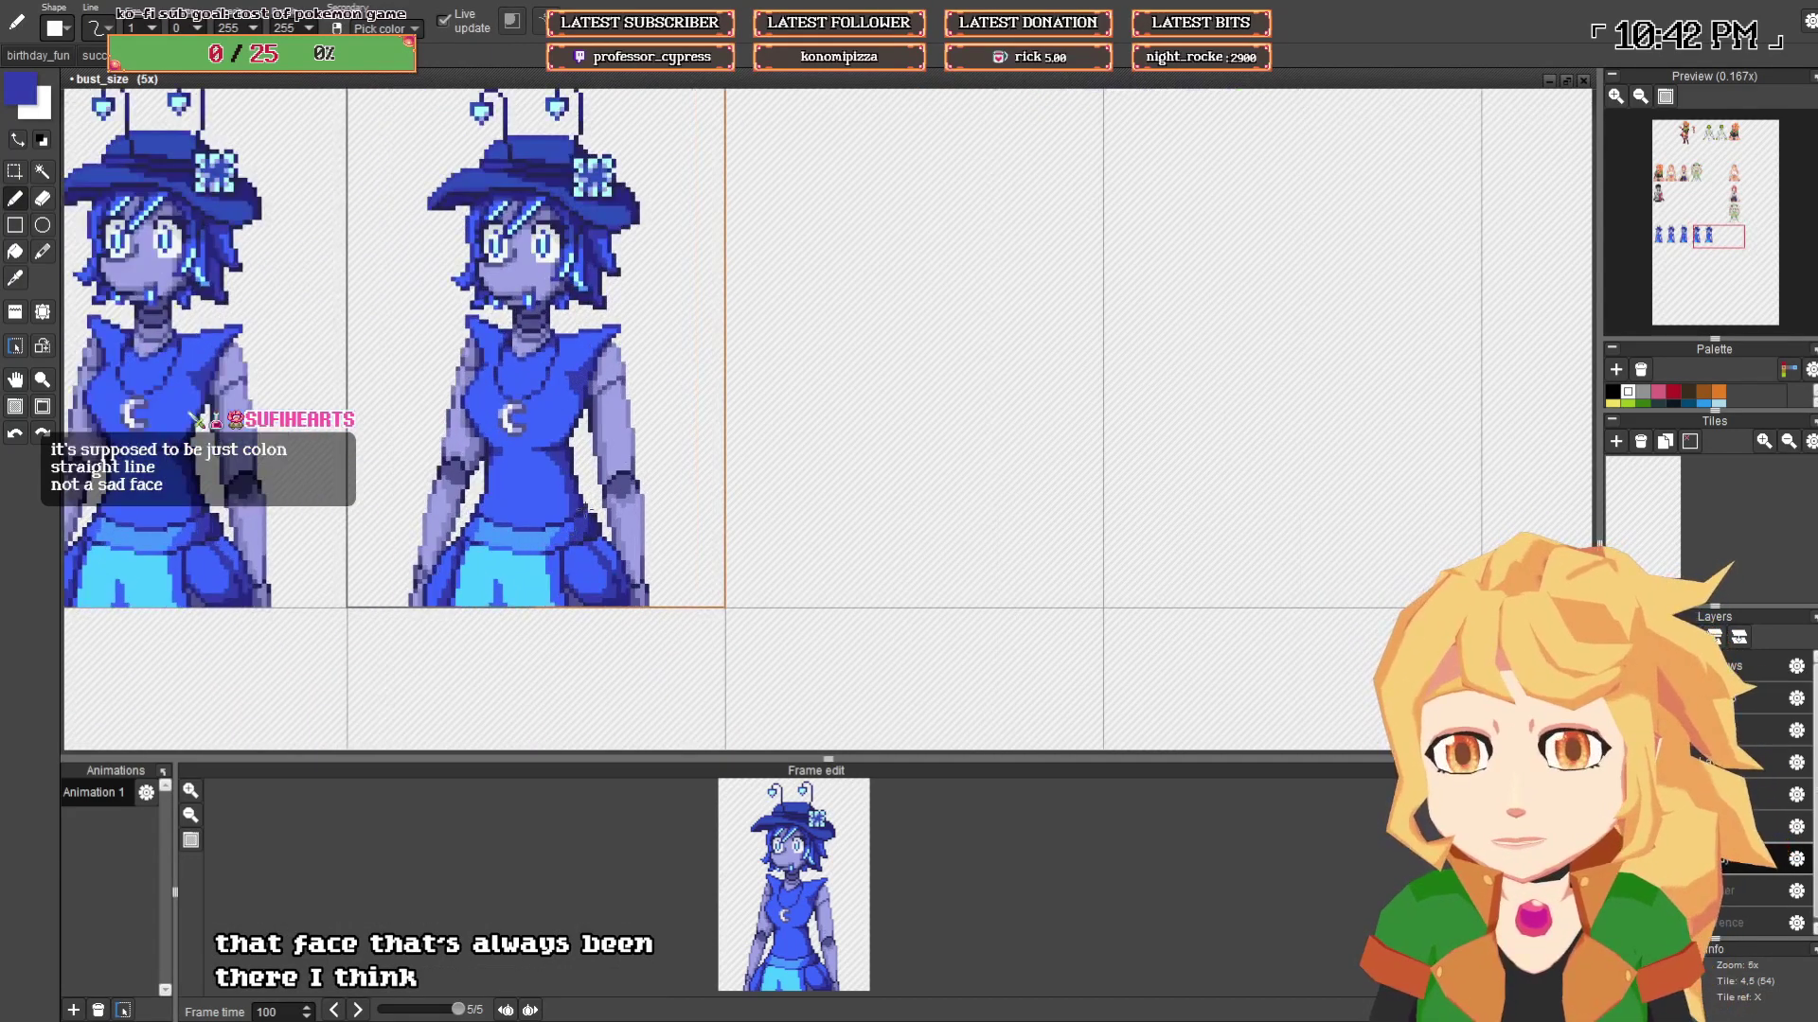
- Select the whole fifth character from antennae to skirt and shift it down one pixel
scroll(587, 511, up, 1)
click(15, 170)
mouse_move(717, 656)
mouse_down()
mouse_move(357, 540)
mouse_move(351, 440)
mouse_up()
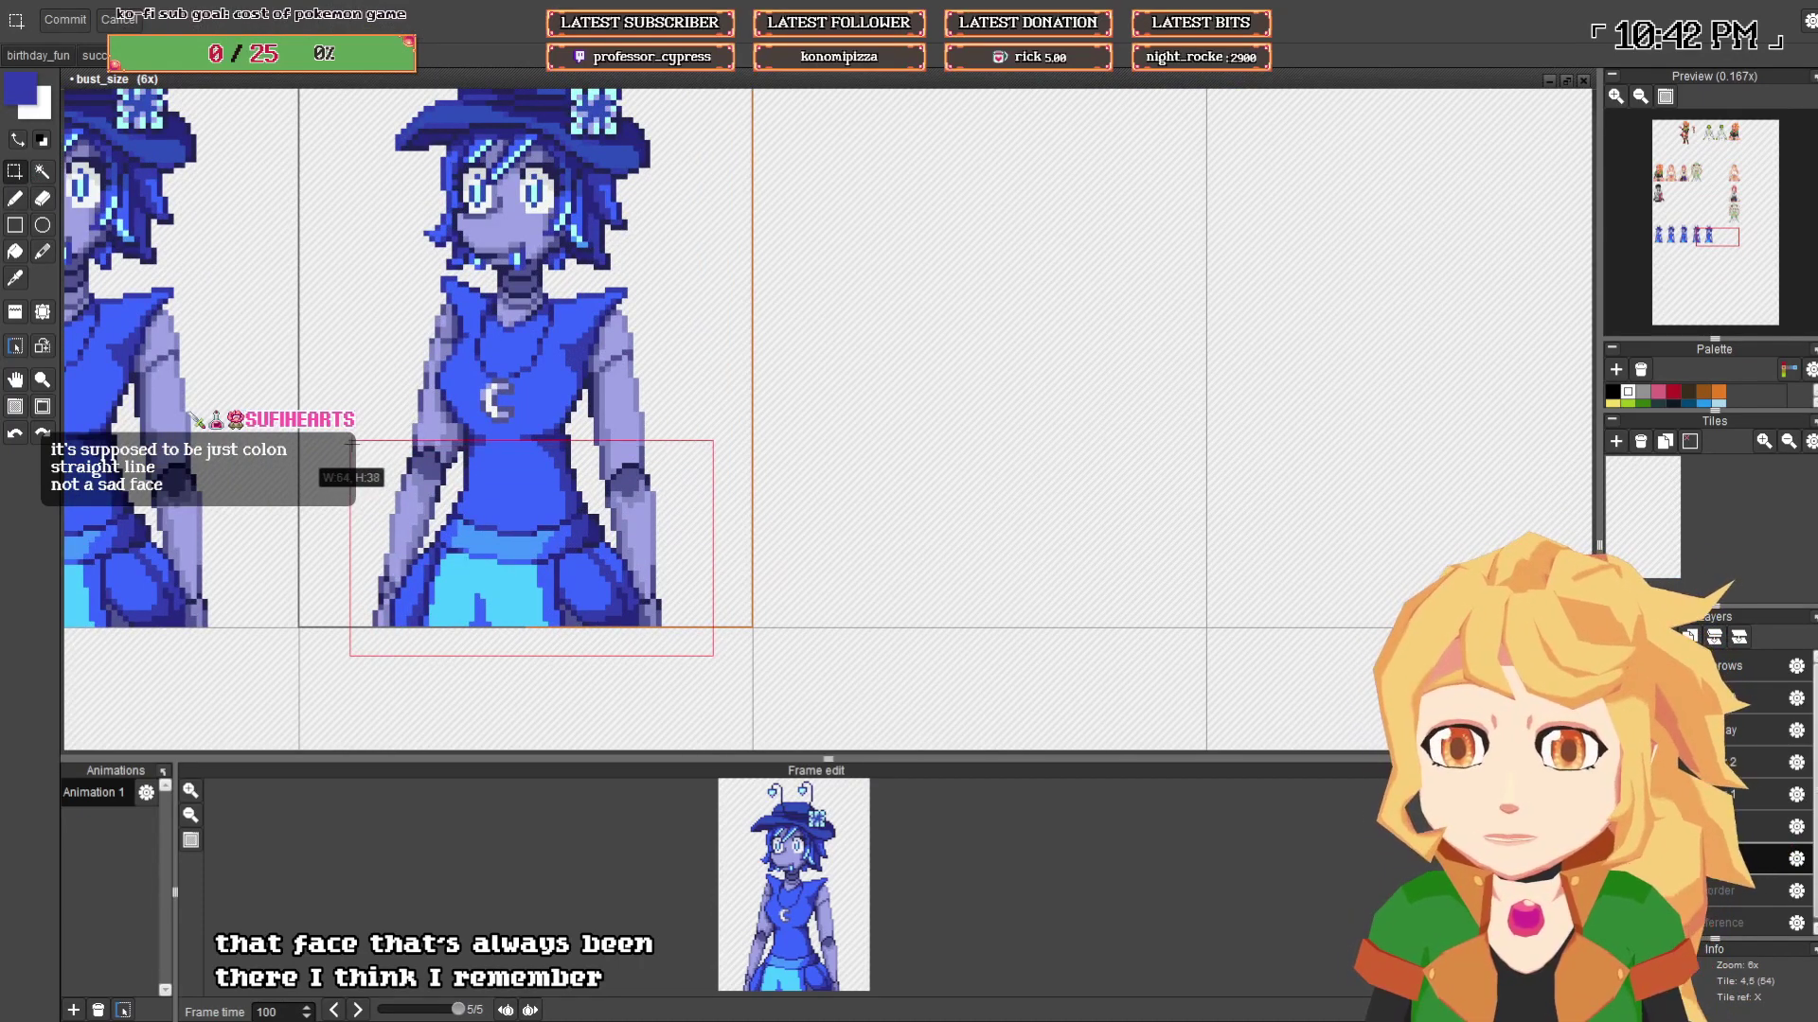
scroll(450, 350, down, 1)
drag(516, 278, 446, 378)
scroll(447, 379, down, 1)
drag(316, 195, 566, 615)
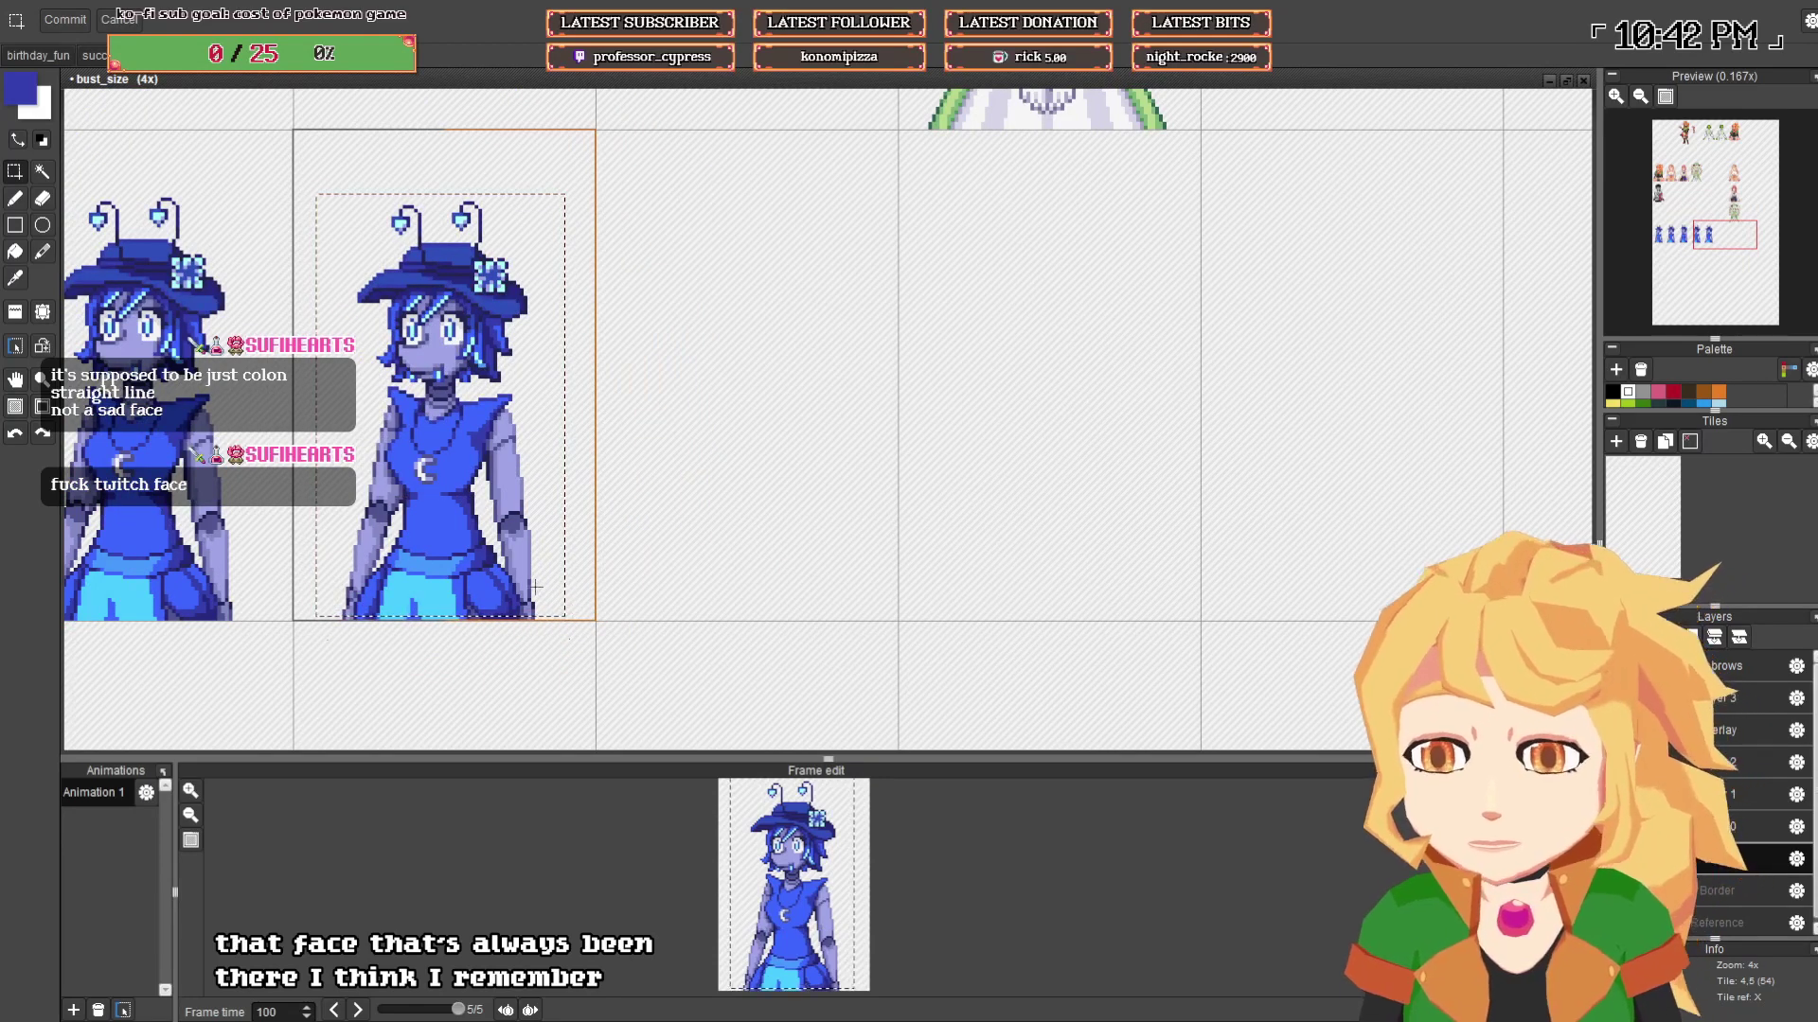
click(536, 587)
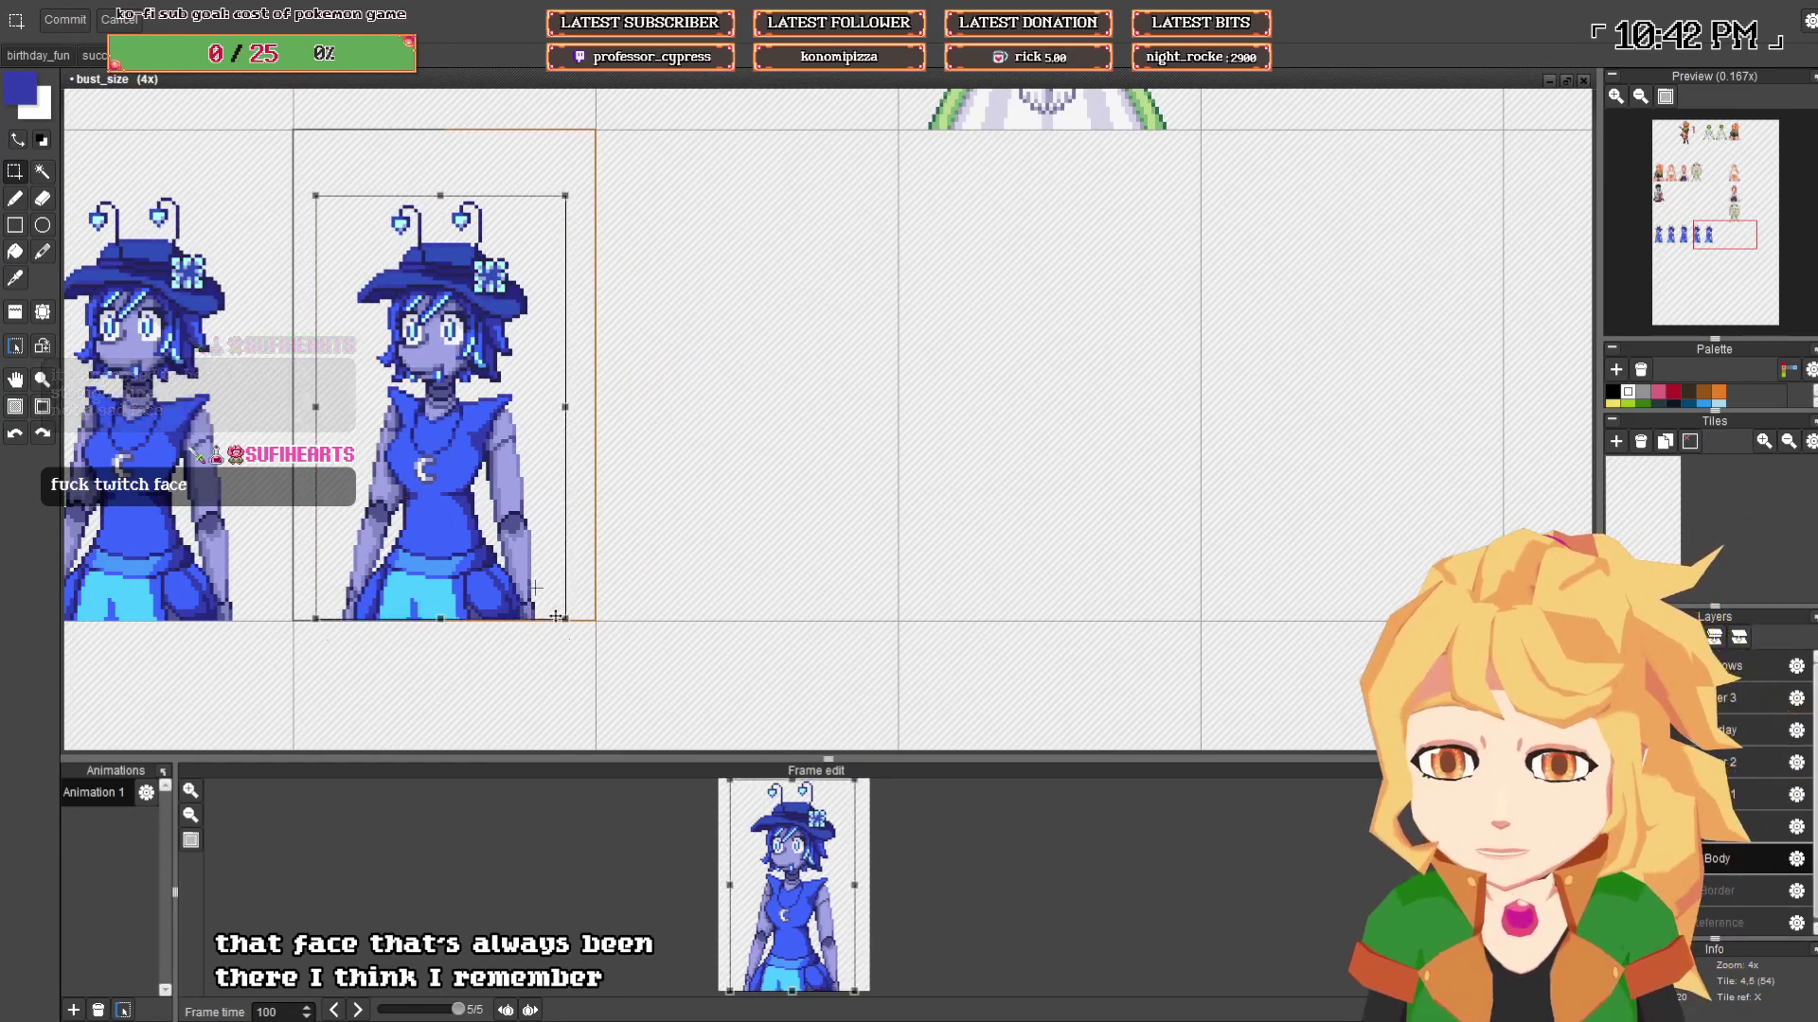
key(Down)
click(661, 563)
- Step repeatedly through the five animation frames to examine the character's idle movement
click(359, 1011)
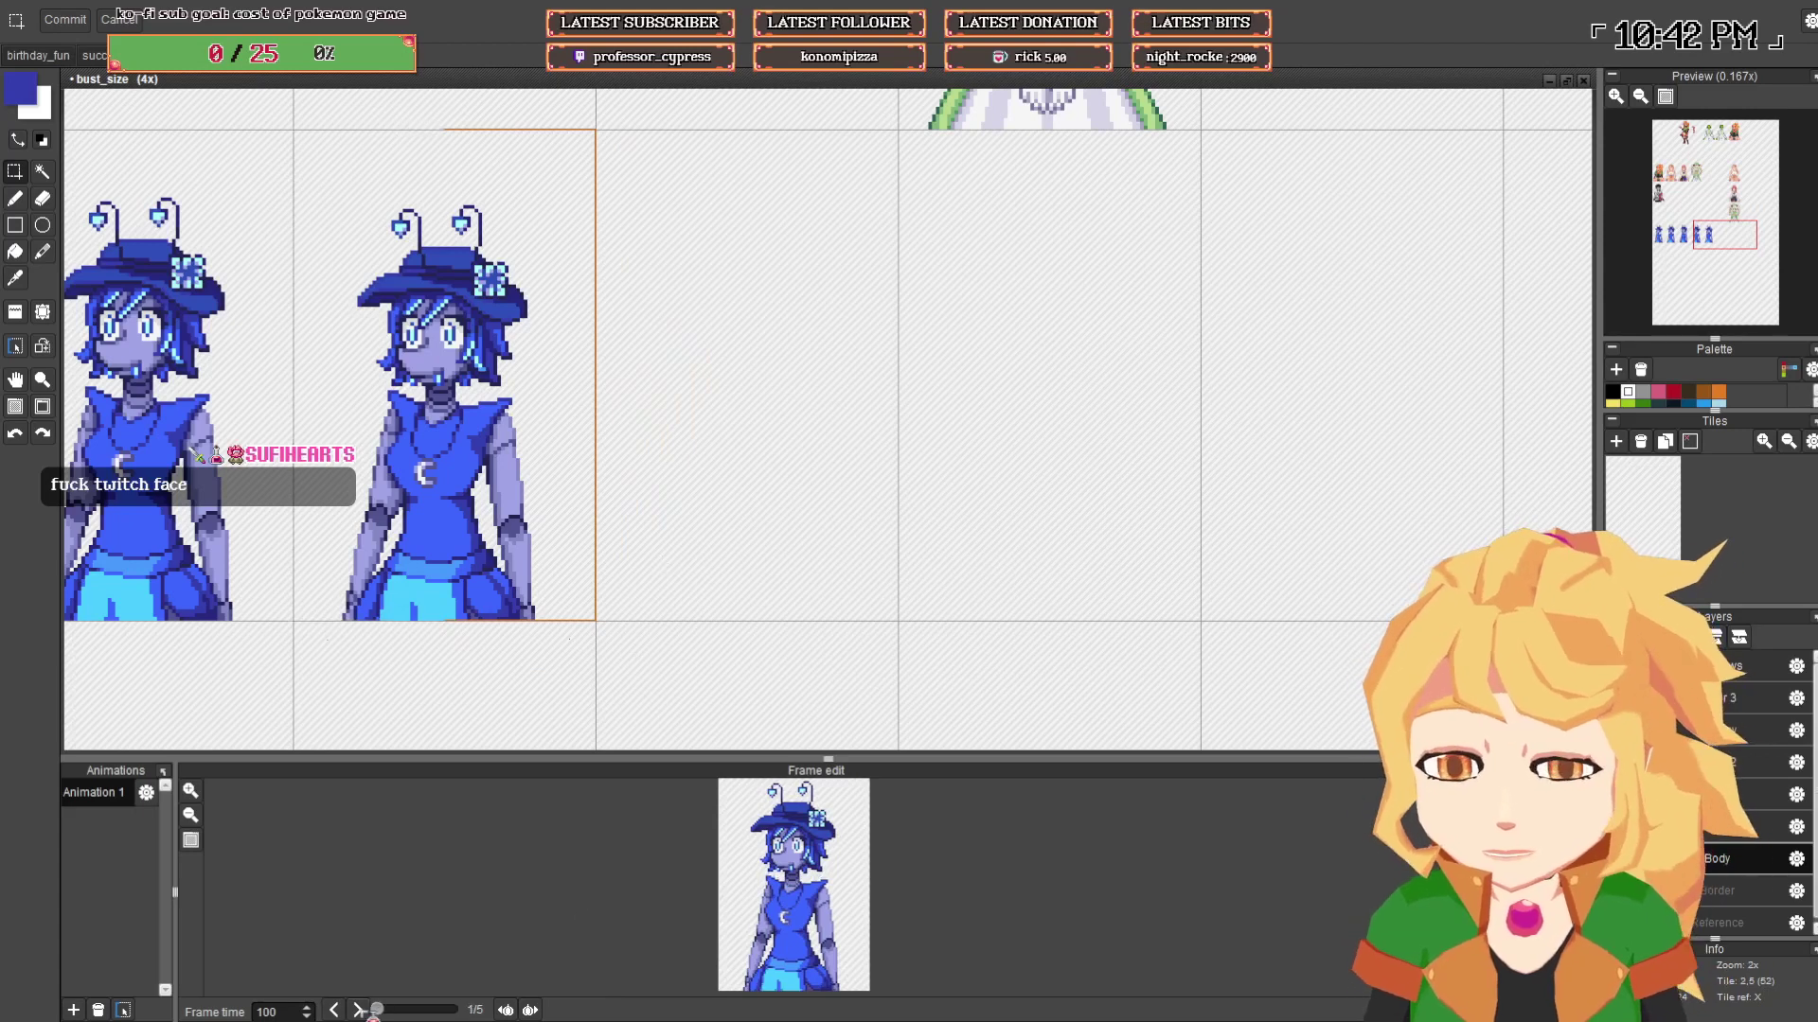
click(359, 1010)
click(359, 1010)
click(358, 1010)
click(359, 1011)
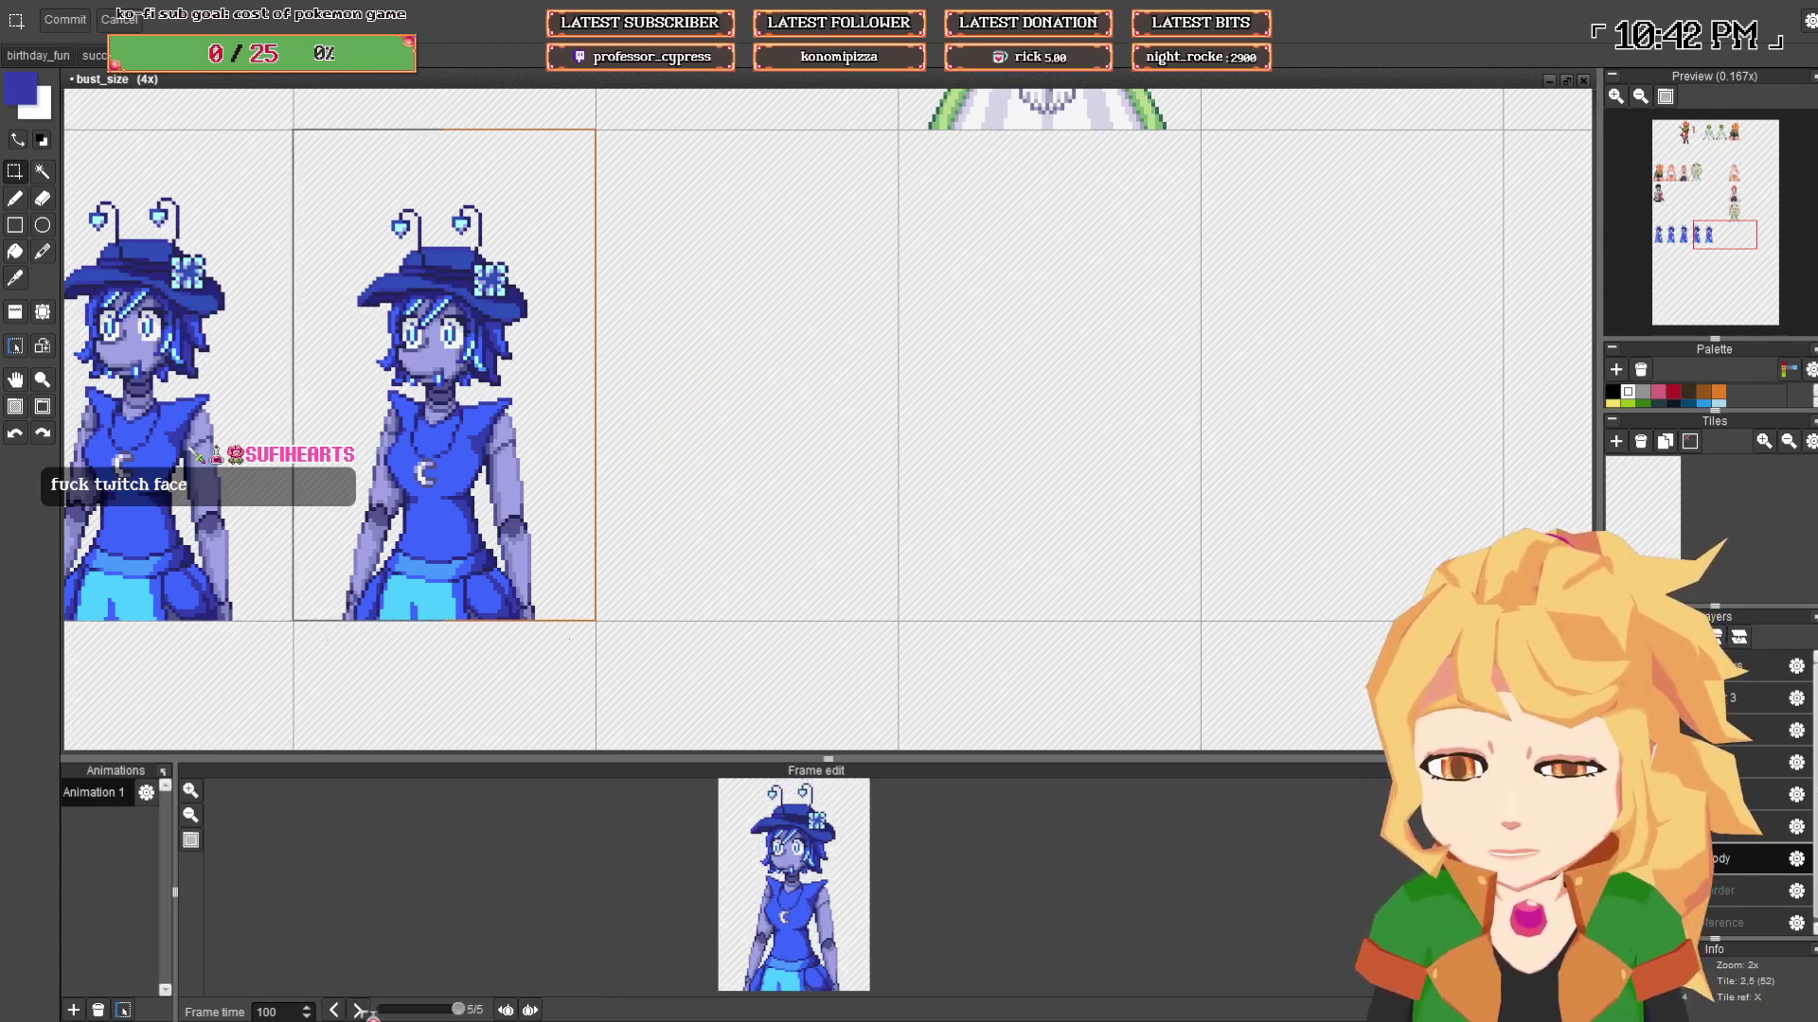
click(359, 1010)
click(342, 1012)
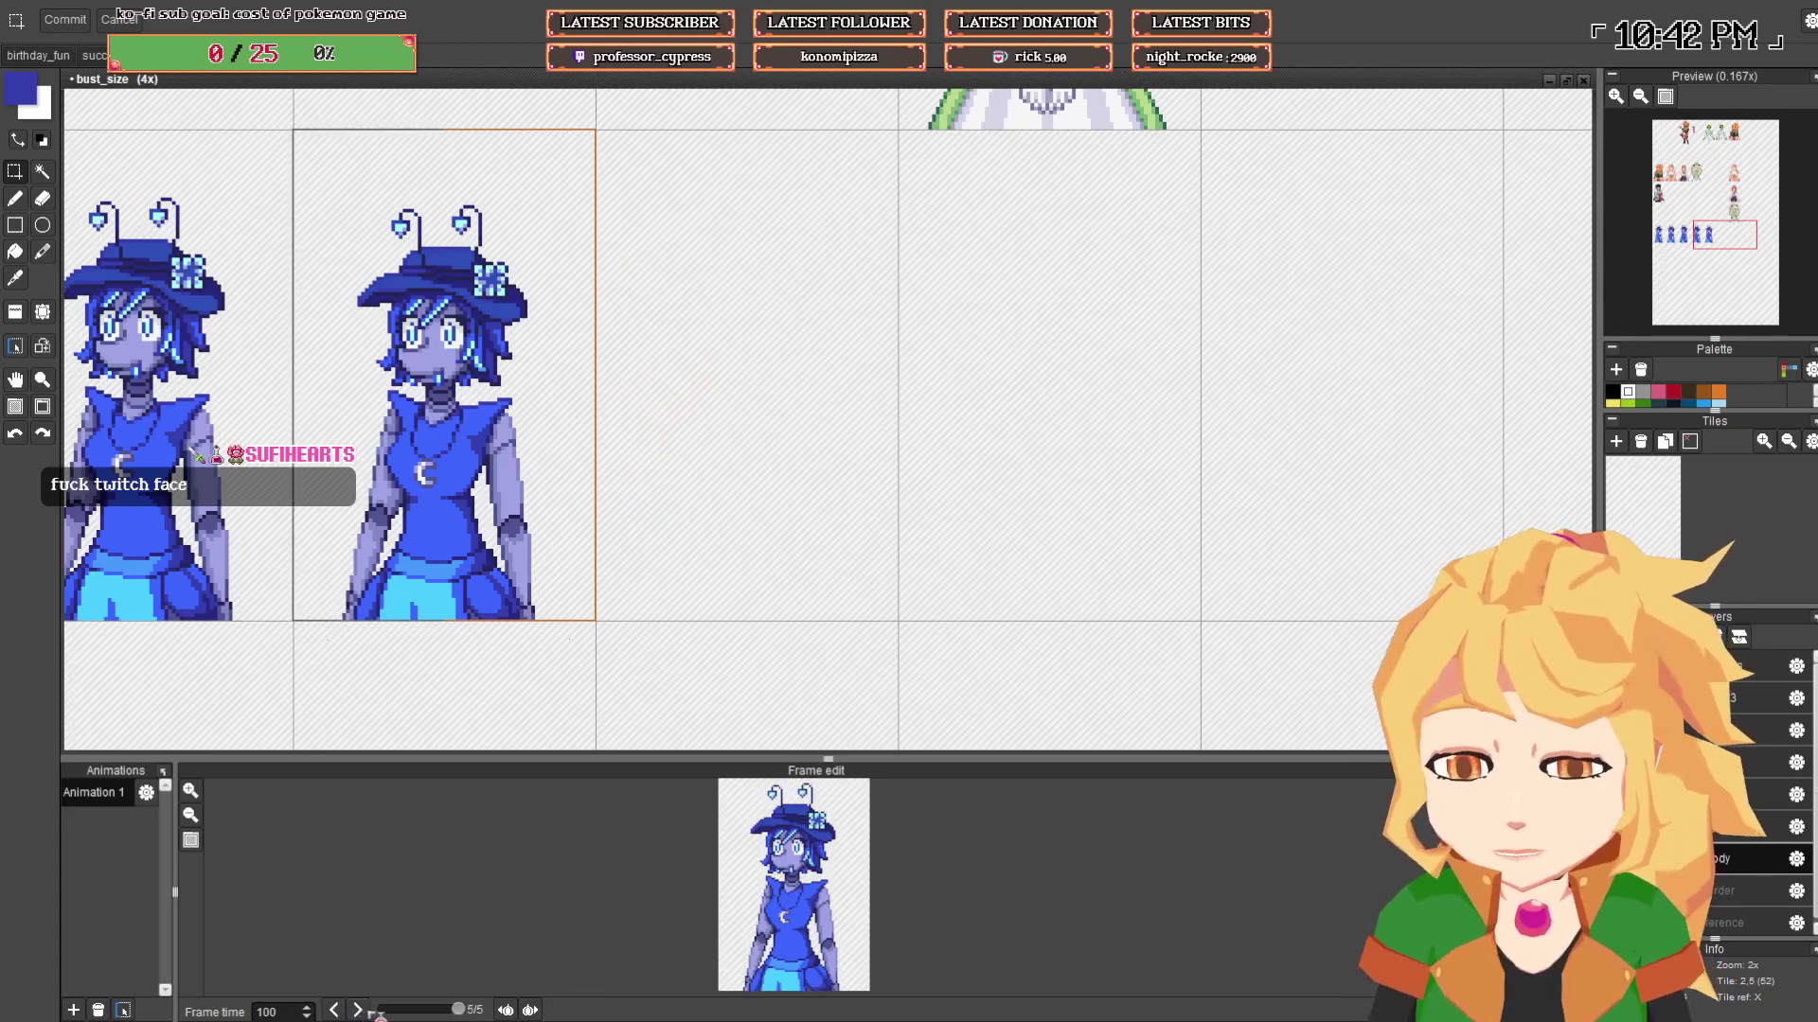
click(361, 1010)
click(361, 1010)
click(361, 1011)
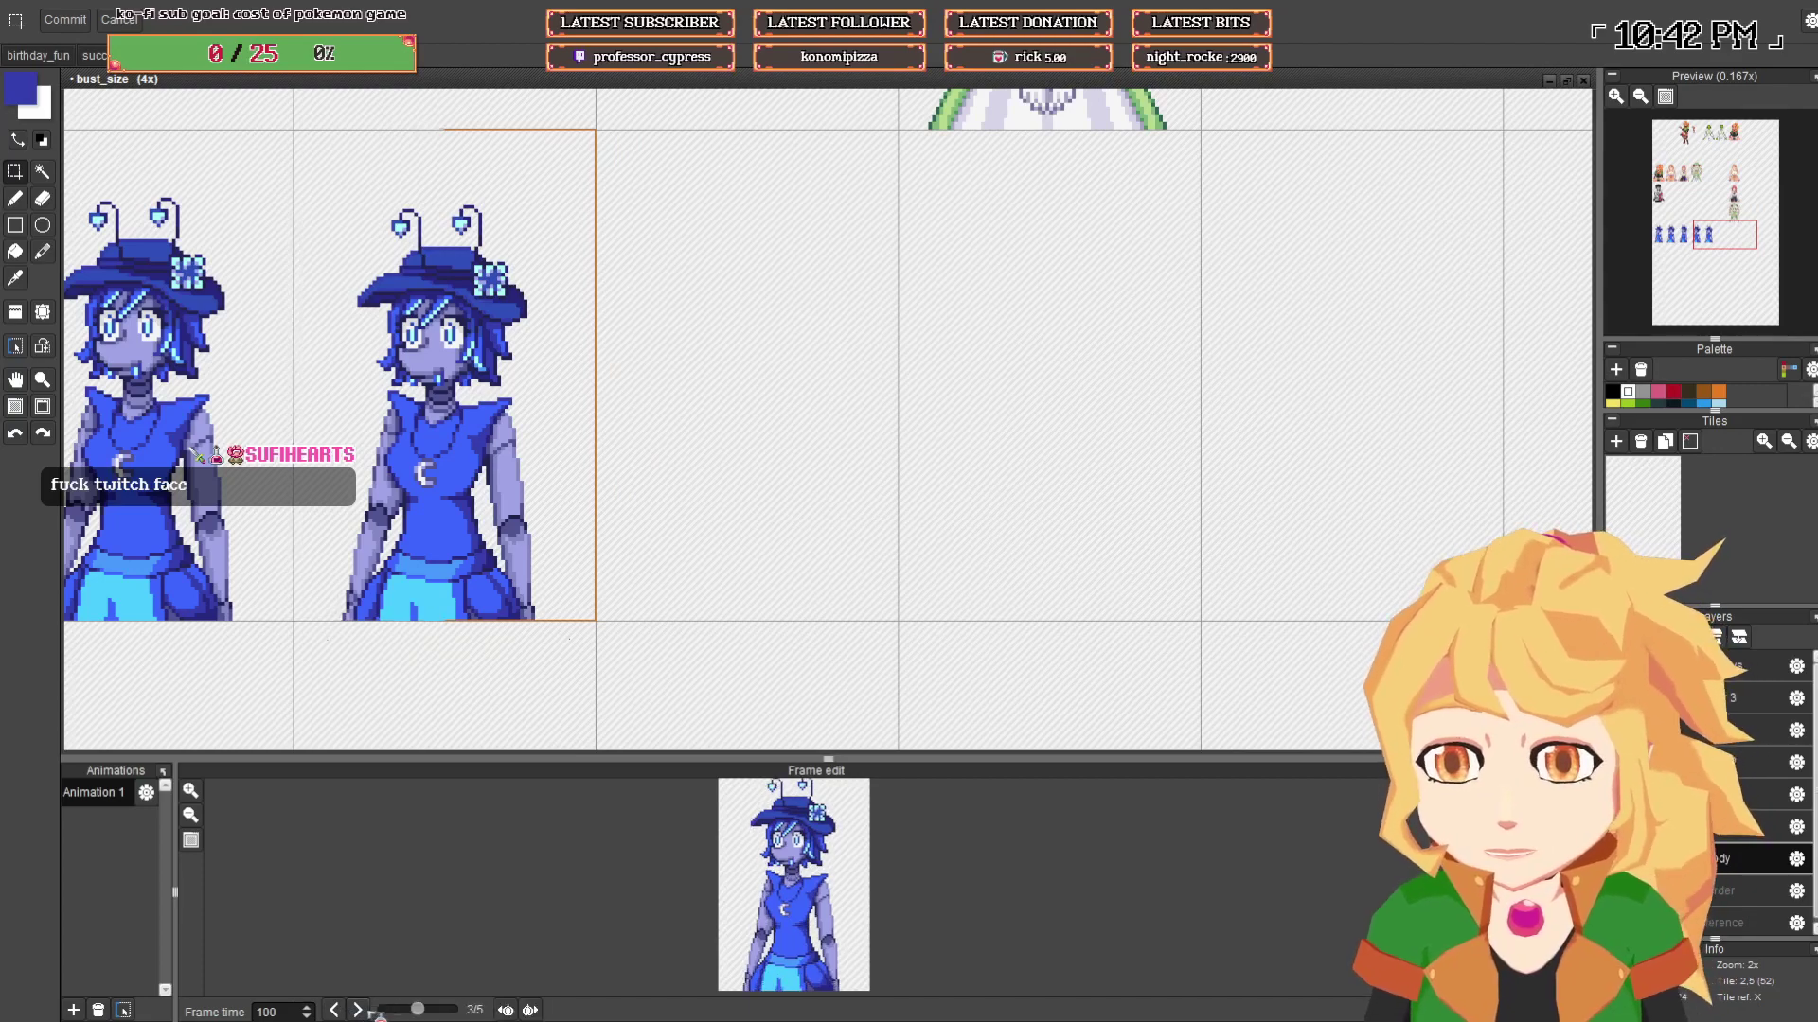
click(364, 1011)
click(363, 1011)
- Try placing a copy of the first character's tile in the fifth cell, and undo the placement
scroll(533, 337, down, 3)
scroll(390, 403, up, 1)
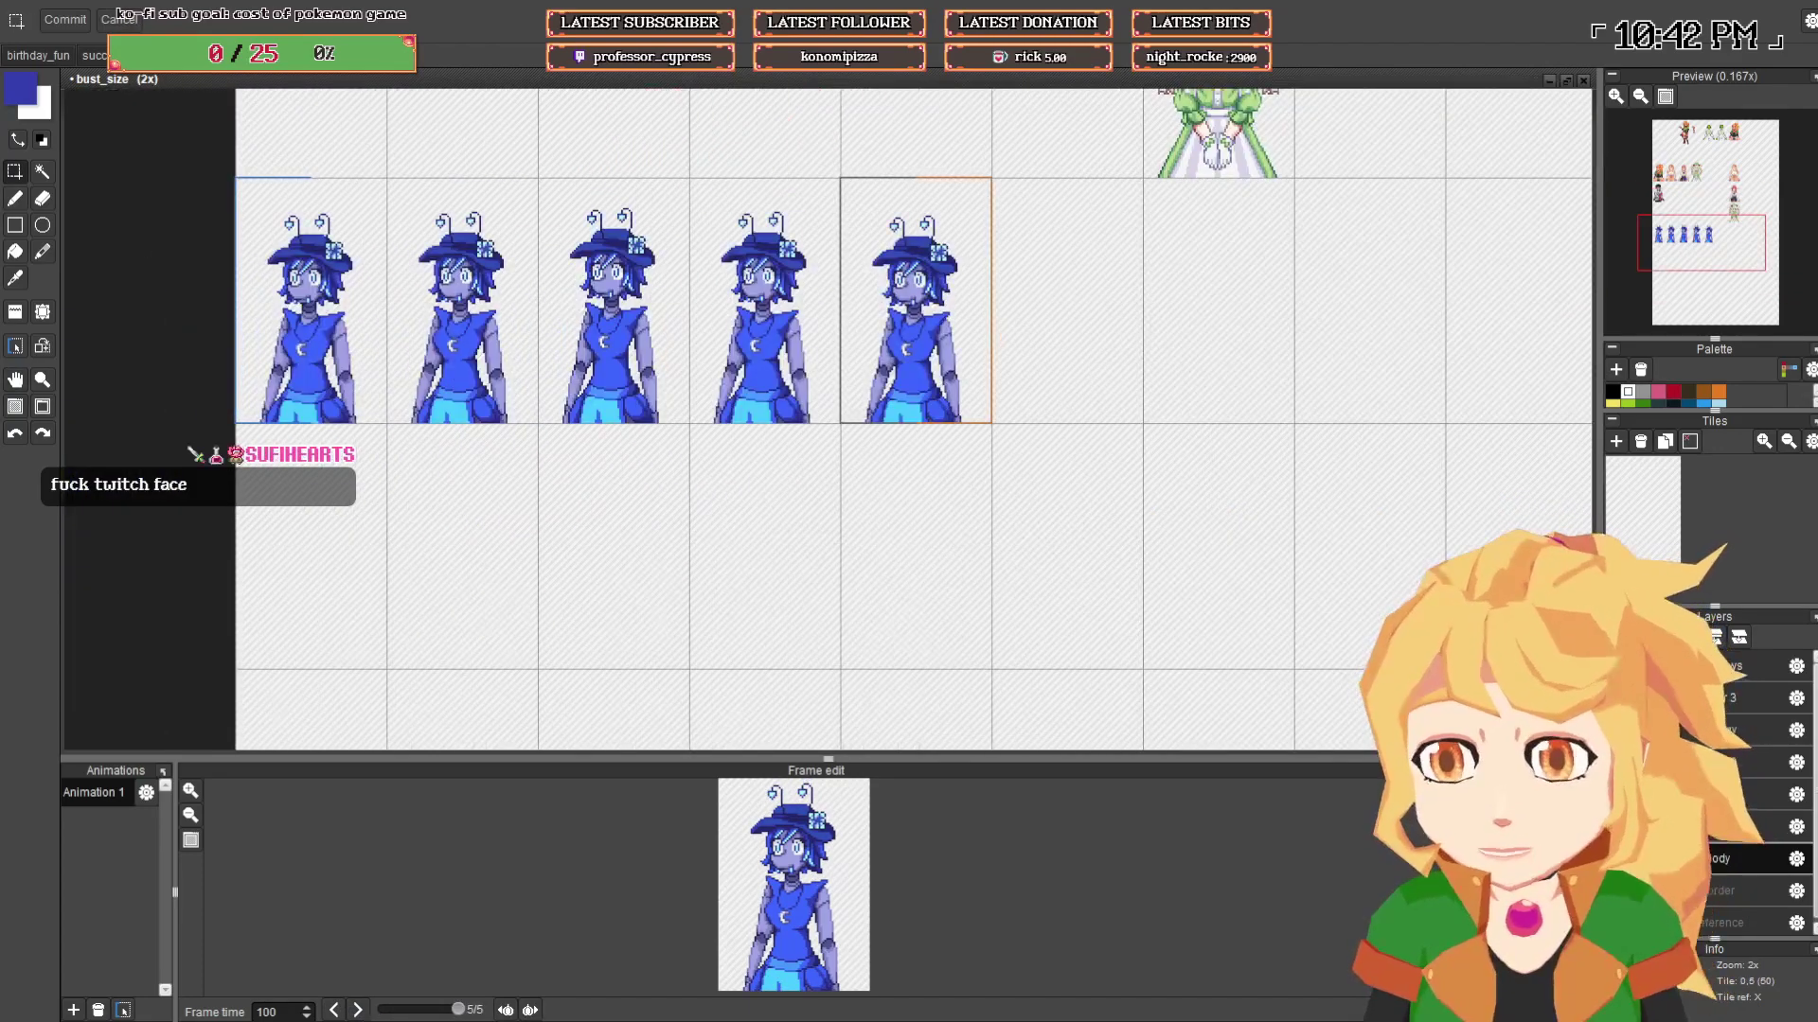
click(21, 312)
right_click(295, 347)
click(889, 341)
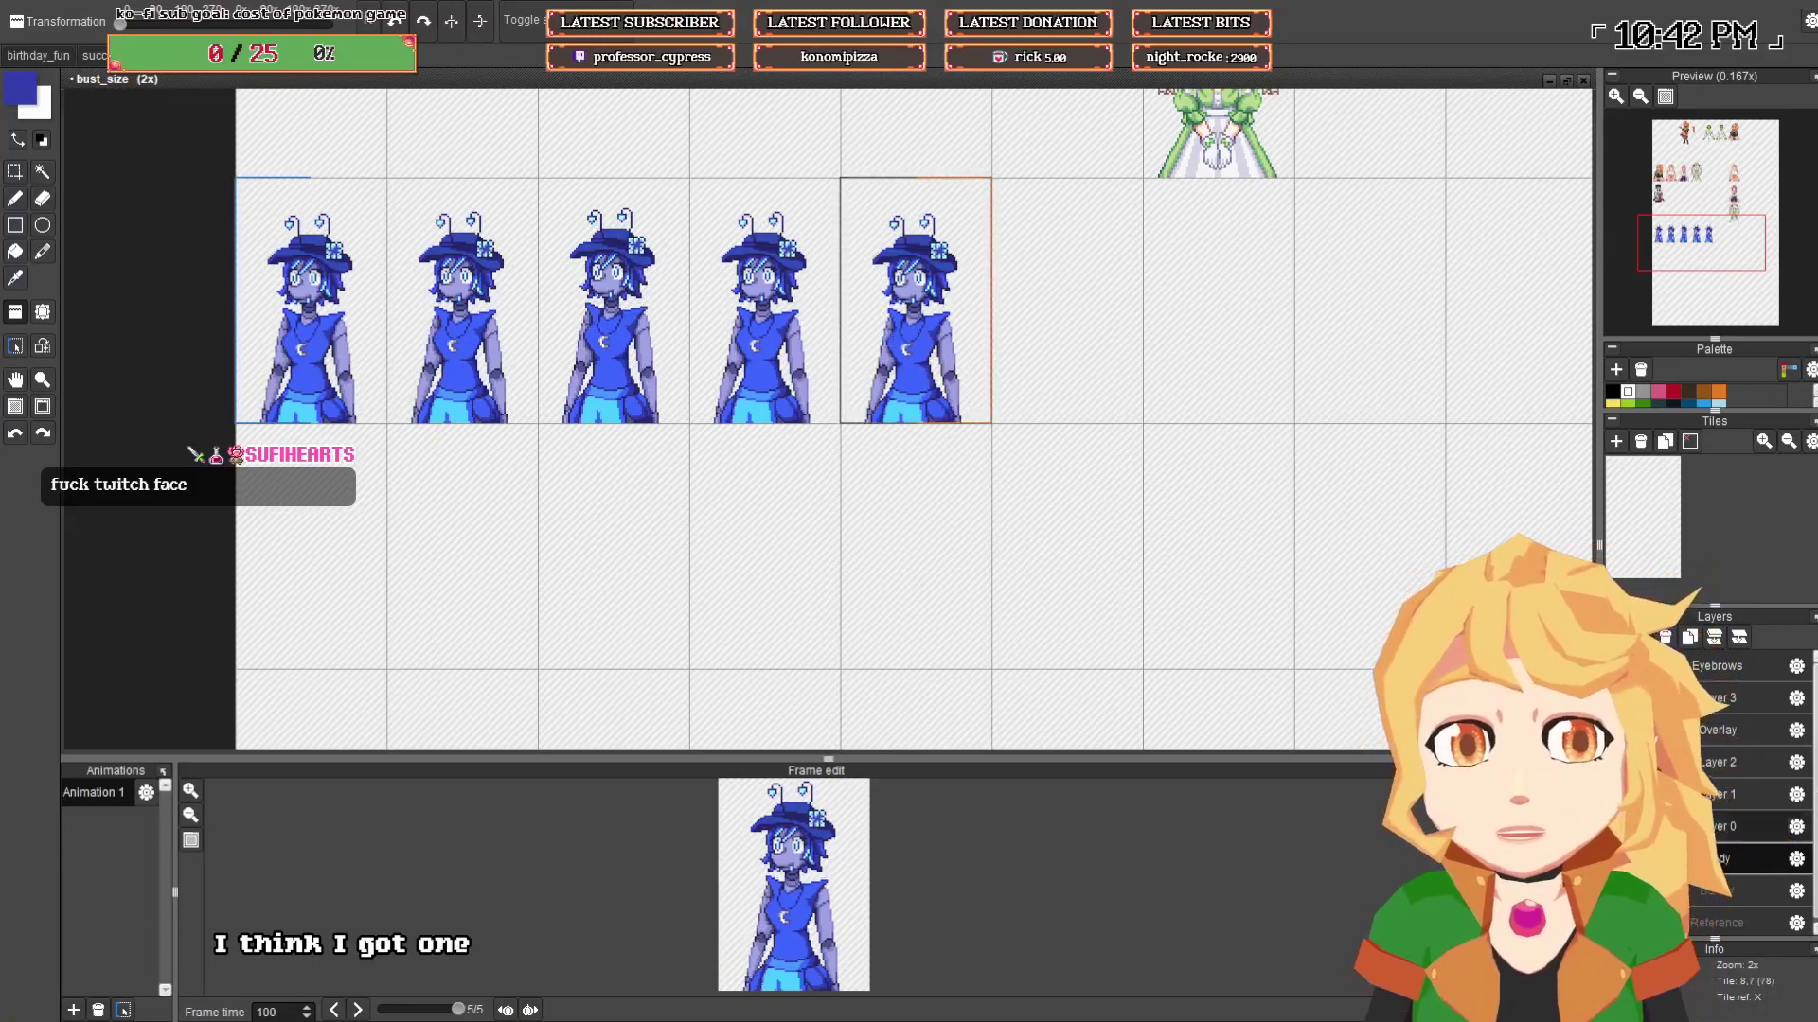
drag(1018, 379, 502, 506)
scroll(511, 501, up, 2)
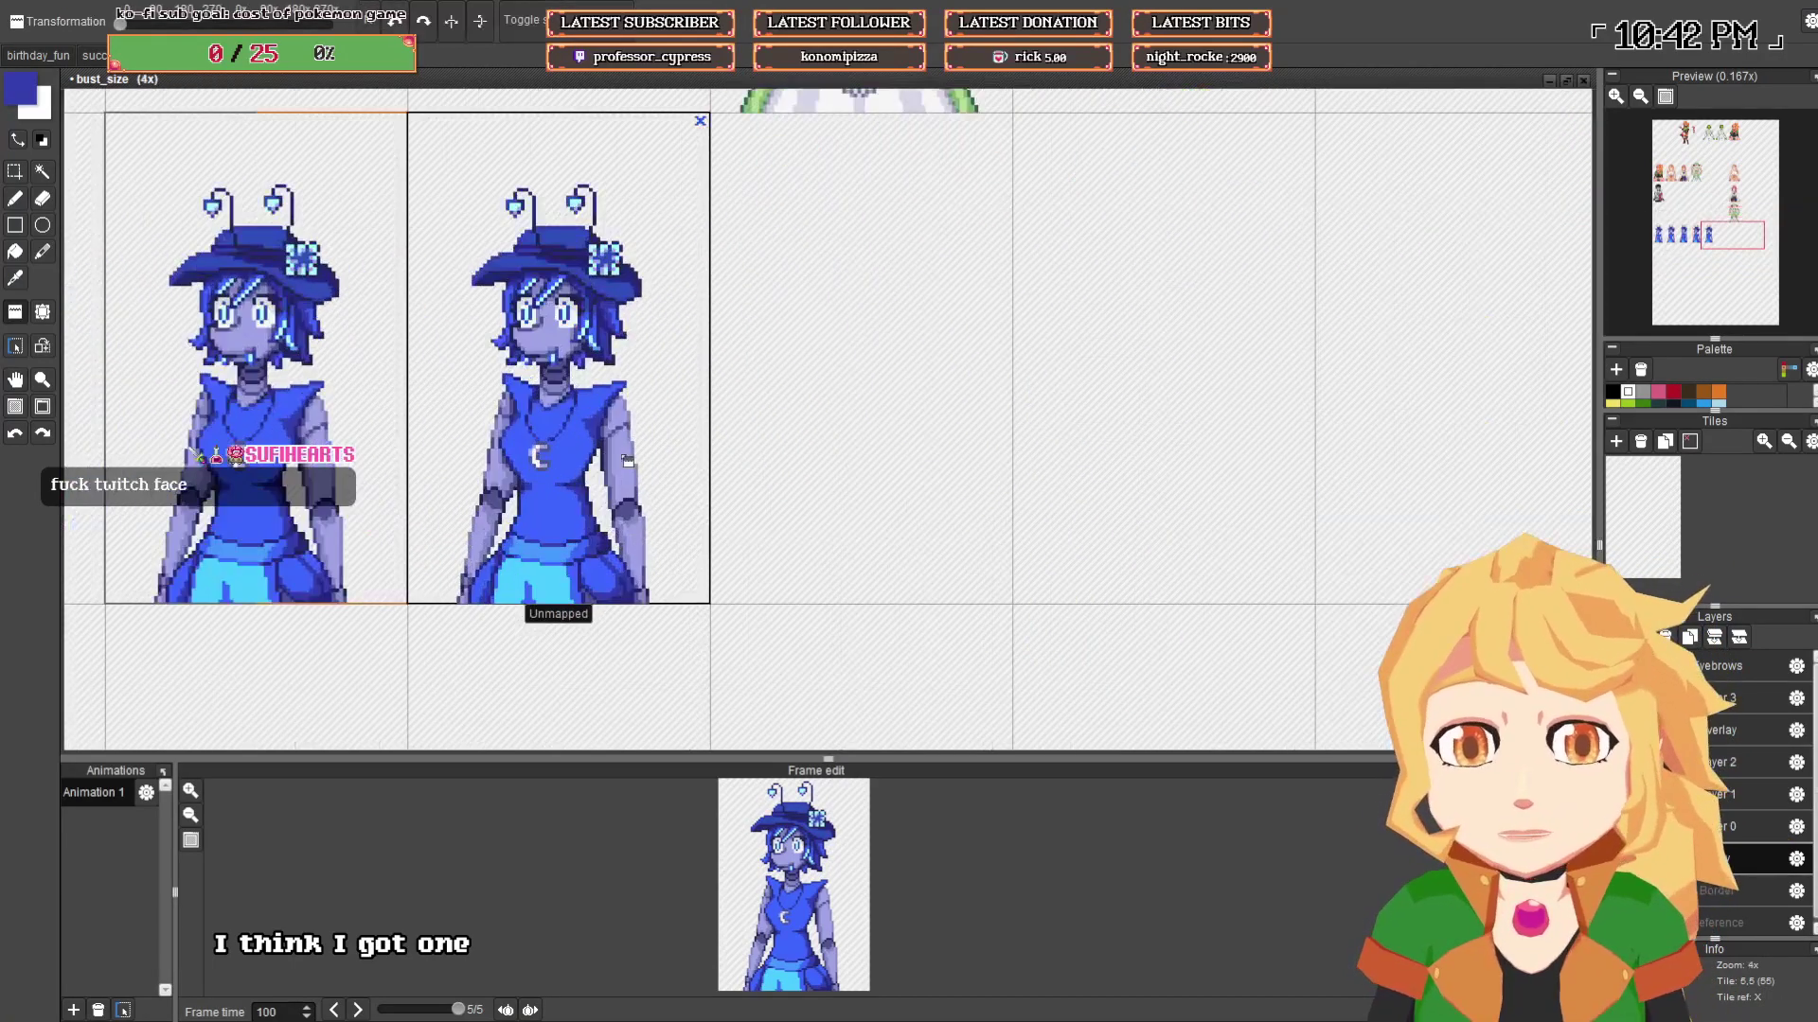
drag(629, 483, 854, 492)
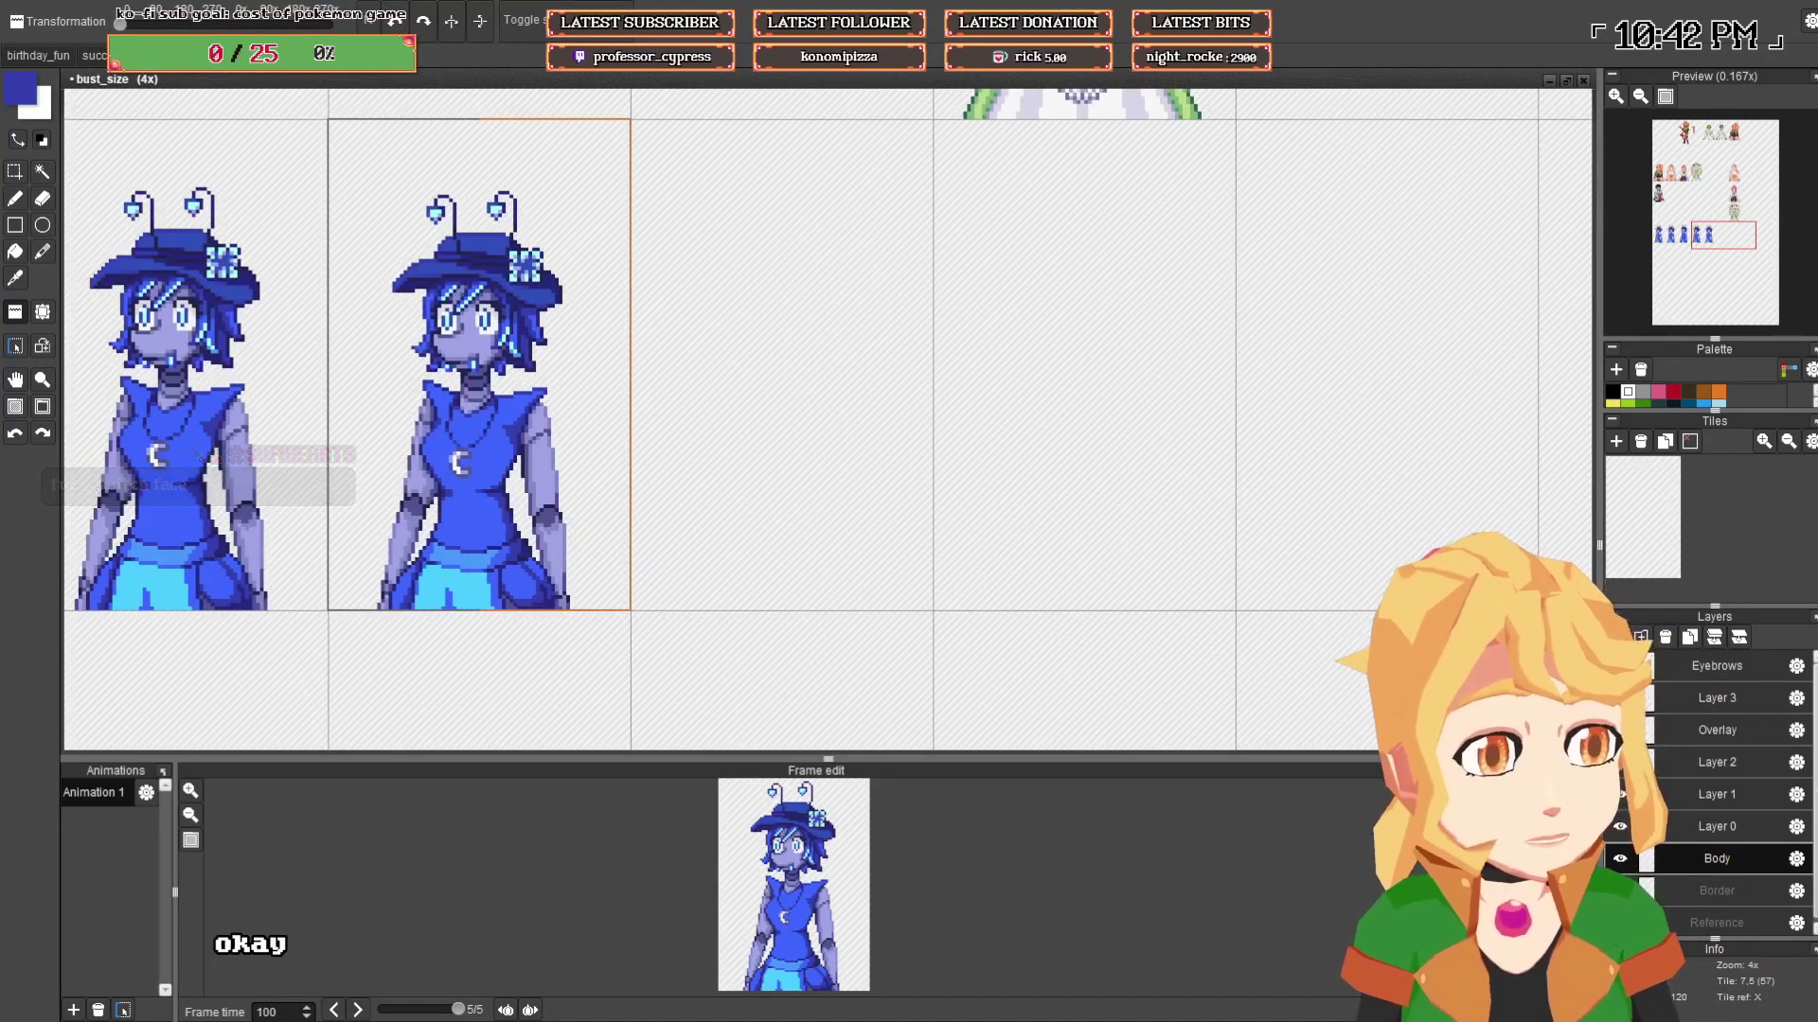
key(ctrl+v)
drag(664, 549, 723, 552)
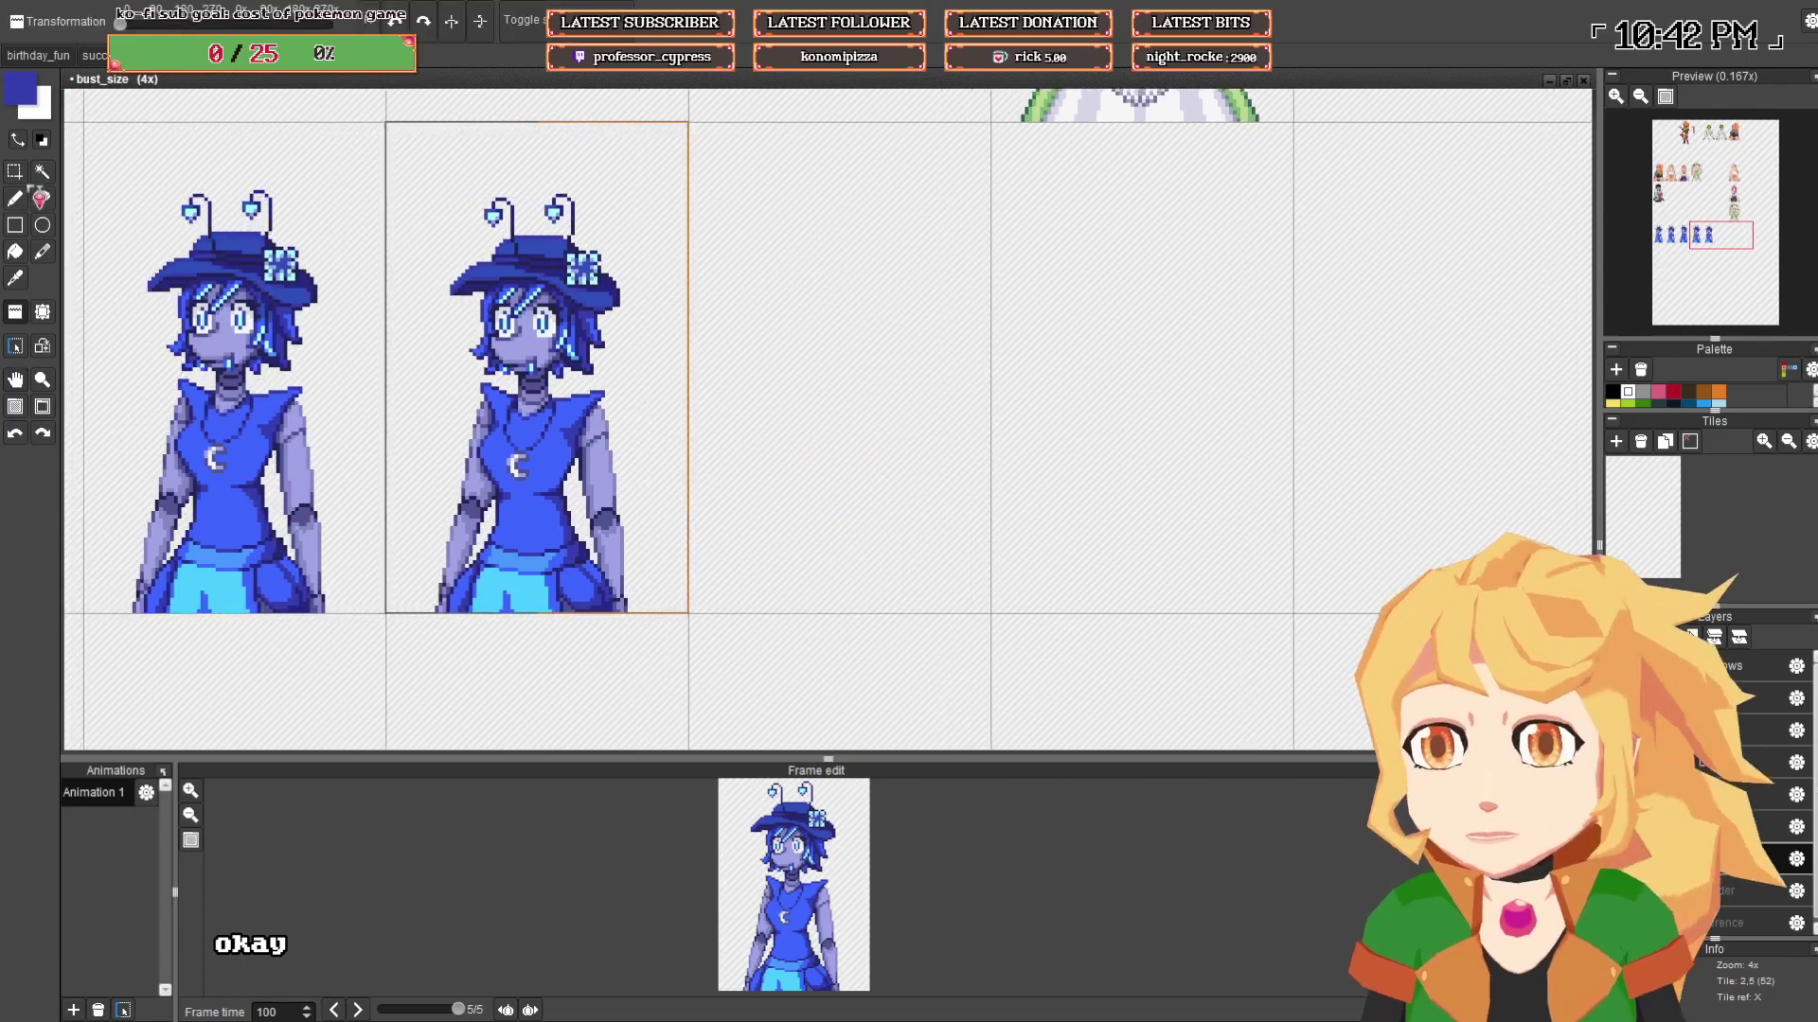
- Select the fifth character below its antenna tips and shift the selection down one pixel
click(17, 174)
drag(353, 261, 331, 283)
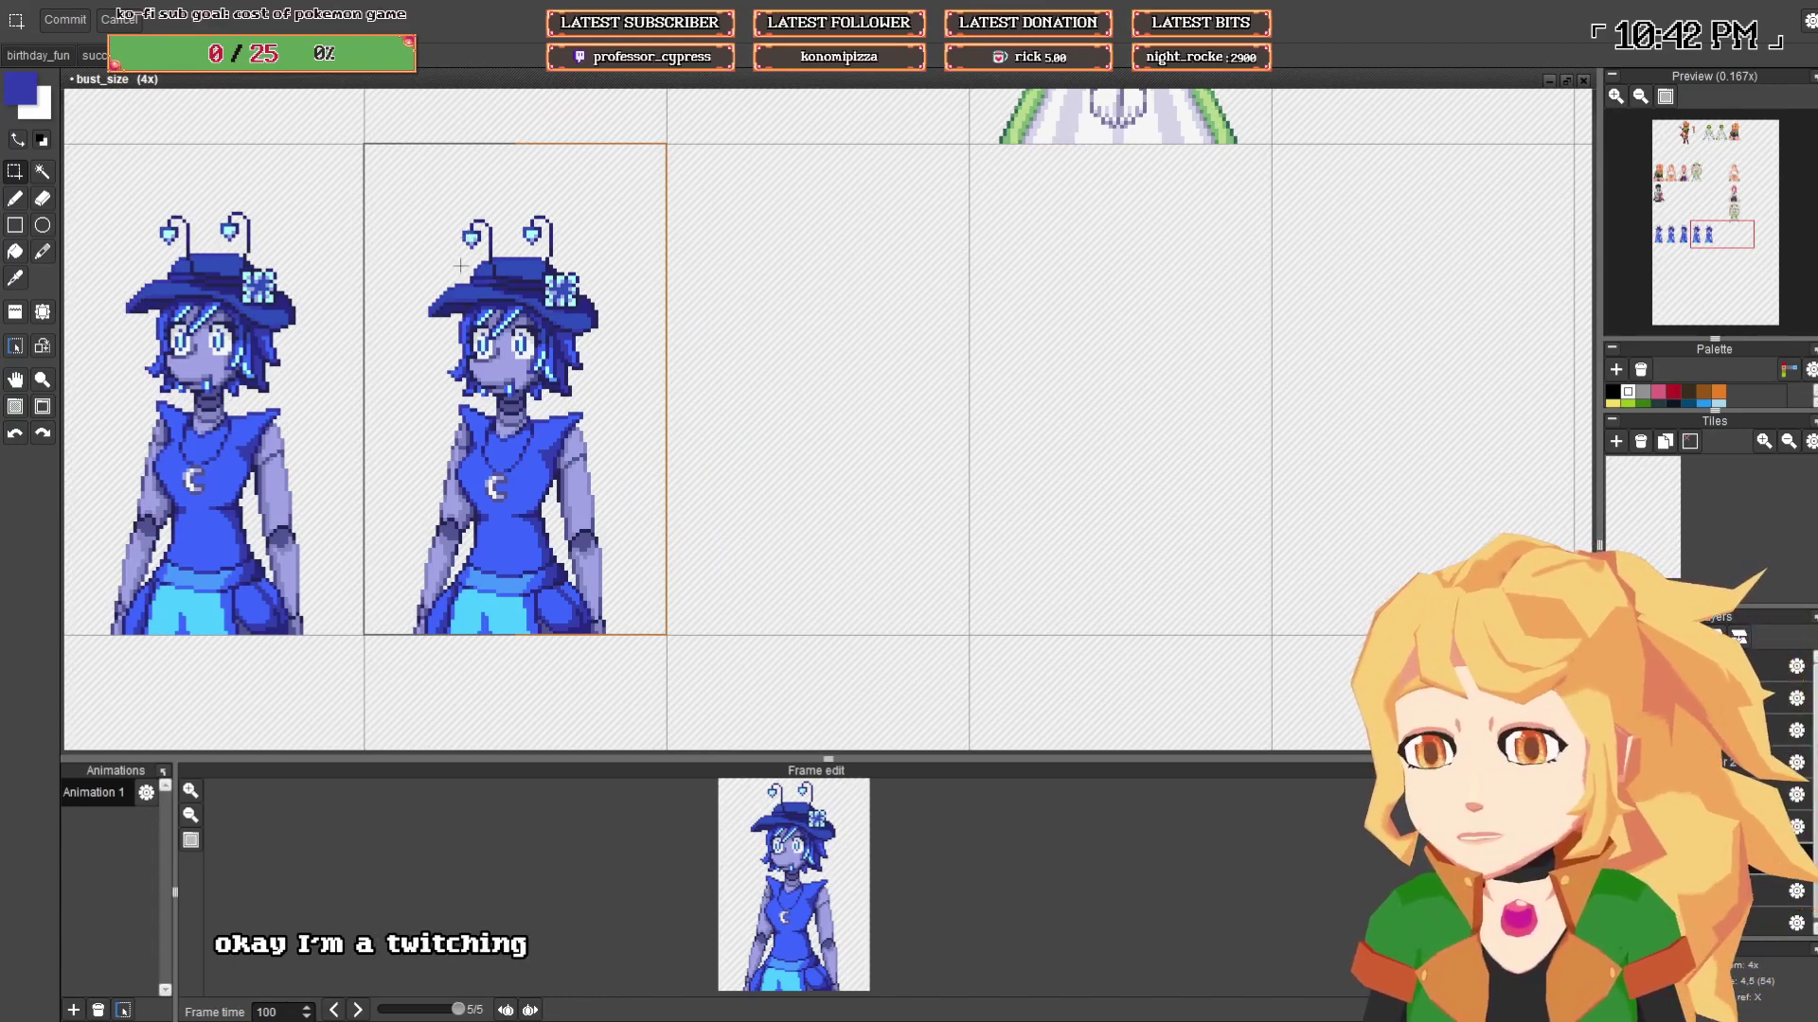
scroll(473, 260, up, 1)
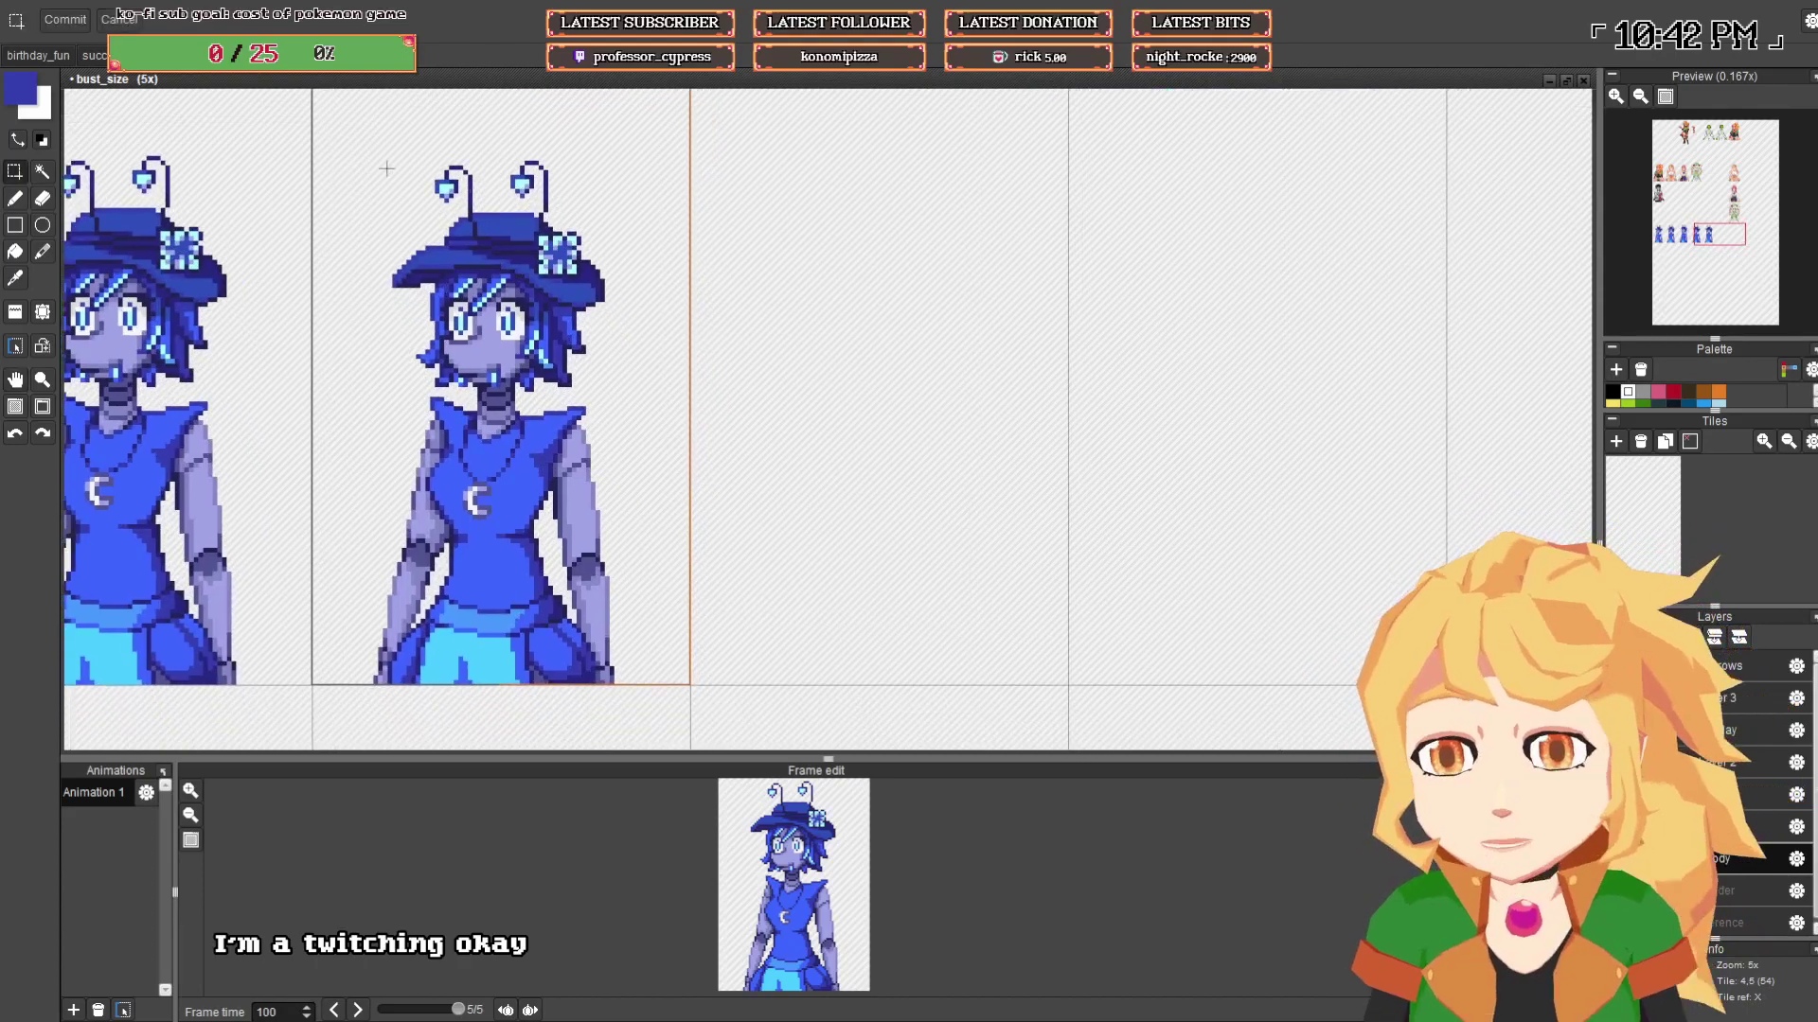
drag(374, 179, 647, 685)
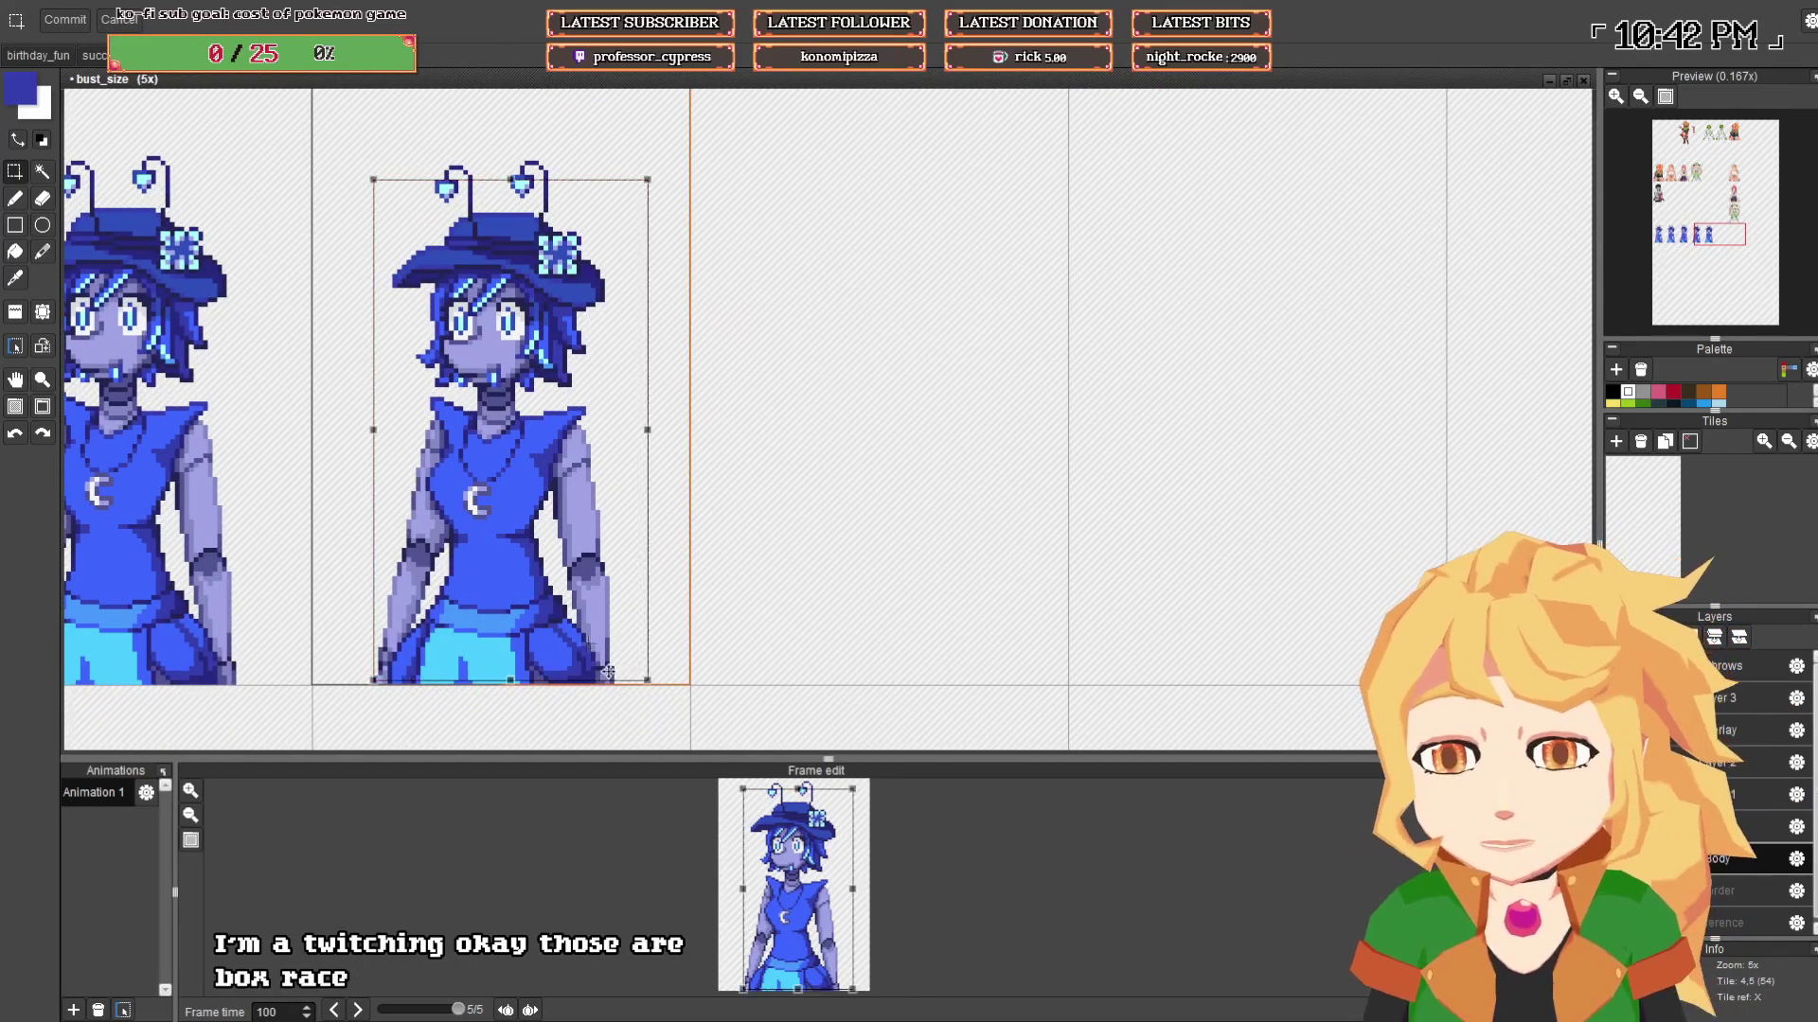
click(839, 572)
- Select the fifth character's upper torso and upper arms from collar to waist and shift them down one pixel
scroll(436, 445, up, 2)
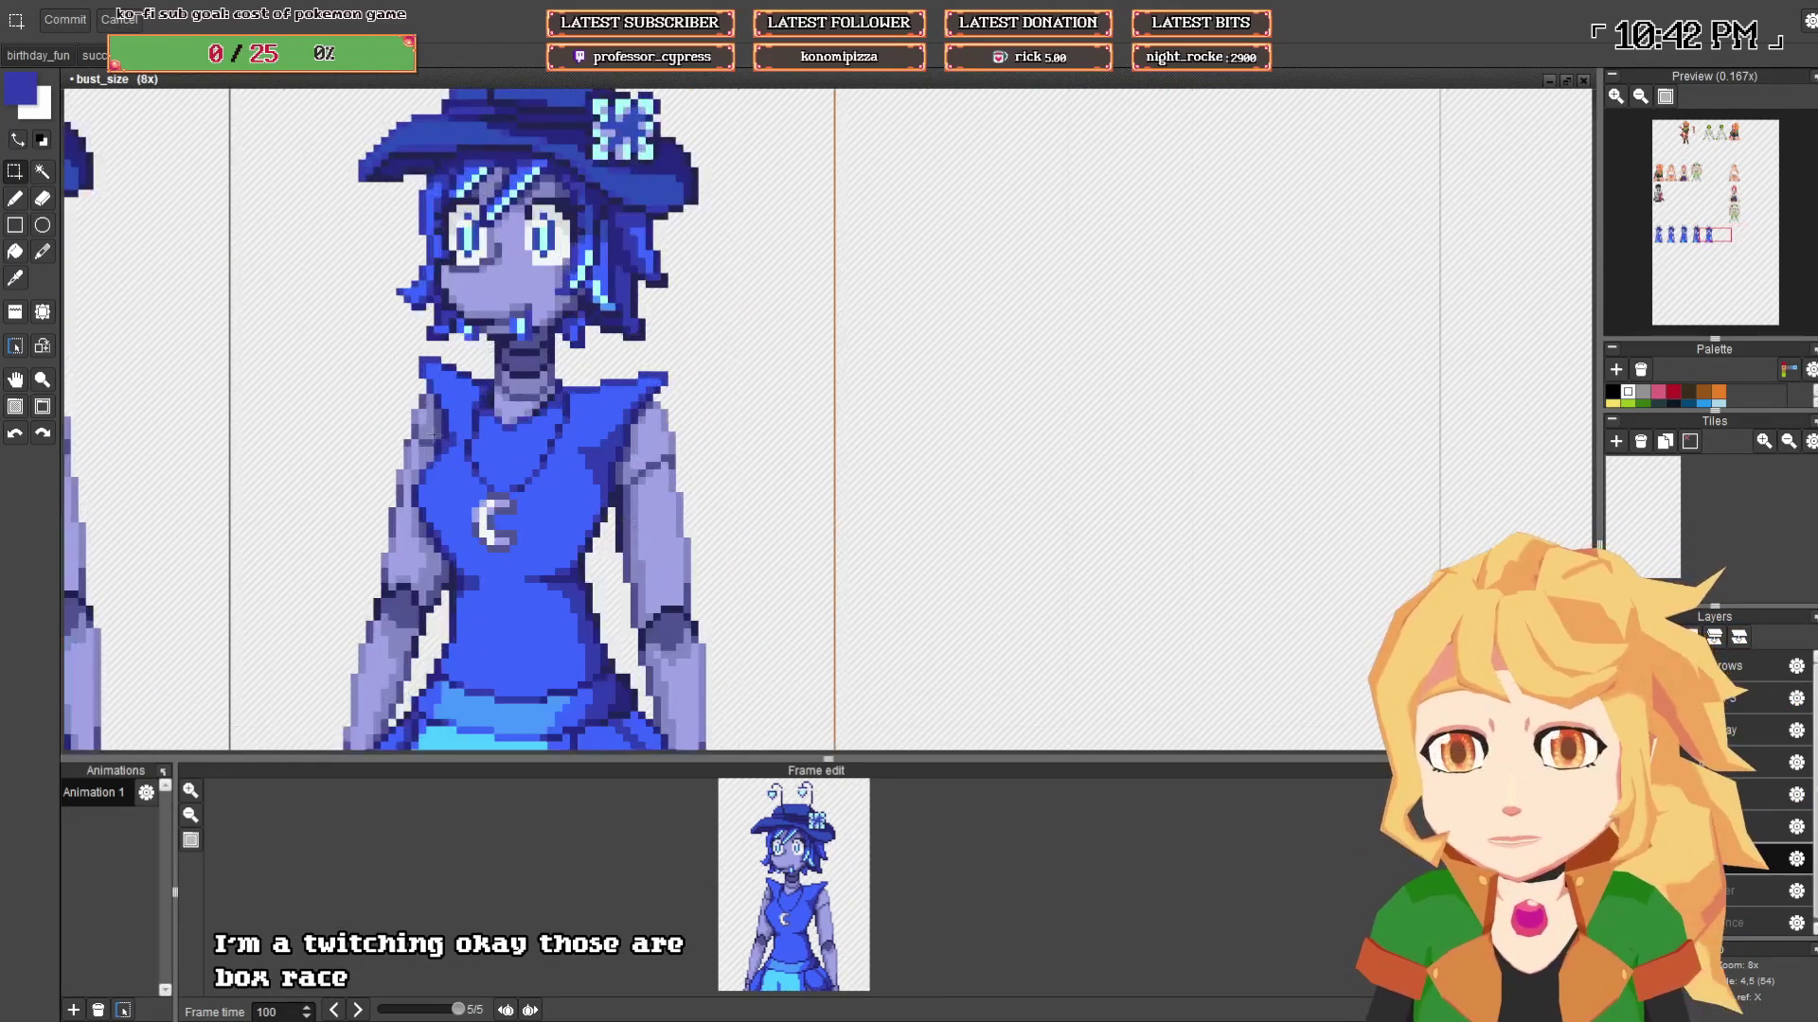
drag(377, 359, 750, 582)
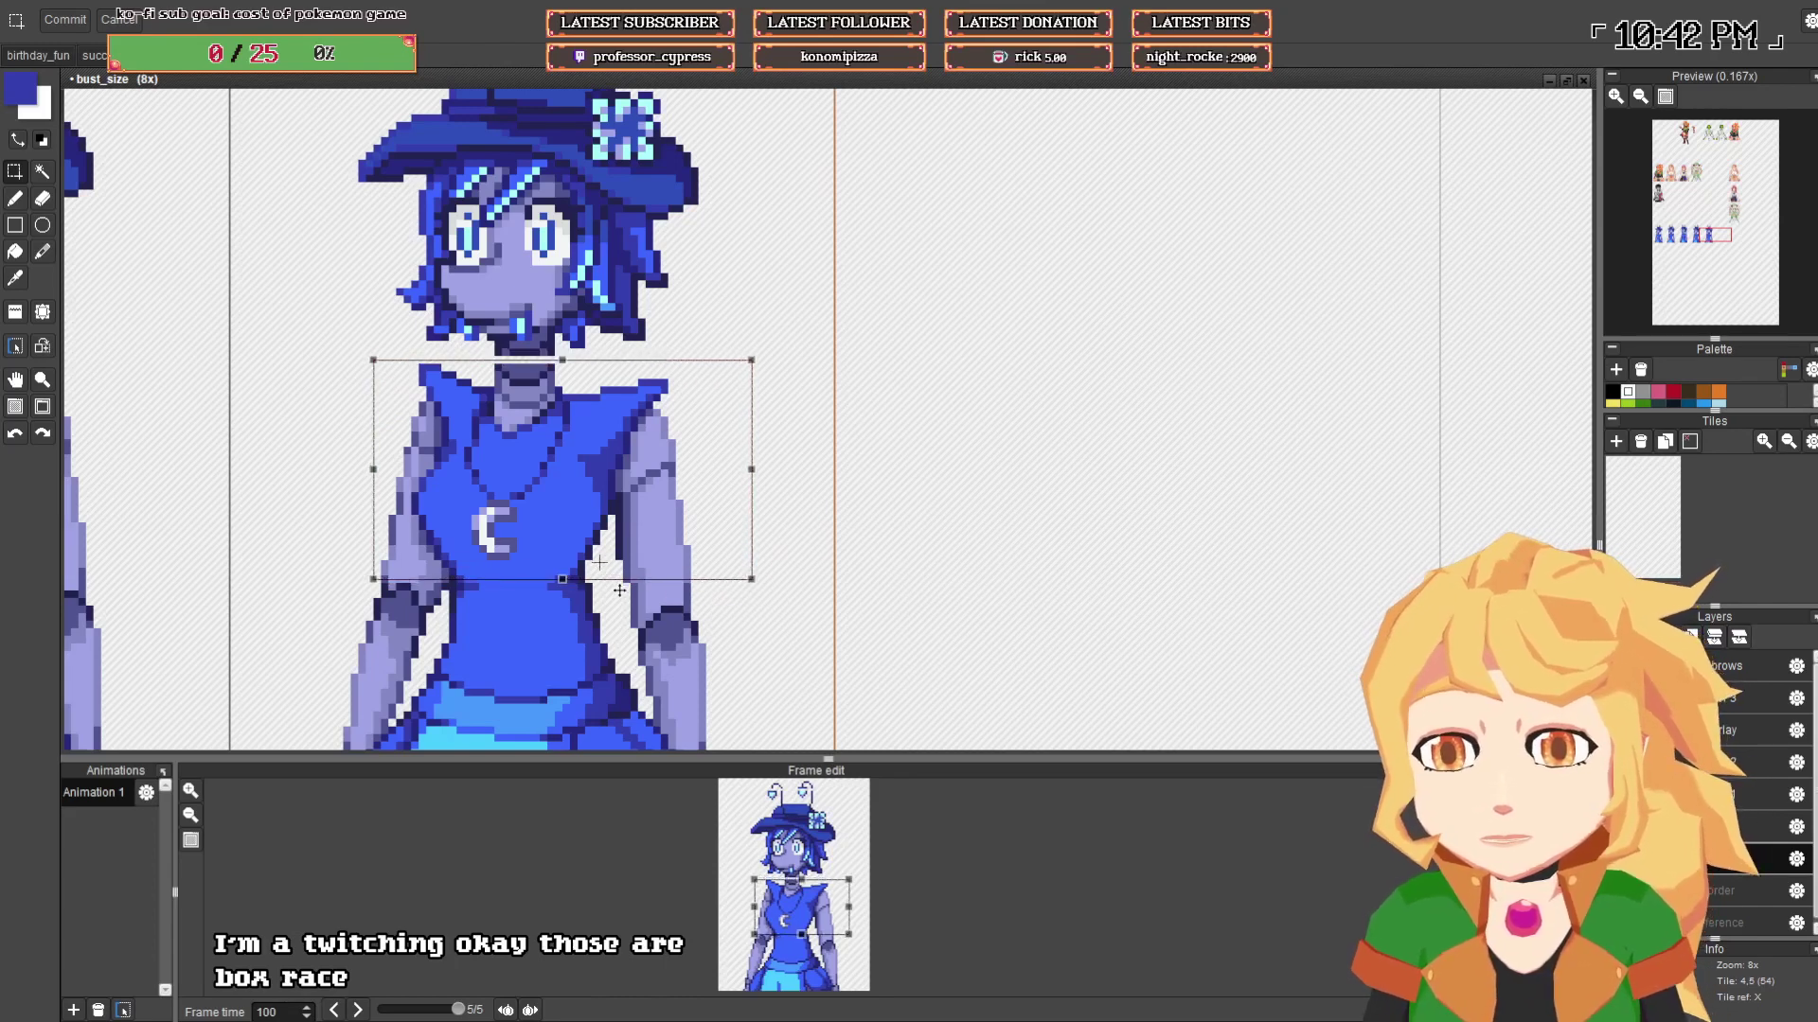
click(917, 439)
- Select the tips of the fifth character's antennae and shift them down one pixel
drag(736, 306, 729, 418)
scroll(334, 147, down, 1)
drag(364, 187, 368, 242)
drag(334, 132, 576, 166)
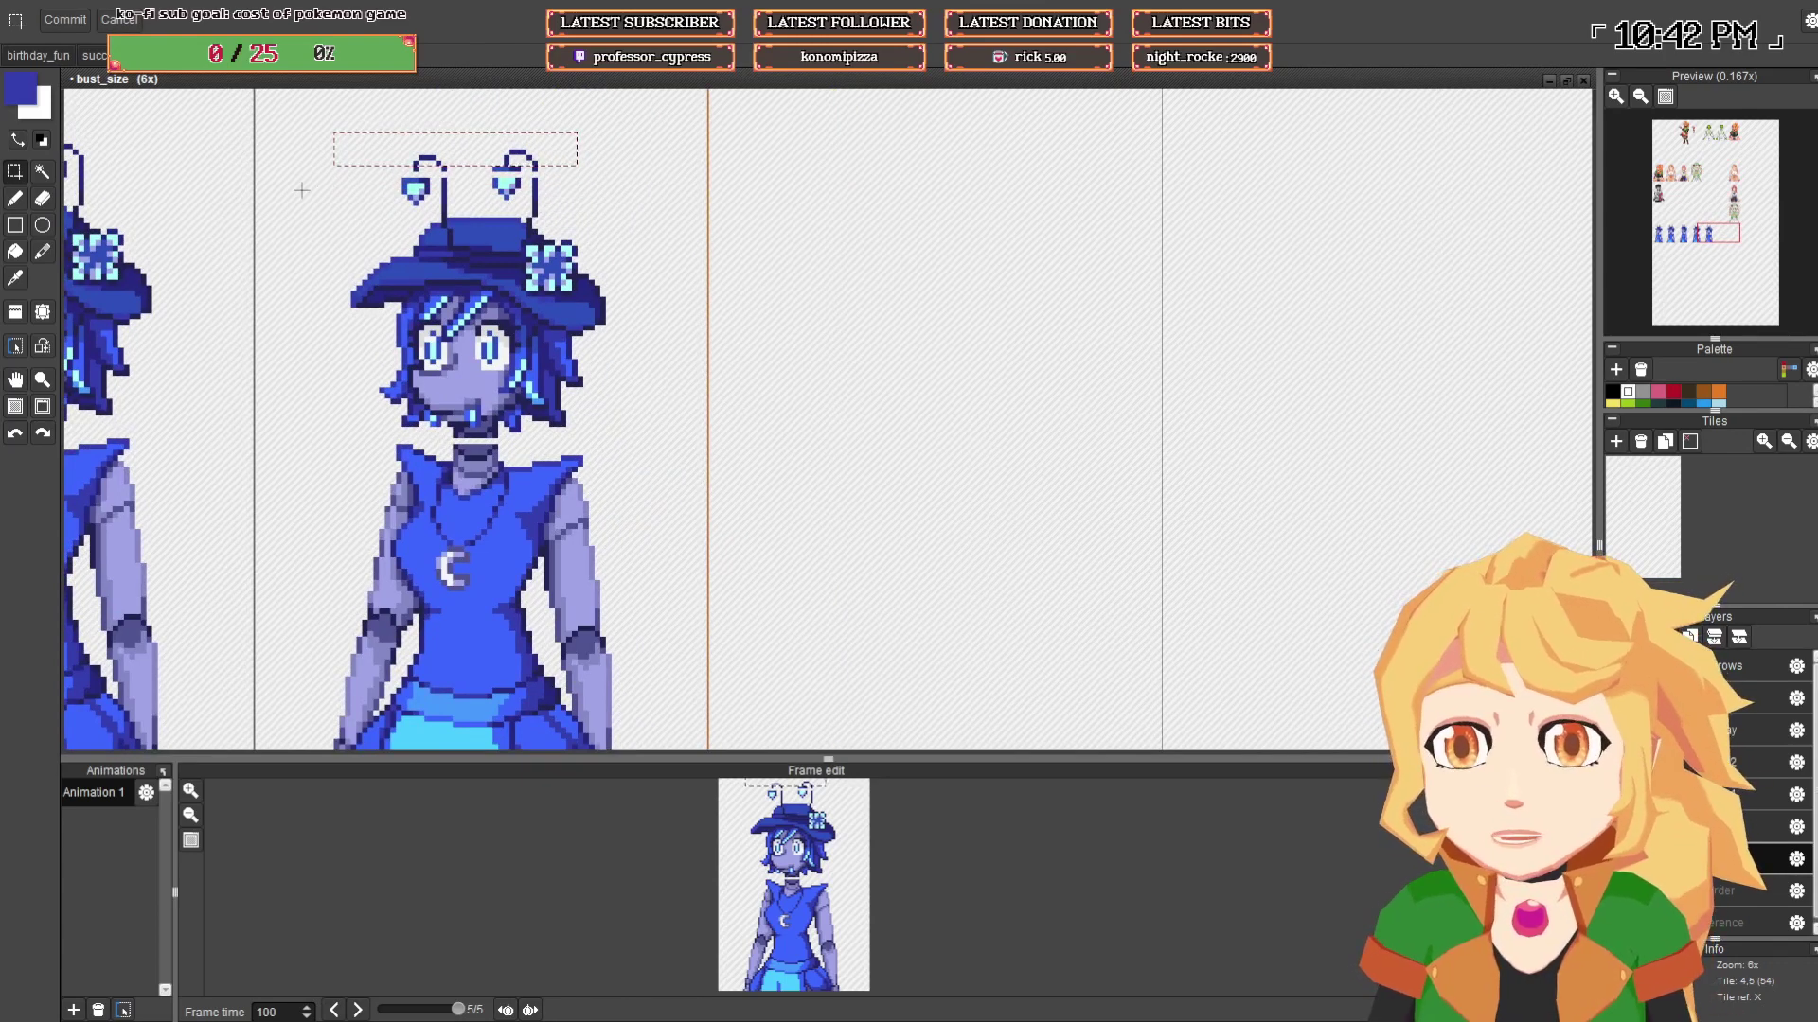
drag(384, 137, 562, 173)
key(Down)
click(346, 173)
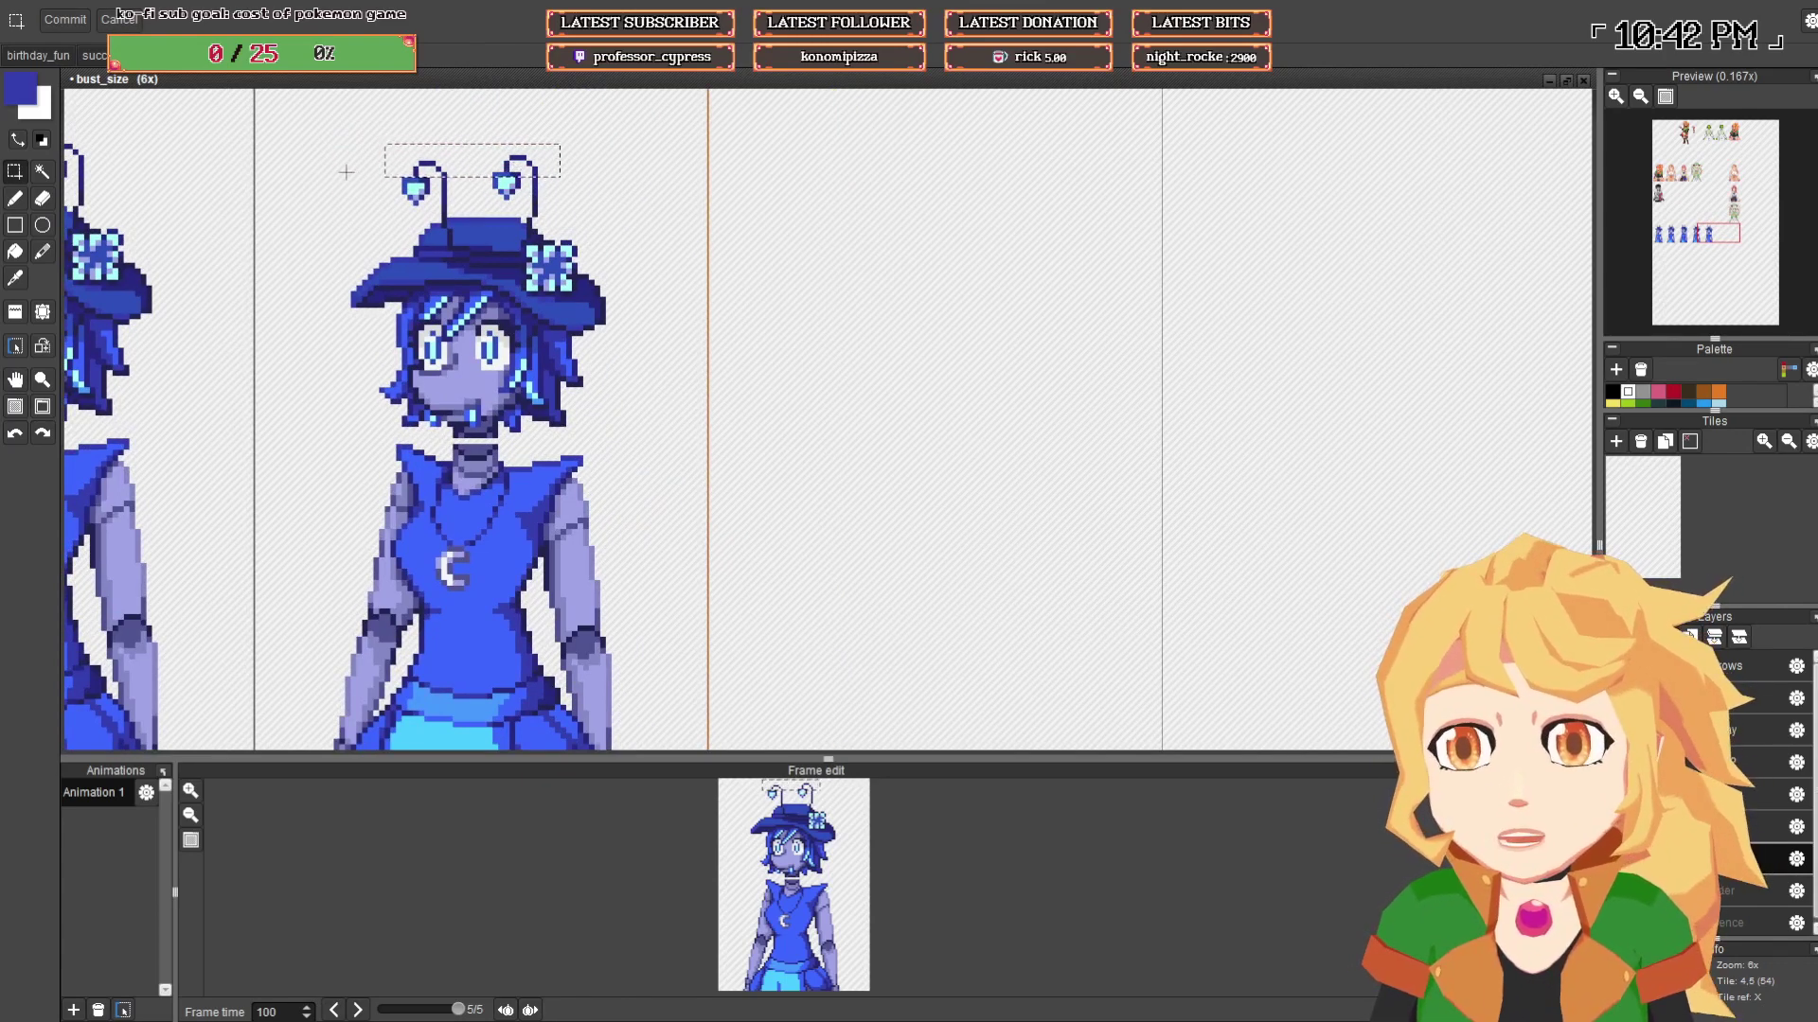
- Select the fifth character's head with hat and antennae and shift it down one pixel to close the neck gap
drag(262, 134, 662, 446)
key(Down)
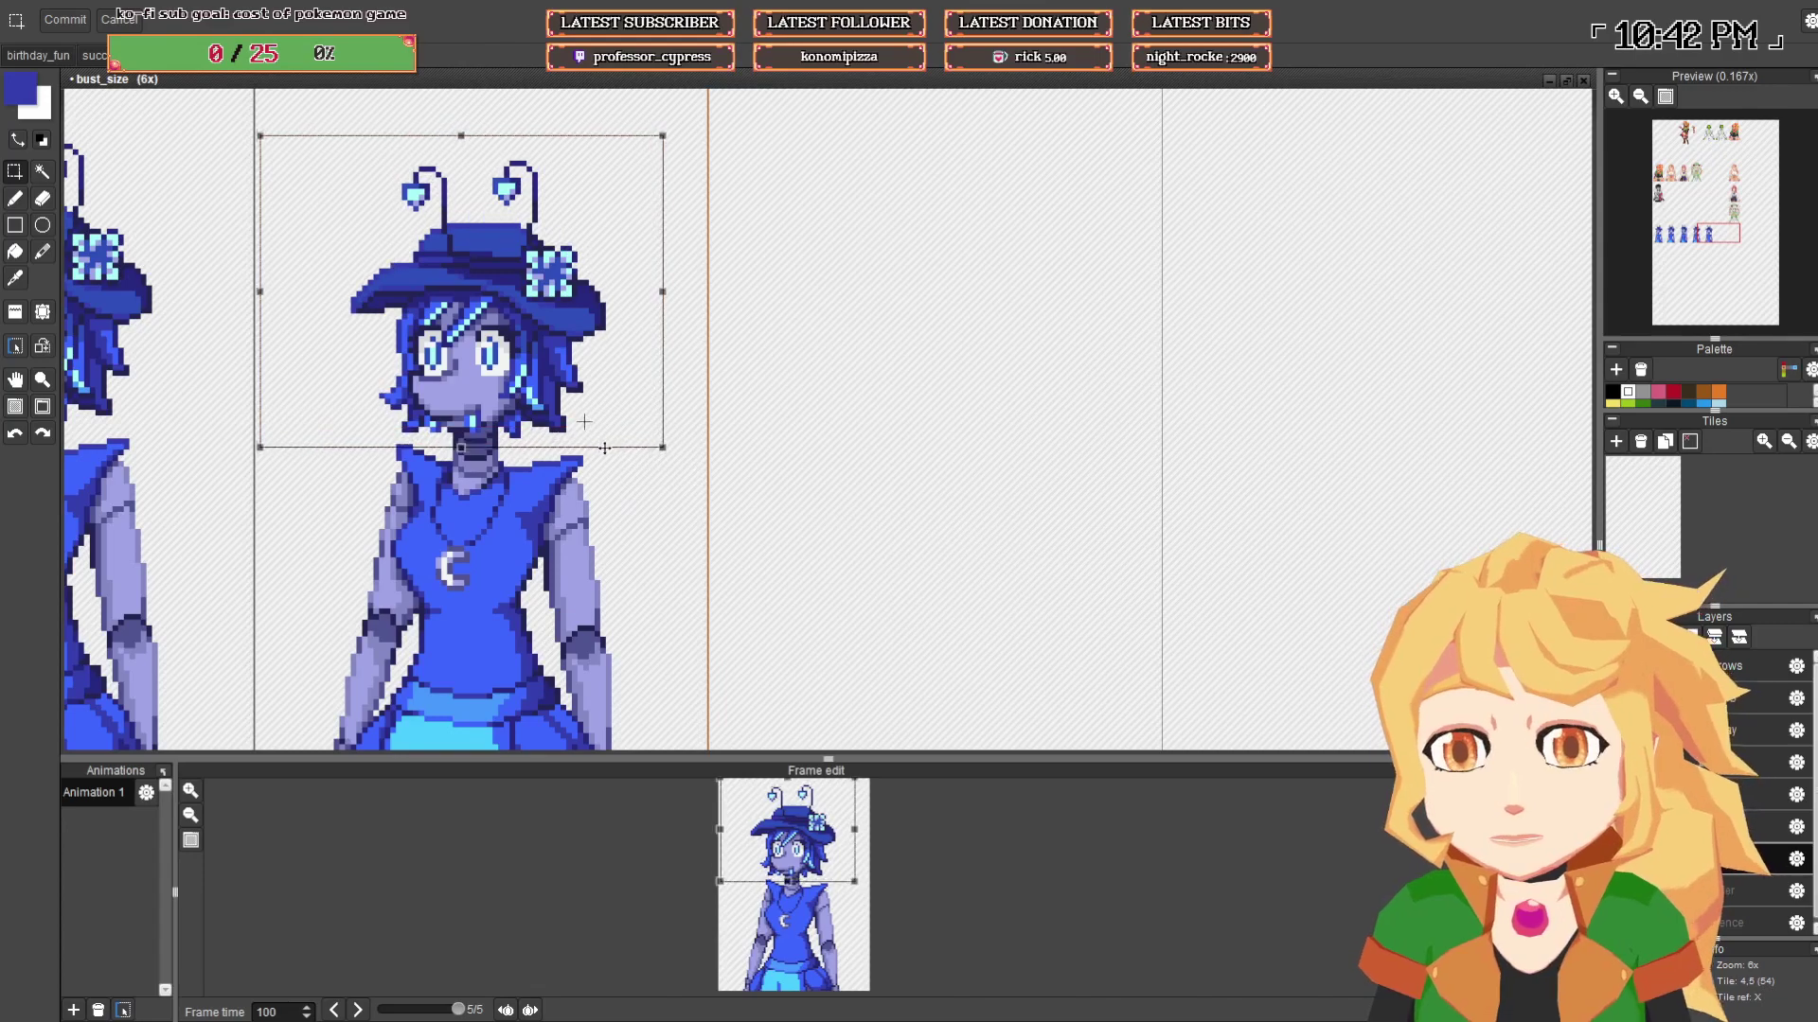
click(828, 424)
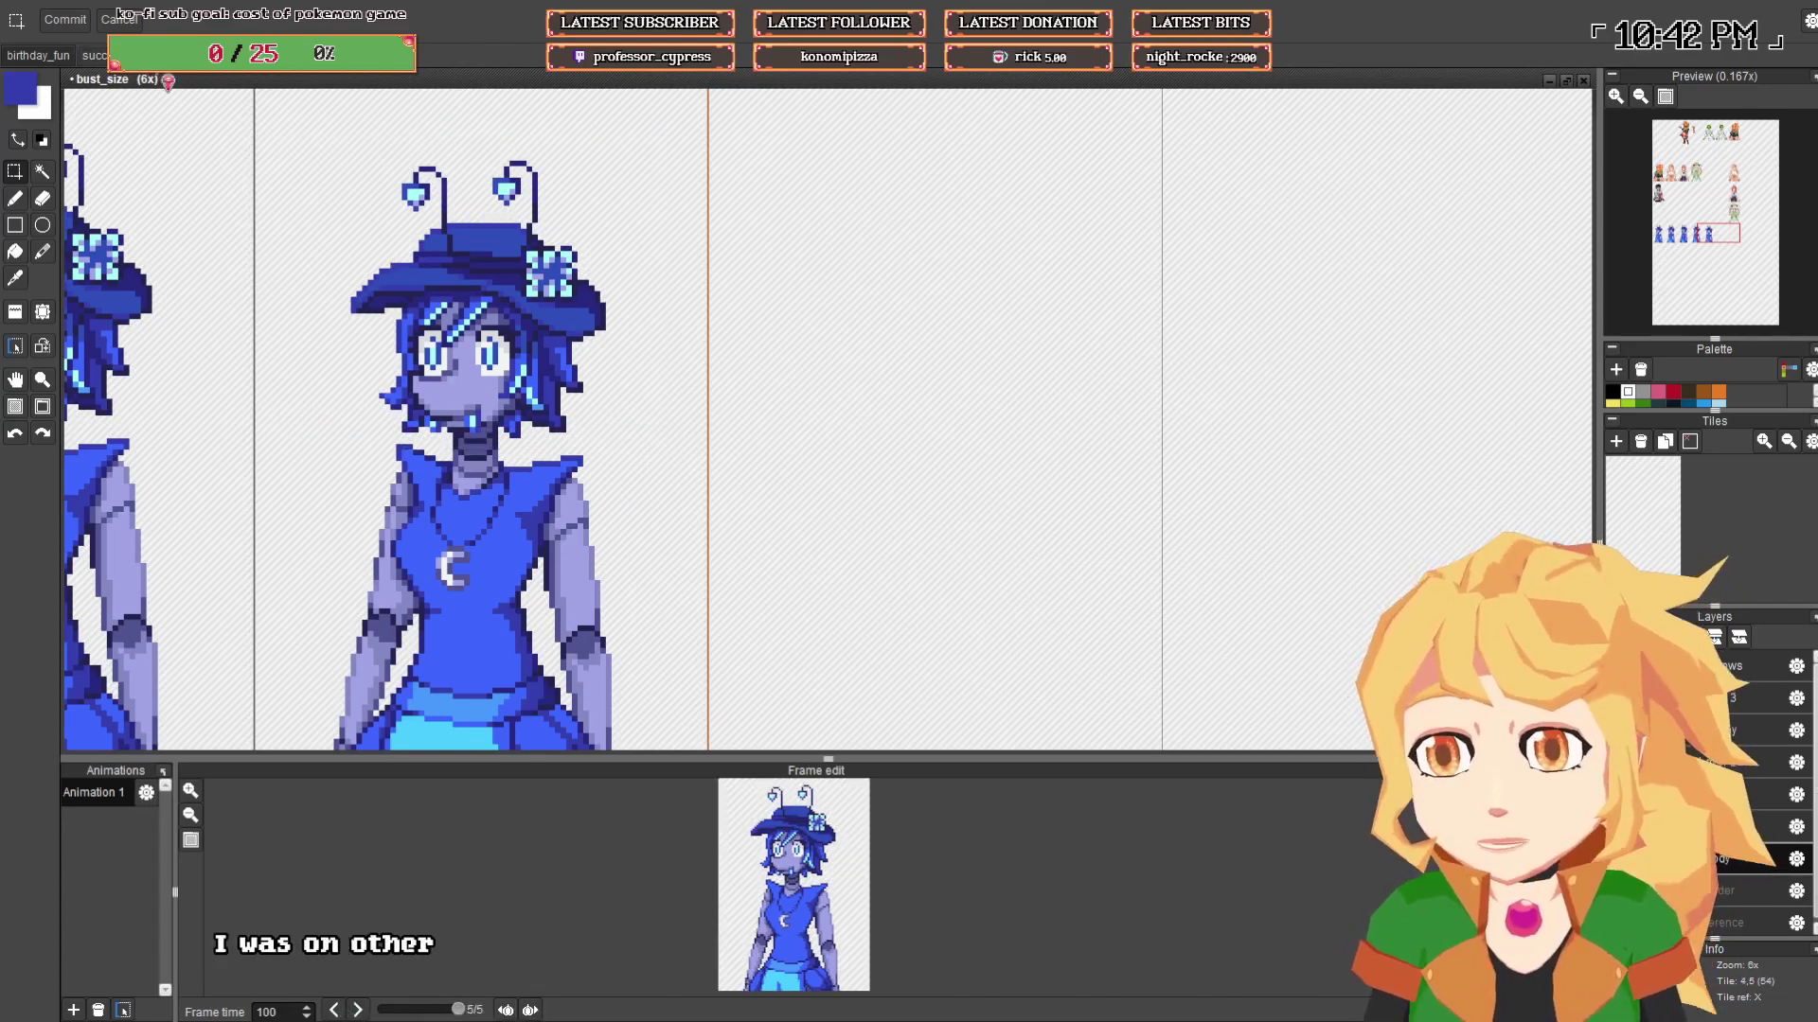
- Switch to the succubus_half_pixel drawing and view it, and bring up the birthday_fun drawing
click(137, 57)
scroll(644, 446, down, 3)
scroll(705, 407, up, 1)
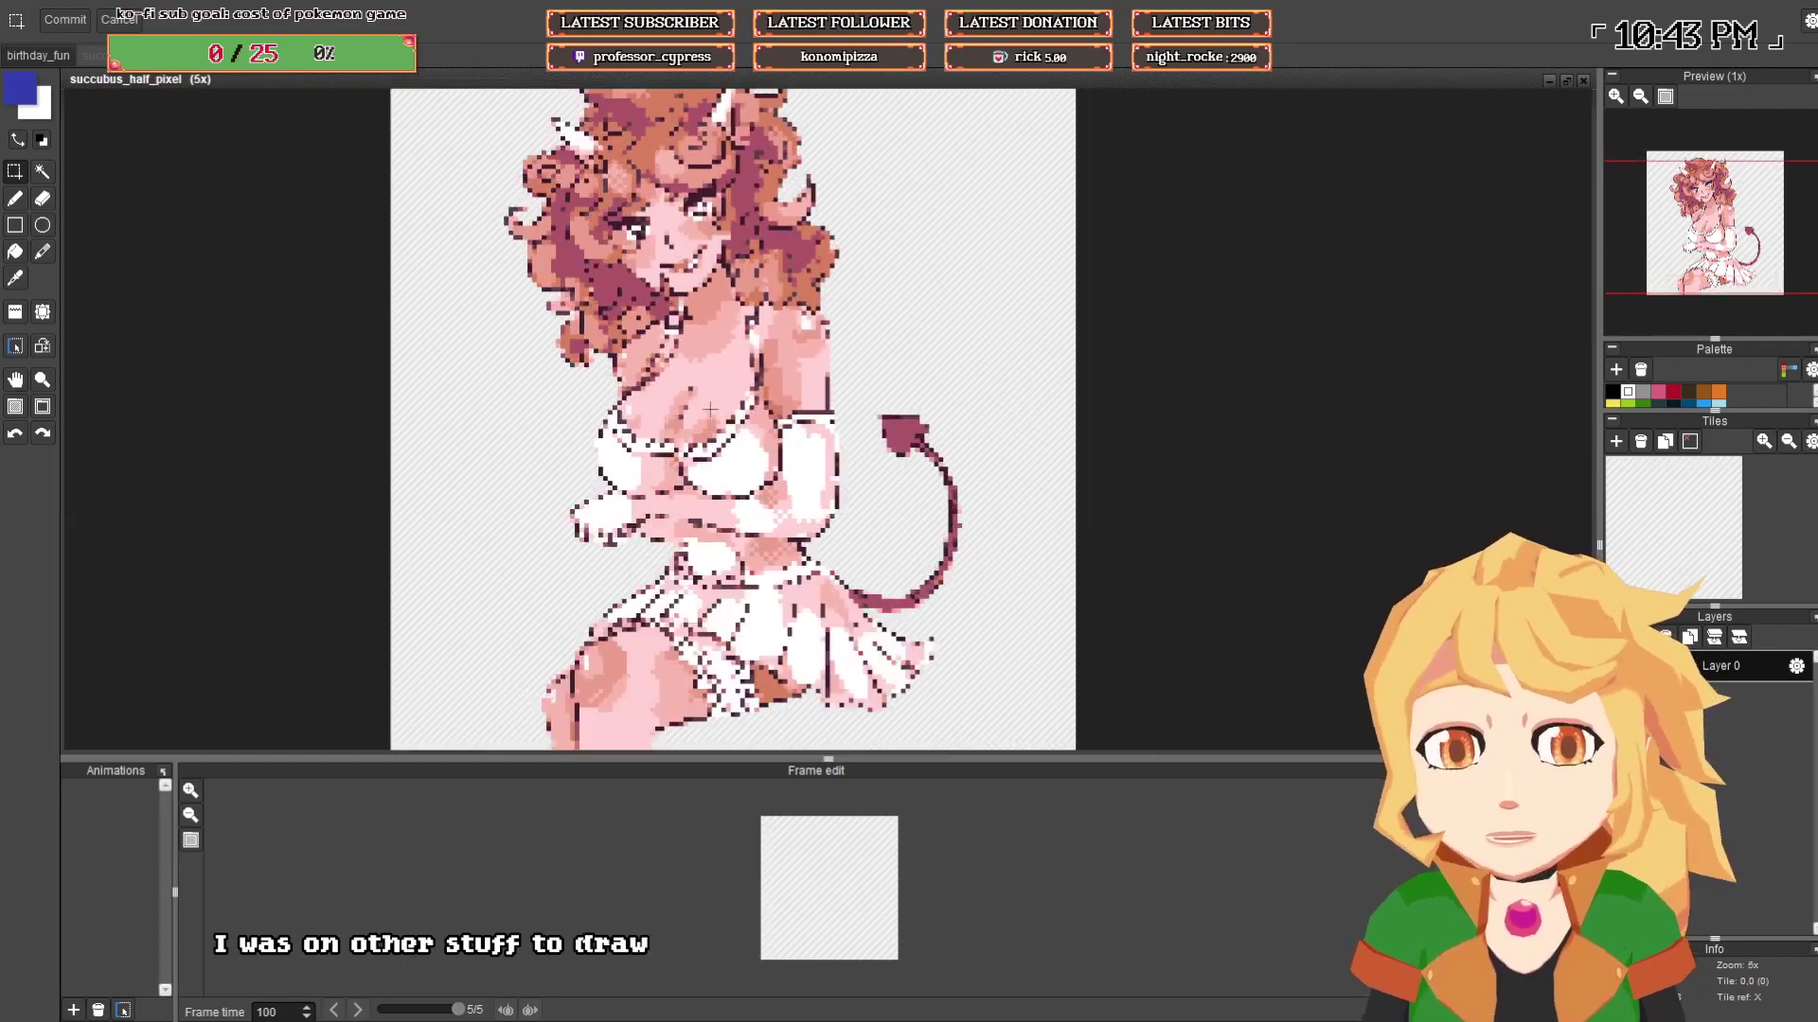
click(42, 55)
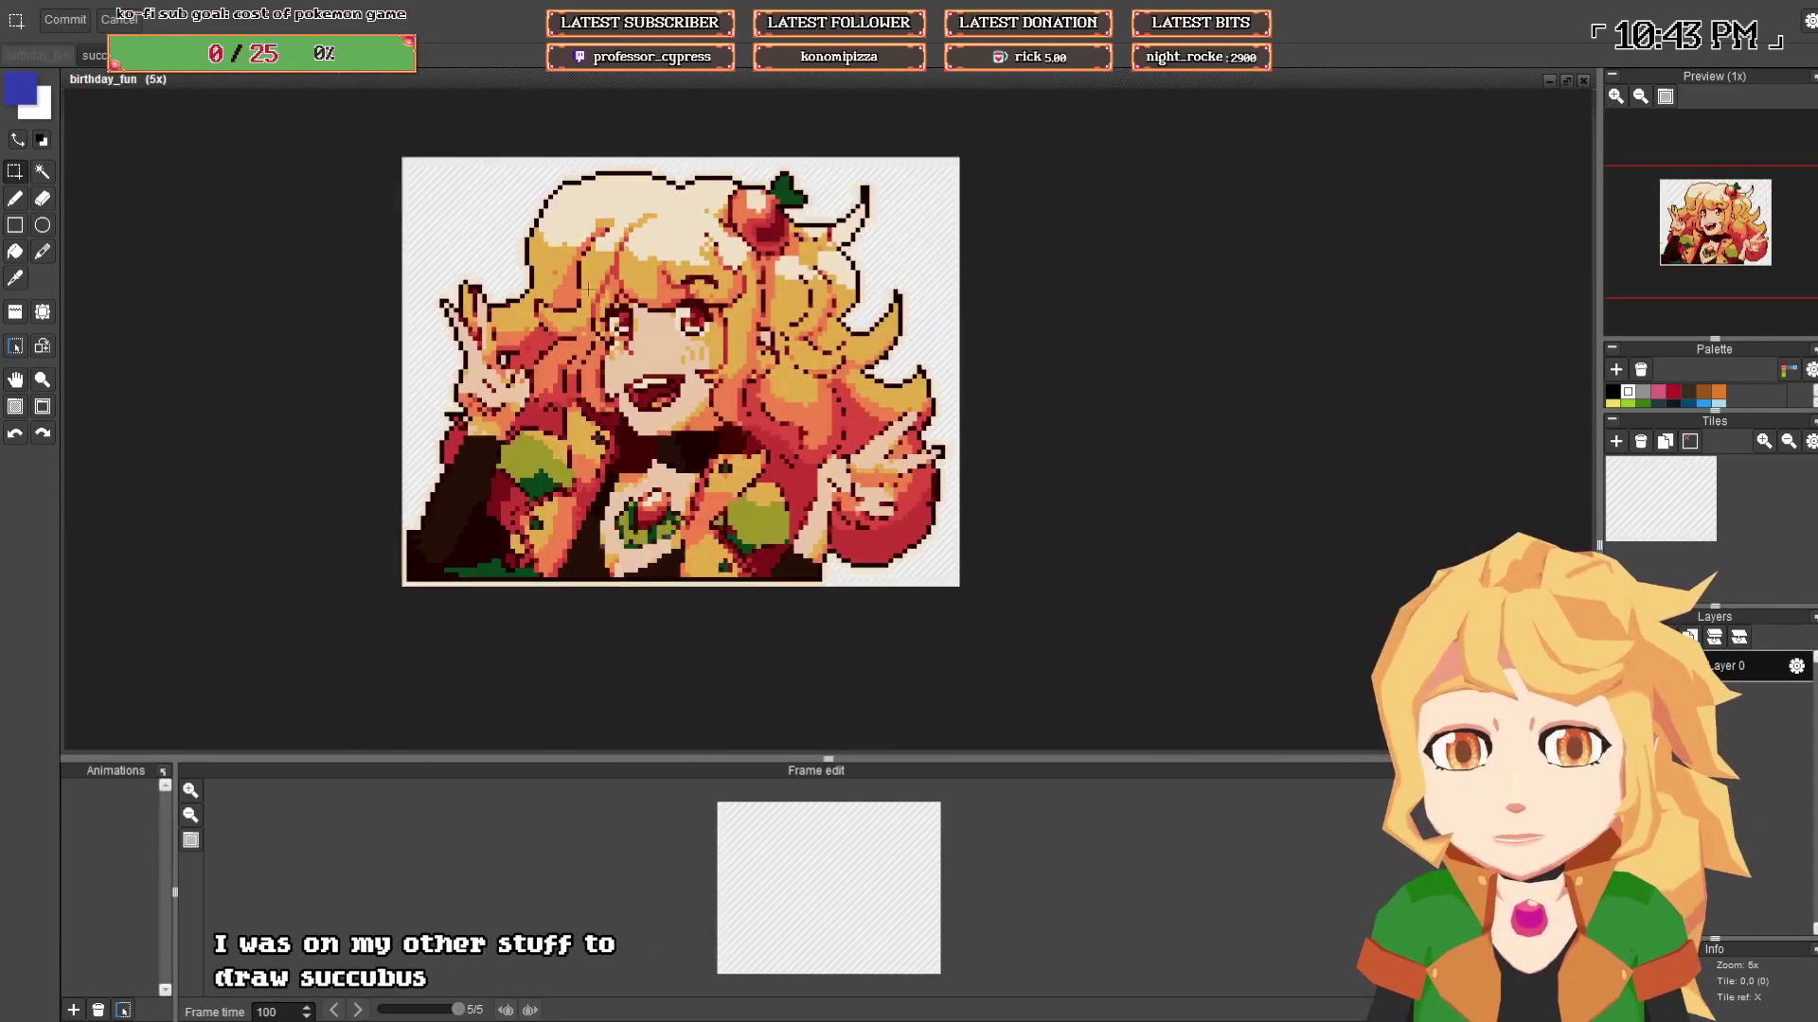
- Switch back to the bust_size drawing and examine the row of five blue character frames
drag(653, 257, 653, 285)
click(237, 59)
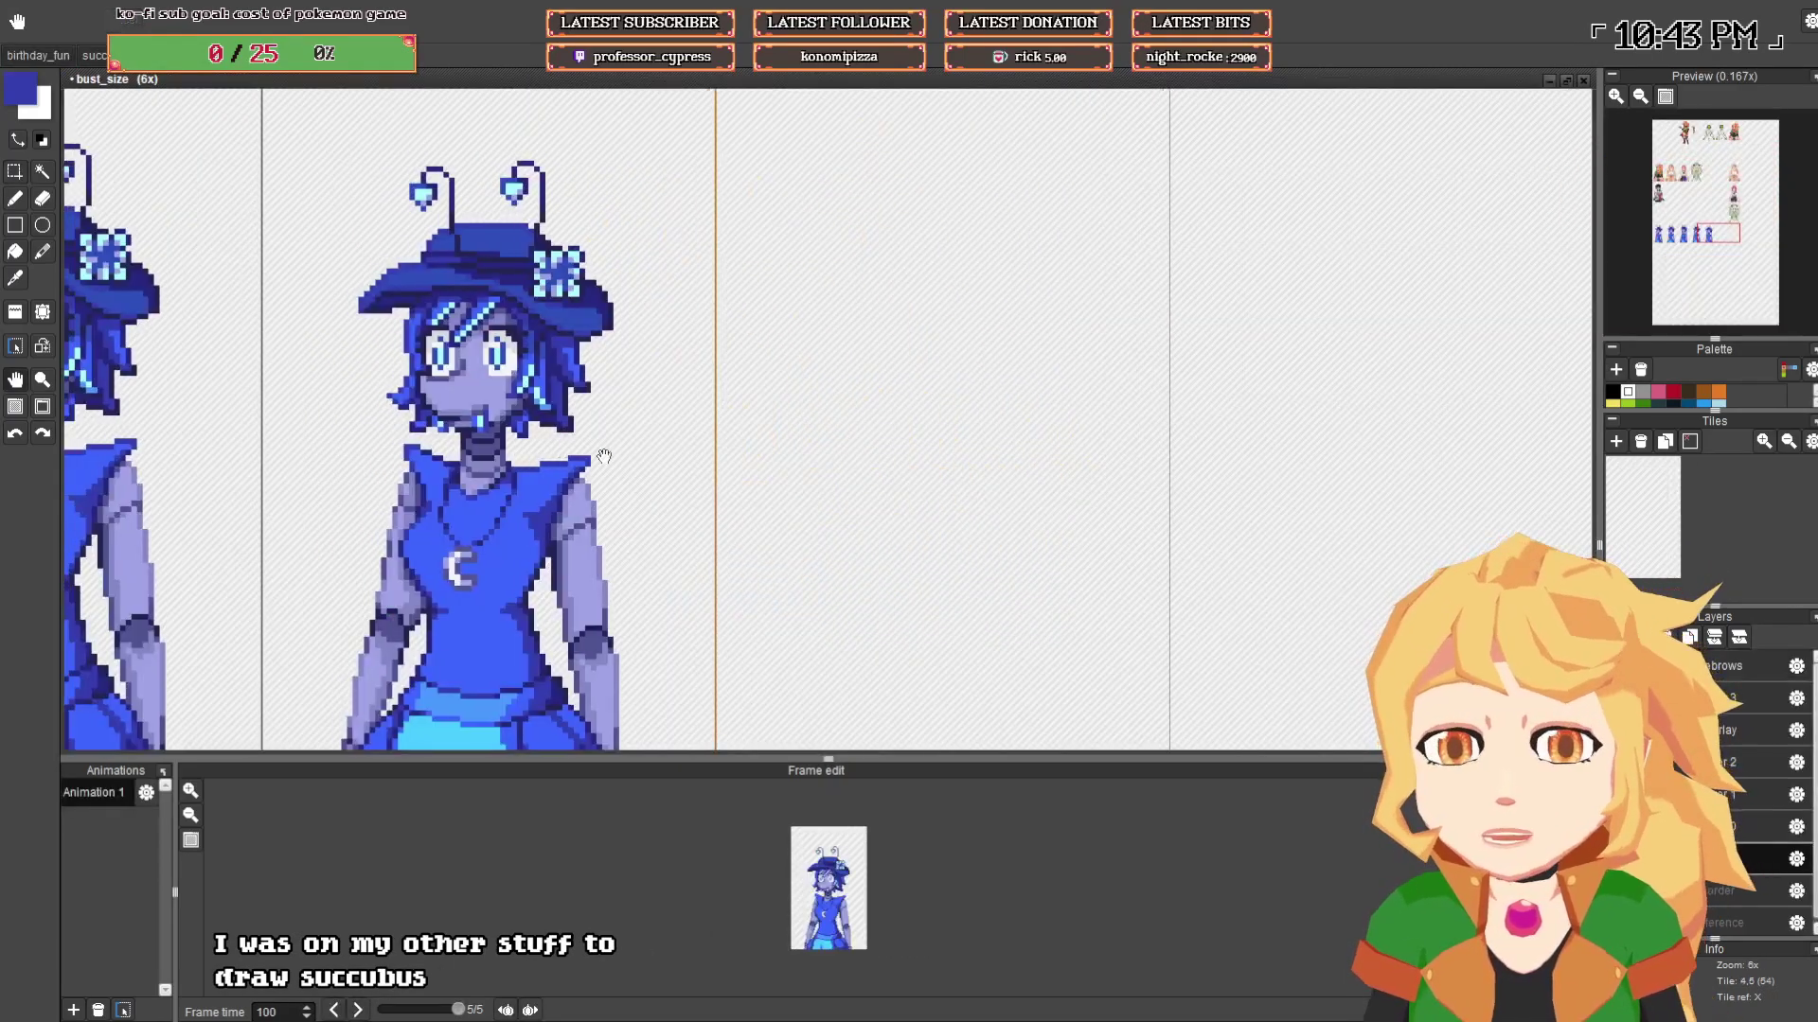
scroll(847, 369, down, 2)
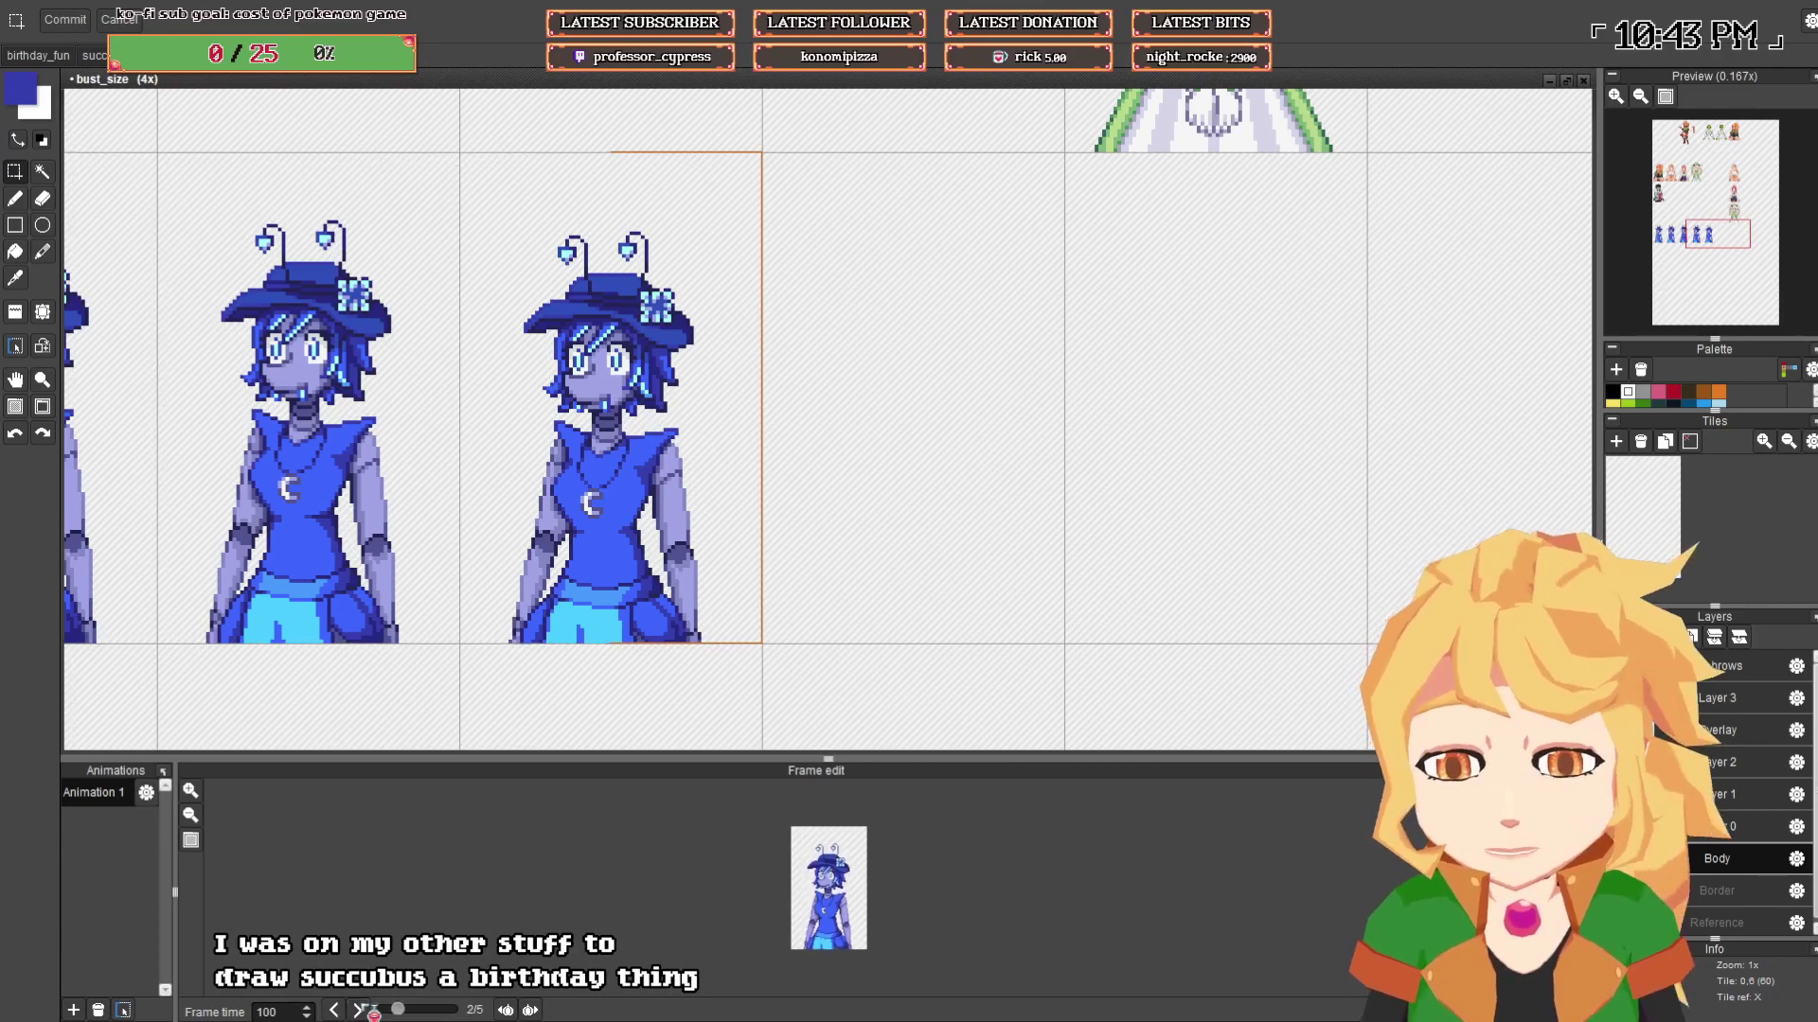
scroll(352, 535, down, 3)
drag(322, 563, 749, 524)
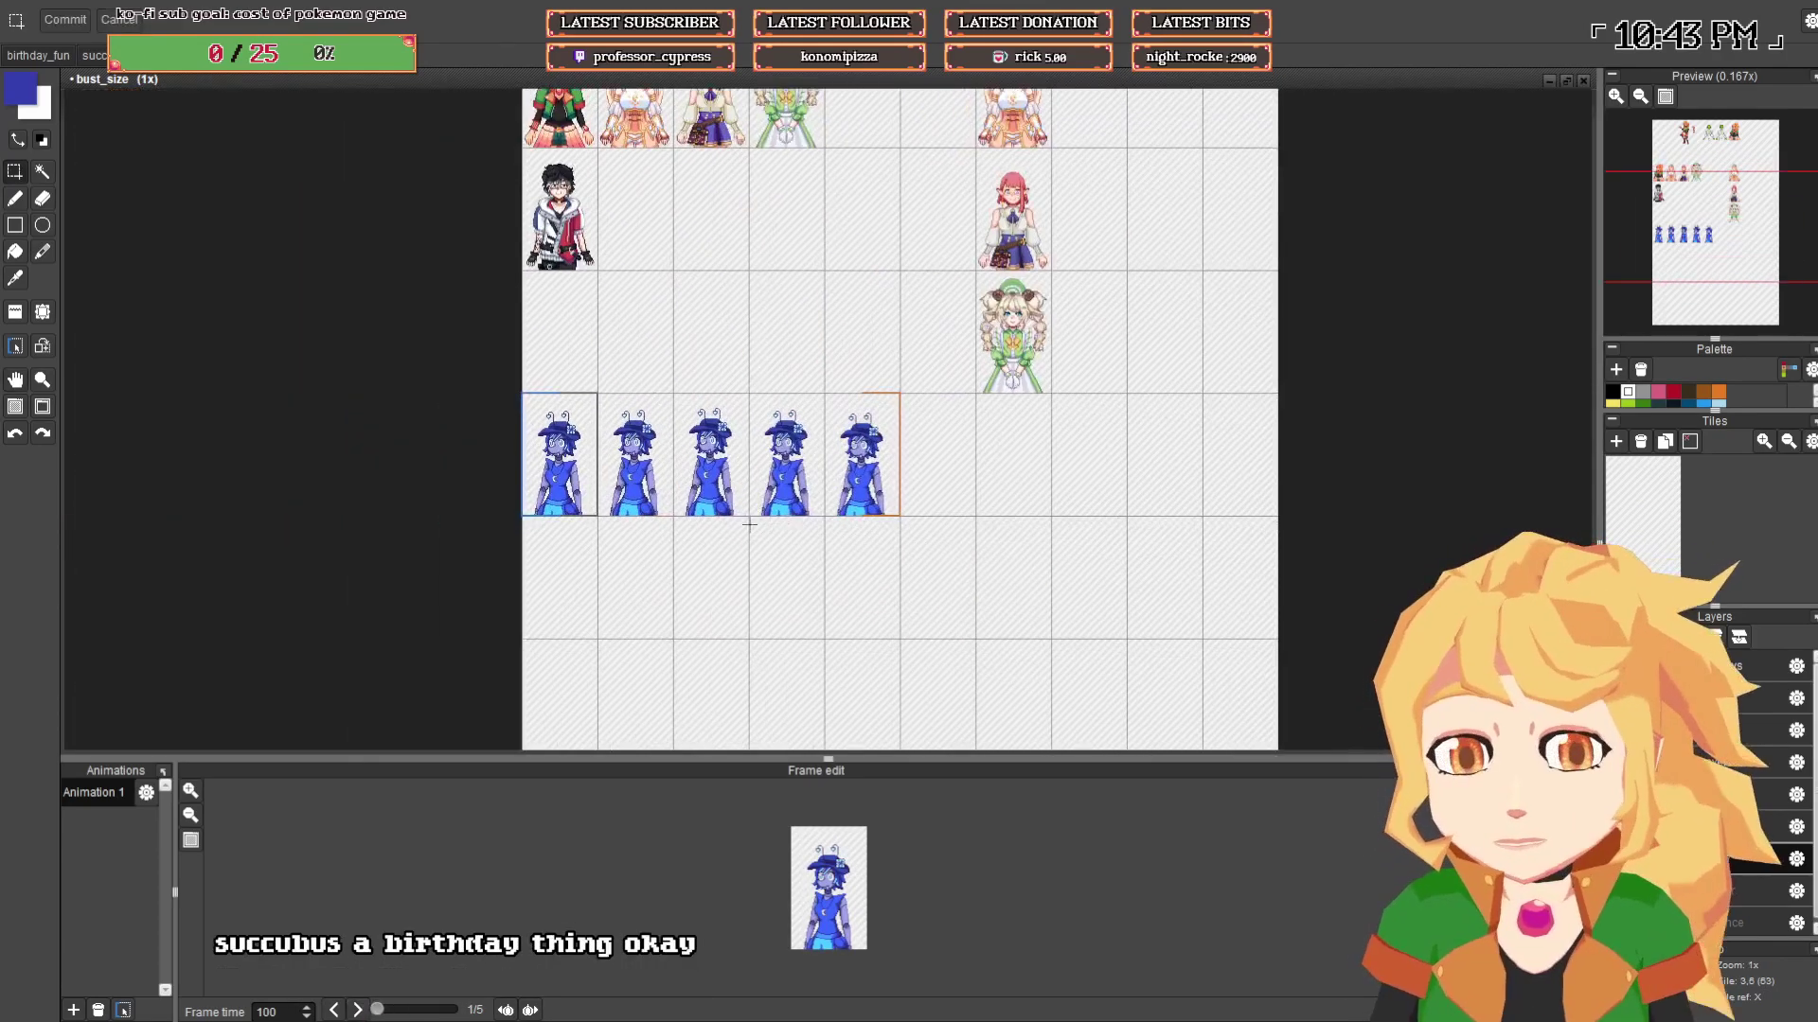
scroll(808, 455, up, 4)
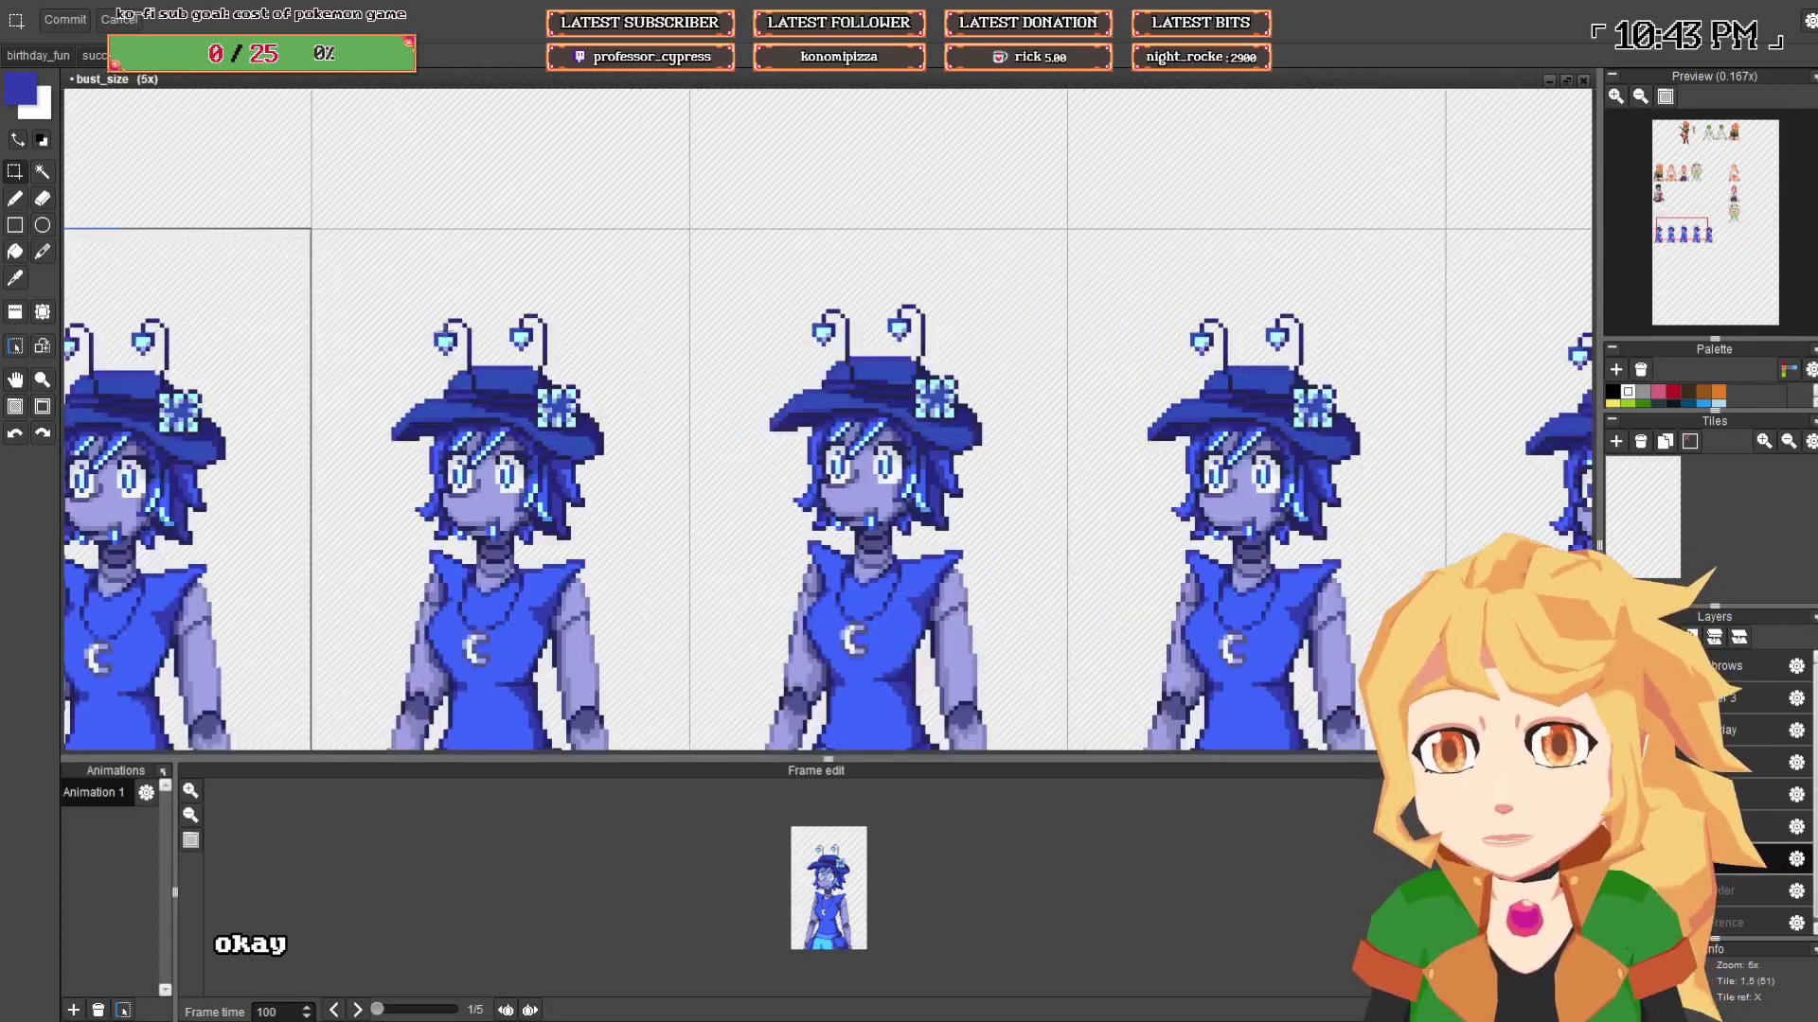
drag(427, 310, 481, 360)
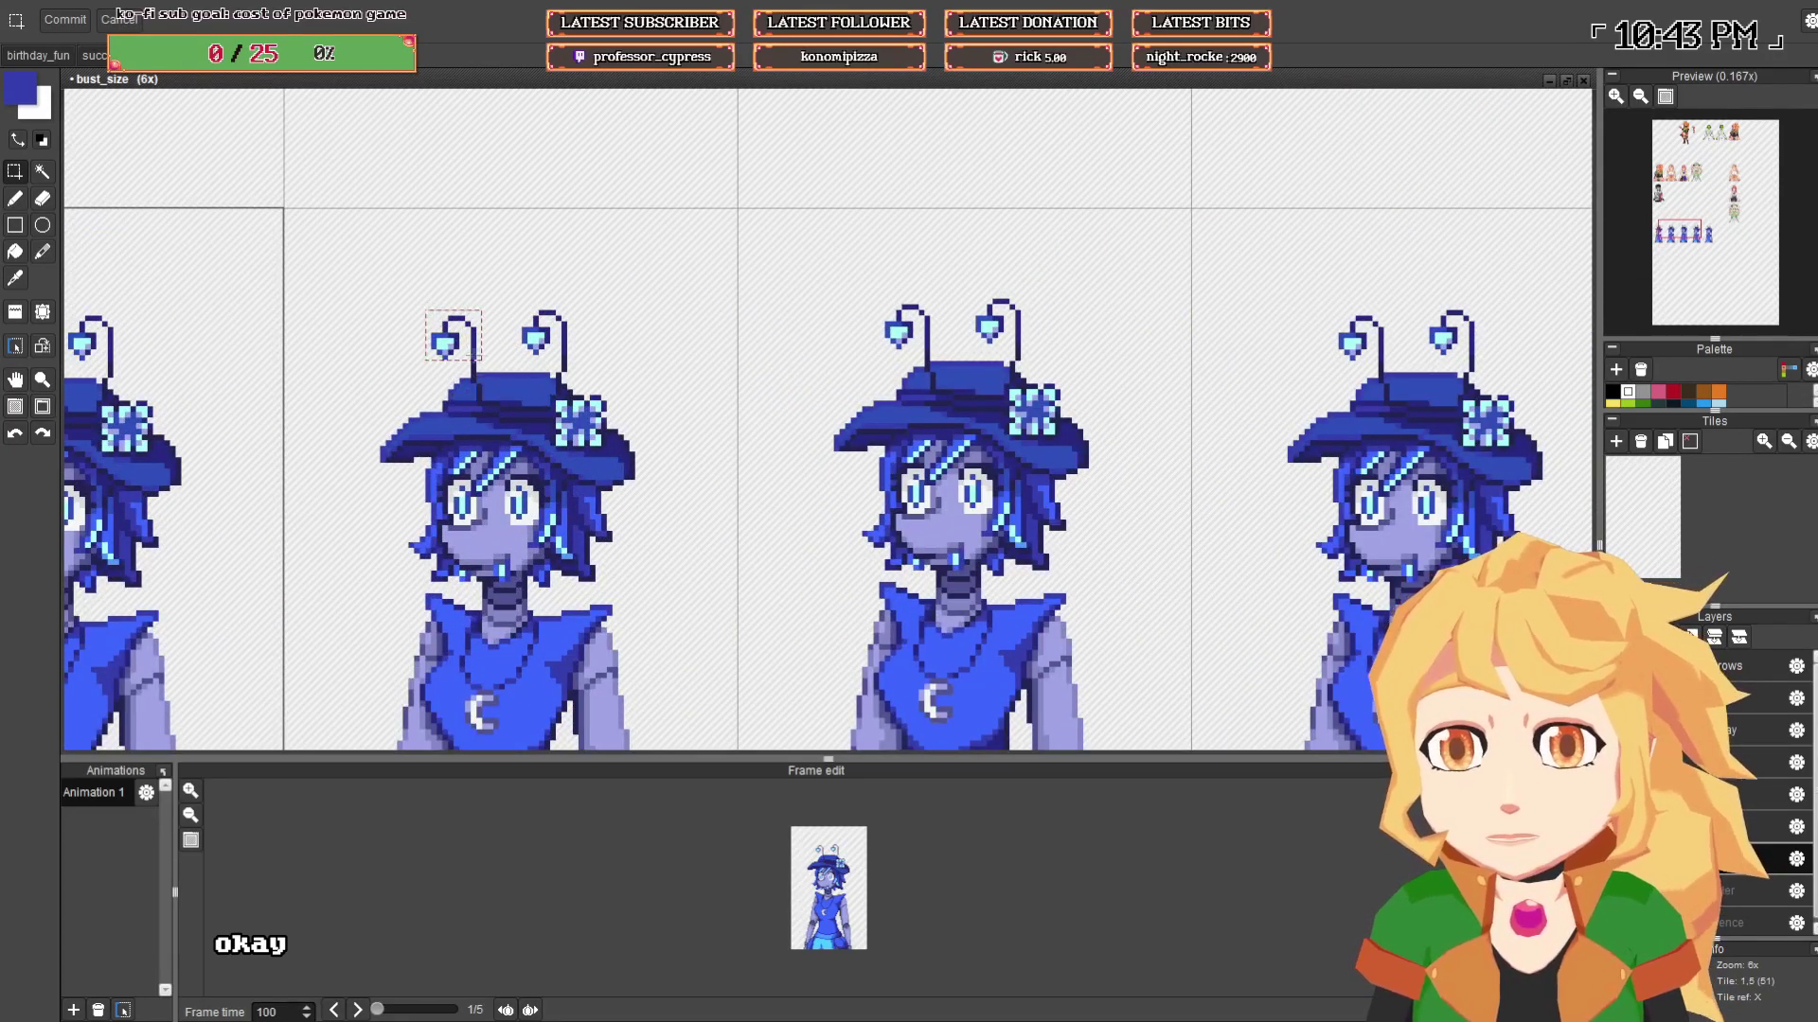
drag(419, 297, 595, 353)
click(497, 369)
key(ctrl+z)
key(ctrl+z)
key(ctrl+z)
key(ctrl+z)
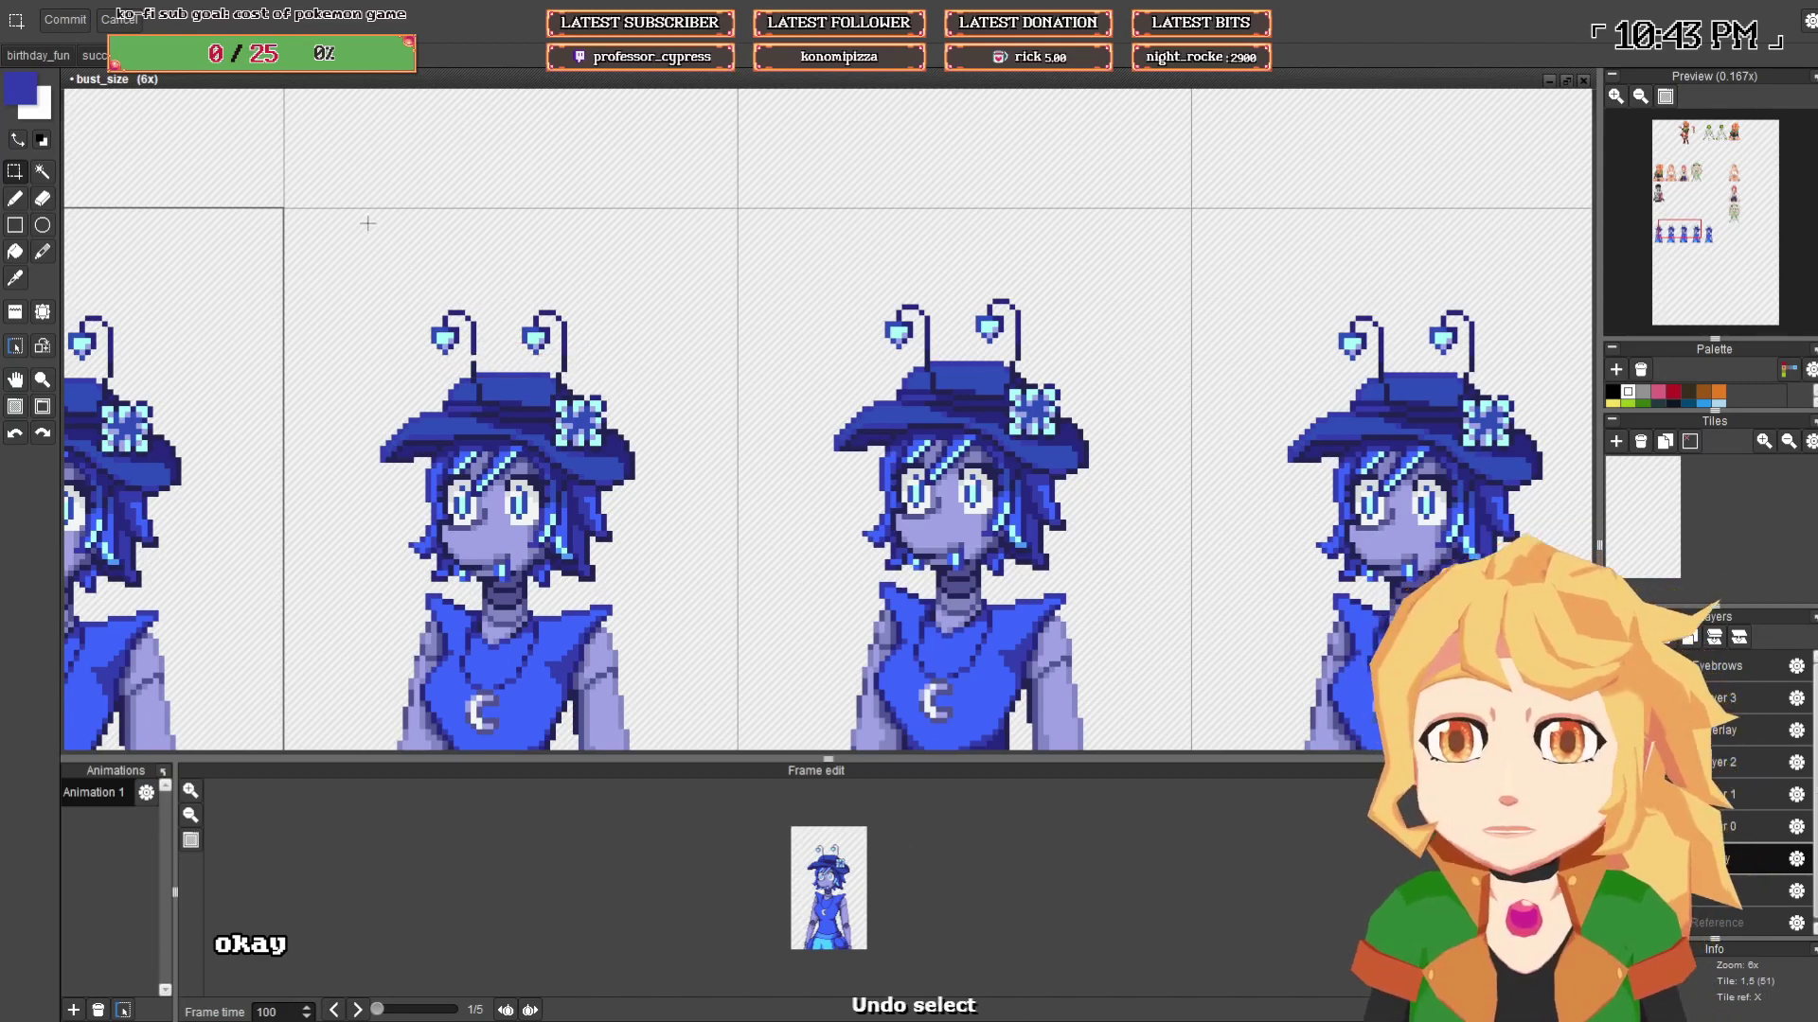
key(ctrl+z)
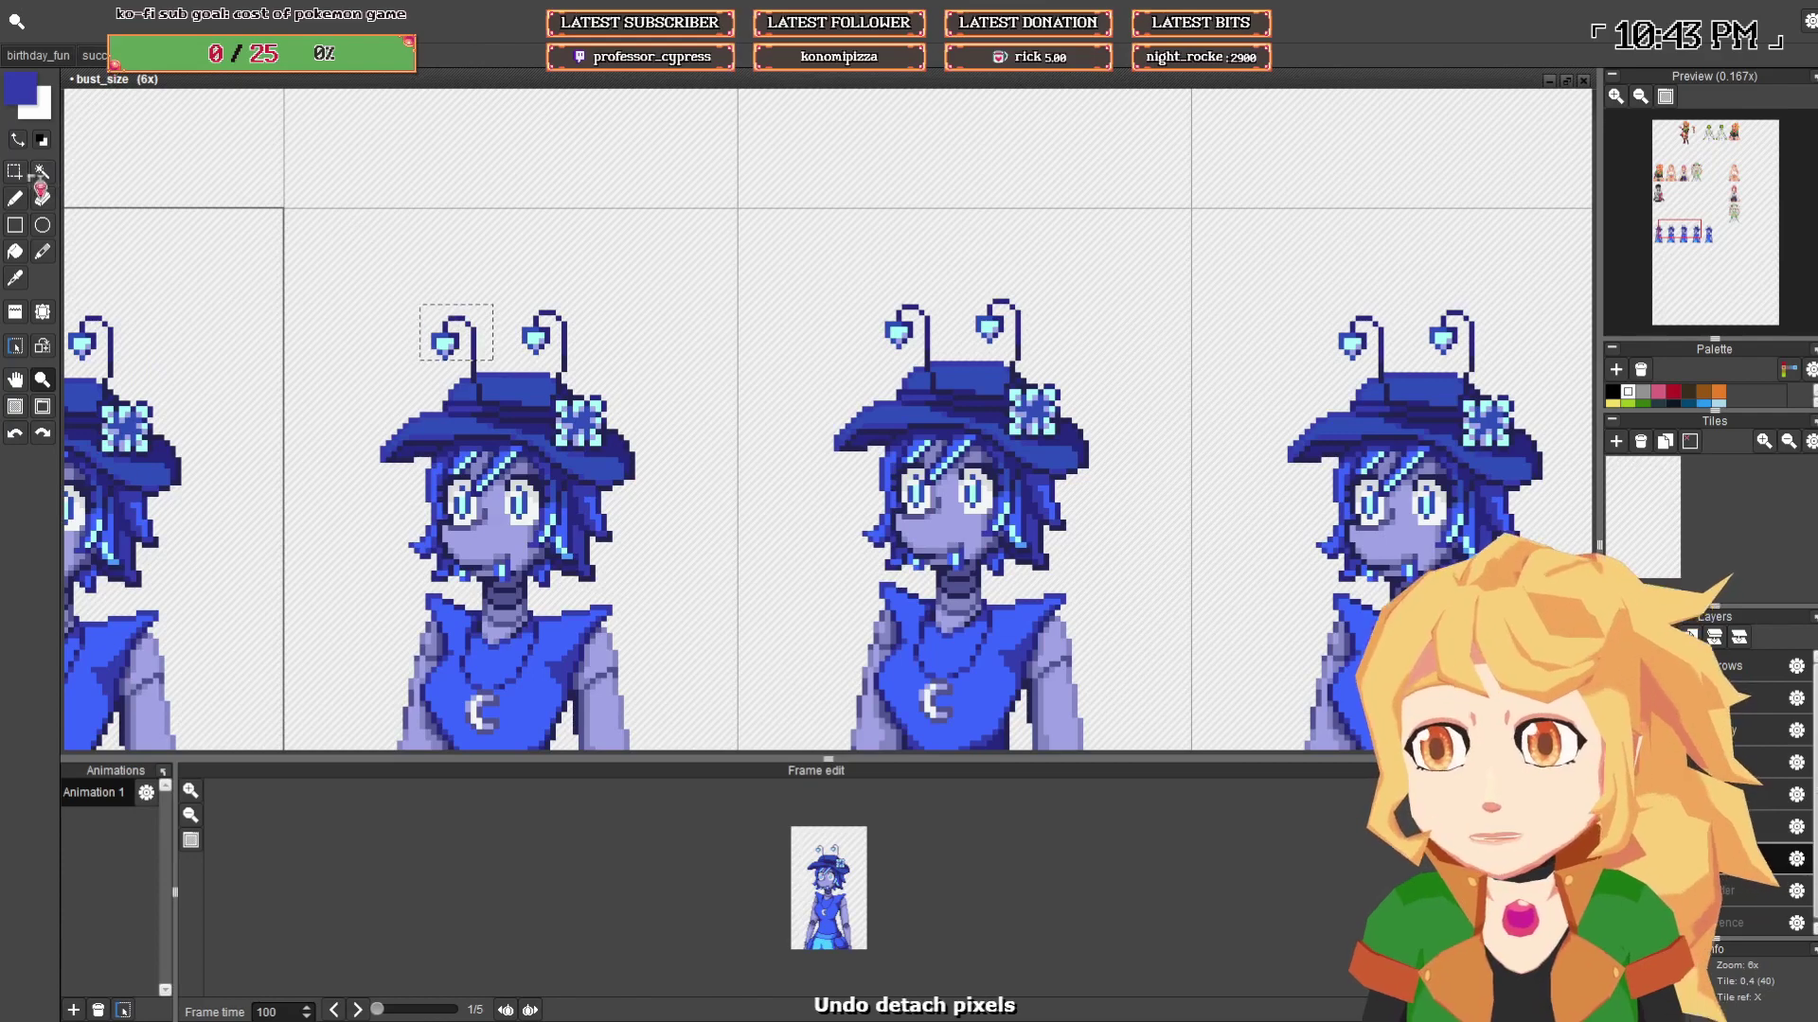
- Shift the upper antennae of the second and third characters up one pixel and fill the second character's stem gaps in dark blue
drag(334, 219, 977, 337)
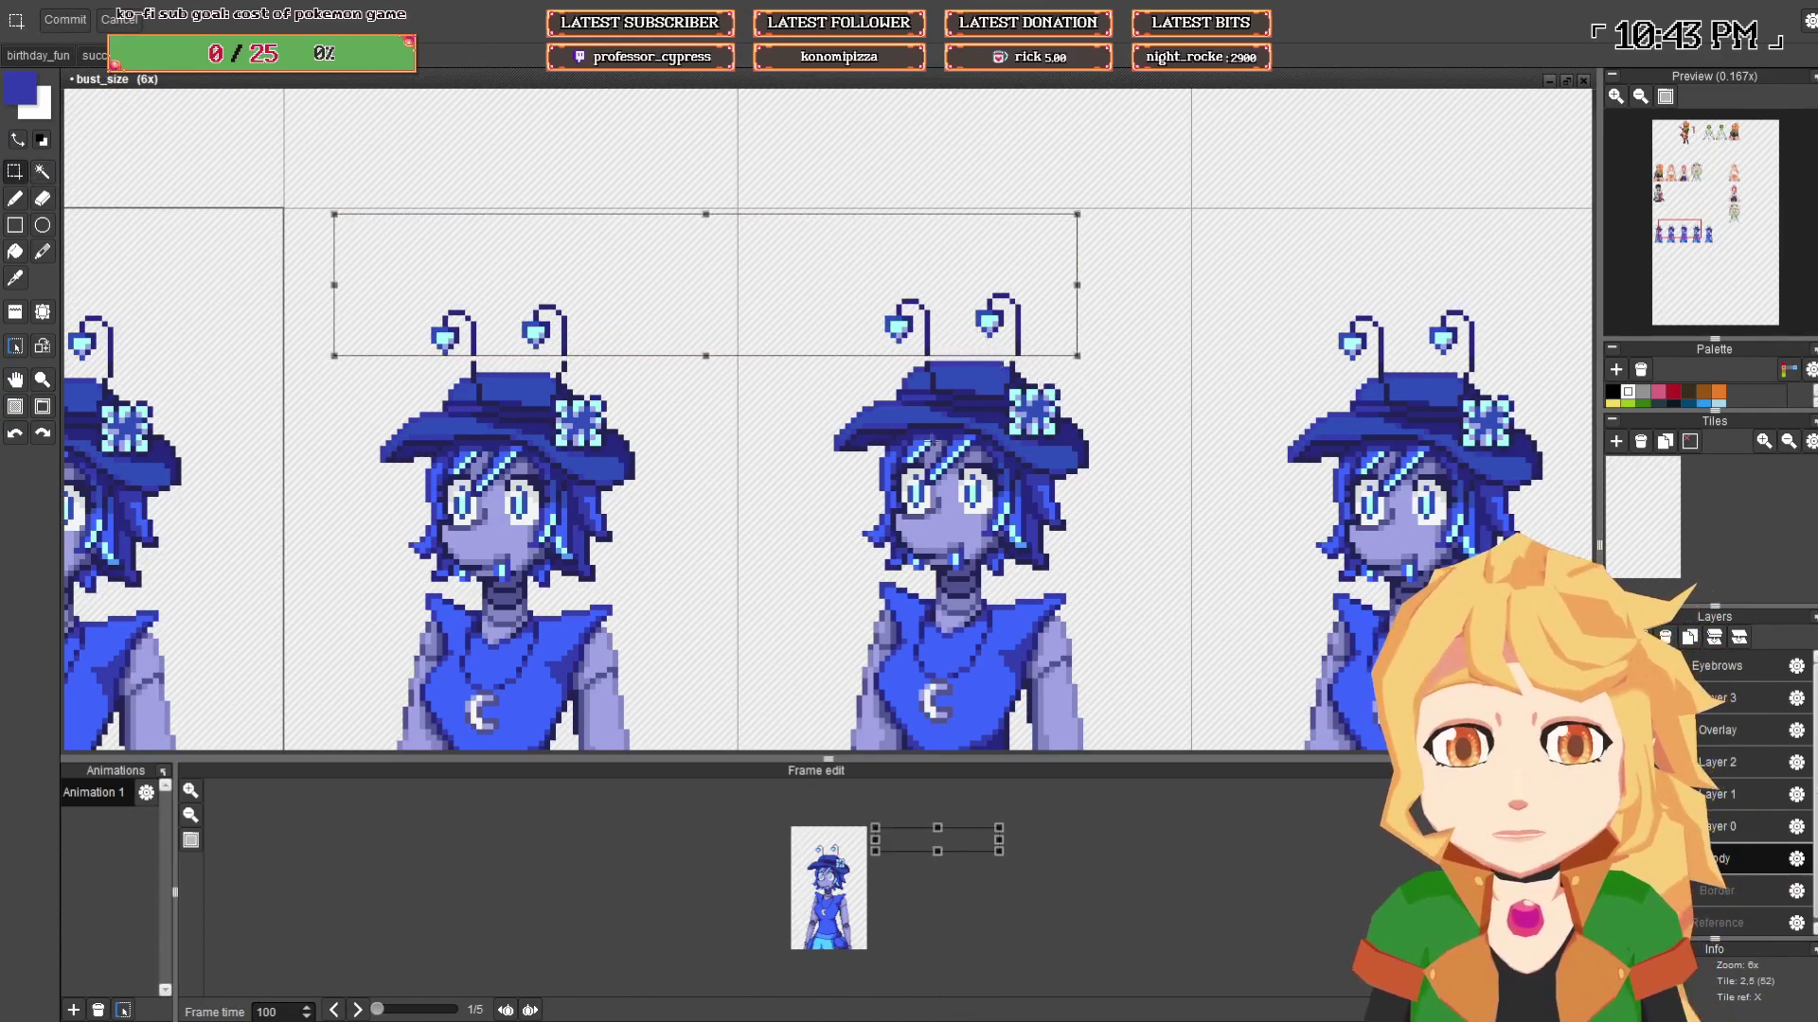
key(b)
scroll(433, 383, up, 3)
alt+click(555, 320)
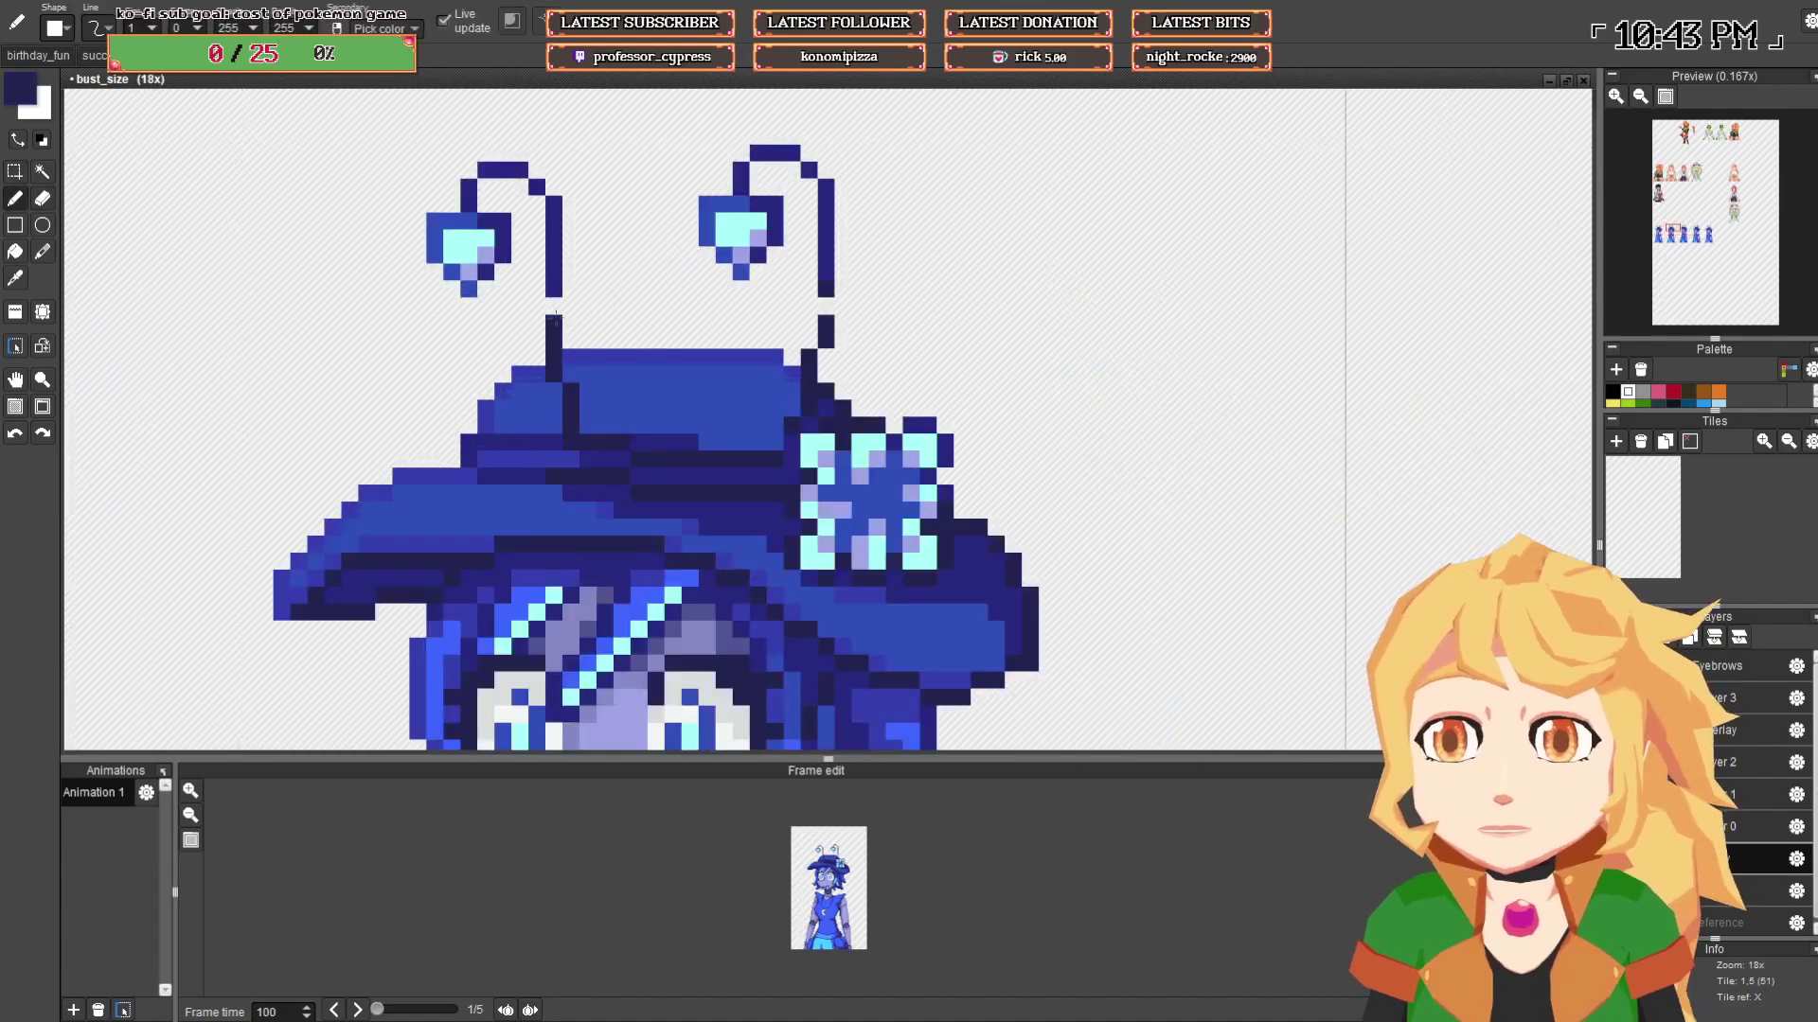
scroll(851, 321, down, 3)
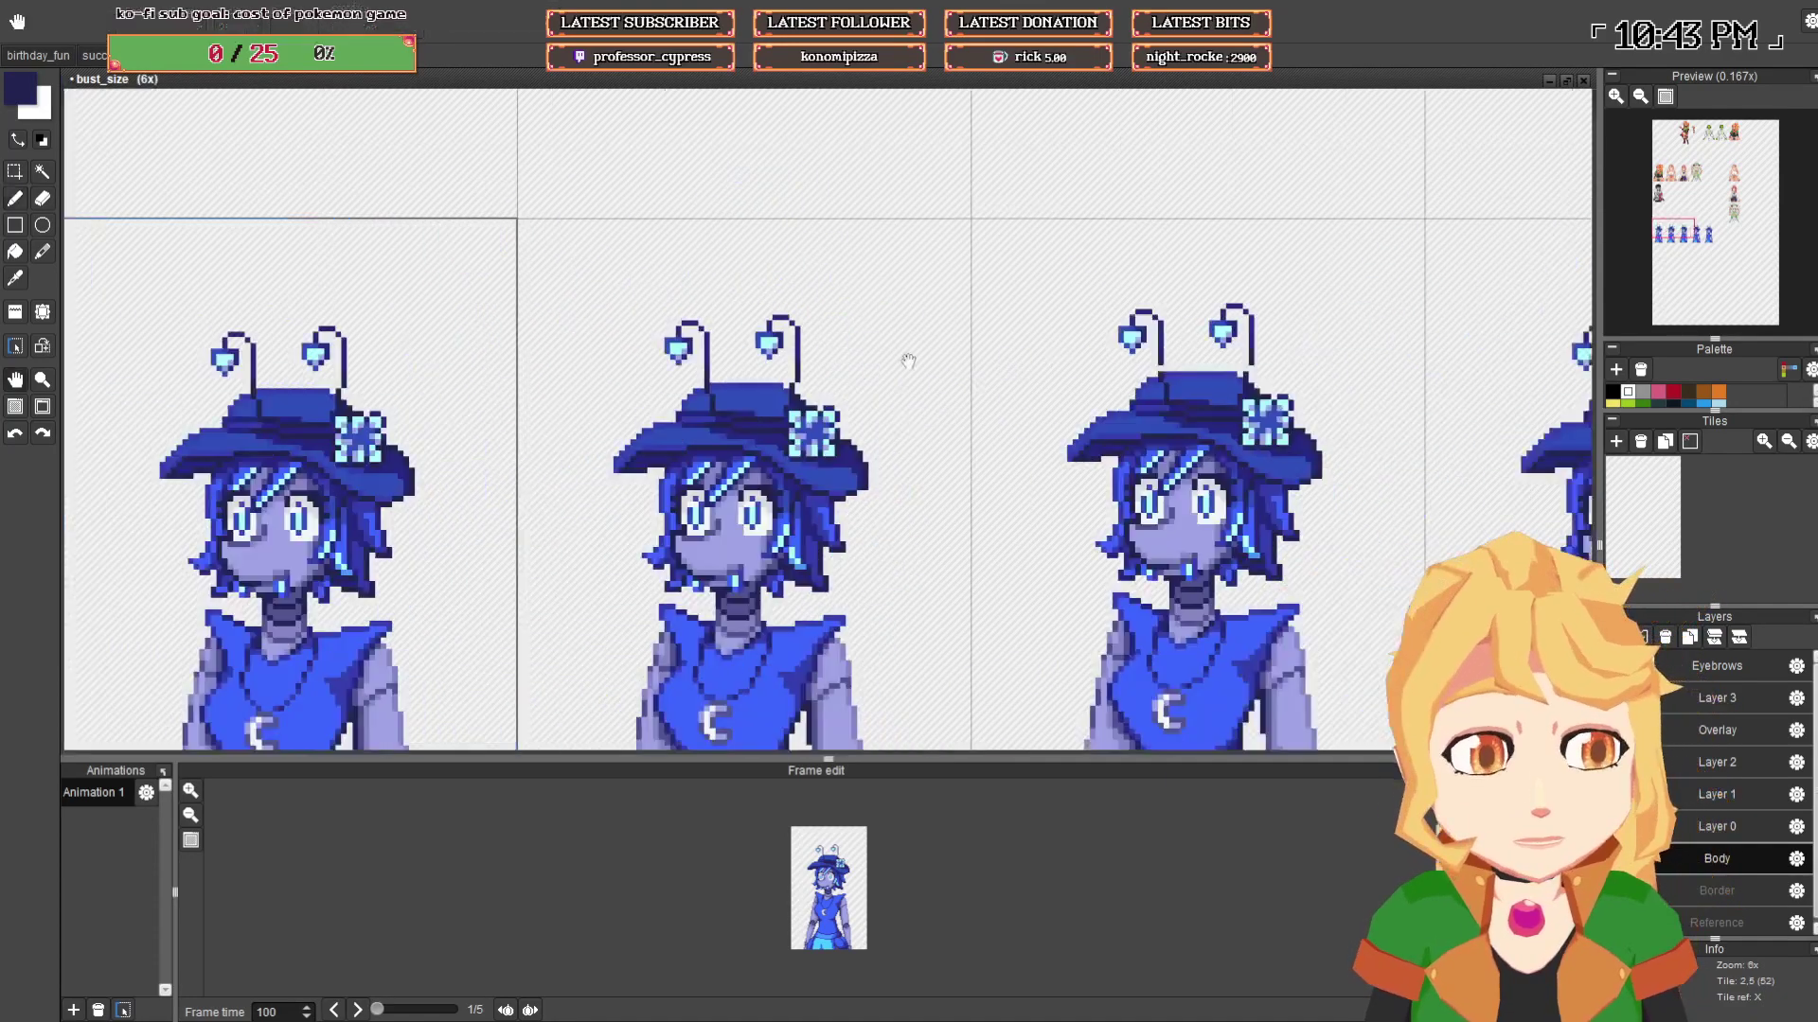
- Shift the third character's two heart-shaped antenna tips left one pixel each and close the gaps in its antenna stems
scroll(851, 321, up, 2)
click(19, 173)
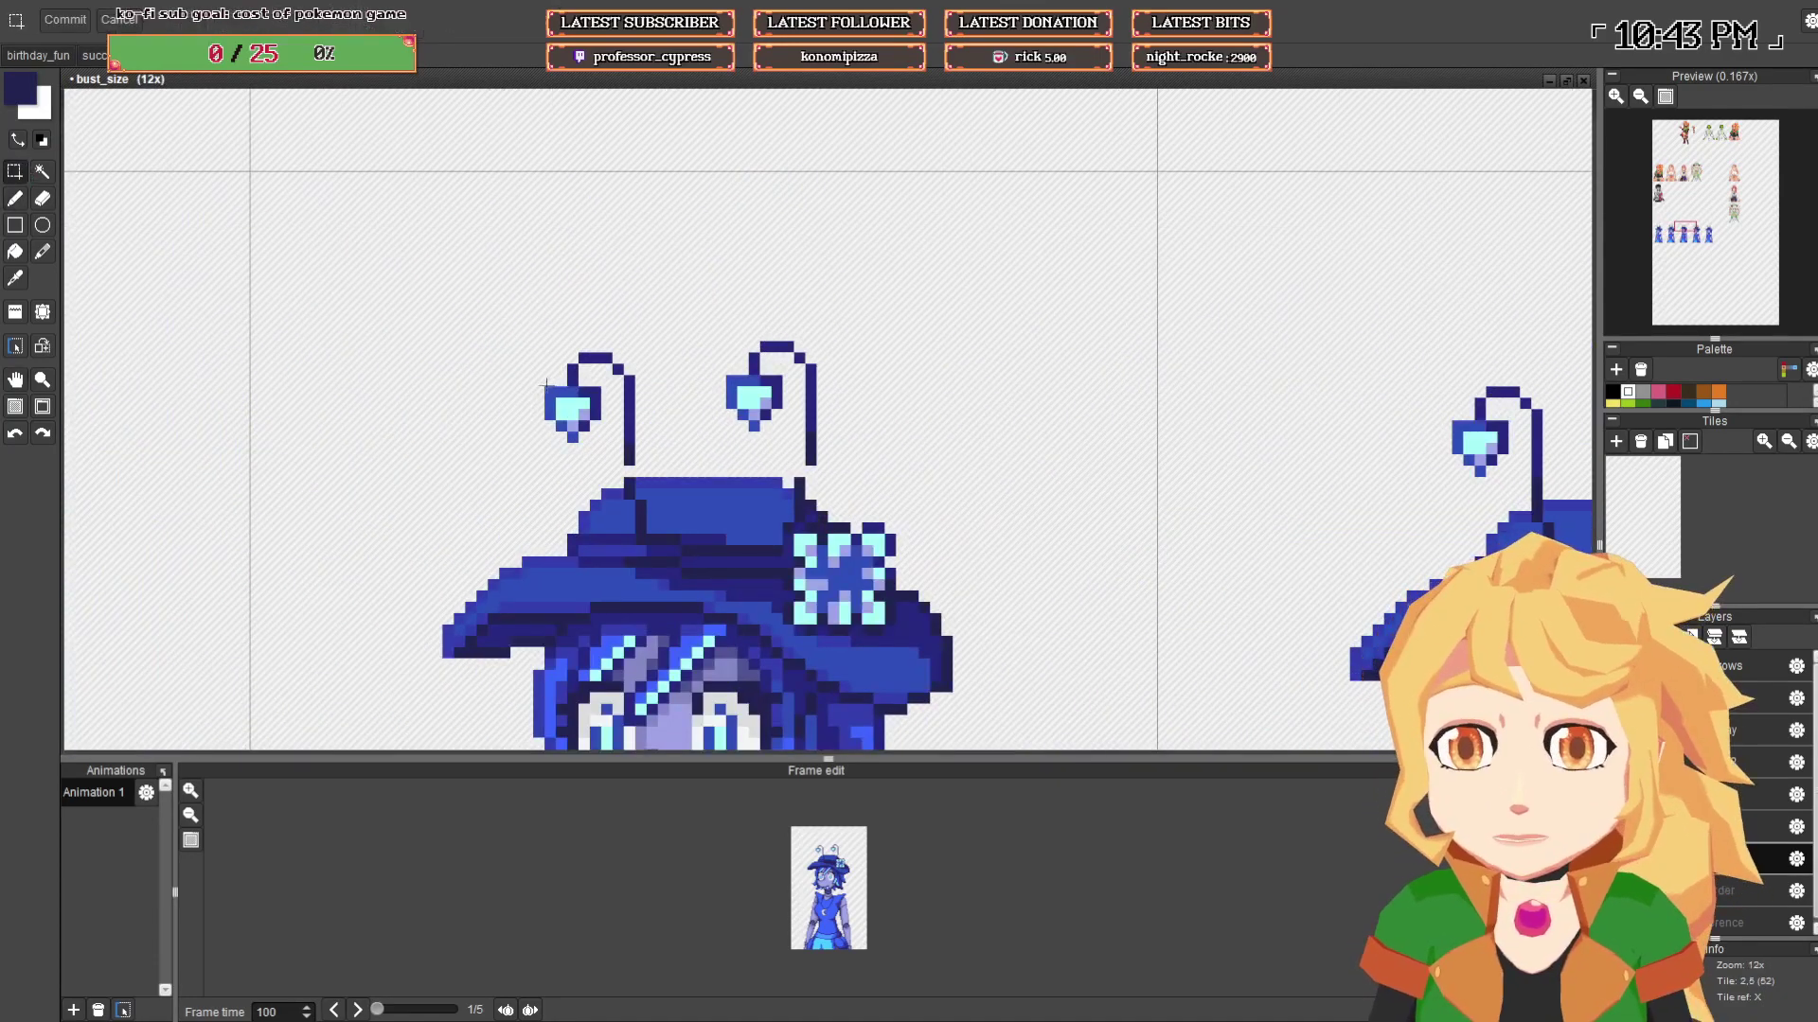
mouse_move(550, 381)
mouse_down()
mouse_move(610, 449)
mouse_move(578, 449)
mouse_up()
key(ctrl+d)
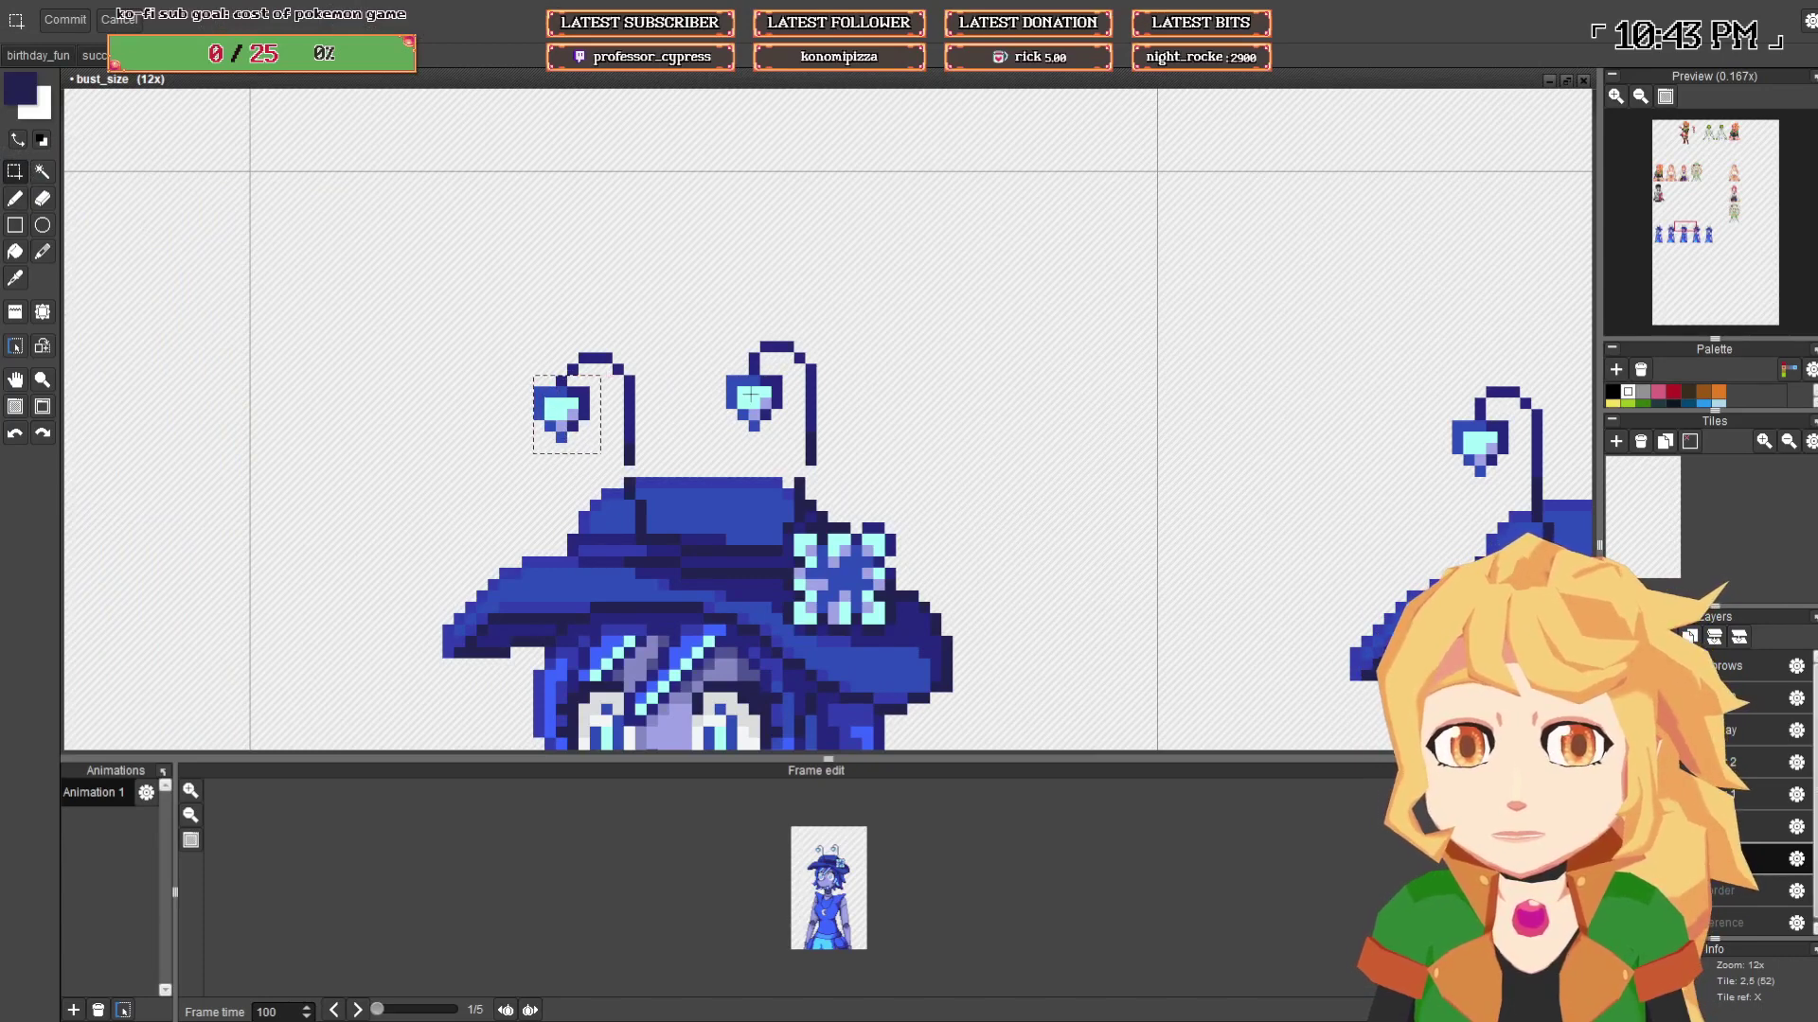
drag(681, 354, 795, 441)
key(ctrl+d)
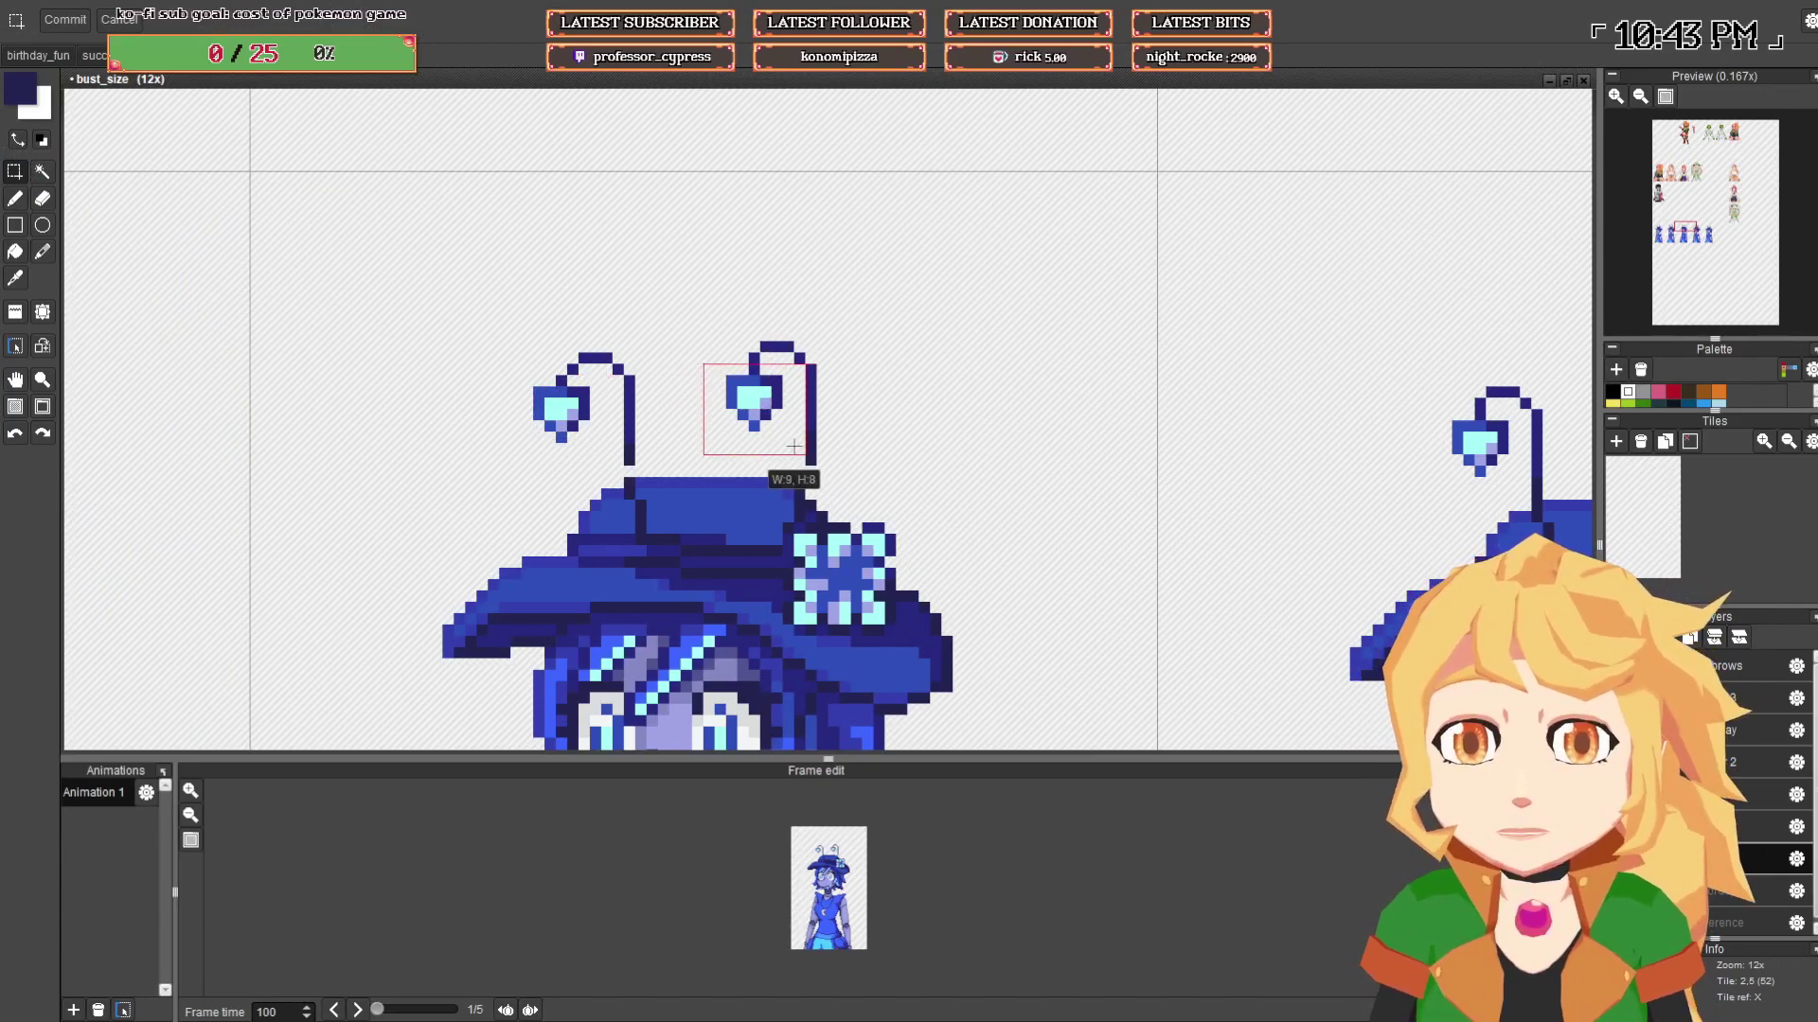
key(Left)
click(816, 436)
key(b)
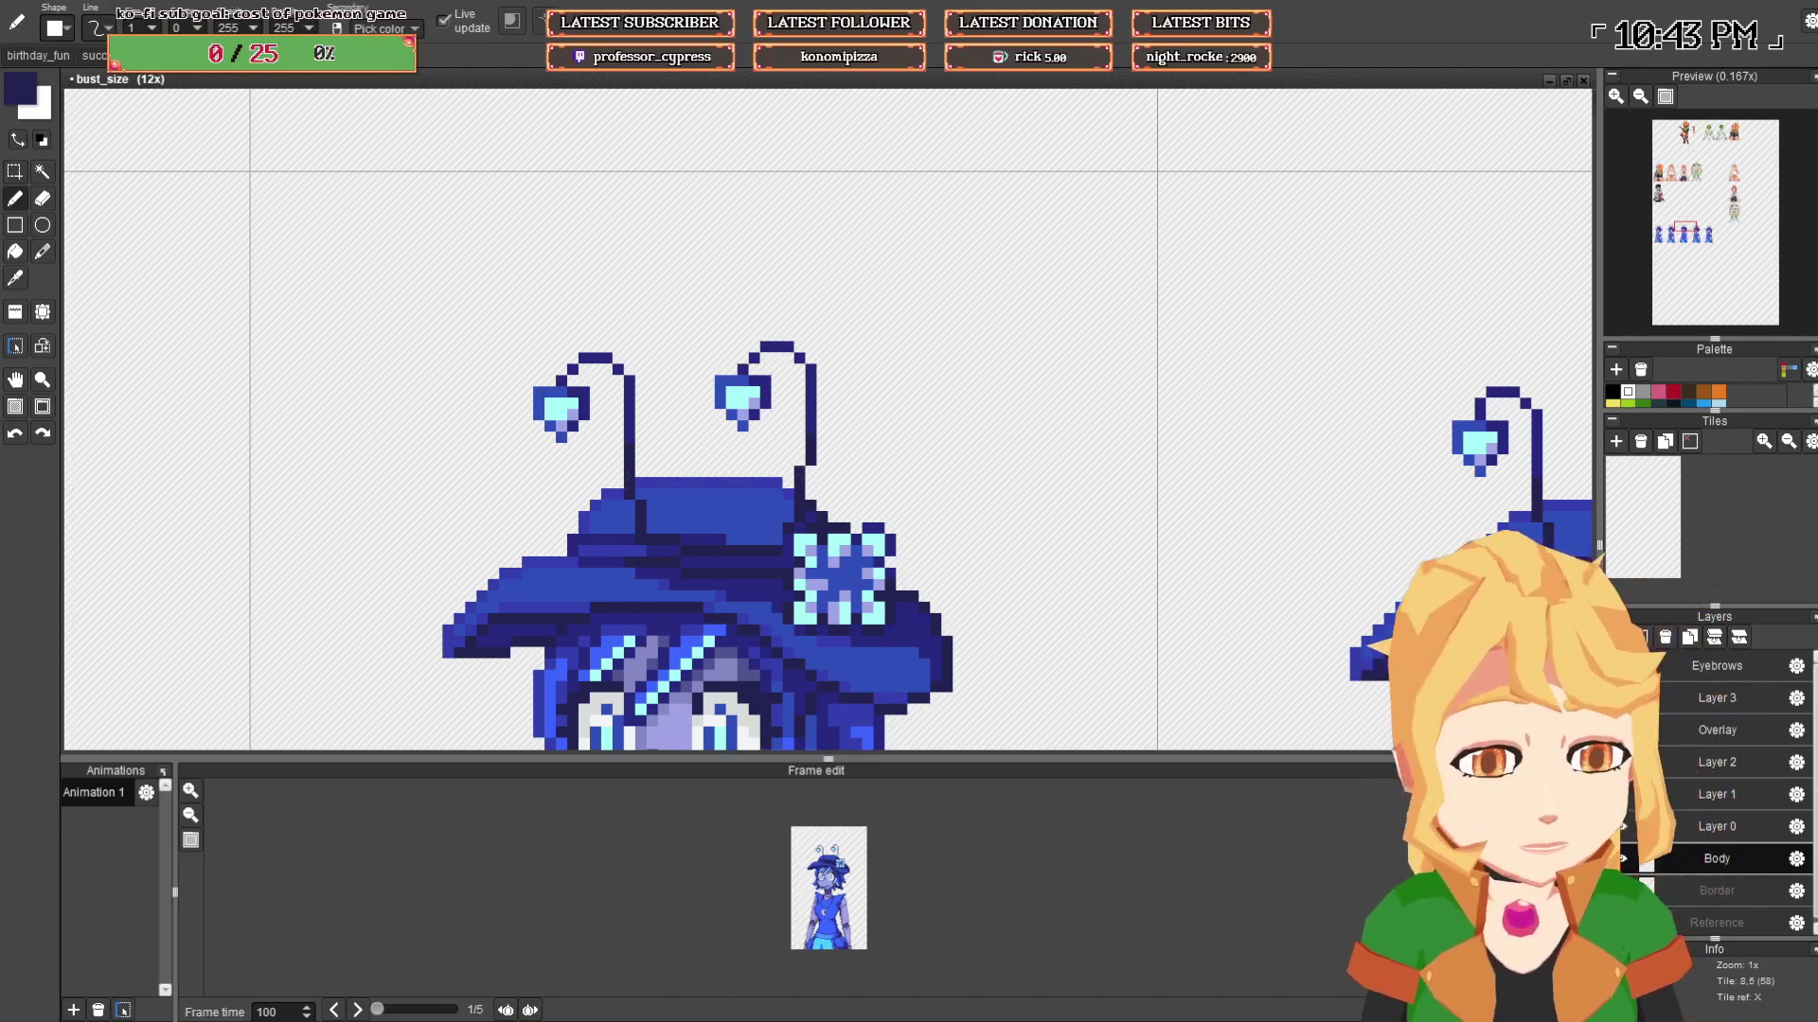
- Select the third character's antennae down to the top of the hat and shift them left one pixel
drag(1226, 397, 687, 365)
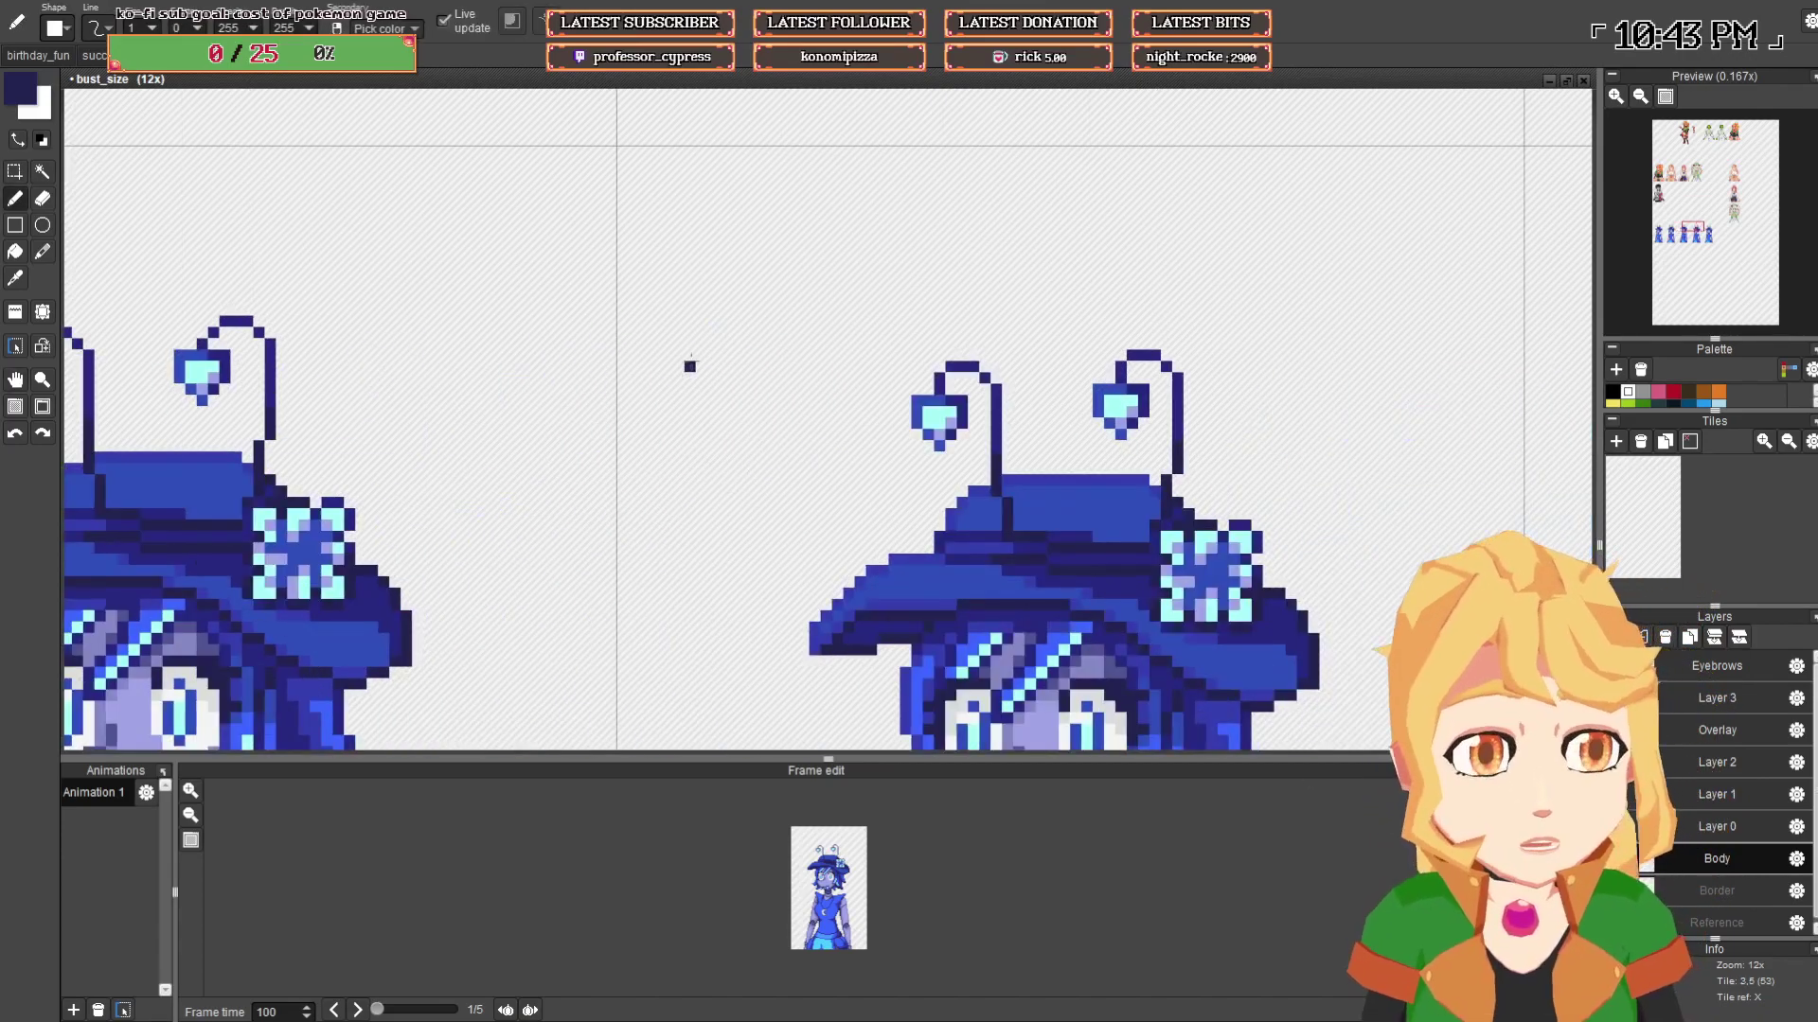
scroll(693, 365, down, 2)
drag(974, 411, 791, 410)
key(m)
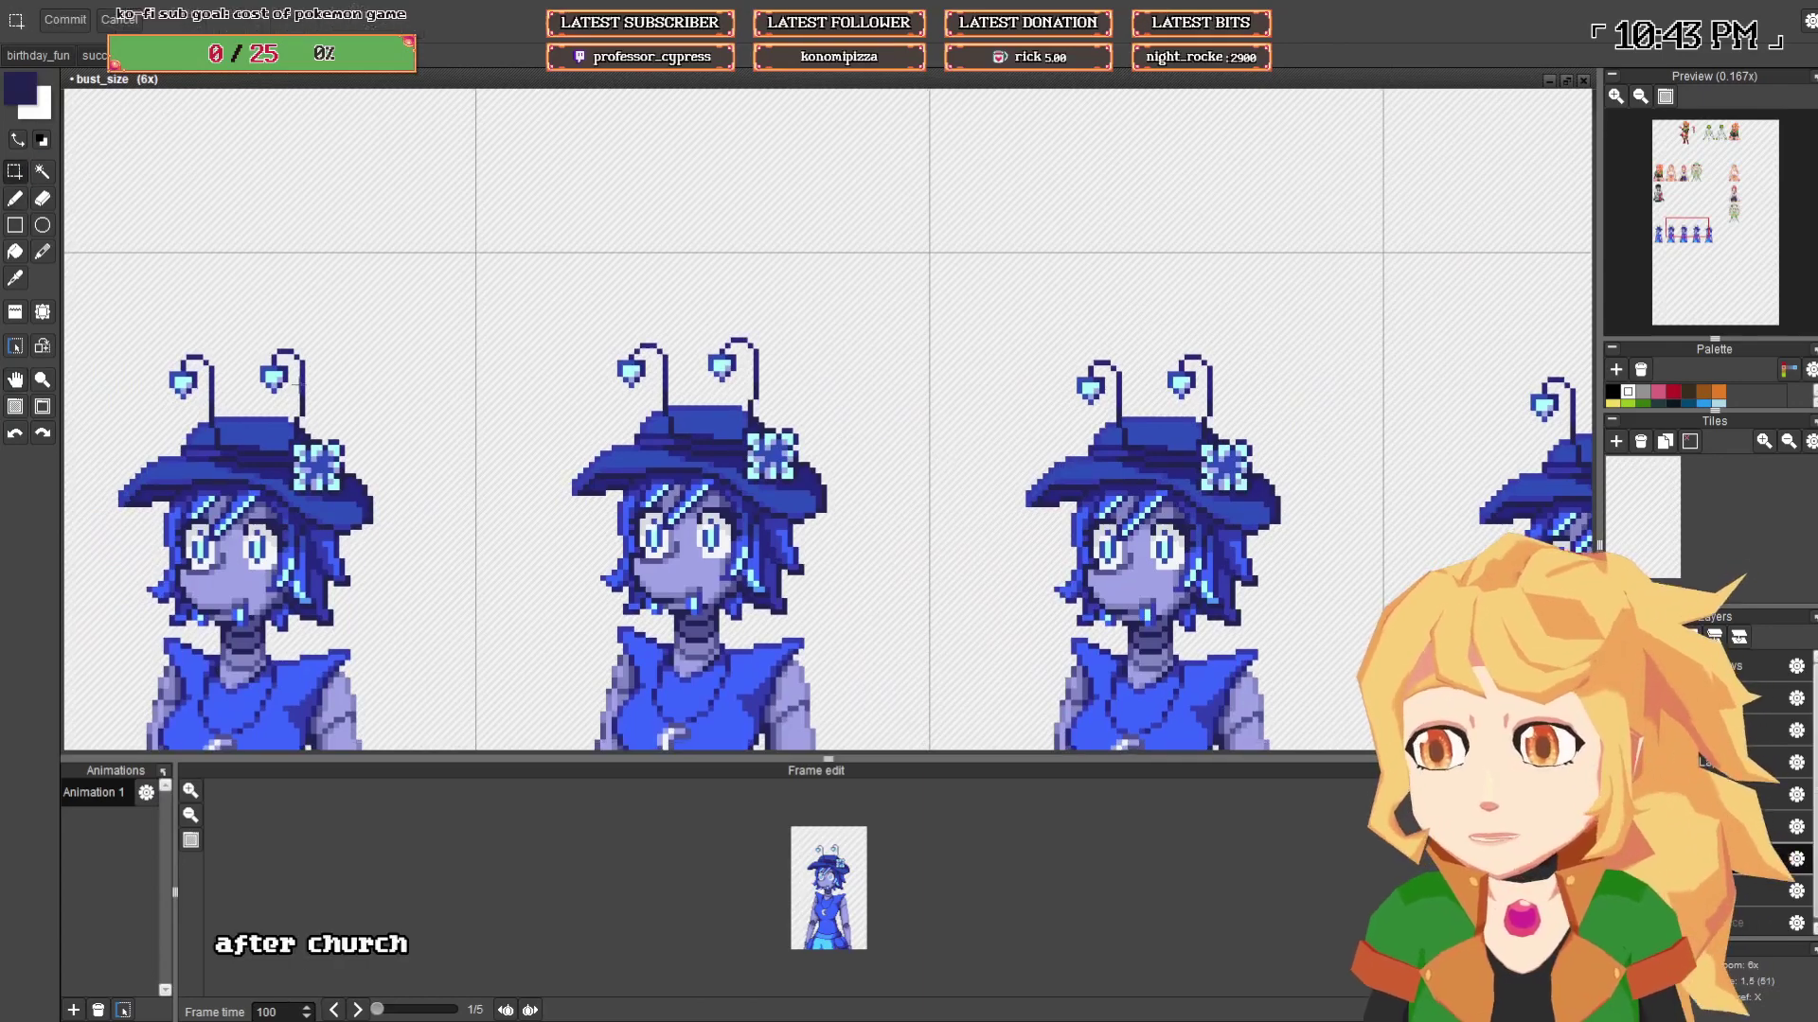
scroll(838, 349, up, 1)
mouse_move(527, 326)
mouse_down()
mouse_move(803, 396)
mouse_move(749, 383)
mouse_up()
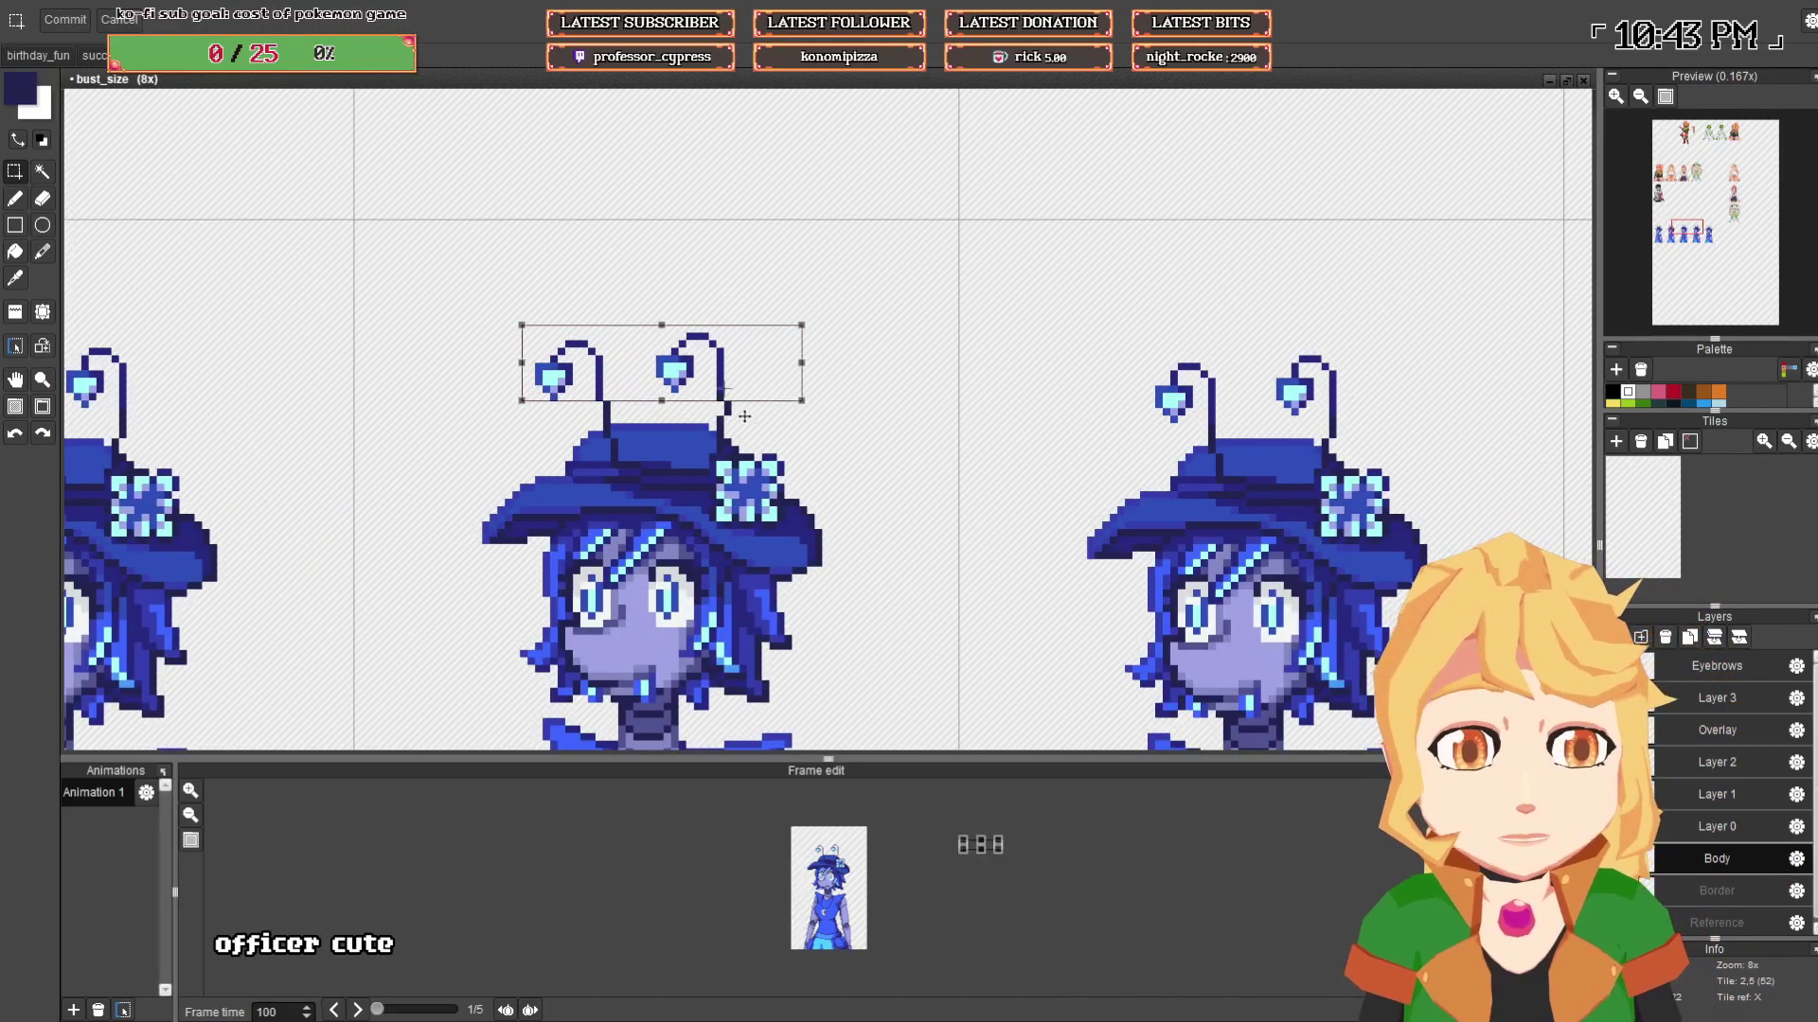
key(ctrl+z)
drag(451, 296, 751, 427)
click(883, 373)
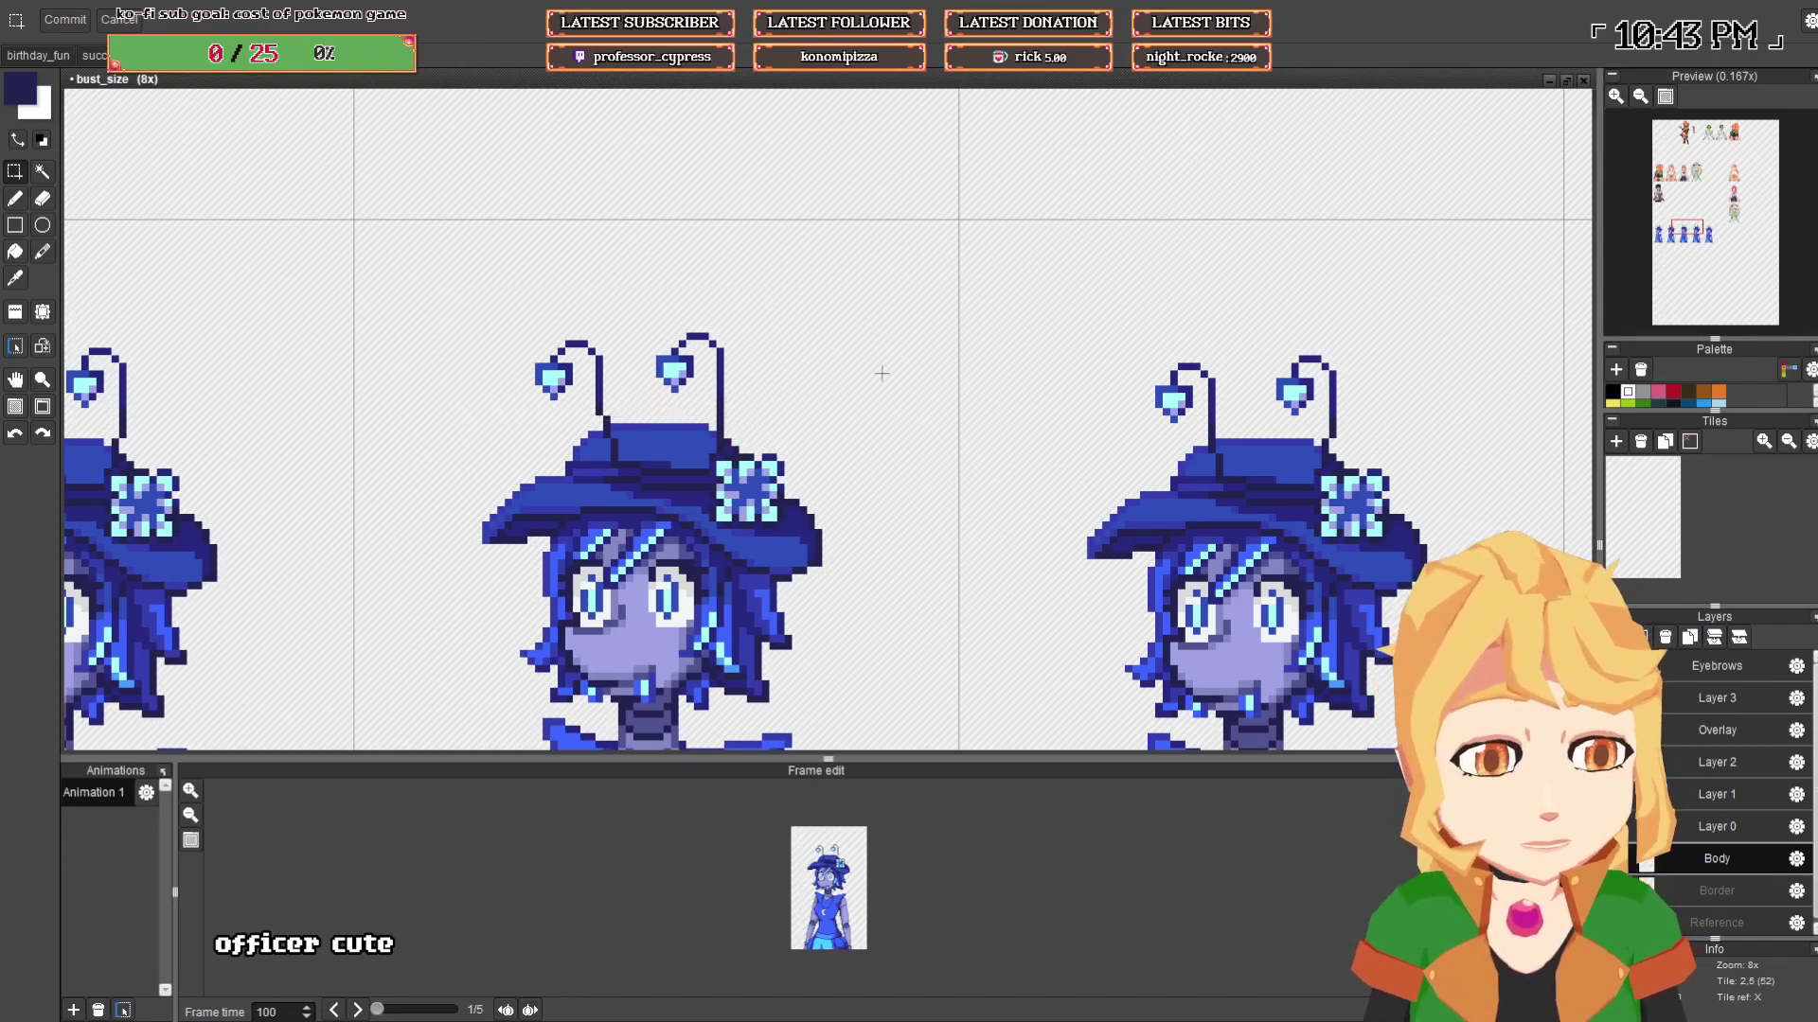
scroll(292, 294, down, 4)
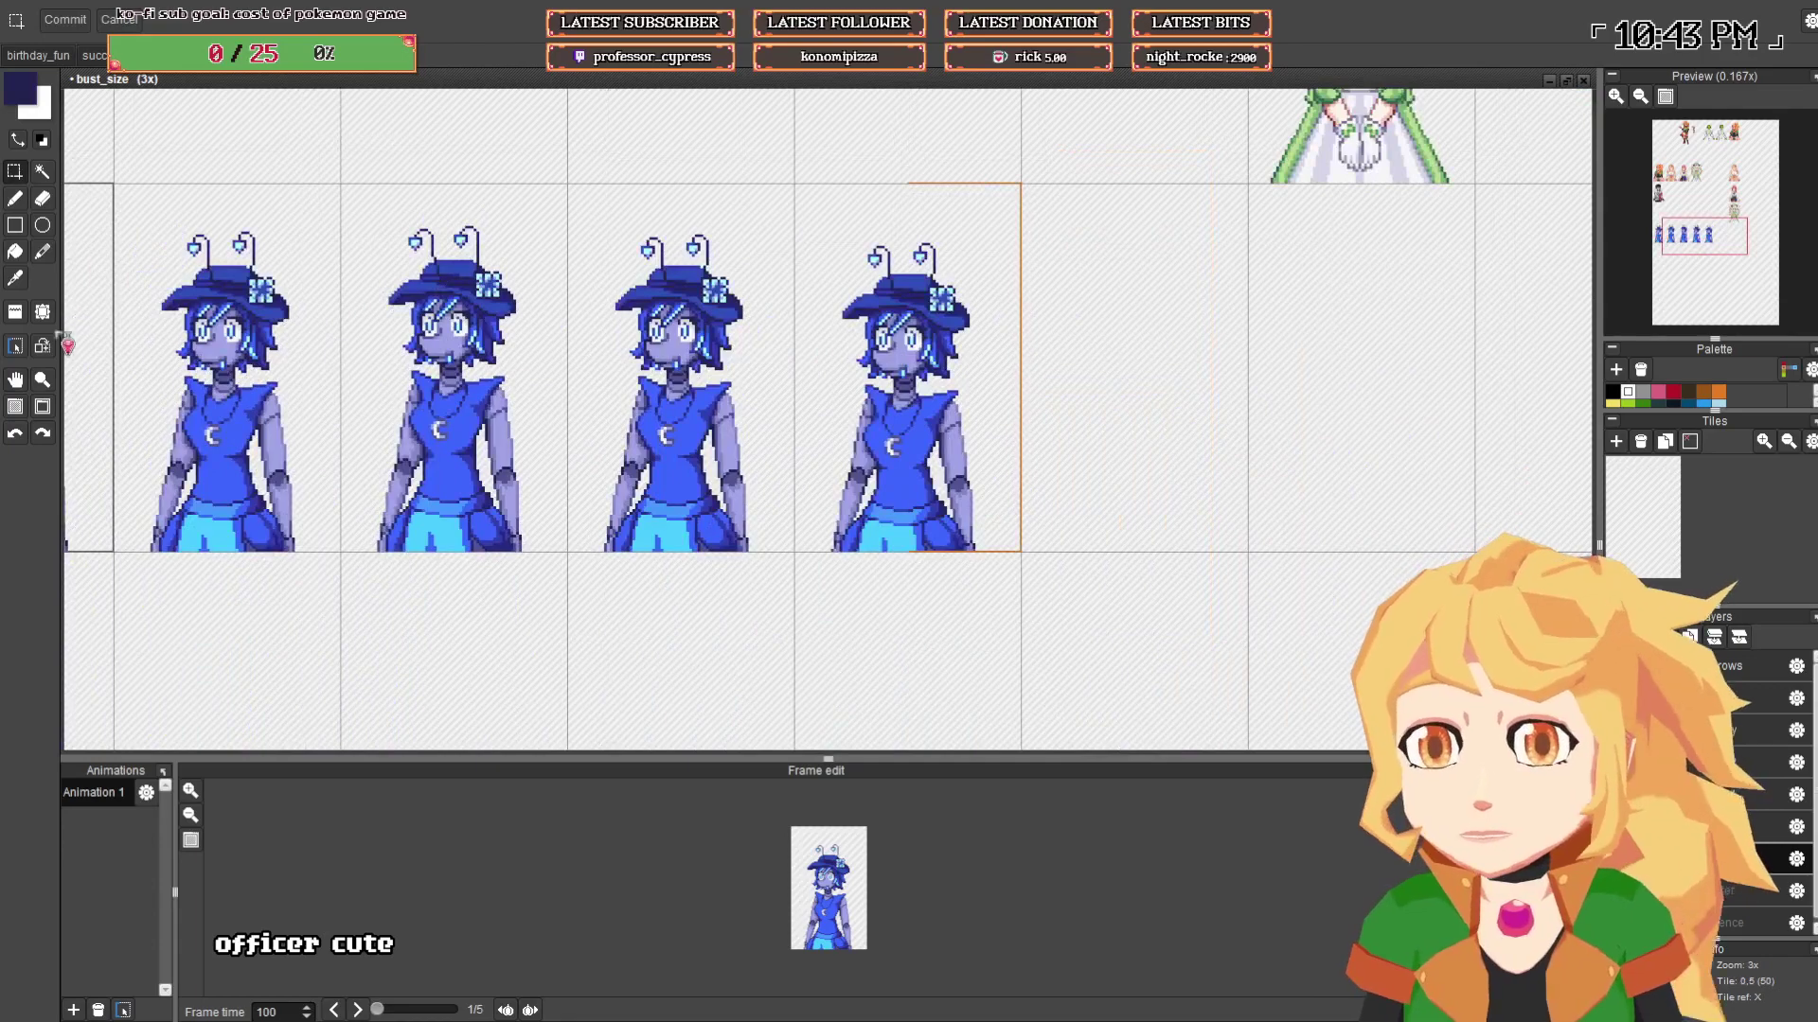
click(15, 313)
right_click(270, 398)
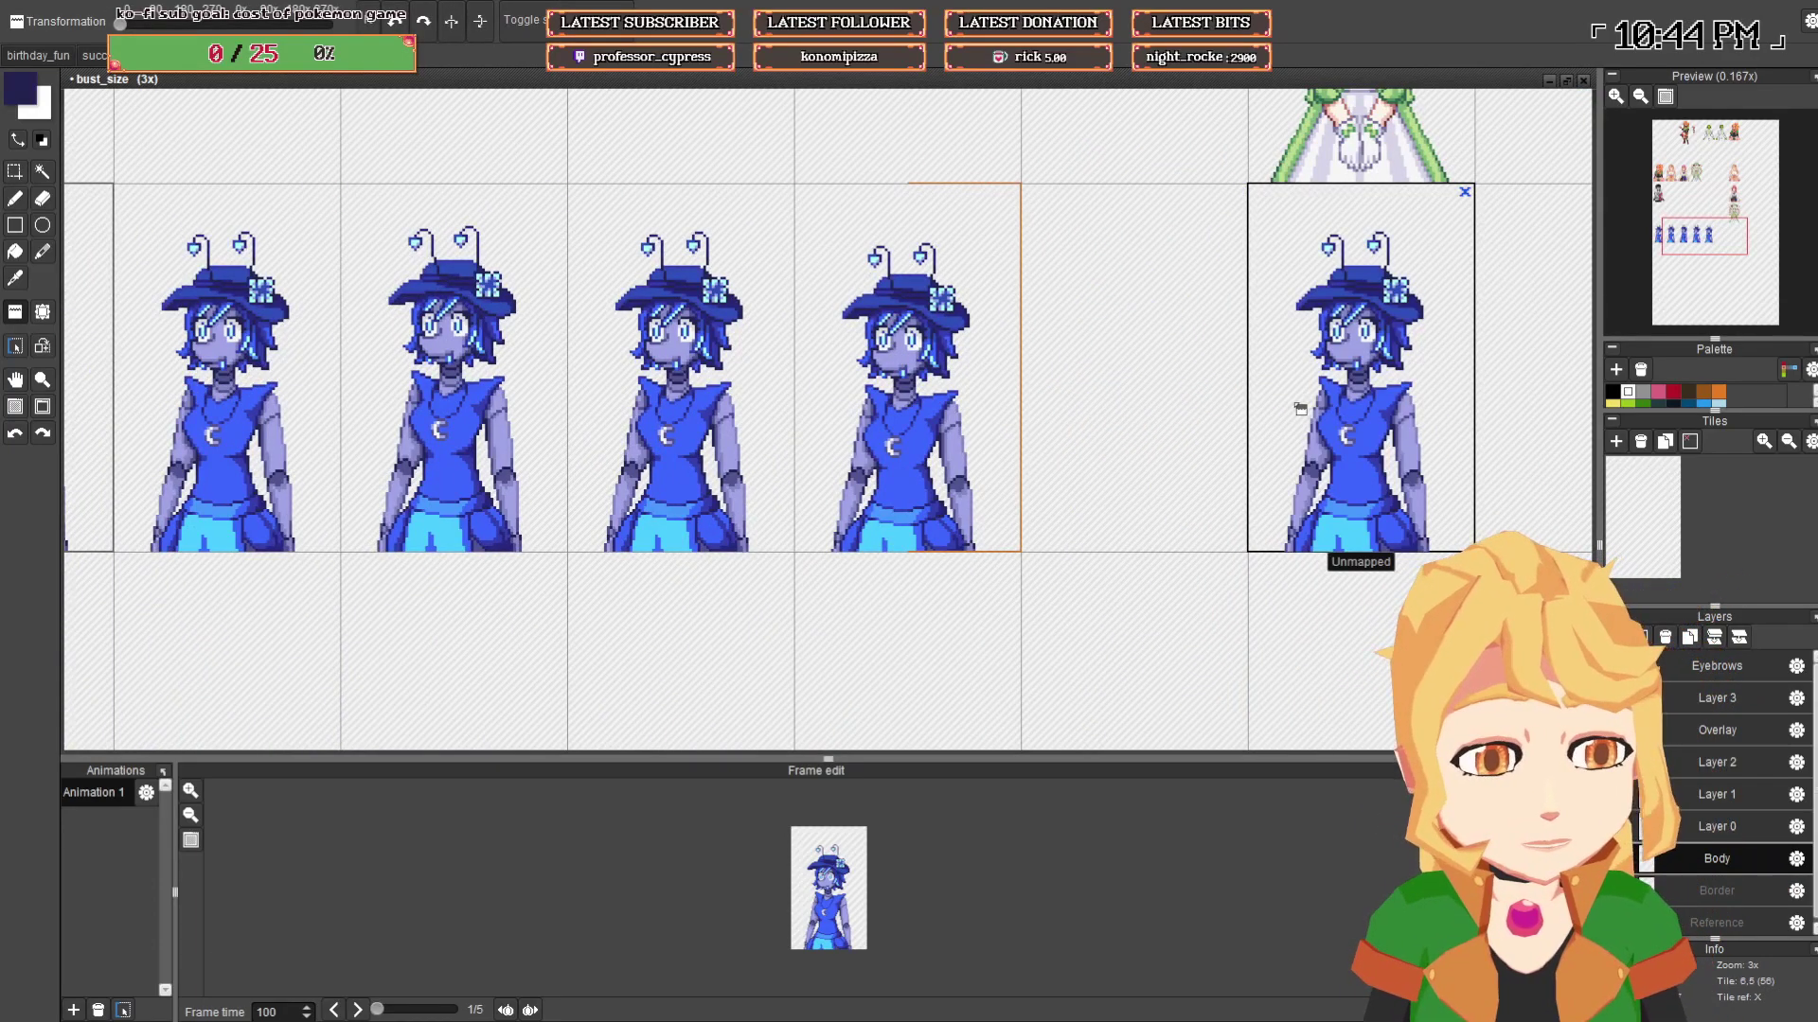
key(Escape)
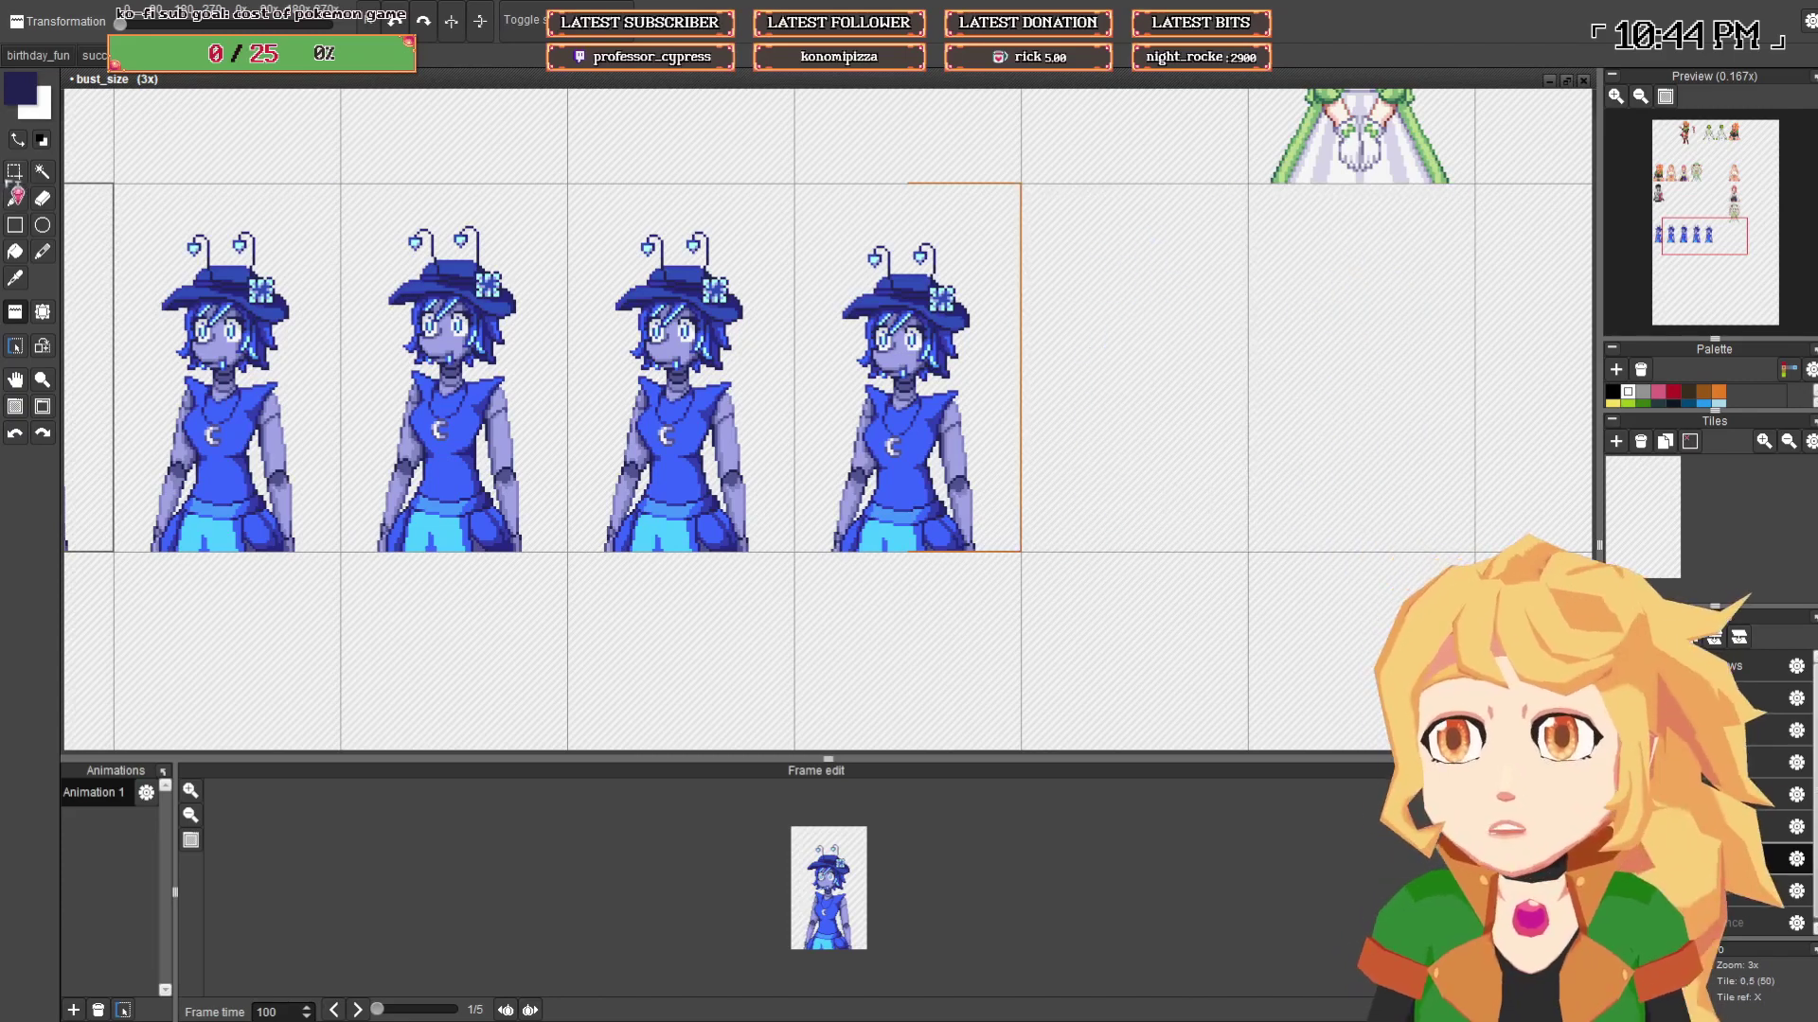
- Touch up the shadow fold at the third character's waist with the medium-dark blue sampled from the shirt
click(14, 173)
mouse_move(991, 473)
mouse_down()
mouse_move(1017, 468)
mouse_move(994, 457)
mouse_up()
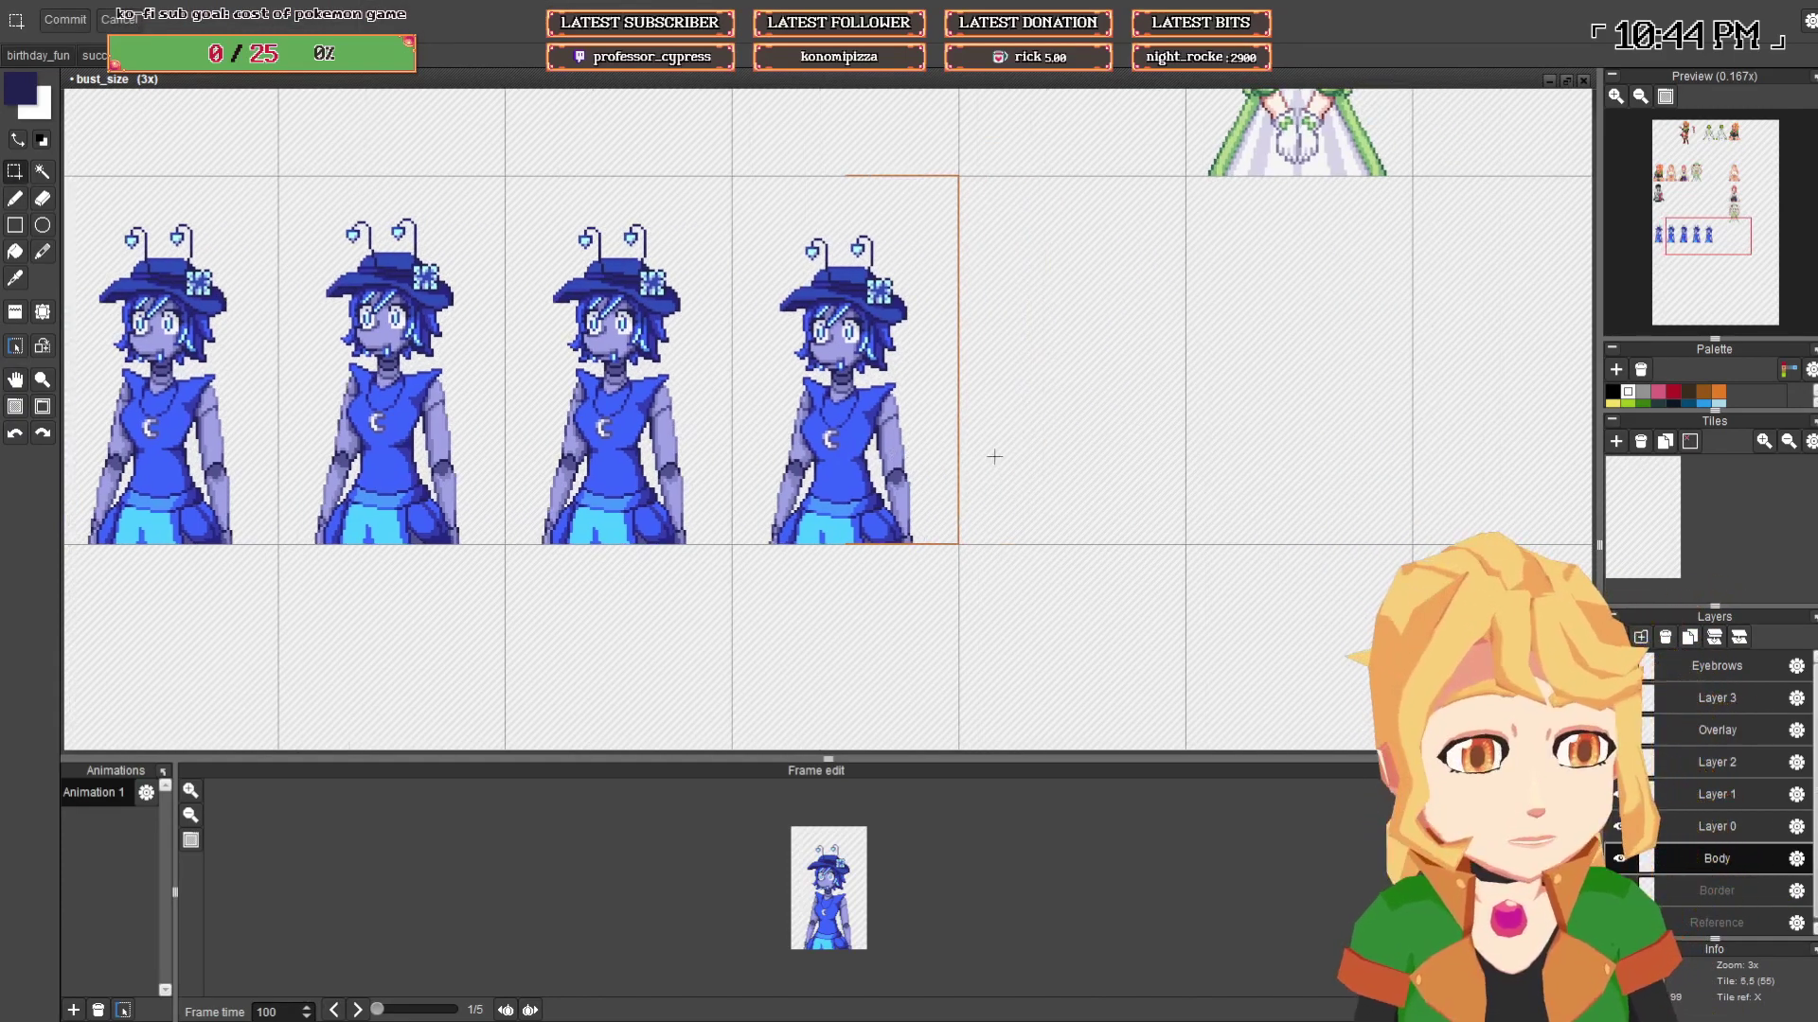
drag(634, 463, 857, 479)
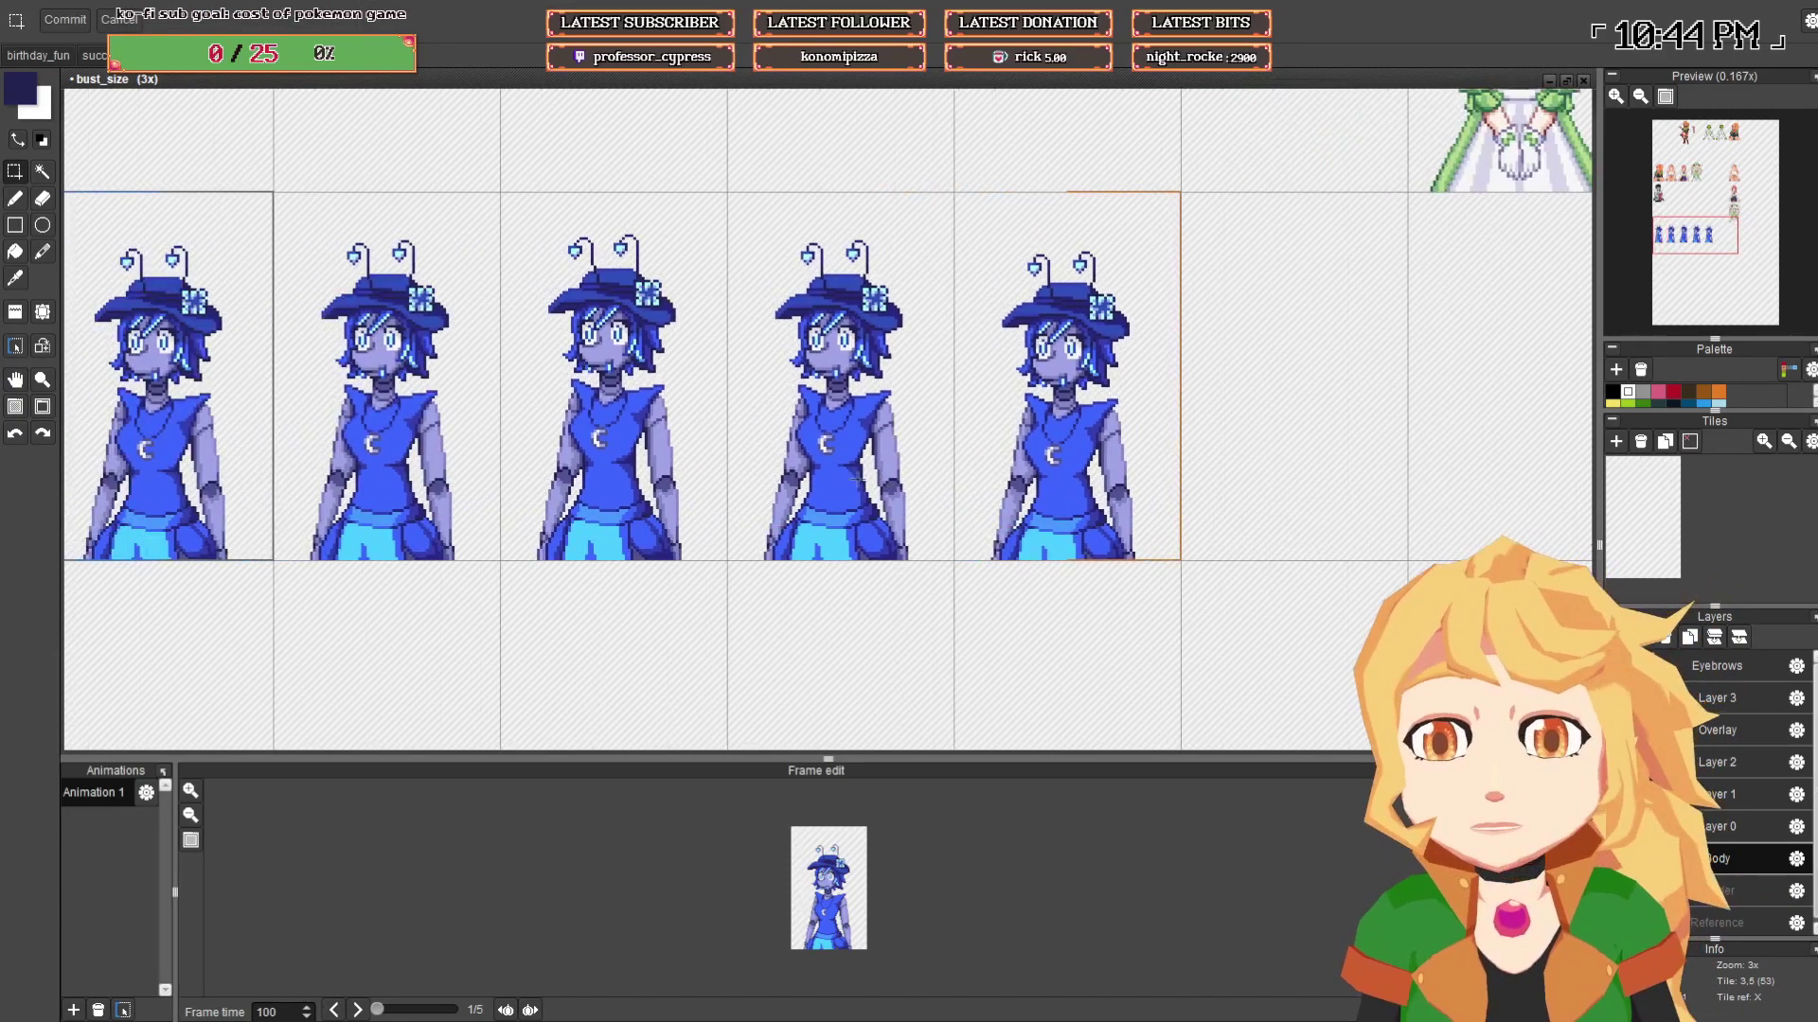
scroll(615, 460, up, 5)
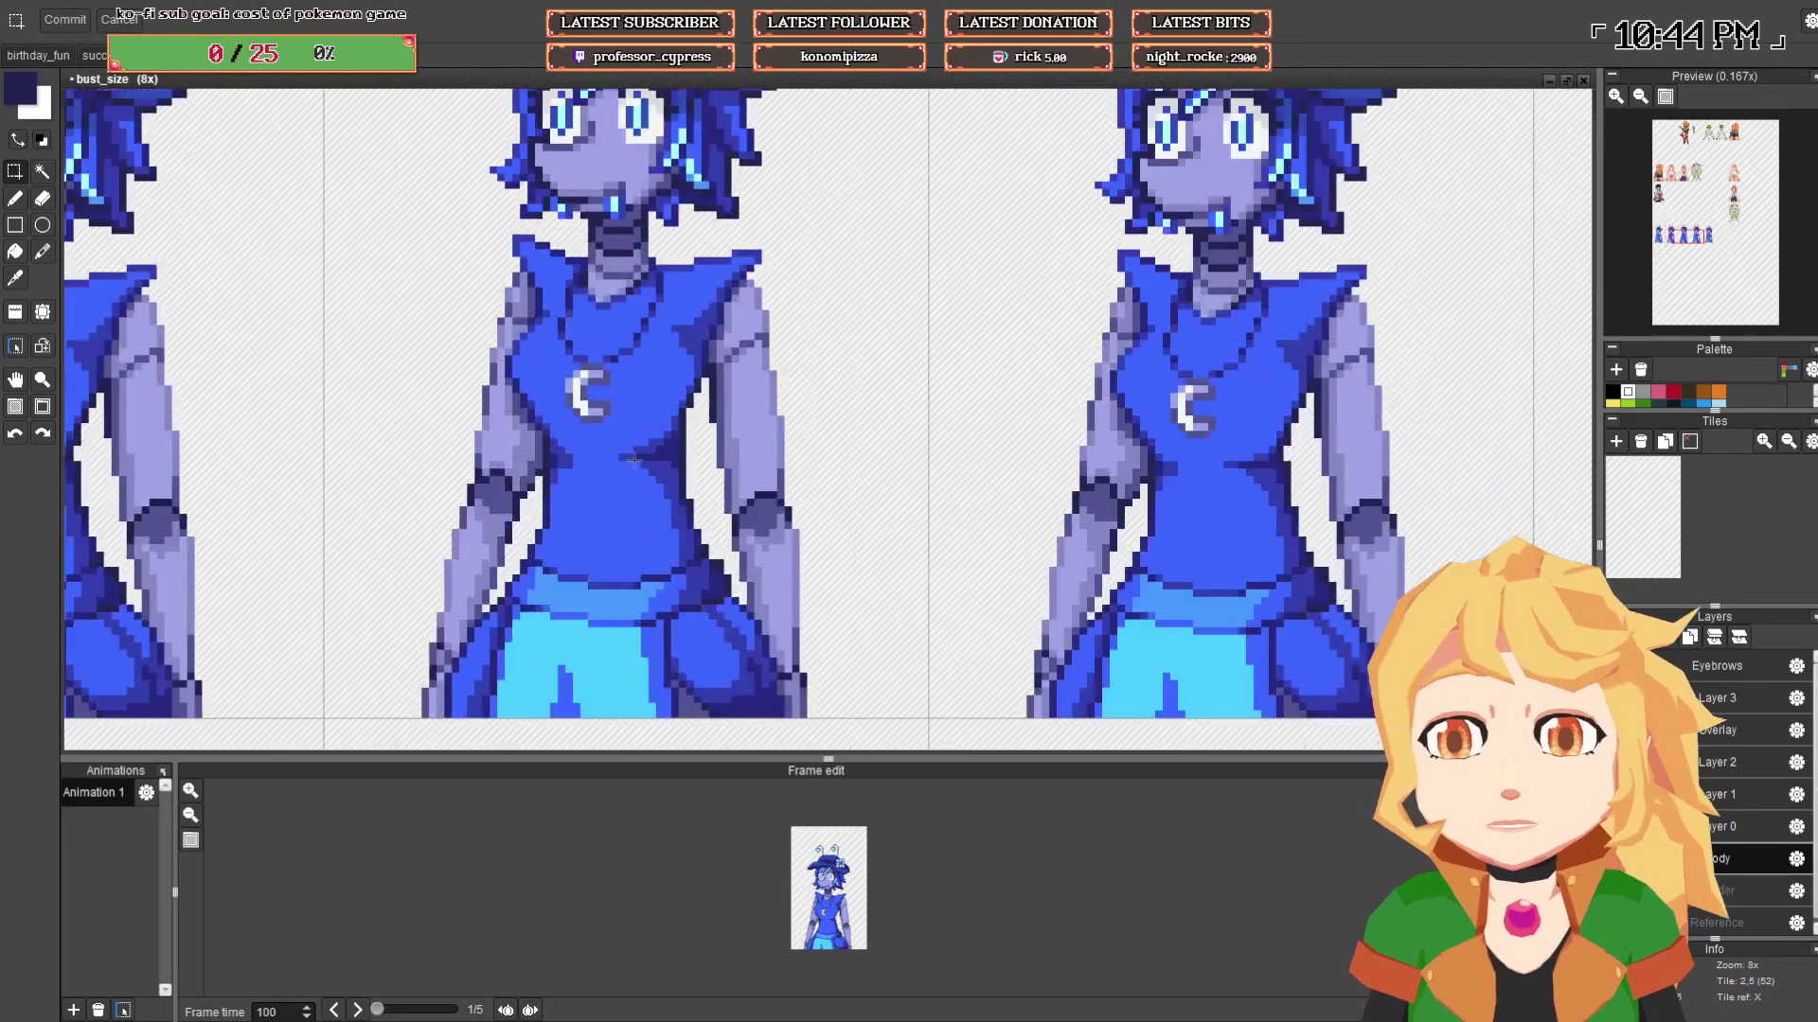
key(b)
right_click(678, 433)
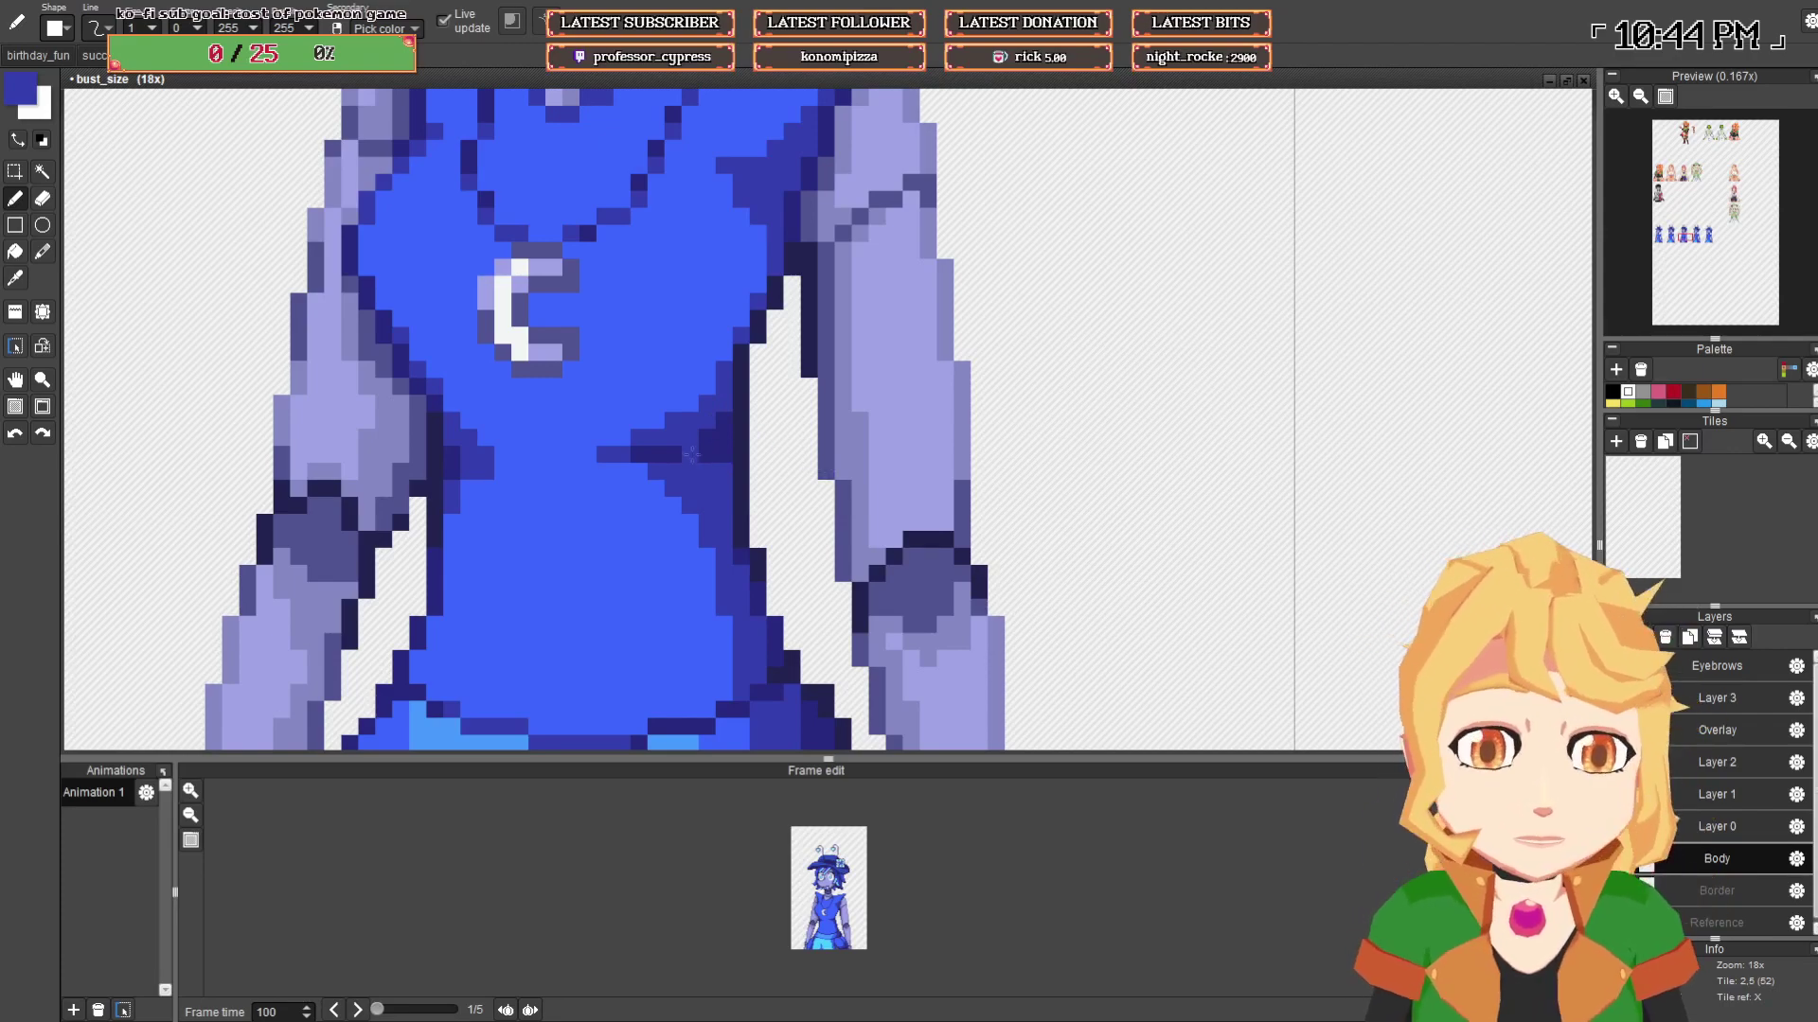
scroll(691, 454, down, 3)
scroll(675, 478, down, 2)
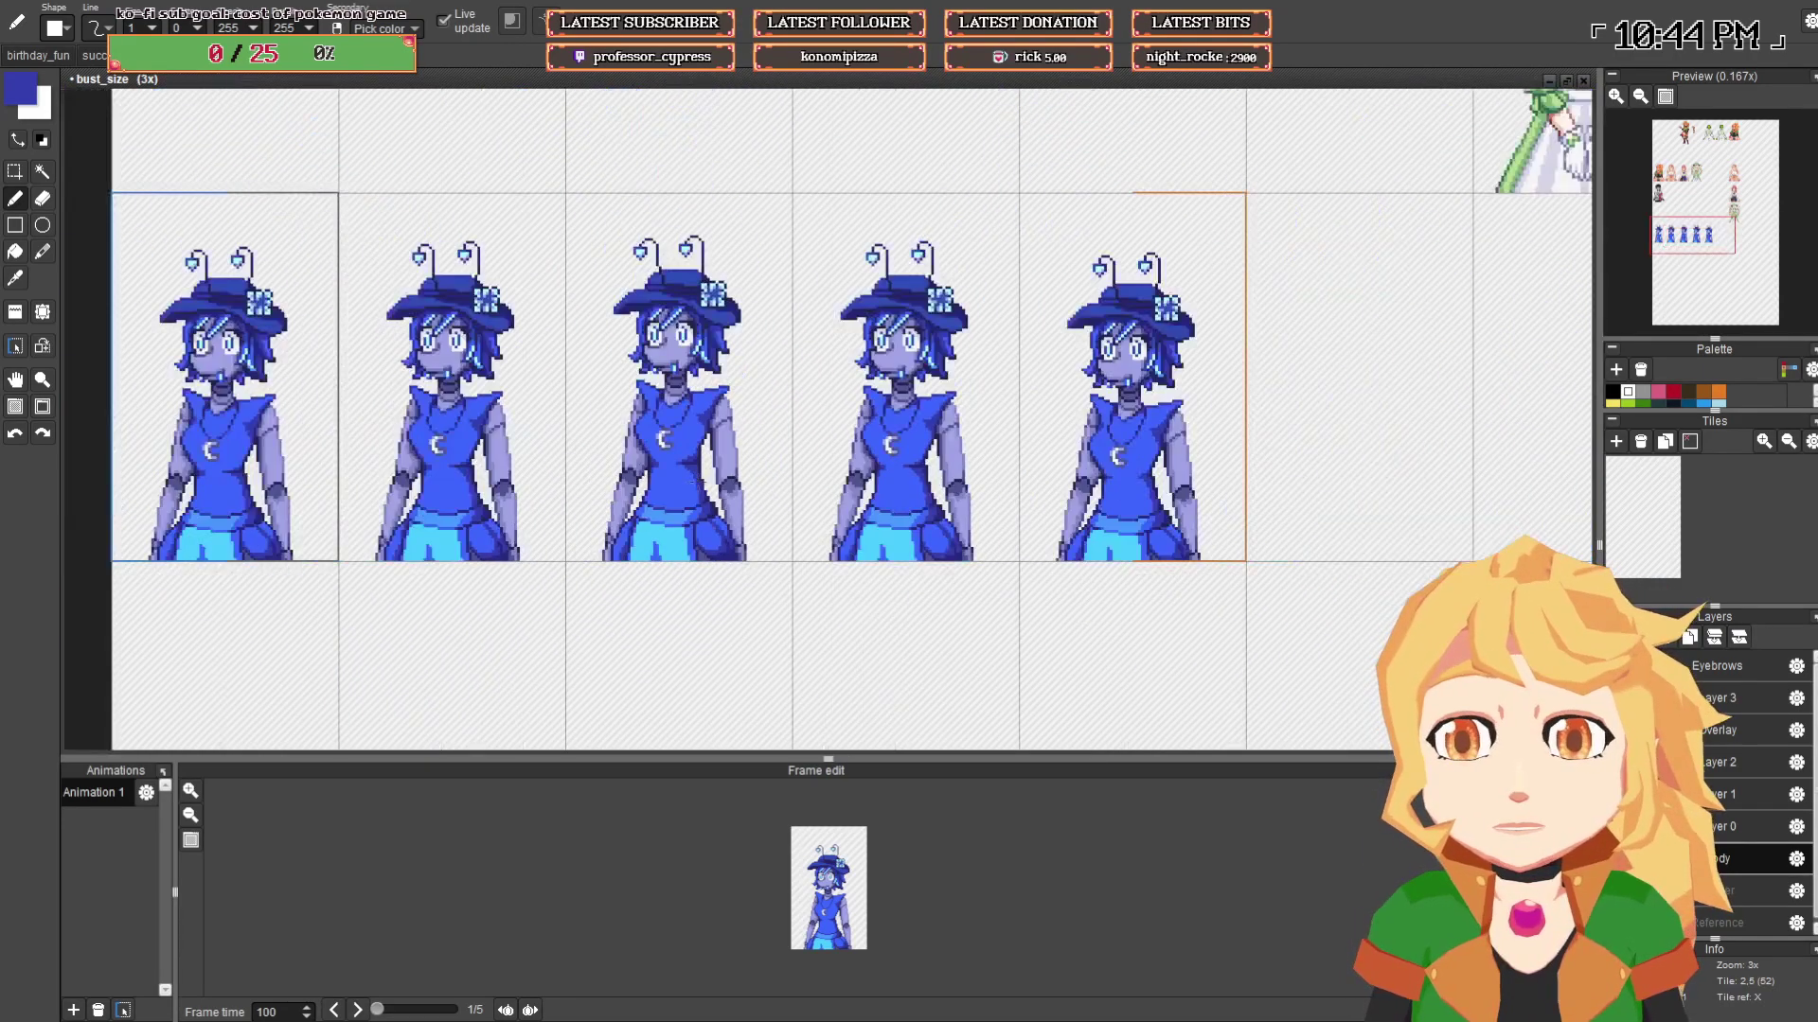
- Pull the third character's waist outline in one pixel beside the shadow fold by redrawing it in dark blue and erasing the outer pixels
scroll(720, 454, up, 5)
alt+click(747, 442)
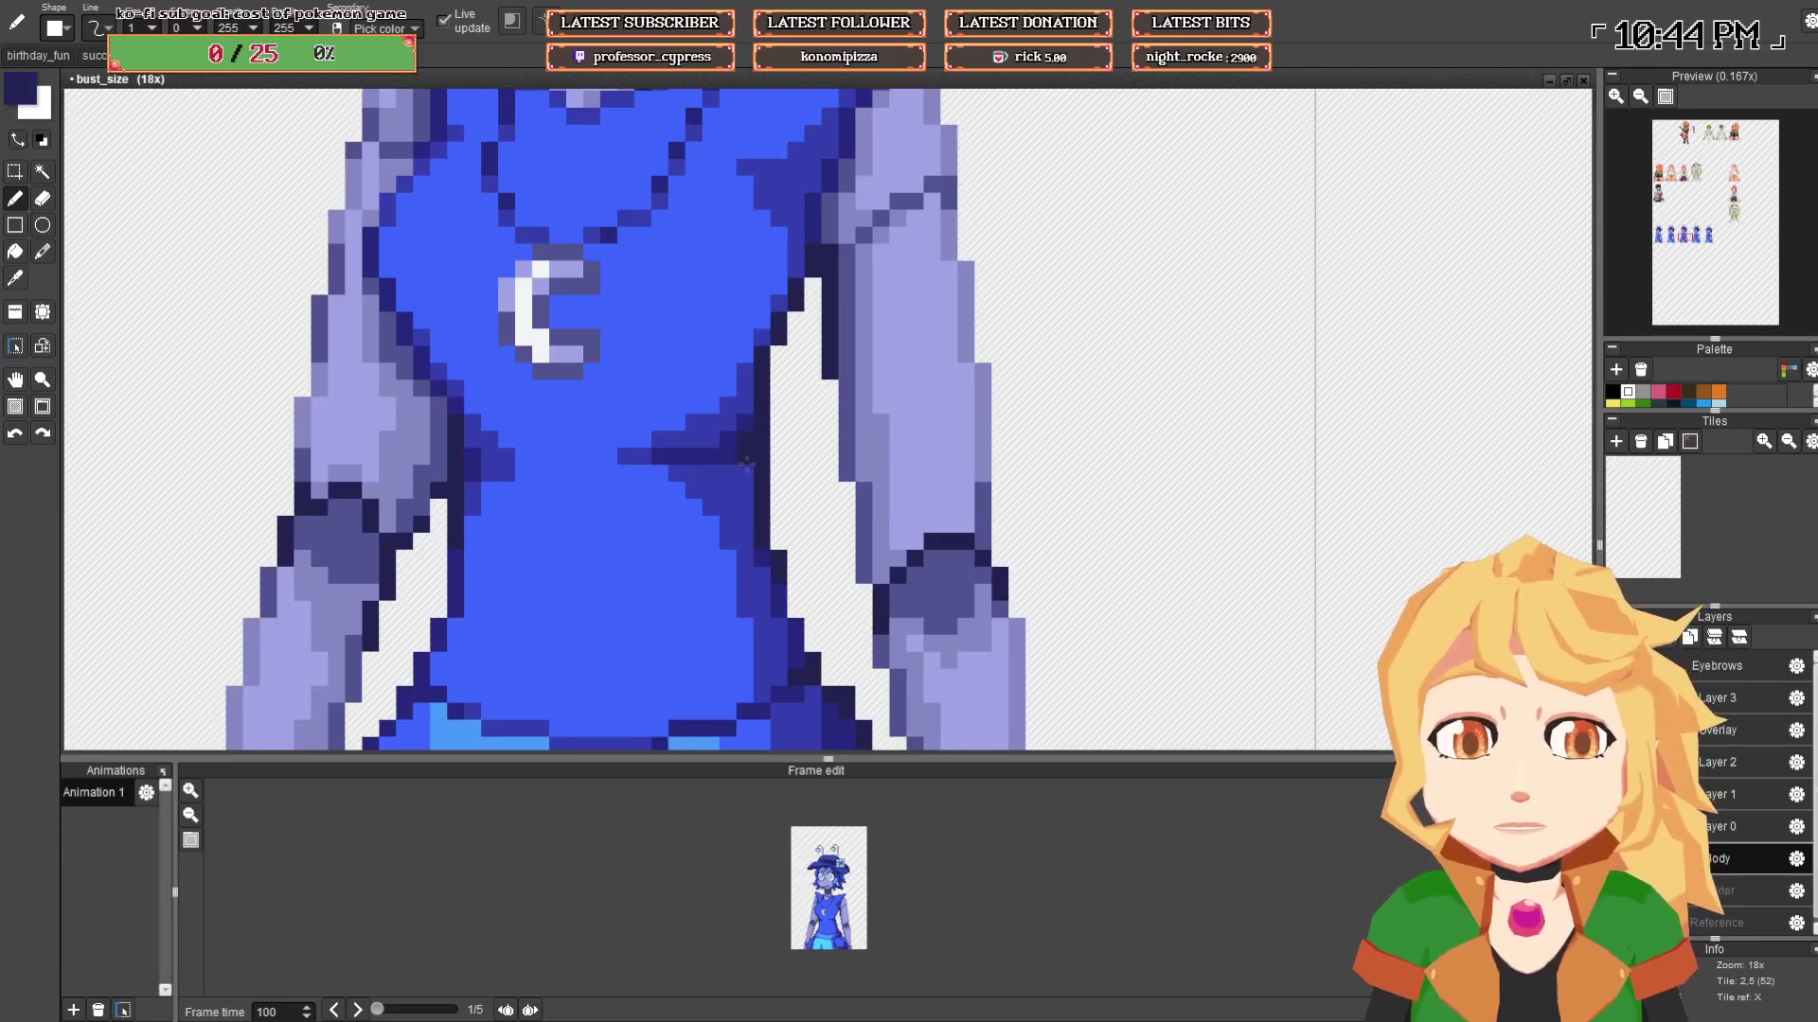
key(e)
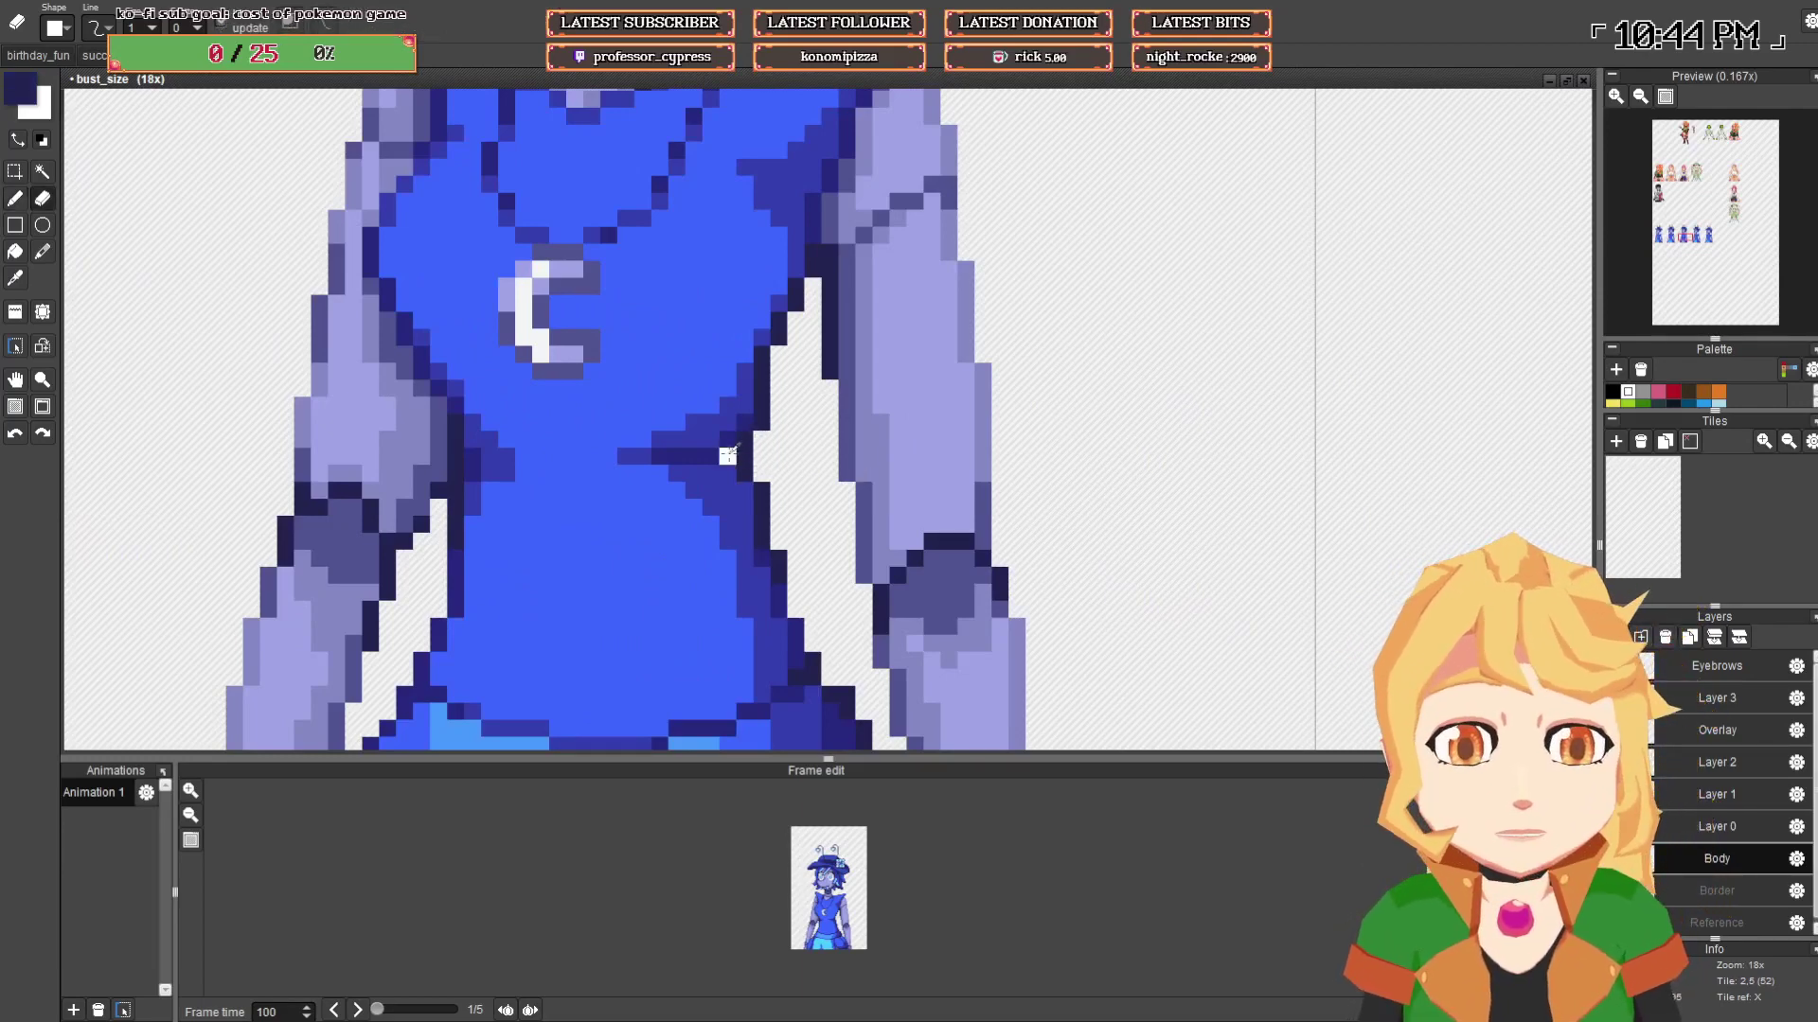
key(b)
right_click(745, 473)
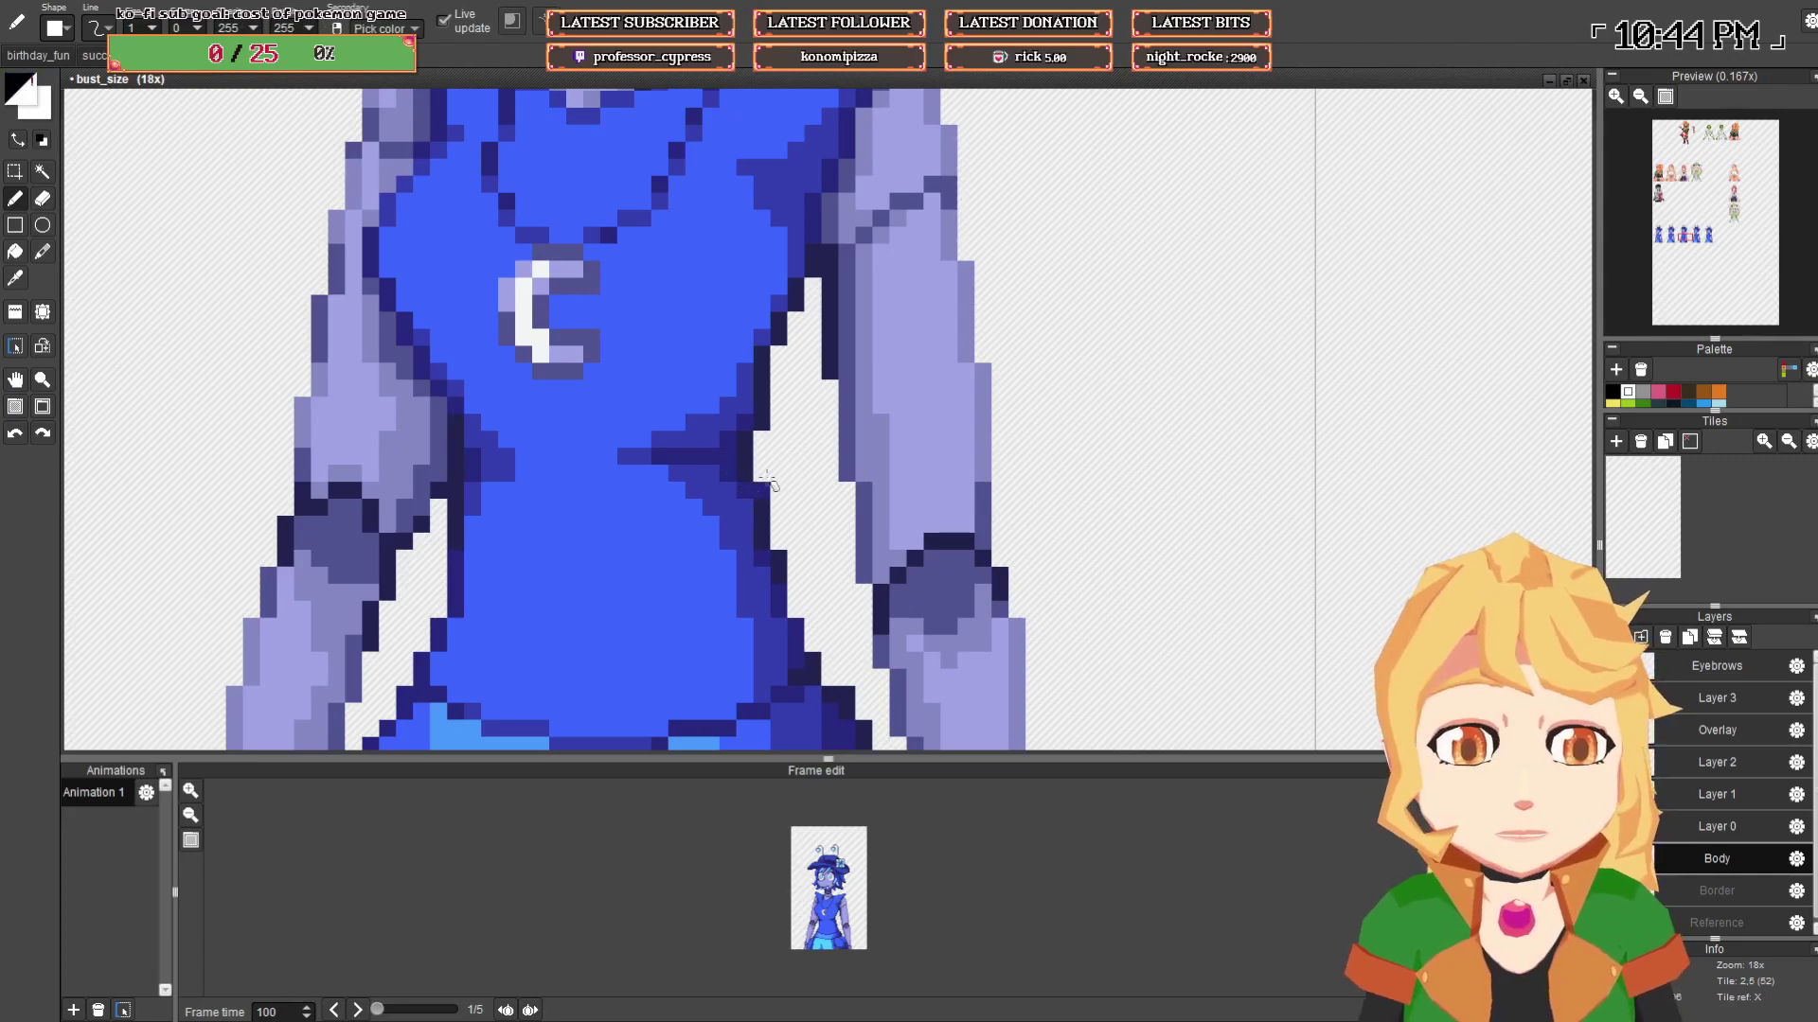
scroll(833, 493, down, 5)
drag(862, 493, 574, 460)
key(b)
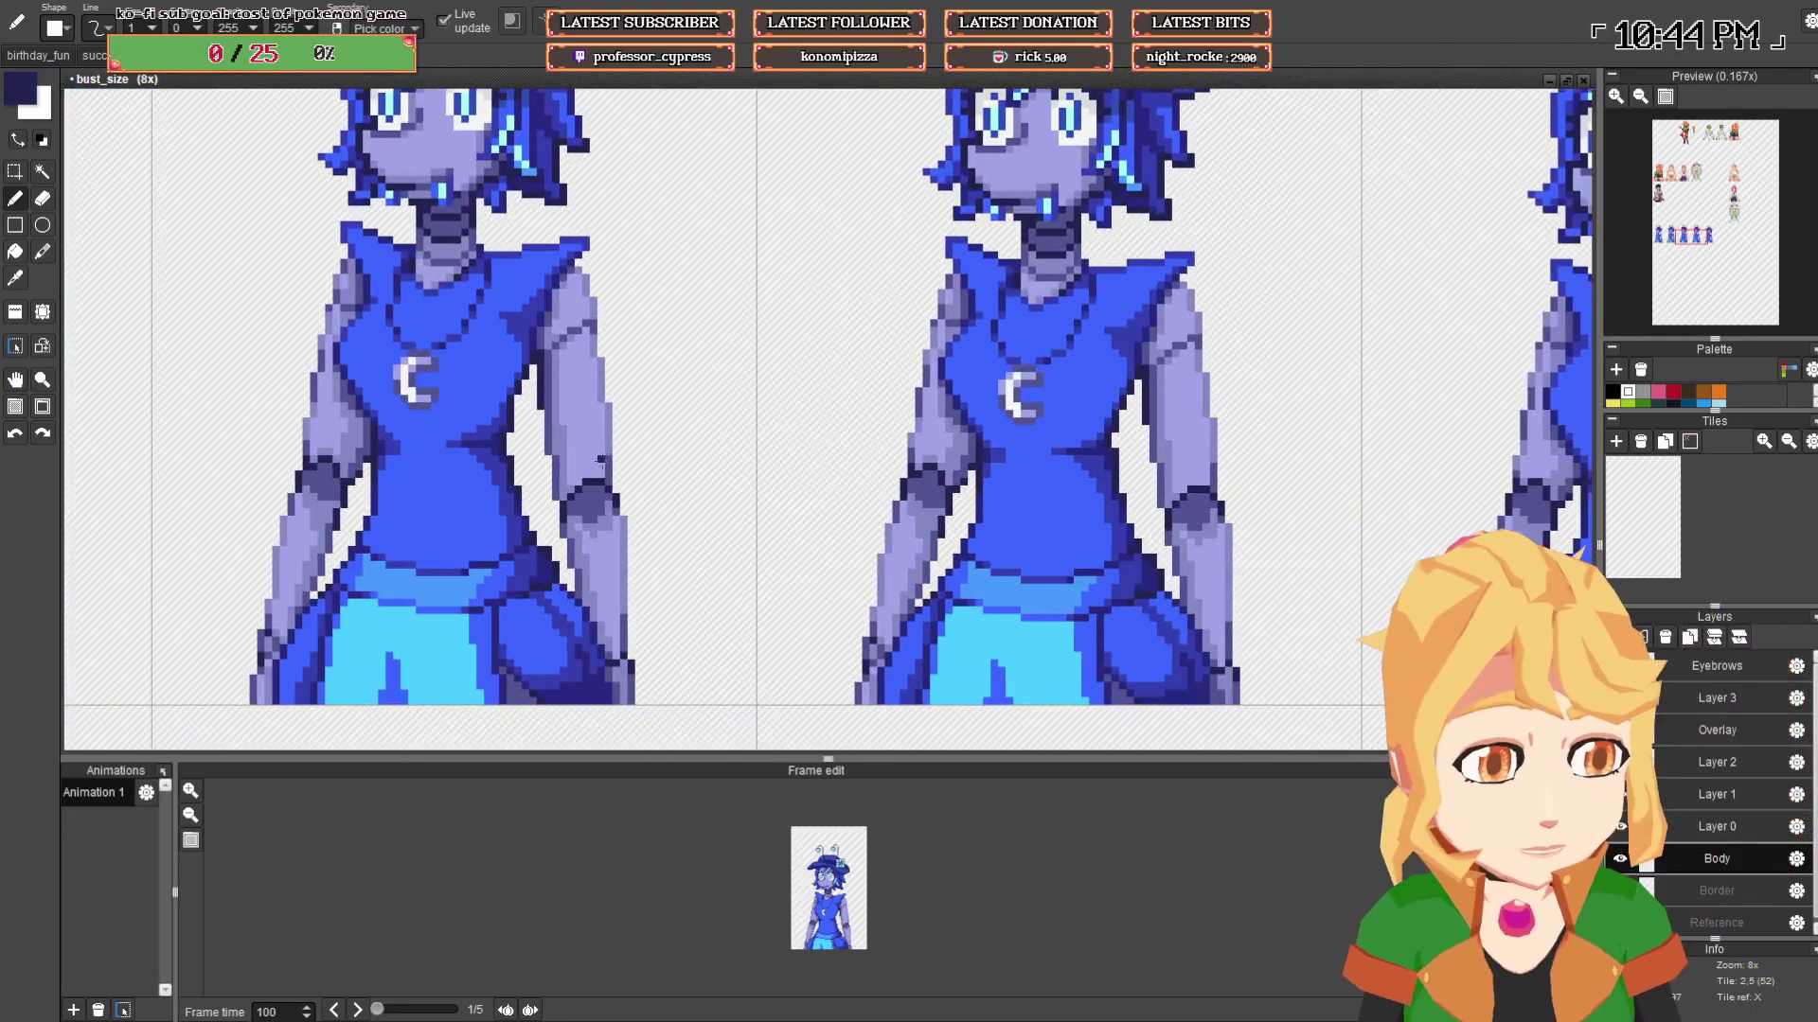
scroll(890, 470, down, 3)
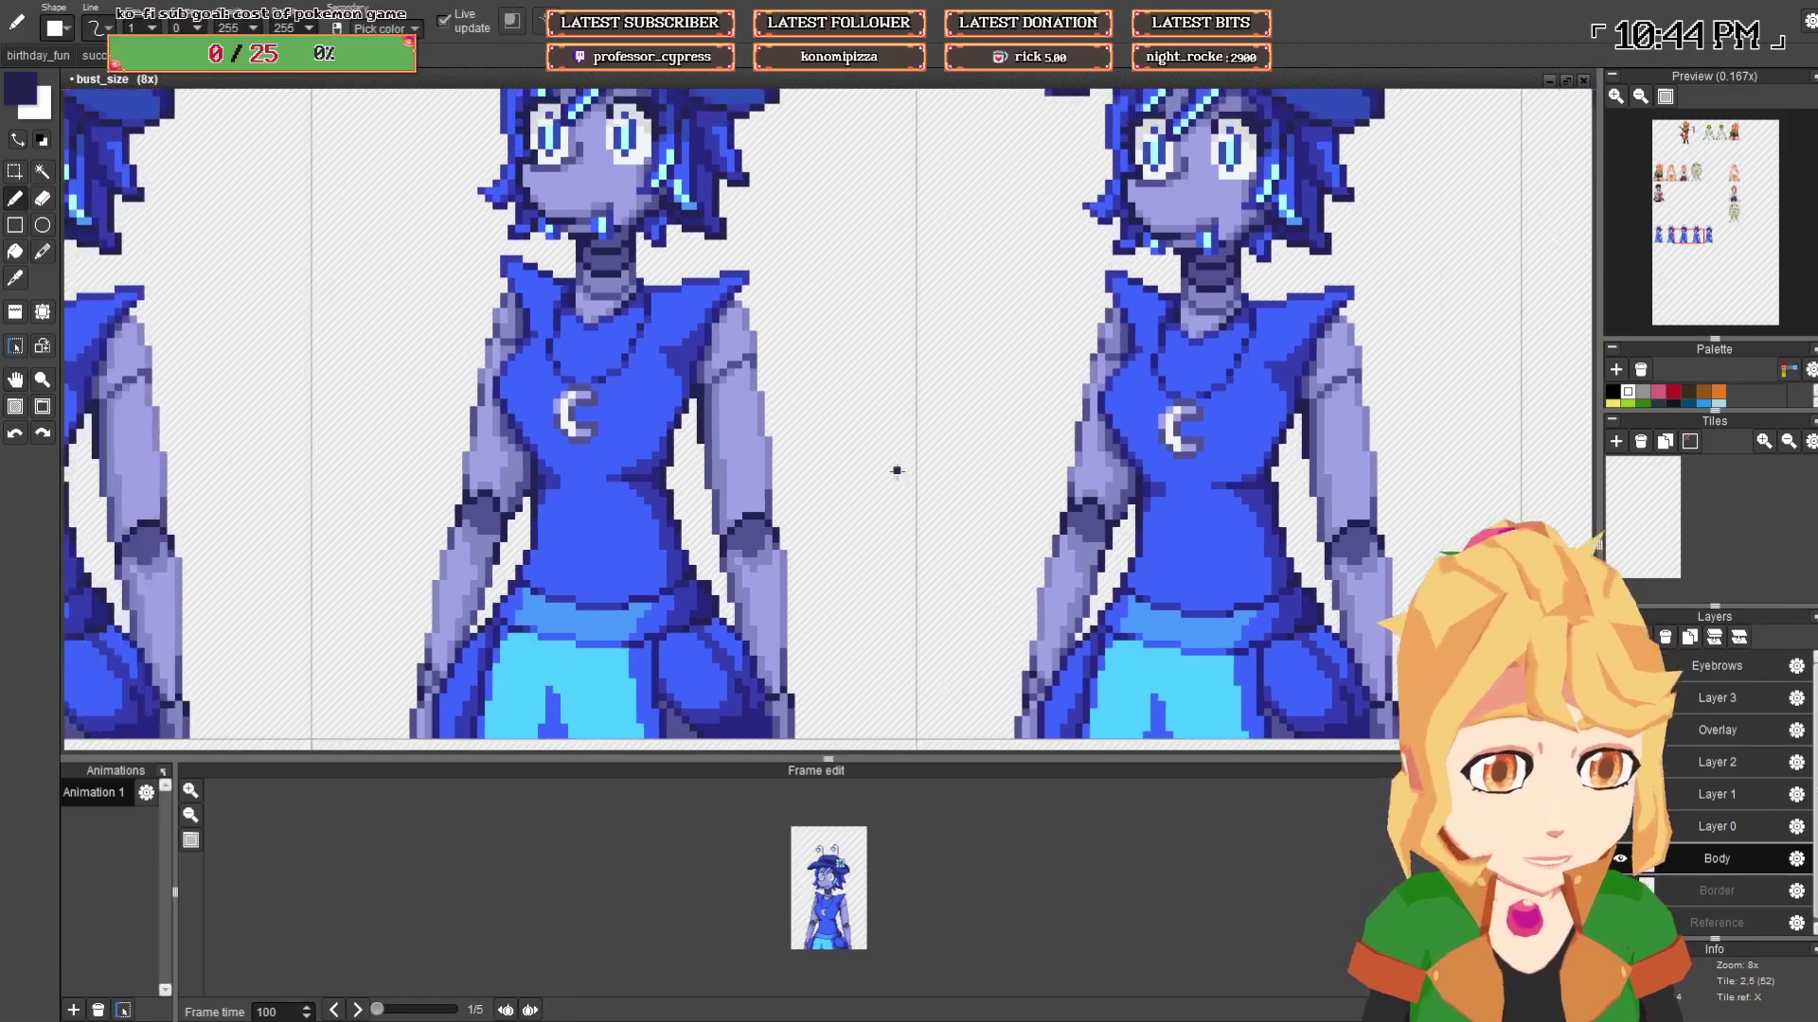
- Set the animation's frame time multiplier to 120% to slow the playback
click(148, 795)
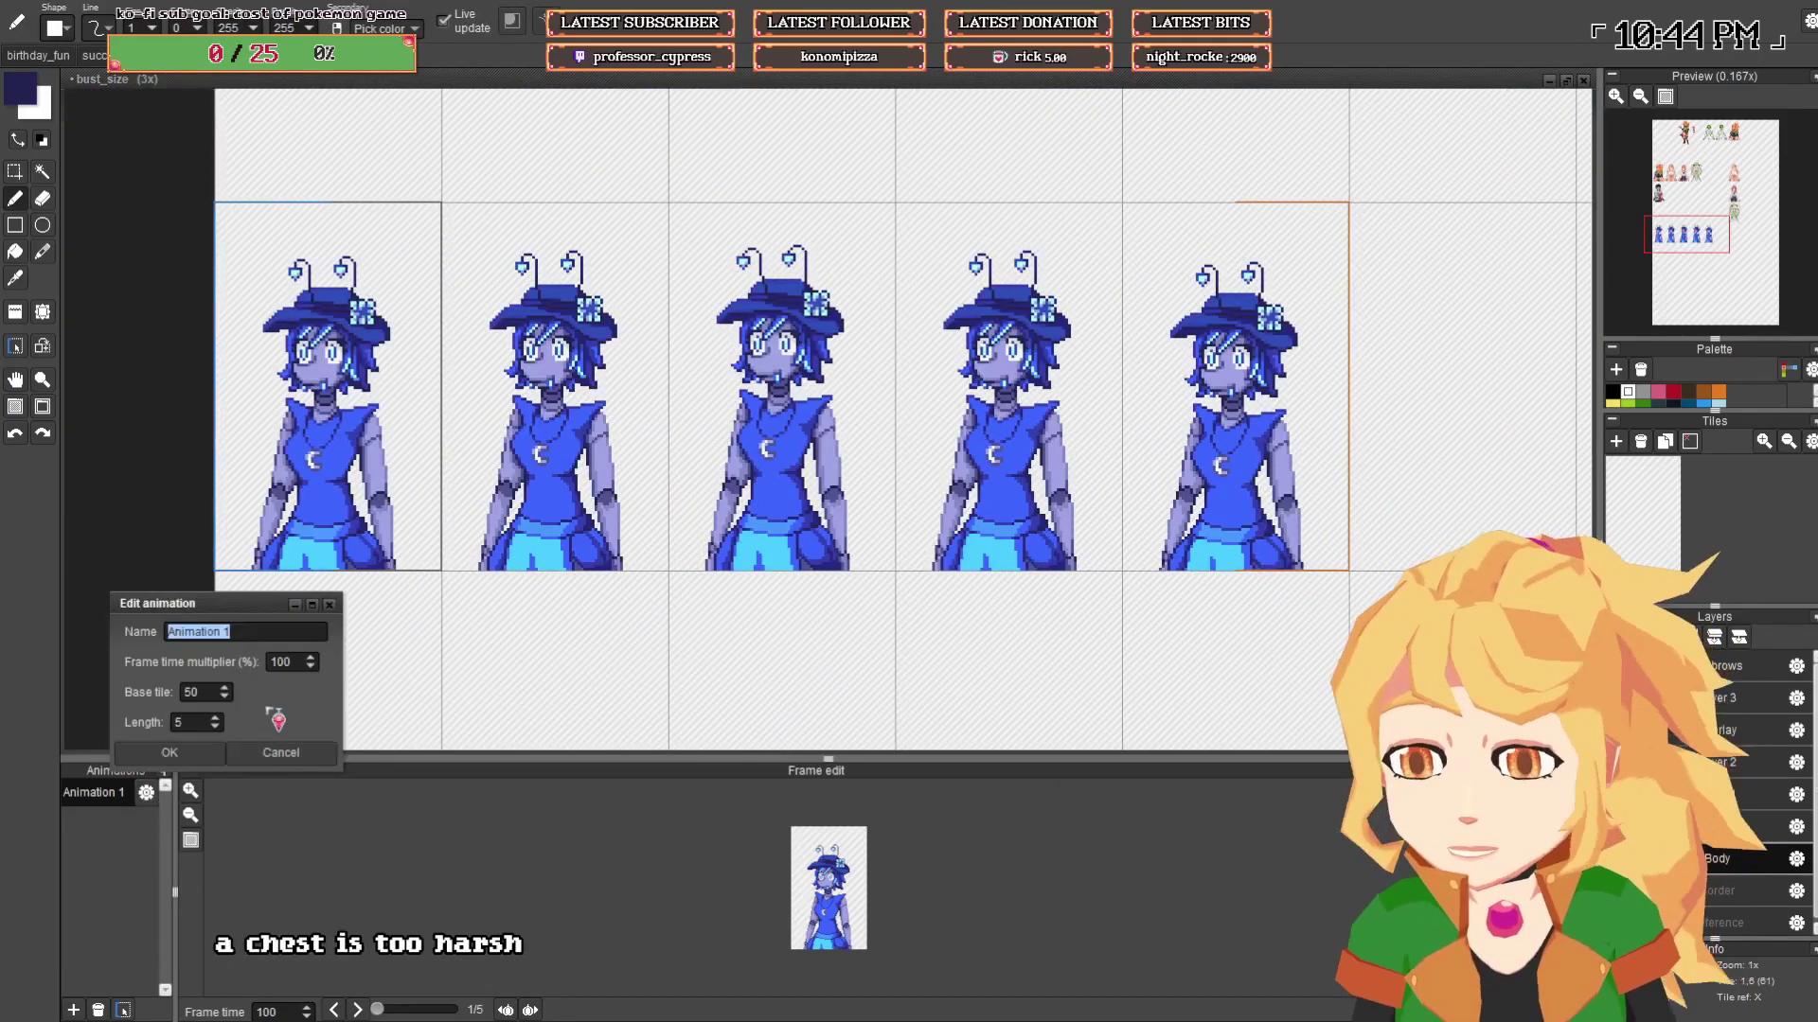
text(150)
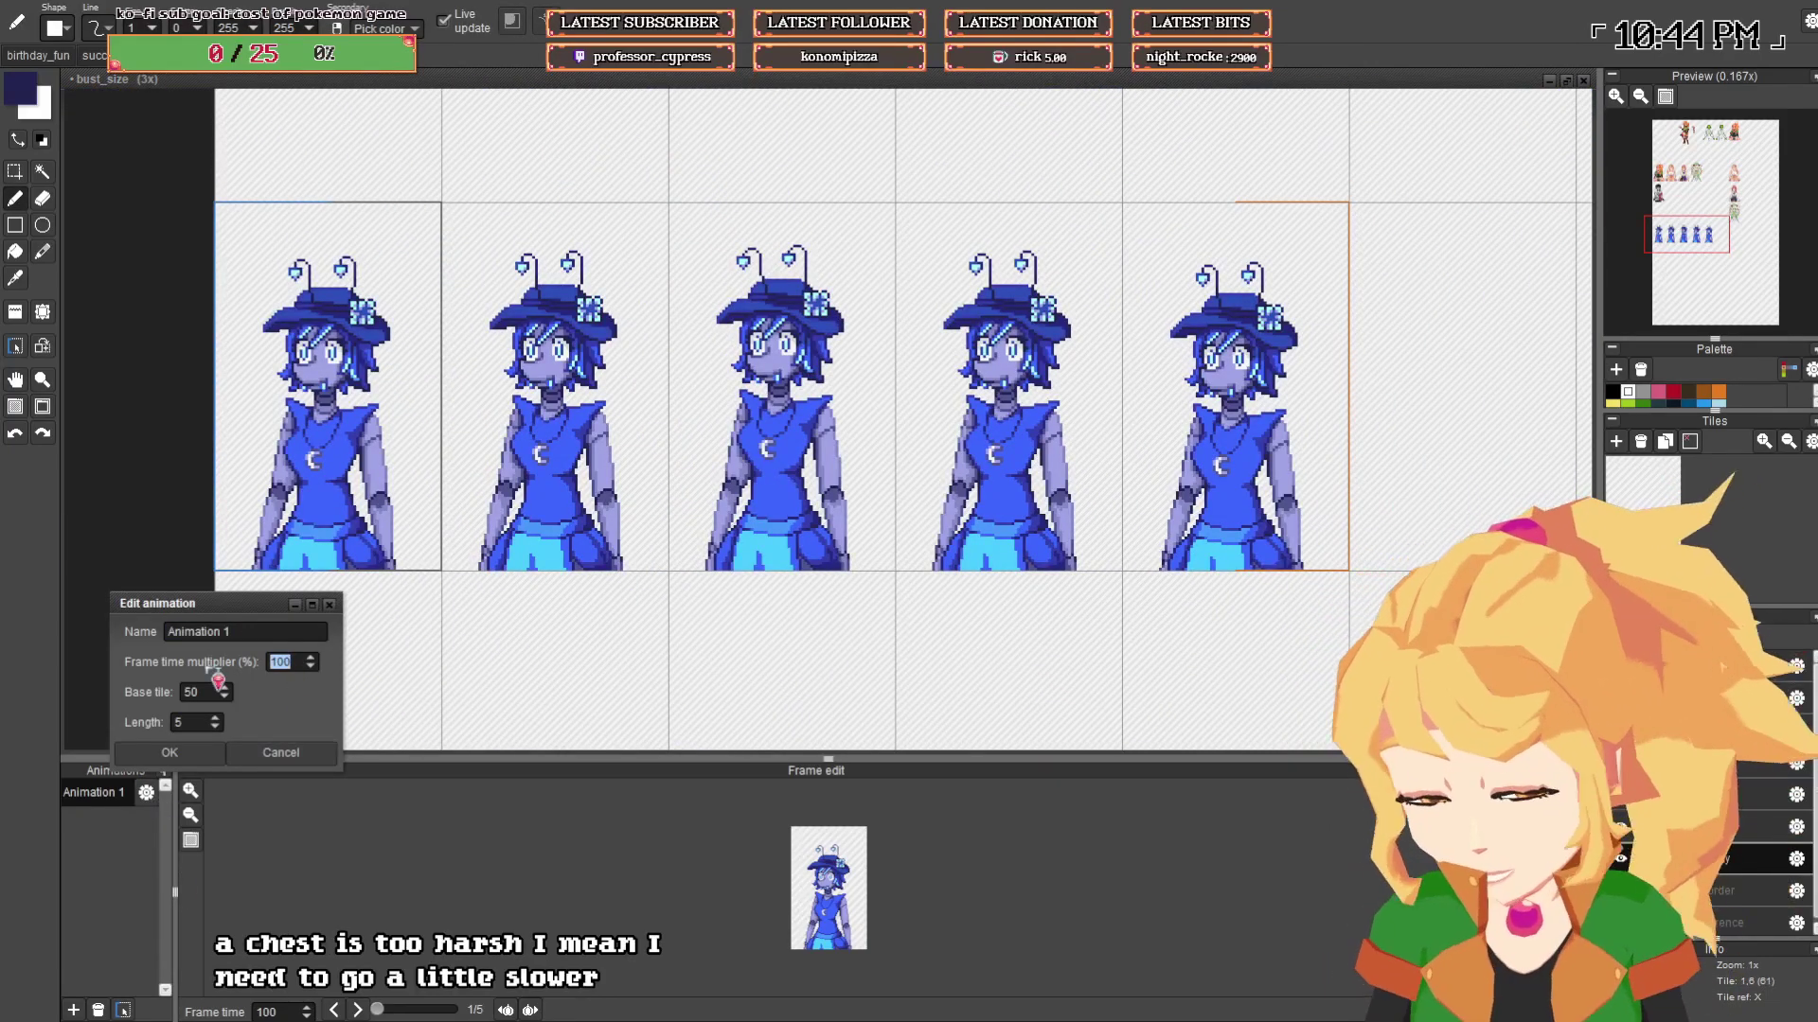
key(BackSpace)
key(BackSpace)
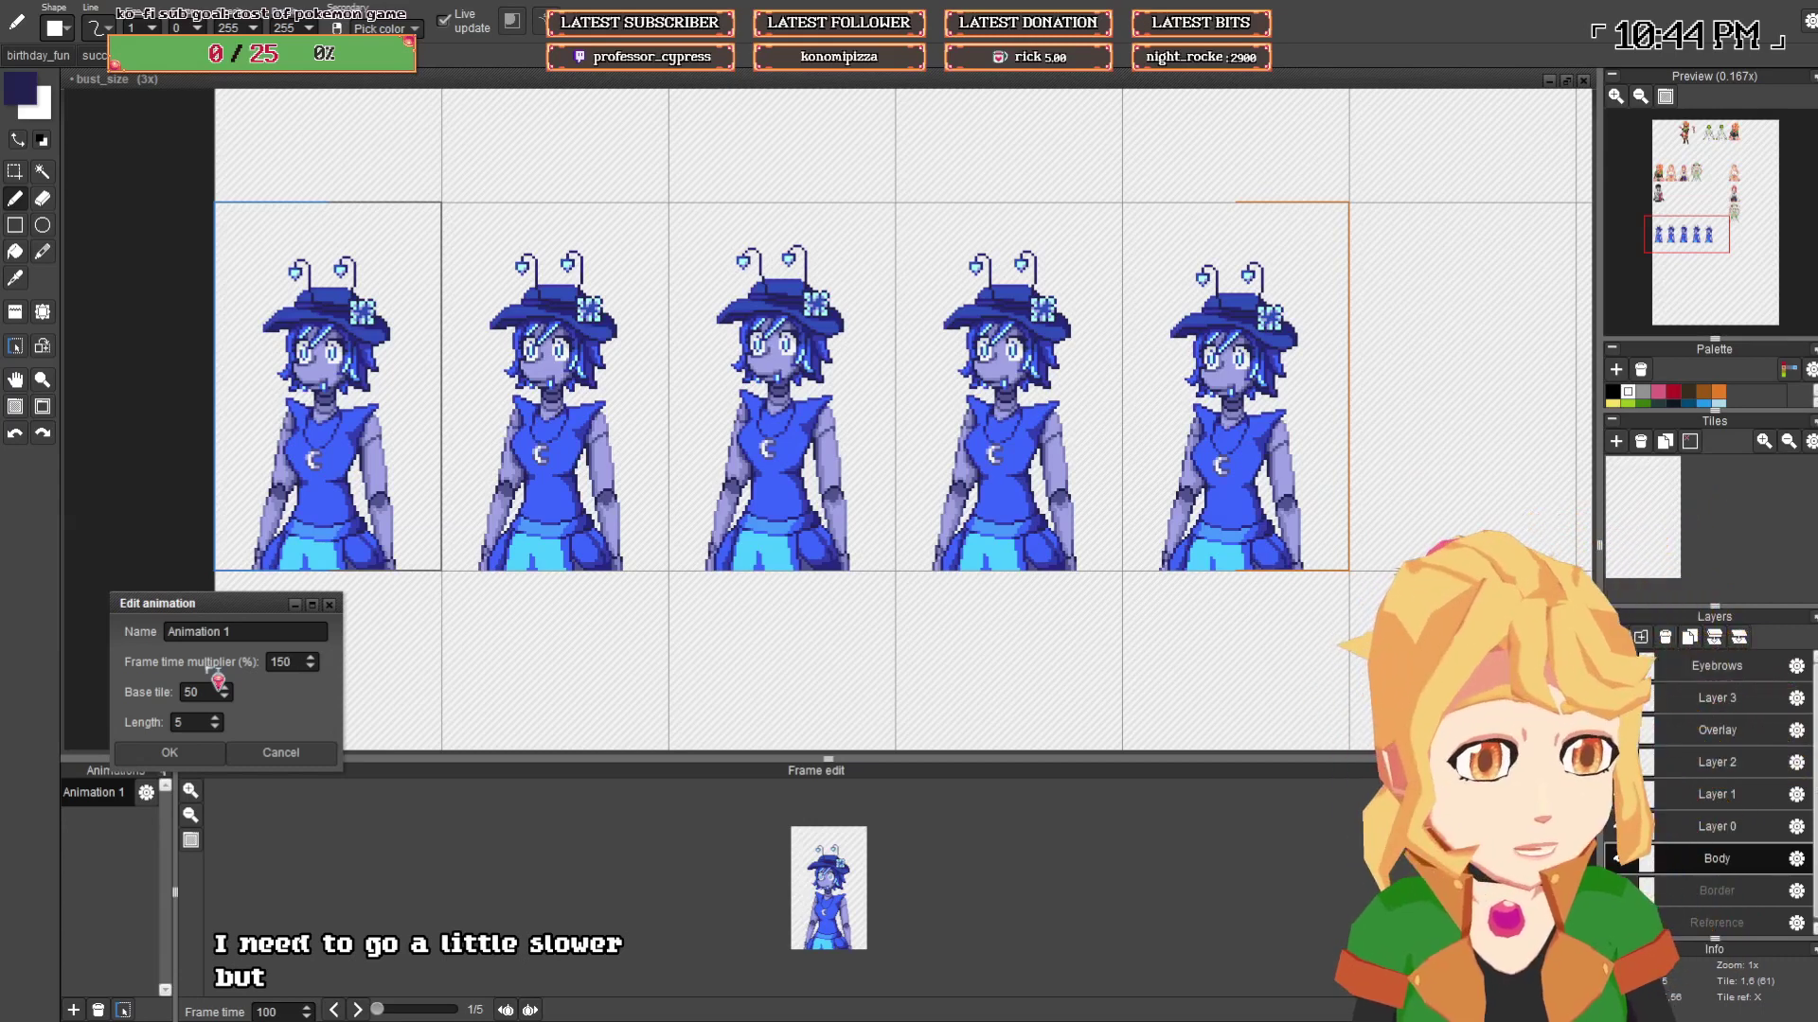
text(20)
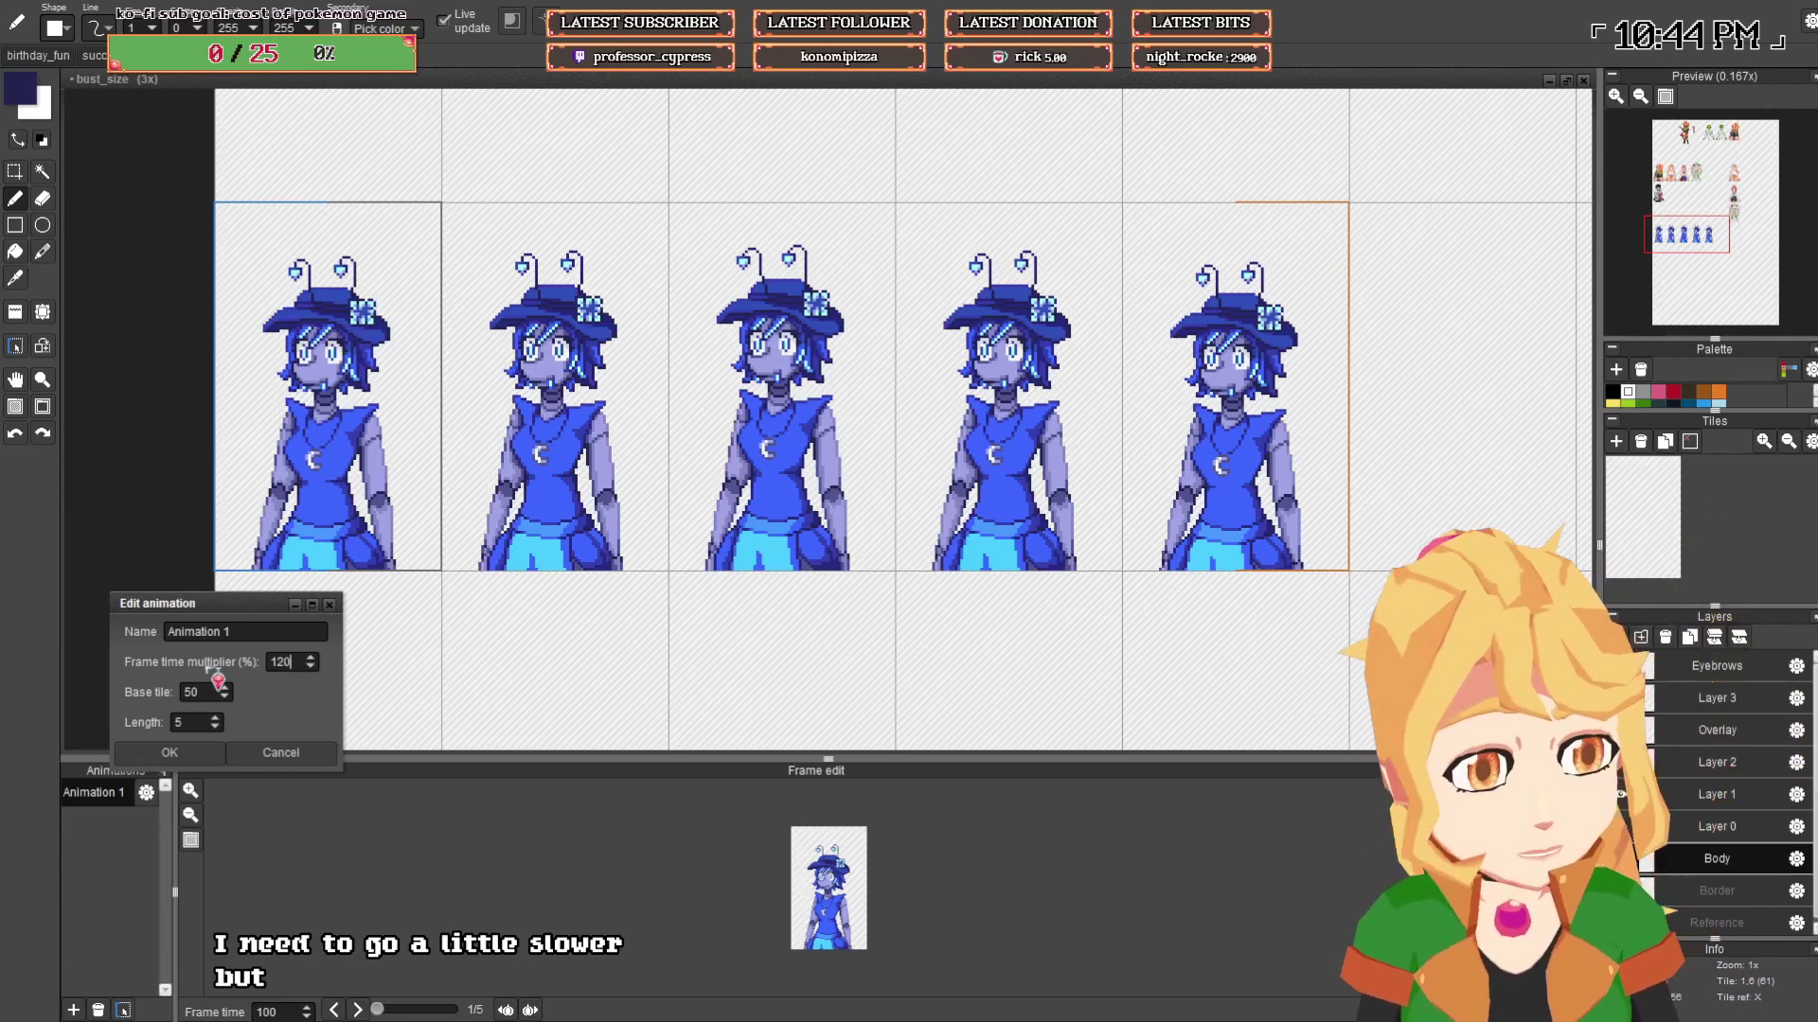
click(190, 752)
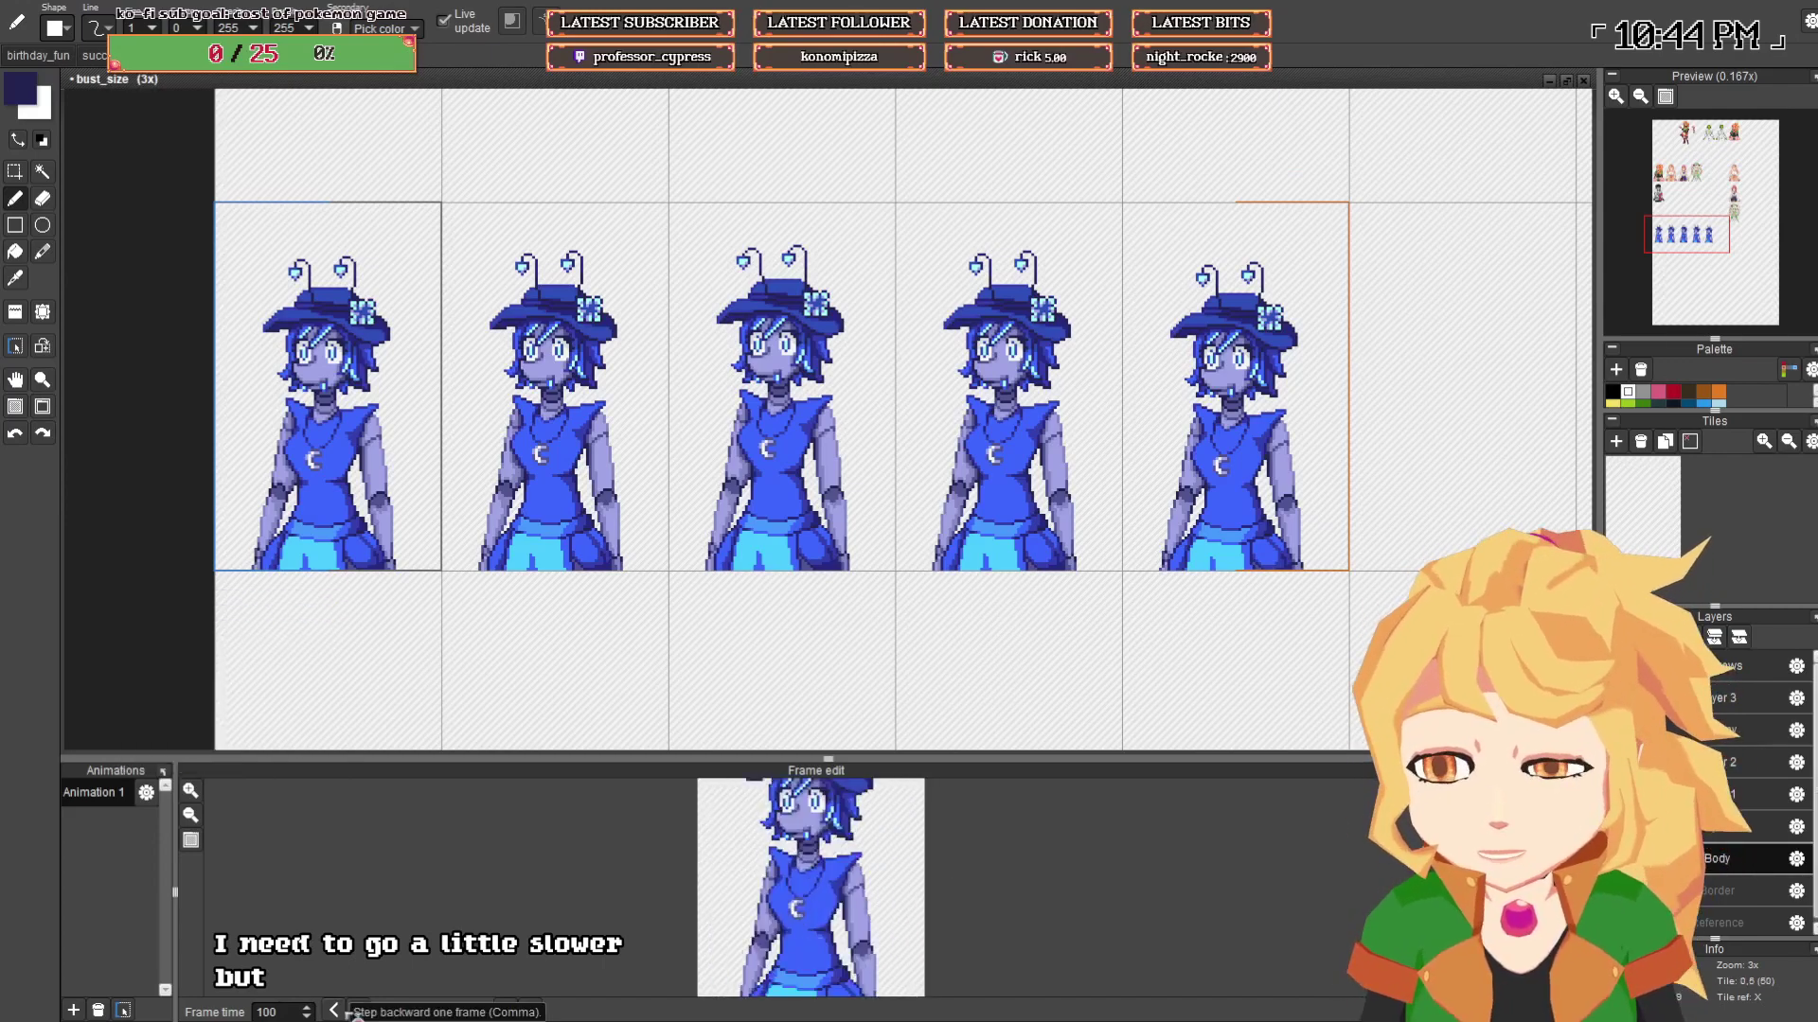
- Step back and forth through the first three frames to compare the chest movement
click(512, 258)
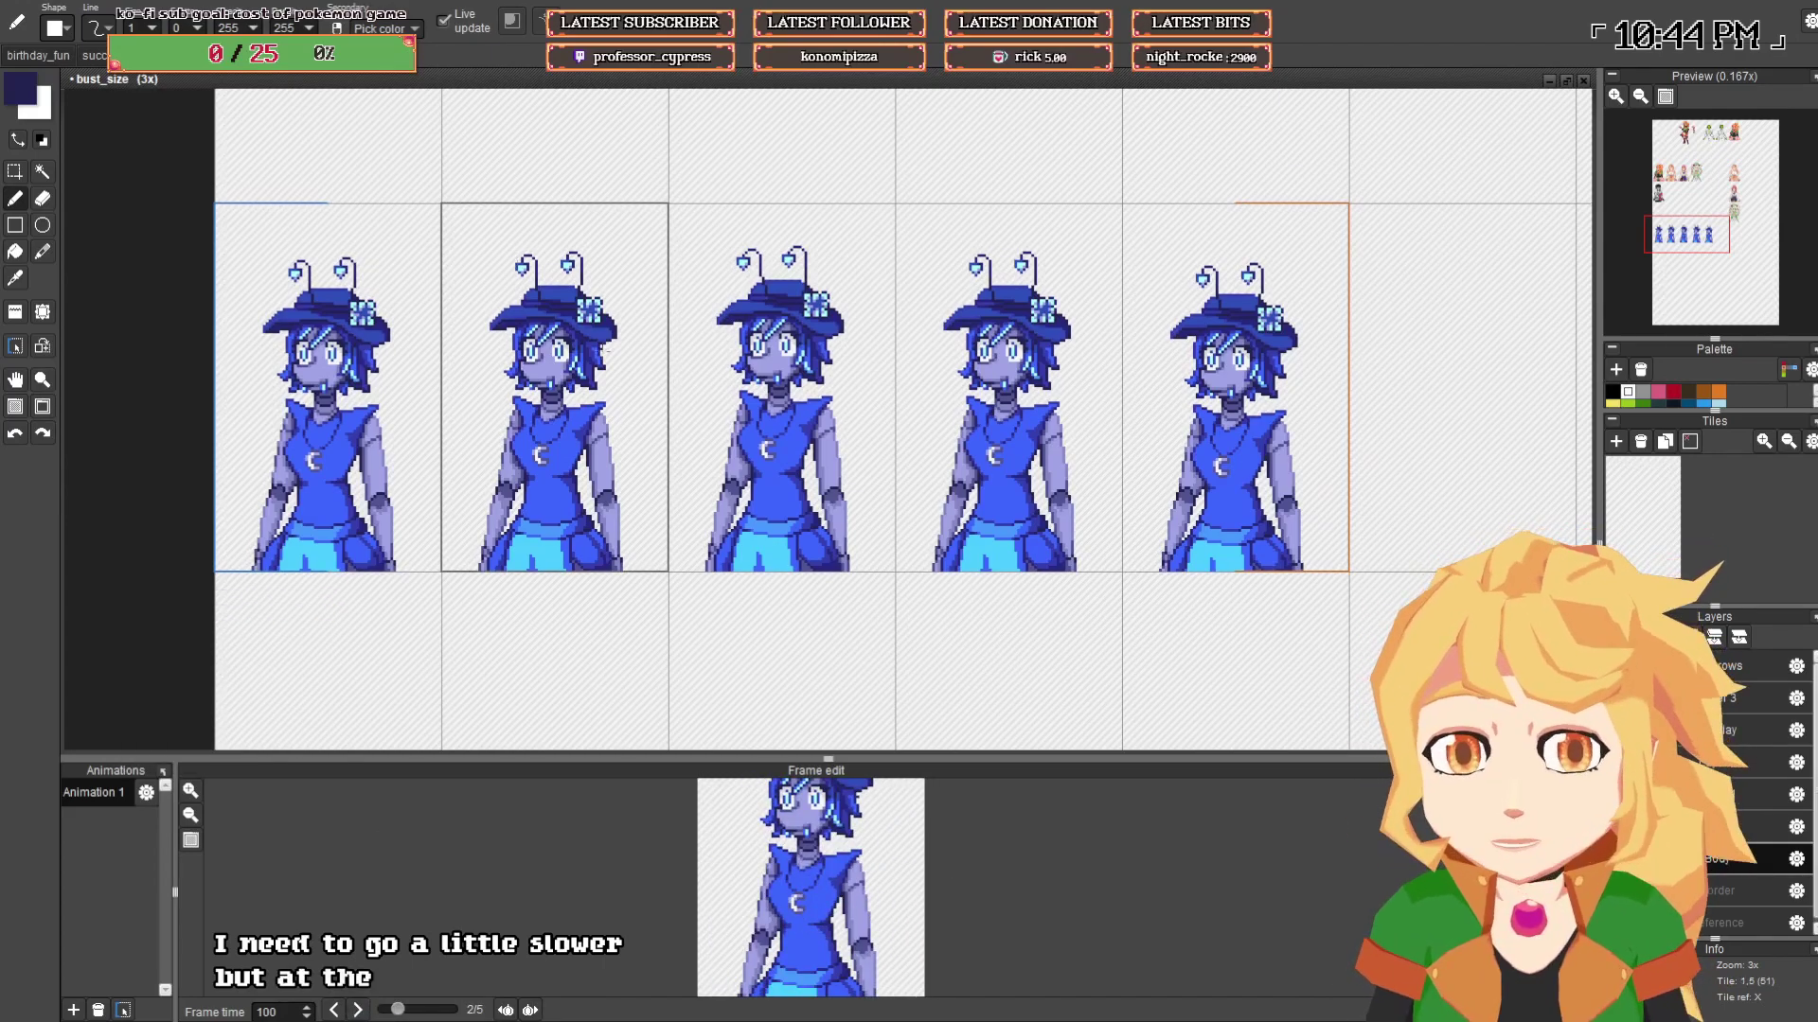
scroll(512, 258, up, 1)
click(358, 1010)
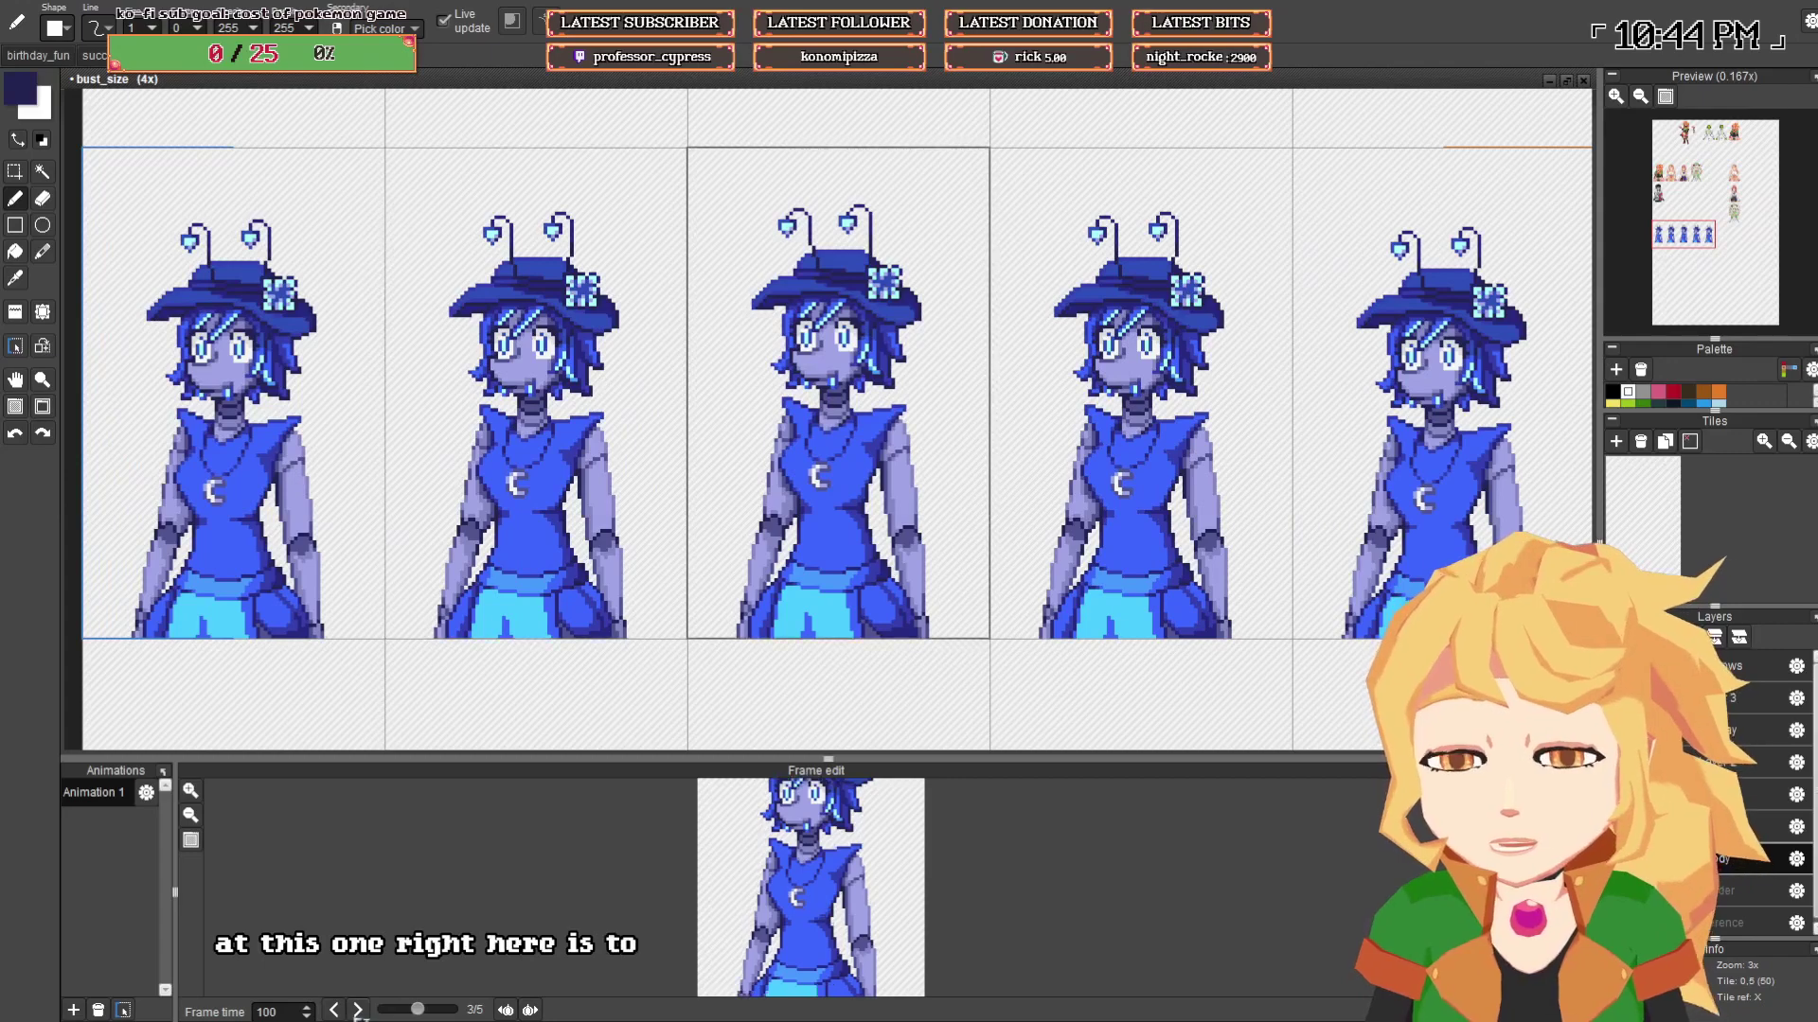
click(334, 1011)
click(335, 1012)
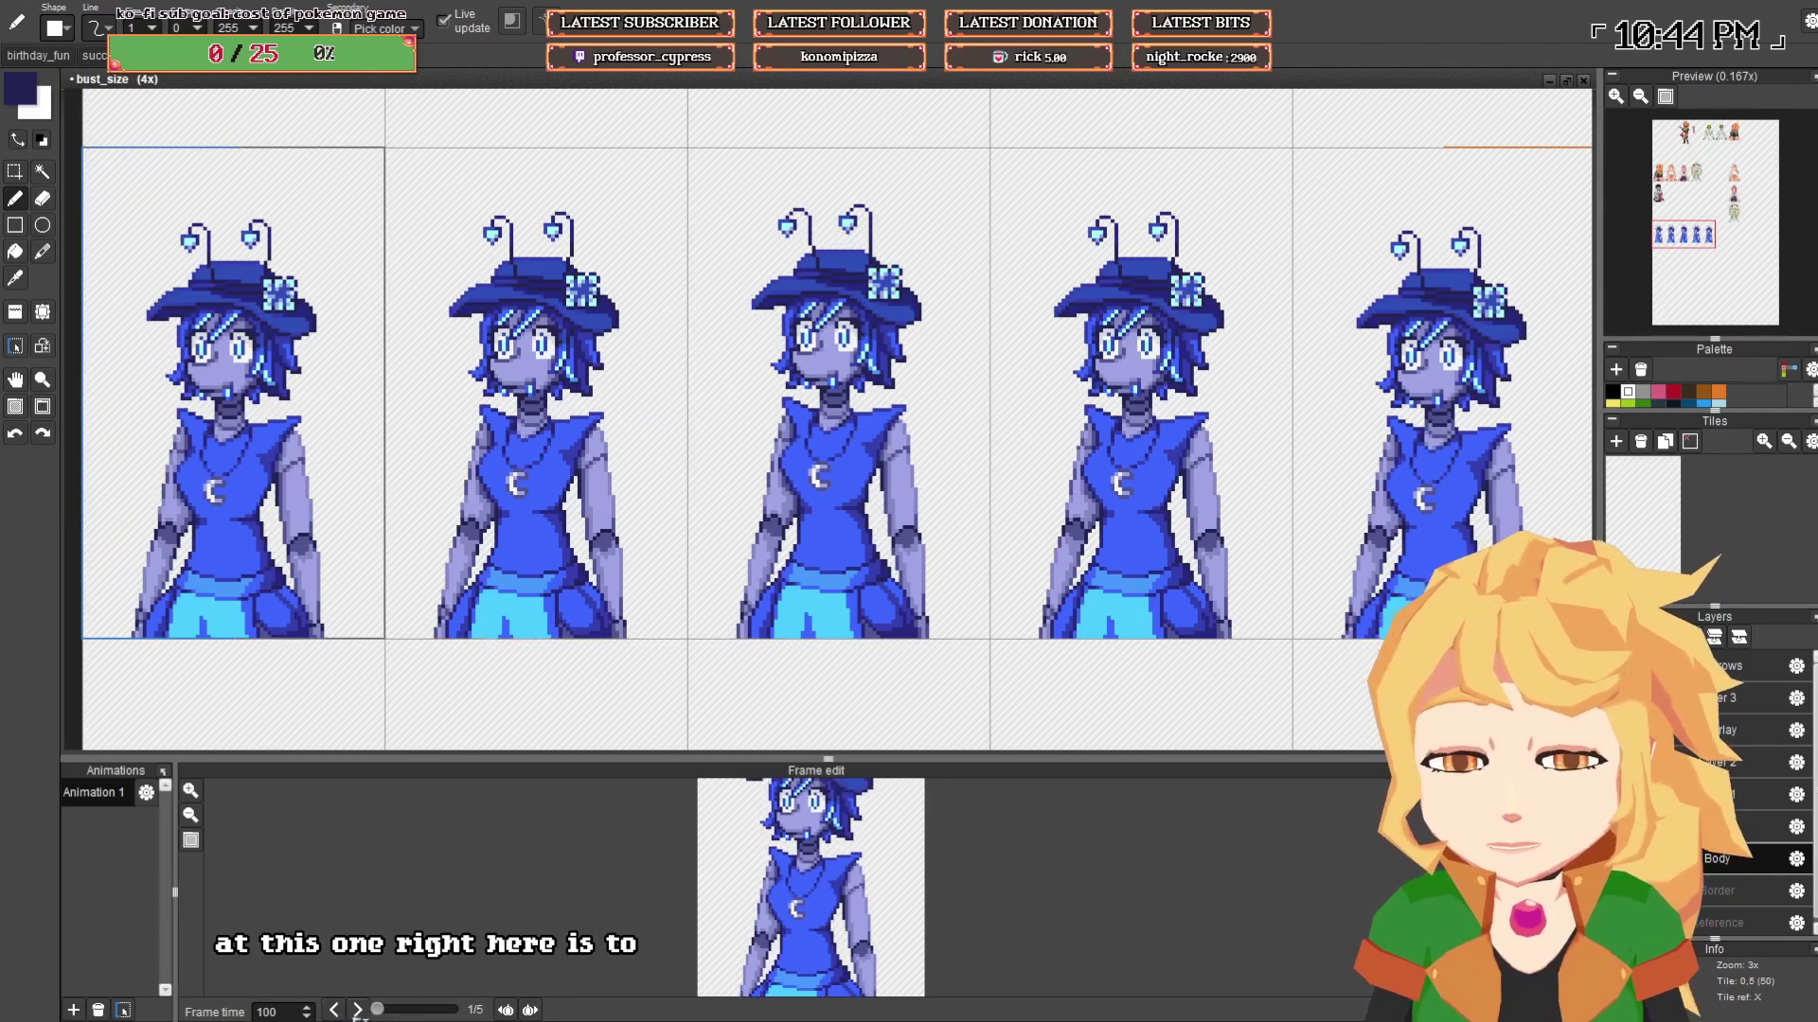
click(358, 1011)
- Select the second character's crescent pendant and lower chest and shift them down one pixel
scroll(511, 511, up, 3)
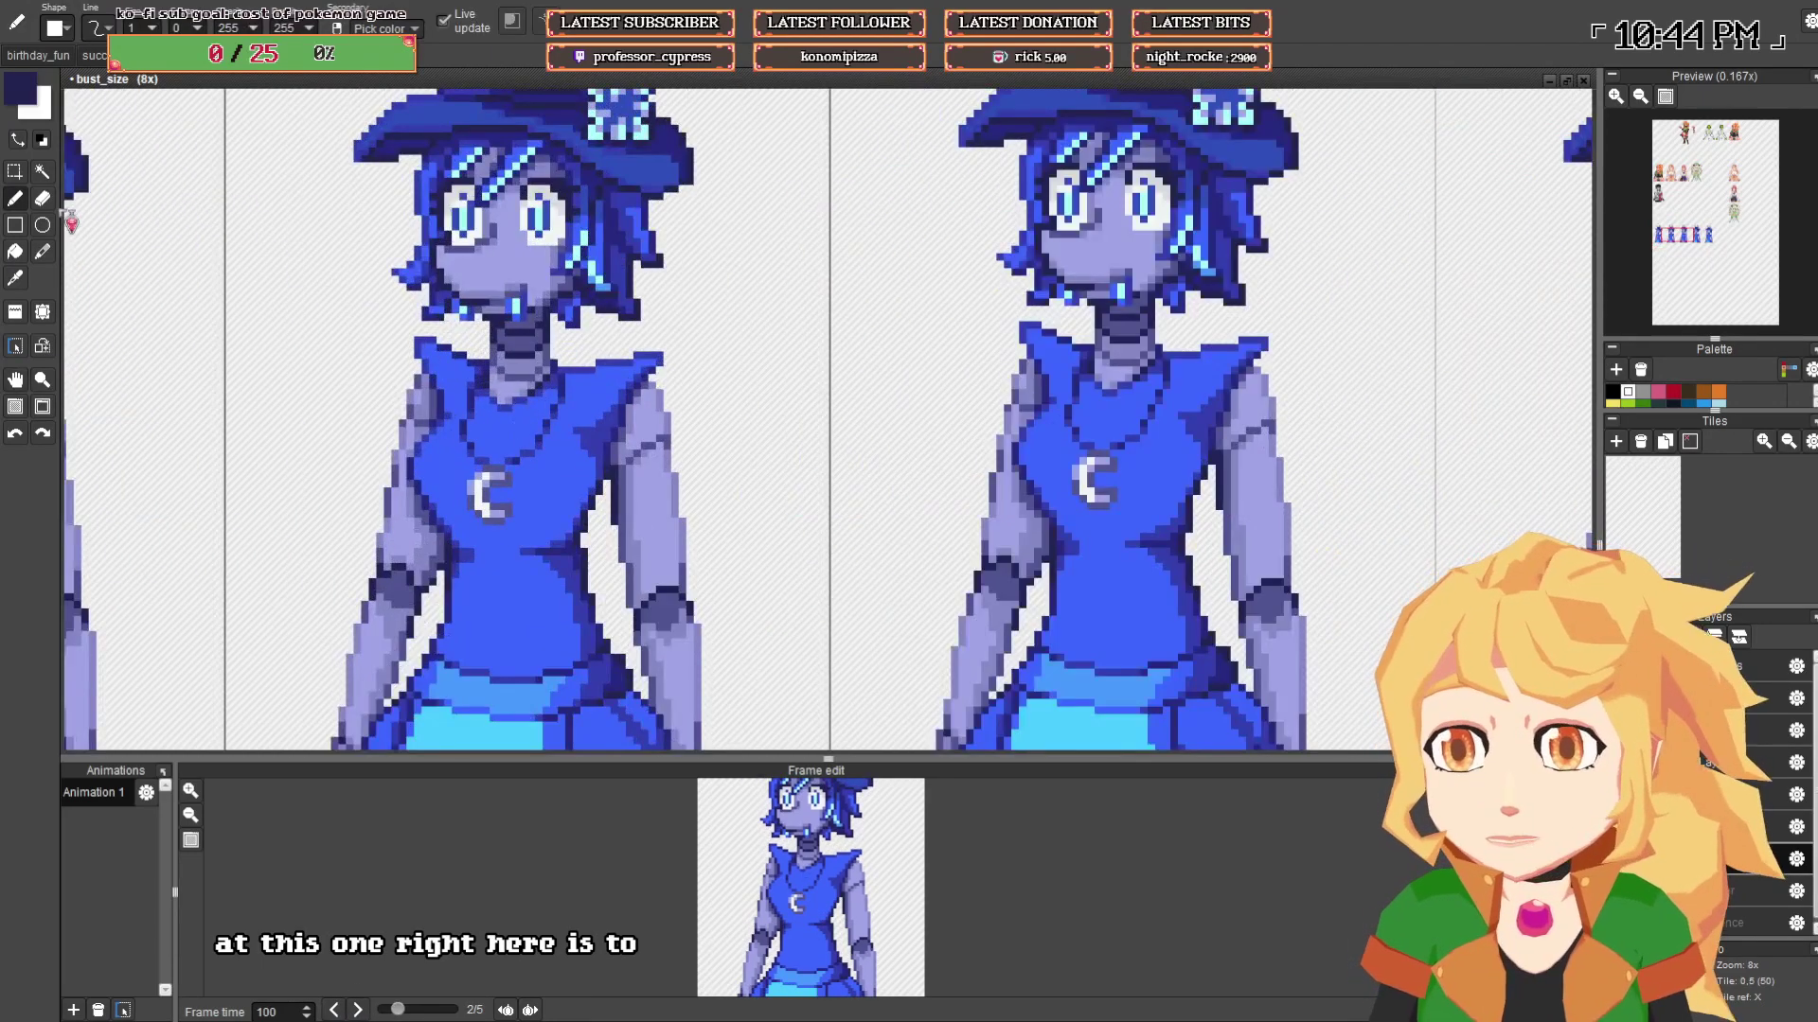
click(14, 171)
scroll(478, 514, up, 2)
drag(432, 510, 662, 535)
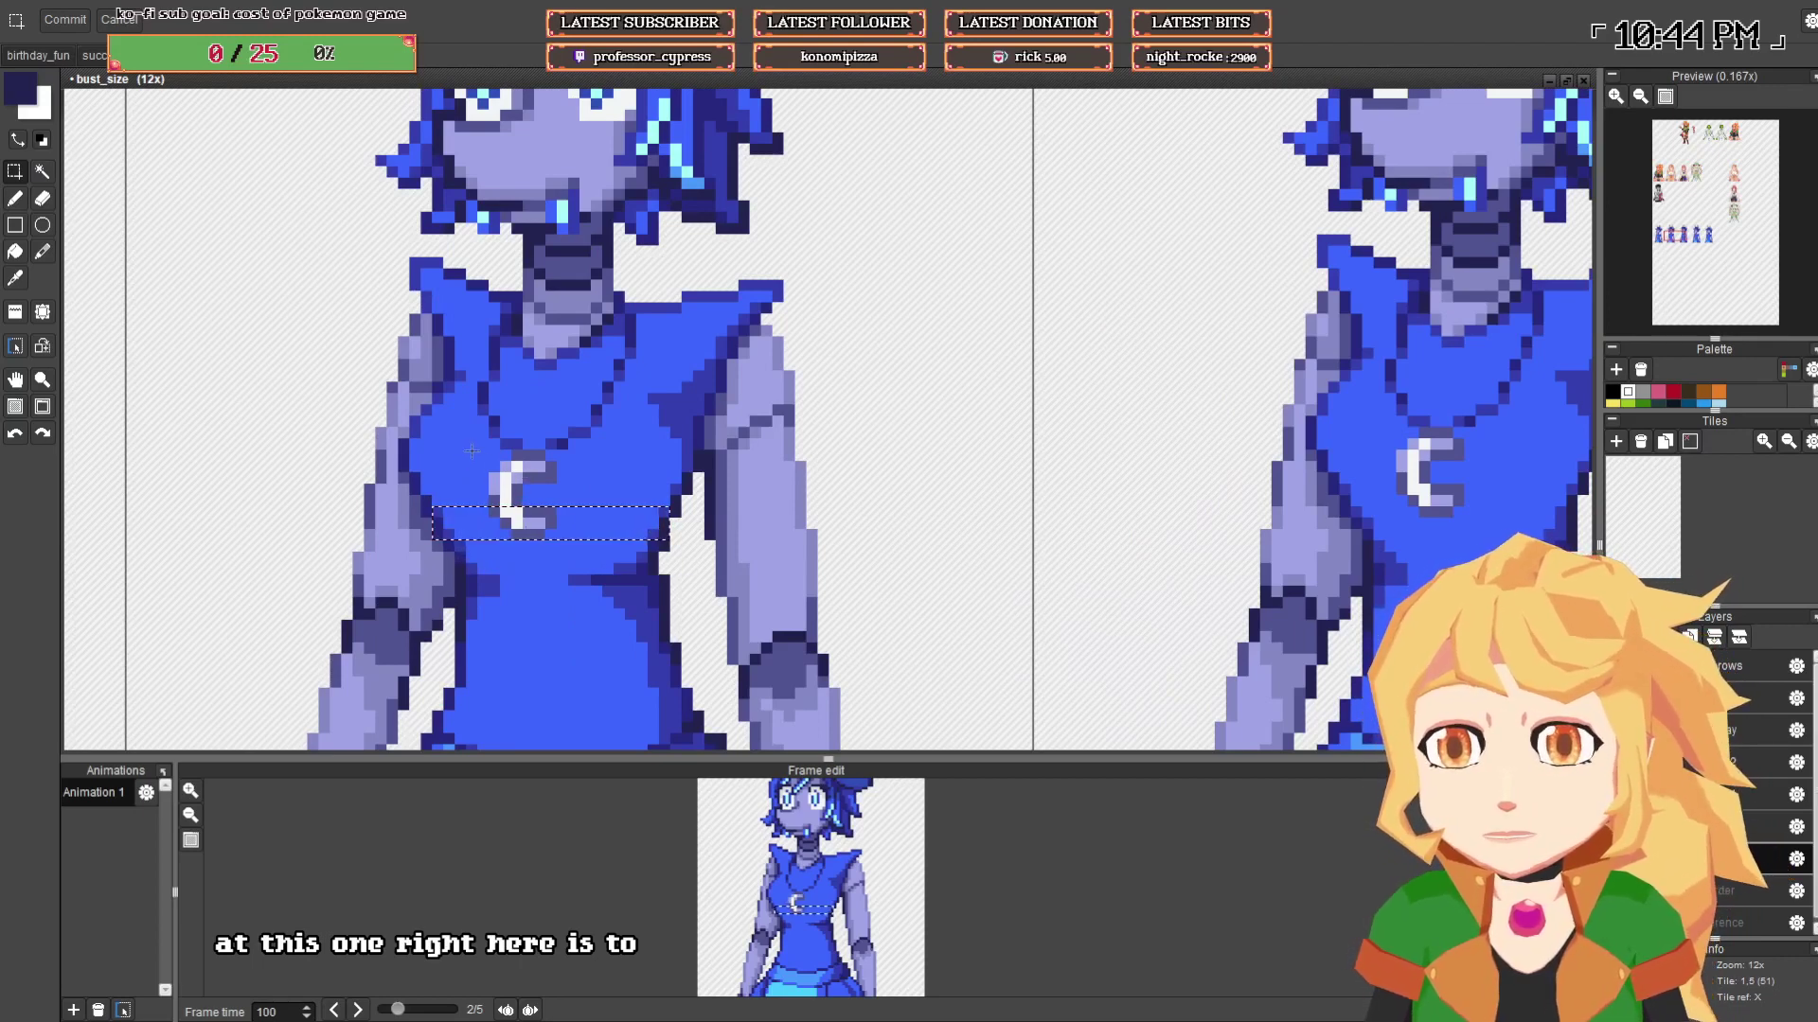
drag(473, 445, 614, 551)
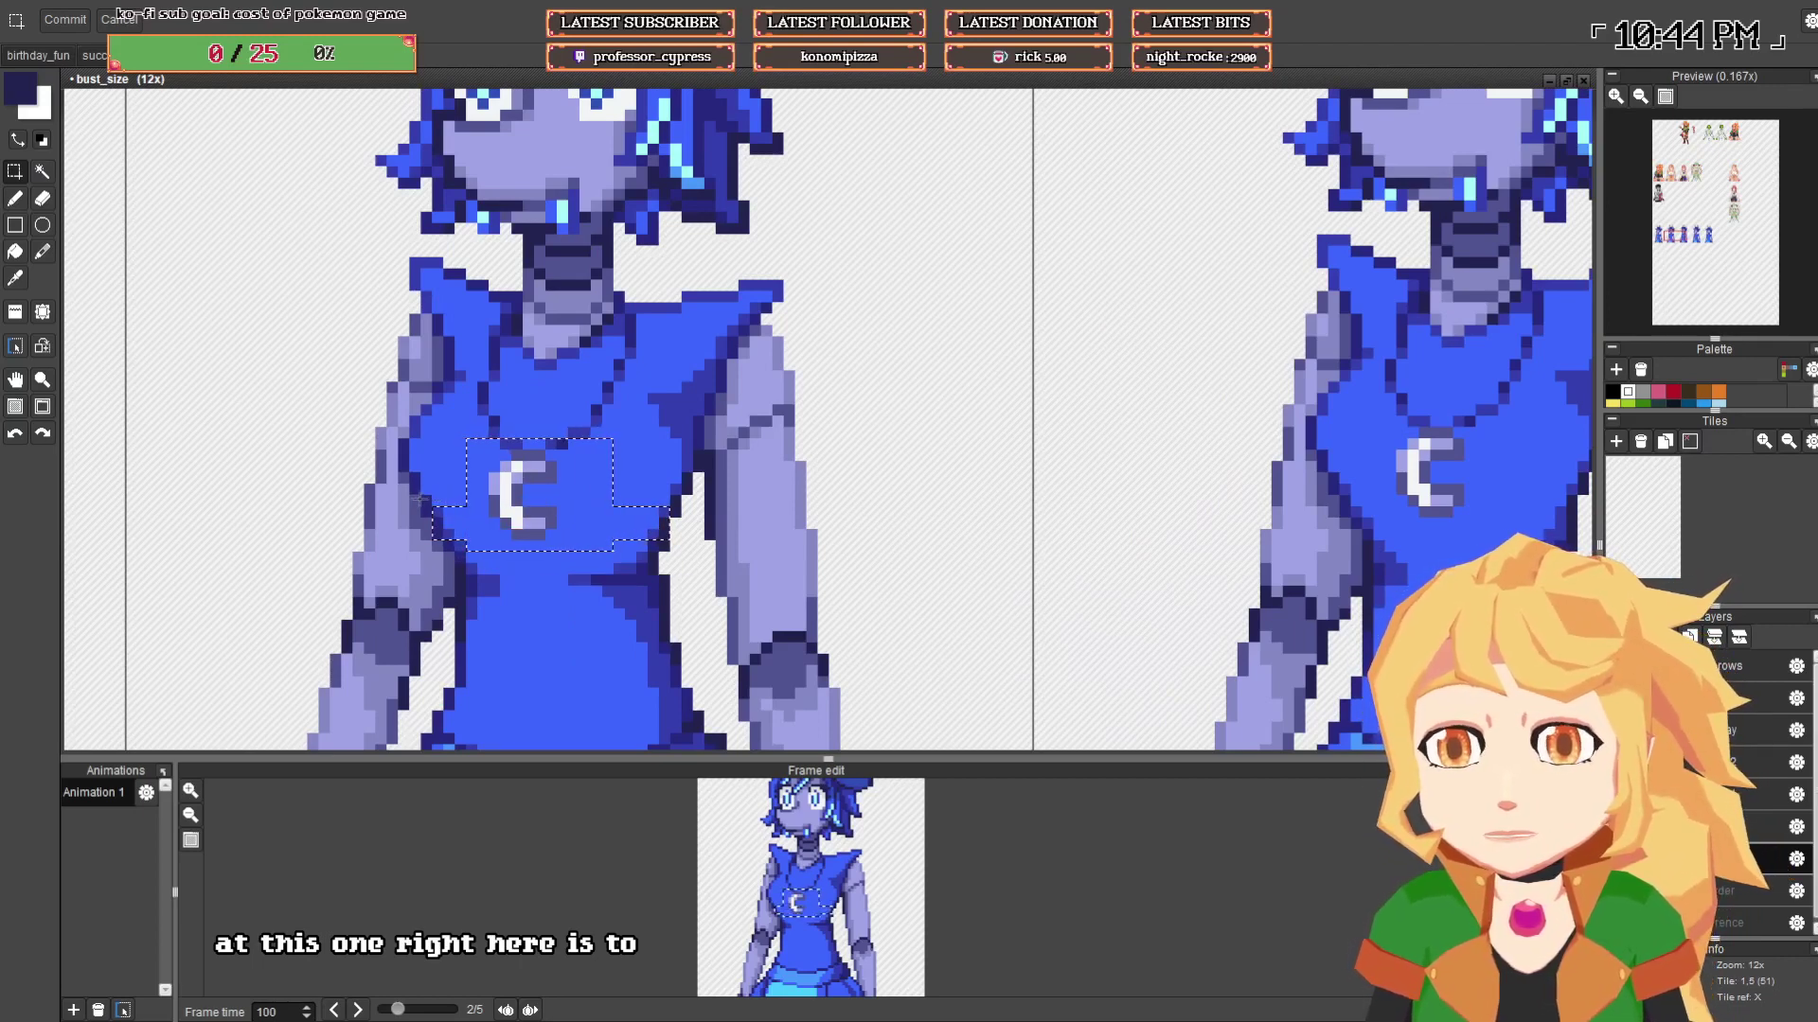
drag(423, 499, 668, 556)
key(ctrl+t)
key(Return)
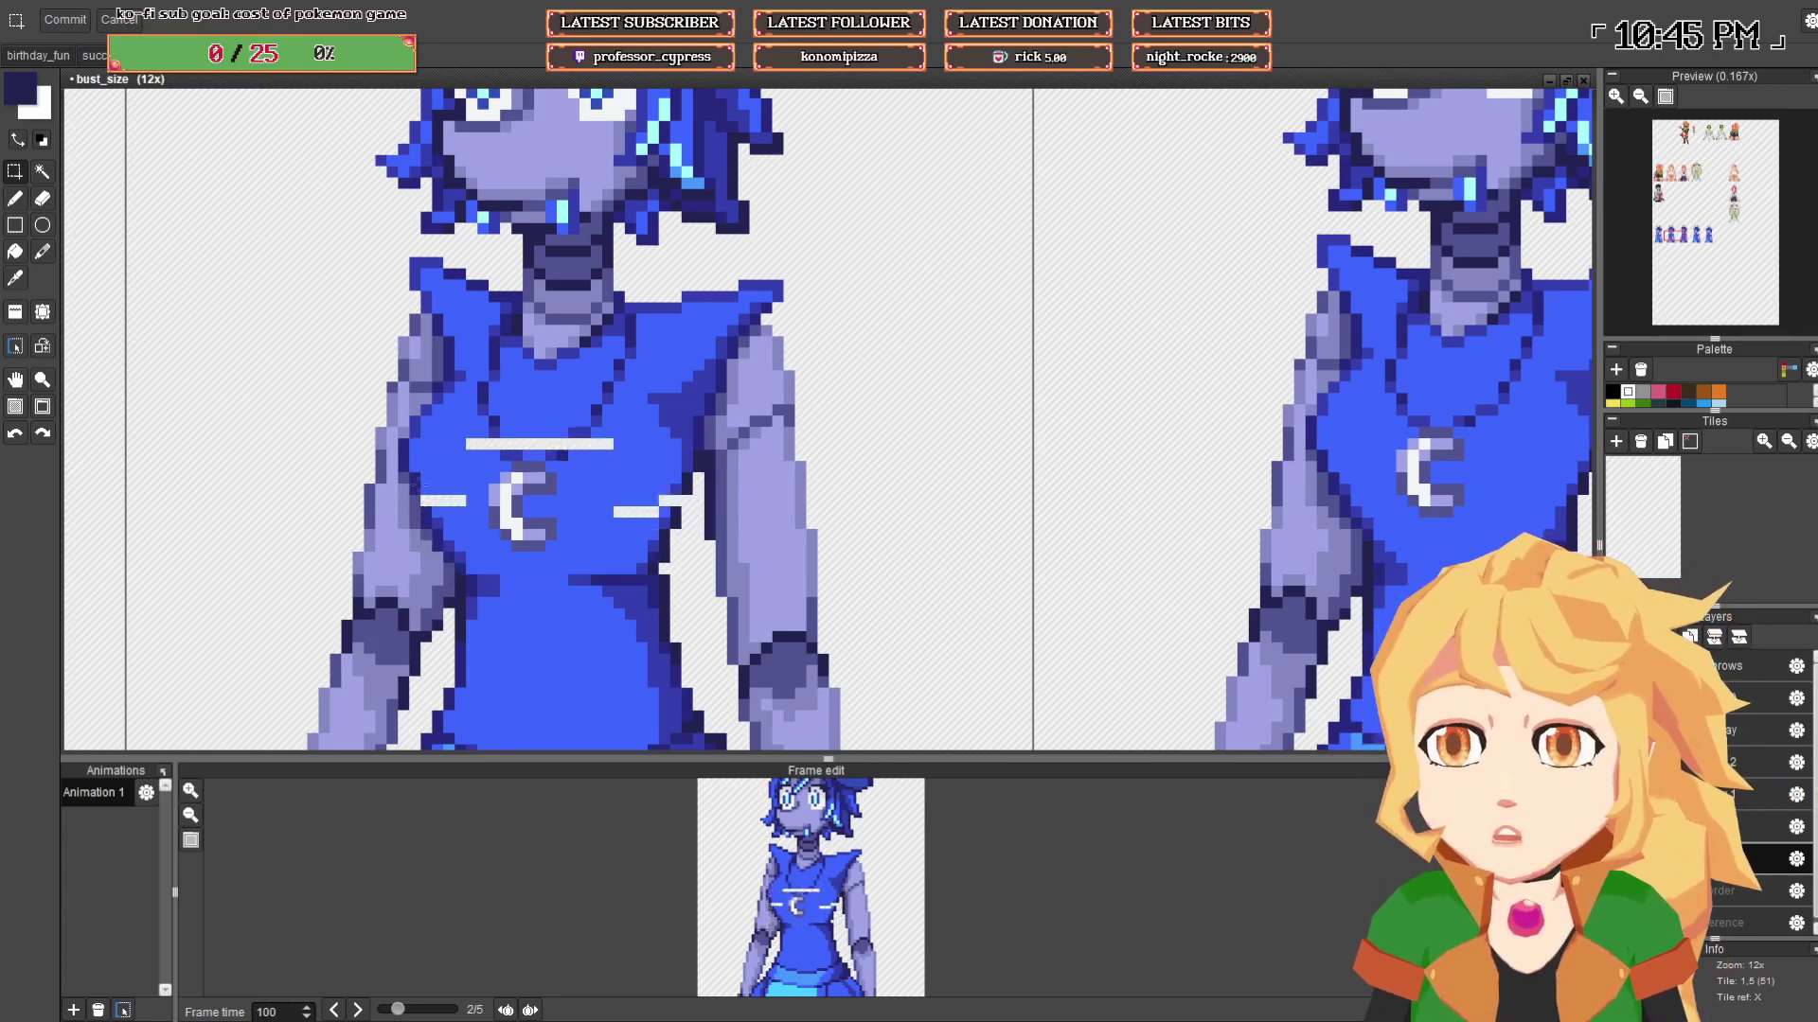
- Fill the gaps above and beside the second character's pendant with sampled shirt blue, extend the necklace chain, and save the file
key(b)
right_click(438, 489)
click(438, 500)
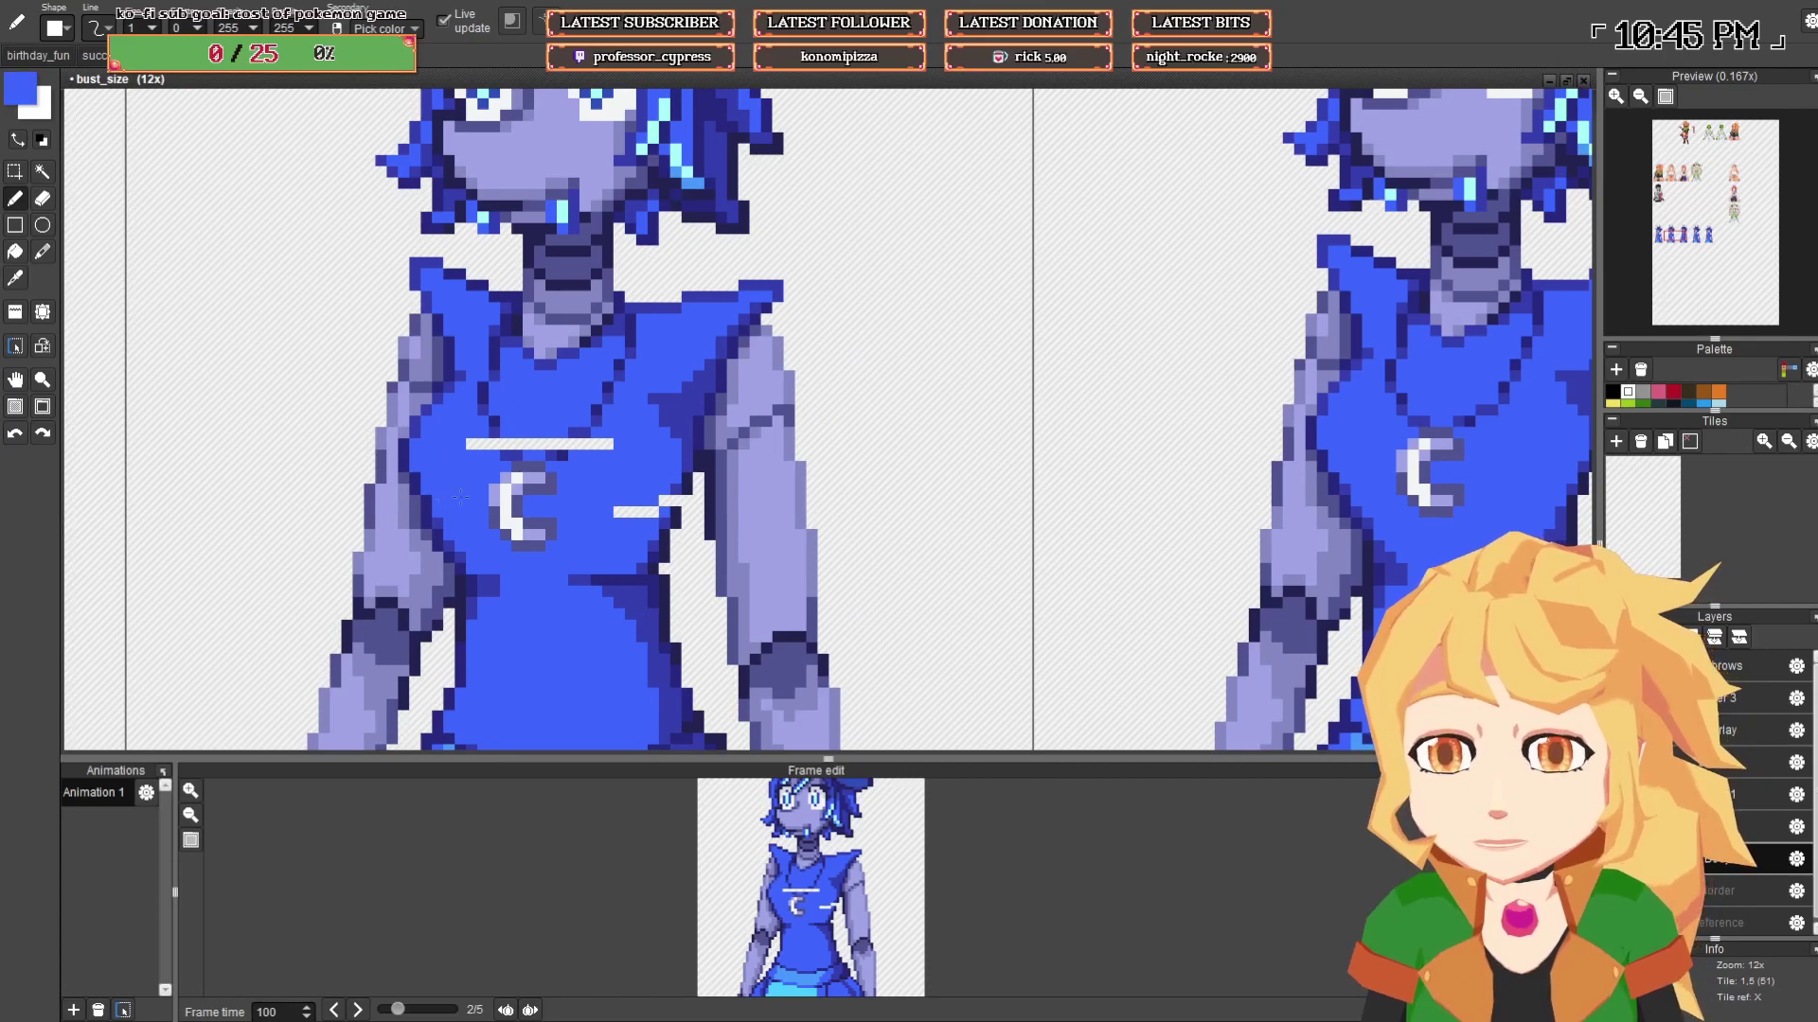
right_click(509, 455)
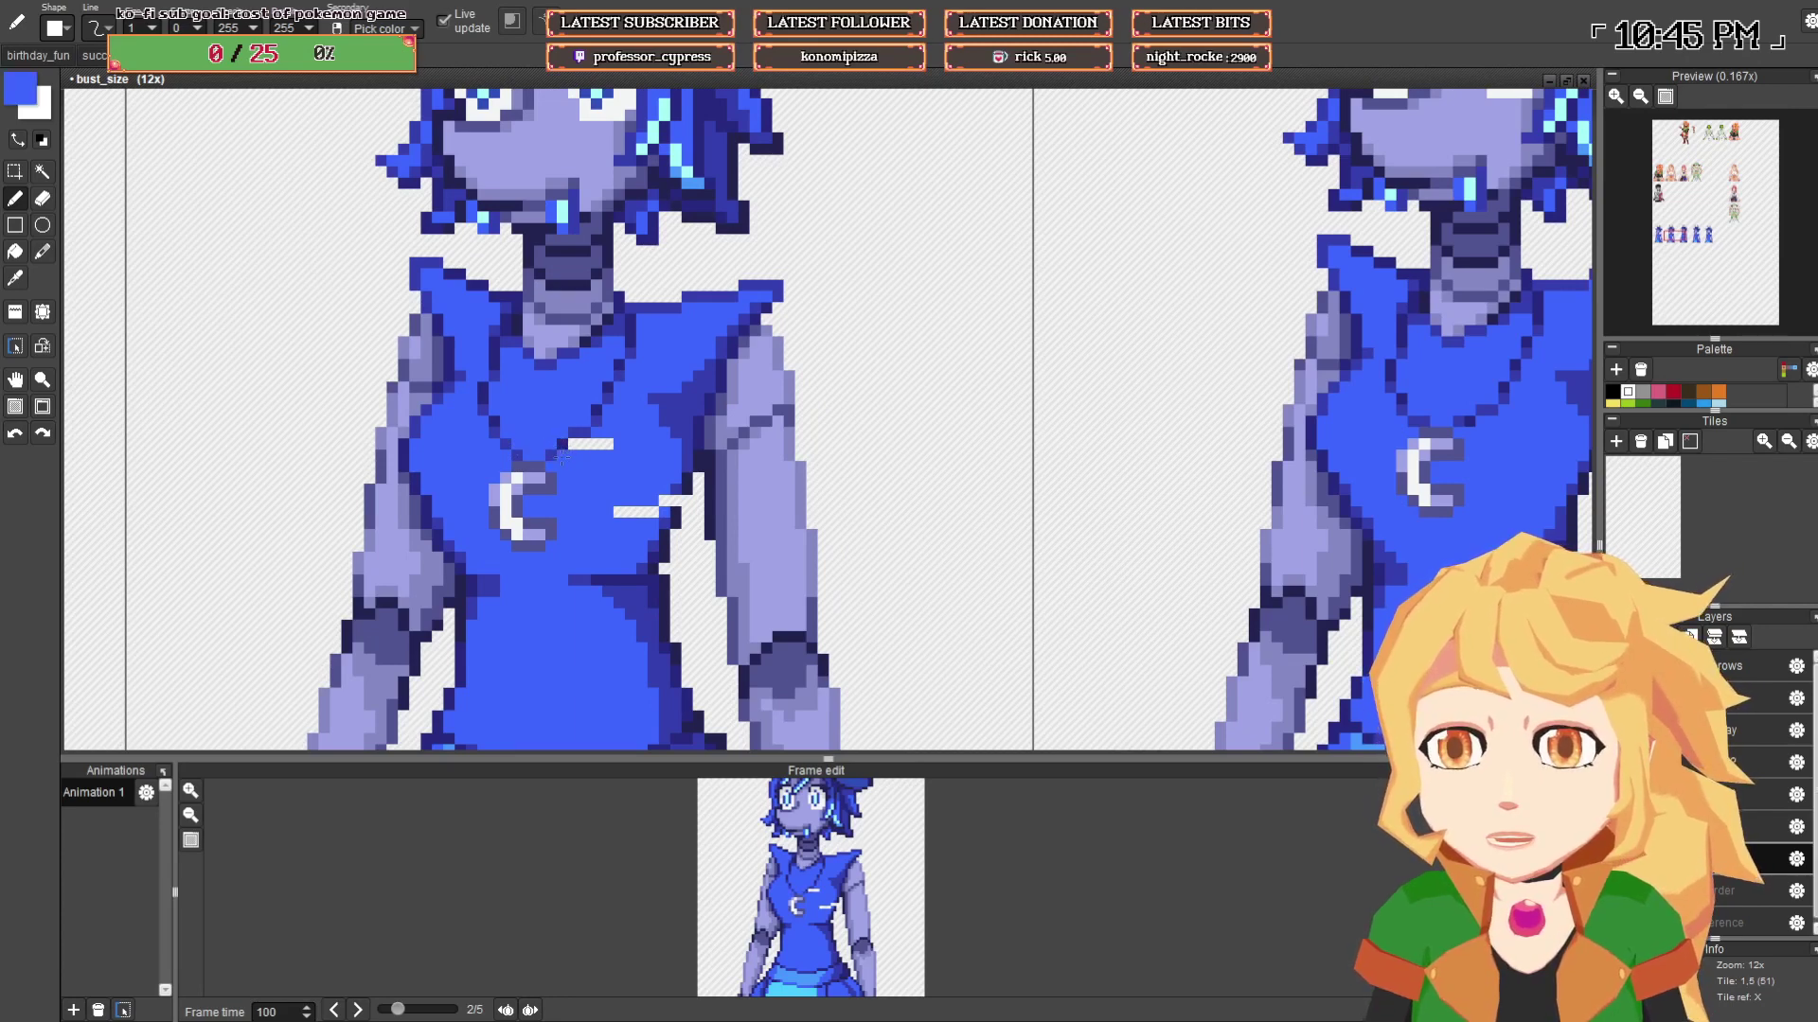
mouse_move(585, 443)
mouse_down()
mouse_move(570, 443)
mouse_move(611, 443)
mouse_up()
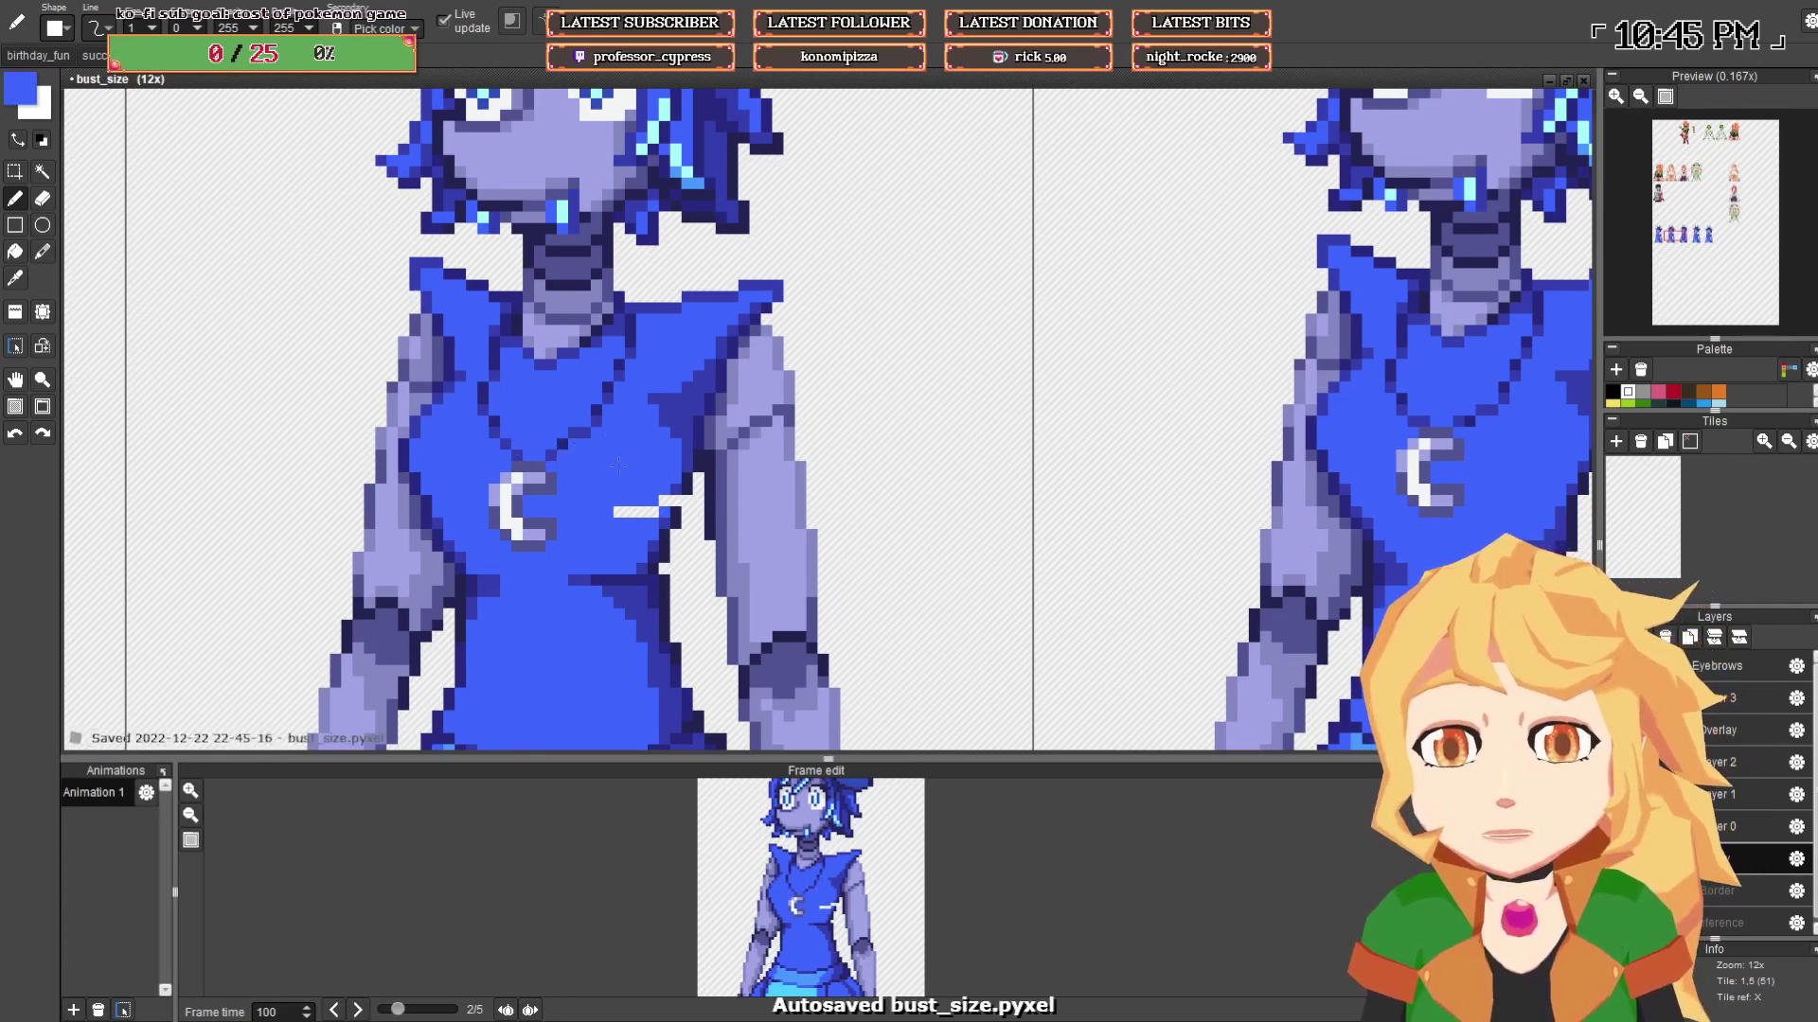
key(ctrl+s)
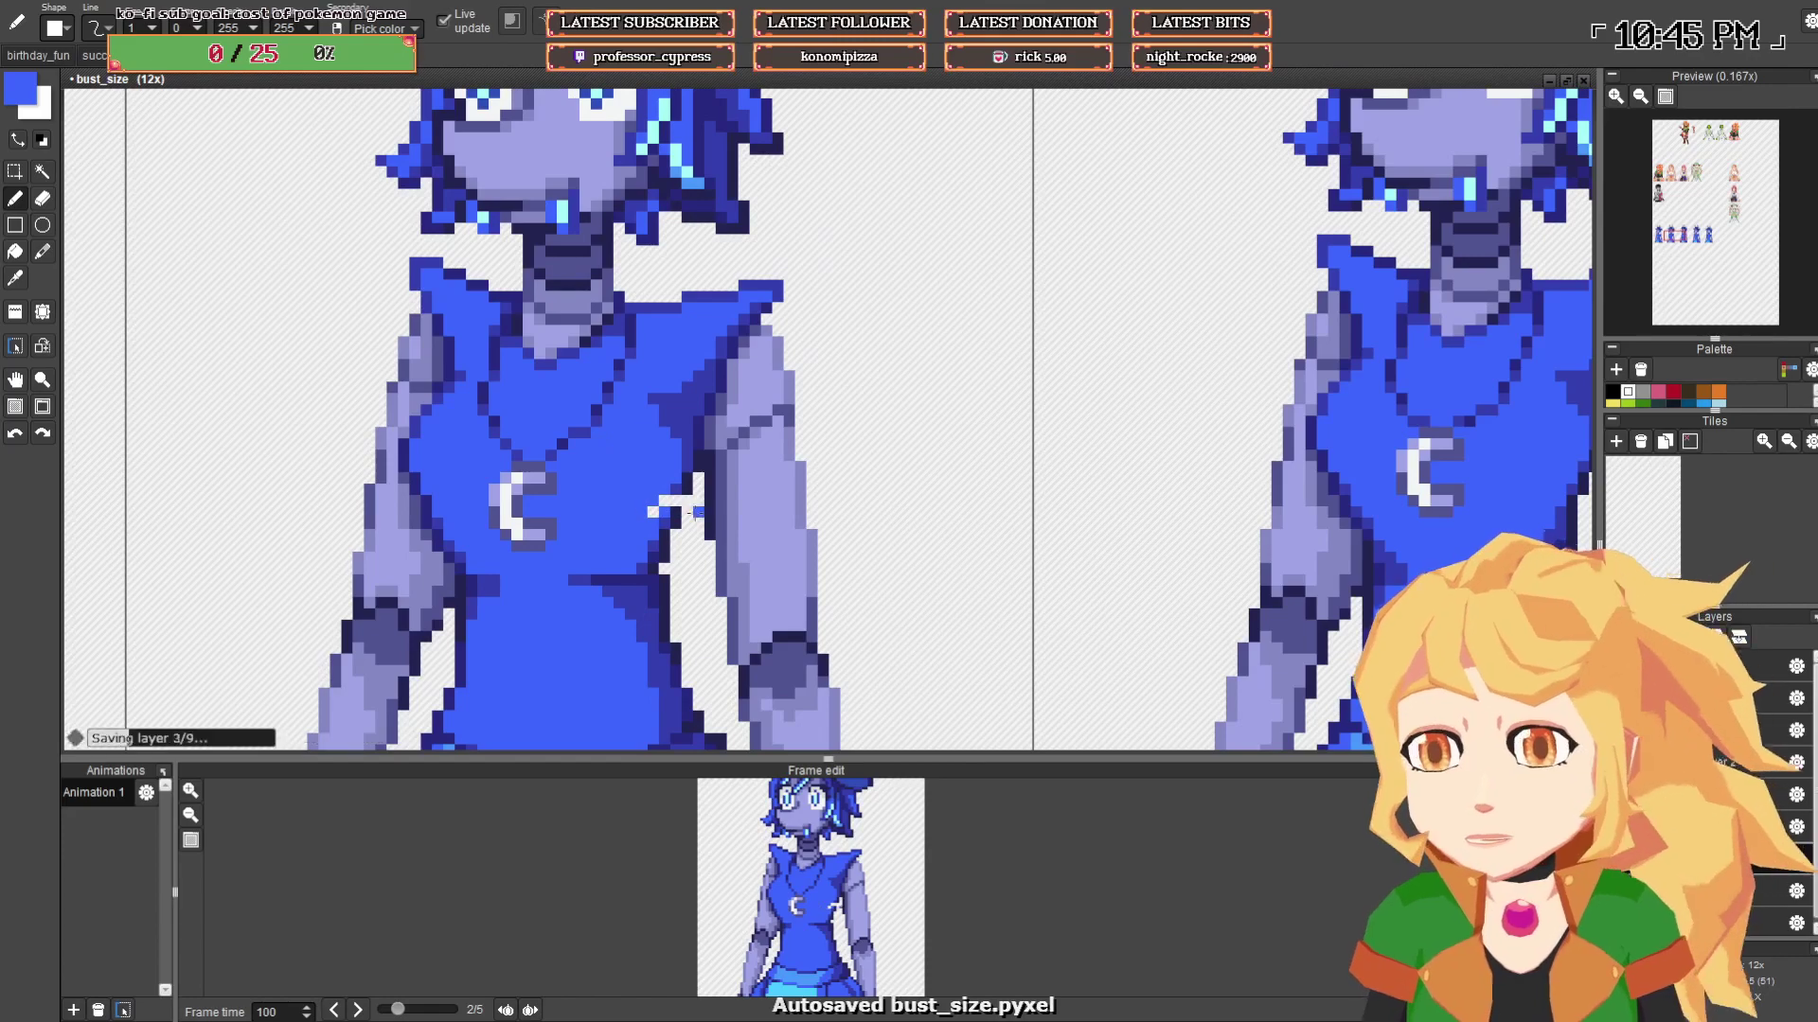
- Close the remaining gap at the edge of the second character's chest with shirt blue, dark outline and medium-dark shadow colours
drag(653, 512, 665, 501)
right_click(676, 512)
click(678, 503)
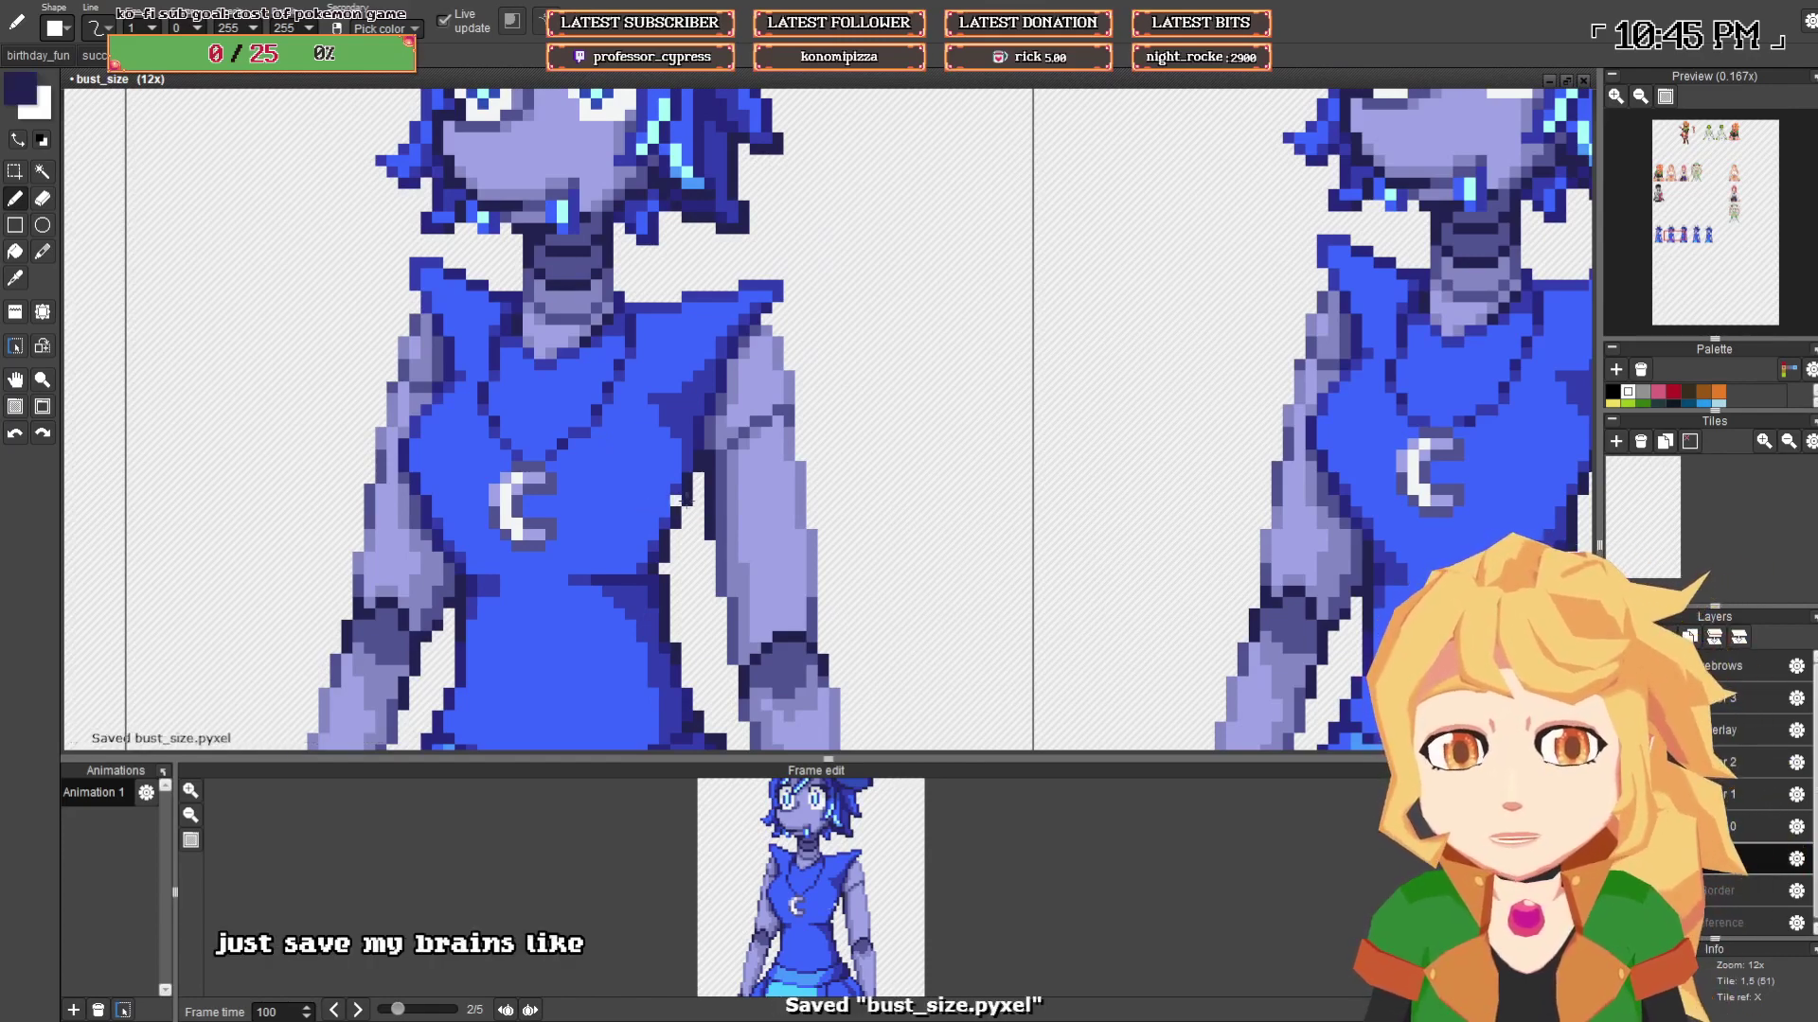
alt+click(677, 489)
scroll(629, 558, down, 1)
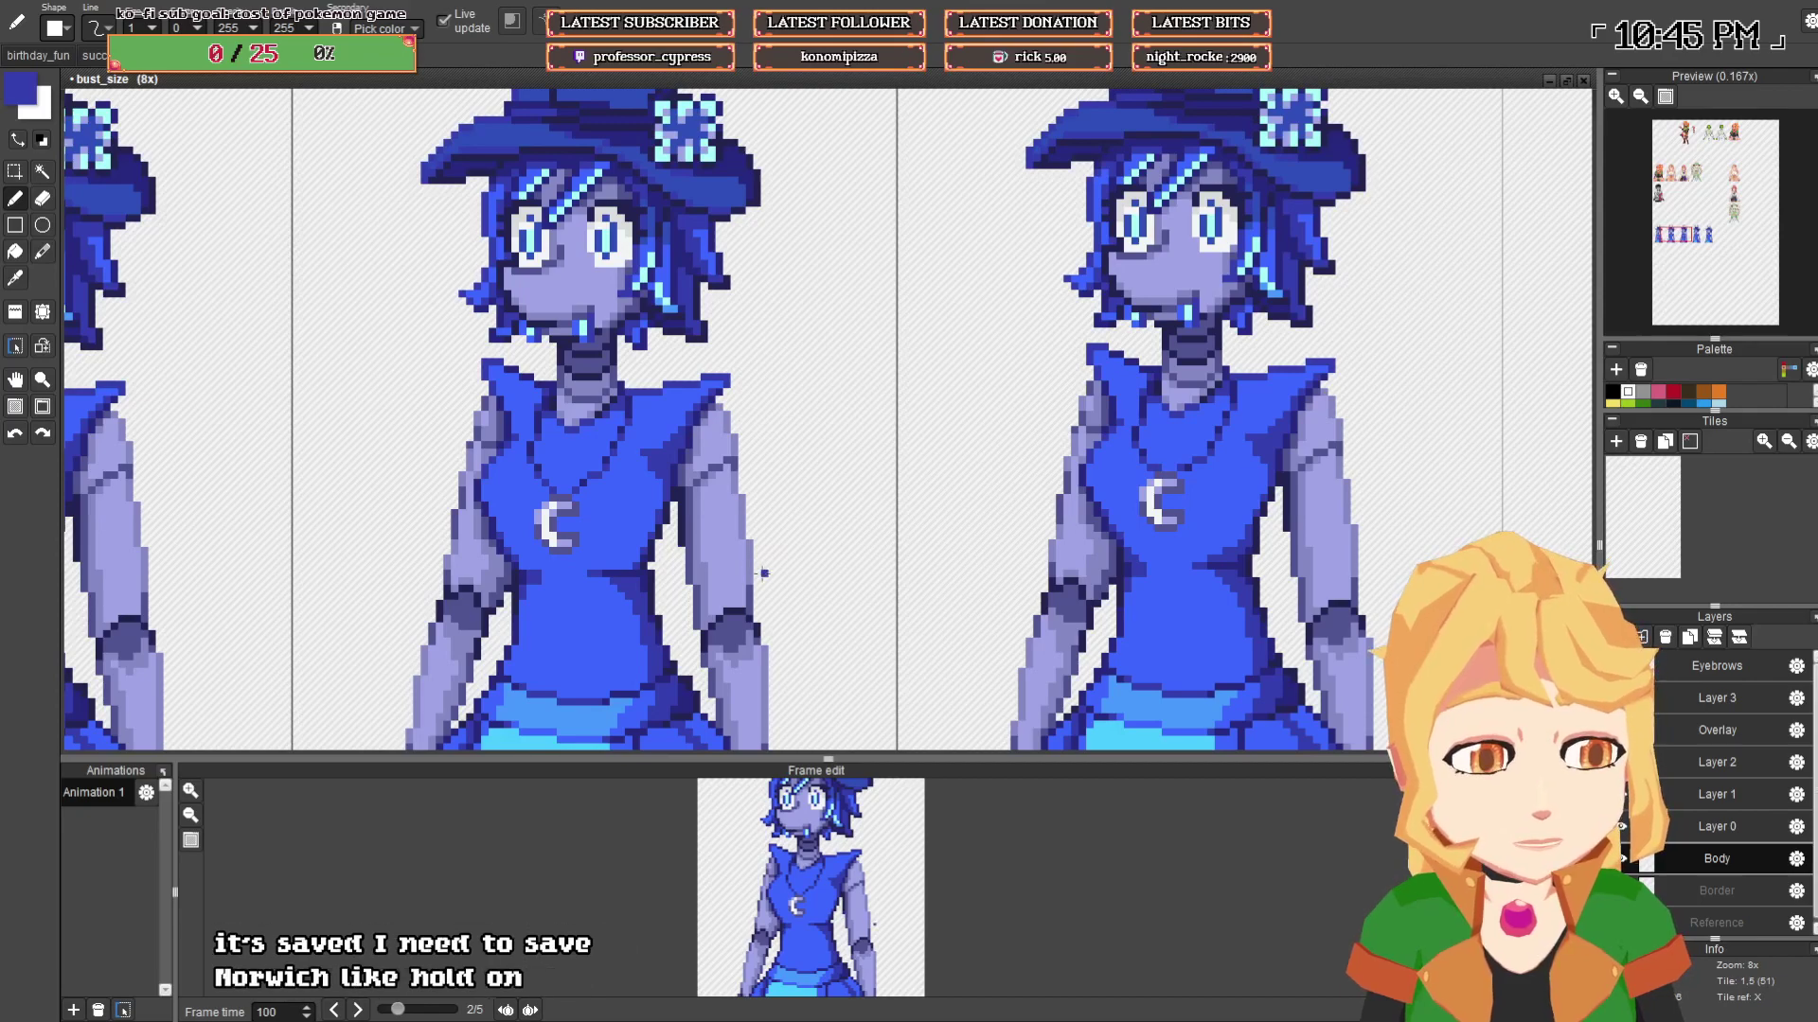
- Touch up the shadow fold at the second character's waist with the darker blue sampled from the fold
drag(1060, 669, 1477, 743)
scroll(1465, 741, down, 1)
drag(750, 819, 458, 595)
drag(635, 847, 916, 1019)
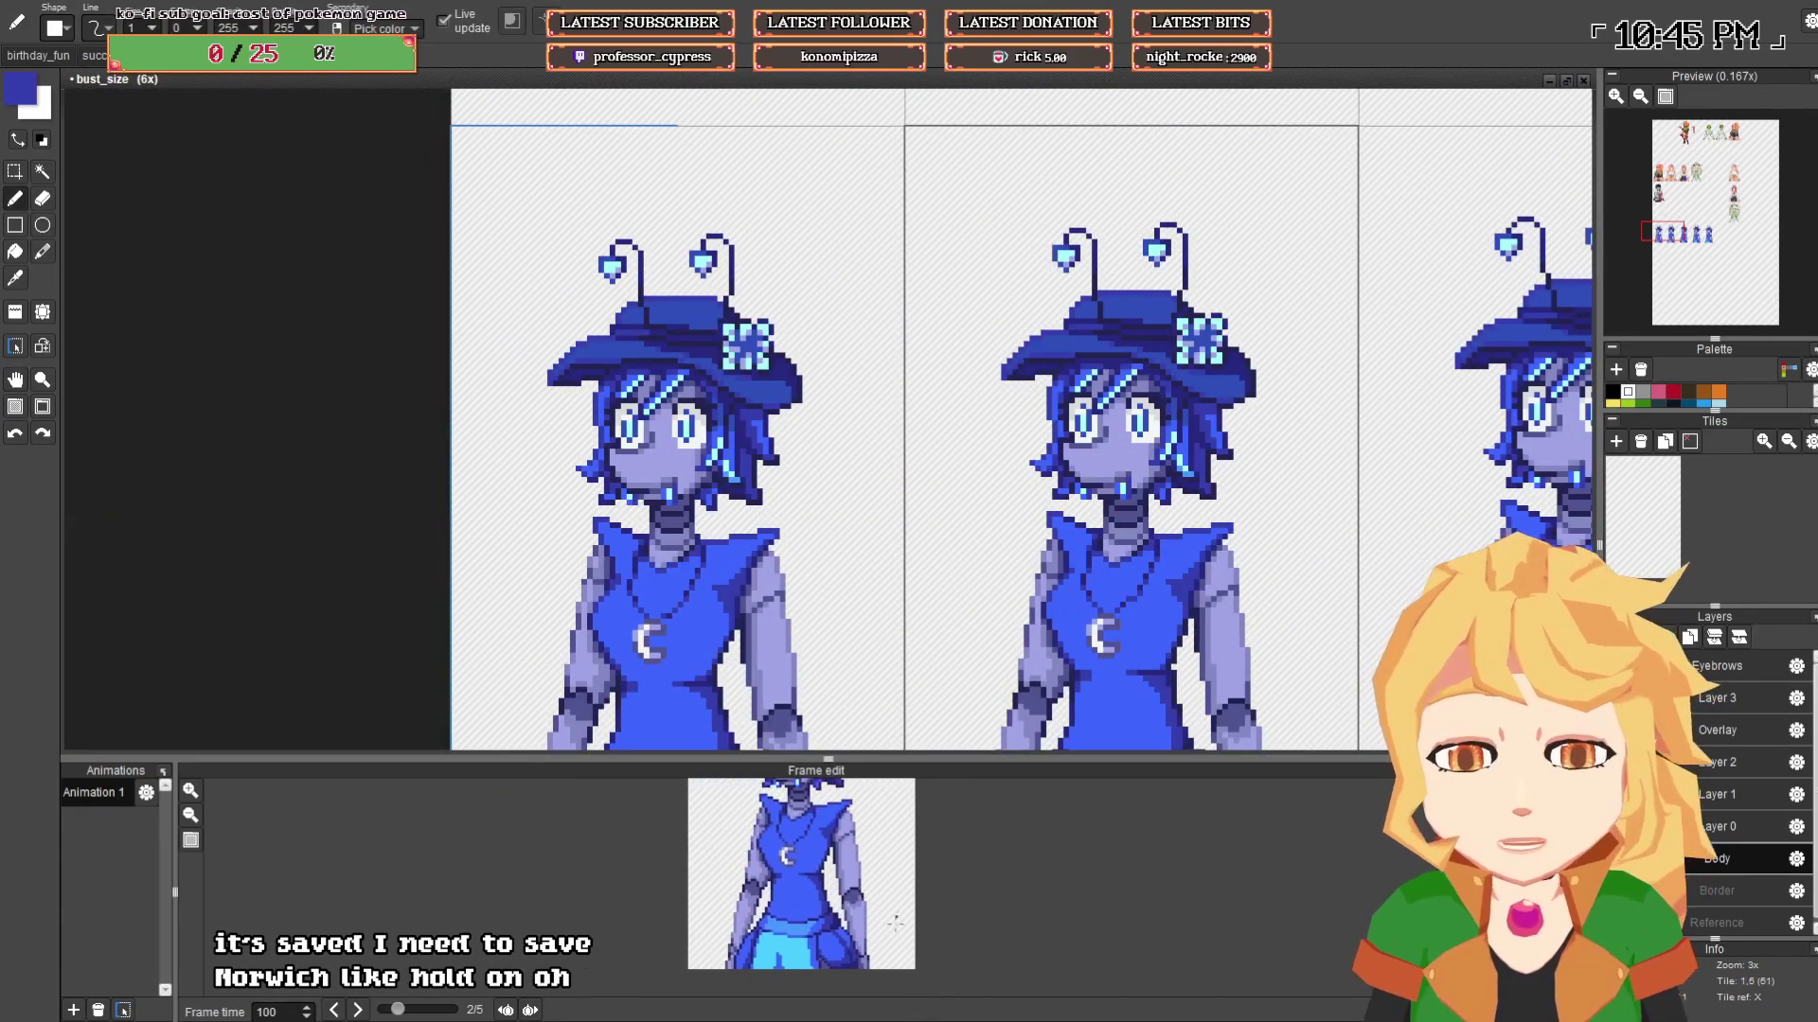
drag(896, 921, 912, 956)
drag(1187, 650, 789, 486)
scroll(786, 485, up, 4)
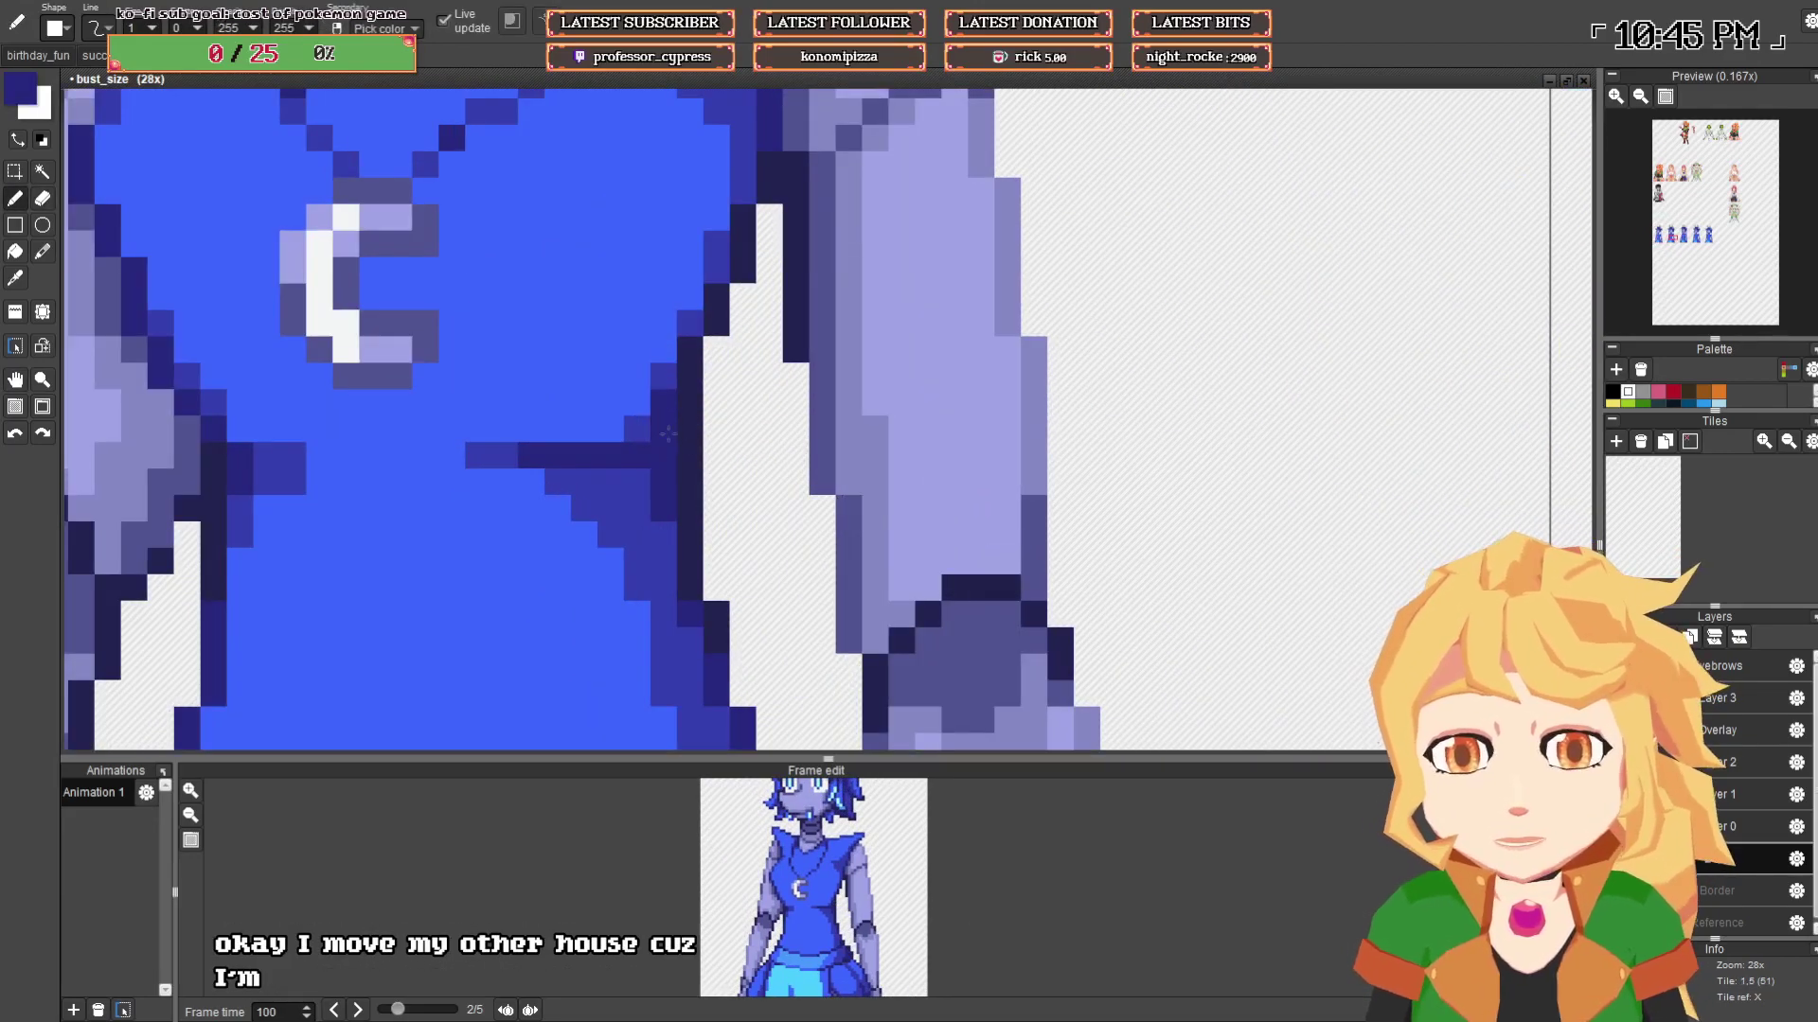
scroll(767, 436, down, 4)
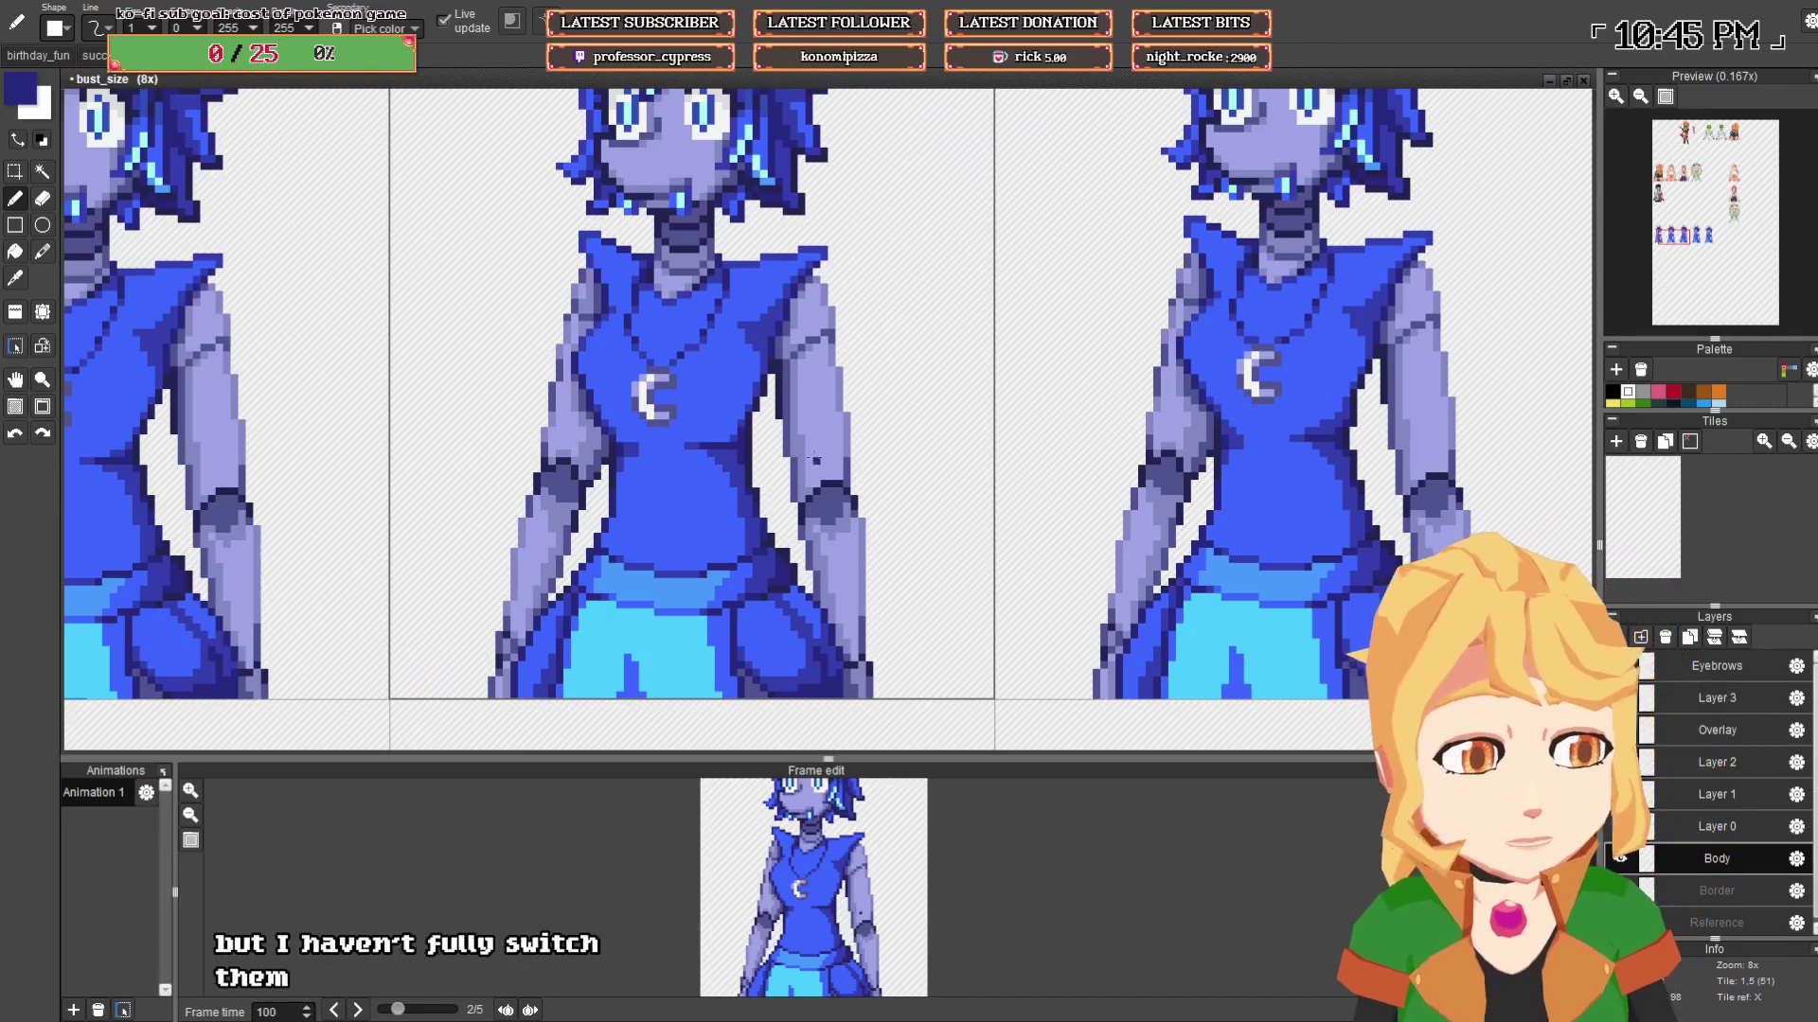
- Compare the first two frames and pull the second character's waist outline in one pixel beside the shadow fold
scroll(812, 458, down, 2)
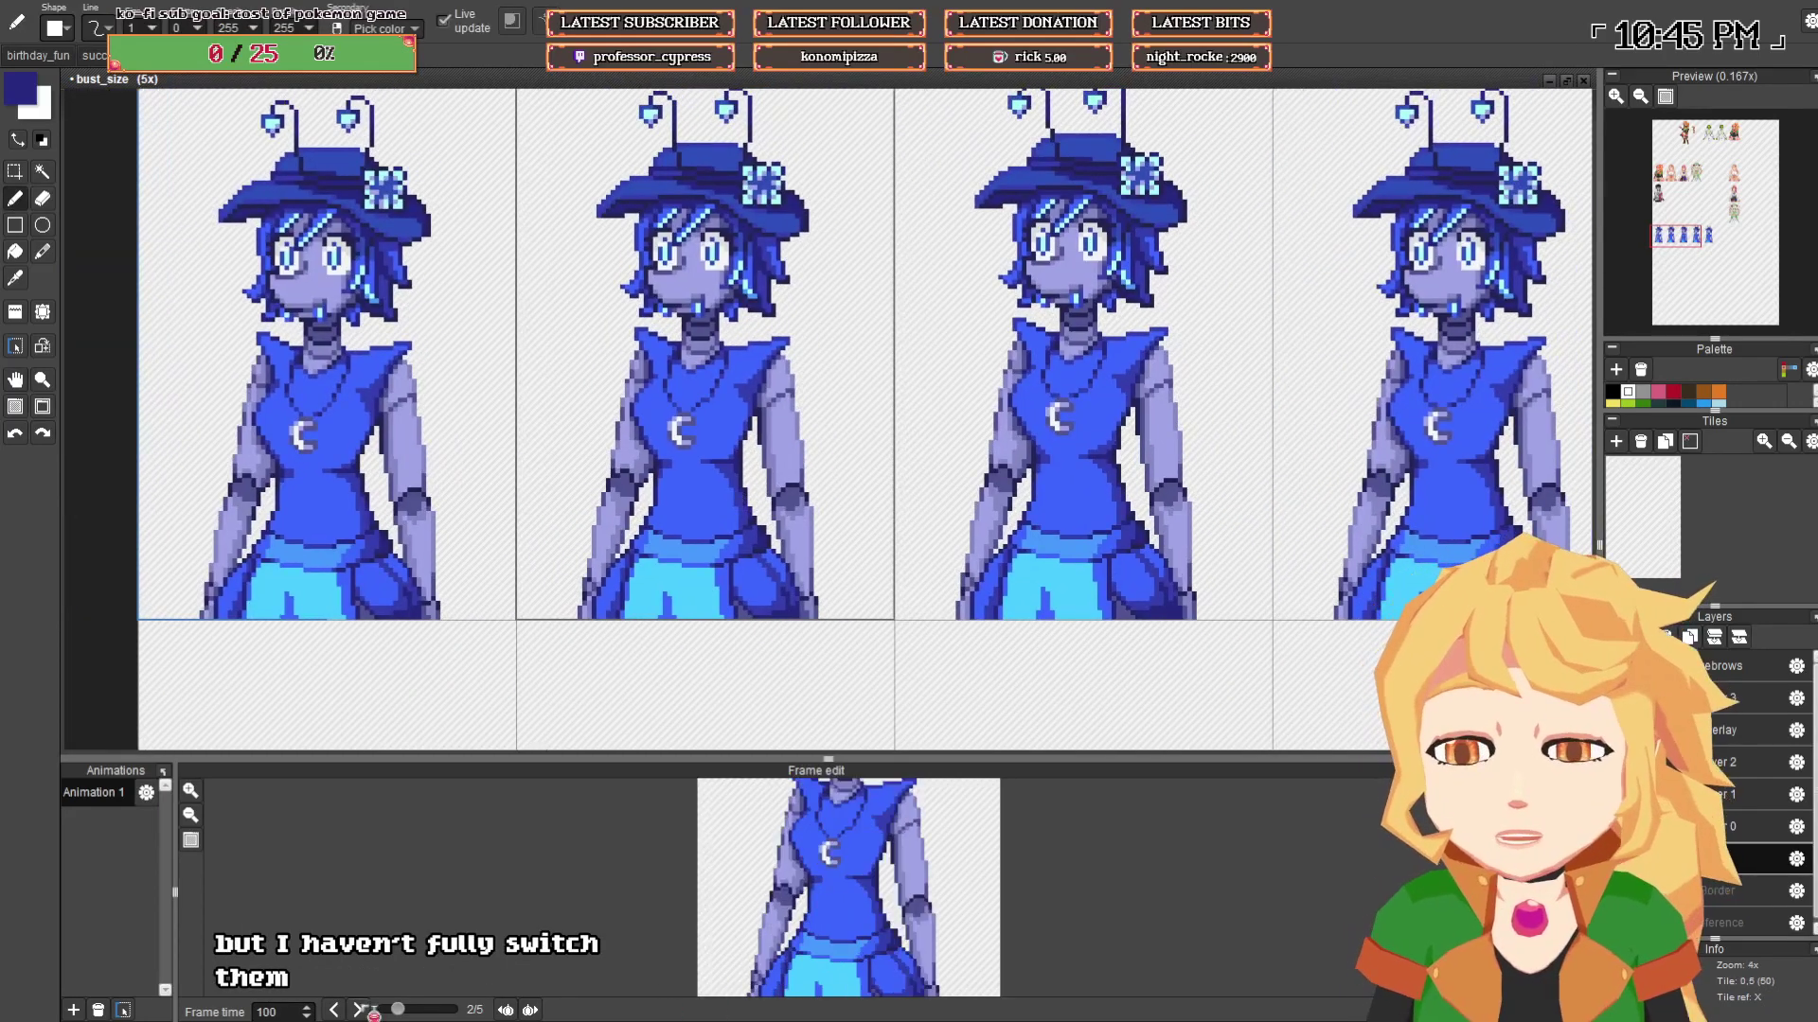
click(343, 1012)
click(359, 1010)
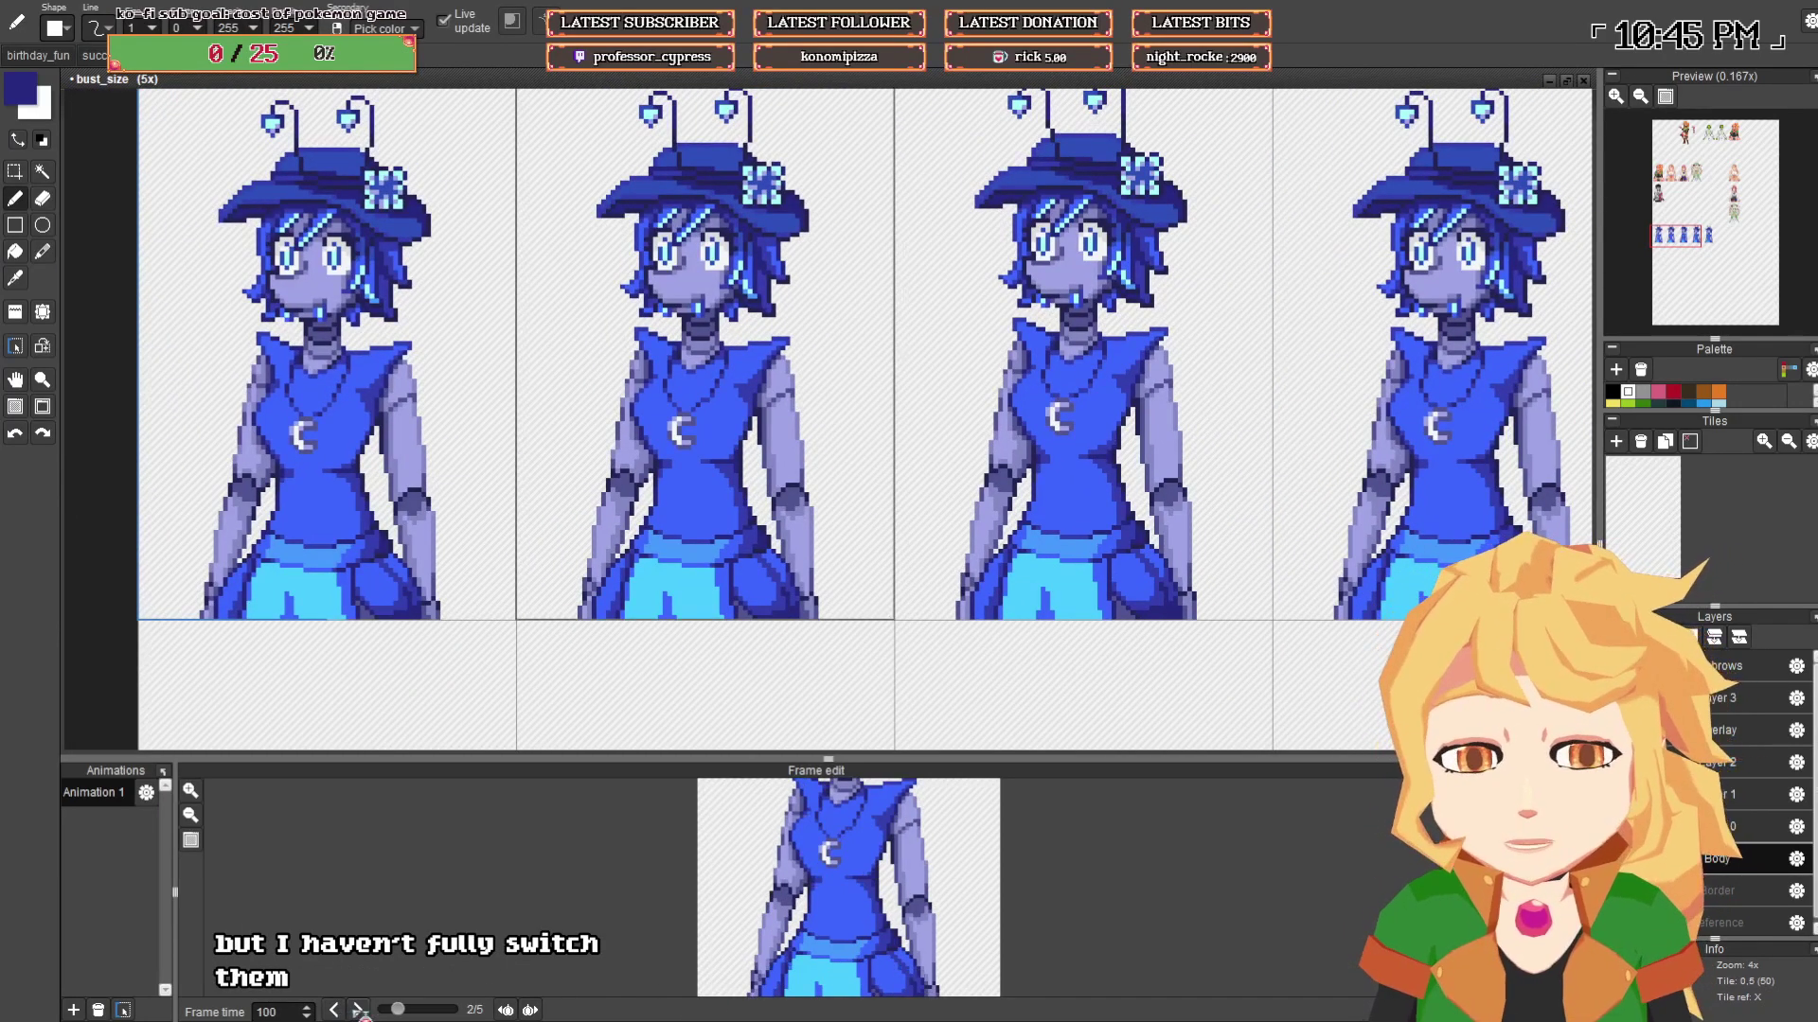
scroll(810, 311, up, 3)
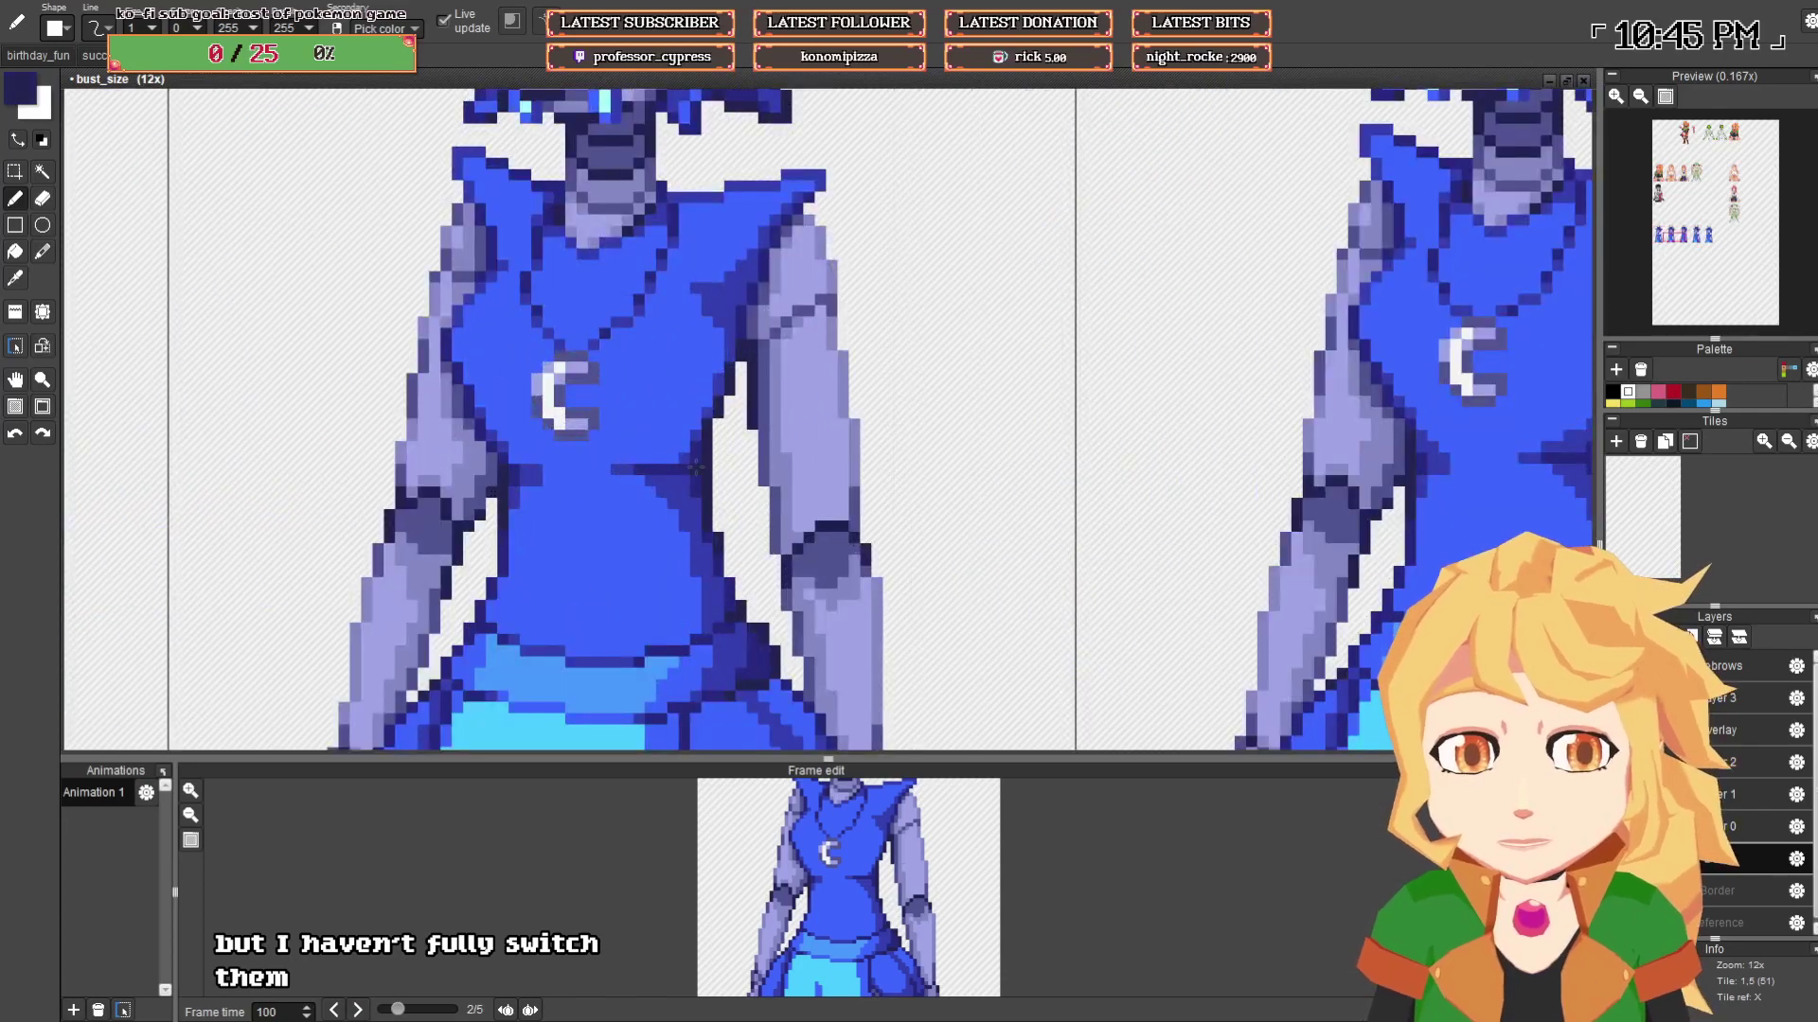
right_click(721, 483)
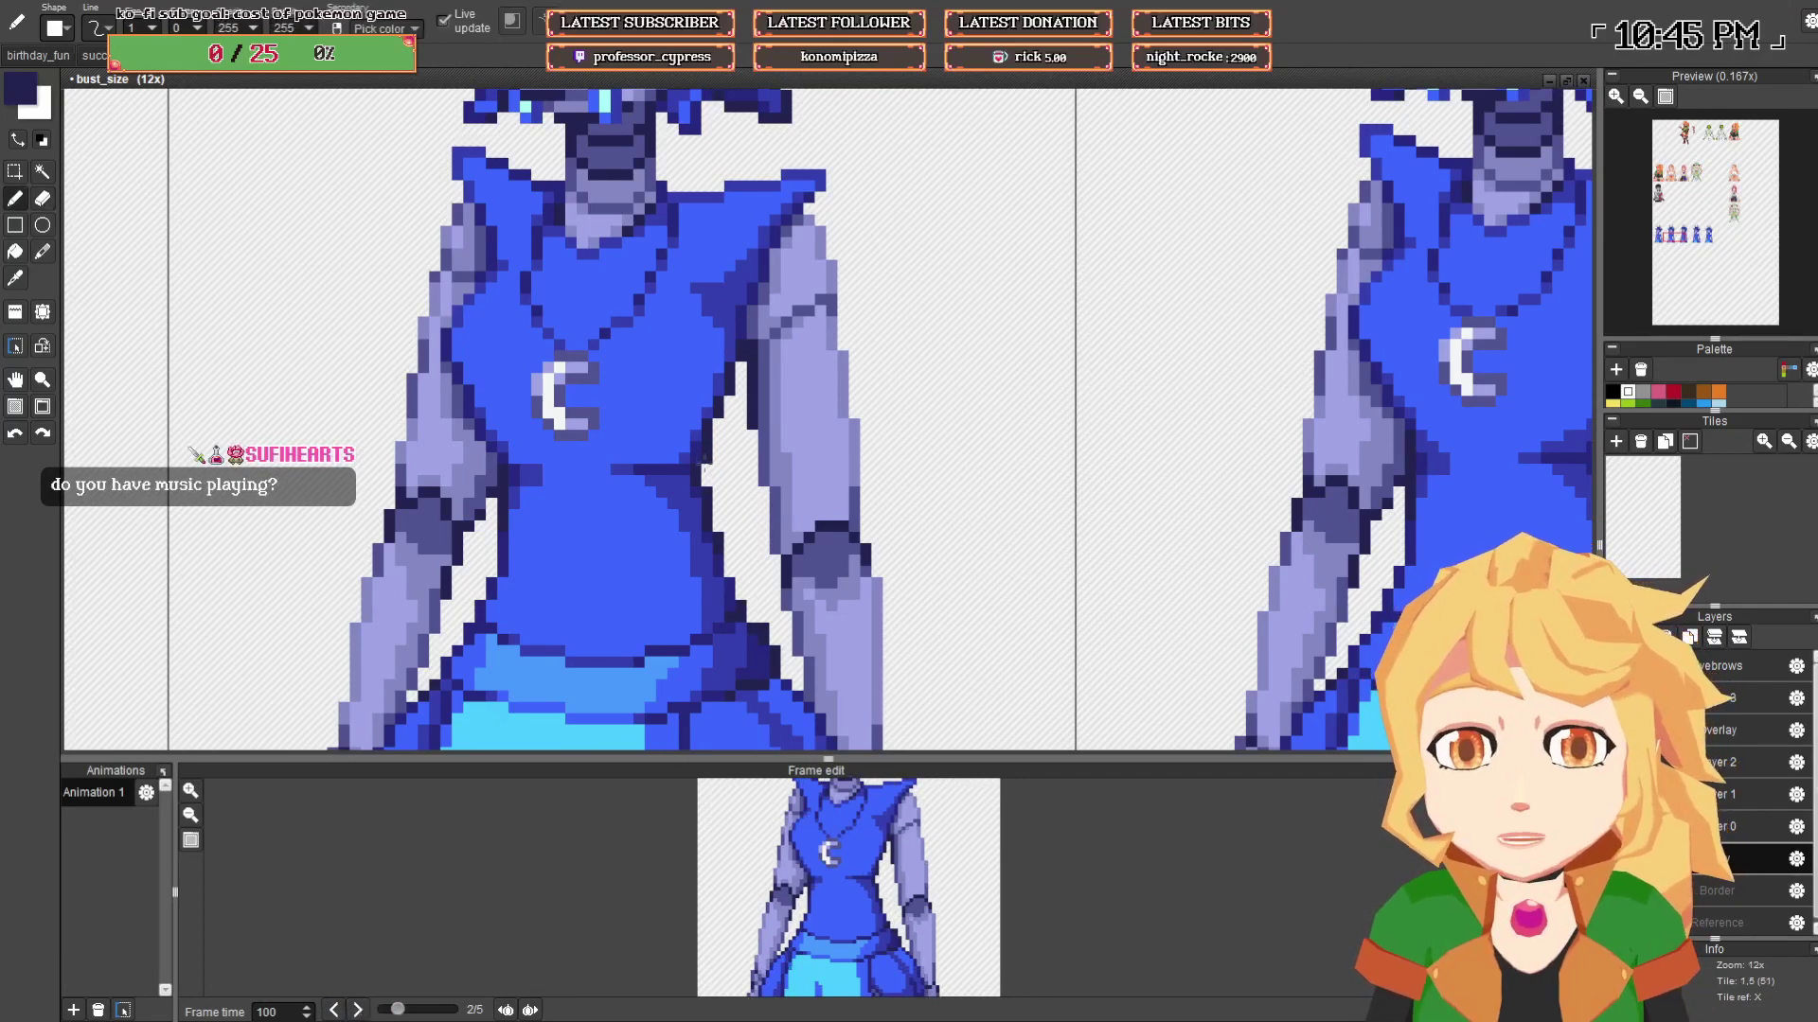
key(b)
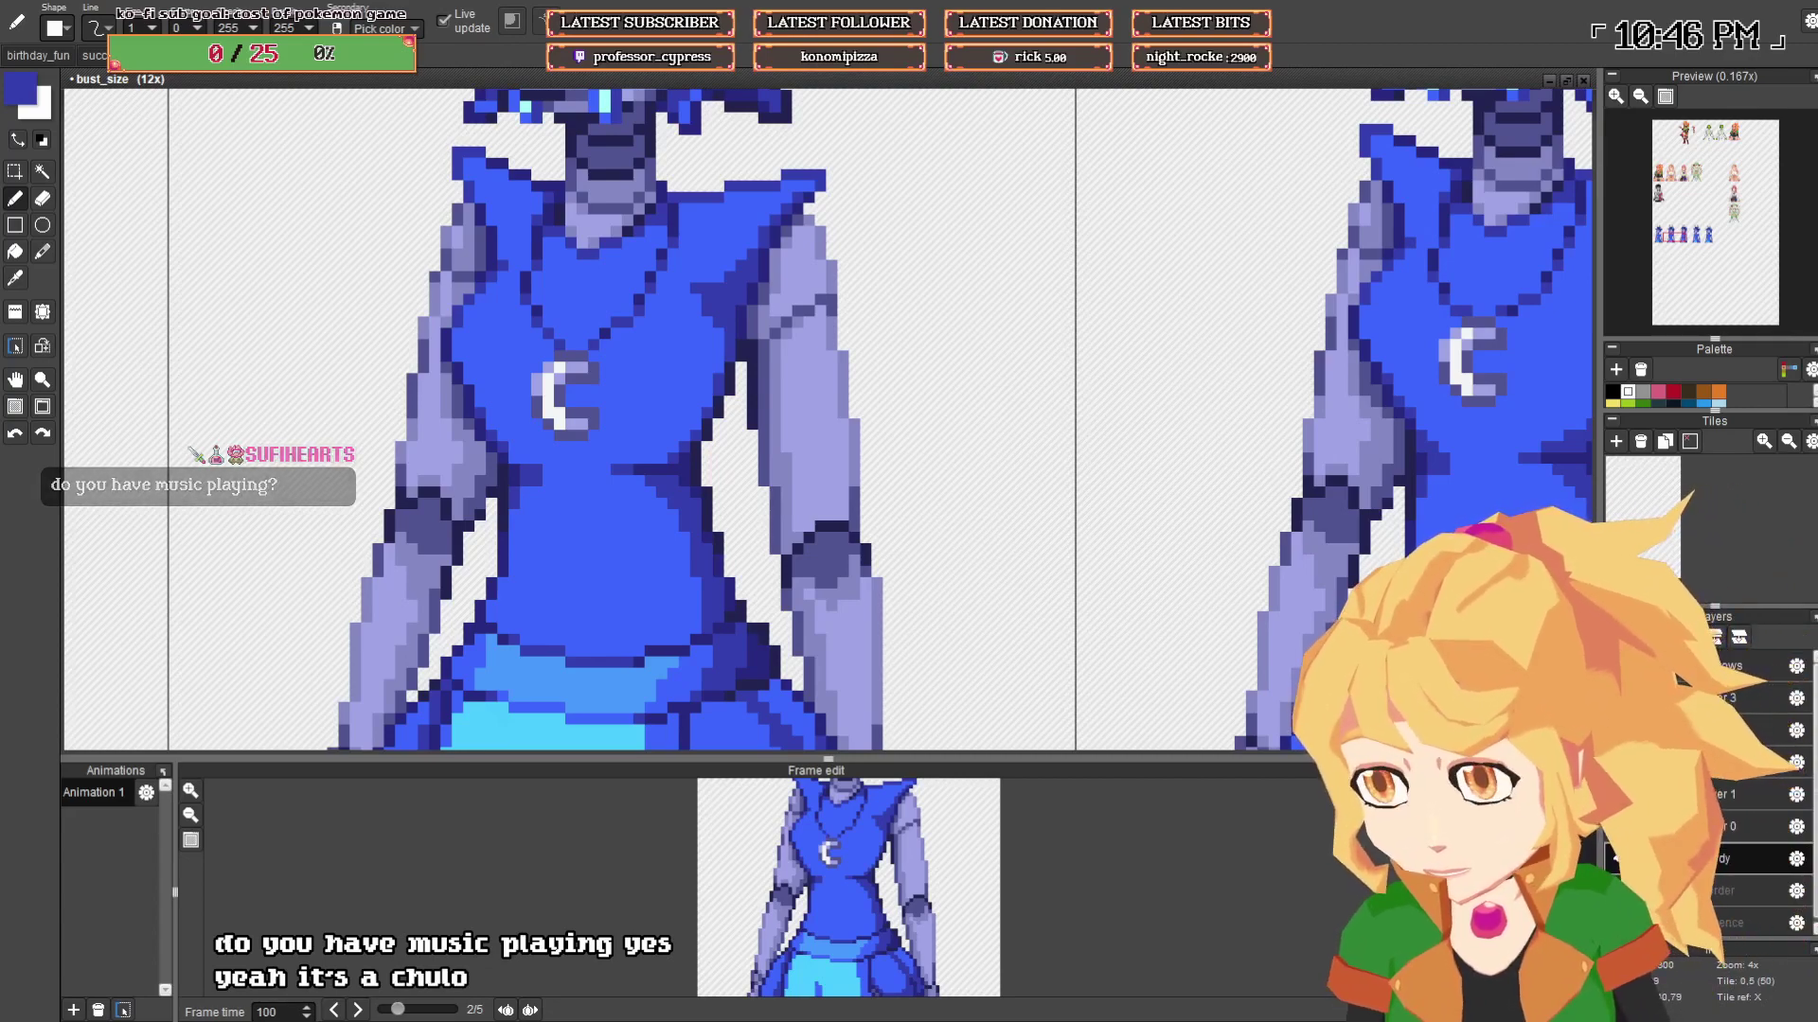
- Step through all five frames of the animation to check how the chest and waist move between them
scroll(756, 505, down, 2)
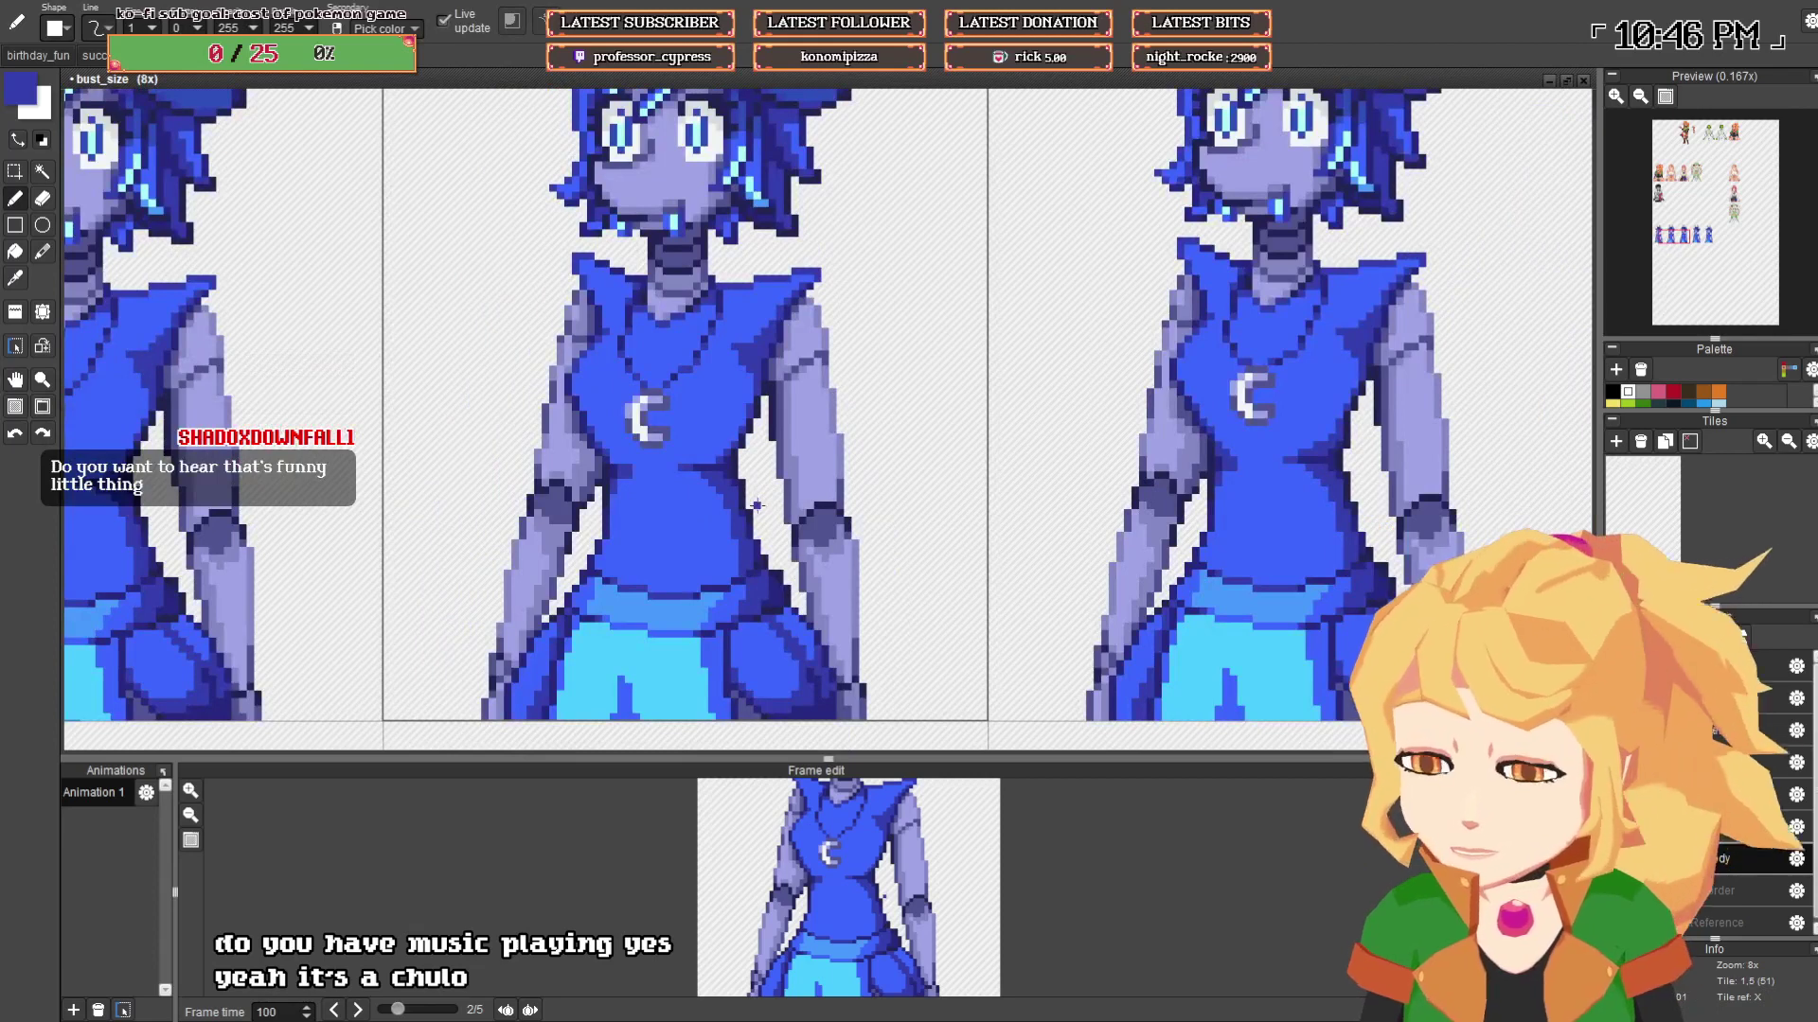
drag(757, 504, 735, 490)
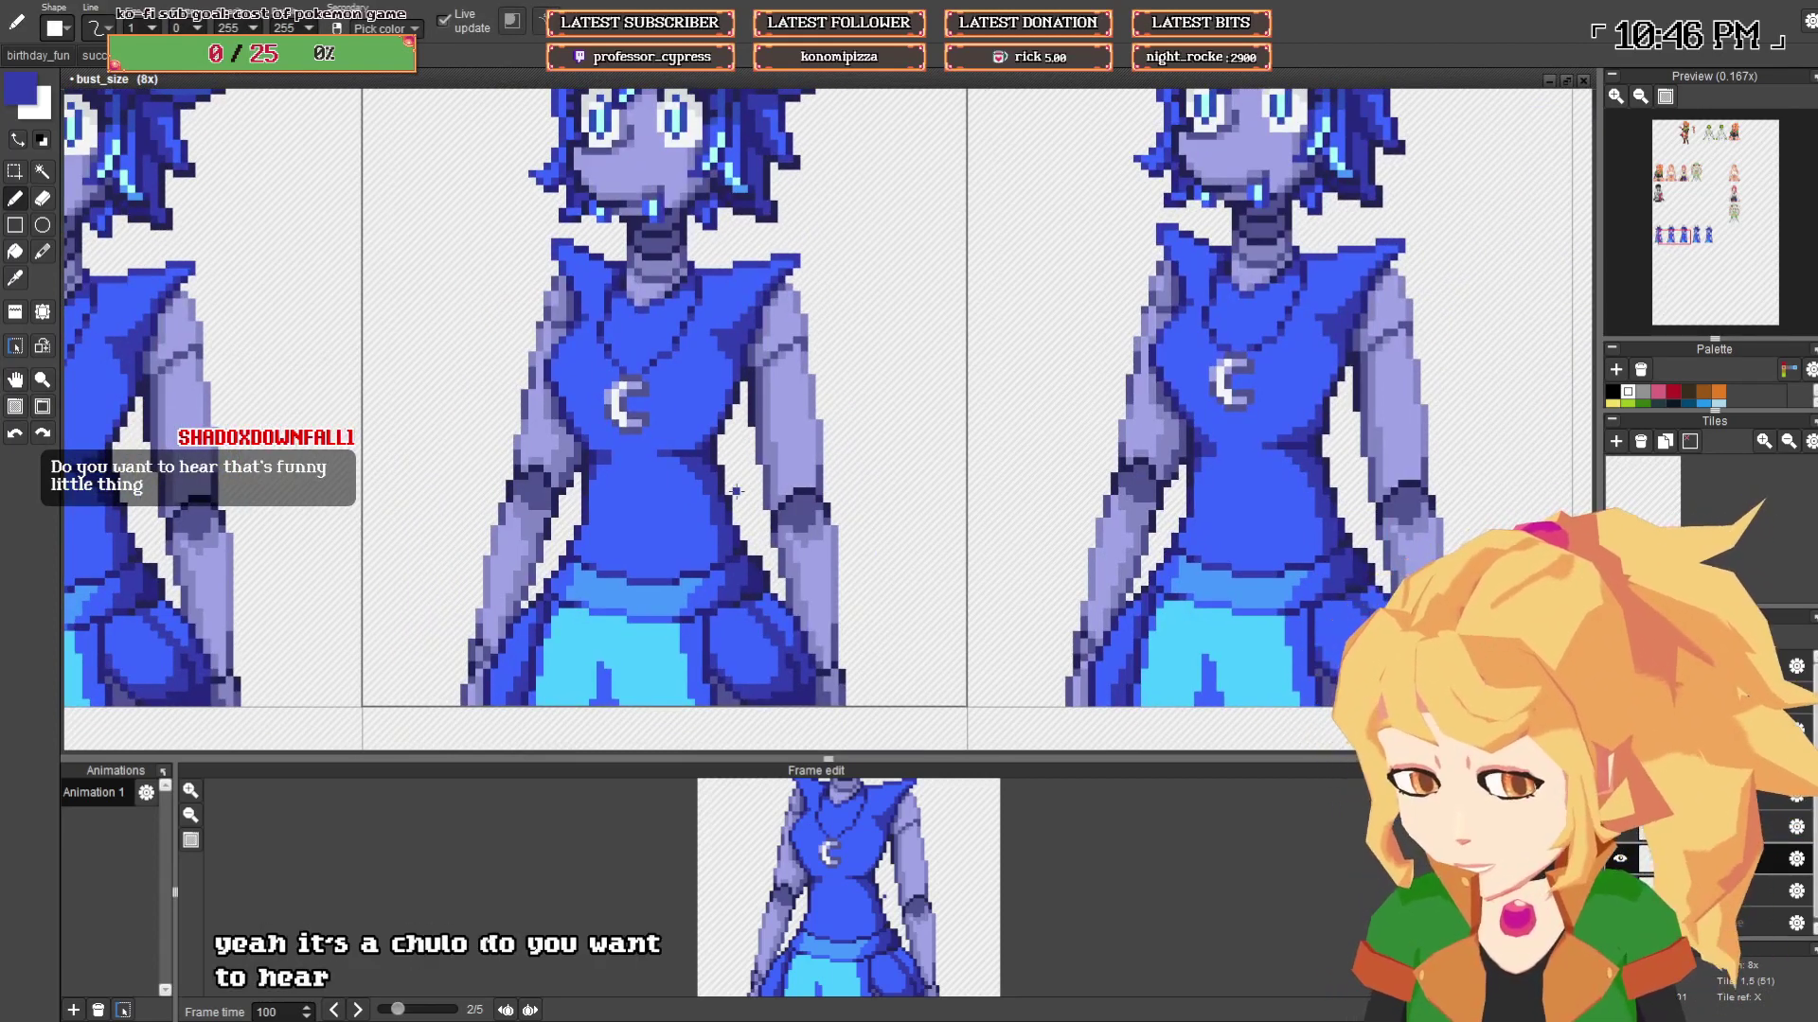
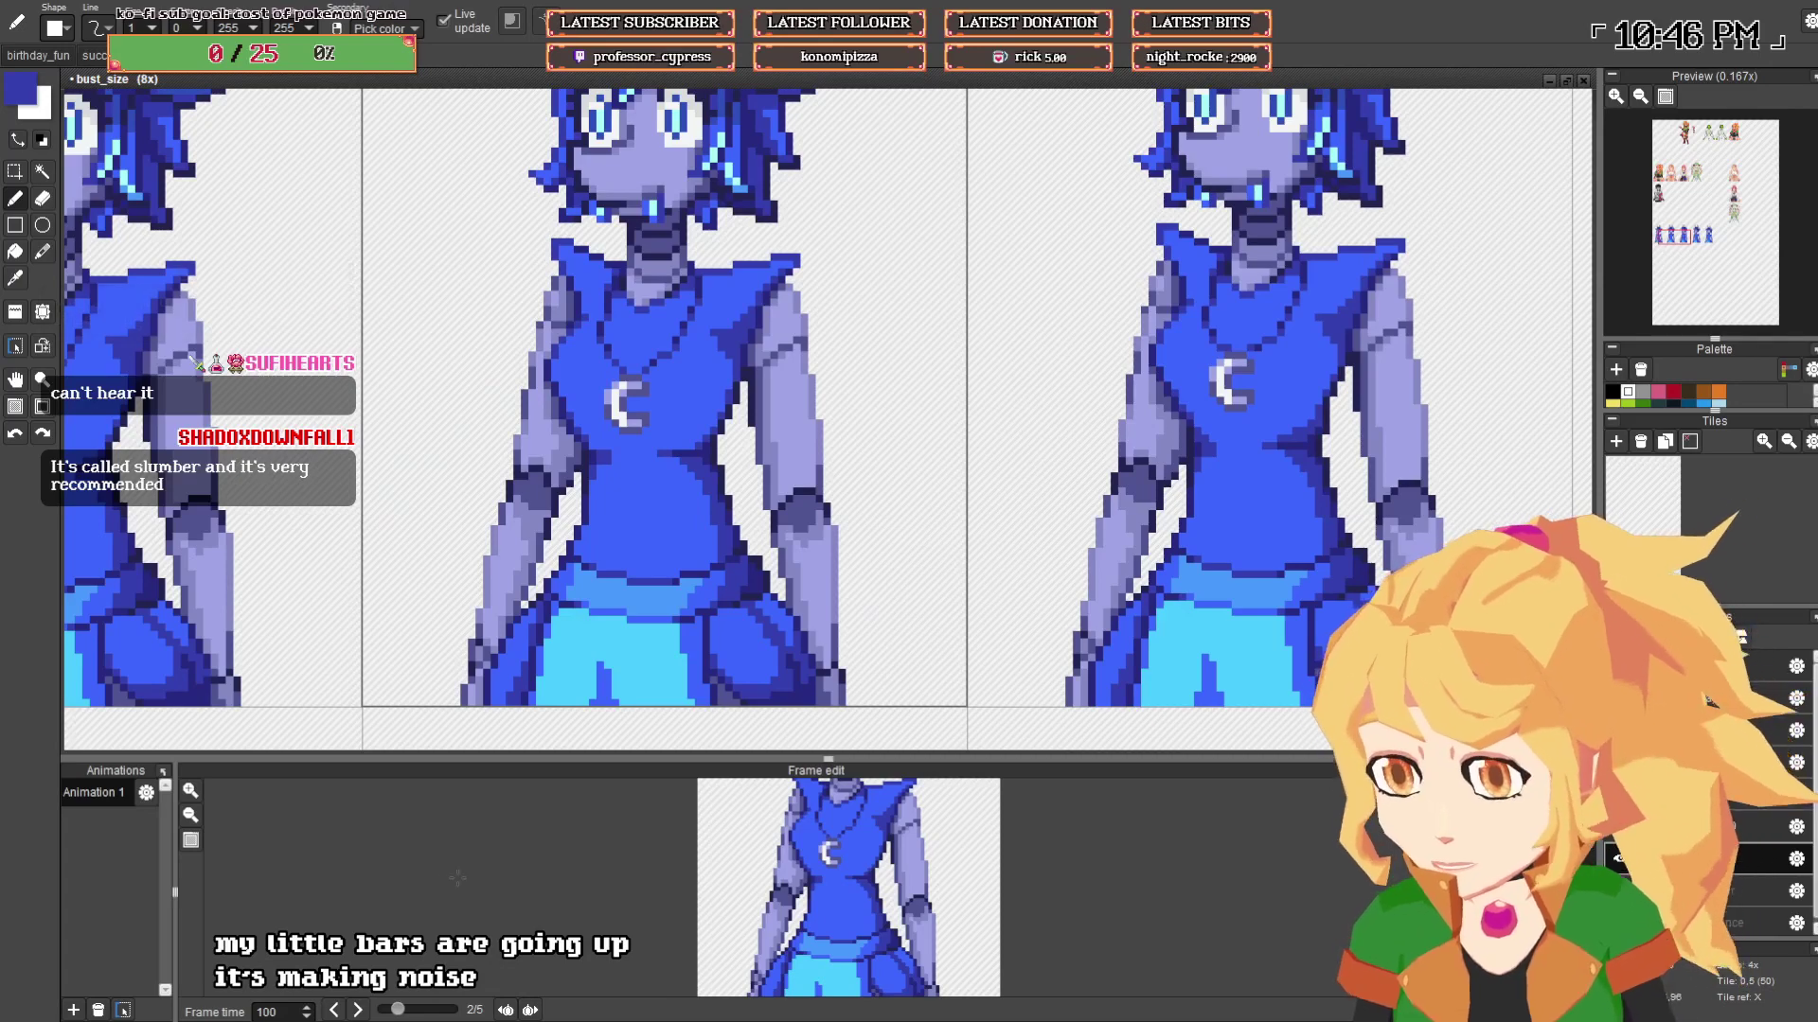
drag(640, 574, 521, 588)
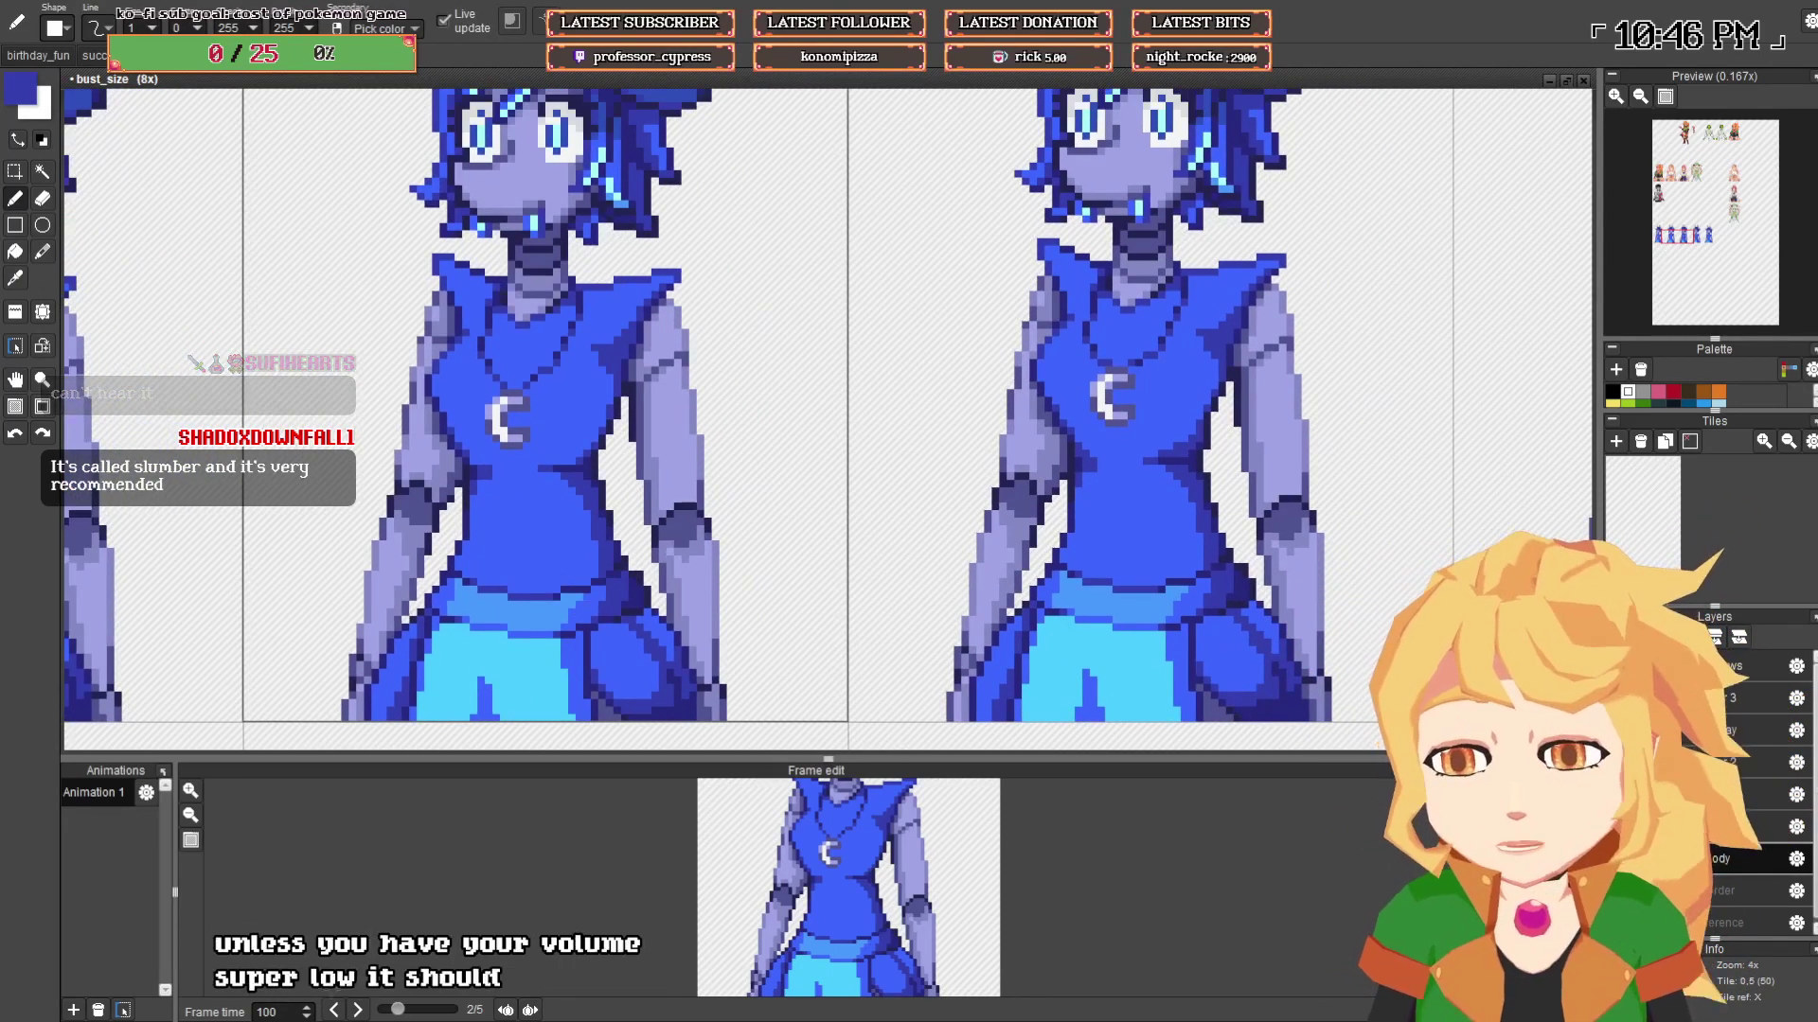
click(334, 1010)
click(358, 1010)
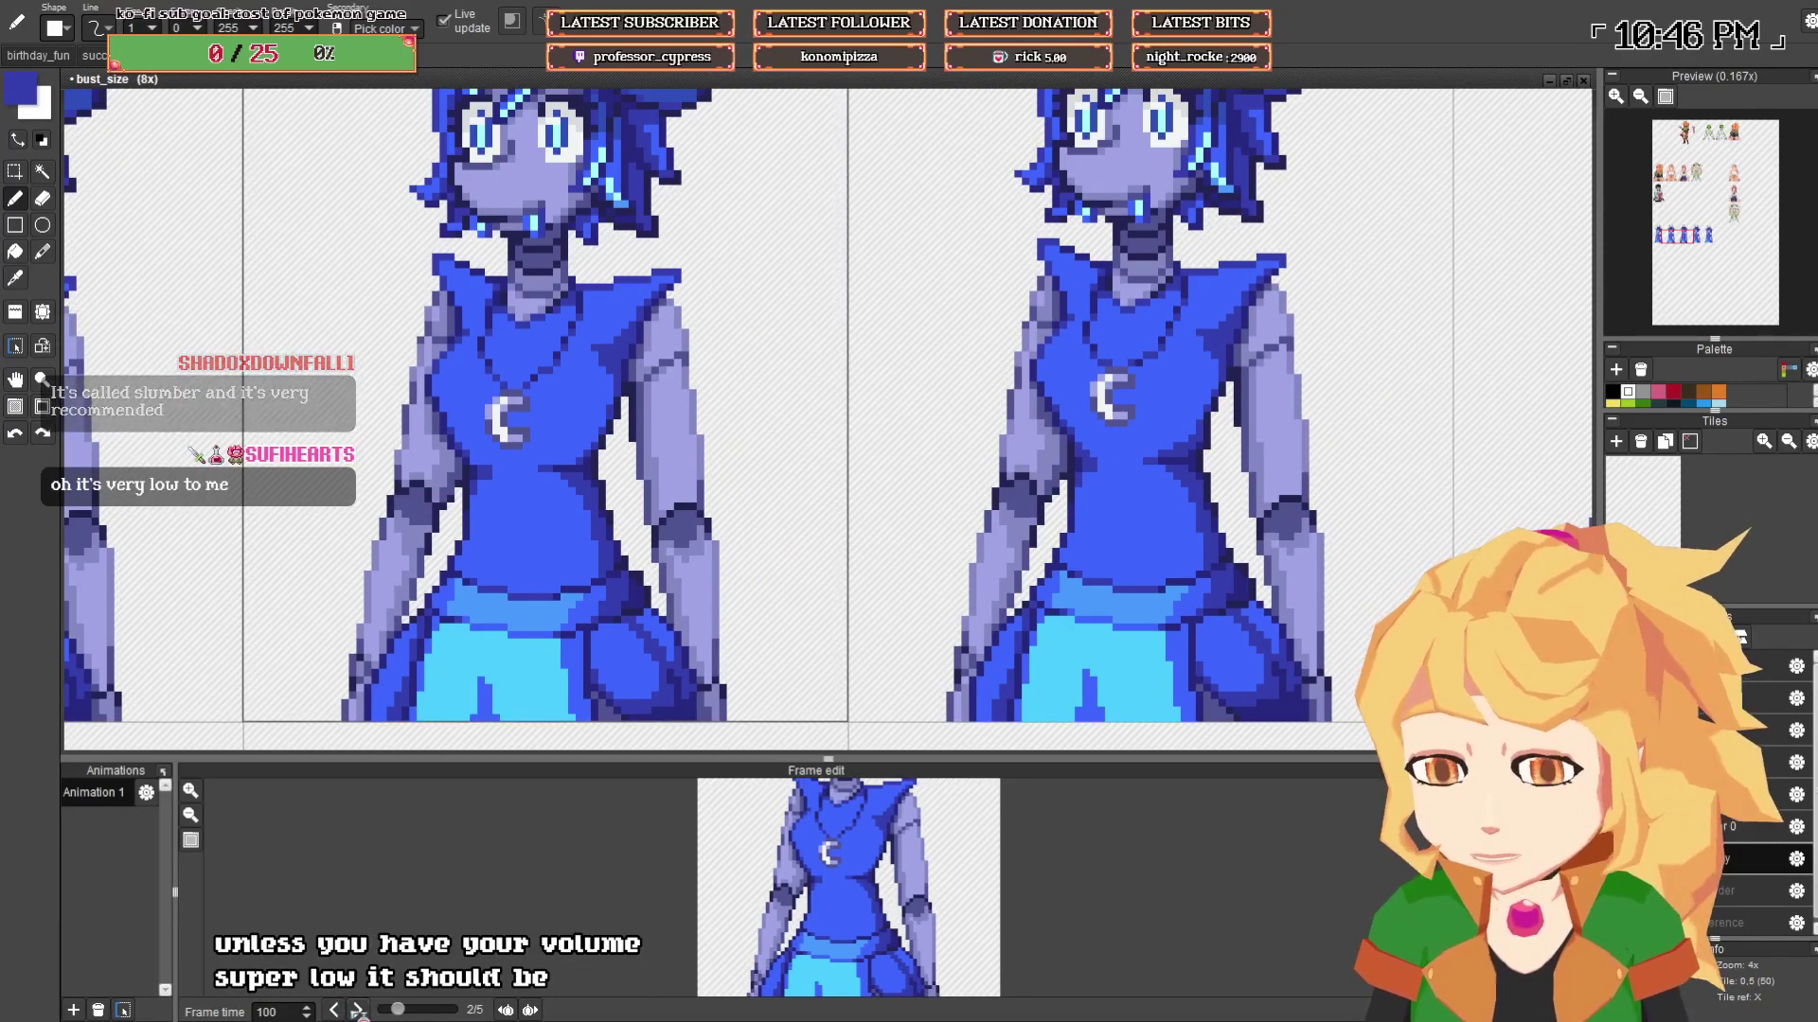
click(358, 1010)
drag(975, 530, 311, 606)
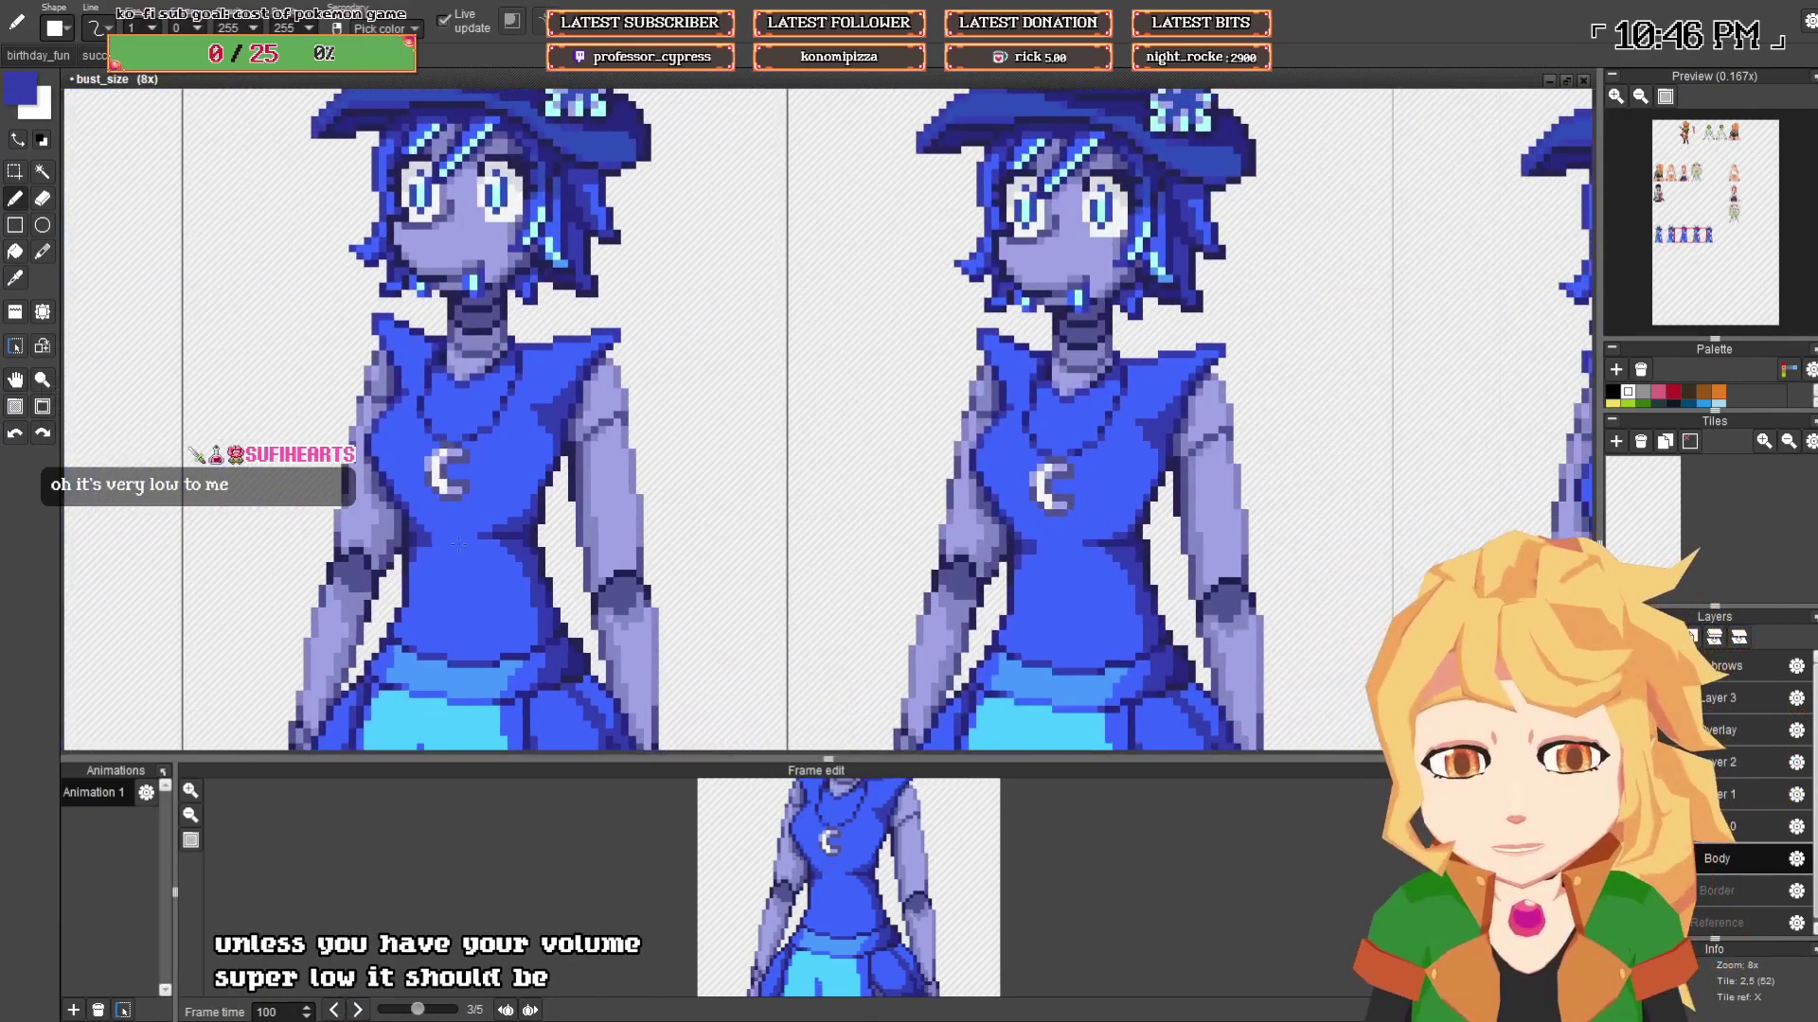
click(335, 1010)
click(336, 1010)
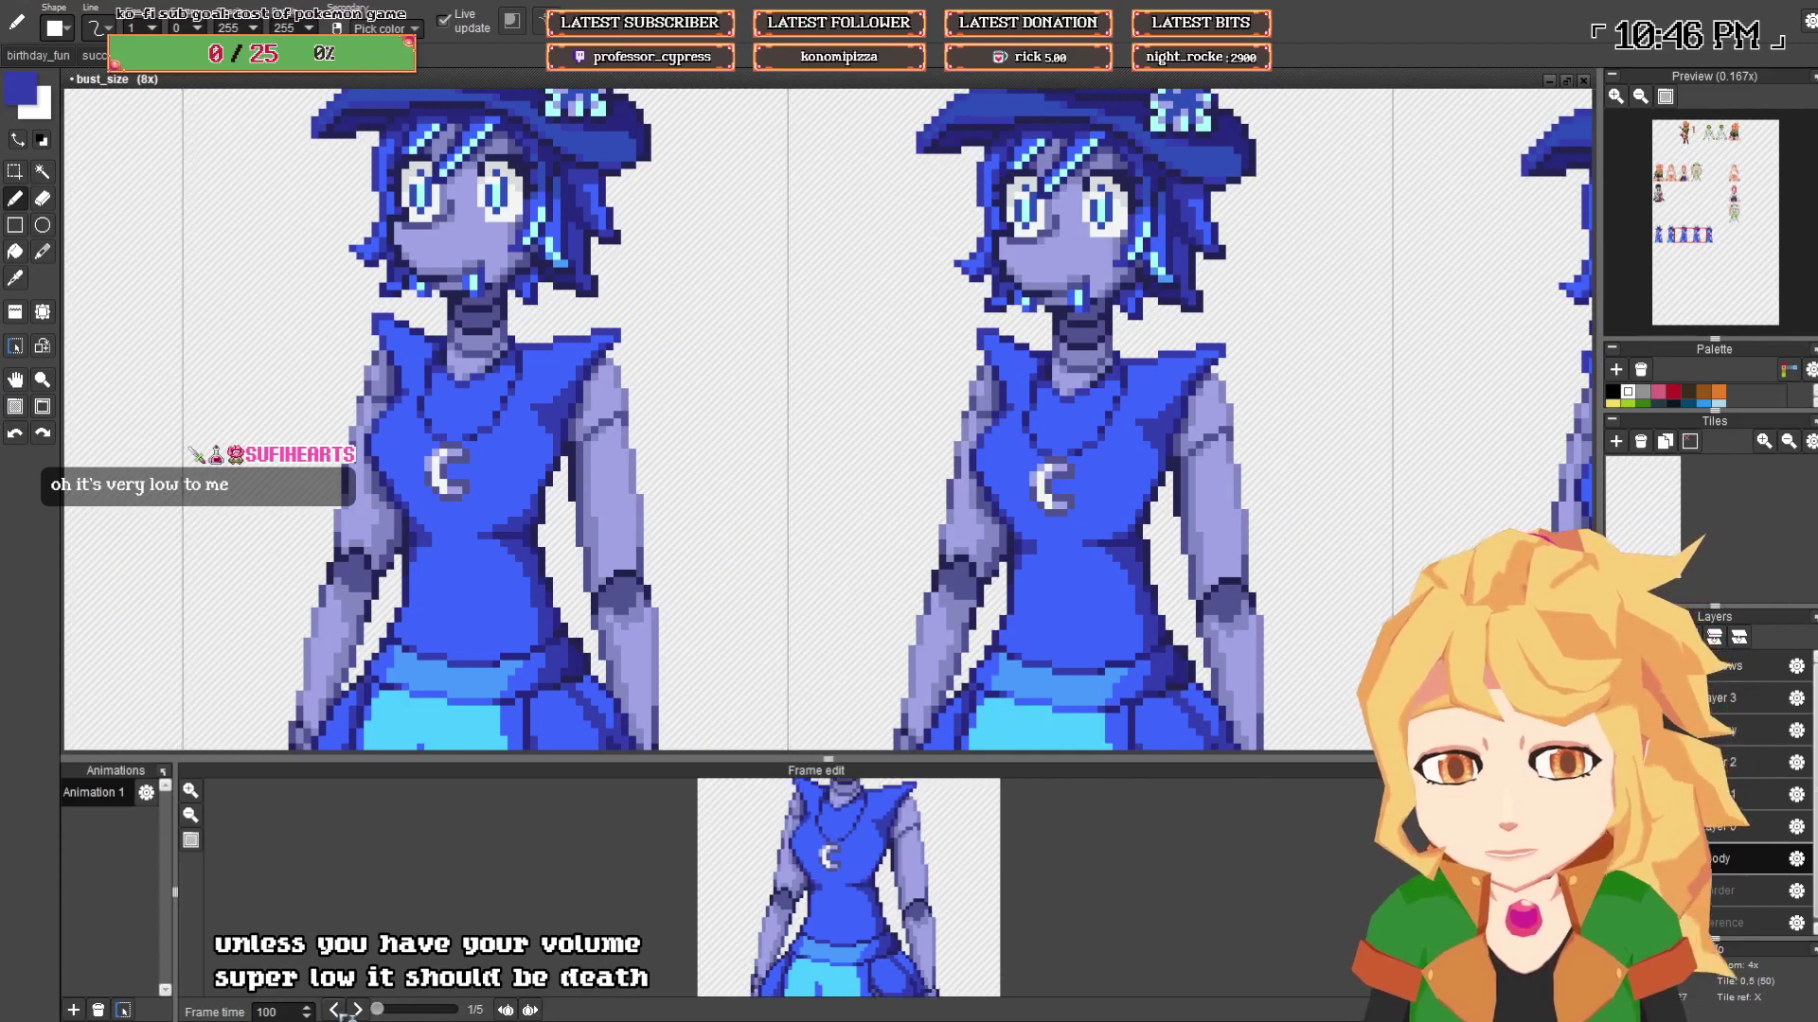
click(358, 1010)
click(359, 1010)
click(359, 1010)
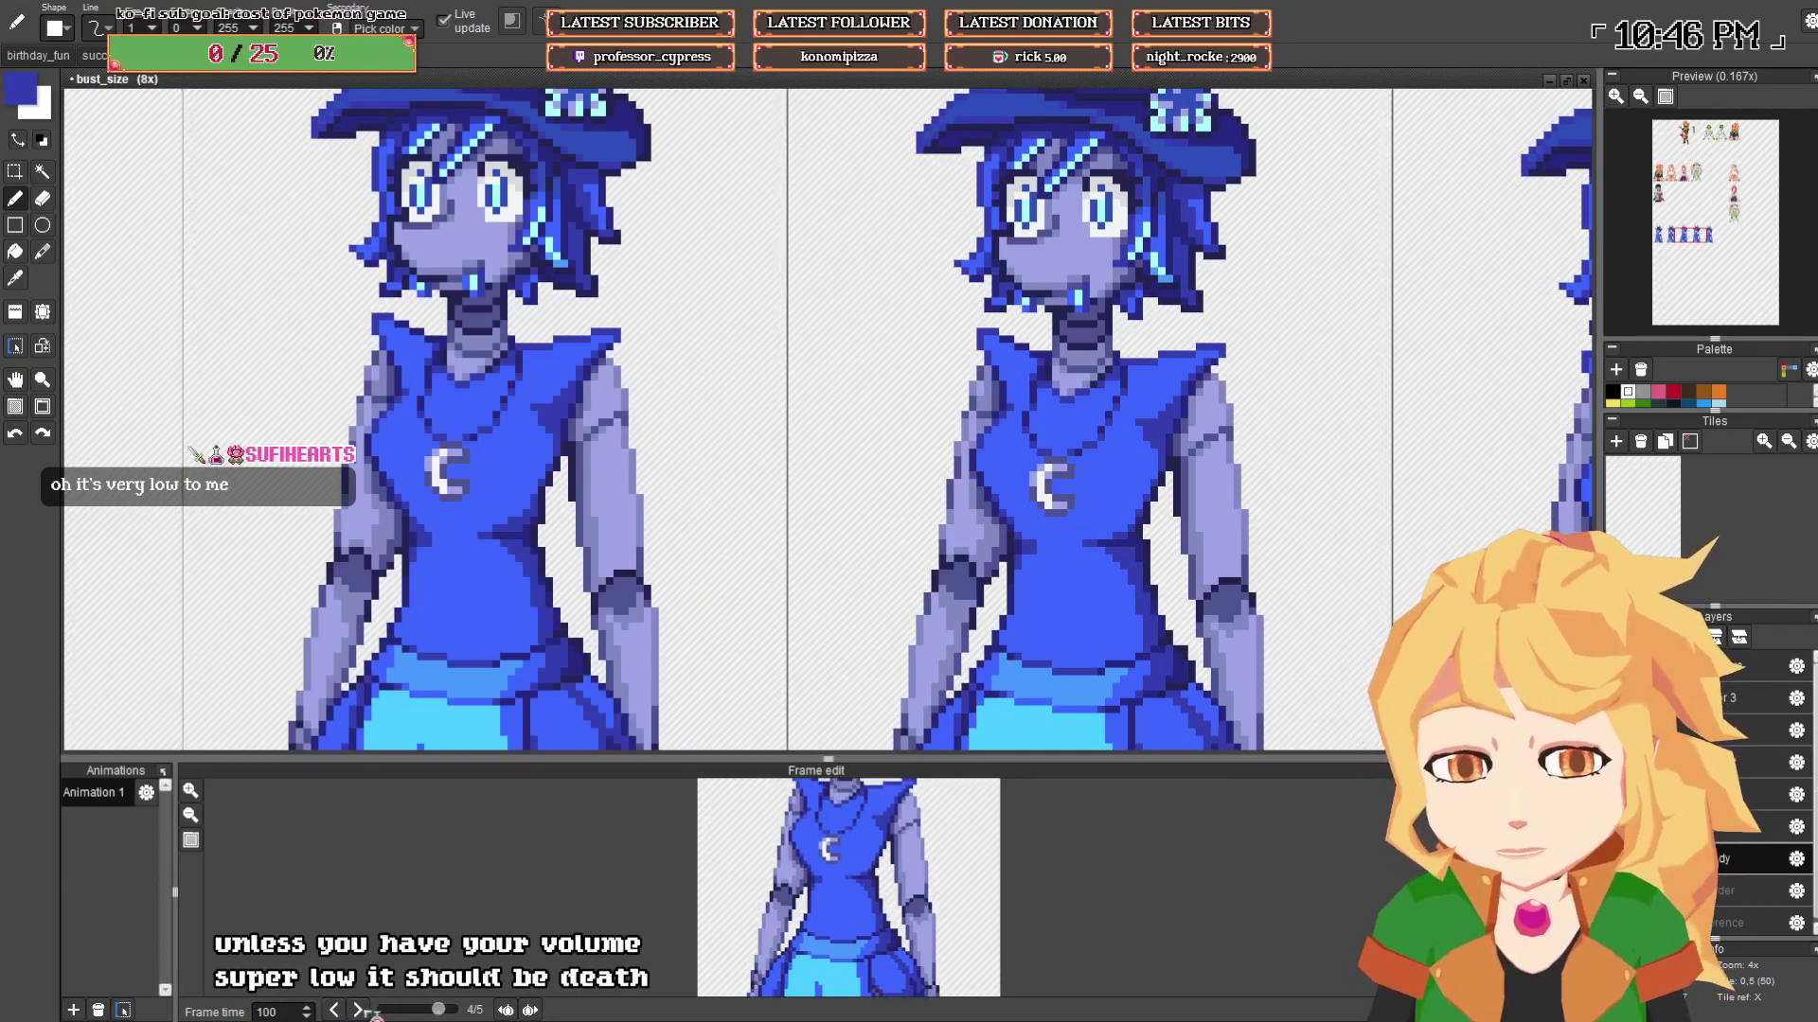
click(361, 1011)
scroll(601, 269, down, 3)
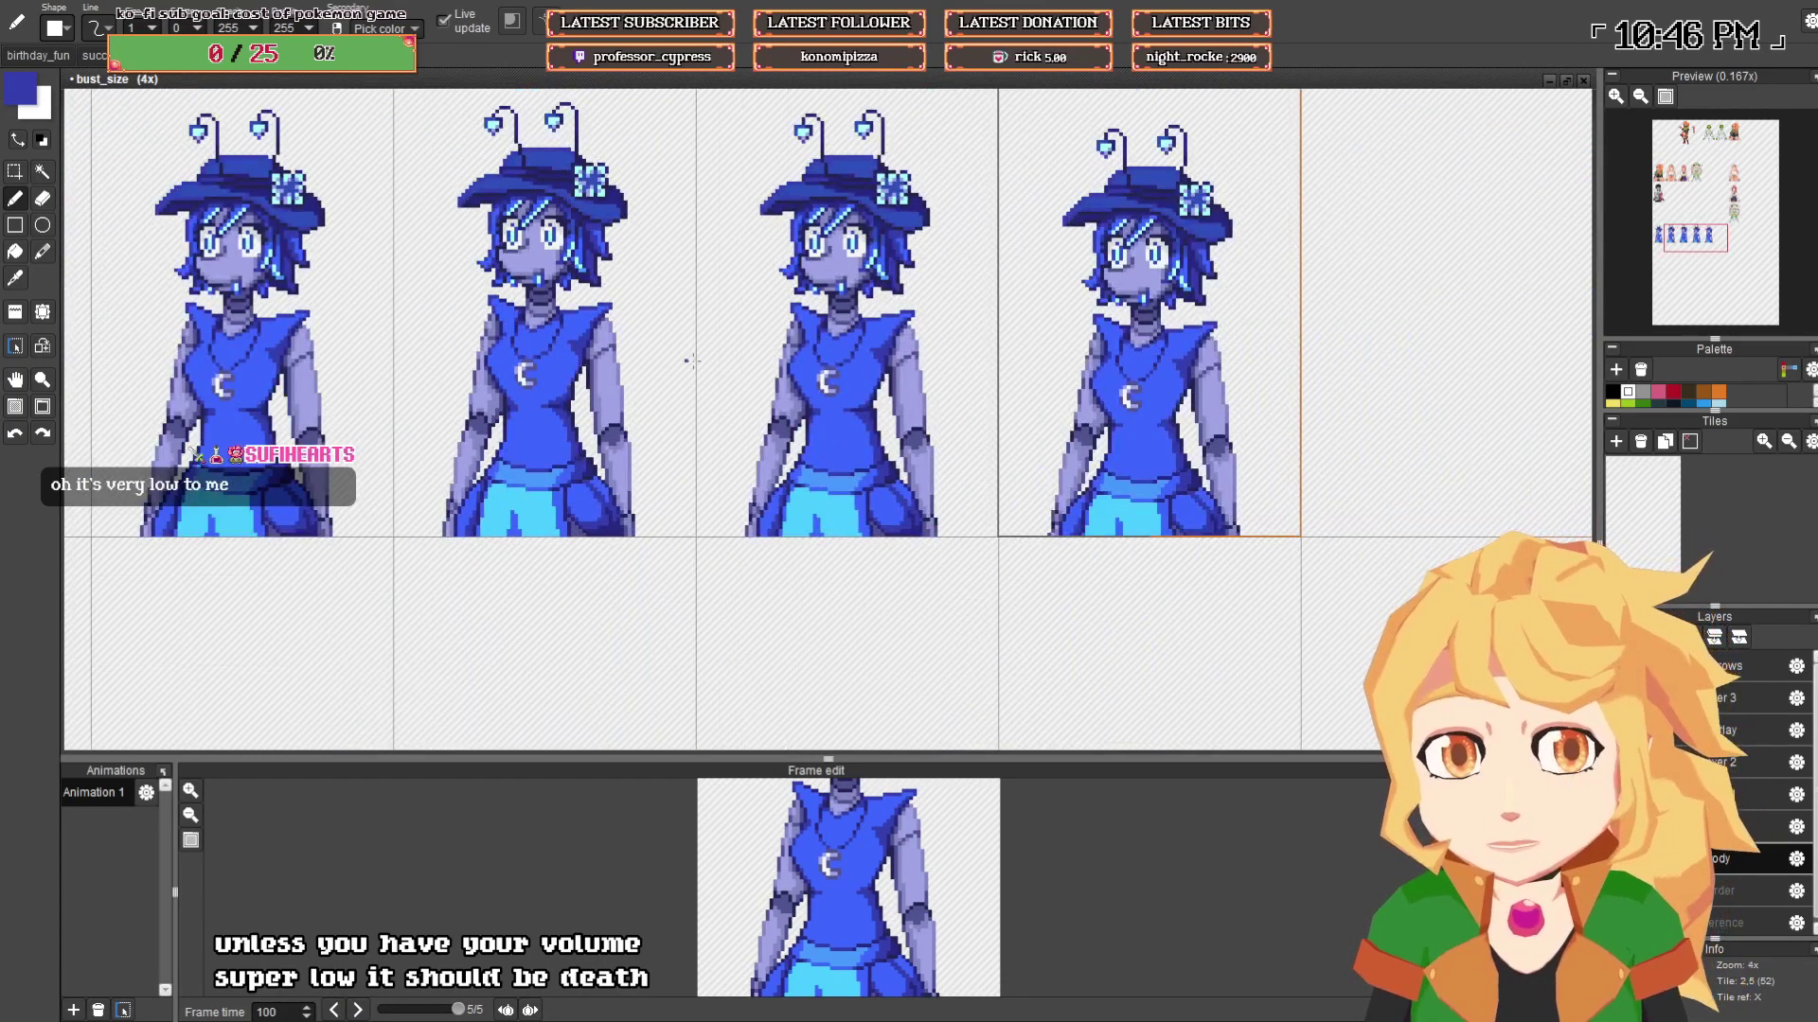
- Compare the fifth character's pose with the earlier frames, overlaying a tile preview of another frame on it without placing it
drag(692, 360, 720, 443)
scroll(720, 444, down, 1)
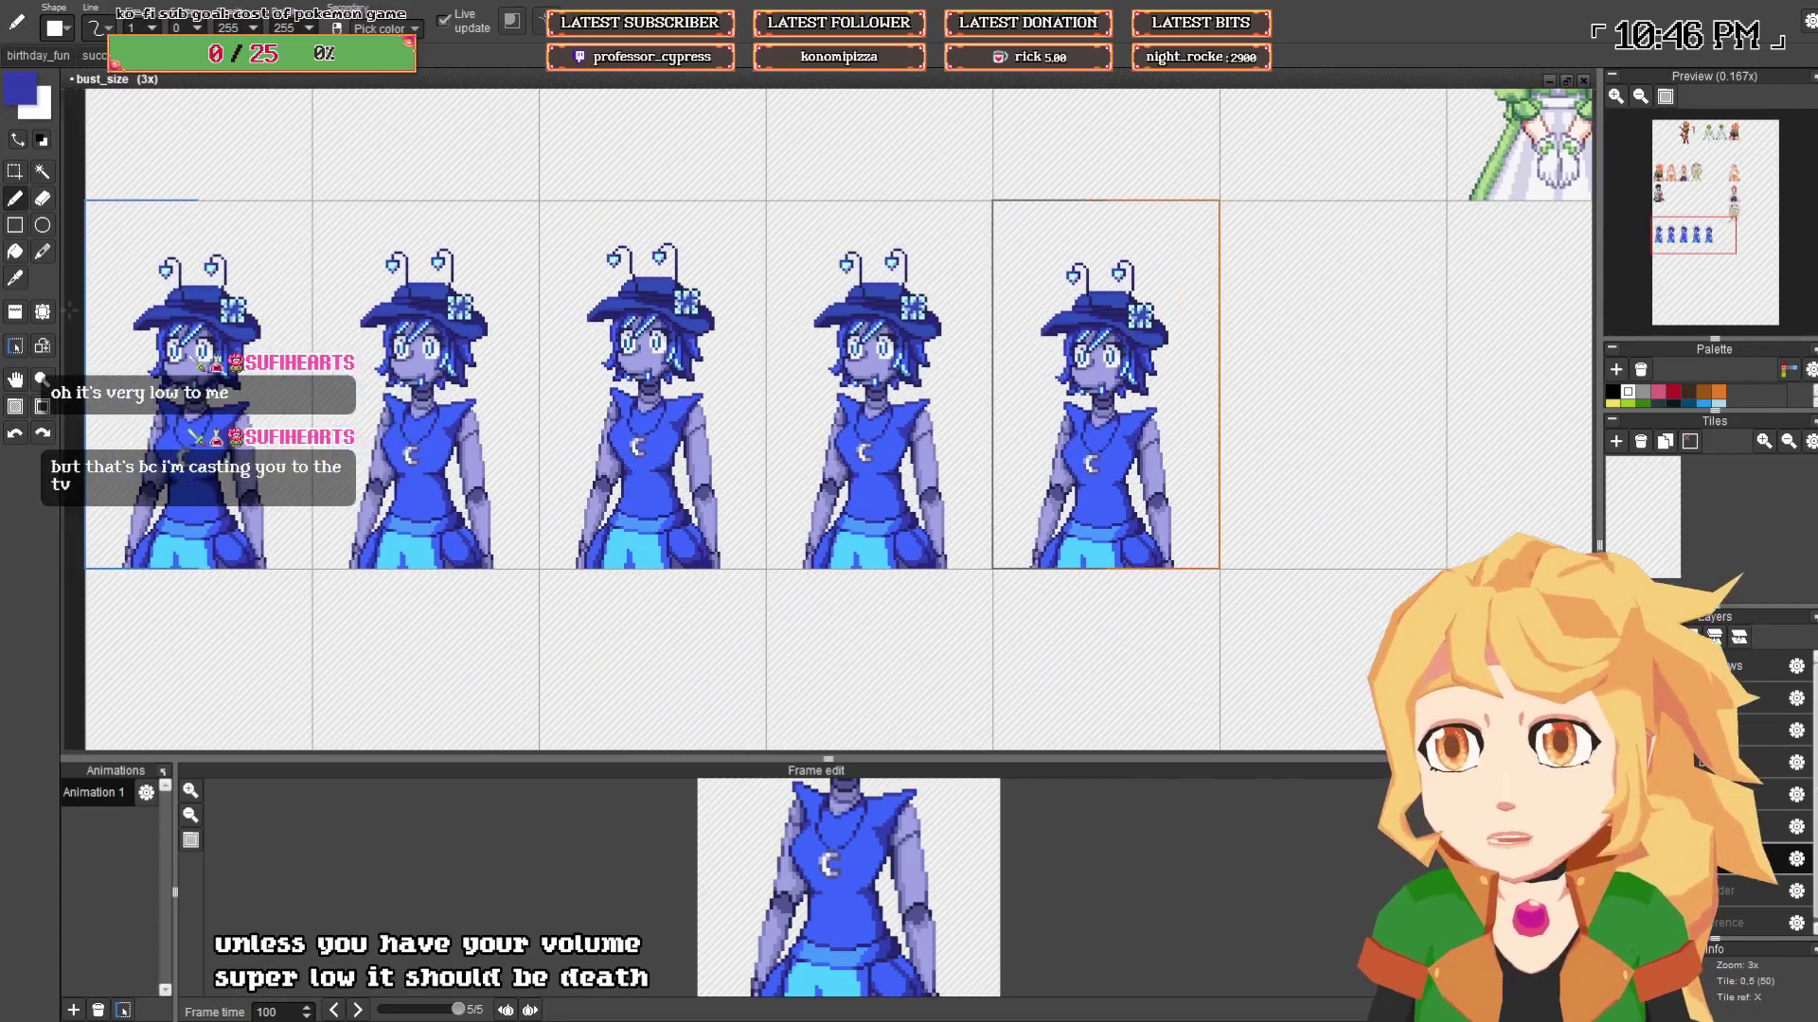
click(15, 311)
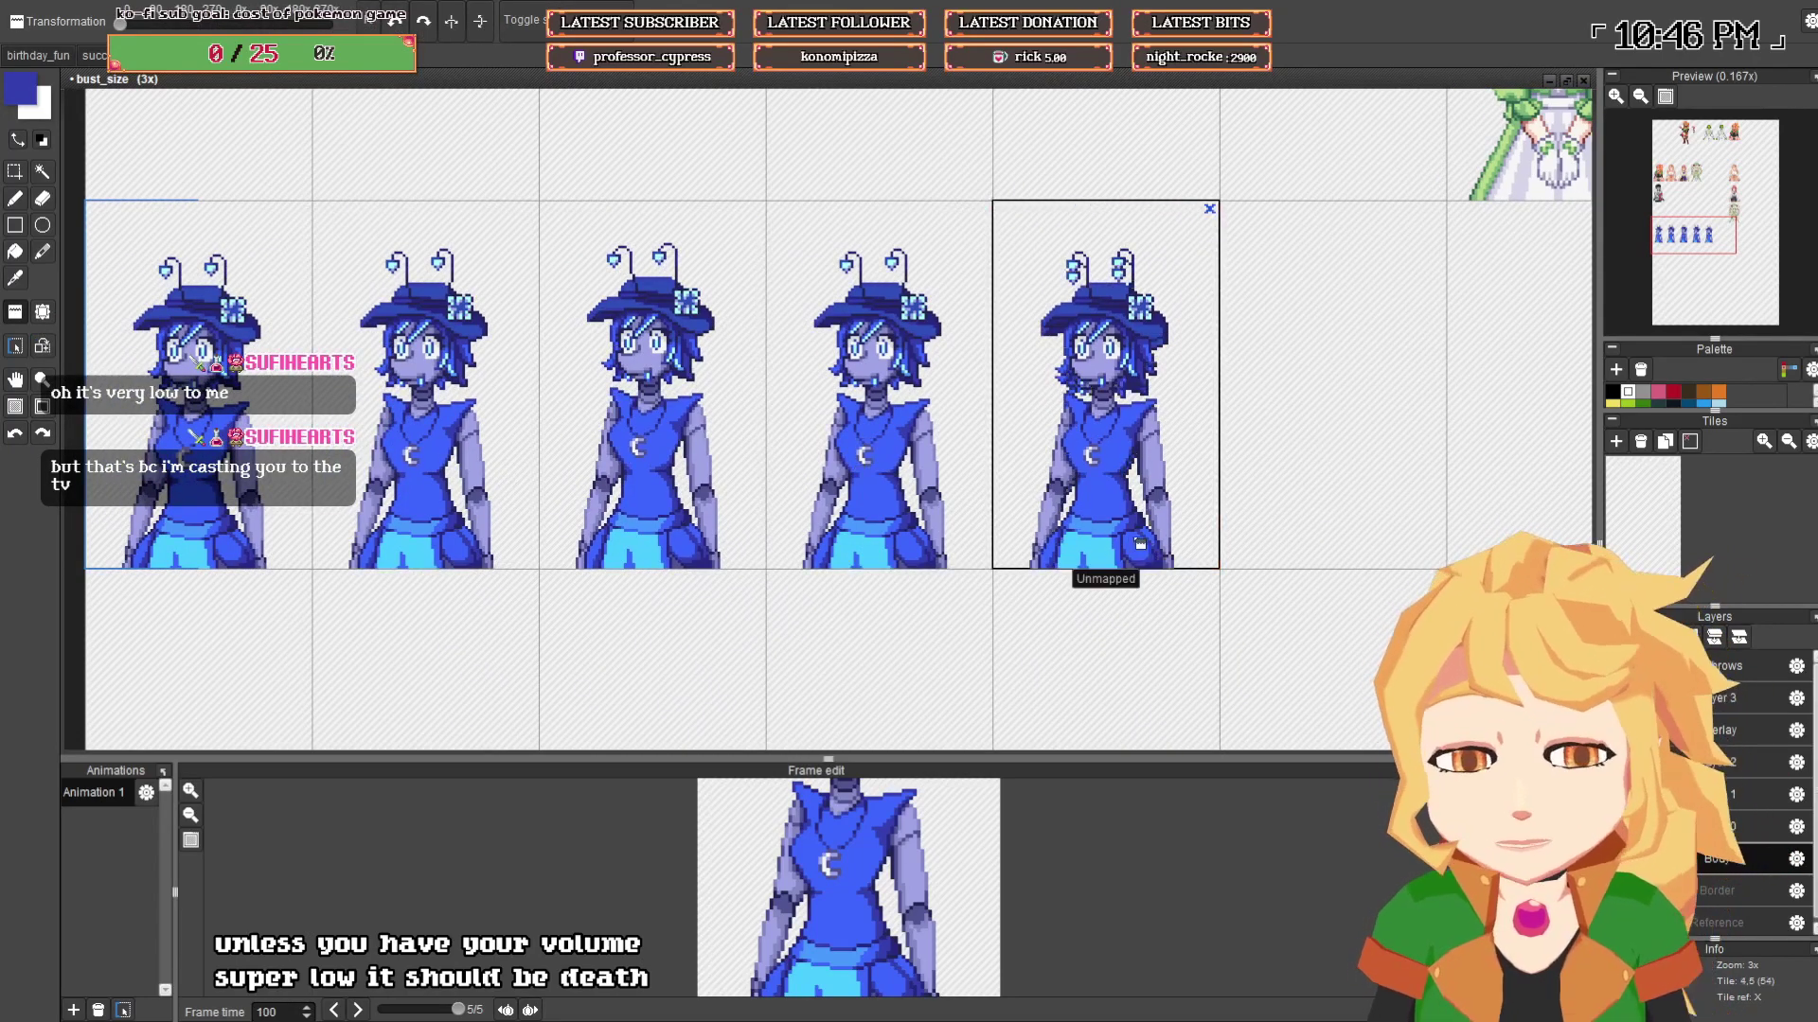
drag(1244, 469, 869, 536)
scroll(869, 537, up, 1)
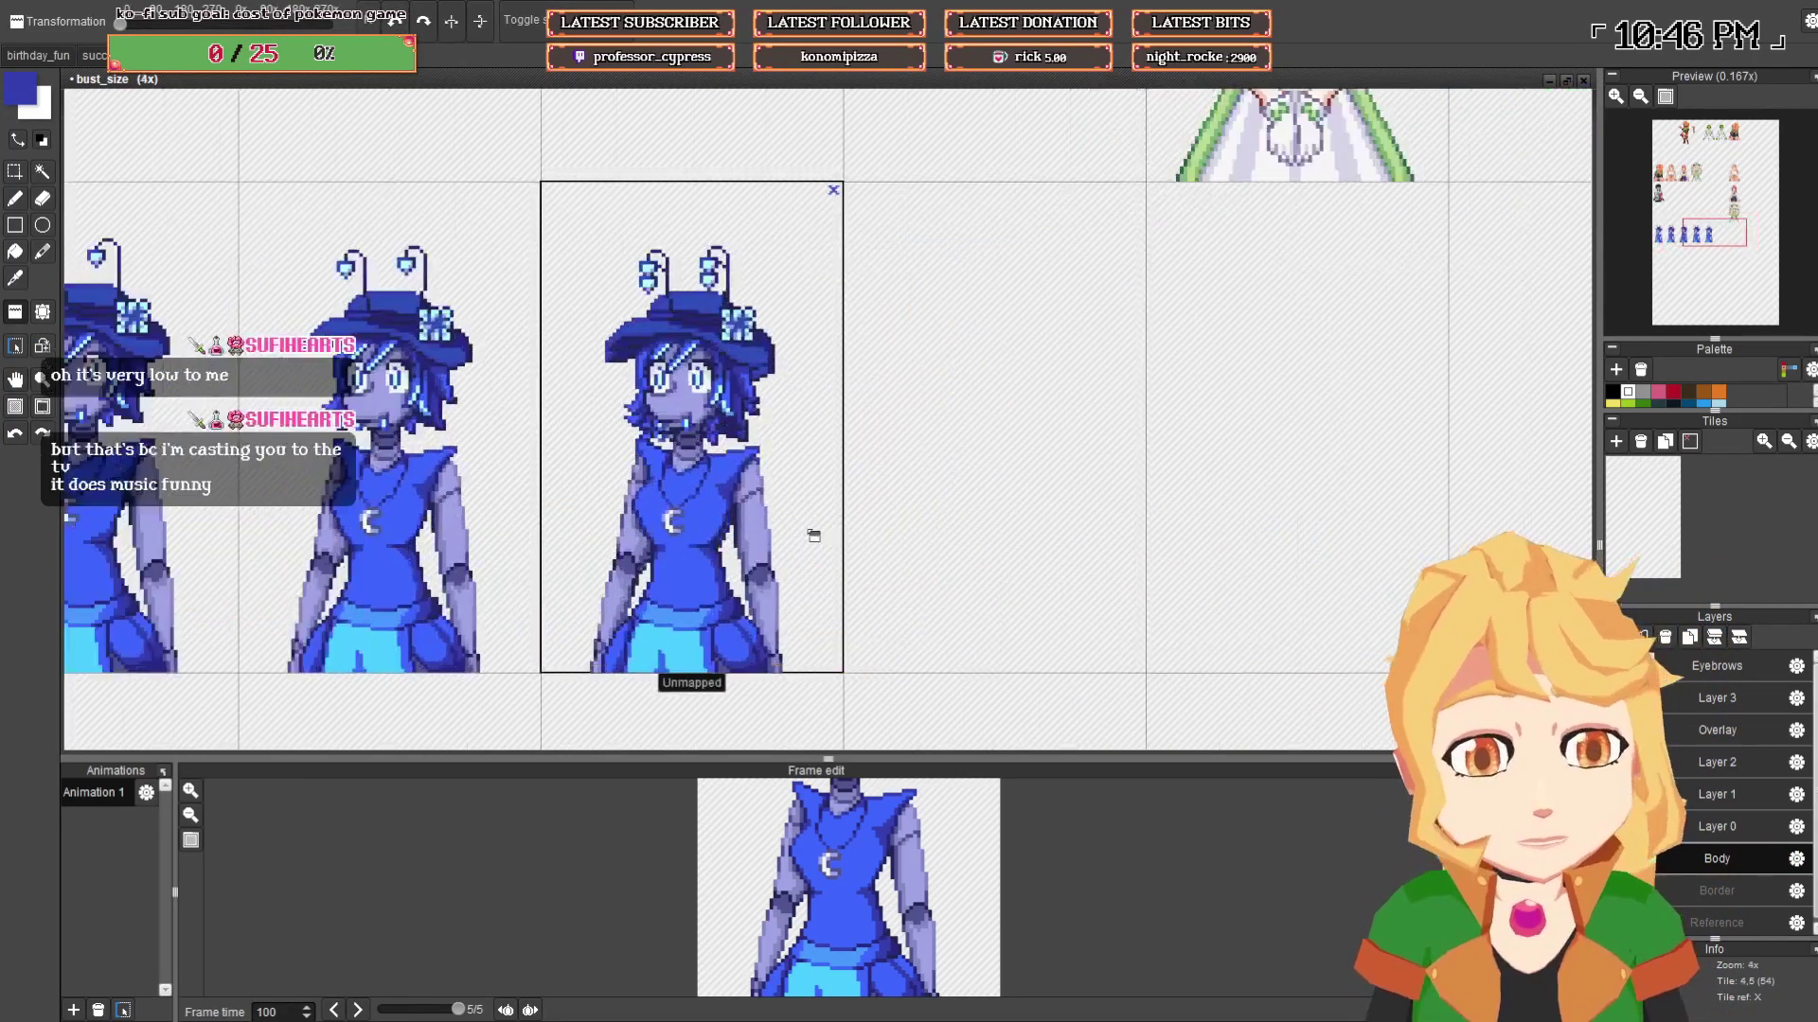
scroll(813, 536, up, 2)
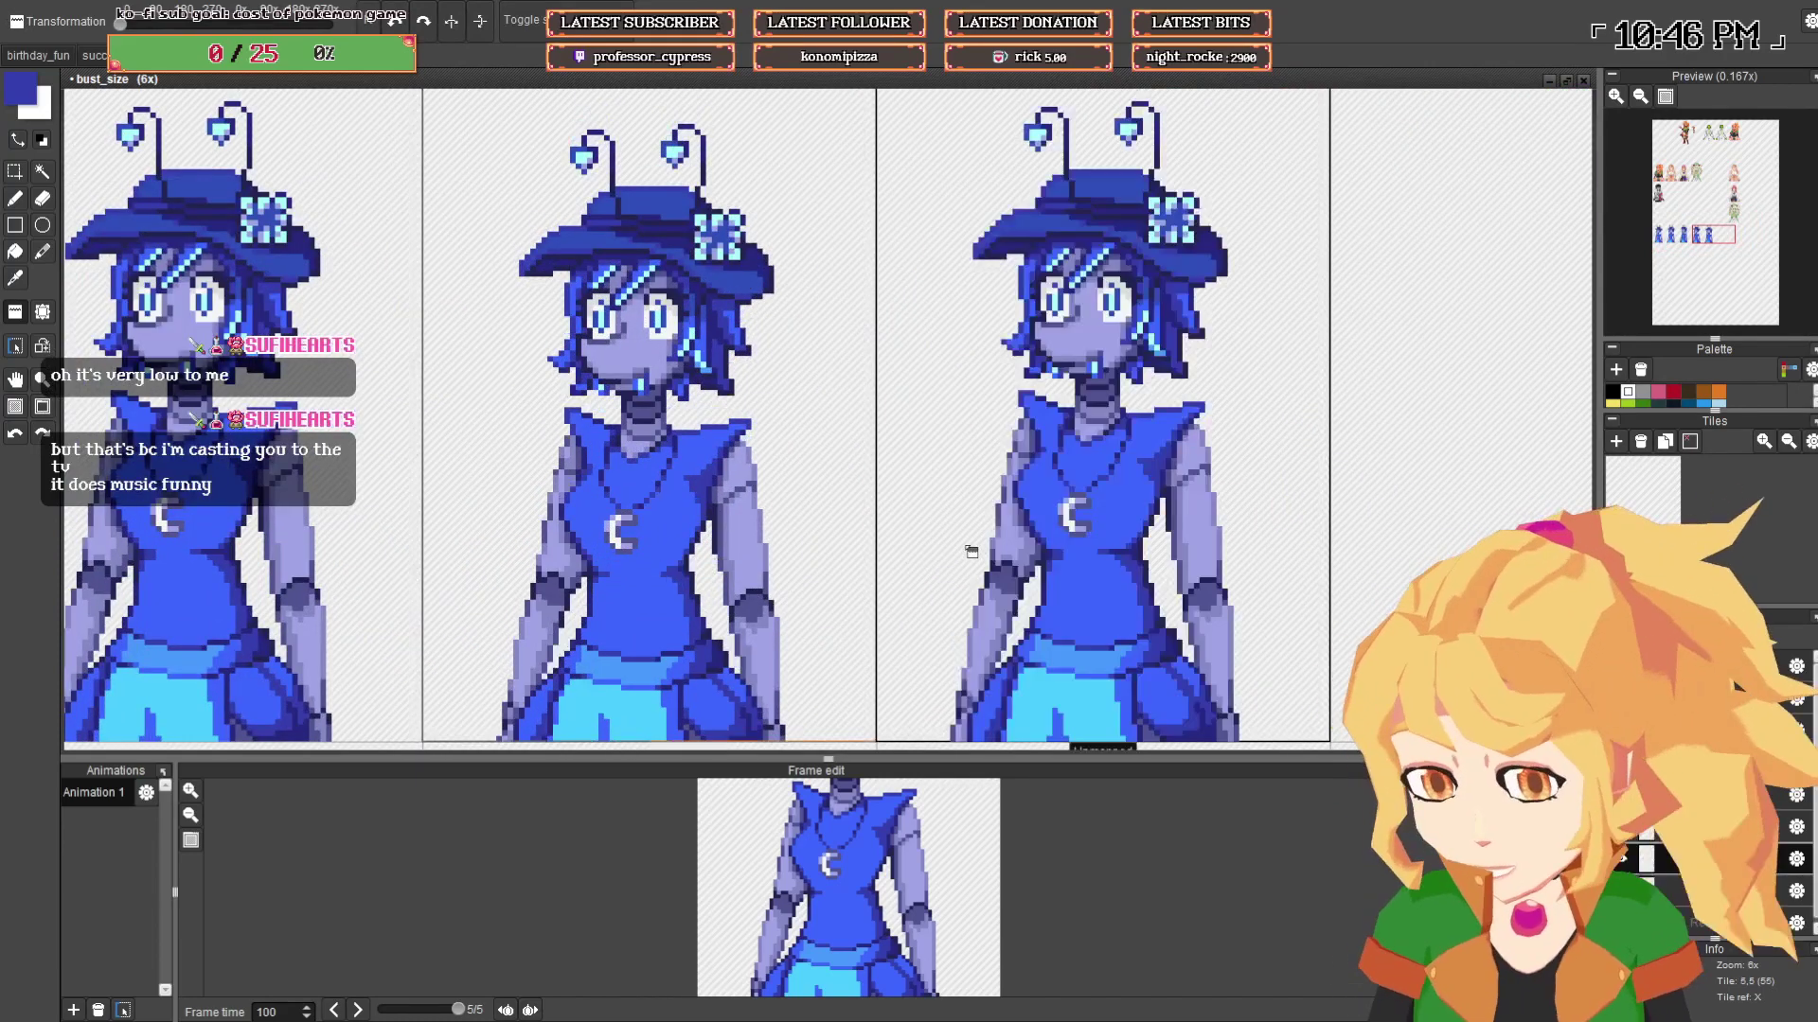
key(b)
drag(667, 592, 720, 584)
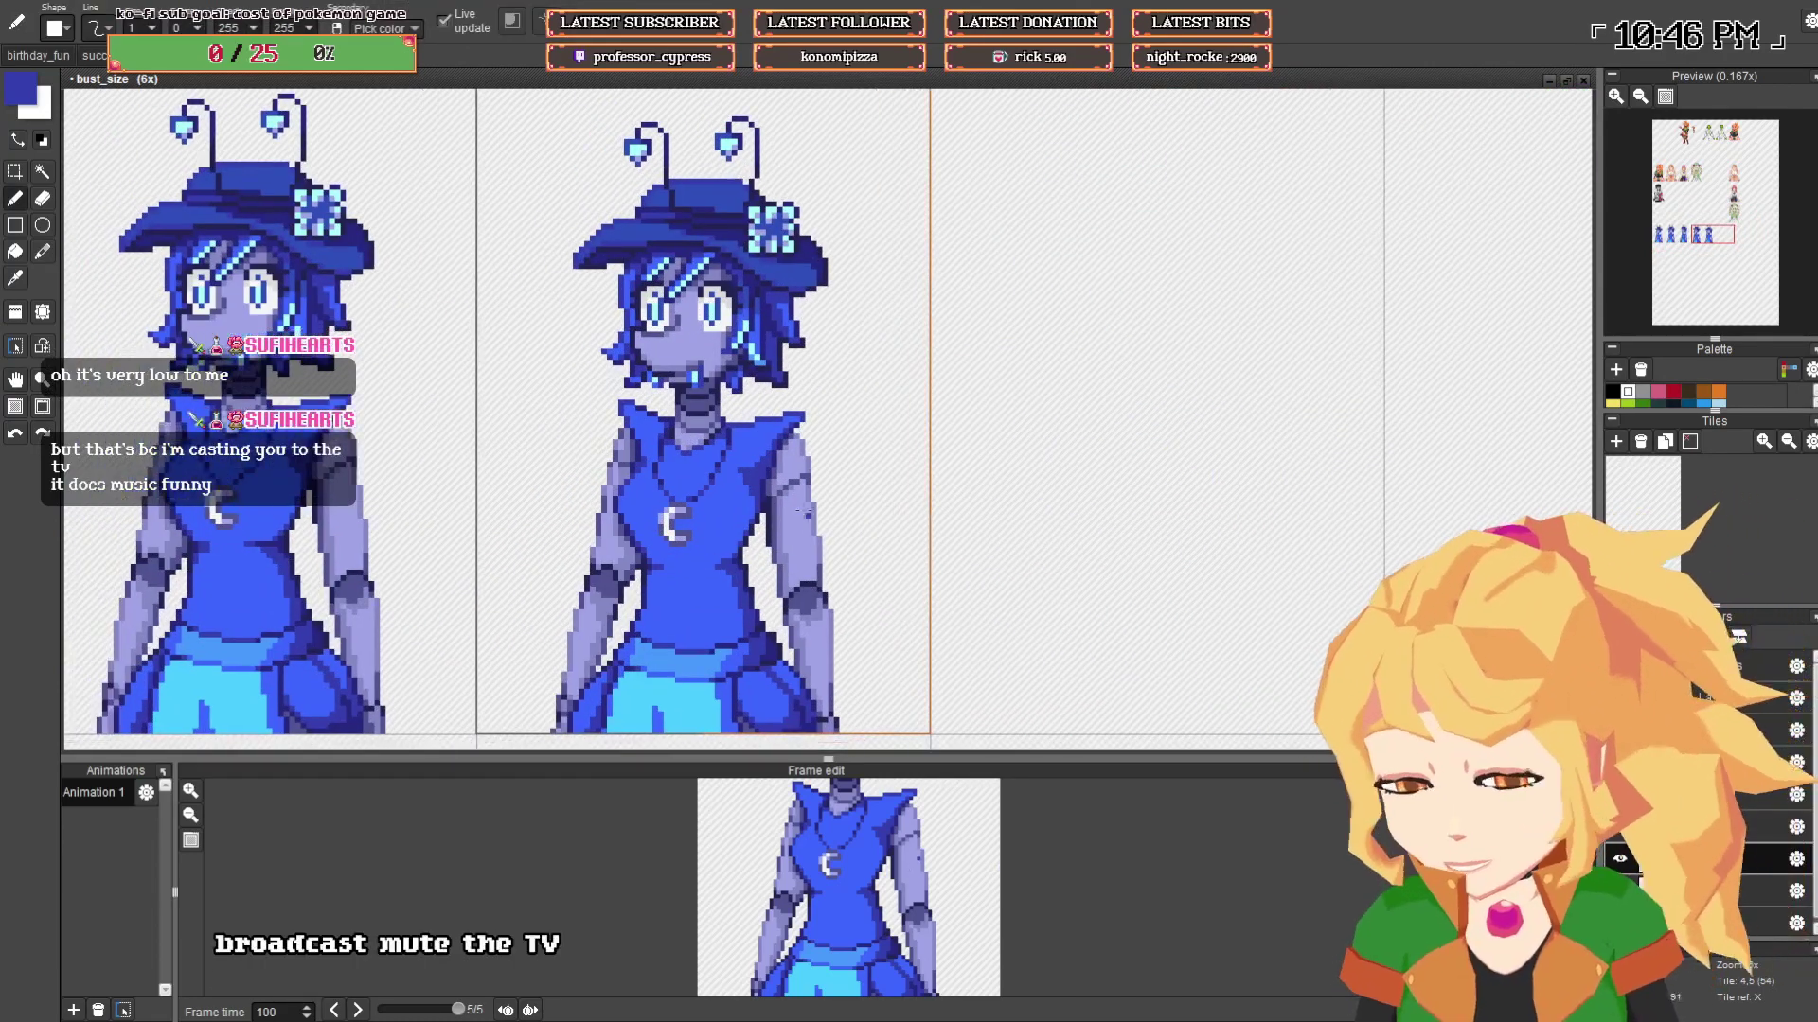
- Try to refine the fifth character's chest edge and waist fold using outline and shadow blues sampled from the shirt
scroll(719, 584, up, 1)
scroll(720, 585, up, 2)
alt+click(750, 540)
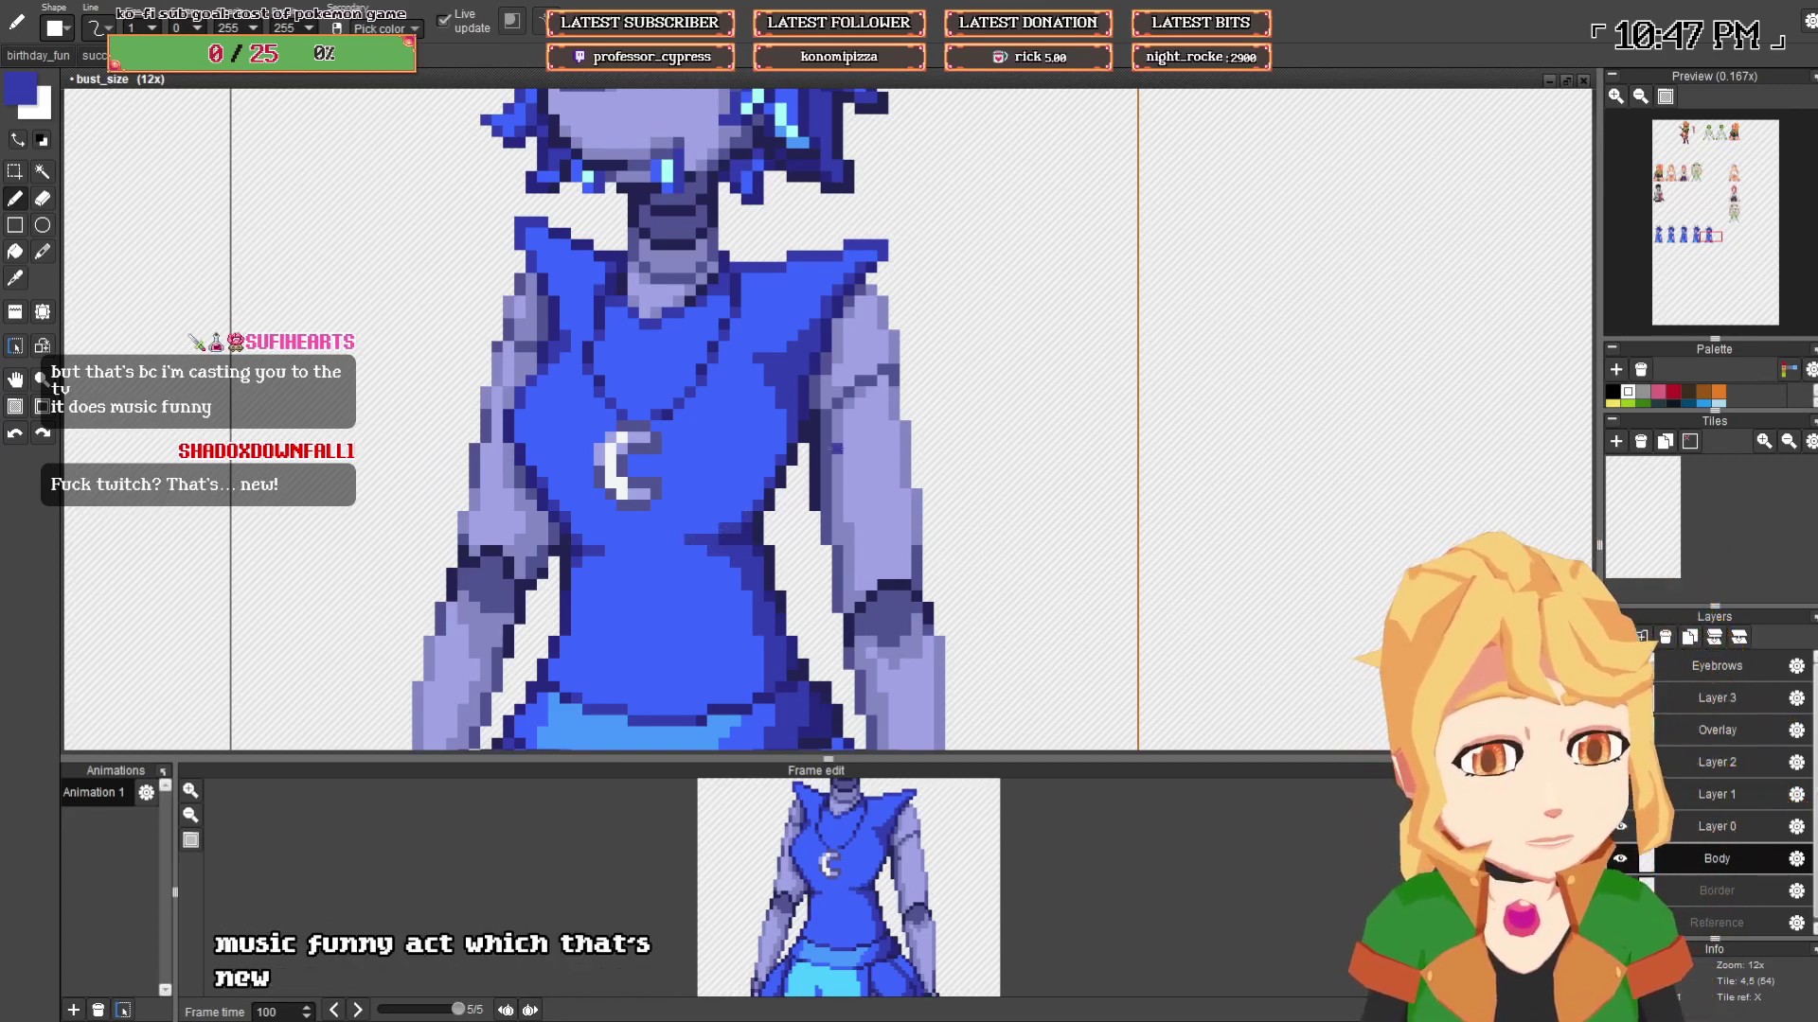
scroll(834, 449, up, 3)
alt+click(758, 511)
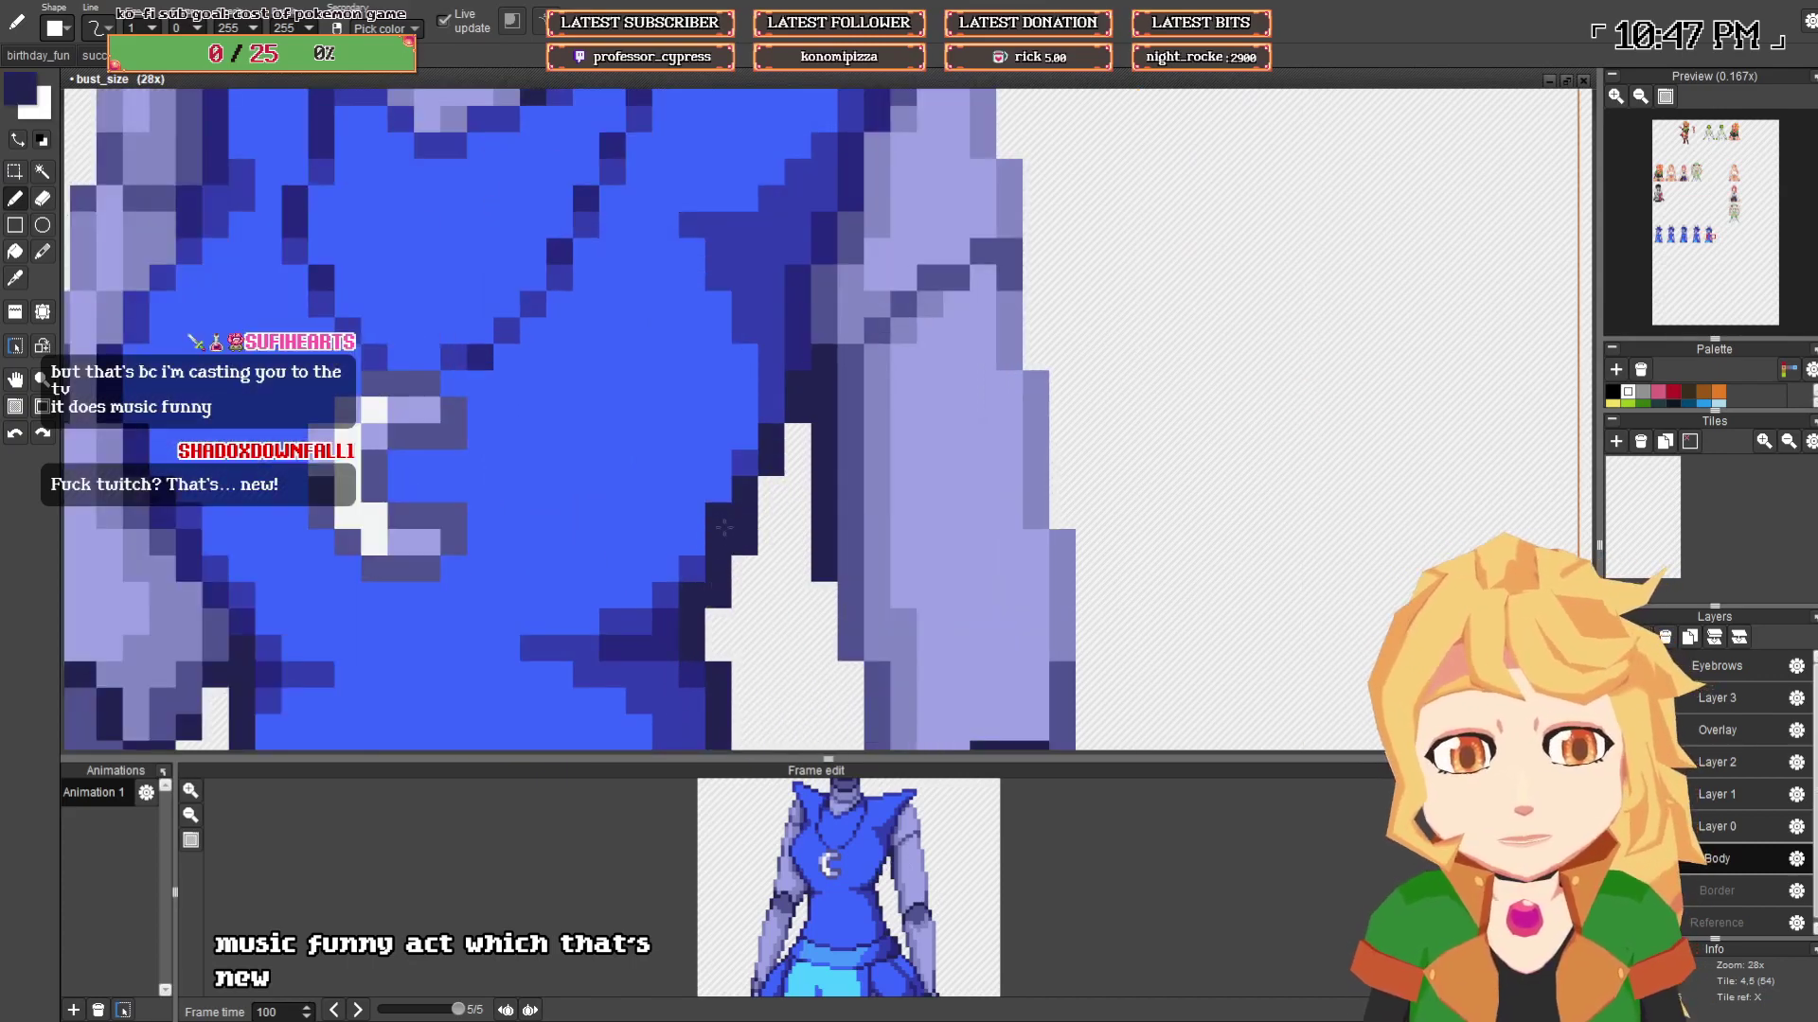
alt+click(722, 532)
alt+click(694, 590)
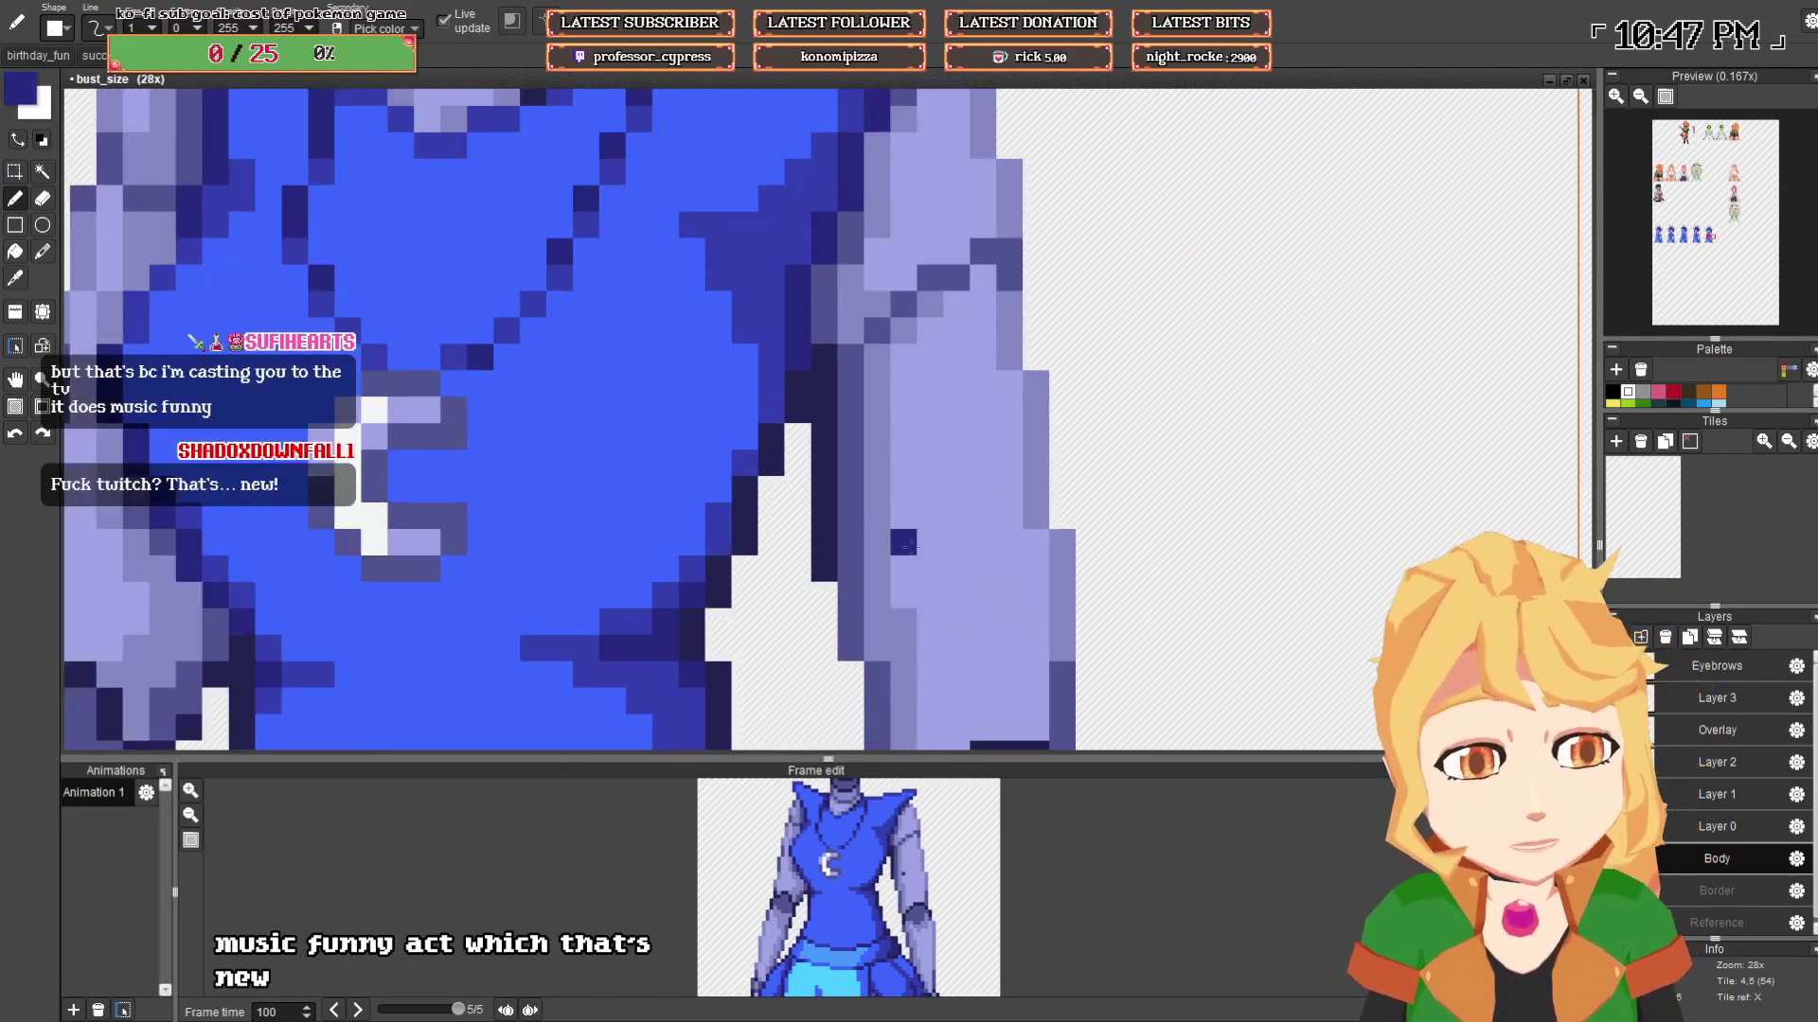
scroll(904, 542, down, 5)
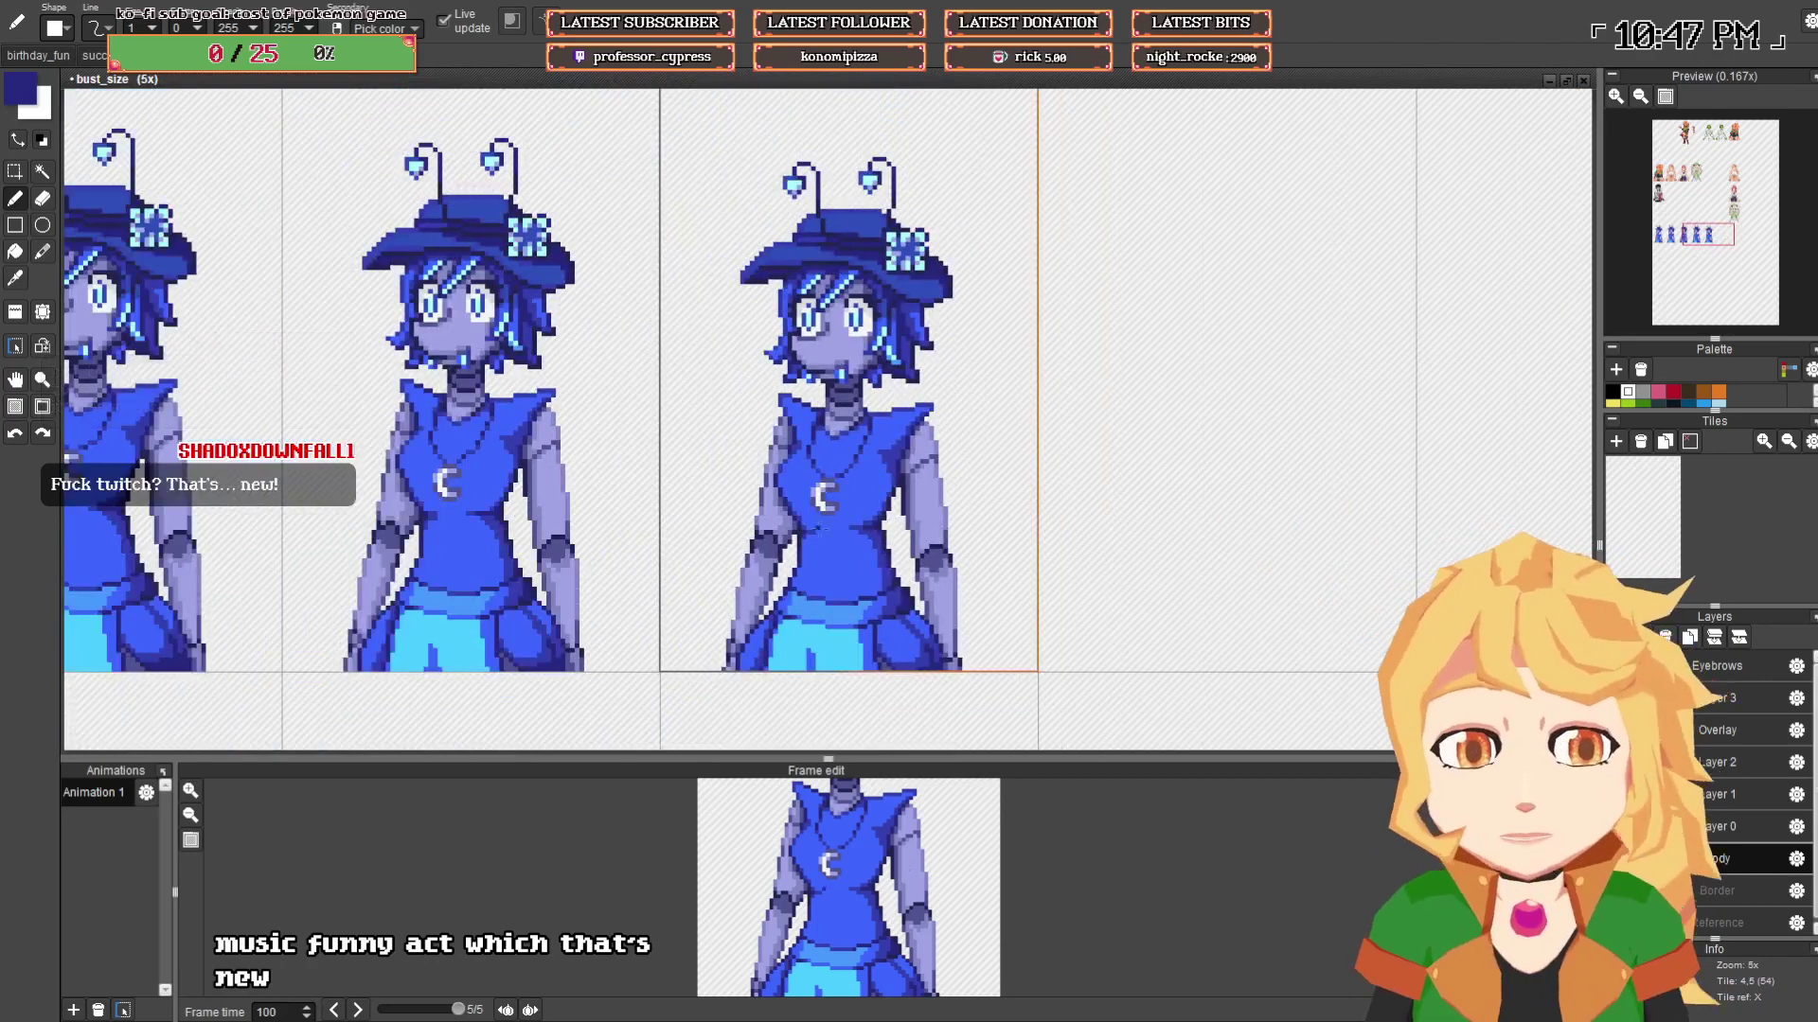
scroll(814, 529, up, 3)
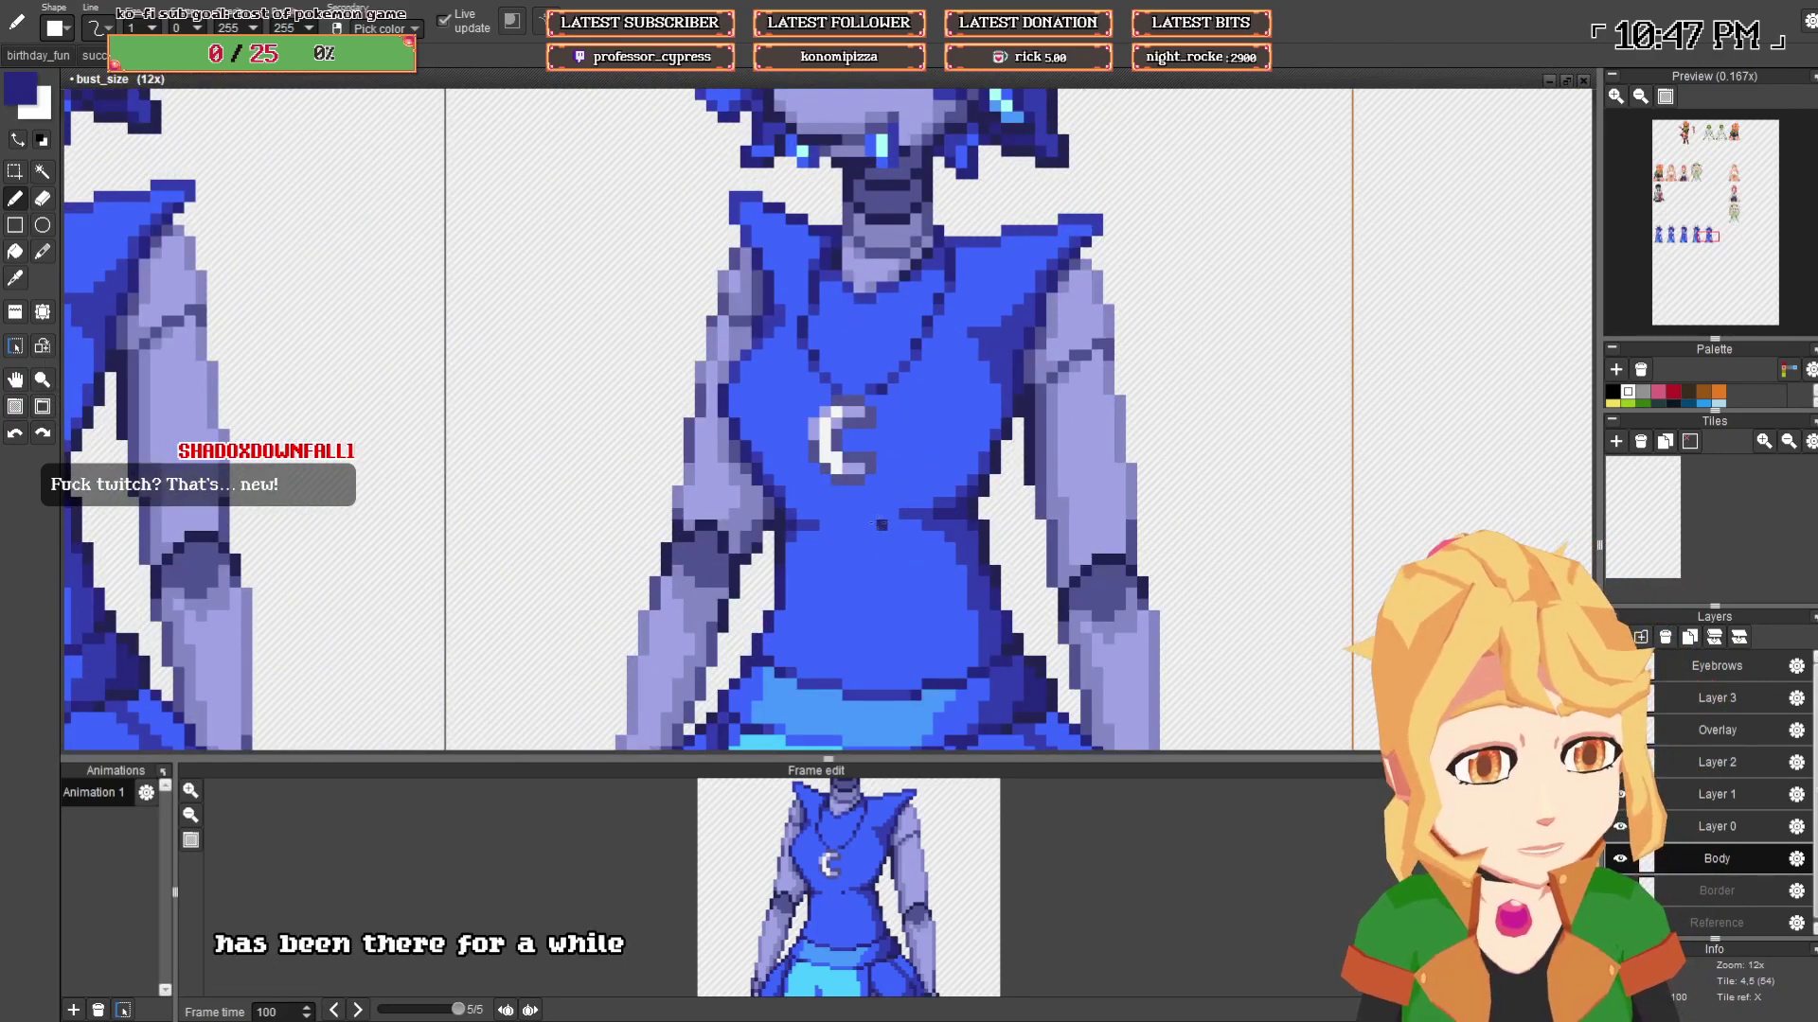
scroll(880, 523, up, 2)
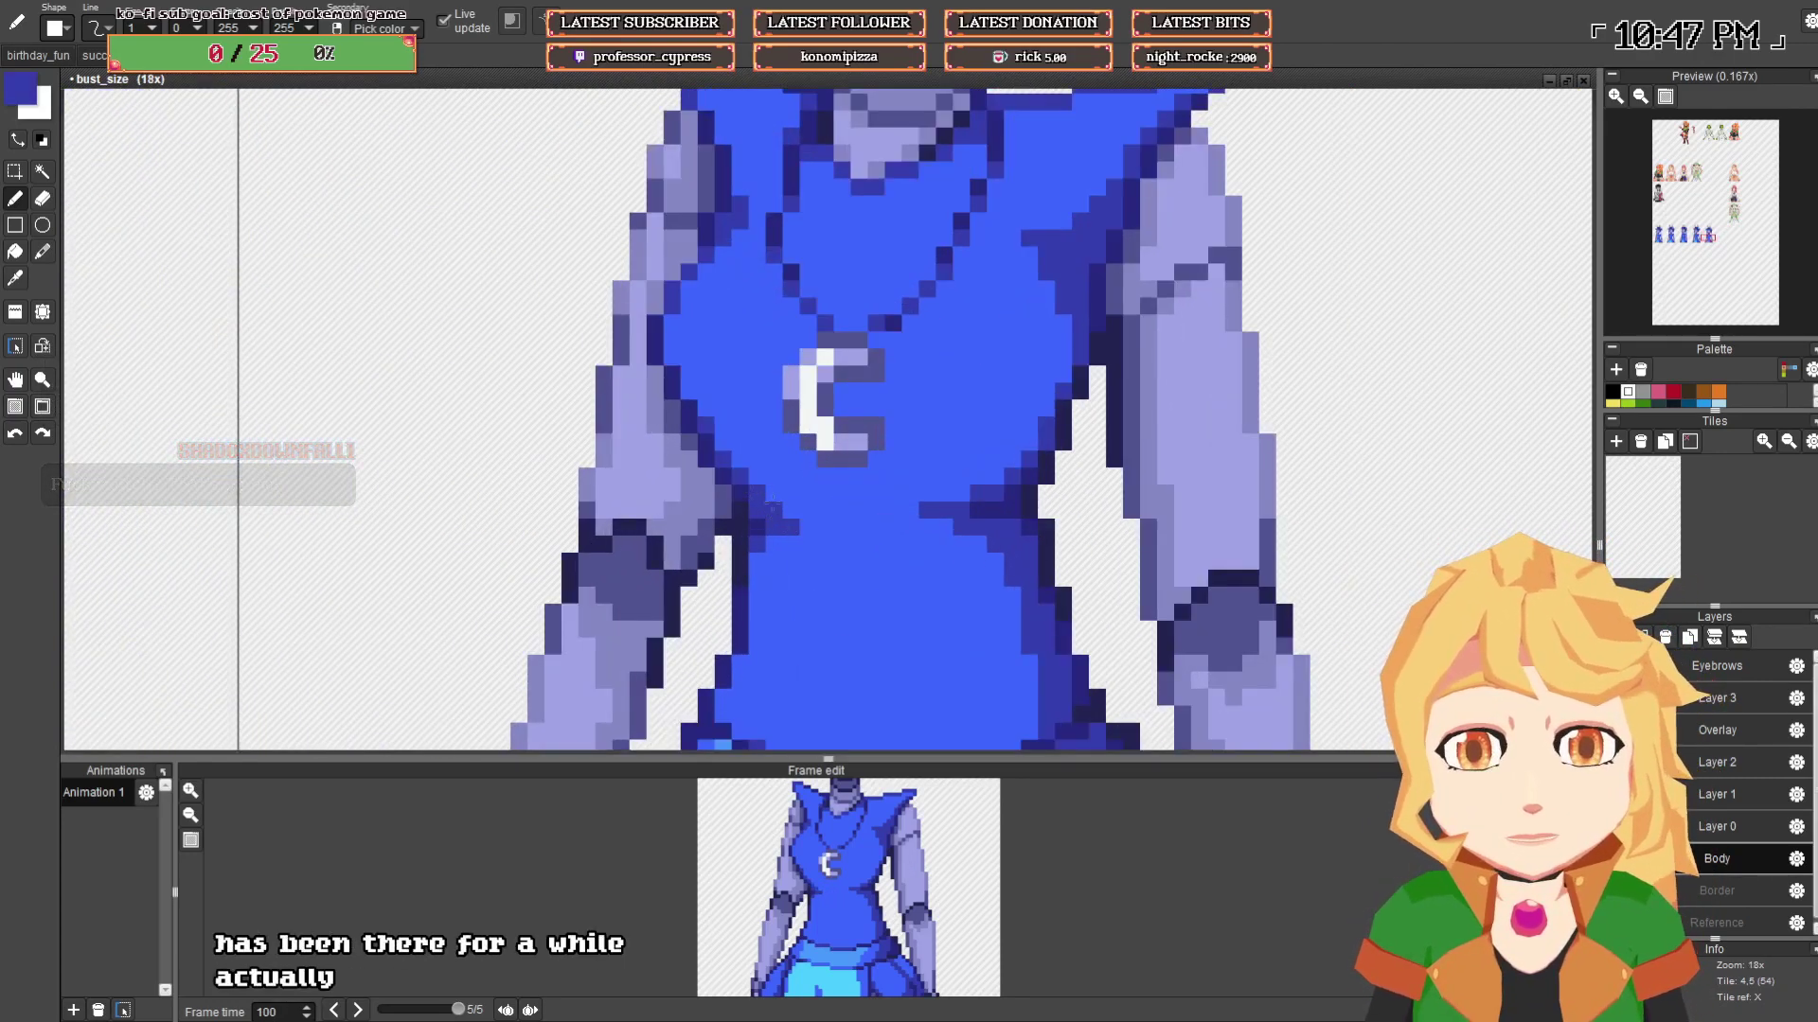
- Compare the waist folds and chest outlines of the other characters in the row with the fifth one
scroll(771, 507, down, 2)
scroll(629, 494, up, 2)
scroll(595, 485, down, 3)
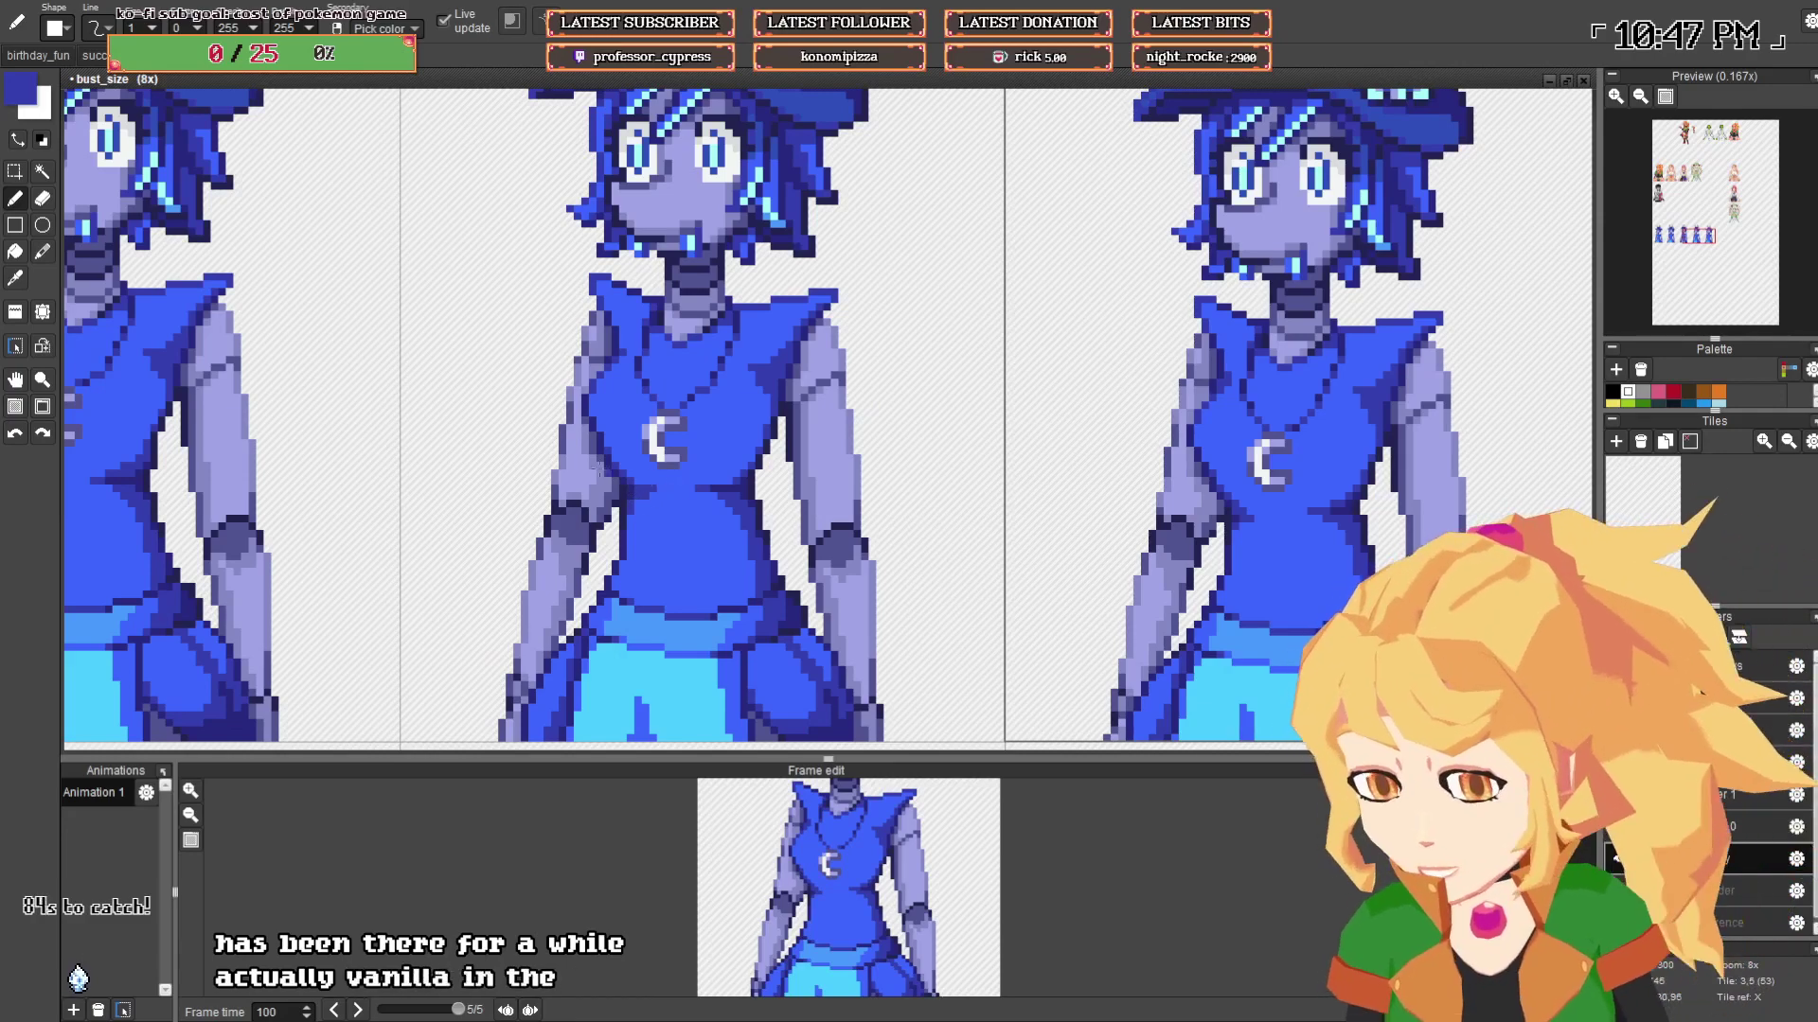
drag(679, 488, 1095, 518)
scroll(457, 519, up, 5)
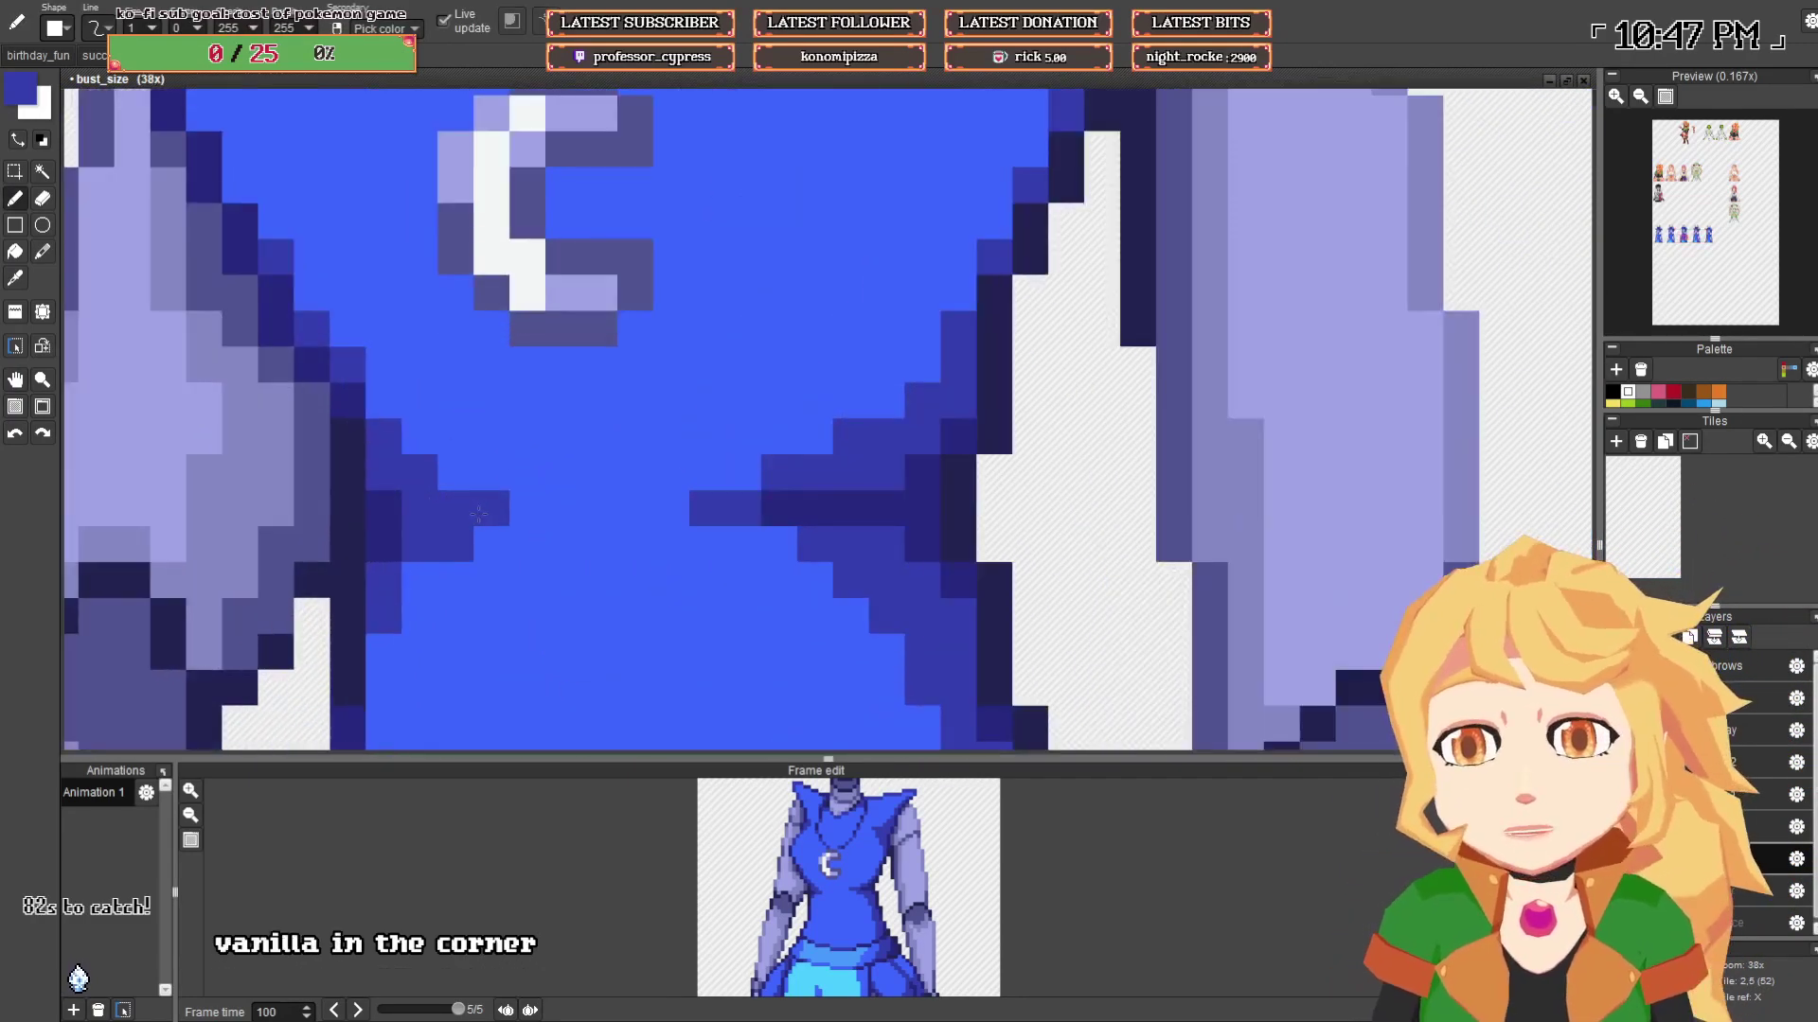
scroll(427, 513, down, 5)
scroll(360, 516, up, 5)
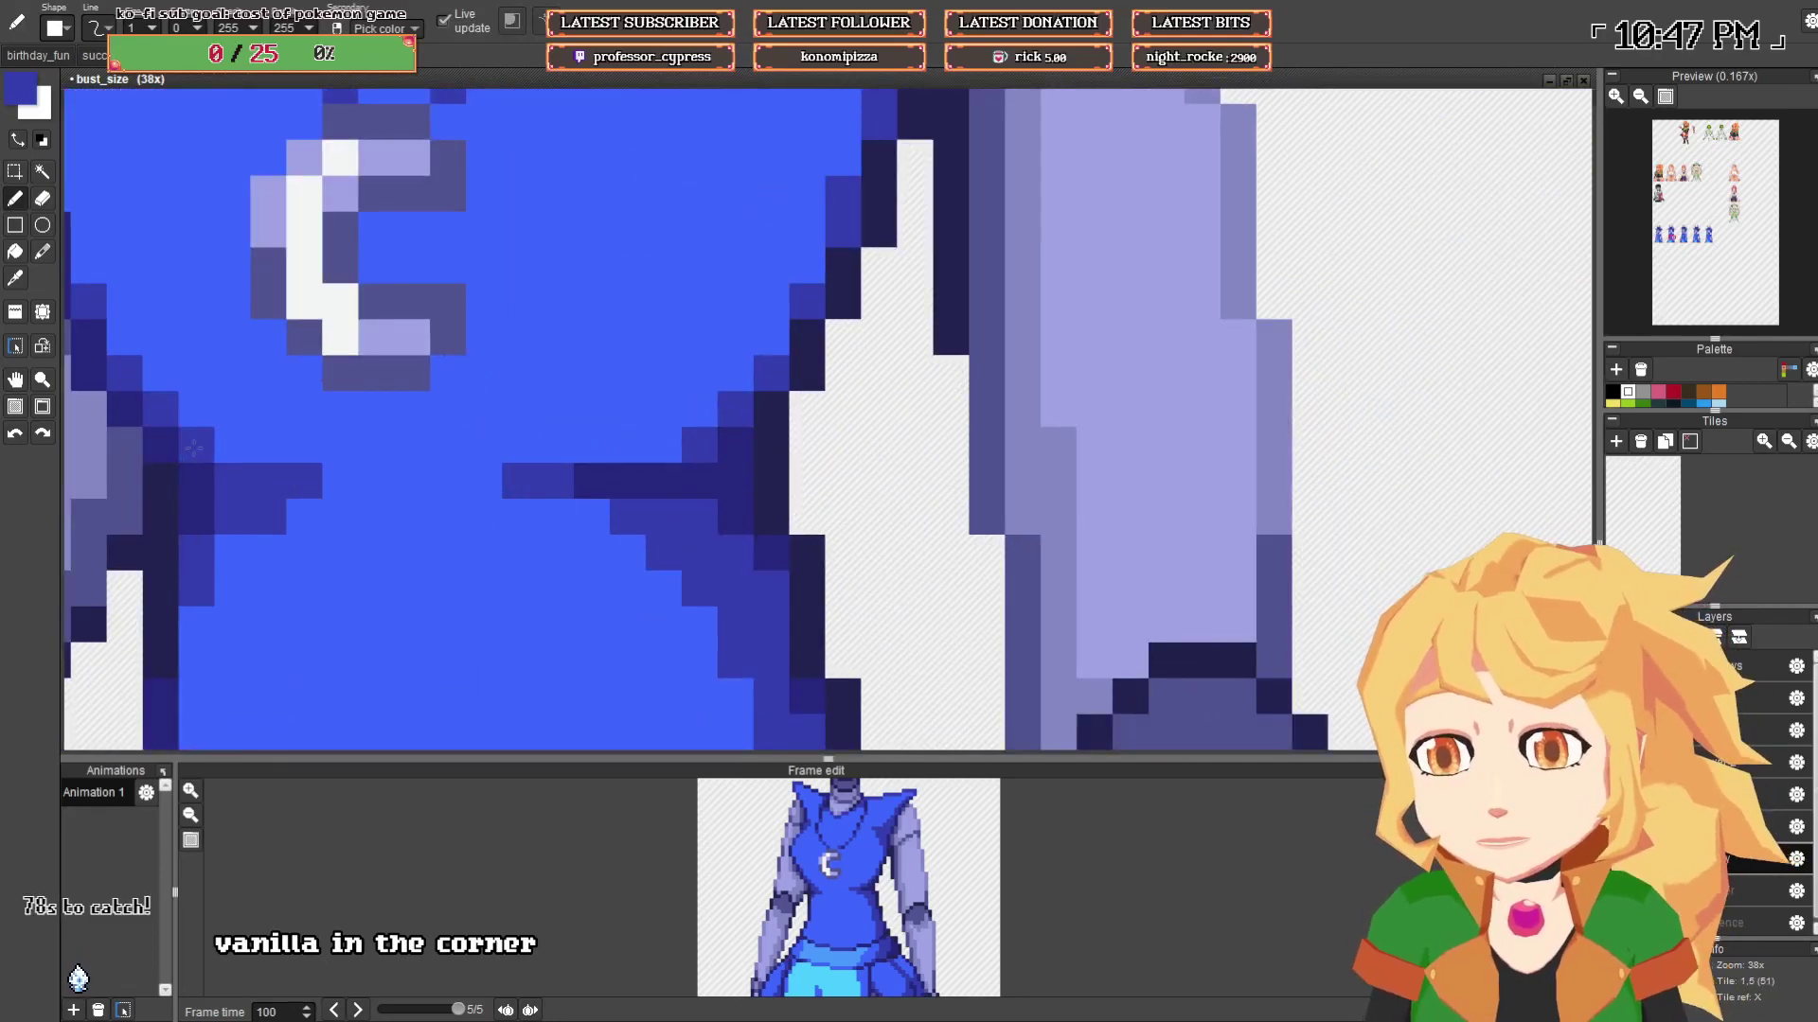
scroll(293, 446, down, 6)
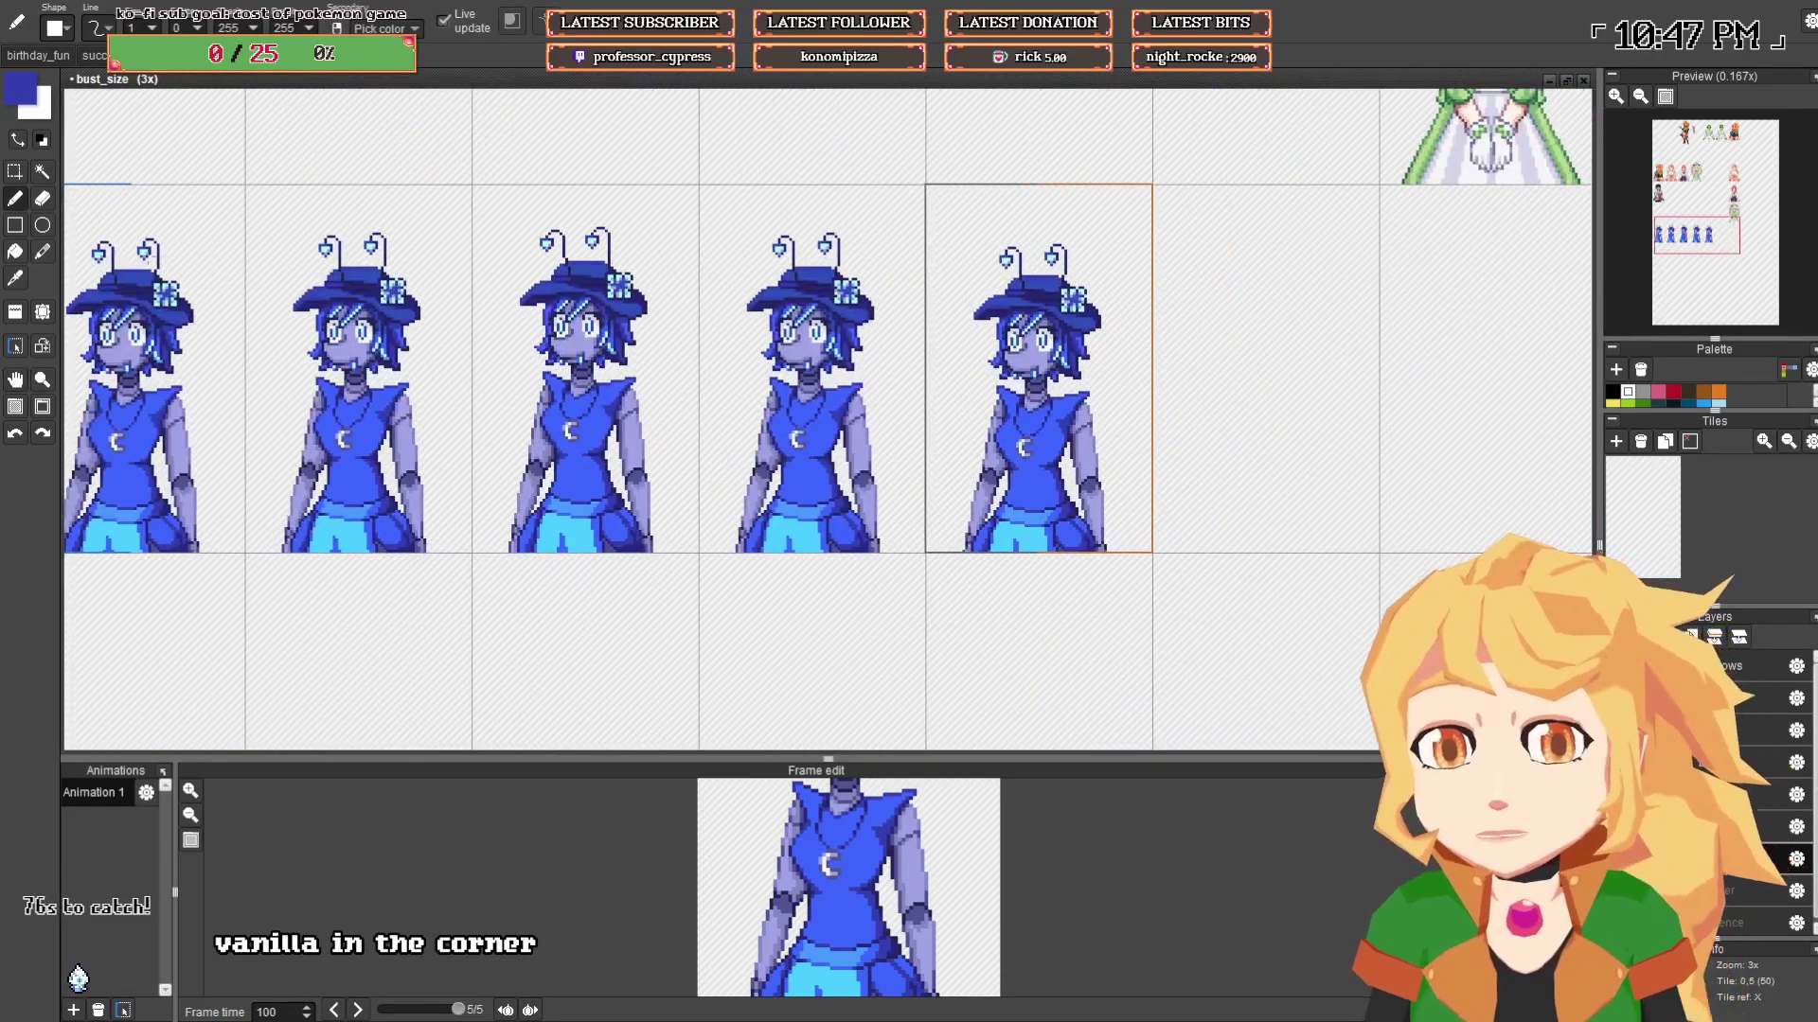
- Try to rework the fifth character's waist outline with the dark outline colour sampled beside the chest
click(17, 314)
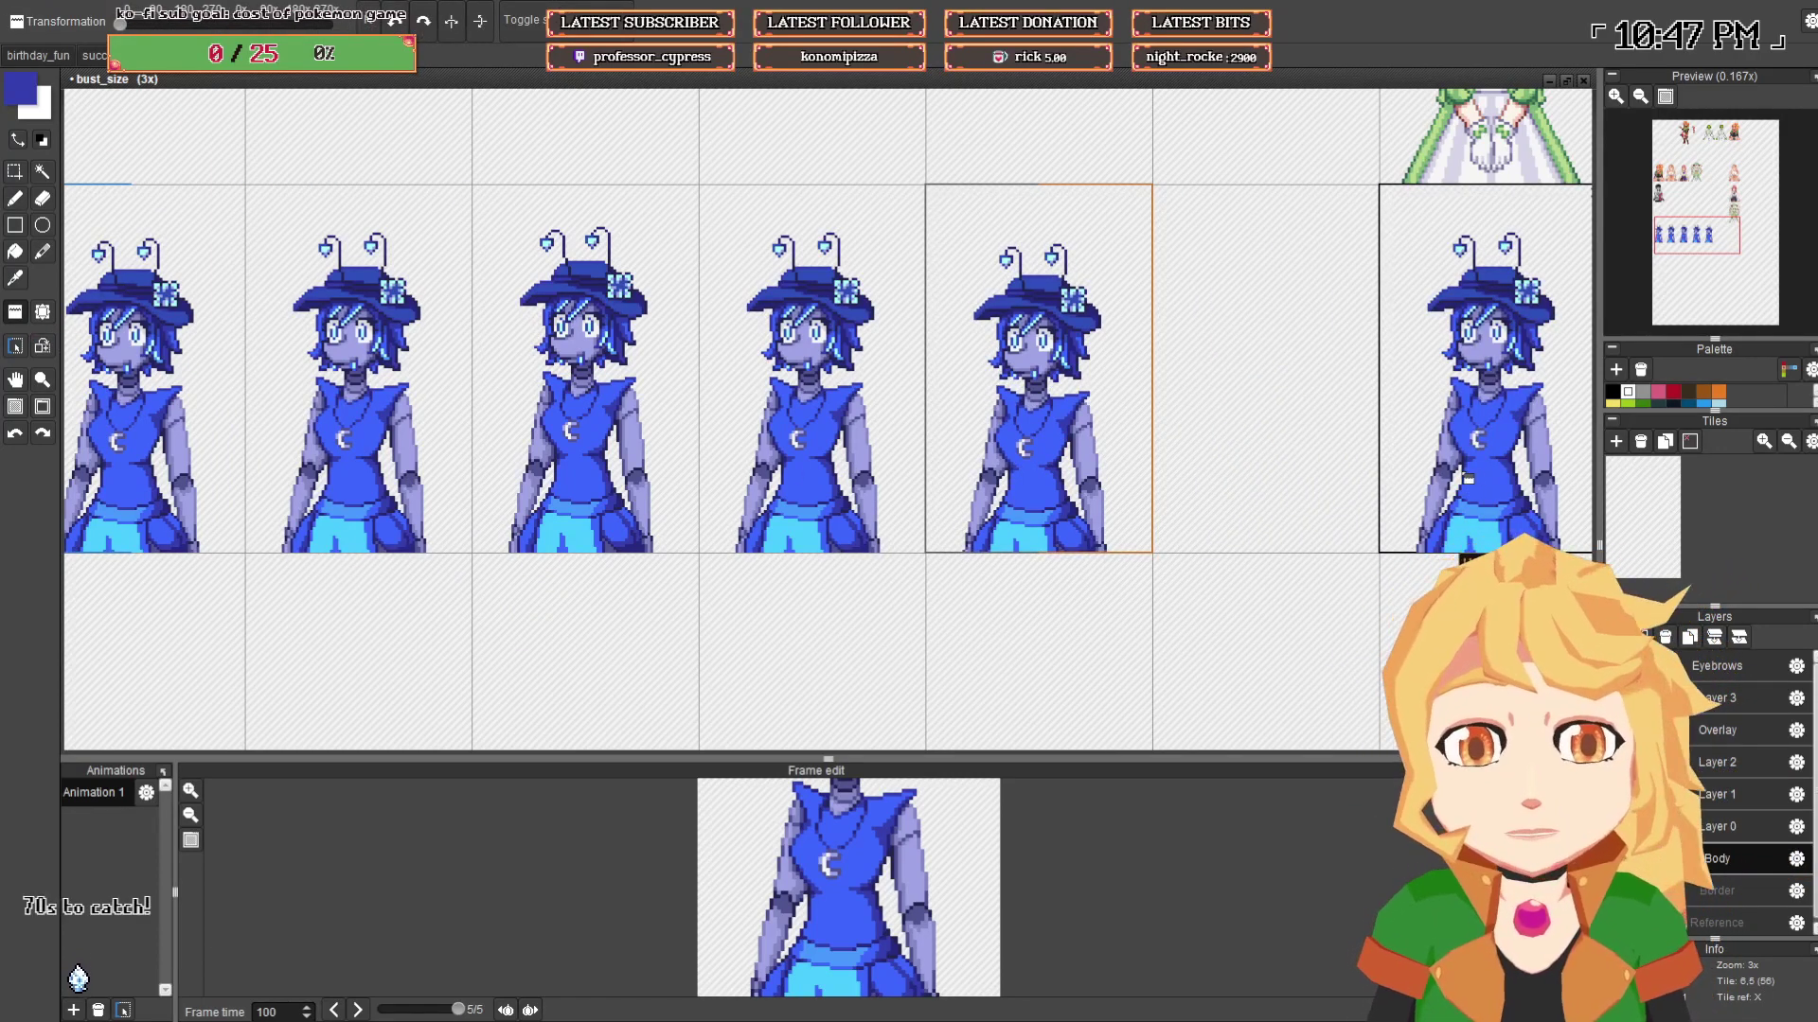
key(b)
scroll(1068, 426, up, 2)
scroll(1117, 483, up, 5)
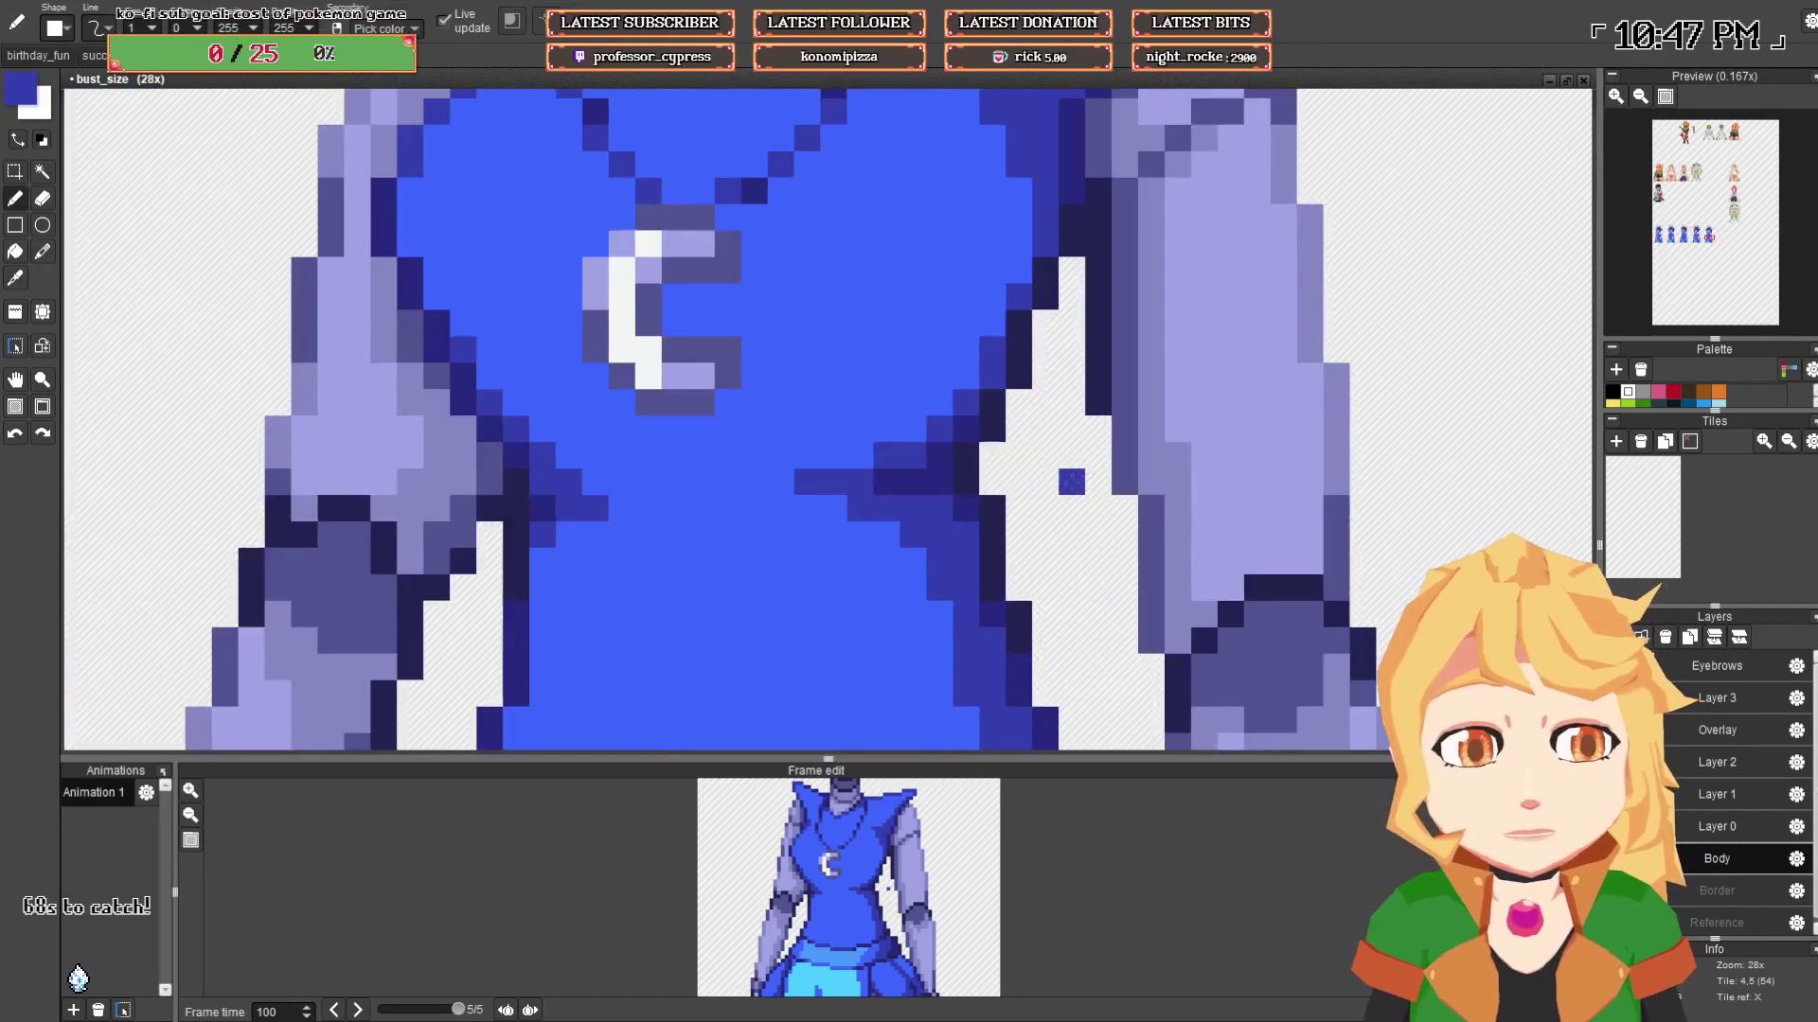
key(e)
key(b)
alt+click(989, 384)
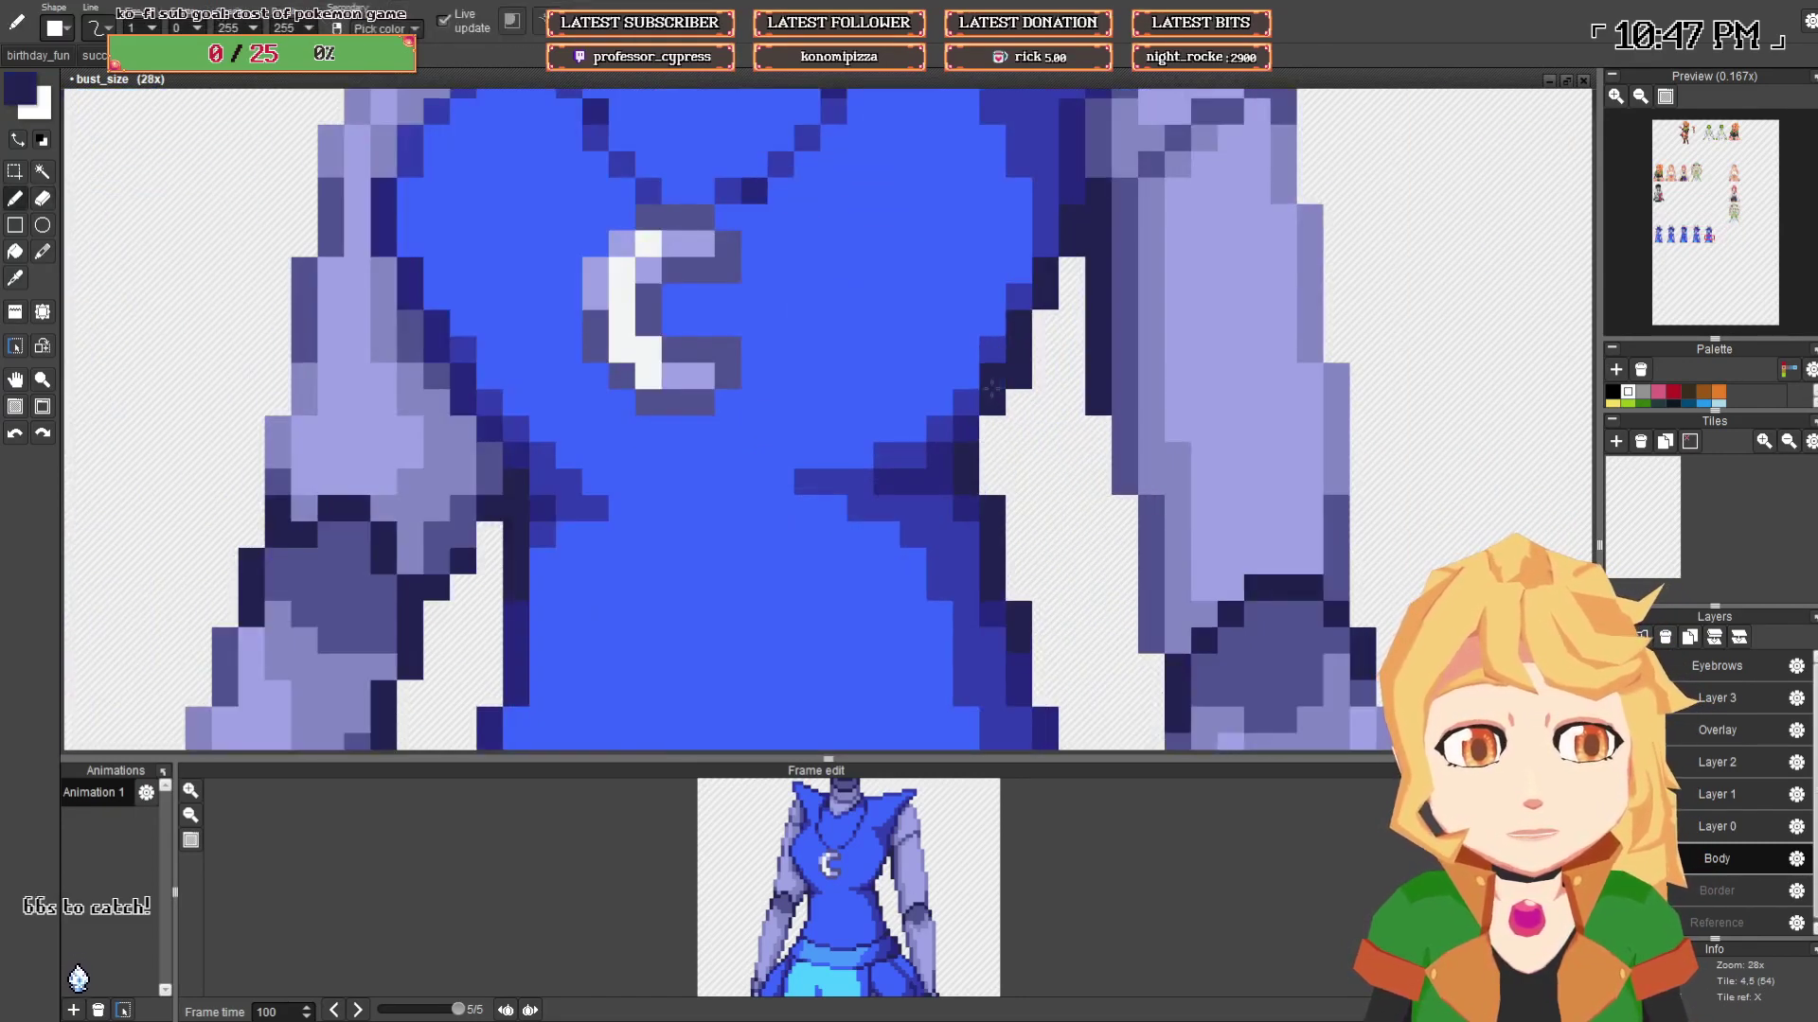
scroll(1020, 386, down, 6)
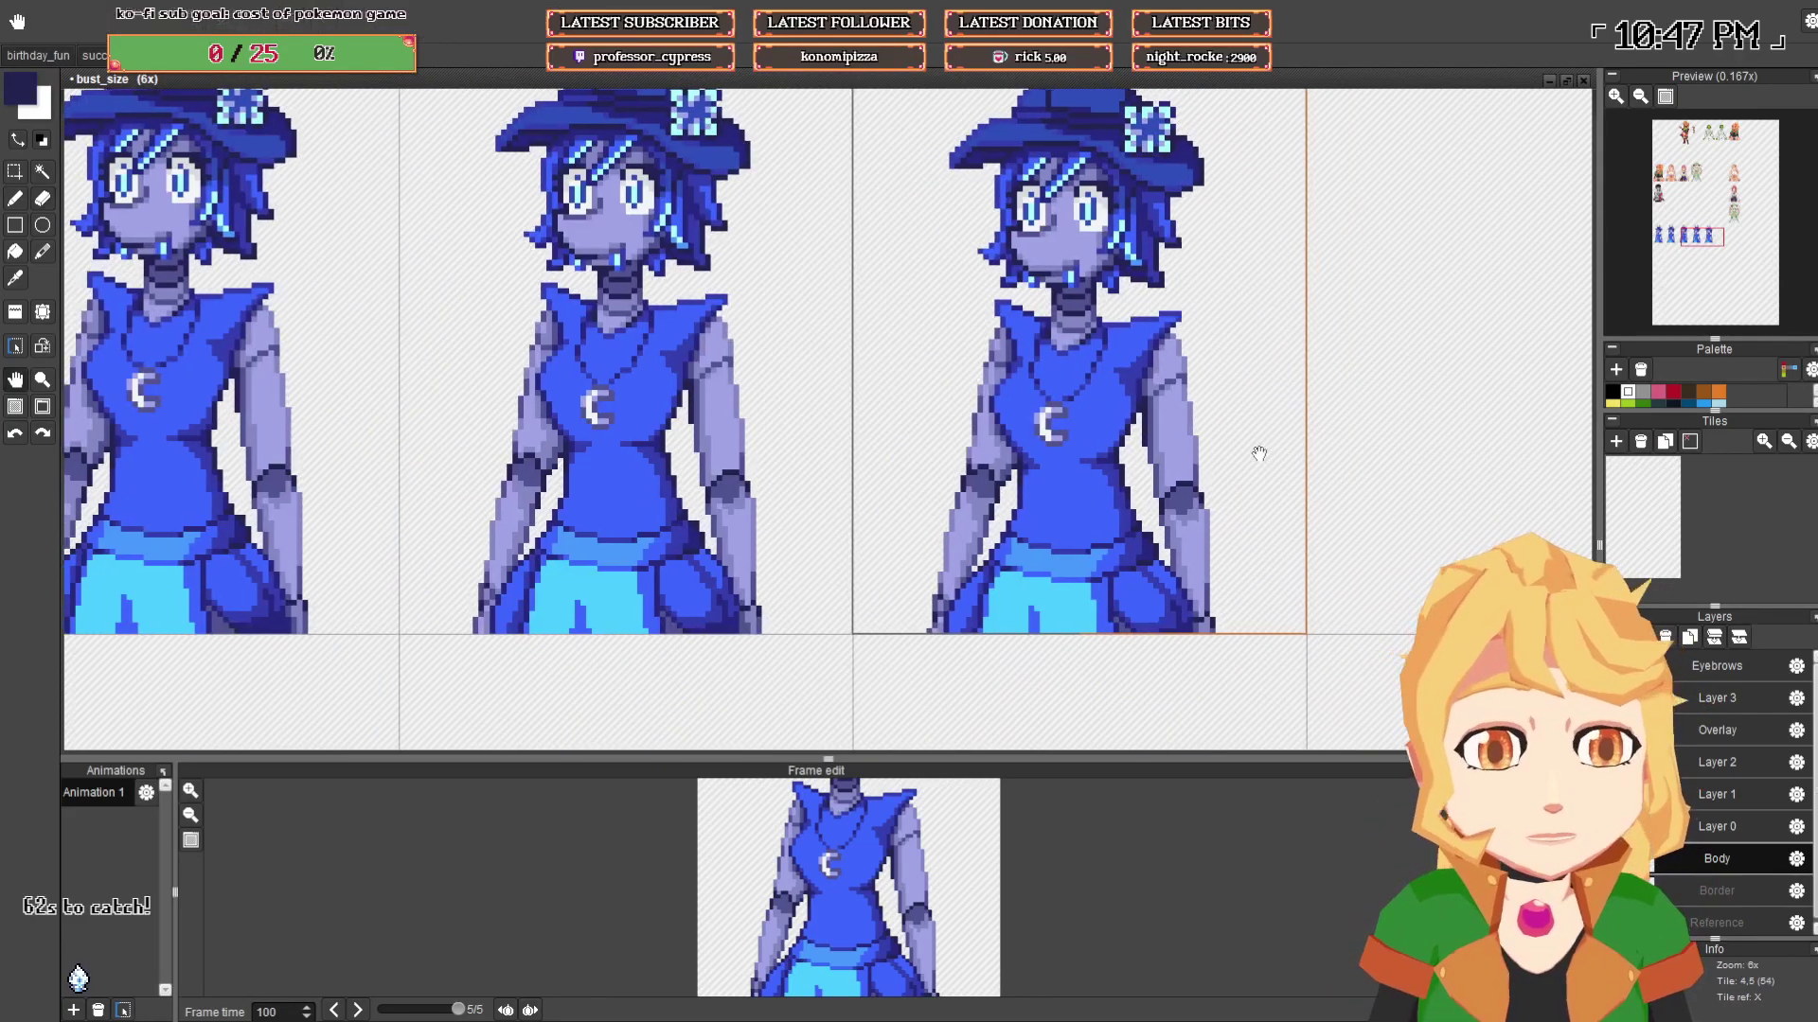
scroll(1259, 454, up, 1)
scroll(1073, 437, down, 3)
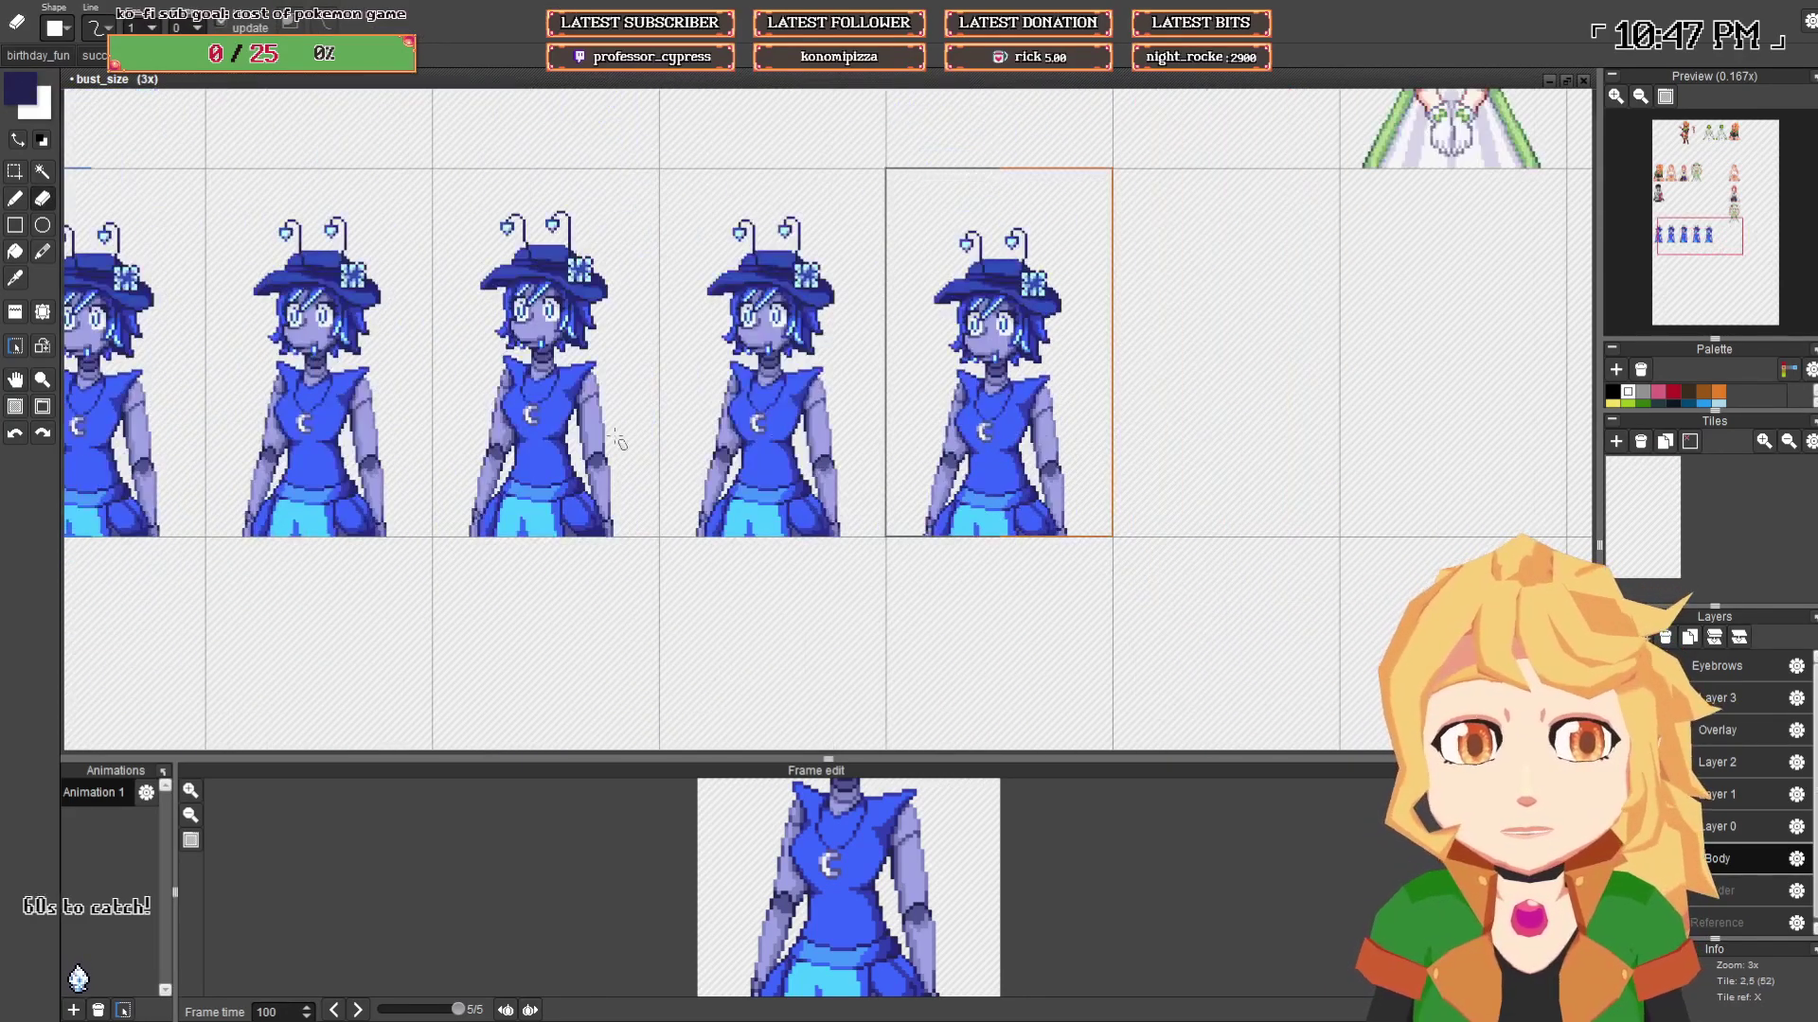
- Stamp a copy of a neighbouring frame over the fifth frame and shift the copied character slightly down
click(42, 312)
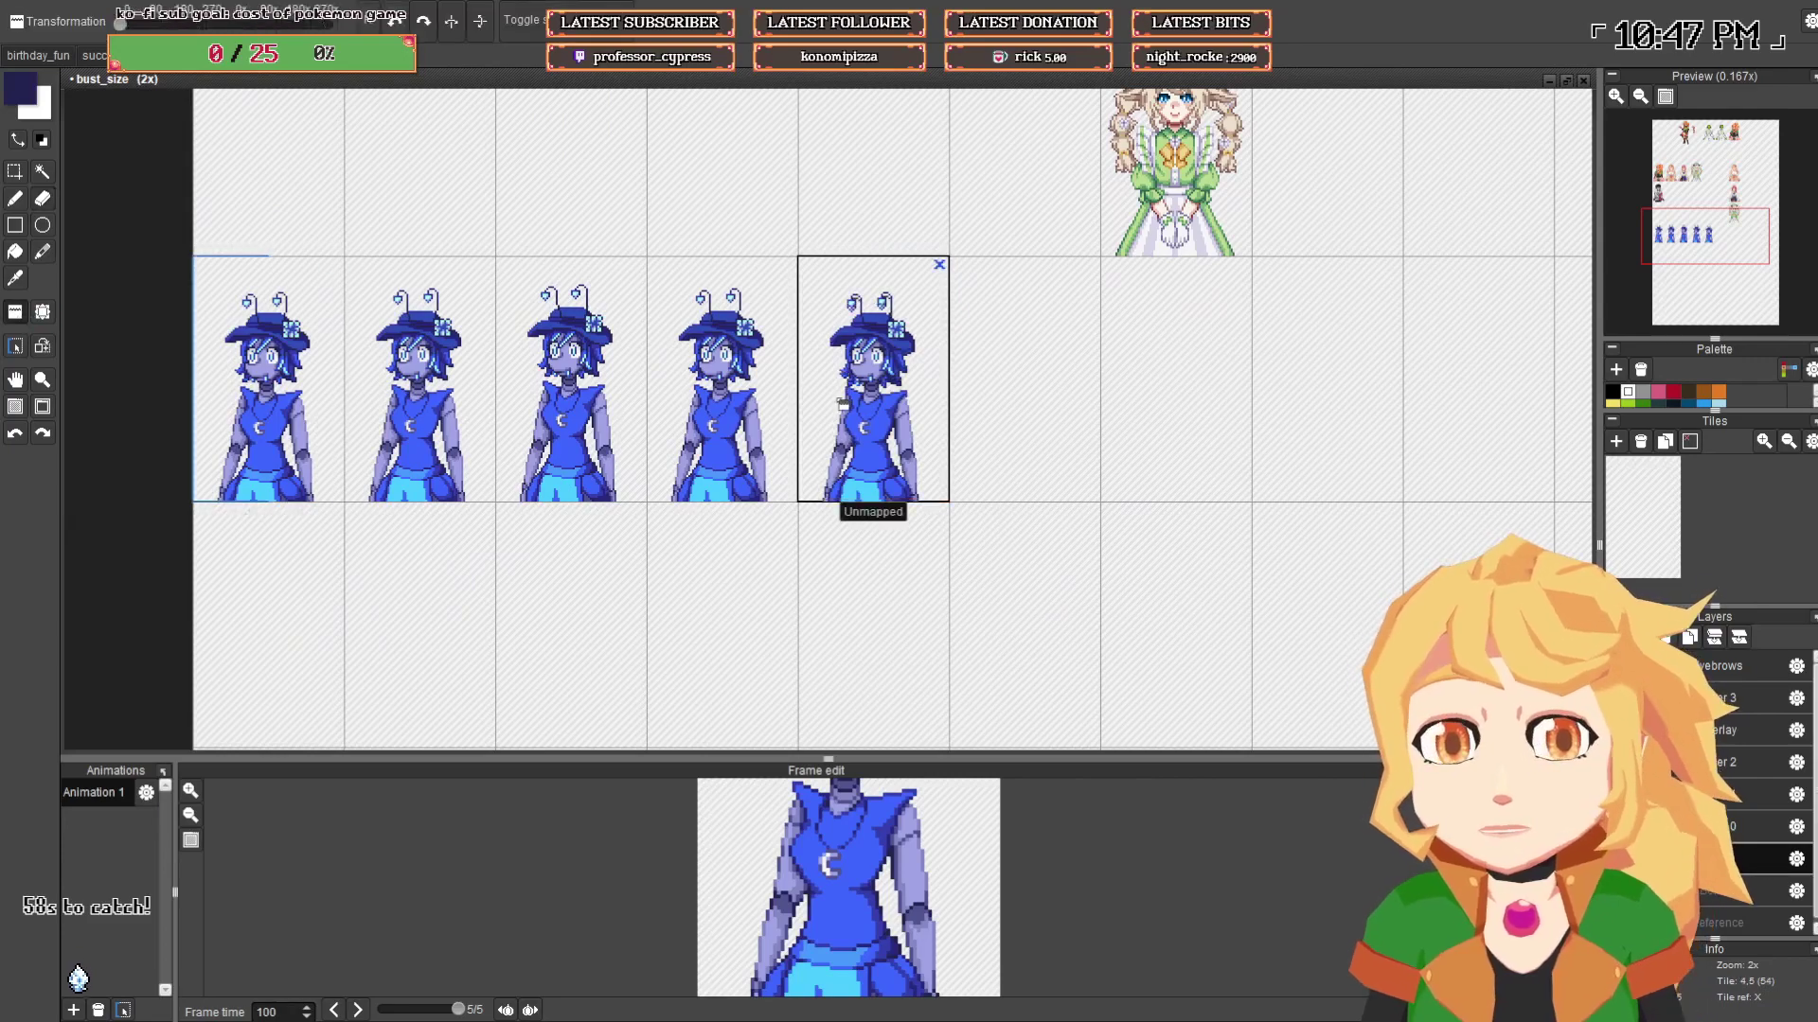
scroll(1091, 264, up, 1)
scroll(720, 389, up, 1)
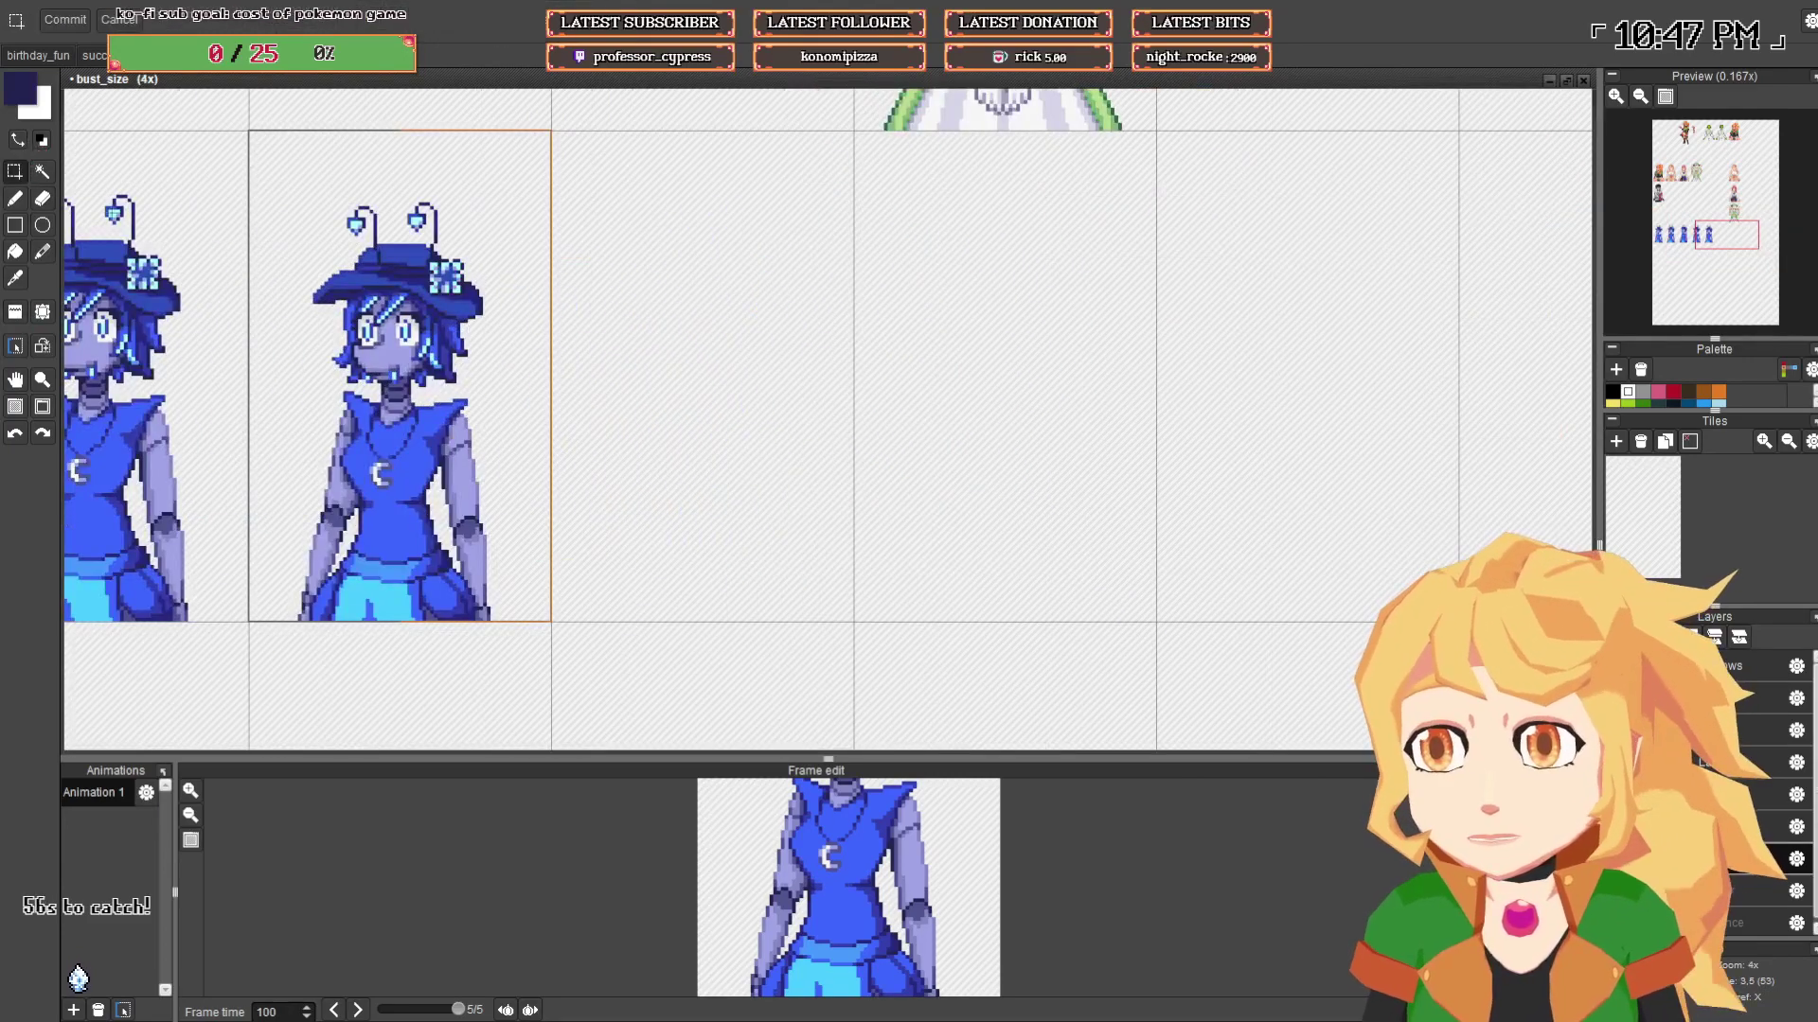
scroll(251, 221, up, 1)
drag(279, 173, 595, 721)
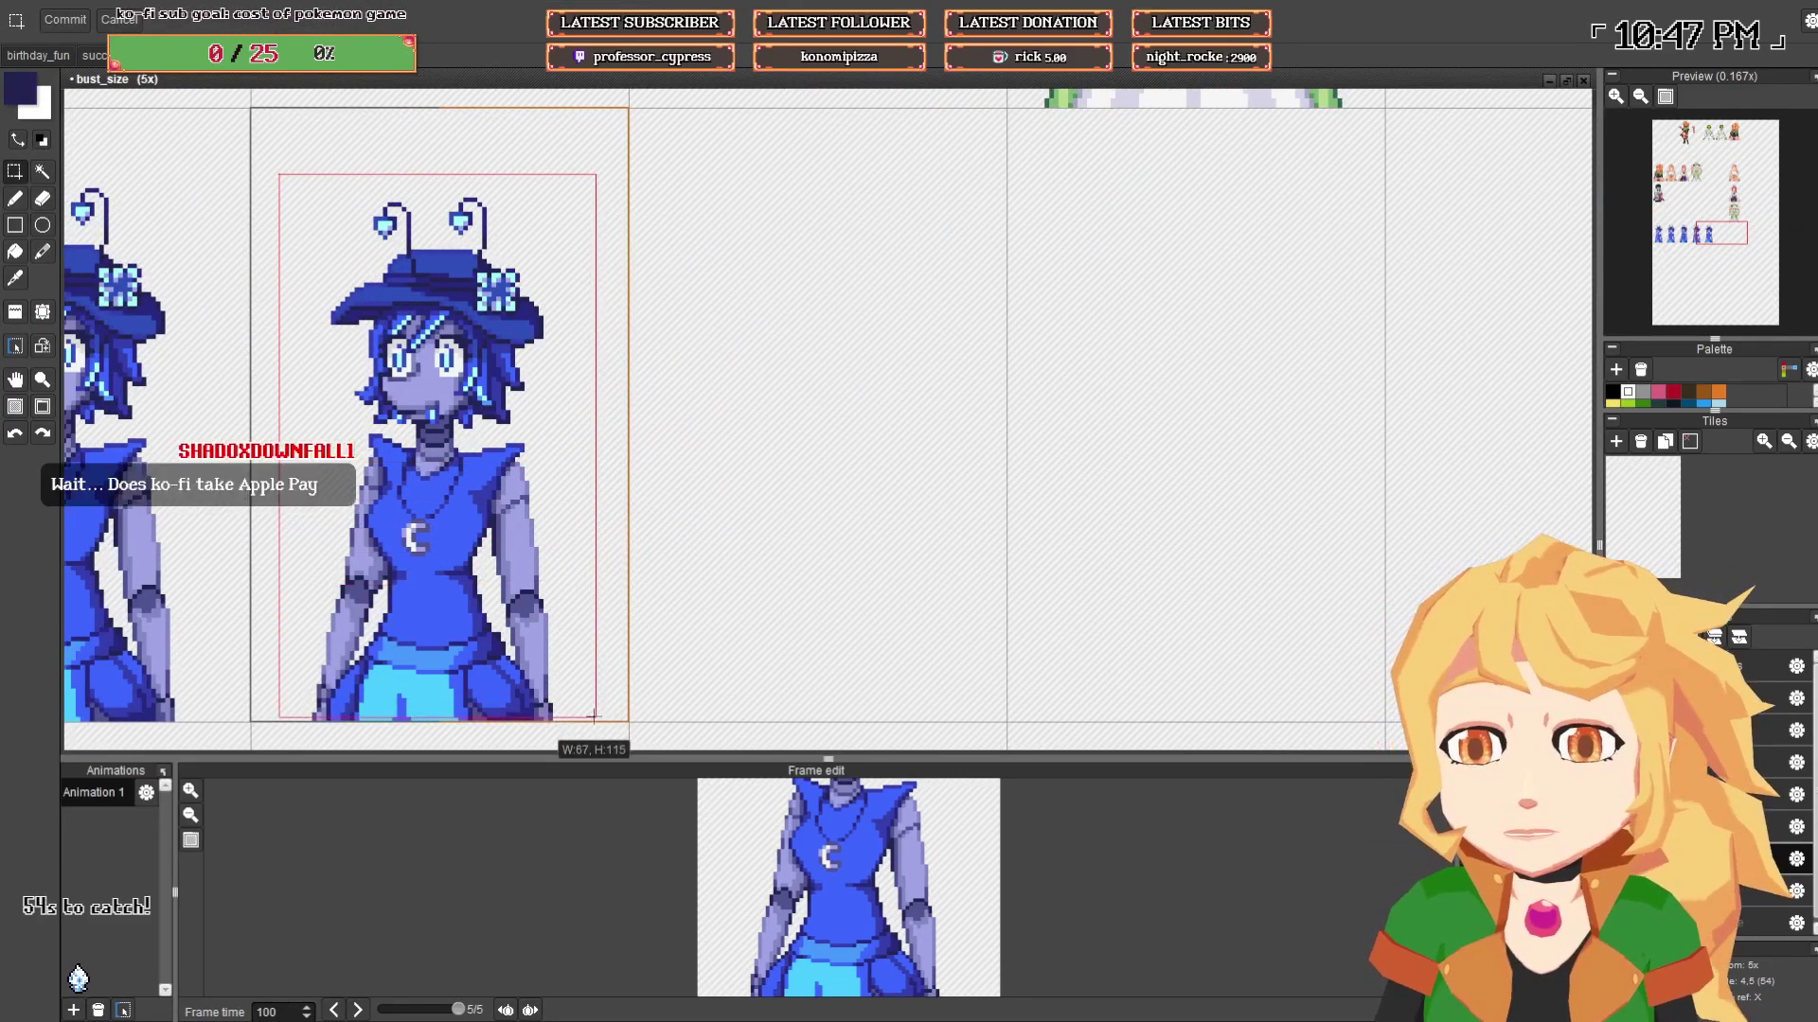
click(809, 572)
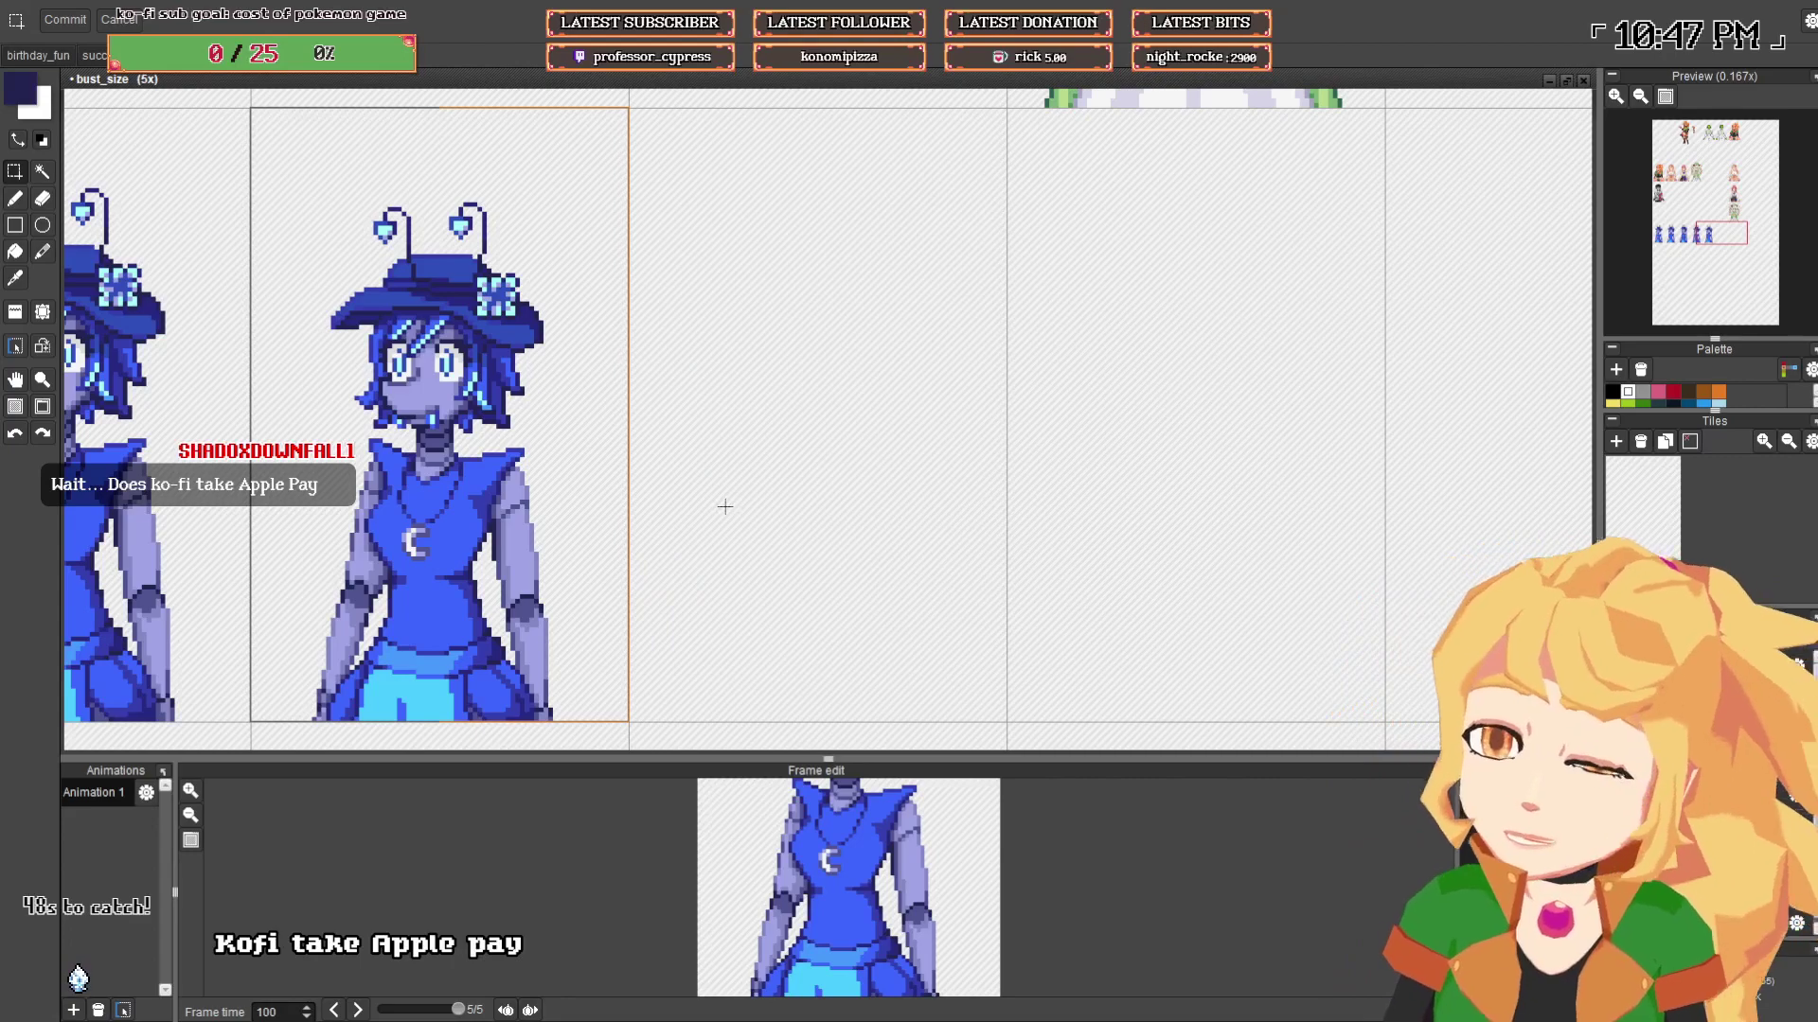
- Compare the replaced fifth character's height, chest and waist with the other characters in the row
drag(605, 497, 793, 472)
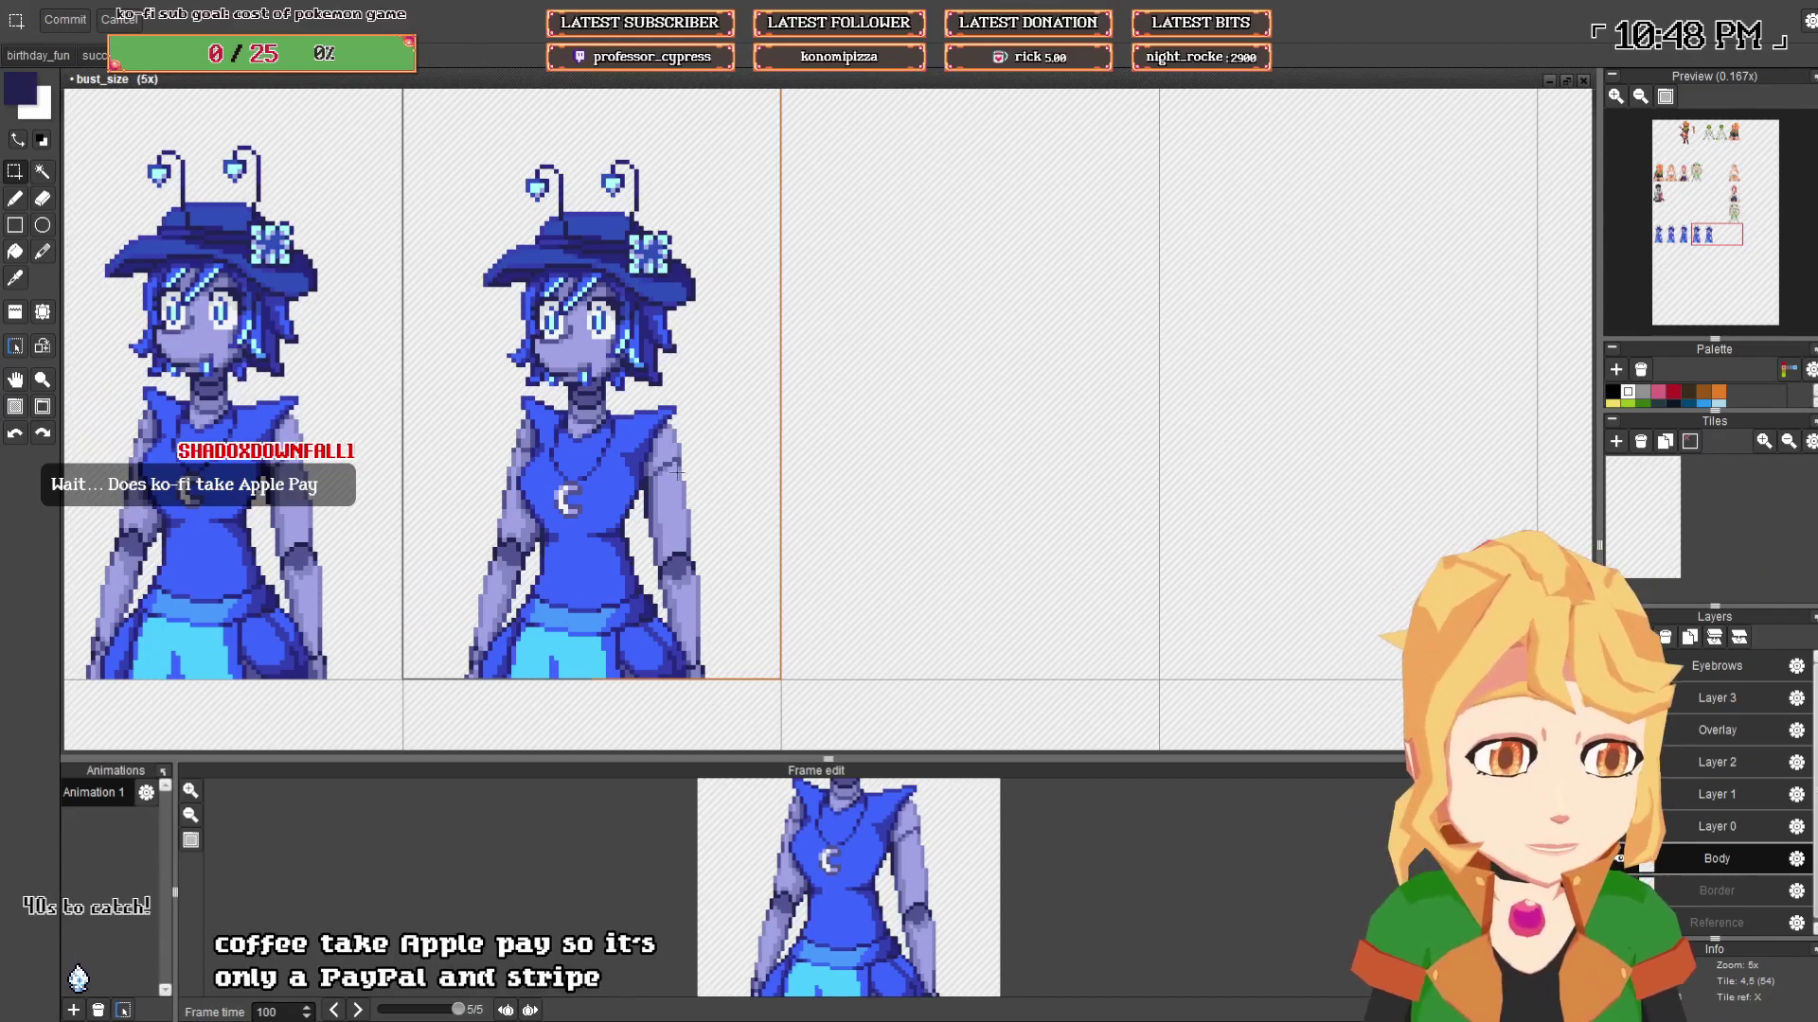
drag(590, 521, 1228, 515)
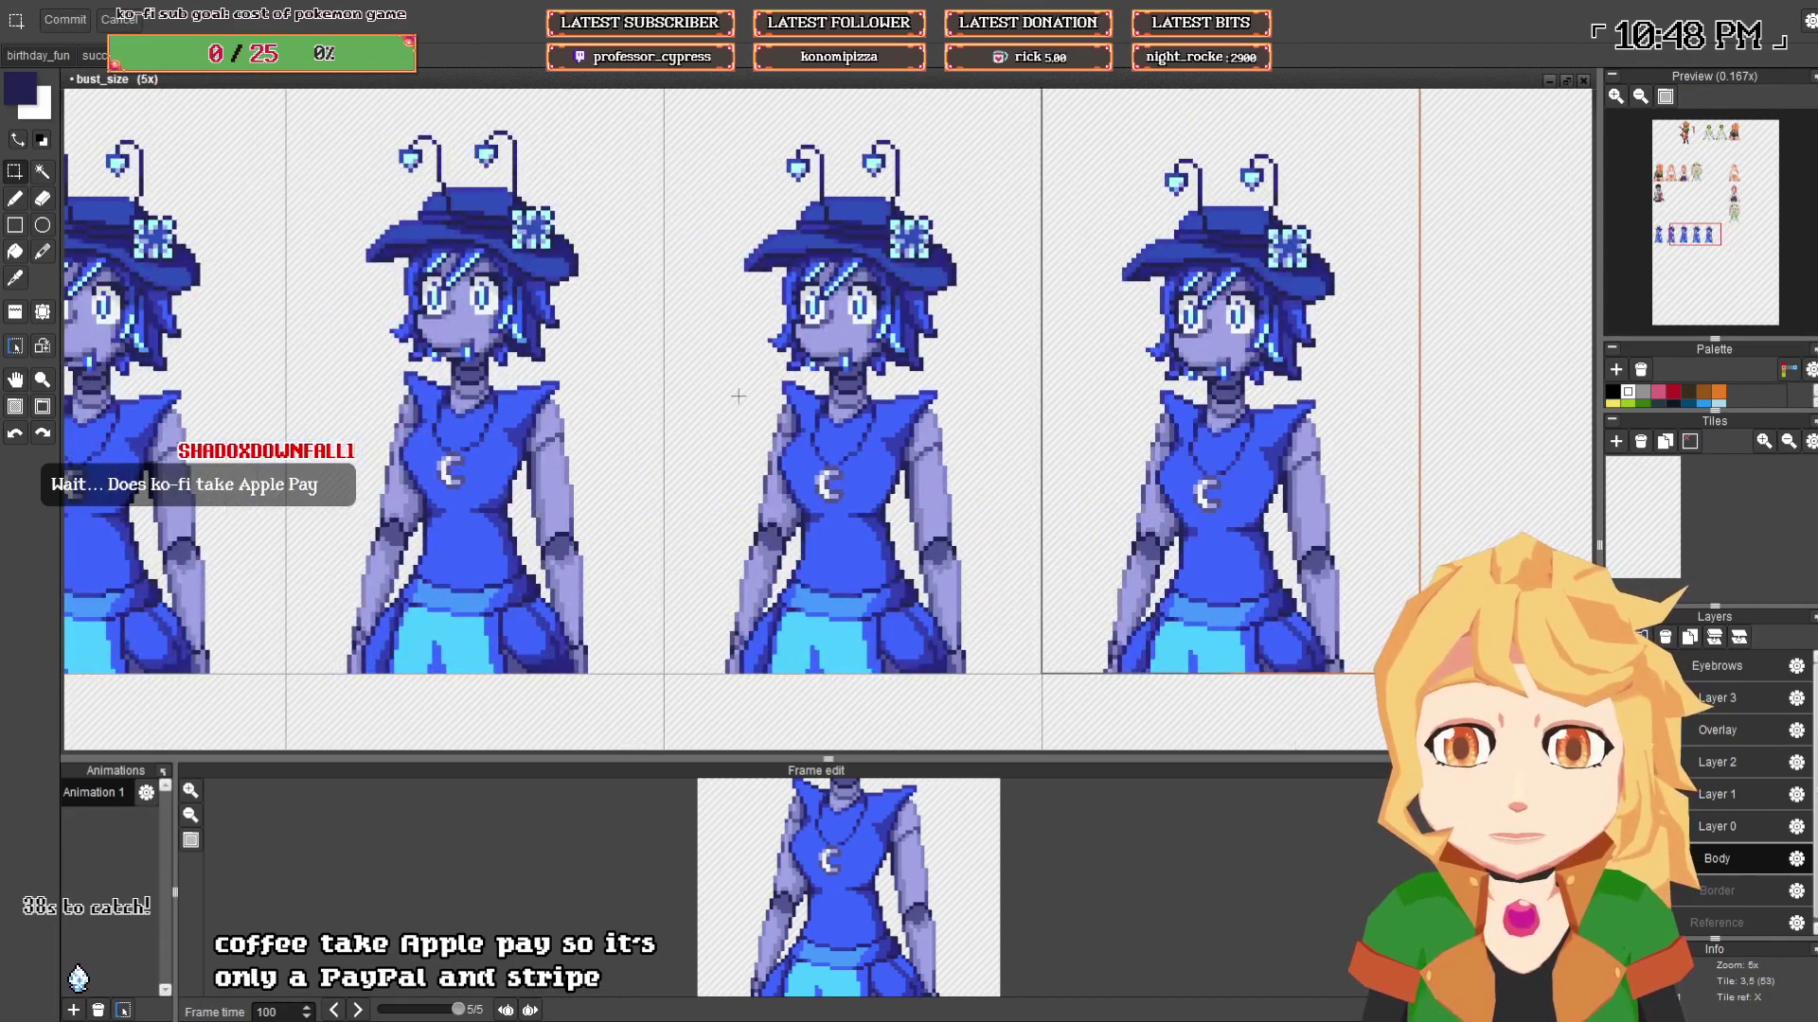
scroll(737, 395, up, 3)
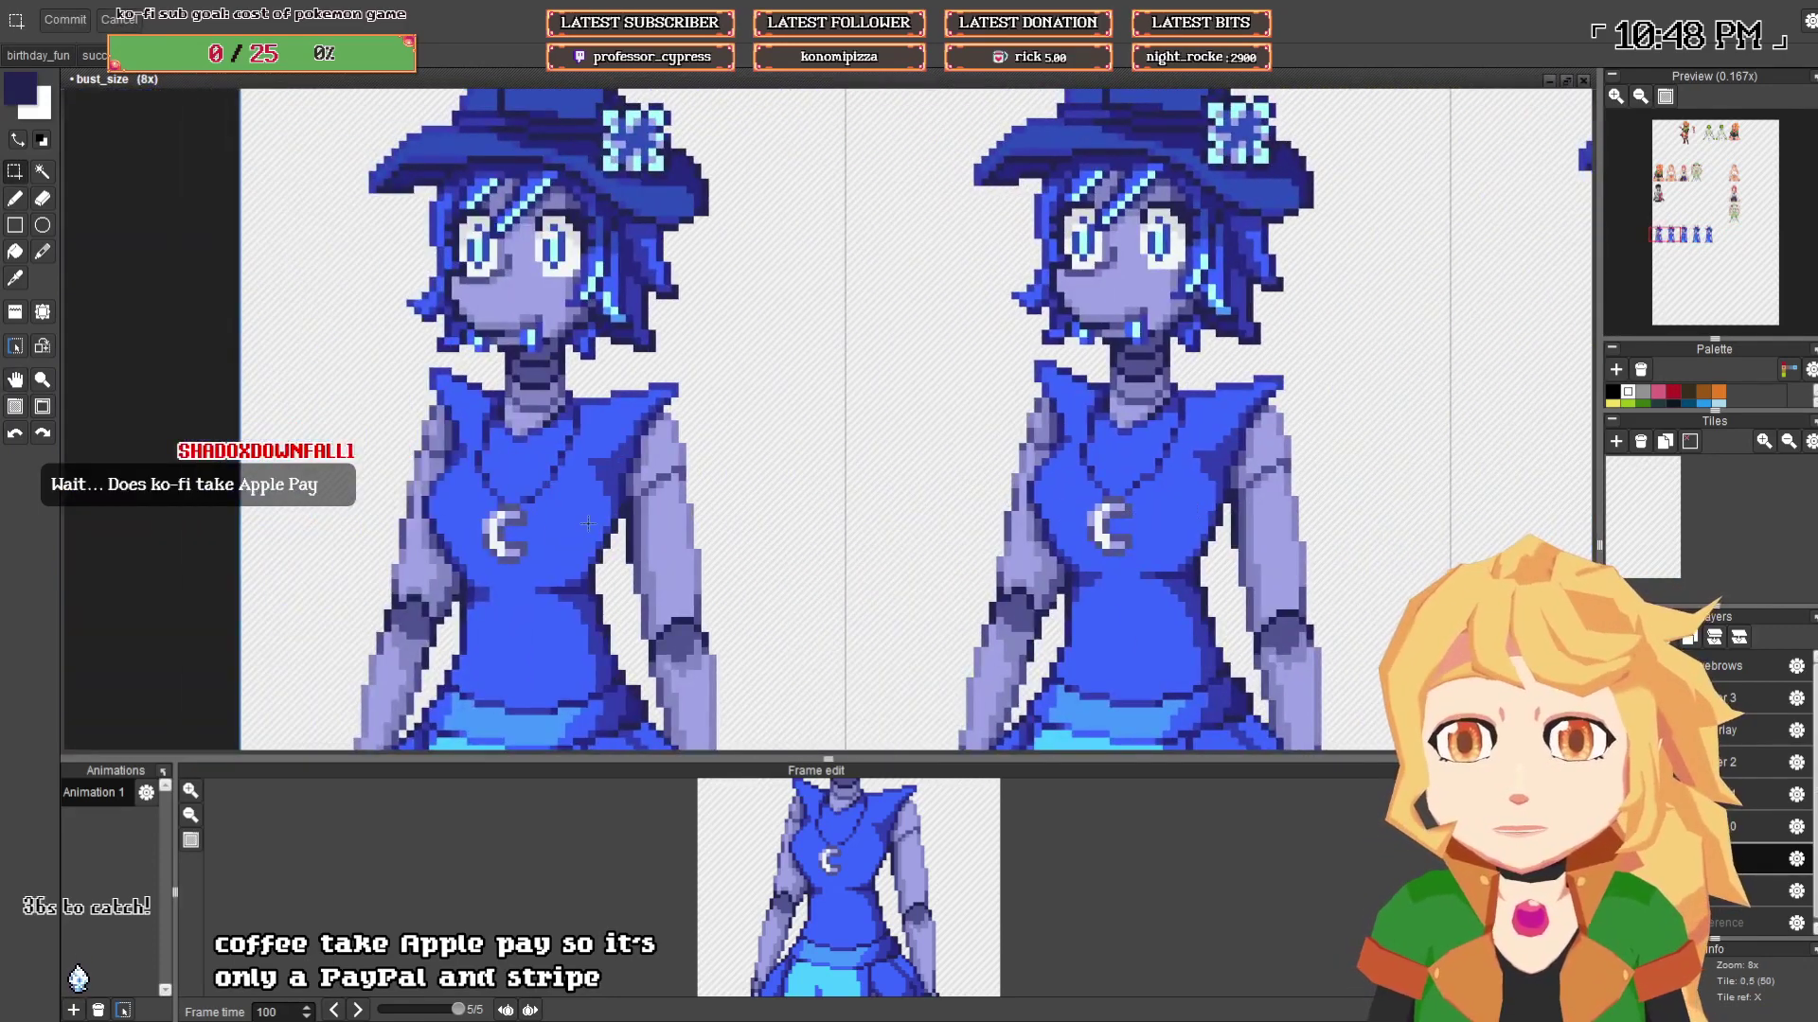
key(b)
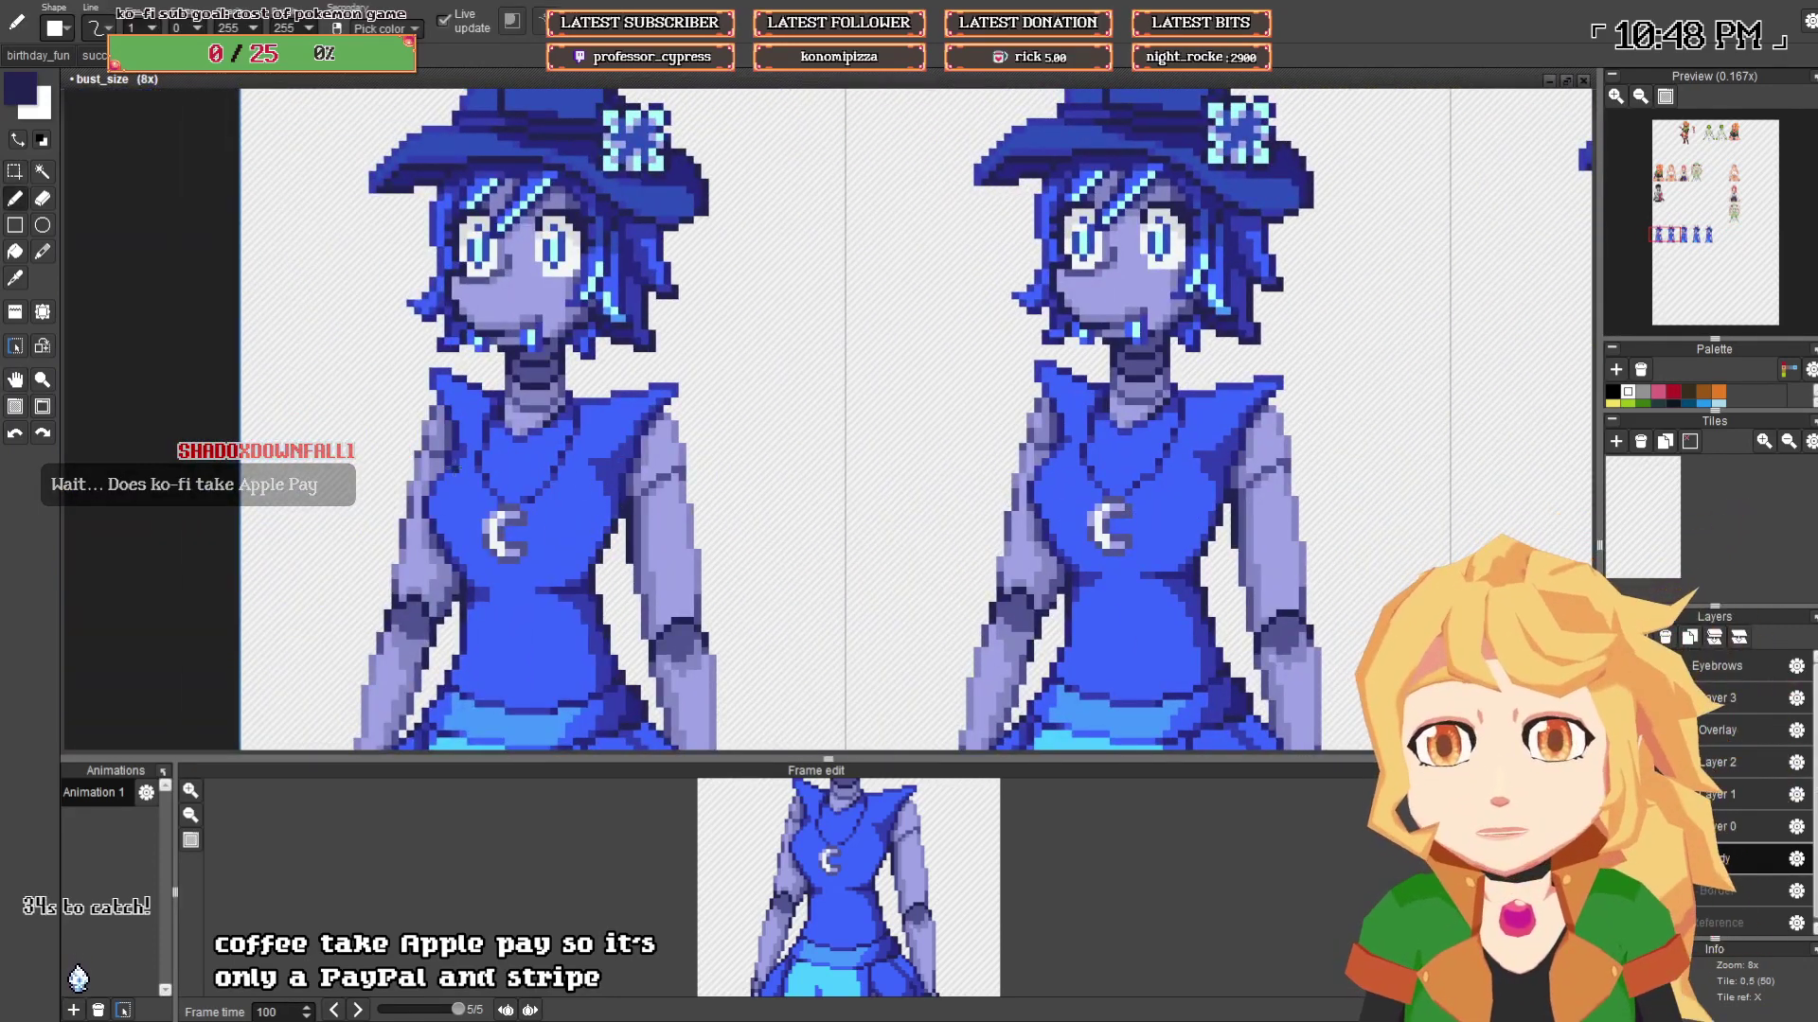
right_click(468, 461)
scroll(464, 454, down, 5)
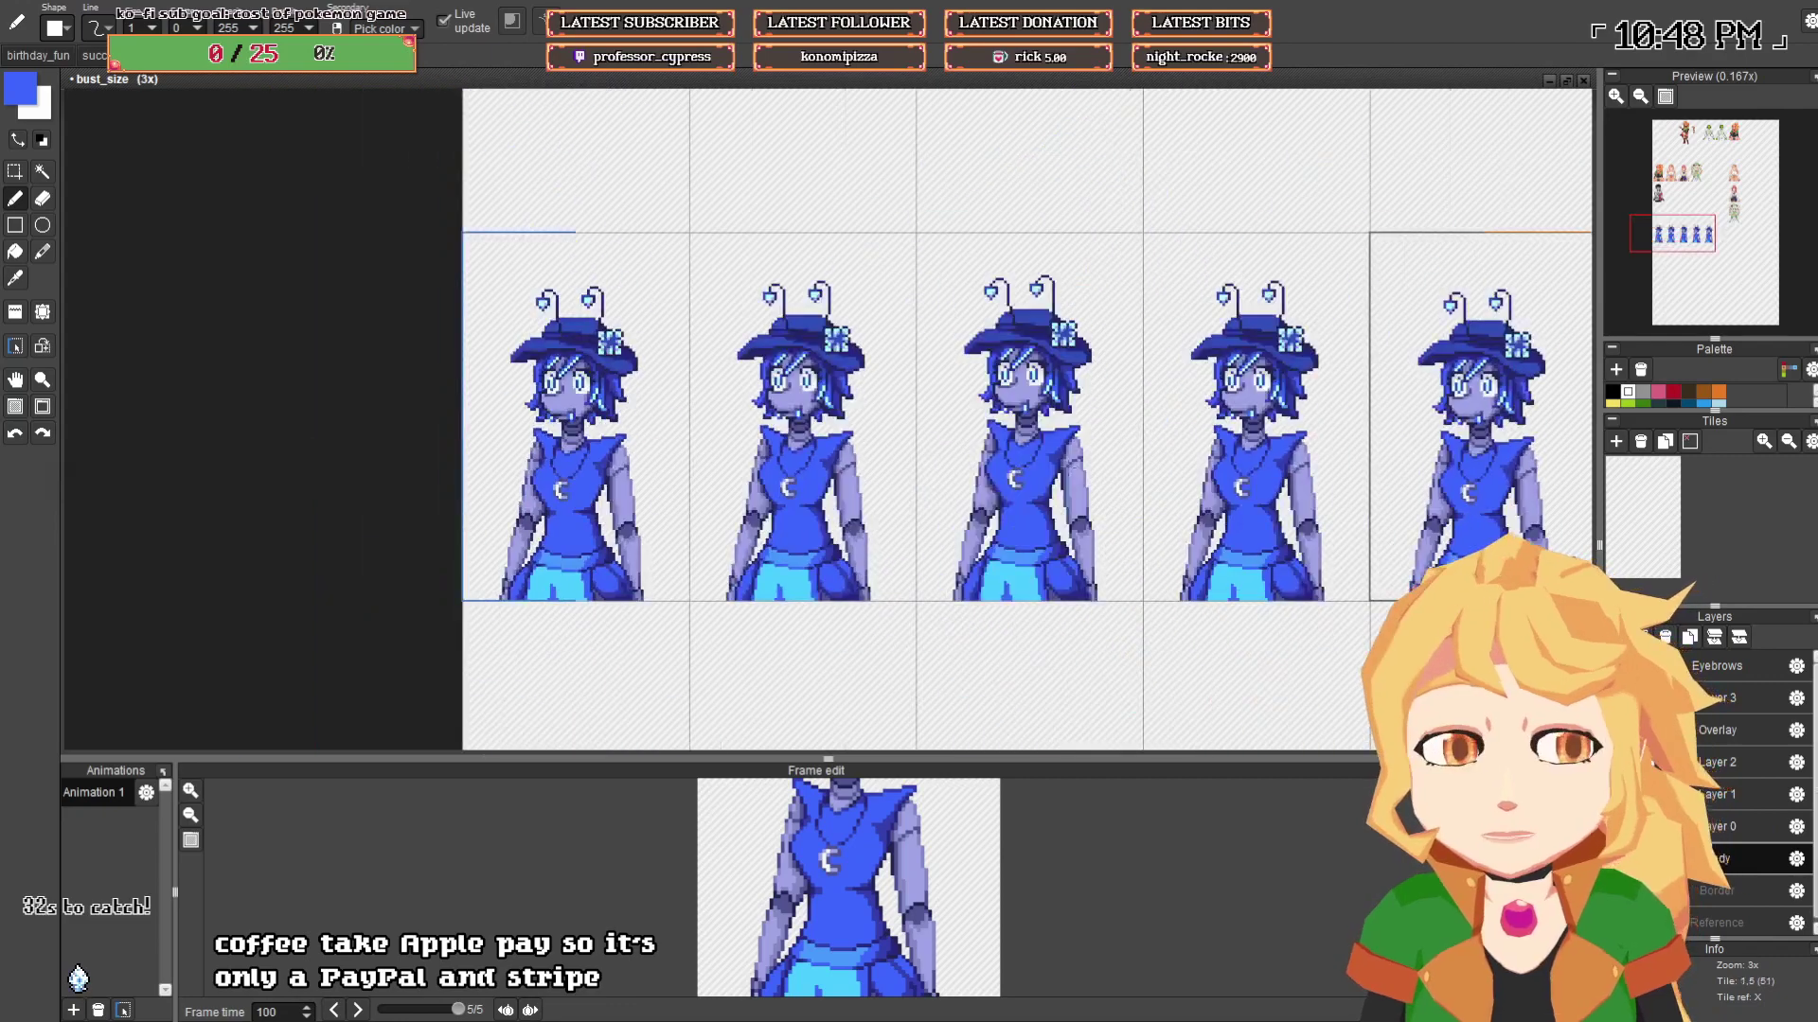
drag(1174, 448, 929, 459)
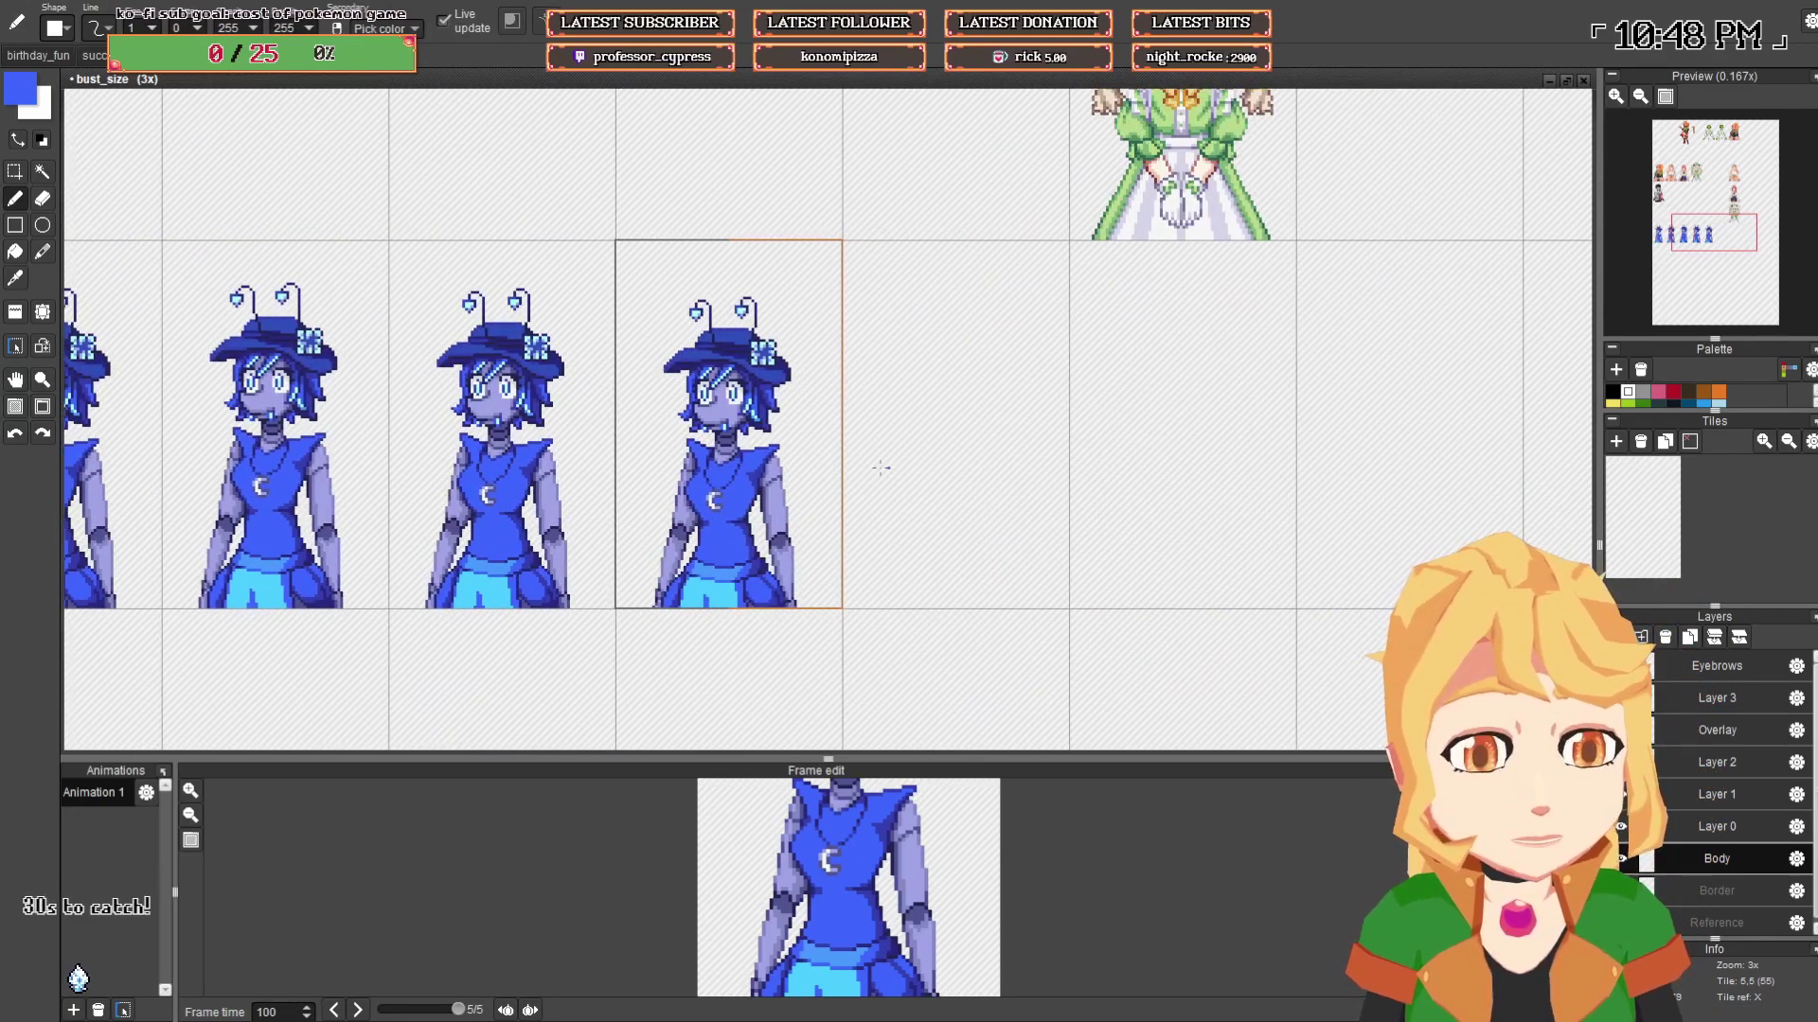
drag(798, 491, 844, 489)
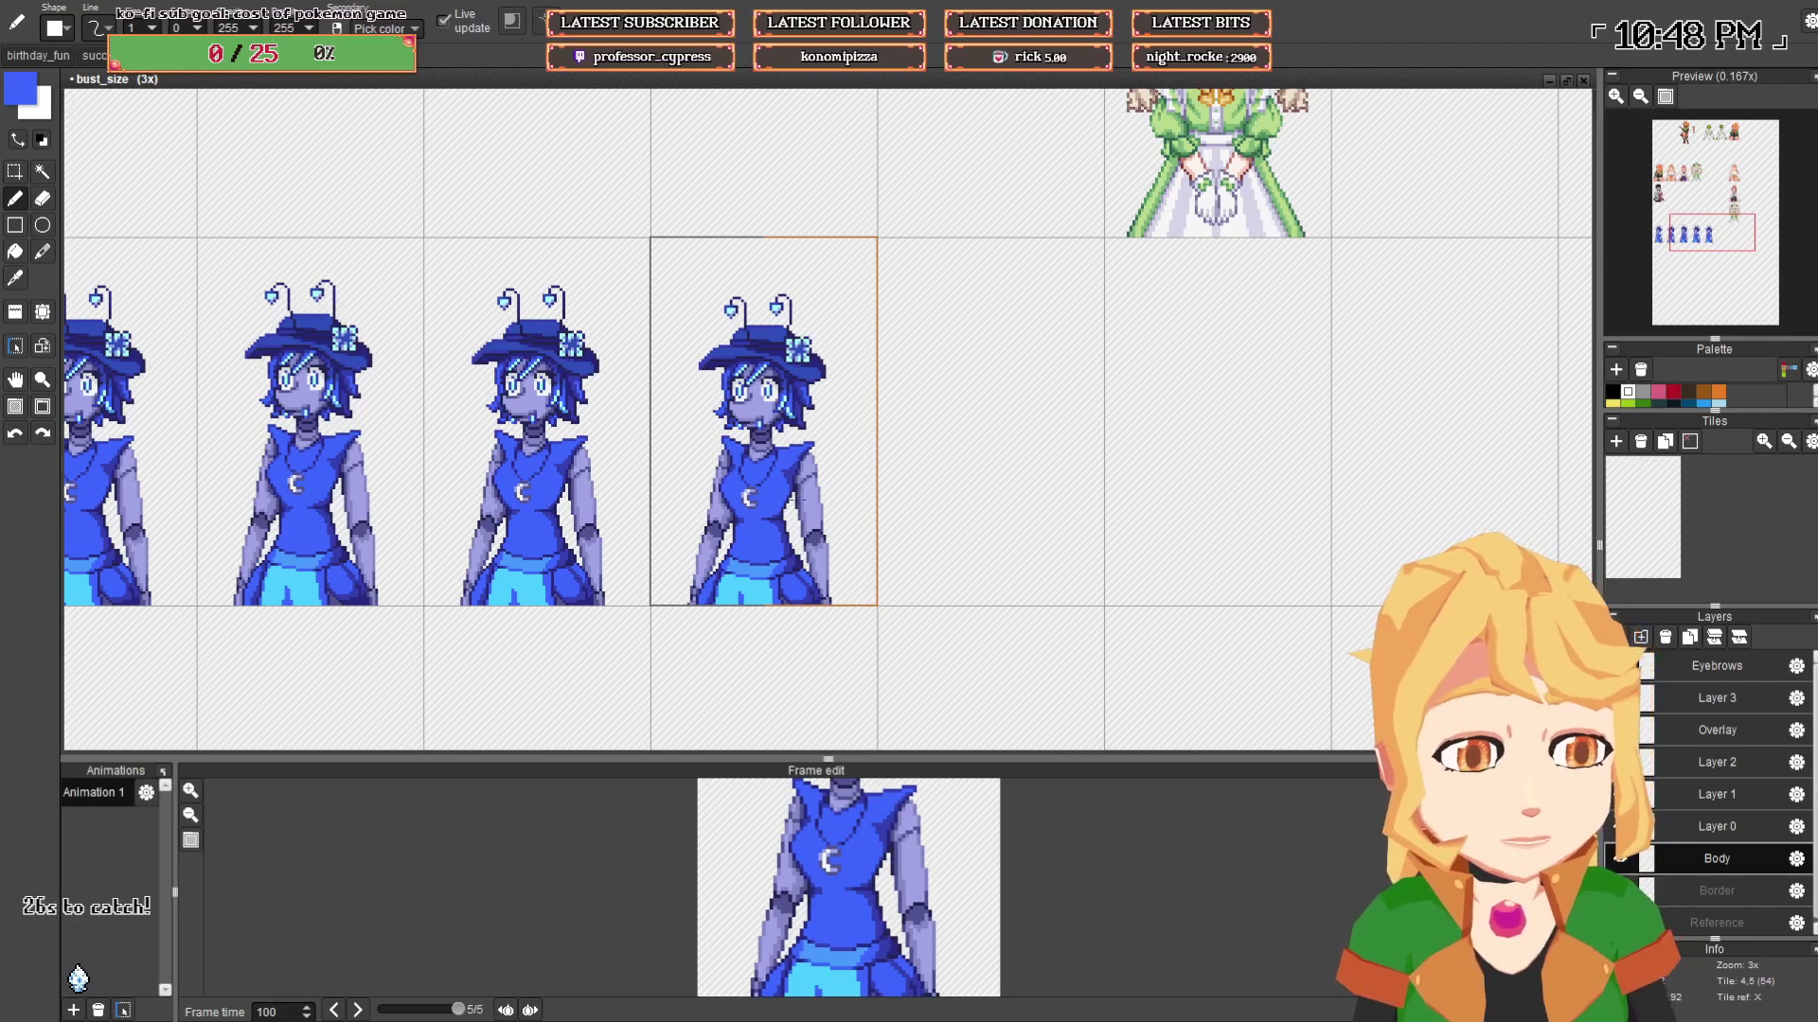
- Step the animation preview from the first to the third frame to examine the chest movement
drag(804, 500, 1196, 496)
scroll(859, 880, up, 1)
mouse_move(758, 887)
mouse_down()
mouse_move(860, 880)
mouse_move(738, 910)
mouse_up()
scroll(859, 879, down, 2)
click(358, 1010)
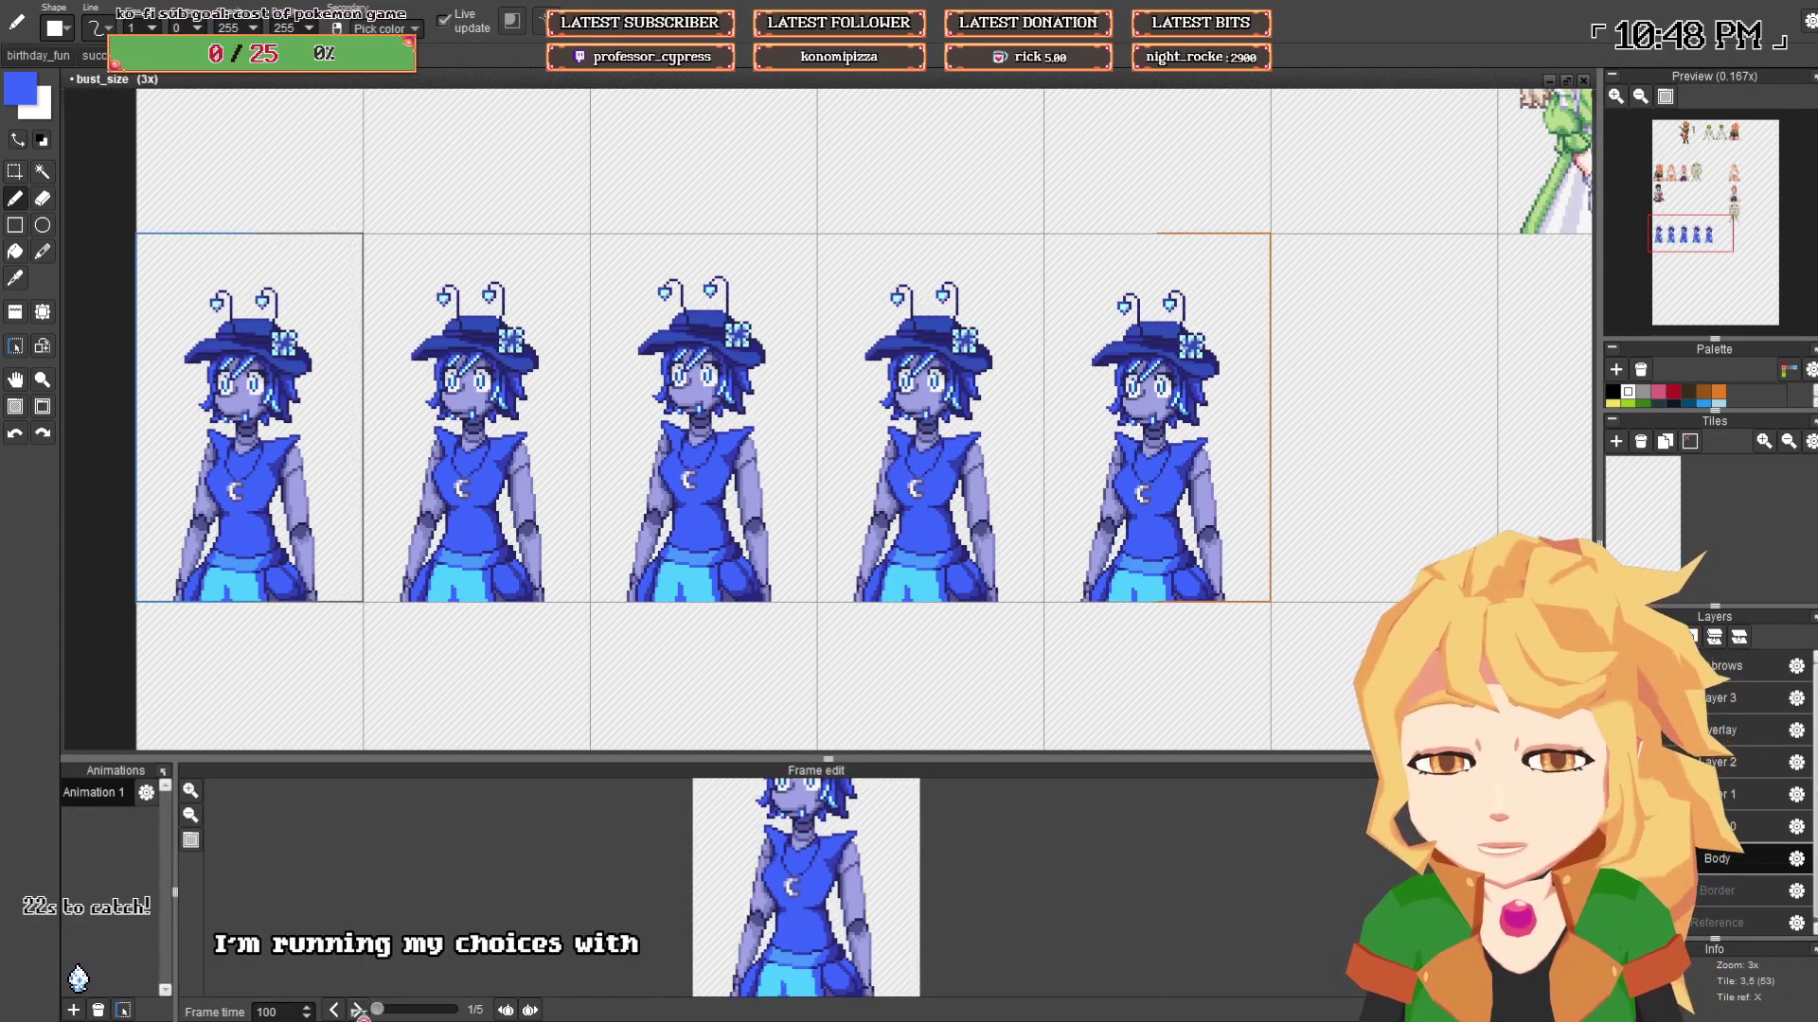
click(358, 1010)
click(360, 1010)
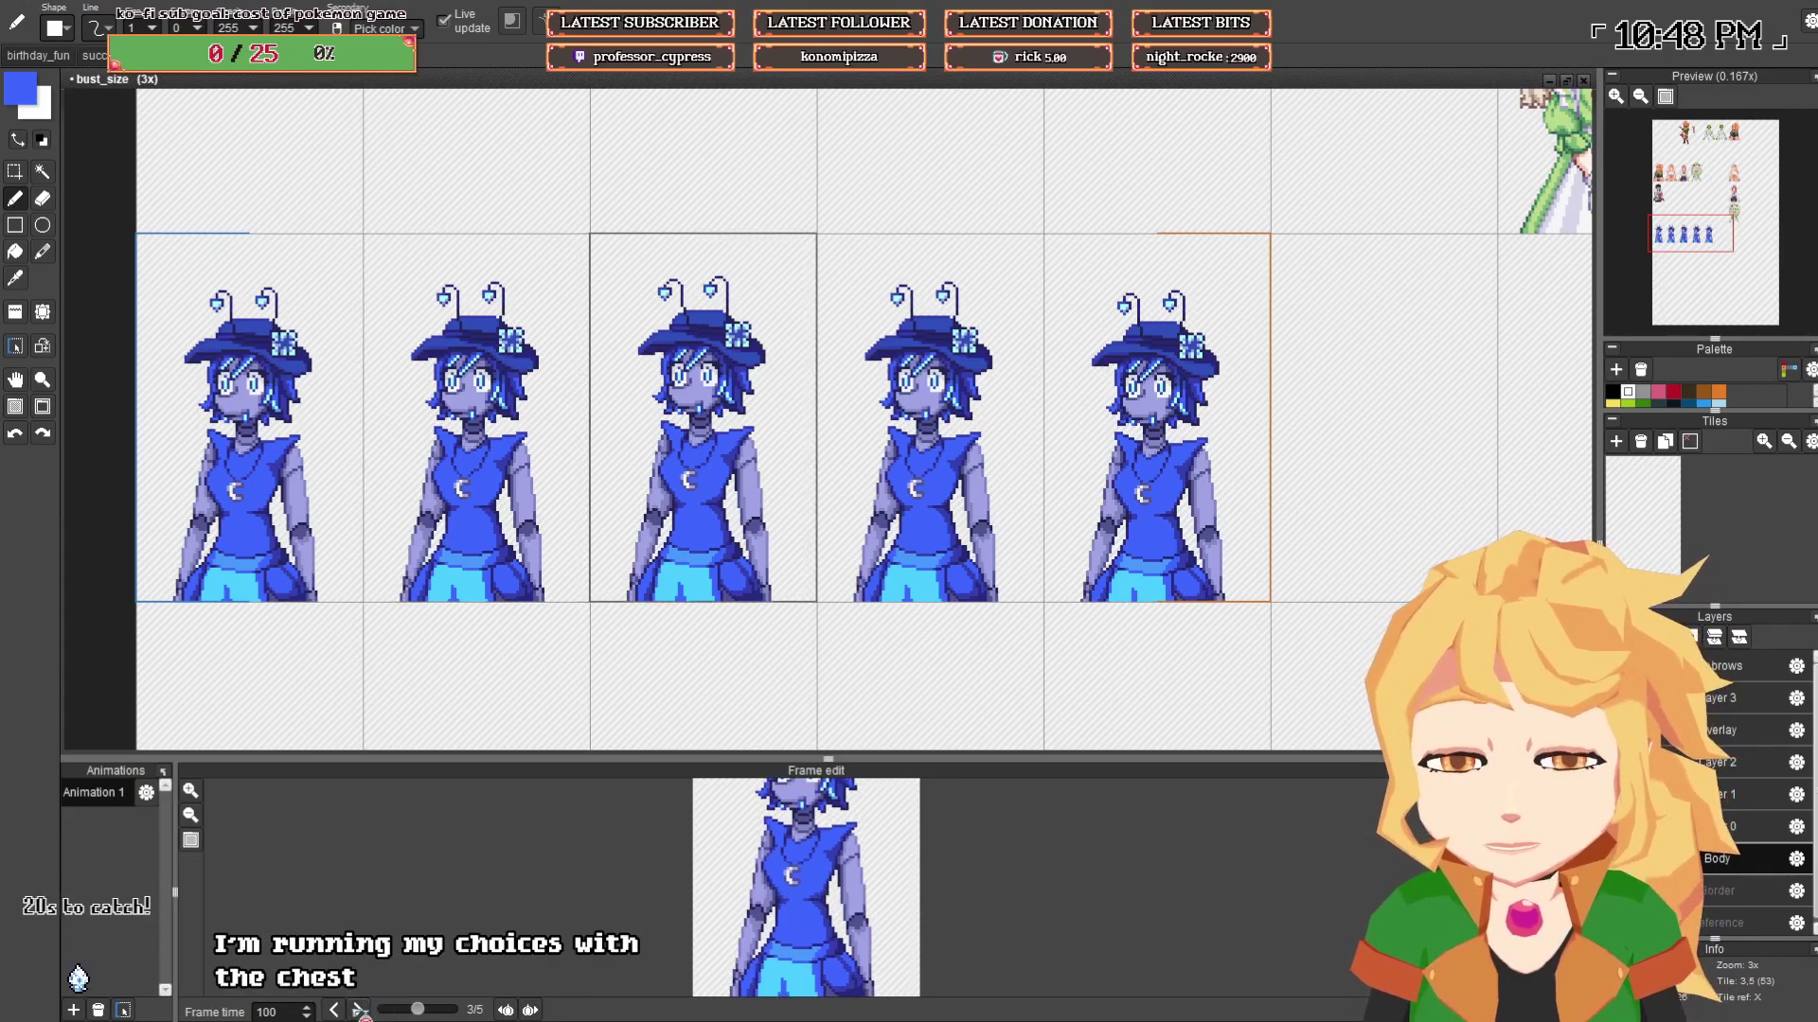
- Shift the third character's upper part, from the antennae down to the lower chest, down by one pixel
scroll(677, 333, up, 2)
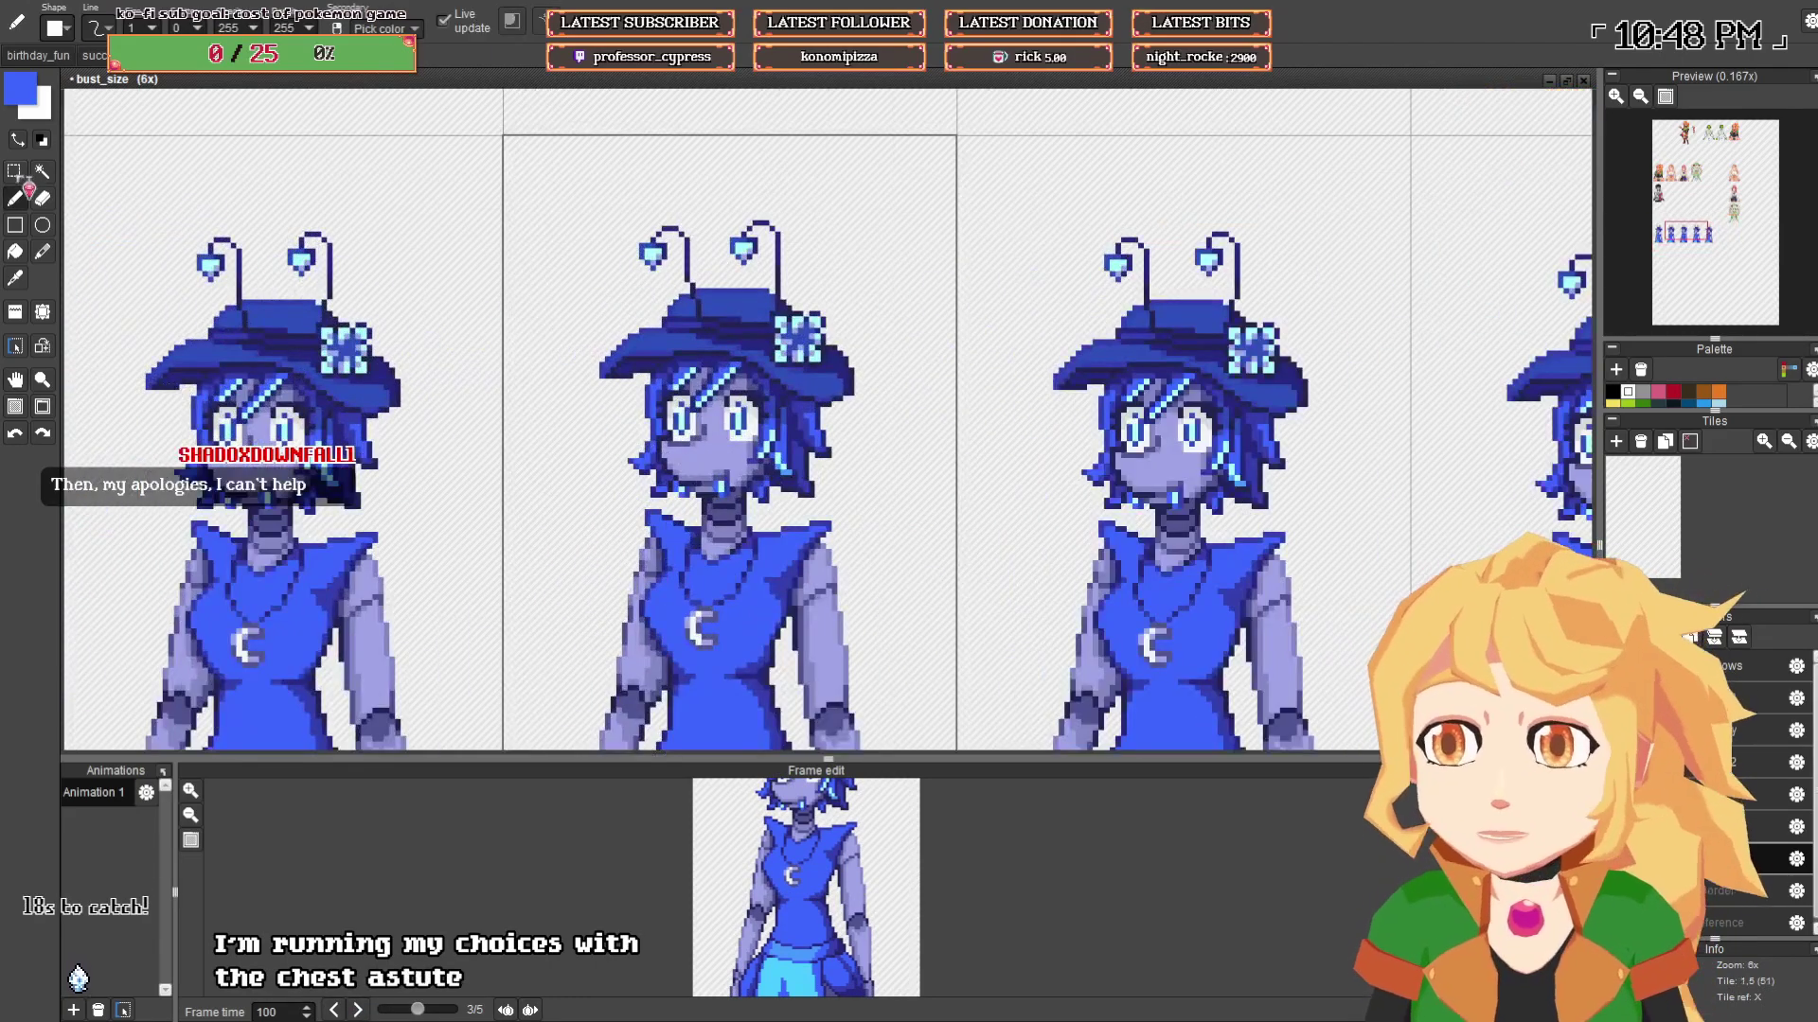
click(19, 177)
drag(579, 241, 397, 220)
drag(389, 202, 736, 646)
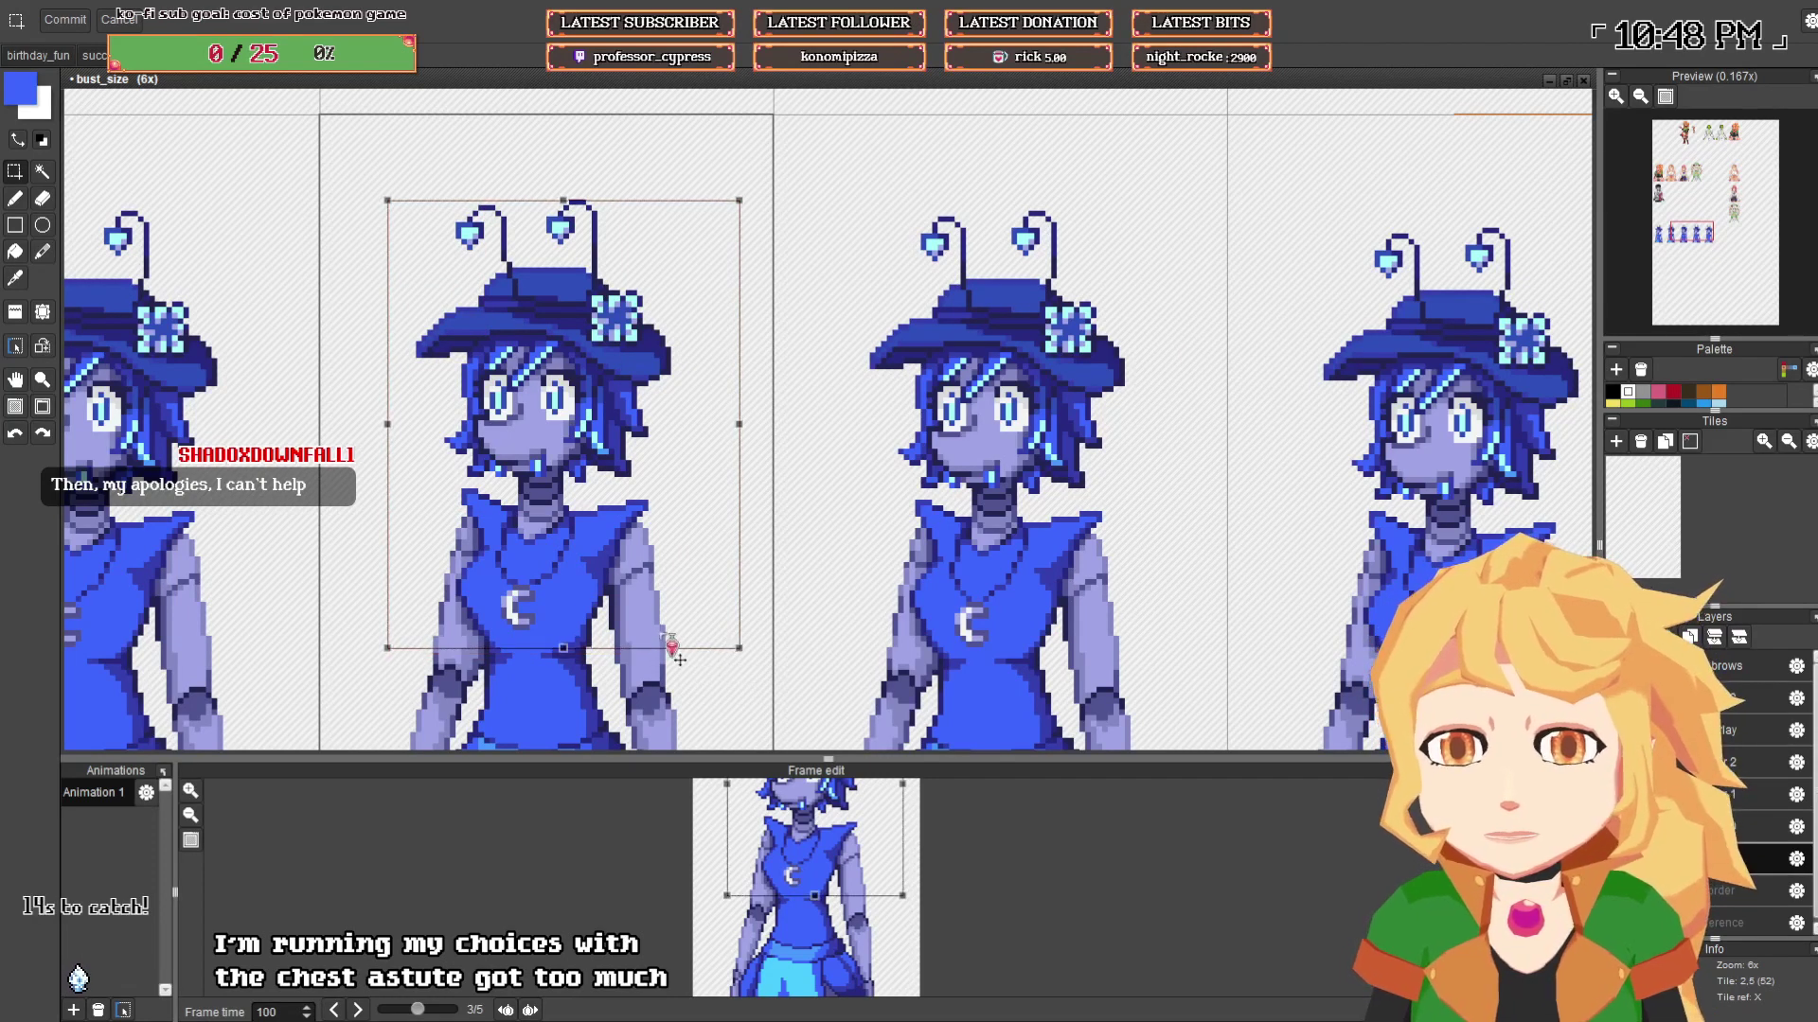
key(Down)
click(712, 664)
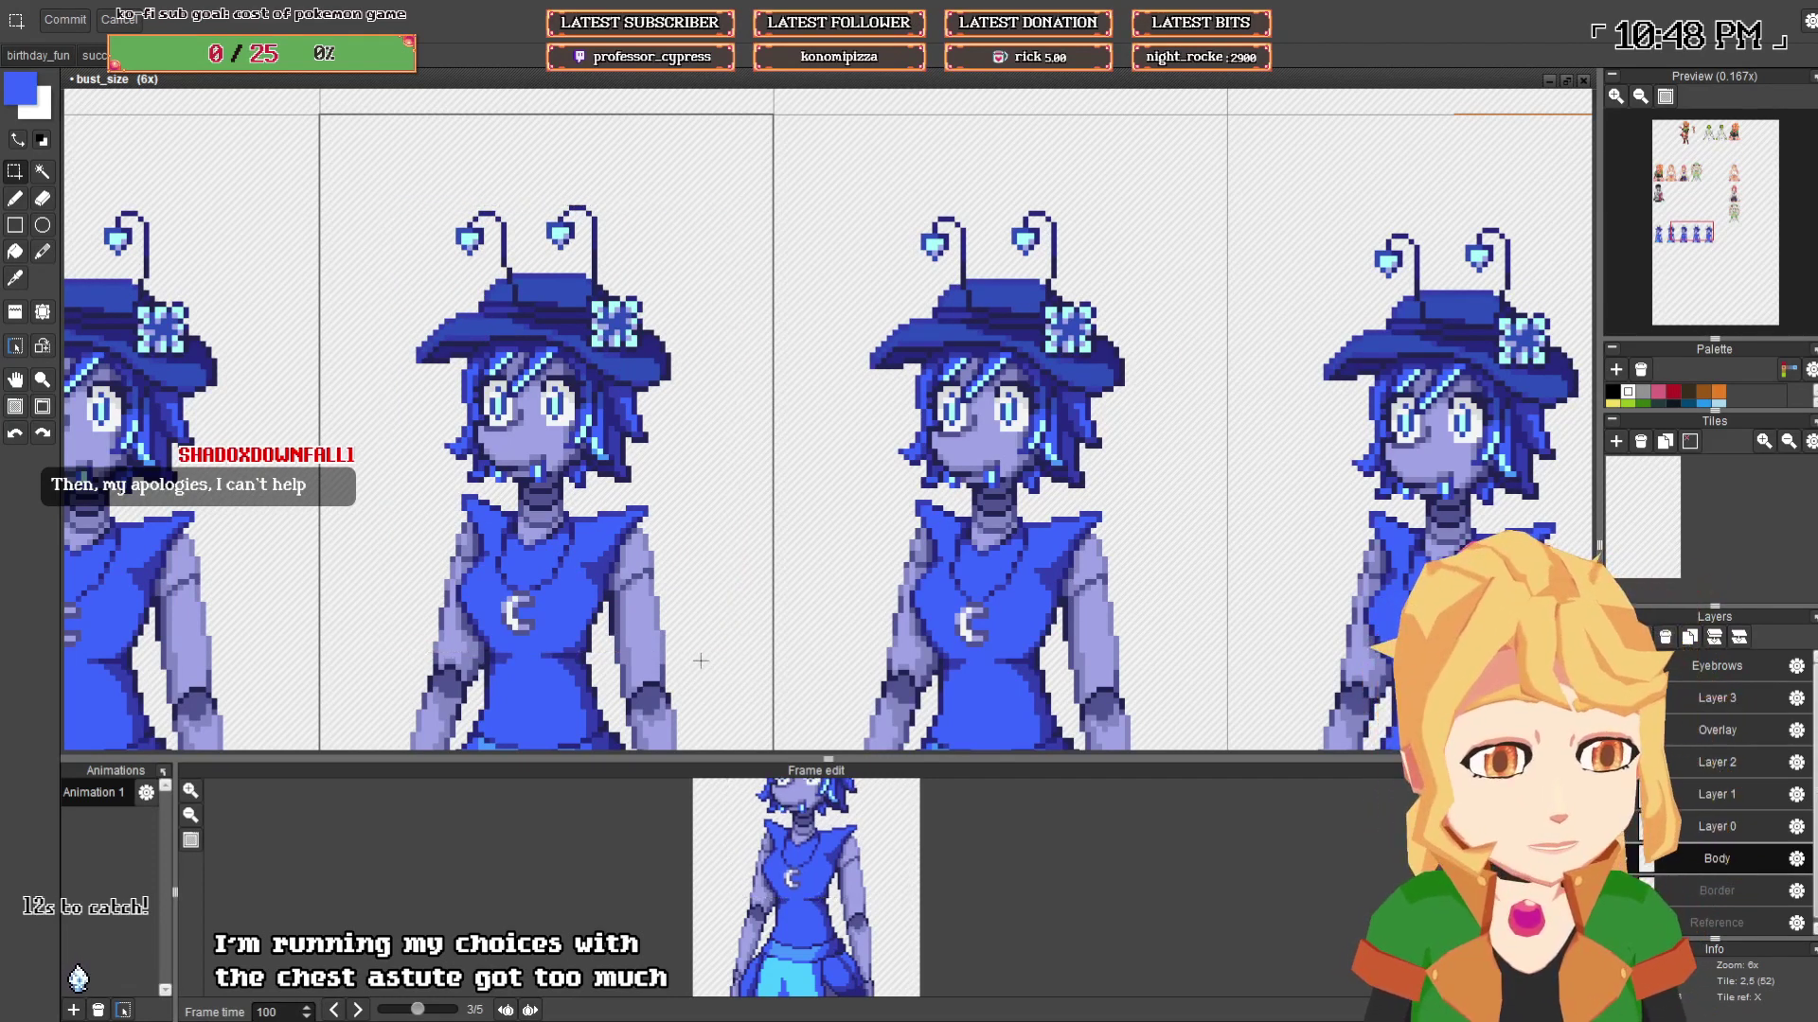
drag(673, 671, 691, 615)
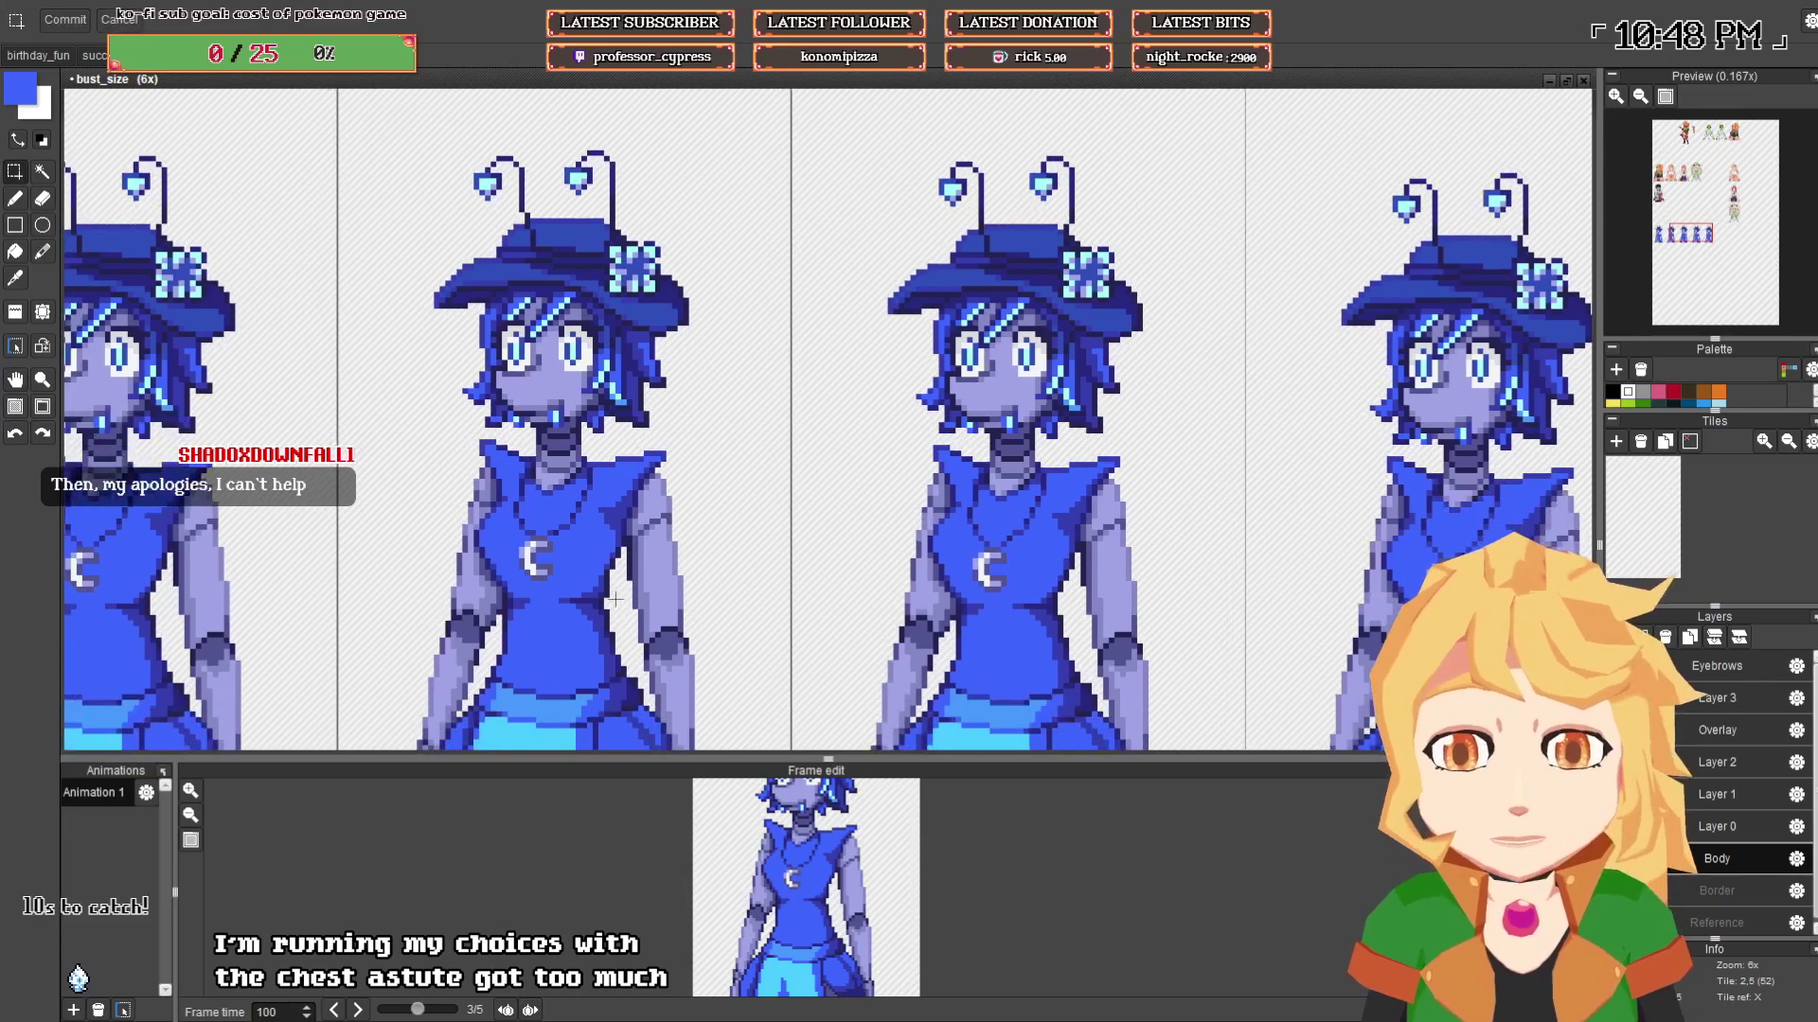
- Inspect the third character's chest and waist outline up close and save the file
key(b)
scroll(625, 595, down, 1)
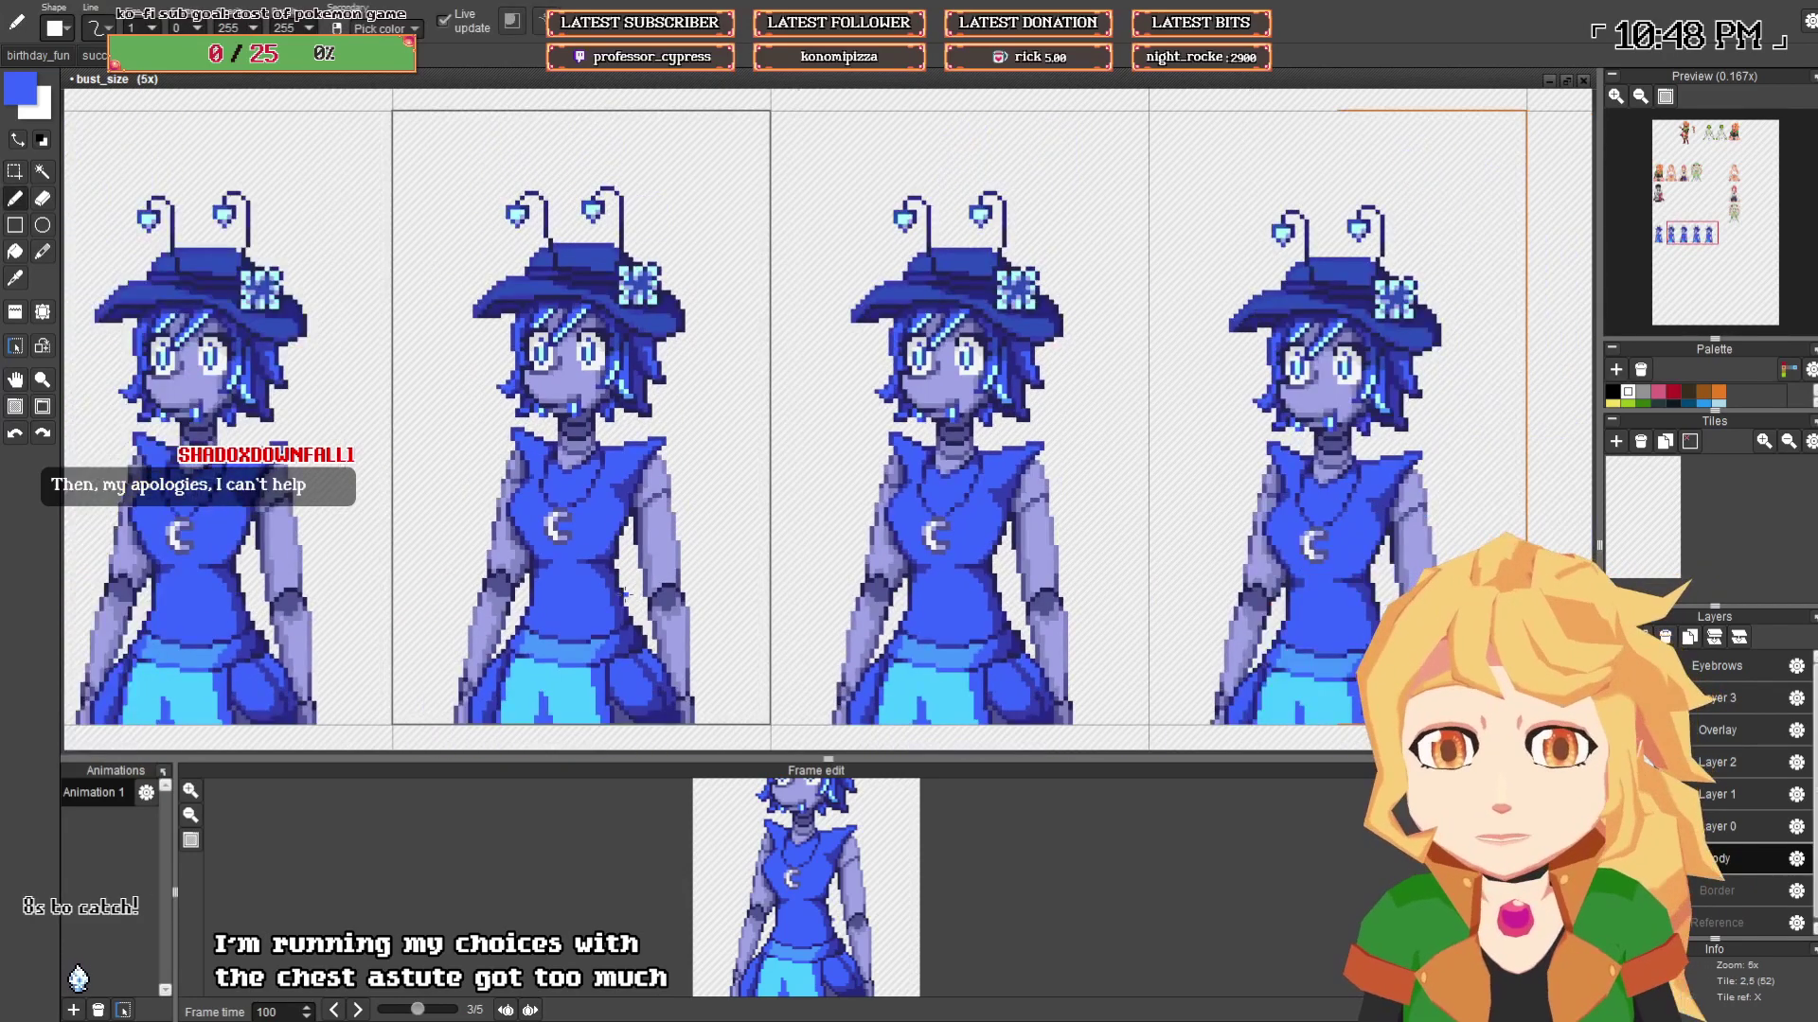
scroll(625, 570, up, 6)
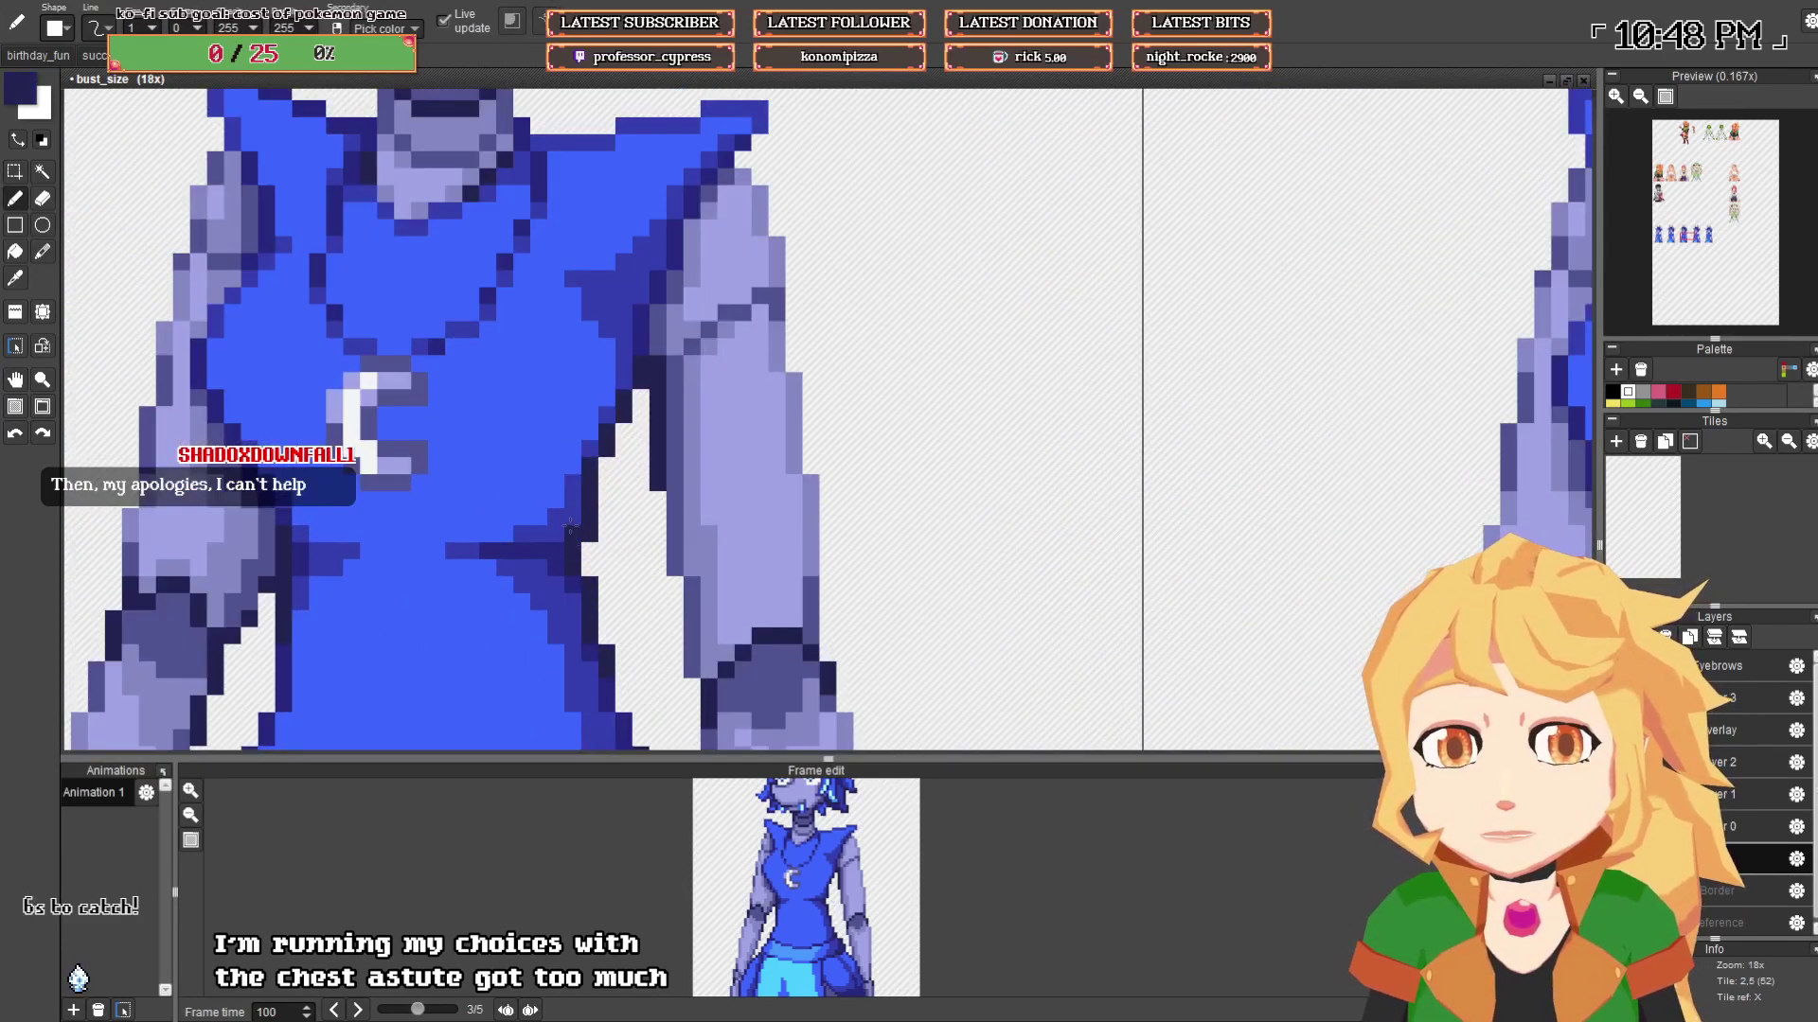
key(e)
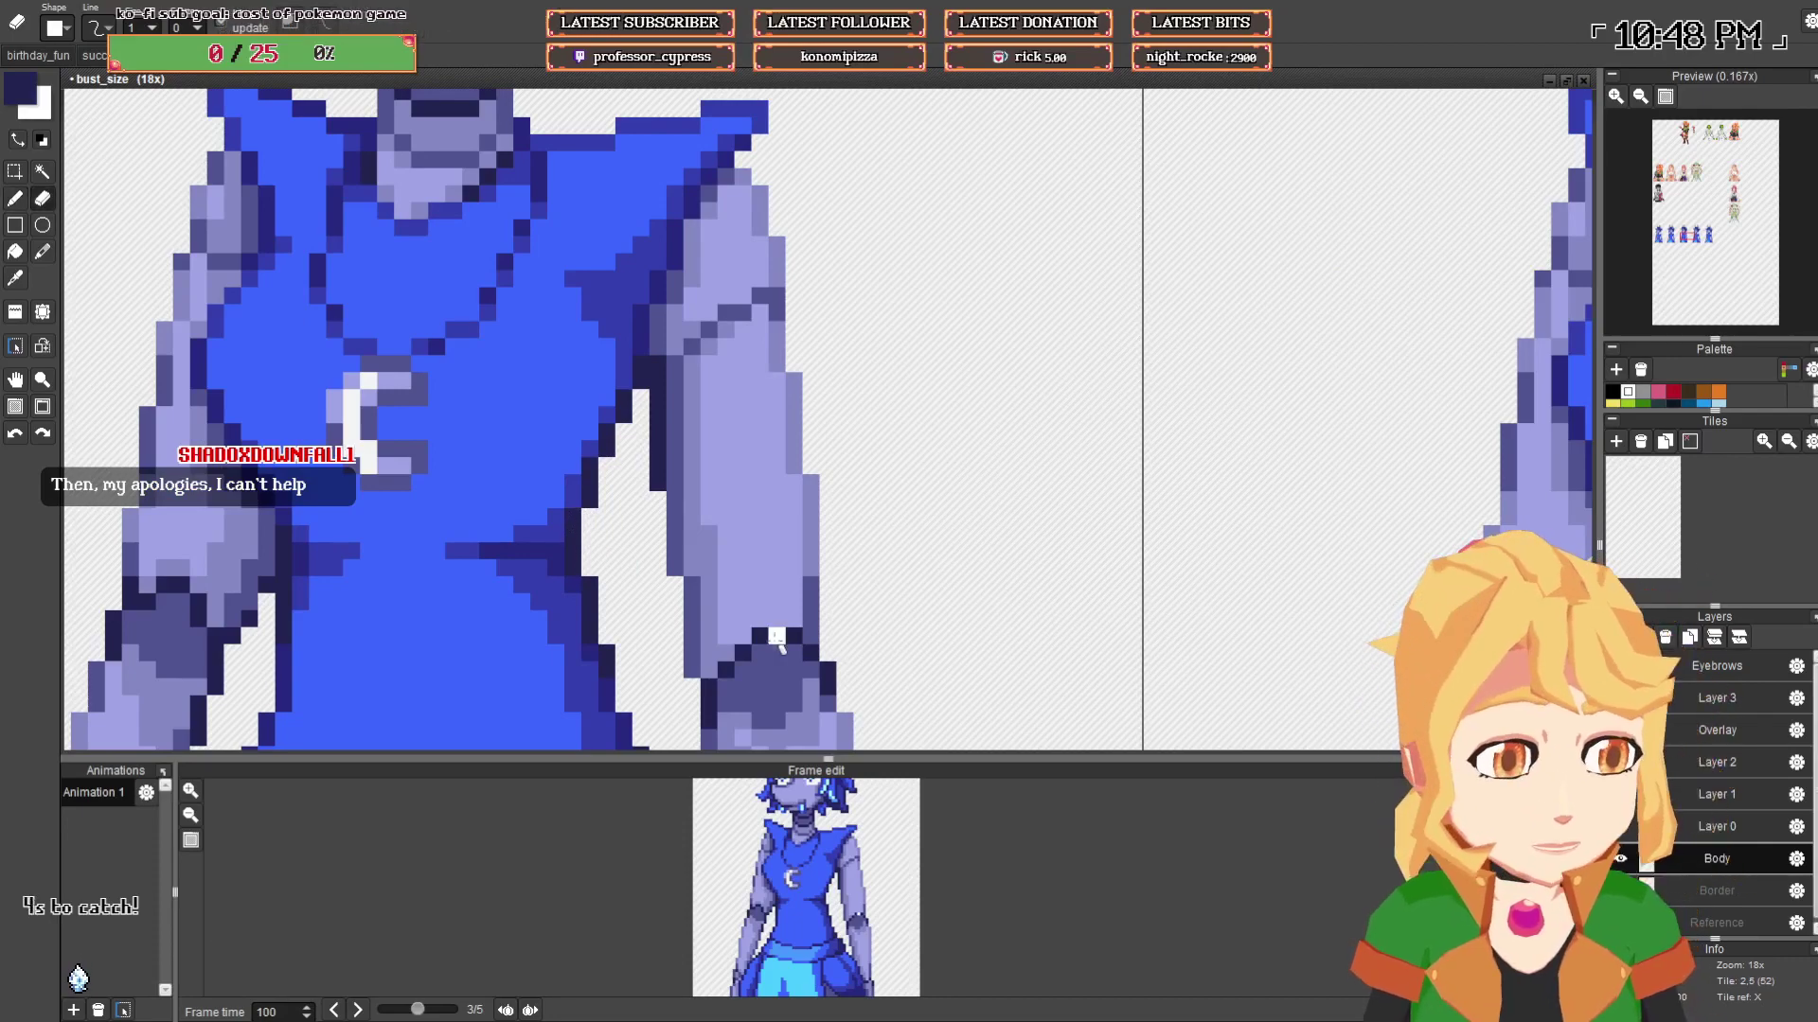
scroll(777, 636, down, 5)
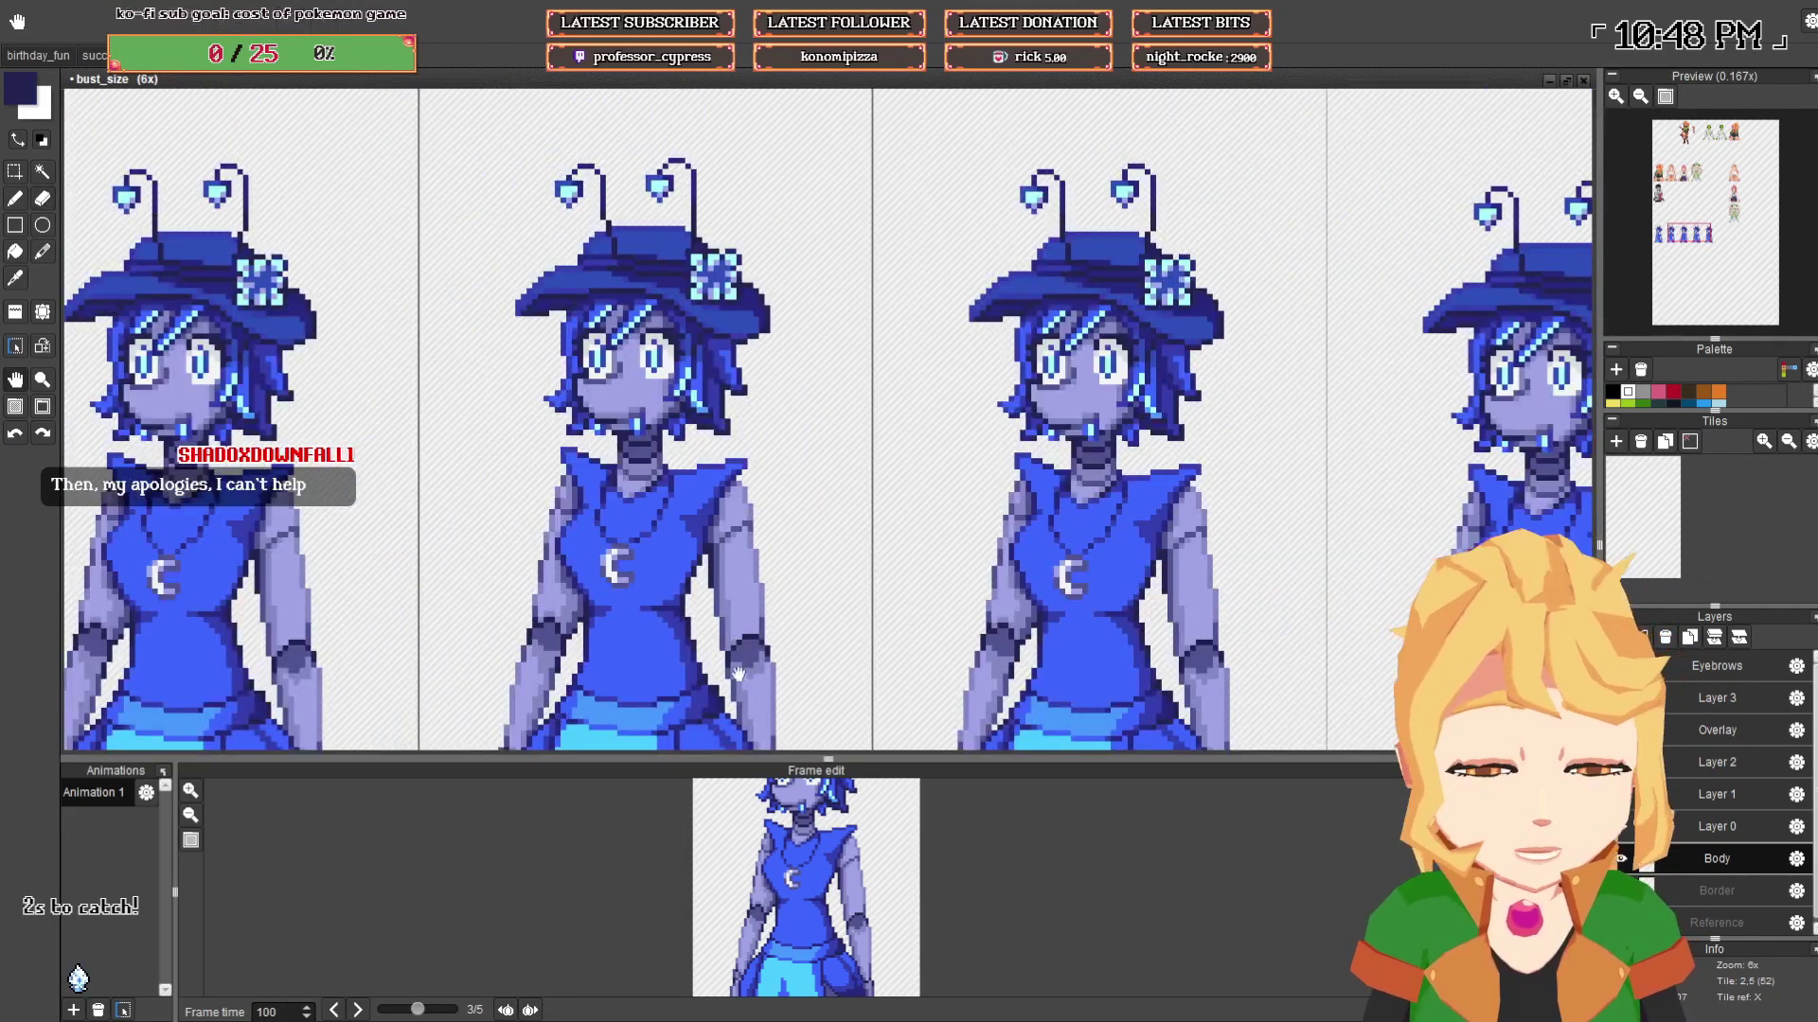
key(ctrl+s)
scroll(754, 663, down, 2)
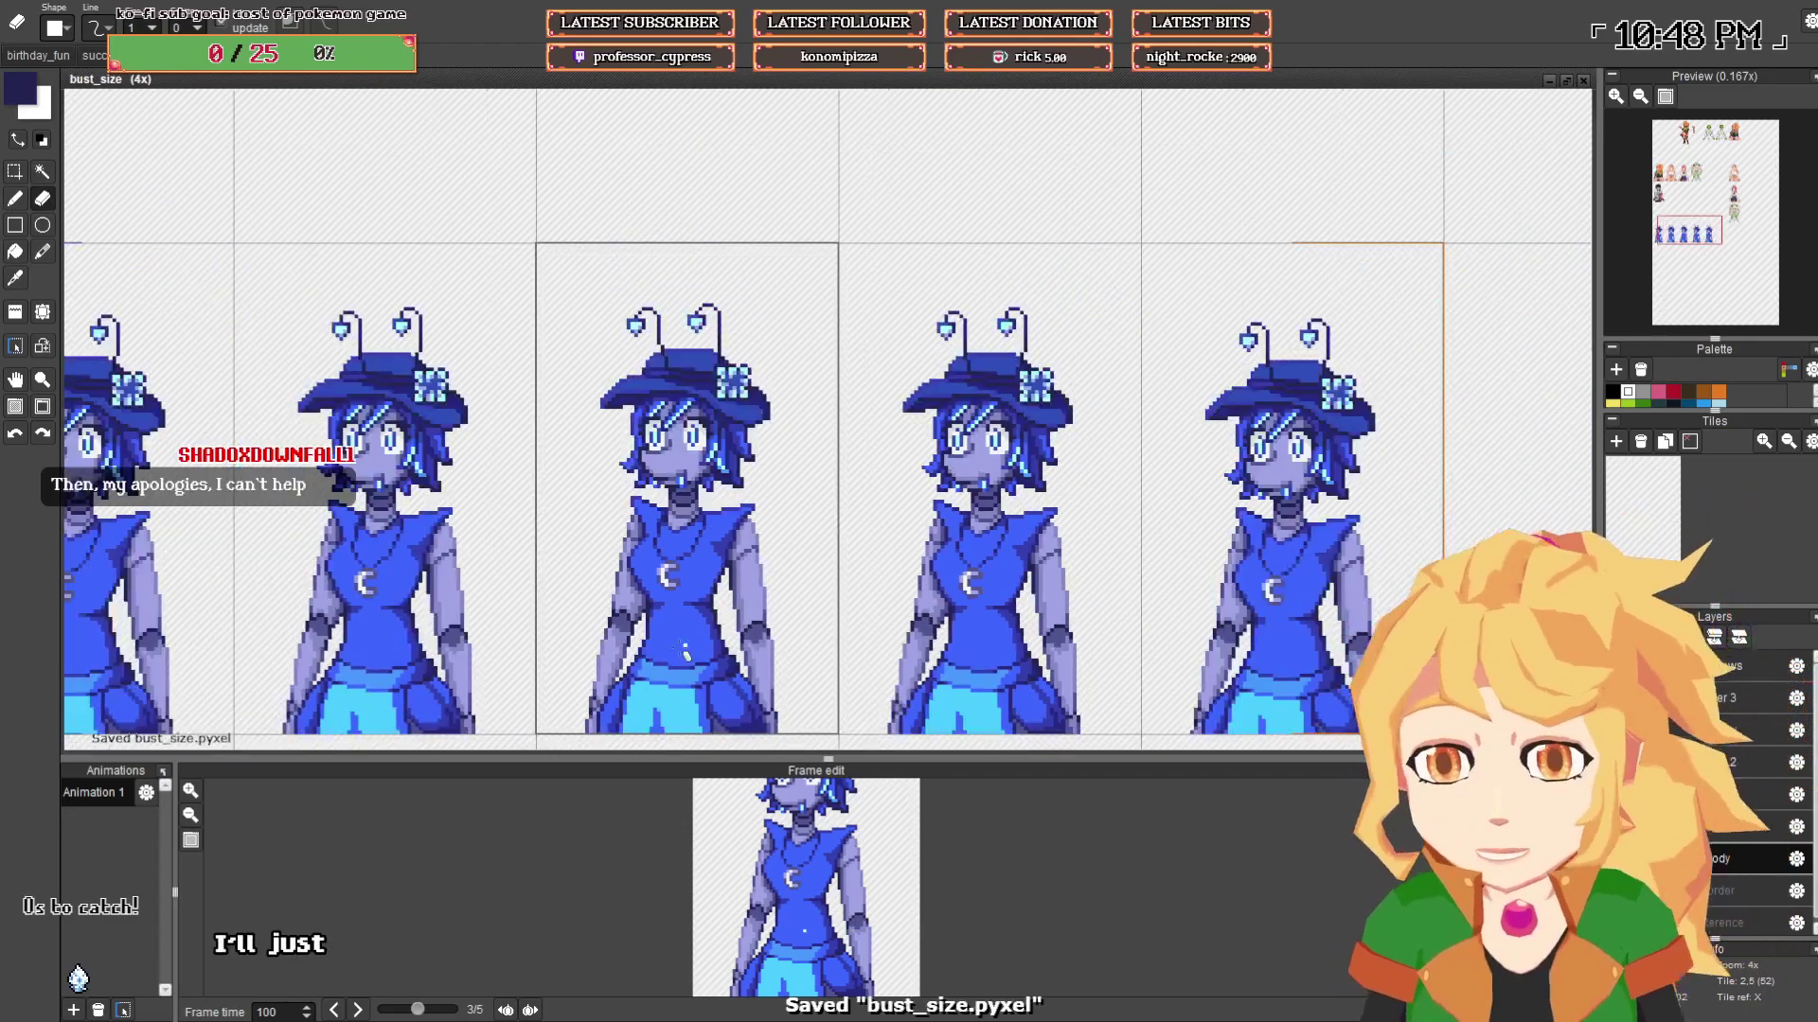
- Lower the curled tips of the fifth character's antennae by one pixel
drag(685, 570, 787, 538)
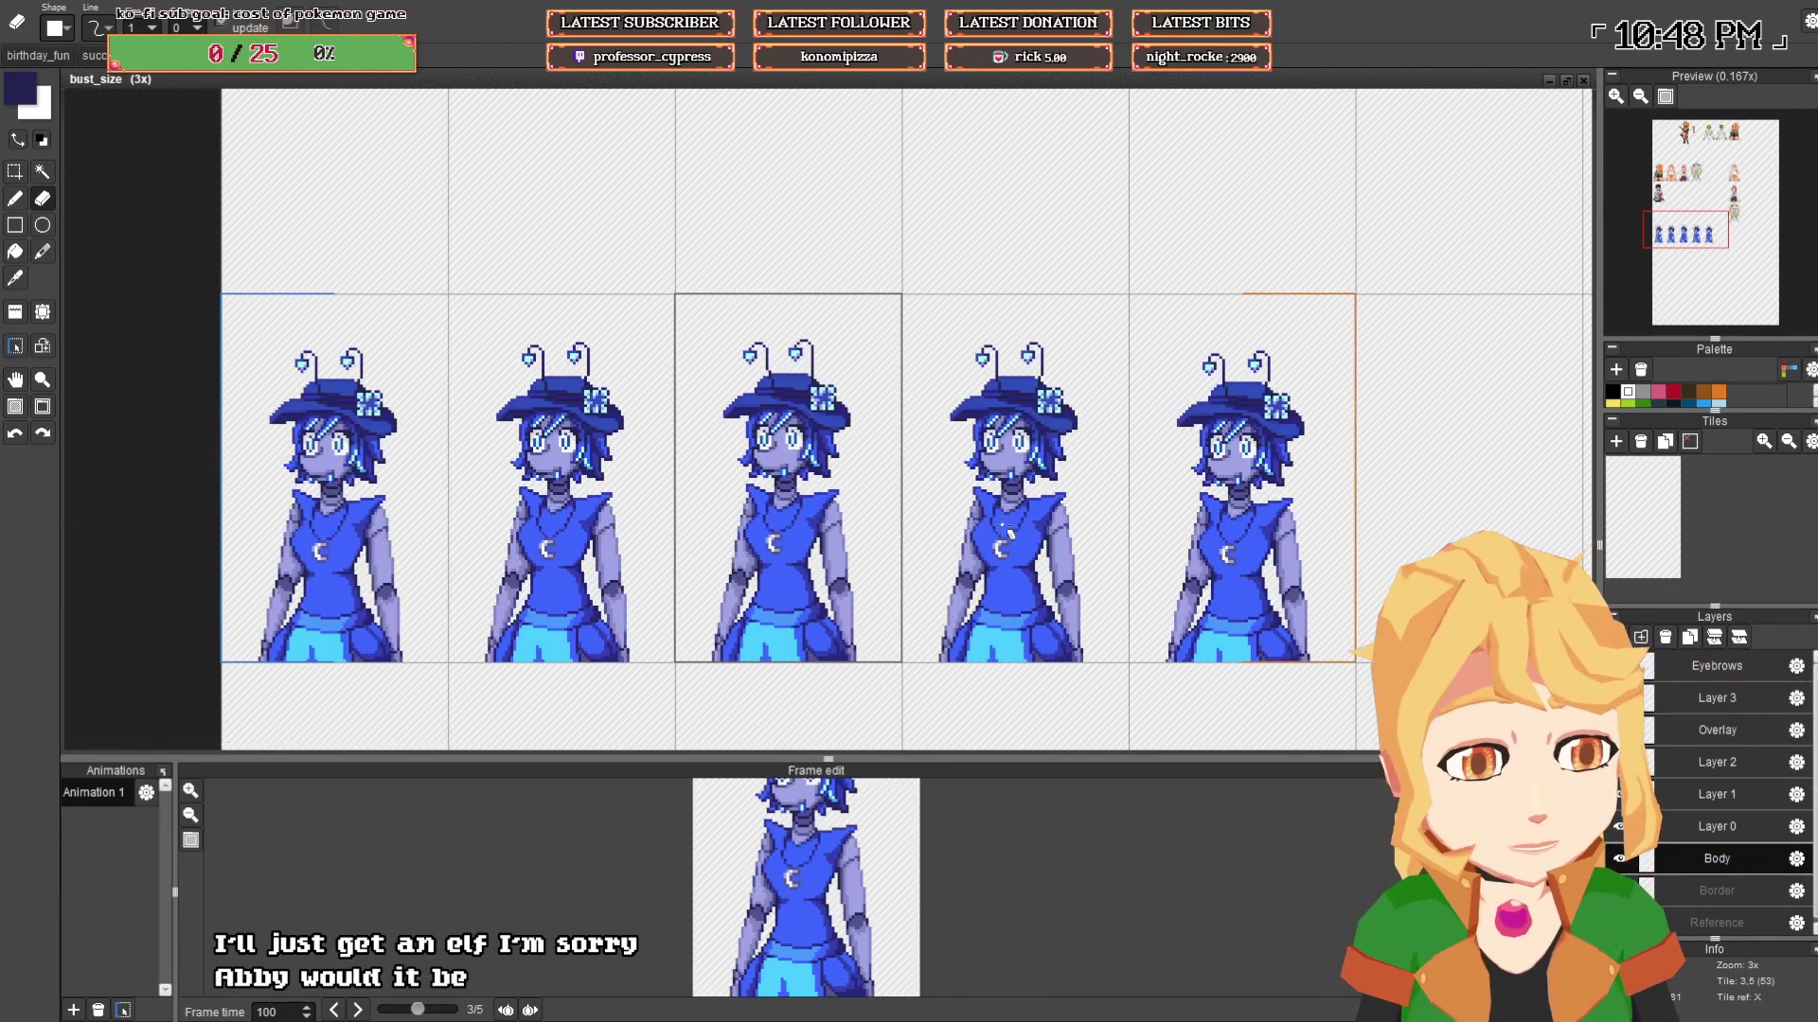
drag(947, 432, 893, 430)
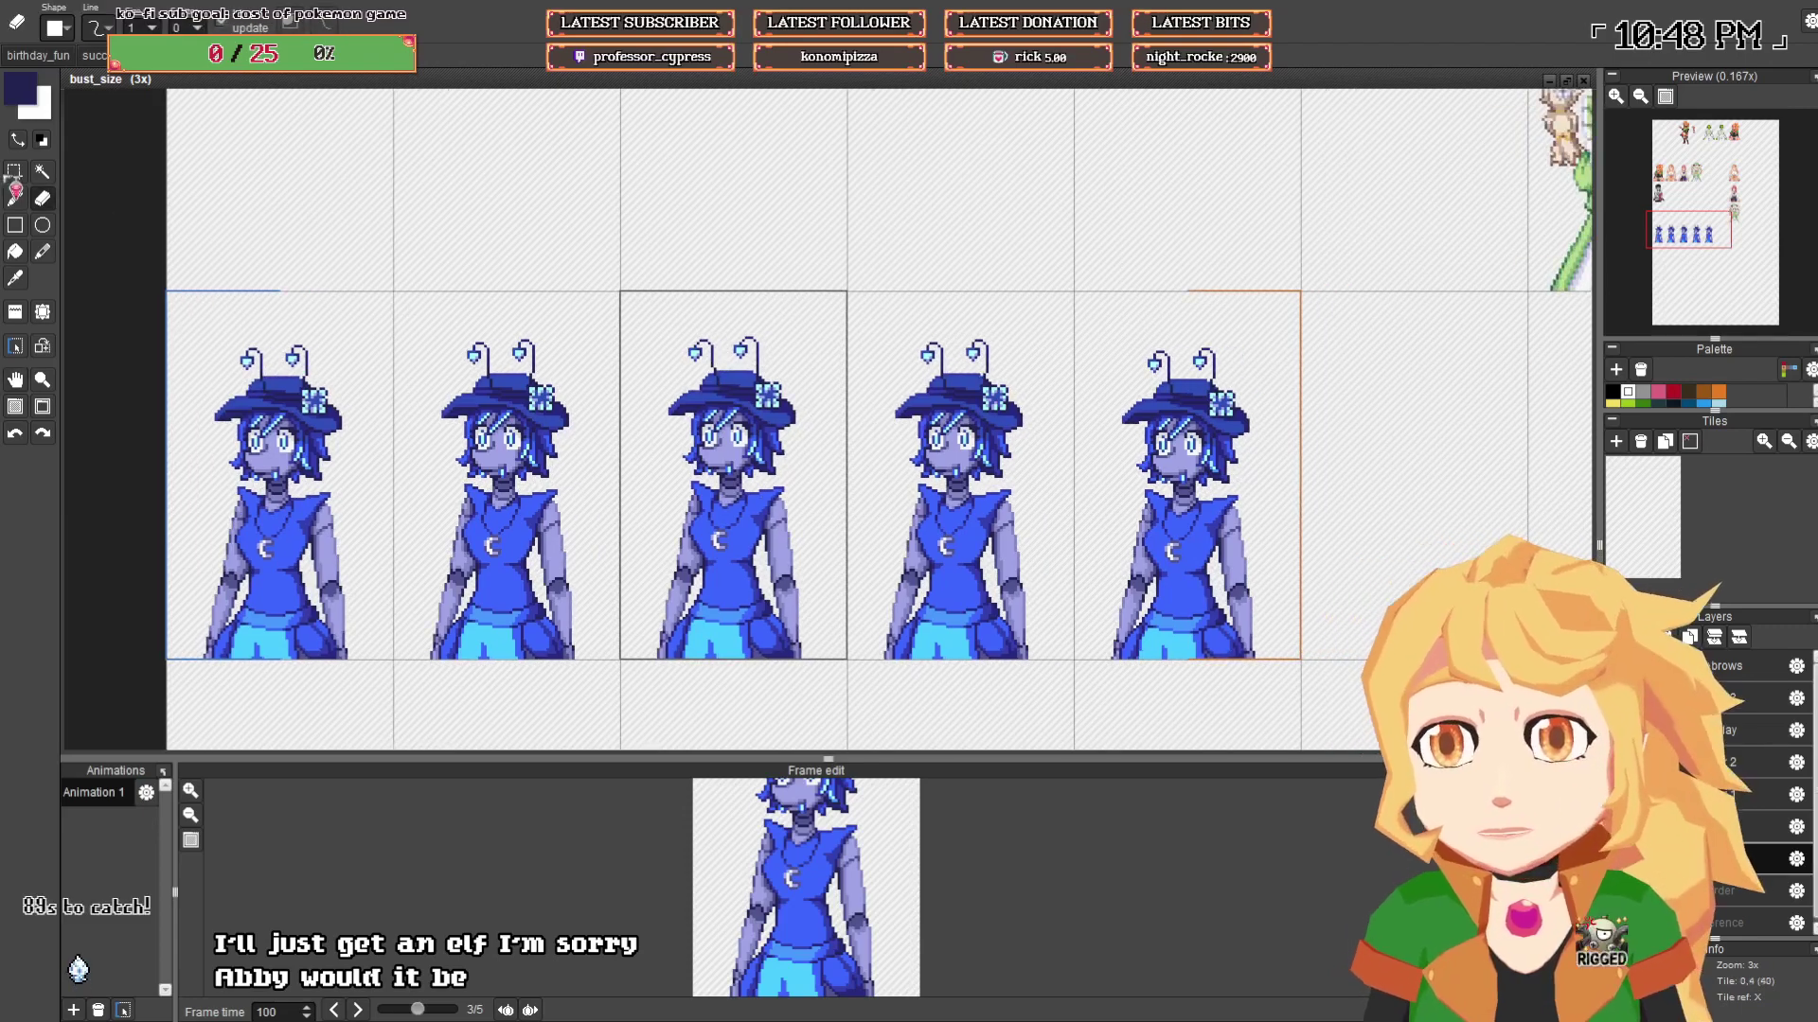
drag(1208, 324, 983, 326)
scroll(983, 327, up, 2)
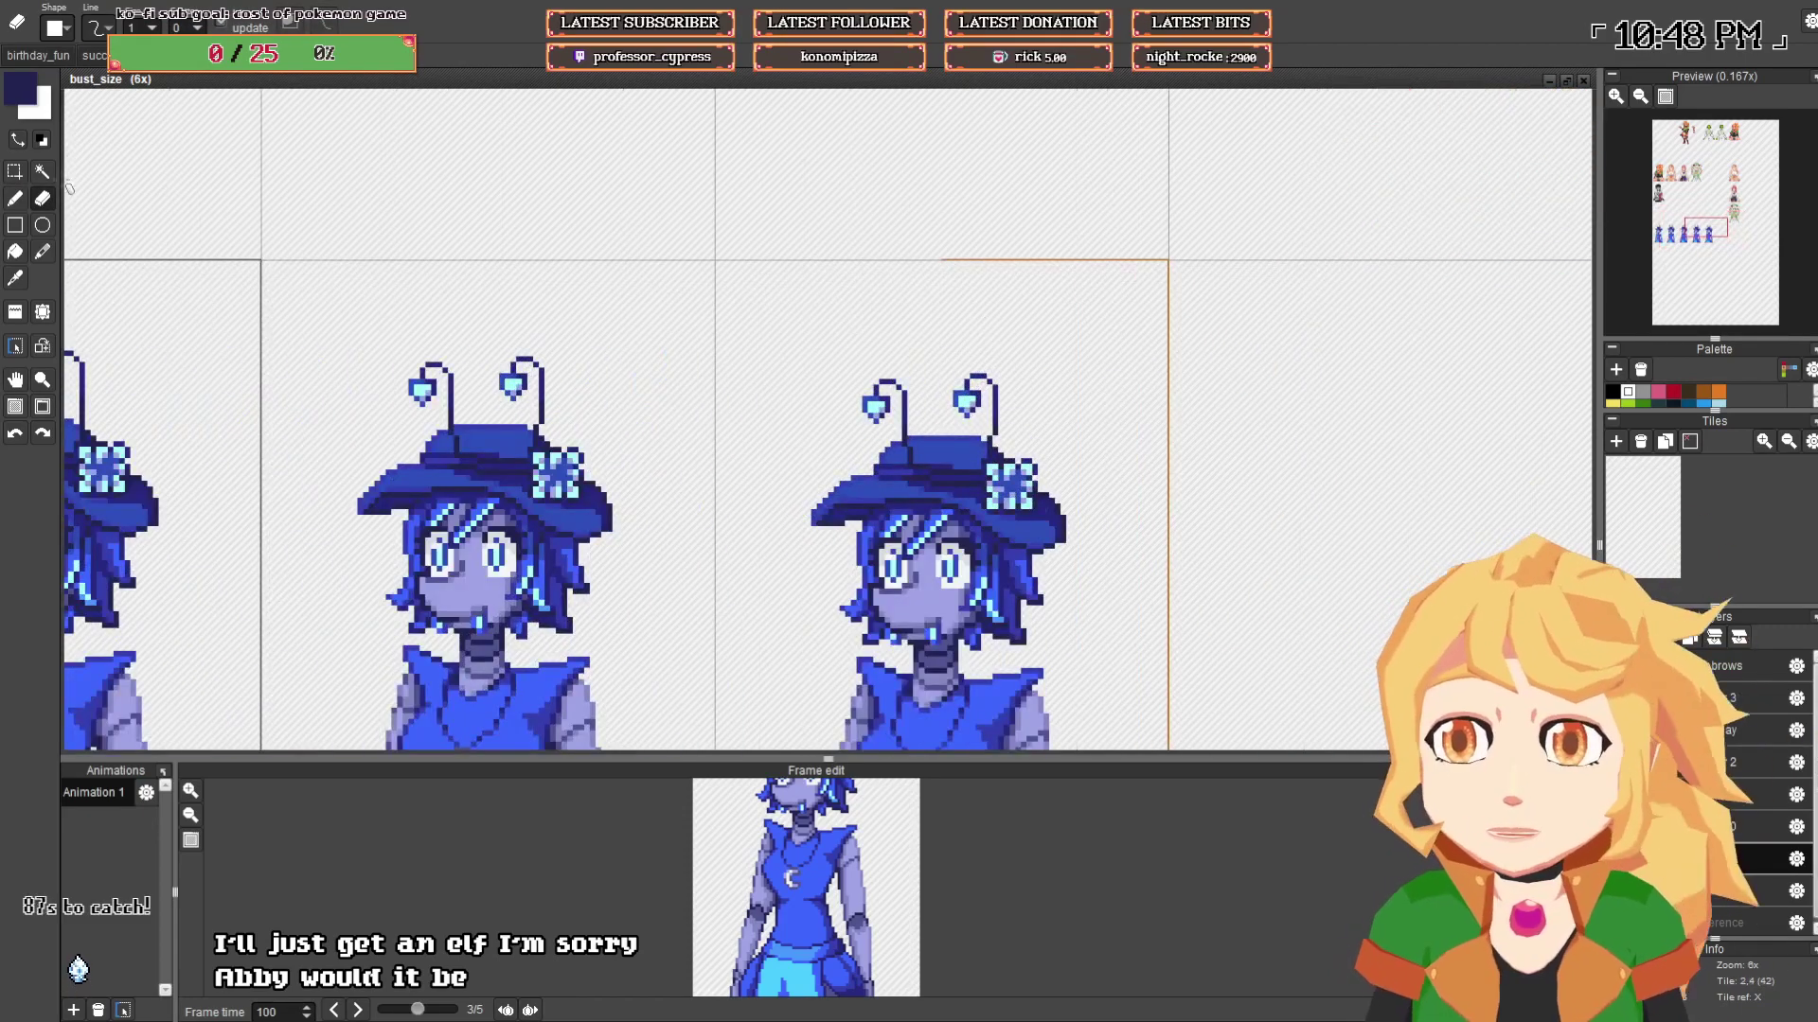
click(15, 172)
drag(840, 362, 1011, 422)
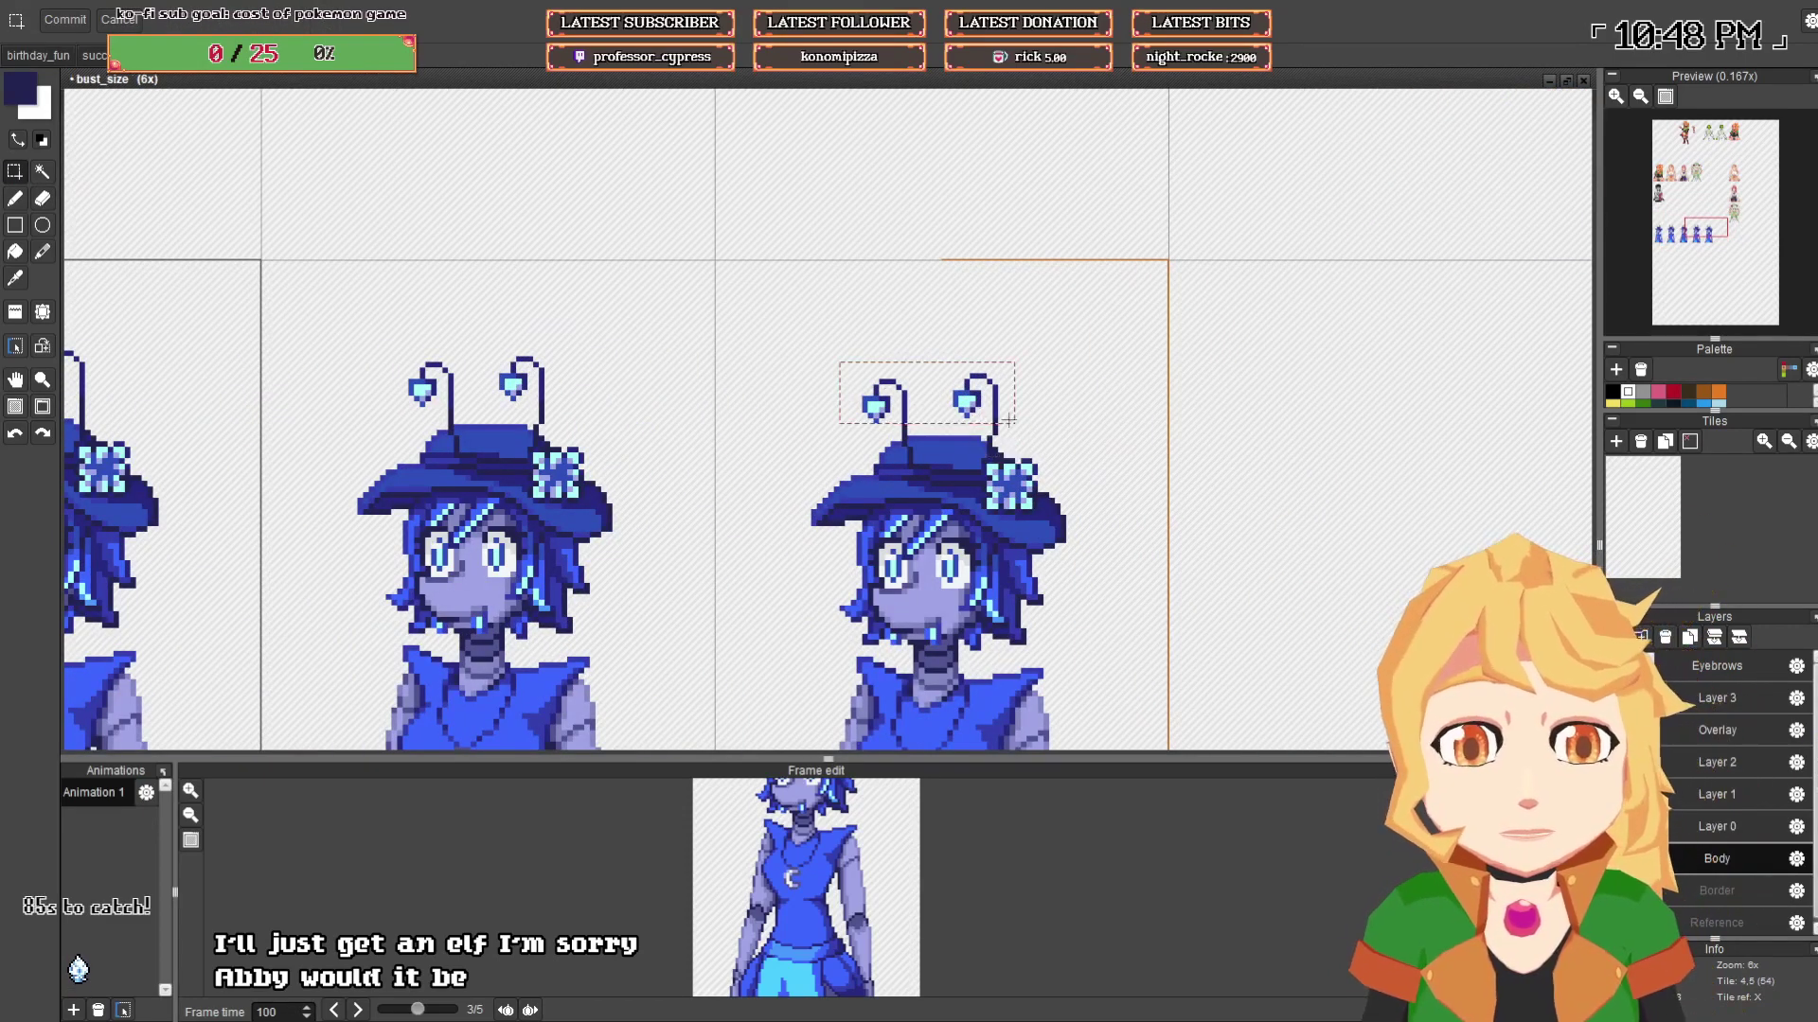
key(Down)
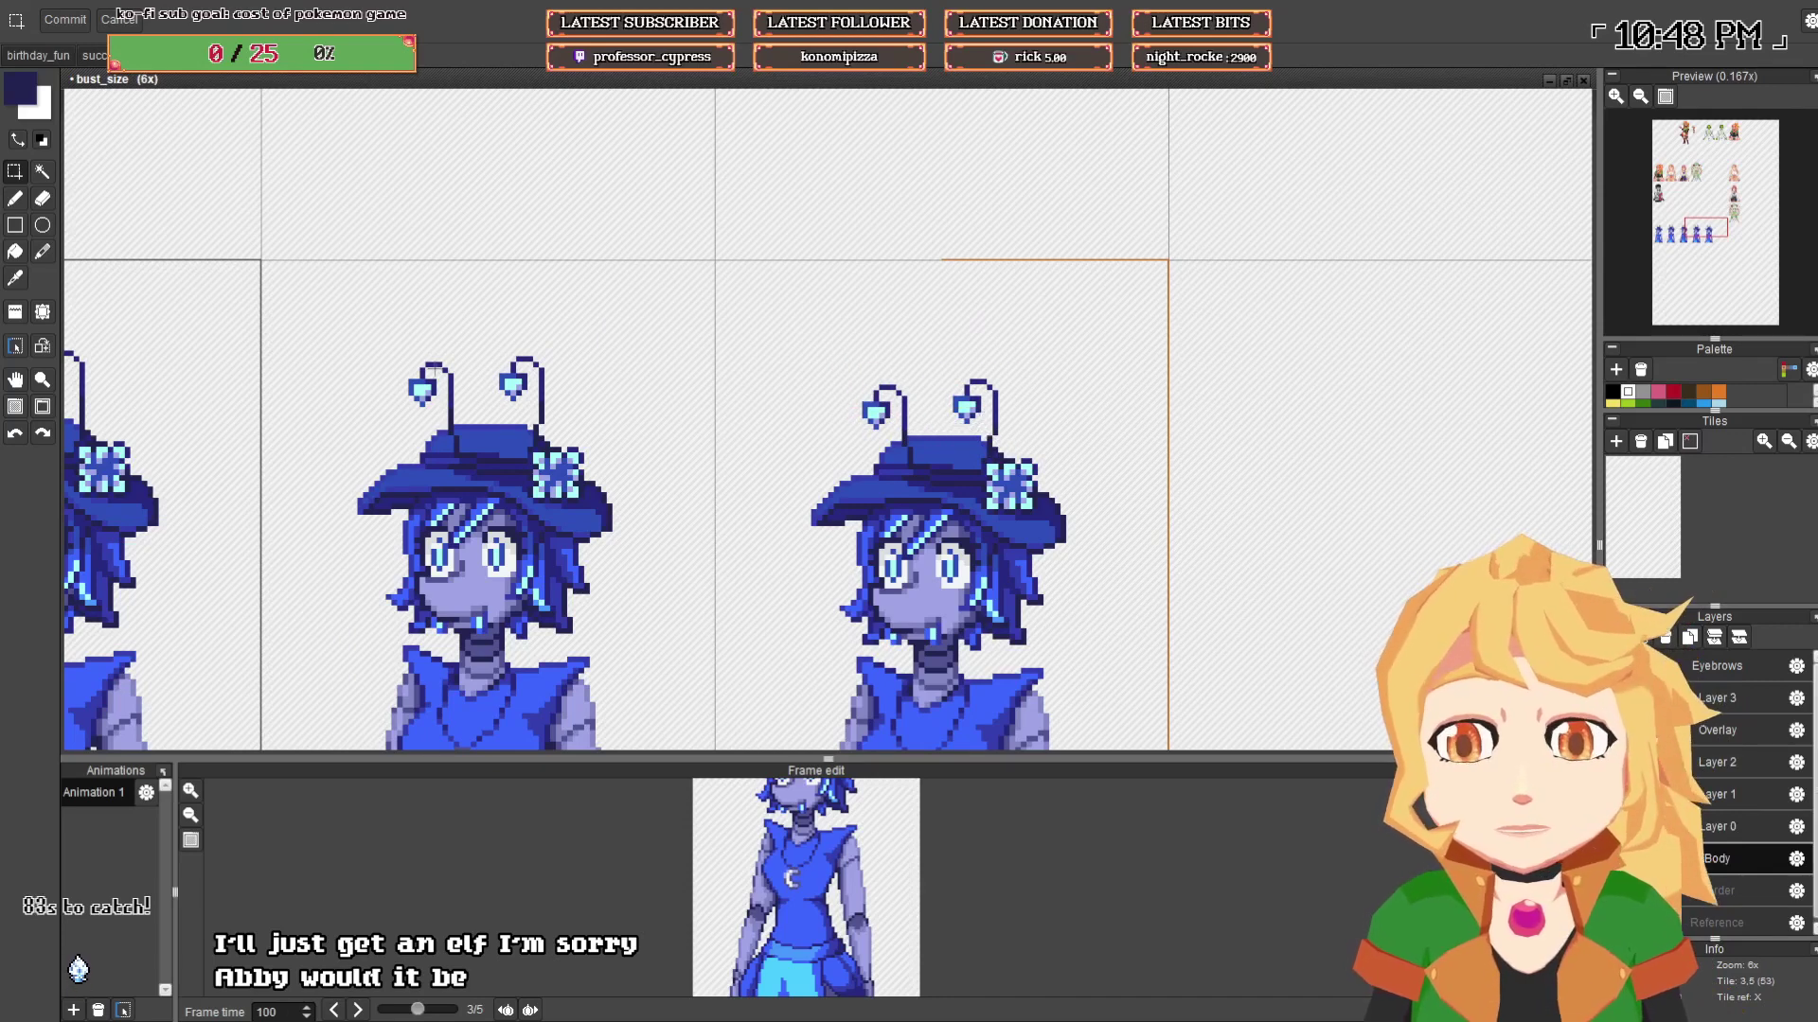
- Try to lower the fourth character's antenna tips by one pixel
drag(362, 333, 663, 417)
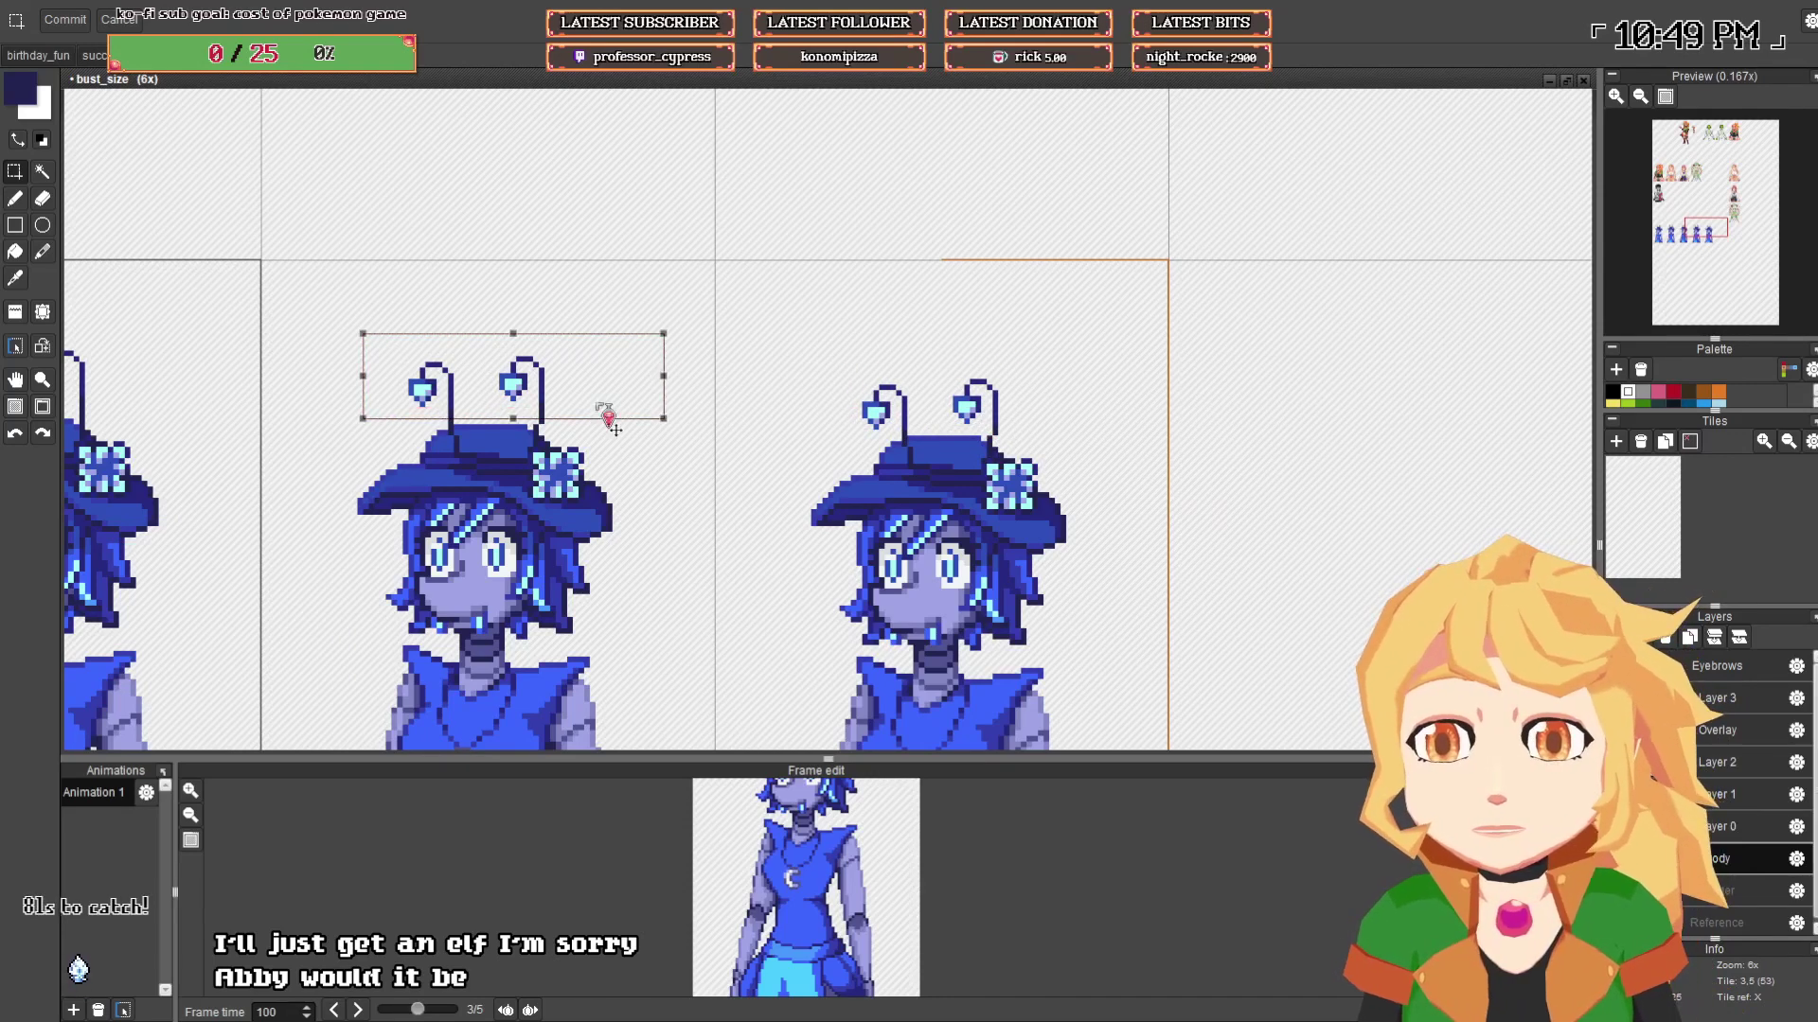
key(Down)
click(678, 426)
- Try to nudge the two hanging hearts of the fifth character's antennae slightly towards their stalks
drag(845, 369, 888, 438)
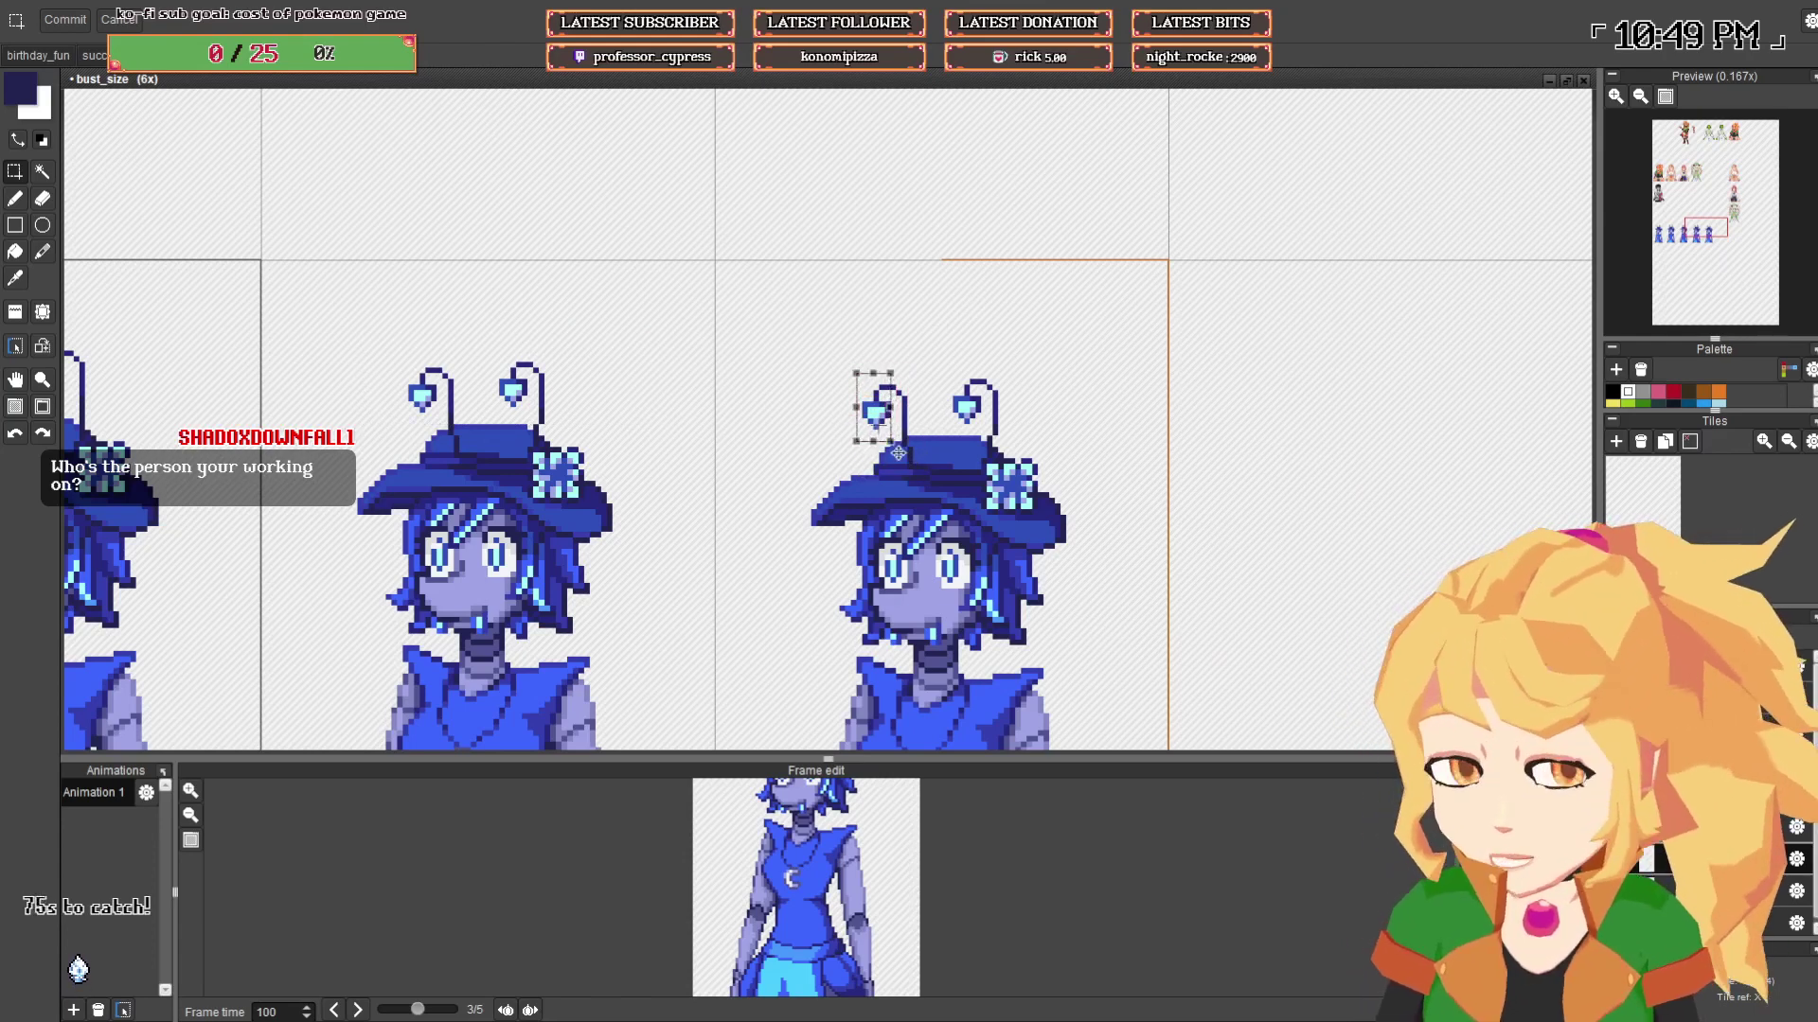
drag(941, 374, 982, 425)
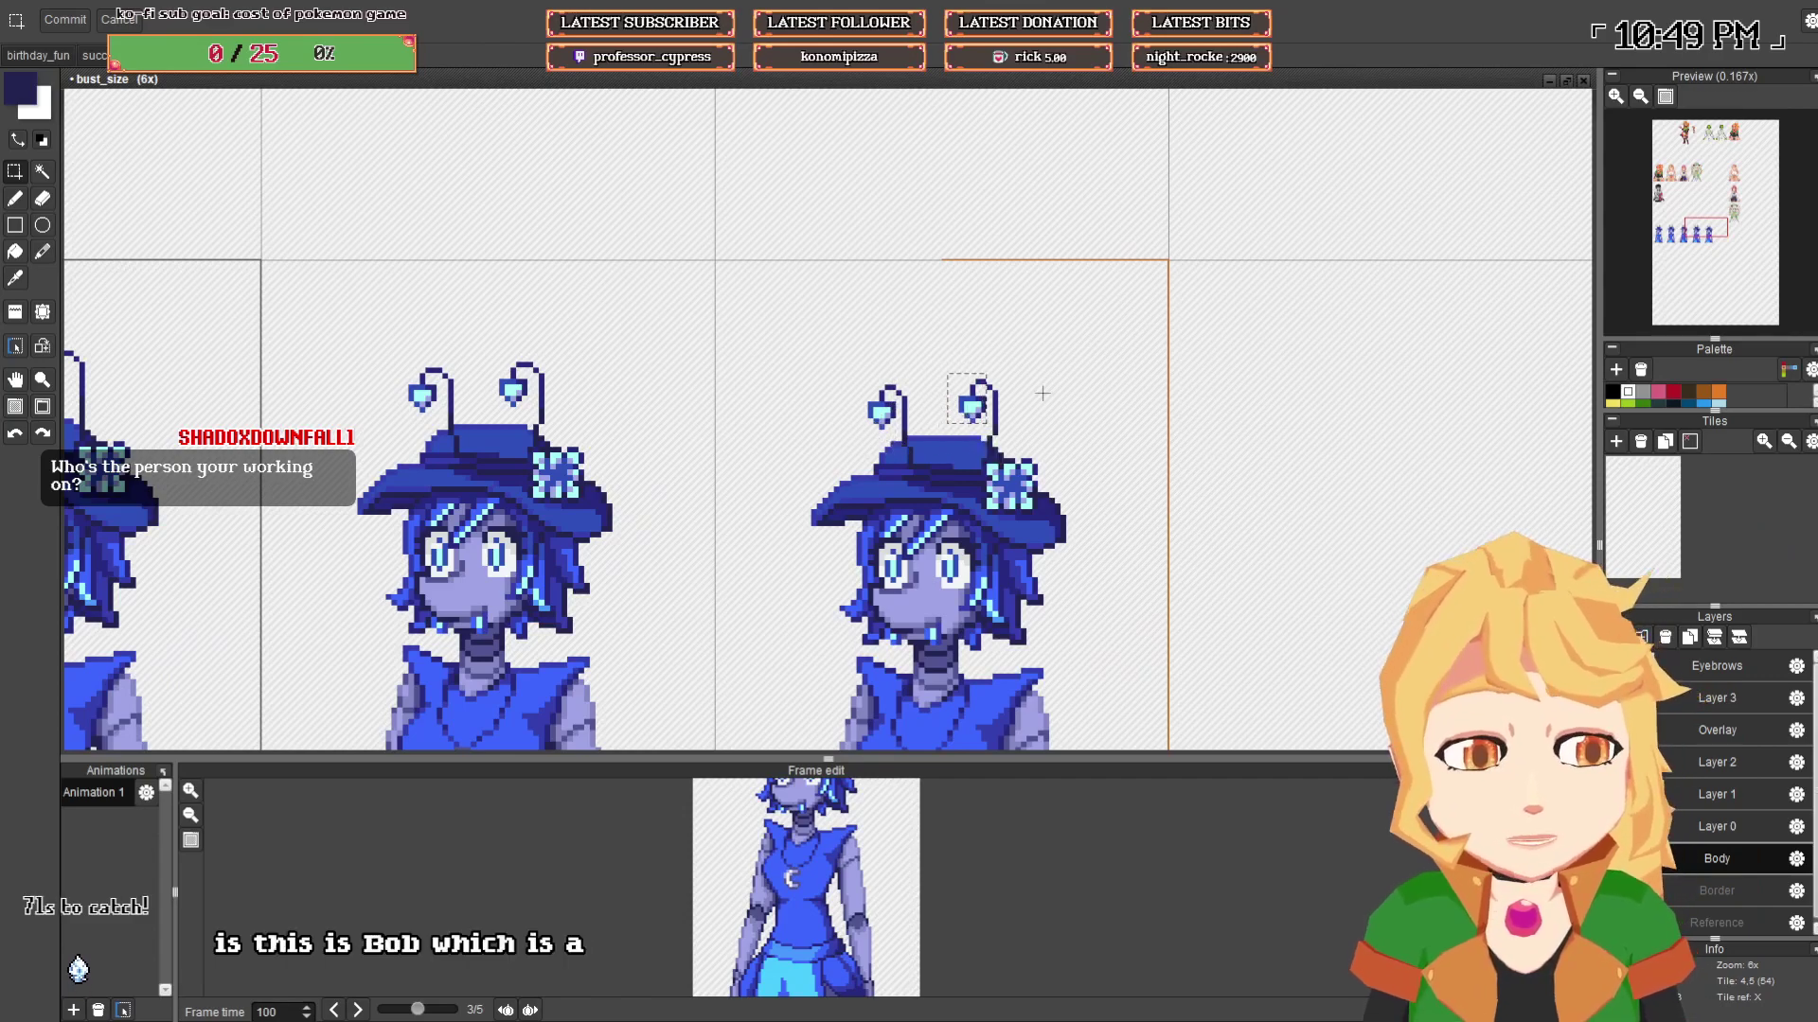
scroll(1070, 437, down, 2)
- Undo the heart nudges on the fifth character and the antenna shift on the fourth
key(ctrl+z)
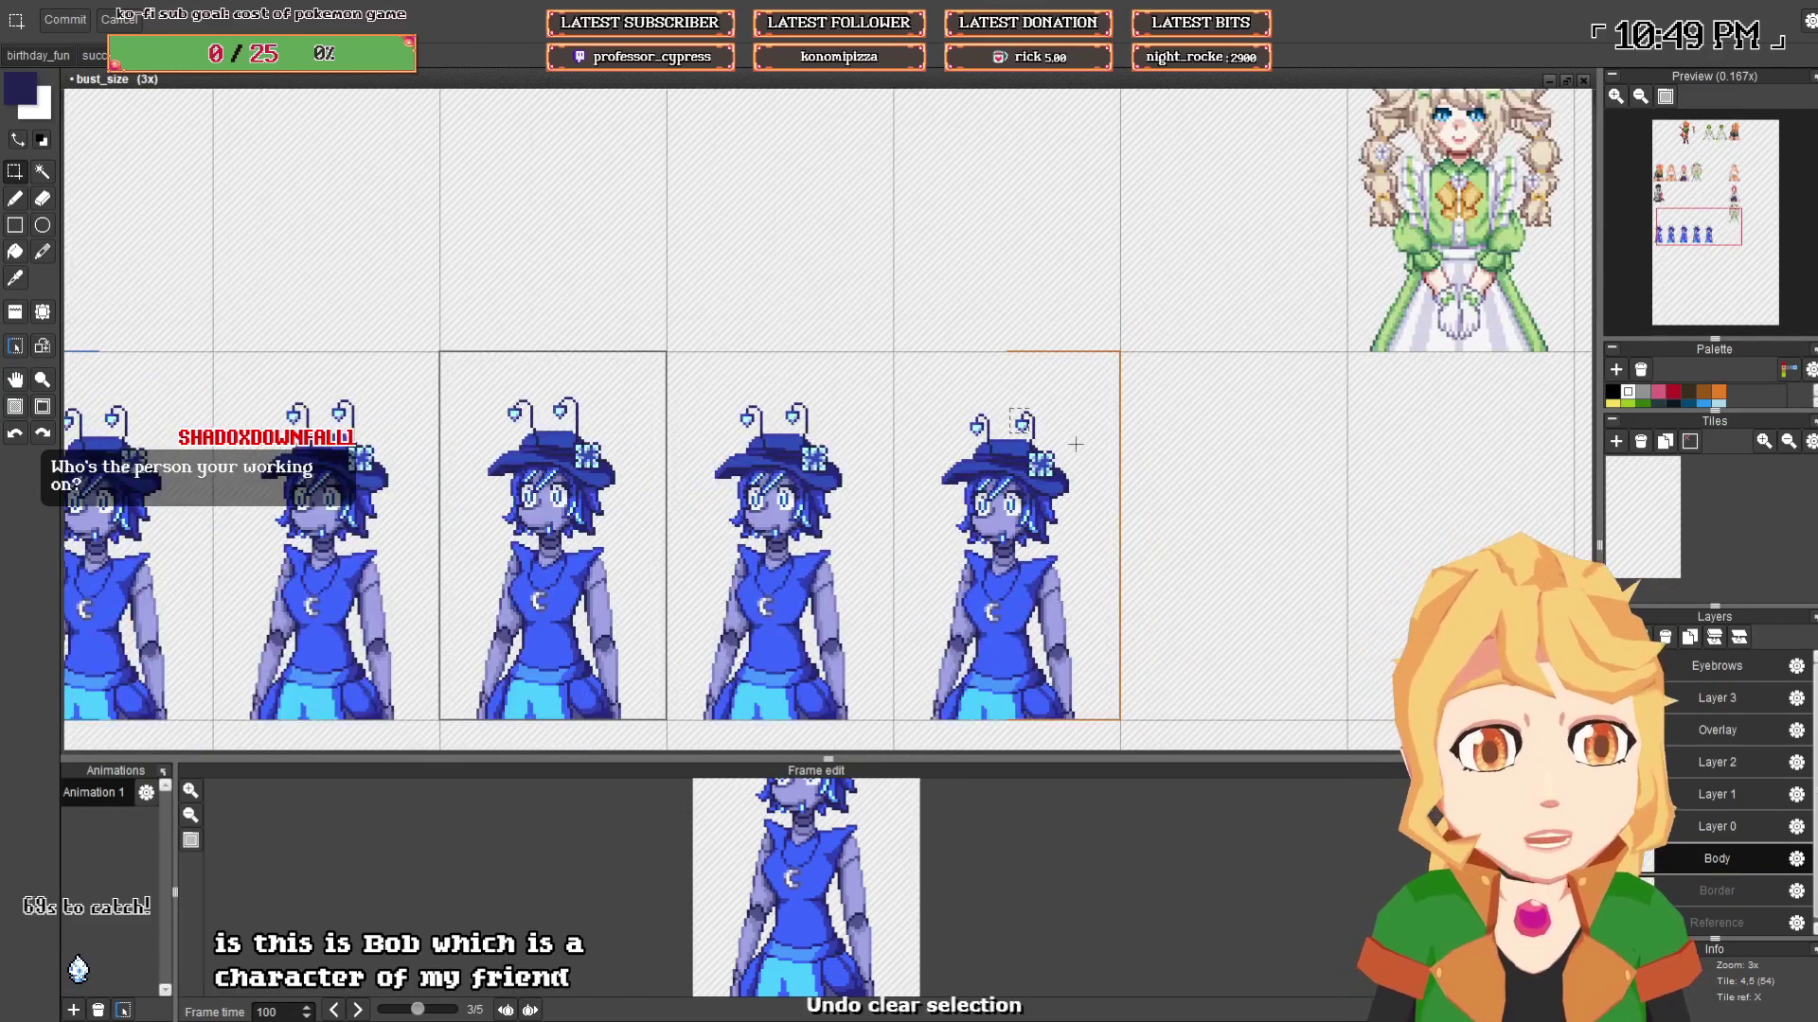
key(ctrl+z)
key(ctrl+z)
key(ctrl+z)
key(ctrl+z)
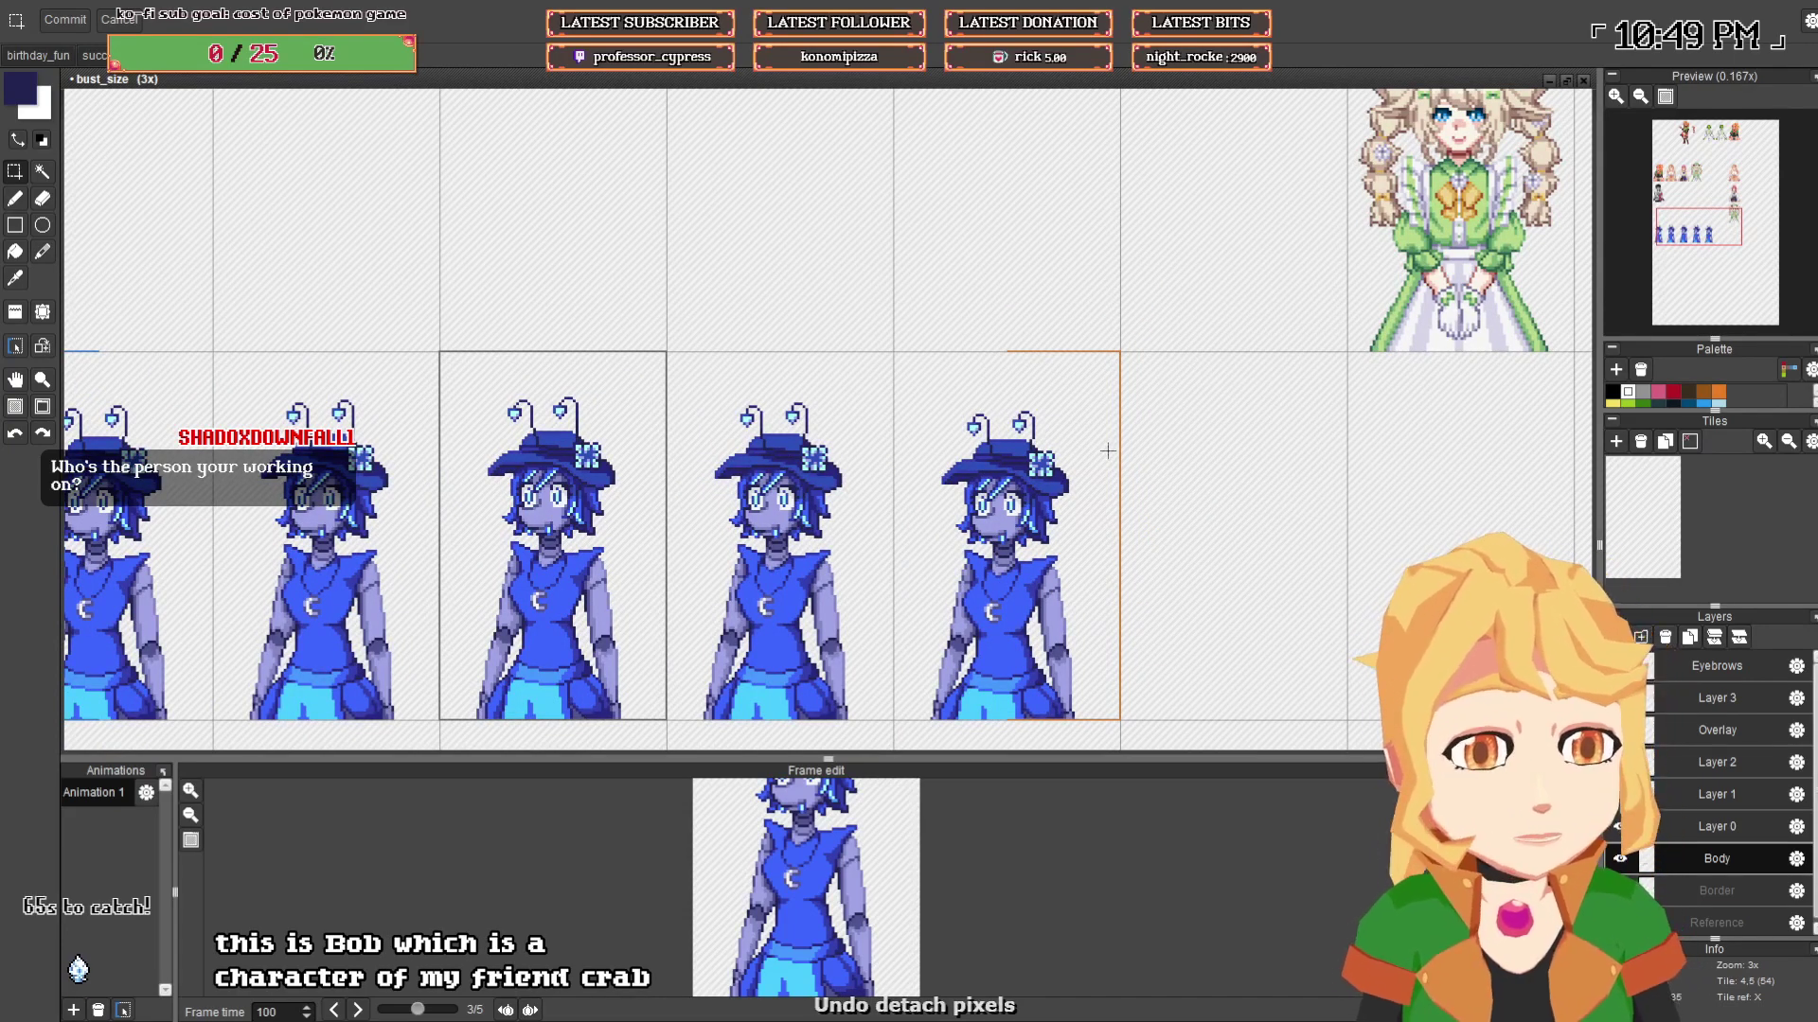
key(ctrl+z)
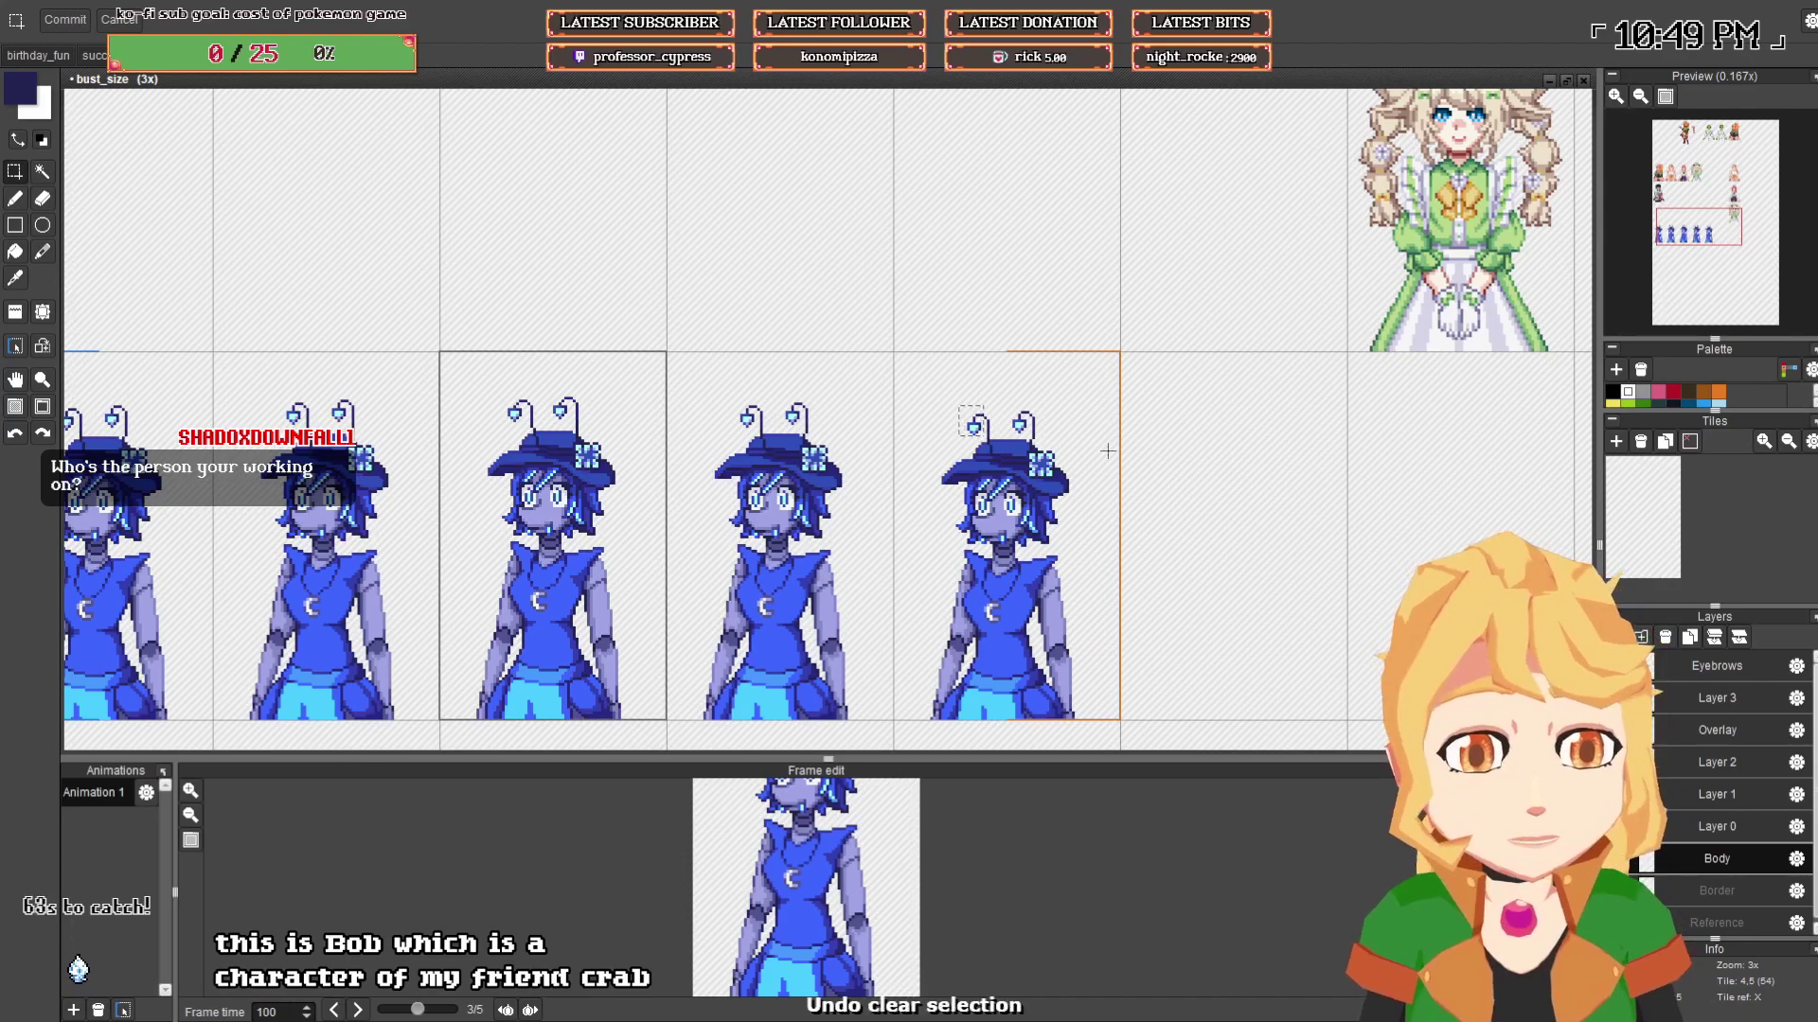
key(ctrl+z)
key(ctrl+z)
key(ctrl+z)
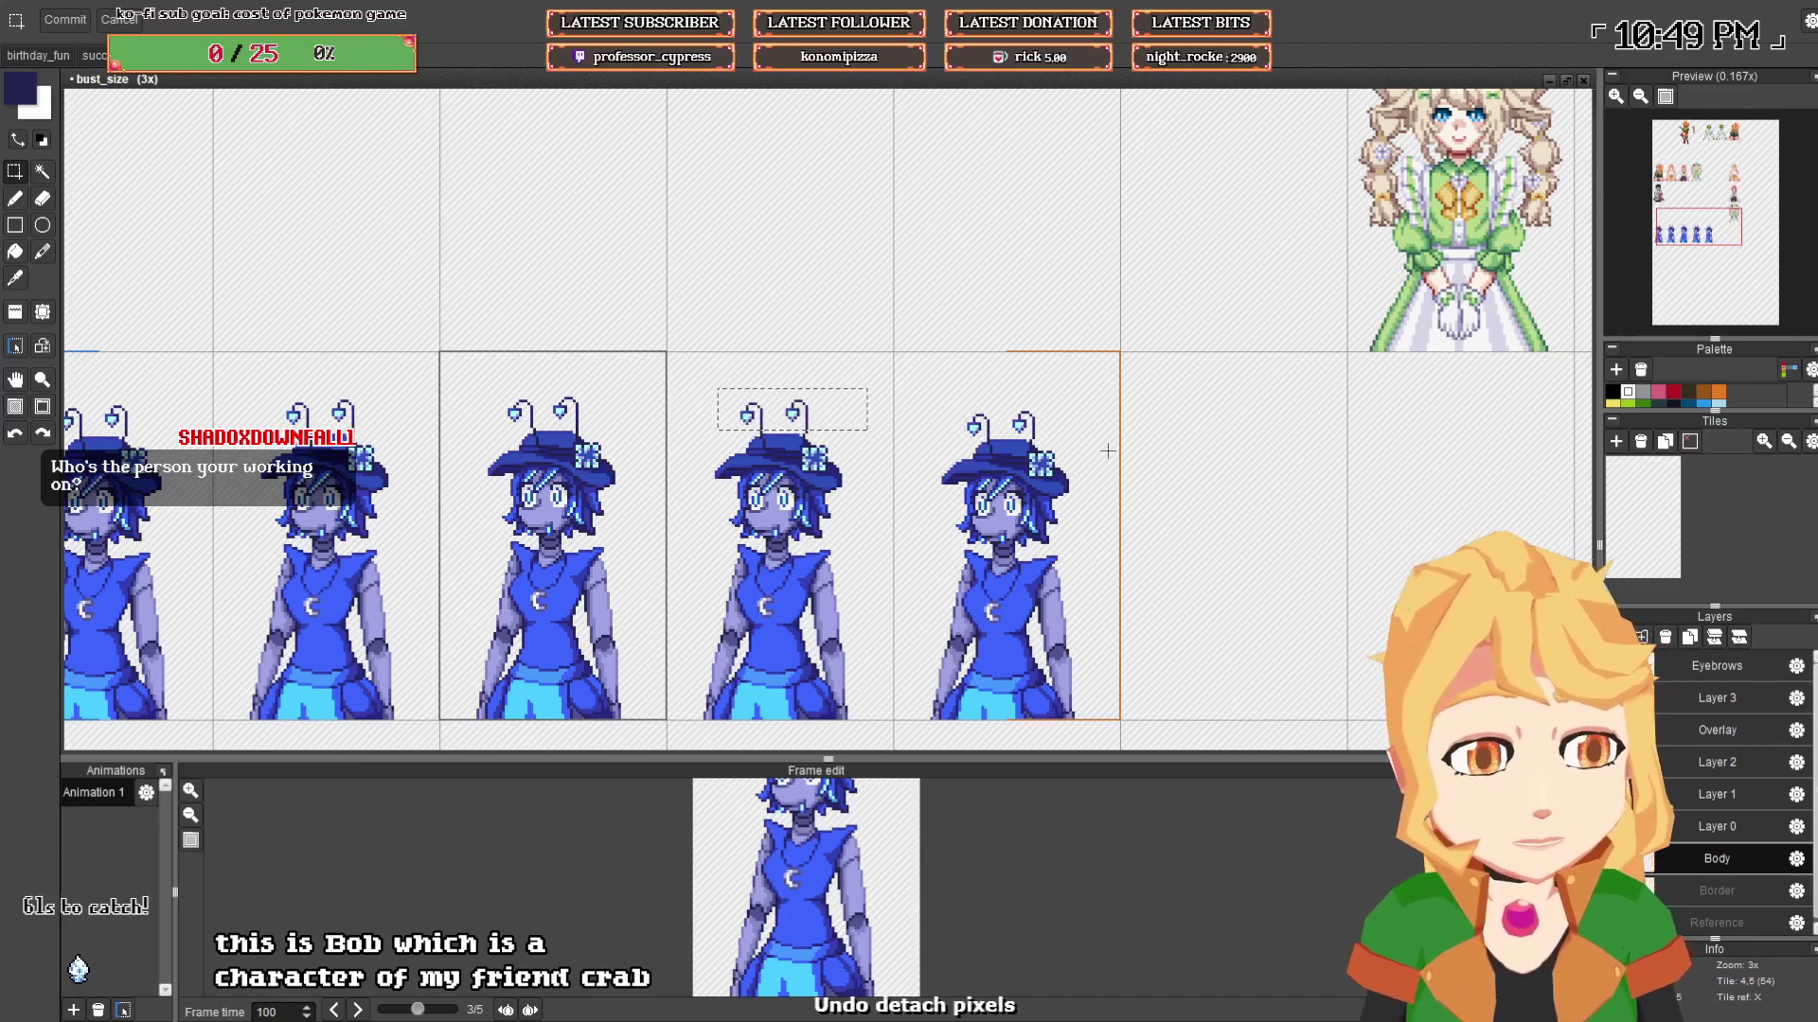
- Save the file and compare antenna and body heights across the five characters
key(ctrl+s)
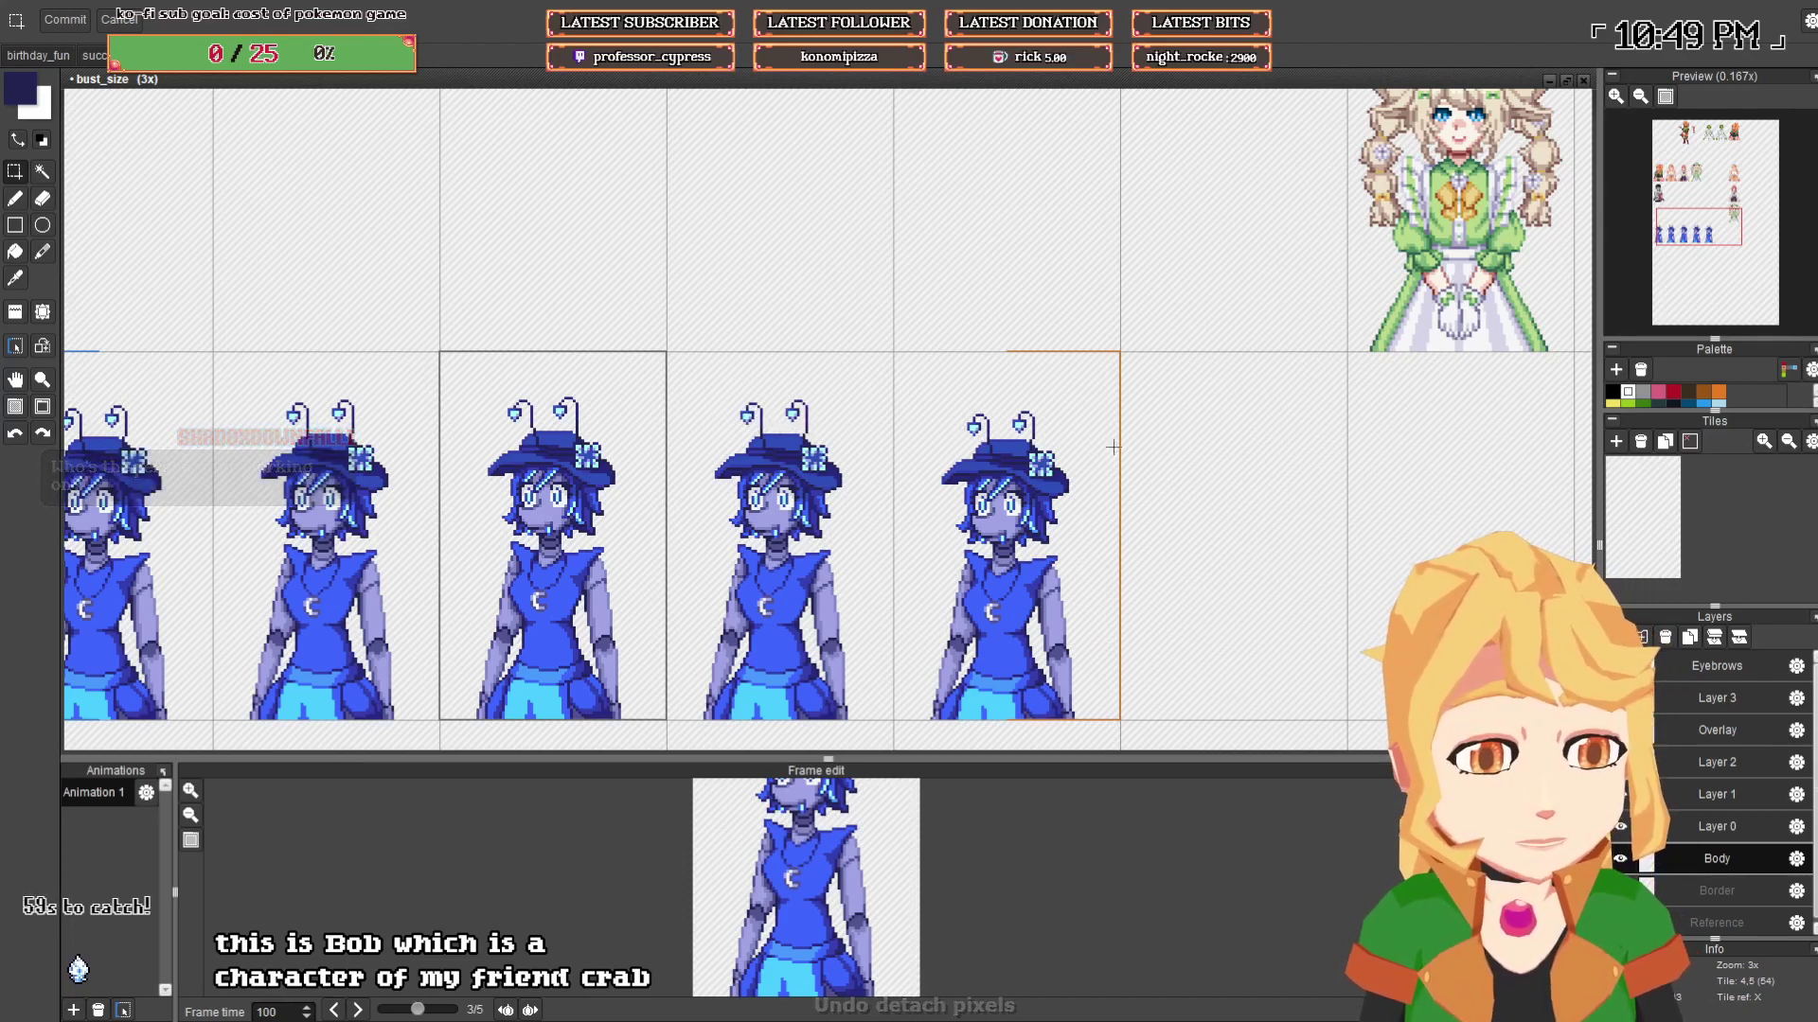
scroll(1113, 448, down, 1)
drag(1072, 492, 1109, 470)
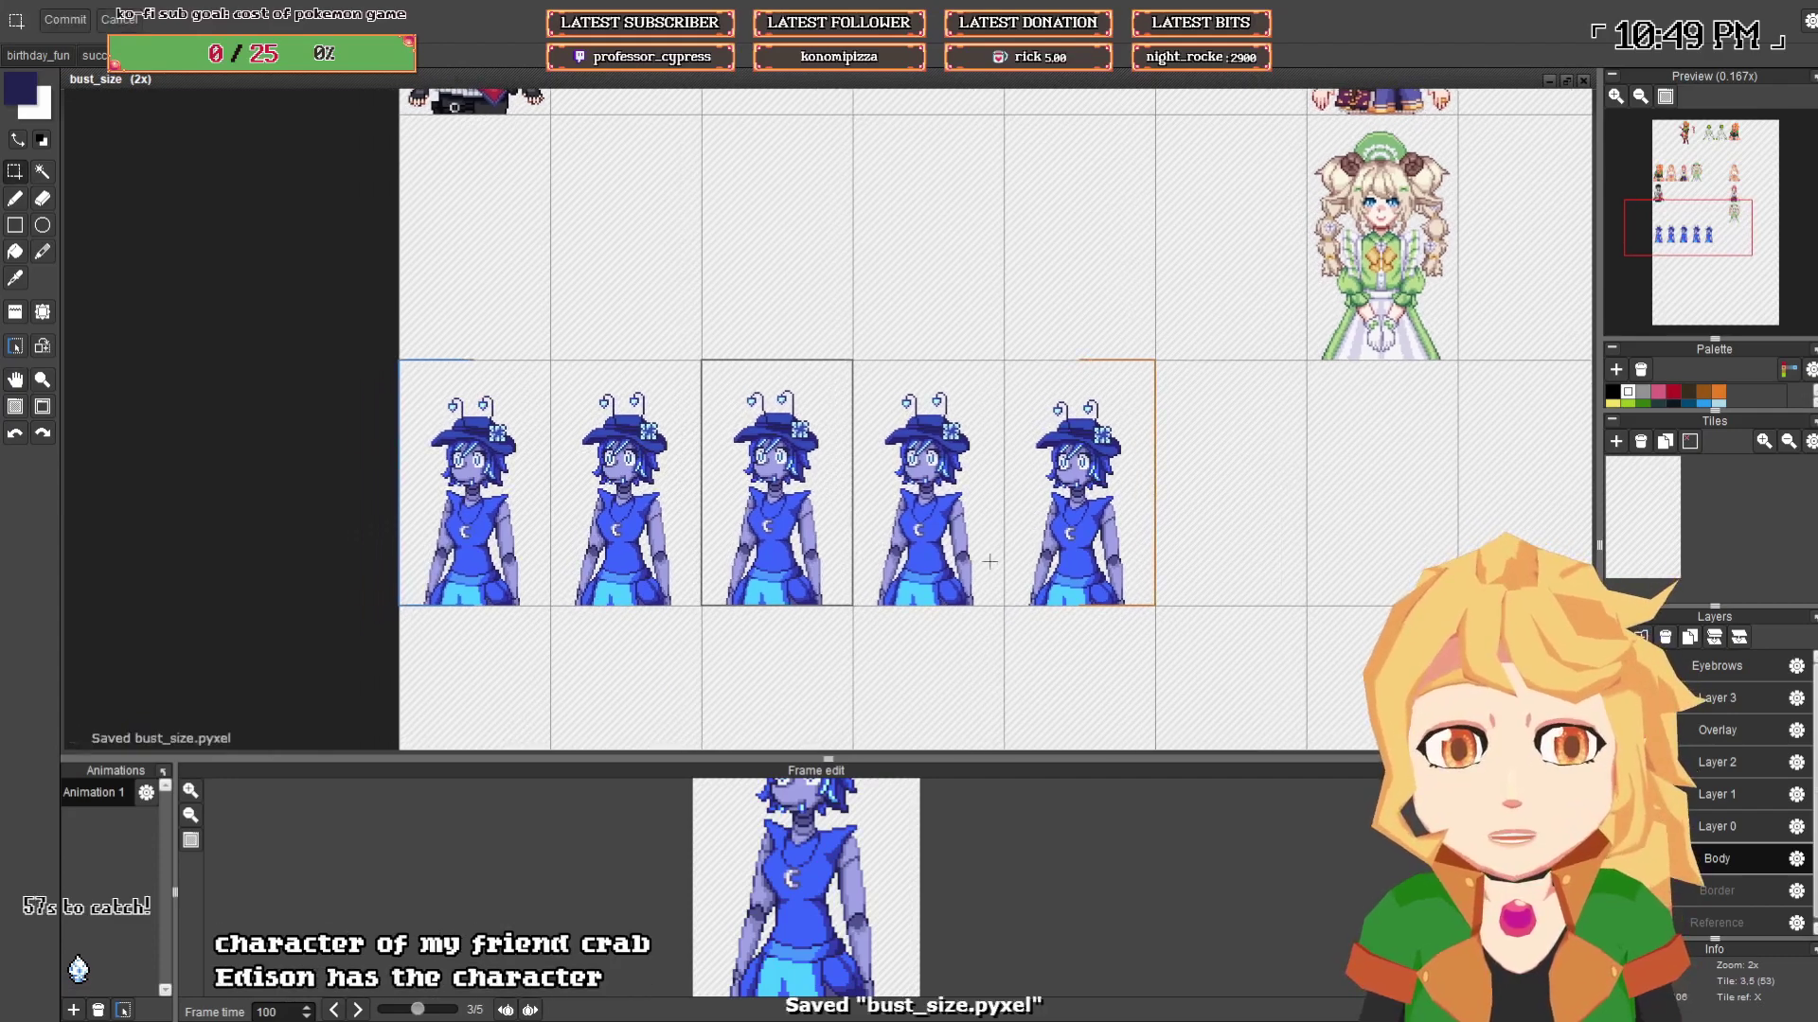
scroll(990, 567, up, 1)
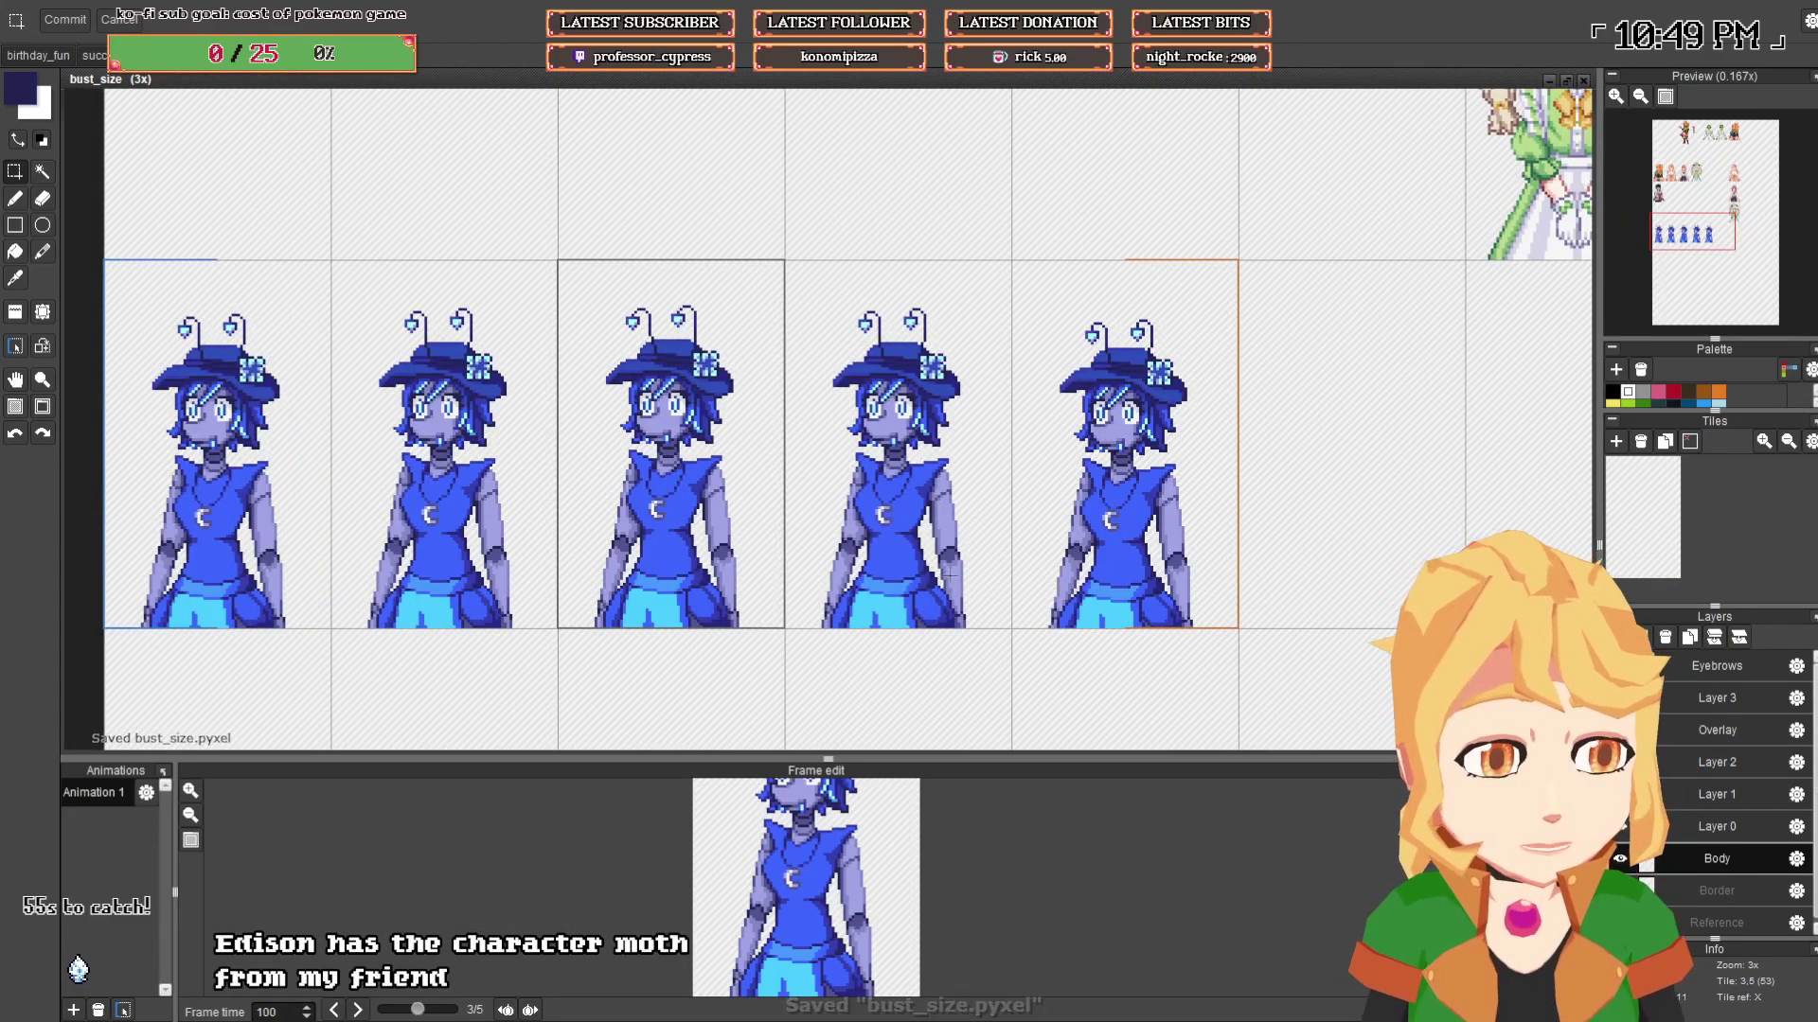
drag(879, 578, 955, 576)
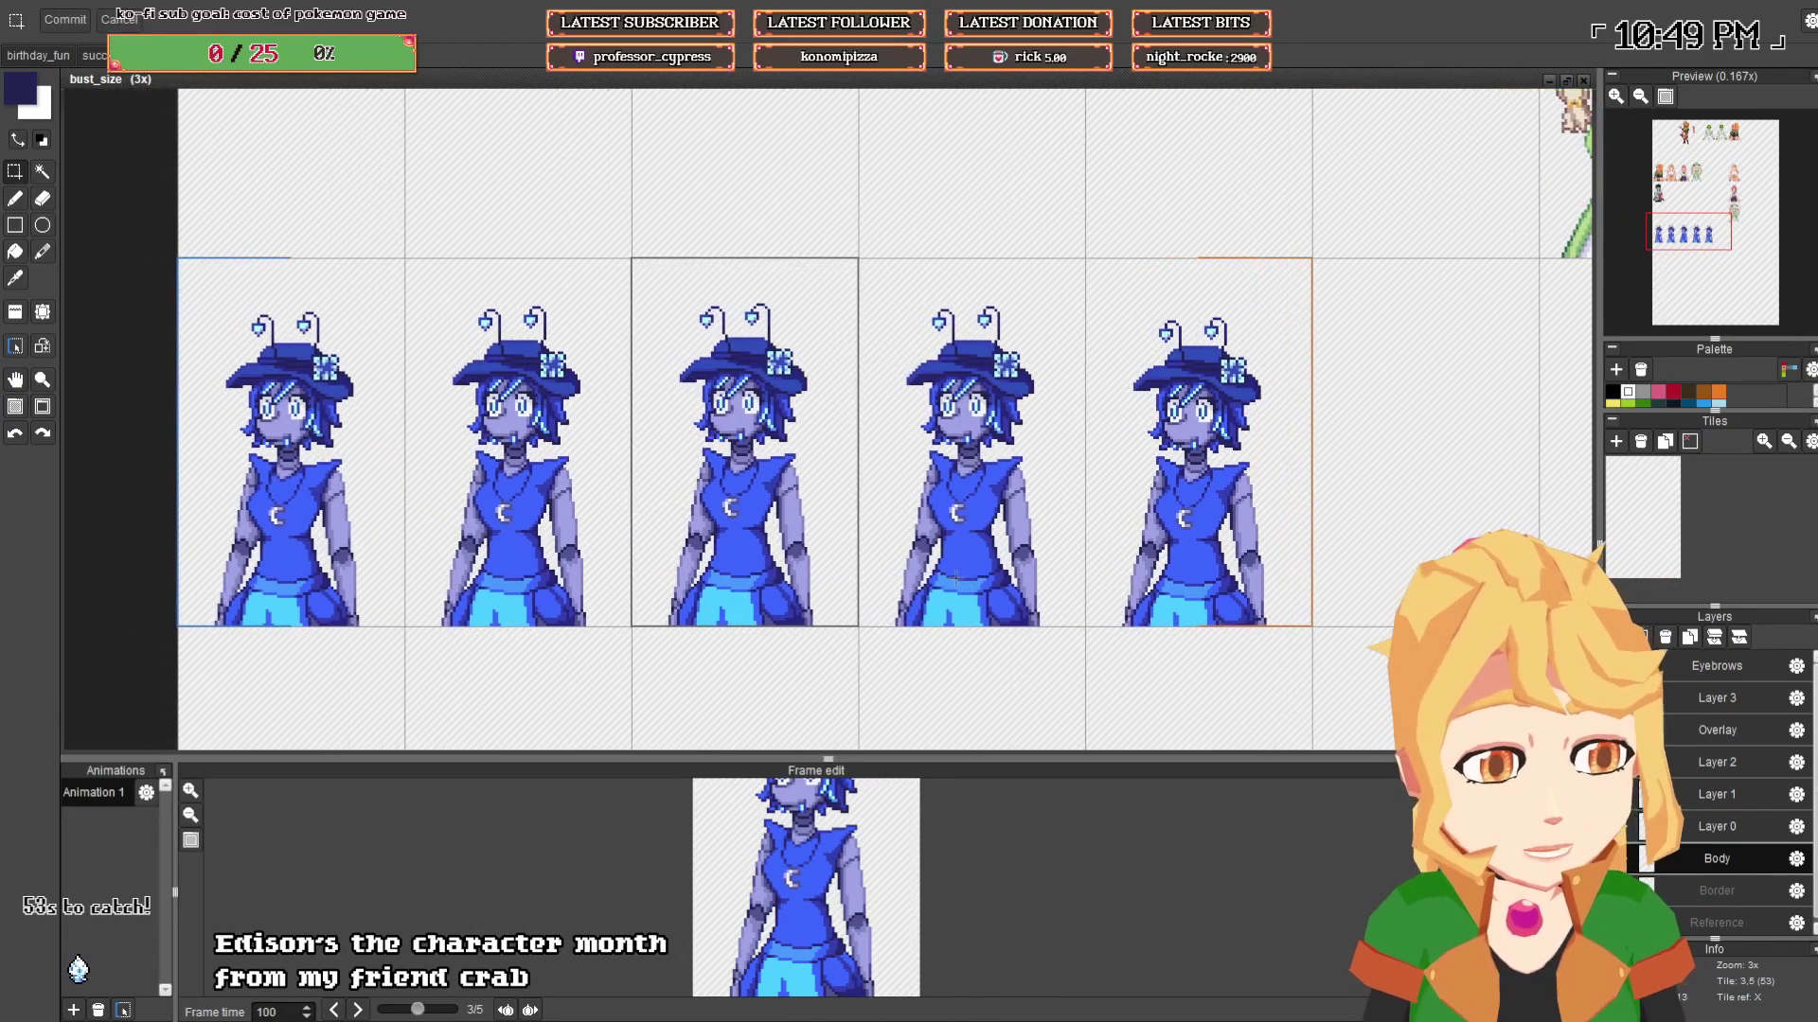
drag(720, 455, 873, 473)
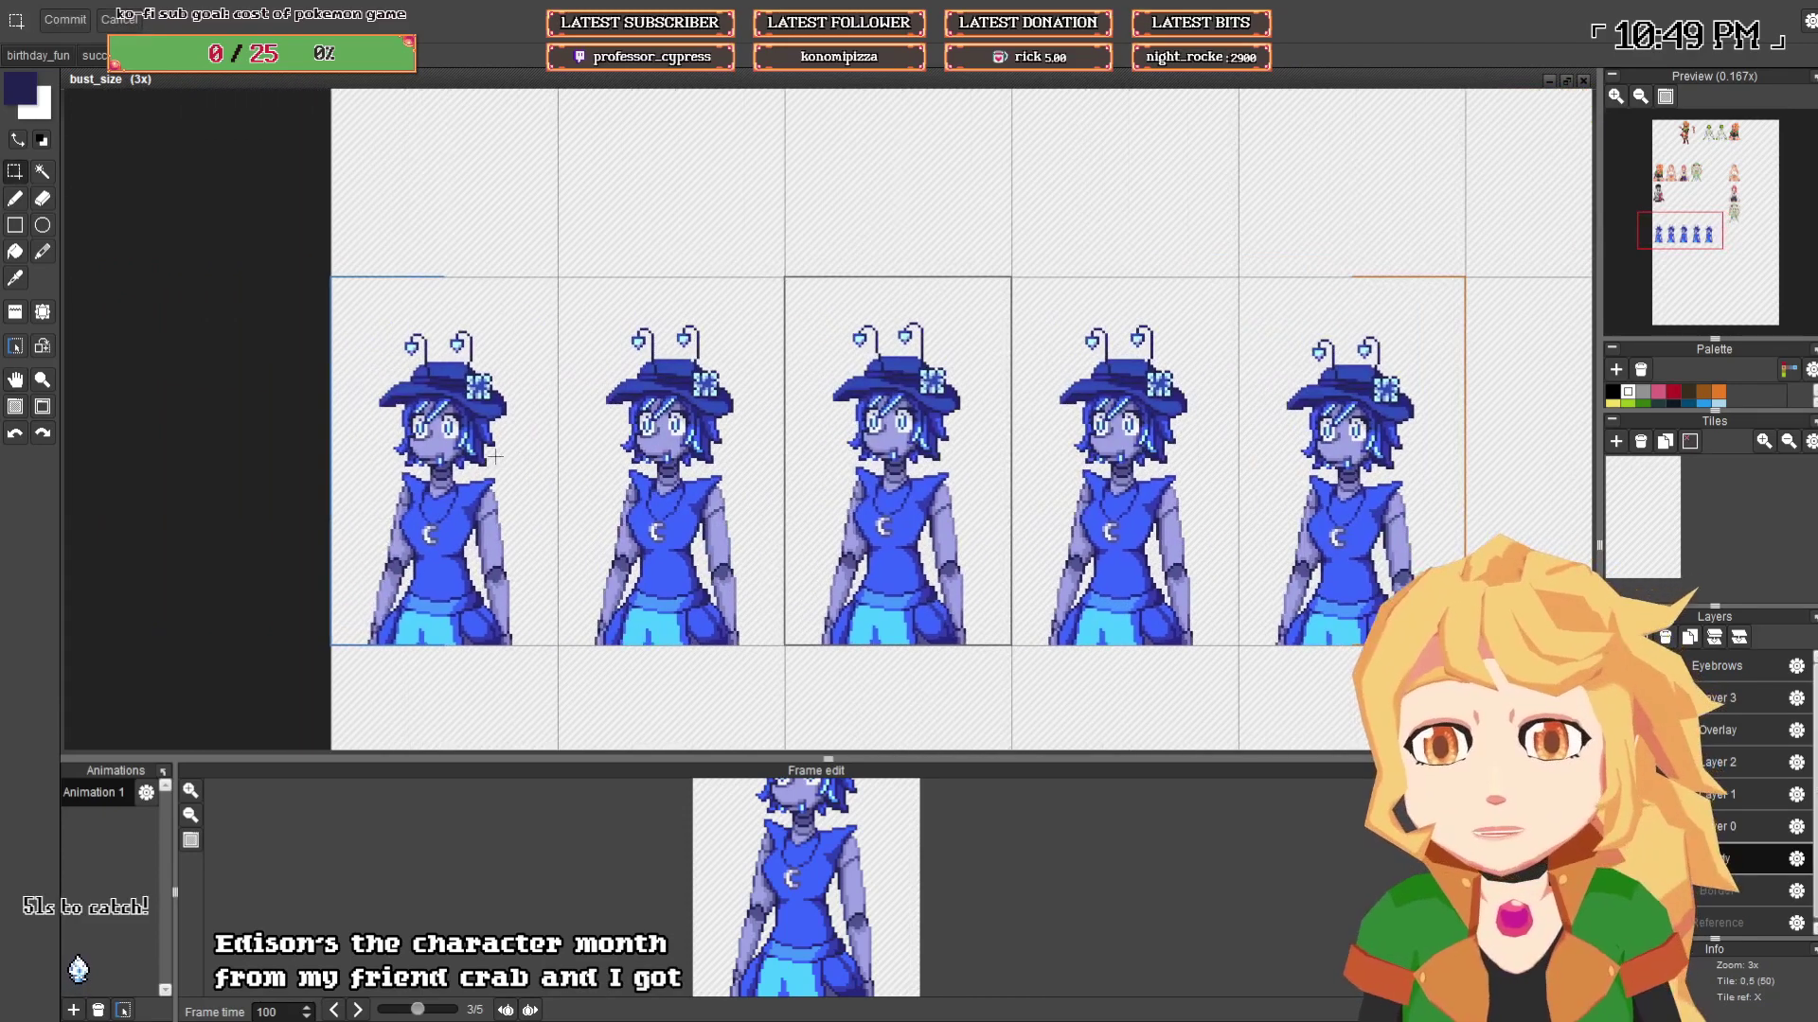
- Try to raise the second character's hair tips on both sides of the face, piece by piece
scroll(643, 447, up, 4)
mouse_move(522, 434)
mouse_down()
mouse_move(592, 481)
mouse_move(579, 459)
mouse_up()
click(583, 507)
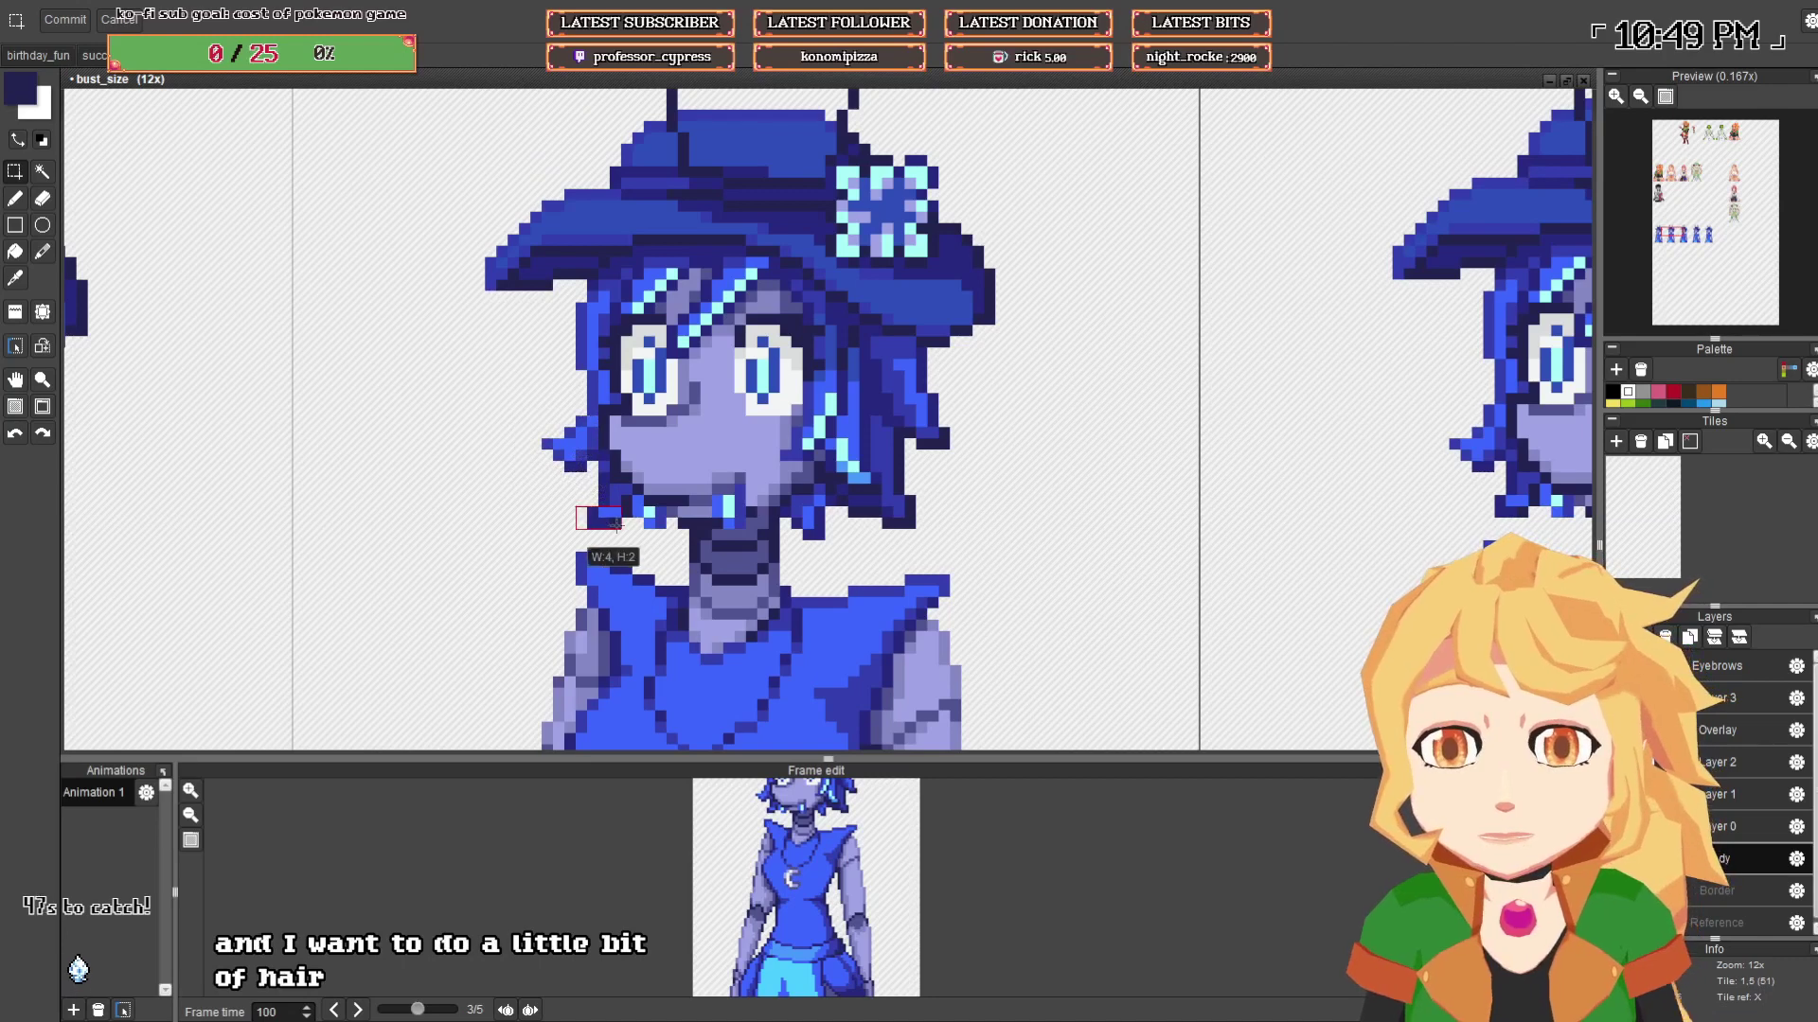
drag(625, 529, 616, 514)
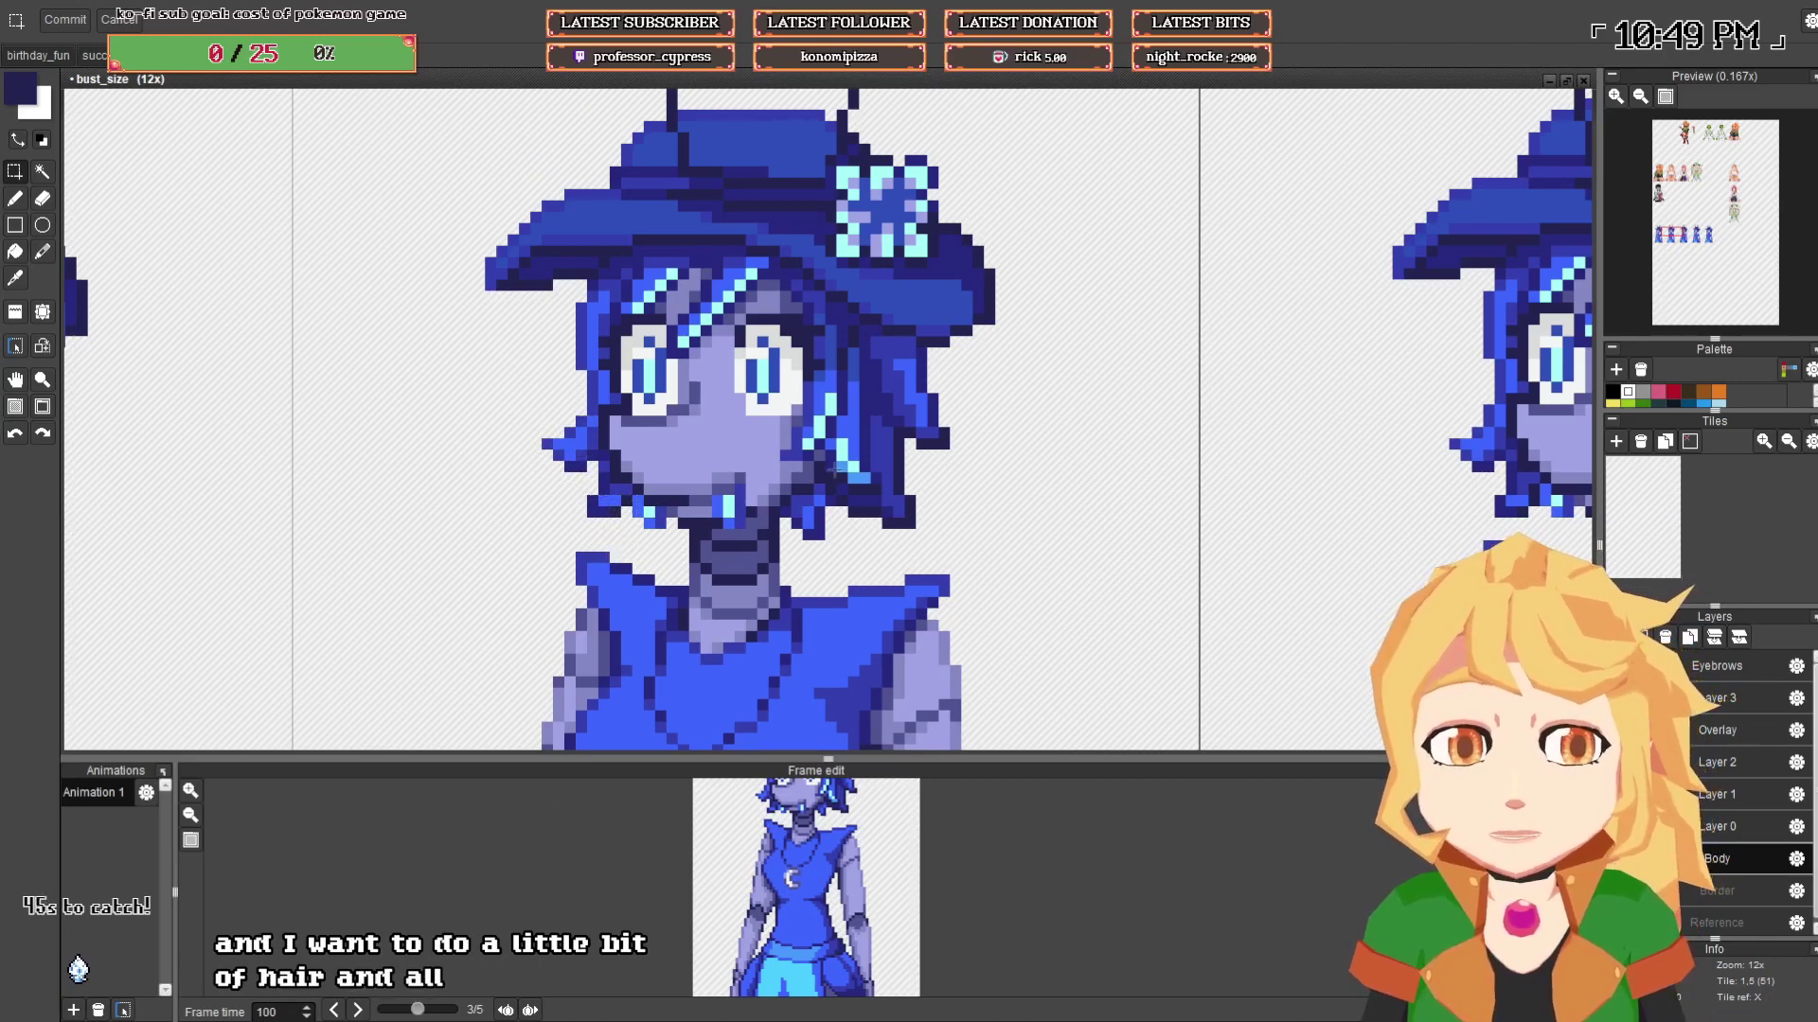
drag(834, 464, 877, 492)
key(Up)
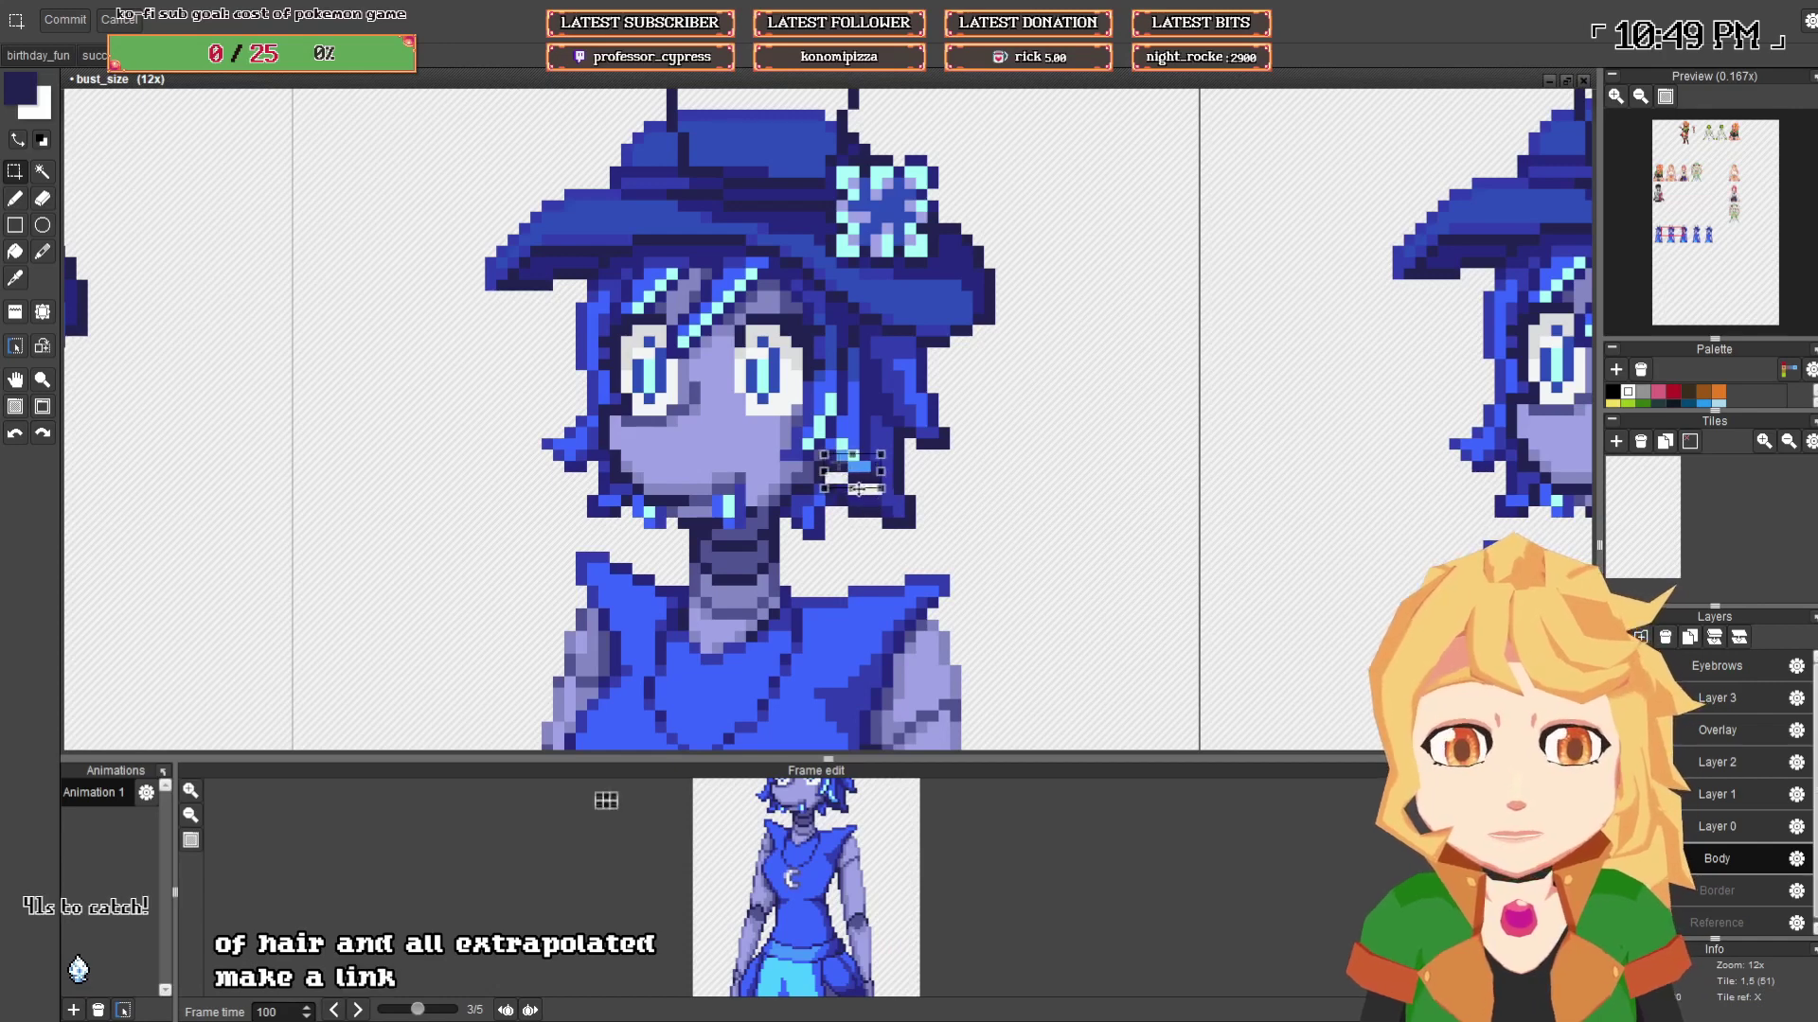
click(826, 446)
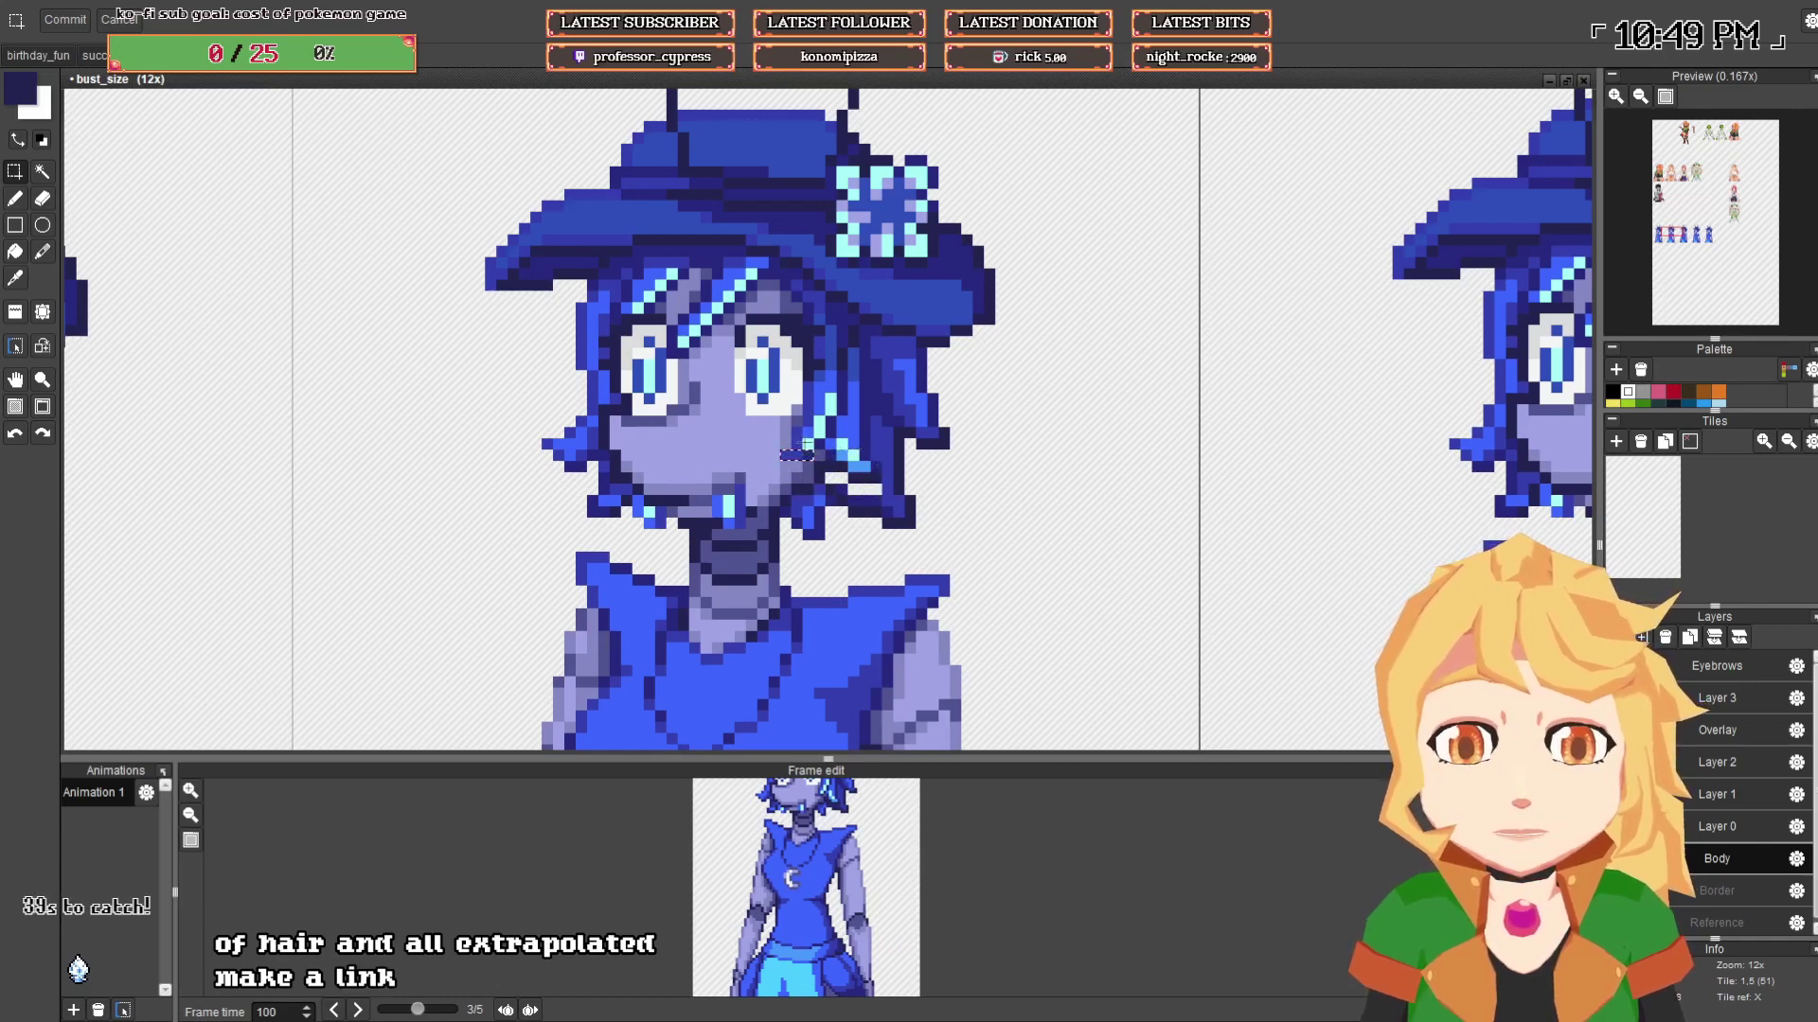
mouse_move(796, 438)
mouse_down()
mouse_move(822, 464)
mouse_move(807, 435)
mouse_up()
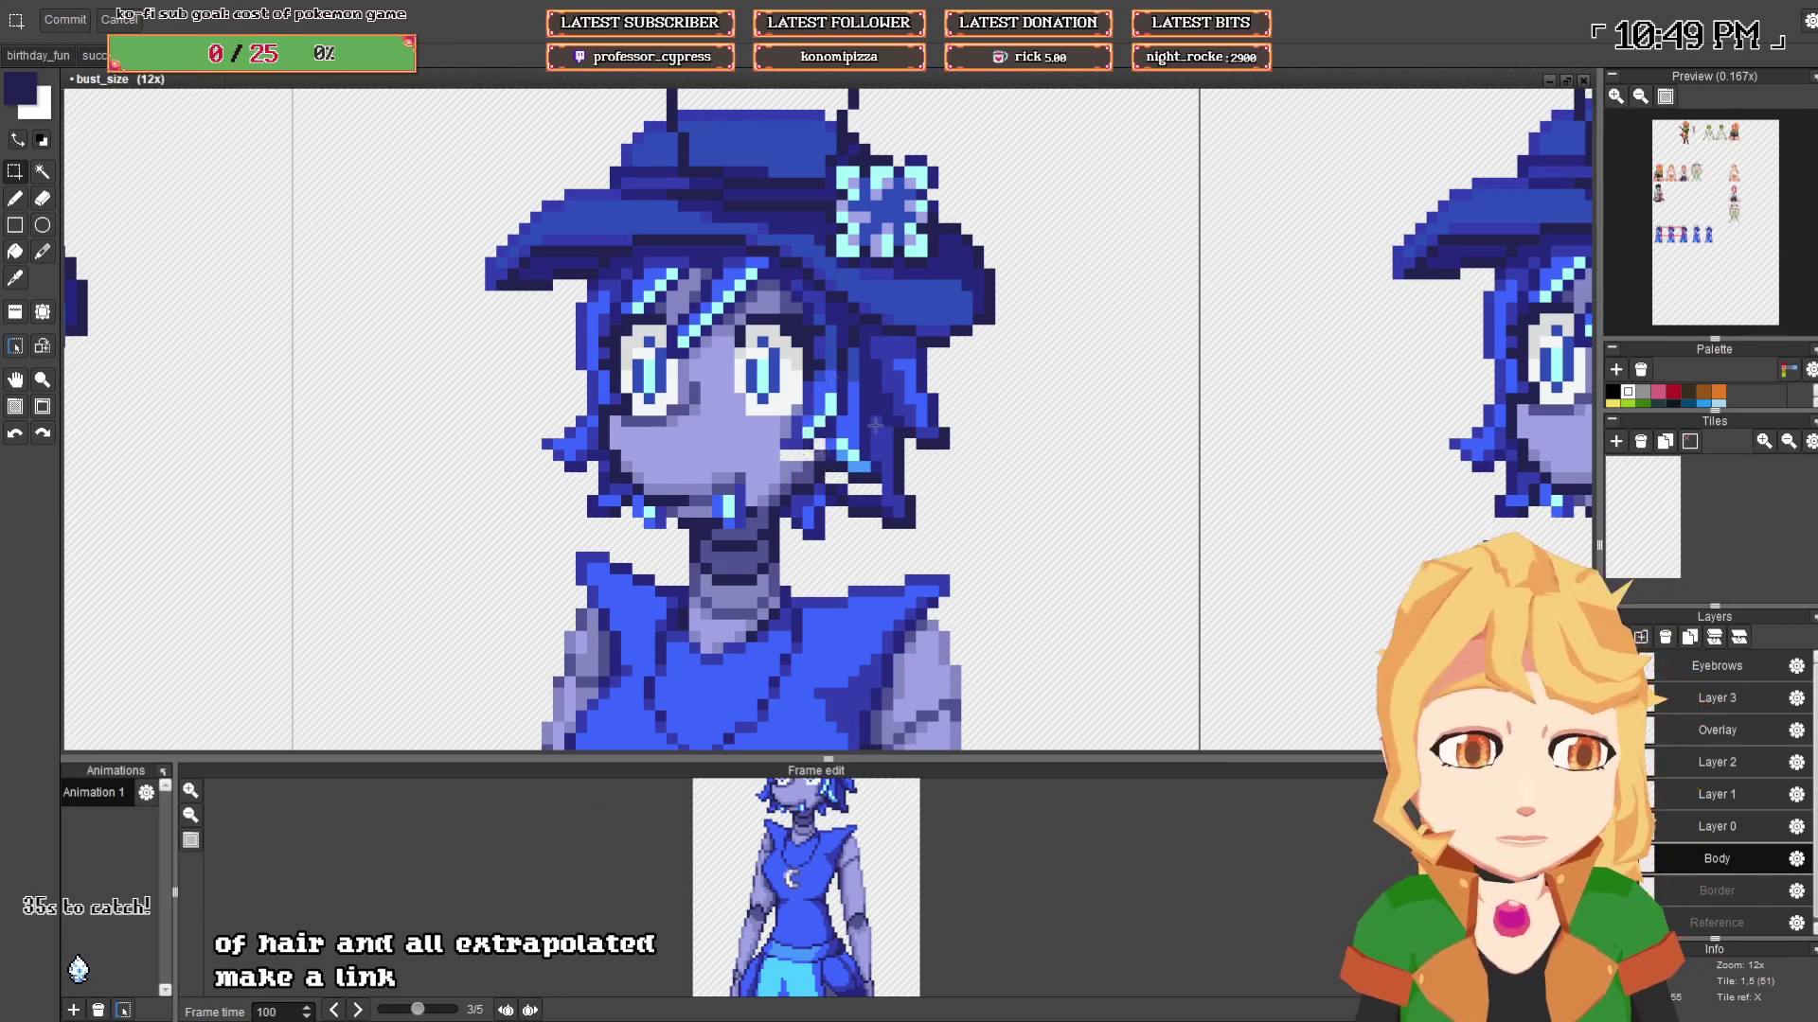
- Undo all the hair tip shifts on the second character
key(ctrl+z)
key(ctrl+z)
key(ctrl+z)
key(ctrl+z)
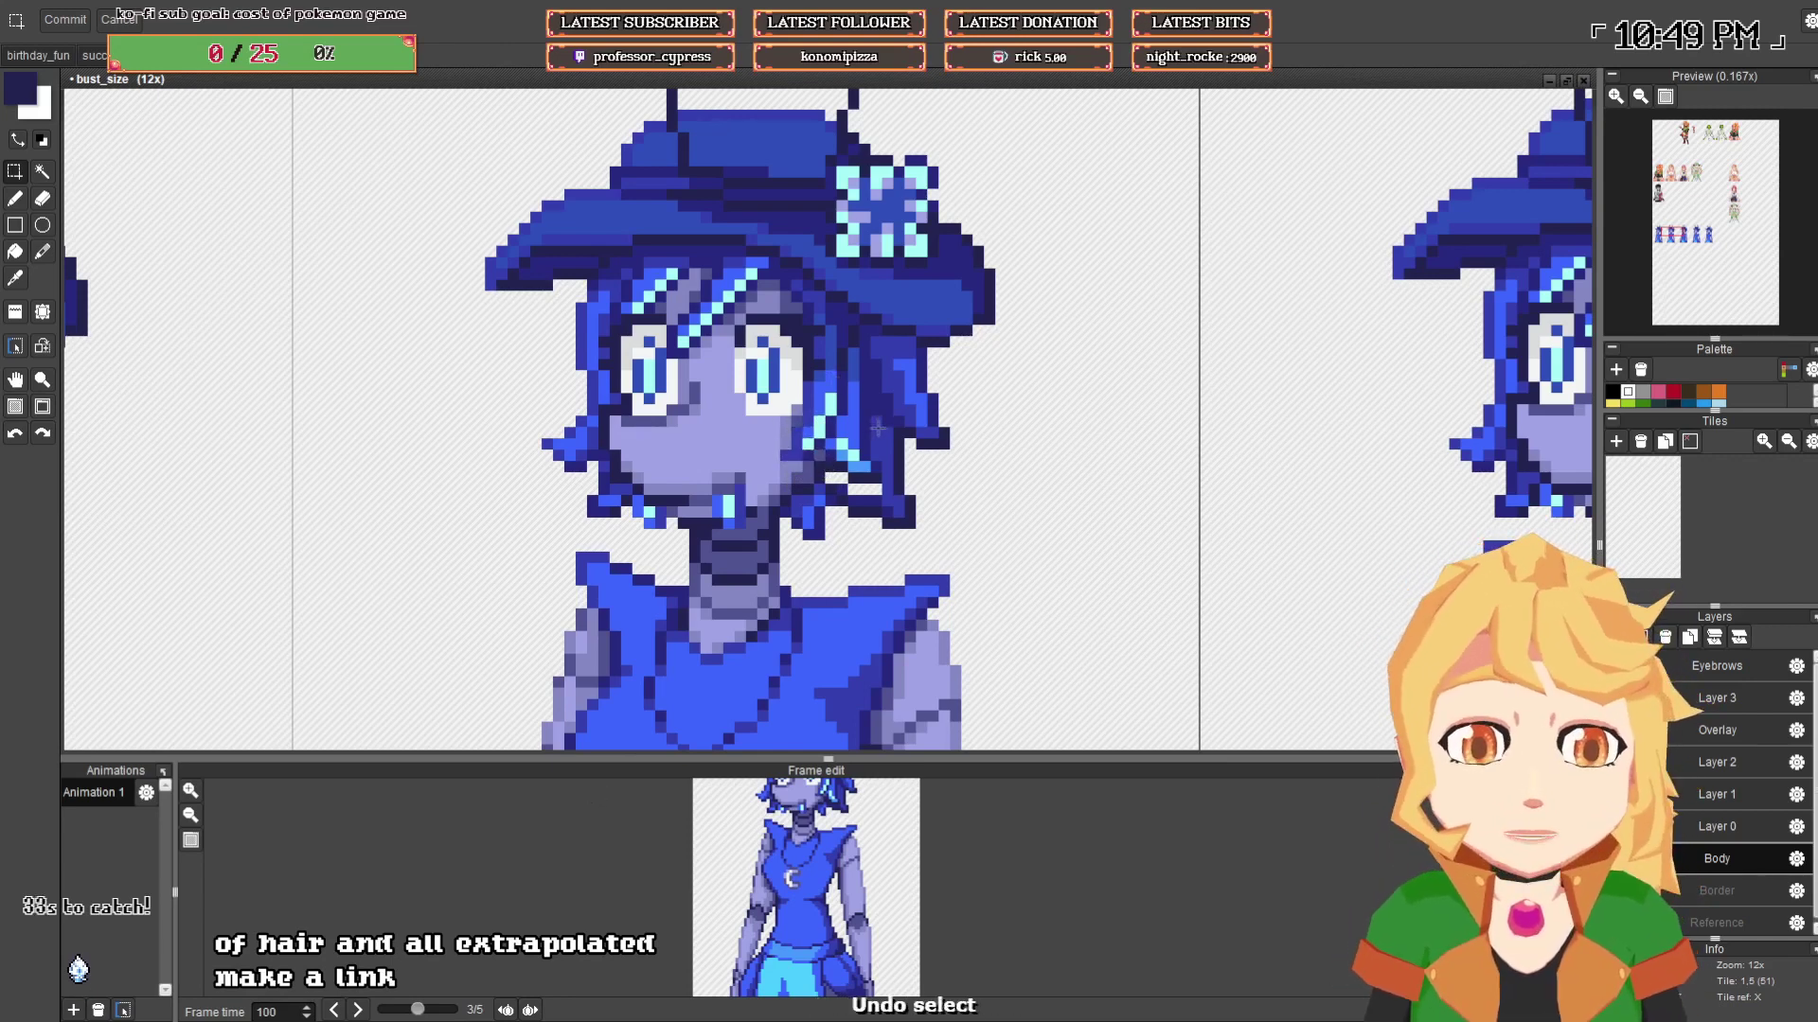
key(ctrl+z)
key(ctrl+z)
key(ctrl+z)
key(ctrl+z)
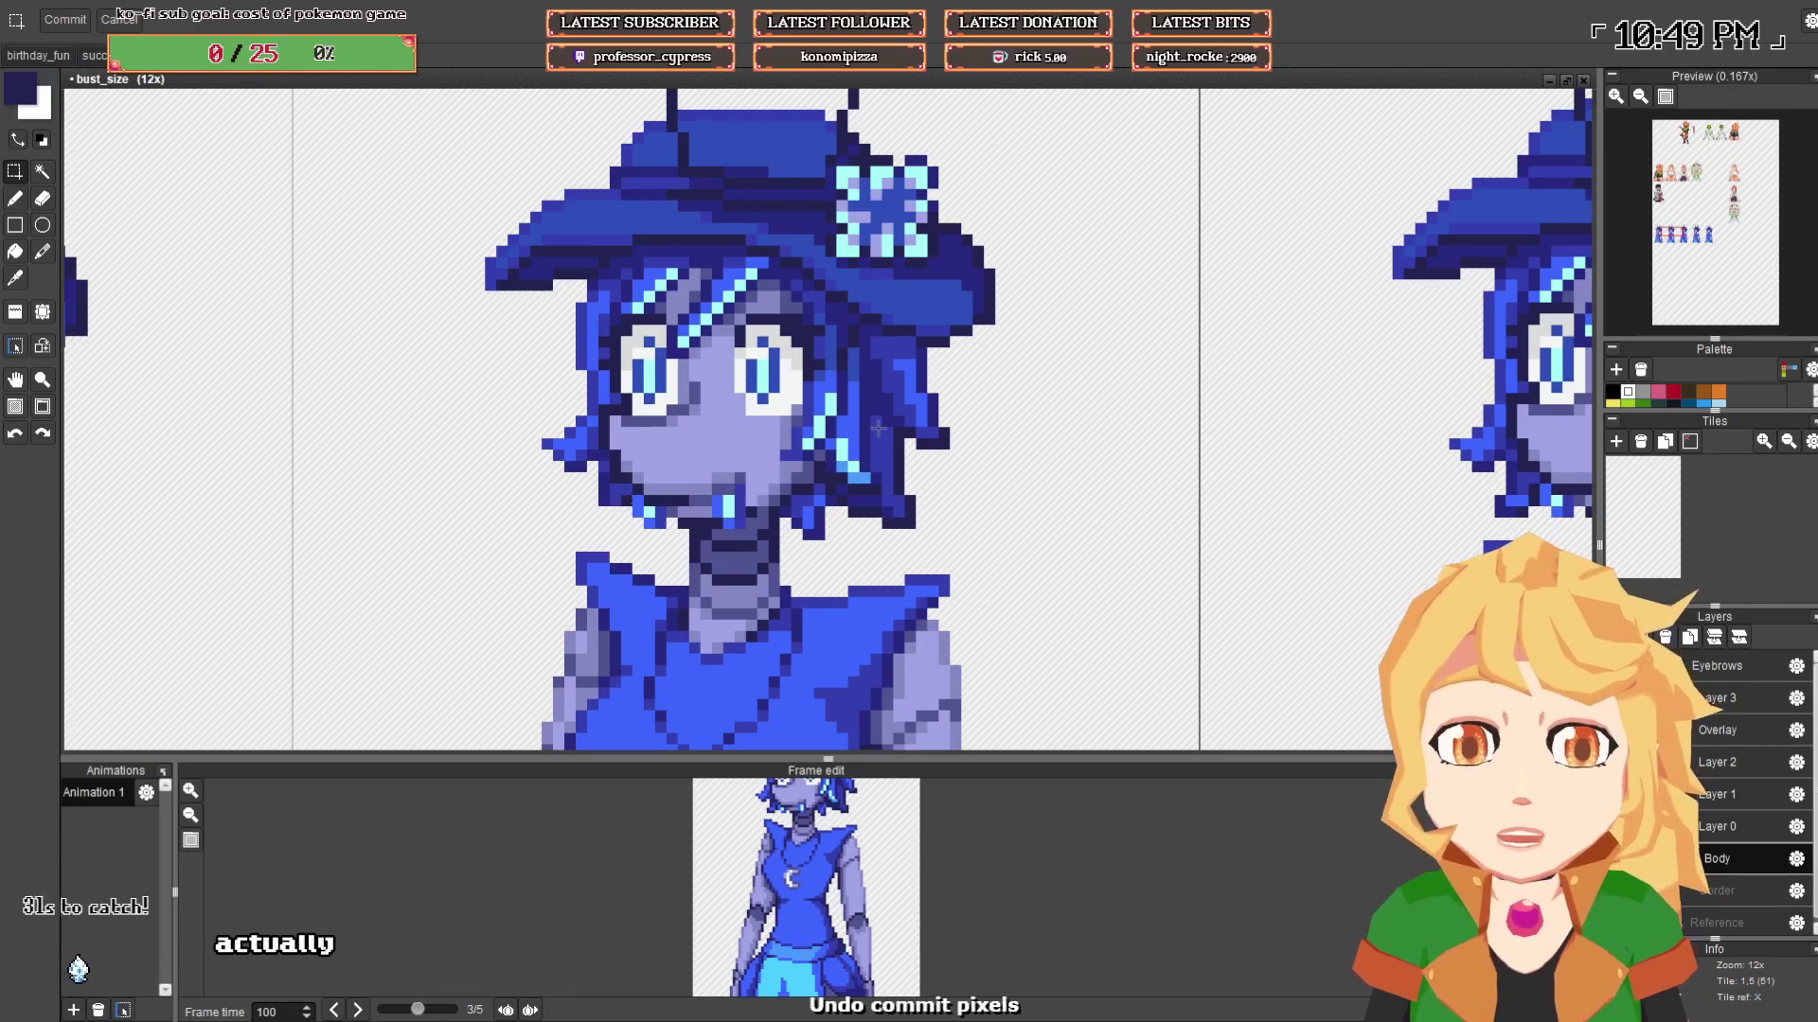
key(ctrl+z)
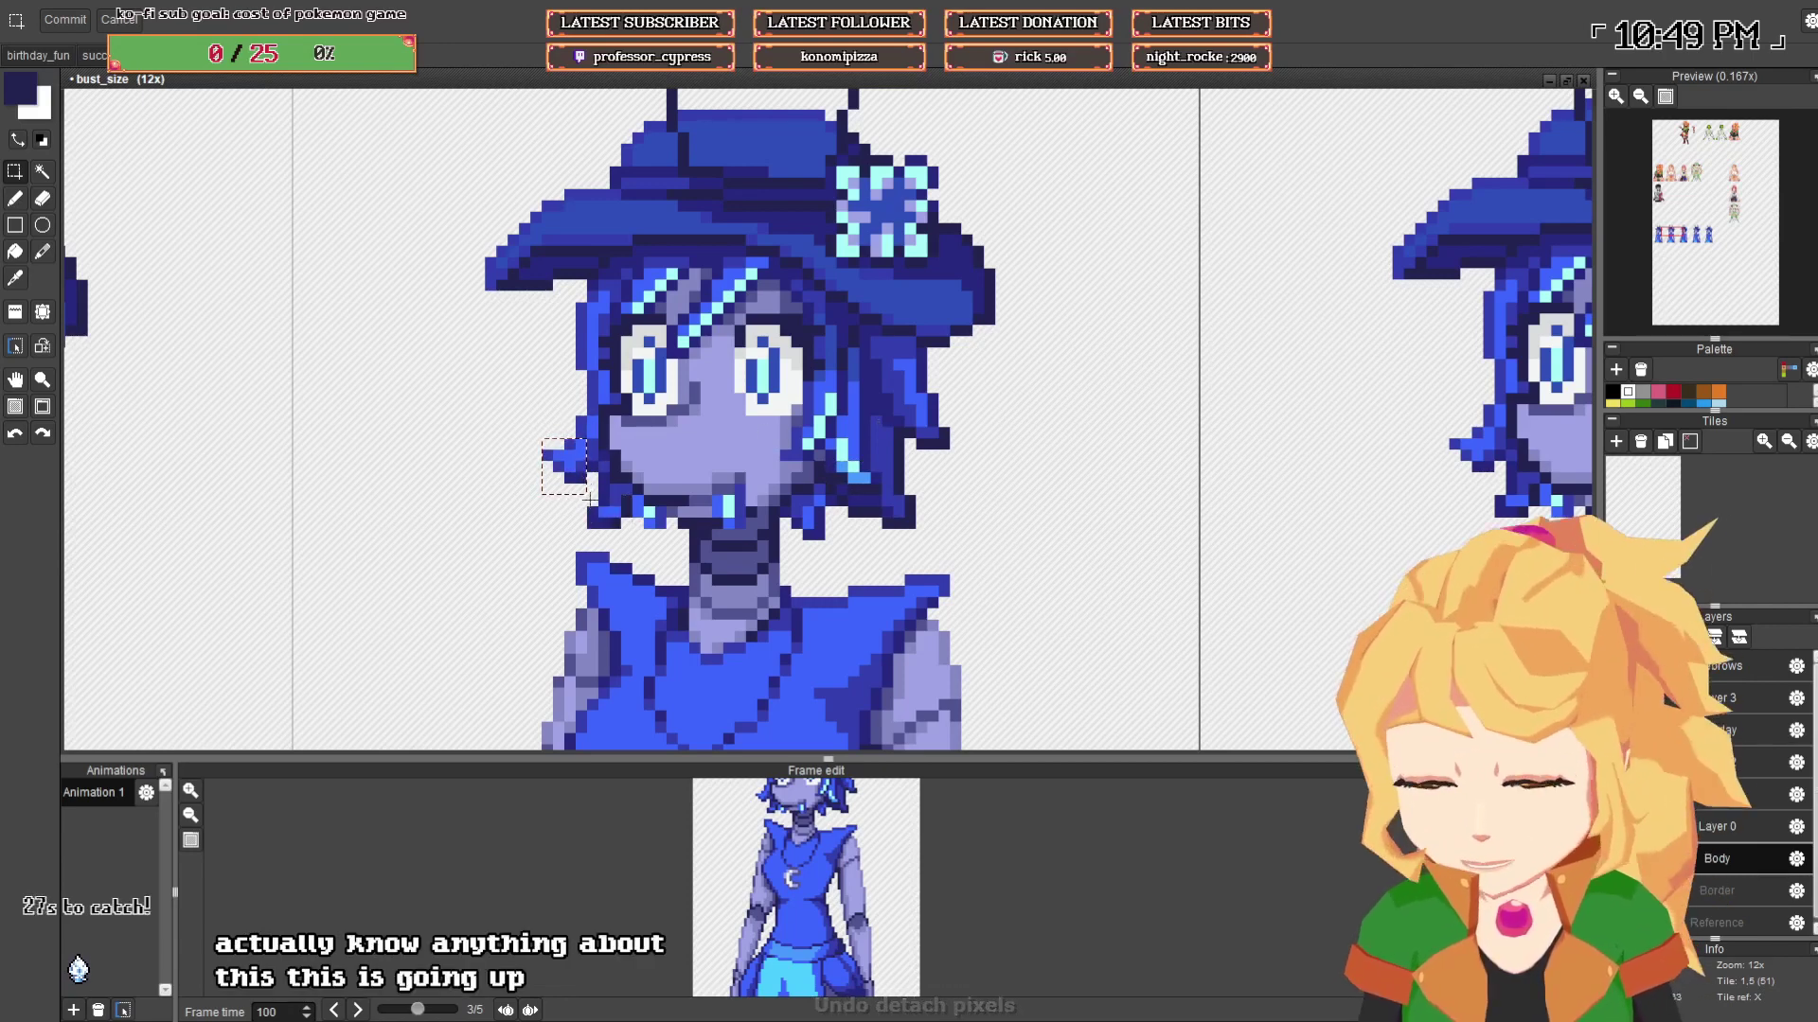
- Select the second character's hair tips on both sides of the face and raise them by one pixel
drag(576, 495, 616, 525)
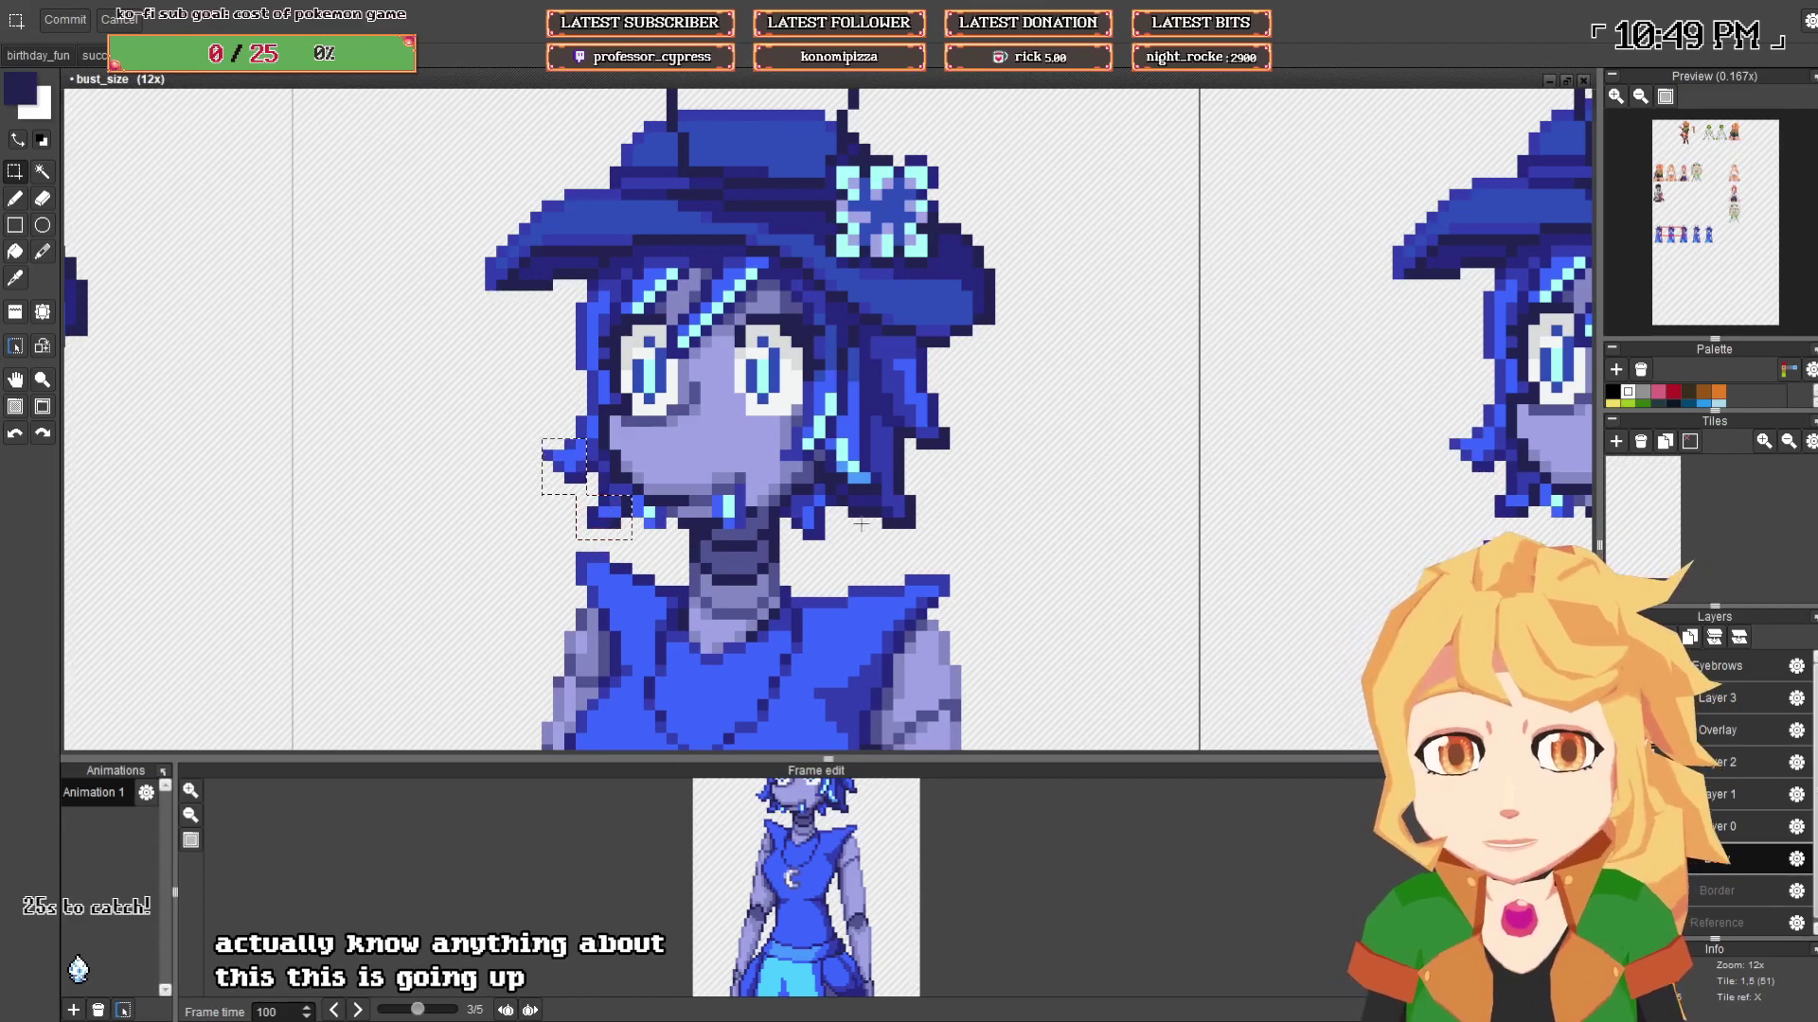
drag(793, 507, 935, 538)
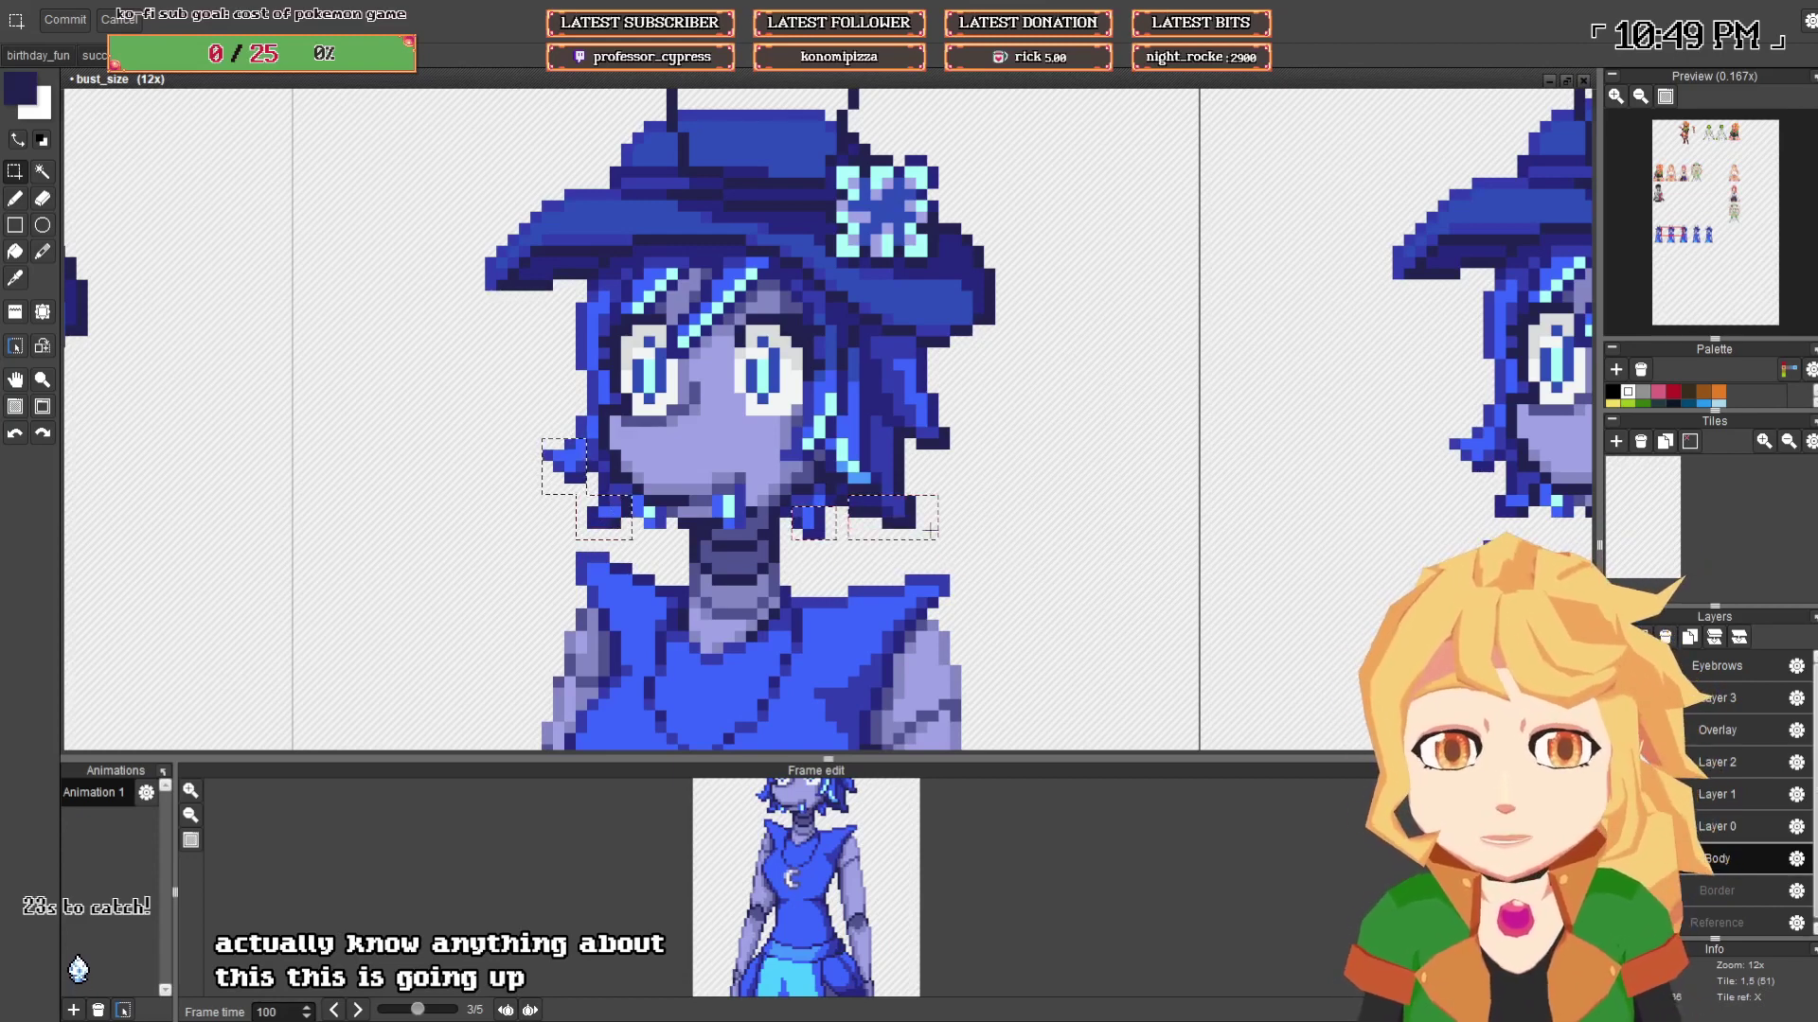
drag(828, 464, 920, 479)
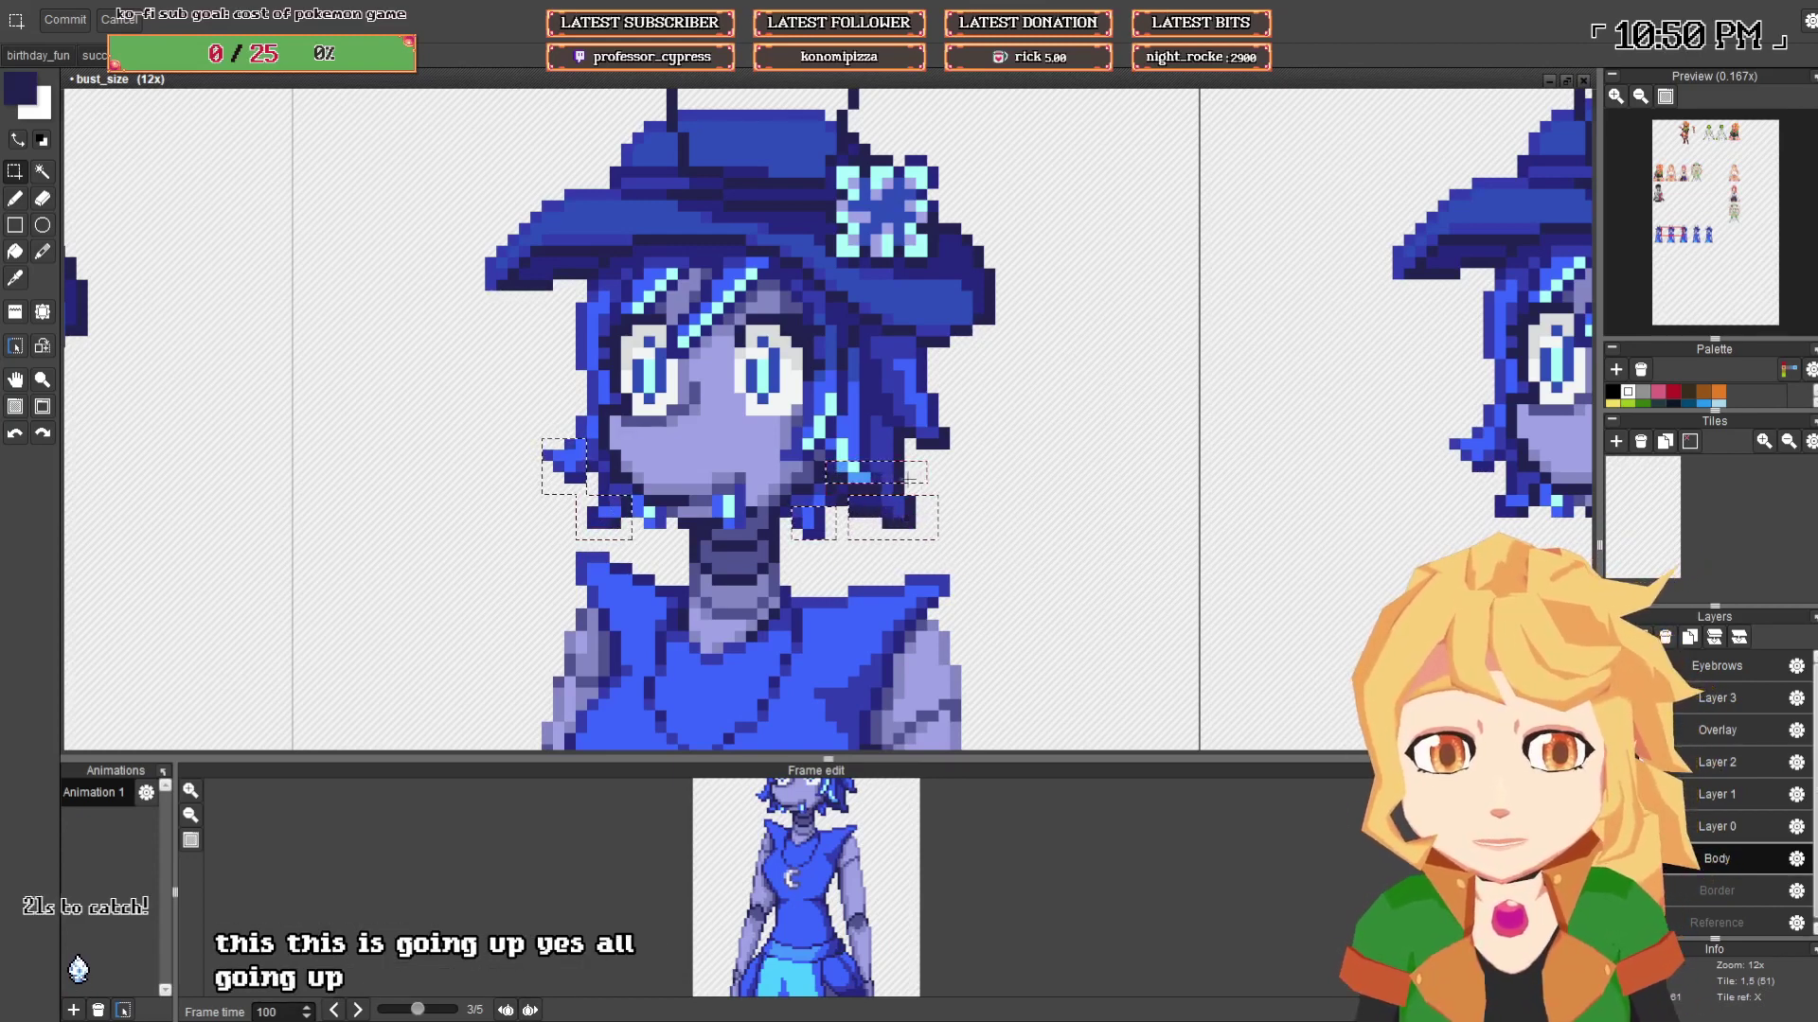
drag(799, 455, 965, 454)
click(871, 472)
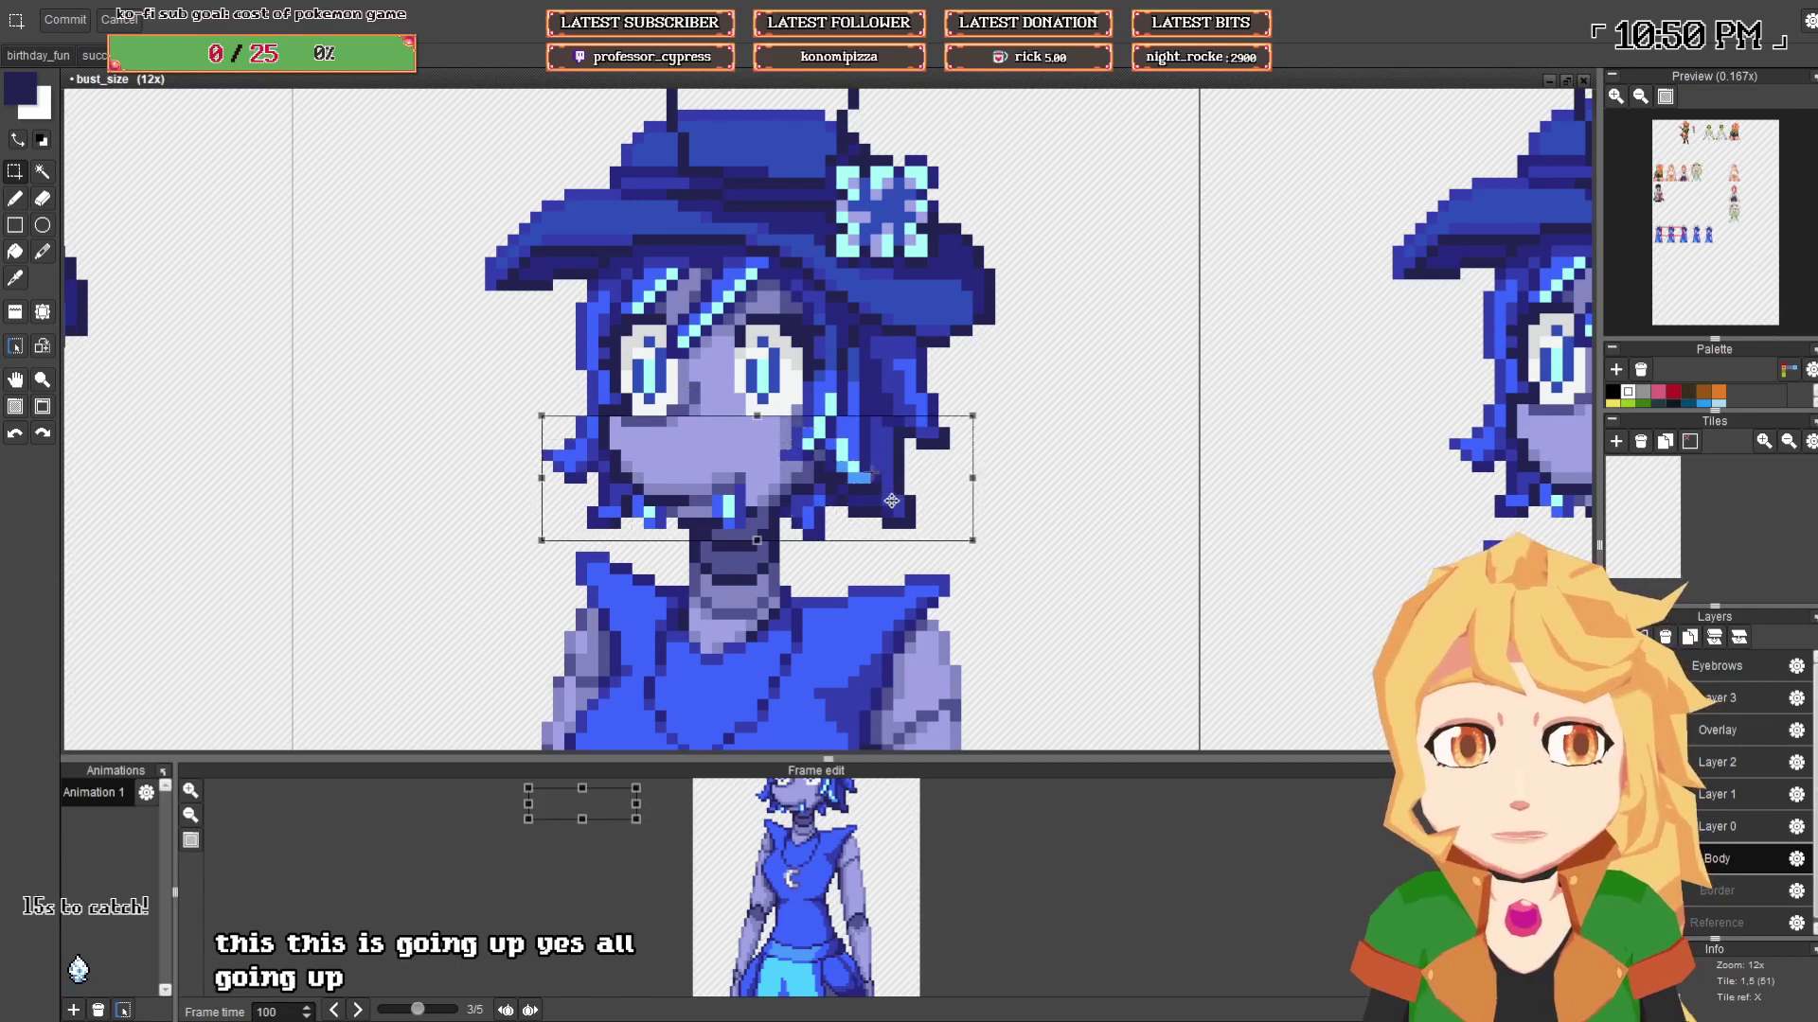
drag(891, 501, 893, 489)
click(881, 351)
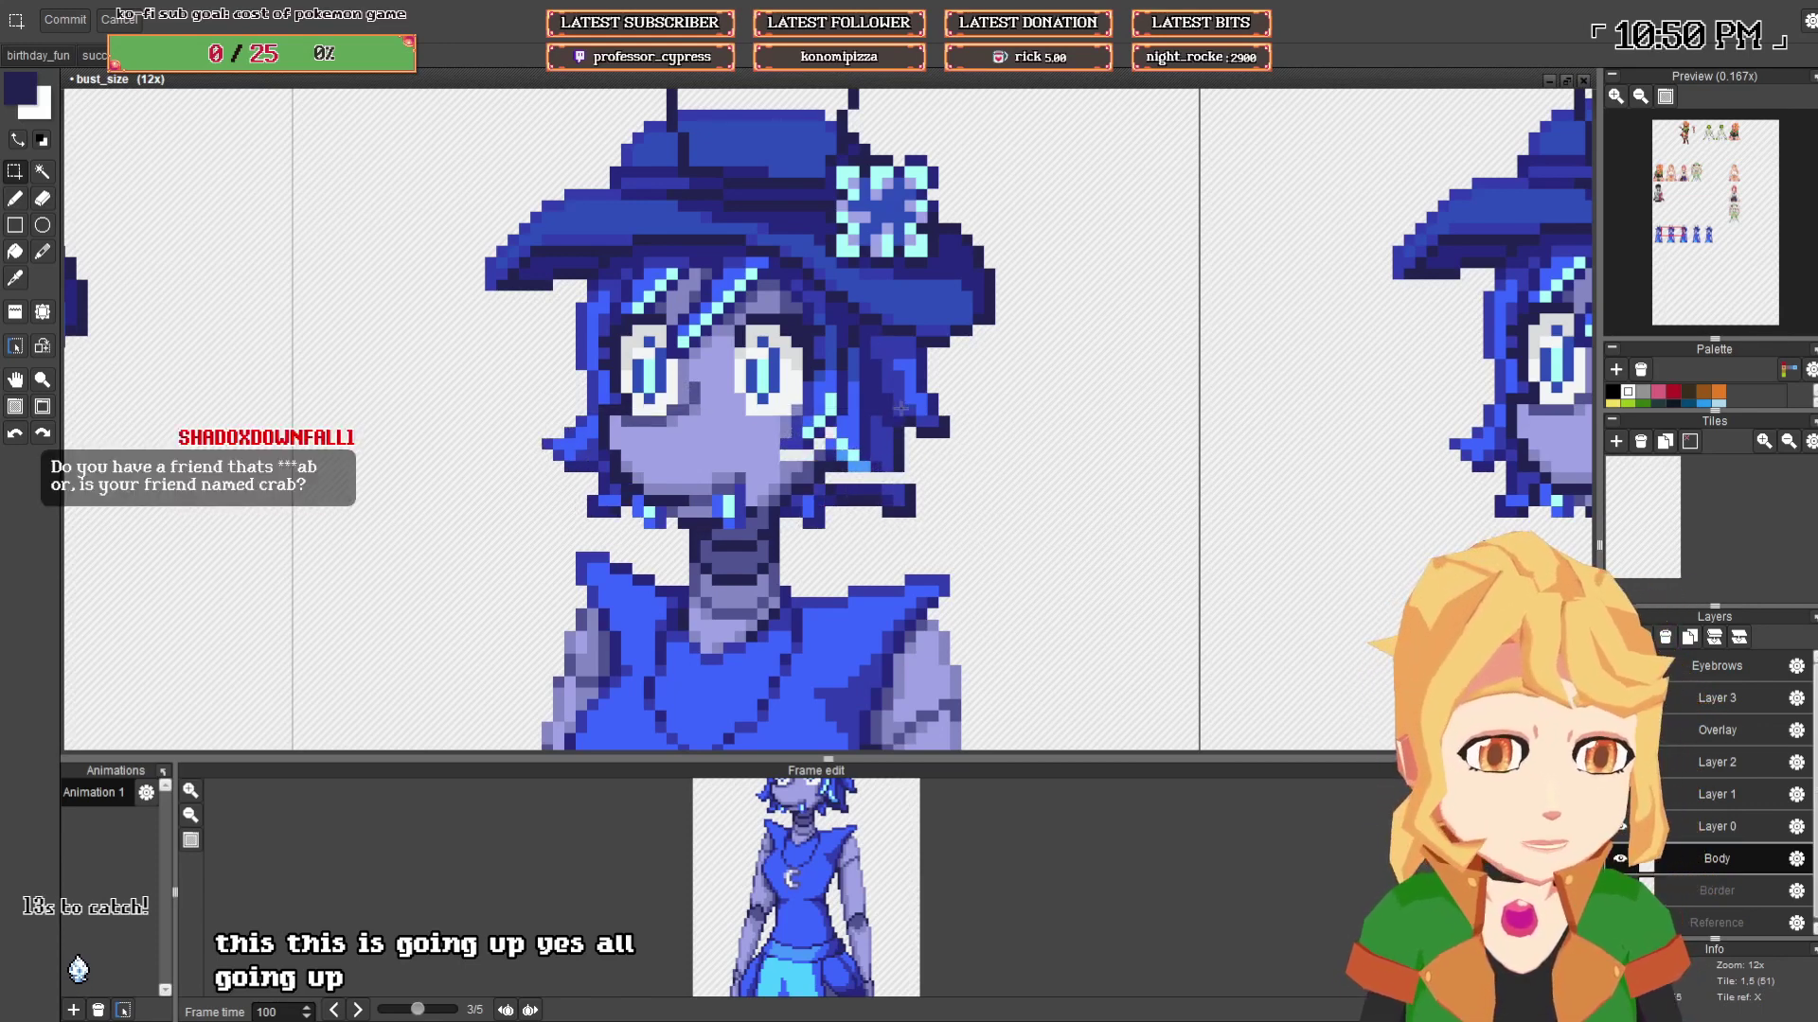
drag(899, 418, 890, 414)
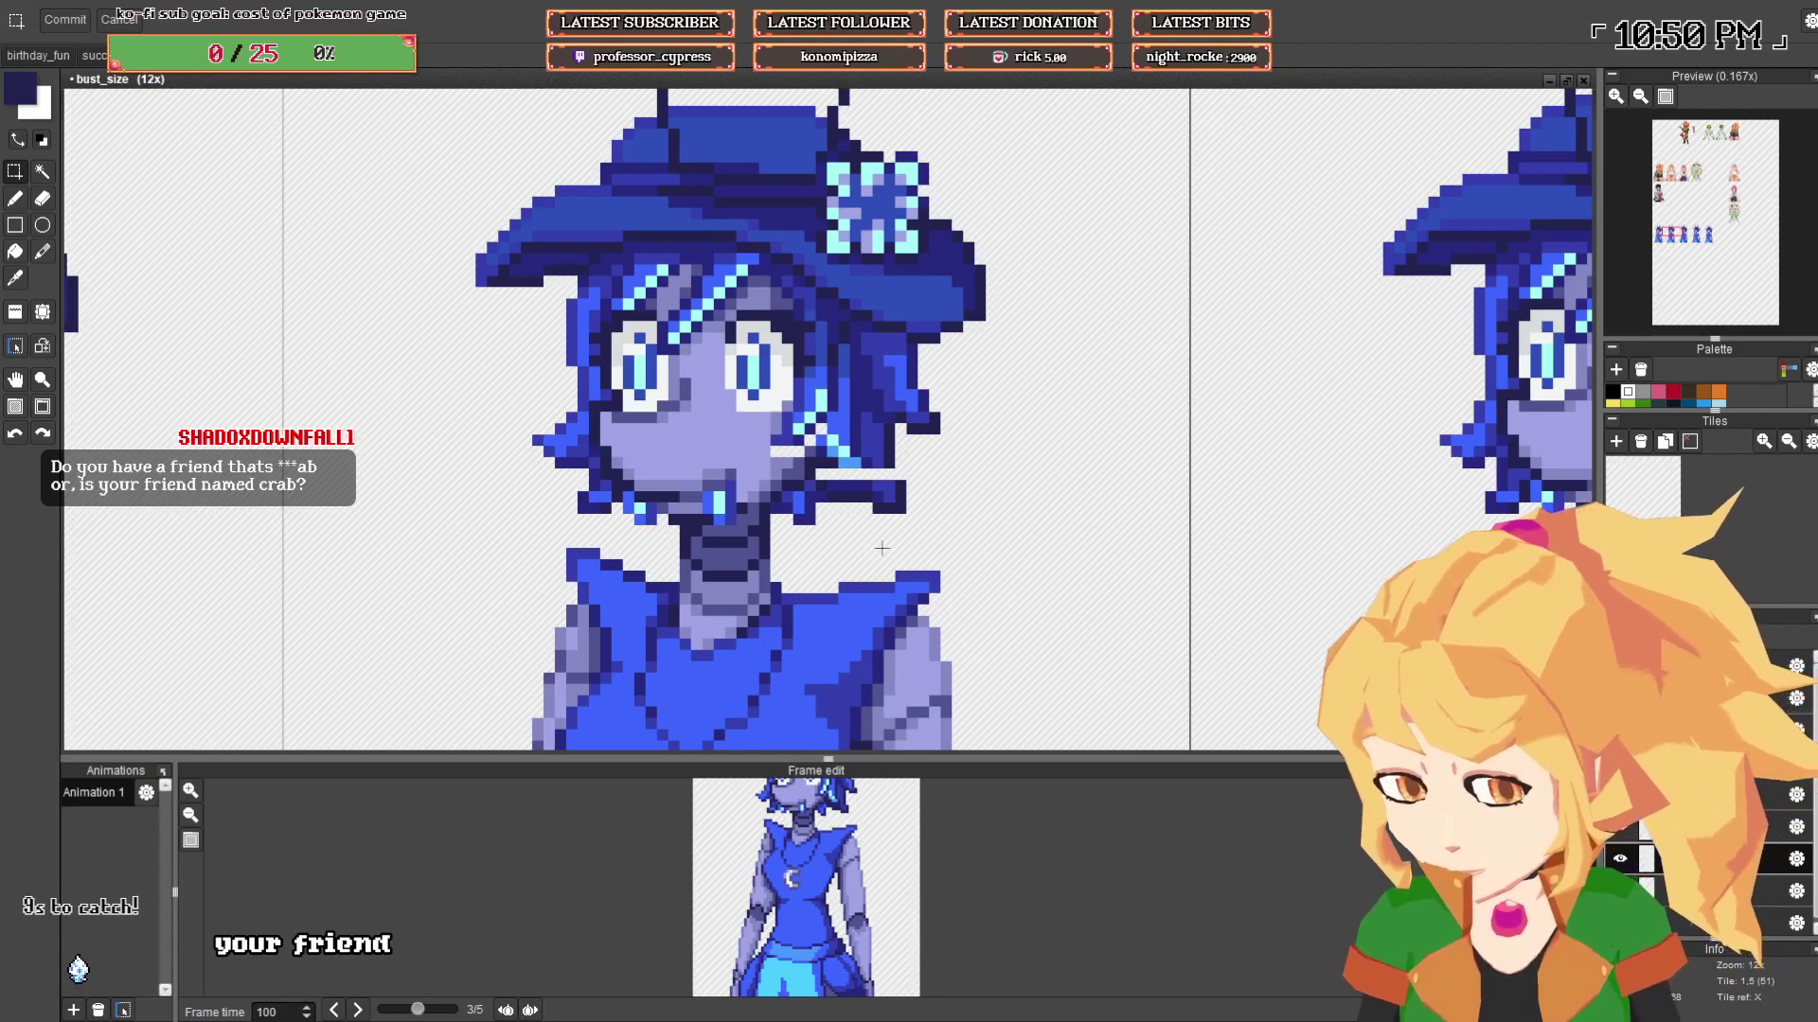
- Paint over the empty pixels at the second character's cheek and adjoining hair edge with matching skin and blue hair tones
key(b)
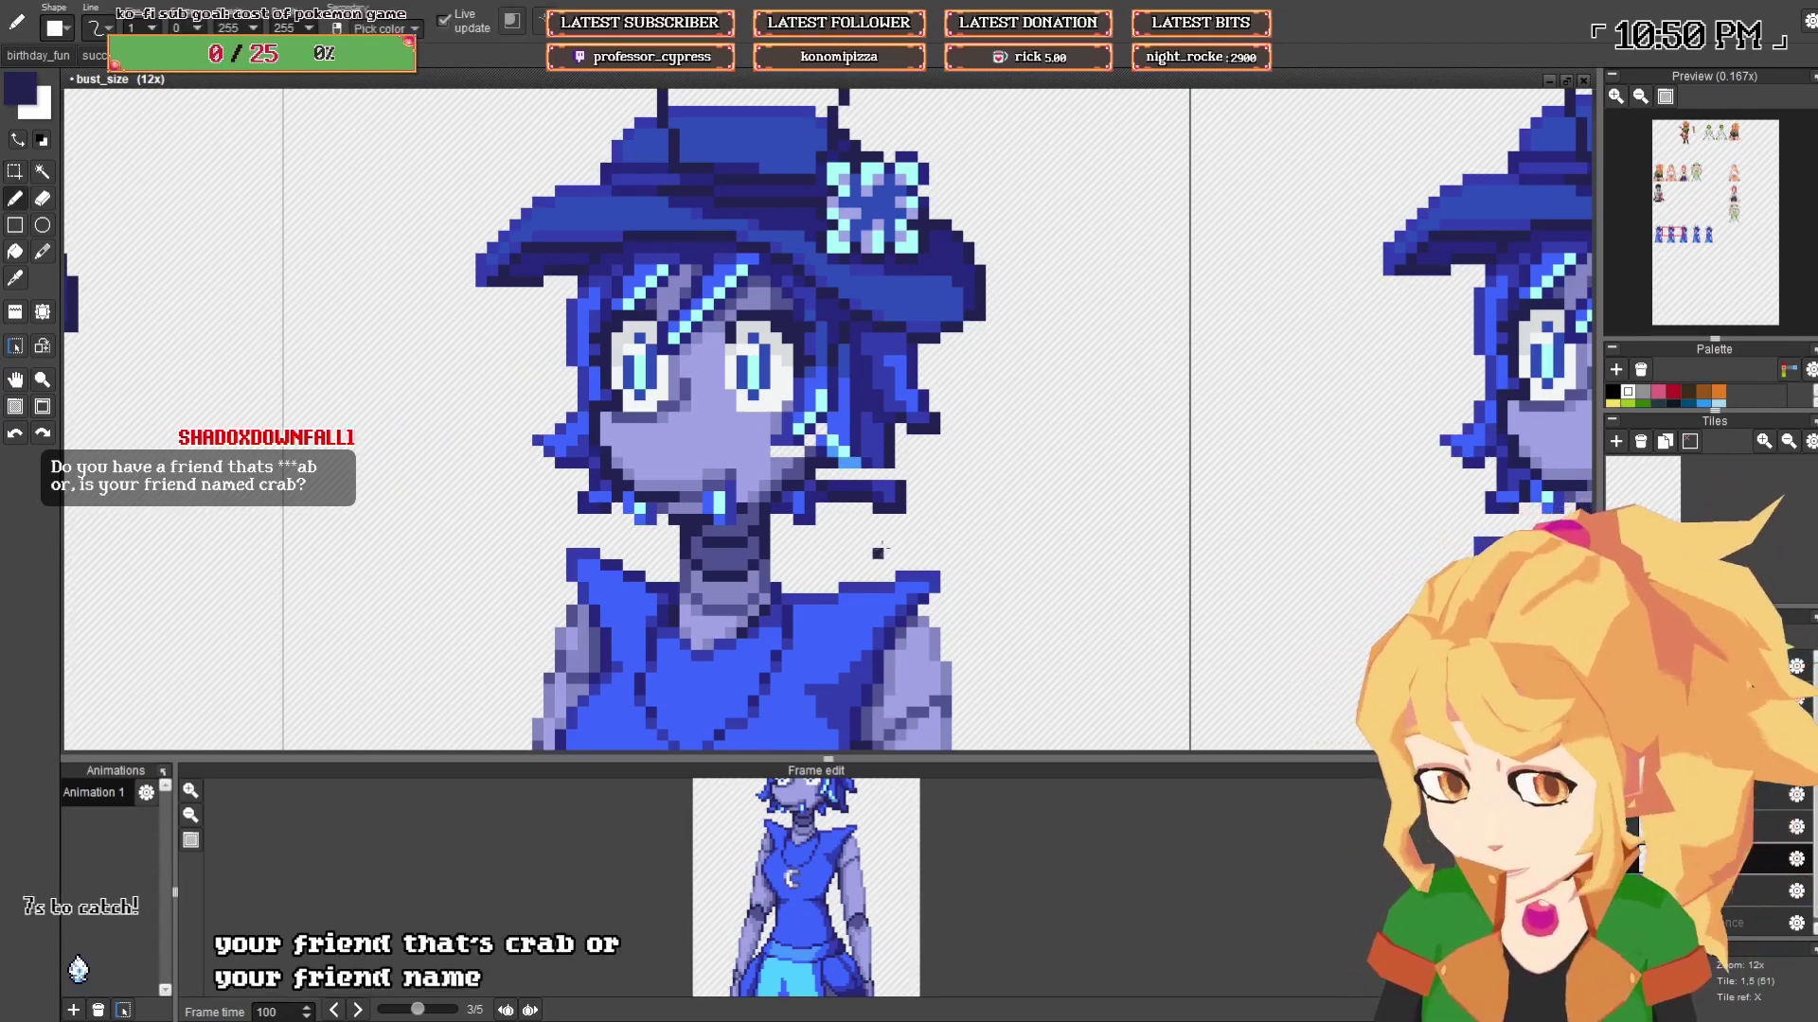
drag(863, 527, 866, 531)
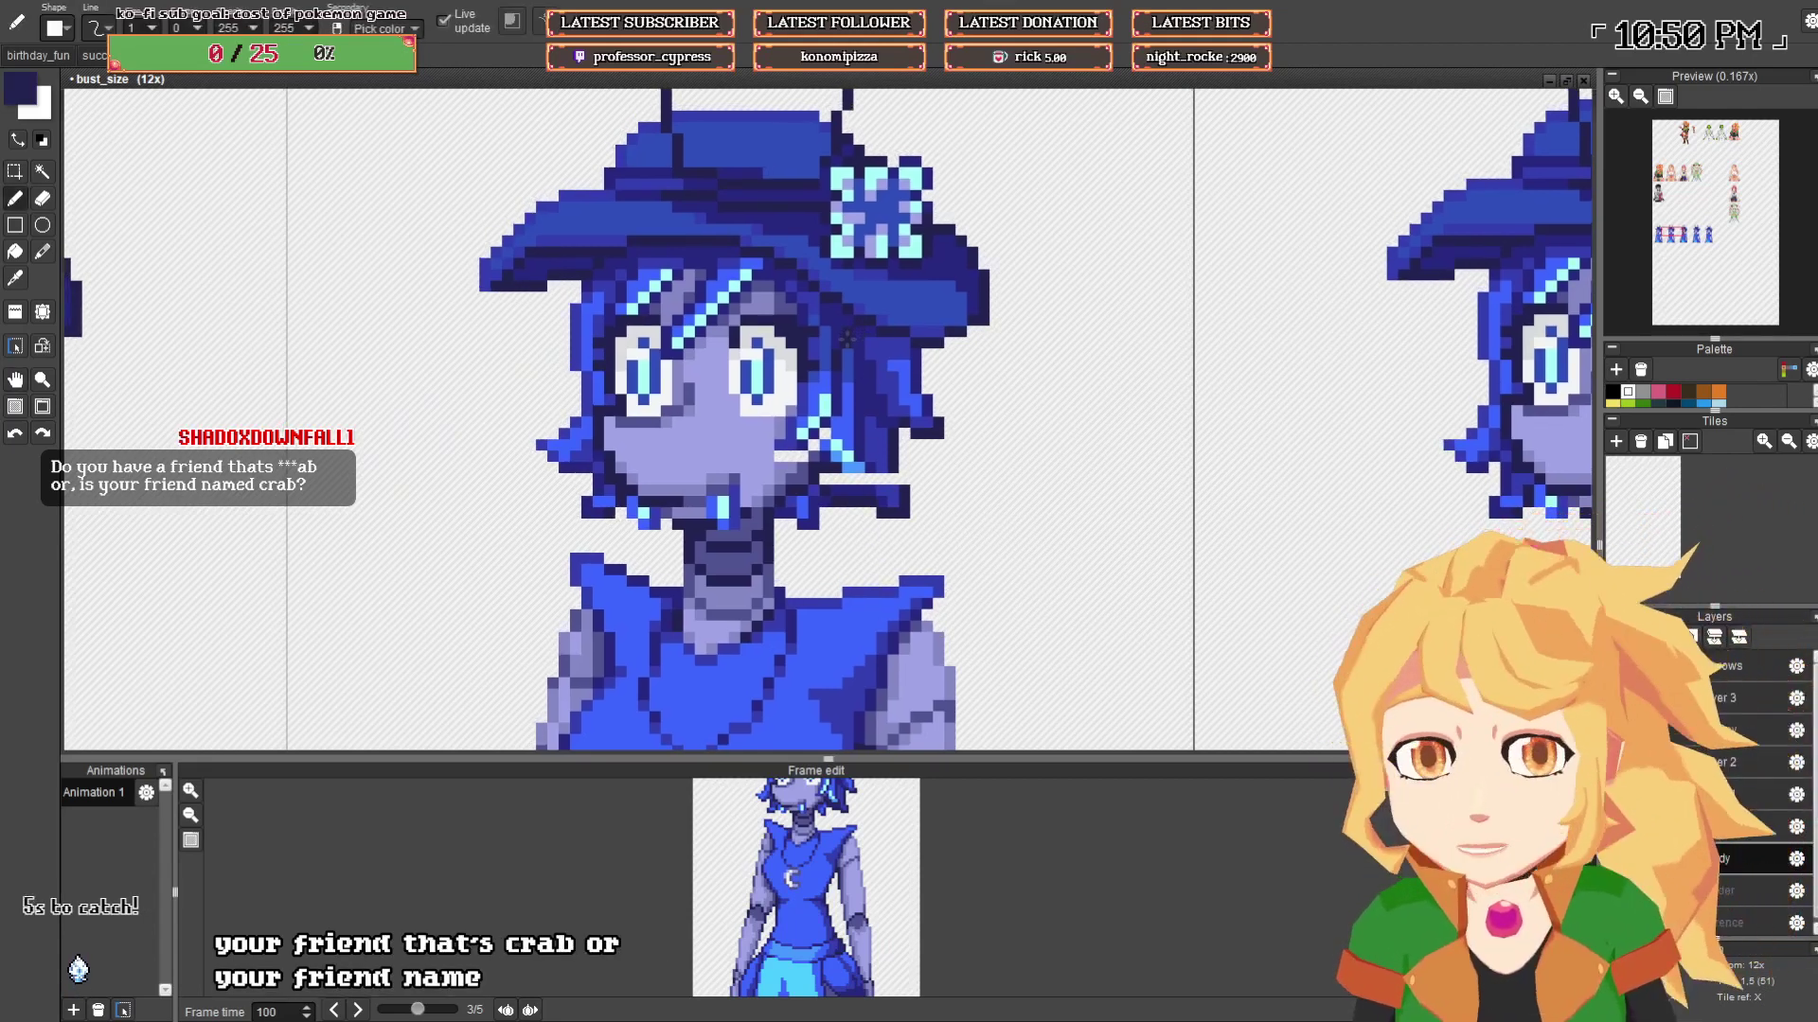
drag(845, 339, 833, 346)
scroll(793, 464, up, 1)
right_click(792, 480)
drag(805, 464, 805, 446)
right_click(821, 462)
right_click(834, 427)
click(822, 430)
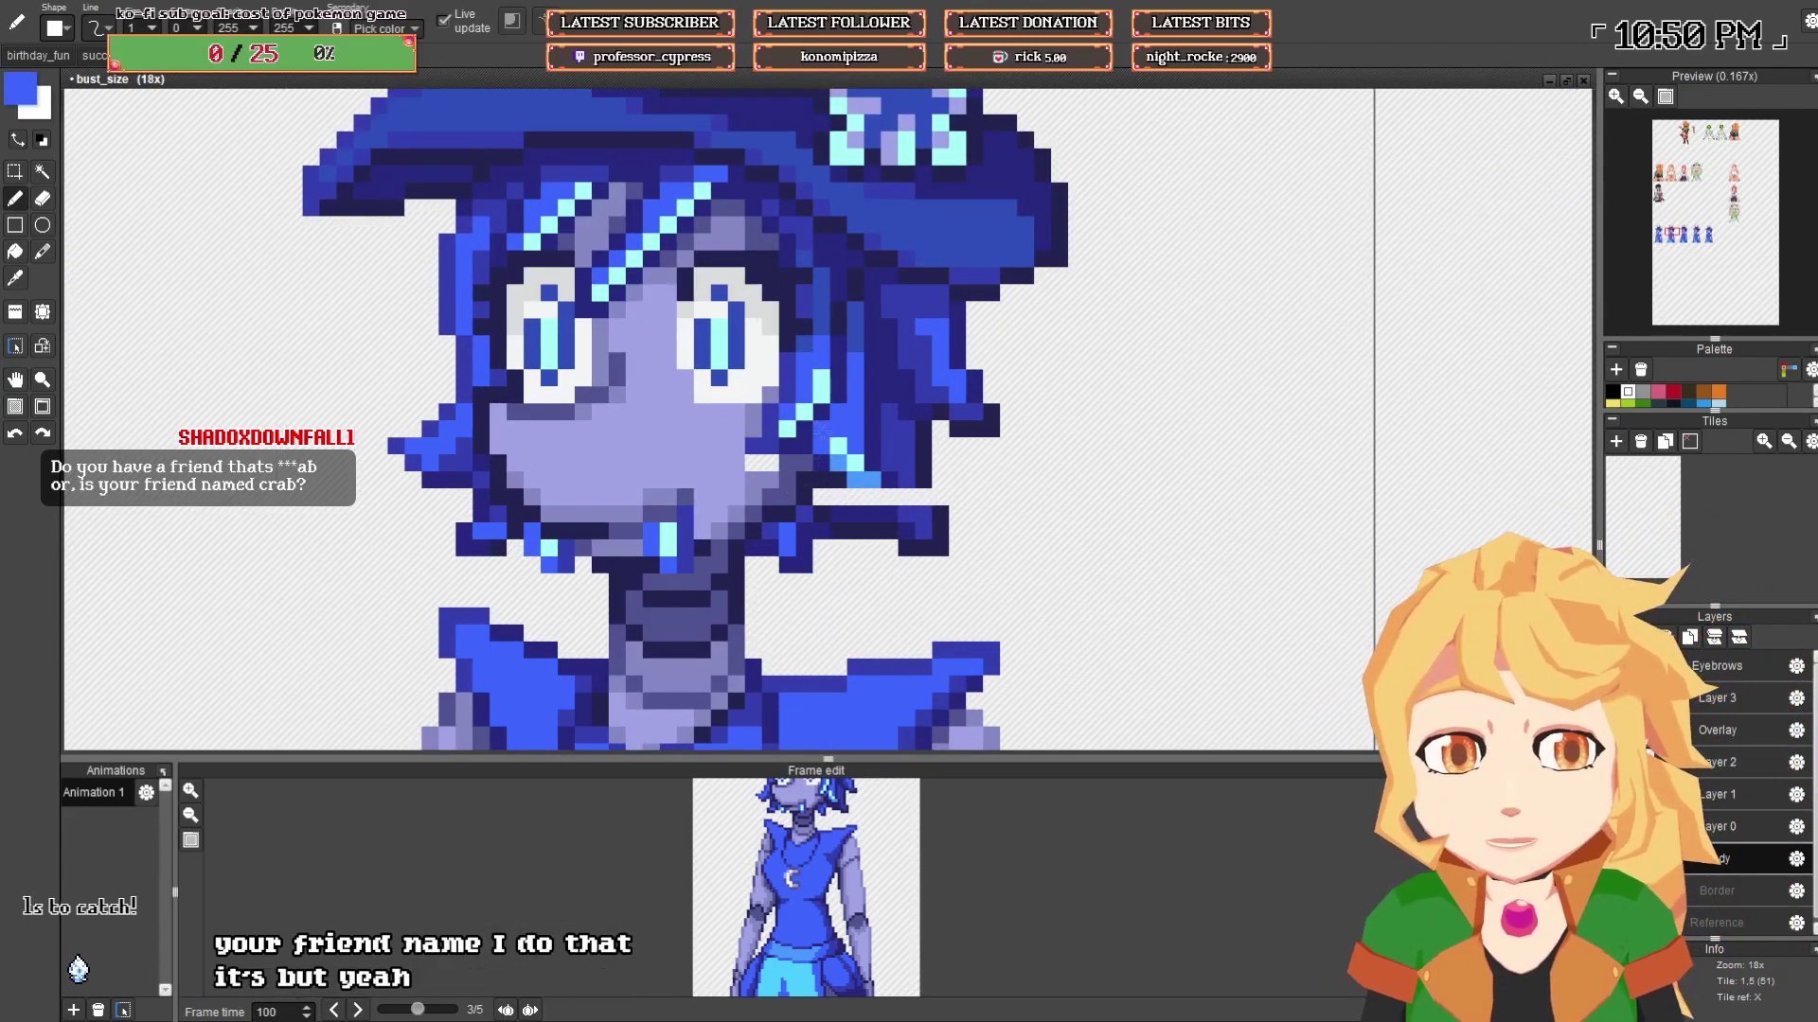
right_click(770, 479)
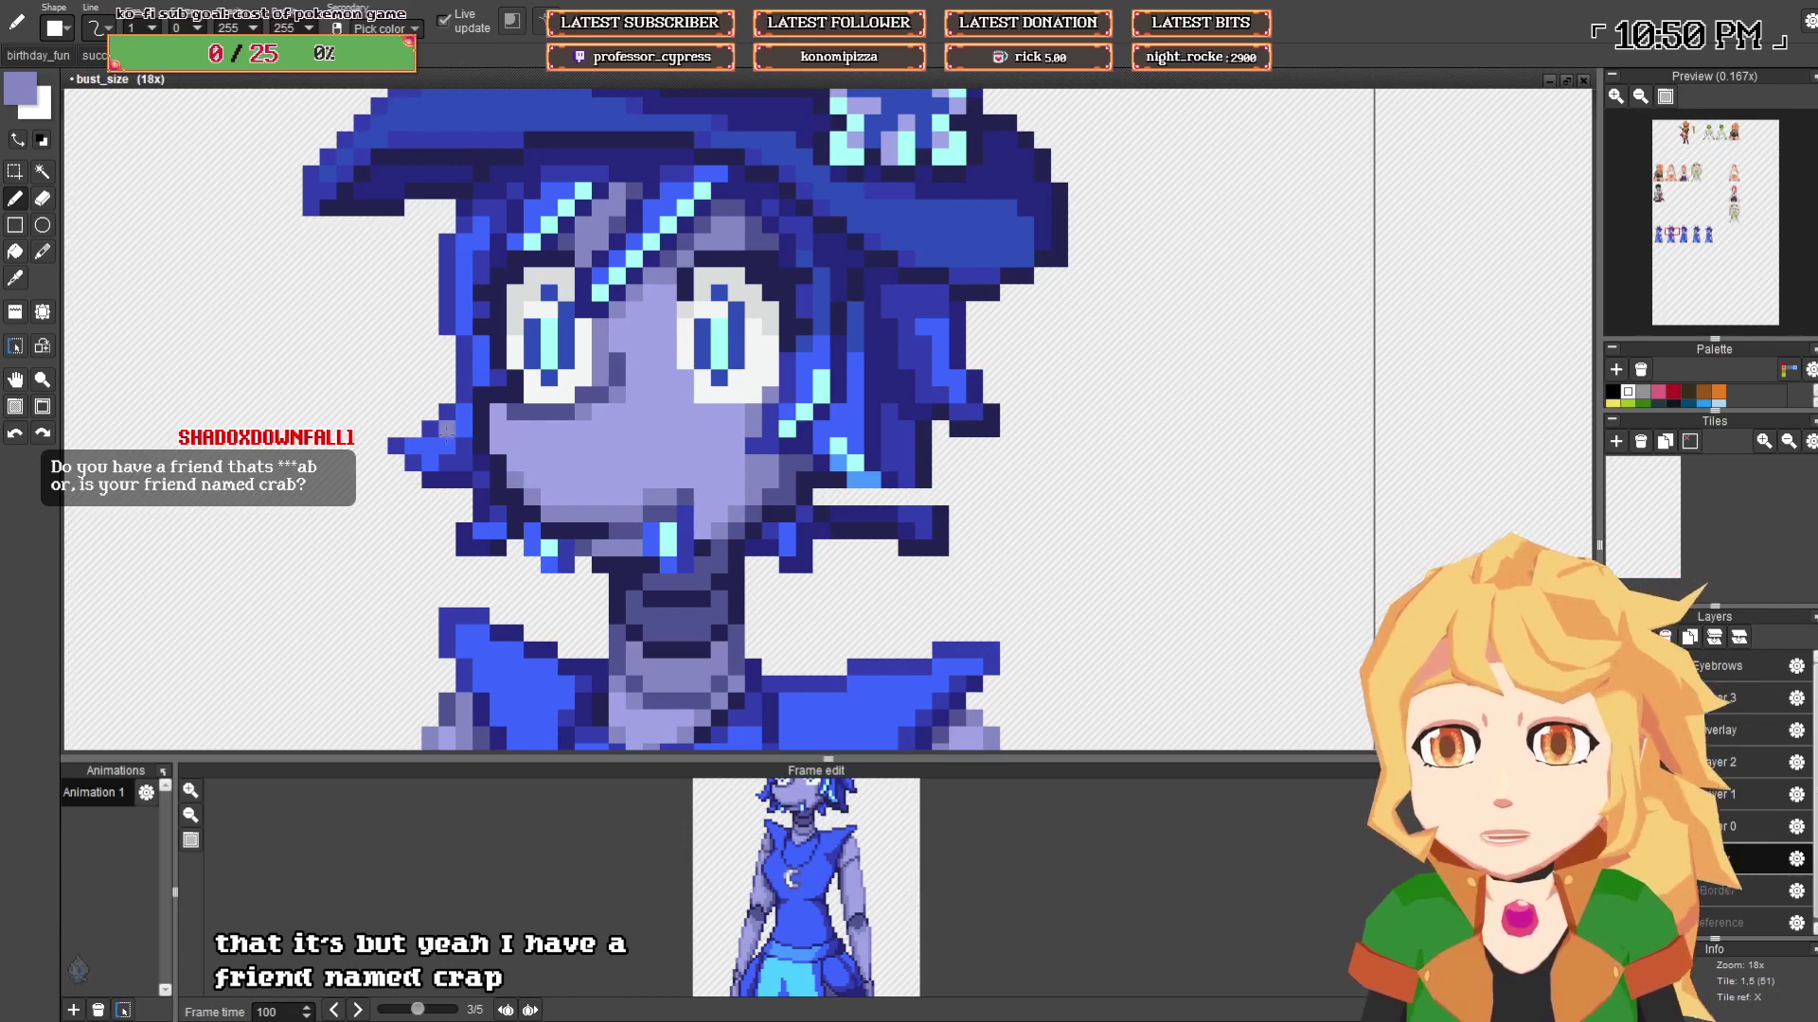
- Fill the empty strip in the second character's lower right hair with the surrounding dark blue shades
drag(885, 461, 850, 492)
right_click(888, 512)
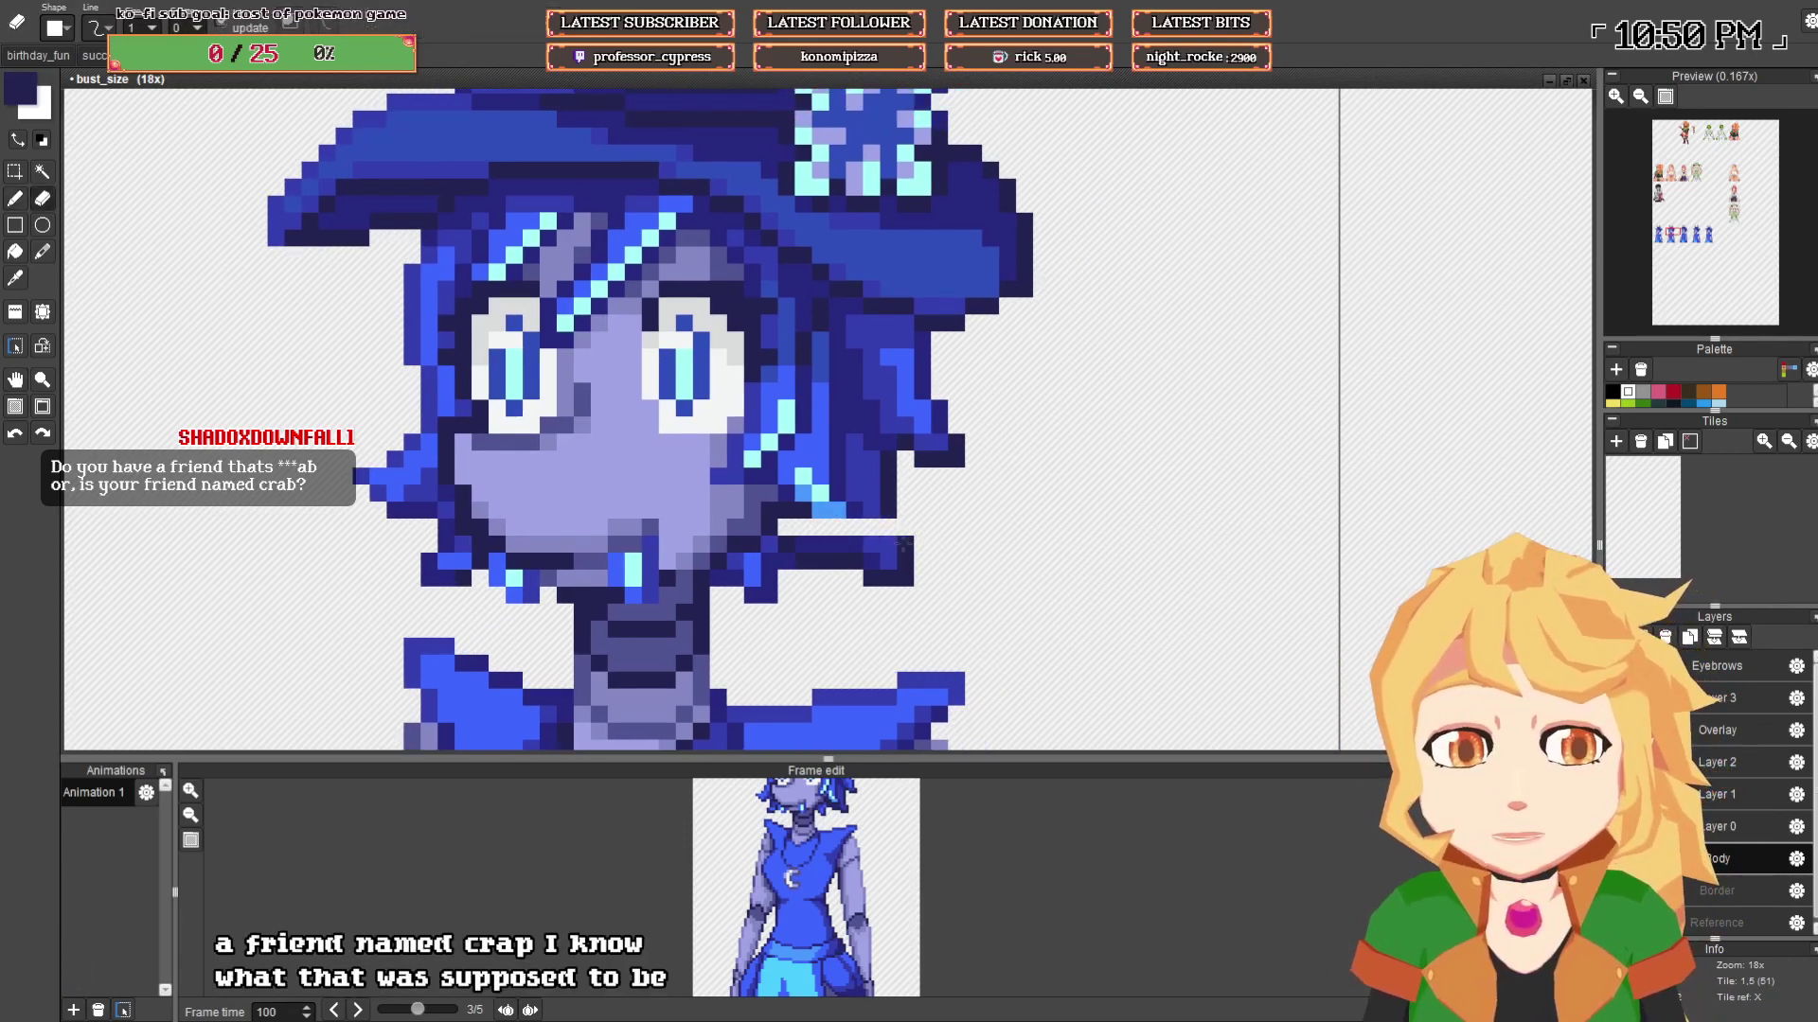
right_click(865, 513)
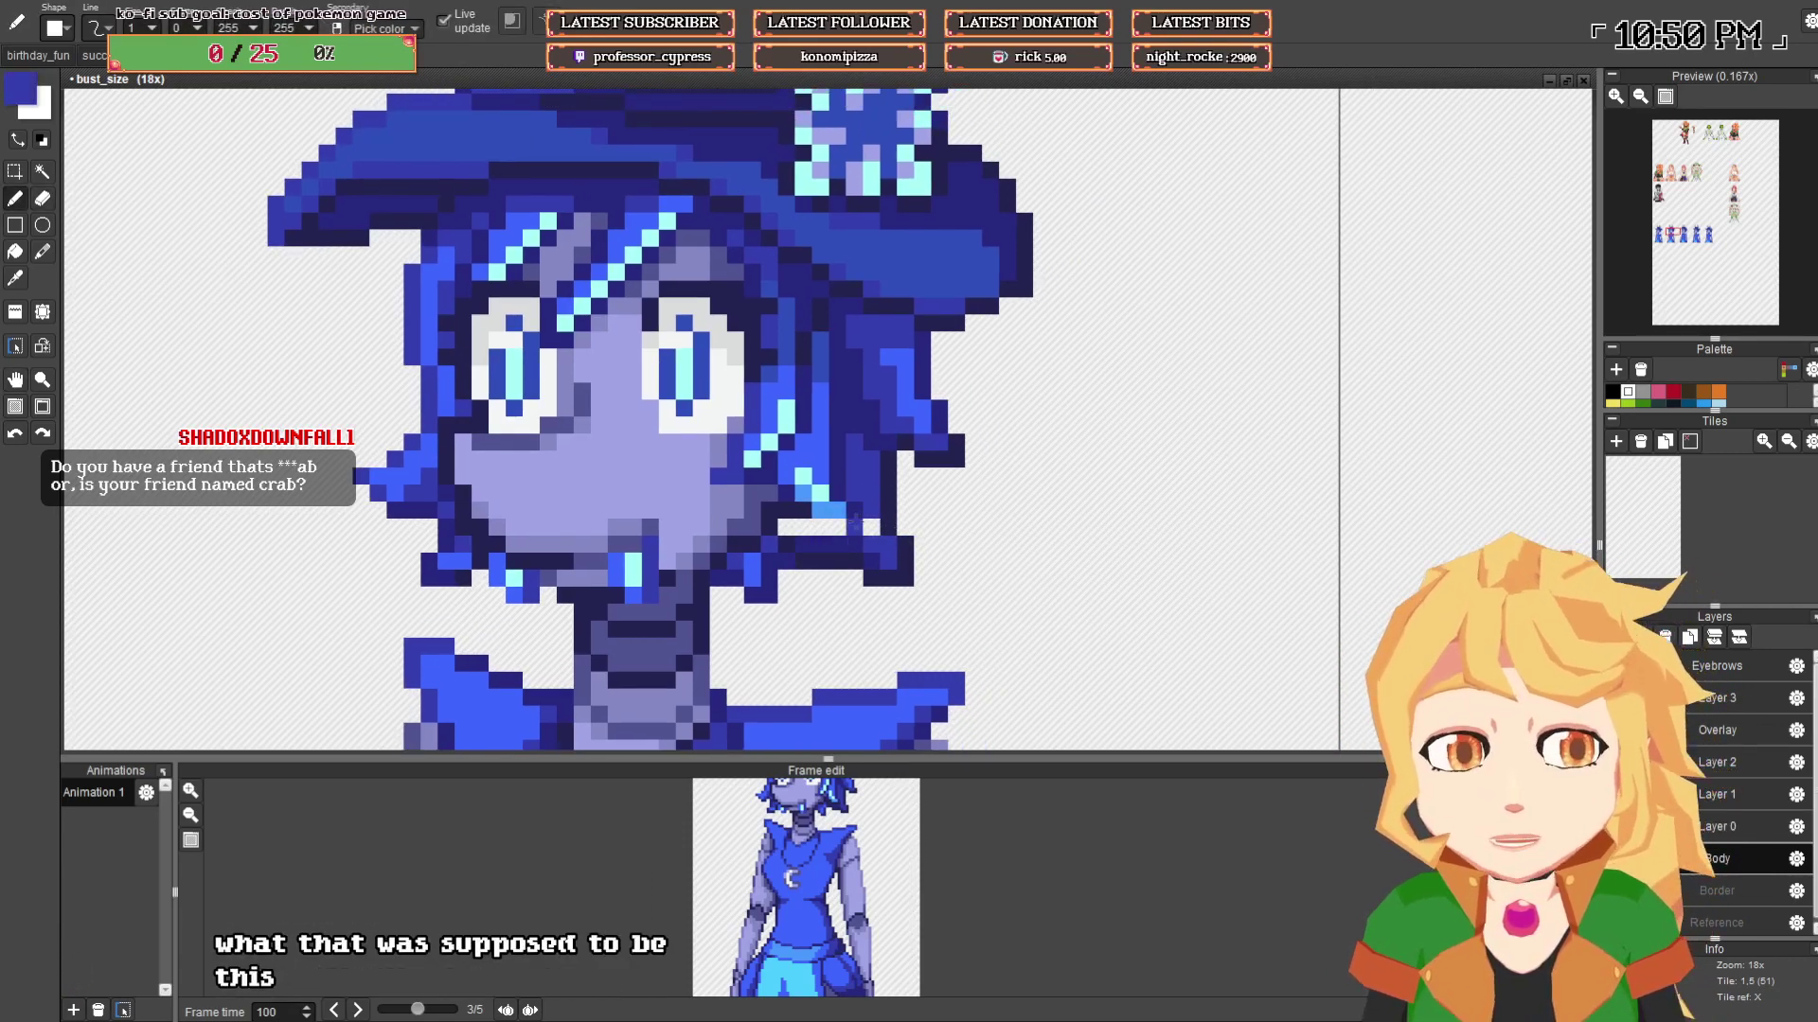
drag(838, 527, 804, 527)
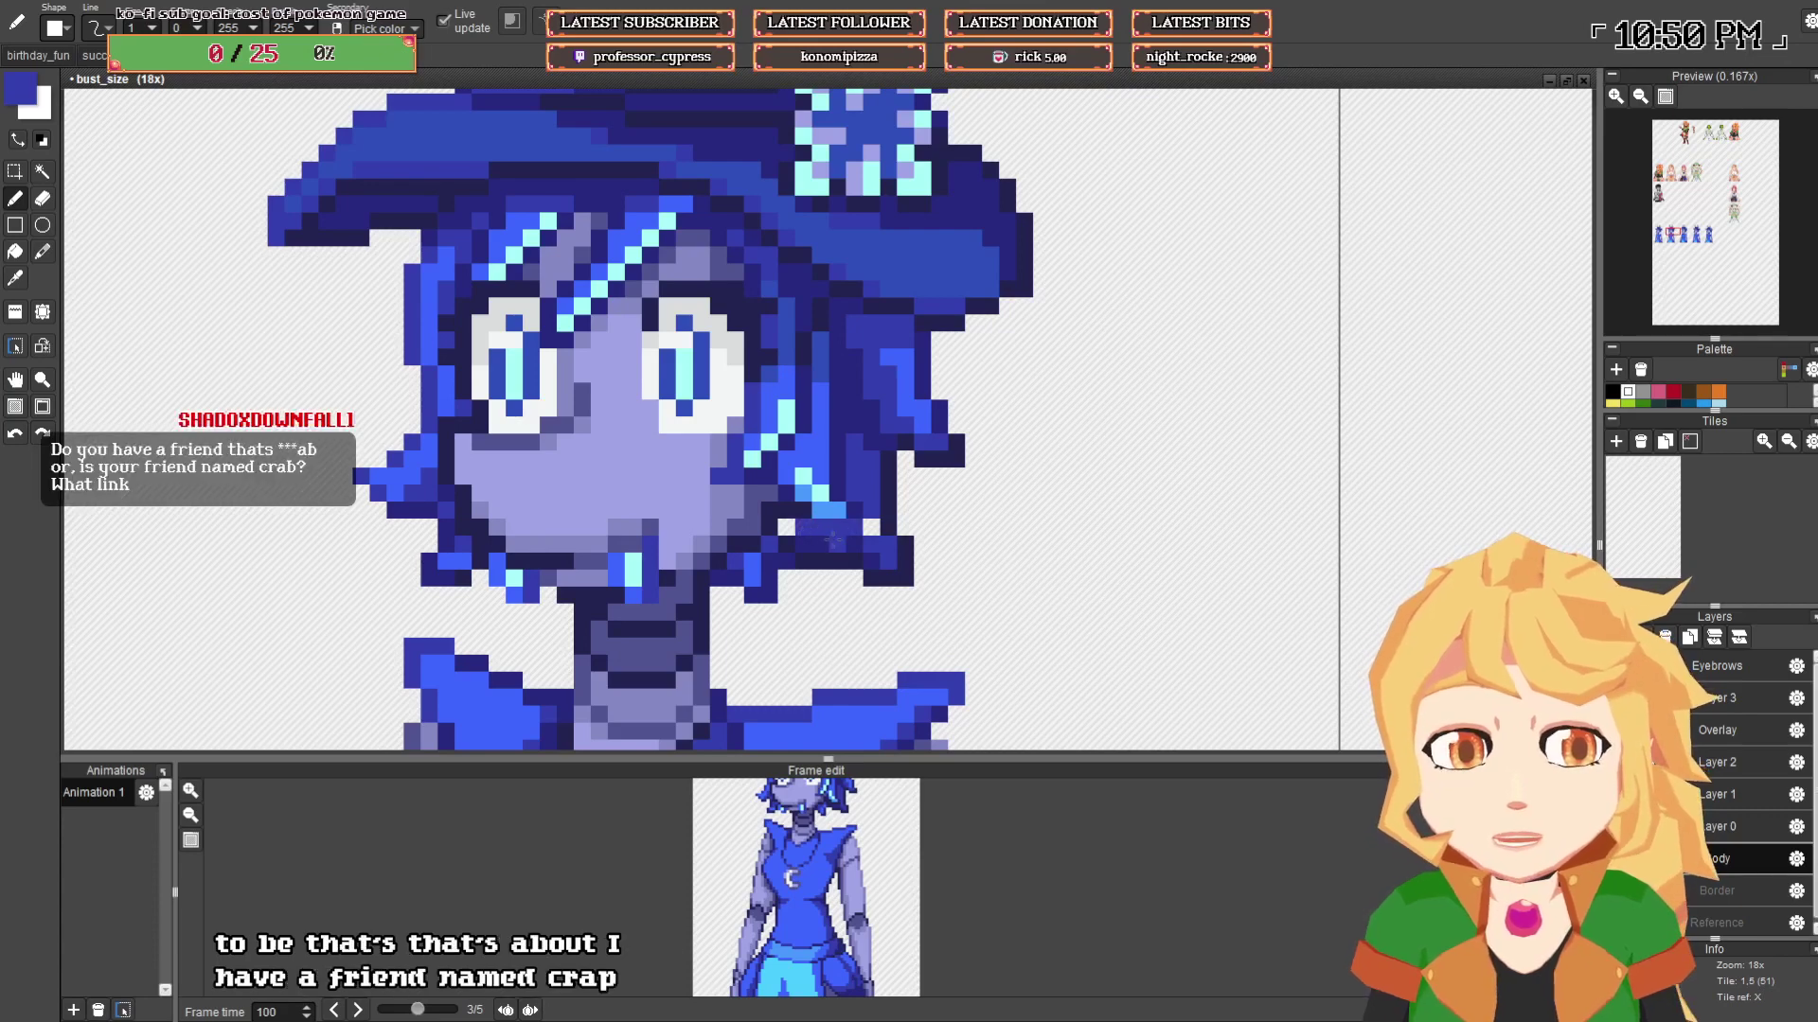
click(869, 527)
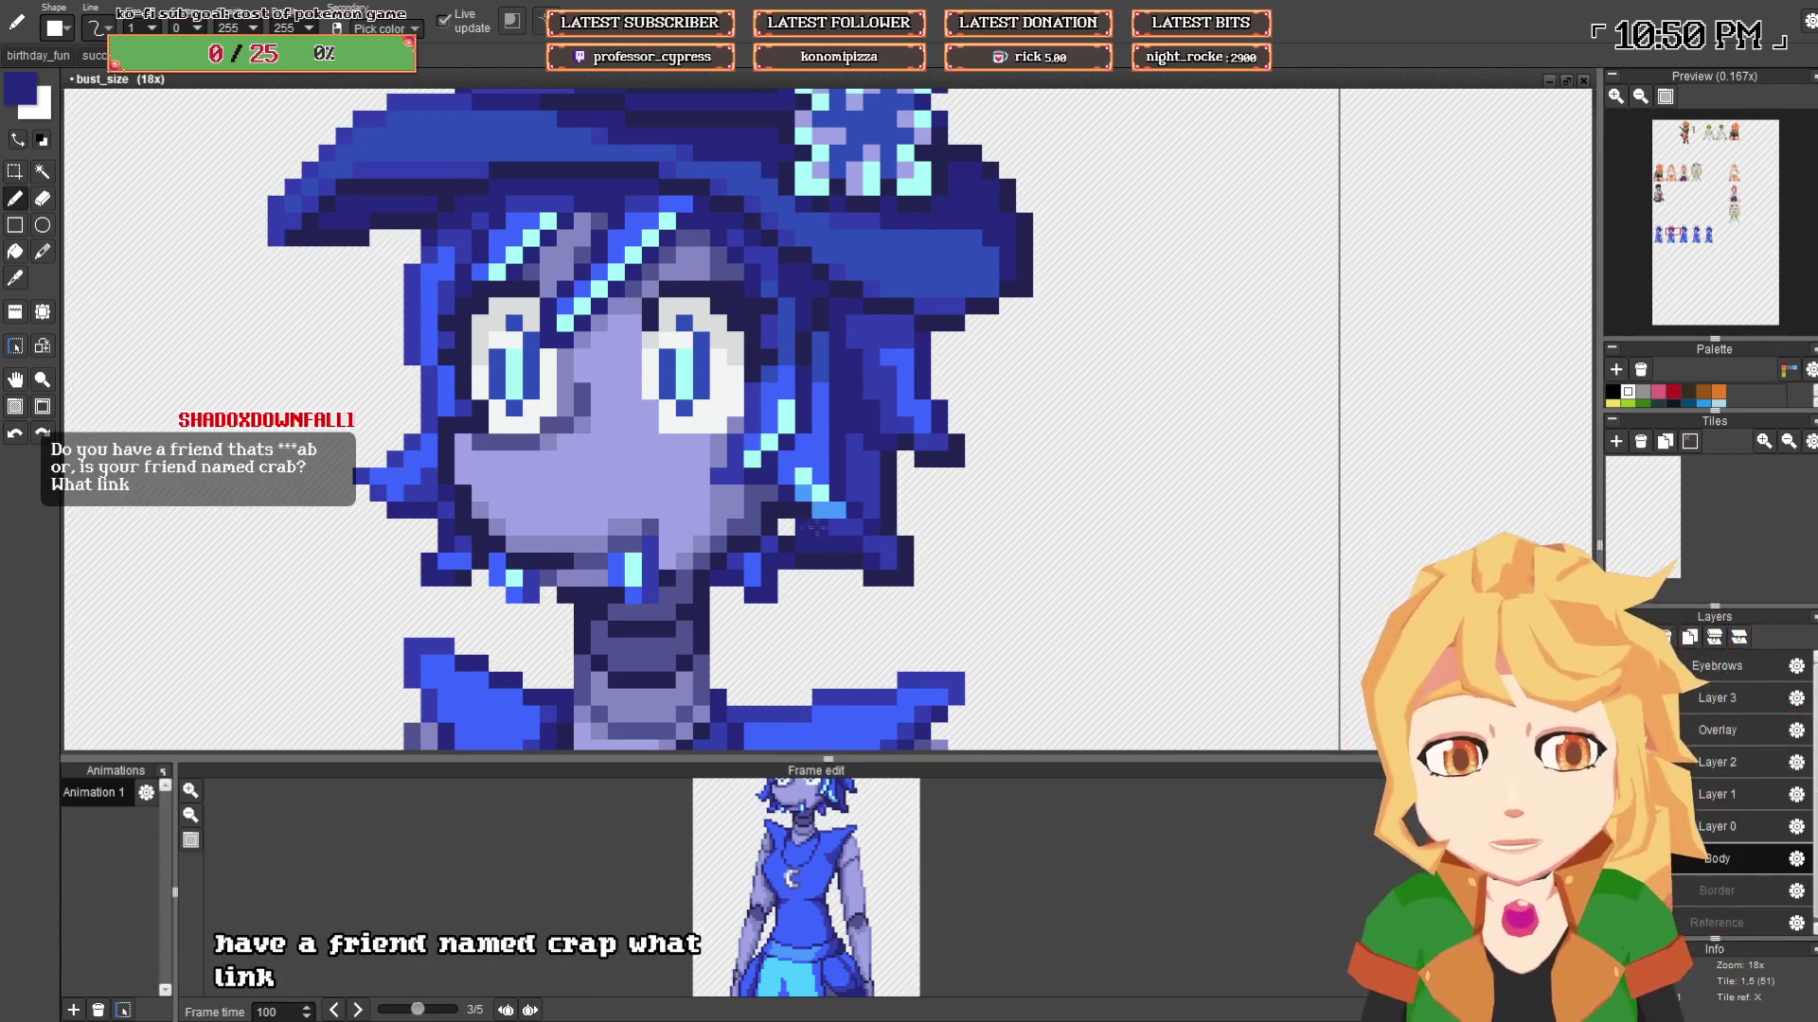
- Clear the third character's lower face and replace it with a copy of the second character's face and hair
scroll(852, 521, up, 3)
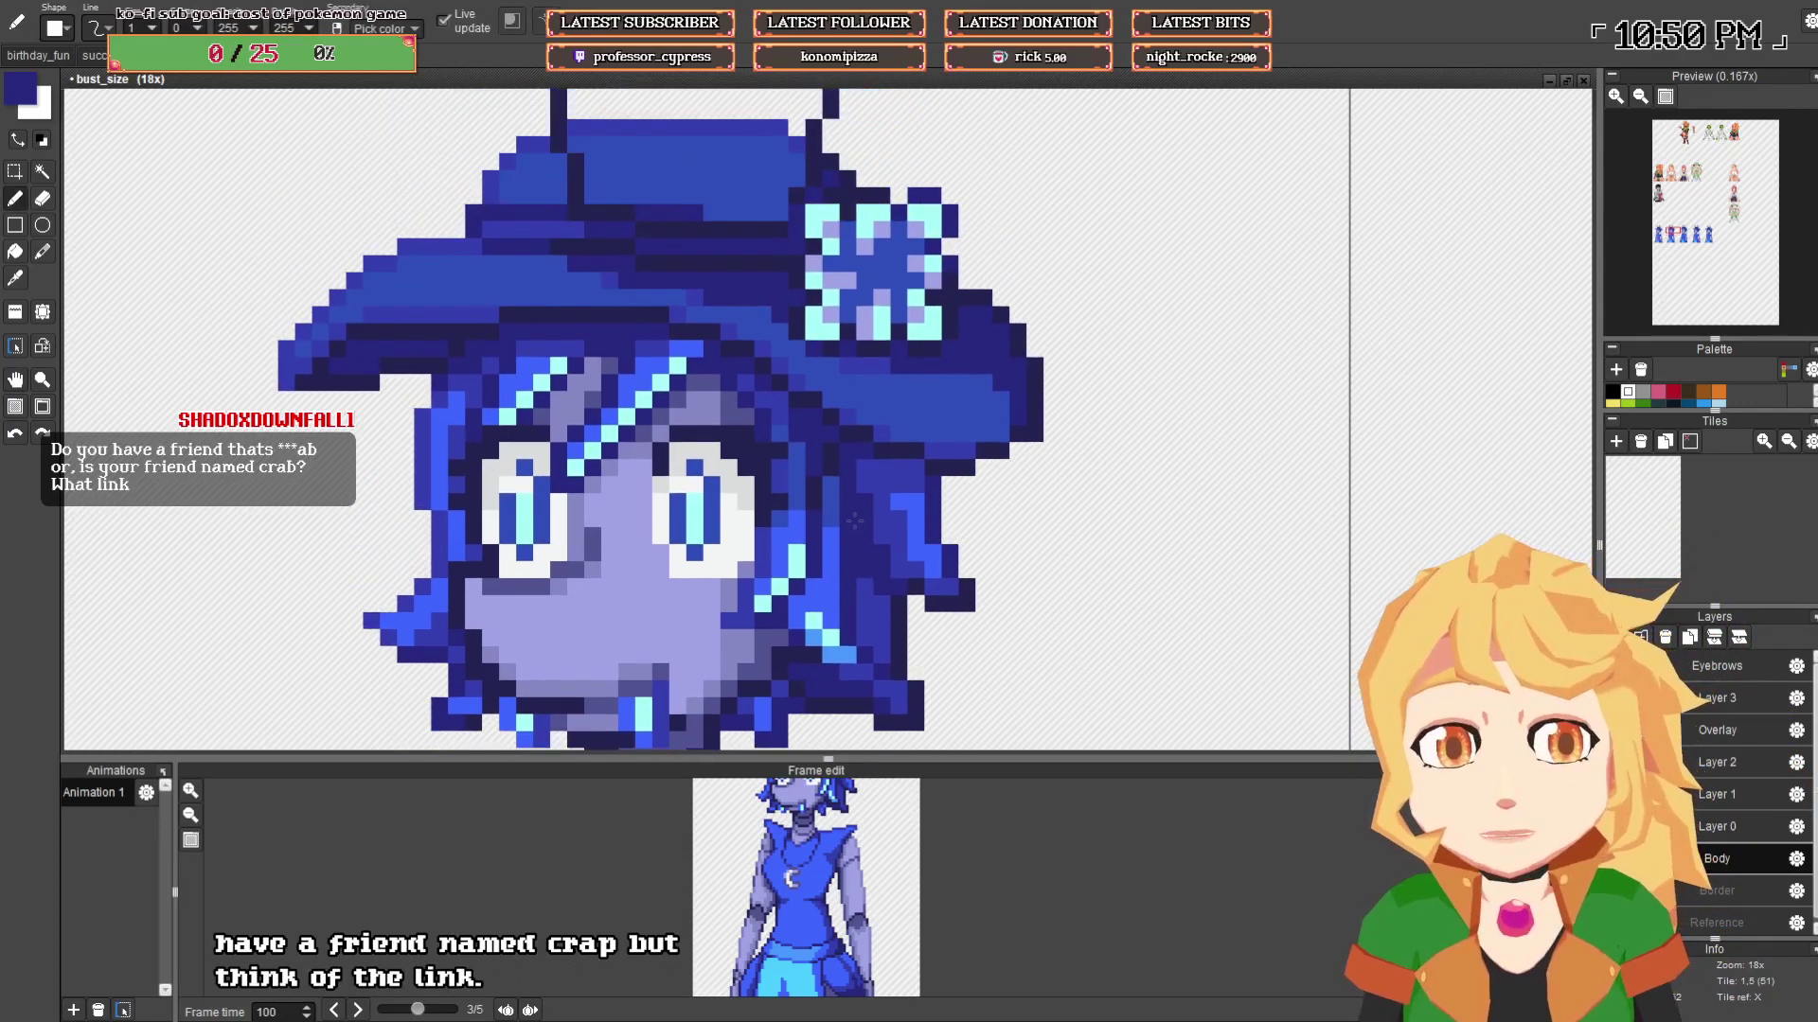
scroll(853, 520, down, 5)
scroll(852, 521, down, 1)
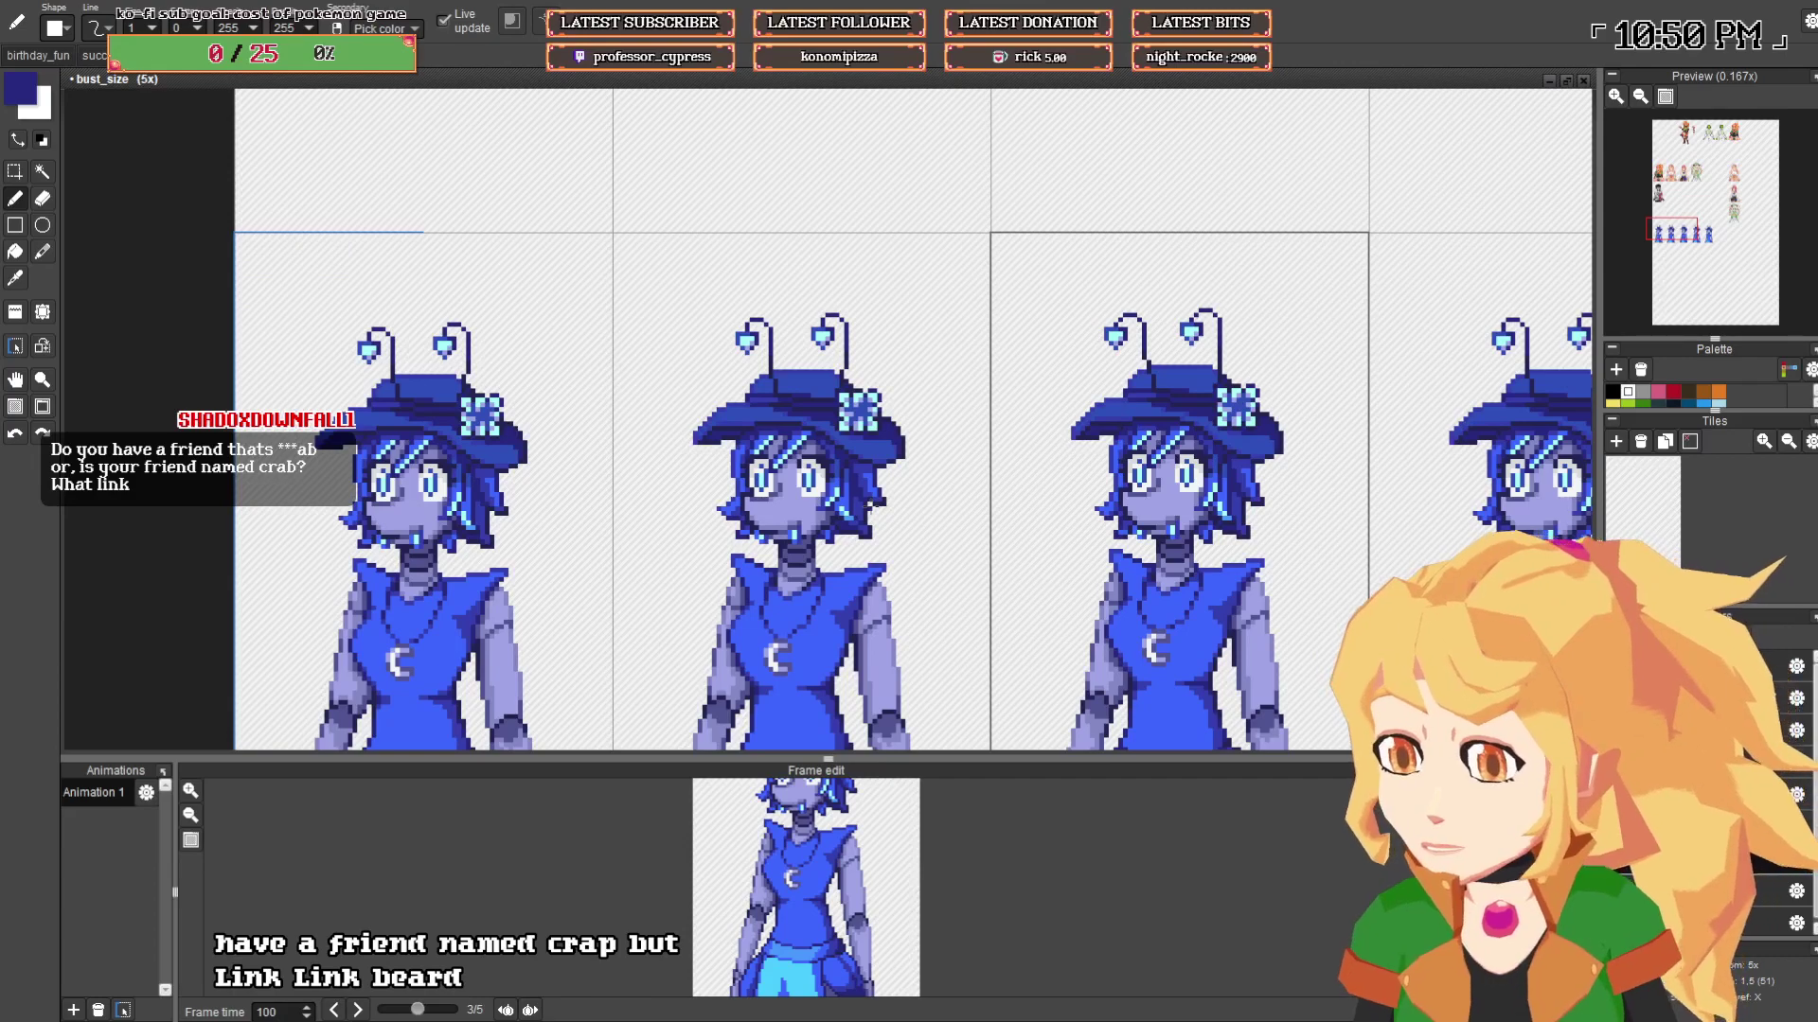
scroll(897, 521, up, 3)
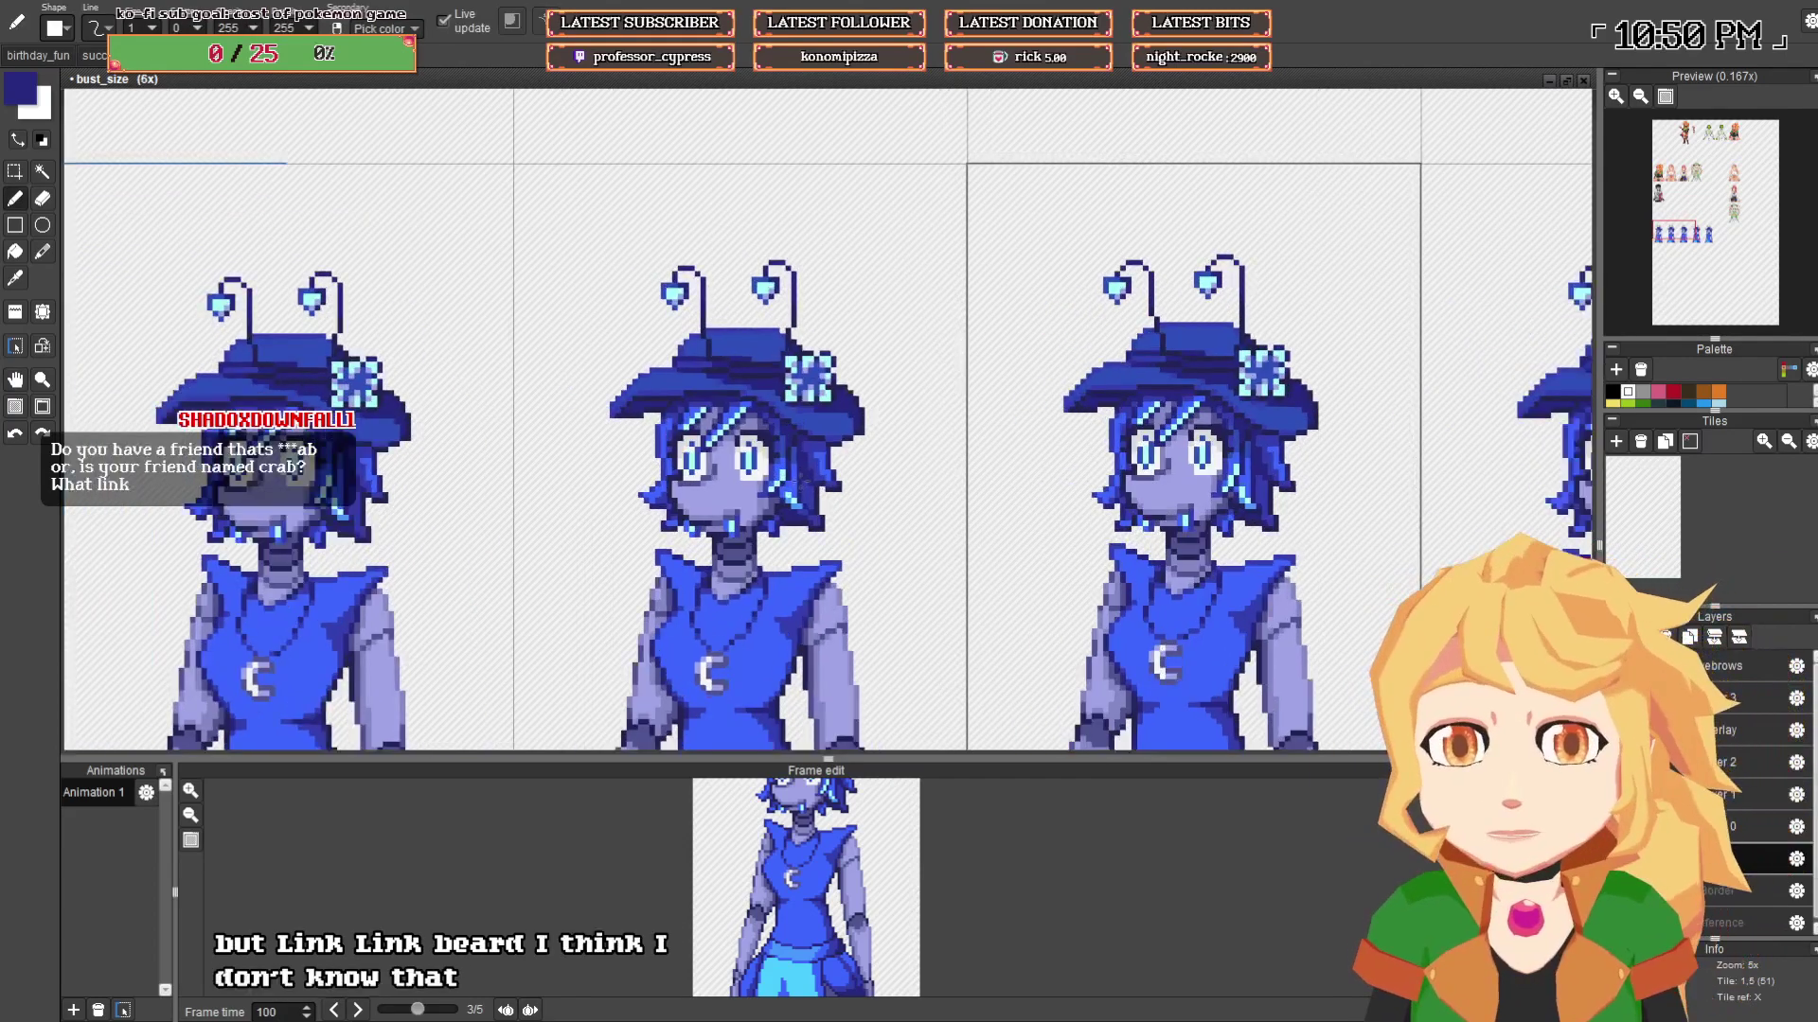
scroll(768, 500, down, 2)
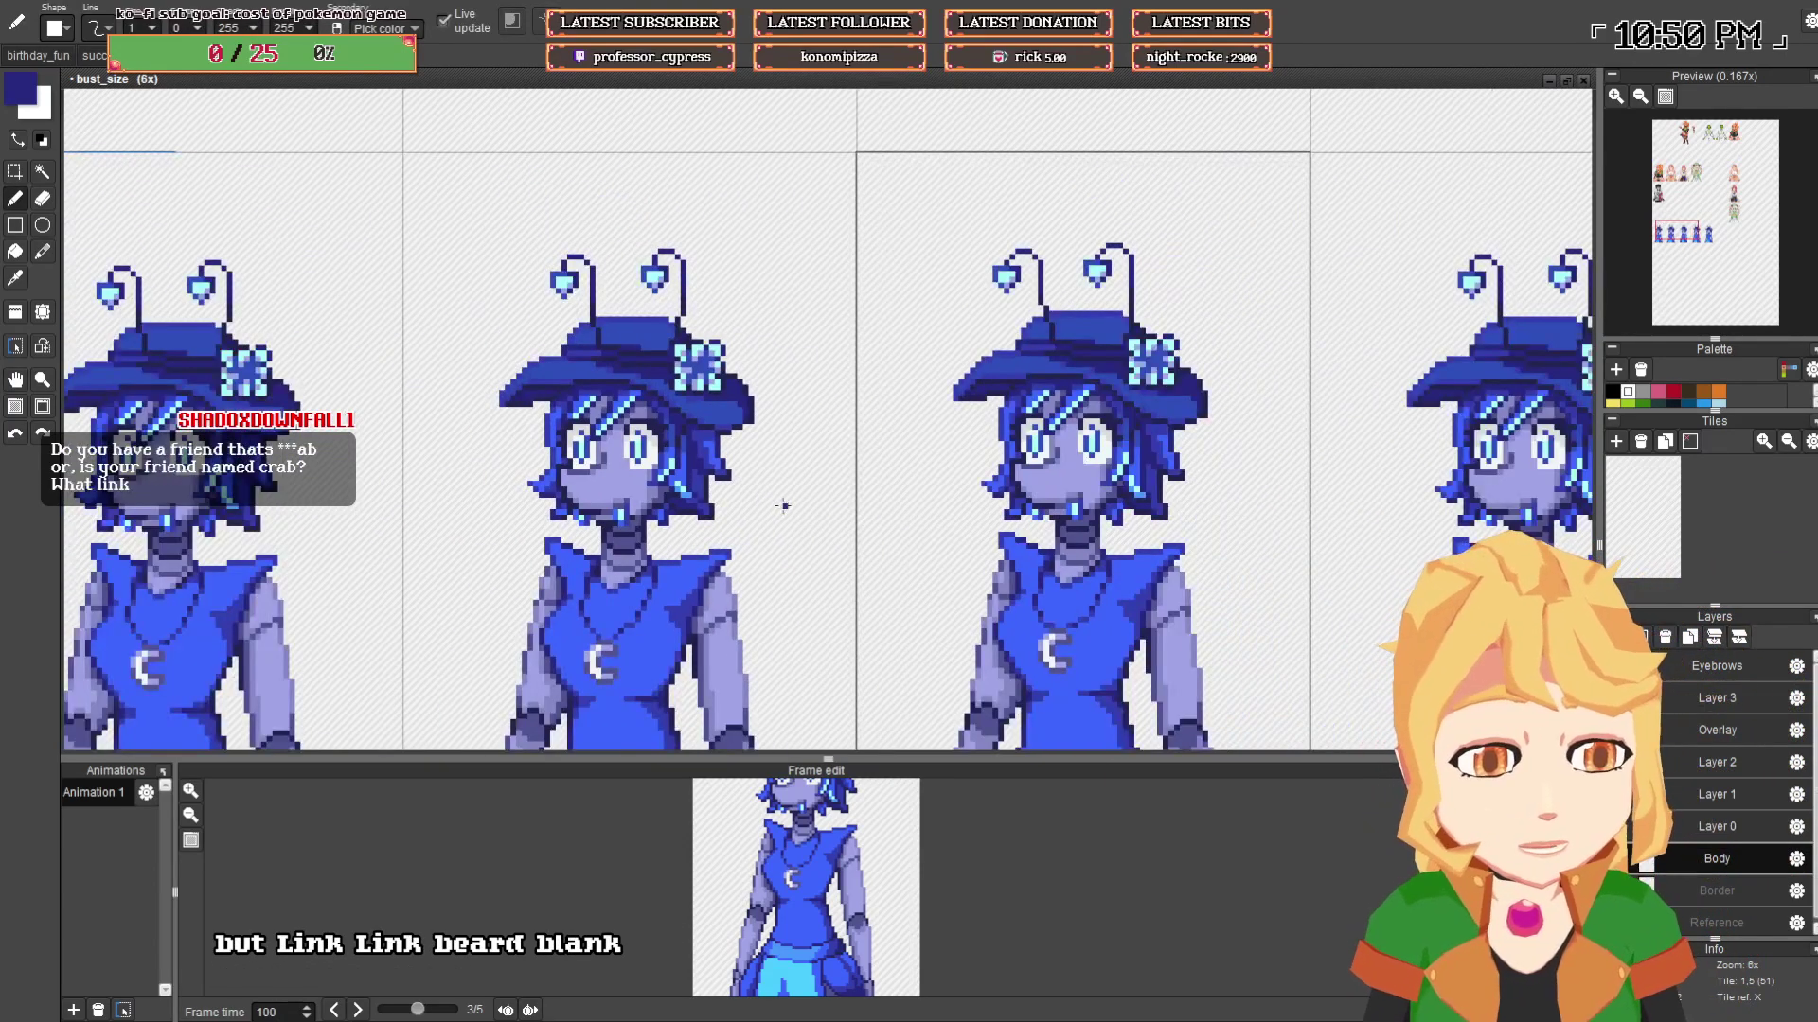
scroll(811, 527, down, 1)
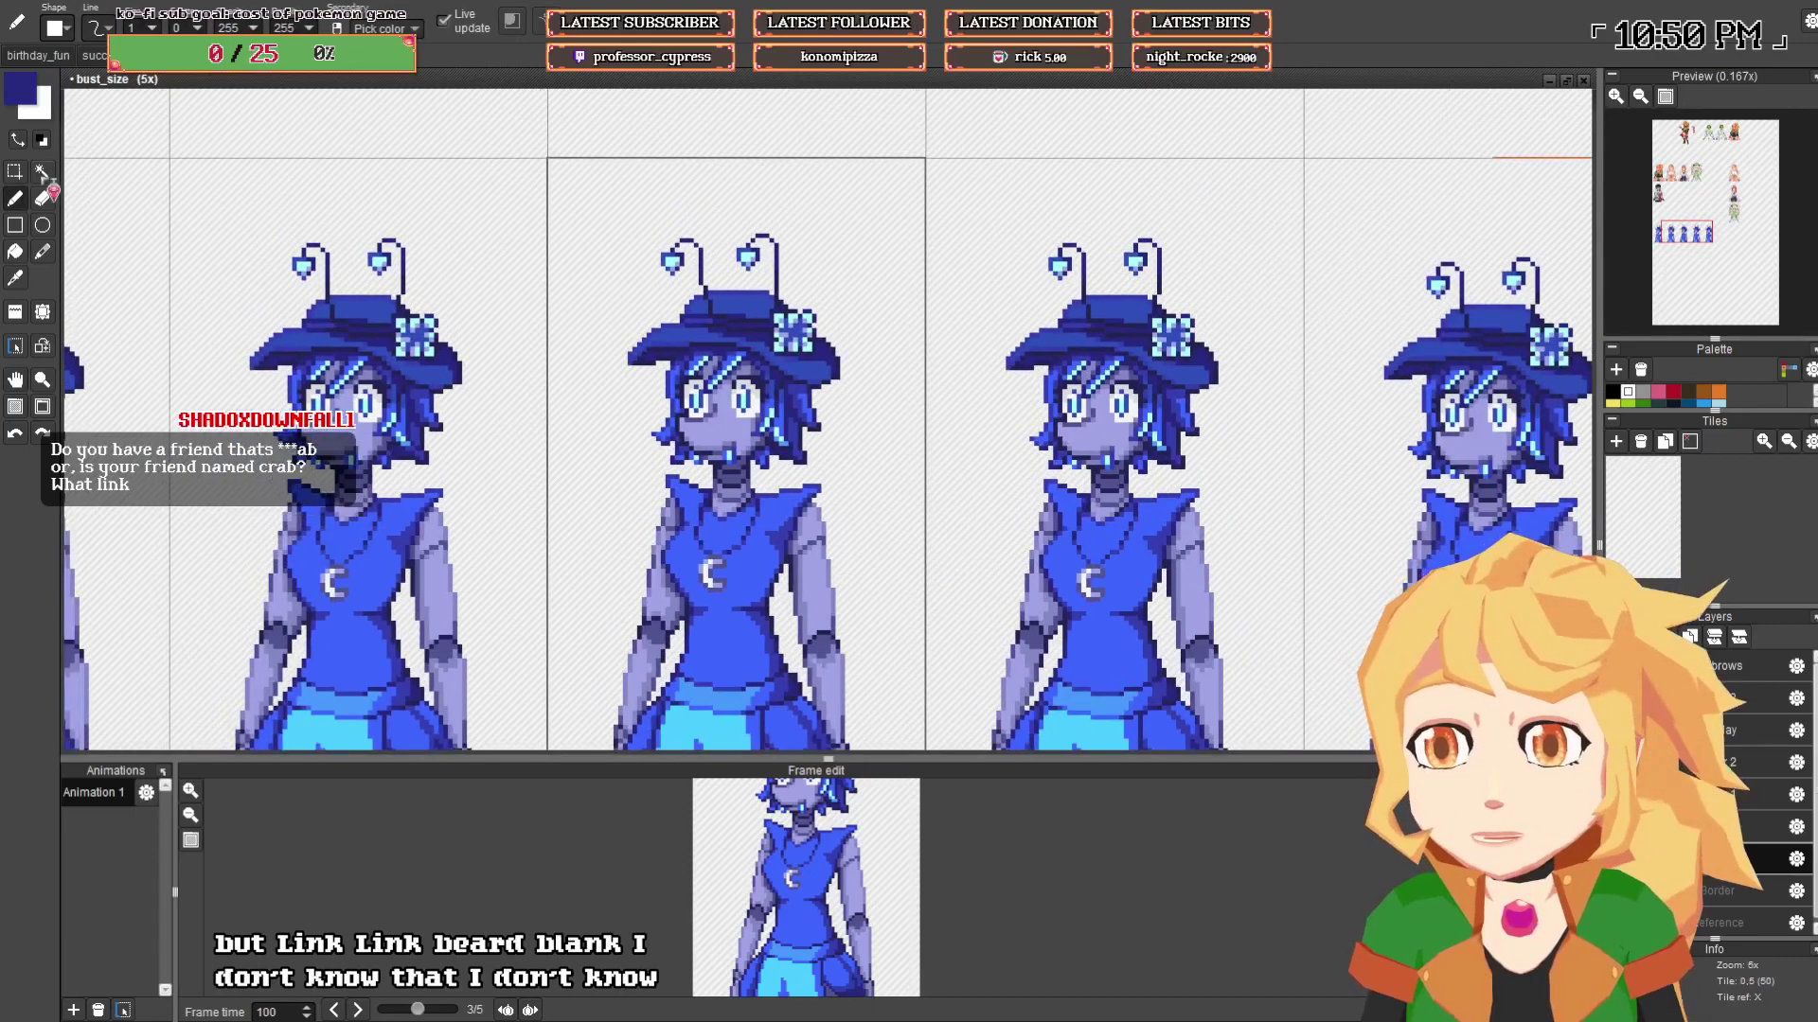
click(15, 171)
scroll(459, 452, up, 1)
drag(481, 481, 251, 384)
drag(705, 443, 924, 478)
key(Delete)
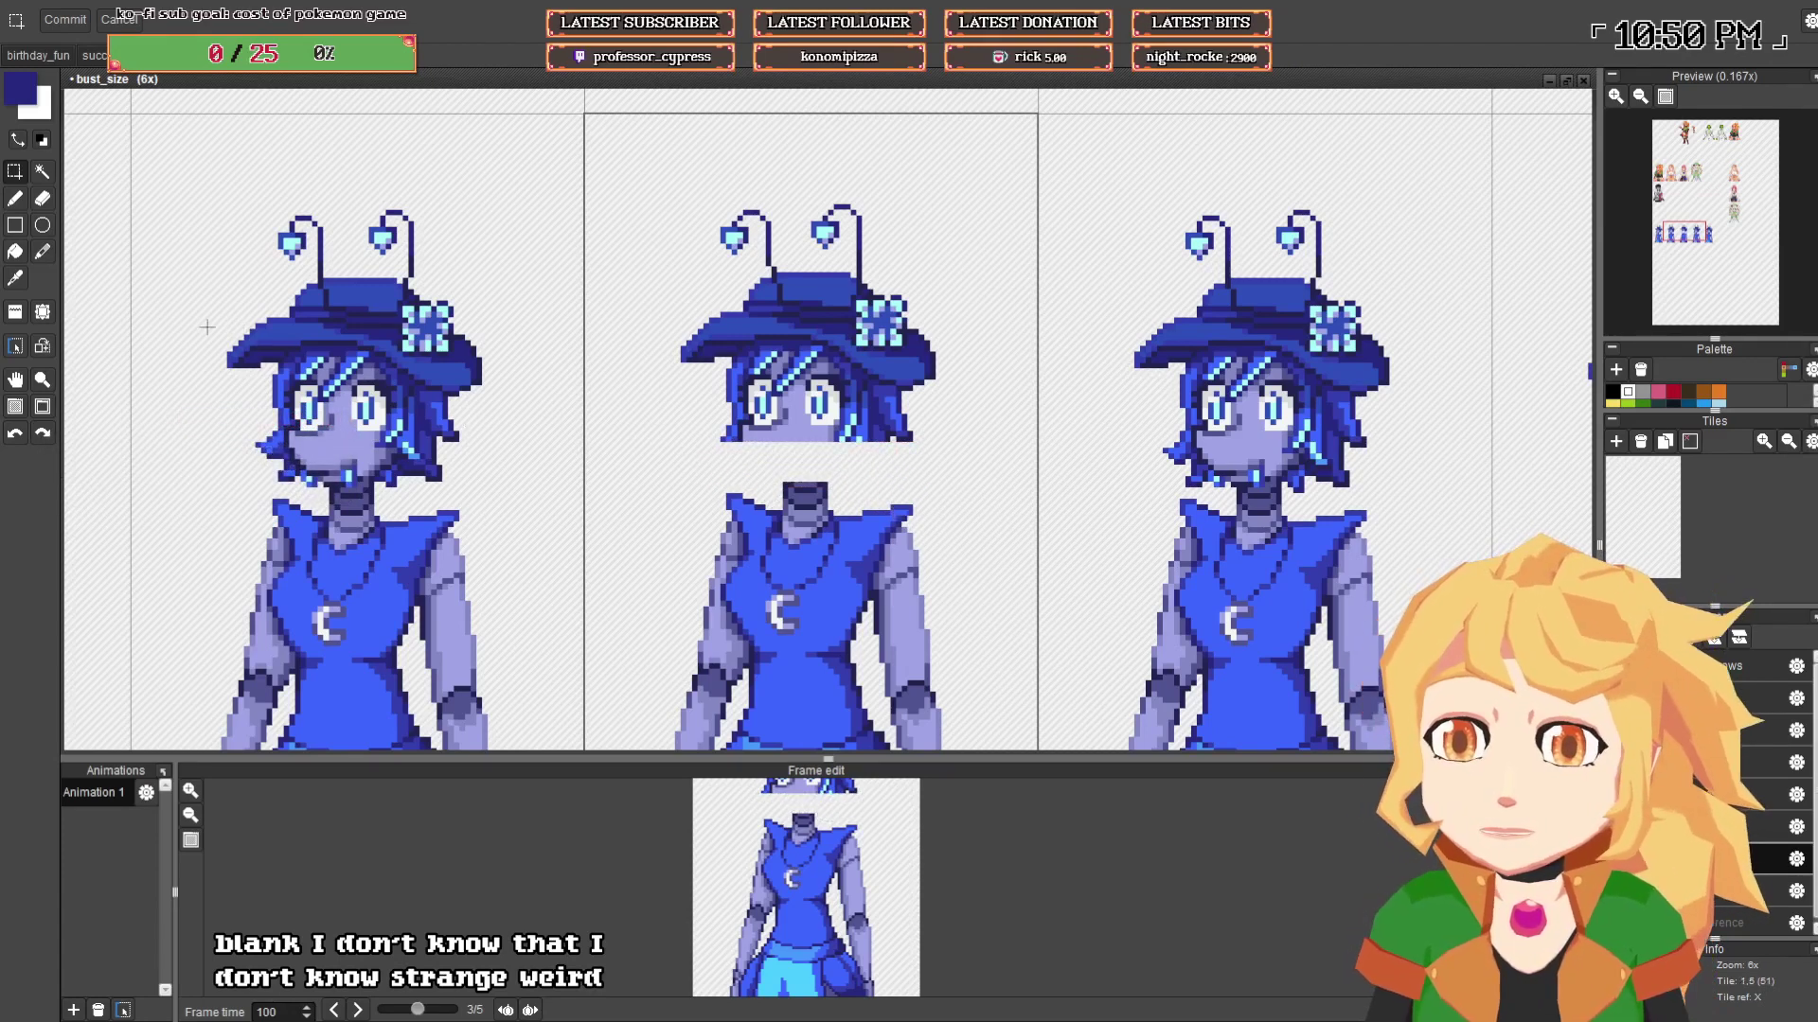
drag(206, 327, 909, 491)
key(ctrl+c)
key(ctrl+v)
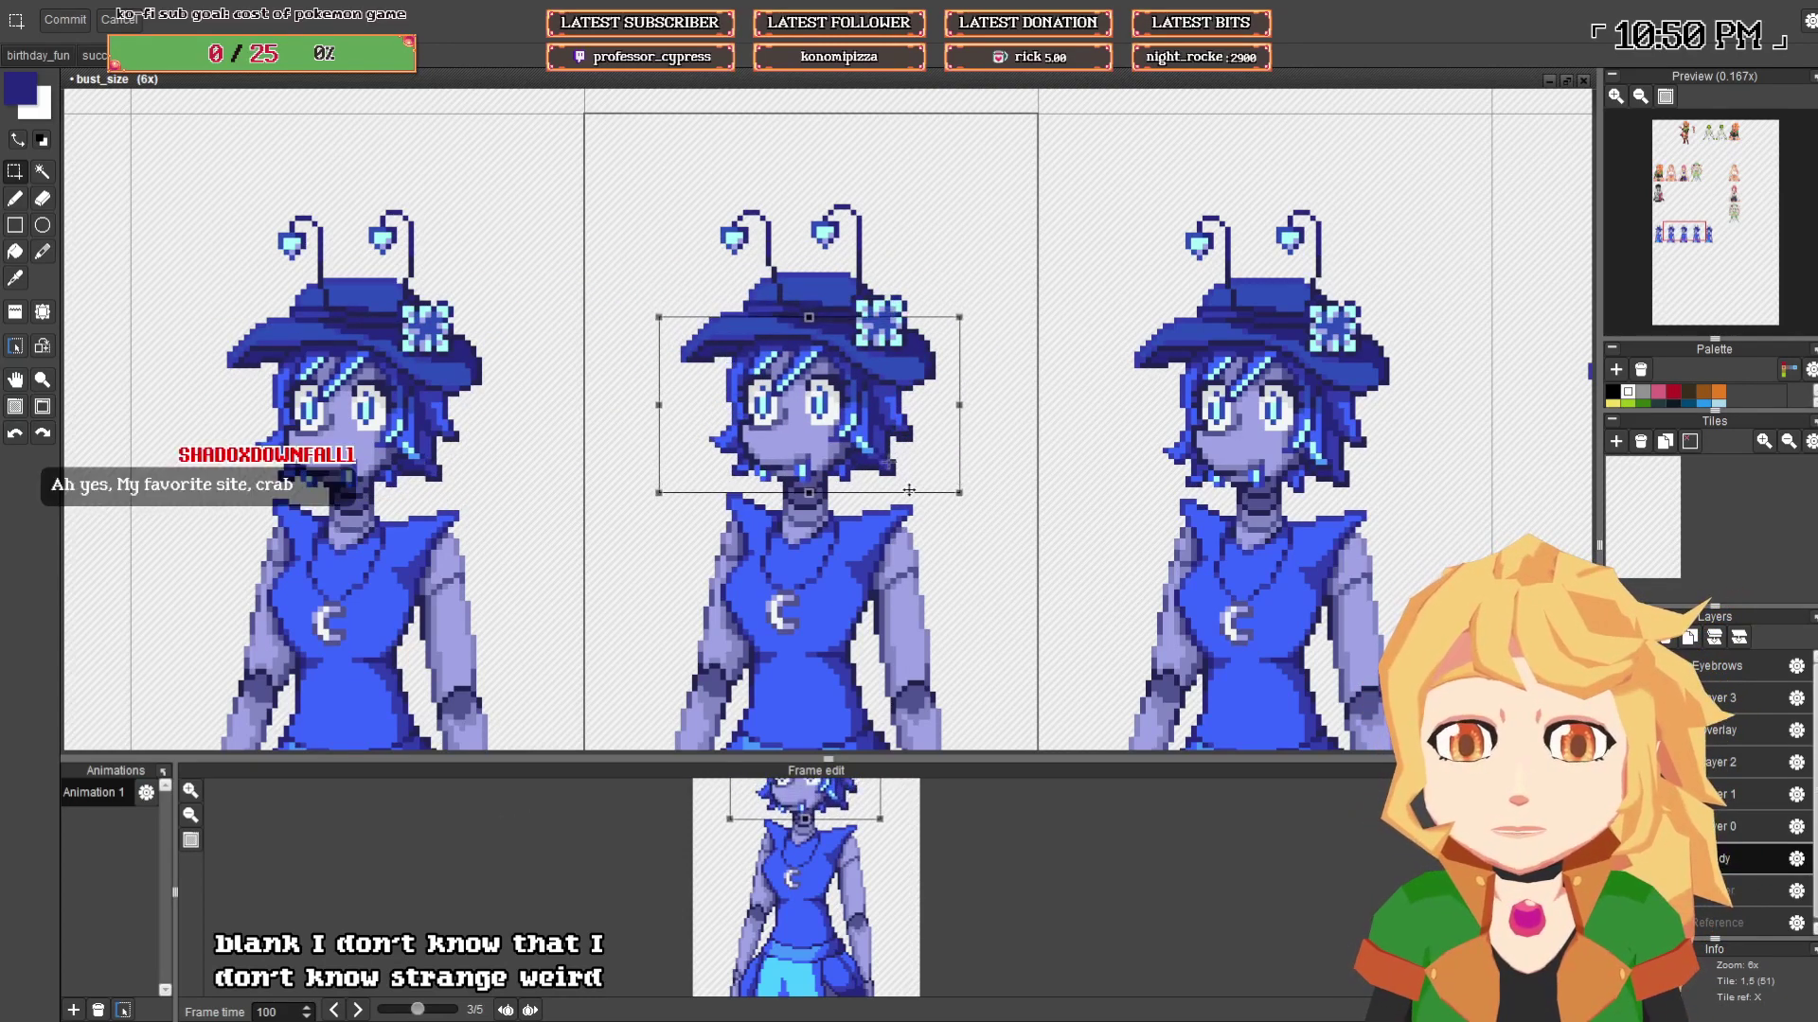
key(Return)
- Select the third character's hair tips on both sides of the face and shift them up slightly
key(b)
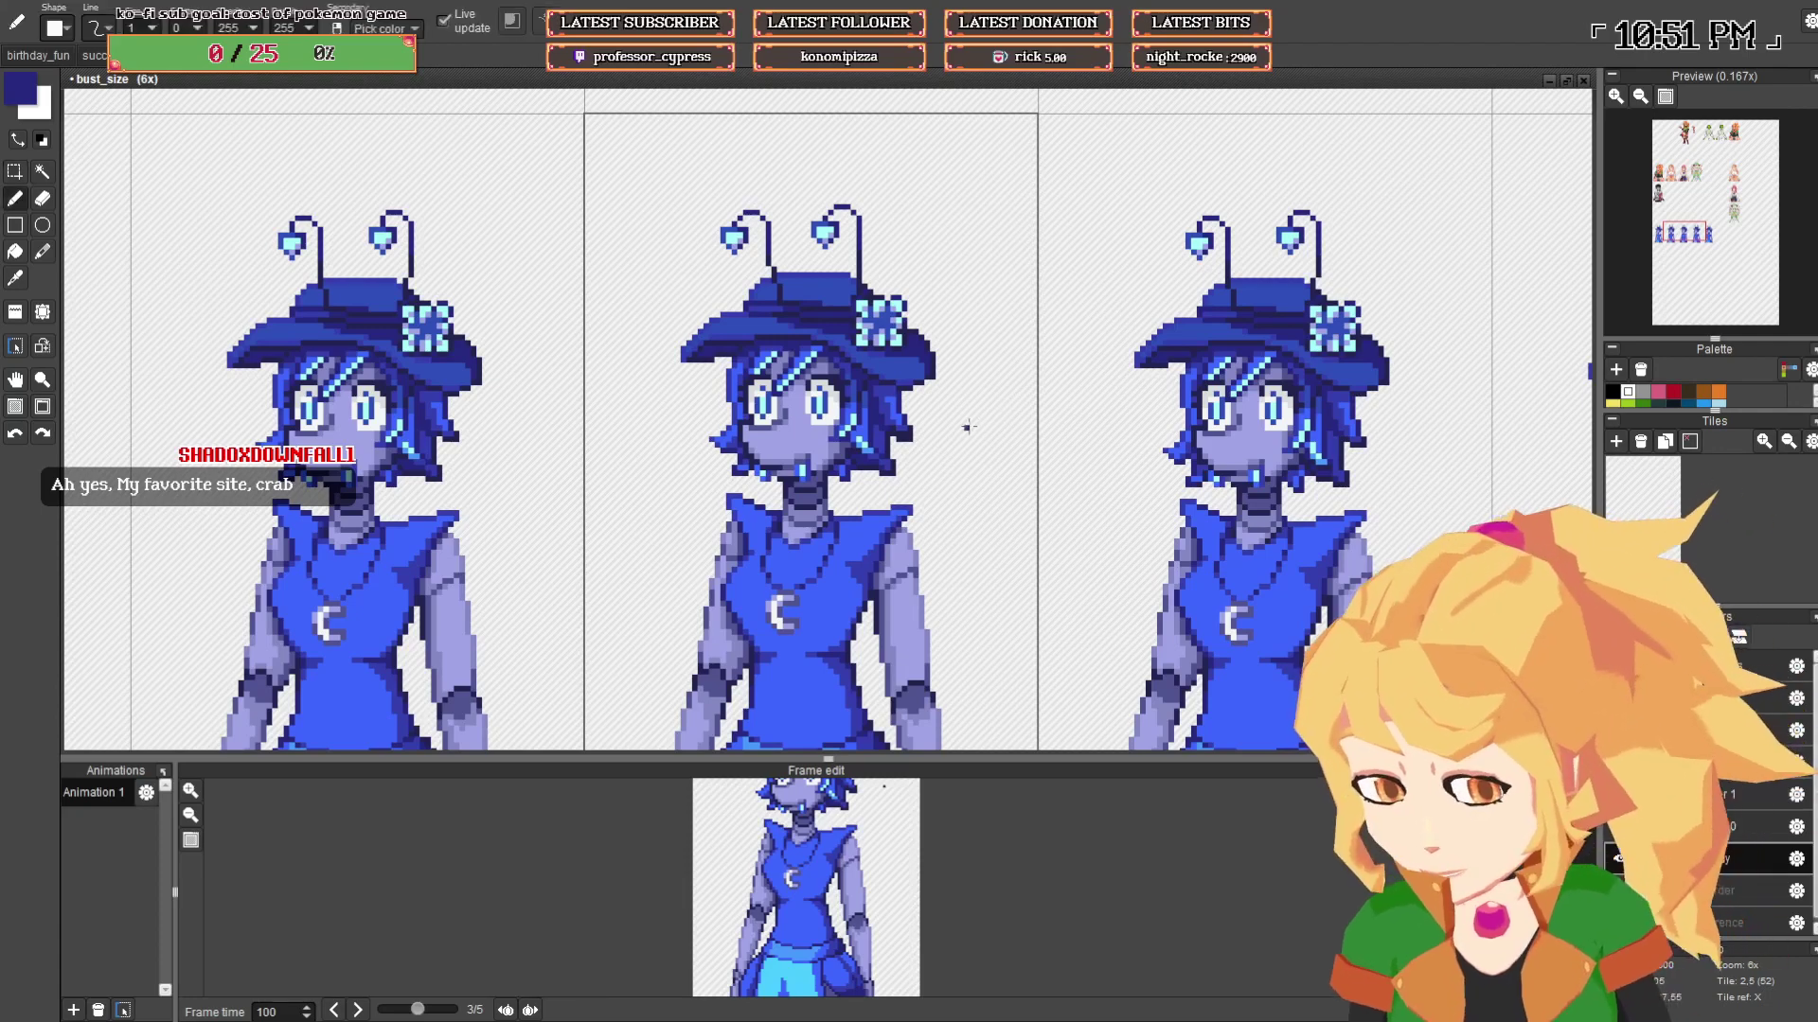
drag(957, 423, 935, 414)
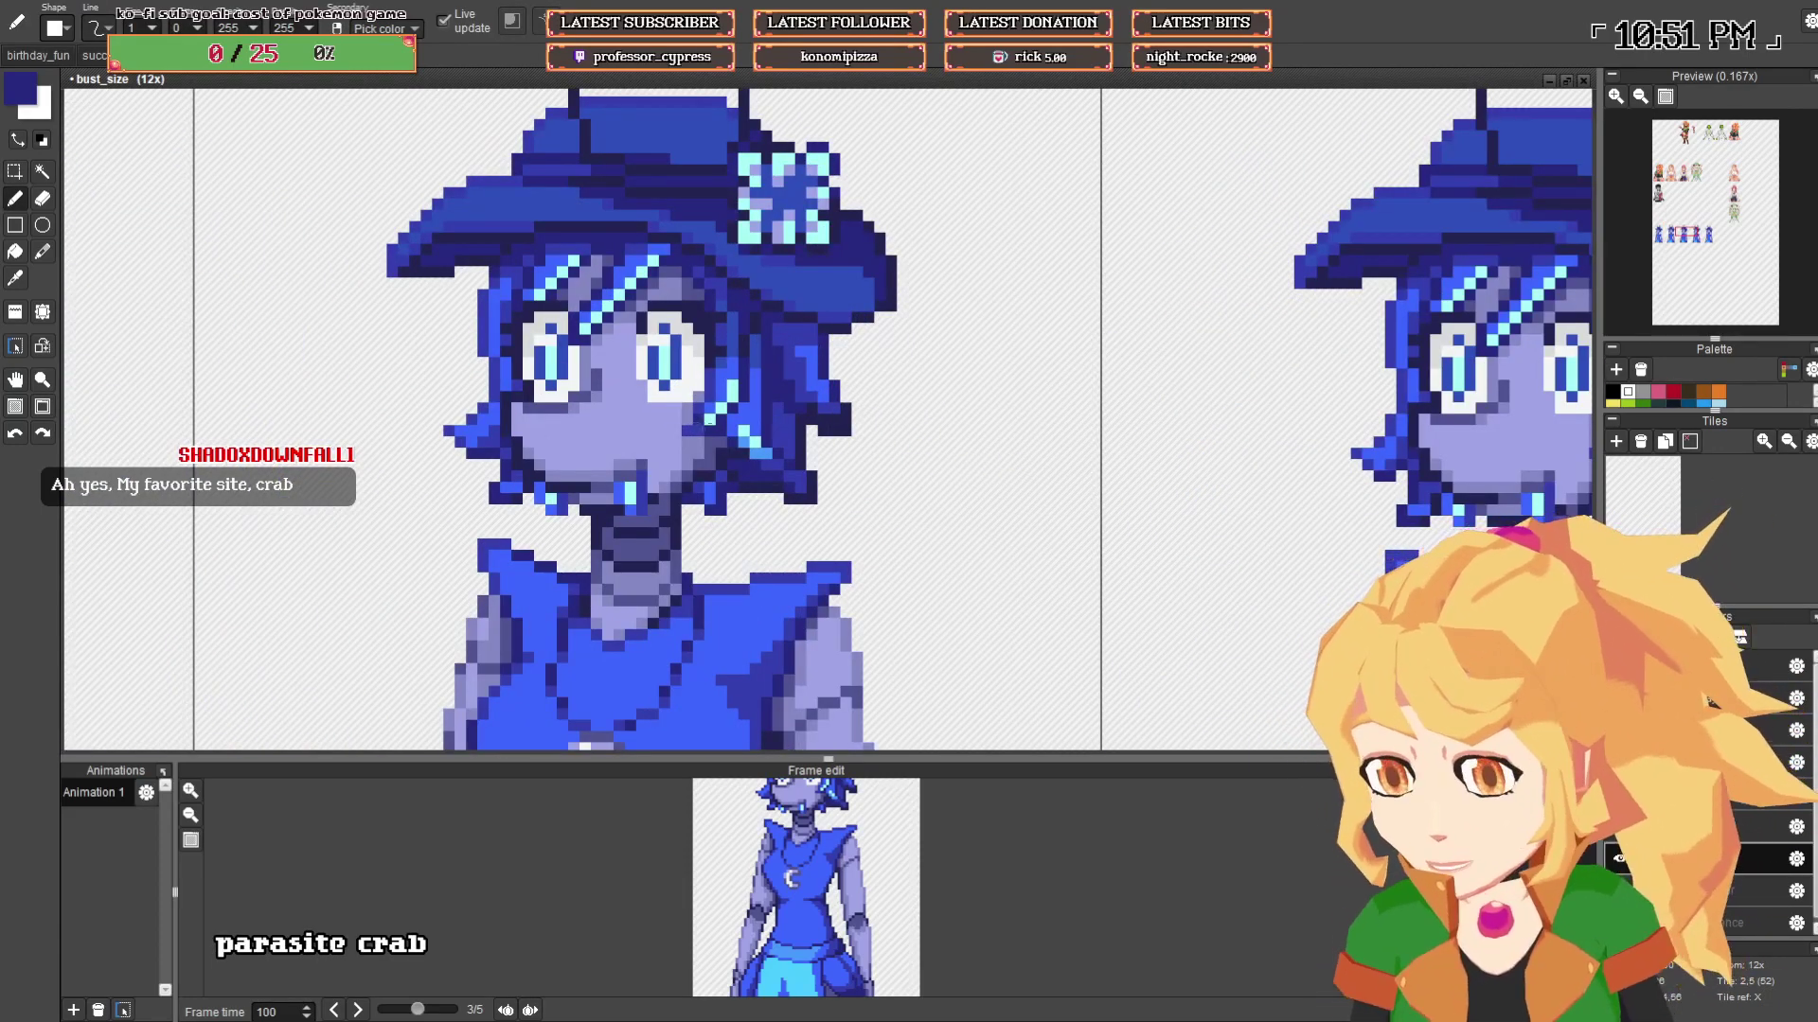
key(space)
drag(851, 455, 838, 442)
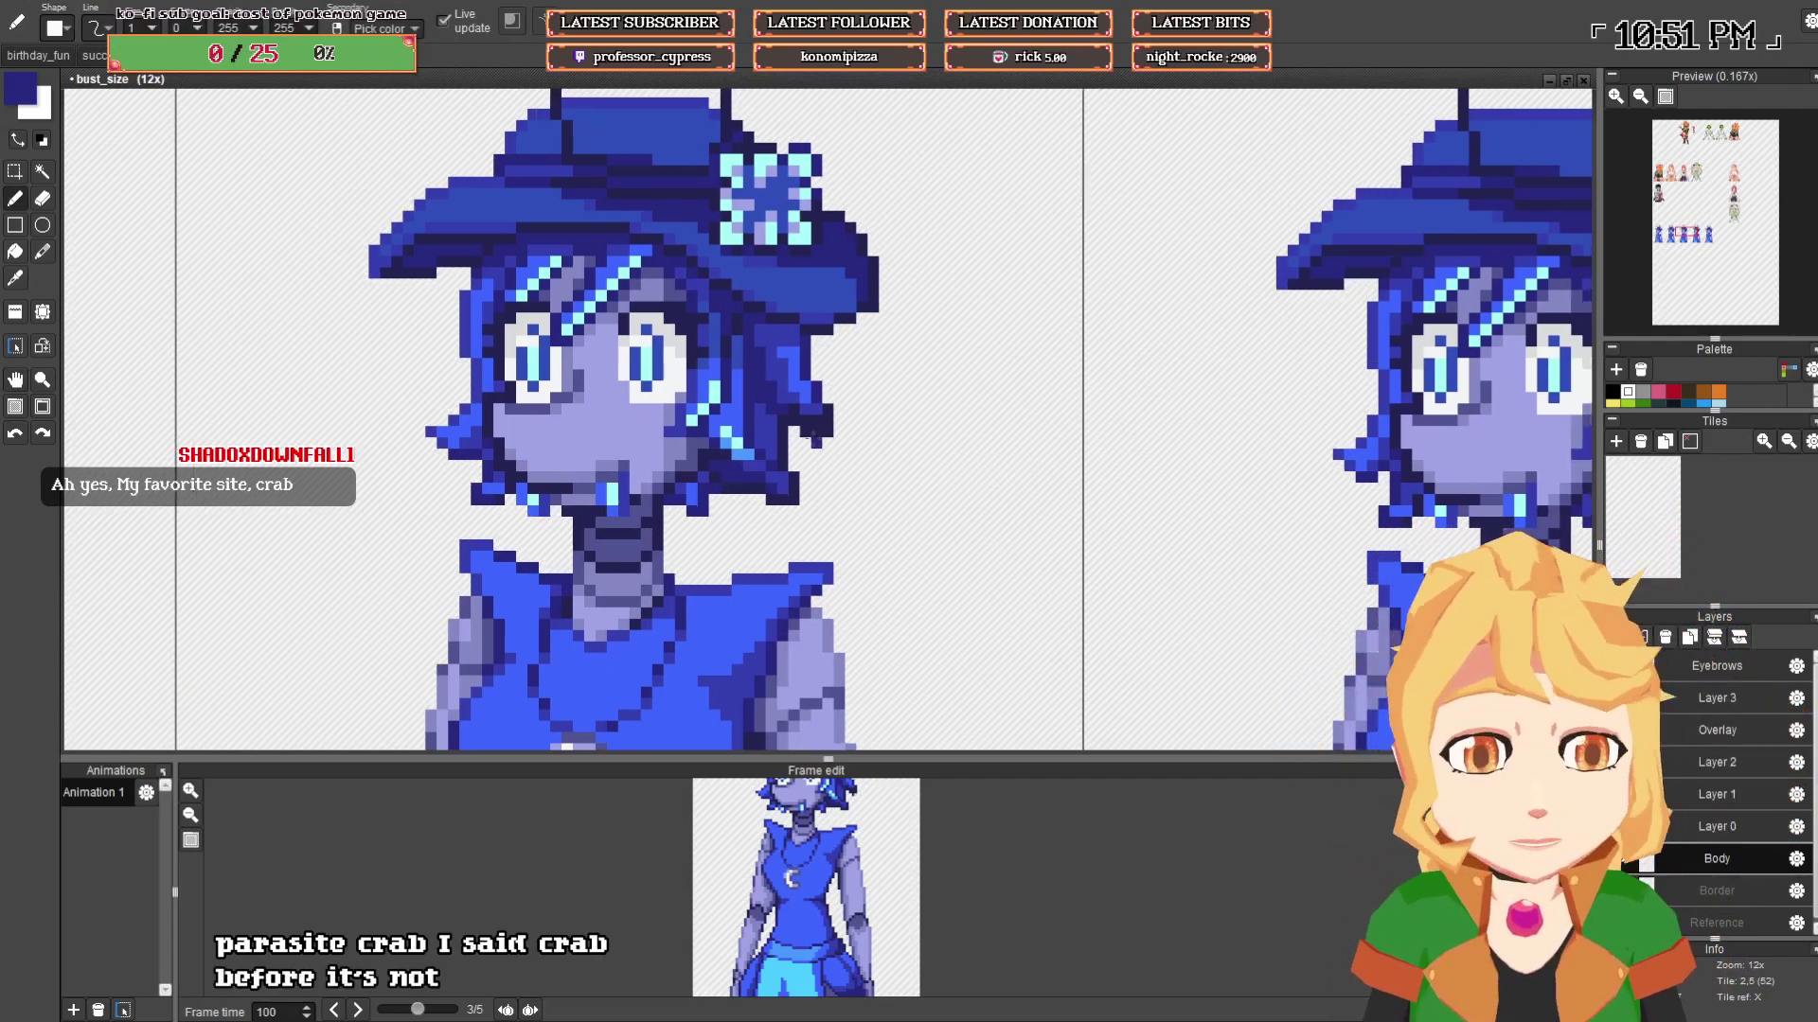
click(17, 172)
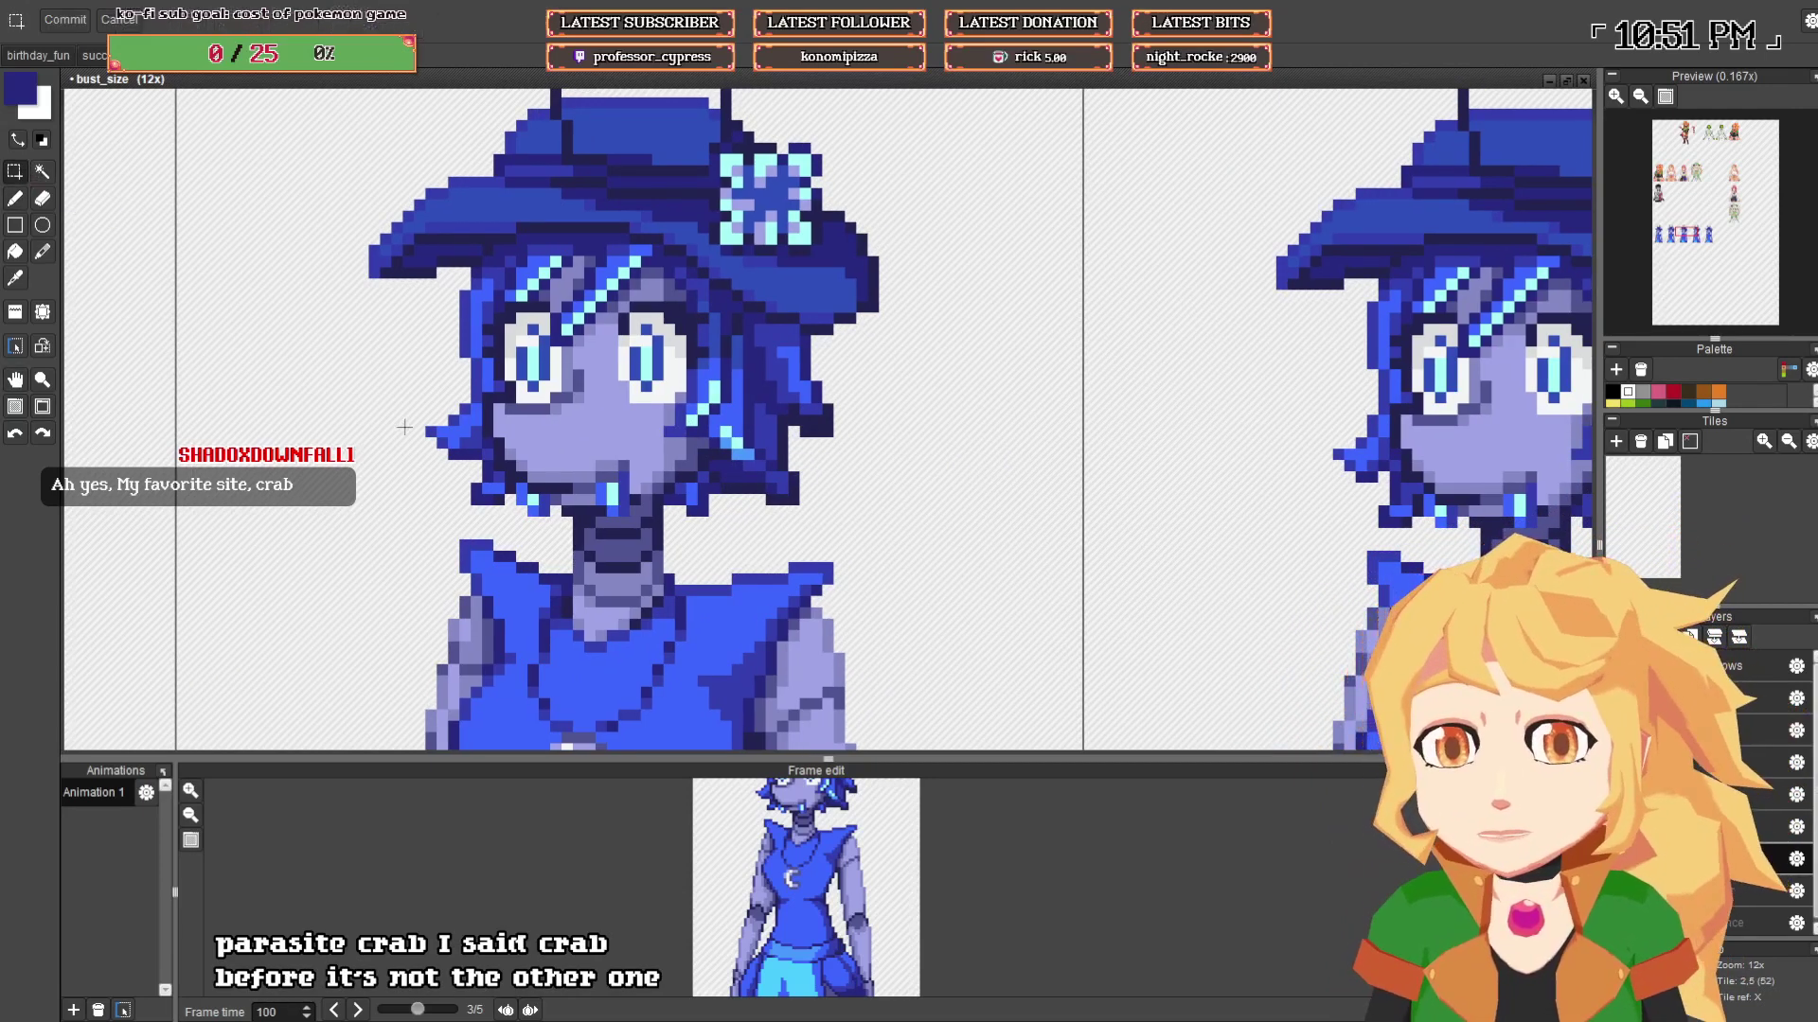
drag(403, 404, 461, 468)
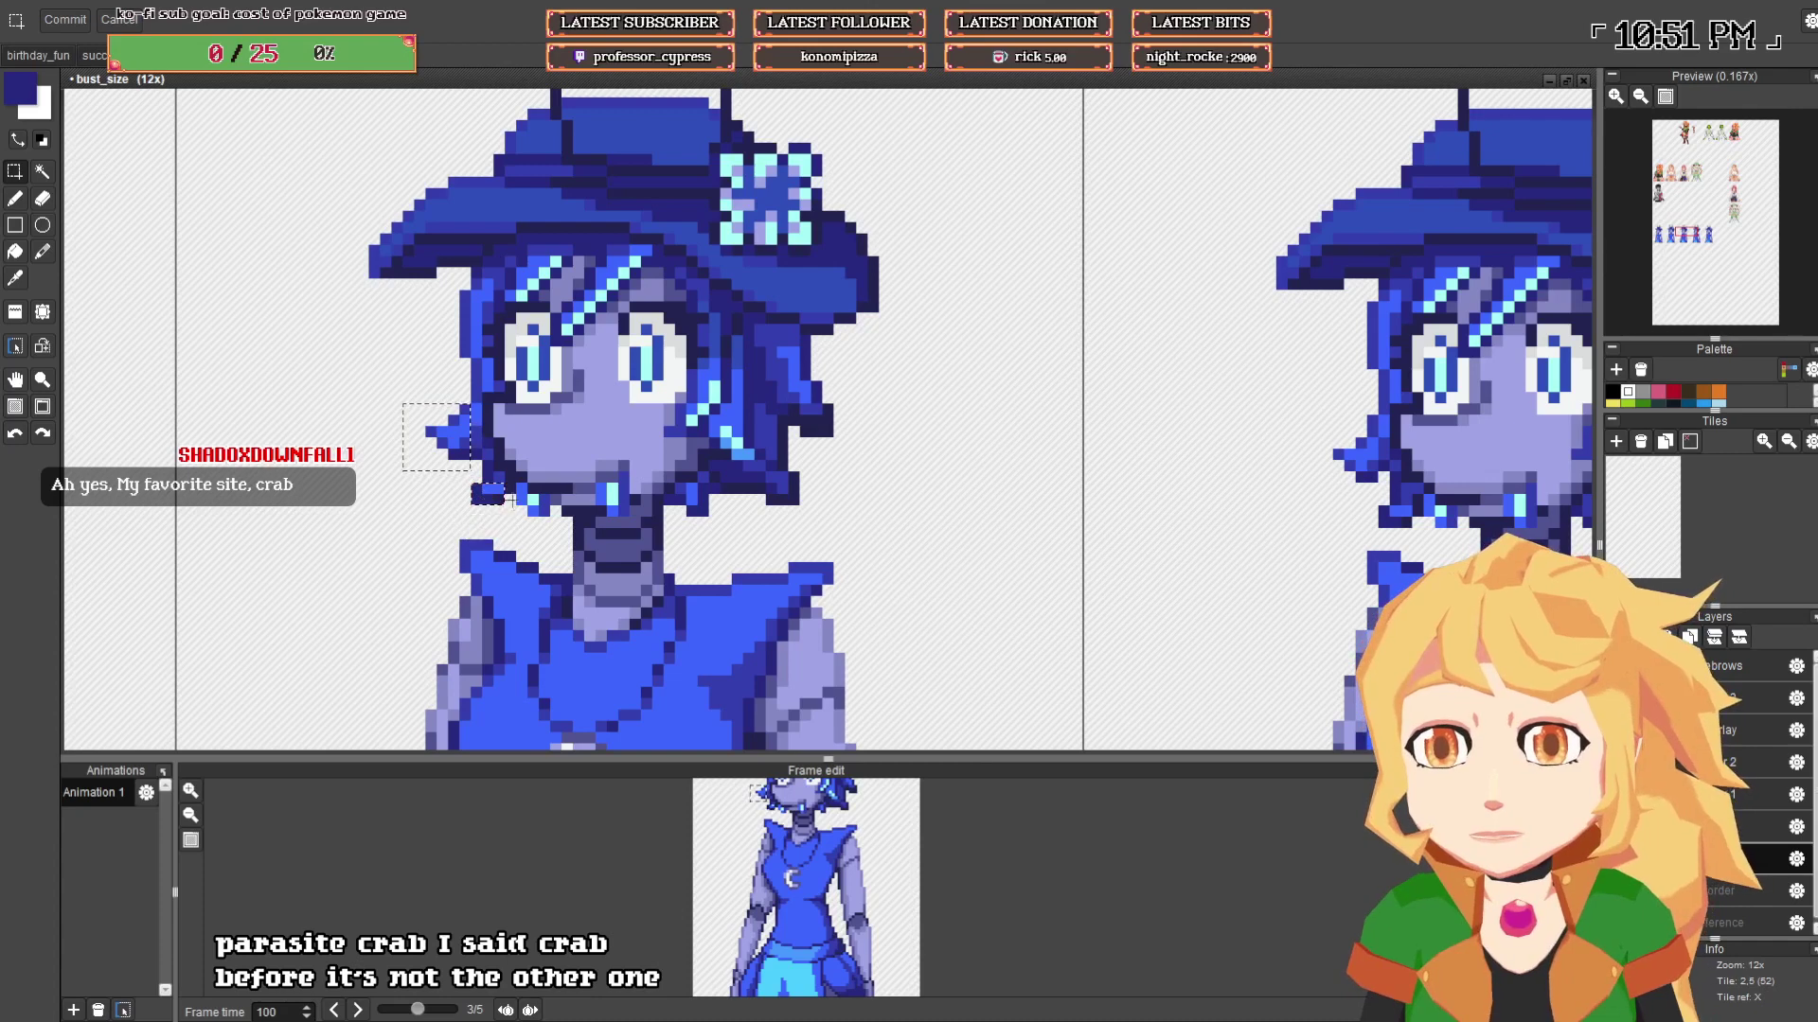
drag(755, 471, 833, 505)
drag(800, 404, 866, 448)
drag(736, 447, 695, 427)
- Patch the empty pixels in the third character's cheek and lower right hair with sampled skin and hair colors
key(b)
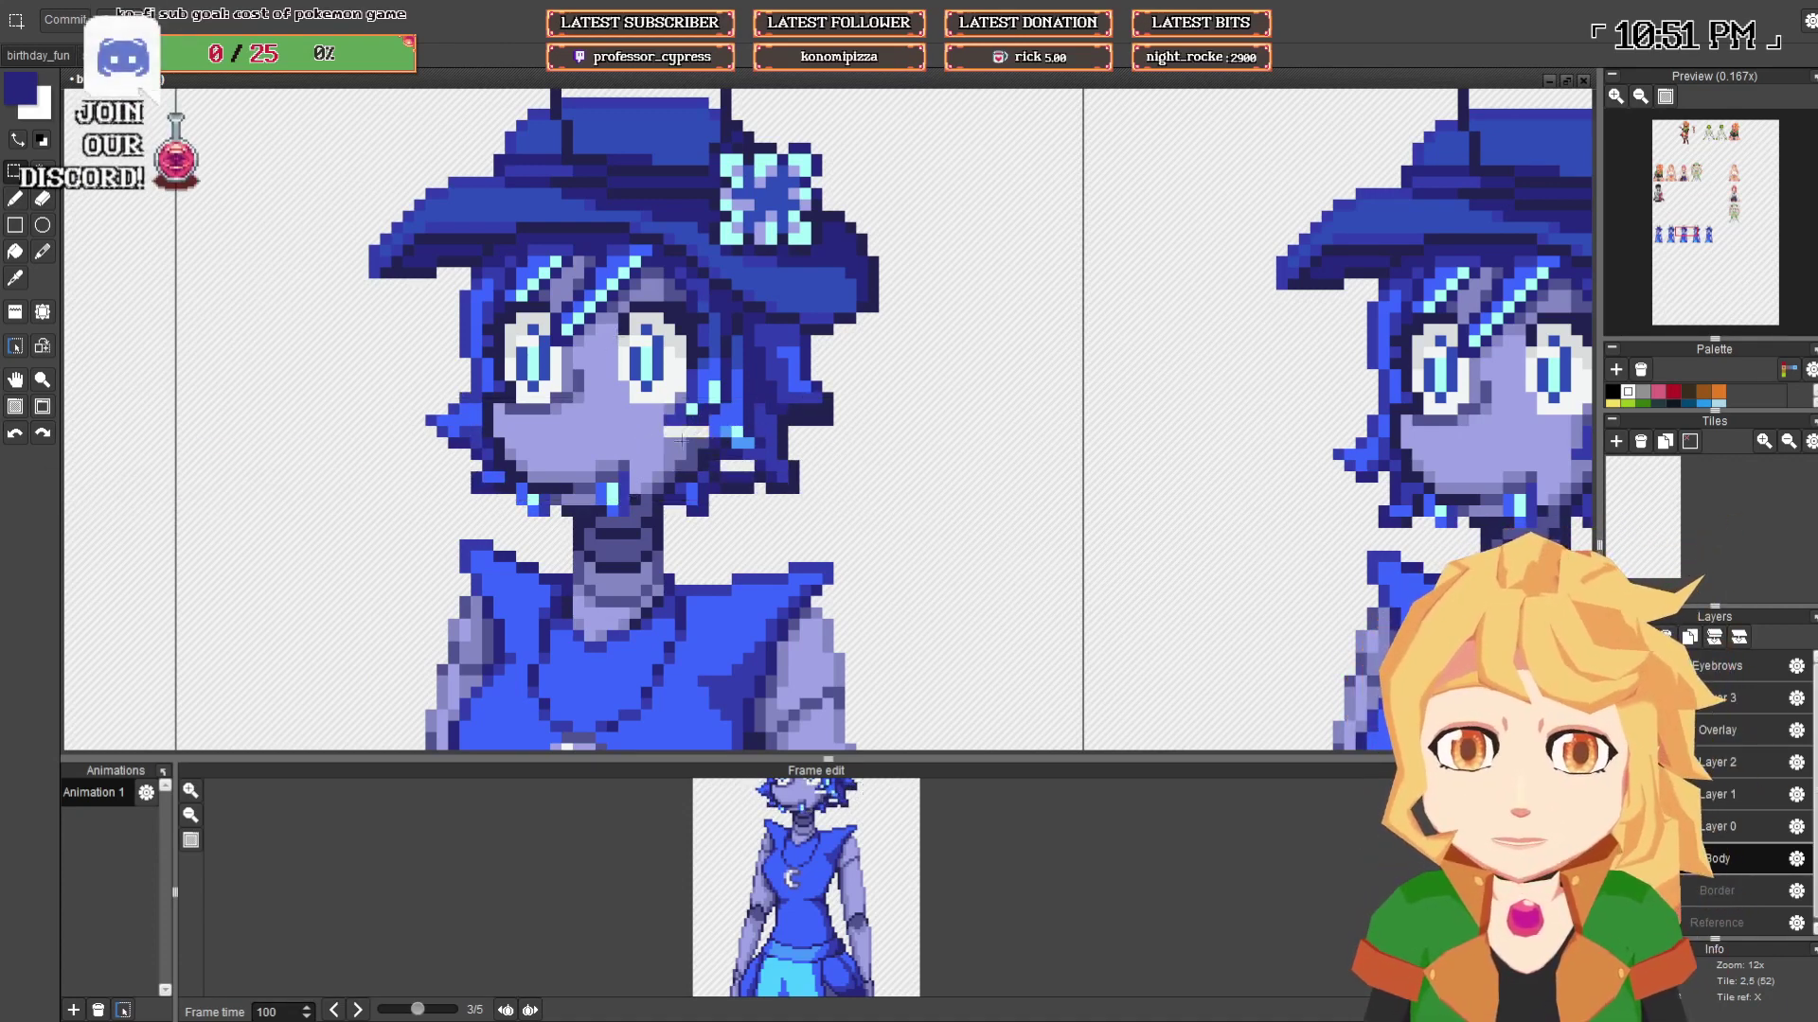
click(692, 433)
right_click(681, 443)
click(680, 433)
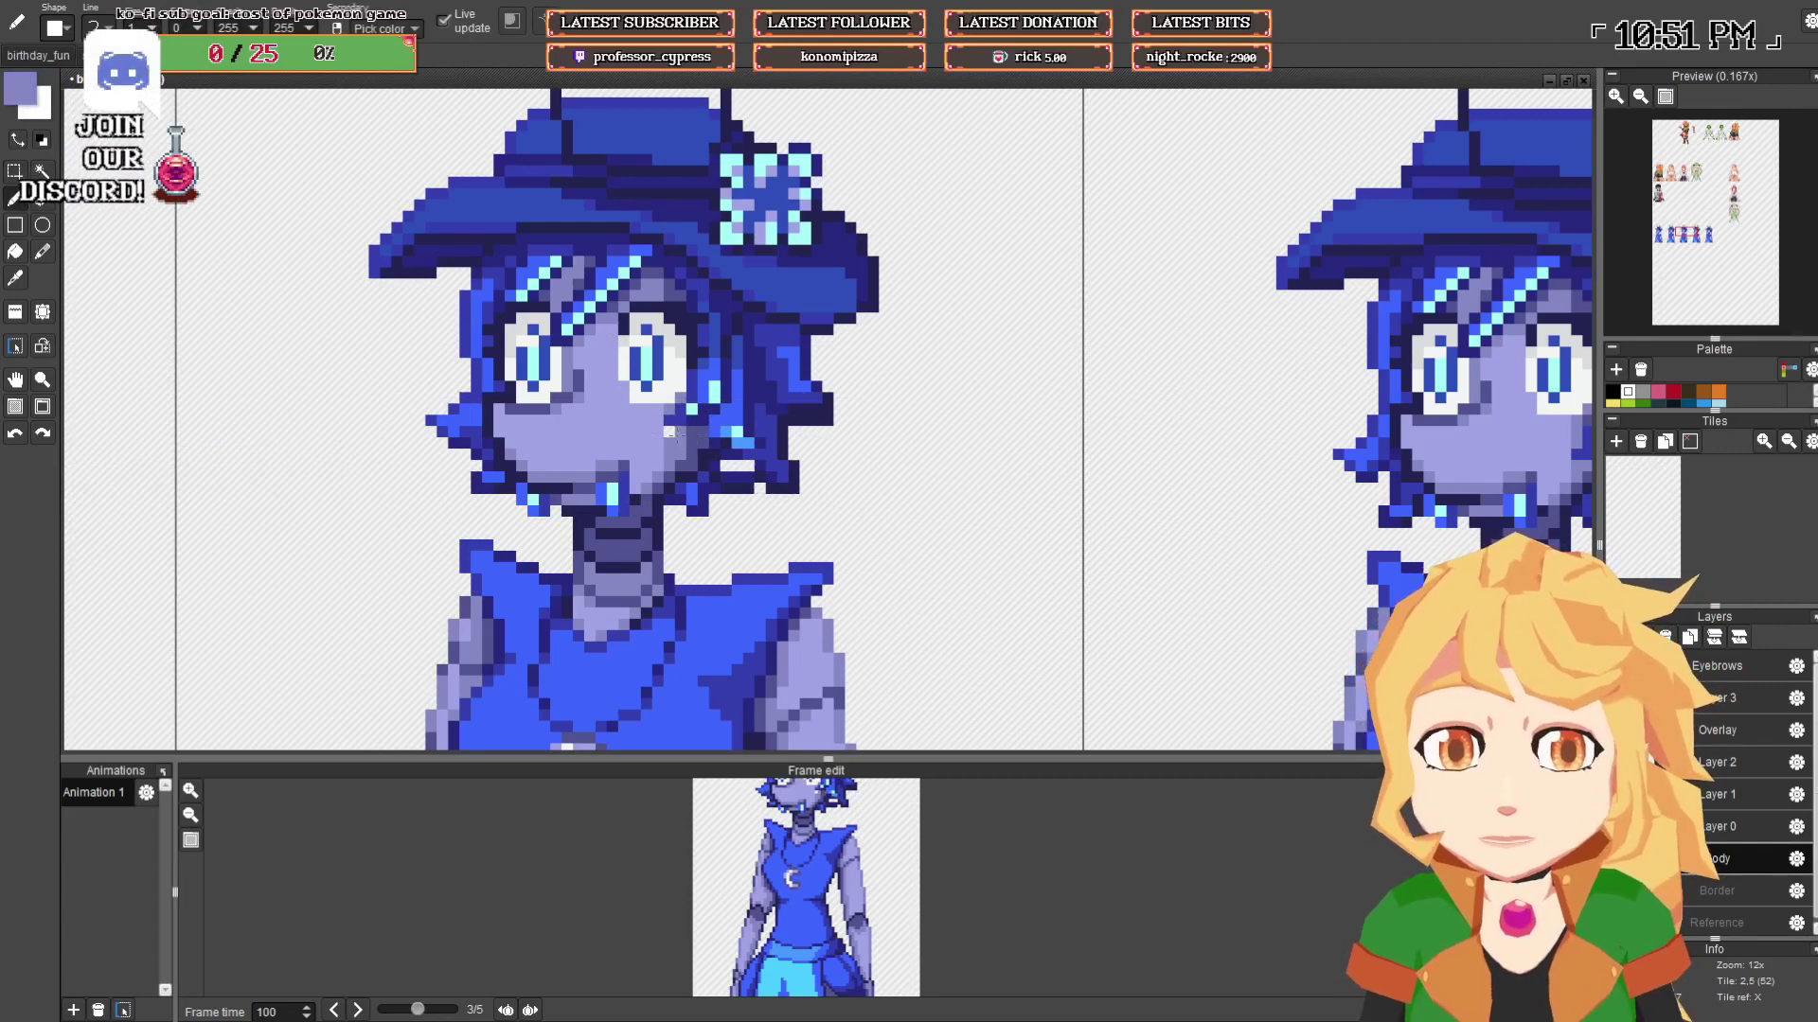
right_click(659, 435)
click(670, 433)
alt+click(750, 462)
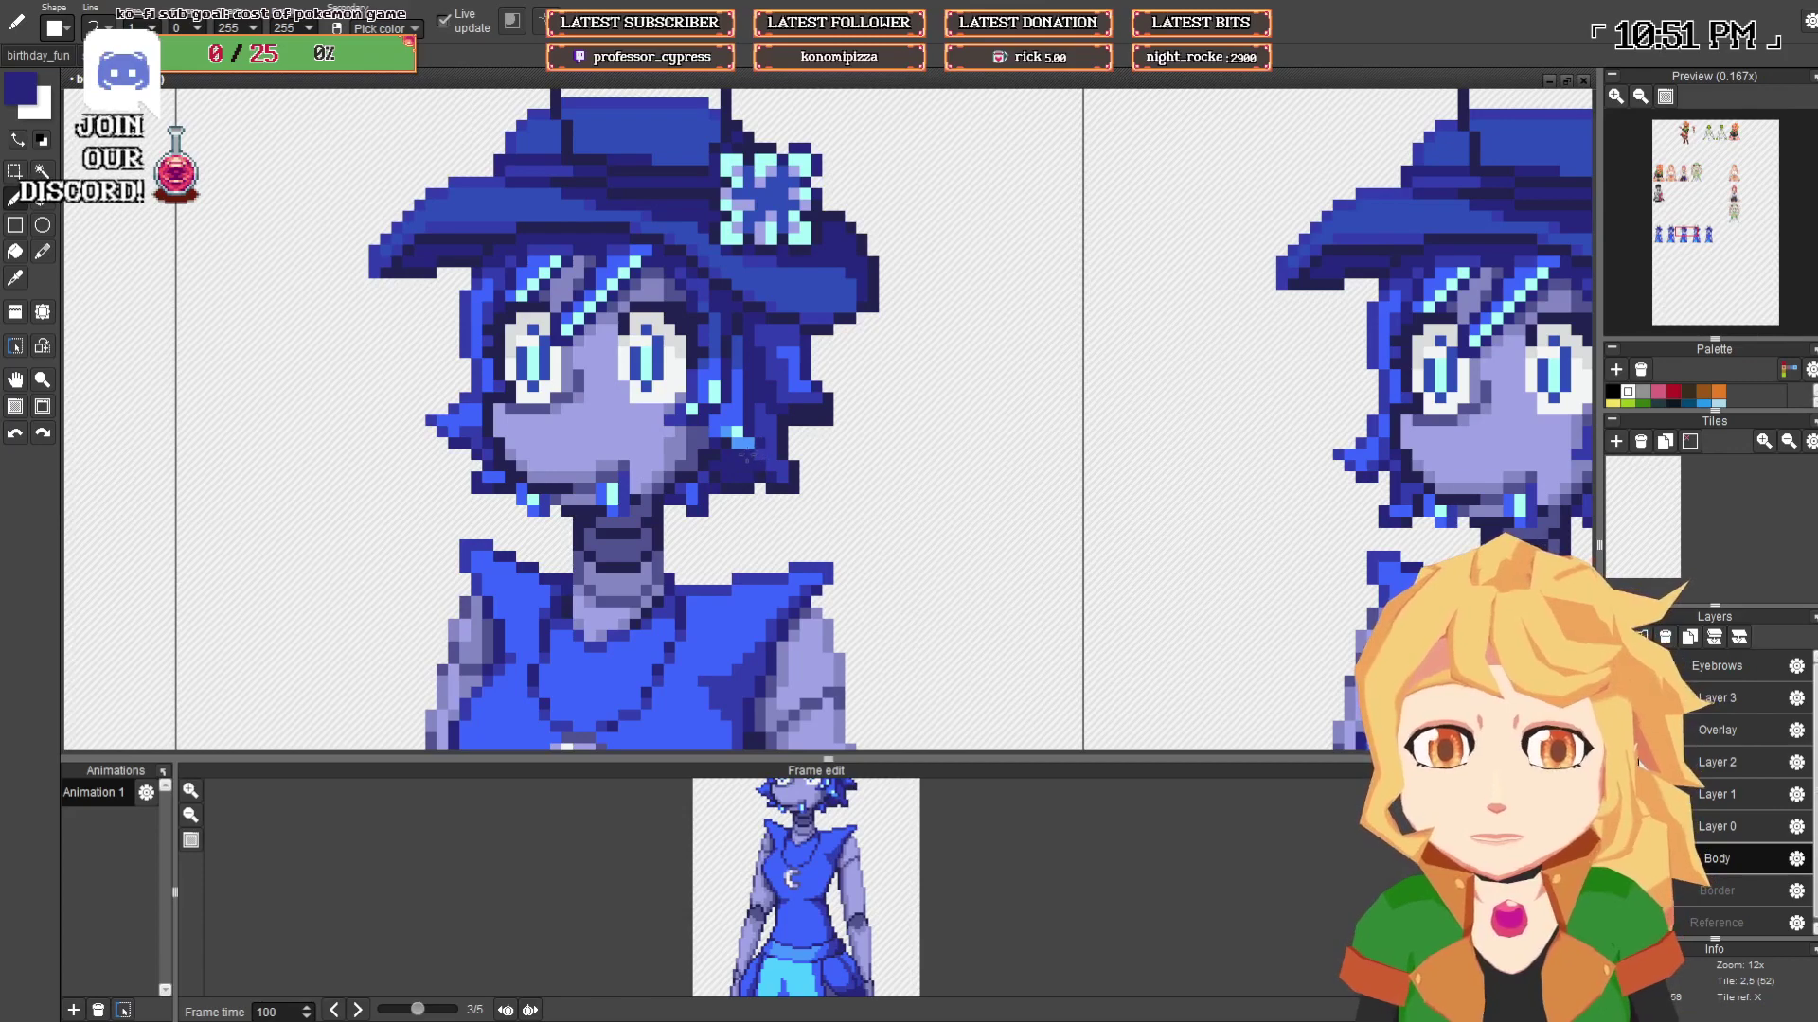
- Delete the fourth character's face, hair and hat brim, and place a copy of the third character's there
scroll(514, 452, down, 1)
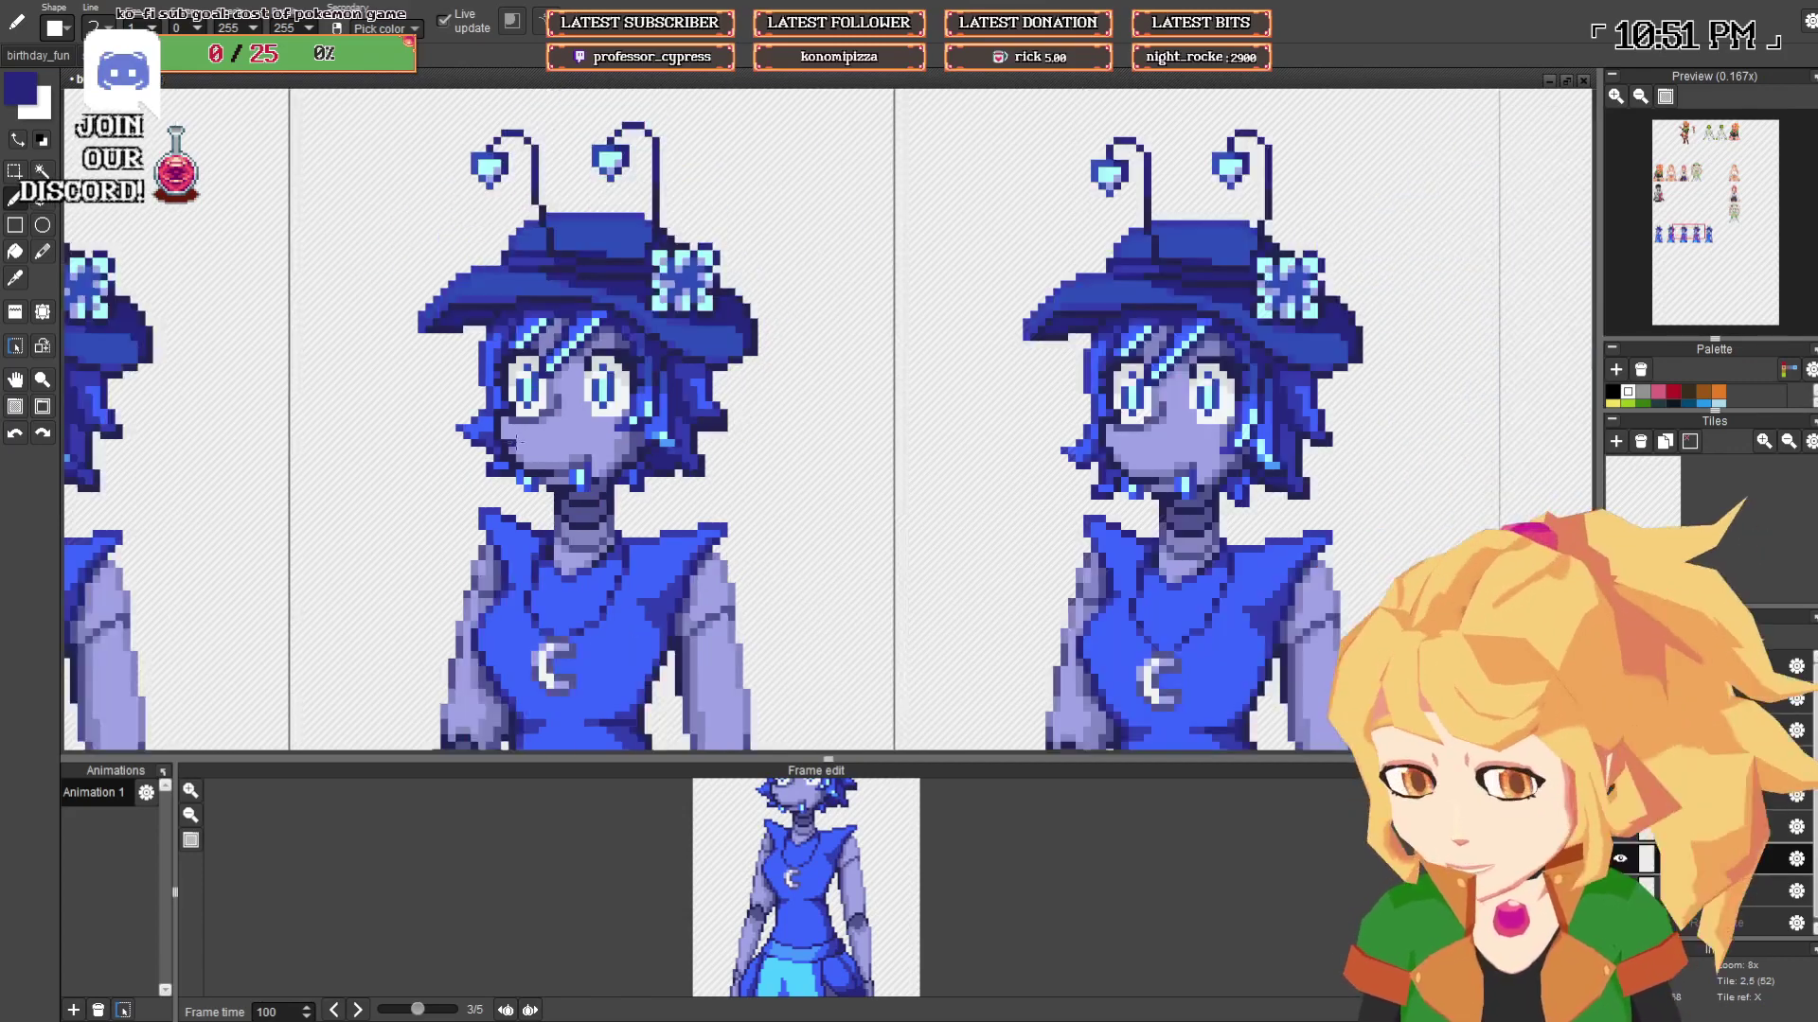
drag(644, 473, 572, 421)
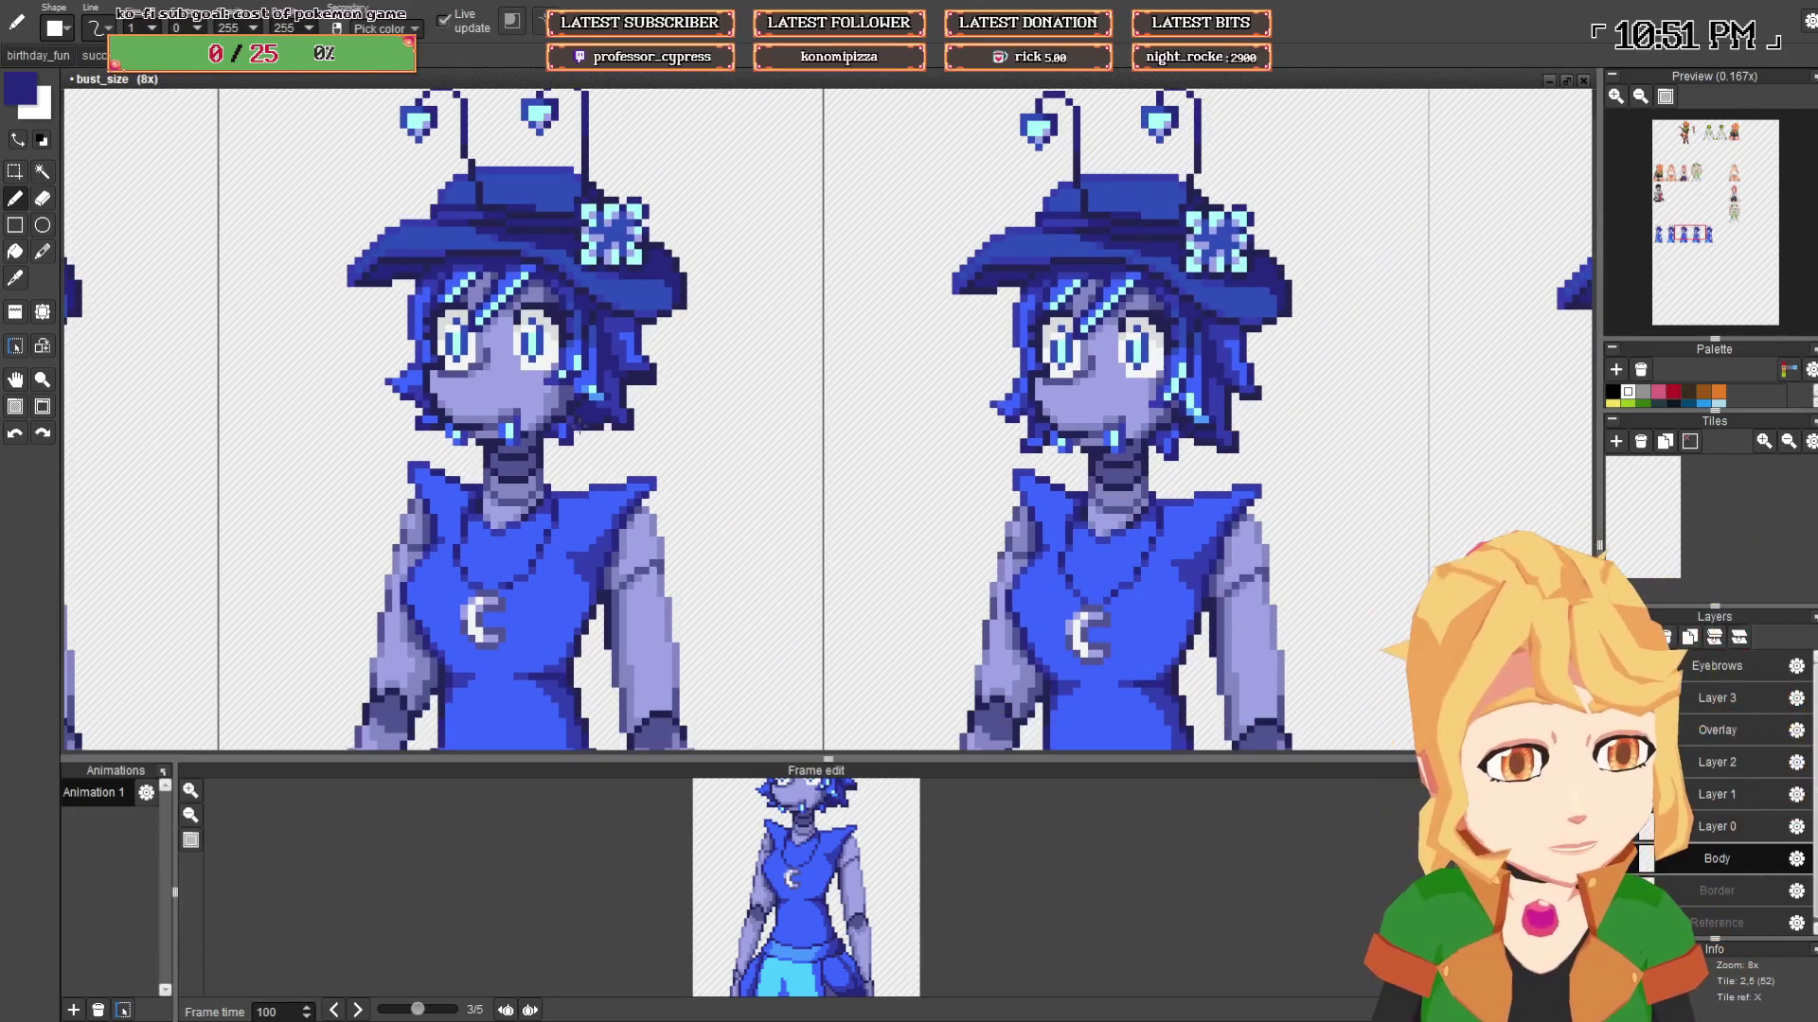
scroll(579, 424, down, 2)
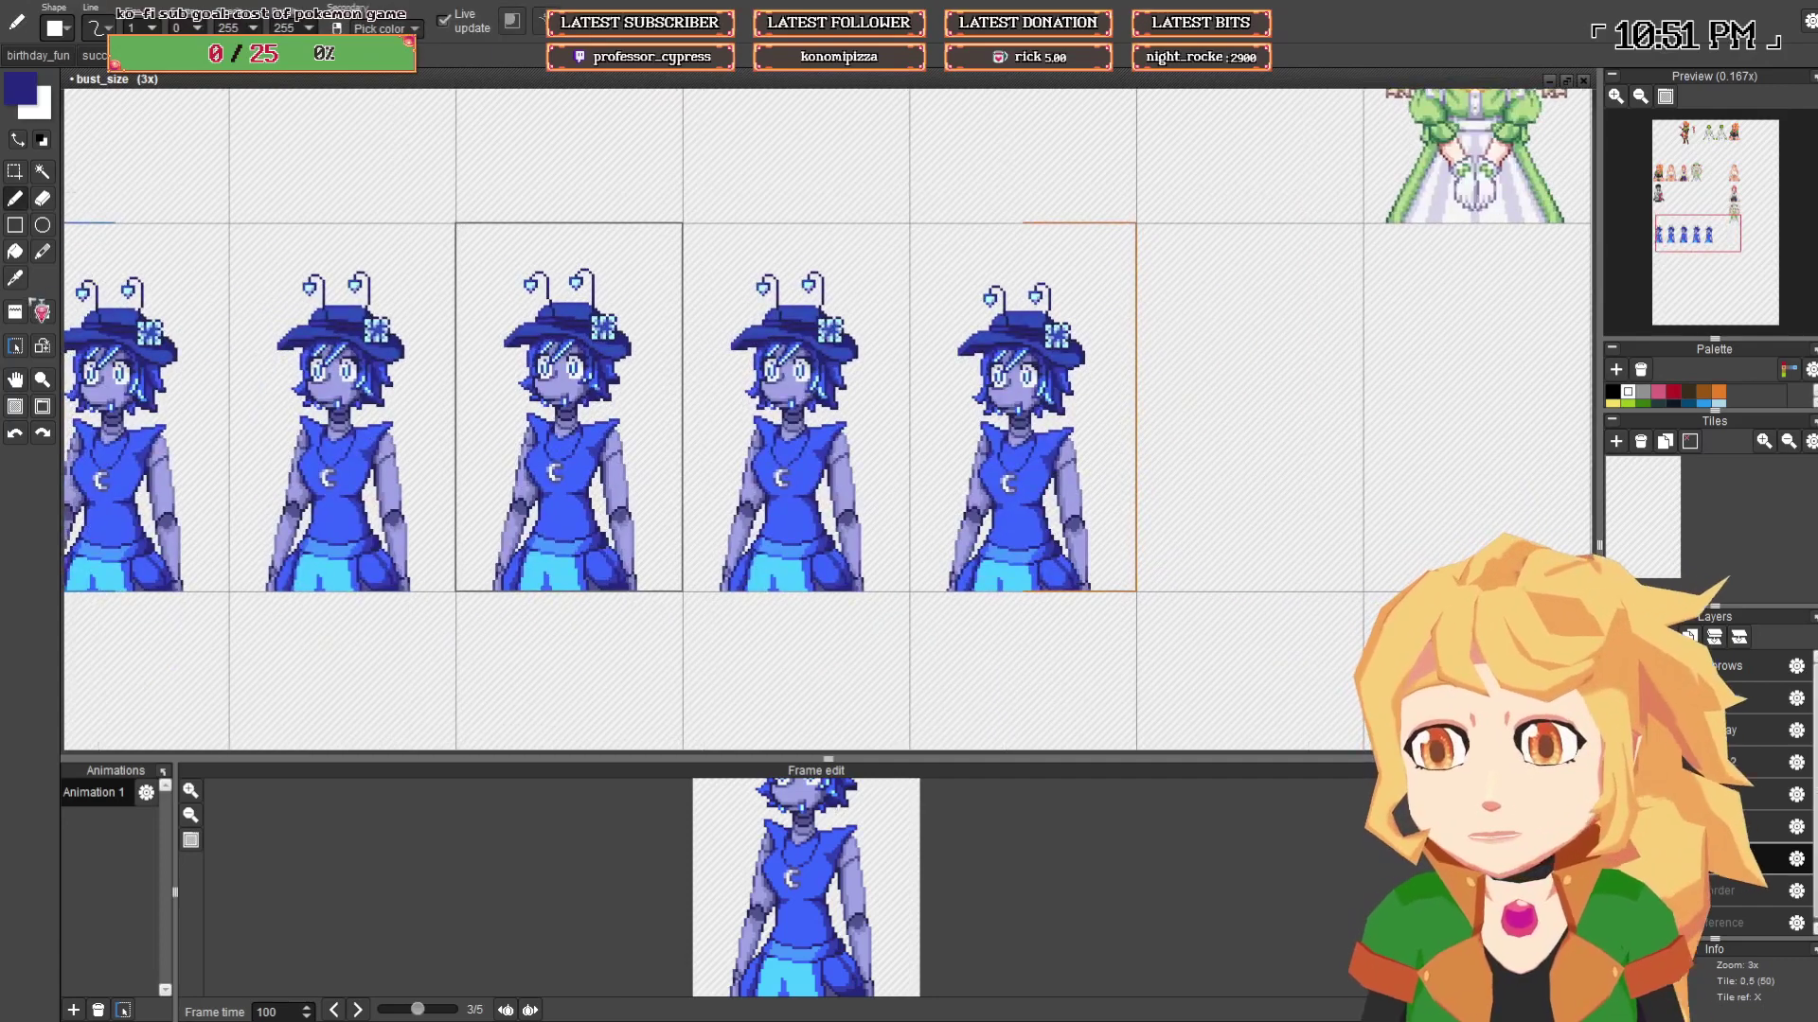
click(17, 311)
drag(665, 443, 775, 430)
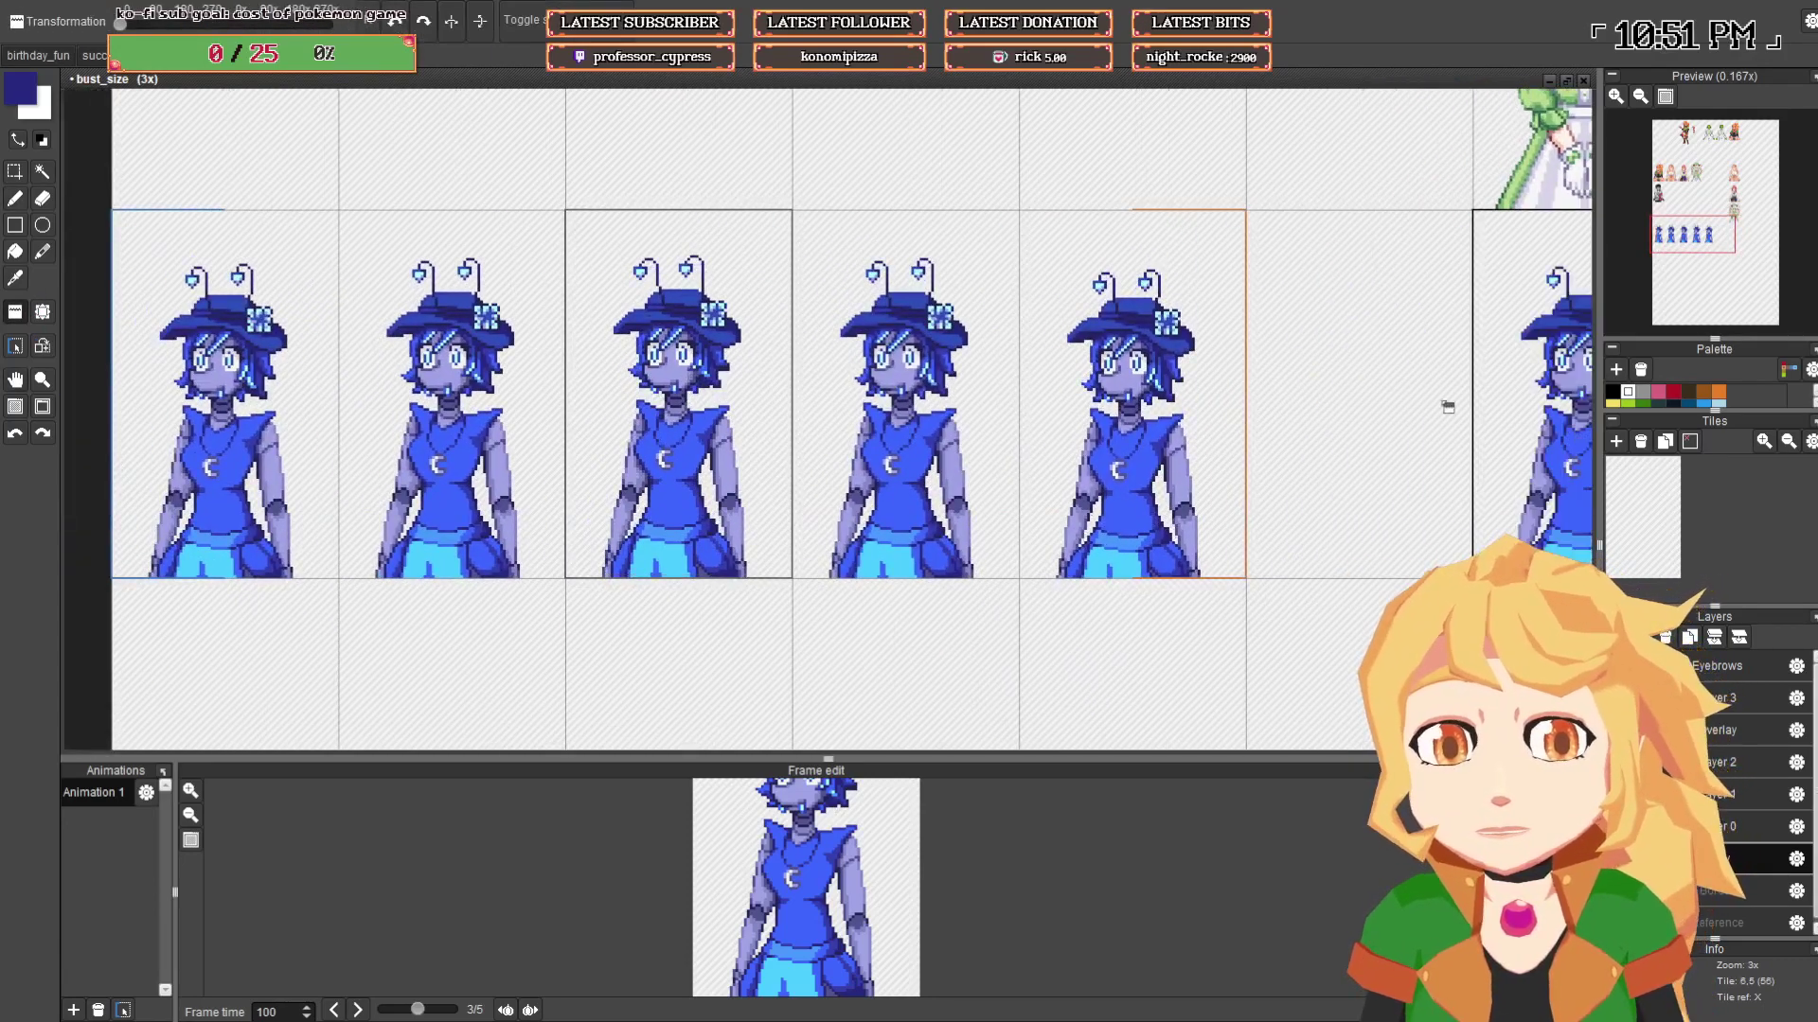
scroll(926, 436, up, 2)
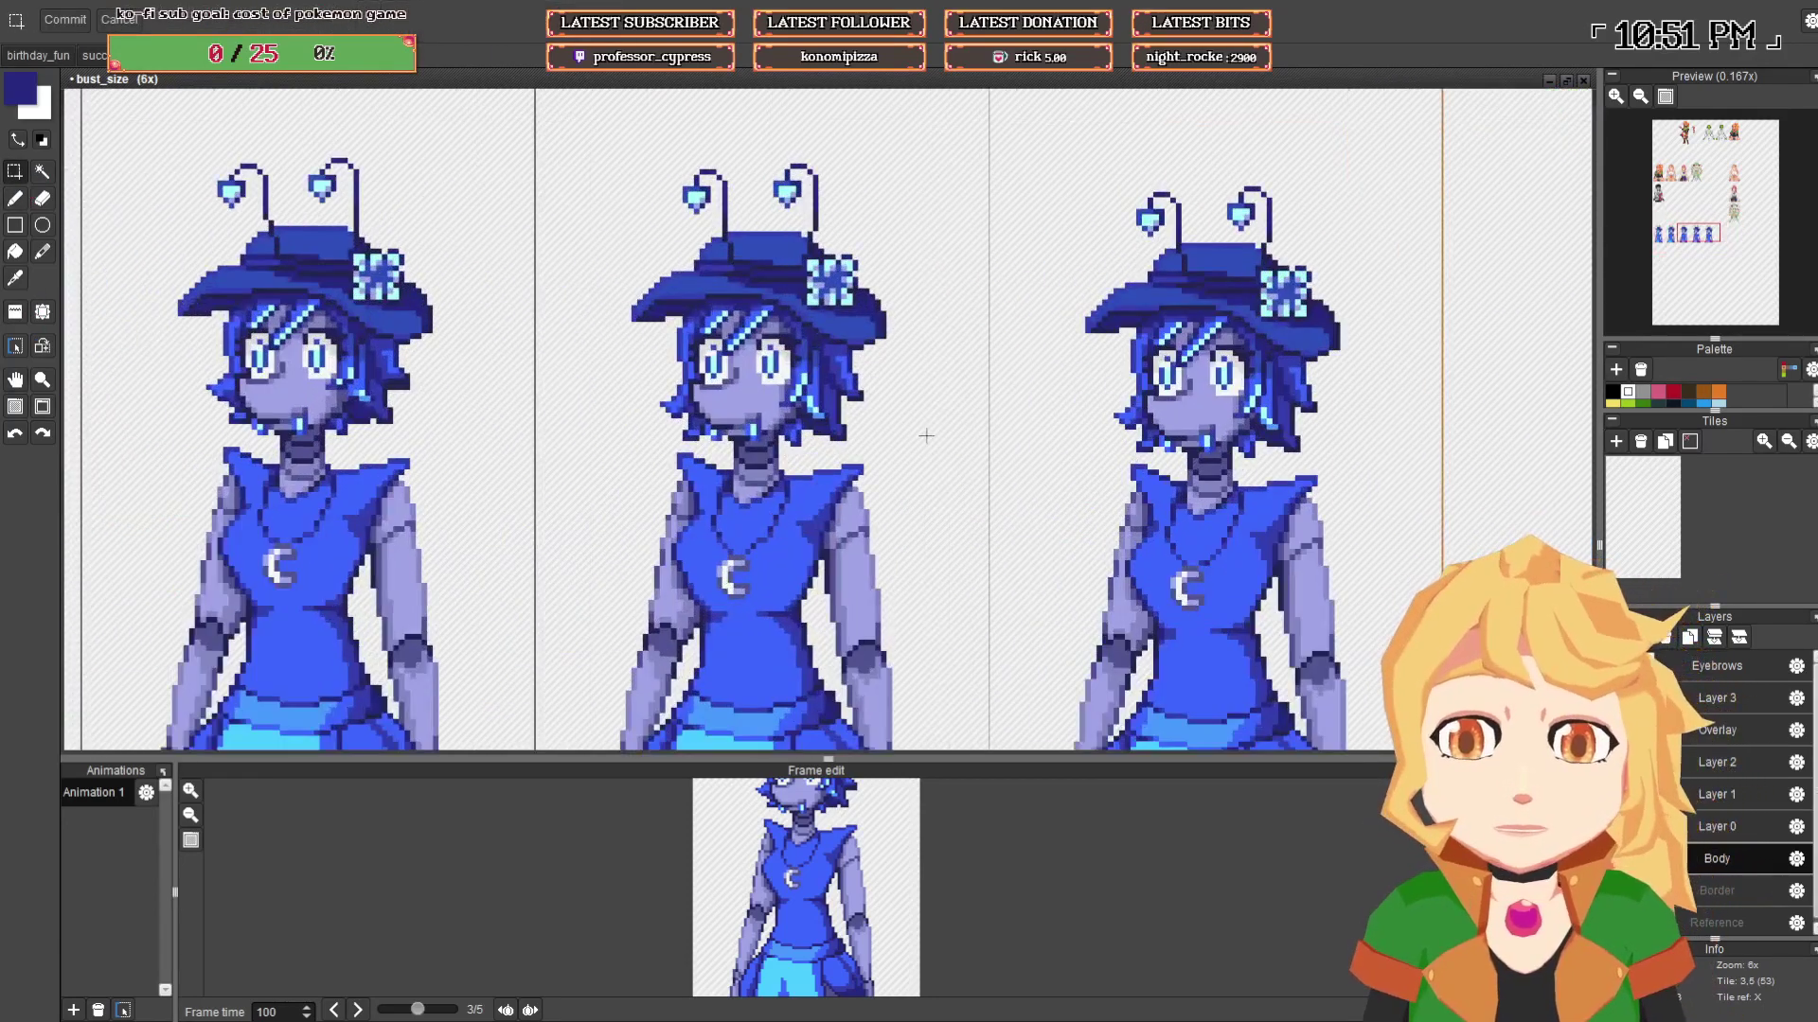
drag(929, 444, 609, 277)
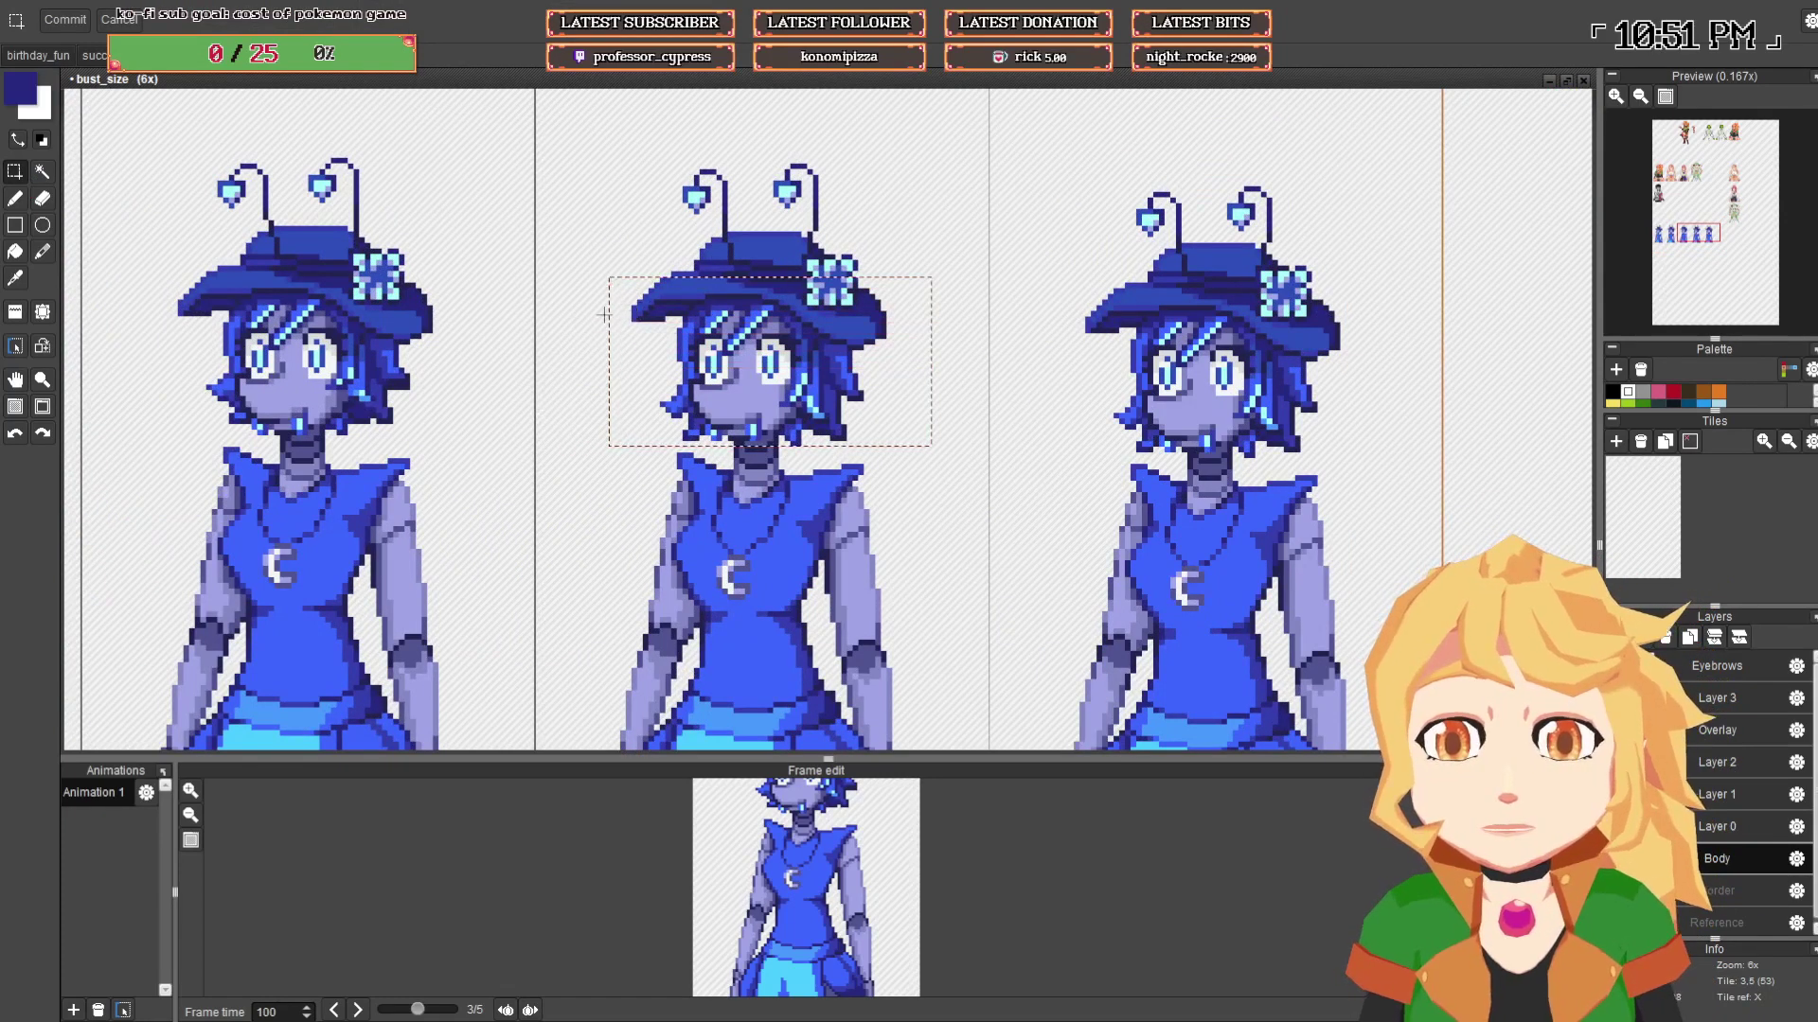
key(Delete)
drag(174, 441, 466, 291)
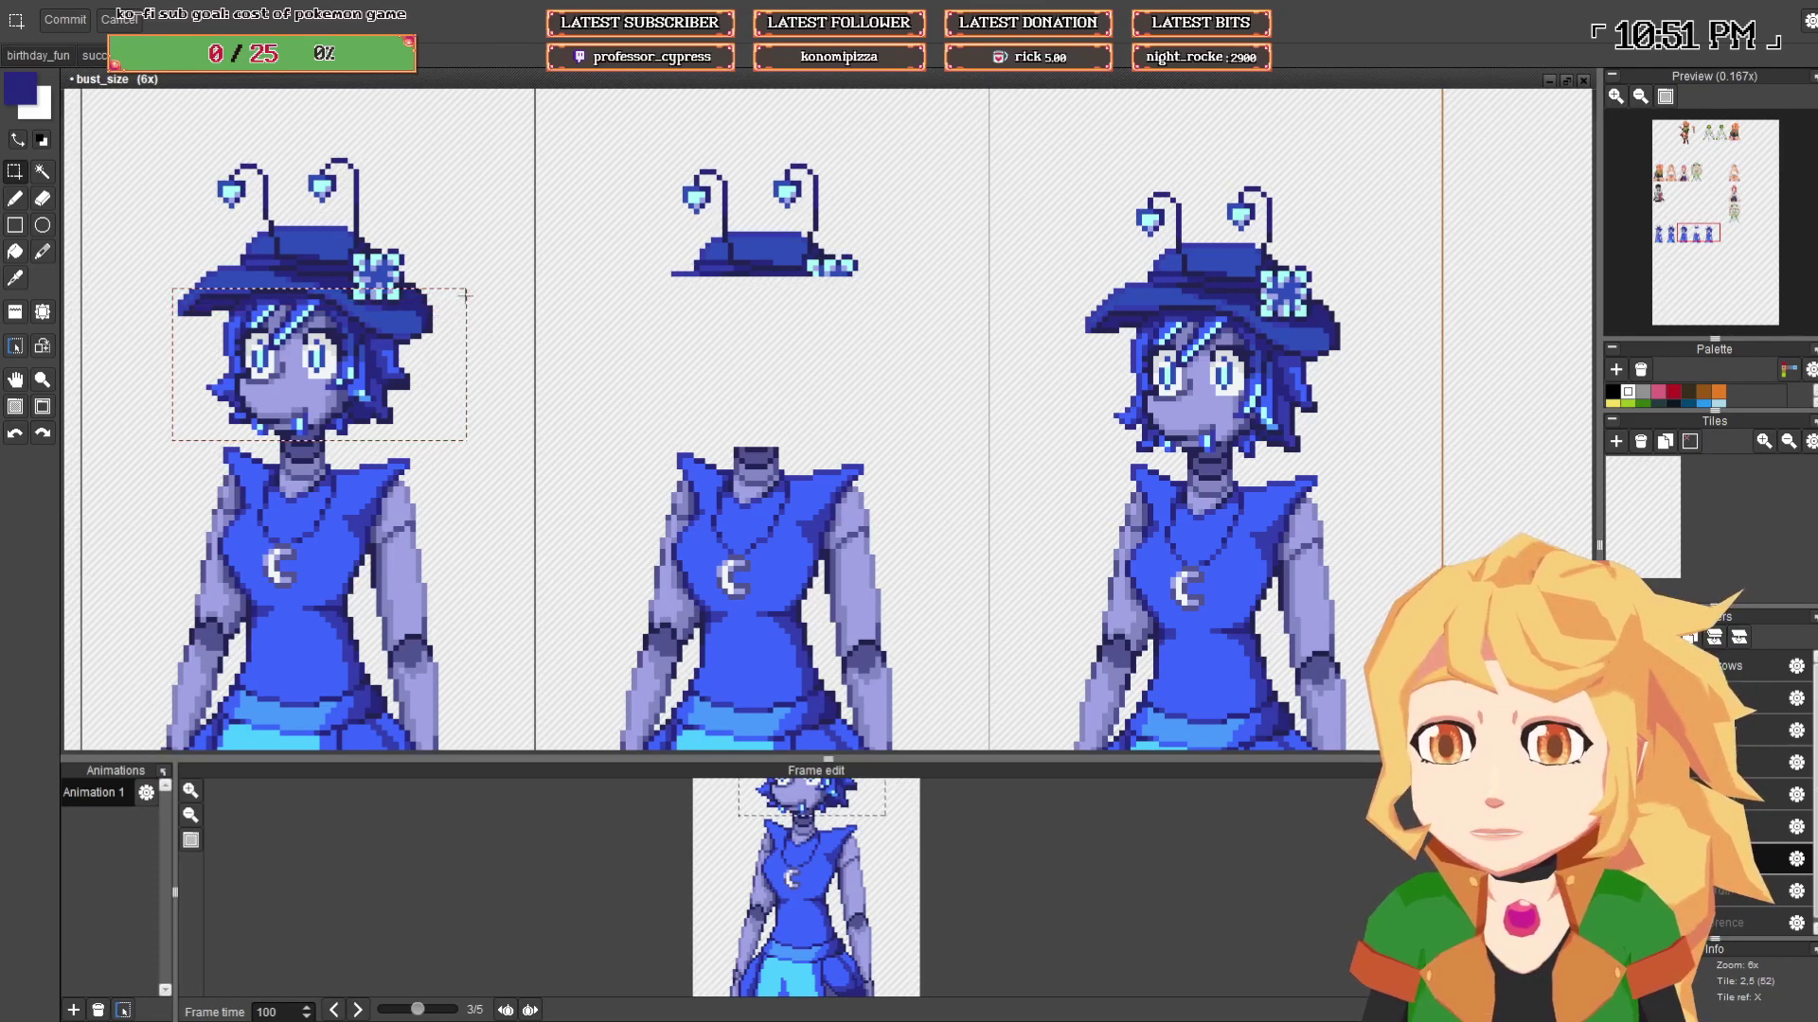
drag(384, 402, 835, 406)
click(981, 312)
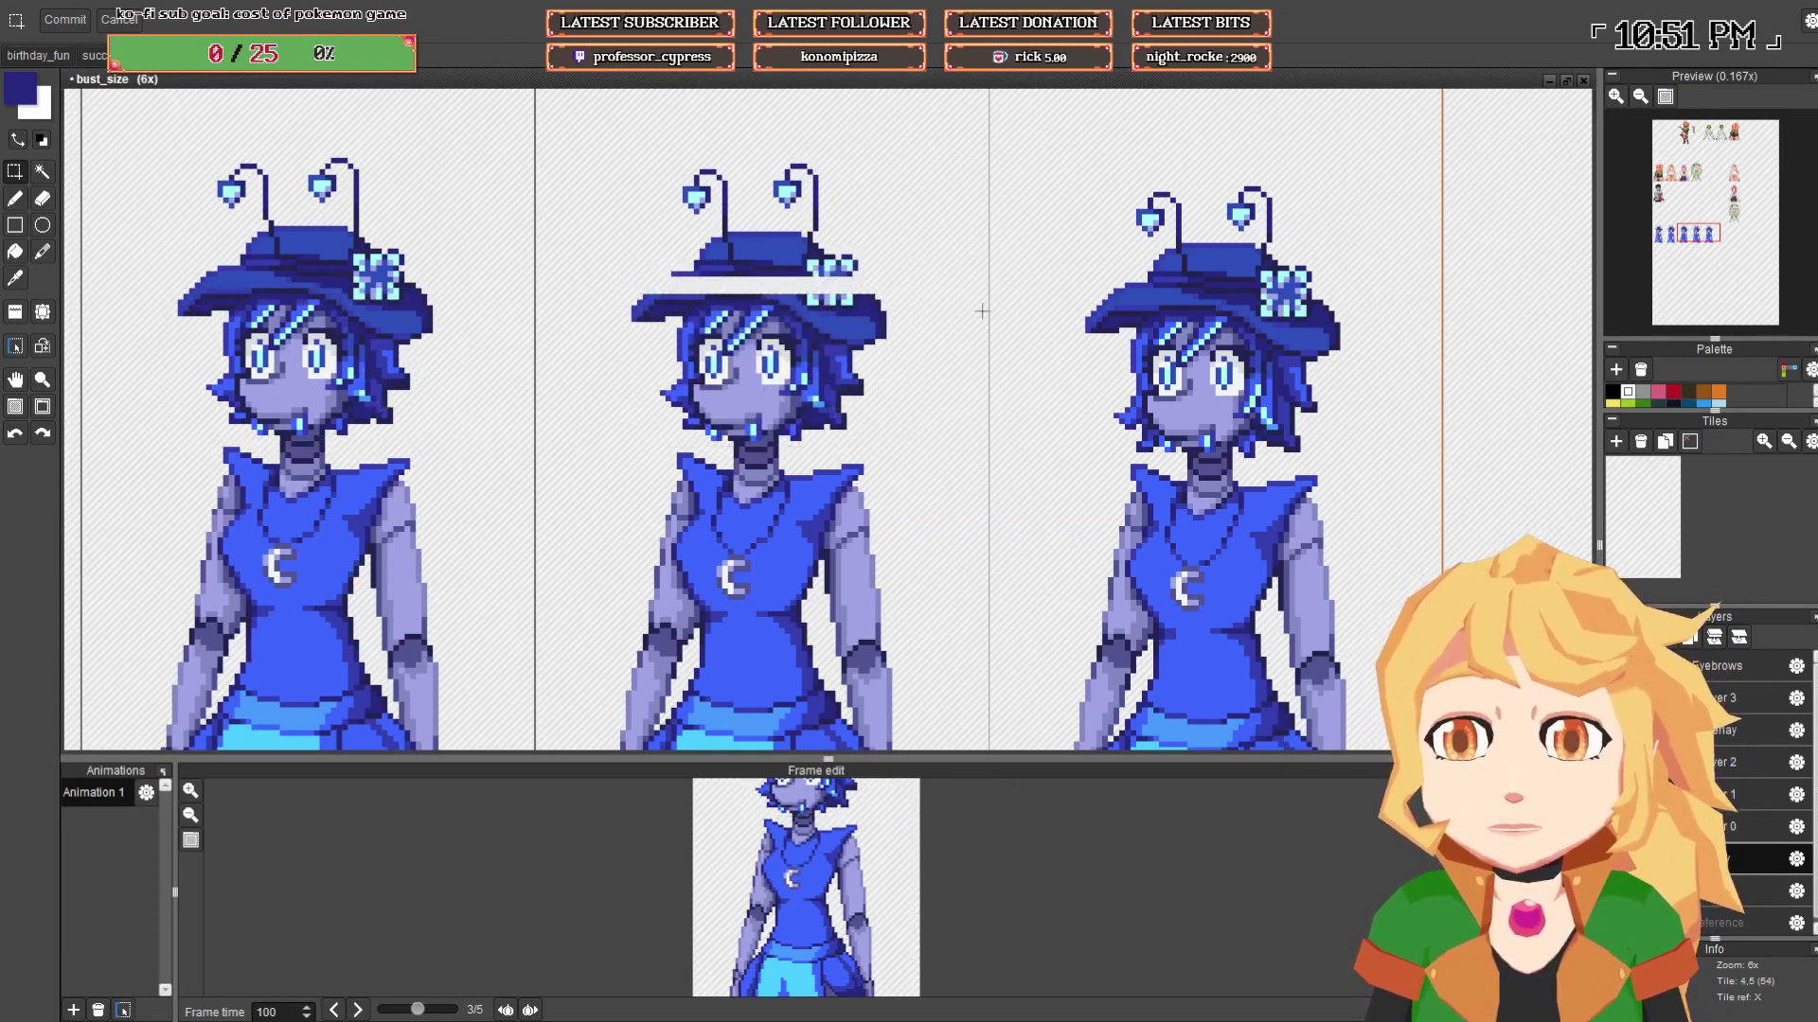
- Fill the gap in the fourth bust's hat with the matching hat slice from the third bust
drag(301, 259, 826, 313)
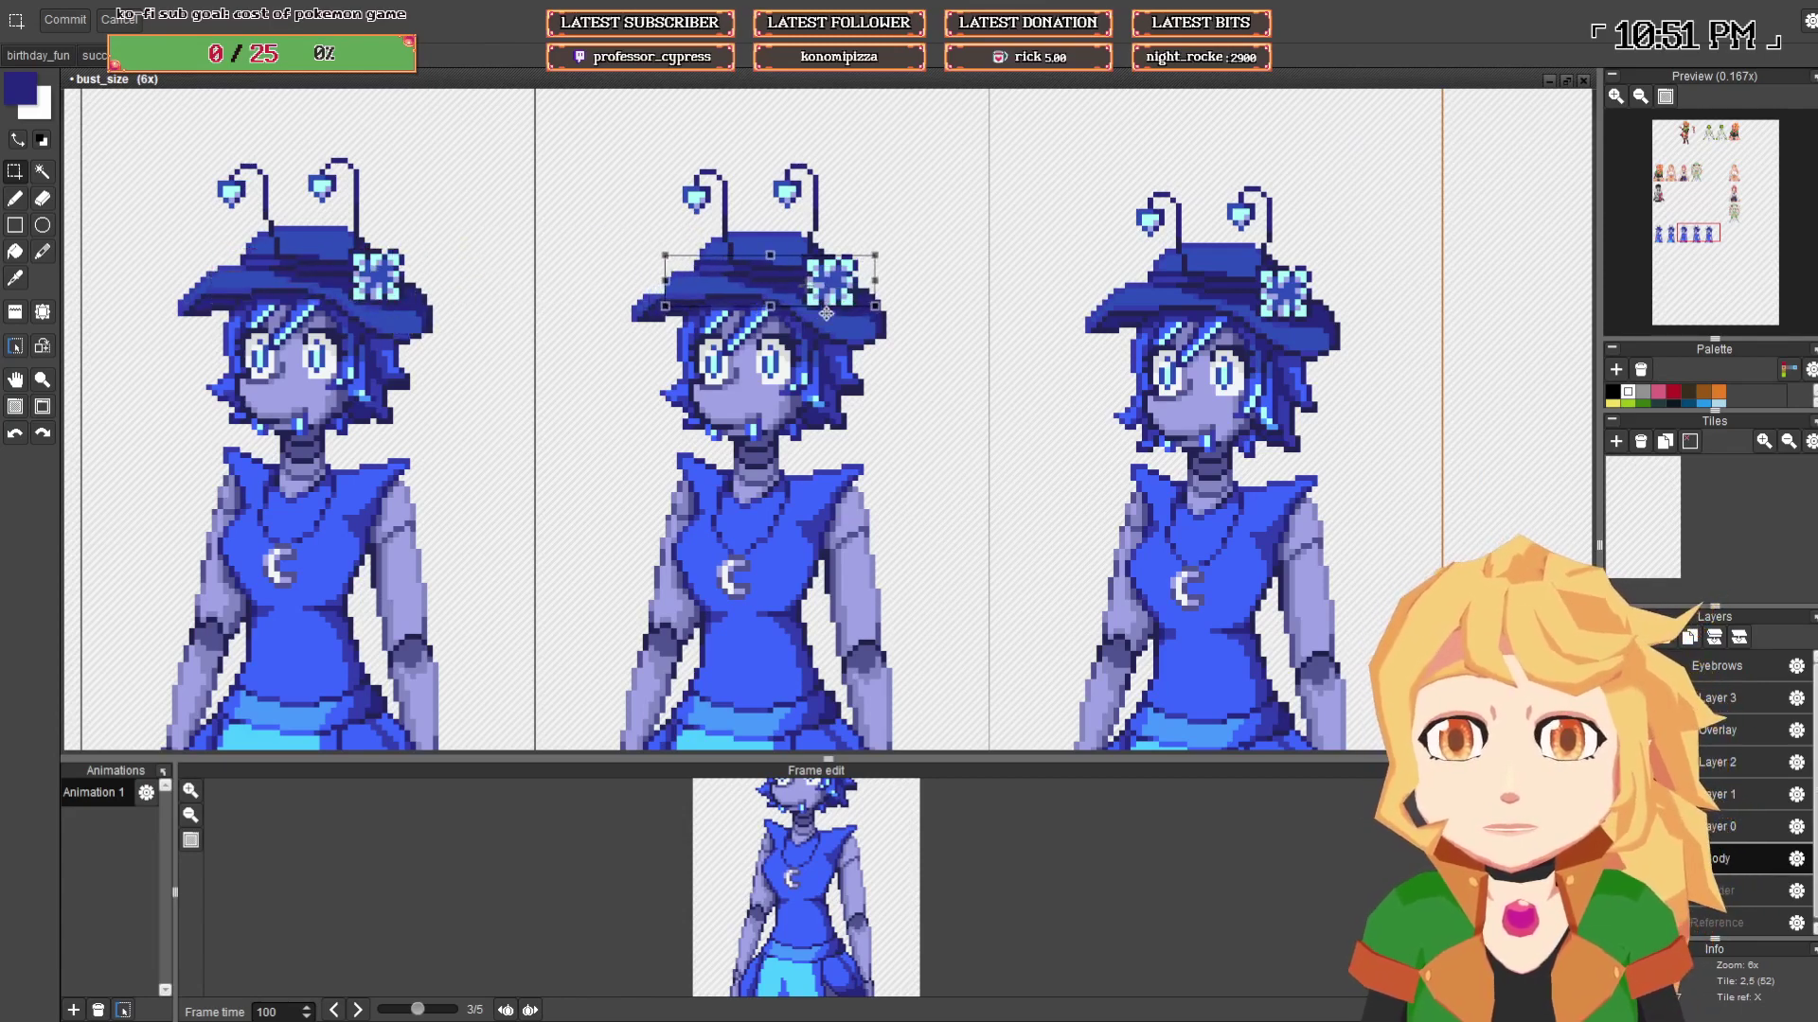
click(752, 175)
scroll(738, 190, down, 1)
scroll(502, 270, up, 1)
drag(240, 238, 735, 270)
scroll(725, 236, down, 1)
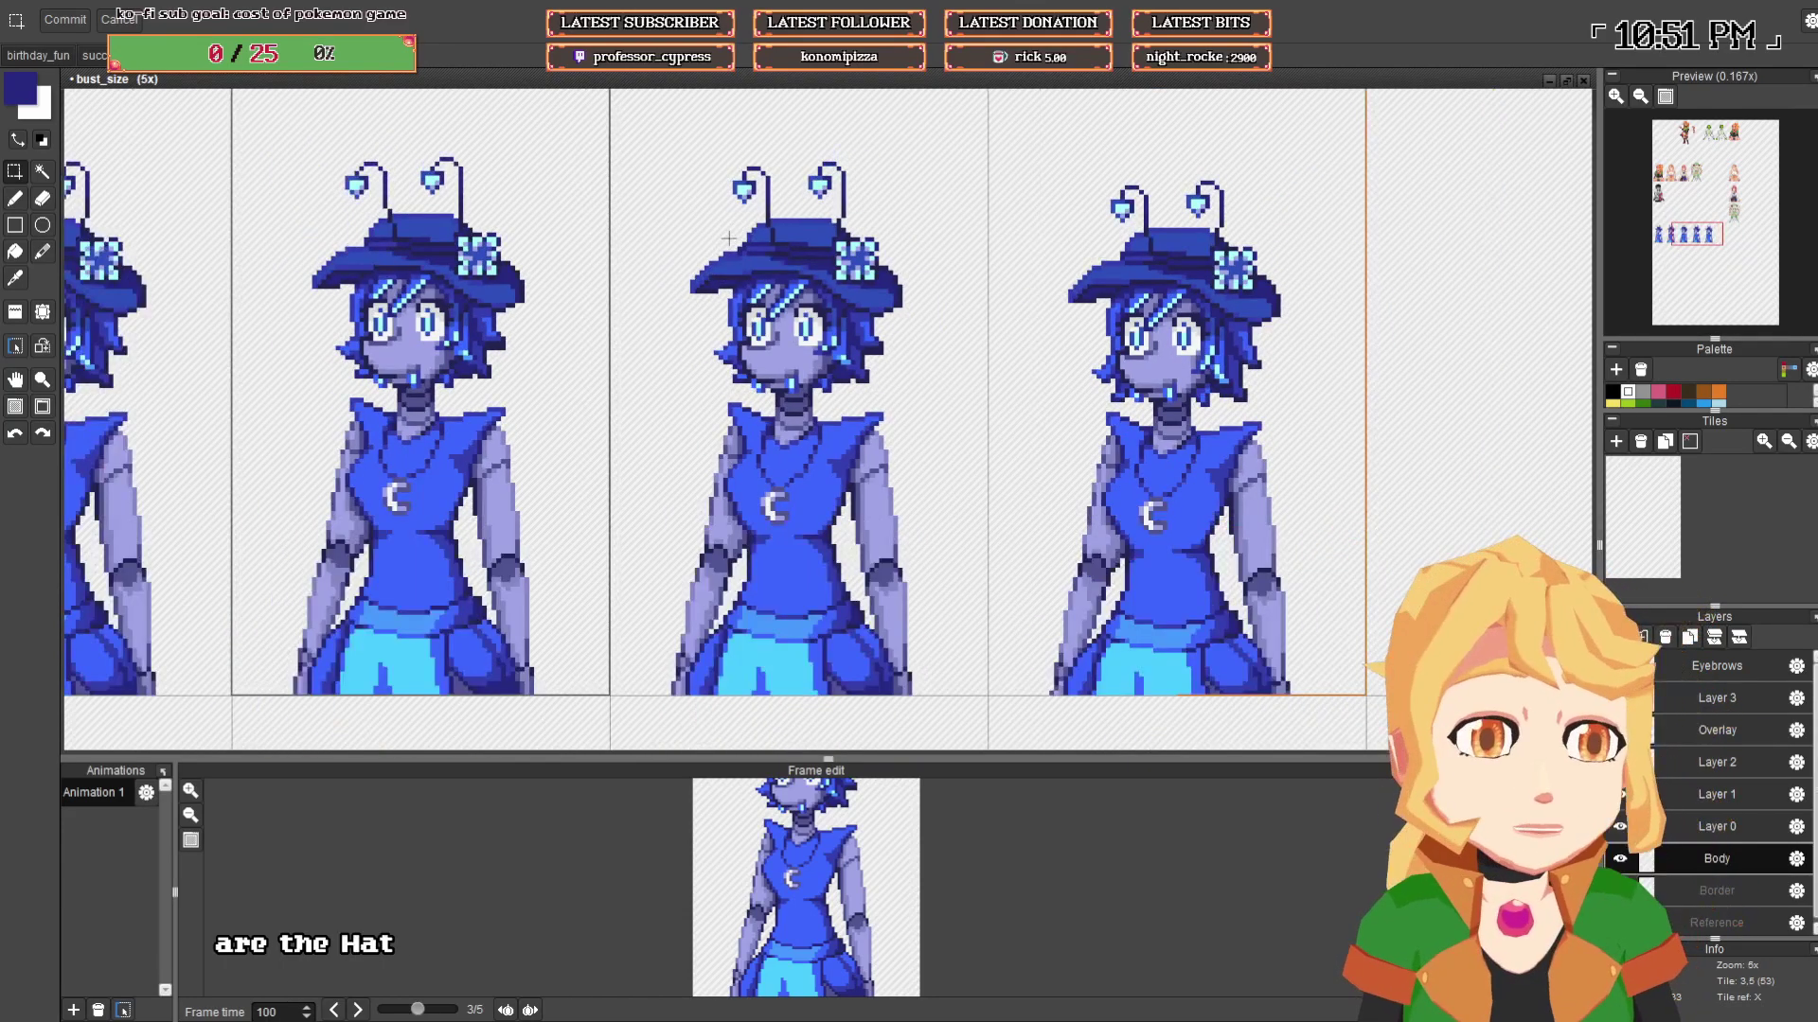
scroll(722, 269, down, 3)
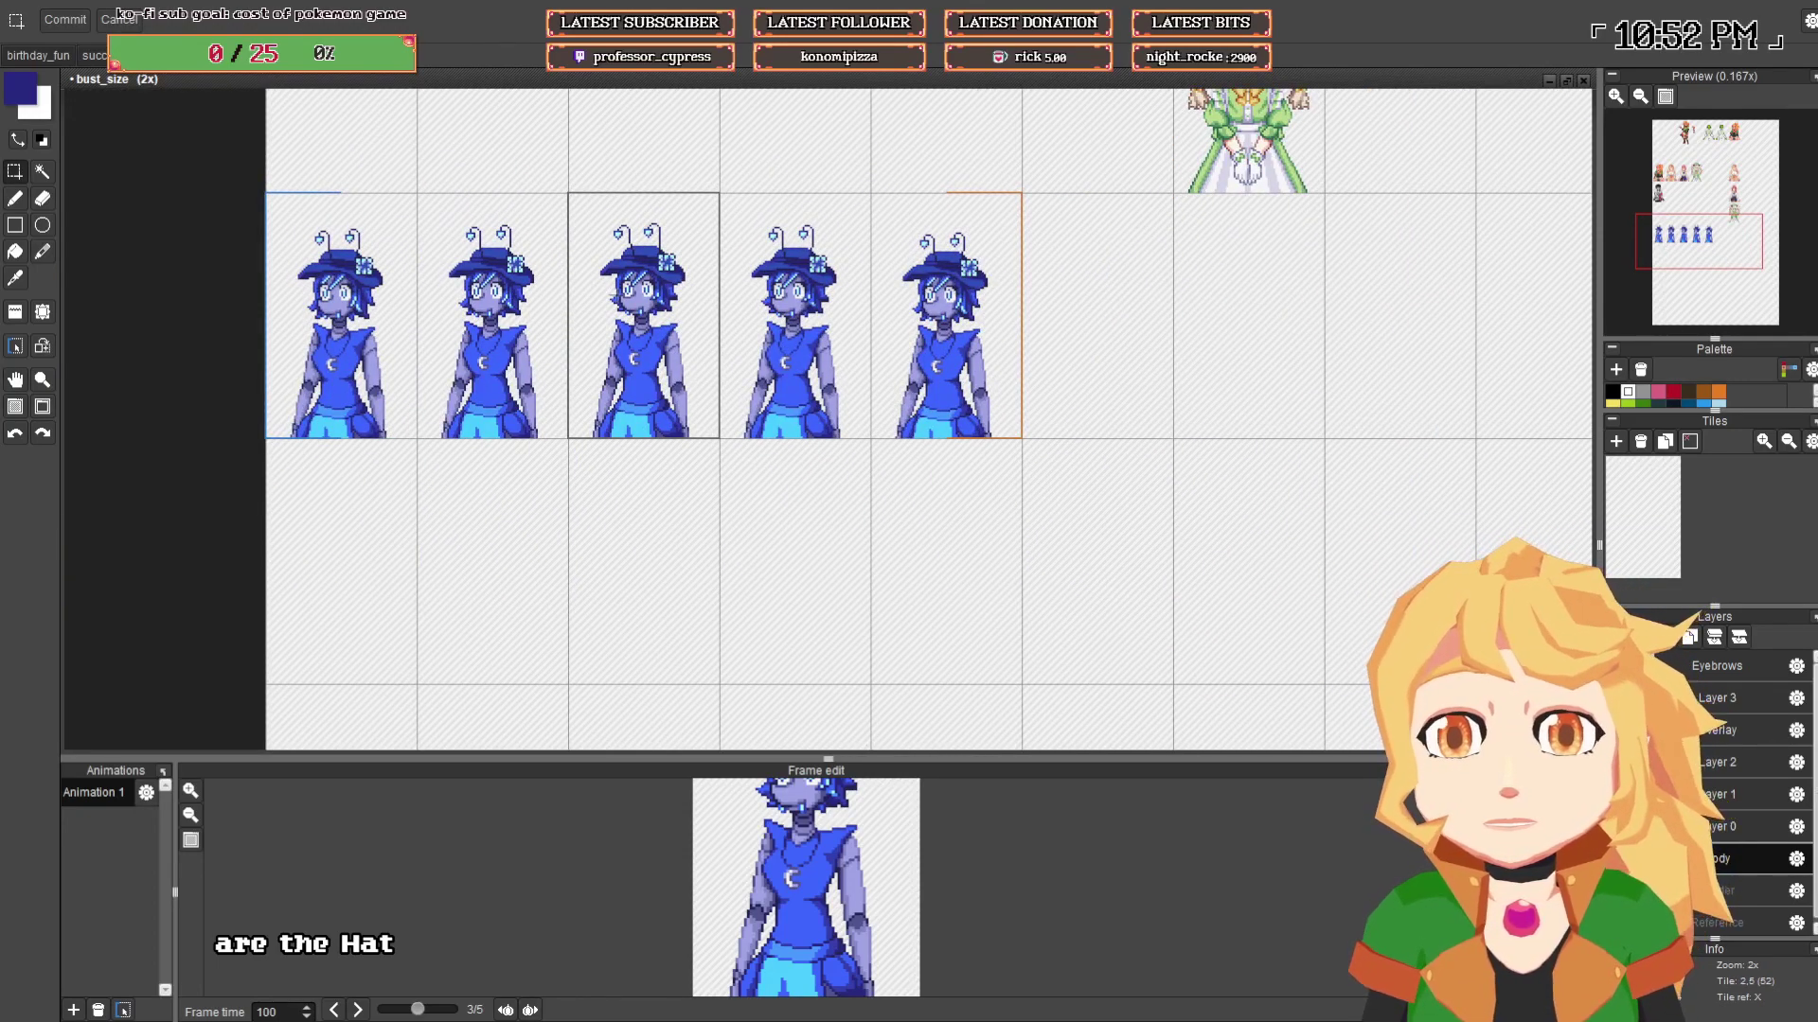
- Copy the second bust's face and lower hat brim into the empty cell beside the fifth bust
scroll(573, 315, up, 4)
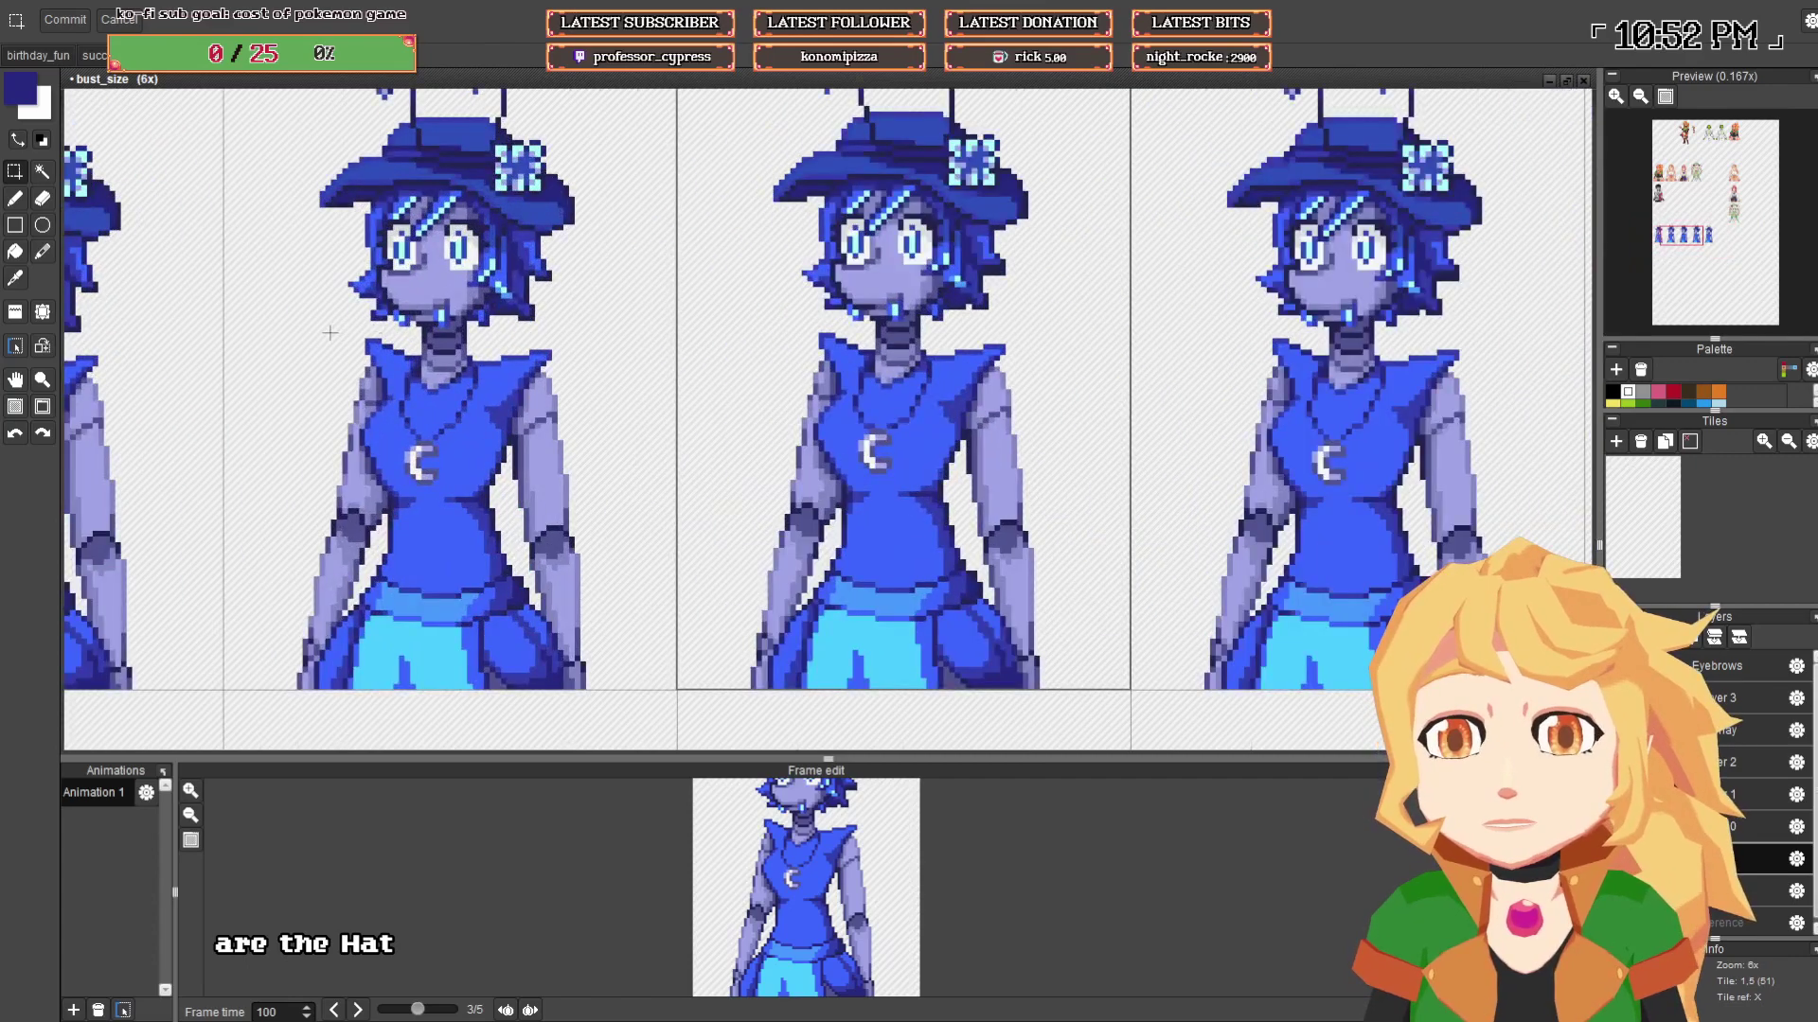
mouse_move(330, 333)
mouse_down()
mouse_move(631, 255)
mouse_move(611, 175)
mouse_move(630, 176)
mouse_up()
drag(304, 175, 371, 211)
drag(475, 159, 583, 212)
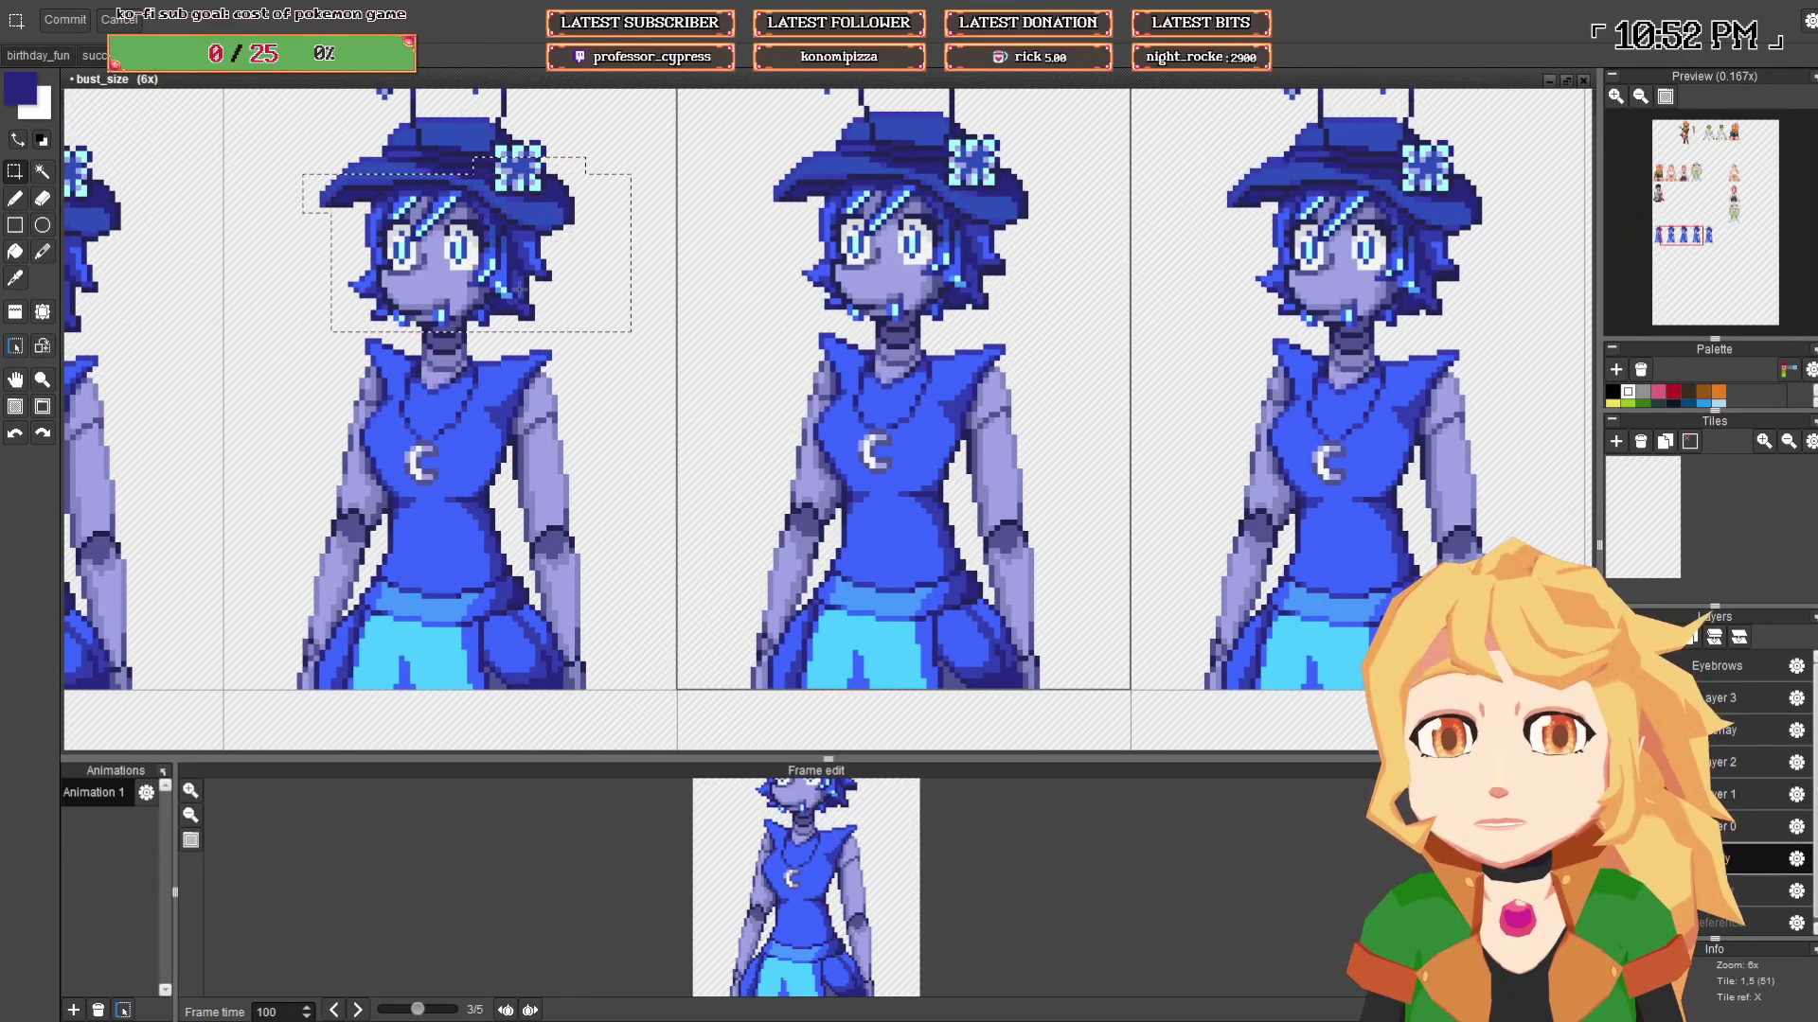
scroll(520, 289, down, 3)
drag(520, 289, 1398, 312)
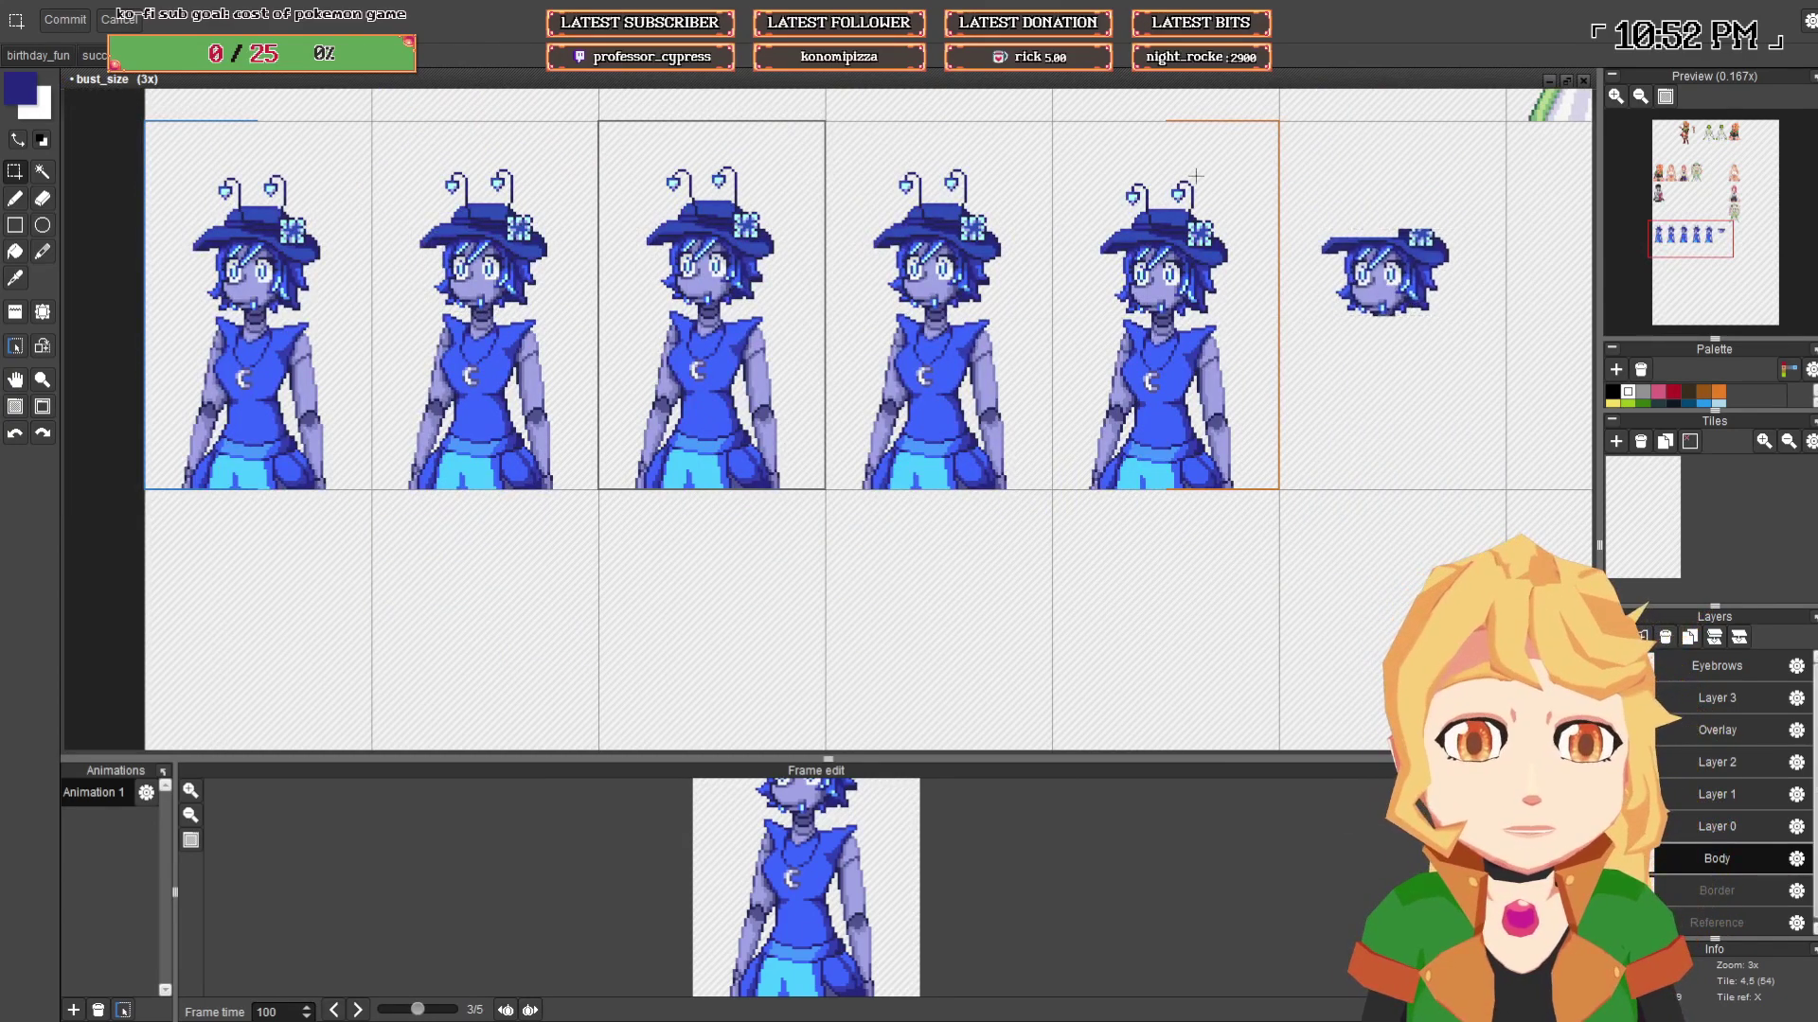
- Replace the fifth bust's face and lower hat brim with the copied head piece and save the file
scroll(1384, 303, up, 4)
mouse_move(1003, 347)
mouse_down()
mouse_move(608, 212)
mouse_move(604, 157)
mouse_up()
key(Delete)
drag(1186, 263, 889, 402)
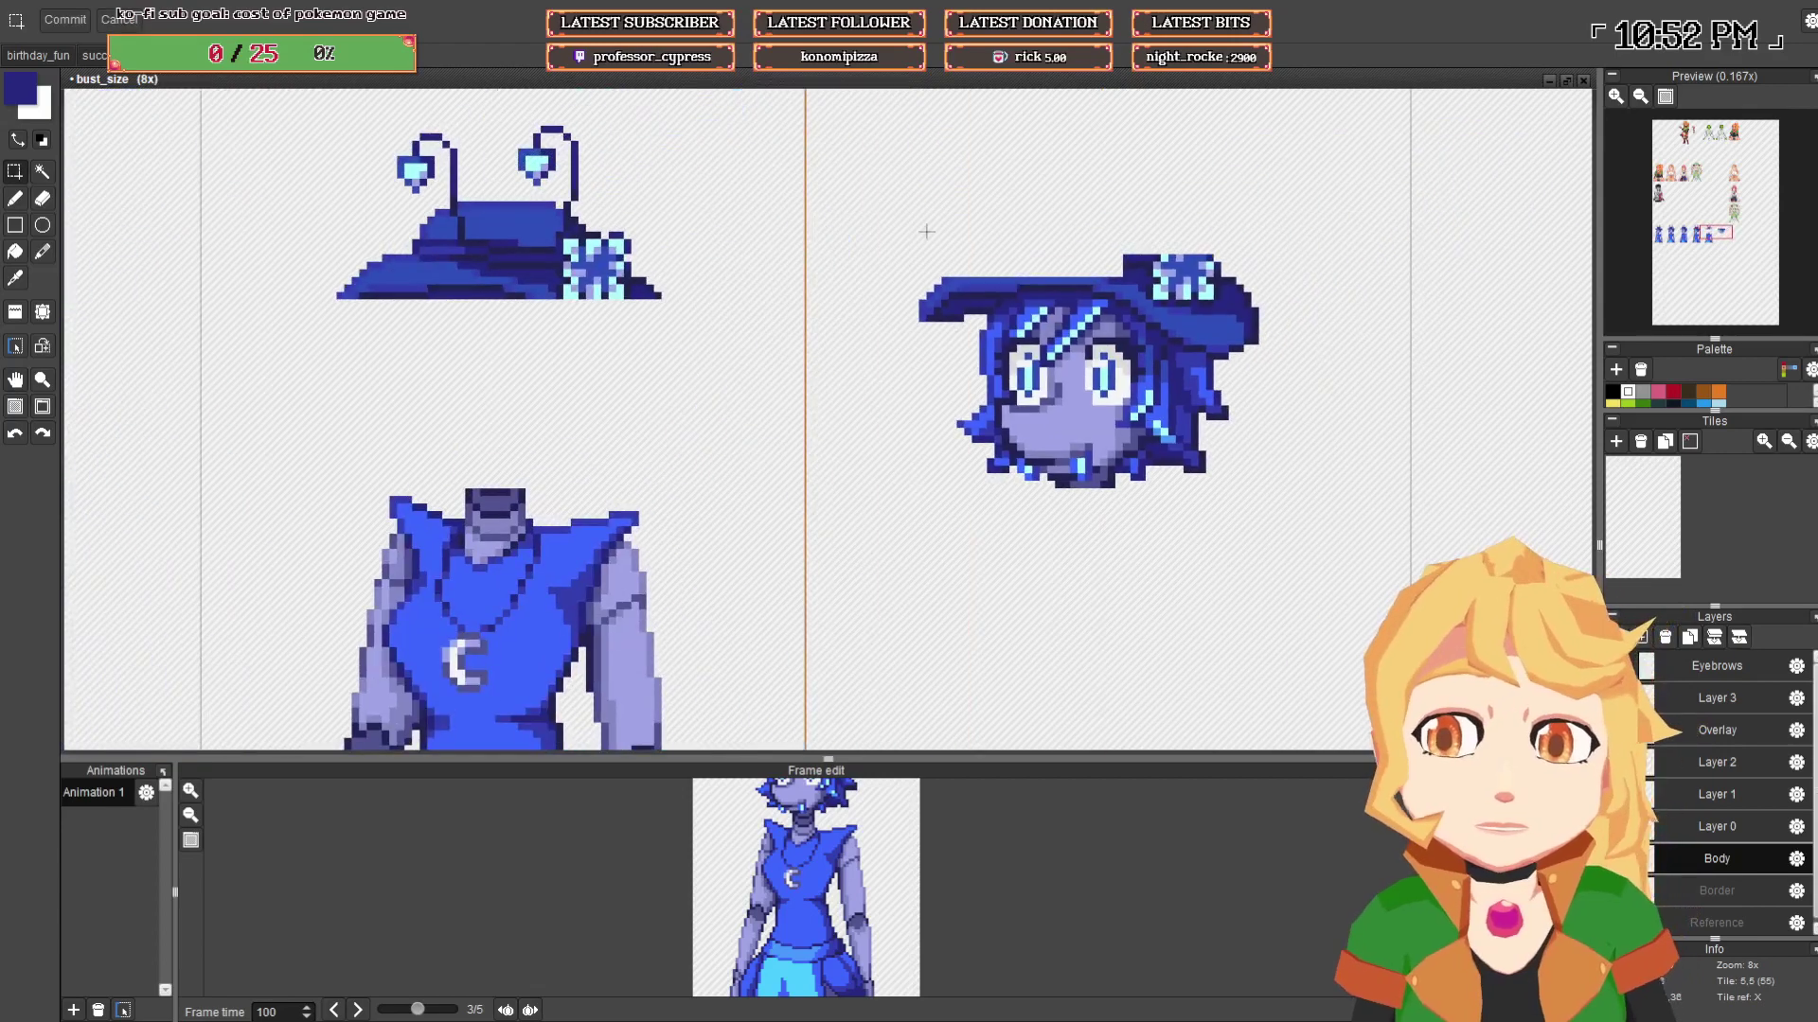
drag(865, 185, 1288, 531)
mouse_move(1079, 432)
mouse_down()
mouse_move(587, 470)
mouse_move(480, 445)
mouse_move(490, 432)
mouse_up()
click(924, 446)
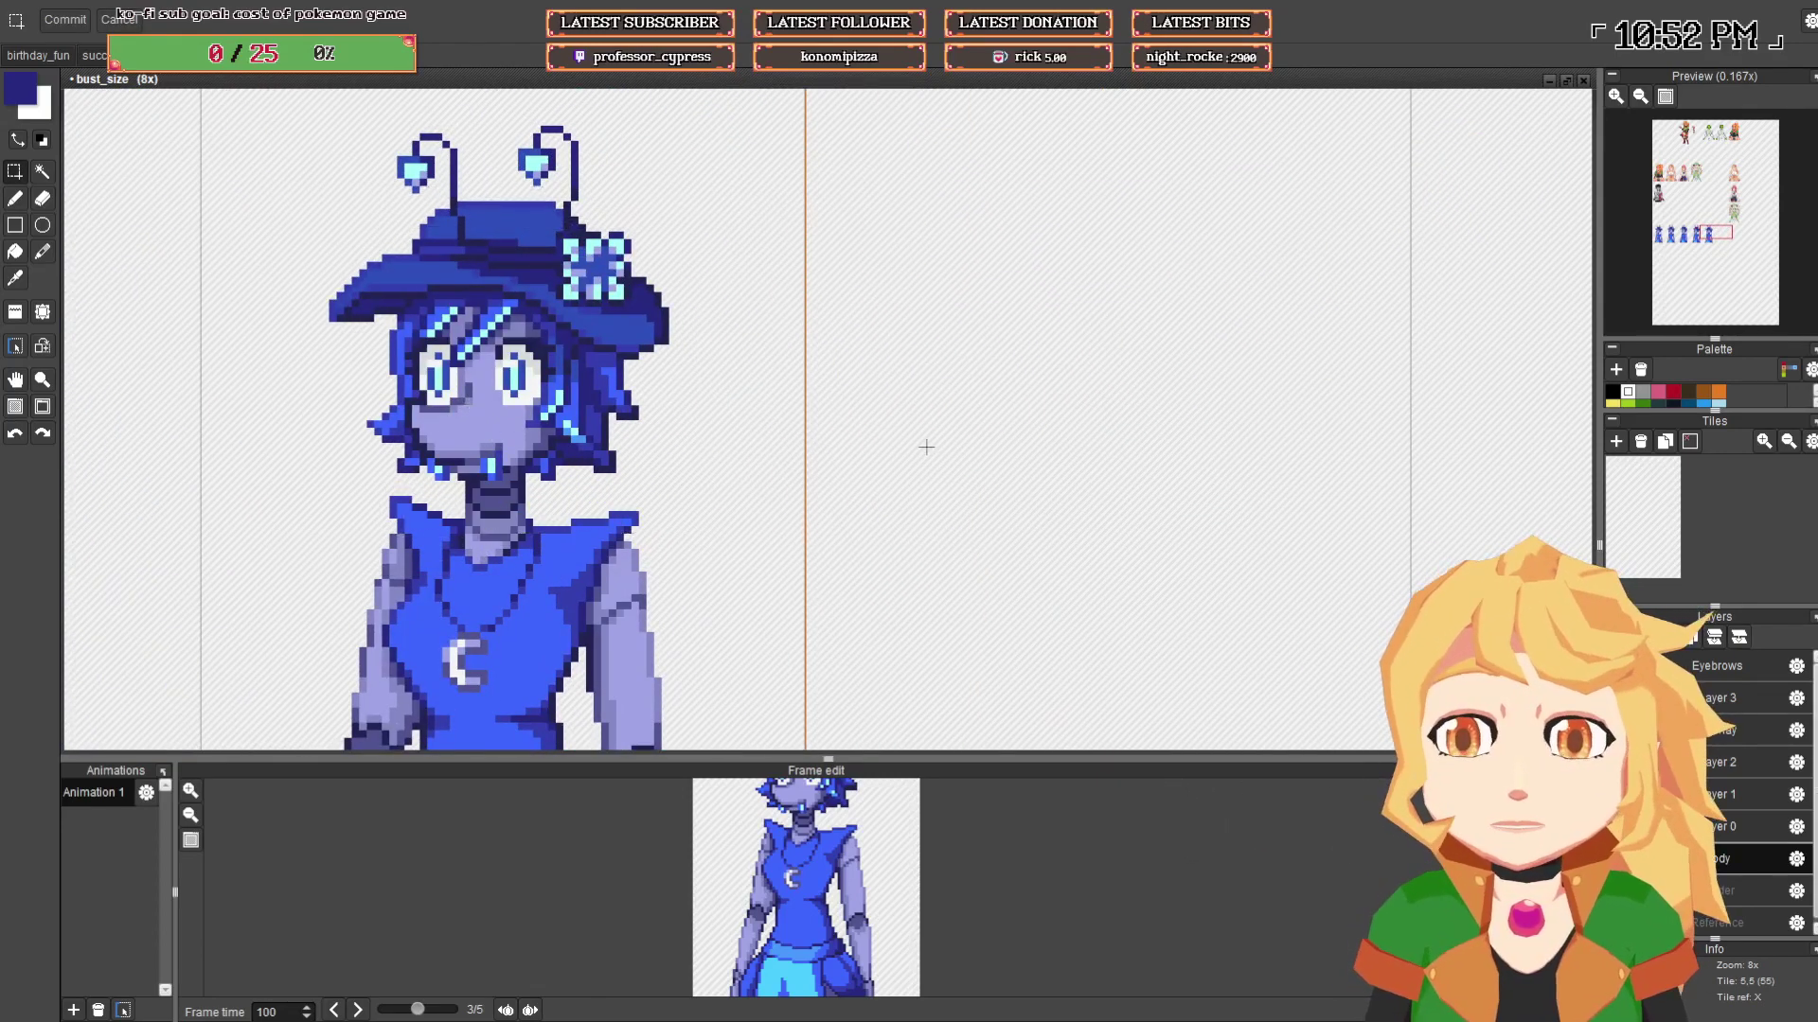
scroll(925, 446, down, 1)
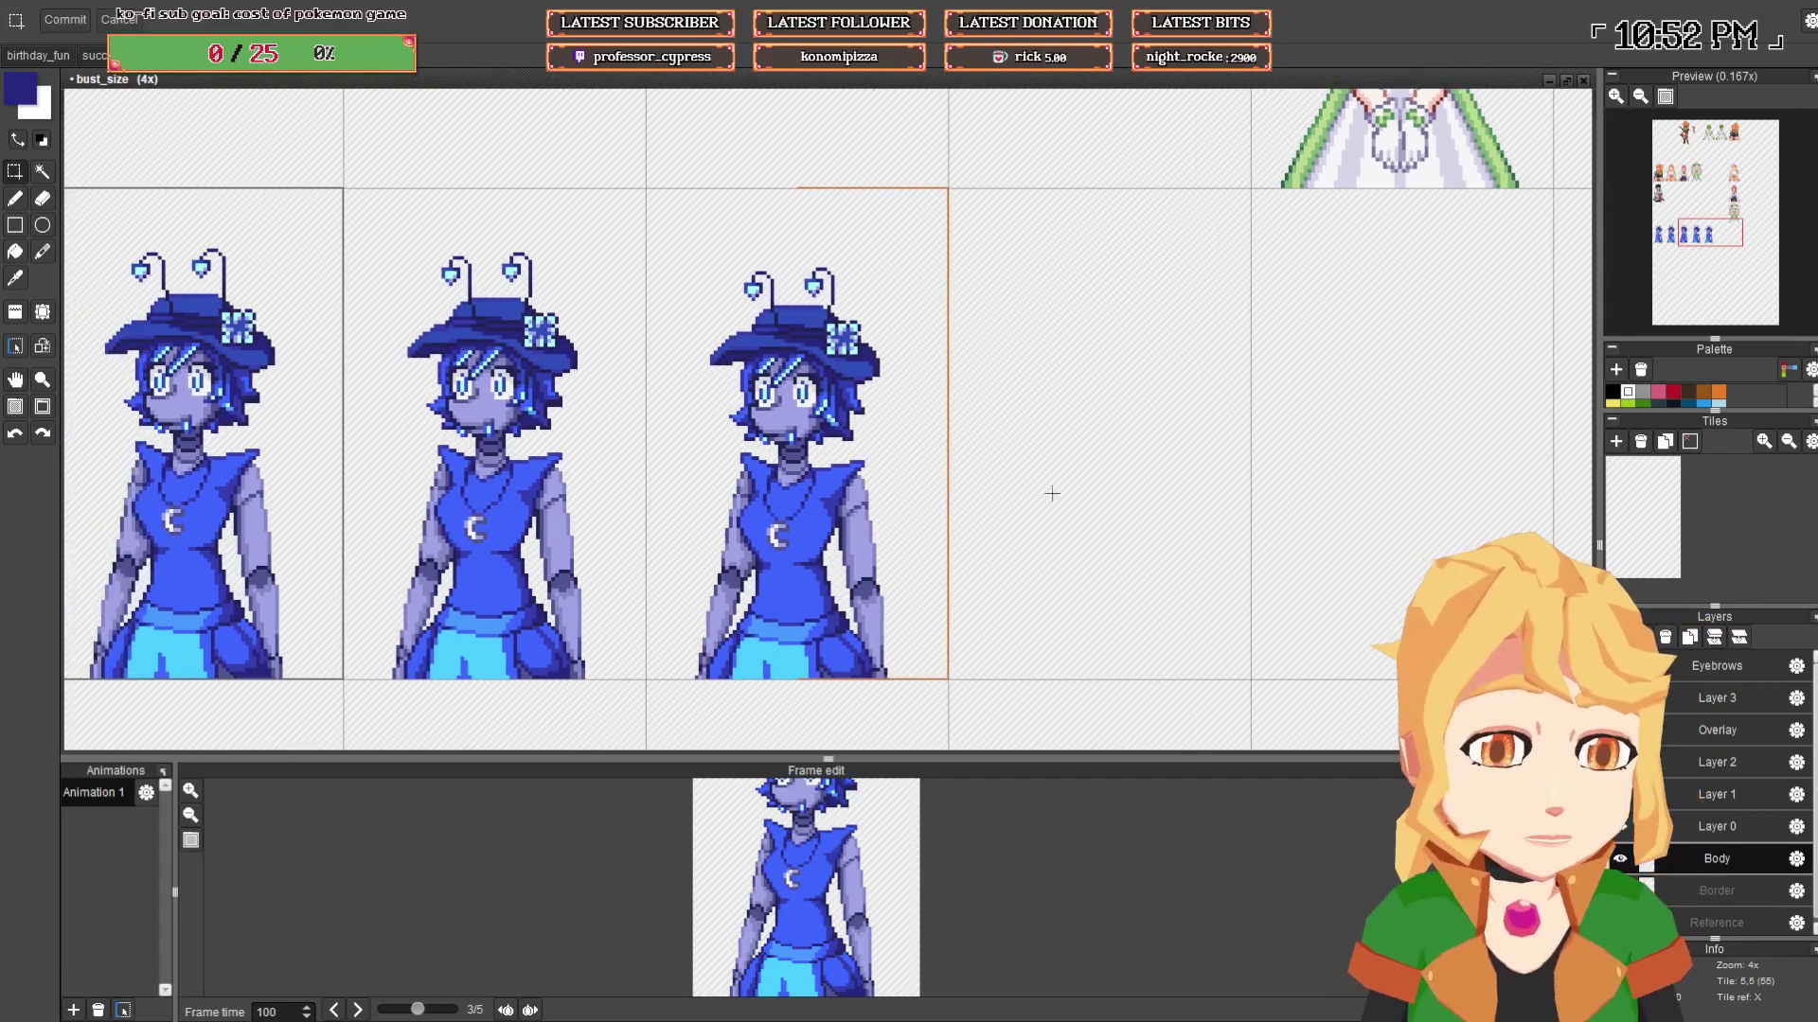
key(ctrl+s)
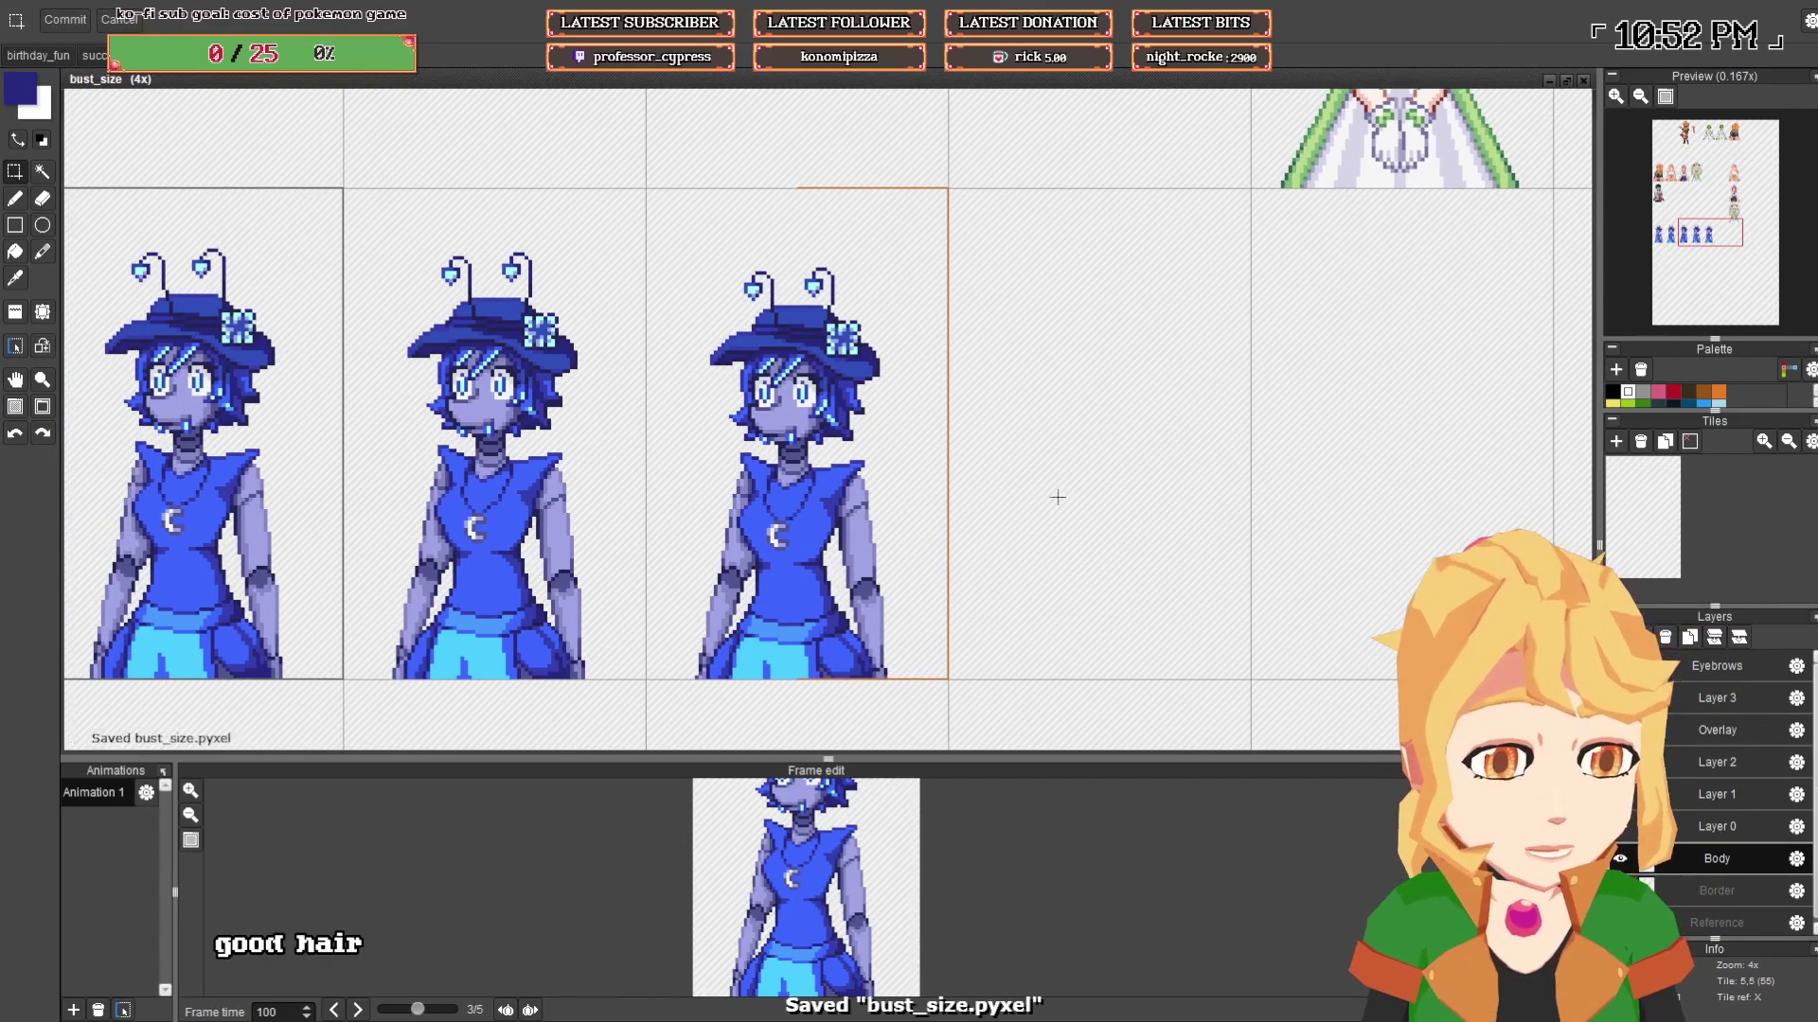
- Shift the tip of the long fringe strand on the third bust up one pixel and repaint the exposed skin
drag(737, 470, 1110, 439)
drag(473, 410, 706, 418)
scroll(833, 359, up, 2)
scroll(740, 365, up, 3)
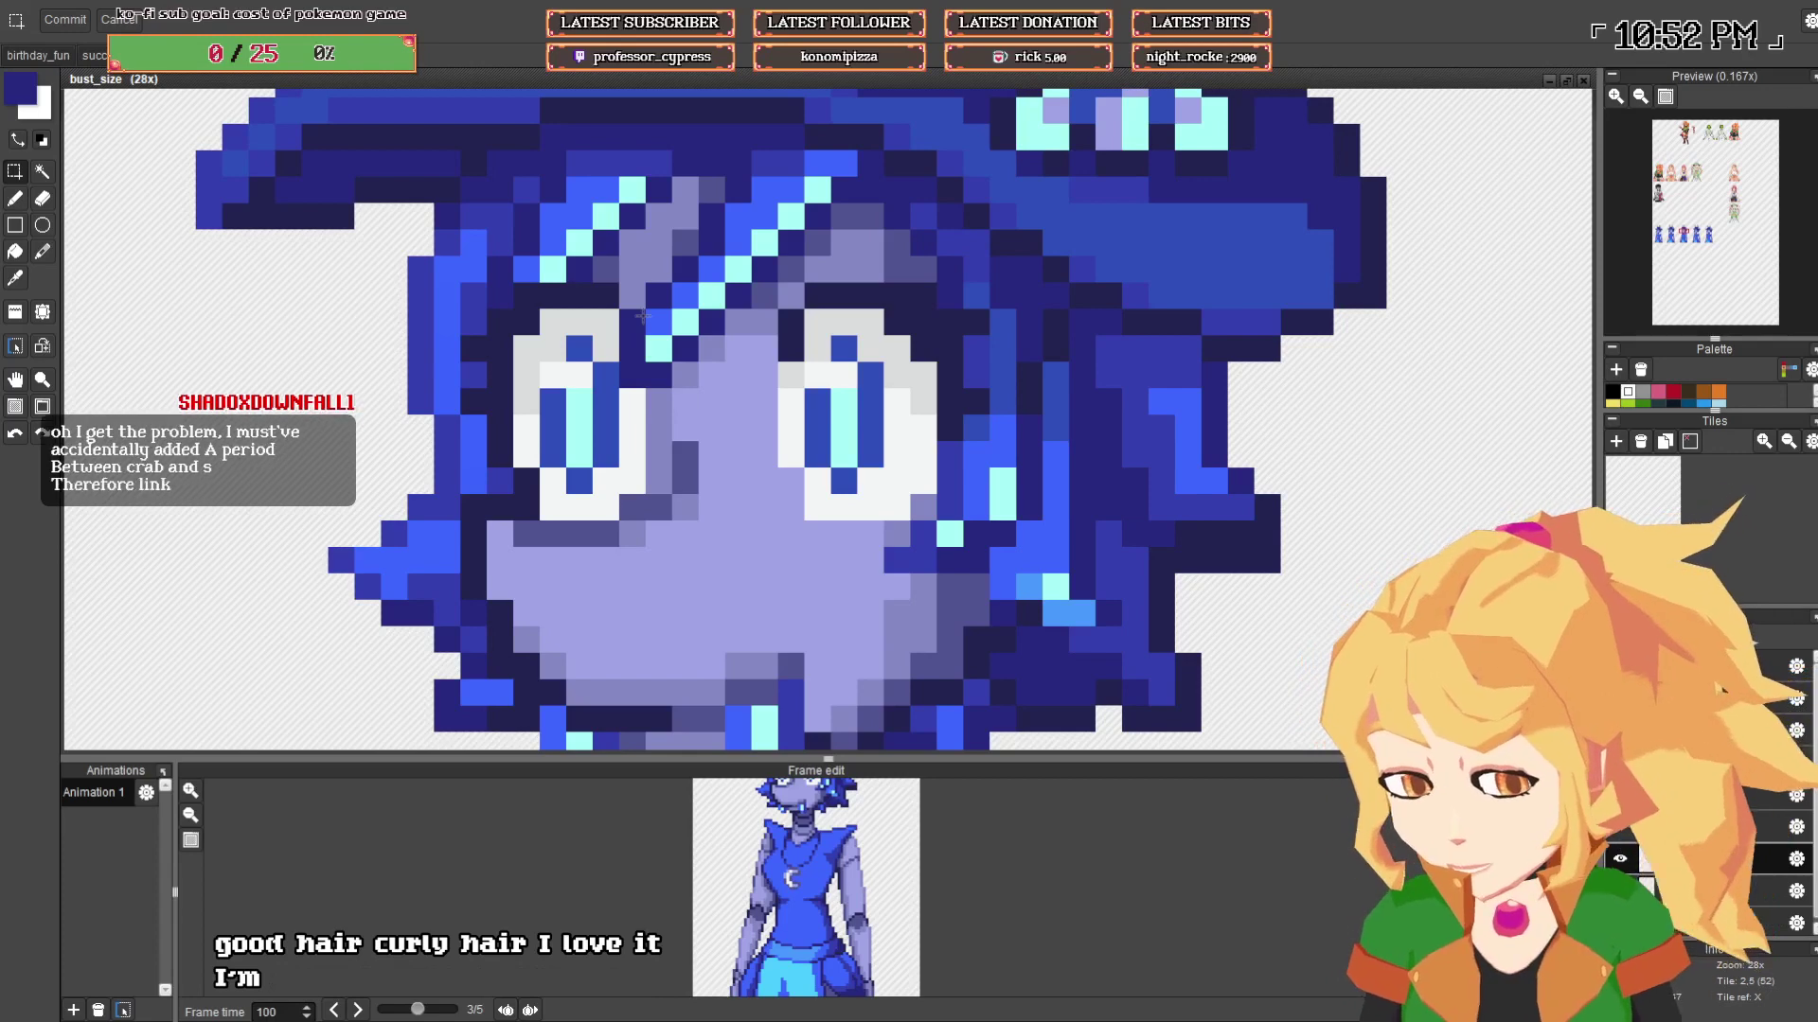
mouse_move(641, 317)
mouse_down()
mouse_move(691, 369)
mouse_move(723, 324)
mouse_move(663, 381)
mouse_up()
key(b)
right_click(712, 354)
key(e)
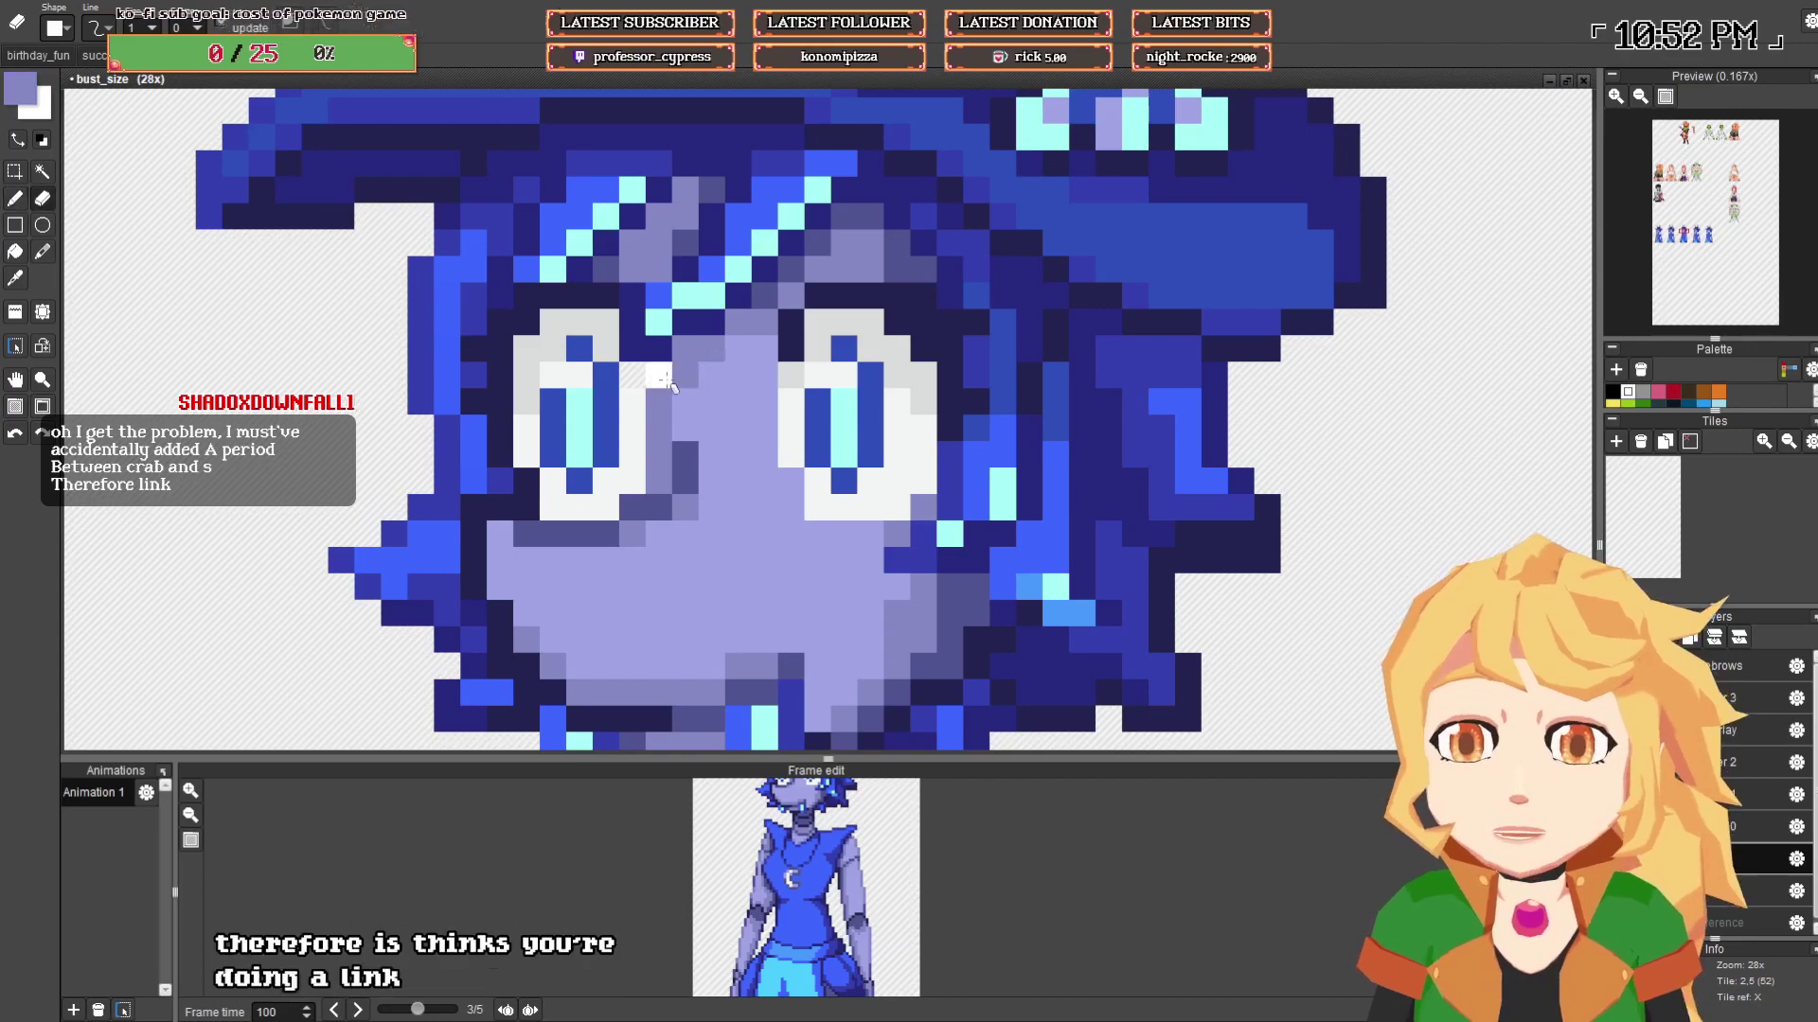
- Repaint the inner corner of the third bust's eye beside the fringe strand with the sampled eye-white colour
key(b)
right_click(632, 349)
right_click(608, 349)
click(632, 375)
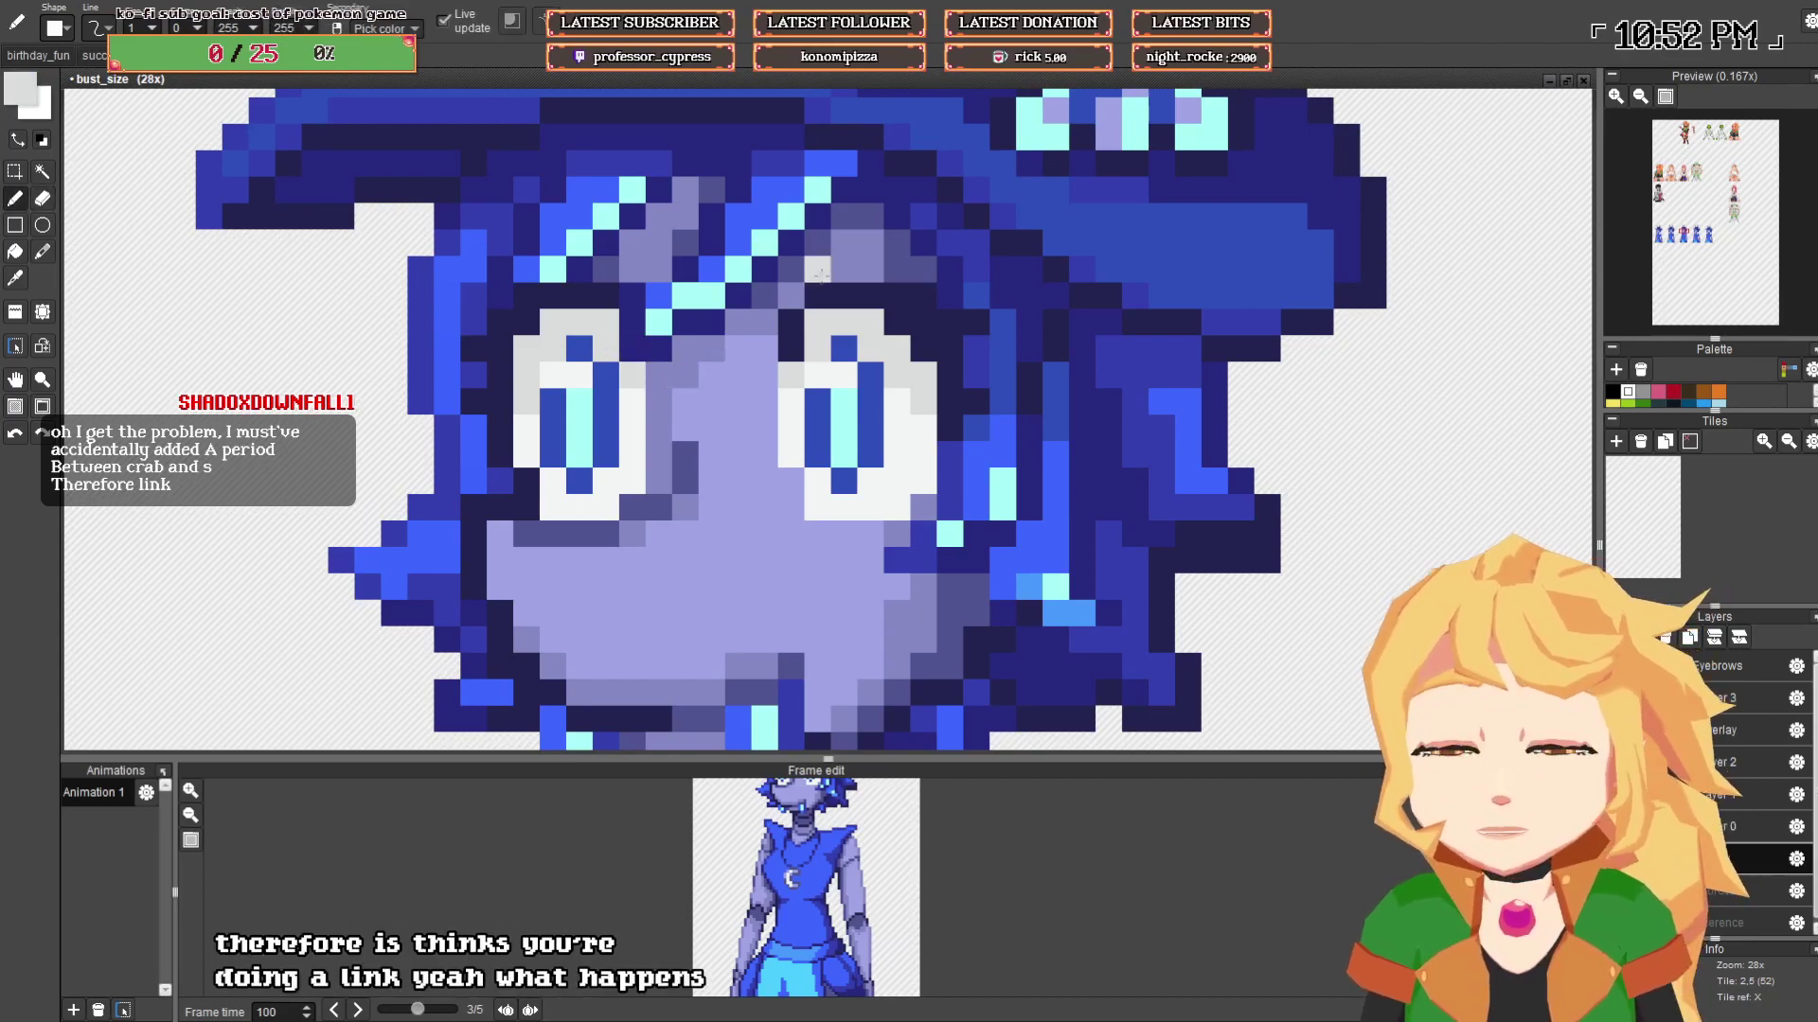
drag(701, 219, 660, 279)
scroll(661, 277, down, 8)
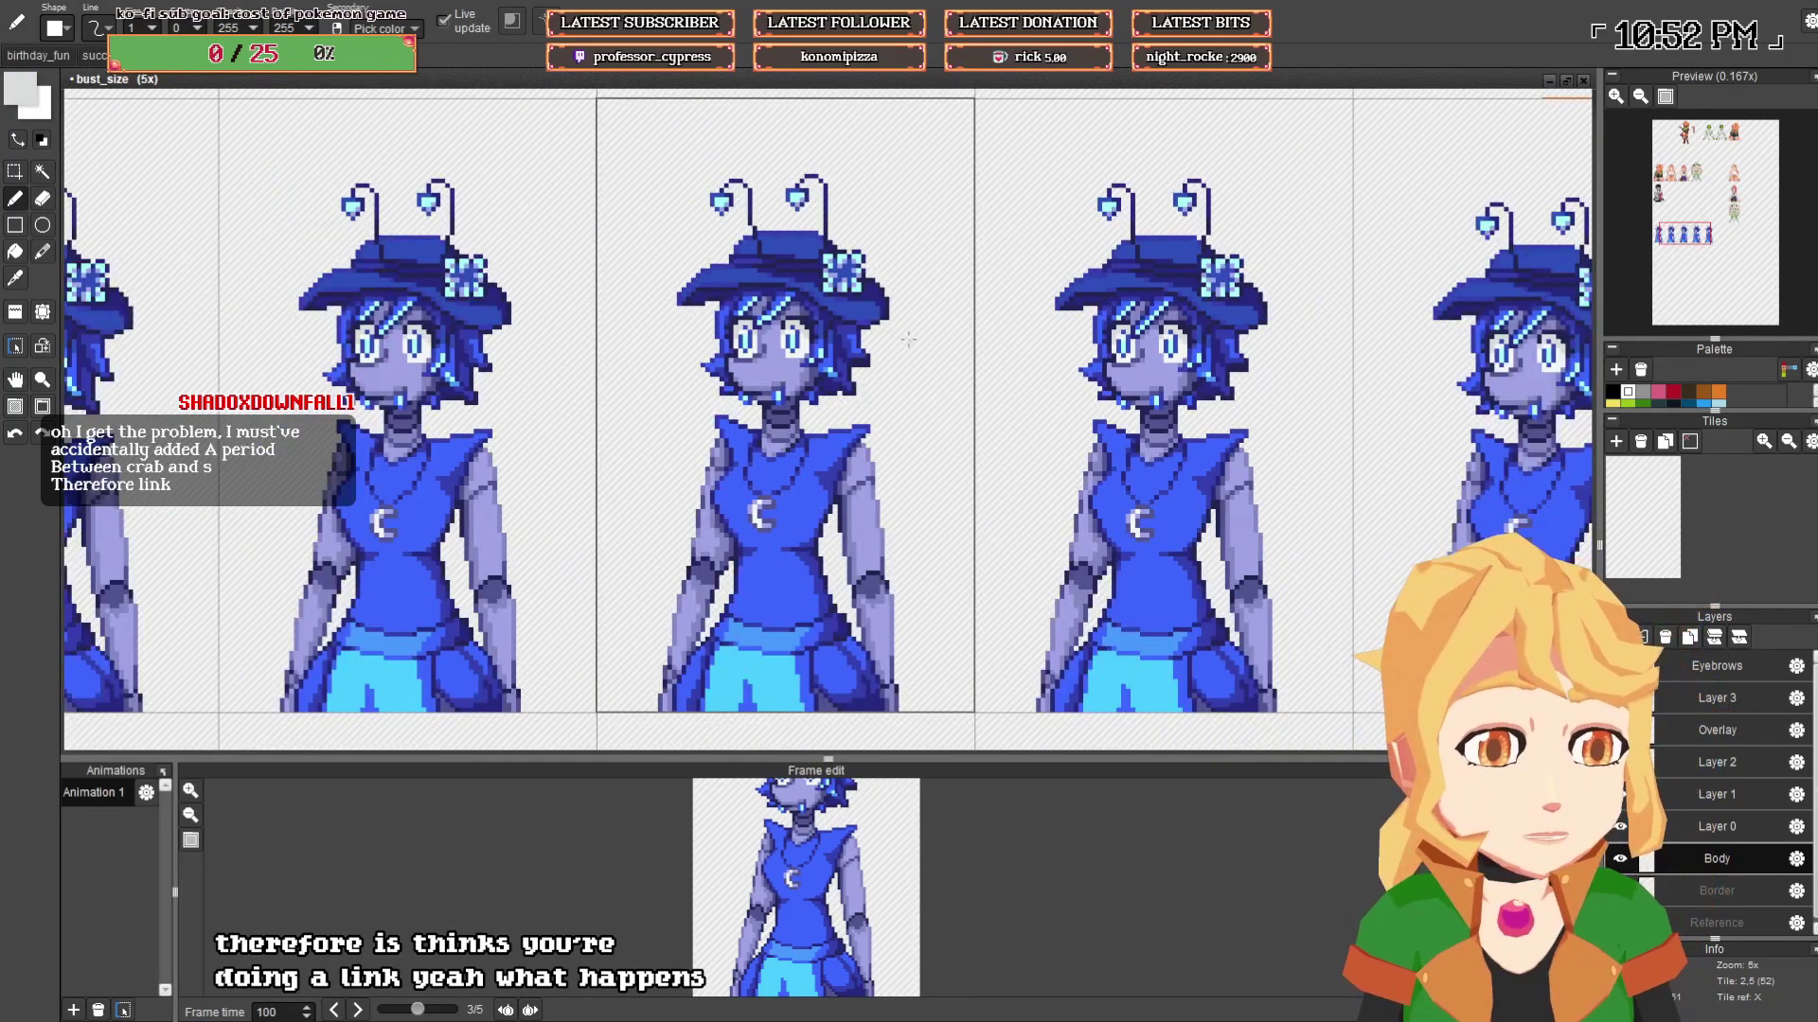
- Raise the tip of the third bust's long fringe strand by another pixel and sample the neighbouring skin colour
drag(909, 339, 854, 342)
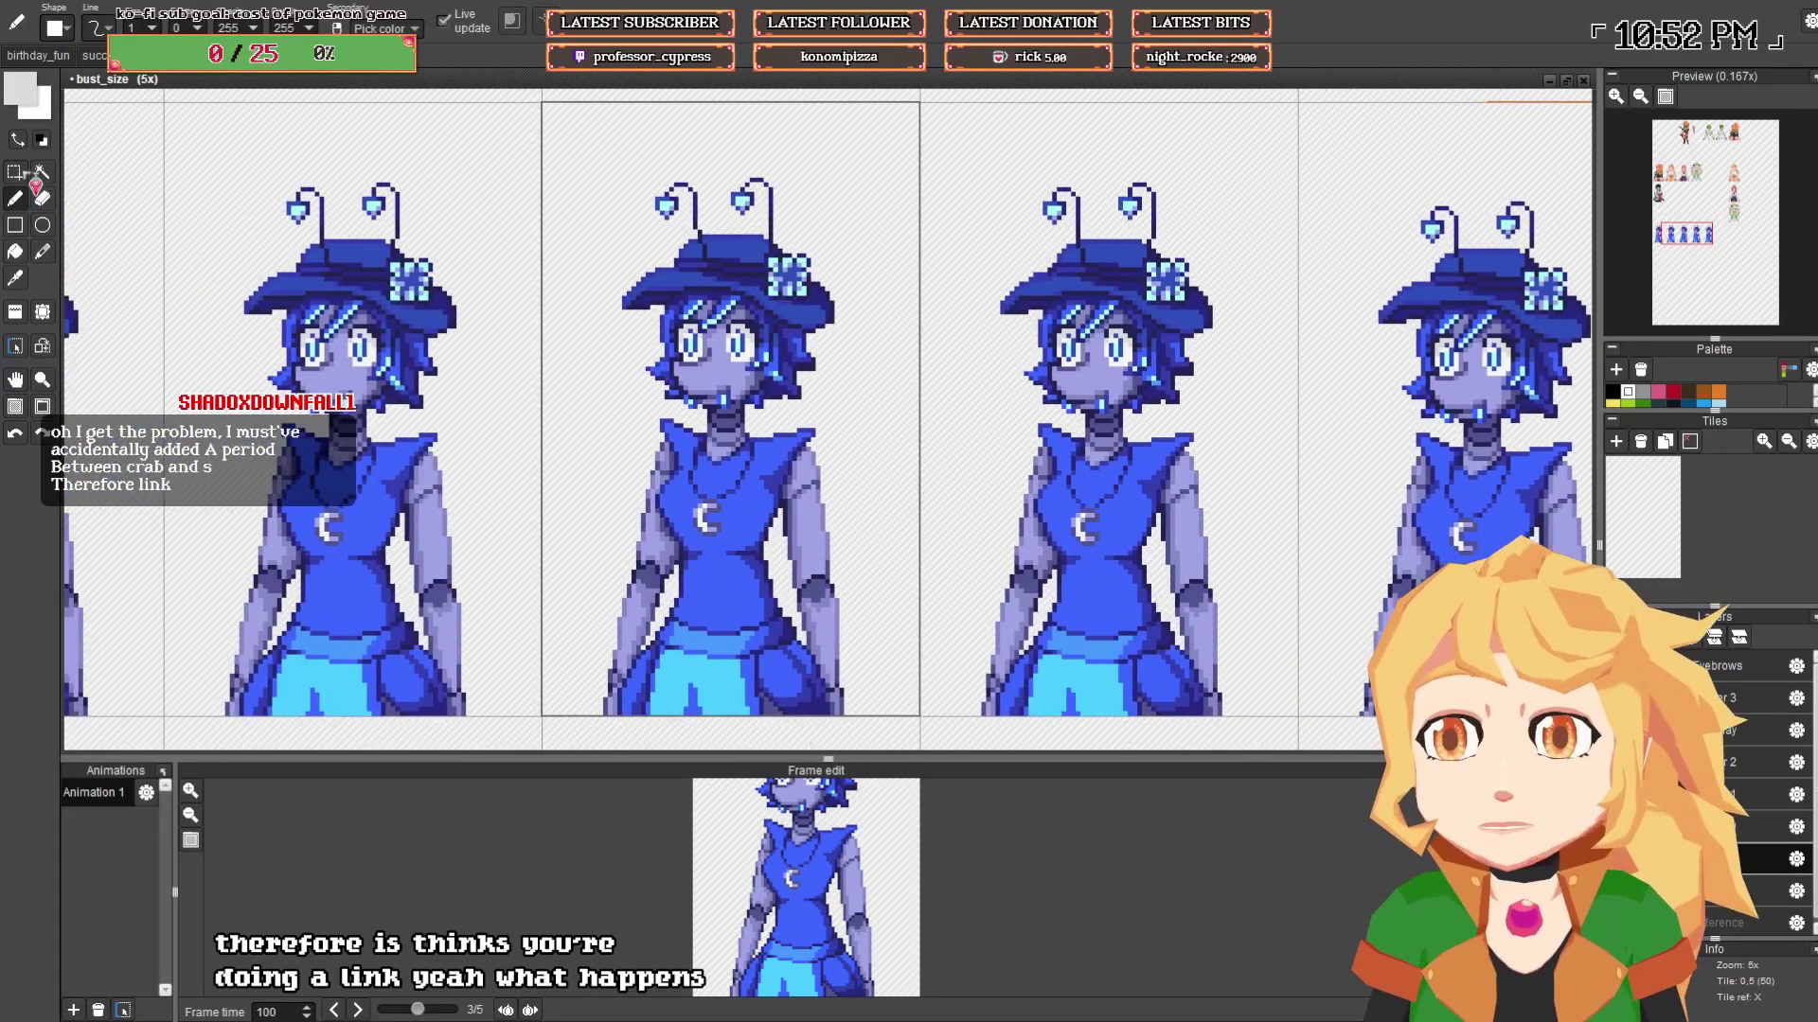
click(16, 172)
scroll(251, 315, up, 8)
mouse_move(651, 376)
mouse_down()
mouse_move(765, 434)
mouse_move(746, 433)
mouse_move(755, 413)
mouse_move(682, 453)
mouse_up()
key(Return)
key(b)
right_click(726, 427)
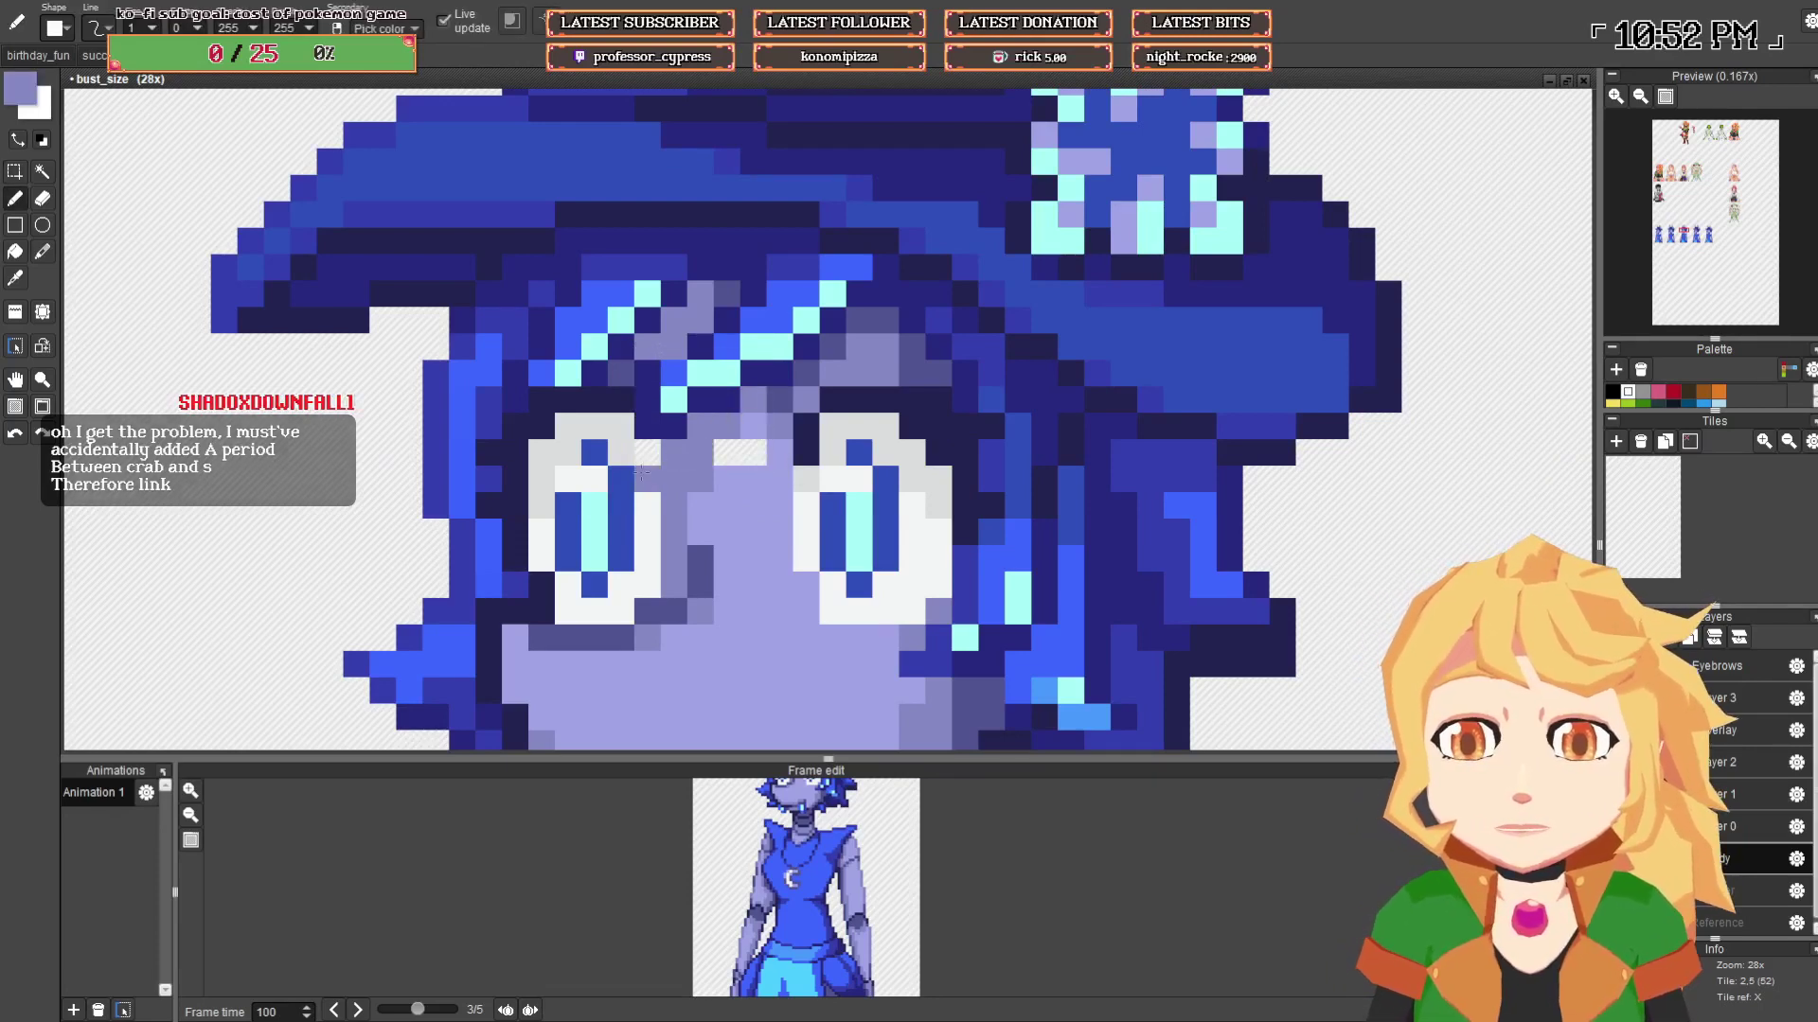
- Touch up the eye-white and skin pixels exposed beneath the third bust's raised fringe strand
right_click(647, 478)
click(648, 454)
right_click(595, 401)
click(673, 455)
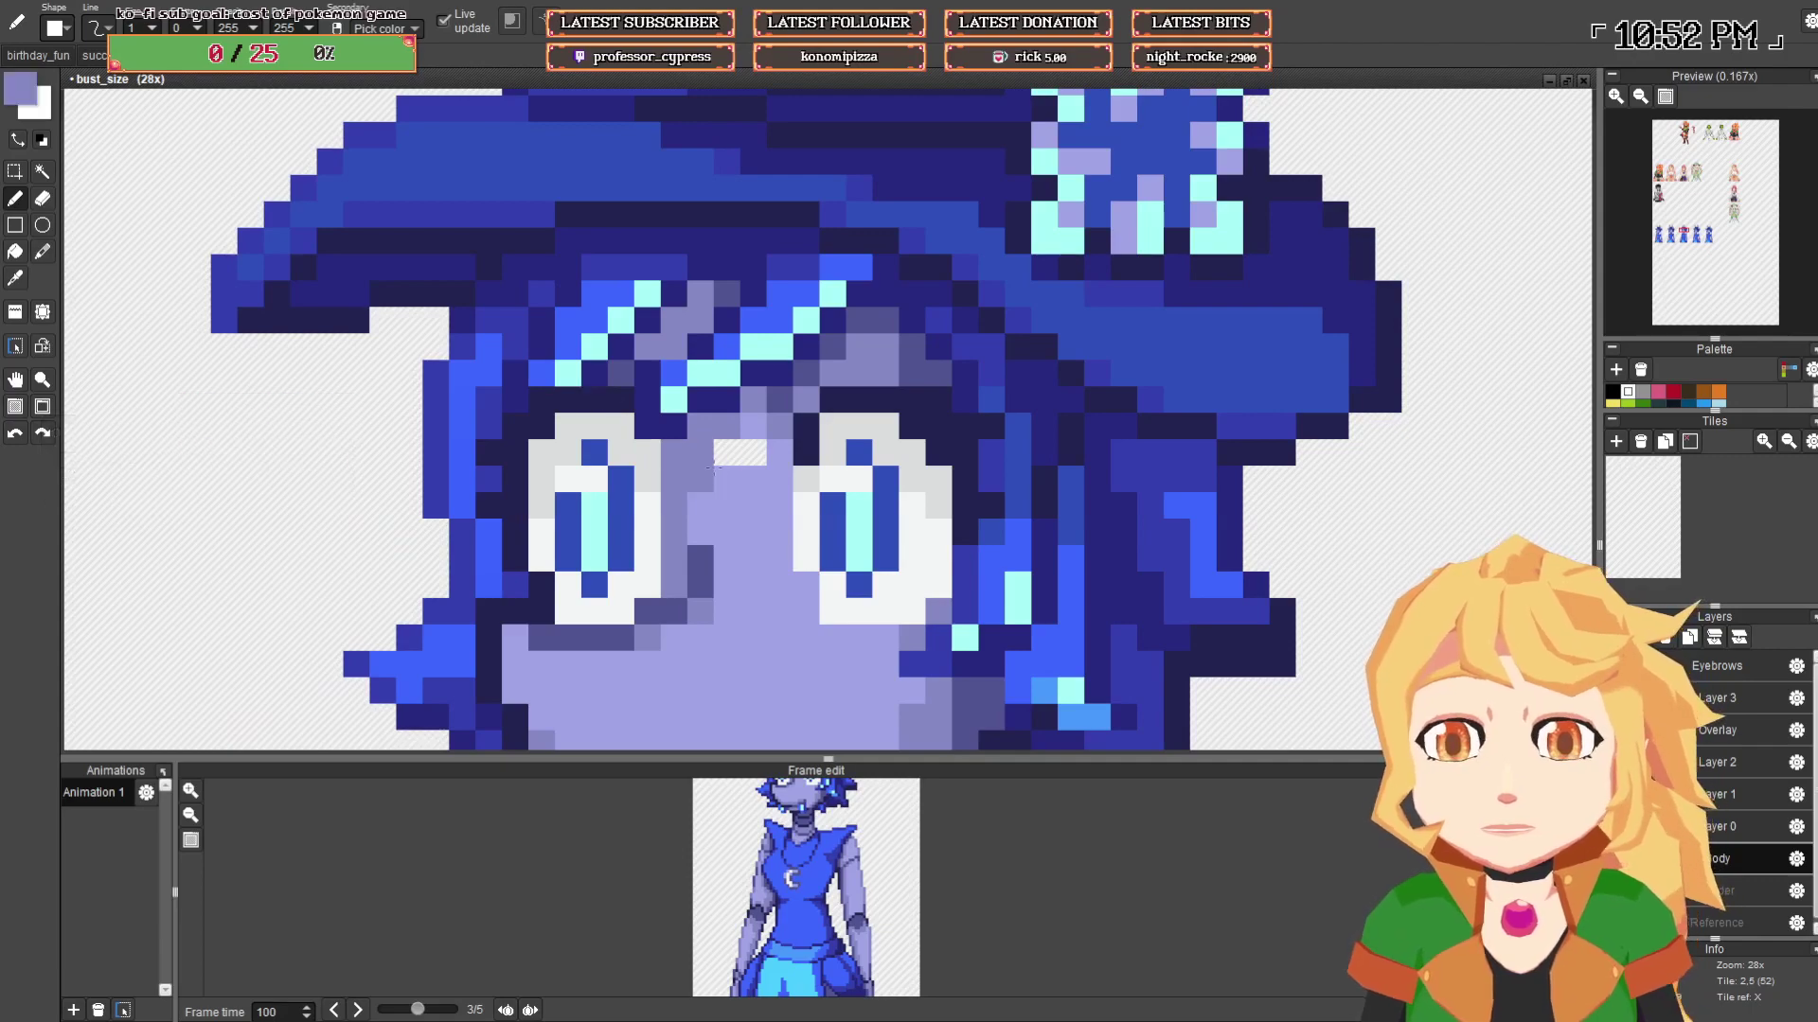
alt+click(742, 466)
alt+click(690, 345)
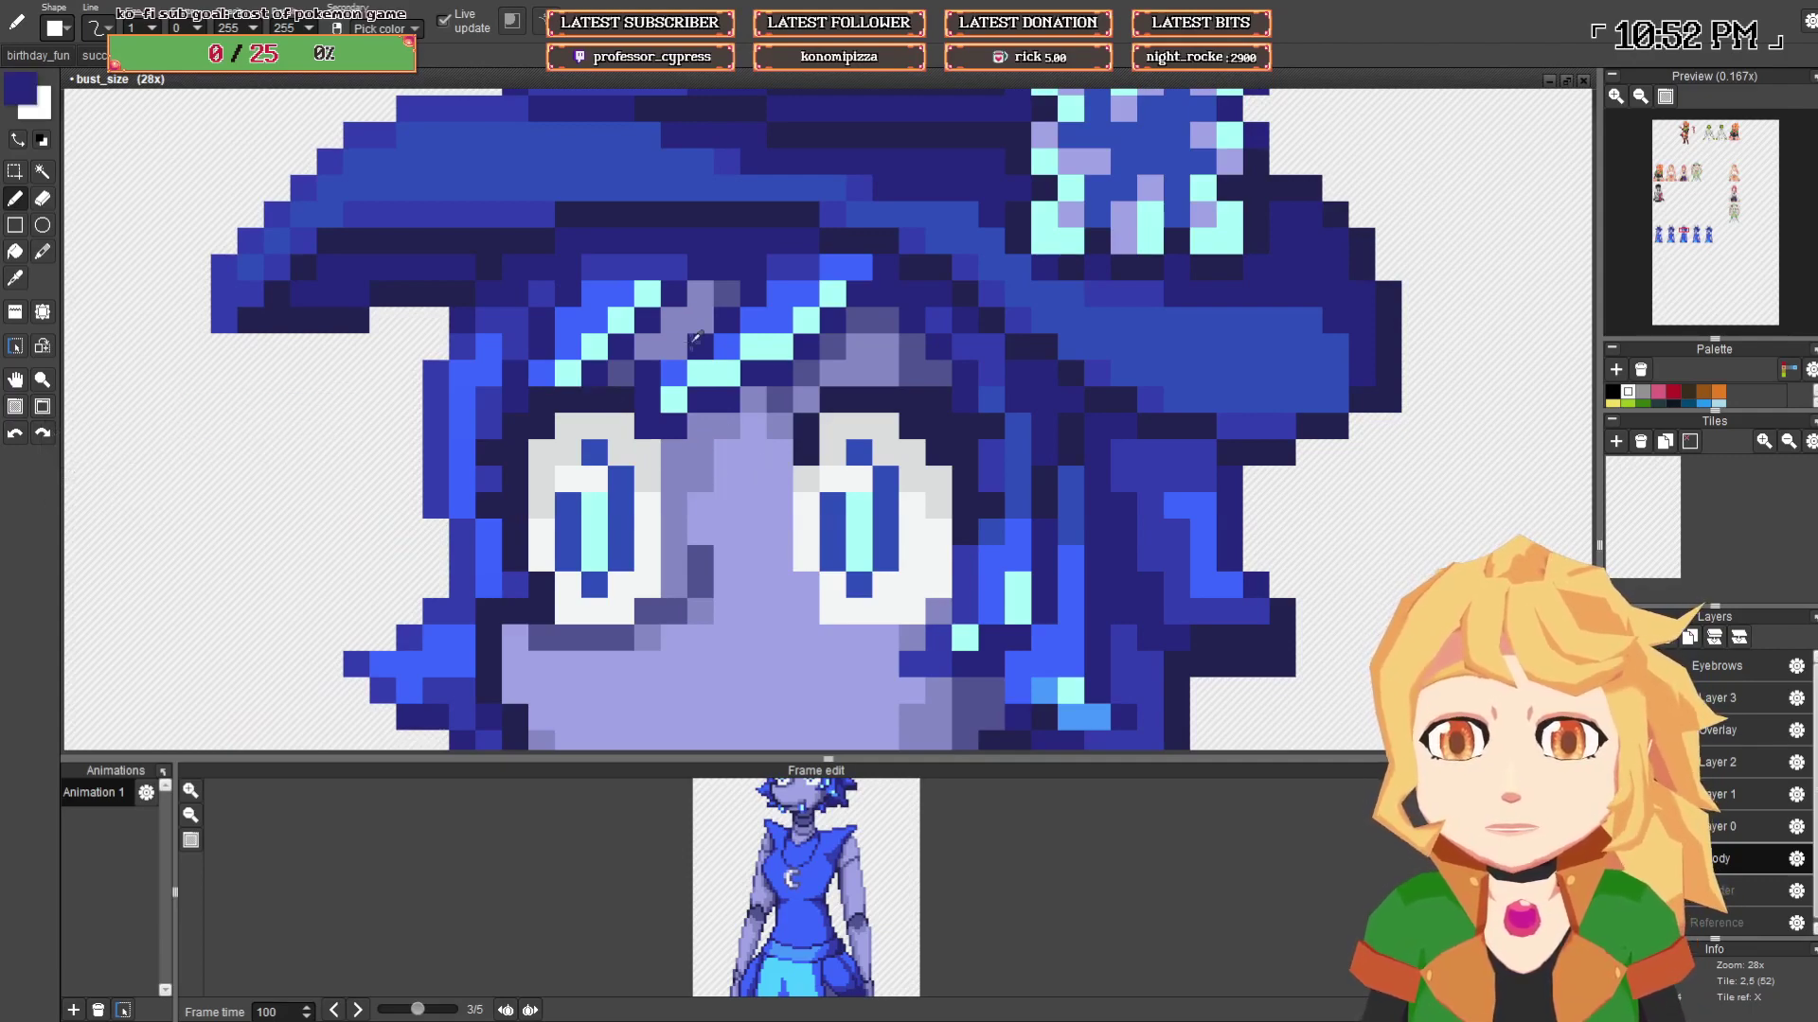
scroll(812, 347, down, 4)
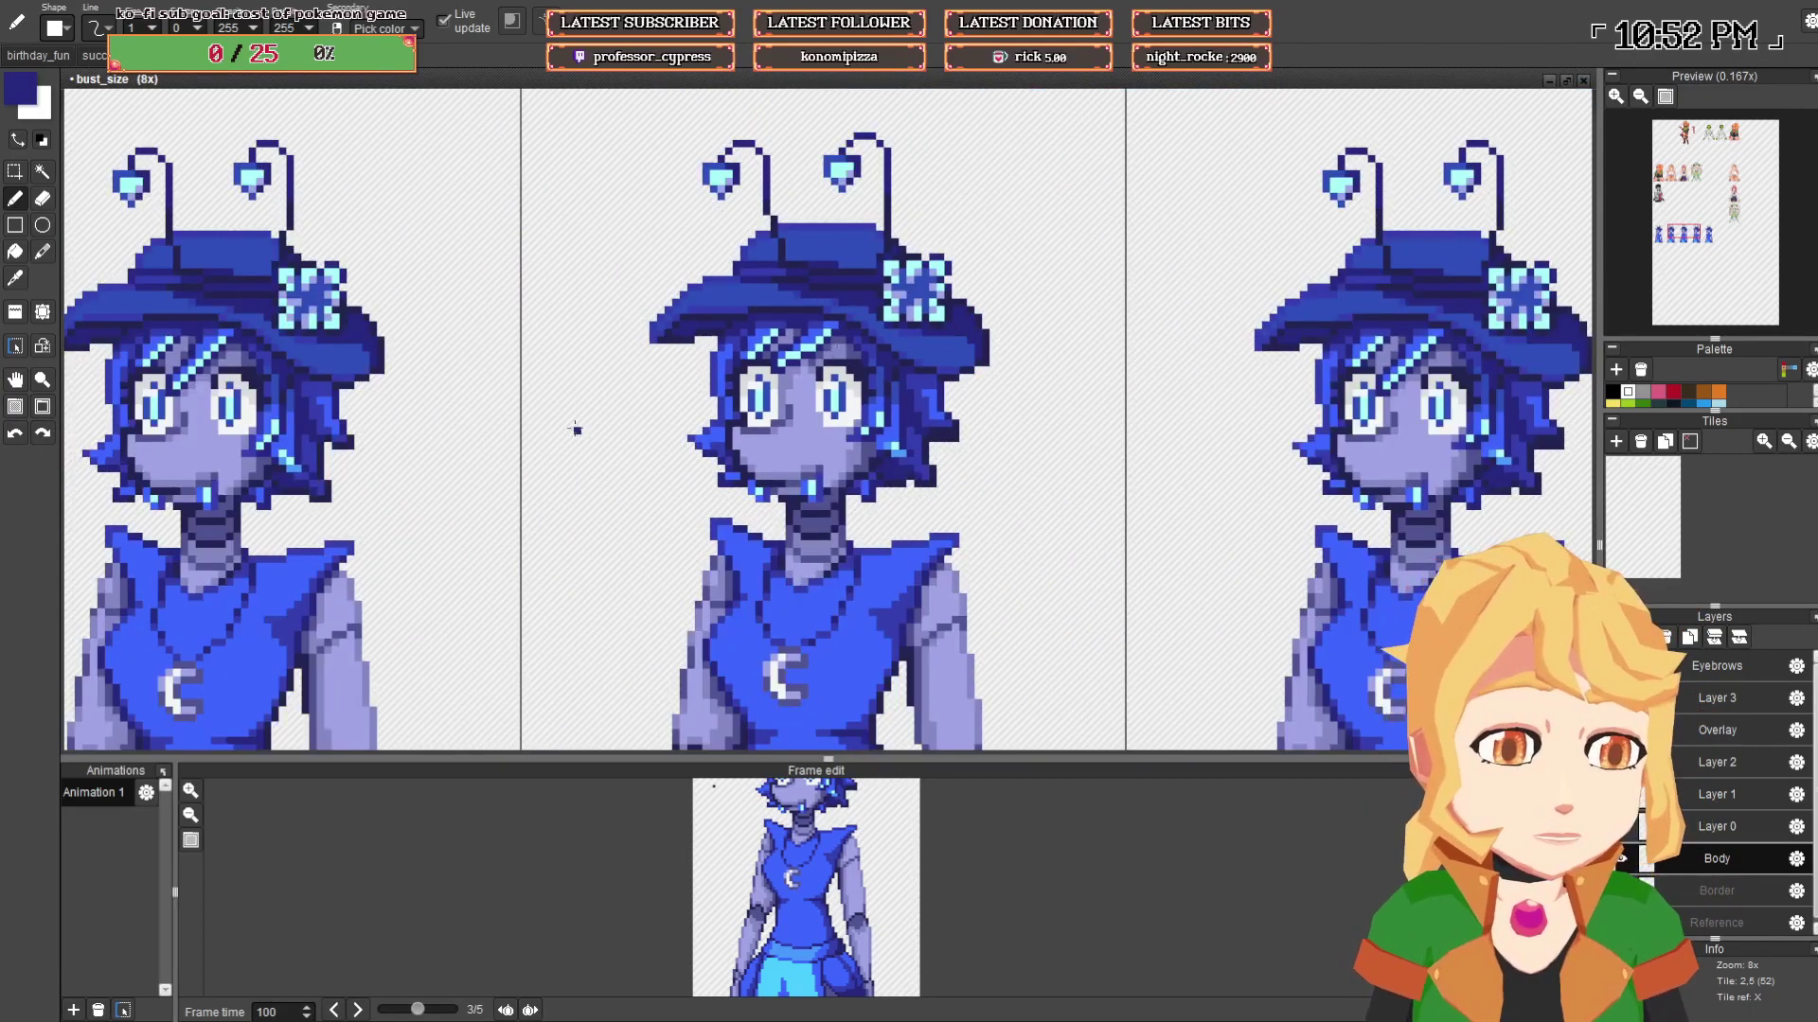
- Select the tip of the second bust's long fringe strand and move it up one pixel
drag(575, 430, 1081, 433)
click(16, 172)
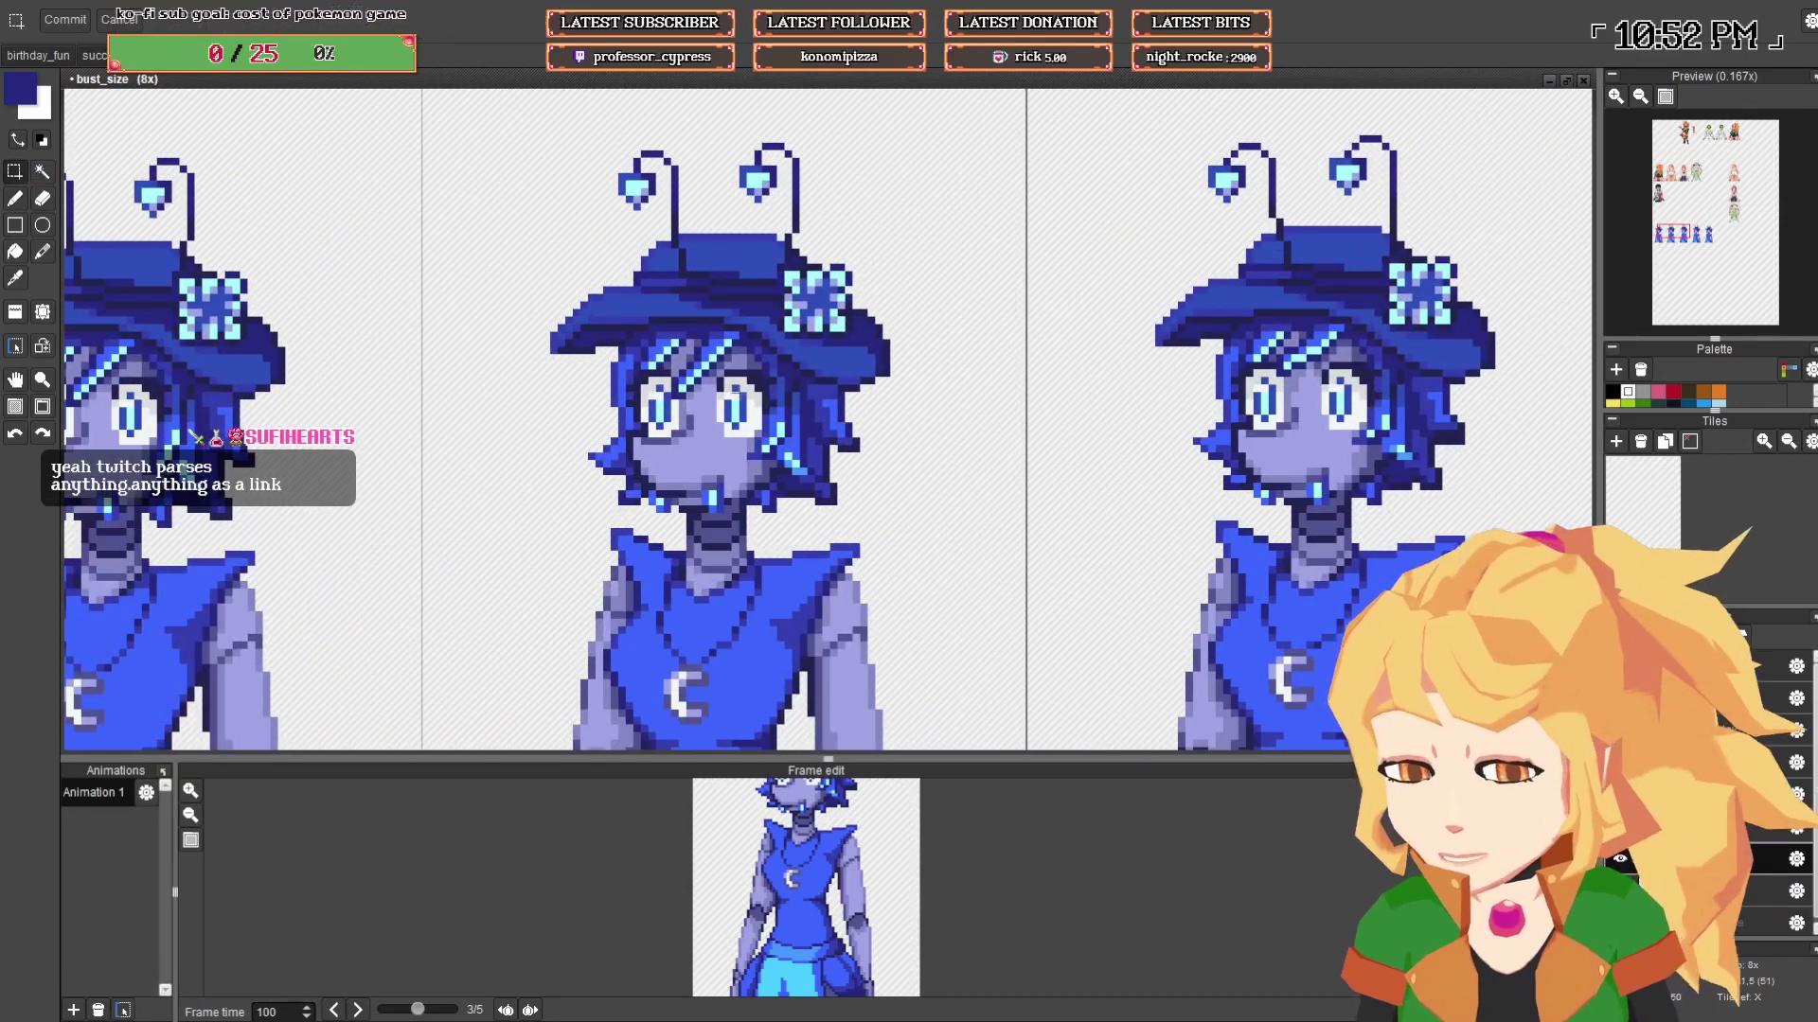
scroll(735, 434, up, 3)
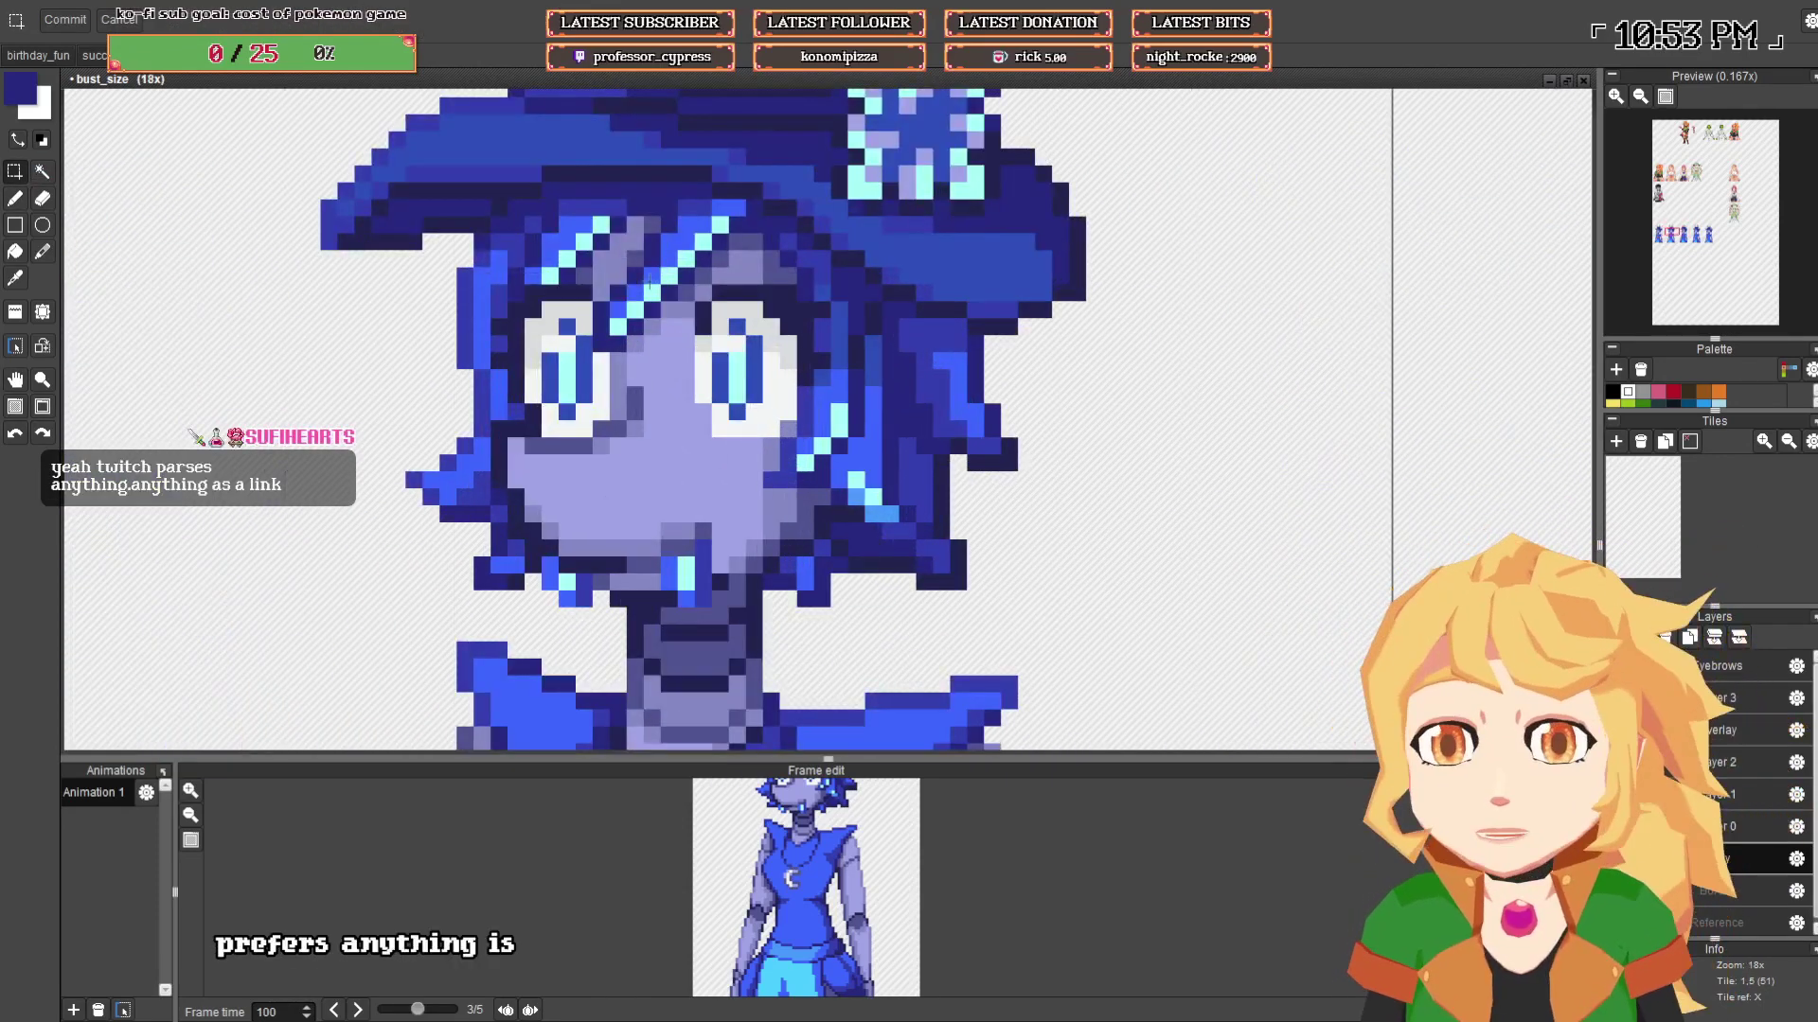
drag(599, 306, 635, 329)
key(Up)
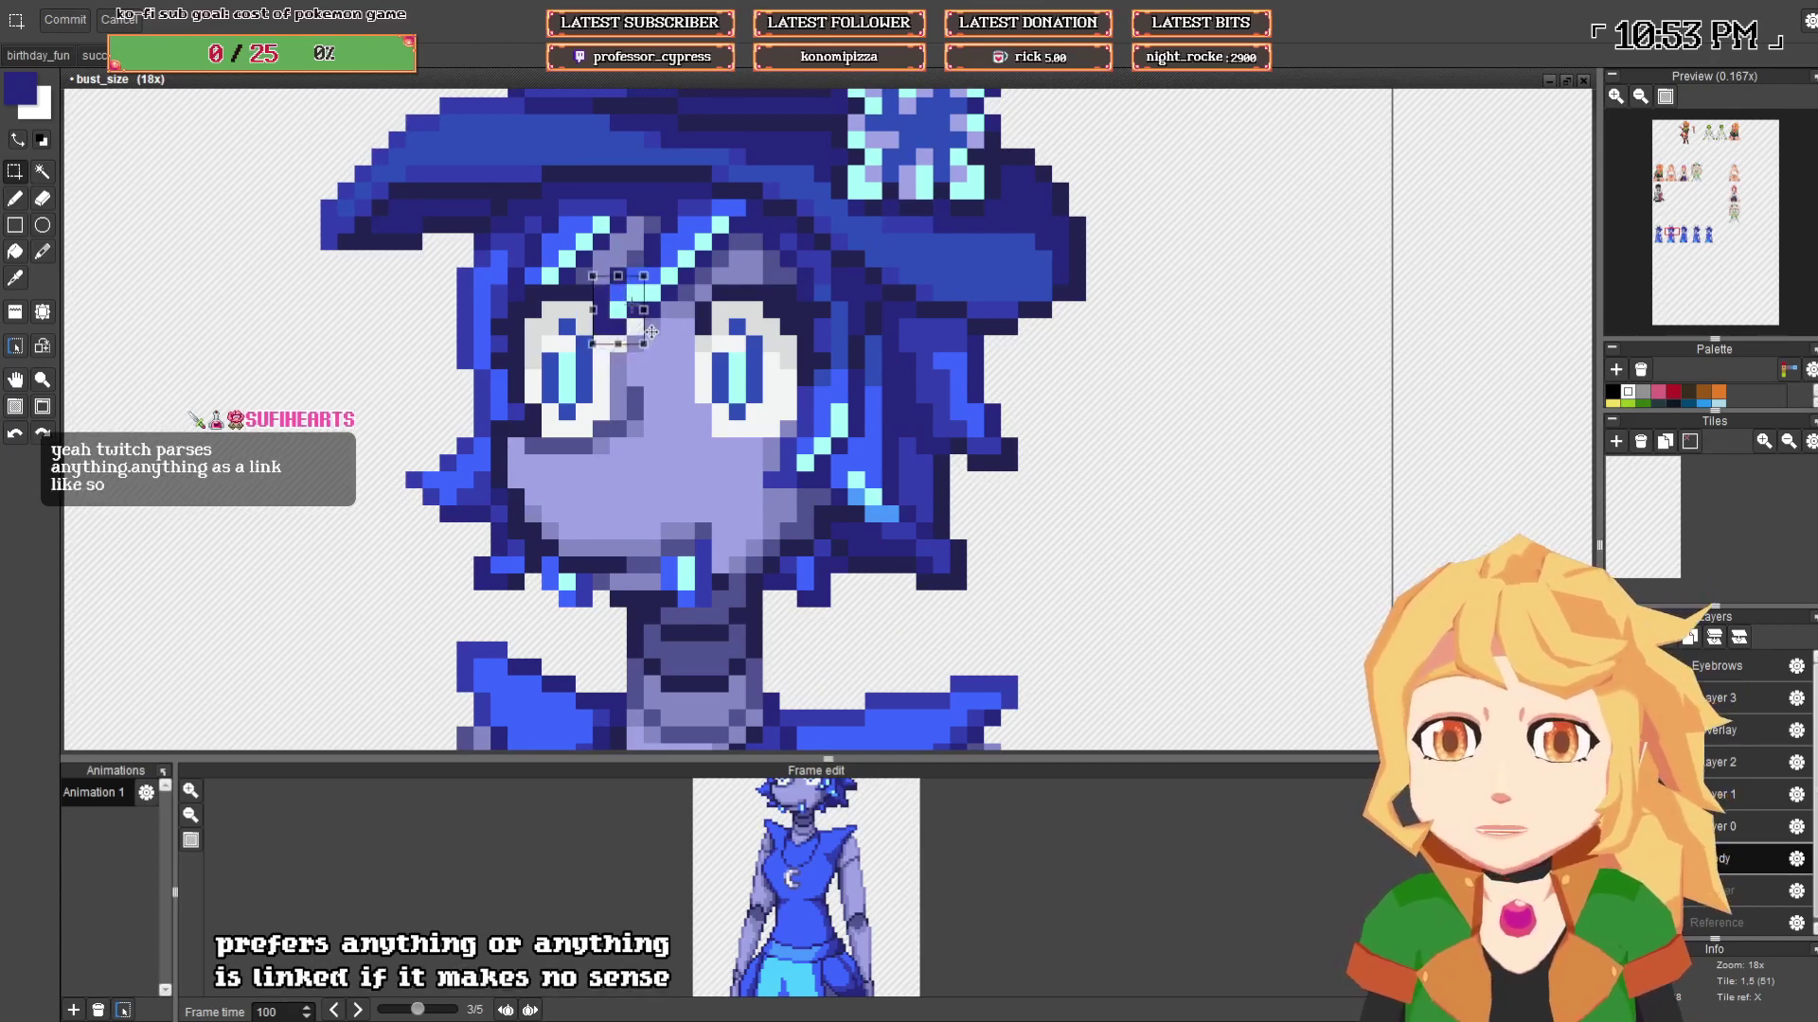
- Repaint the pixels exposed below the second bust's fringe strand with the sampled skin colours
key(b)
alt+click(624, 355)
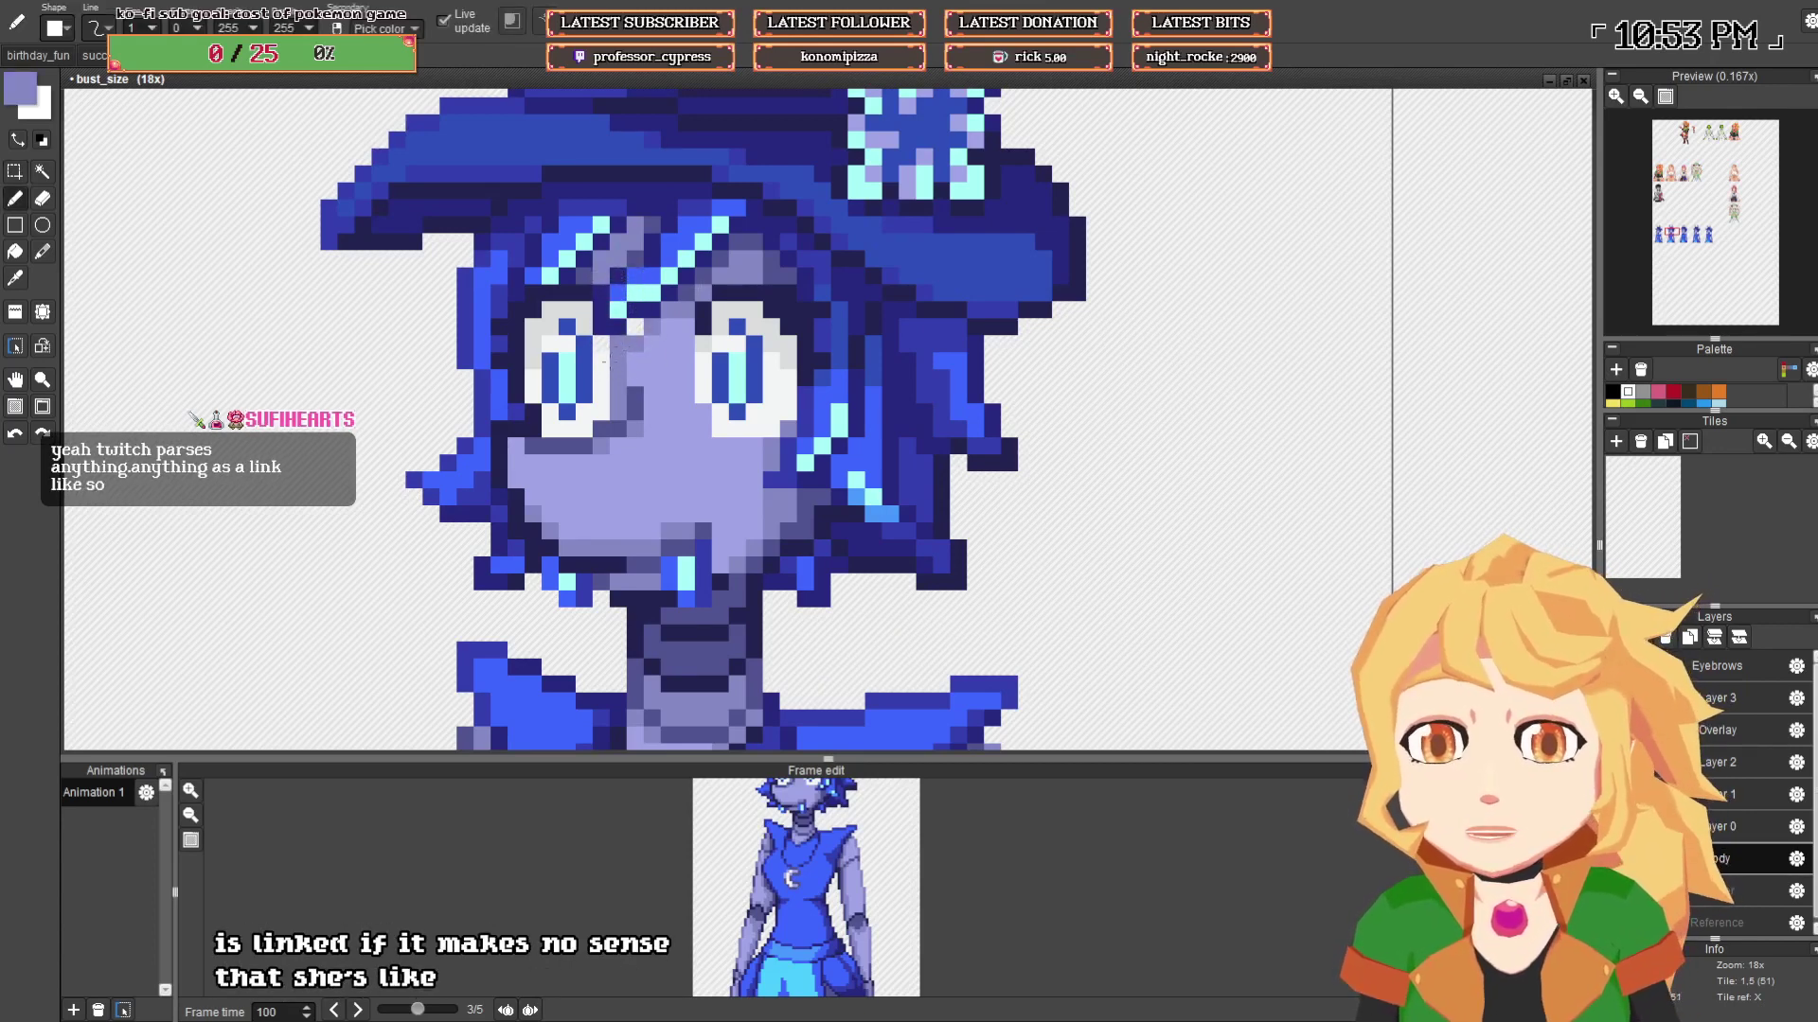
alt+click(625, 343)
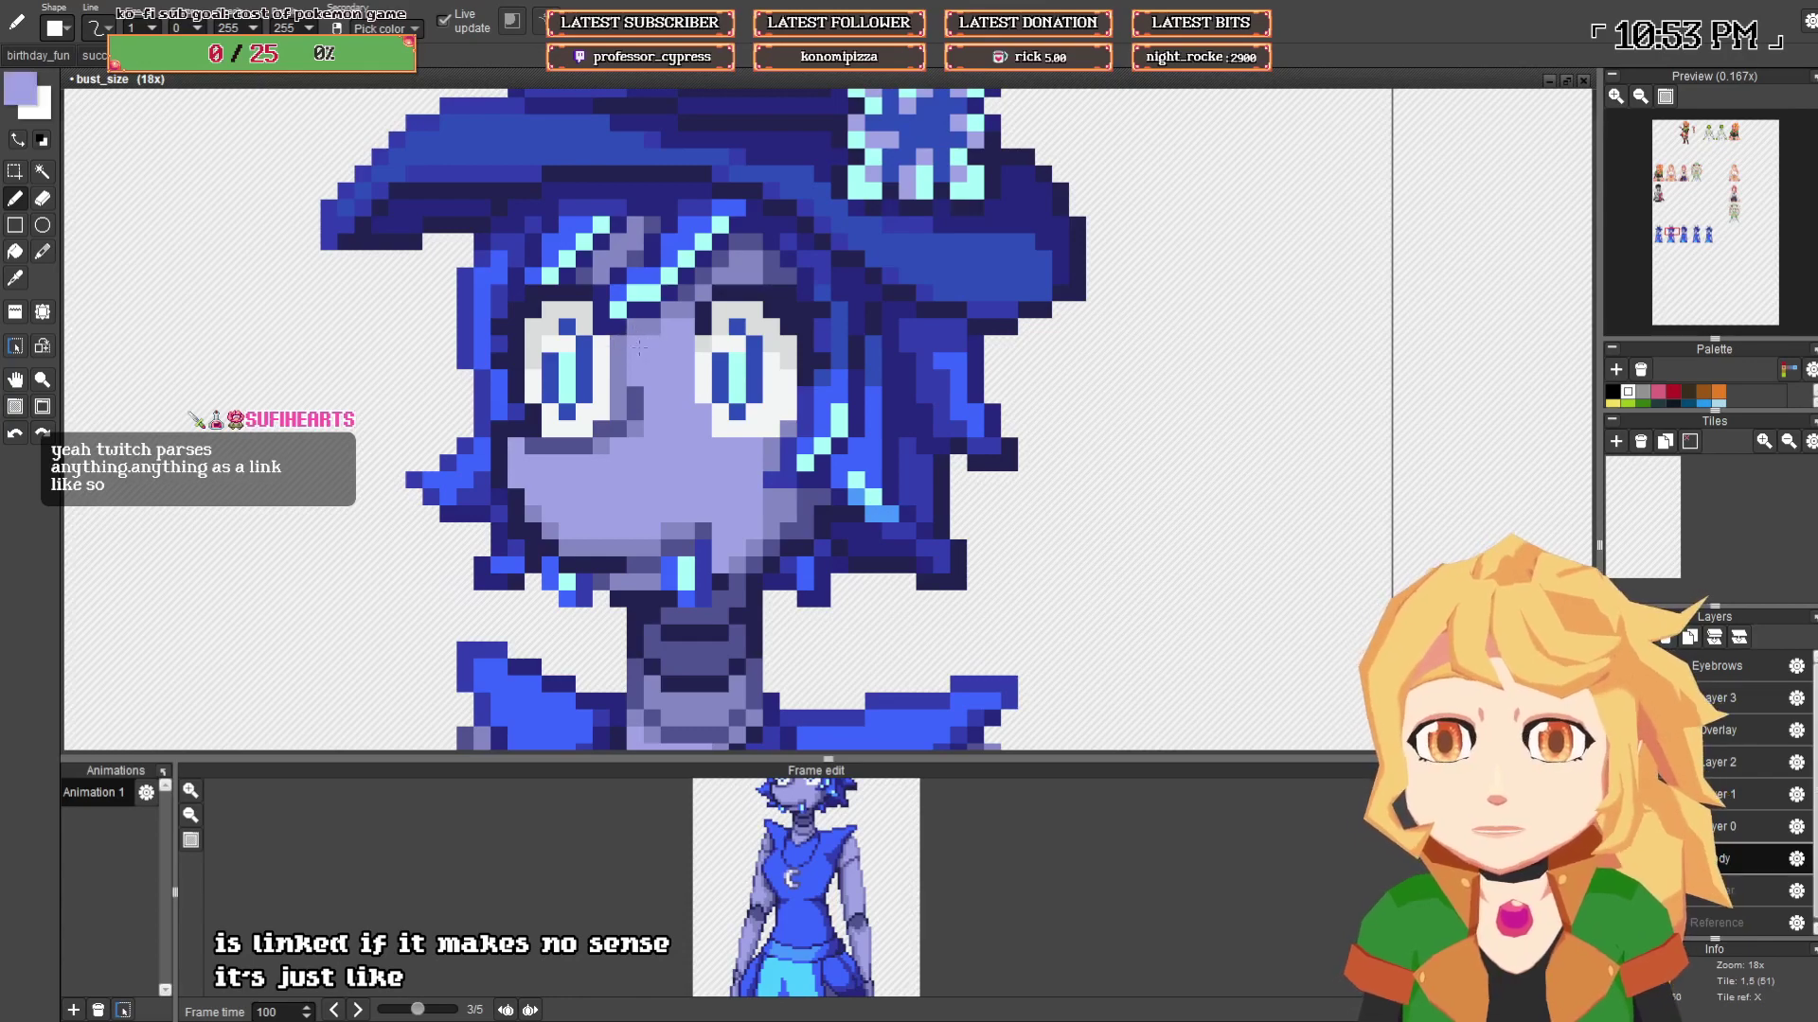
scroll(964, 360, down, 5)
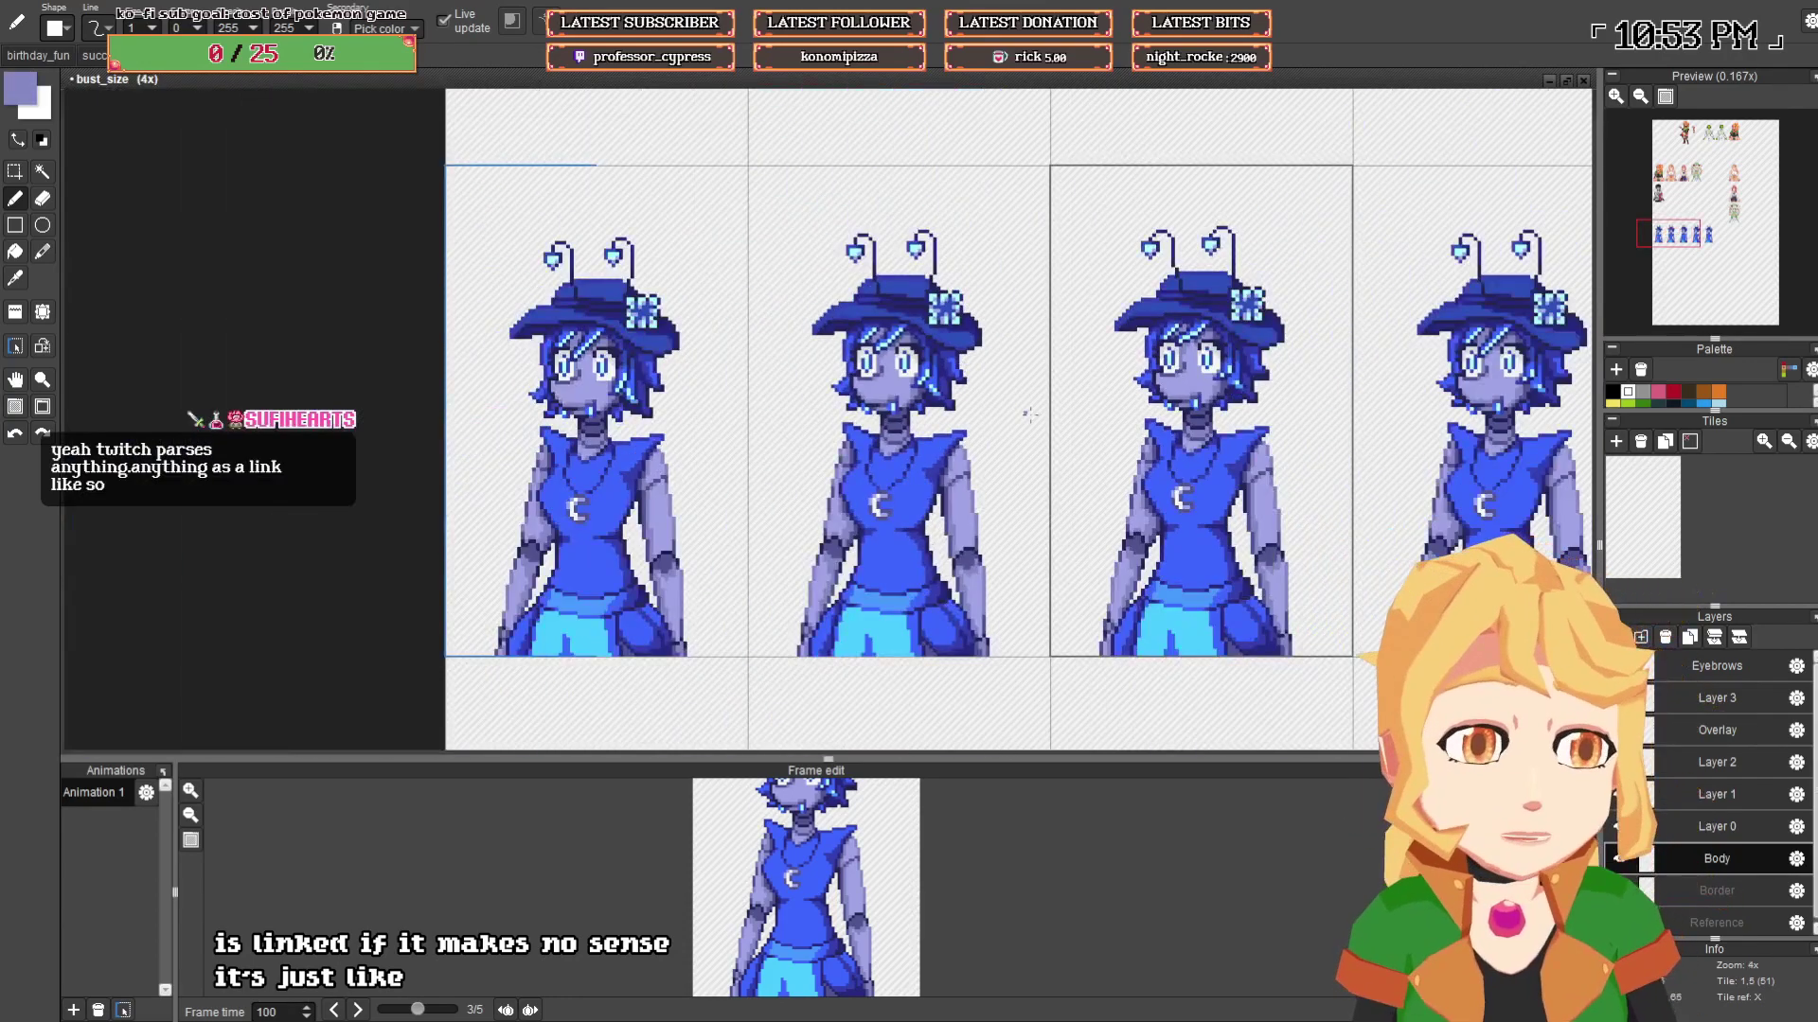
- Select and copy the second bust's face area with the corrected fringe strand
key(e)
drag(1236, 357, 494, 316)
scroll(322, 352, down, 1)
scroll(598, 312, up, 2)
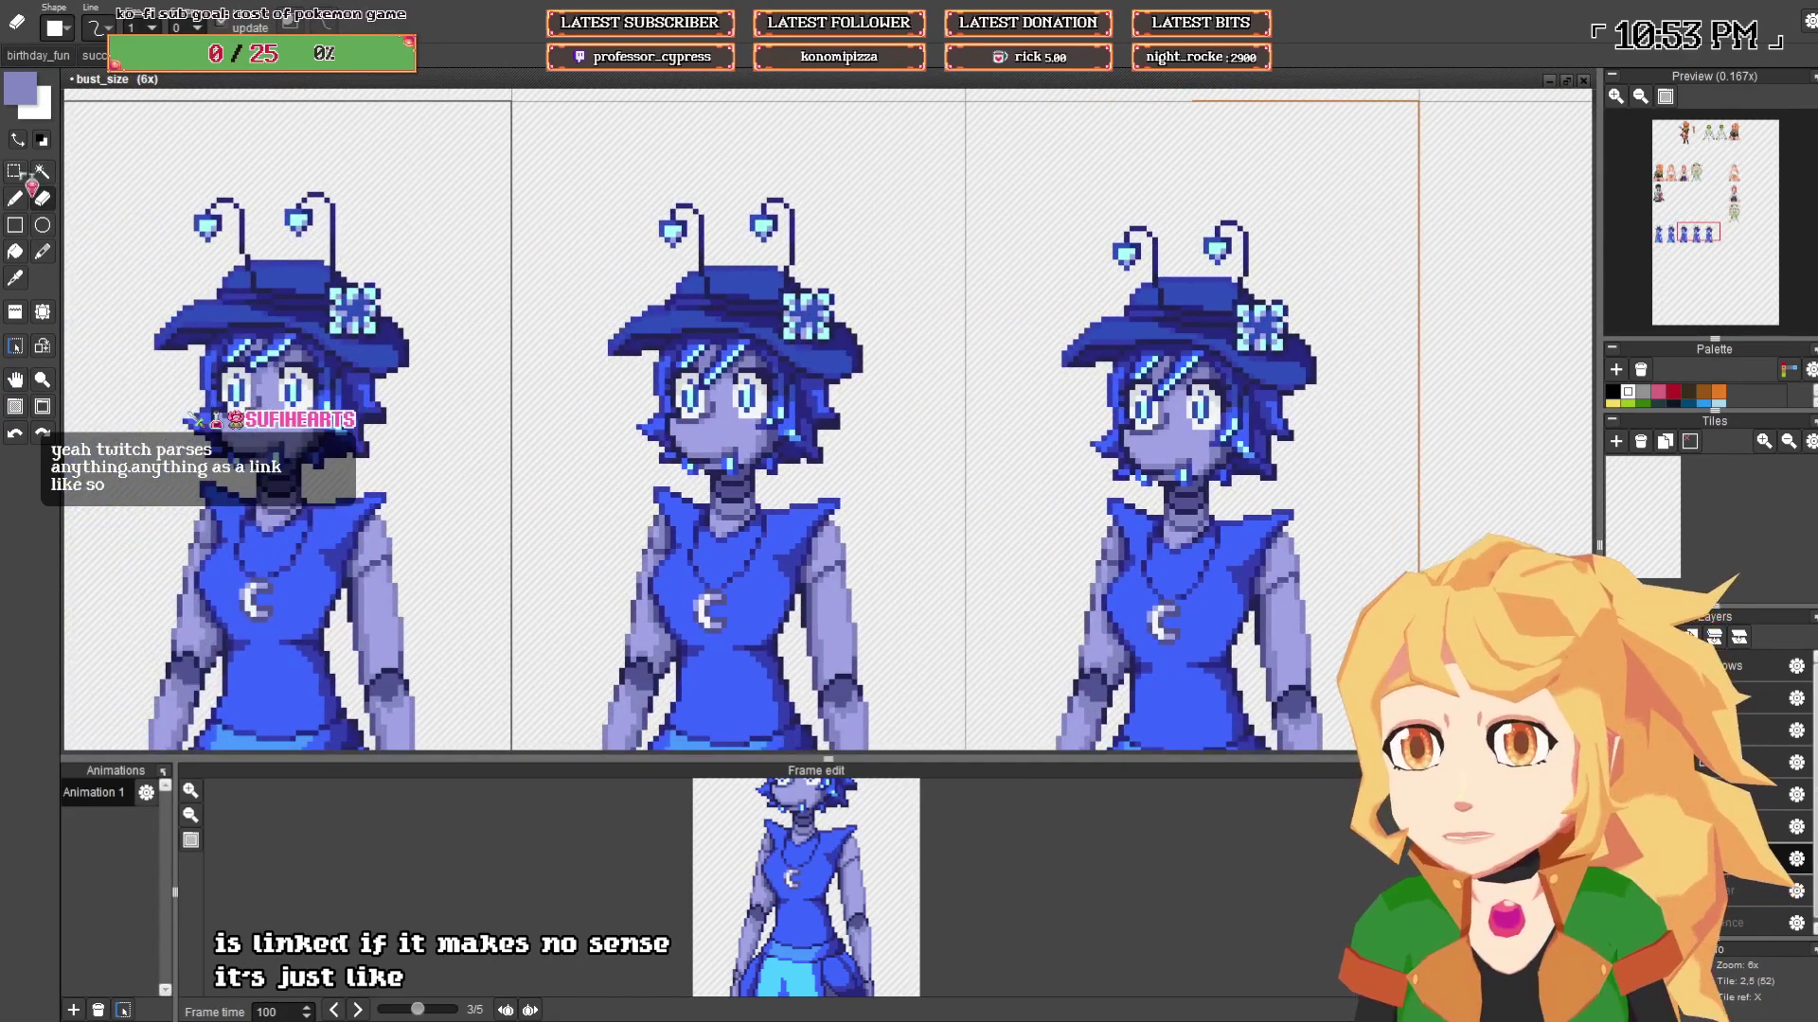
click(17, 172)
scroll(755, 412, up, 1)
drag(756, 412, 1153, 405)
scroll(516, 408, down, 3)
drag(519, 398, 765, 388)
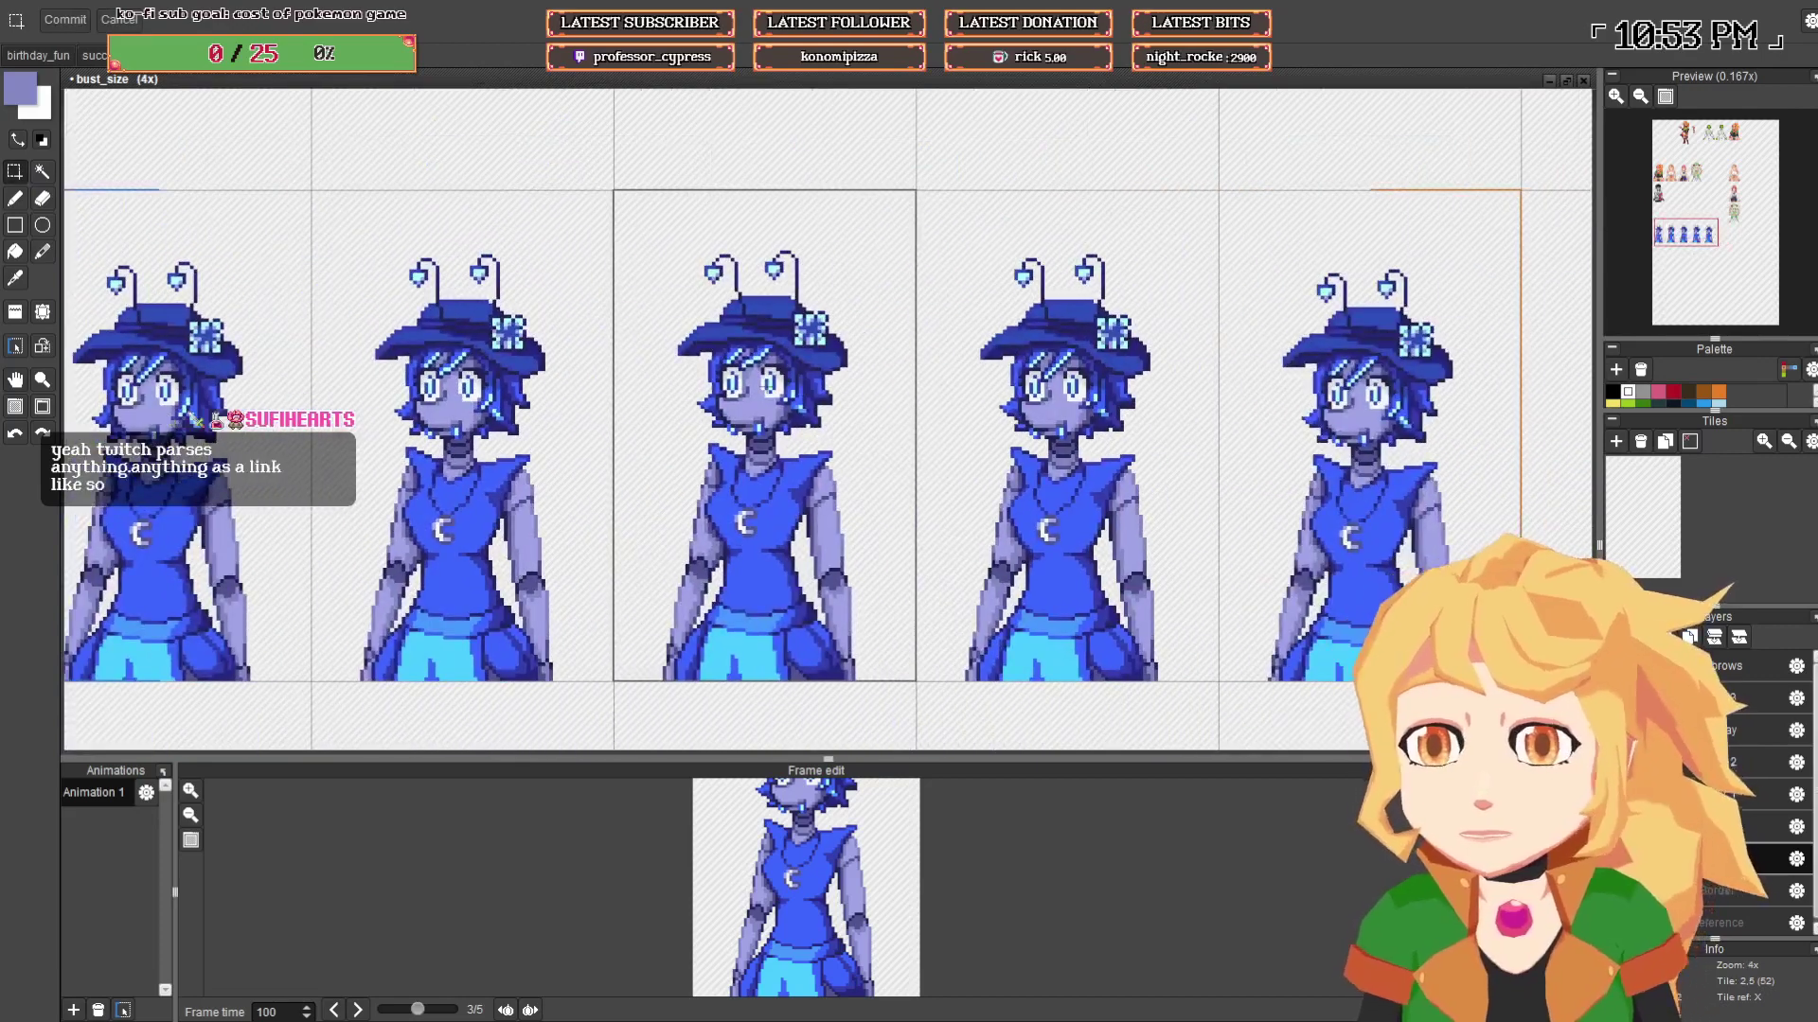
scroll(449, 339, up, 1)
drag(397, 410, 523, 356)
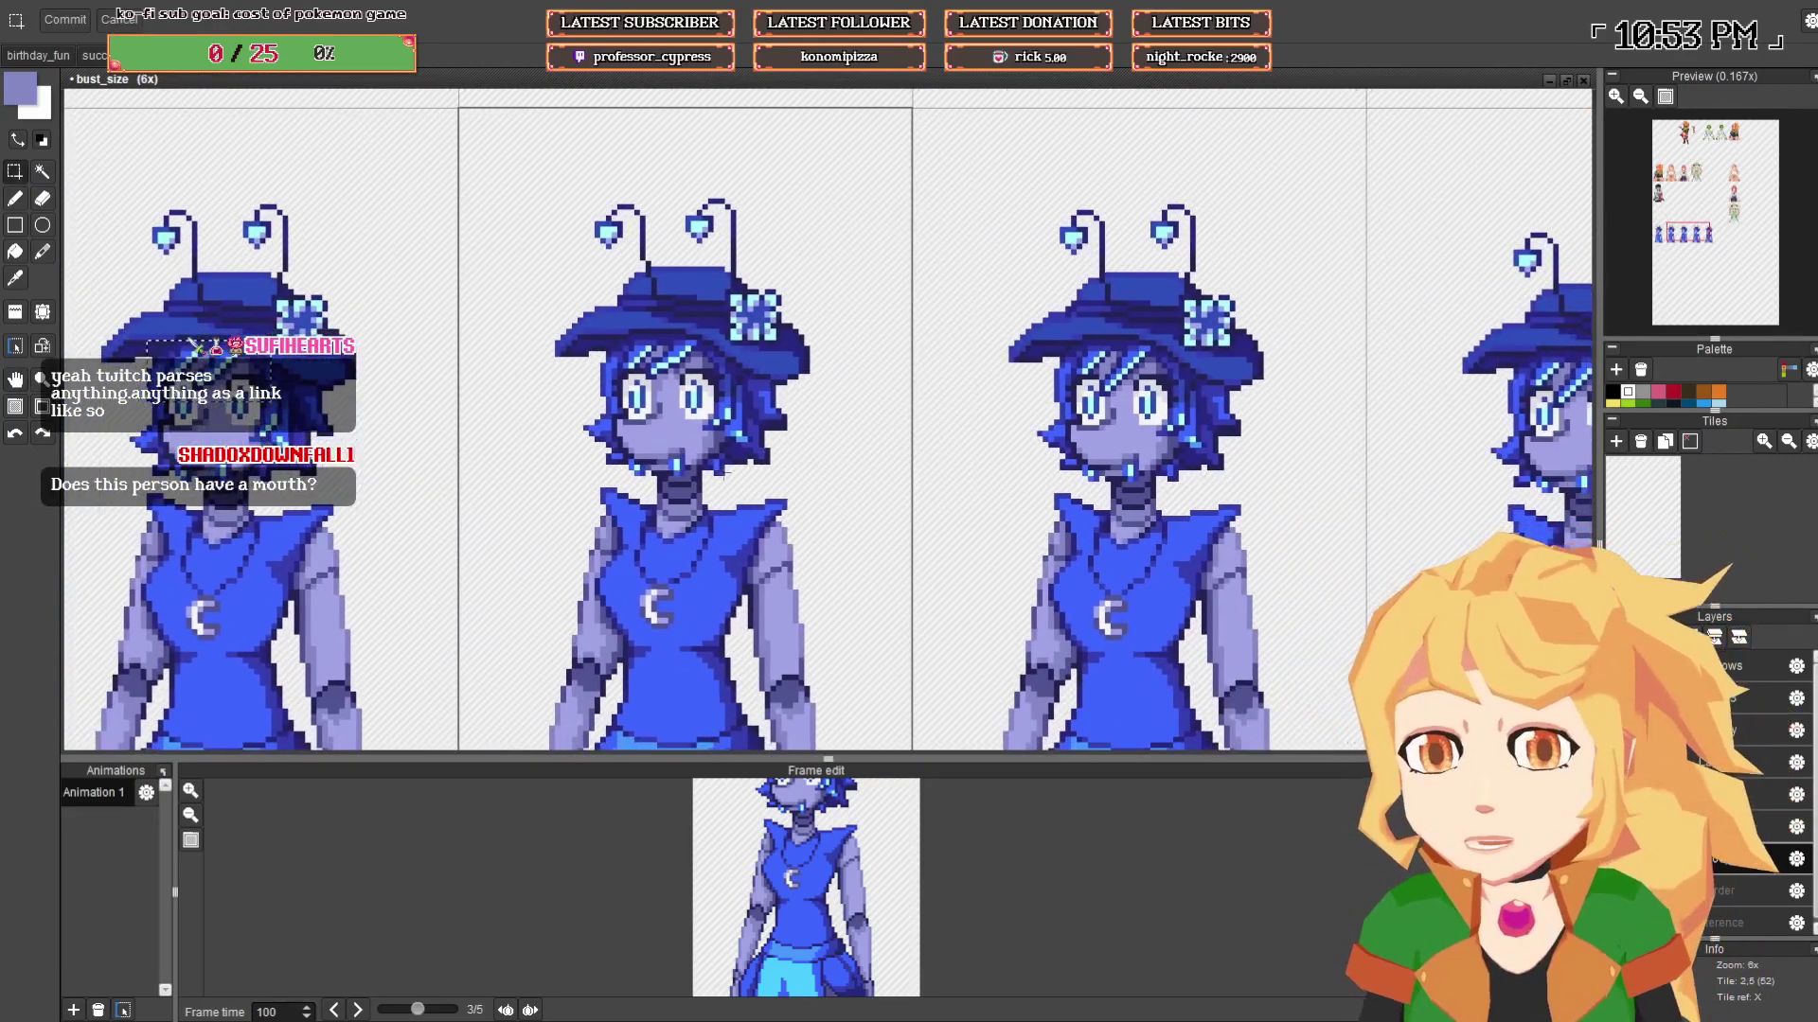
- Mark out the mouth and bottom lip on the third bust's face
scroll(535, 453, up, 3)
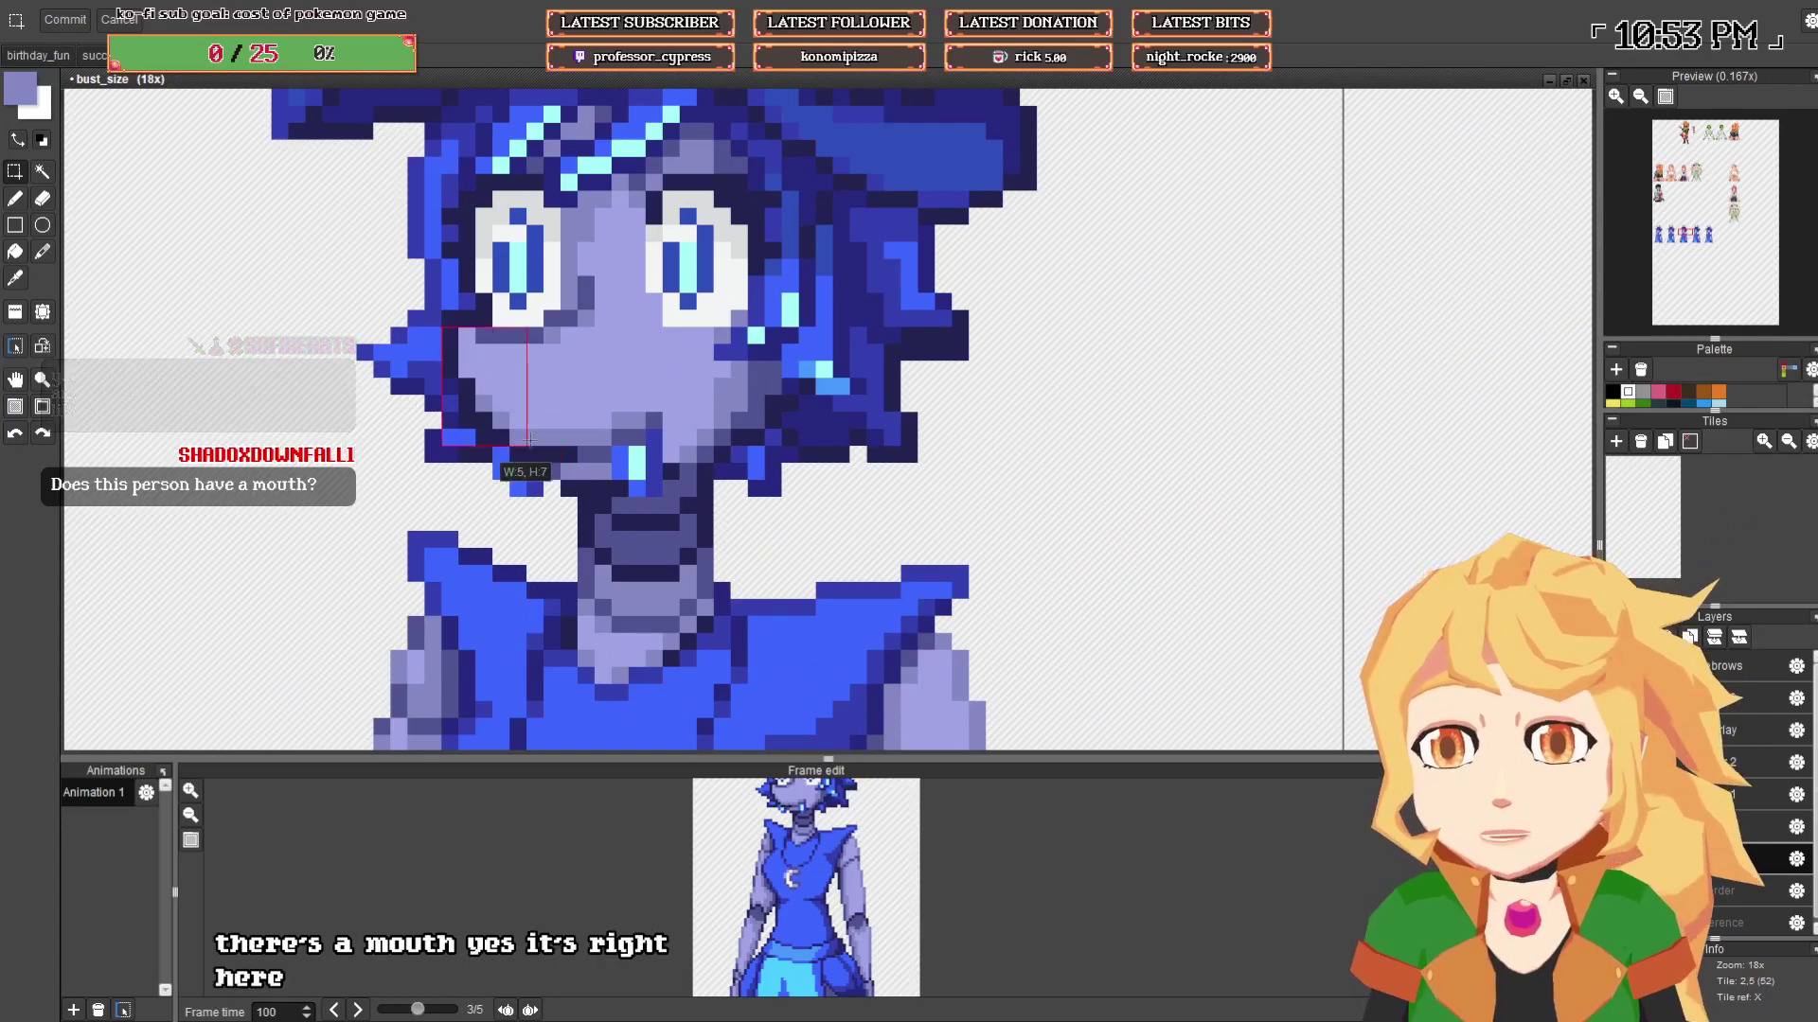
drag(443, 328, 630, 453)
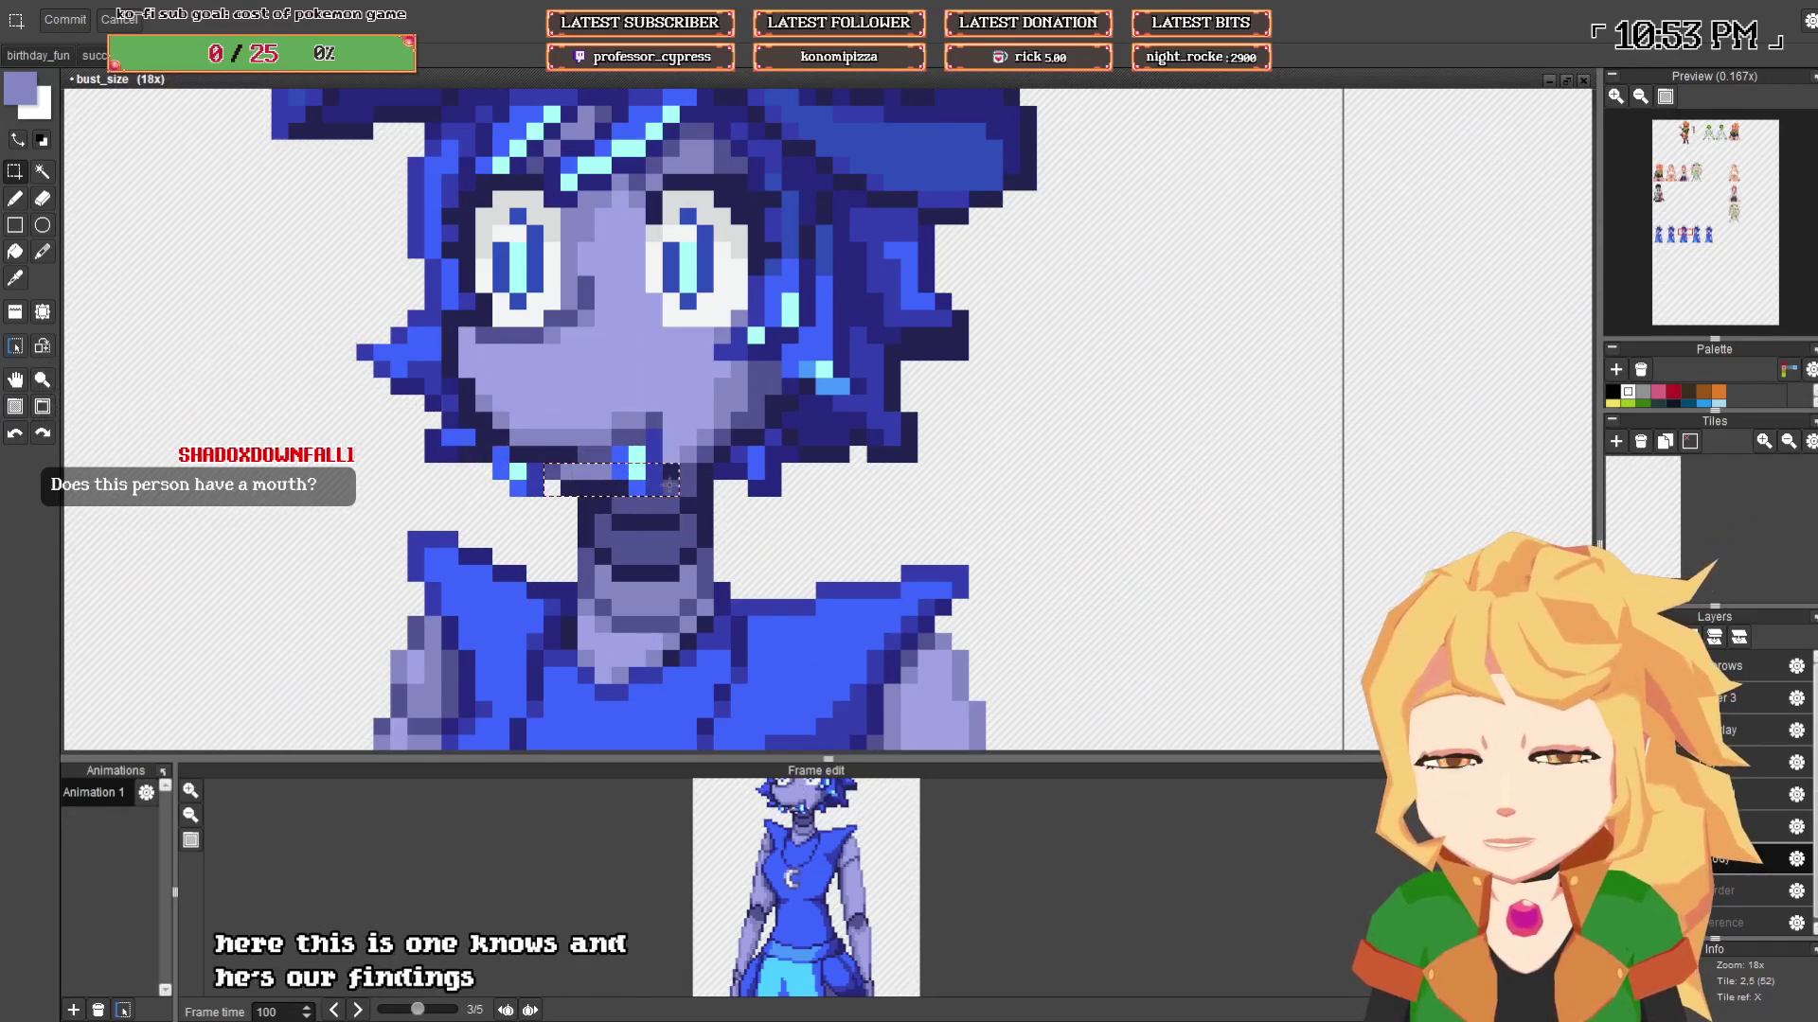
scroll(662, 511, down, 3)
scroll(735, 481, down, 1)
- Paste the copied face onto the fourth bust and save the file
drag(1105, 481, 709, 349)
scroll(719, 421, up, 2)
key(ctrl+v)
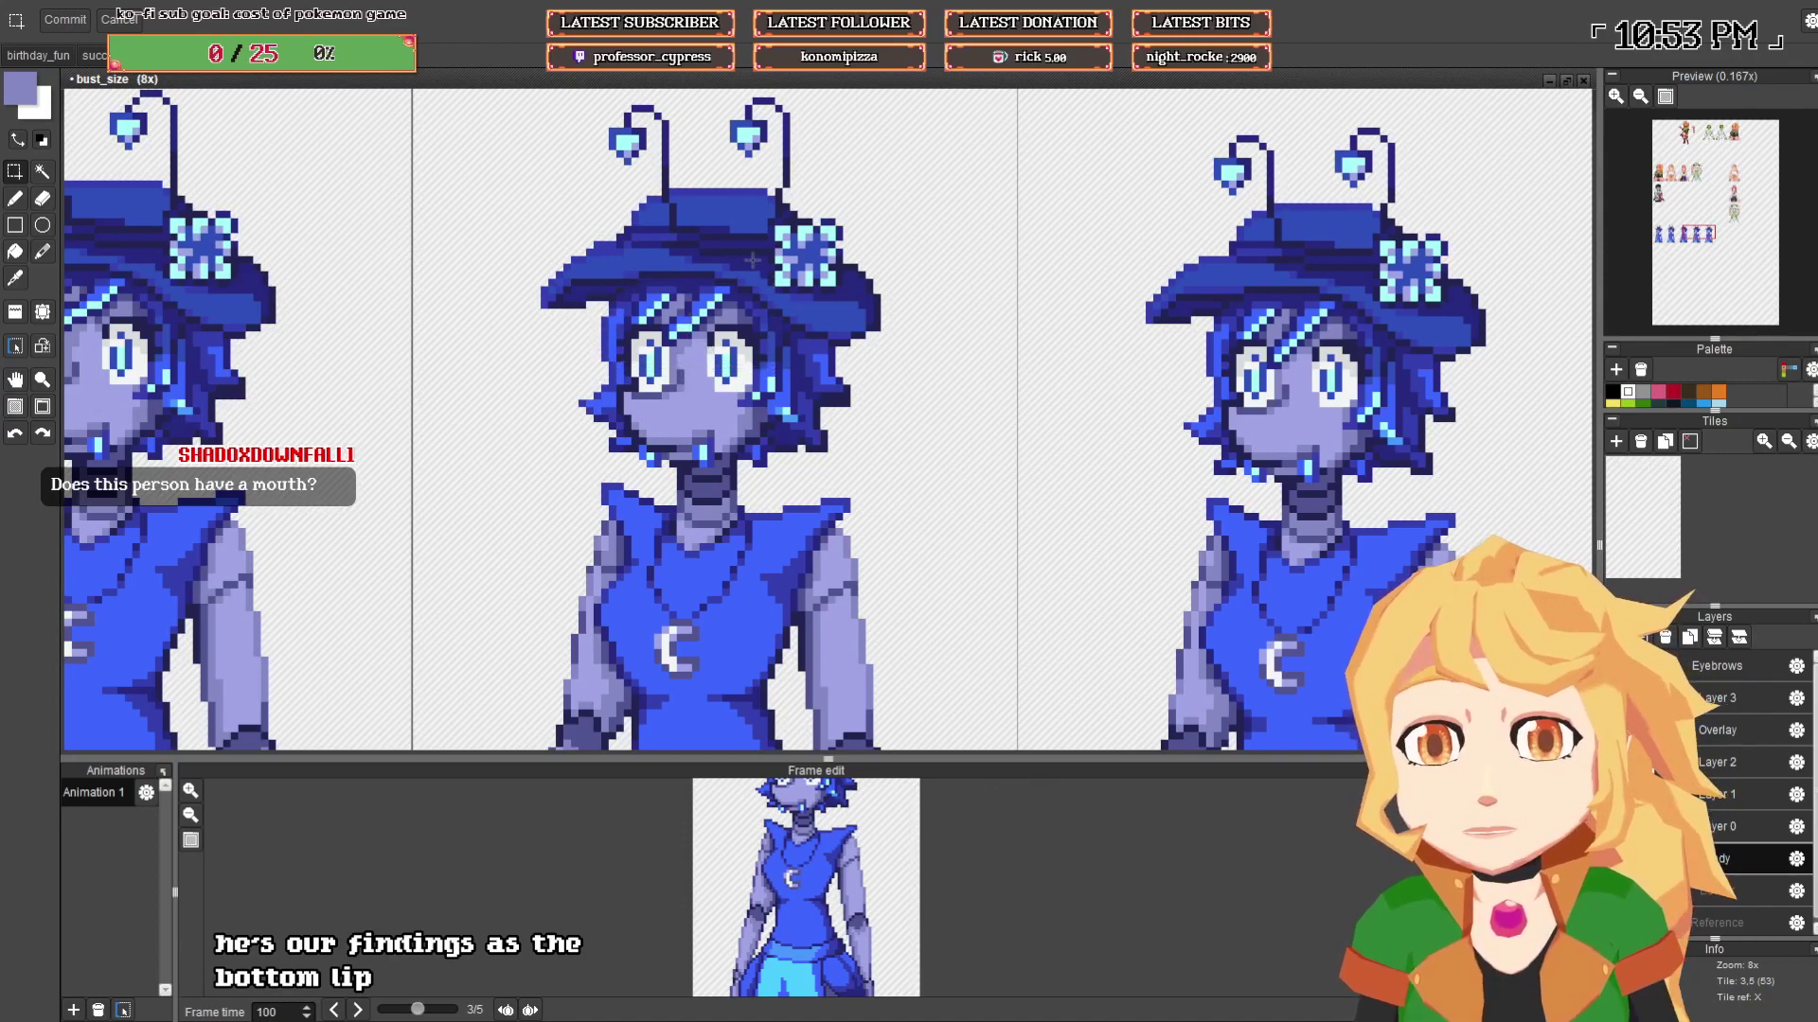
scroll(789, 305, down, 2)
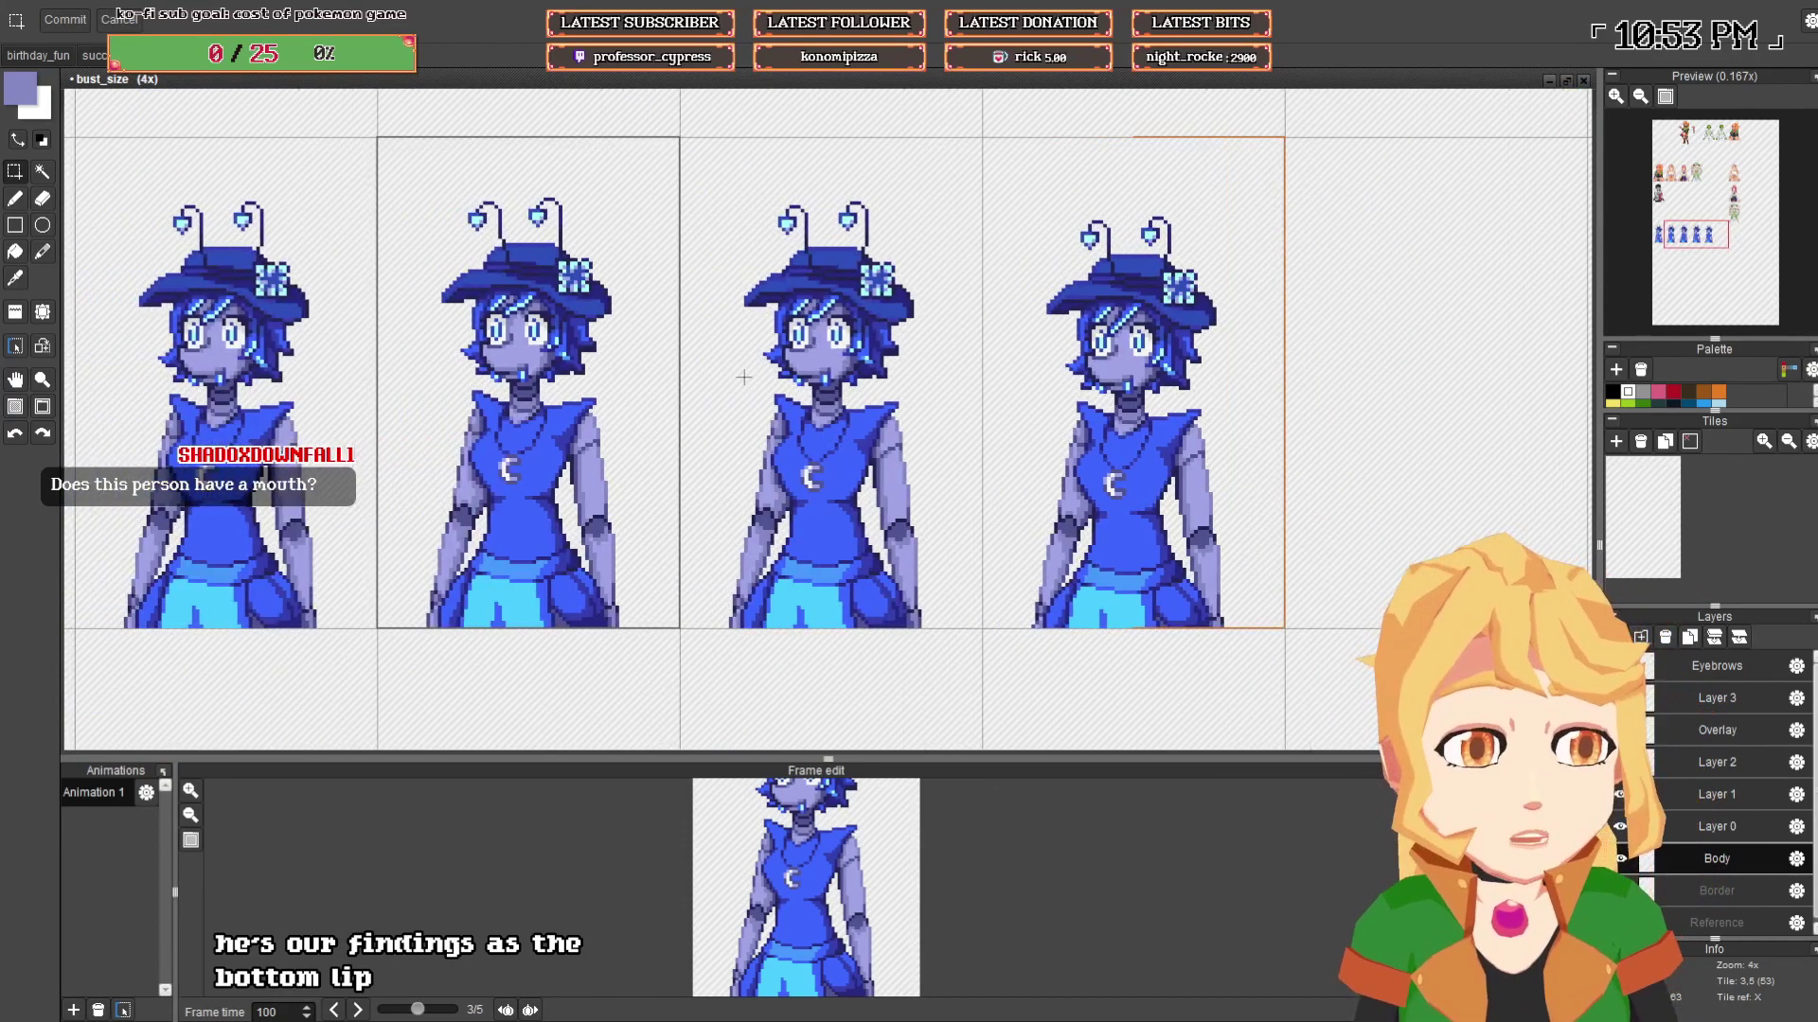
key(ctrl+s)
scroll(681, 418, left, 3)
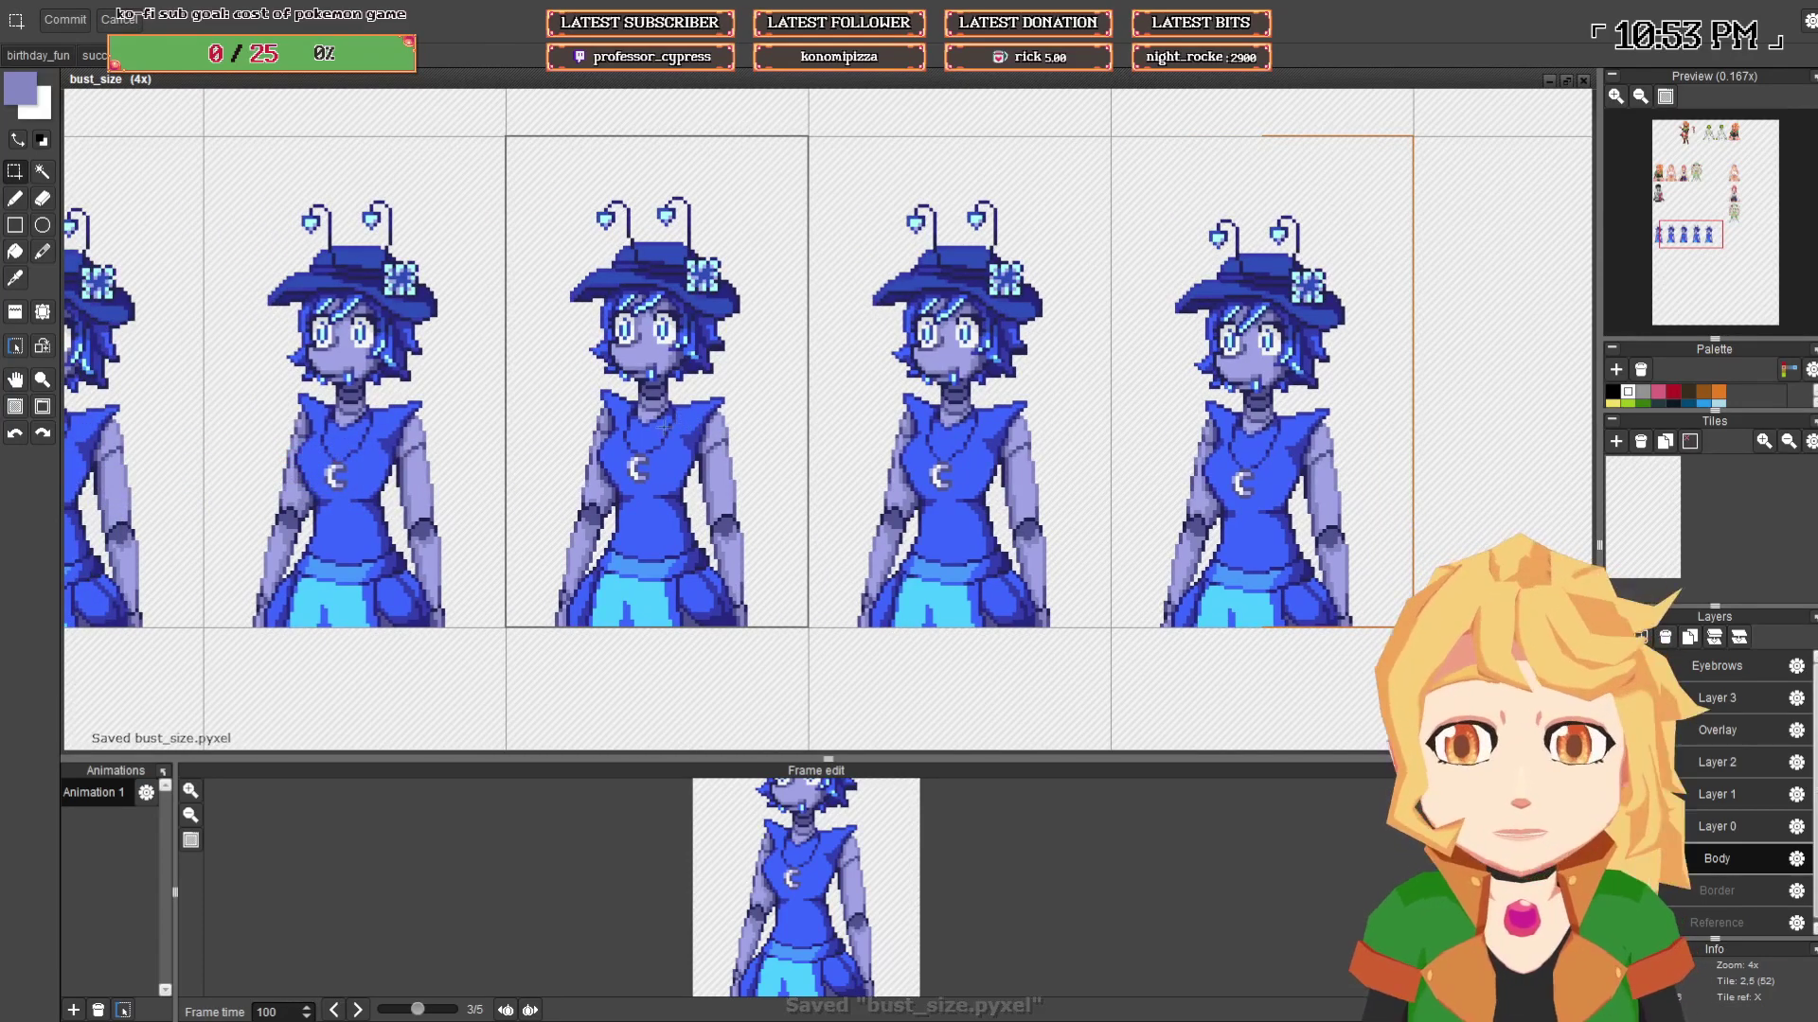
- Undo the last pen stroke on the first bust
scroll(599, 301, left, 3)
key(b)
scroll(561, 359, up, 3)
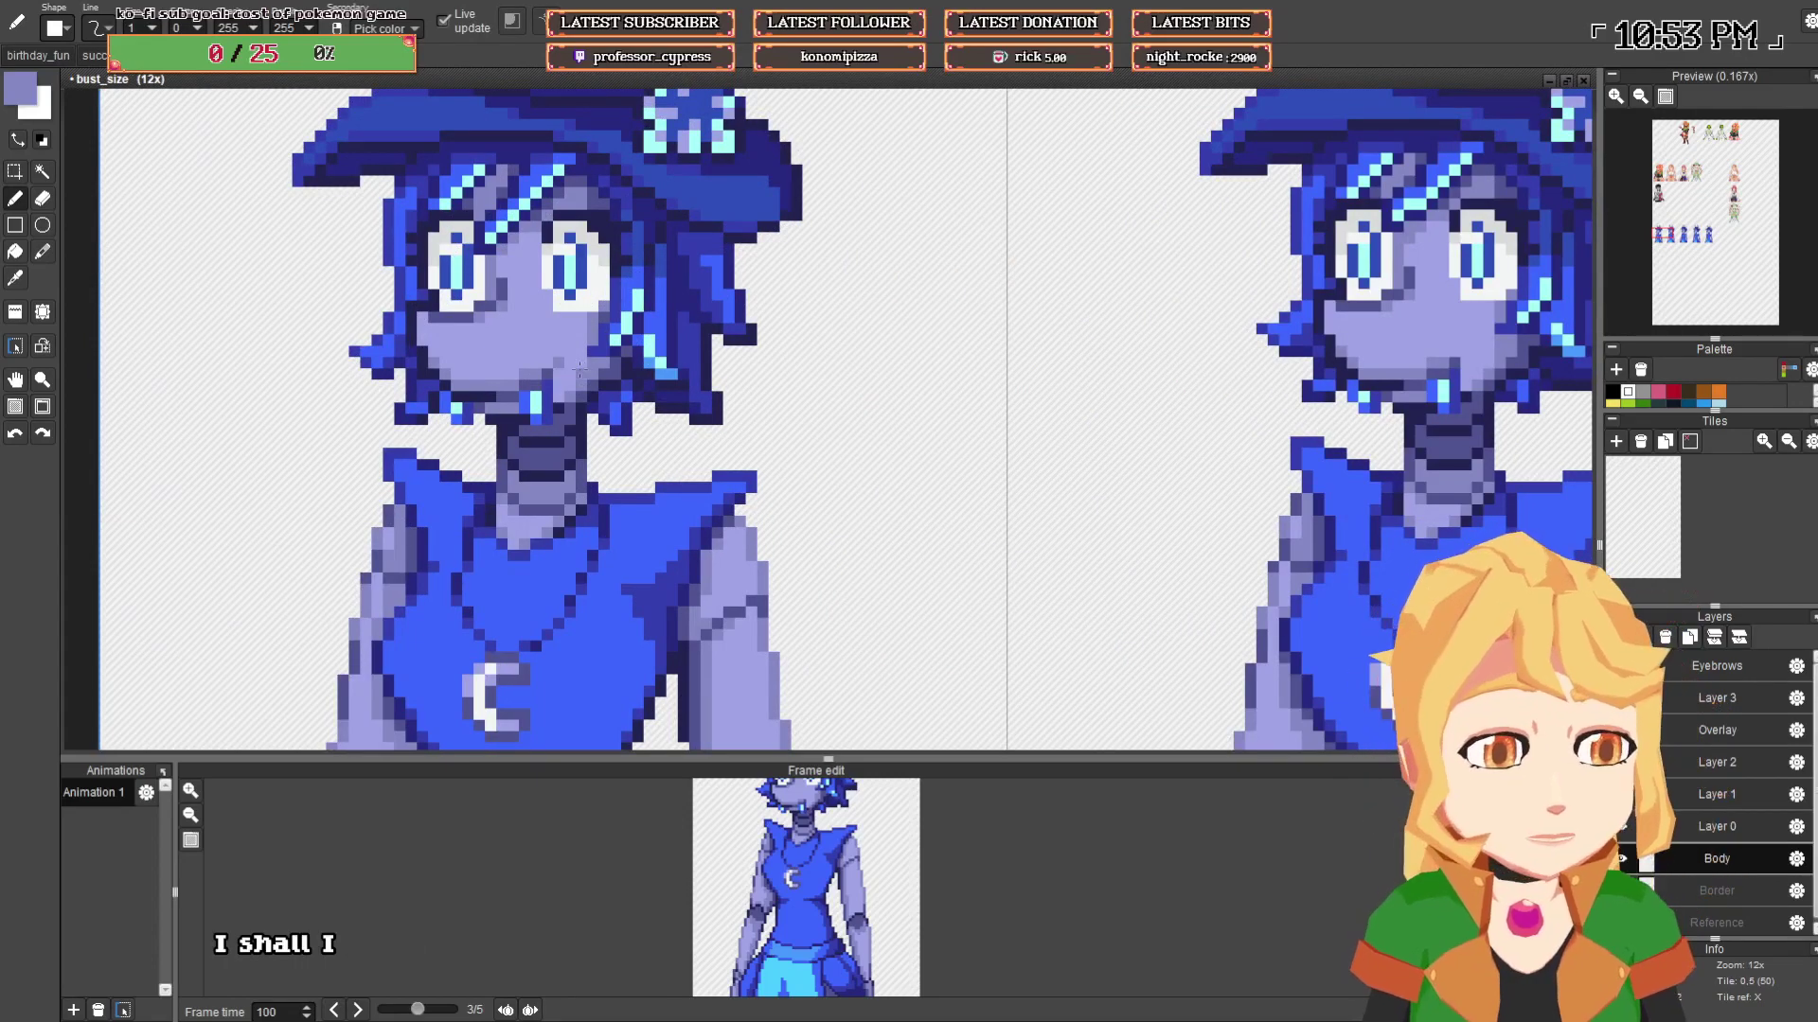
key(ctrl+z)
drag(1515, 332, 468, 384)
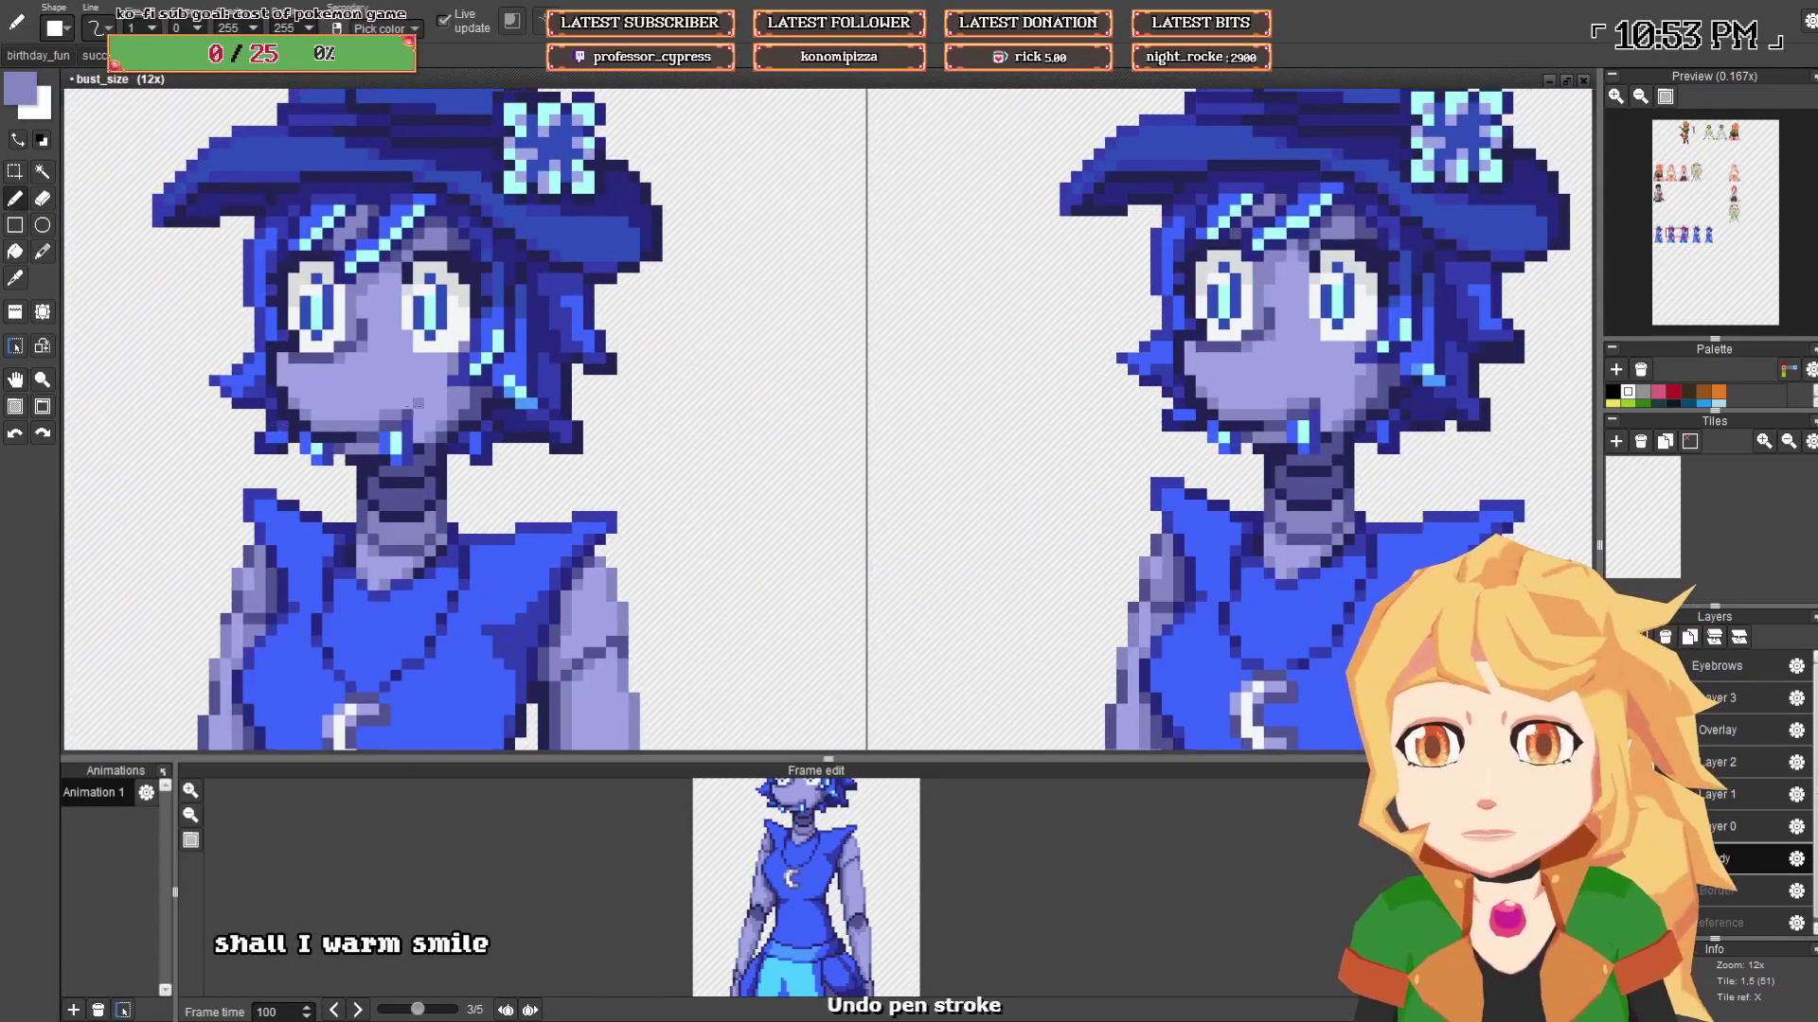
- Undo the stray pen stroke on the bust and save the file
drag(1330, 380, 442, 395)
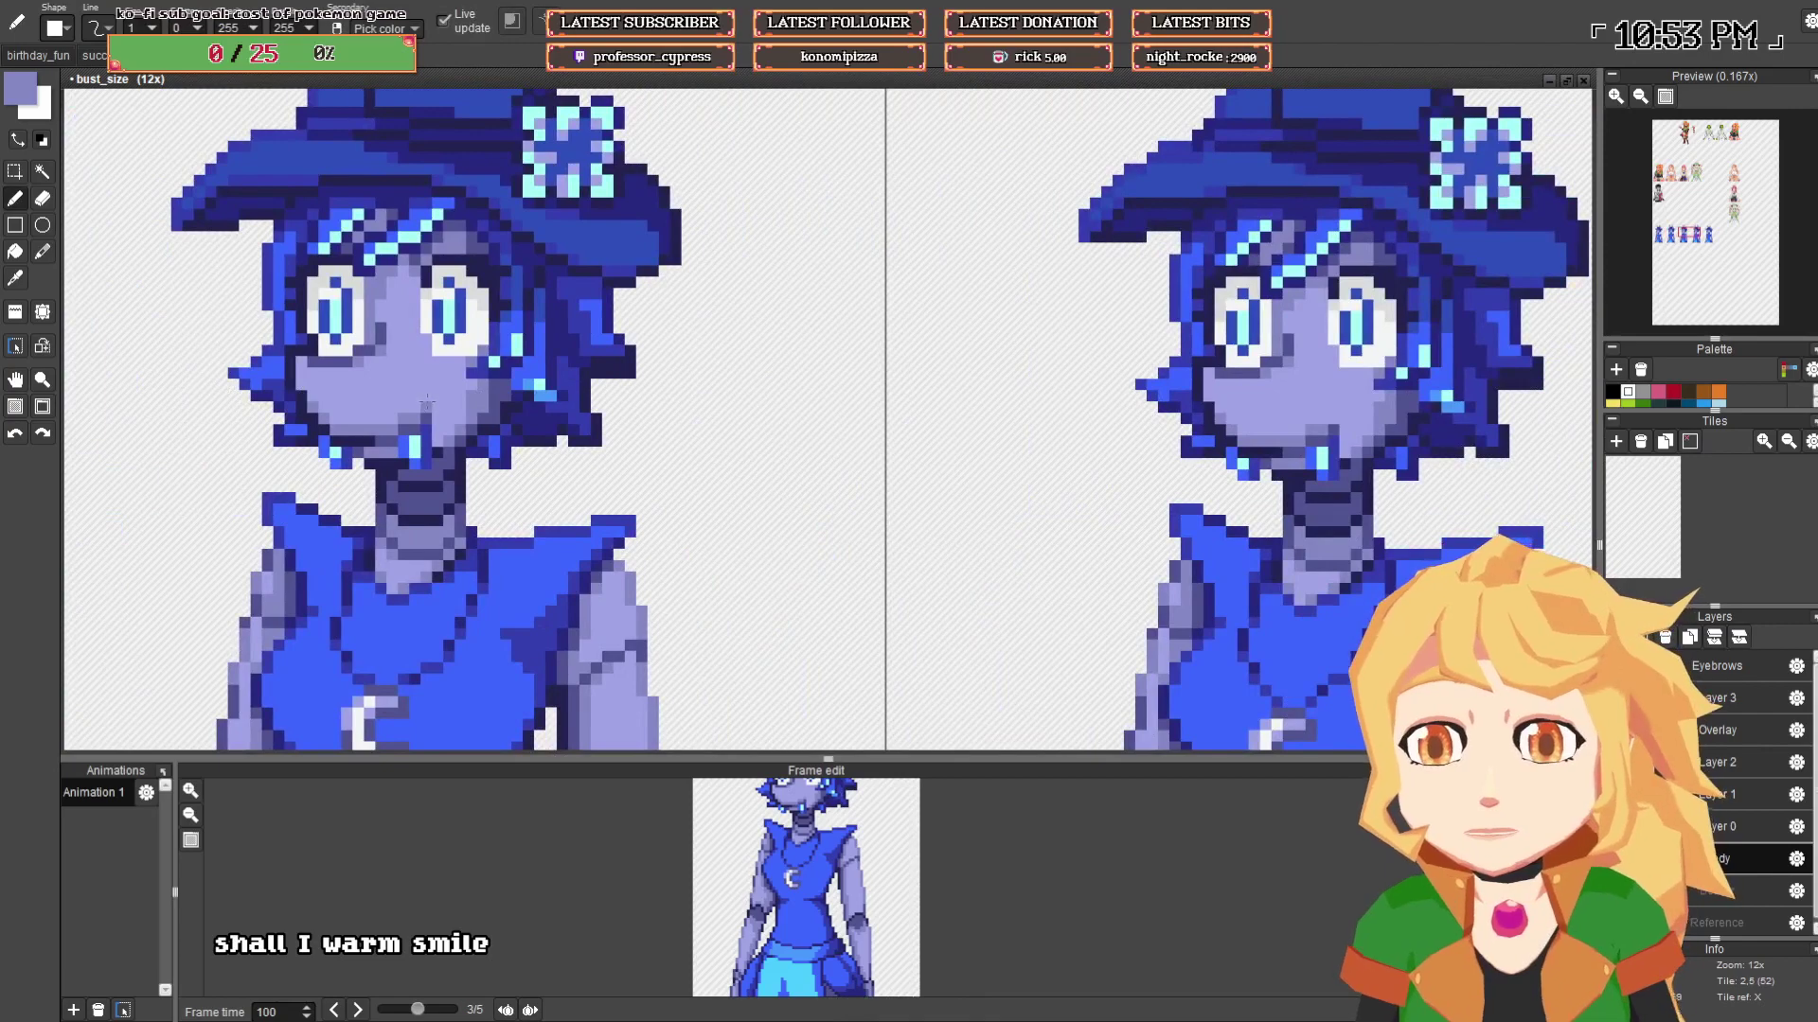
drag(1330, 427, 702, 433)
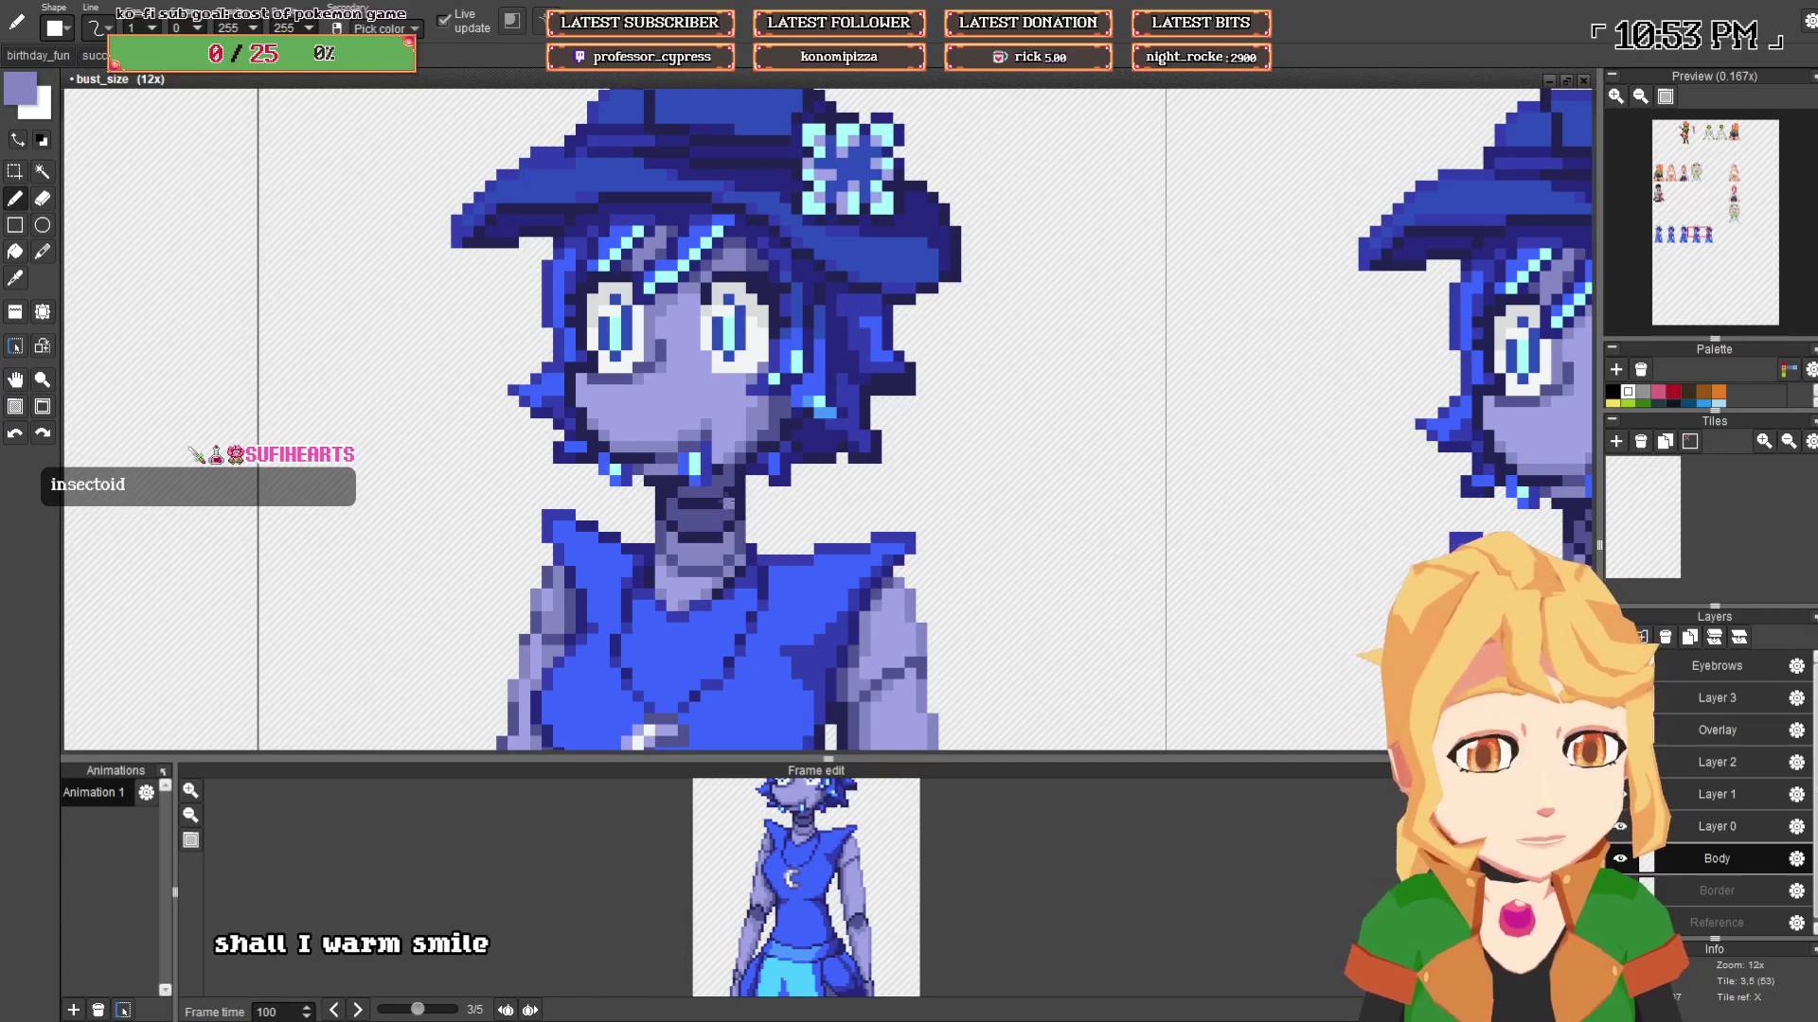
key(ctrl+z)
scroll(726, 500, down, 4)
drag(567, 530, 1041, 524)
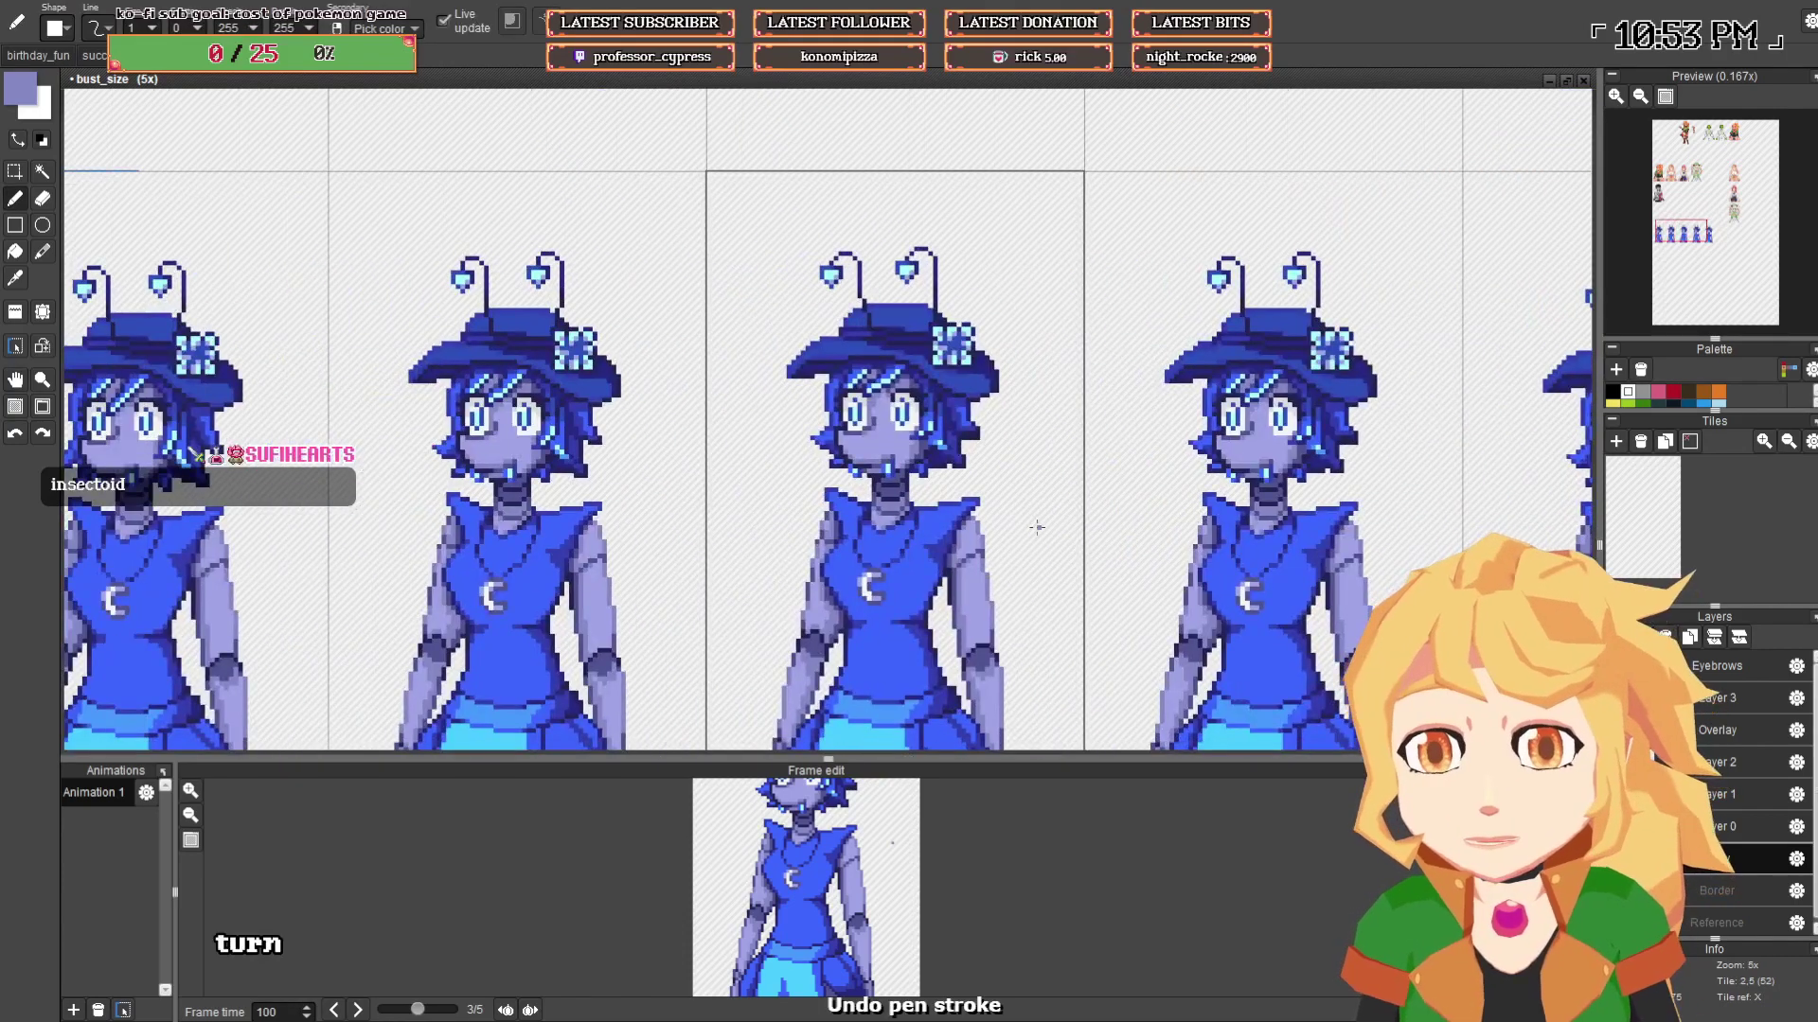
scroll(925, 443, down, 1)
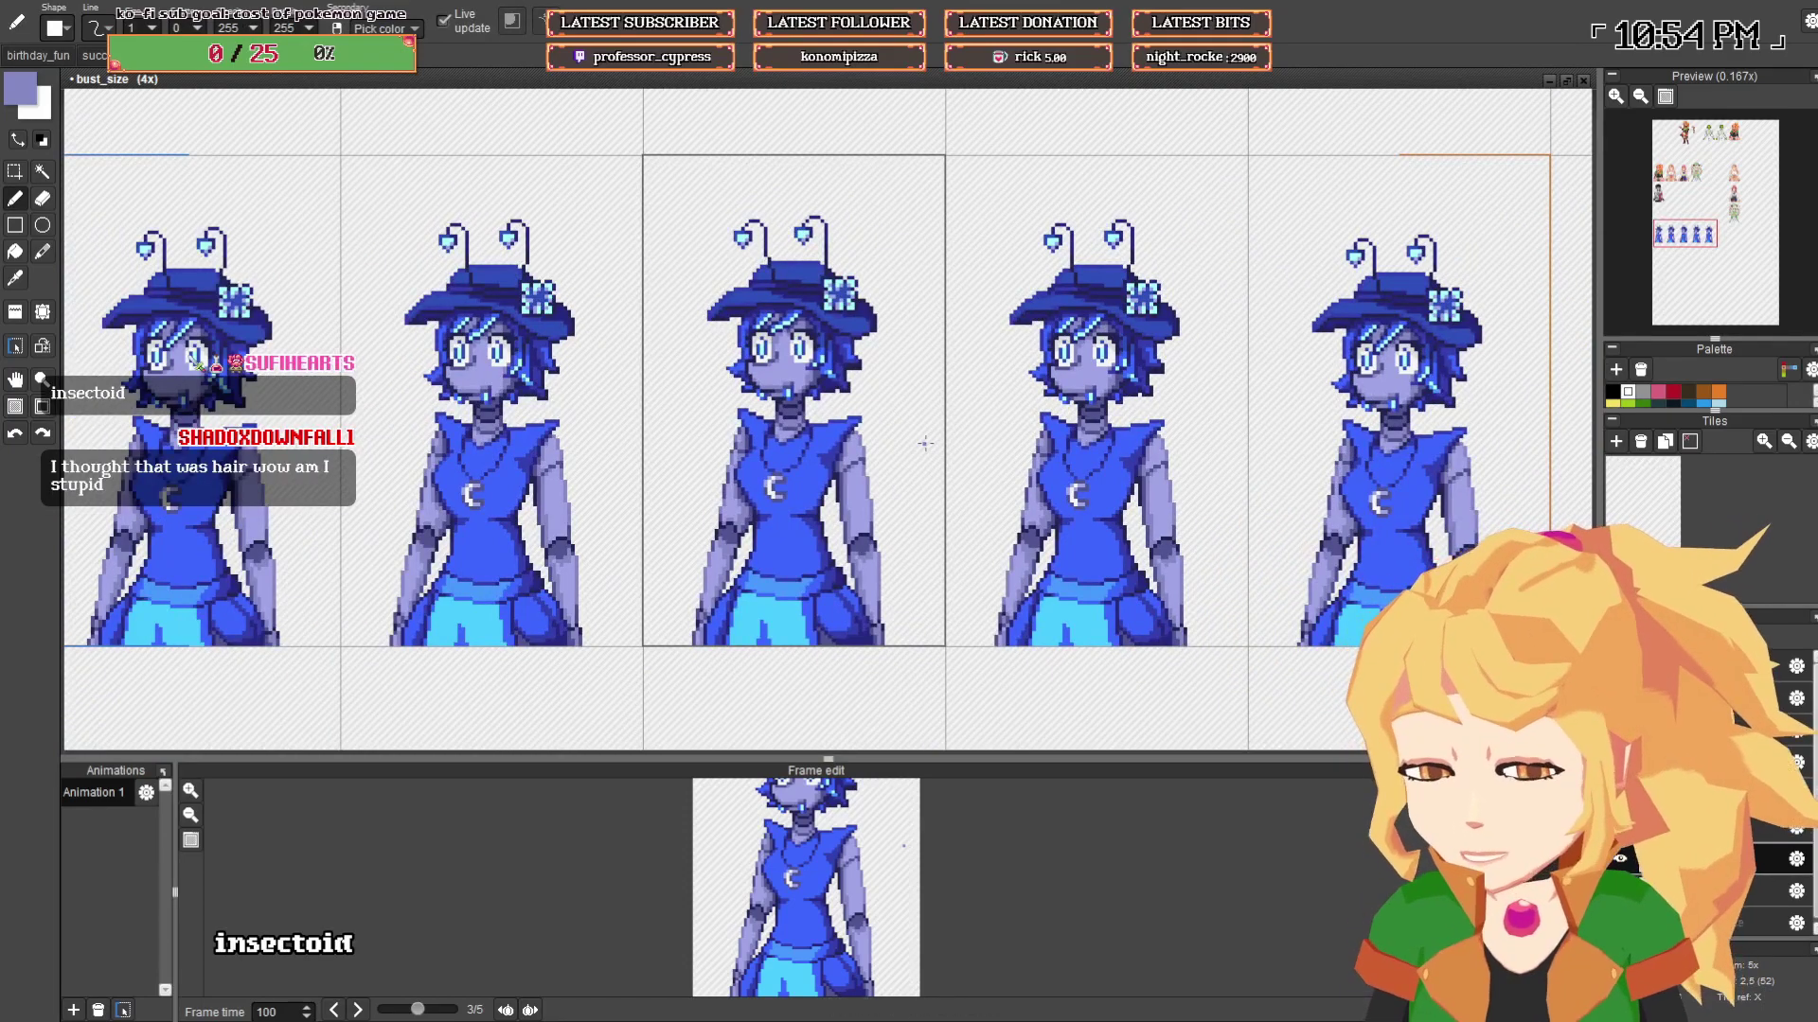
key(ctrl+s)
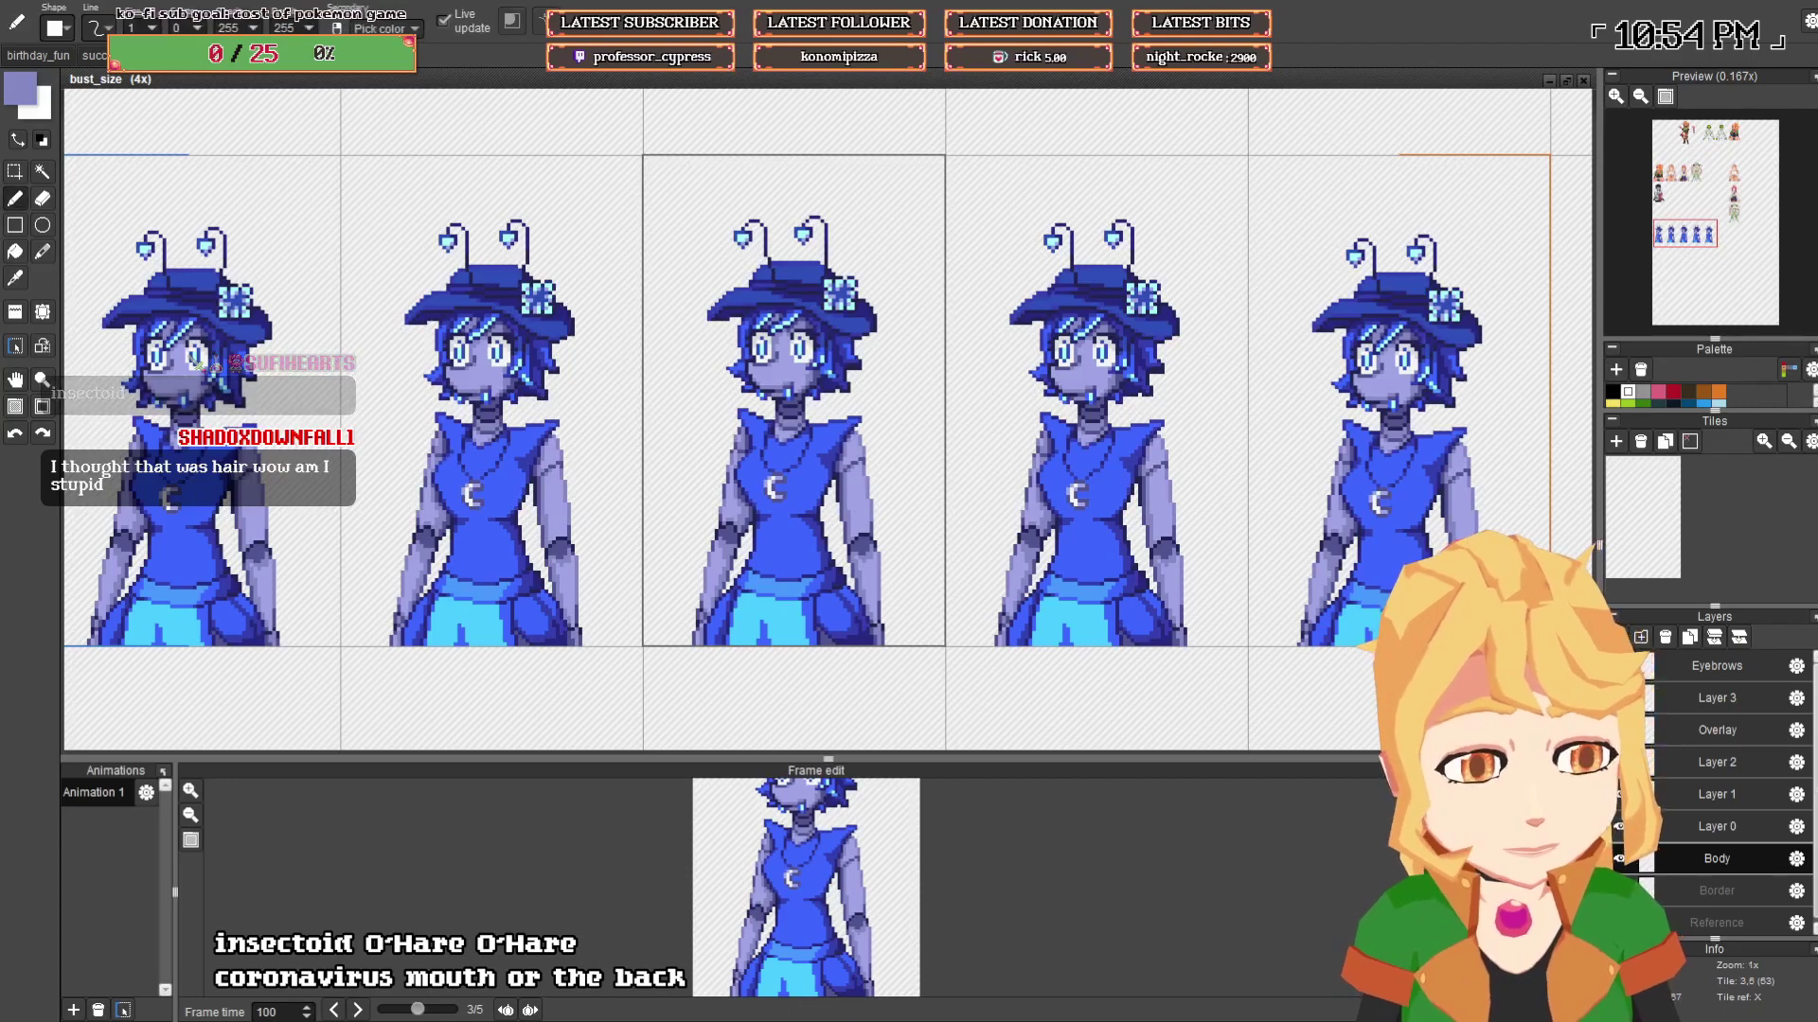
- Select the second bust's lower forearm and hand at the image's right side and shift them one pixel outward
scroll(816, 503, down, 1)
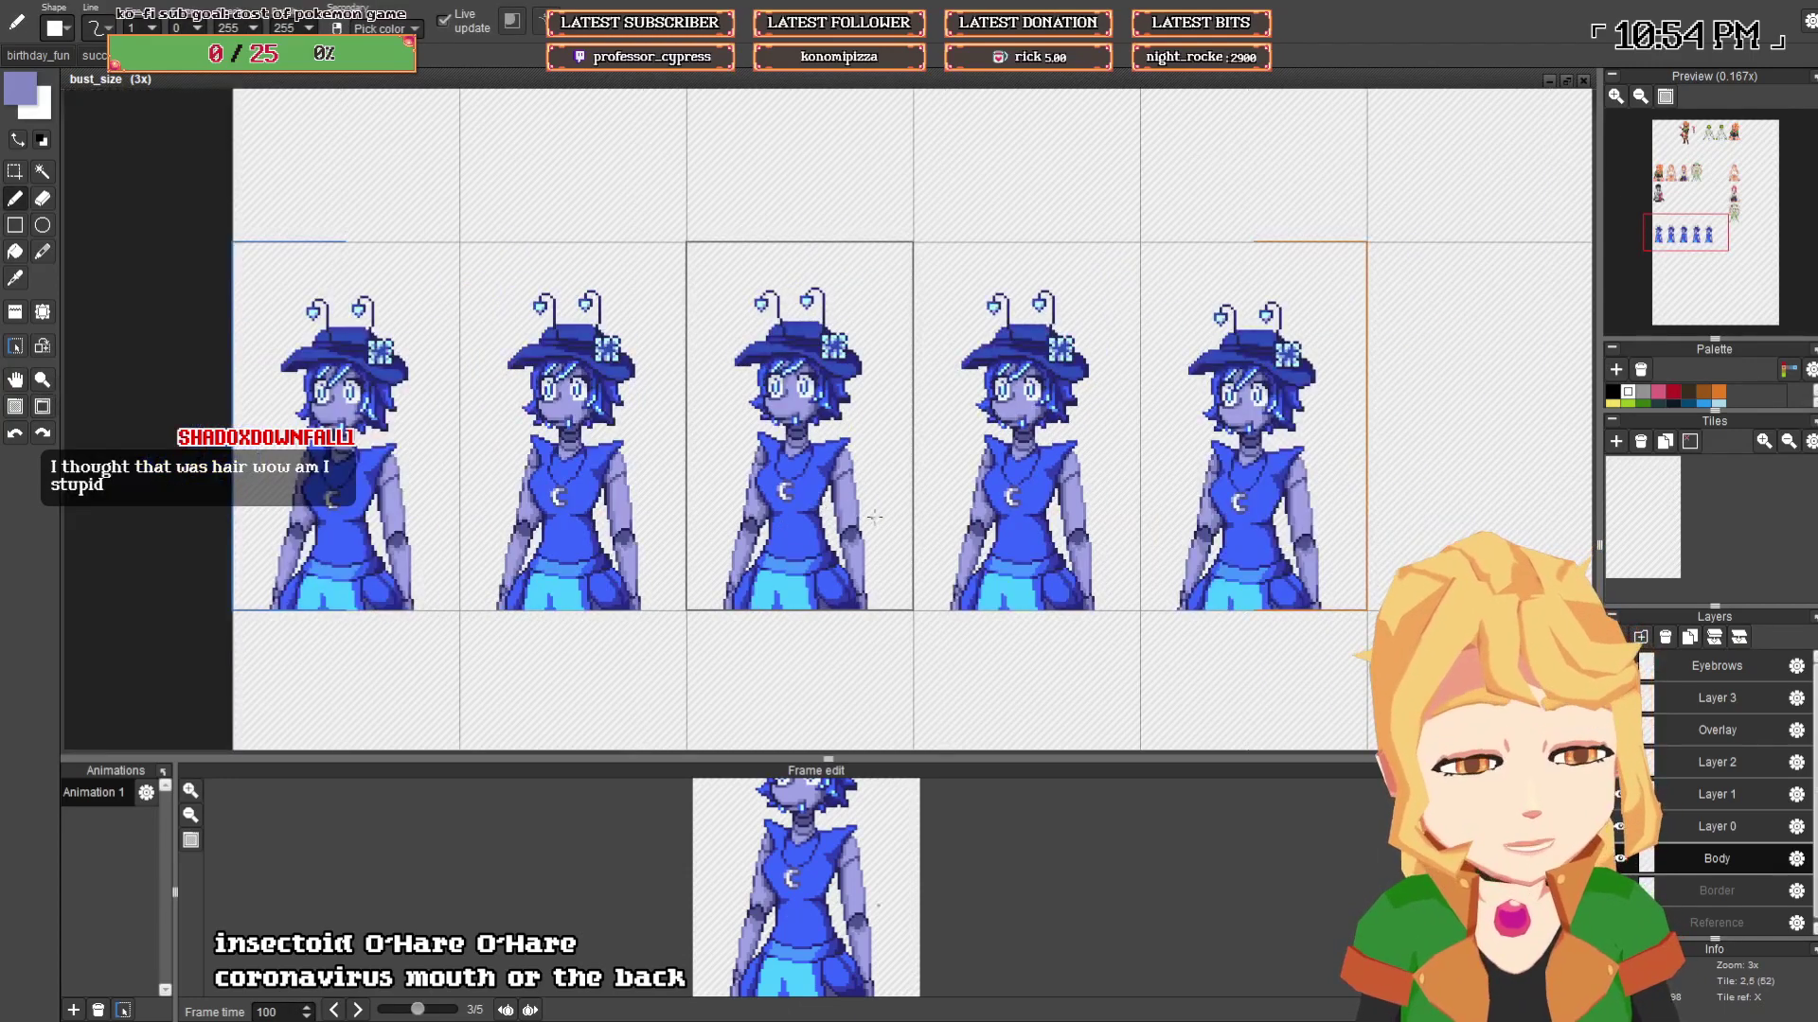
drag(875, 516, 808, 519)
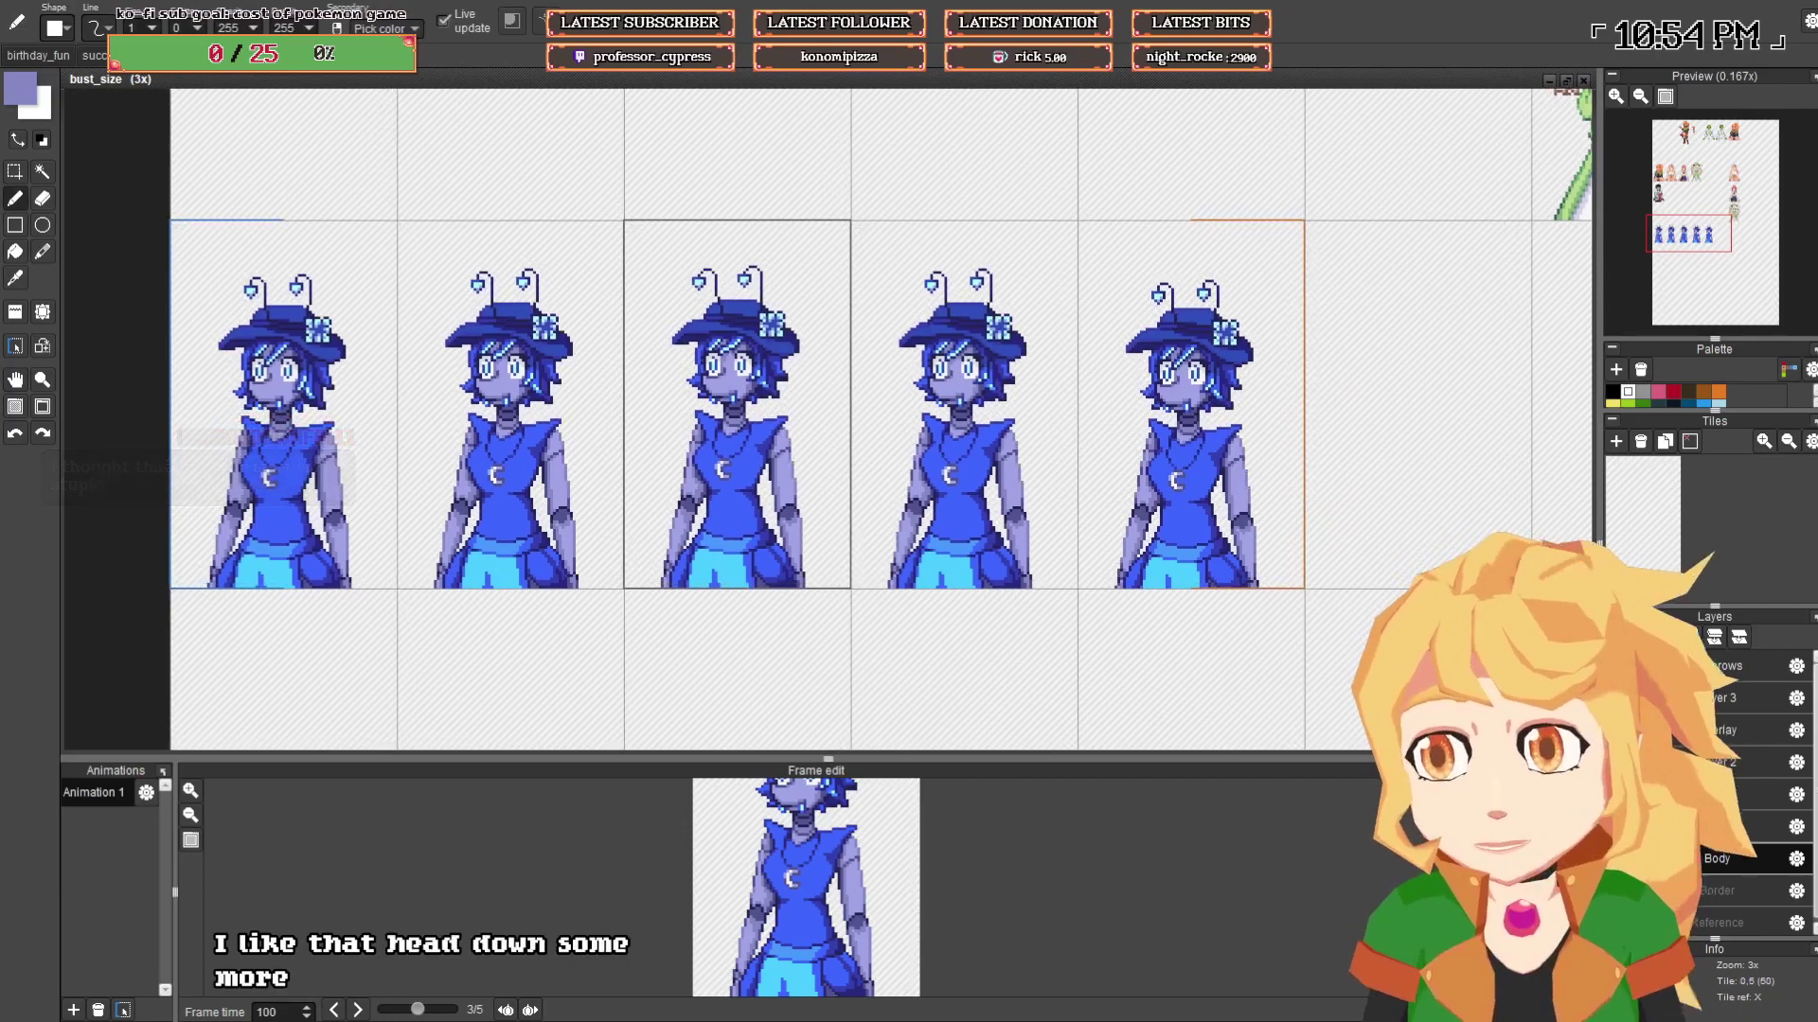
click(14, 171)
scroll(535, 537, up, 4)
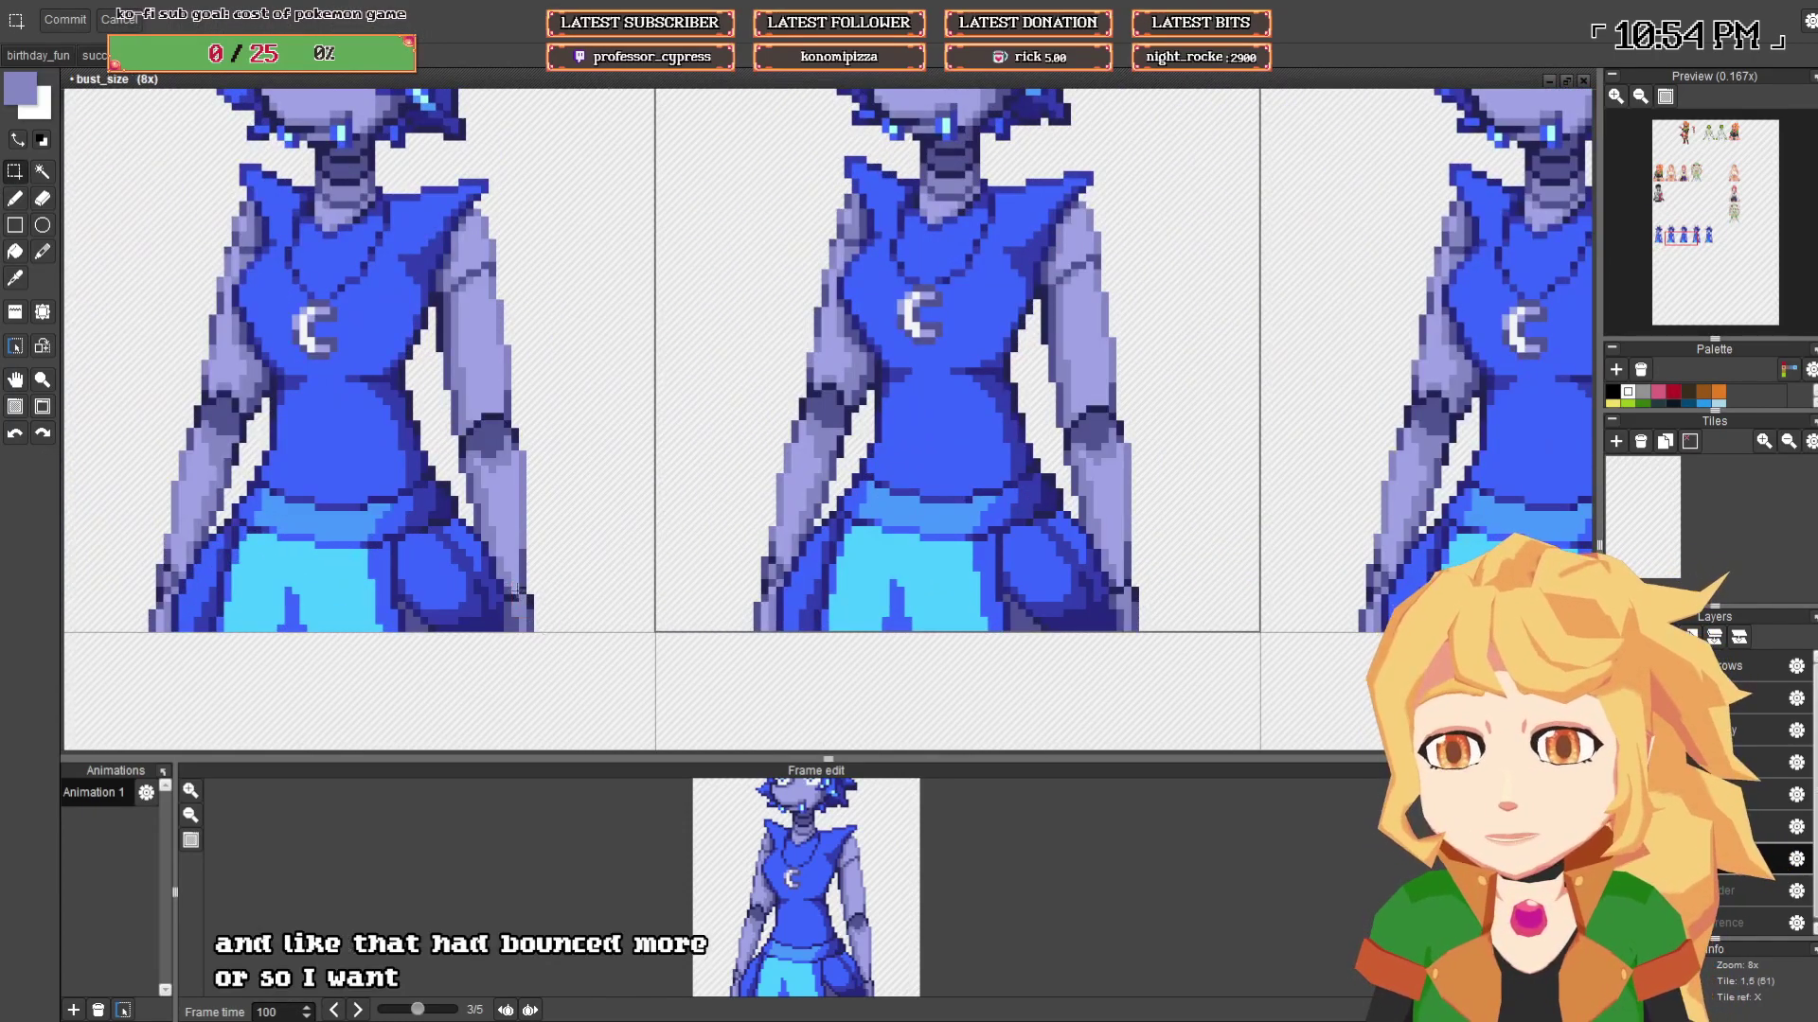
drag(516, 592, 563, 647)
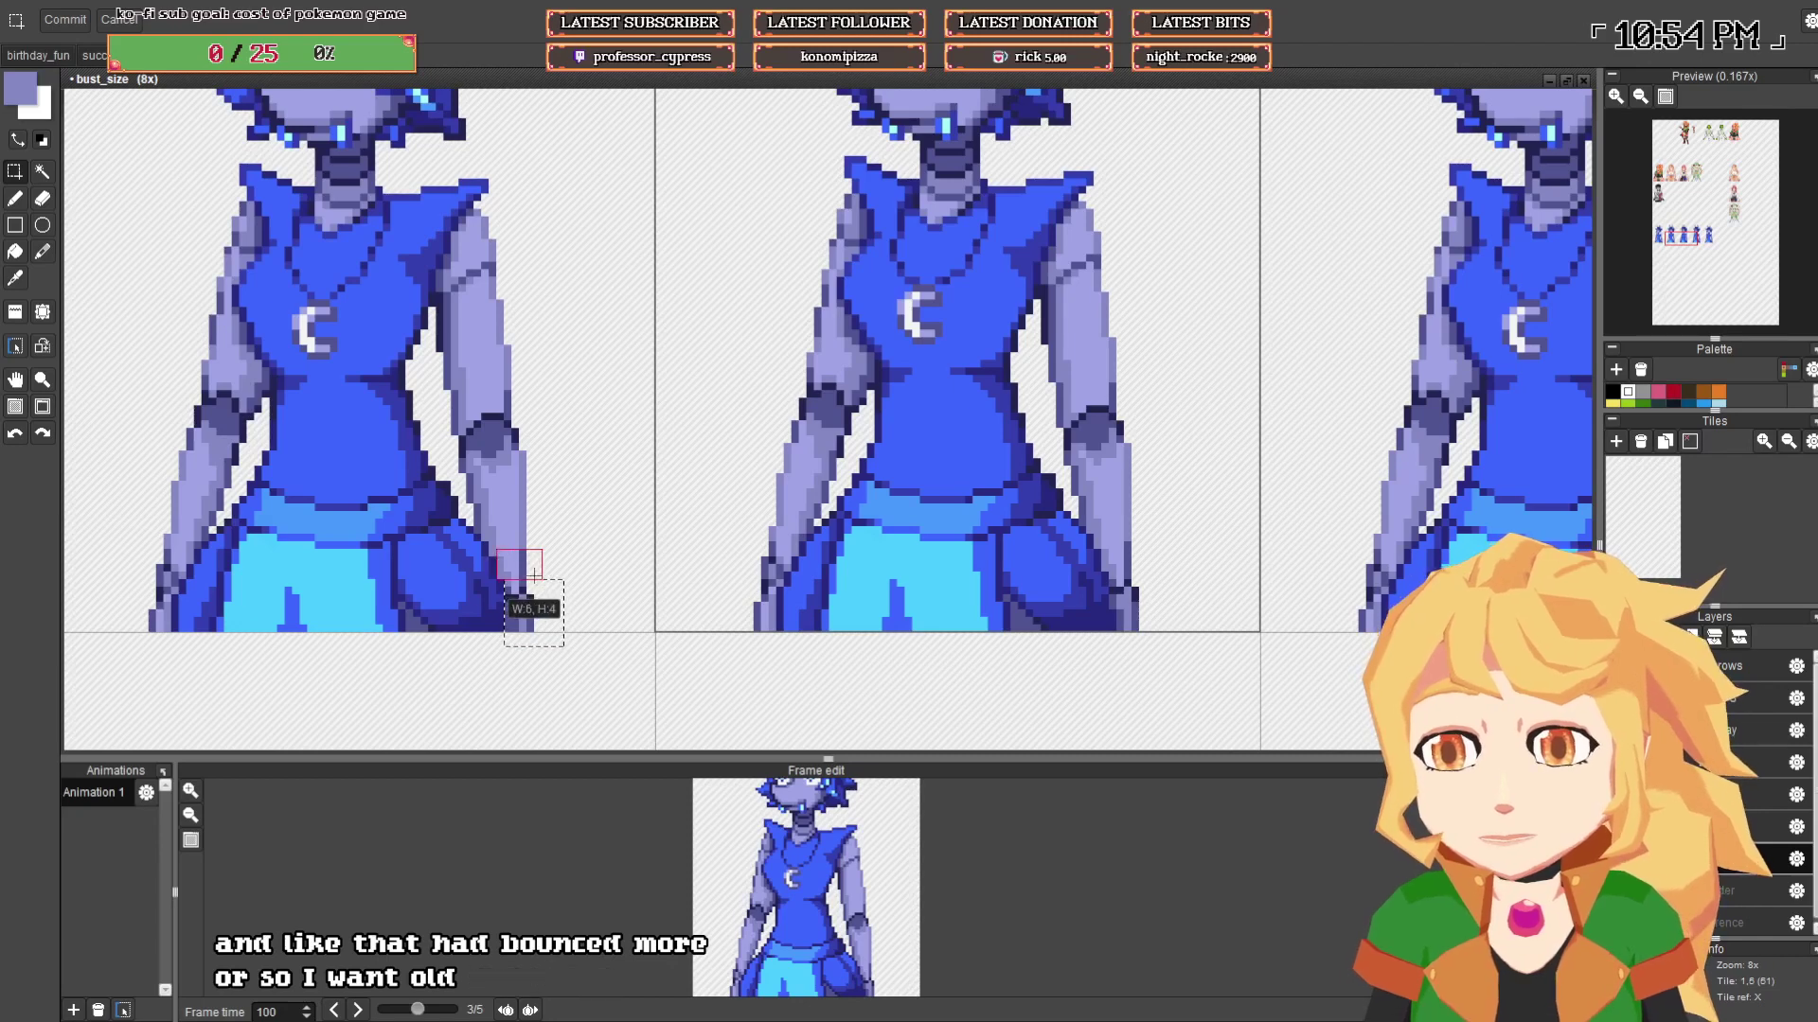
drag(473, 520, 537, 579)
key(ctrl+t)
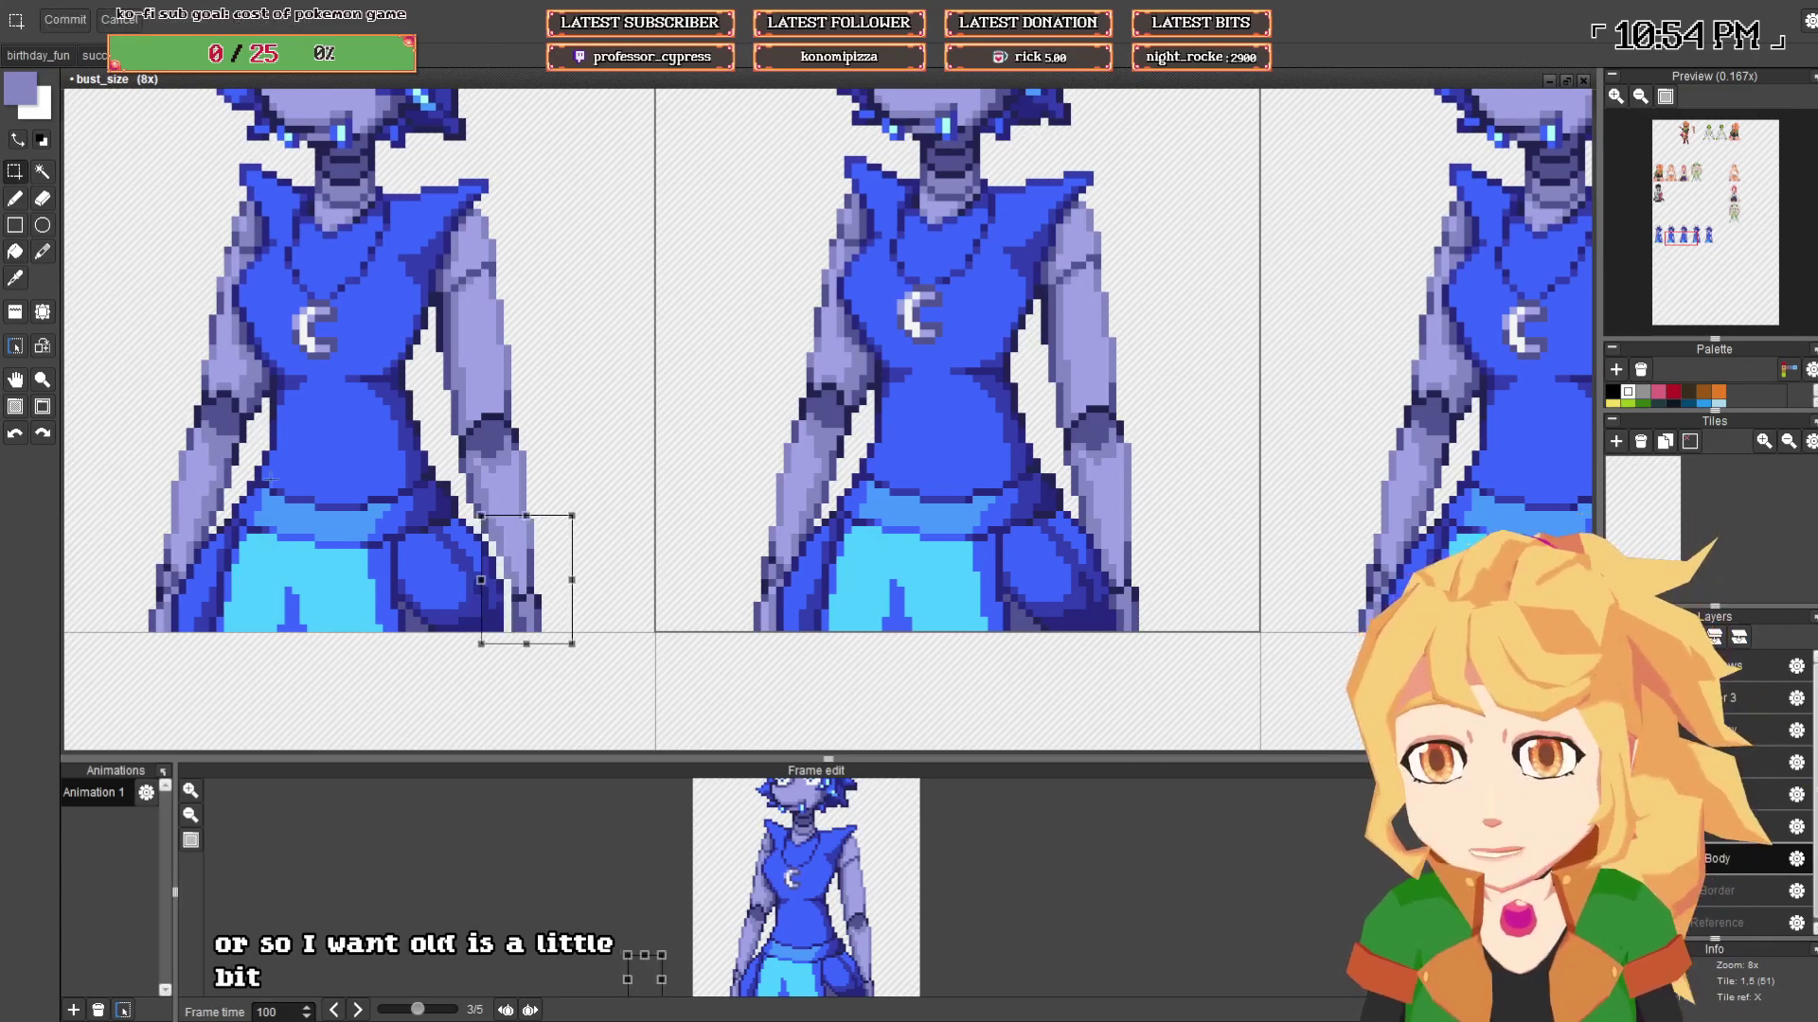
key(Return)
scroll(241, 482, up, 1)
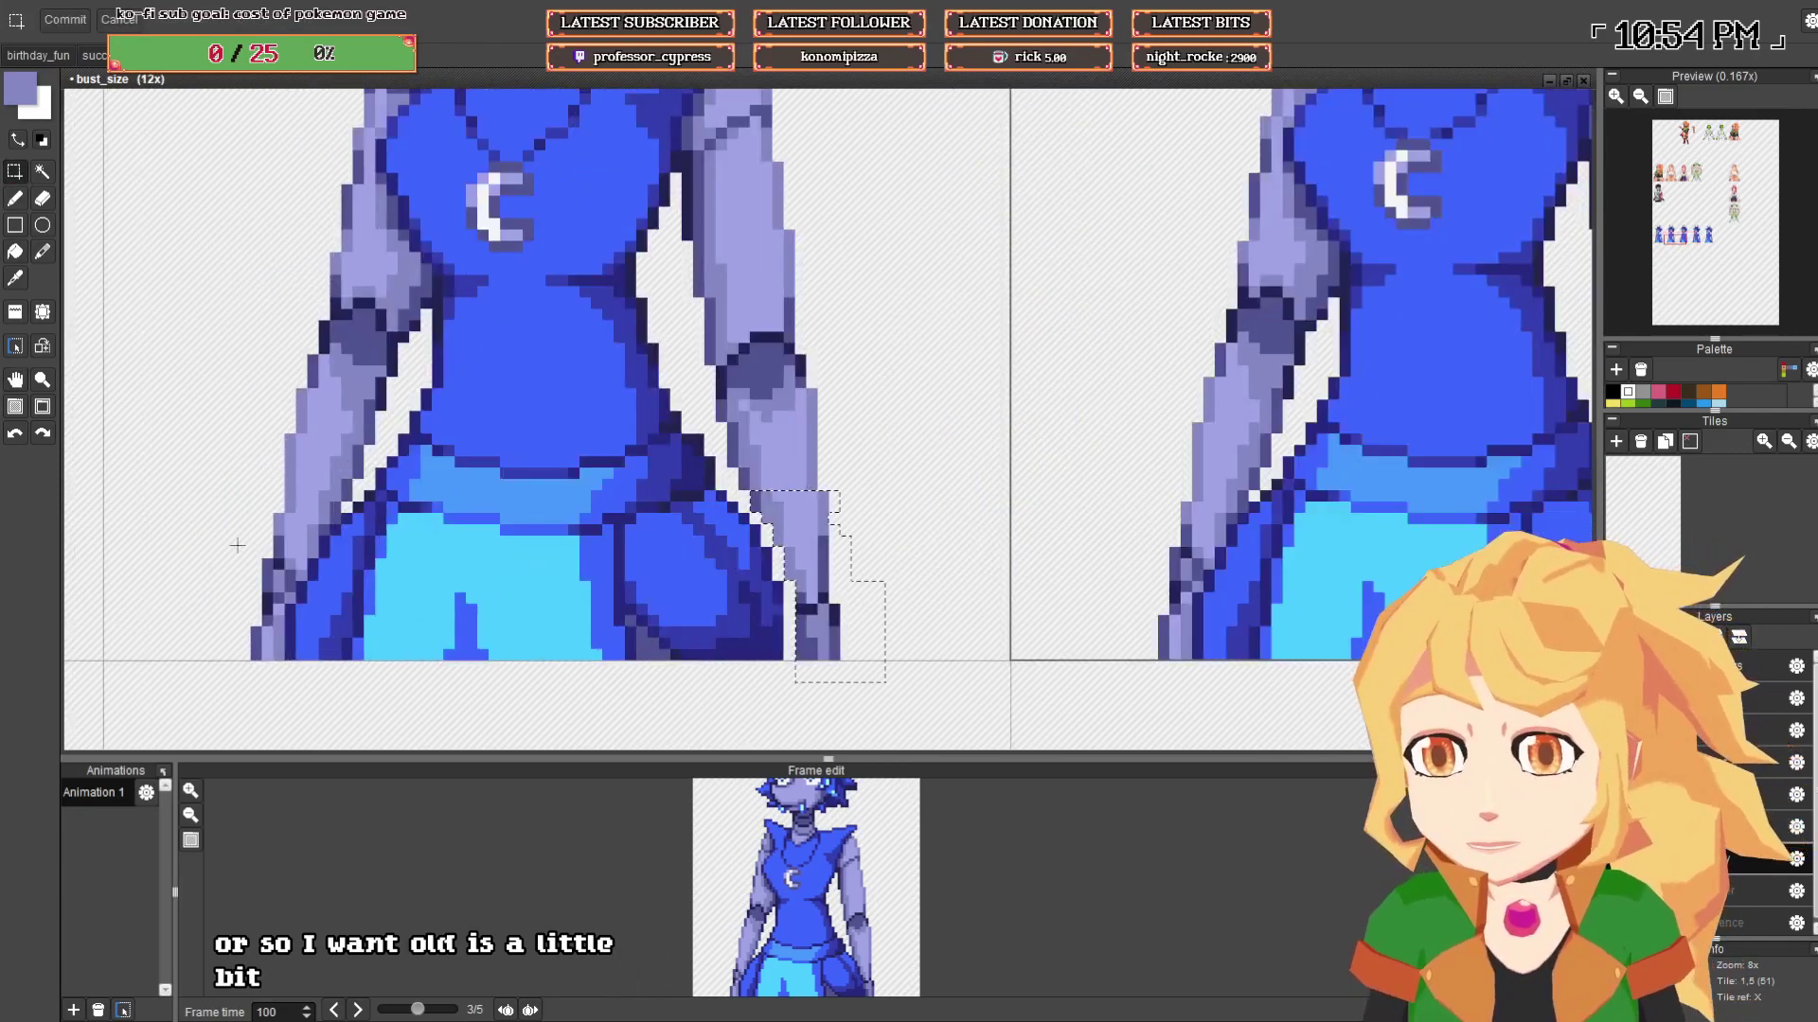
- Select the second bust's opposite lower forearm and hand and shift them one pixel outward from the hip
drag(208, 524, 284, 671)
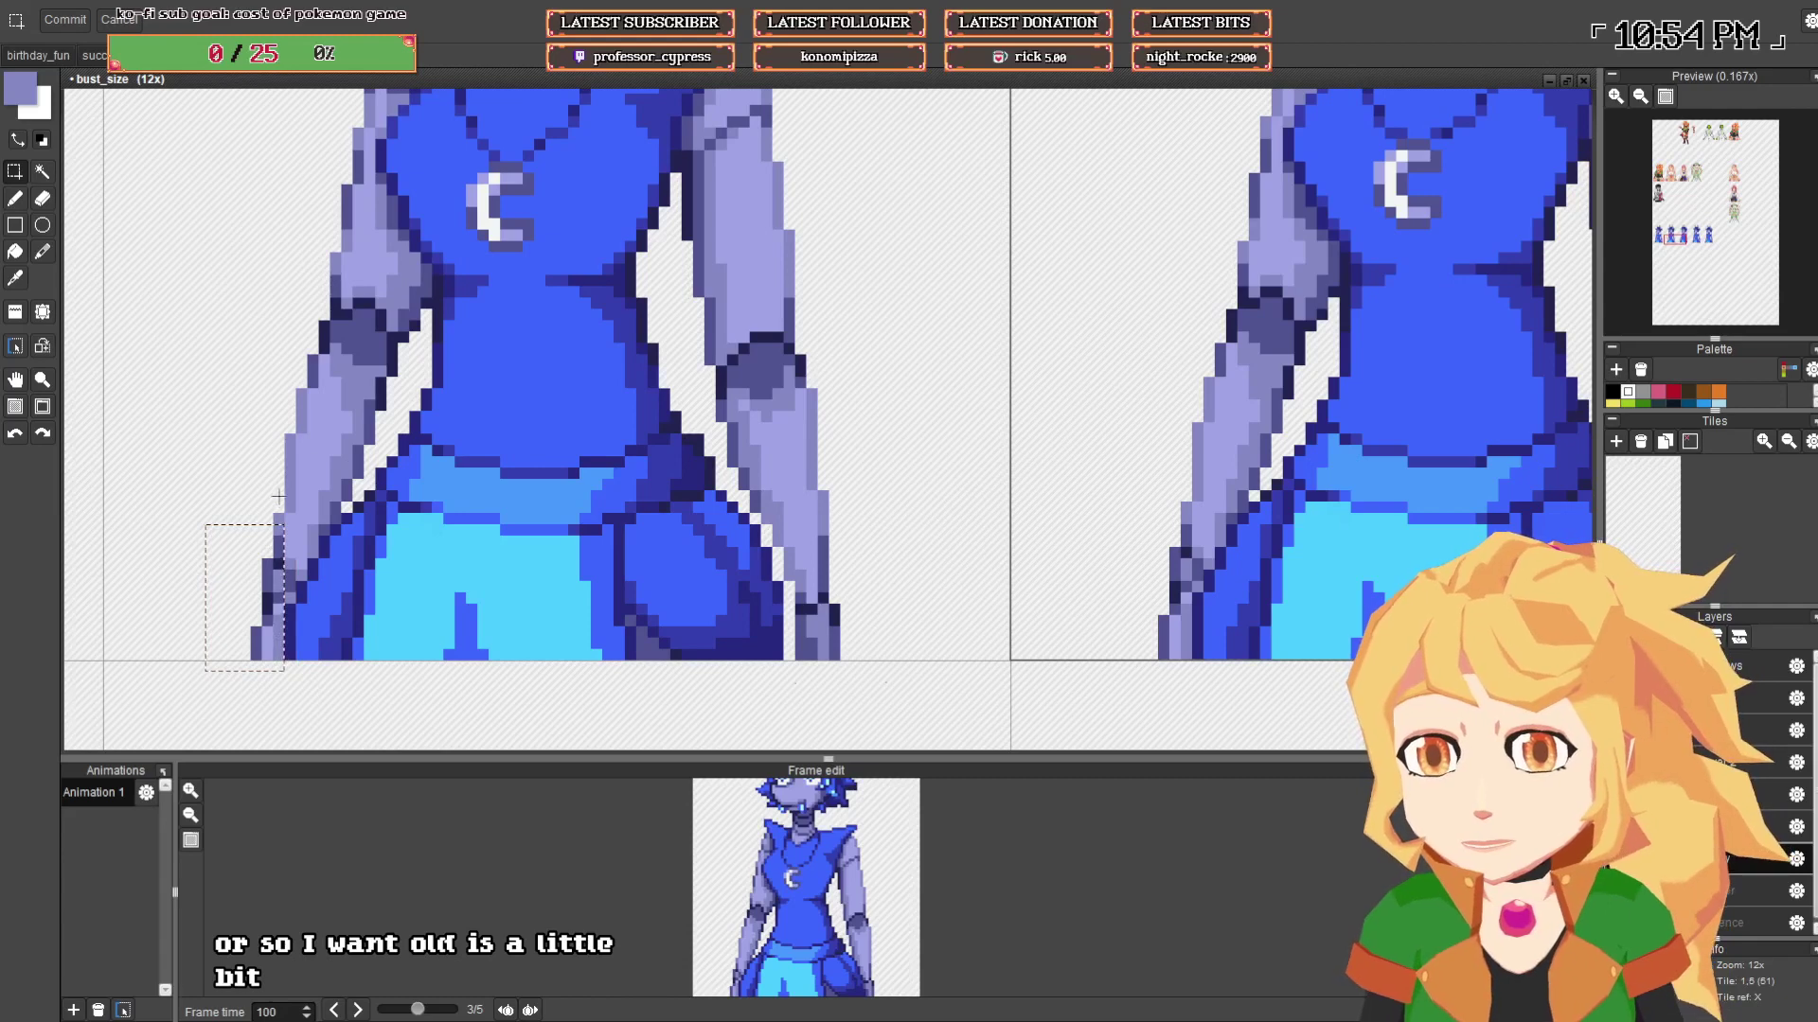
drag(278, 496, 290, 597)
drag(300, 508, 300, 565)
shift+click(323, 531)
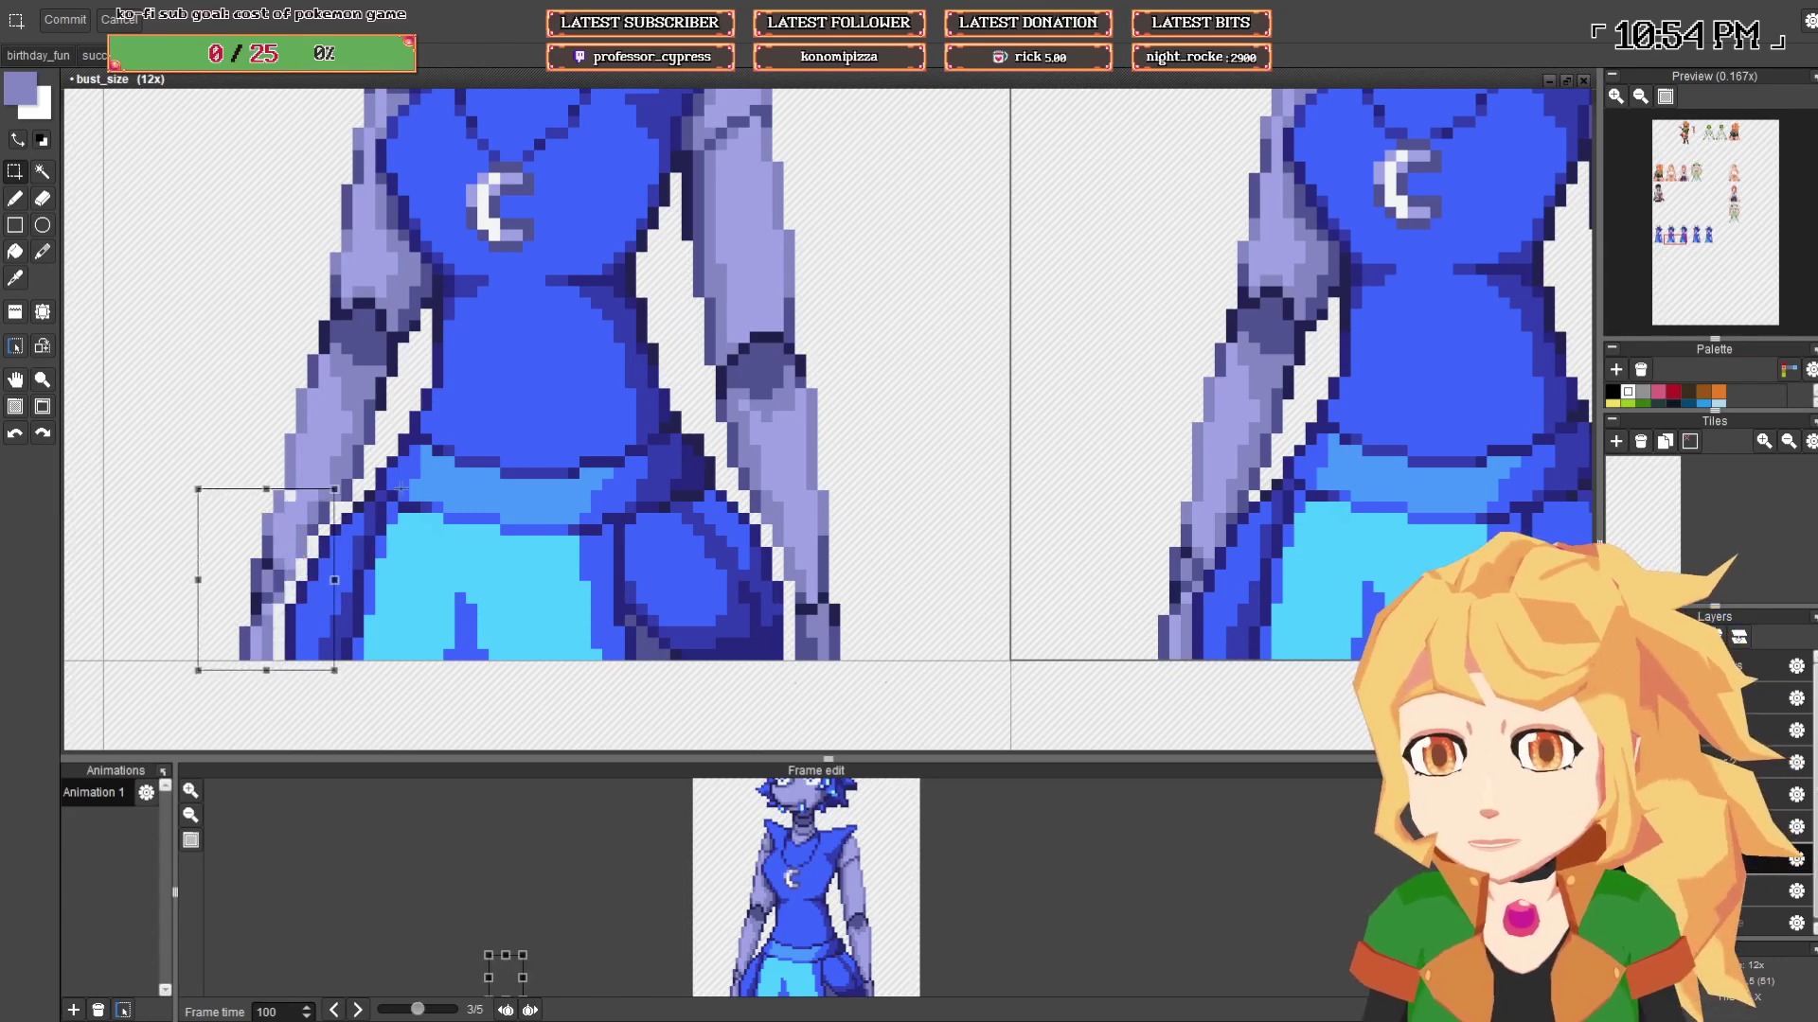
click(402, 489)
- Fill the gaps between the second bust's hands and hips with dark purple shading
key(b)
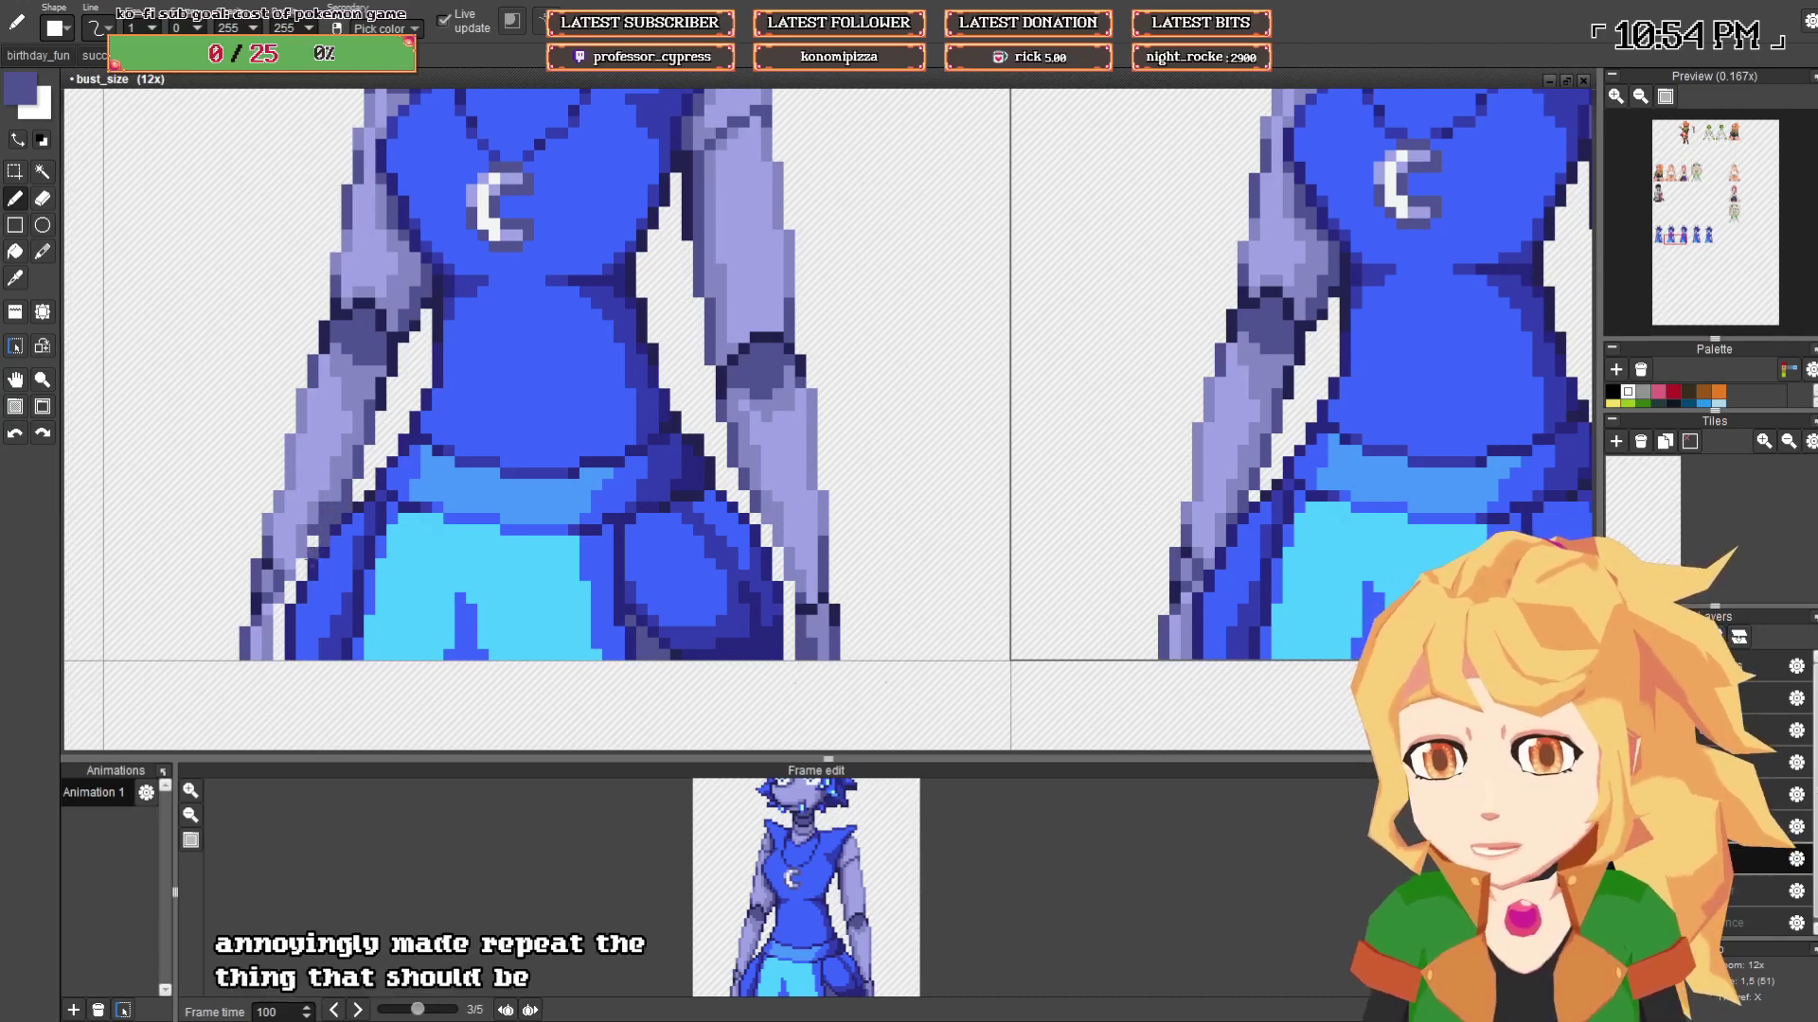
key(ctrl+z)
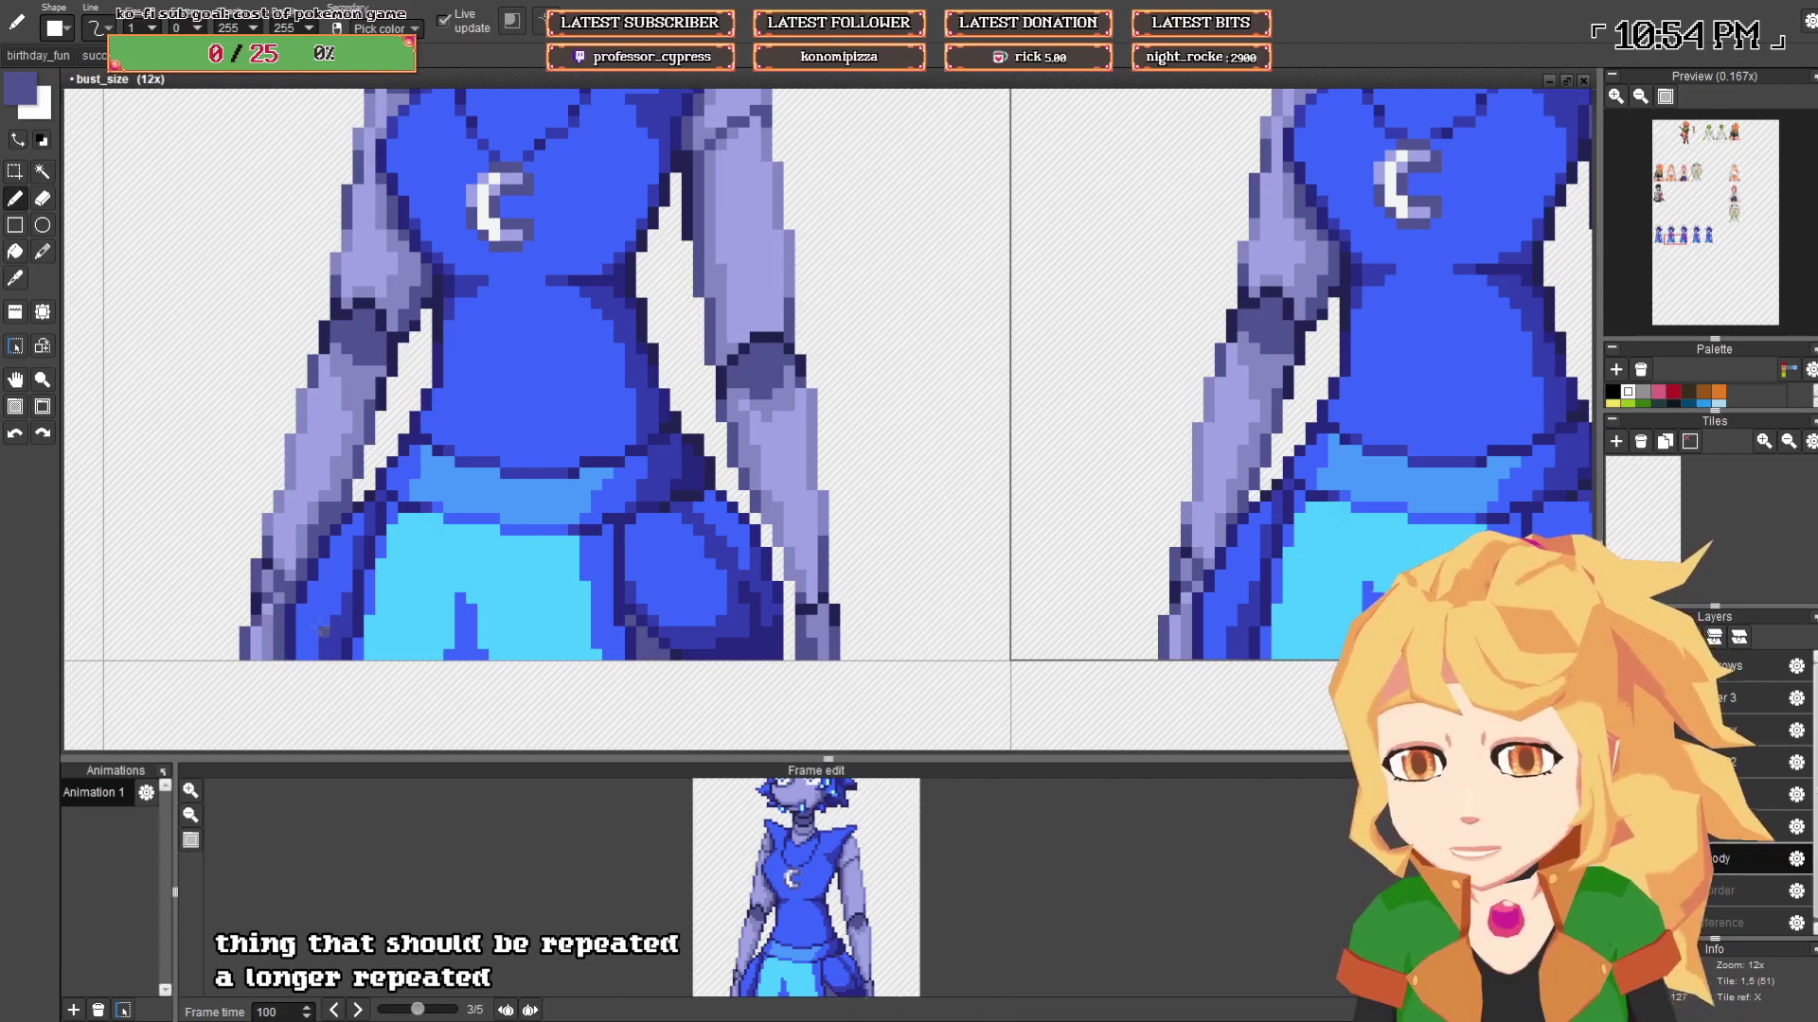
drag(790, 587, 790, 655)
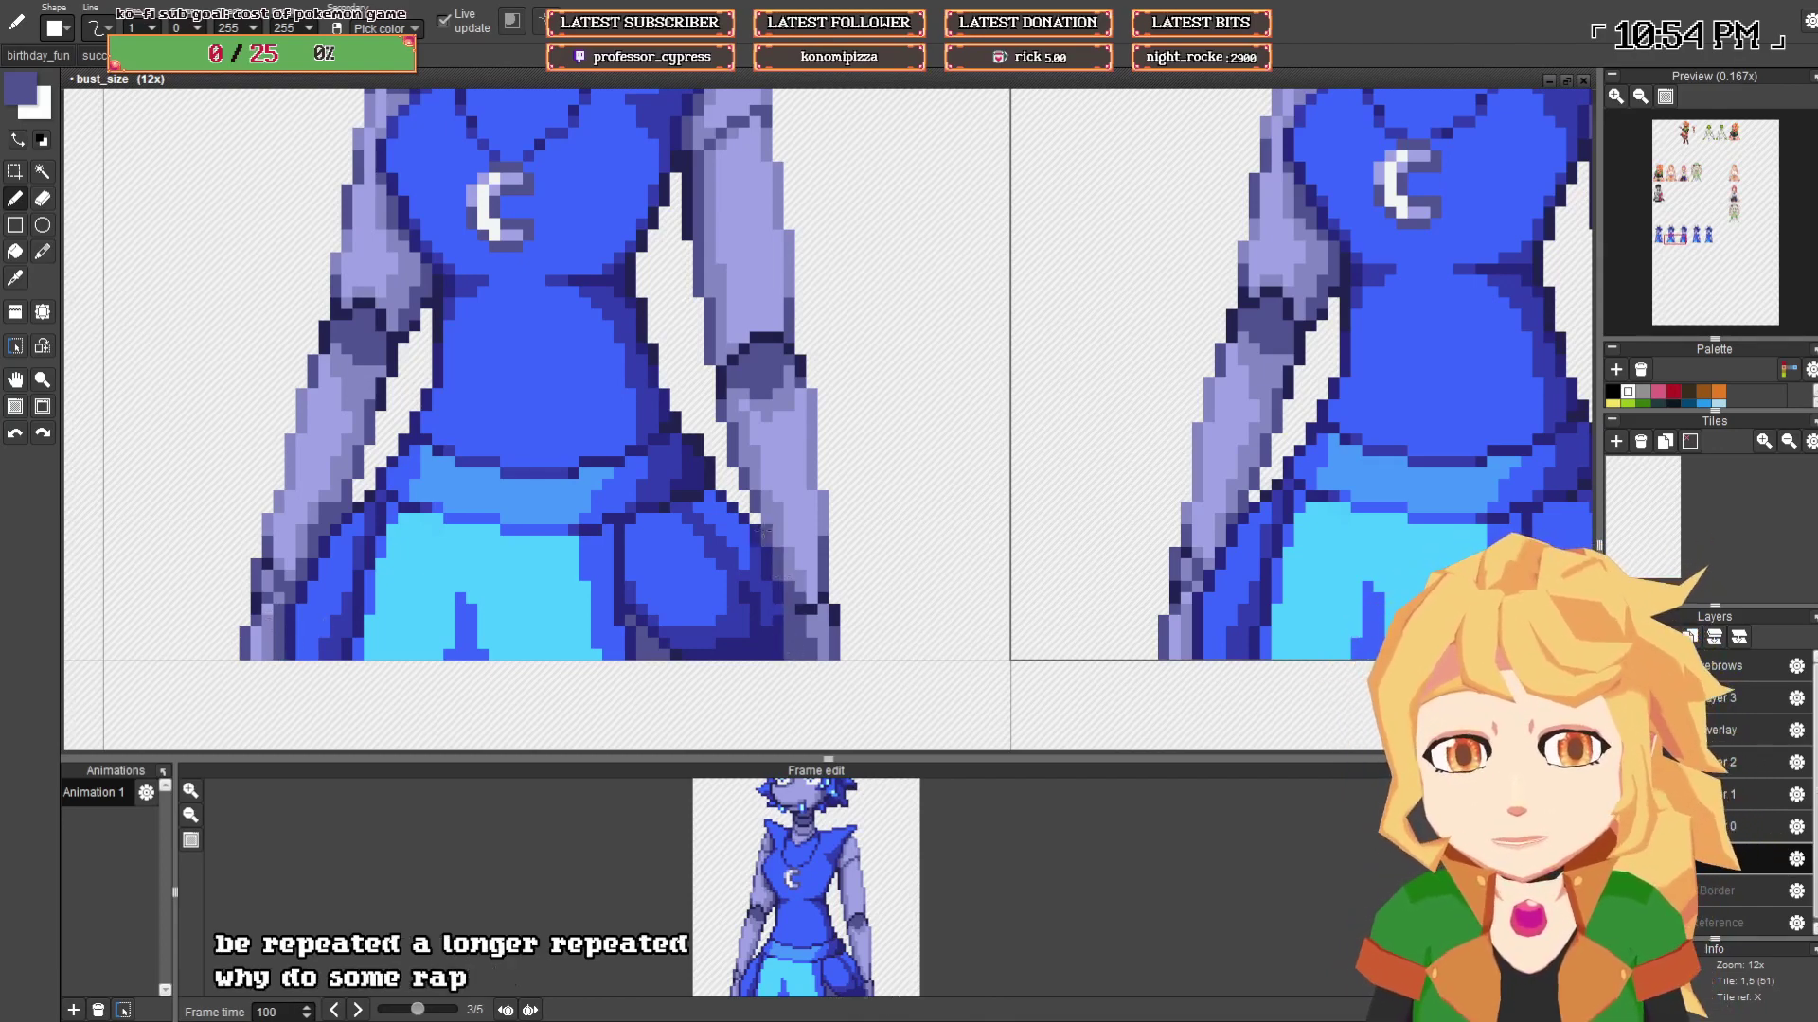
- Copy the second bust's lower body, including both hands, onto the same area of the third bust
scroll(937, 539, down, 4)
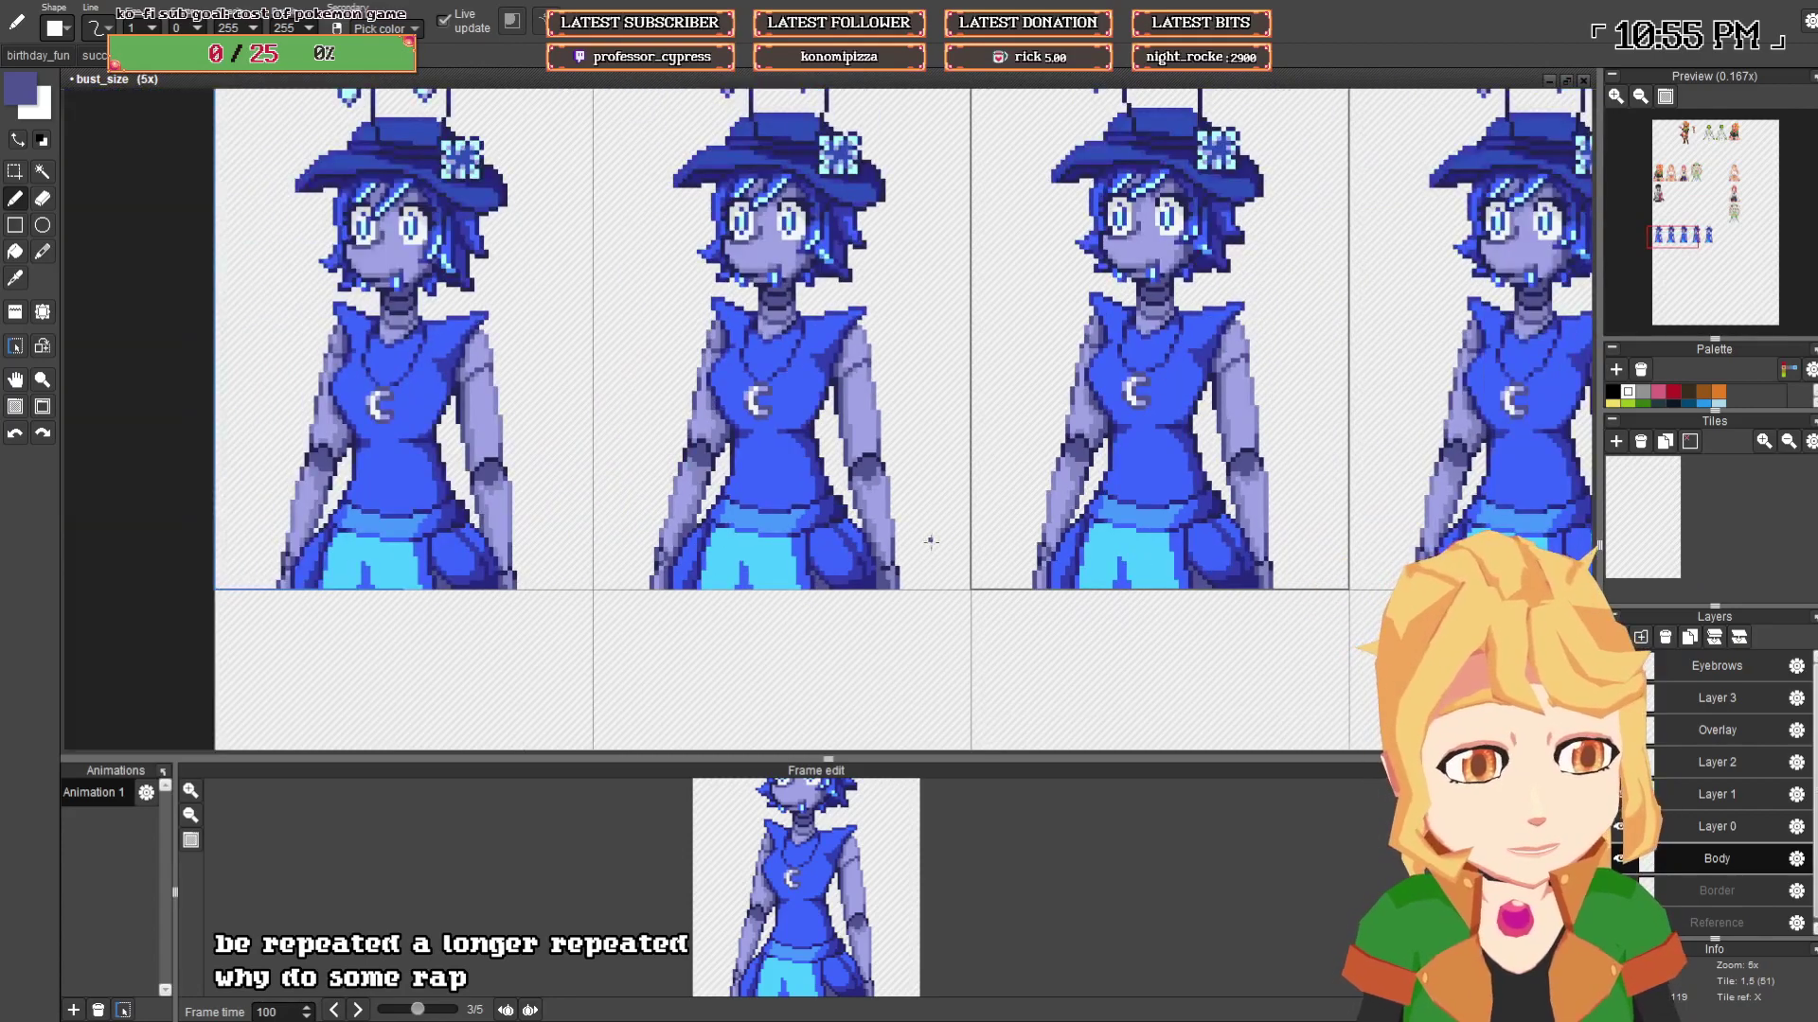
scroll(932, 543, down, 2)
drag(1095, 548, 590, 481)
click(14, 171)
scroll(515, 515, up, 2)
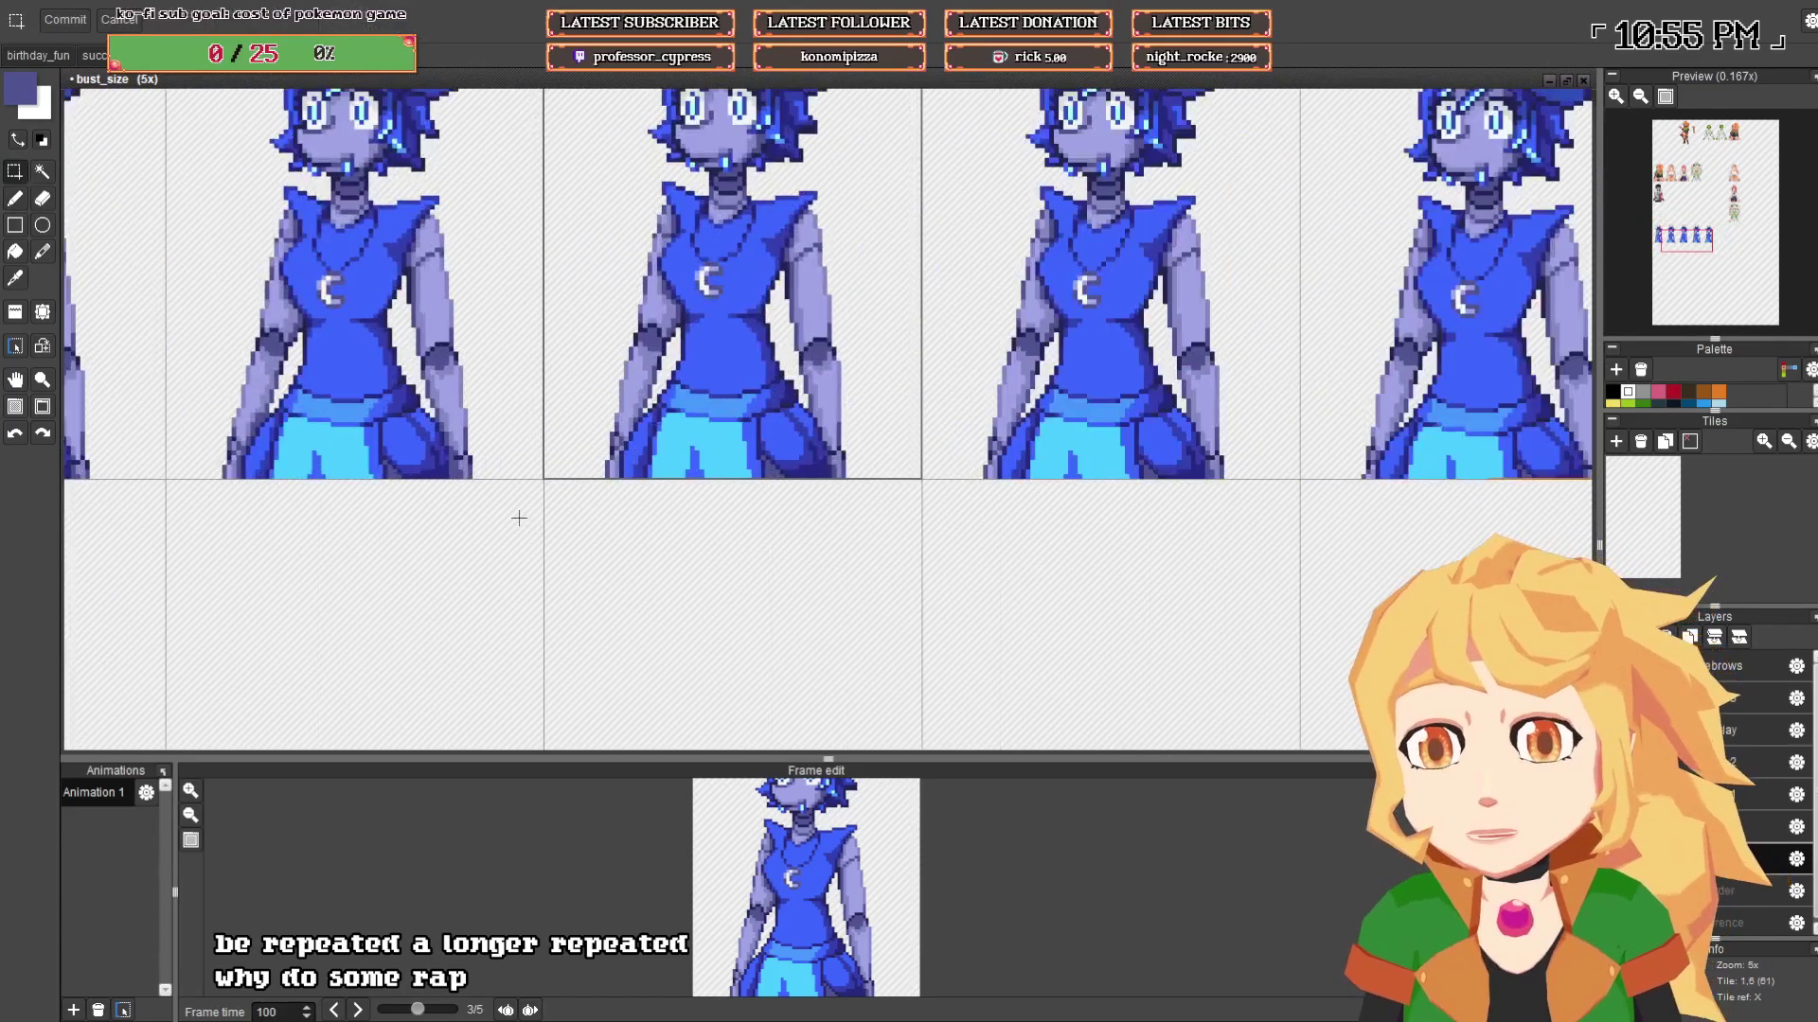
drag(496, 517, 194, 347)
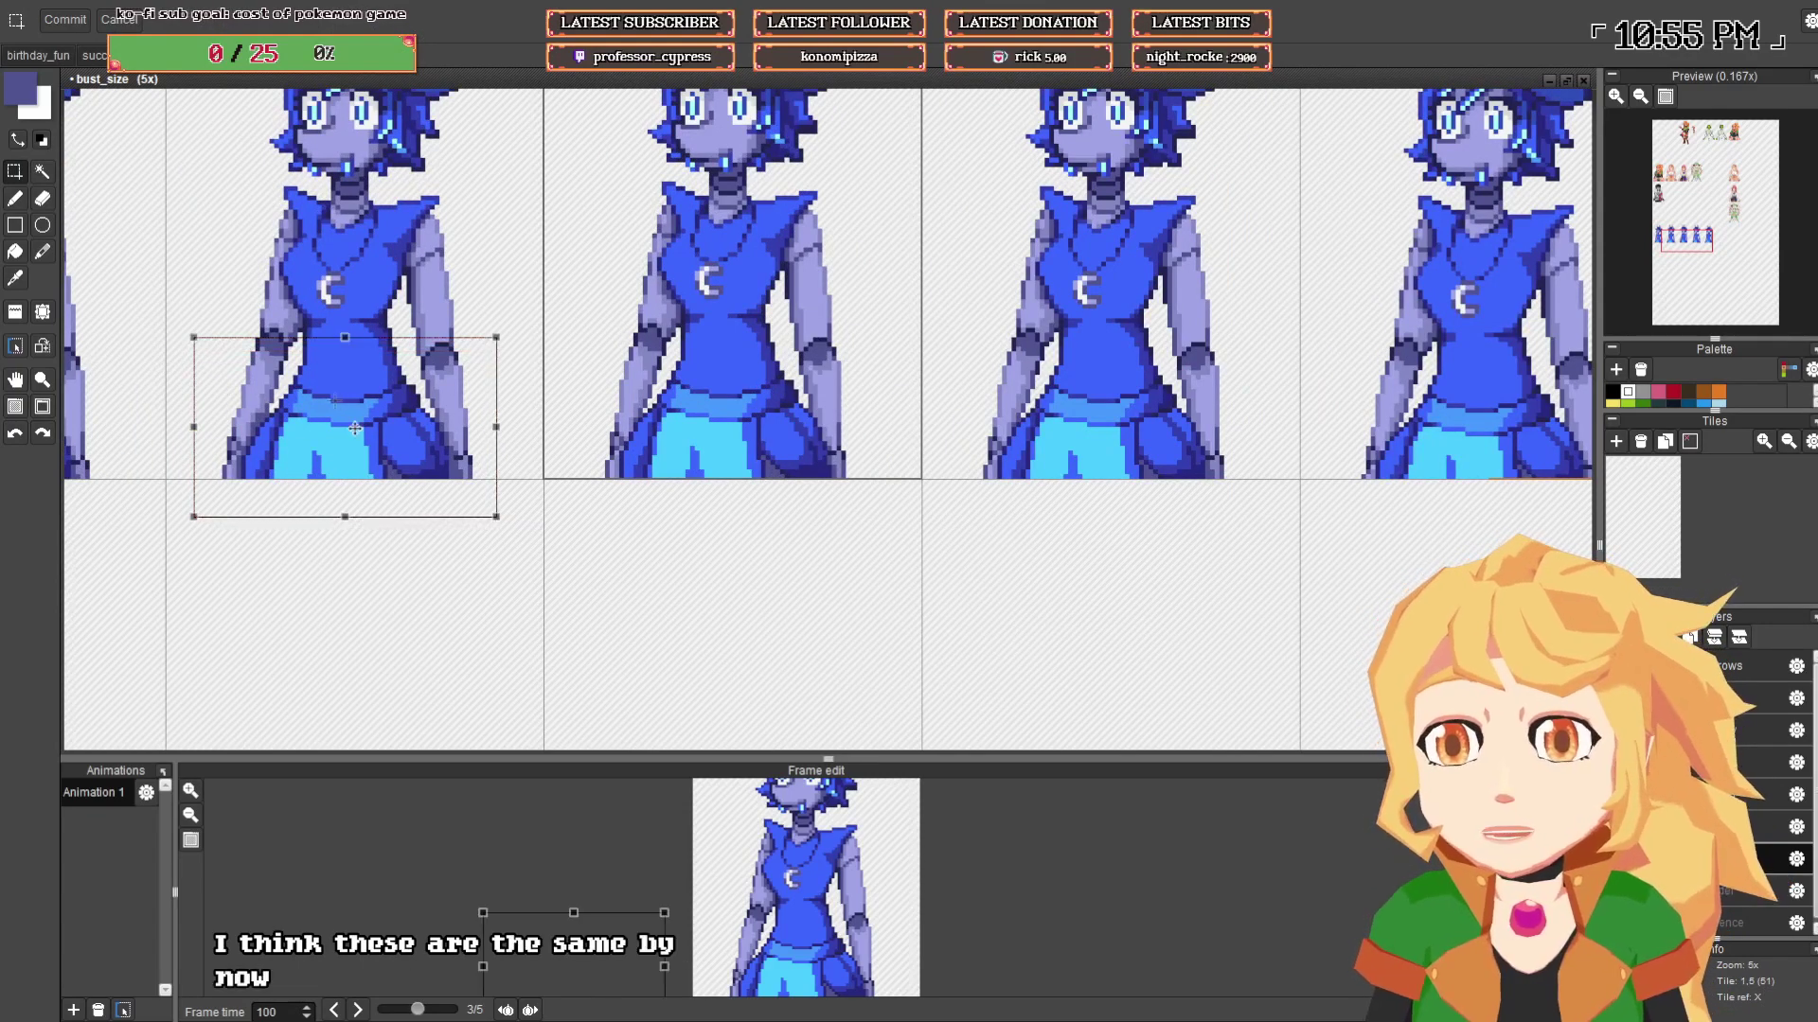
drag(372, 433, 750, 424)
click(711, 243)
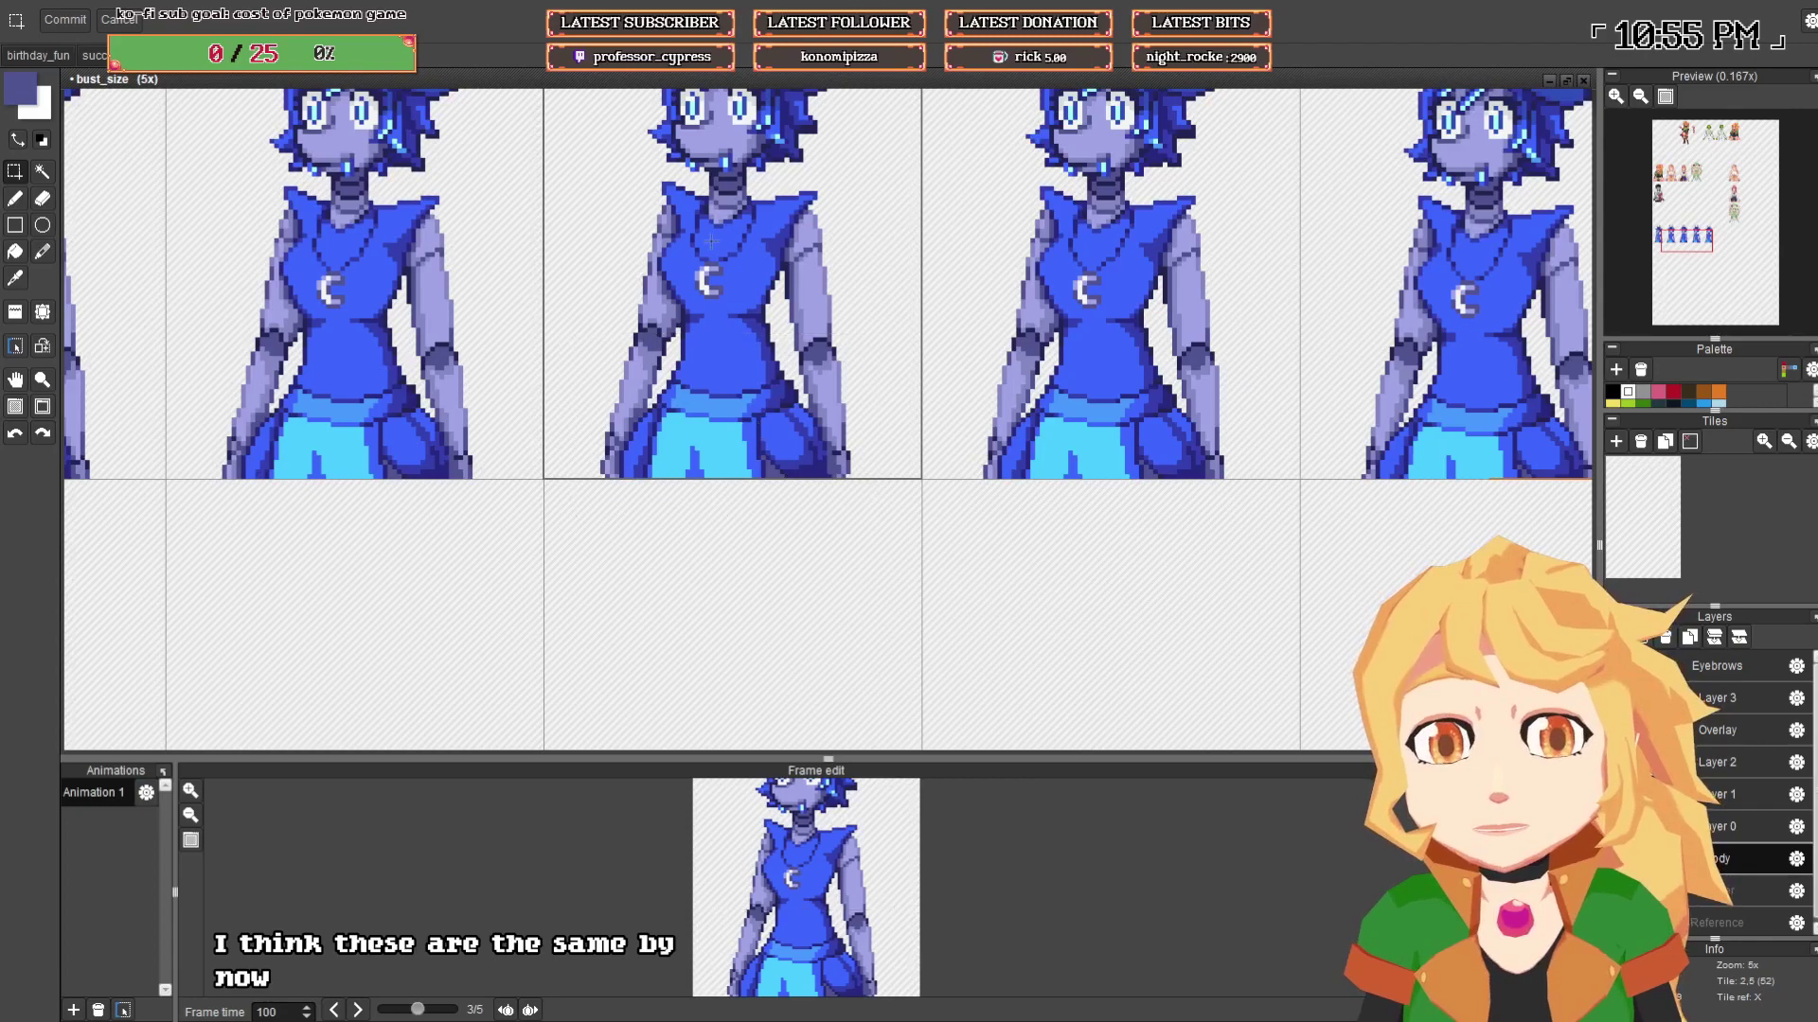
- Paste the copied lower body and hands onto the fourth bust, aligned with its waist
drag(912, 355, 420, 362)
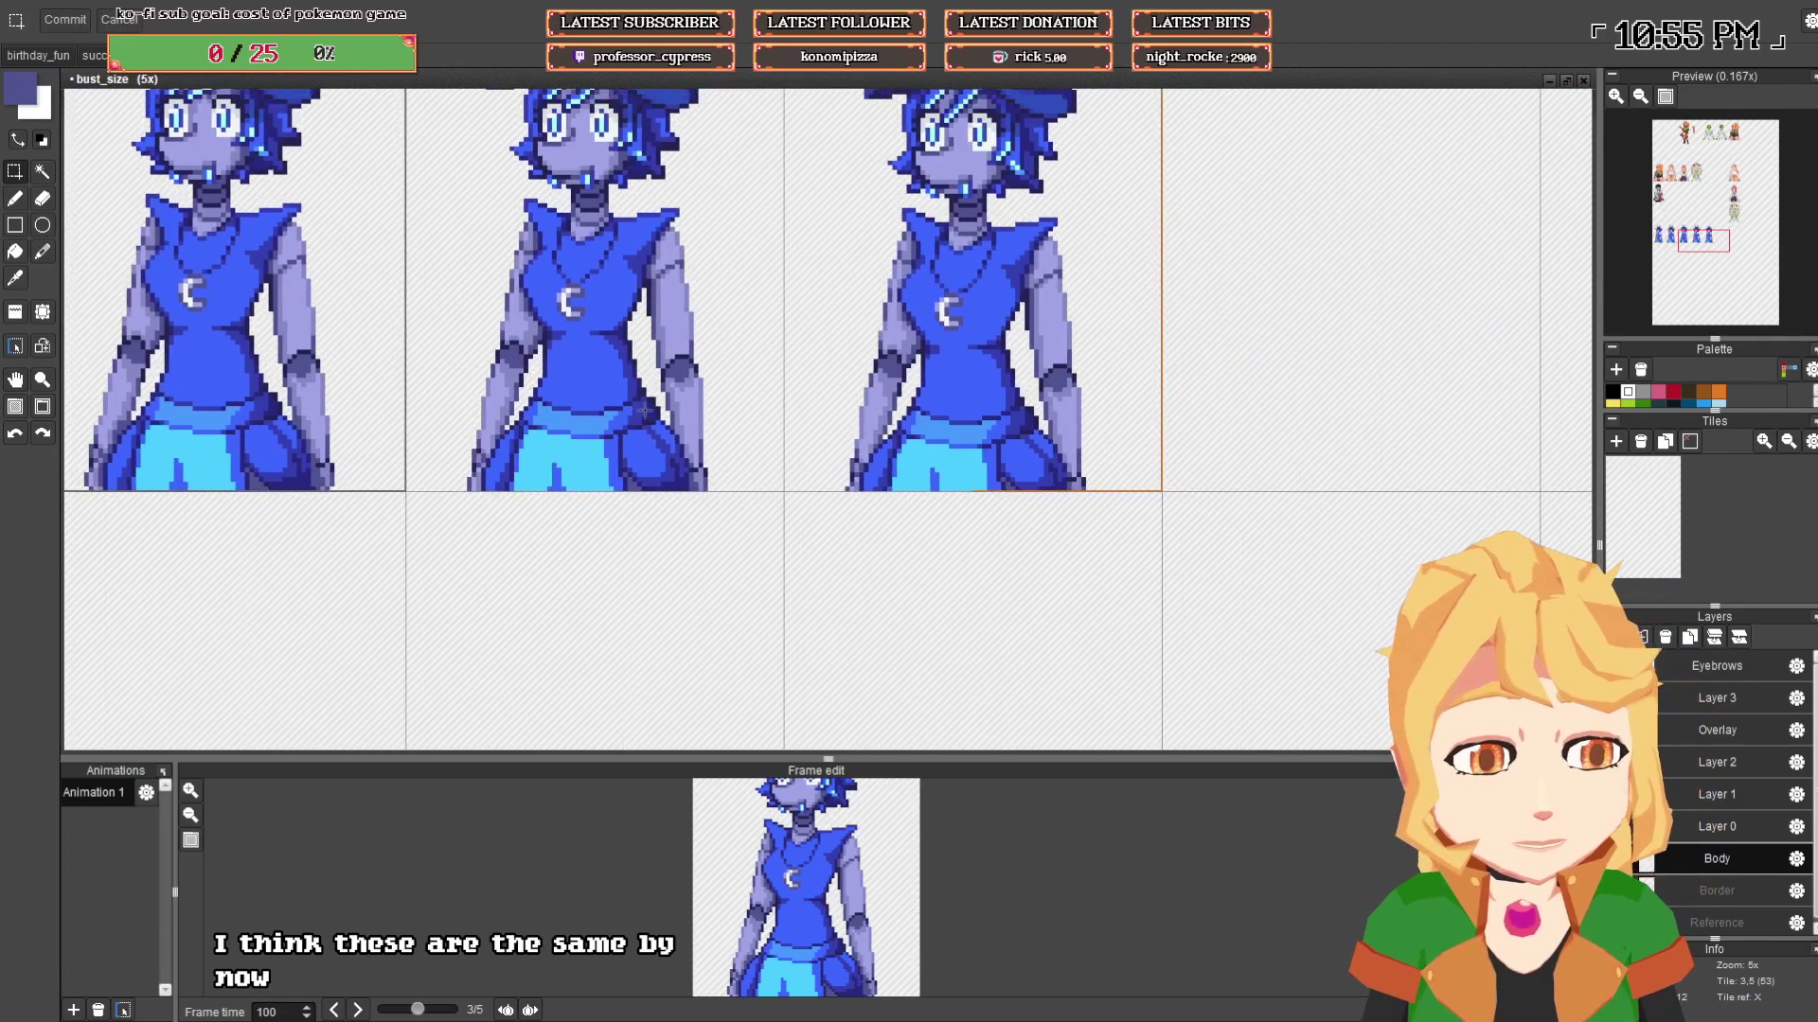
drag(695, 430, 873, 444)
scroll(872, 444, up, 1)
key(ctrl+v)
drag(750, 469, 767, 498)
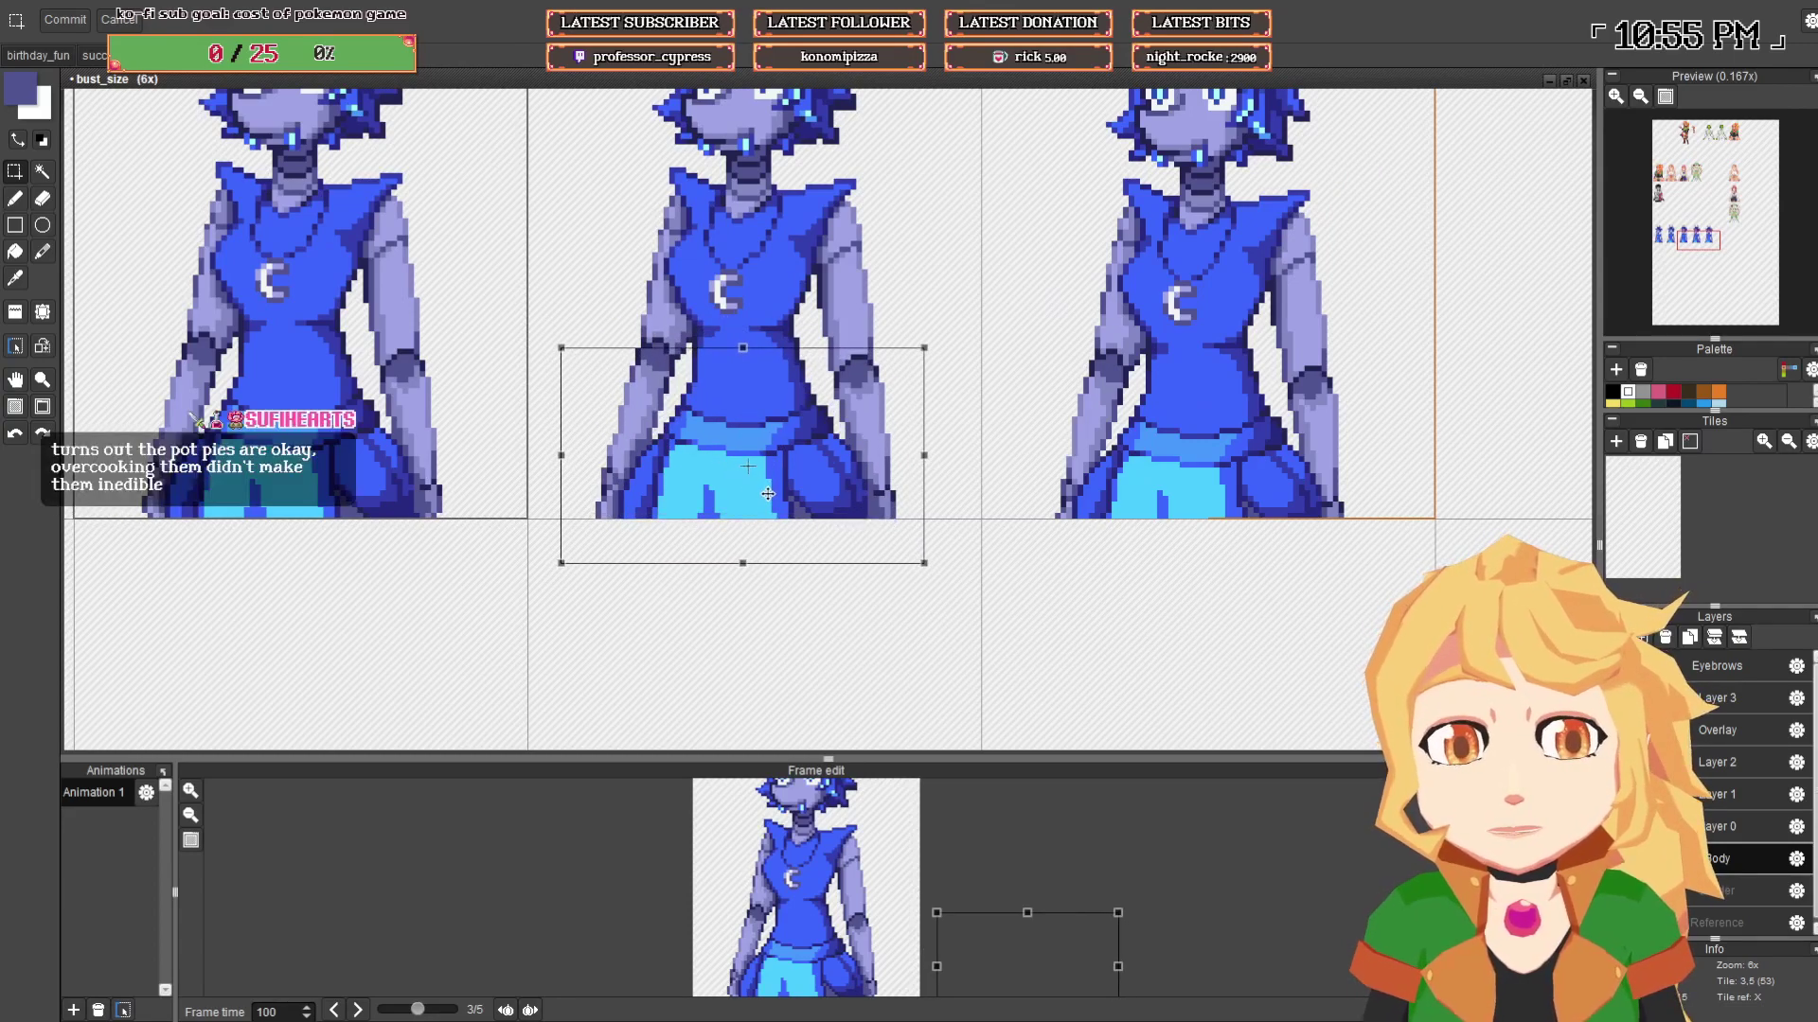
click(433, 258)
scroll(524, 391, down, 2)
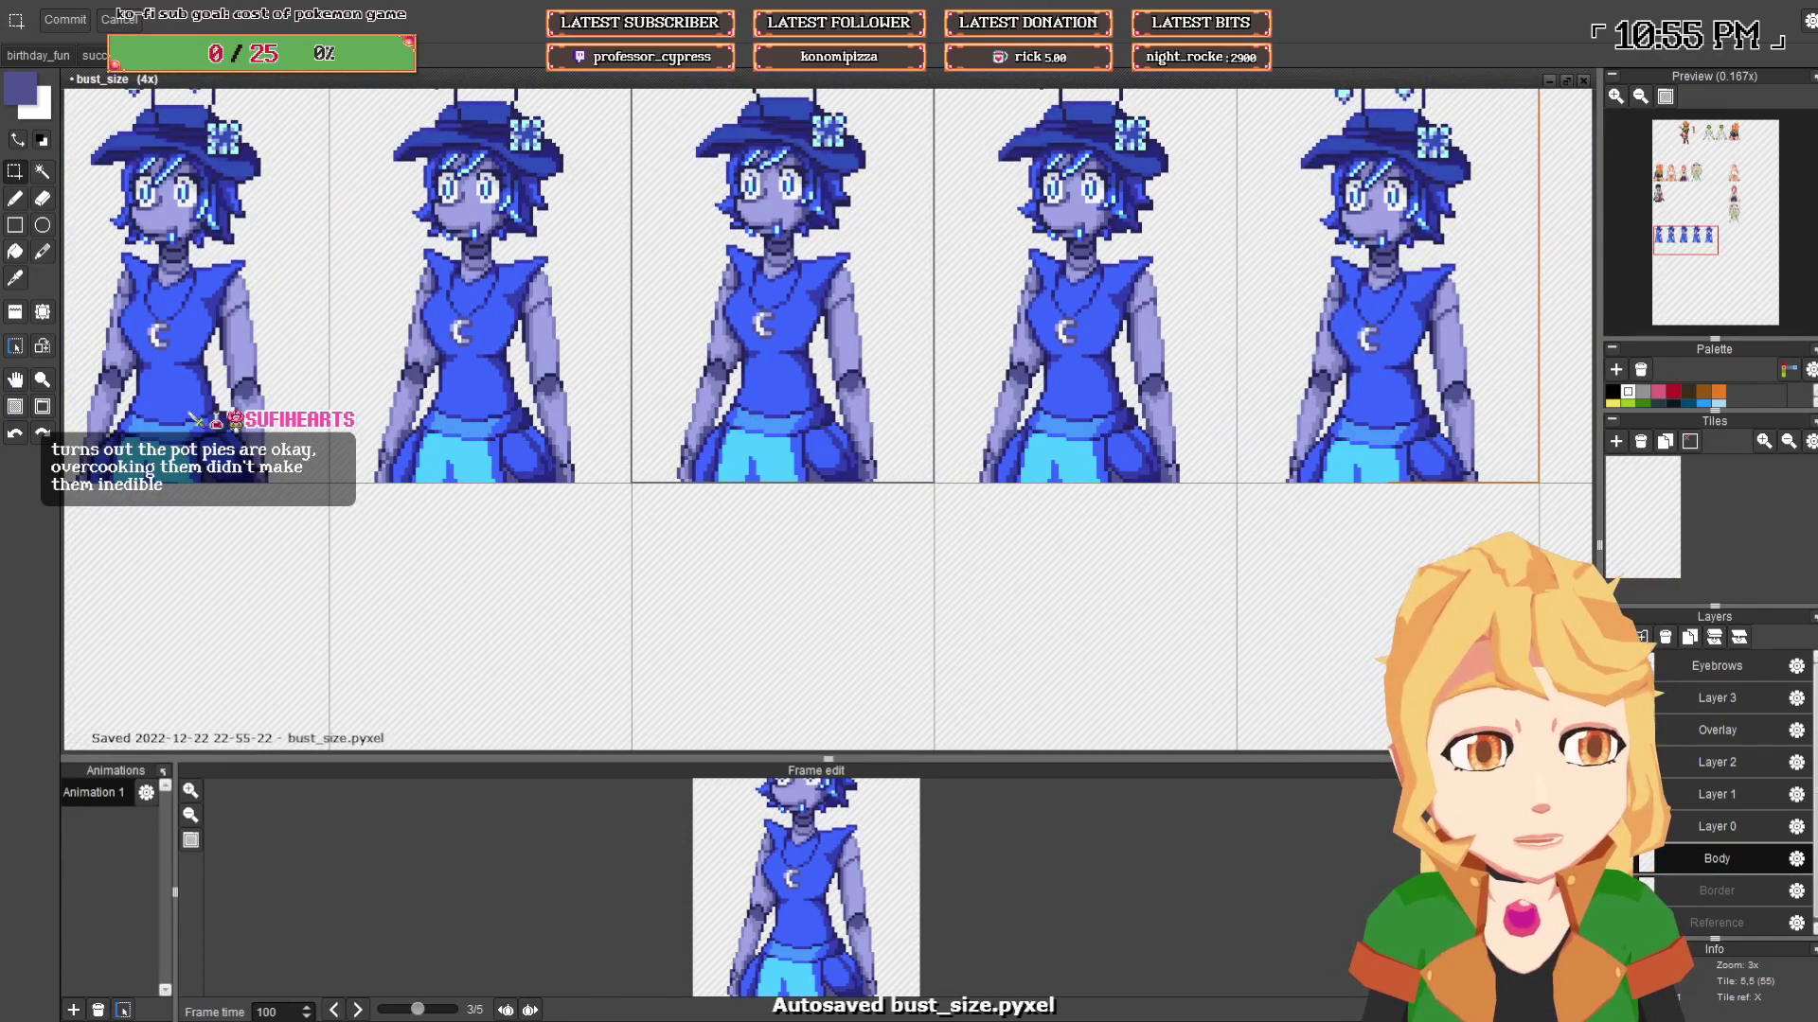
scroll(691, 473, up, 2)
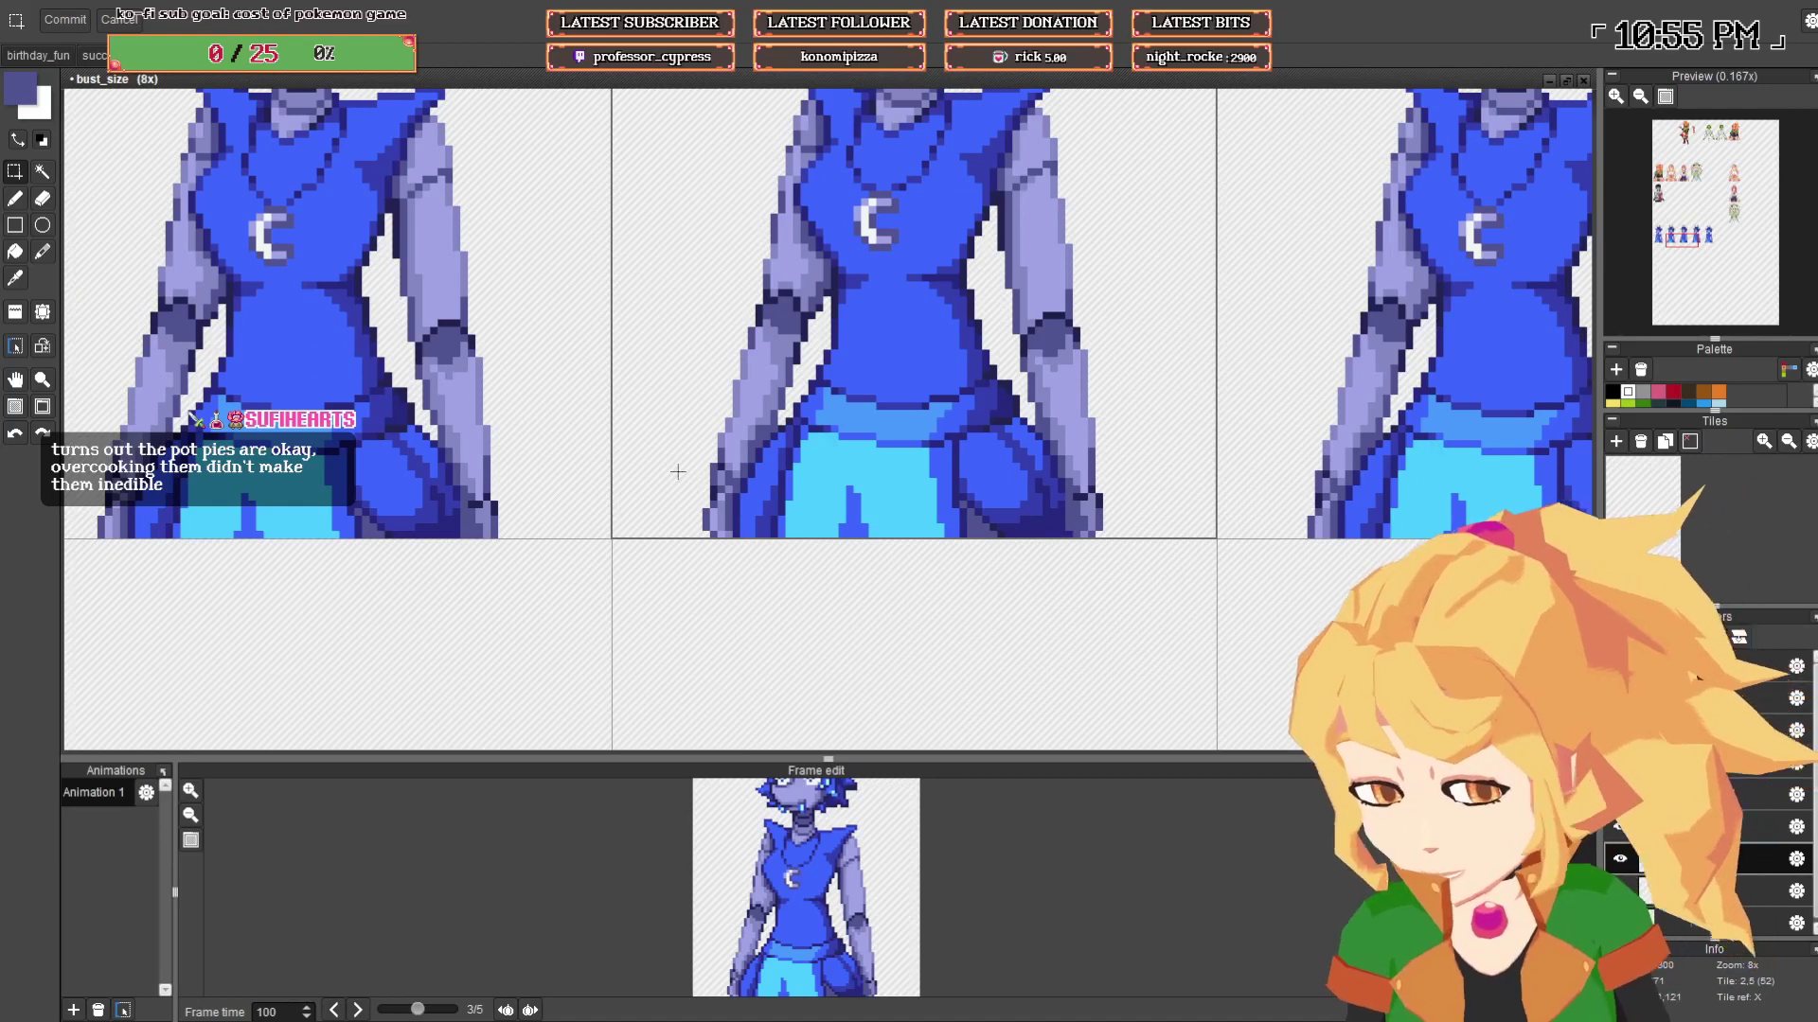
drag(665, 456, 732, 545)
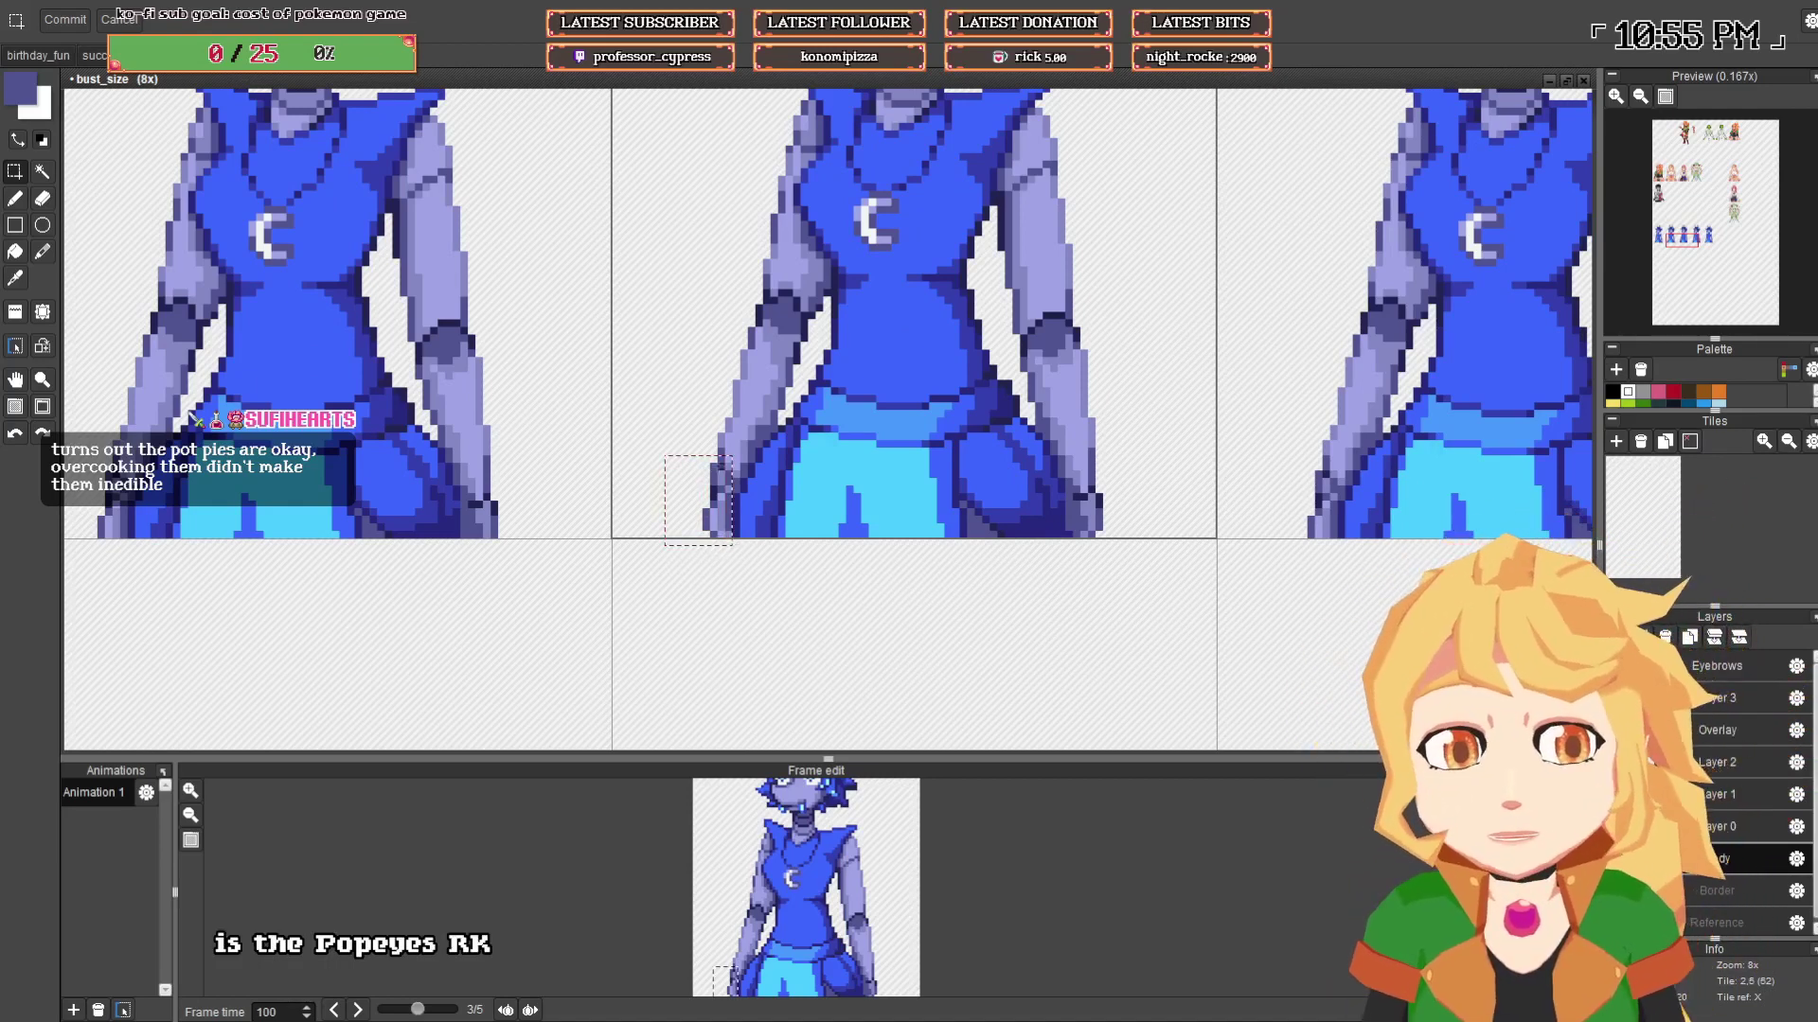
drag(698, 435, 755, 461)
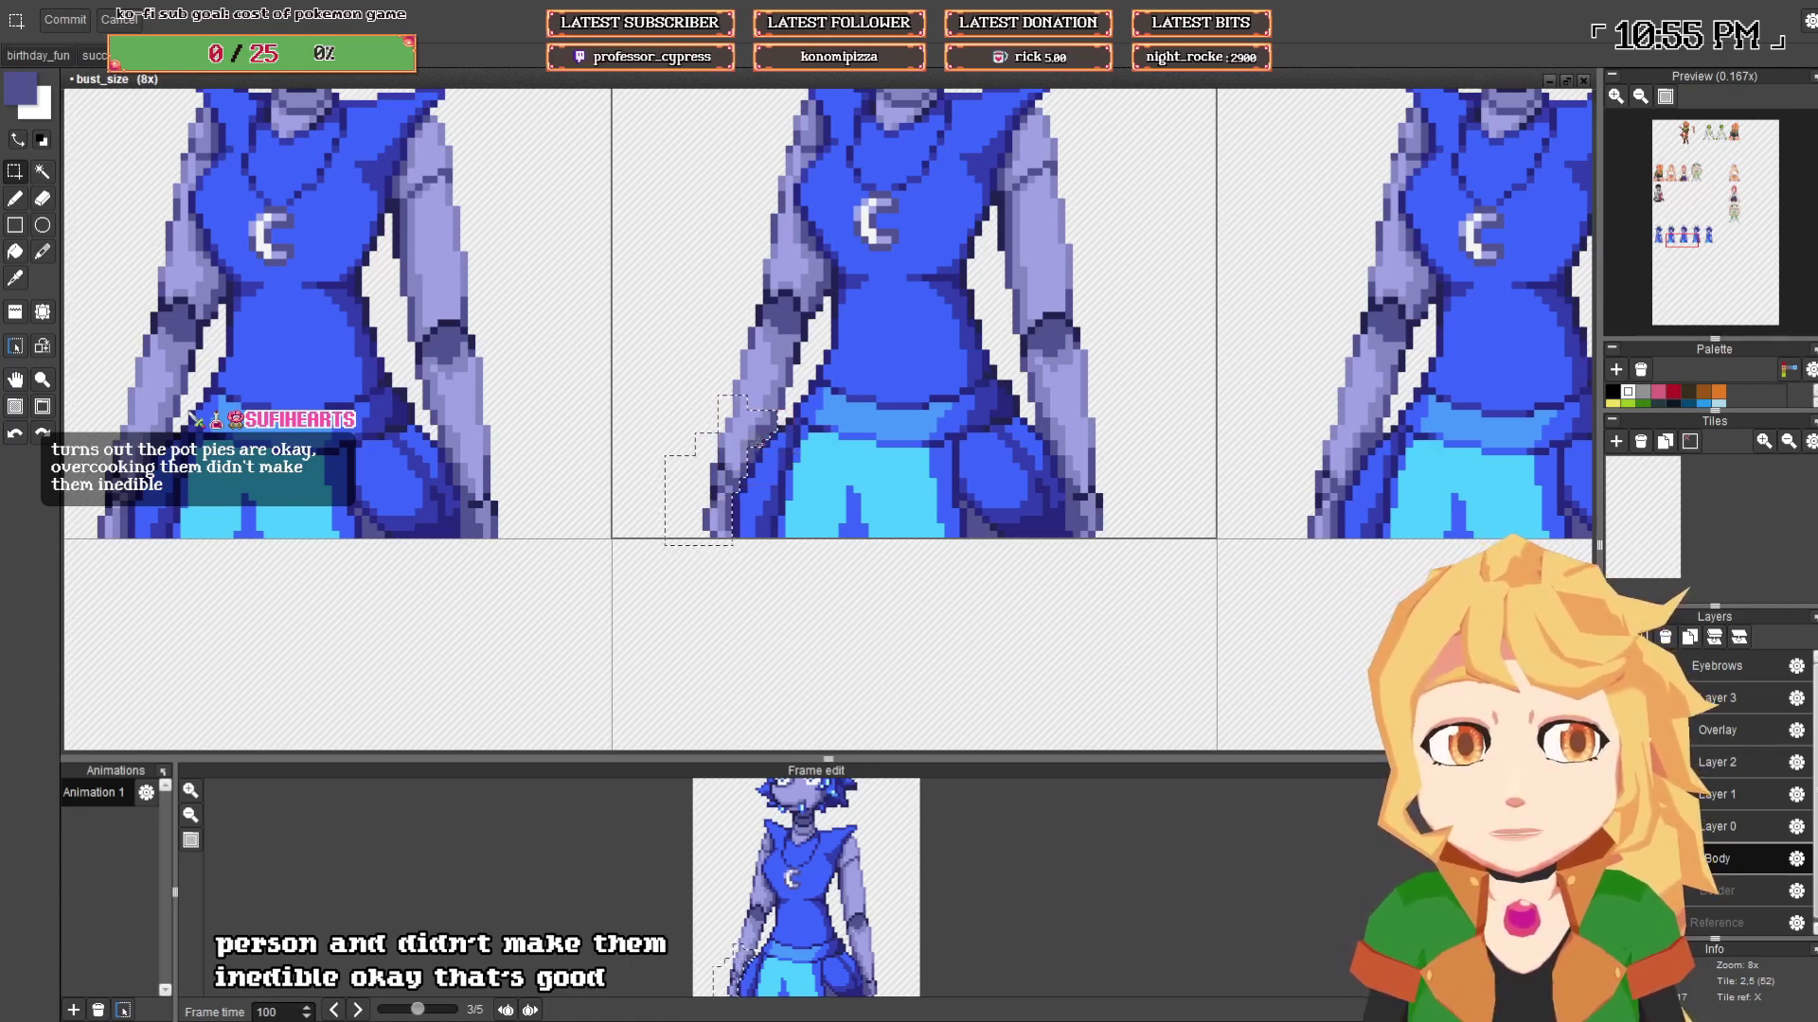
drag(1069, 459, 1107, 520)
drag(1121, 550, 1069, 522)
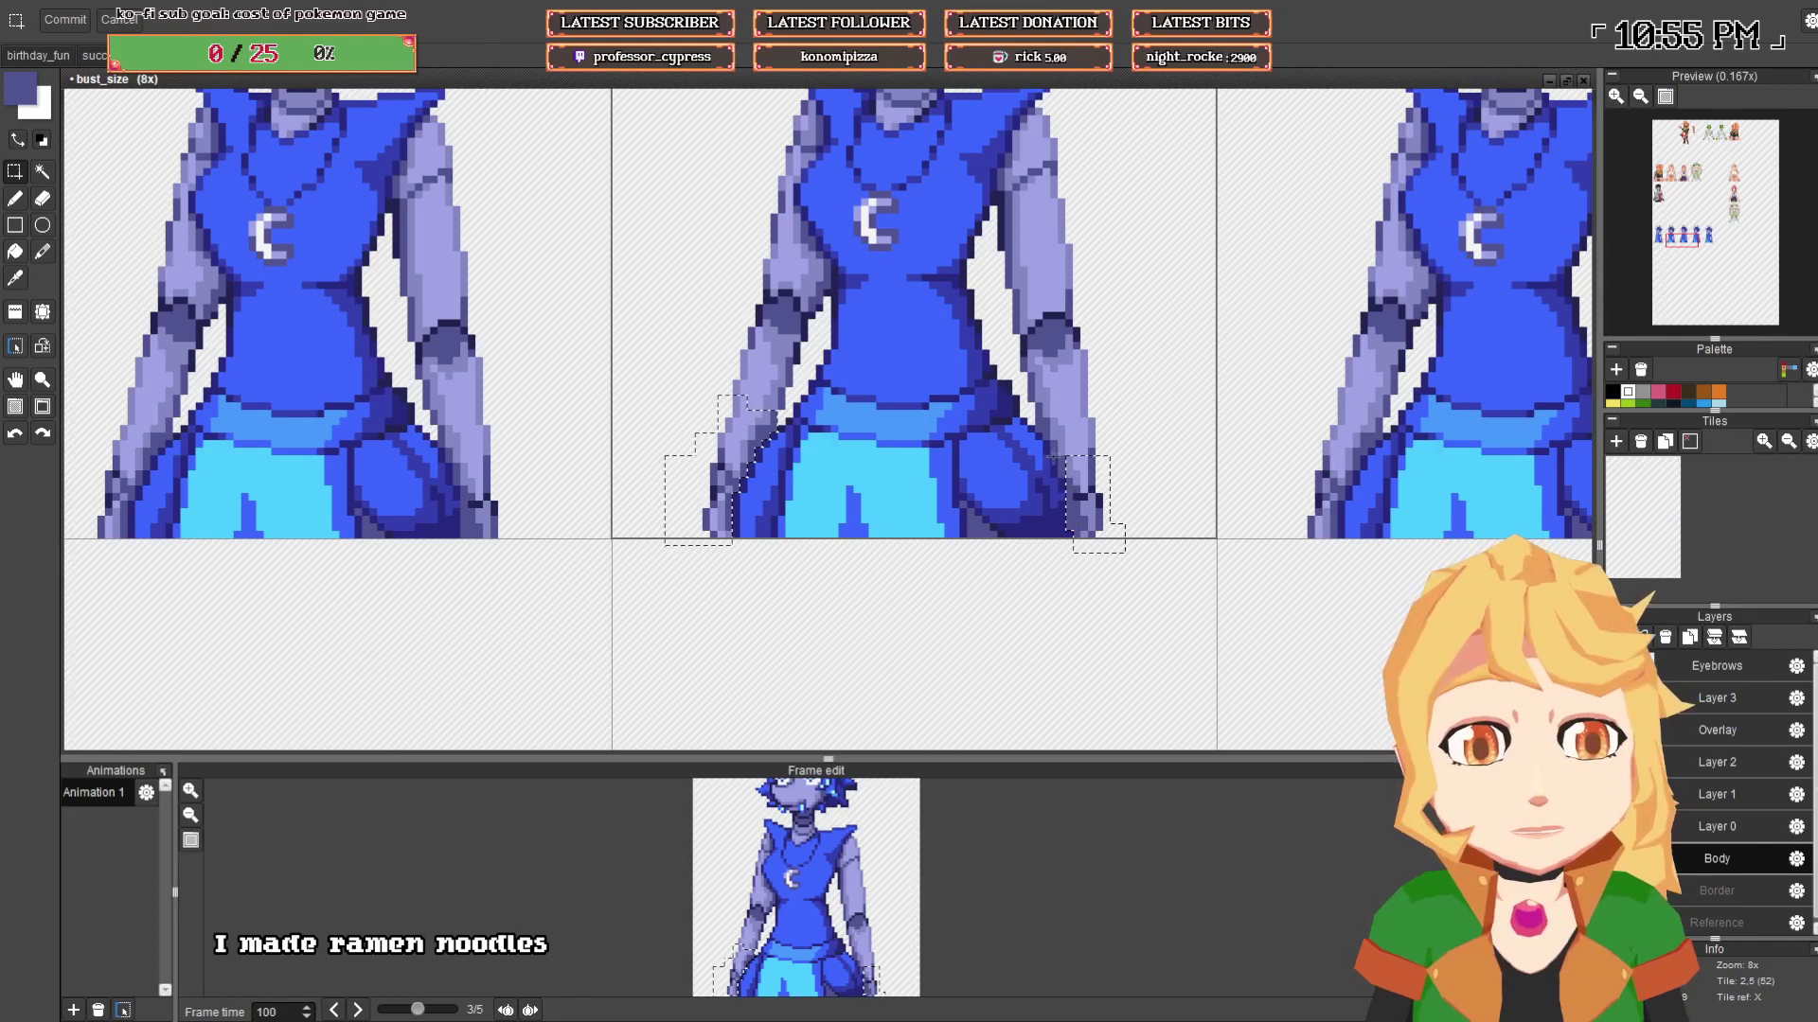
mouse_move(1060, 453)
mouse_down()
mouse_move(1092, 482)
mouse_move(1099, 436)
mouse_move(1087, 464)
mouse_up()
key(Escape)
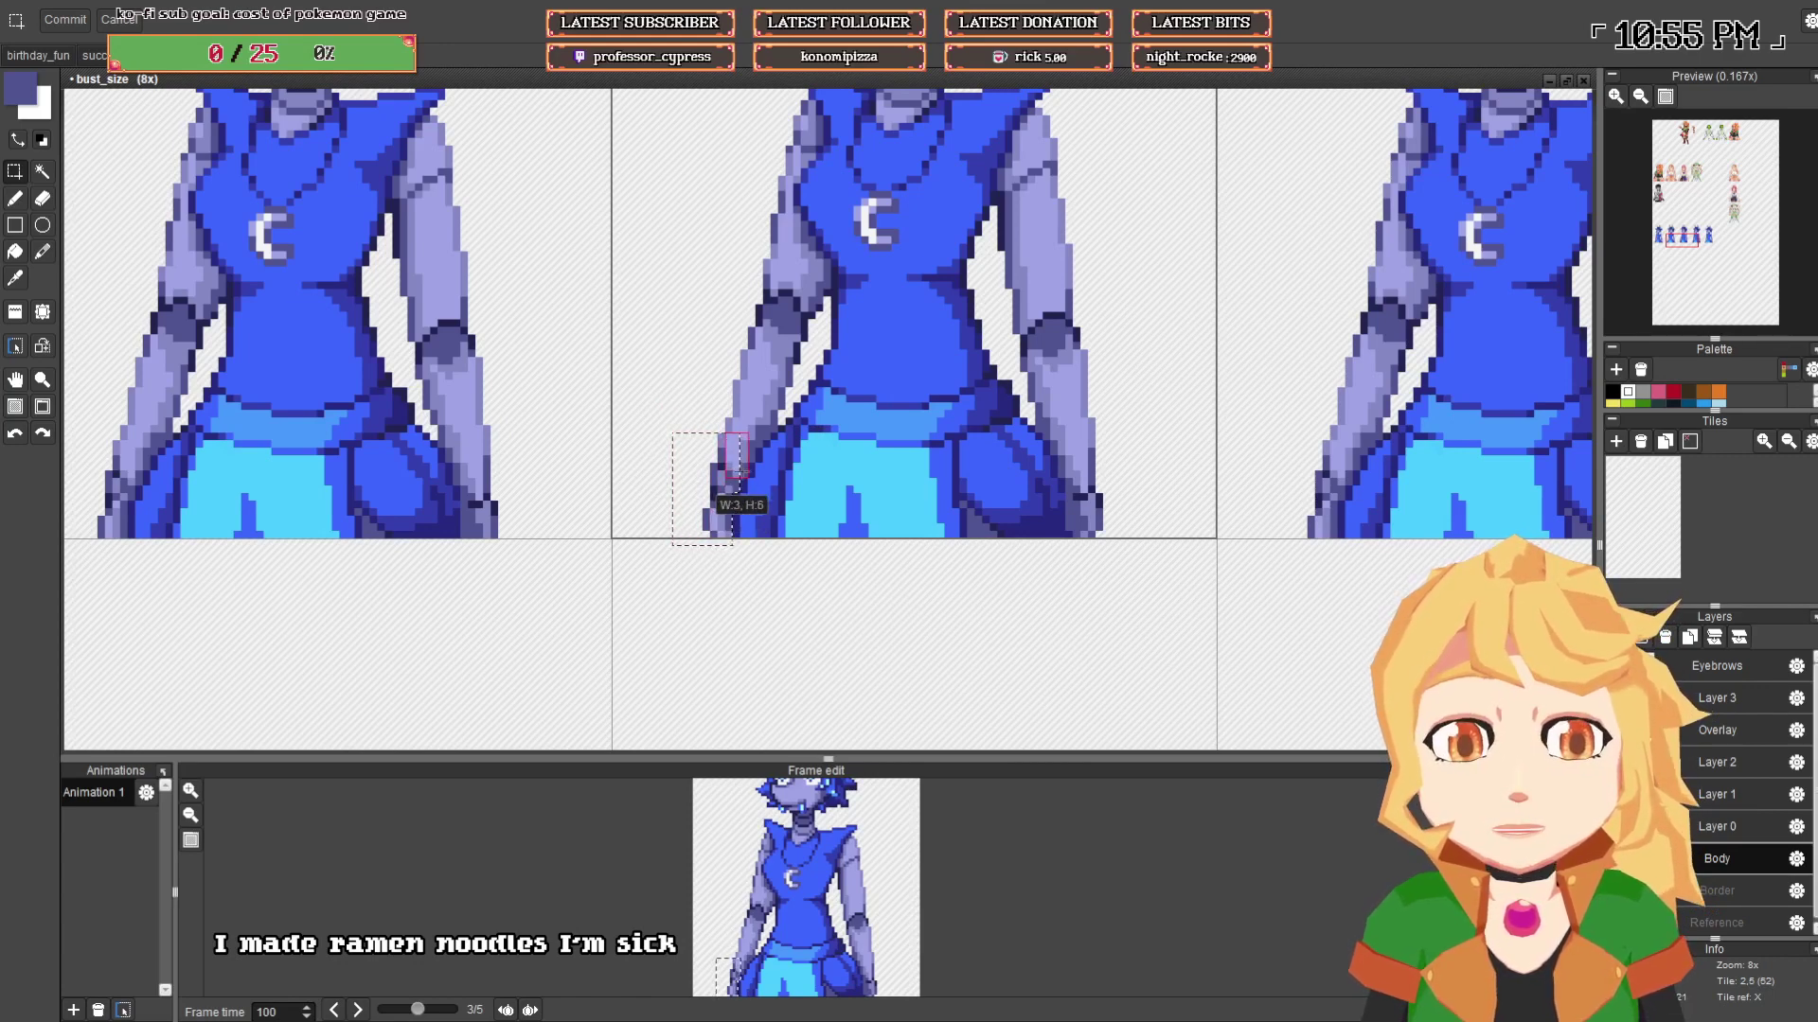
- Select each of the third bust's lower forearms and hands and shift them one pixel outward
drag(750, 454, 747, 481)
click(1065, 473)
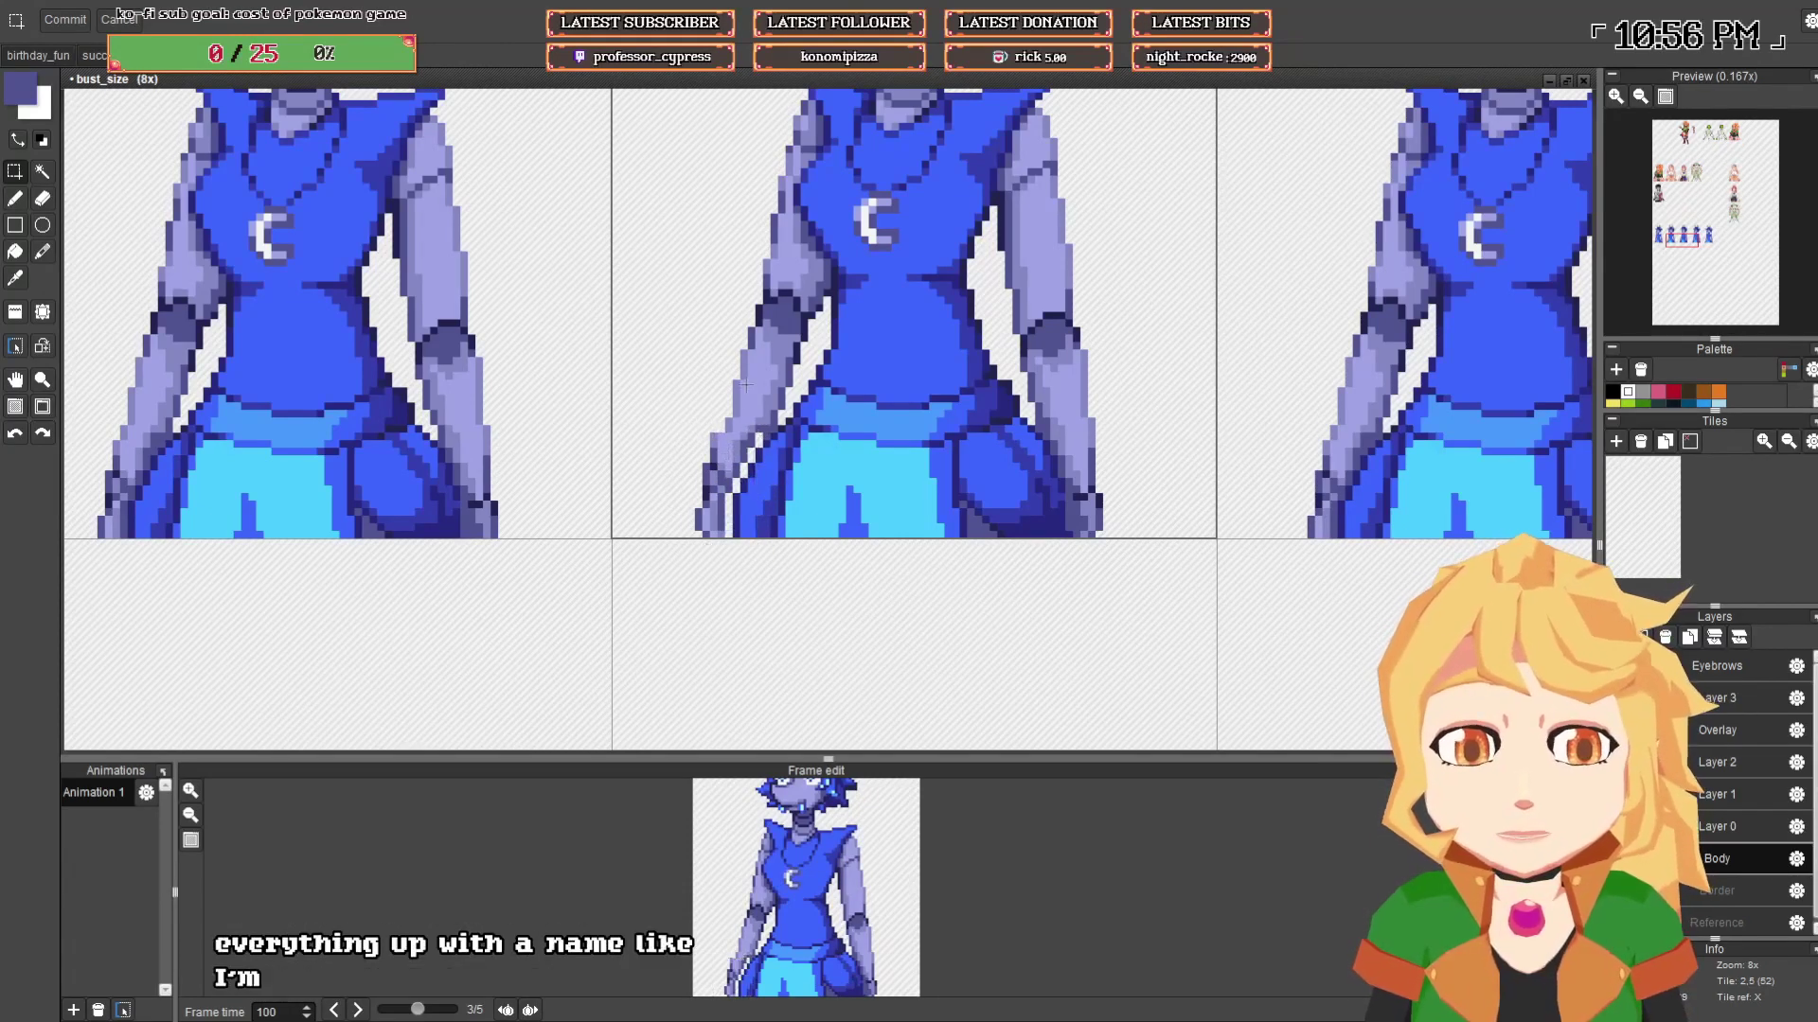
drag(1067, 465, 1106, 498)
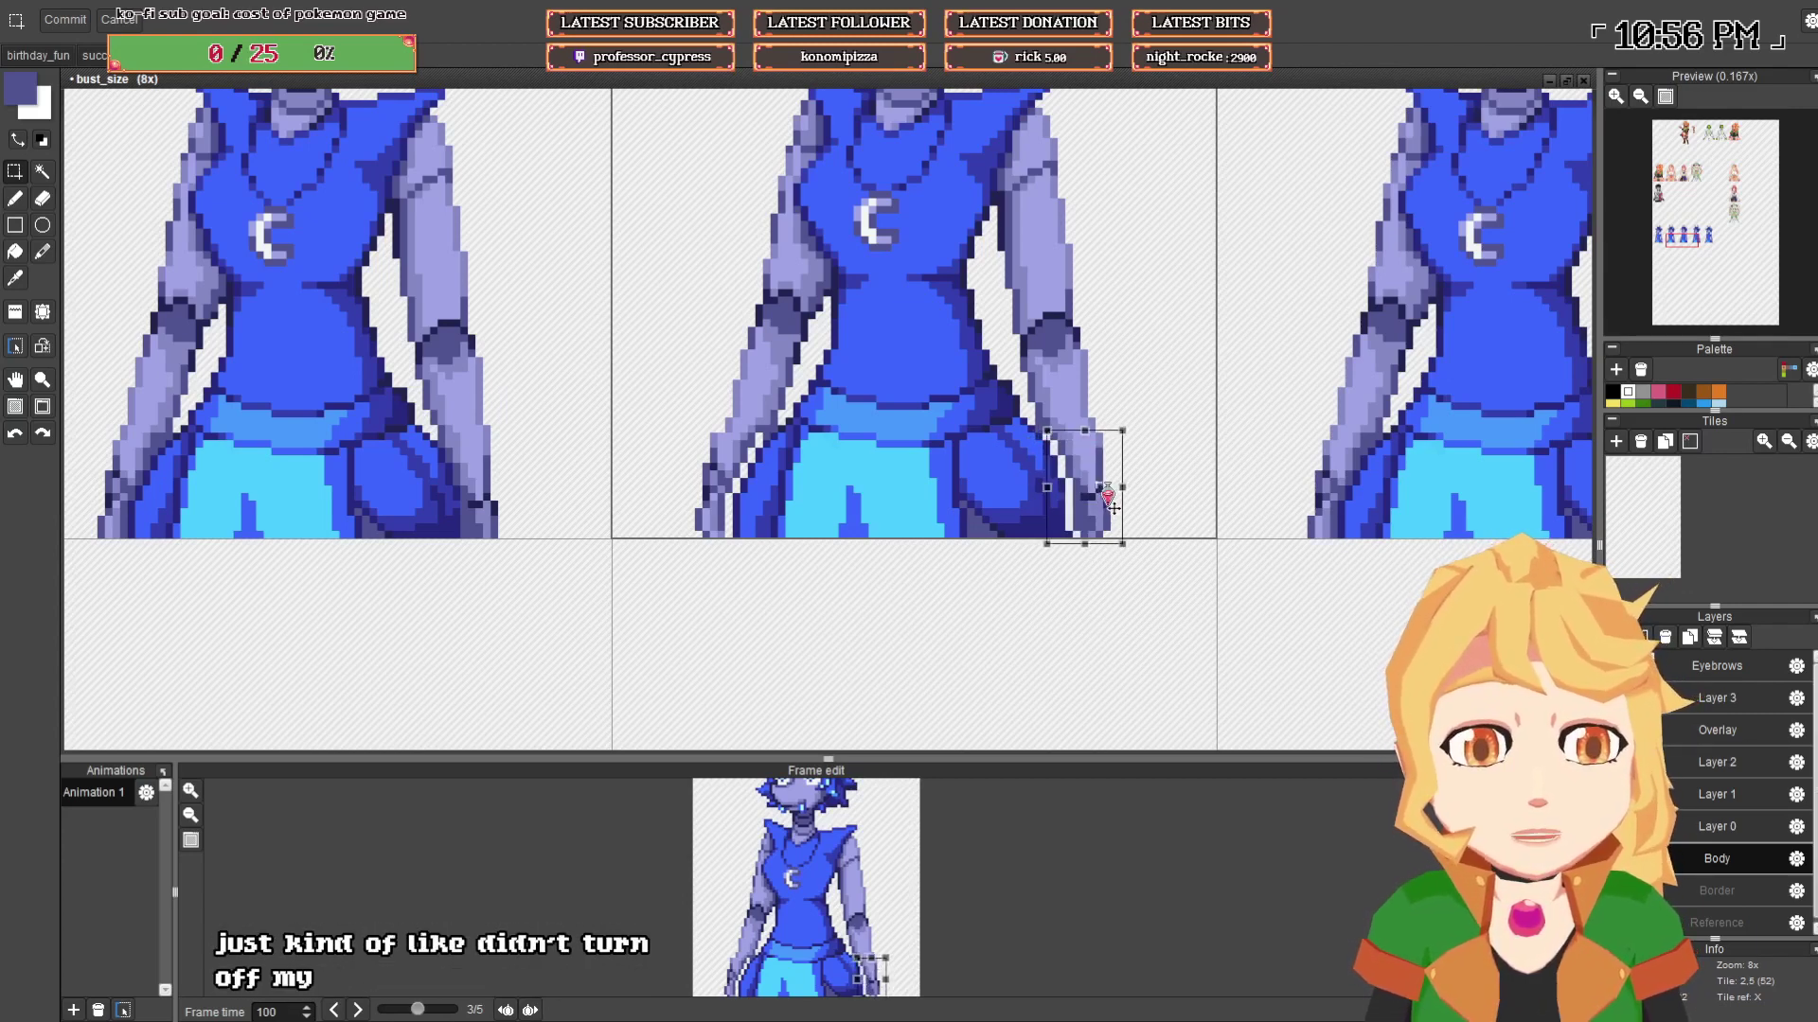
click(701, 537)
- Fill the gap between the third bust's hand and the hip without the pouch with dark purple, removing the stray pixel below the frame
key(b)
scroll(699, 537, up, 3)
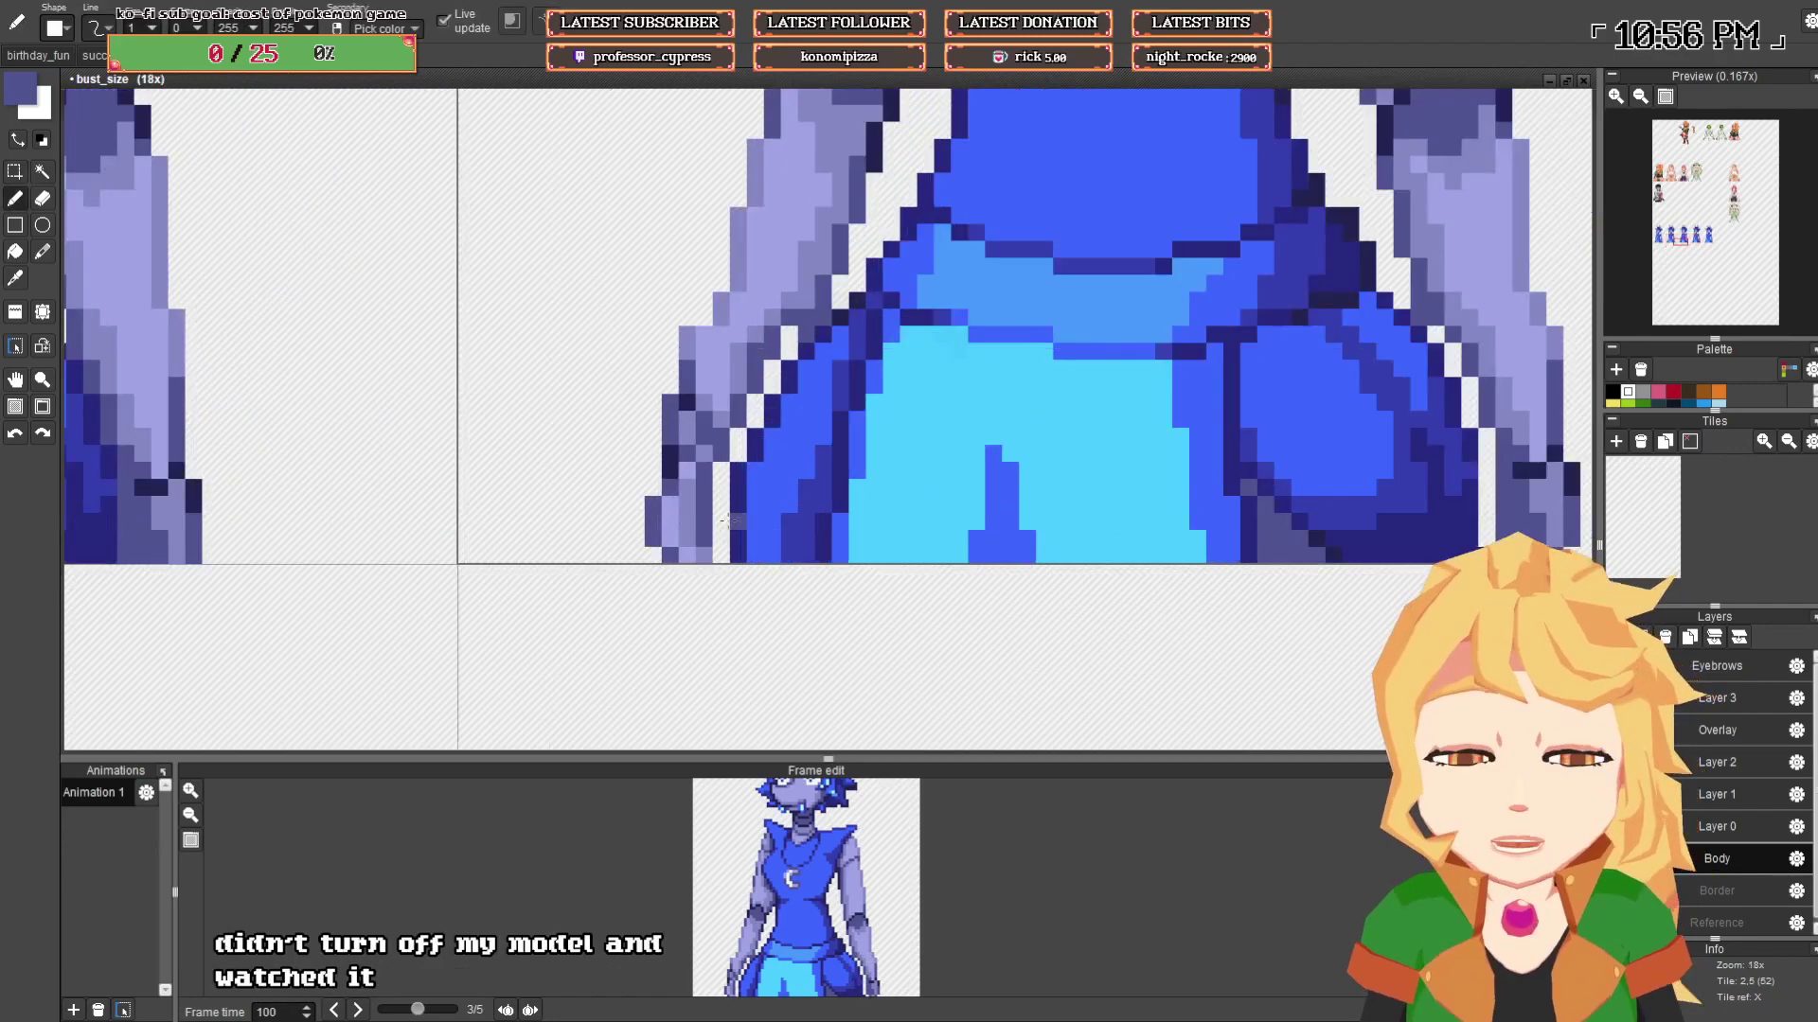
mouse_move(712, 485)
mouse_down()
mouse_move(721, 497)
mouse_move(748, 402)
mouse_up()
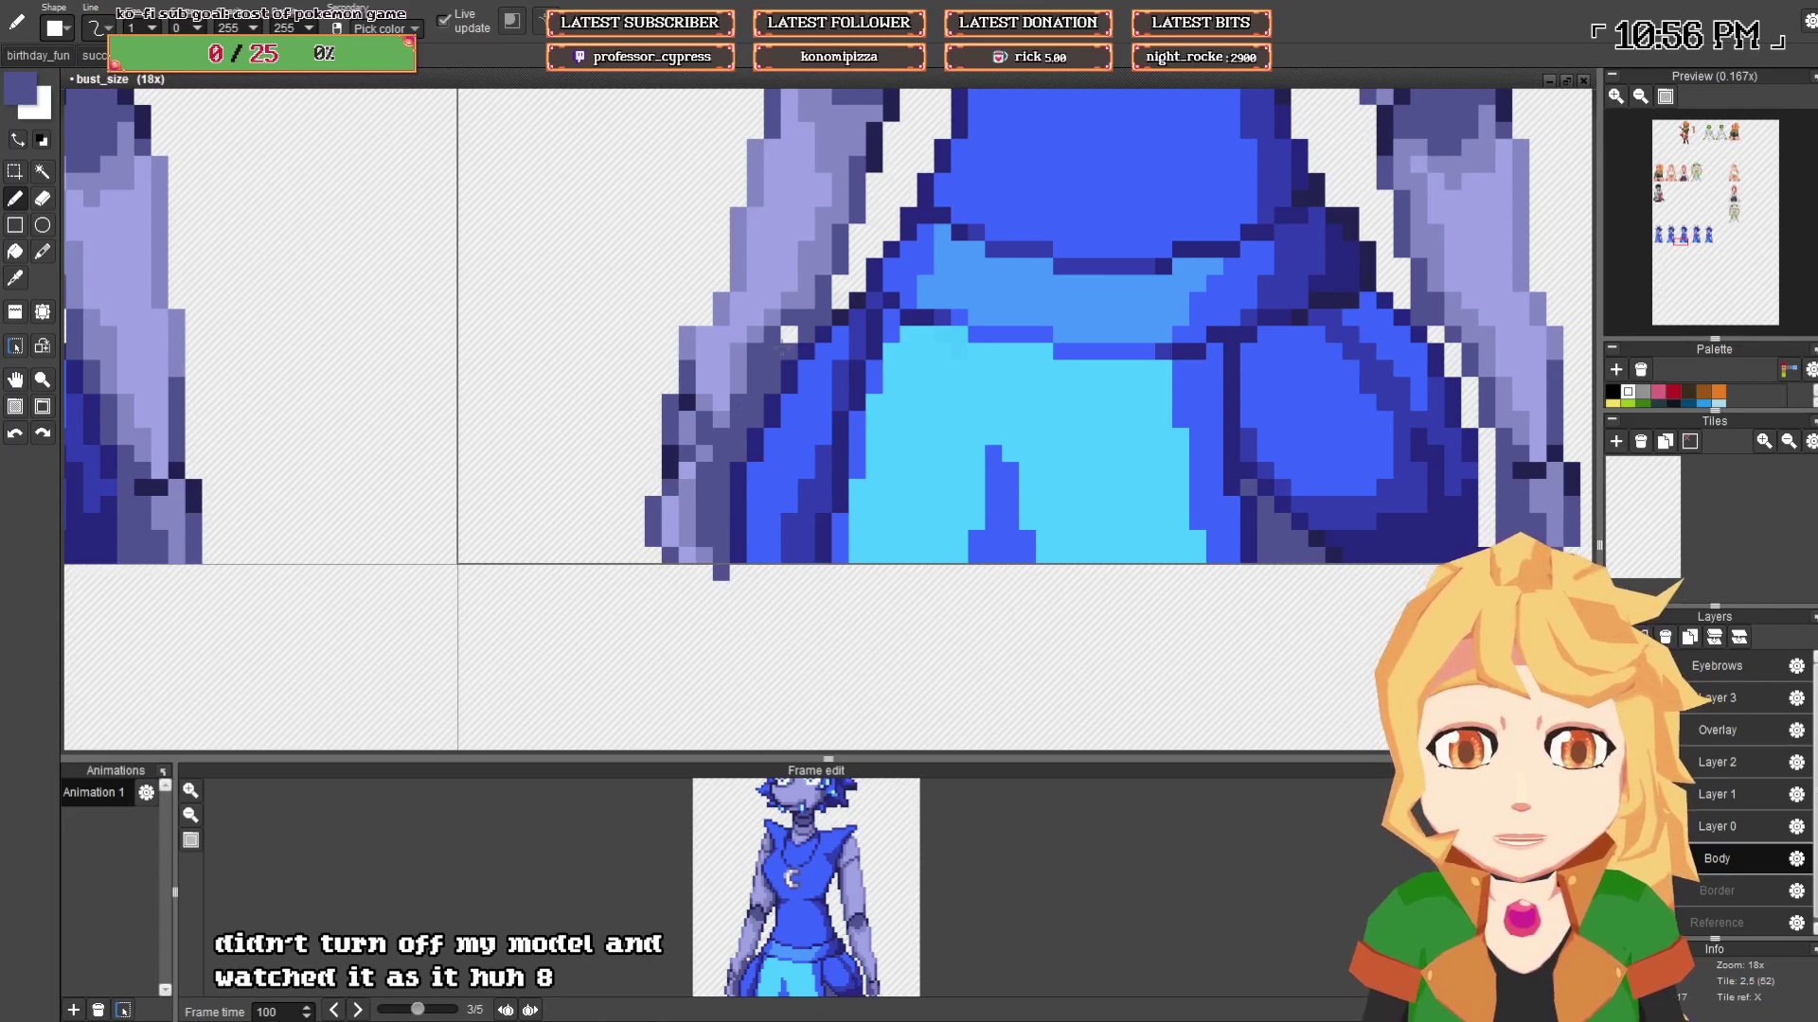
alt+click(722, 579)
click(721, 574)
- Touch up the same hand's inner shading with the lighter purple sampled from it, undoing the last unwanted stroke
alt+click(687, 538)
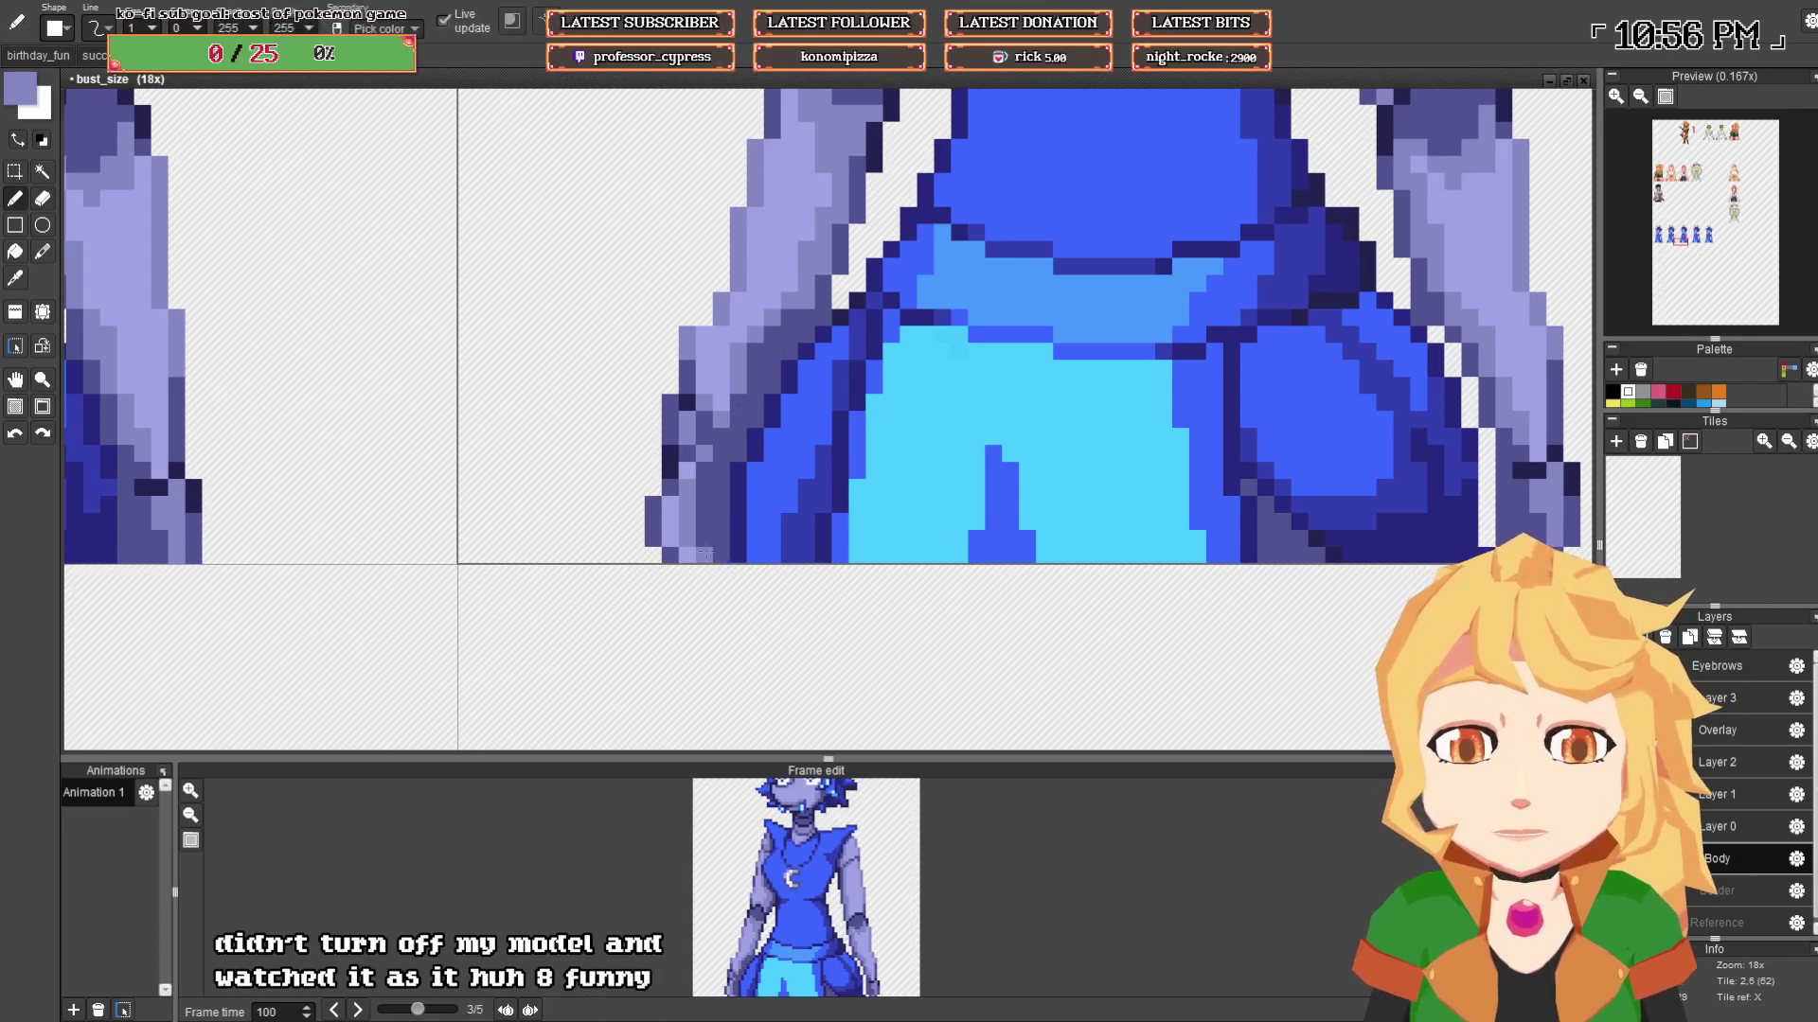
drag(705, 540, 701, 476)
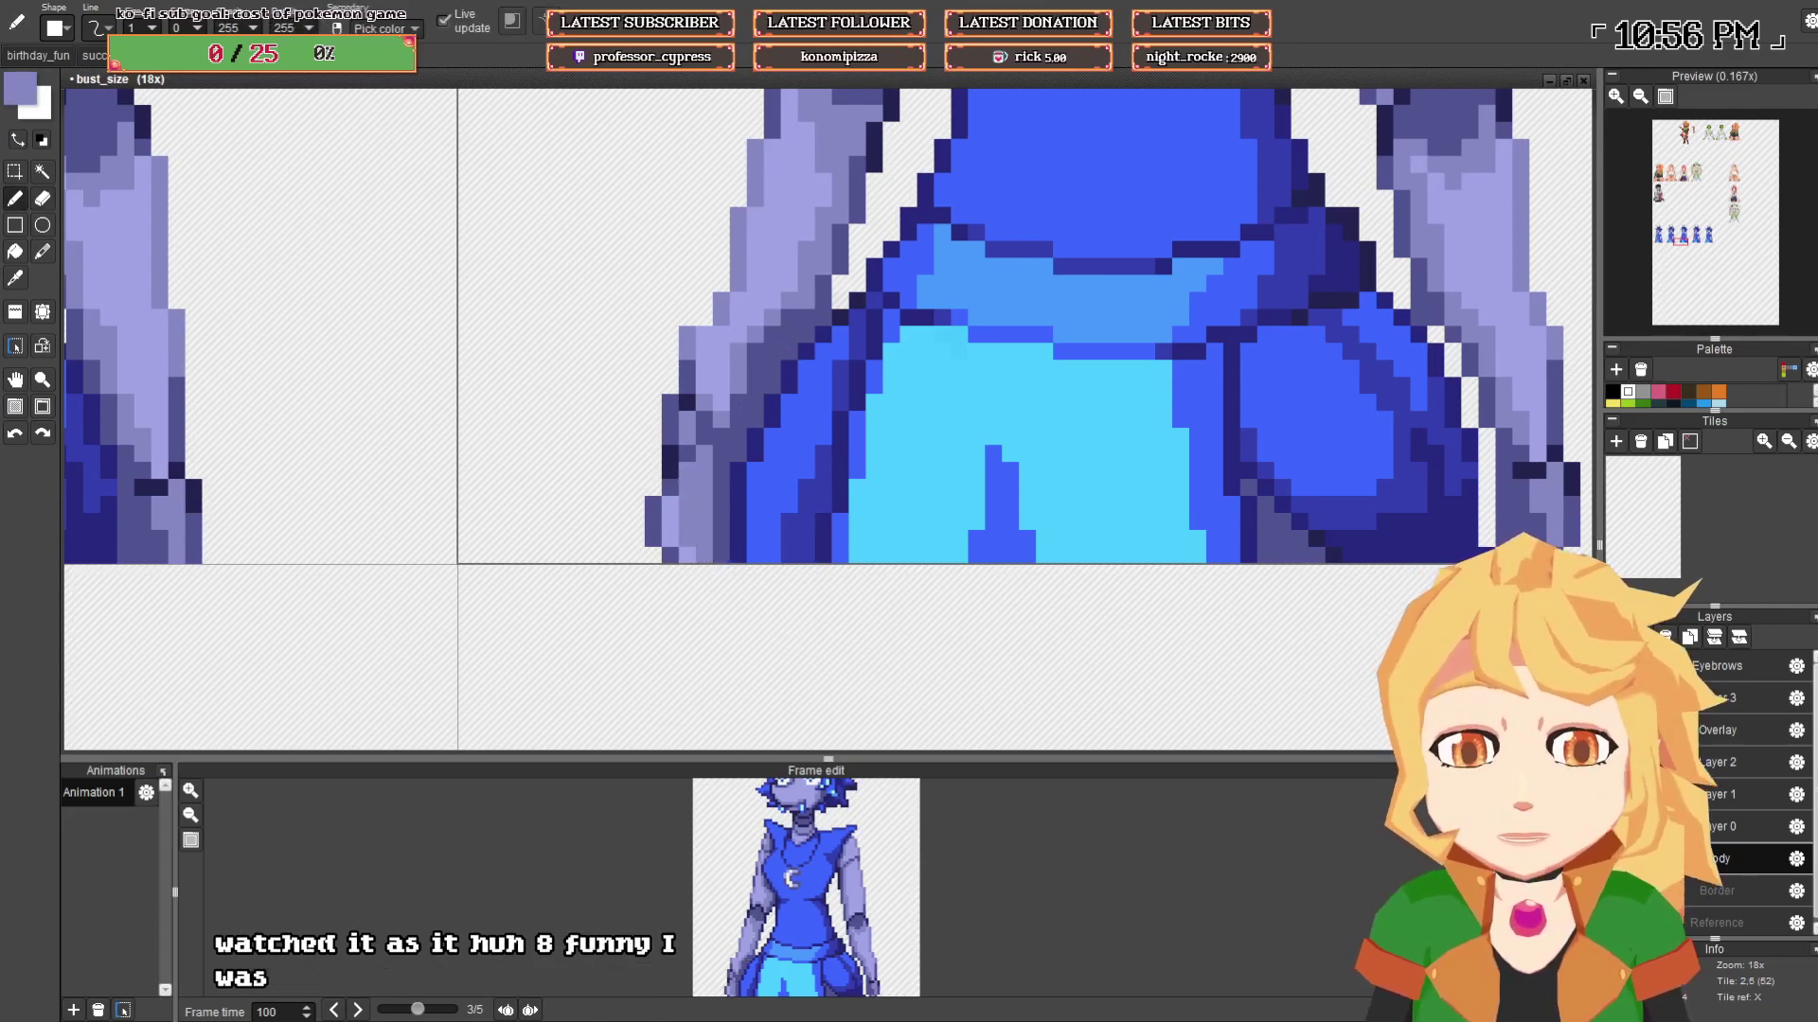
key(ctrl+z)
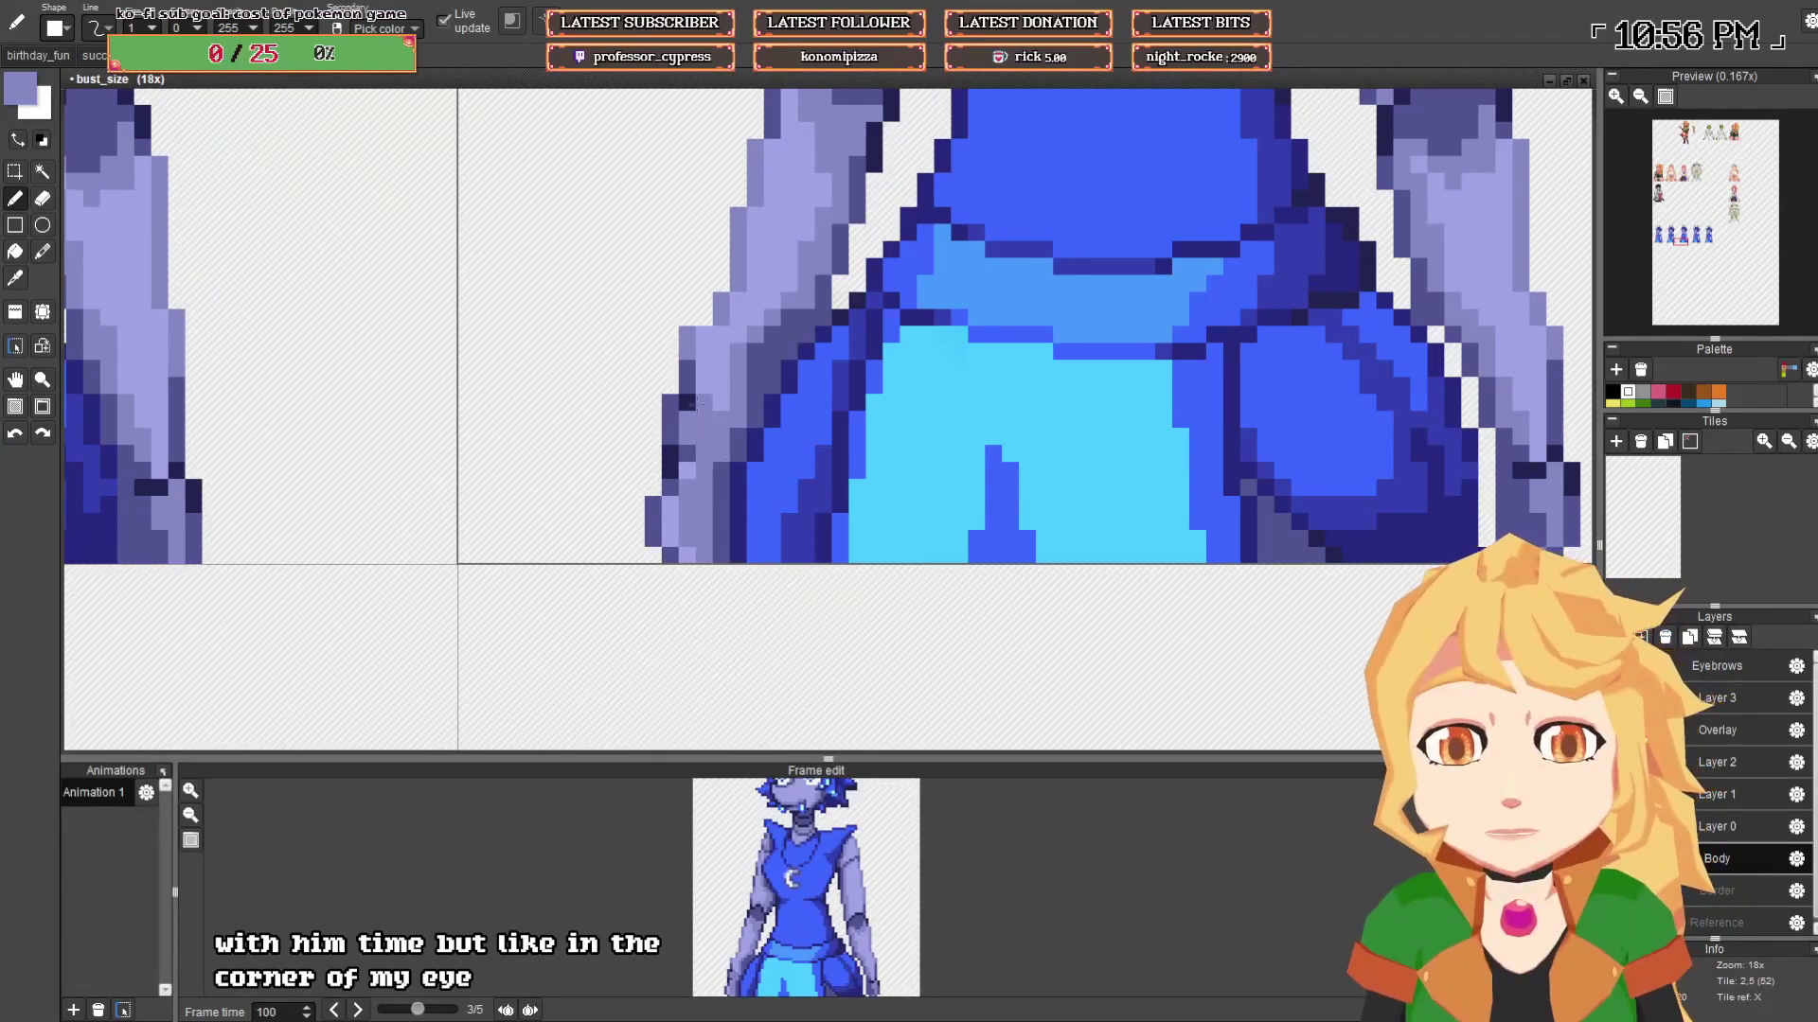
- Draw a dark navy wrist line on the third bust's hand without the pouch and touch up the nearby shading with sampled purples
right_click(685, 402)
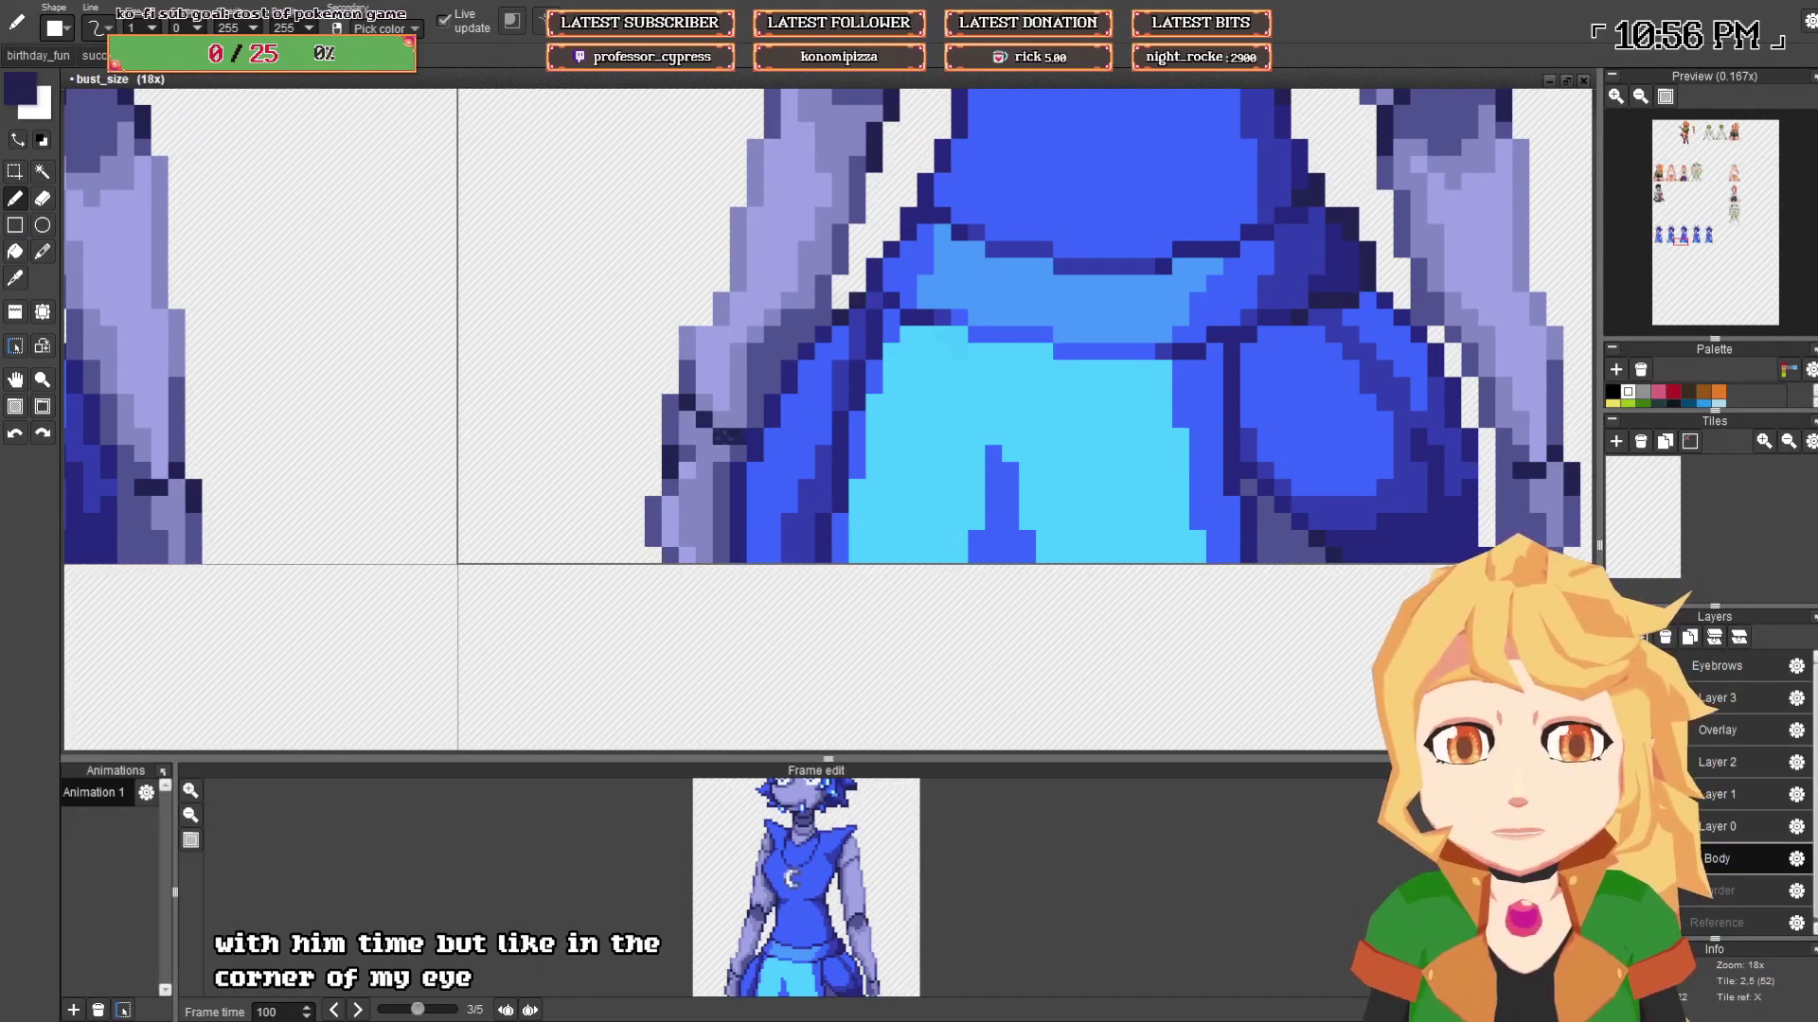
right_click(699, 460)
right_click(723, 403)
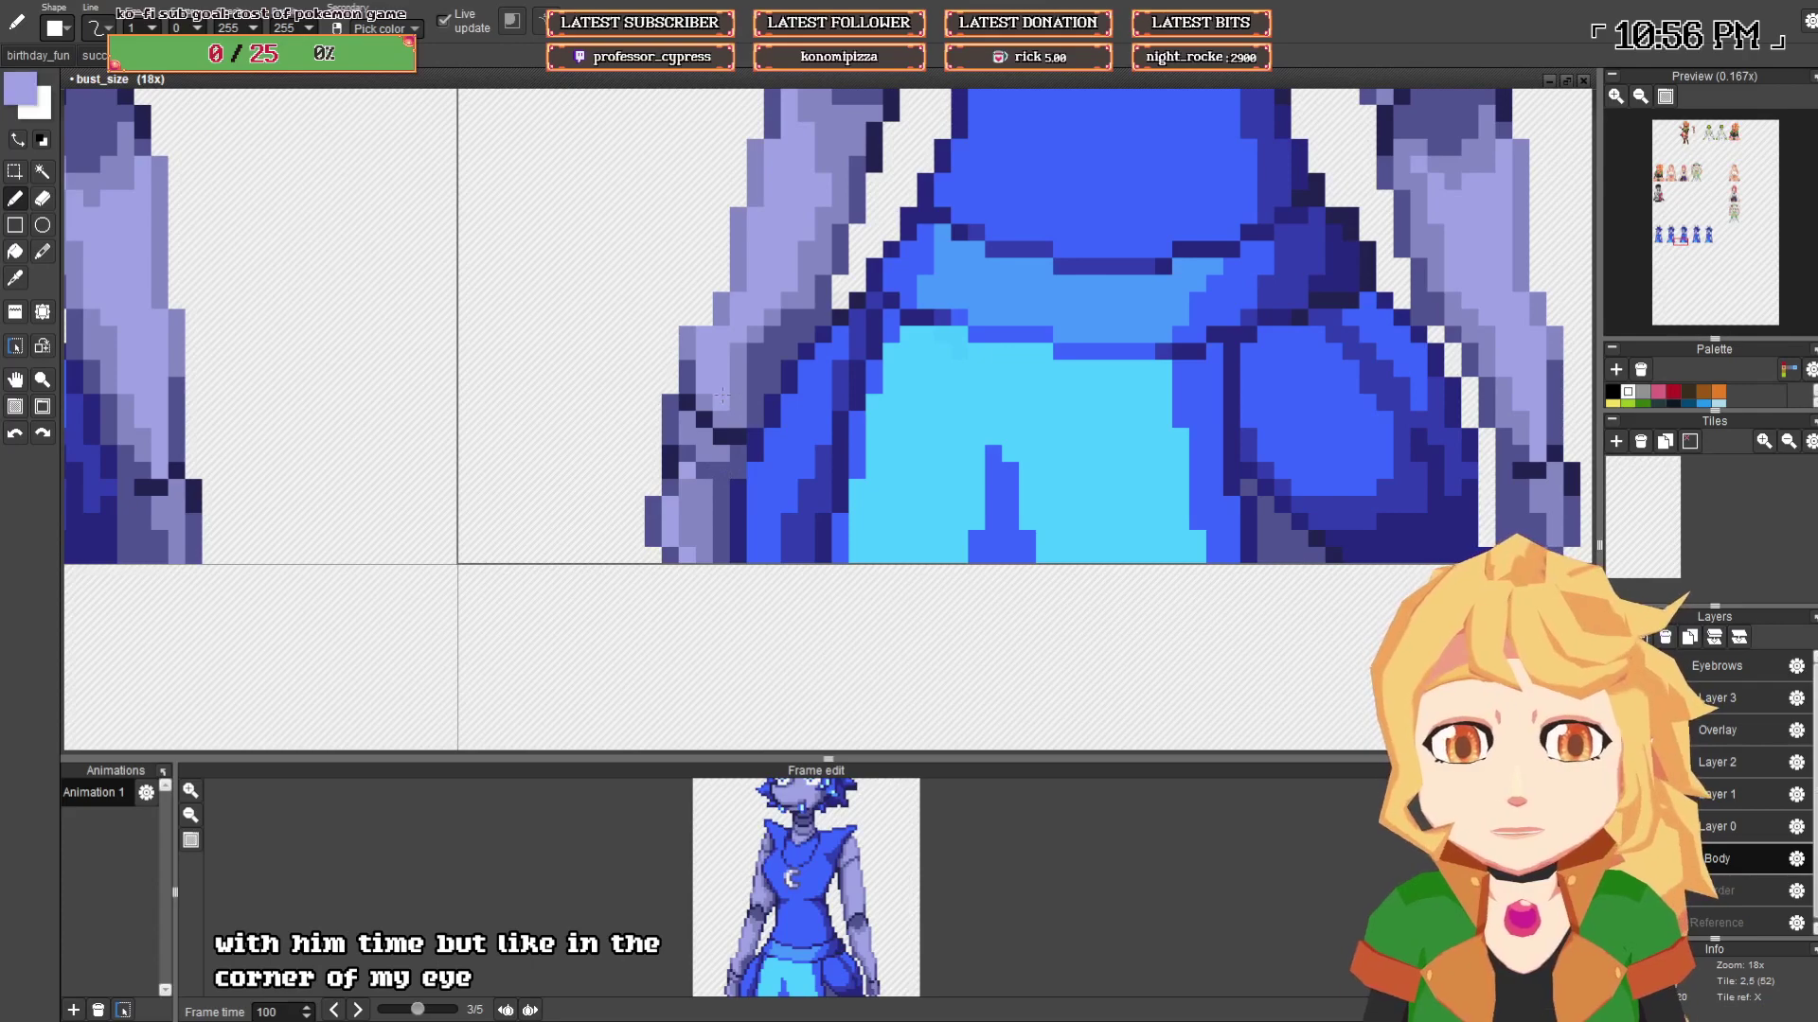
right_click(739, 402)
drag(755, 369, 782, 320)
right_click(740, 331)
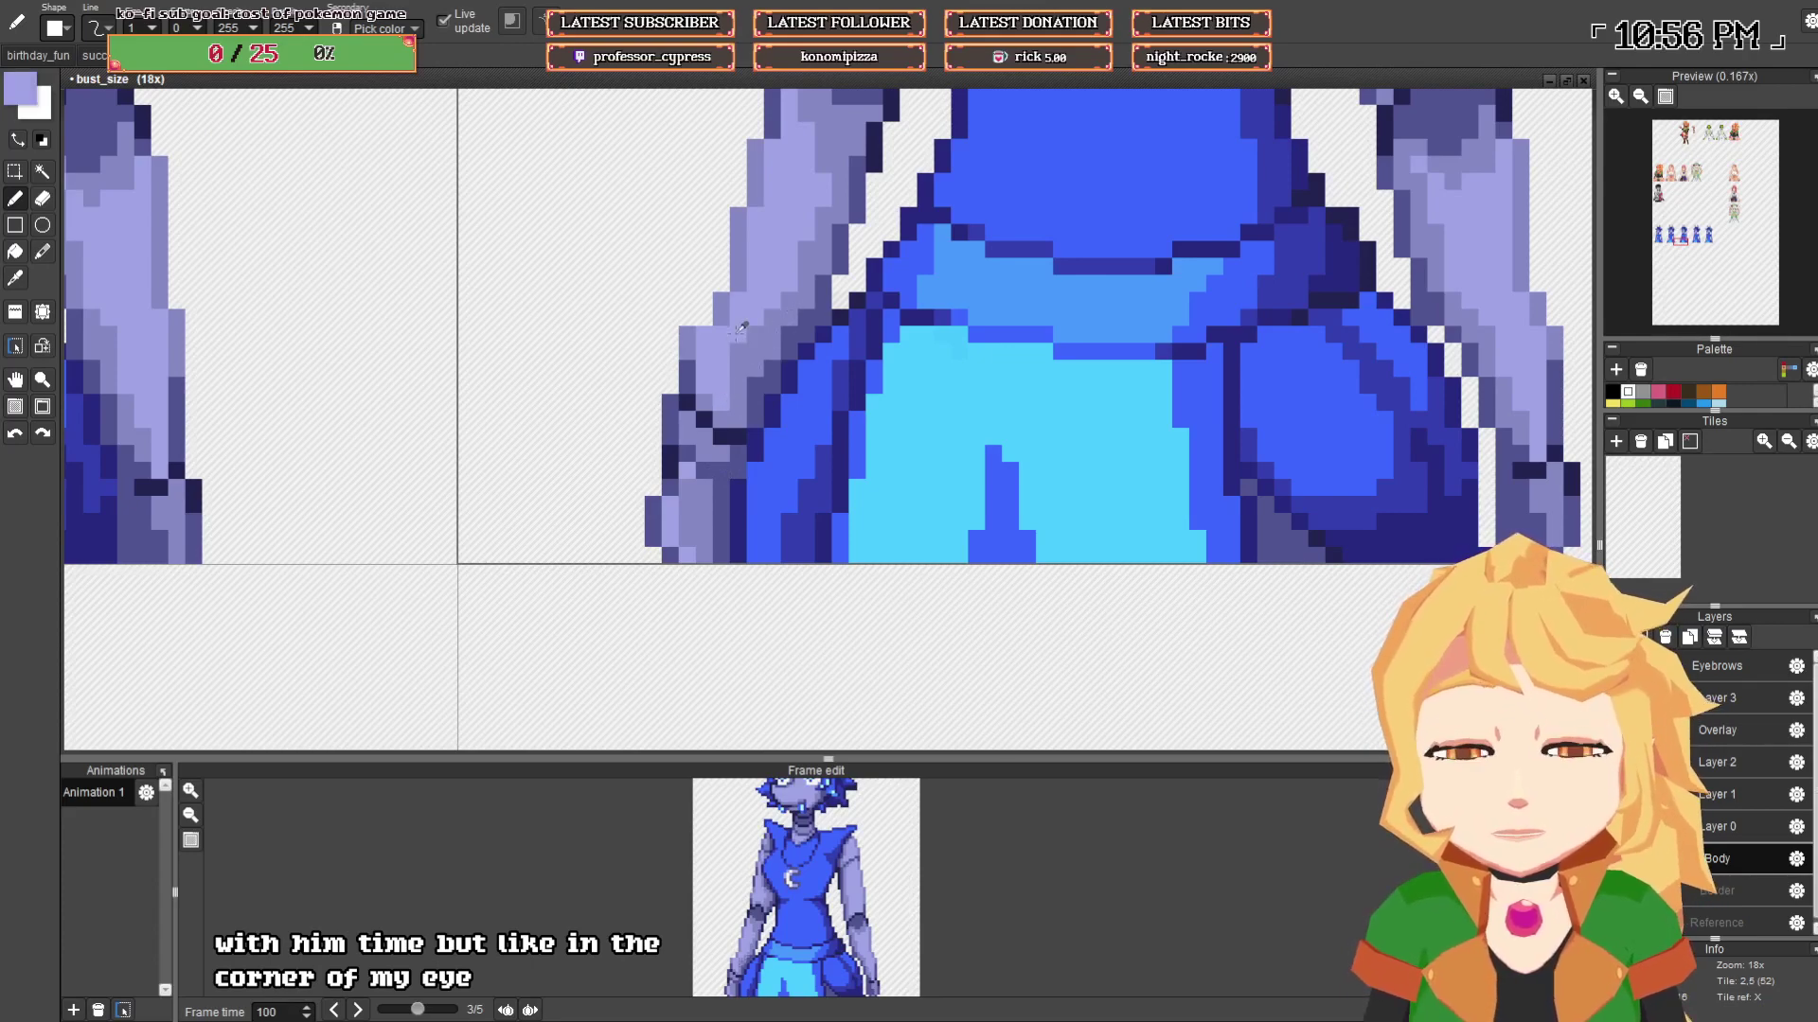
right_click(687, 454)
scroll(686, 454, down, 2)
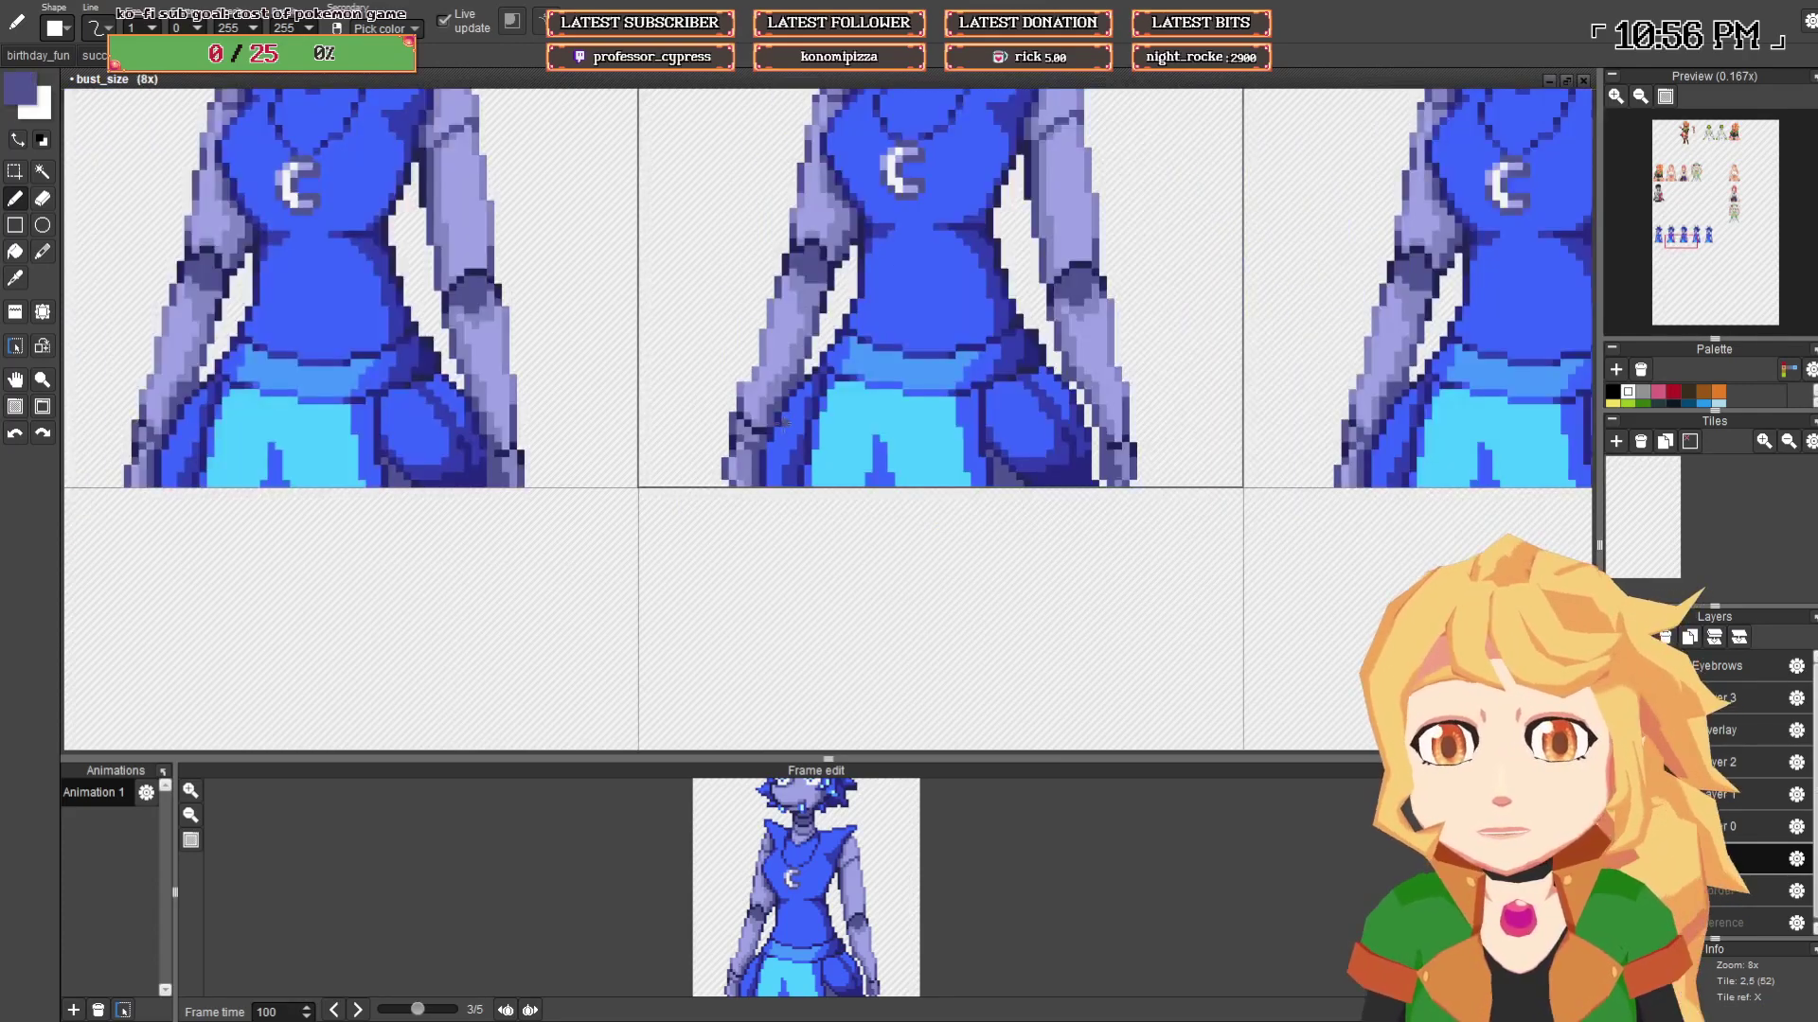
scroll(803, 405, up, 3)
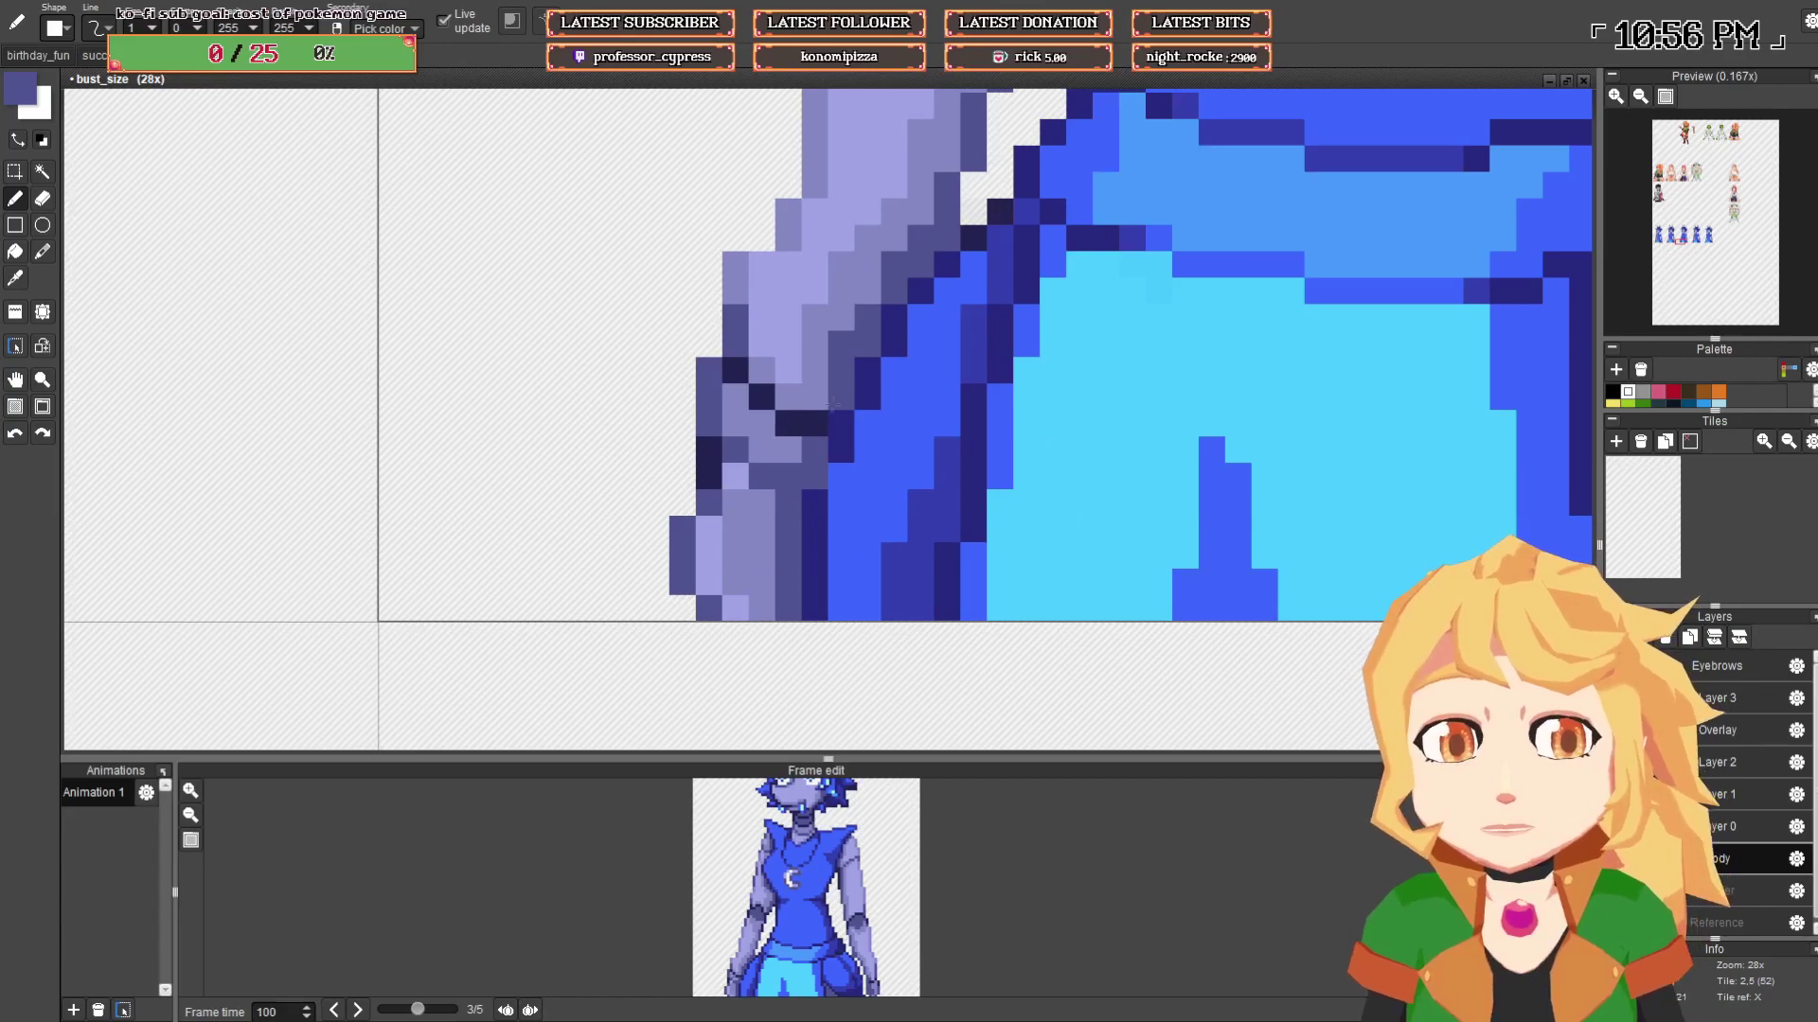
scroll(802, 417, down, 4)
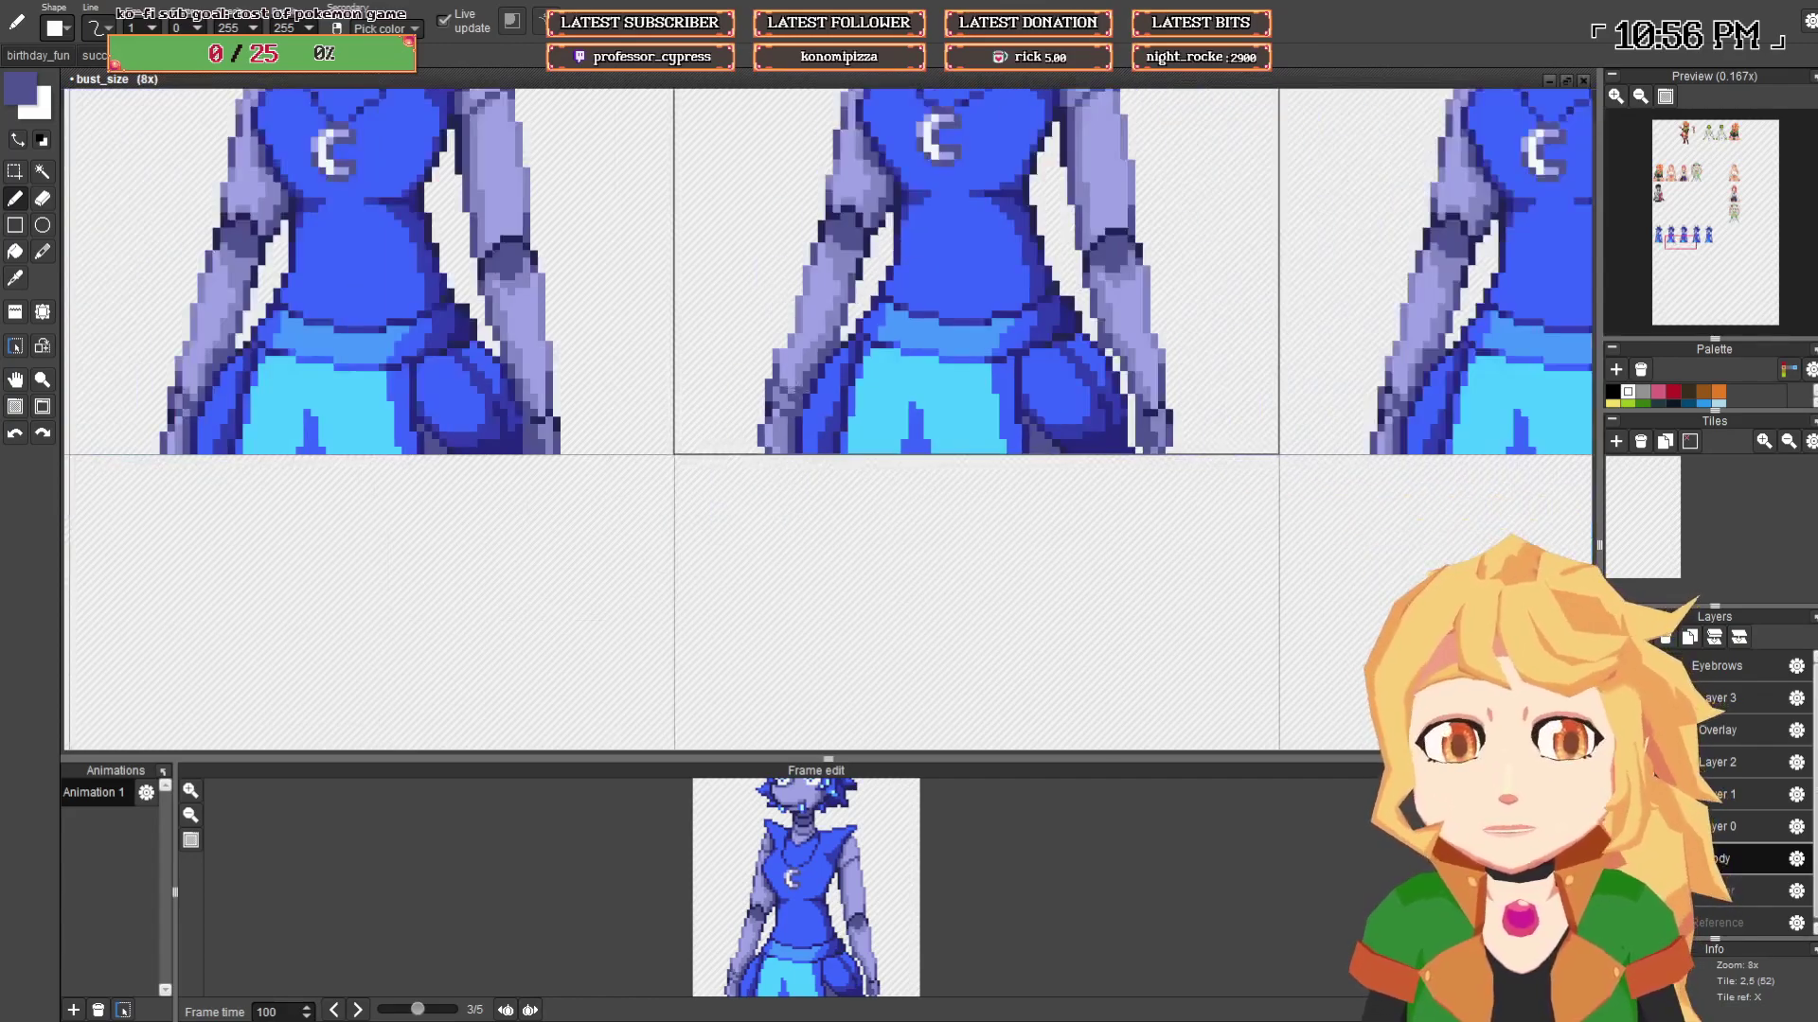
- Draw a dark navy wrist line across the third bust's pouch-side hand and retouch the hand with purples sampled from it
key(space)
scroll(845, 416, up, 5)
drag(902, 386, 831, 395)
right_click(932, 396)
right_click(895, 368)
right_click(939, 419)
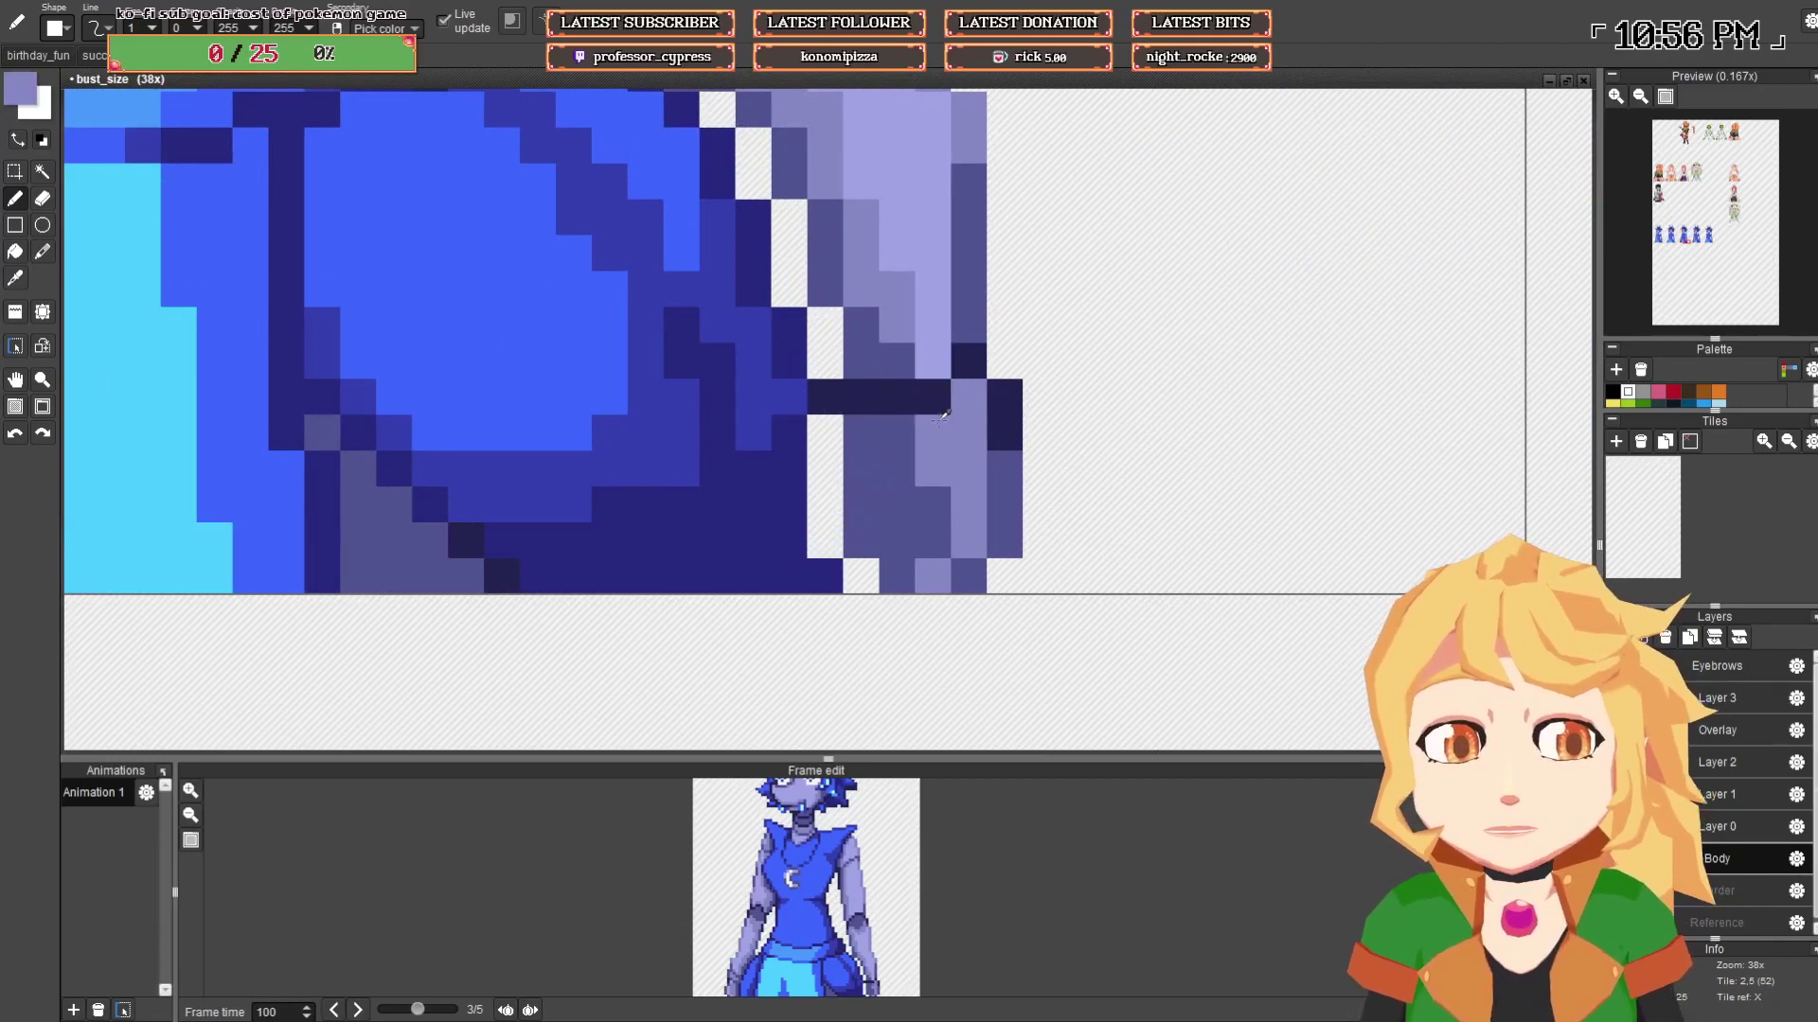
- Add a second dark navy line across the pouch-side hand and fill the two gaps beside the hip with dark purple
right_click(1004, 434)
mouse_move(969, 468)
mouse_down()
mouse_move(931, 499)
mouse_move(836, 505)
mouse_move(835, 439)
mouse_up()
right_click(895, 468)
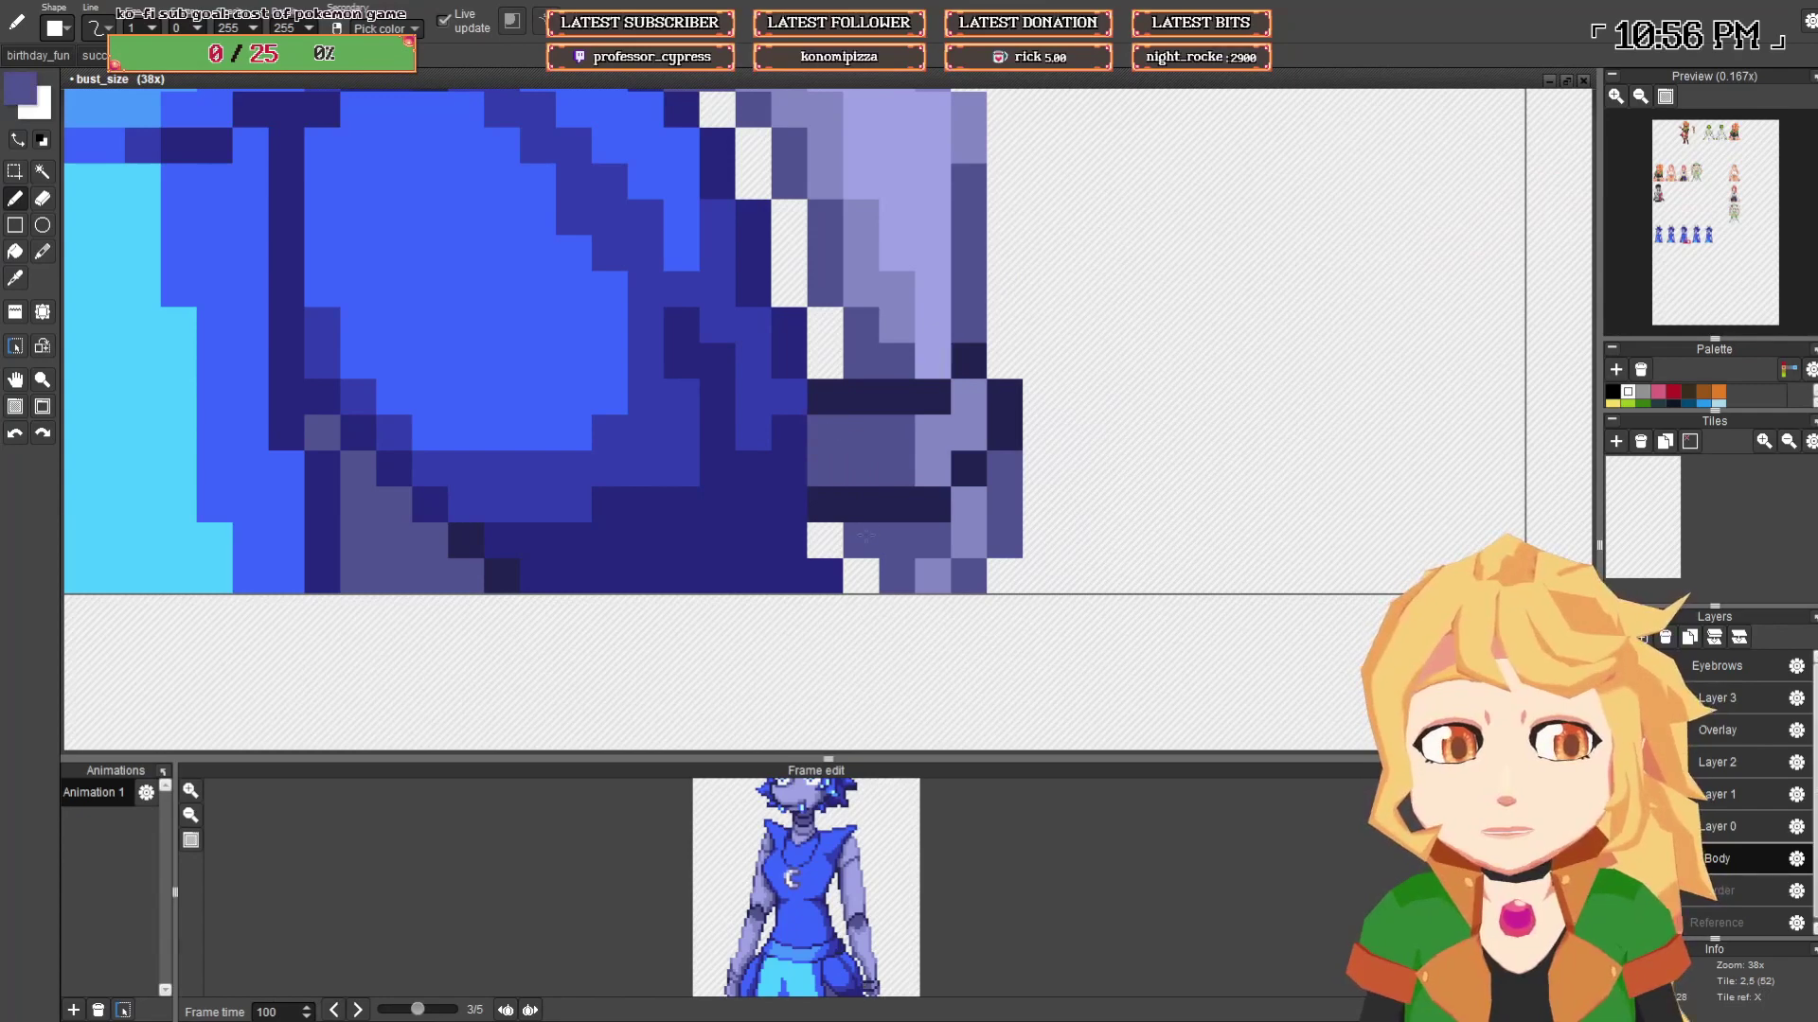
click(825, 540)
click(862, 576)
key(ctrl+z)
click(859, 574)
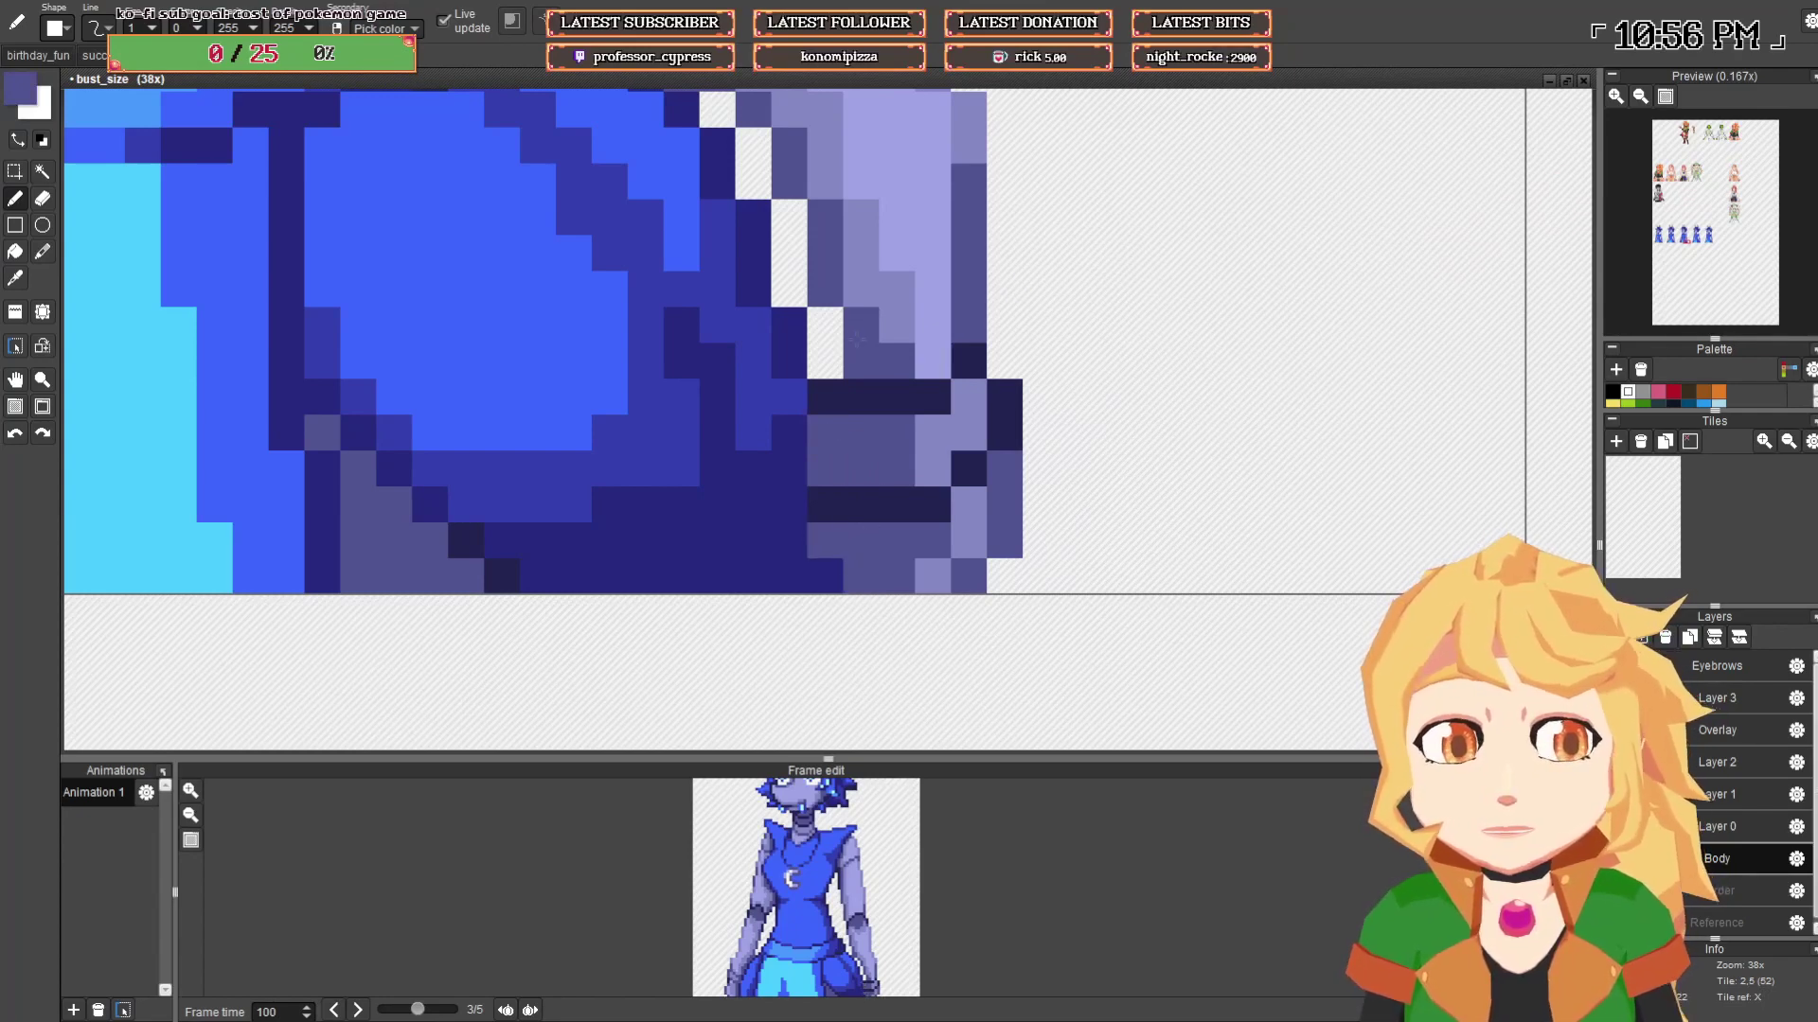
- Fill the gap between the third bust's pouch and forearm with dark purple, undoing one stray pixel
mouse_move(824, 360)
mouse_down()
mouse_move(823, 315)
mouse_move(871, 297)
mouse_move(860, 274)
mouse_move(784, 284)
mouse_move(756, 210)
mouse_move(720, 492)
mouse_up()
click(865, 300)
key(ctrl+z)
click(725, 438)
click(725, 471)
click(691, 401)
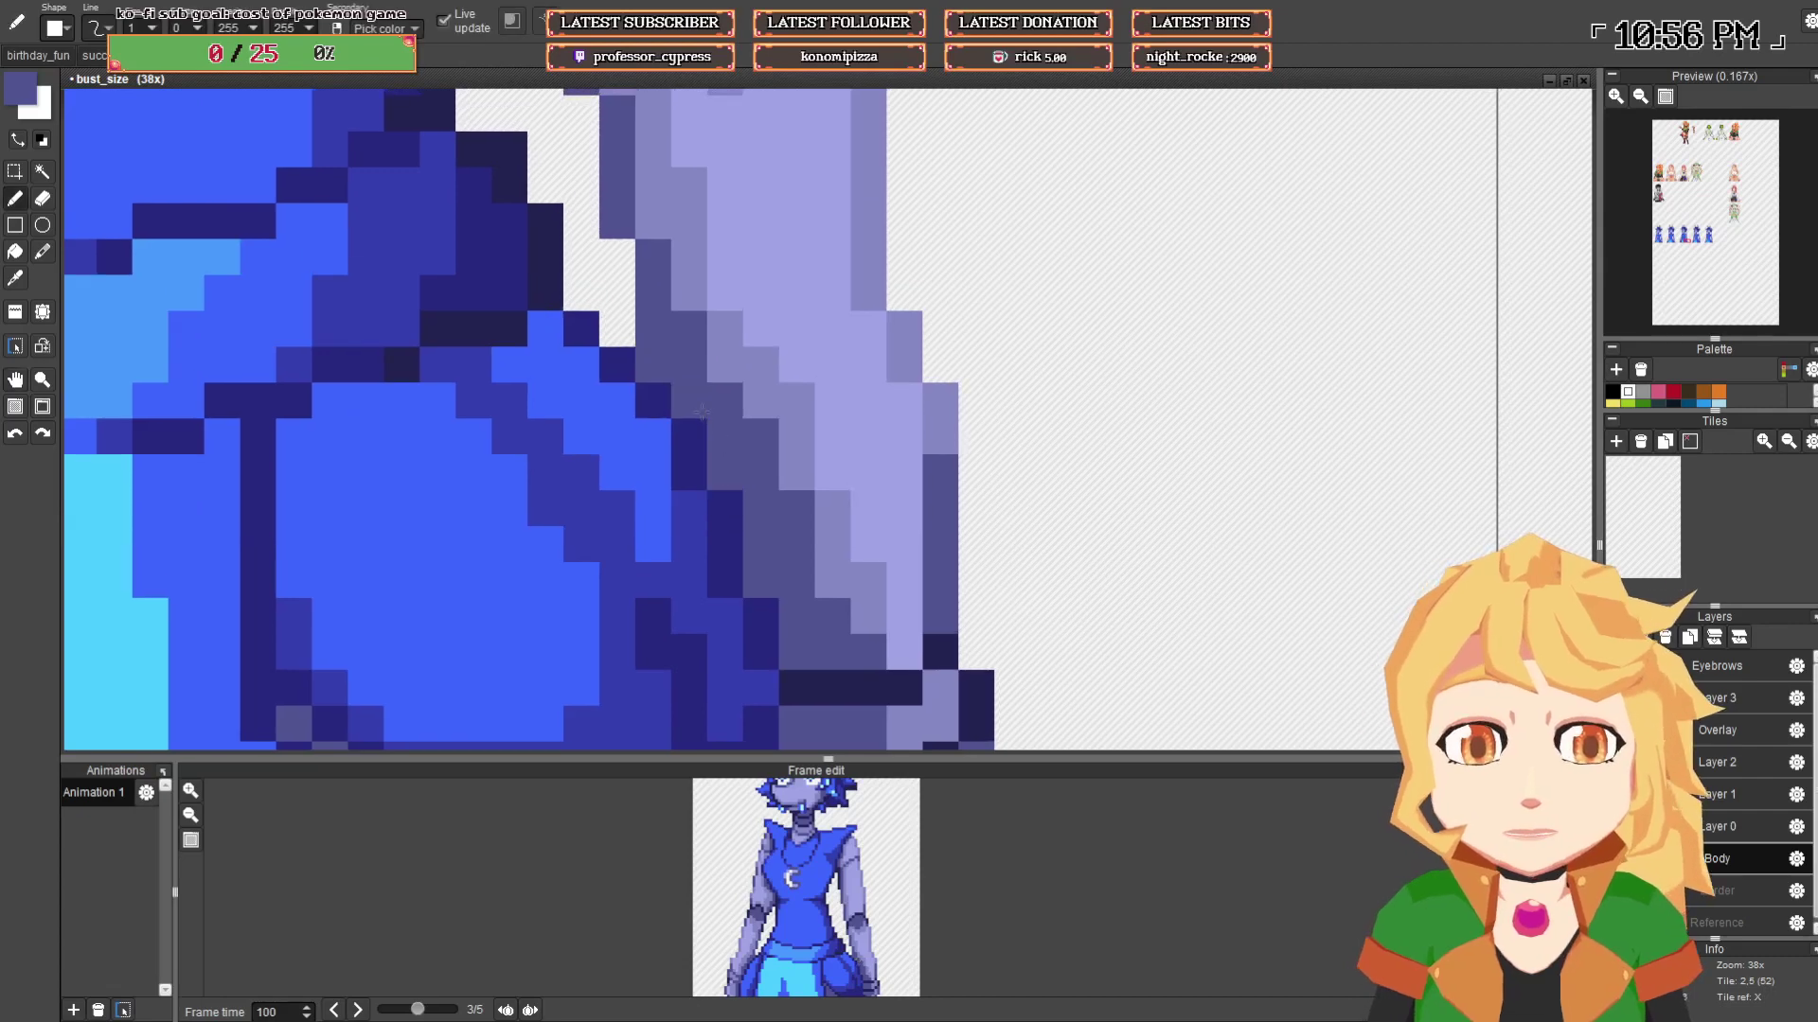
- Lighten the inner shading of the pouch-side forearm with the medium purple sampled from it
right_click(760, 400)
click(758, 435)
click(724, 388)
click(793, 504)
click(832, 615)
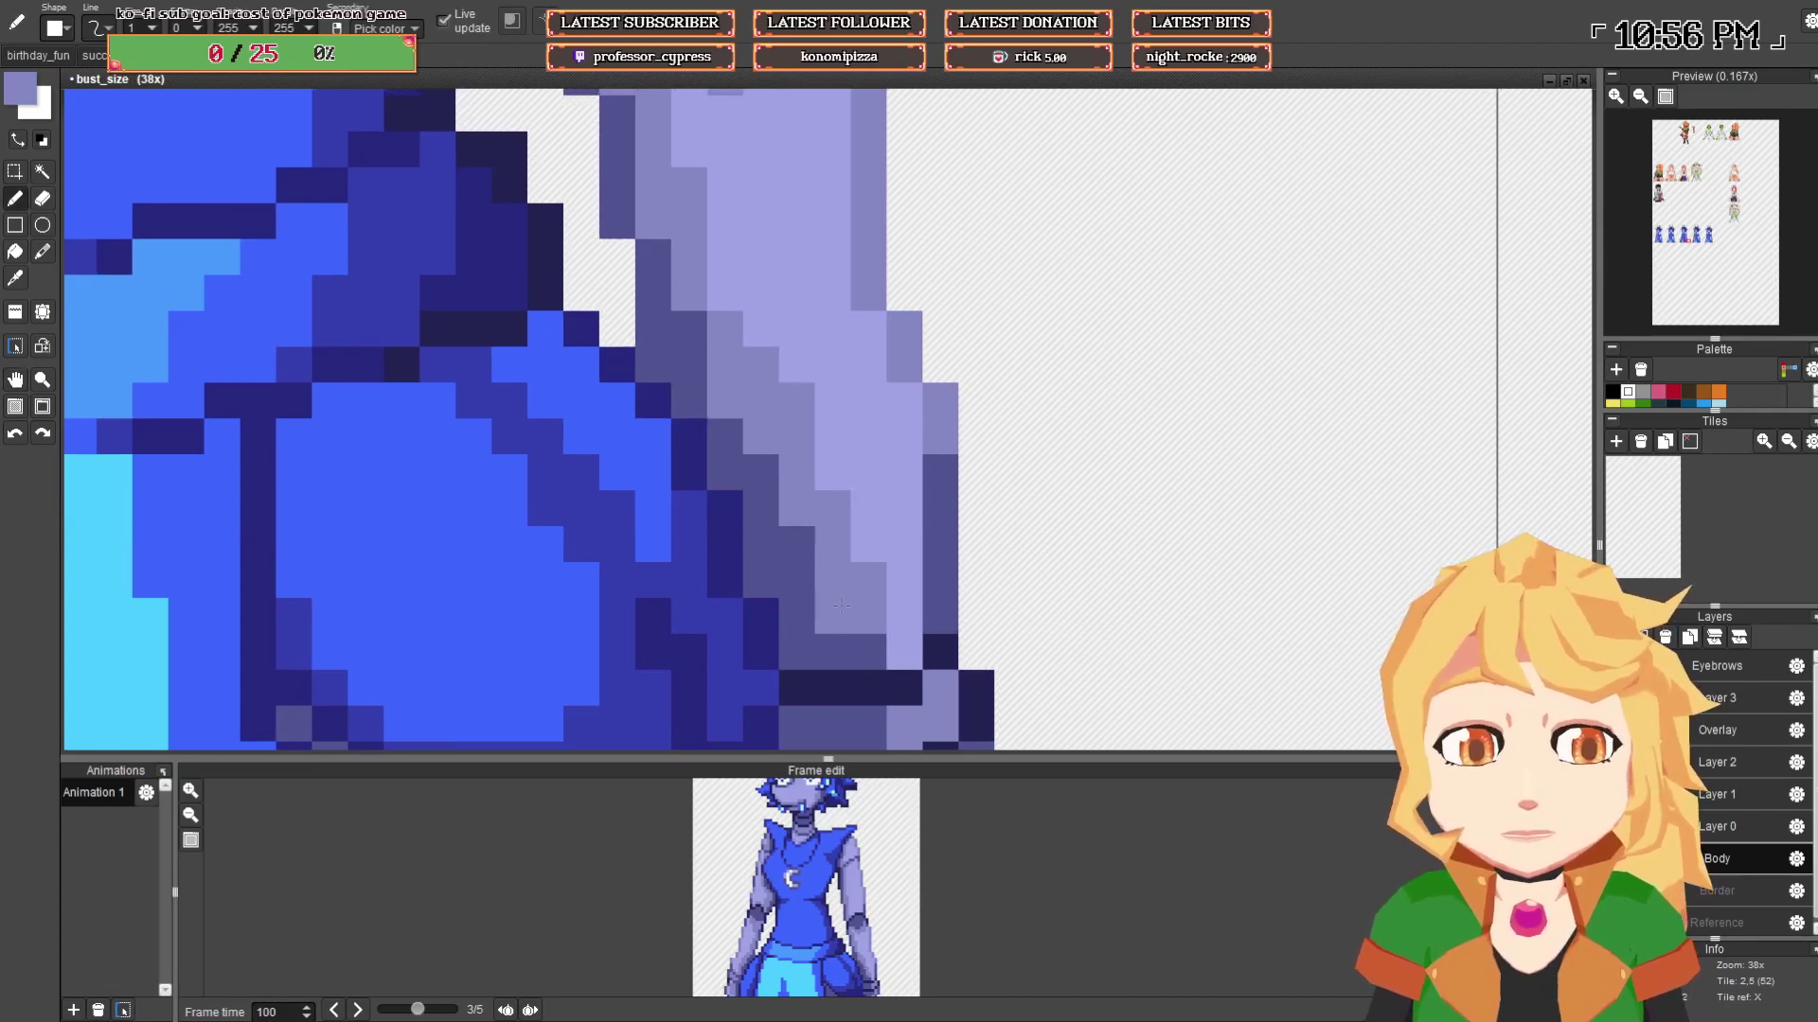
click(868, 645)
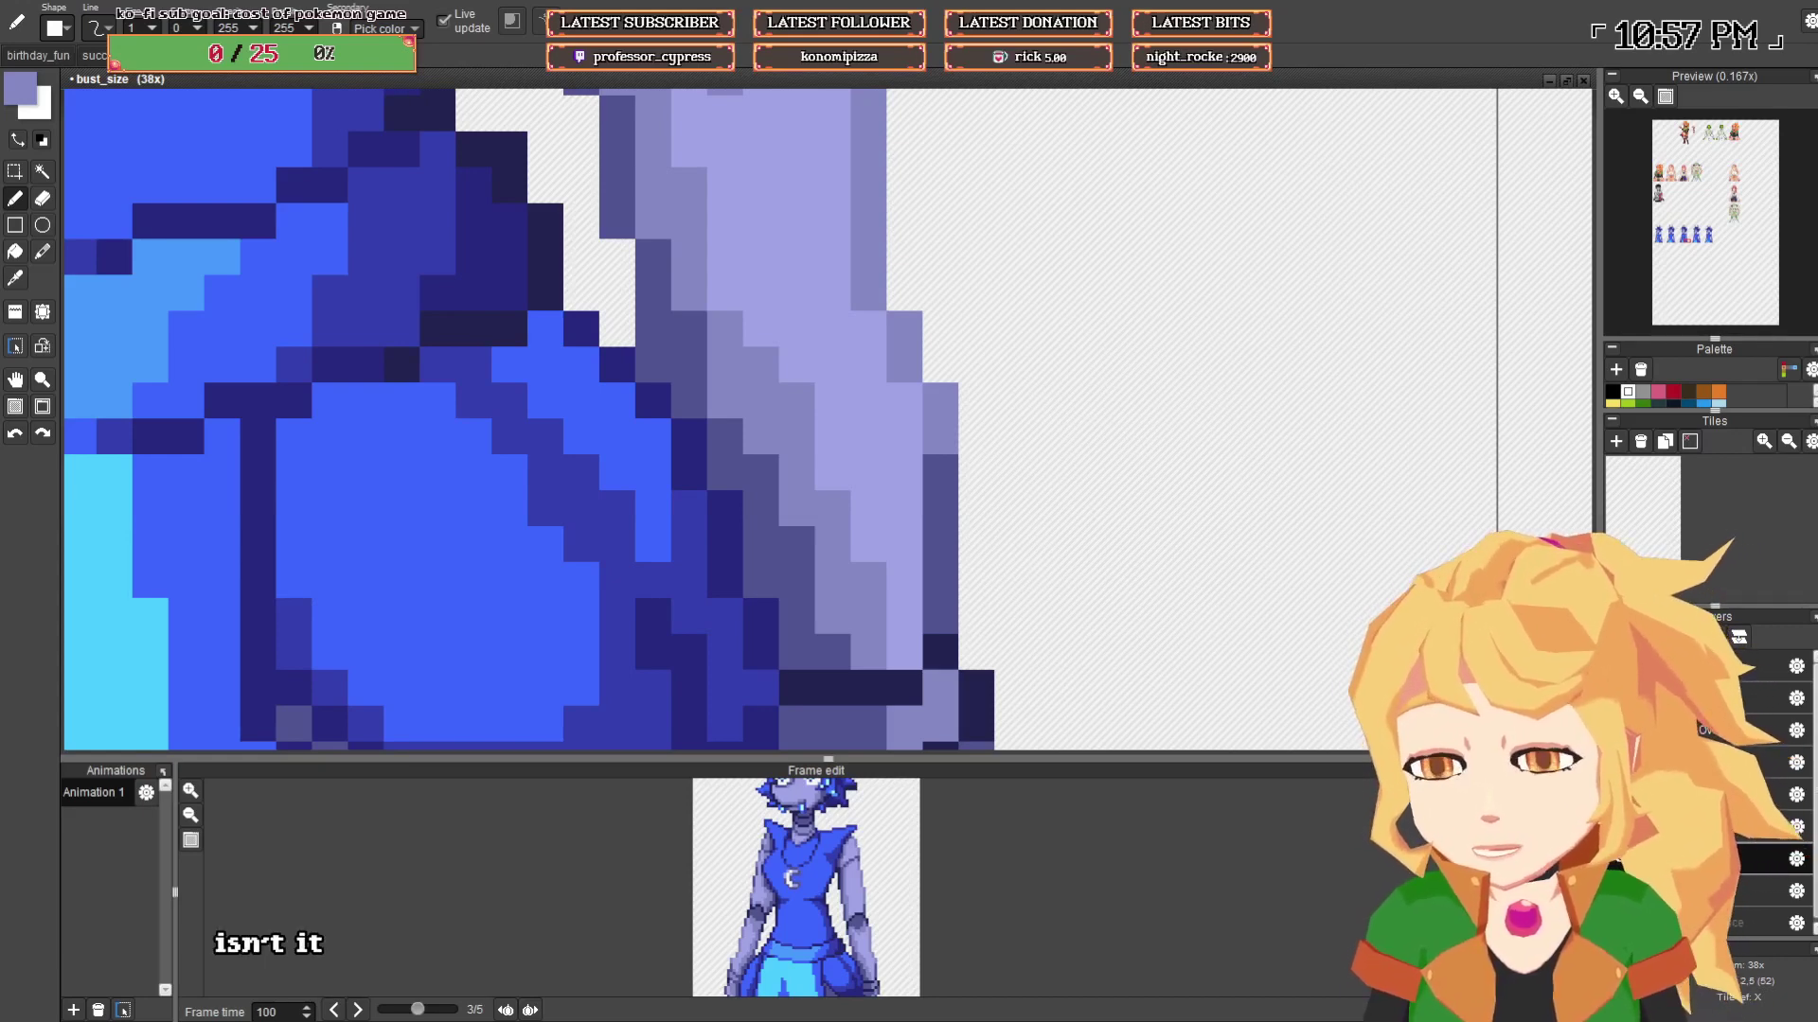
- Smooth the outer edge of the third bust's other forearm with medium purple pixels and extend its light purple highlight
scroll(1007, 575, down, 5)
scroll(1005, 584, down, 2)
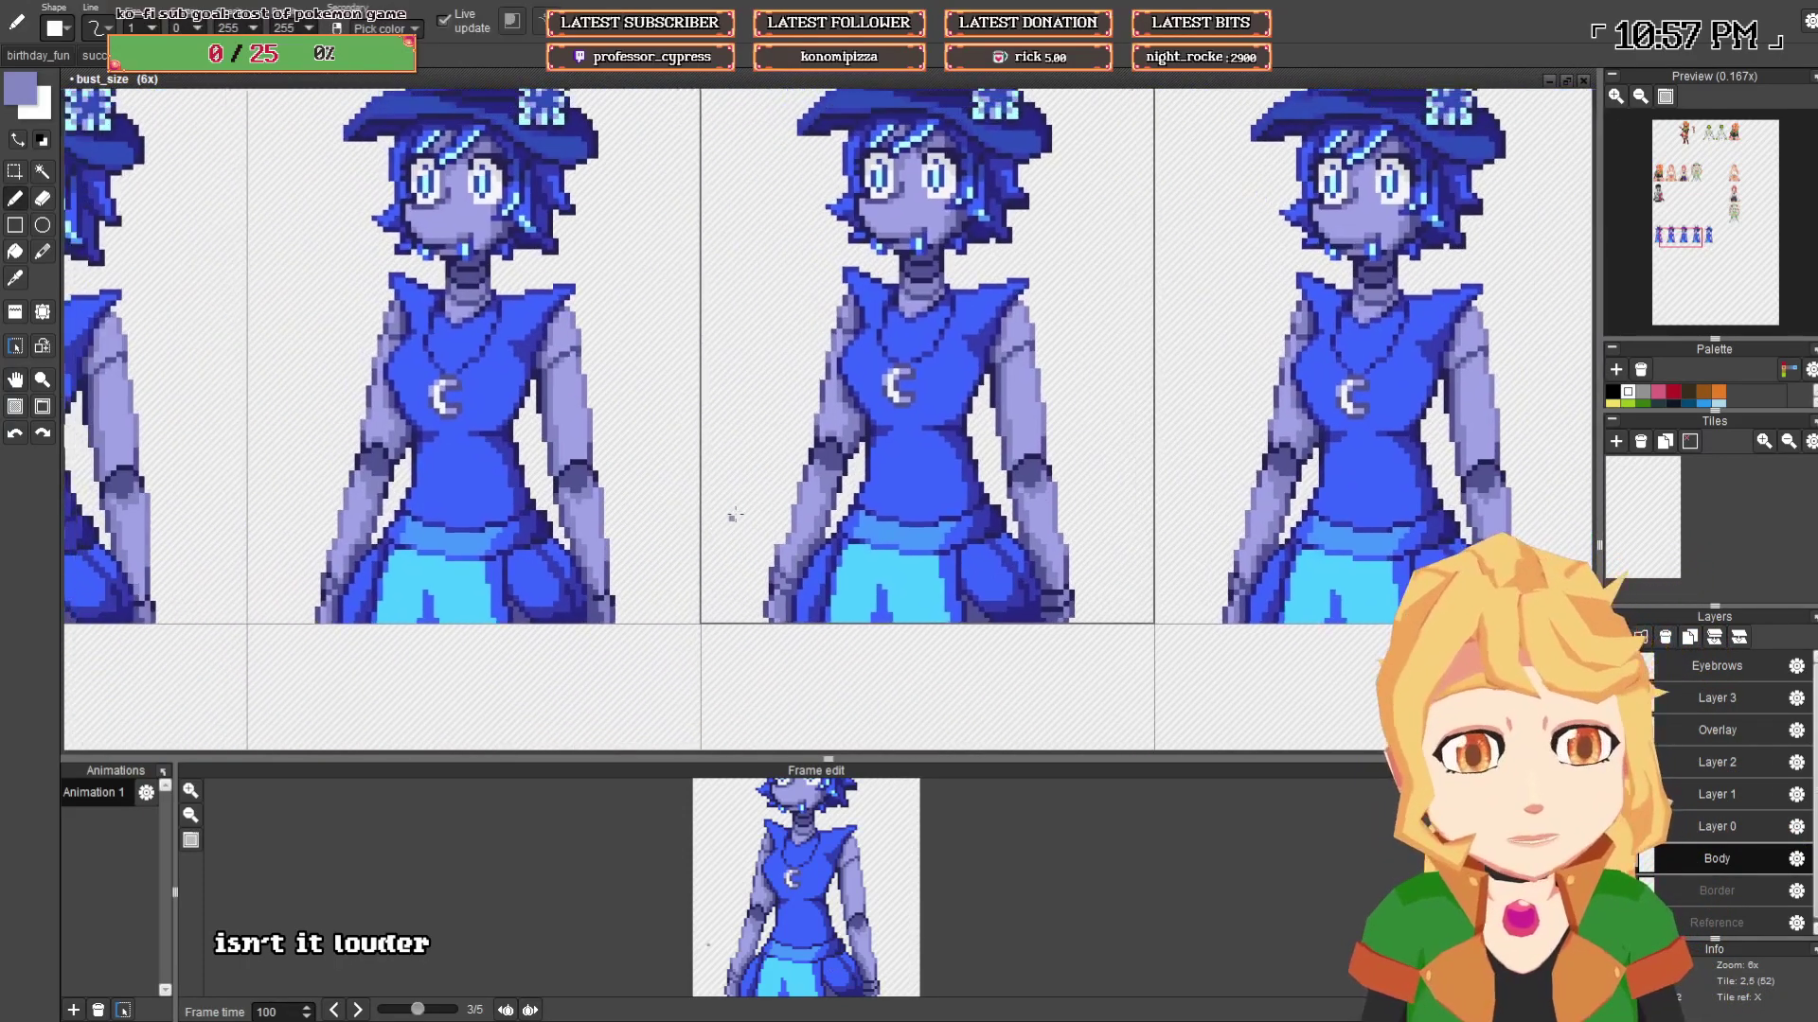
scroll(833, 523, up, 5)
click(610, 569)
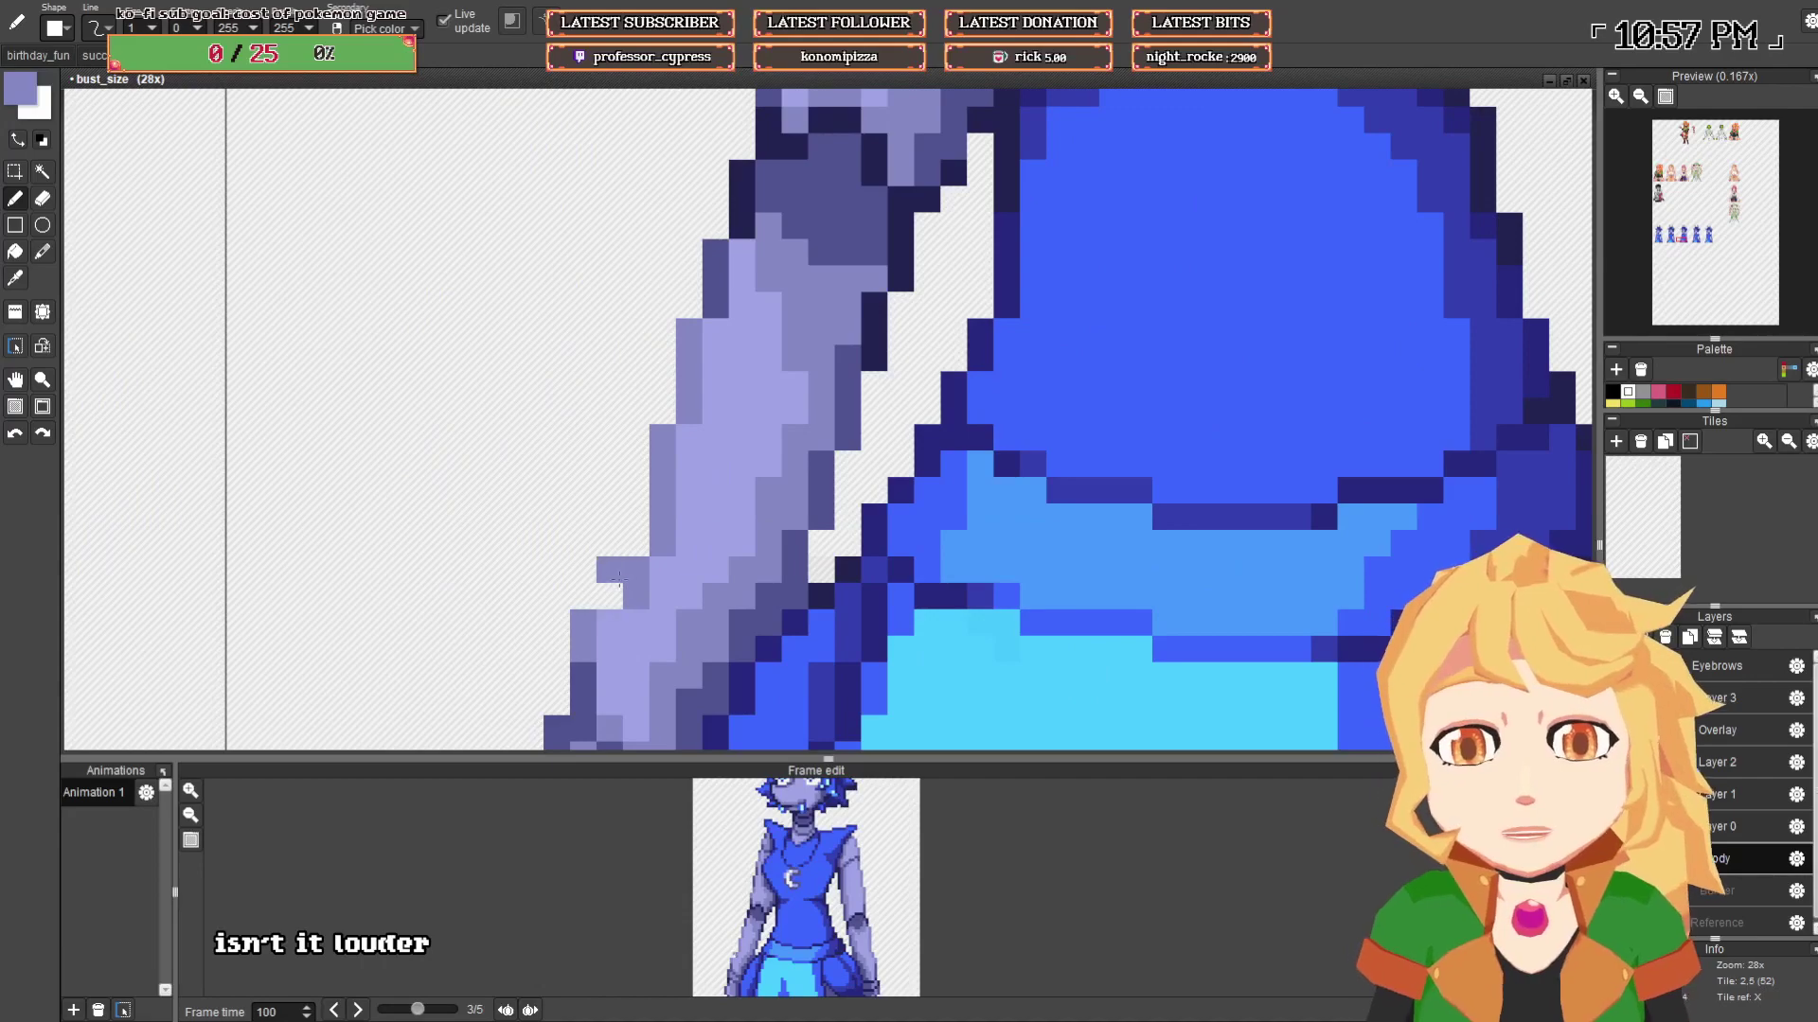
click(610, 596)
click(636, 543)
click(636, 517)
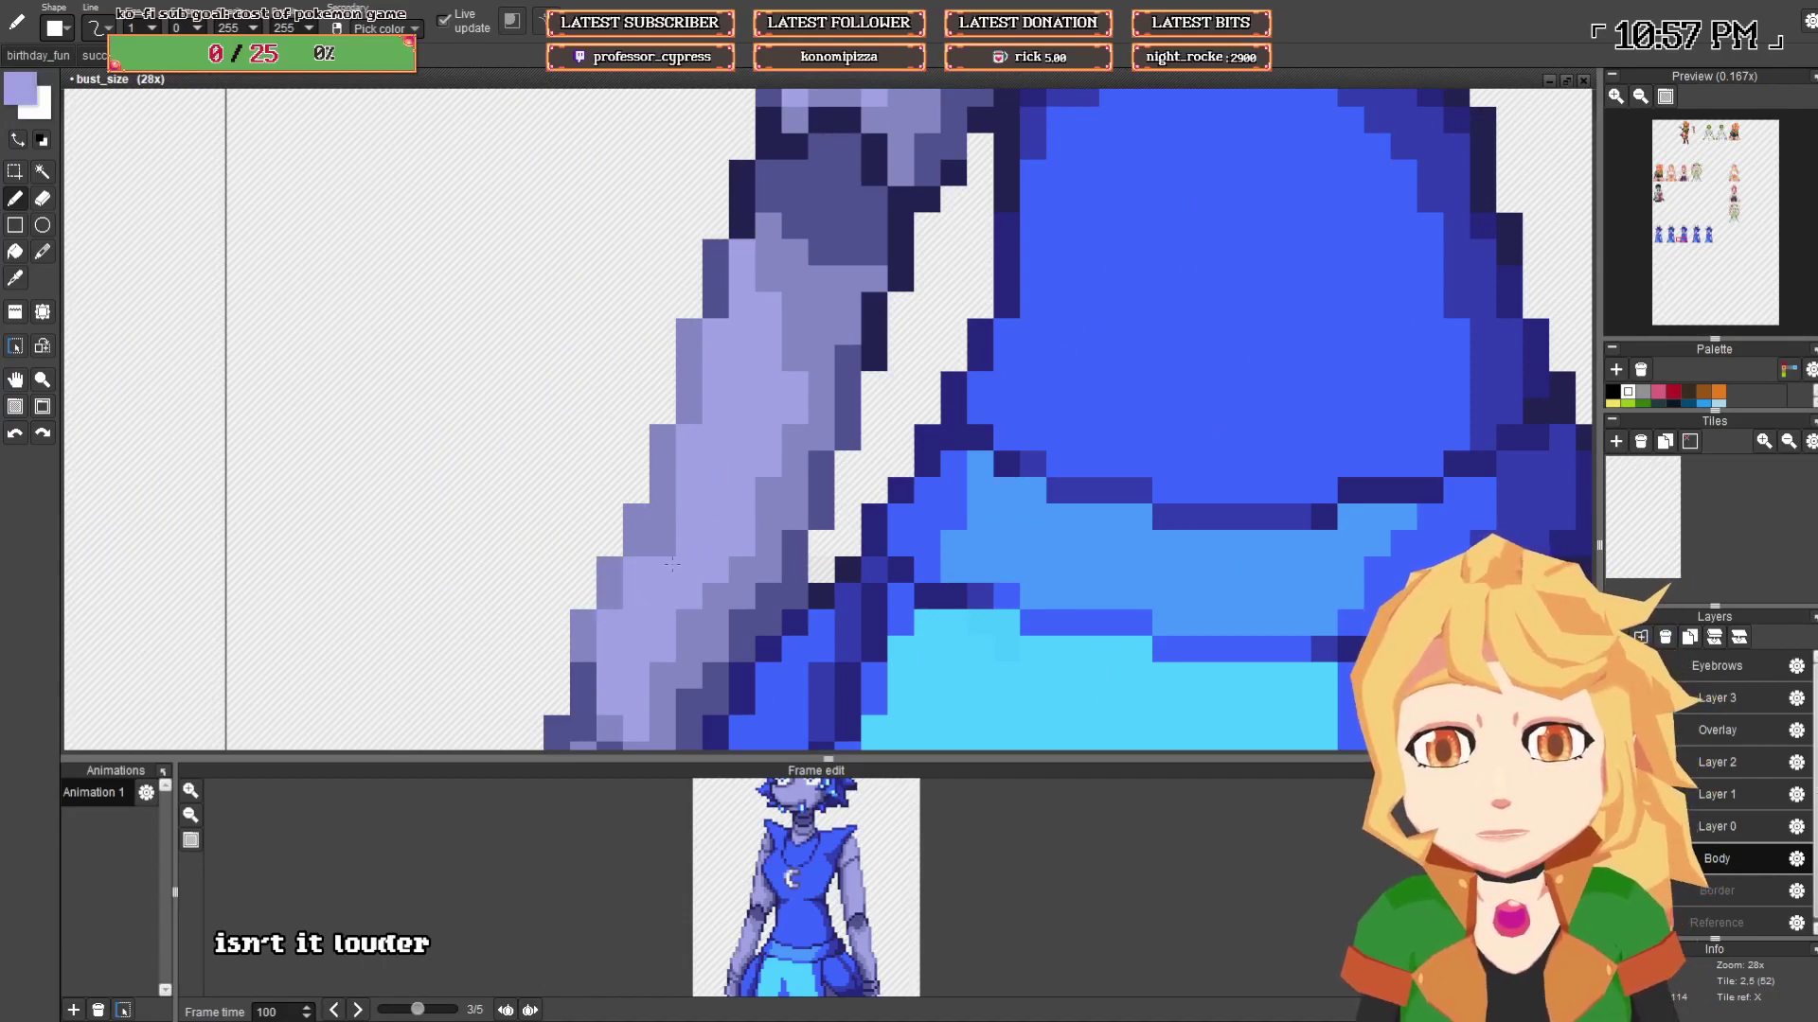
drag(665, 548, 662, 517)
- Touch up the outer edge of the pouch-side forearm with sampled purples, check all five busts and save the document
scroll(653, 516, down, 4)
drag(1139, 495, 909, 495)
scroll(1011, 521, up, 5)
right_click(965, 586)
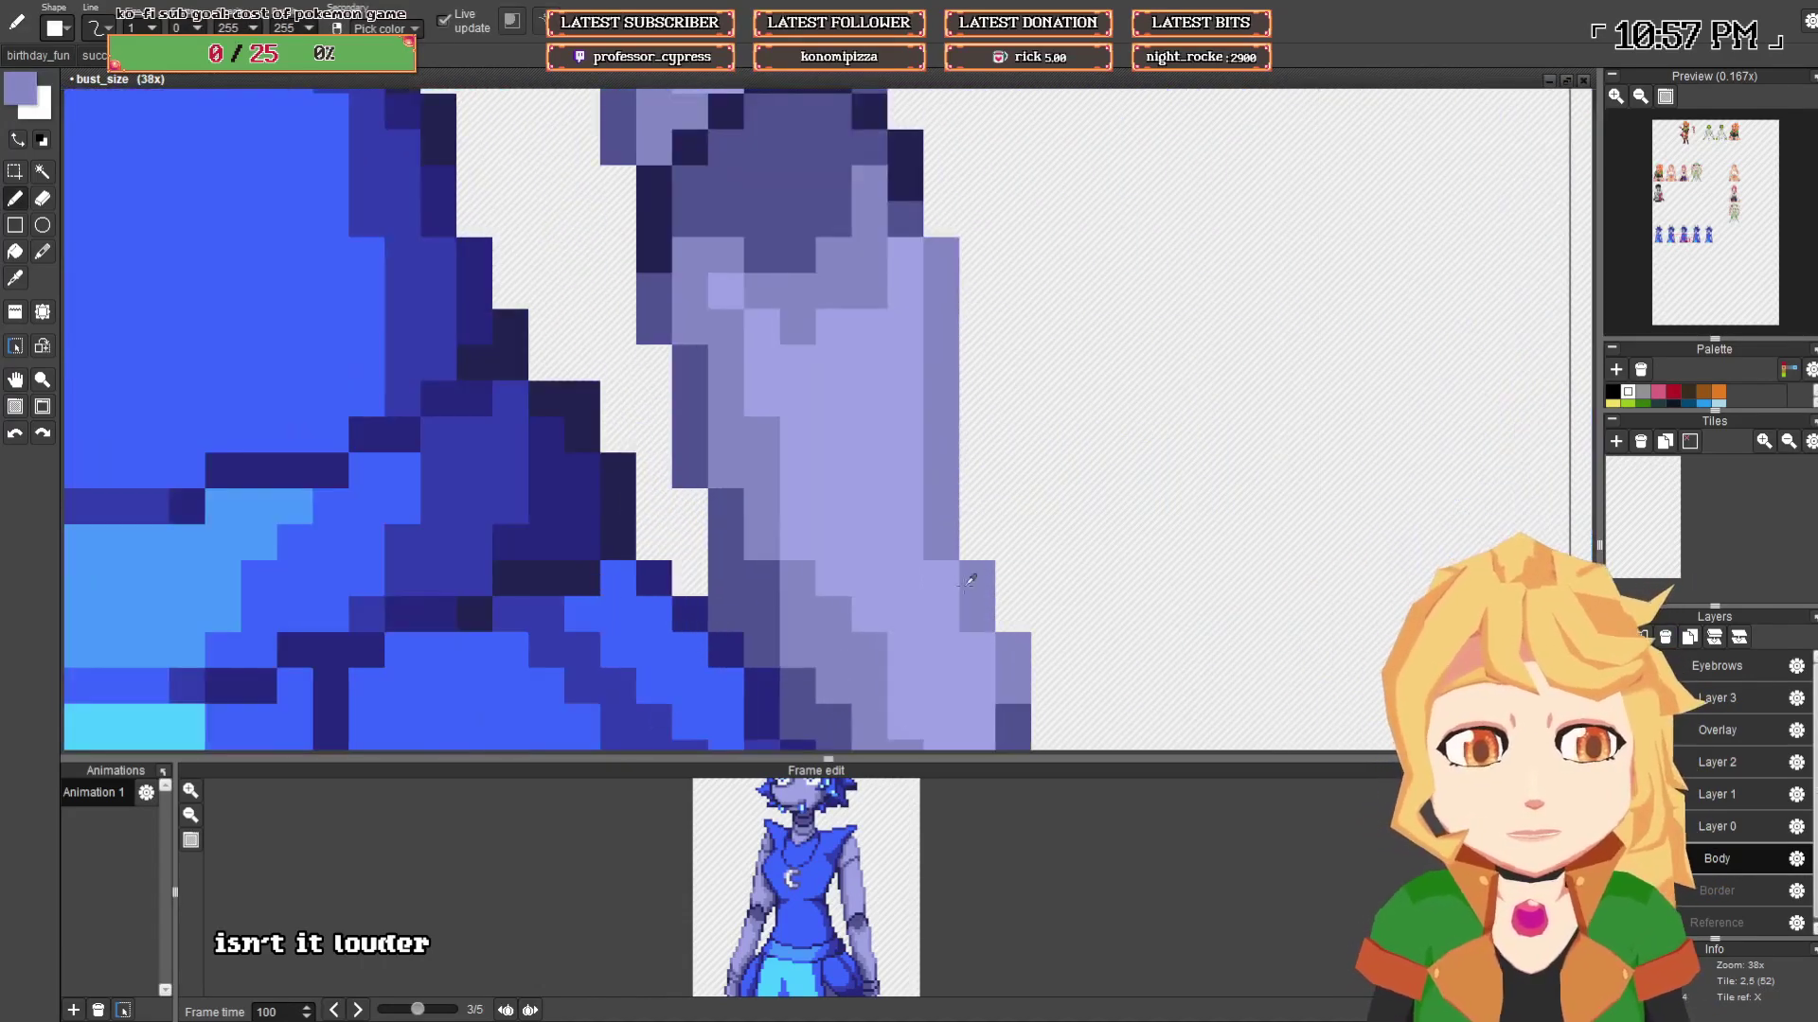
scroll(1146, 569, down, 8)
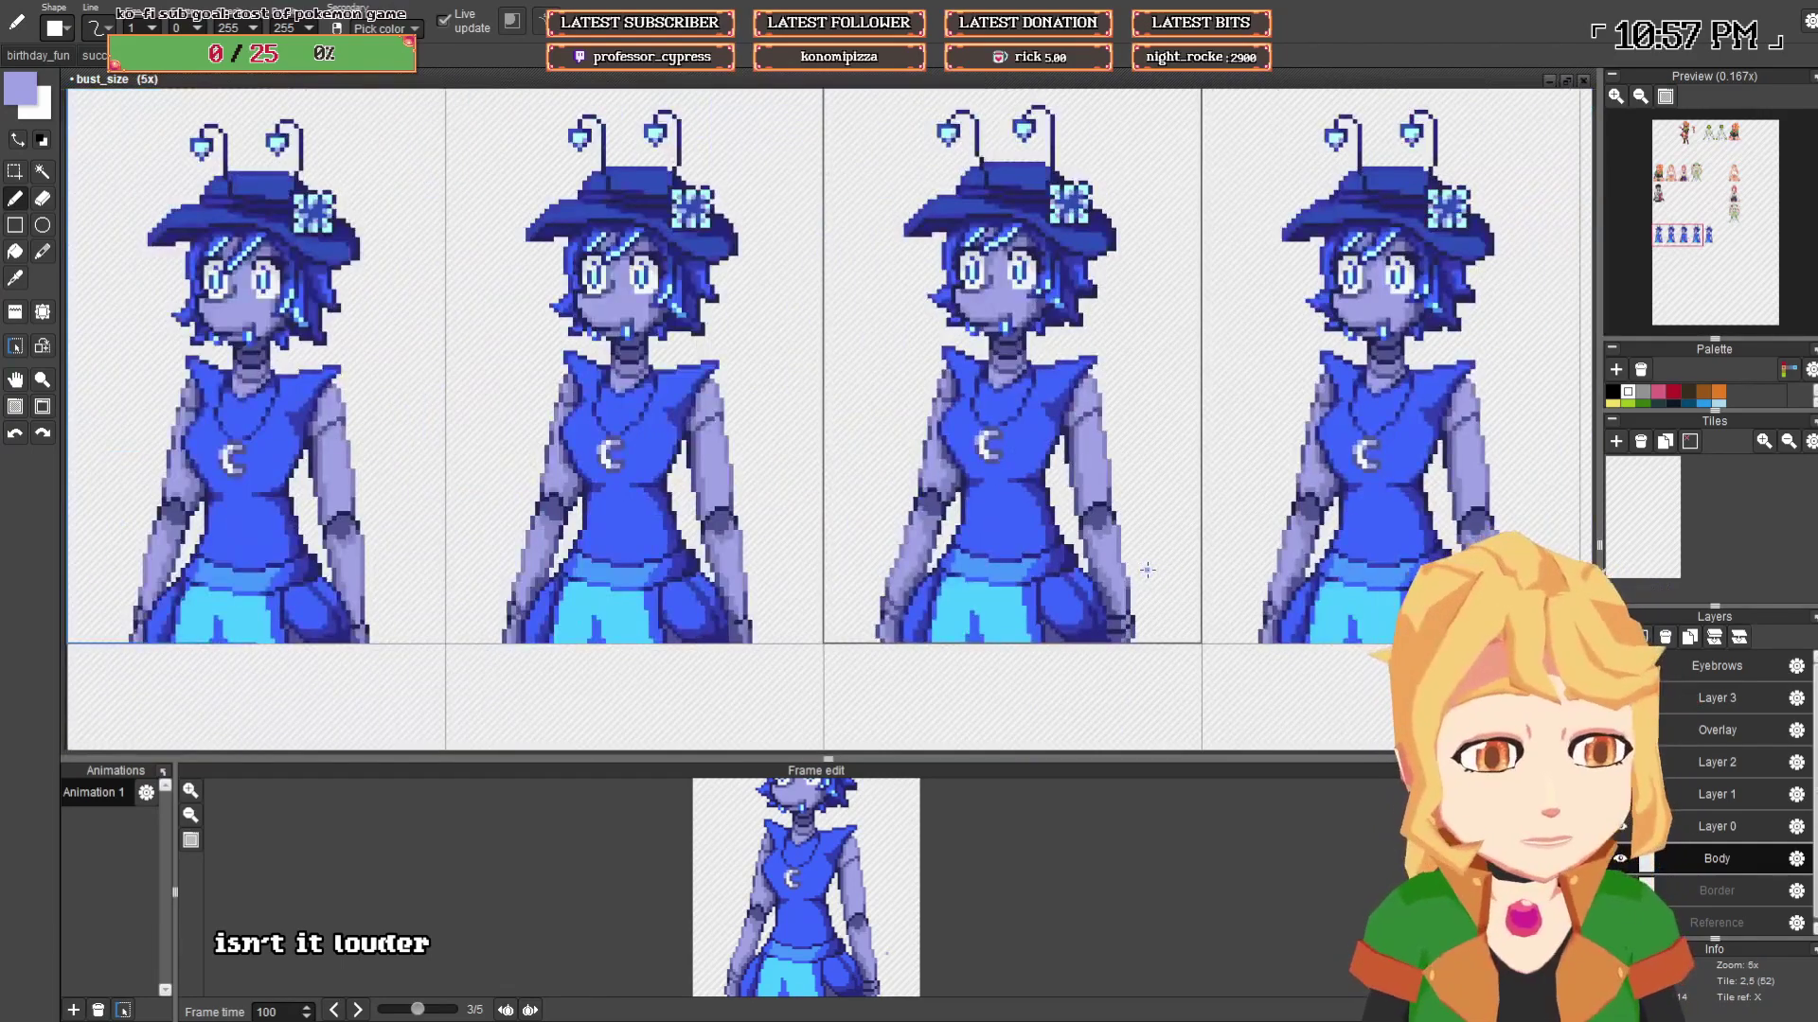
scroll(1172, 567, down, 3)
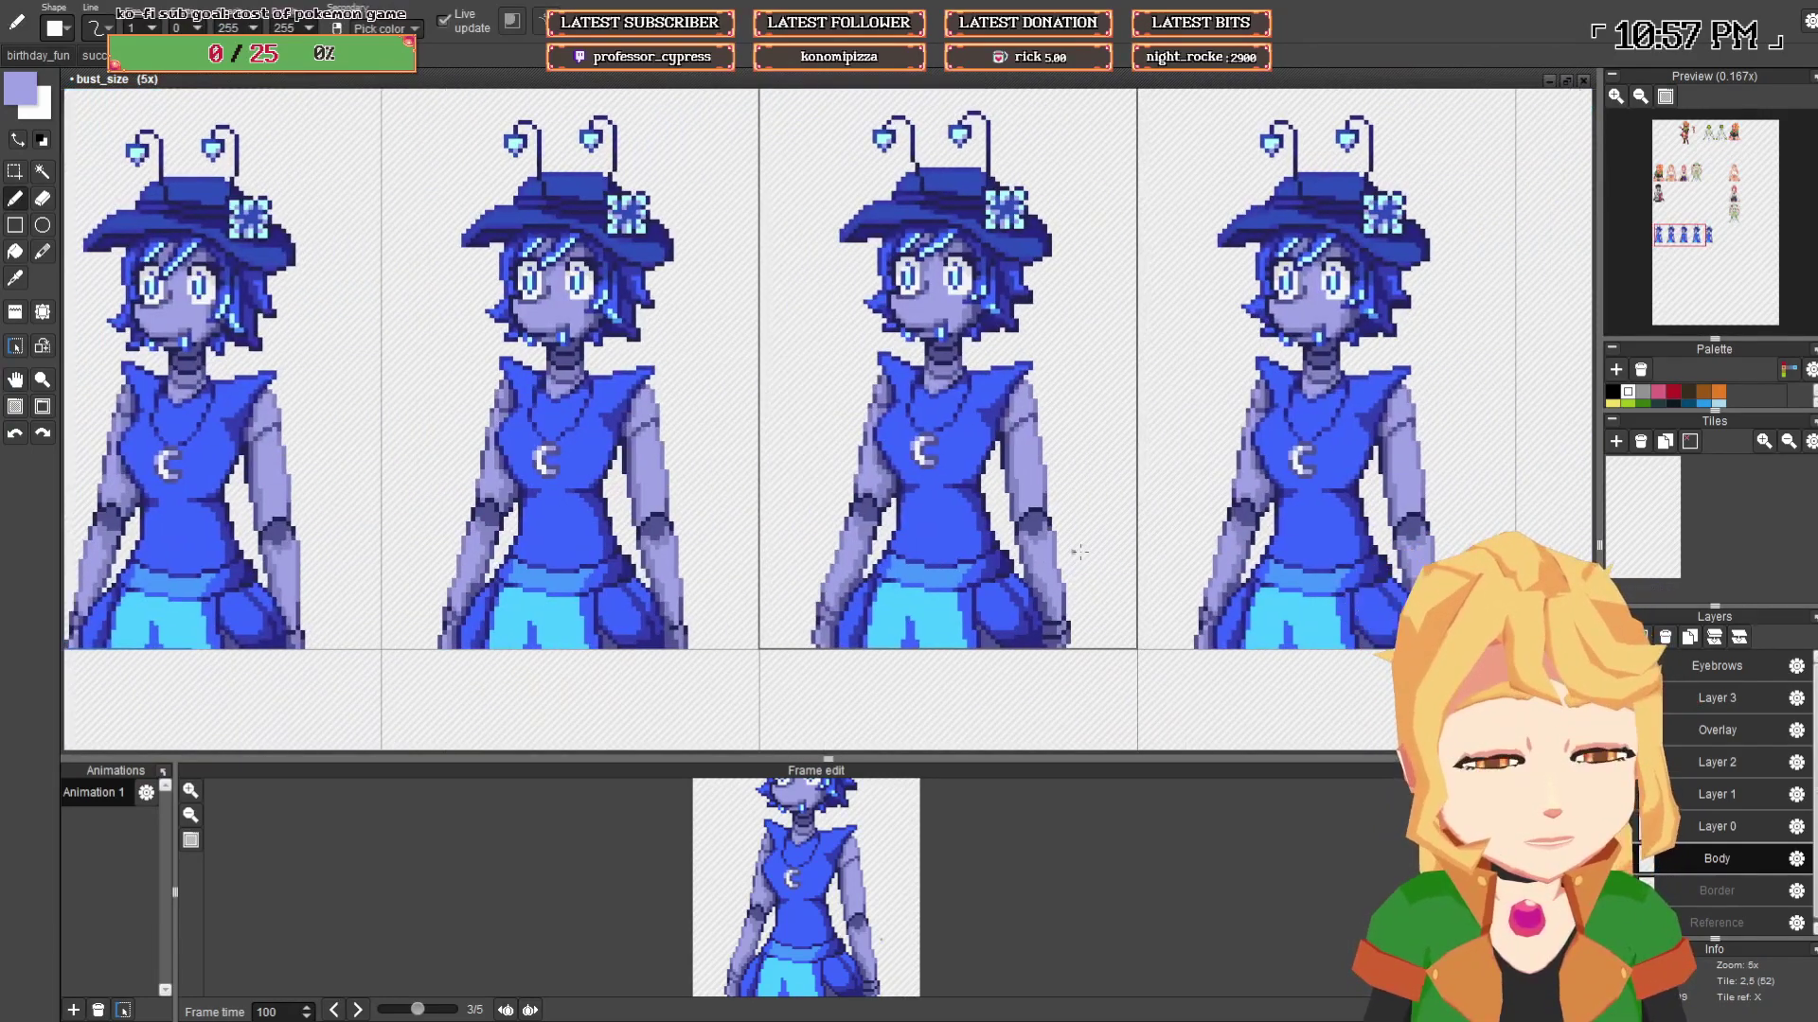
scroll(1103, 573, up, 1)
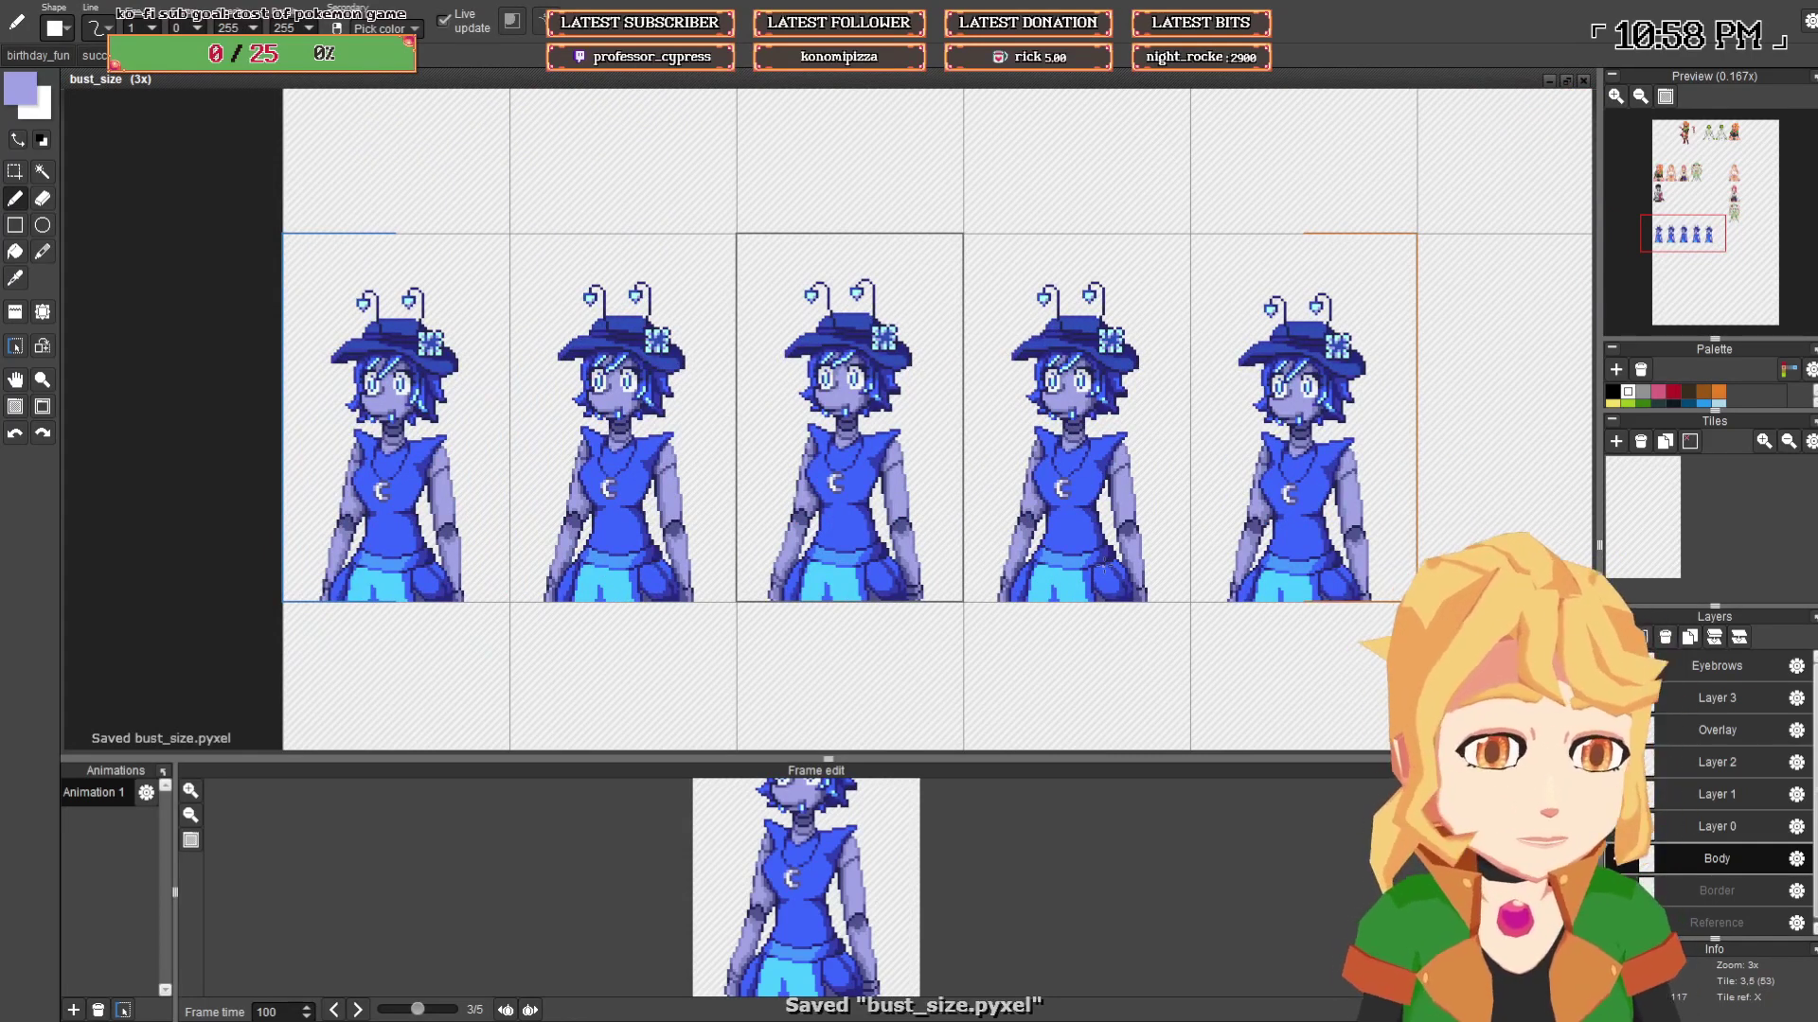
drag(1048, 521, 1056, 532)
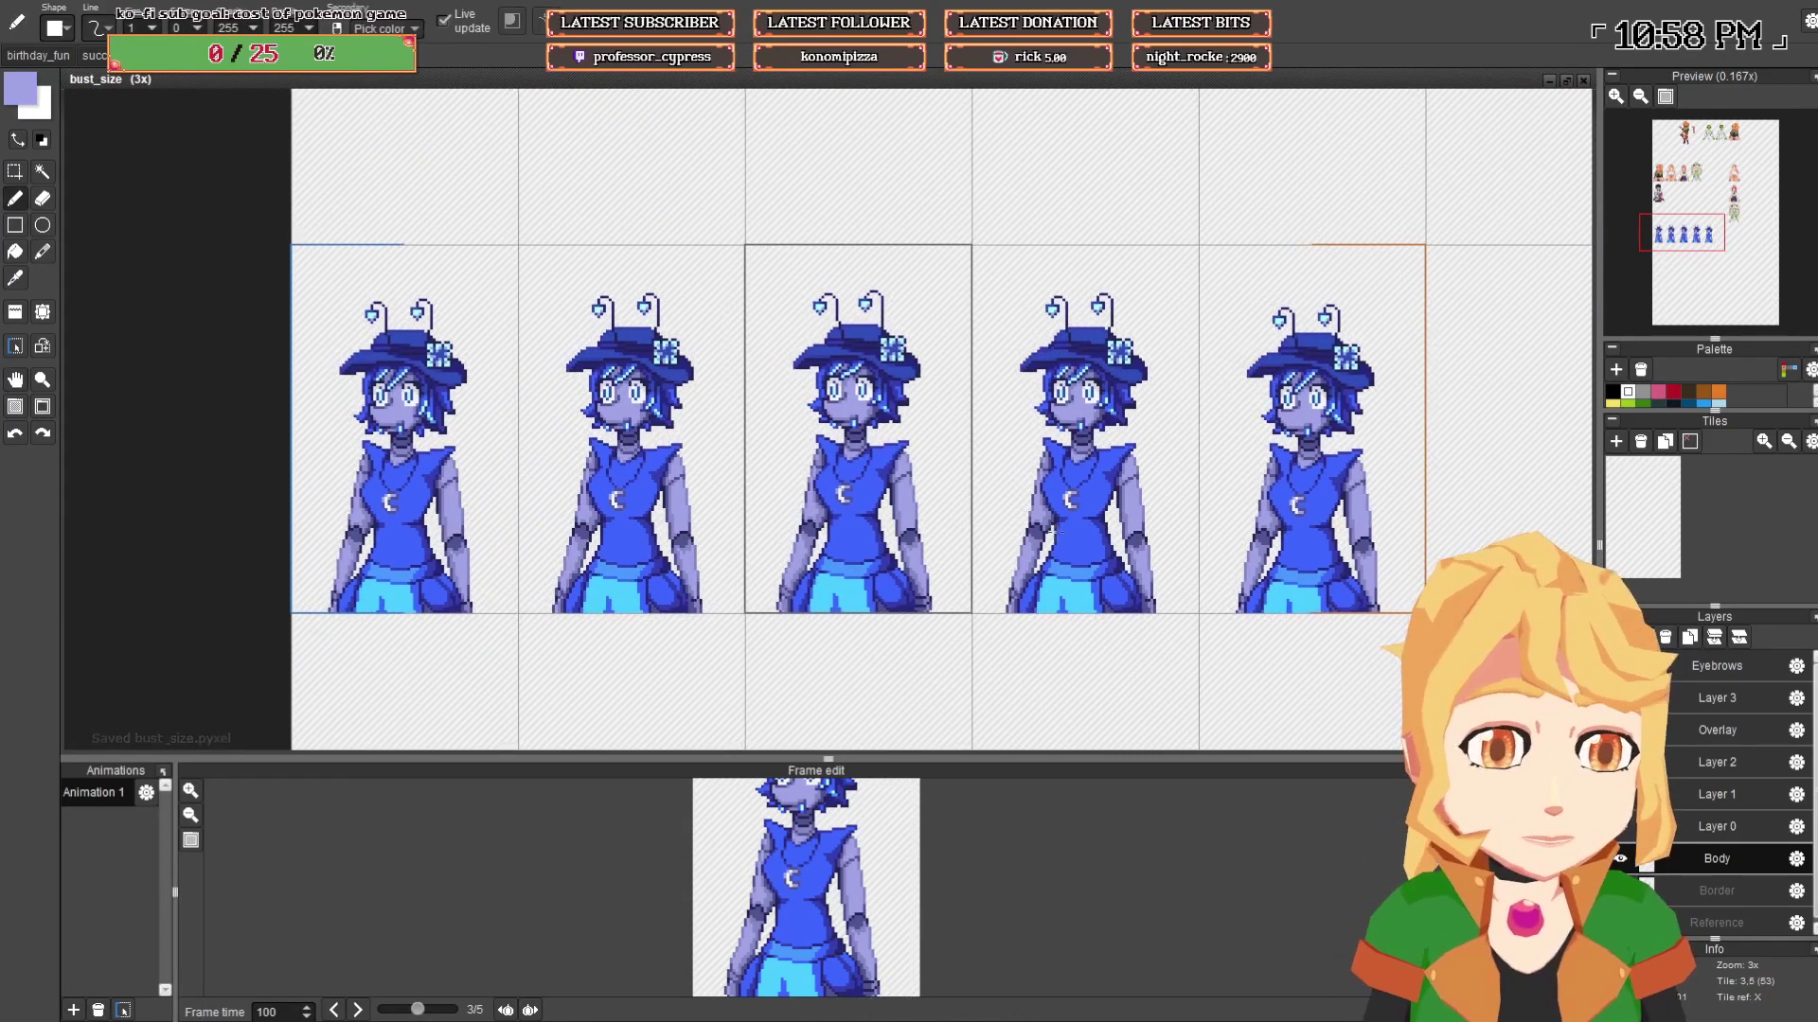
click(18, 172)
drag(763, 486, 693, 431)
key(ctrl+s)
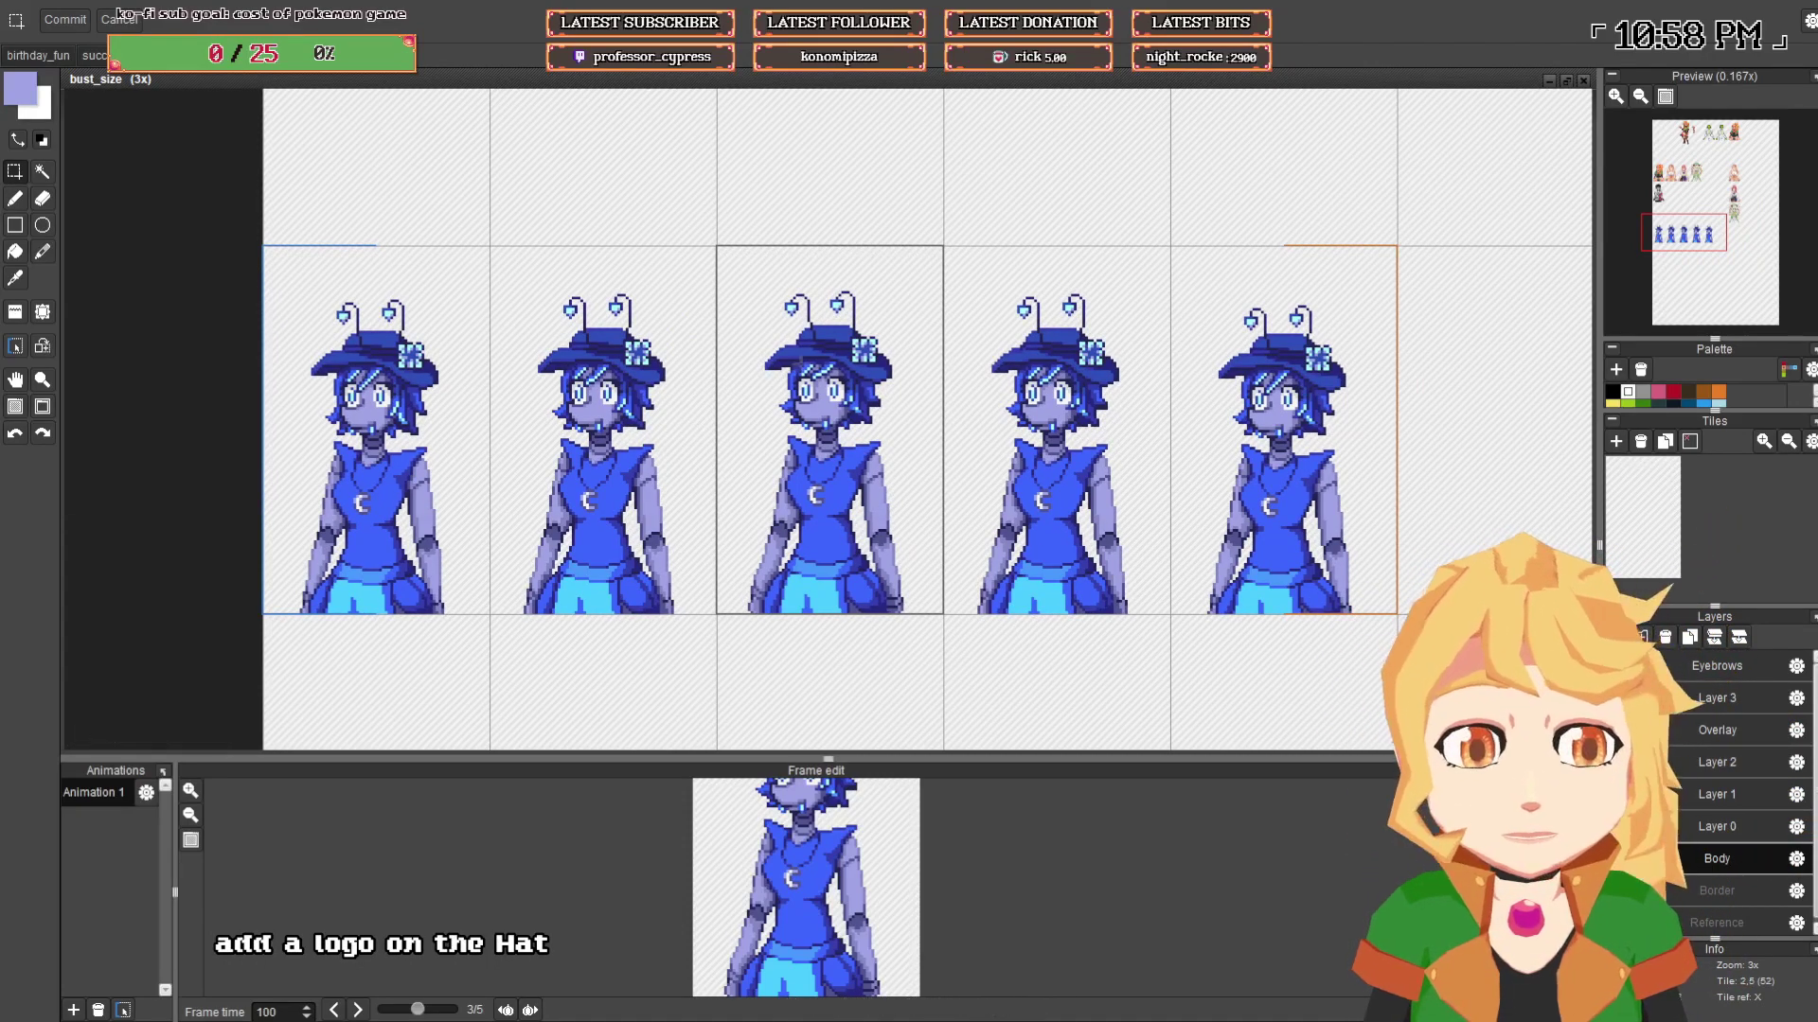
- Select both ends of the third bust's hat brim together with its flower and shift them one pixel up
scroll(797, 361, up, 3)
drag(707, 314, 793, 436)
key(Up)
click(1327, 373)
drag(1178, 356, 1274, 518)
shift+drag(1166, 458, 1196, 488)
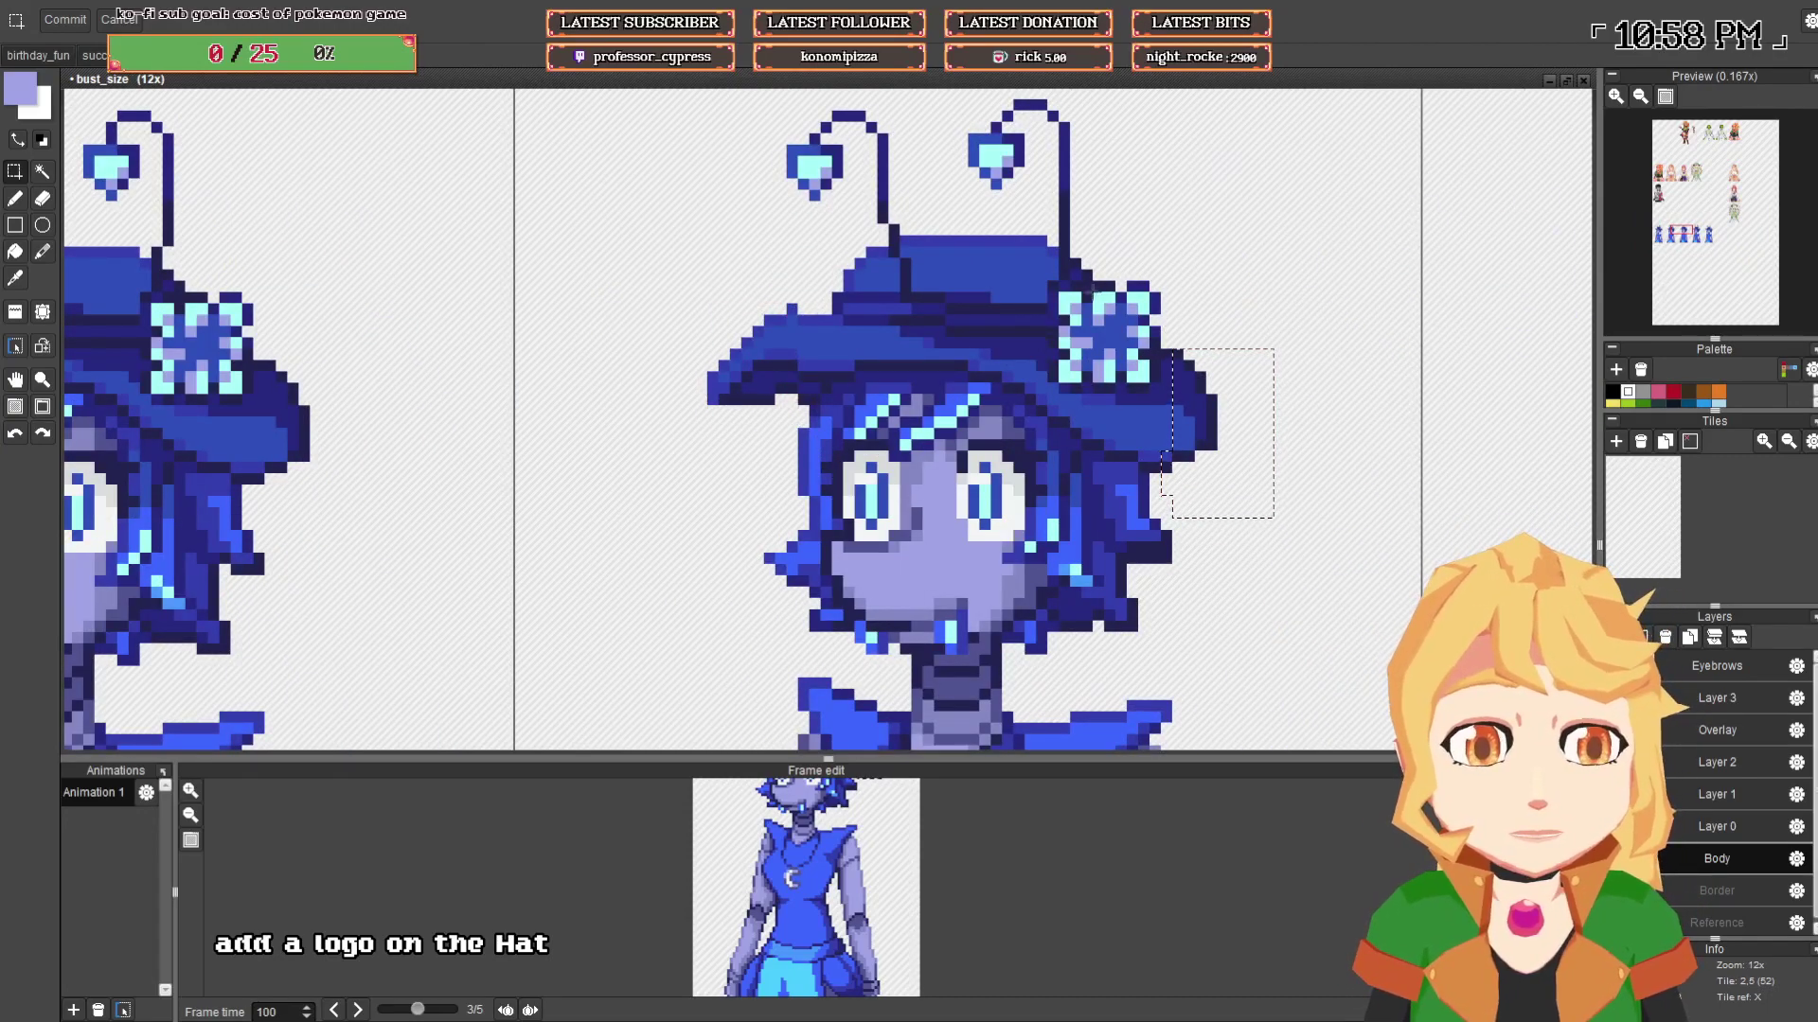
shift+drag(1094, 290, 1177, 391)
click(991, 337)
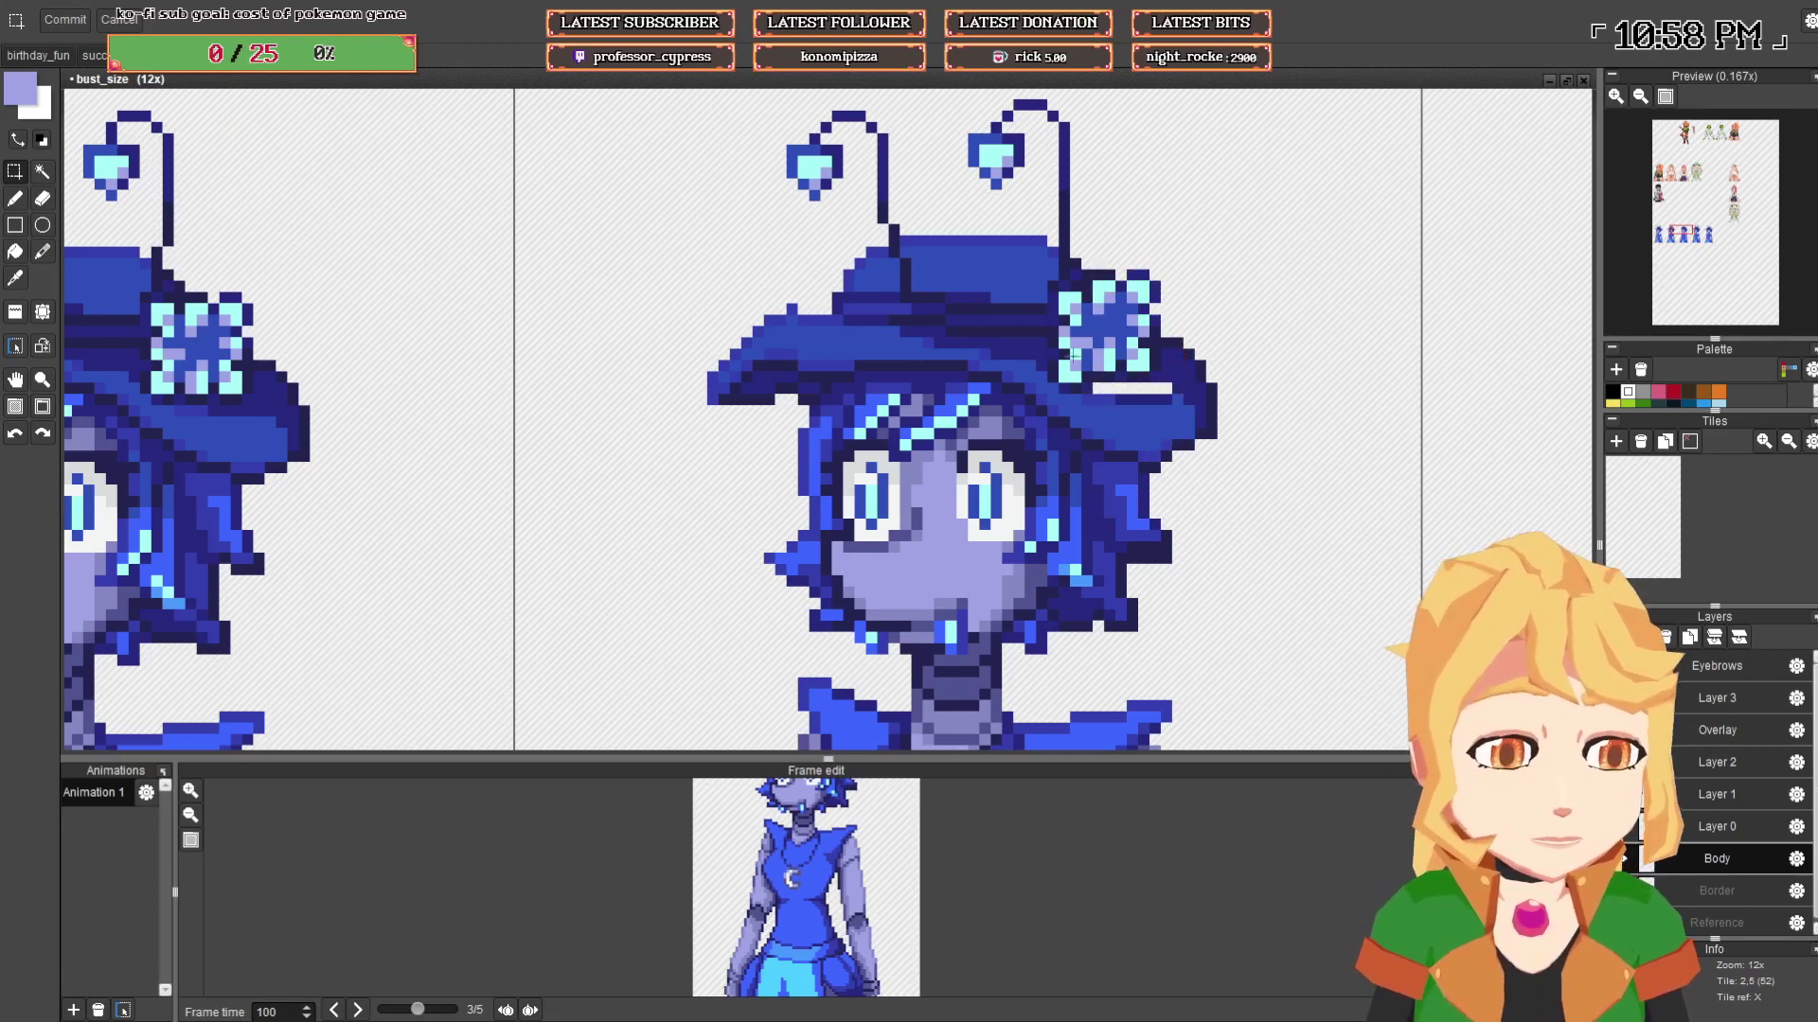
- Fill the gap under the third bust's hat flower with dark blue, clear the stray brim pixel and save the document
key(b)
right_click(802, 320)
right_click(803, 302)
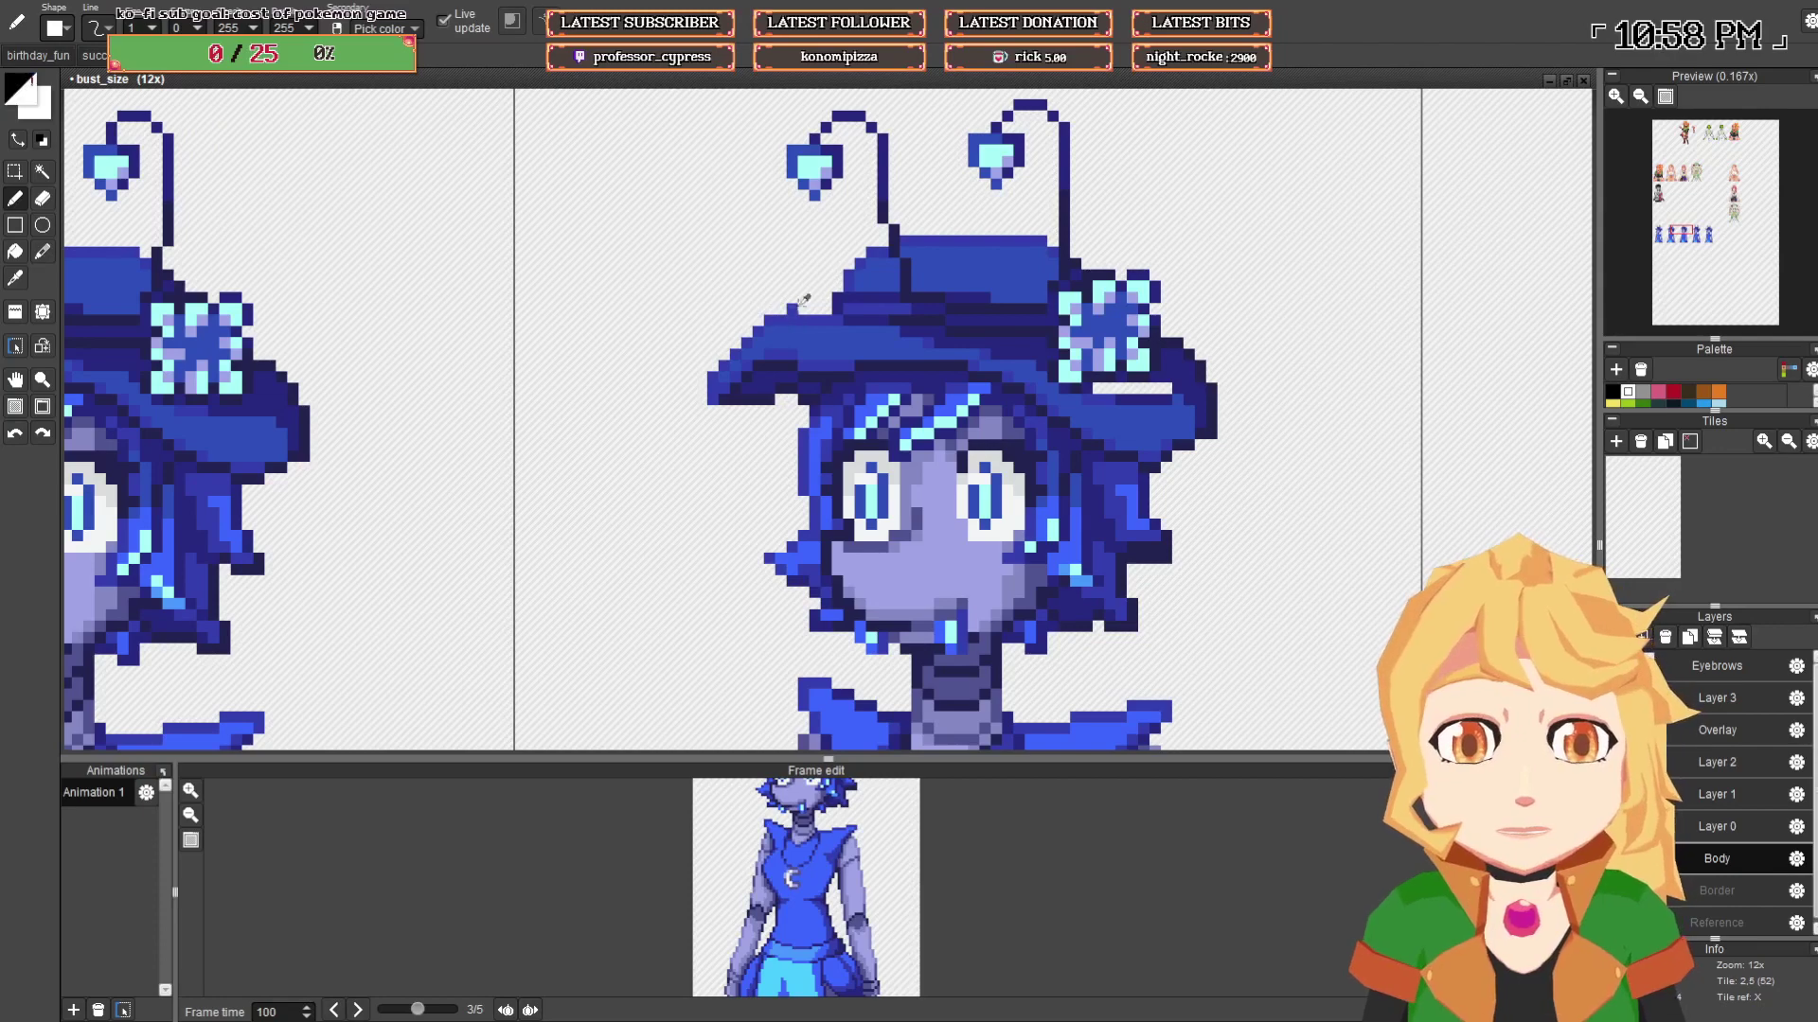
click(793, 310)
key(b)
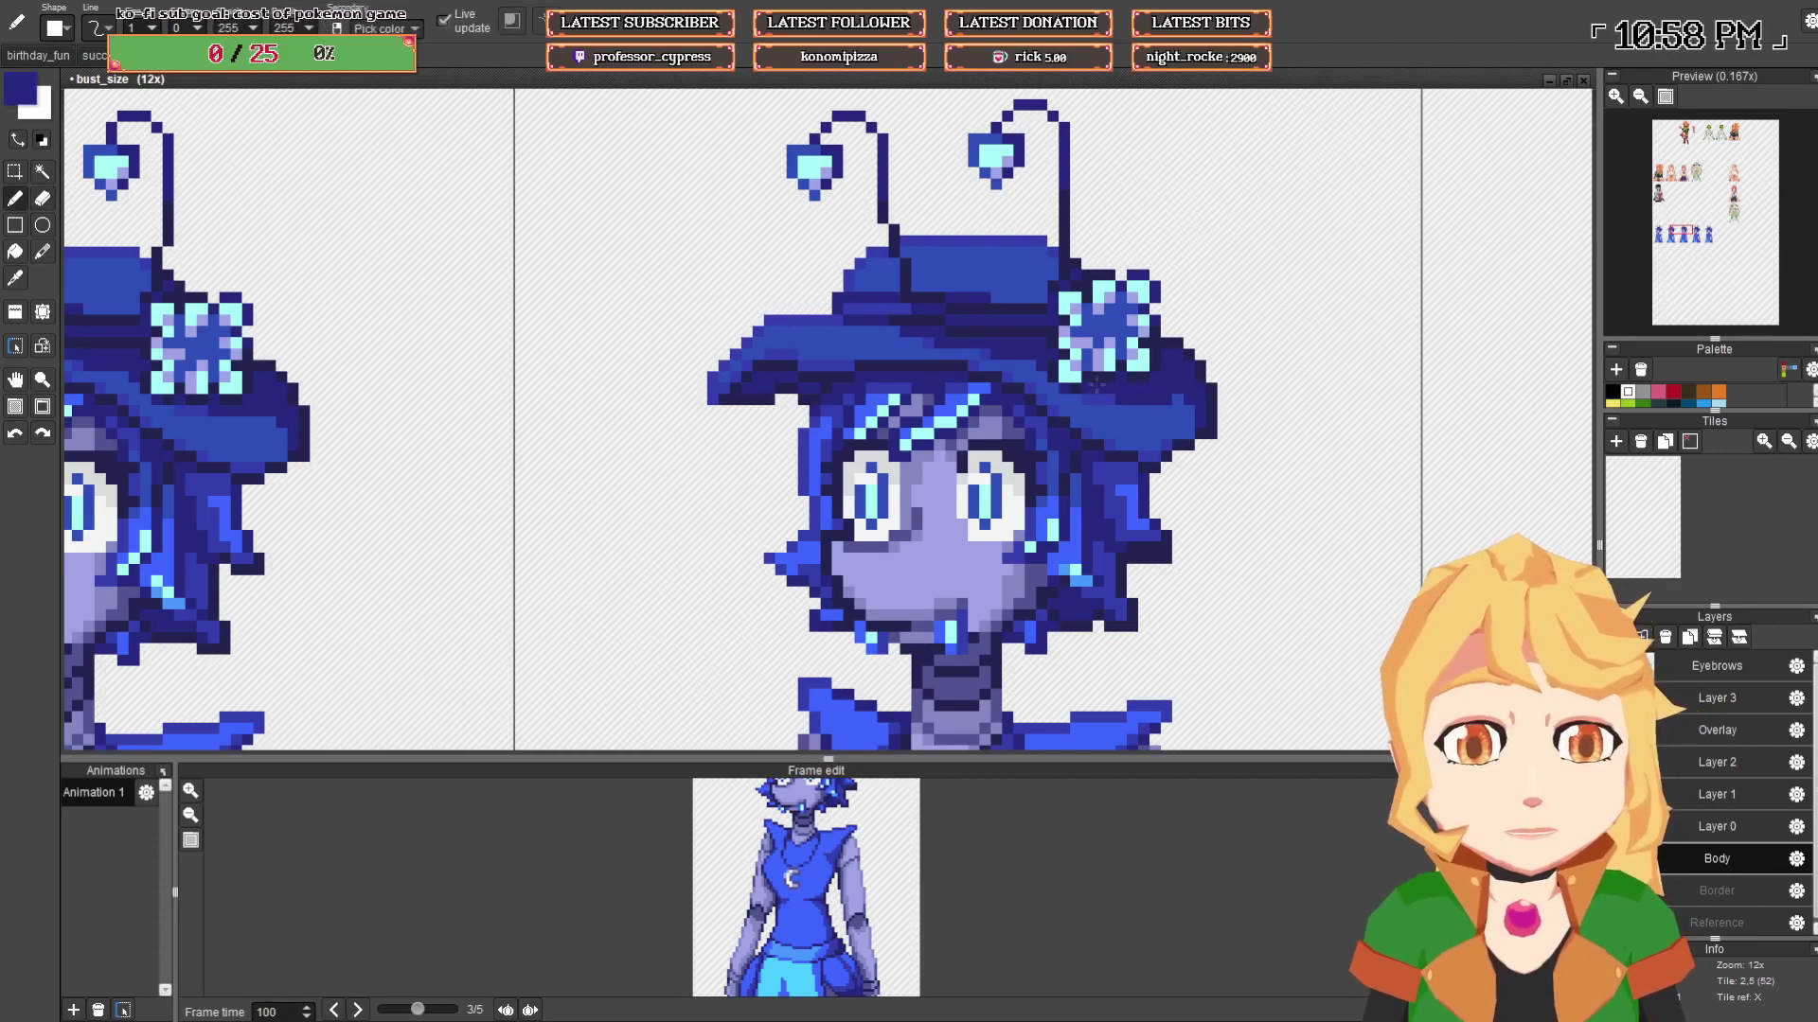
right_click(1267, 382)
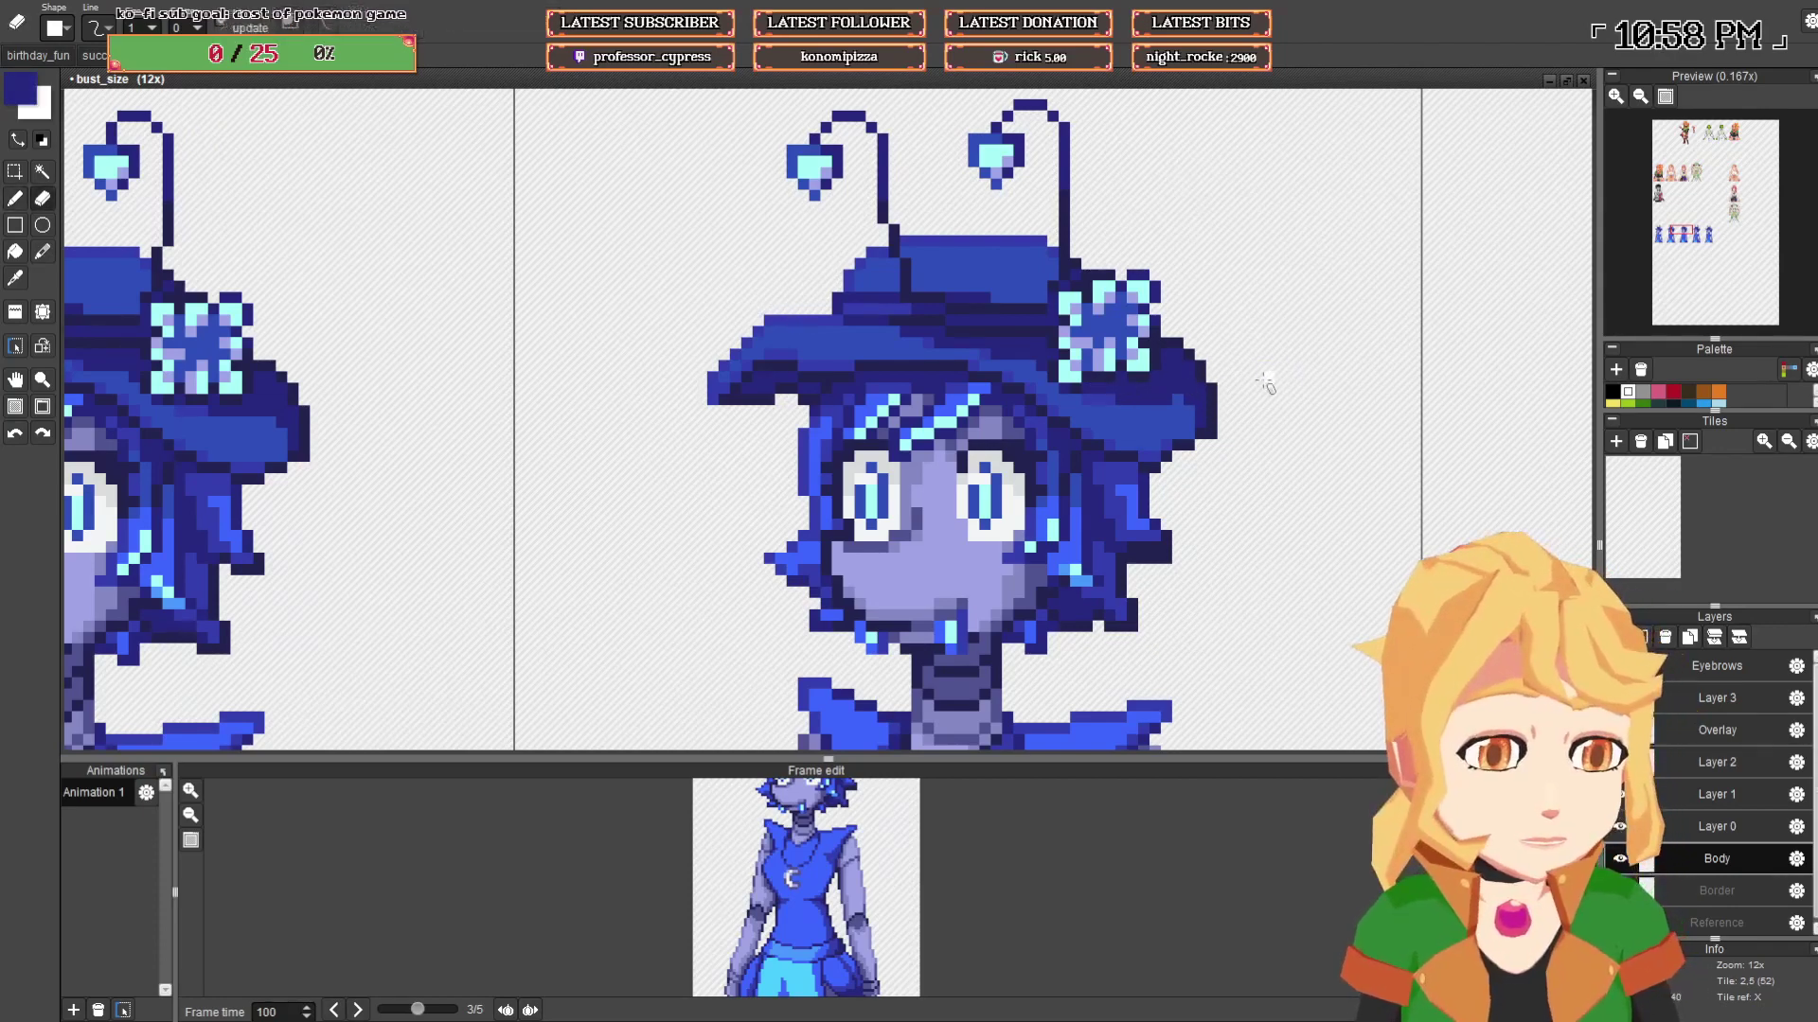
scroll(1265, 387, down, 5)
drag(1254, 422, 953, 438)
scroll(975, 434, down, 1)
key(ctrl+s)
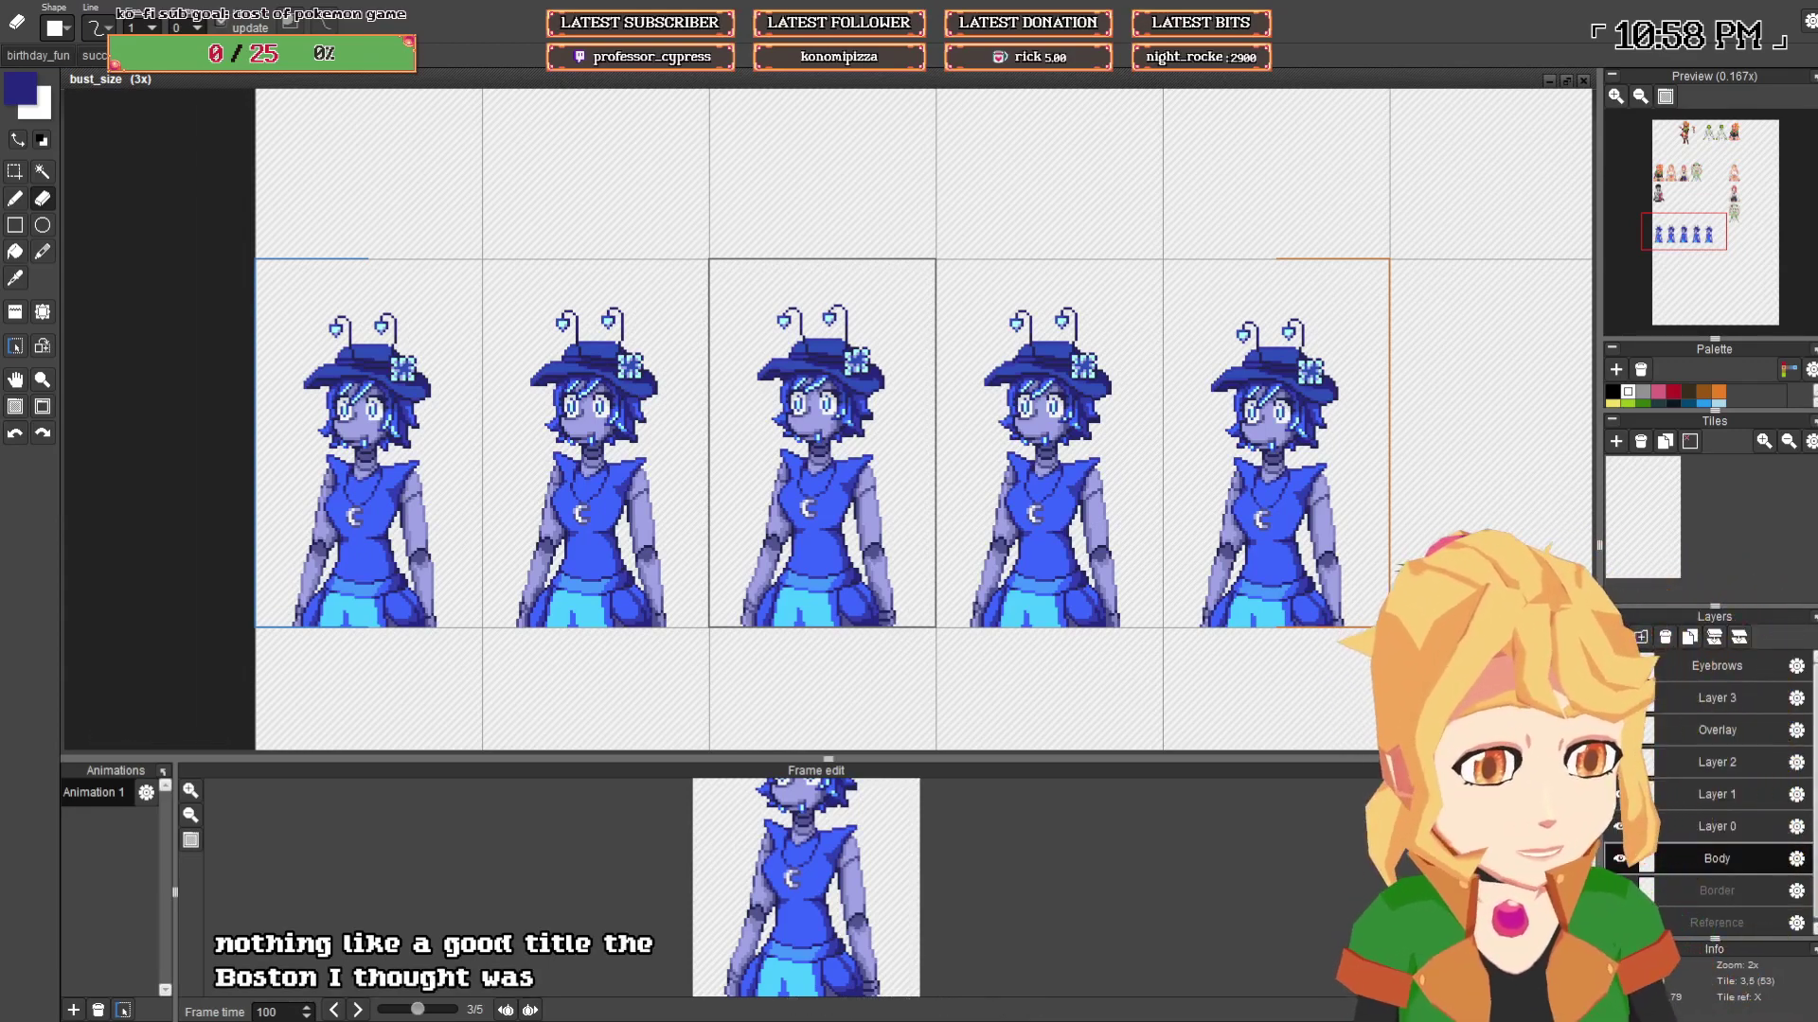
- Copy the first blue bust's whole frame into a new 80 x 130 single-image document
scroll(458, 370, down, 3)
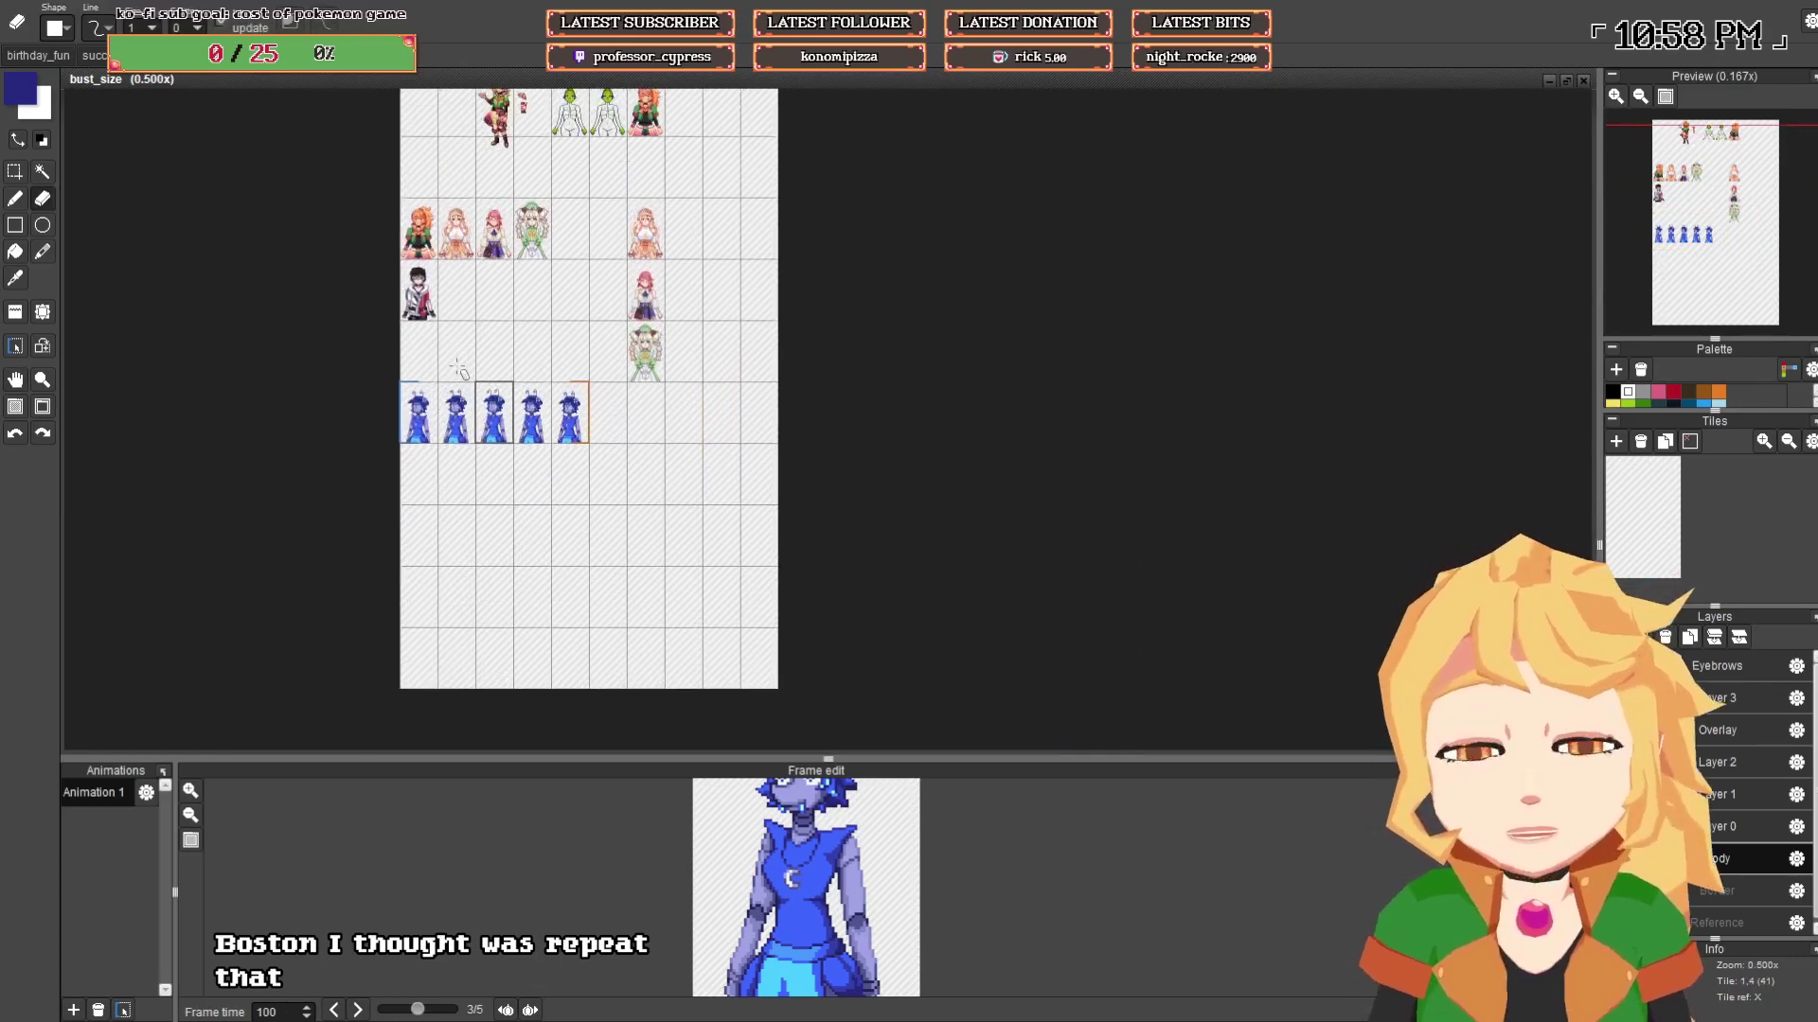
scroll(458, 370, up, 1)
key(s)
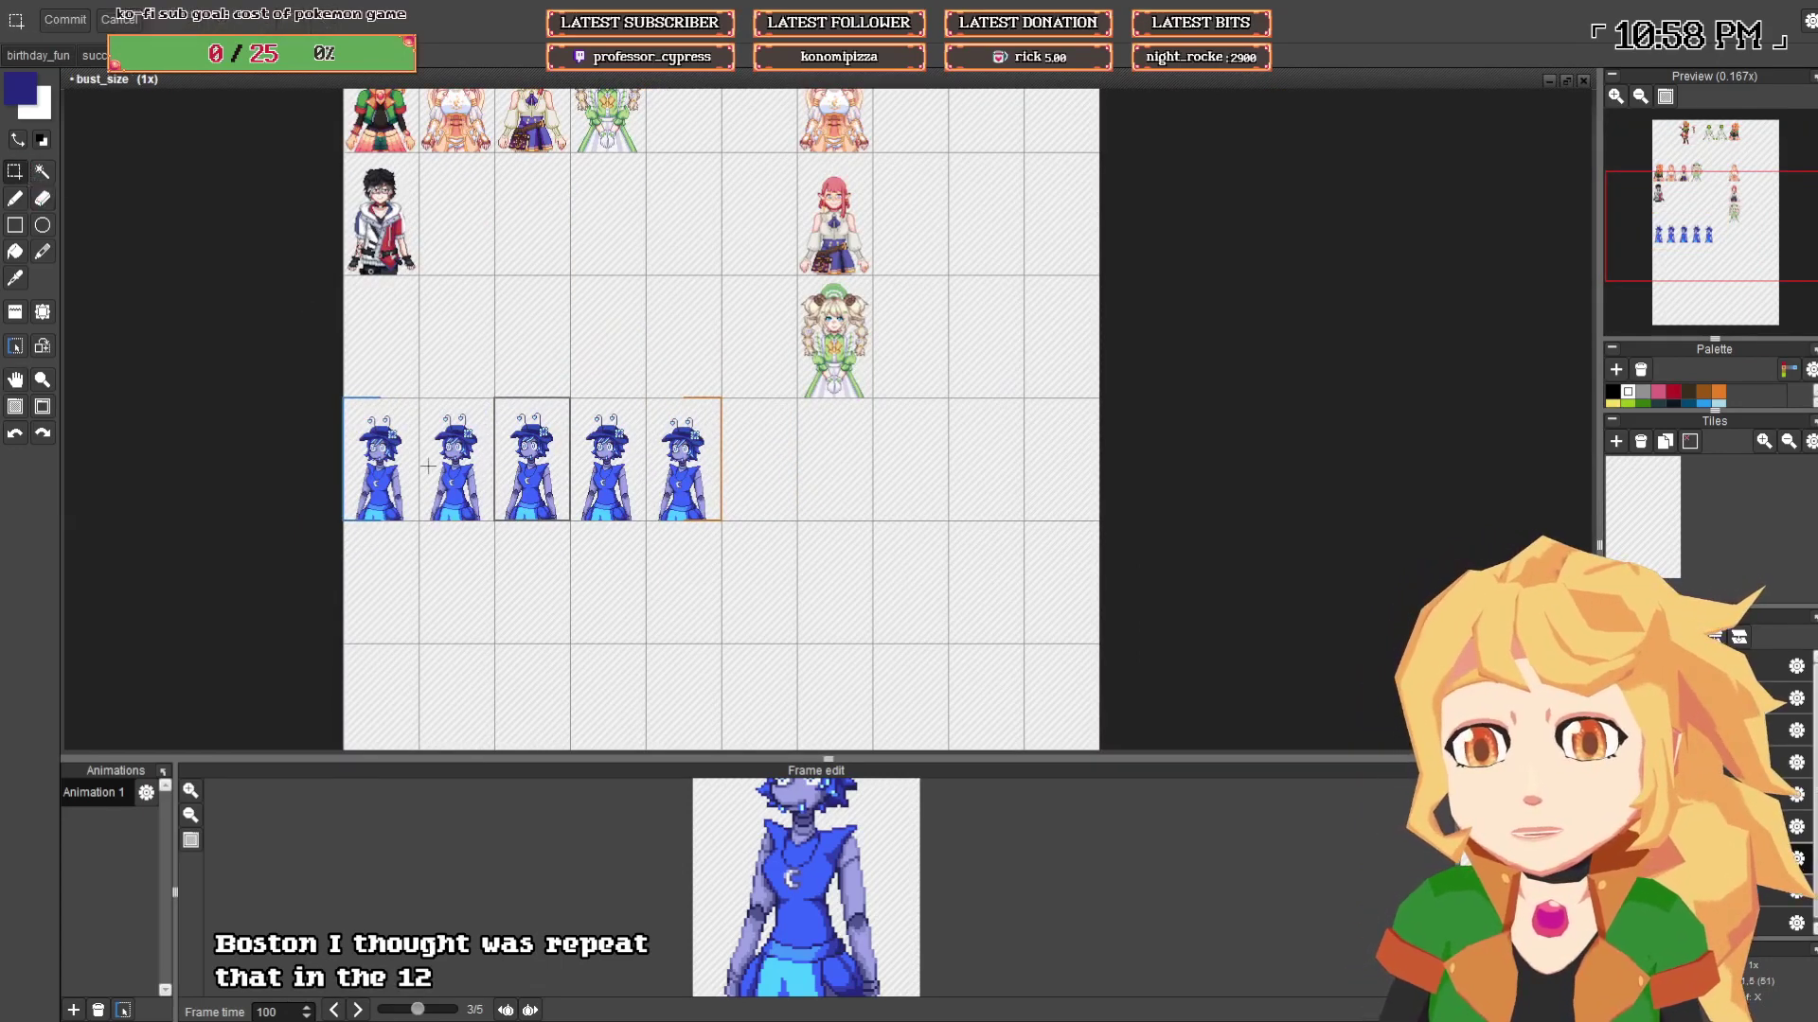
drag(344, 400, 417, 519)
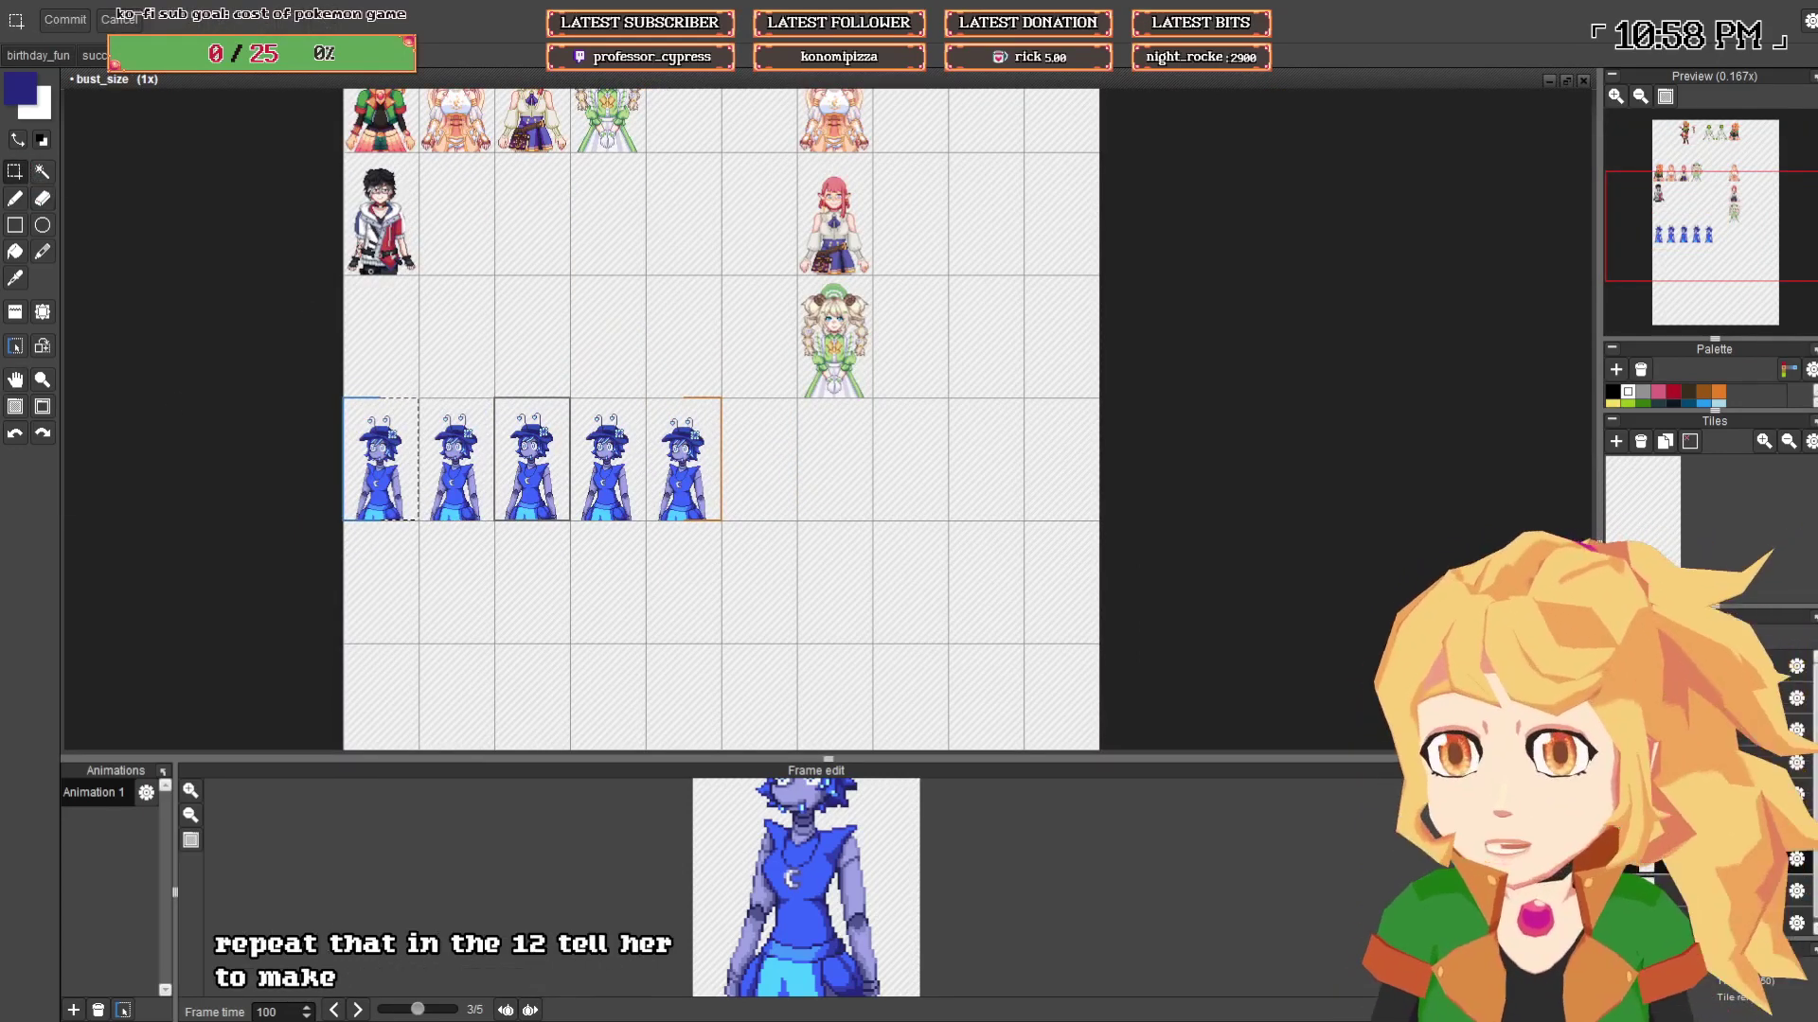
key(ctrl+n)
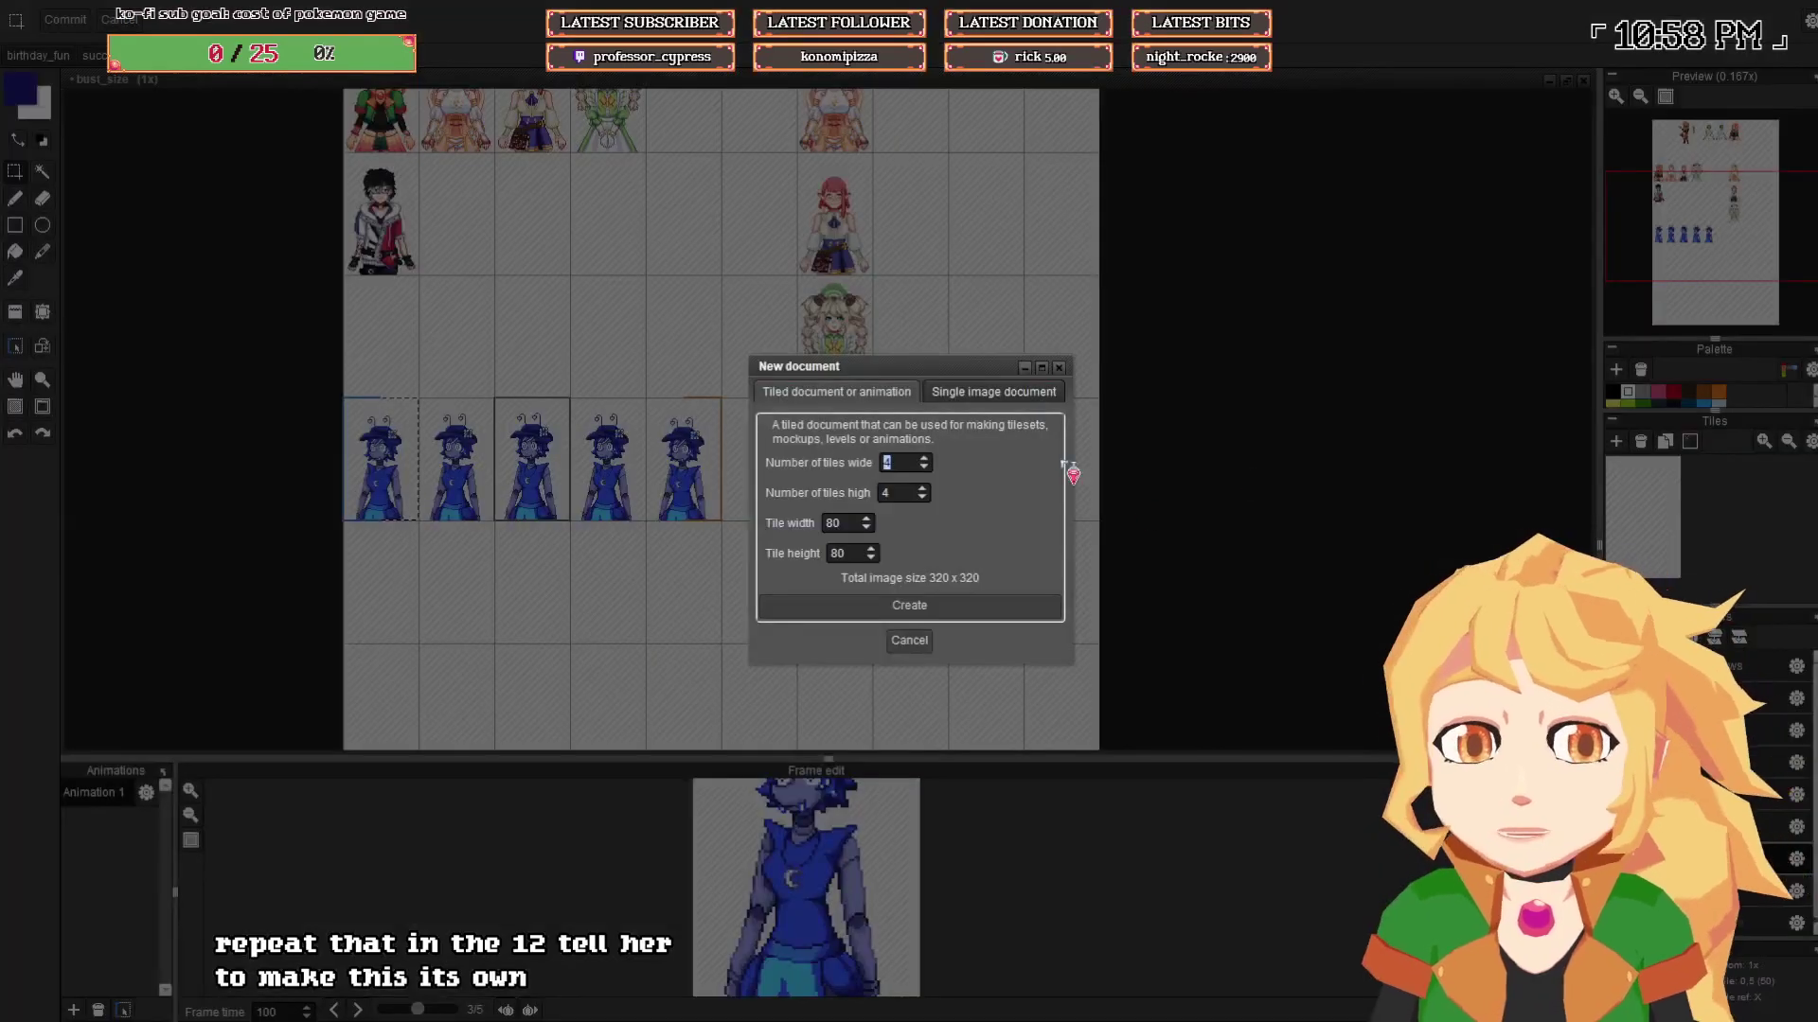
click(994, 391)
click(924, 536)
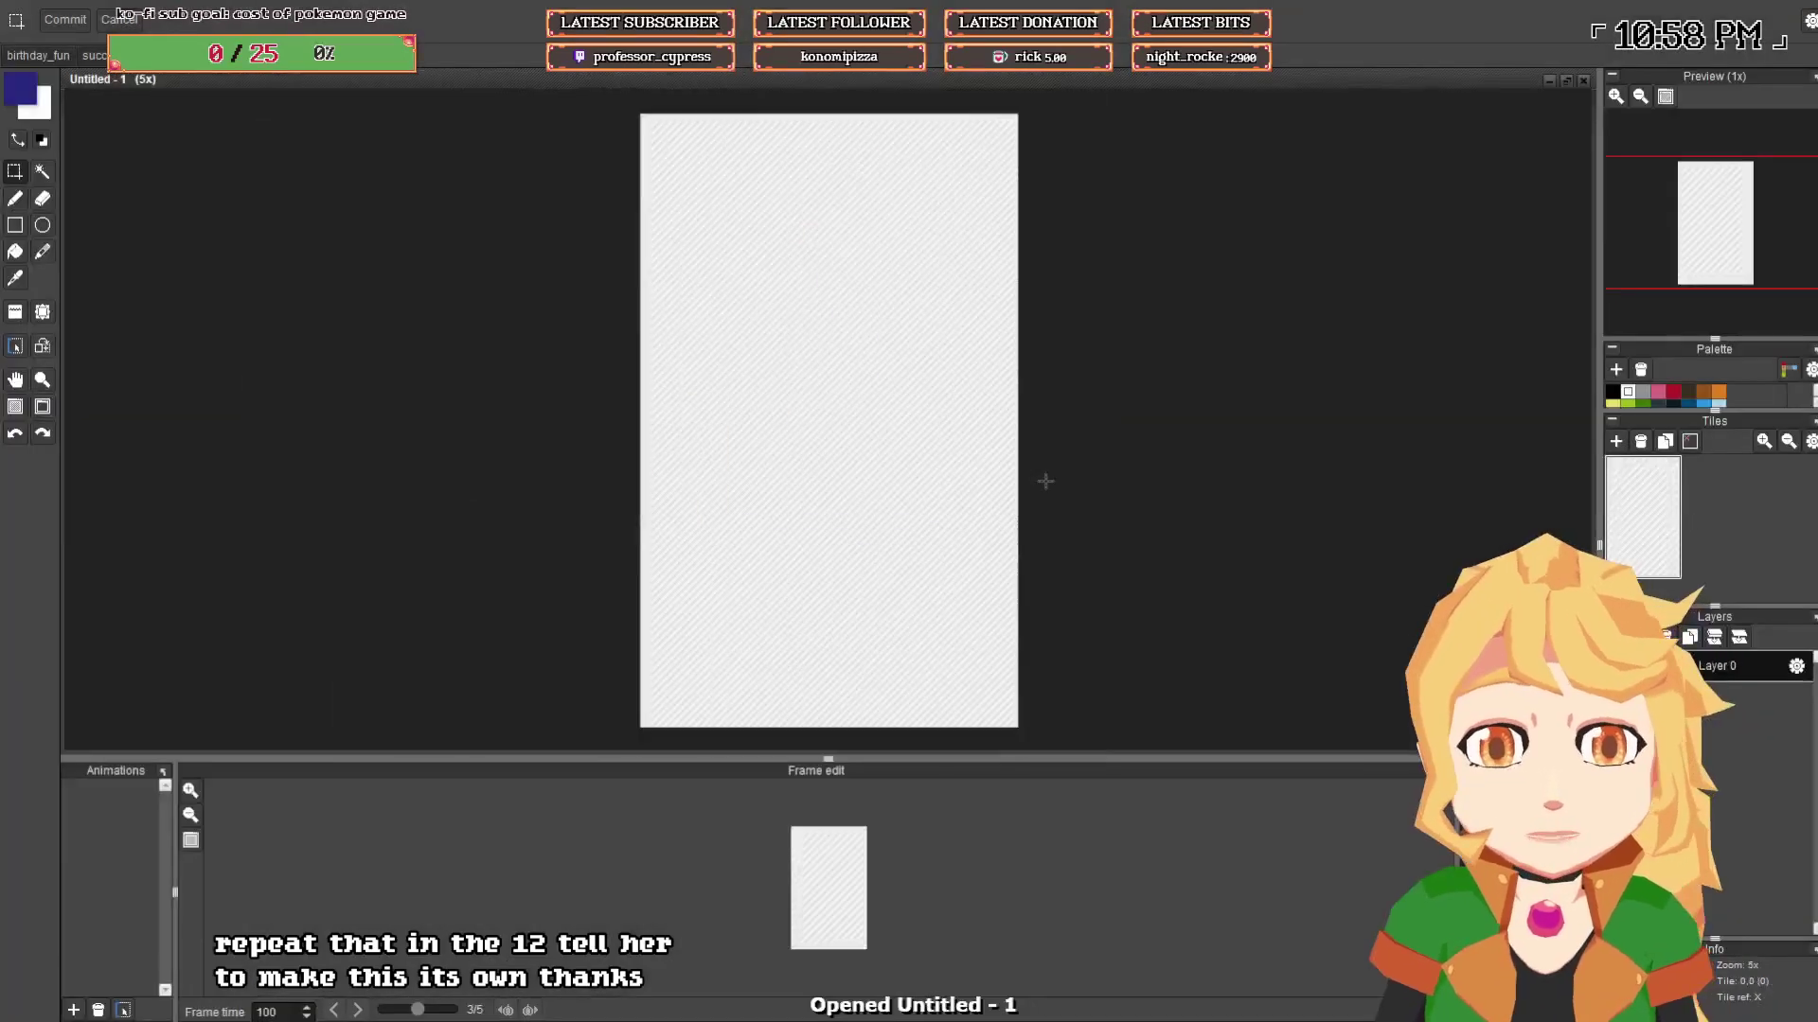
key(ctrl+v)
- Resize the new document's canvas to 5 tiles wide with additional tile rows below the bust
click(154, 7)
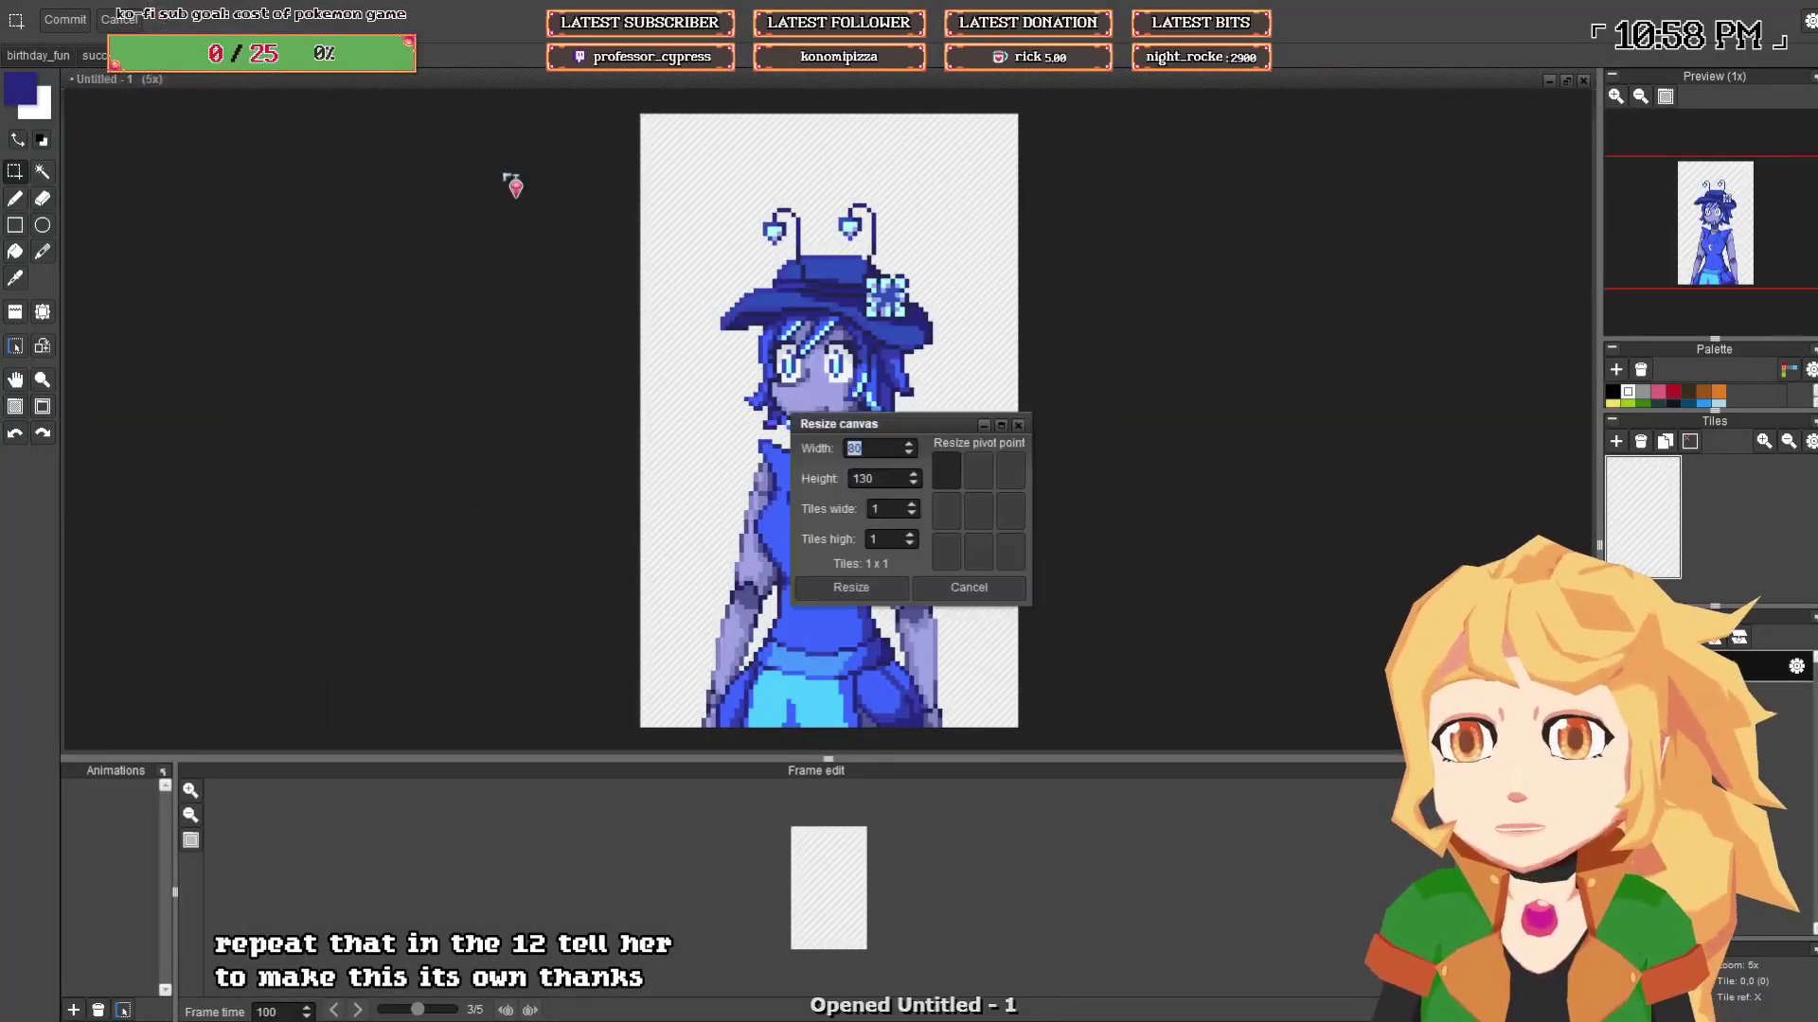
click(911, 506)
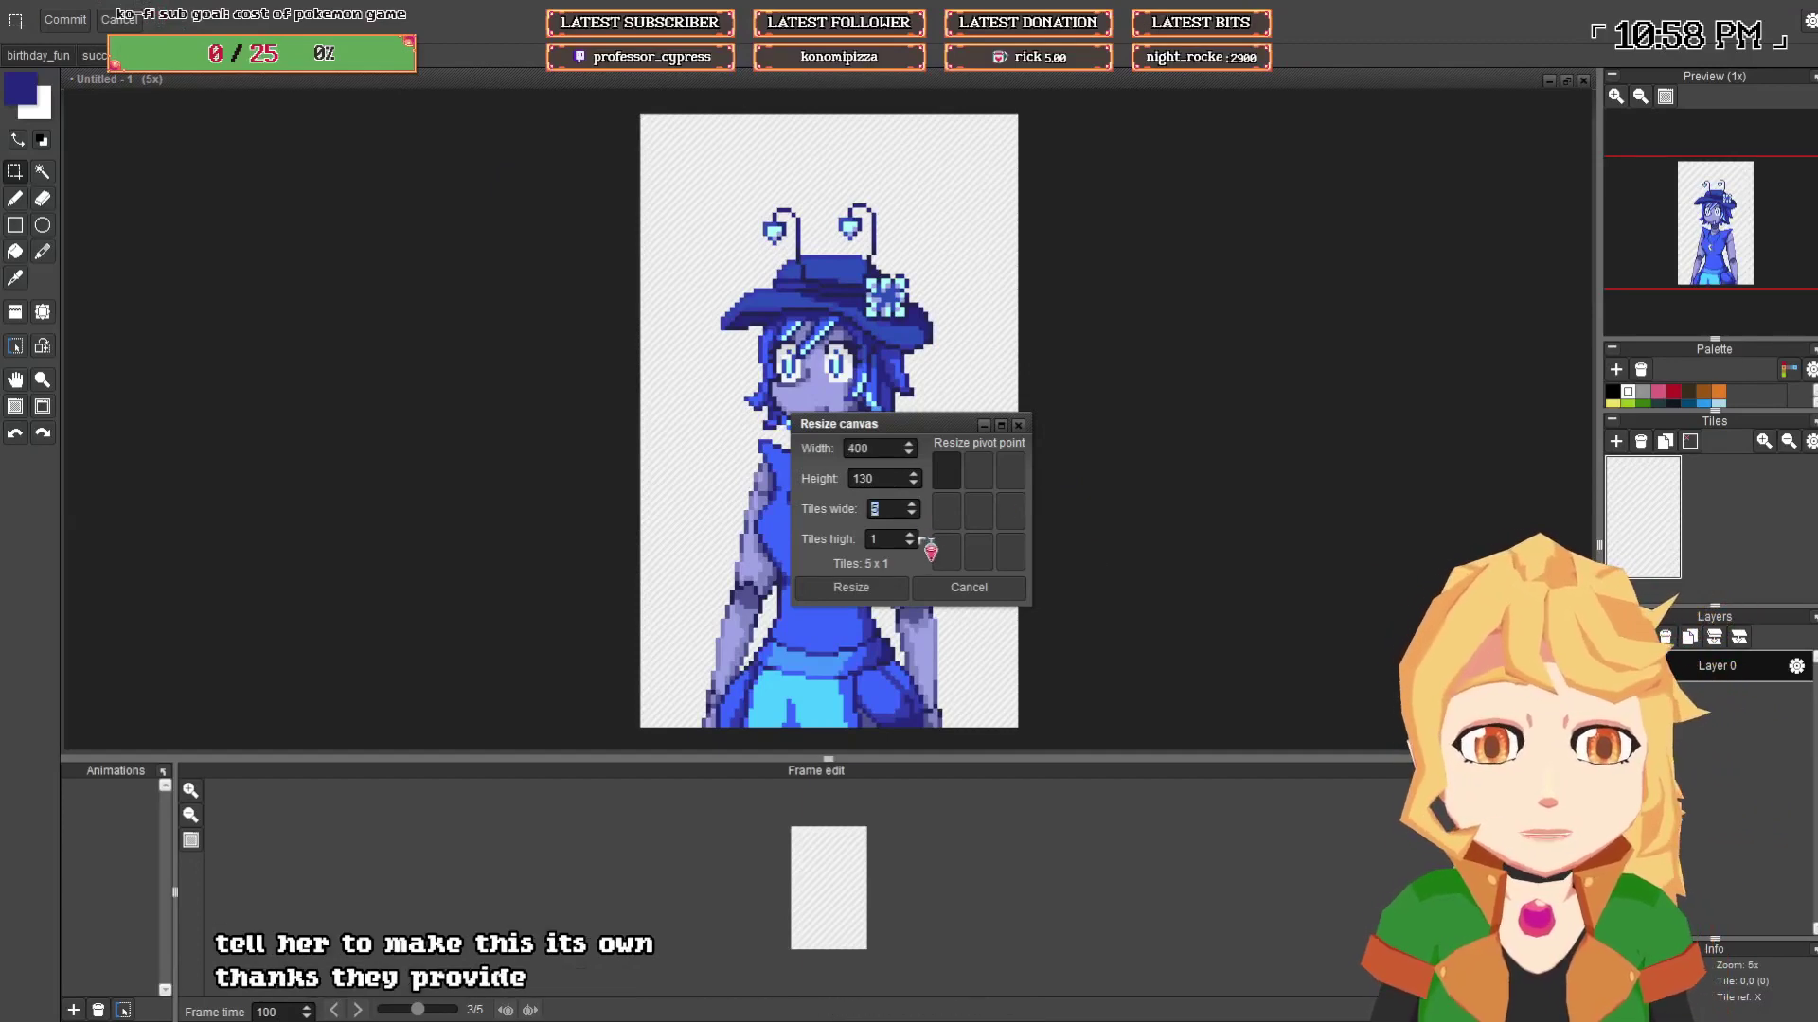
click(910, 535)
click(911, 535)
click(896, 580)
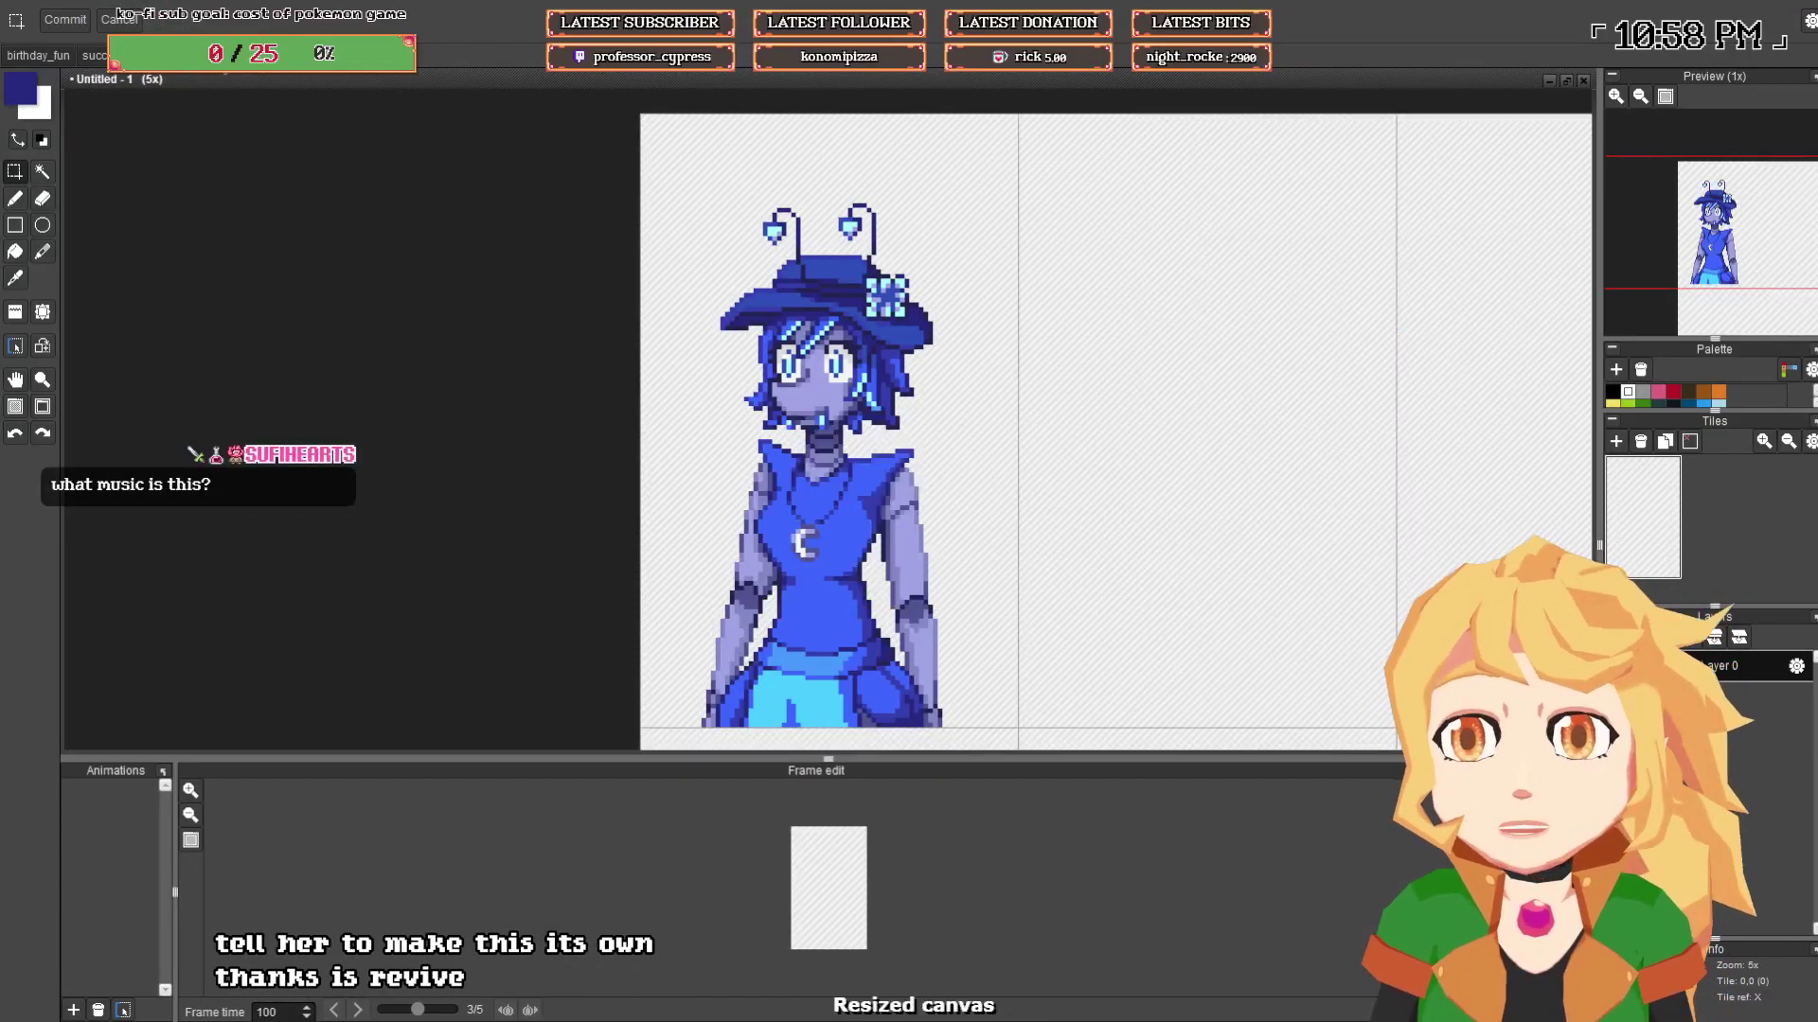
- Copy all five blue busts from the bust_size document and paste them into the top row of the new document
click(221, 56)
scroll(598, 390, up, 2)
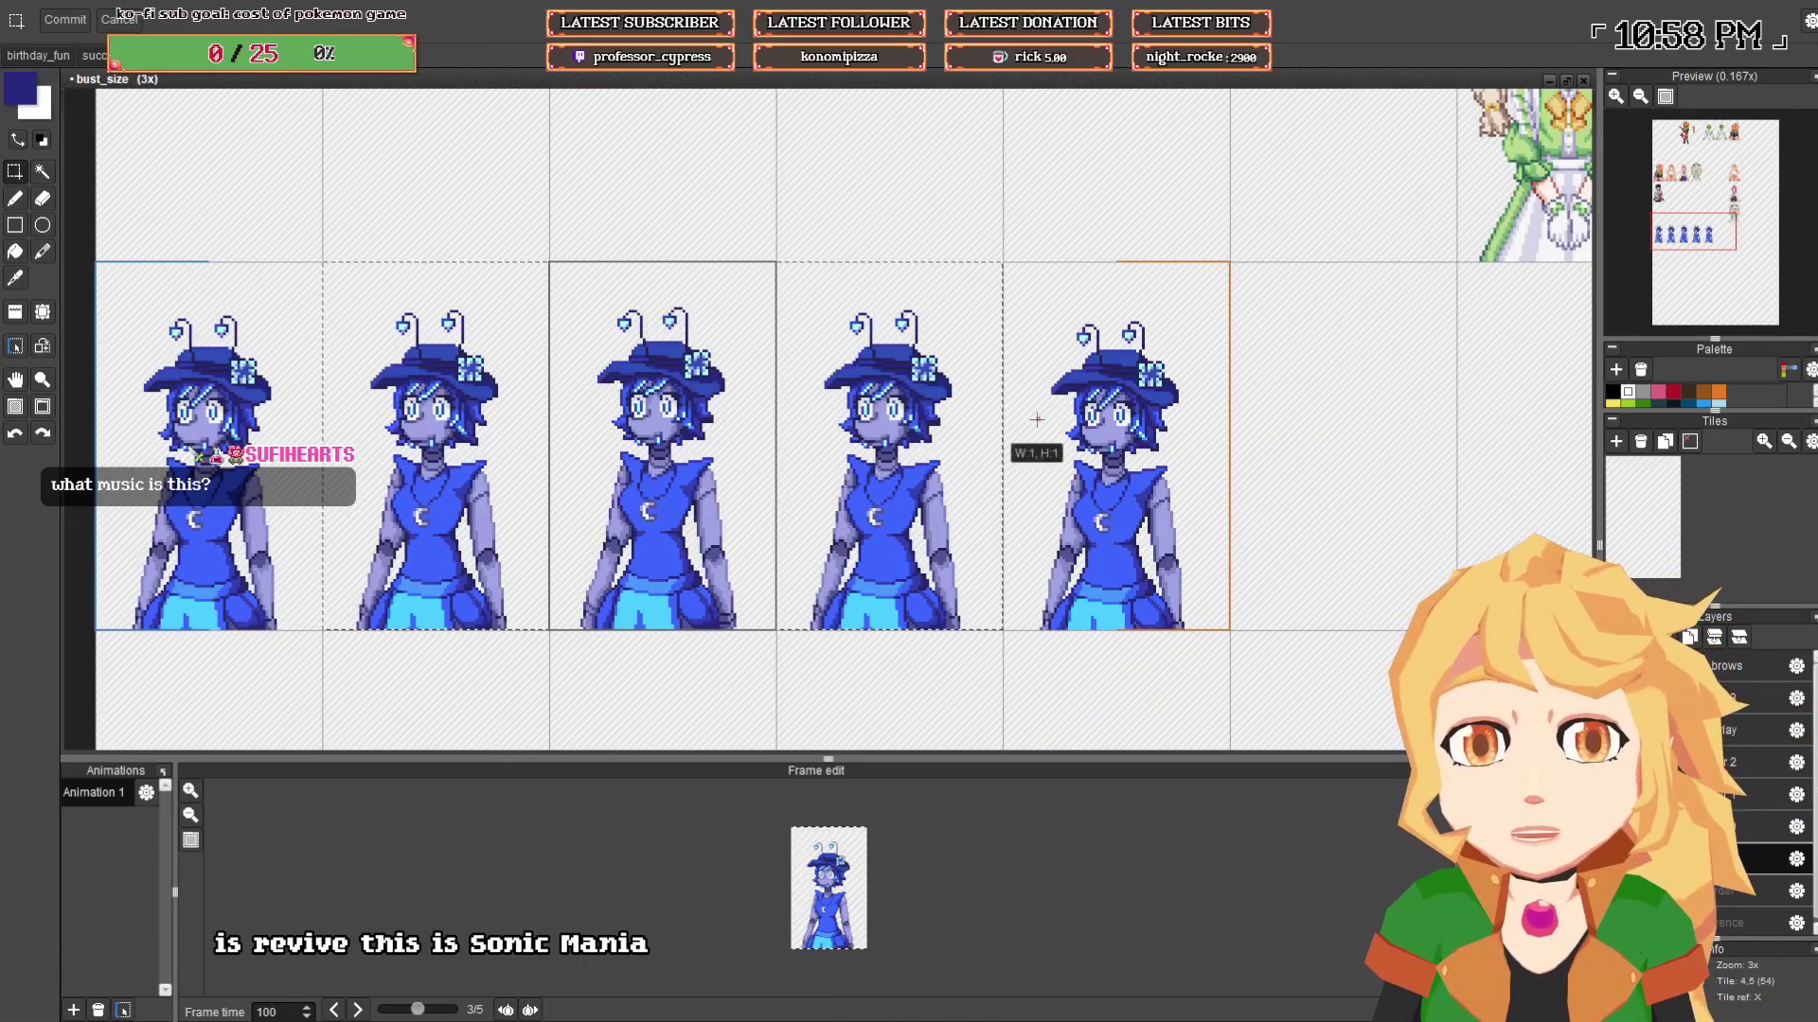
key(ctrl+Tab)
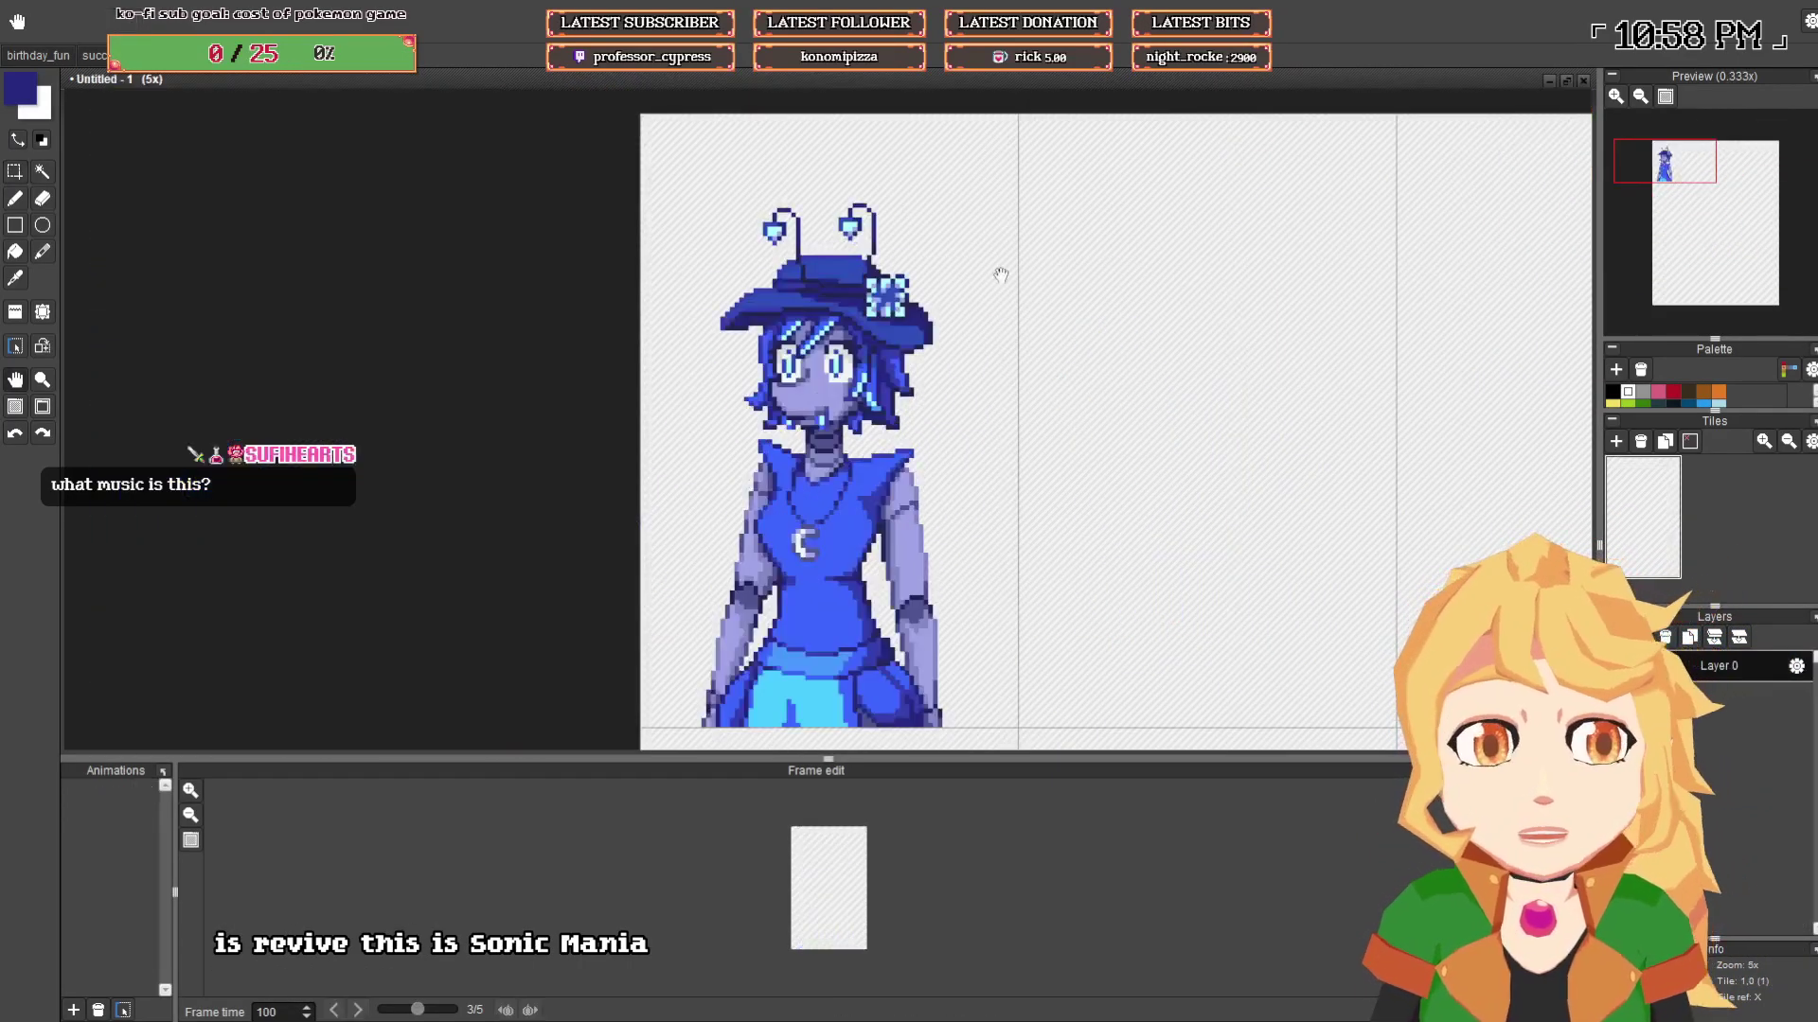
scroll(994, 271, down, 3)
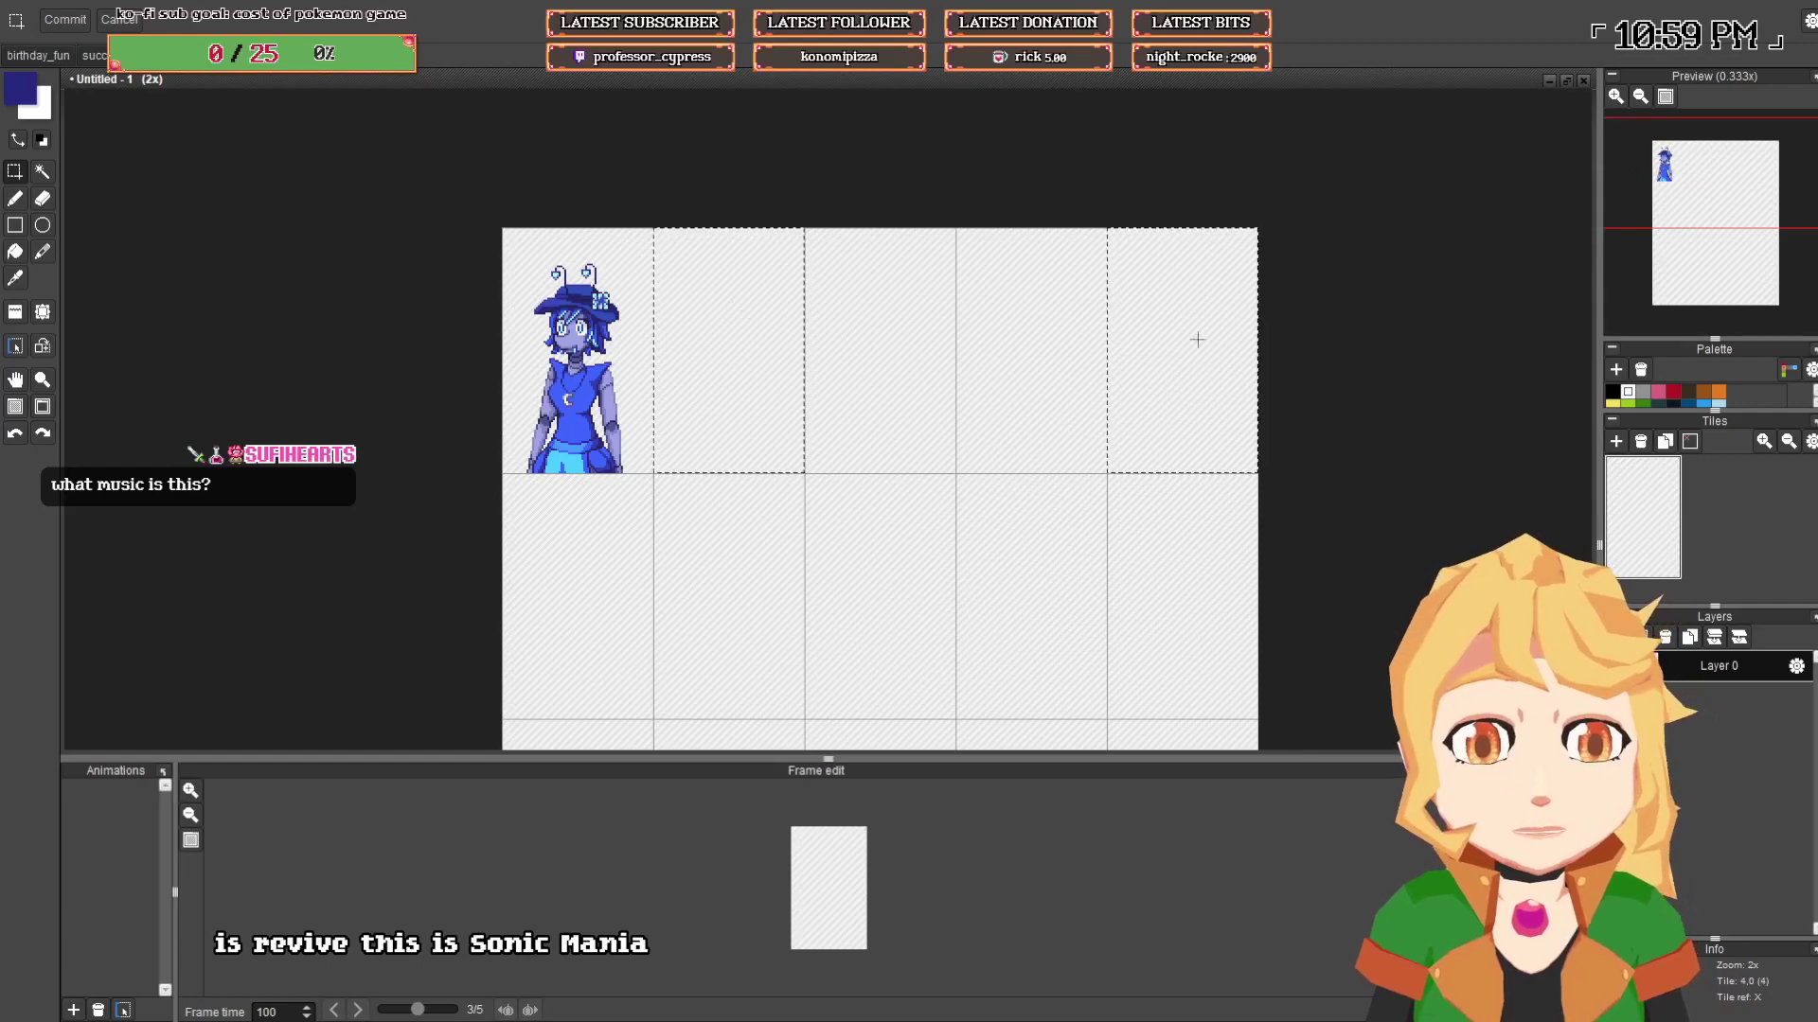
key(ctrl+v)
click(1342, 340)
drag(1221, 483, 1211, 414)
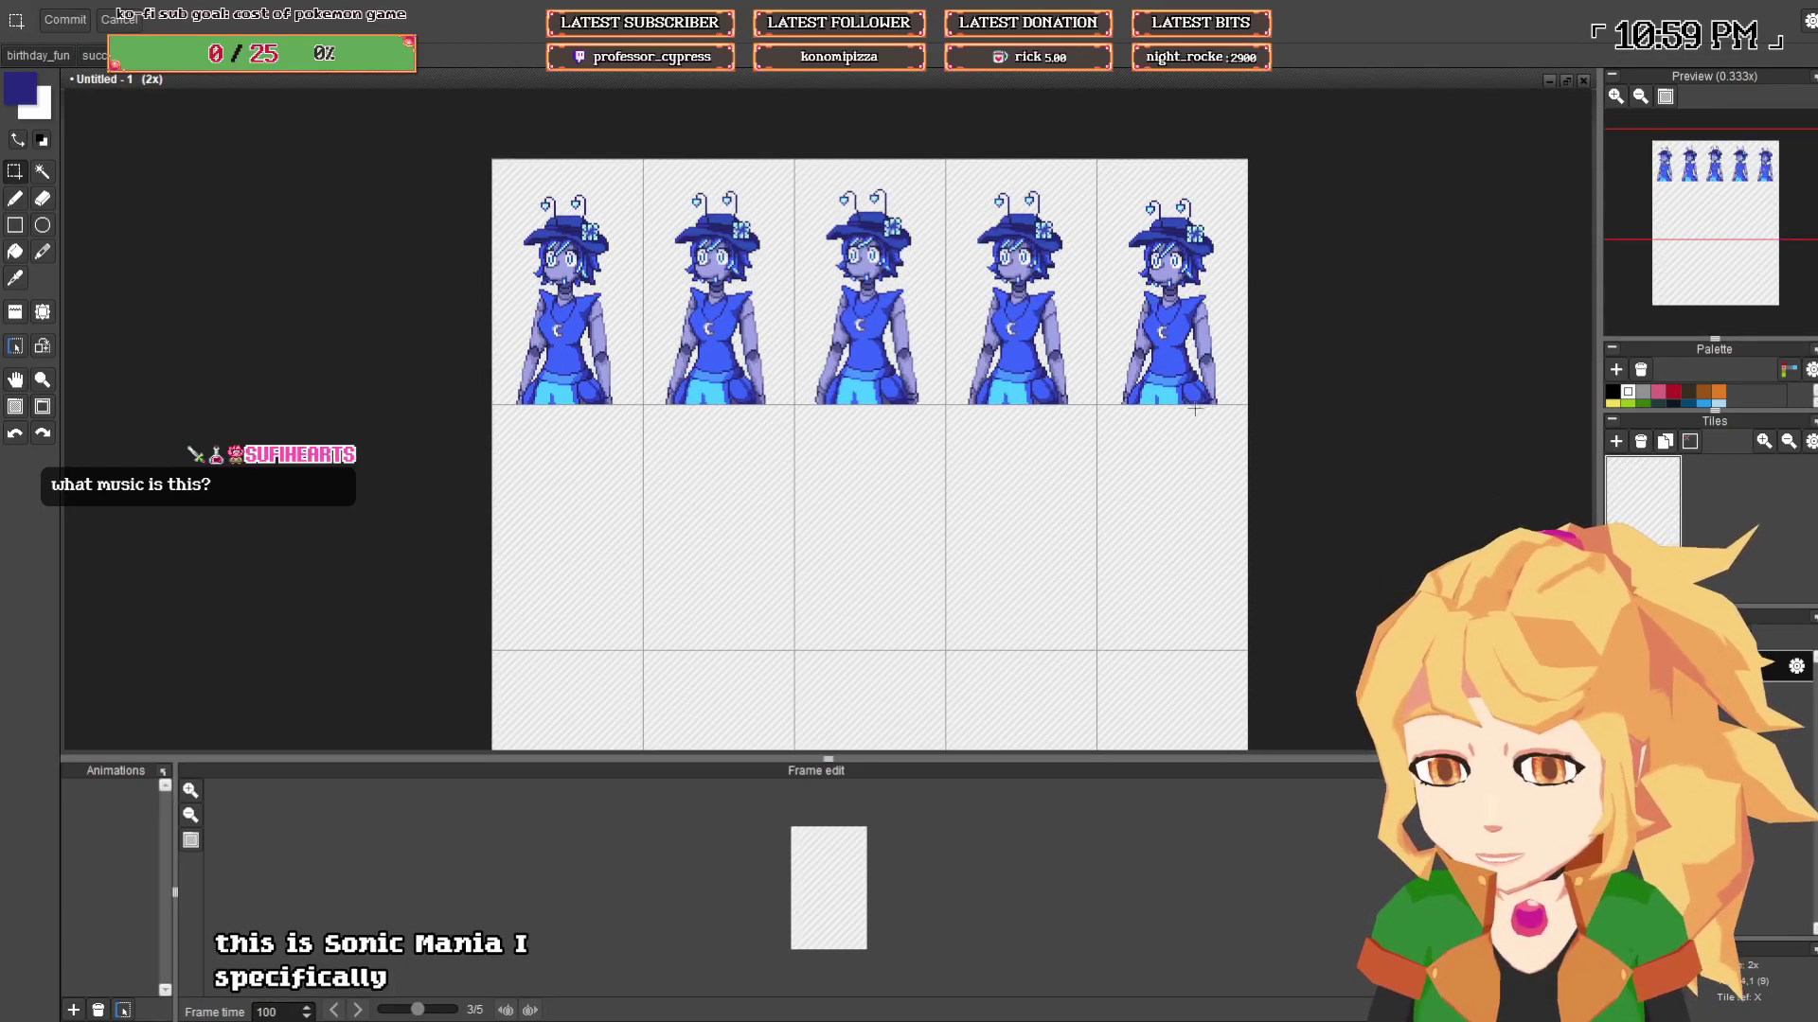
- Duplicate each of the five top-row tiles into the matching tile of the second row
drag(1125, 424, 1118, 420)
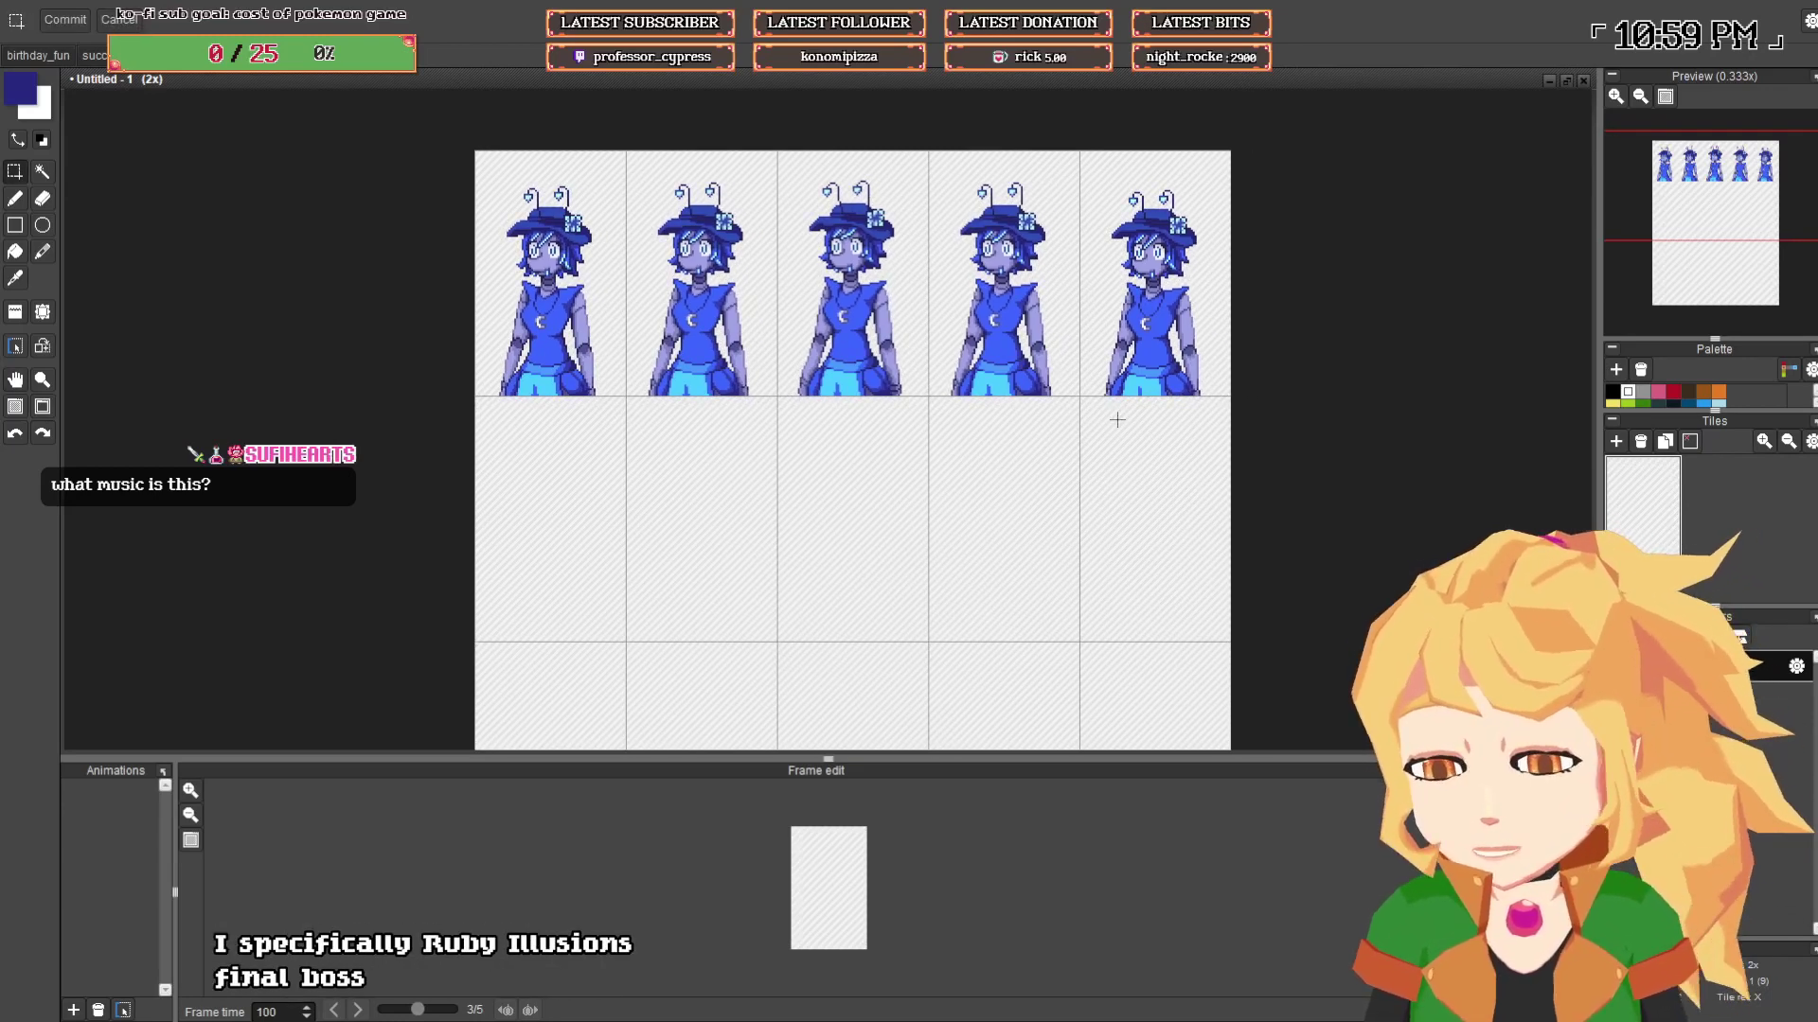
drag(1096, 417, 976, 401)
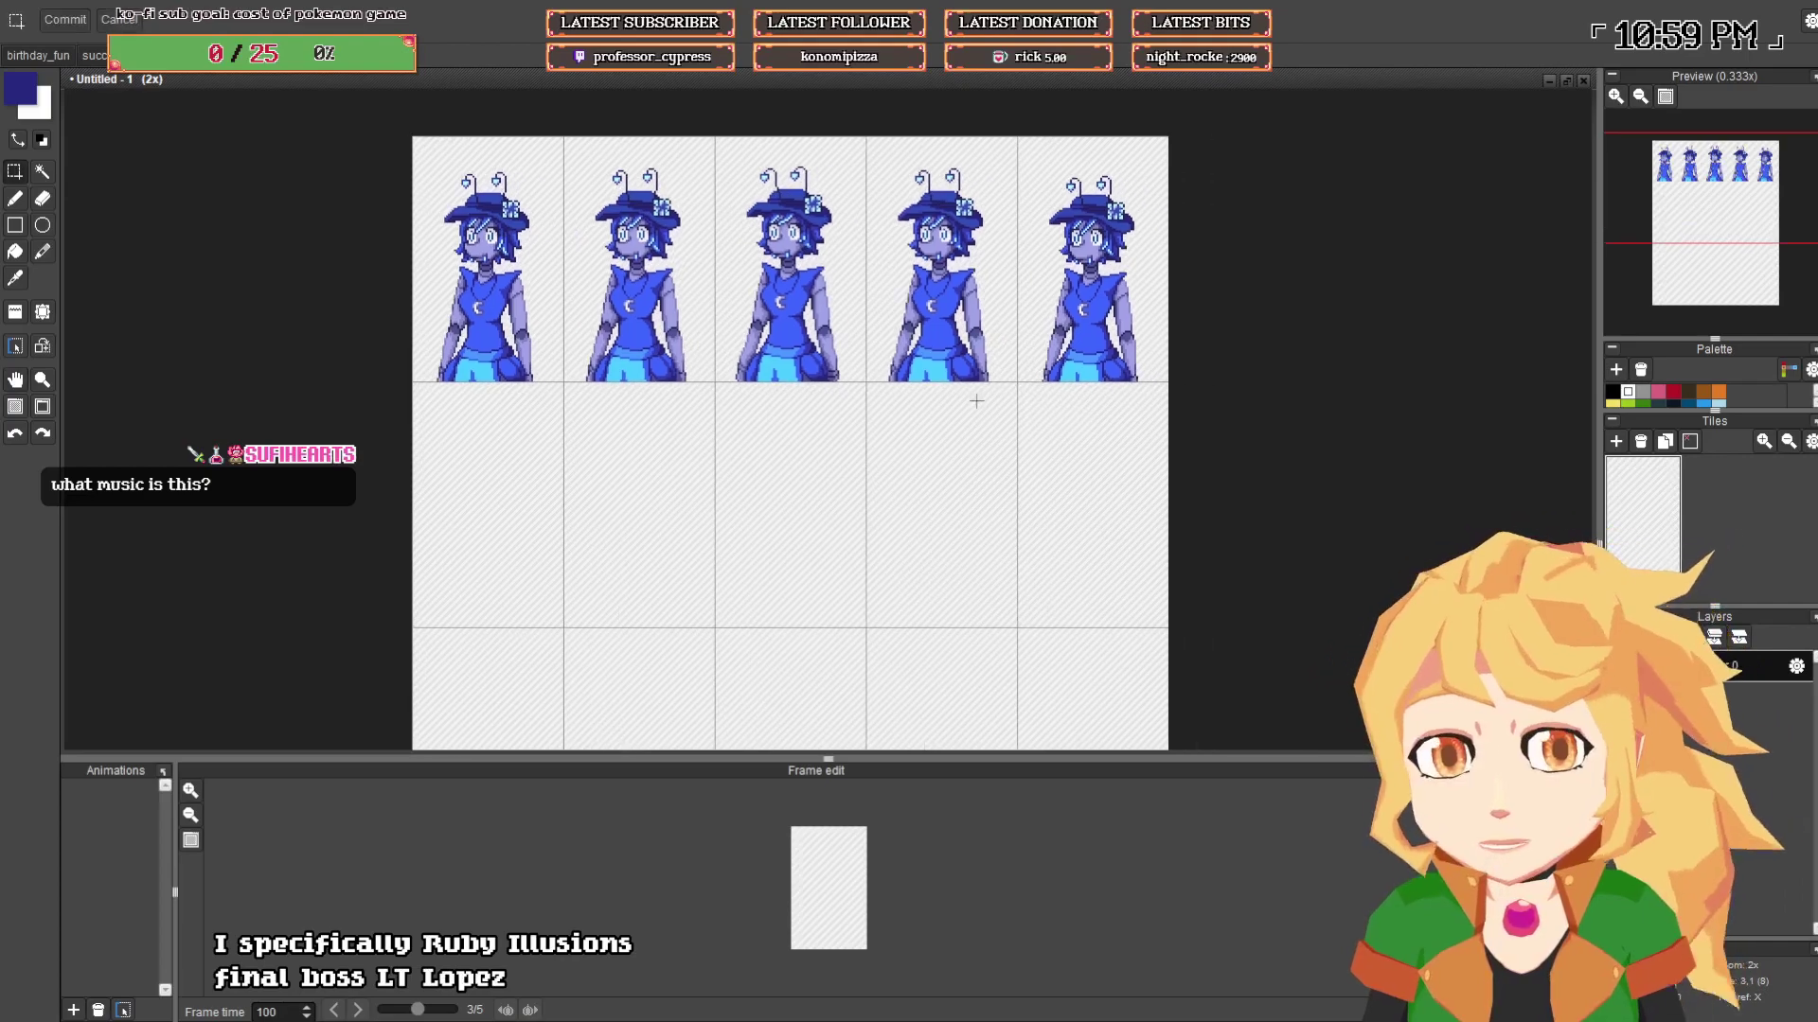
click(19, 314)
right_click(544, 310)
click(550, 445)
right_click(691, 317)
click(694, 422)
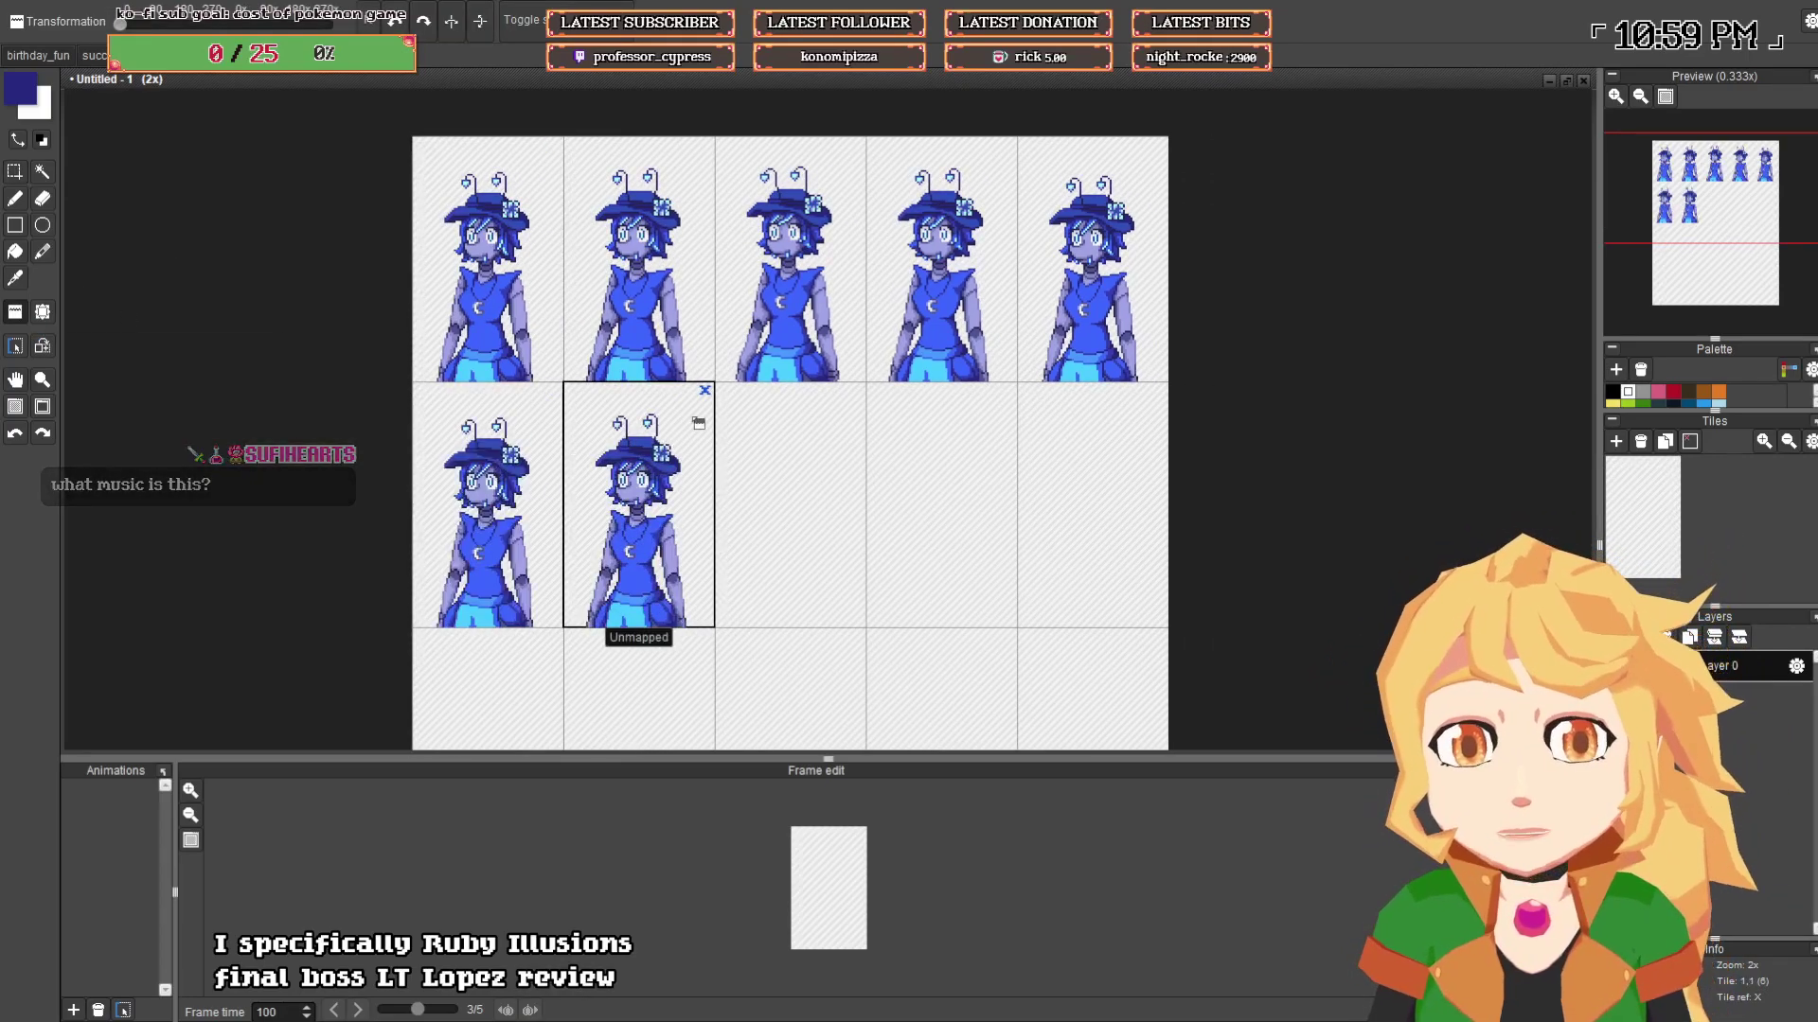
right_click(833, 317)
click(838, 435)
click(984, 442)
click(1126, 443)
drag(1126, 443, 1060, 191)
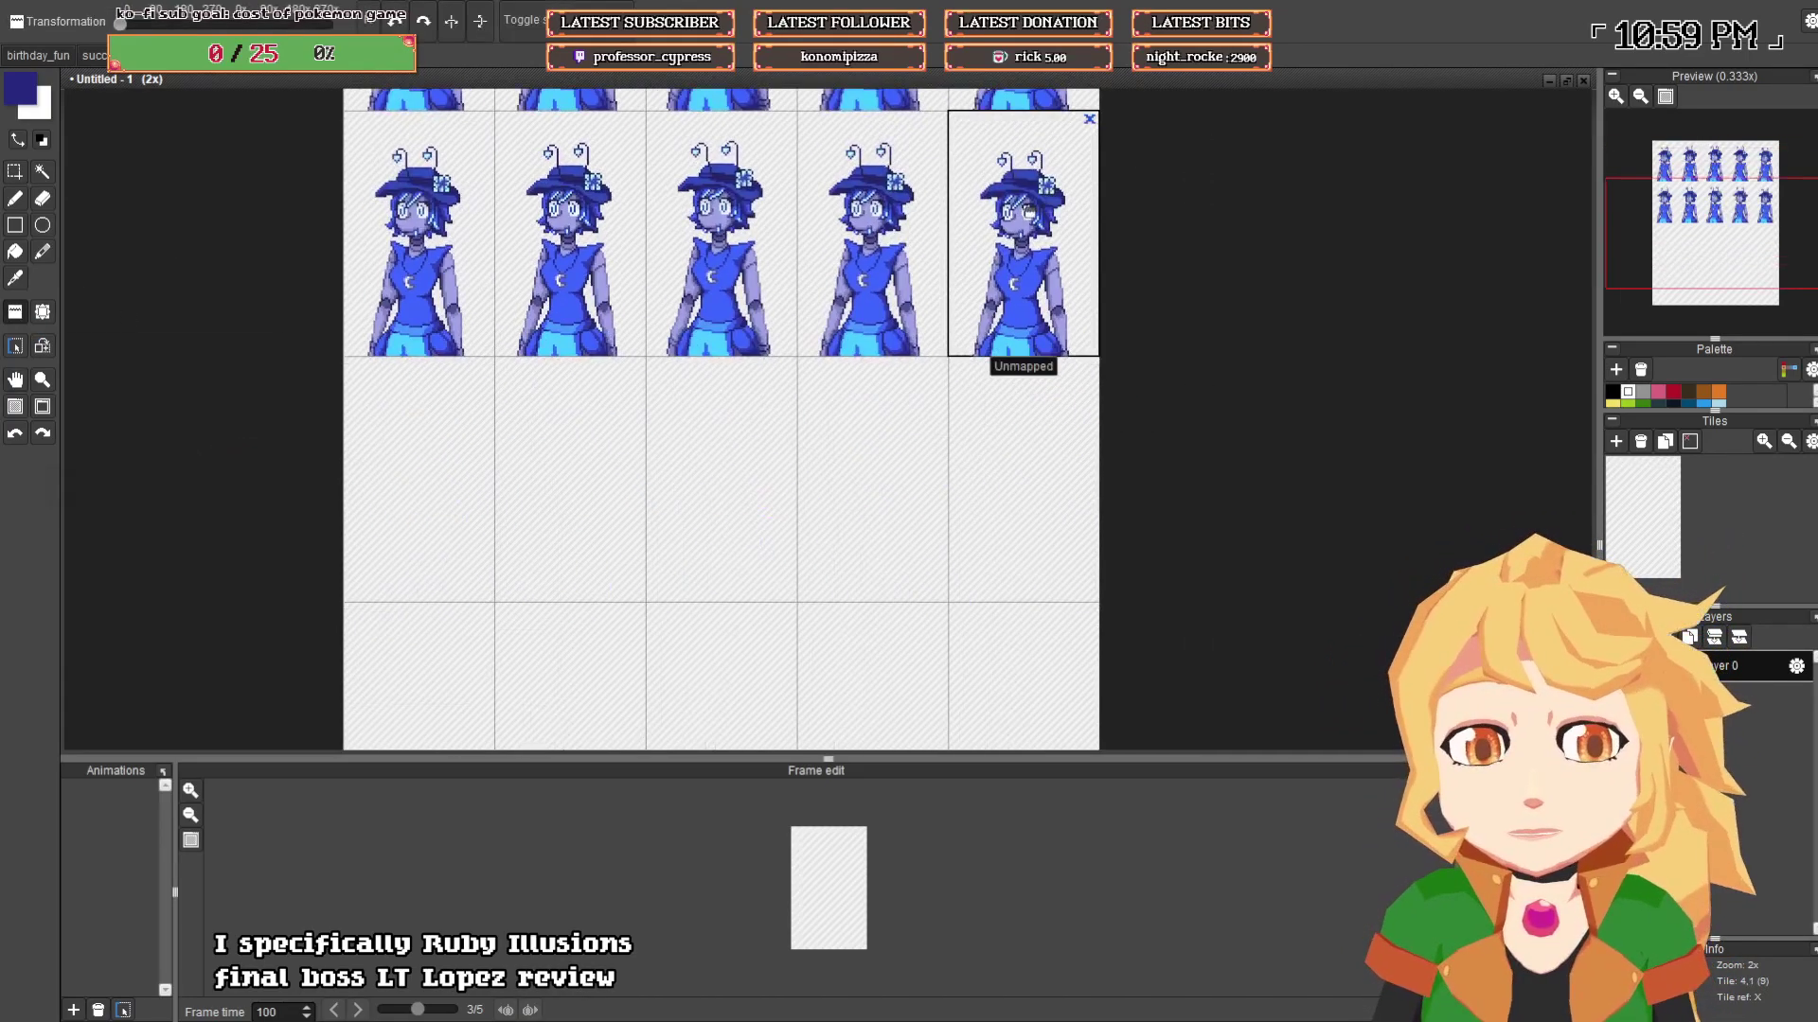
- Fill the third row of tiles with copies of the five busts
scroll(1059, 192, down, 1)
click(712, 364)
click(787, 364)
click(863, 365)
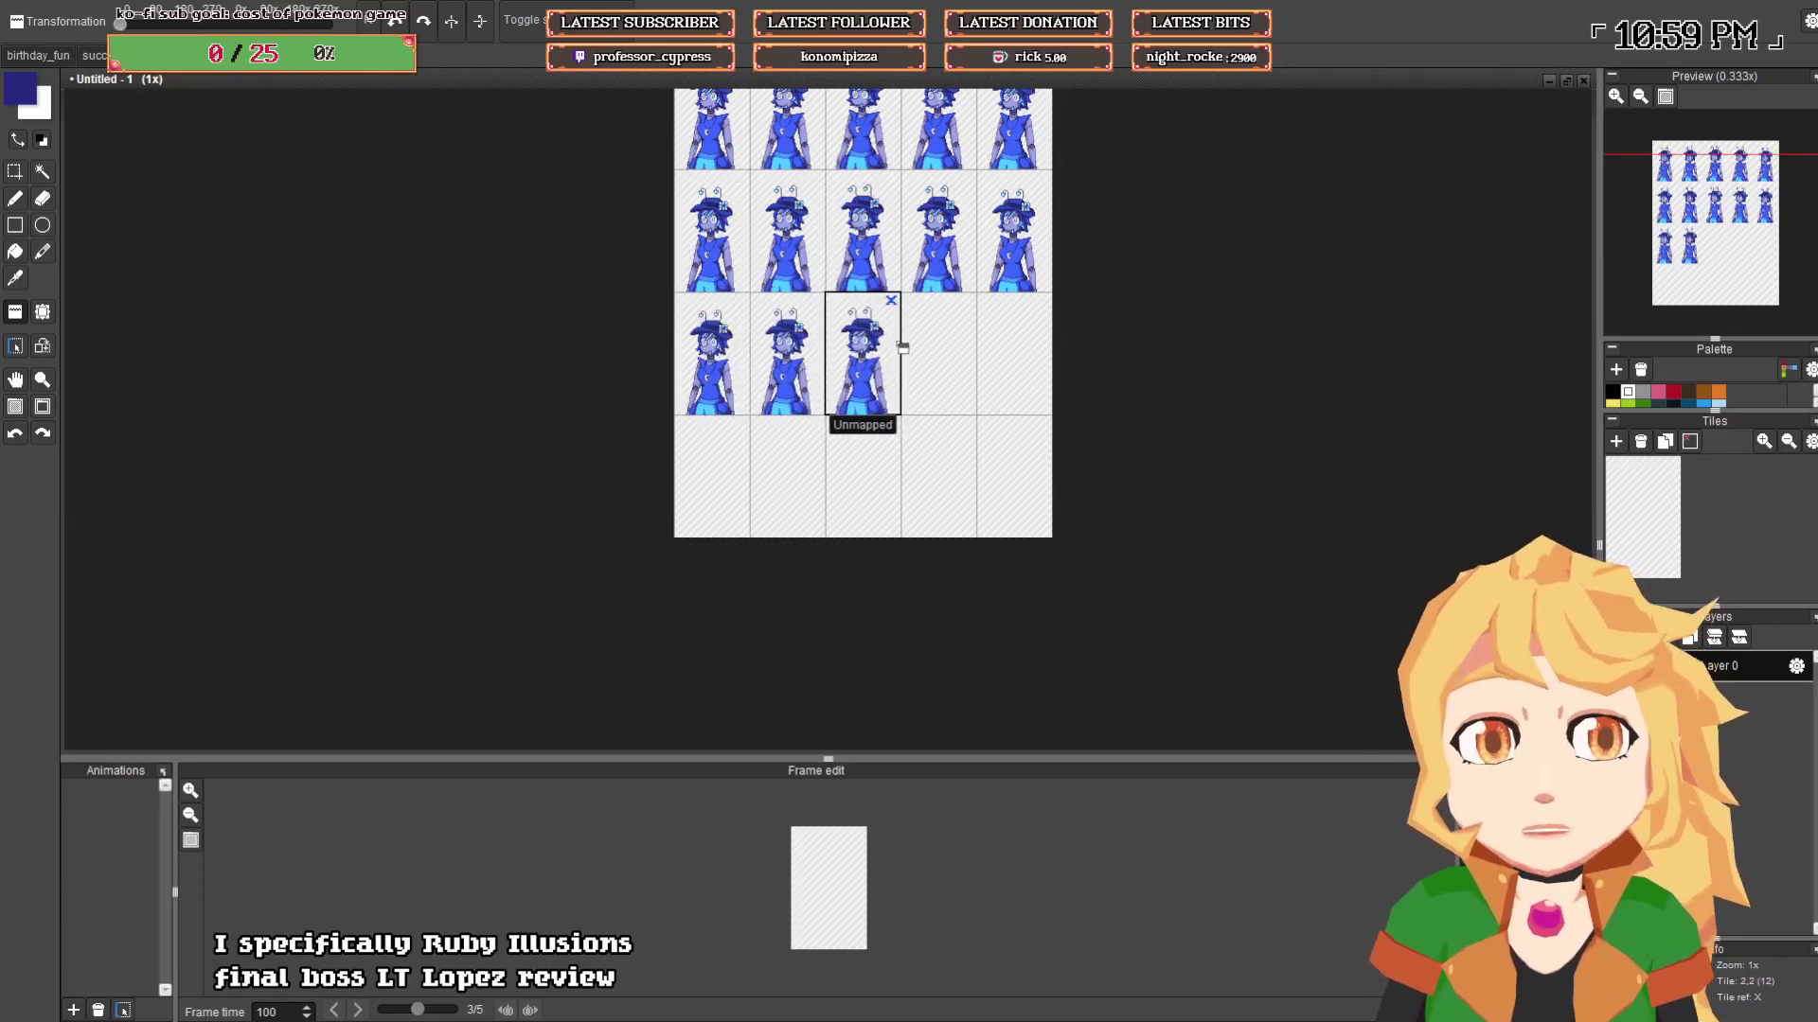
click(947, 374)
click(1018, 374)
- Fill the fourth row of tiles with copies of the five busts
click(720, 474)
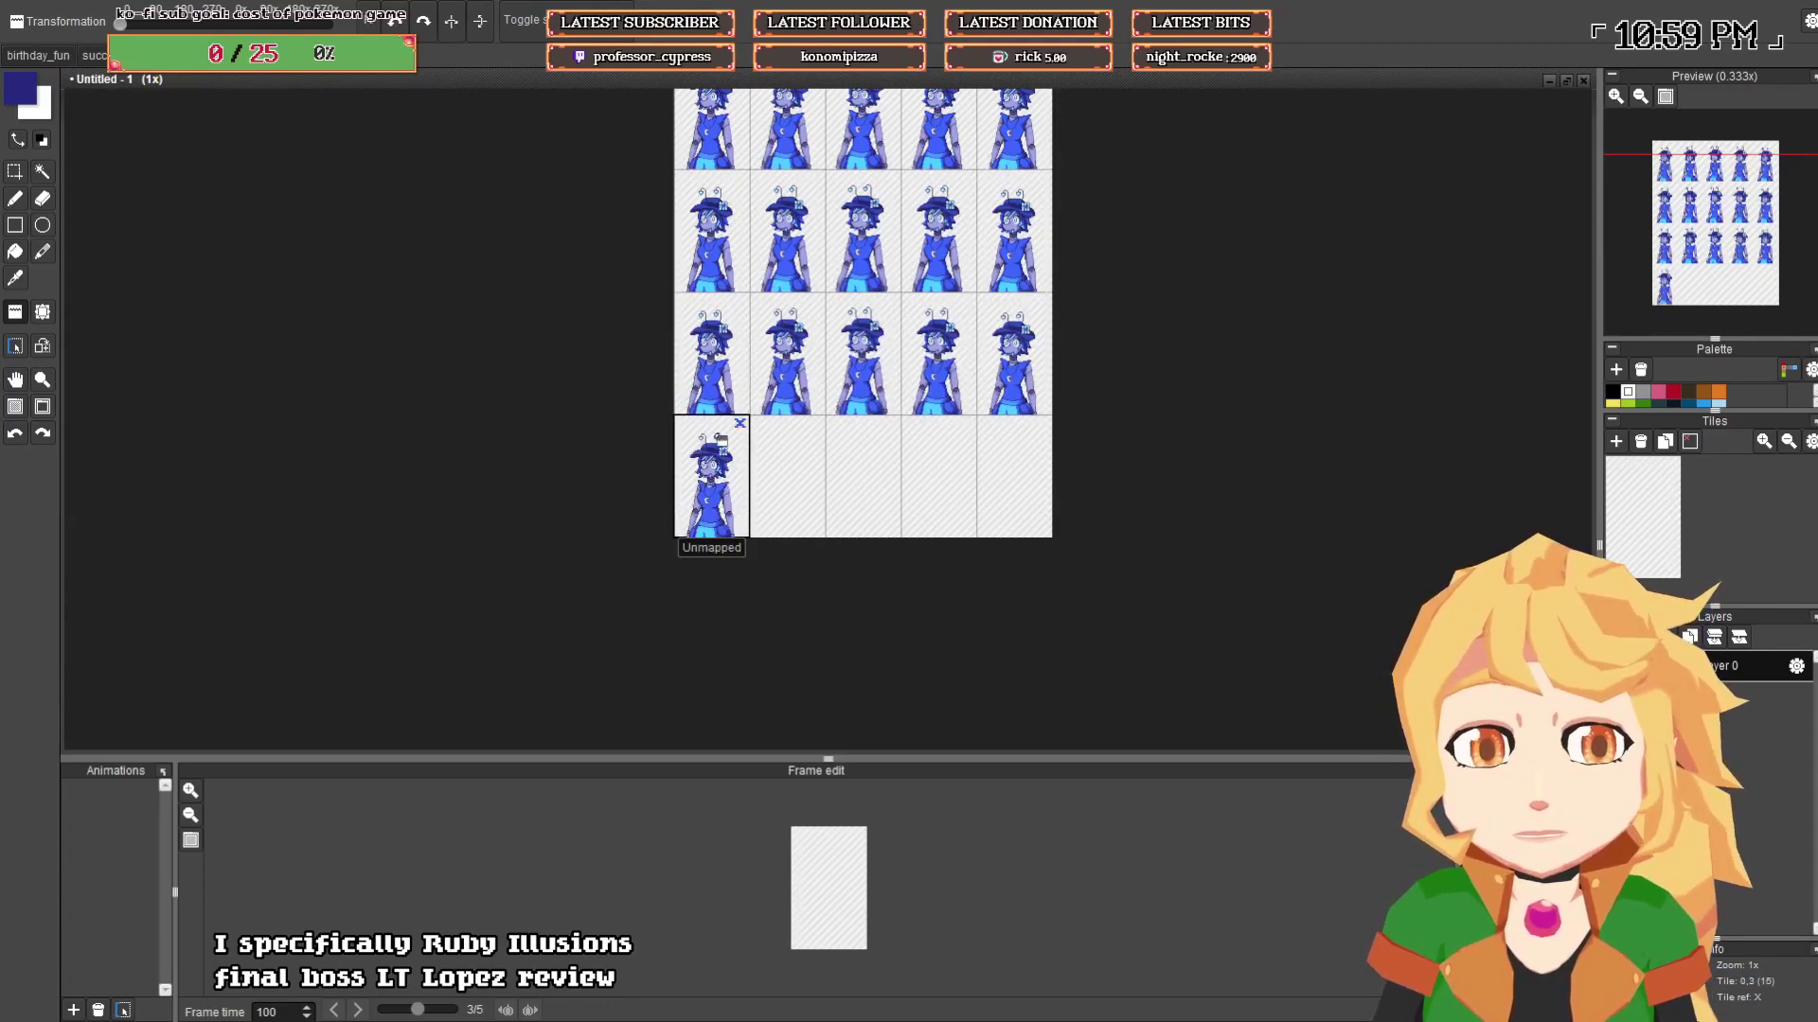
click(801, 466)
click(863, 469)
click(939, 469)
click(1010, 474)
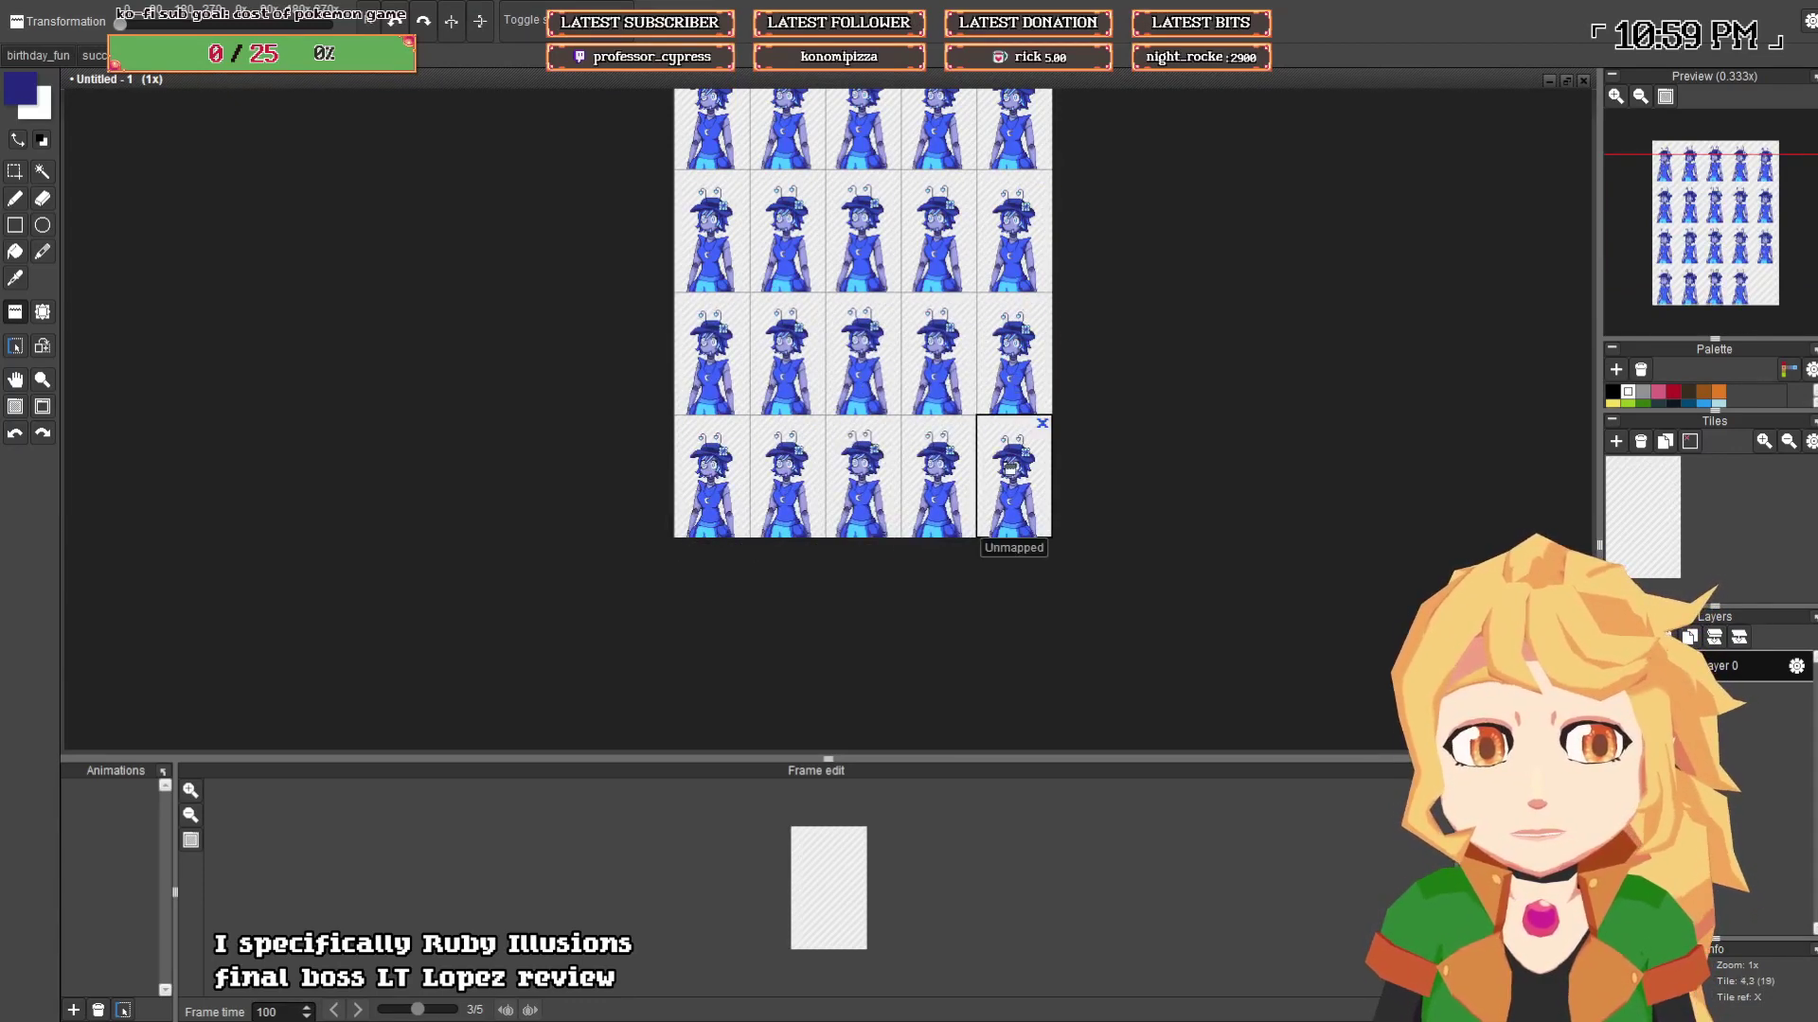
- Create an animation starting at the first tile and extend its range to the last tile, covering 20 frames
drag(497, 300, 408, 412)
scroll(384, 417, up, 1)
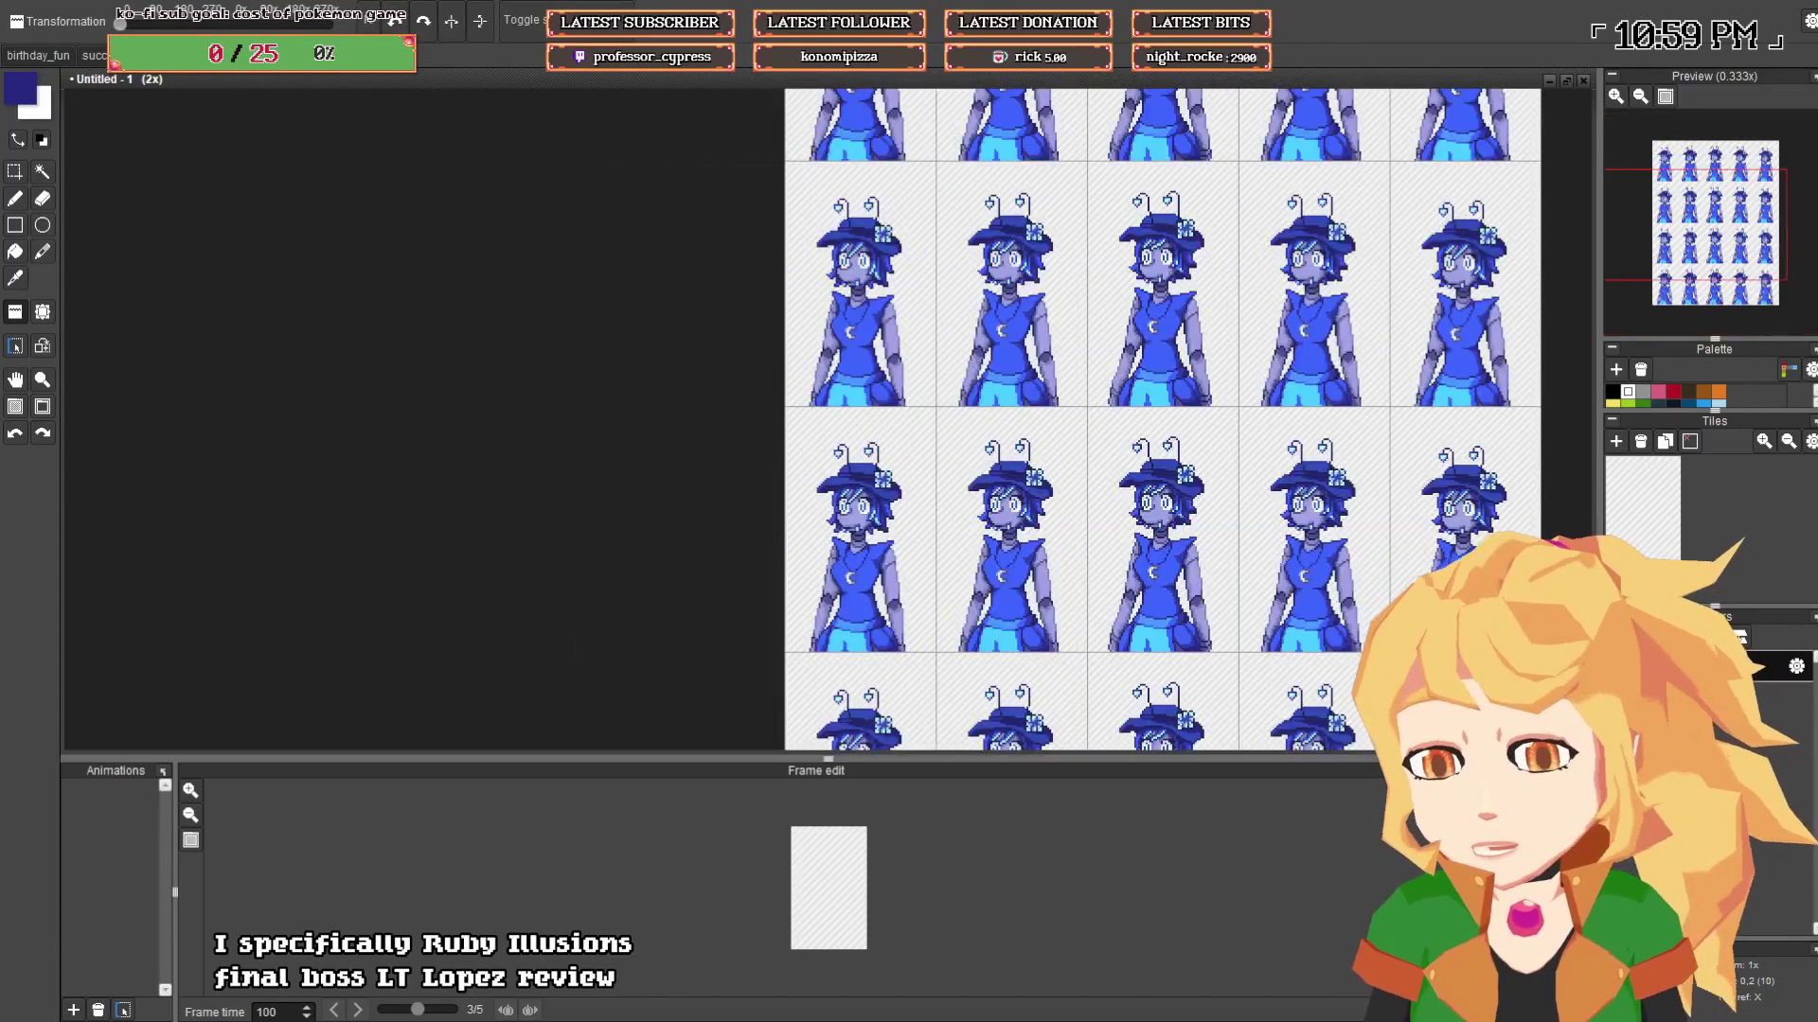
click(74, 1009)
click(159, 795)
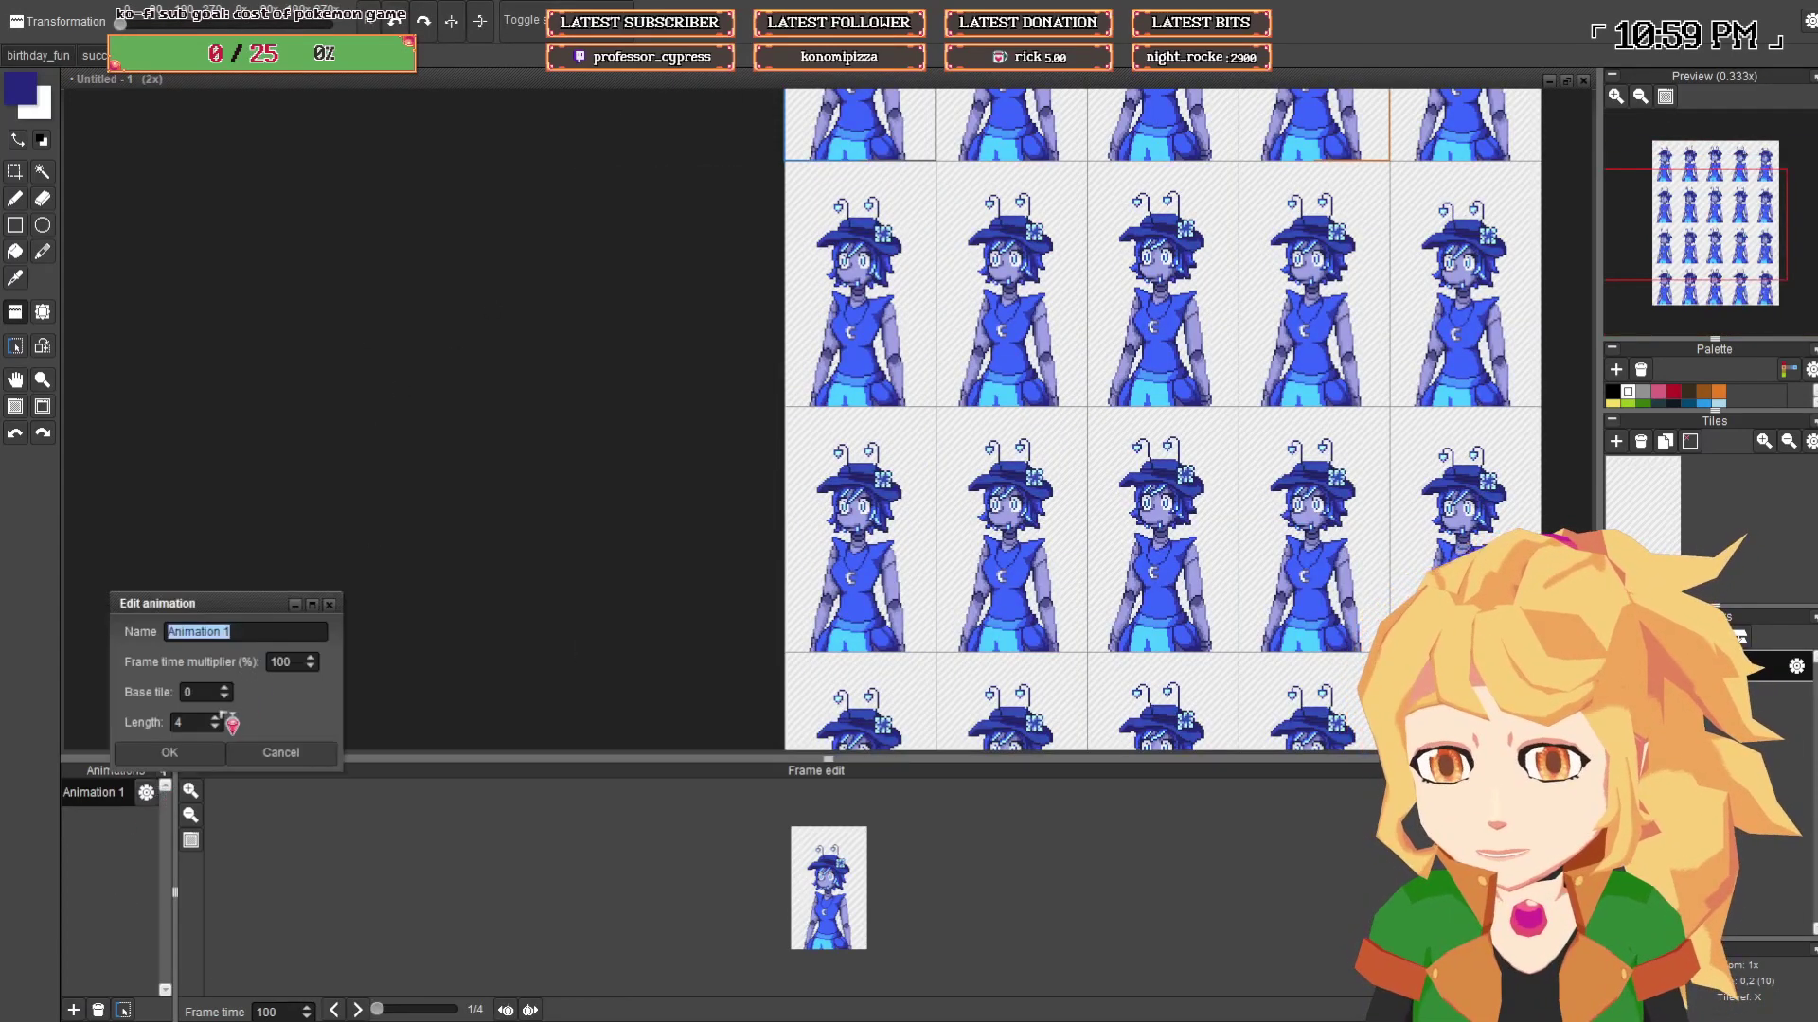
click(200, 754)
scroll(546, 346, down, 1)
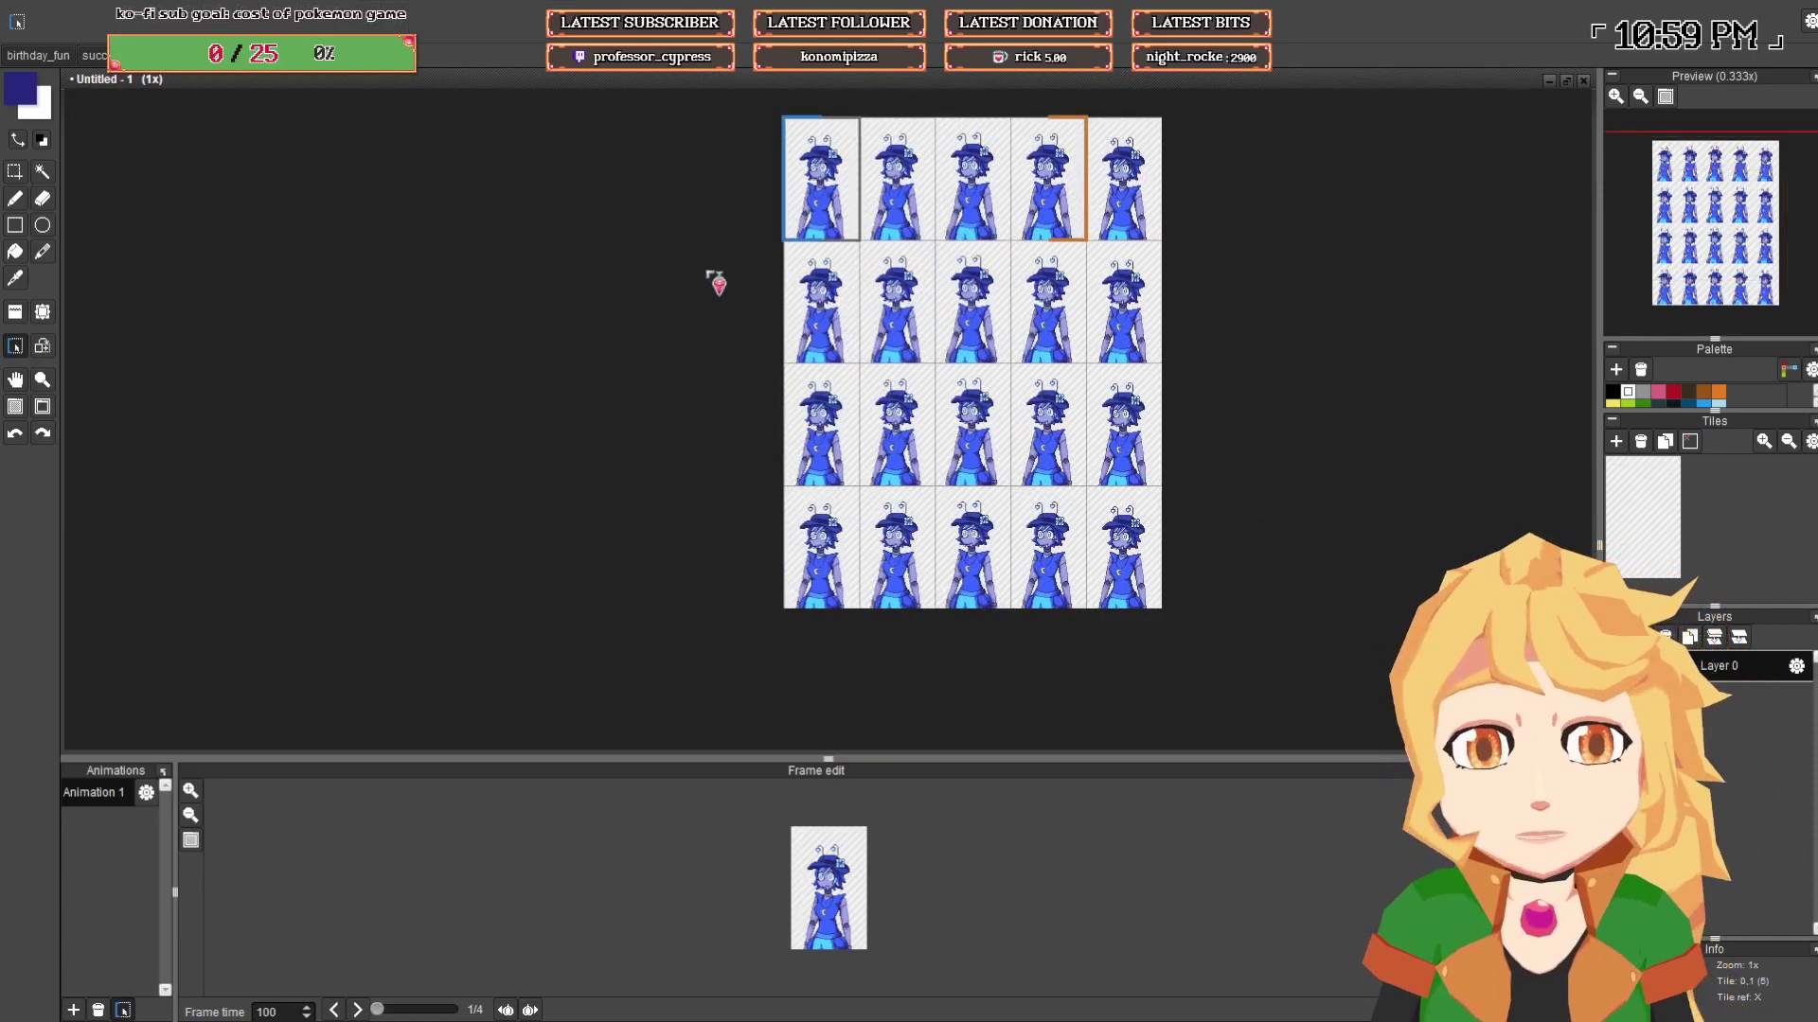
drag(820, 184, 1132, 535)
drag(1254, 555, 1116, 596)
scroll(1079, 583, up, 1)
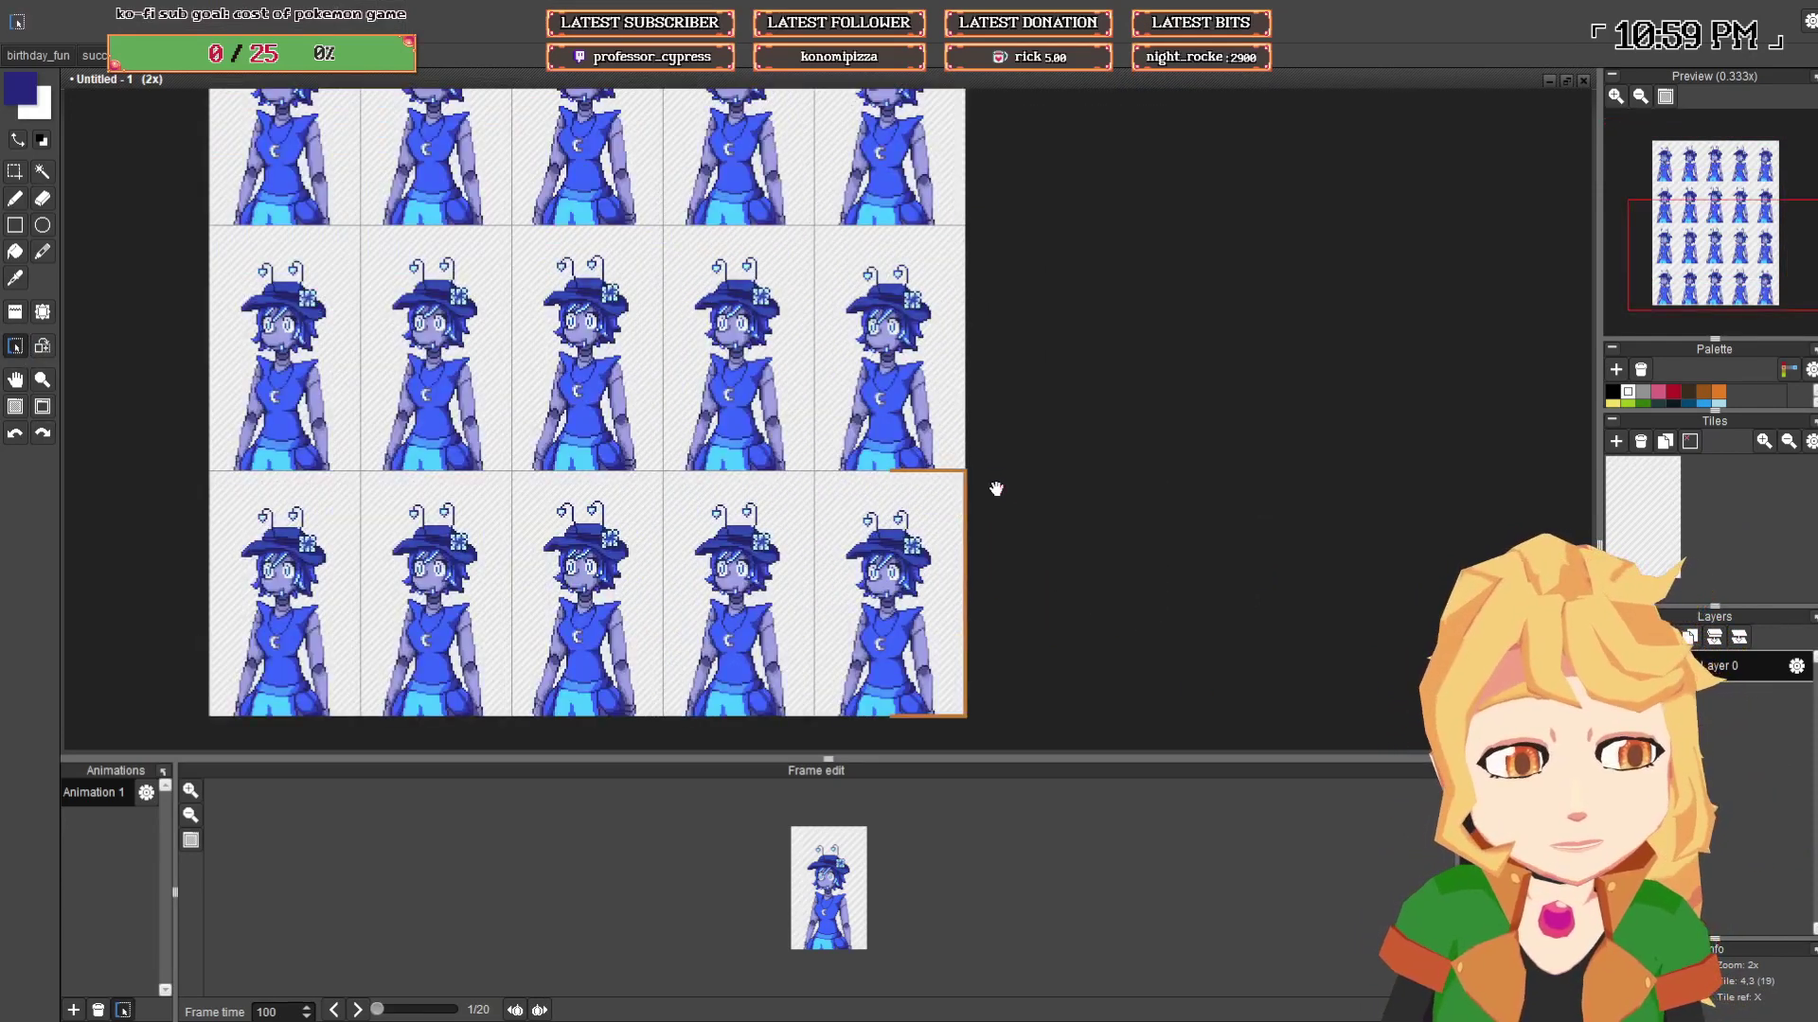
- Set the animation's frame time multiplier to 130%
click(147, 793)
key(Tab)
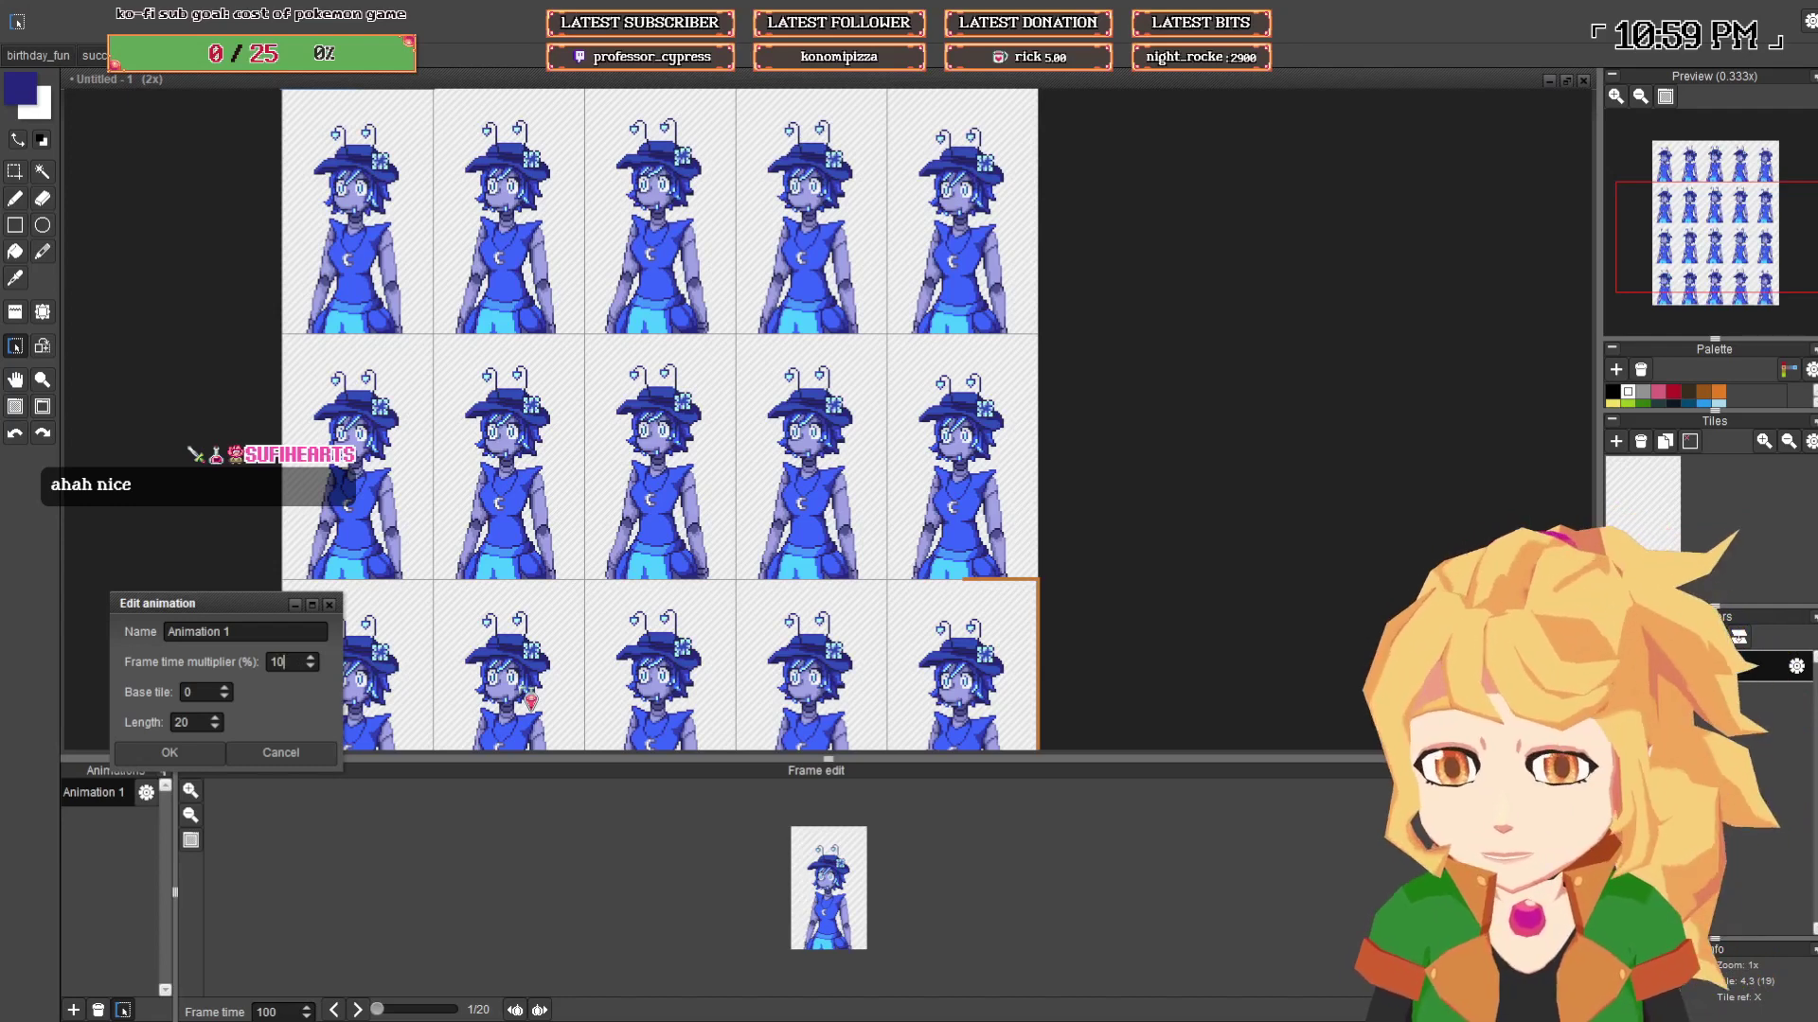
key(BackSpace)
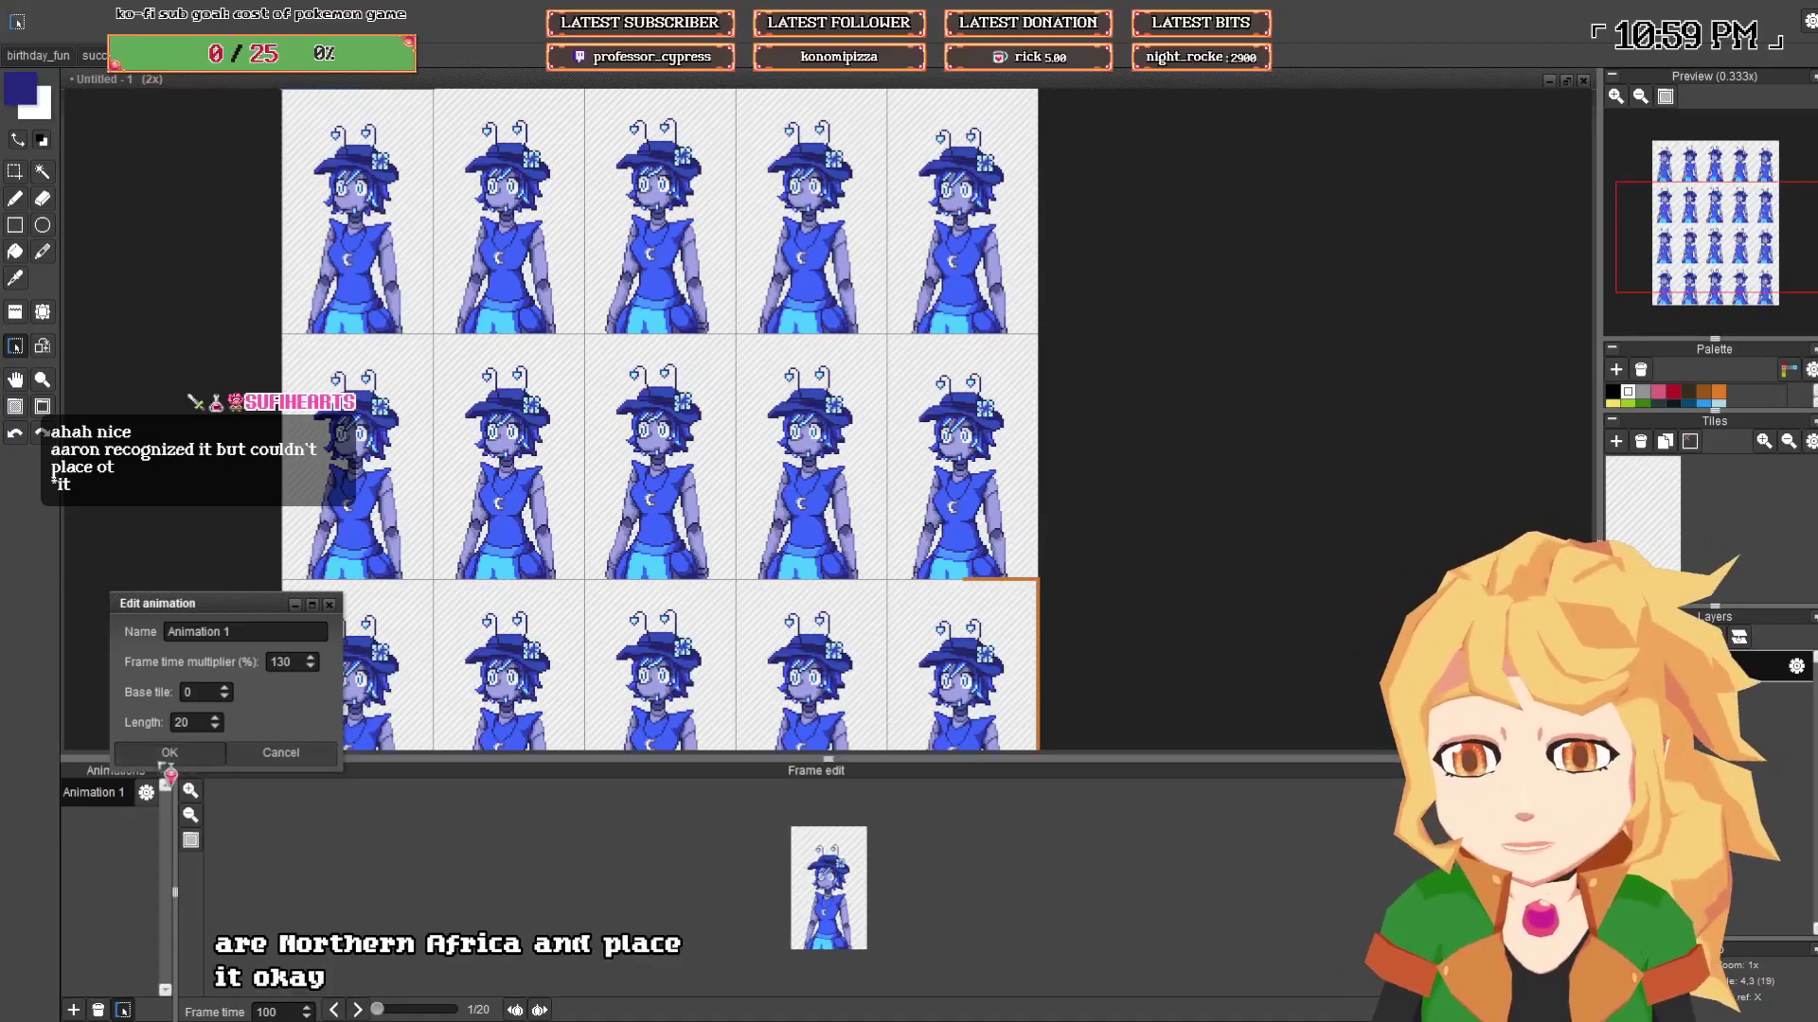
click(169, 753)
- Half close the flower-side eye of the second row's third bust with a dark lash line and a shaded purple eyelid
scroll(729, 417, down, 1)
key(b)
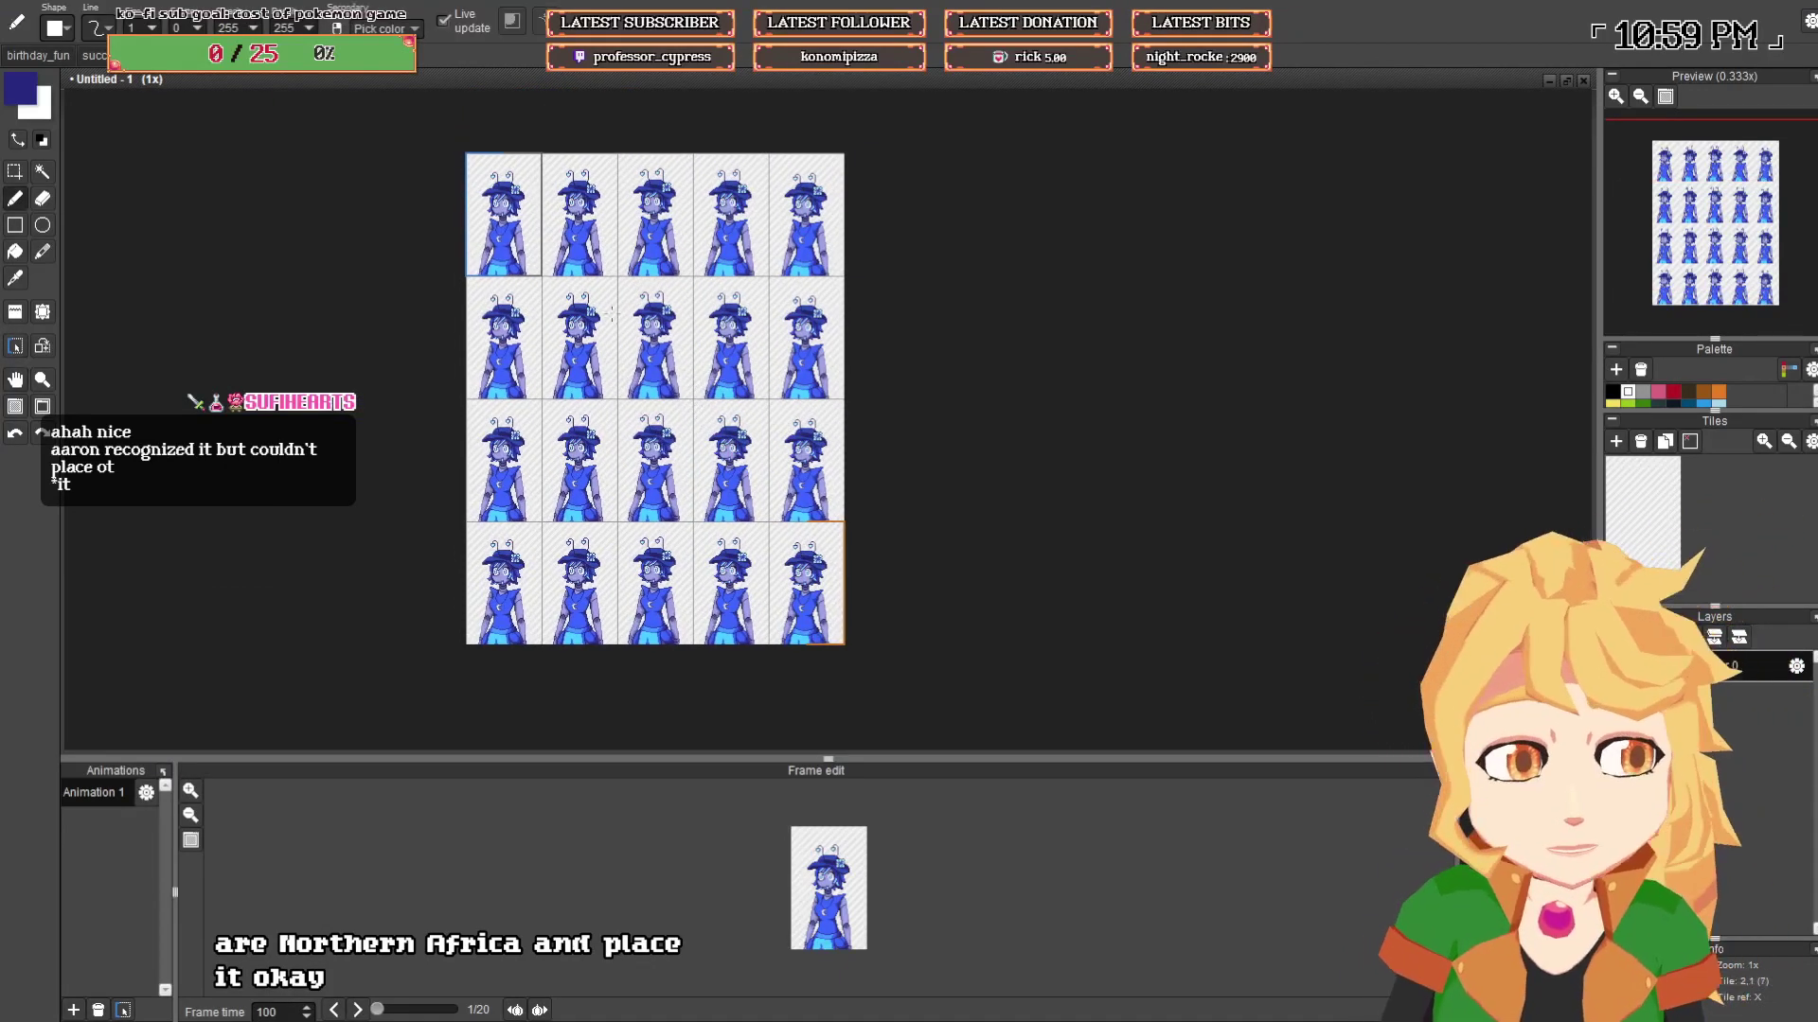
scroll(689, 378, up, 3)
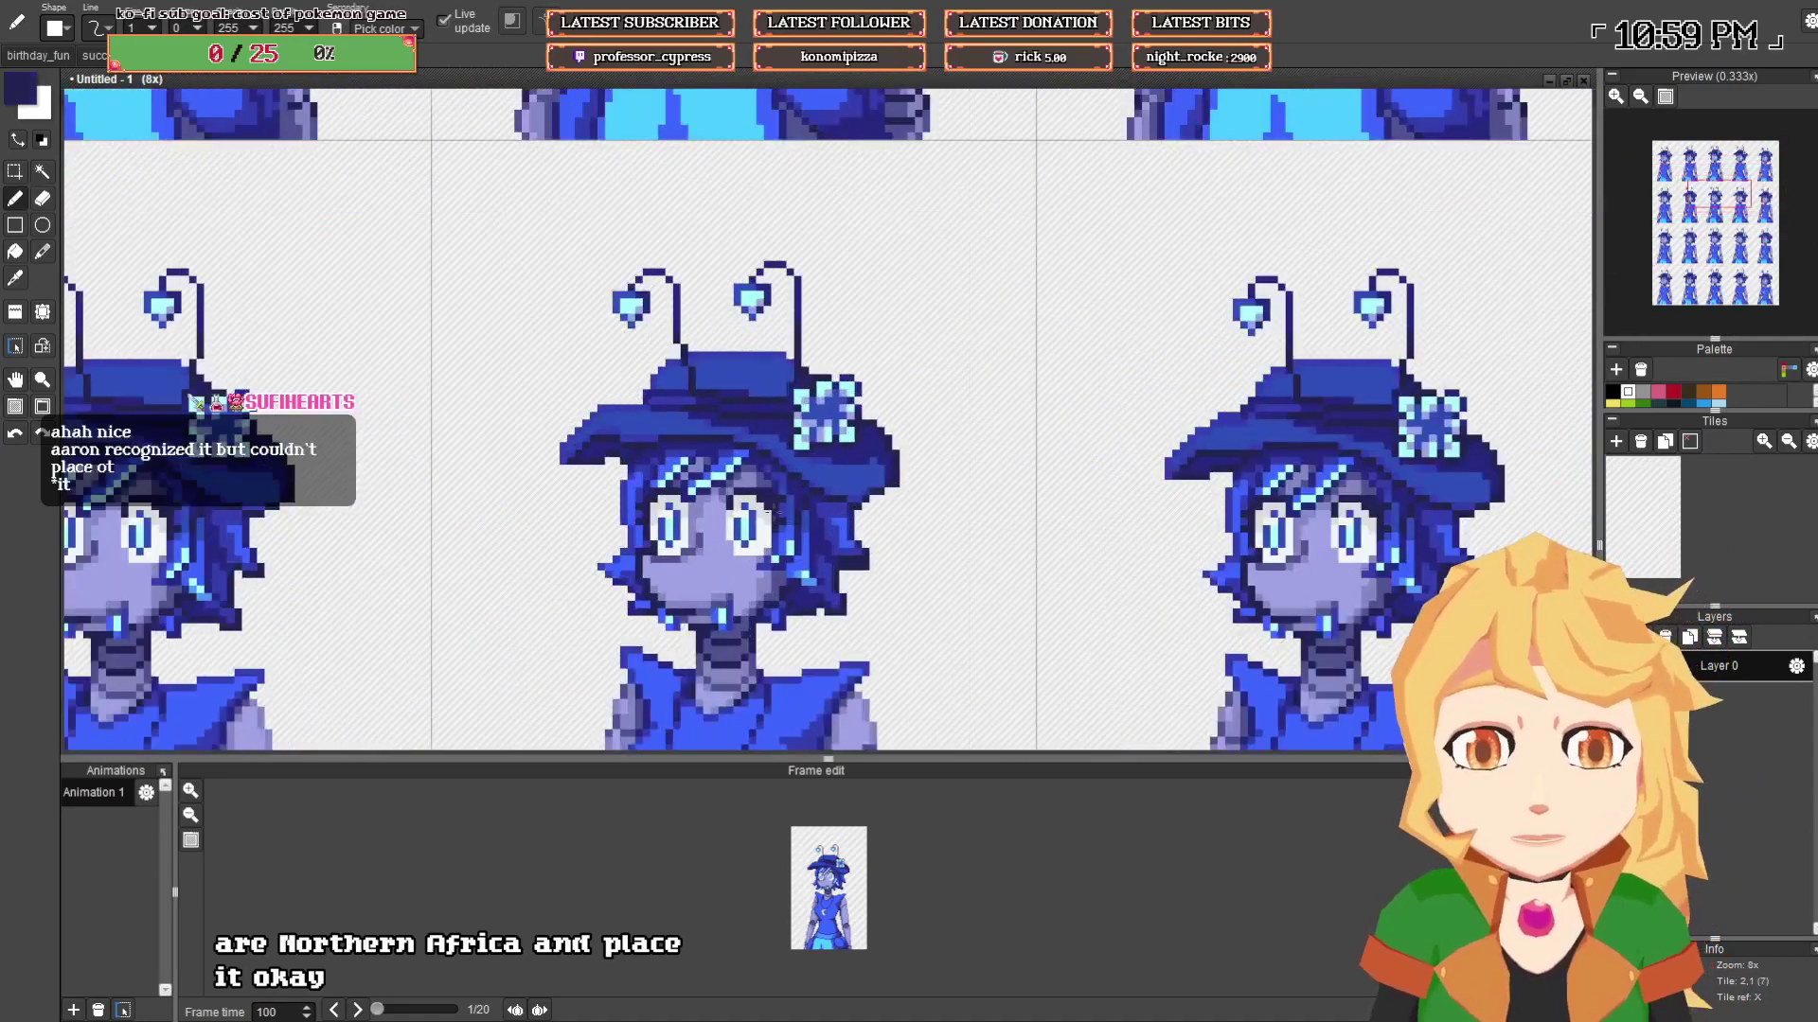
scroll(768, 516, up, 1)
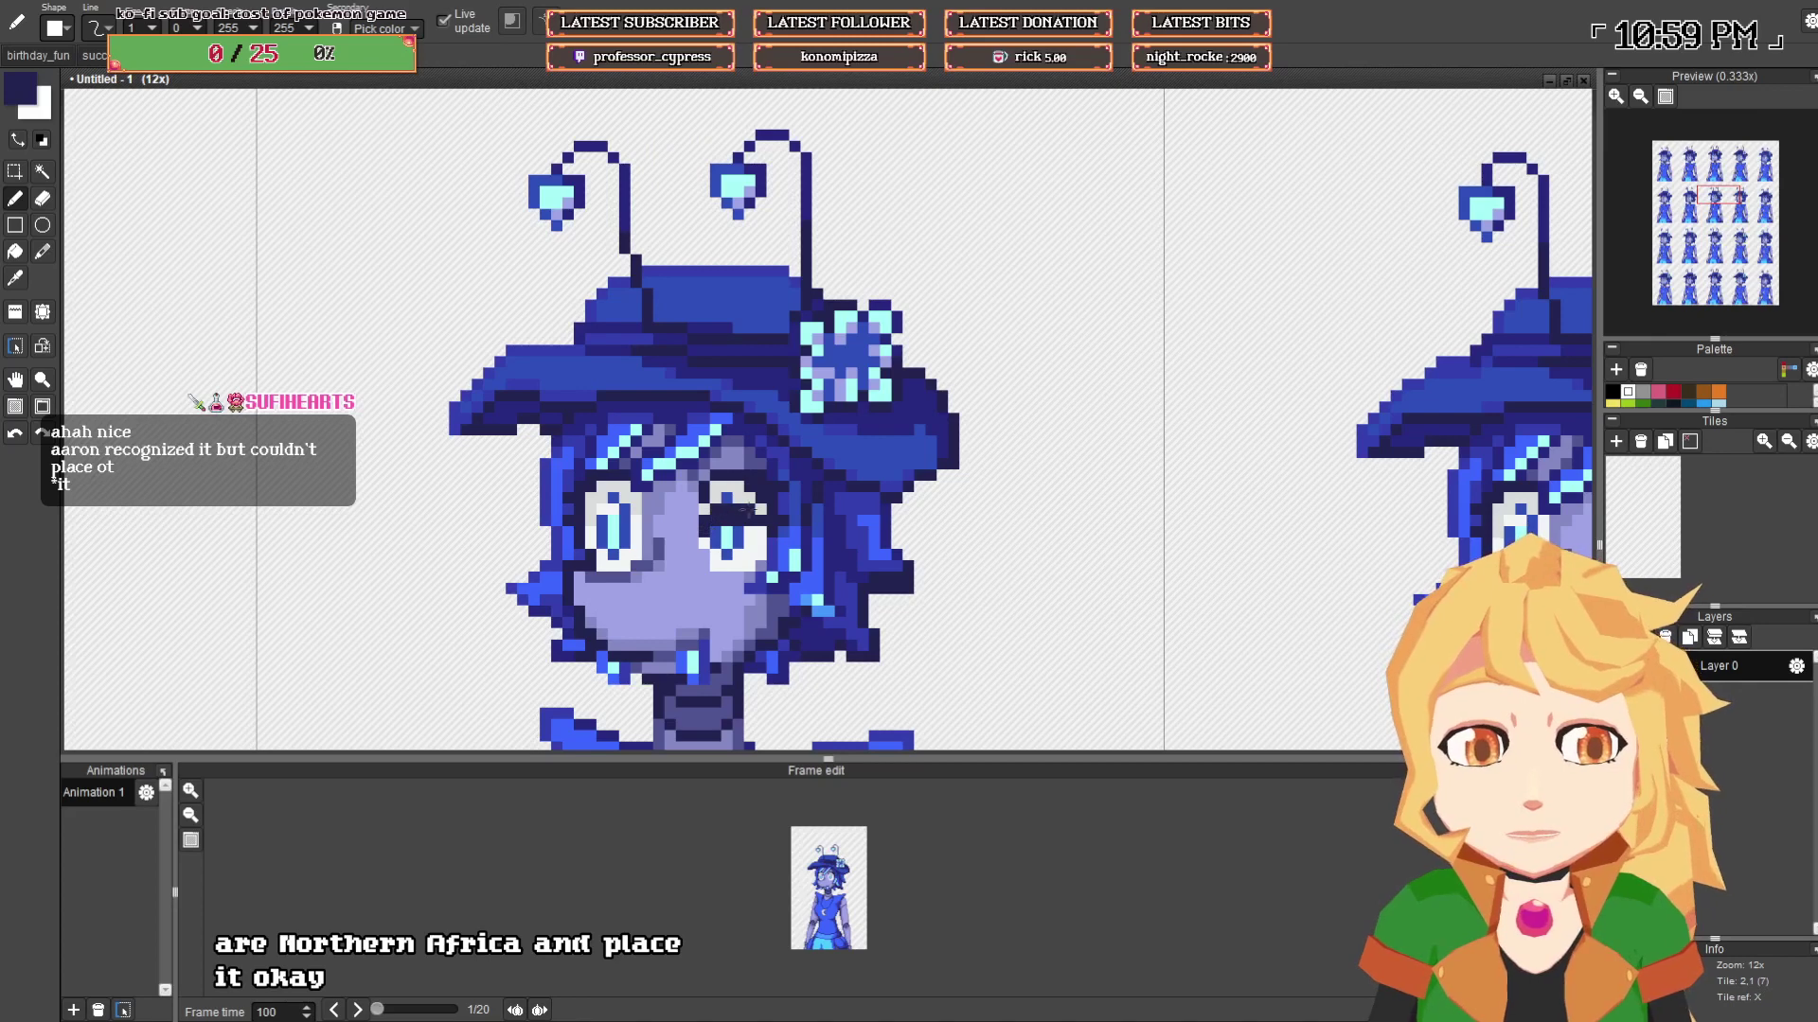
alt+click(697, 515)
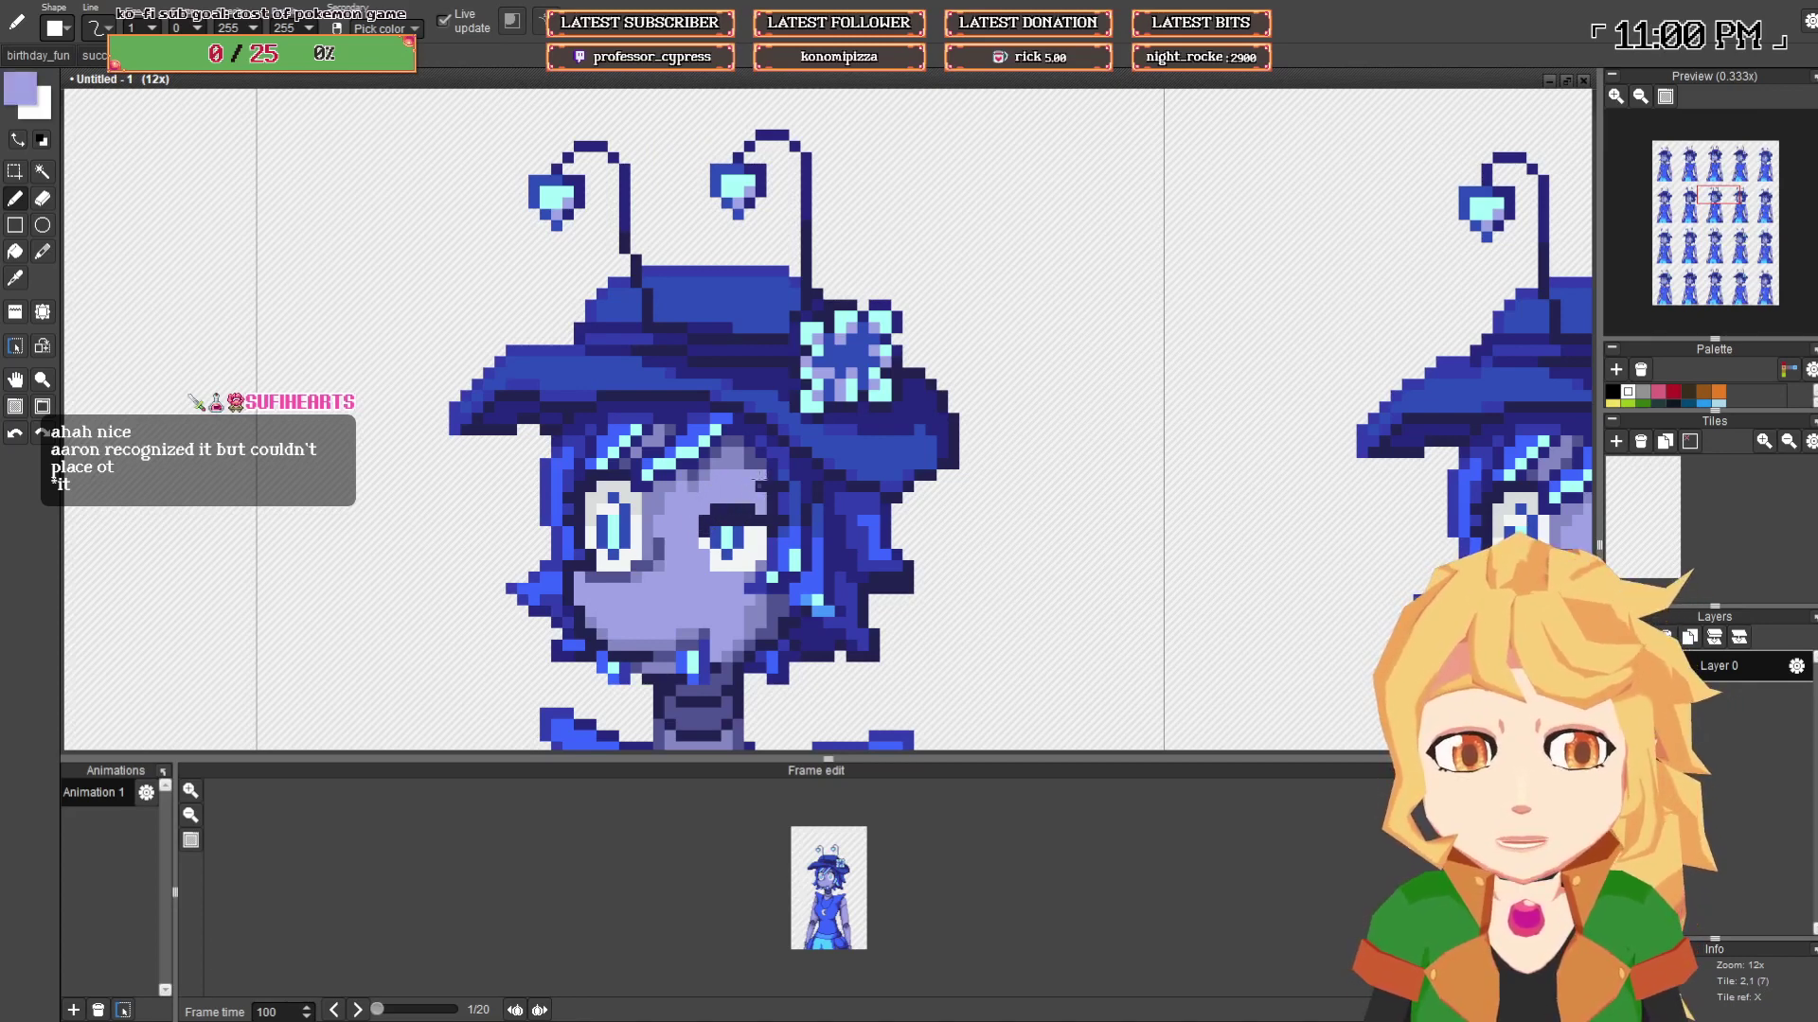
alt+click(781, 490)
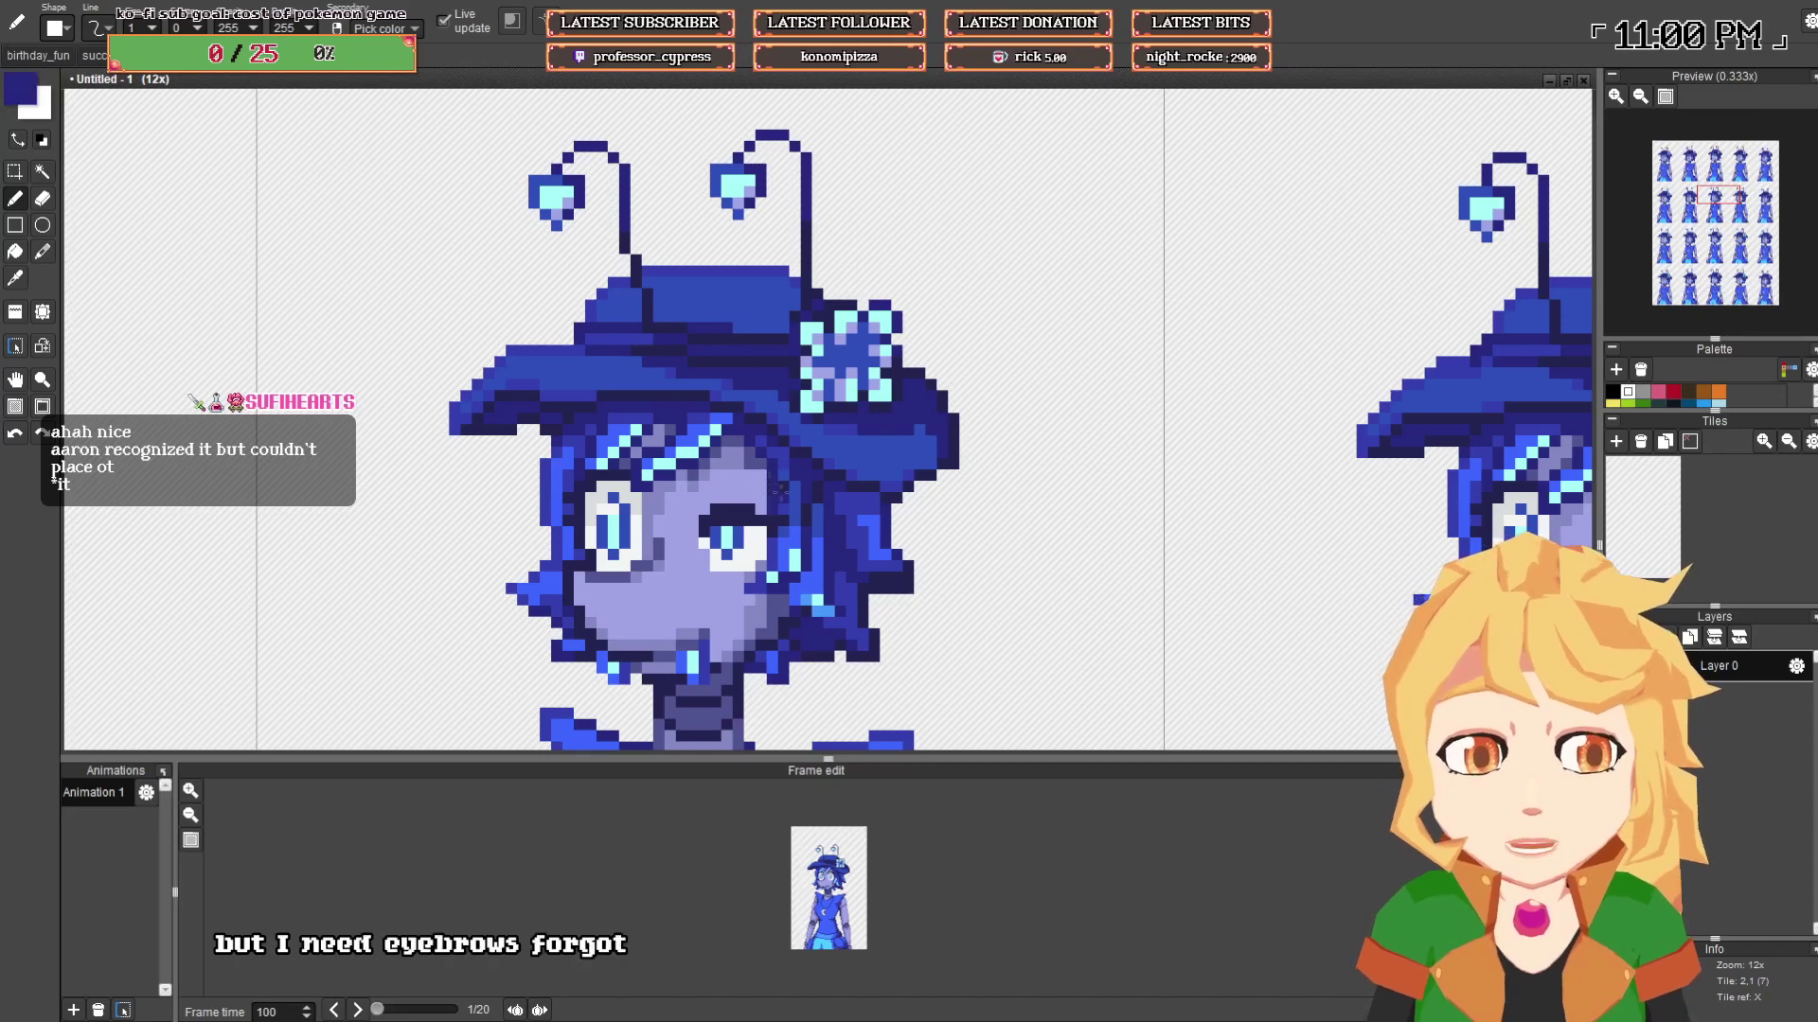
right_click(782, 494)
right_click(756, 459)
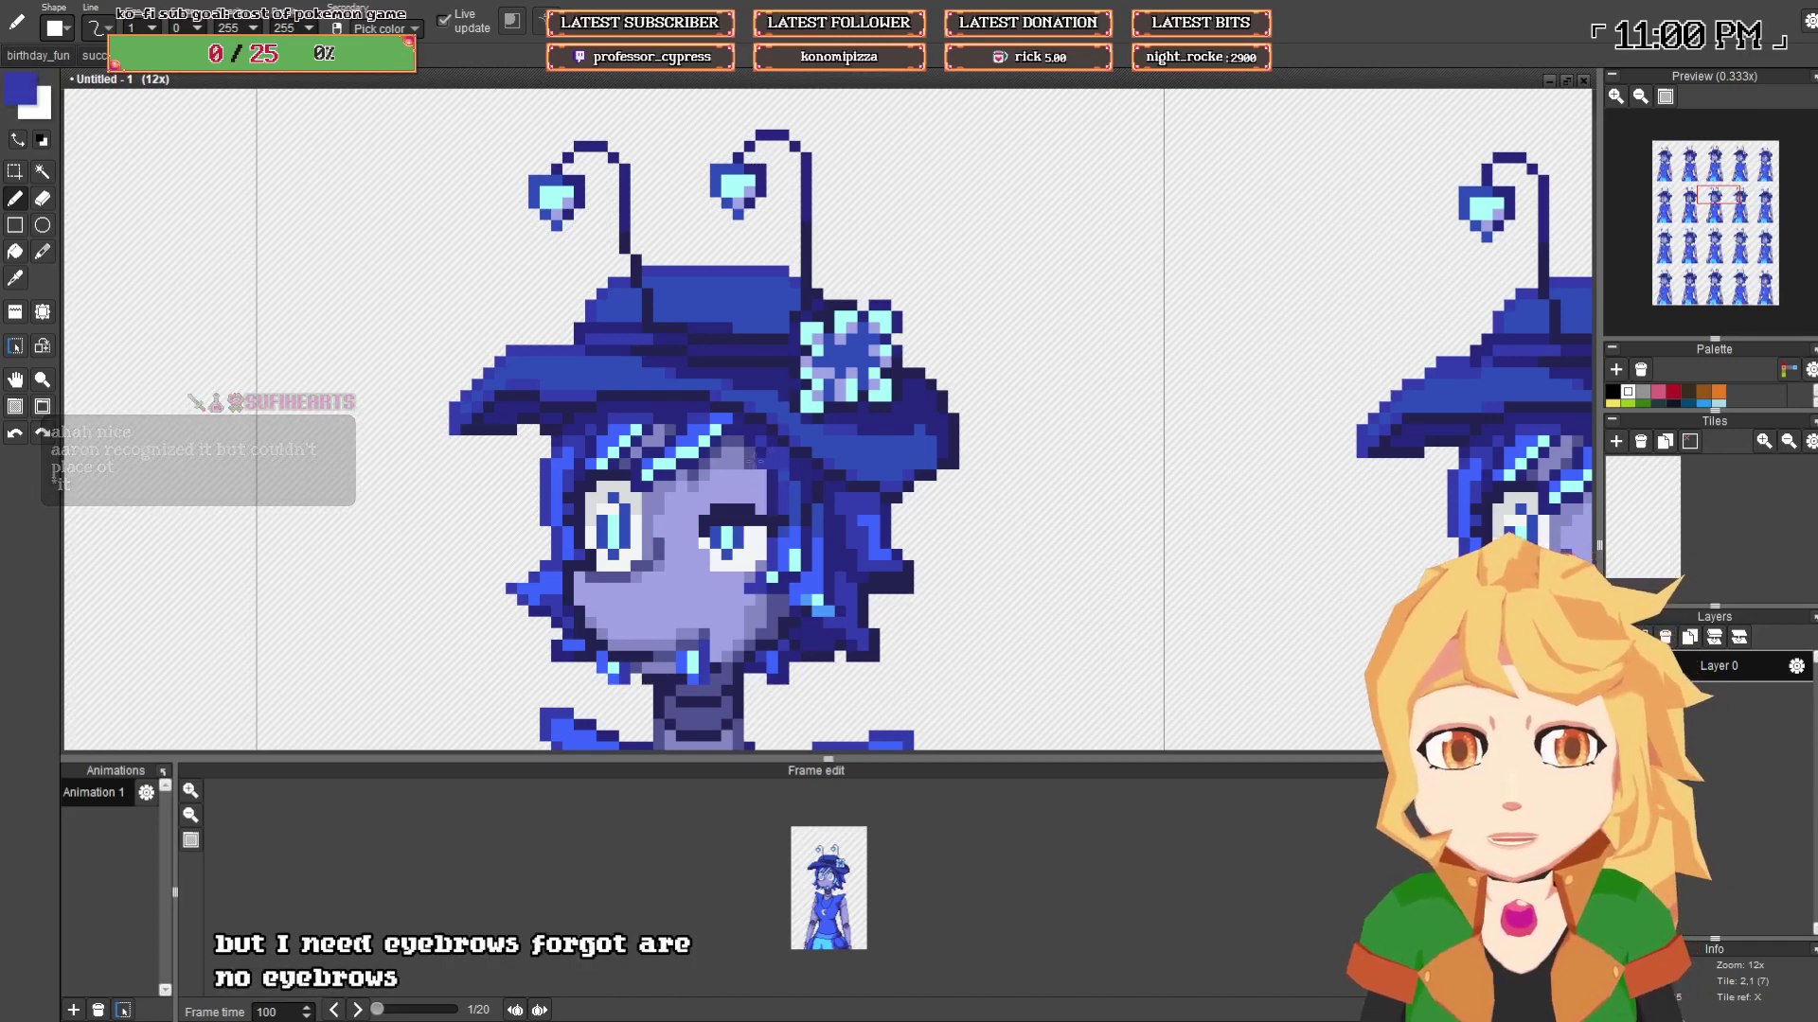
alt+click(753, 470)
alt+click(759, 487)
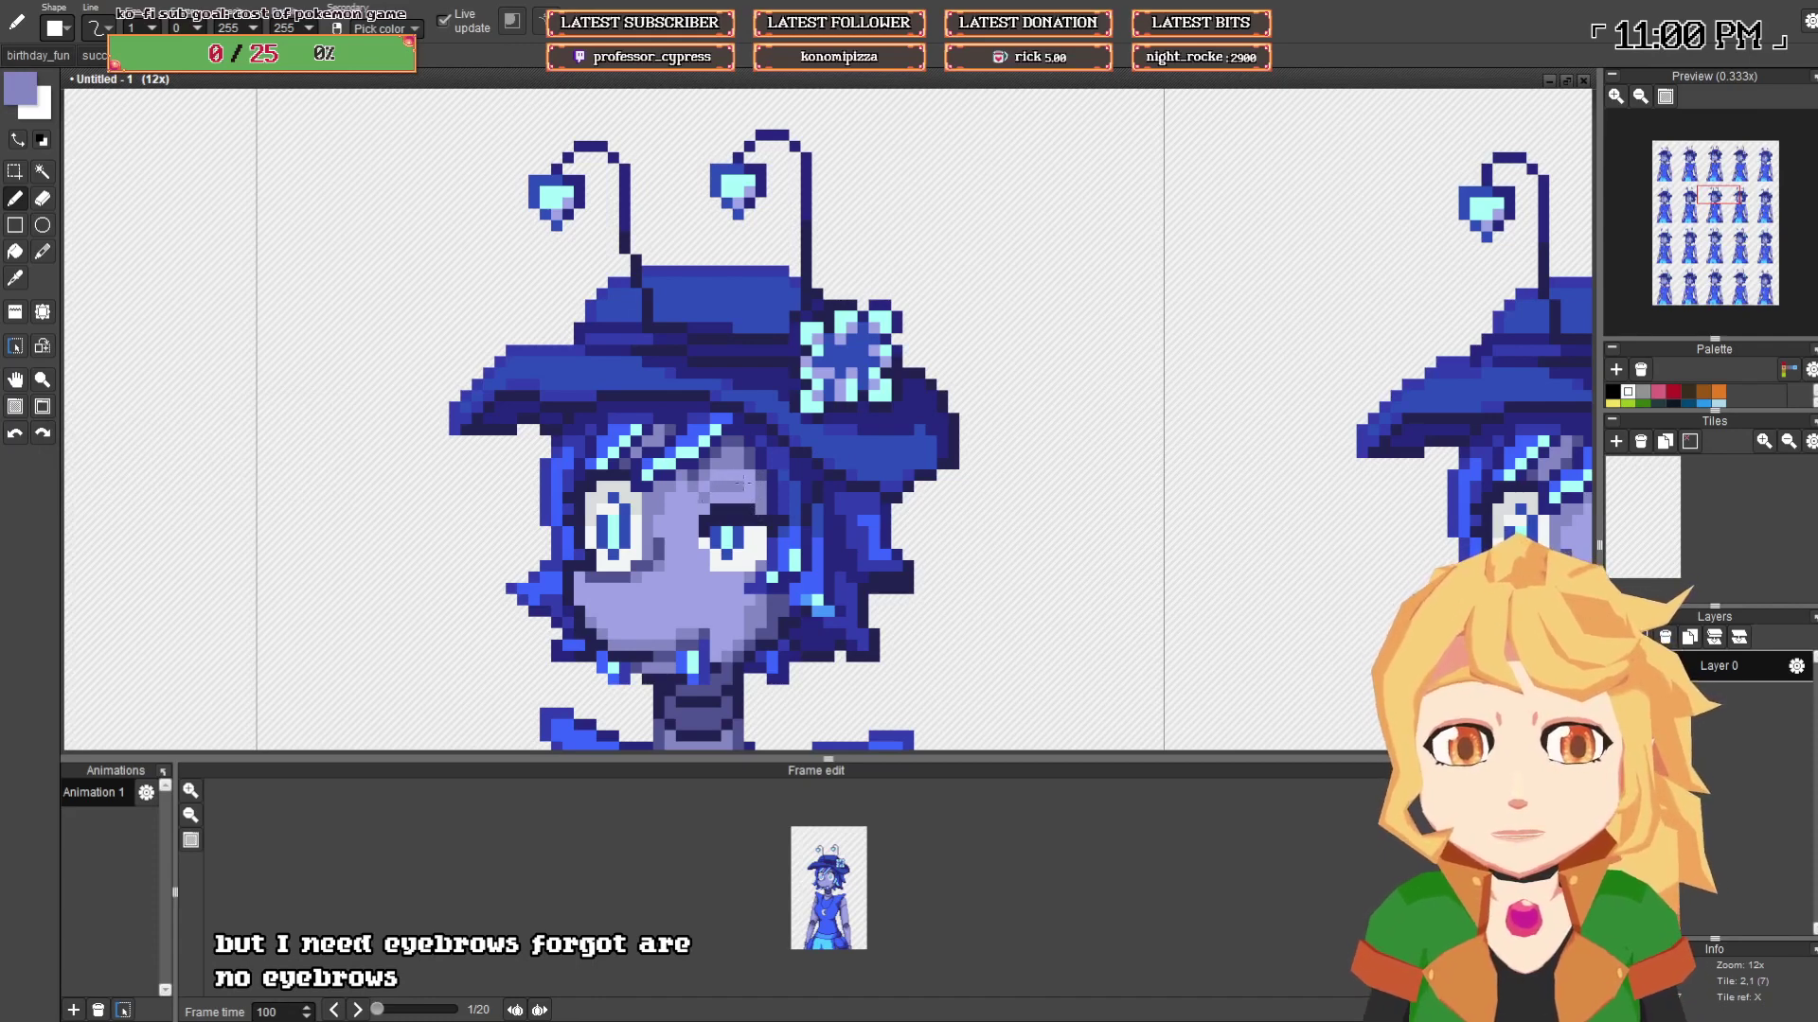
- Half close the third bust's other eye with a dark lash line and cover the white above it with purple skin
alt+click(632, 496)
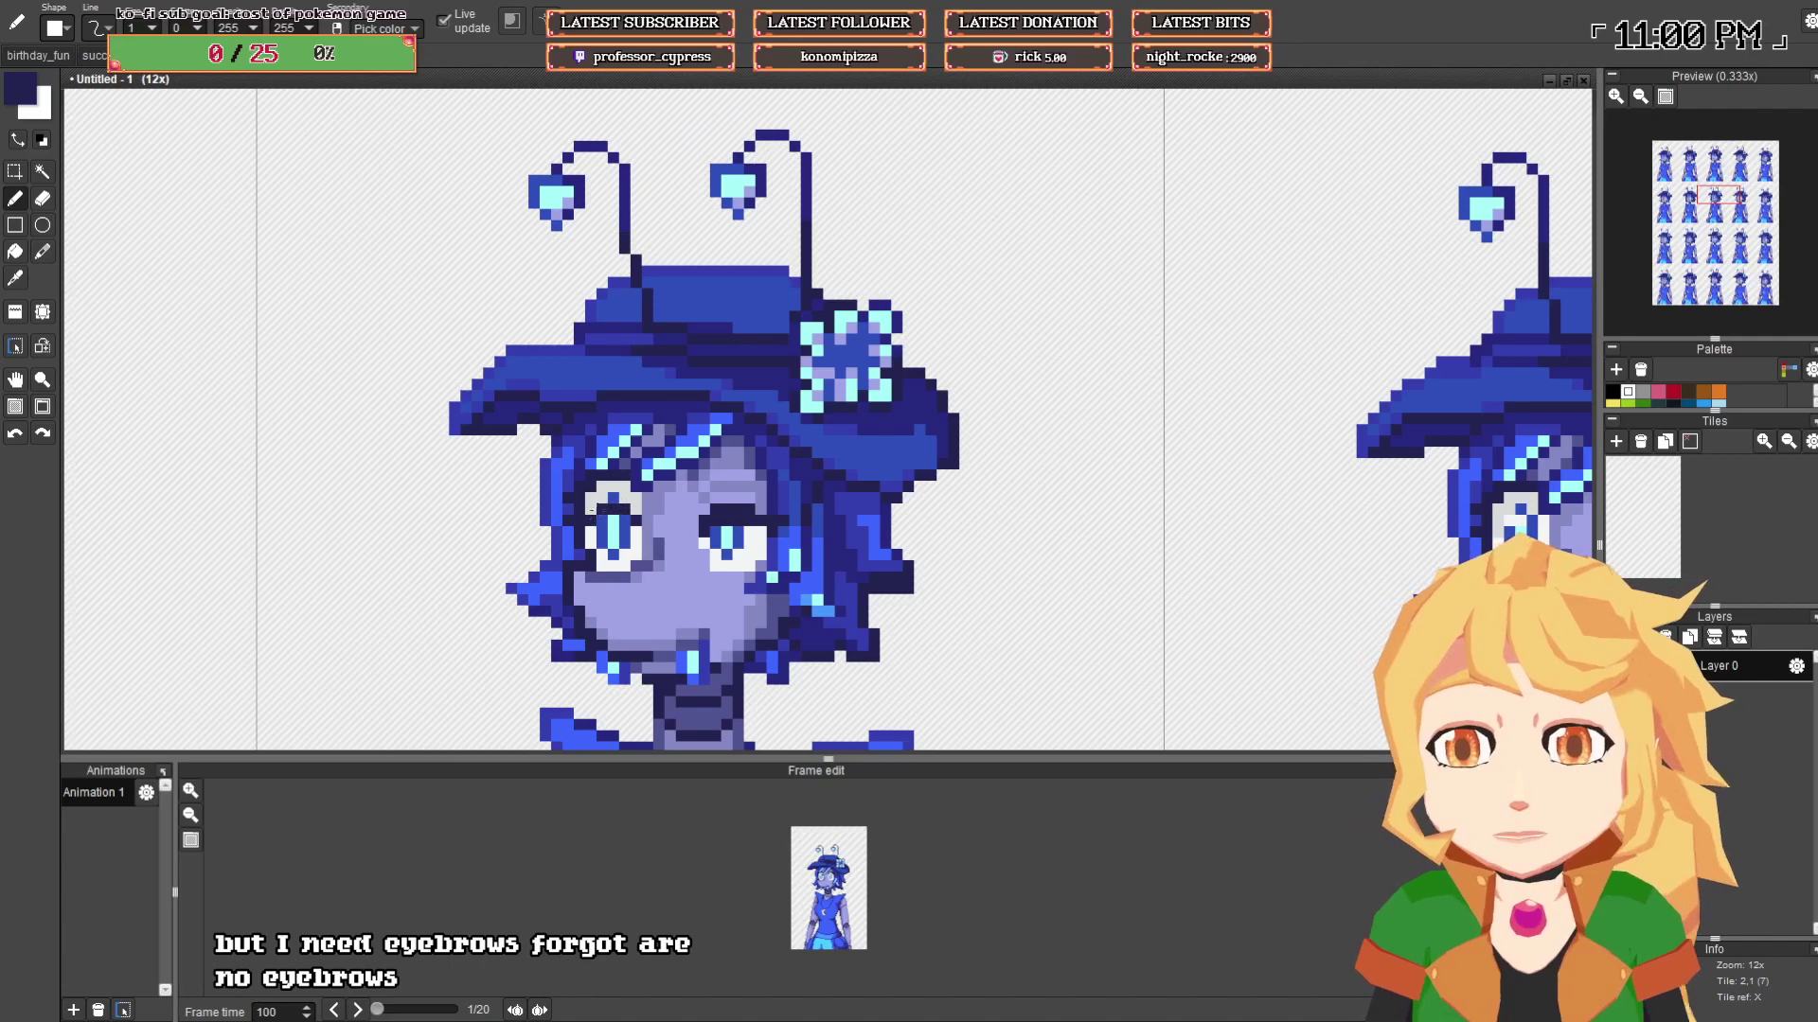
key(ctrl+z)
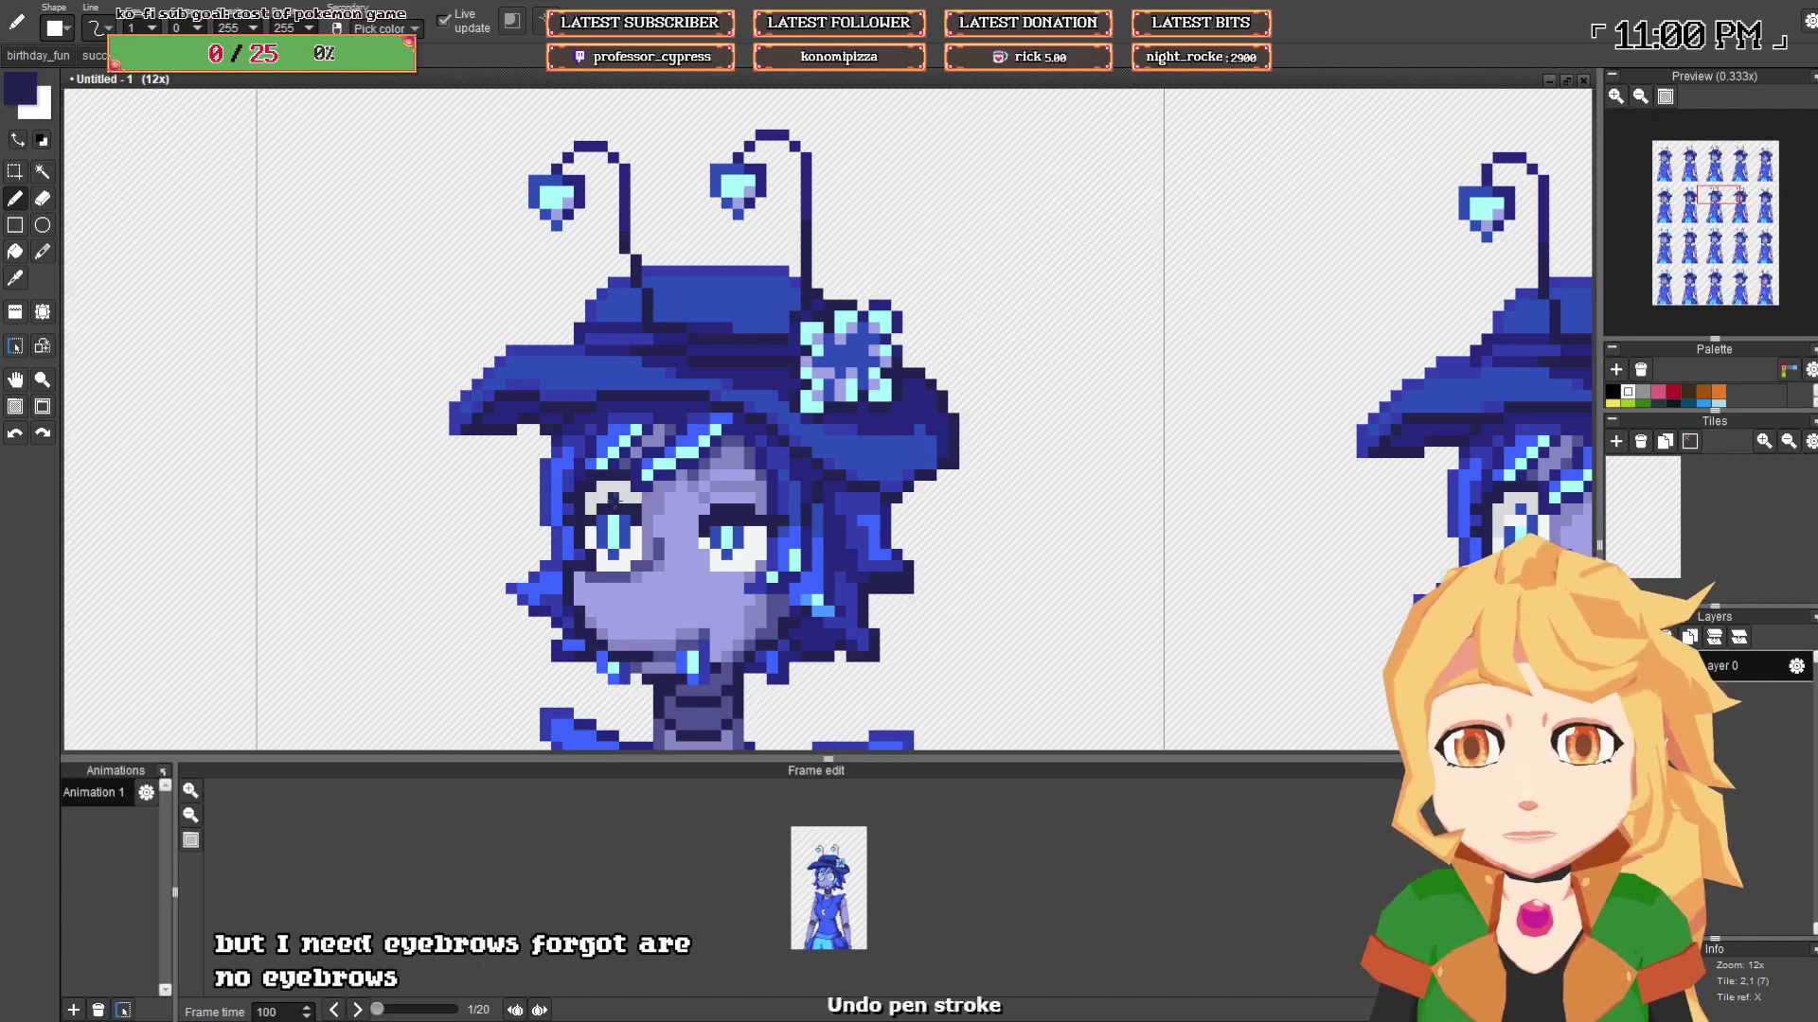
alt+click(646, 498)
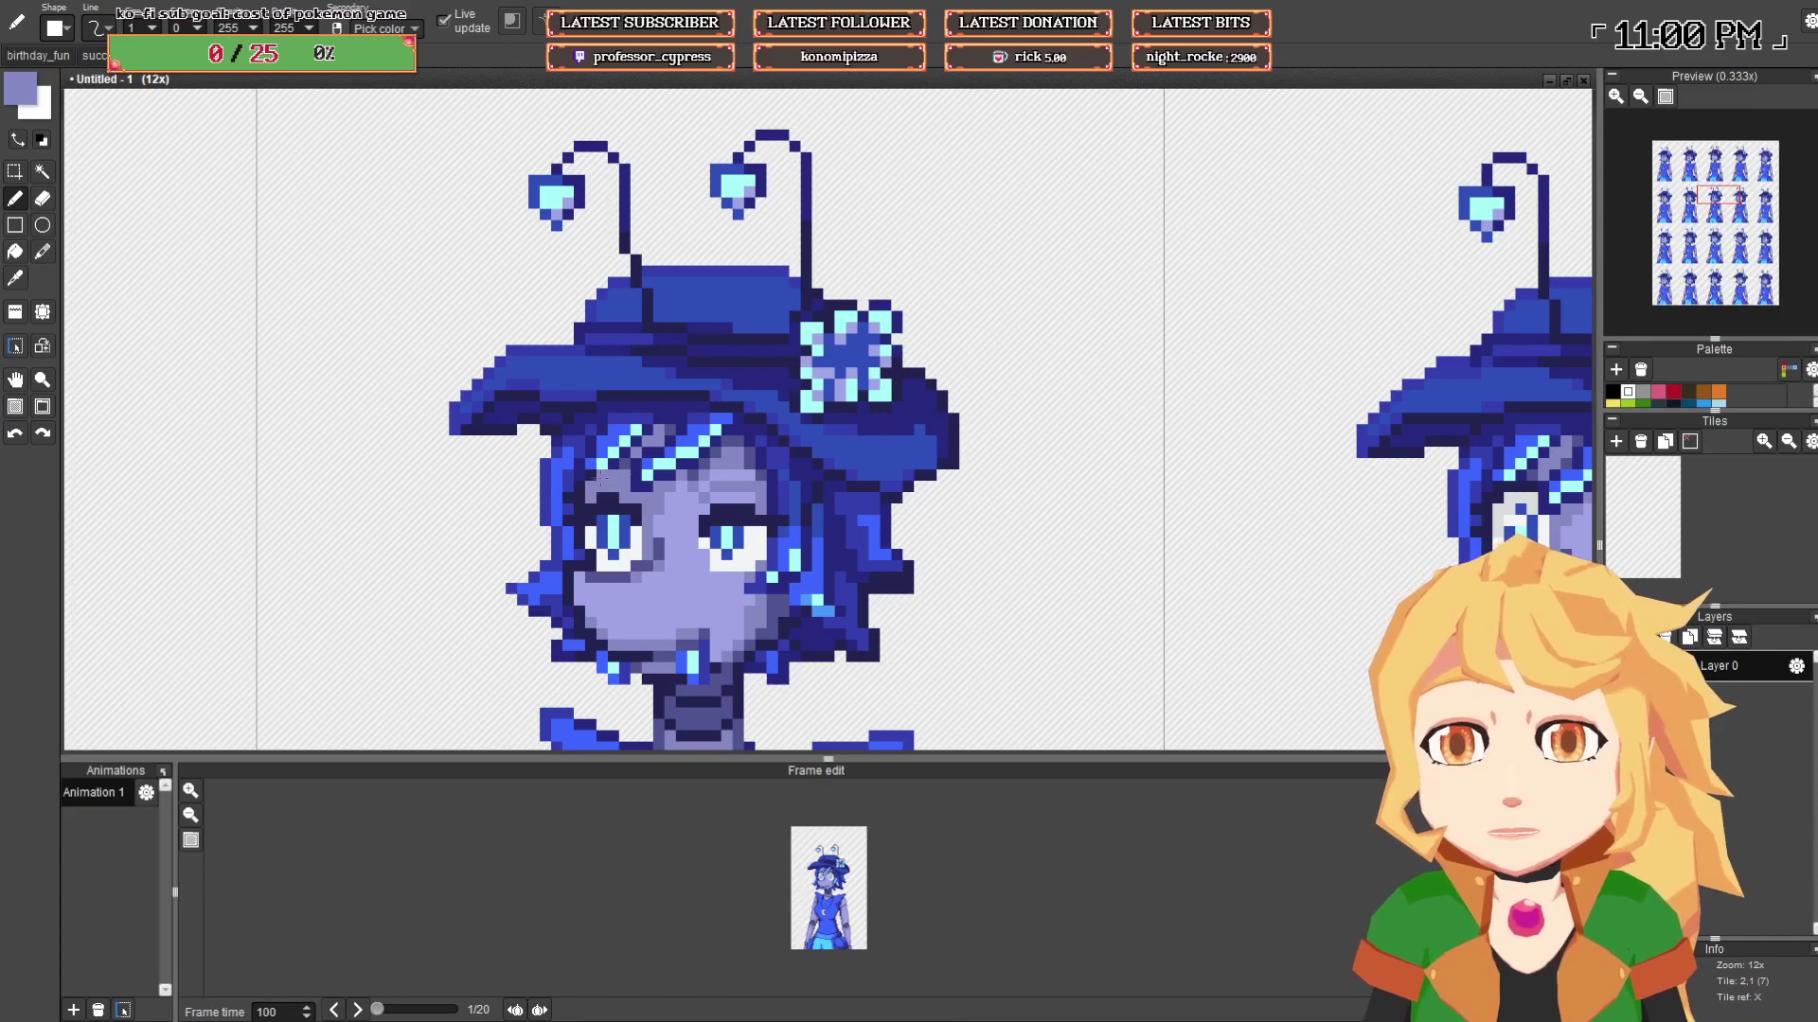
alt+click(615, 469)
- Refine the lash line of the third bust's eye away from the flower and retouch its eyelid shading with picked purples
scroll(717, 497, down, 3)
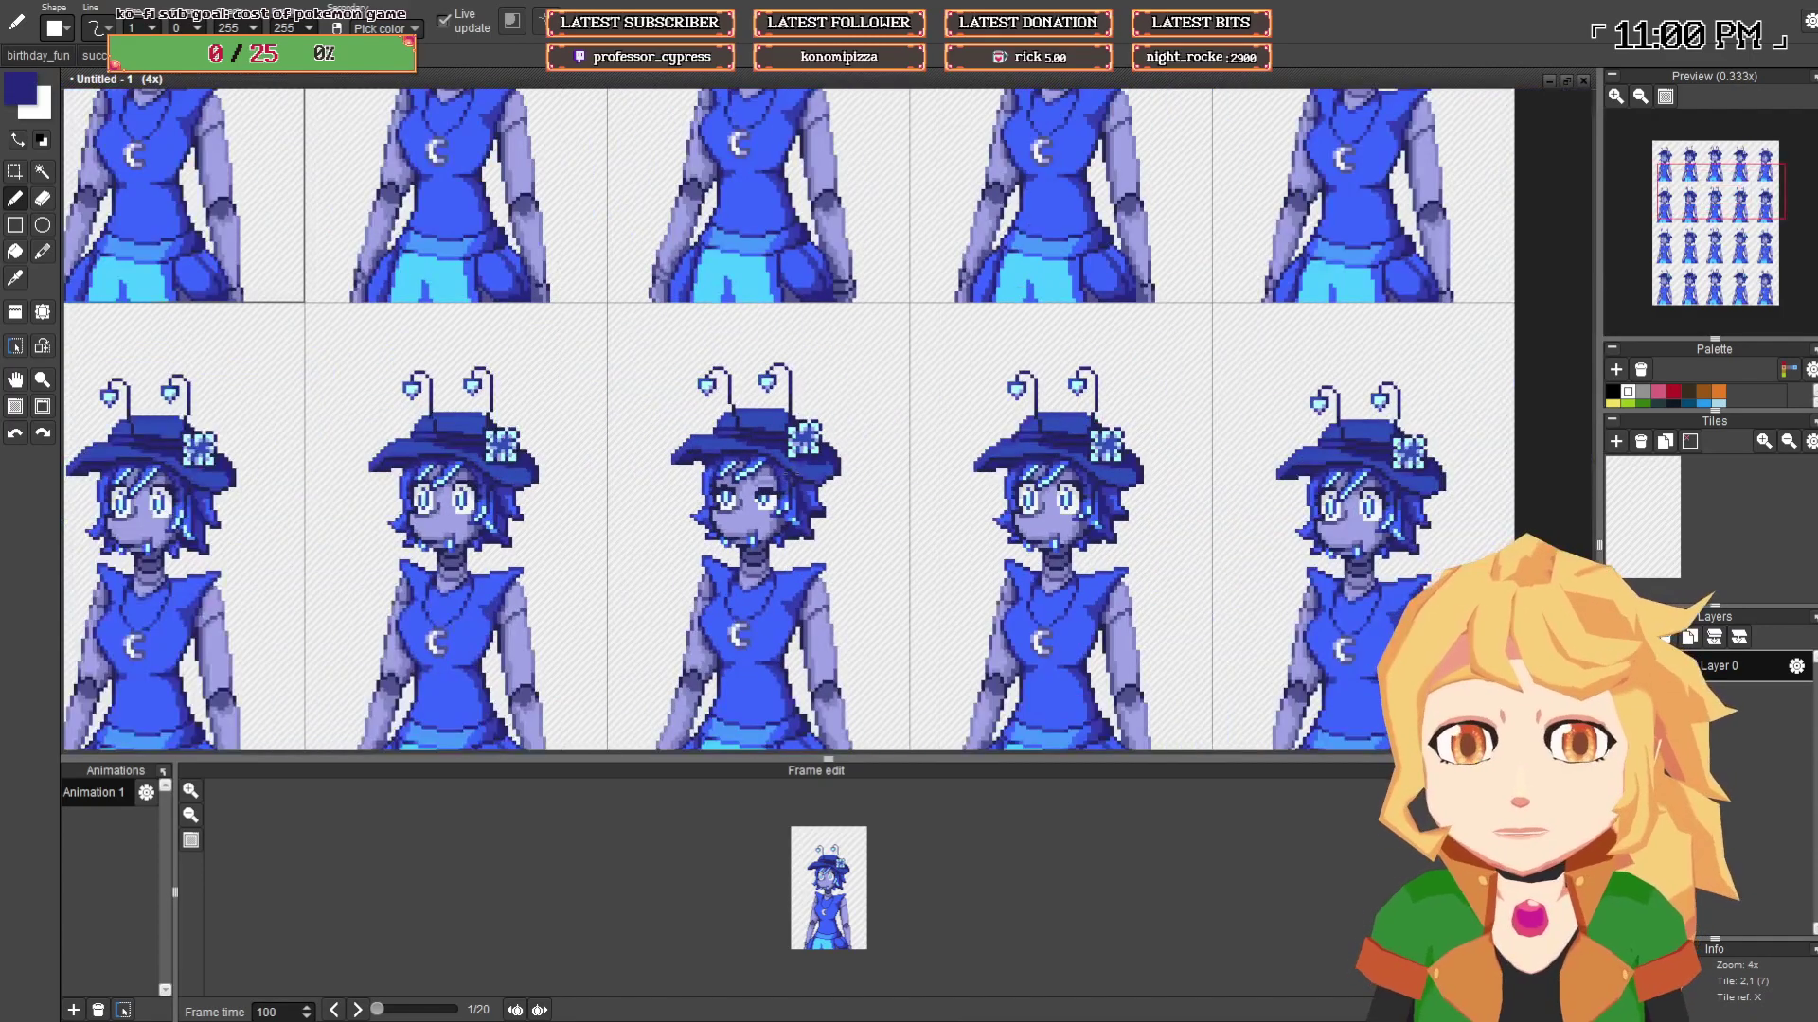
scroll(717, 497, up, 4)
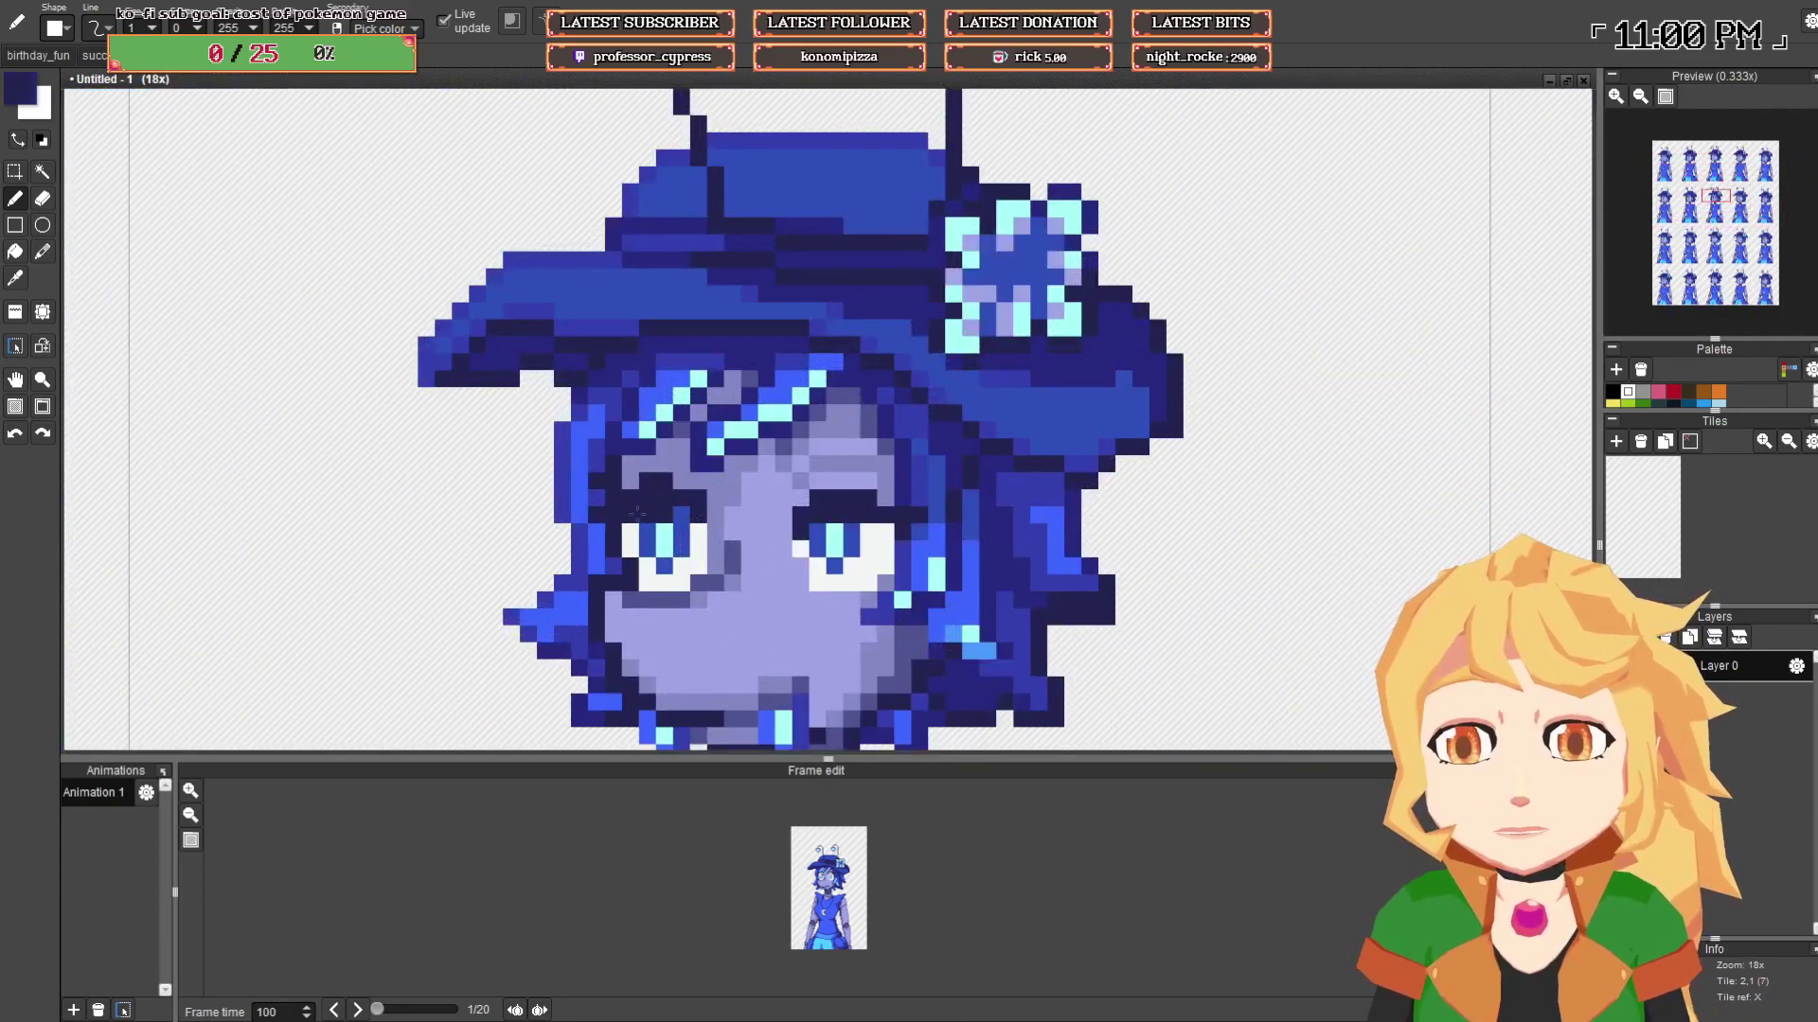
alt+click(712, 481)
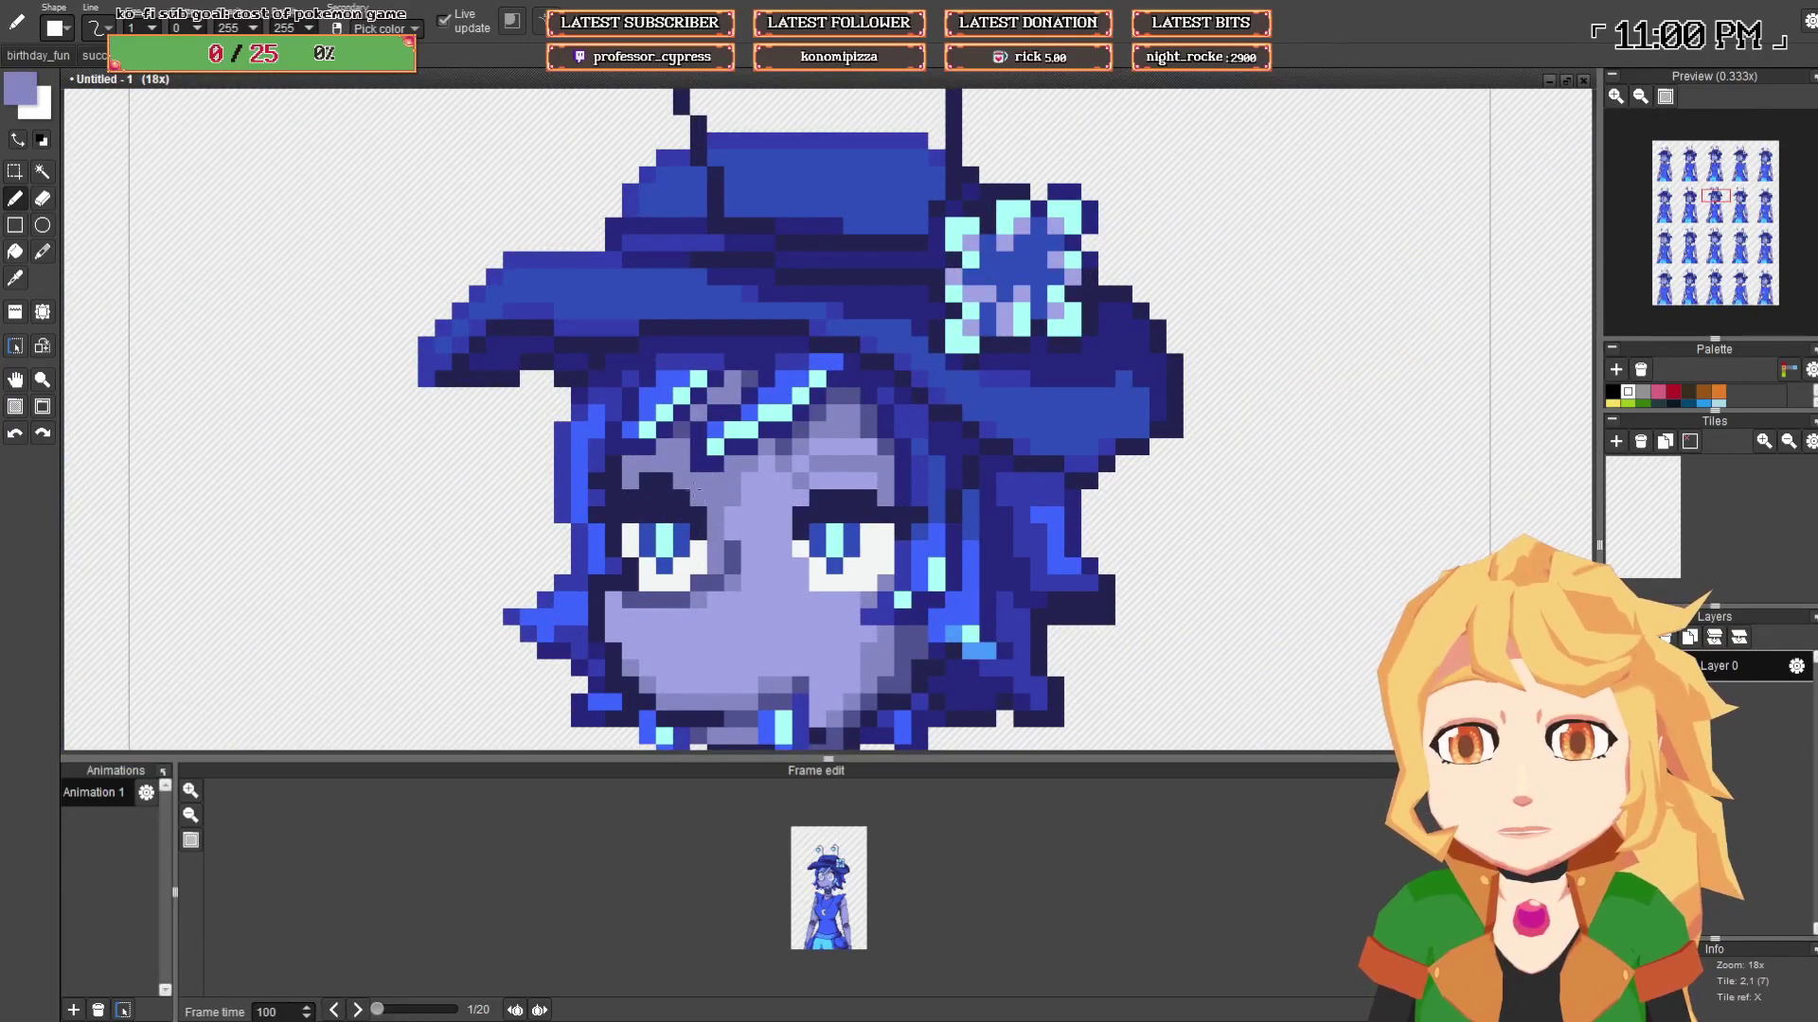
scroll(645, 481, down, 3)
scroll(682, 459, up, 3)
alt+click(713, 439)
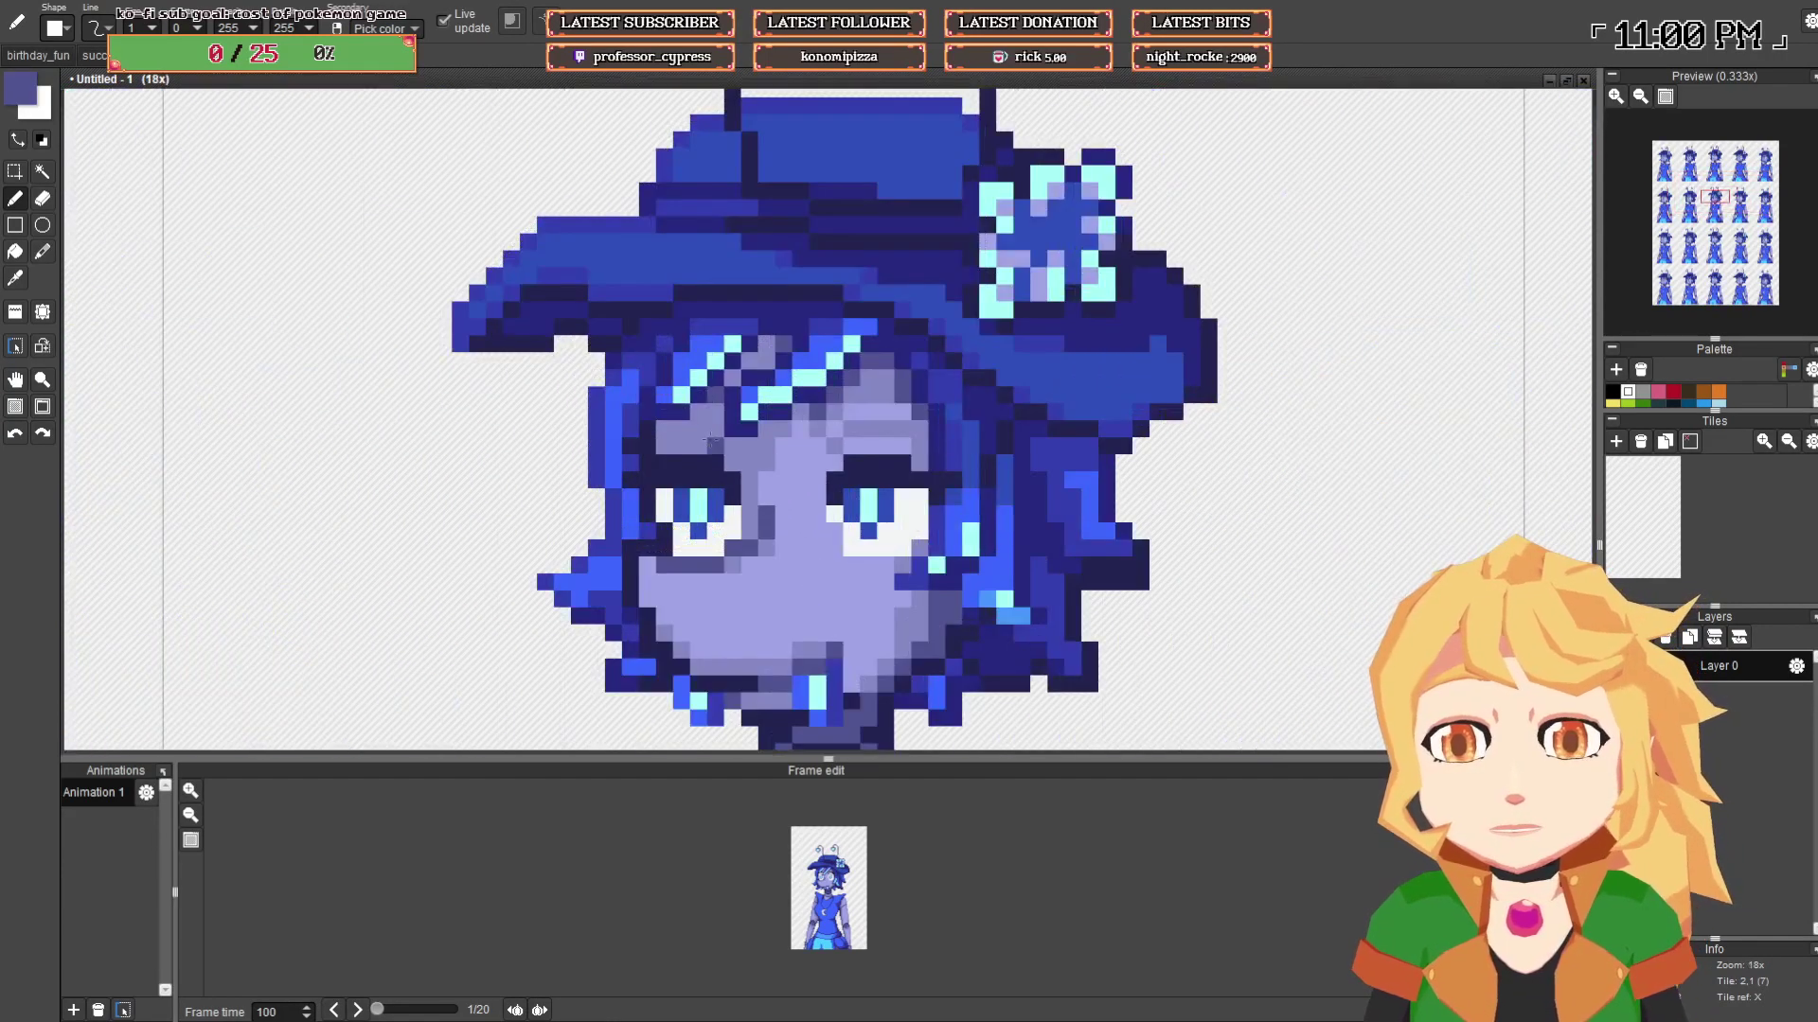
- Close the flower-side eye of the second row's fourth bust with a low dark lash line and cover the eye above it with light purple skin
scroll(750, 430, down, 1)
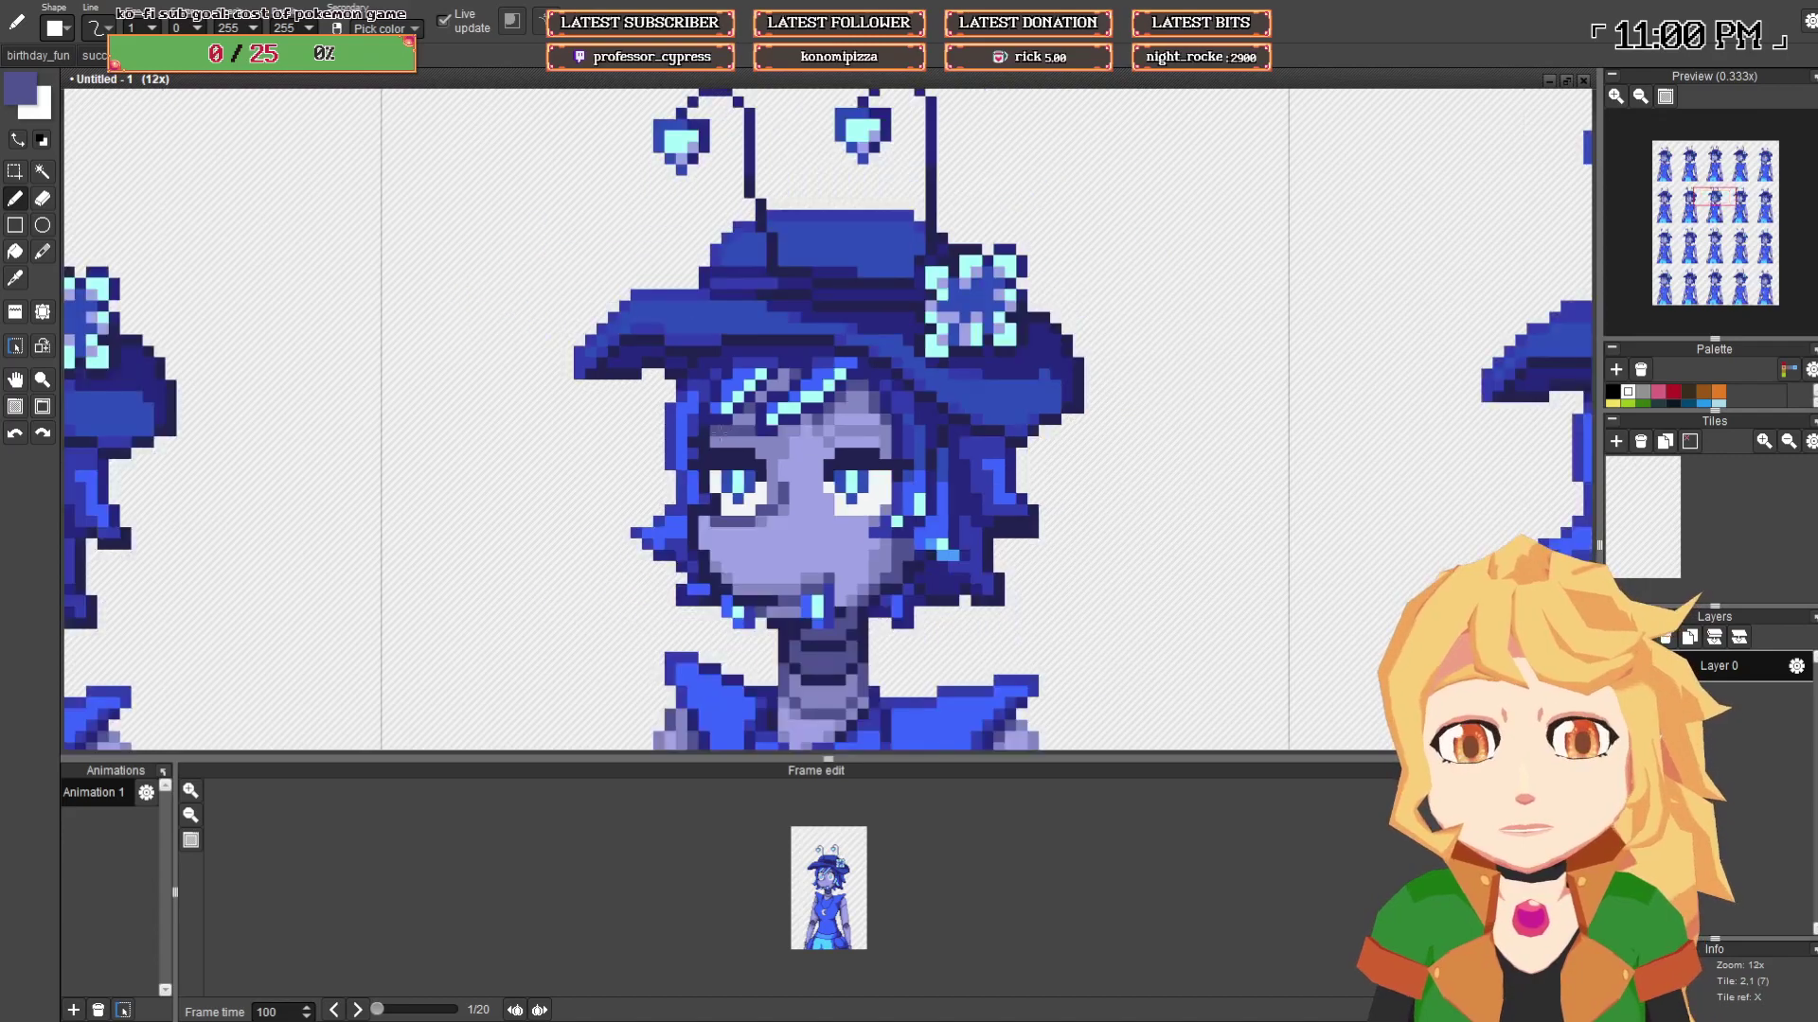
scroll(829, 433, down, 4)
drag(994, 429, 691, 415)
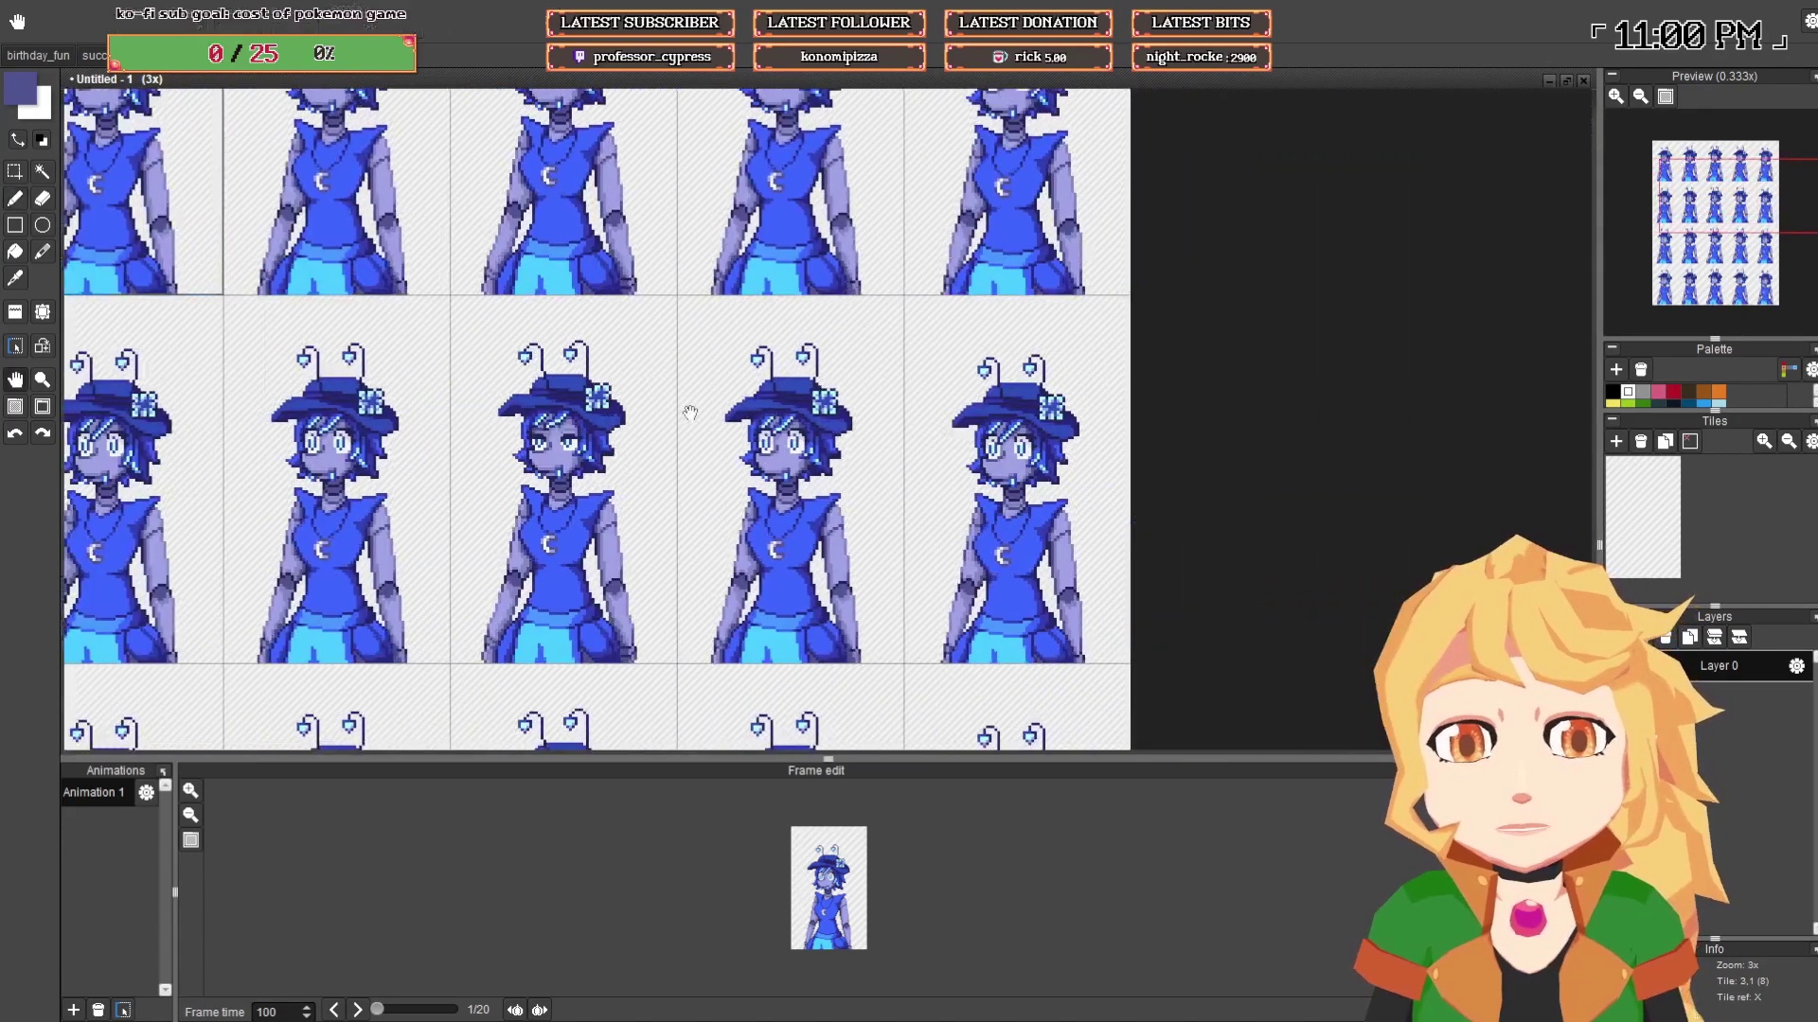
scroll(805, 435, up, 2)
scroll(757, 432, up, 2)
scroll(794, 402, up, 2)
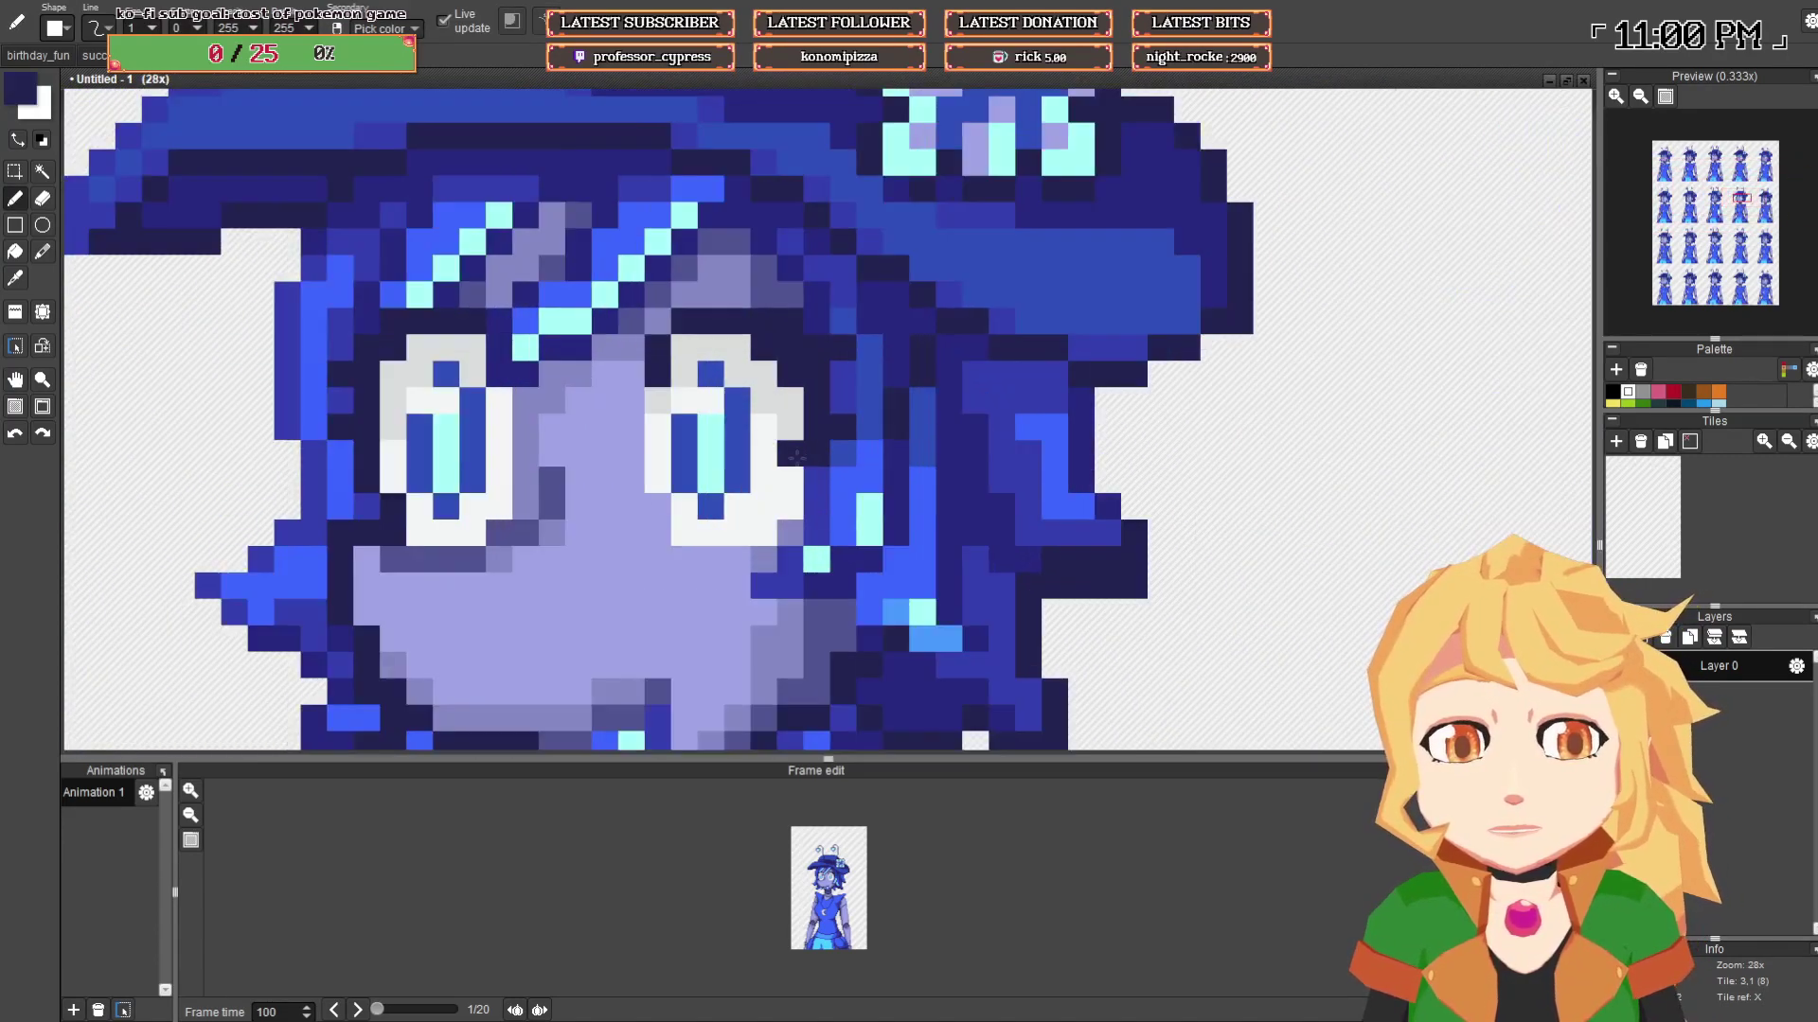
mouse_move(747, 532)
mouse_down()
mouse_move(687, 533)
mouse_move(660, 504)
mouse_move(771, 511)
mouse_up()
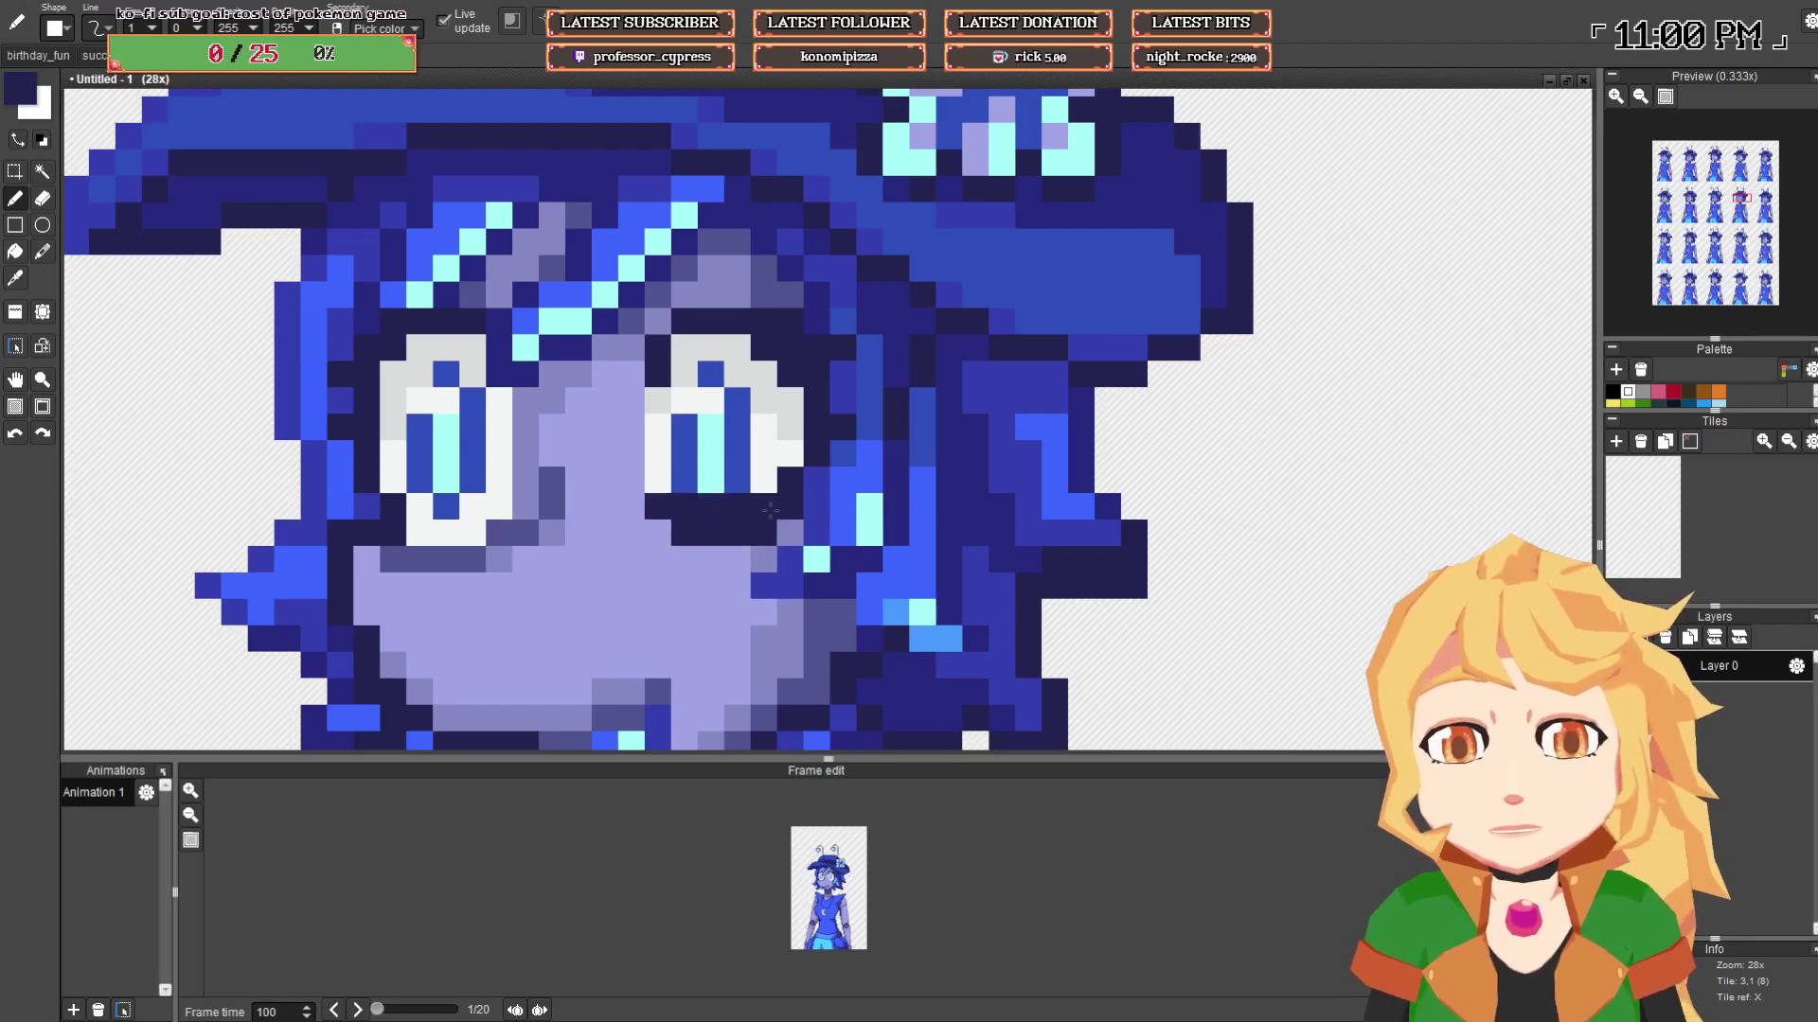
alt+click(617, 462)
mouse_move(616, 462)
mouse_down()
mouse_move(753, 478)
mouse_move(791, 449)
mouse_move(755, 410)
mouse_move(660, 435)
mouse_up()
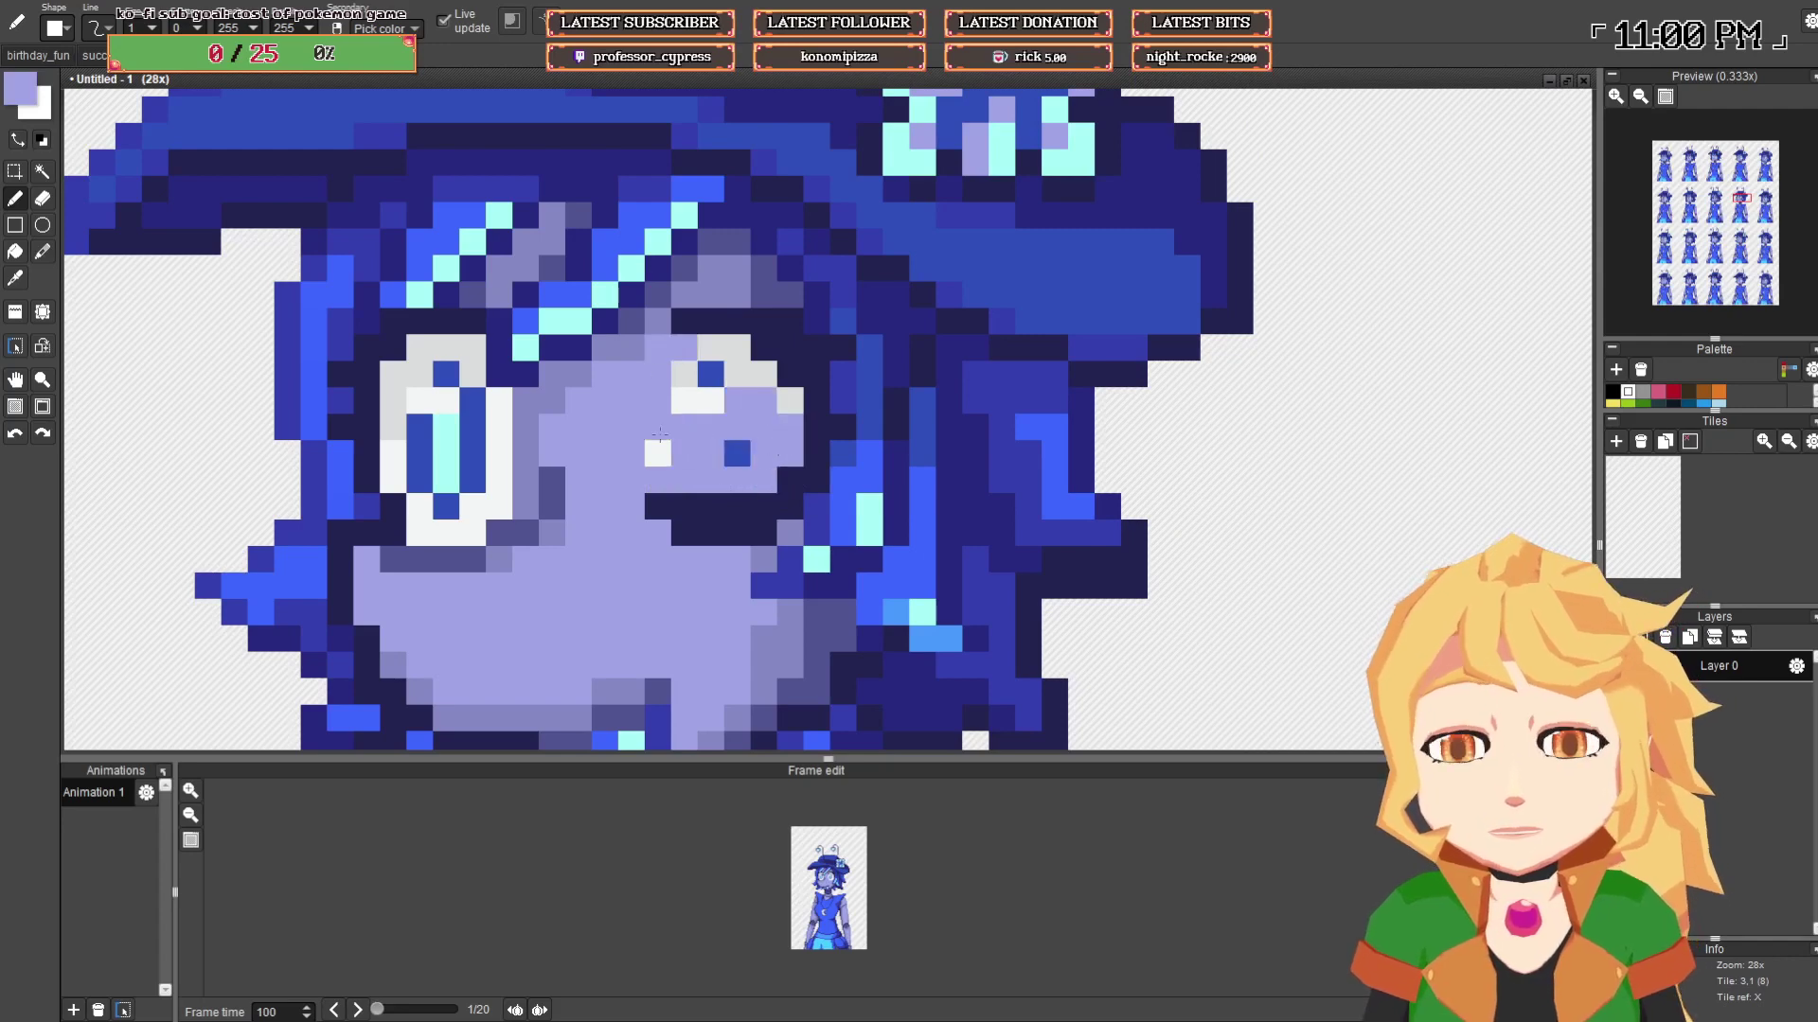
mouse_move(663, 354)
mouse_down()
mouse_move(693, 390)
mouse_move(682, 313)
mouse_move(720, 406)
mouse_move(743, 320)
mouse_move(753, 405)
mouse_move(770, 336)
mouse_move(783, 398)
mouse_move(737, 454)
mouse_up()
mouse_move(790, 348)
mouse_down()
mouse_move(742, 289)
mouse_move(780, 342)
mouse_move(789, 454)
mouse_up()
right_click(741, 294)
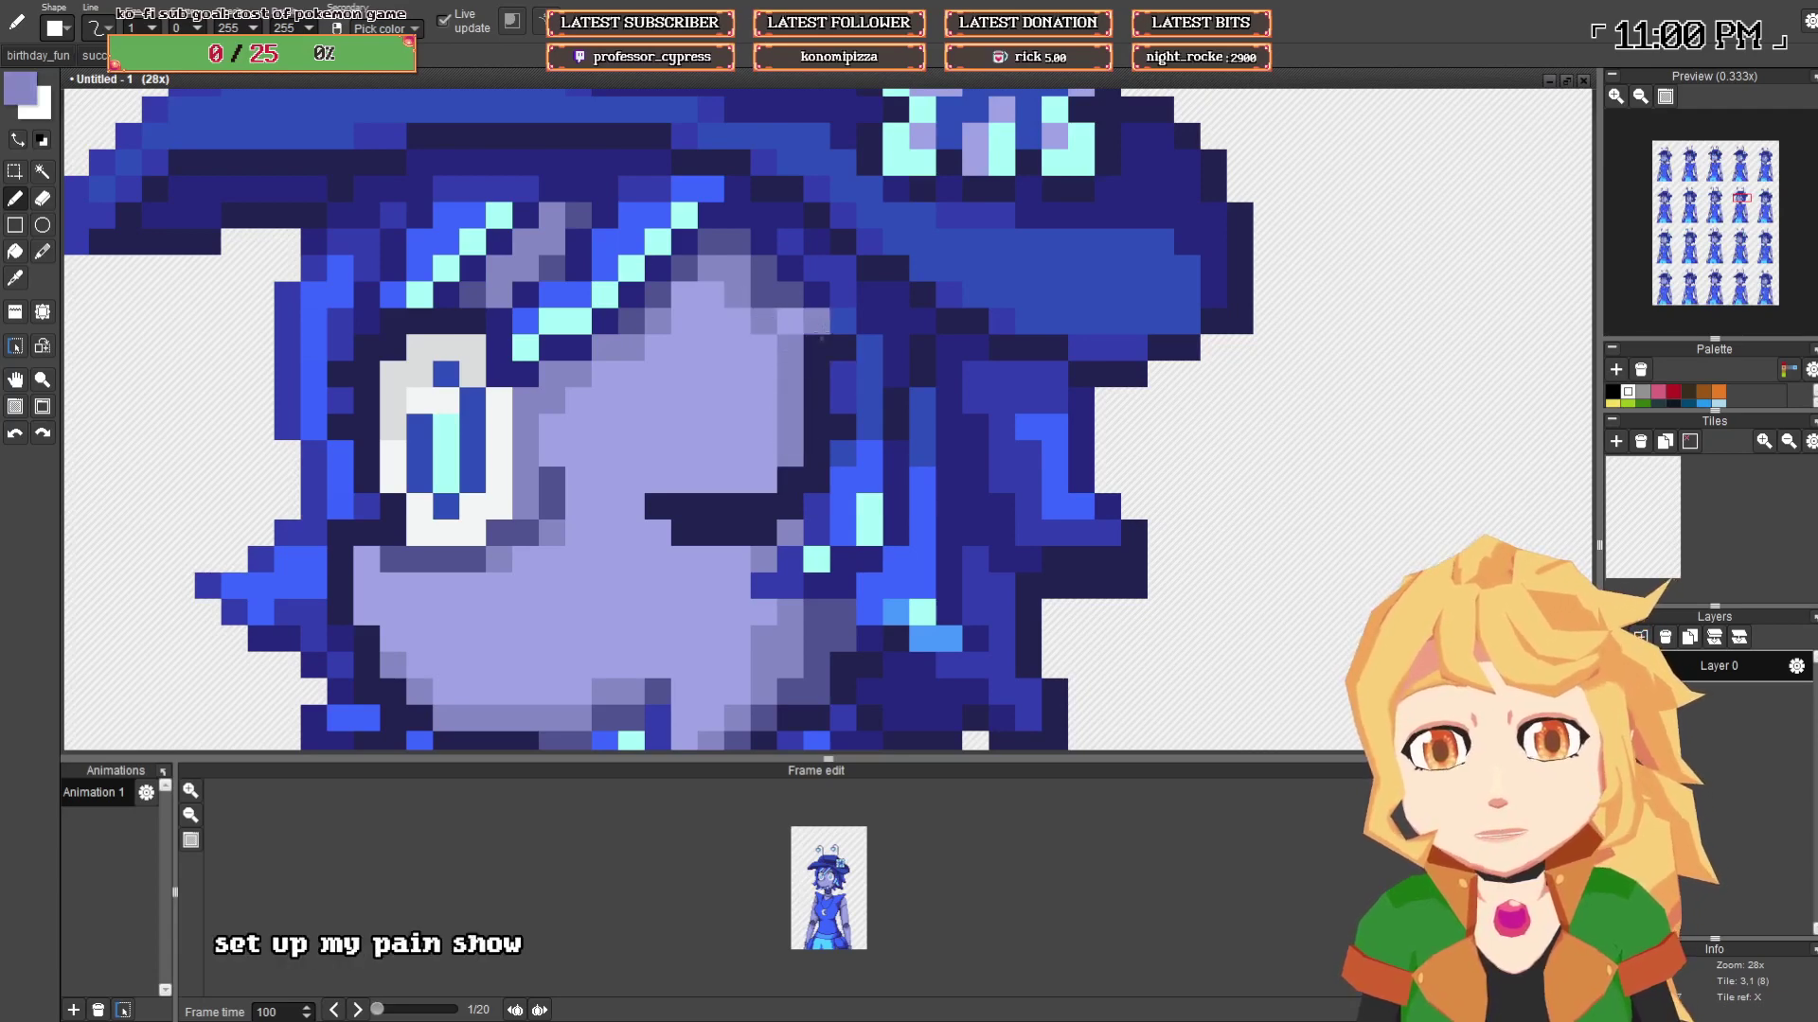
- Repair the hair edge beside the fourth bust's closed flower-side eye and shade its eyelid with a darker picked purple
right_click(816, 298)
mouse_move(817, 321)
mouse_down()
mouse_move(824, 421)
mouse_move(868, 427)
mouse_up()
right_click(843, 394)
click(842, 351)
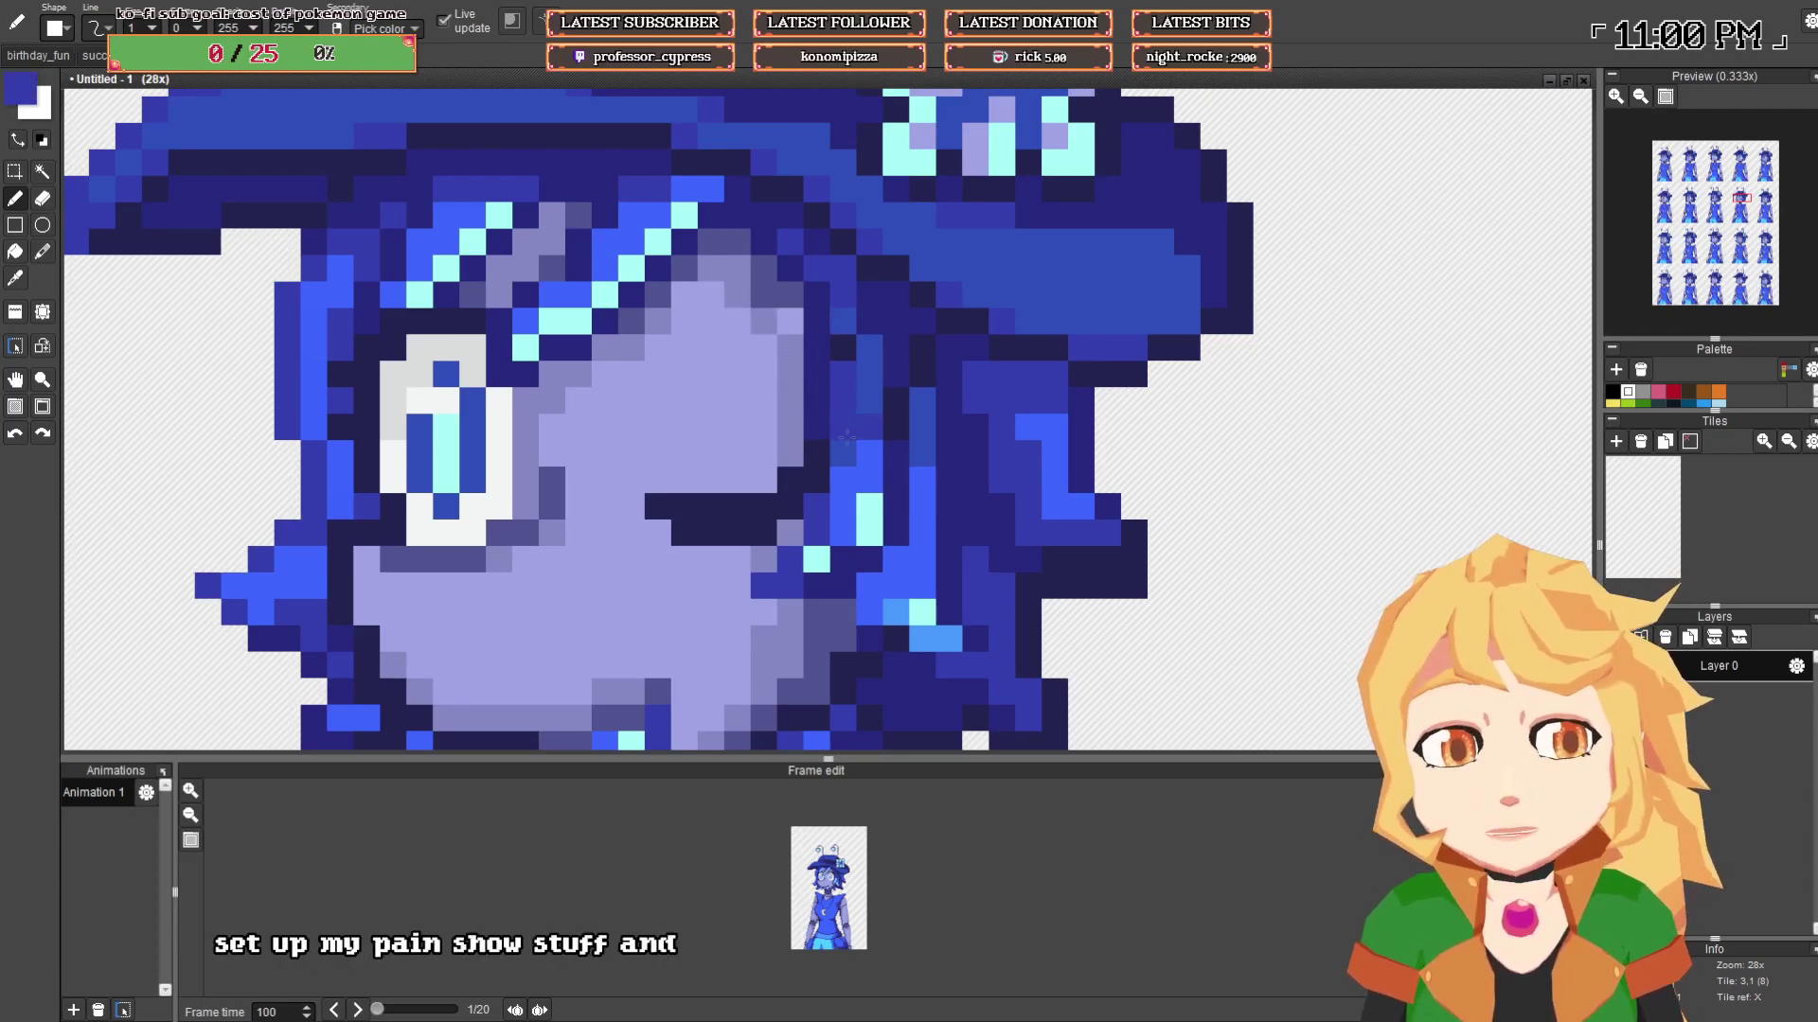
alt+click(791, 322)
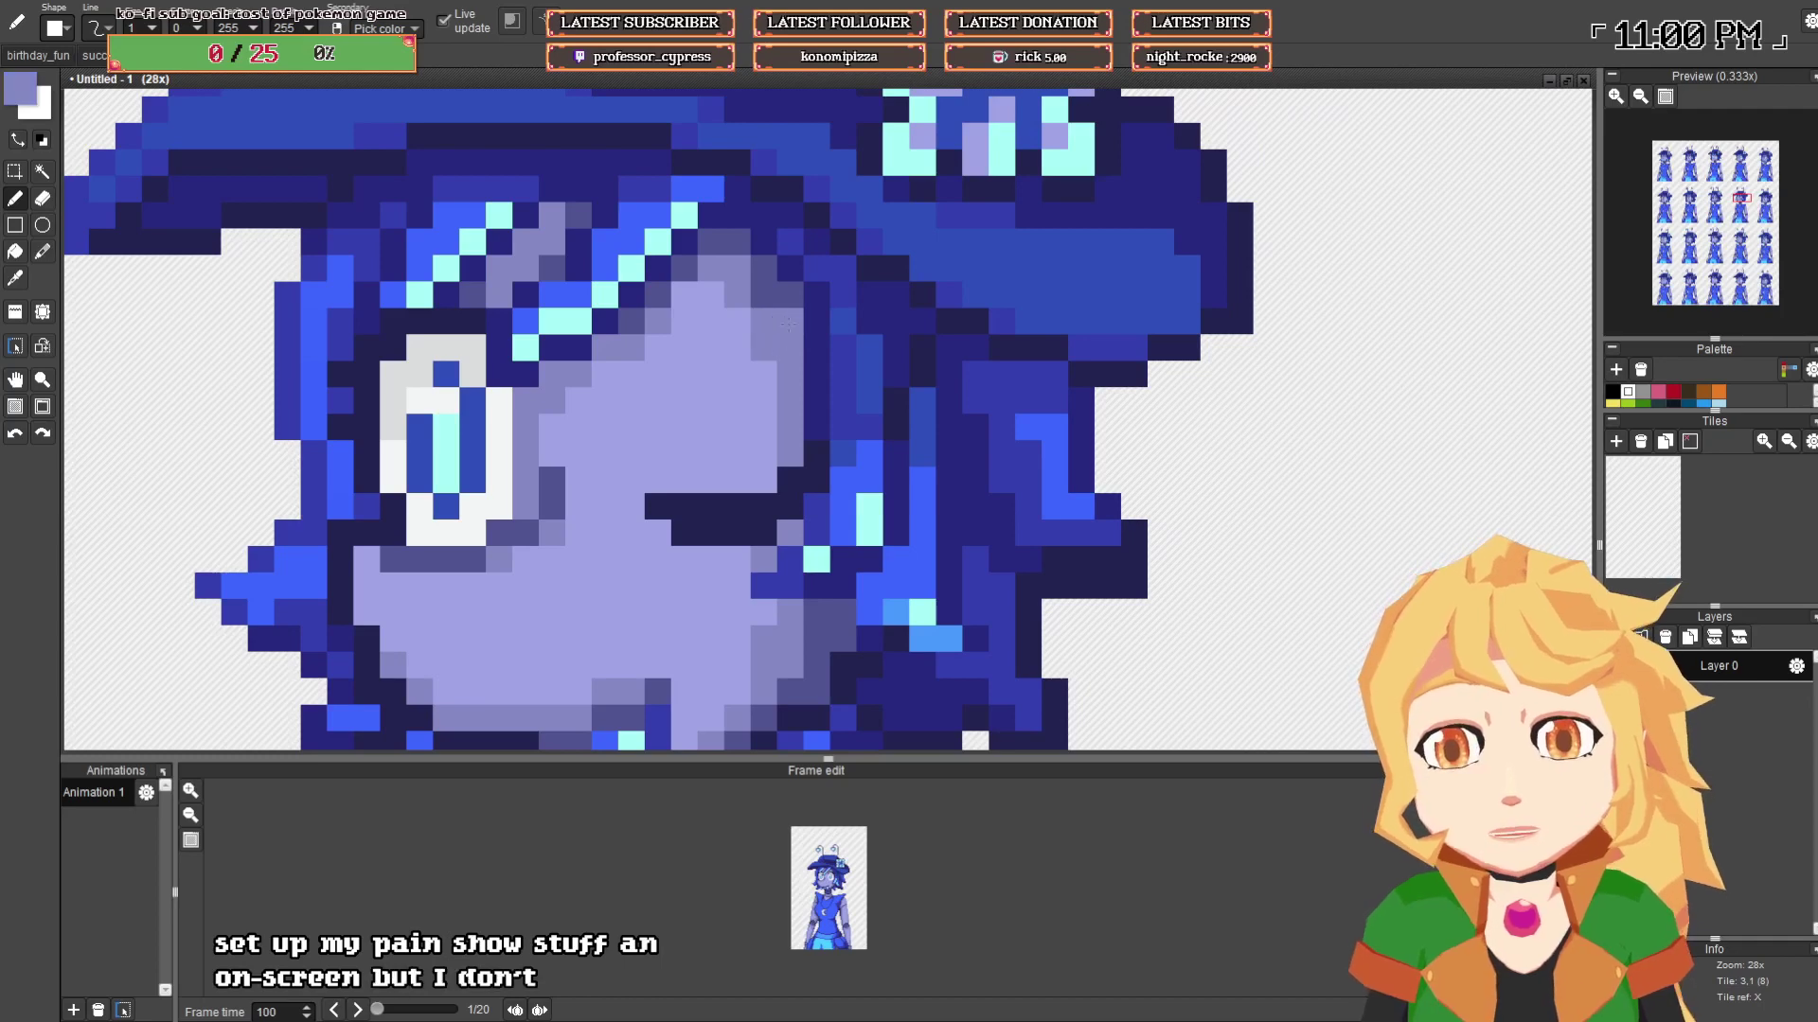
drag(739, 374, 710, 375)
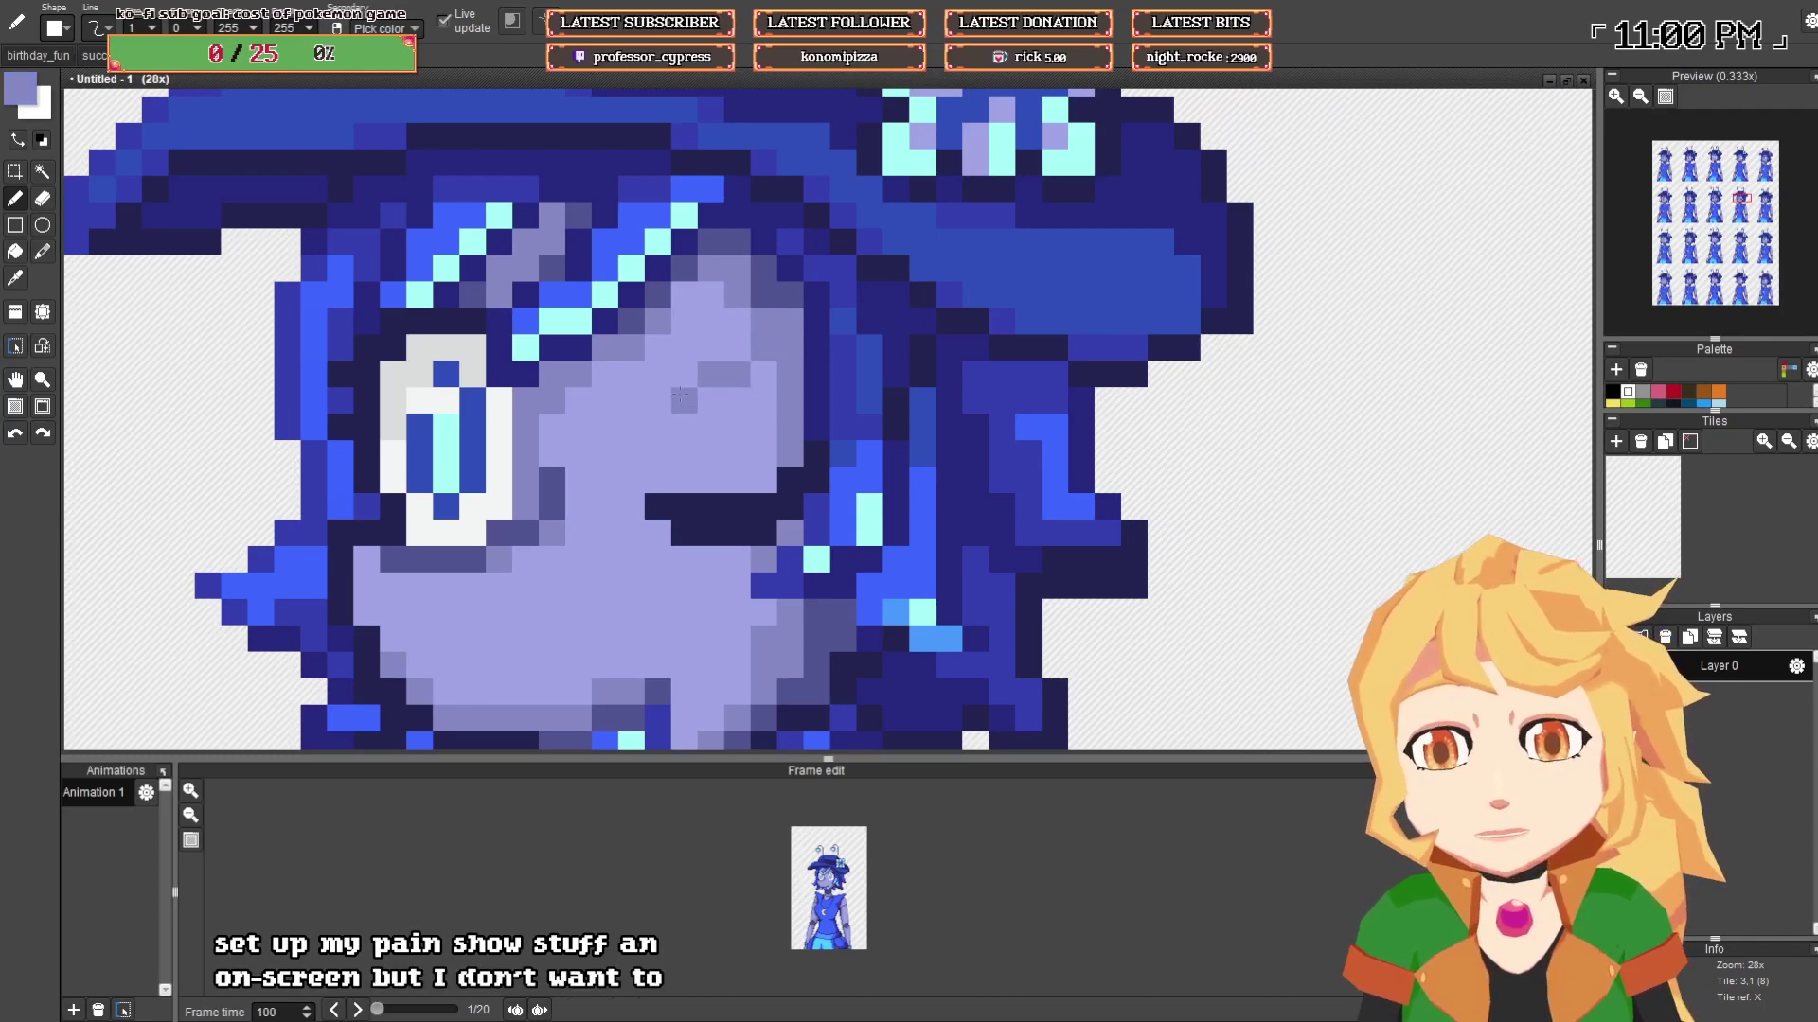
- Close the fourth bust's other eye with a low dark lash line, cover the white with shaded purple skin and repair the hair edge
scroll(985, 368, down, 3)
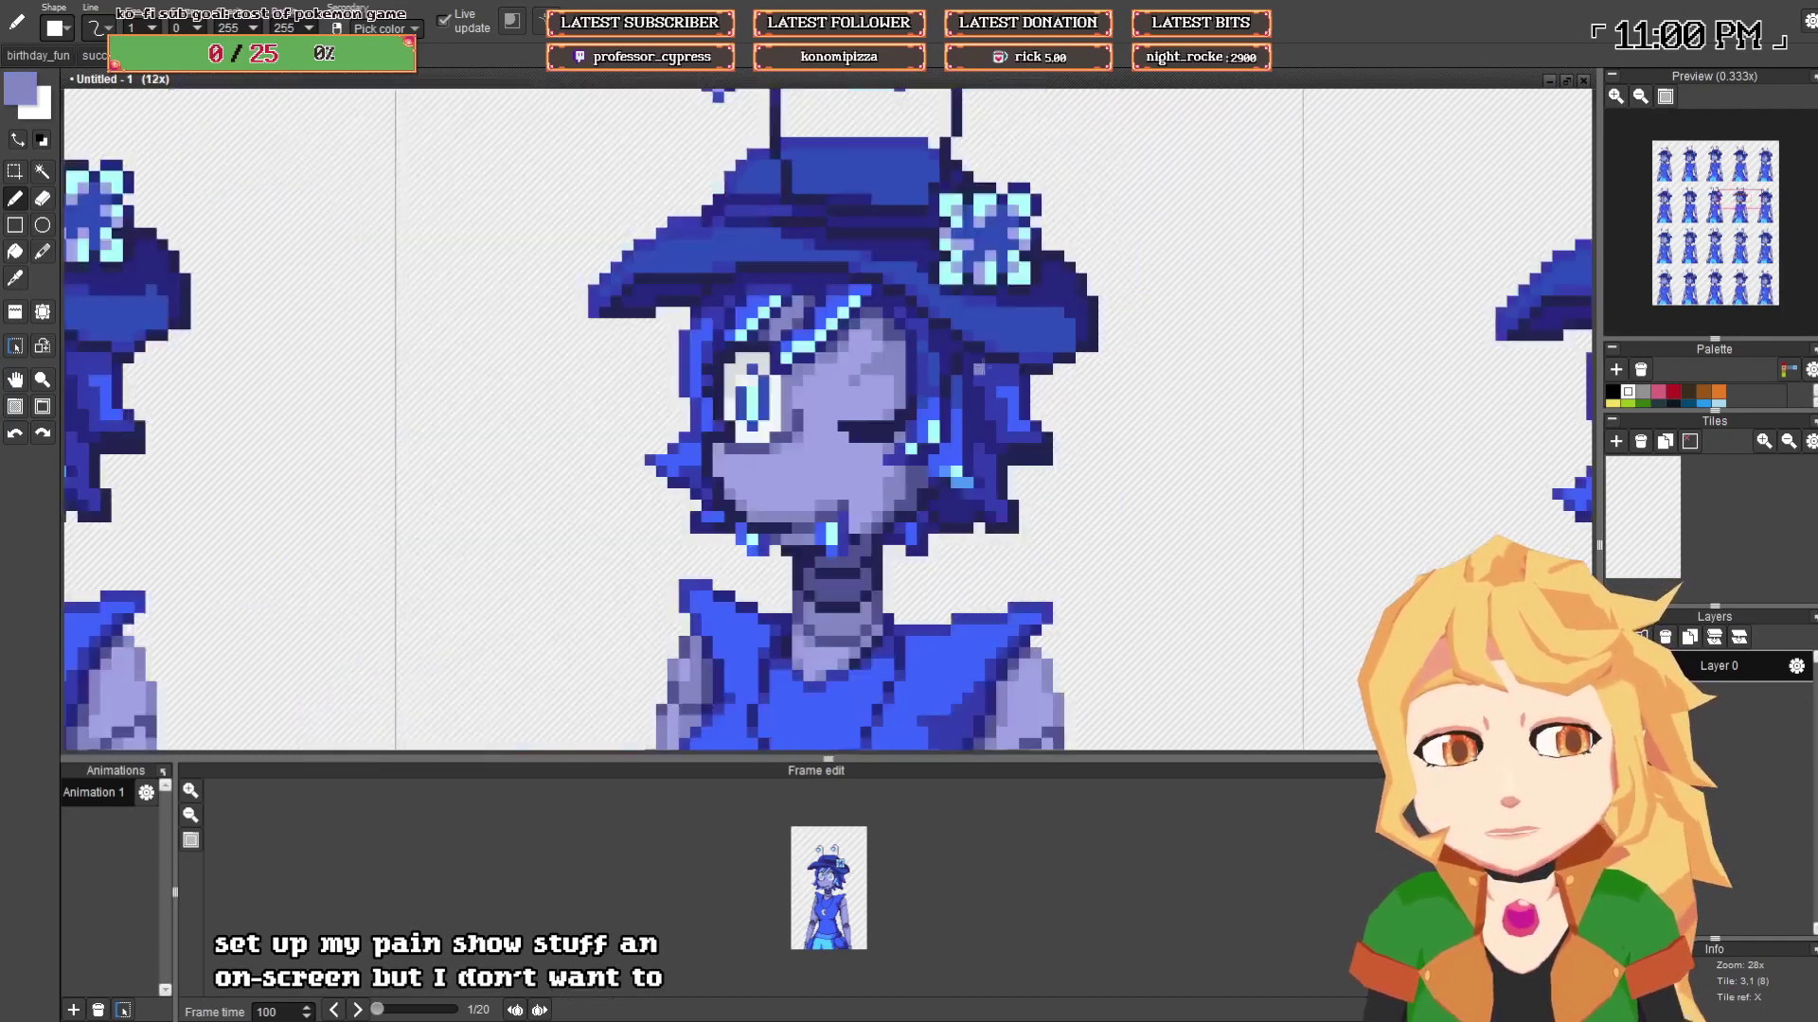
scroll(880, 369, up, 2)
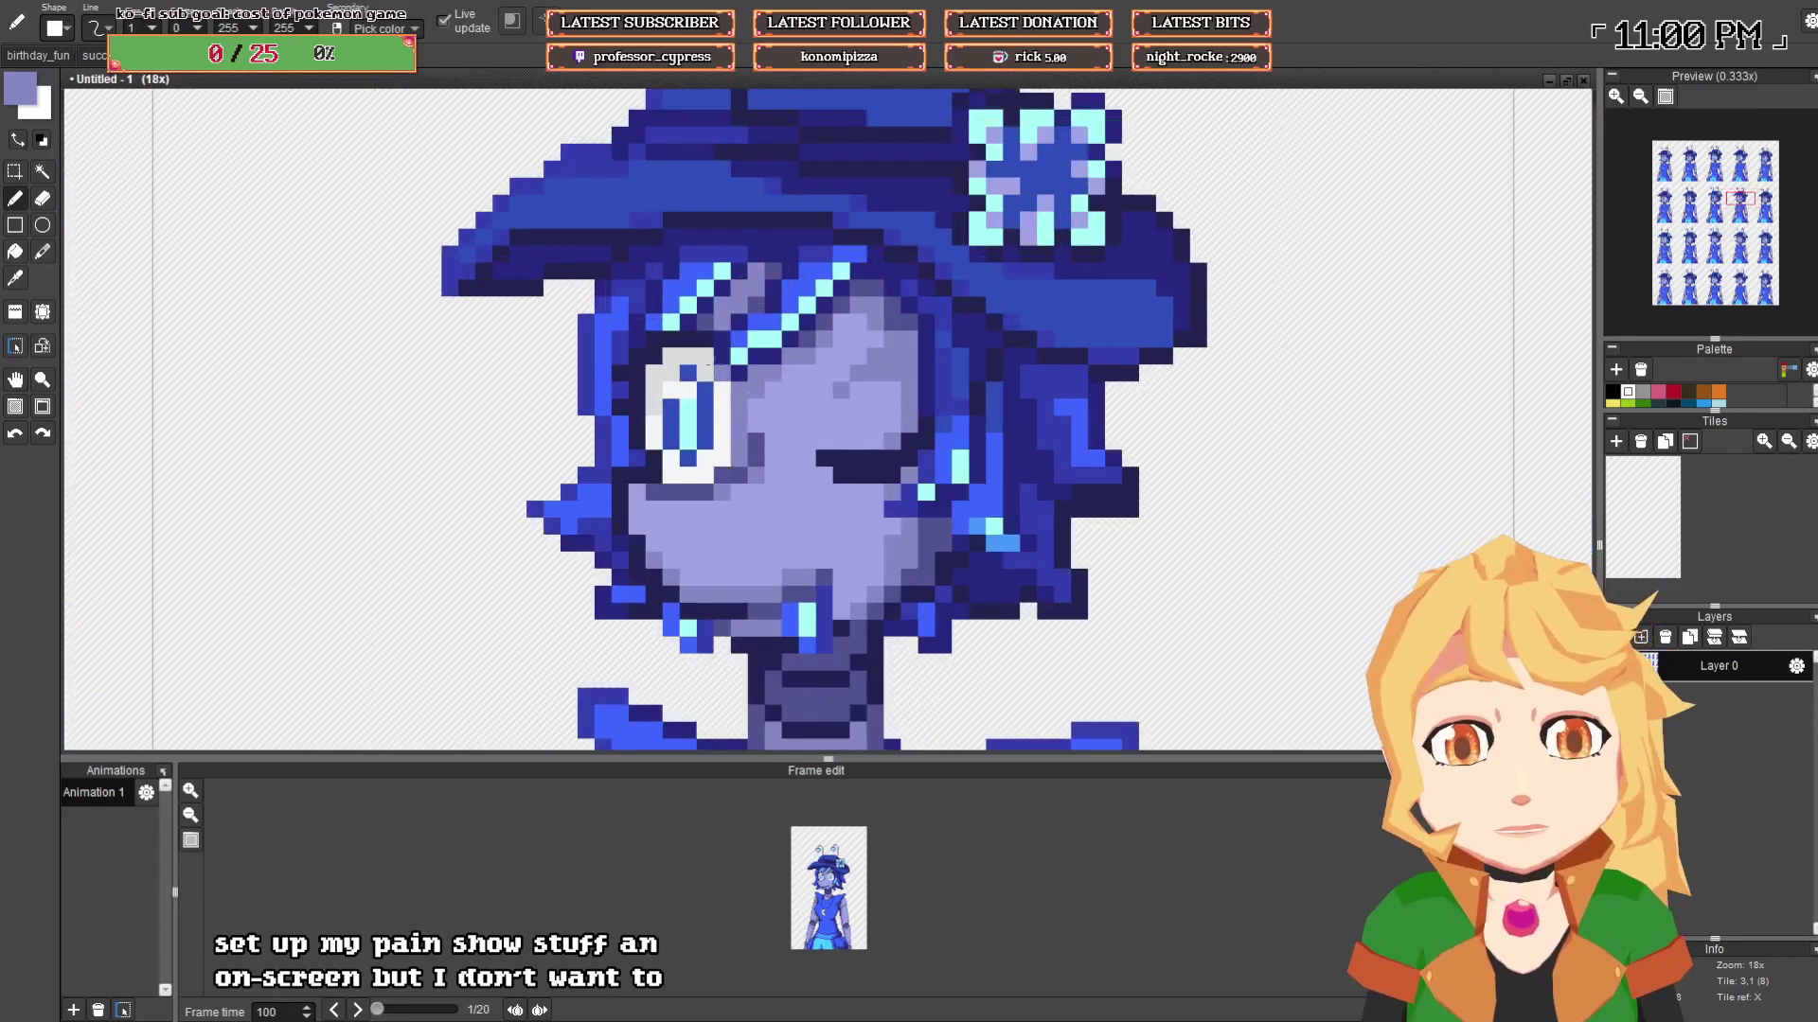
right_click(688, 340)
mouse_move(722, 442)
mouse_down()
mouse_move(712, 470)
mouse_move(671, 476)
mouse_up()
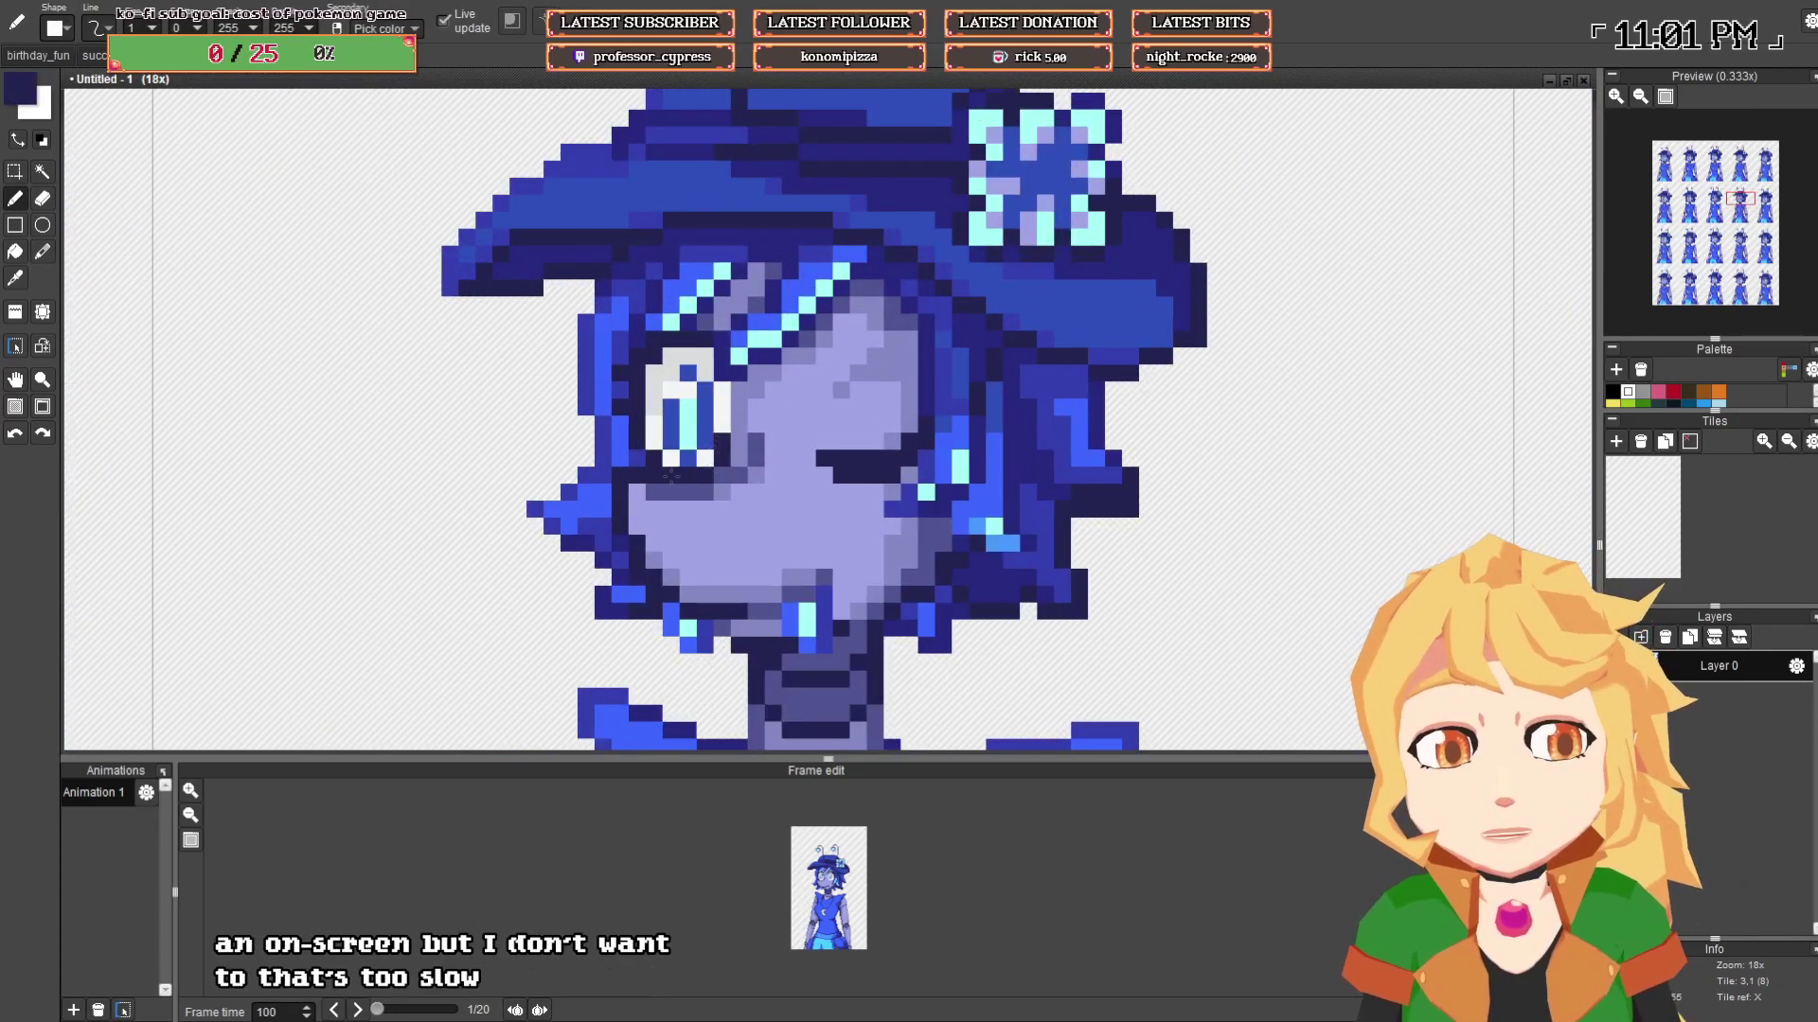
right_click(743, 423)
mouse_move(727, 425)
mouse_down()
mouse_move(648, 440)
mouse_move(653, 388)
mouse_move(700, 414)
mouse_move(706, 392)
mouse_move(693, 422)
mouse_move(677, 375)
mouse_move(708, 357)
mouse_move(709, 322)
mouse_move(653, 355)
mouse_move(686, 324)
mouse_move(633, 344)
mouse_move(623, 417)
mouse_move(622, 367)
mouse_up()
right_click(709, 324)
alt+click(658, 338)
right_click(620, 424)
right_click(625, 387)
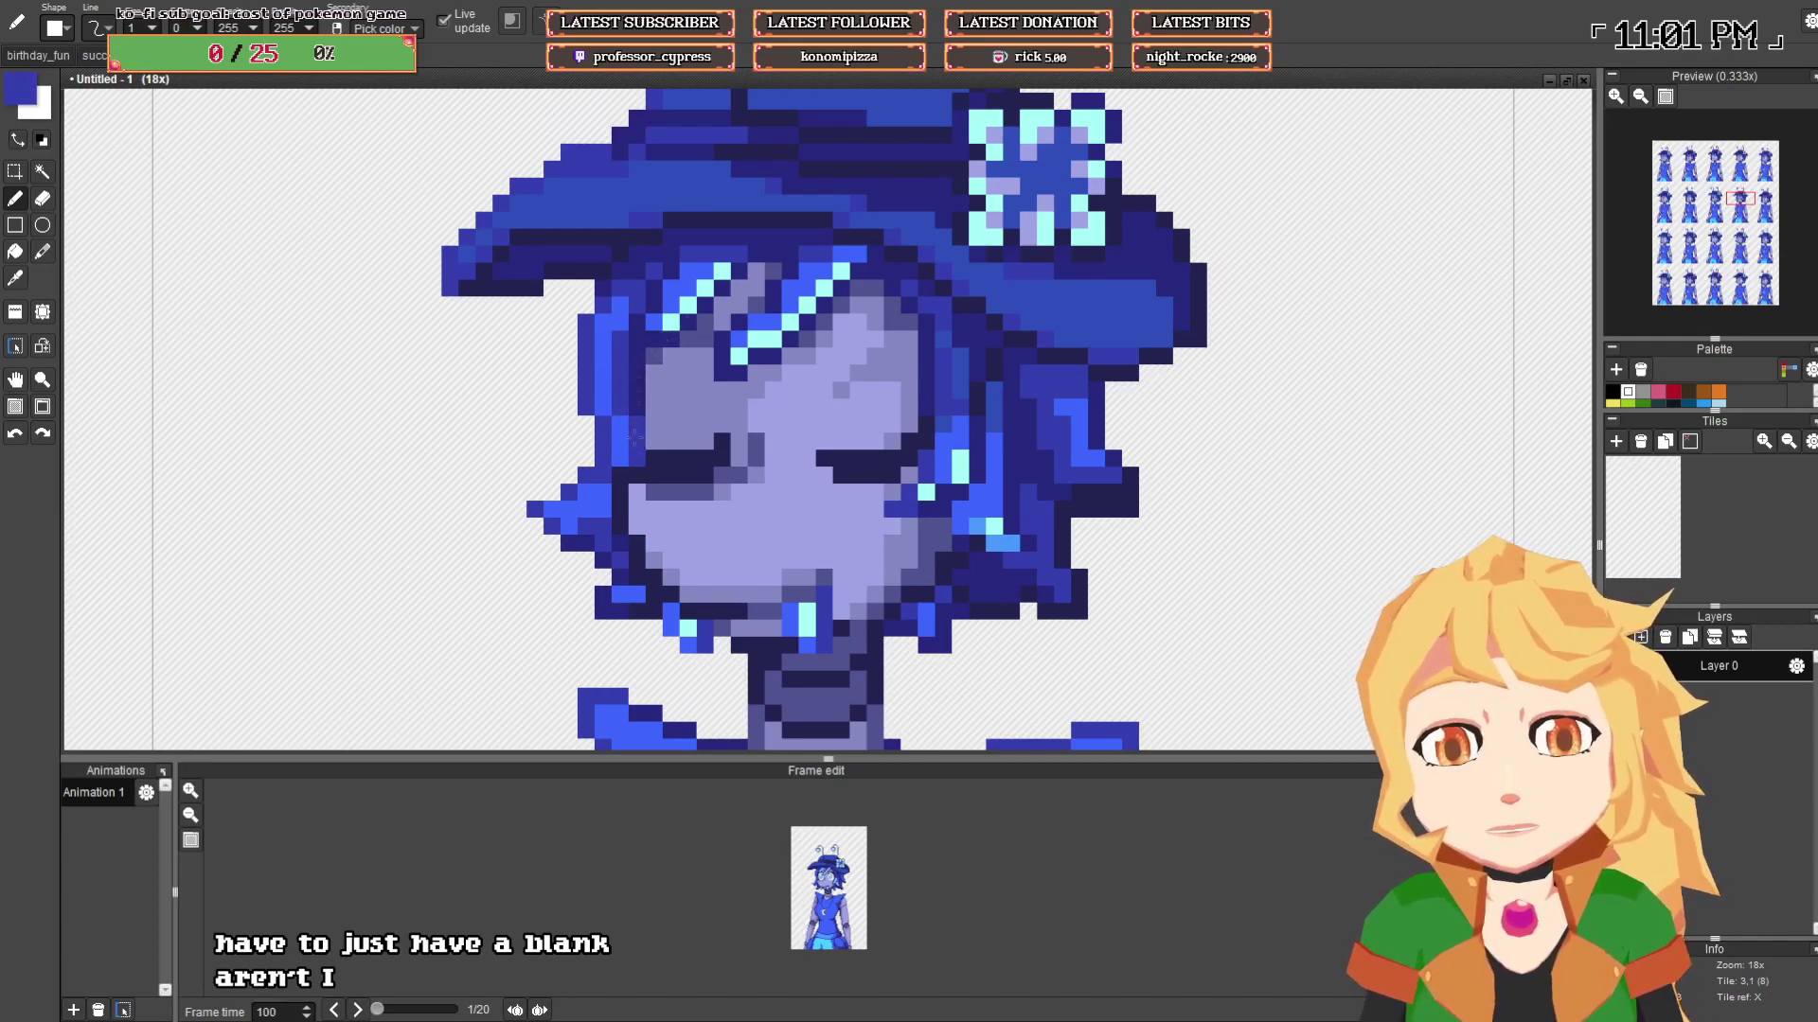
- Extend the outer corner of the lash line on the fourth bust's eye away from the flower and add a dark purple eyelid crease
alt+click(660, 460)
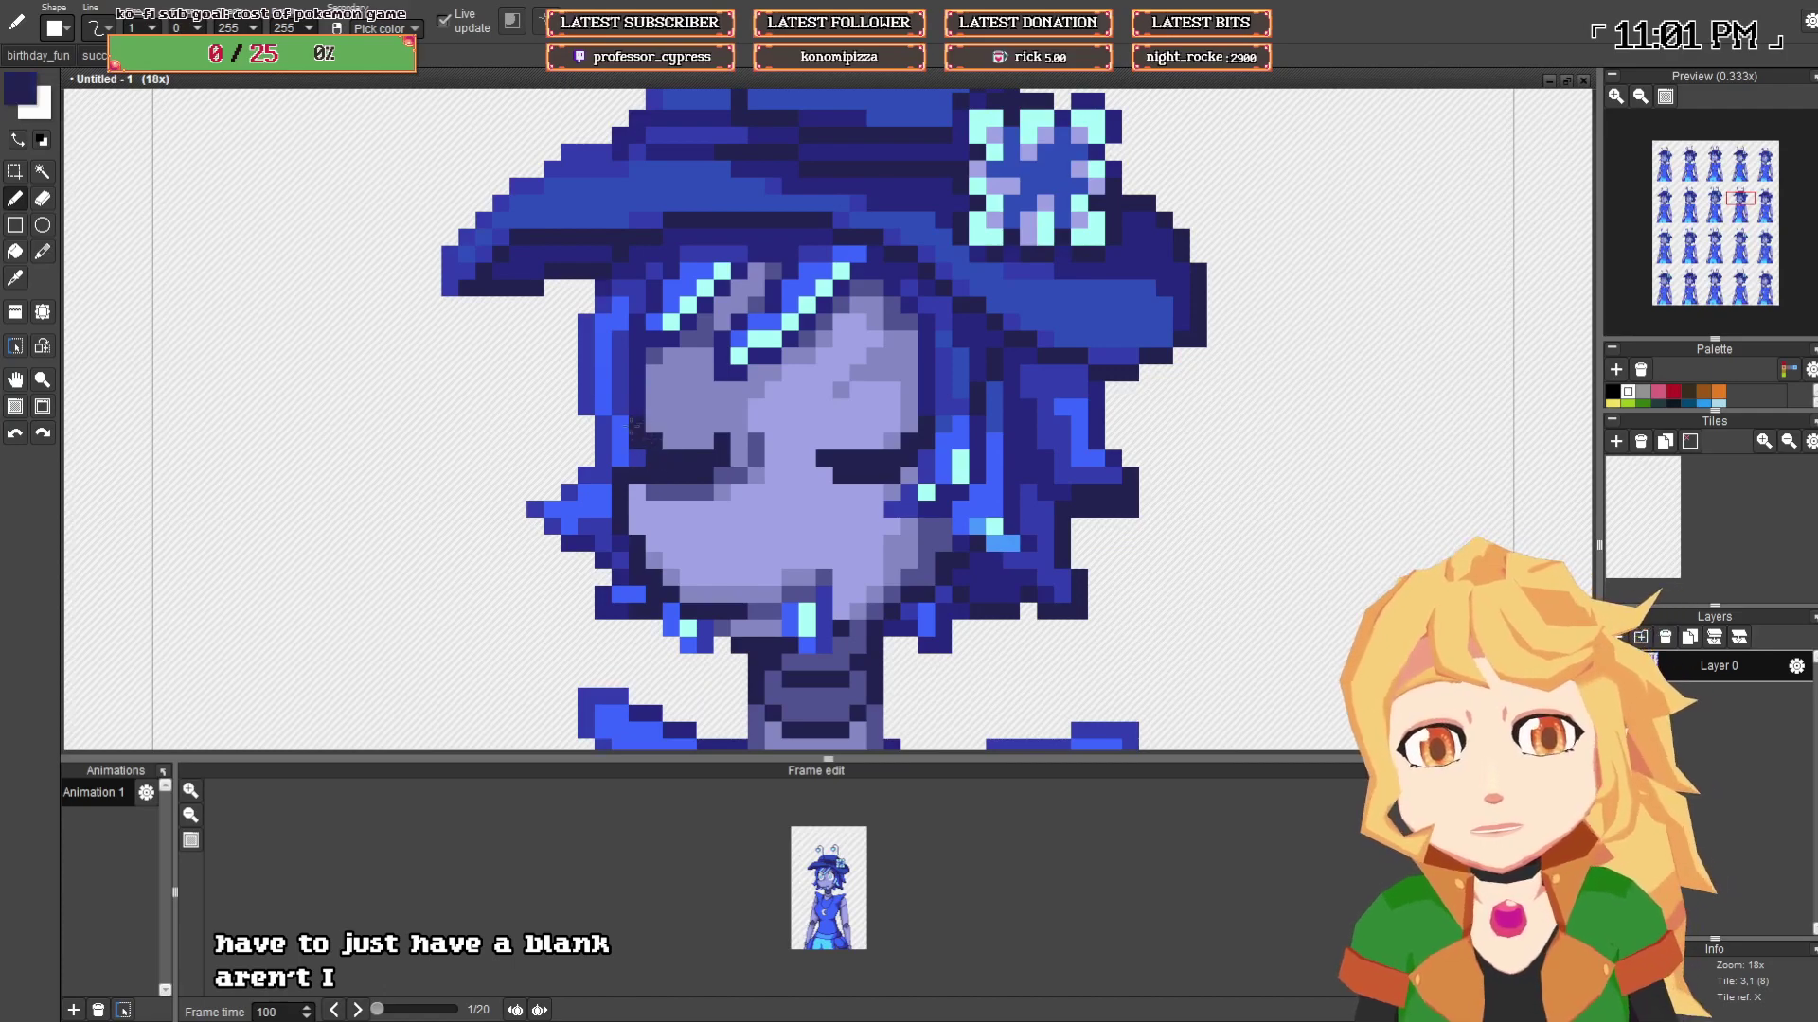
scroll(631, 428, down, 4)
scroll(739, 392, up, 2)
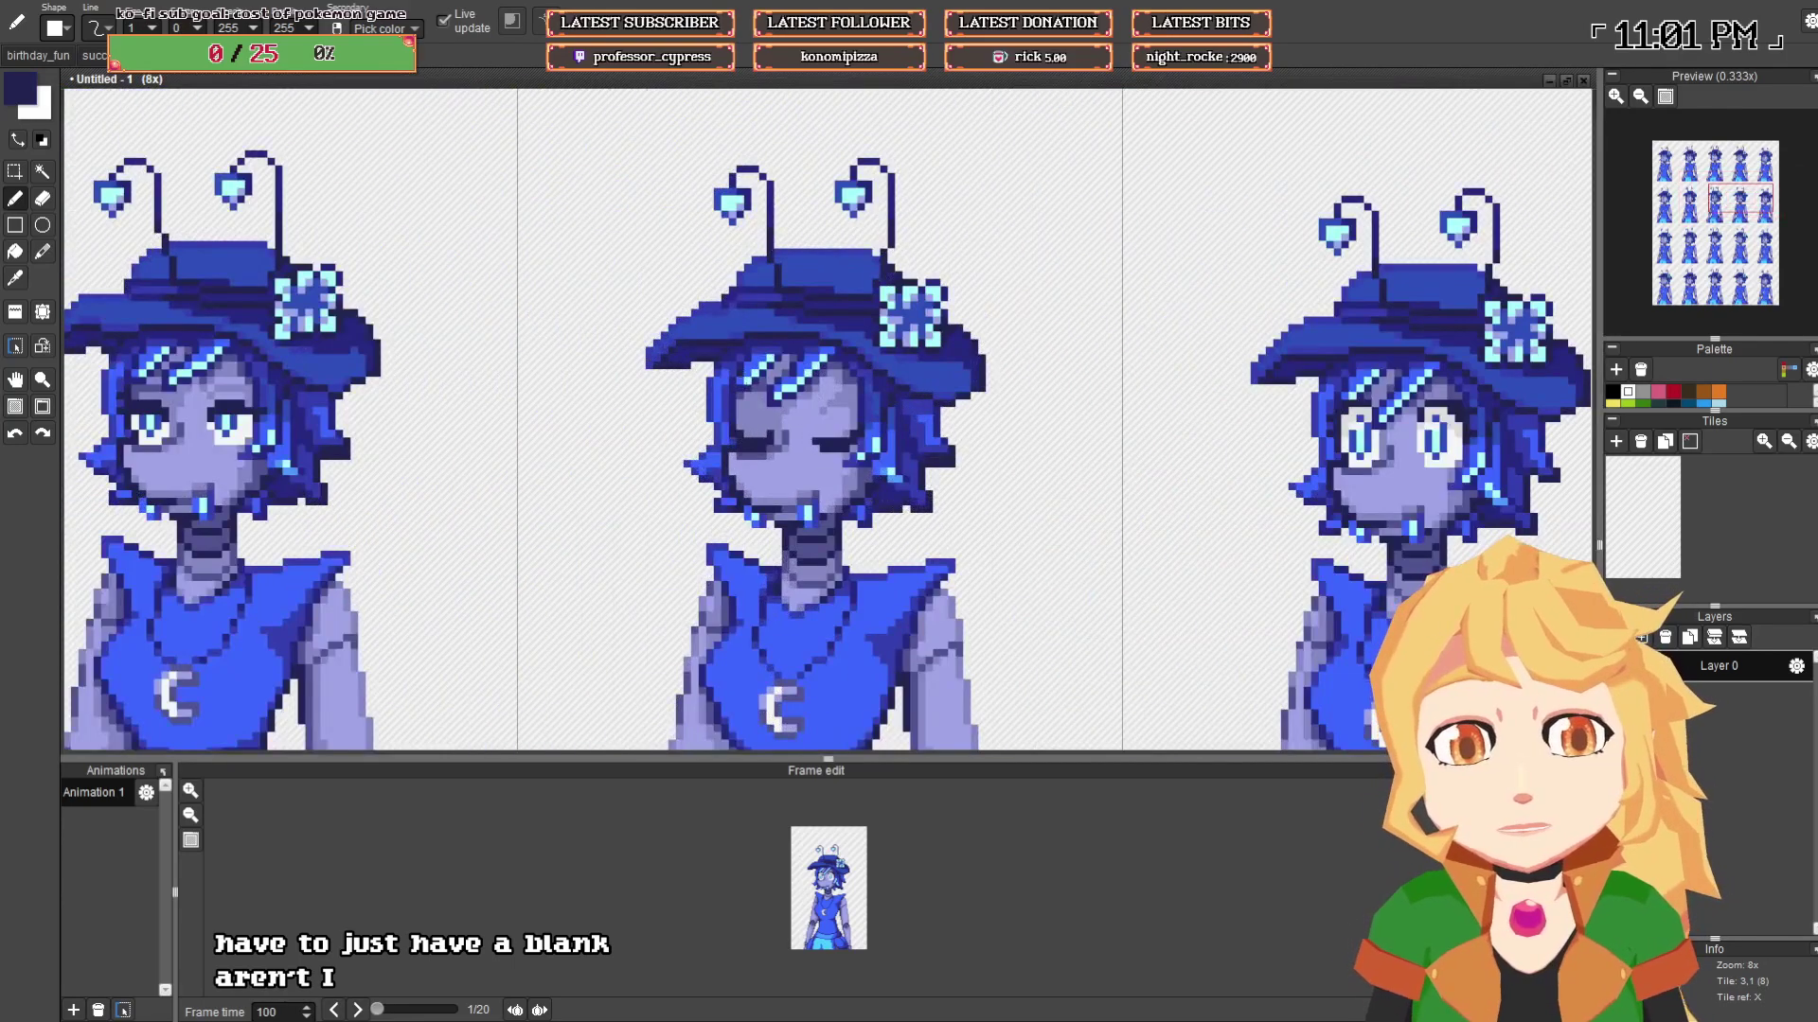
alt+click(753, 405)
scroll(753, 404, up, 3)
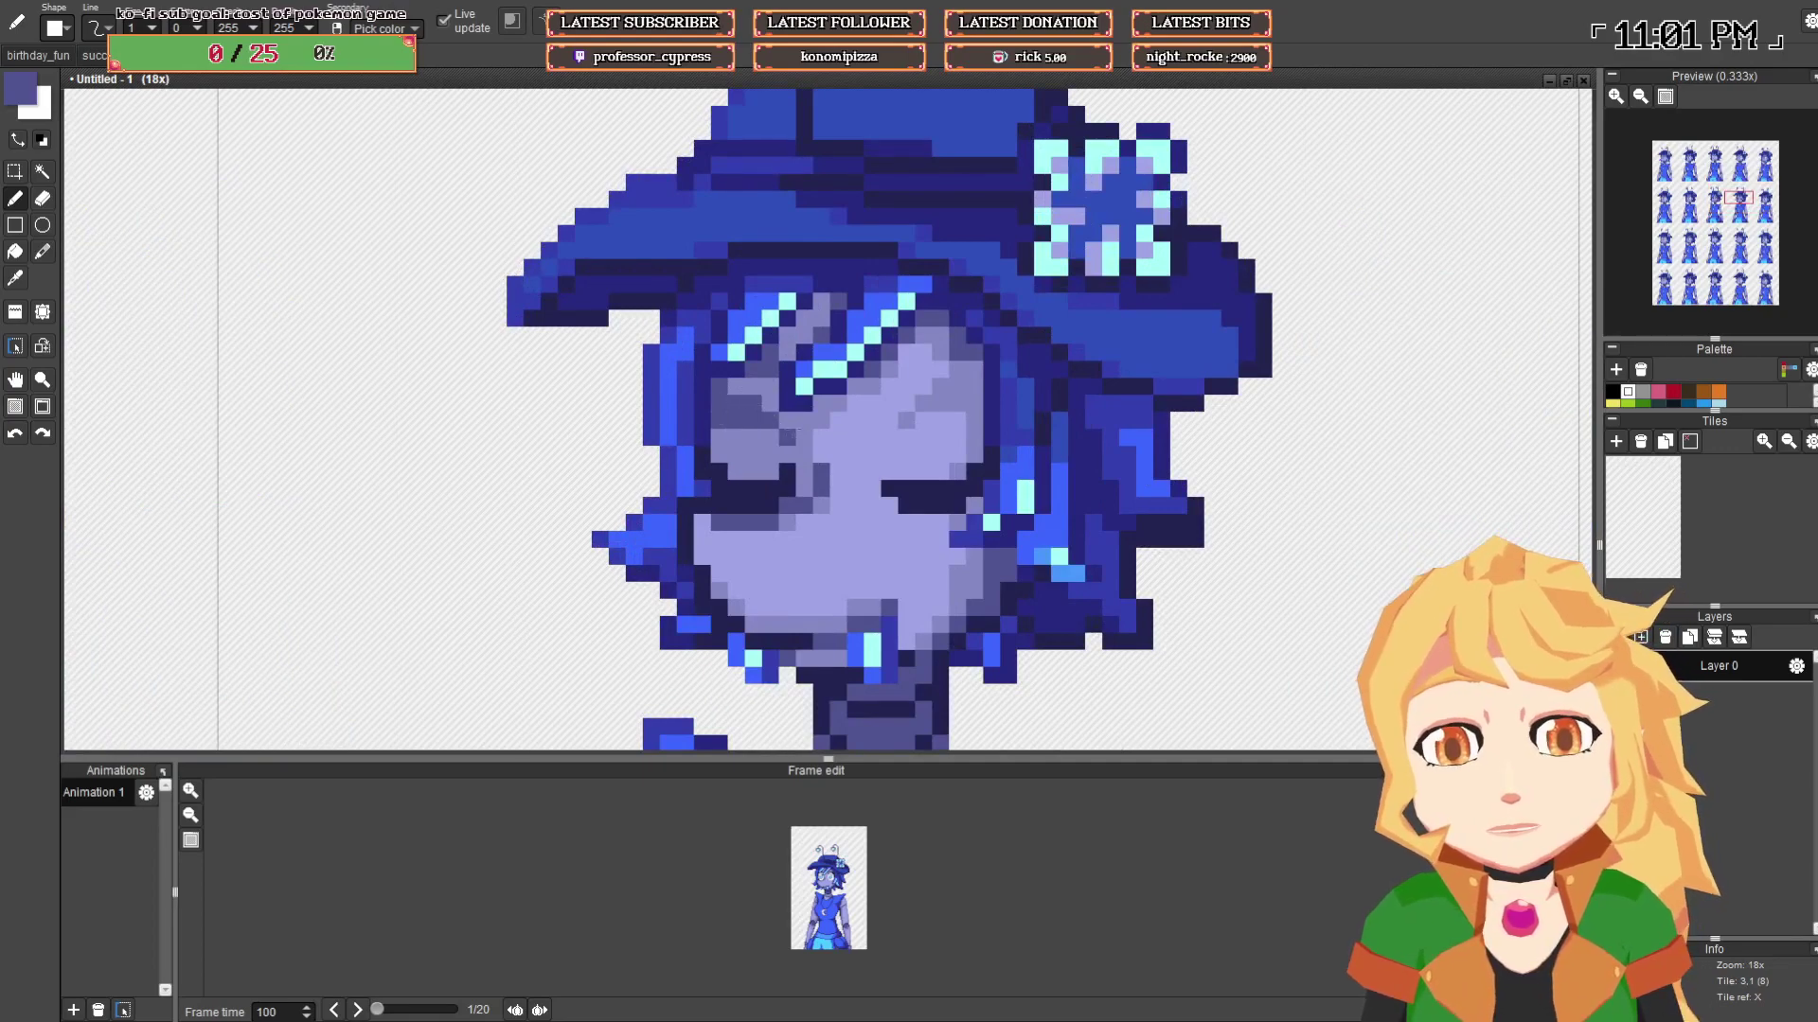
- Restore the fully open eyes on the second row's third bust in place of the half-closed ones
scroll(789, 434, down, 4)
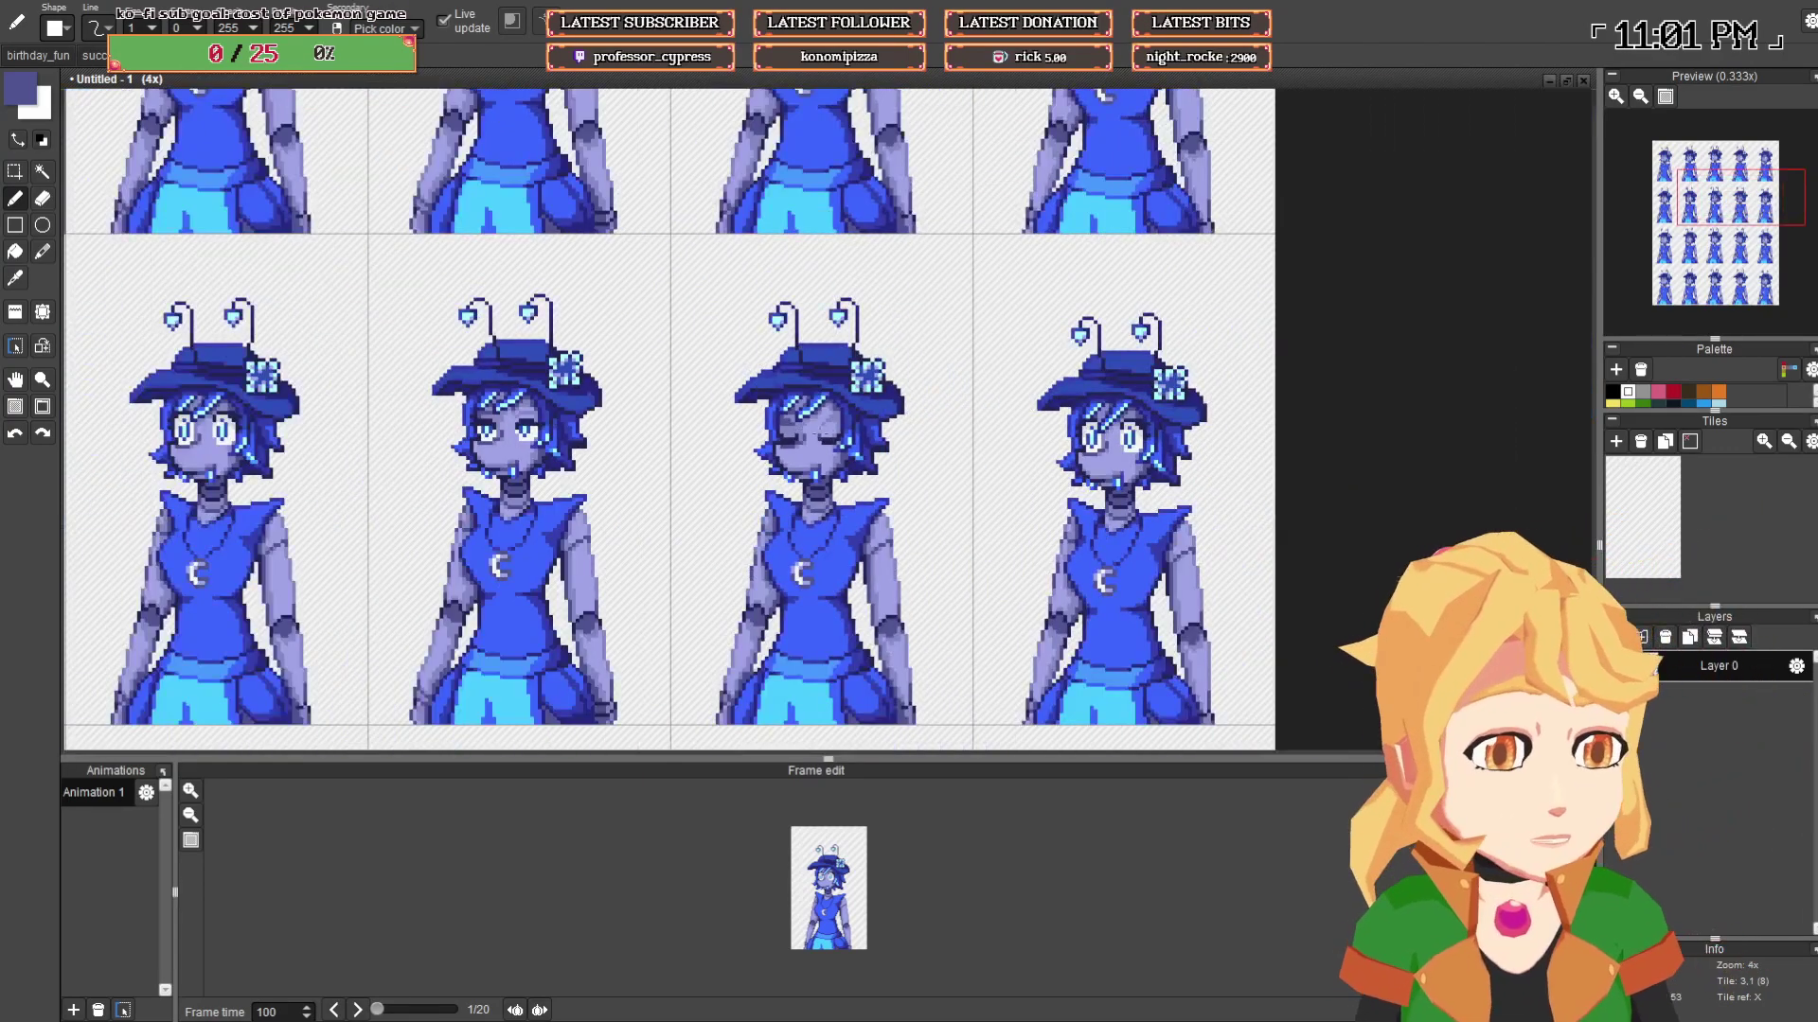
scroll(662, 417, down, 3)
scroll(663, 416, up, 2)
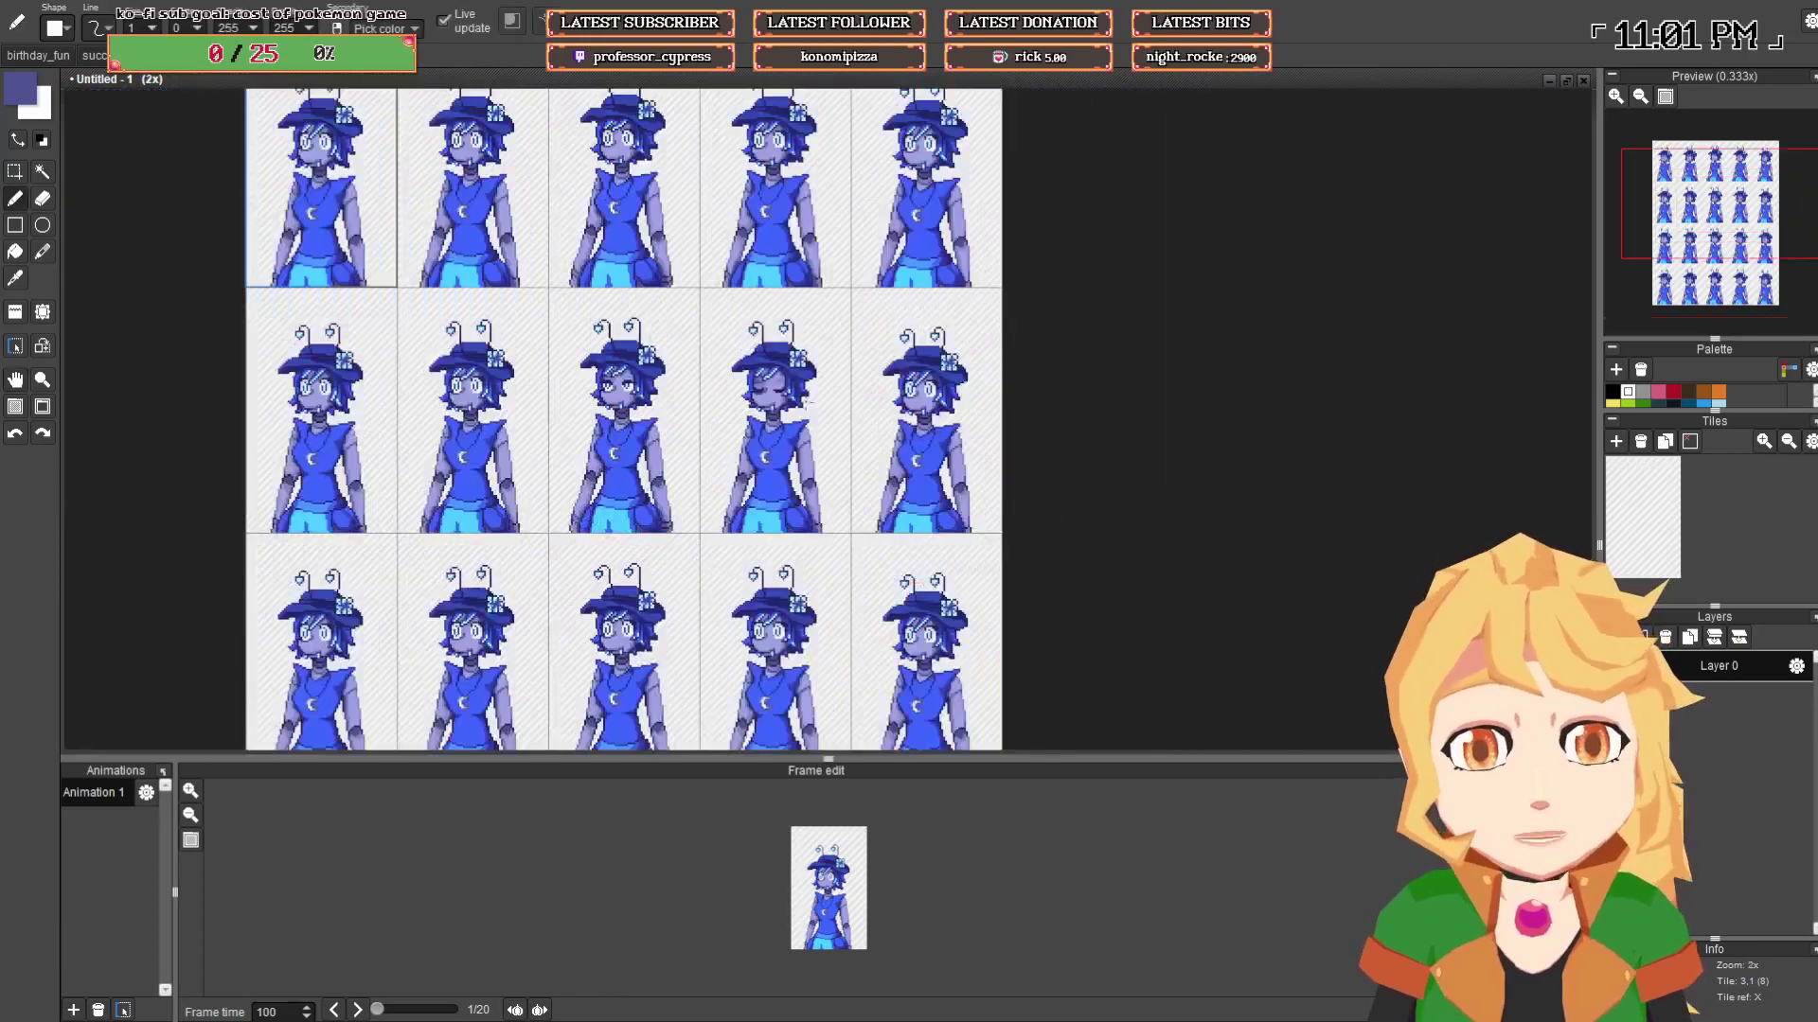
scroll(772, 411, up, 2)
scroll(755, 411, down, 1)
drag(755, 411, 820, 410)
click(15, 171)
scroll(353, 393, down, 2)
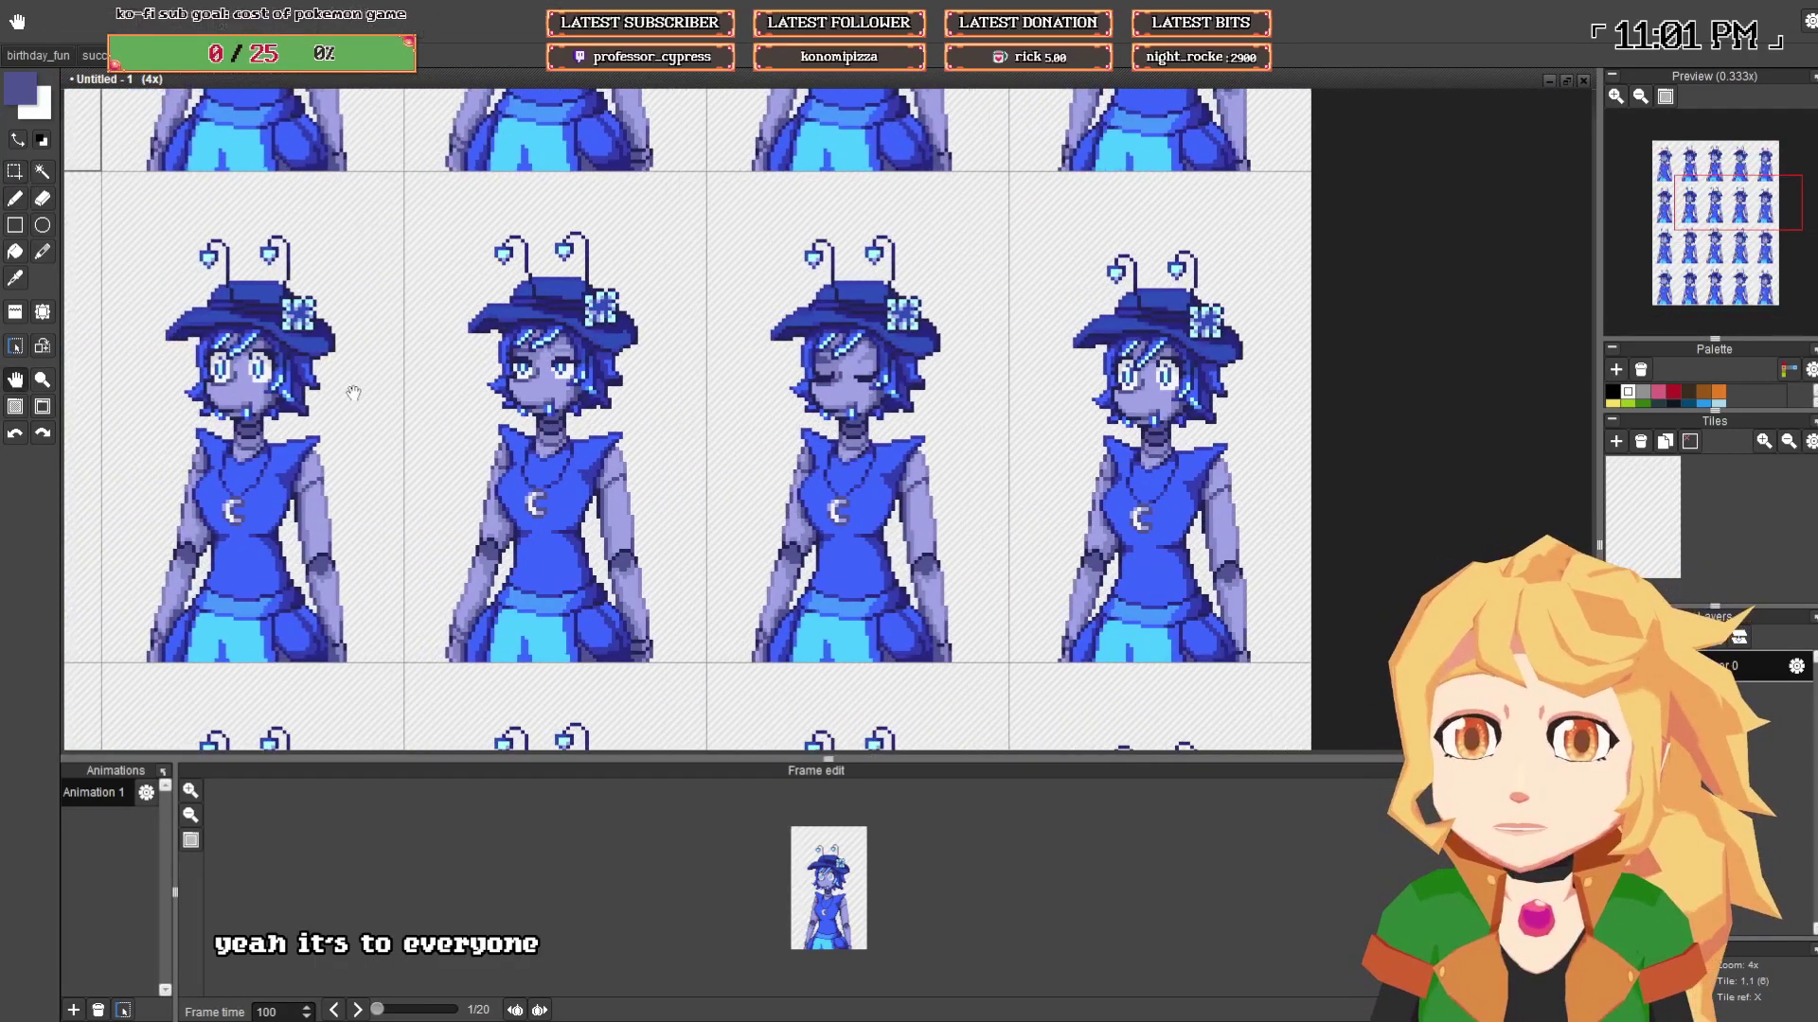
drag(470, 332, 481, 396)
click(16, 317)
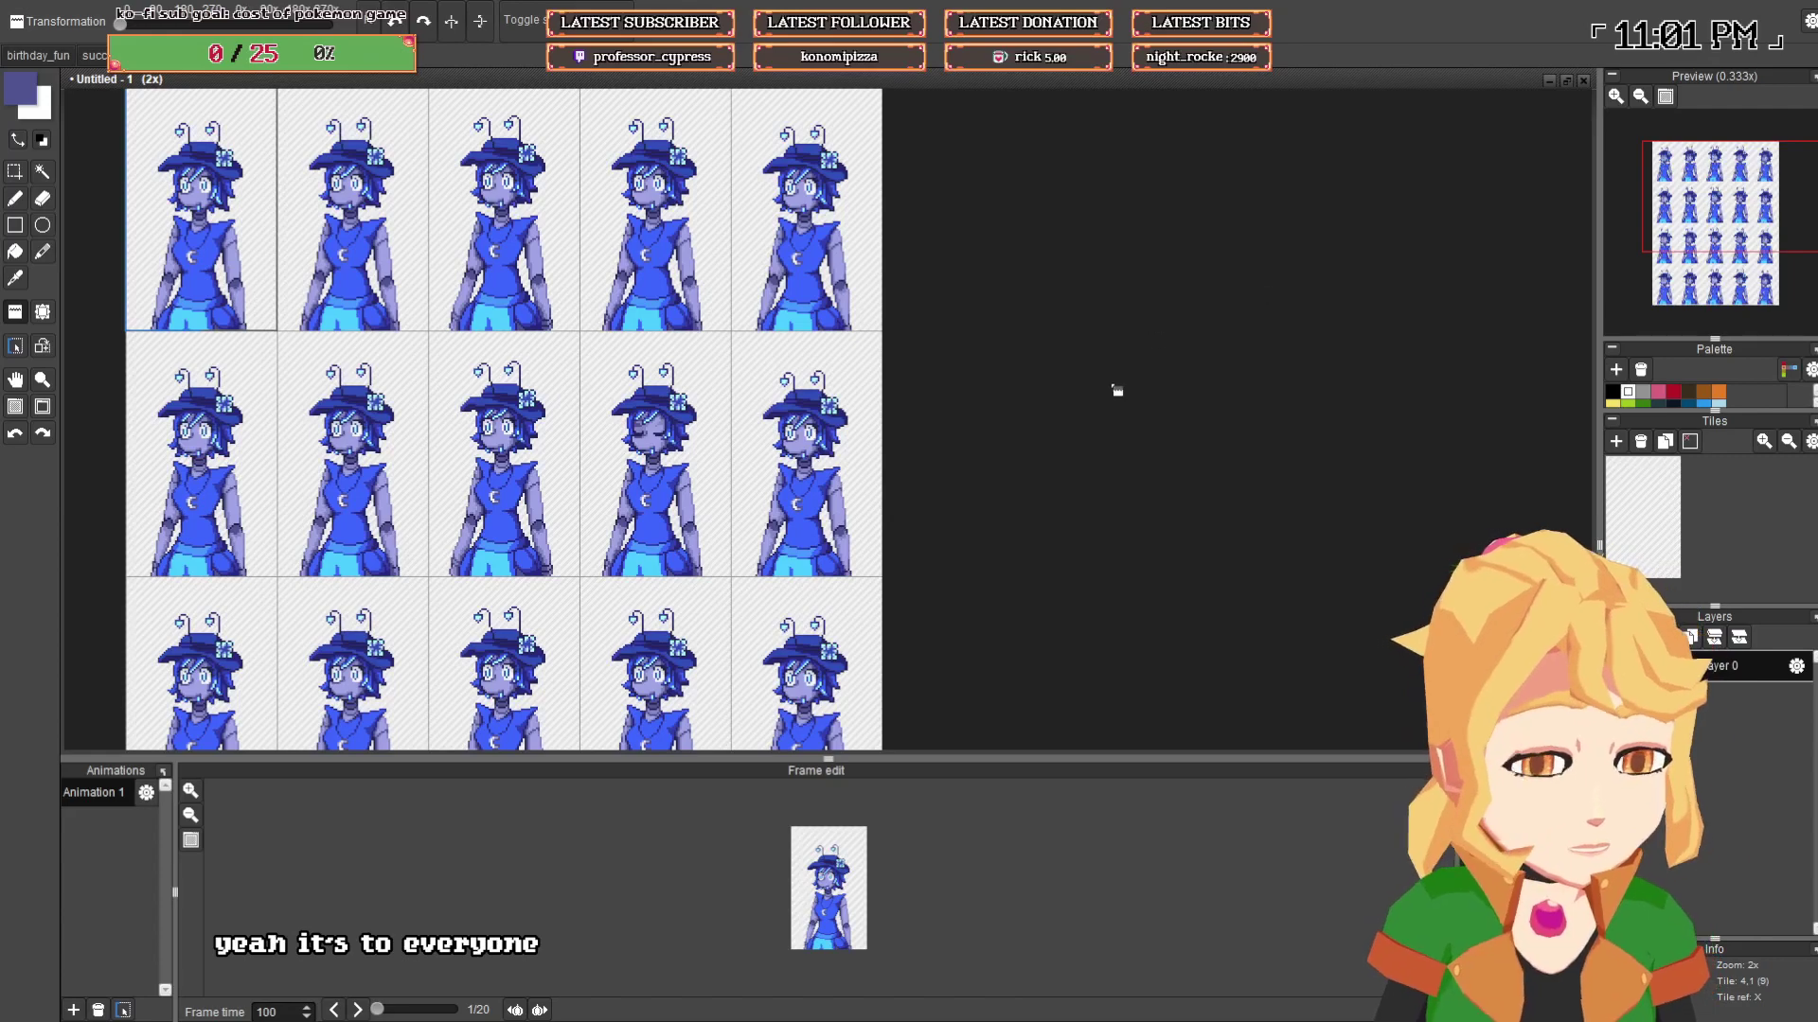
- Copy the closed-eye area of the second row's fourth bust and paste it over the eyes of the fourth row's second bust
drag(1117, 390, 1158, 340)
click(15, 172)
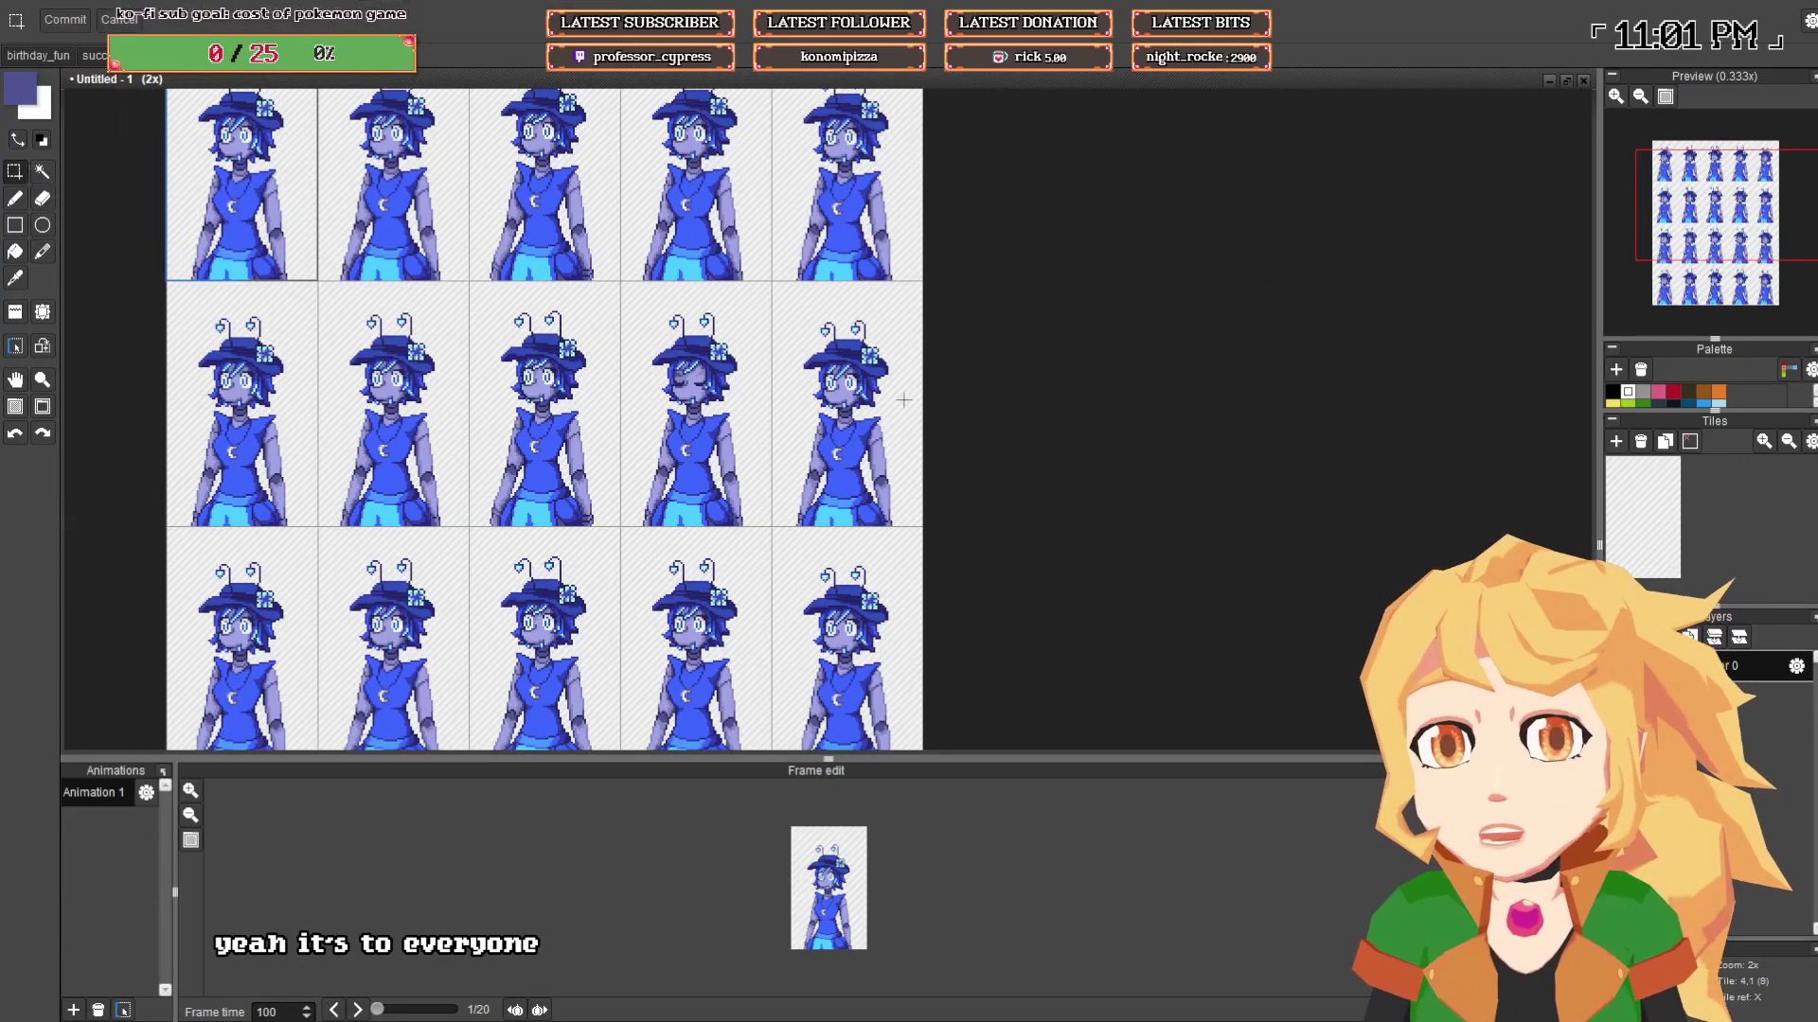
scroll(999, 387, down, 1)
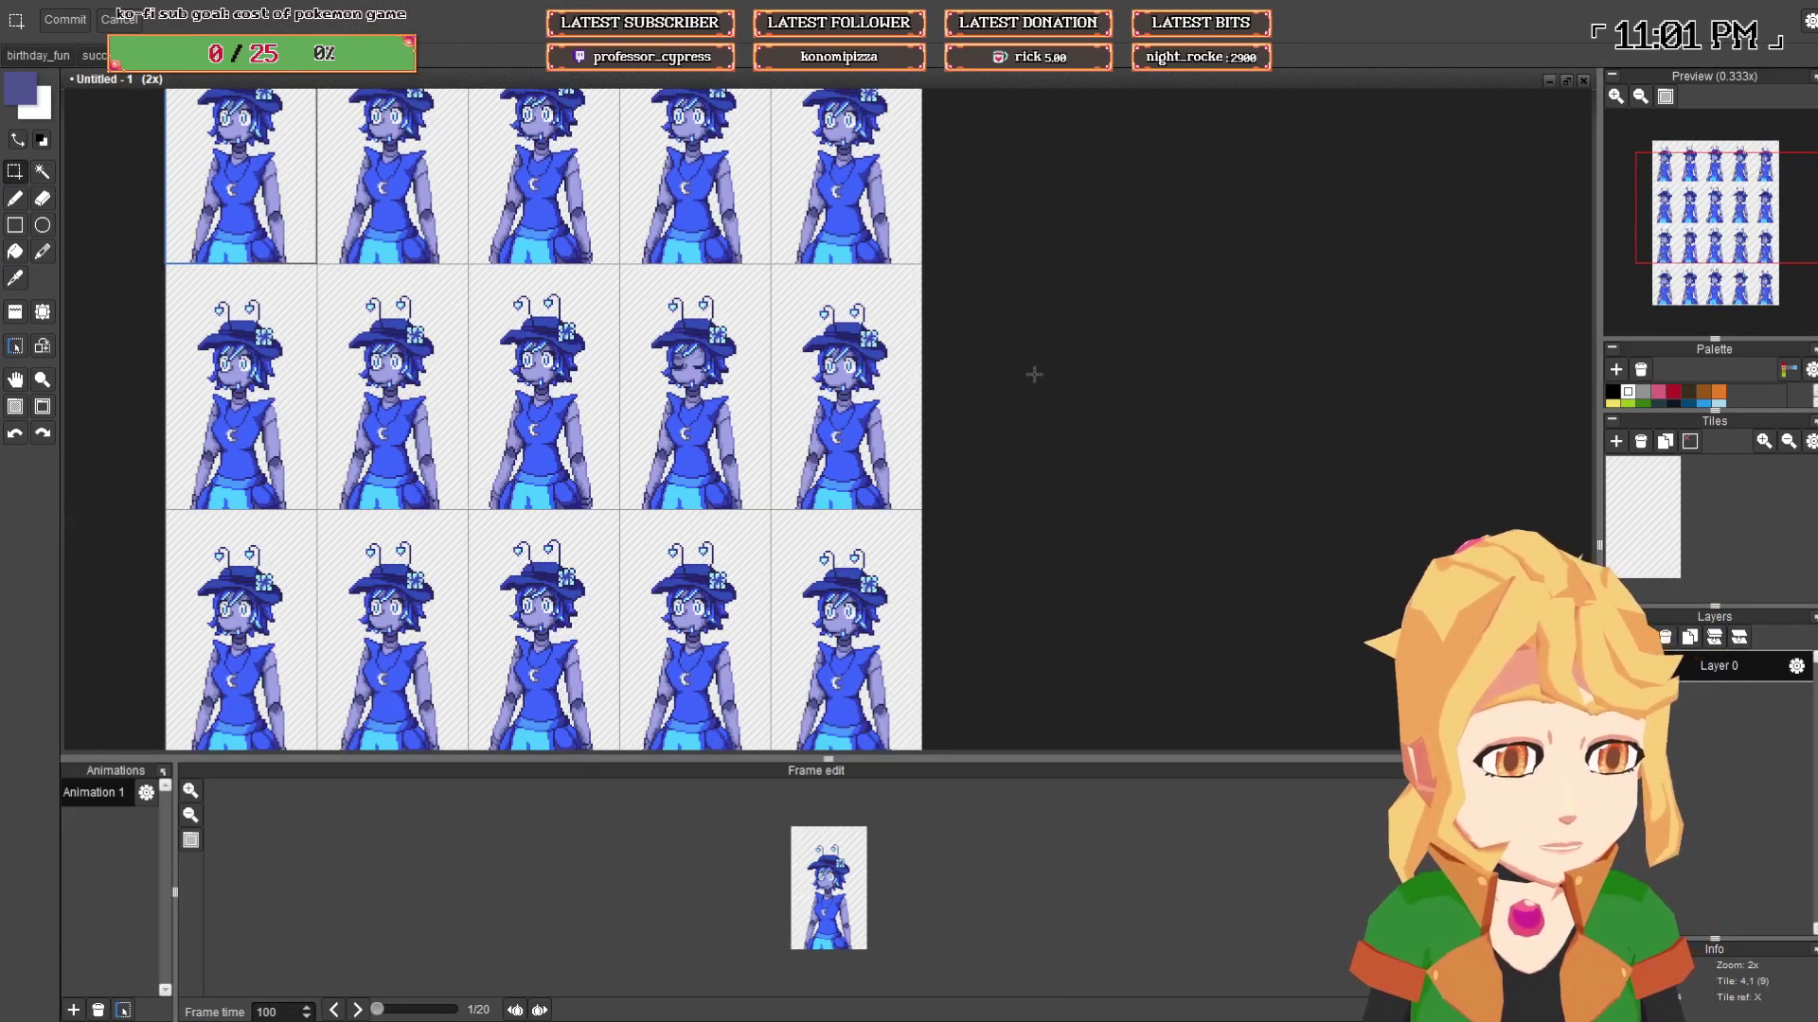
scroll(677, 379, up, 2)
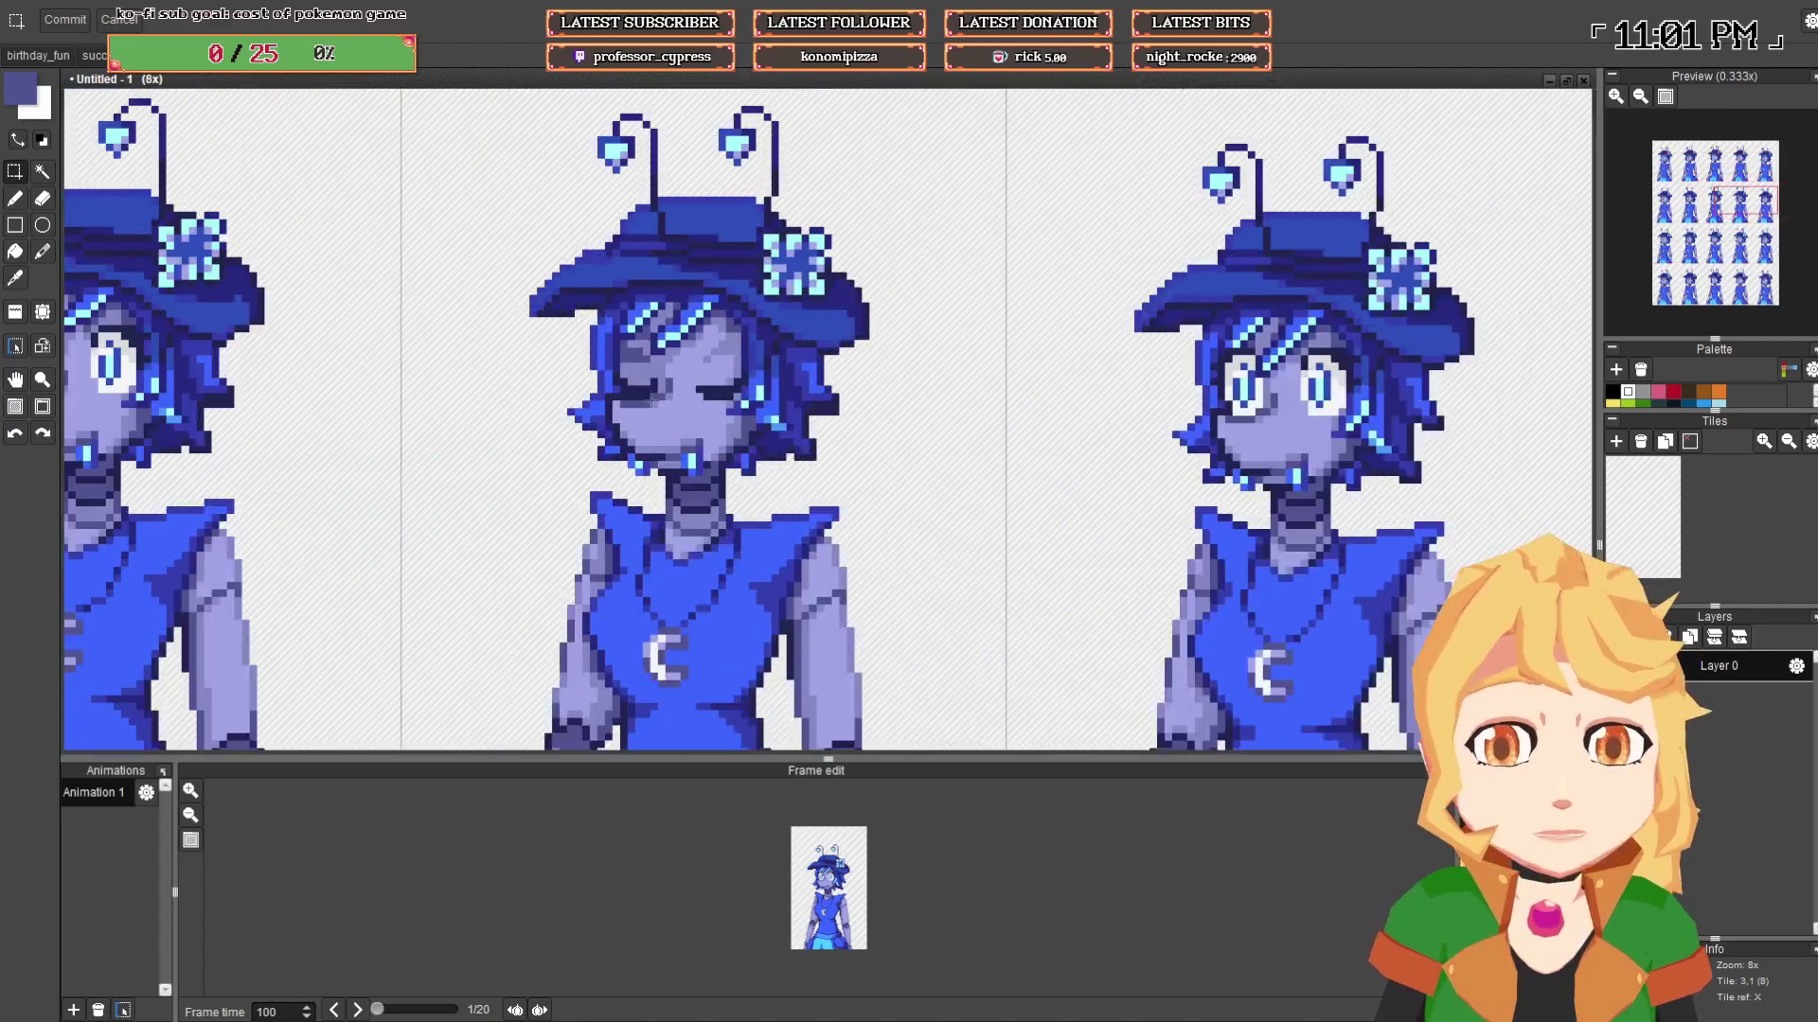
drag(606, 407, 772, 356)
drag(623, 344, 754, 364)
scroll(753, 364, down, 7)
drag(735, 499, 797, 456)
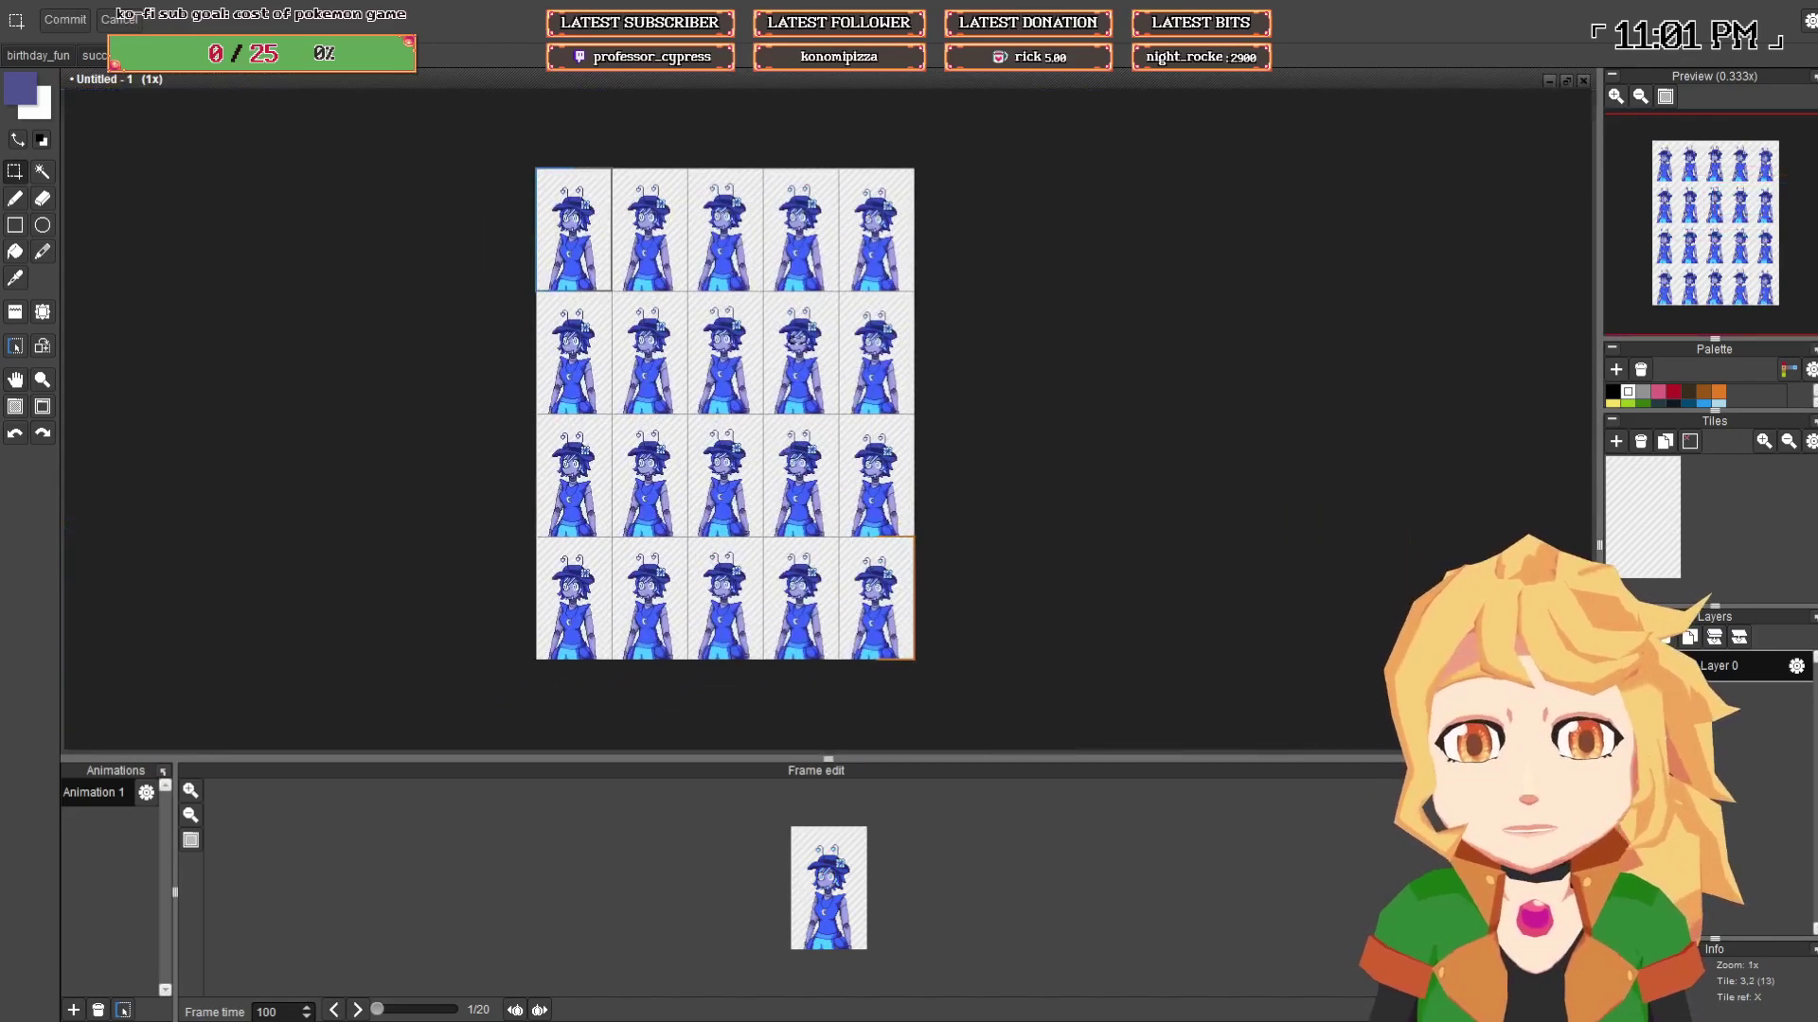
scroll(677, 629, up, 5)
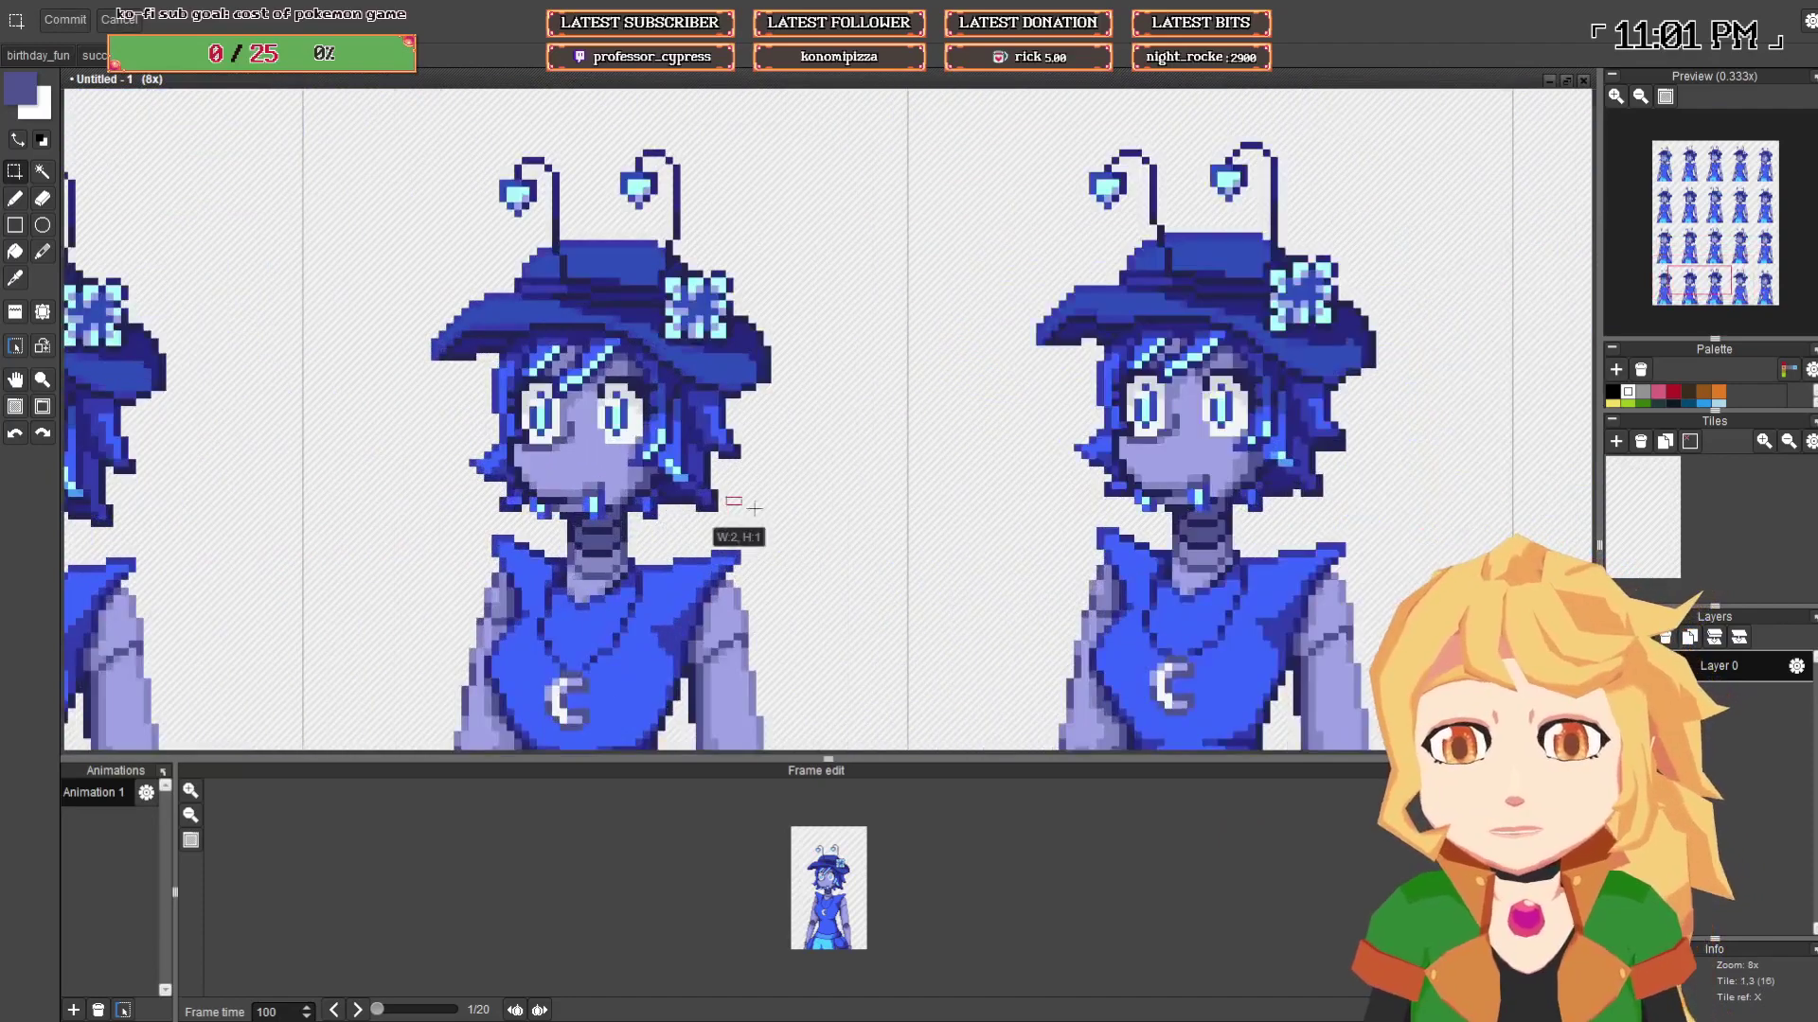
drag(753, 514, 586, 424)
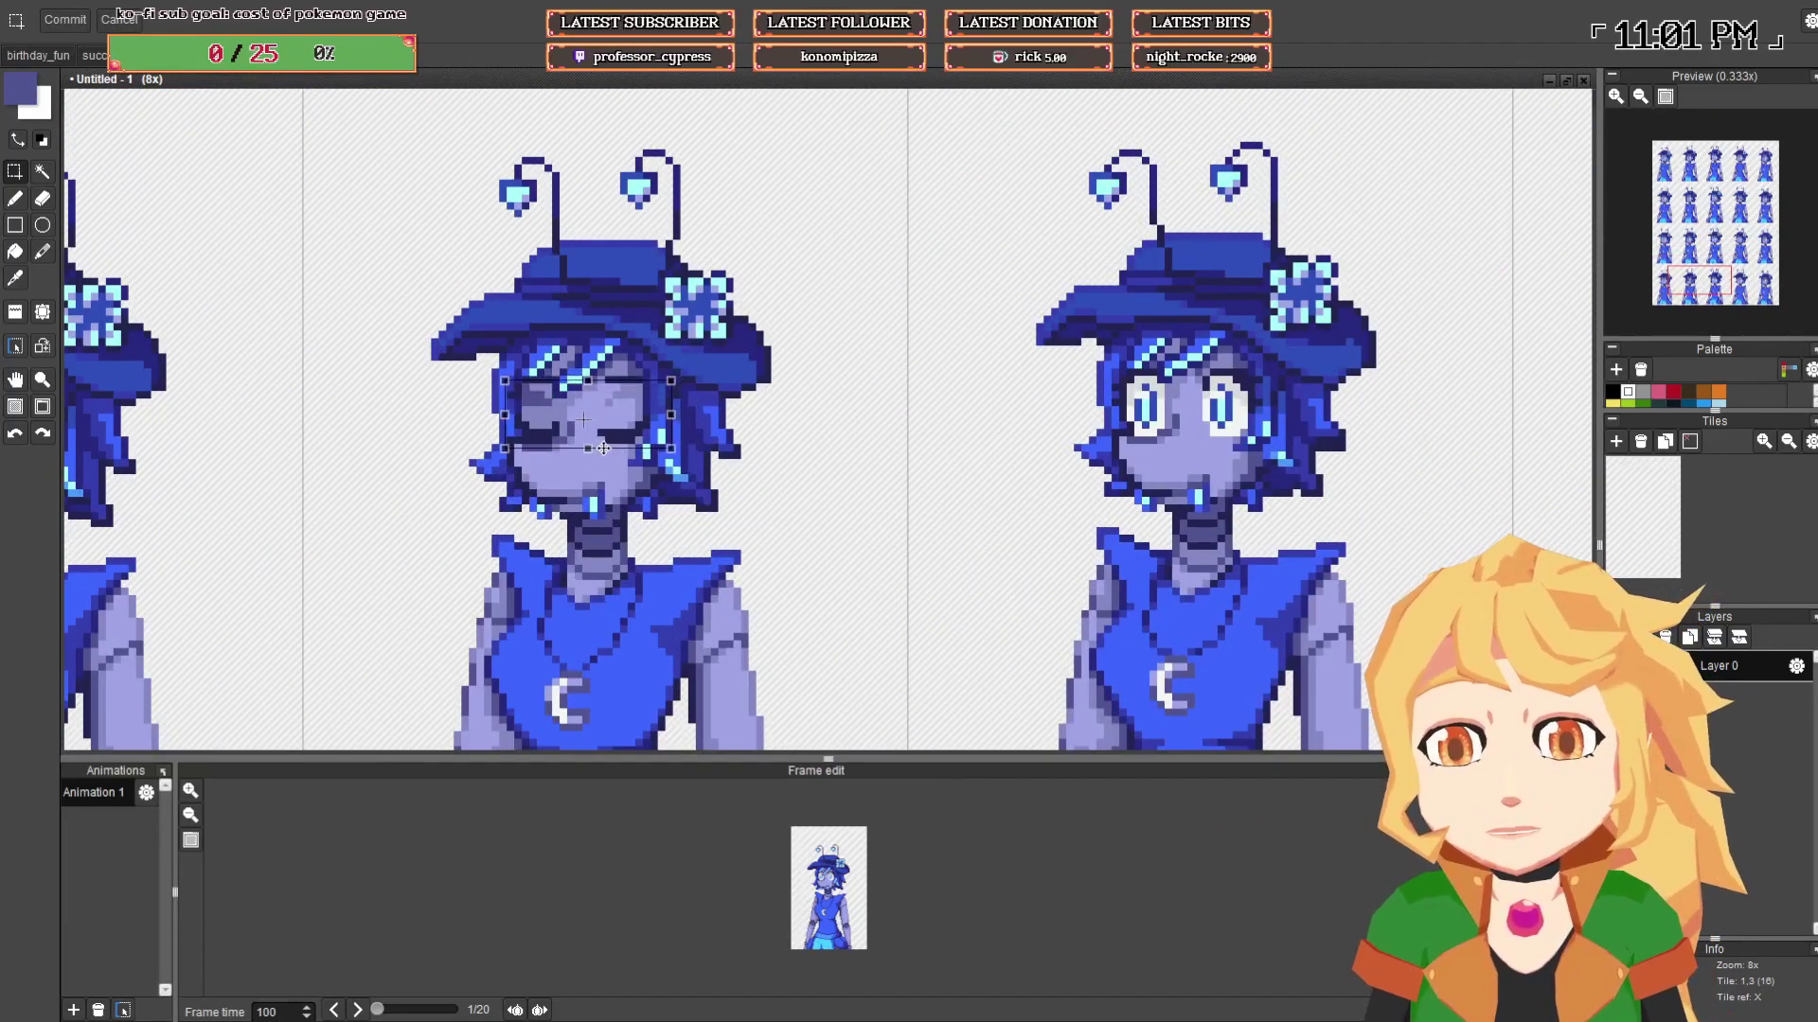
click(803, 369)
- Clean up leftover dark pixels around the pasted closed eyes of the fourth row's second bust with picked skin and hair colours
scroll(819, 383, down, 1)
scroll(699, 386, up, 2)
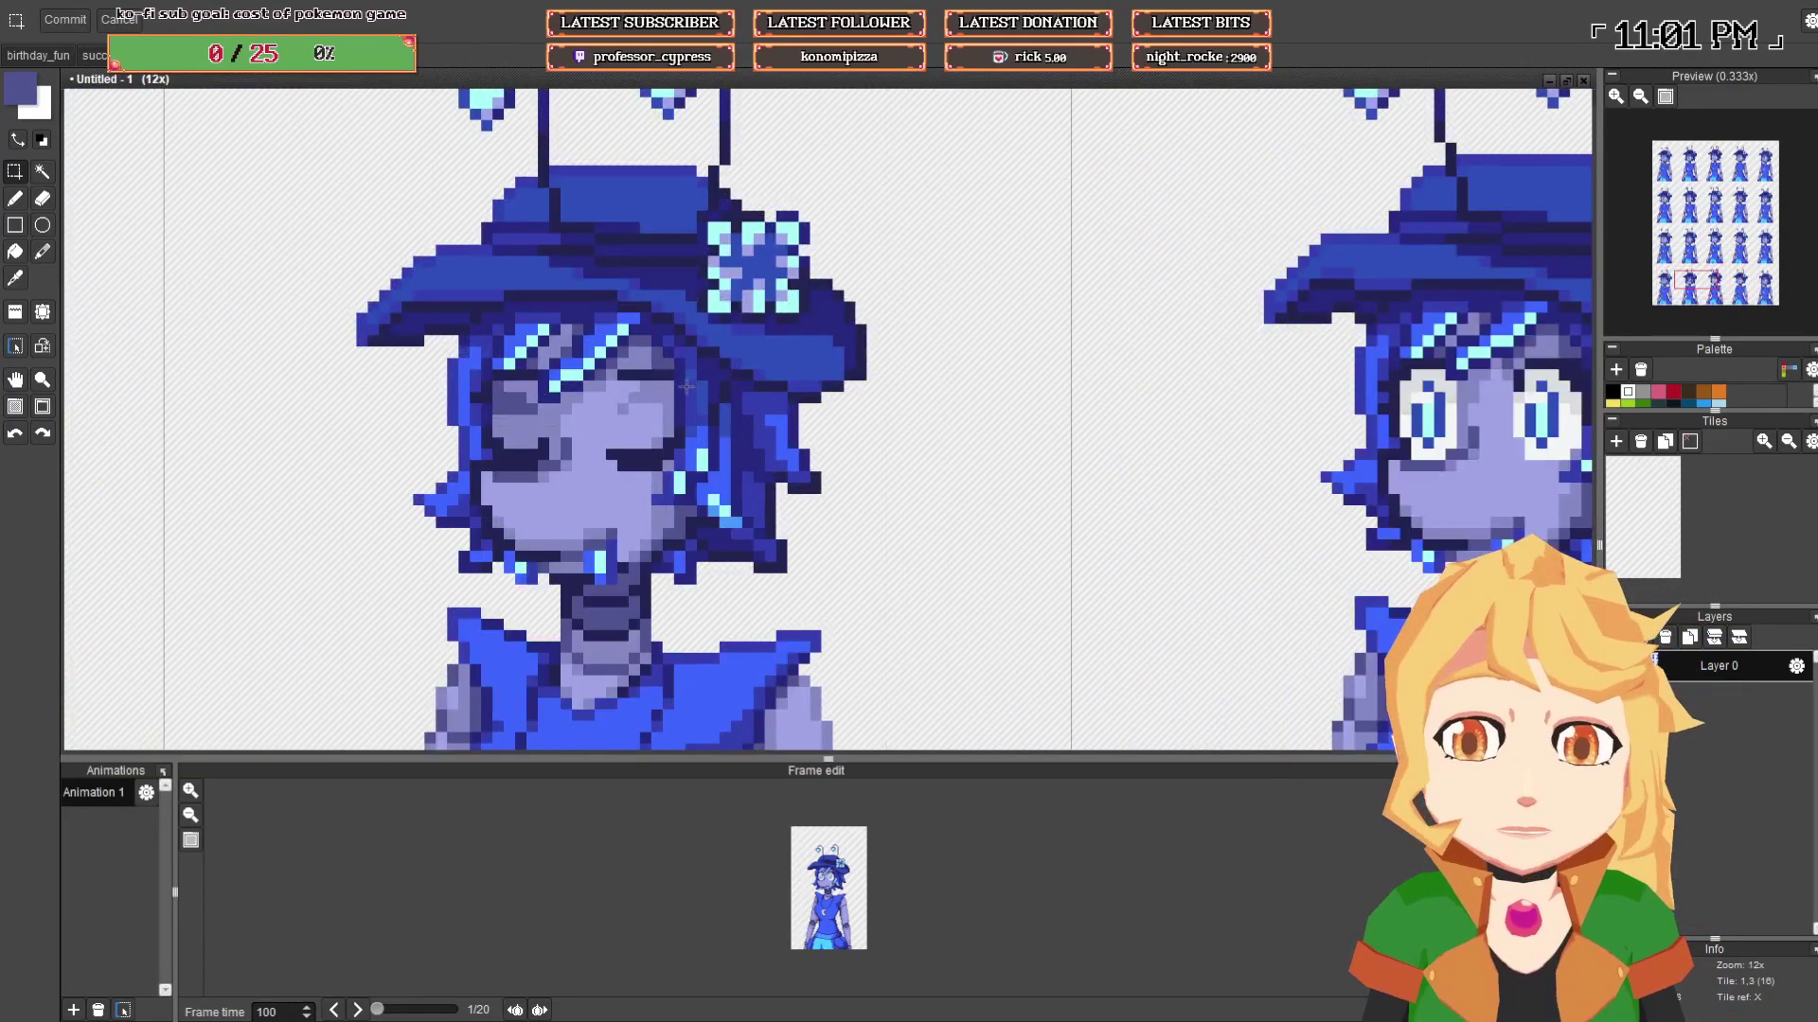
key(b)
right_click(665, 381)
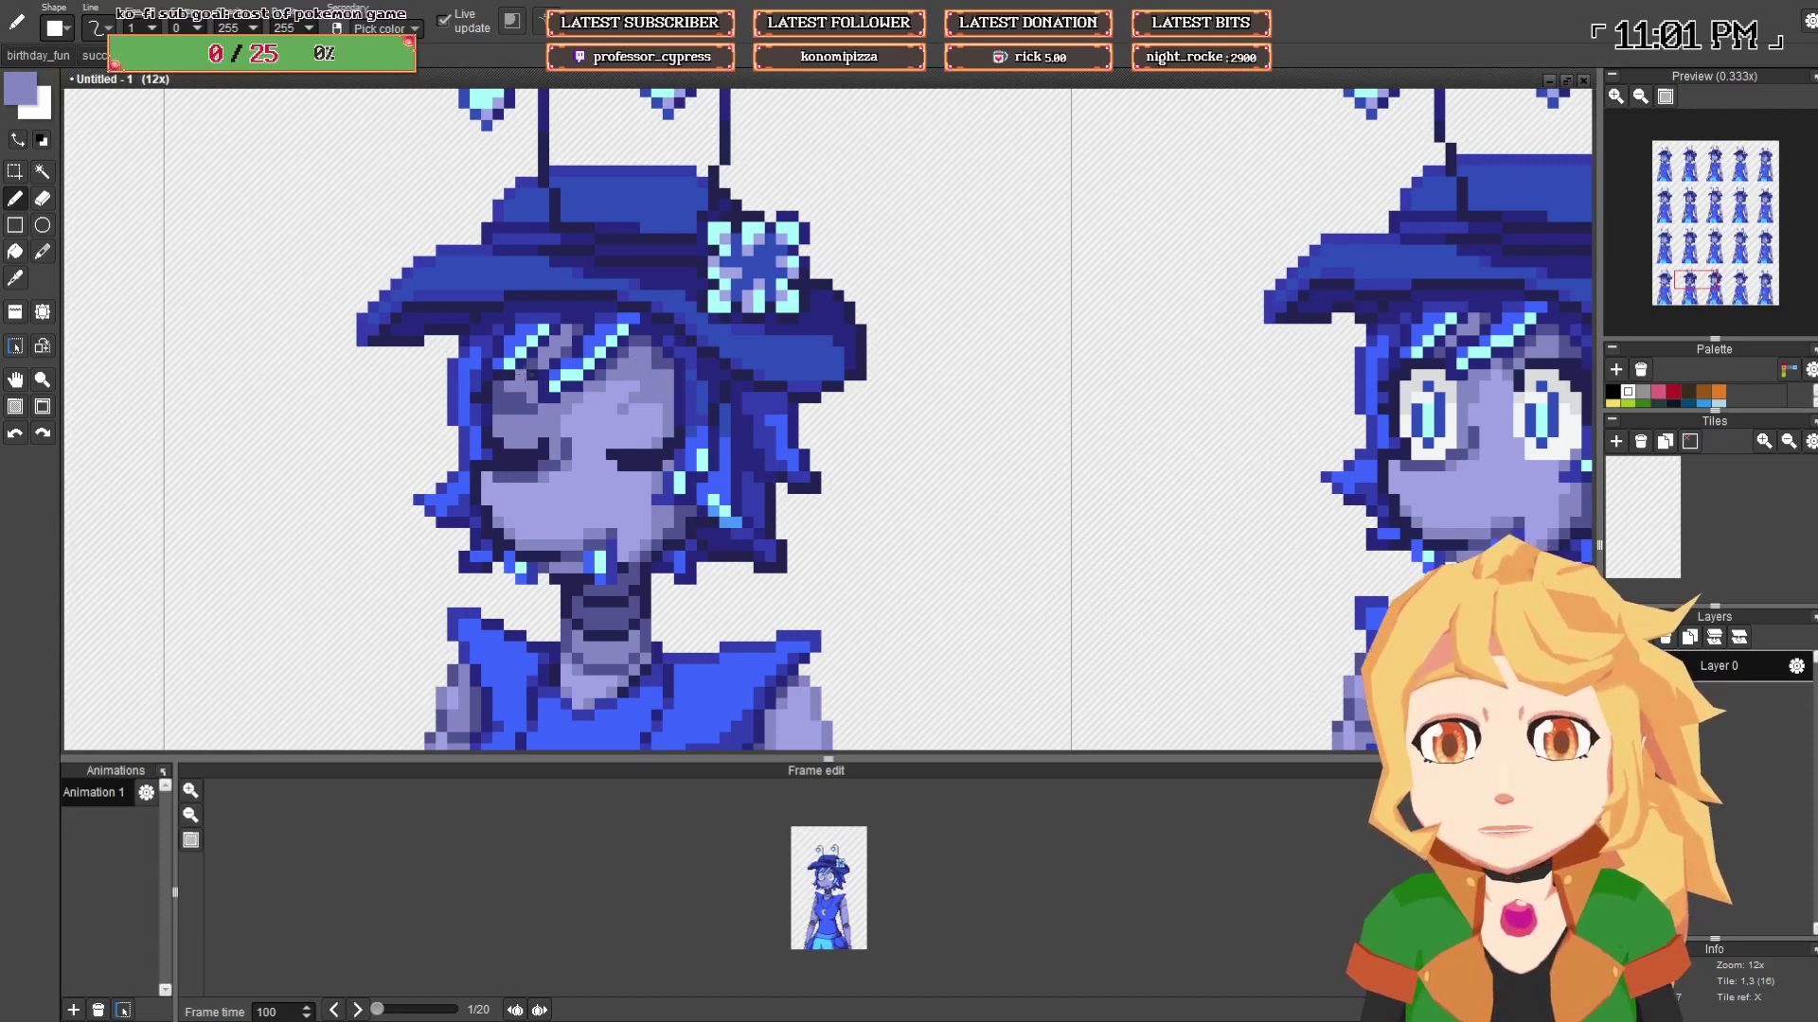
right_click(532, 355)
drag(521, 365, 513, 371)
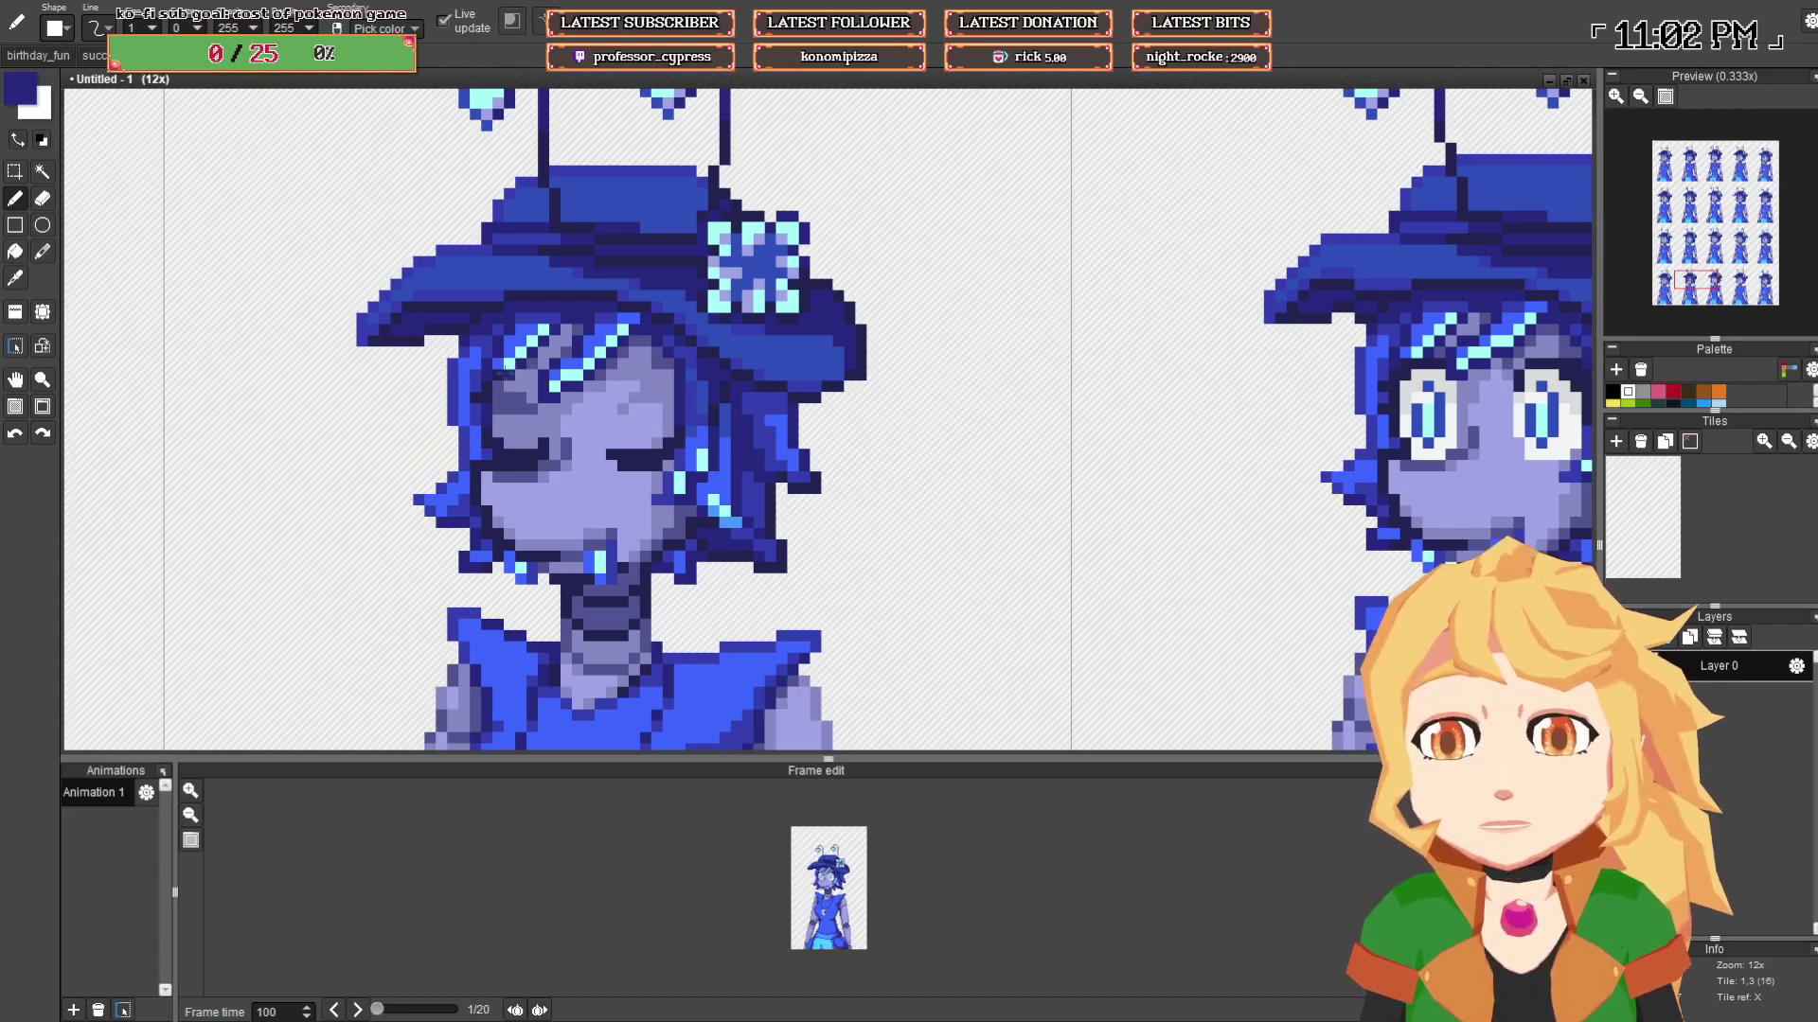
right_click(494, 379)
alt+click(481, 383)
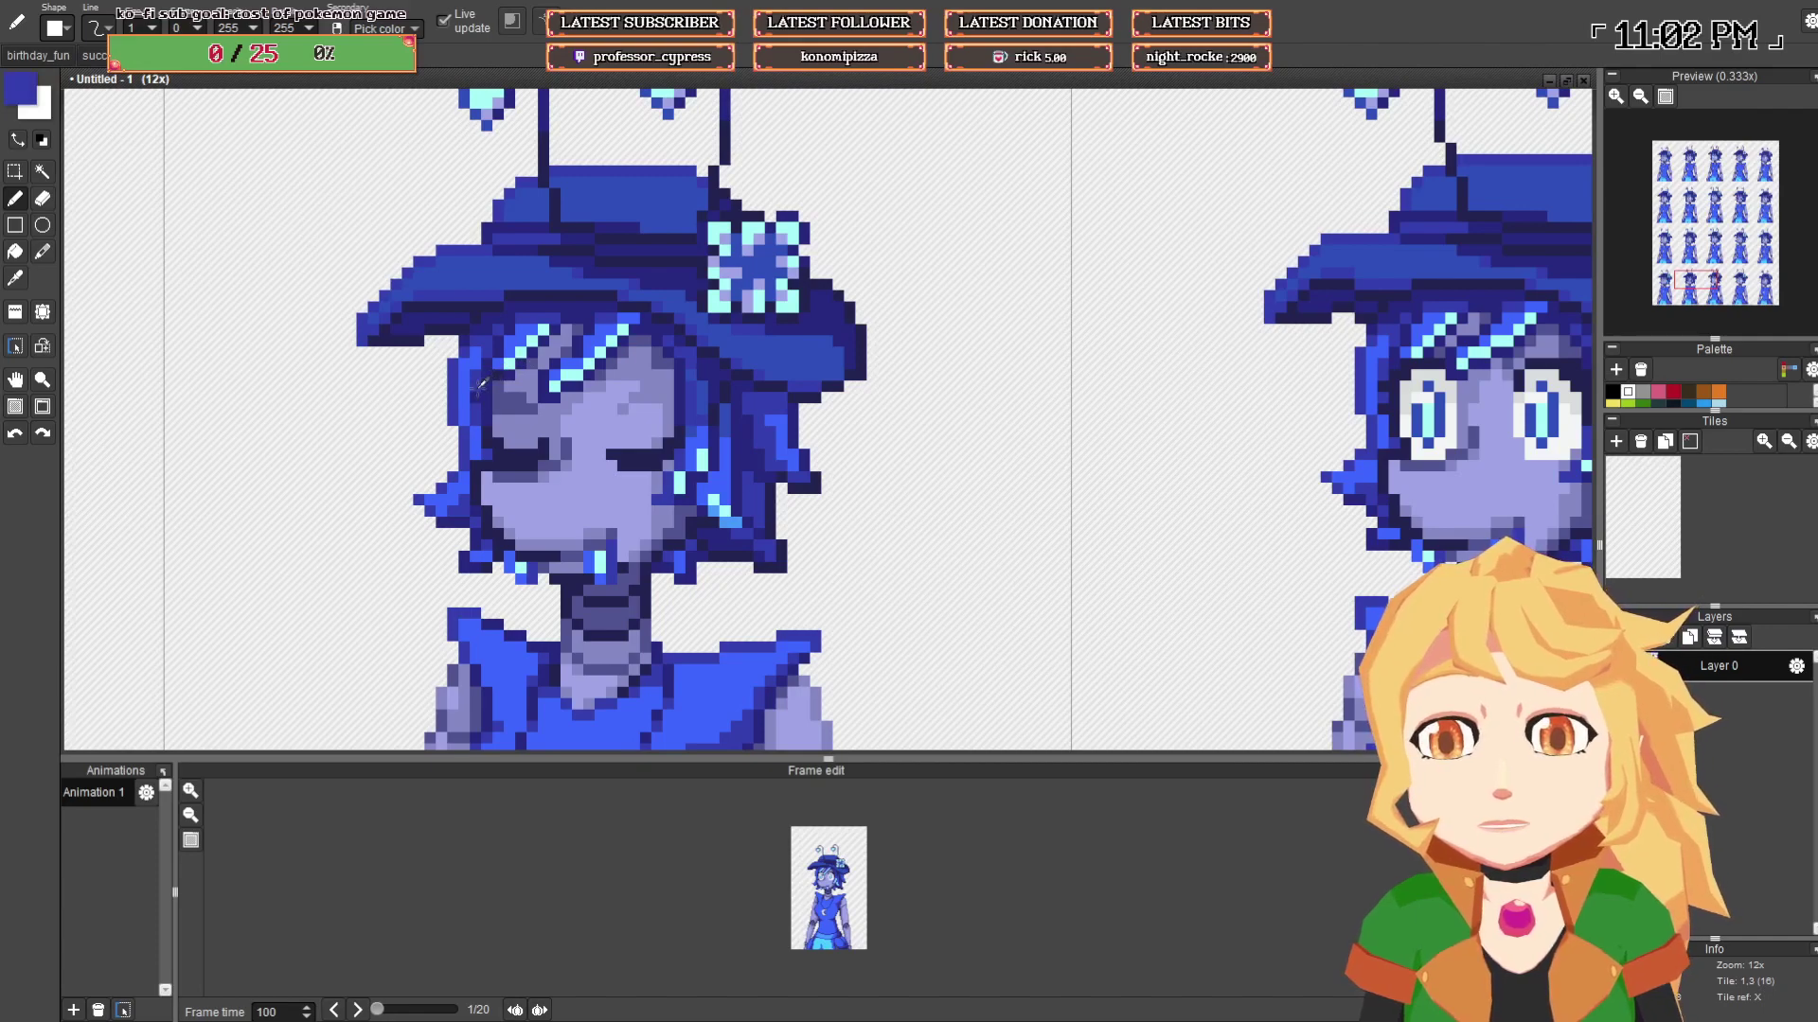
- Slightly lower the upper lash lines over both eyes of the second row's third bust in dark purple
scroll(1023, 402, down, 5)
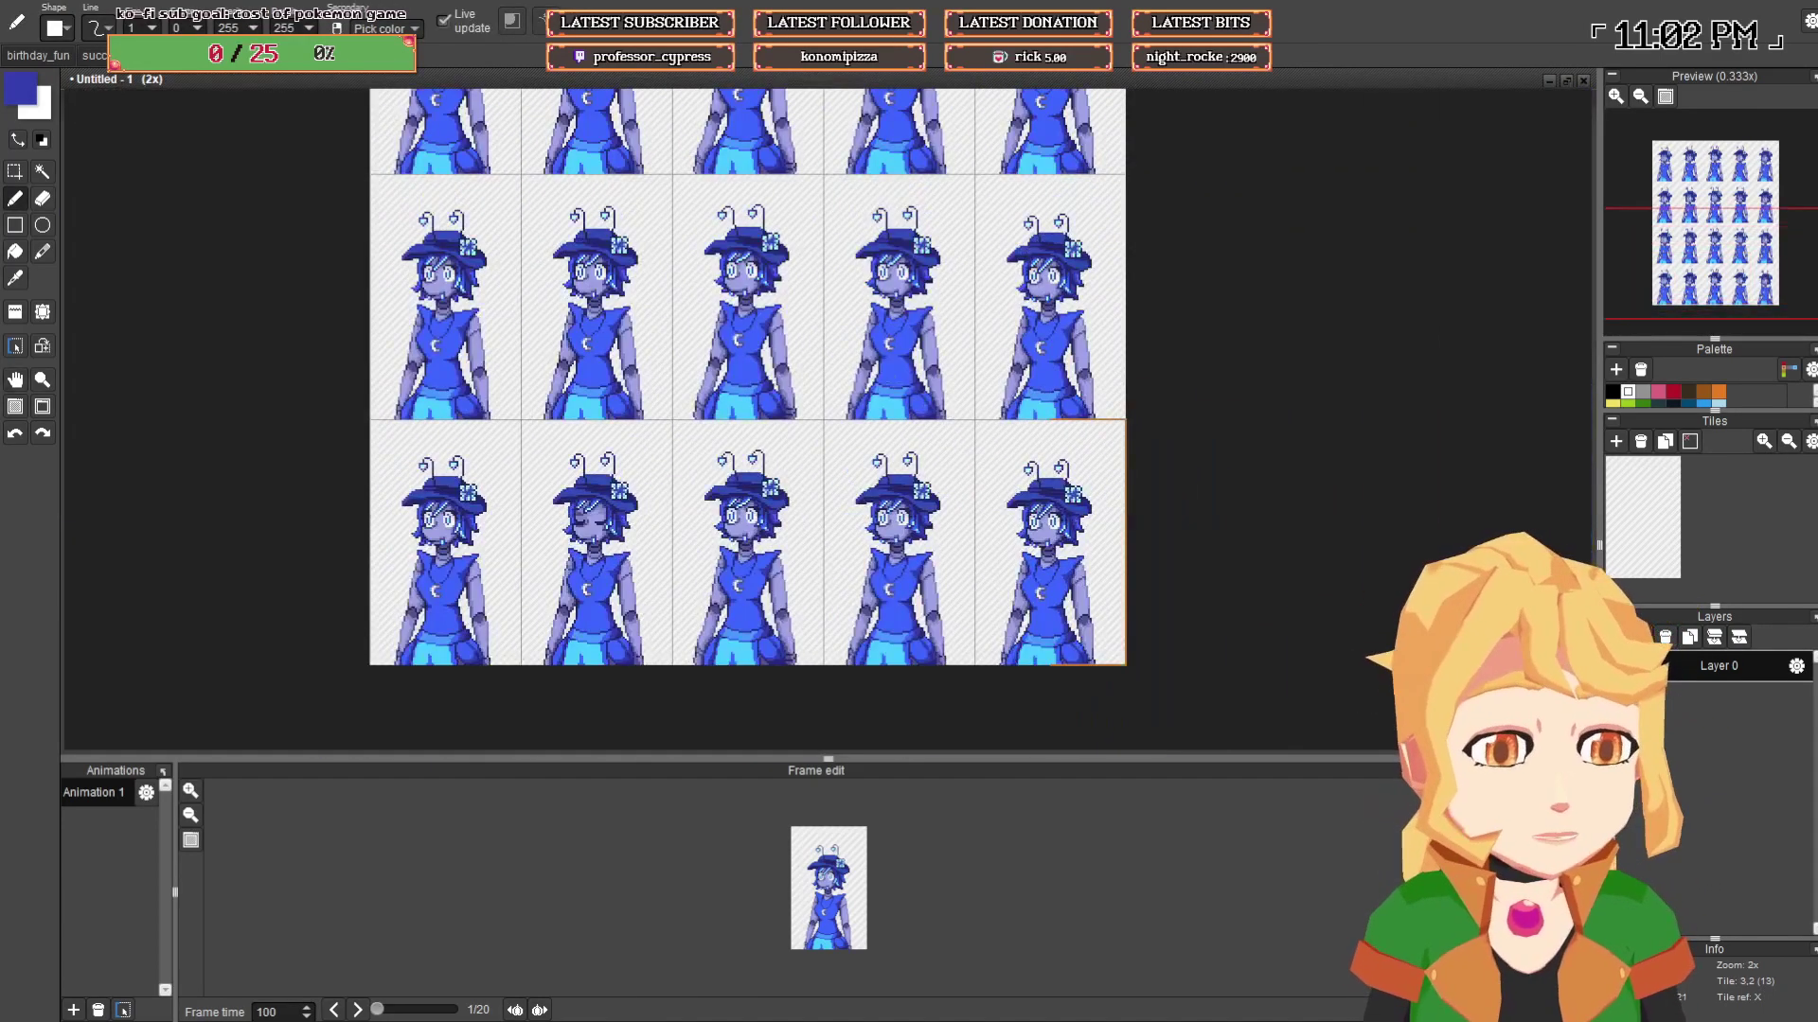
drag(1057, 272, 1061, 415)
scroll(1074, 415, down, 2)
scroll(1061, 415, up, 3)
drag(953, 391, 989, 419)
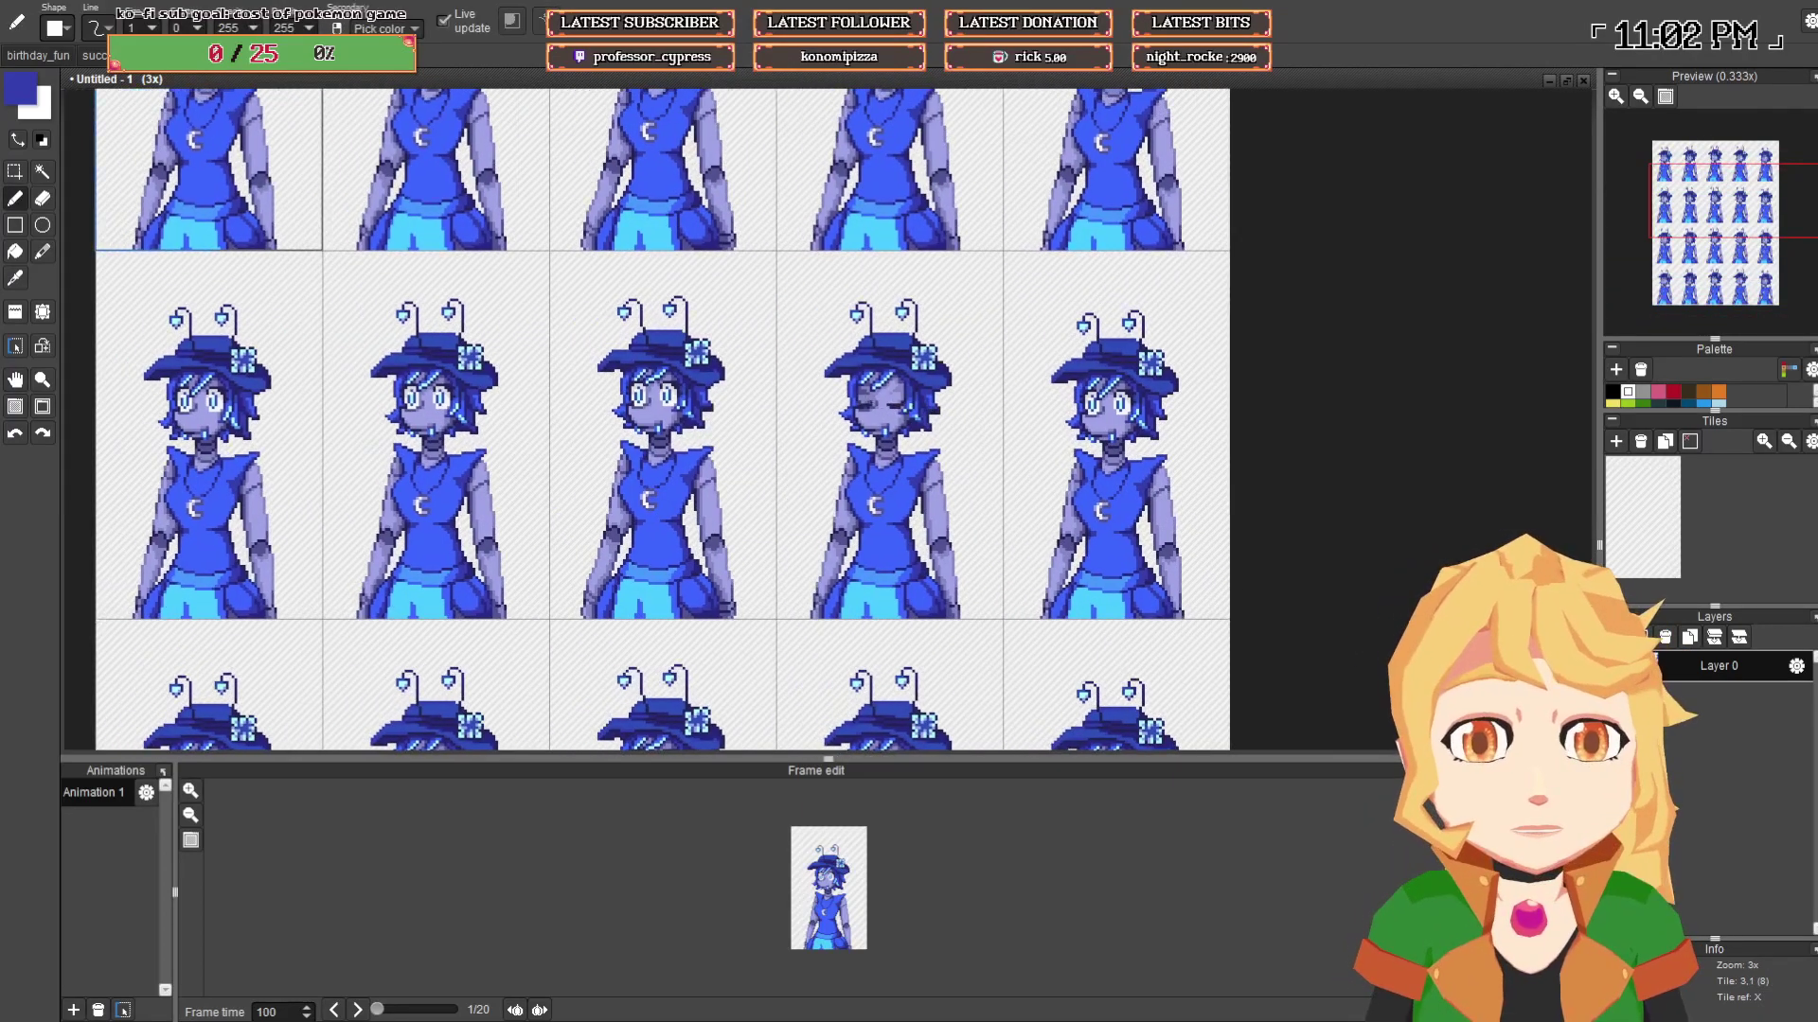
scroll(628, 393, up, 5)
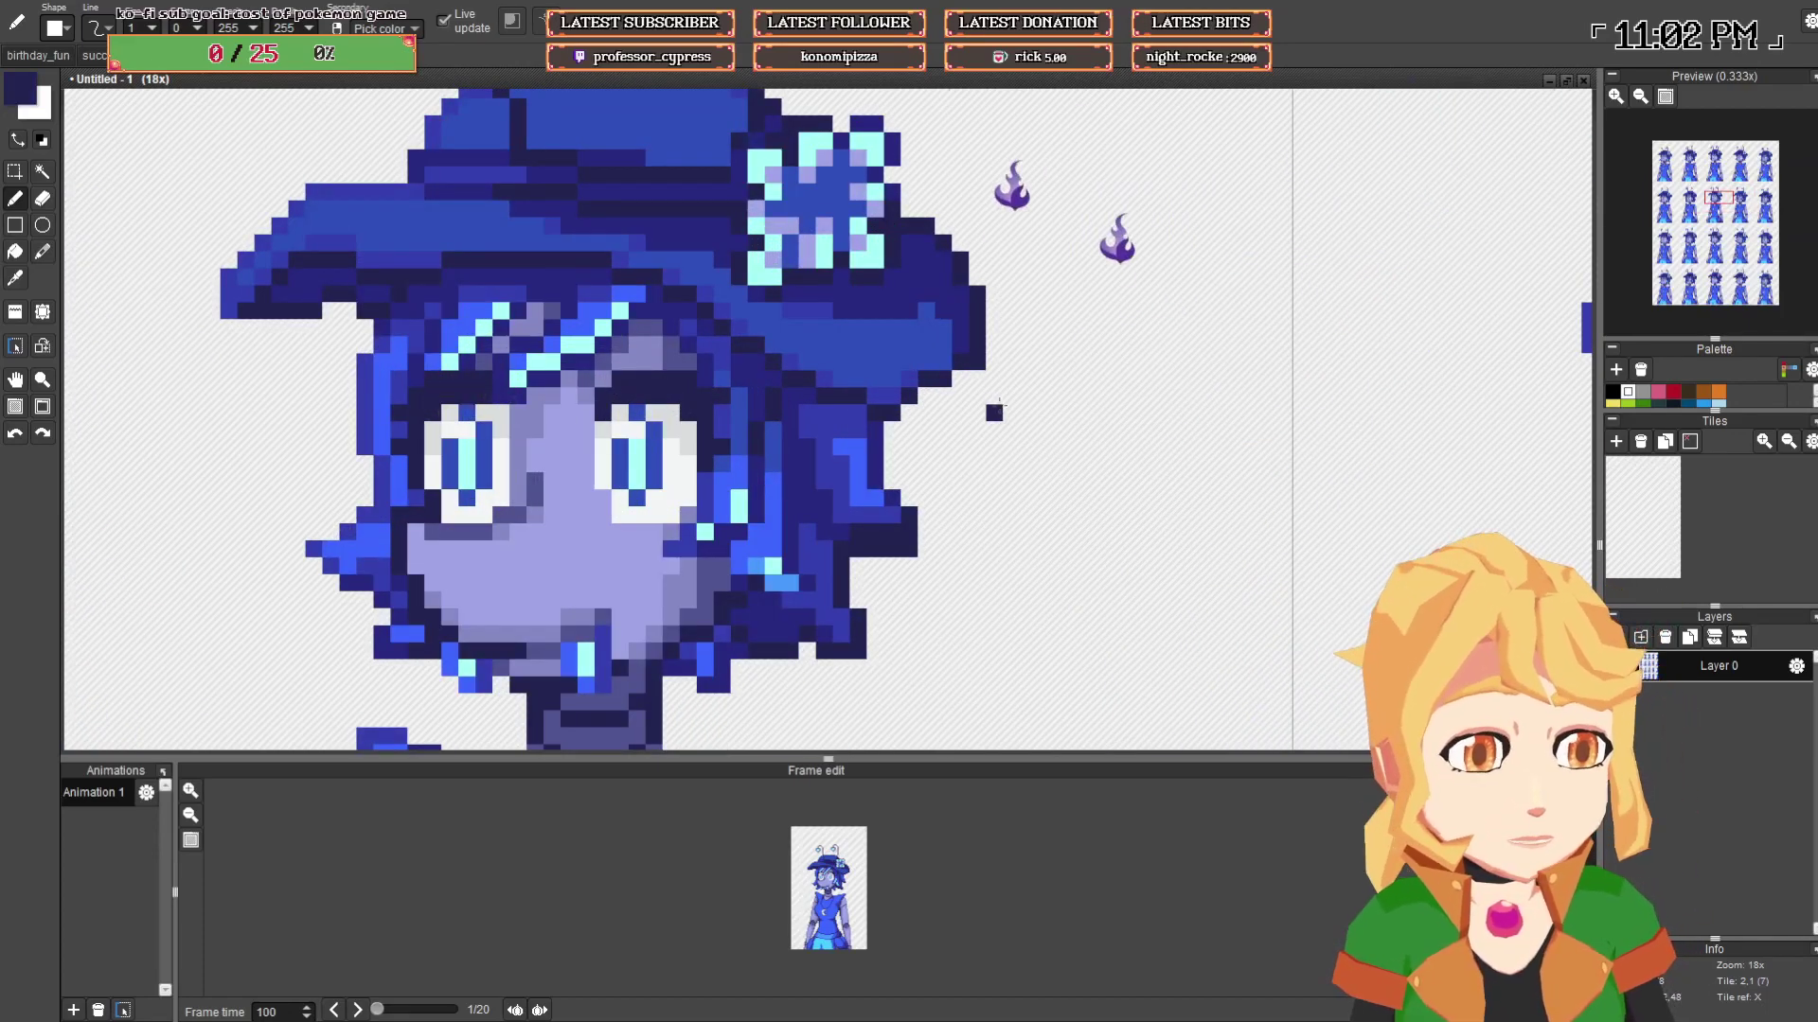
scroll(1001, 460, down, 4)
scroll(1002, 460, down, 2)
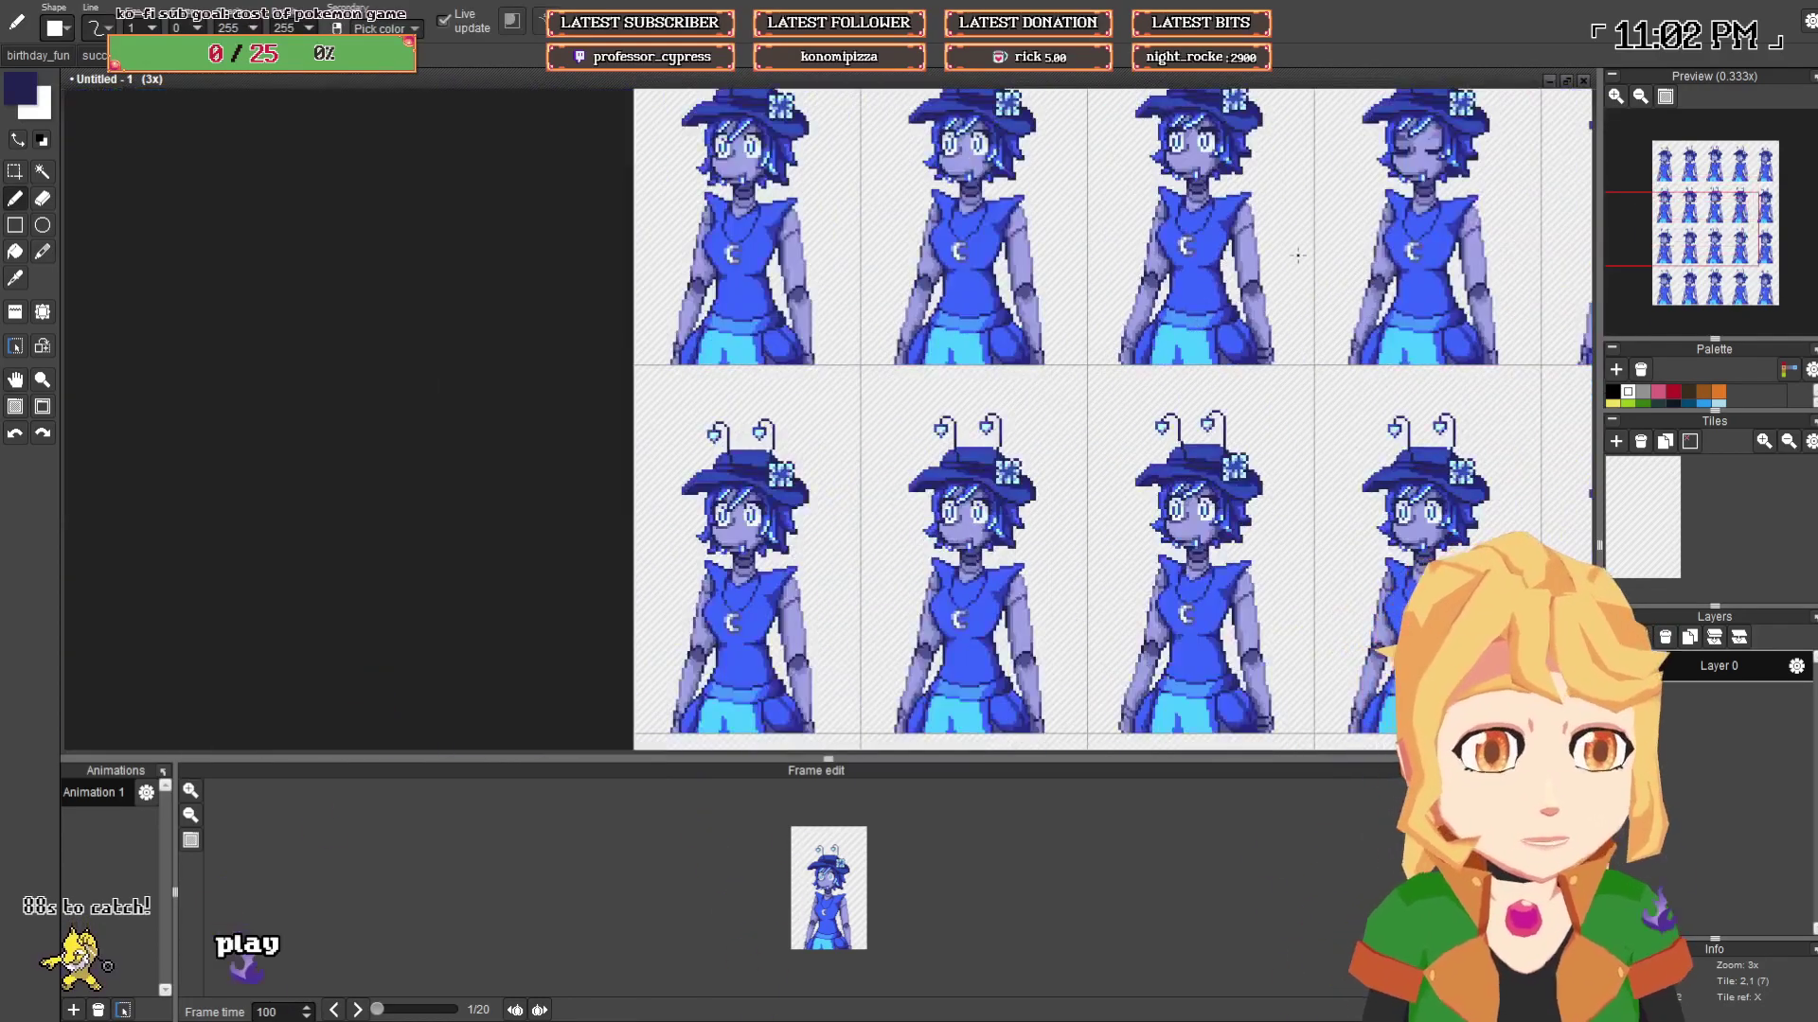
scroll(625, 497, up, 4)
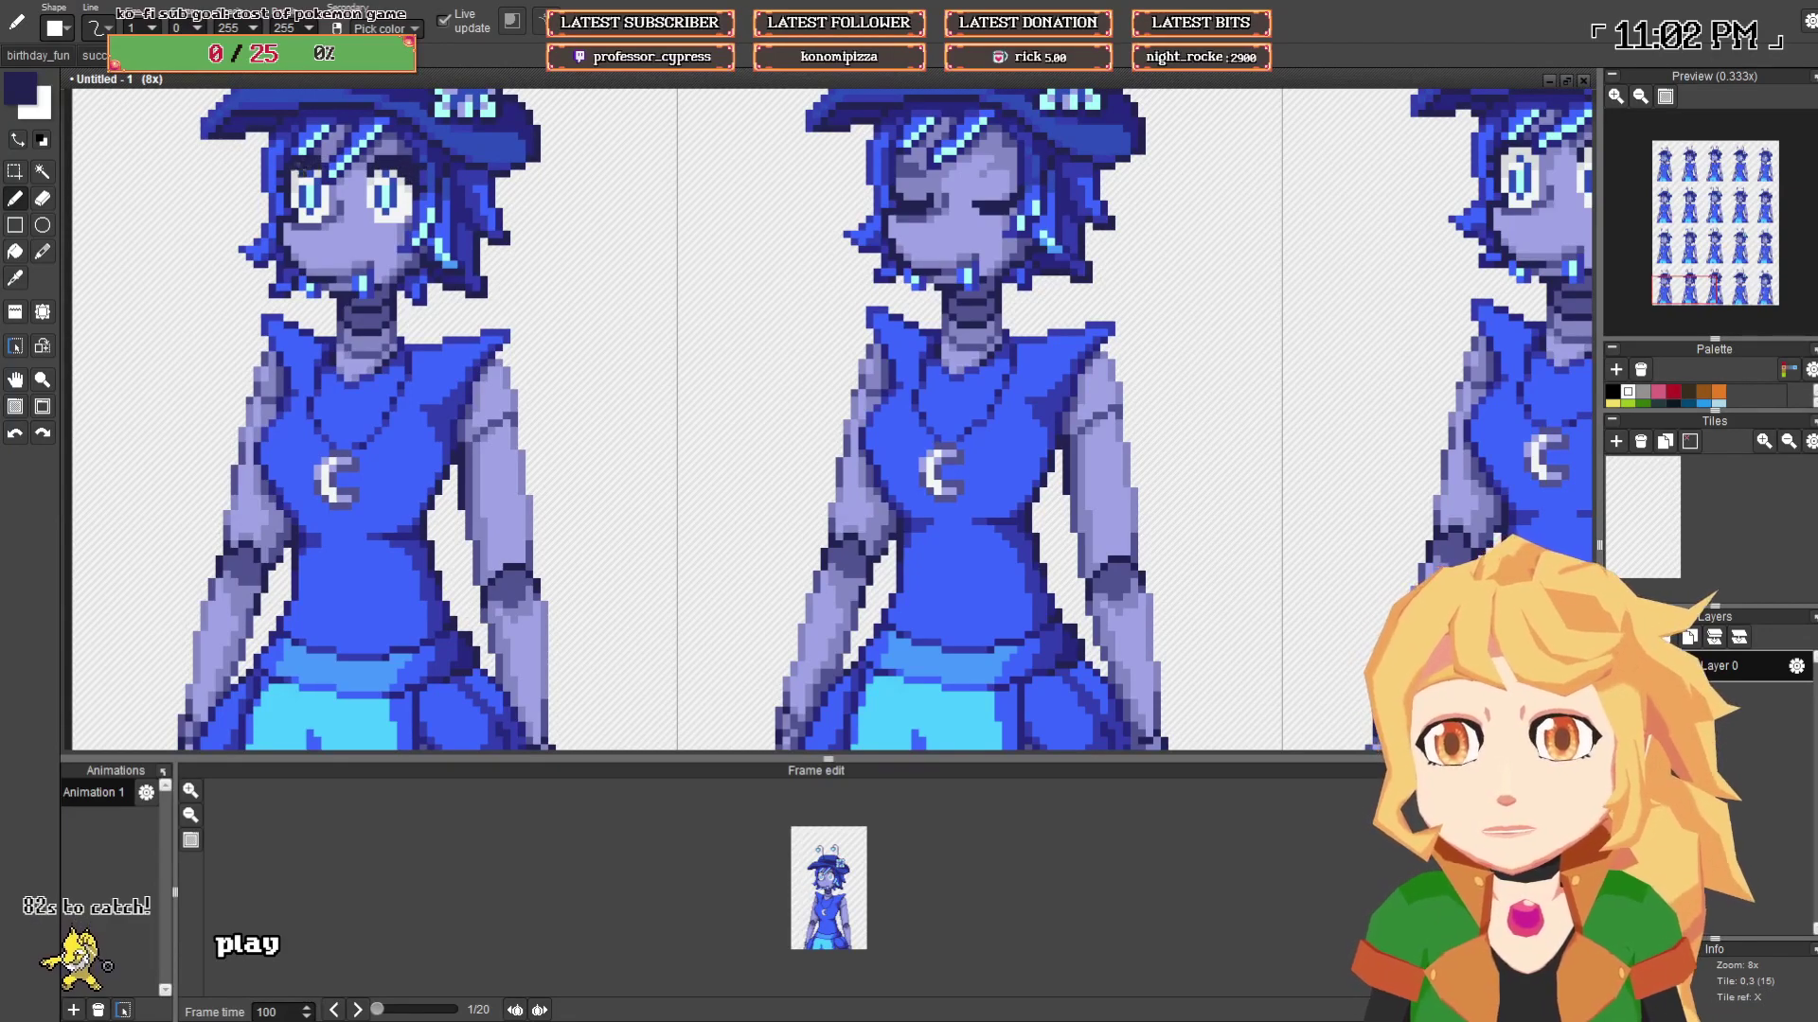
- Examine the open and closed eyes of the busts across the second, third and fourth rows
scroll(701, 276, down, 4)
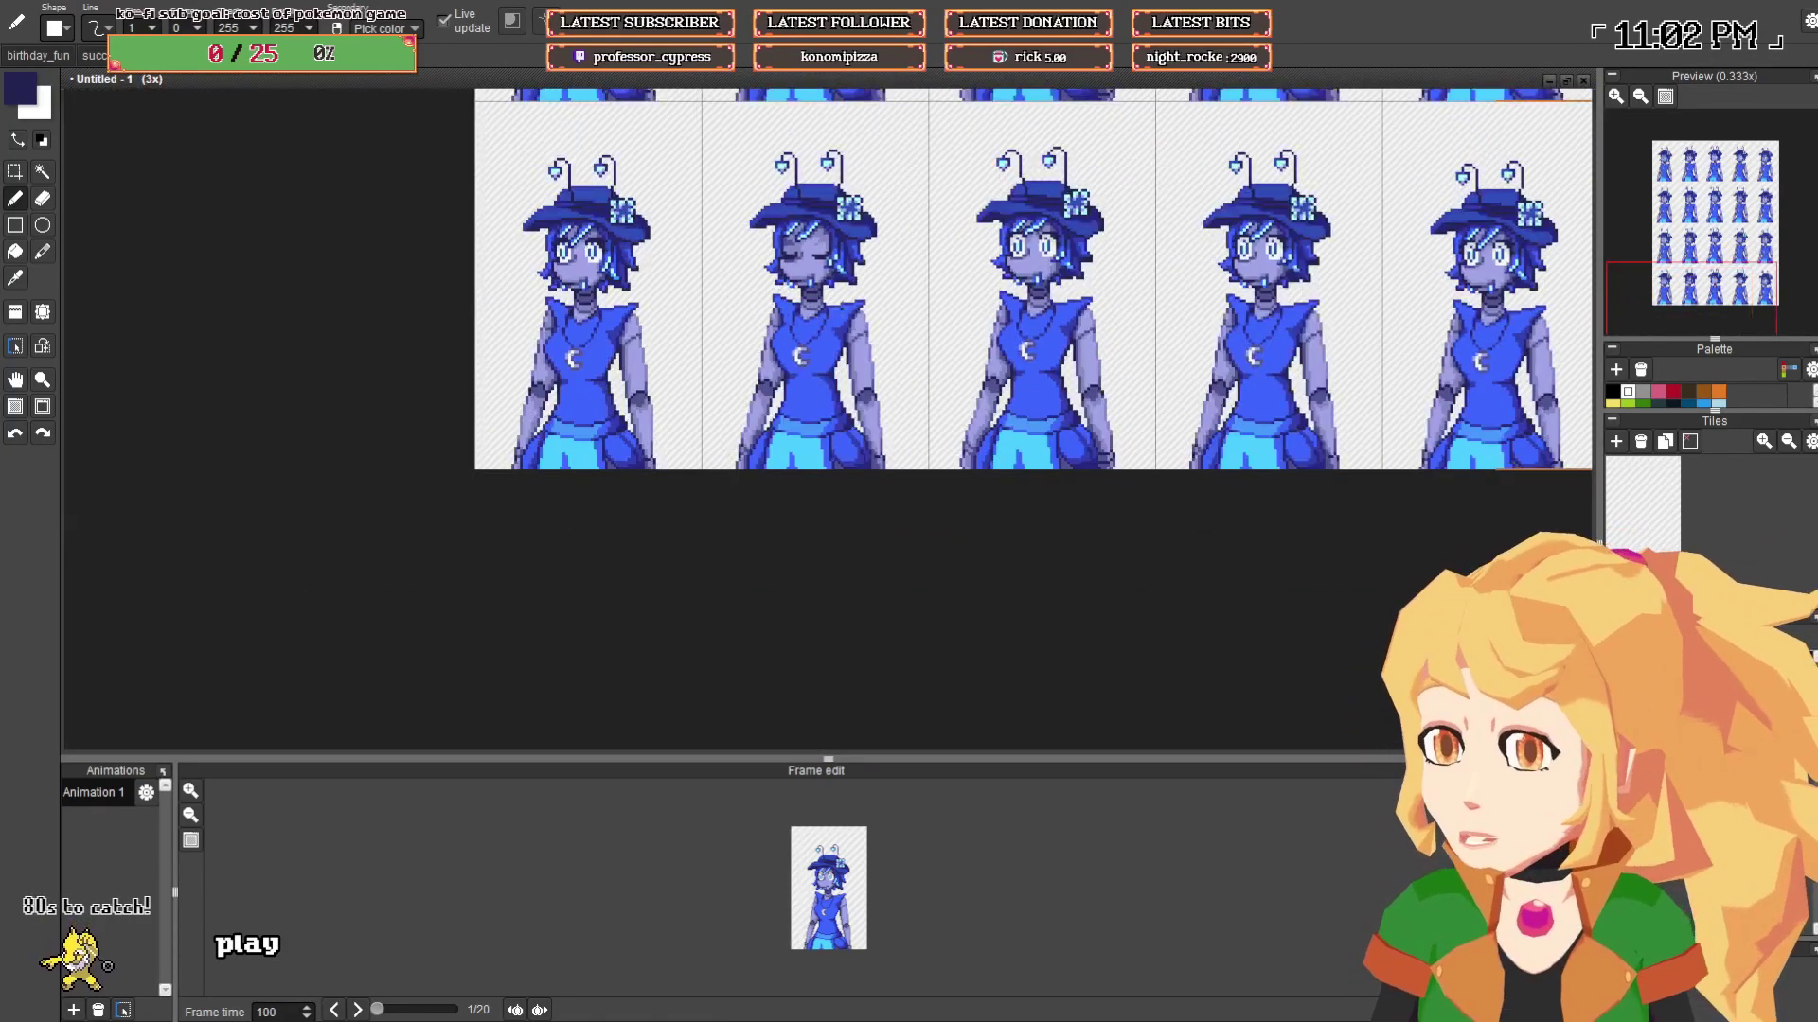
mouse_move(1329, 287)
mouse_down()
mouse_move(763, 443)
mouse_move(748, 480)
mouse_up()
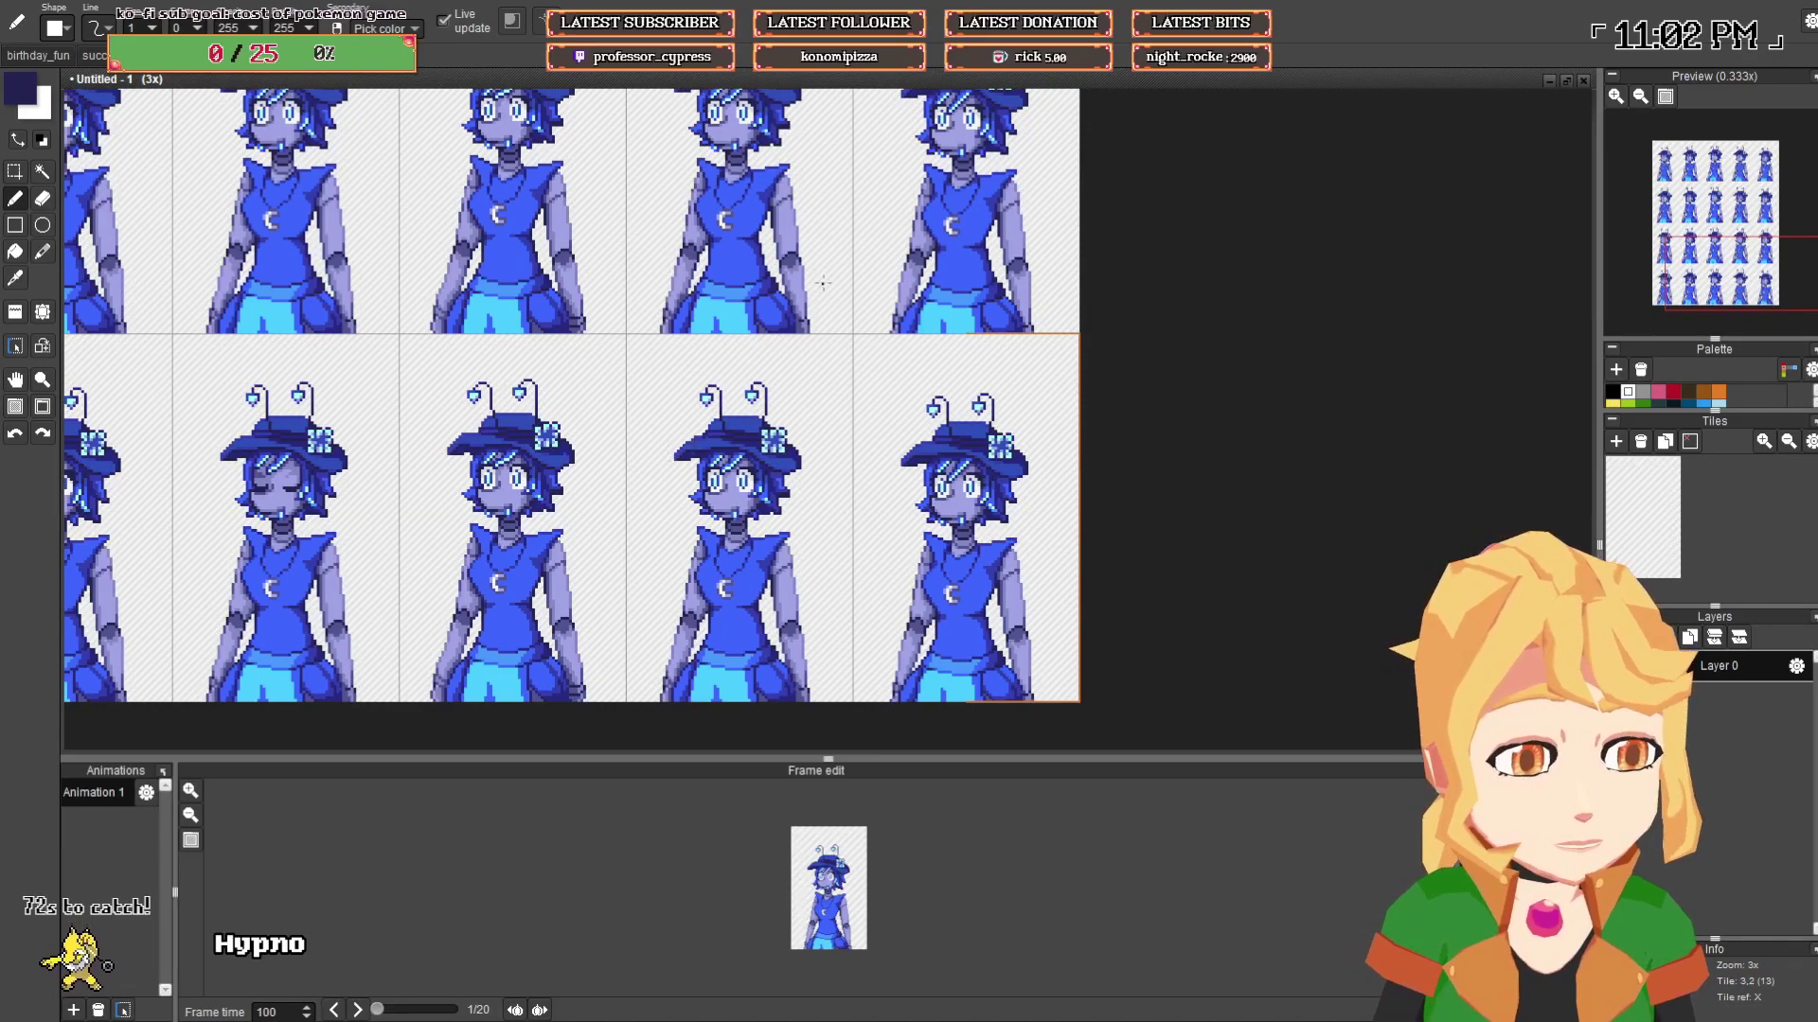
drag(823, 283, 758, 558)
drag(852, 179, 856, 537)
drag(970, 288, 947, 385)
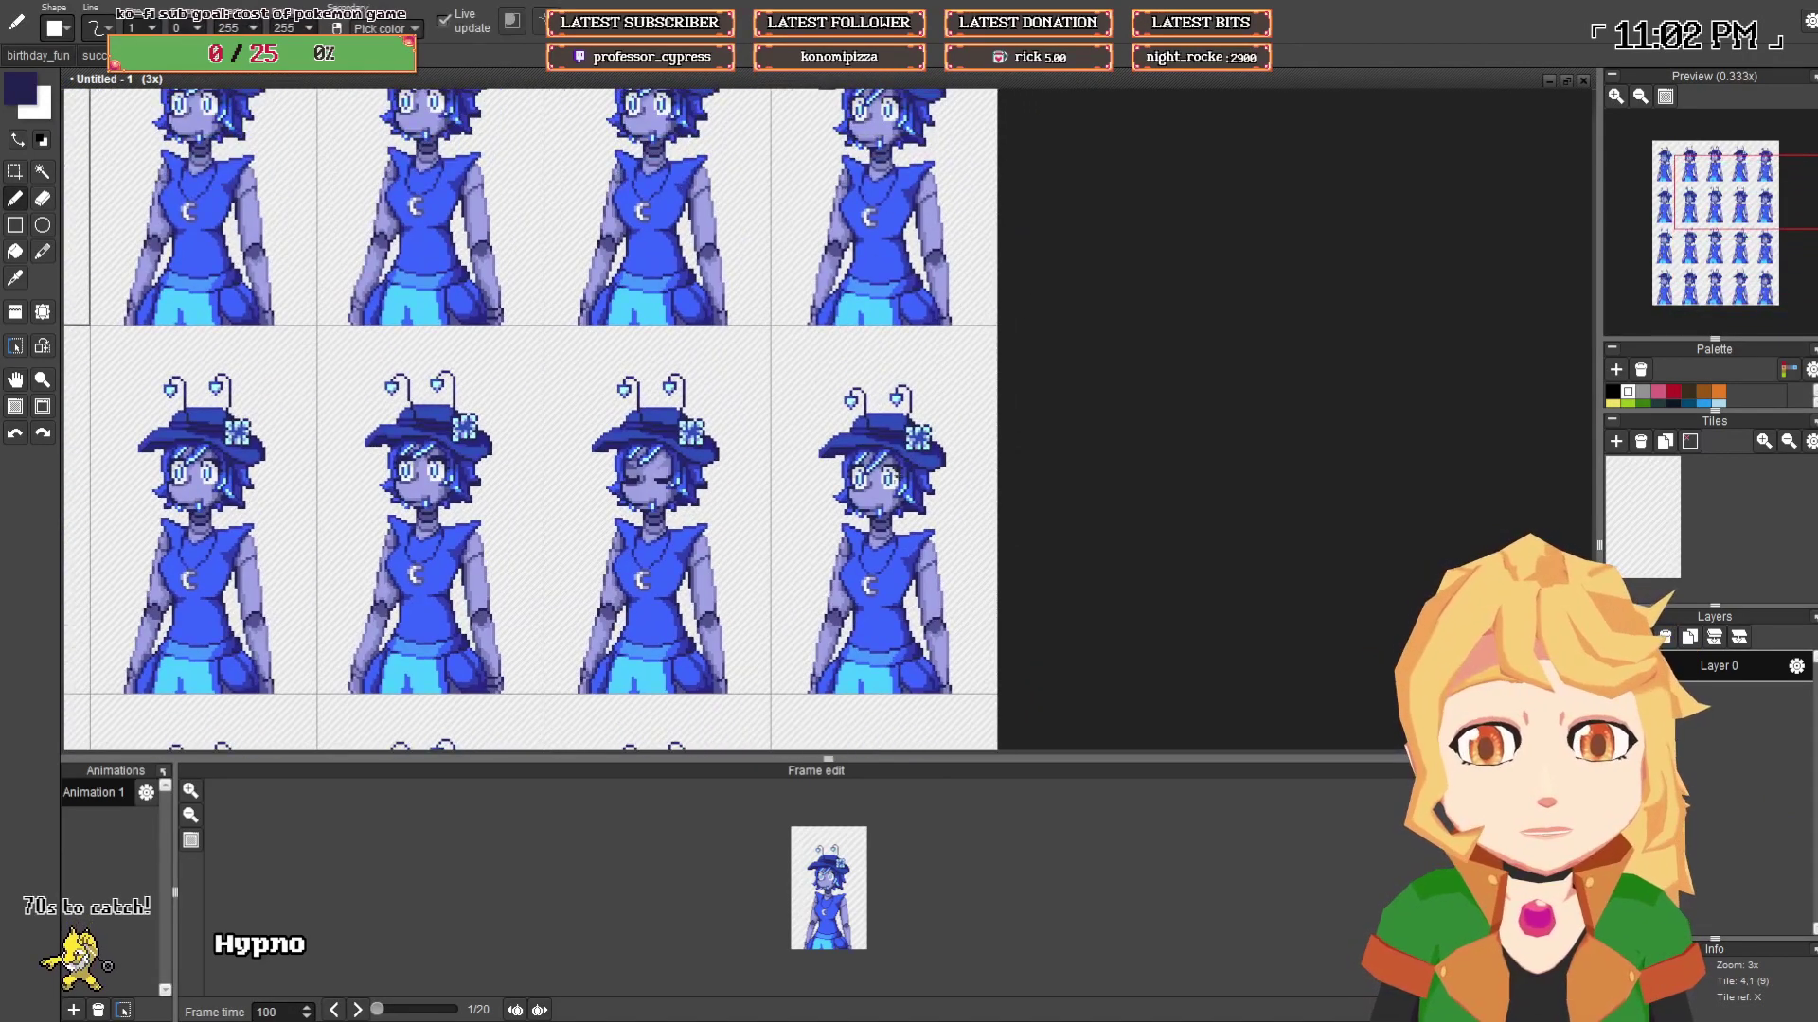
scroll(890, 452, up, 4)
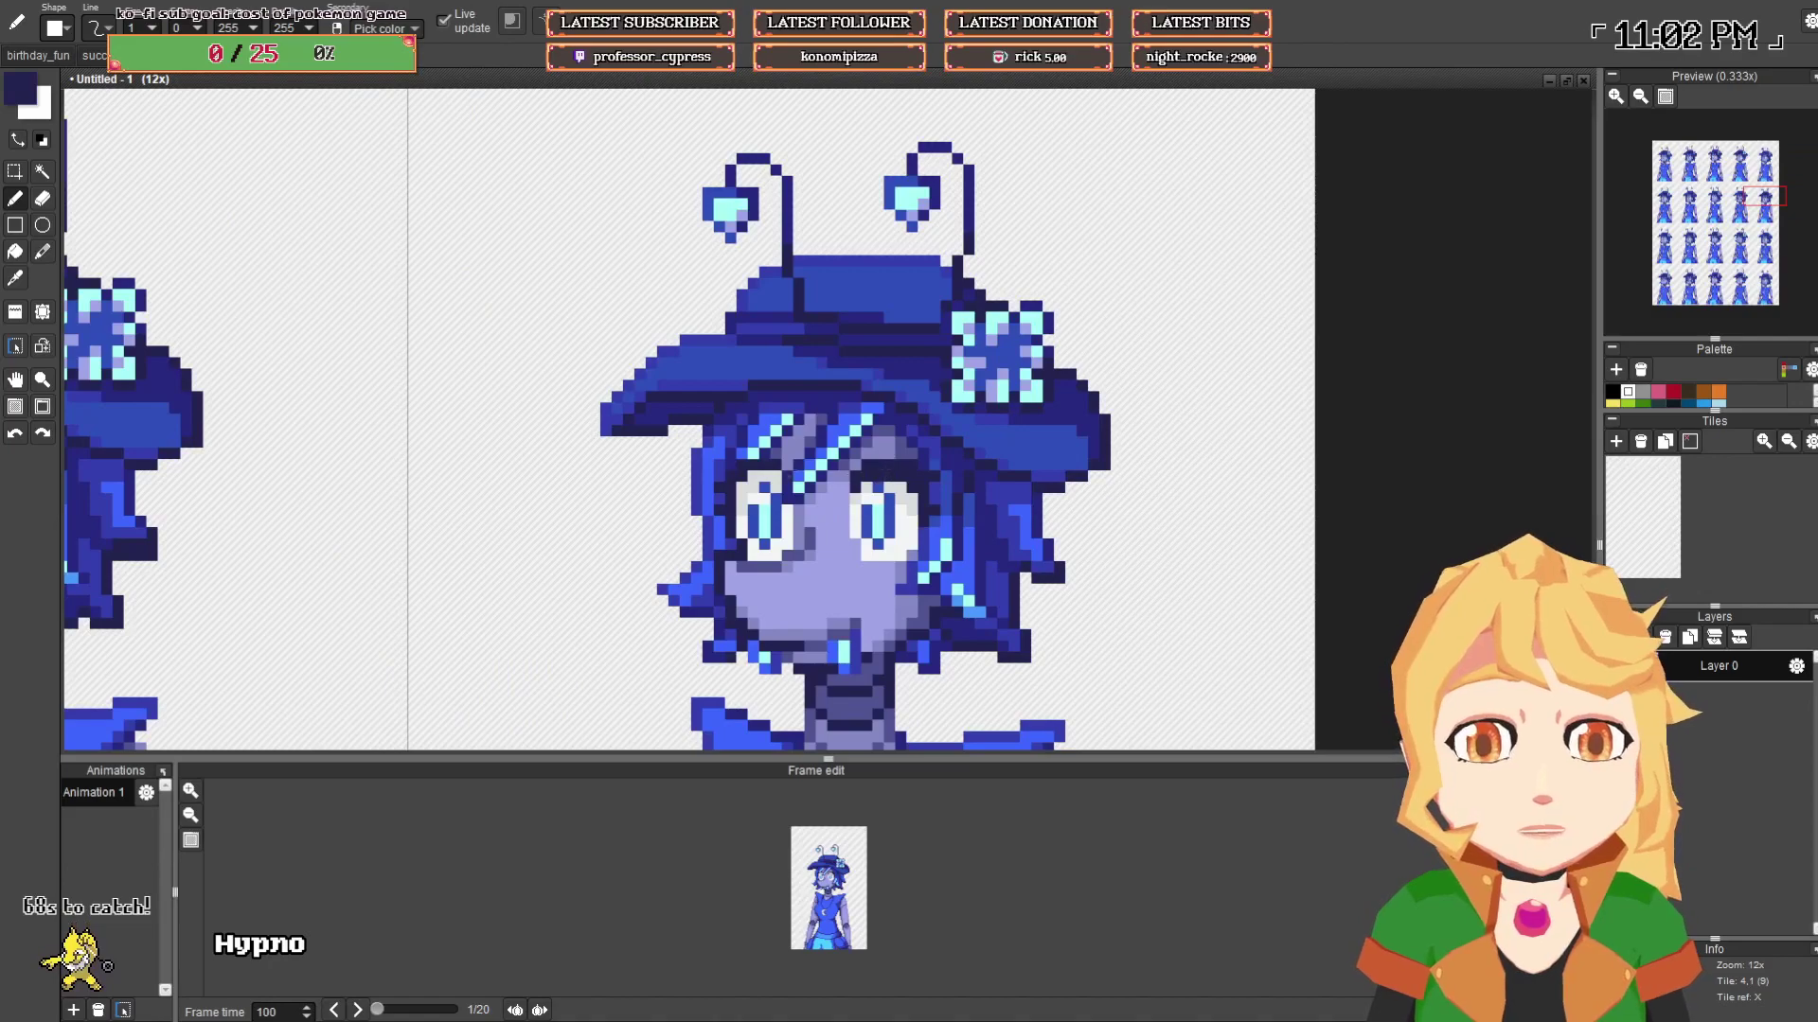
scroll(758, 473, down, 5)
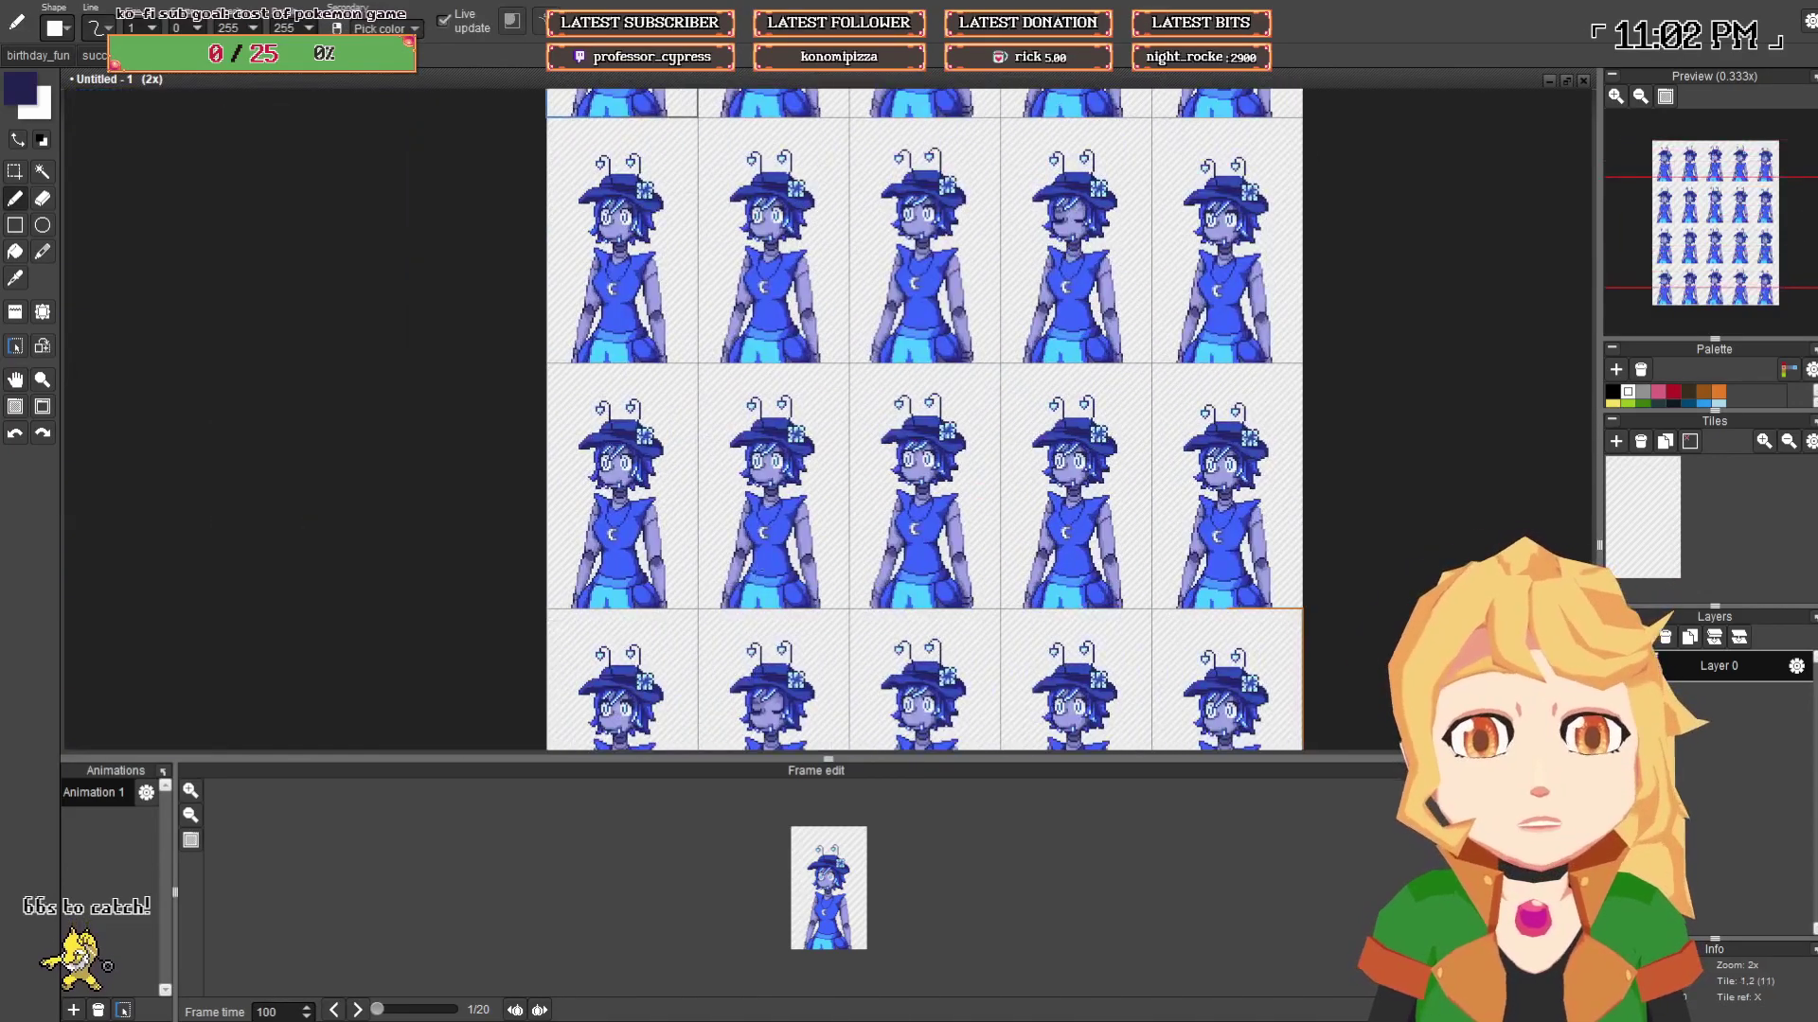
drag(746, 515, 754, 278)
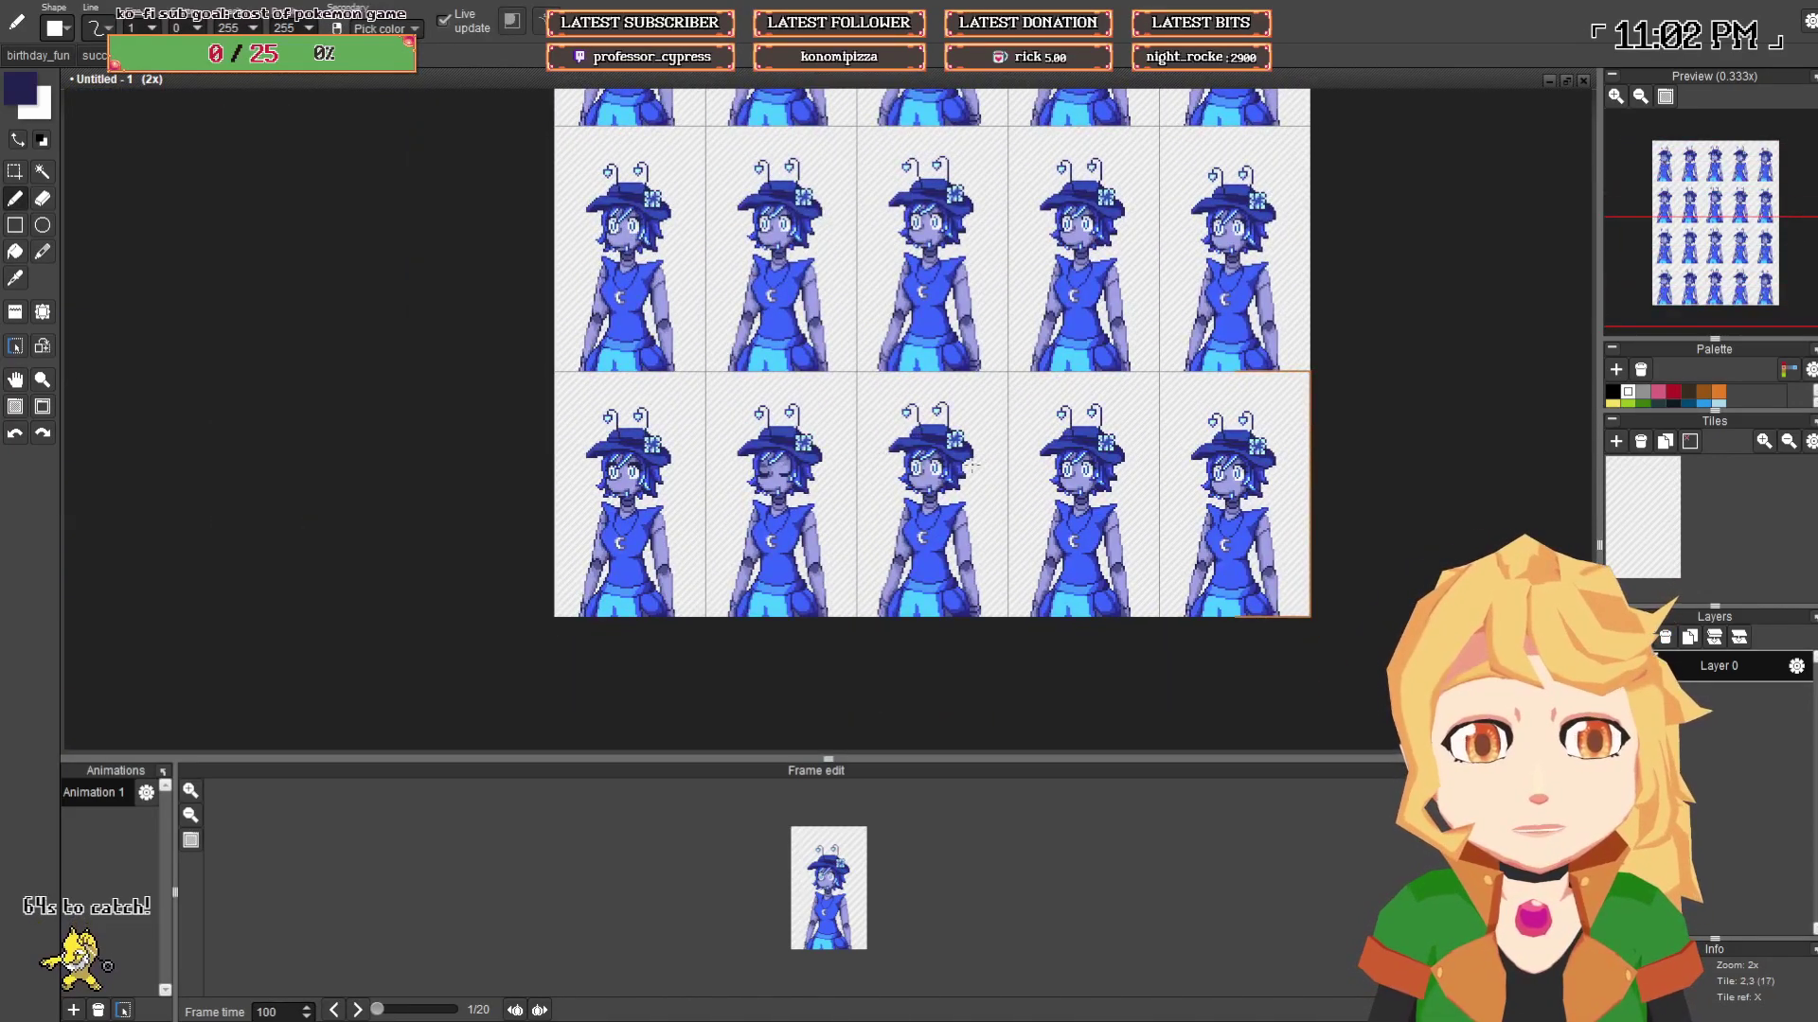
scroll(956, 463, up, 8)
drag(615, 445, 159, 444)
scroll(1060, 431, down, 4)
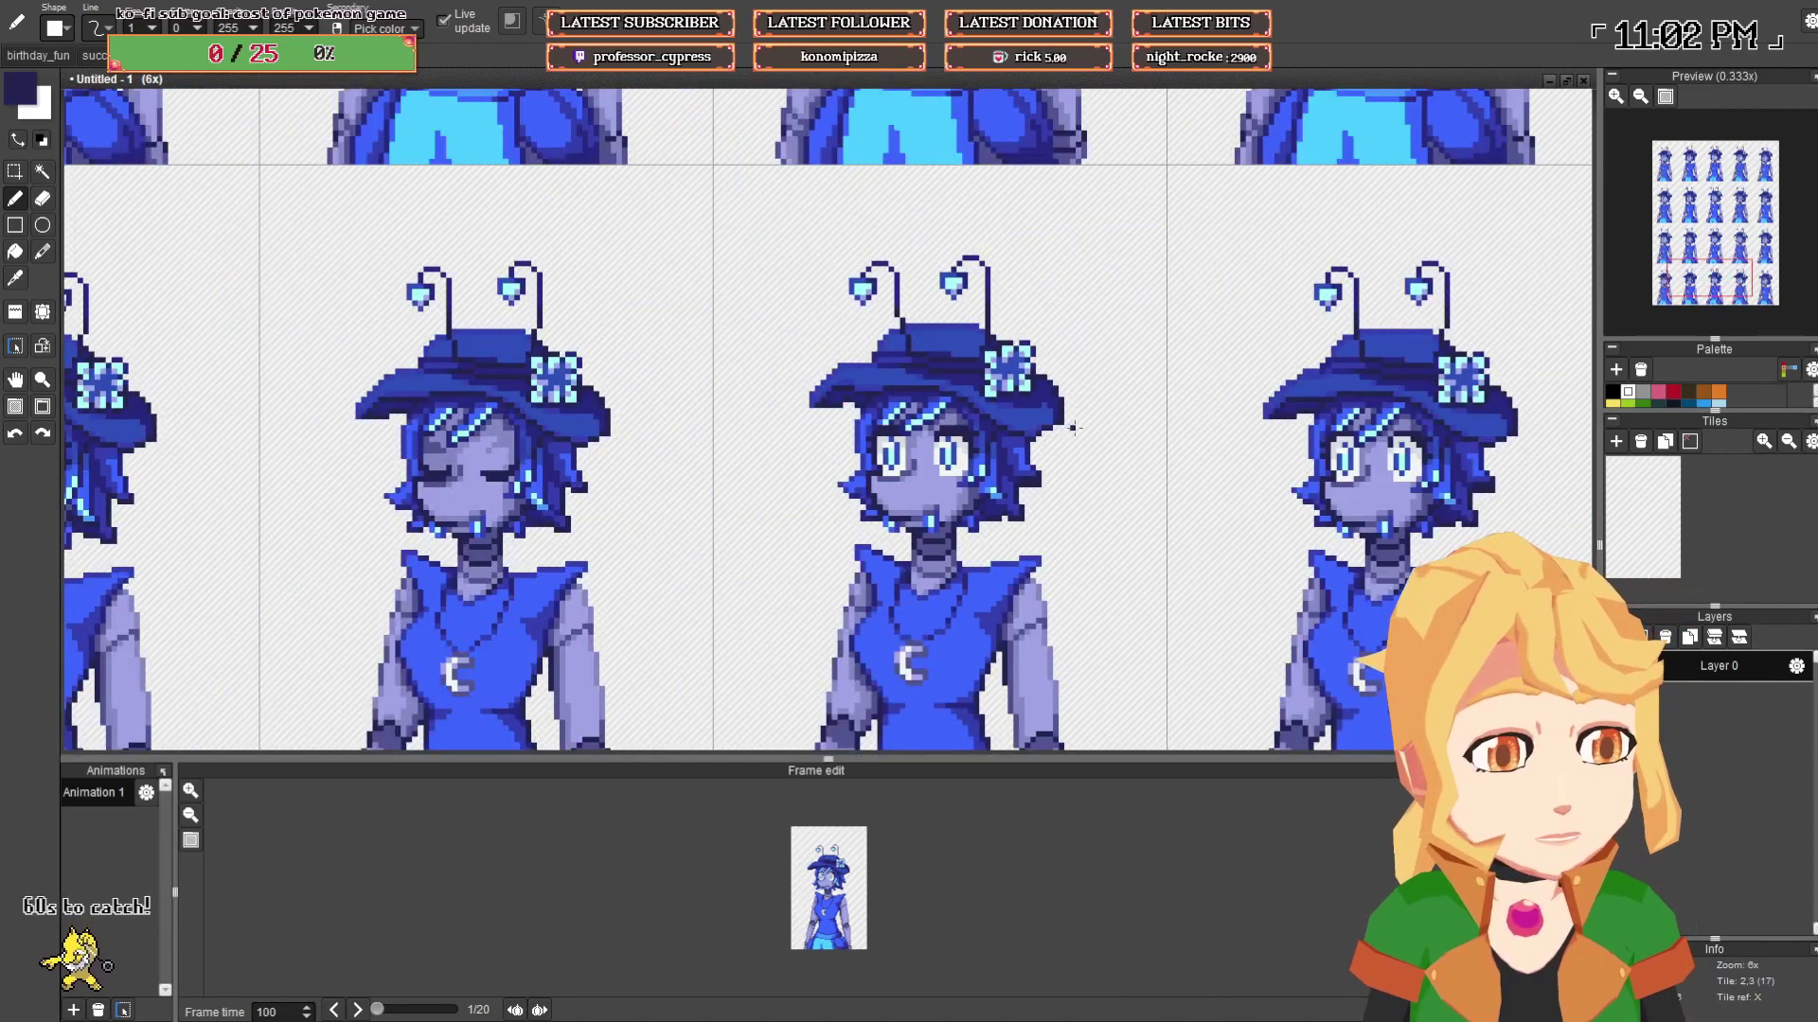
drag(1197, 481, 1071, 481)
scroll(1124, 479, down, 2)
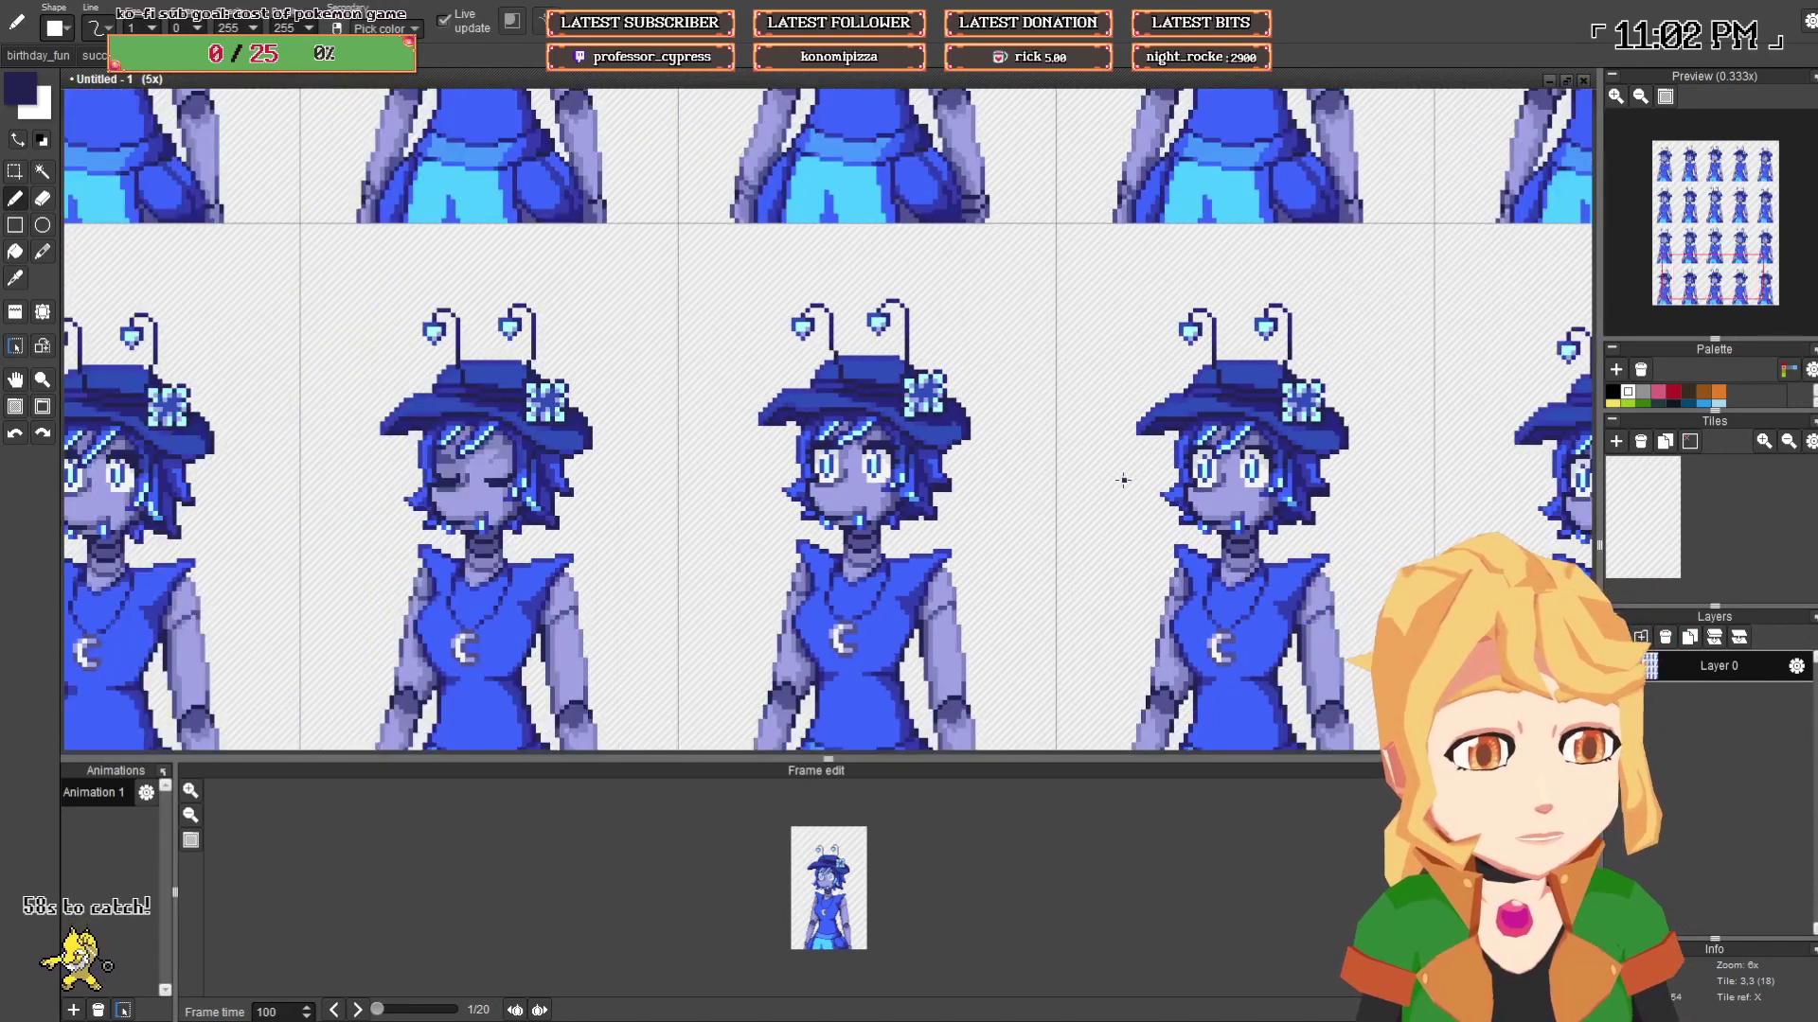
drag(1247, 327, 901, 493)
scroll(994, 489, down, 3)
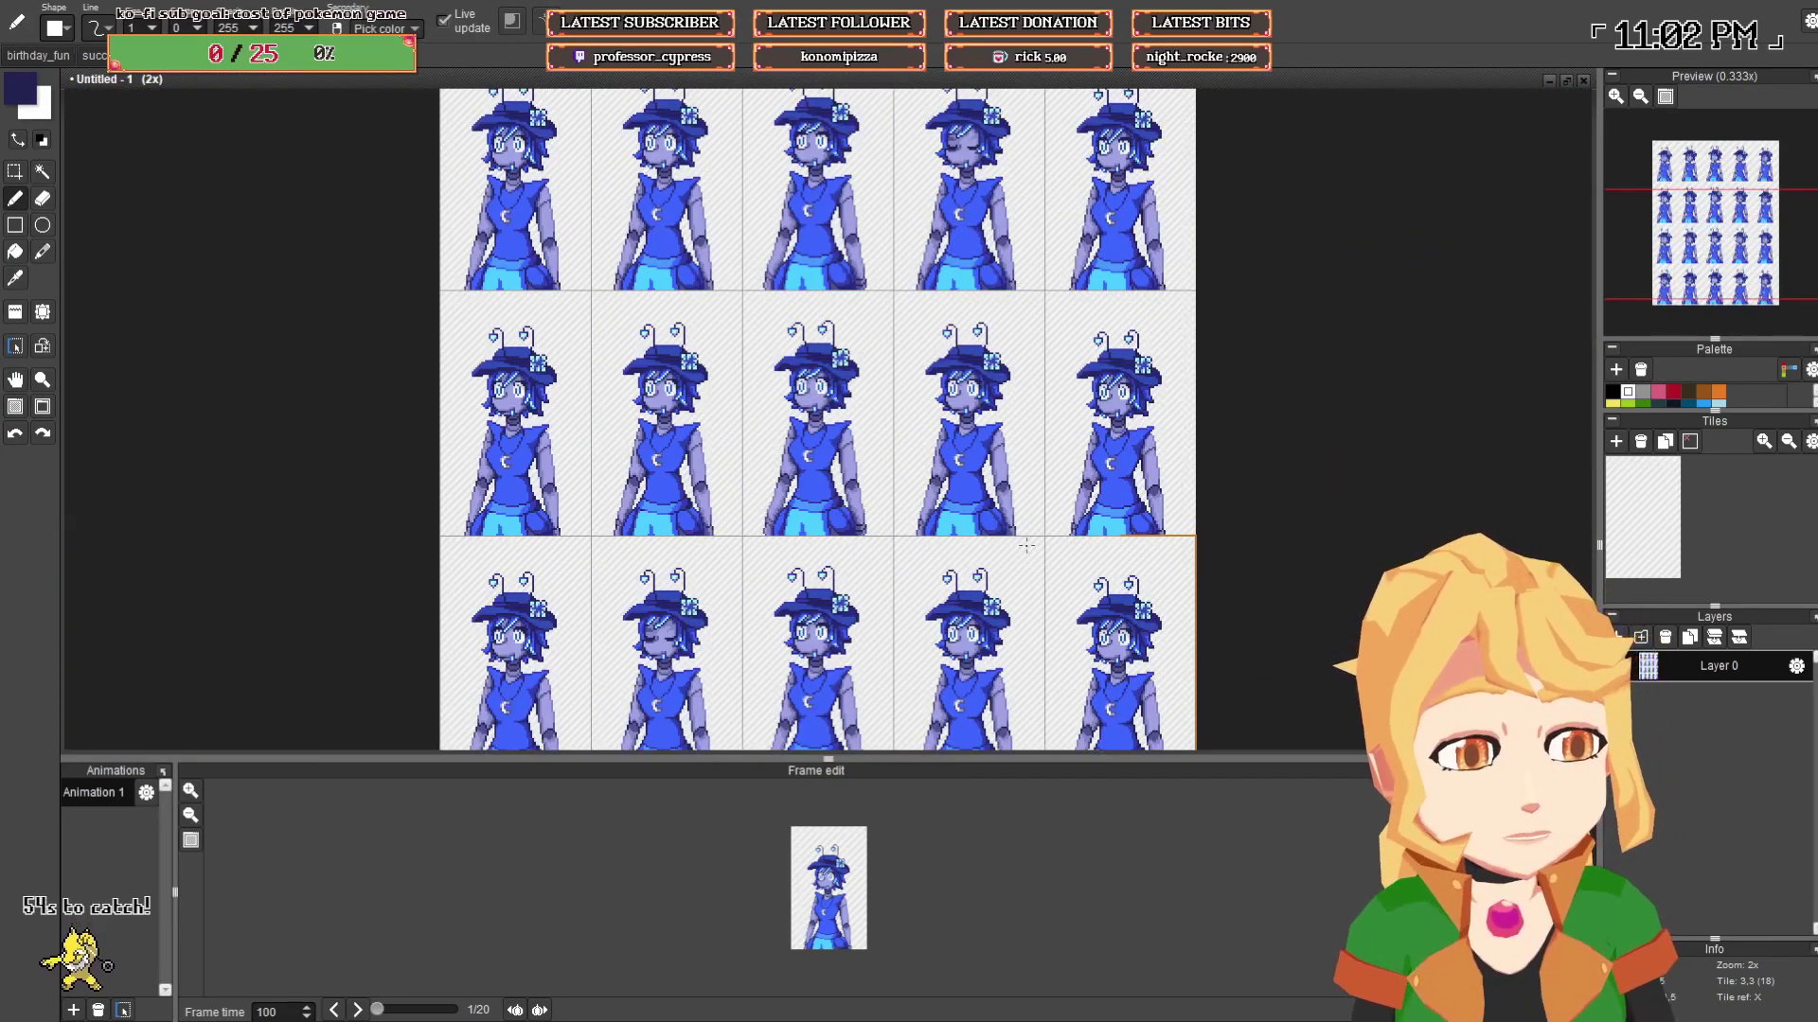
drag(1026, 520, 1030, 552)
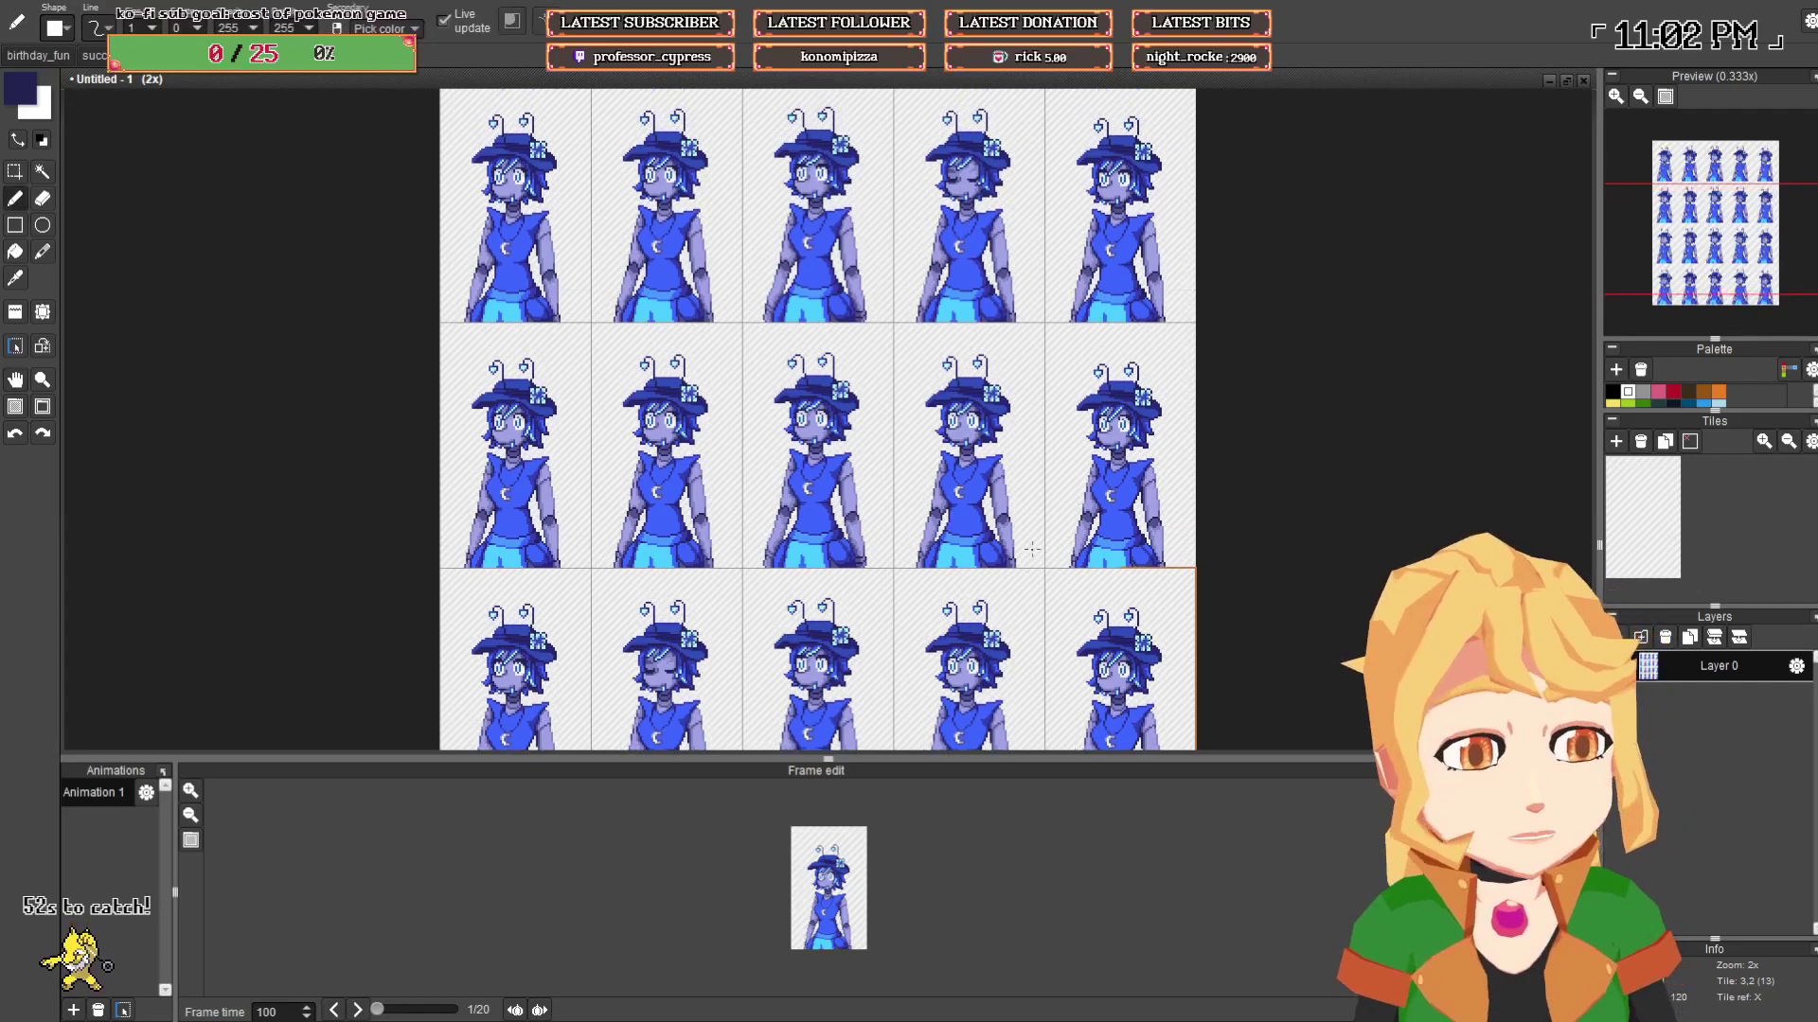
scroll(959, 499, right, 1)
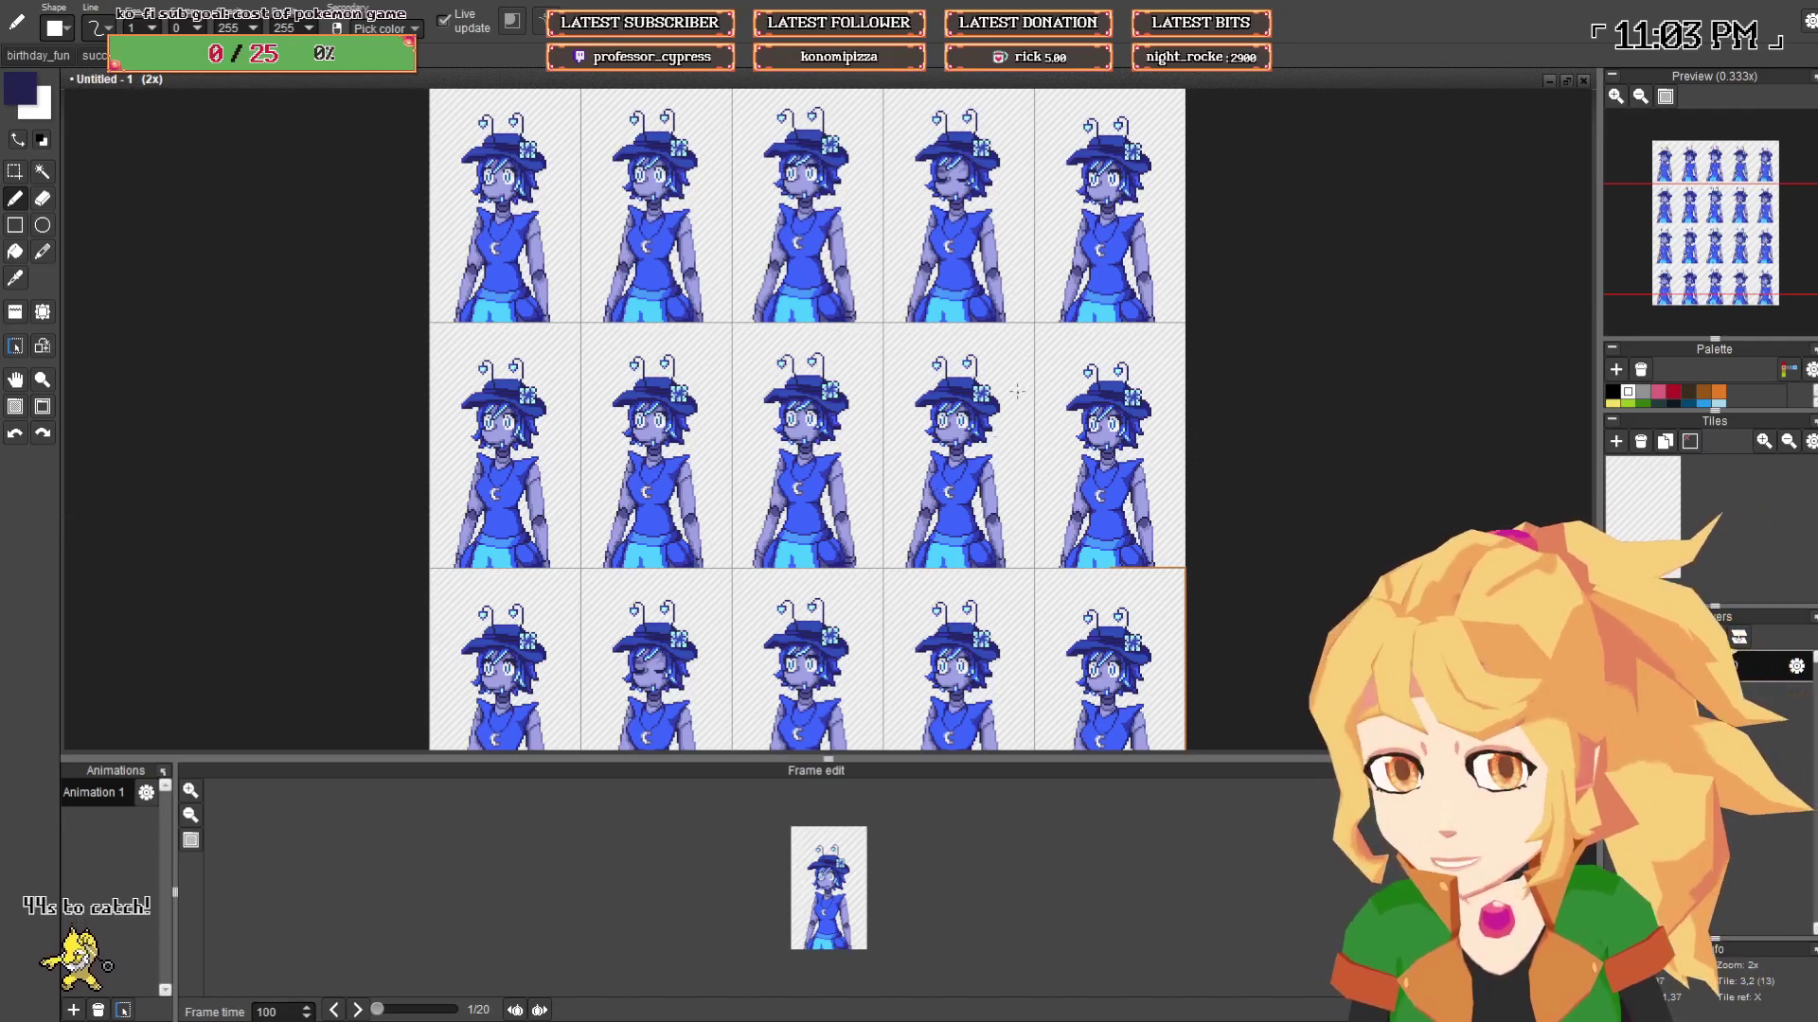
drag(1018, 389, 999, 441)
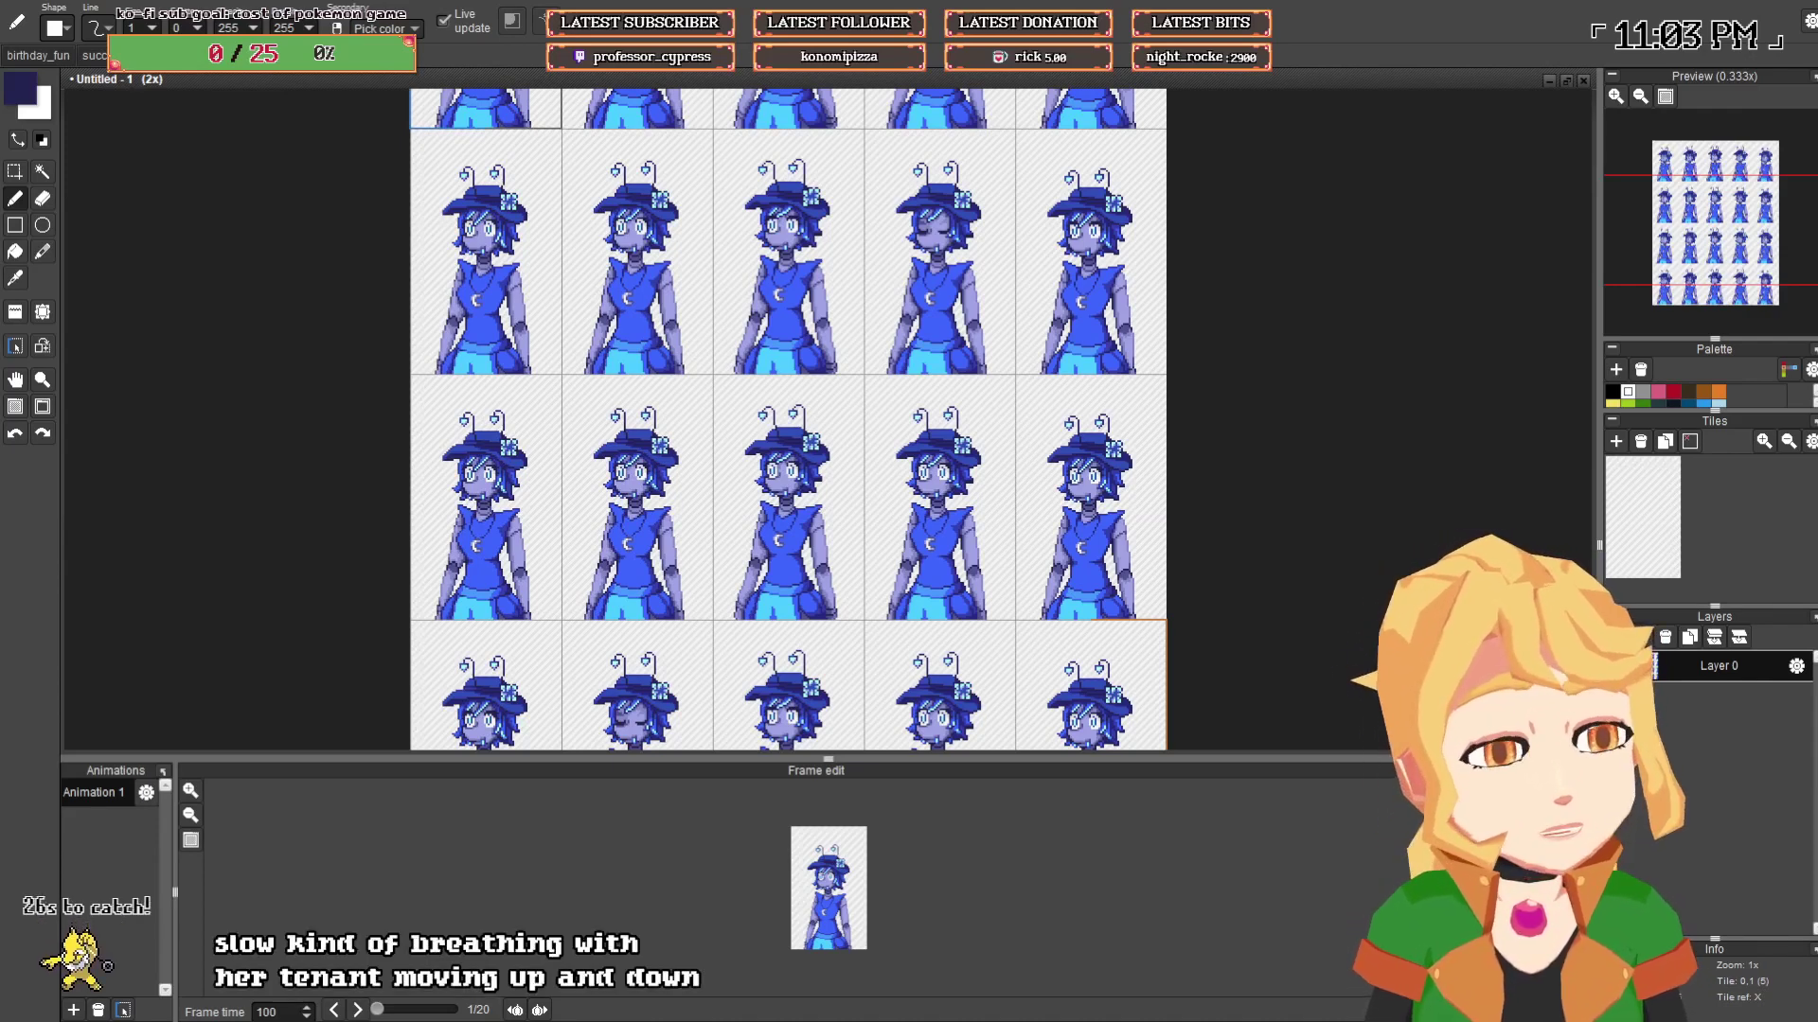
- Set the frame time multiplier of Animation 1 to 140 %
click(147, 794)
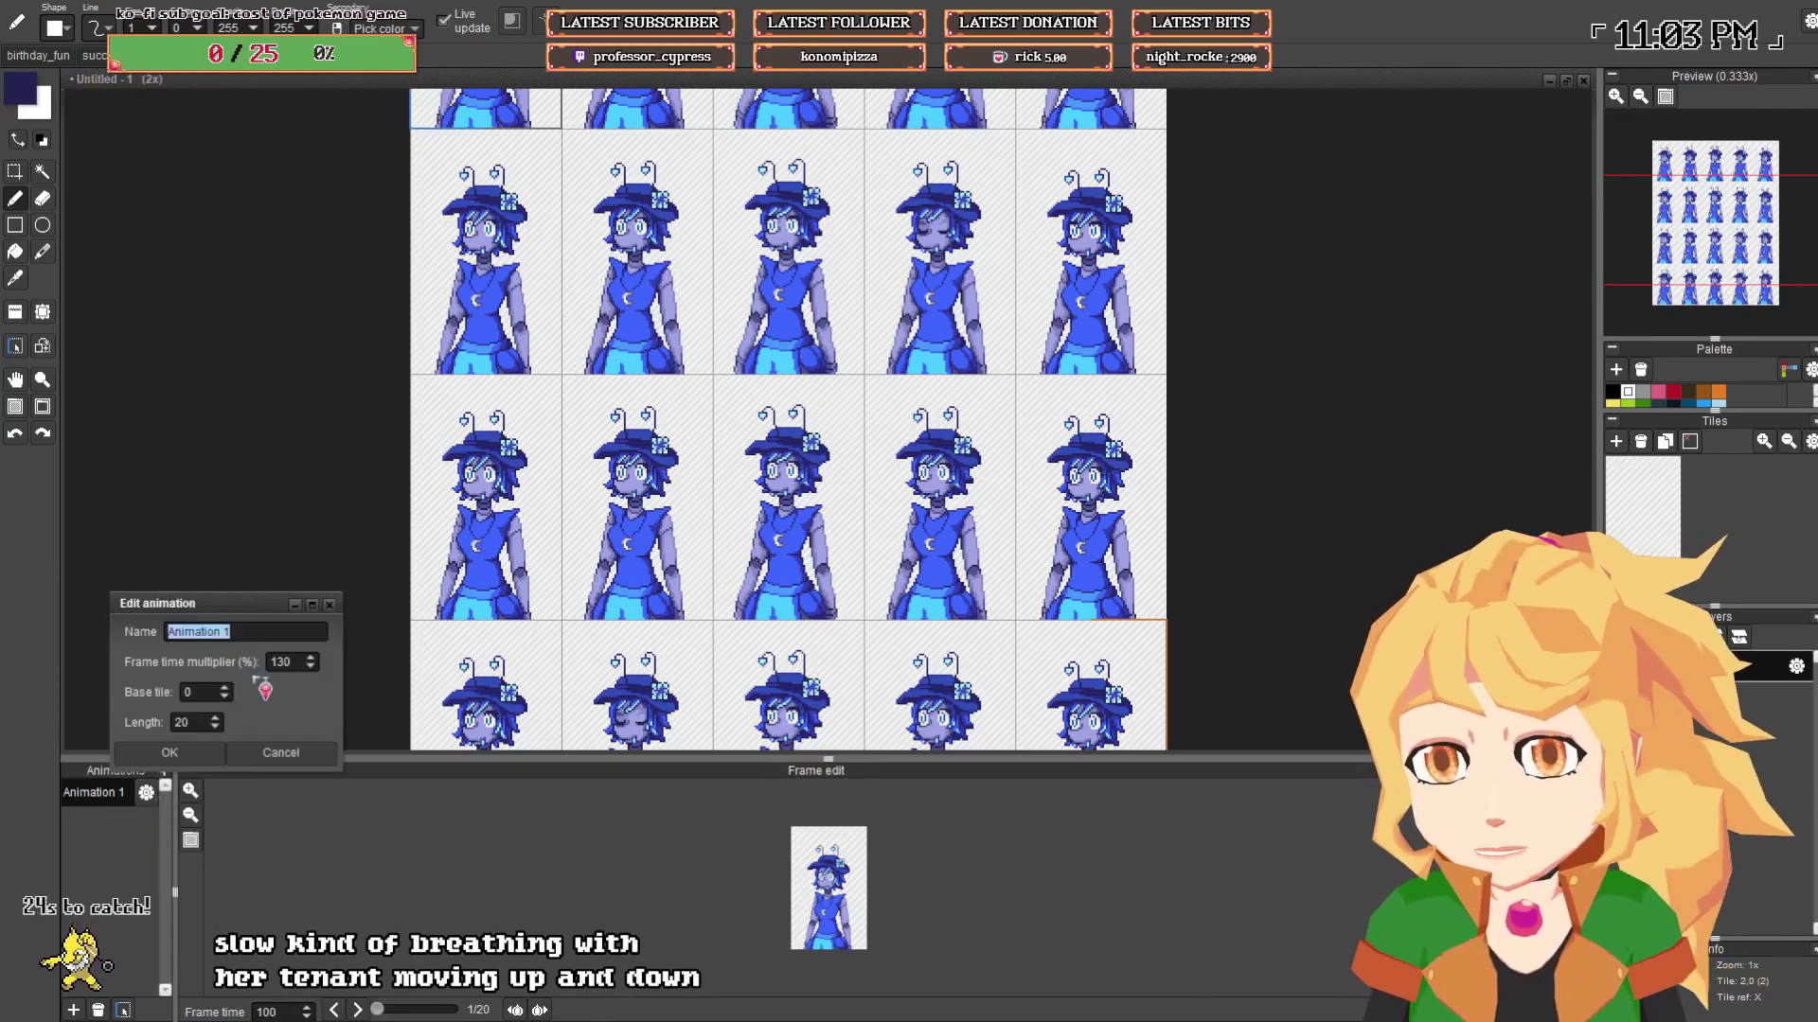
key(BackSpace)
key(BackSpace)
text(50)
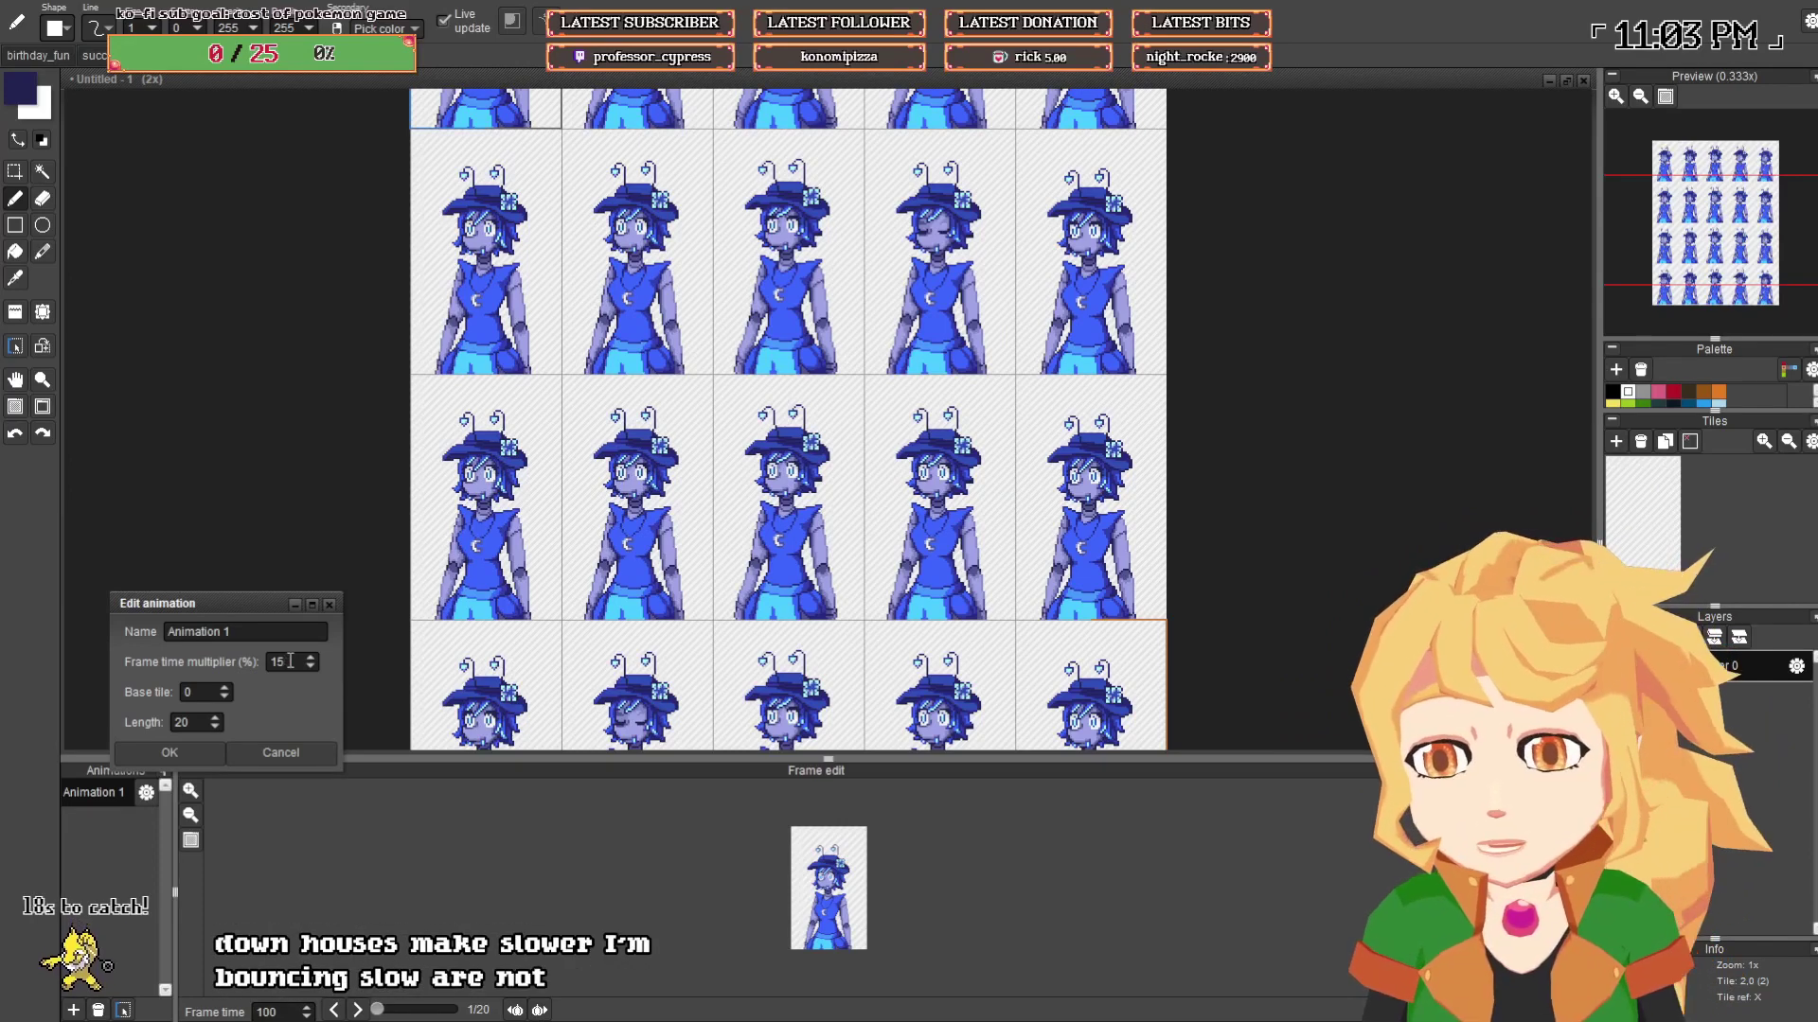
key(BackSpace)
key(BackSpace)
text(40)
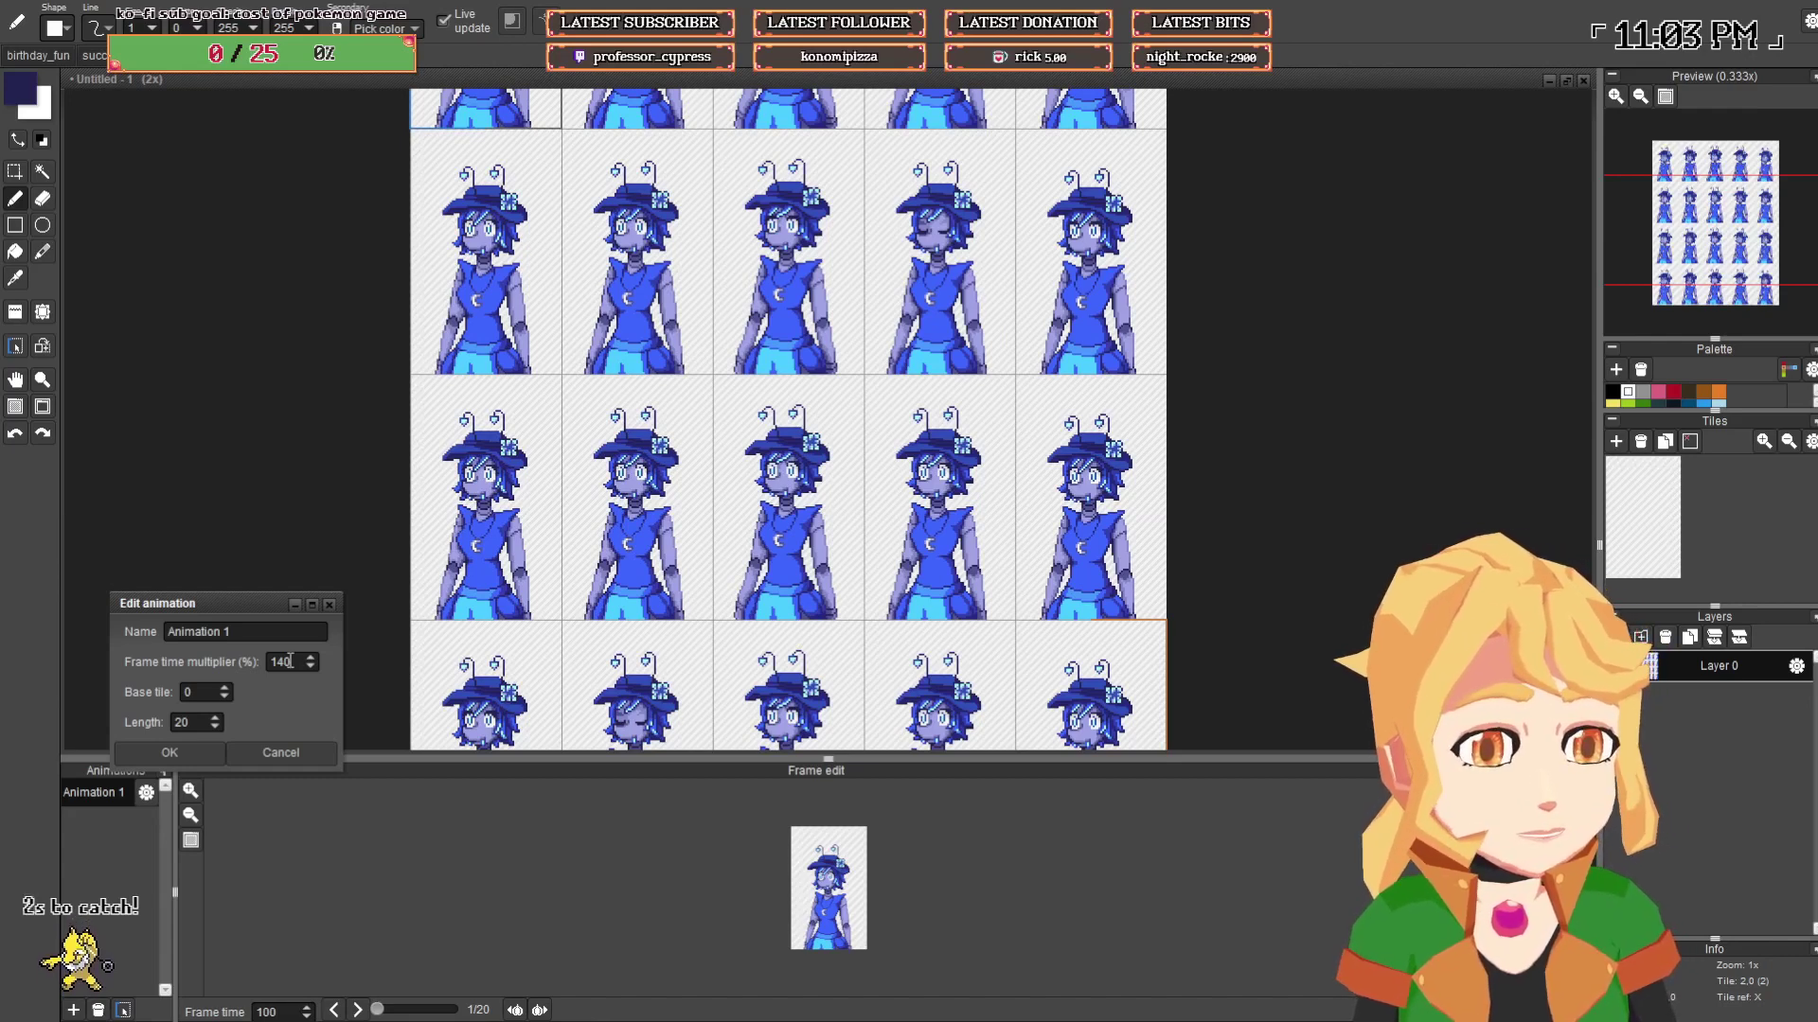
click(184, 755)
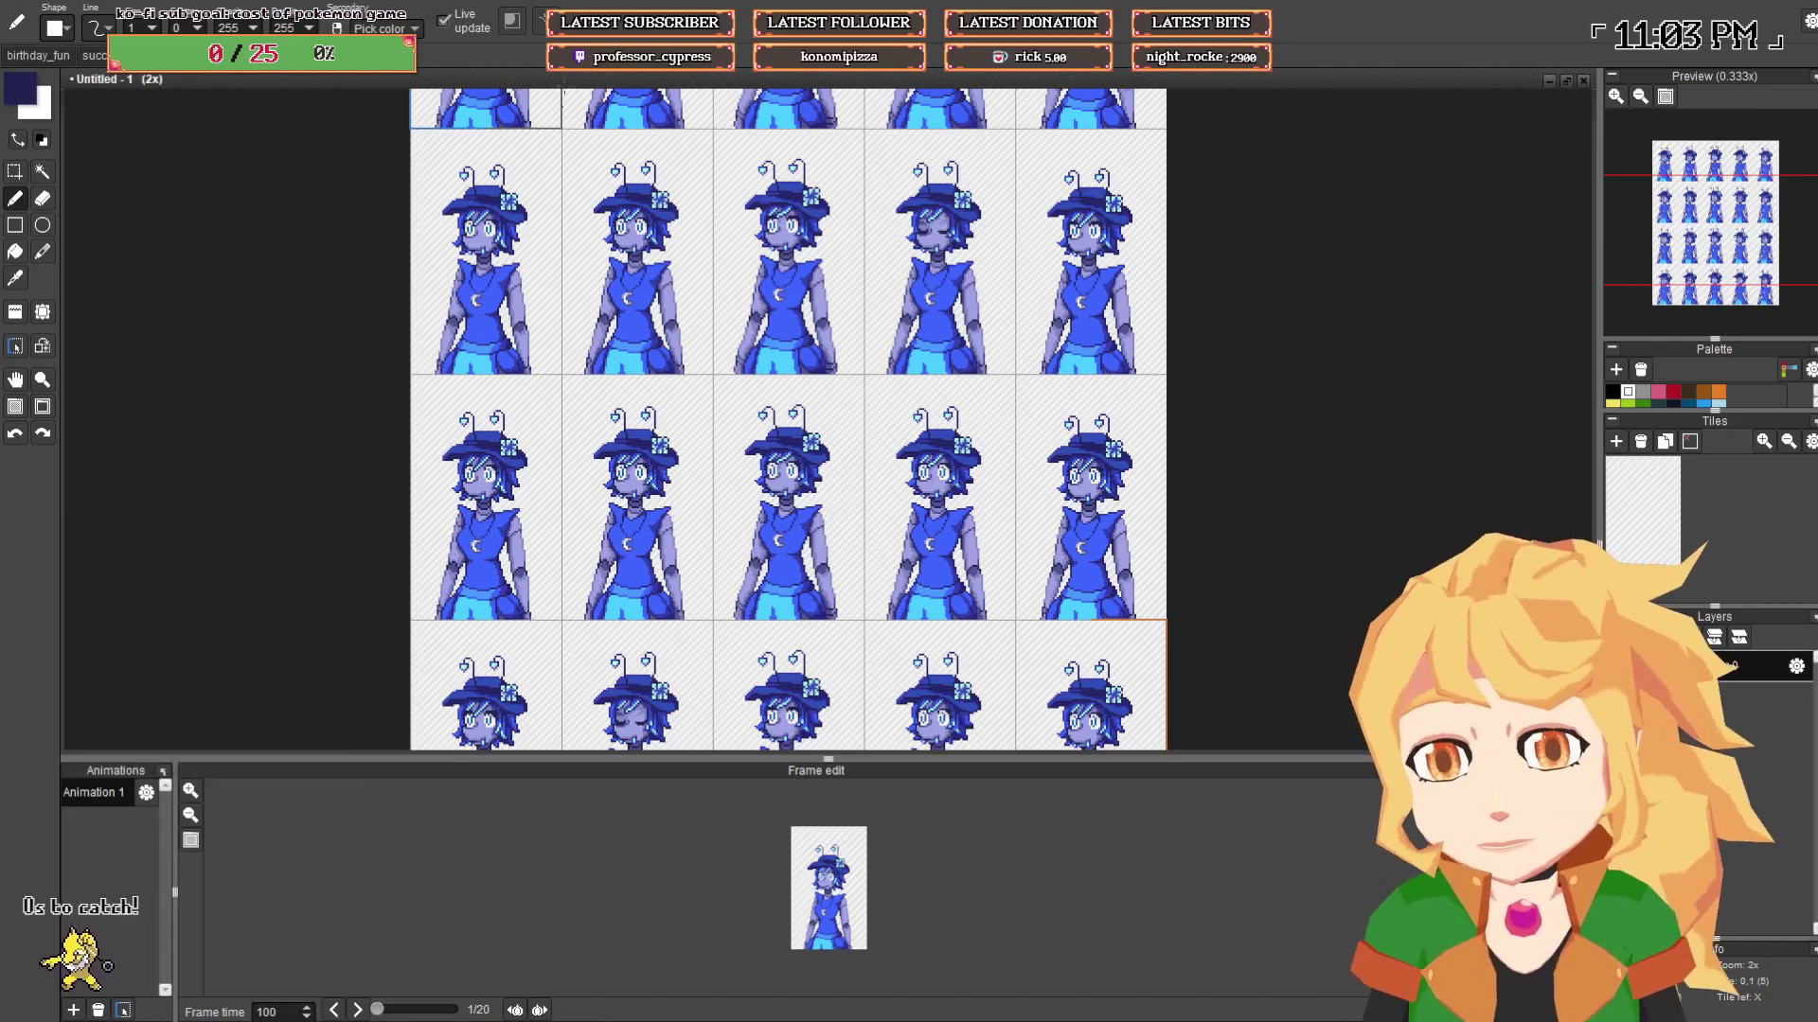
- Save the untitled bust animation document under the name malt
scroll(549, 146, down, 1)
drag(543, 227, 558, 362)
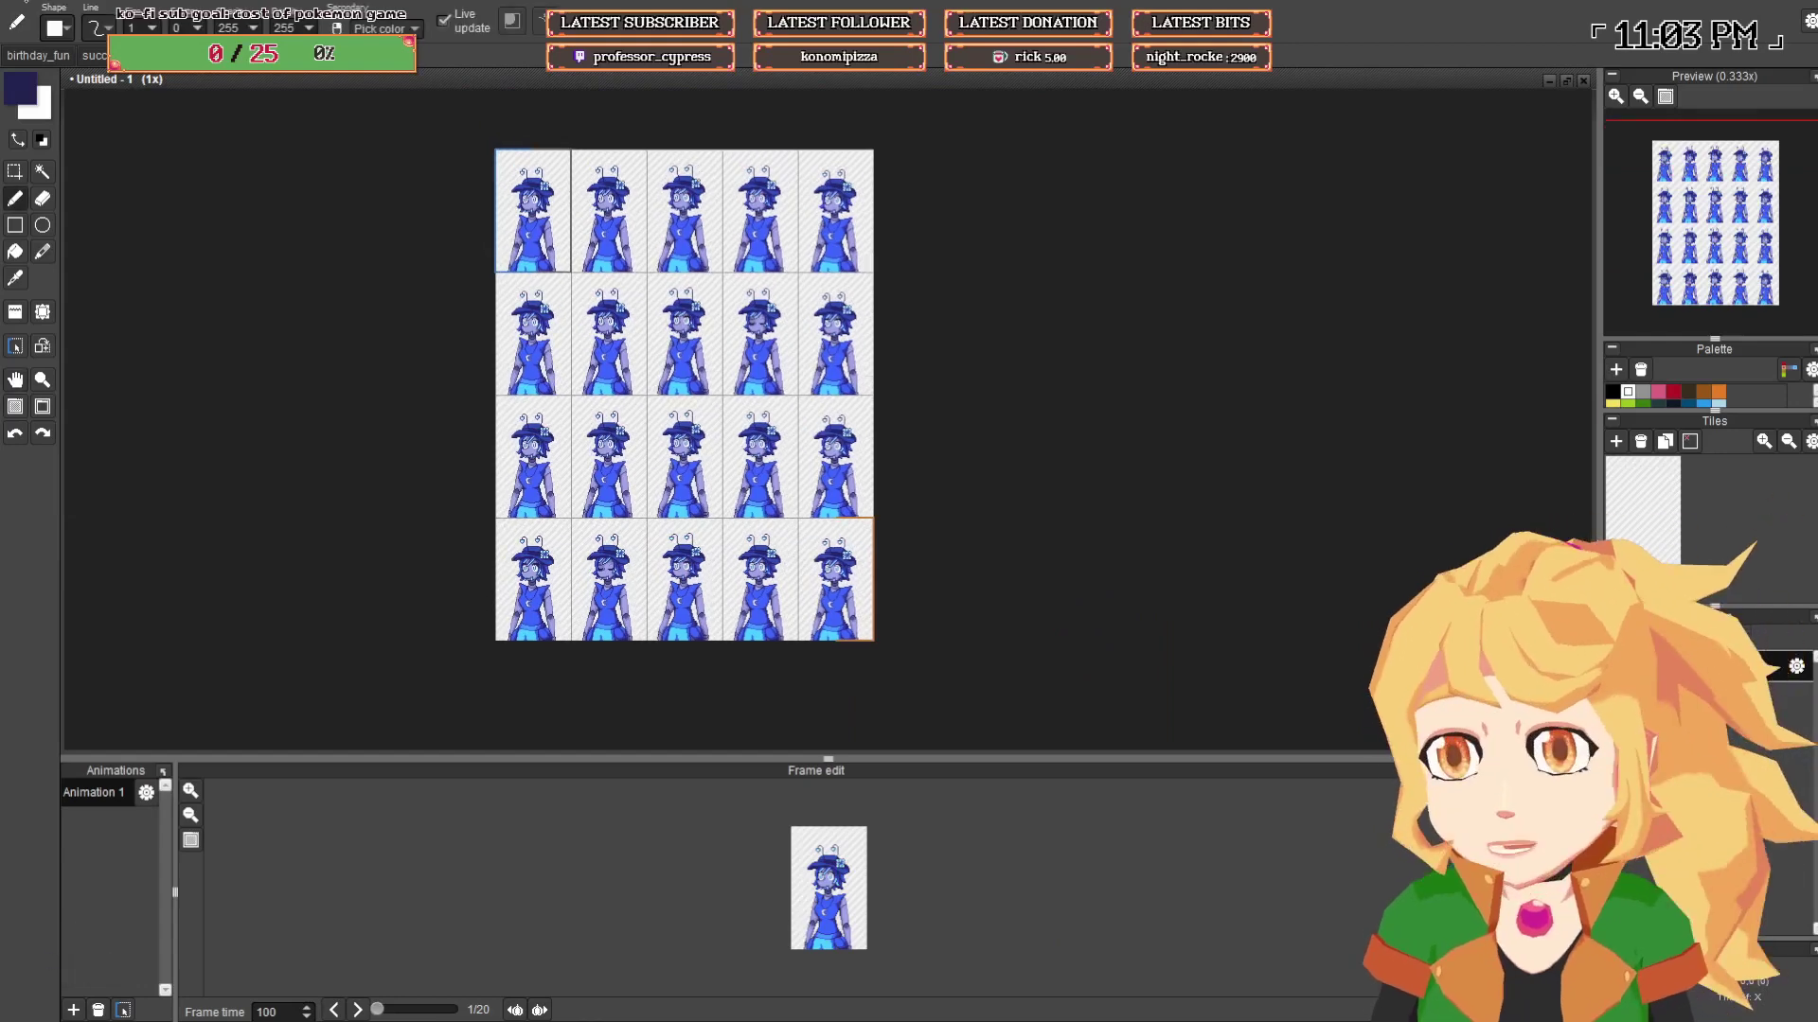
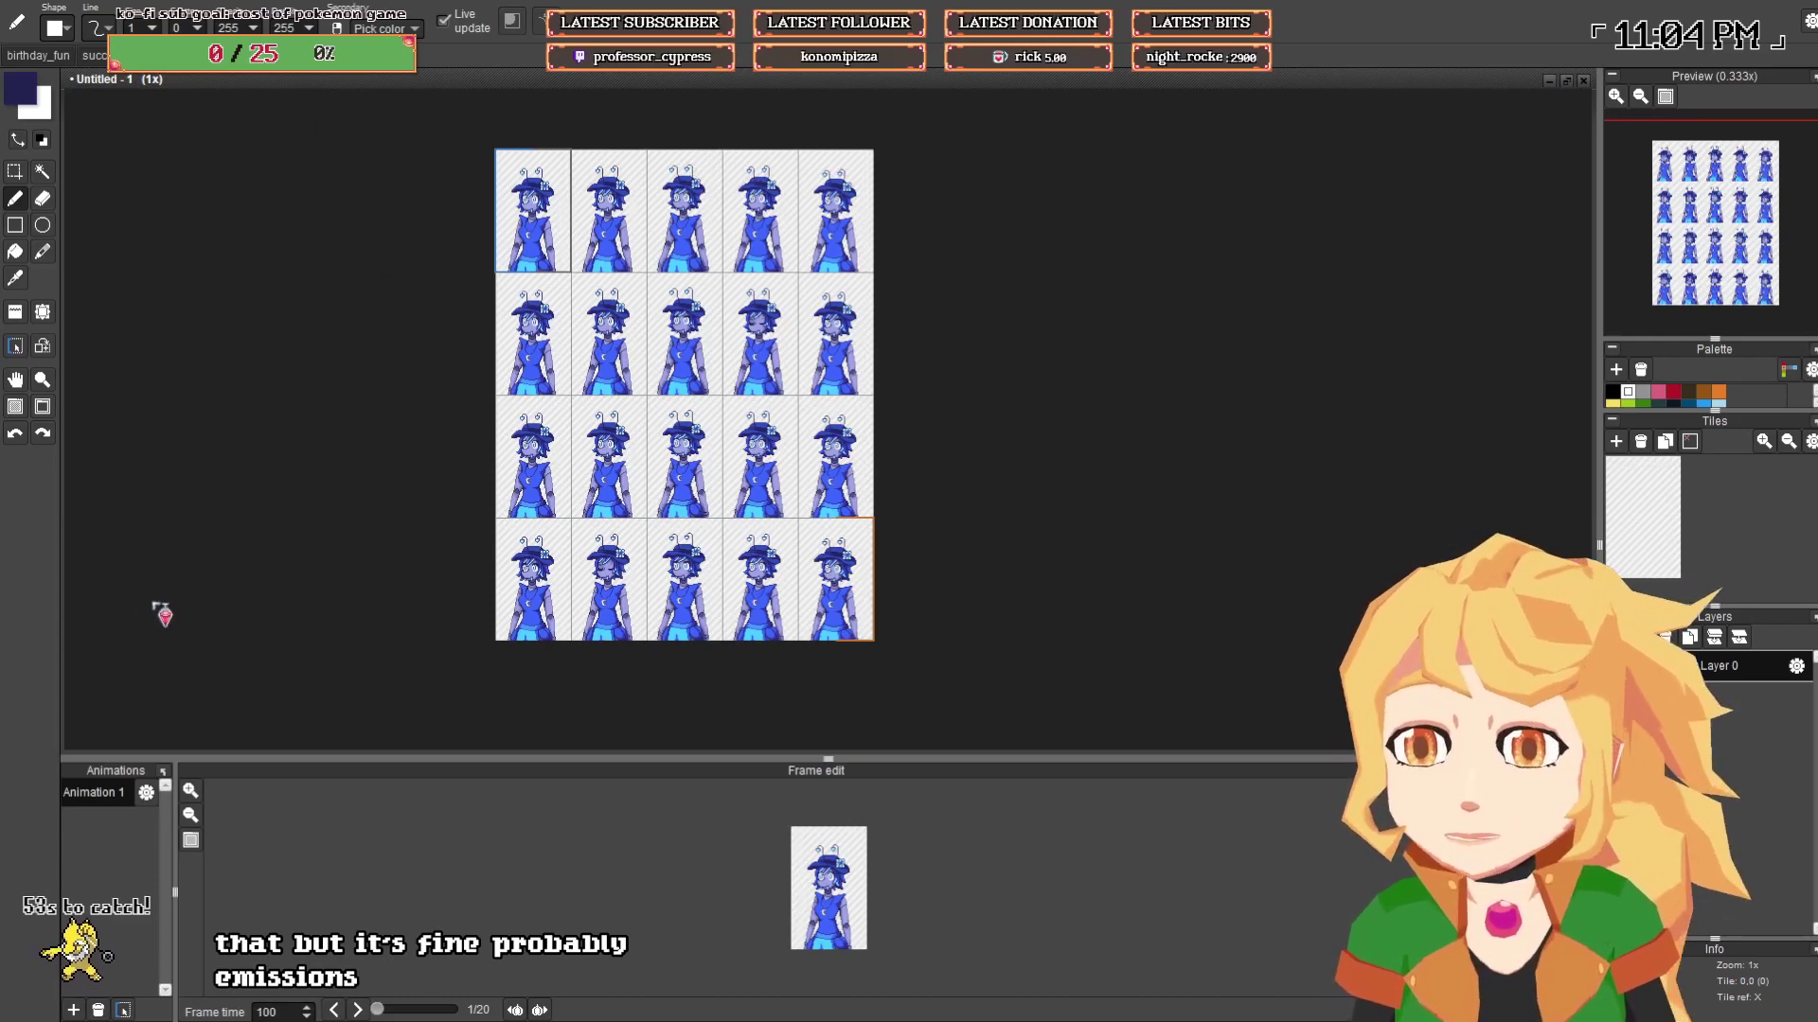
text(malt)
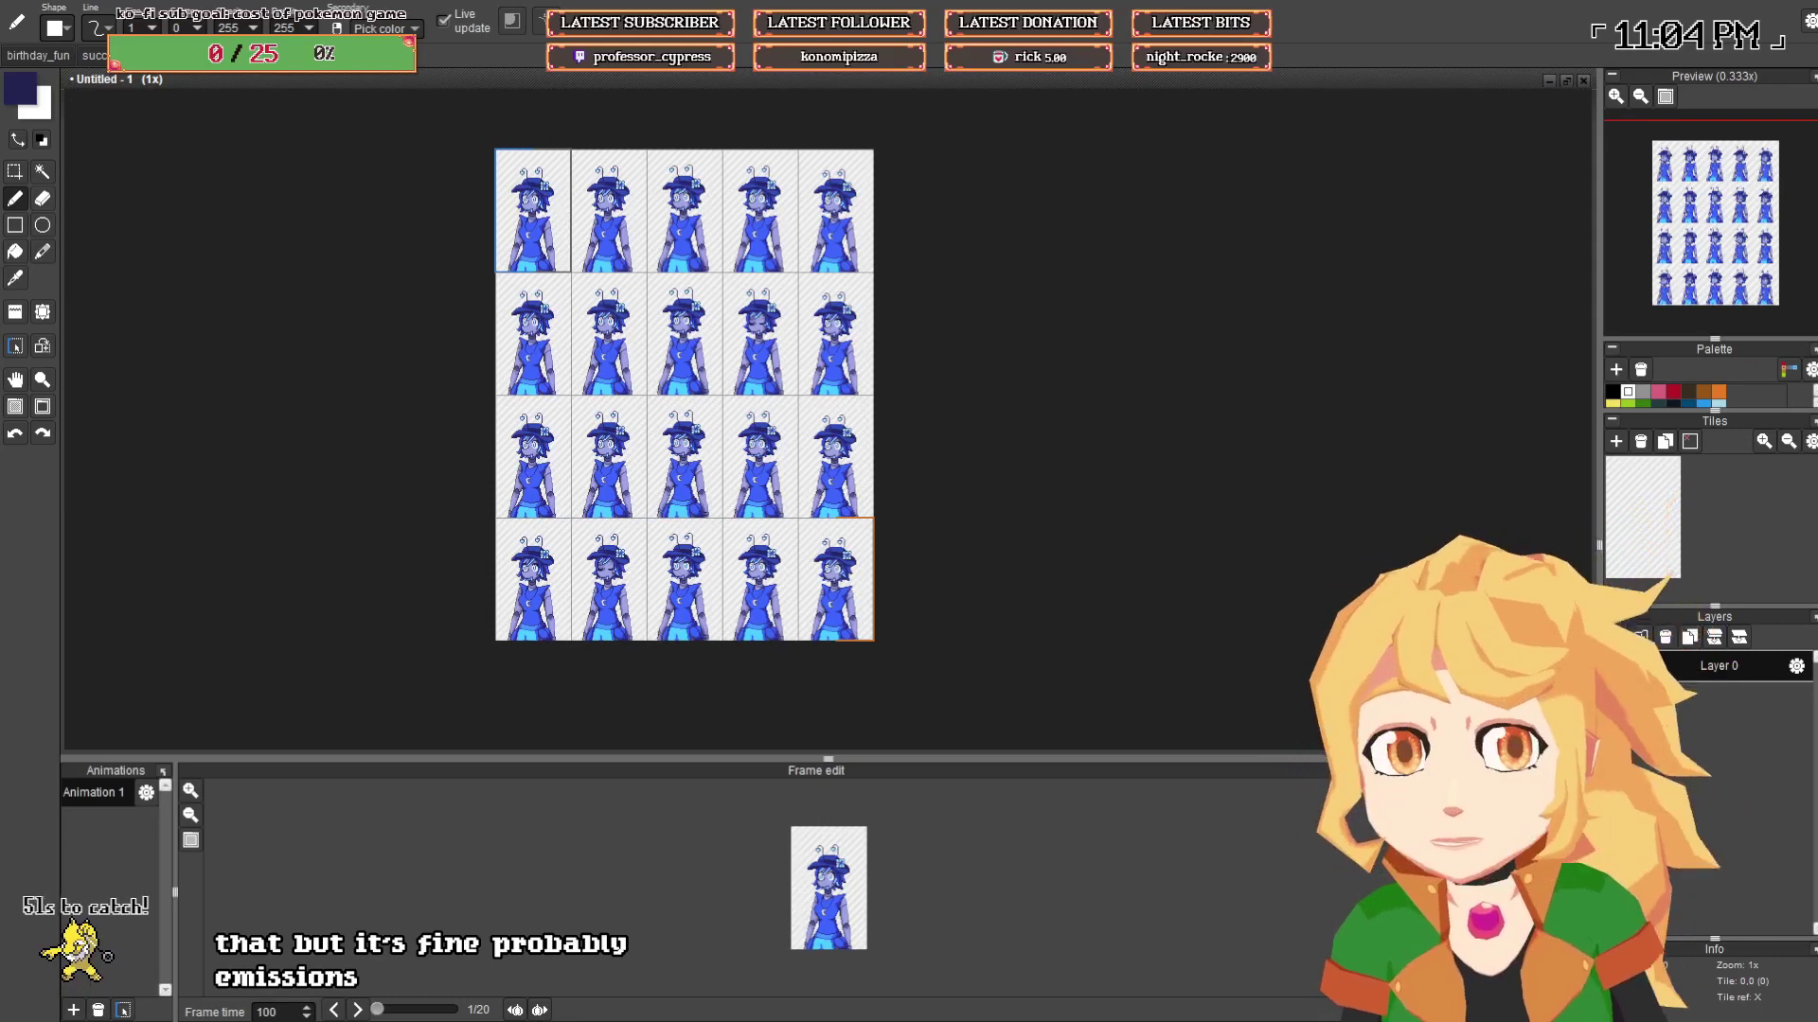
key(Return)
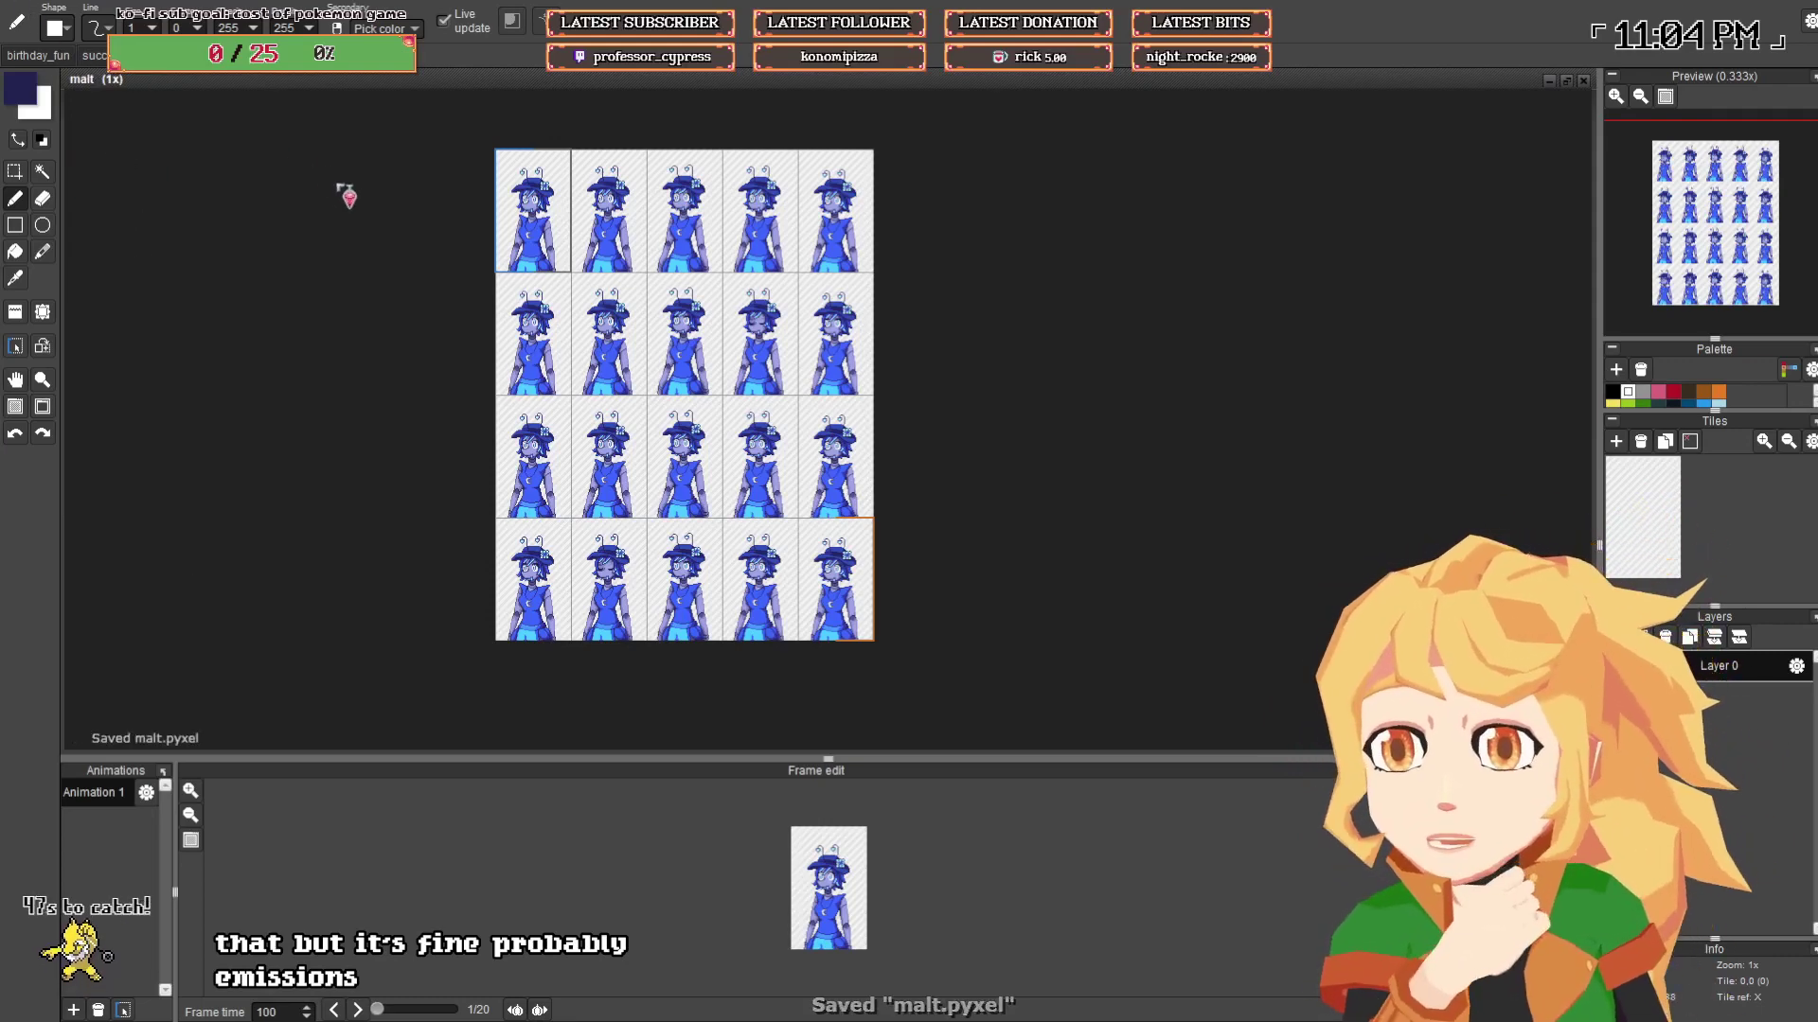
- Export Animation 1 as an animated GIF named malt_1x at pixel scale 1
key(ctrl+e)
click(939, 388)
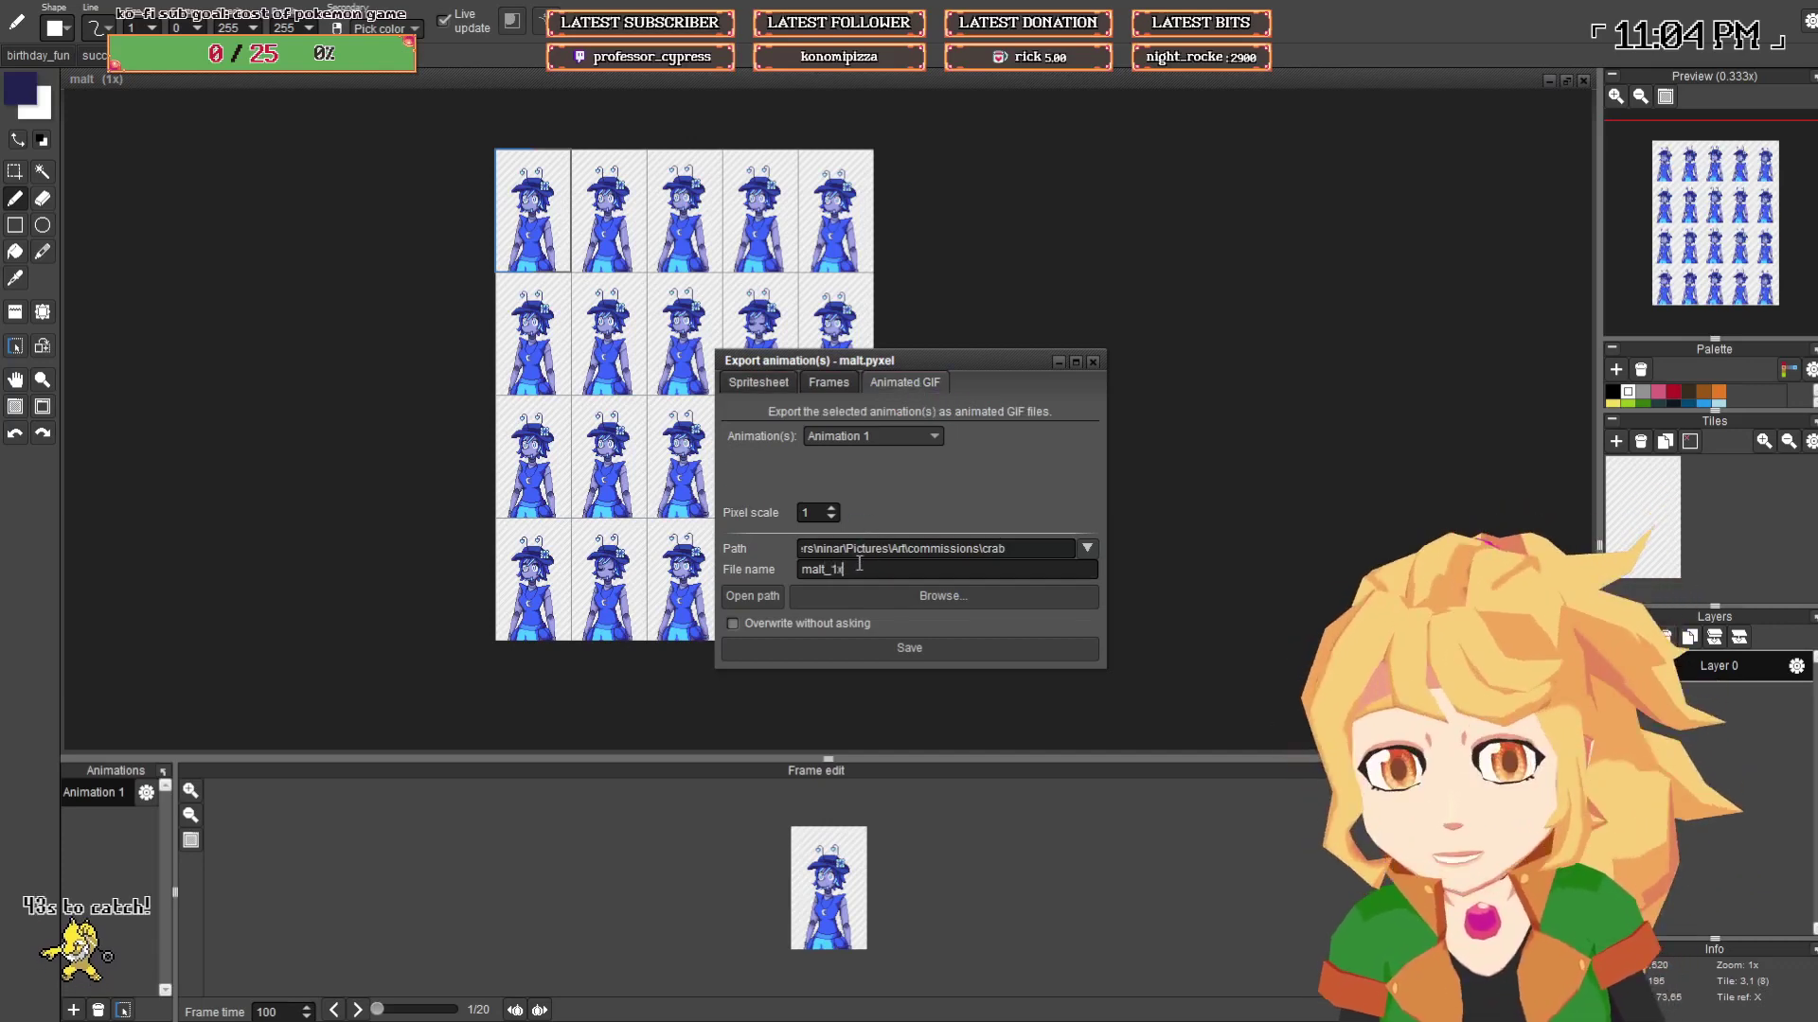
key(Return)
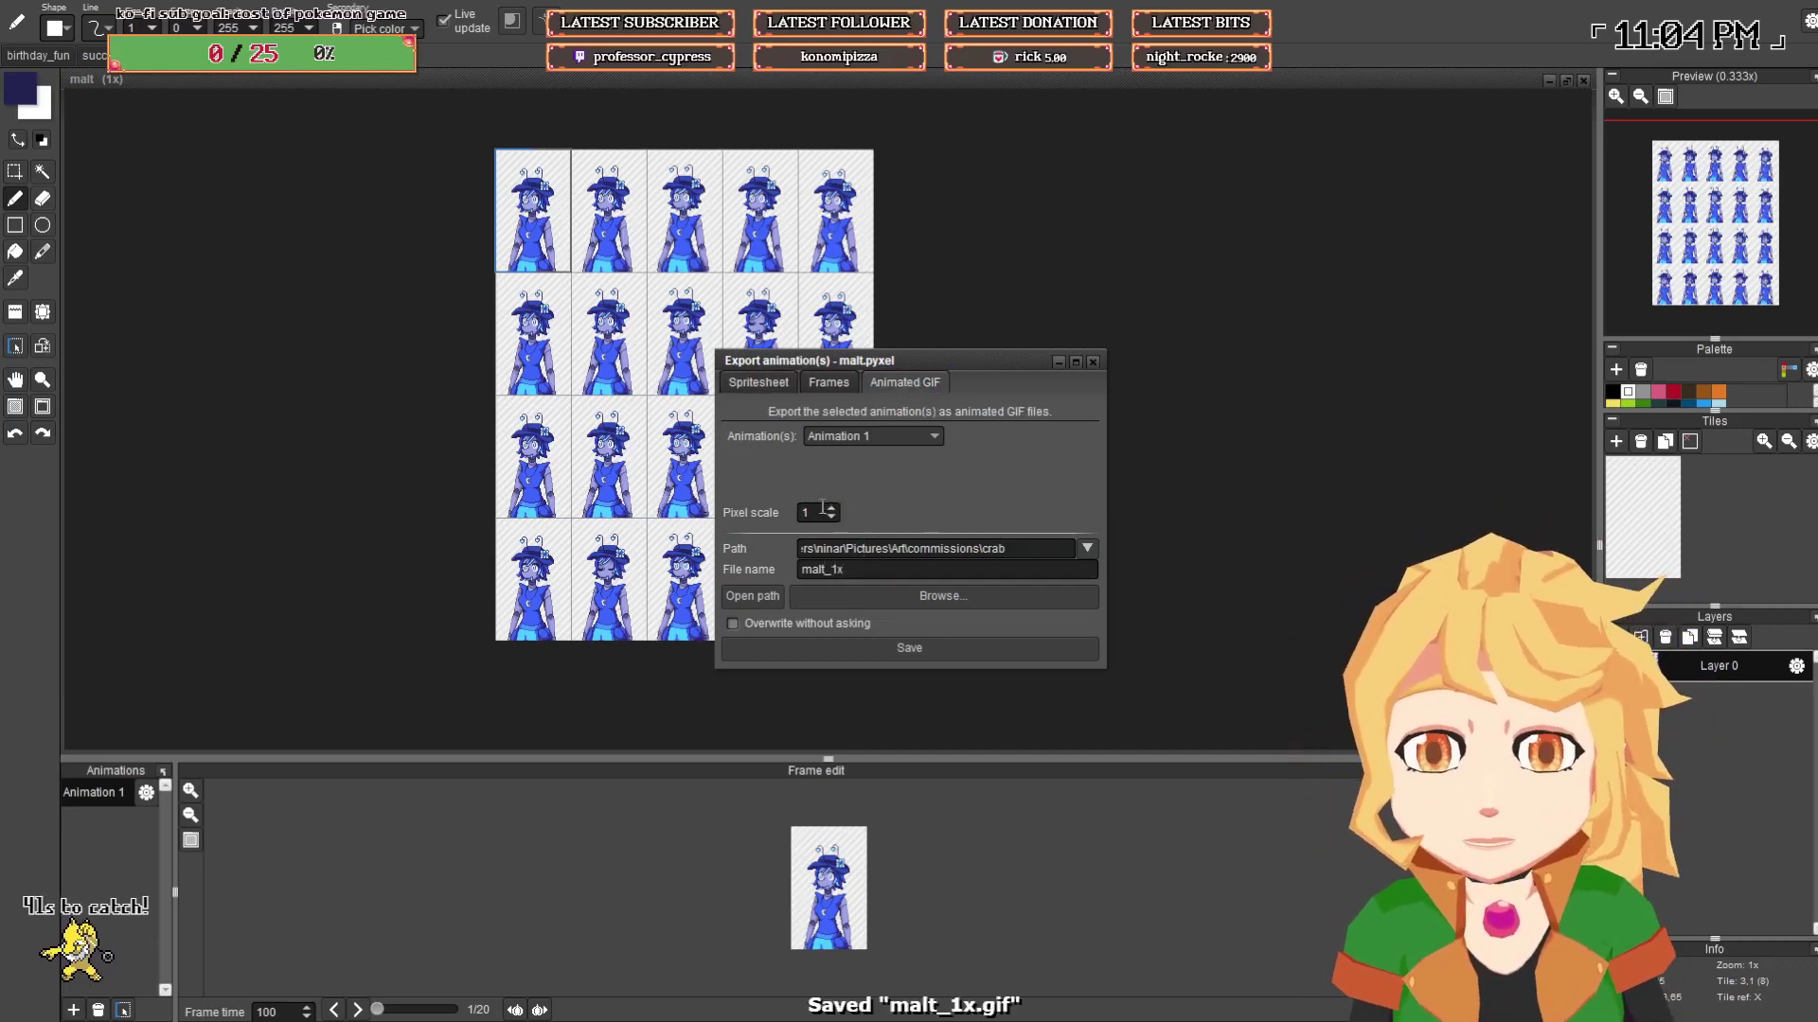
- Export Animation 1 again as an animated GIF named malt_2x at pixel scale 2 and close the export dialog
click(890, 574)
key(Left)
key(BackSpace)
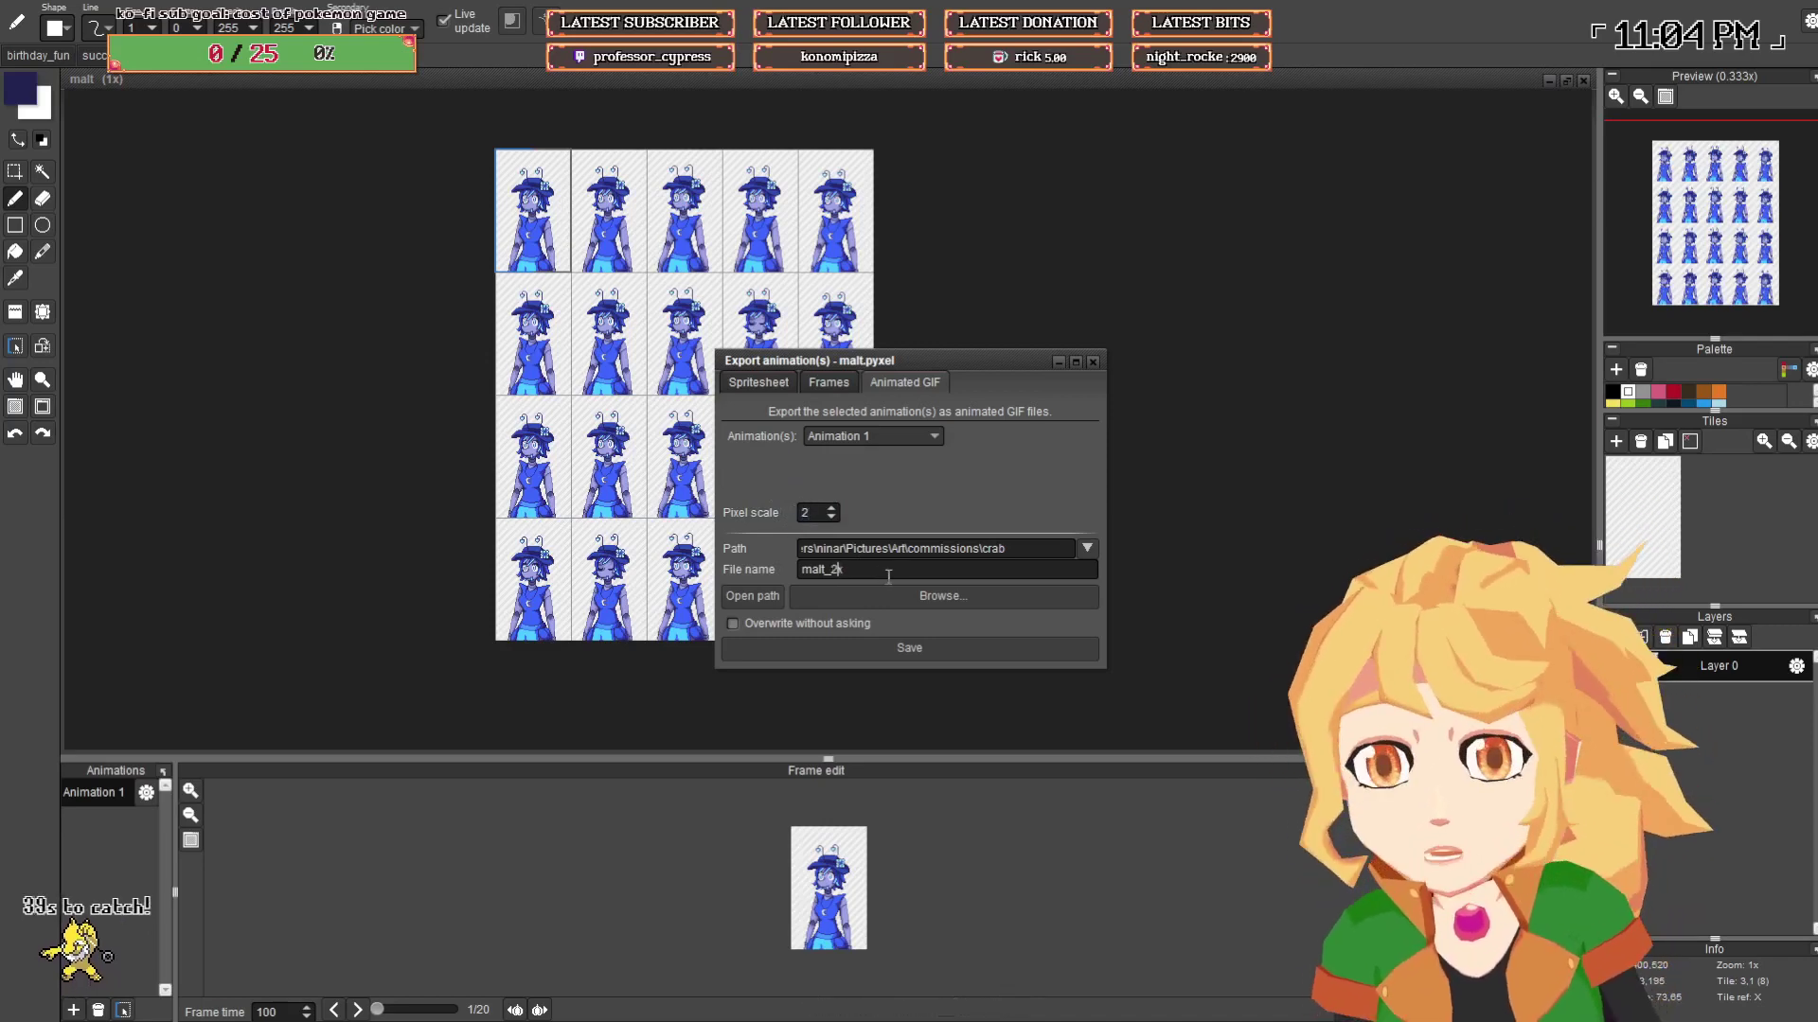
text(2)
key(Return)
click(1096, 360)
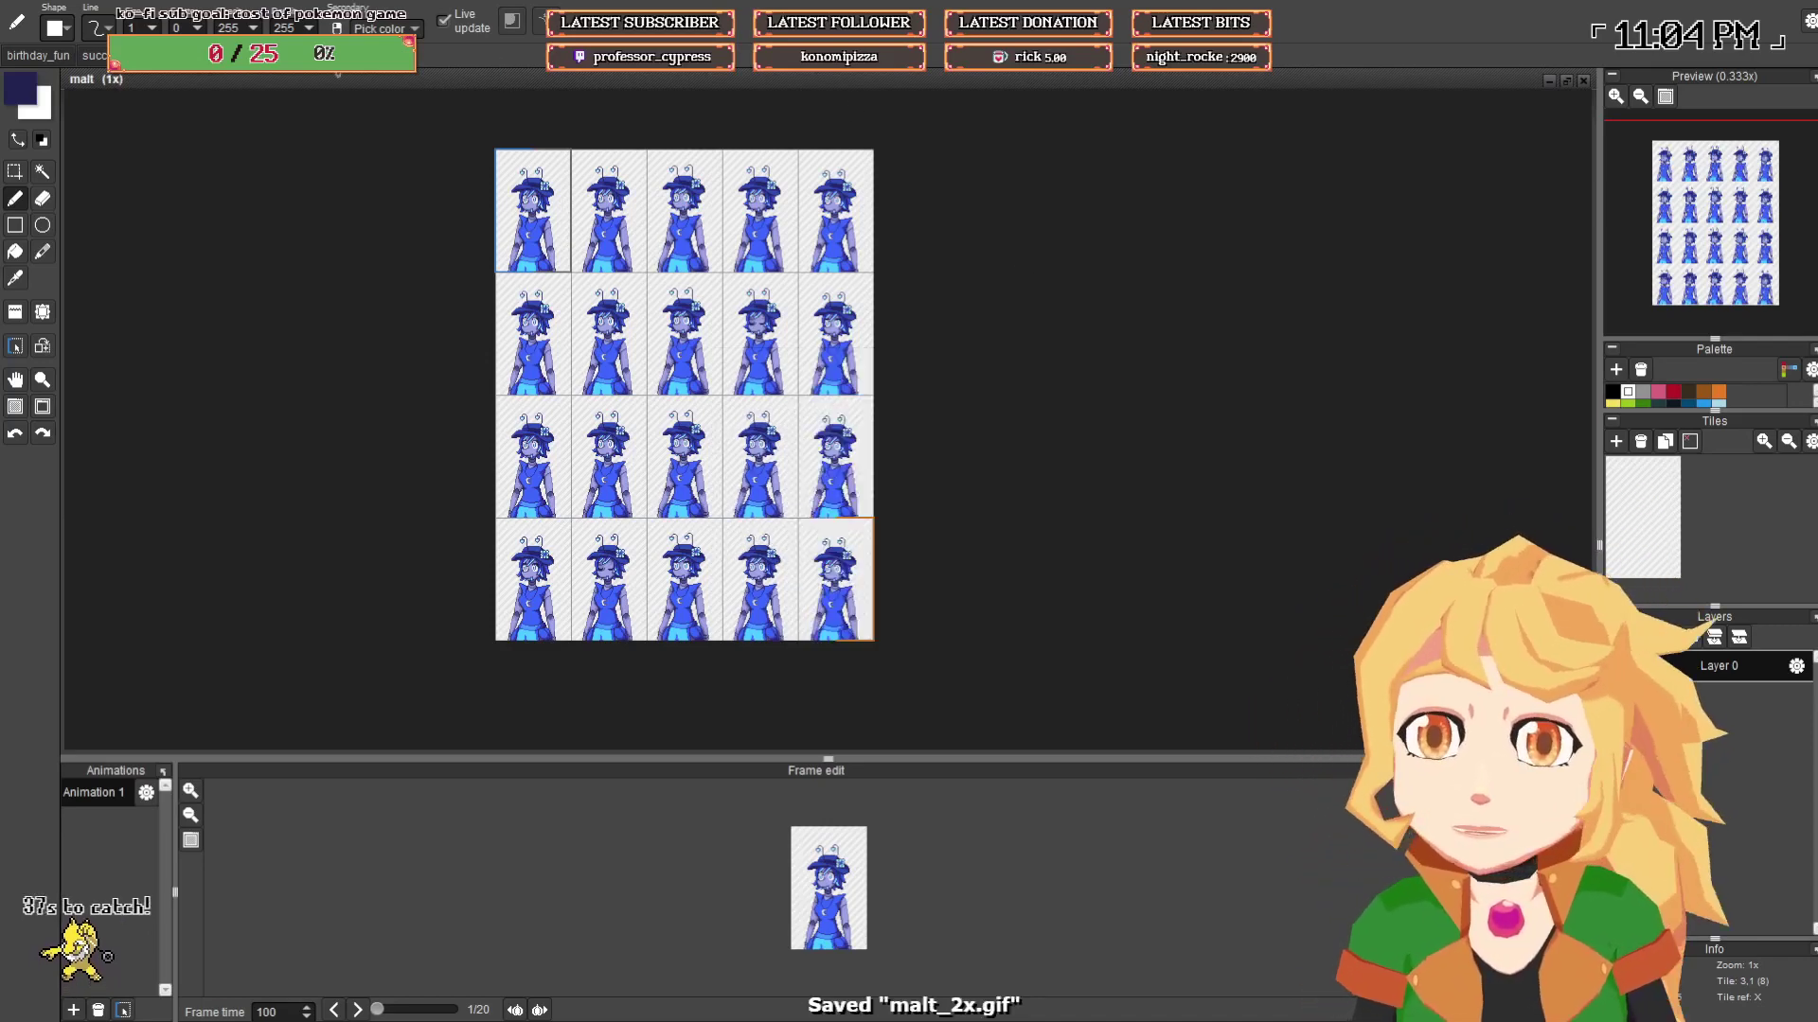
- Look through the open documents, including bust_size, succubus_half_pixel and malt
click(275, 56)
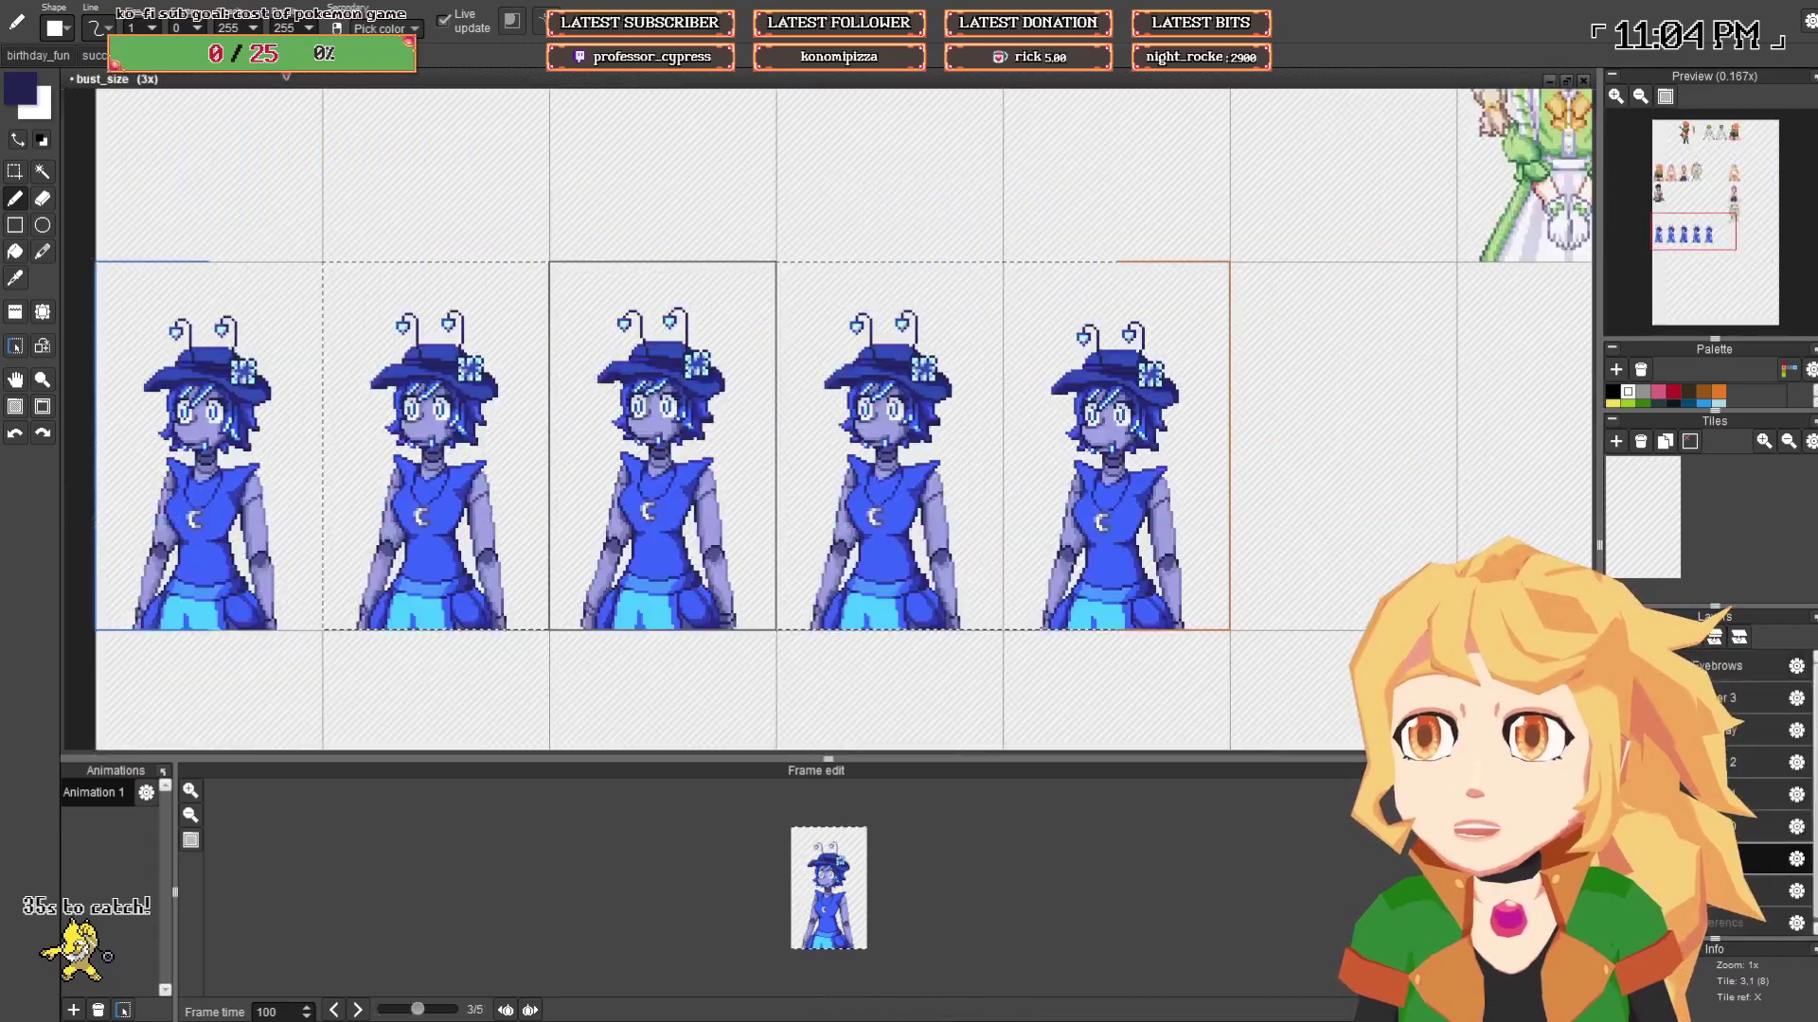
click(296, 58)
click(219, 59)
drag(475, 272, 497, 301)
click(143, 61)
drag(465, 98, 424, 110)
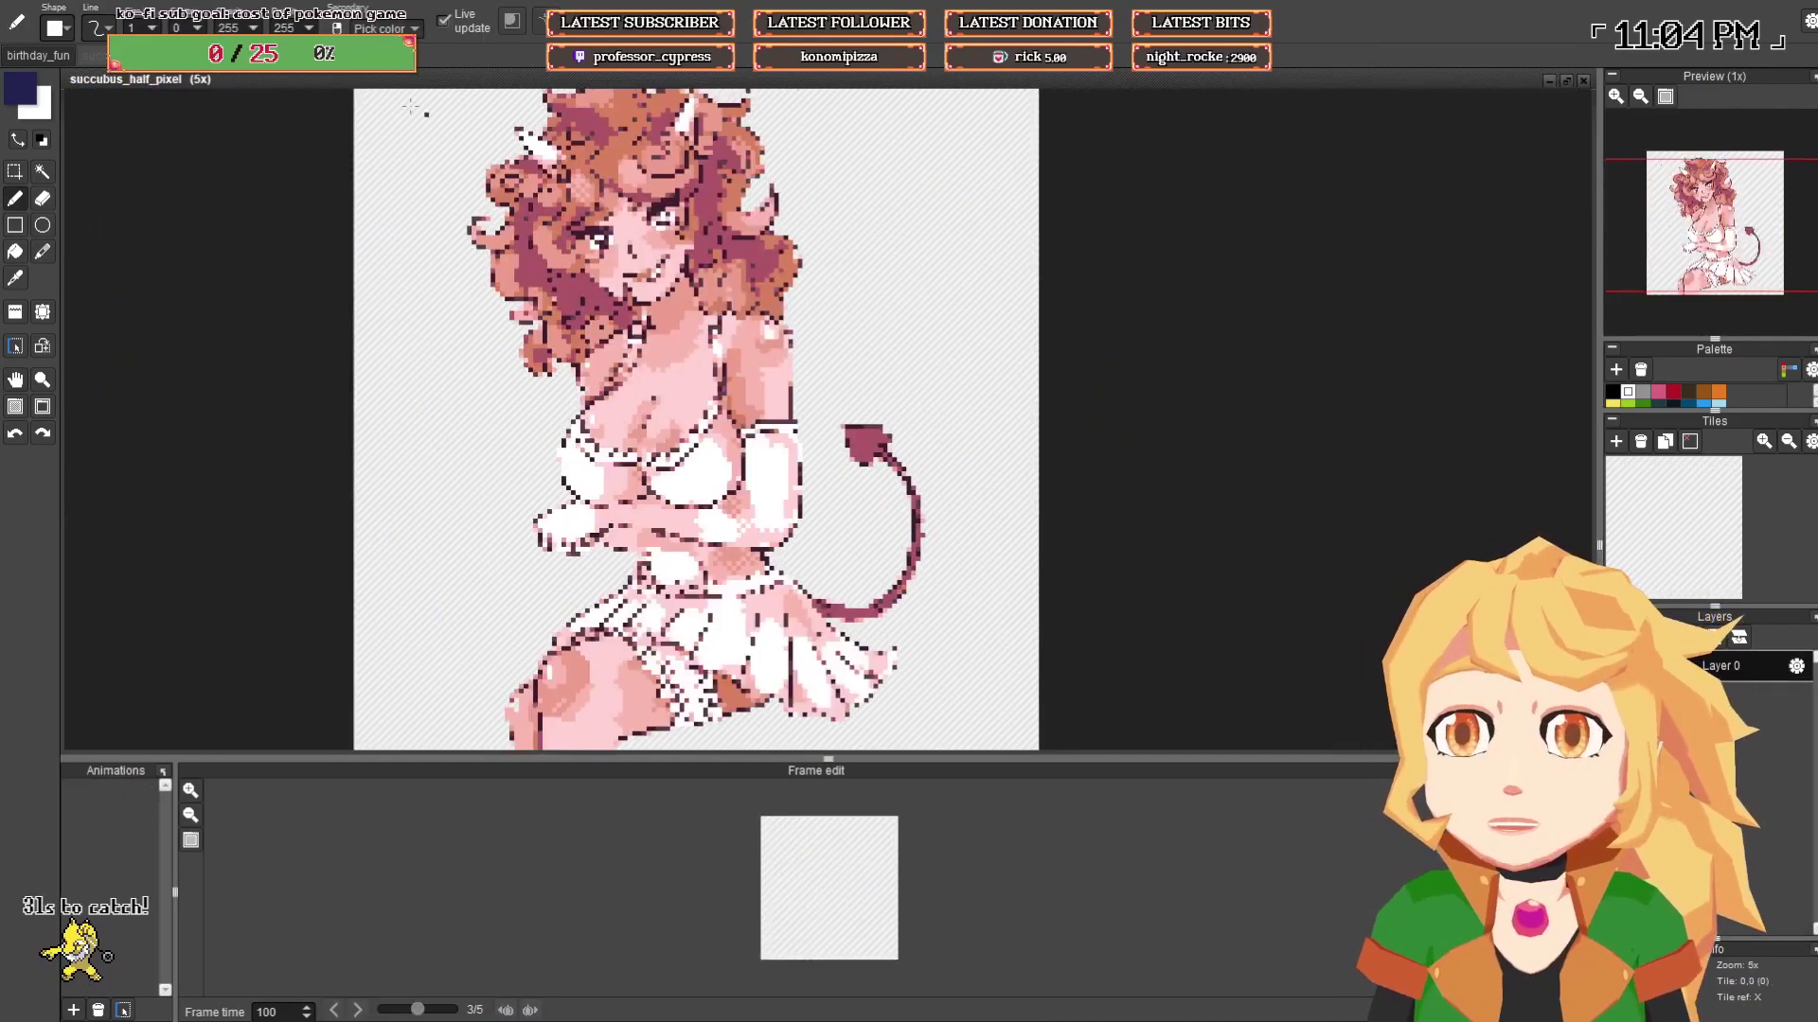
click(297, 58)
scroll(530, 312, up, 2)
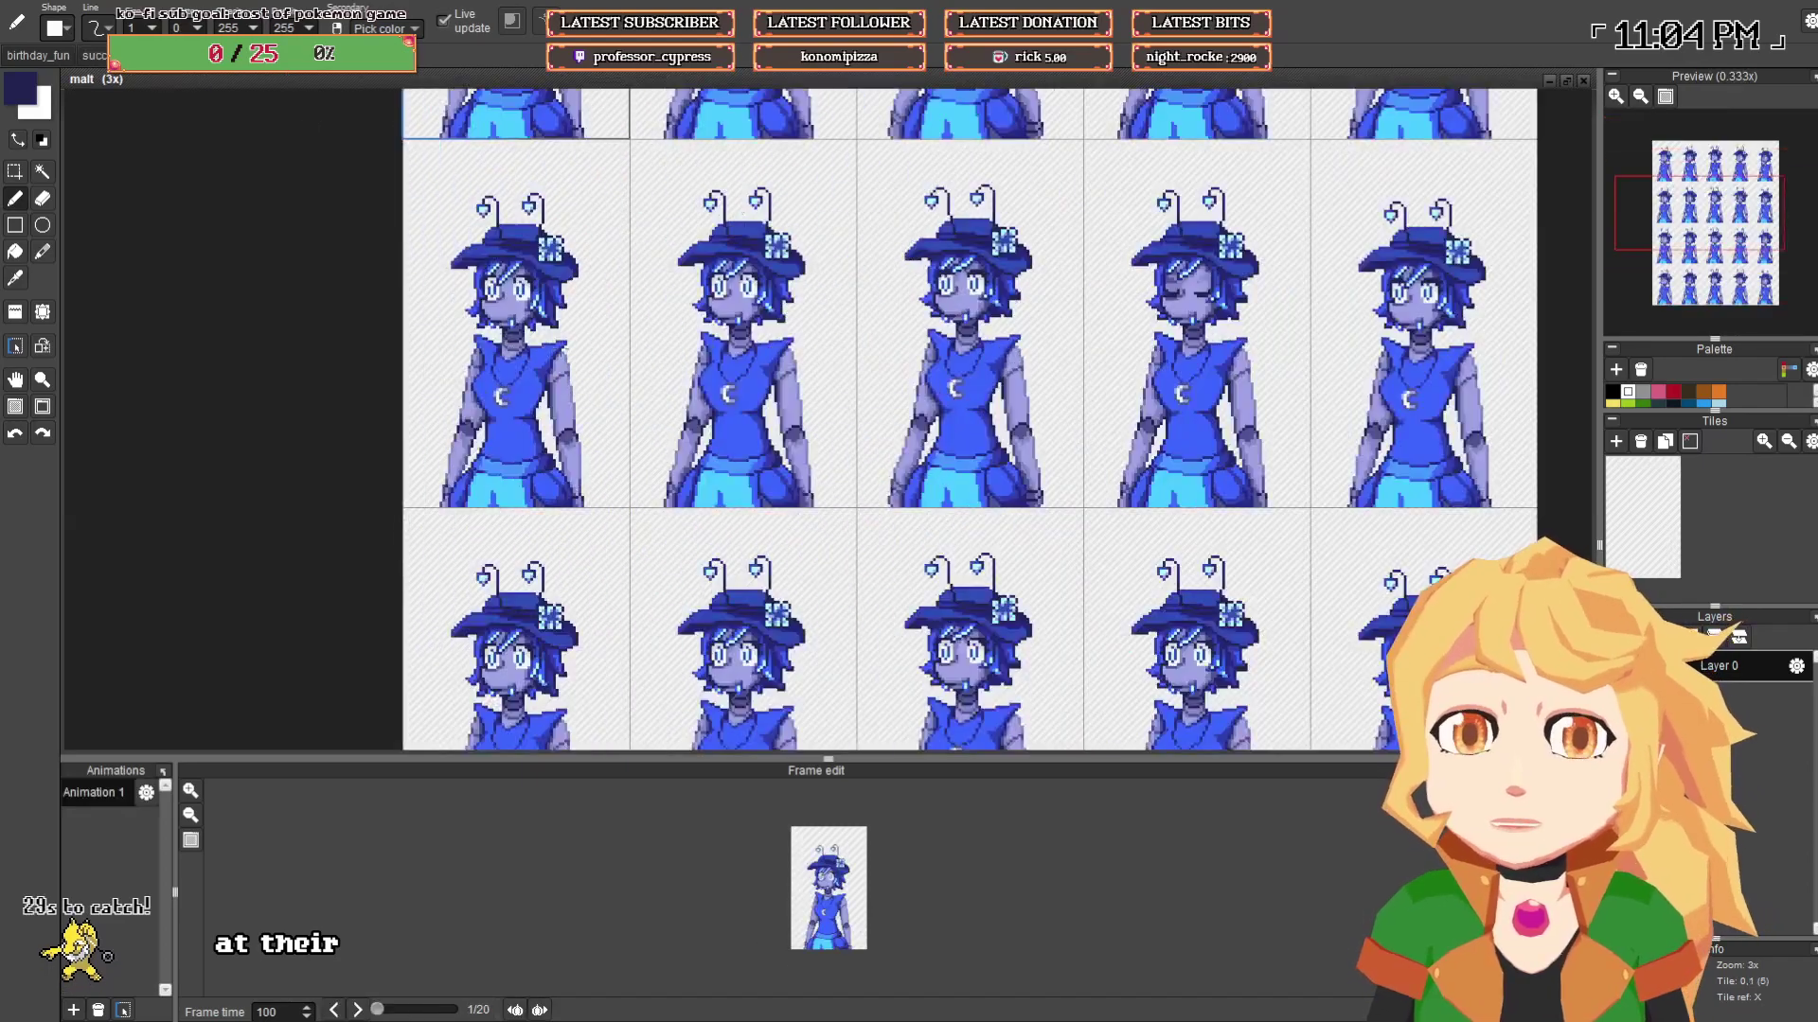
scroll(344, 201, down, 2)
- Bring up the succubus_half_pixel document and collapse the frame editing area to enlarge its canvas
click(143, 60)
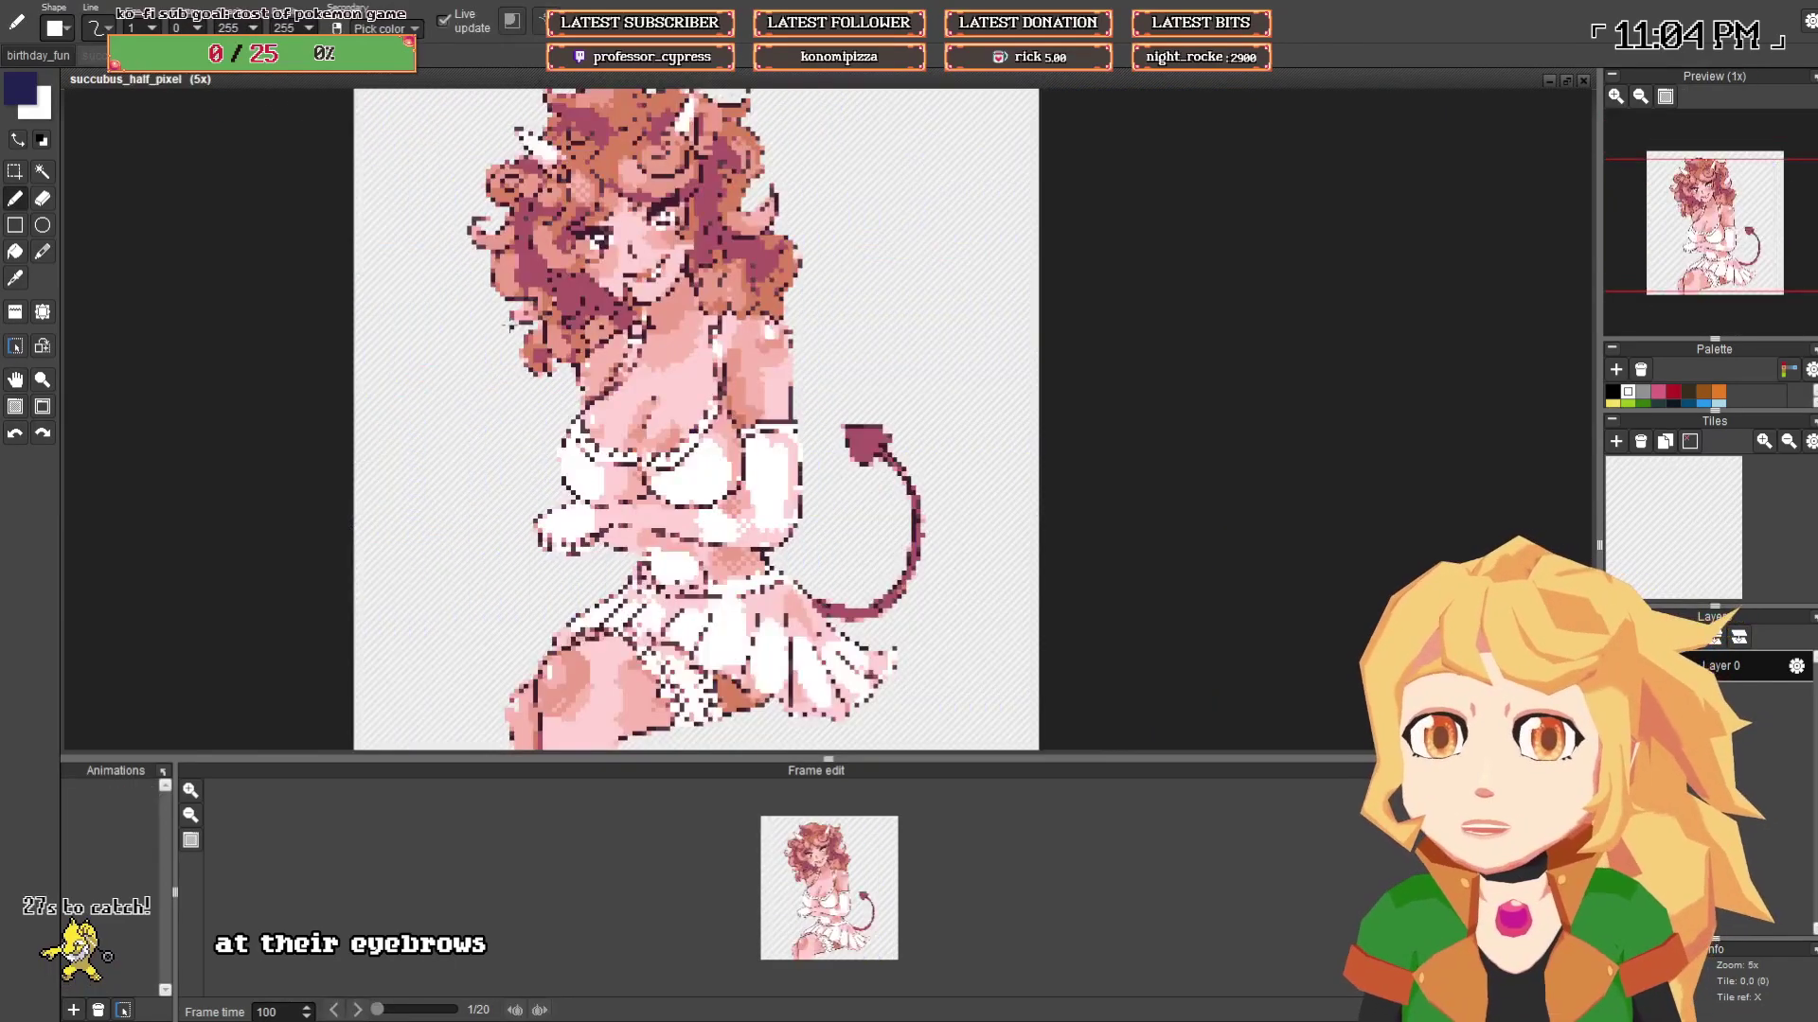
scroll(520, 375, down, 1)
drag(524, 375, 743, 387)
scroll(595, 382, down, 2)
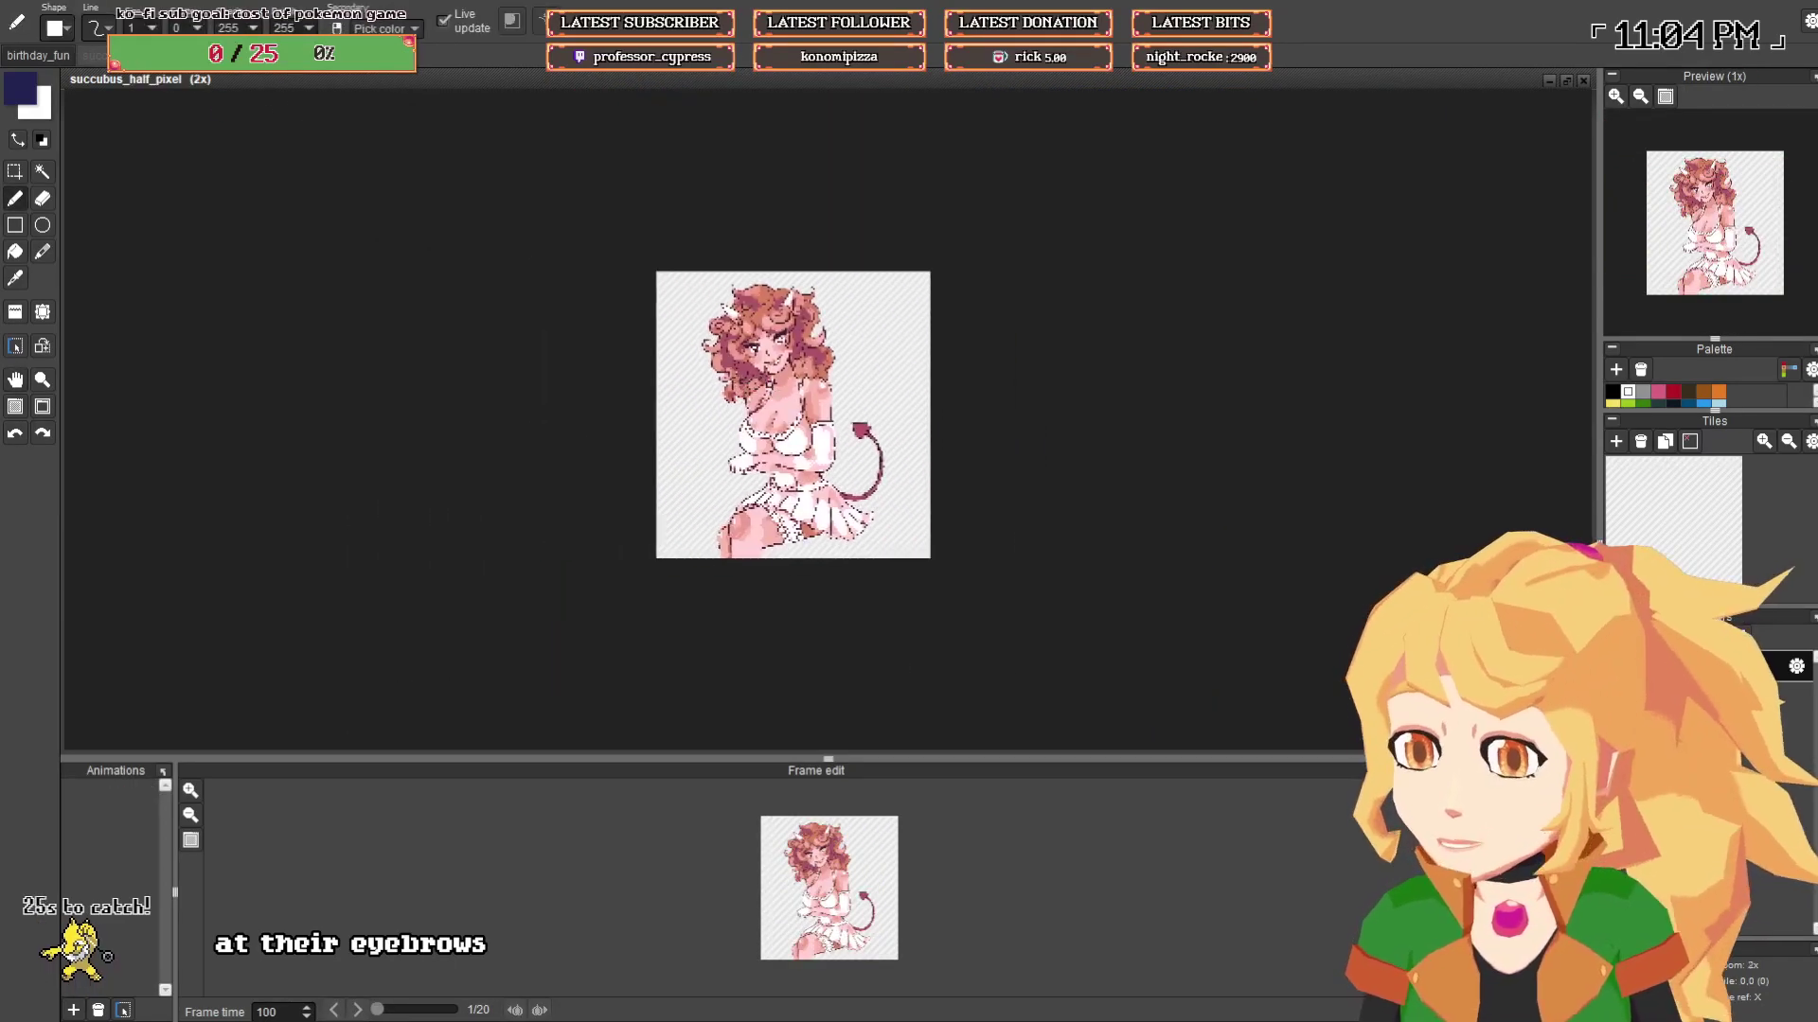
scroll(744, 387, up, 1)
drag(829, 758, 828, 1017)
scroll(832, 535, up, 1)
drag(832, 536, 837, 555)
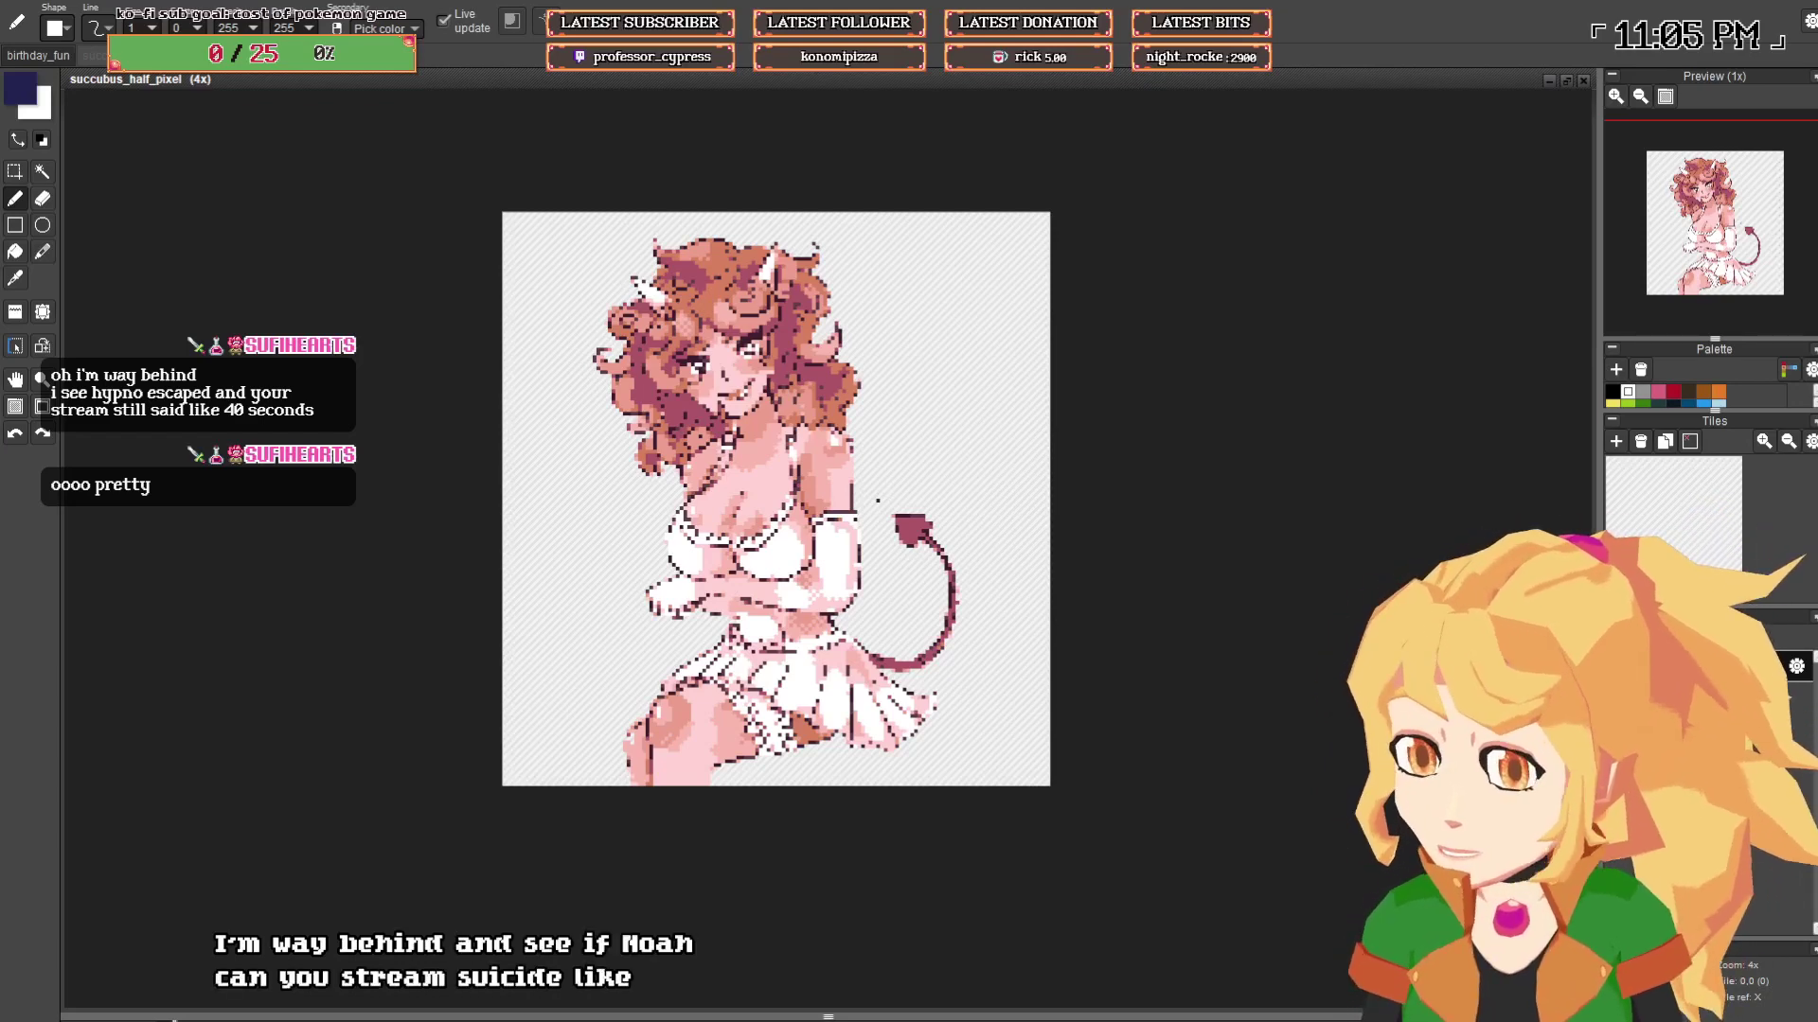
- Touch up the outline of the hair curl above the right shoulder with the muted purple and dark plum already in the drawing
drag(815, 400, 771, 455)
scroll(732, 444, up, 1)
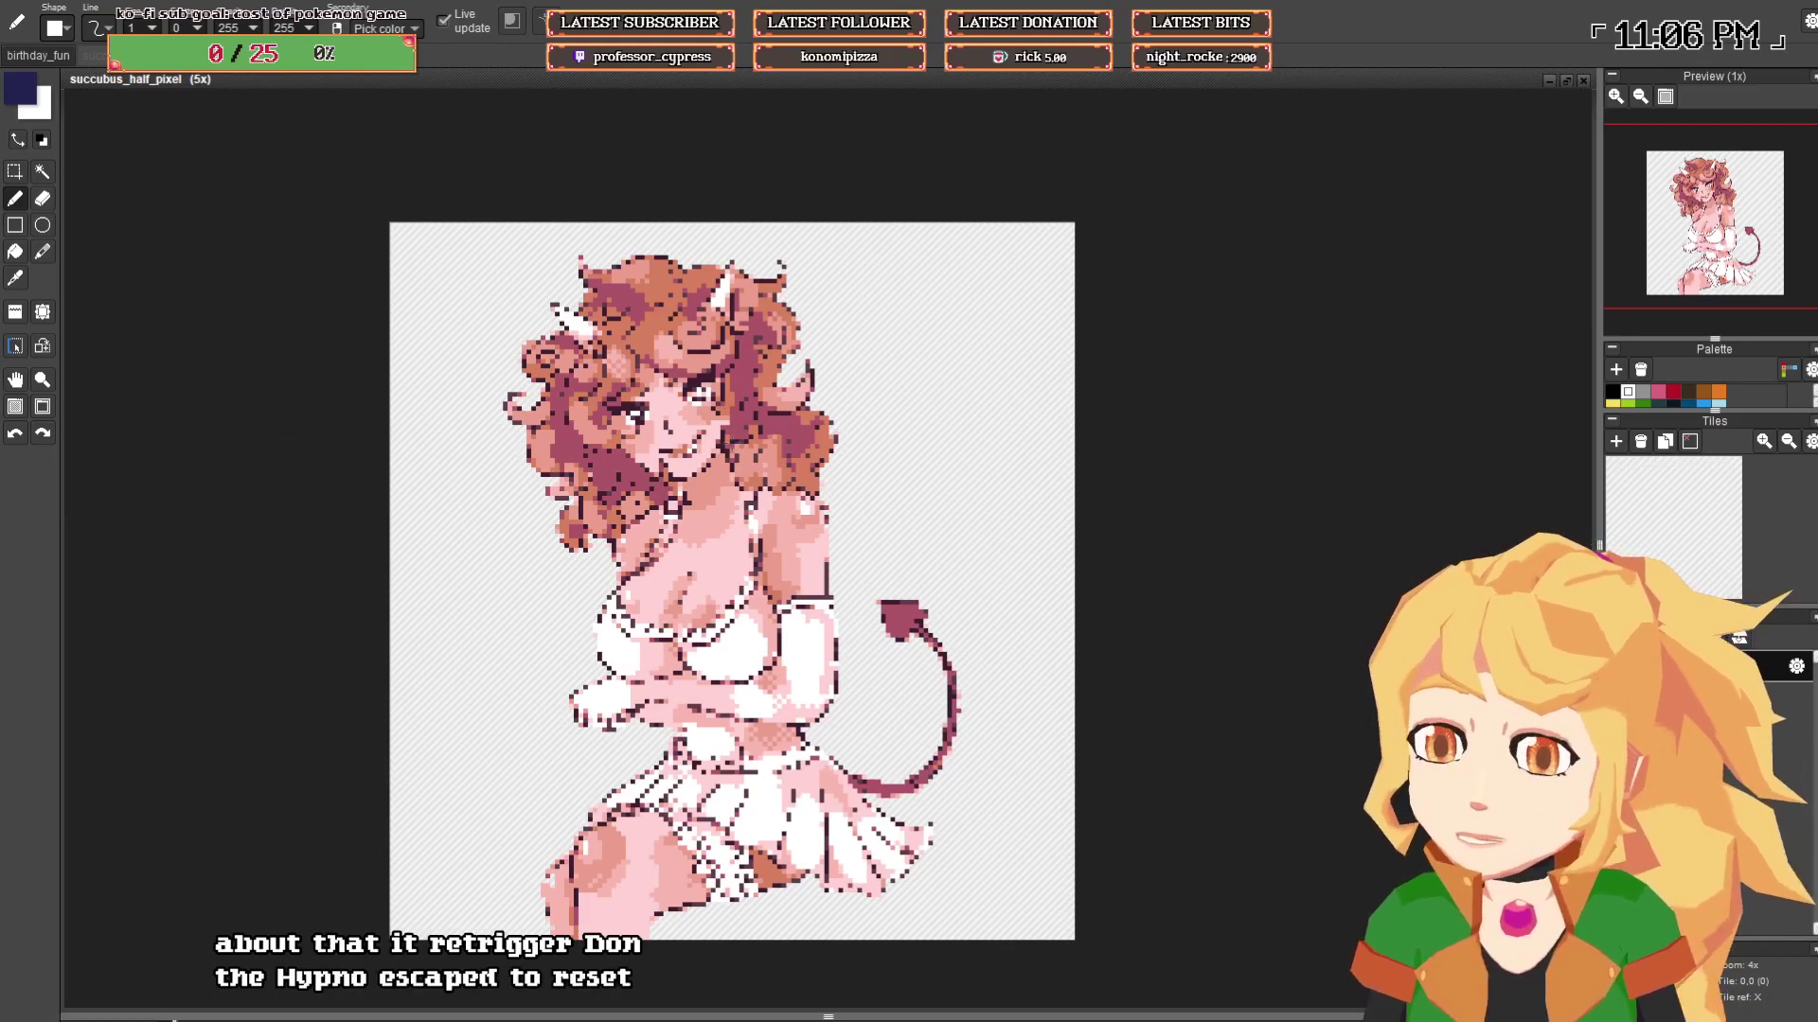
drag(884, 486, 834, 480)
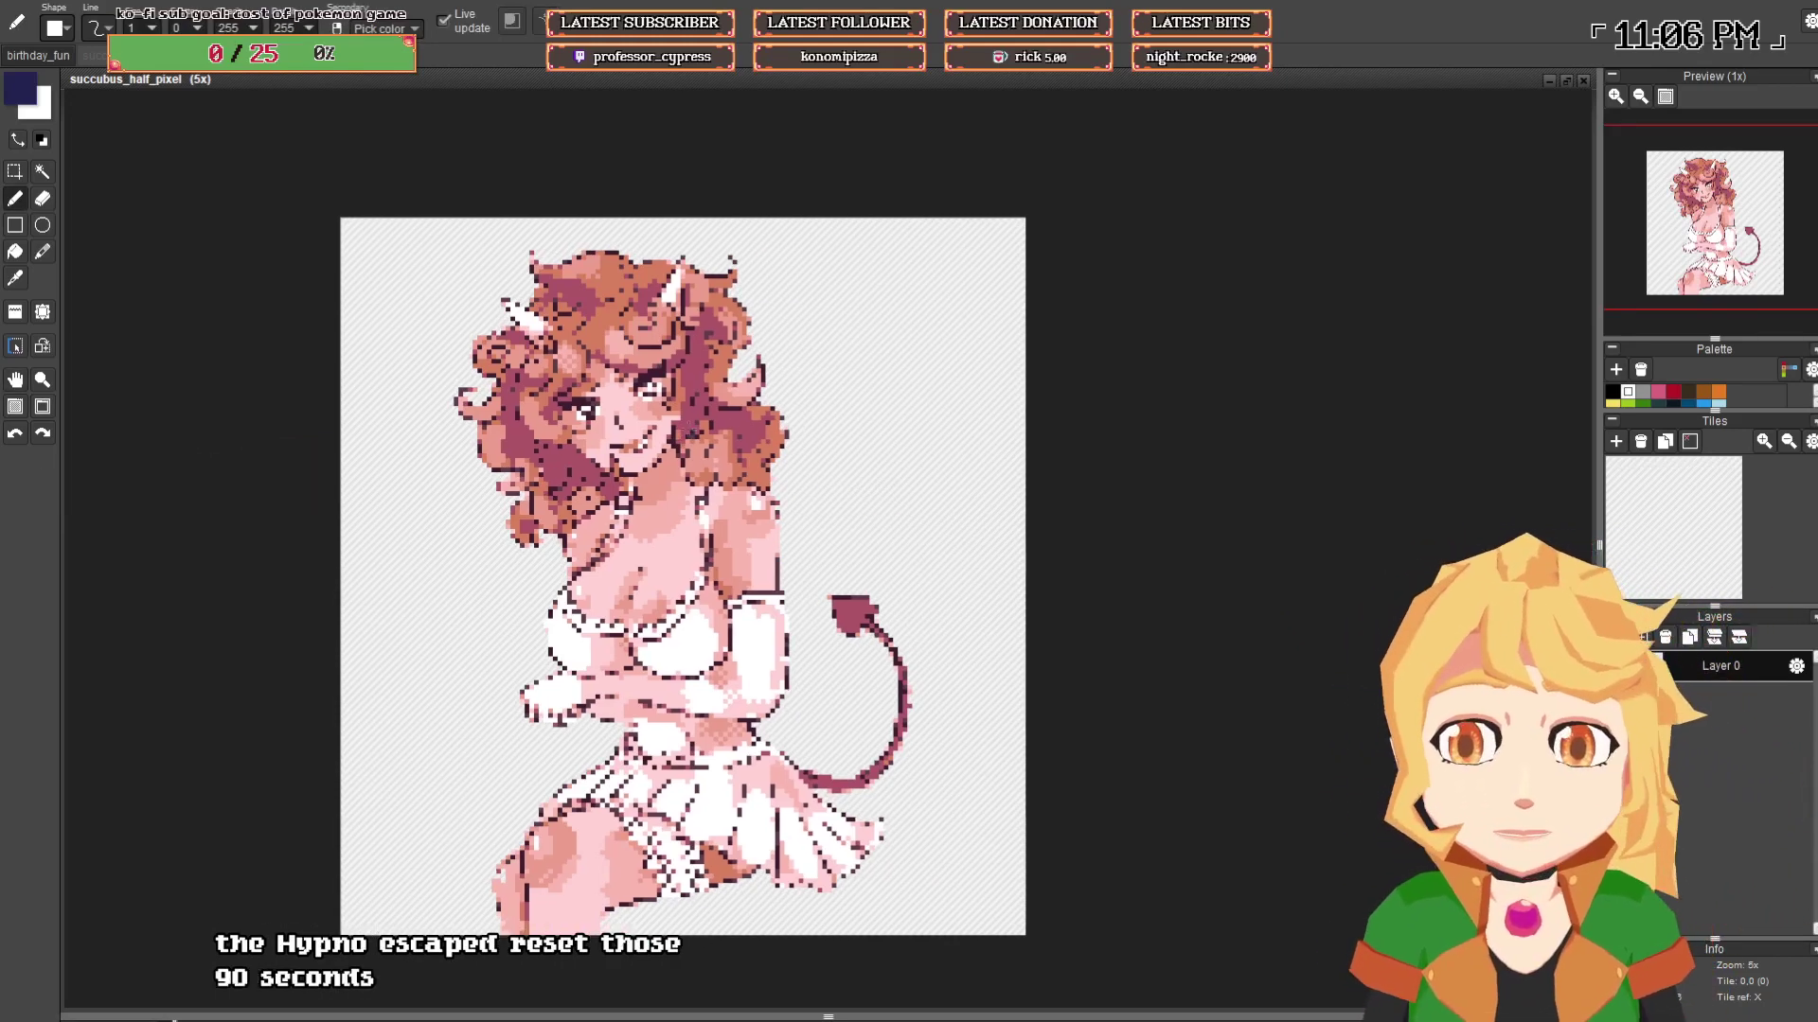
scroll(672, 462, up, 1)
drag(691, 488, 712, 472)
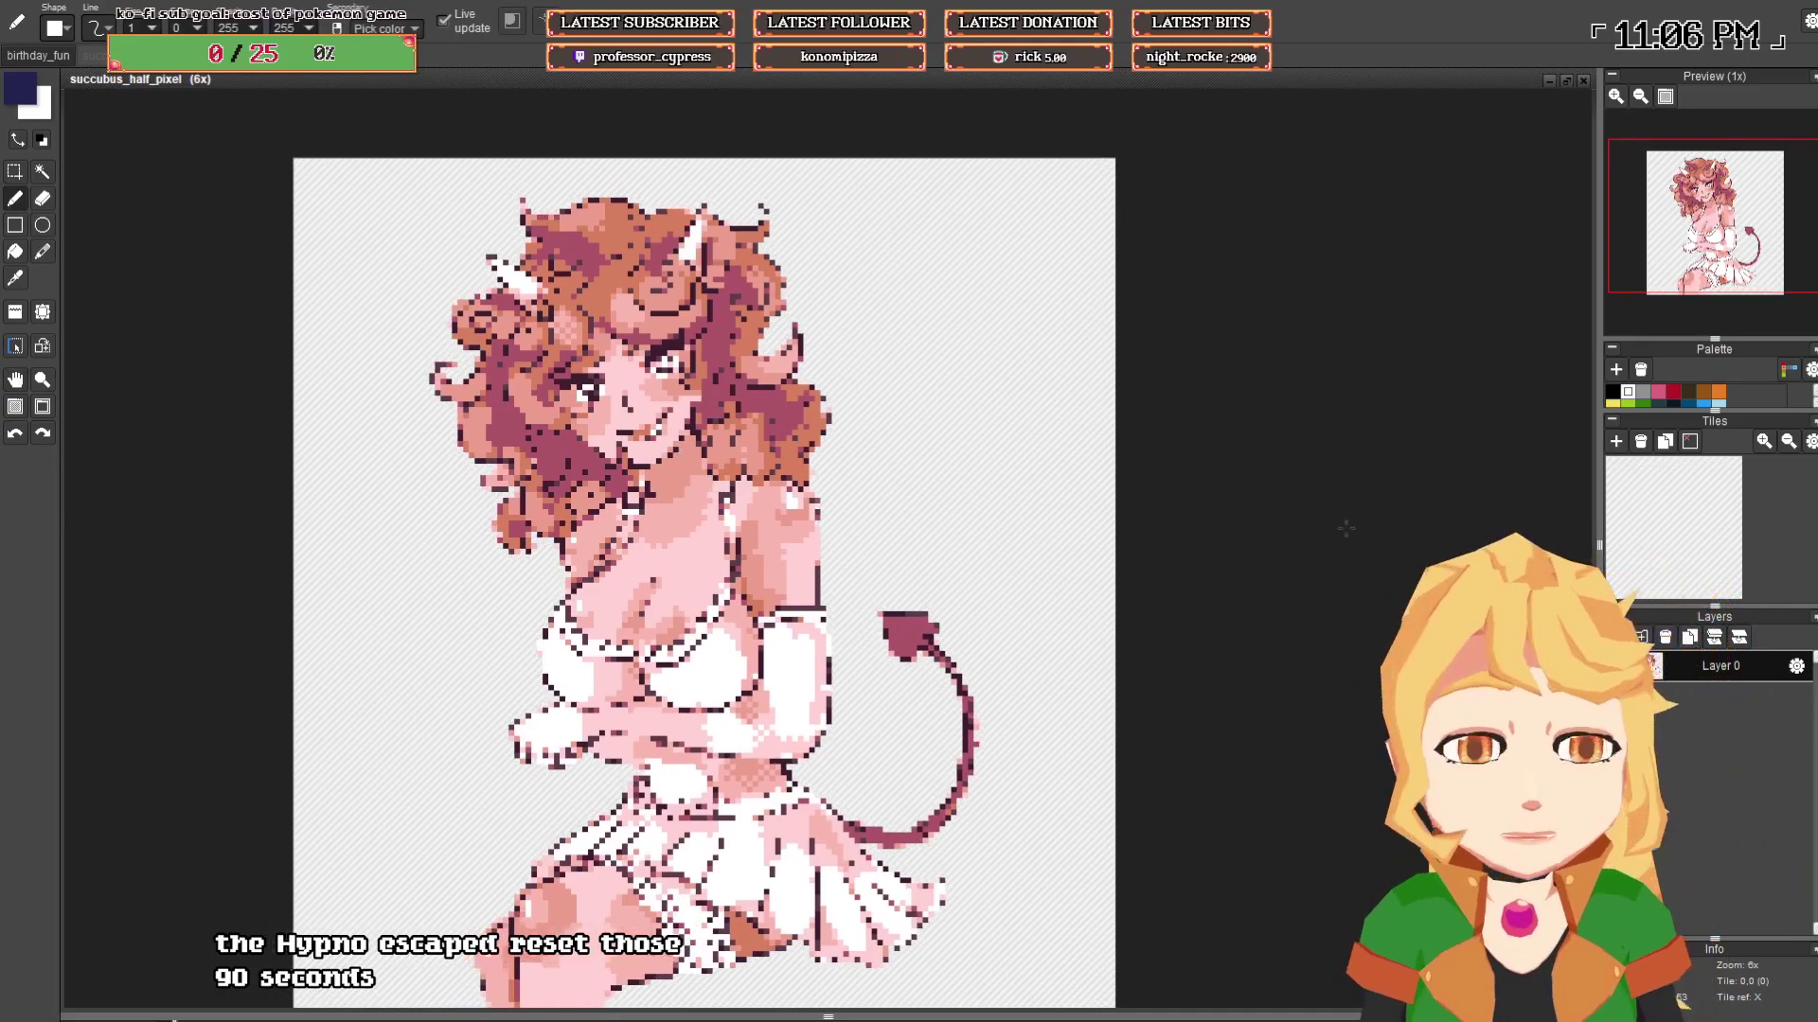
drag(1179, 512, 1191, 476)
drag(789, 410, 793, 426)
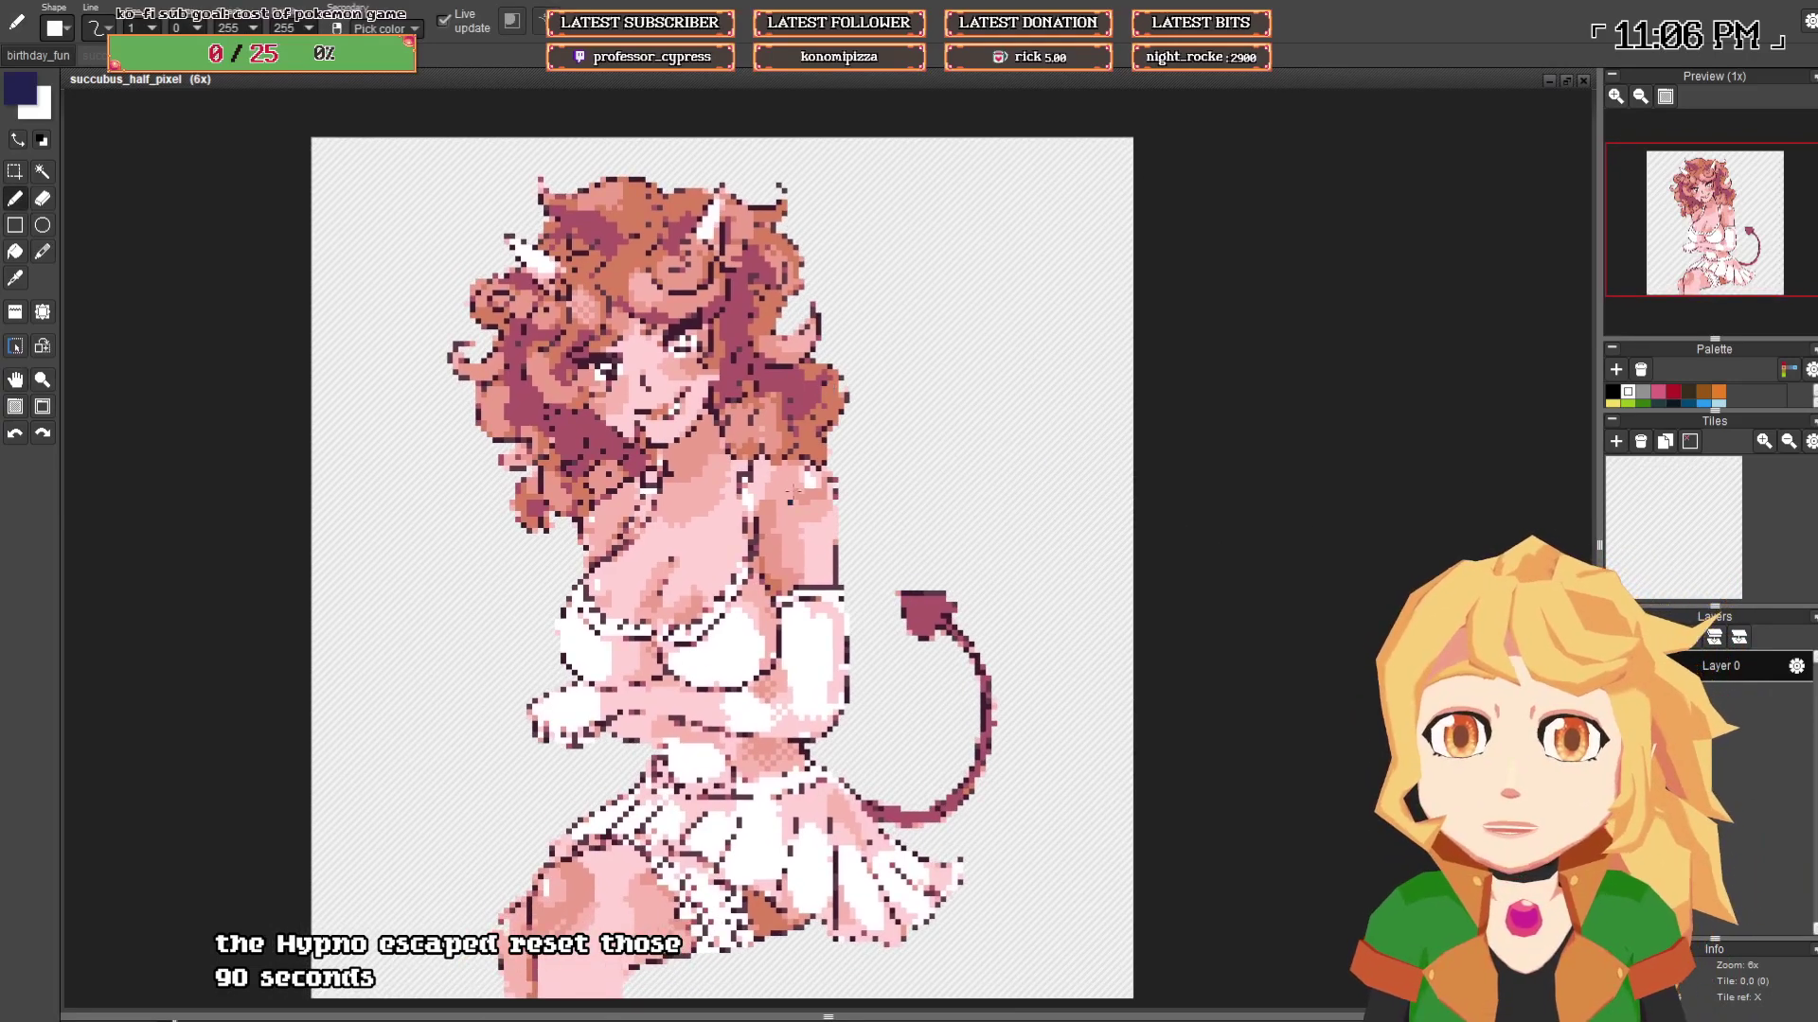
scroll(794, 426, up, 2)
scroll(793, 426, up, 1)
right_click(795, 494)
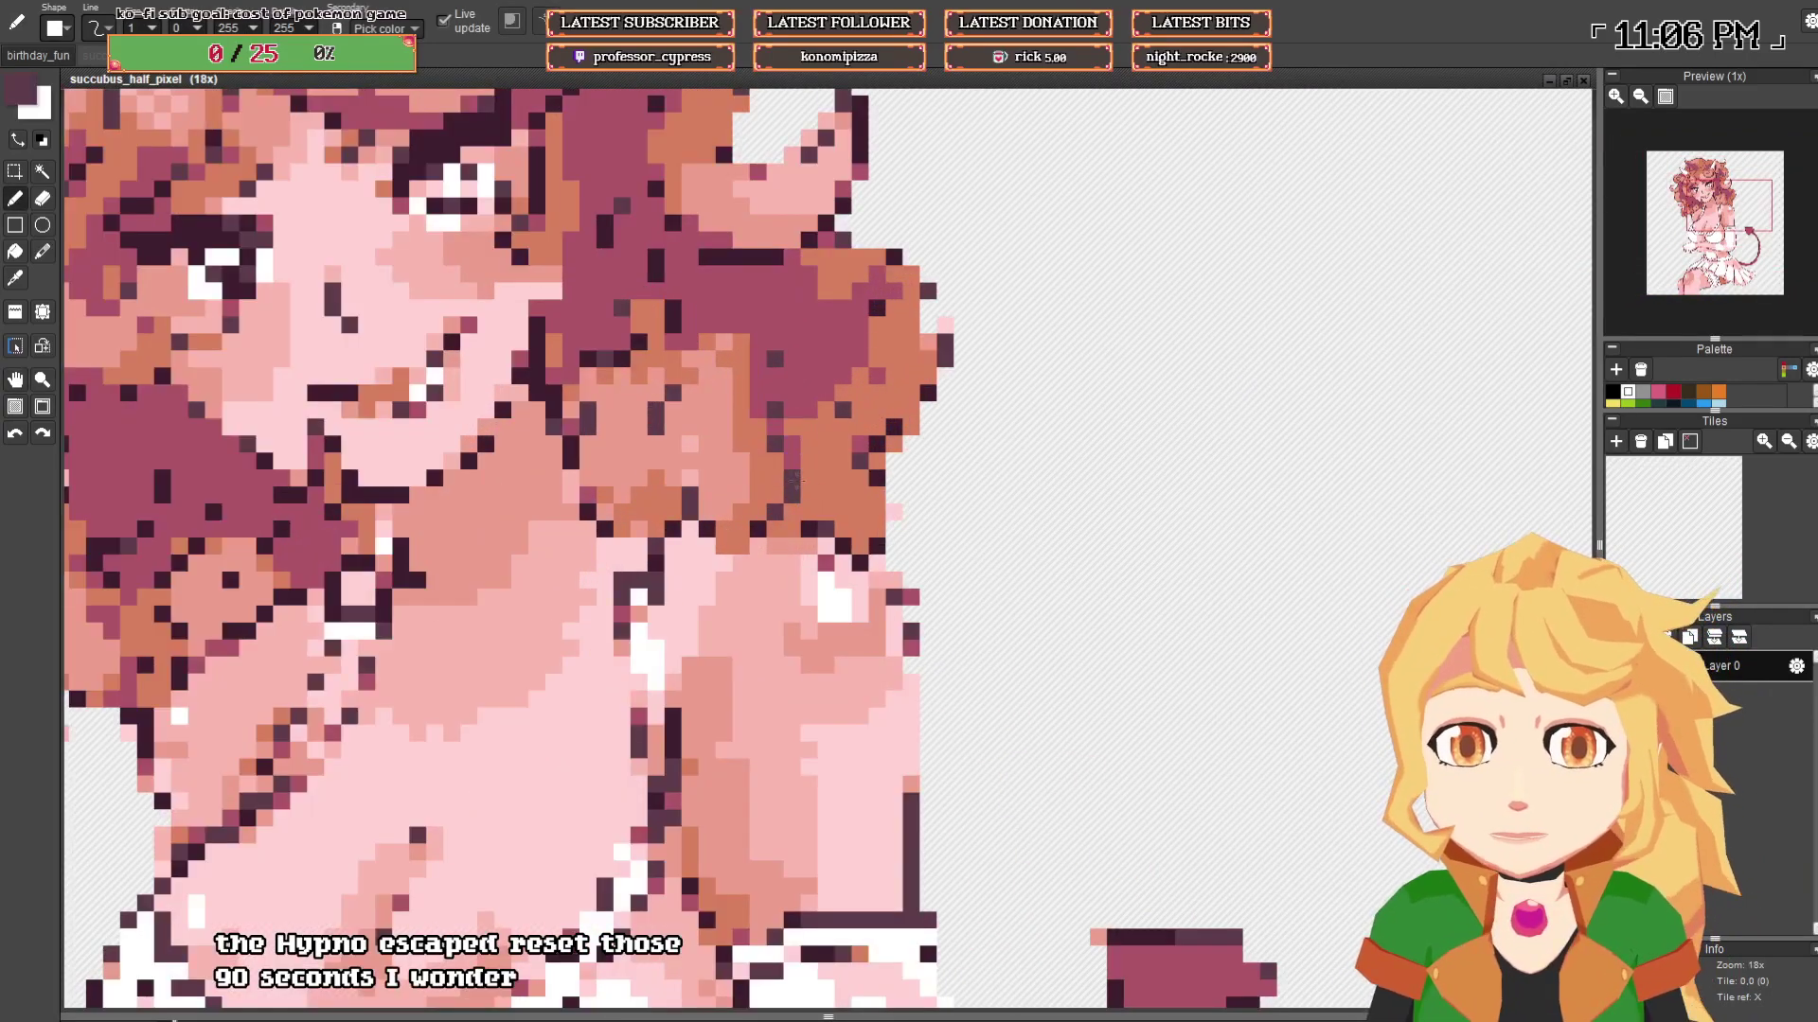
click(794, 459)
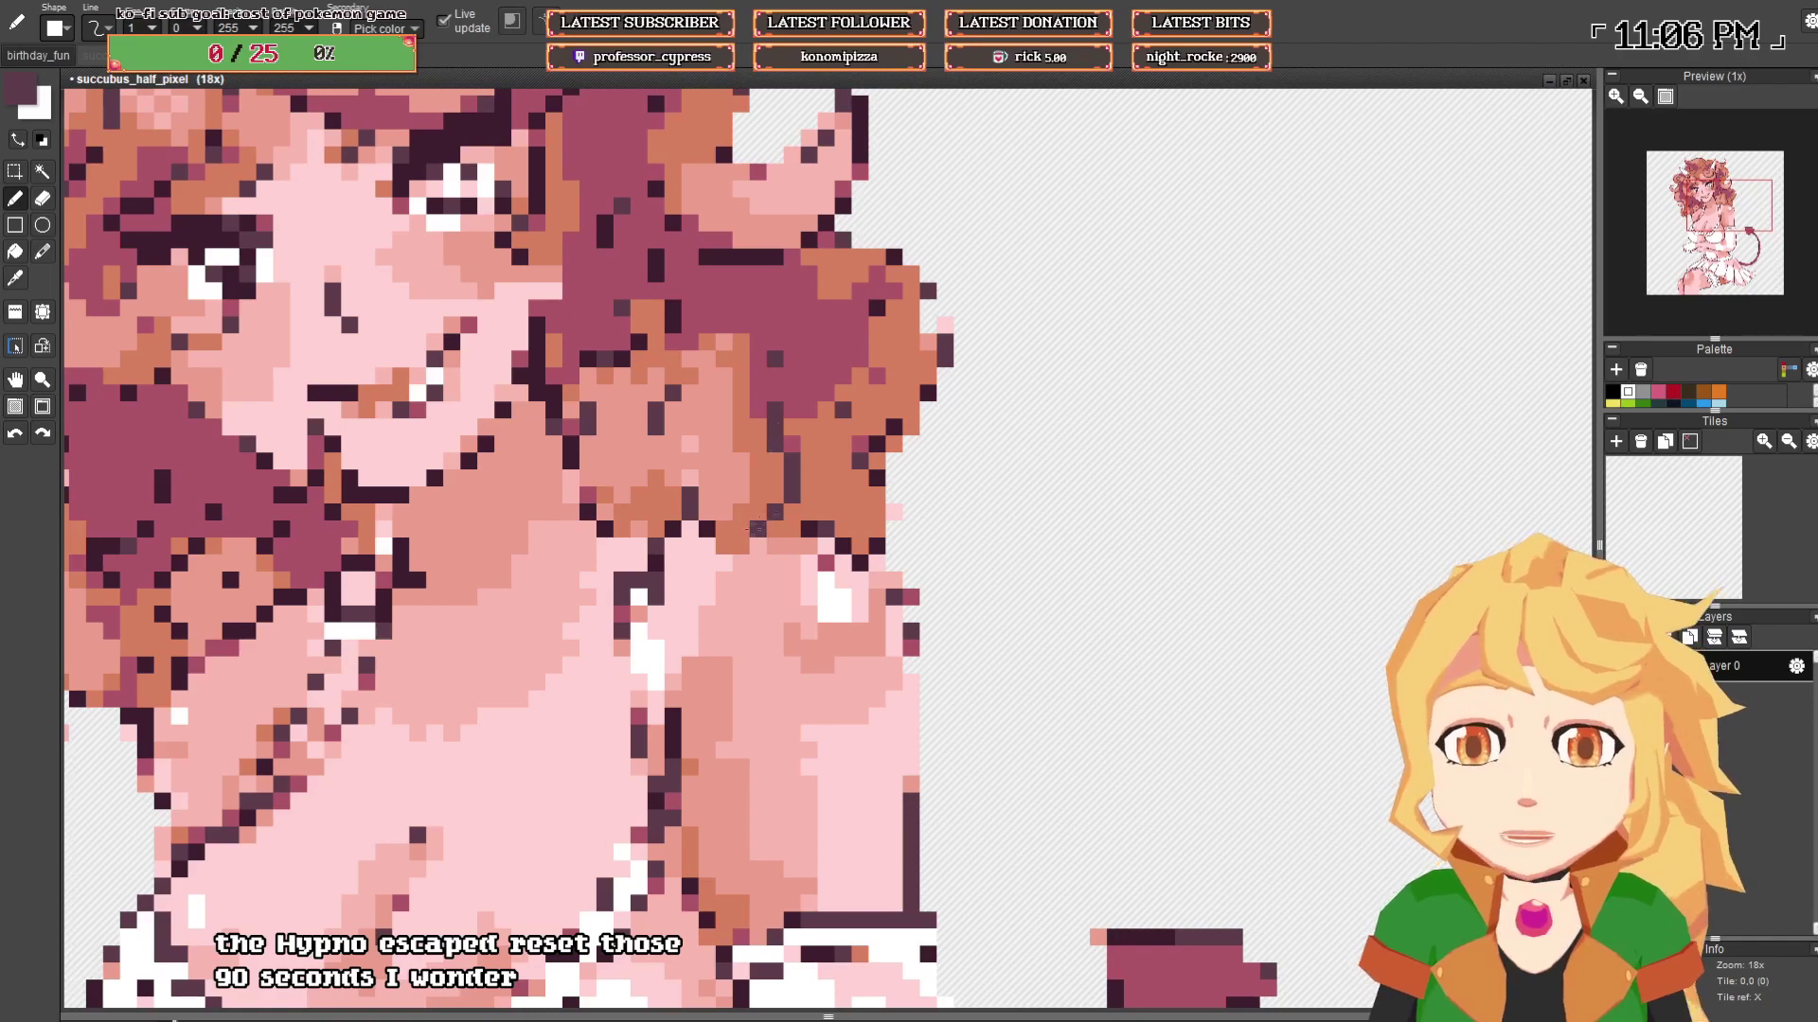
right_click(756, 529)
drag(743, 546, 694, 546)
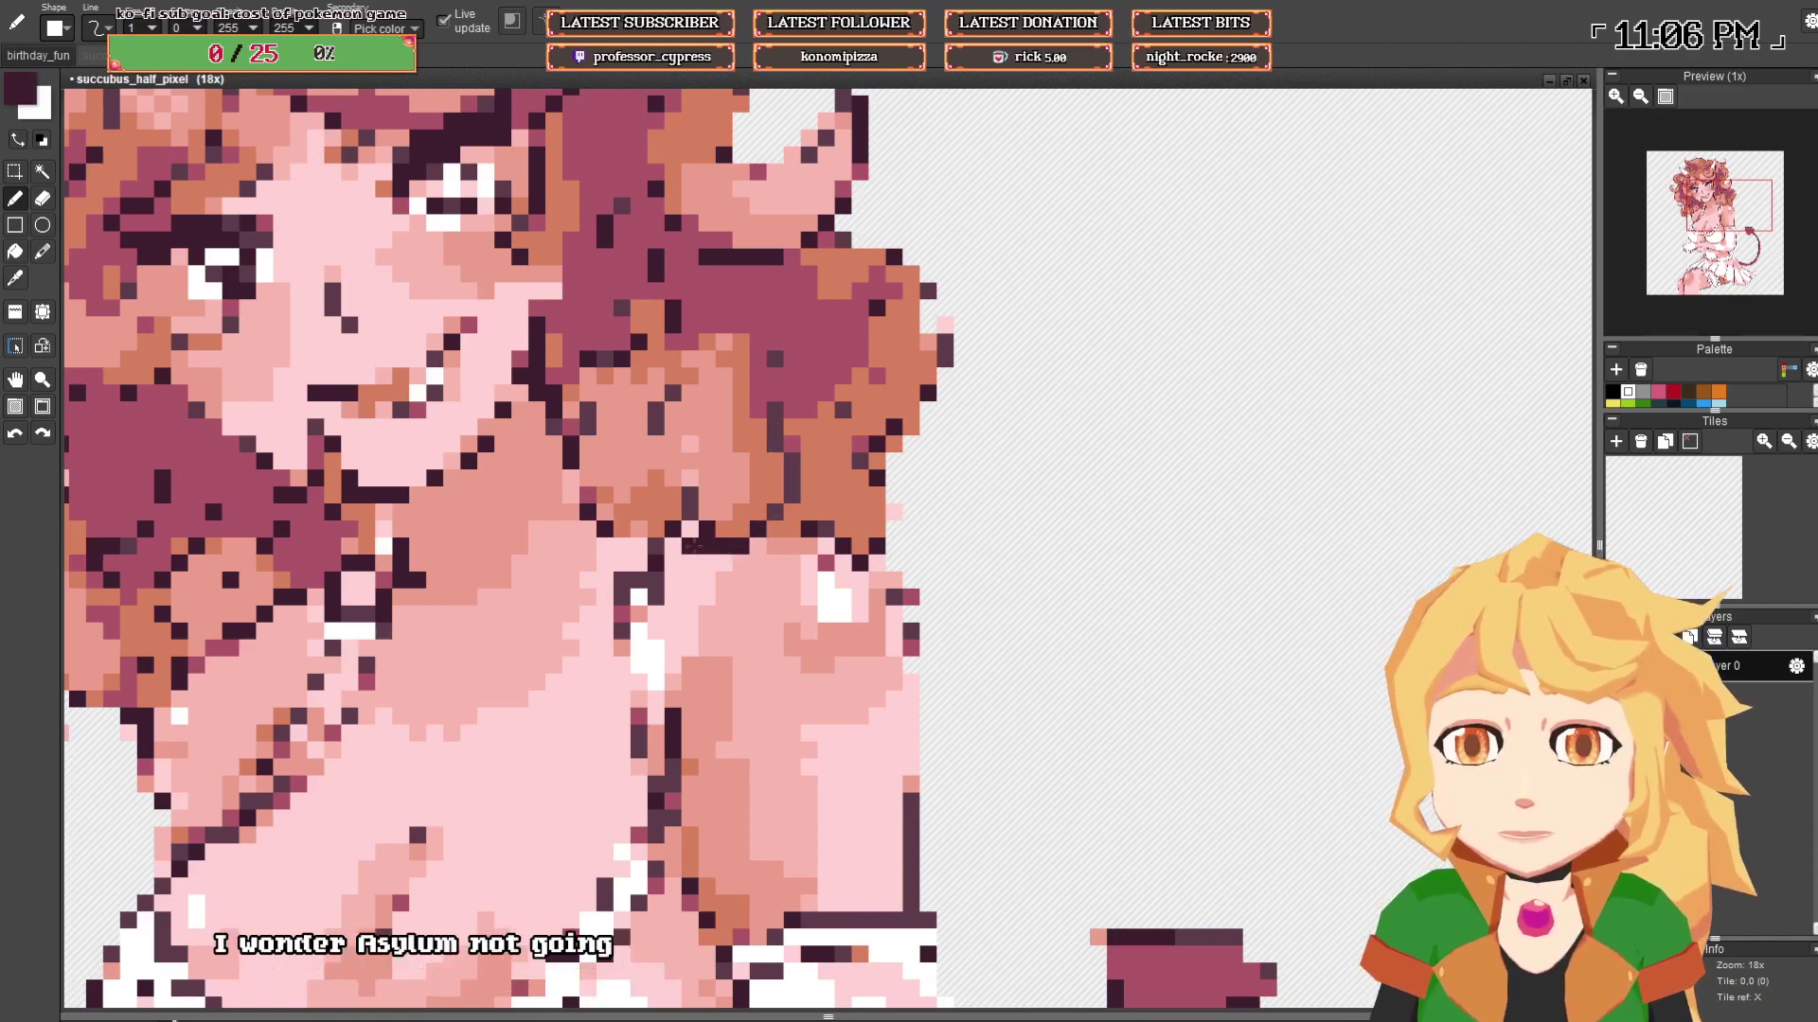
- Extend the dark plum outline beneath the shoulder curl to close the gap in its lower edge
scroll(700, 543, down, 3)
scroll(653, 579, up, 5)
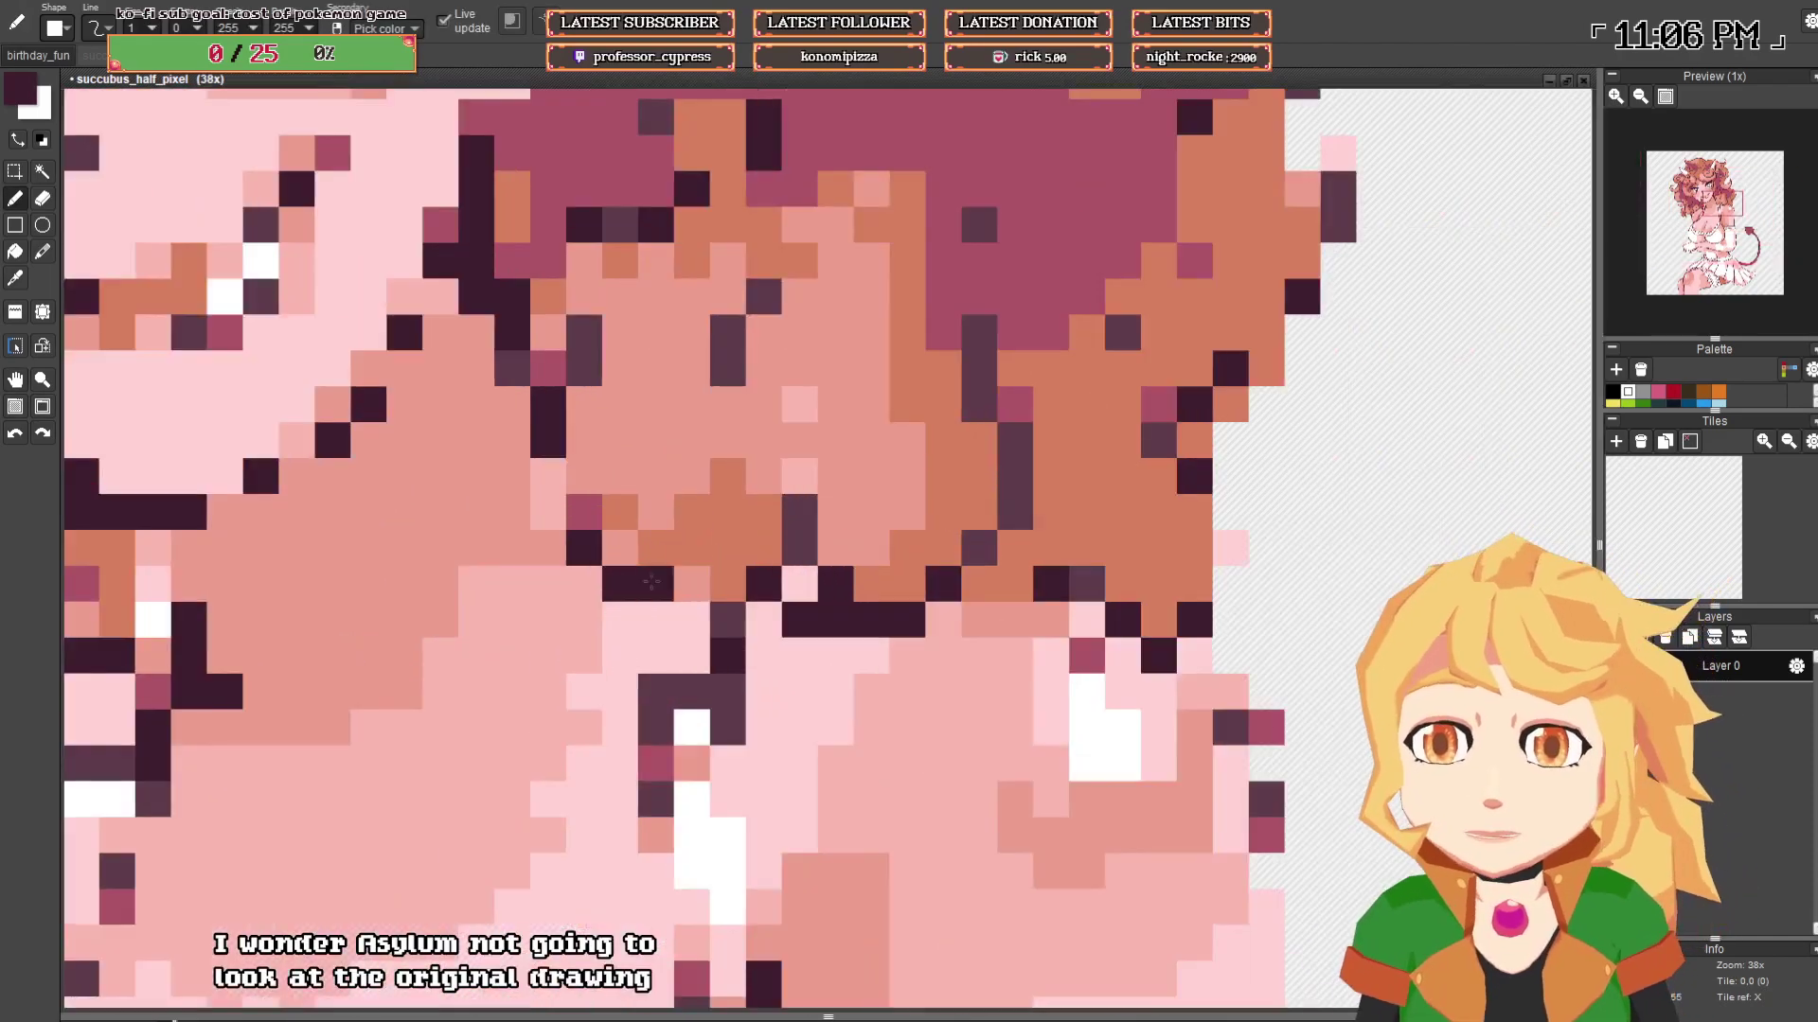
drag(655, 619, 689, 619)
mouse_move(548, 512)
mouse_down()
mouse_move(508, 324)
mouse_move(795, 417)
mouse_up()
scroll(534, 347, down, 2)
- Darken the choker clasp's outline and repaint the bra strap running down from it in white
key(space)
scroll(662, 537, down, 1)
scroll(632, 533, up, 3)
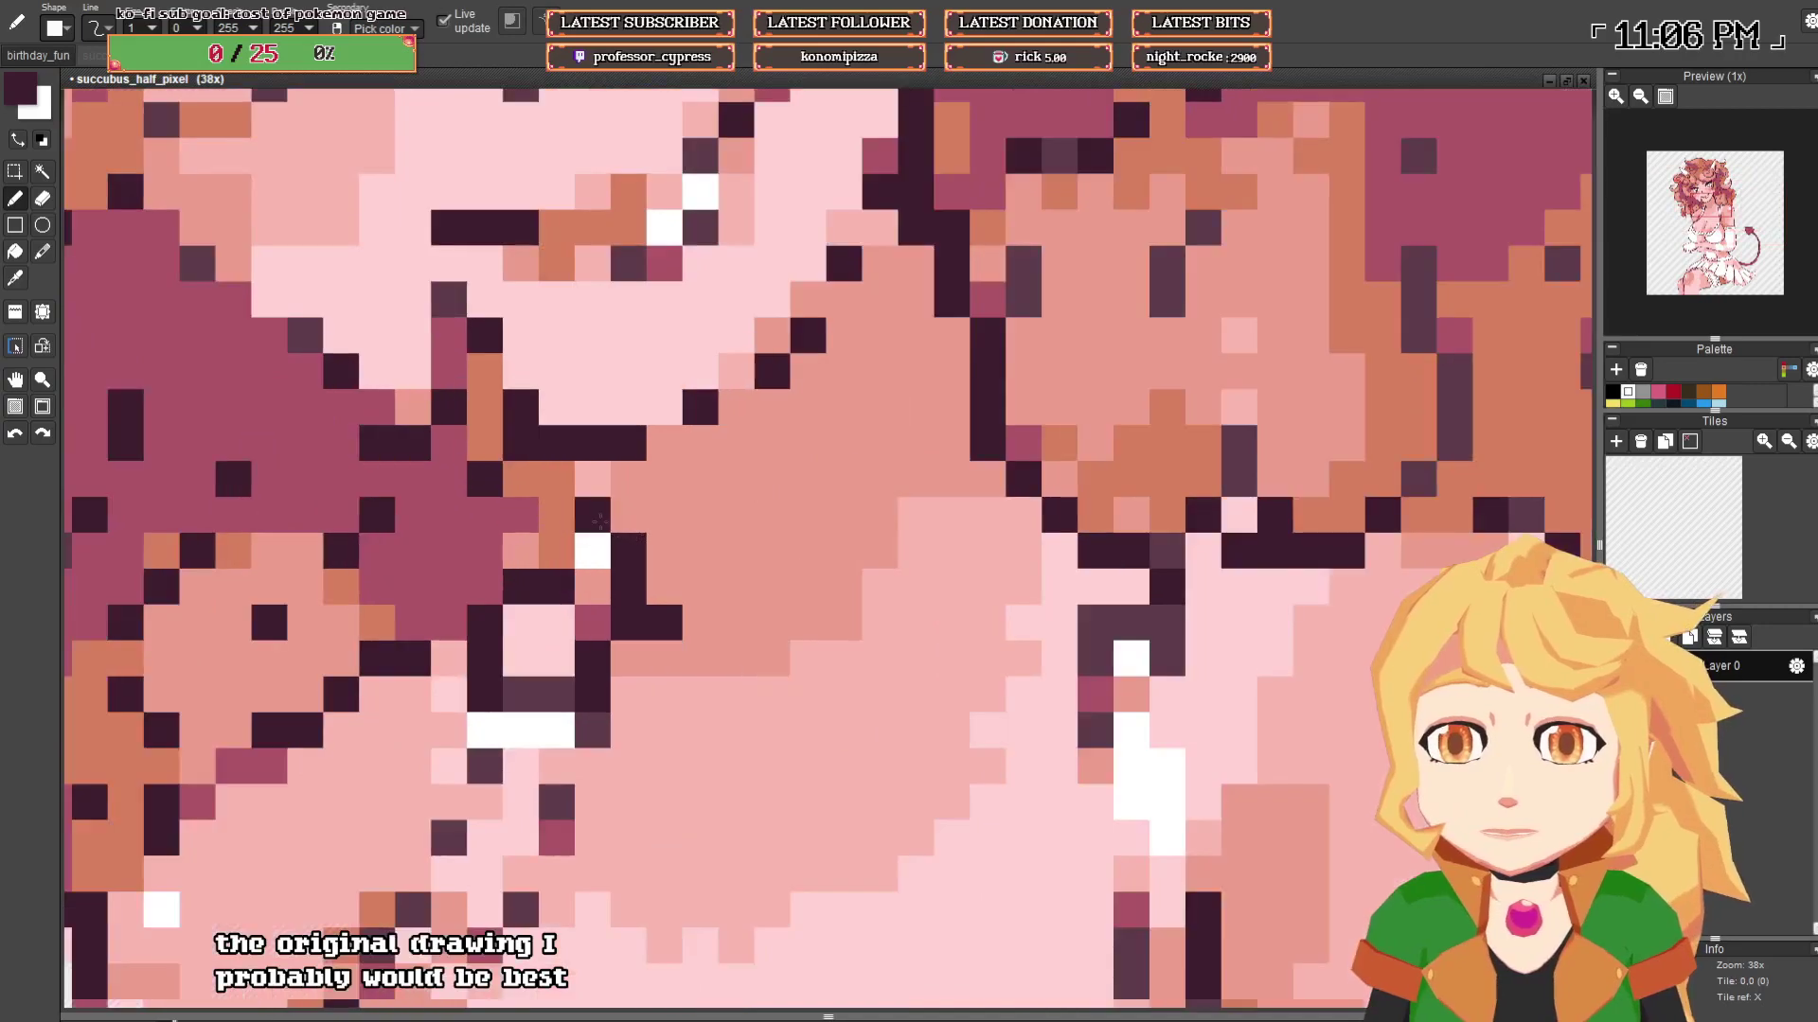
scroll(593, 479, down, 6)
scroll(678, 504, up, 4)
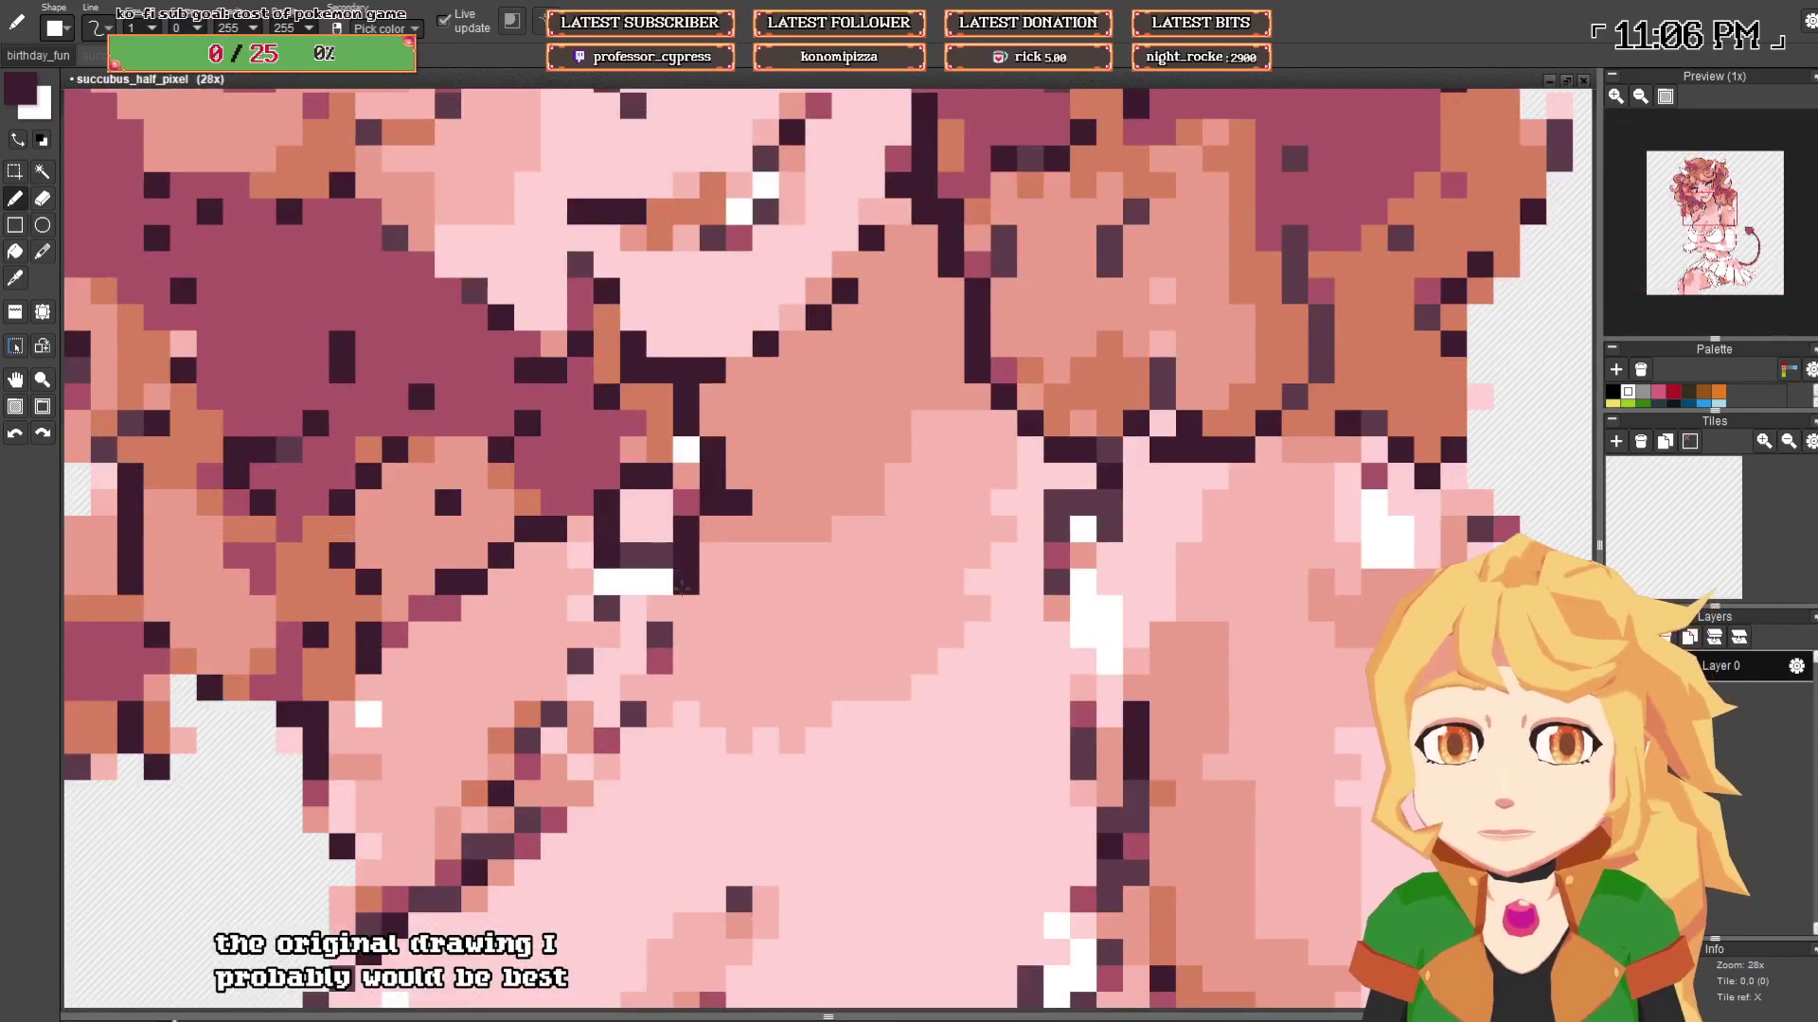
right_click(656, 582)
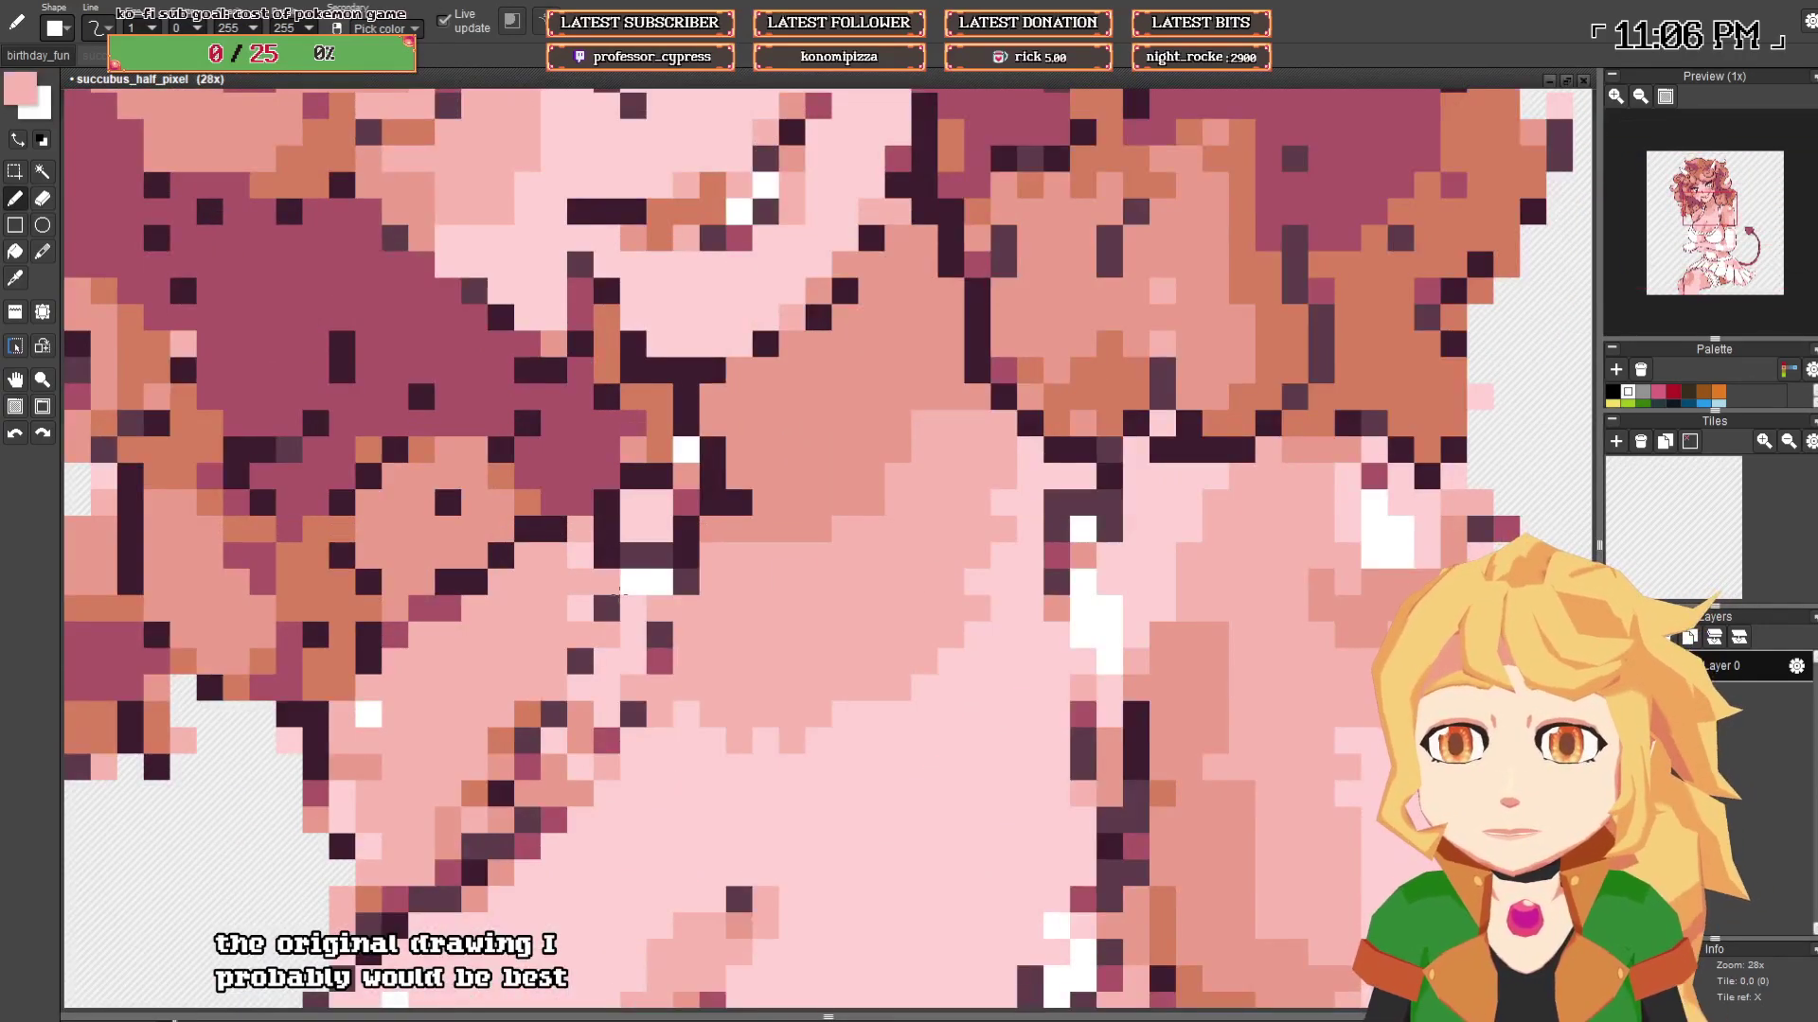
mouse_move(633, 607)
mouse_down()
mouse_move(612, 634)
mouse_move(606, 698)
mouse_up()
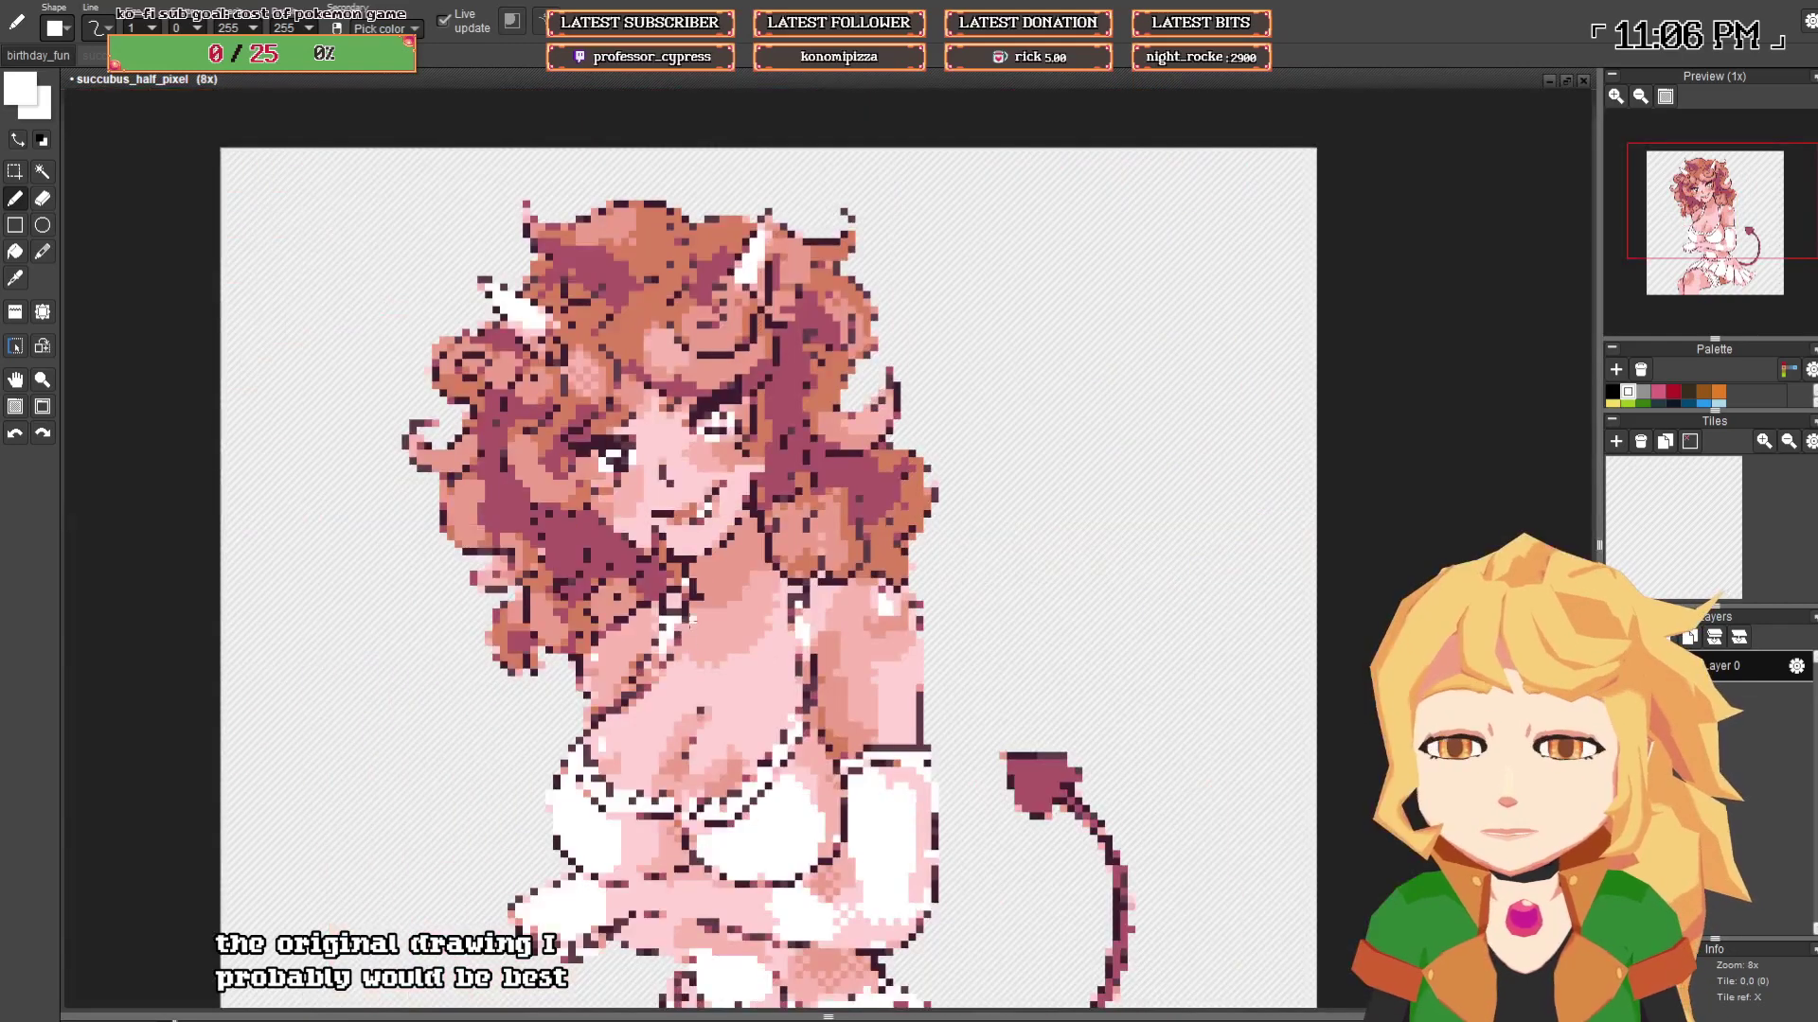
scroll(663, 653, down, 4)
scroll(680, 613, up, 3)
- Outline both sides of the white strap below the choker in mauve sampled from the drawing
right_click(632, 596)
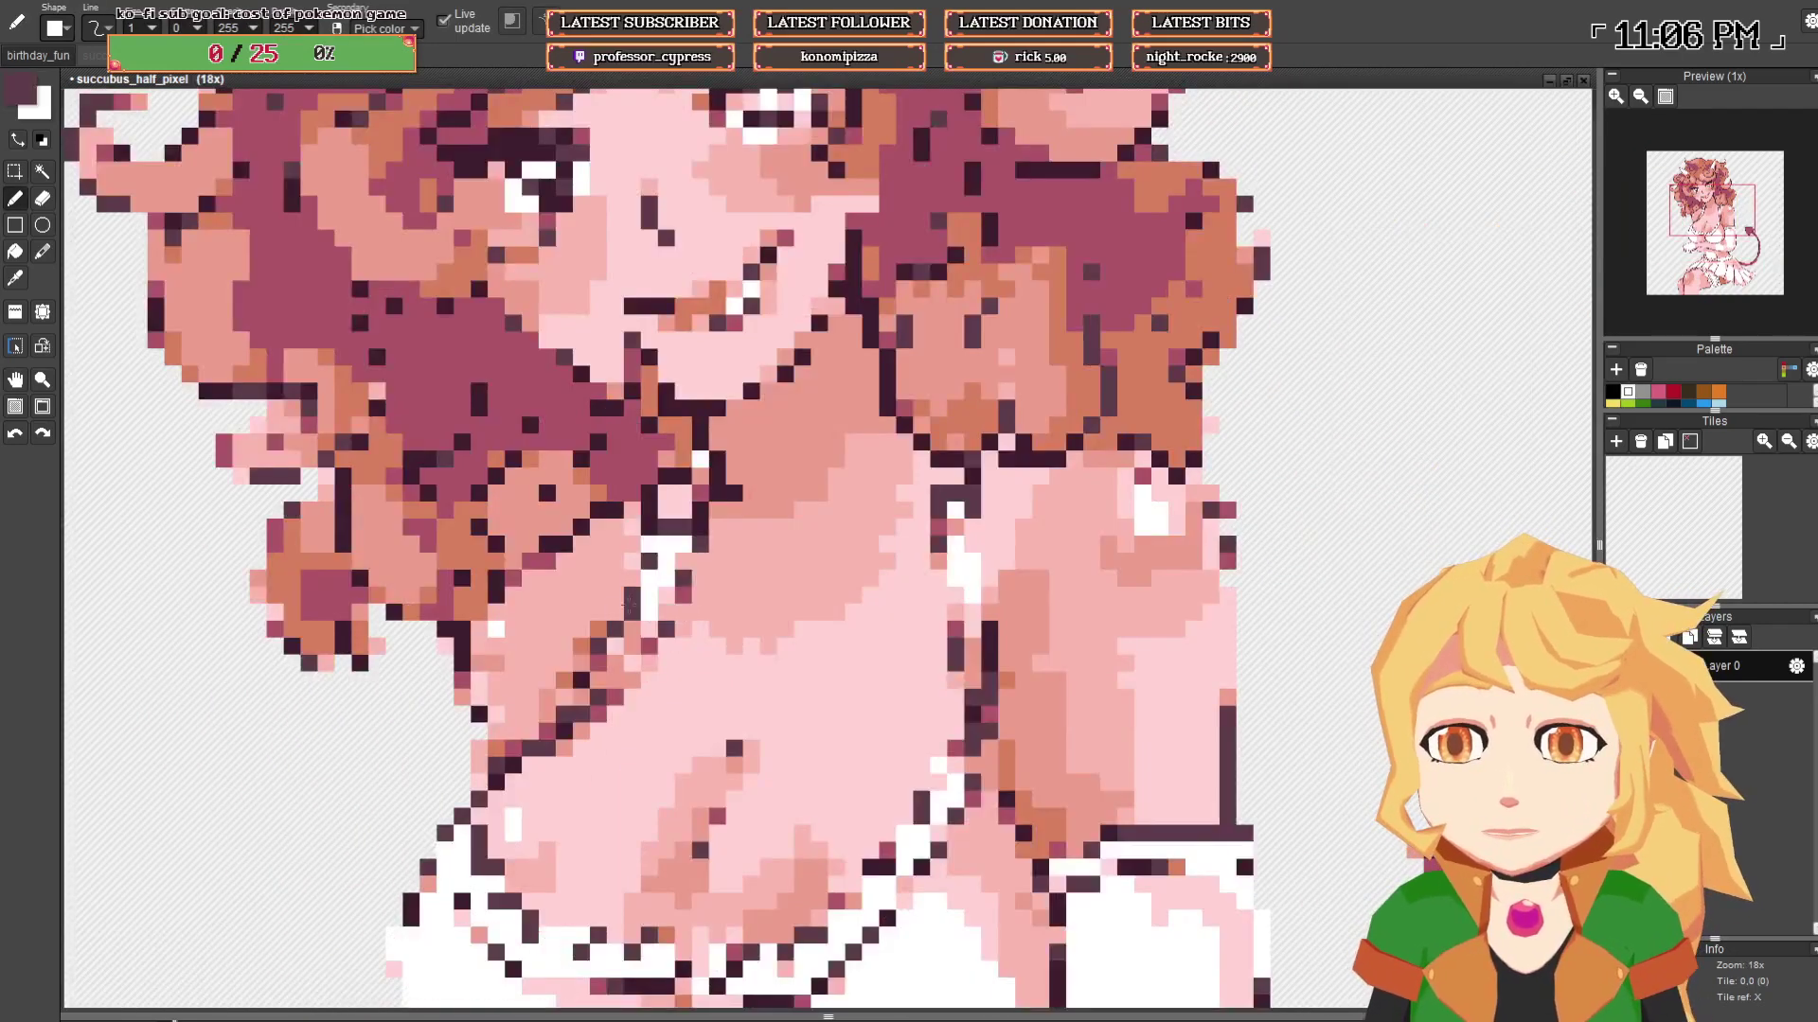
right_click(649, 645)
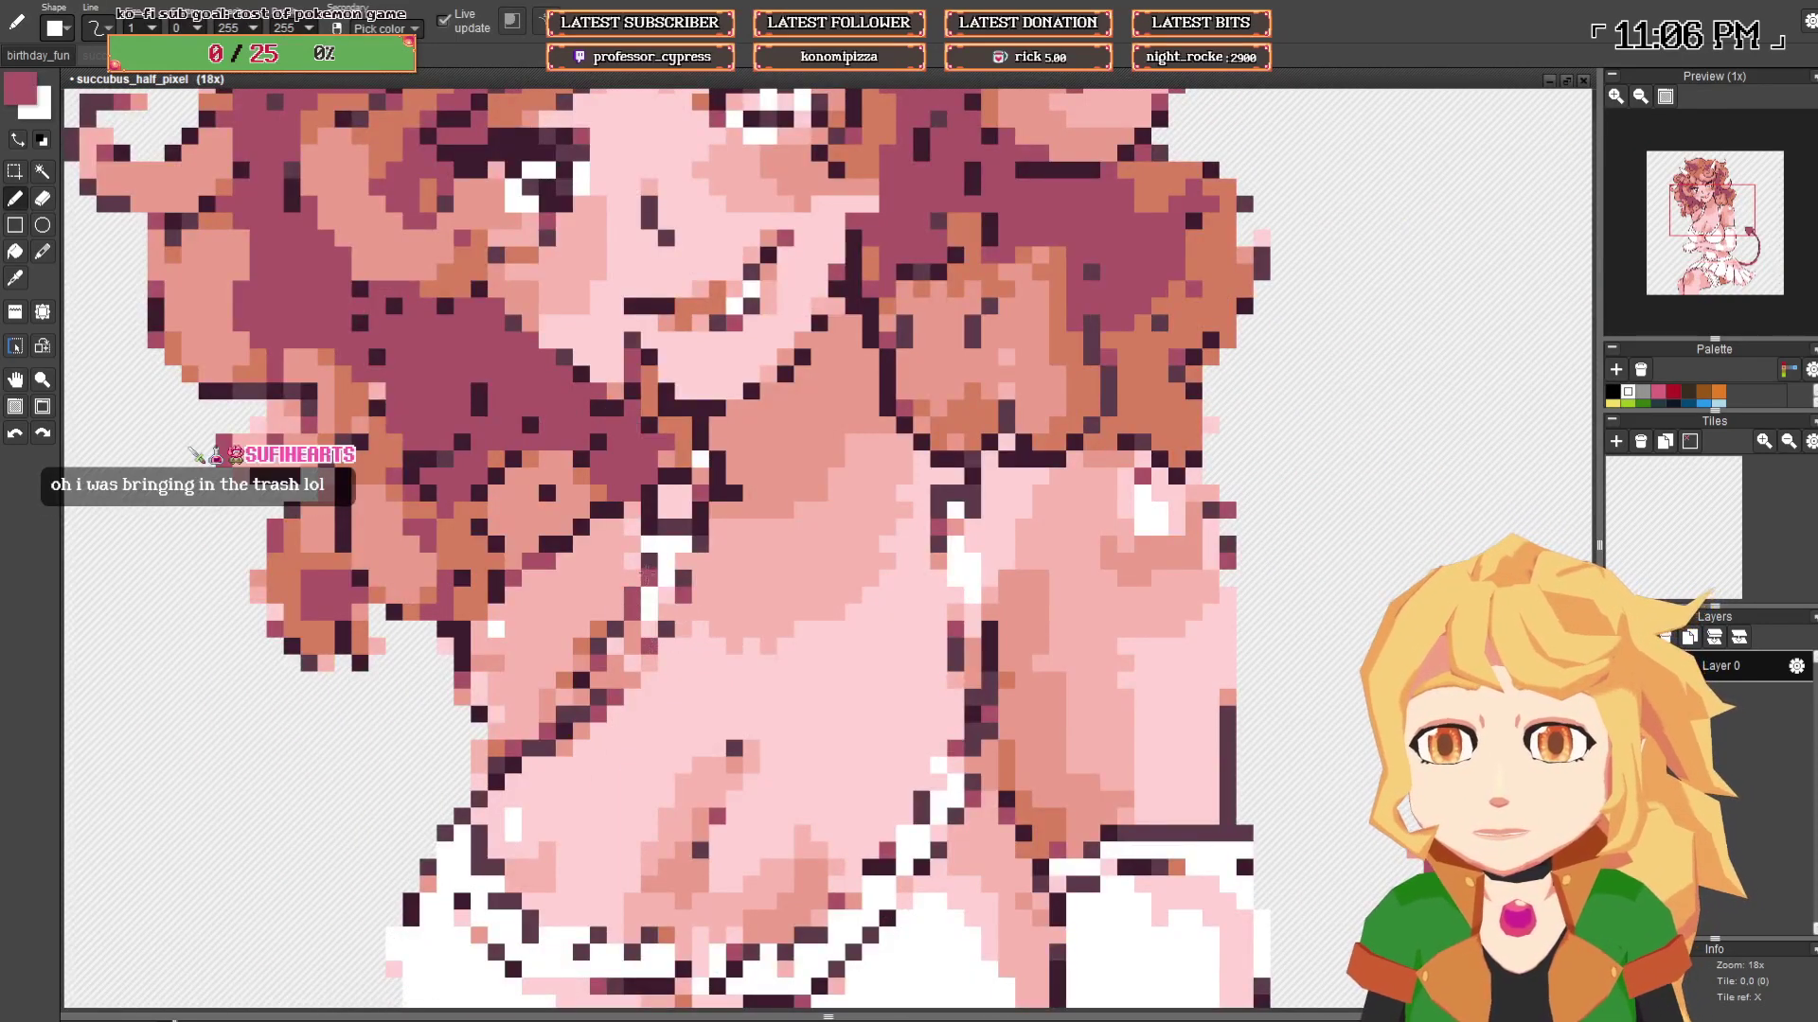
click(650, 546)
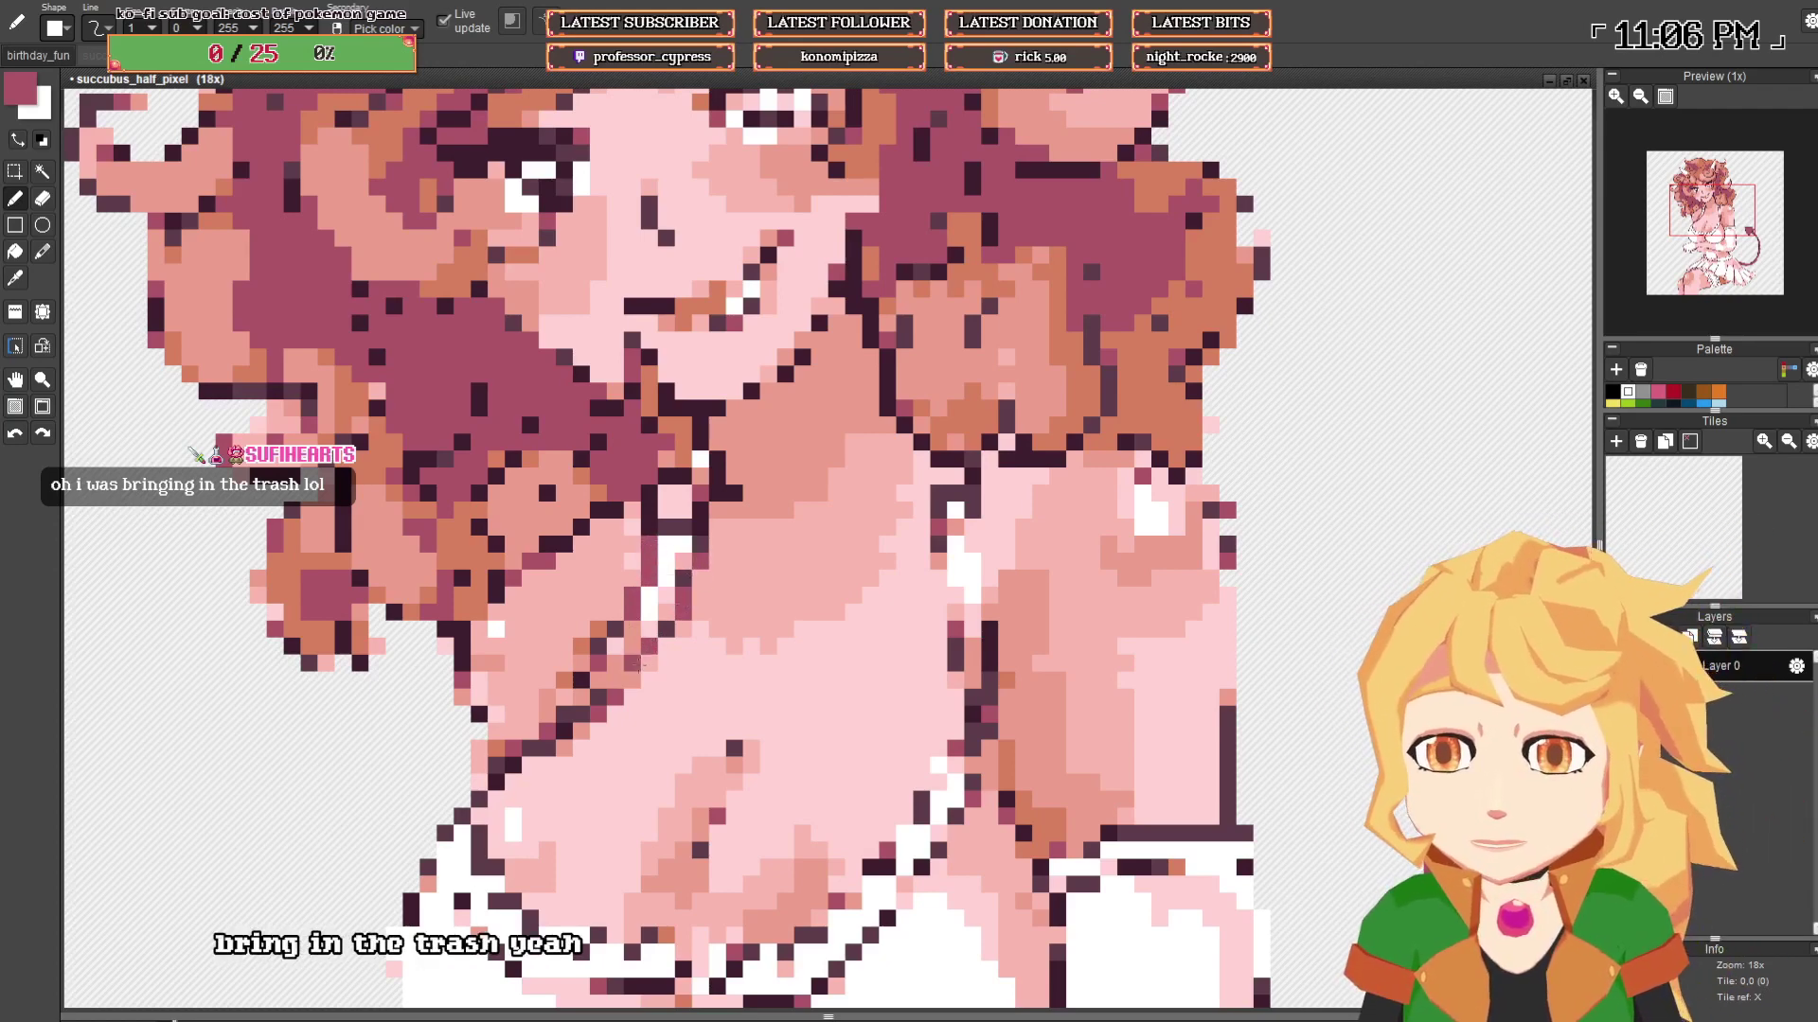
scroll(695, 629, down, 3)
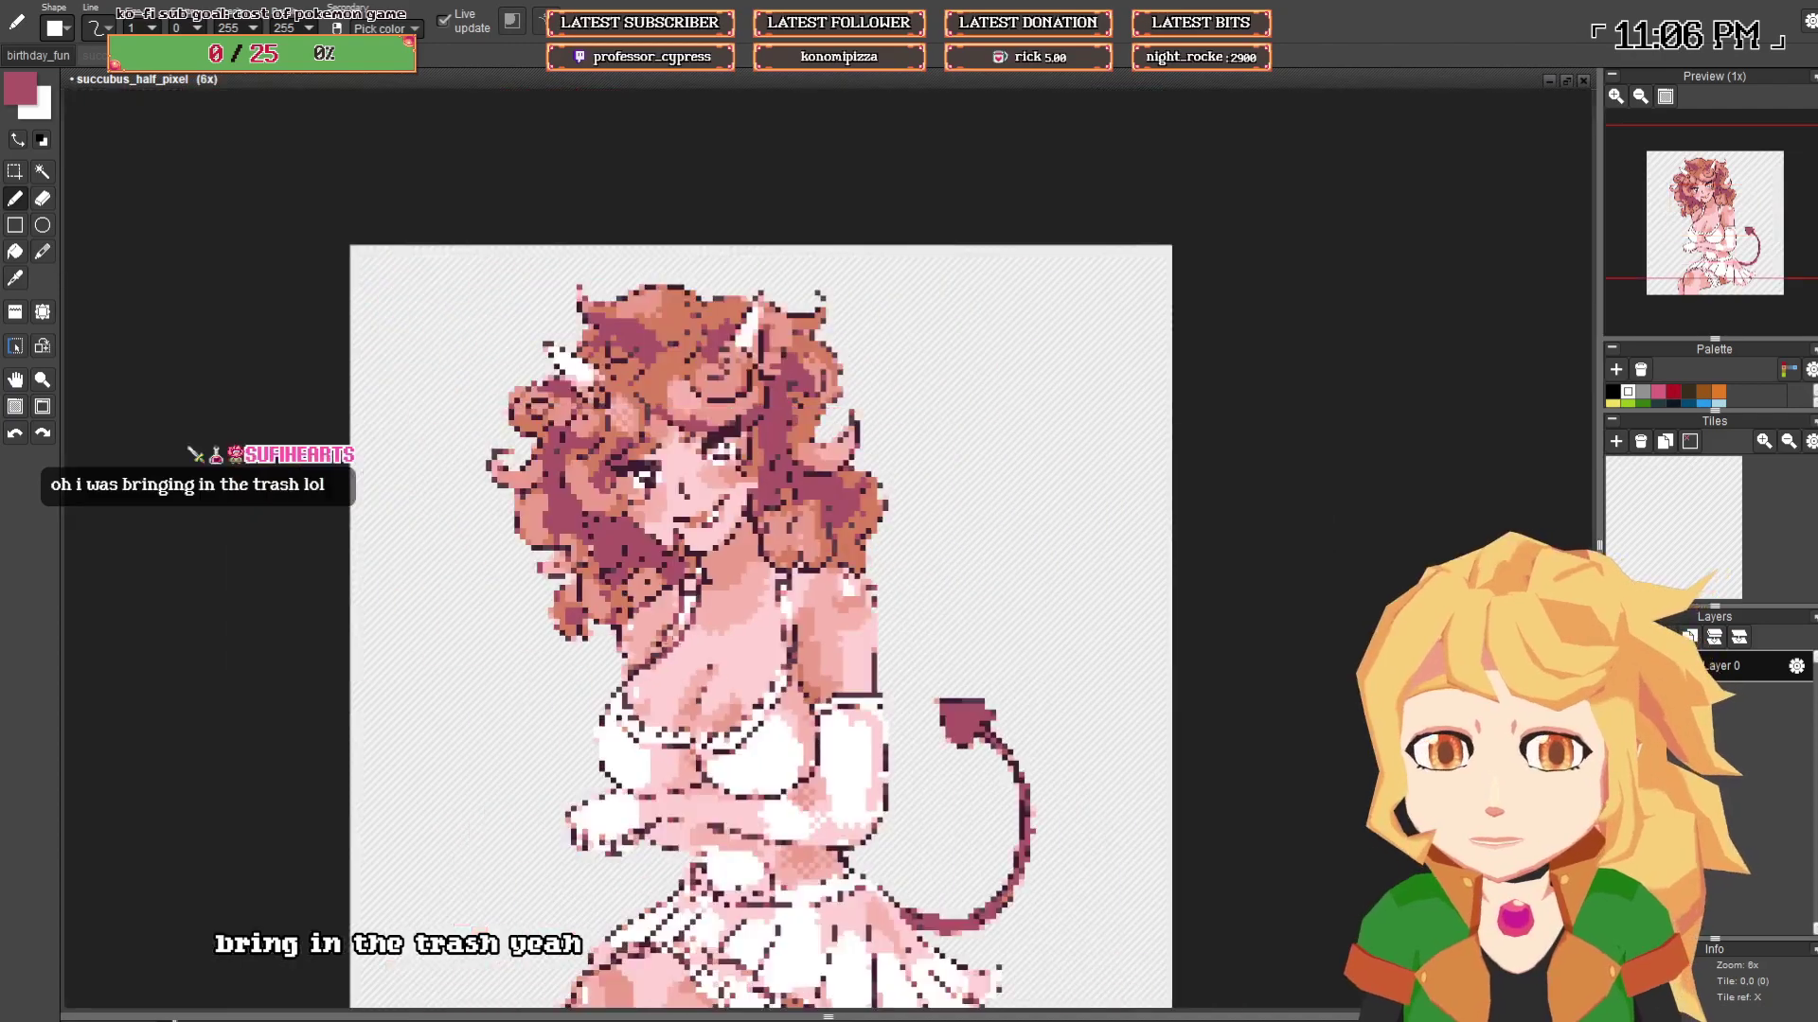
scroll(672, 641, up, 4)
click(582, 671)
scroll(581, 696, down, 4)
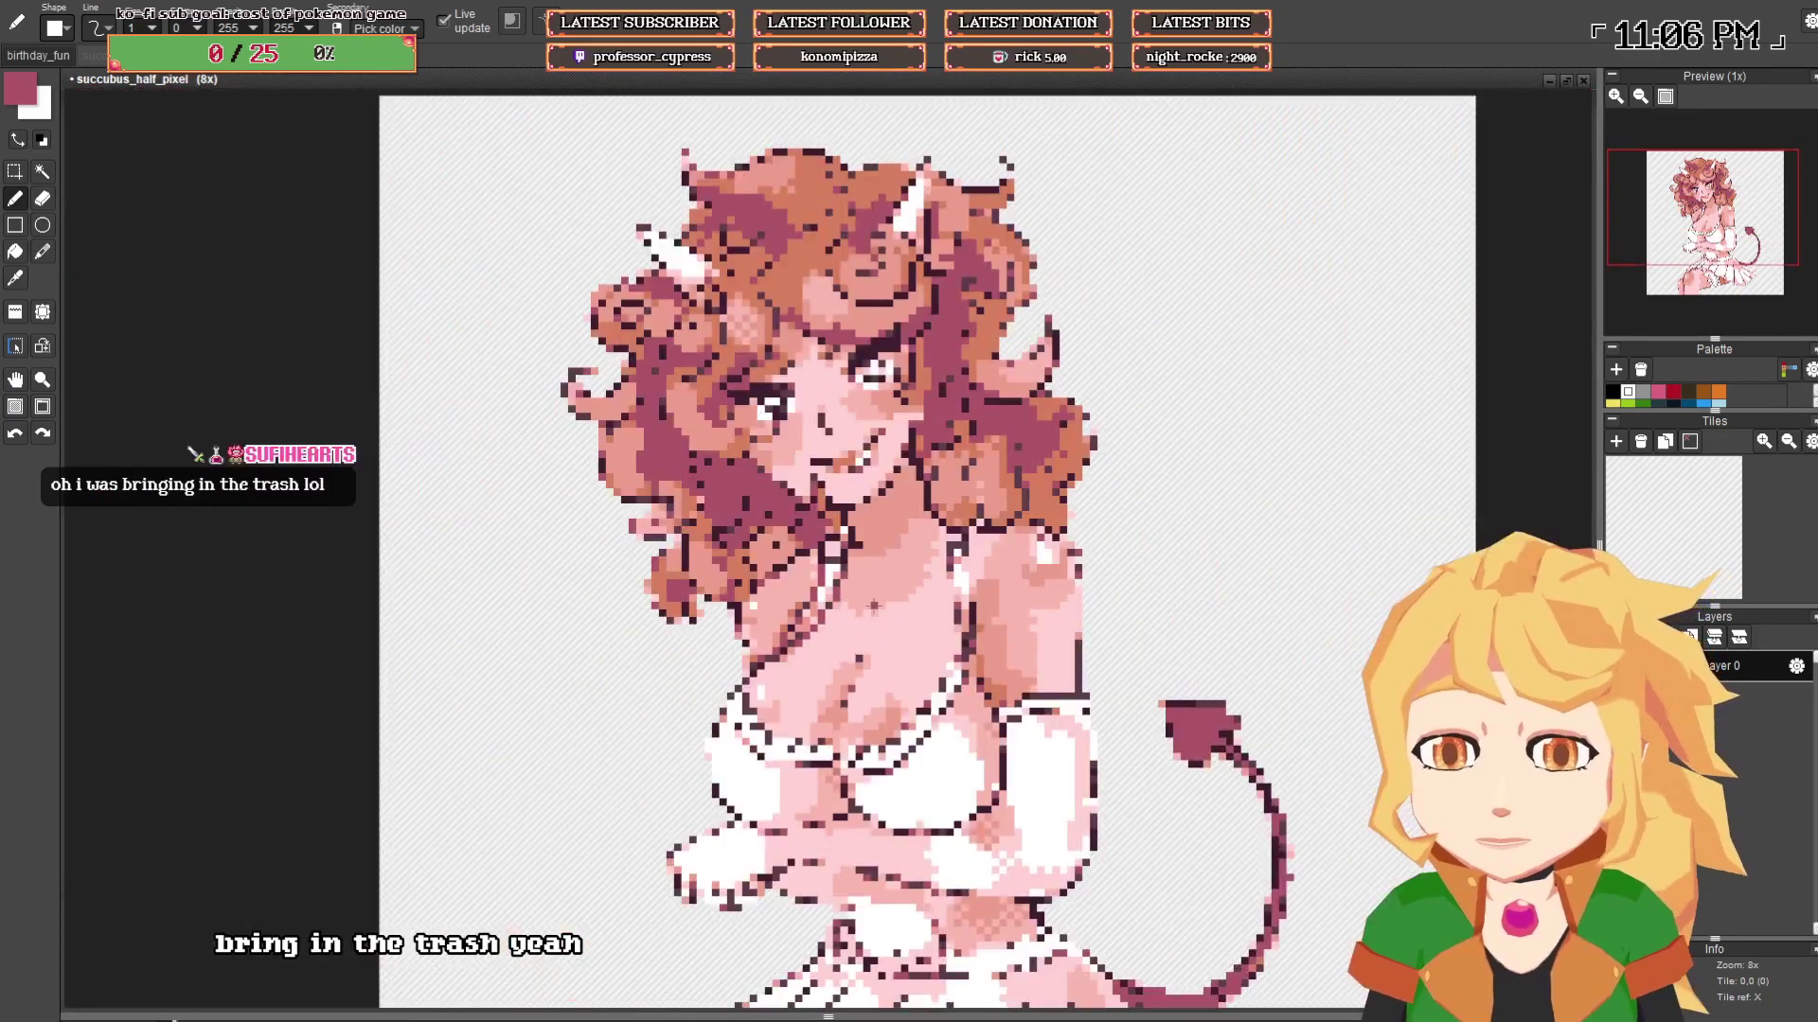
- Recolour the cleavage line and nearby pixels of the bra strap's outline in mauve
scroll(811, 779, up, 3)
mouse_move(879, 609)
mouse_down()
mouse_move(826, 548)
mouse_move(799, 706)
mouse_up()
right_click(824, 546)
right_click(848, 495)
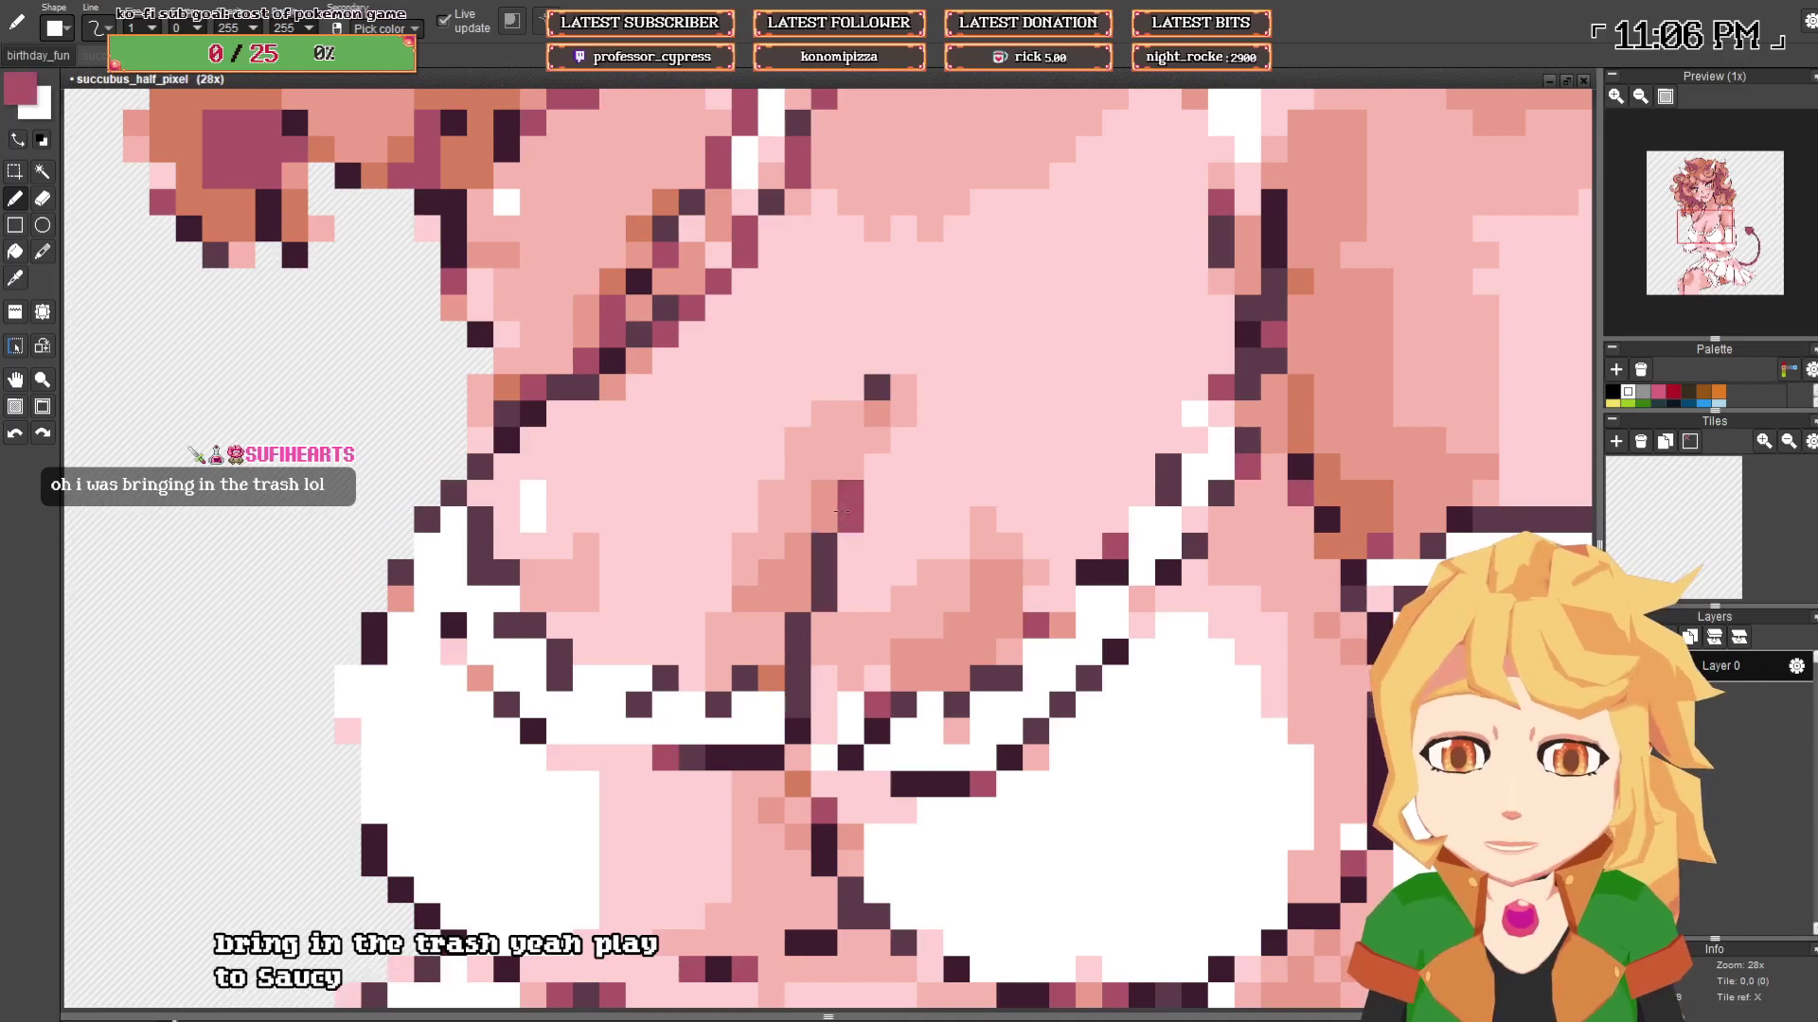
click(818, 525)
drag(820, 526, 800, 679)
- Rework the upper trim line of the left bra cup and undo the unwanted pen strokes
scroll(1068, 463, down, 5)
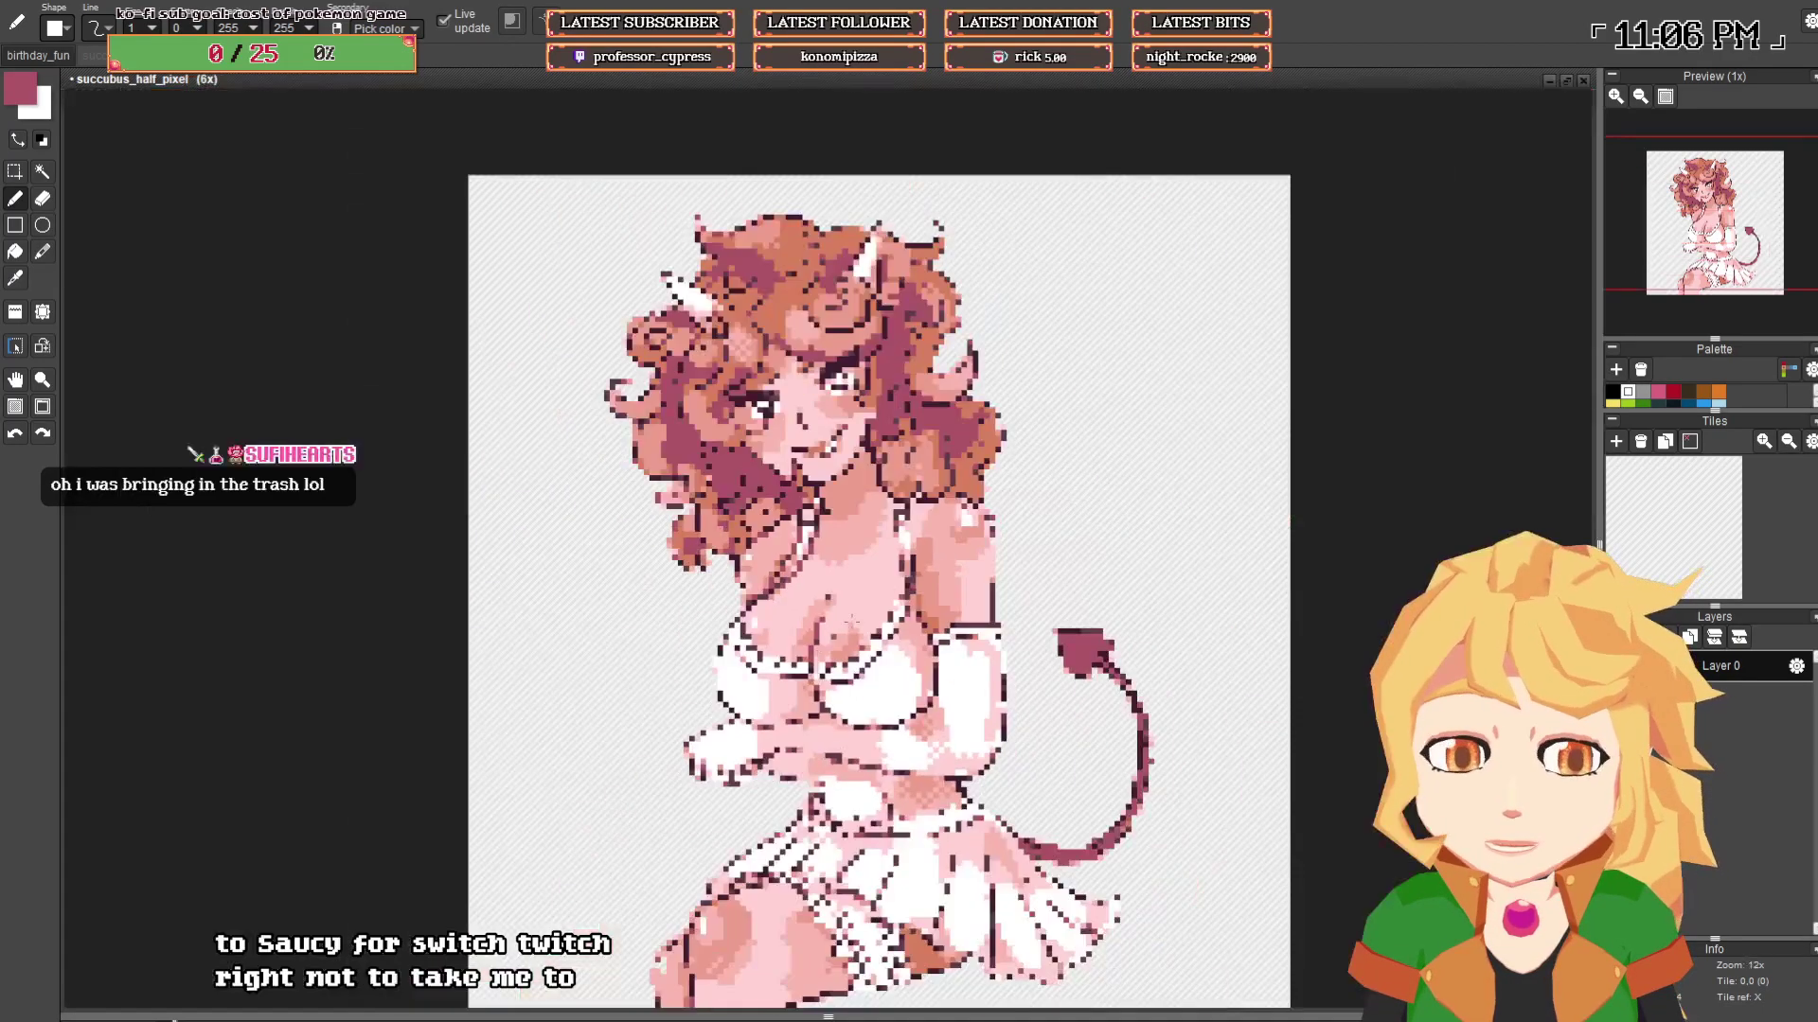
scroll(880, 603, up, 3)
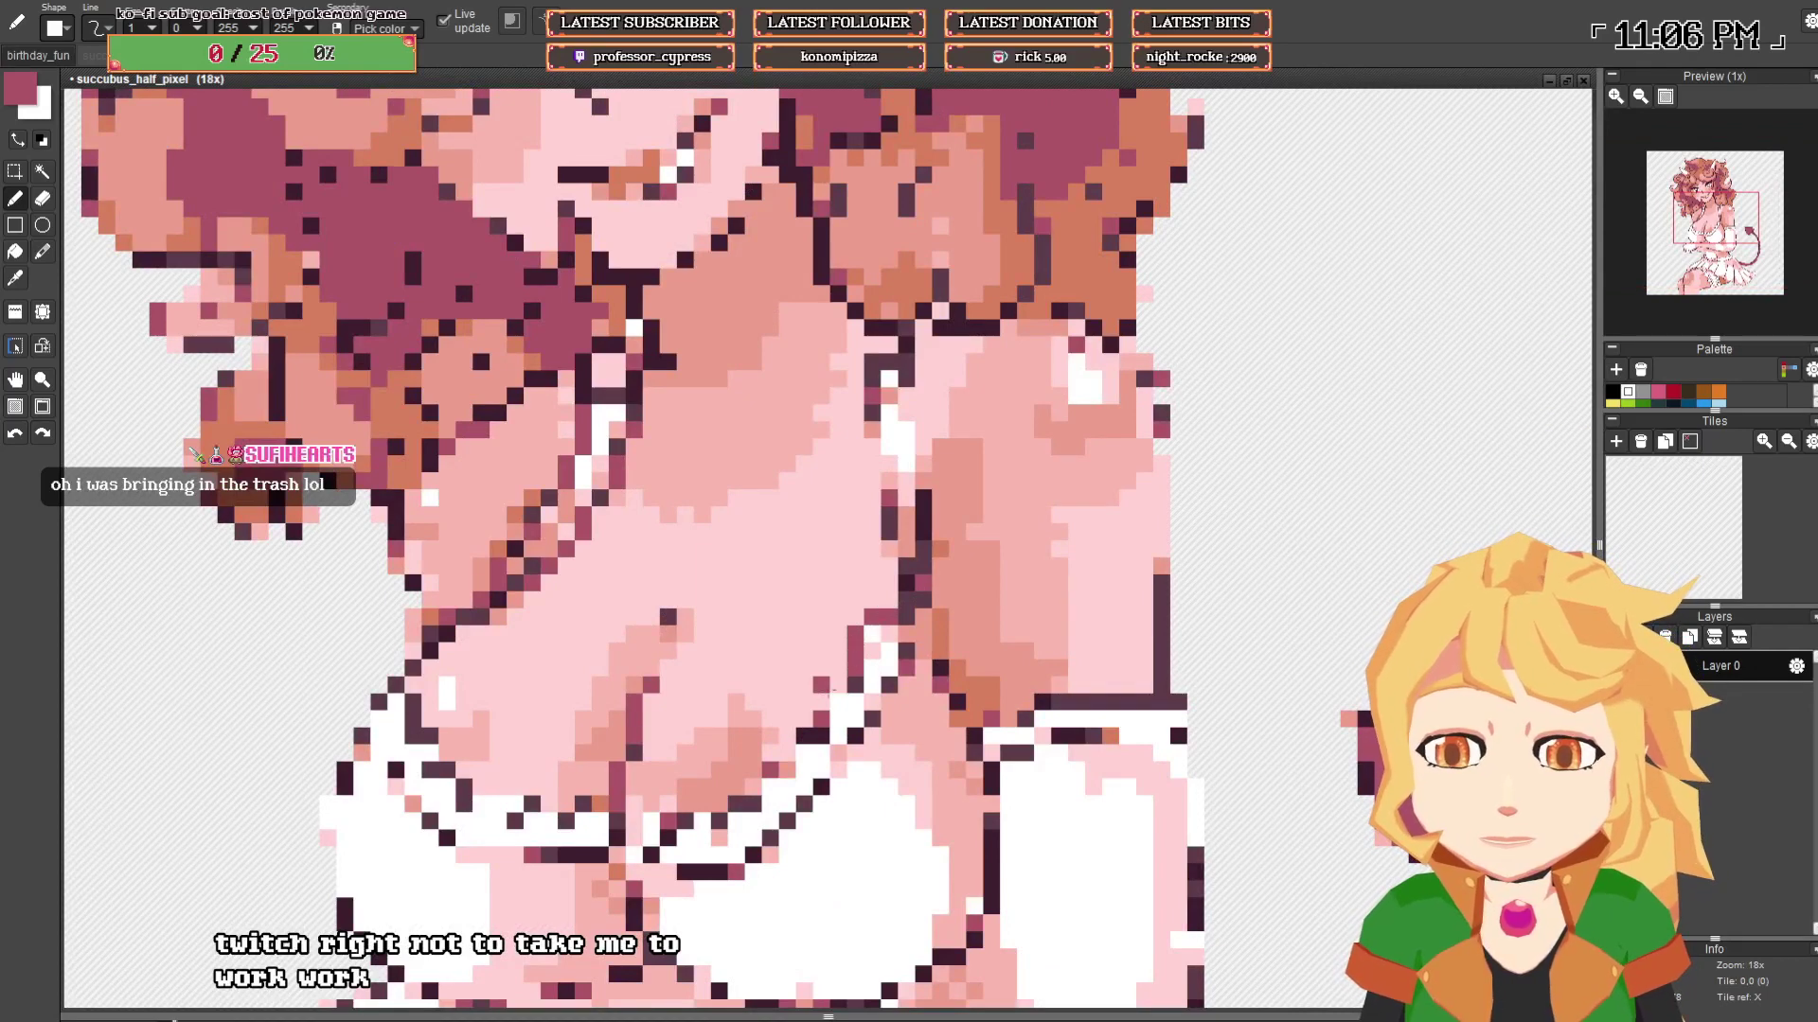
key(ctrl+z)
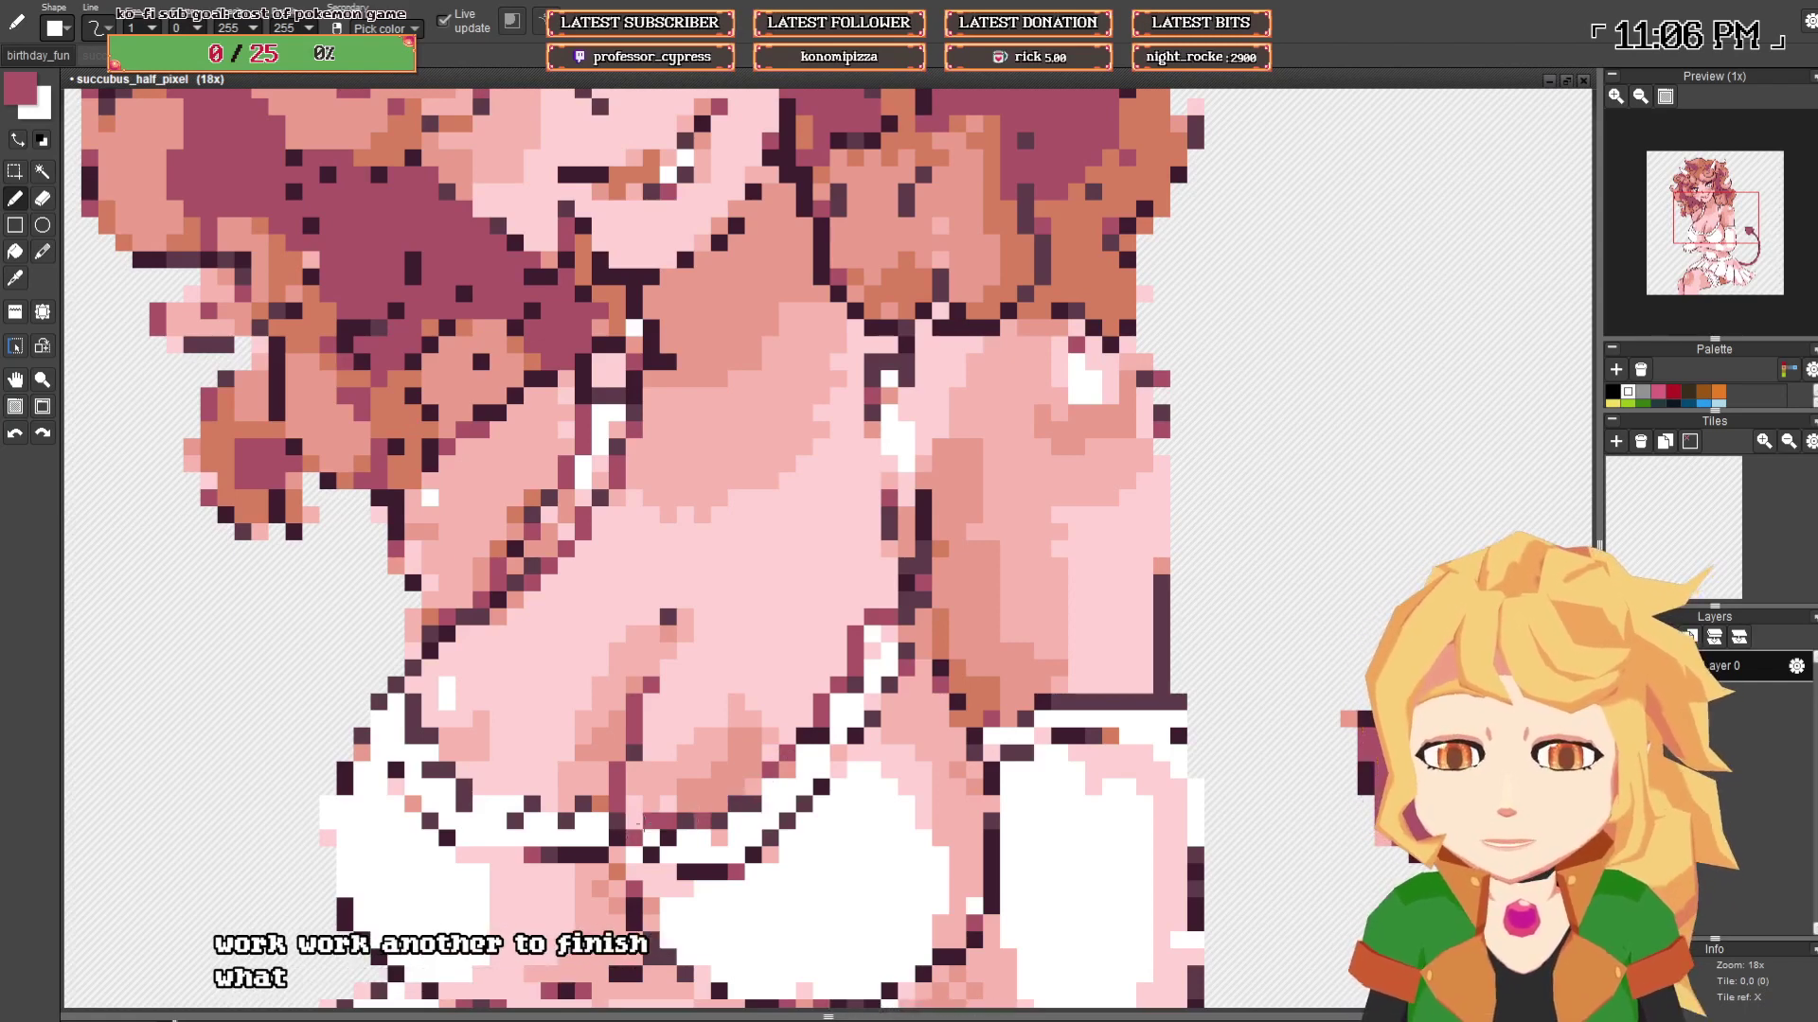
drag(478, 785, 511, 783)
key(ctrl+z)
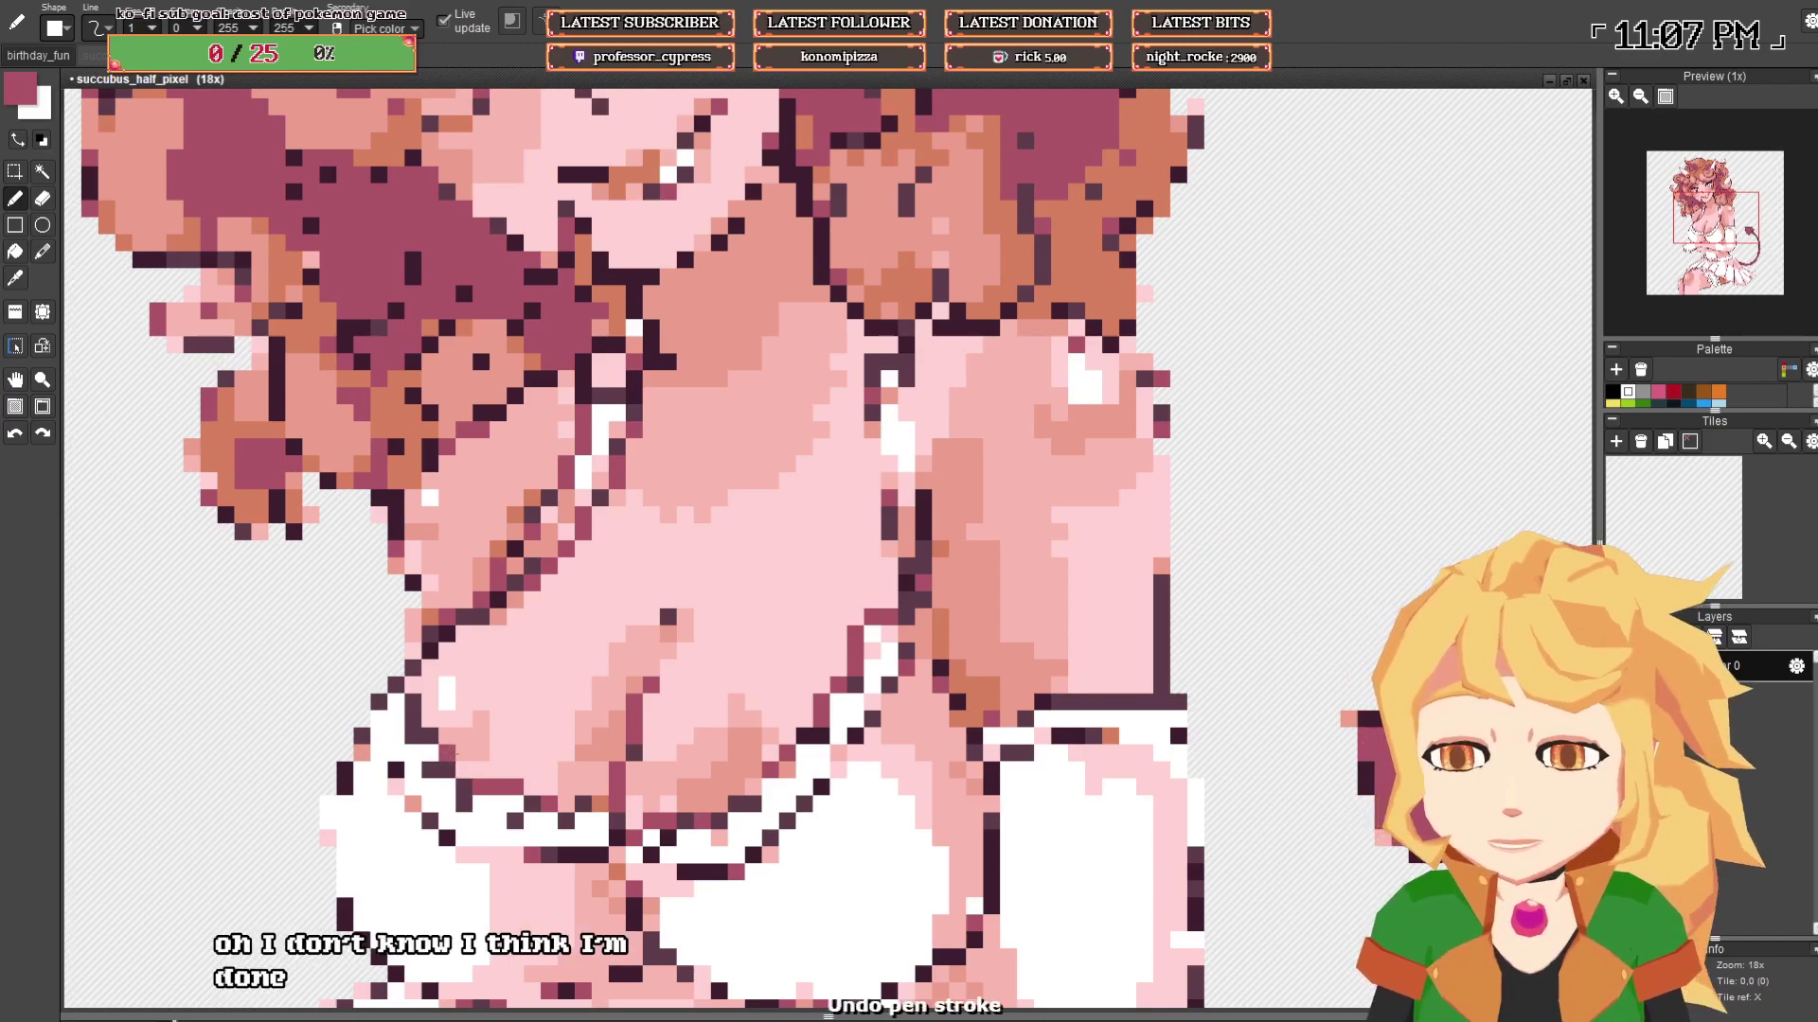
scroll(416, 717, down, 1)
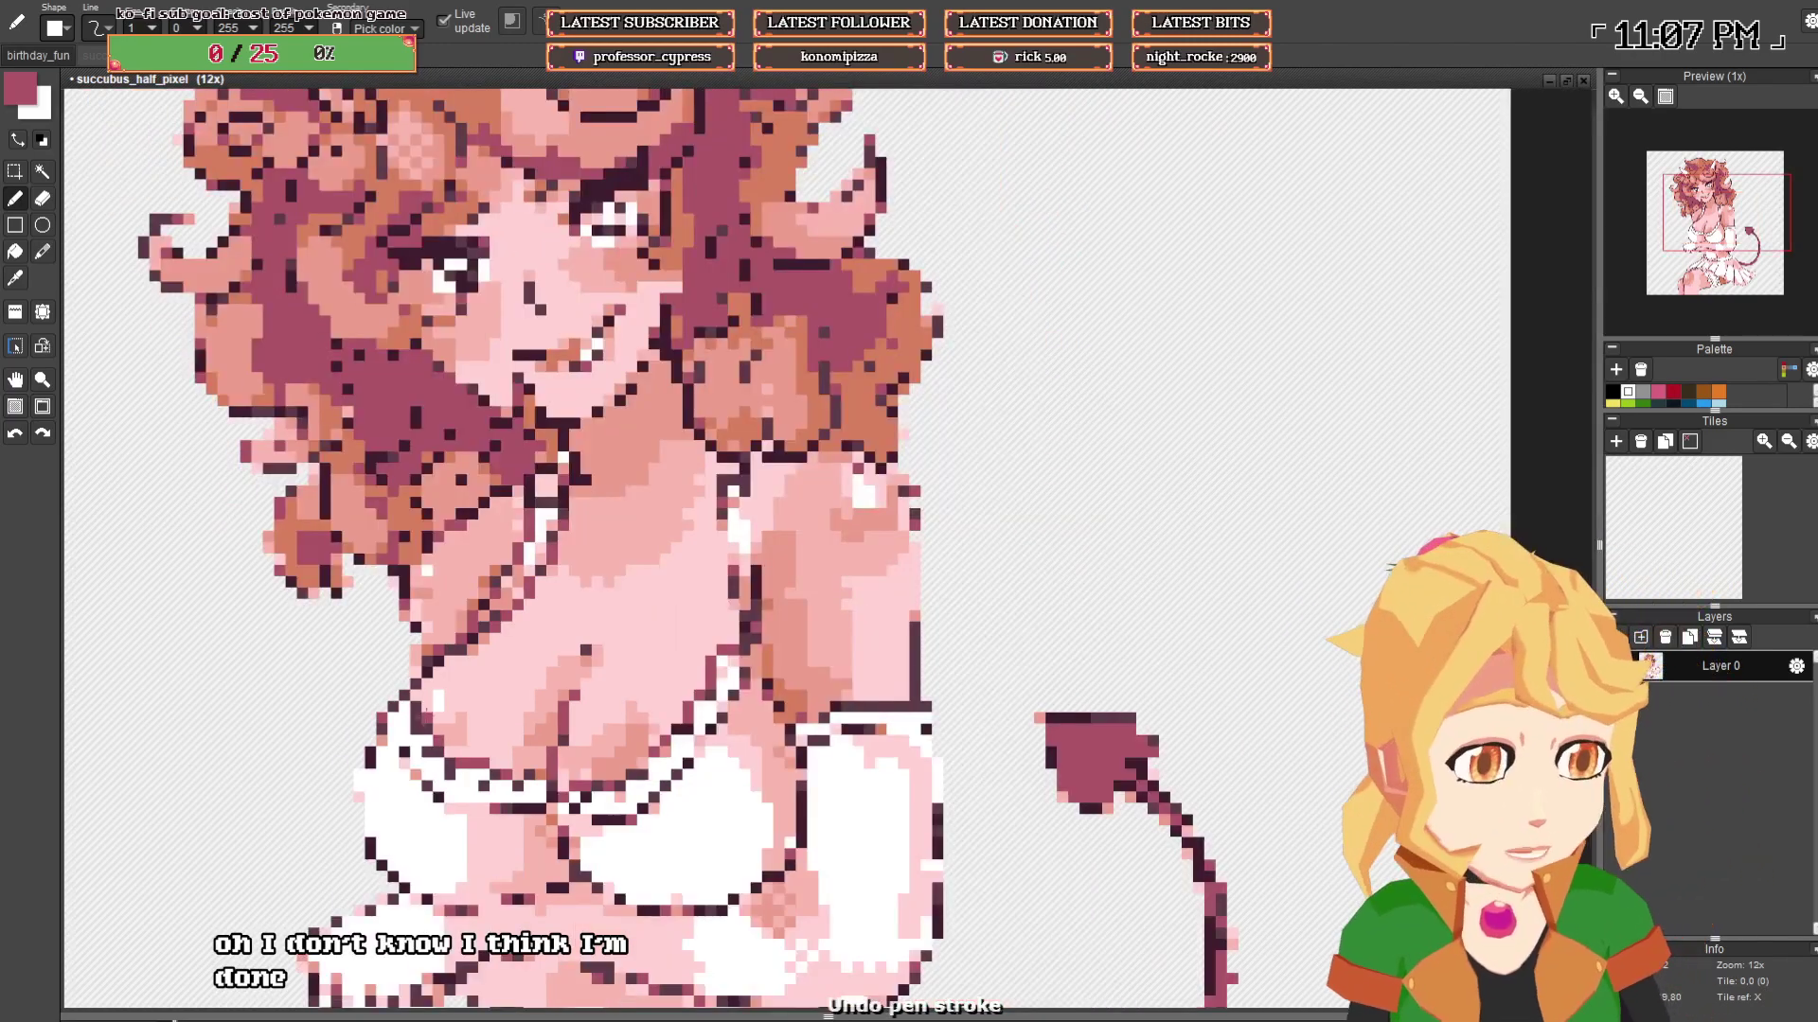
- Recolour the outer edge of the left bra cup in mauve
drag(594, 786, 607, 697)
drag(370, 691, 371, 735)
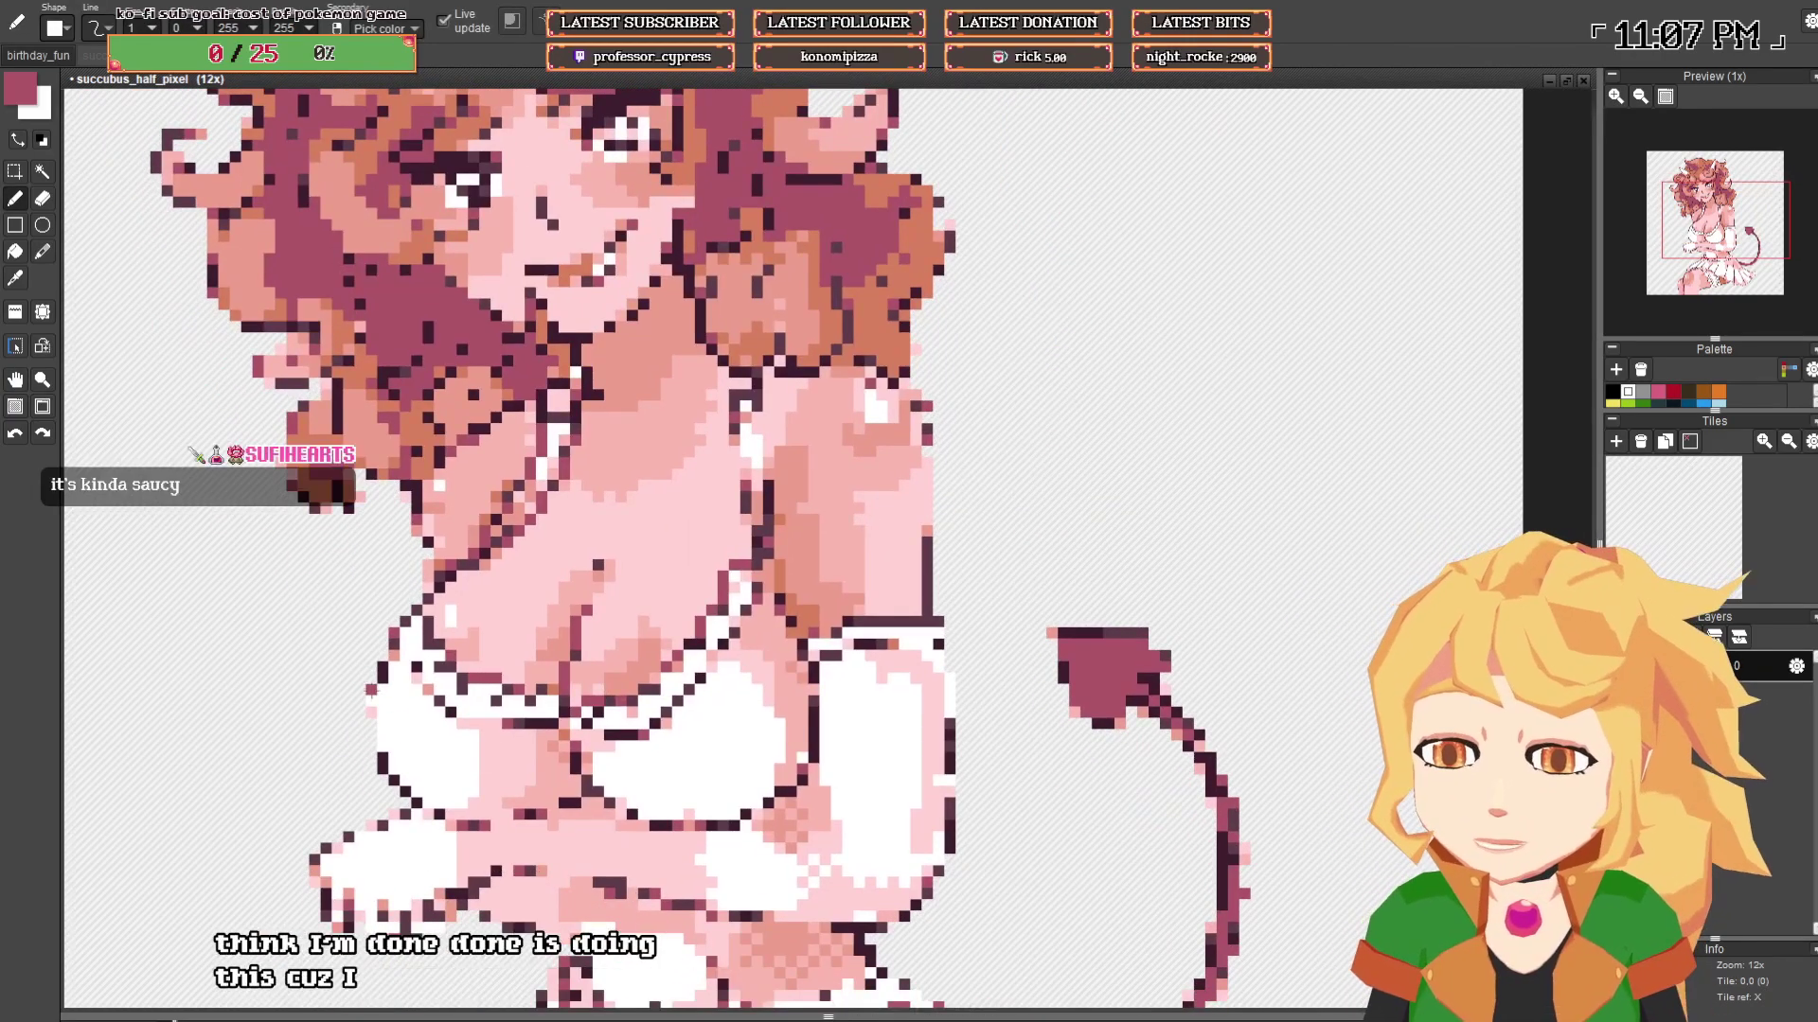
click(371, 746)
scroll(494, 724, down, 4)
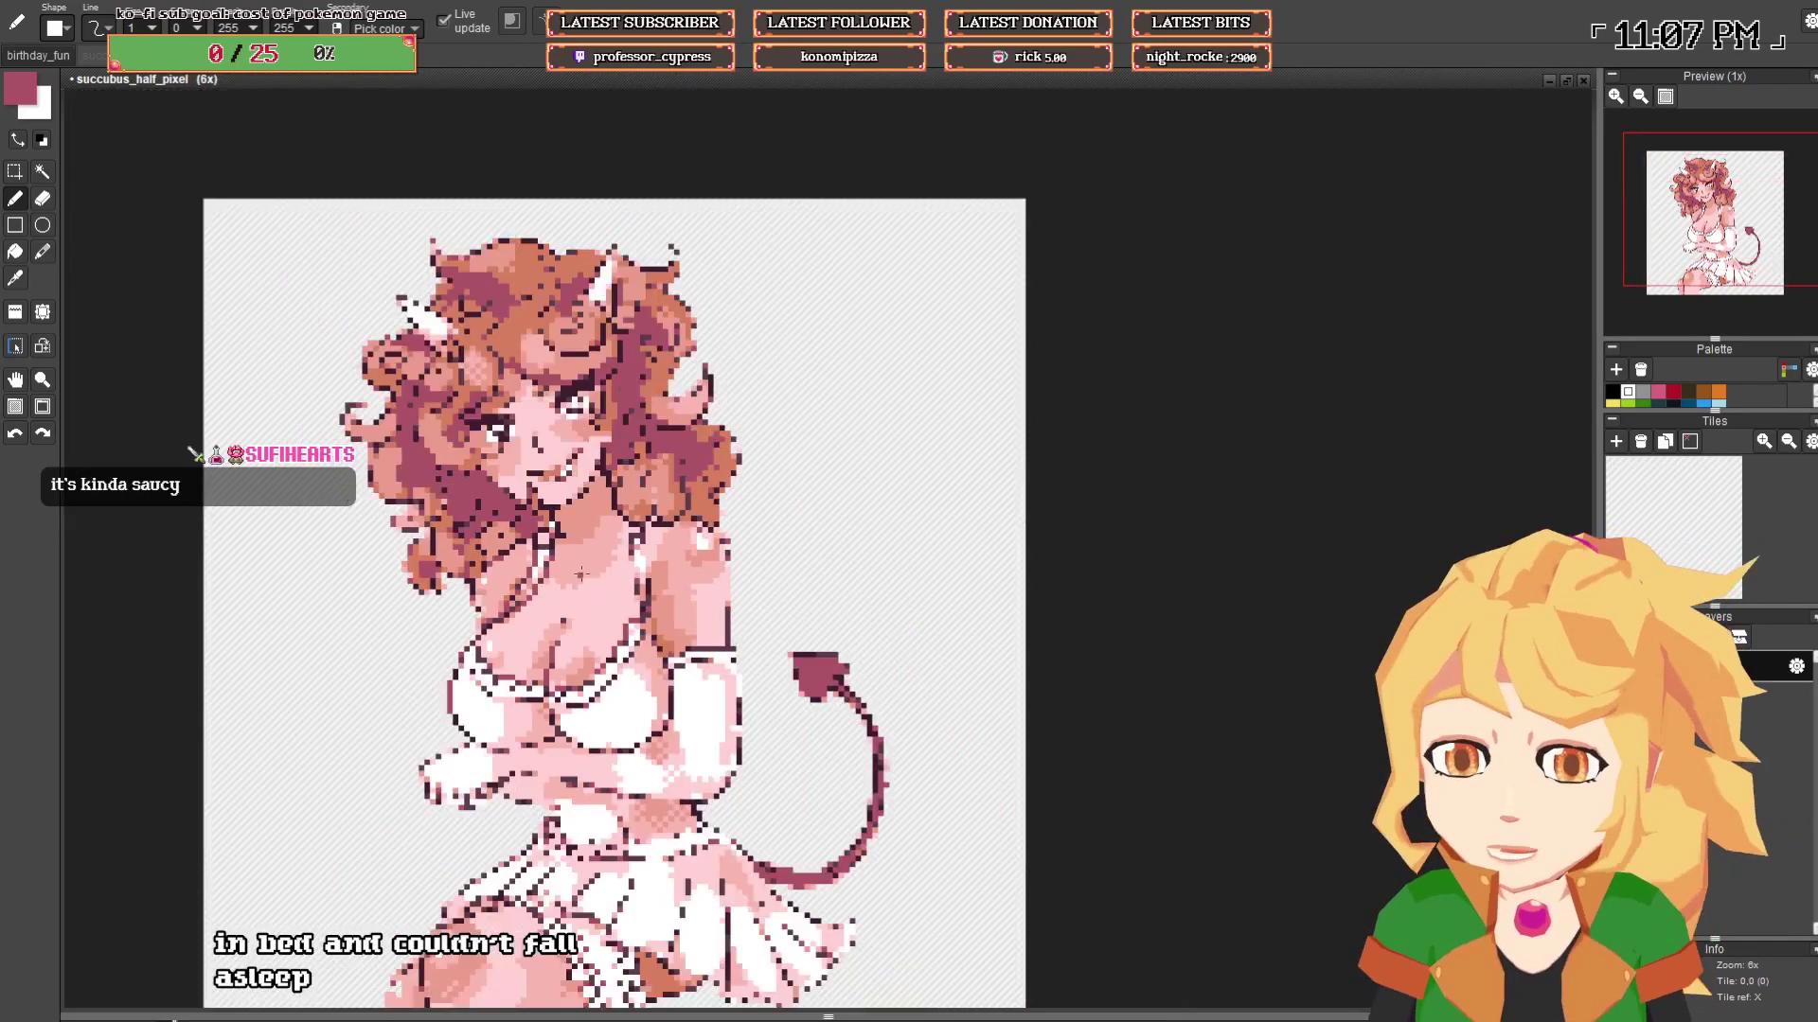
- Sample the salmon and light pink skin tones and retouch the shading around the cleavage
scroll(541, 631, up, 4)
alt+click(562, 629)
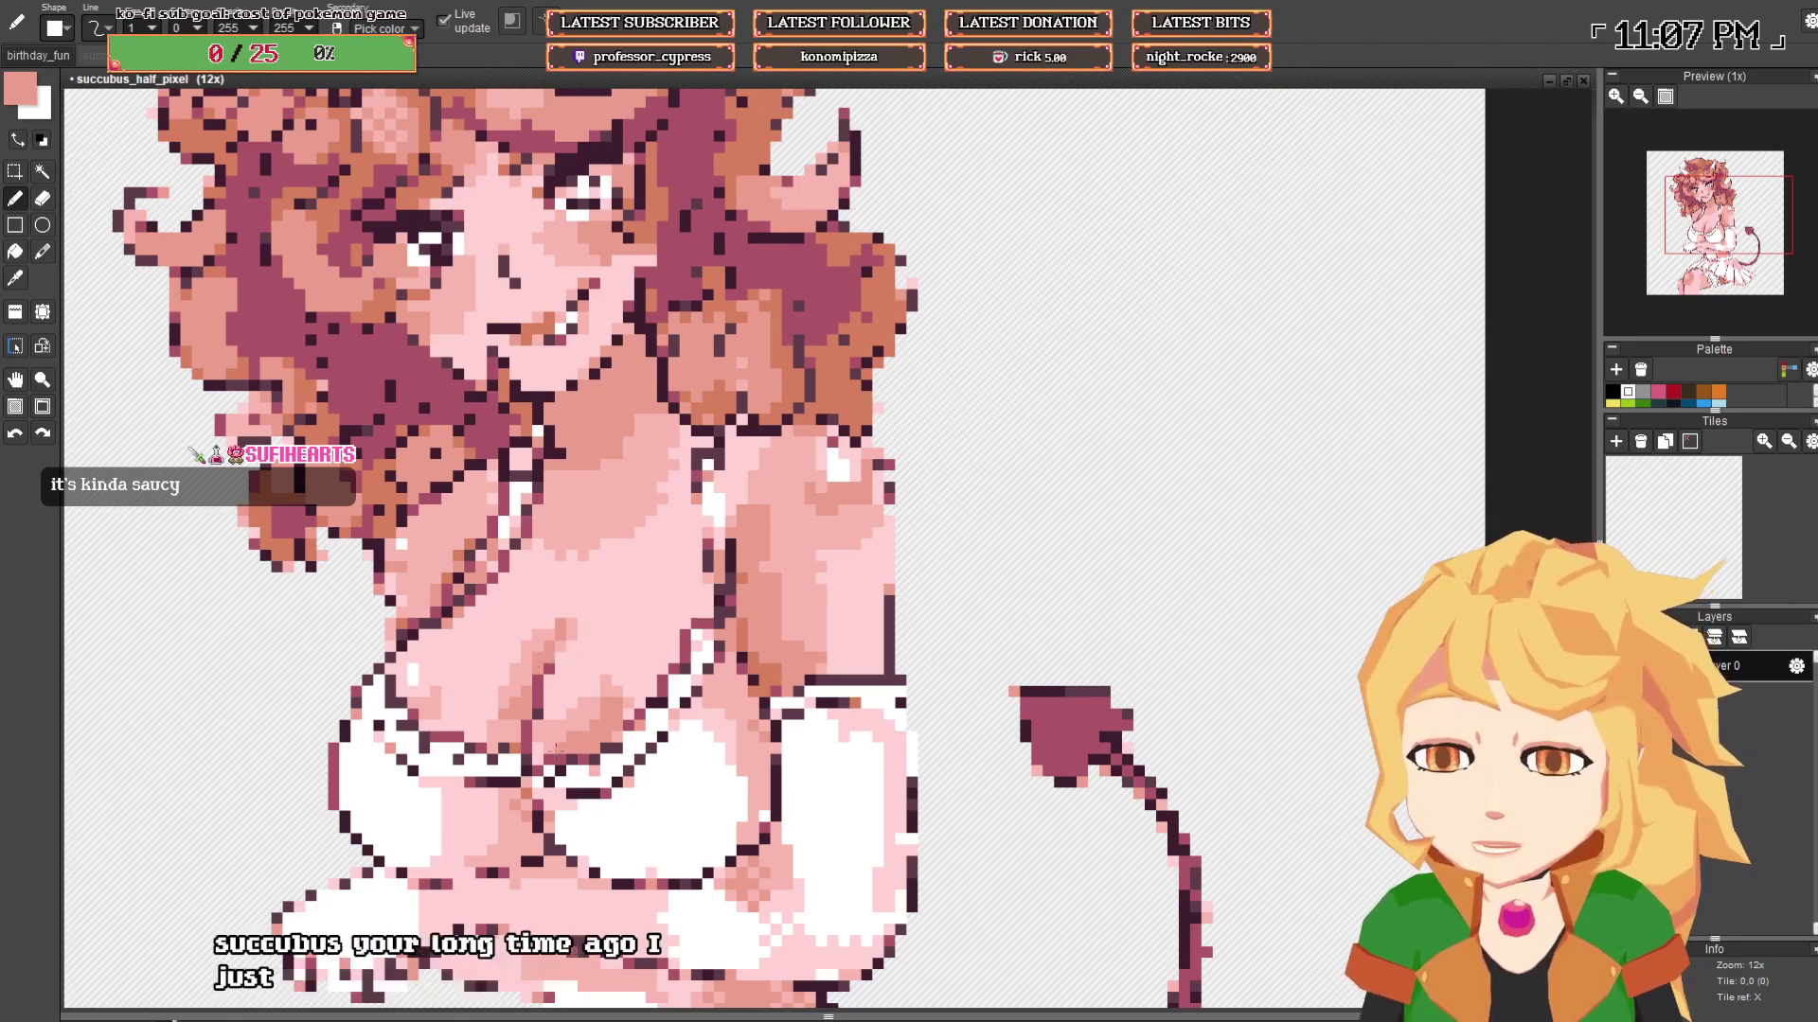
alt+click(547, 739)
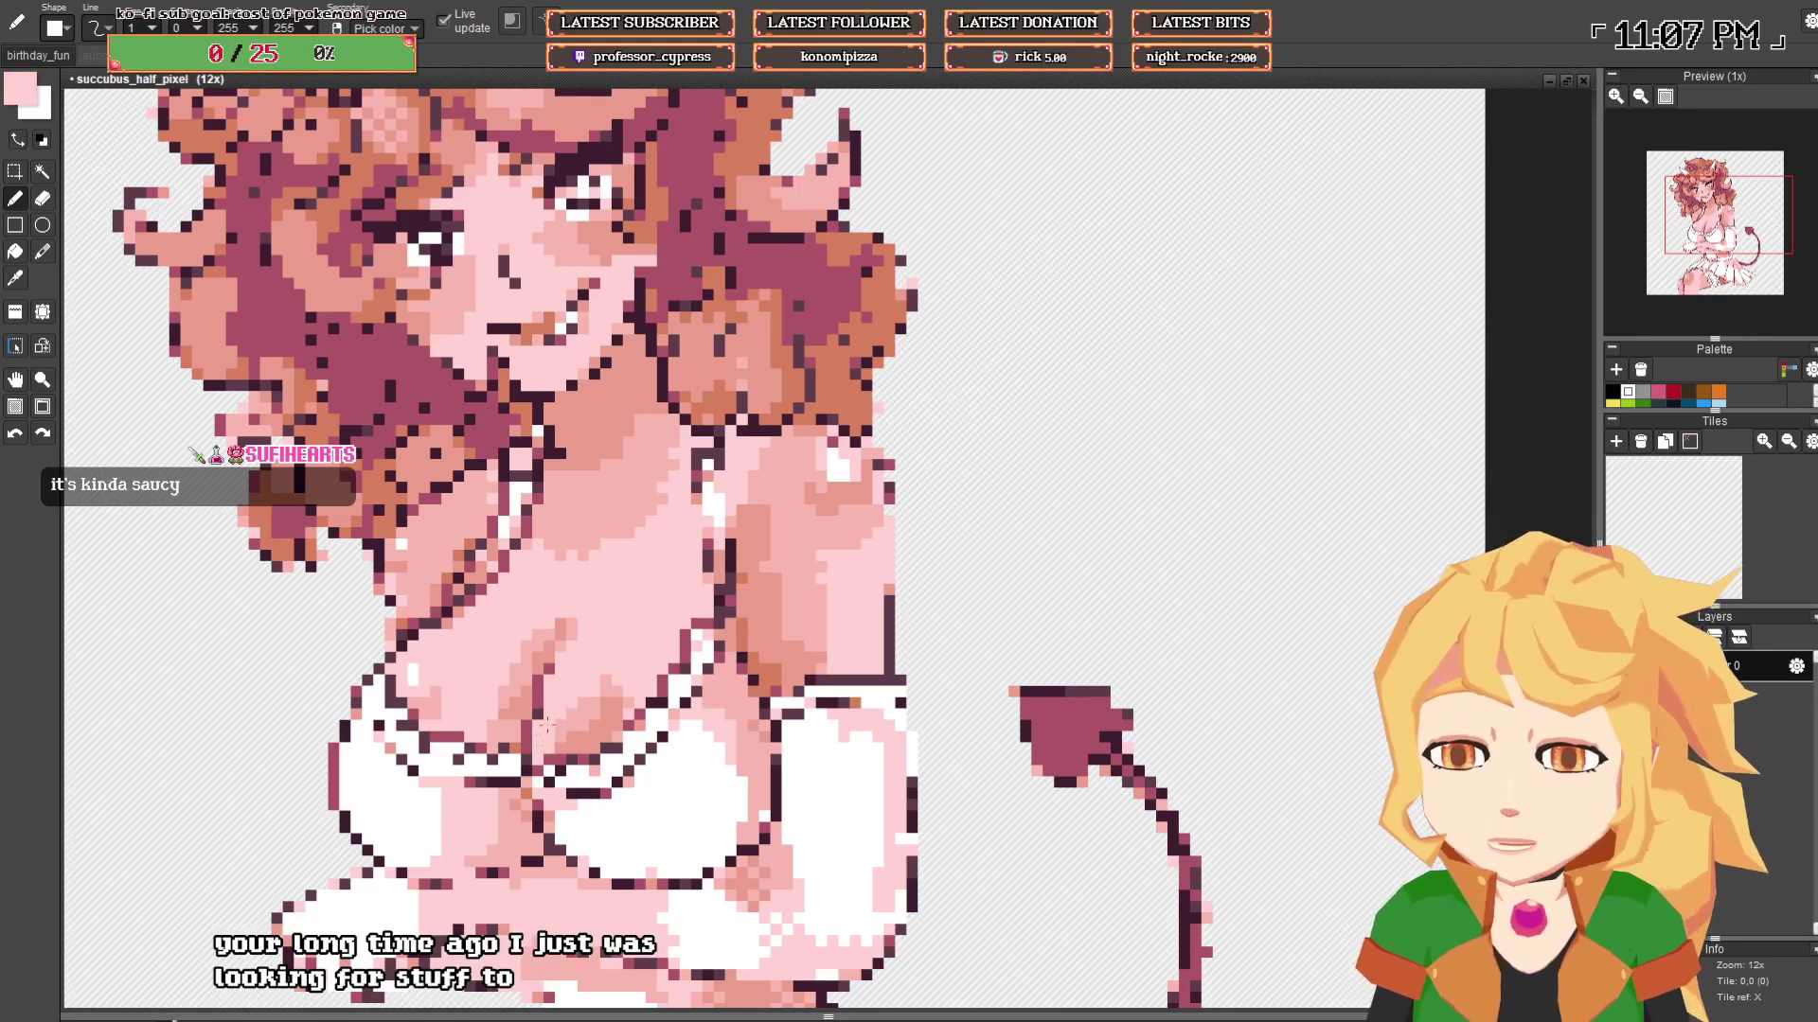
alt+click(555, 735)
scroll(579, 717, down, 3)
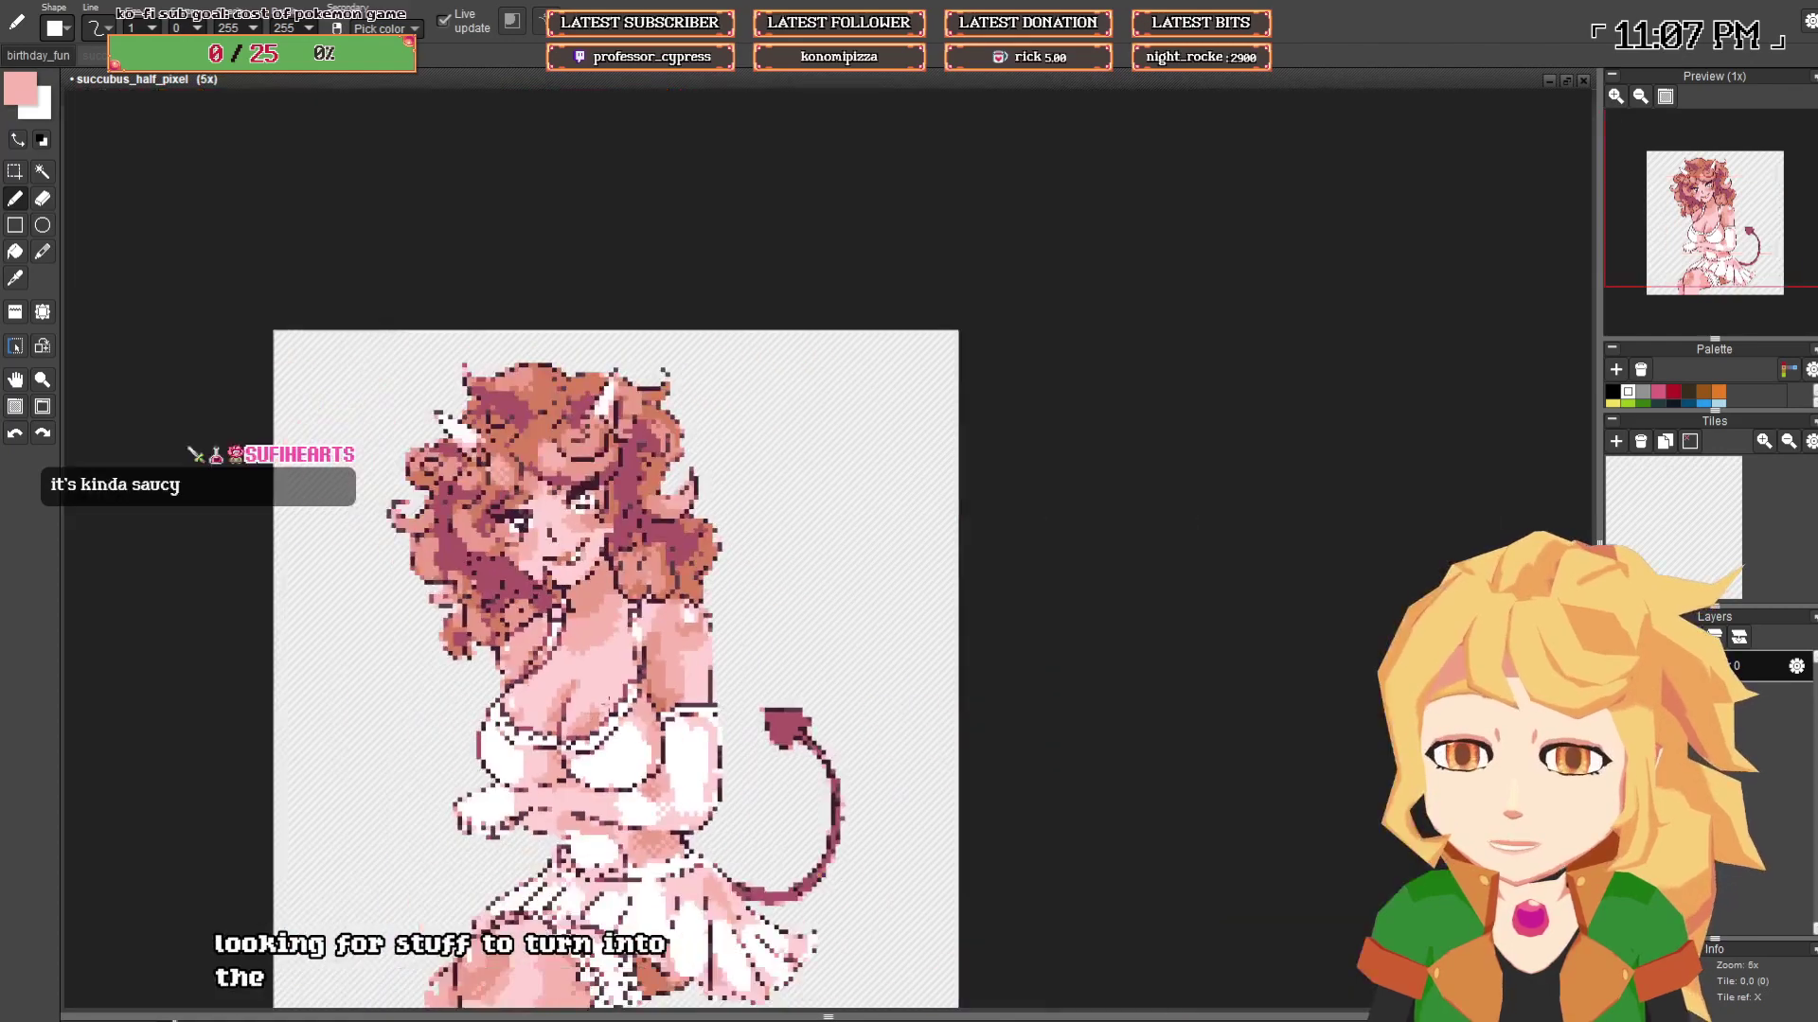
scroll(633, 682, up, 4)
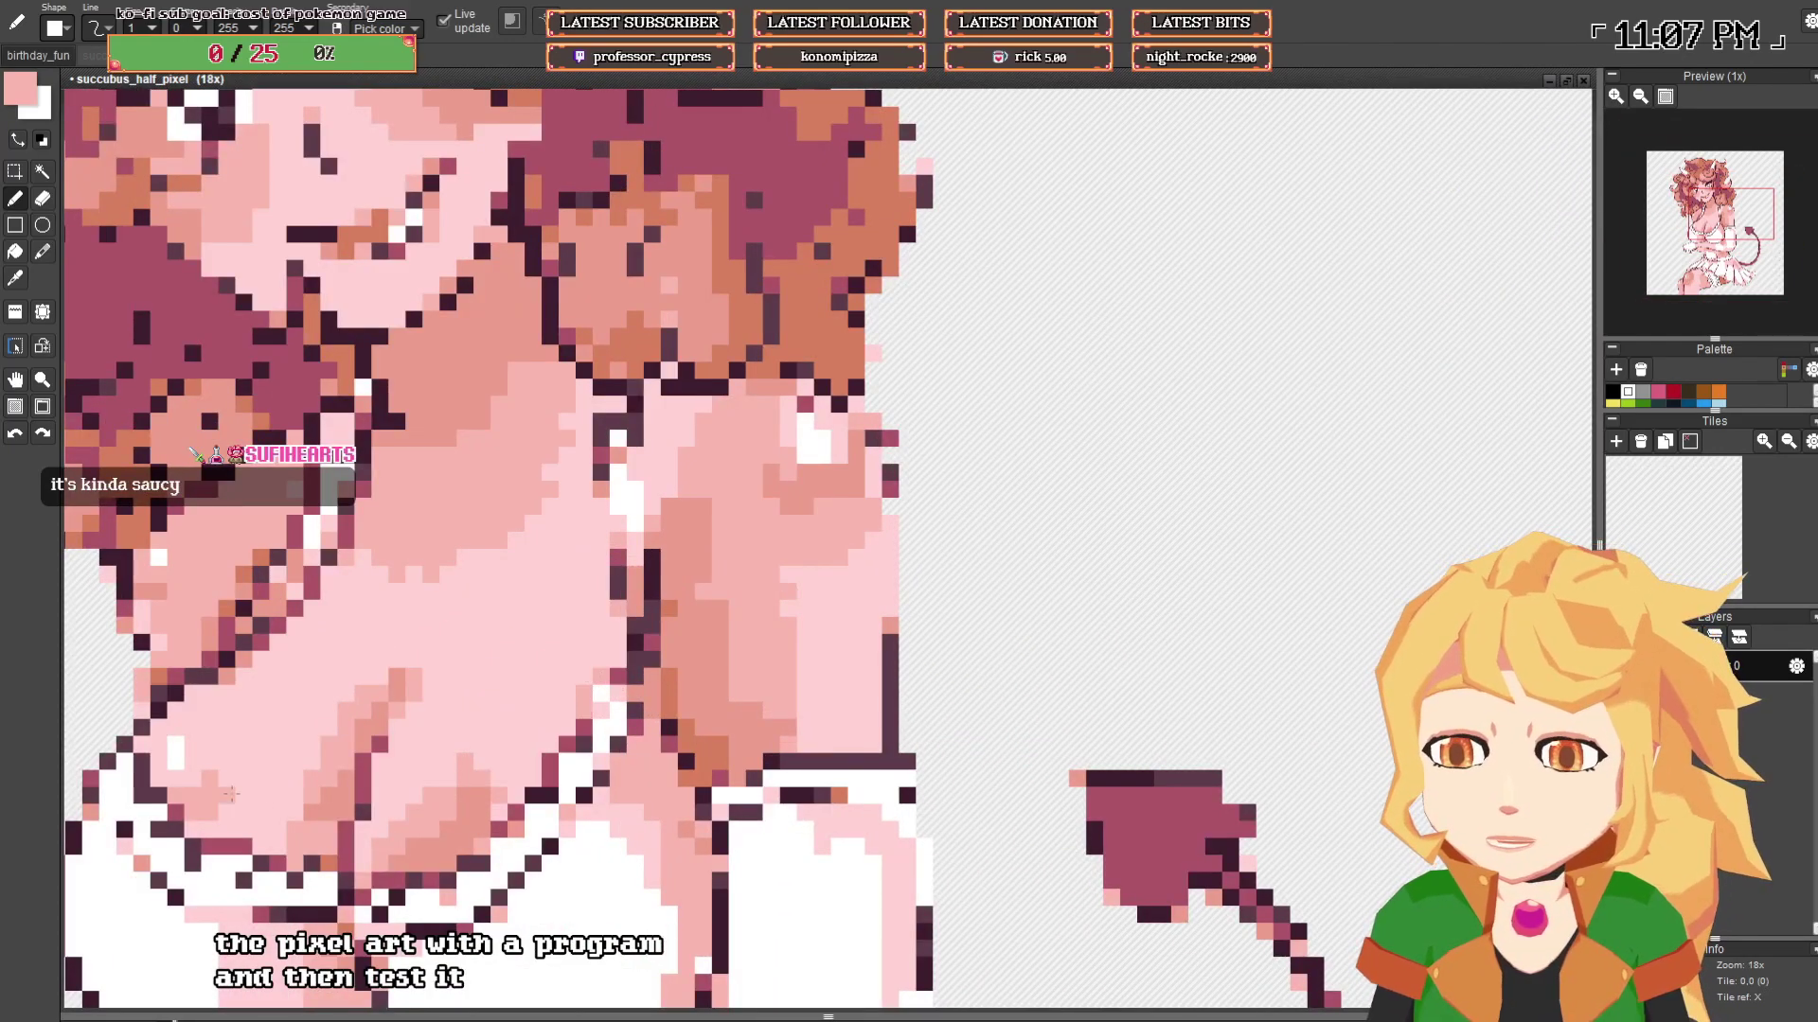
- Save the succubus_half_pixel document
scroll(272, 843, down, 5)
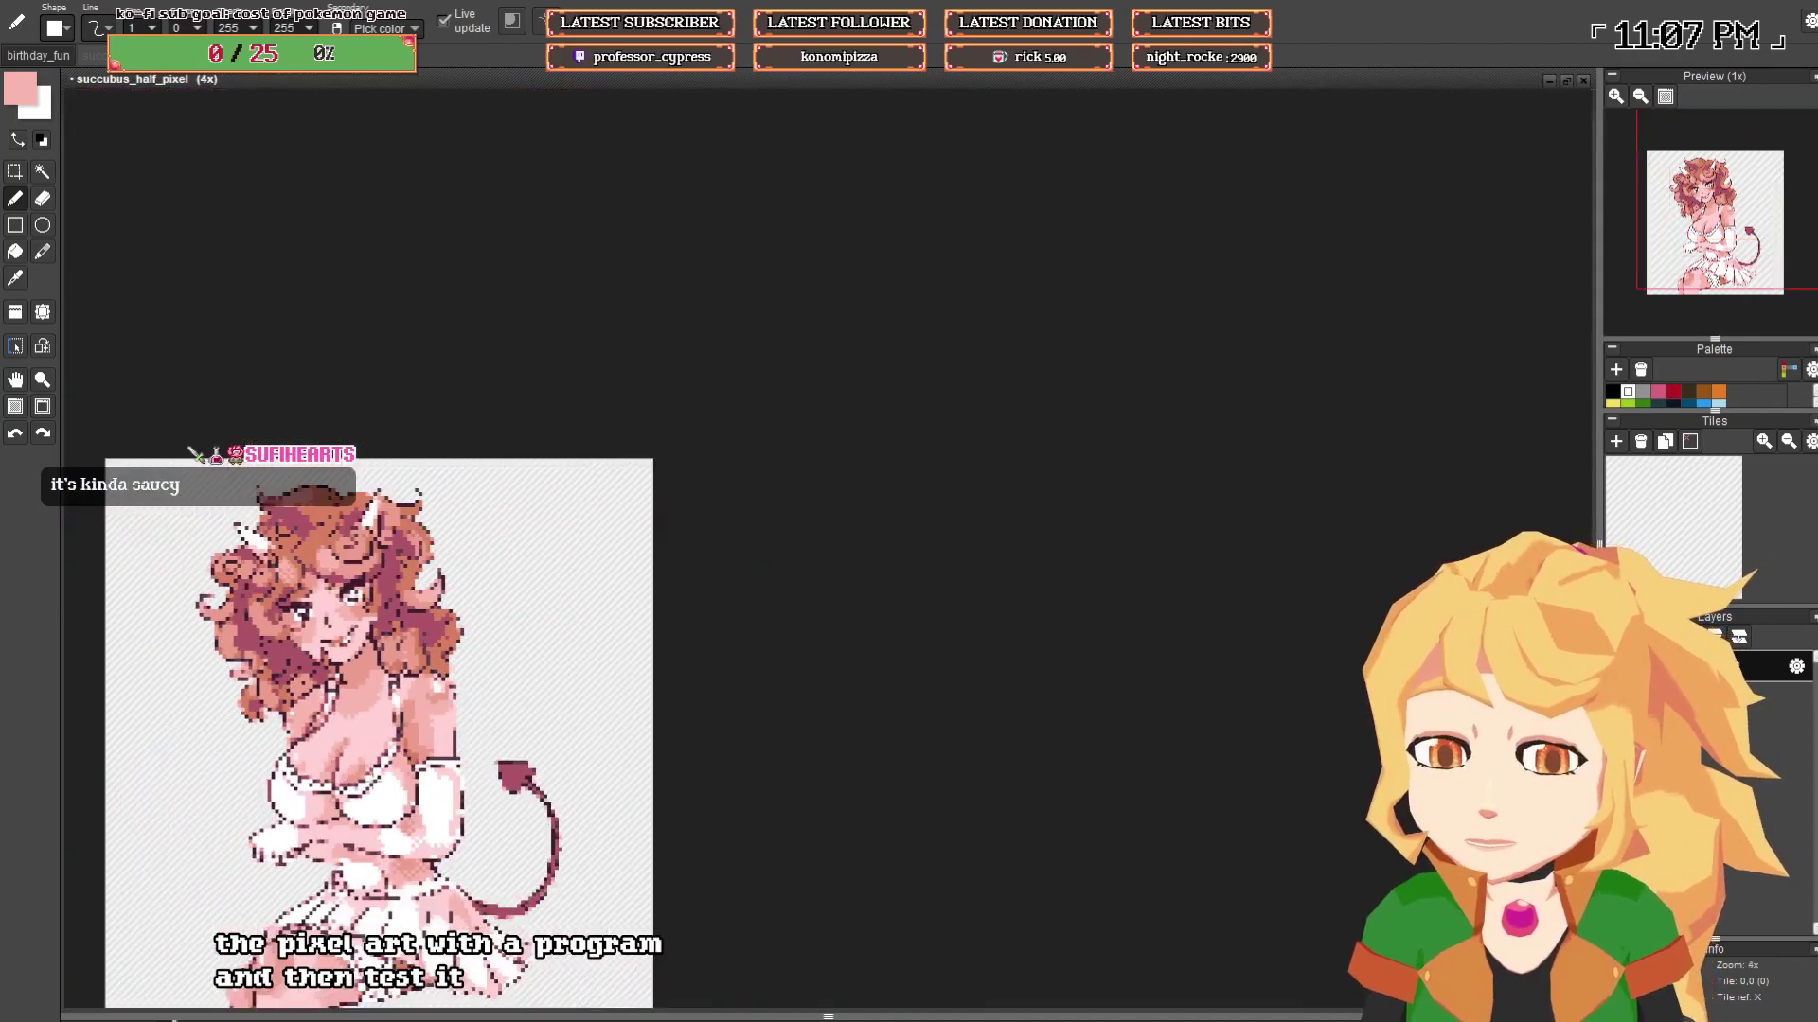
key(ctrl+s)
scroll(546, 580, up, 1)
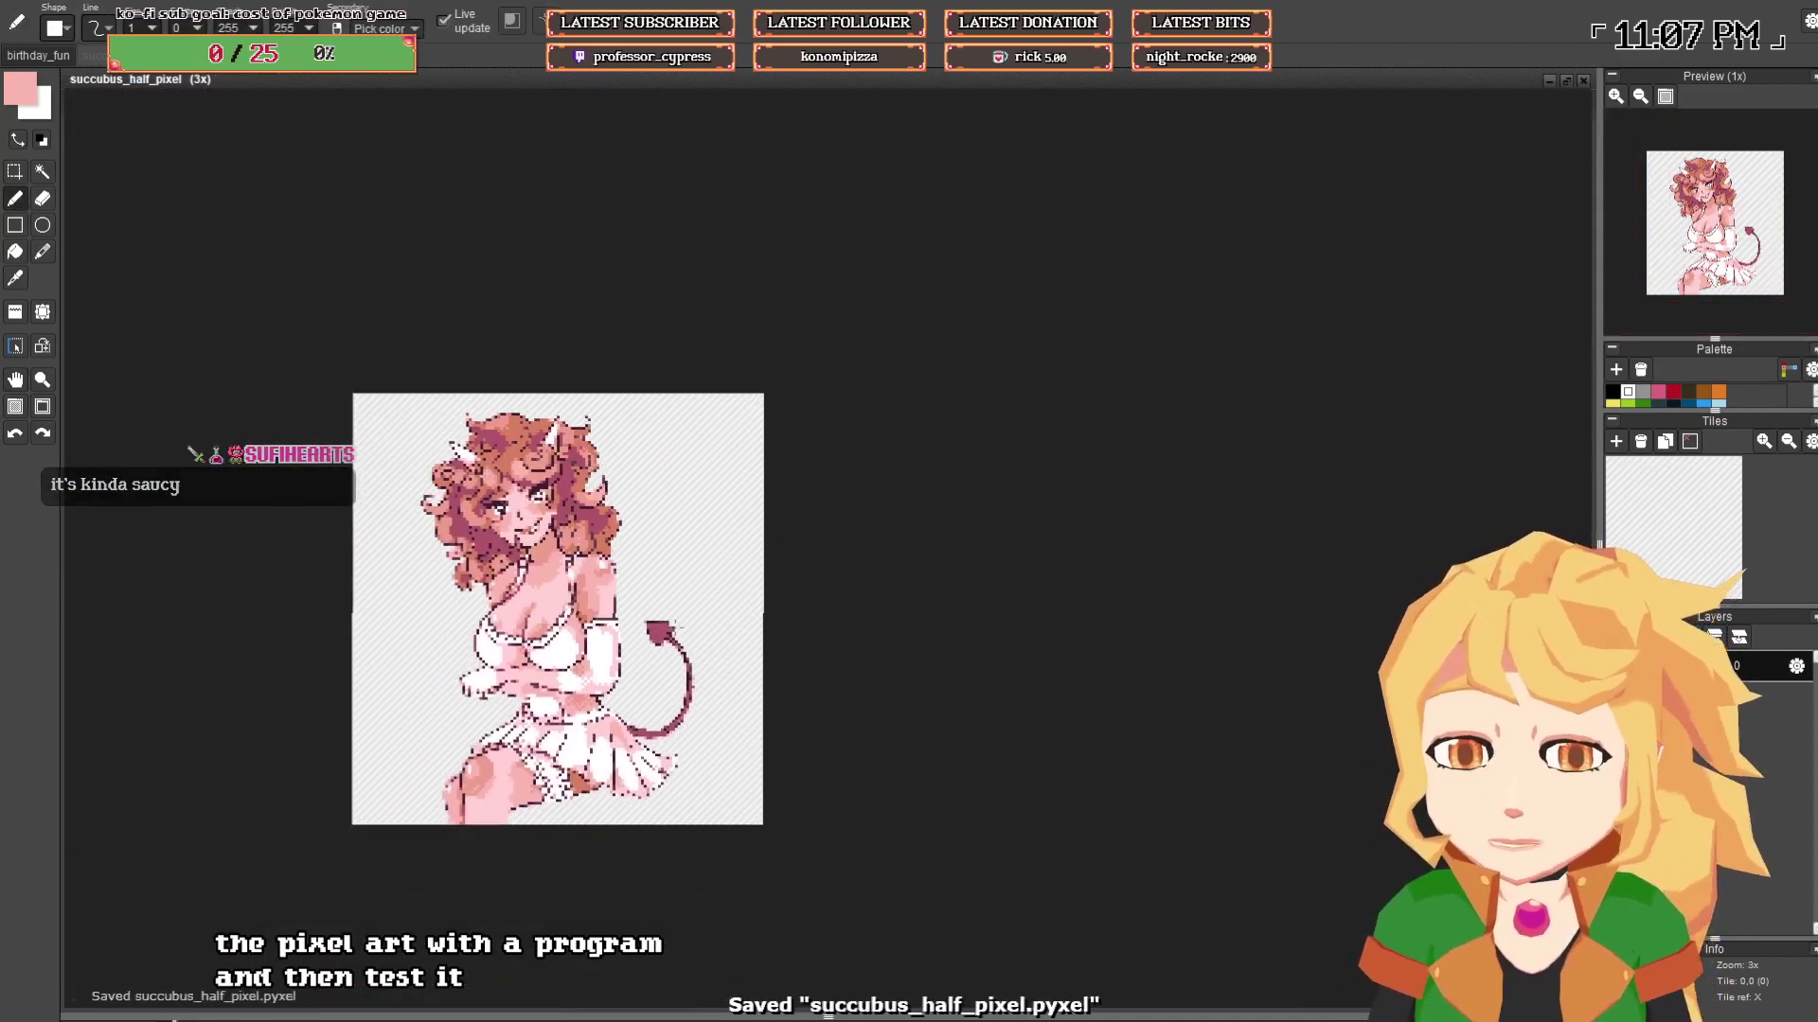
- Paint the upper part of the right shoulder strap white, with a dark purple outer outline and a mauve inner edge
scroll(546, 579, up, 4)
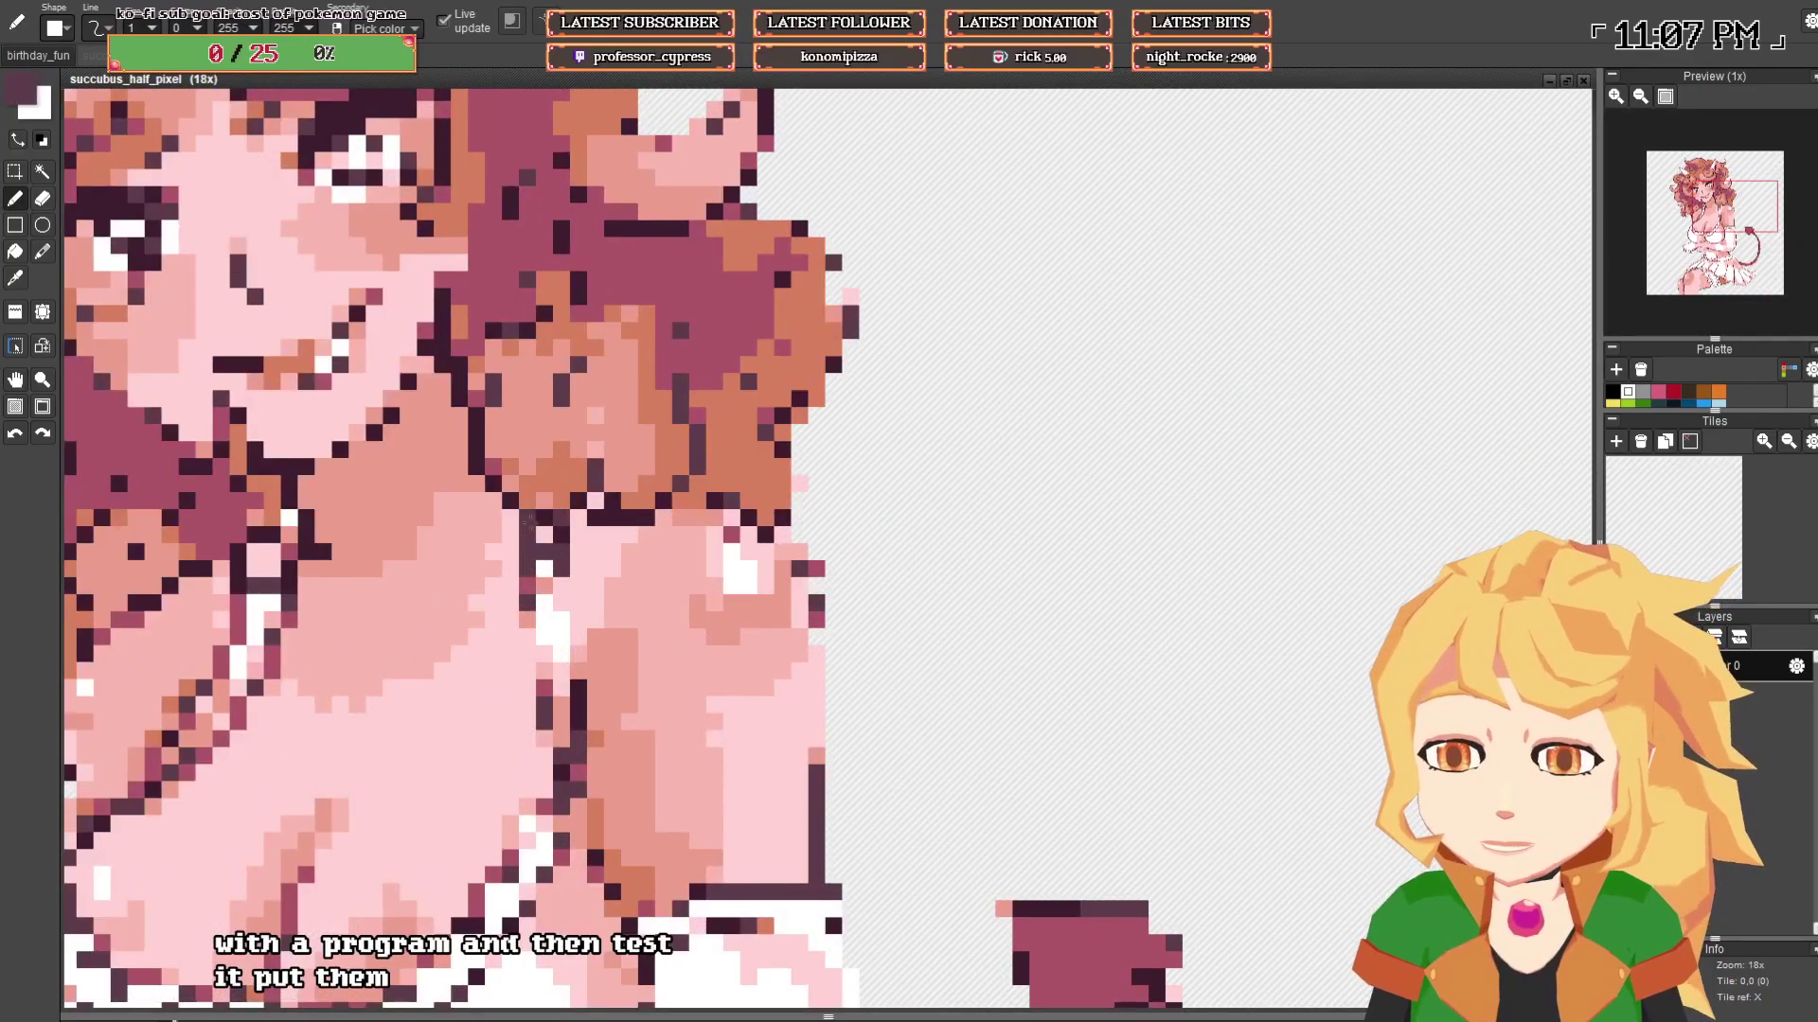
click(531, 520)
right_click(544, 569)
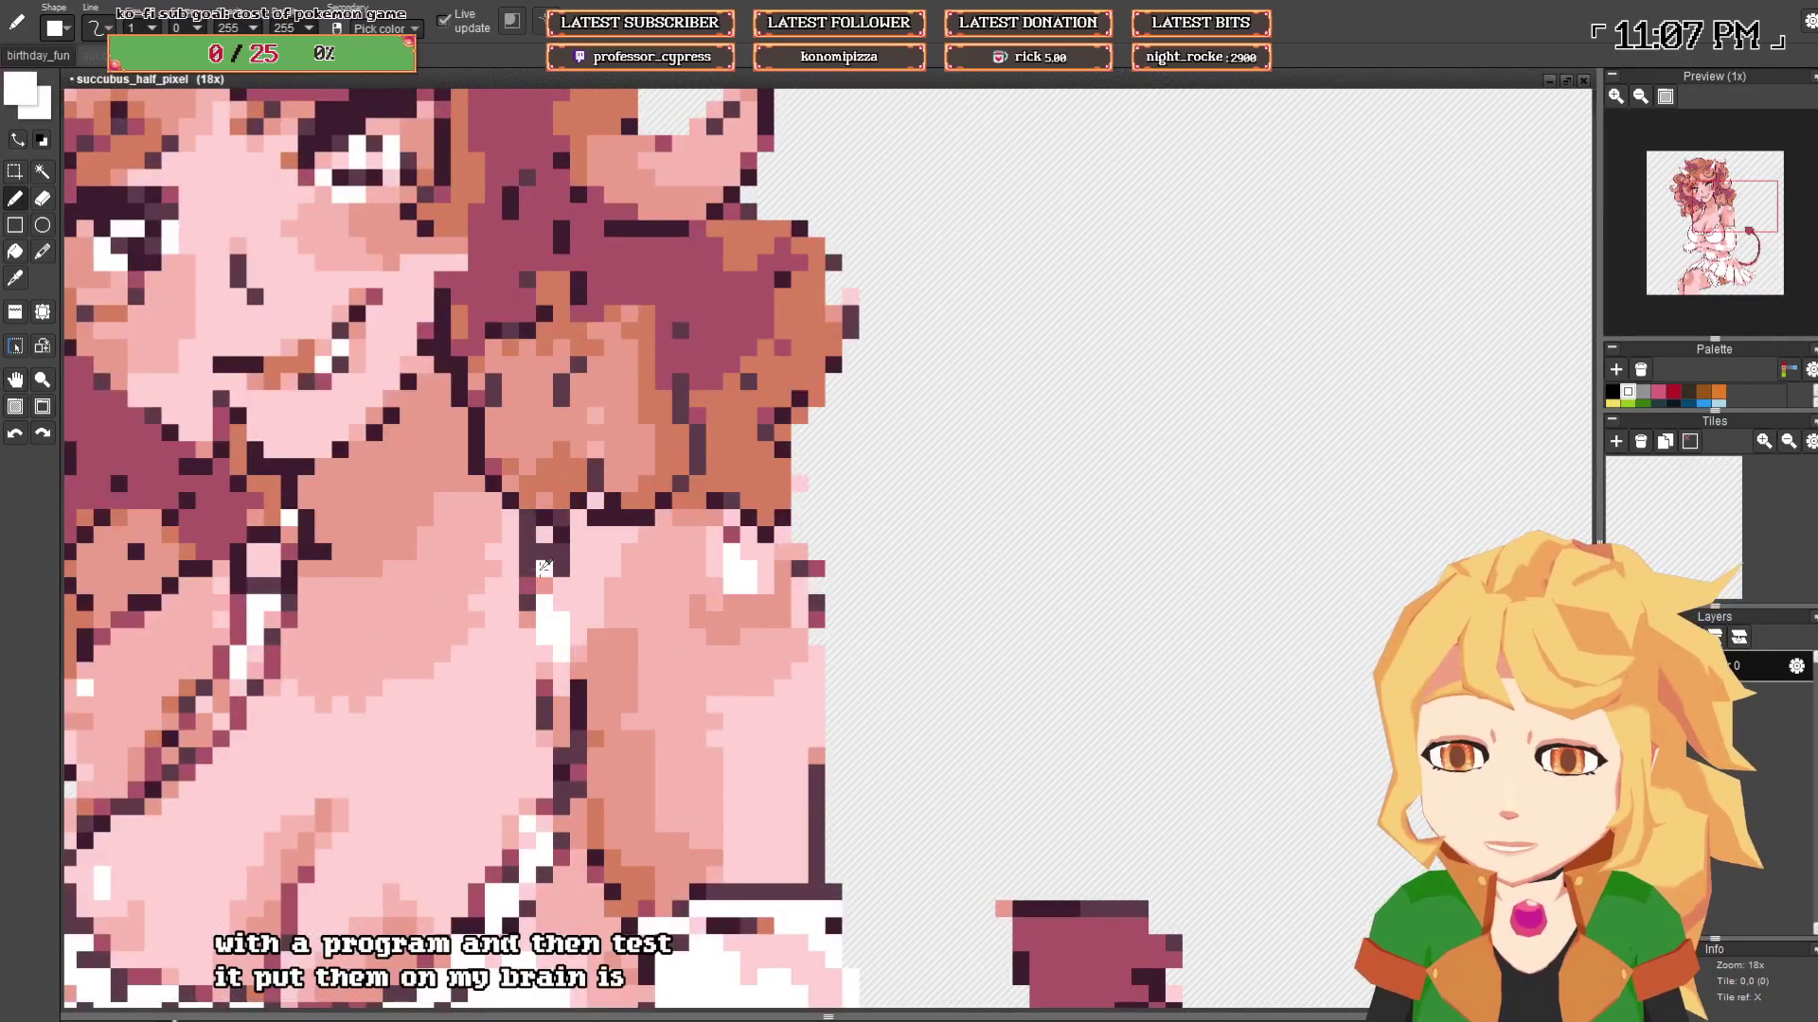
drag(544, 554, 545, 536)
right_click(558, 557)
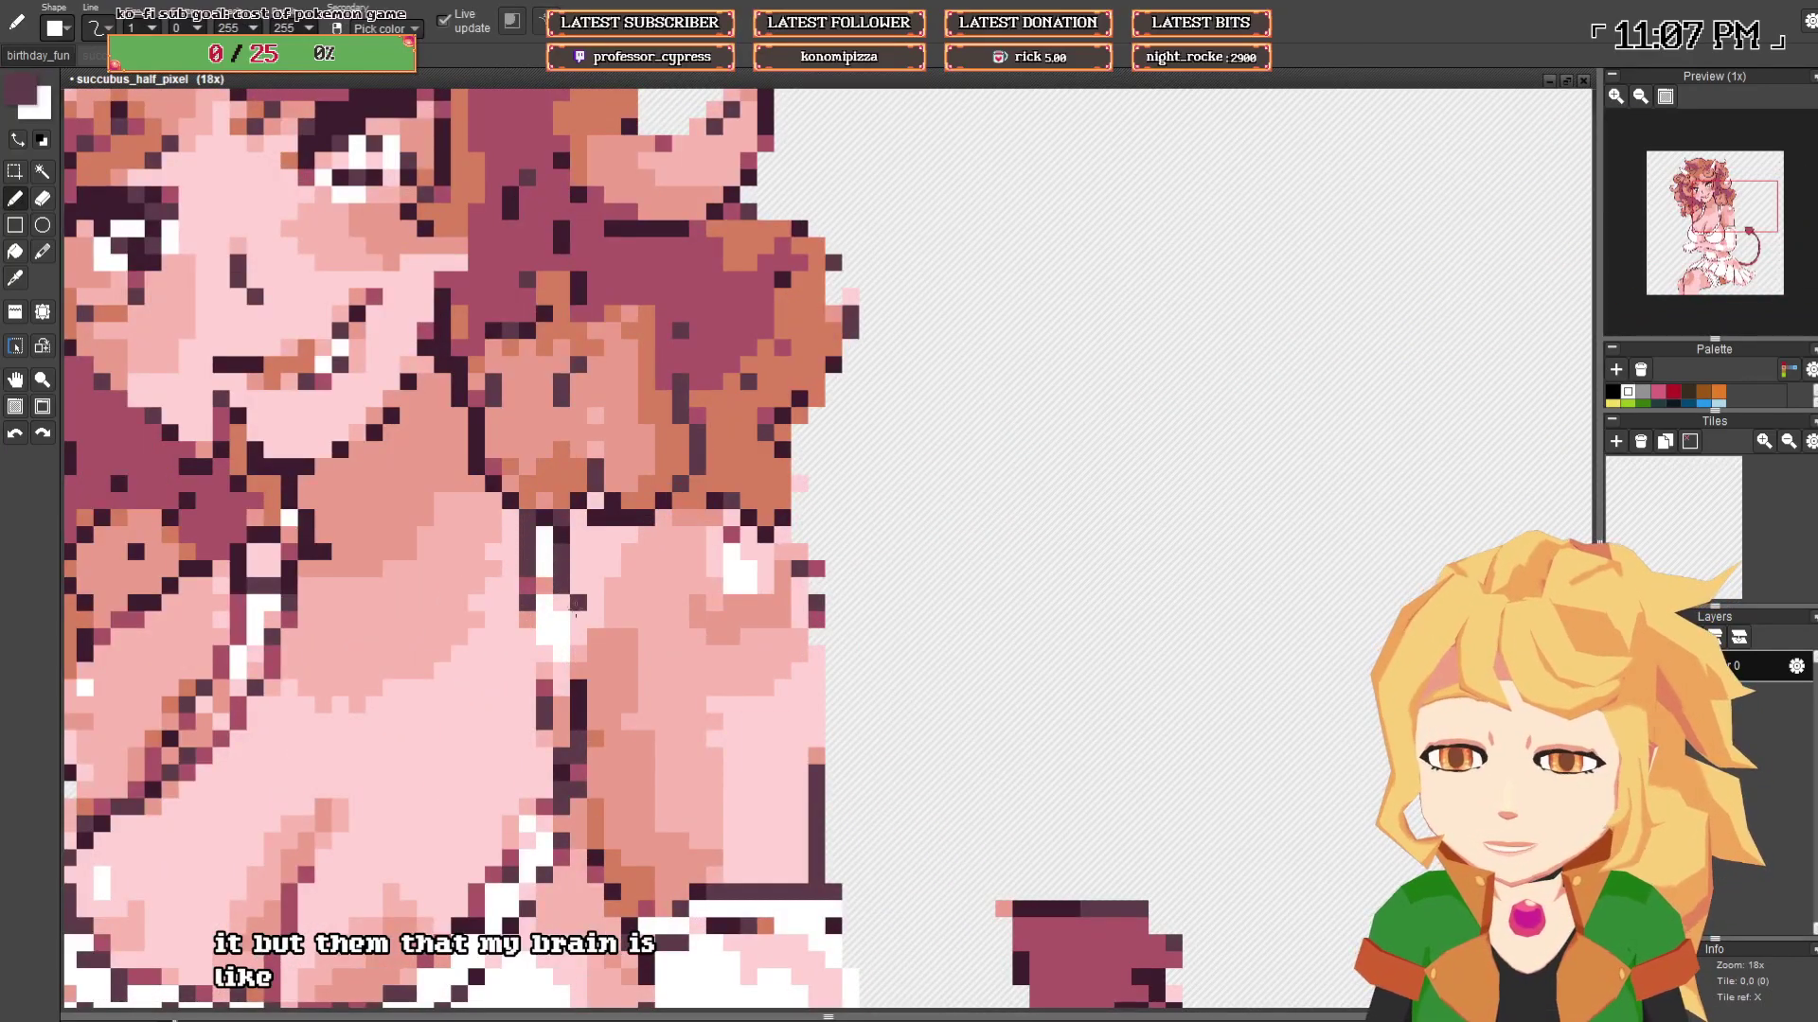
drag(579, 603, 579, 670)
right_click(528, 586)
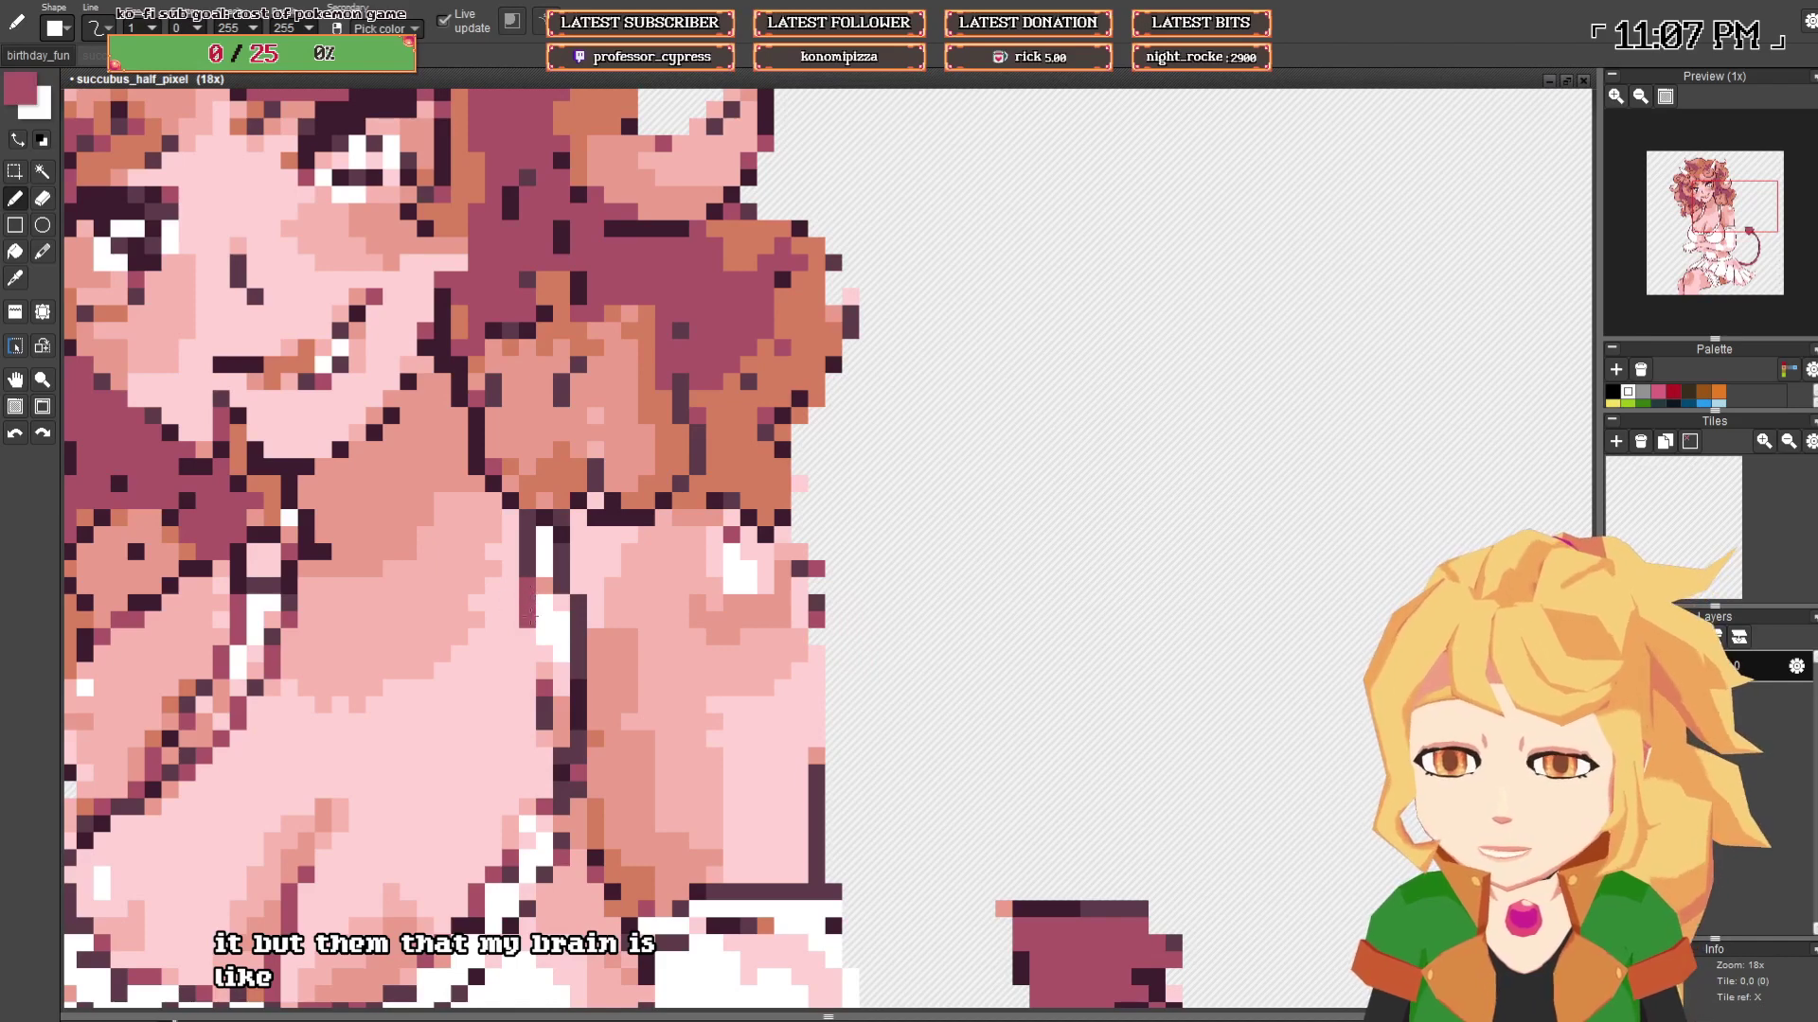
click(545, 654)
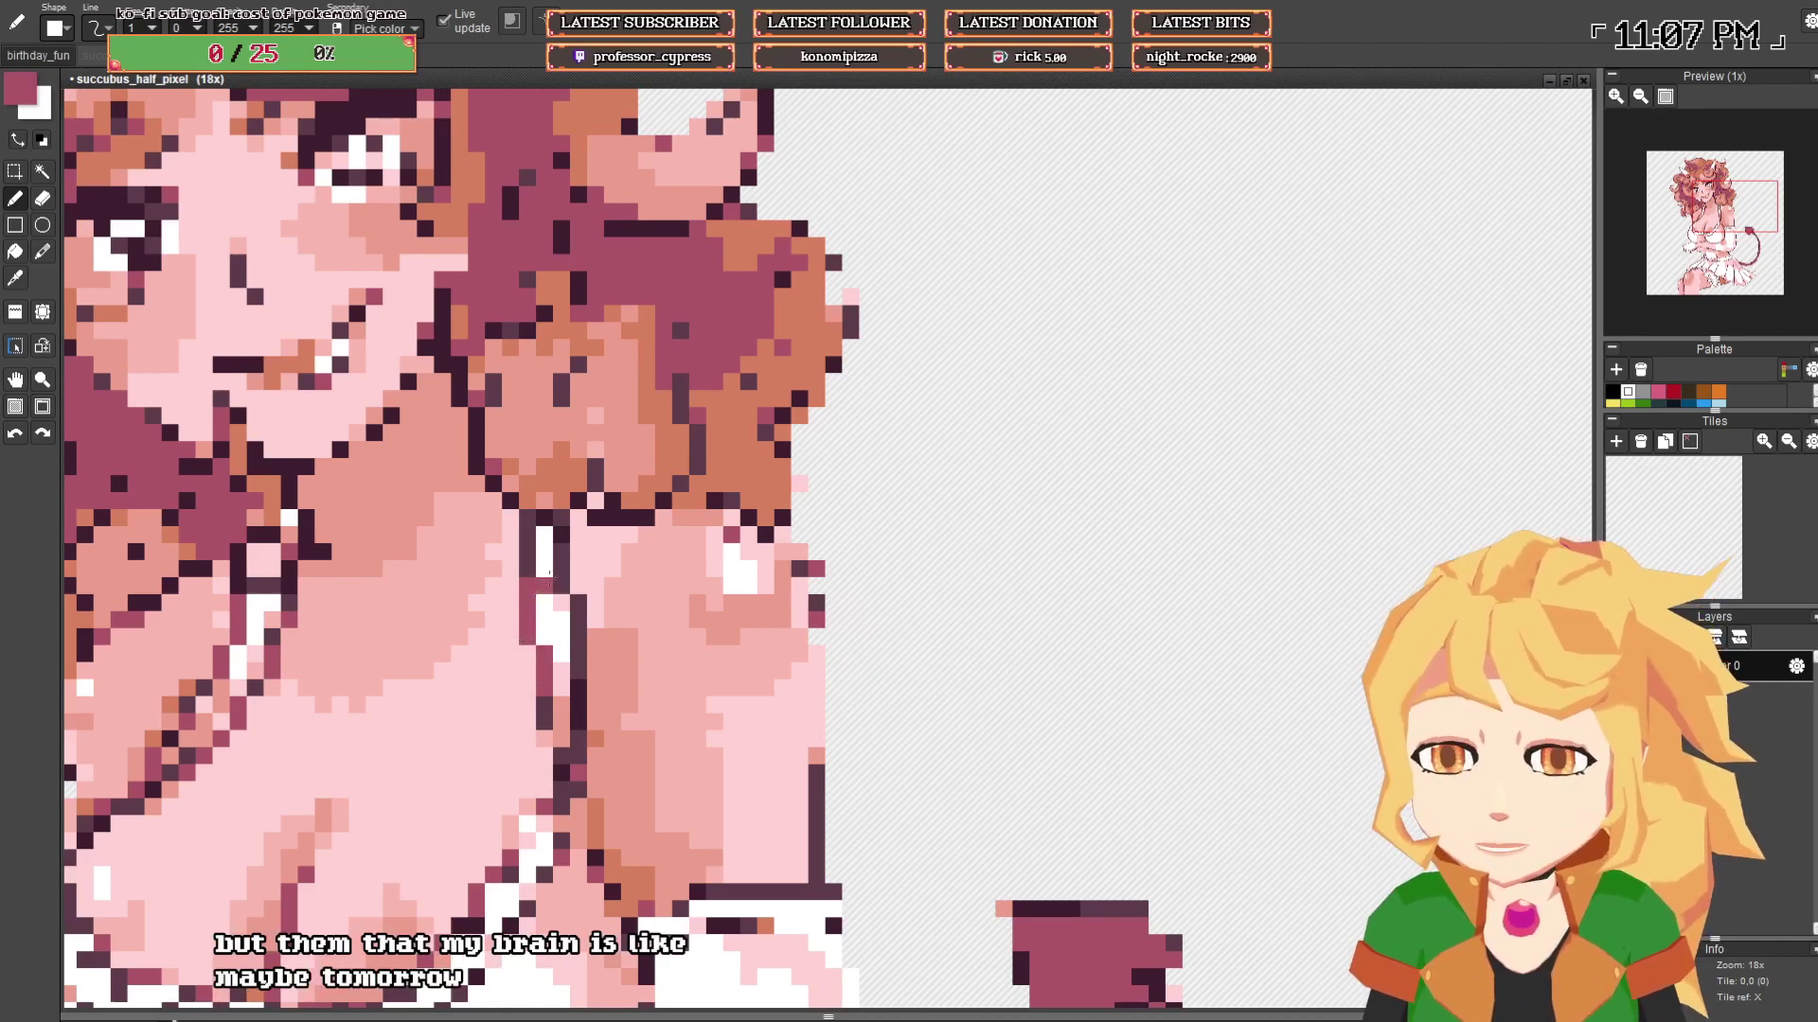
- Widen the top of the right shoulder strap, fill it white and close it with a dark purple crossbar
alt+click(553, 573)
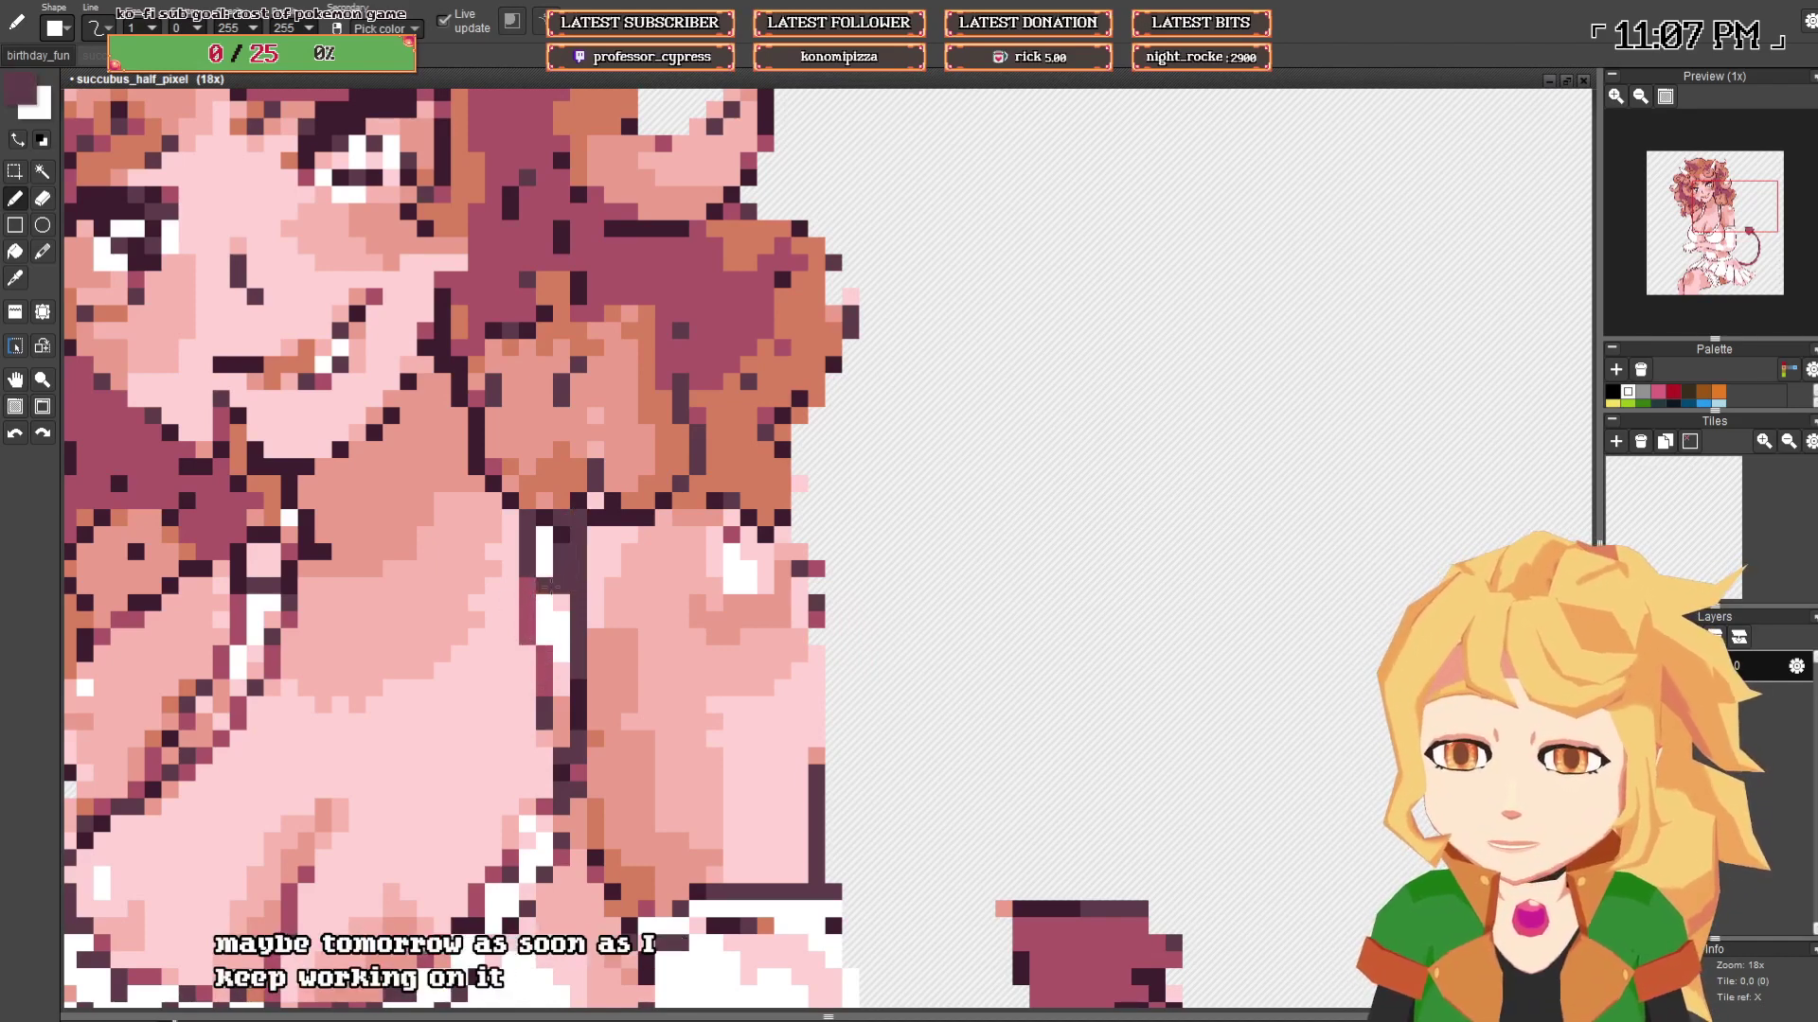
alt+click(552, 586)
alt+click(544, 555)
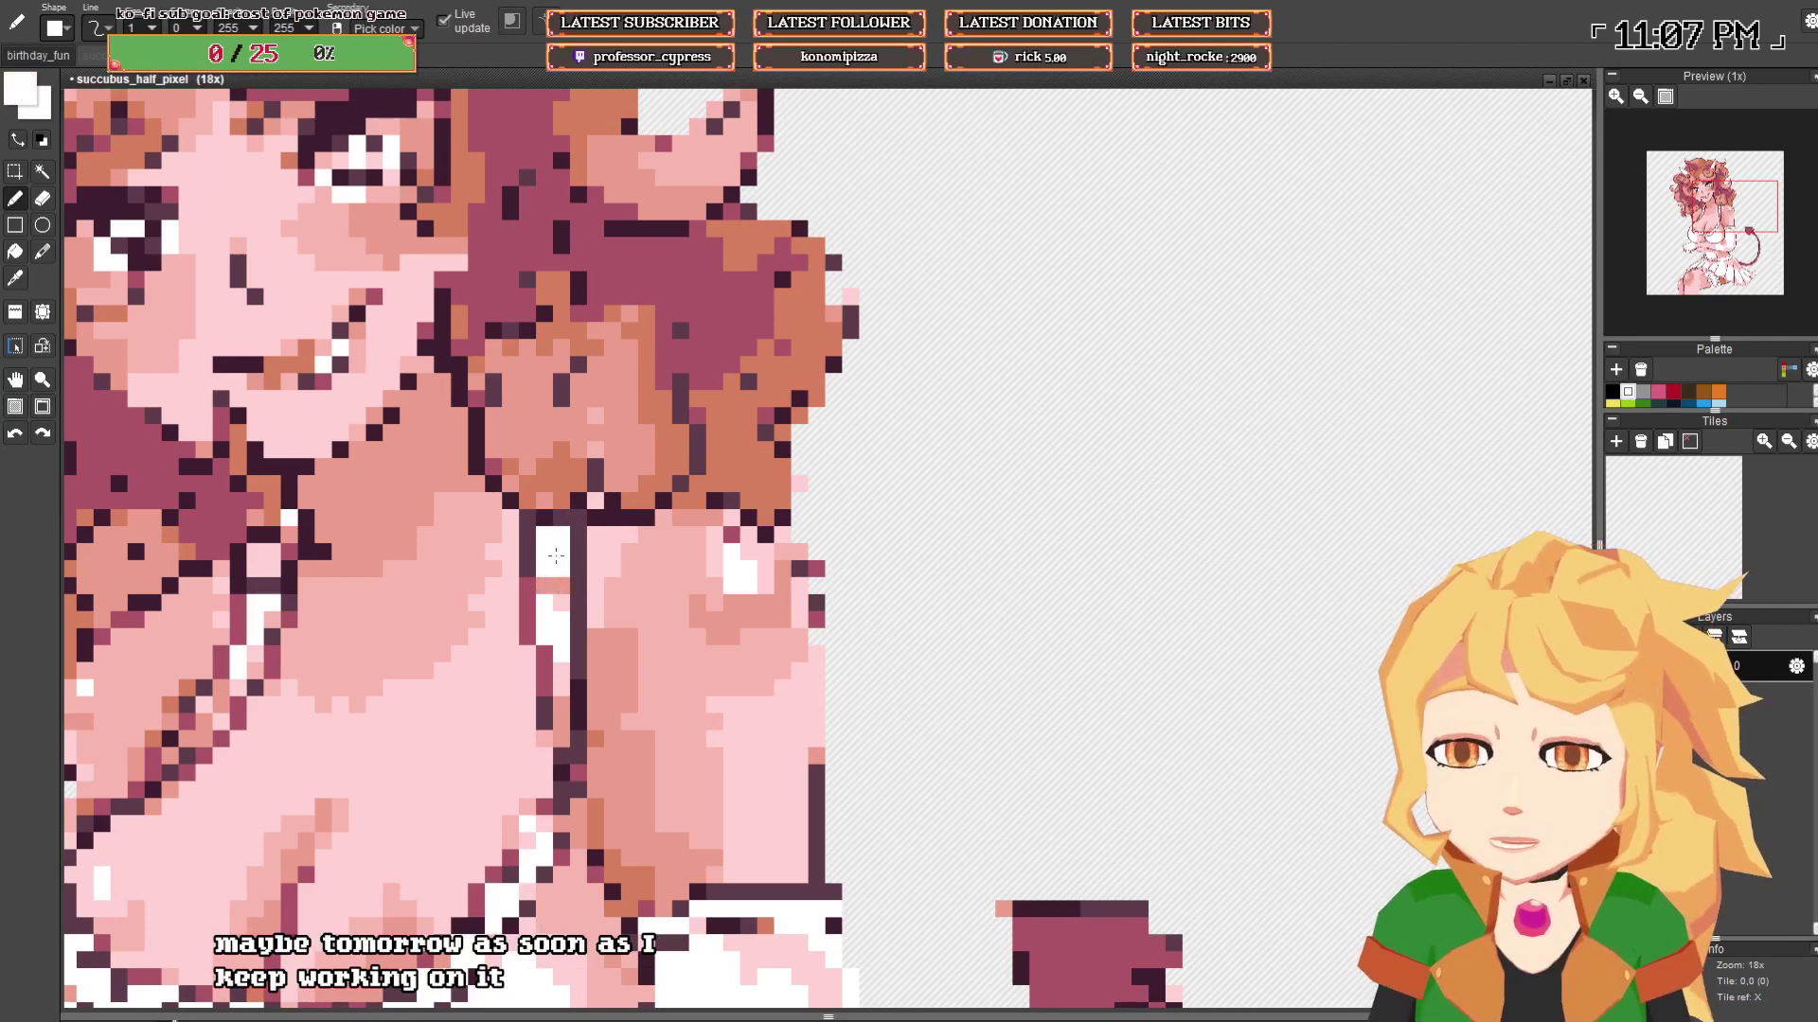
alt+click(553, 584)
alt+click(539, 568)
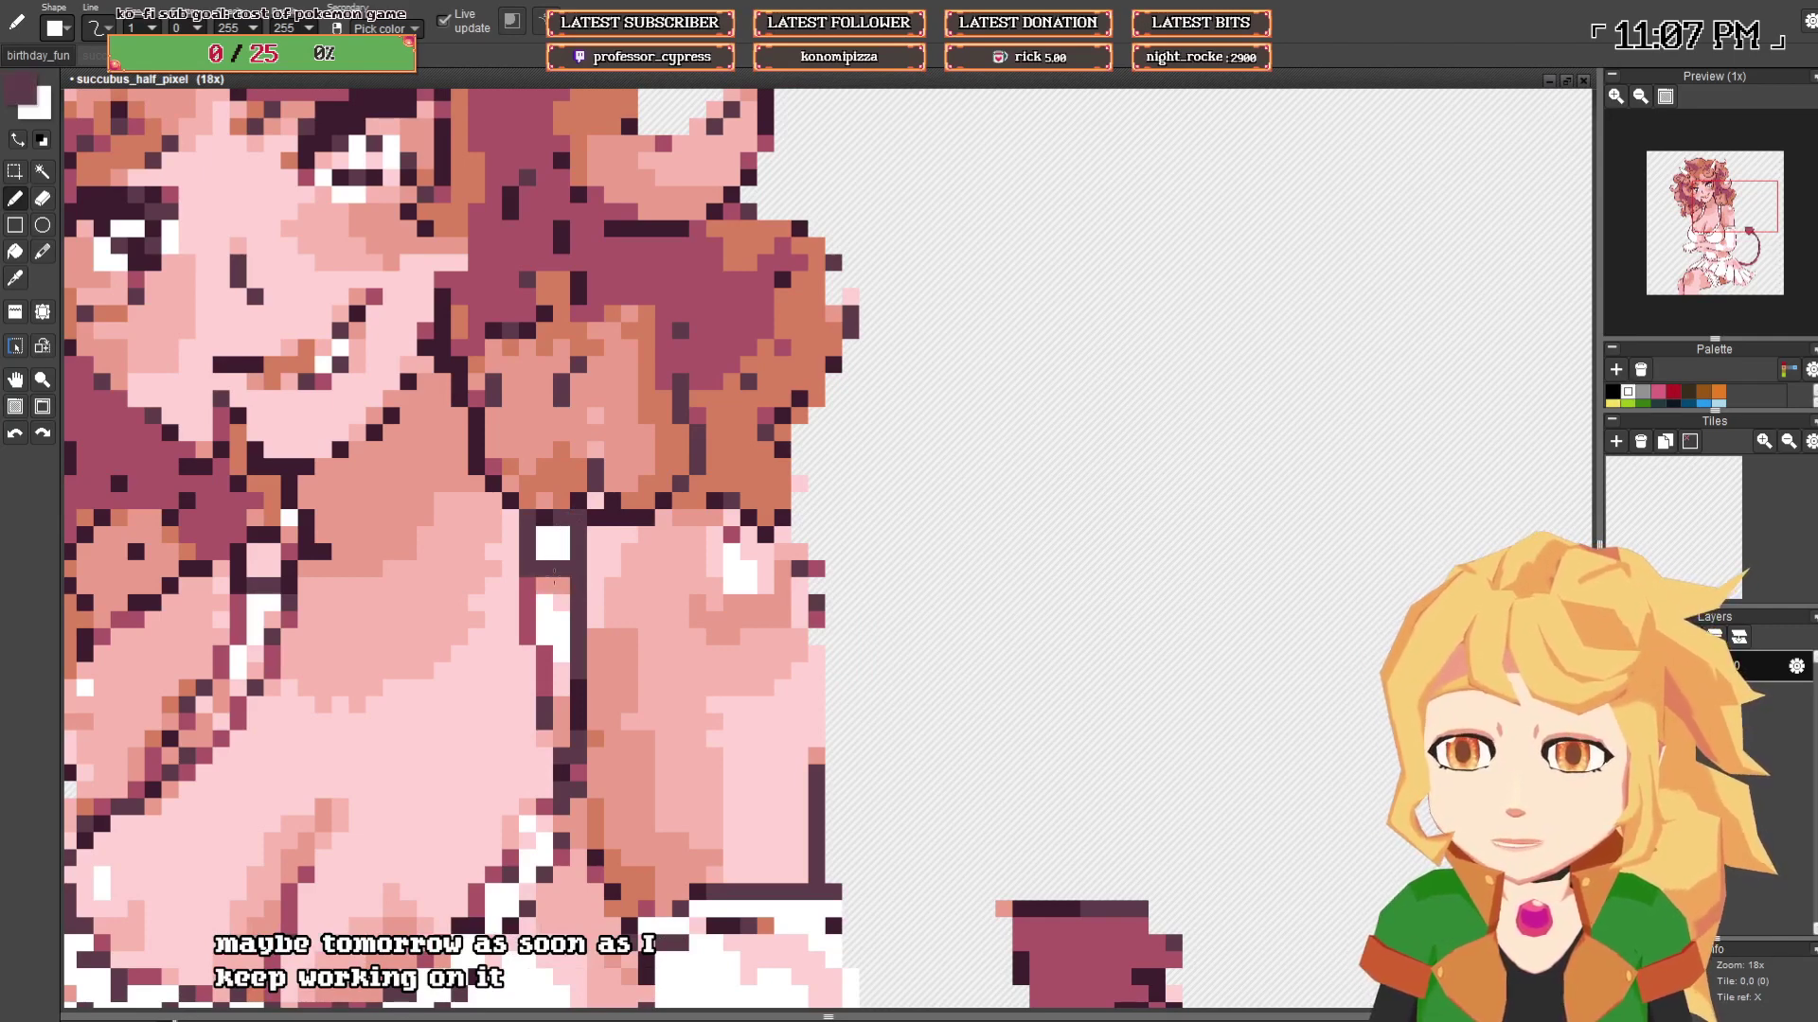
click(391, 551)
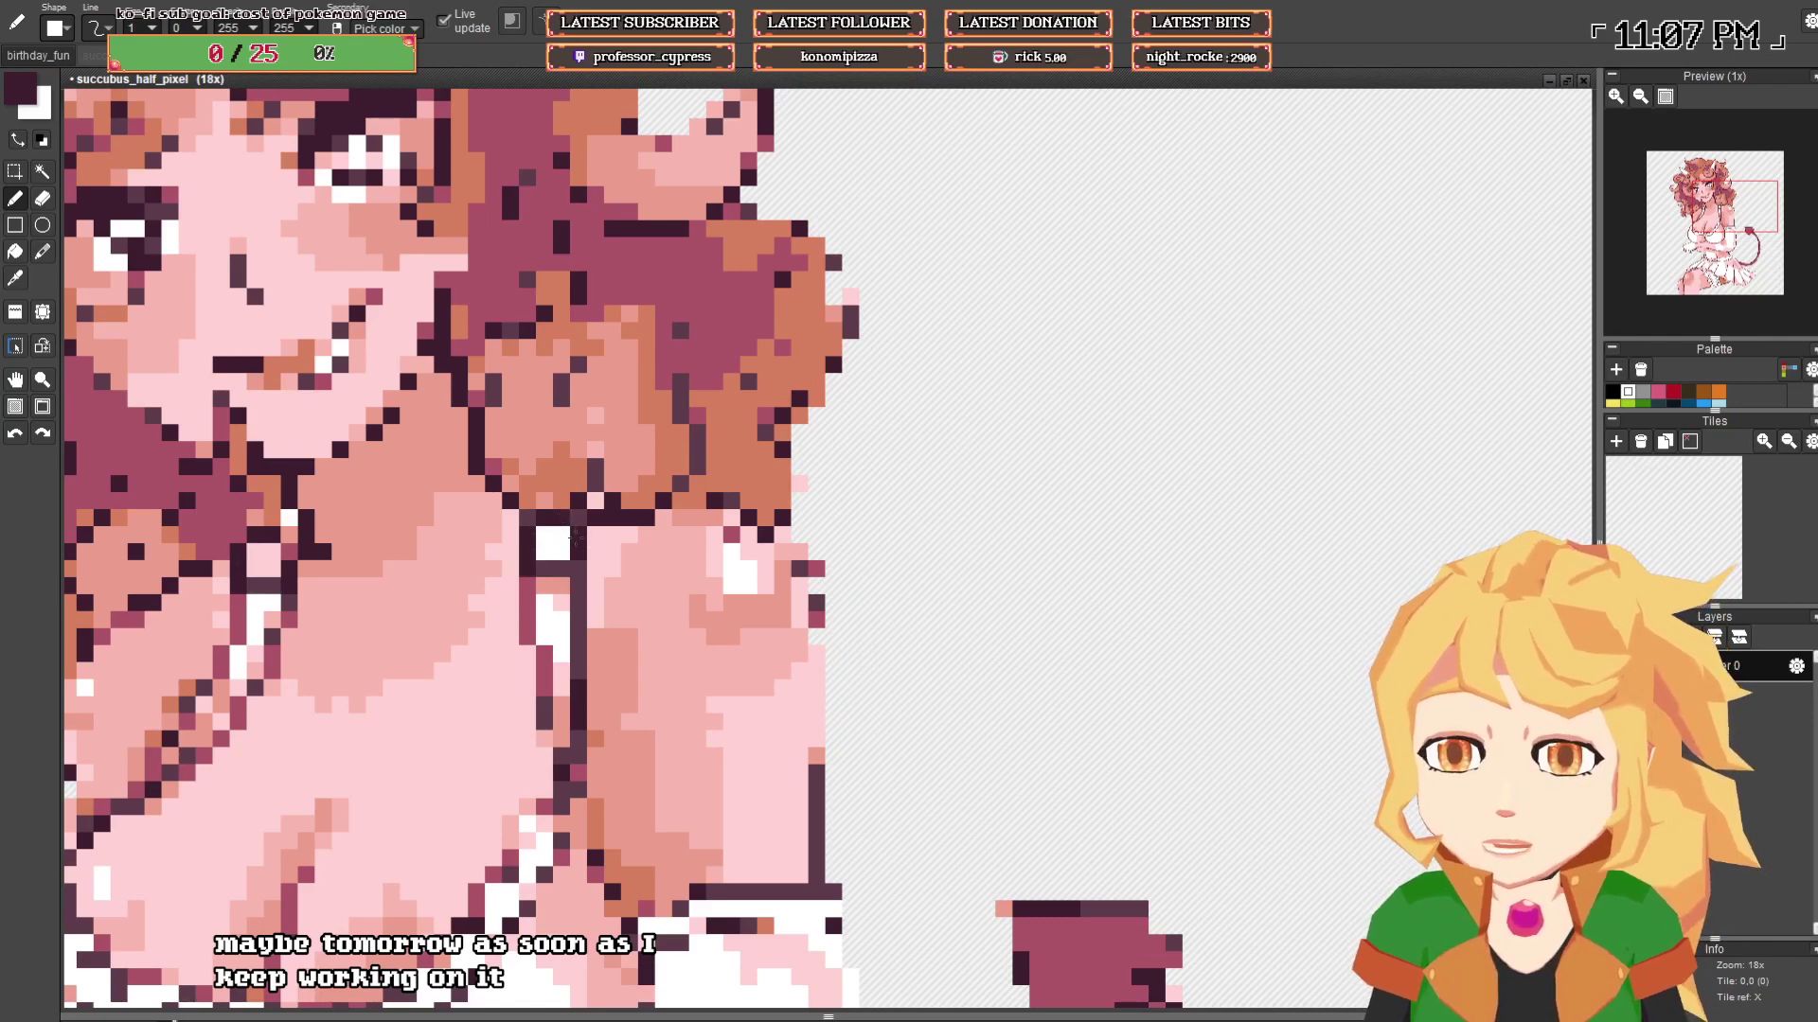
- Sample mauve and recolour the inner edge and crossbar at the top of the right shoulder strap
right_click(516, 615)
right_click(524, 613)
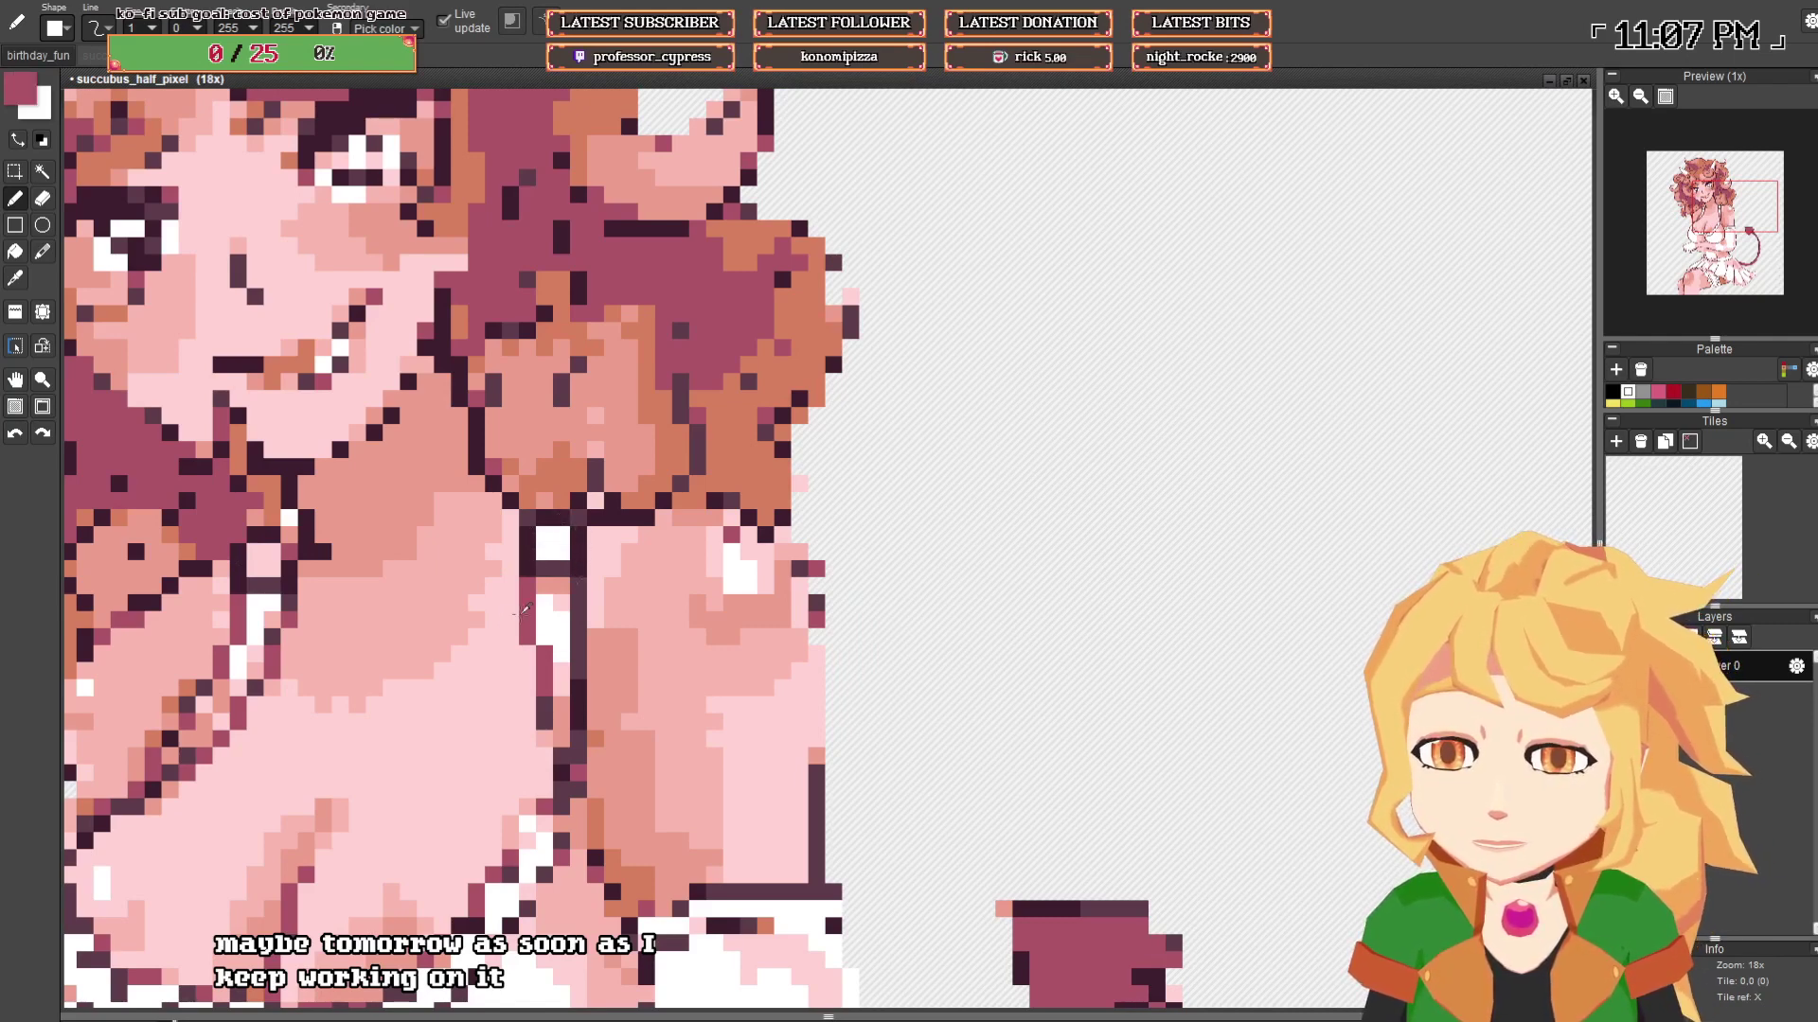
scroll(594, 589, down, 3)
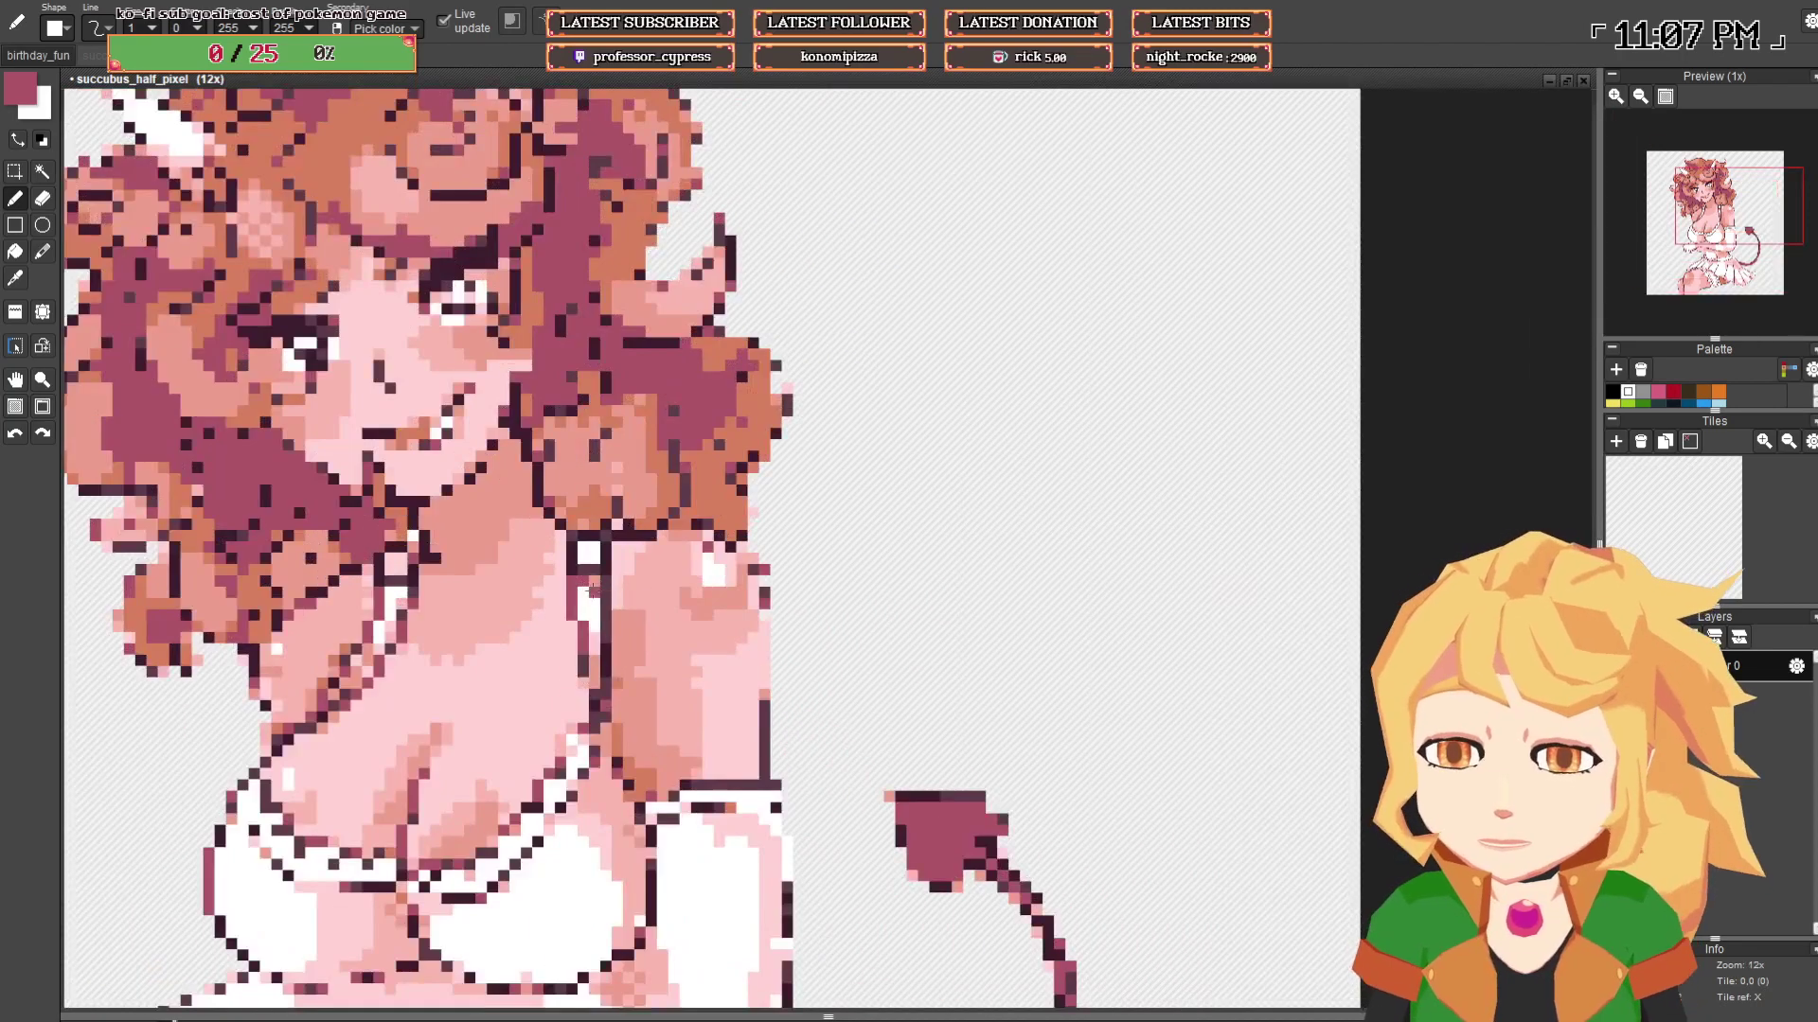
alt+click(583, 582)
scroll(590, 598, down, 5)
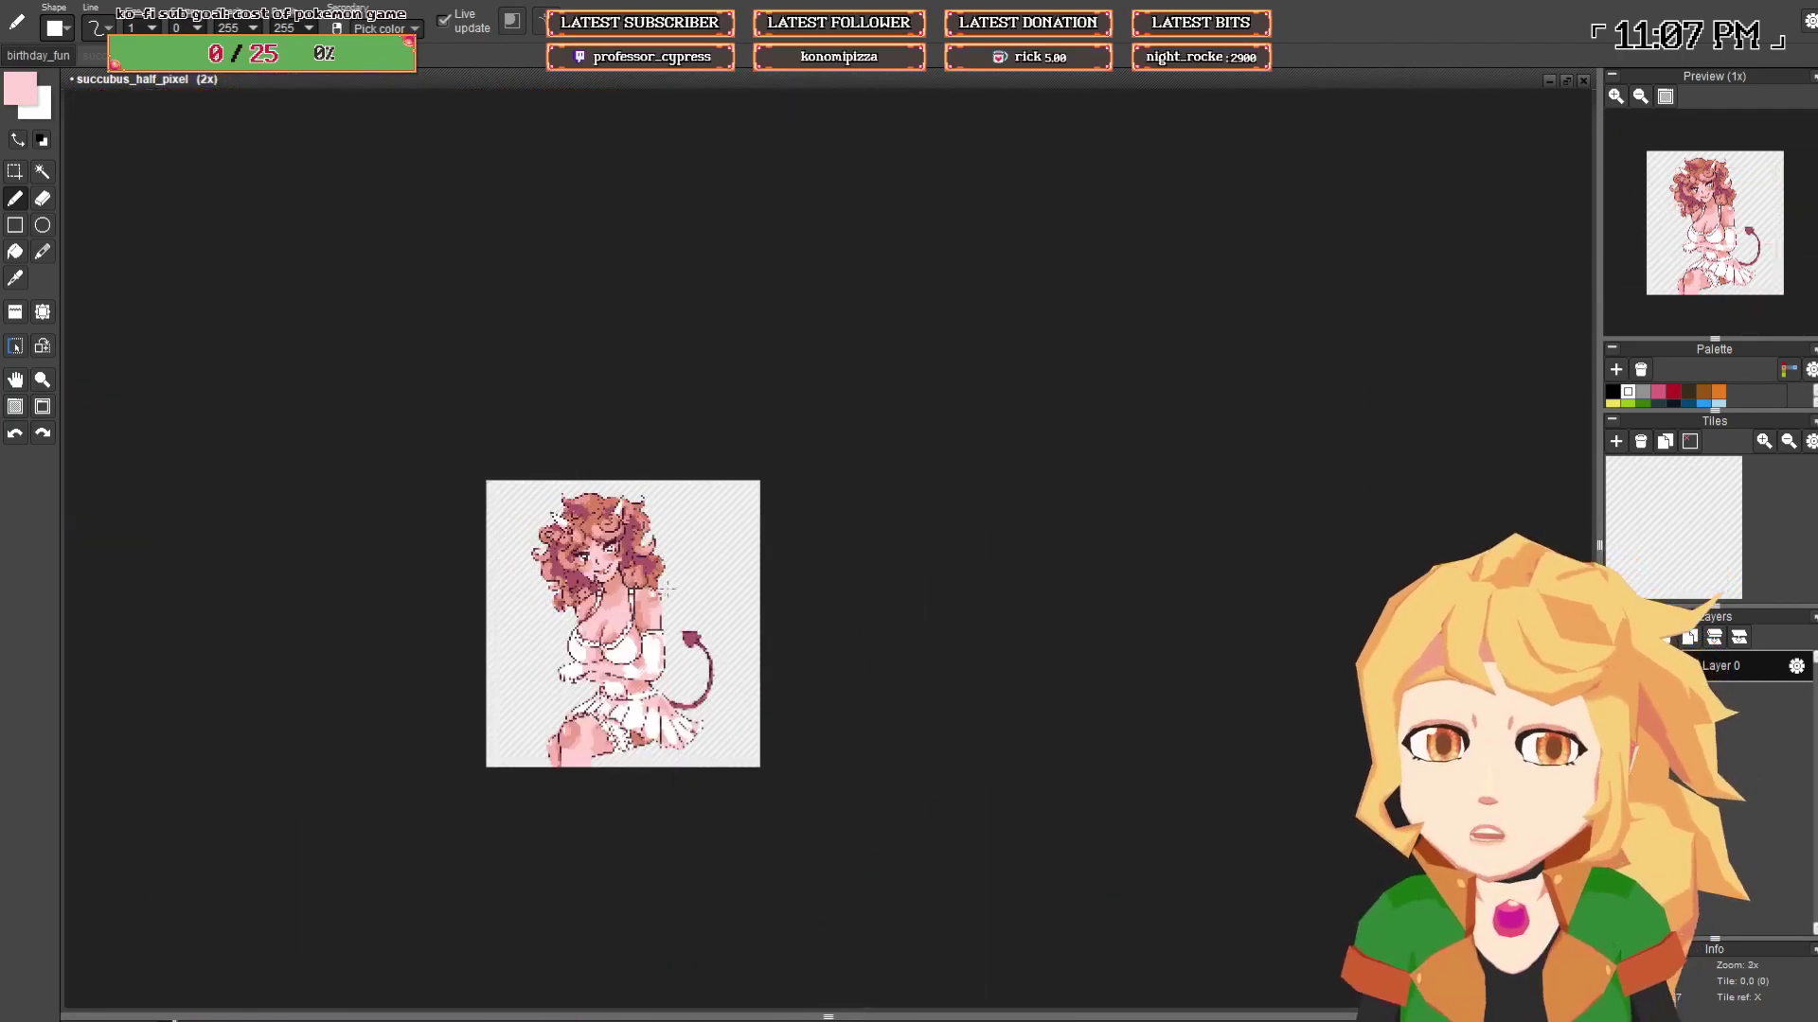
scroll(572, 613, up, 6)
alt+click(606, 611)
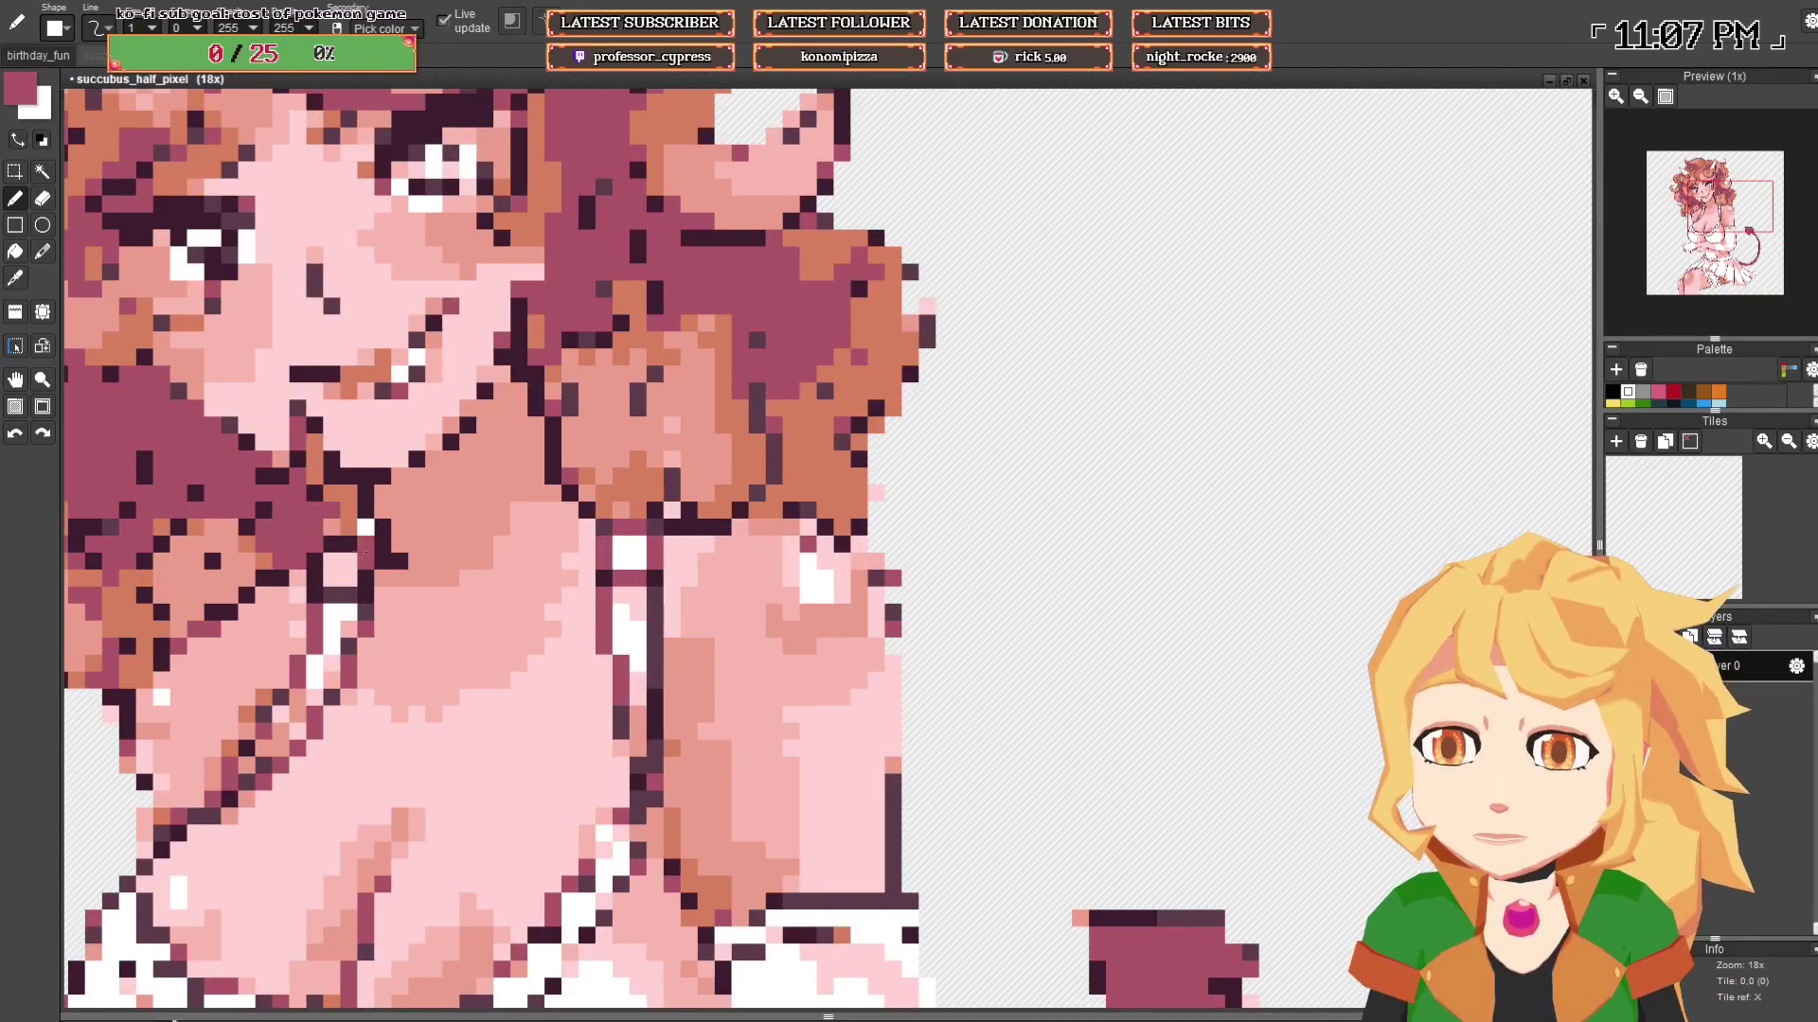
- Undo the last two pen strokes on the right strap and save the succubus_half_pixel document
key(ctrl+z)
key(ctrl+z)
scroll(417, 559, down, 6)
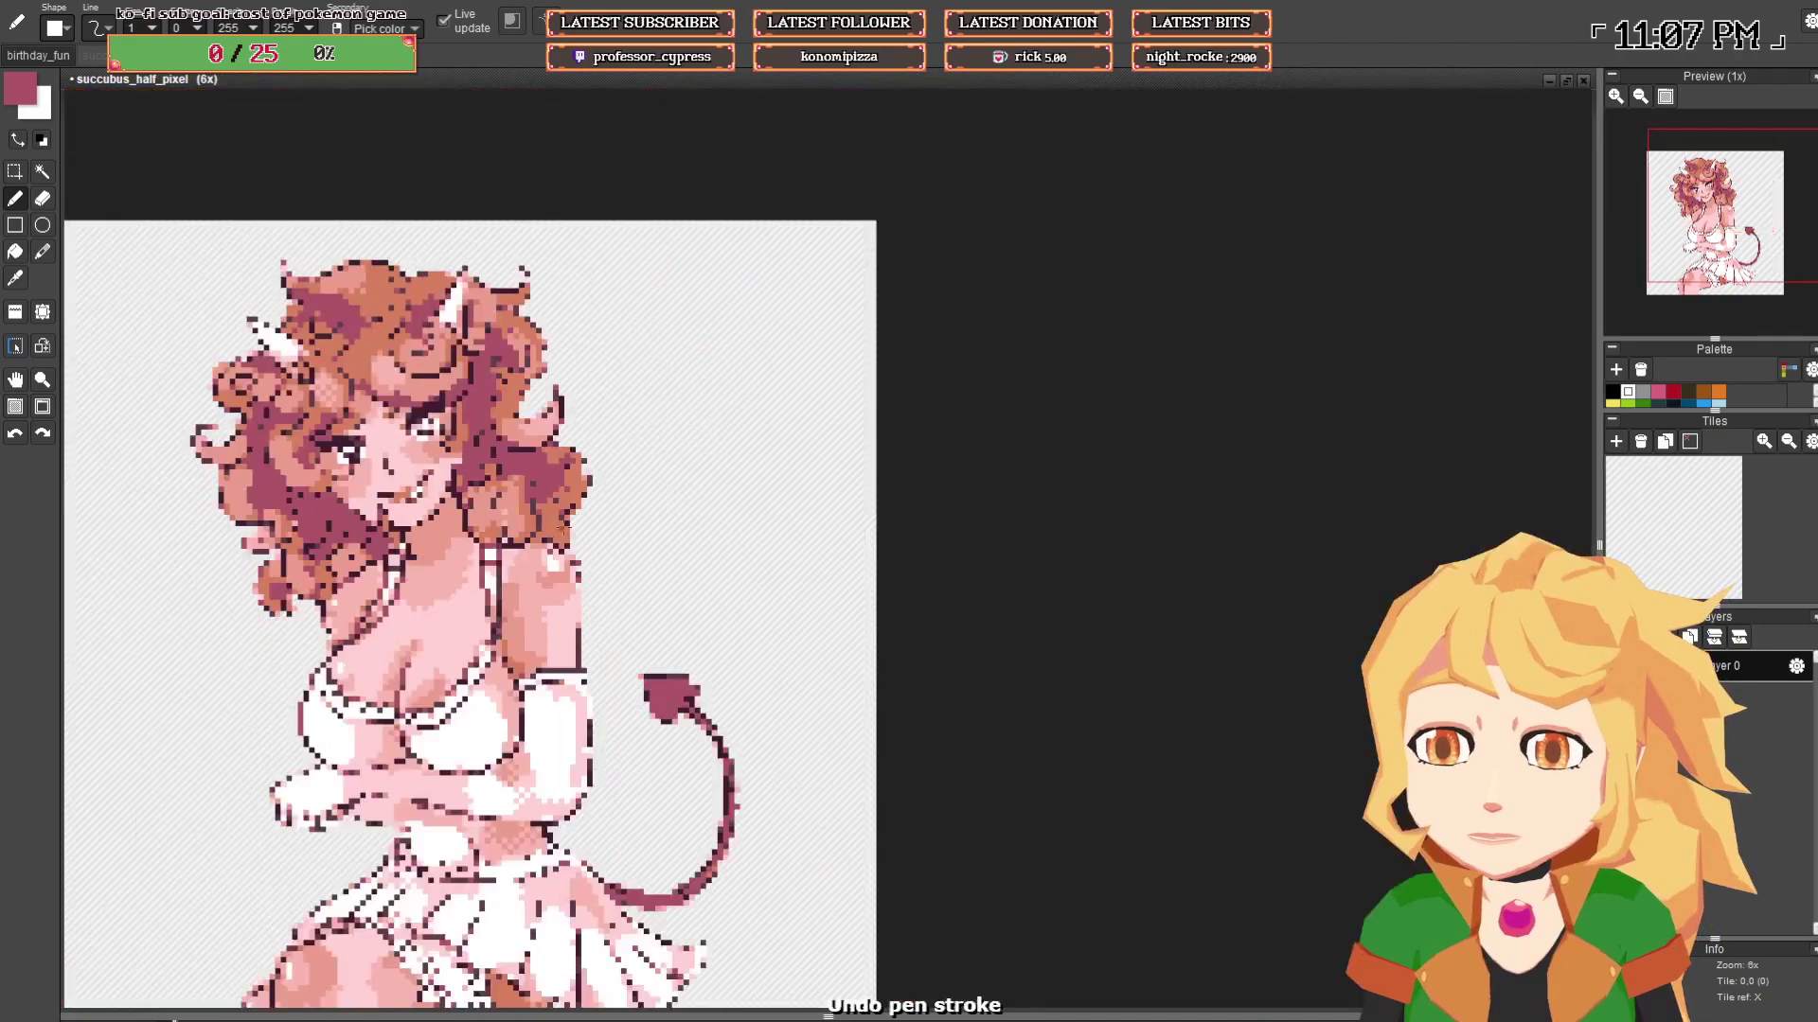
alt+click(603, 529)
key(e)
scroll(607, 526, down, 2)
scroll(606, 526, up, 3)
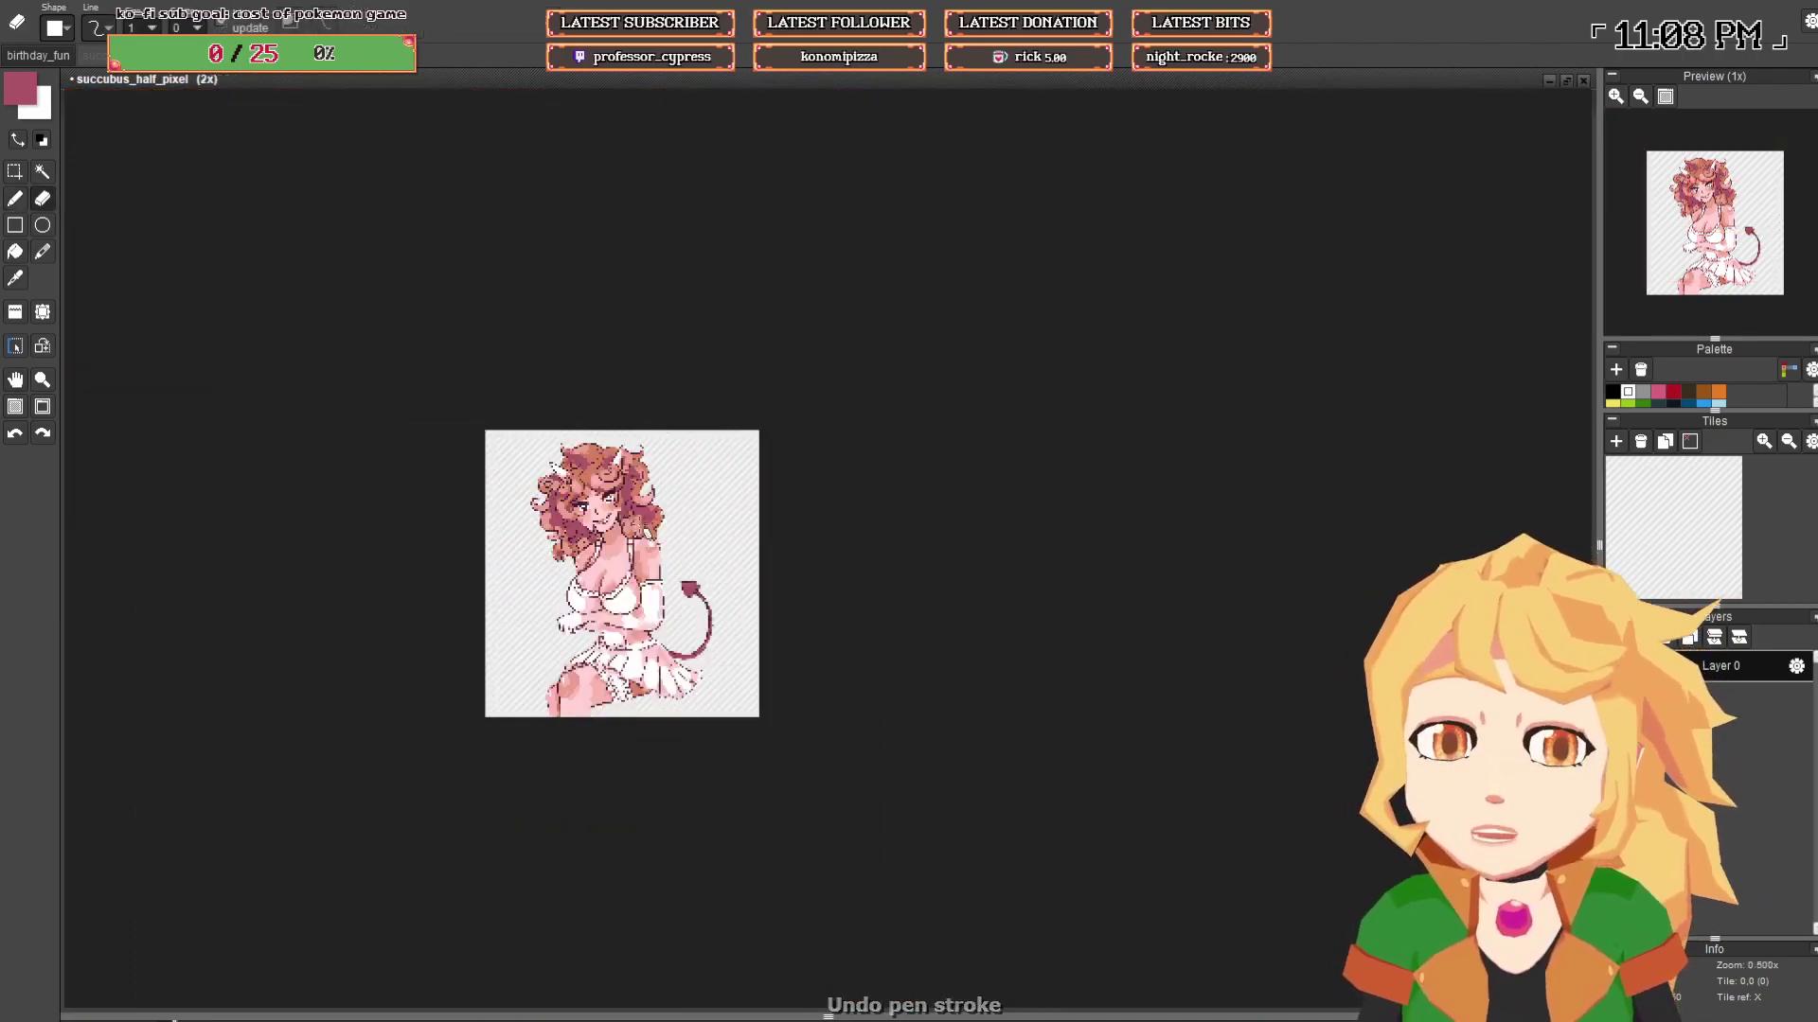
key(ctrl+s)
- Retouch the smiling mouth and its corners with sampled orange, mauve and pink pixels
scroll(589, 588, up, 4)
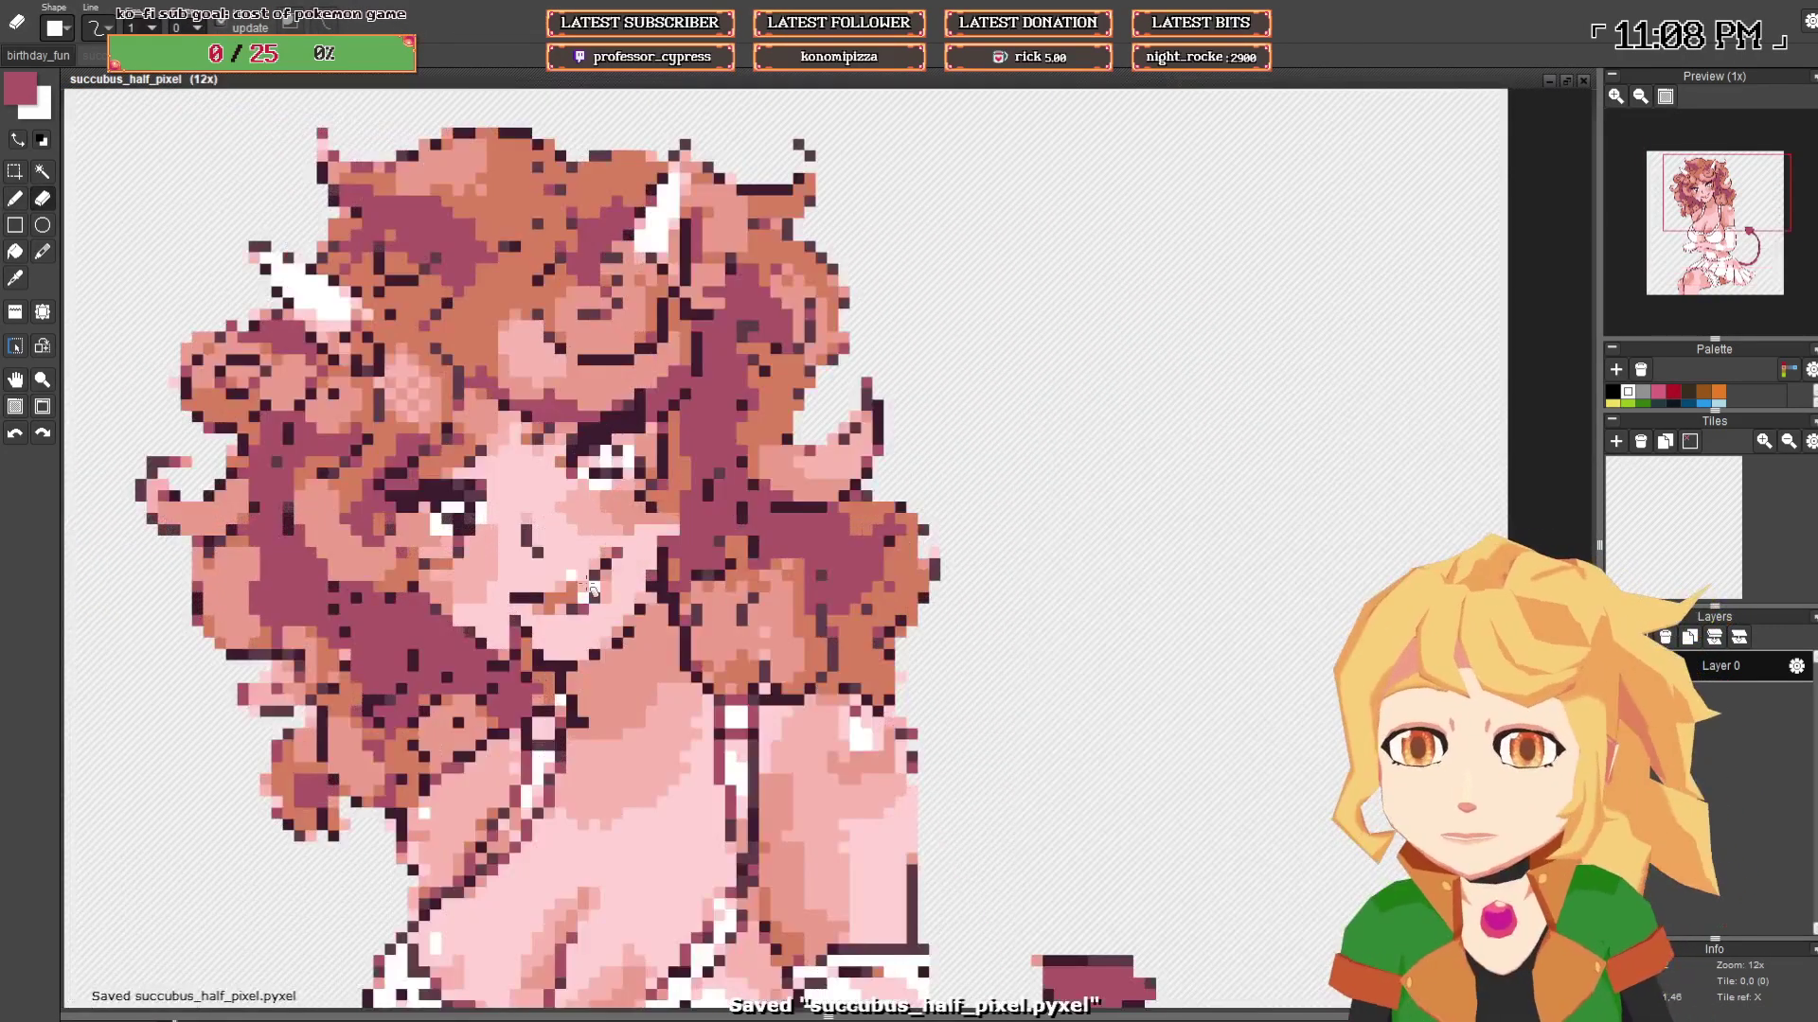
key(b)
right_click(555, 600)
click(555, 606)
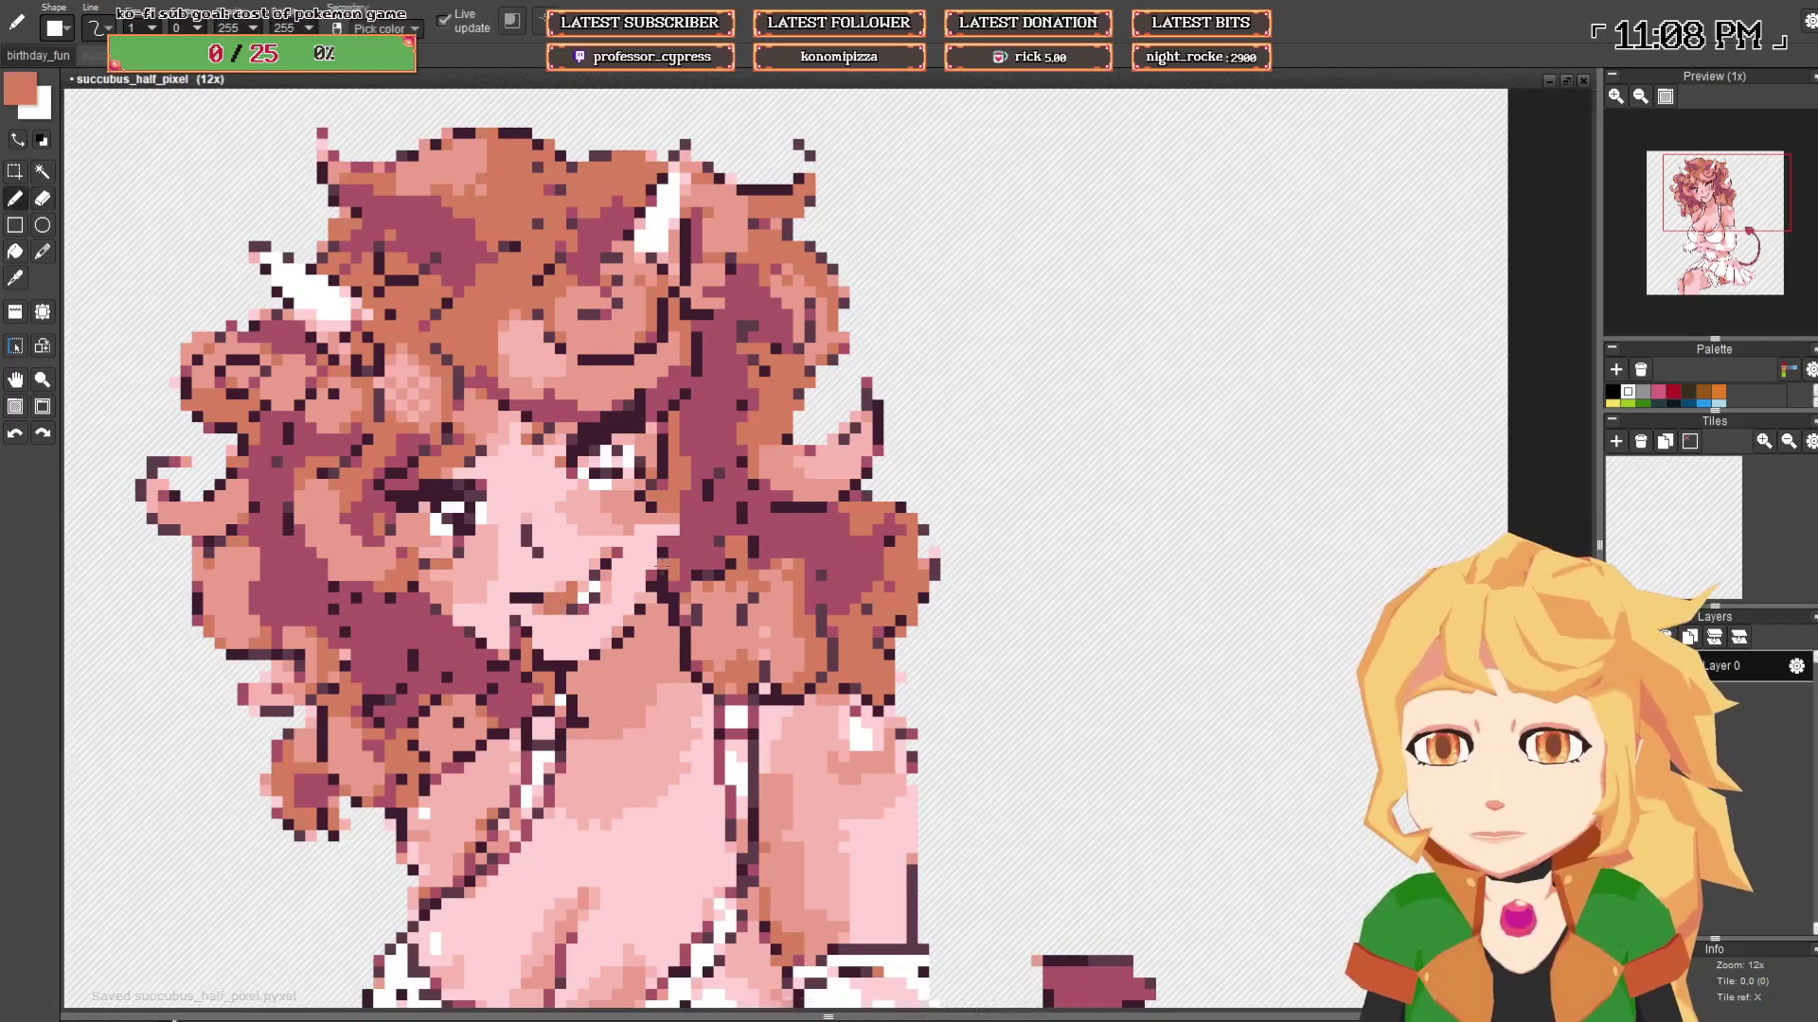
scroll(672, 565, down, 3)
scroll(668, 568, up, 3)
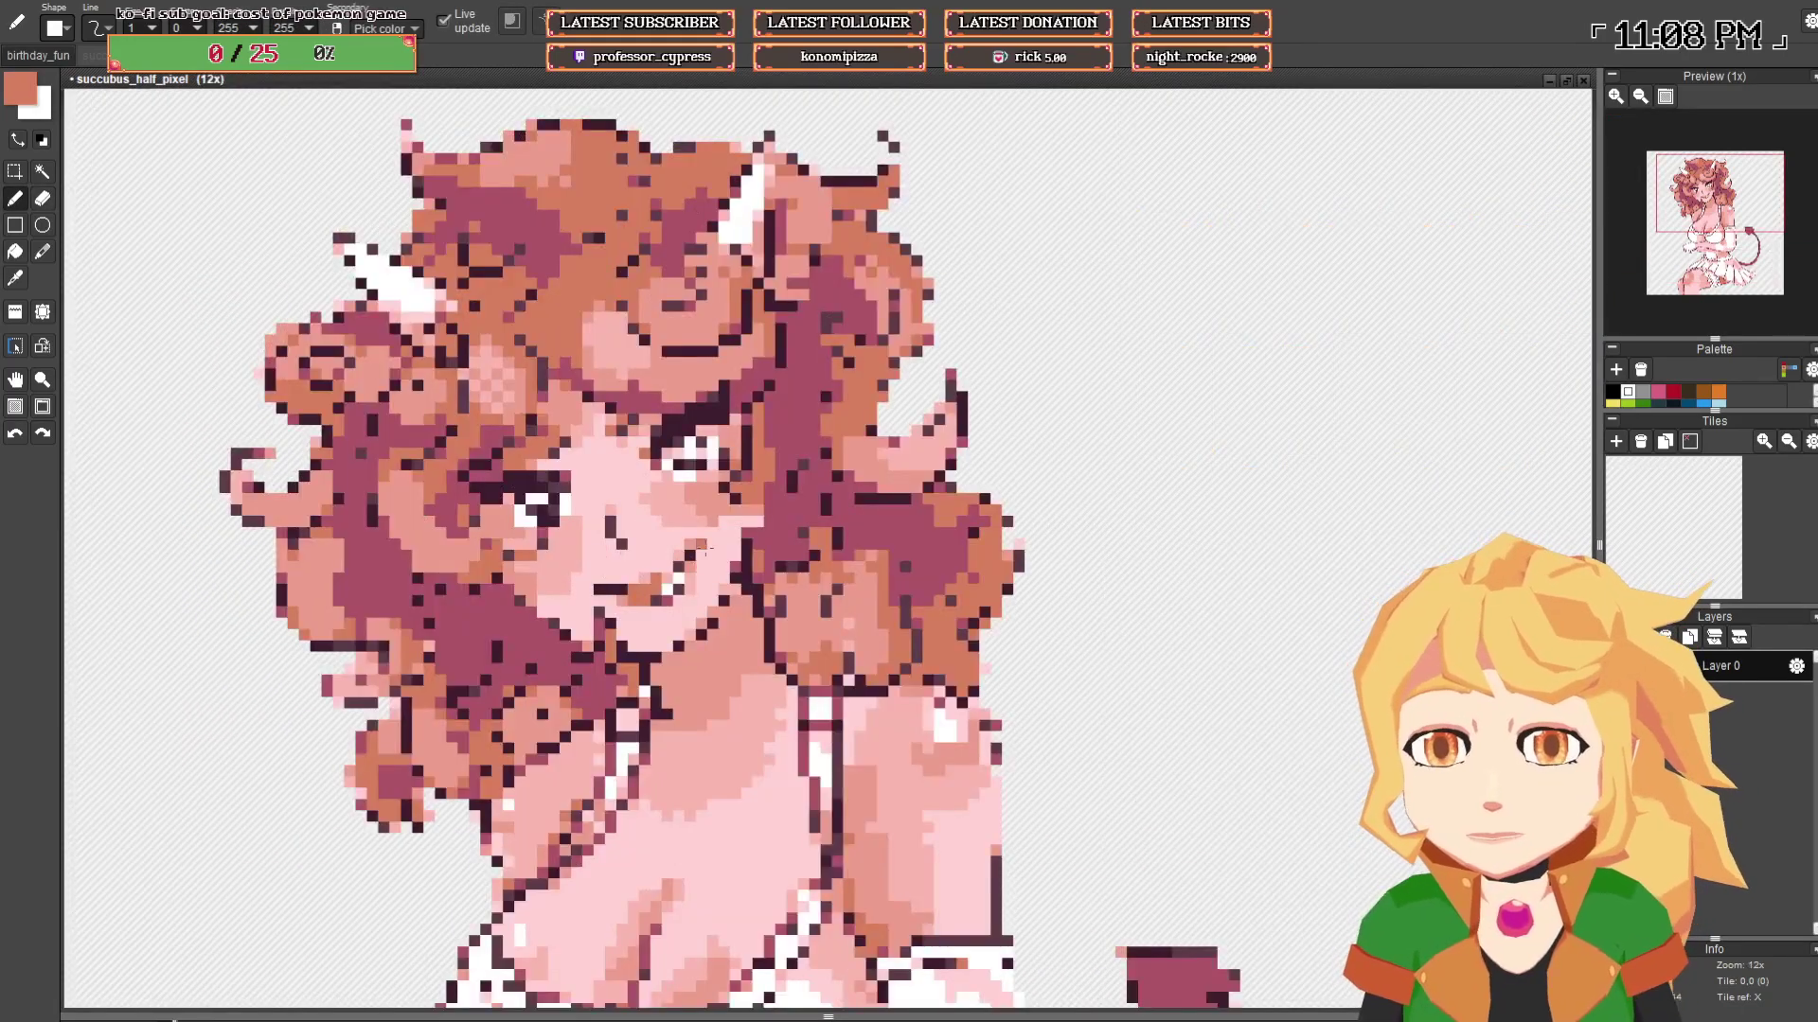
alt+click(705, 542)
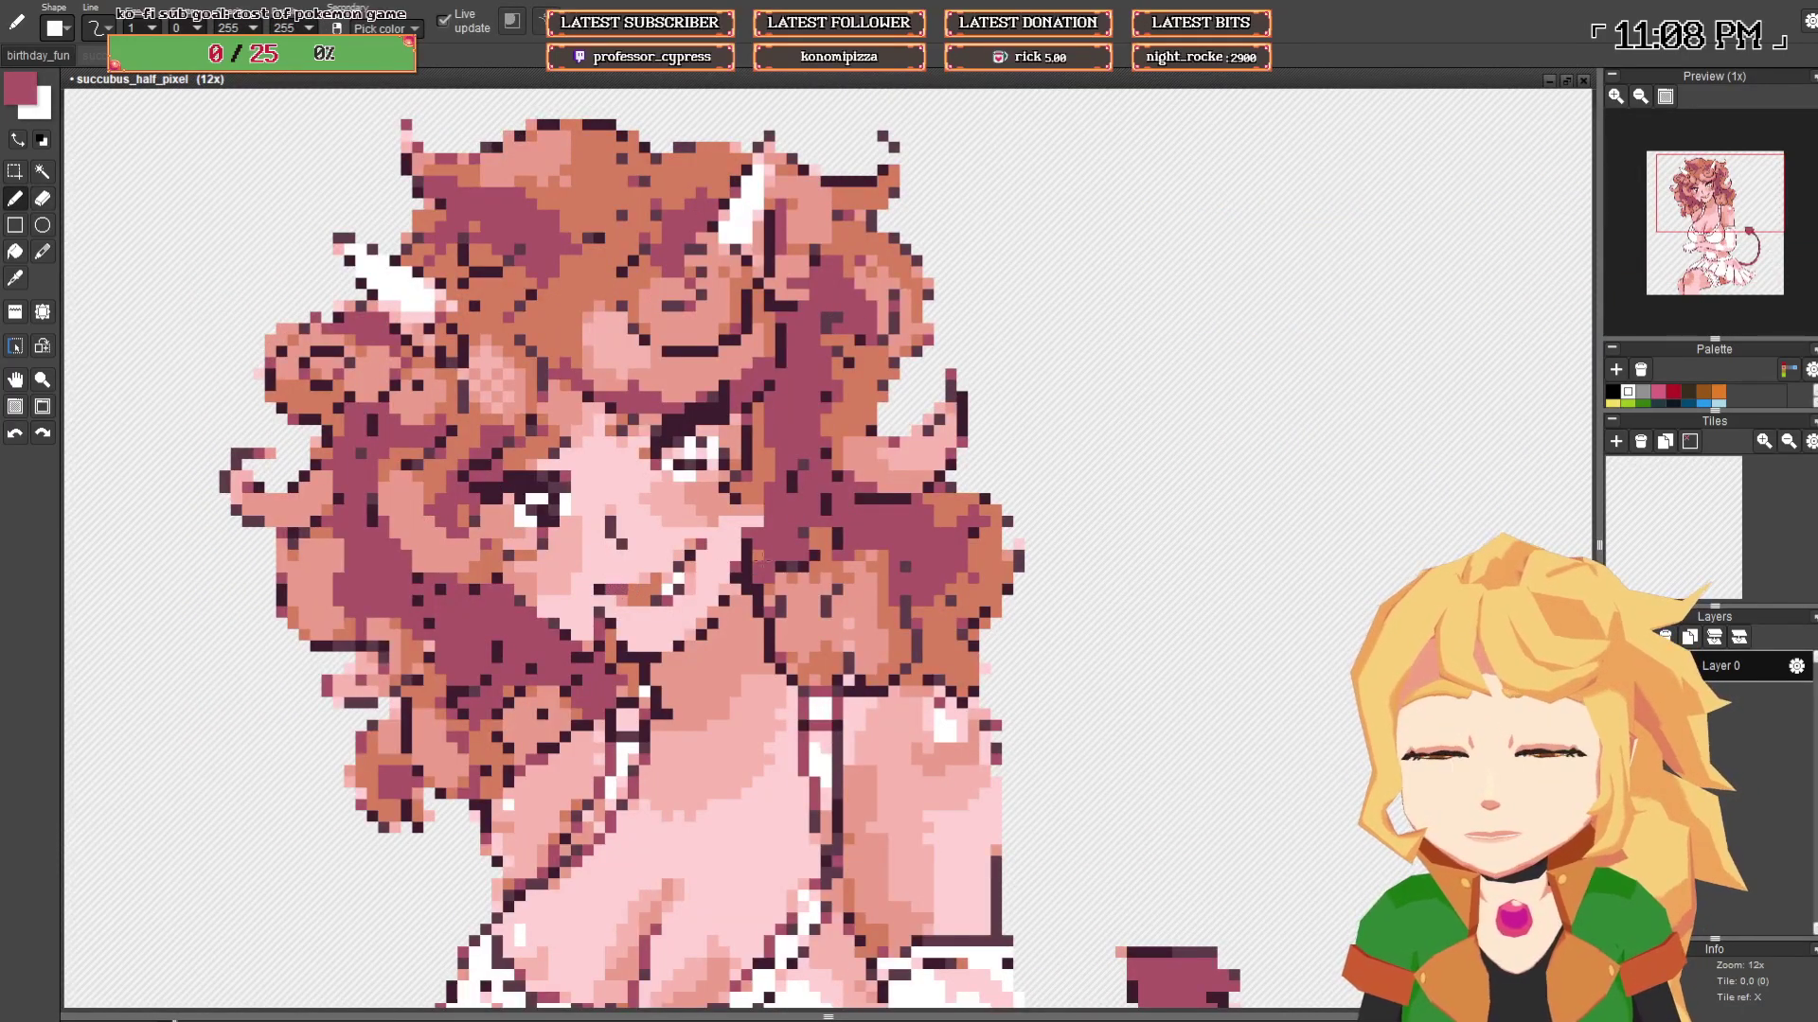
scroll(763, 560, down, 3)
scroll(730, 562, up, 3)
alt+click(718, 579)
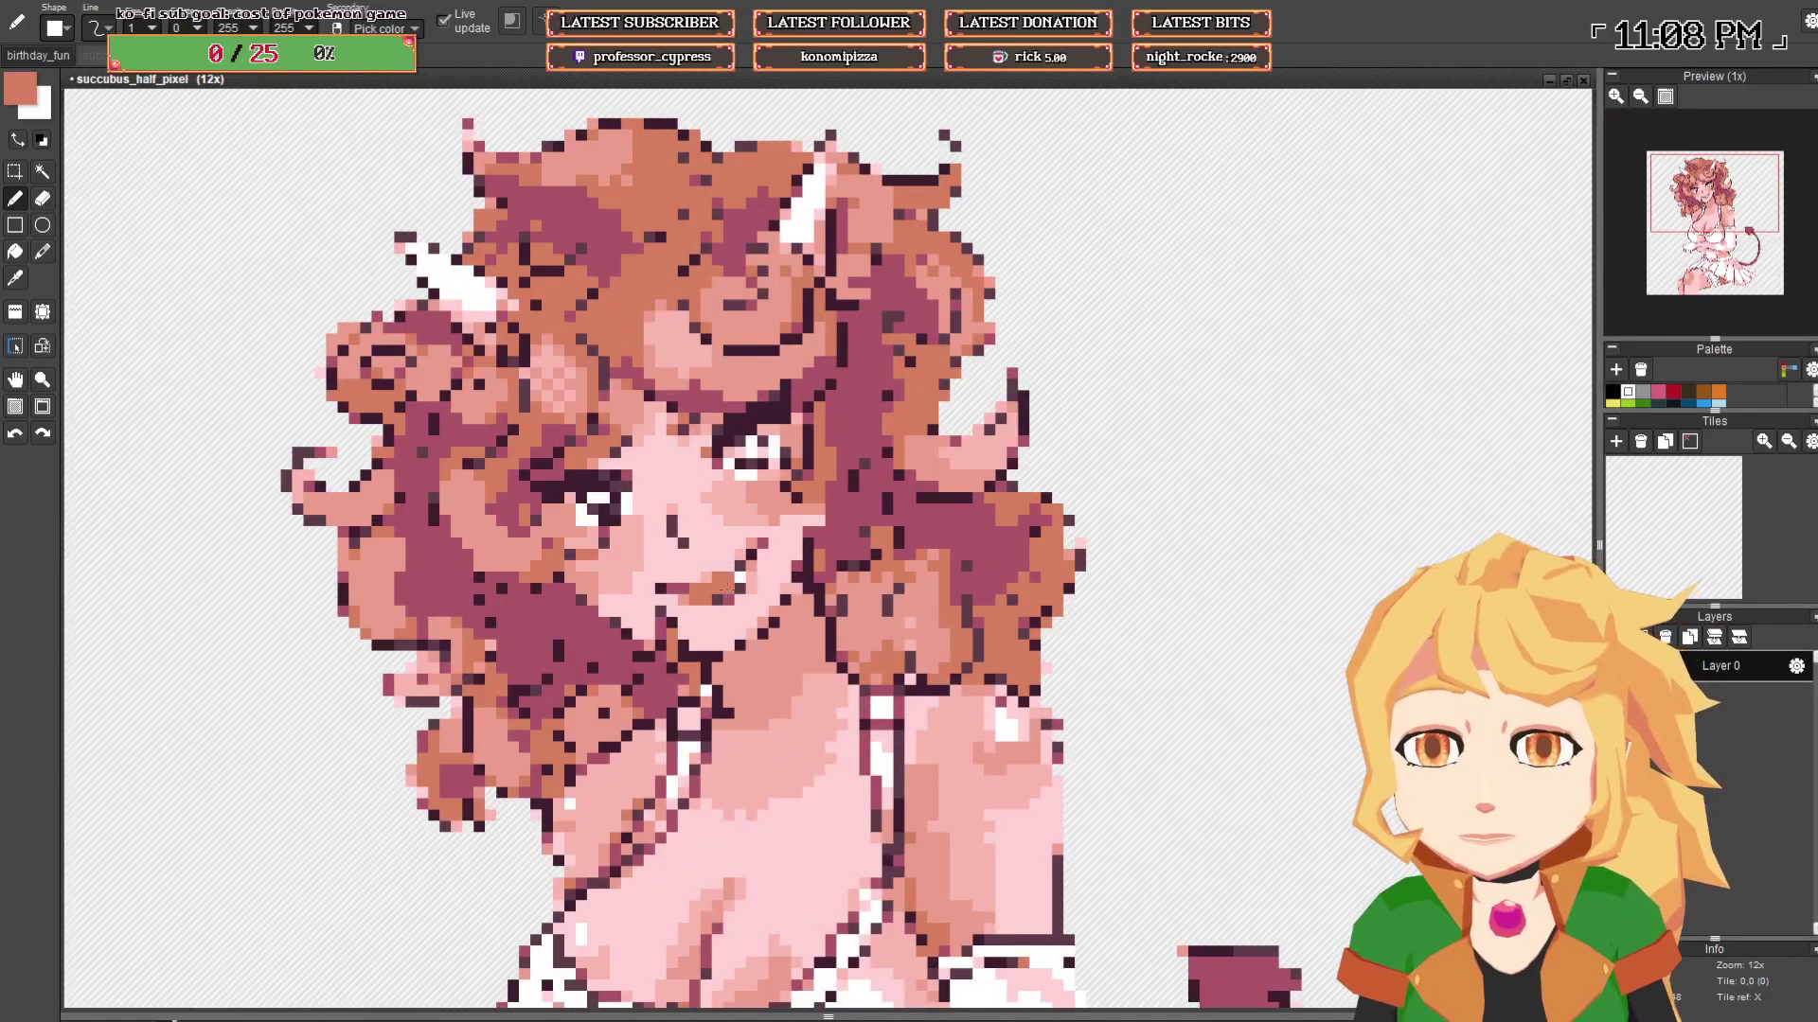
alt+click(751, 580)
- Repaint the dark irises of both eyes in light pink, keeping white around them
scroll(752, 580, down, 4)
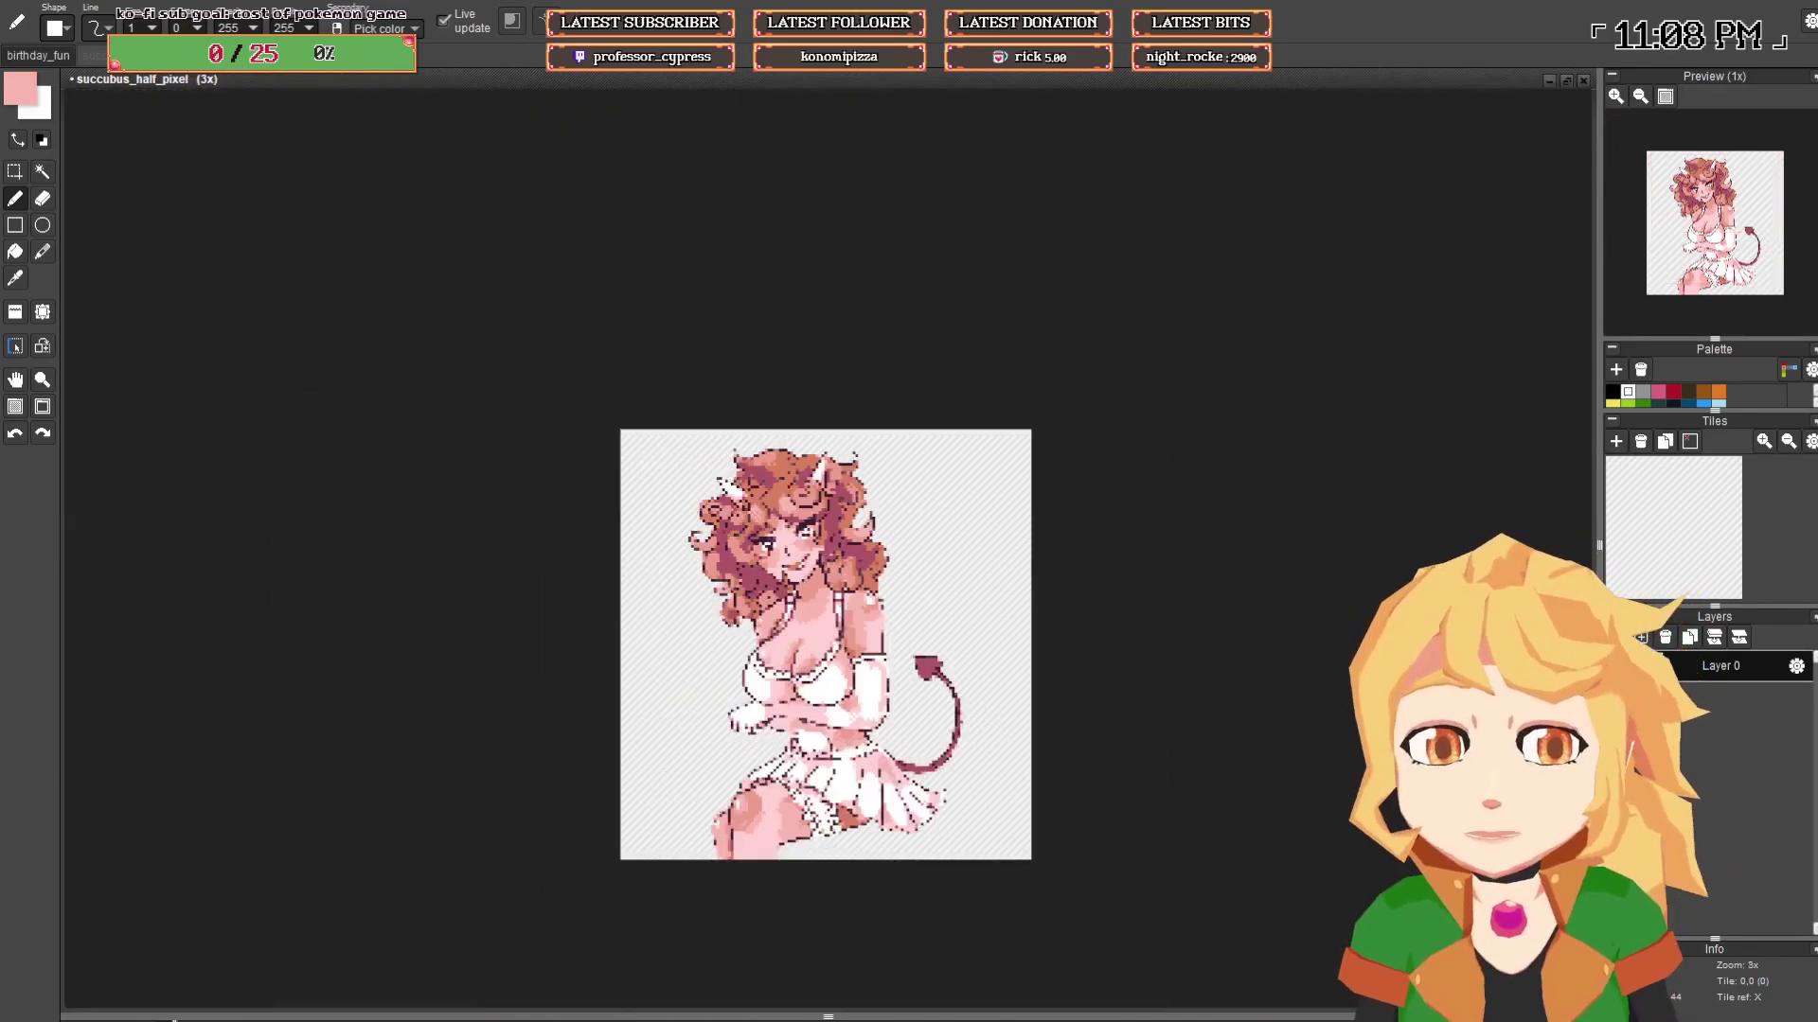
scroll(828, 554, down, 2)
drag(860, 557, 829, 568)
scroll(828, 568, up, 2)
scroll(831, 569, down, 2)
scroll(812, 568, up, 2)
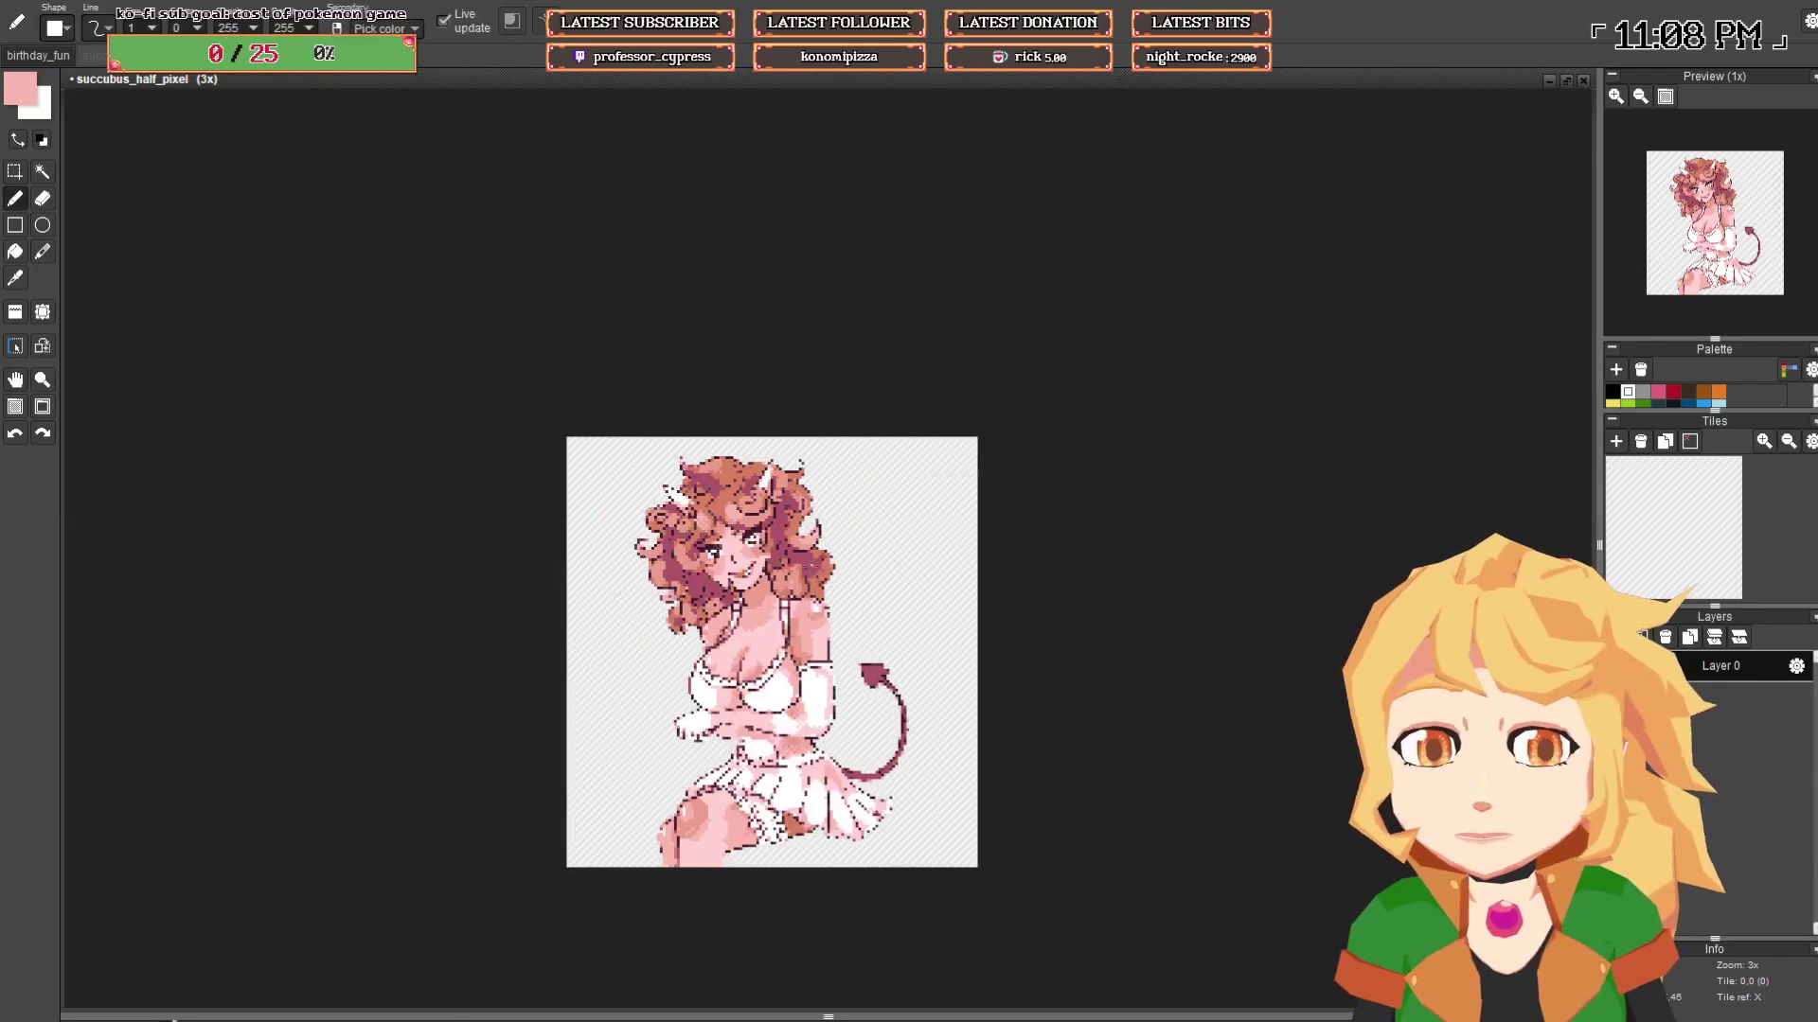
scroll(717, 533, up, 5)
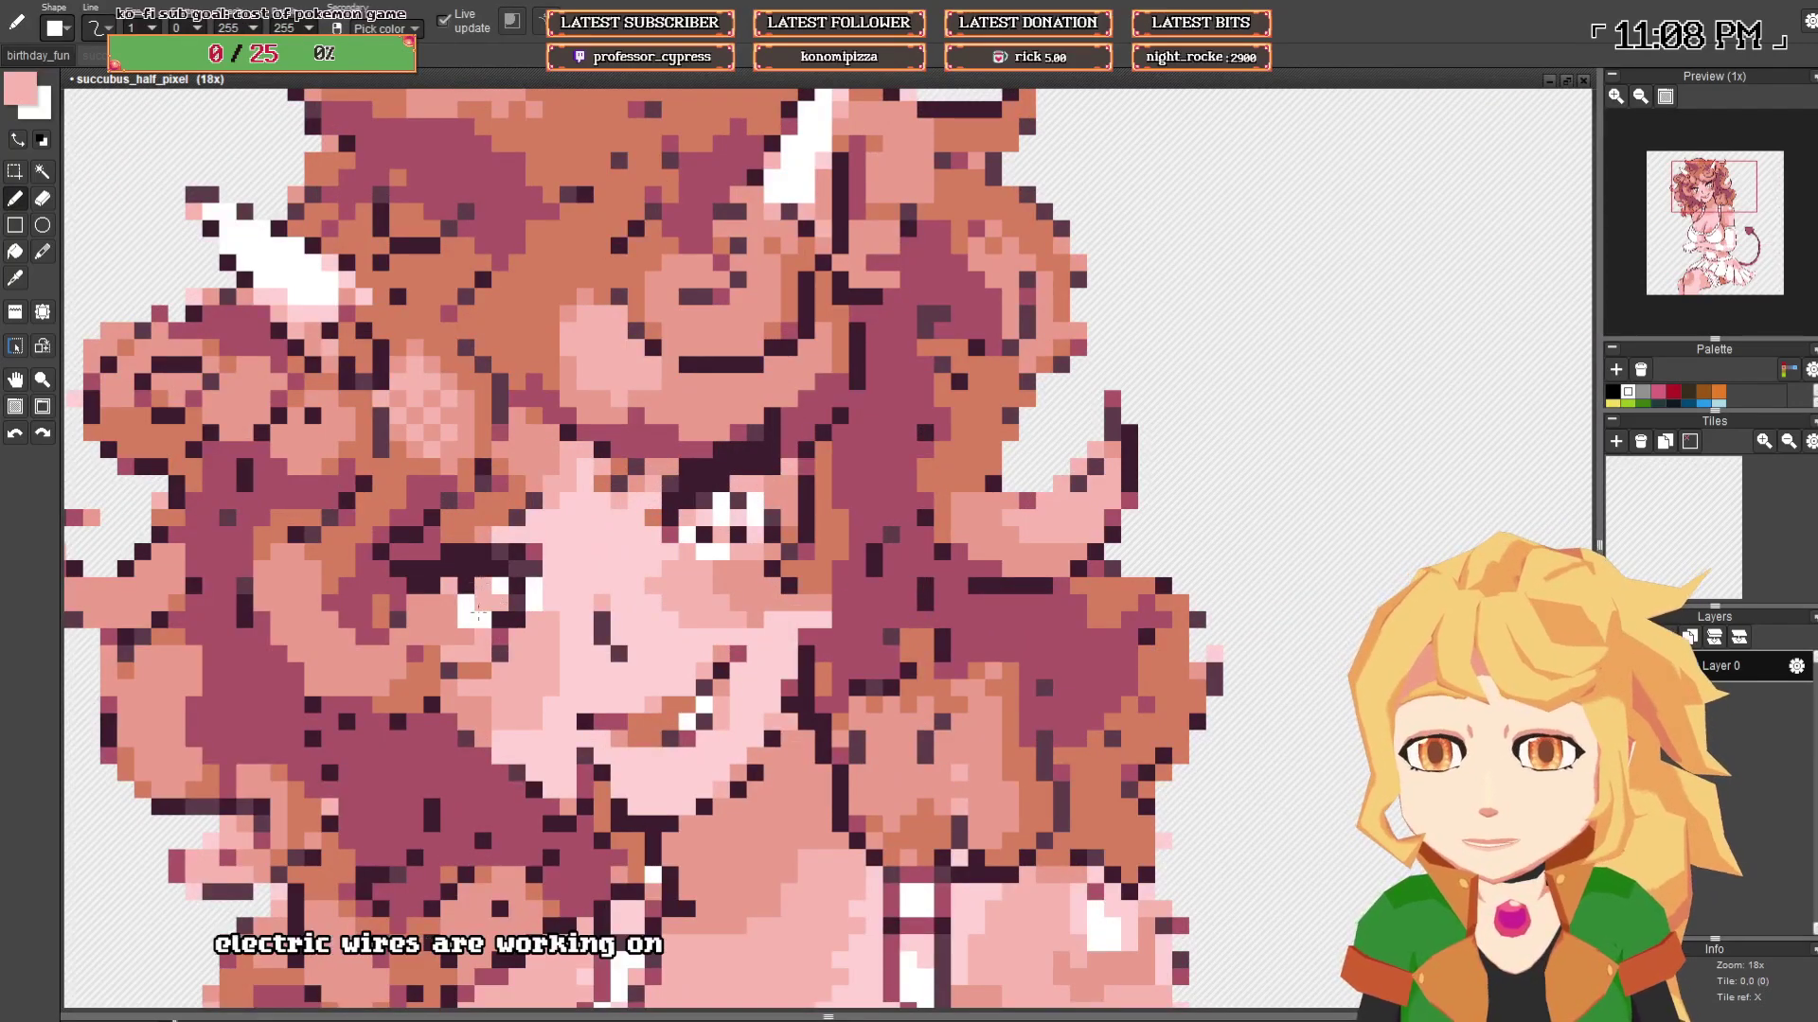
alt+click(478, 609)
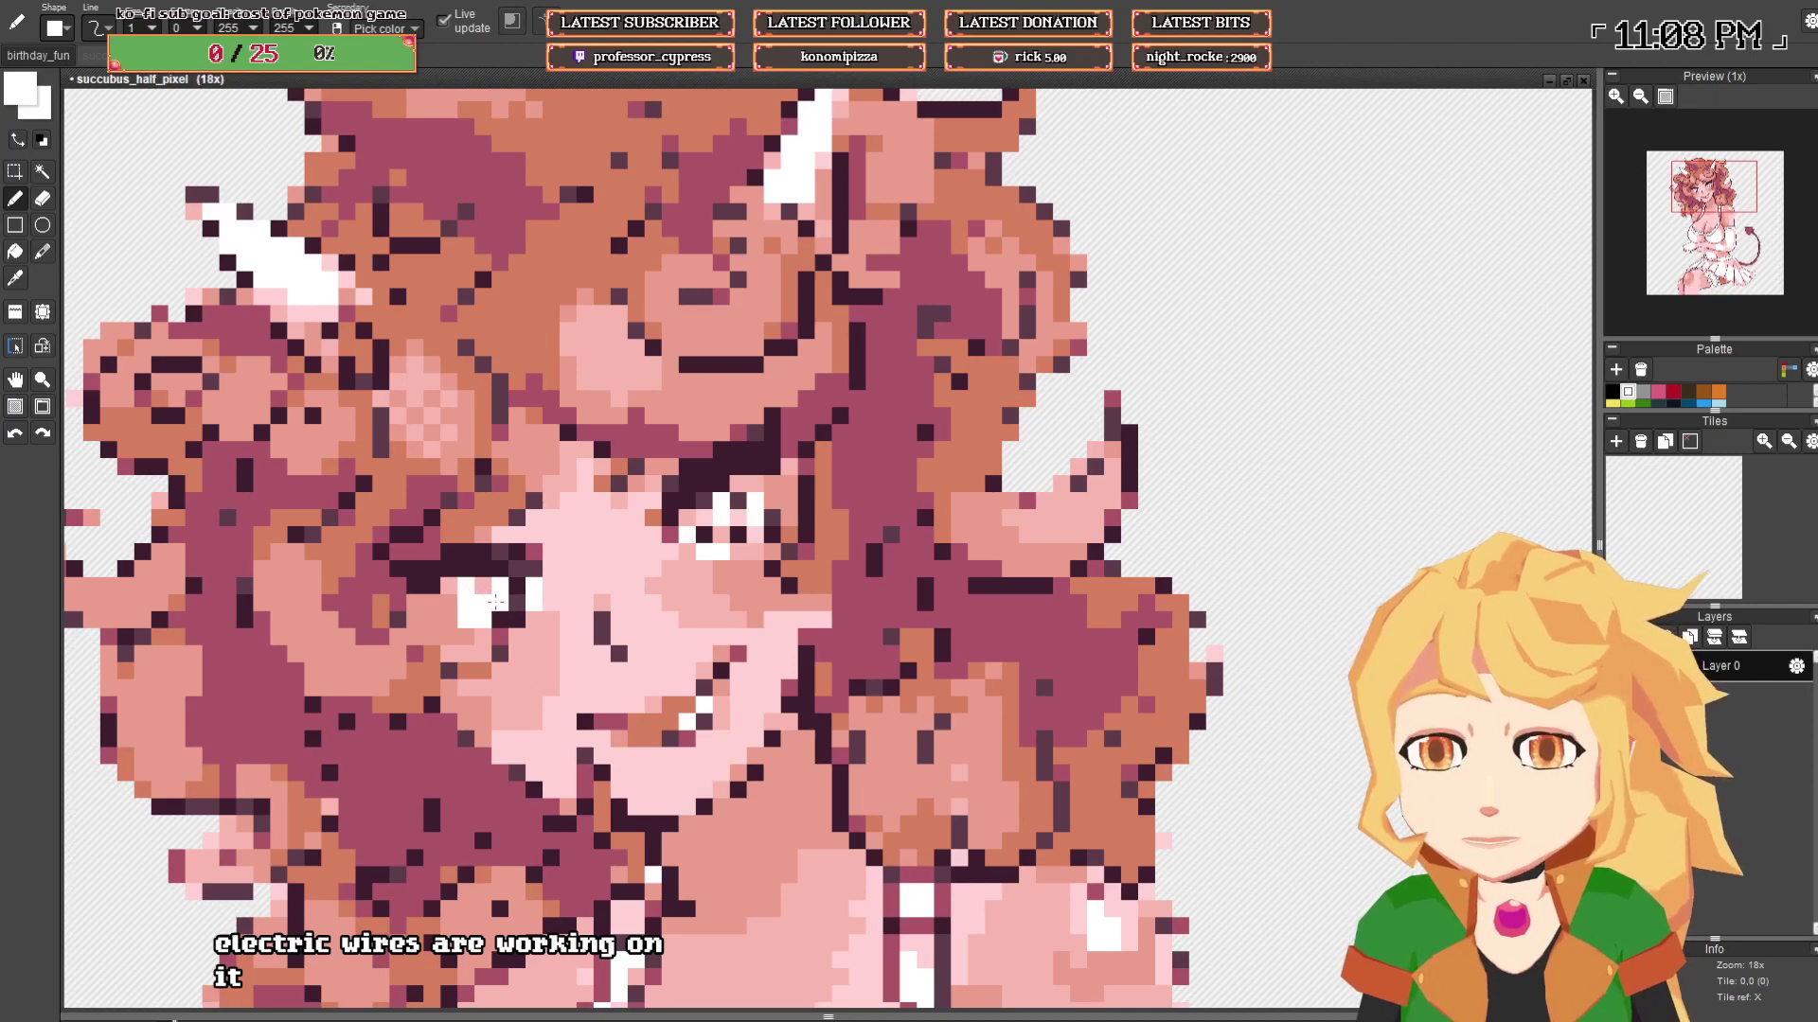
alt+click(485, 602)
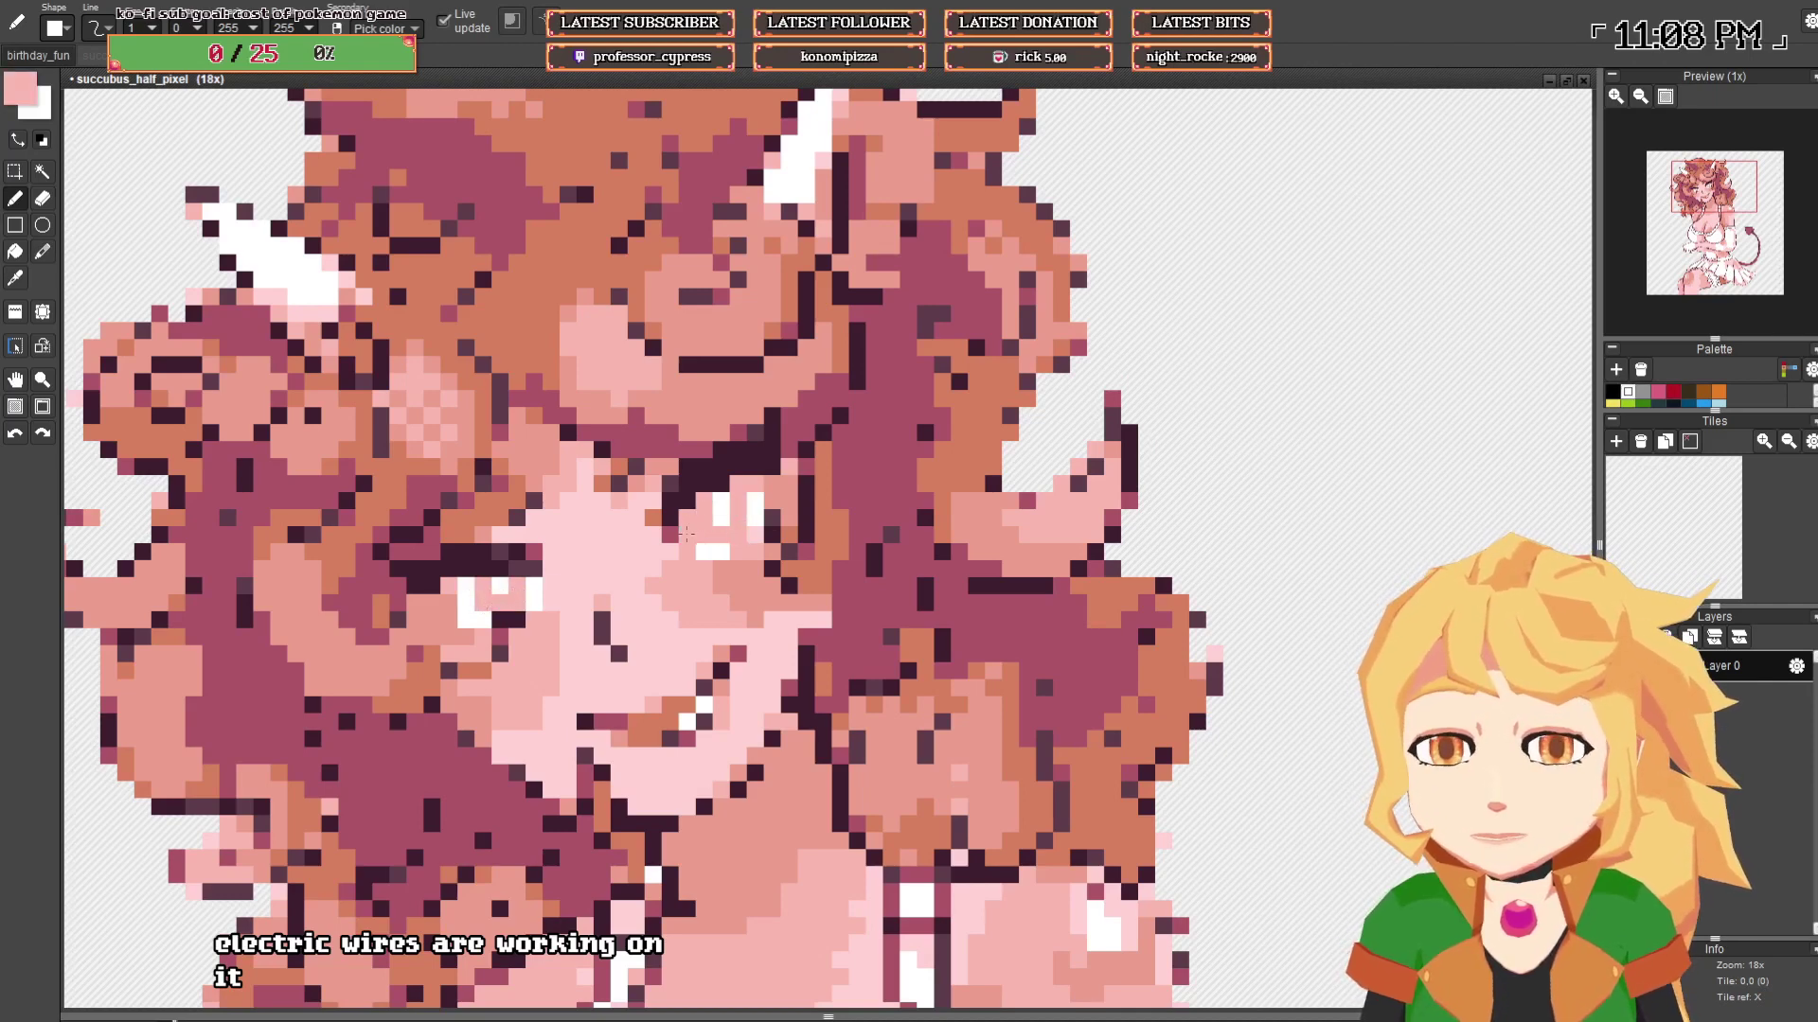
- Fill in the white areas around both irises and undo the excess white stroke on the right eye
alt+click(687, 532)
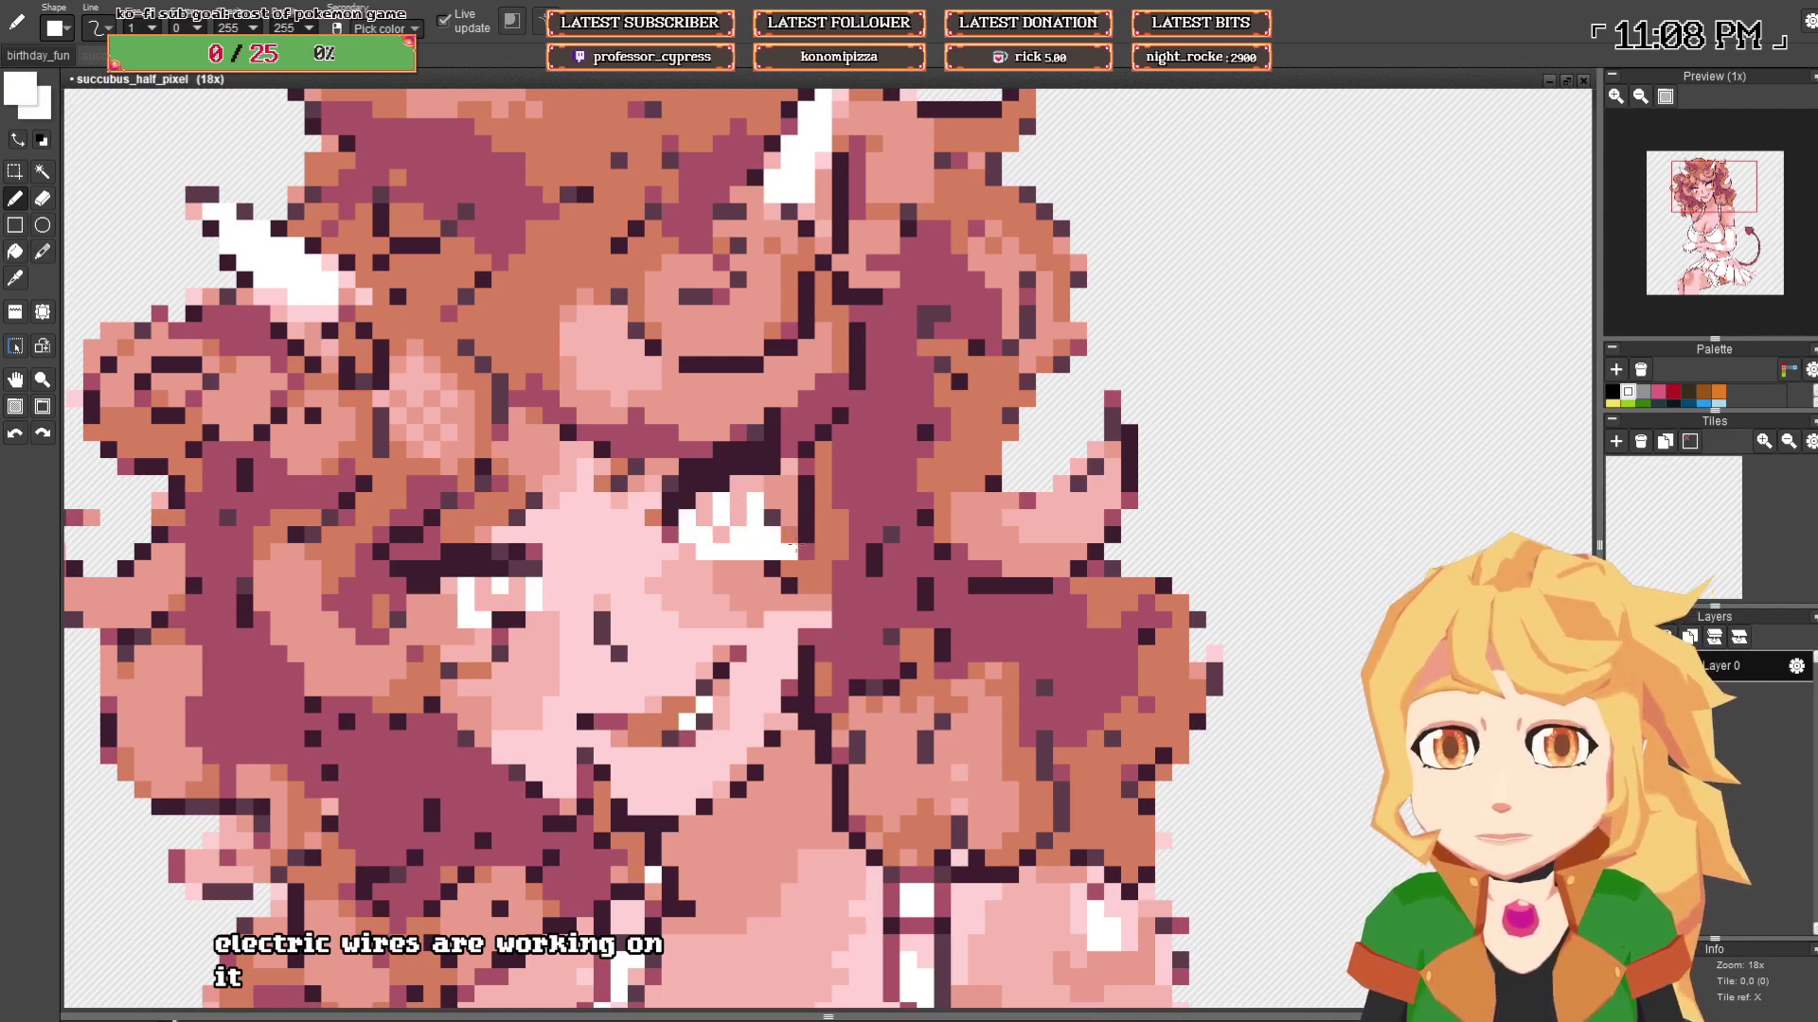
key(ctrl+z)
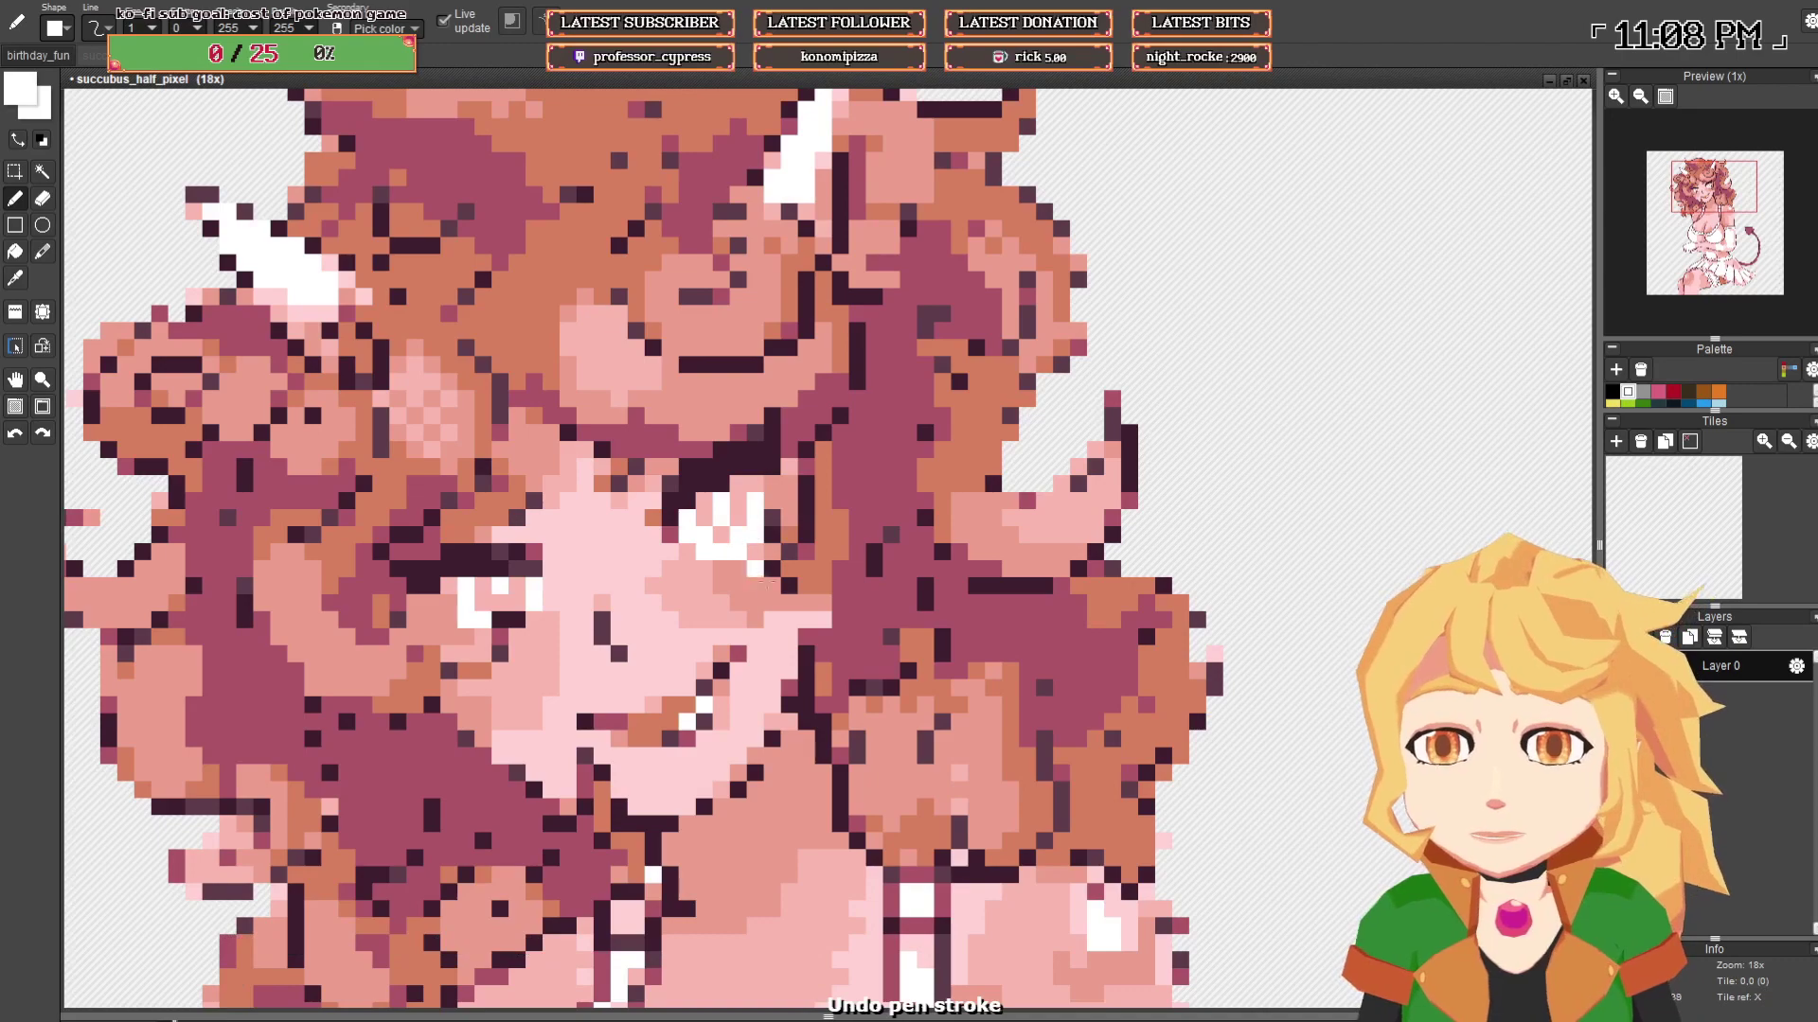
scroll(767, 582, down, 3)
scroll(651, 632, up, 3)
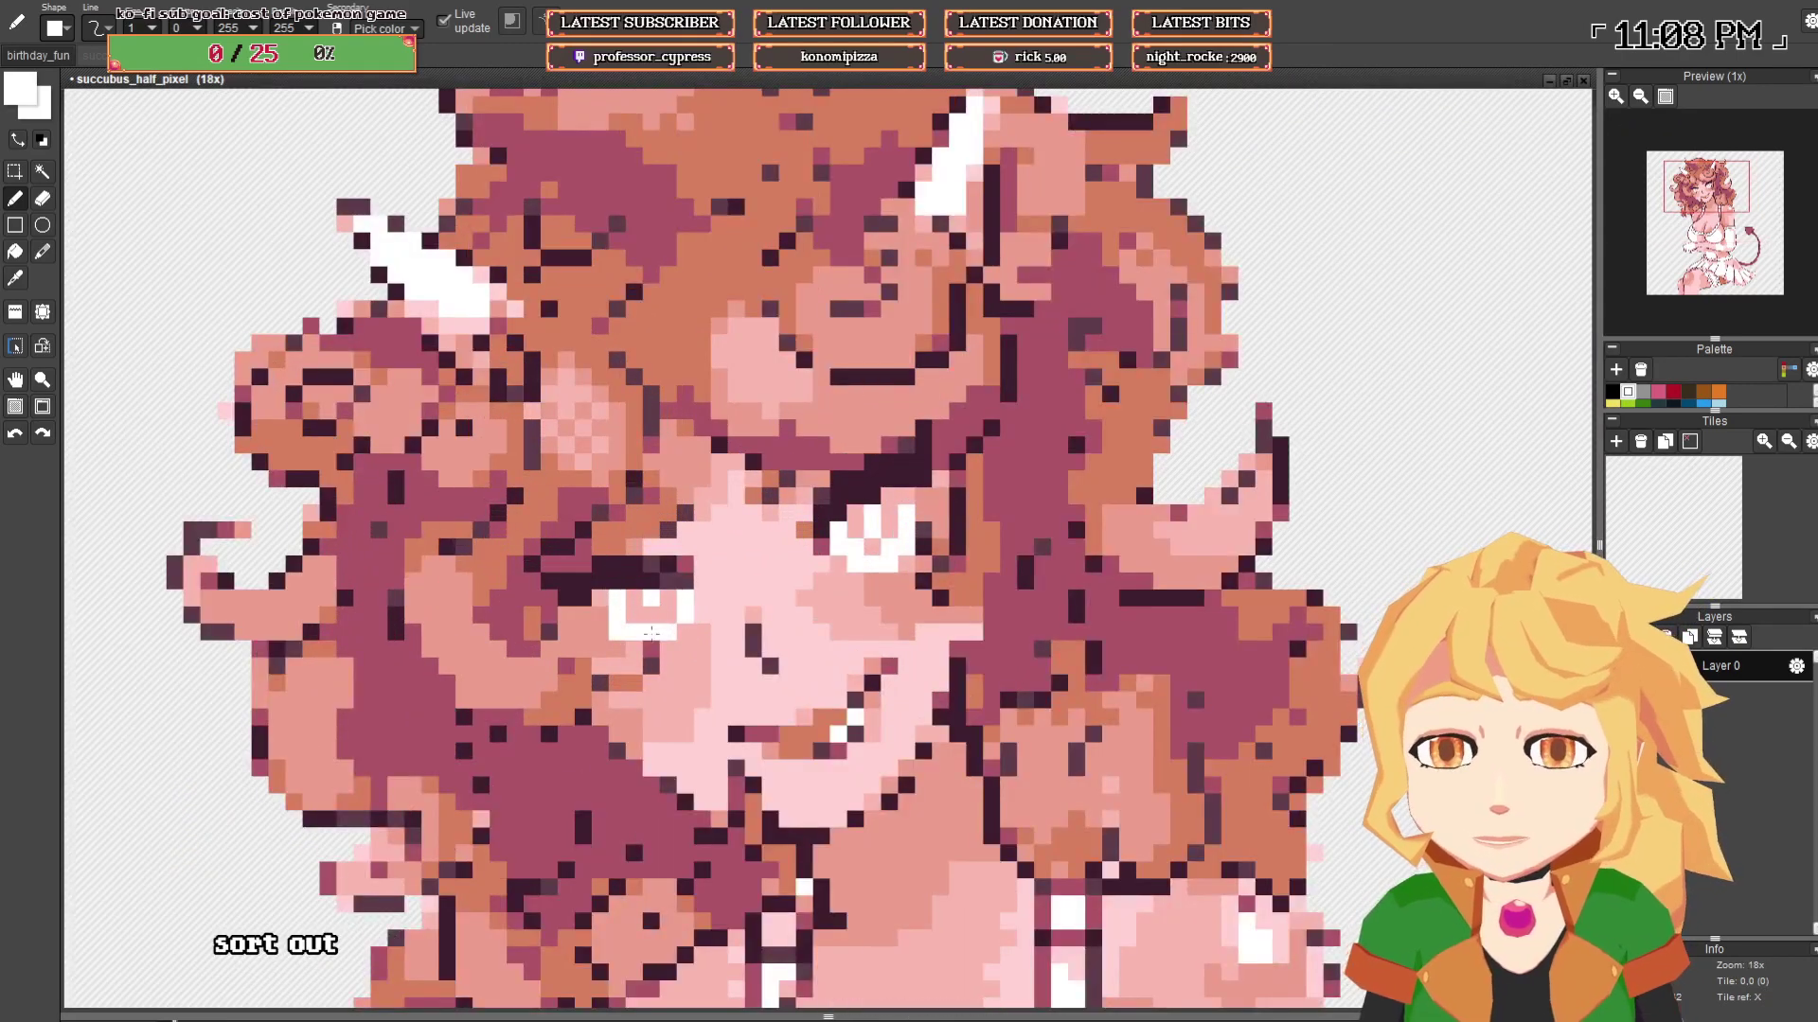
scroll(702, 631, down, 3)
scroll(702, 630, up, 3)
- Sample the salmon and light pink tones and shade the lower irises of both eyes
alt+click(710, 643)
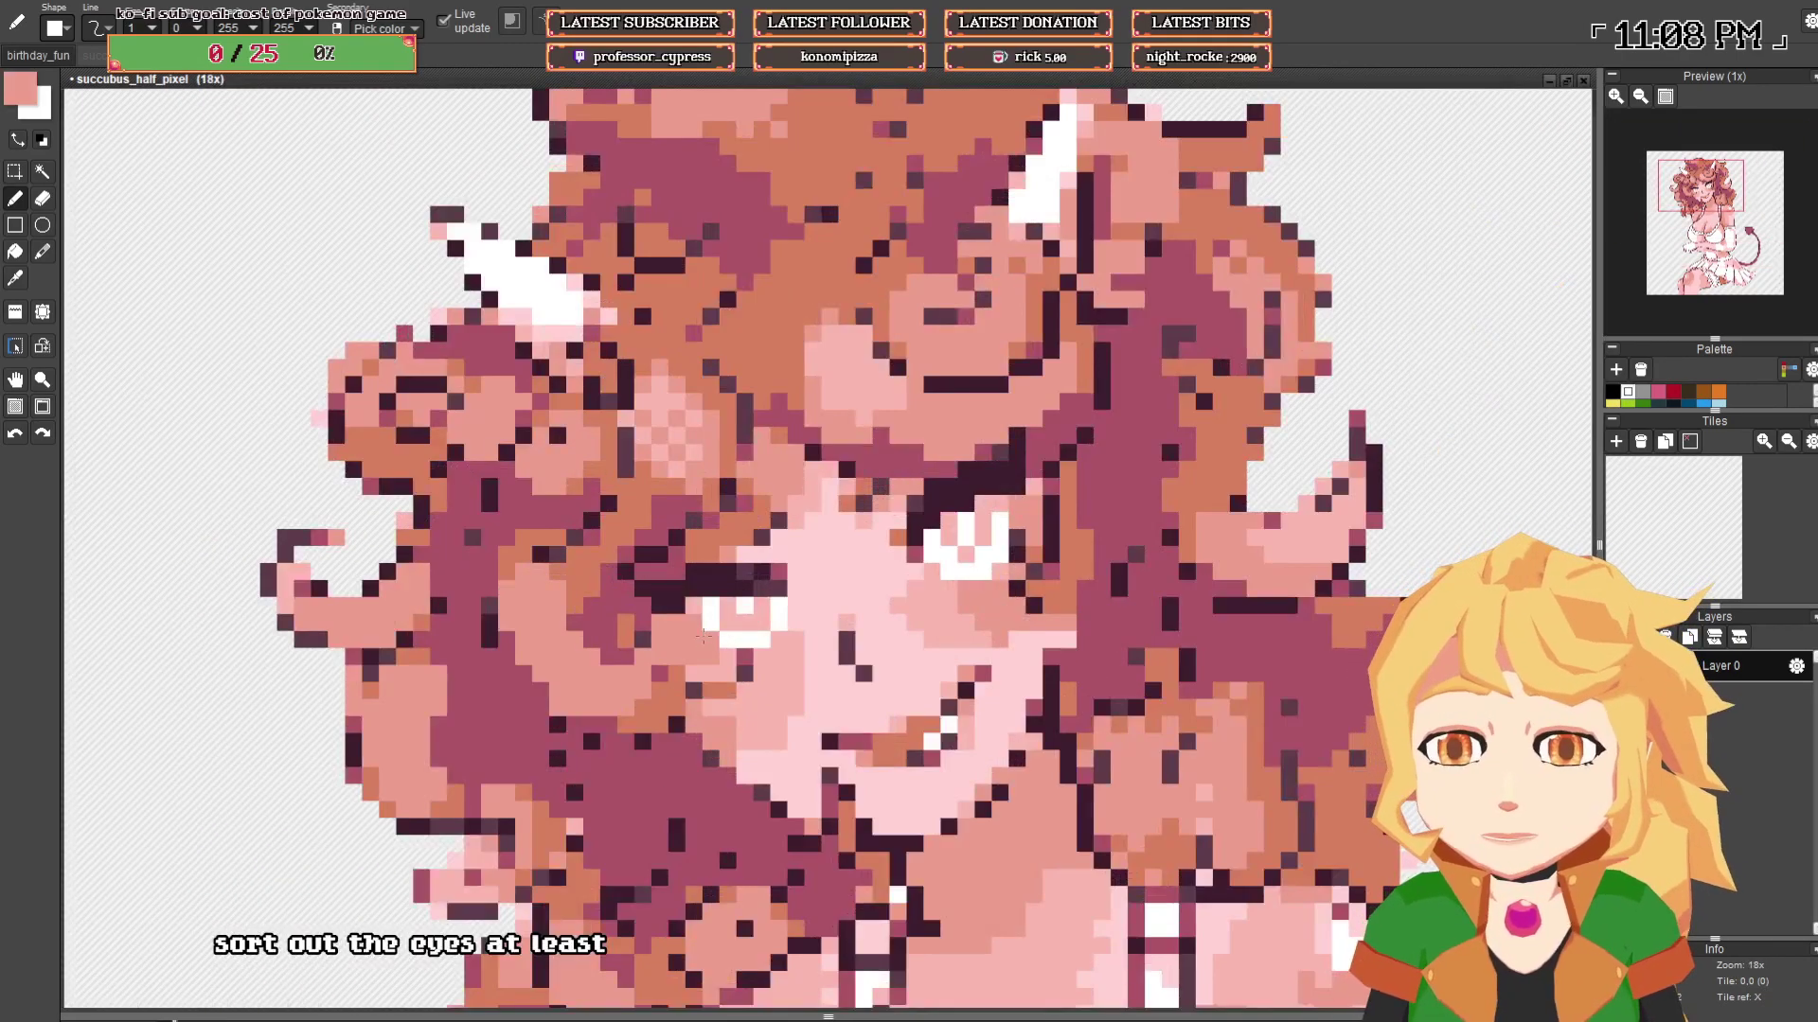
scroll(727, 622, down, 3)
scroll(830, 598, down, 3)
drag(830, 598, 804, 595)
scroll(830, 620, up, 4)
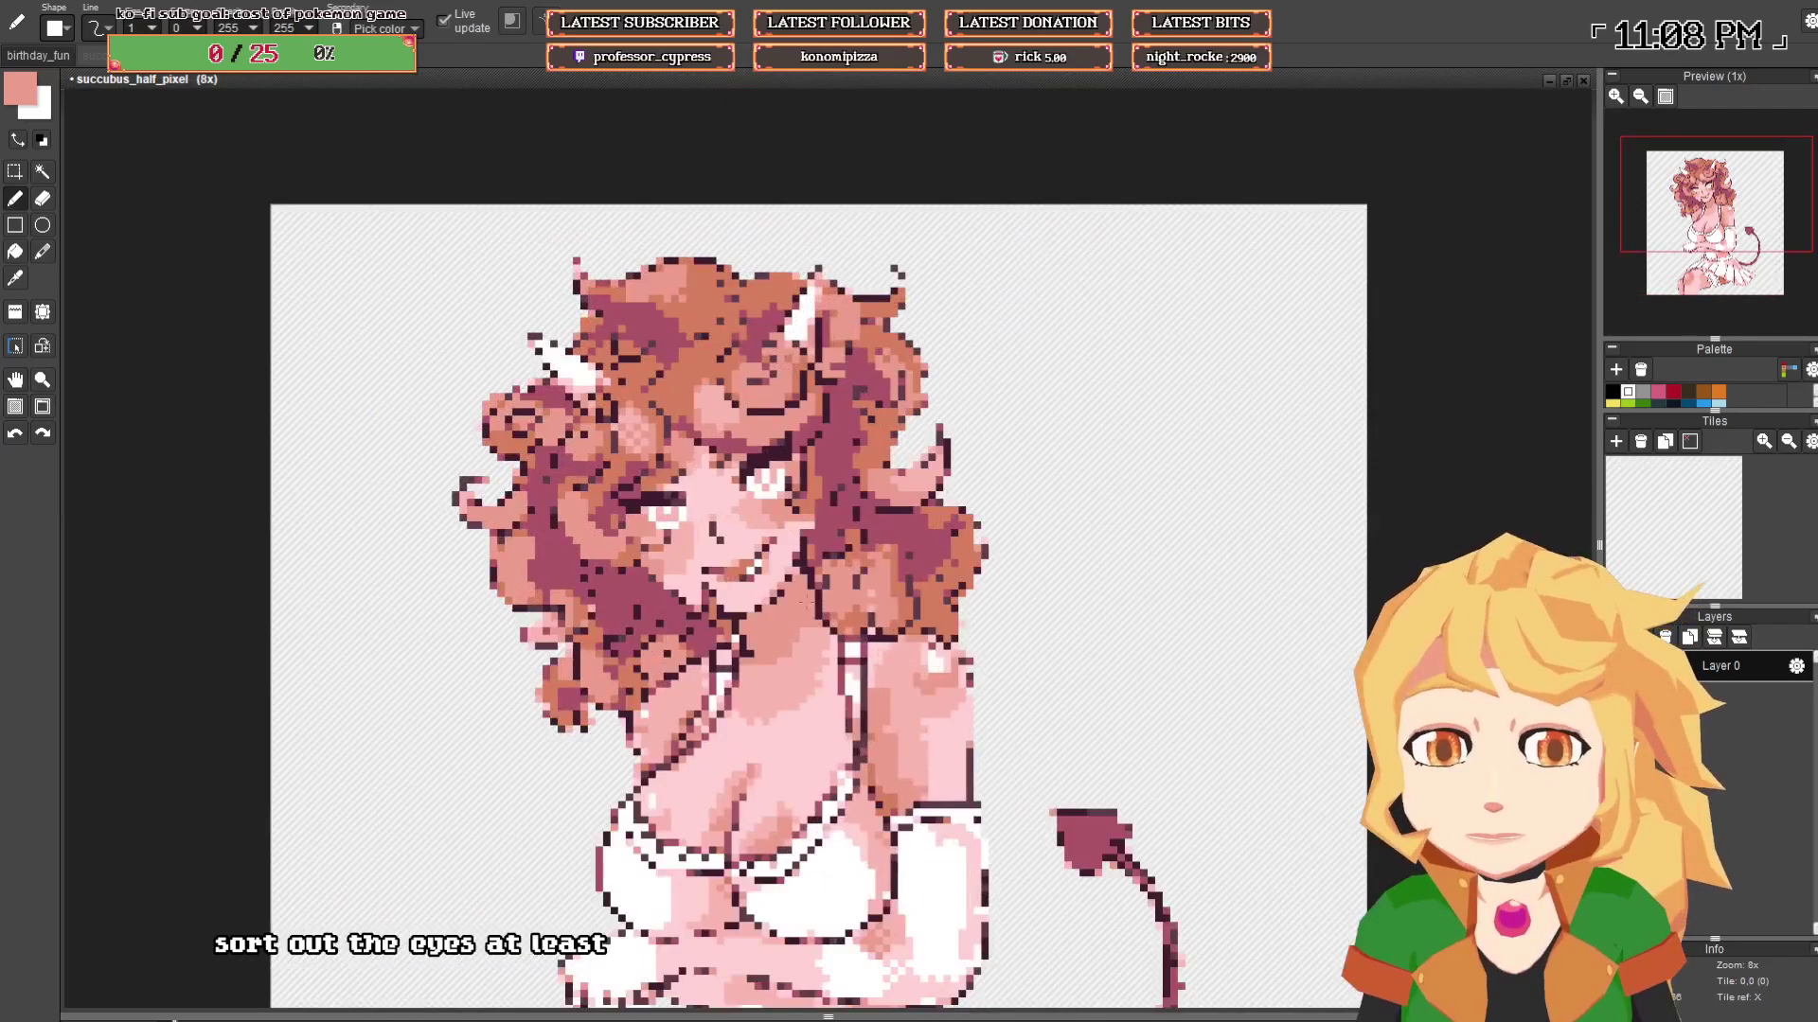
drag(751, 525, 749, 545)
scroll(749, 544, up, 3)
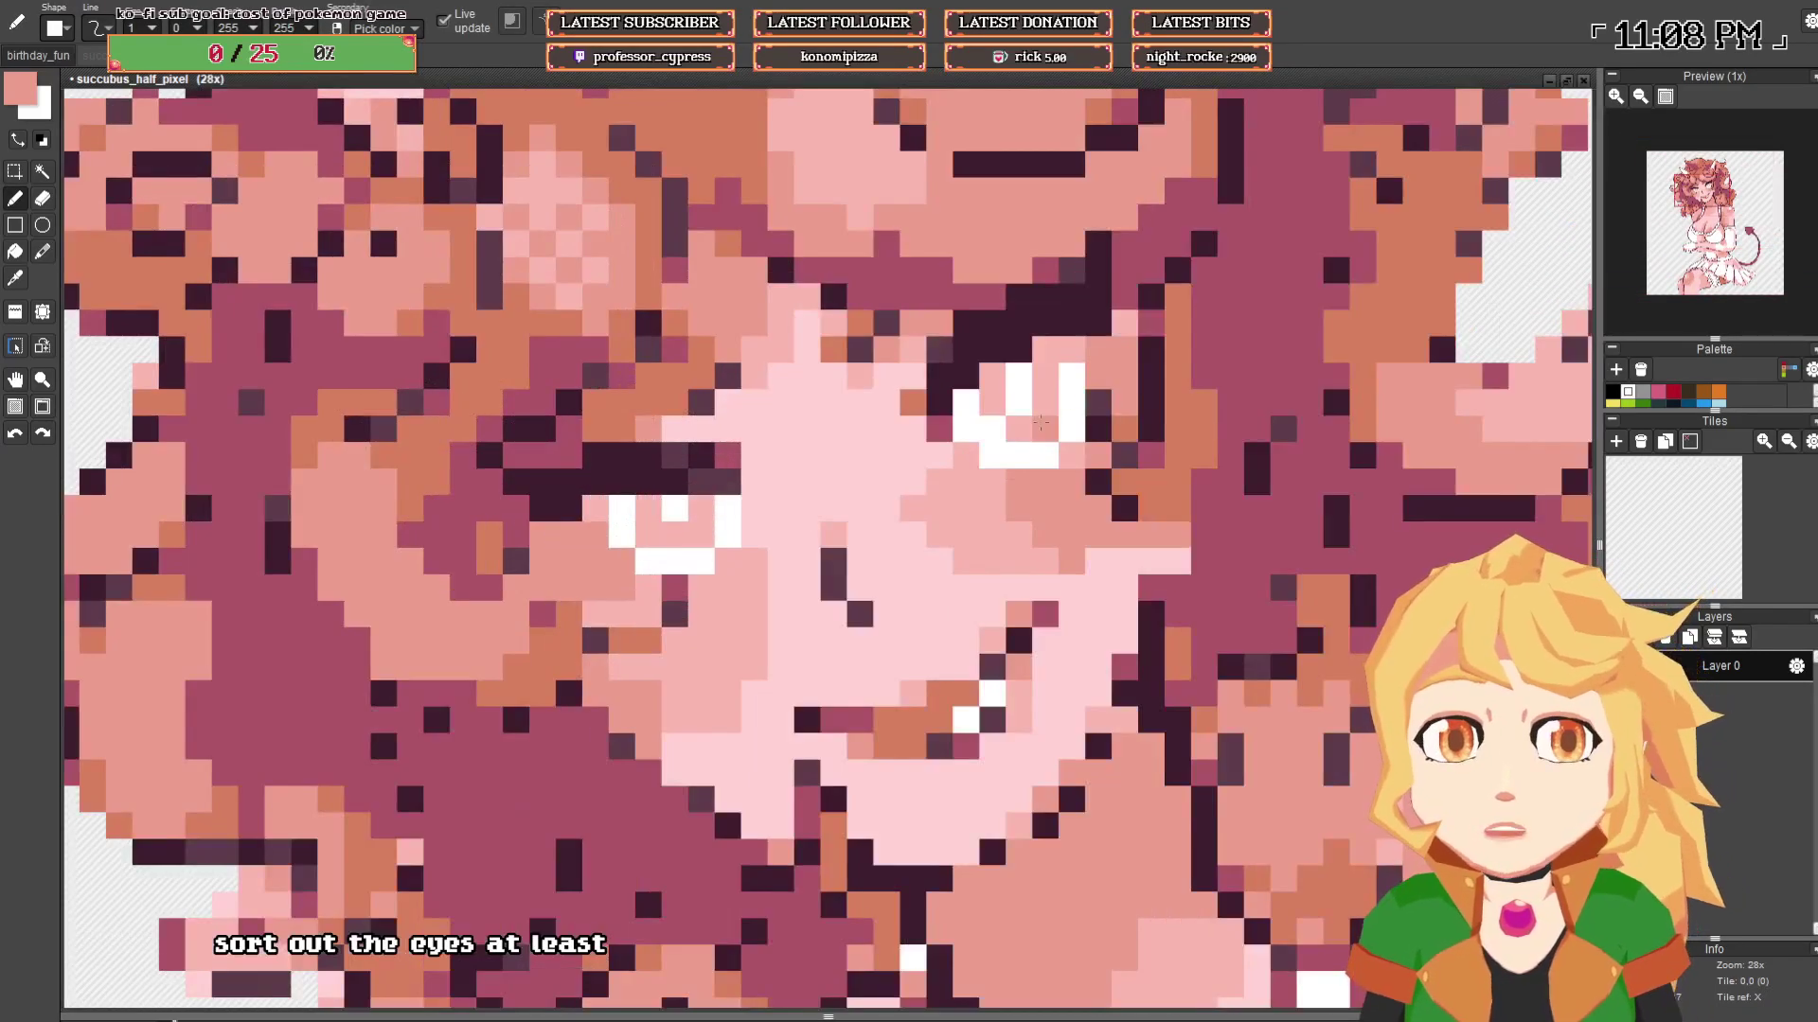
click(994, 428)
click(1042, 429)
click(674, 560)
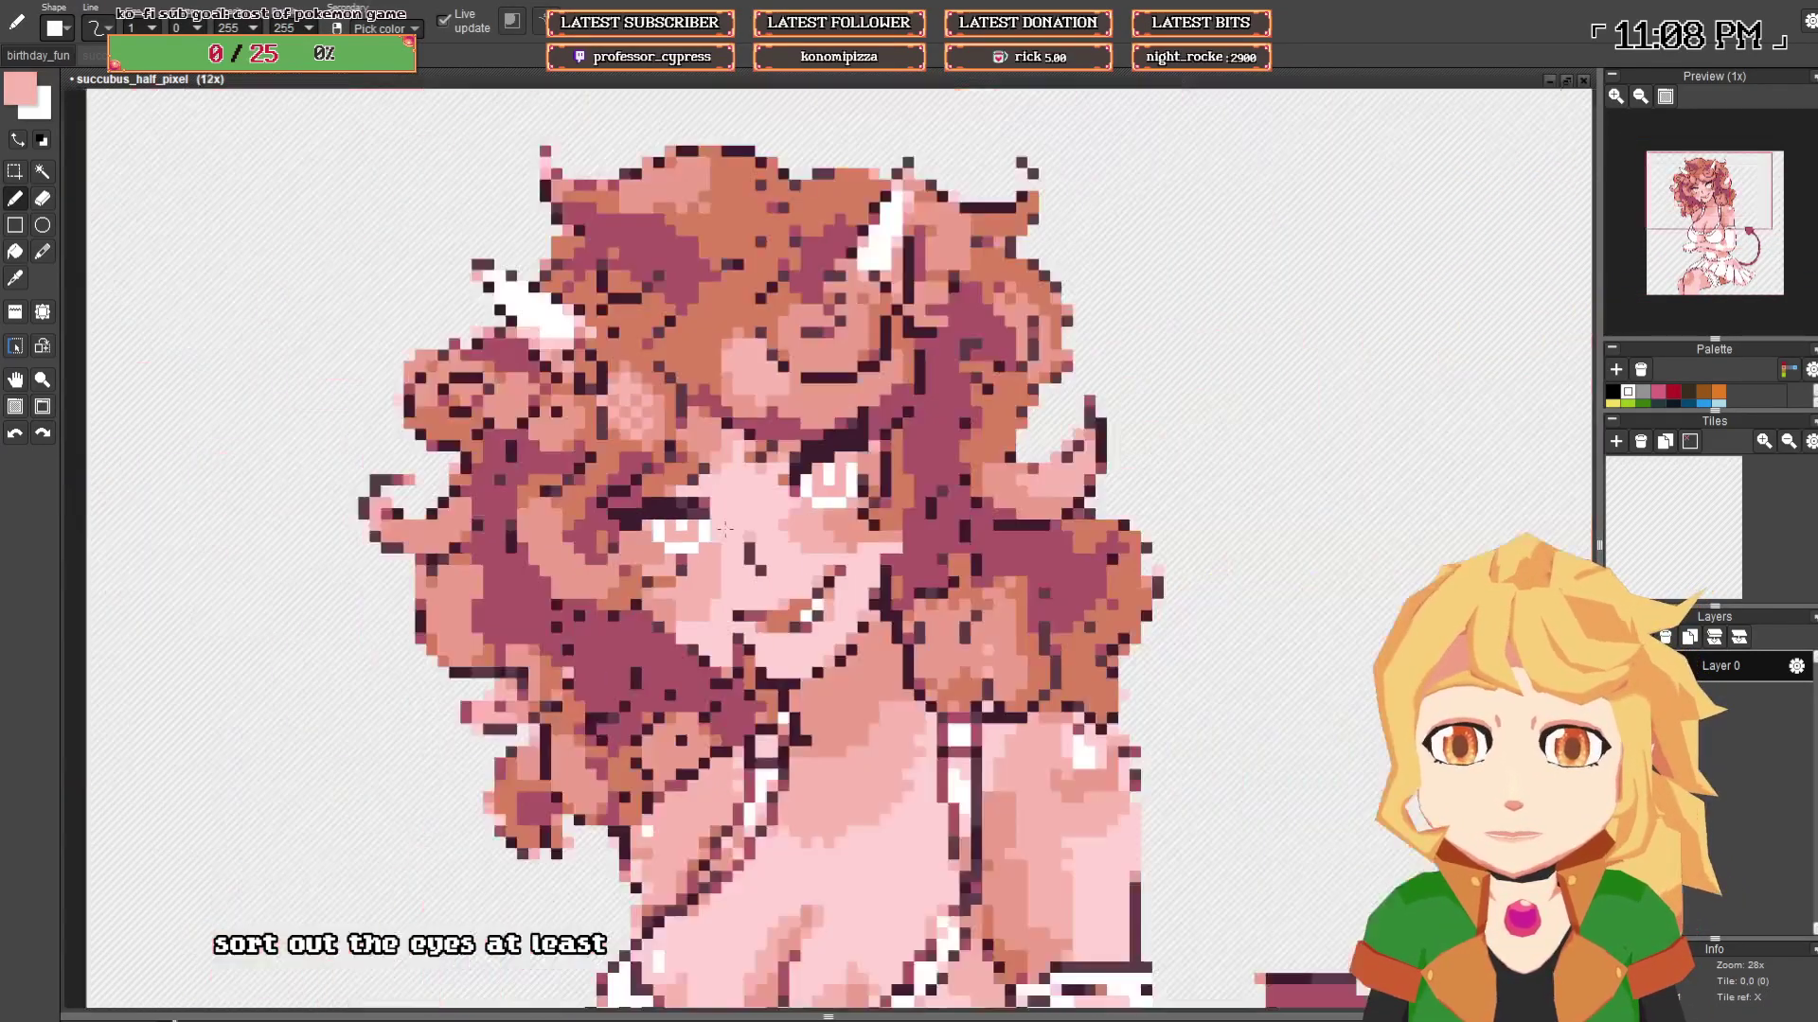
- Extend the white highlight in the left eye's iris and rework the white rim around it
scroll(674, 559, down, 3)
scroll(710, 531, up, 4)
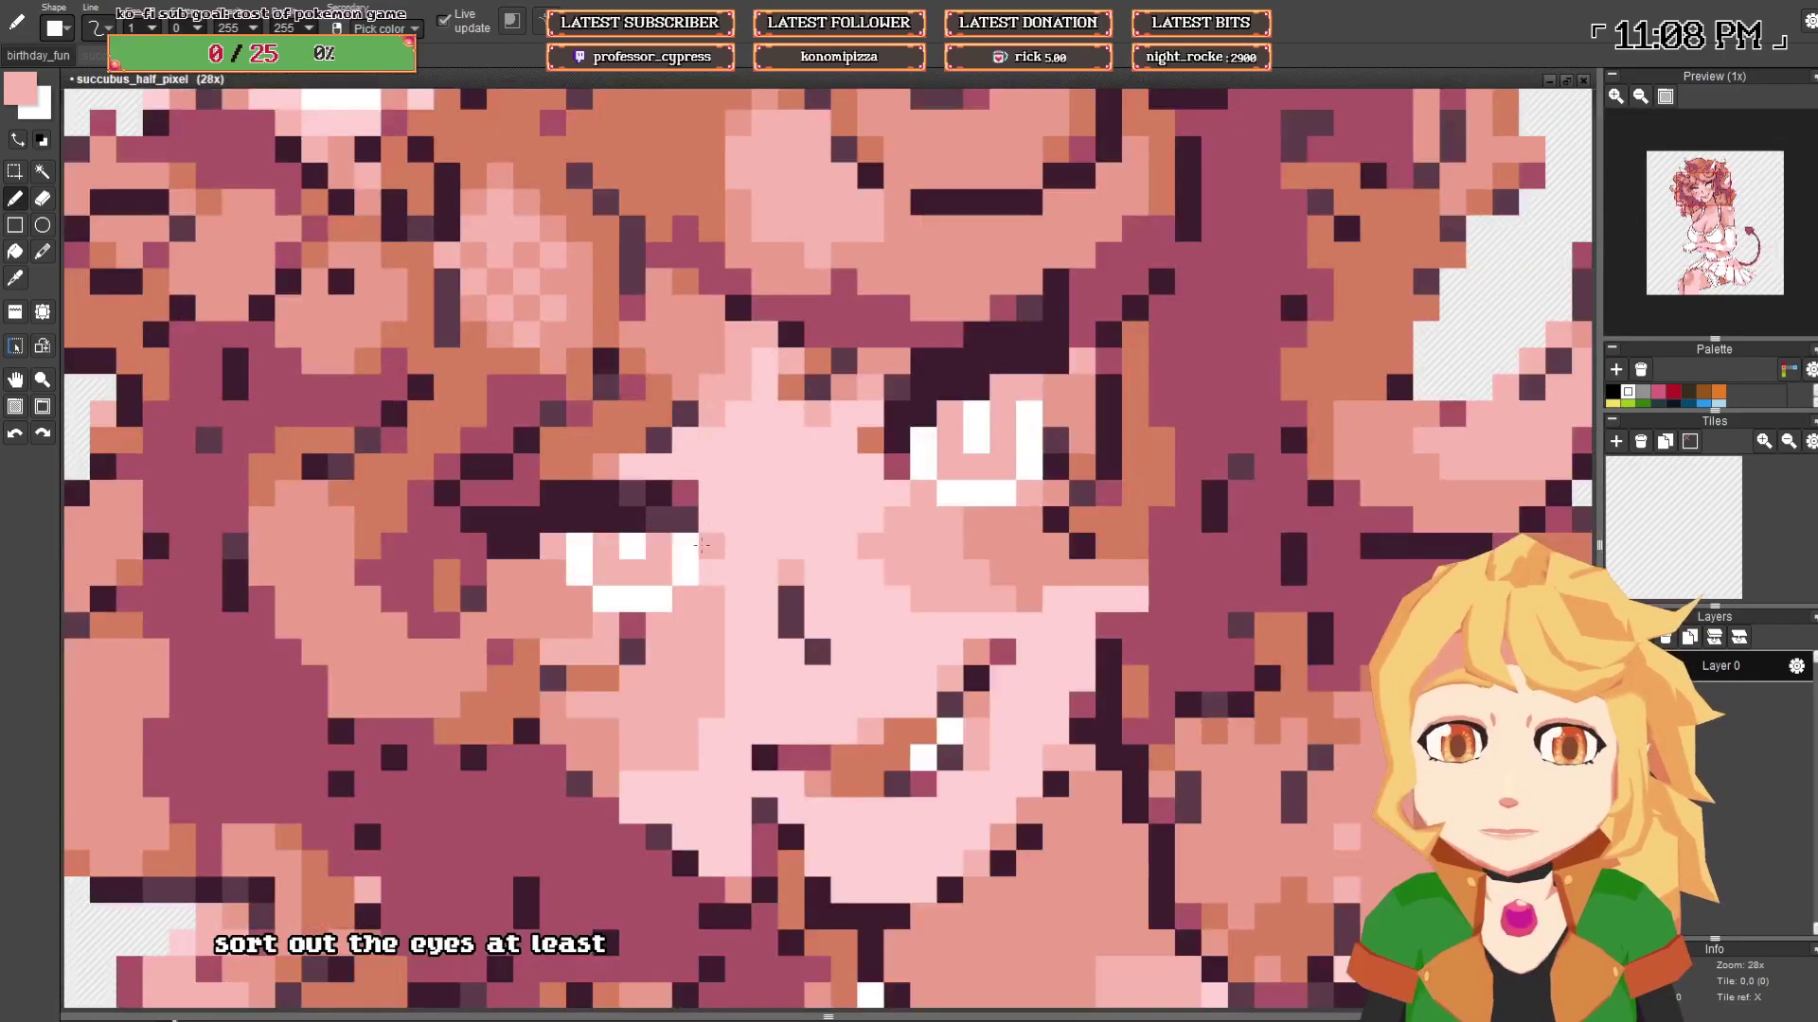
alt+click(632, 546)
click(632, 573)
click(685, 598)
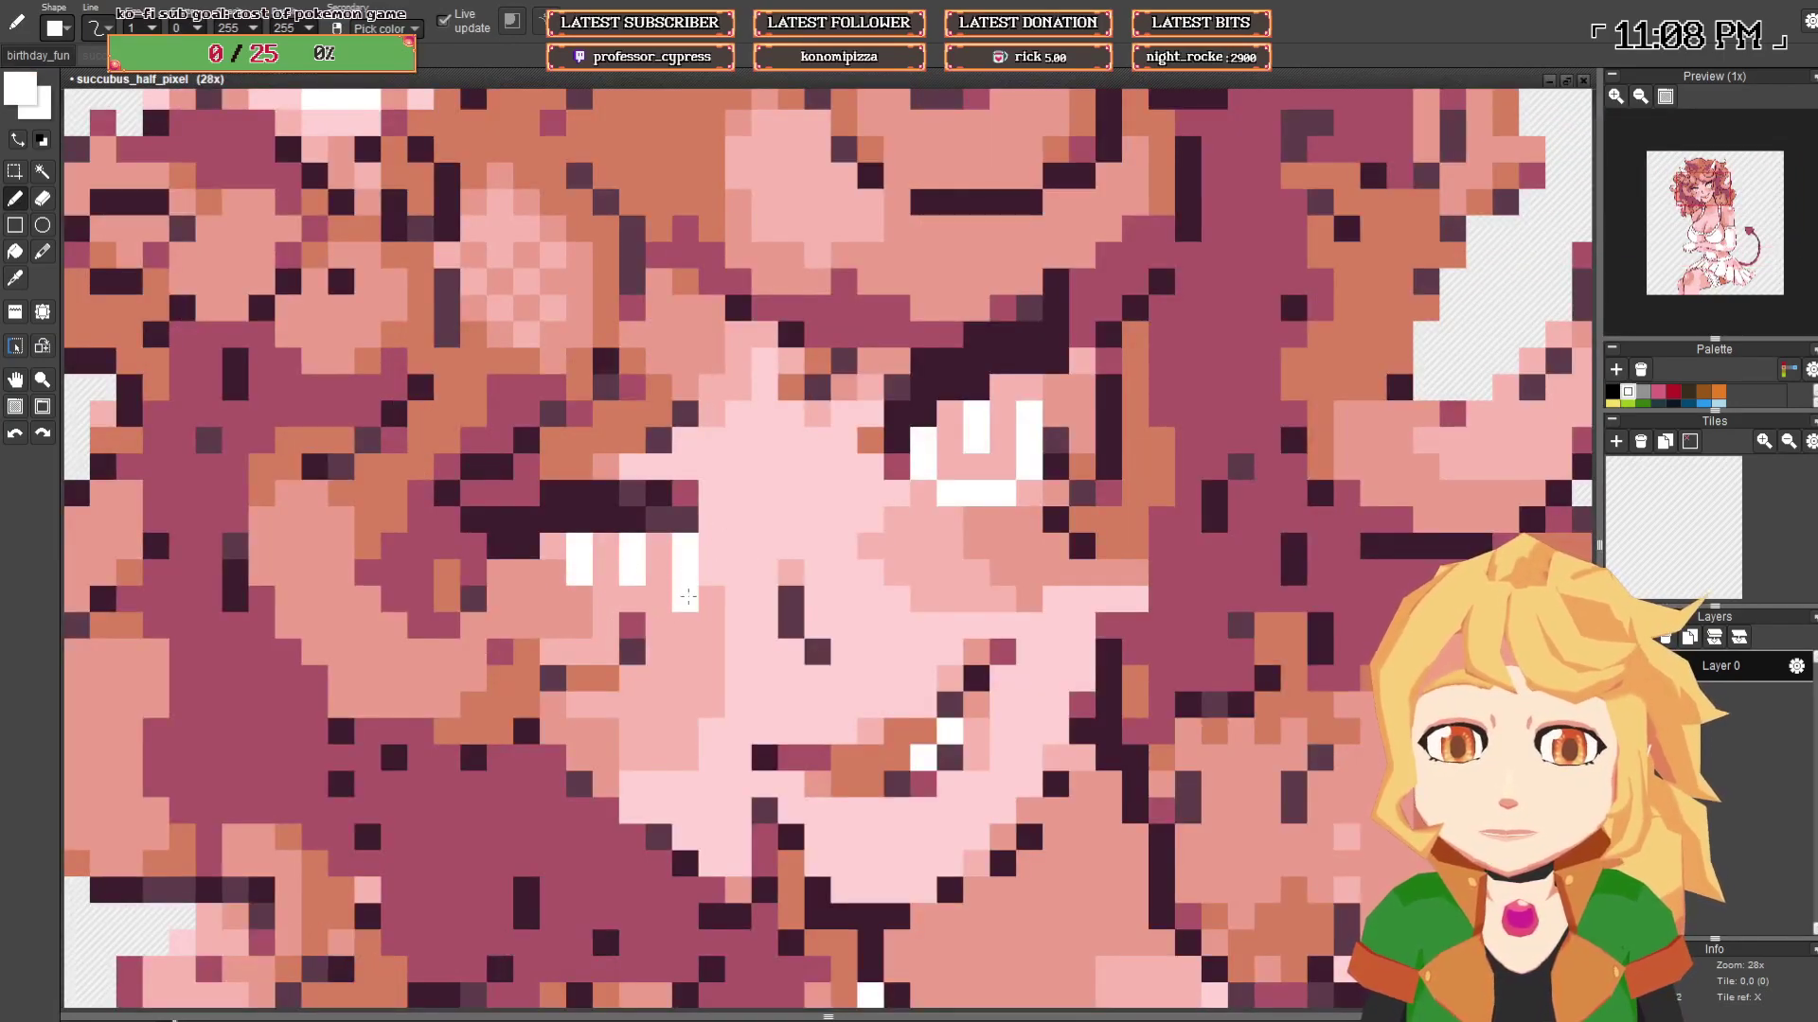
click(659, 625)
scroll(738, 547, down, 4)
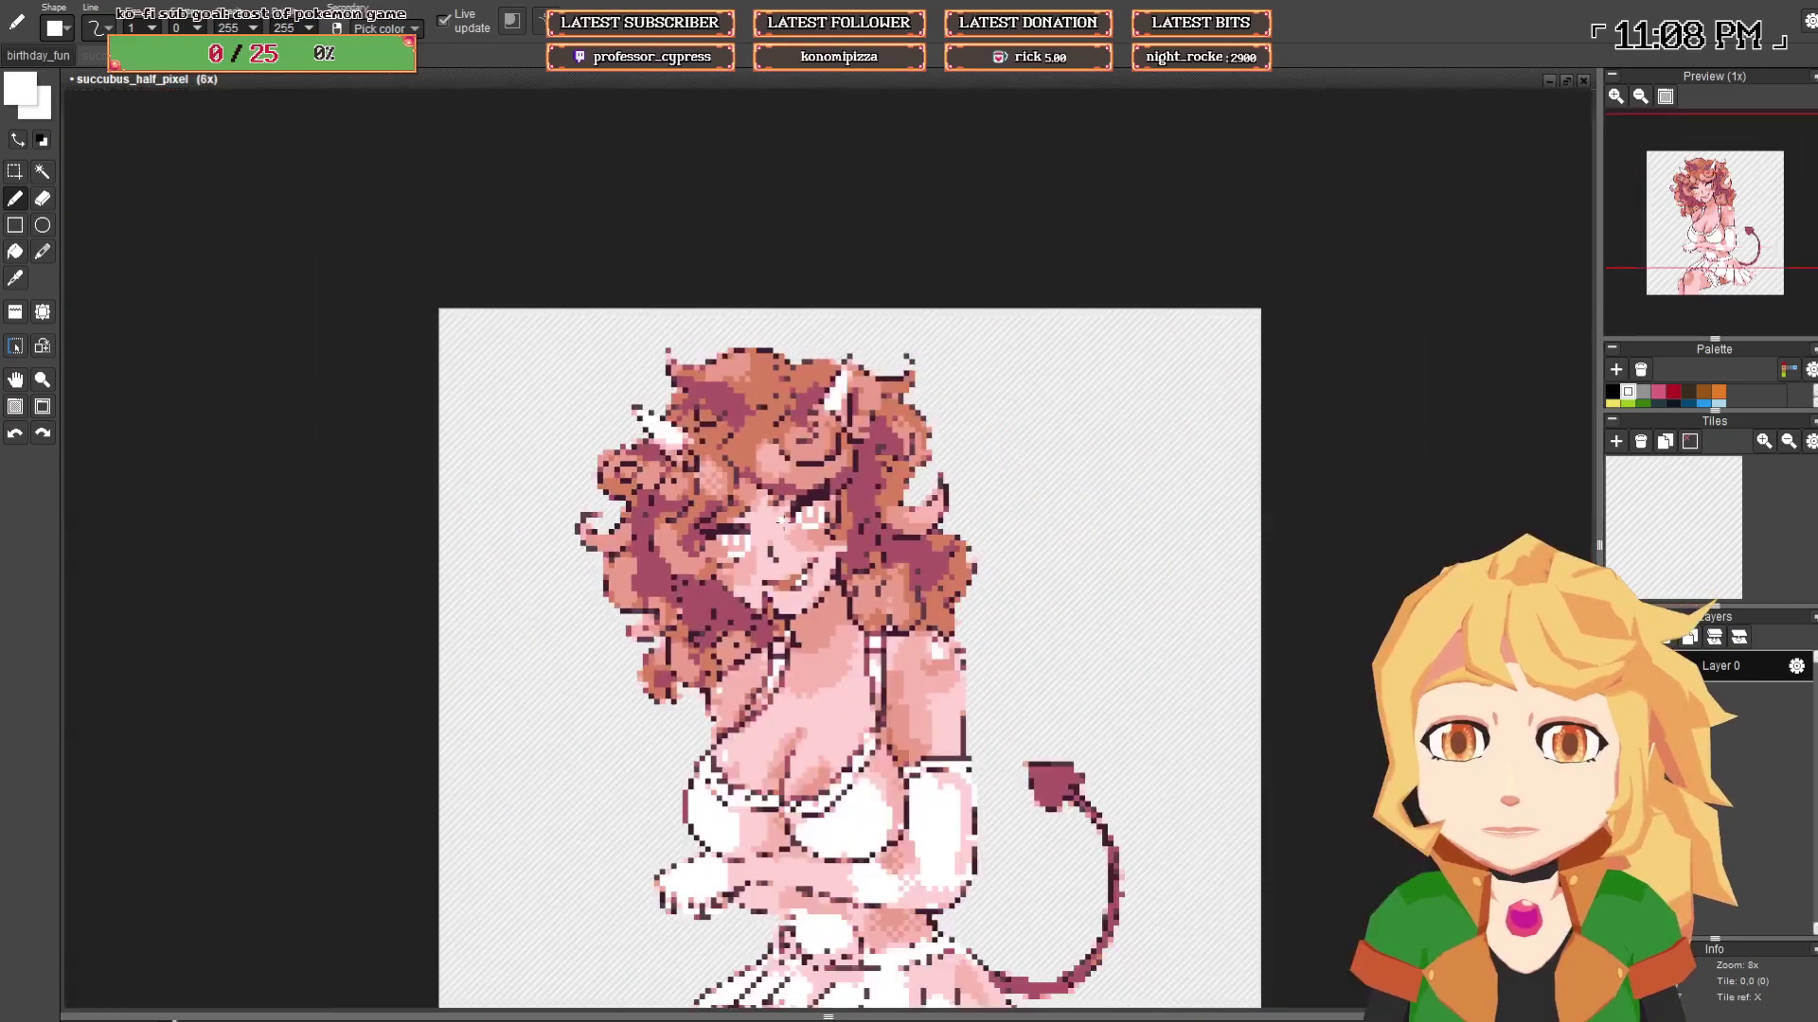
- Sample the maroon mouth tone and repaint the upper irises of both eyes with it, keeping the white highlights
scroll(792, 502, up, 3)
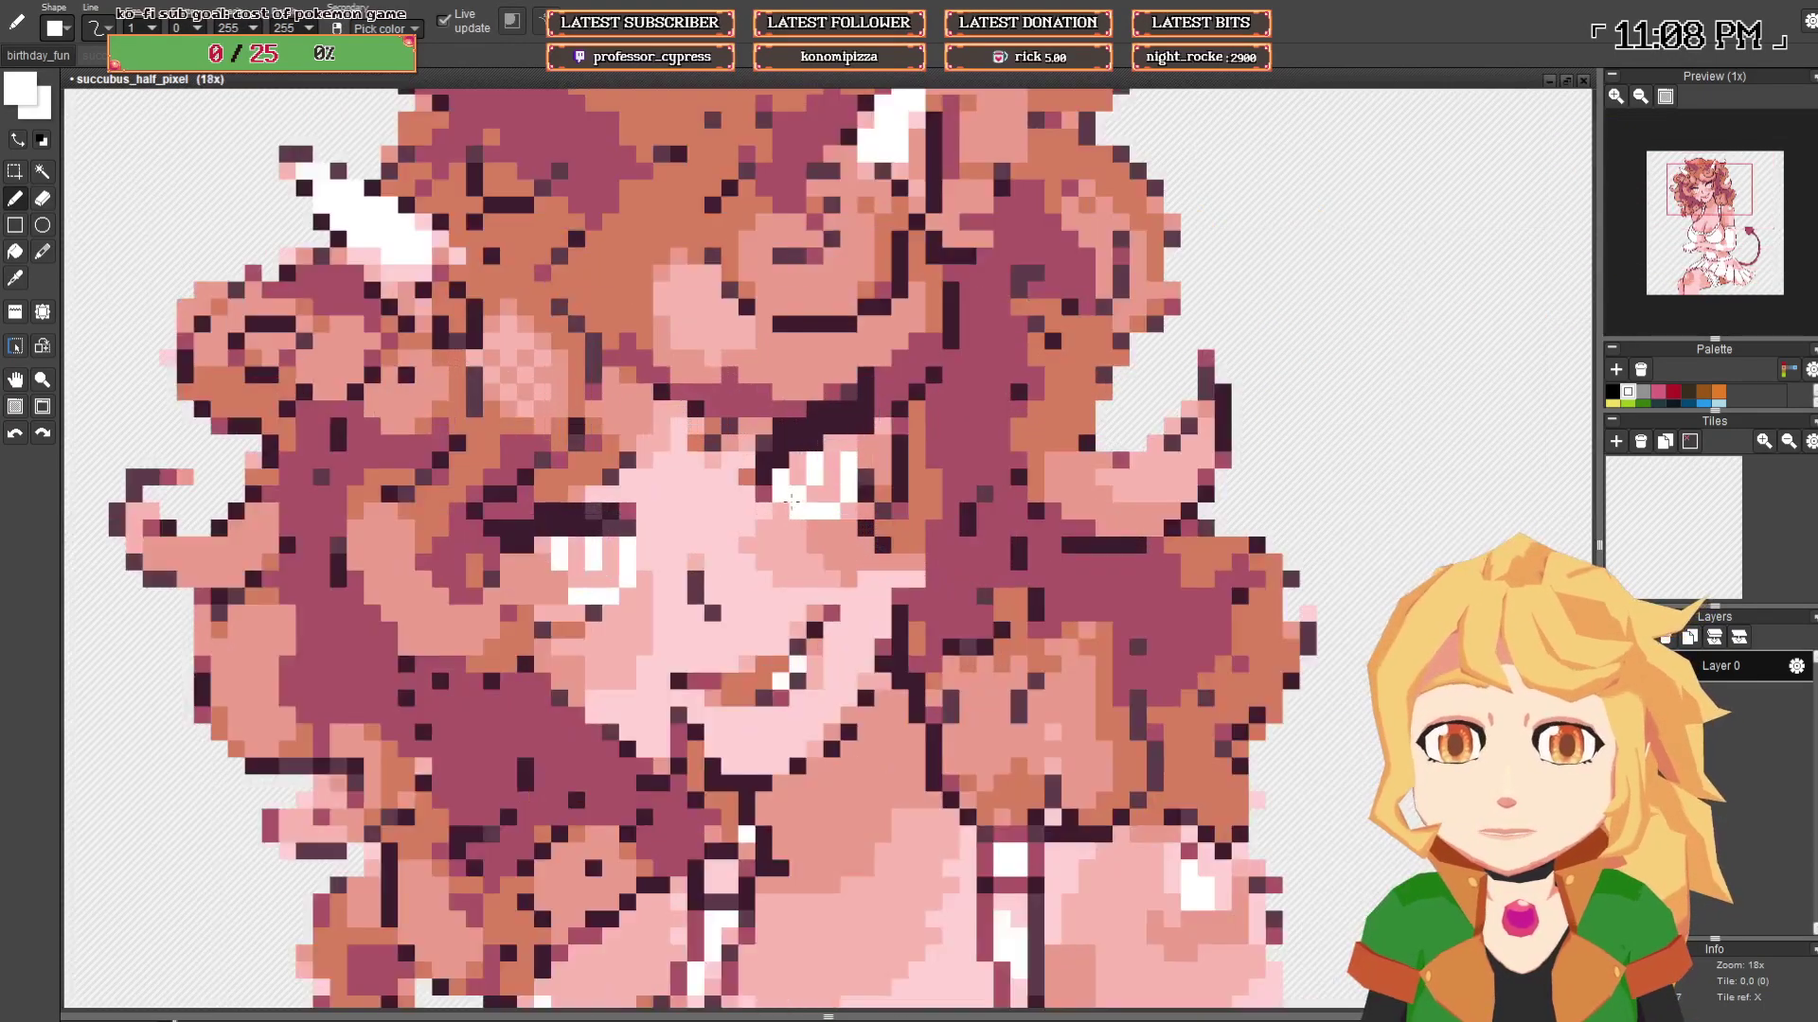
alt+click(827, 616)
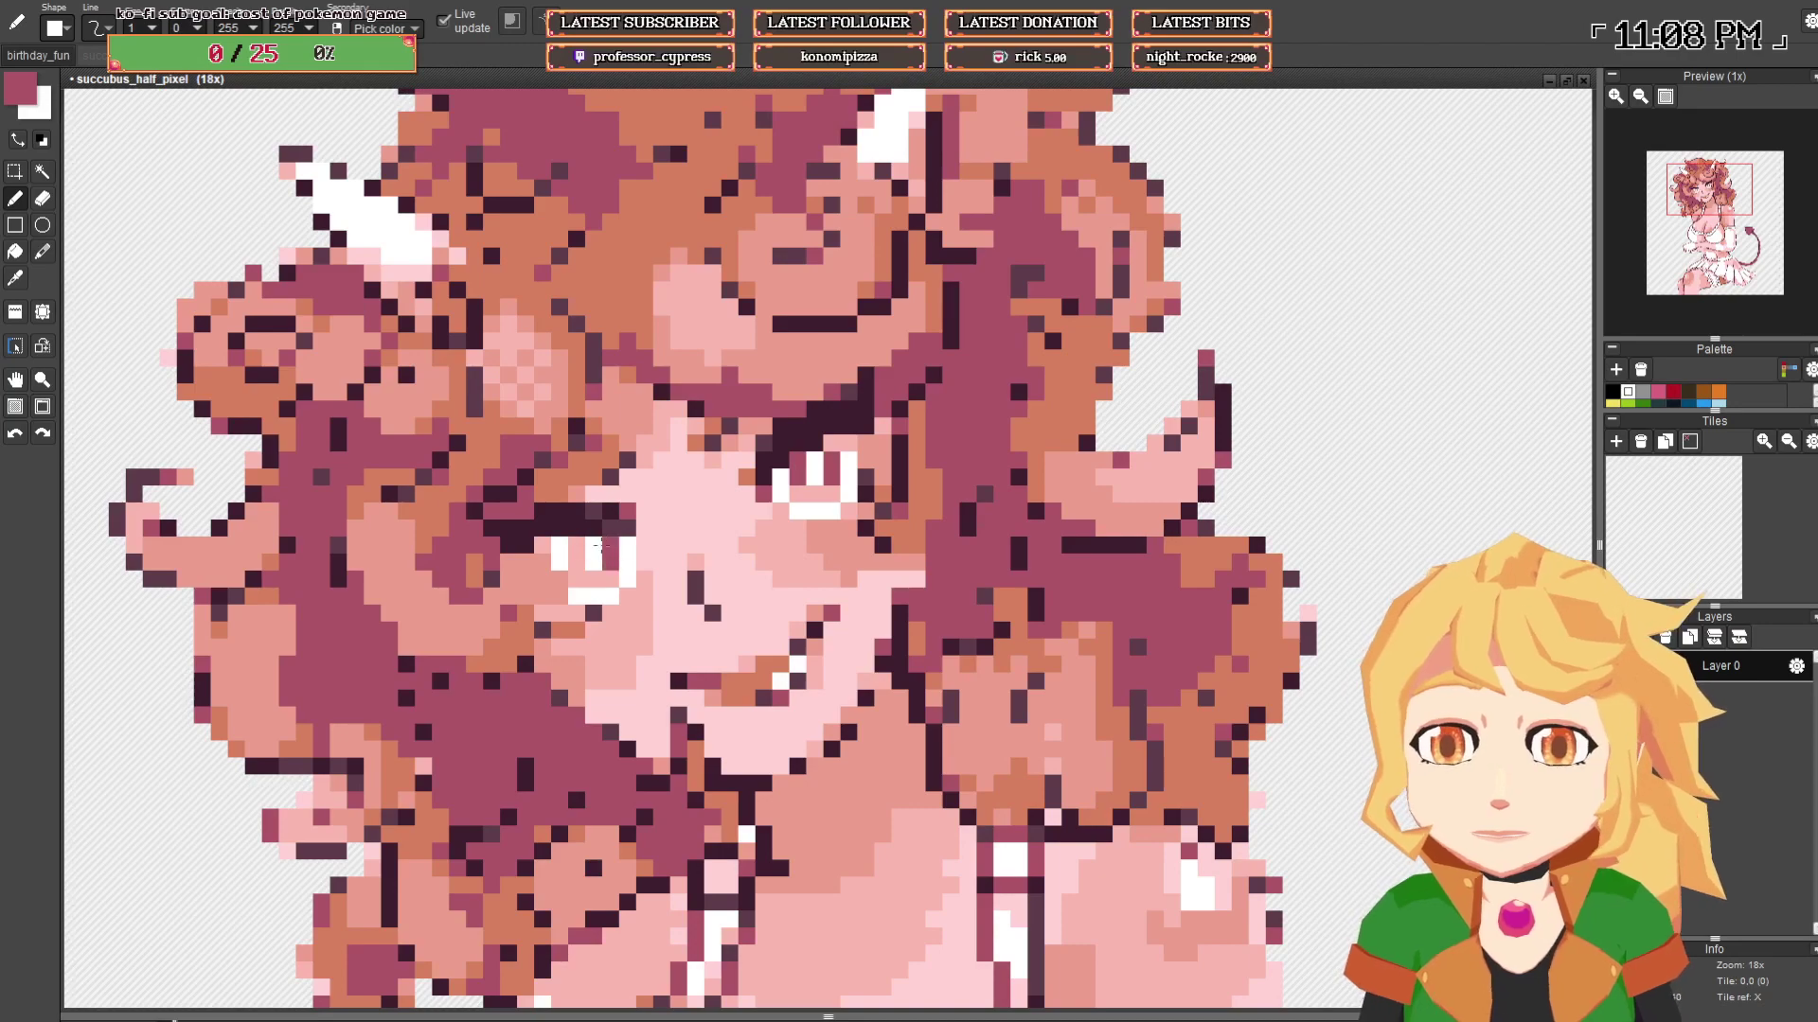
scroll(791, 542, down, 3)
scroll(887, 507, up, 3)
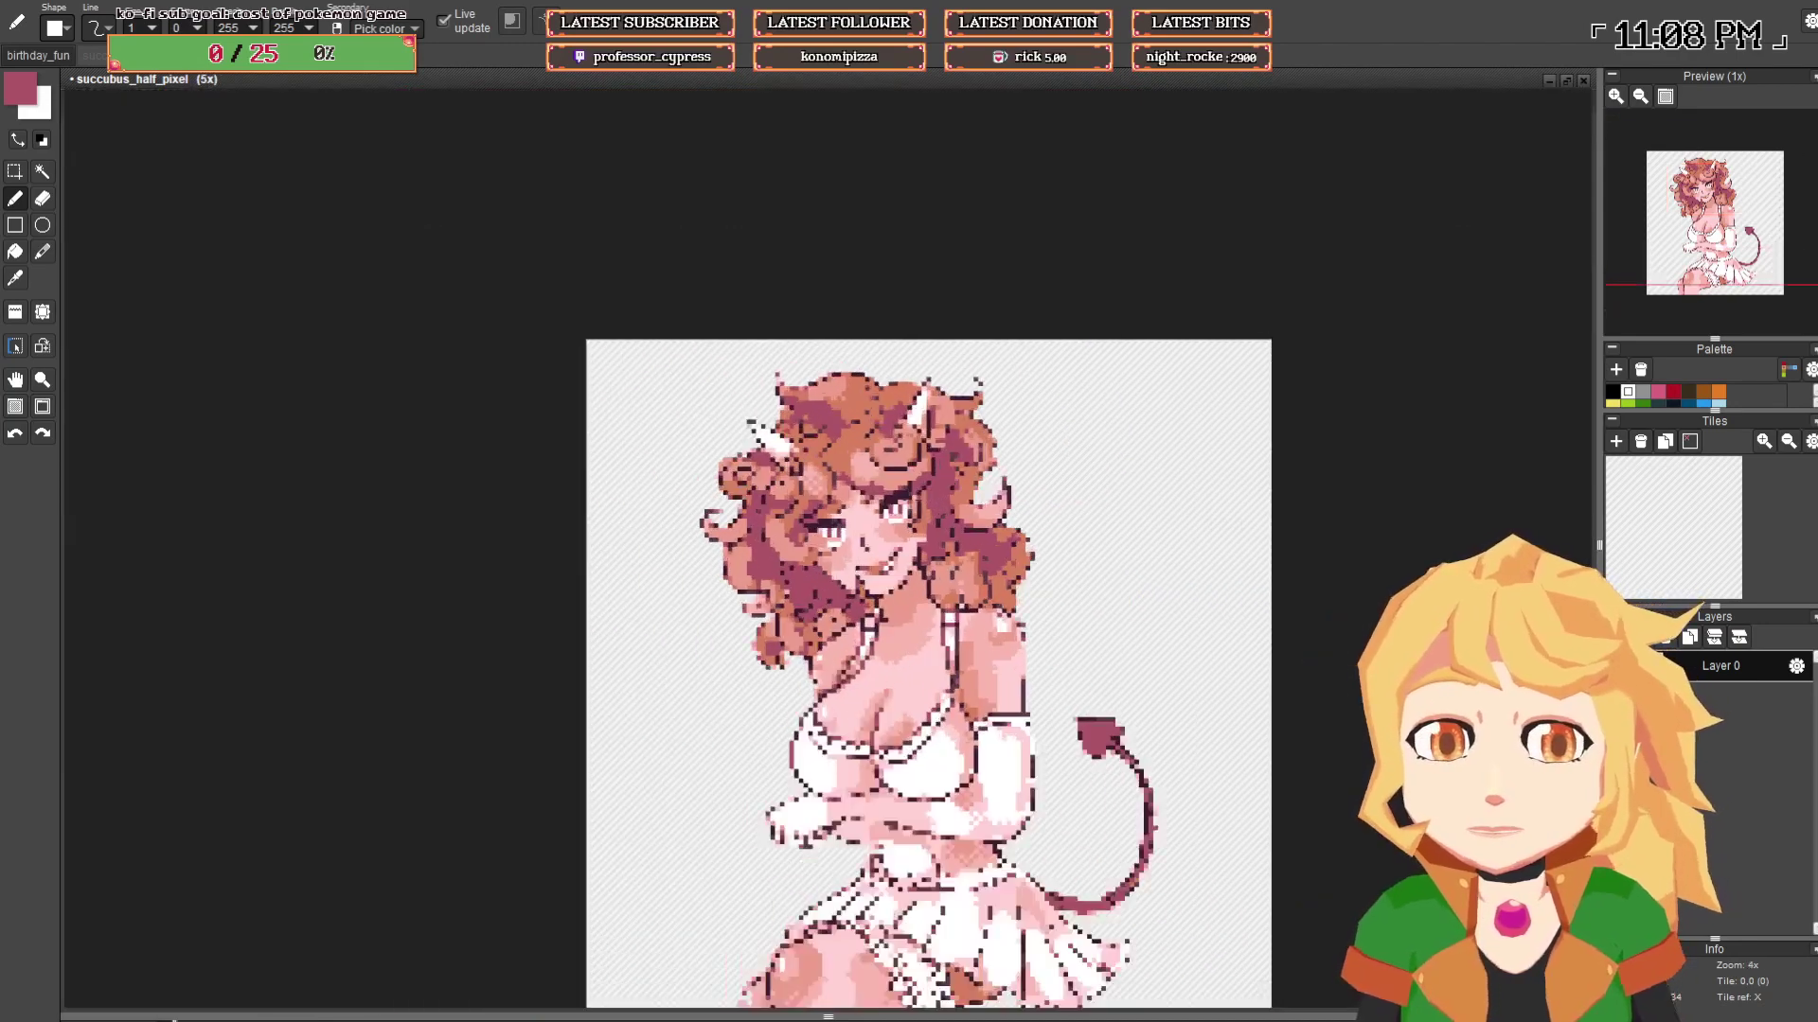
- Sample light pink for touch-ups around the irises and extend the white of the left eye toward its outer corner
alt+click(906, 508)
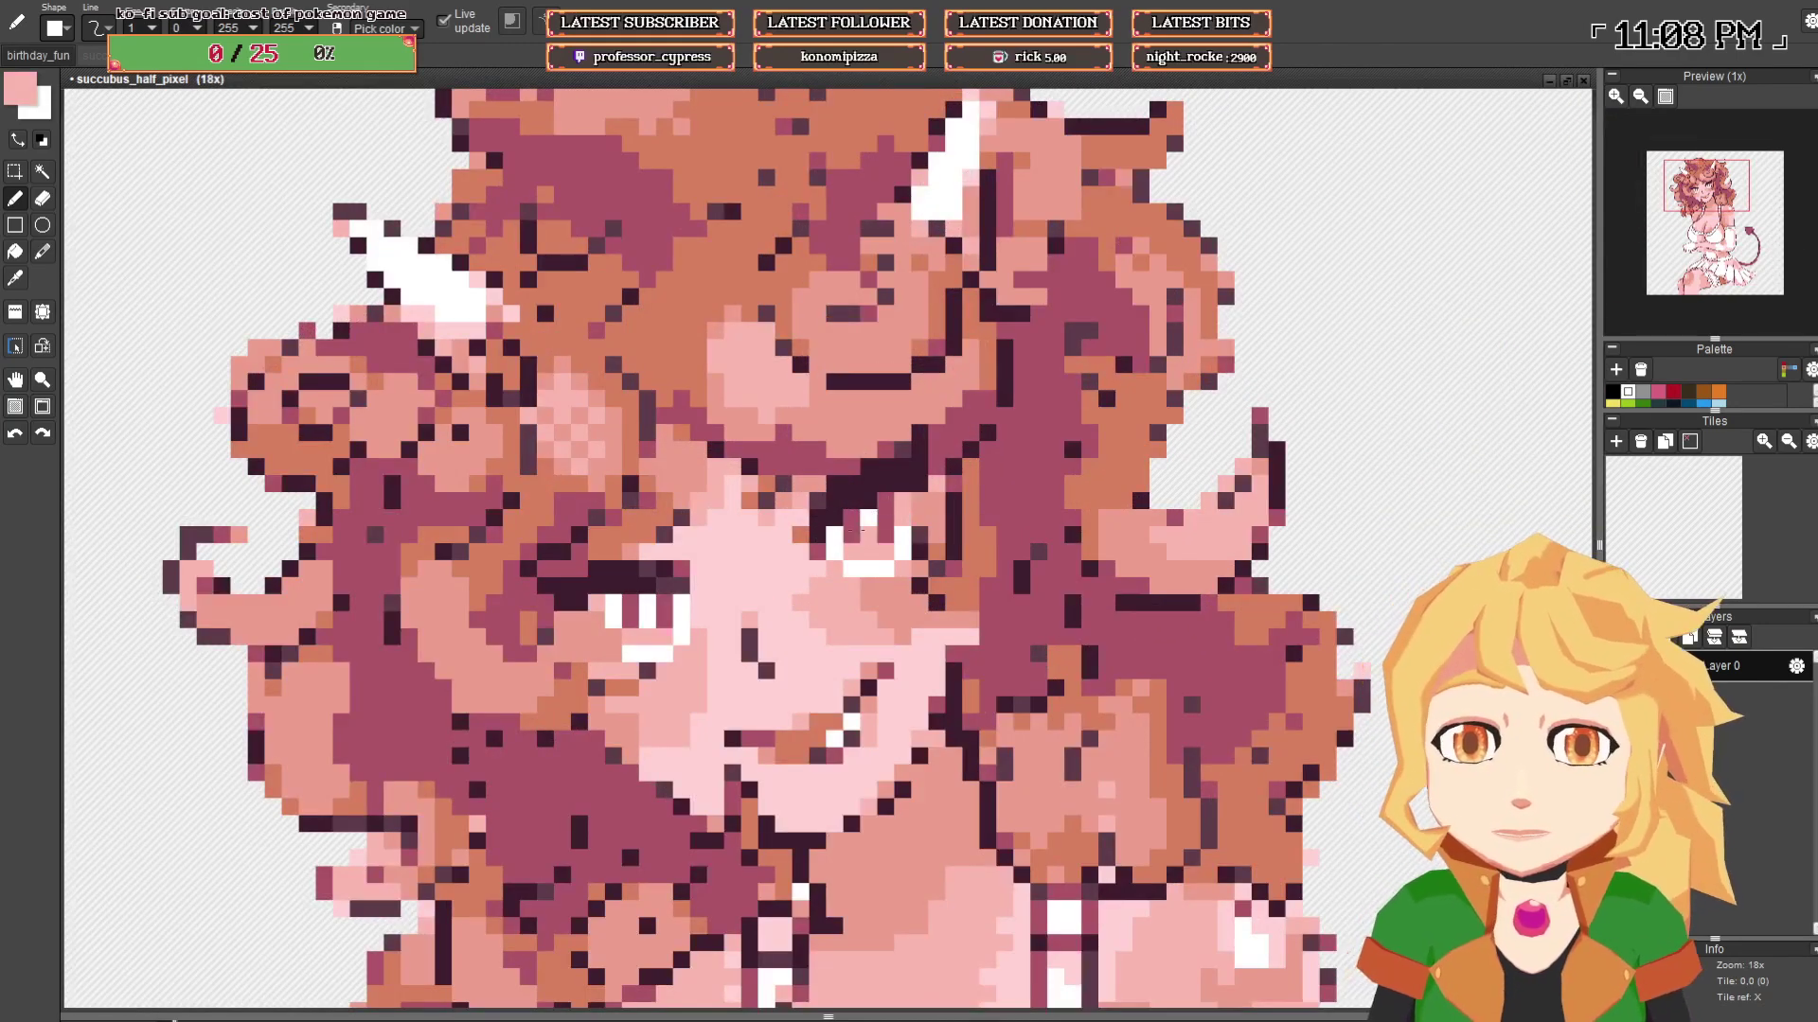
alt+click(614, 619)
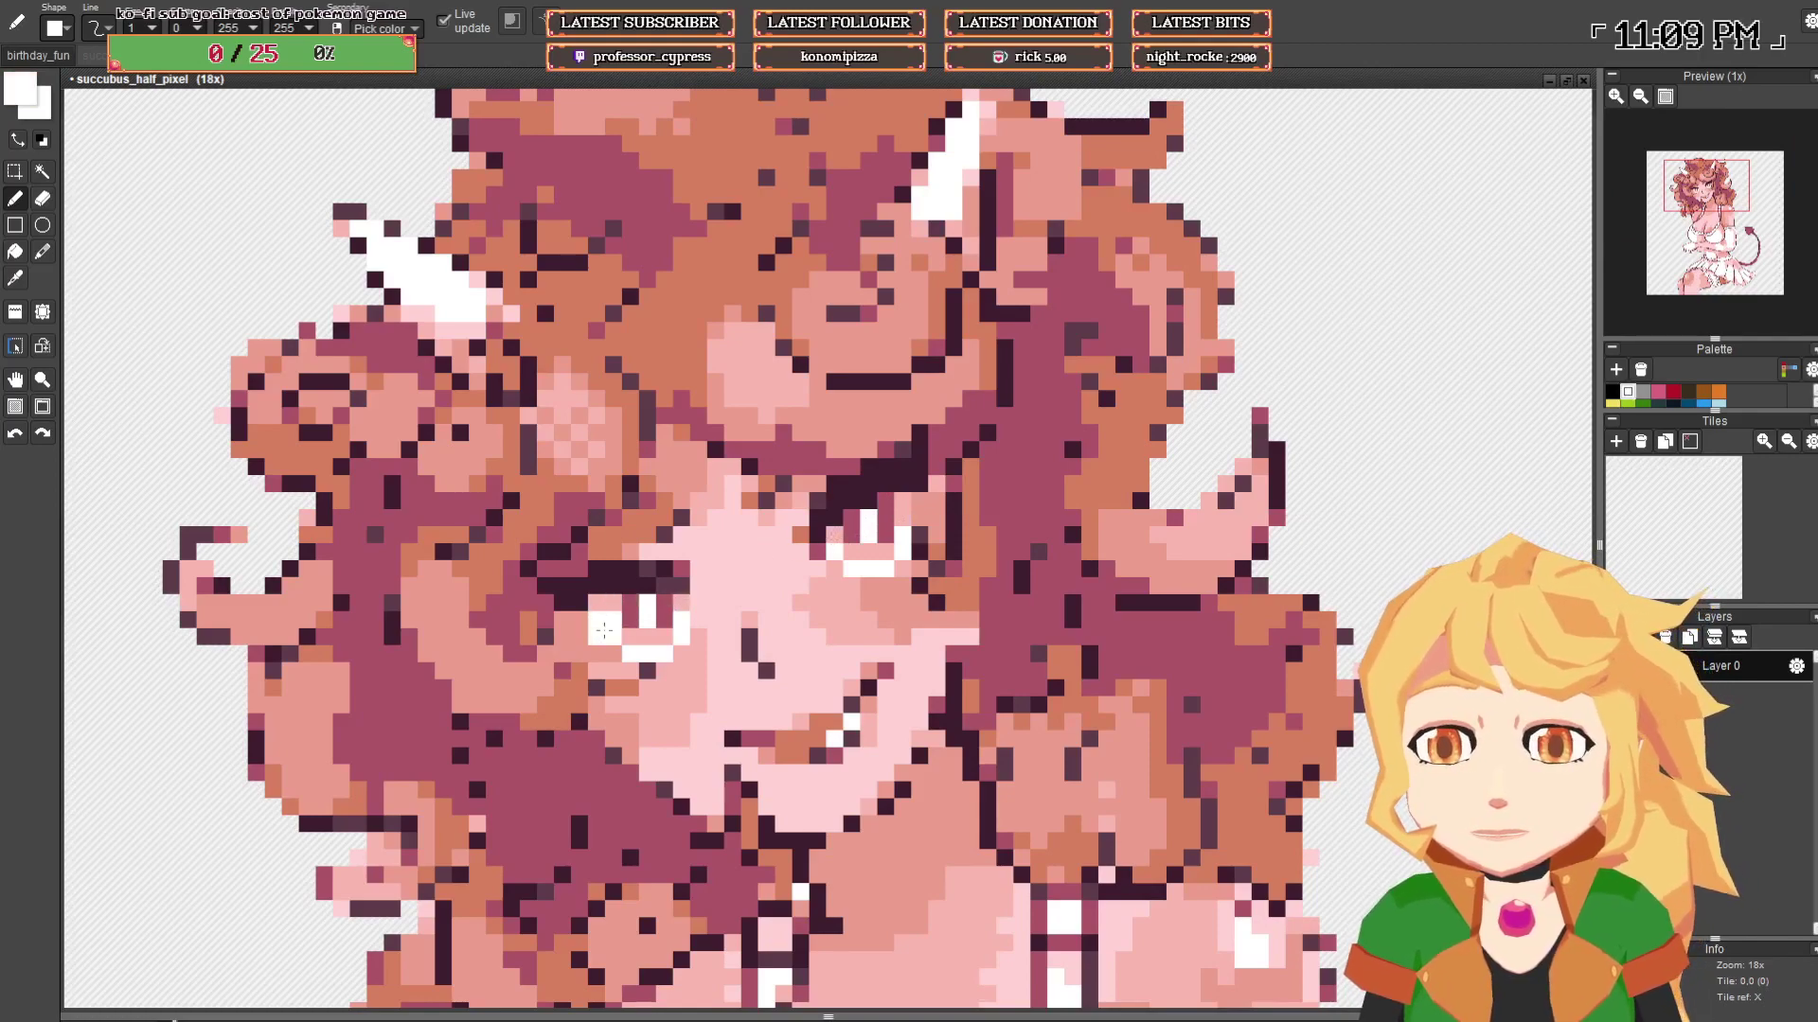
scroll(765, 584, down, 5)
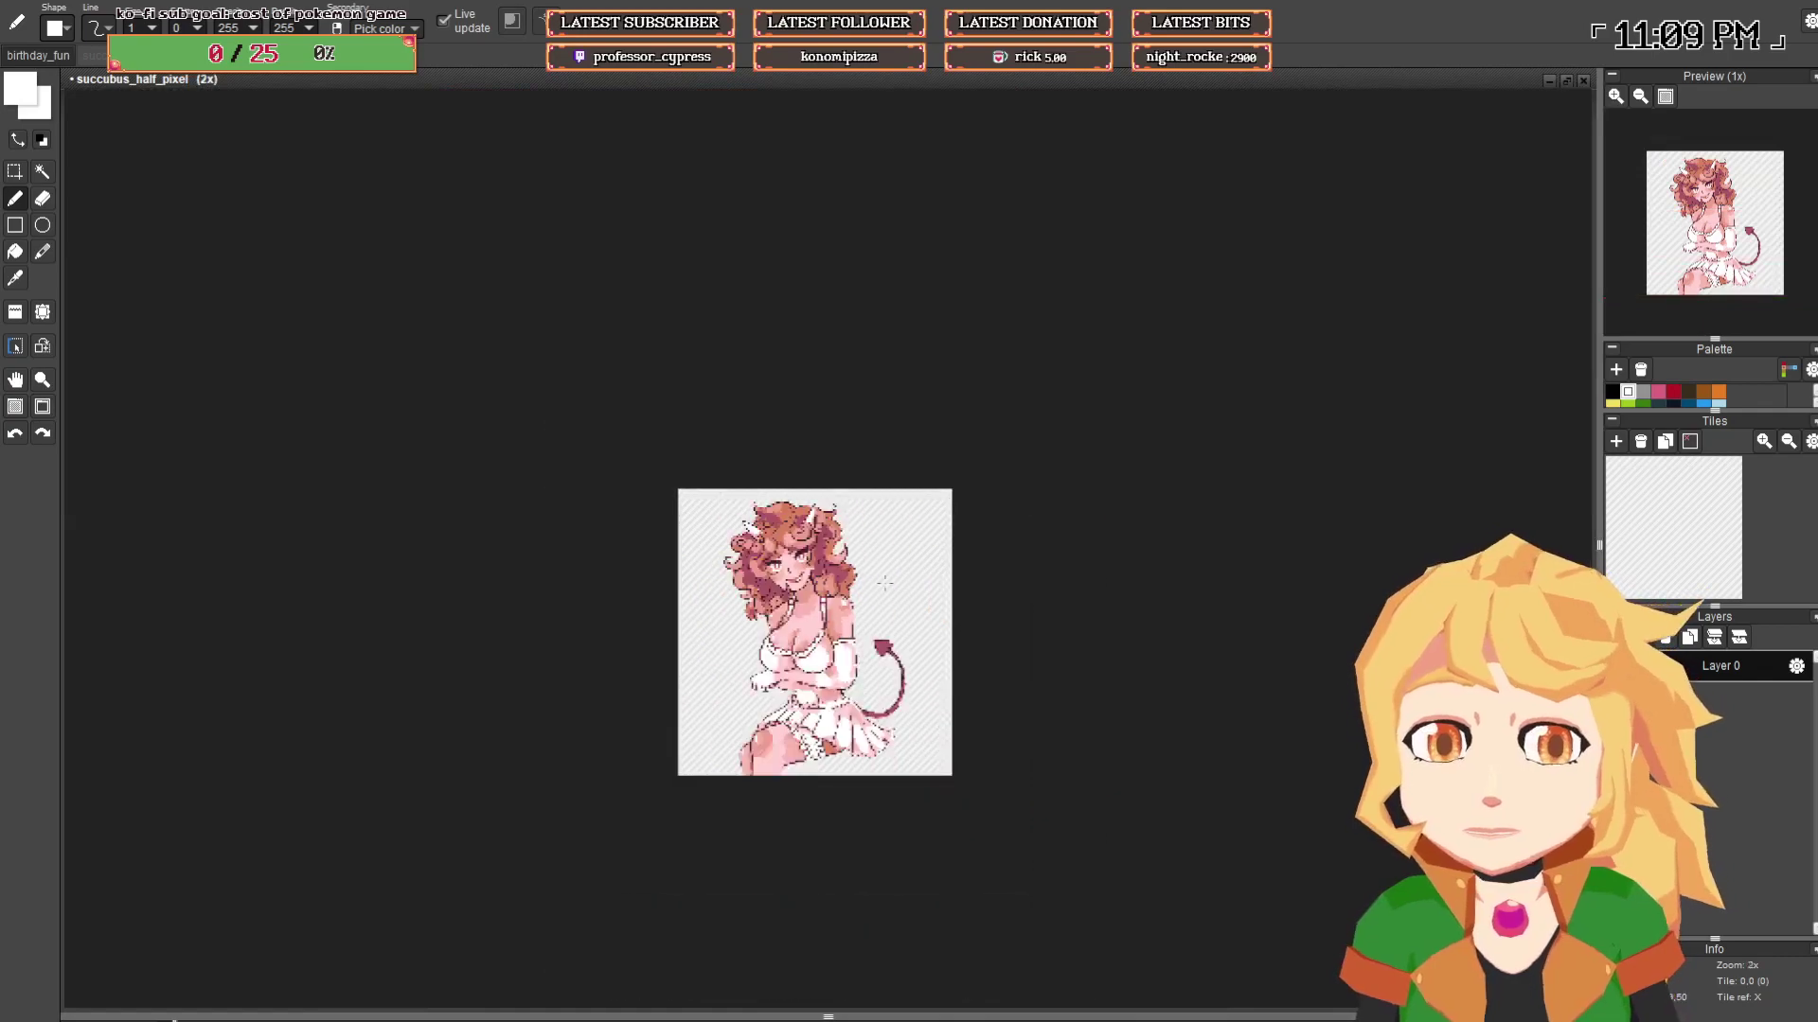
scroll(765, 585, up, 5)
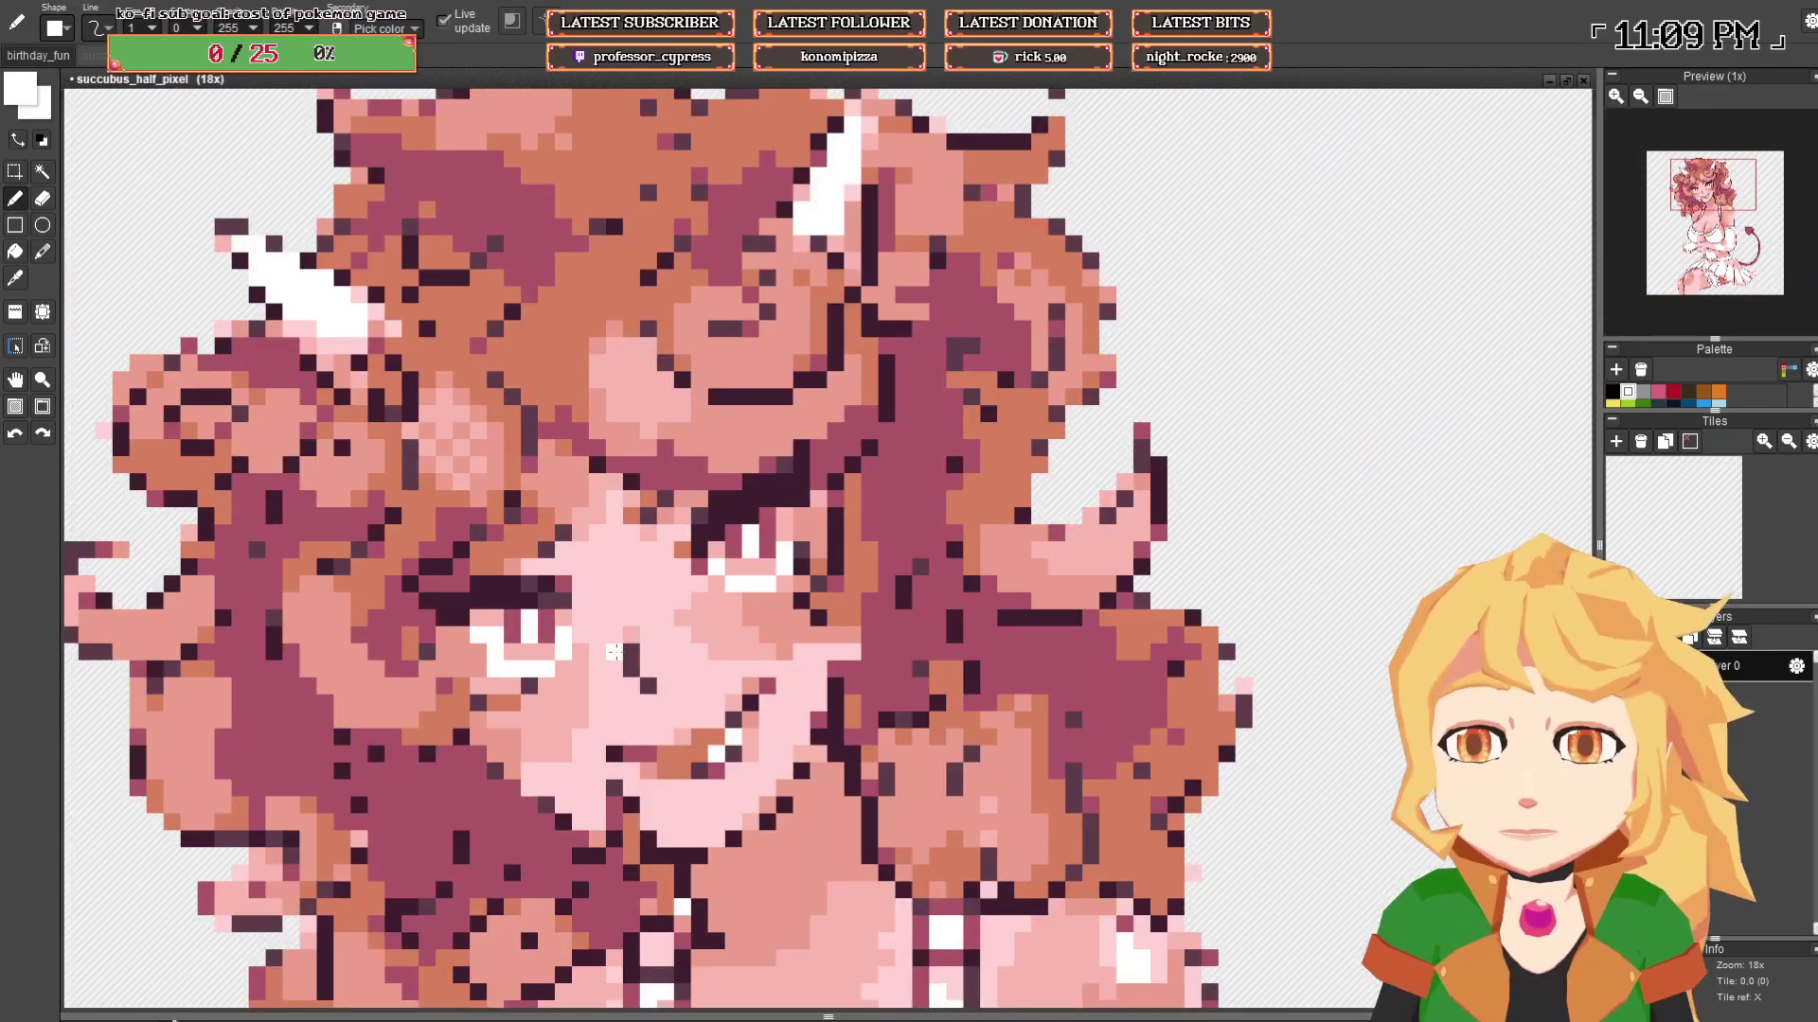
- Draw a dark purple lower lash line under the left eye and recolor it in sampled maroon
drag(615, 652, 708, 636)
scroll(708, 637, up, 1)
right_click(575, 688)
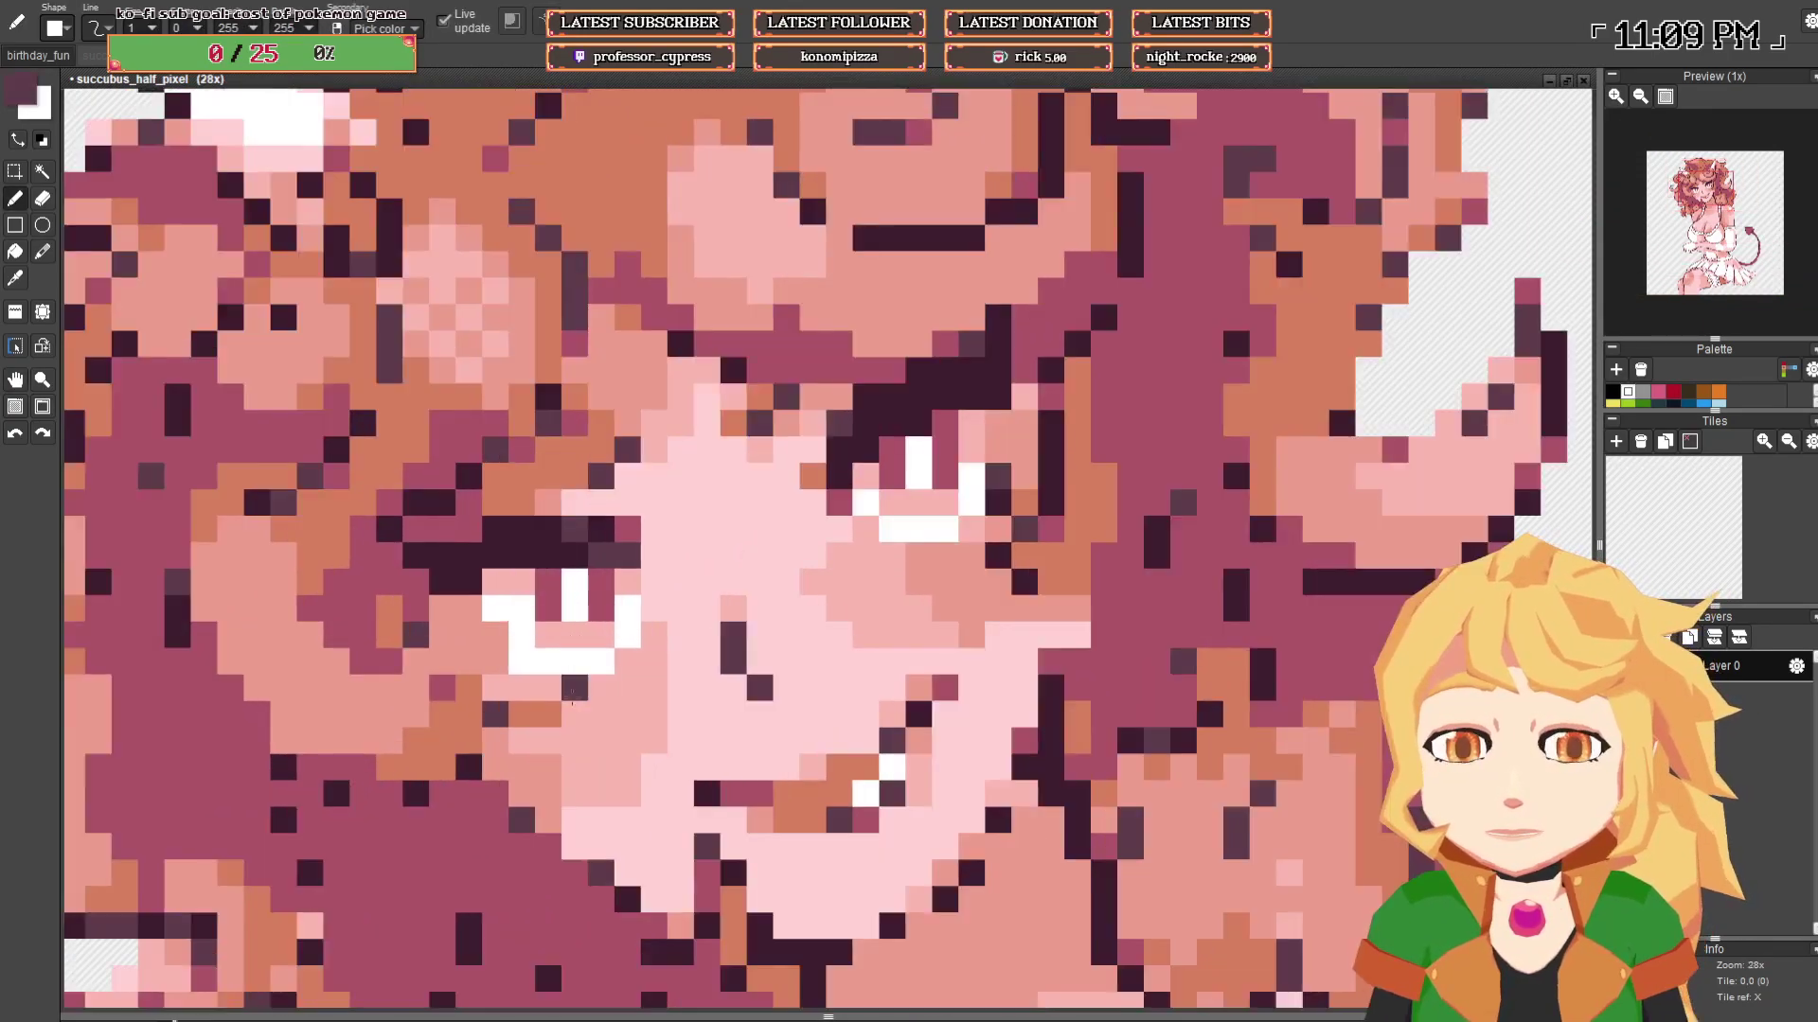
drag(549, 689, 491, 651)
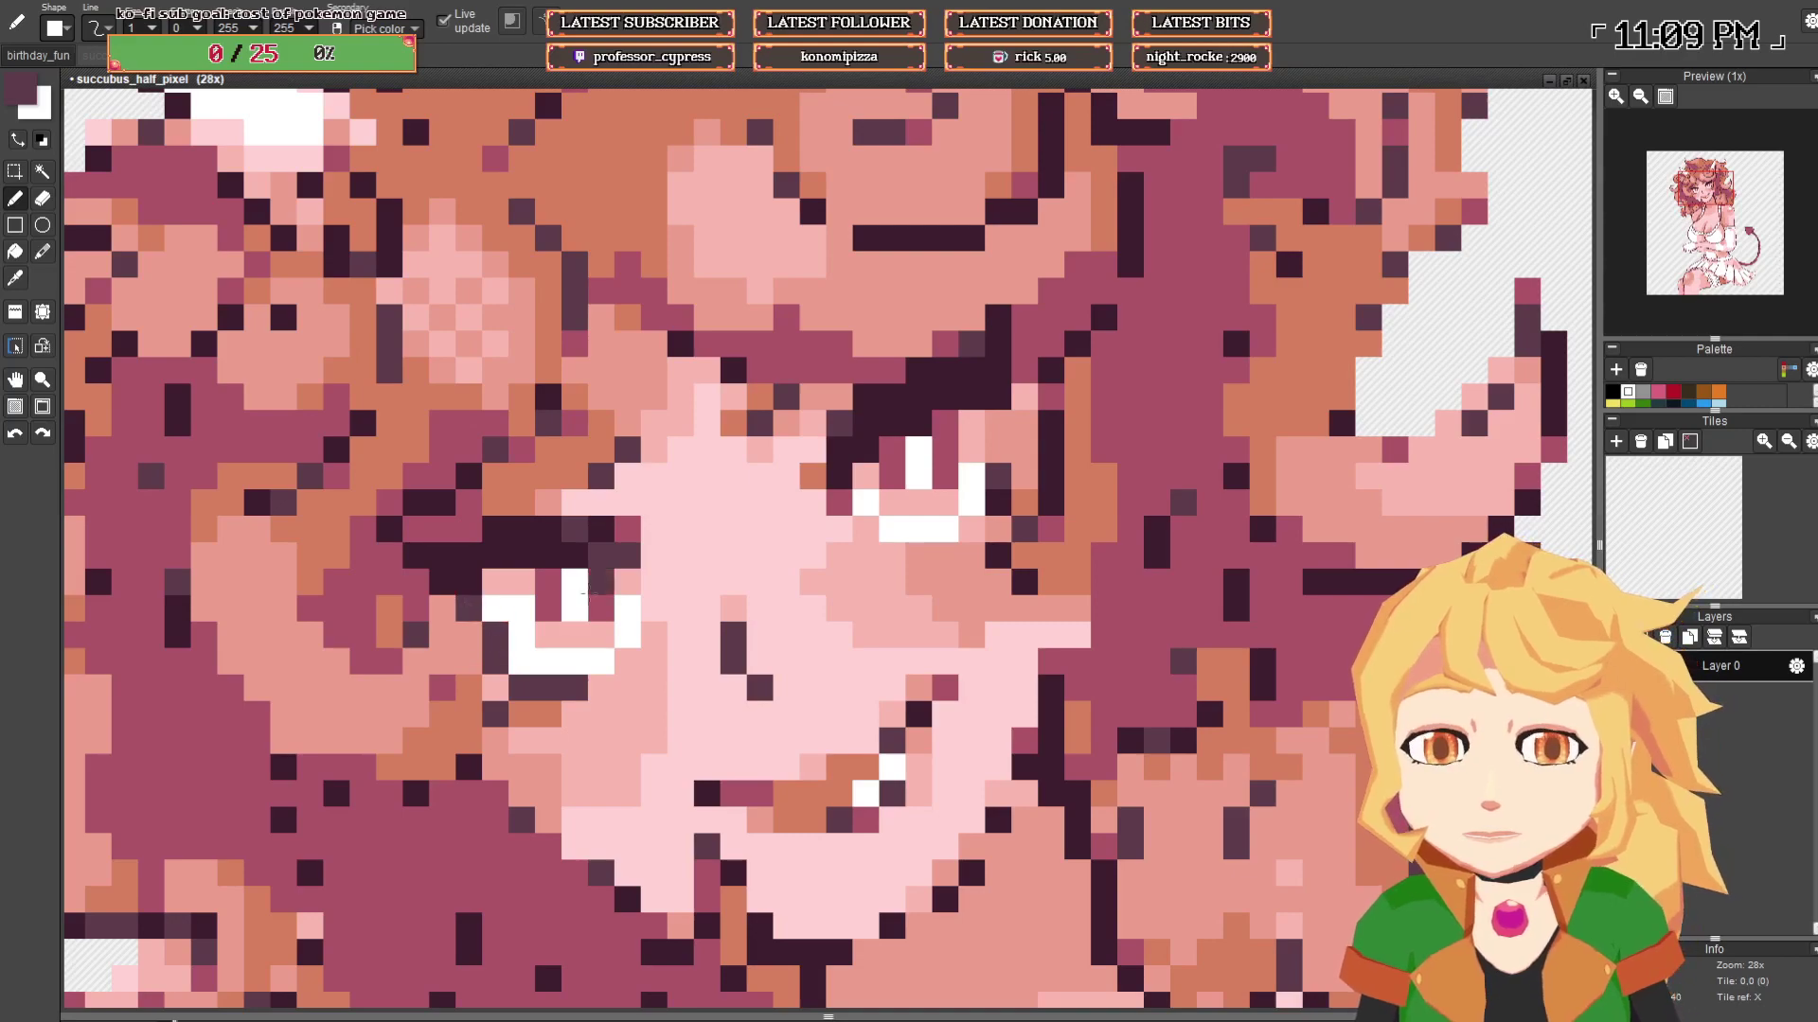
scroll(602, 582, down, 5)
scroll(611, 597, up, 5)
right_click(520, 762)
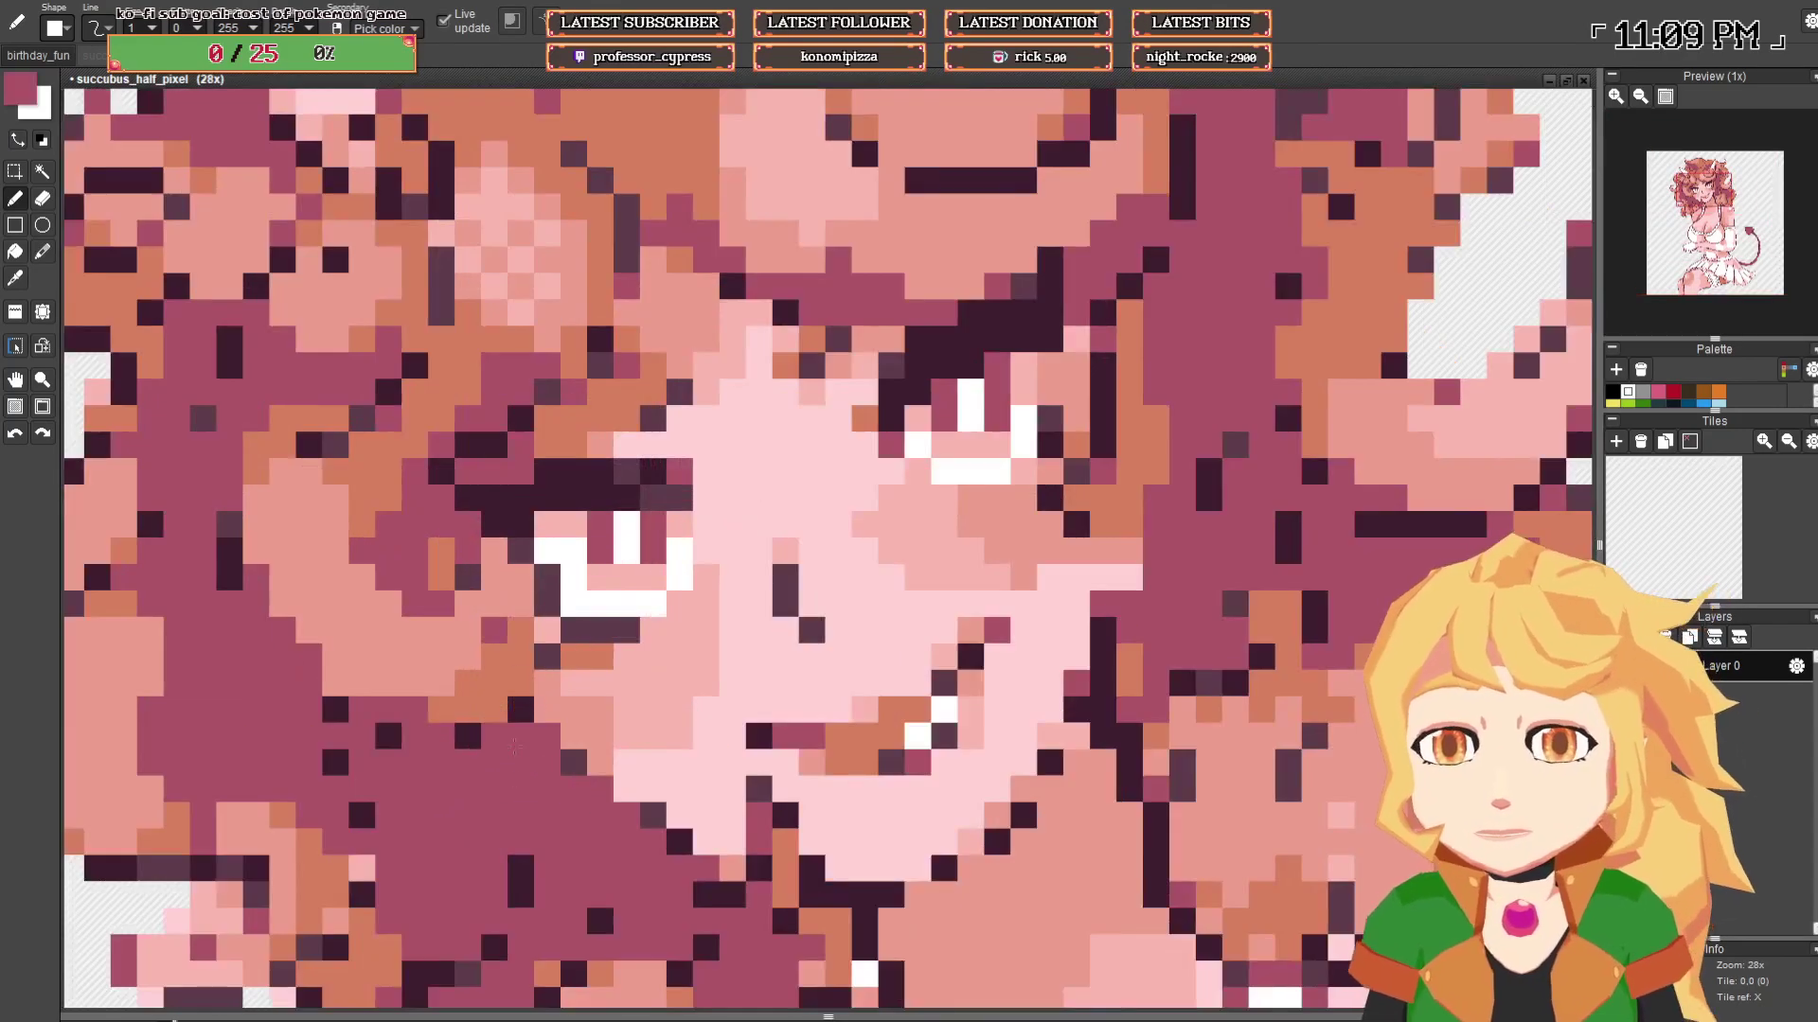
mouse_move(574, 631)
mouse_down()
mouse_move(625, 630)
mouse_move(546, 597)
mouse_move(522, 553)
mouse_up()
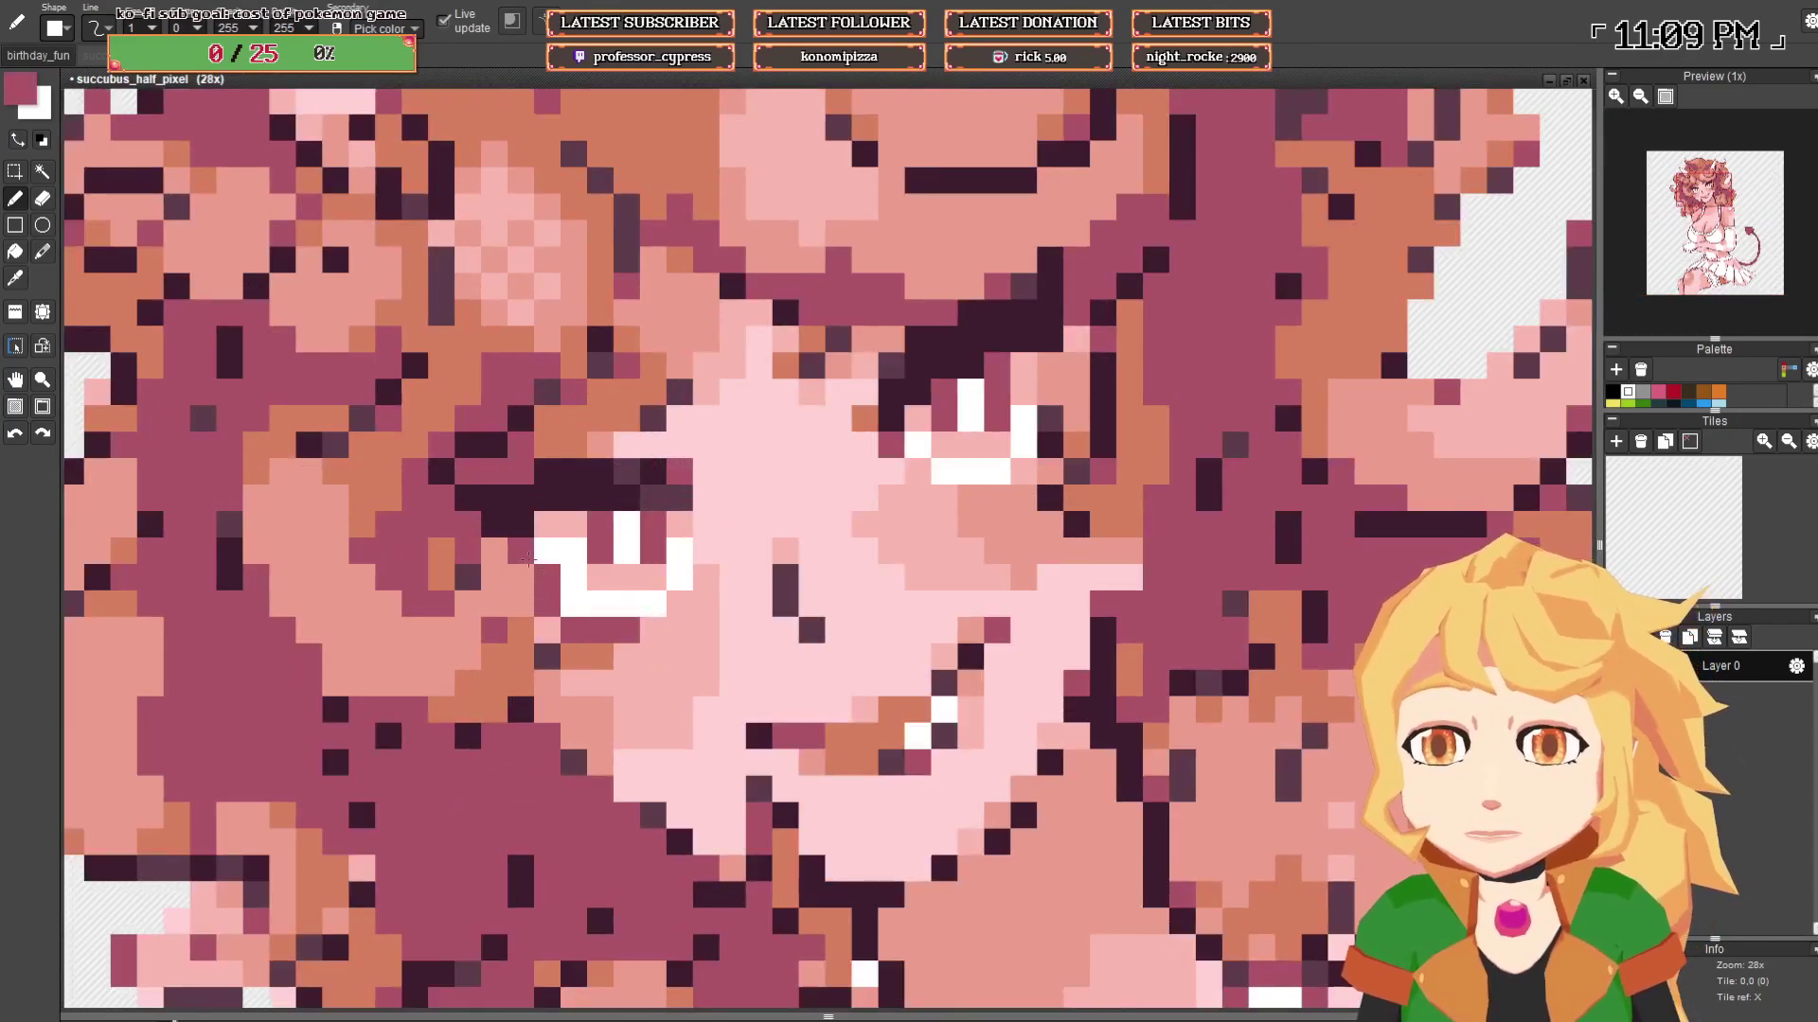
- Touch up the shading beneath the left eye with maroon and orange pixels where the hair curl meets the cheek
click(626, 656)
mouse_move(591, 681)
mouse_down()
mouse_move(539, 707)
mouse_move(544, 684)
mouse_move(516, 684)
mouse_move(547, 657)
mouse_up()
click(547, 709)
right_click(521, 683)
- Sample the darkest purple and outline the lower edge of the hair curl beside the left eye
alt+click(520, 710)
click(547, 710)
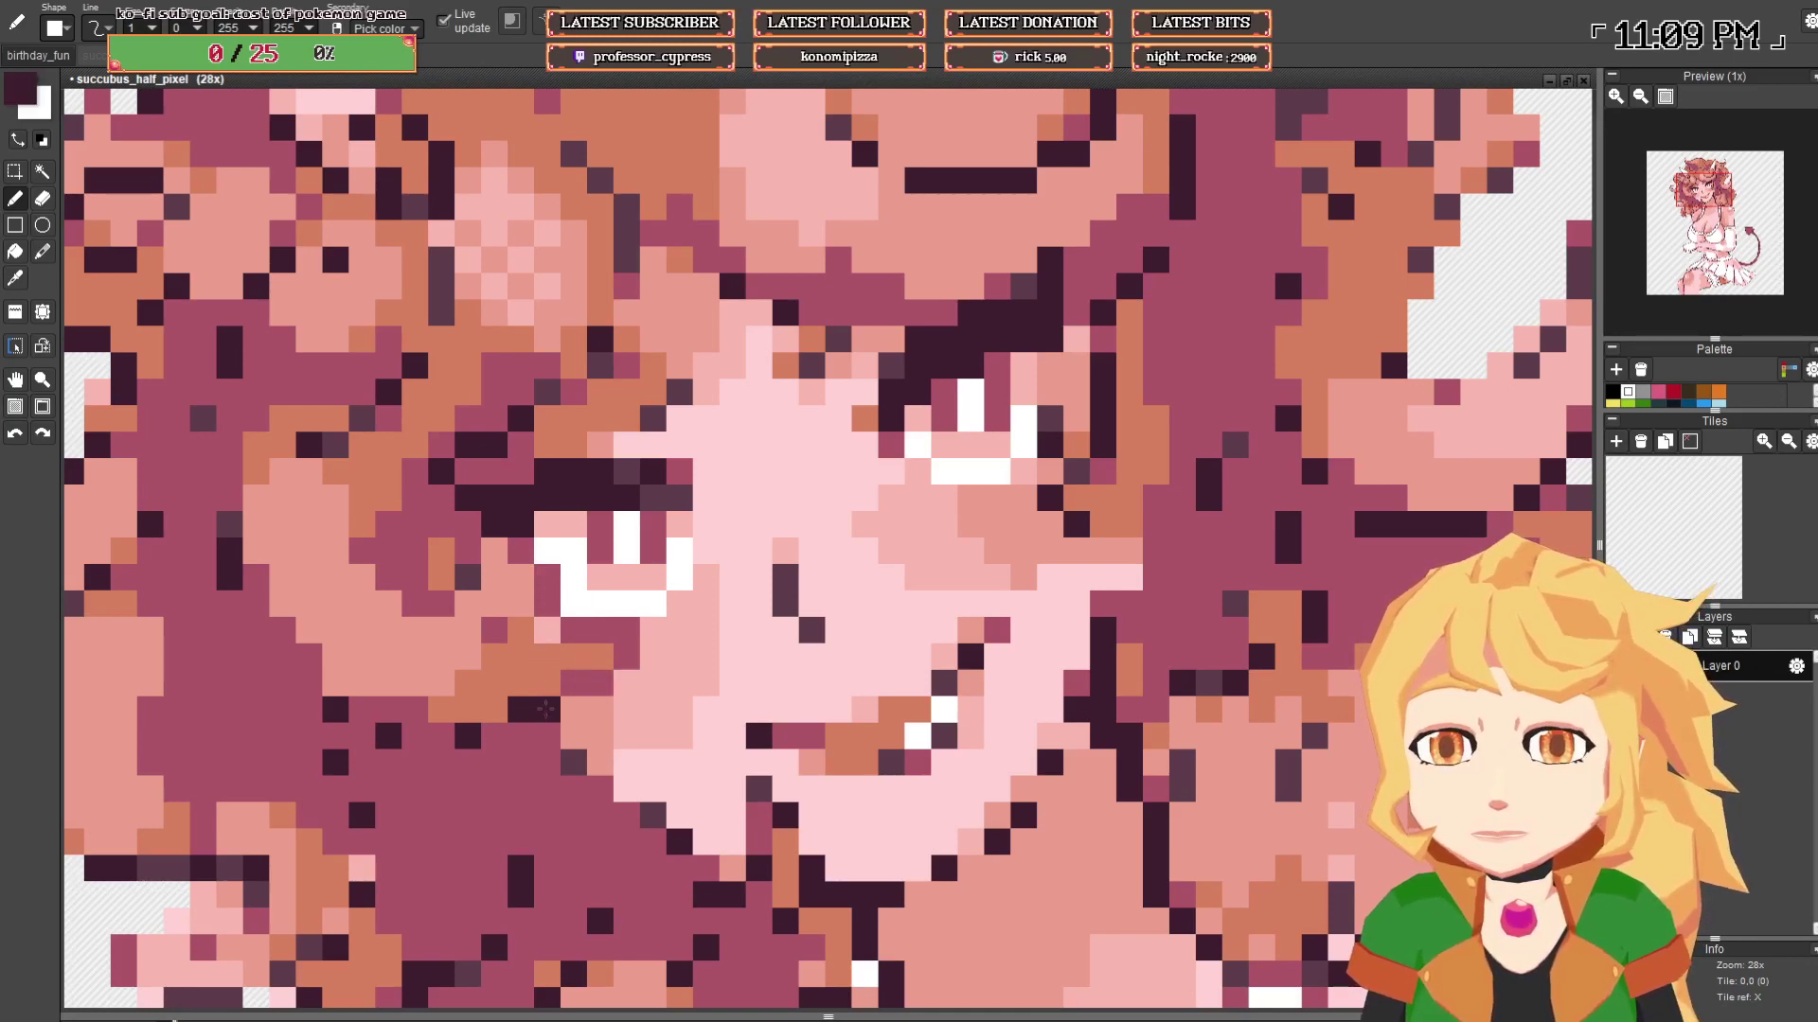
click(495, 736)
click(440, 736)
click(389, 711)
click(405, 732)
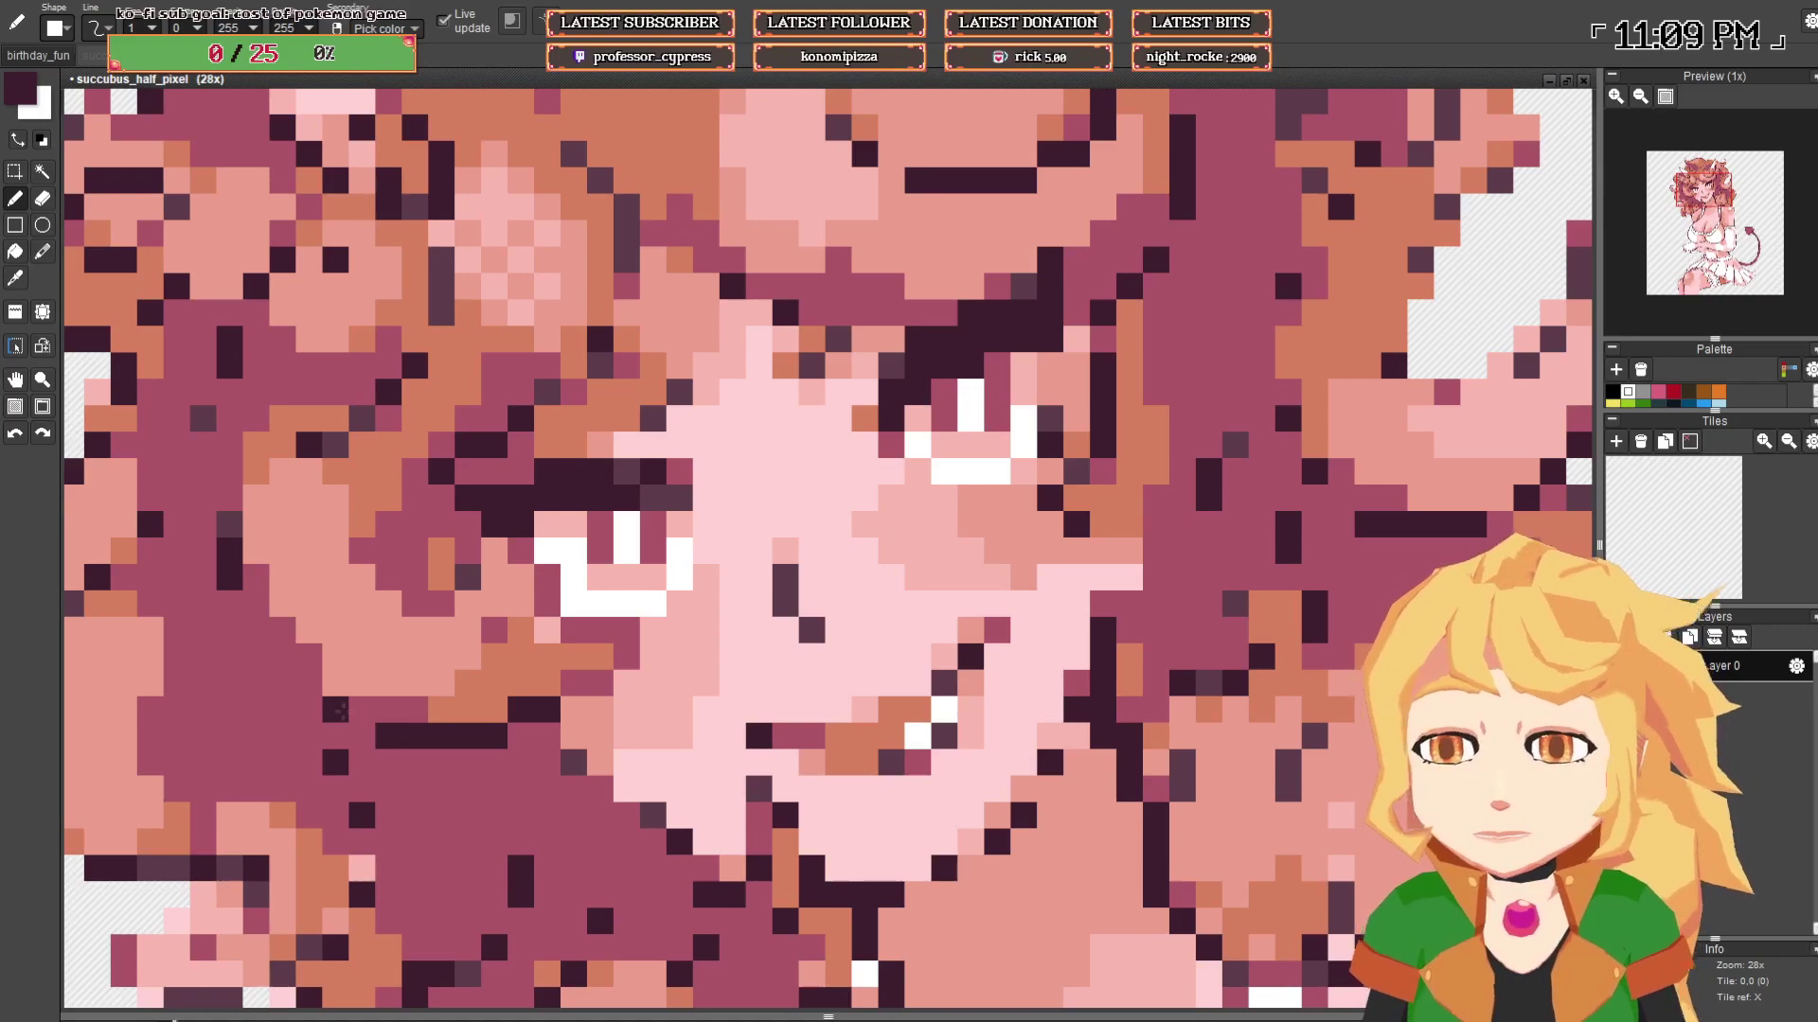
drag(341, 711, 361, 710)
click(283, 658)
click(256, 631)
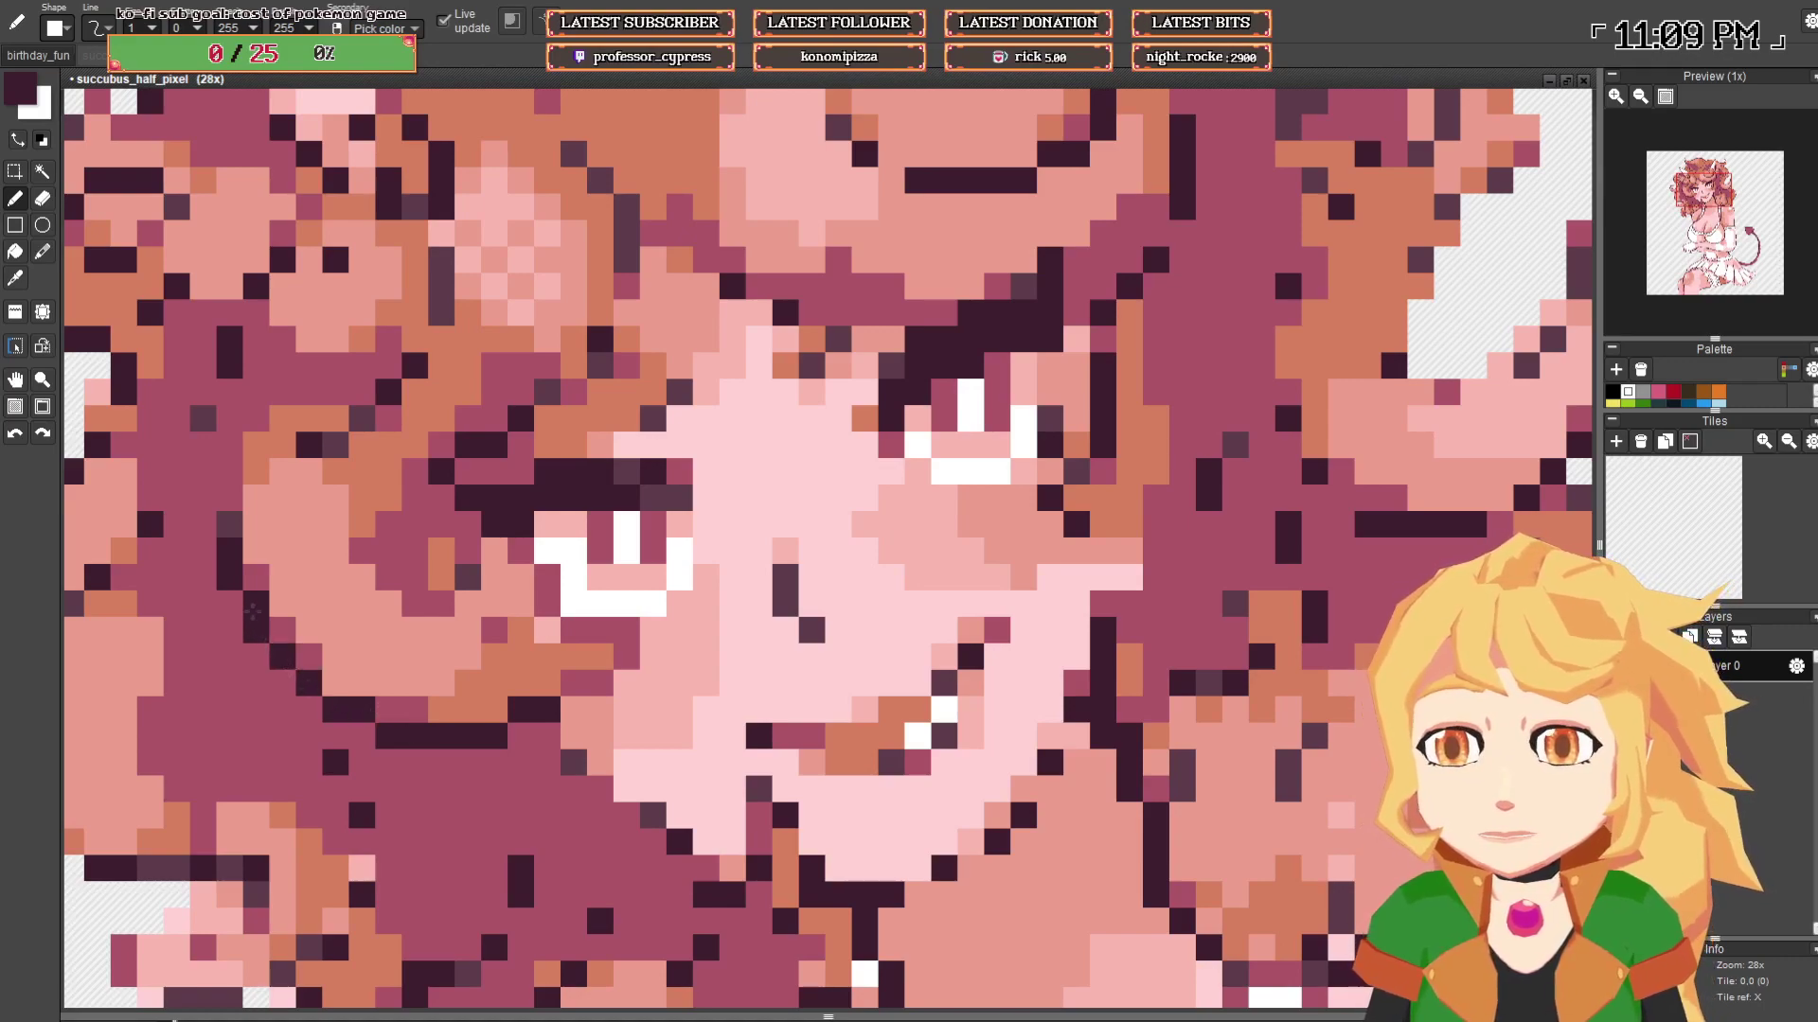
click(256, 606)
scroll(445, 578, down, 8)
scroll(656, 594, down, 1)
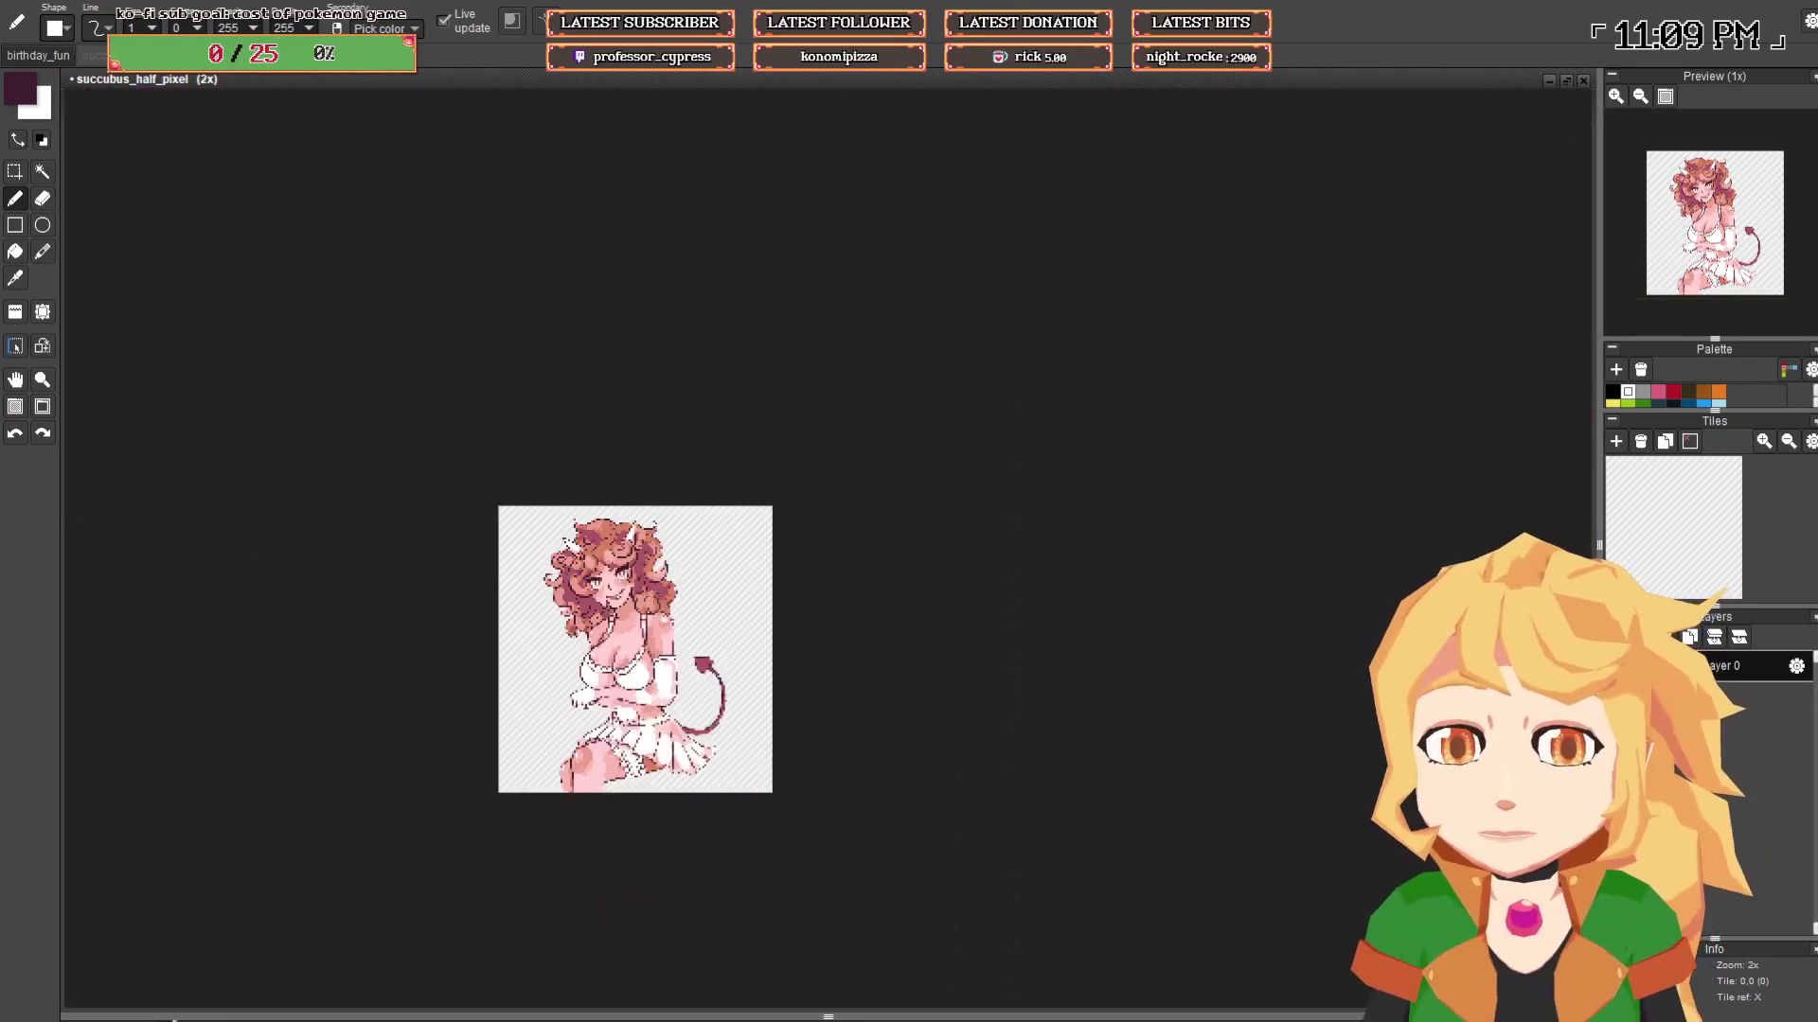
- Touch up the hair with orange and draw a dark purple line from the left eye's outer corner curving beneath it
scroll(540, 575, up, 7)
right_click(533, 579)
drag(507, 580, 475, 581)
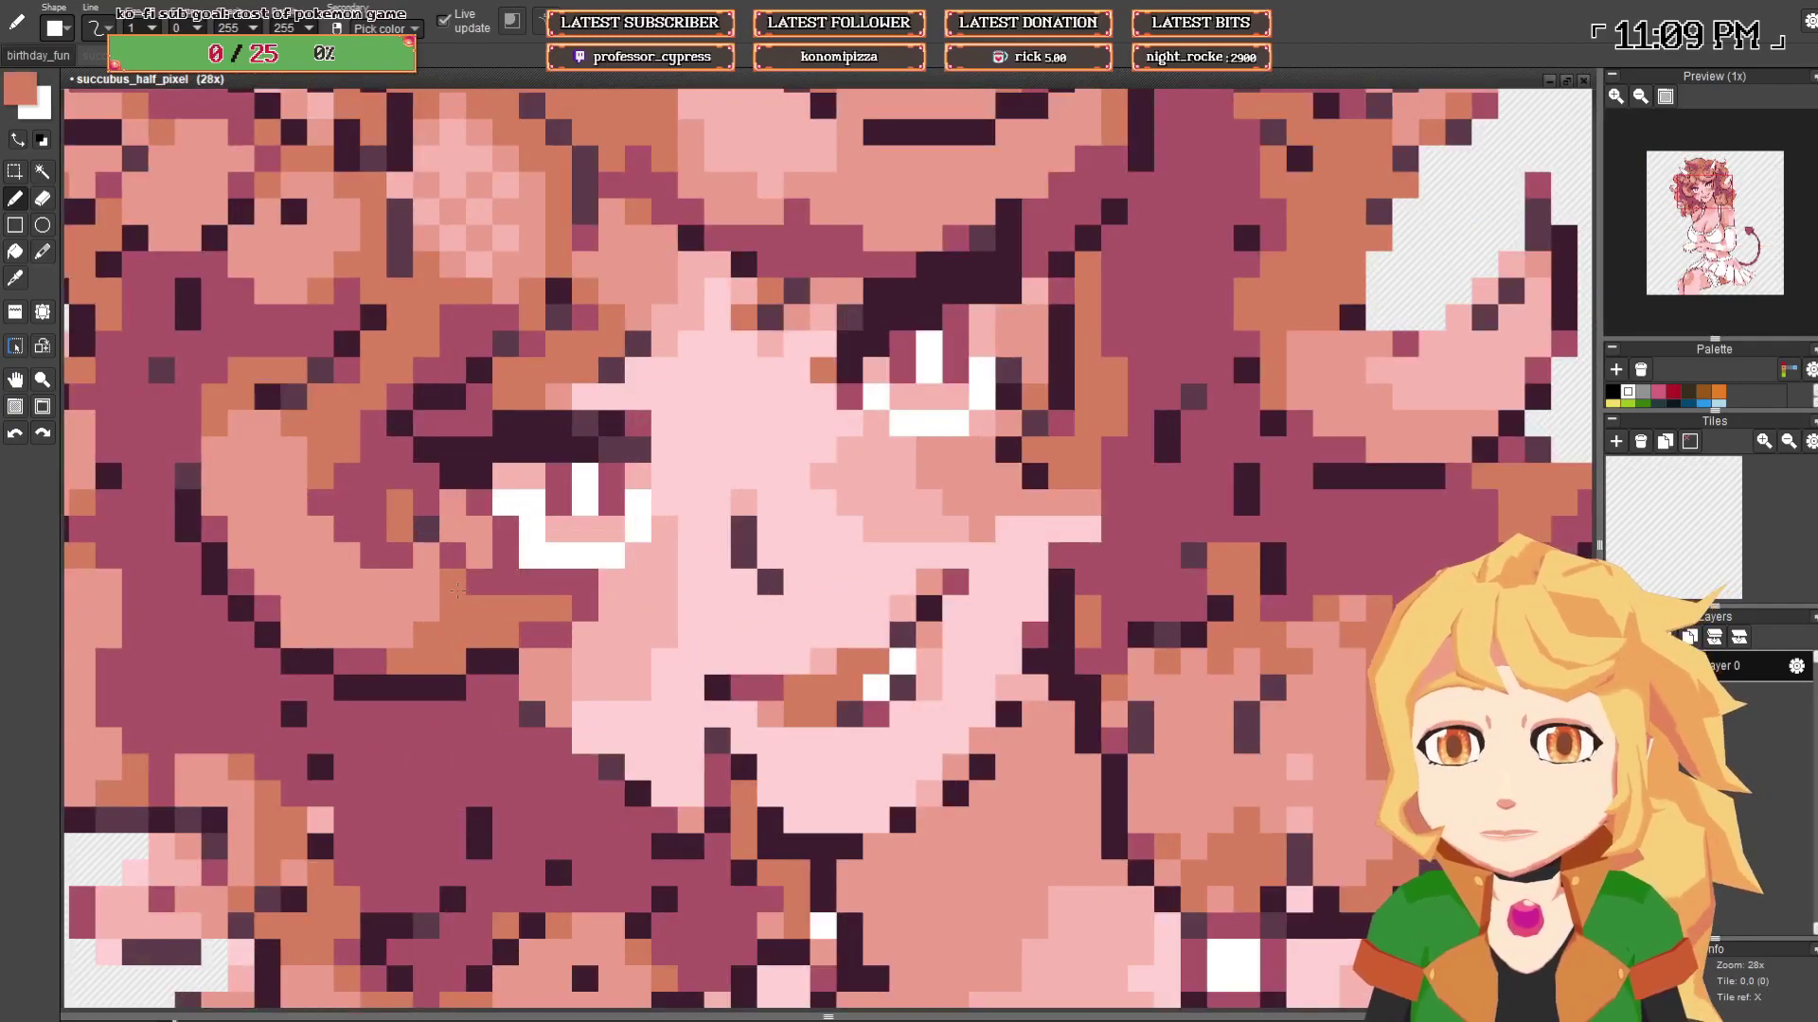
alt+click(437, 518)
click(427, 502)
click(426, 477)
click(451, 556)
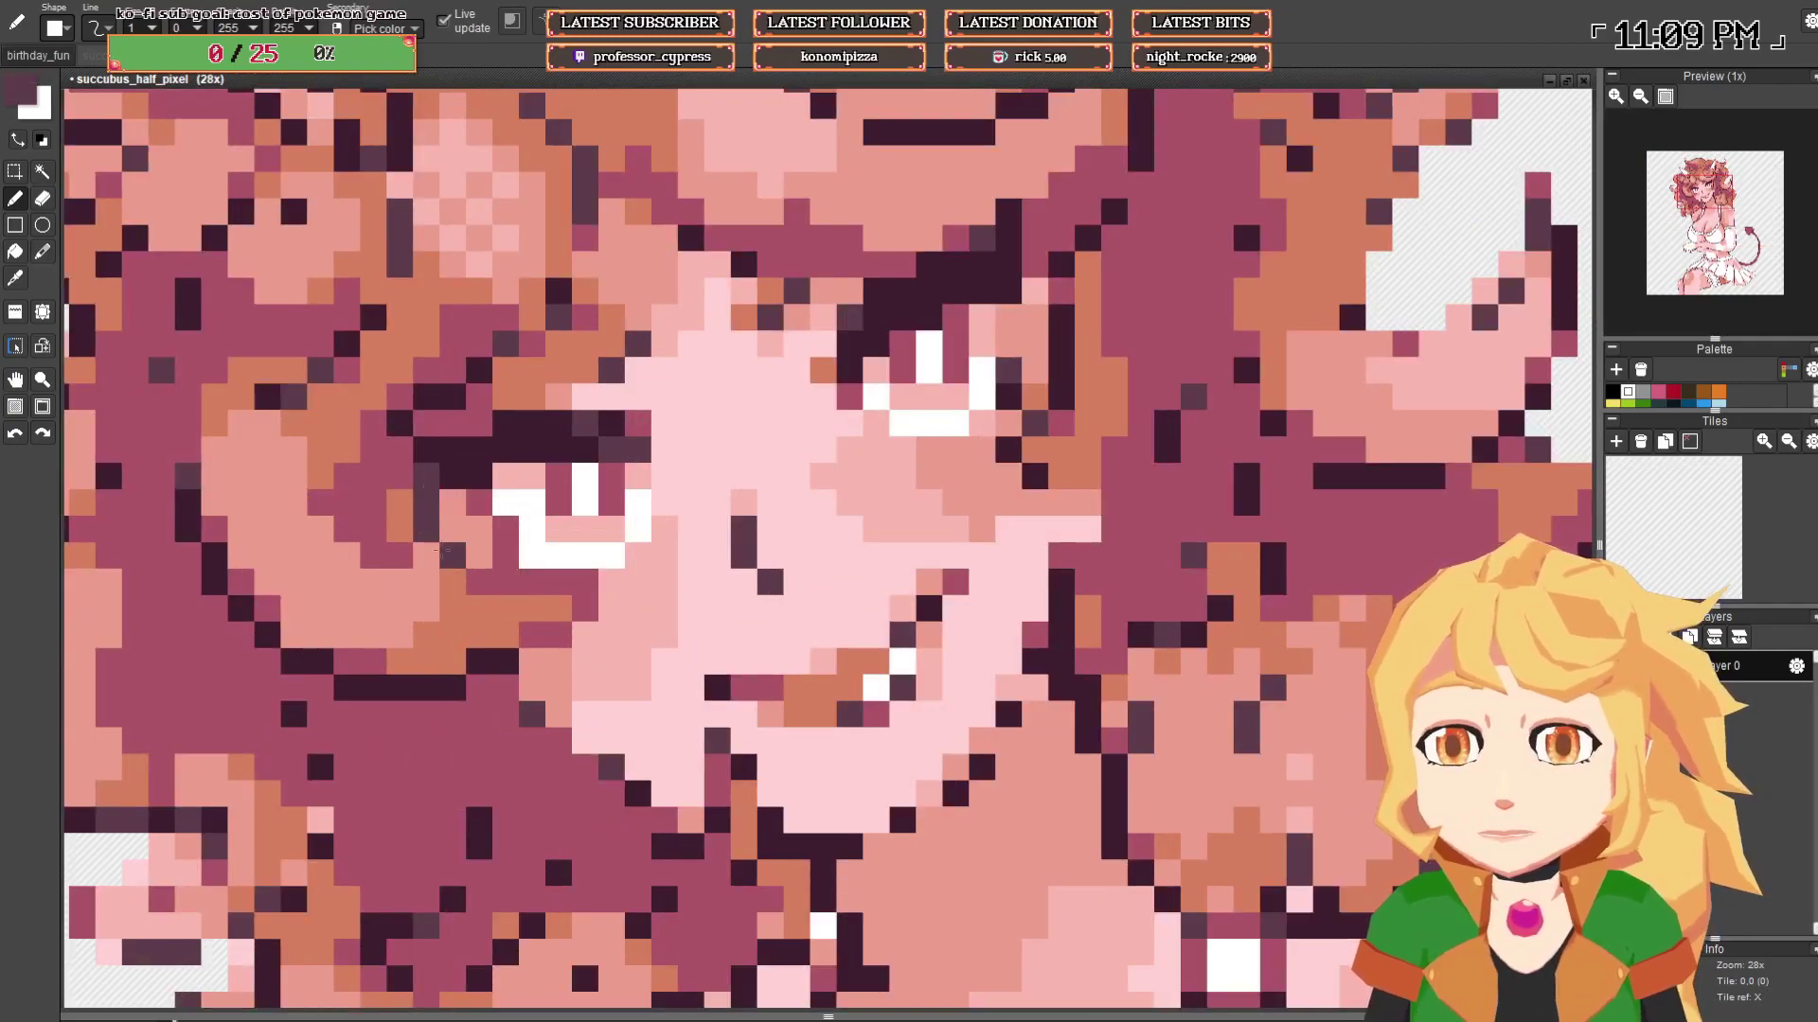
click(480, 582)
click(505, 582)
click(611, 556)
- Sample orange and fill the gap between the new dark line and the white of the left eye
alt+click(478, 557)
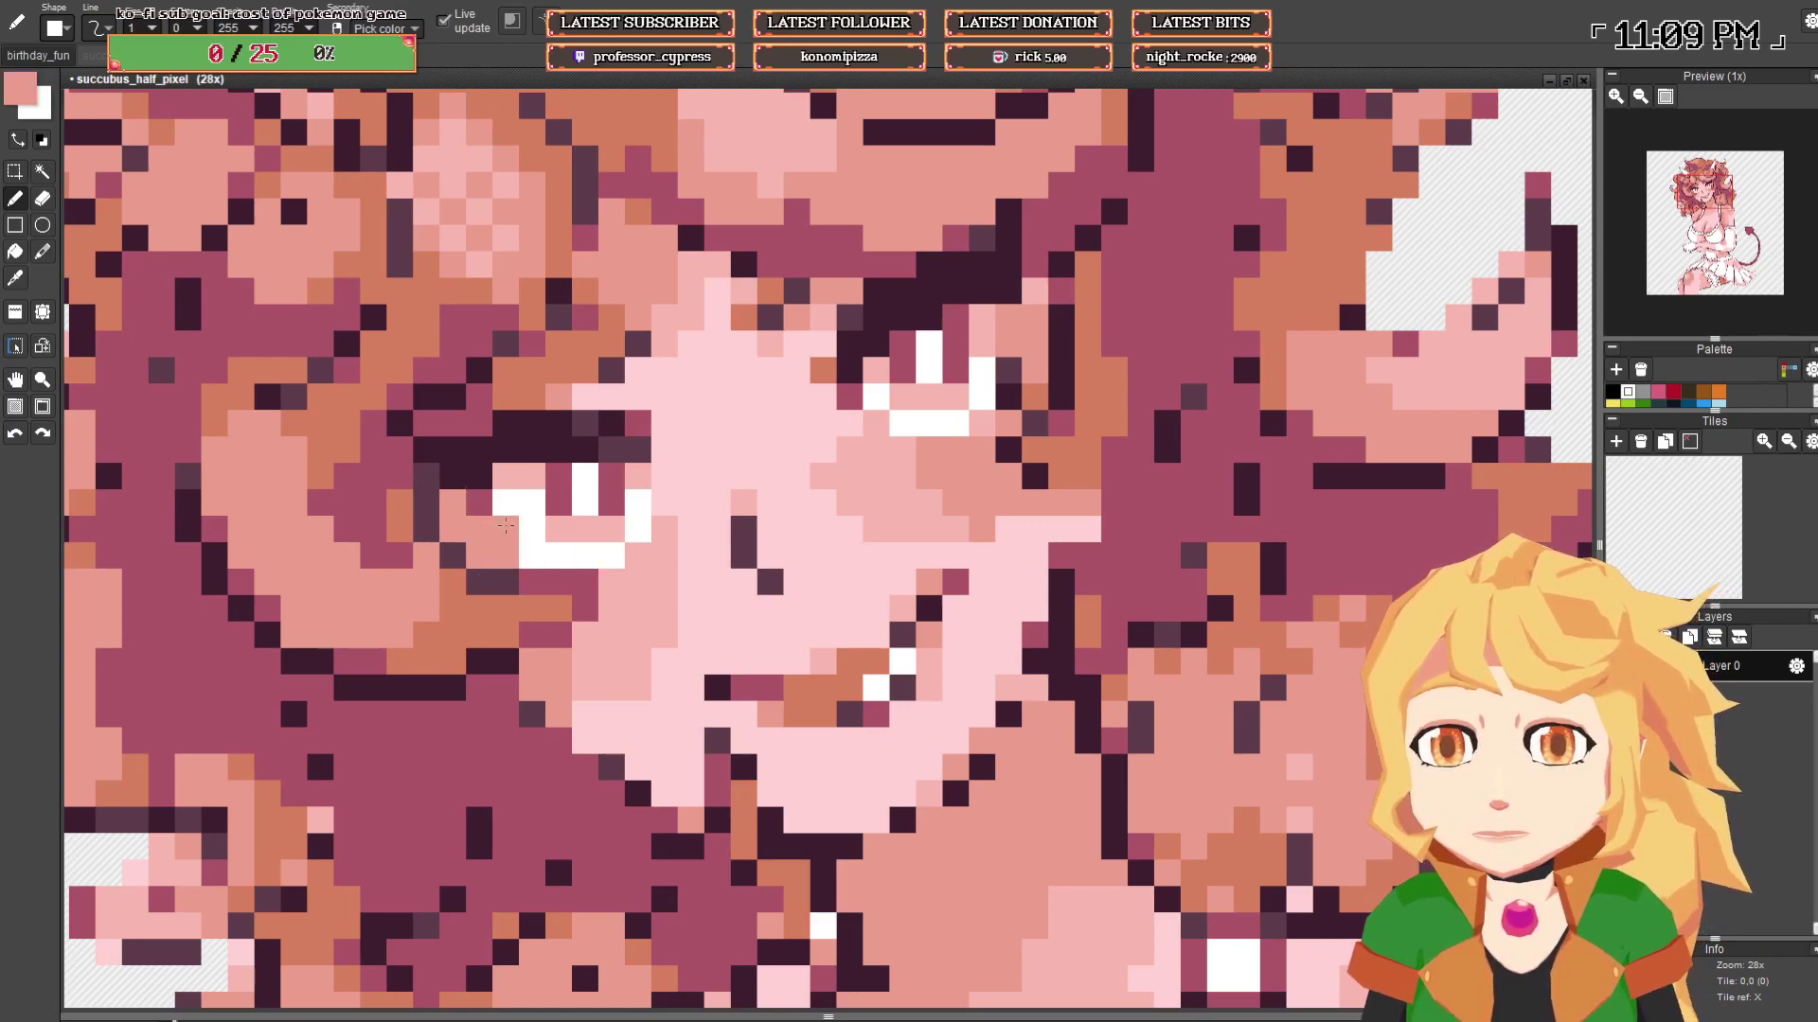
alt+click(797, 687)
drag(504, 556, 504, 530)
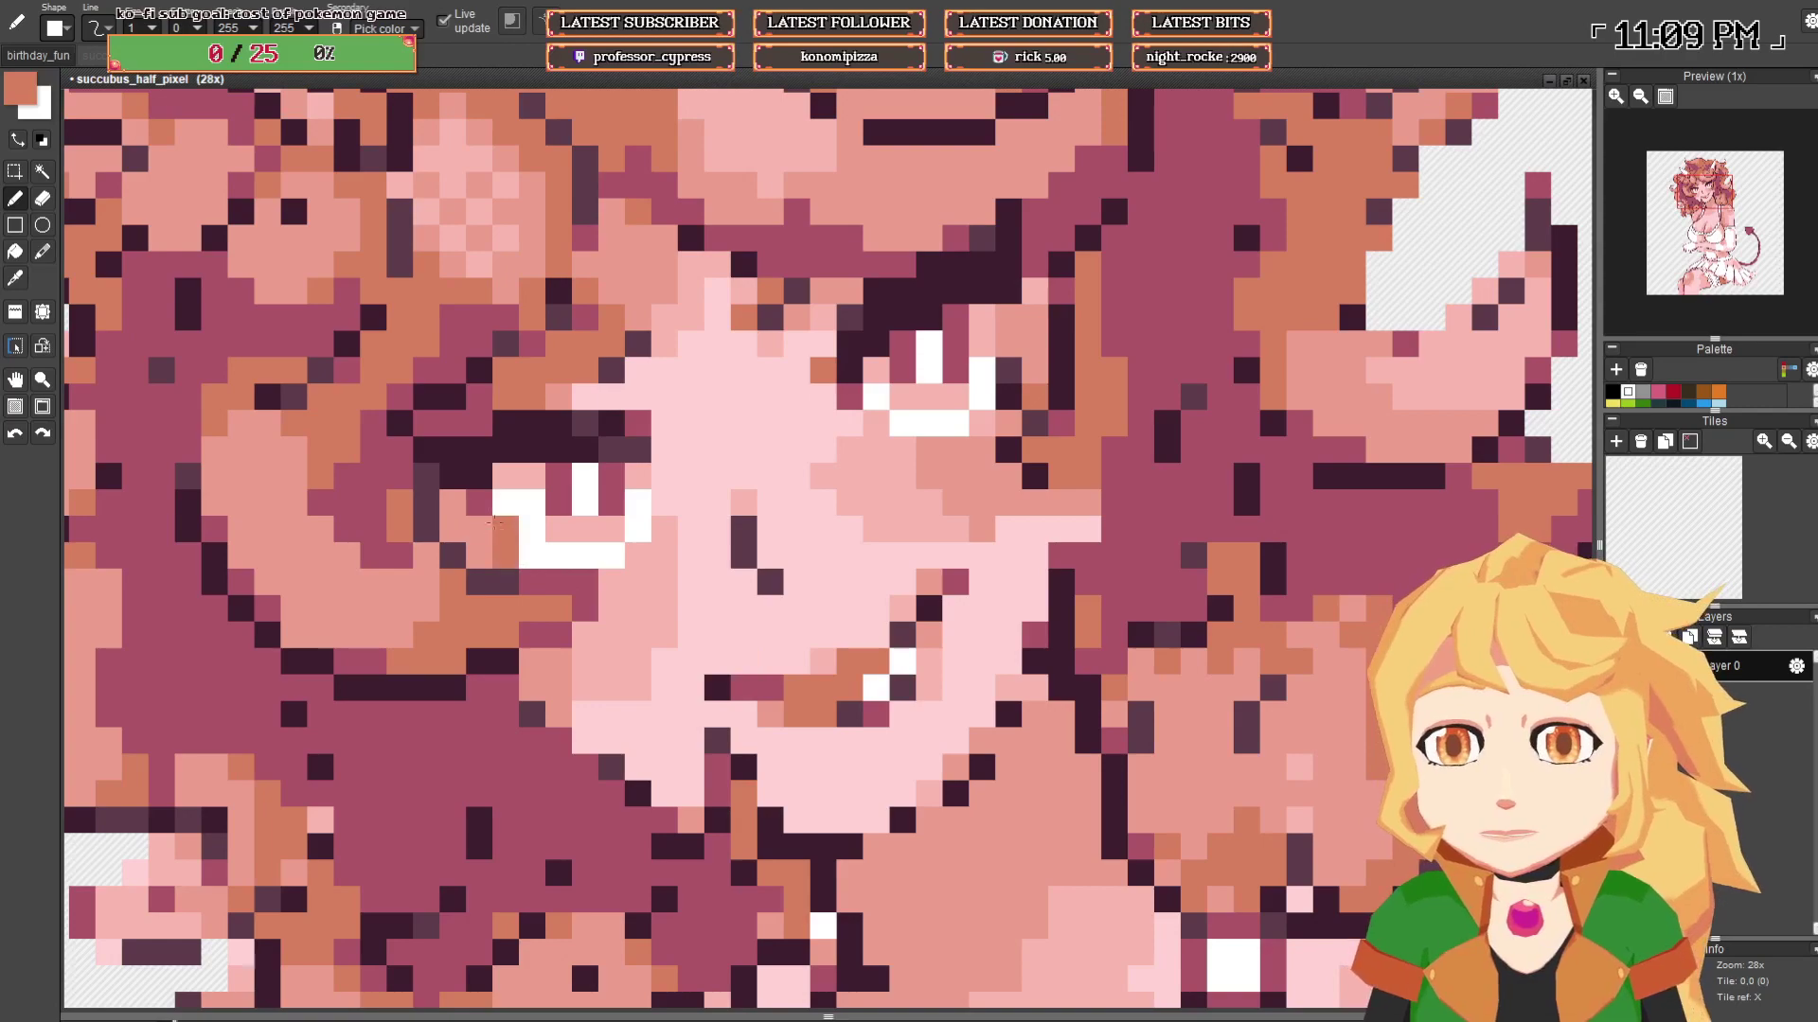
click(480, 503)
click(480, 530)
click(452, 529)
click(480, 556)
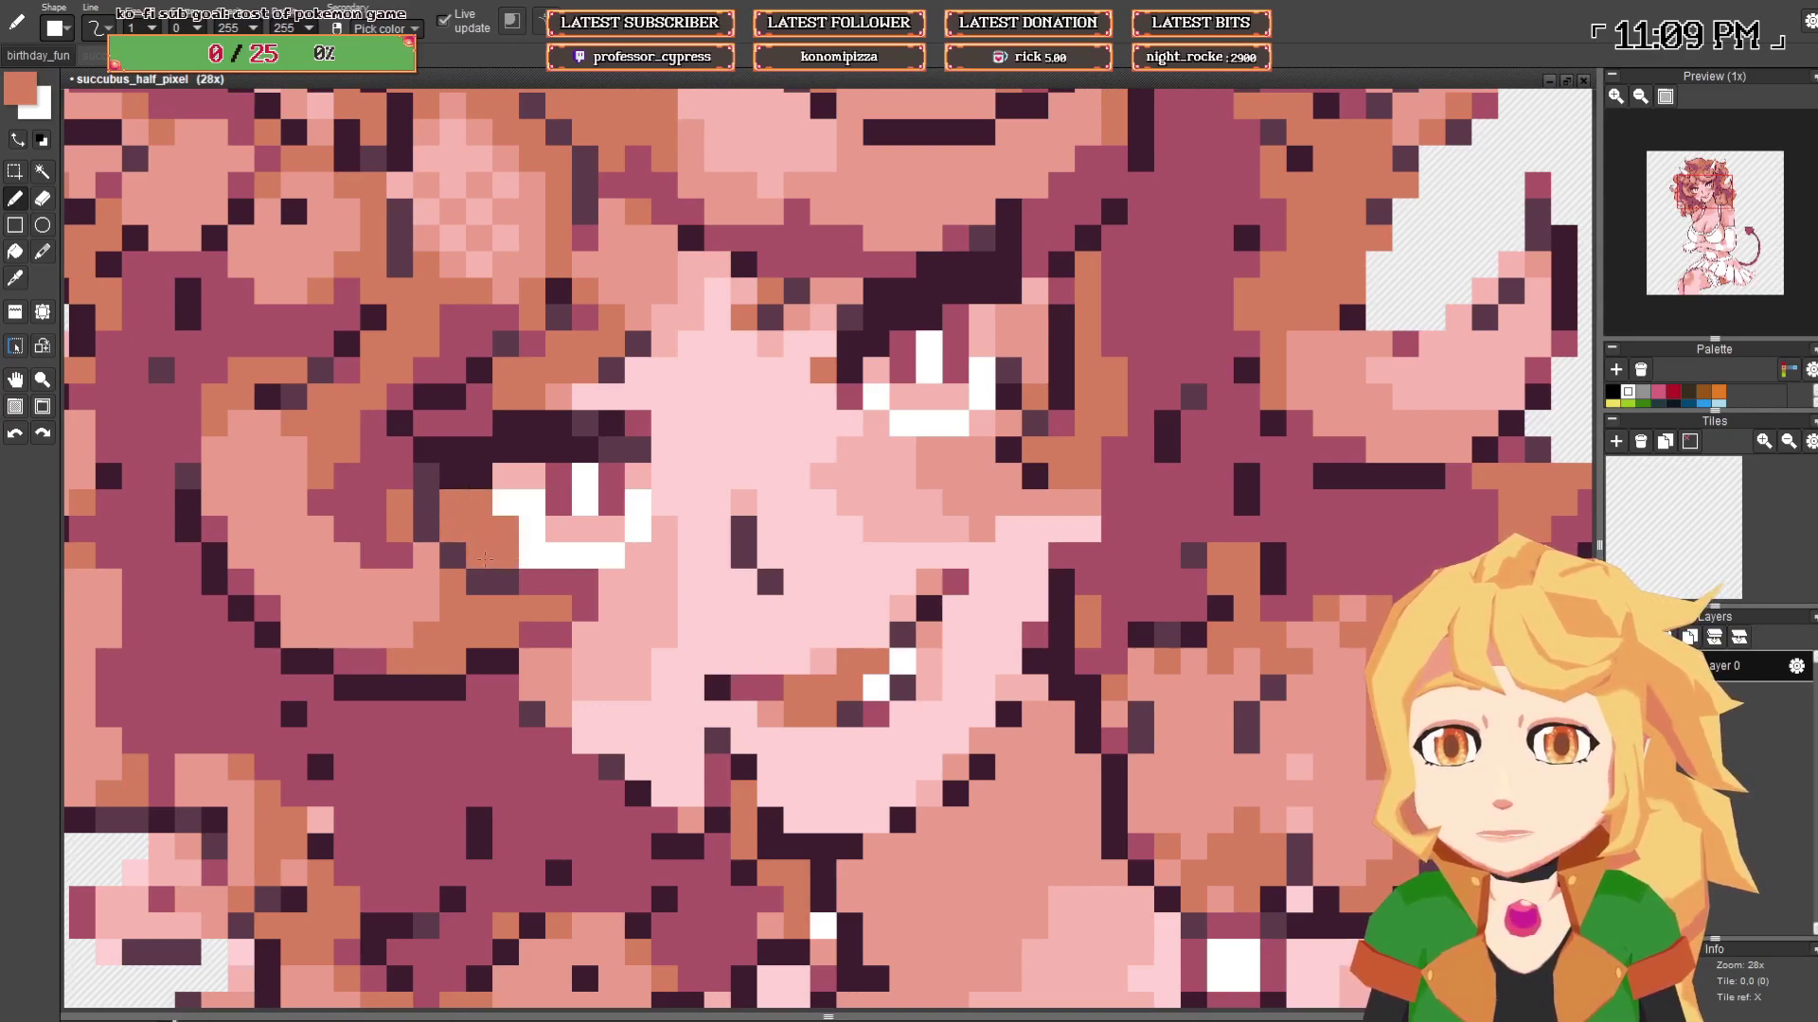
scroll(575, 524, down, 8)
scroll(655, 505, down, 1)
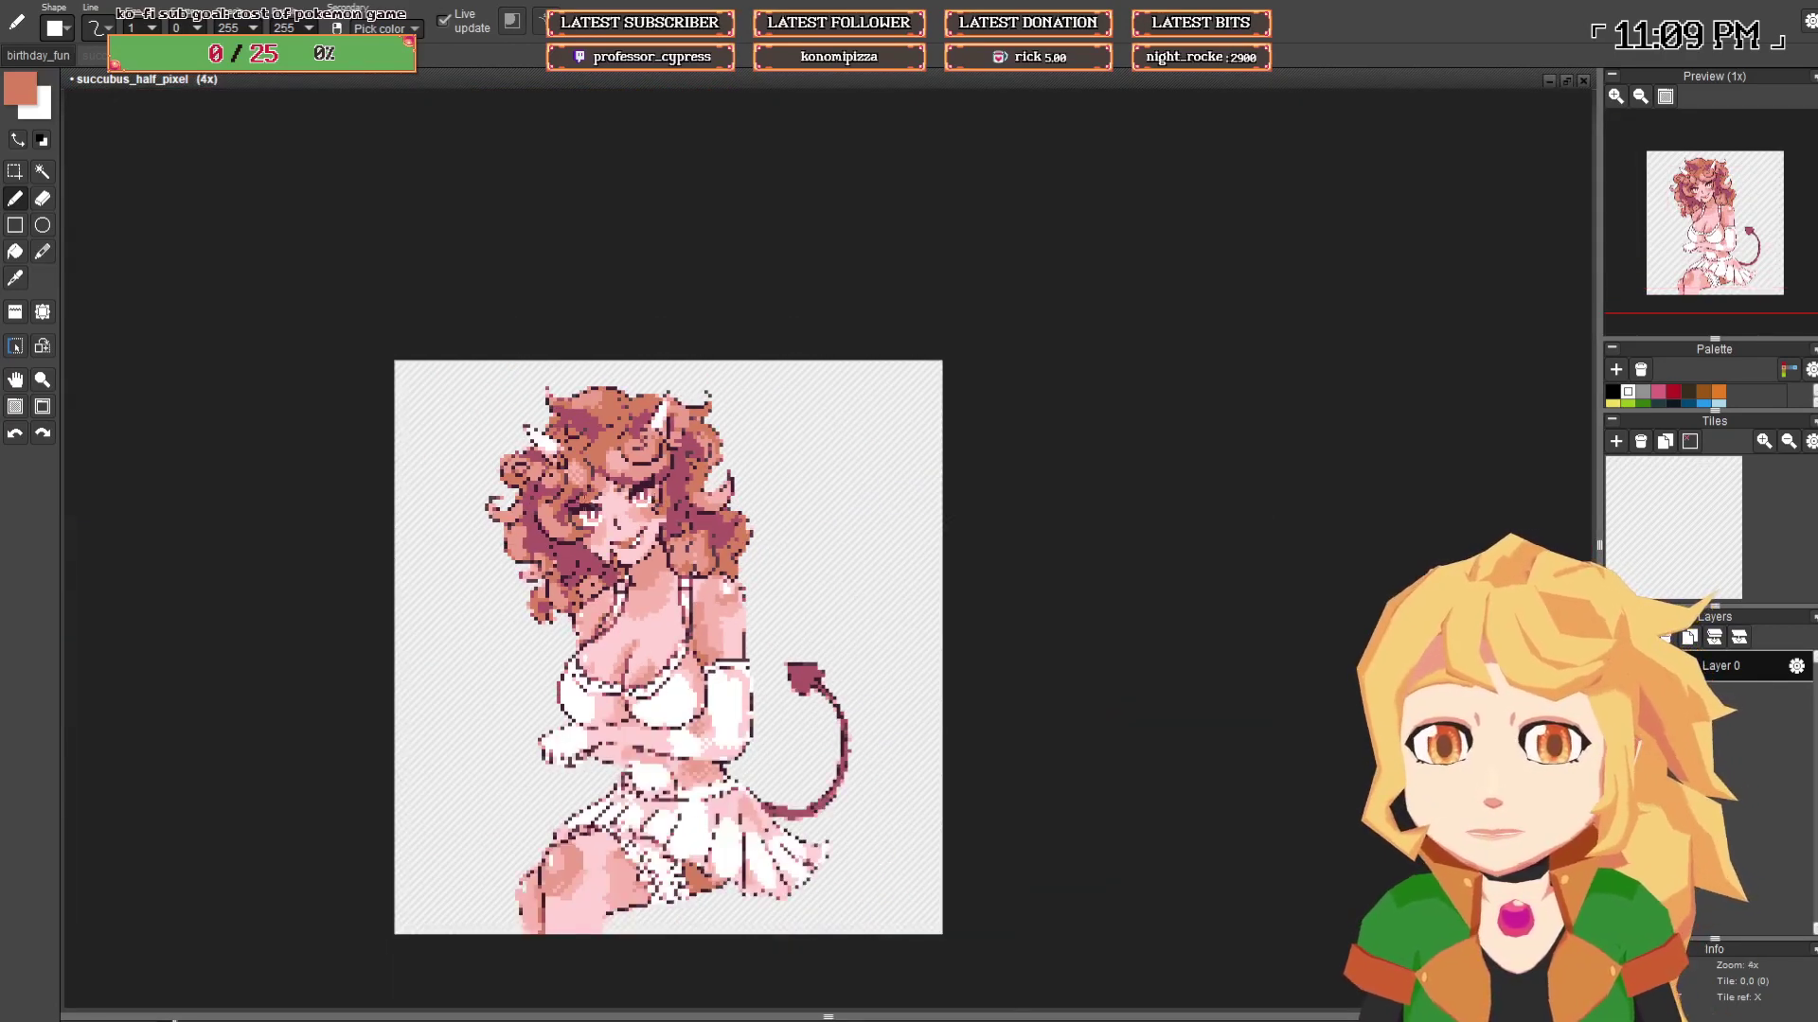
- Rework the right eye's outer corner by extending the white outward and shading the area beside it in orange
scroll(580, 503, up, 6)
scroll(585, 632, down, 7)
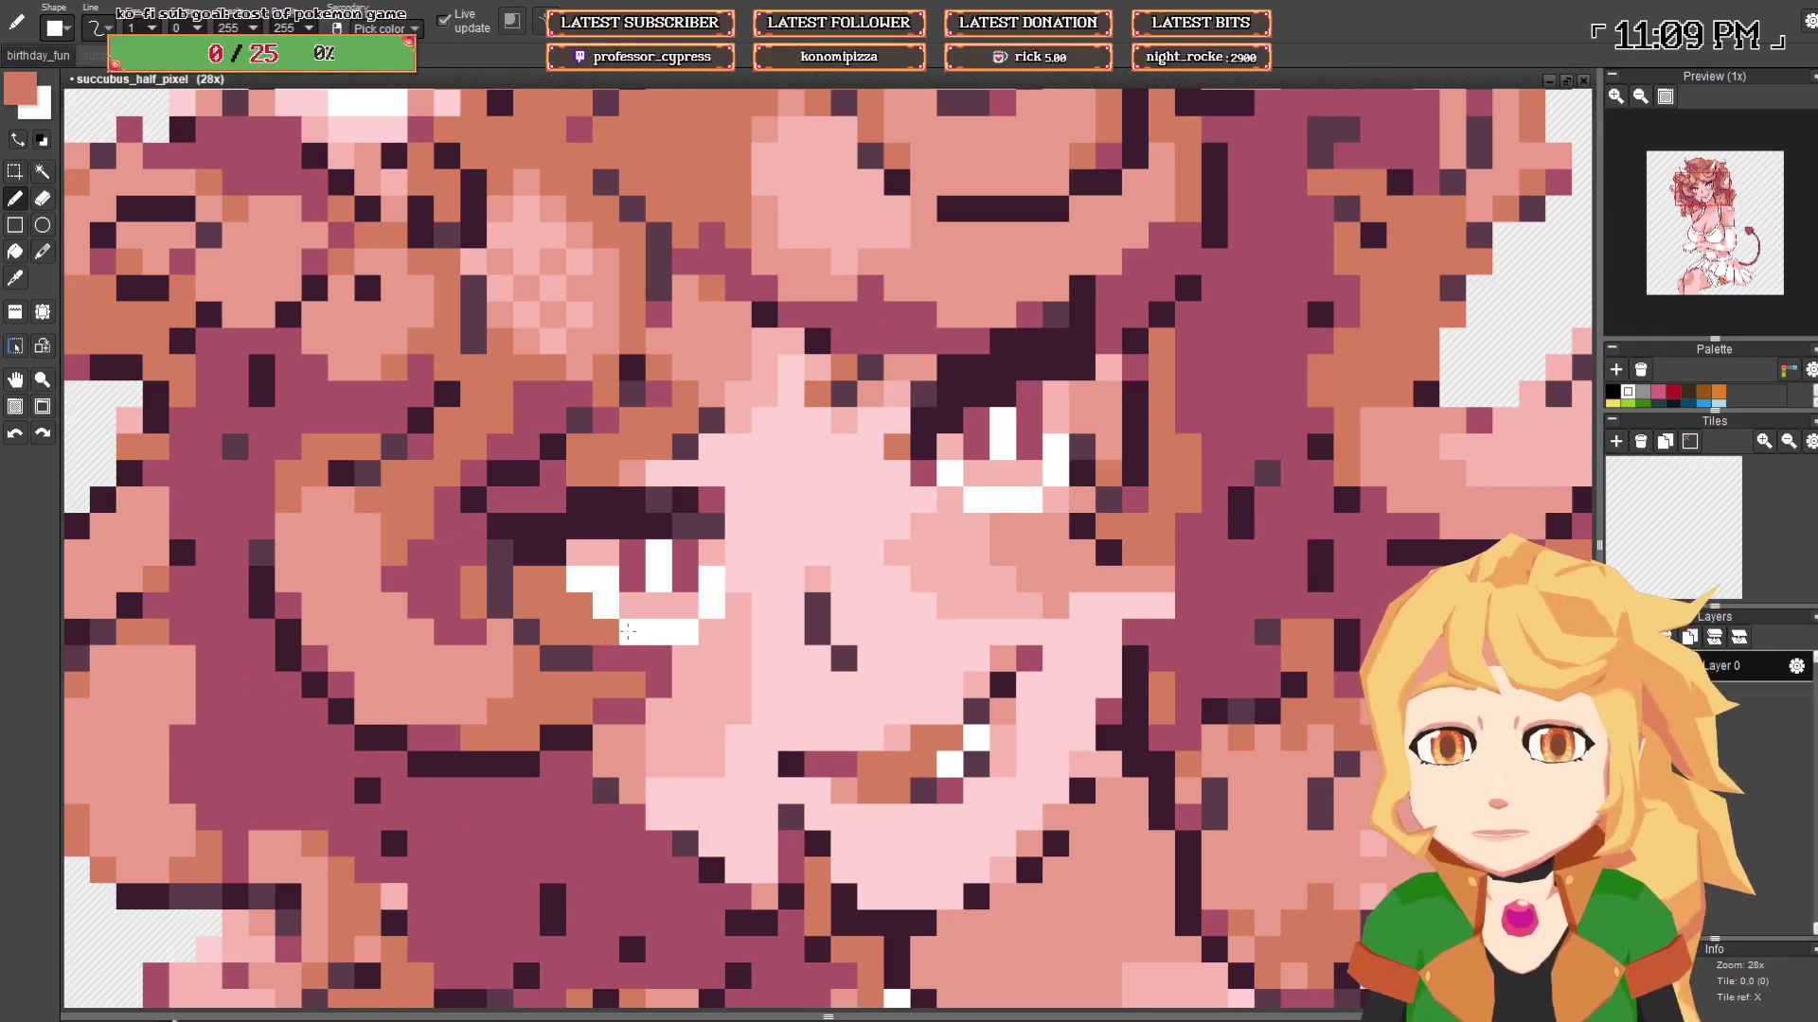
drag(961, 564, 938, 567)
scroll(904, 563, up, 7)
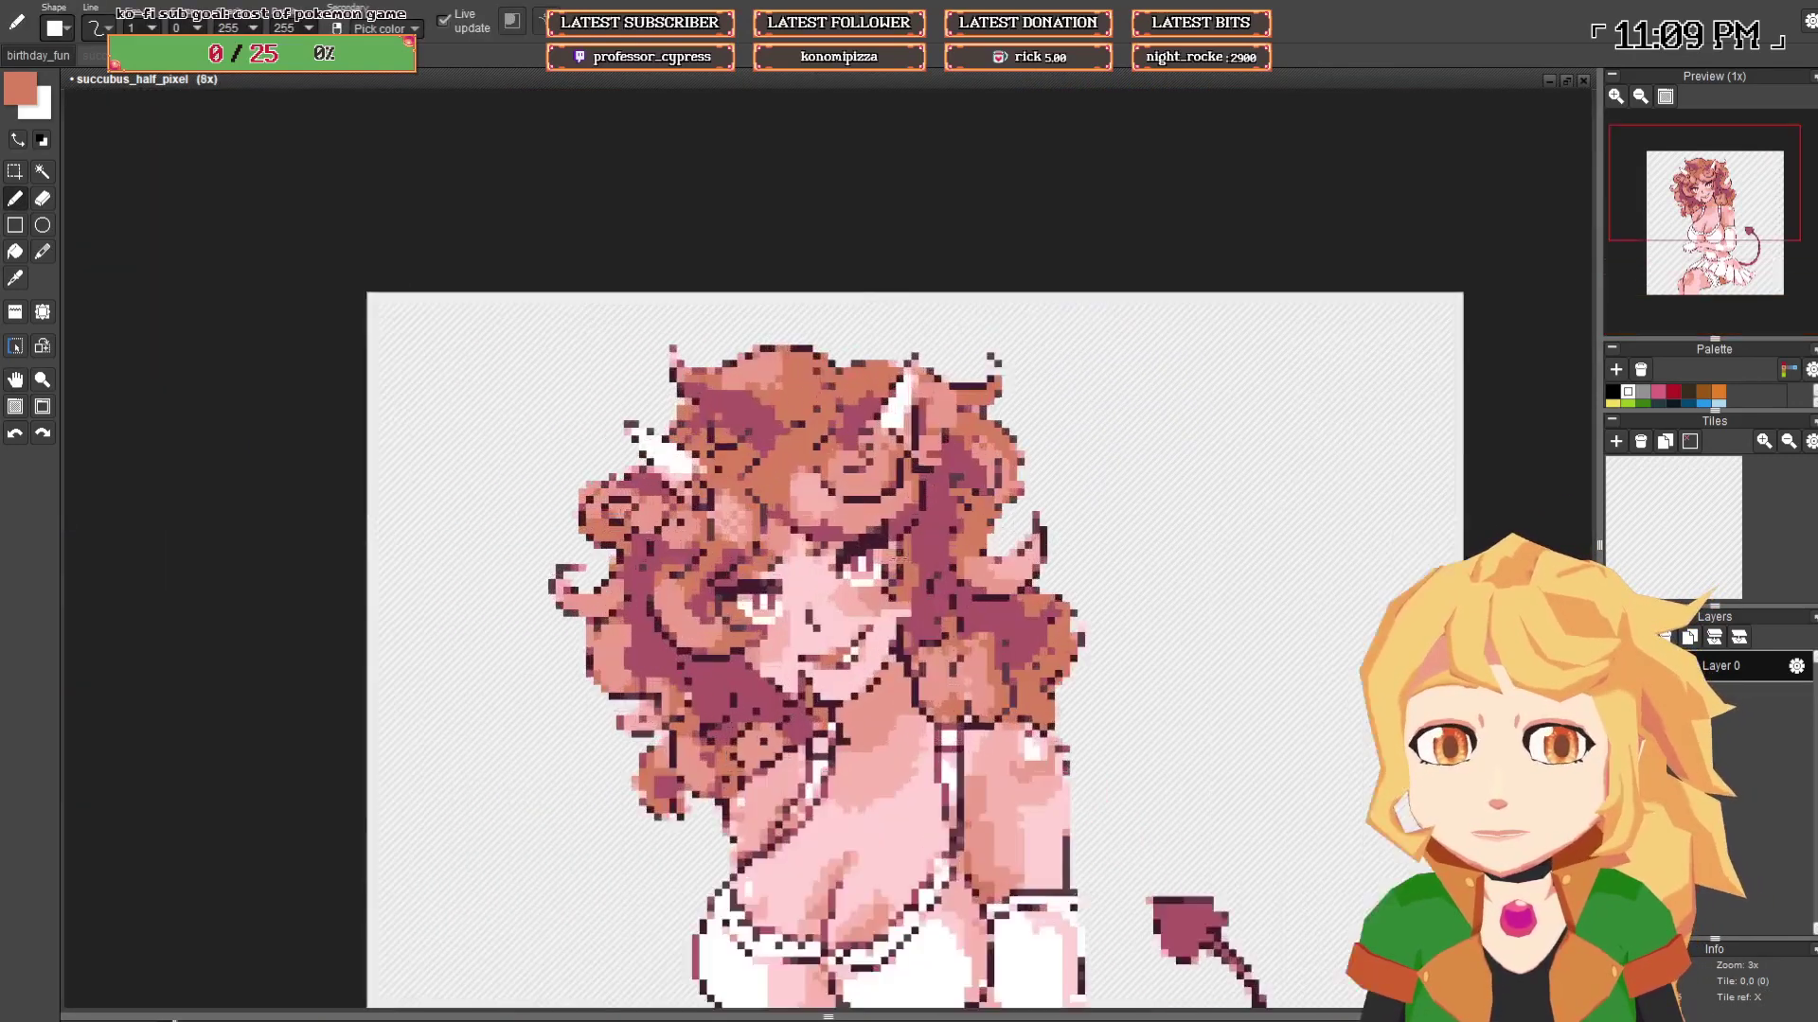
right_click(832, 651)
mouse_move(833, 627)
mouse_down()
mouse_move(833, 545)
mouse_move(833, 648)
mouse_move(859, 516)
mouse_move(838, 522)
mouse_up()
click(808, 622)
right_click(807, 601)
click(807, 621)
click(833, 598)
click(810, 570)
right_click(808, 547)
right_click(858, 623)
- Save the succubus_half_pixel drawing and return to the Pen tool
scroll(858, 516, down, 7)
key(h)
key(ctrl+s)
key(b)
scroll(838, 526, up, 1)
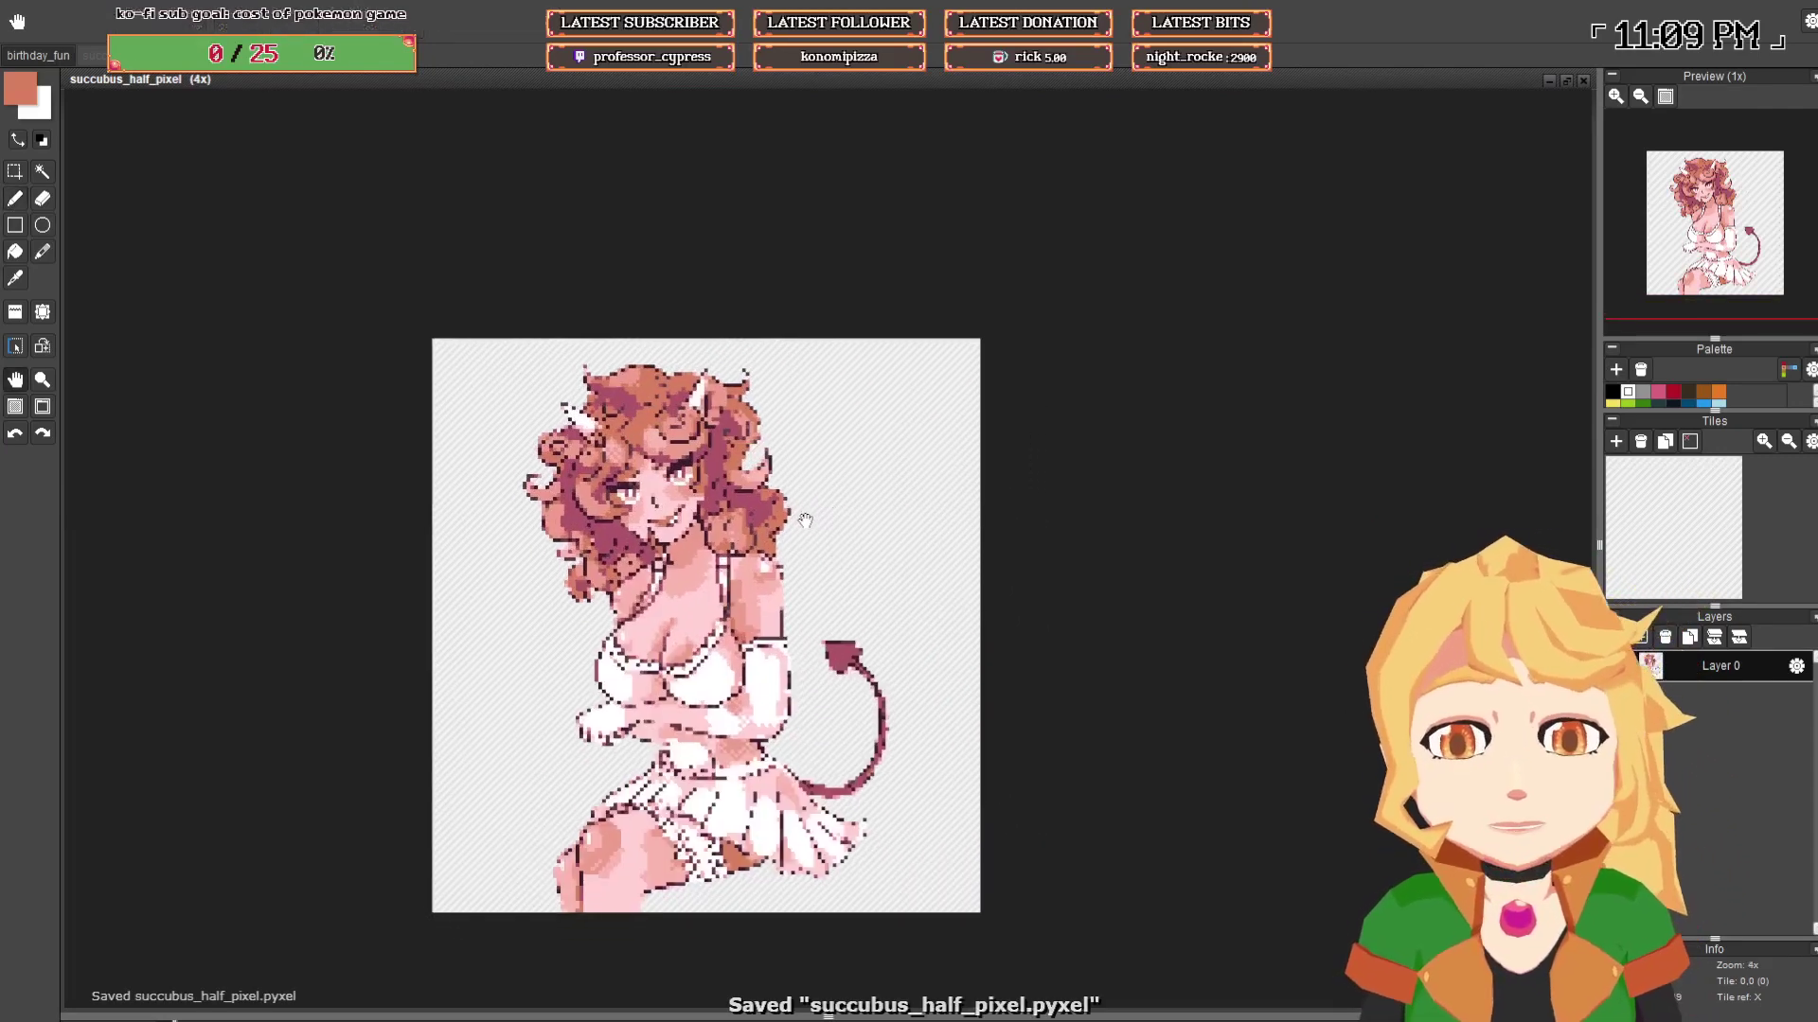
drag(822, 527, 879, 549)
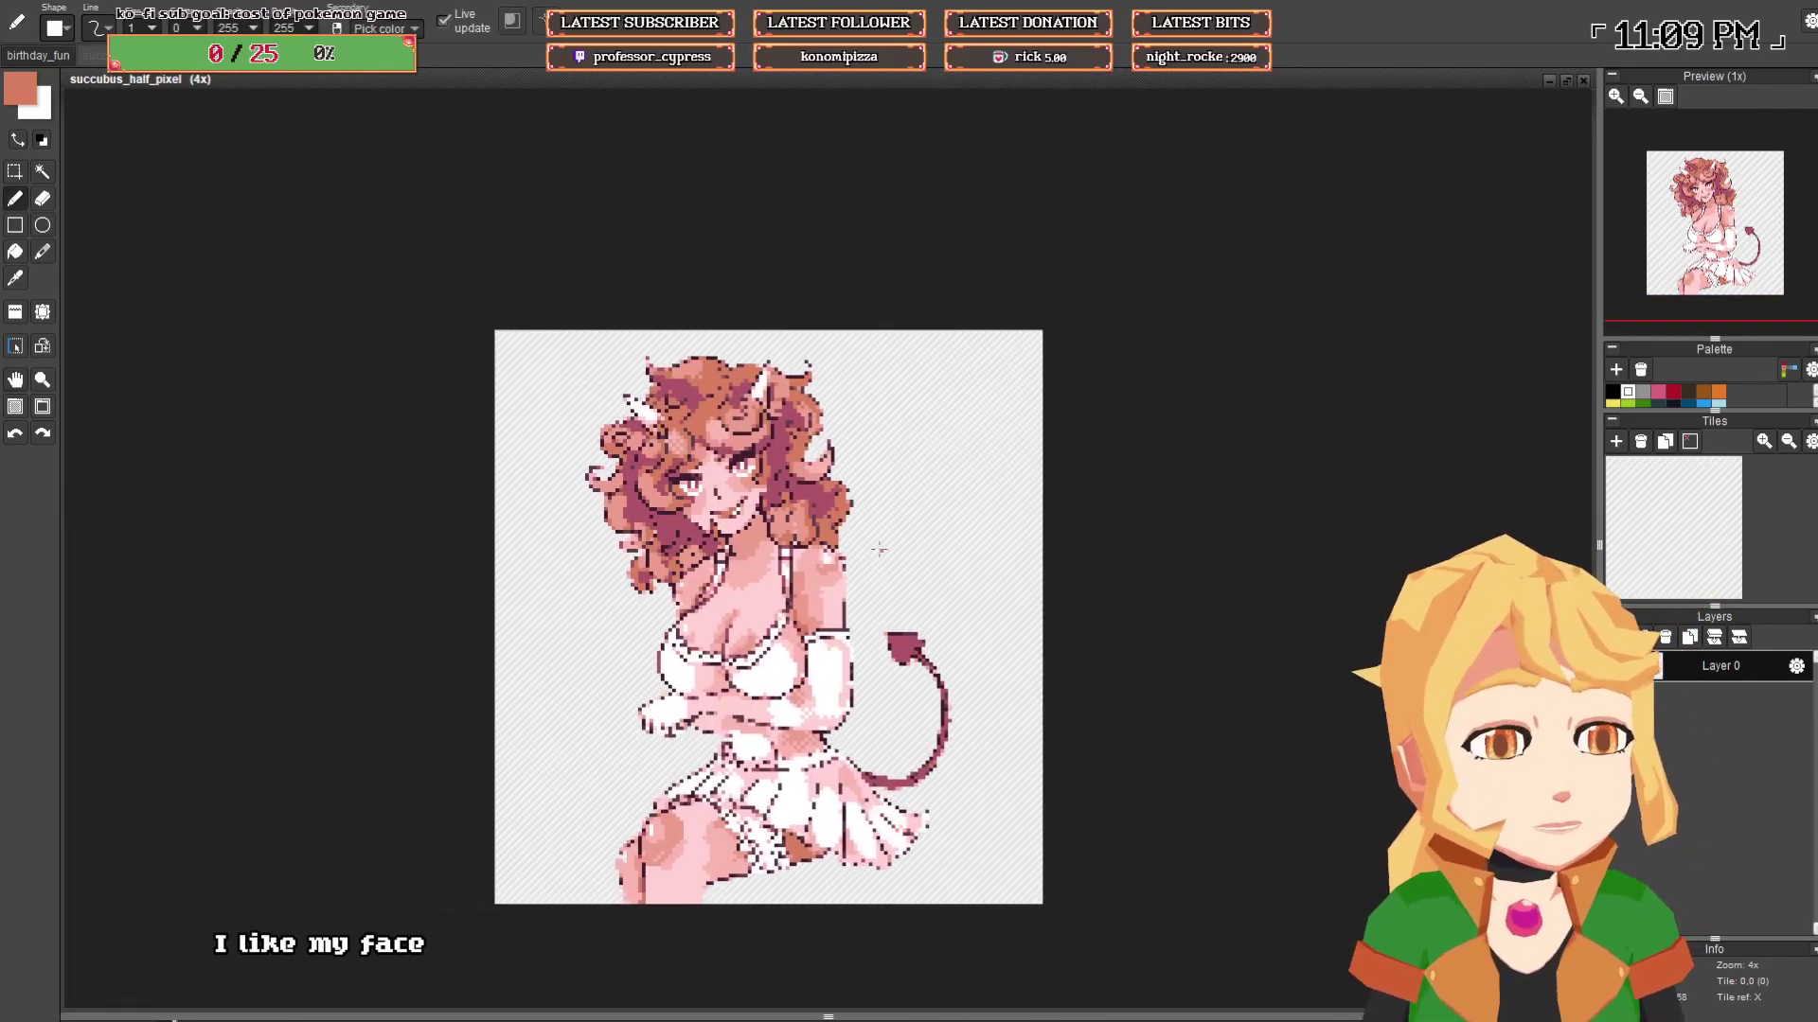
- Sample maroon and recolor the dark pixels of the nose and mouth lines with it
scroll(710, 487, up, 8)
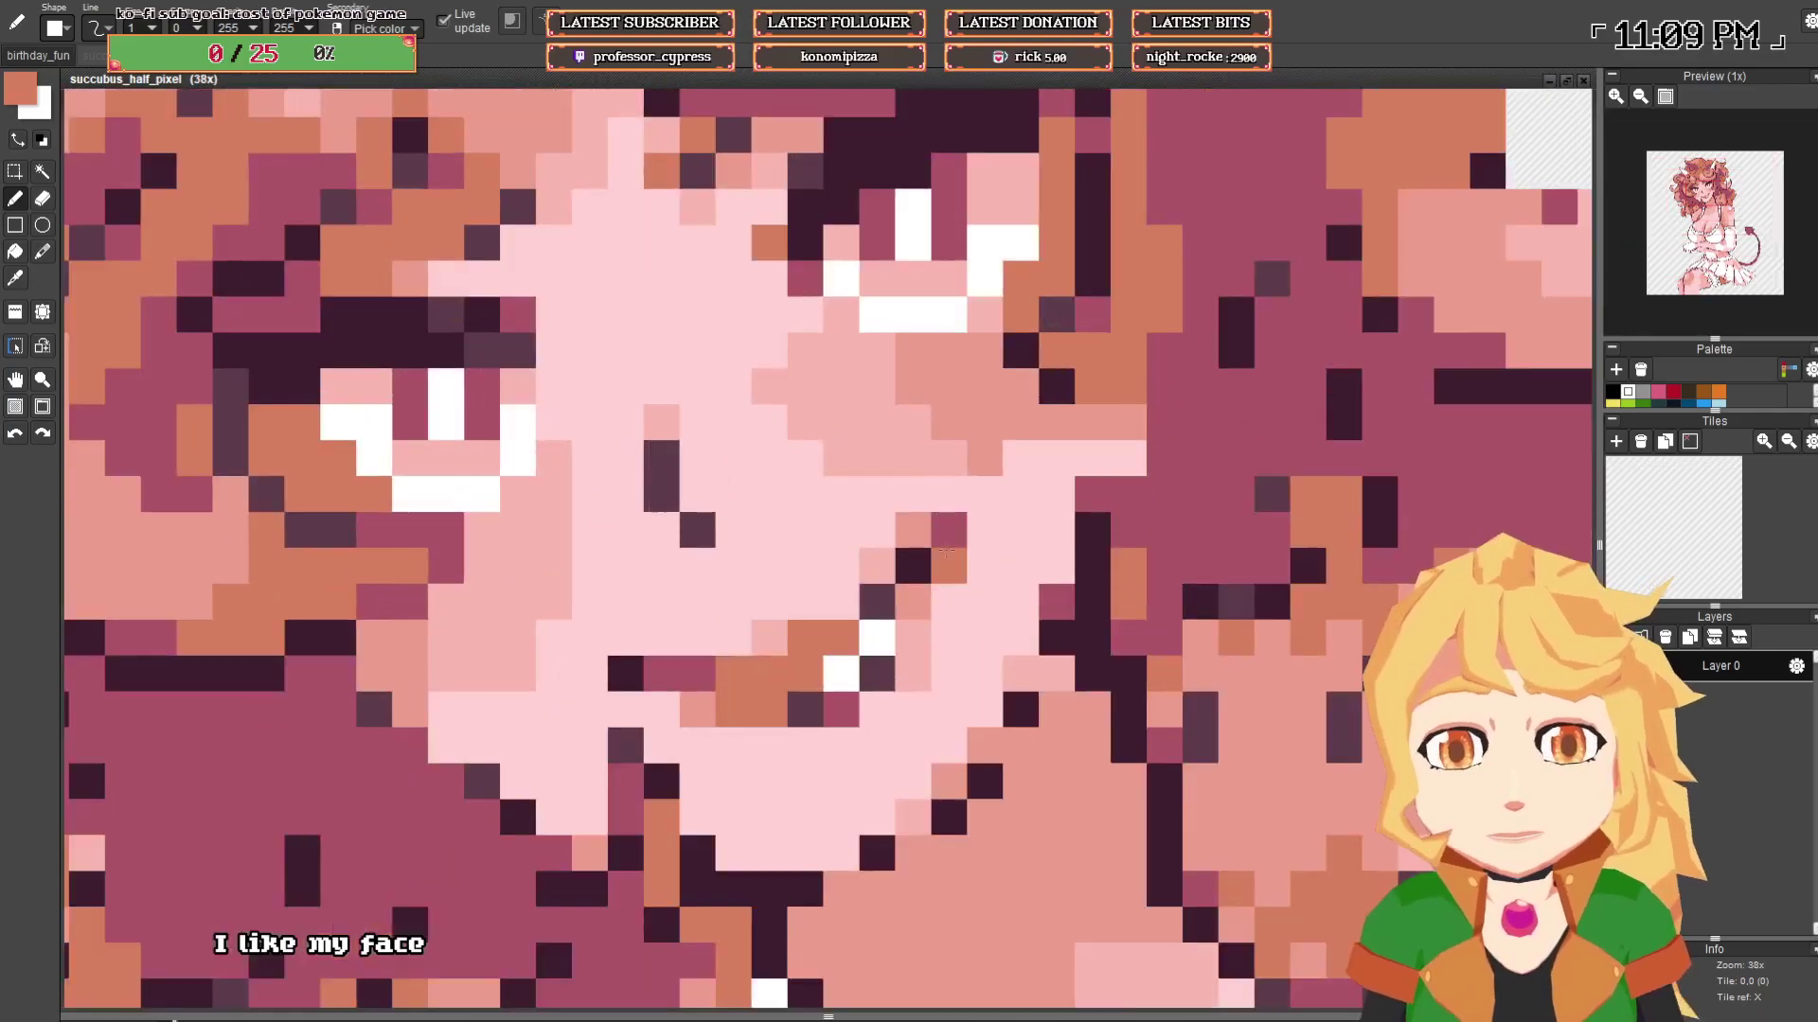
alt+click(660, 462)
scroll(949, 566, down, 8)
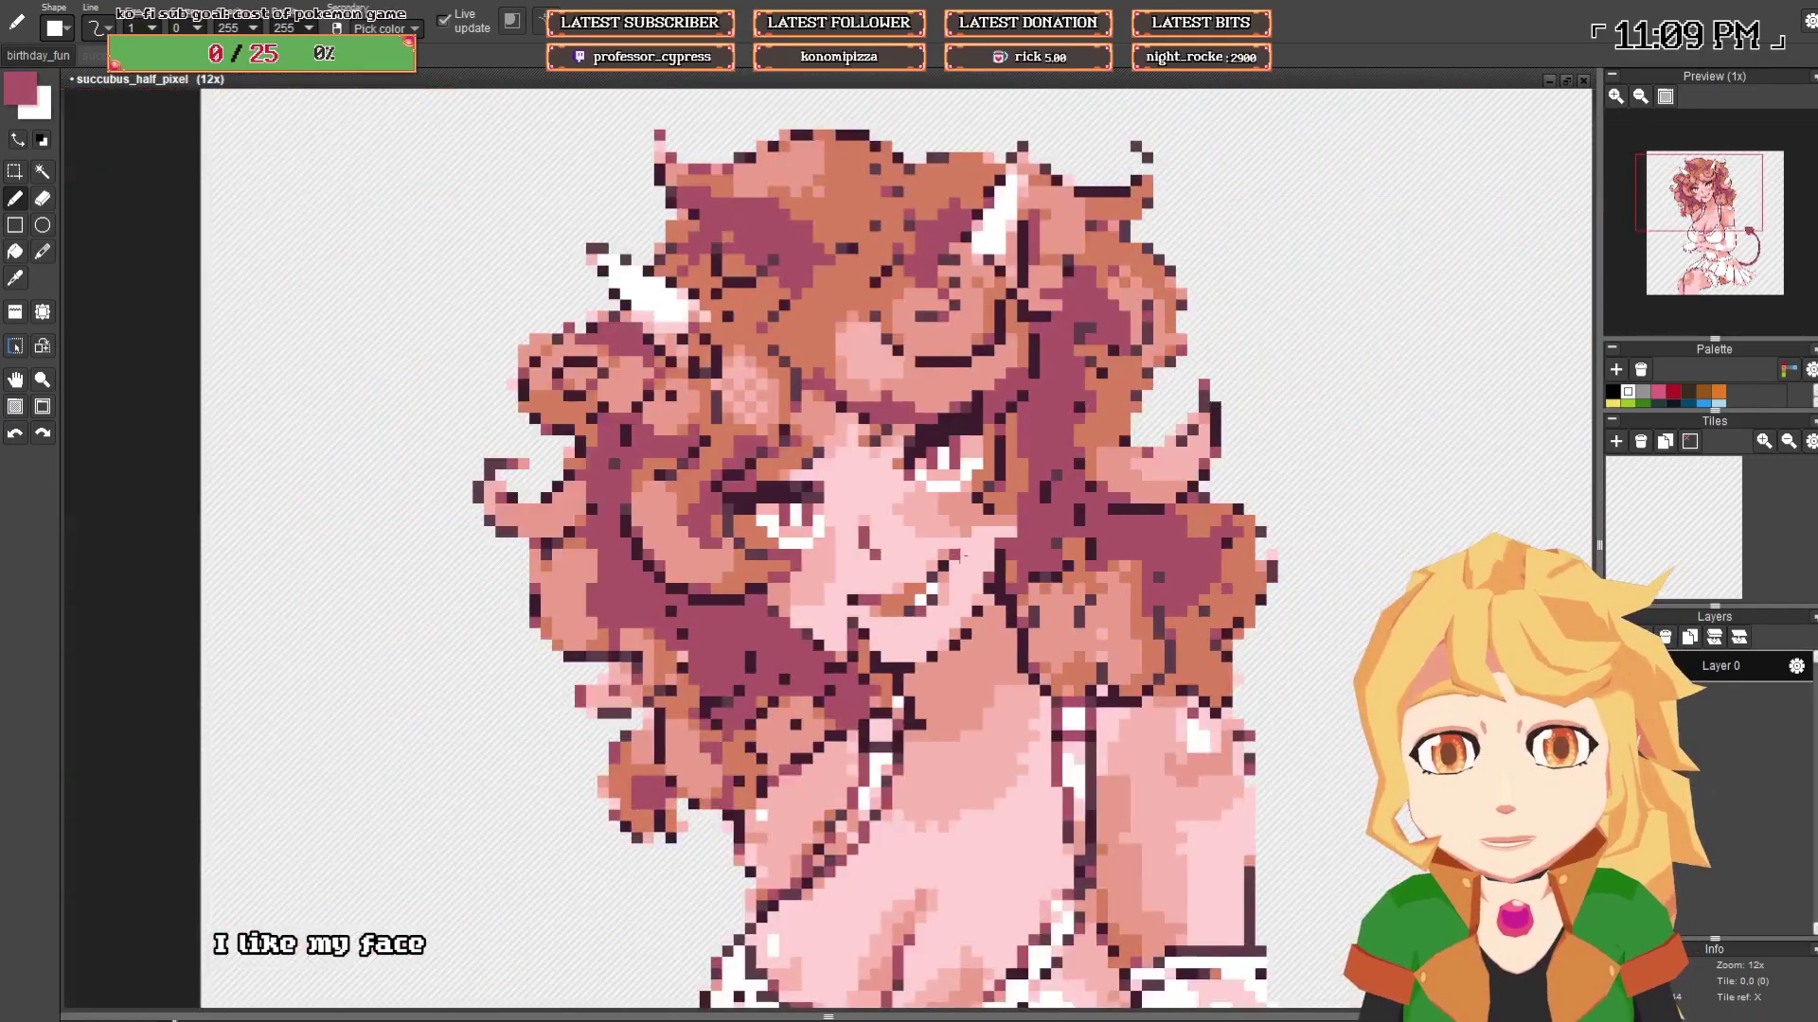
scroll(952, 573, up, 1)
scroll(951, 568, up, 7)
click(997, 484)
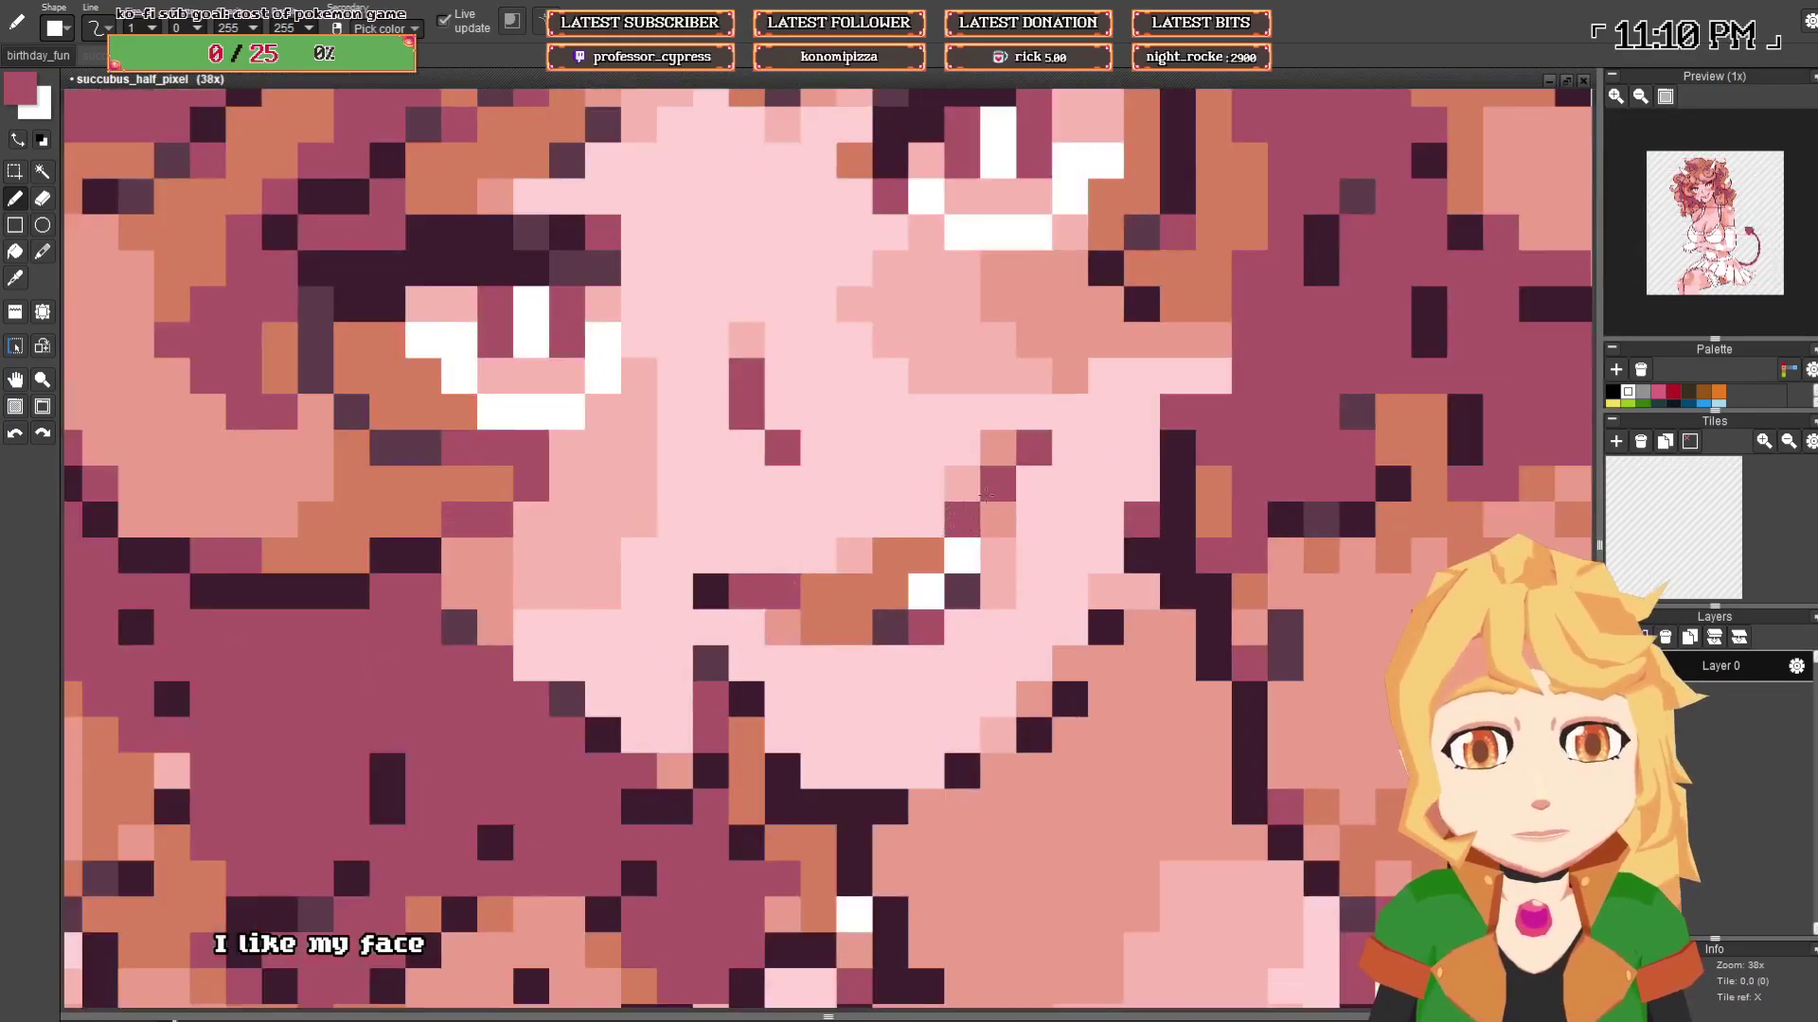
click(962, 592)
click(890, 626)
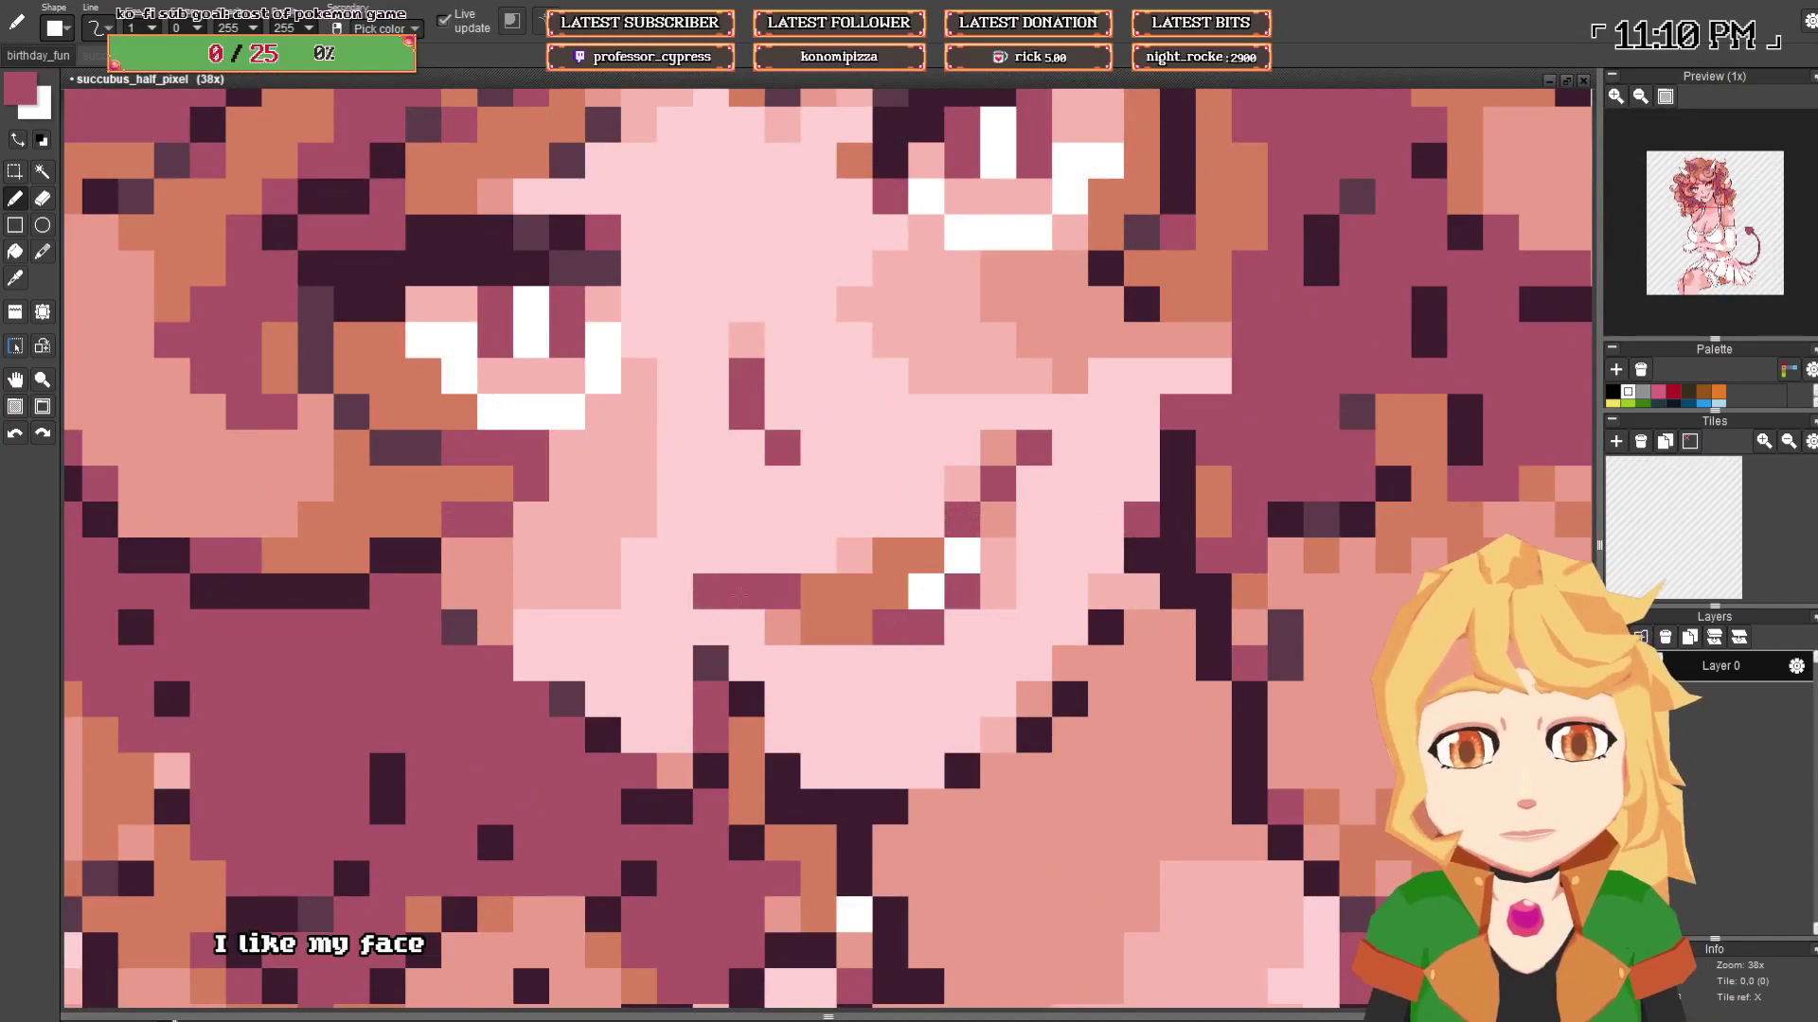
scroll(1042, 587, down, 8)
scroll(1152, 594, down, 1)
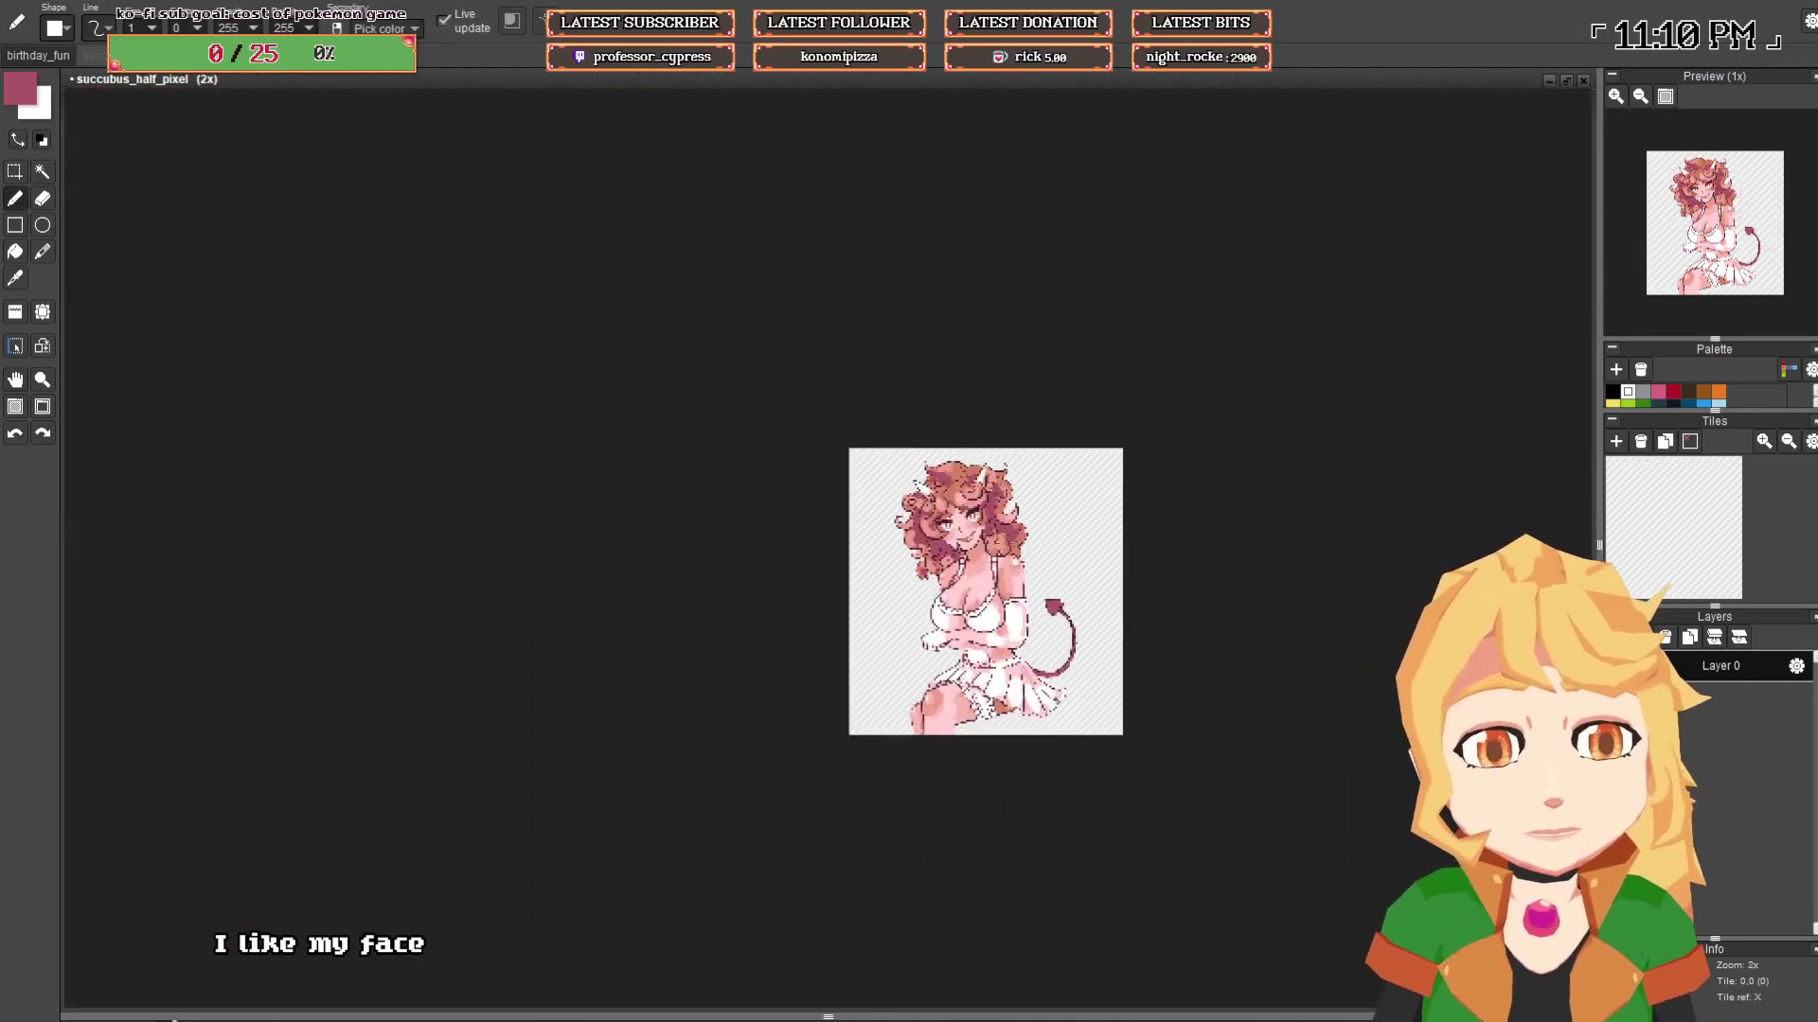
- Thicken the dark purple line at the left eye's outer corner and shade the hair beside it in orange
scroll(1027, 573, up, 6)
scroll(1027, 575, up, 3)
alt+click(1014, 559)
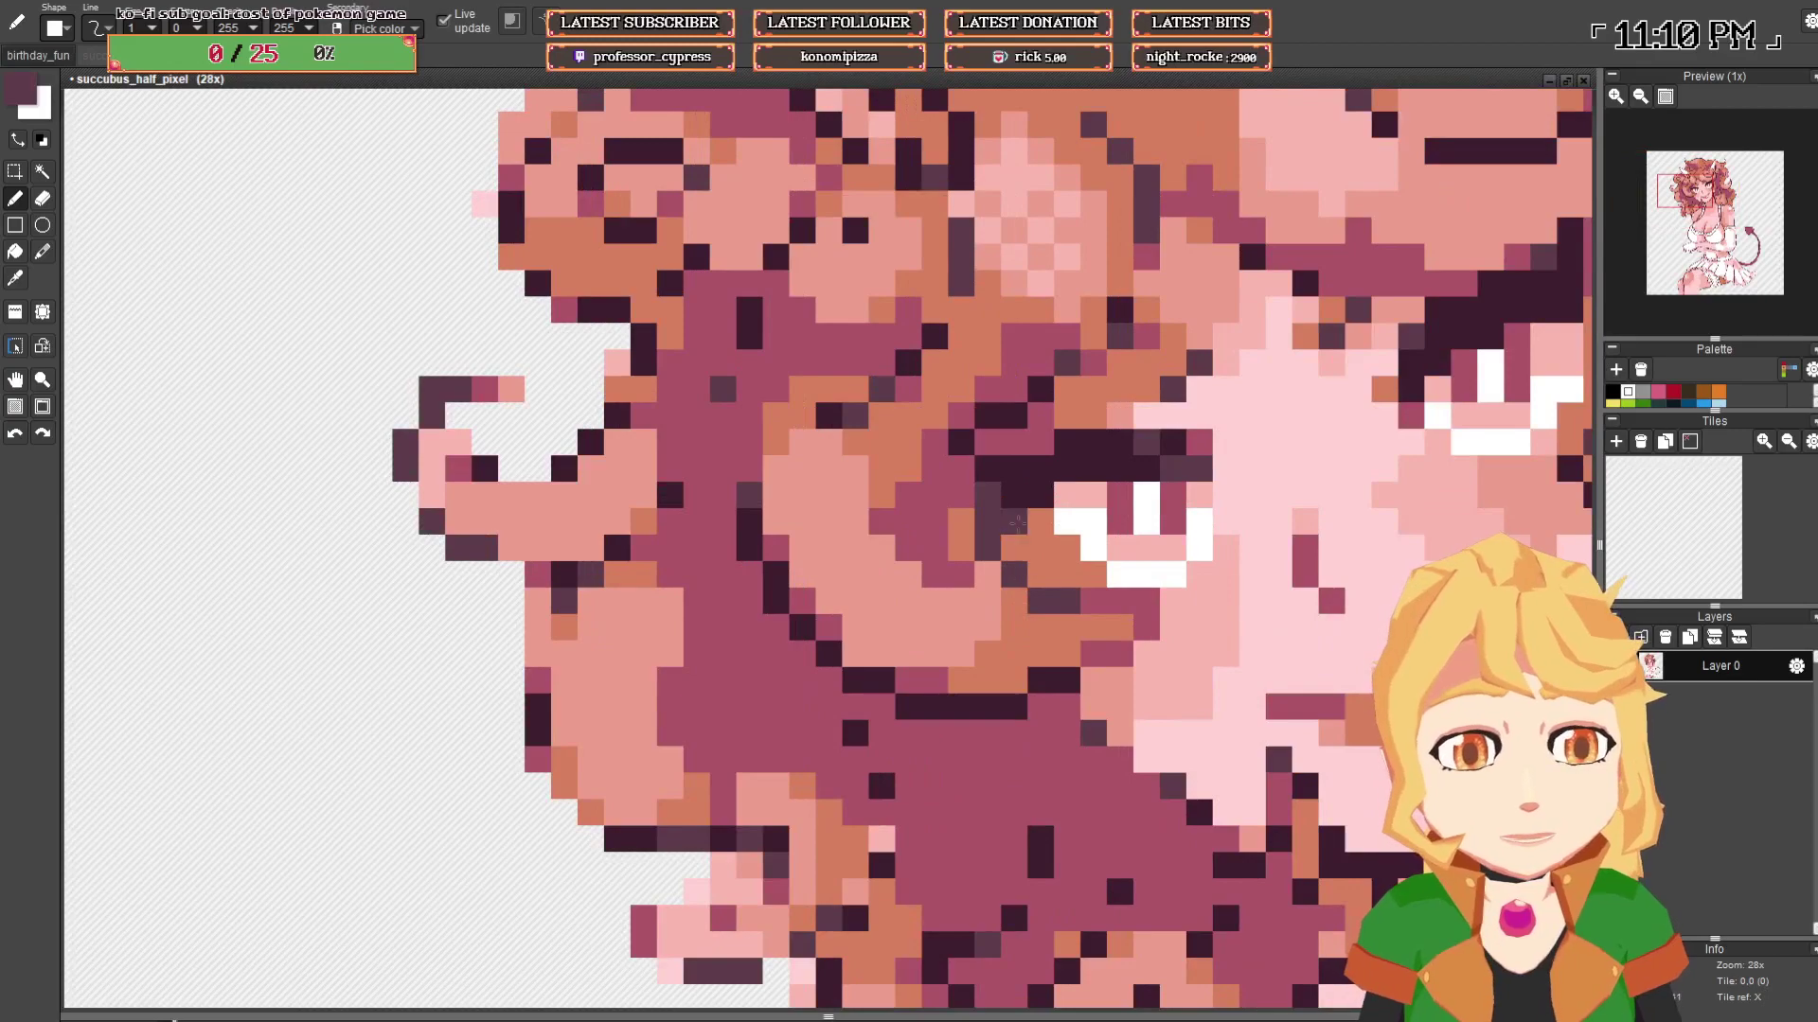
alt+click(1041, 615)
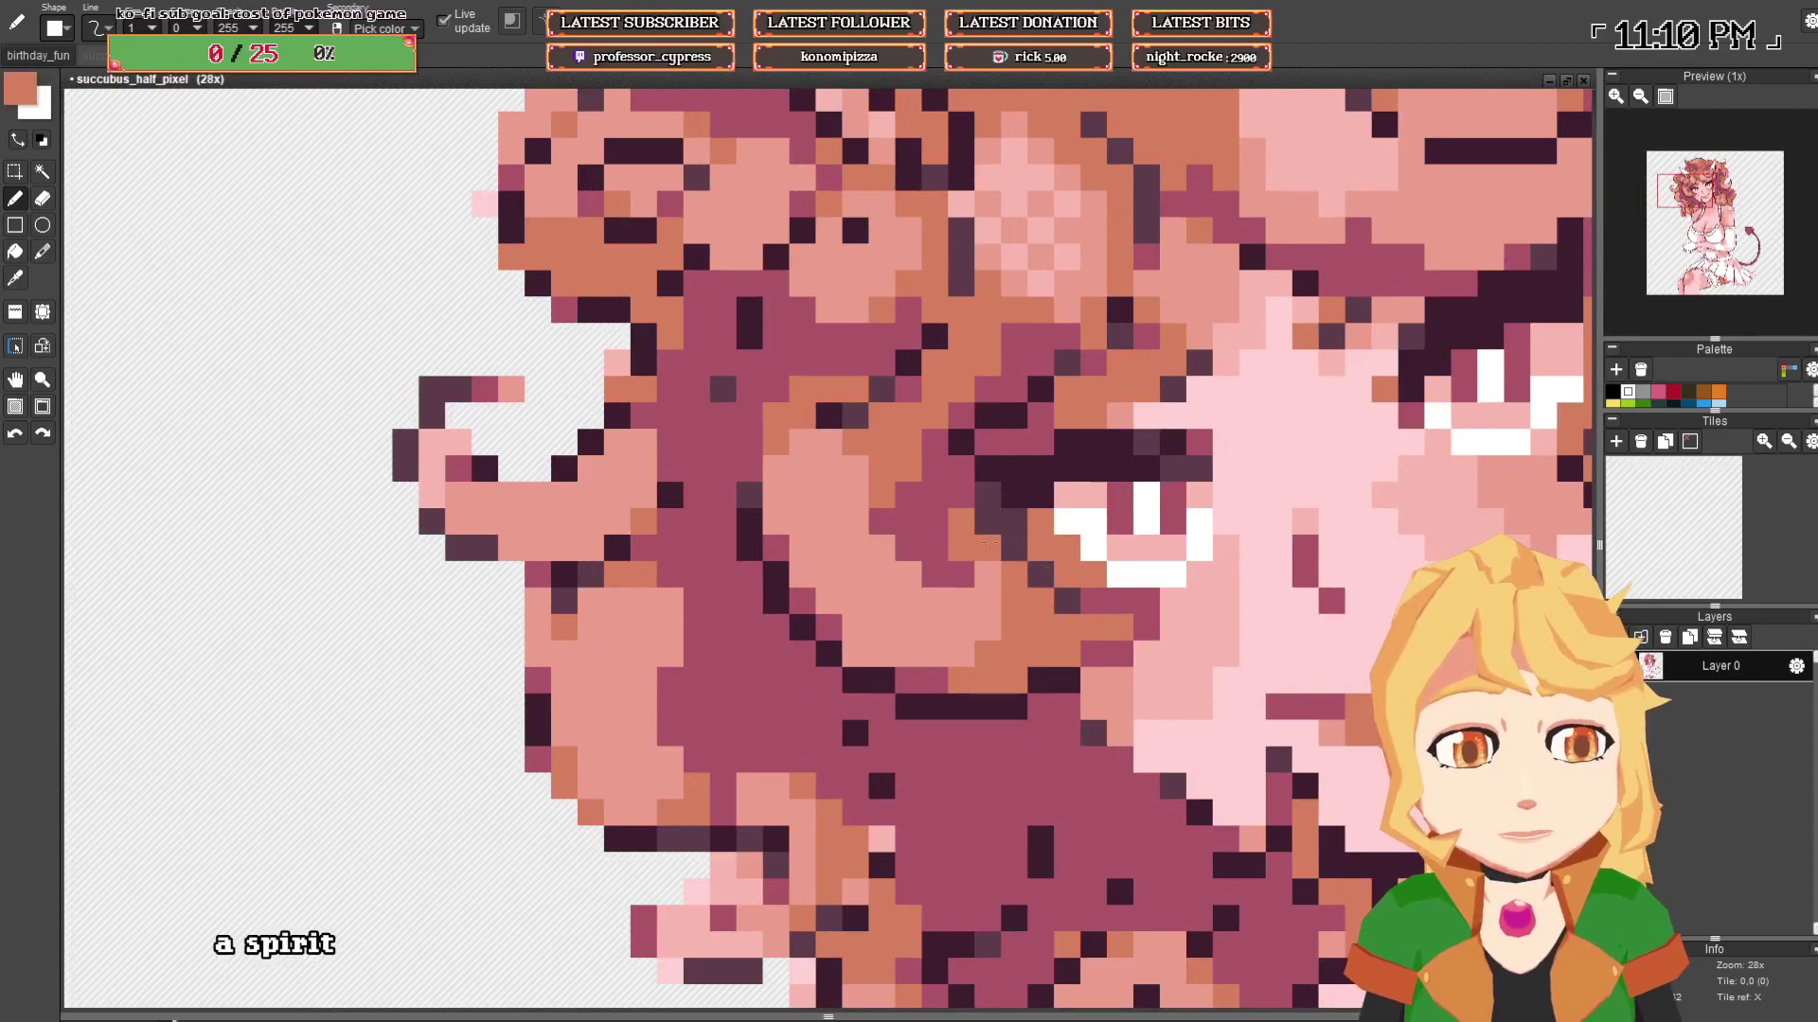
scroll(988, 495, down, 4)
scroll(1120, 501, down, 3)
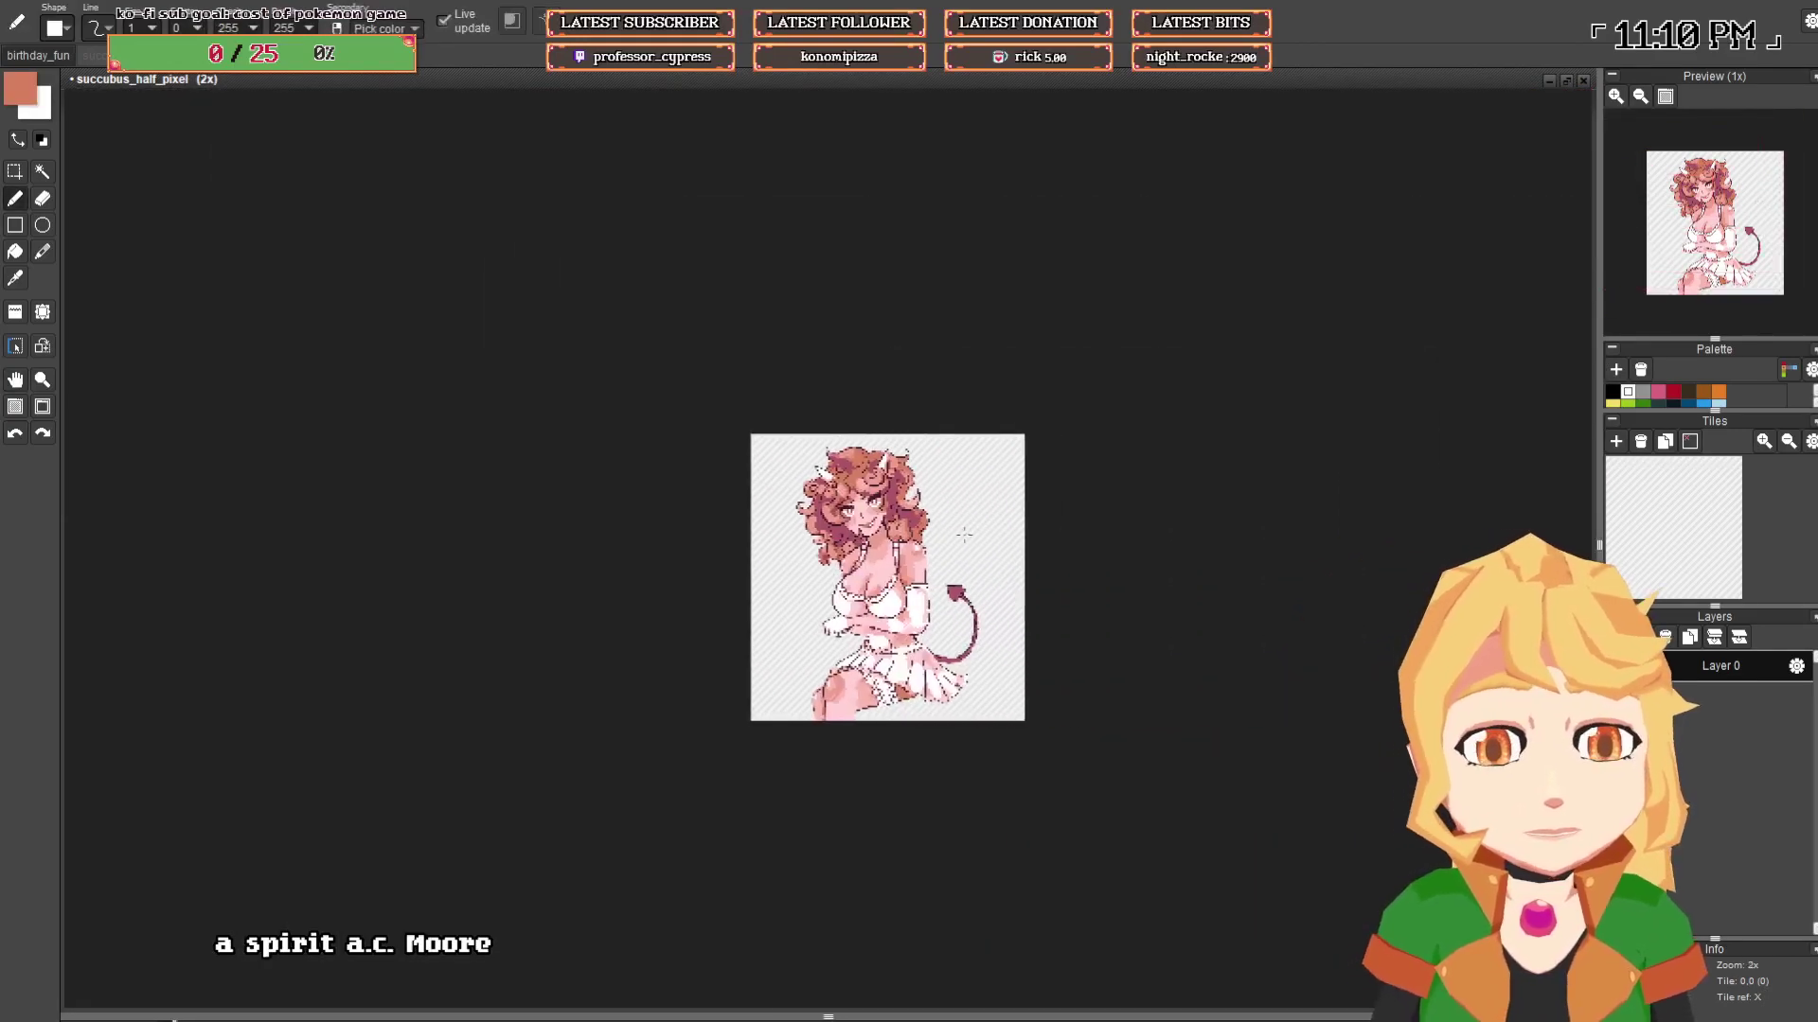
- Extend the maroon shadow inside the hair curl beside the left eye and shade the curl's inner edge in orange
scroll(778, 540, up, 6)
alt+click(778, 540)
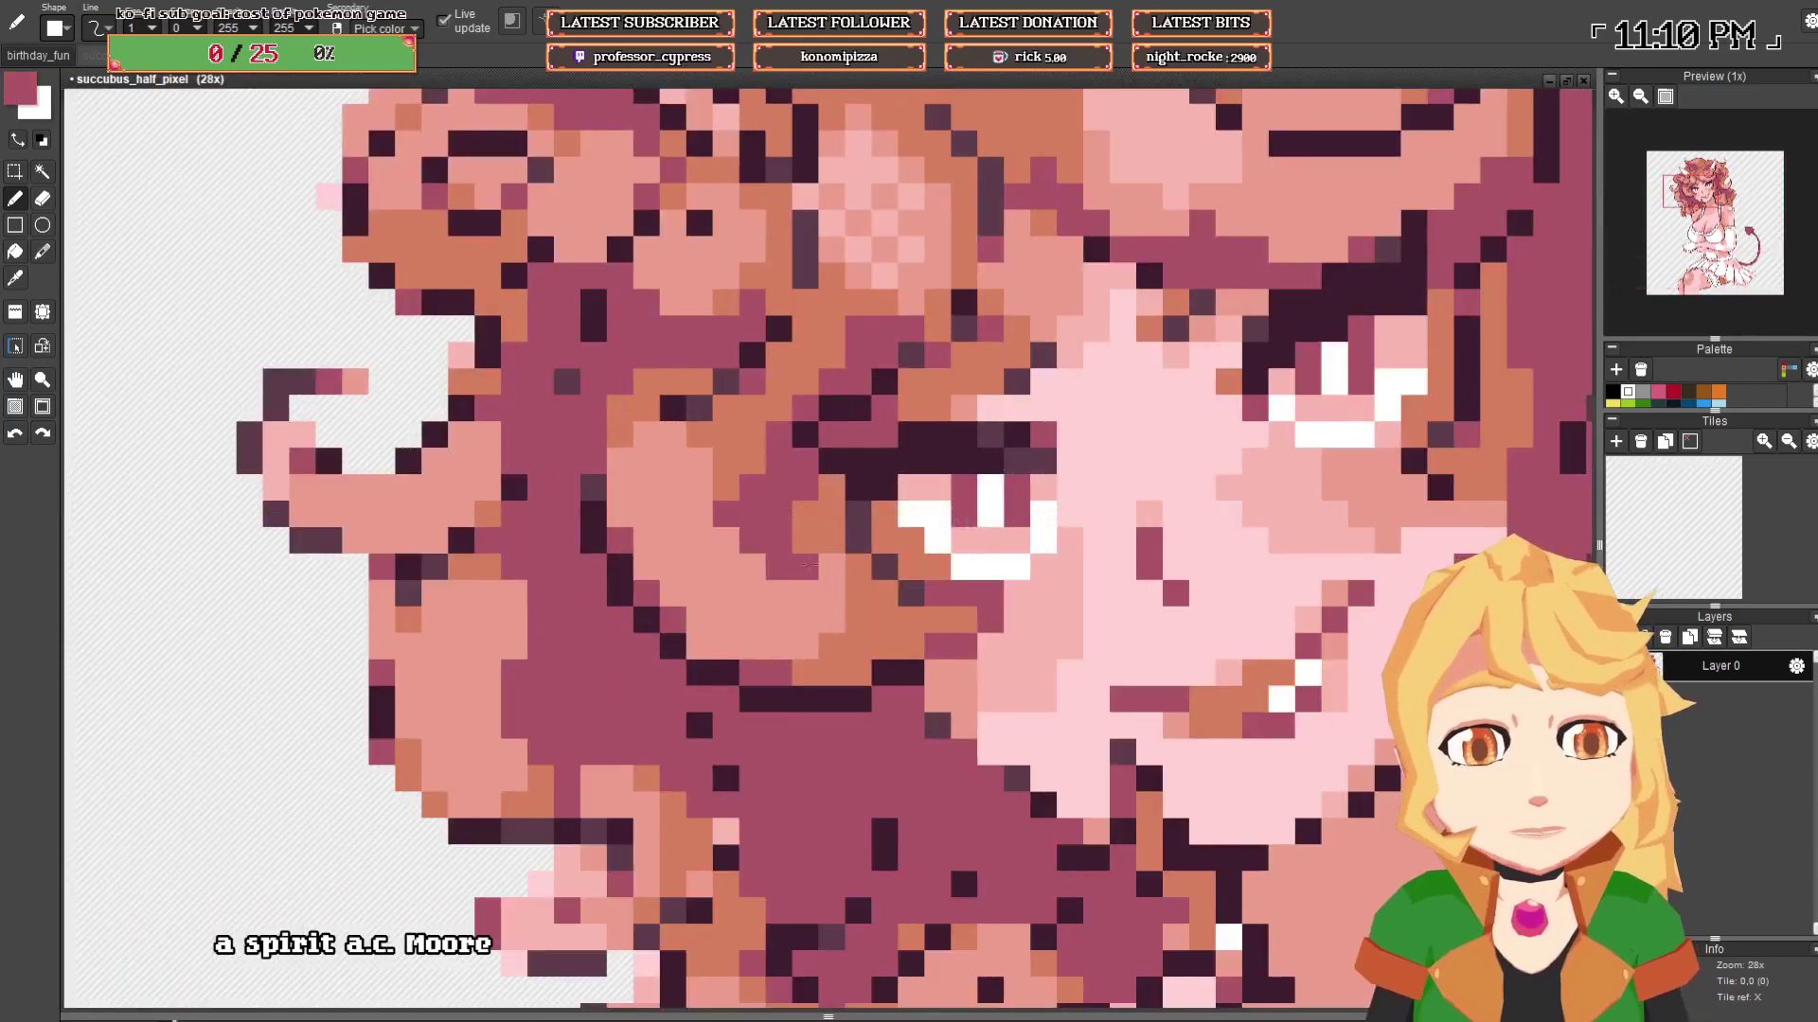
mouse_move(794, 520)
mouse_down()
mouse_move(838, 533)
mouse_move(834, 502)
mouse_move(860, 584)
mouse_move(884, 589)
mouse_move(844, 584)
mouse_move(827, 494)
mouse_move(864, 648)
mouse_move(727, 514)
mouse_up()
alt+click(858, 647)
click(795, 571)
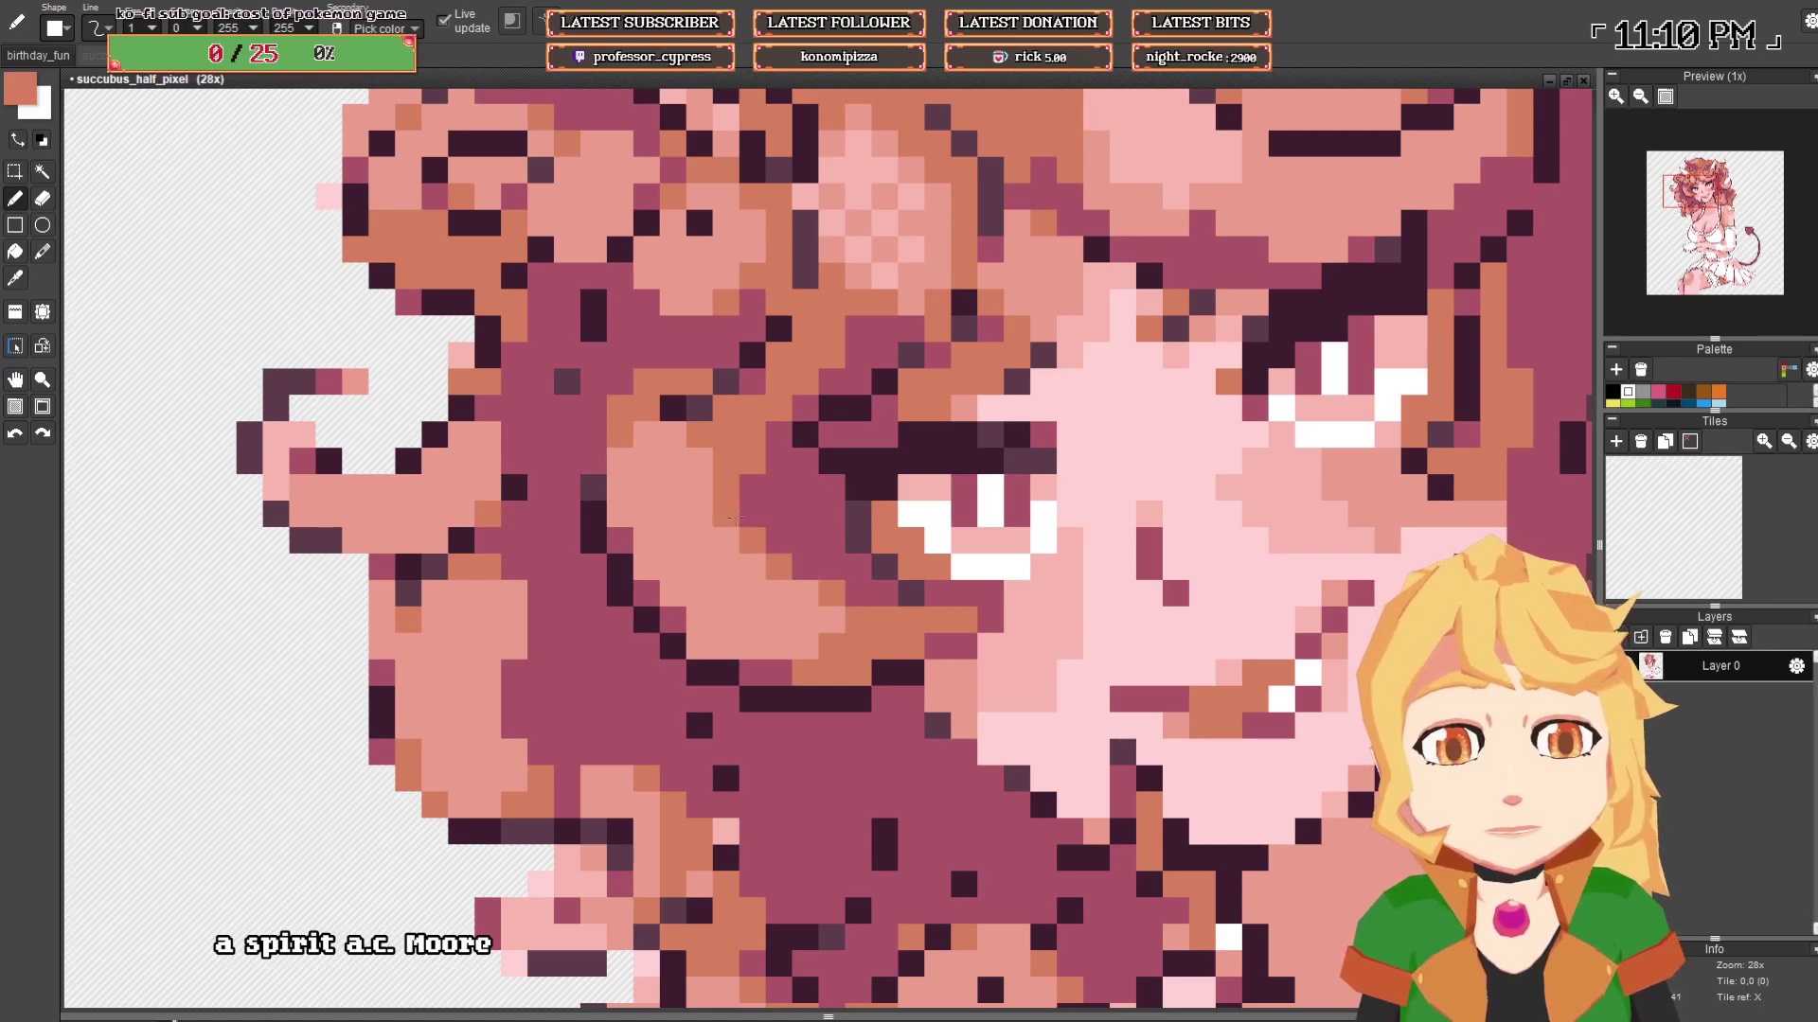
- Sample dark purple and outline the lower edge of the front fringe from above the right eye toward its left end
scroll(1293, 507, down, 5)
mouse_move(1293, 506)
mouse_down()
mouse_move(949, 517)
mouse_move(806, 476)
mouse_up()
scroll(806, 477, up, 5)
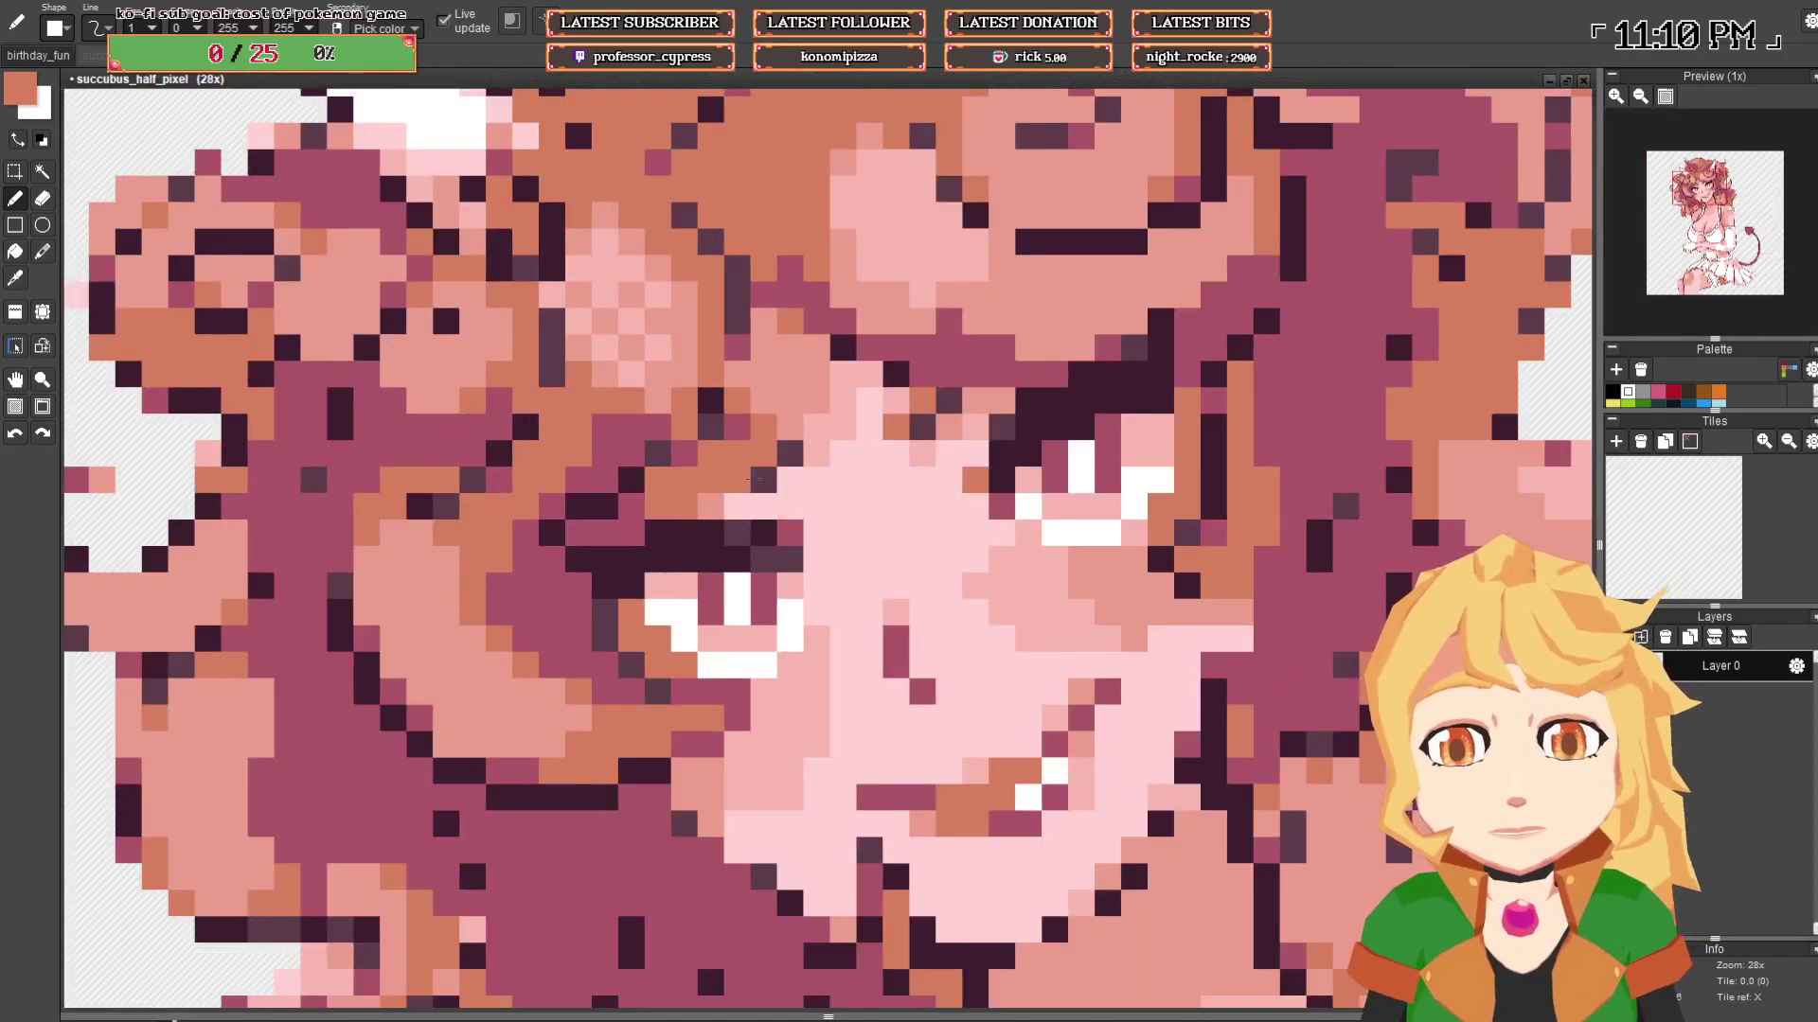
scroll(945, 422, down, 6)
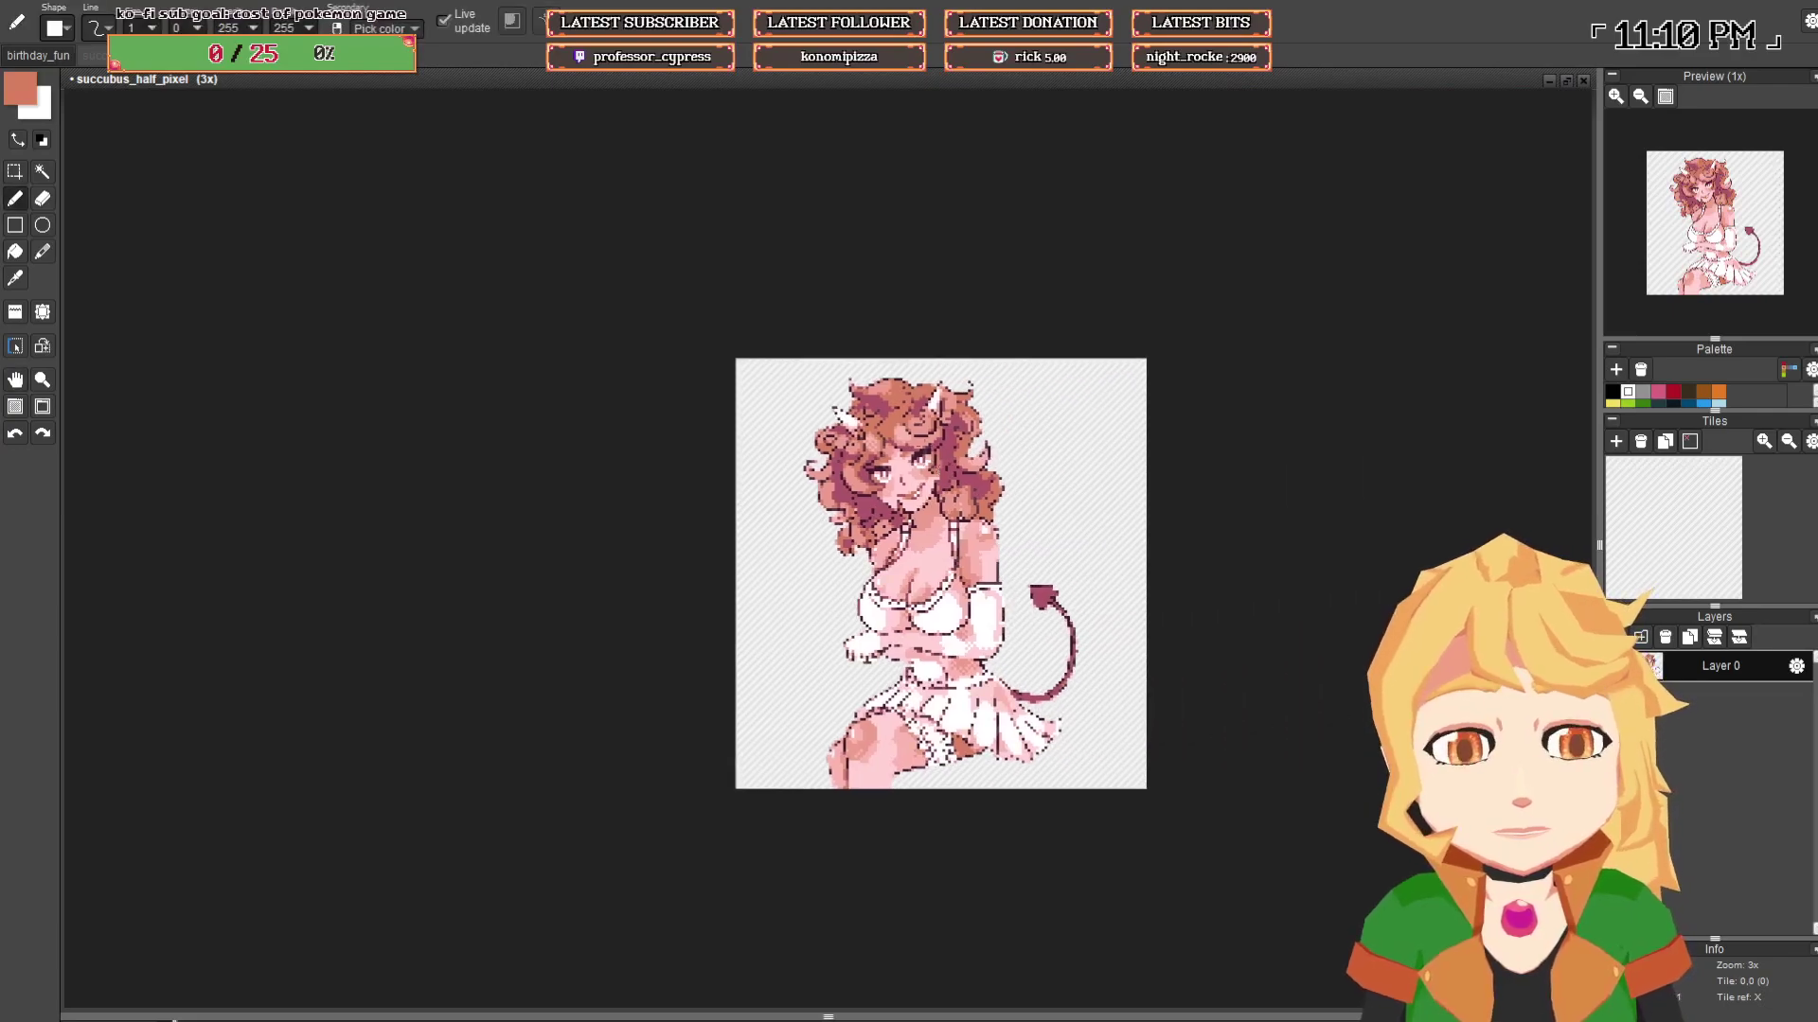
scroll(837, 485, up, 5)
scroll(754, 485, down, 5)
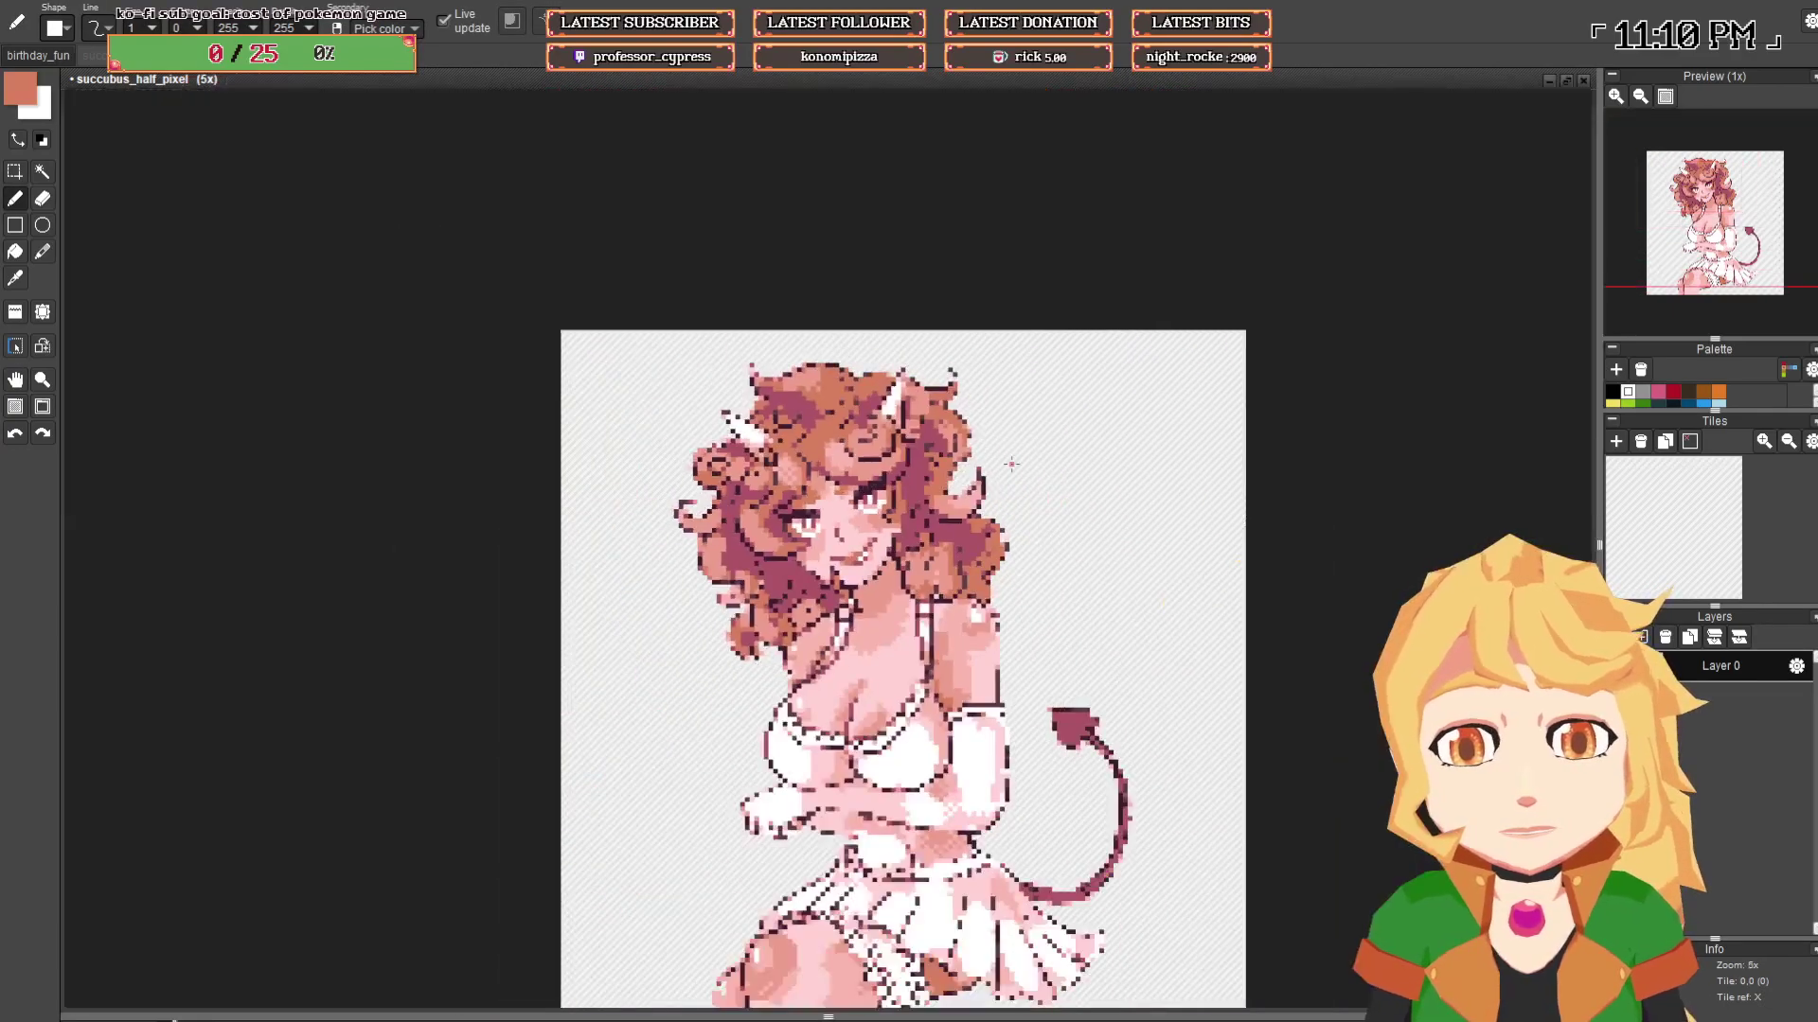
scroll(967, 543, up, 5)
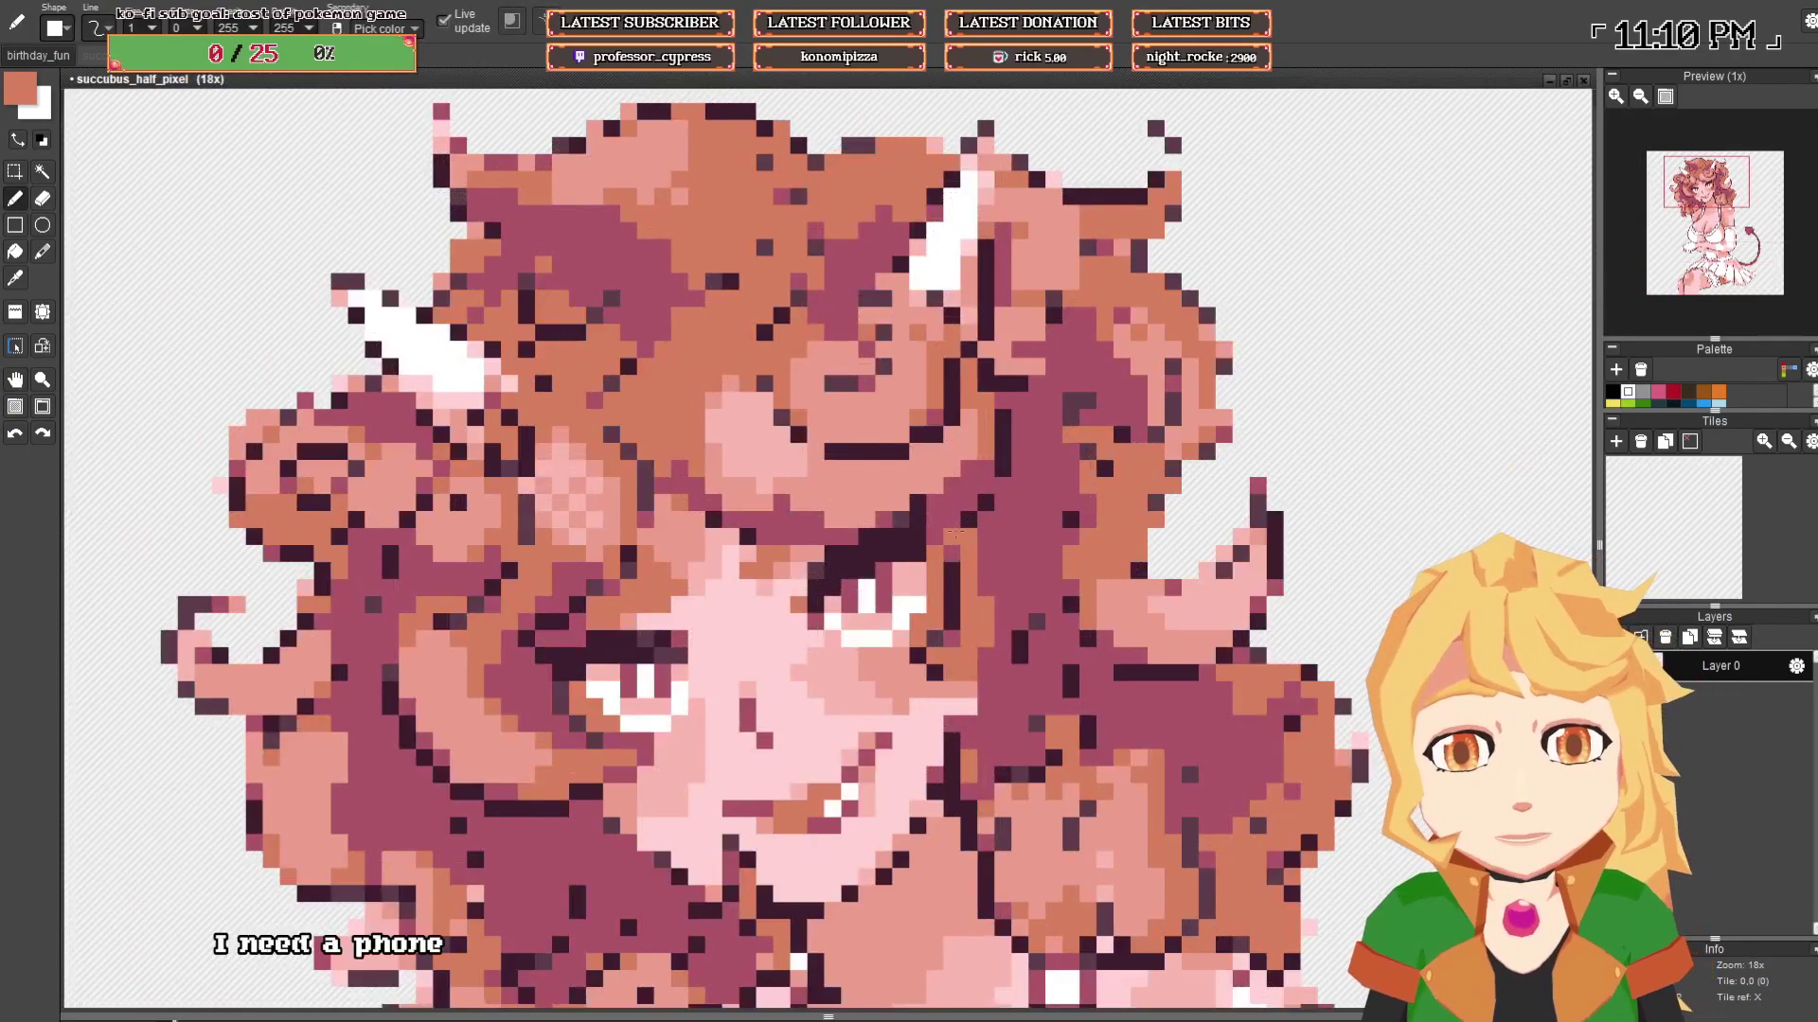
right_click(952, 537)
drag(935, 537, 765, 553)
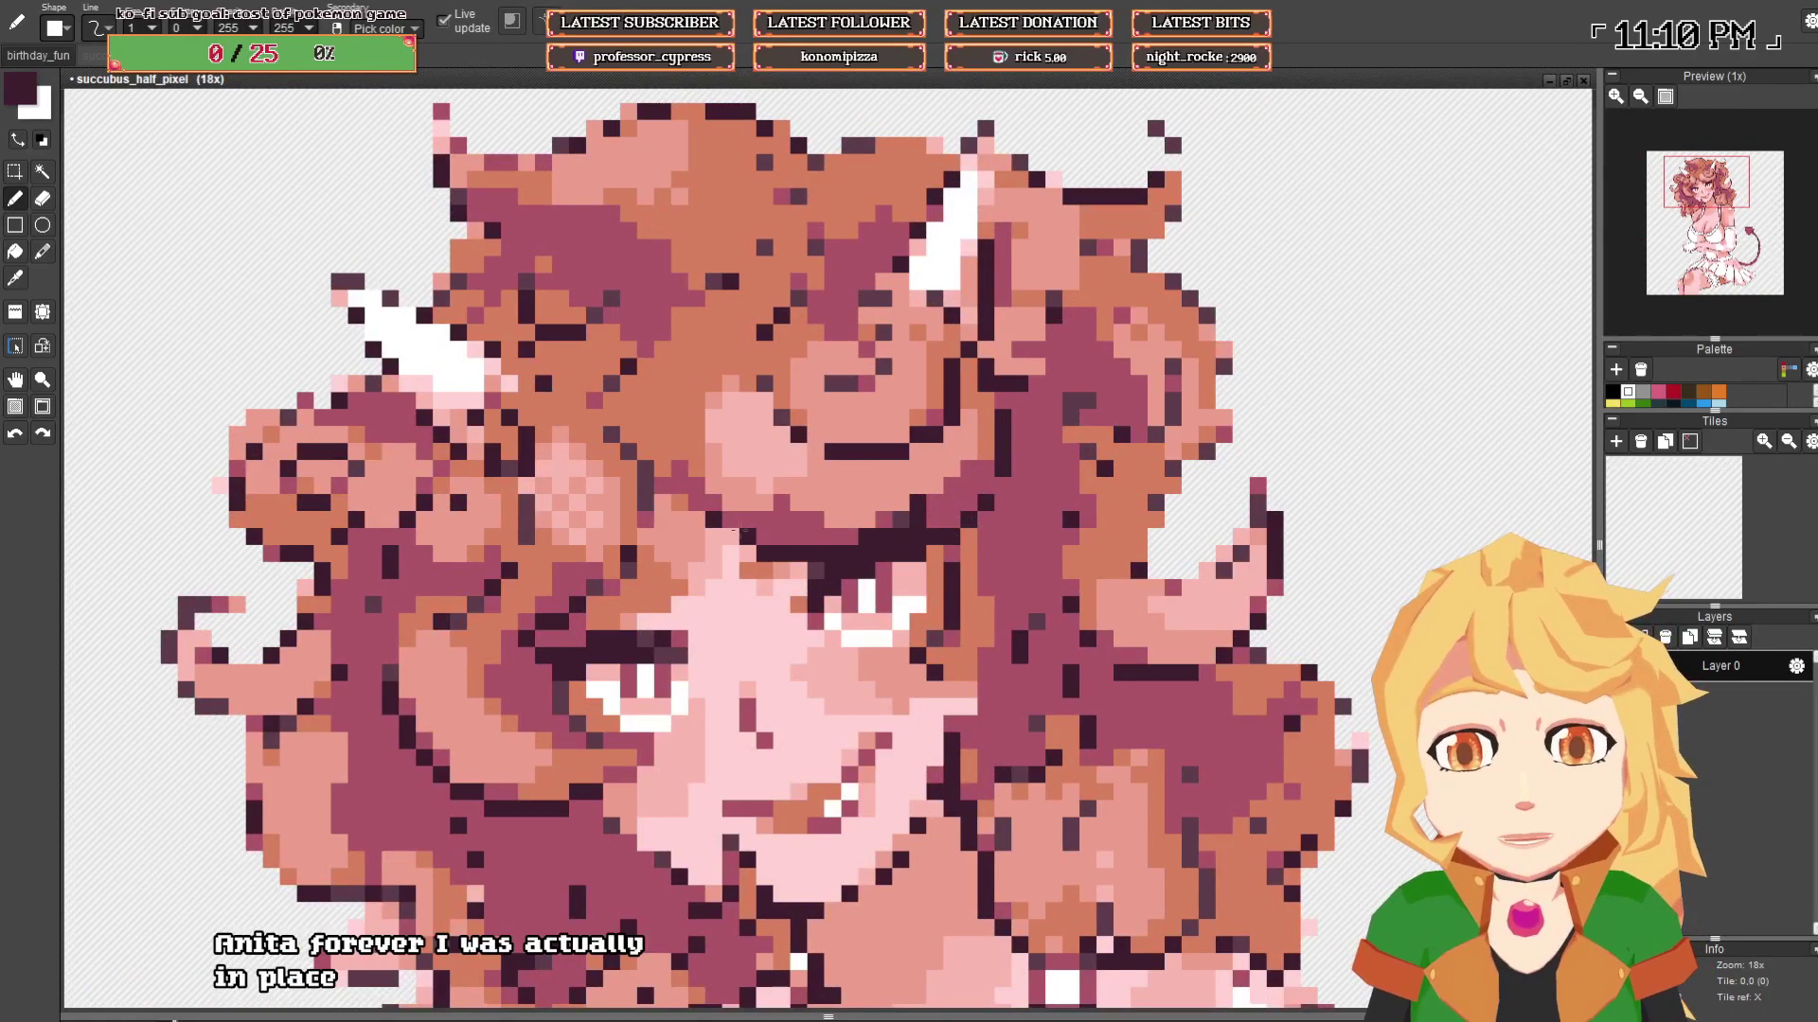
click(674, 502)
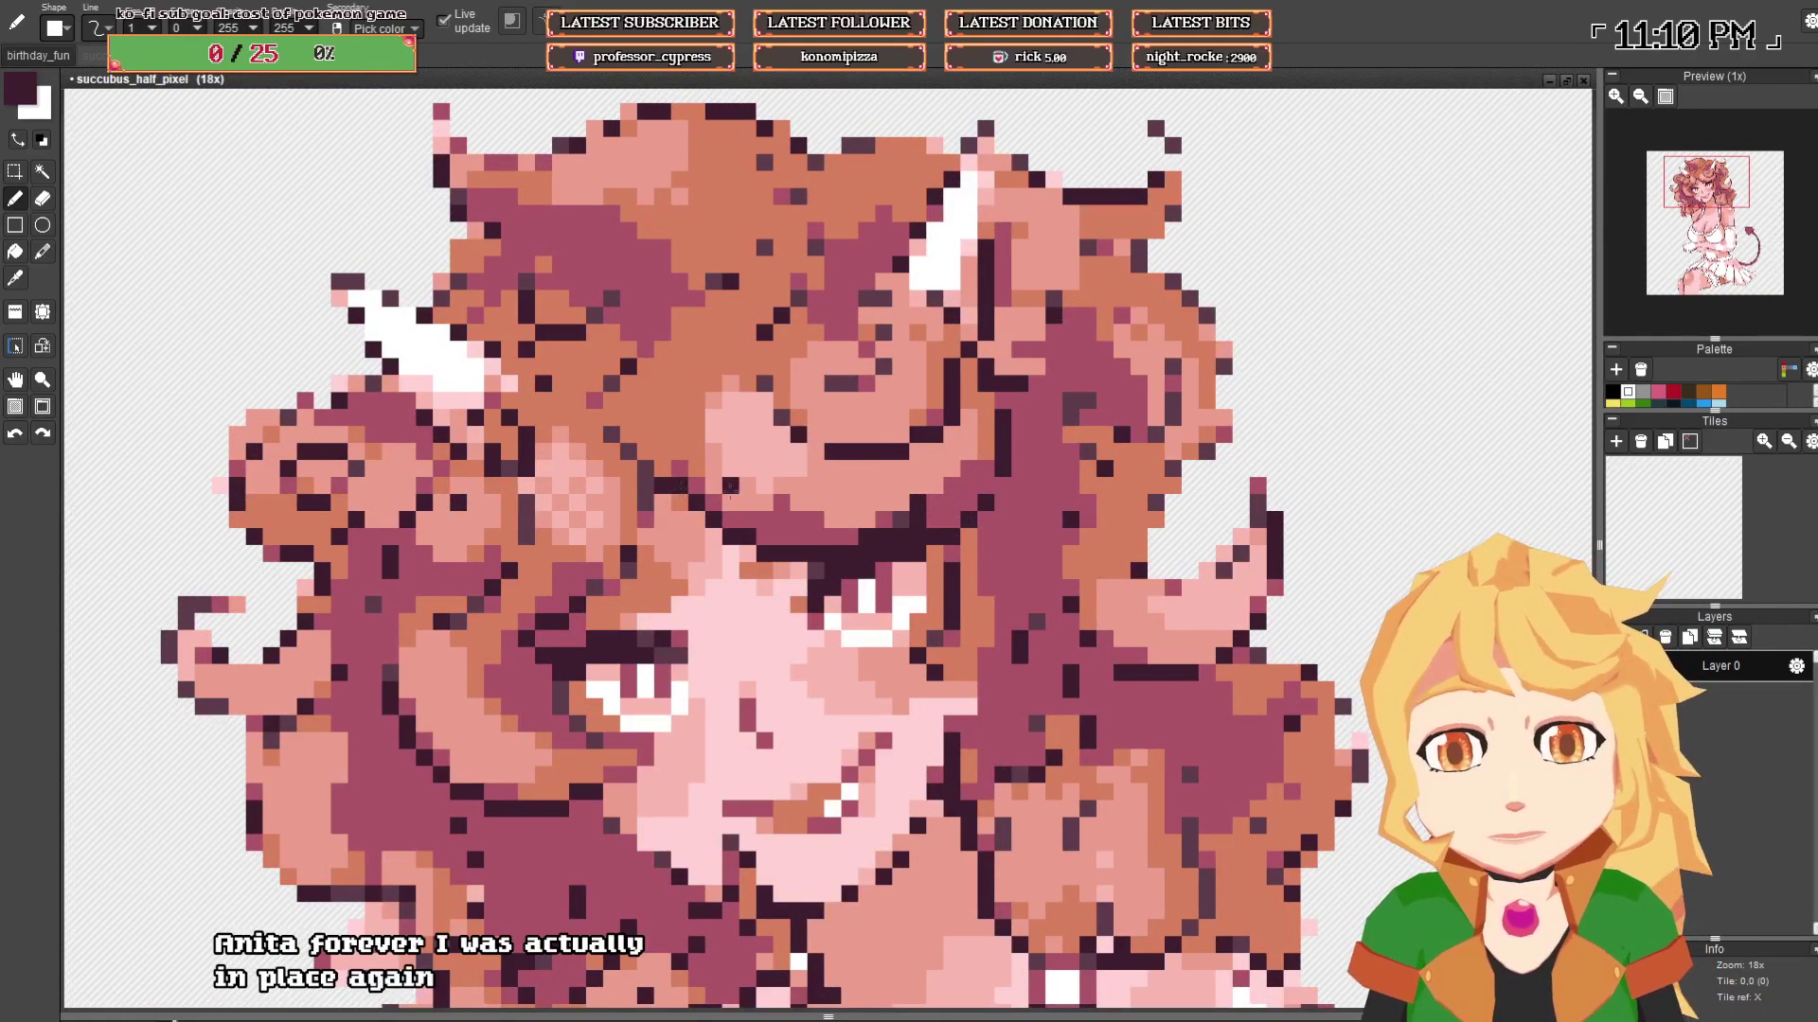
- Sample muted purple and soften parts of the dark fringe outline between the forehead's left side and the right eye
scroll(730, 487, down, 3)
drag(730, 487, 729, 429)
scroll(729, 422, up, 3)
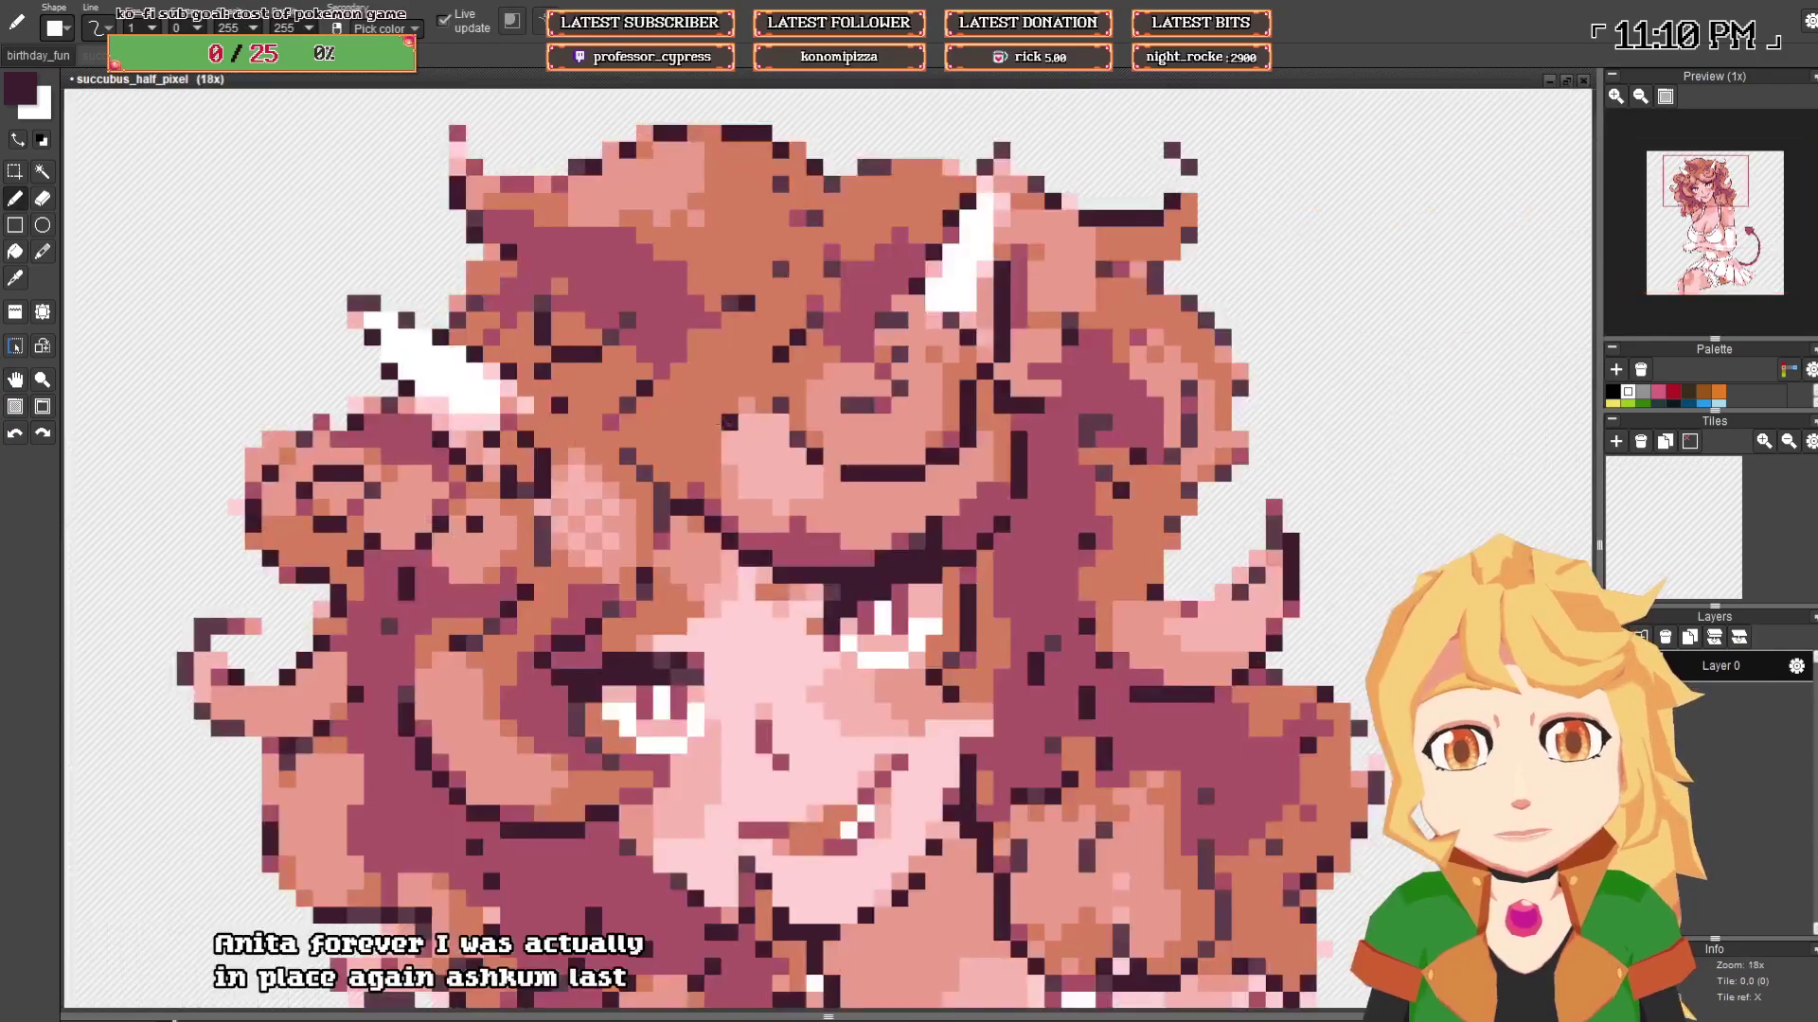
right_click(702, 491)
right_click(663, 507)
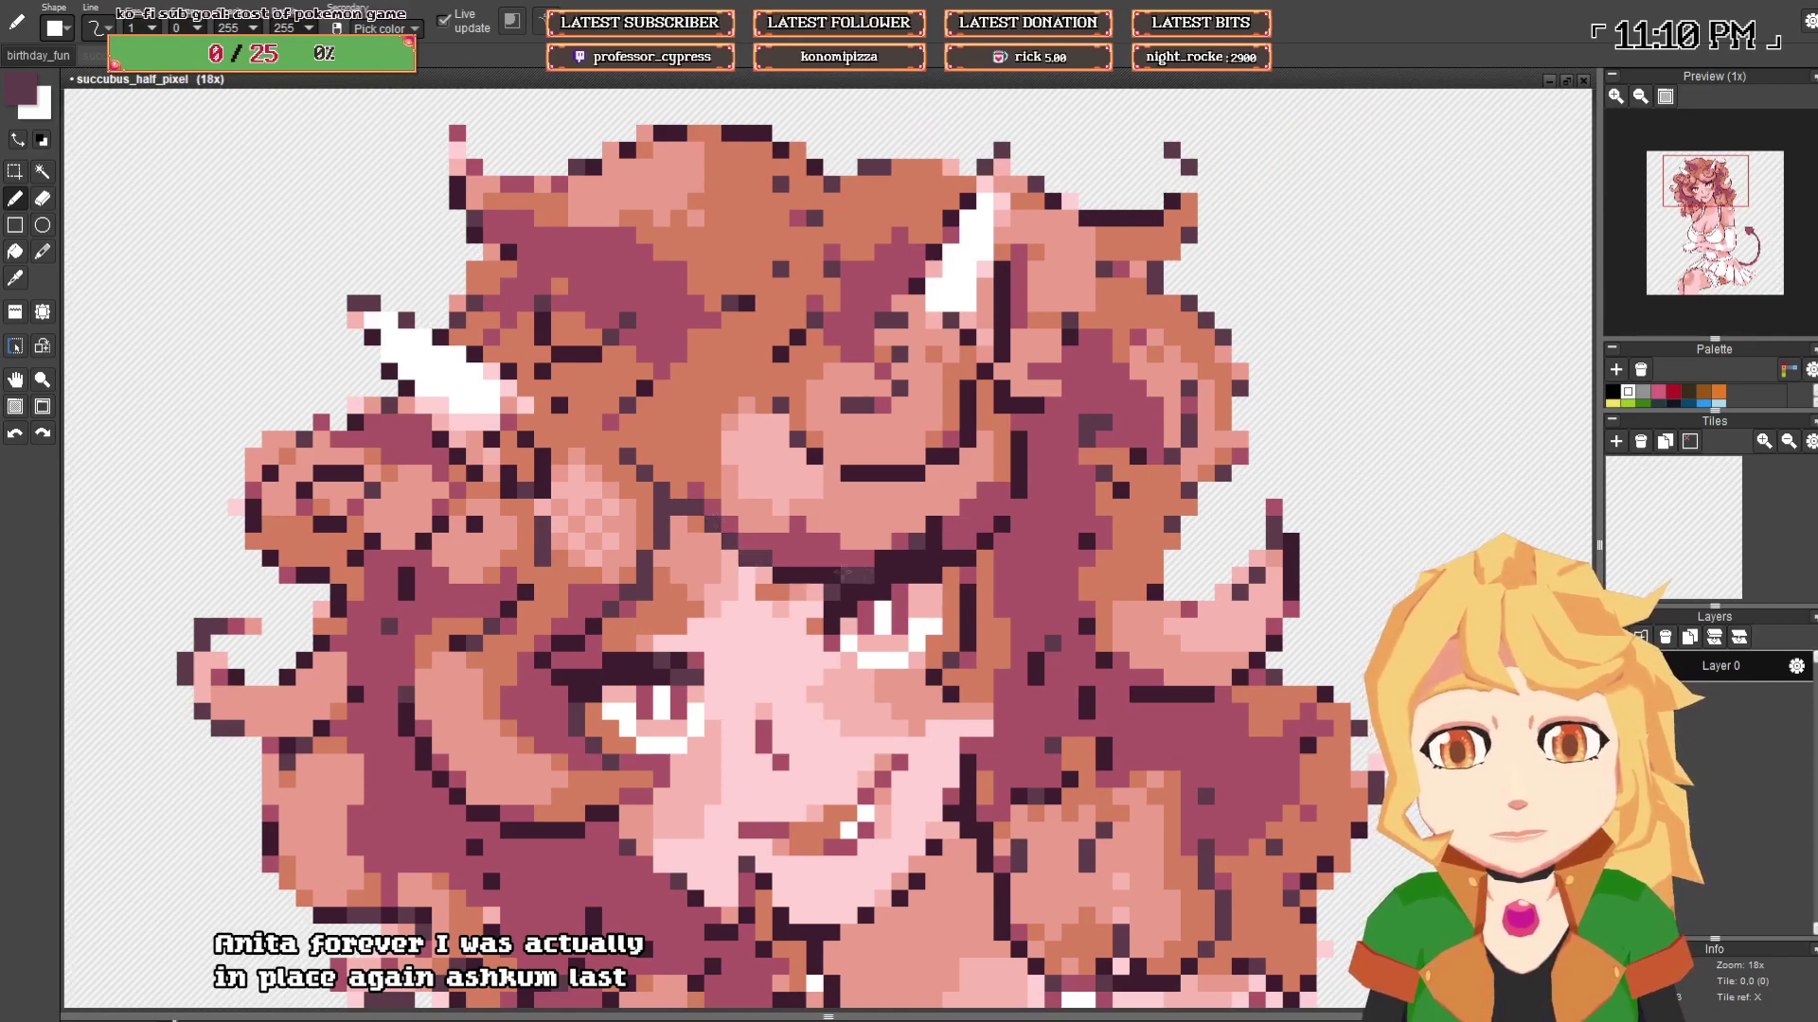
scroll(1008, 487, down, 3)
drag(1007, 487, 996, 505)
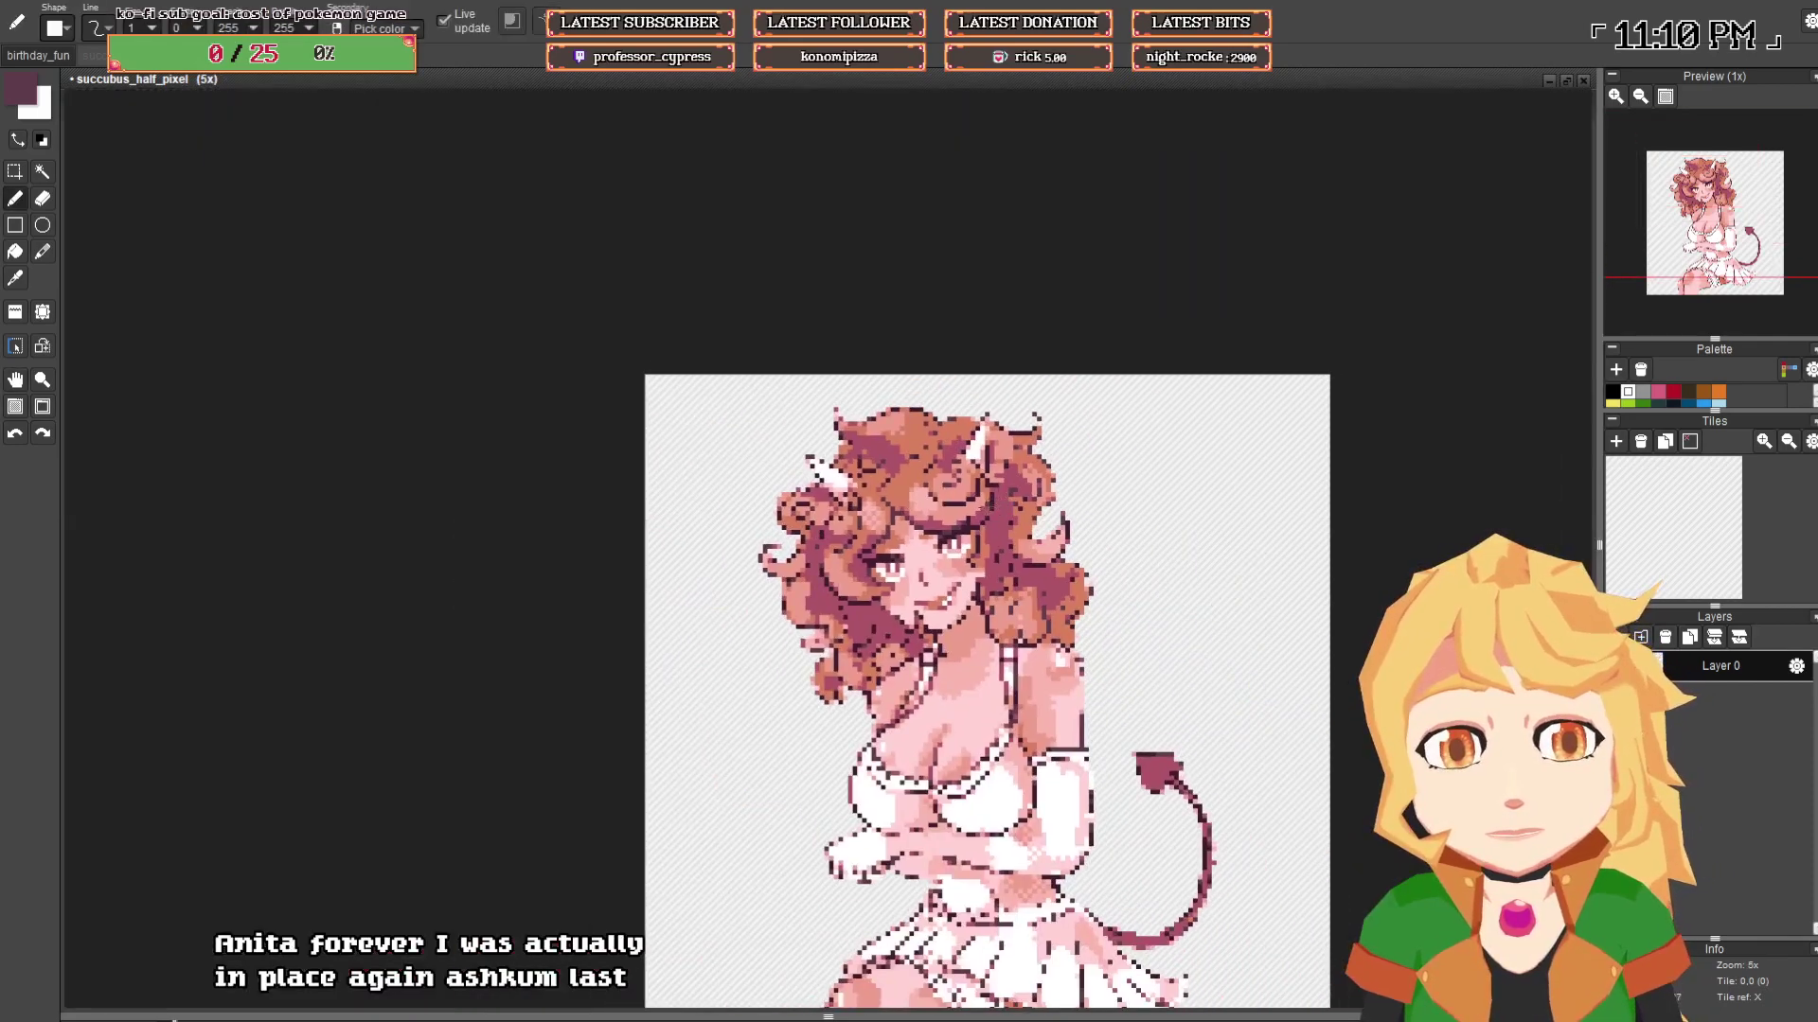
- Clean up the fringe outline above the right eye, recoloring its pixels in maroon, muted purple and dark purple
scroll(996, 506, up, 3)
right_click(970, 557)
alt+click(932, 559)
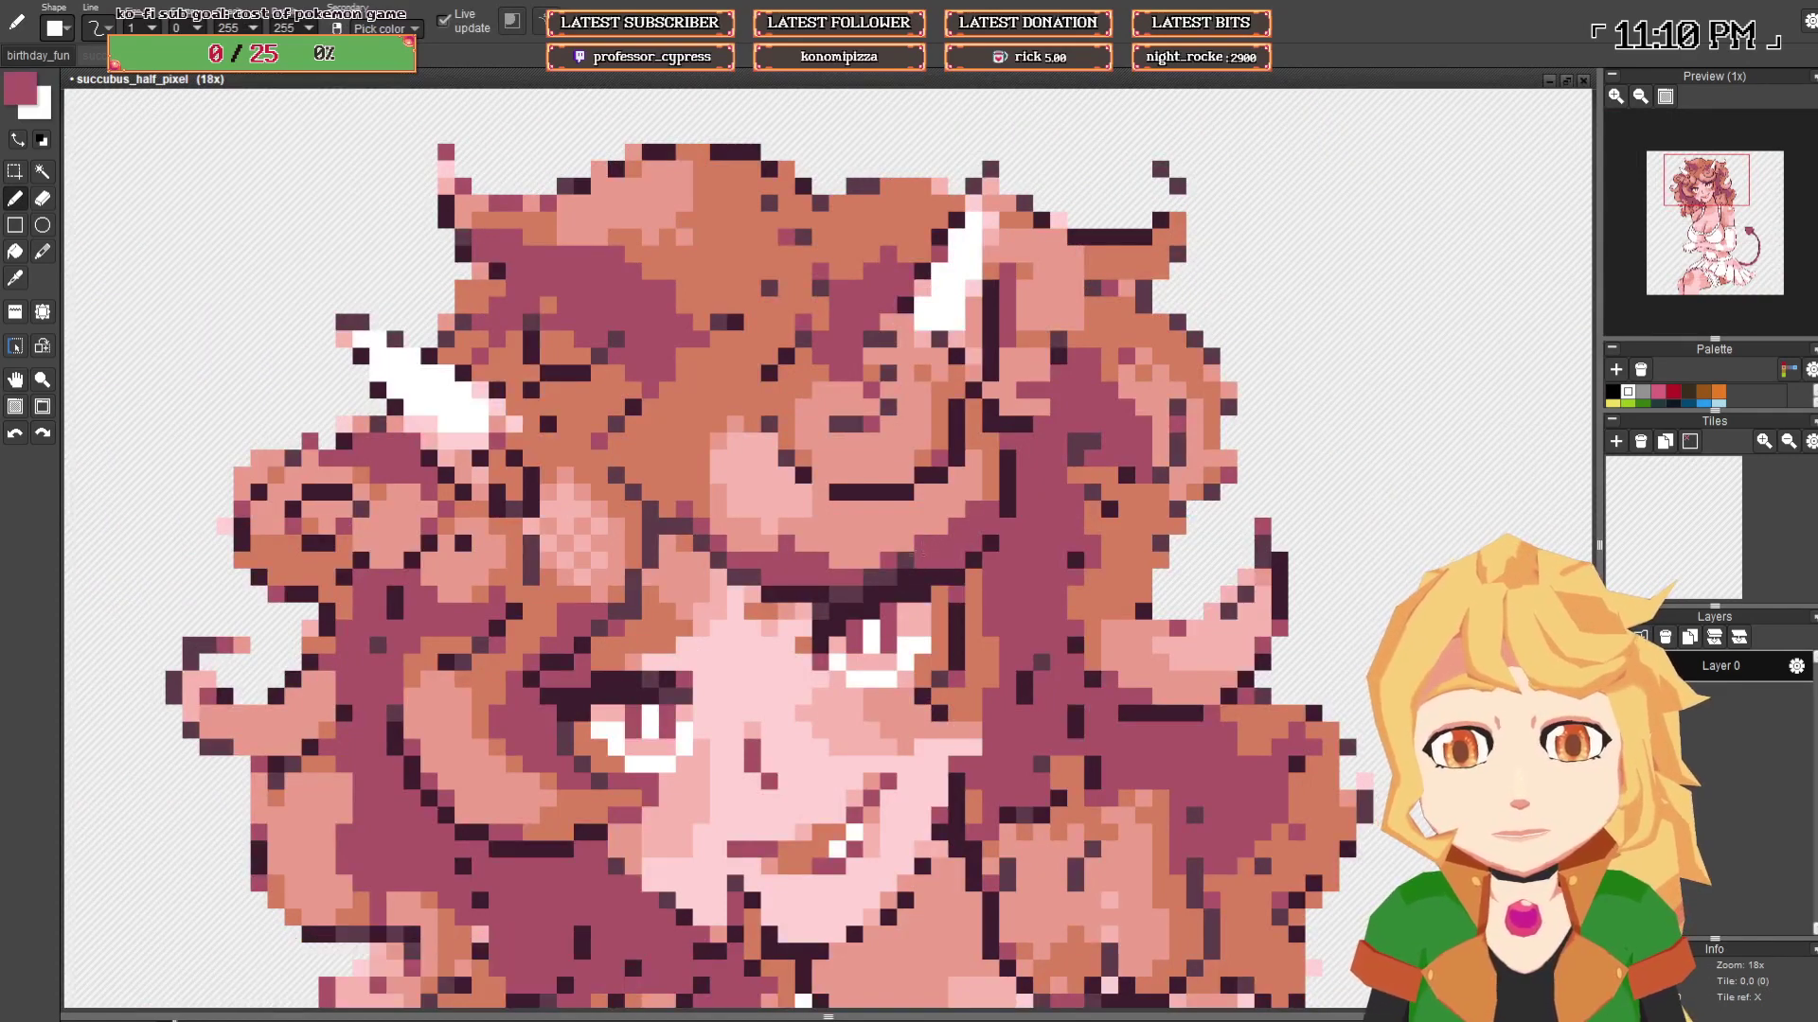
alt+click(913, 564)
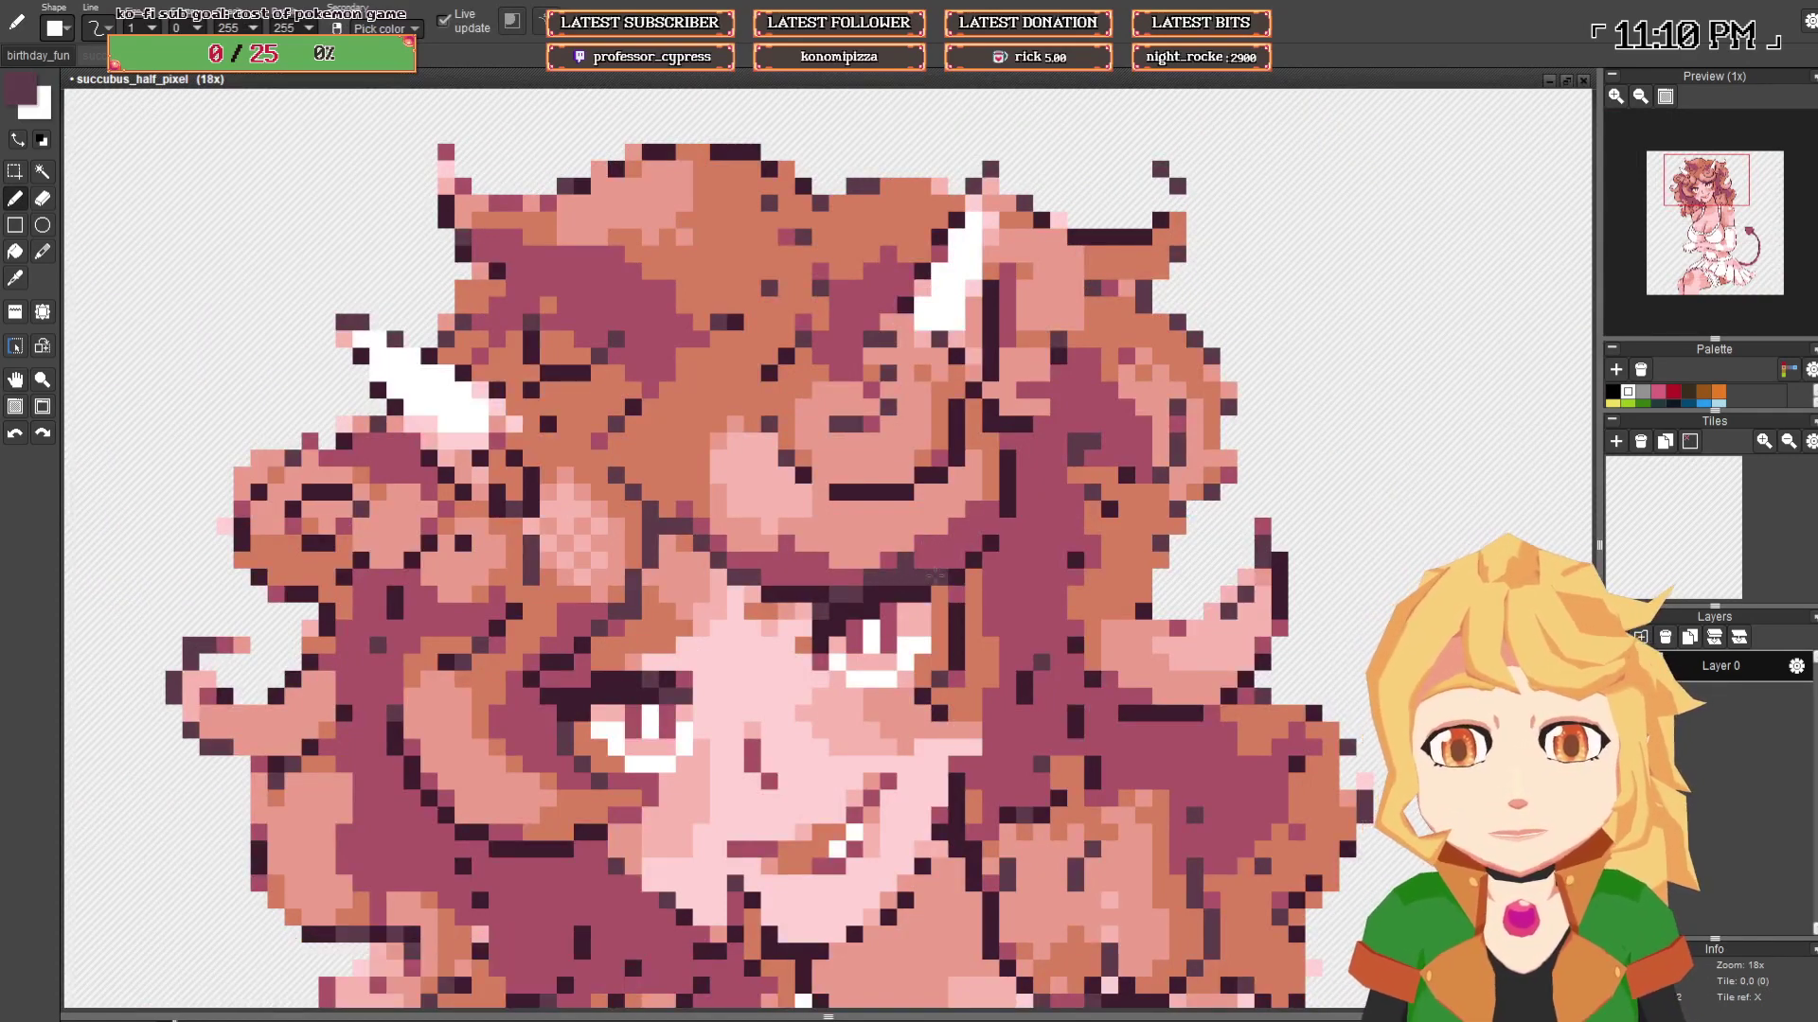
right_click(937, 563)
click(905, 560)
scroll(925, 547, down, 4)
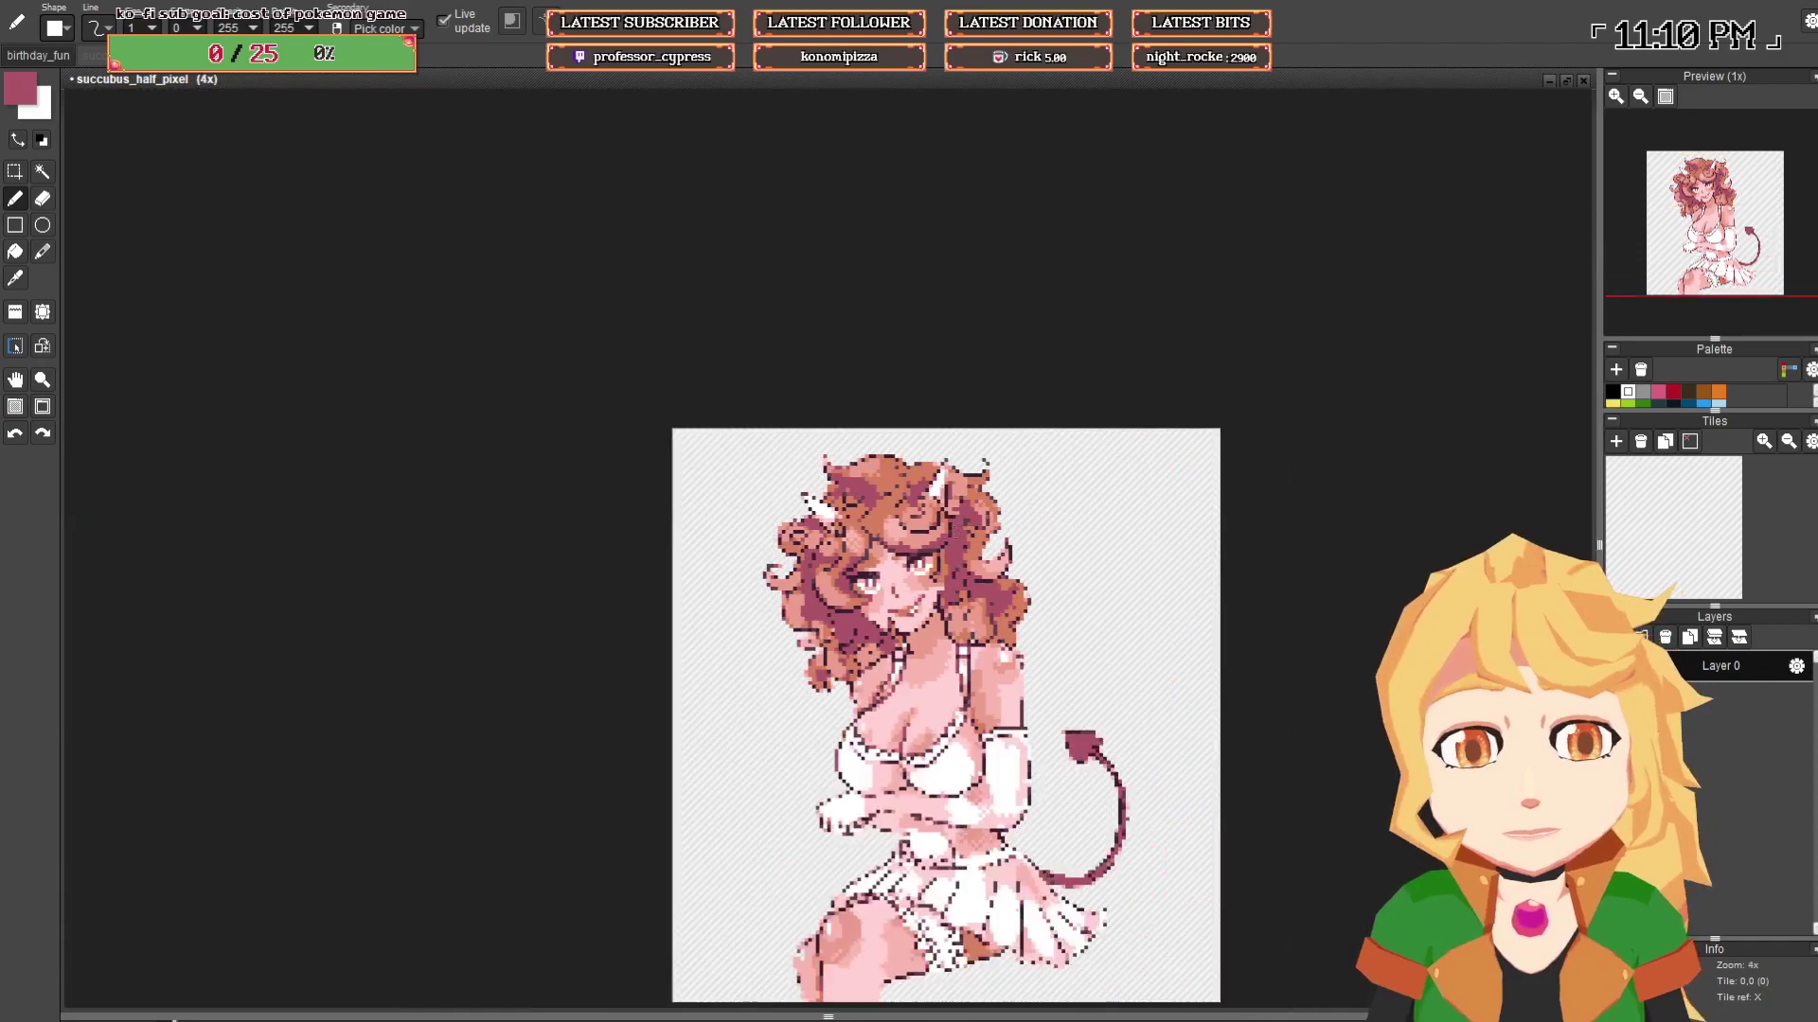
scroll(920, 540, up, 4)
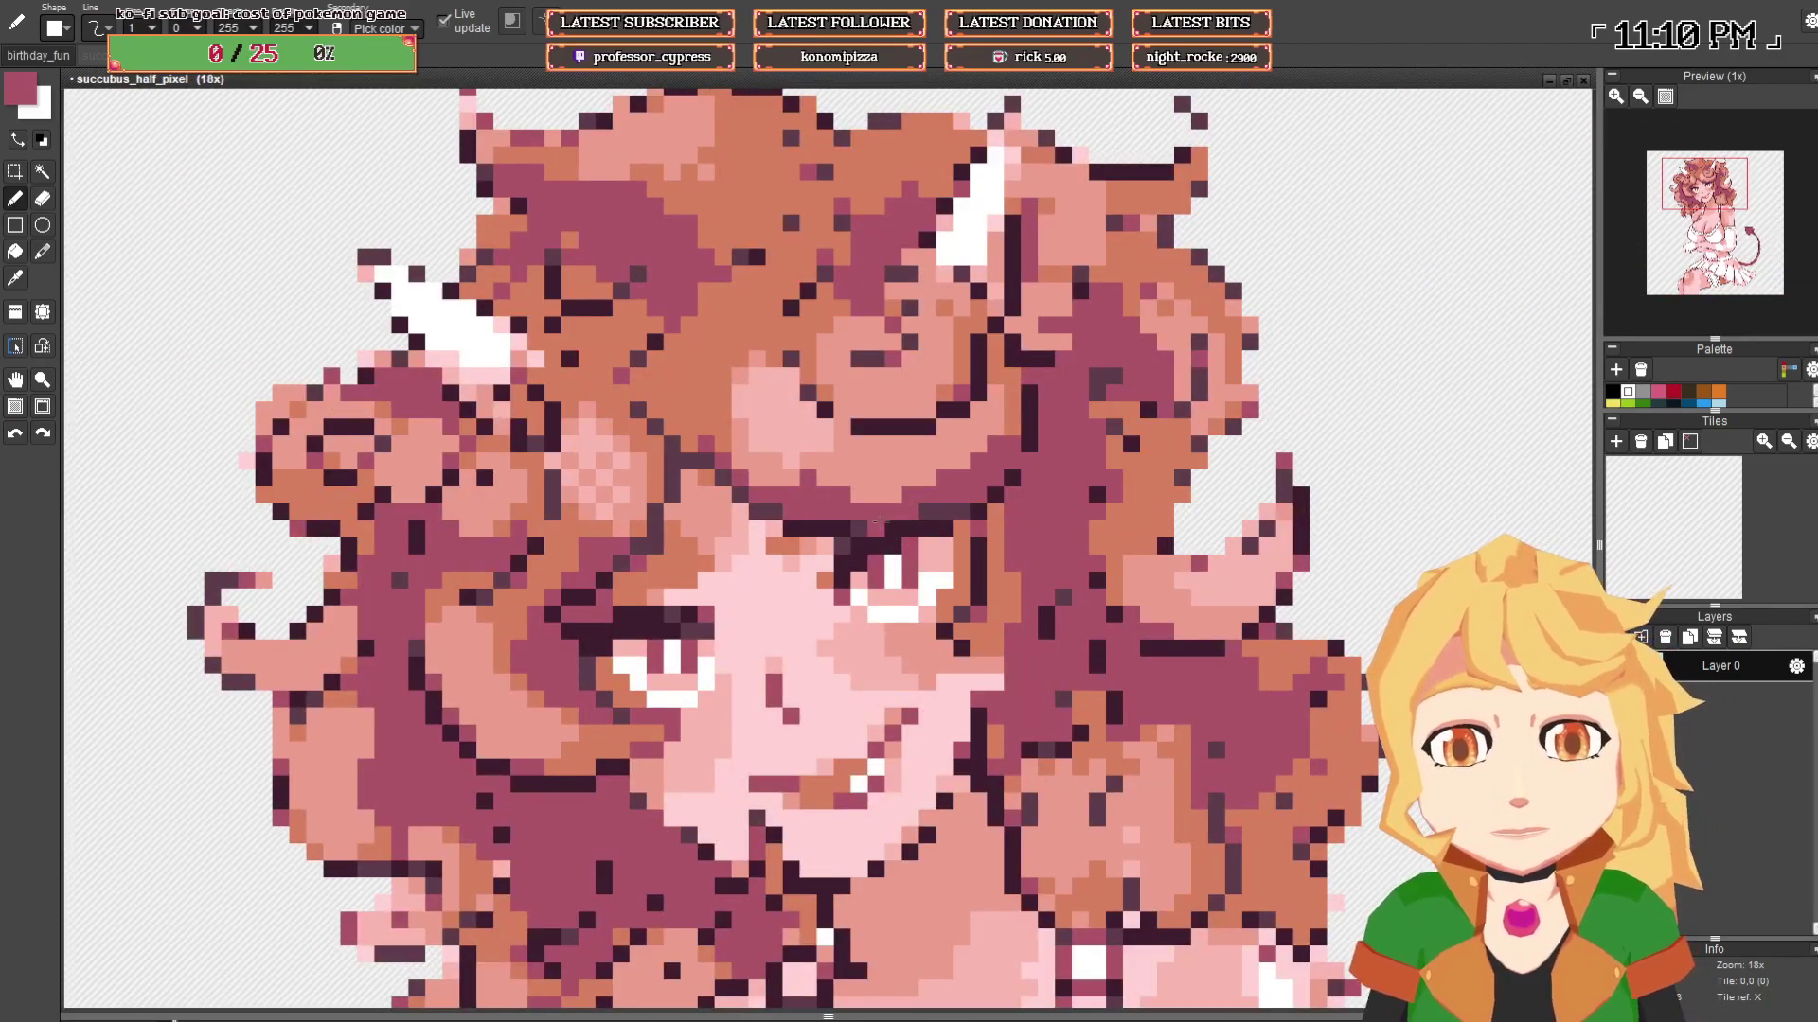
alt+click(882, 545)
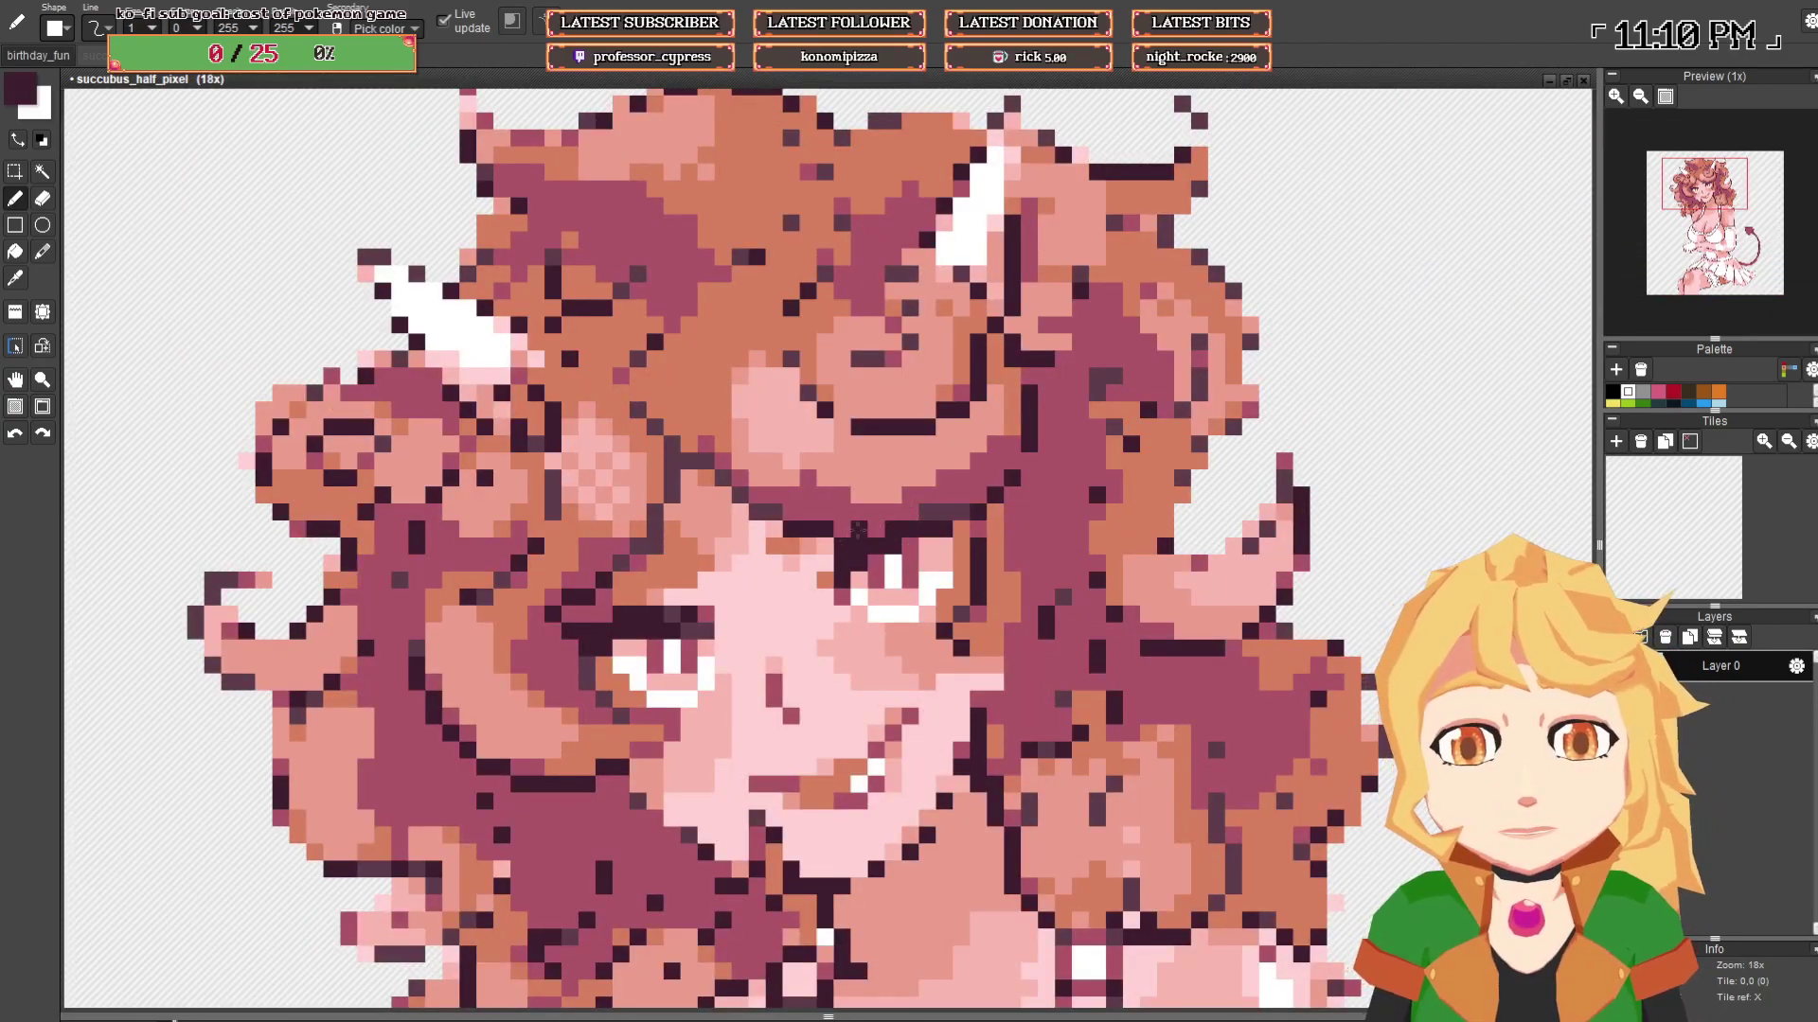
alt+click(932, 500)
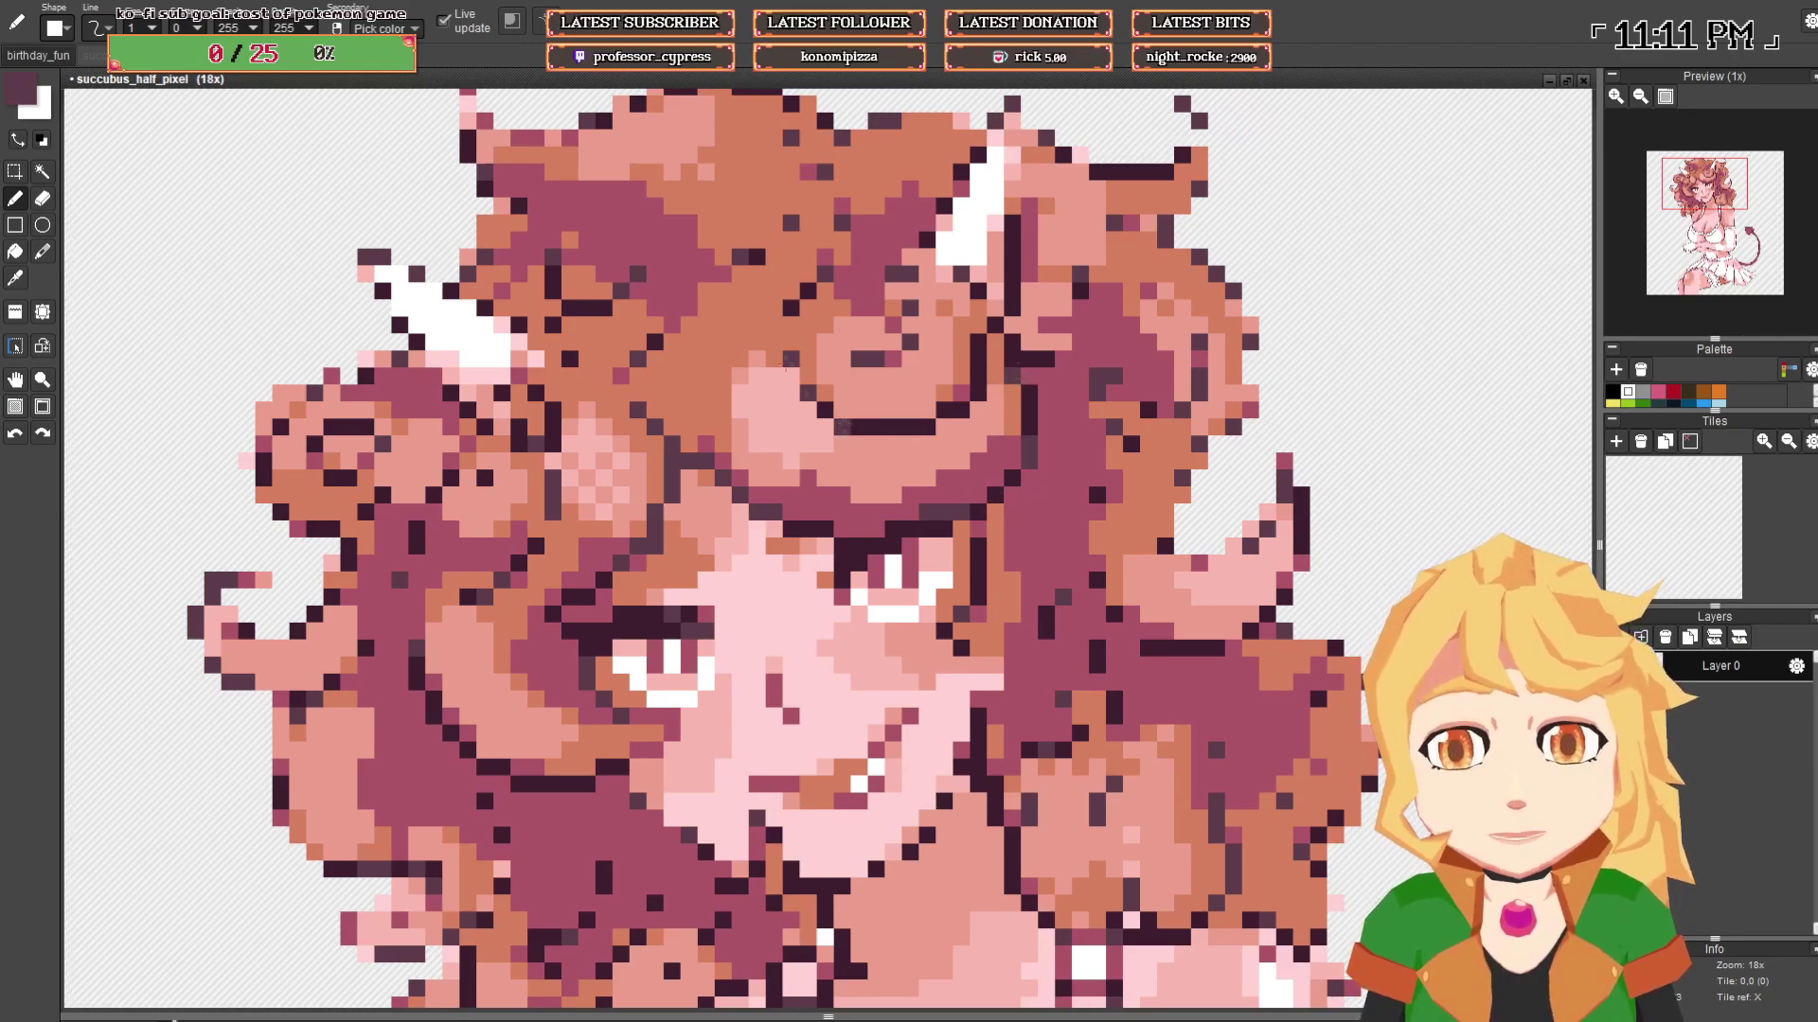
- Outline the fringe's left edge in muted purple and tidy the hair beside it in orange and maroon
scroll(790, 374, down, 6)
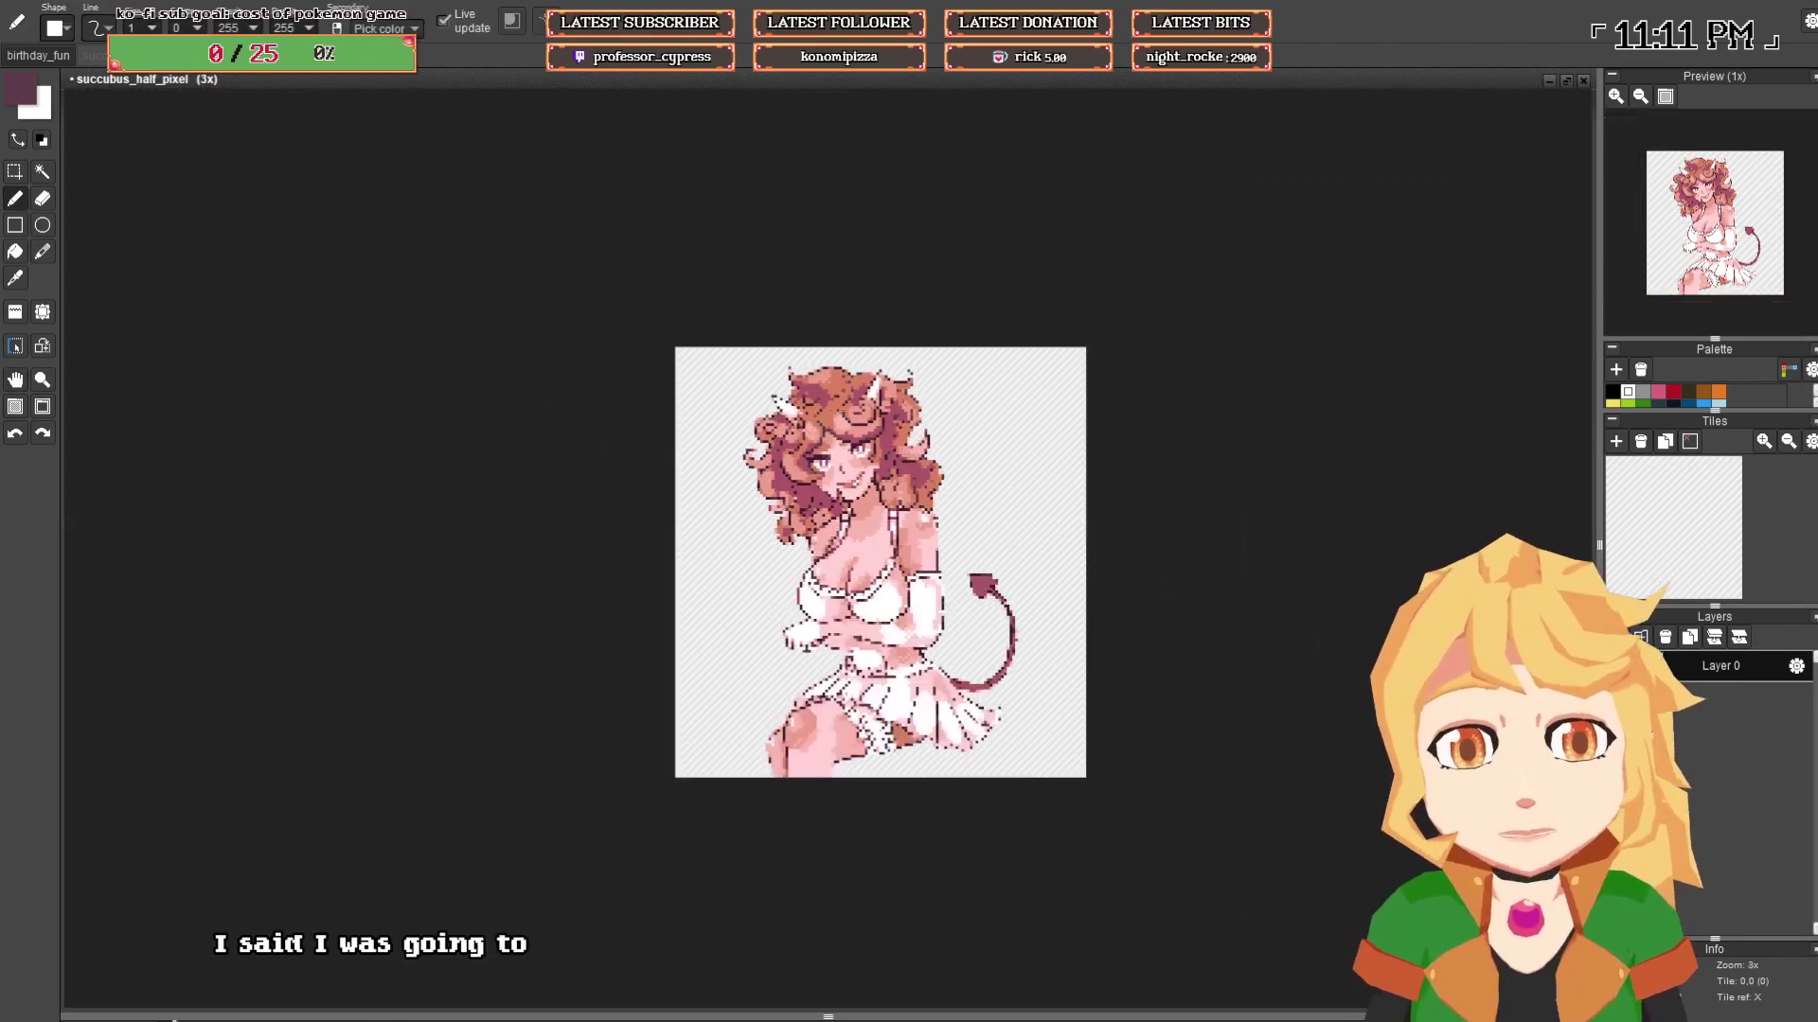
scroll(872, 533, up, 7)
alt+click(872, 533)
mouse_move(842, 530)
mouse_down()
mouse_move(817, 378)
mouse_move(789, 402)
mouse_move(814, 510)
mouse_up()
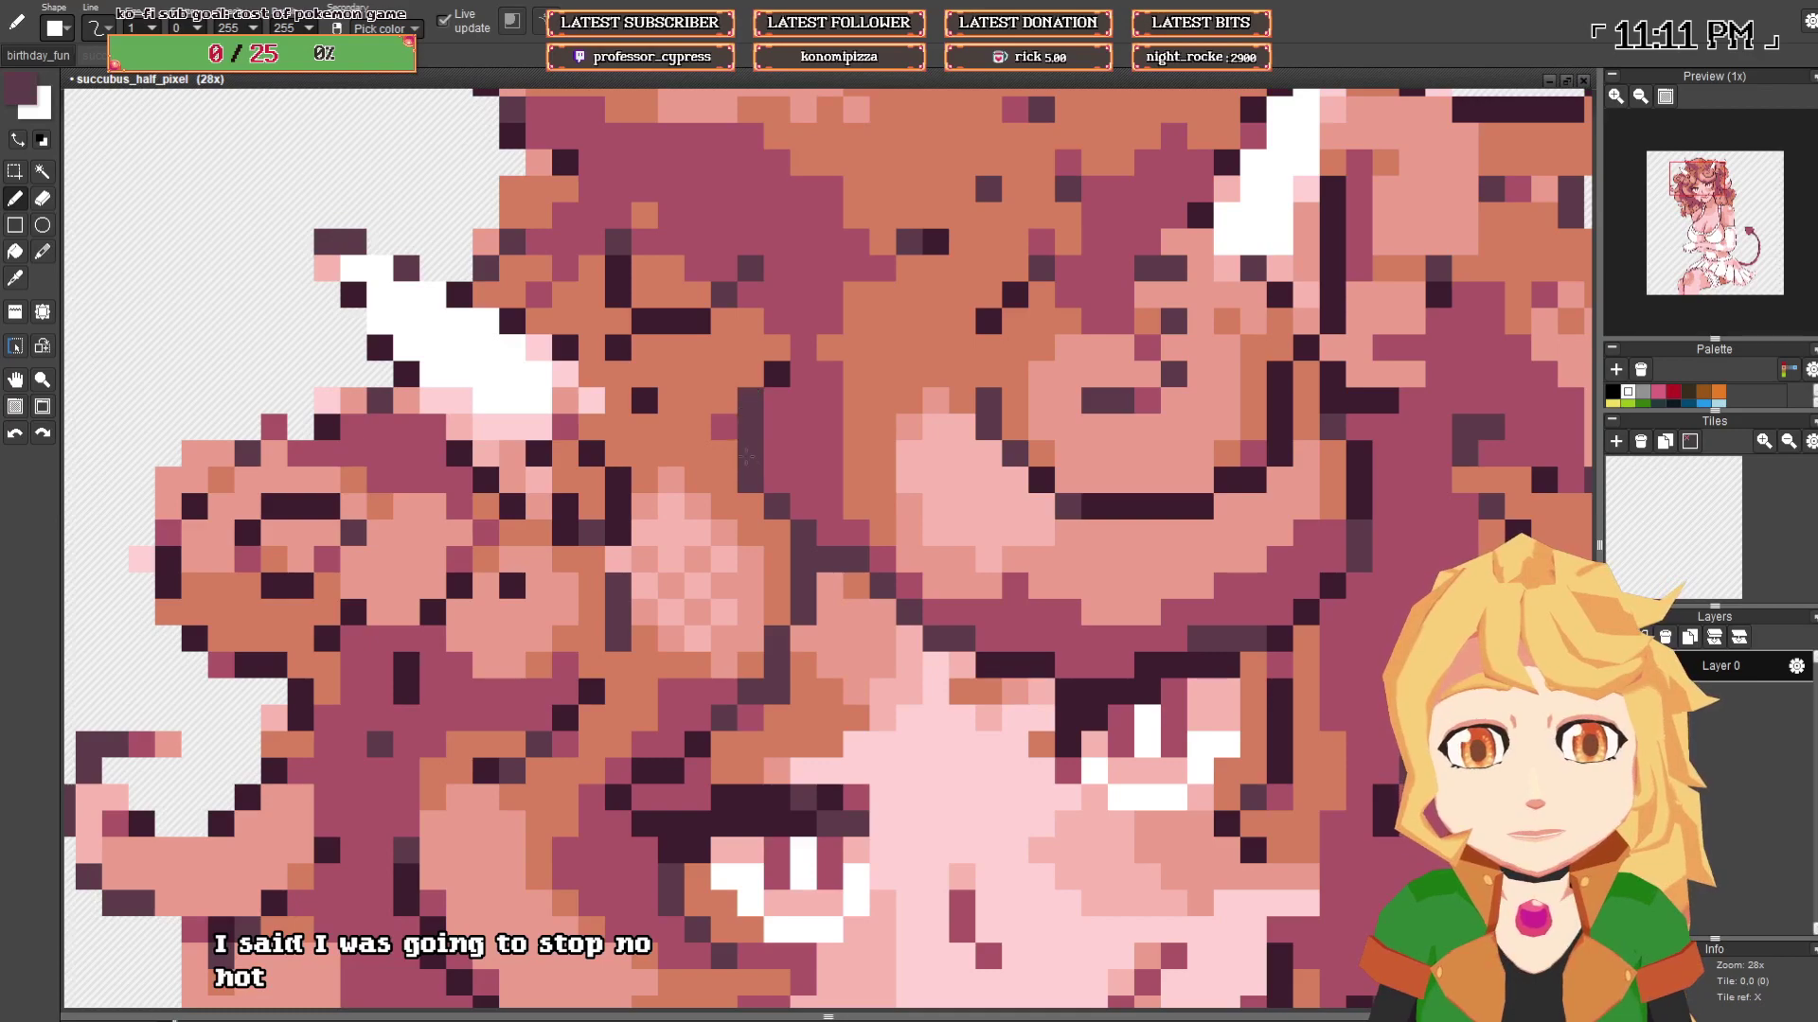
scroll(725, 399, down, 6)
scroll(805, 445, up, 6)
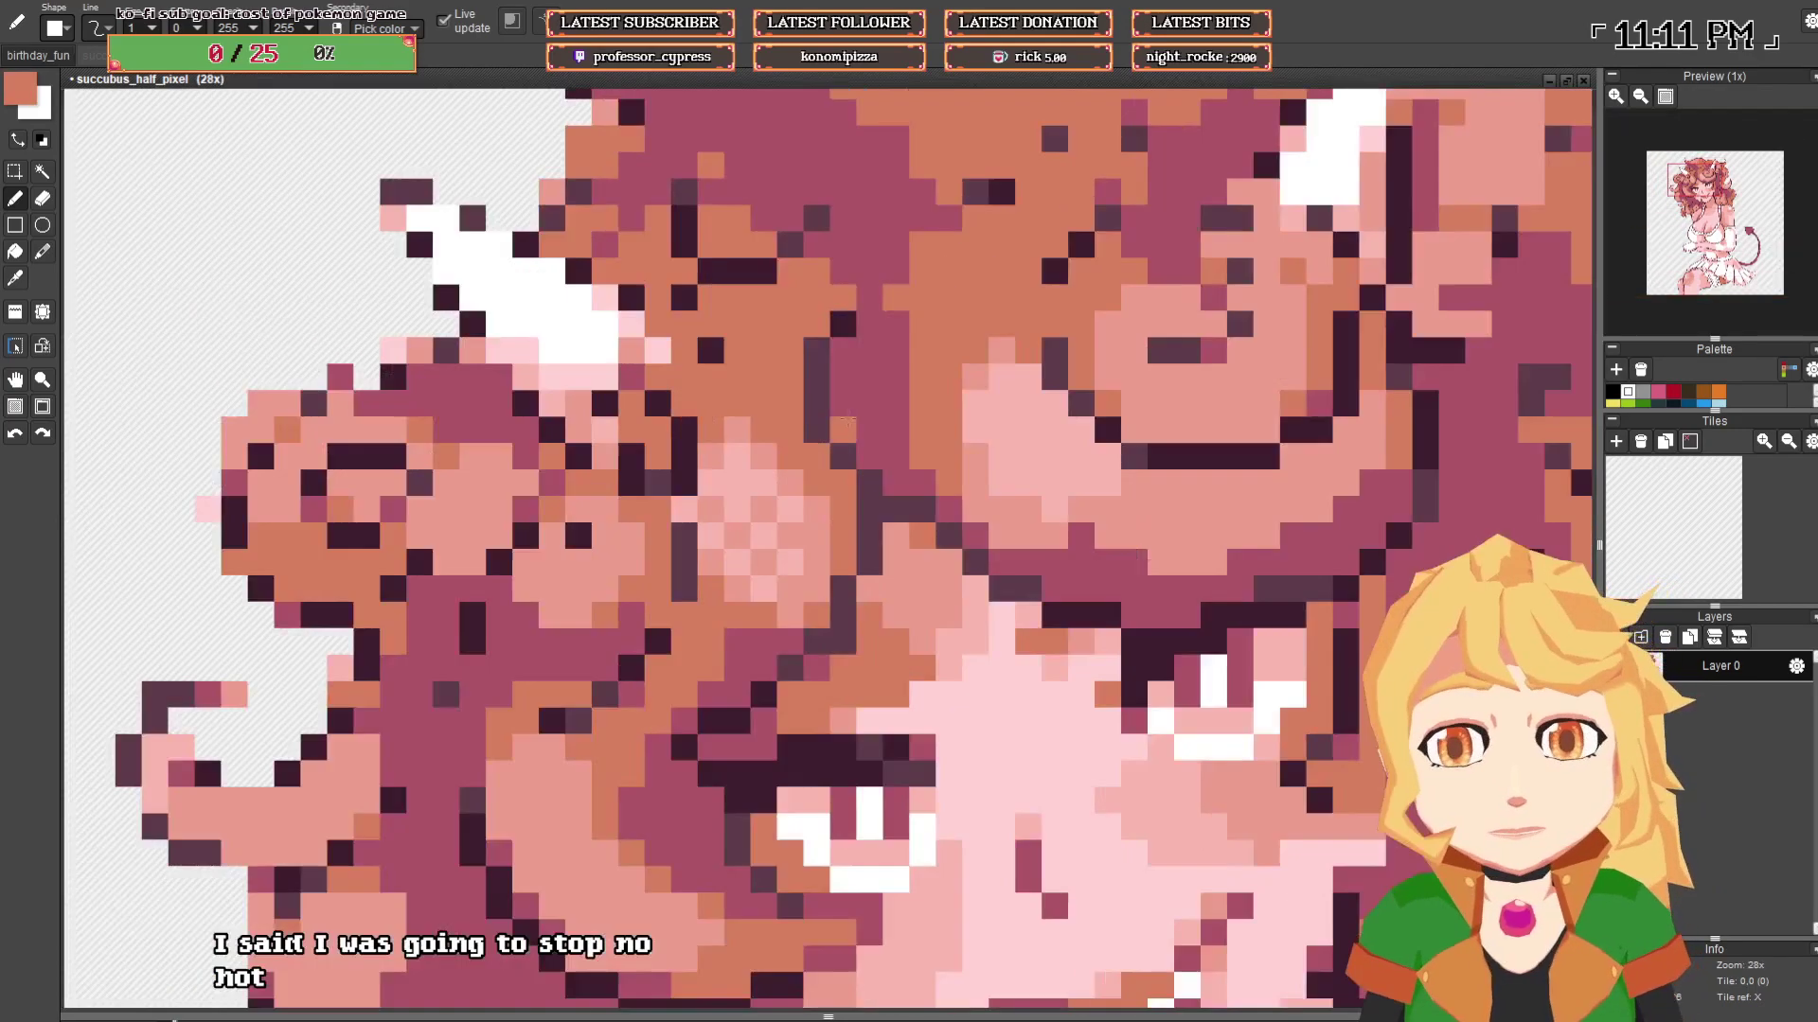
alt+click(840, 474)
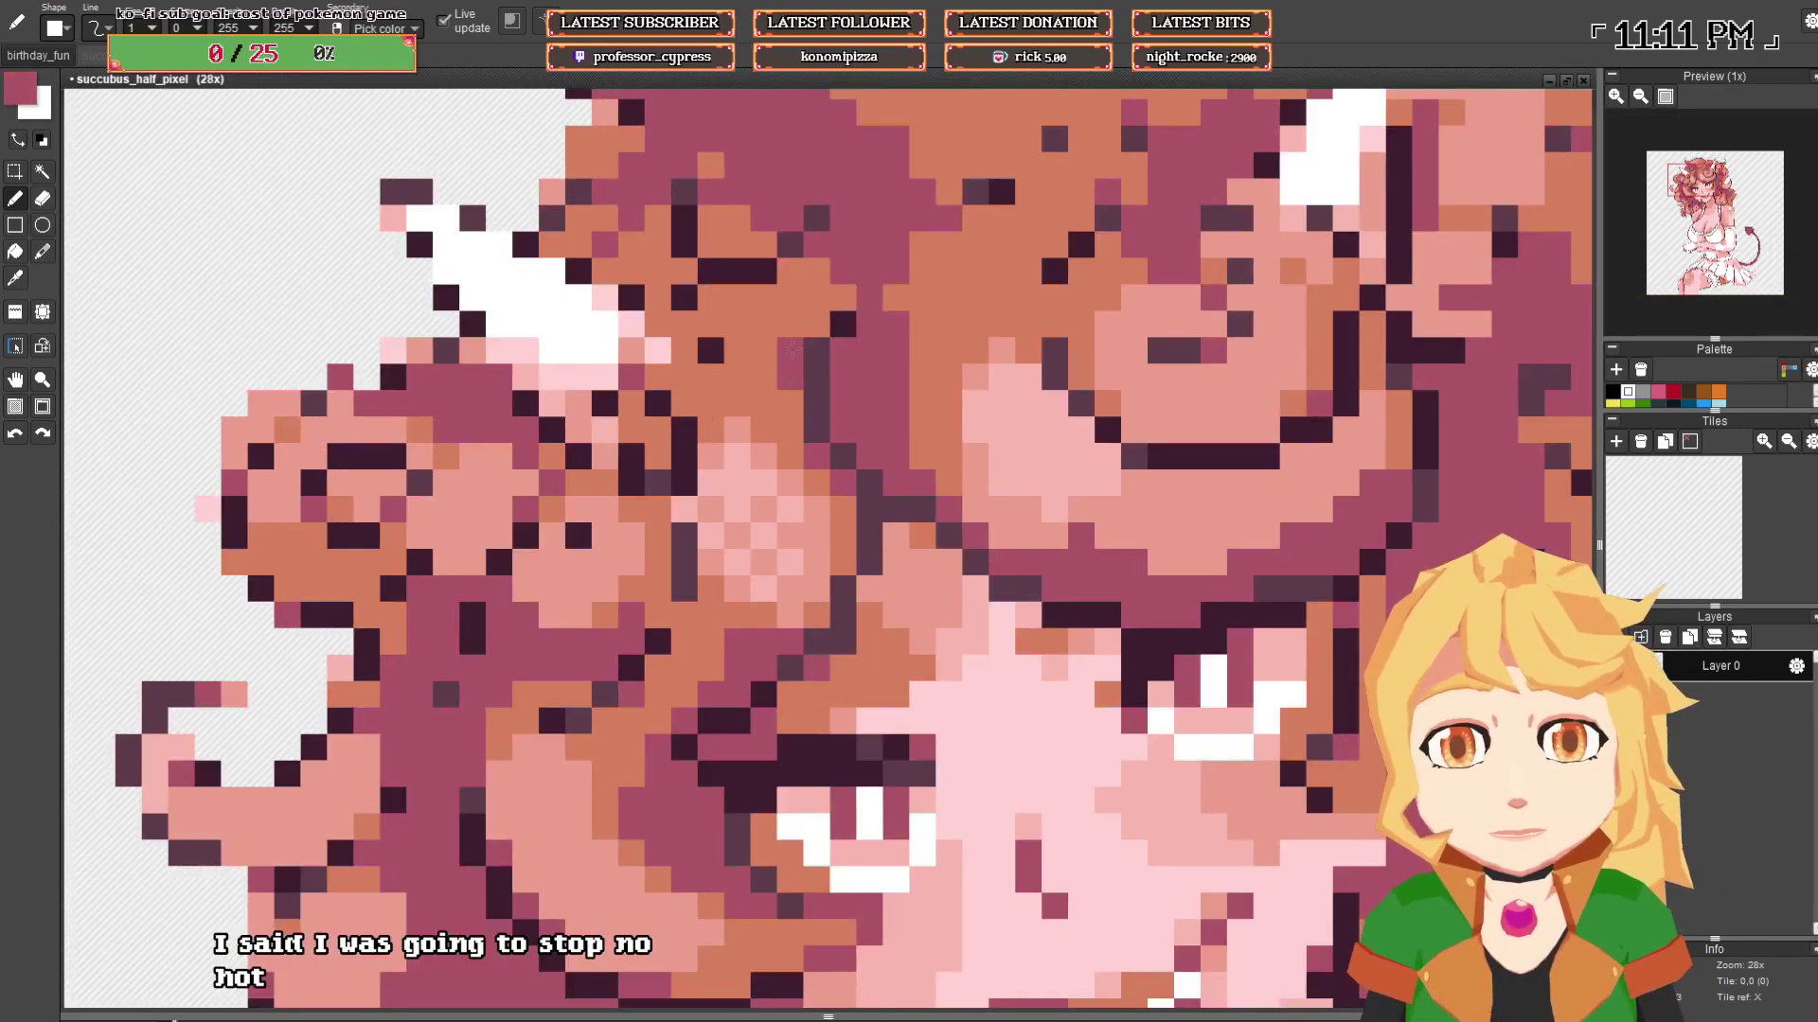
alt+click(843, 323)
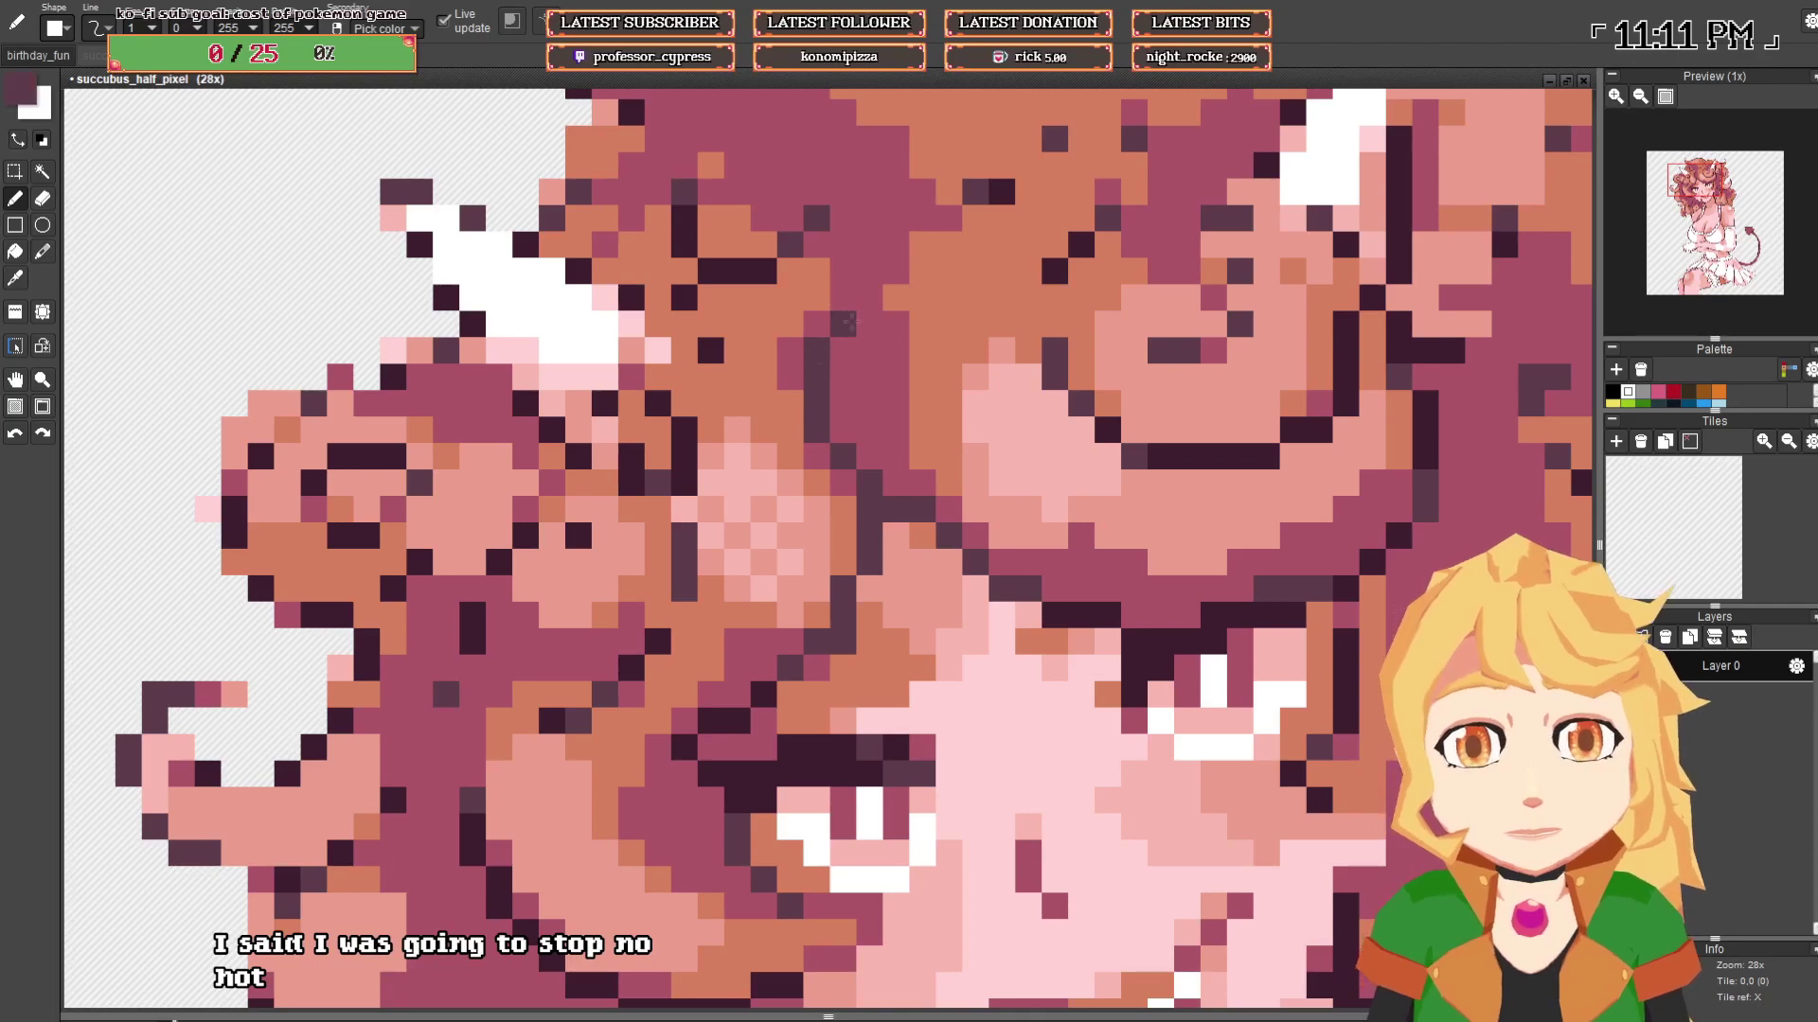
scroll(817, 325, down, 6)
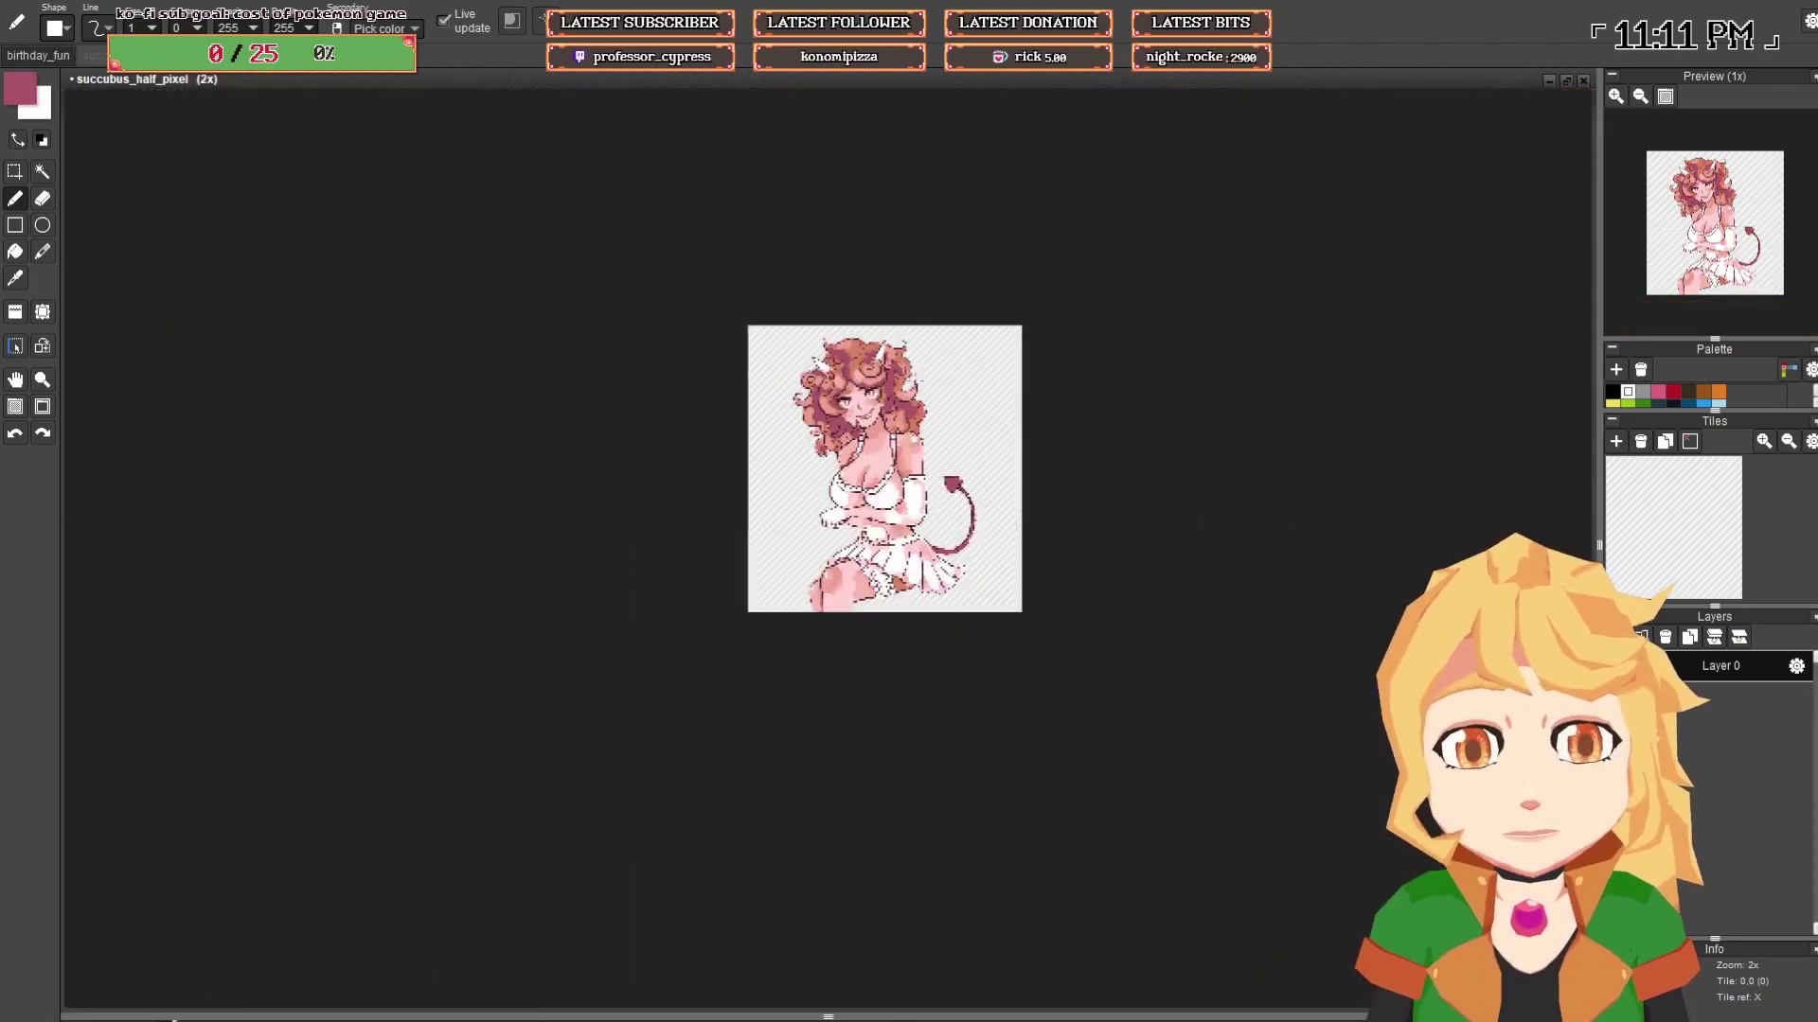
- Sample salmon and extend the midtone down into the maroon shadow along the fringe's lower edge
scroll(951, 598, up, 5)
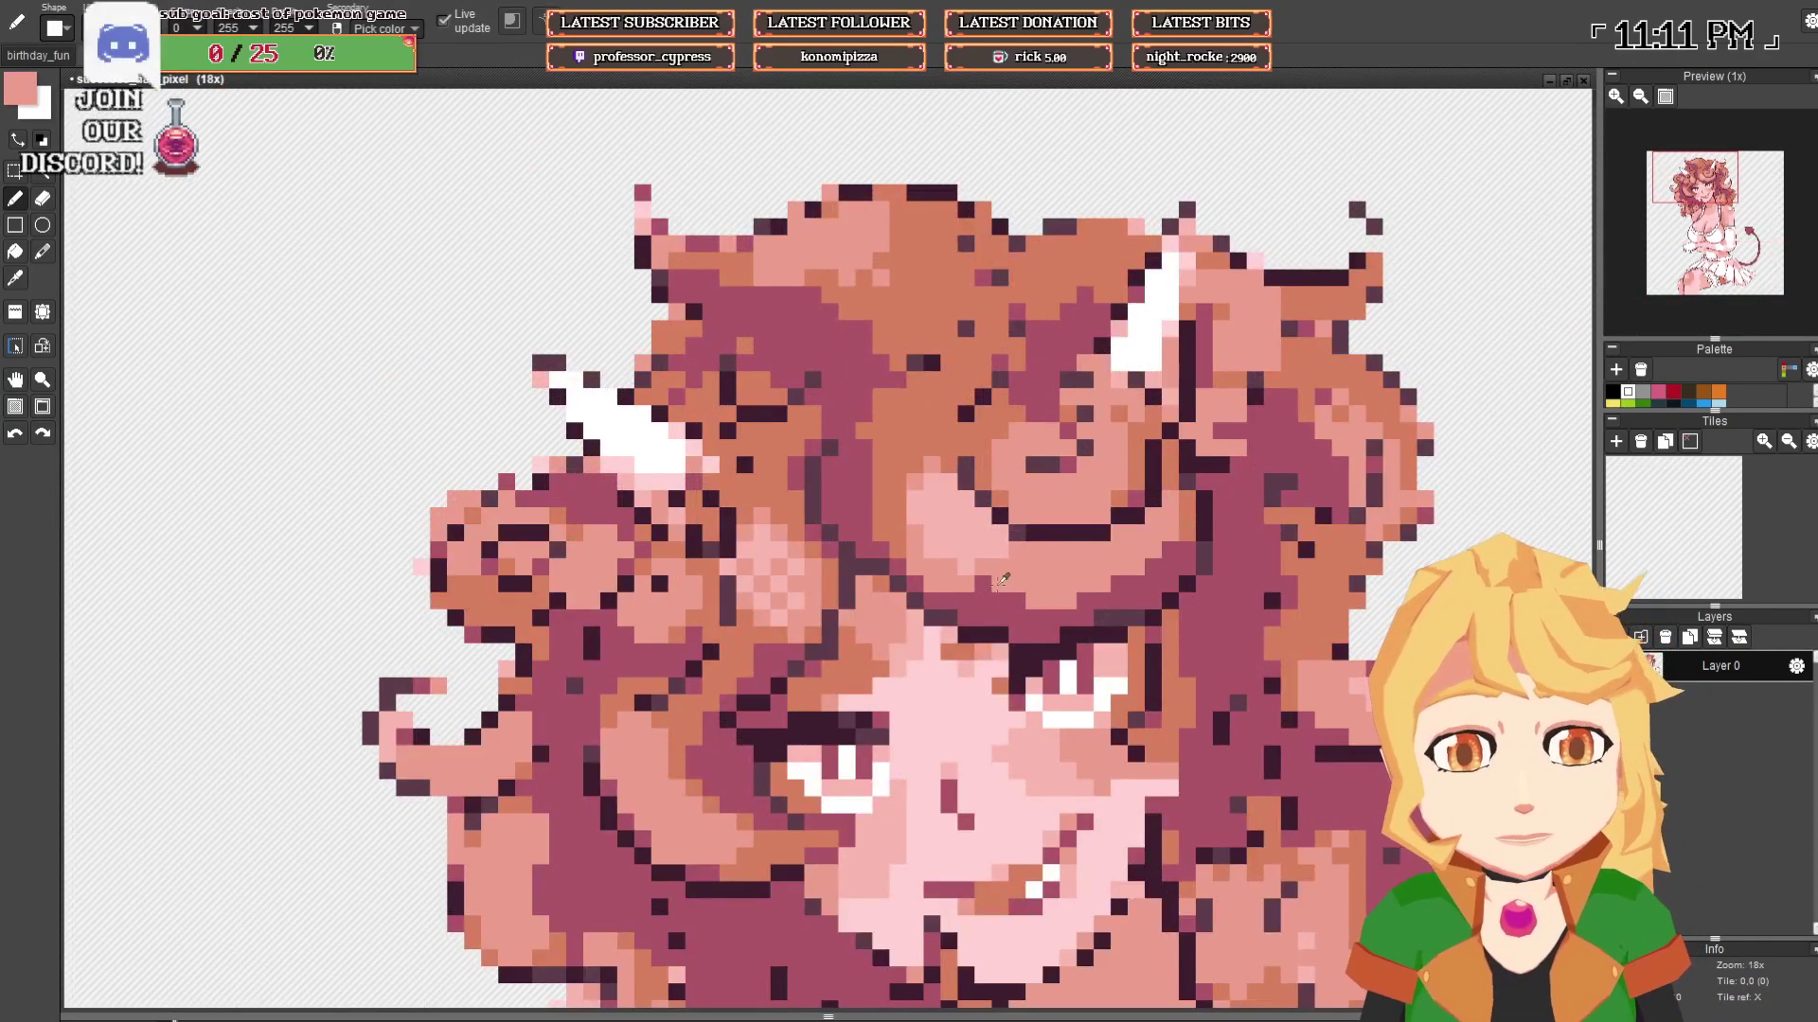
alt+click(1065, 591)
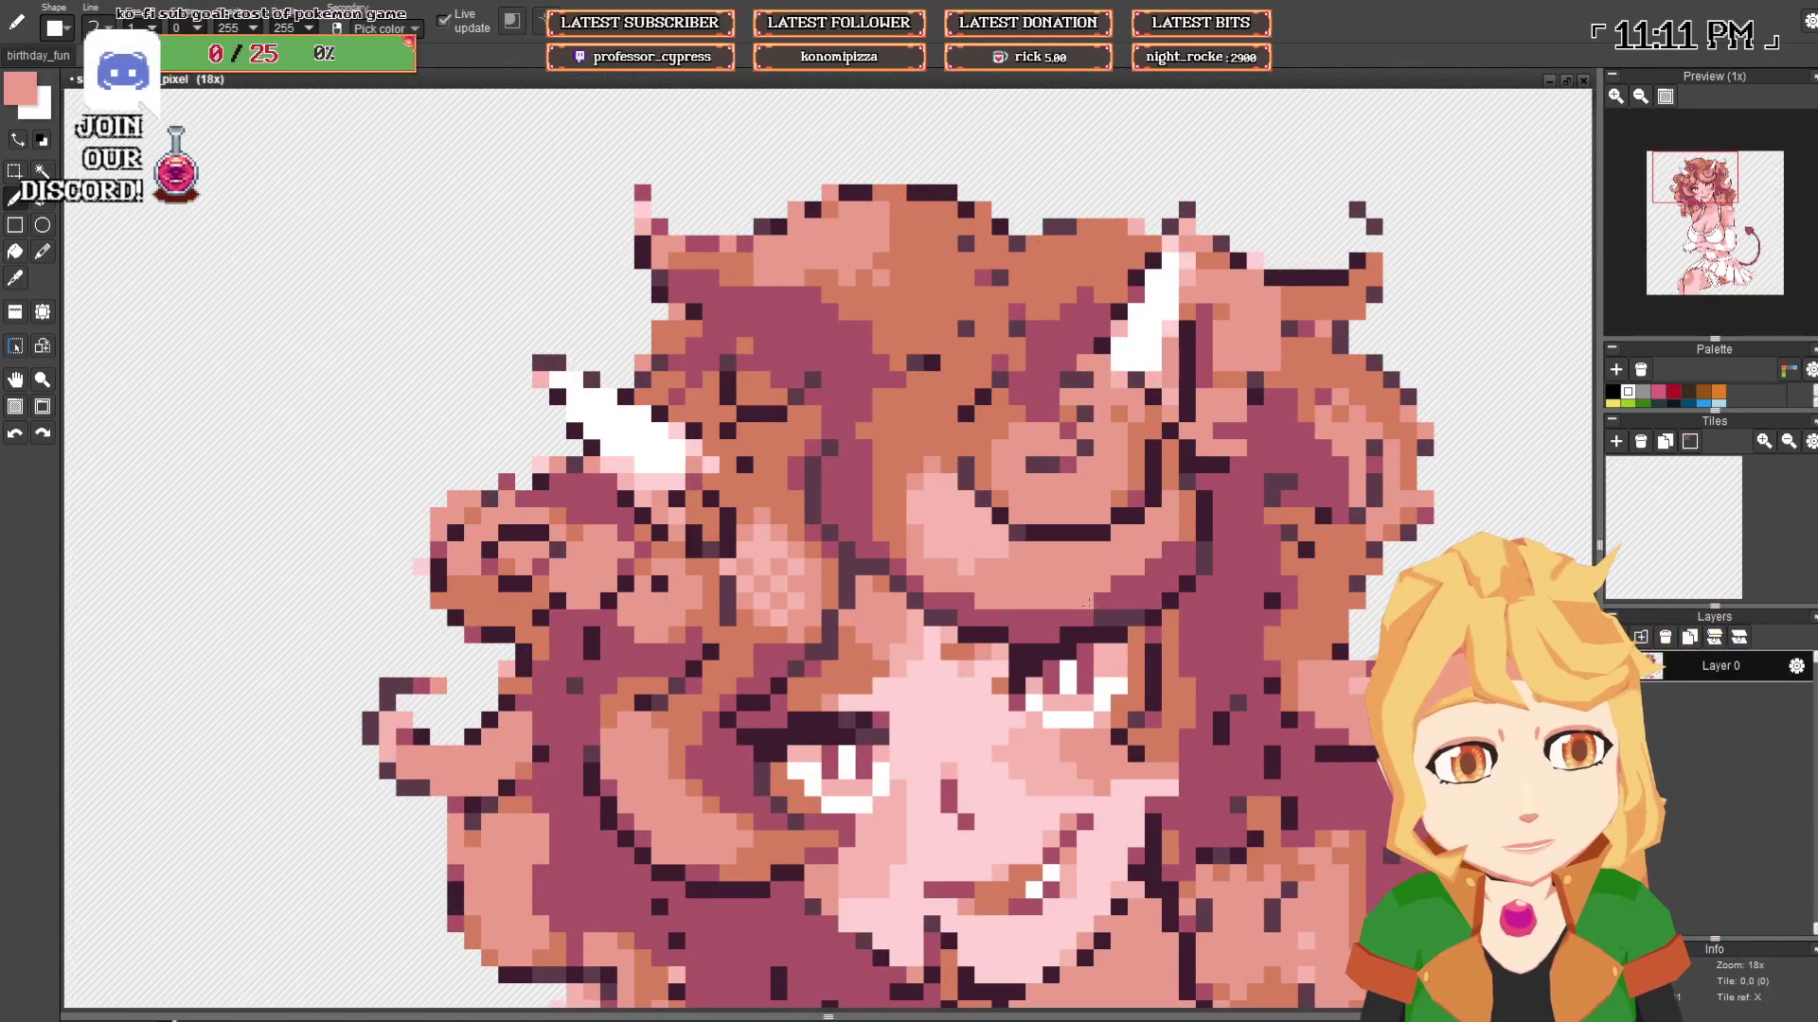
scroll(1051, 597, down, 4)
- Soften the outline under the fringe's inner curl with maroon and dither the fringe highlight with salmon
scroll(1031, 603, up, 3)
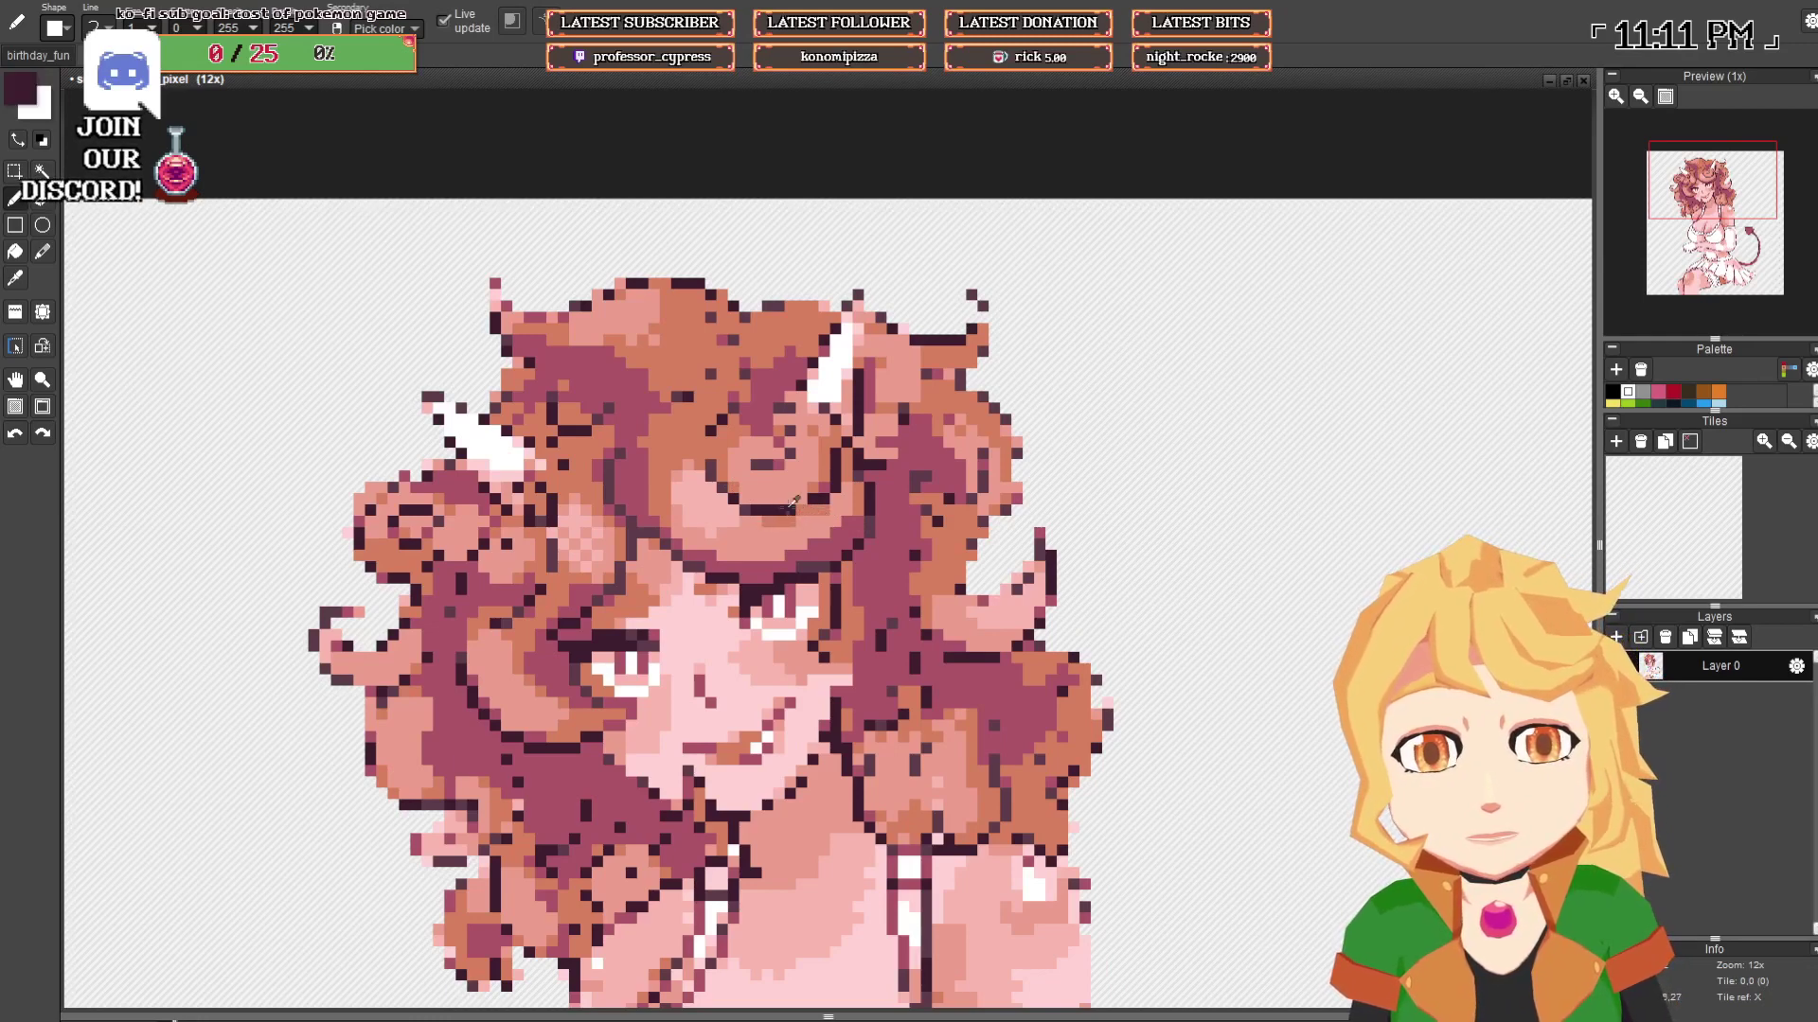
alt+click(820, 531)
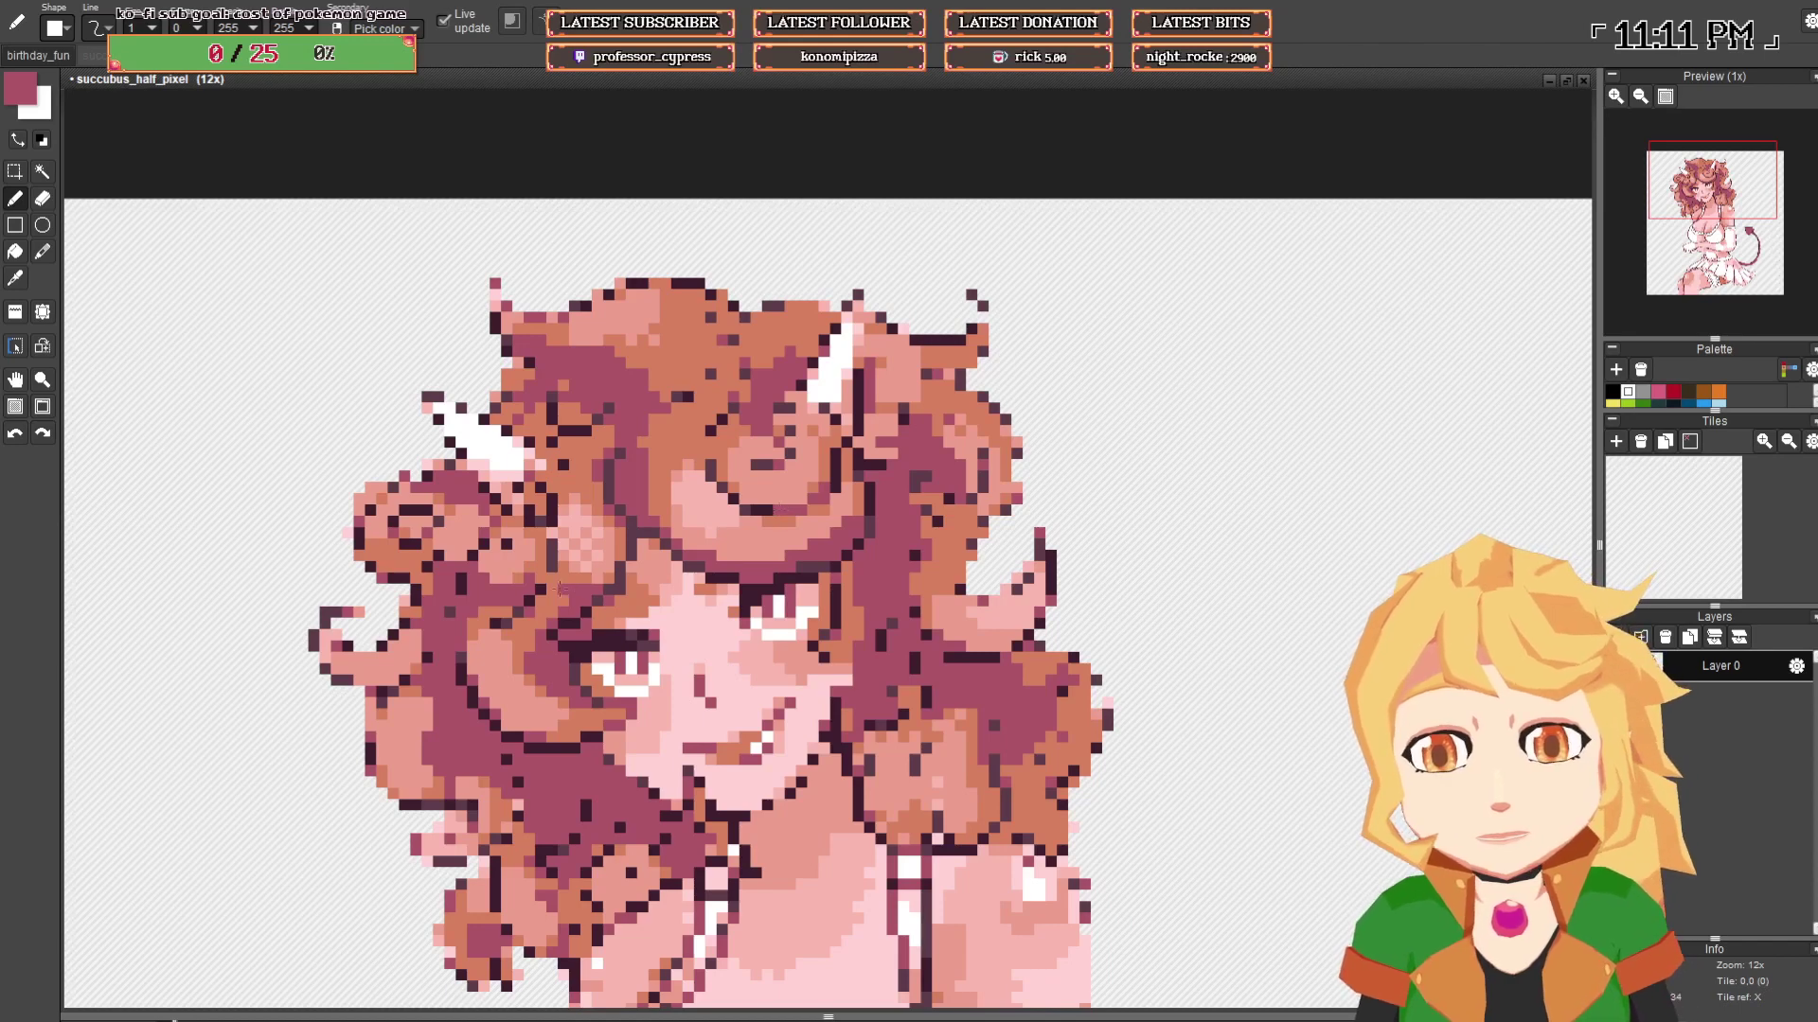
alt+click(620, 578)
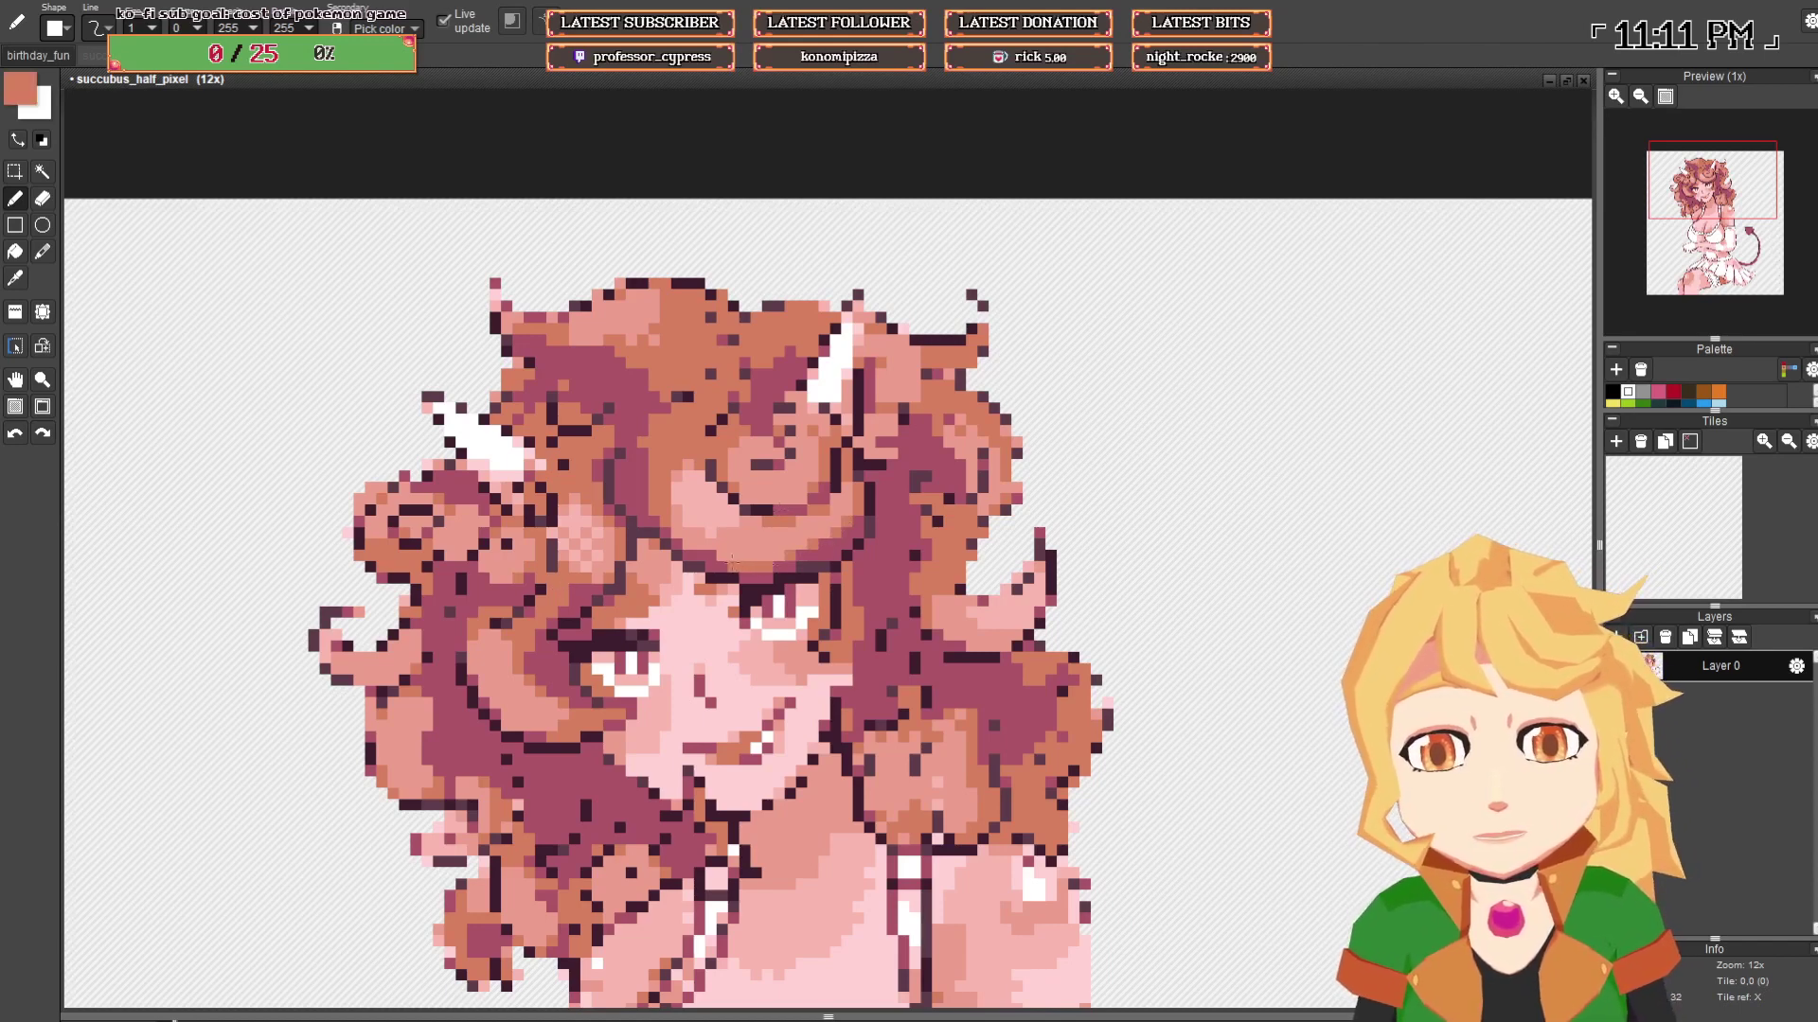
alt+click(700, 537)
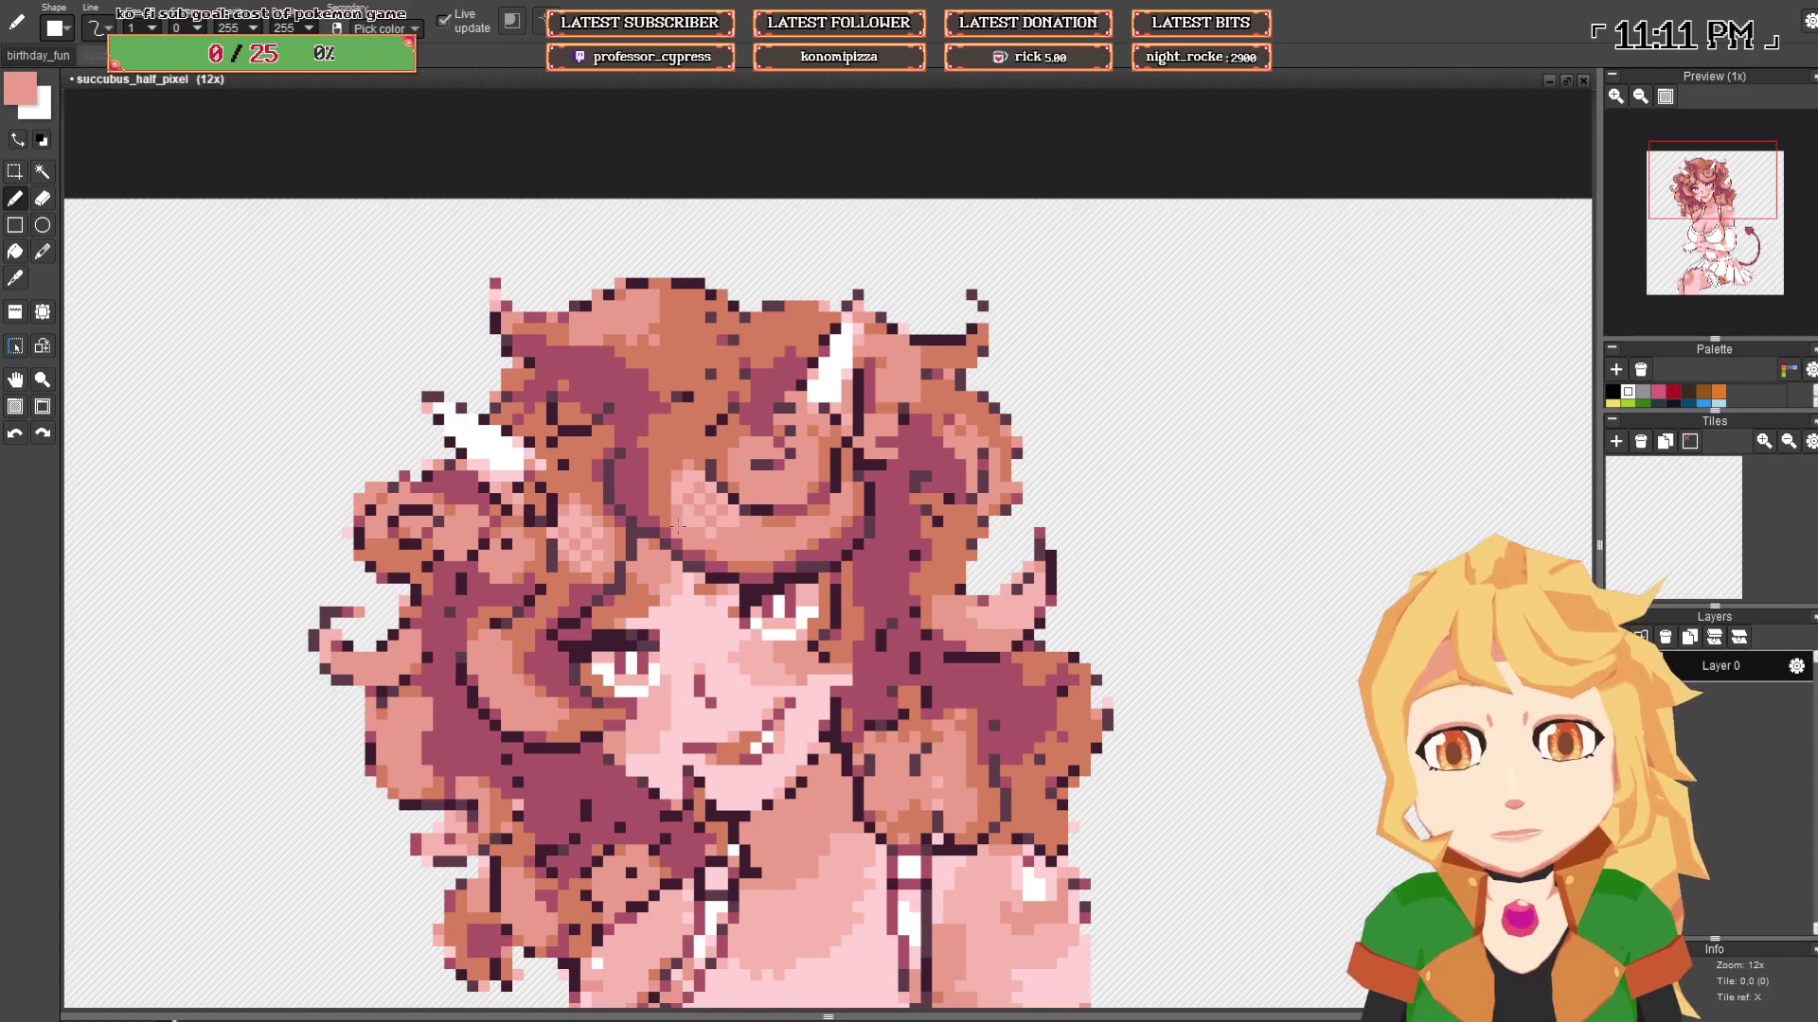
- Sample light pink and replace the dithering in the fringe and left curl highlights with solid color
scroll(744, 540, down, 5)
scroll(637, 596, up, 8)
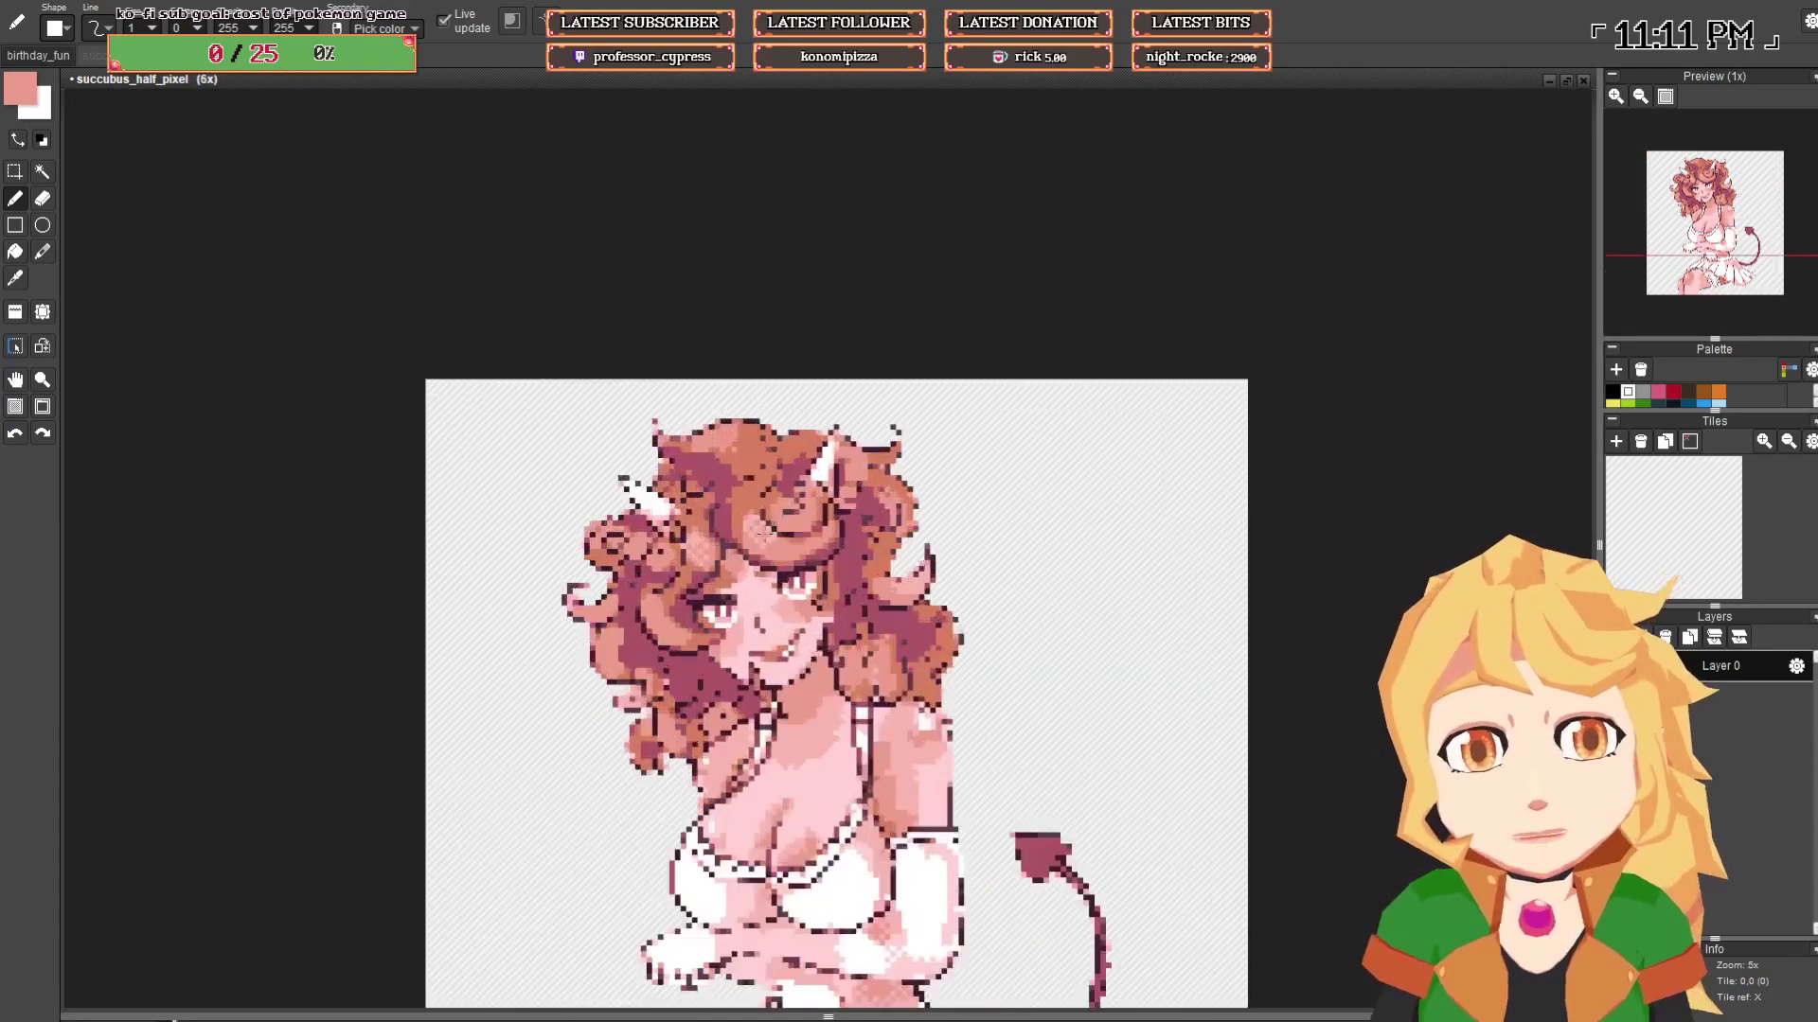
alt+click(455, 646)
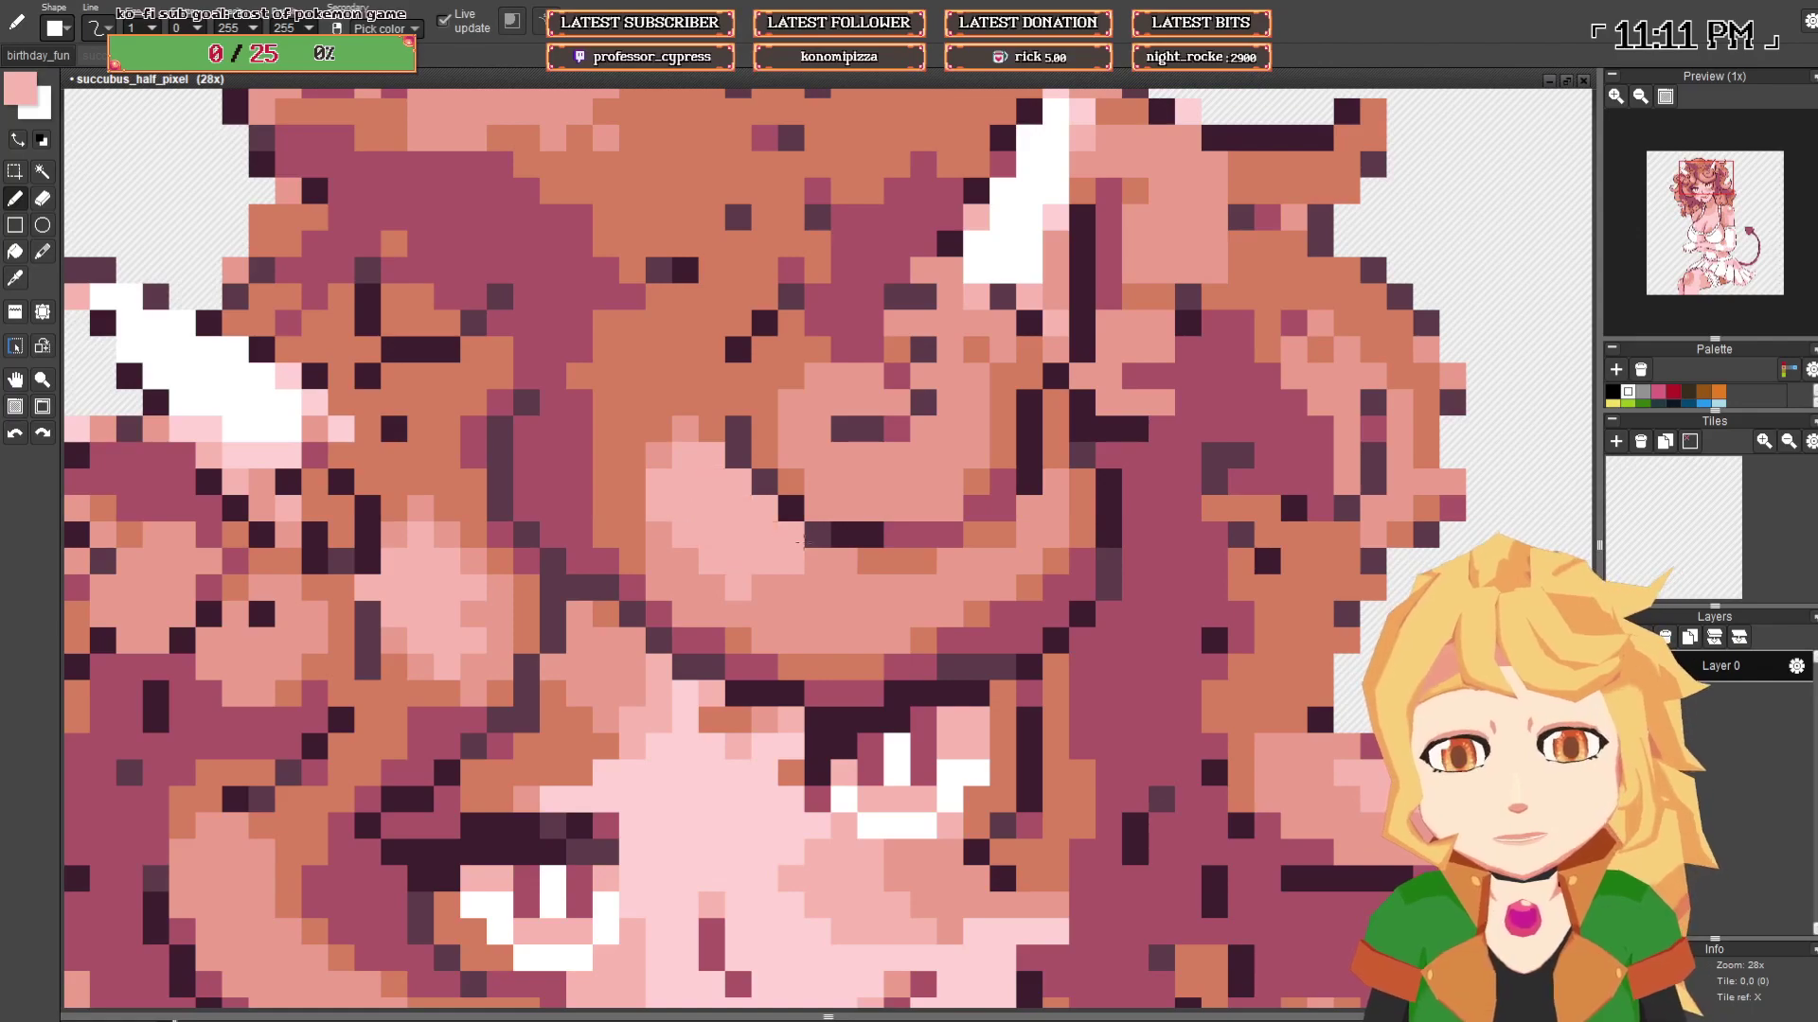
scroll(638, 544, down, 6)
- Sample the nearby maroon and salmon tones and clean up the shadow line at the center of the chest
scroll(930, 568, down, 1)
drag(955, 578, 906, 512)
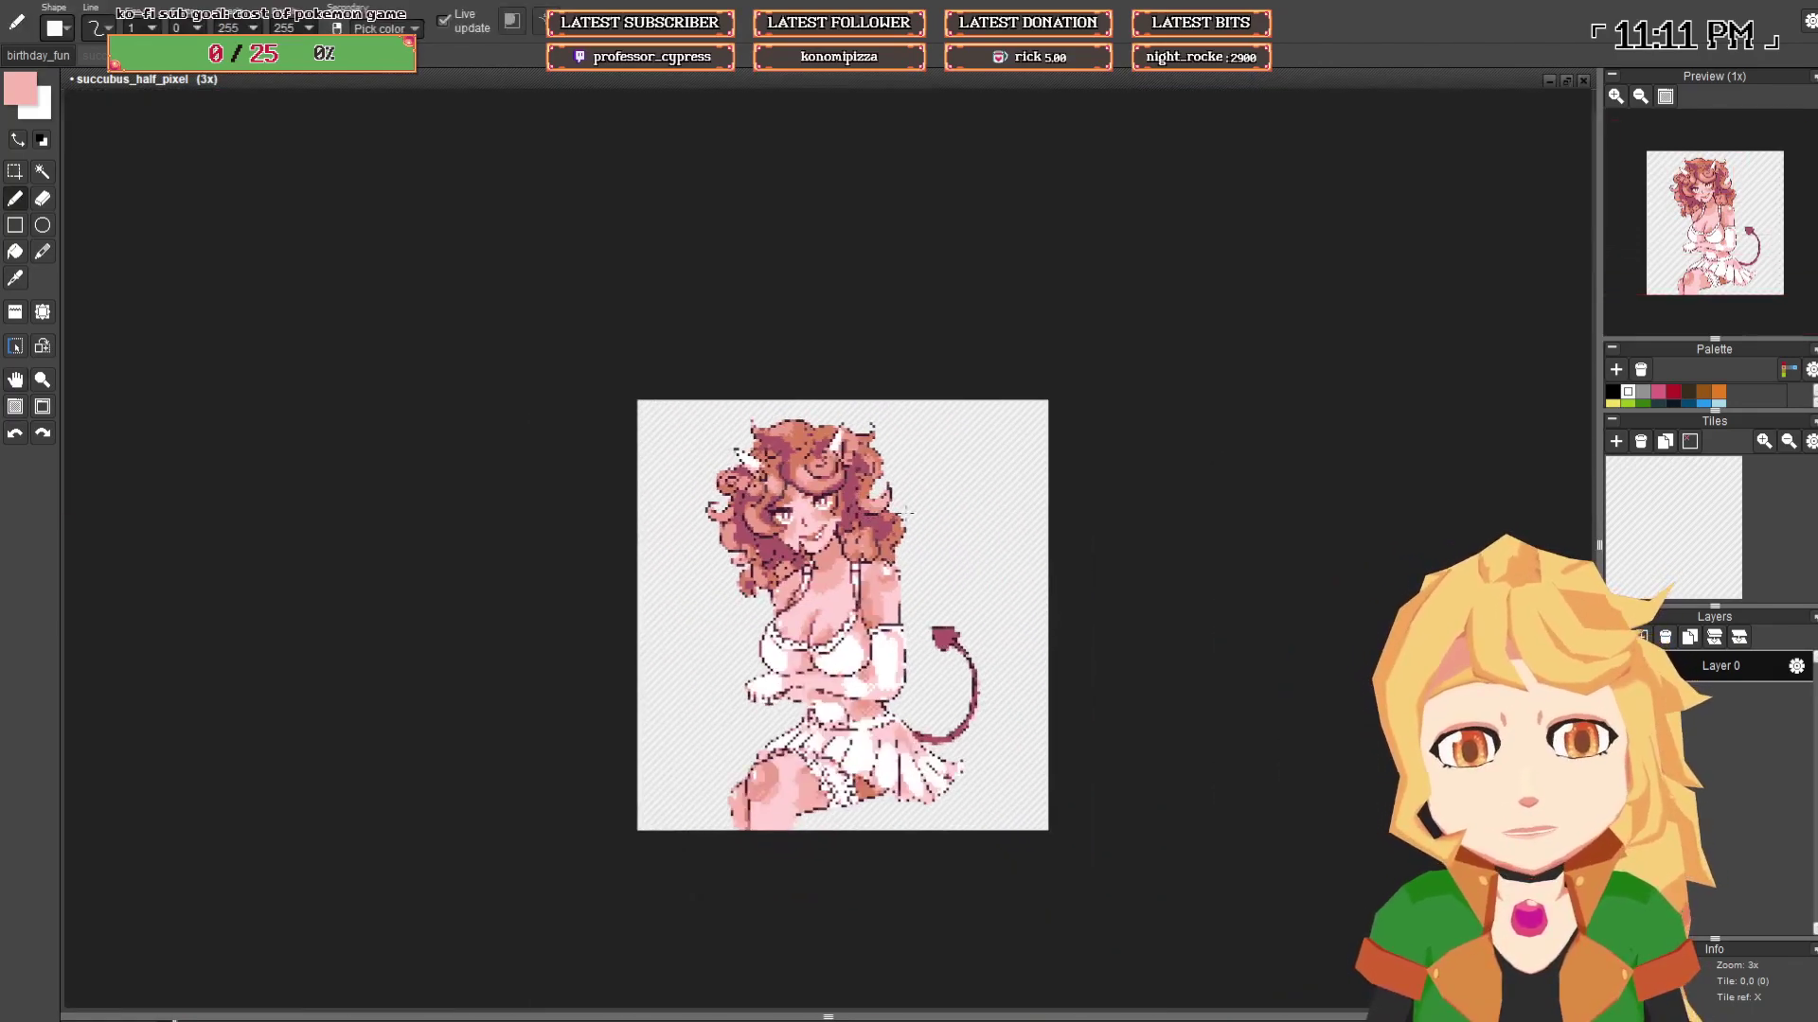
scroll(804, 671, up, 5)
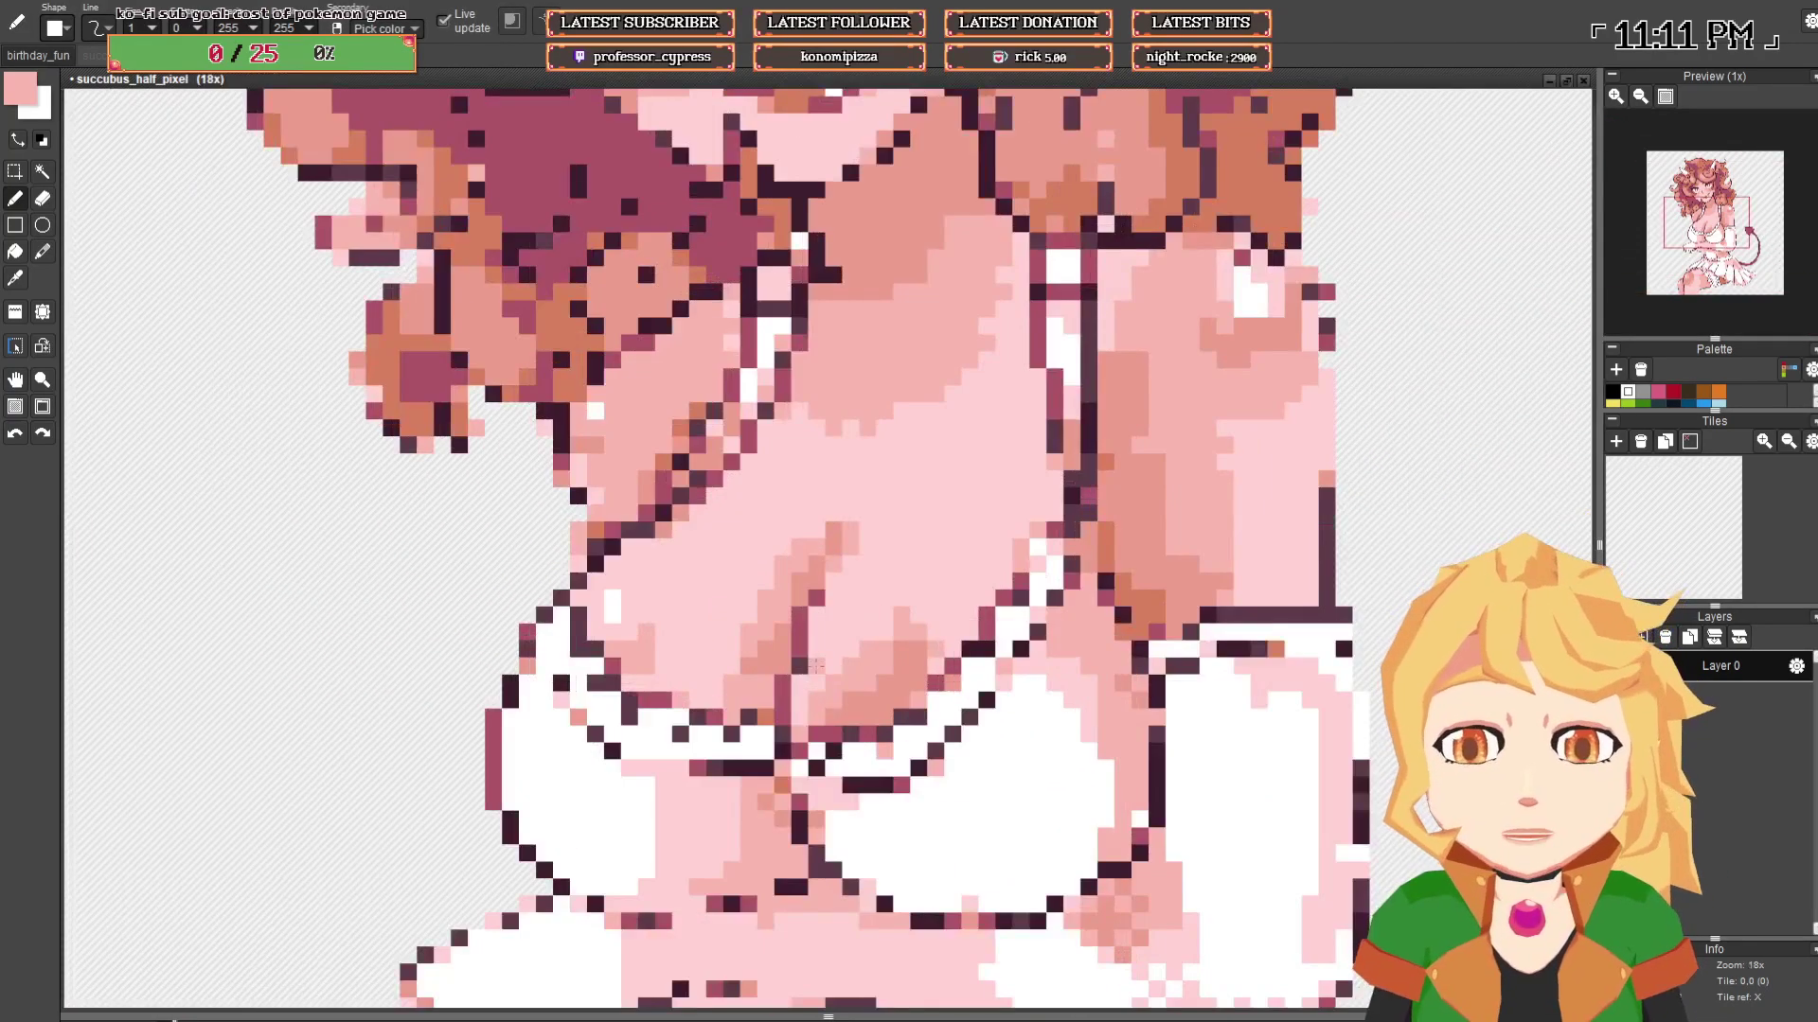
alt+click(798, 666)
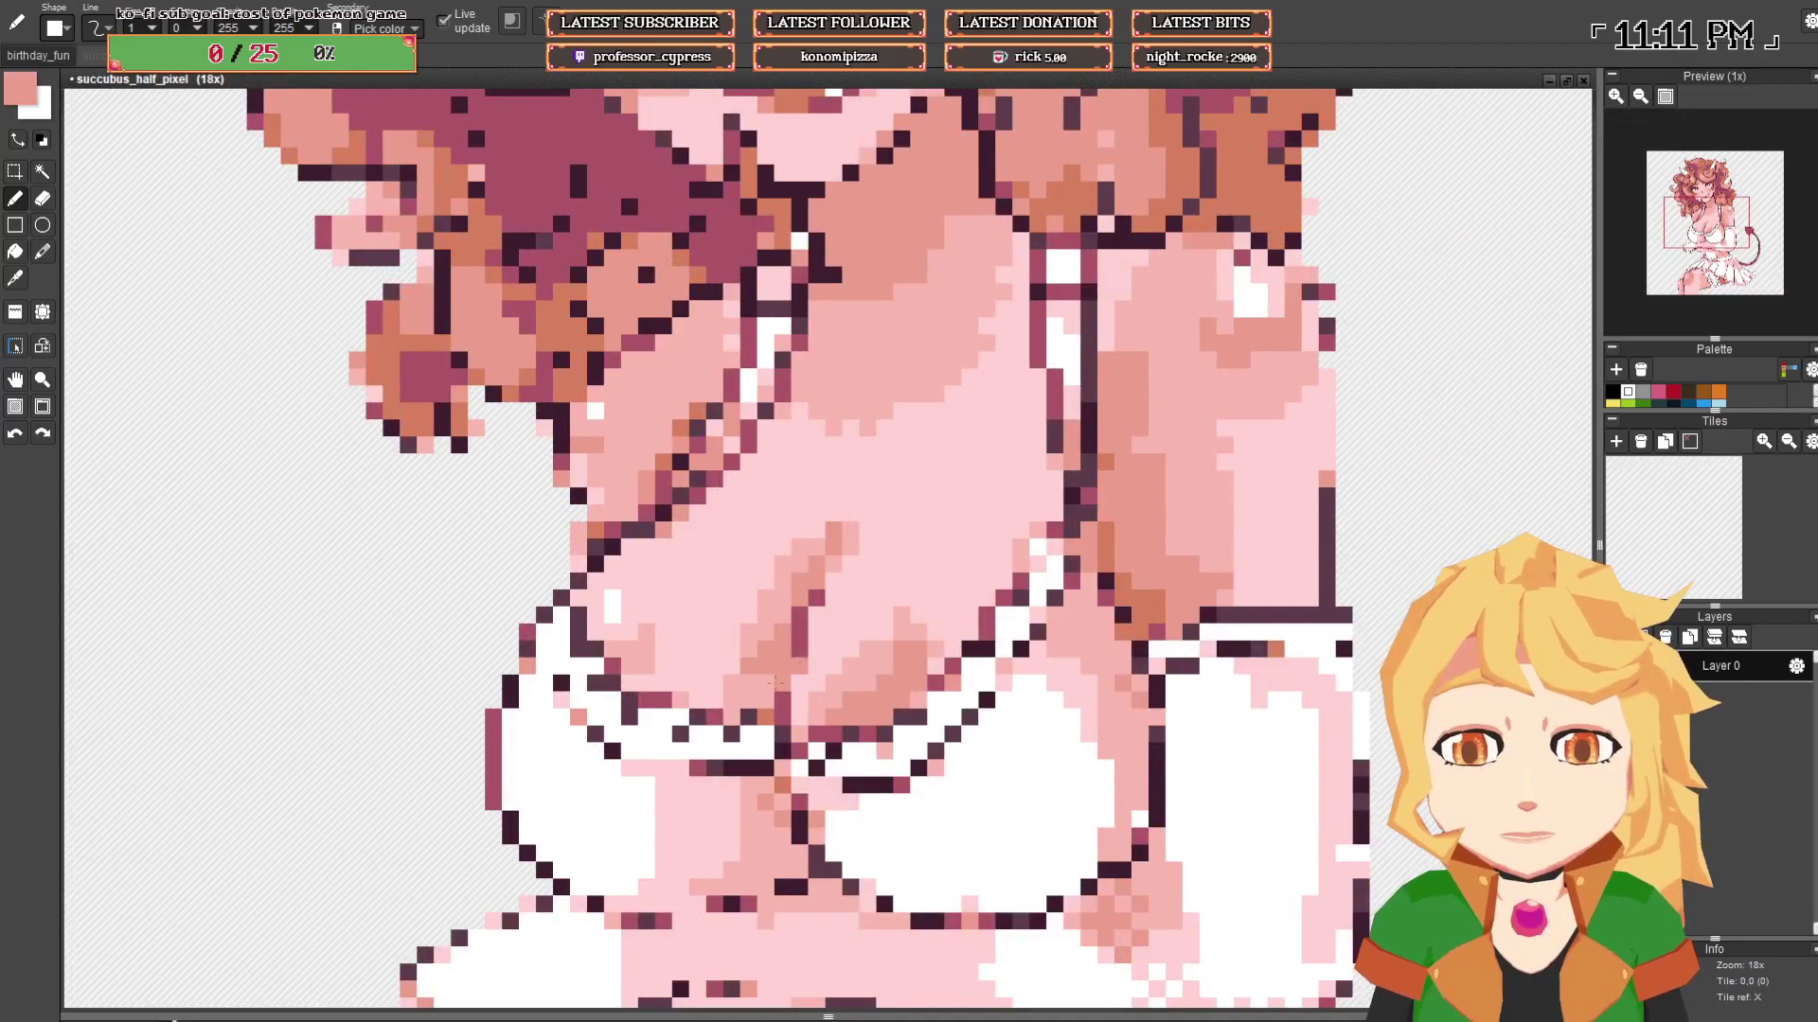
alt+click(781, 666)
alt+click(866, 701)
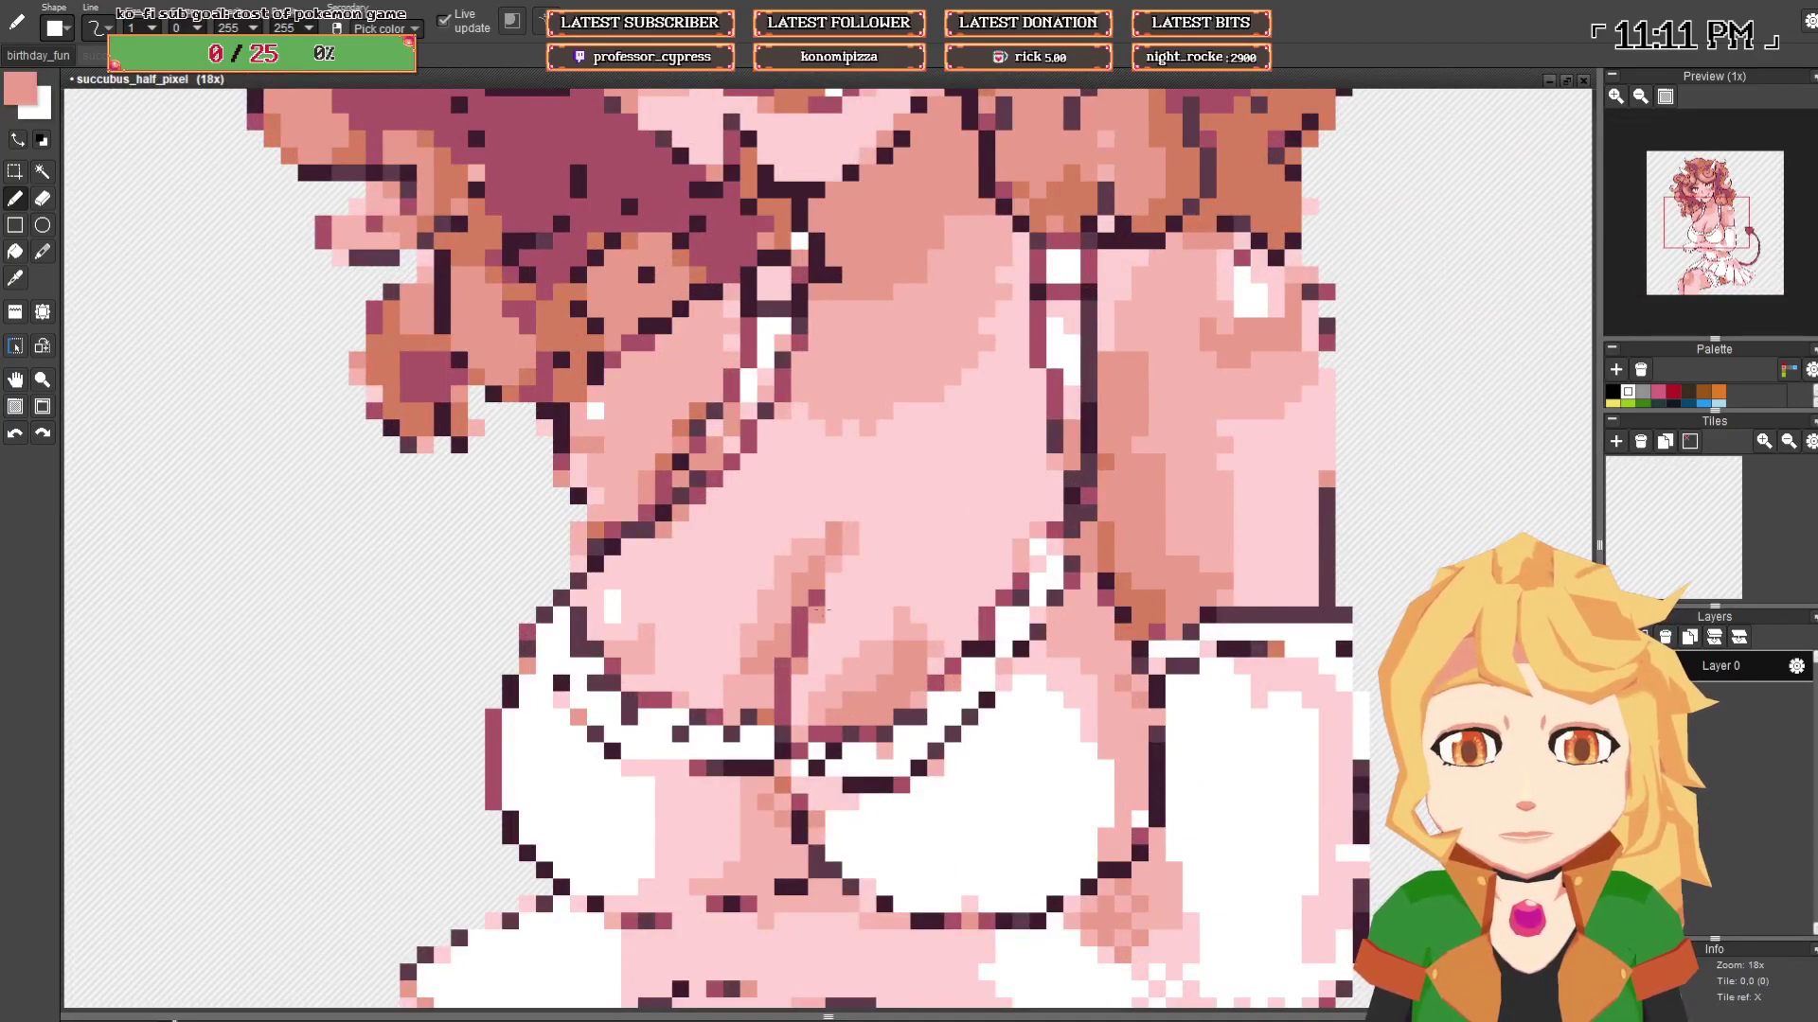
alt+click(814, 599)
scroll(820, 611, down, 8)
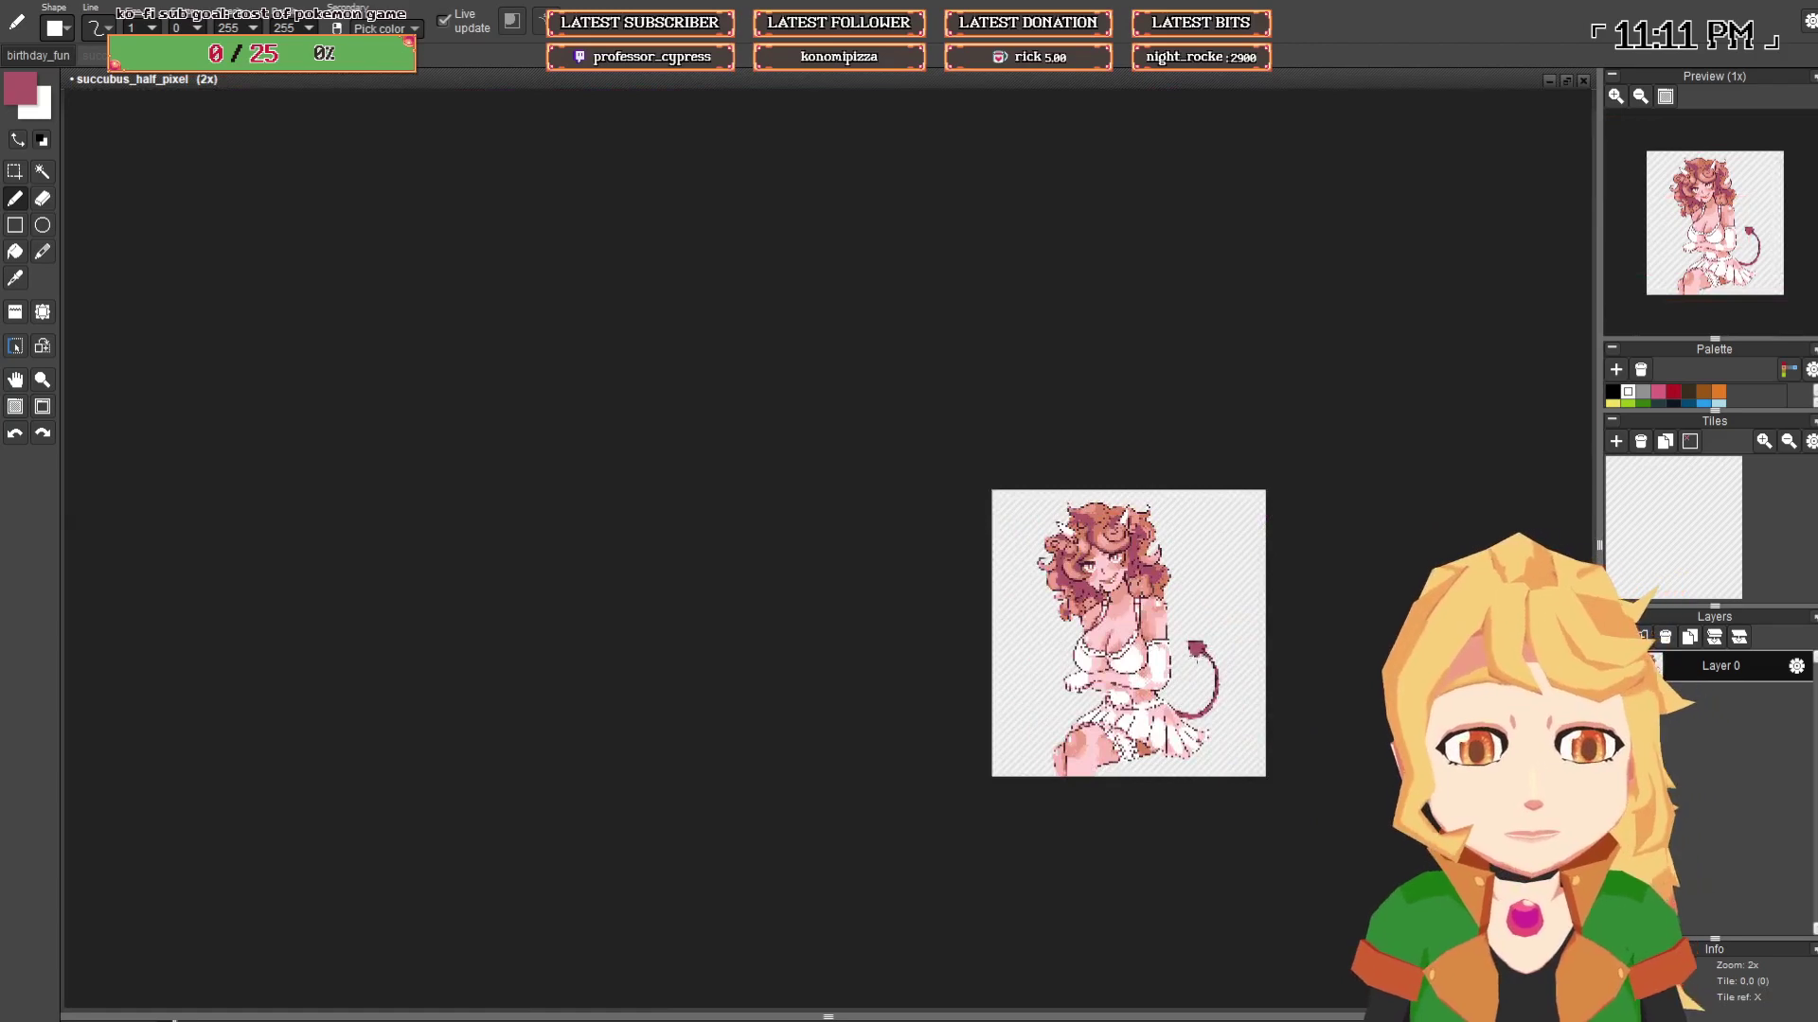
drag(1196, 660, 1098, 660)
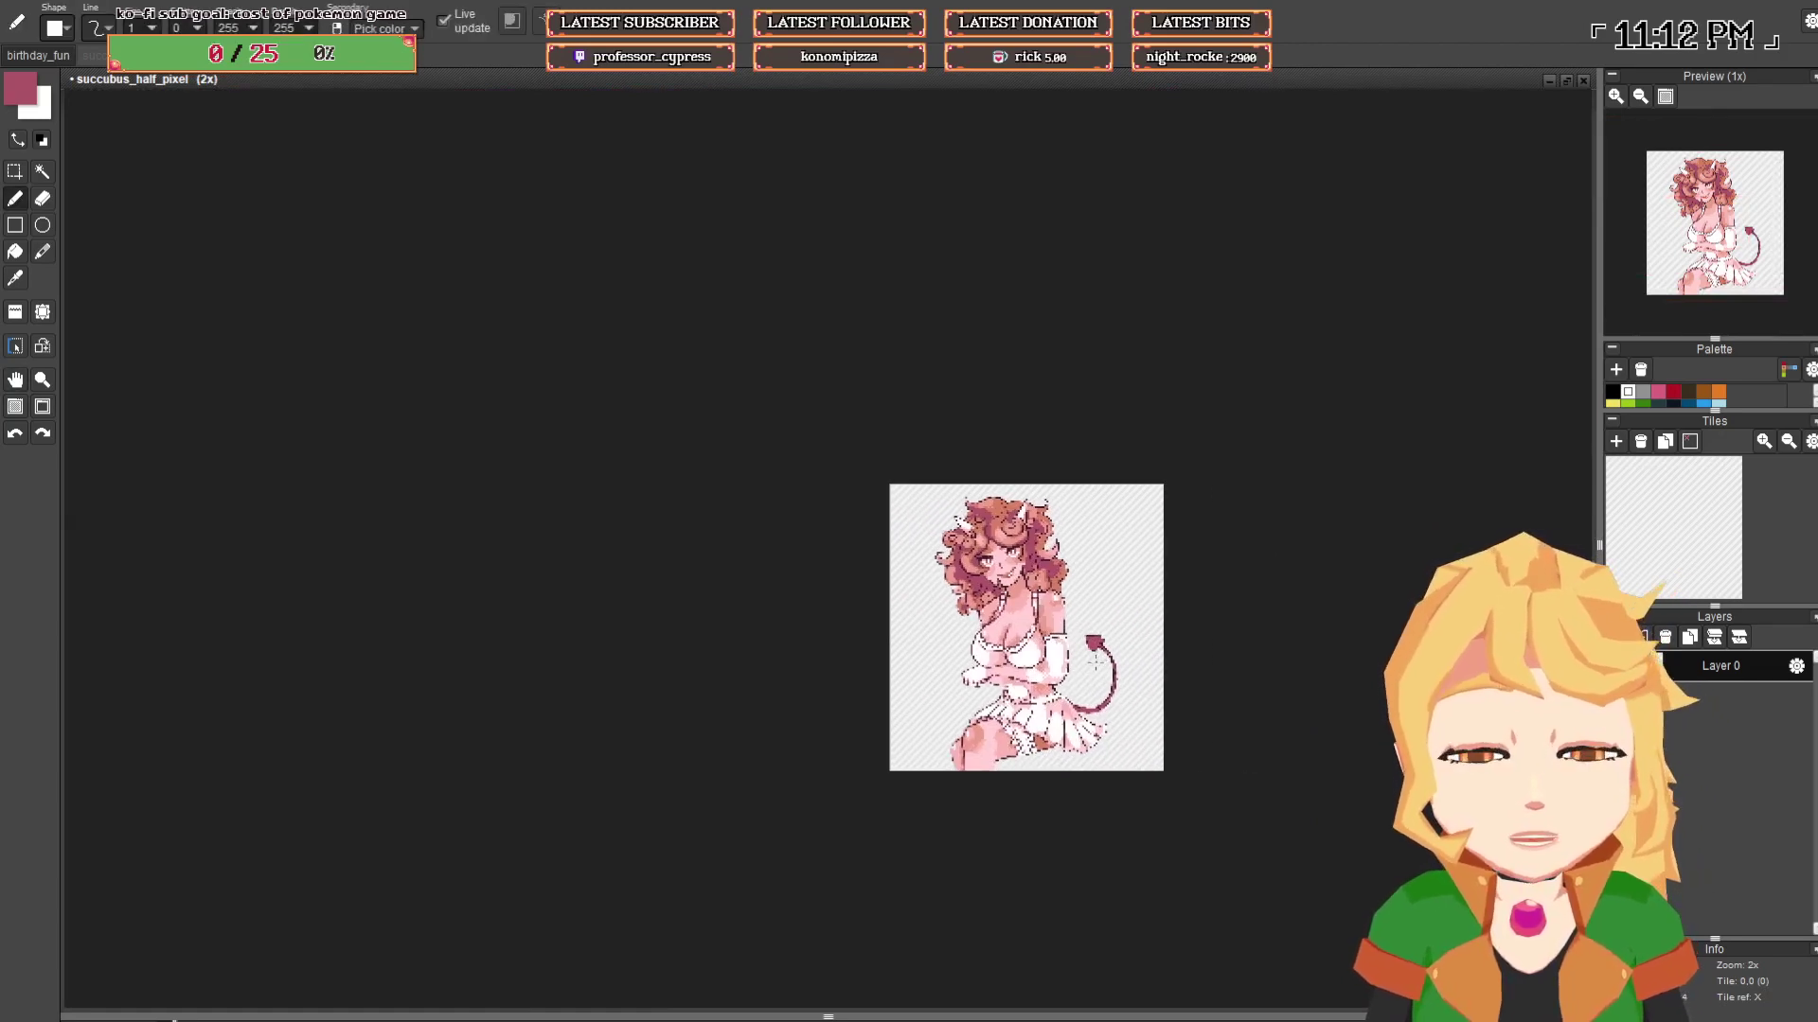
- Save the succubus_half_pixel drawing with its latest shading cleanup
key(ctrl+s)
scroll(1094, 653, up, 2)
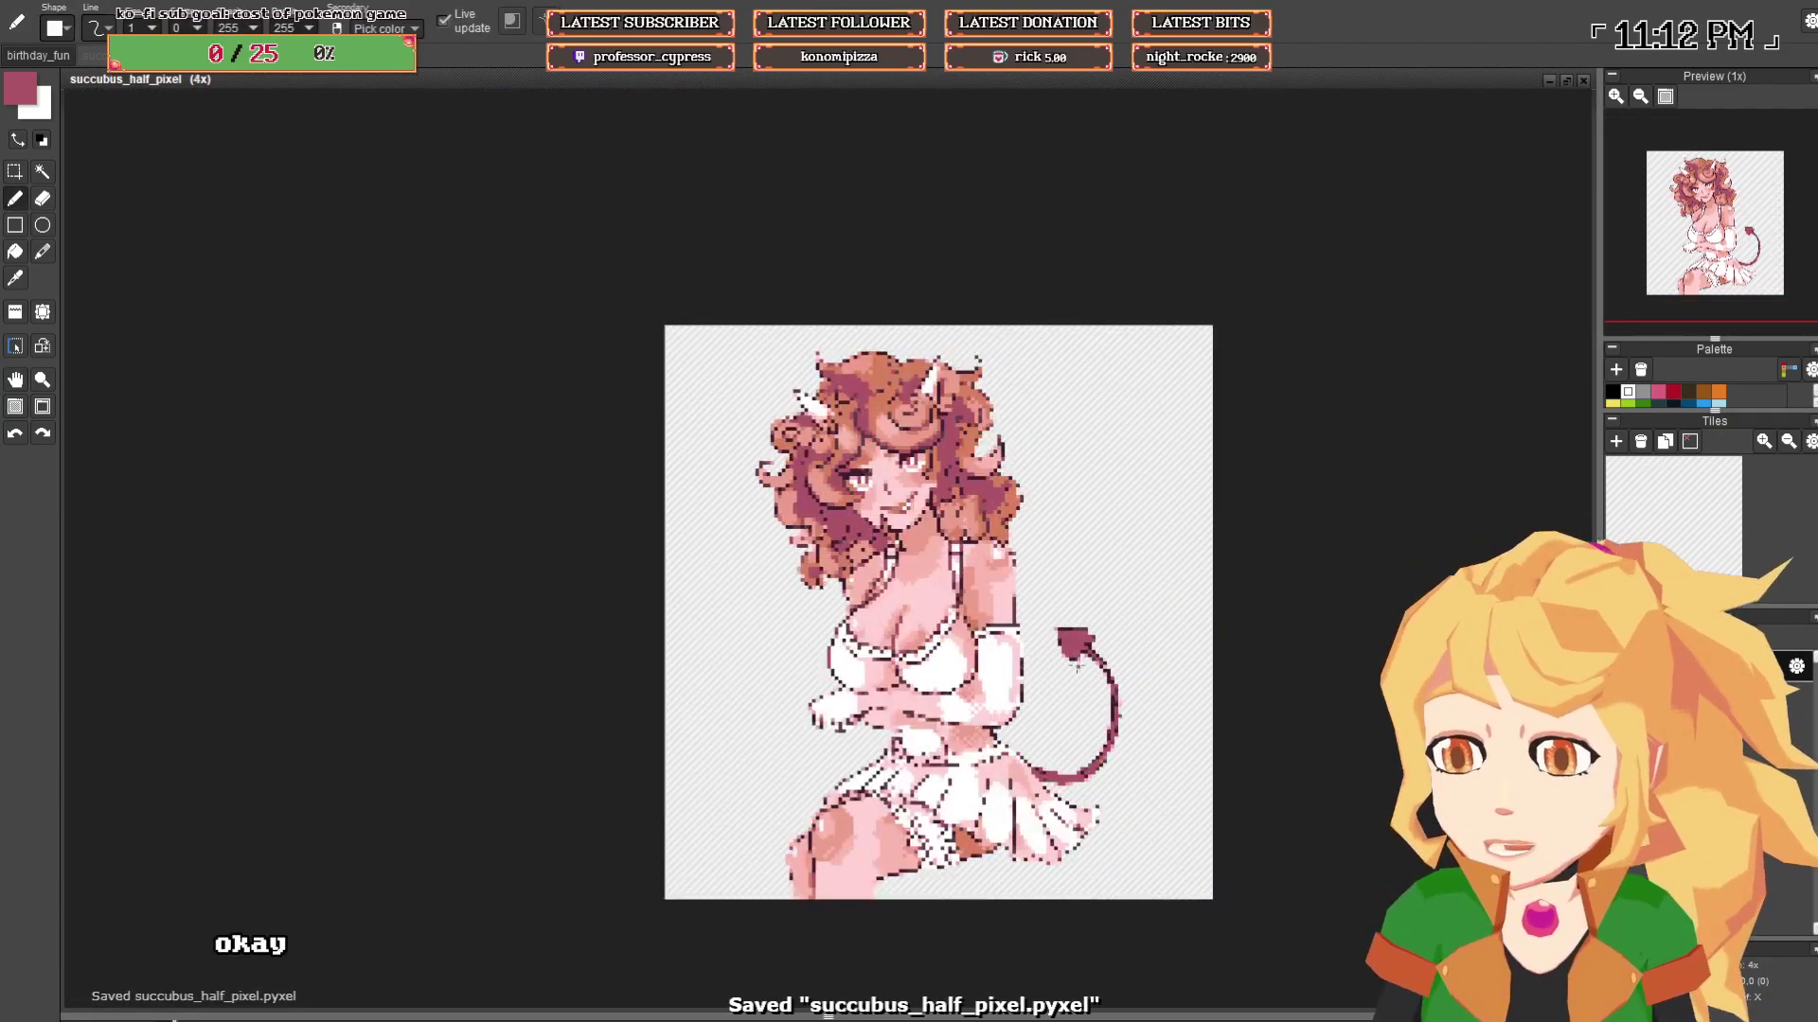
drag(1142, 636, 1101, 603)
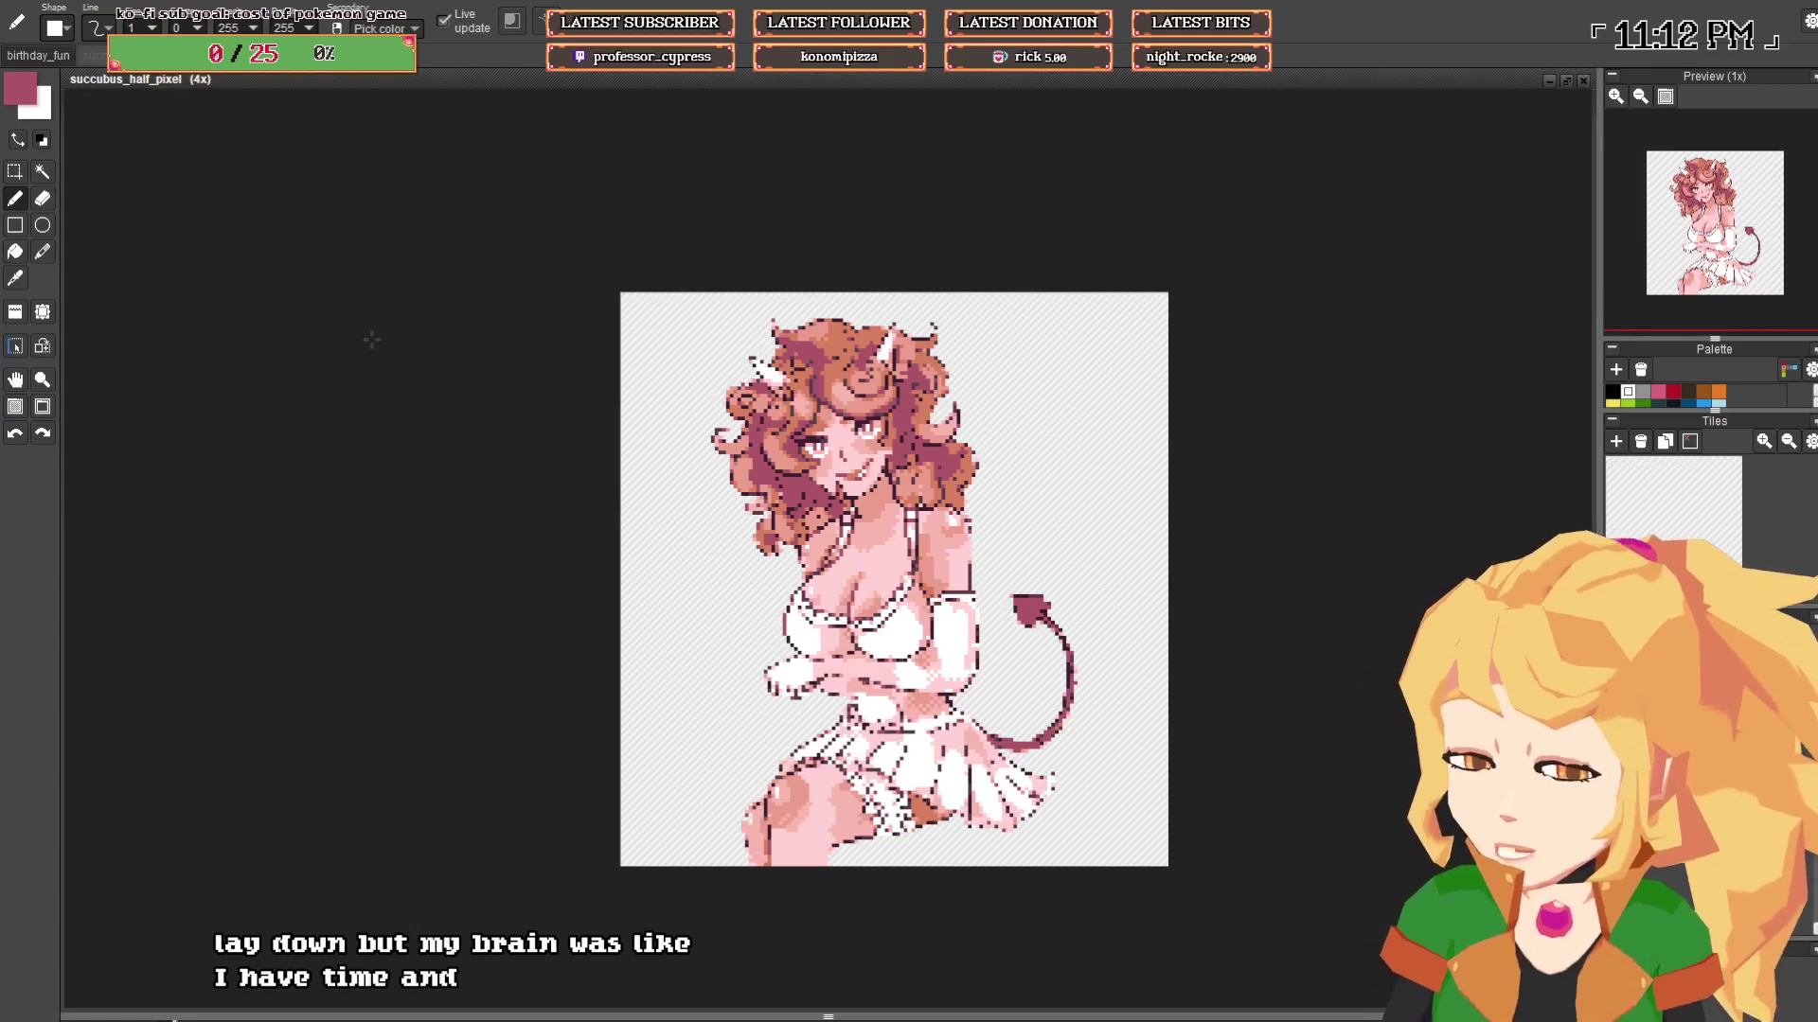
- Look over the malt sprite sheet, return to the succubus_half_pixel drawing and save it again
click(305, 56)
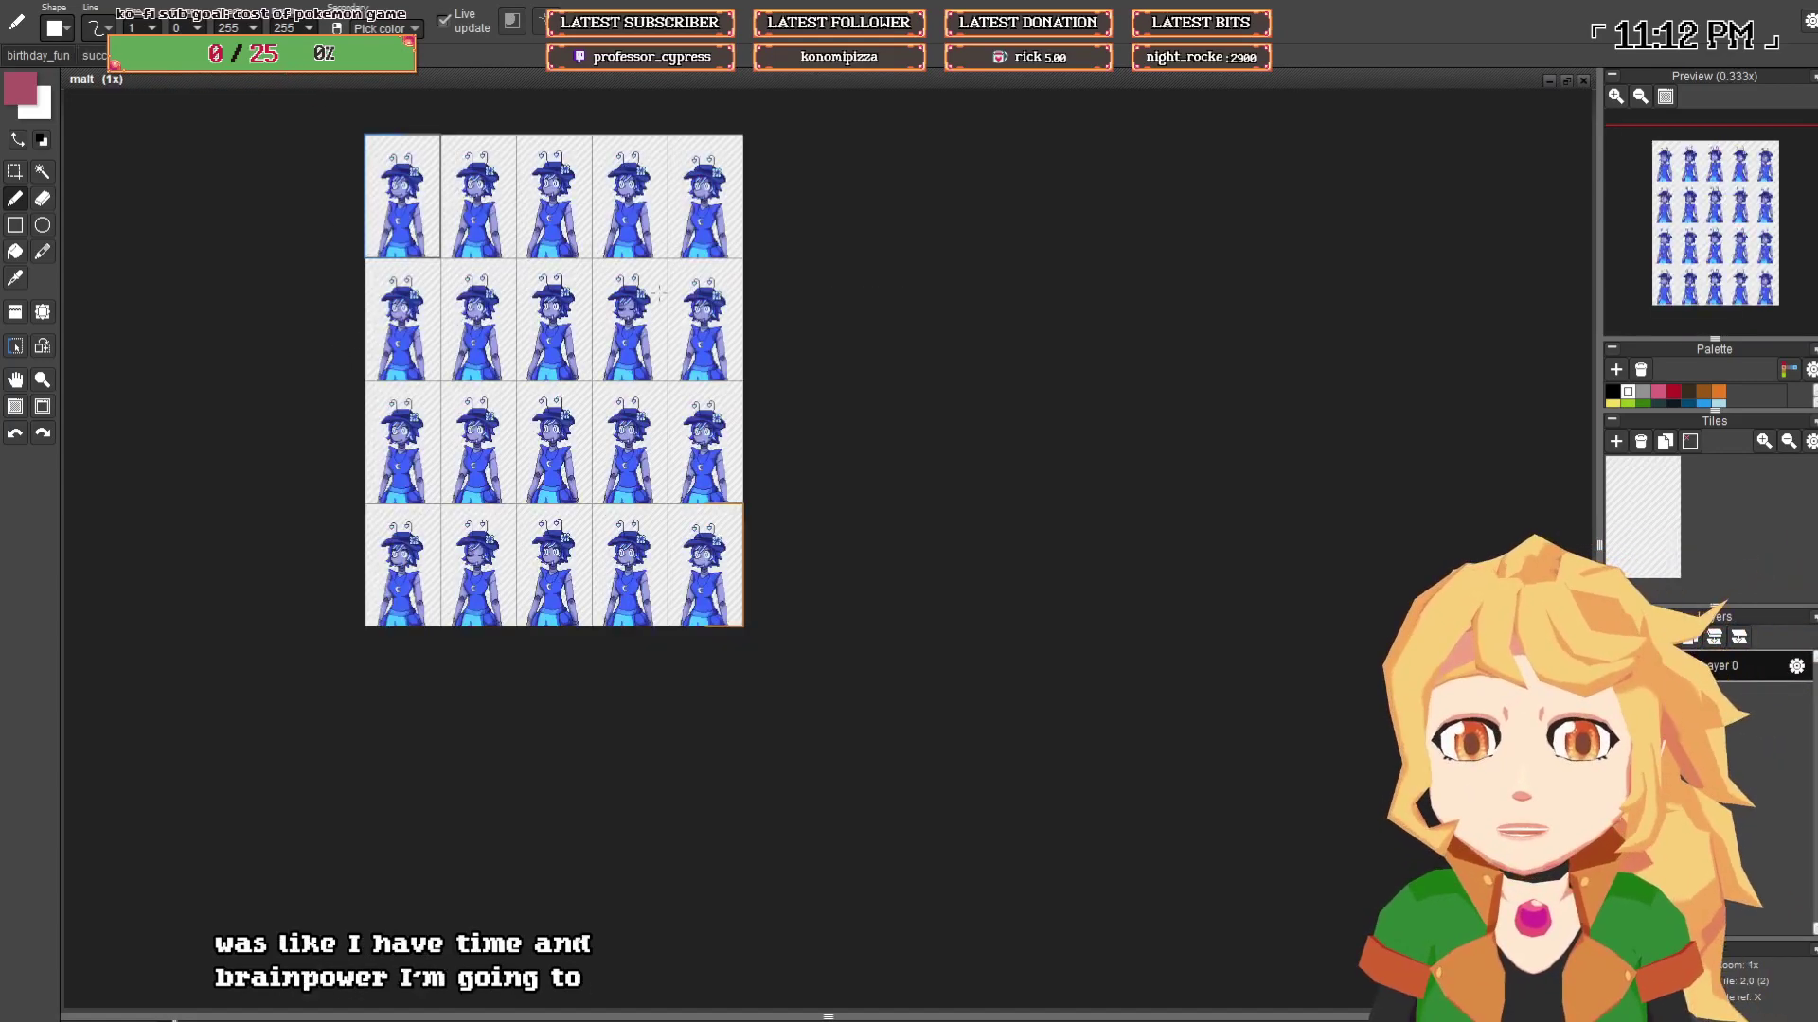
scroll(856, 502, up, 1)
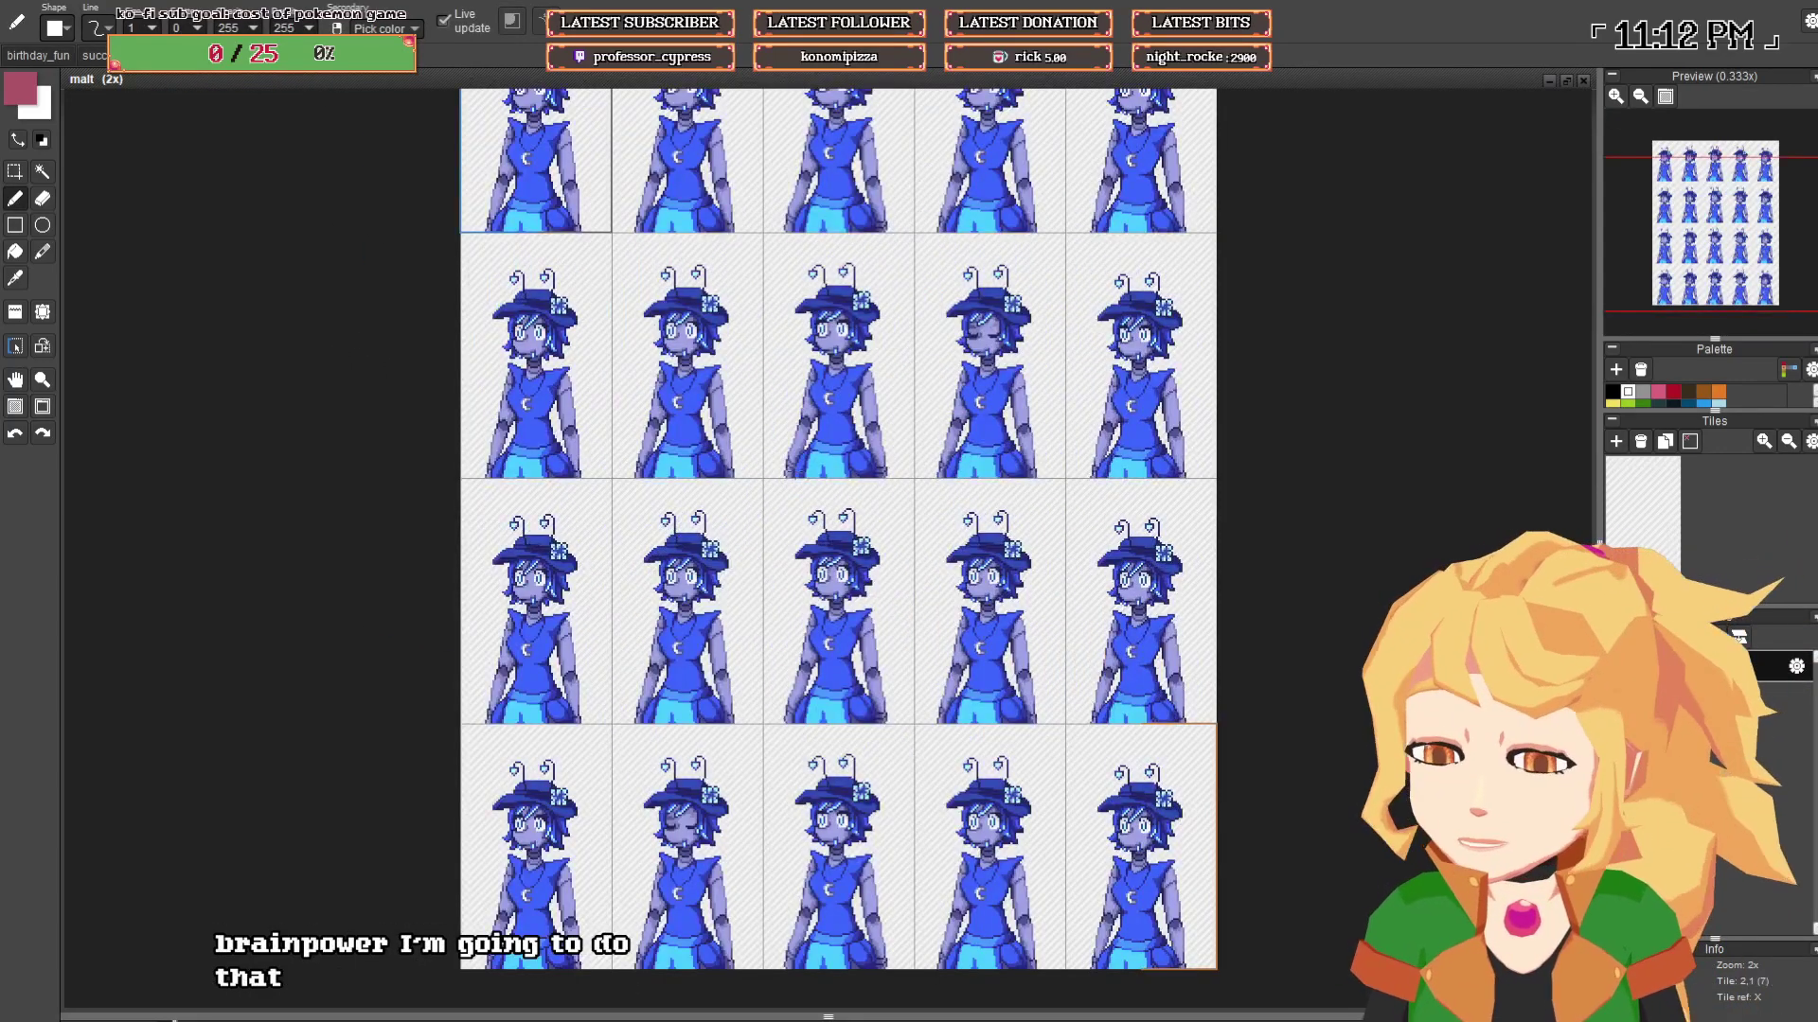
key(ctrl+Tab)
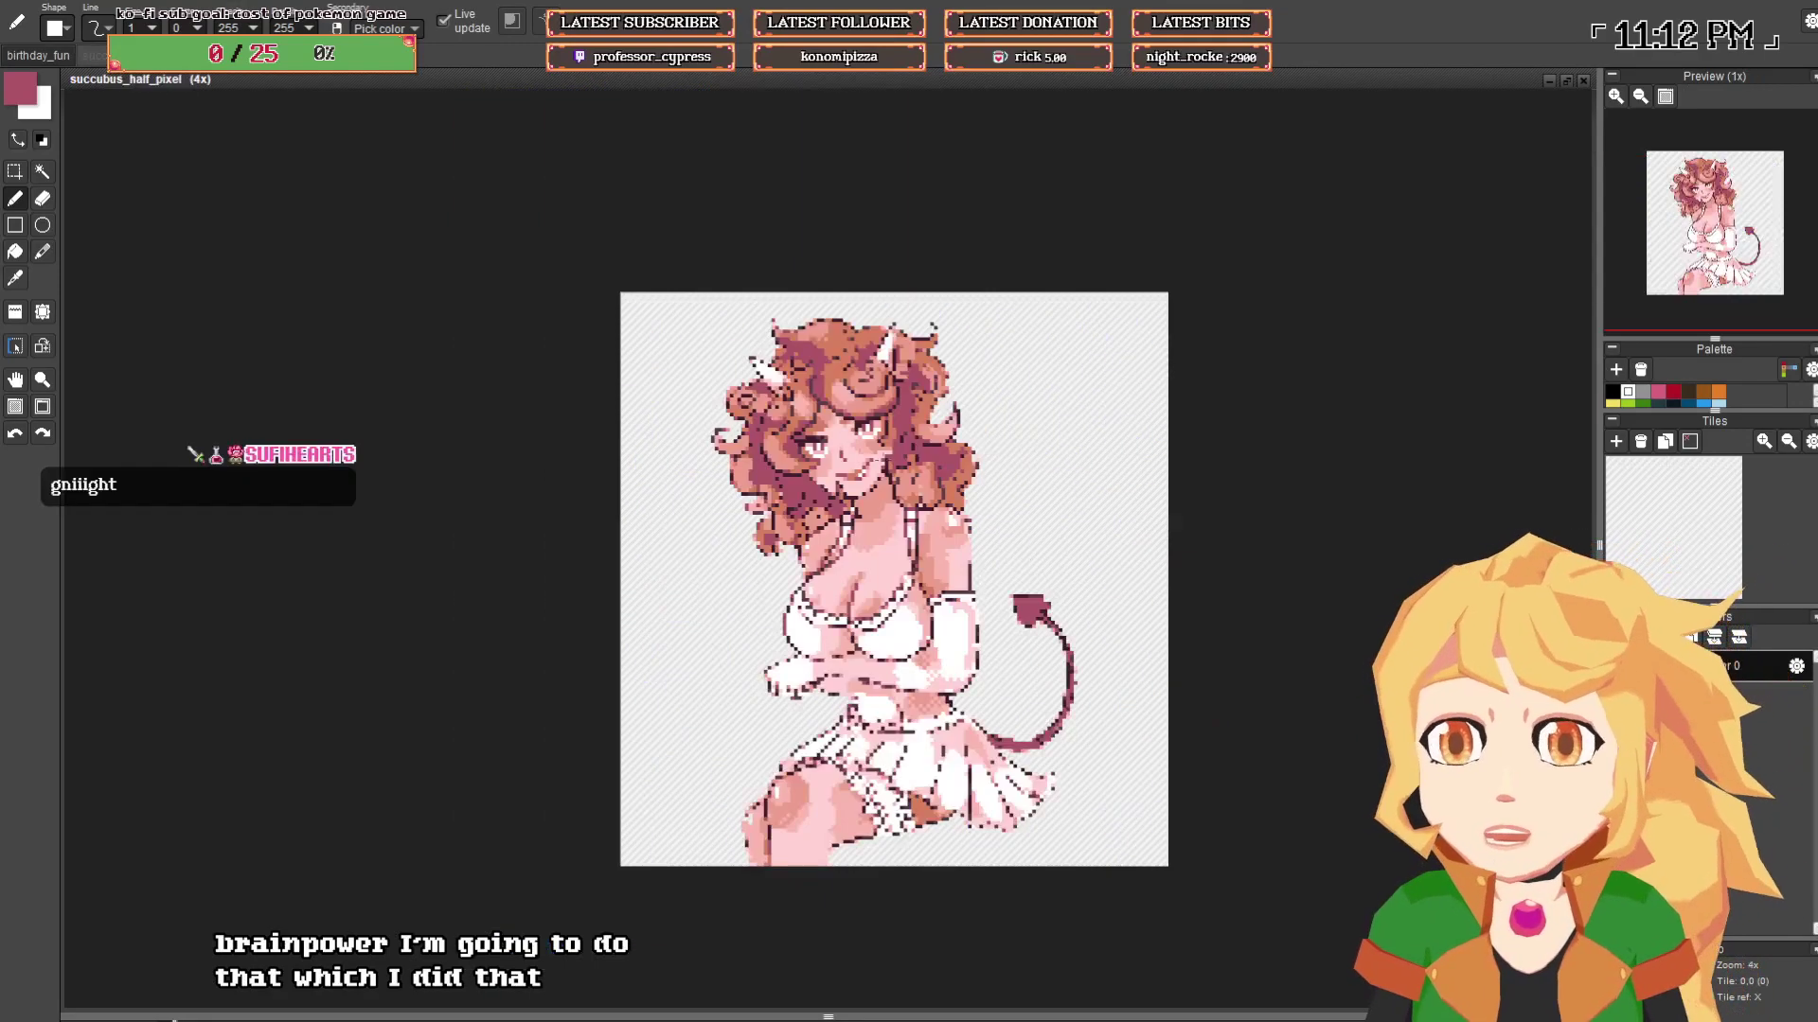
key(ctrl+s)
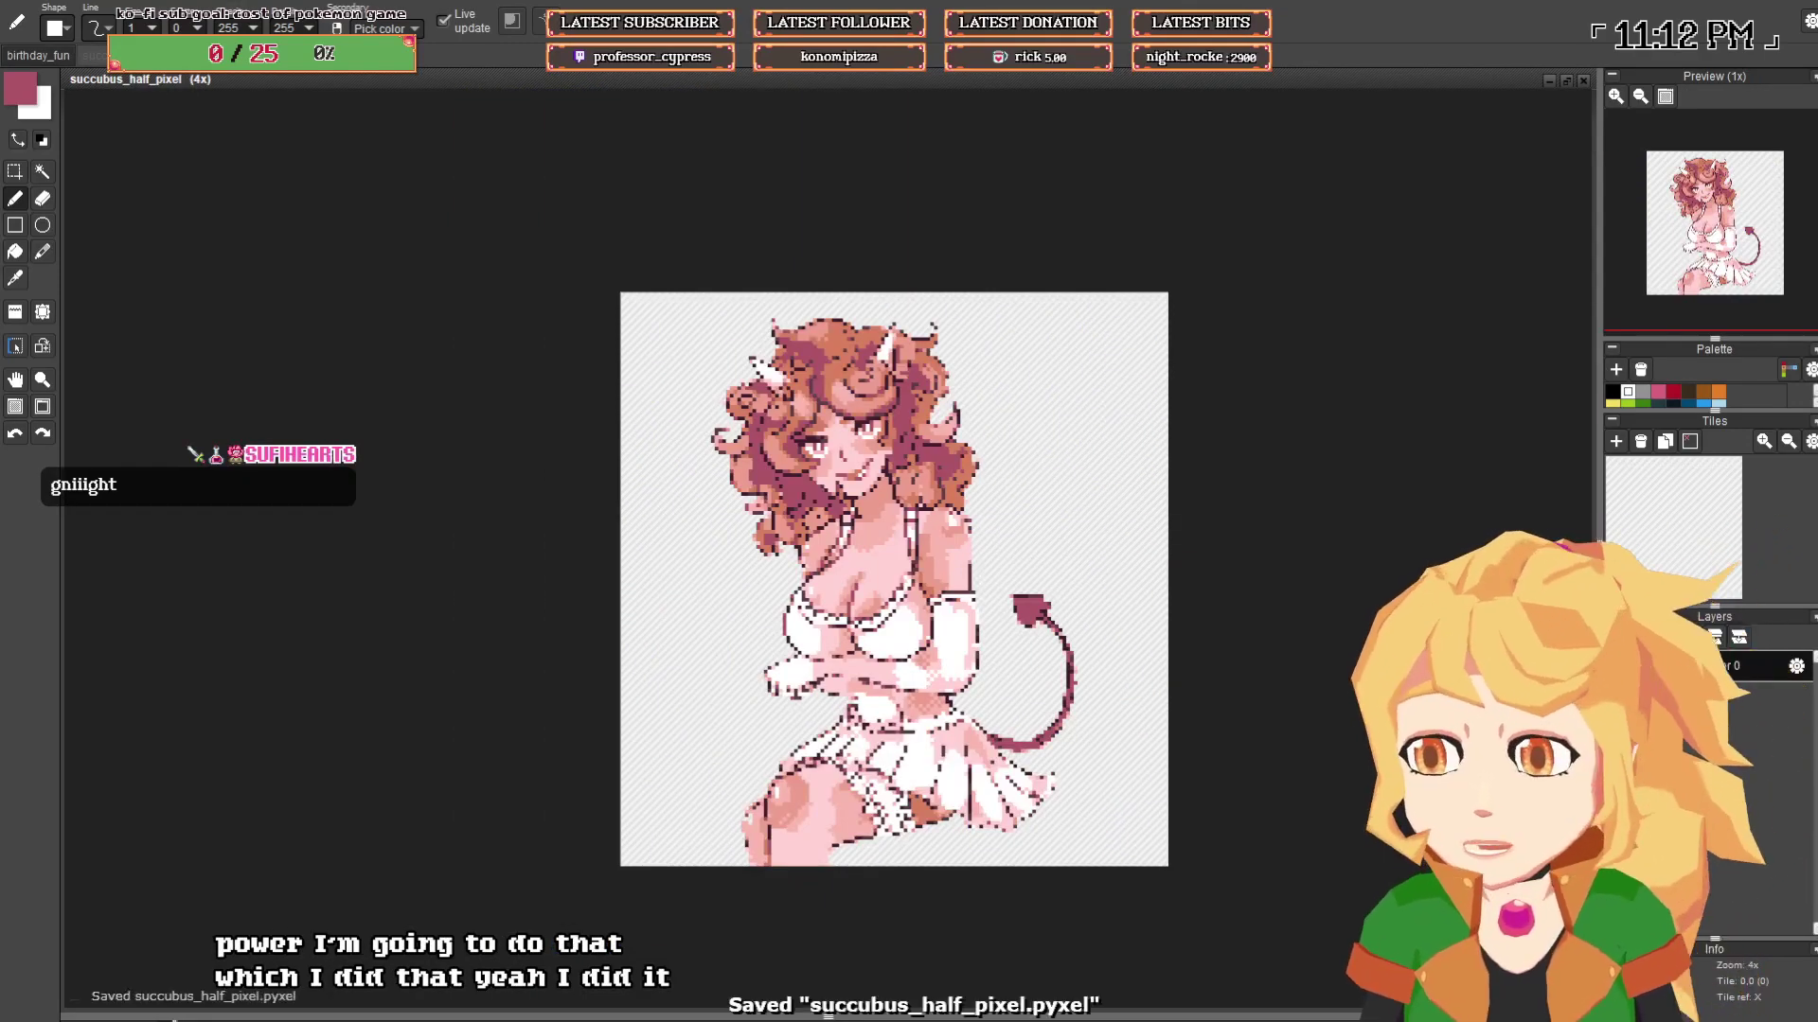